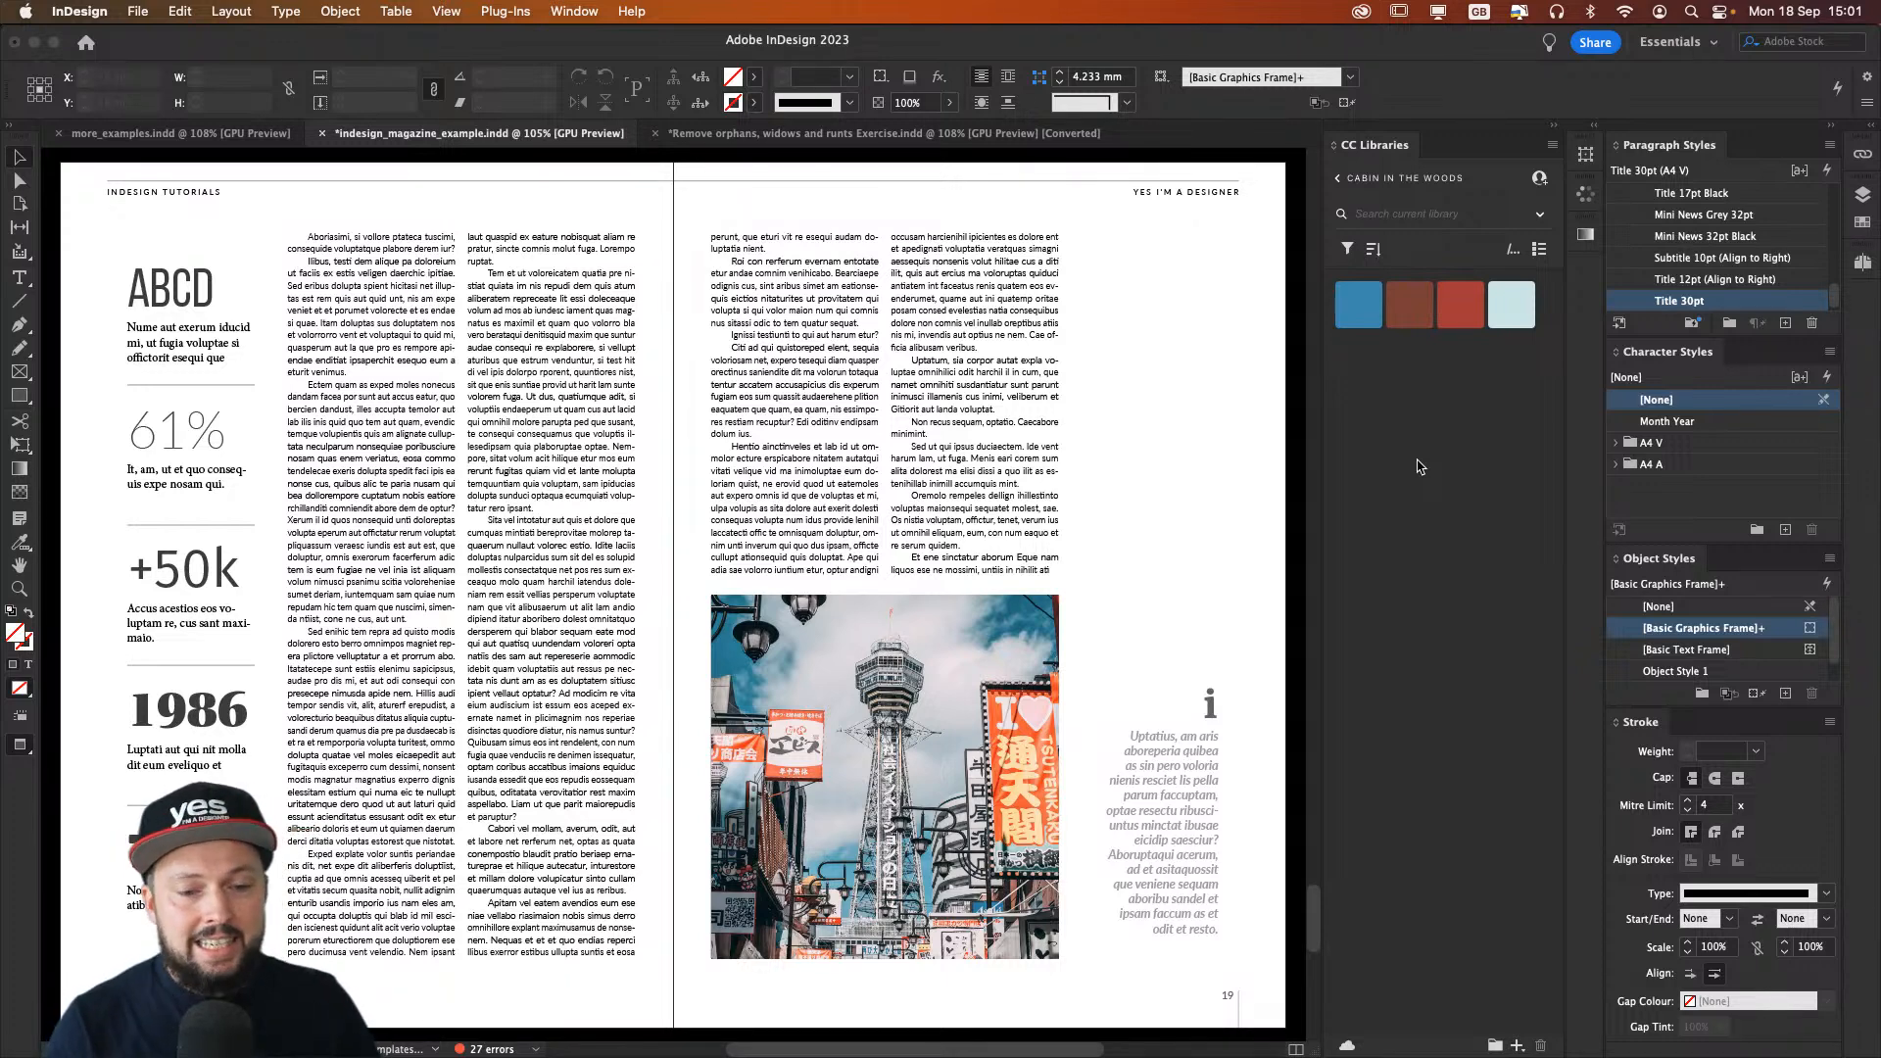
Step: Find and launch the ScreenBrush annotation app through the system search
click(1694, 10)
text(scfre)
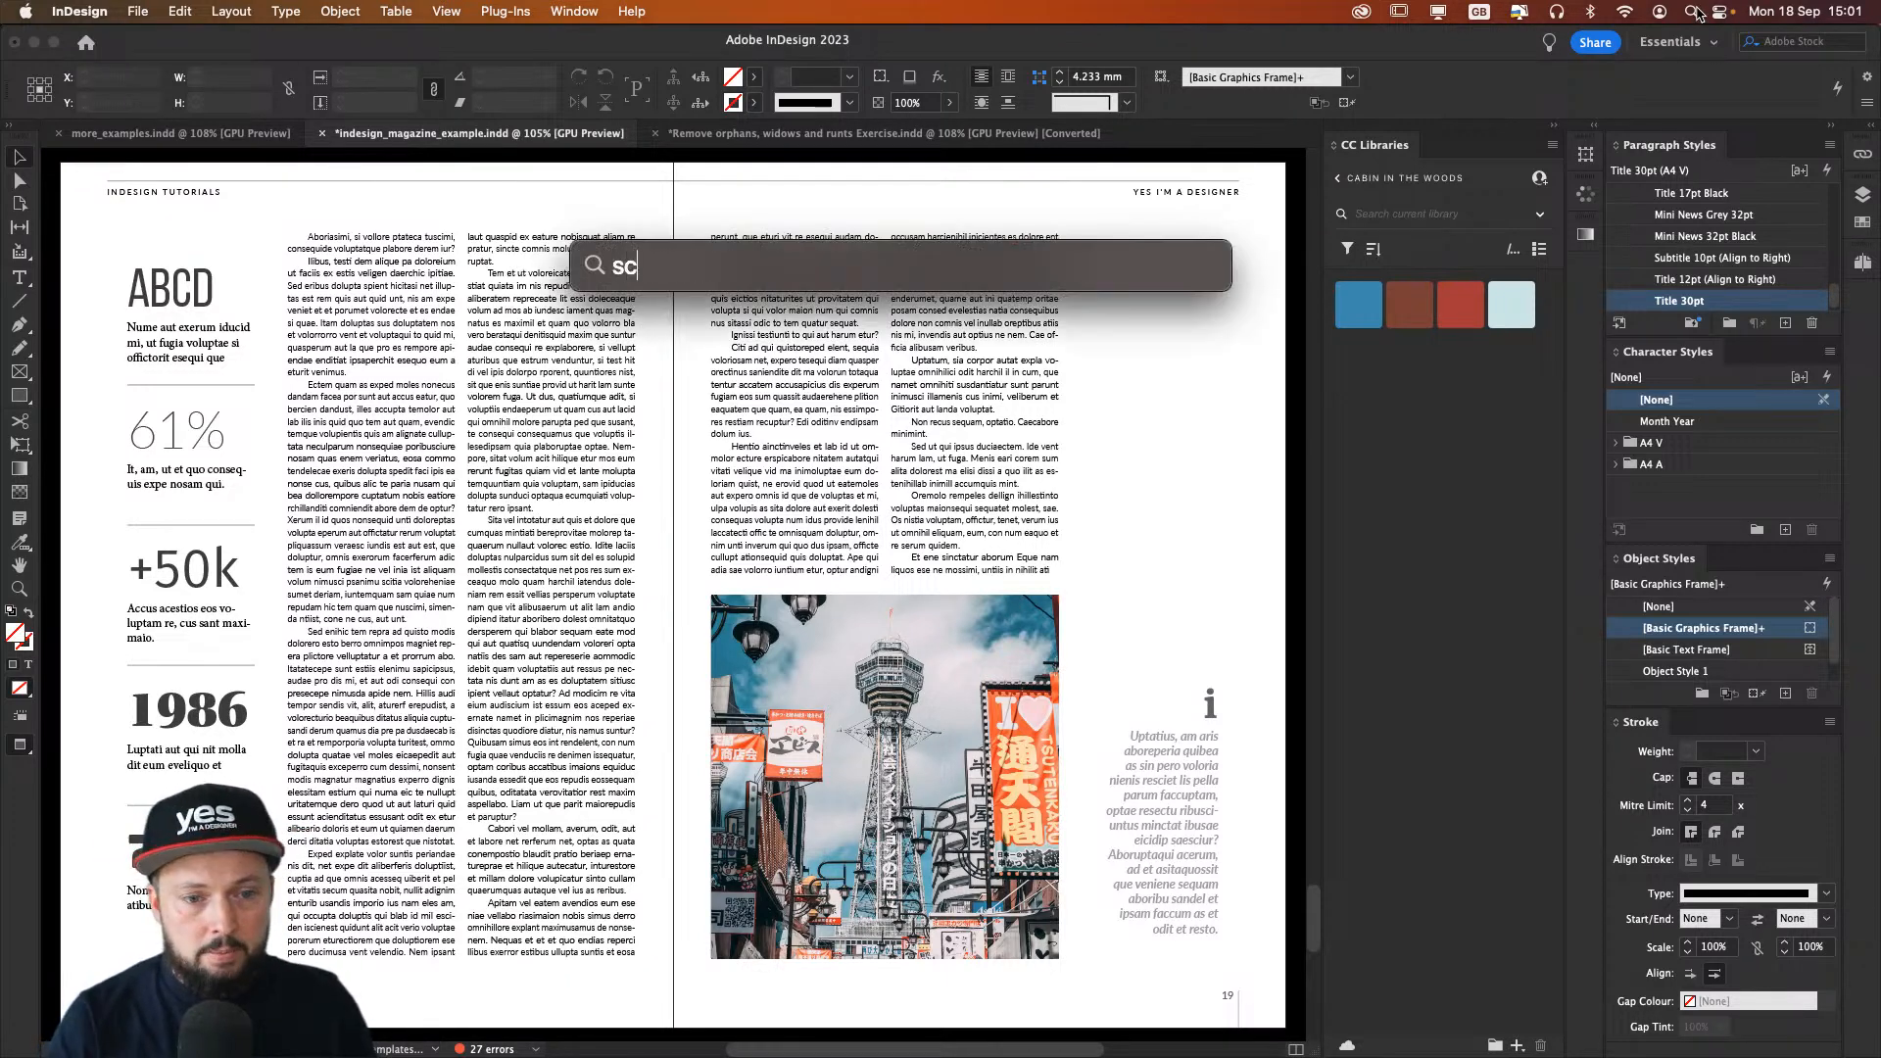
key(BackSpace)
key(BackSpace)
key(BackSpace)
text(reenBrush)
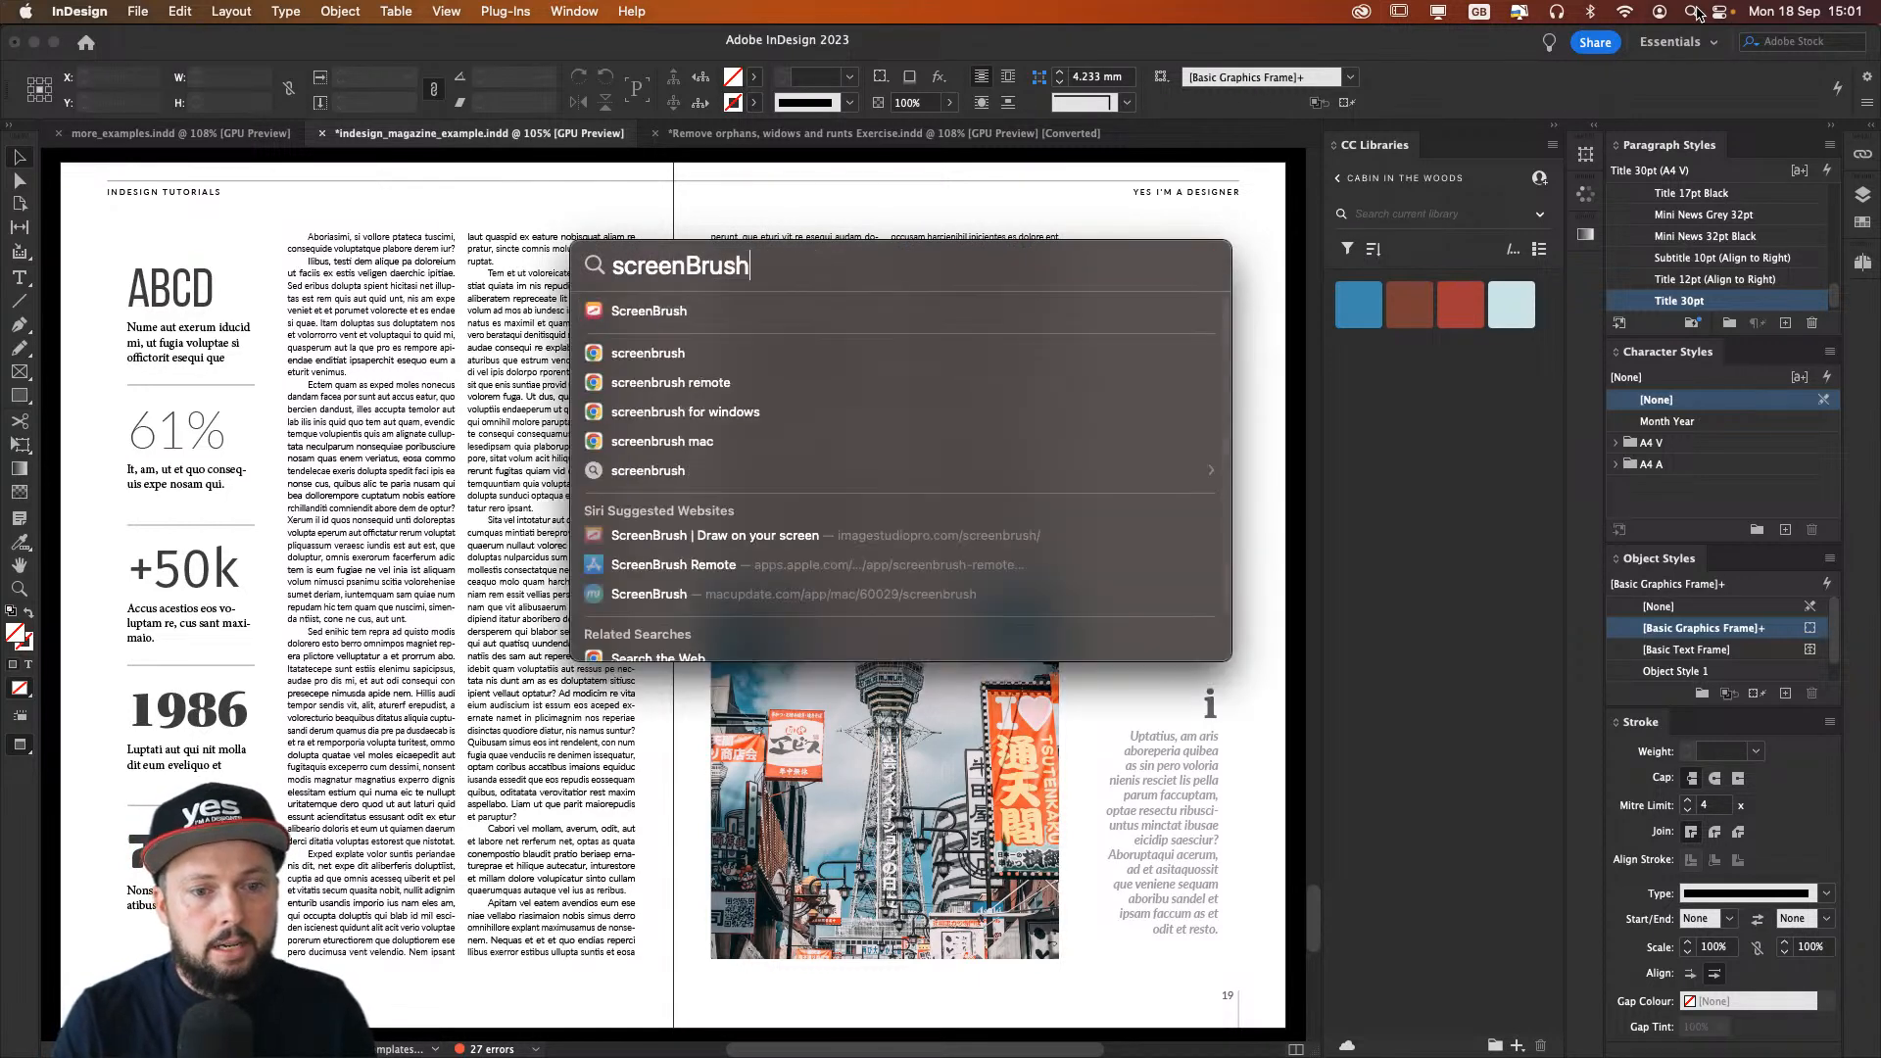
key(Return)
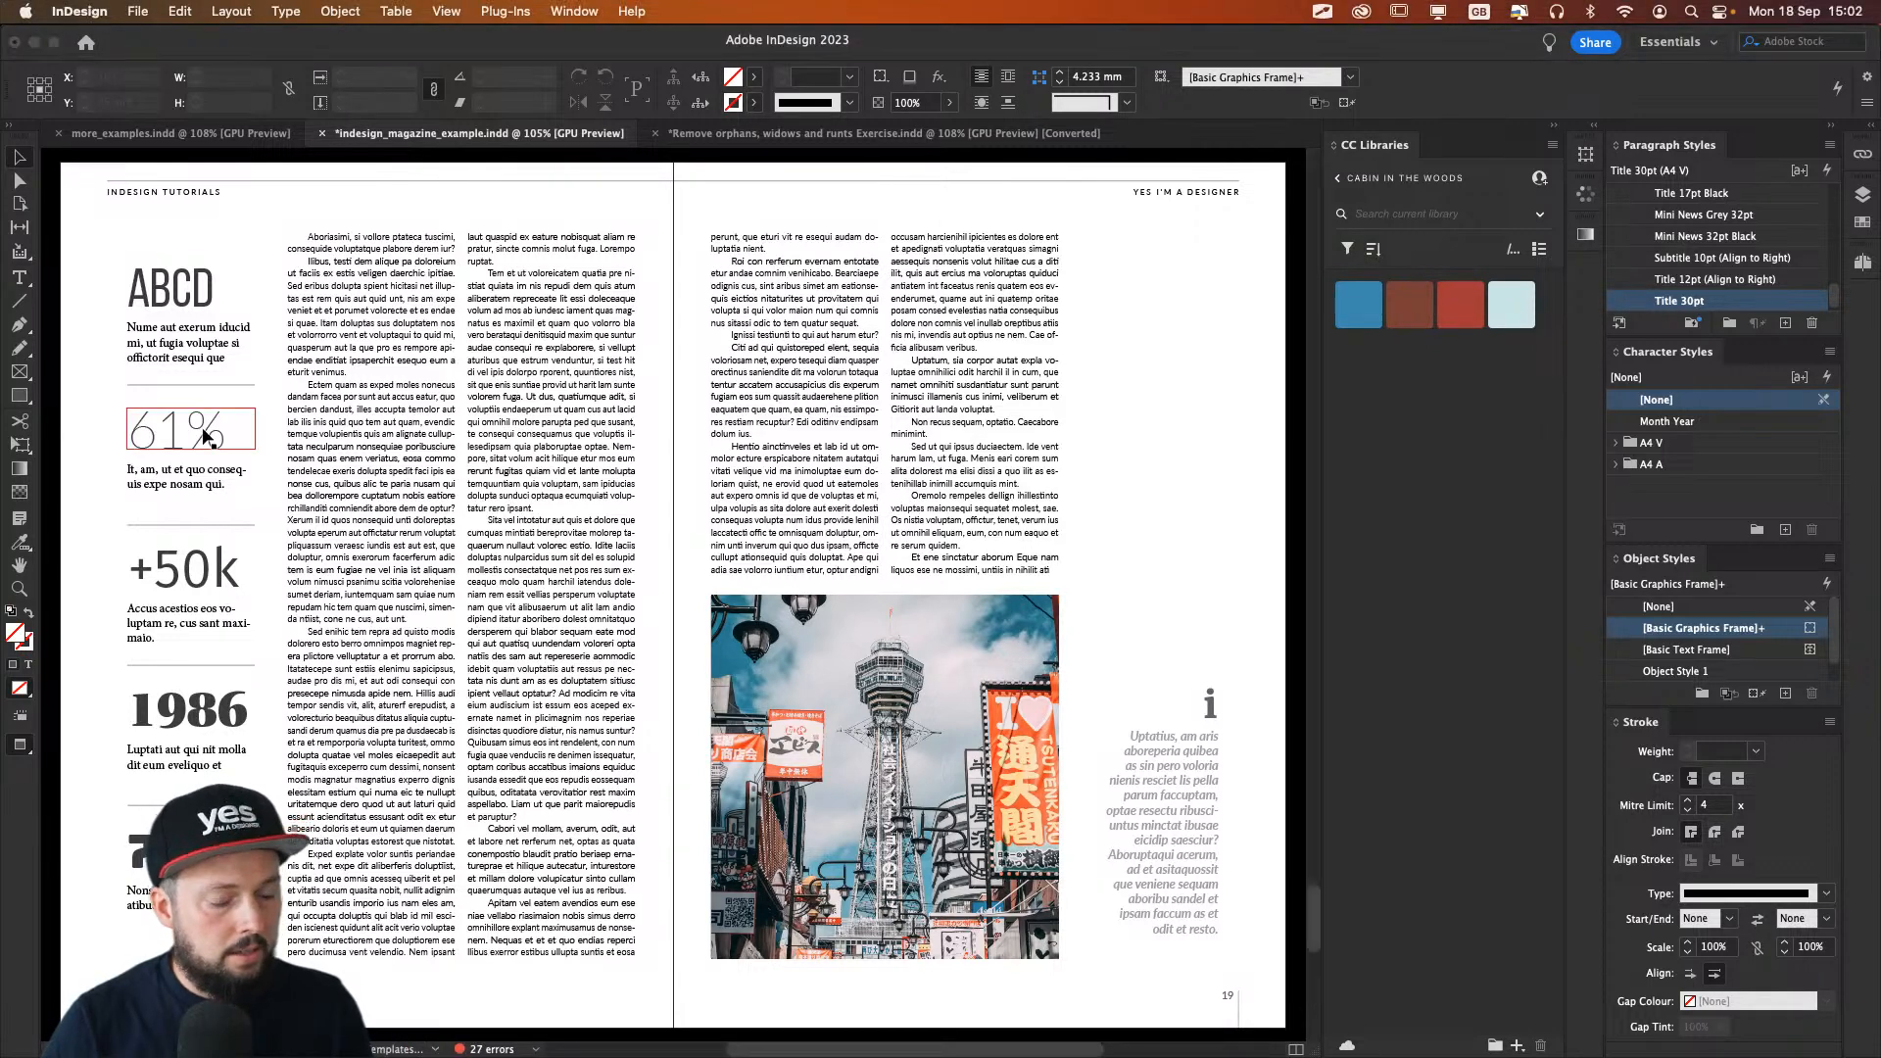
Step: Draw a red rectangular annotation around the body text columns and the tower photo on the spread
drag(267, 231, 309, 333)
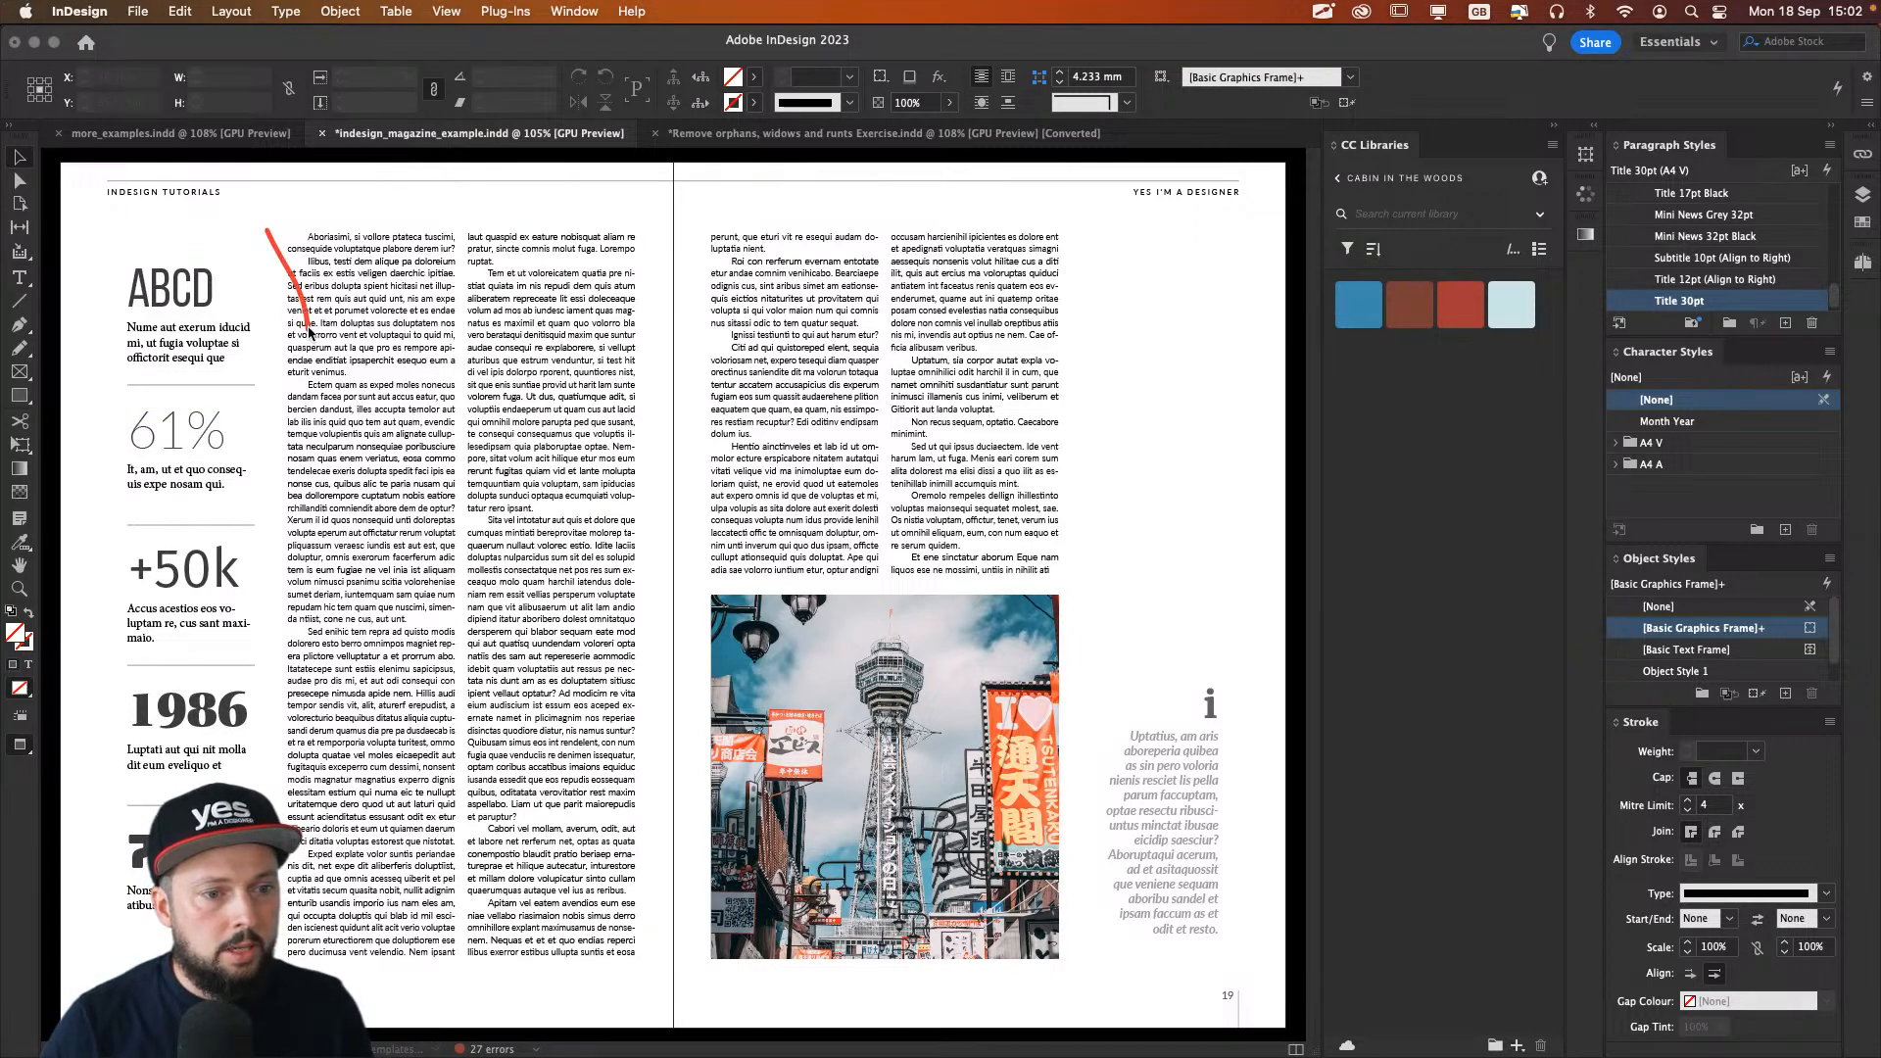
drag(267, 218, 274, 331)
drag(268, 217, 286, 397)
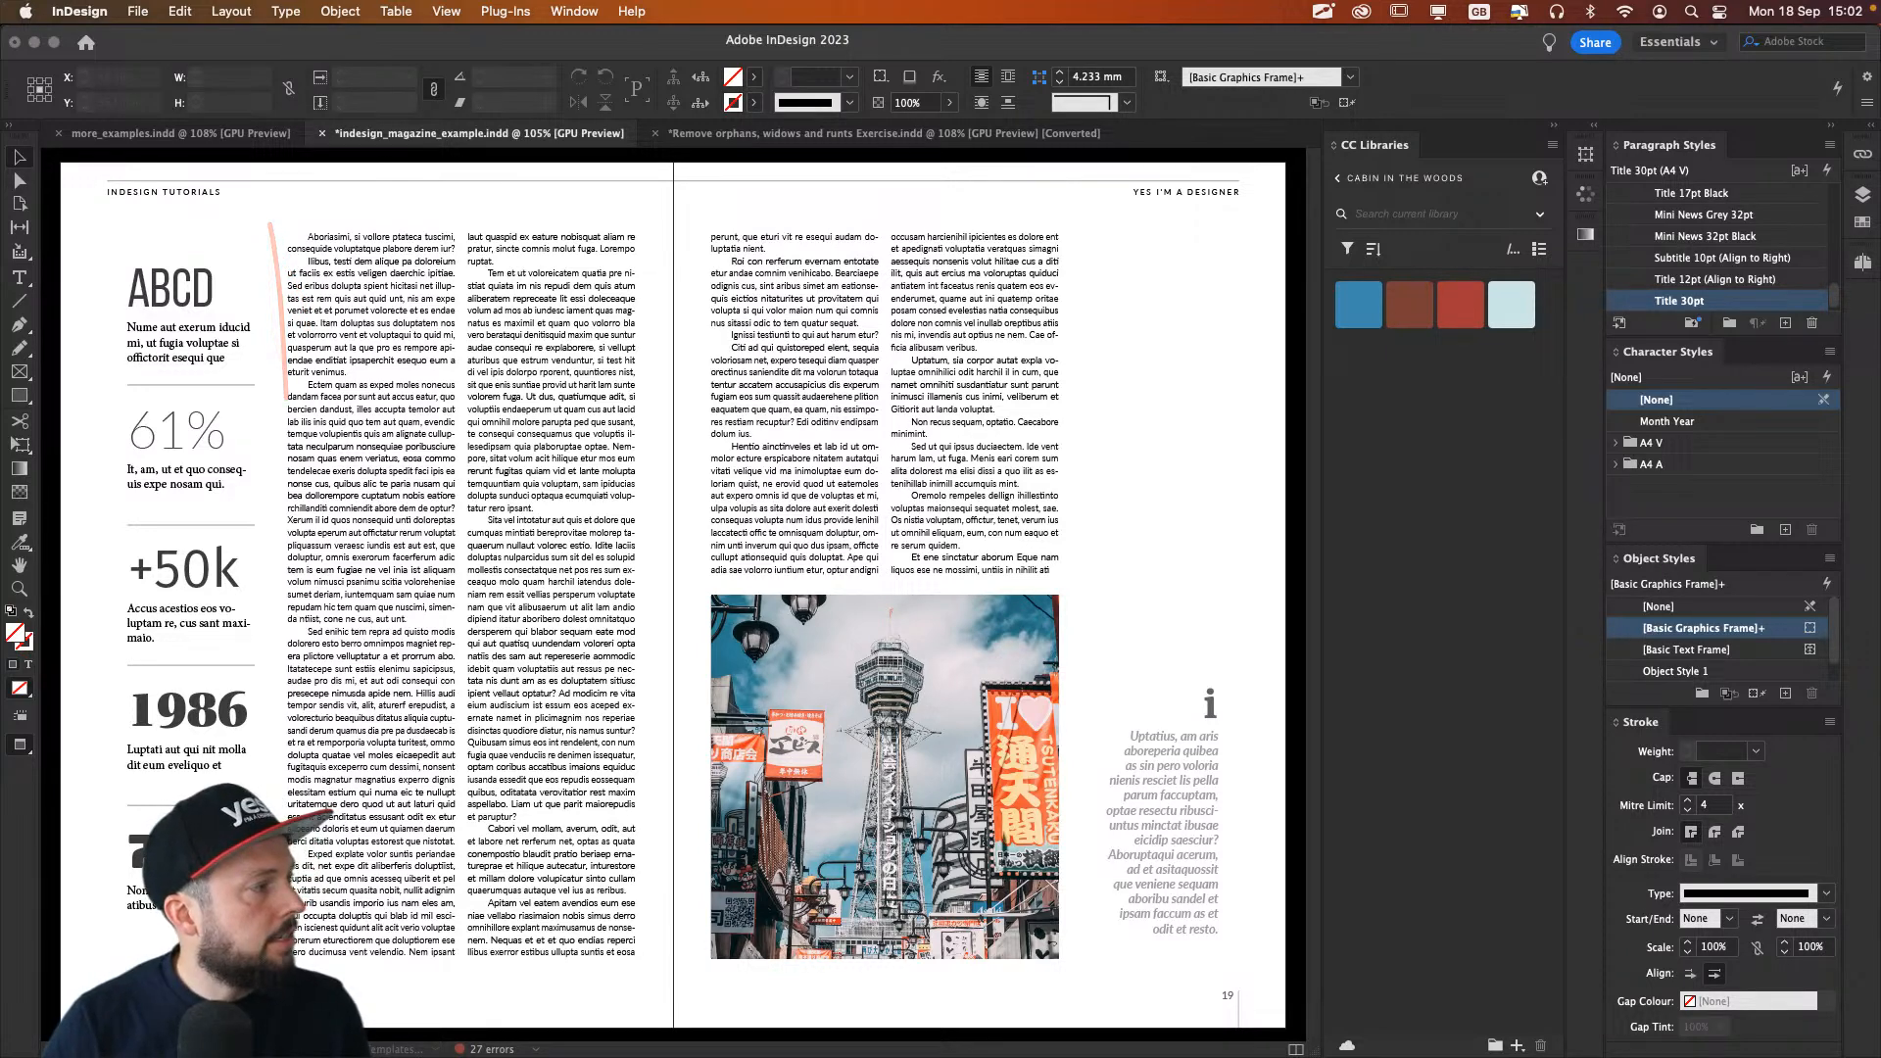
mouse_move(265, 218)
mouse_down()
mouse_move(568, 750)
mouse_move(1027, 1019)
mouse_move(1068, 1009)
mouse_move(1072, 986)
mouse_up()
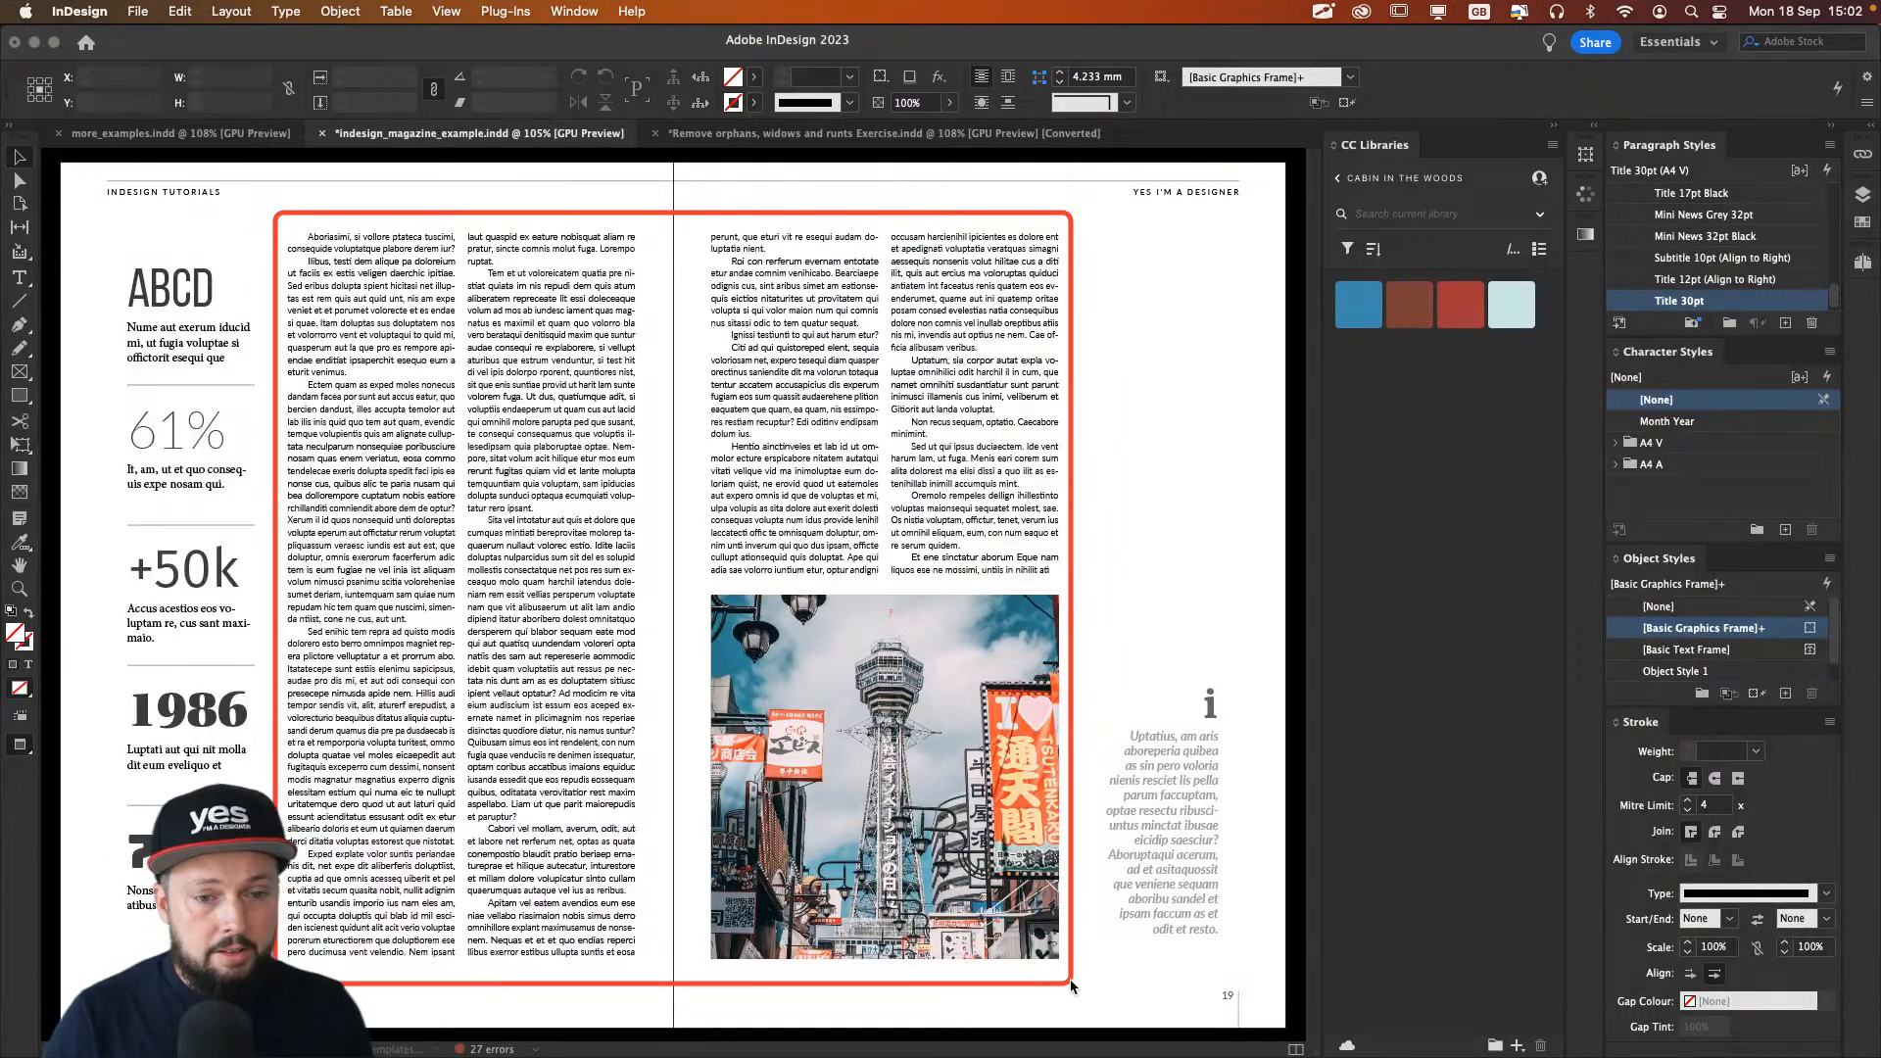
mouse_move(1072, 986)
mouse_down()
mouse_move(789, 984)
mouse_move(1100, 985)
mouse_move(1075, 989)
mouse_up()
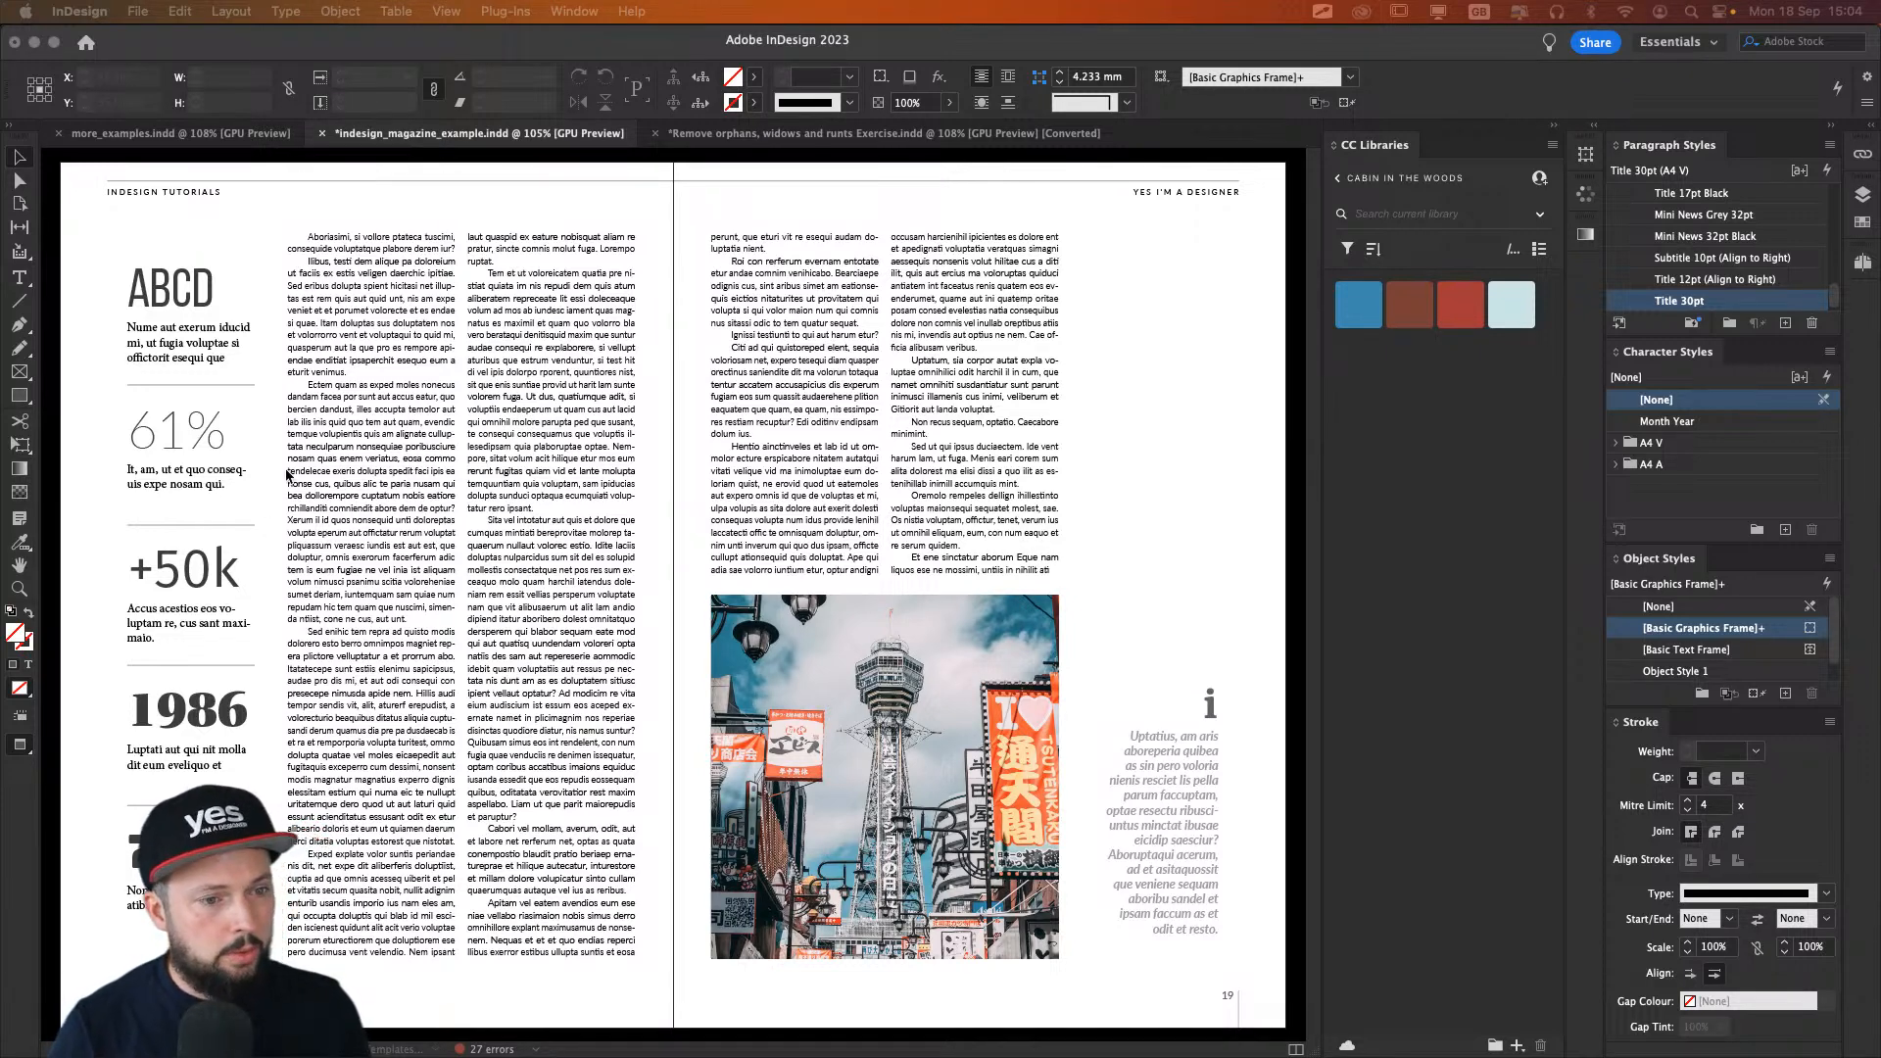
Step: Go back through the magazine spreads to the page titled "CALL OF THE WILD"
click(96, 209)
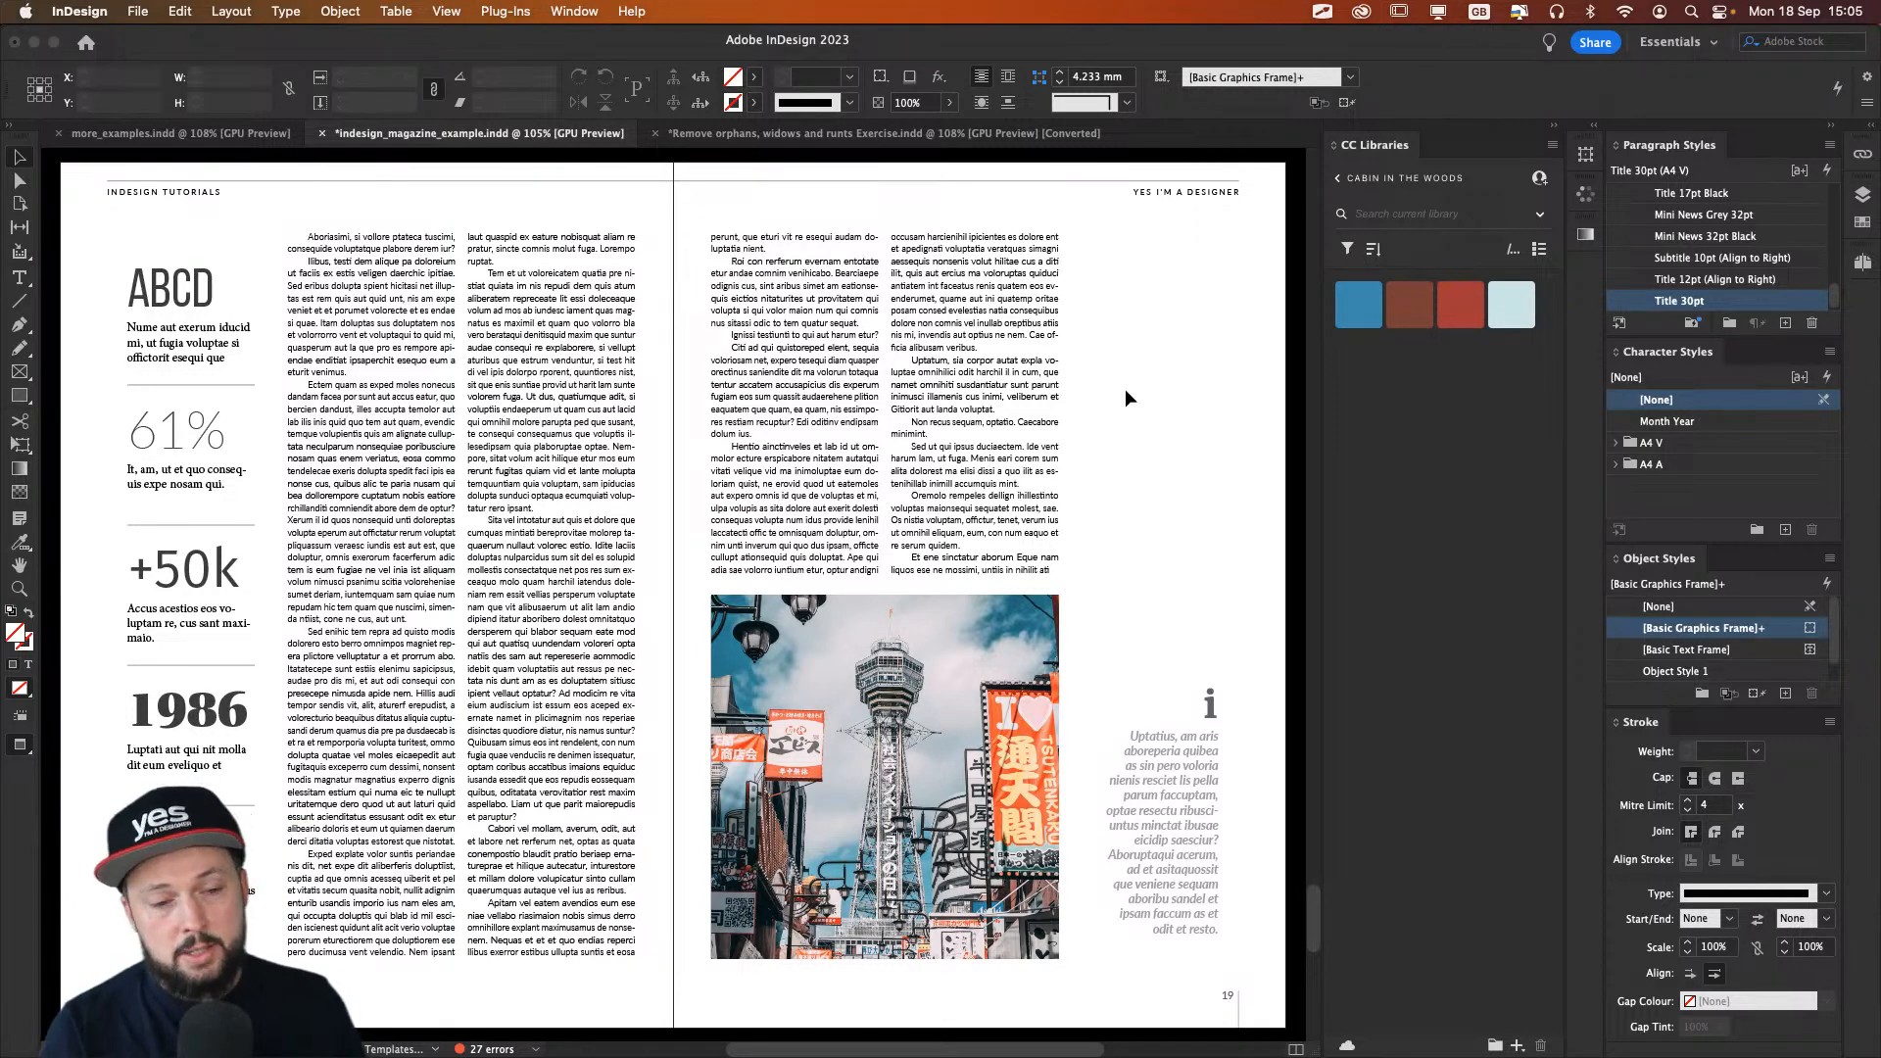
key(alt+Page_Up)
key(alt+Page_Up)
key(alt+Page_Up)
key(alt+Page_Up)
key(alt+Page_Up)
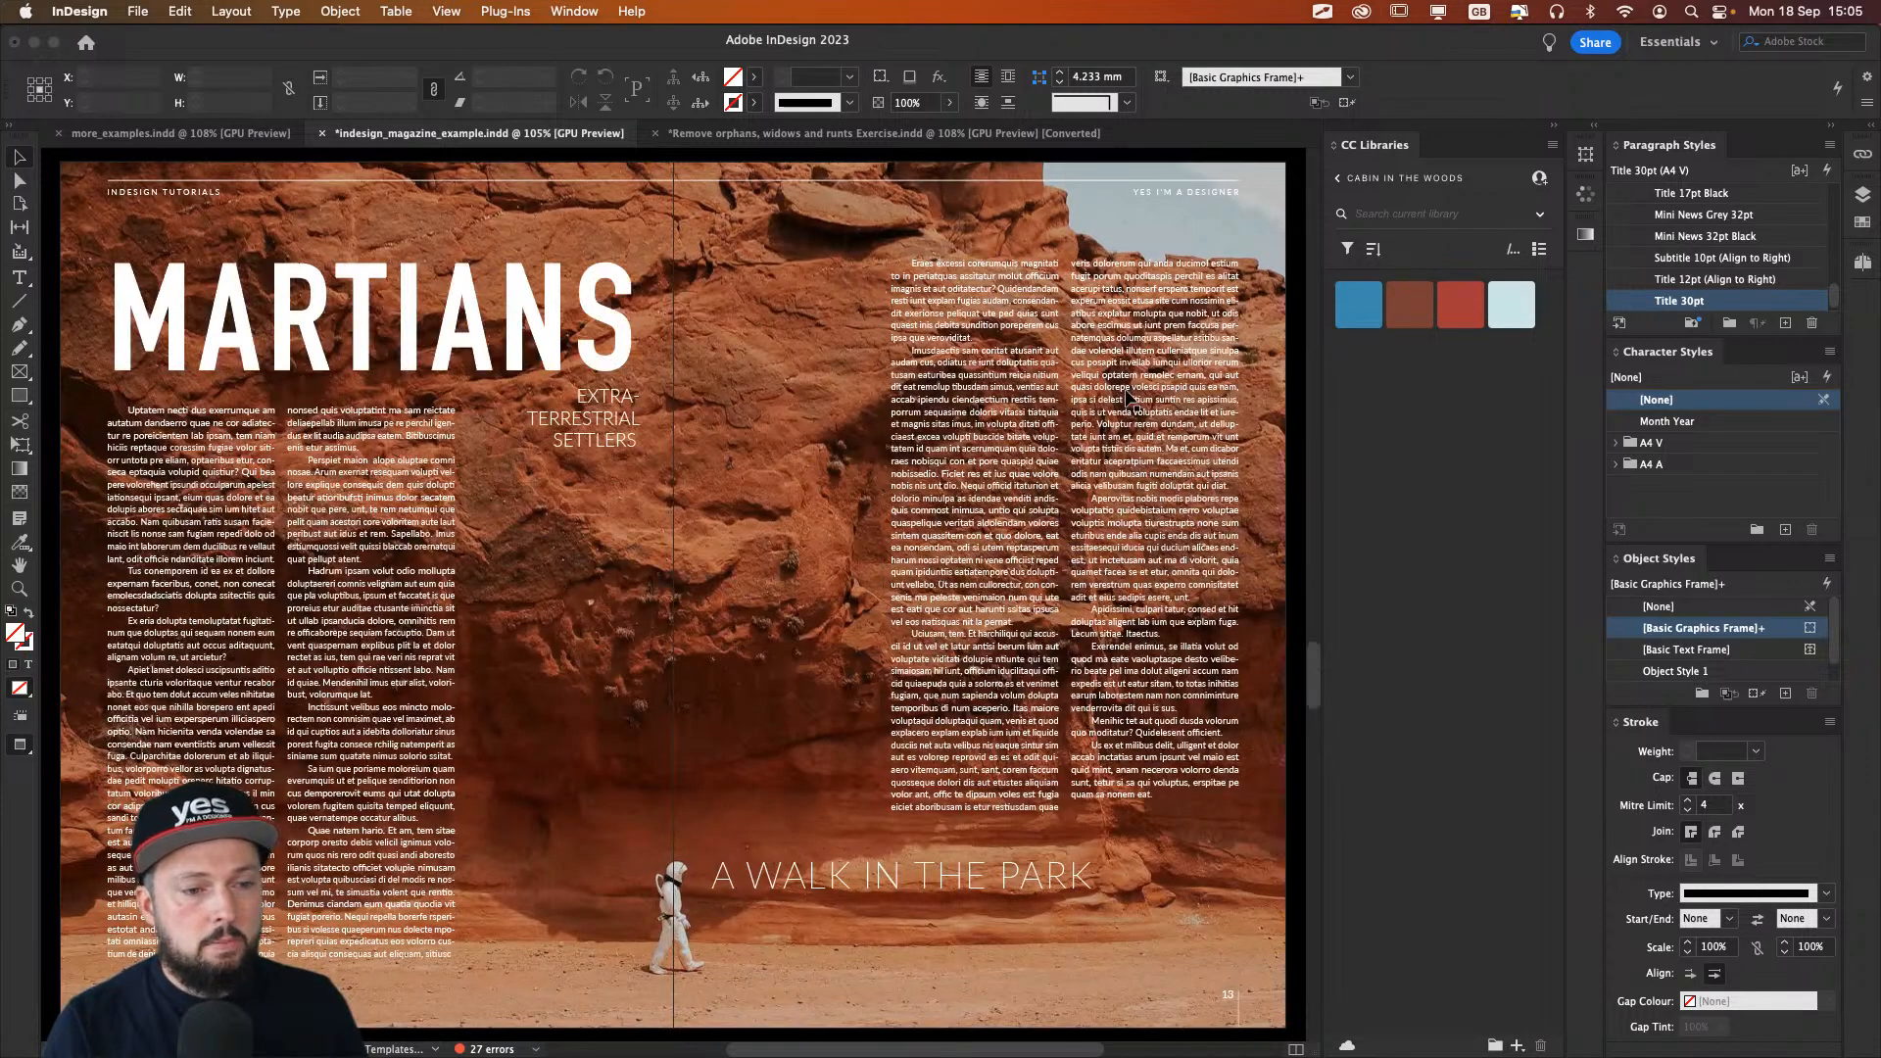
key(alt+Page_Down)
key(alt+Page_Up)
key(alt+Page_Up)
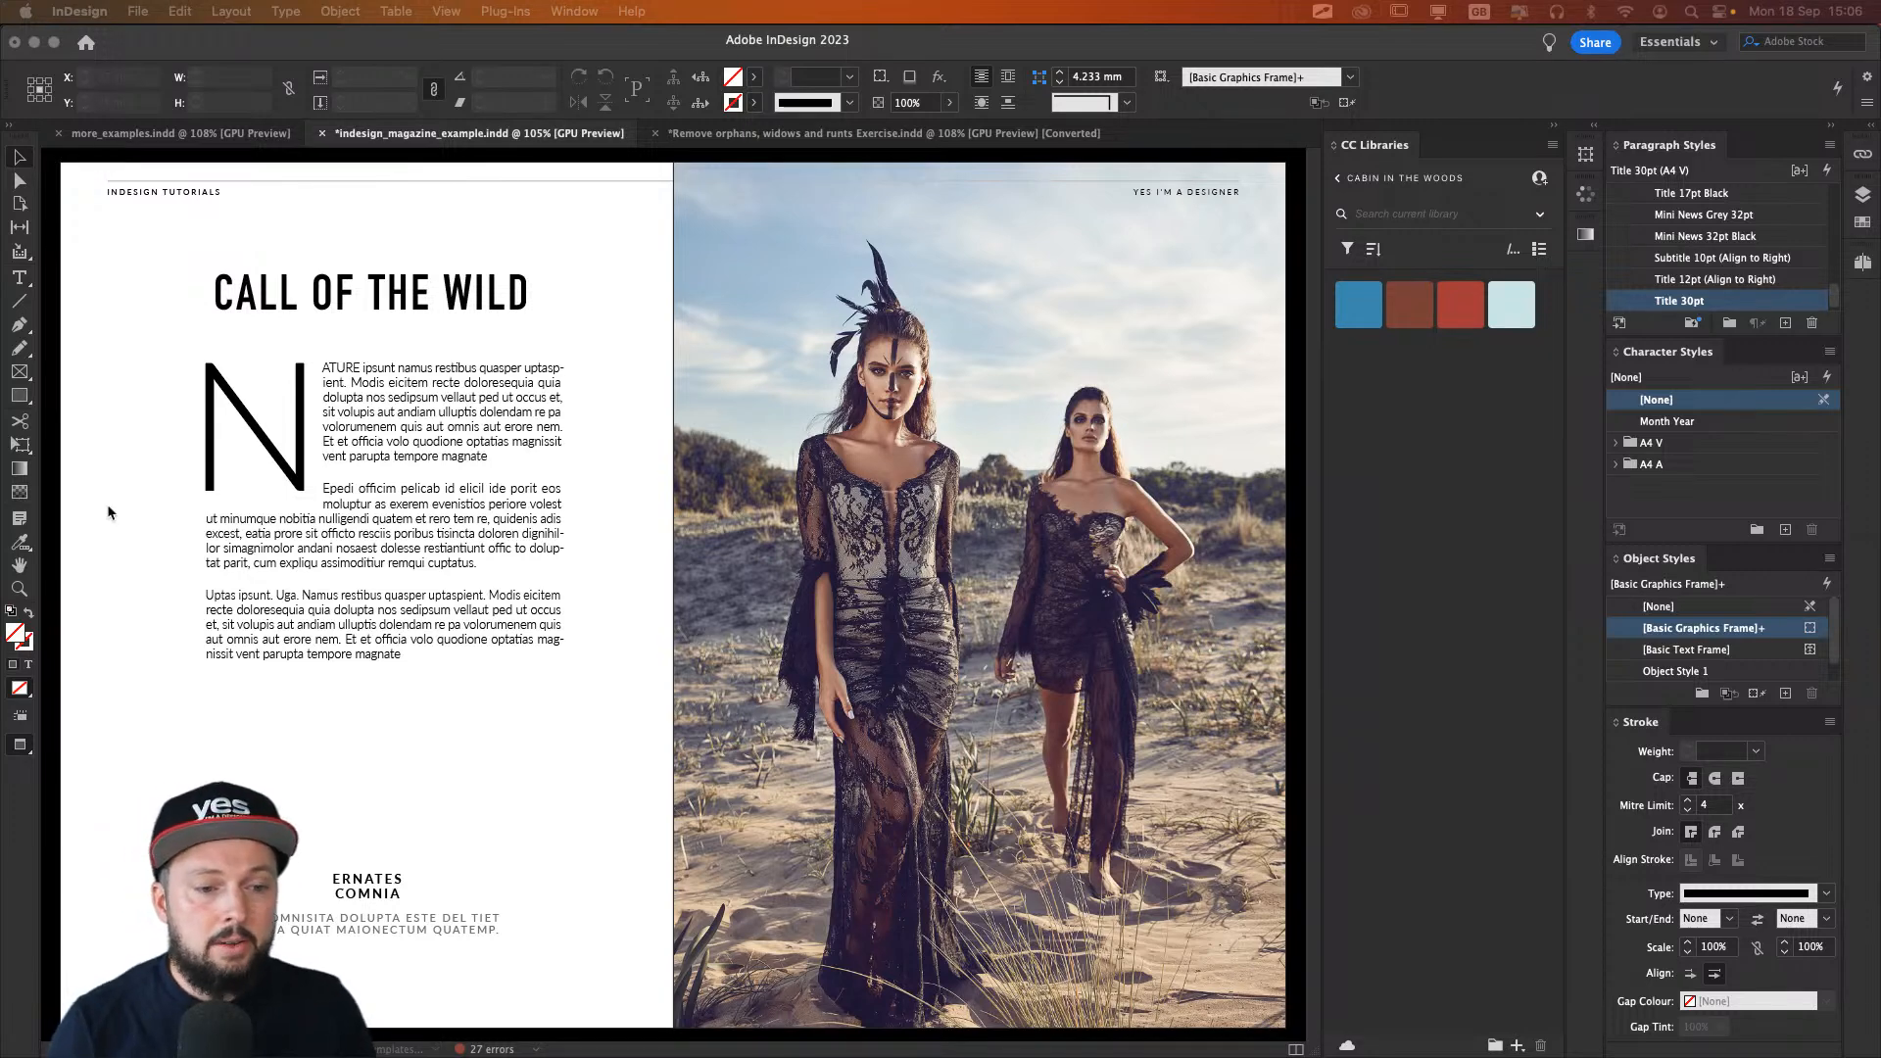
click(336, 404)
click(116, 378)
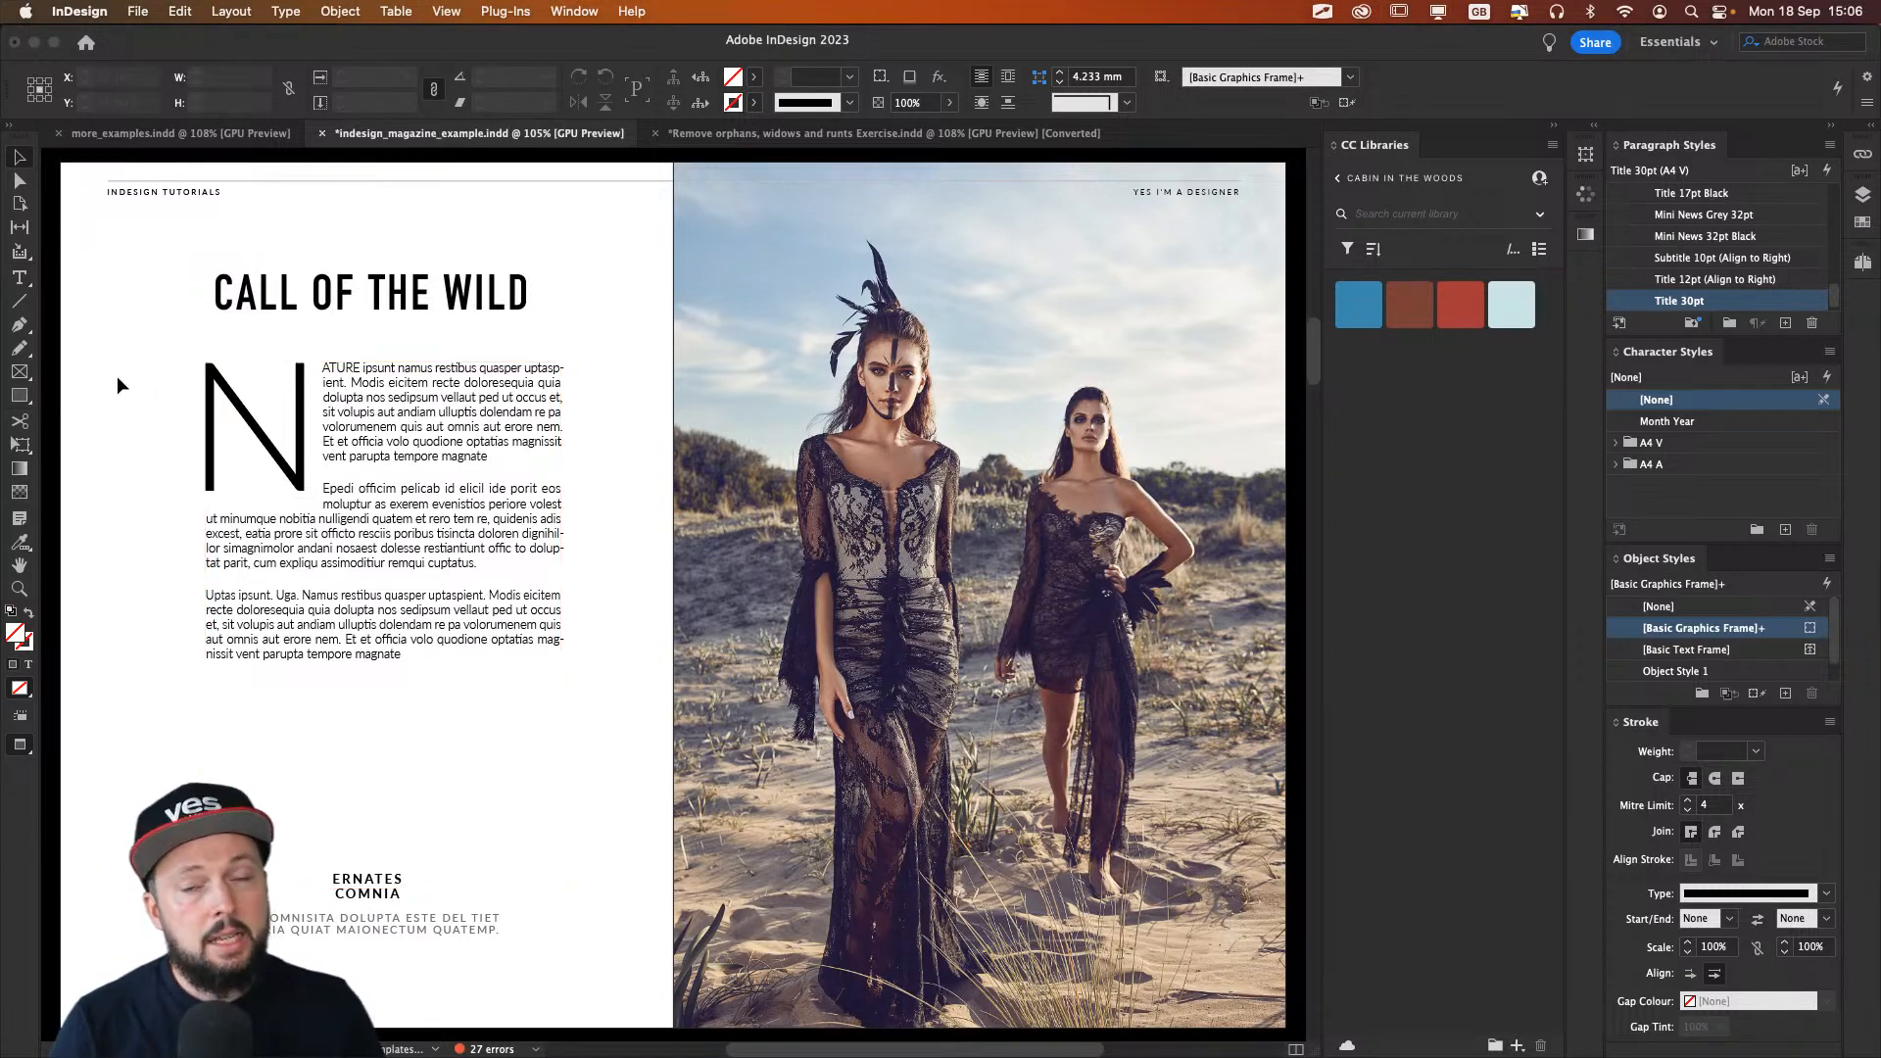
Step: Retype the capitals "ATURE" after the N drop cap in lowercase as "ature"
key(super+equal)
key(super+equal)
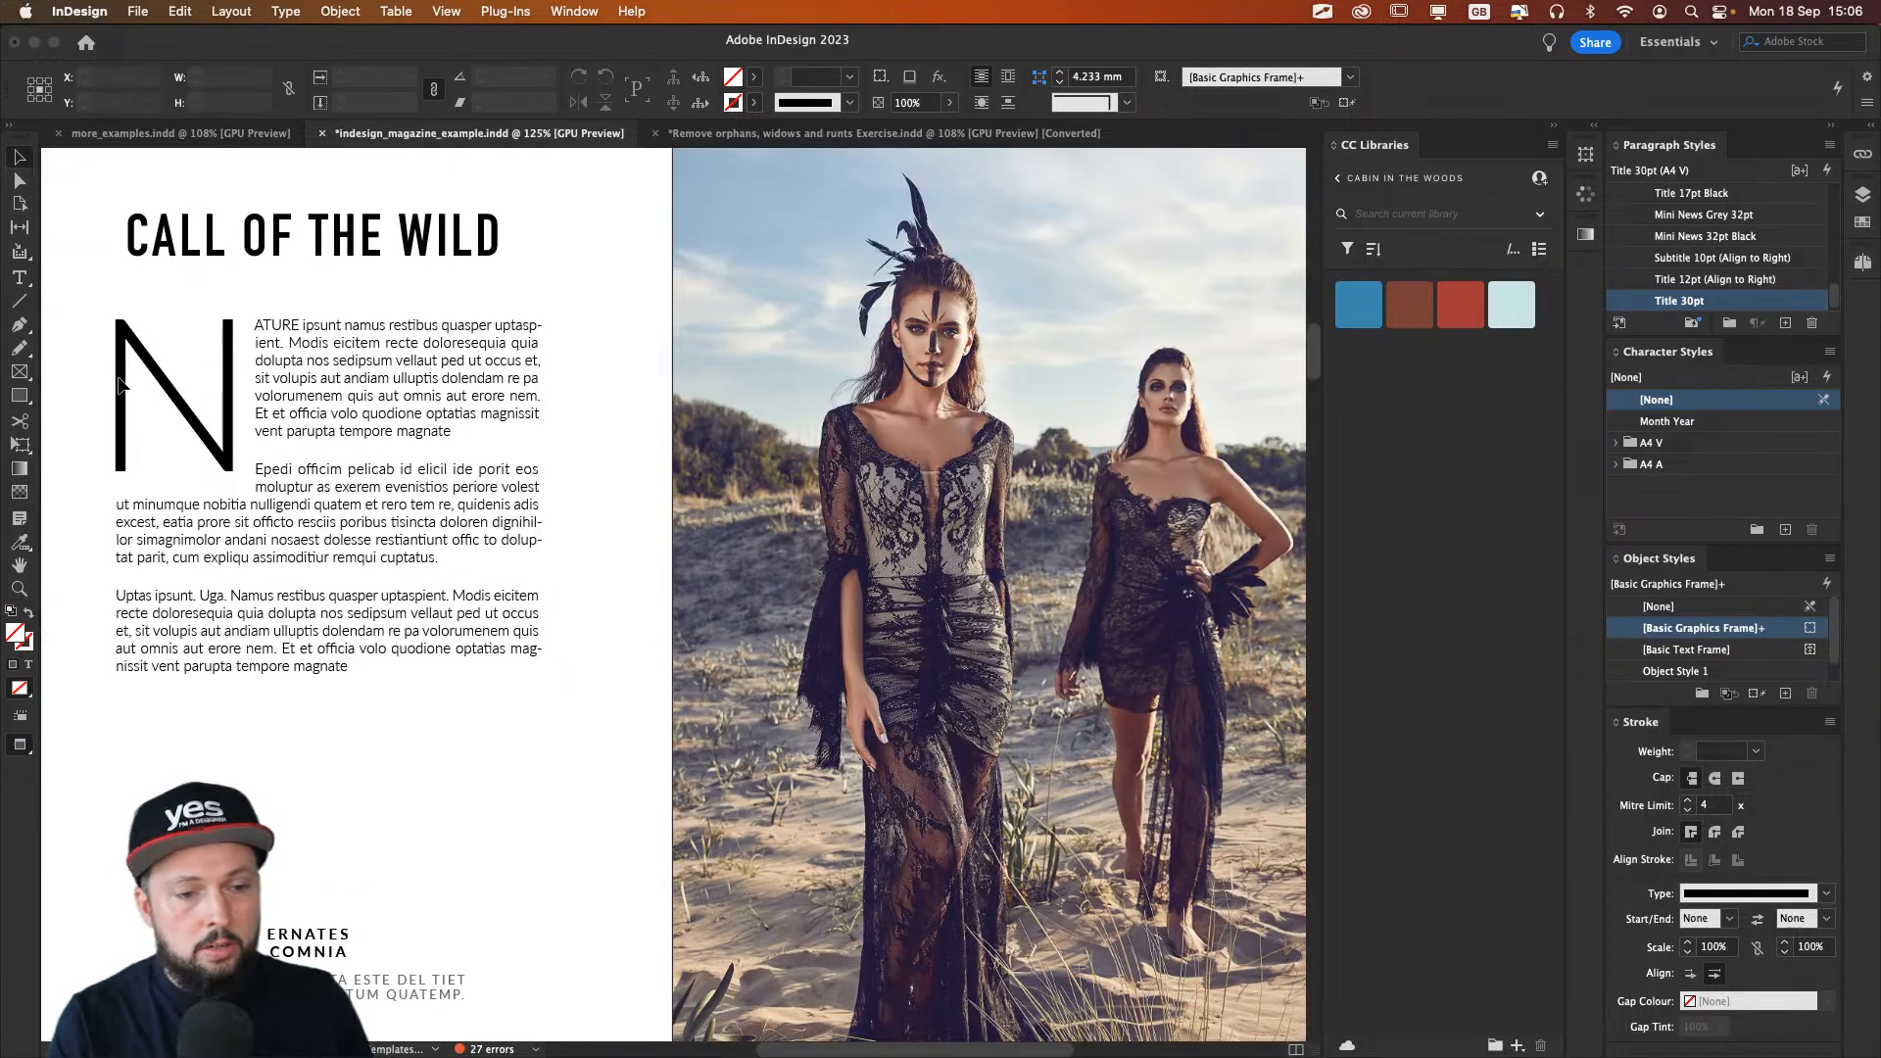
scroll(220, 312, up, 2)
scroll(220, 312, left, 8)
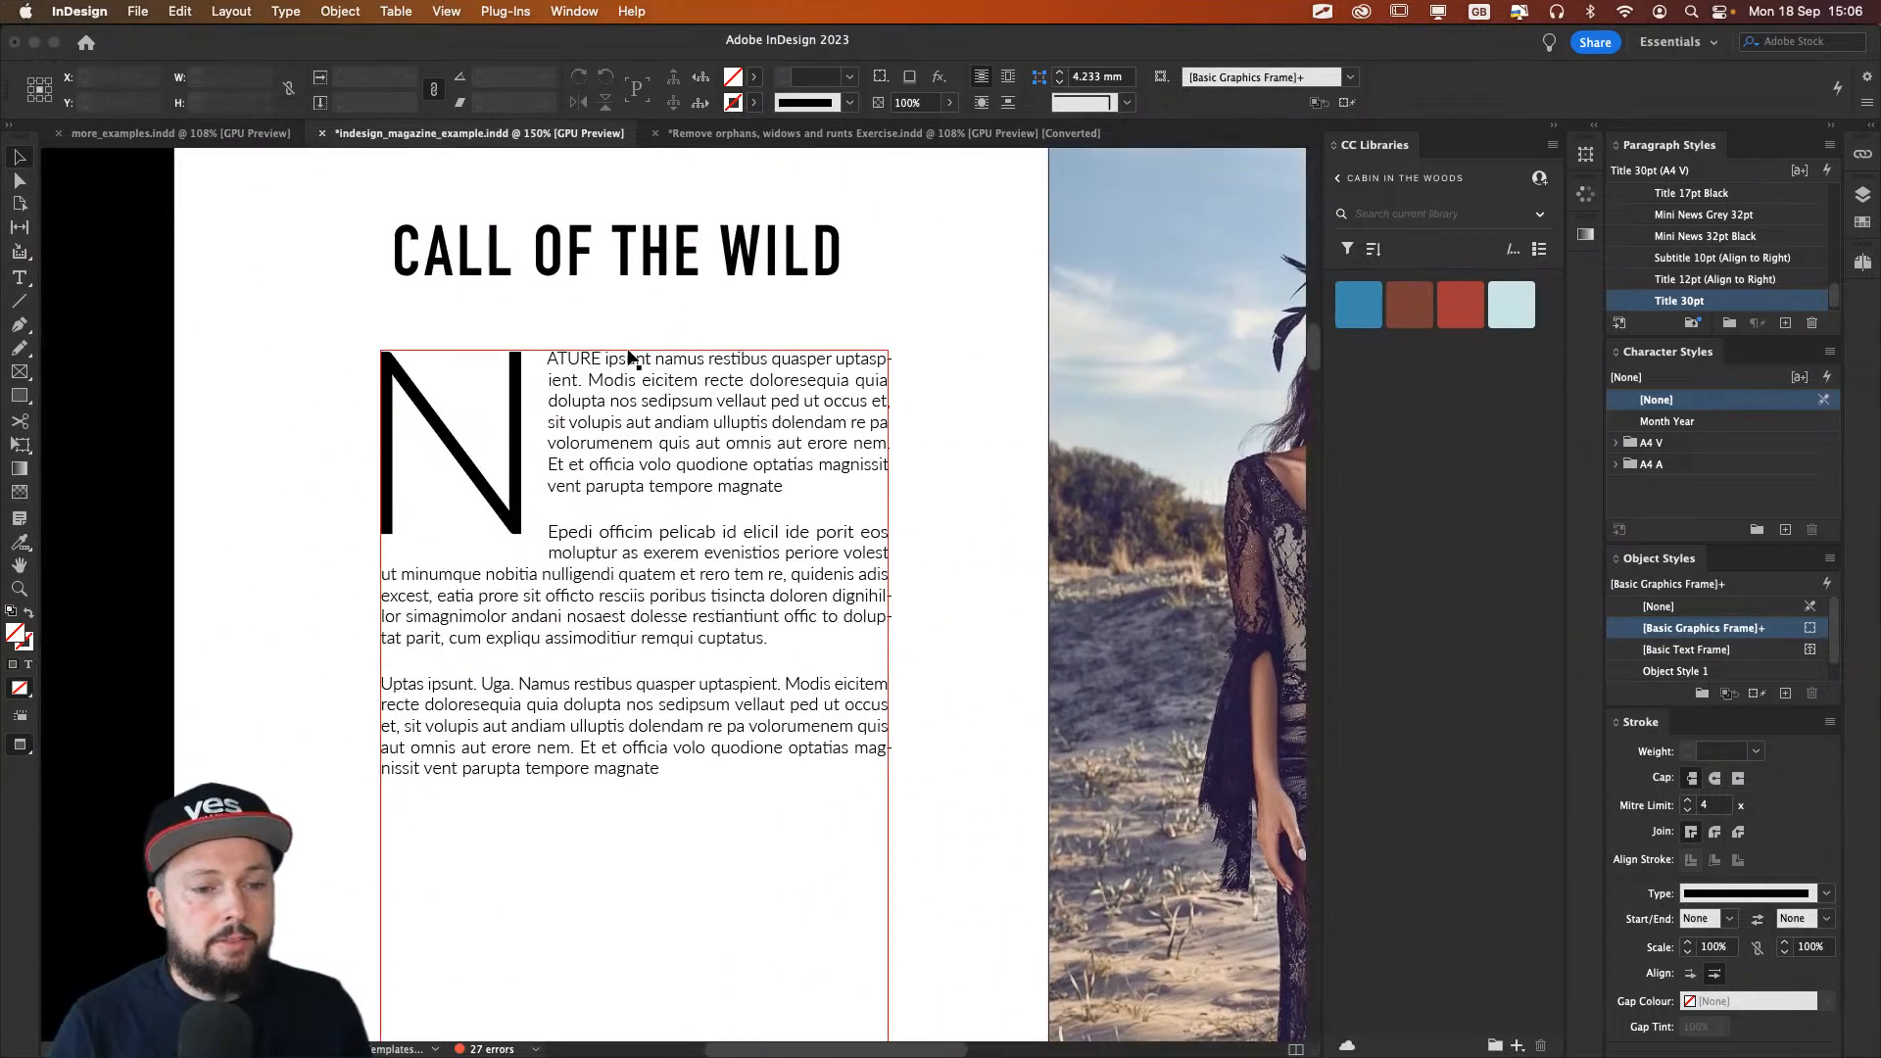
key(super+equal)
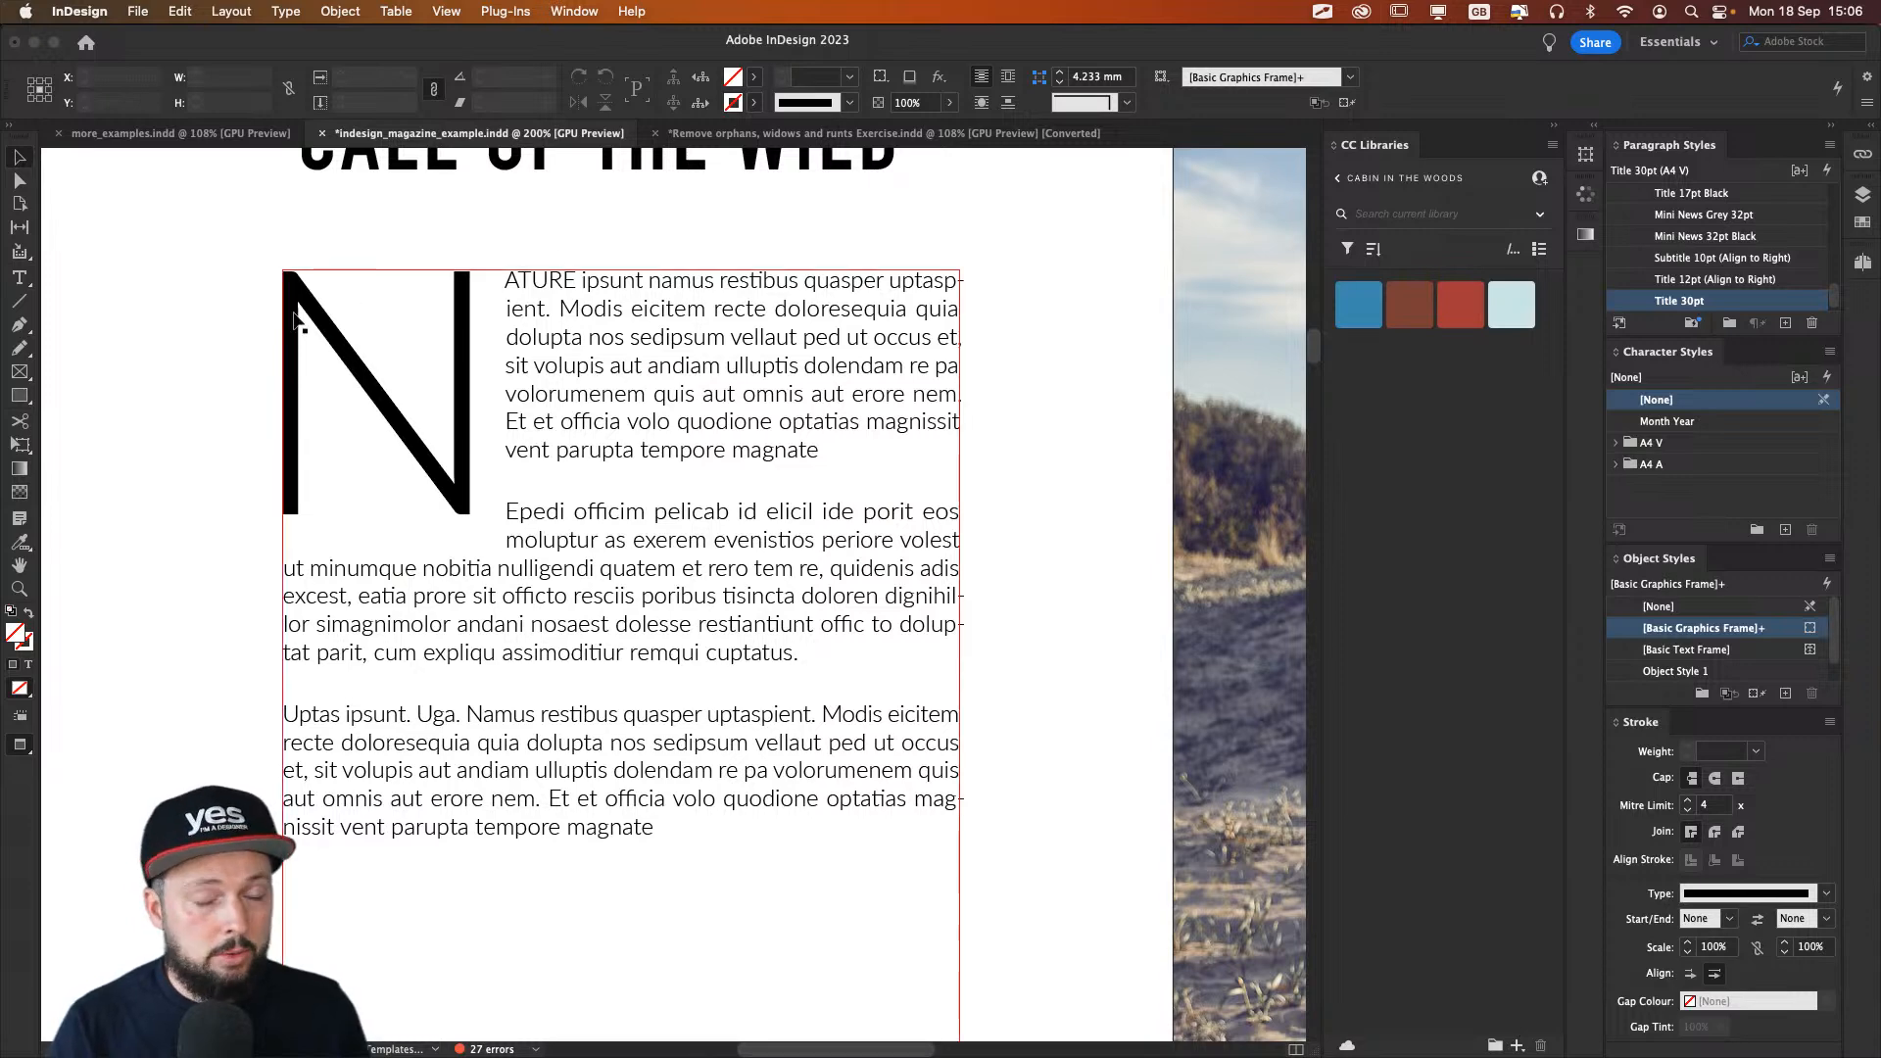
double_click(529, 279)
drag(577, 284, 514, 291)
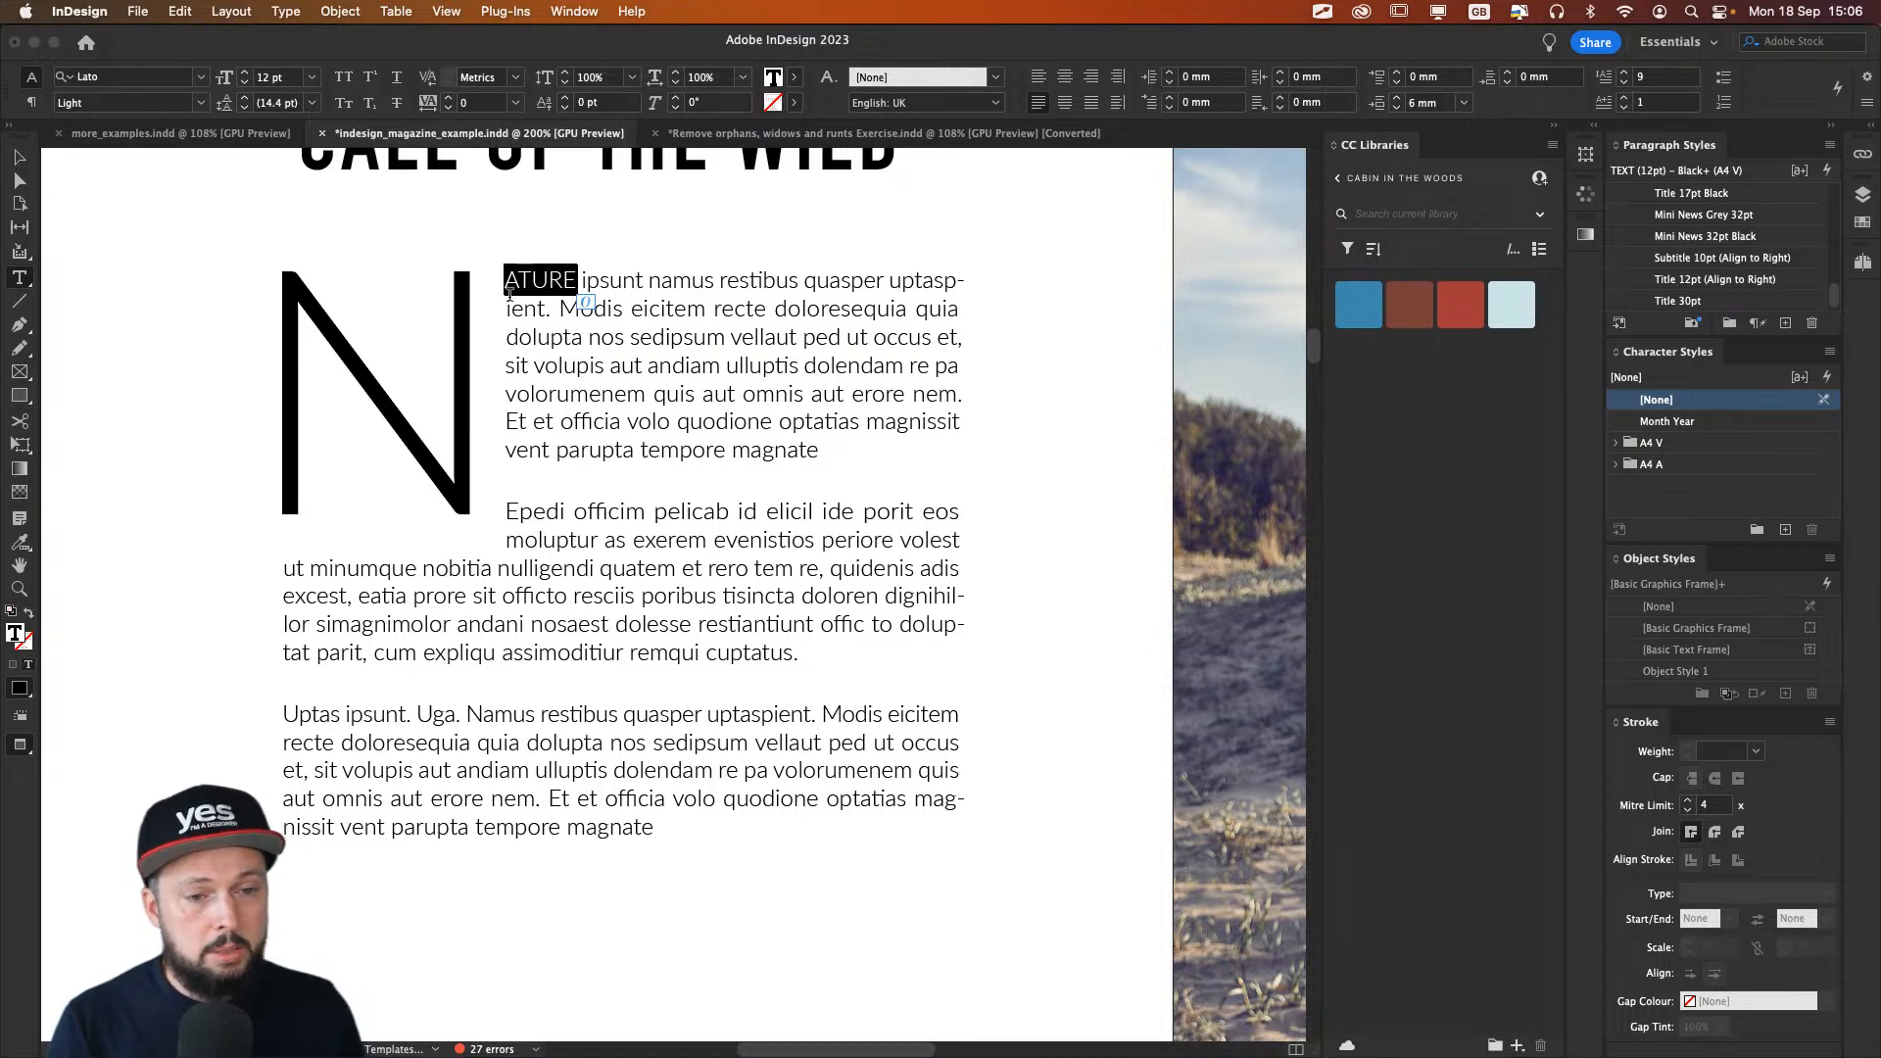
text(AT)
key(BackSpace)
key(BackSpace)
text(at)
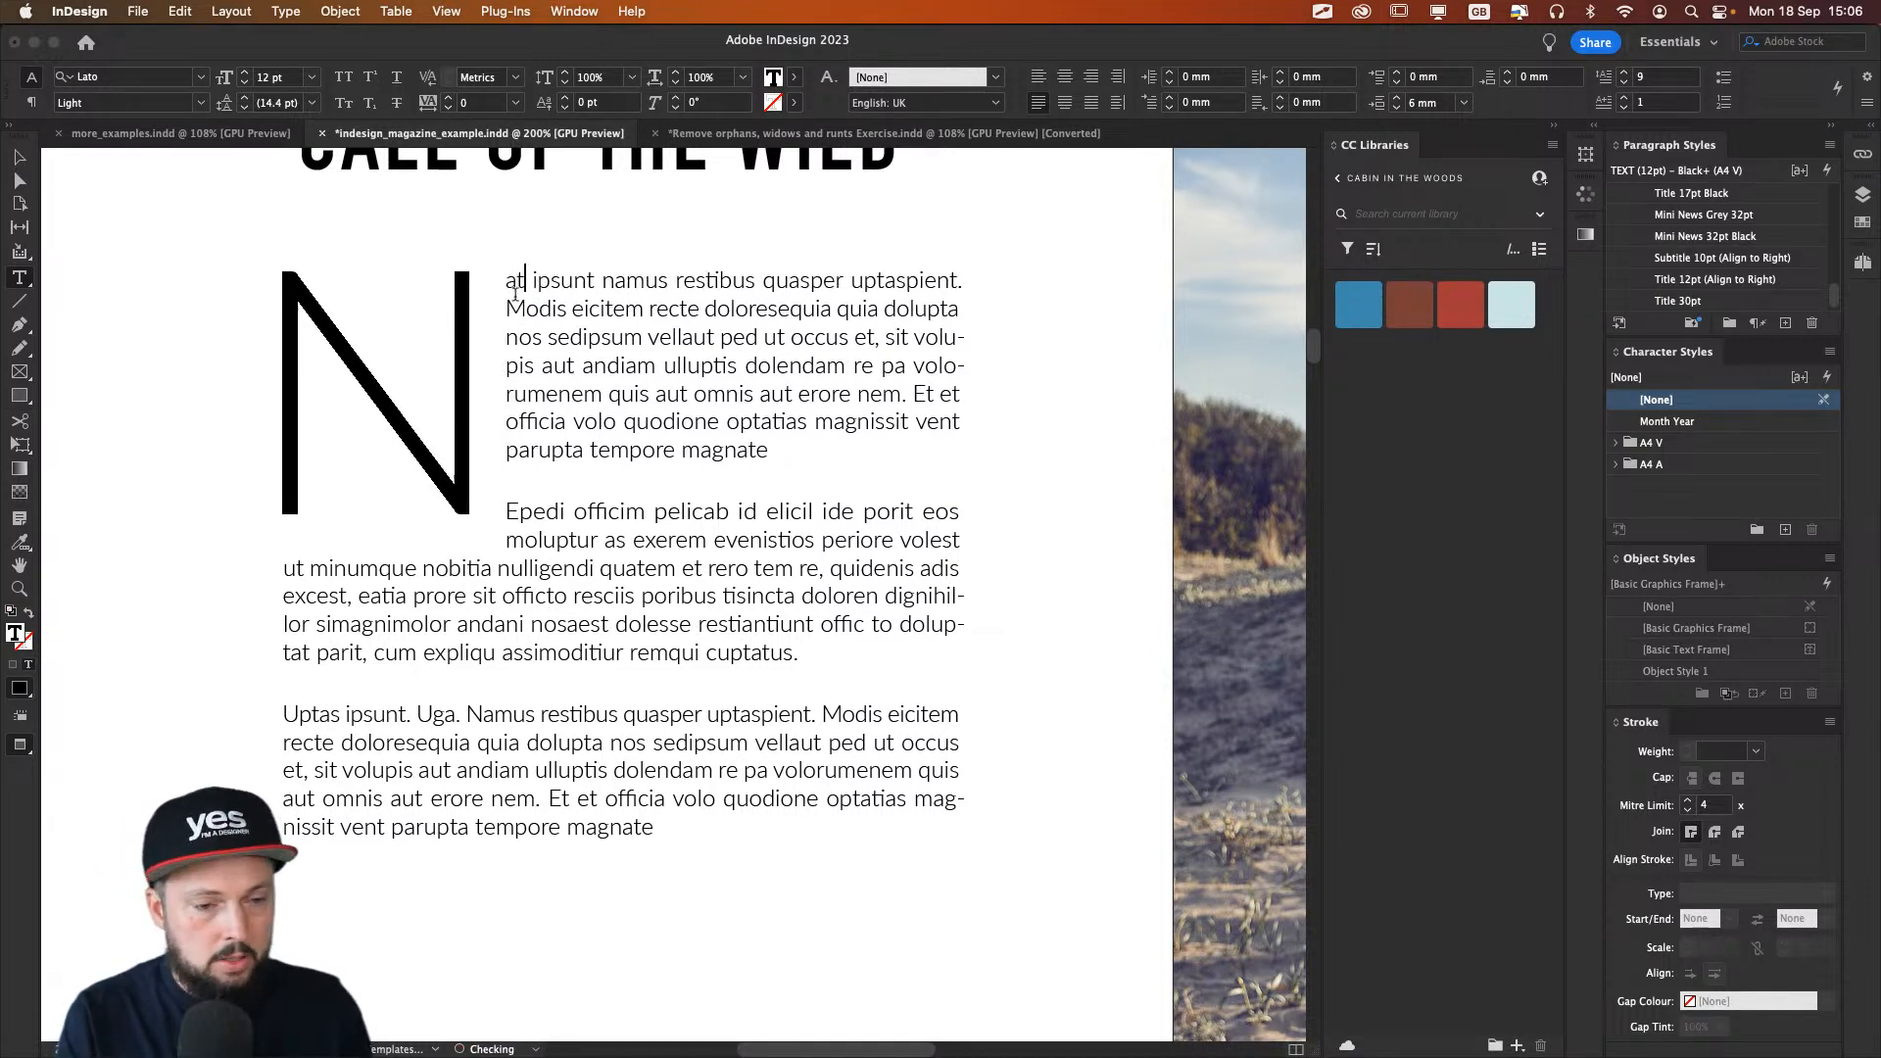
text(ure)
key(Escape)
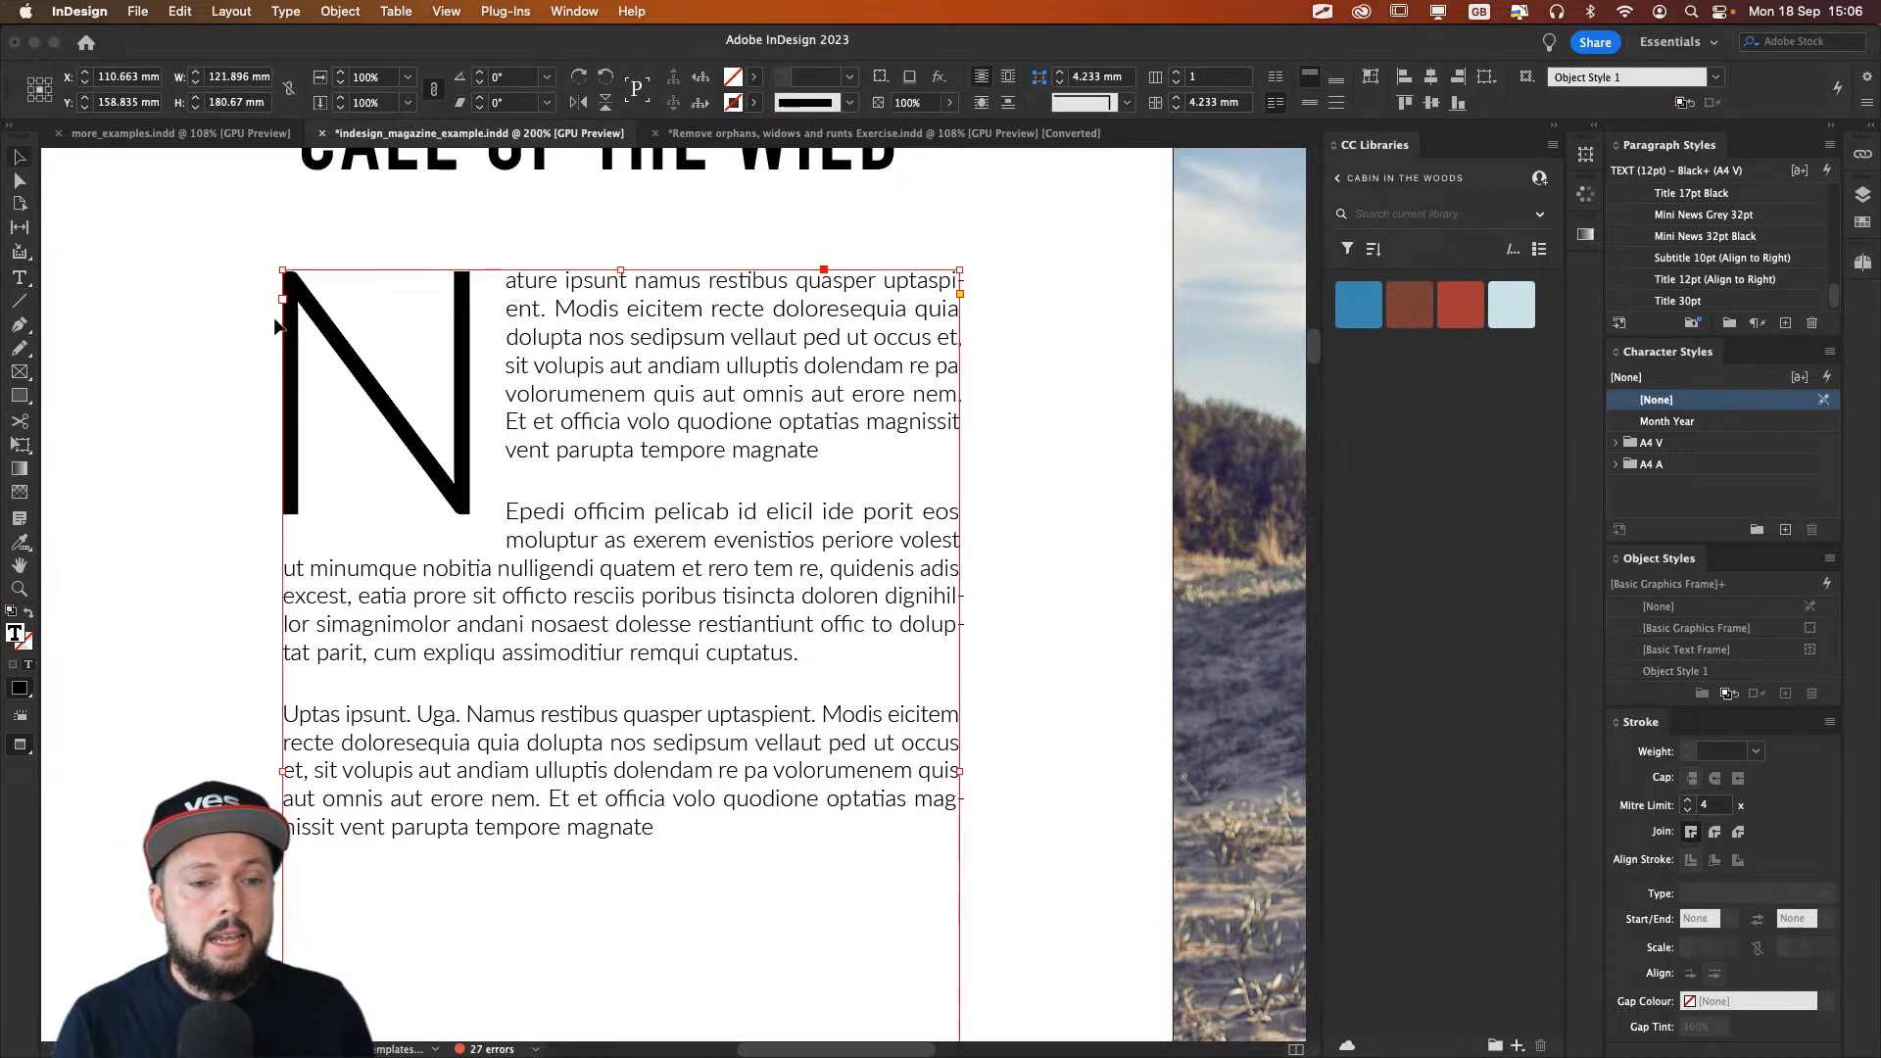
click(159, 313)
key(super+minus)
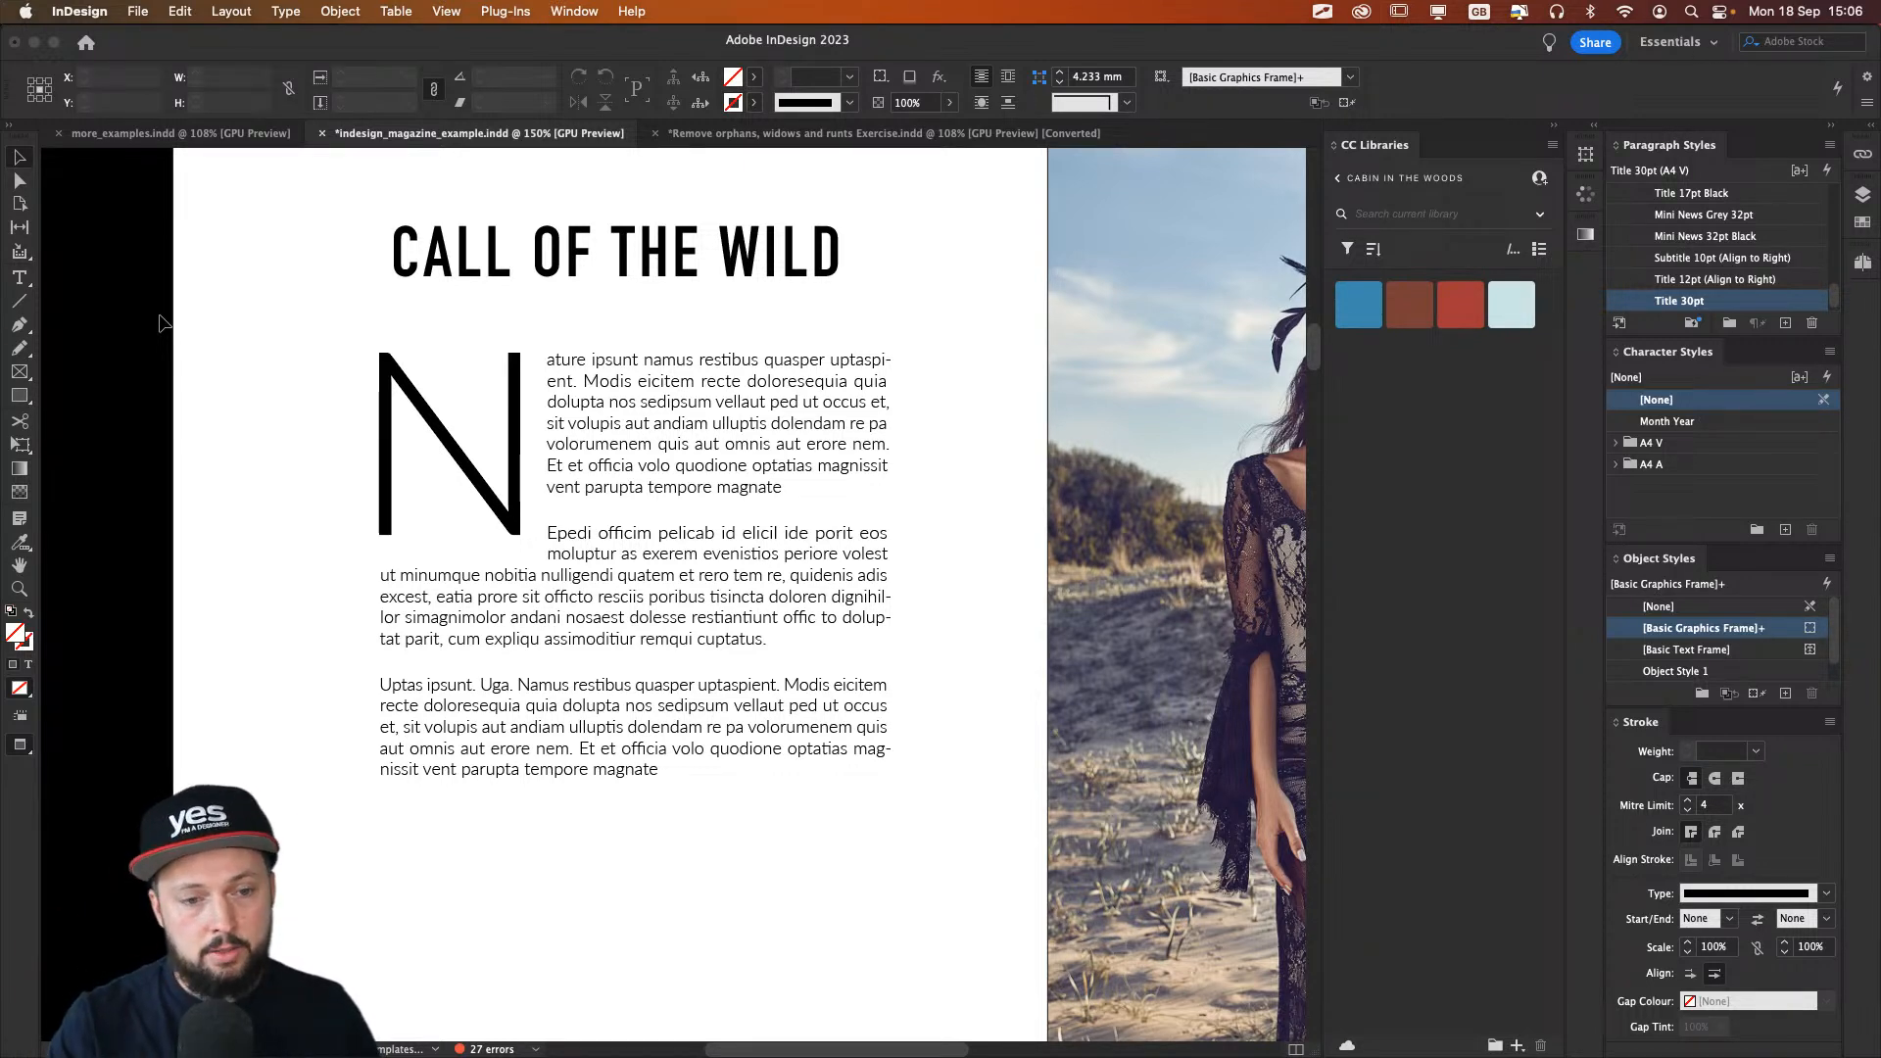
Step: Undo the lowercase retyping of the letters that follow the N drop cap
click(553, 377)
double_click(570, 365)
triple_click(569, 368)
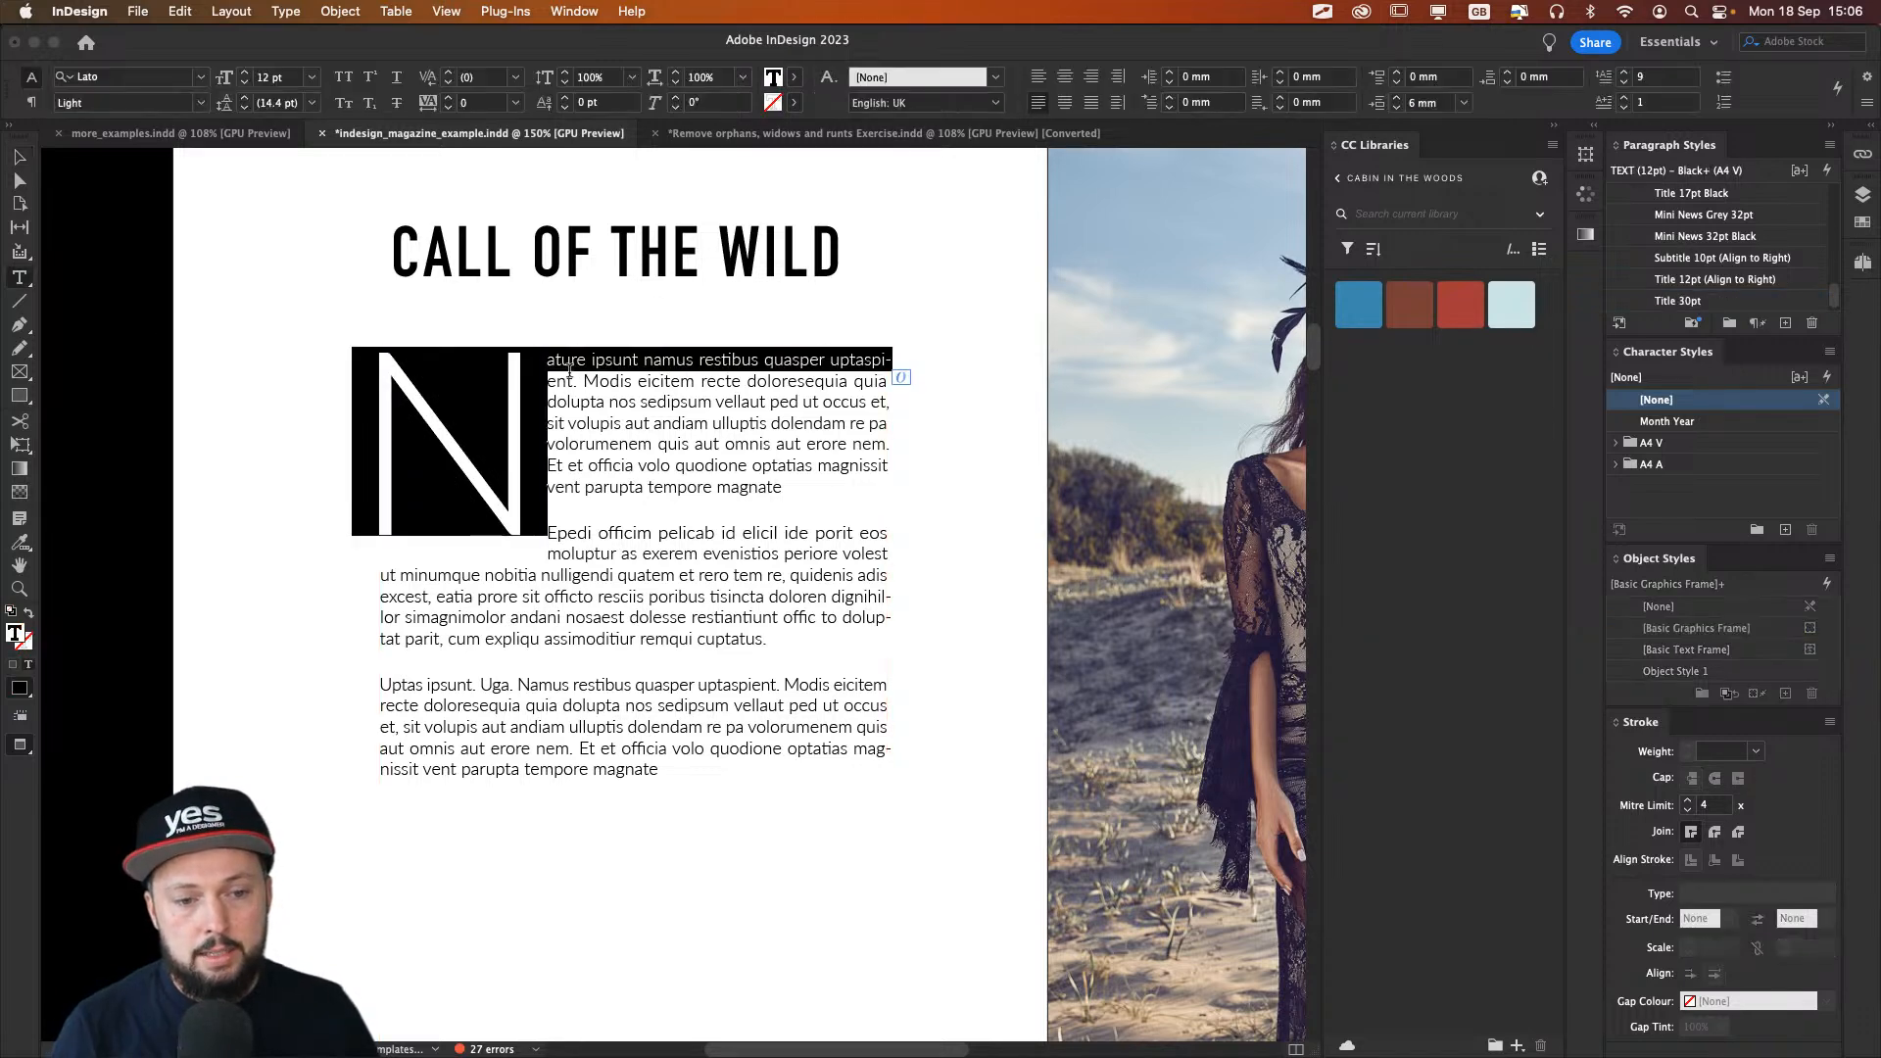
click(570, 370)
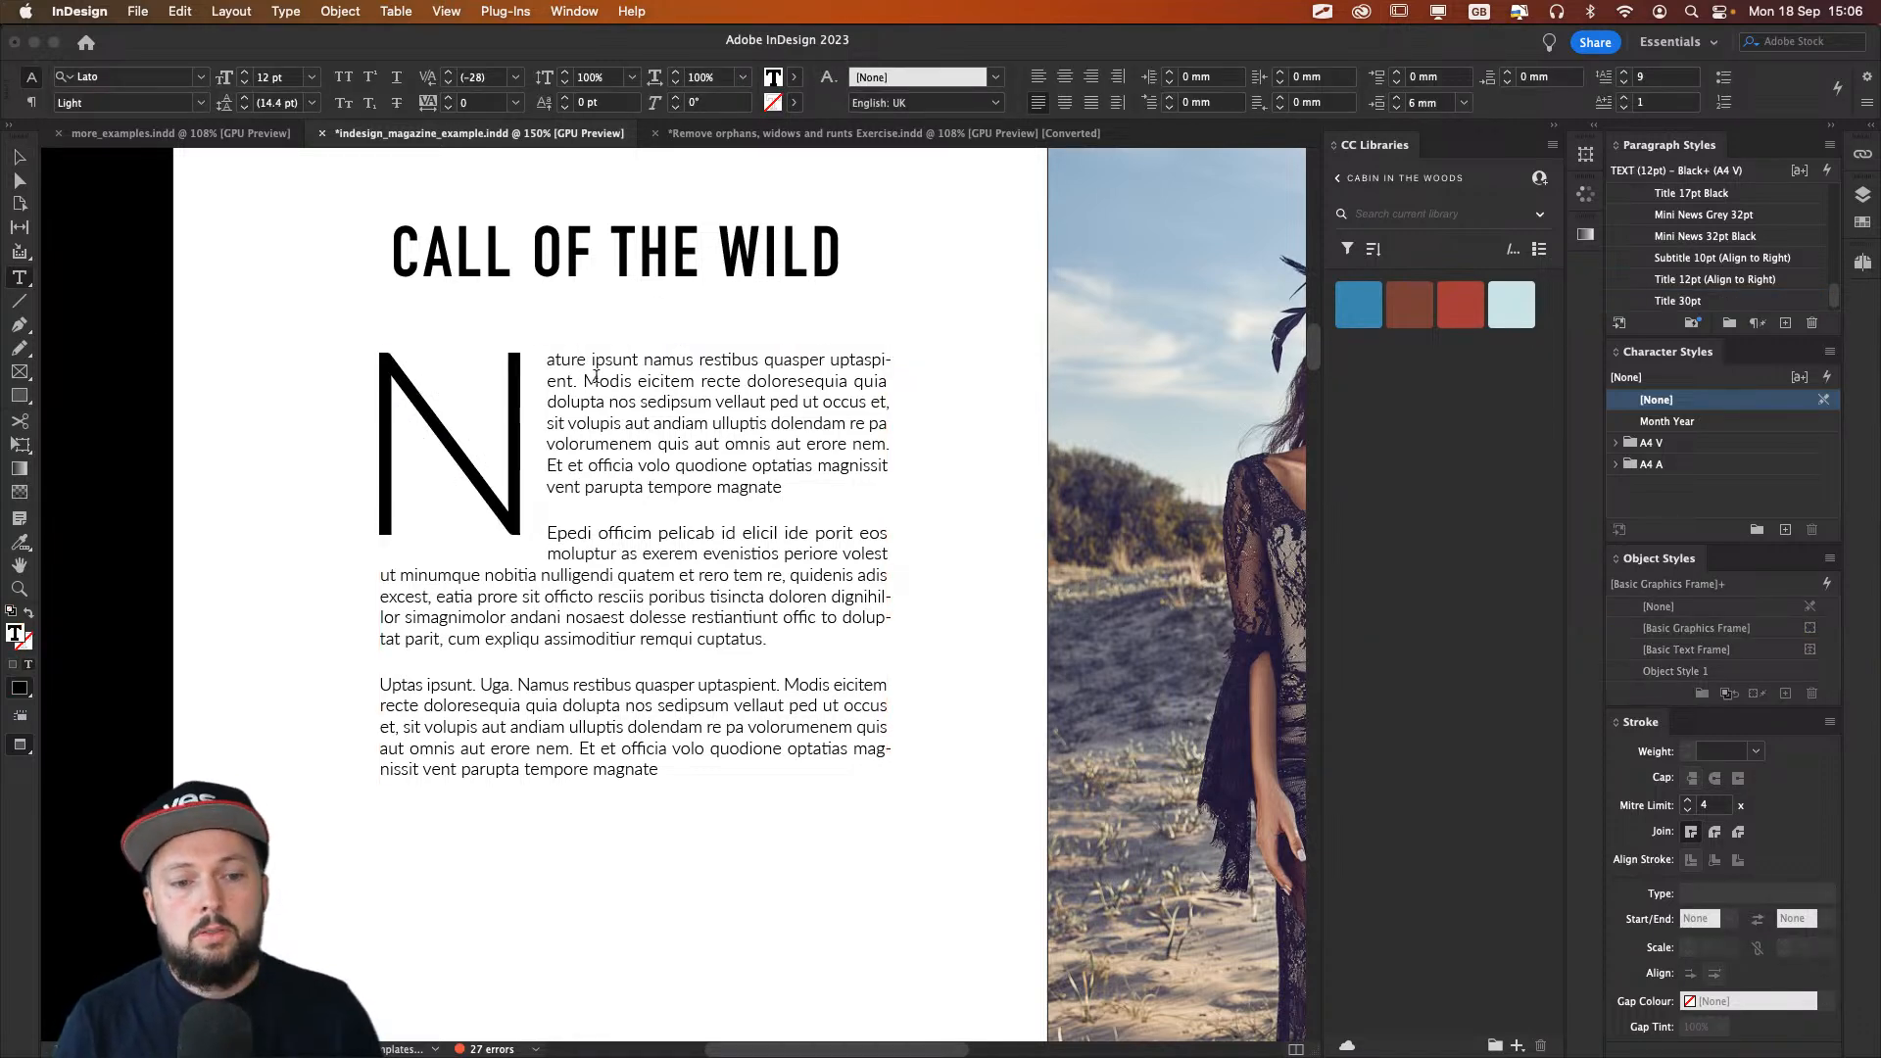
key(Escape)
click(278, 391)
key(super+z)
key(super+z)
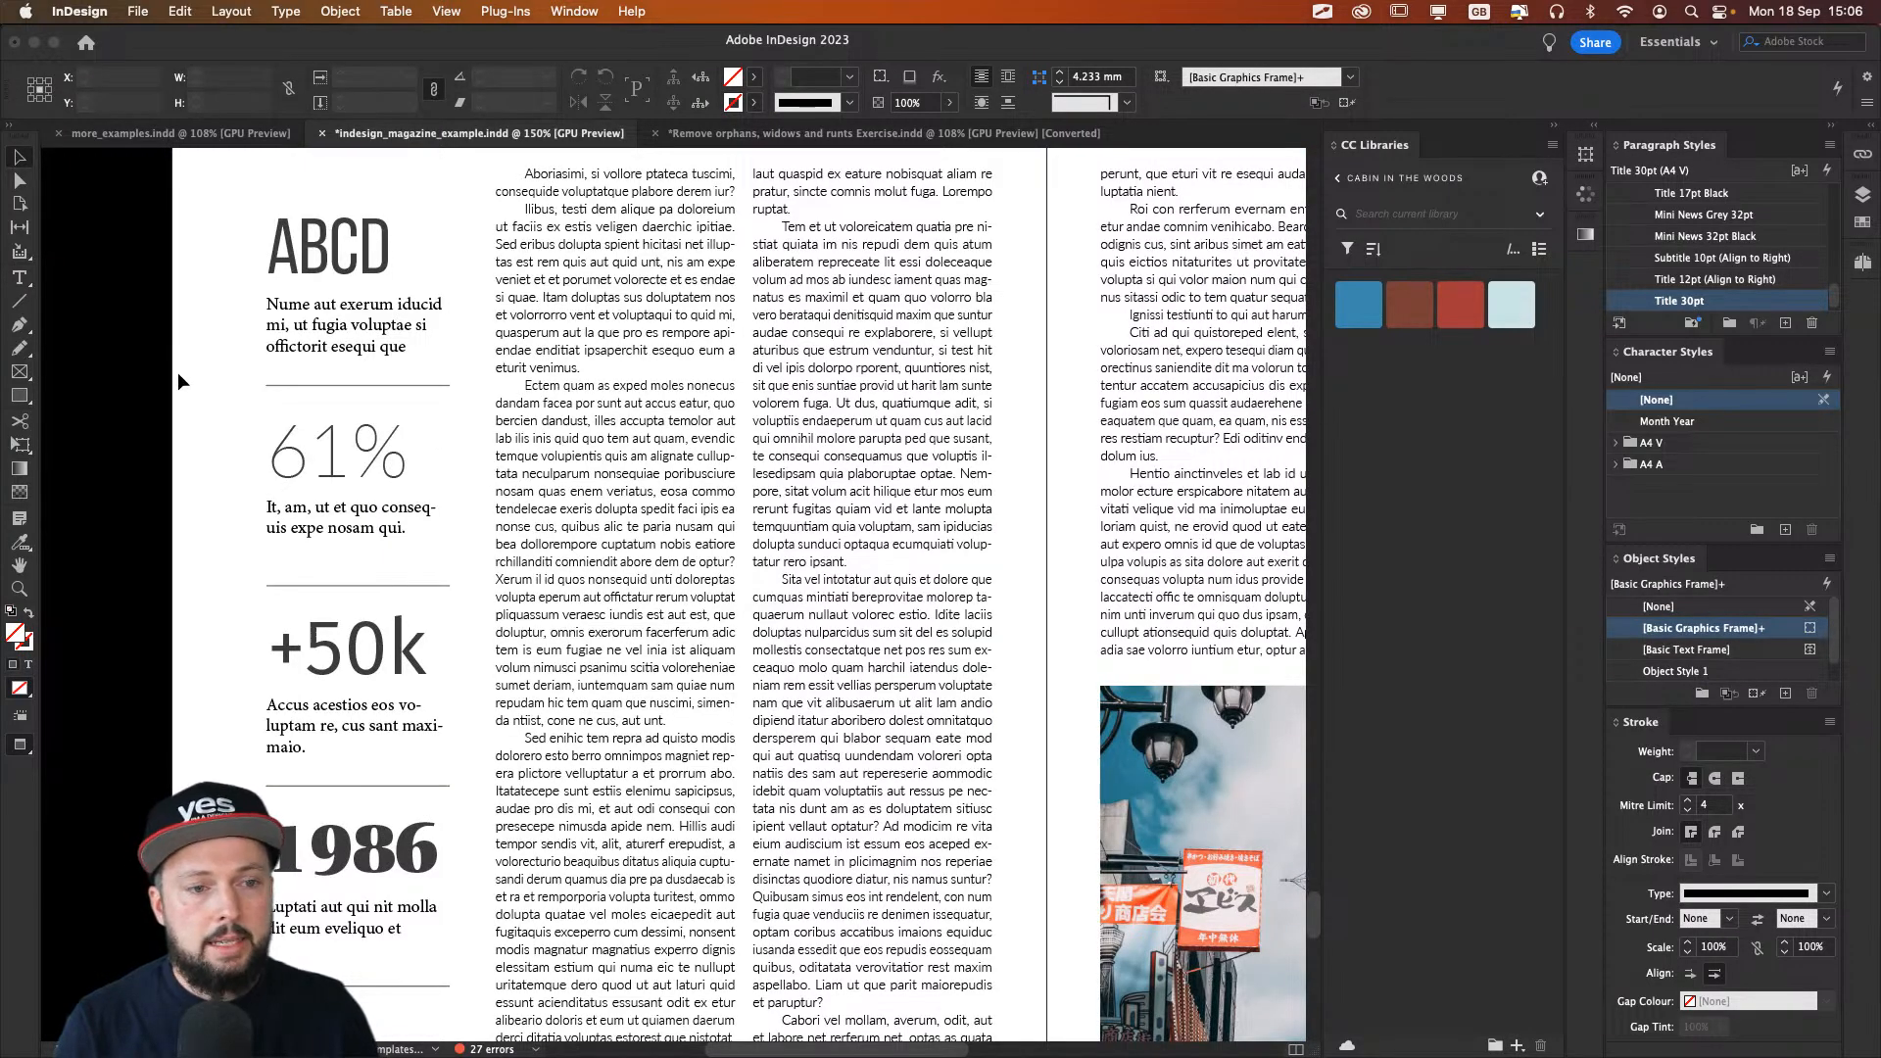
Step: On the "CALL OF THE WILD" page, make the letters "ATURE" after the drop cap bold
key(alt+Page_Up)
key(alt+Page_Up)
key(alt+Page_Up)
key(alt+Page_Up)
key(alt+Page_Up)
key(alt+Page_Up)
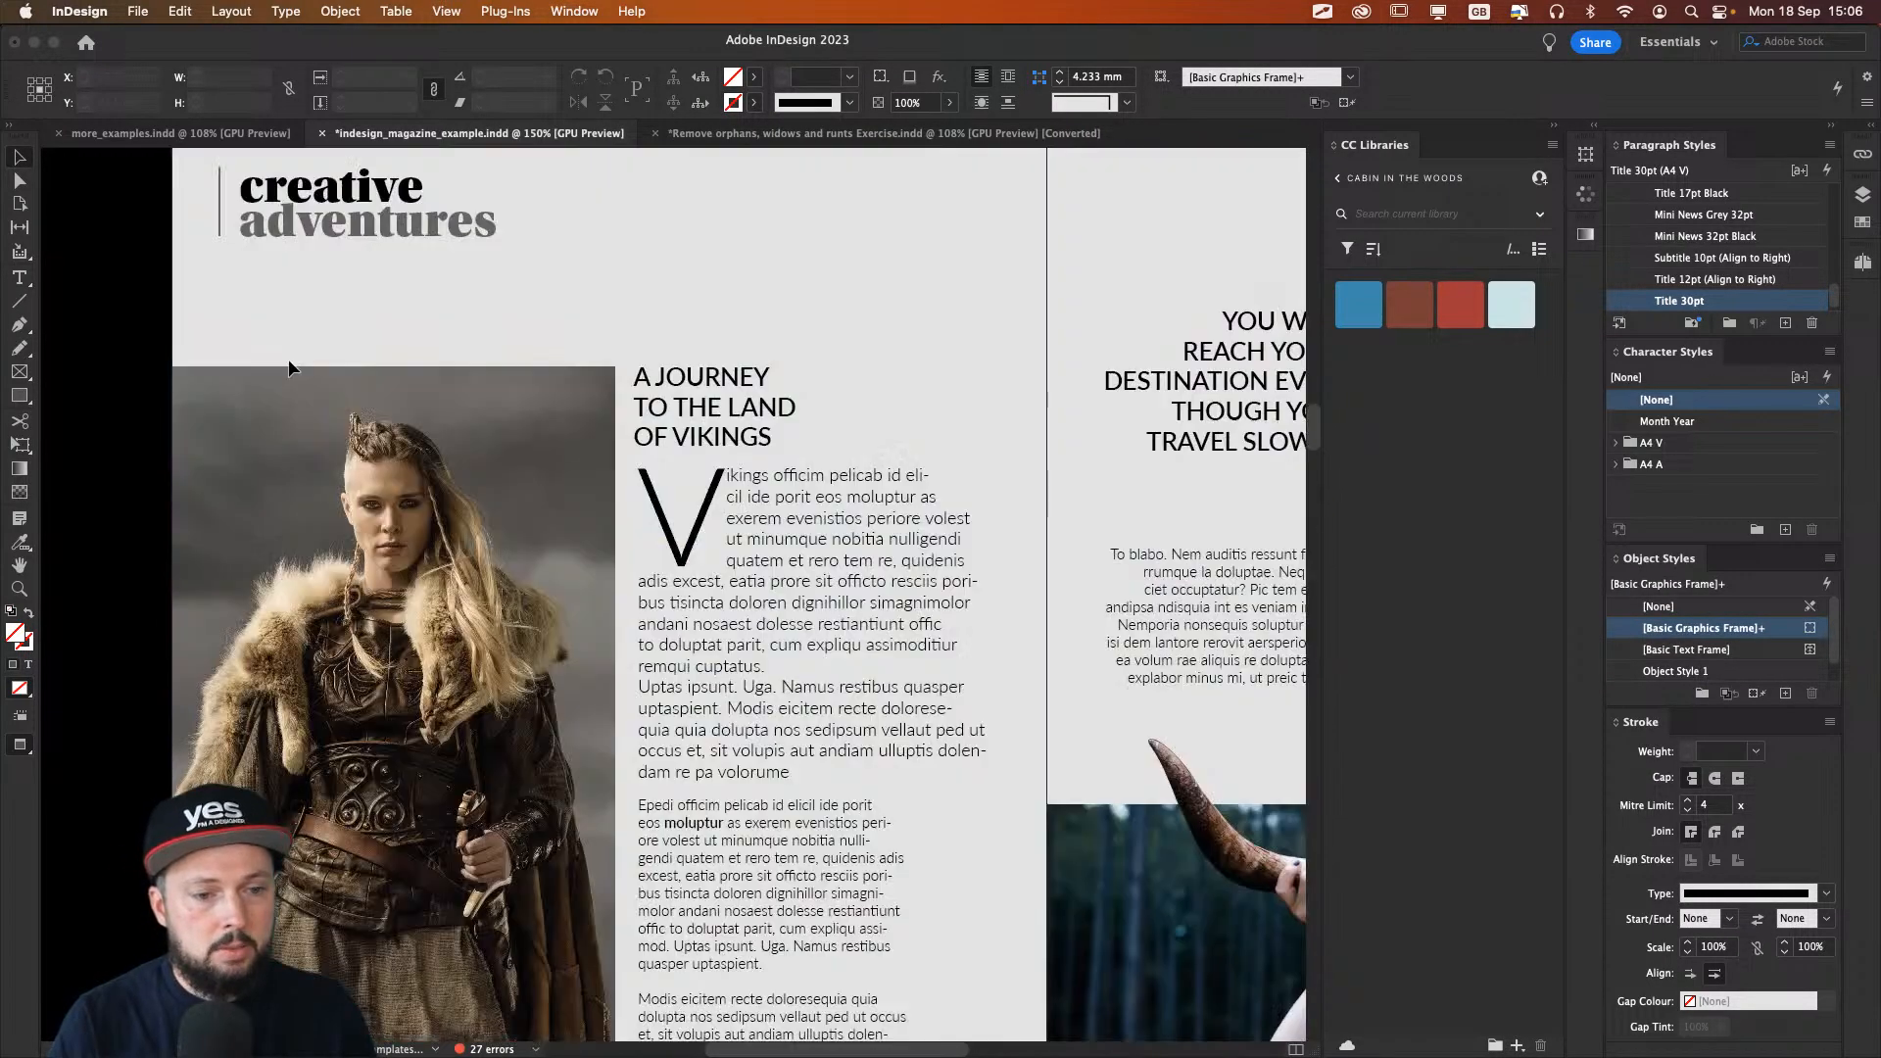
key(alt+Page_Up)
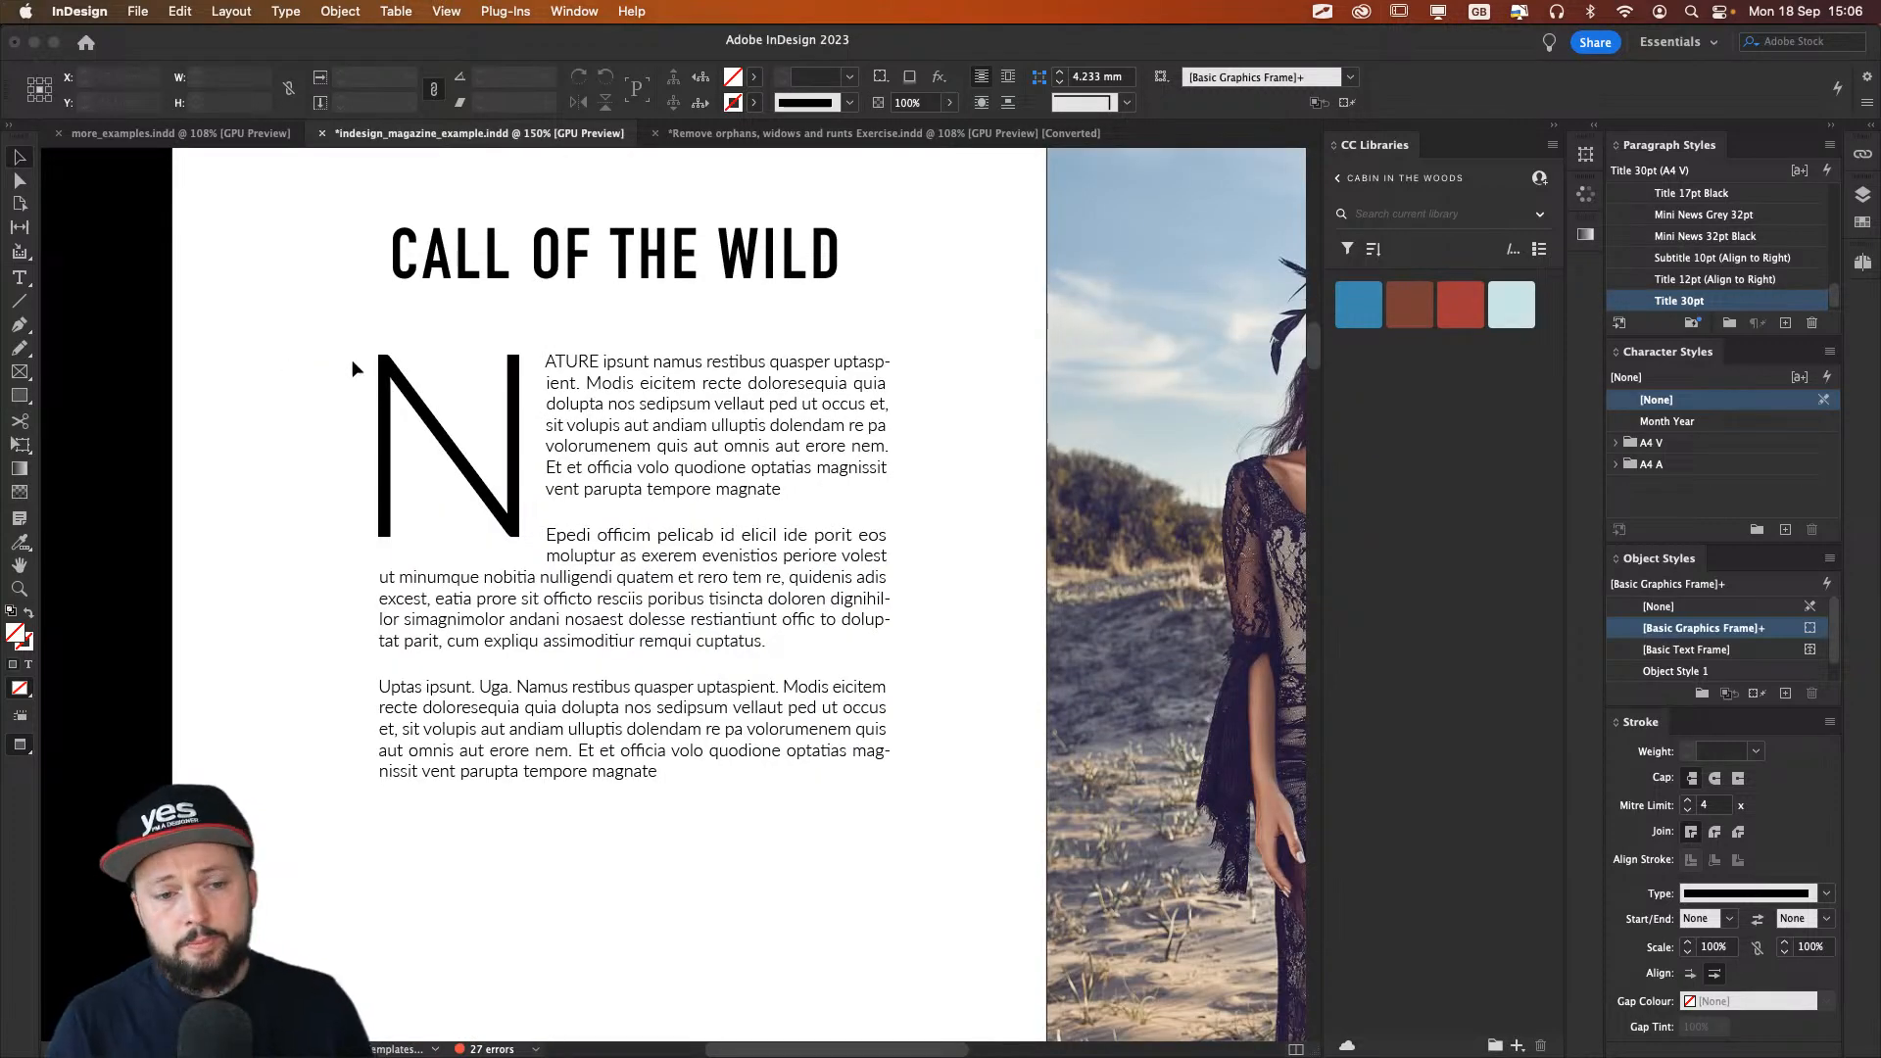
double_click(578, 364)
drag(600, 364, 541, 370)
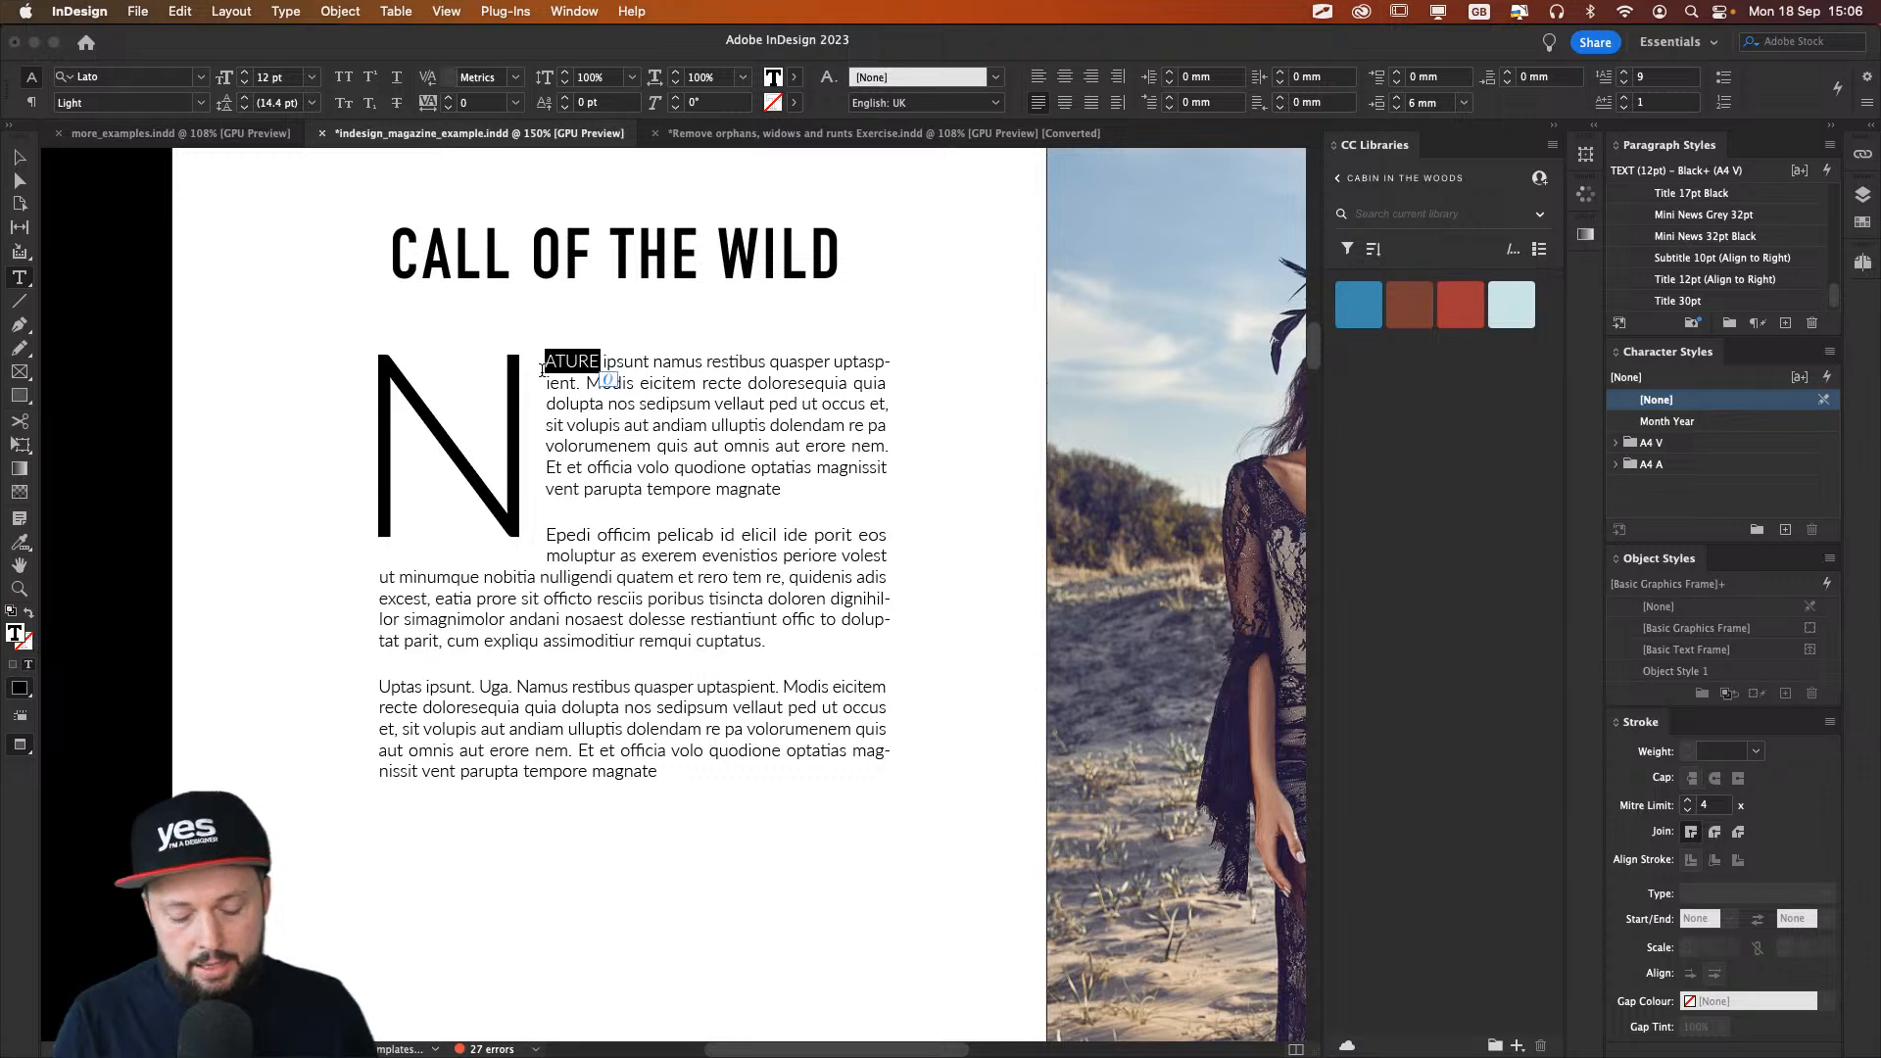
key(super+shift+b)
click(554, 370)
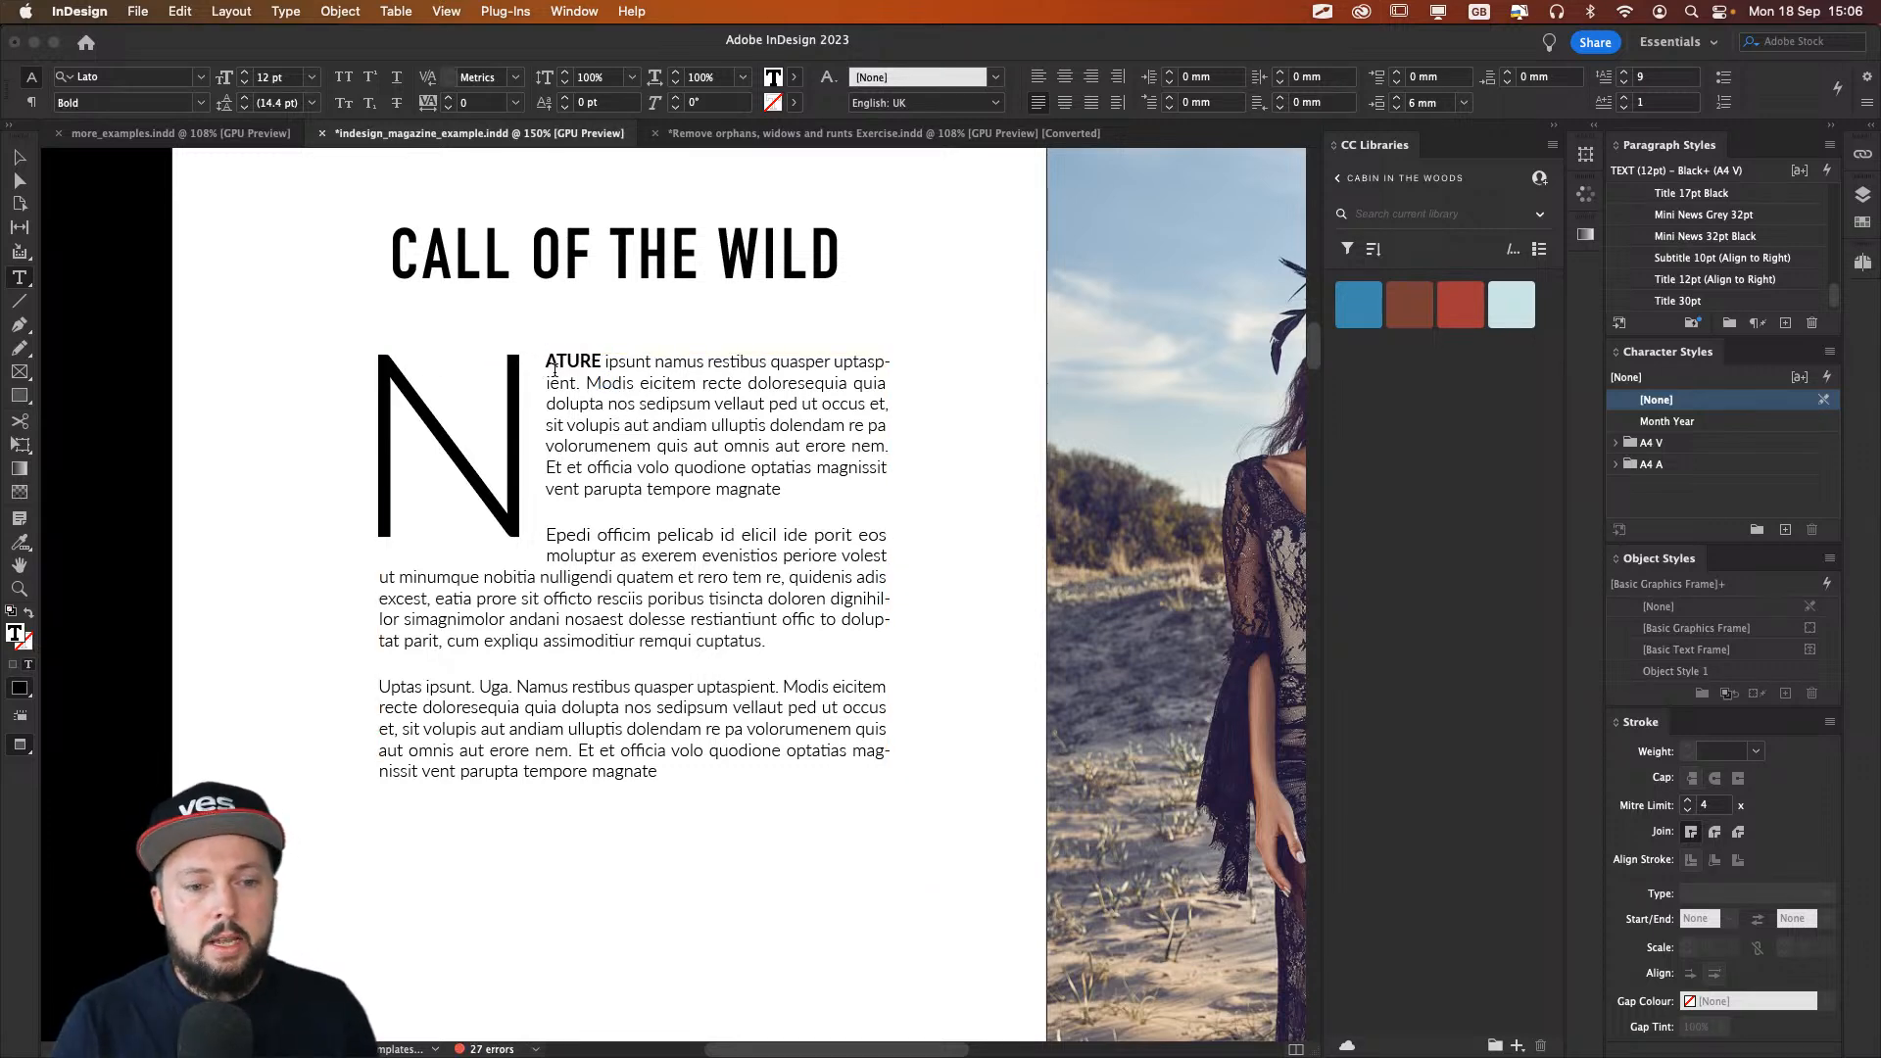
key(Escape)
click(288, 317)
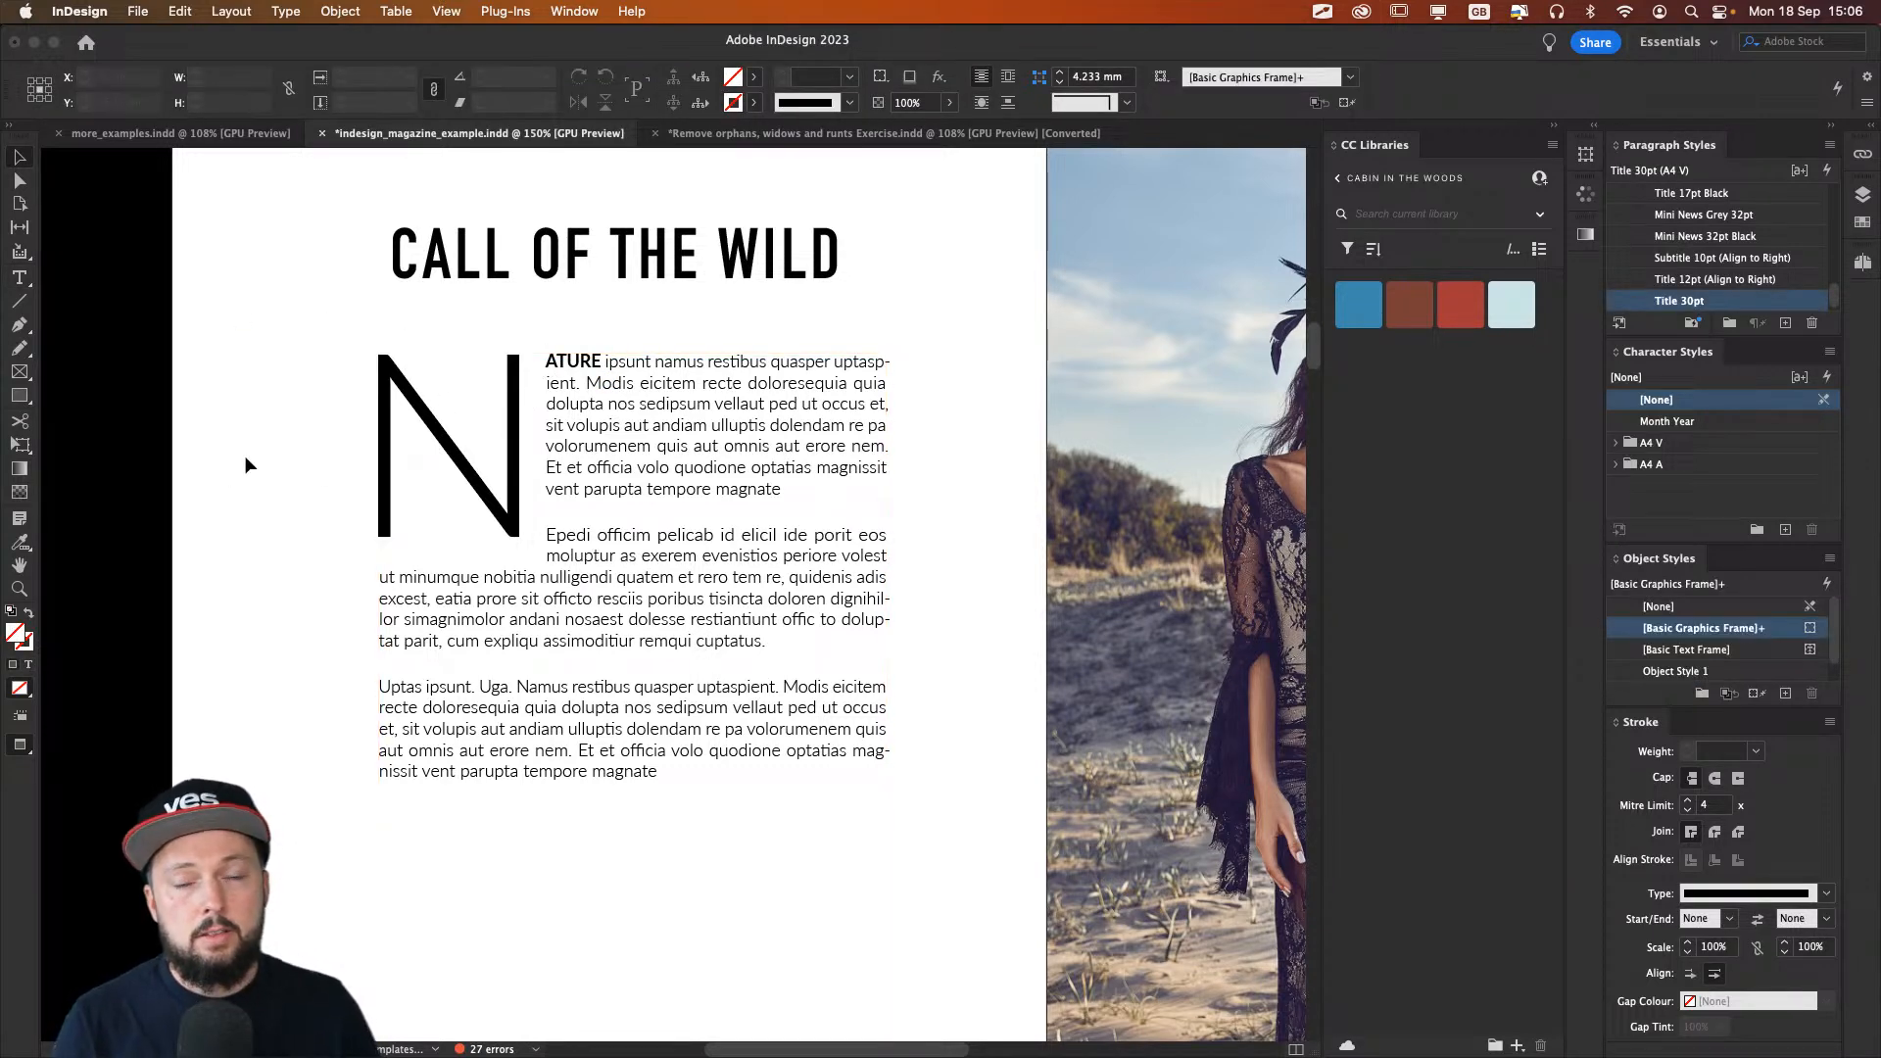
Step: Tighten the kerning between the N drop cap and "ATURE" to -80
double_click(555, 360)
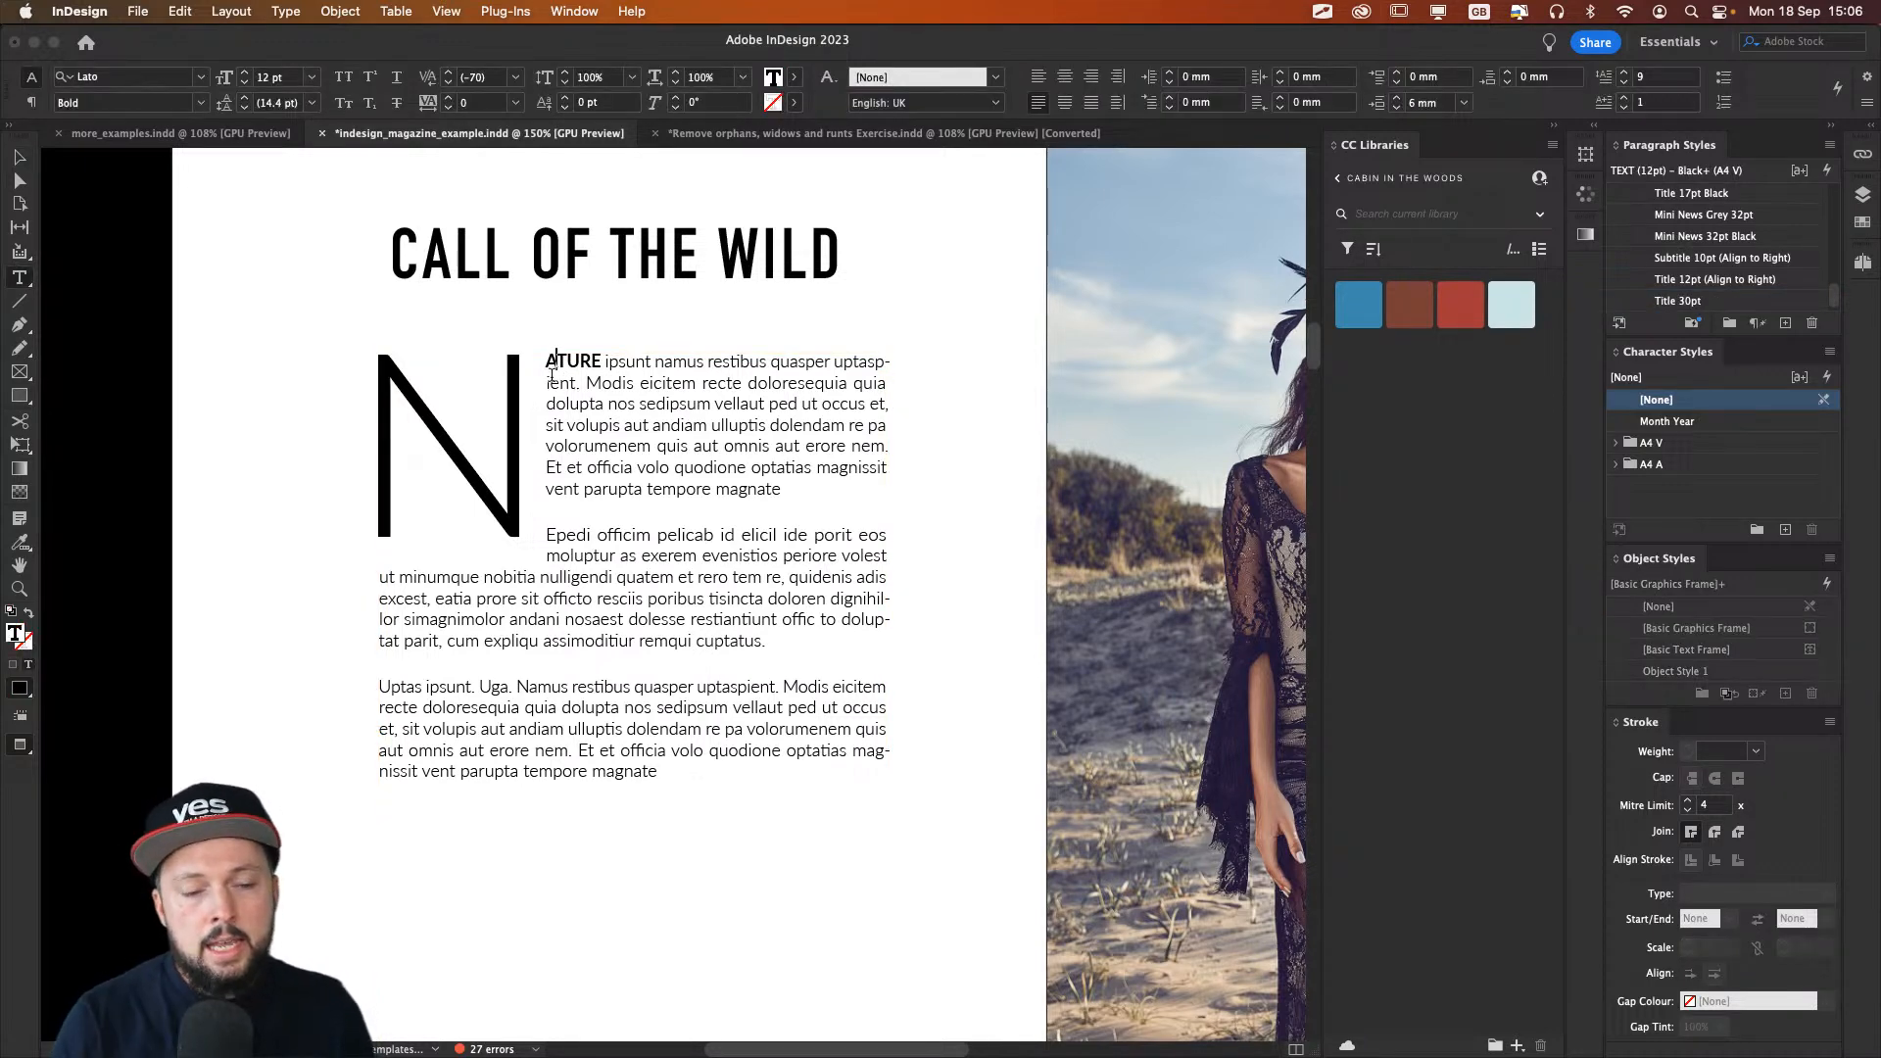
click(552, 375)
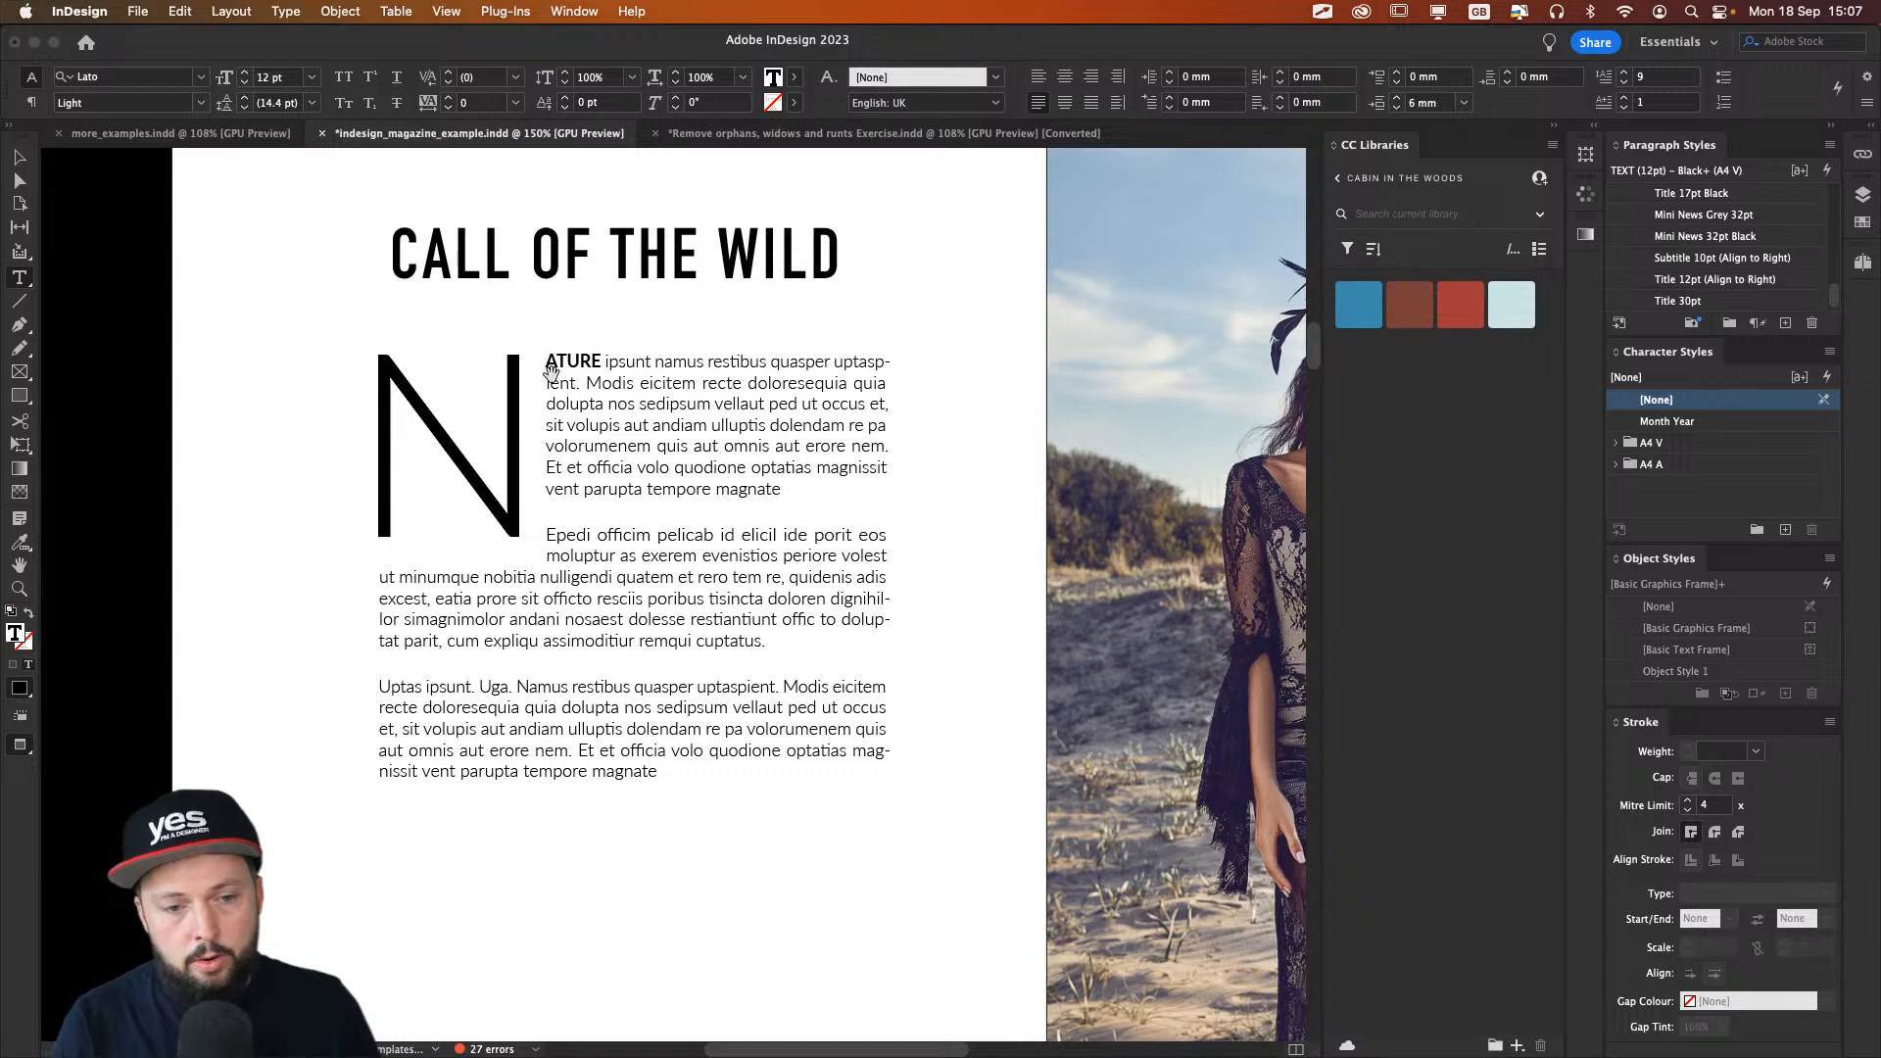
key(alt+Left)
key(alt+Left)
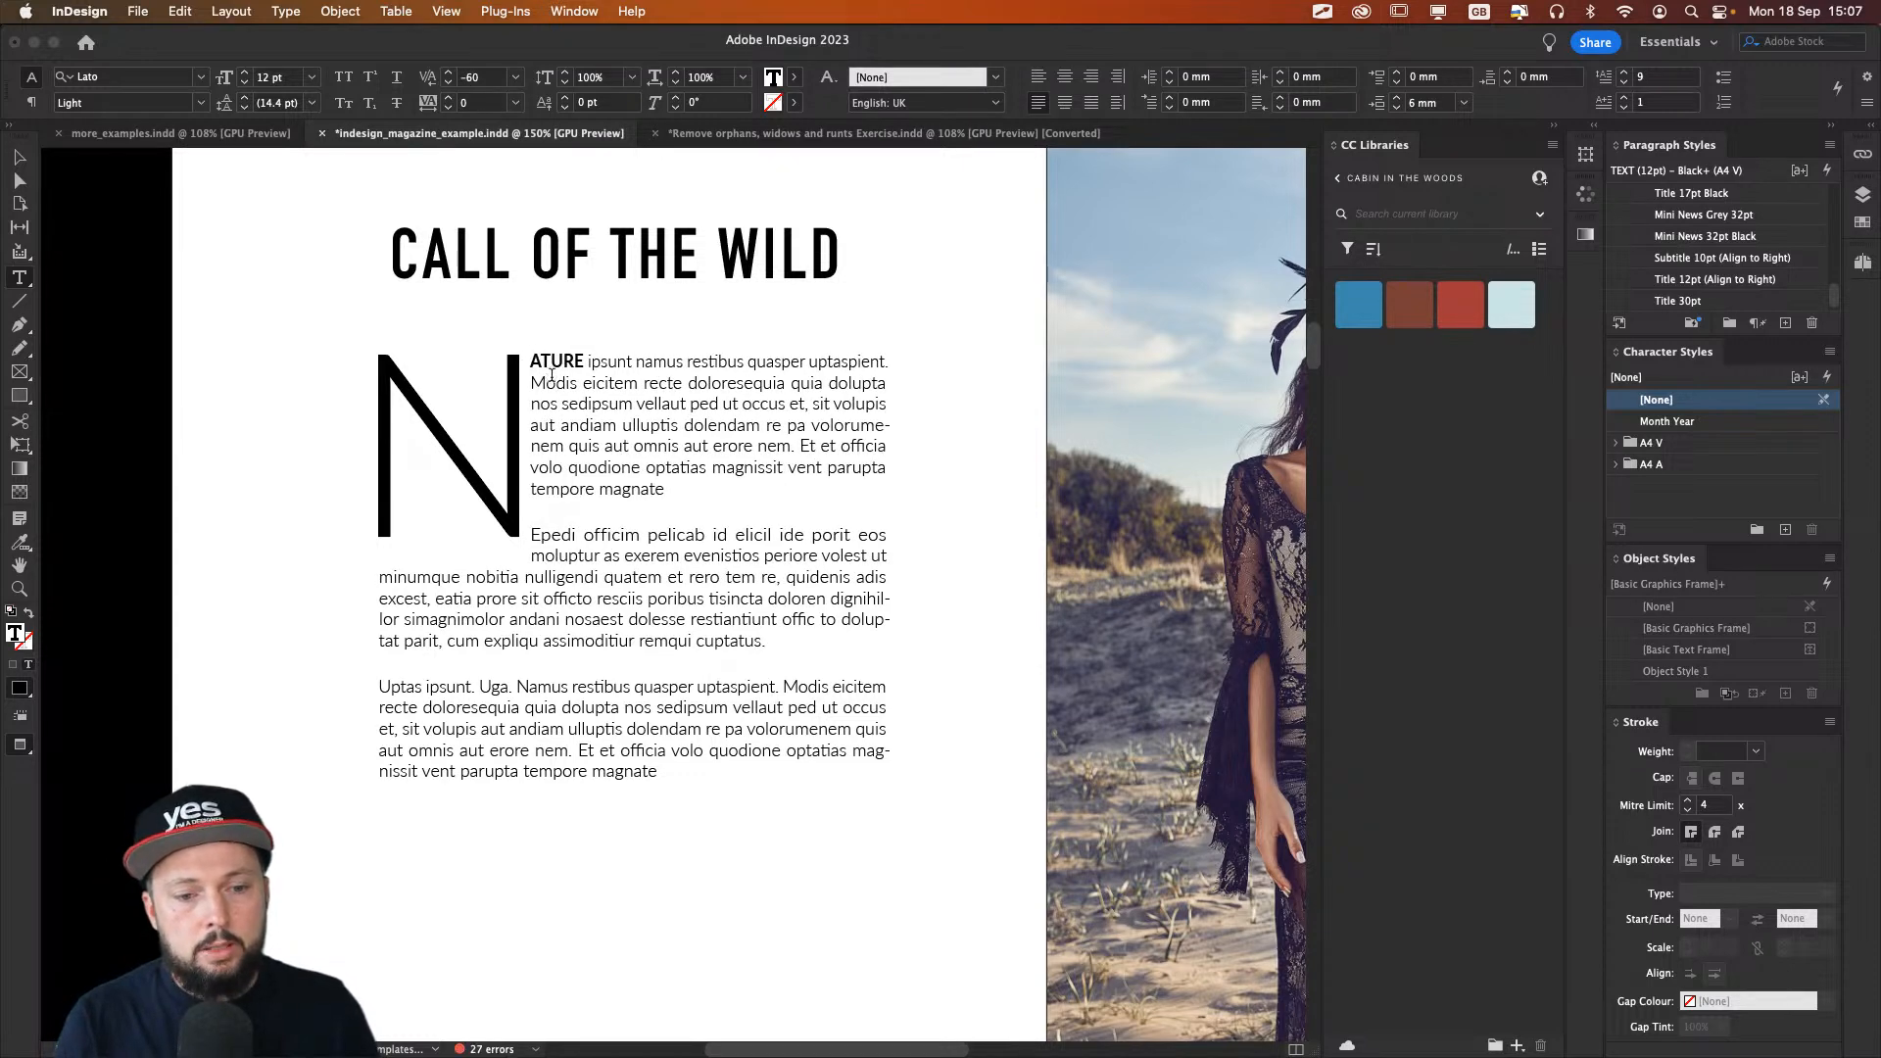
key(alt+Left)
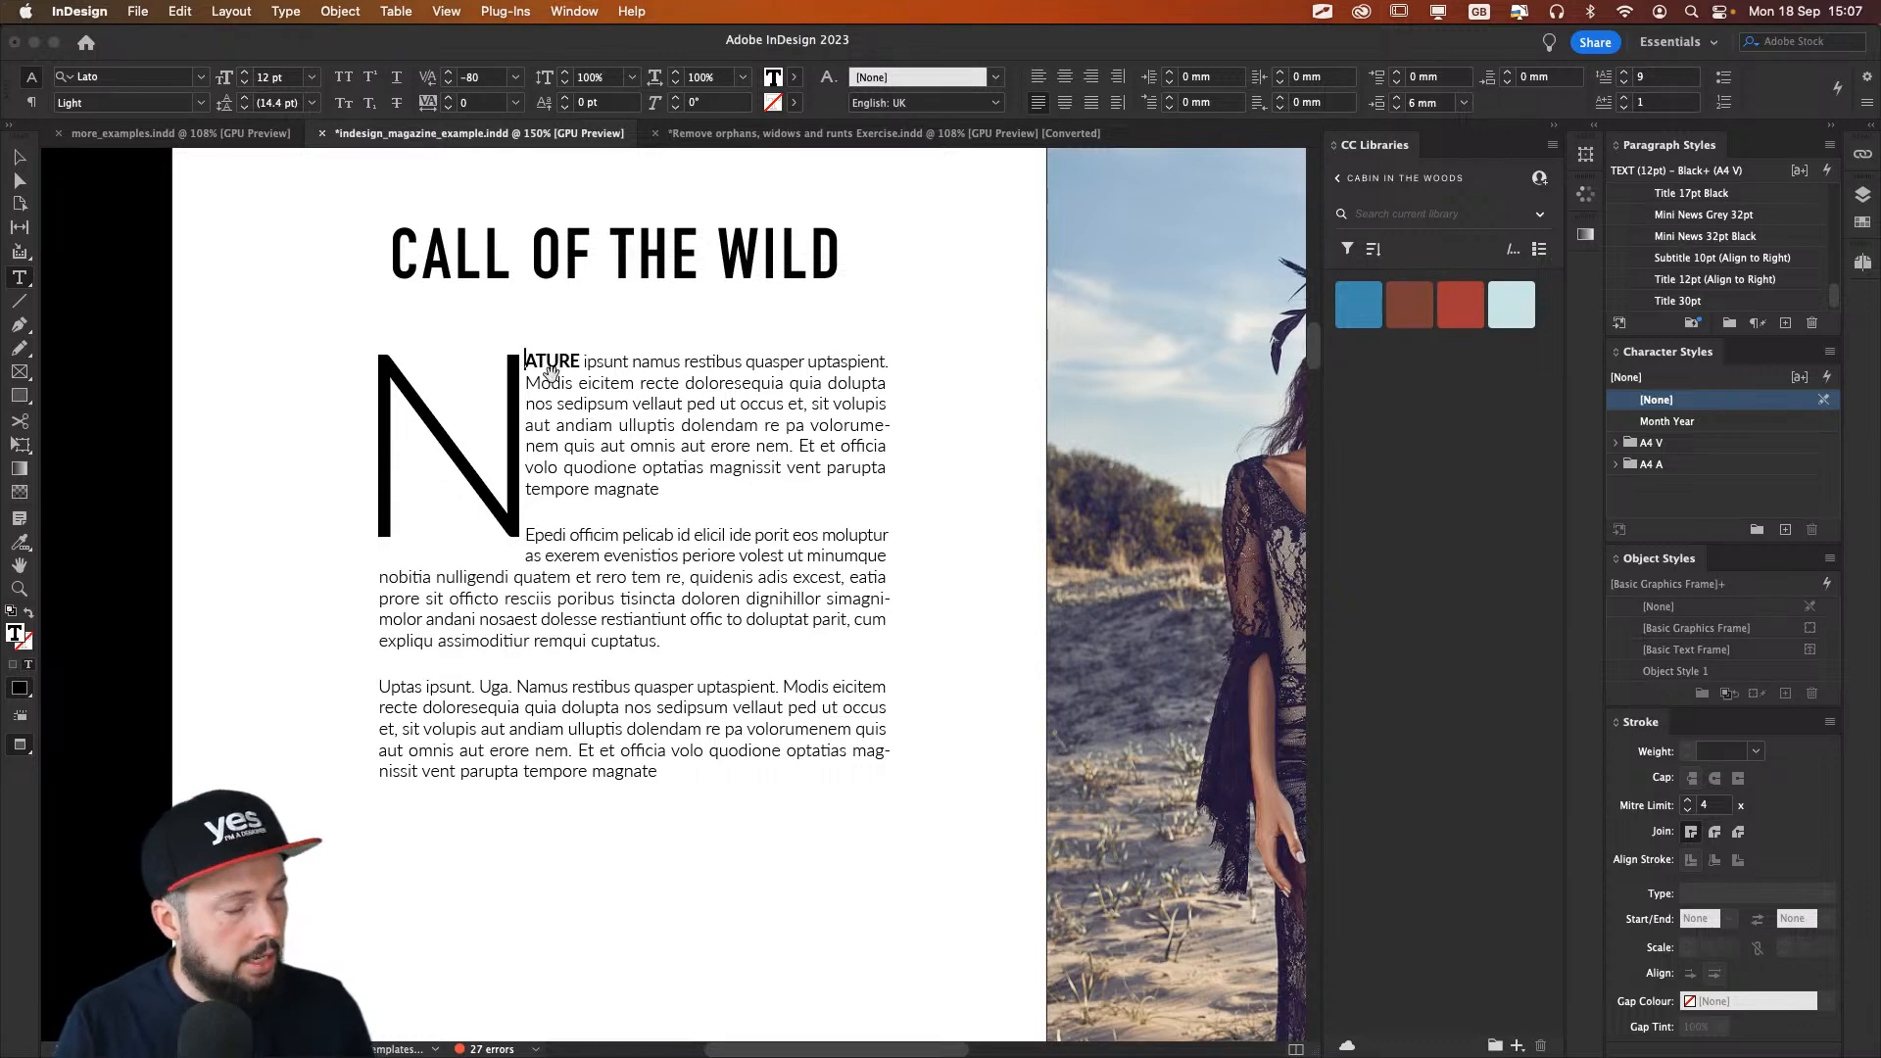
Step: Loosen the kerning between the N drop cap and "ATURE" to 0
key(alt+Right)
key(alt+Right)
key(alt+Right)
key(alt+Right)
key(alt+Right)
key(alt+Right)
key(alt+Right)
key(alt+Right)
key(alt+Right)
key(alt+Left)
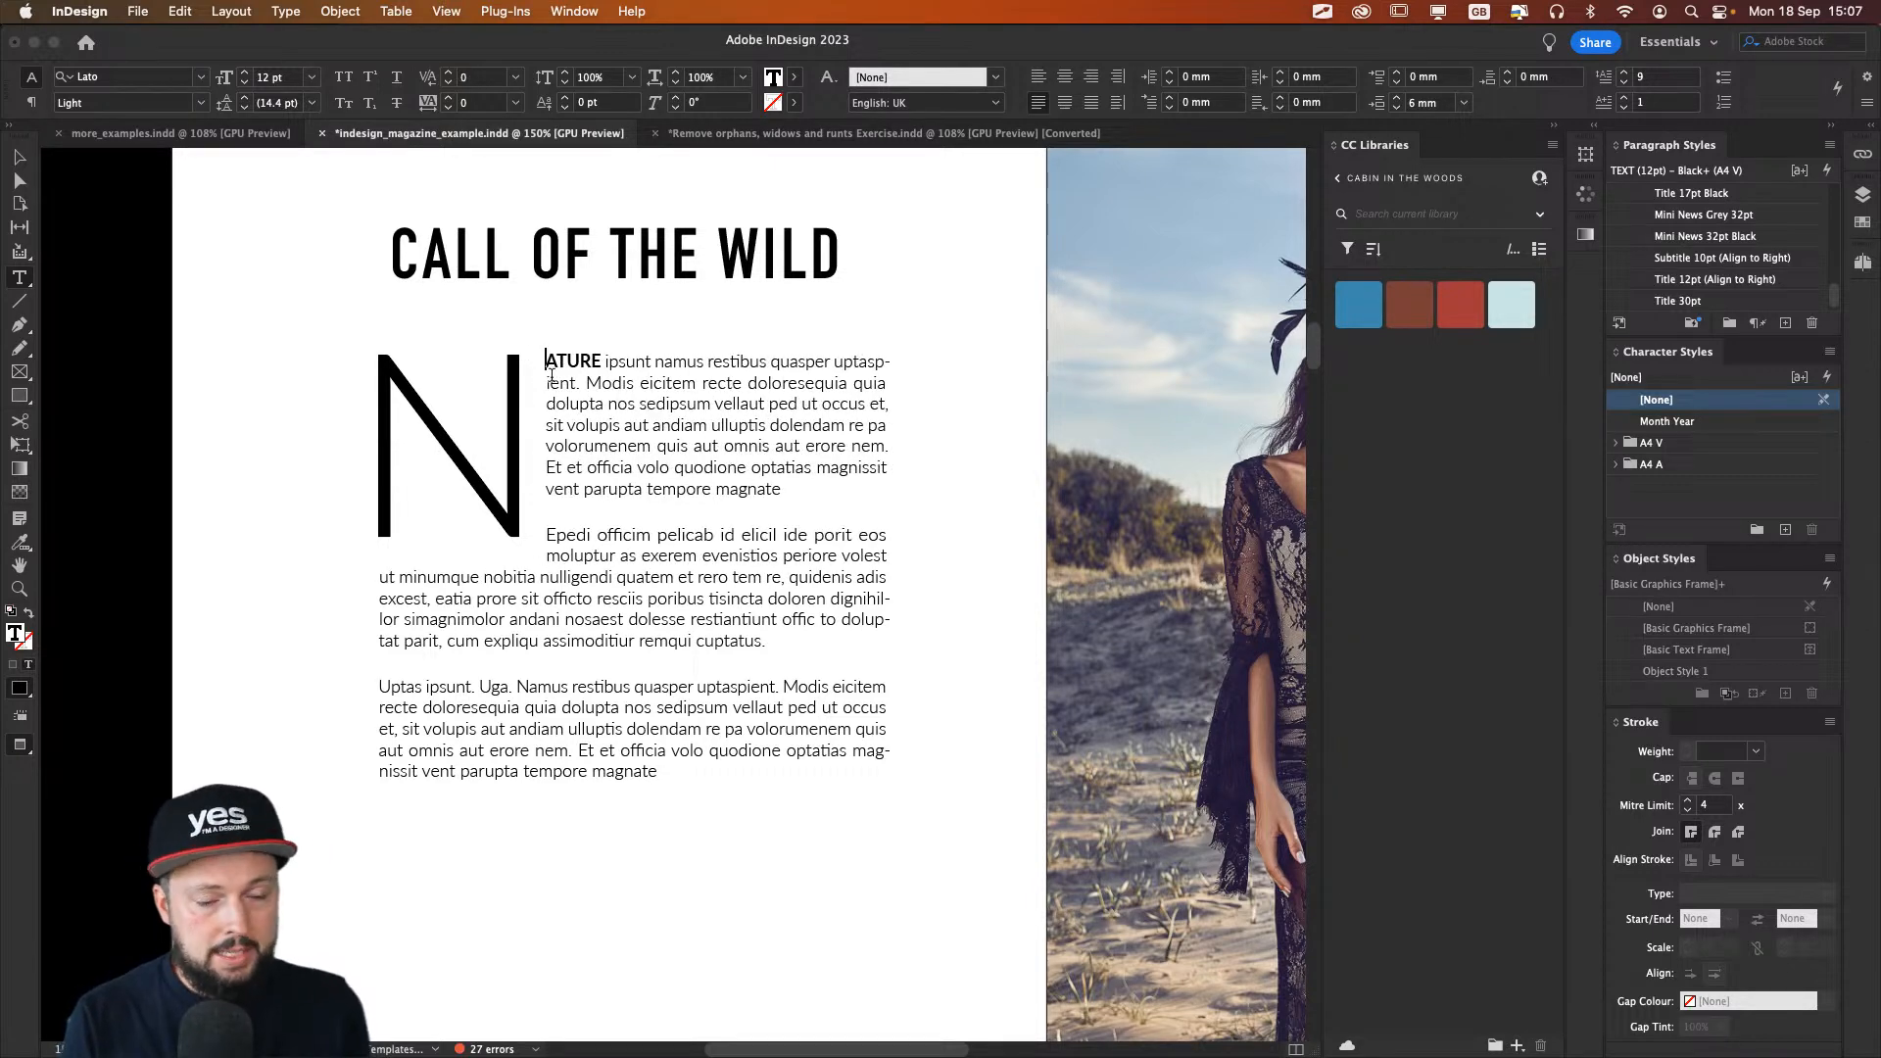
Step: Fine-tune the kerning between the N drop cap and "ATURE", trying up to 20 and settling on -20
key(alt+Right)
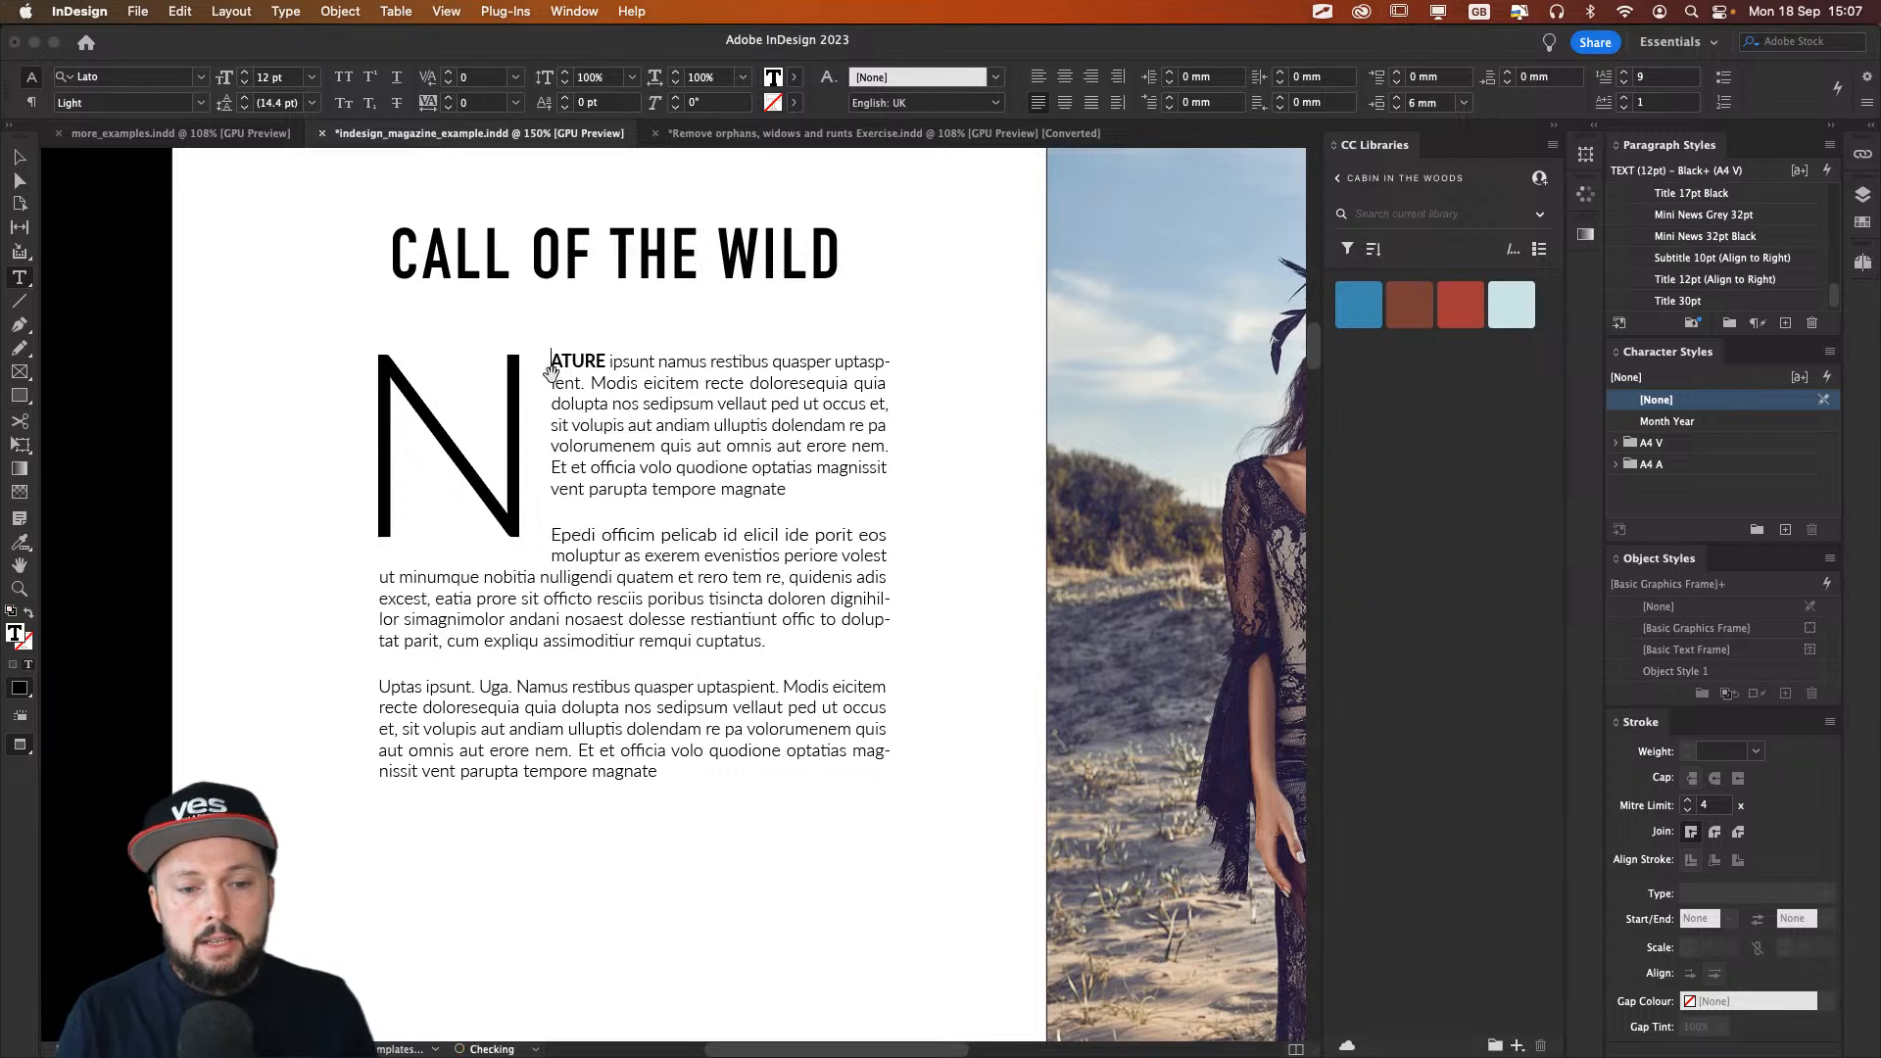
key(alt+Left)
key(alt+Right)
key(alt+Right)
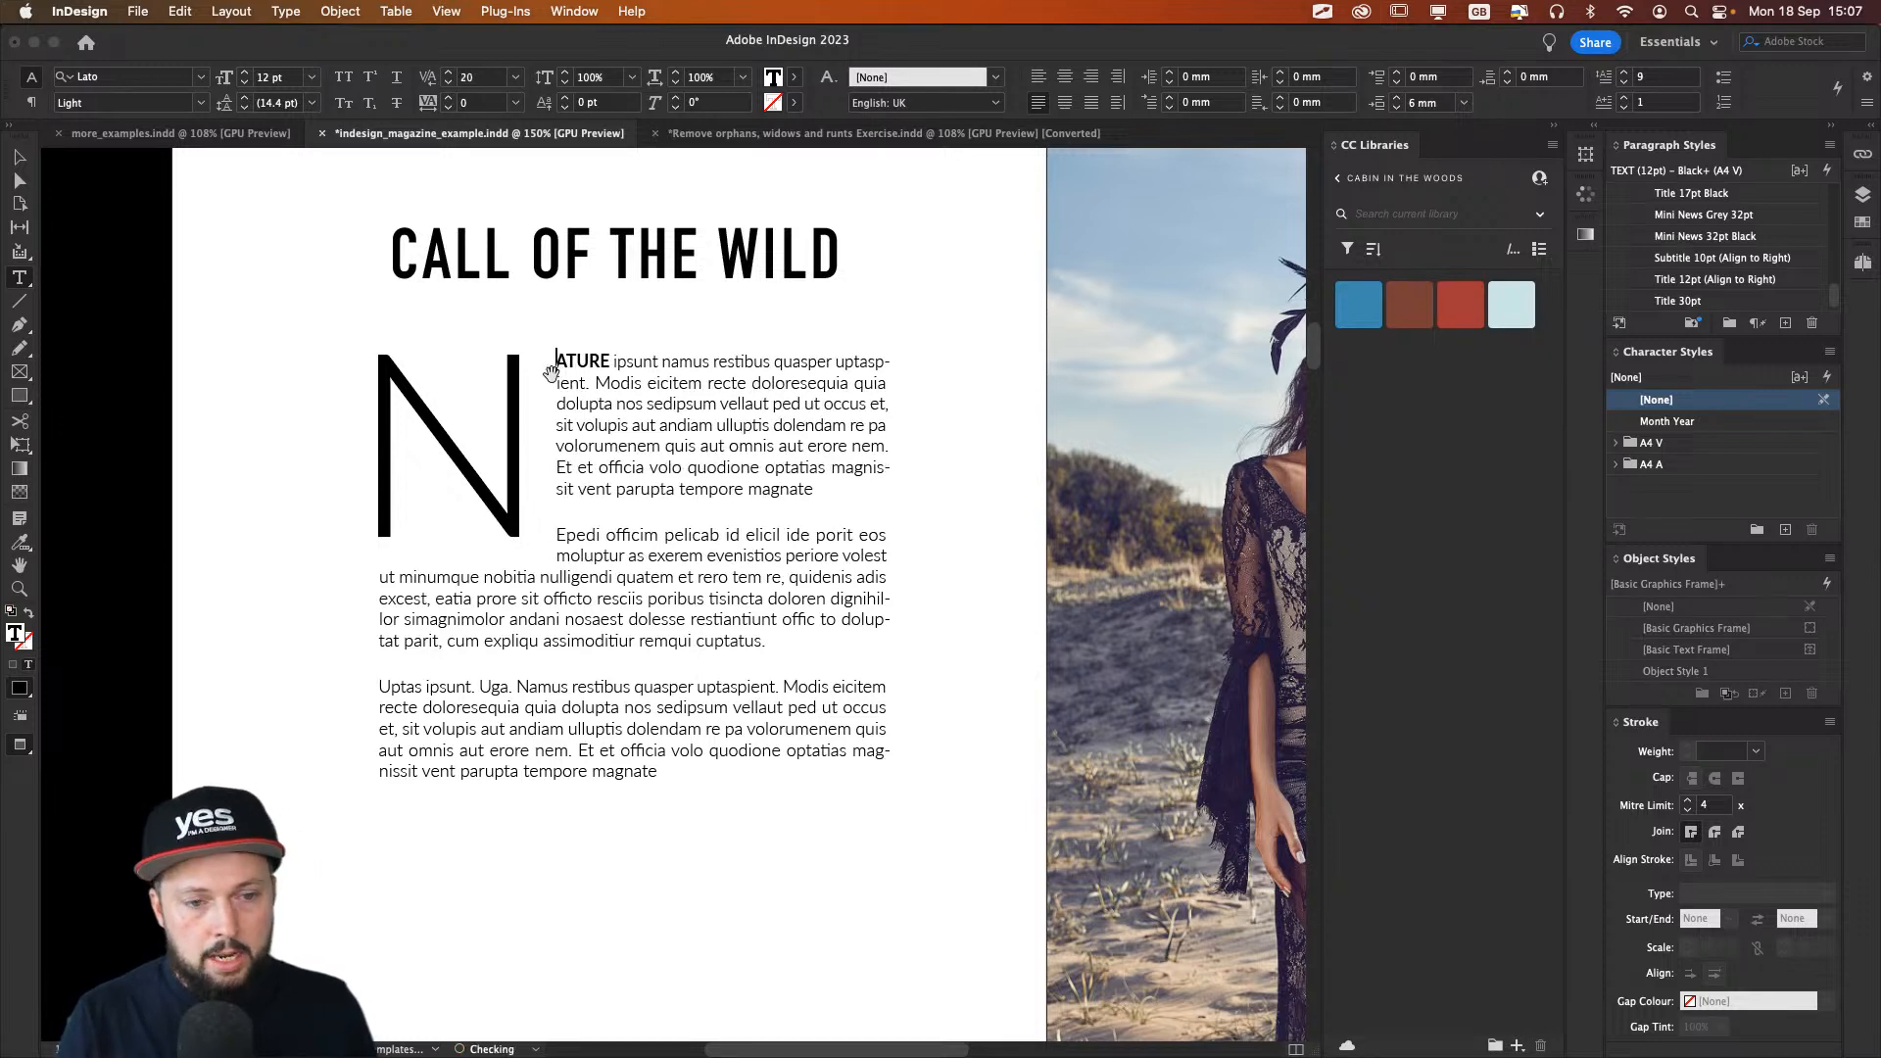
key(alt+Left)
key(alt+Left)
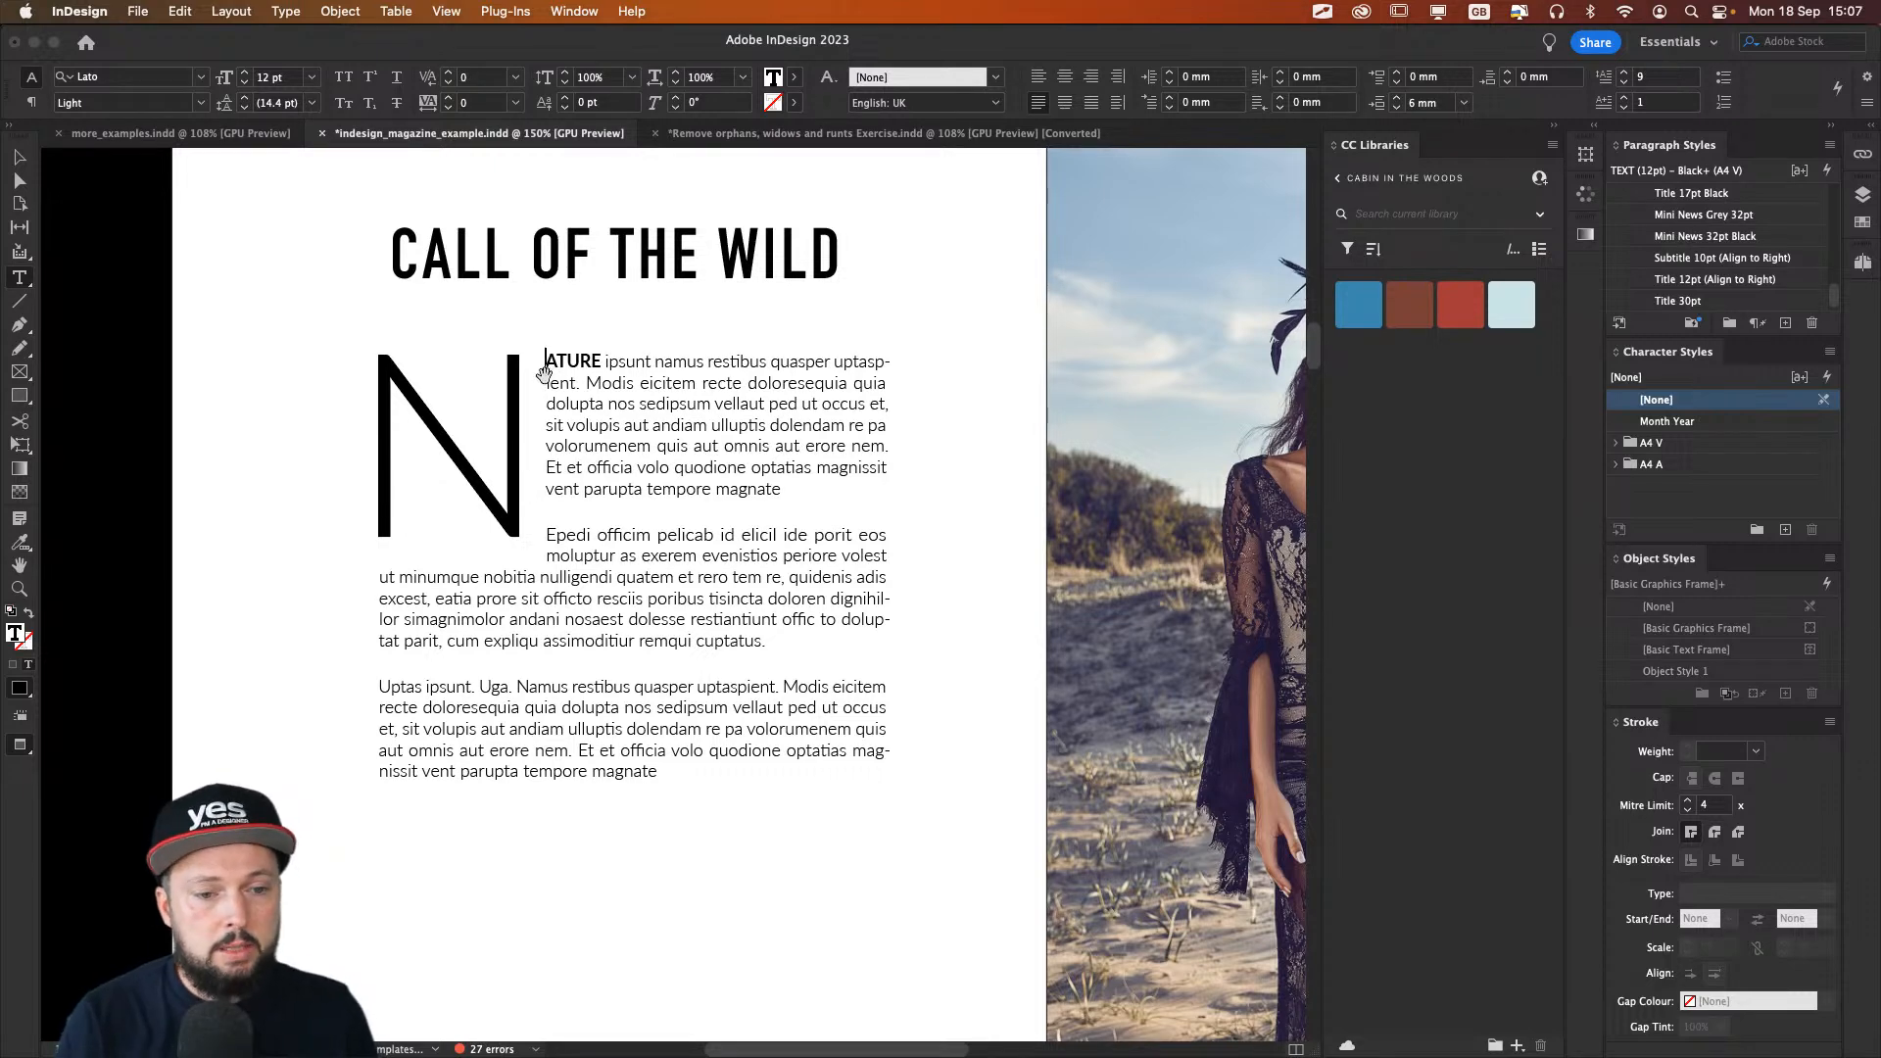
key(alt+Left)
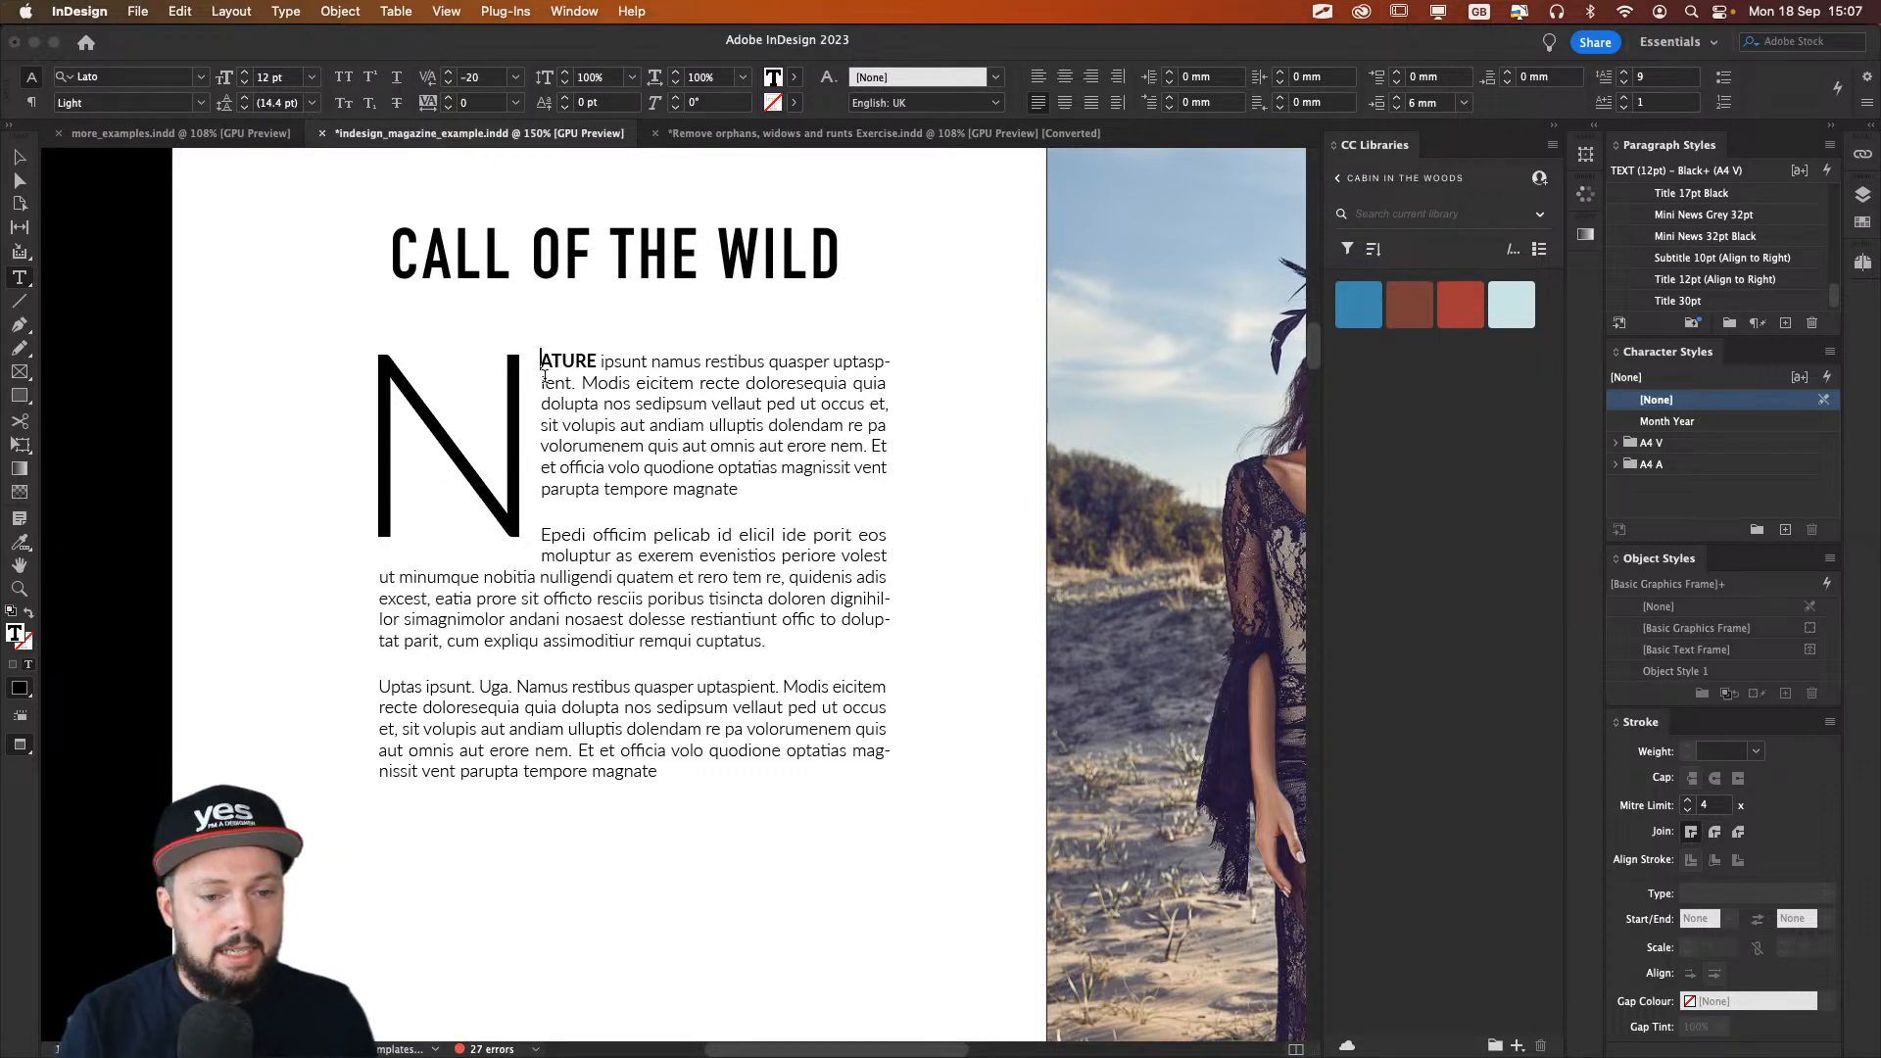
key(Escape)
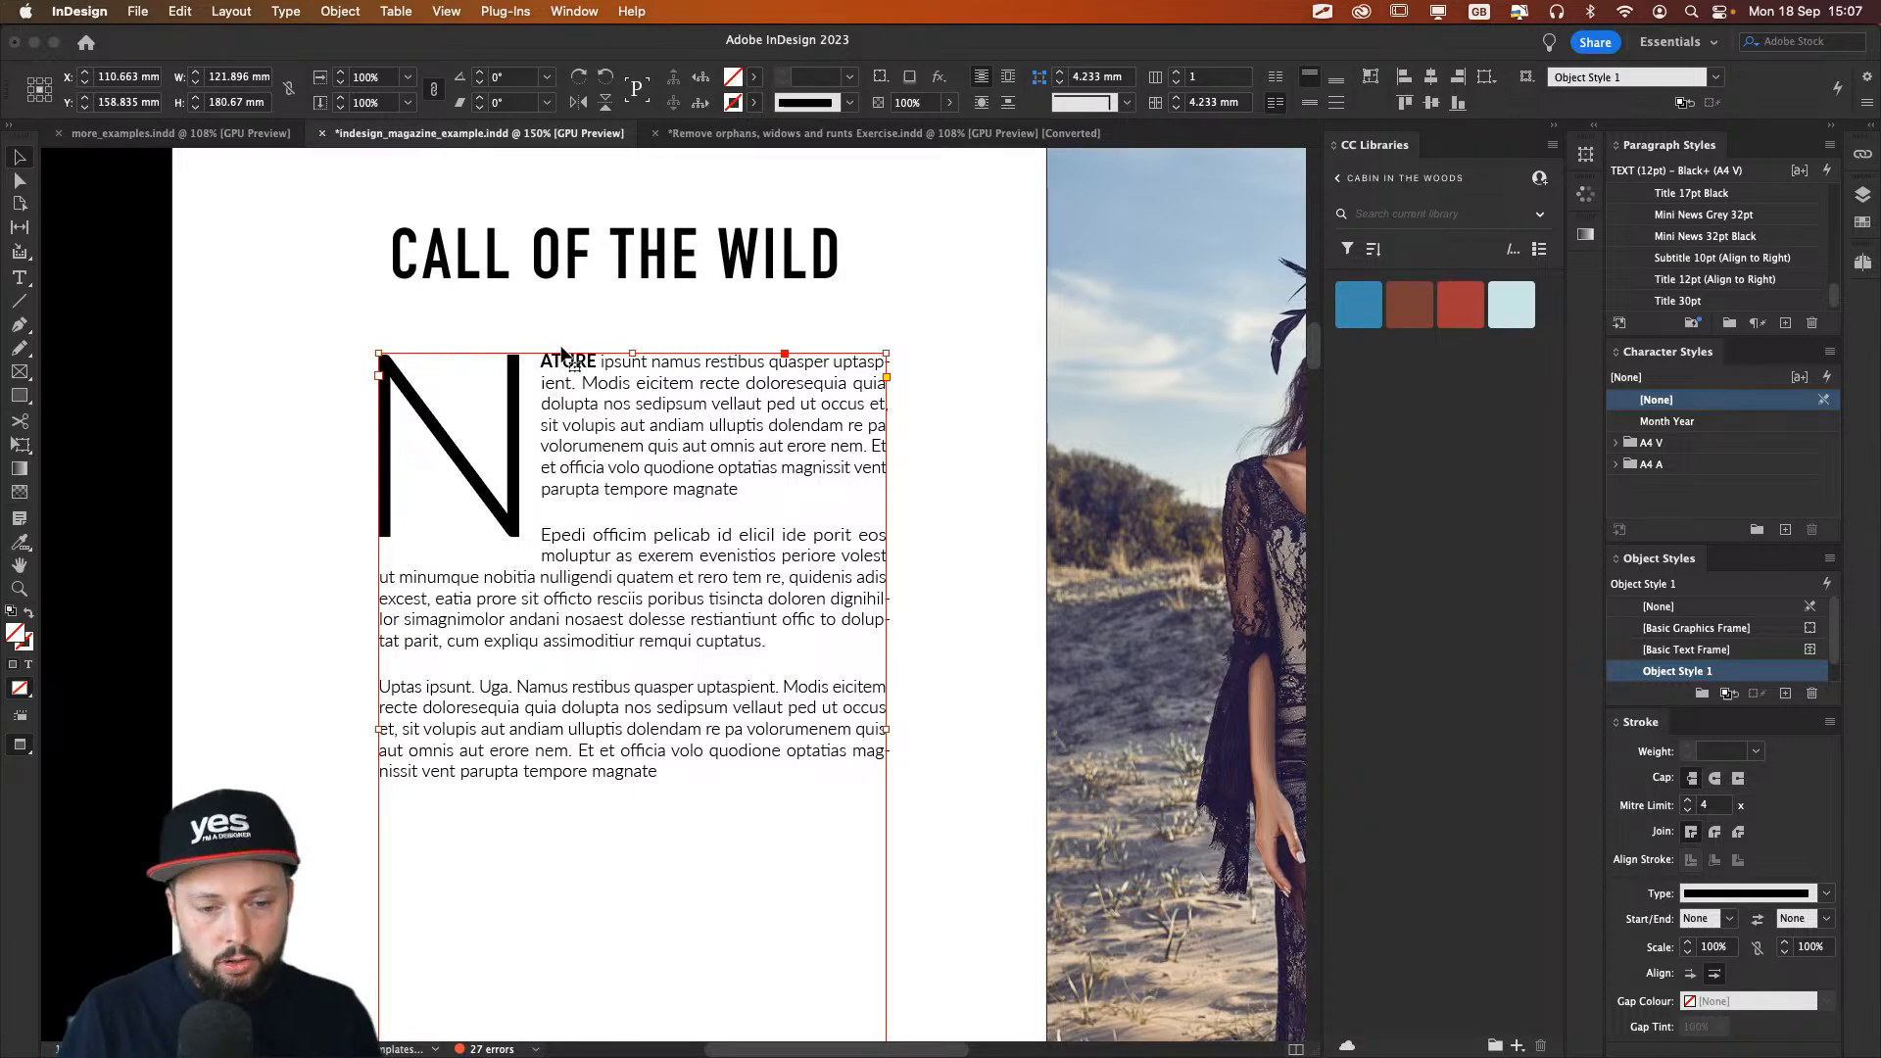
key(w)
key(w)
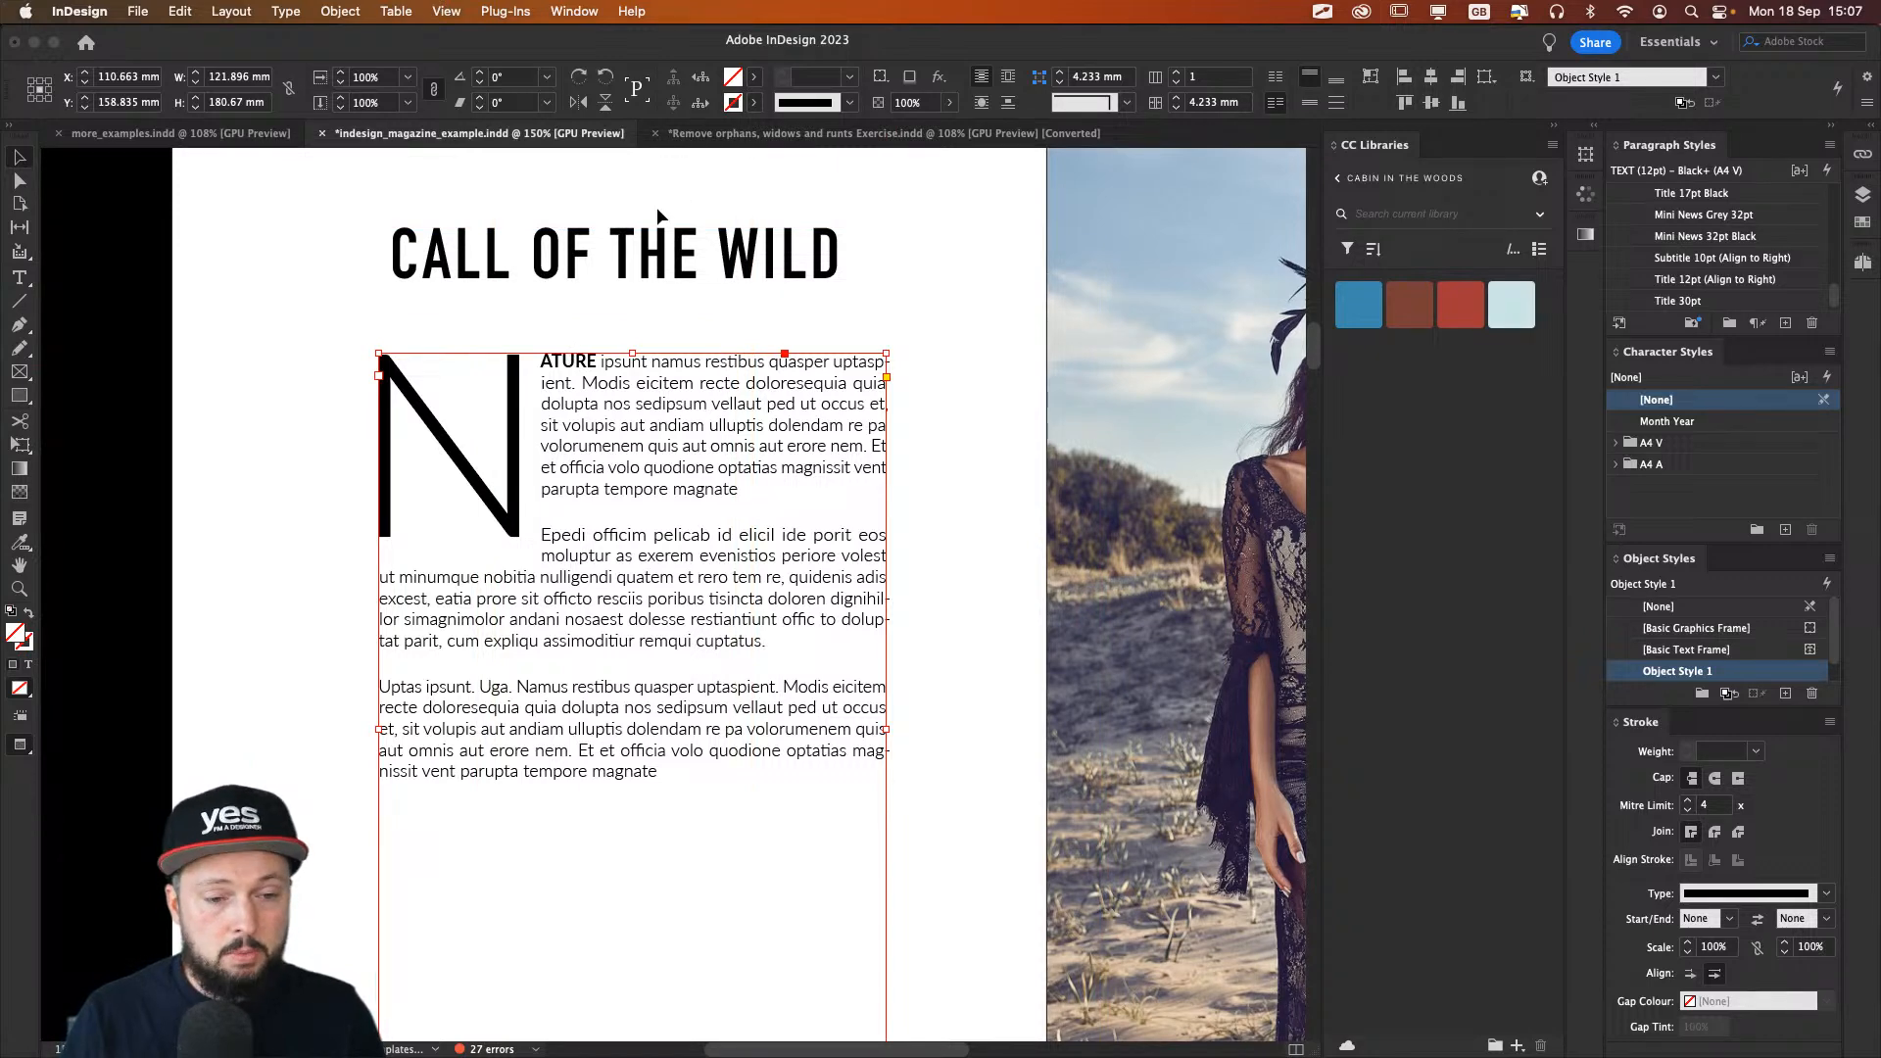
Step: Try a two-character drop cap on the opening paragraph and return it to one character
double_click(598, 390)
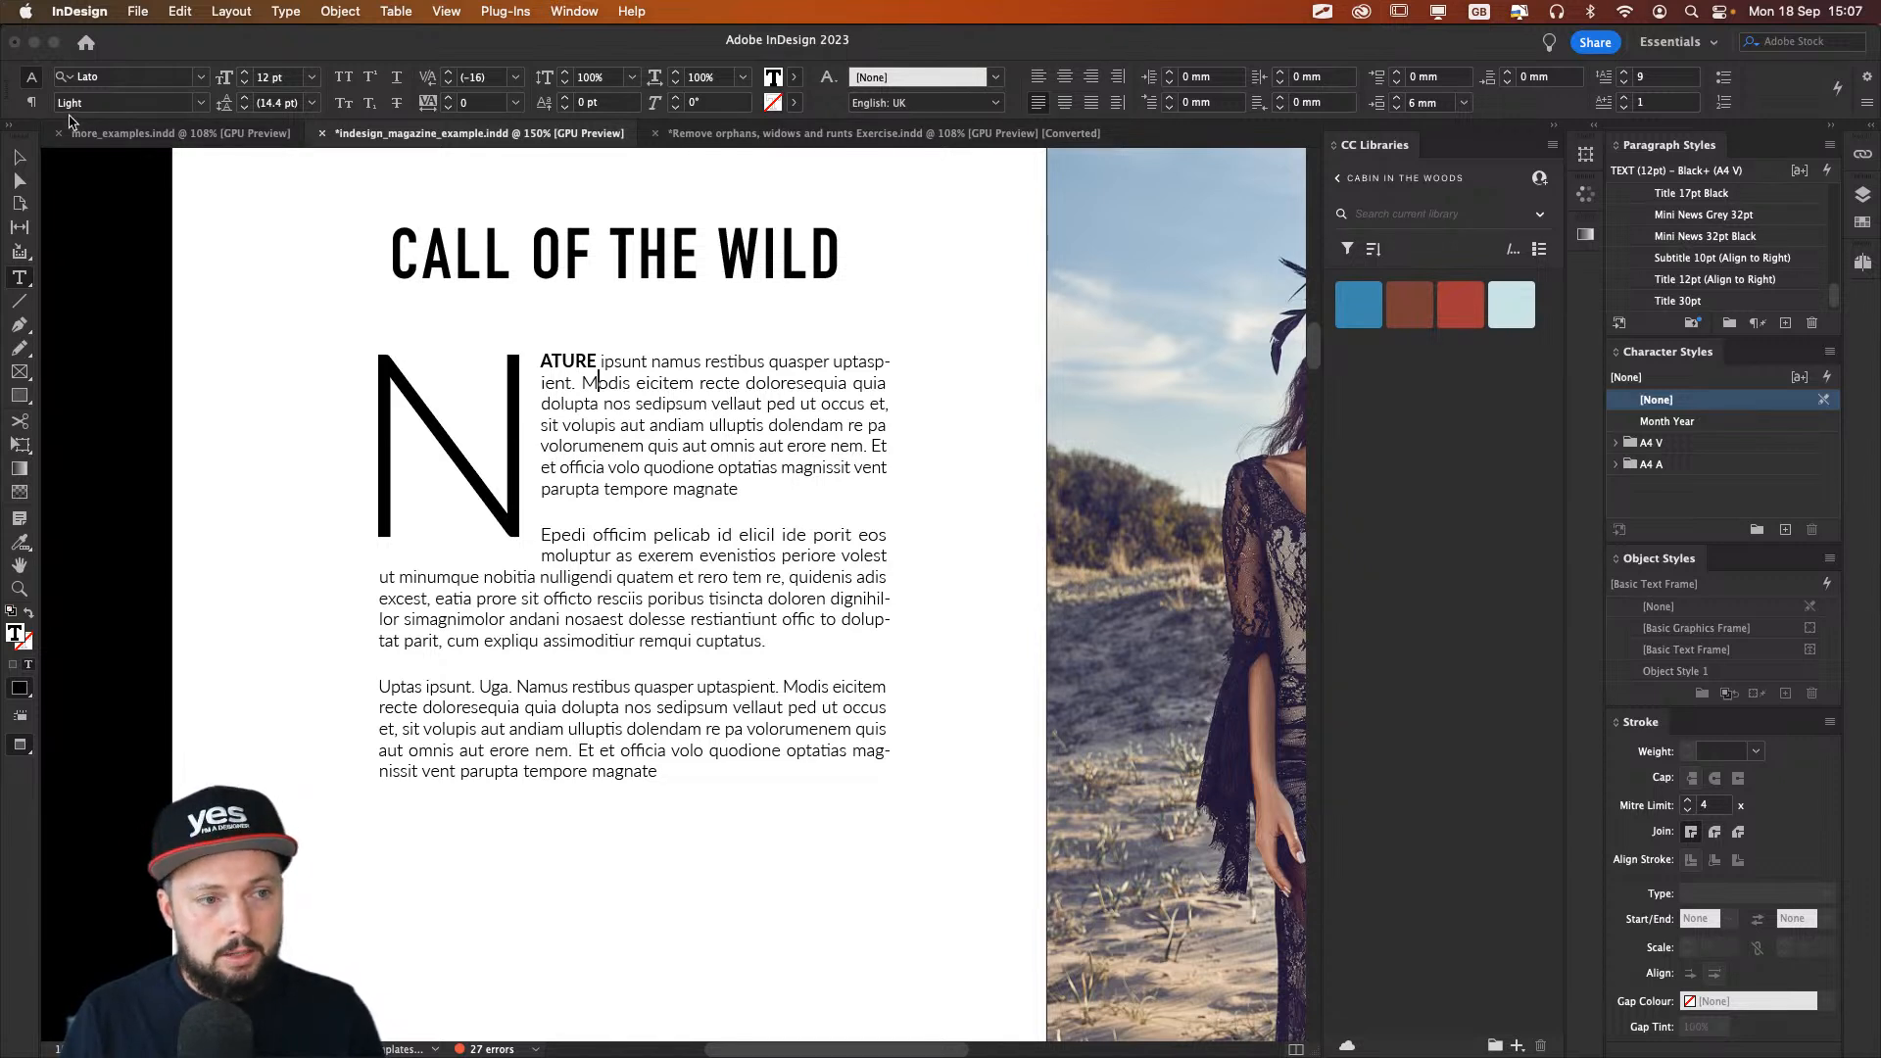
click(33, 103)
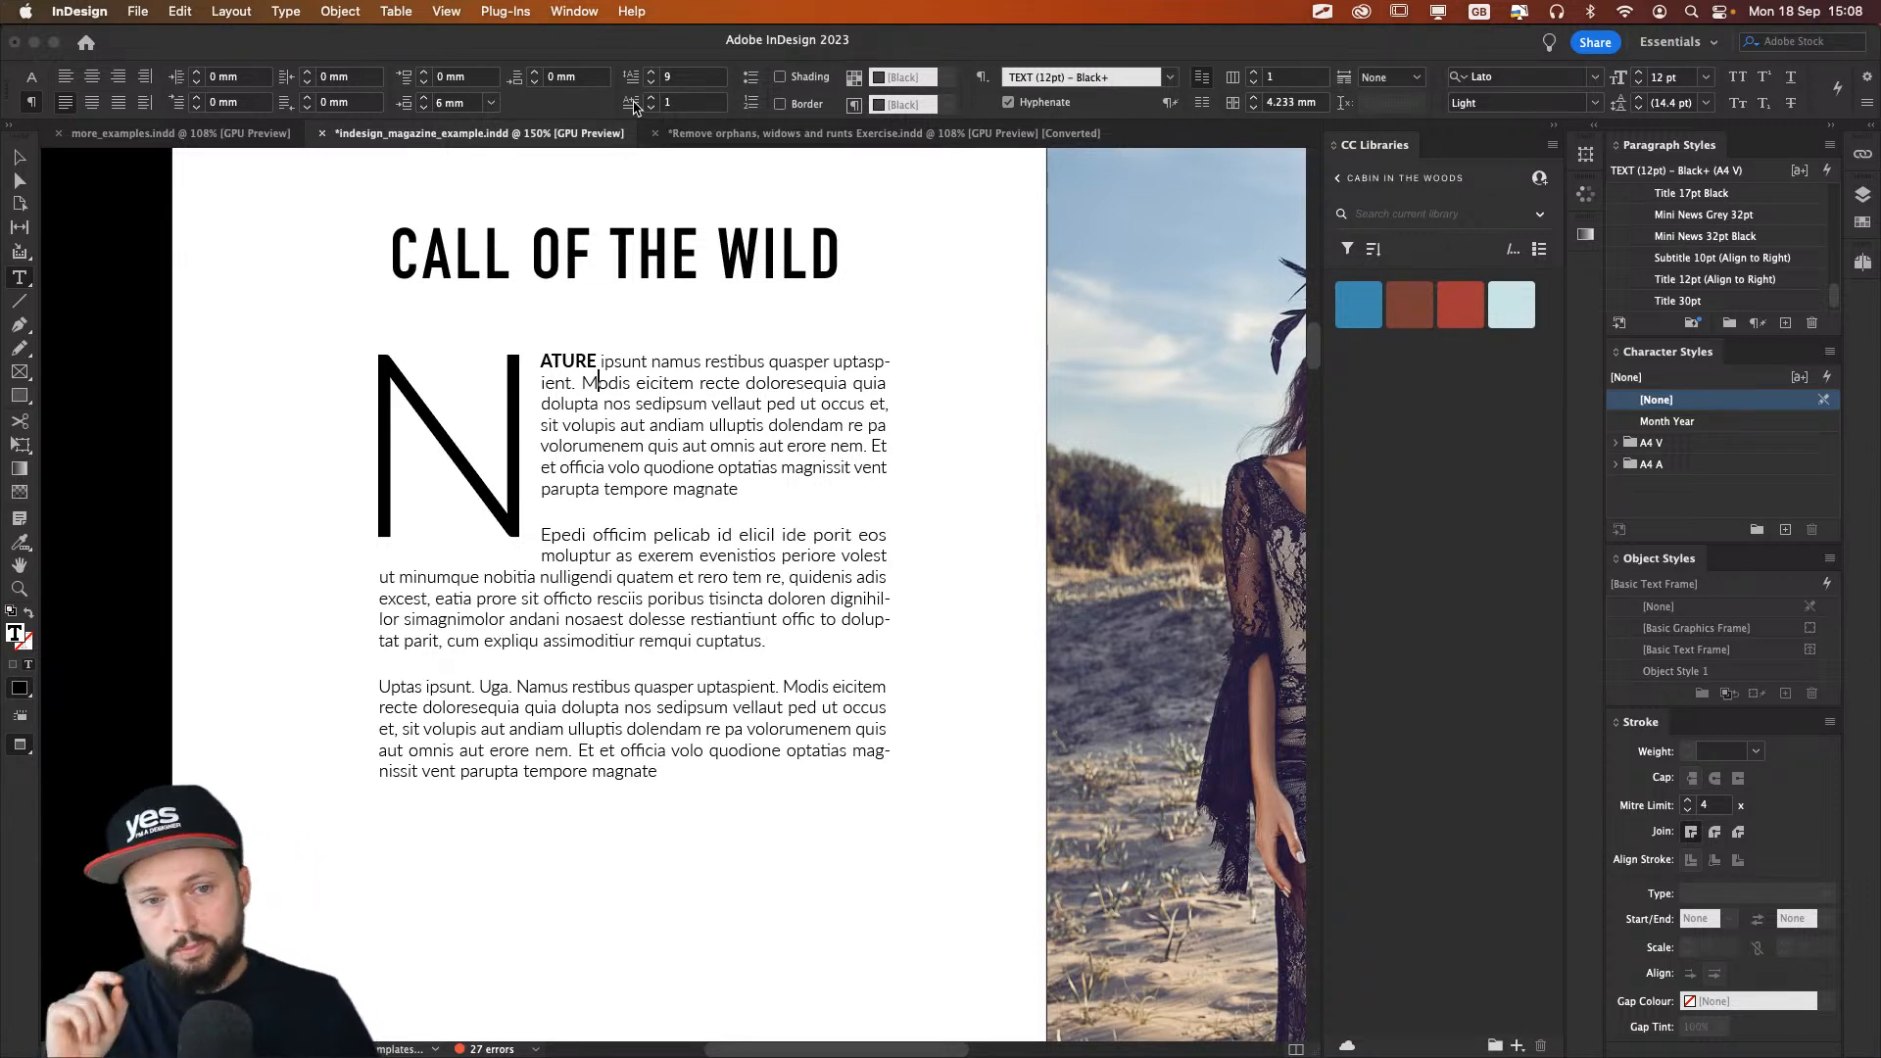
click(652, 99)
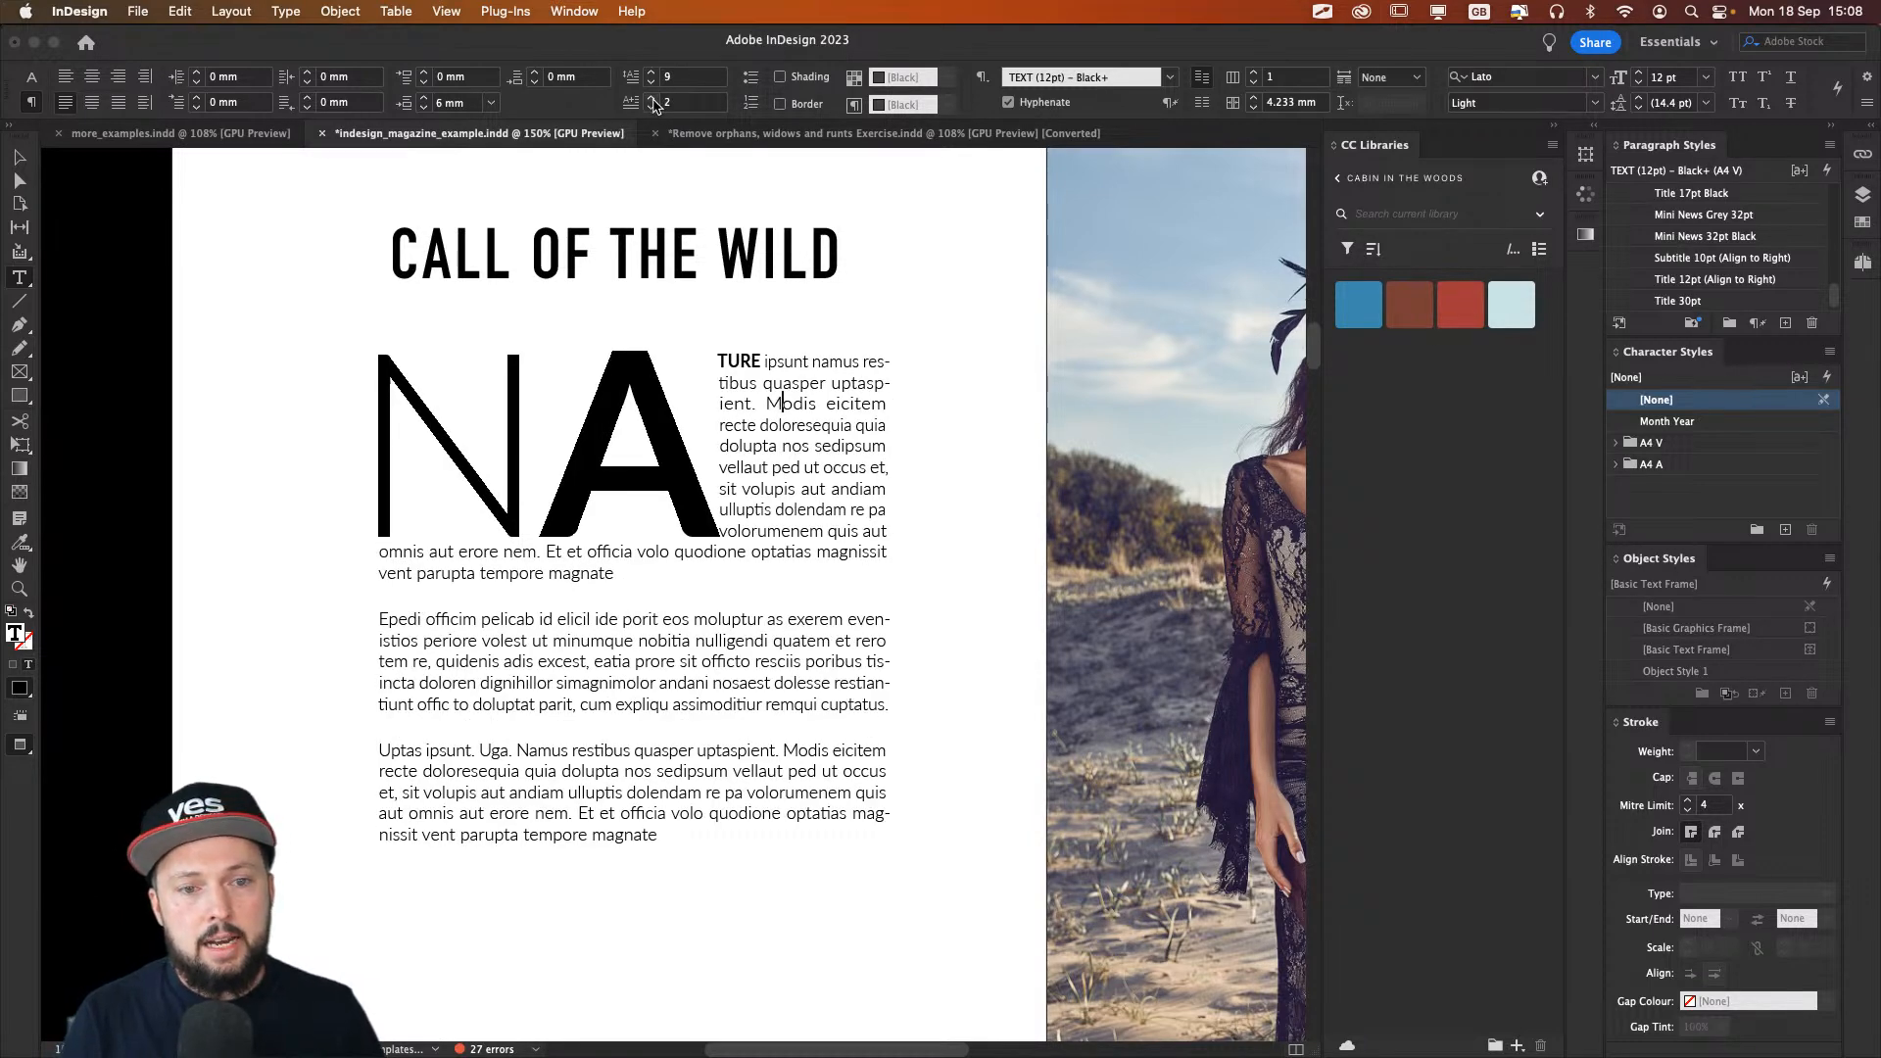
click(652, 106)
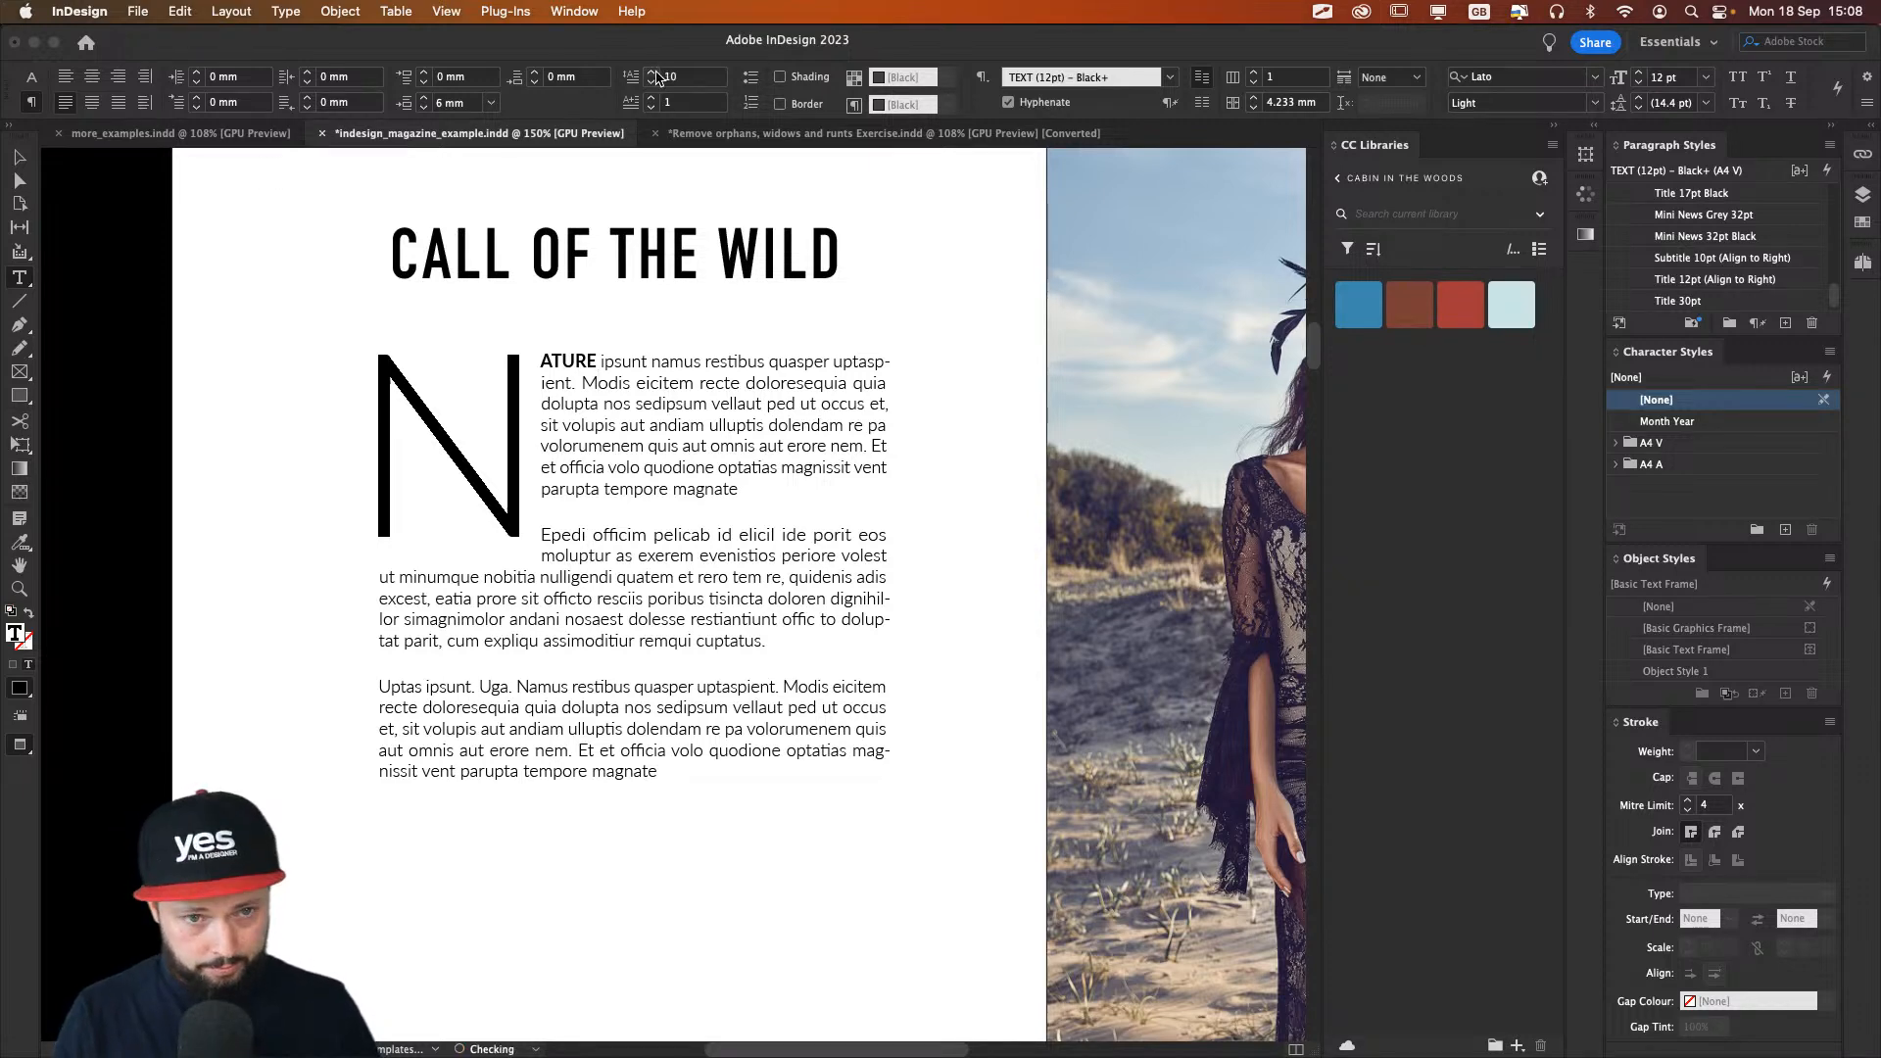
Step: Shrink the opening paragraph's drop cap to a height of 4 lines
click(652, 83)
click(653, 83)
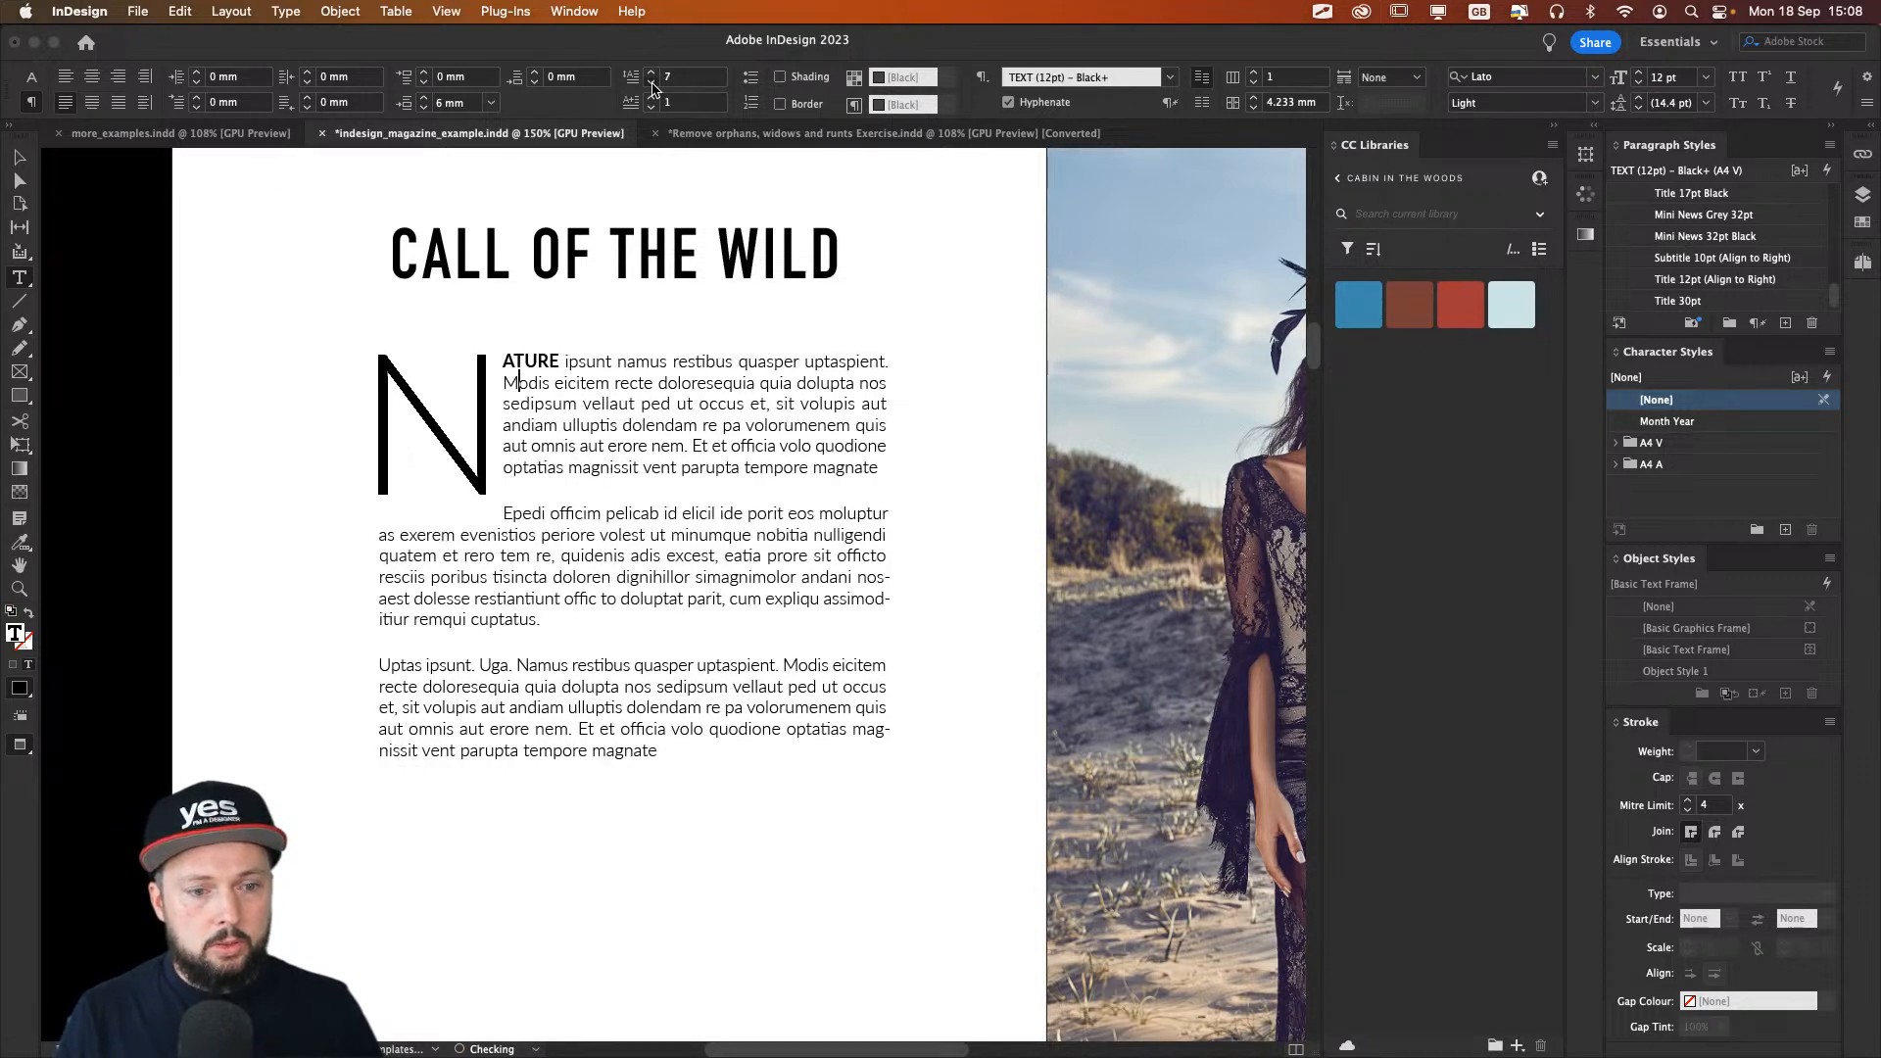
click(653, 87)
click(652, 86)
click(653, 86)
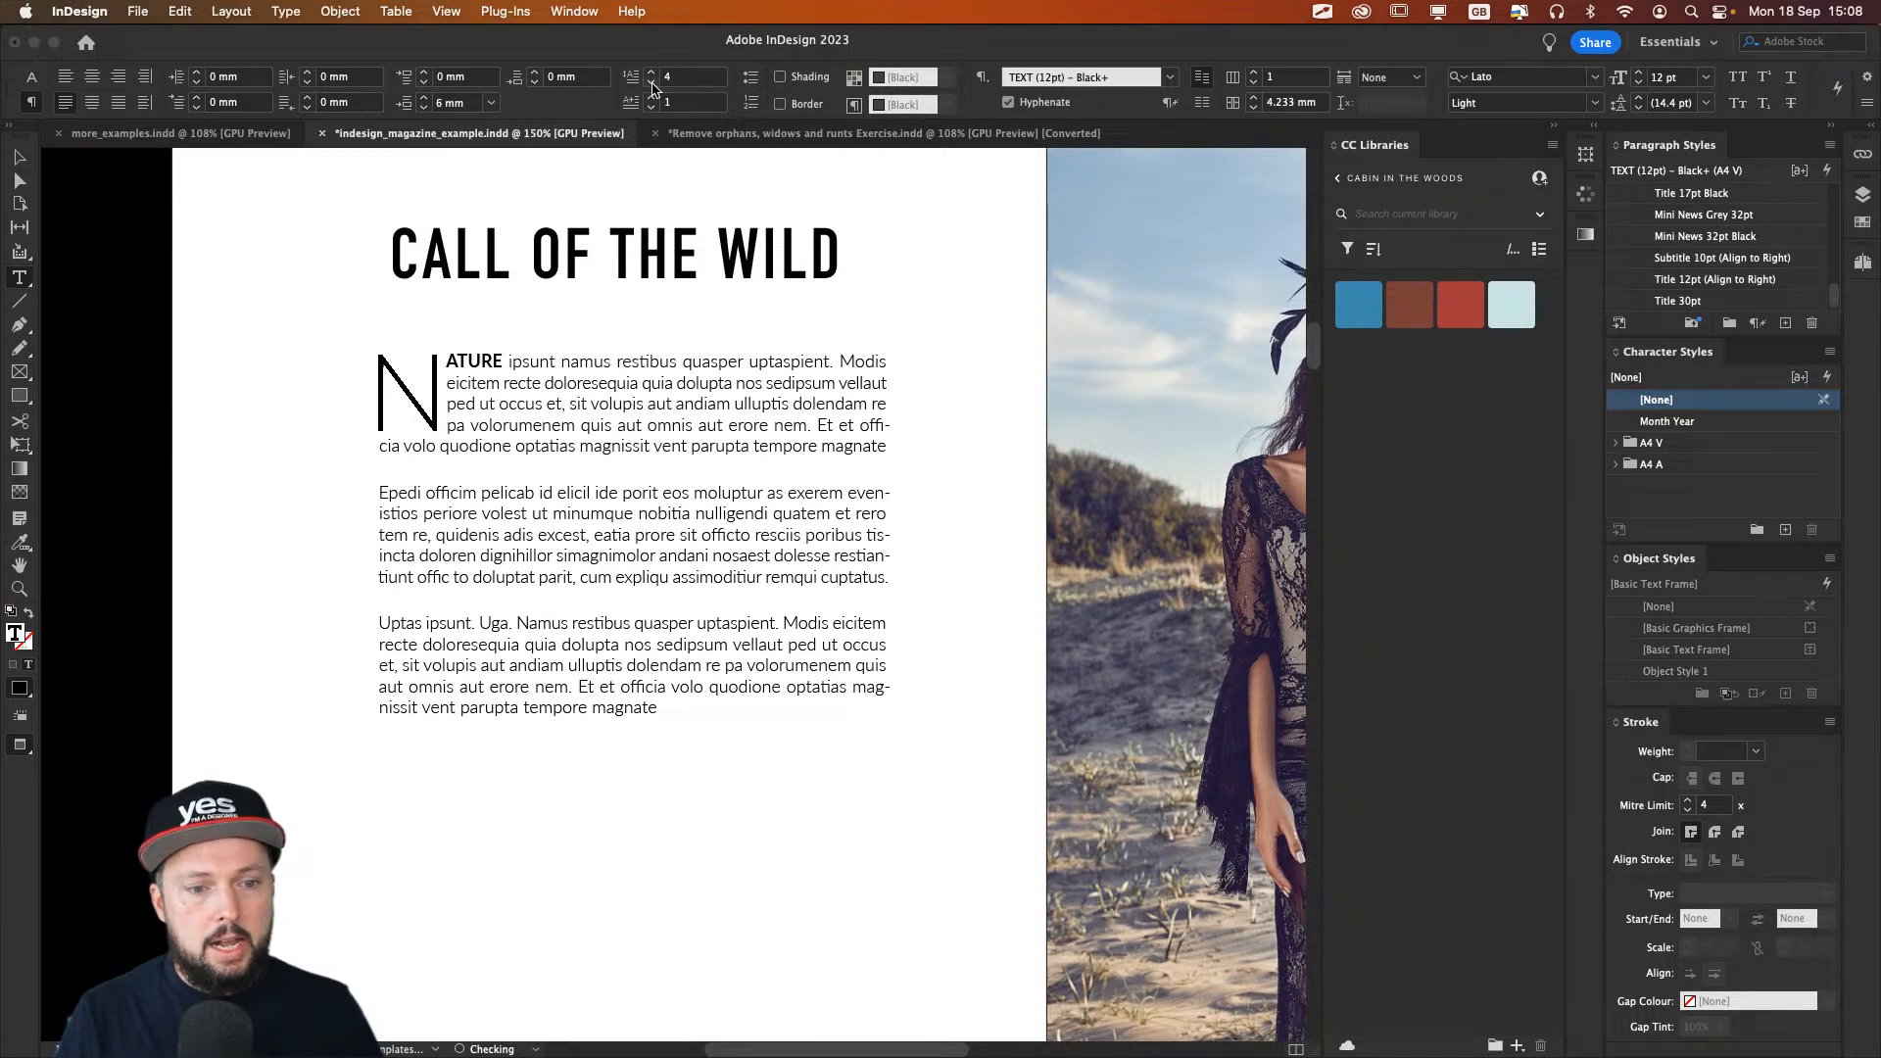
Step: Enlarge the N drop cap to 10 lines and settle on a height of 9 lines
click(655, 75)
click(655, 75)
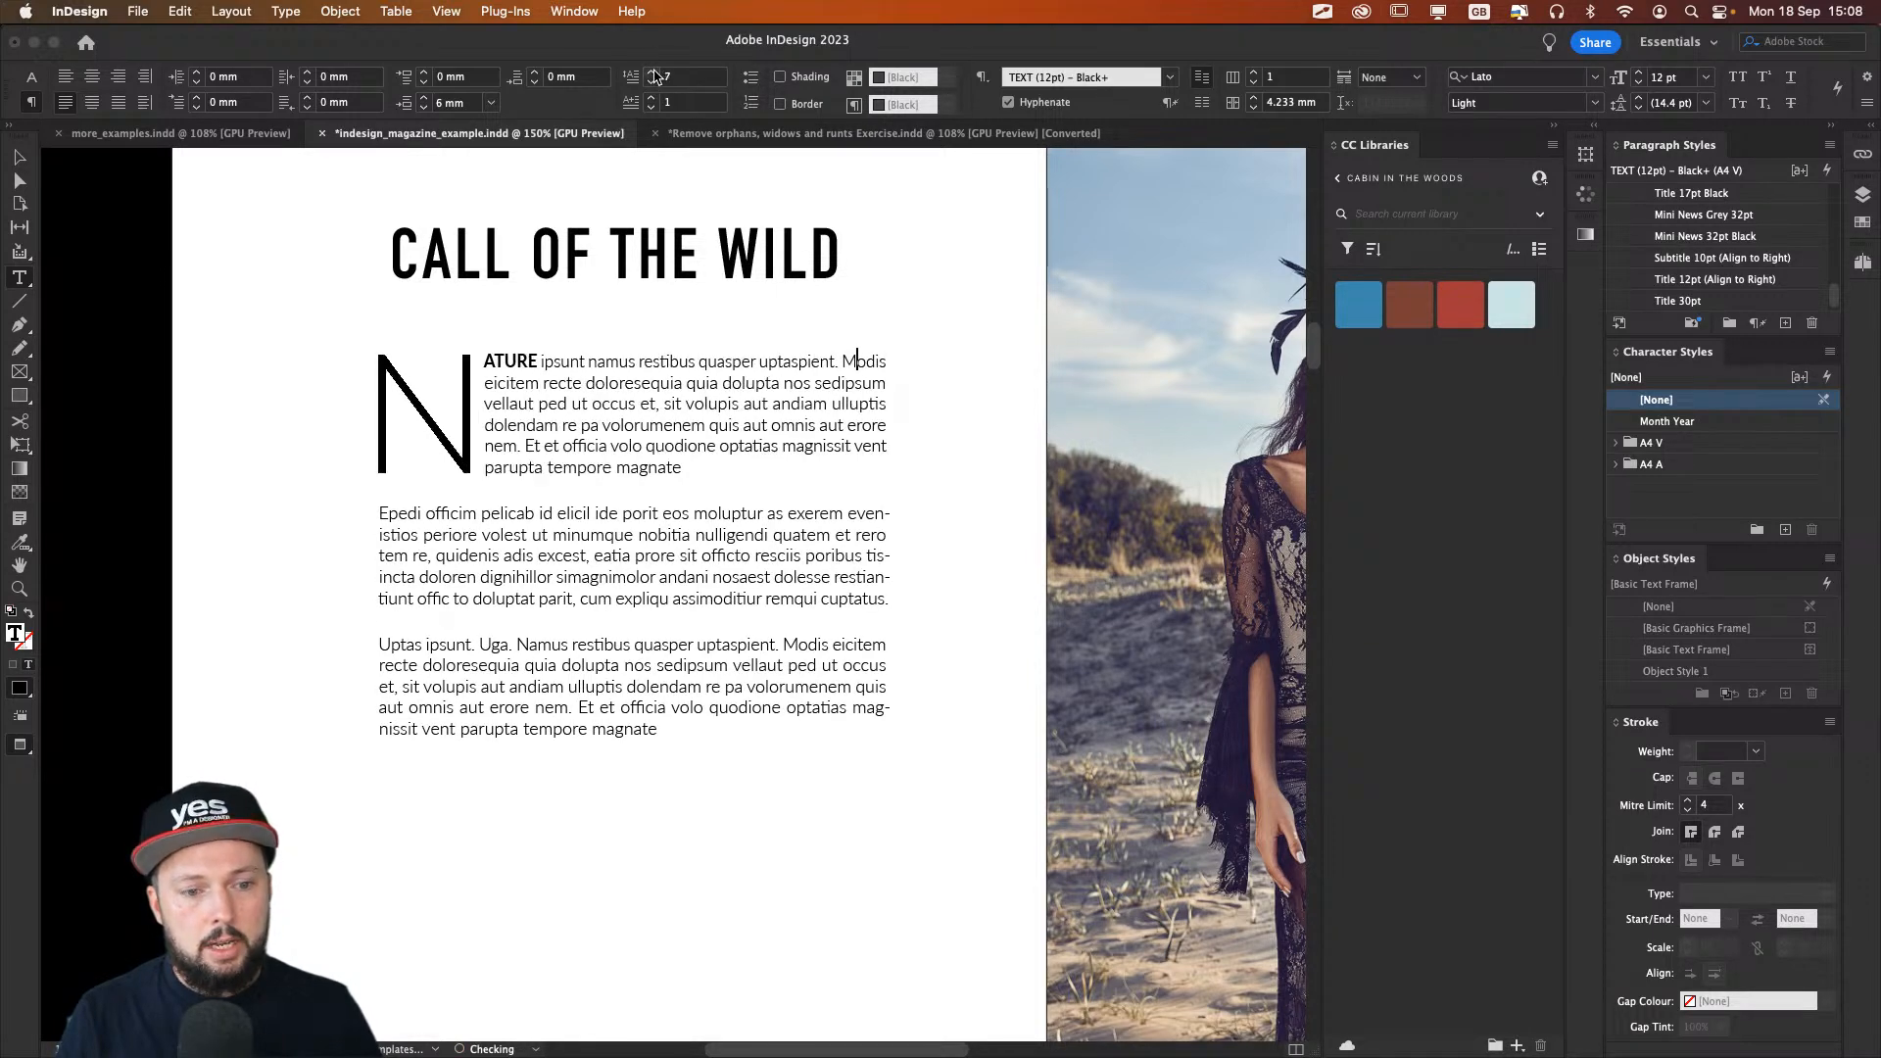
click(655, 75)
click(656, 76)
click(656, 76)
click(655, 76)
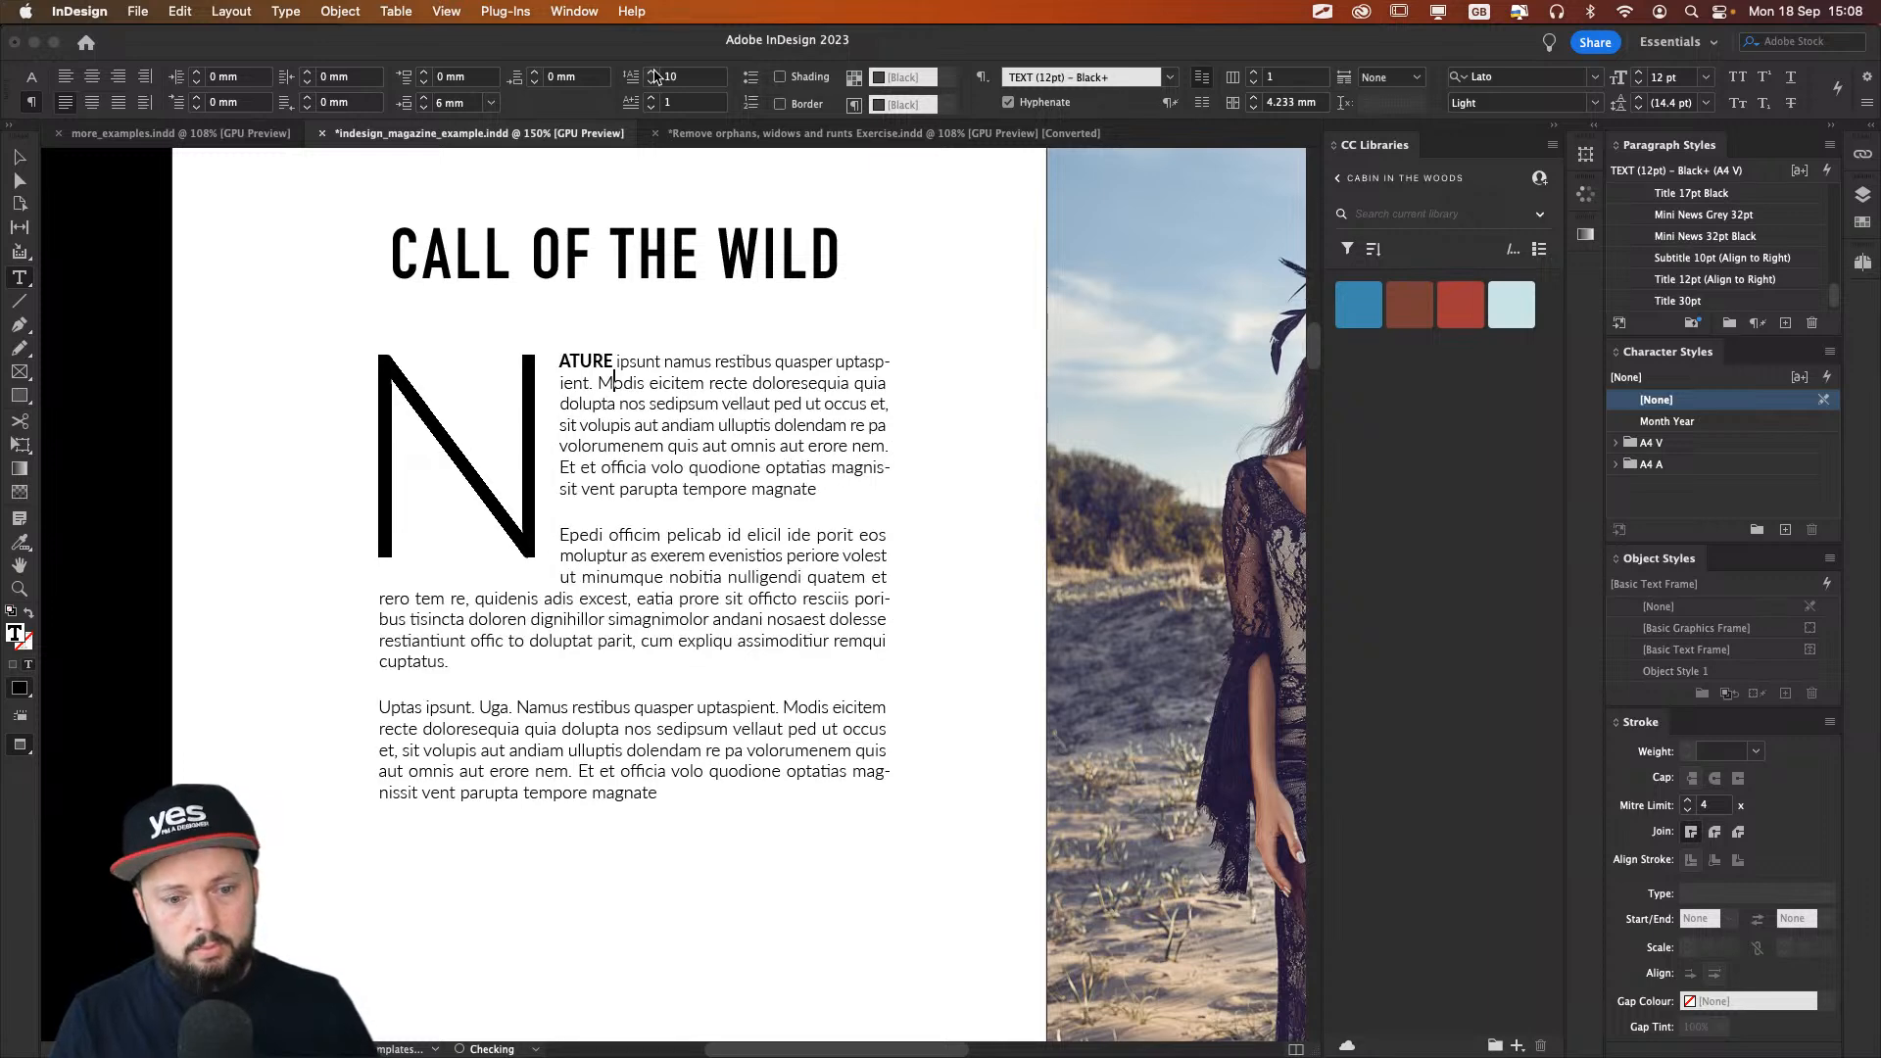
click(653, 86)
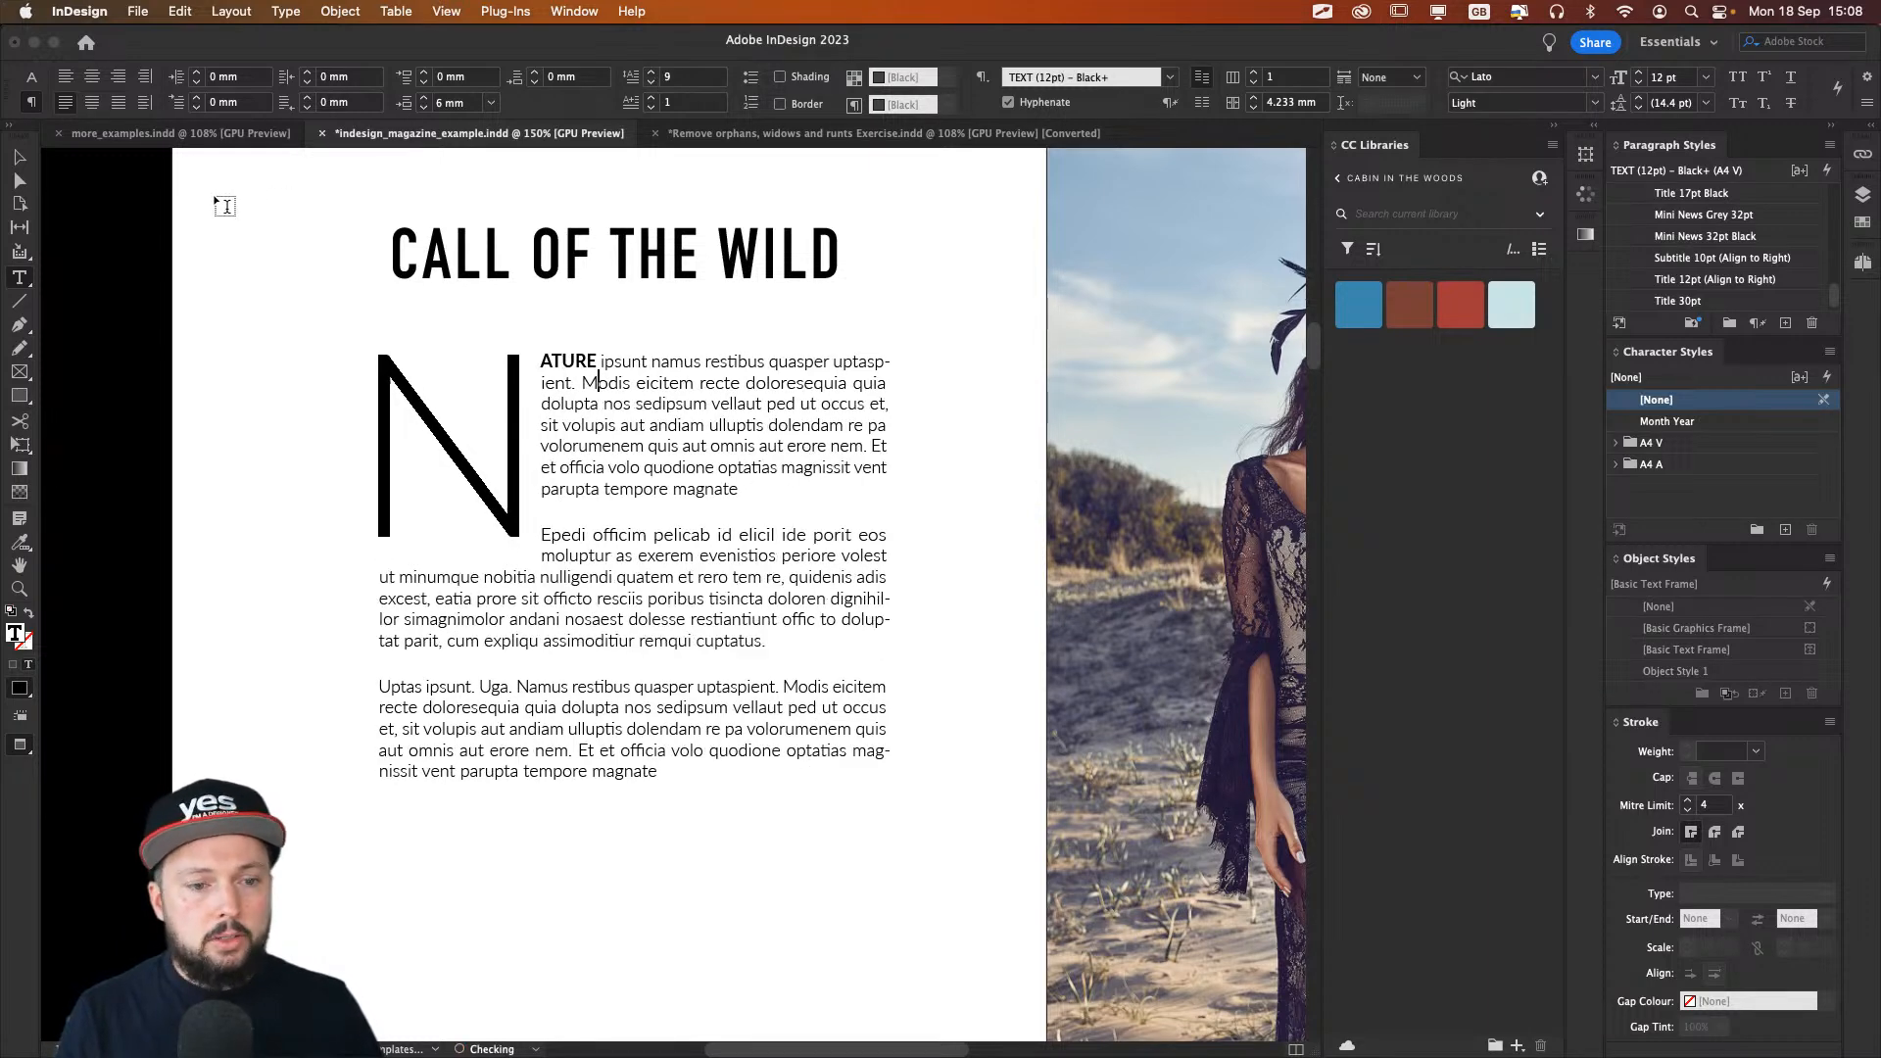
Step: Try a smaller N drop cap down to 6 lines and bring it back to 9 lines
click(654, 86)
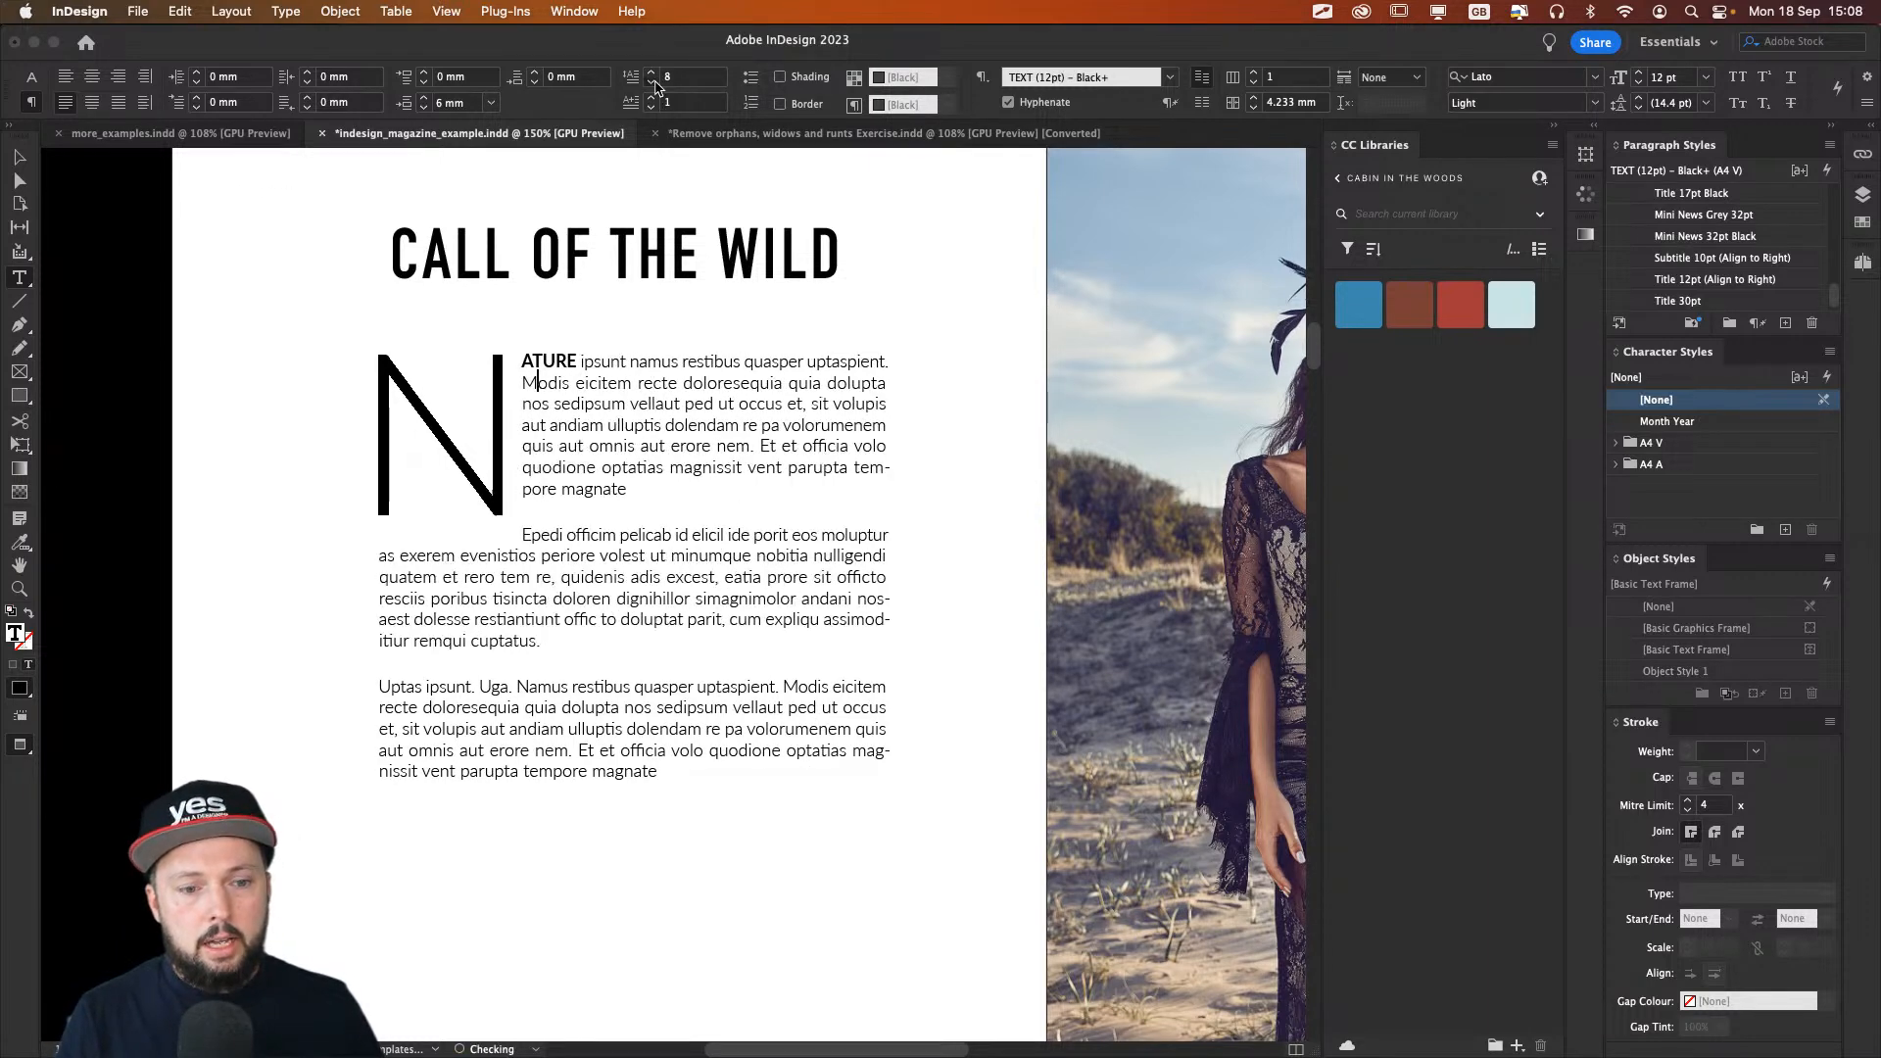
click(654, 86)
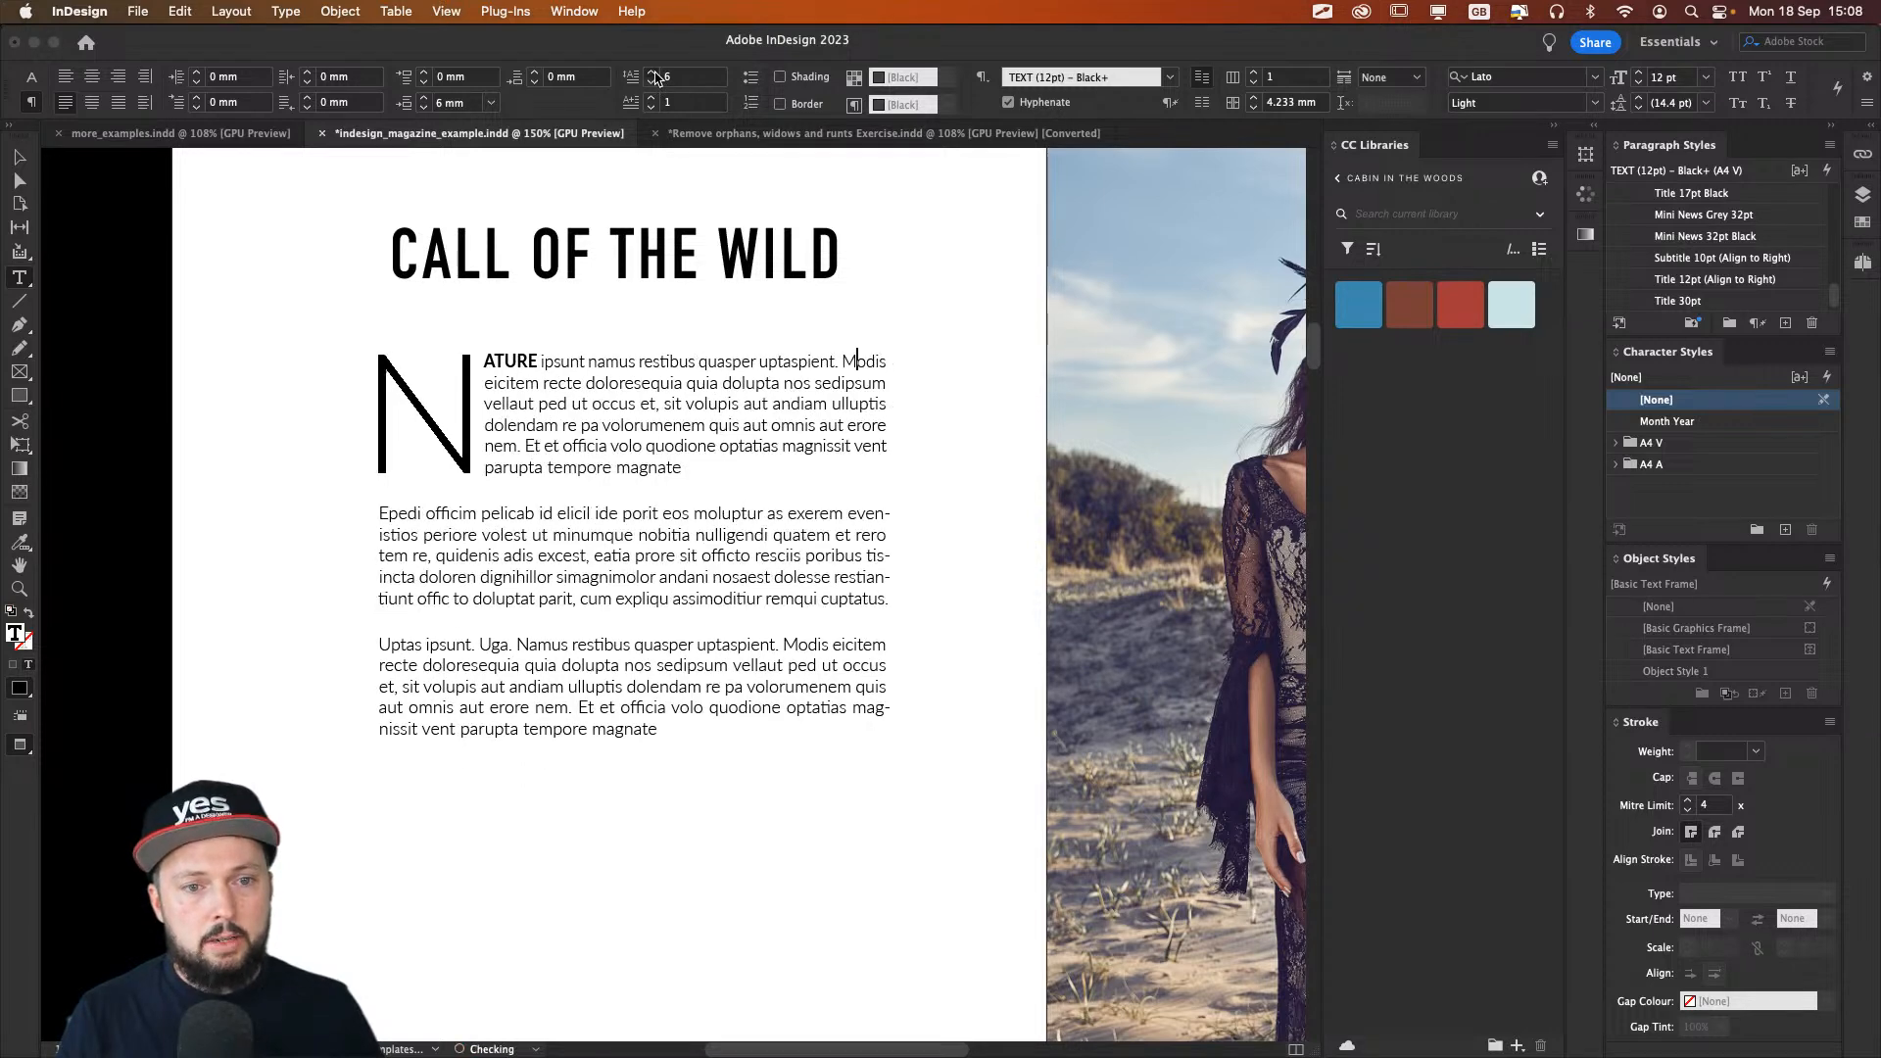
click(653, 73)
click(653, 74)
key(Escape)
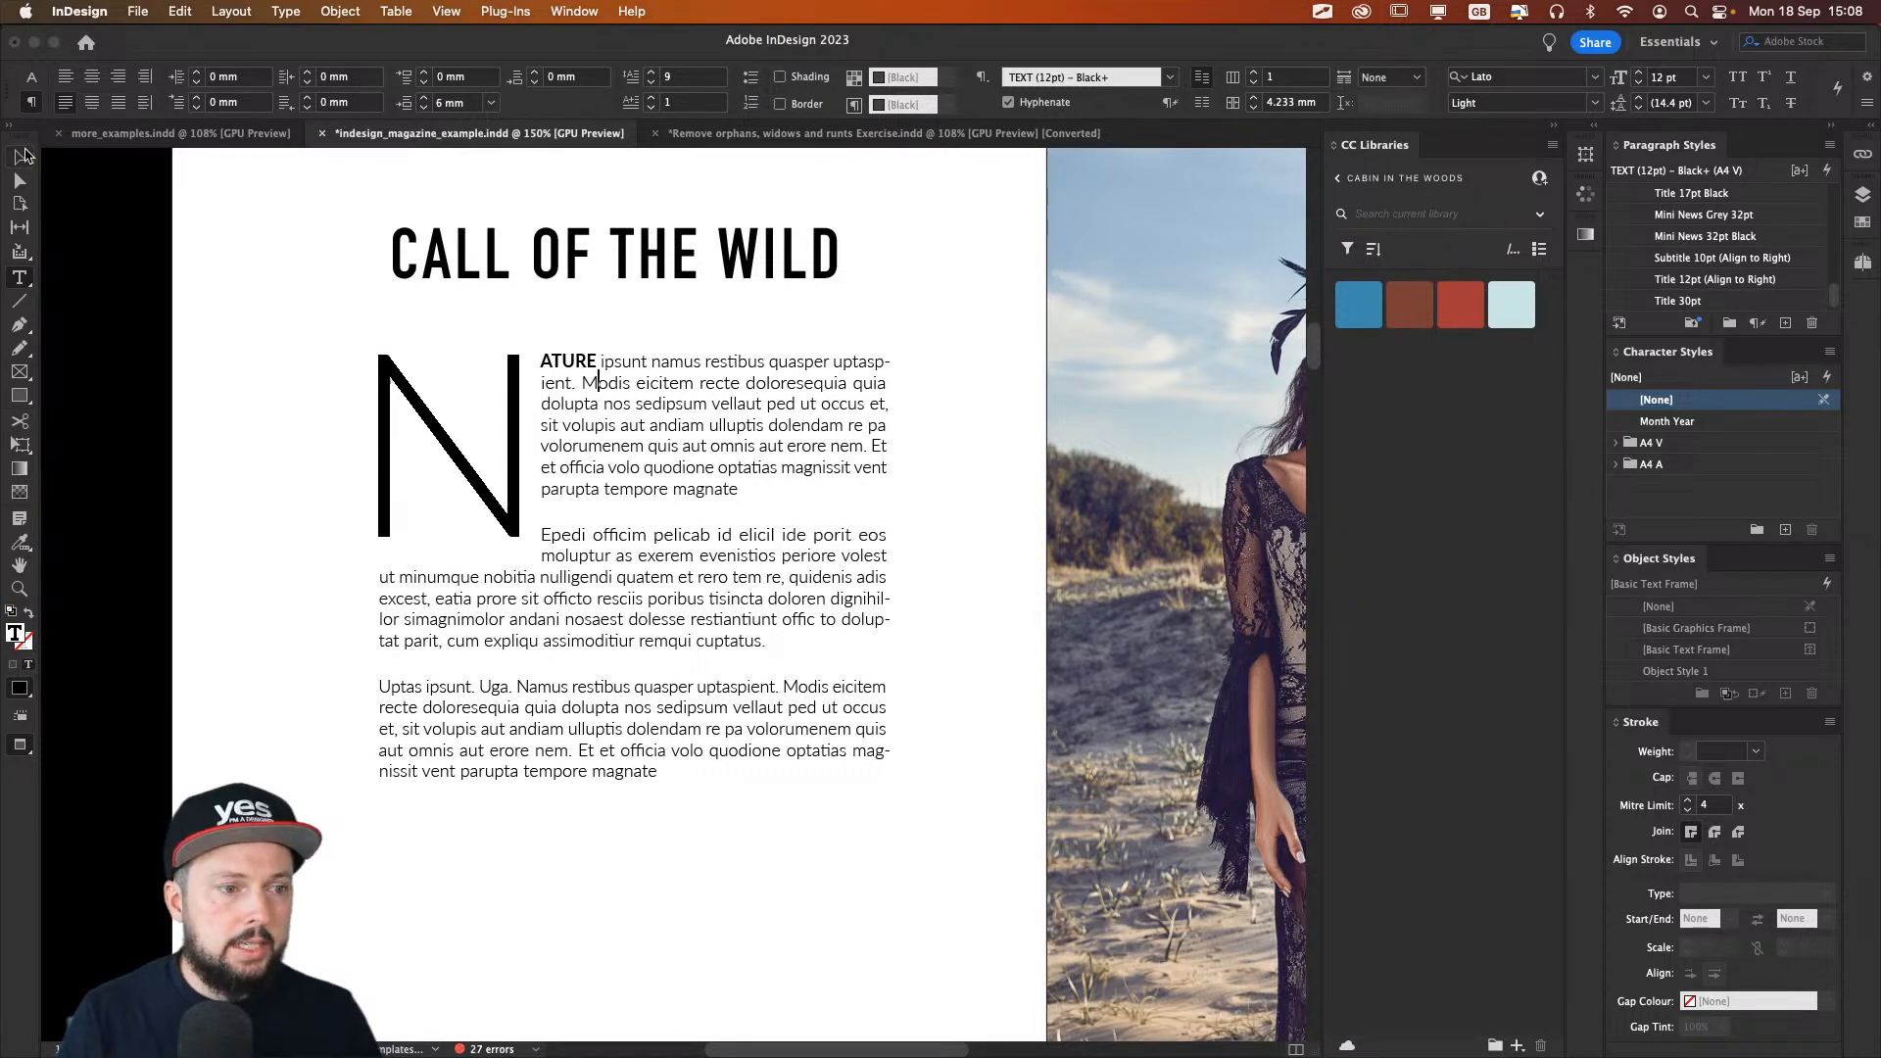
Step: Examine the whole "CALL OF THE WILD" spread and the N drop cap close up with nothing selected
click(192, 498)
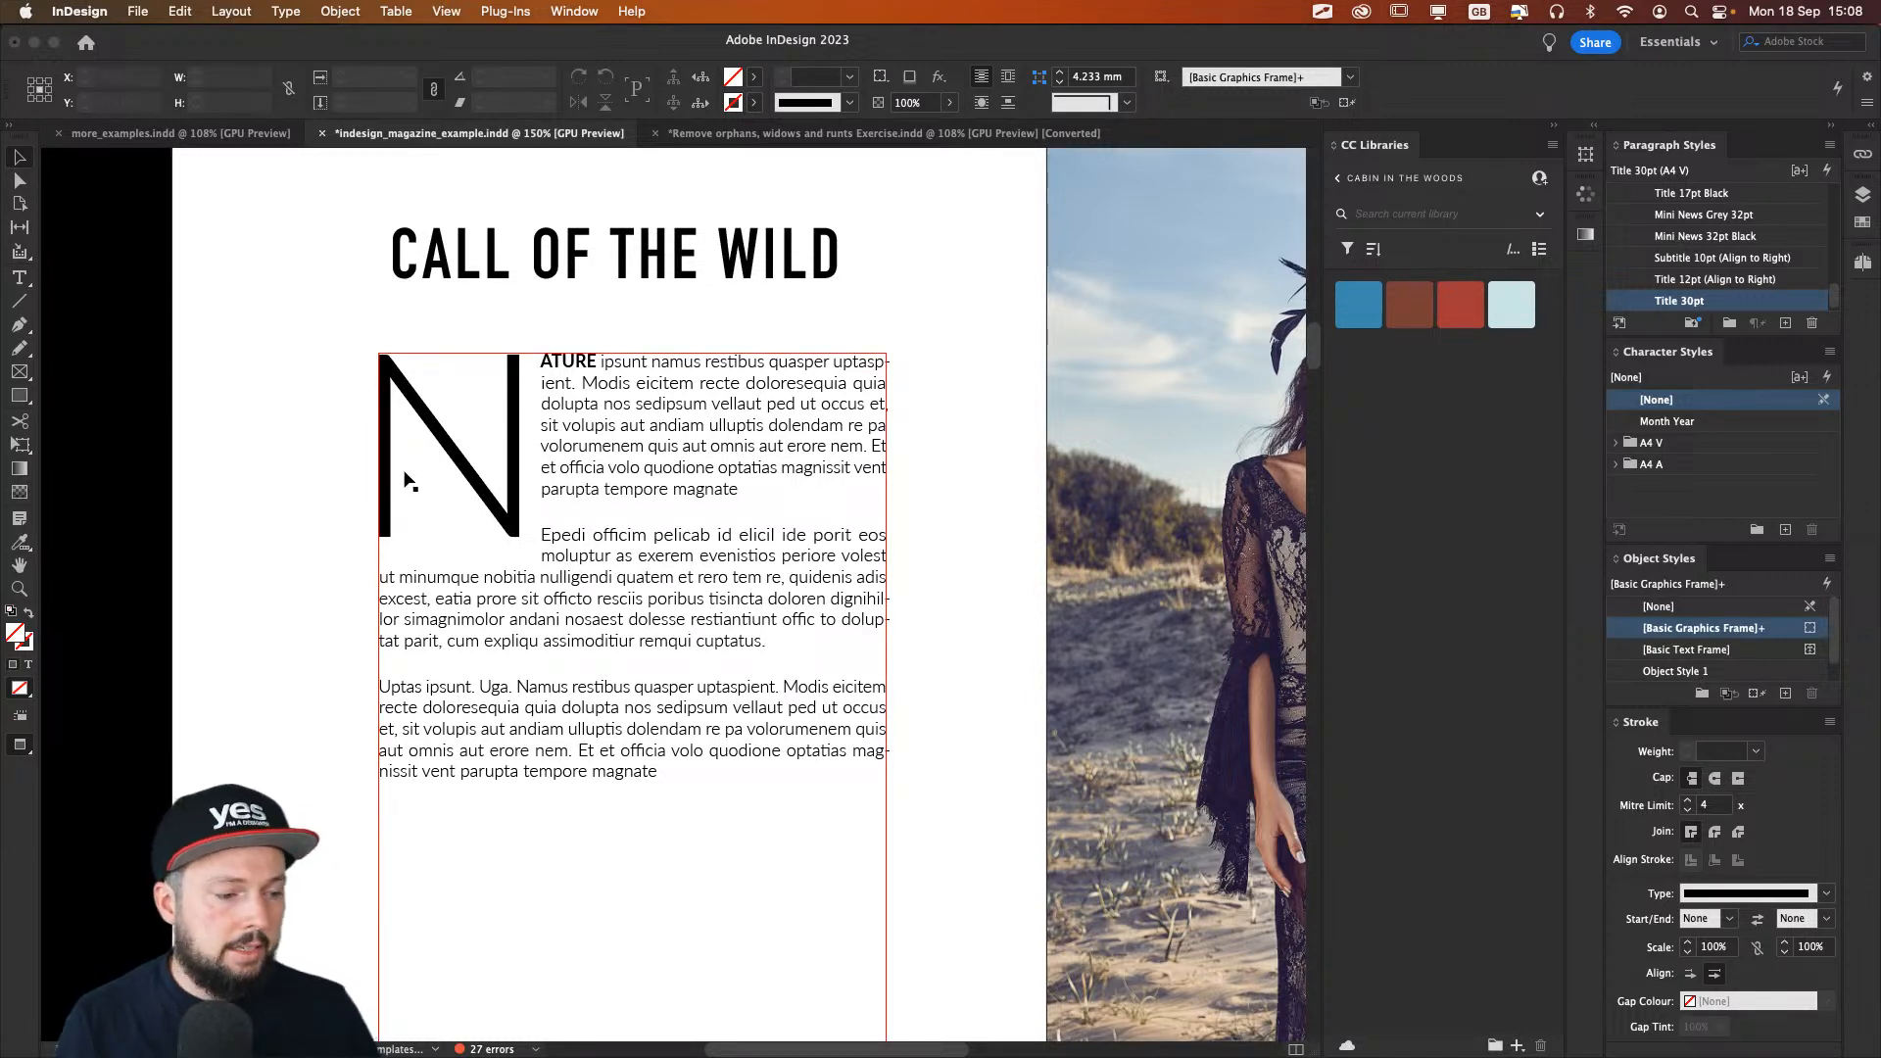
key(super+alt+0)
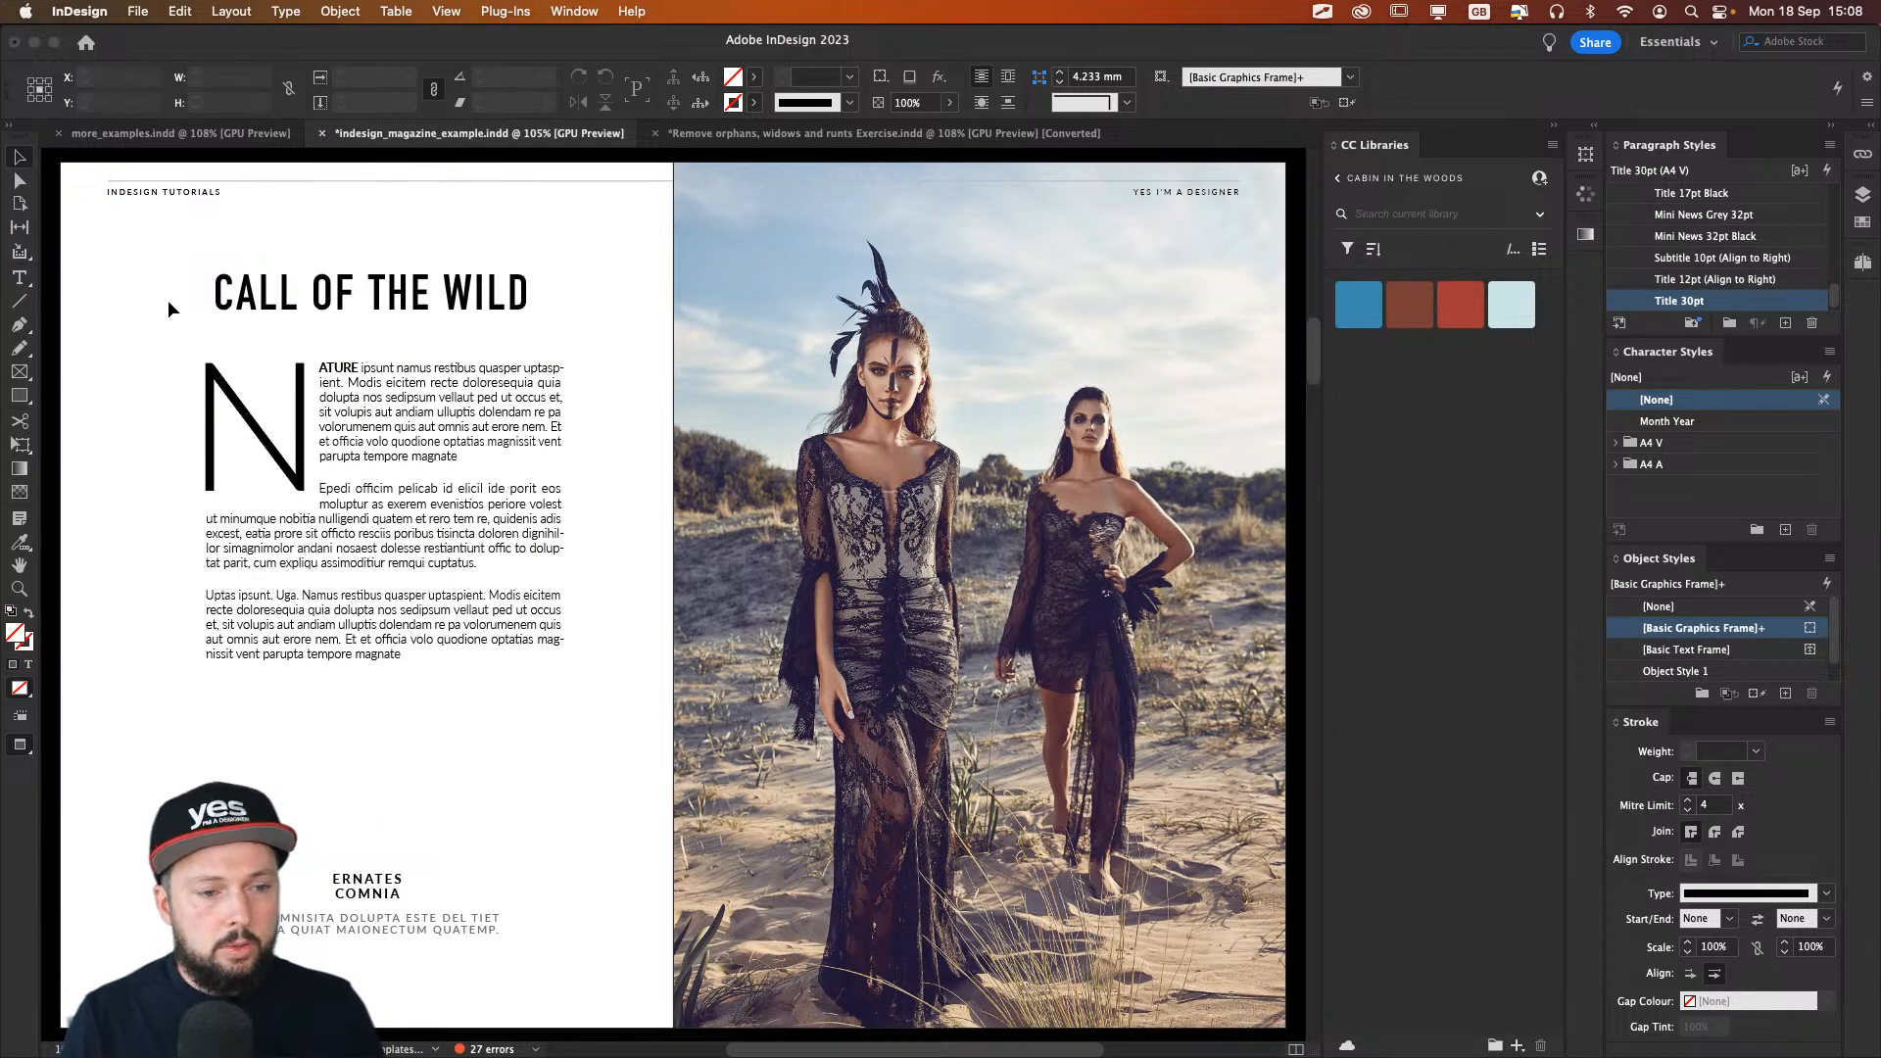
drag(134, 274, 285, 458)
drag(283, 558, 456, 431)
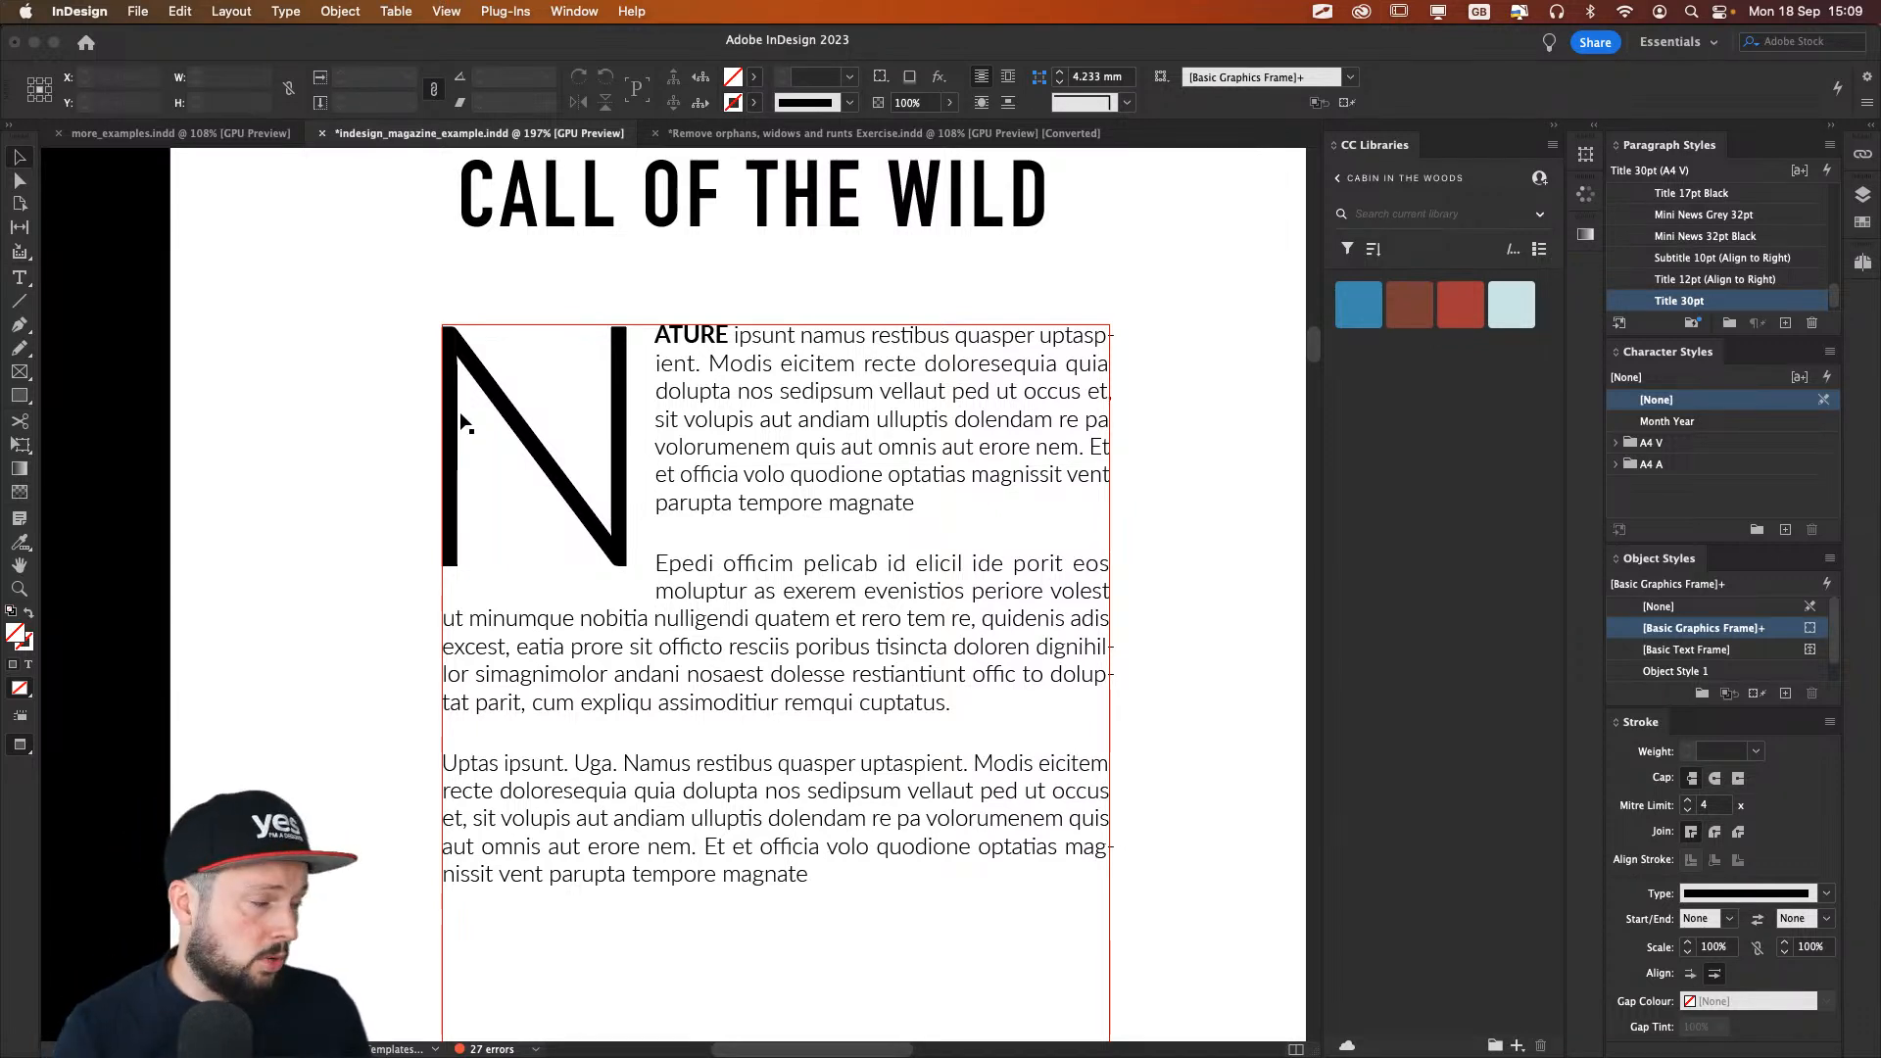
key(super+Tab)
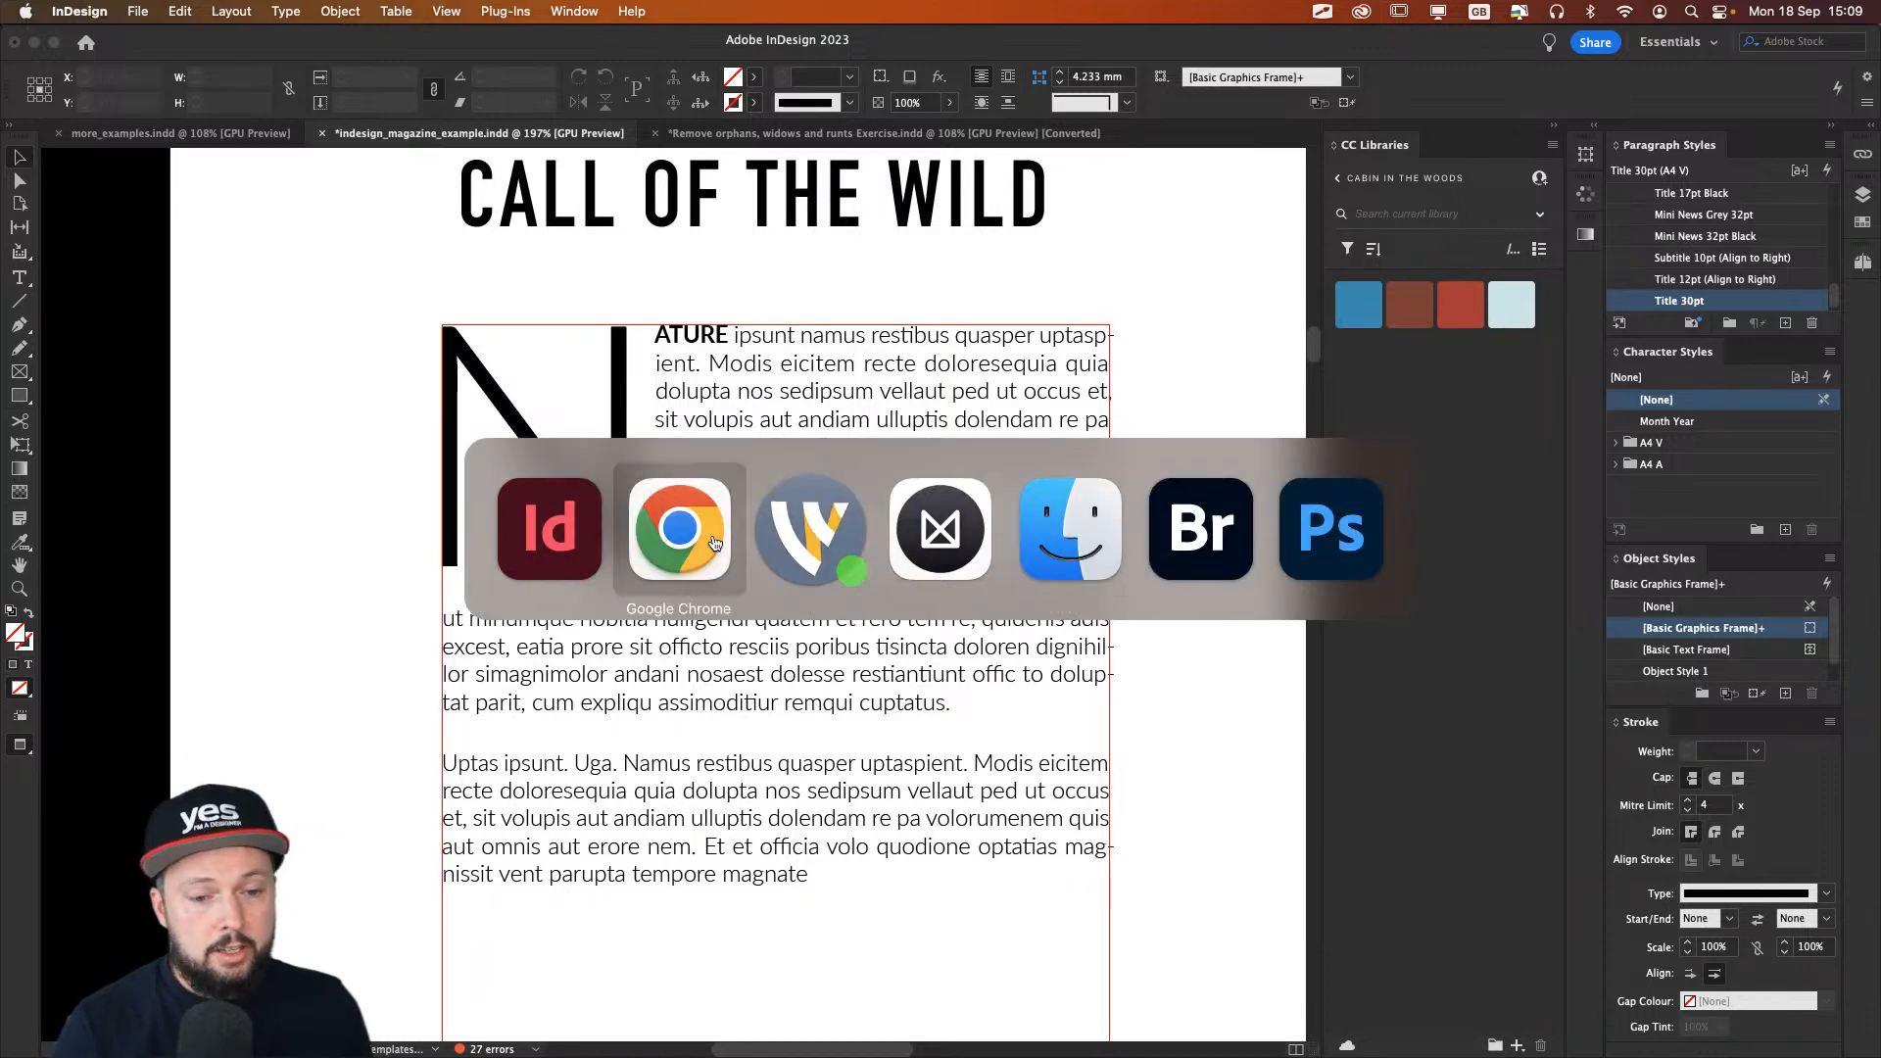
click(1220, 547)
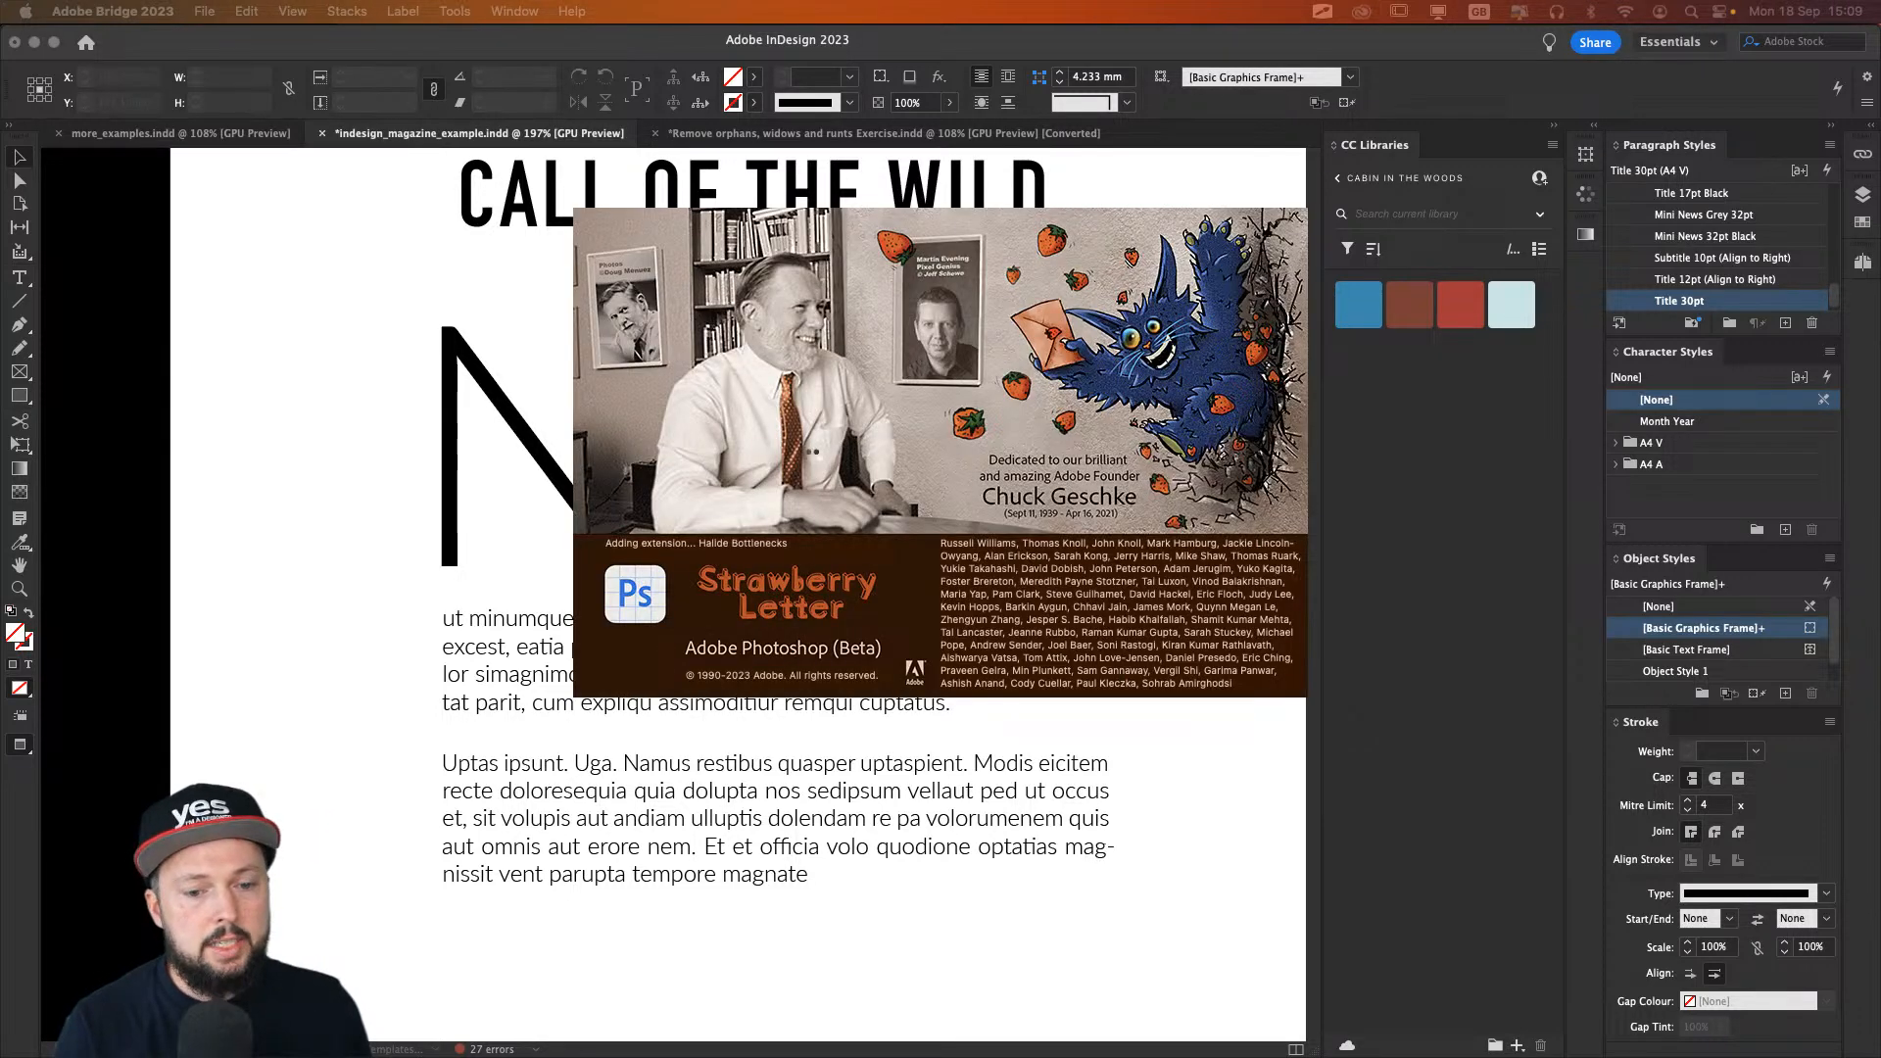
right_click(449, 1033)
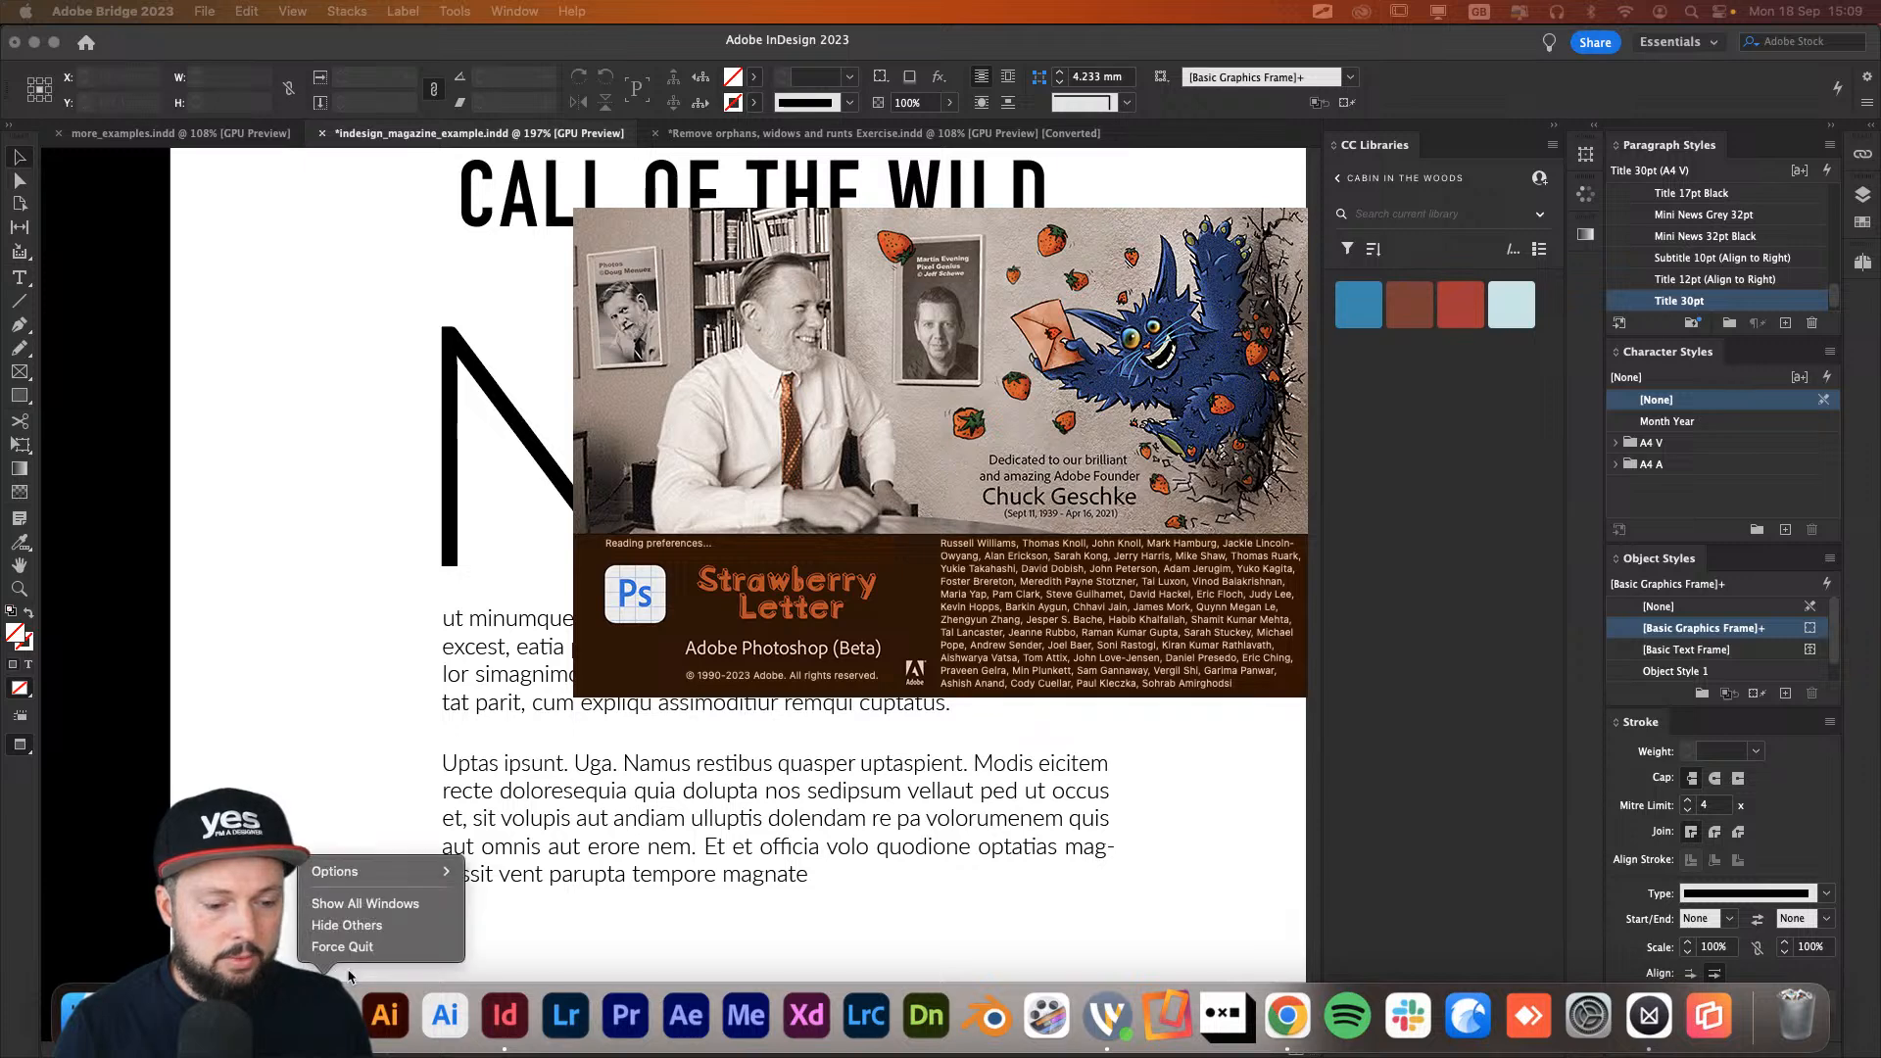
mouse_move(449, 869)
click(421, 948)
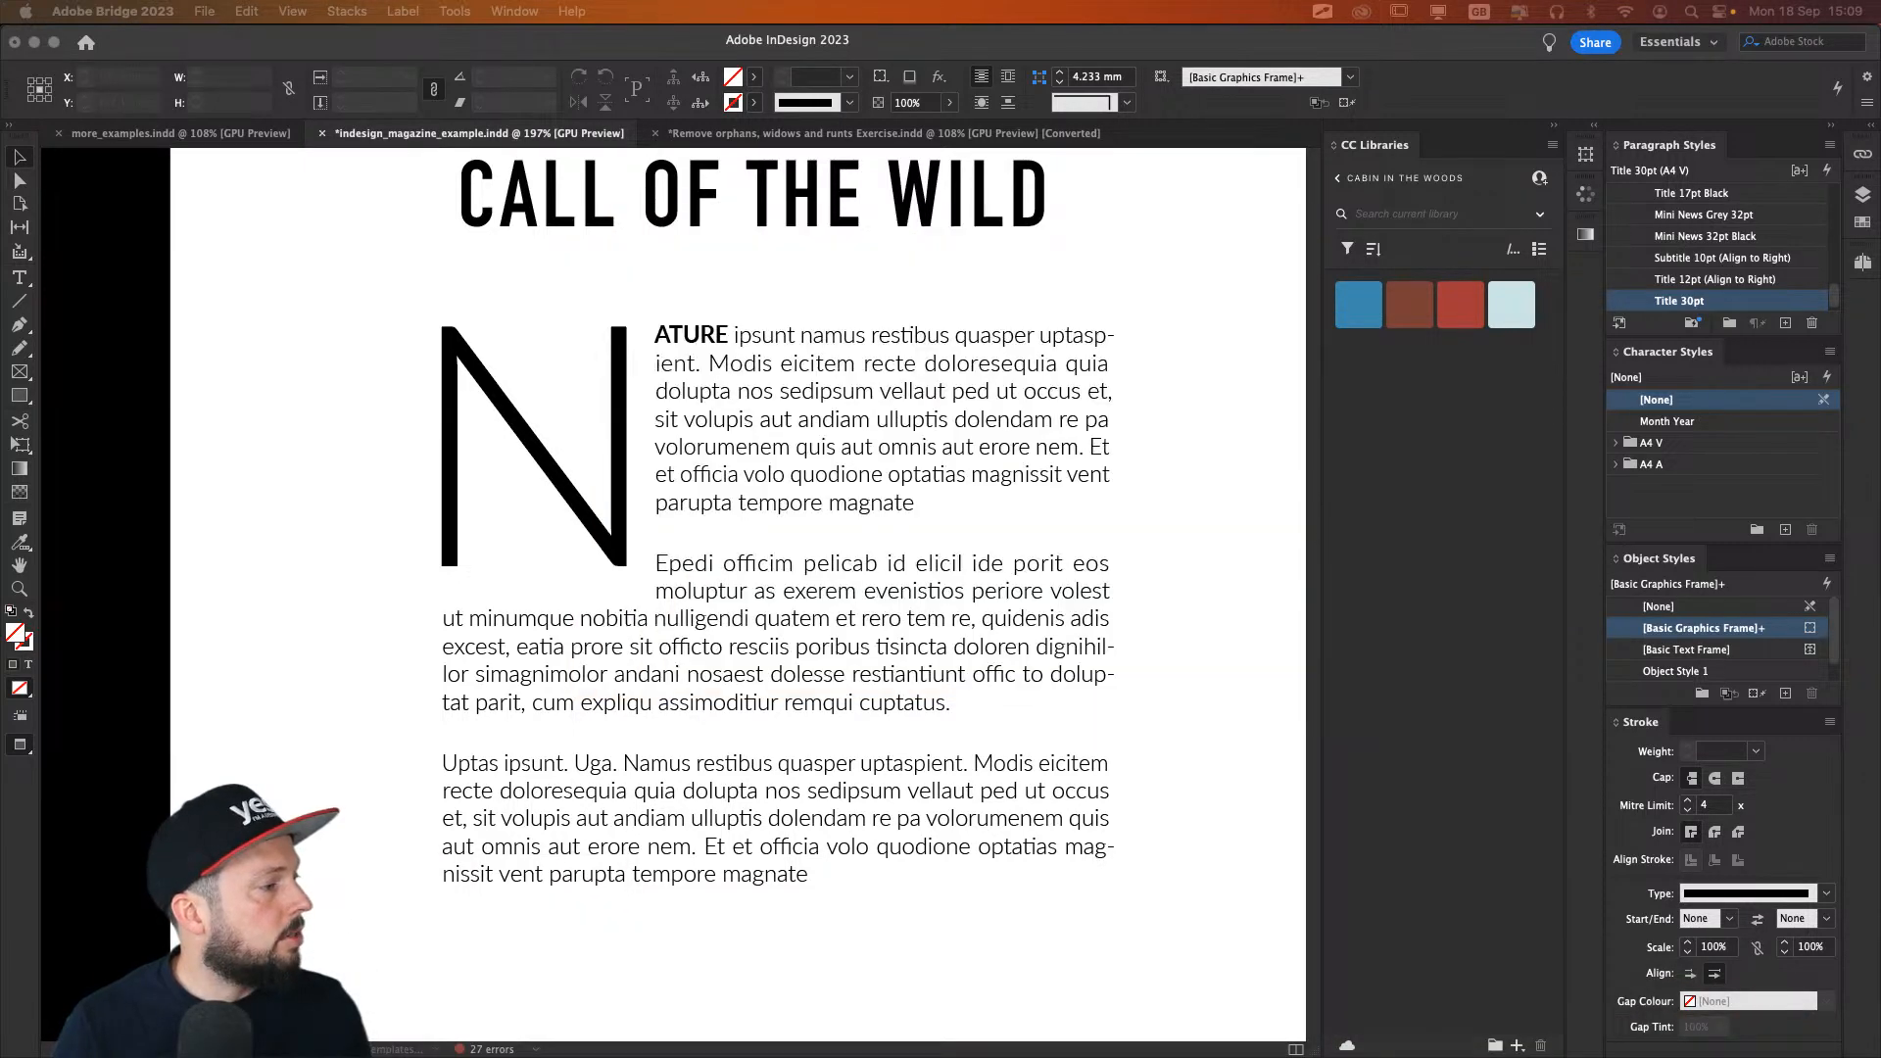
Step: Switch to Photoshop 2024 with N start.psd and collapse the Actions and Channels panels to free up canvas space
key(super+Tab)
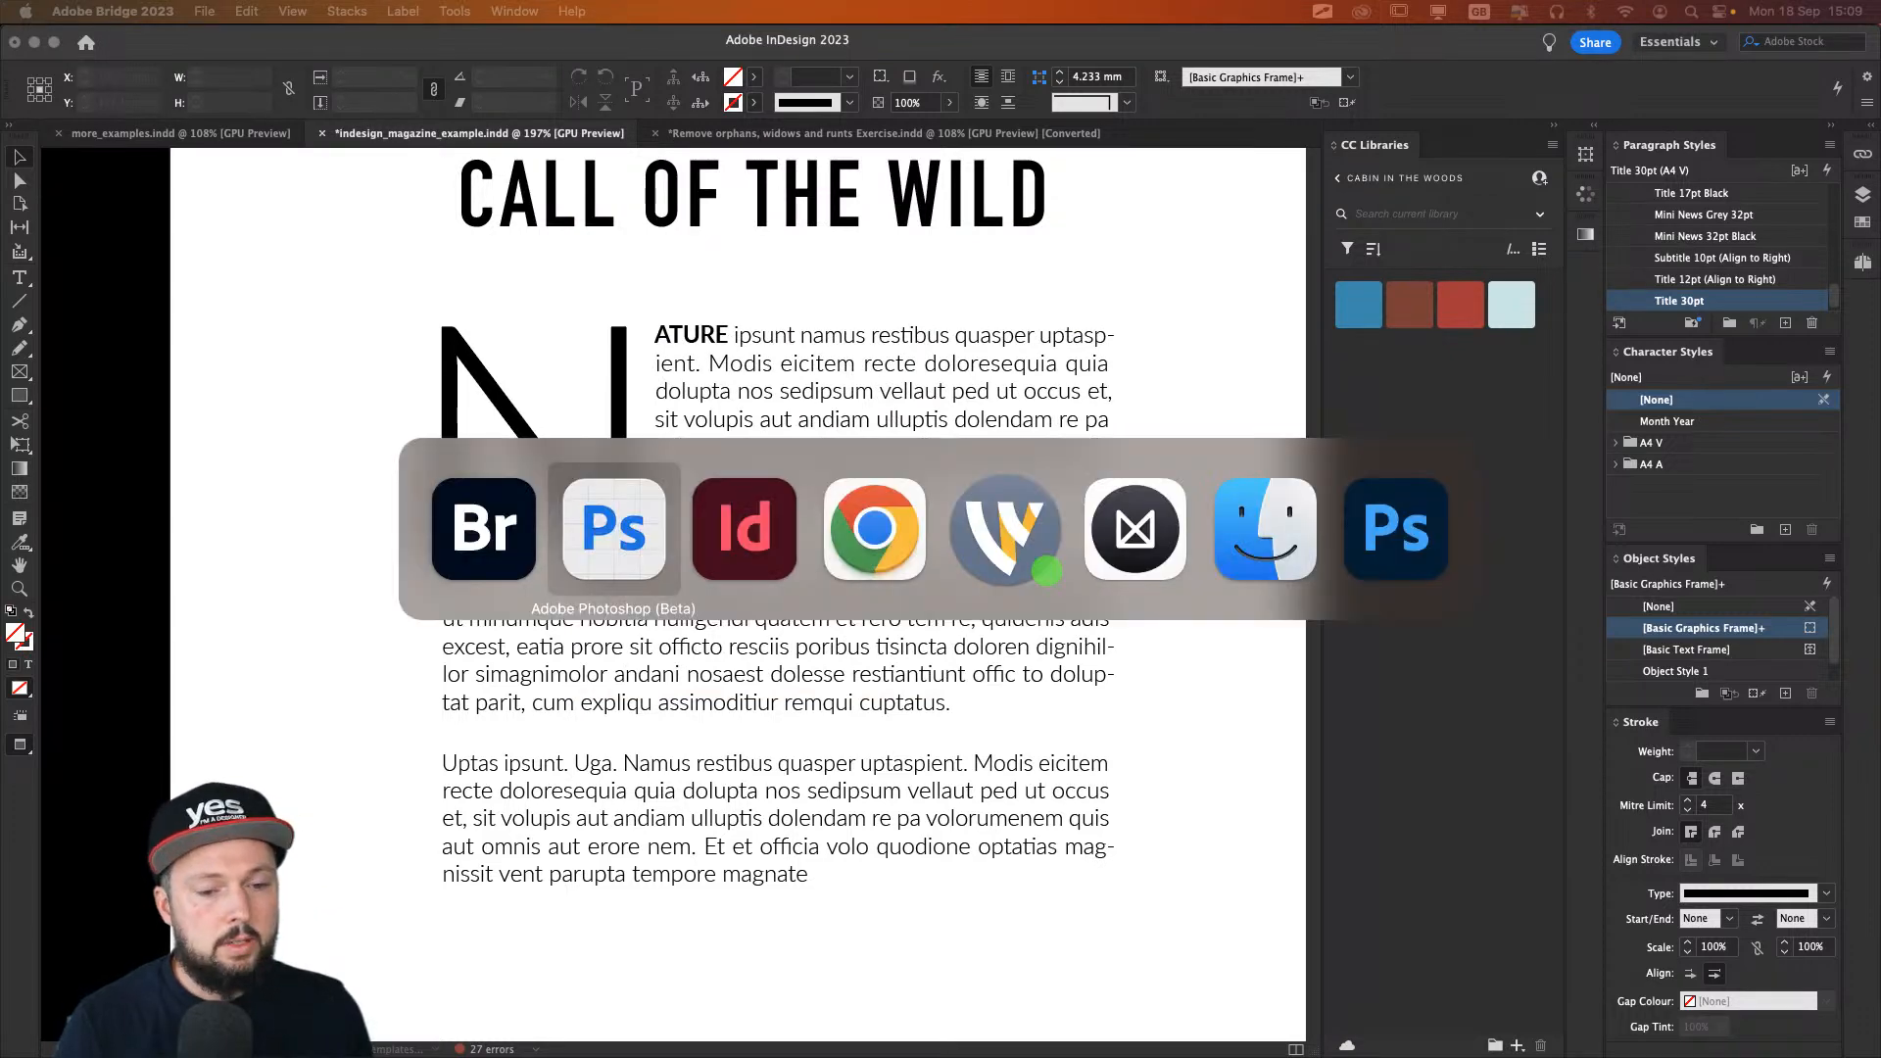
drag(1876, 588, 134, 750)
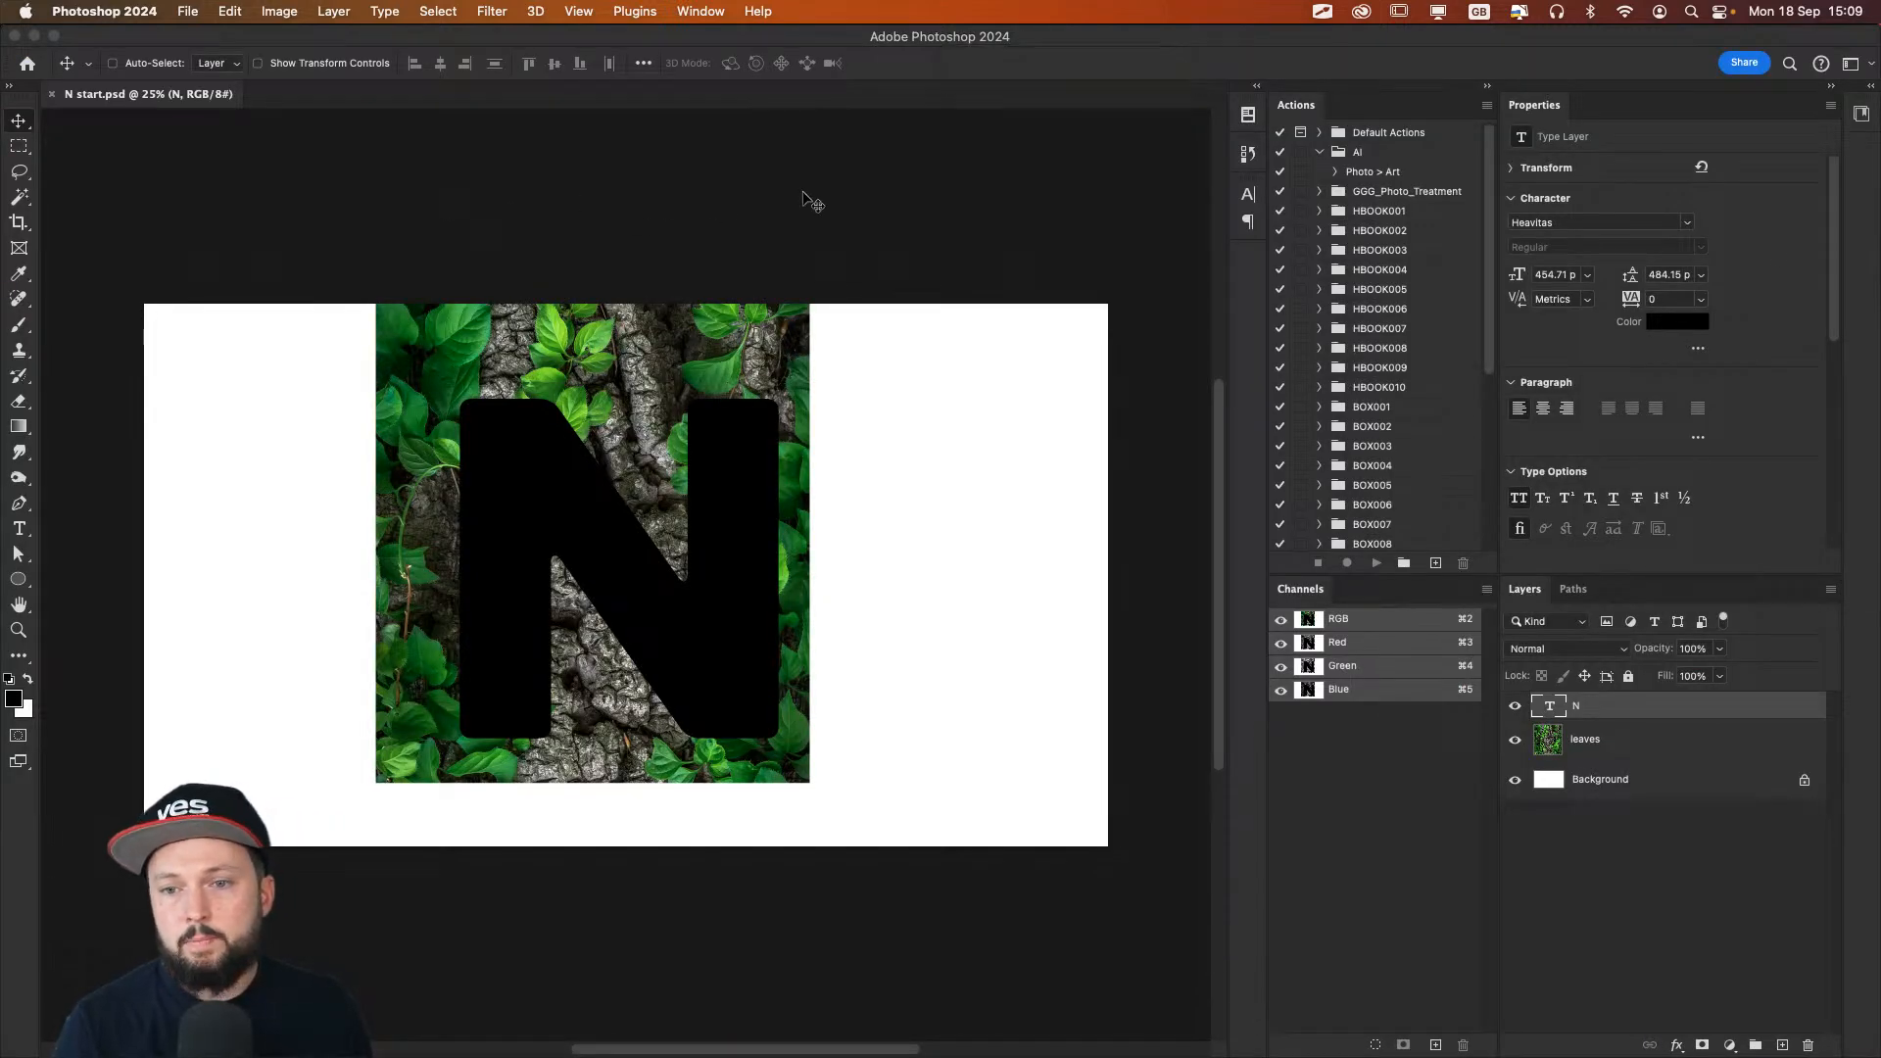
click(1305, 109)
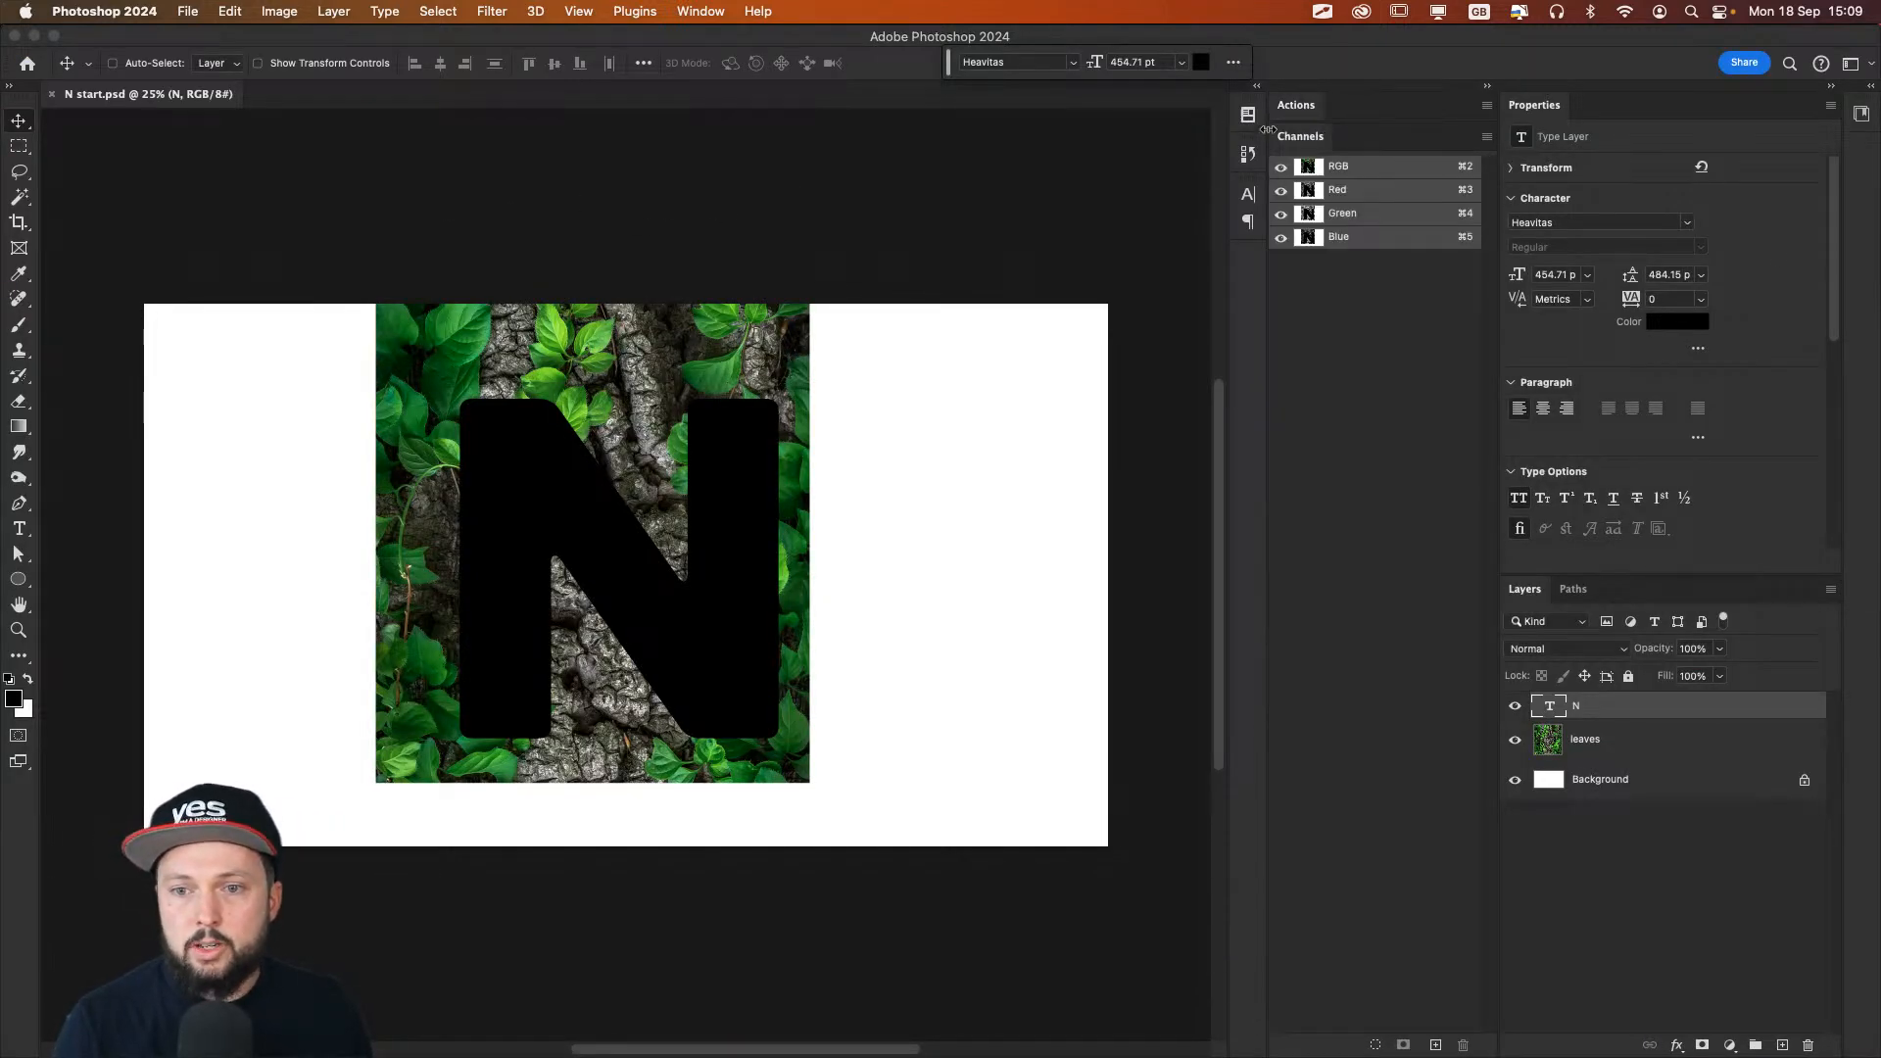
click(1487, 86)
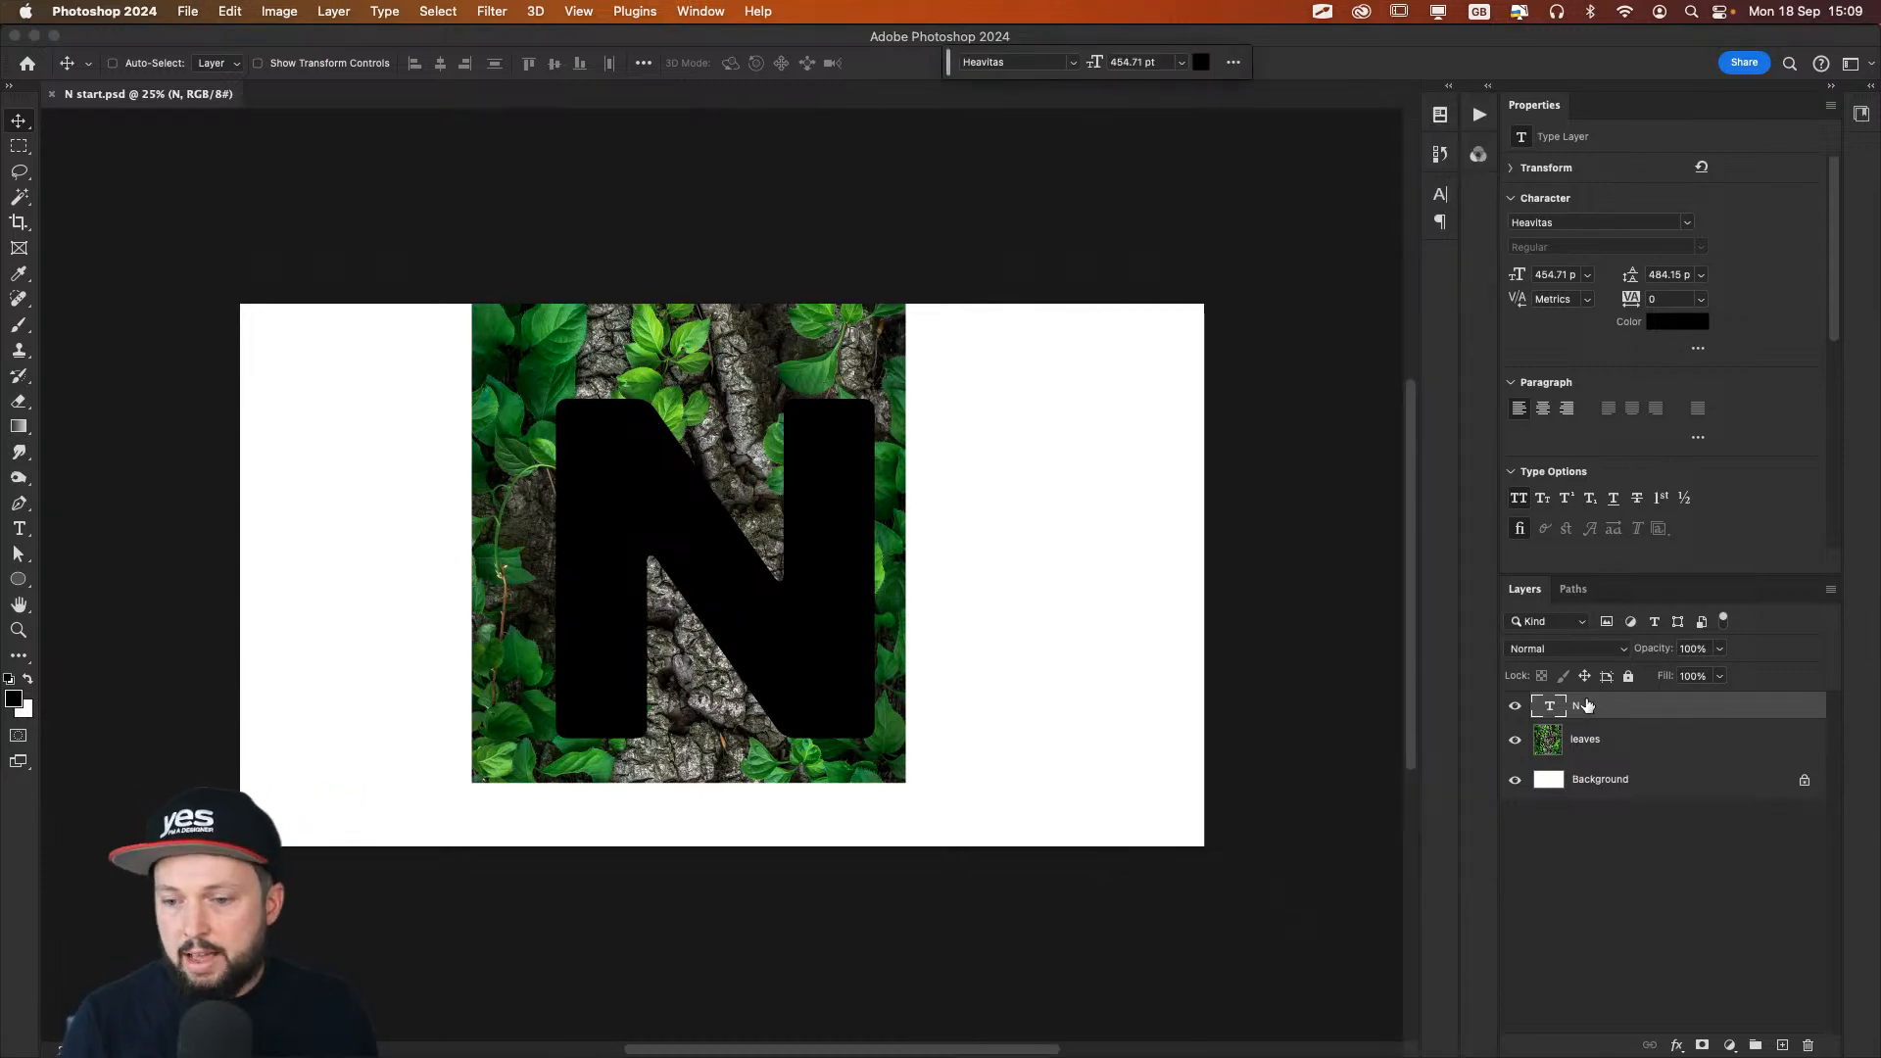
Step: Move the leaves layer above the N text layer and clip it to the letter shape
key(super+0)
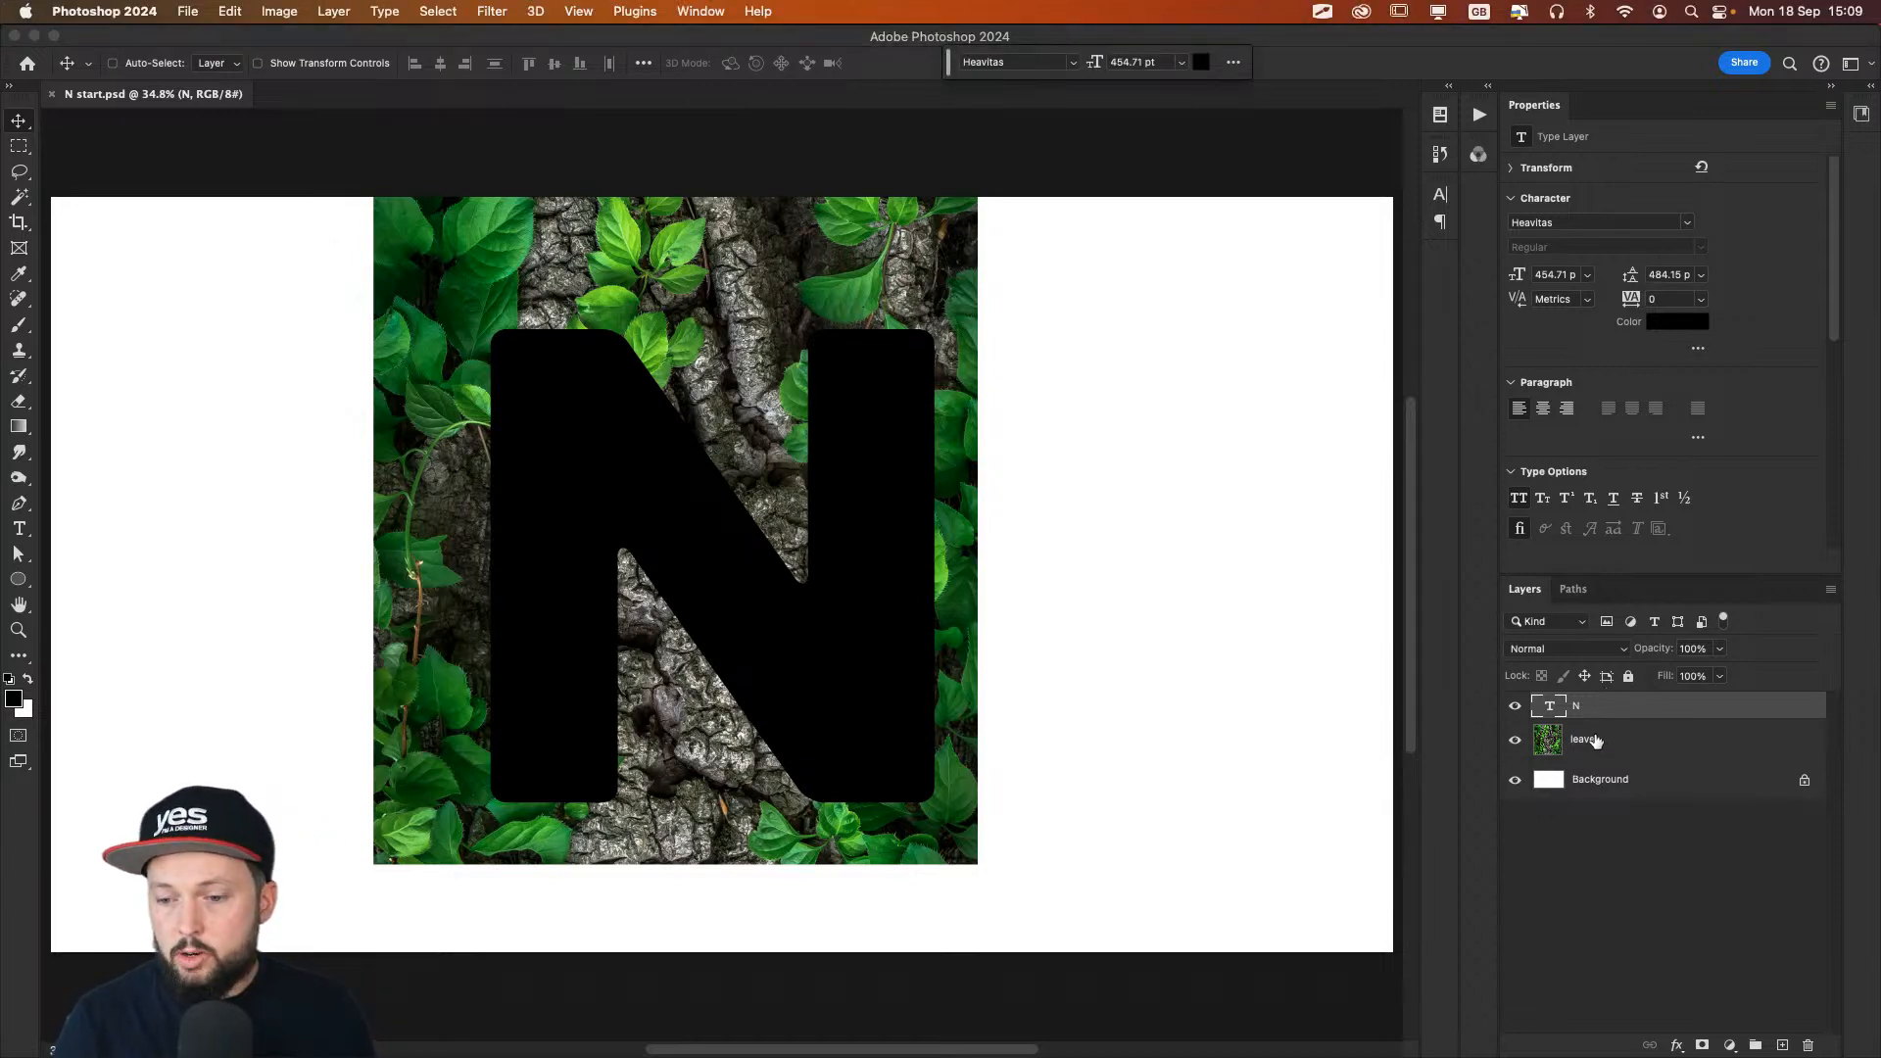
drag(1595, 735, 1590, 704)
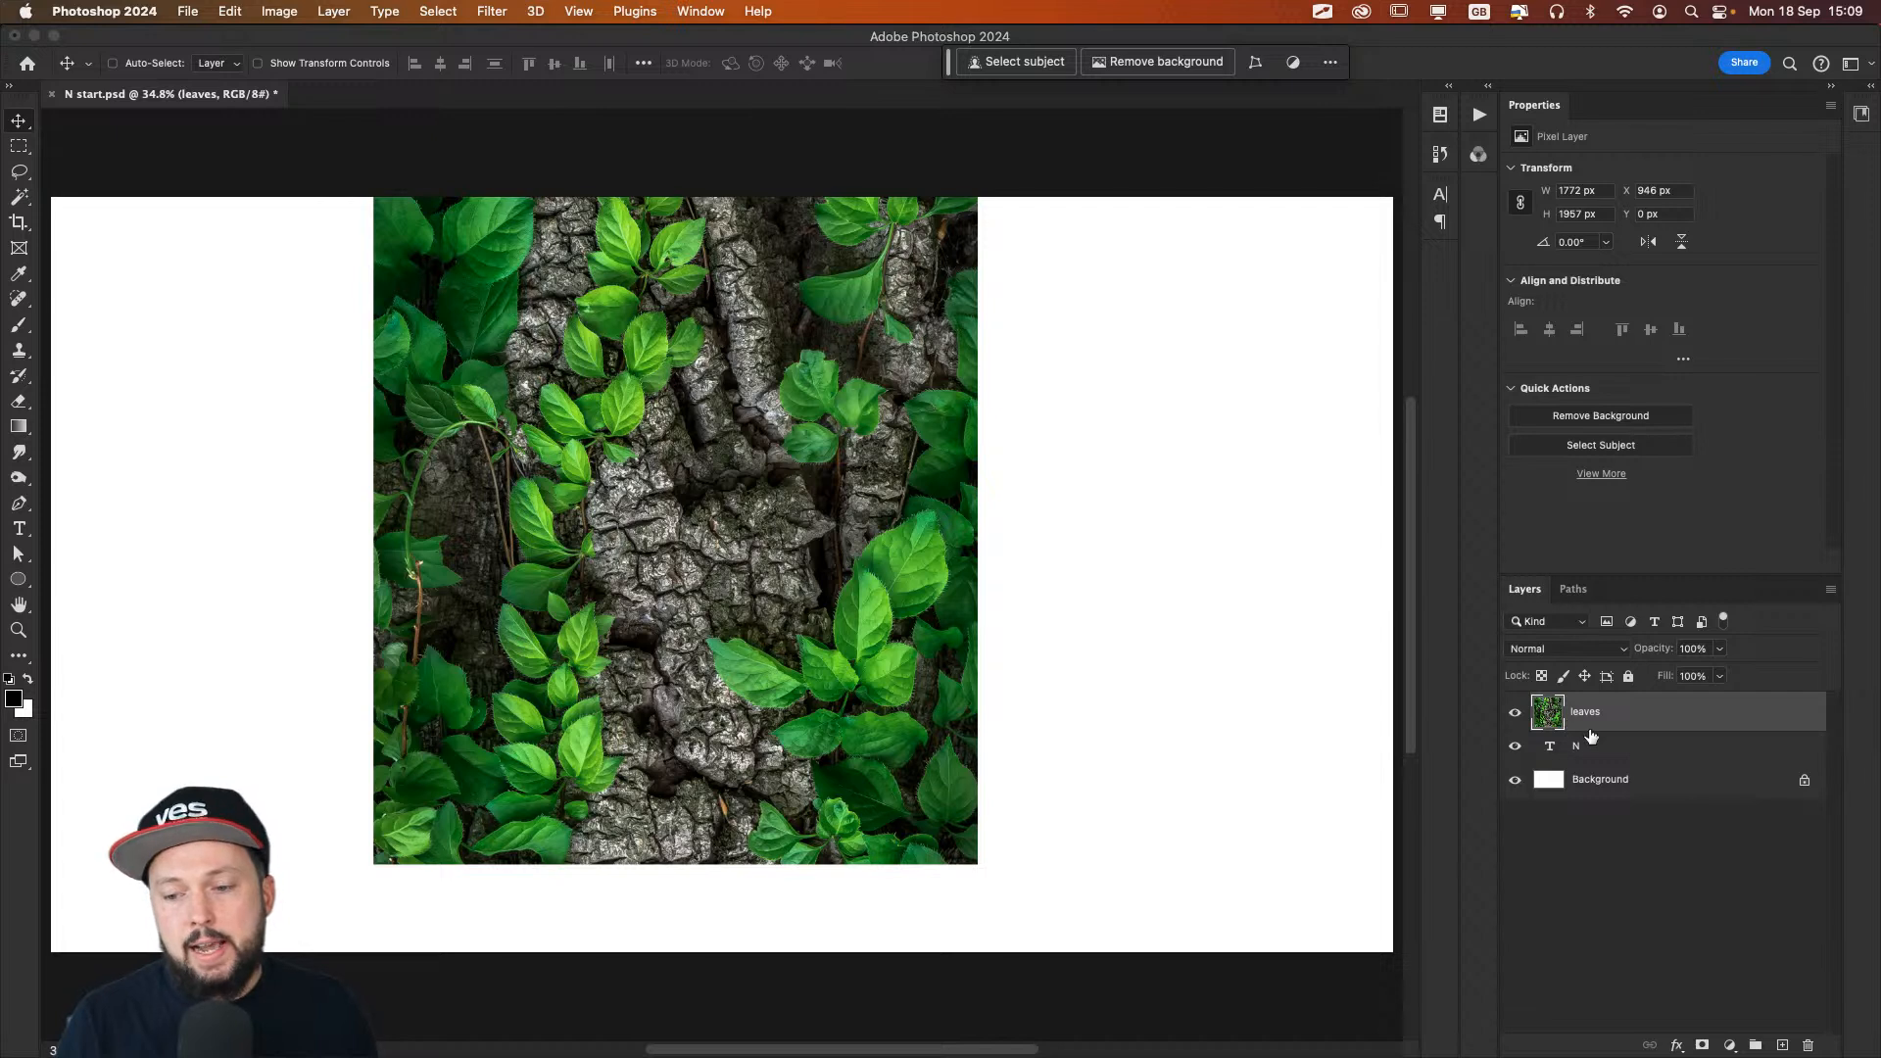
click(1517, 713)
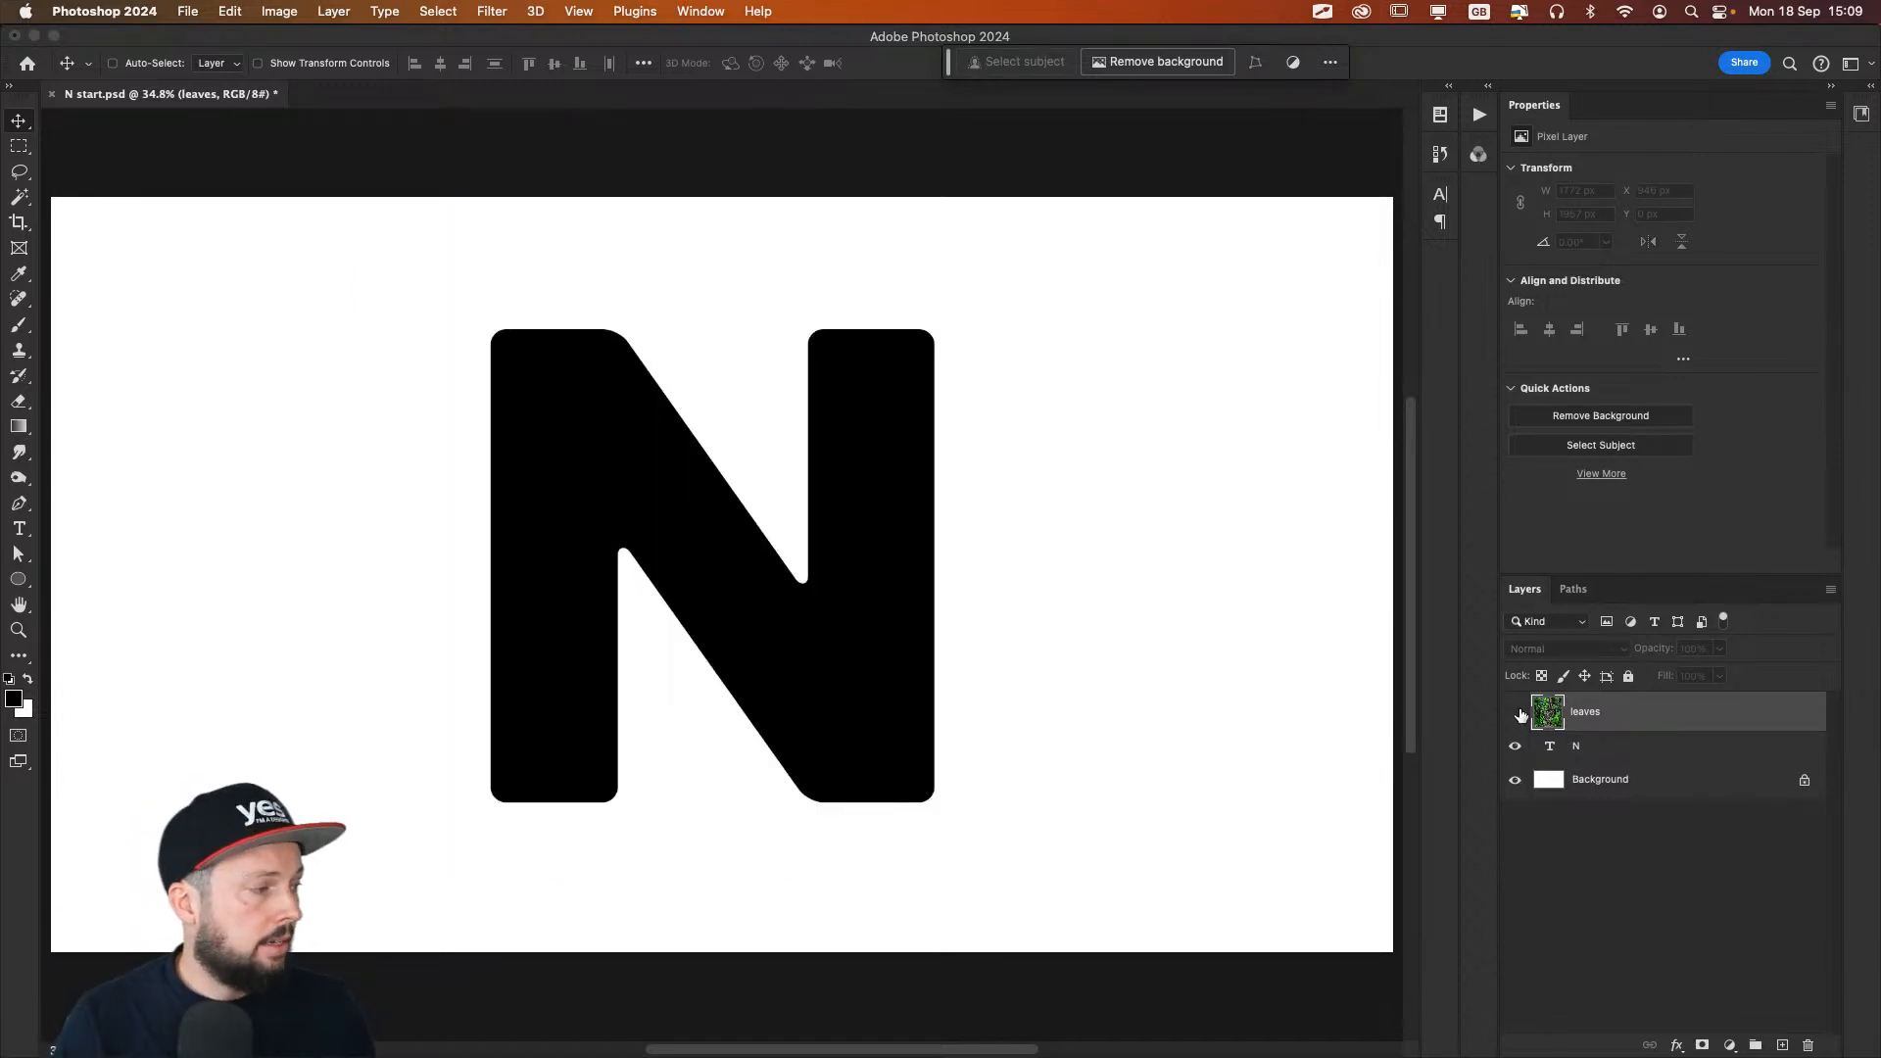
click(1516, 713)
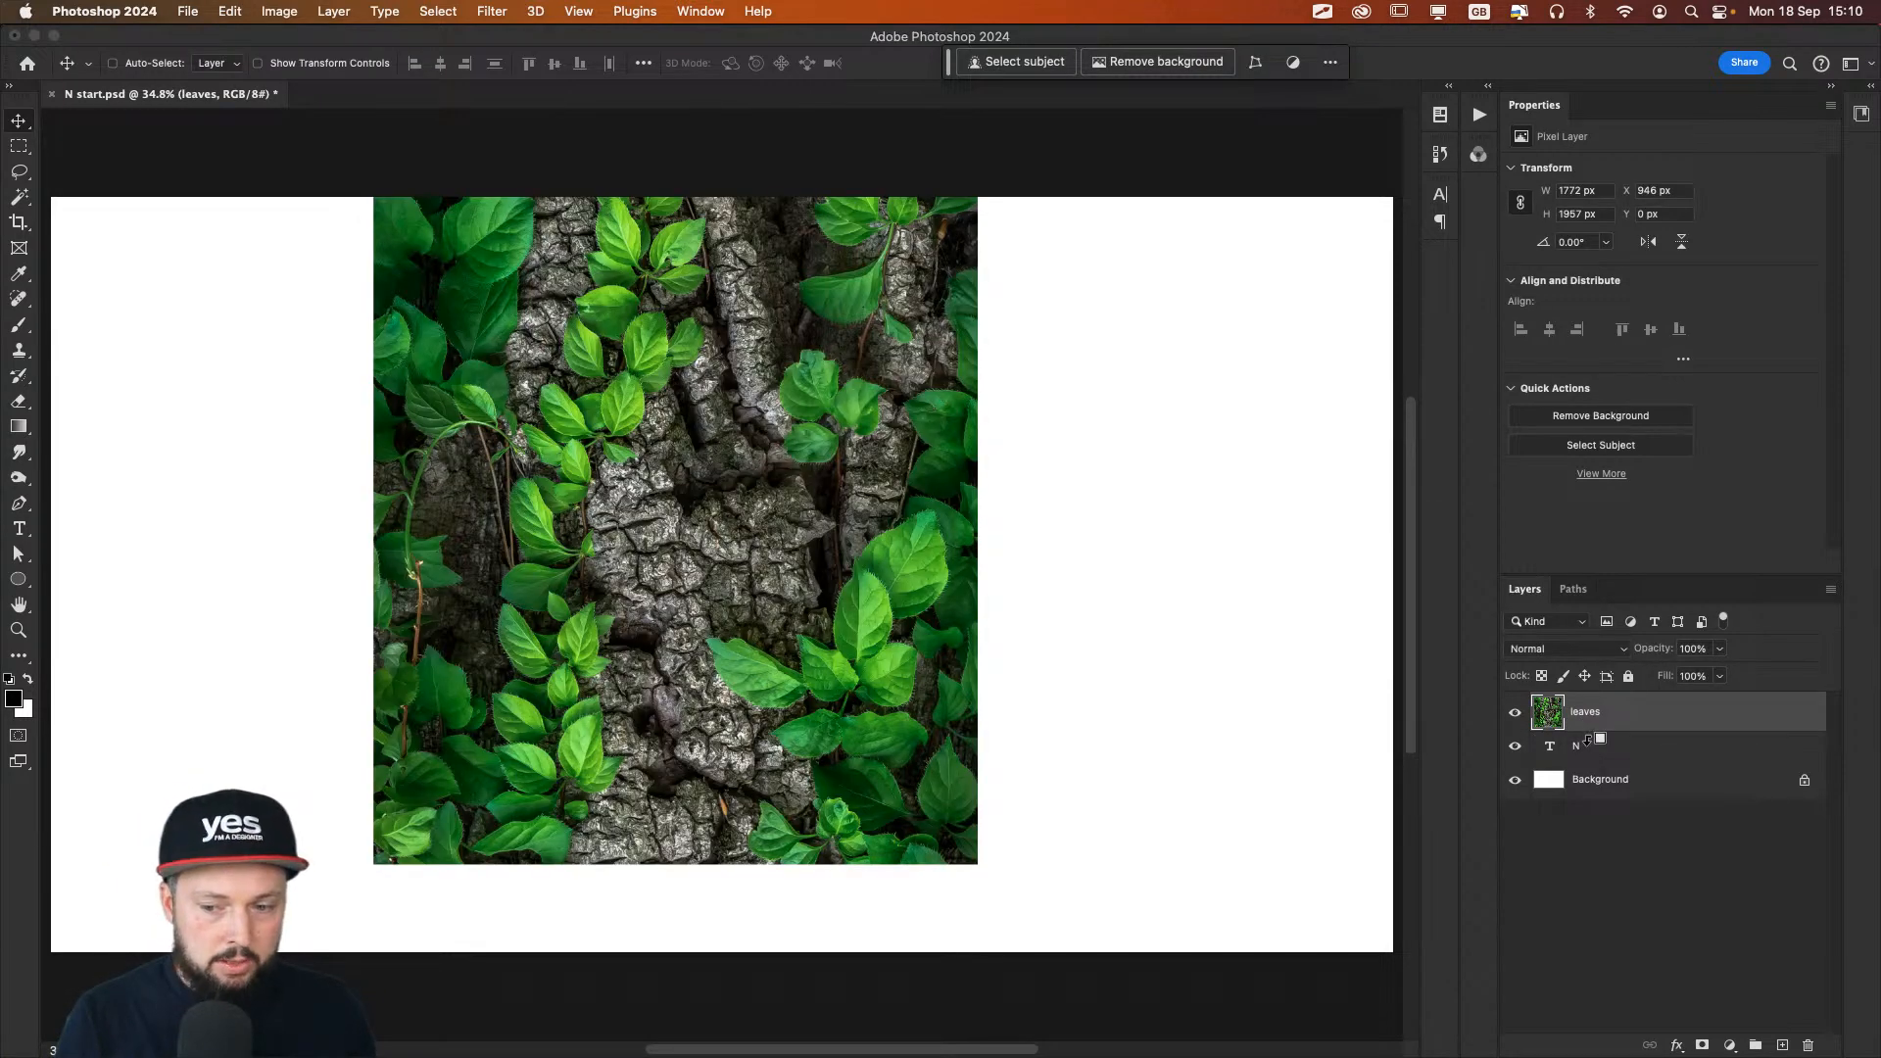
alt+click(1587, 741)
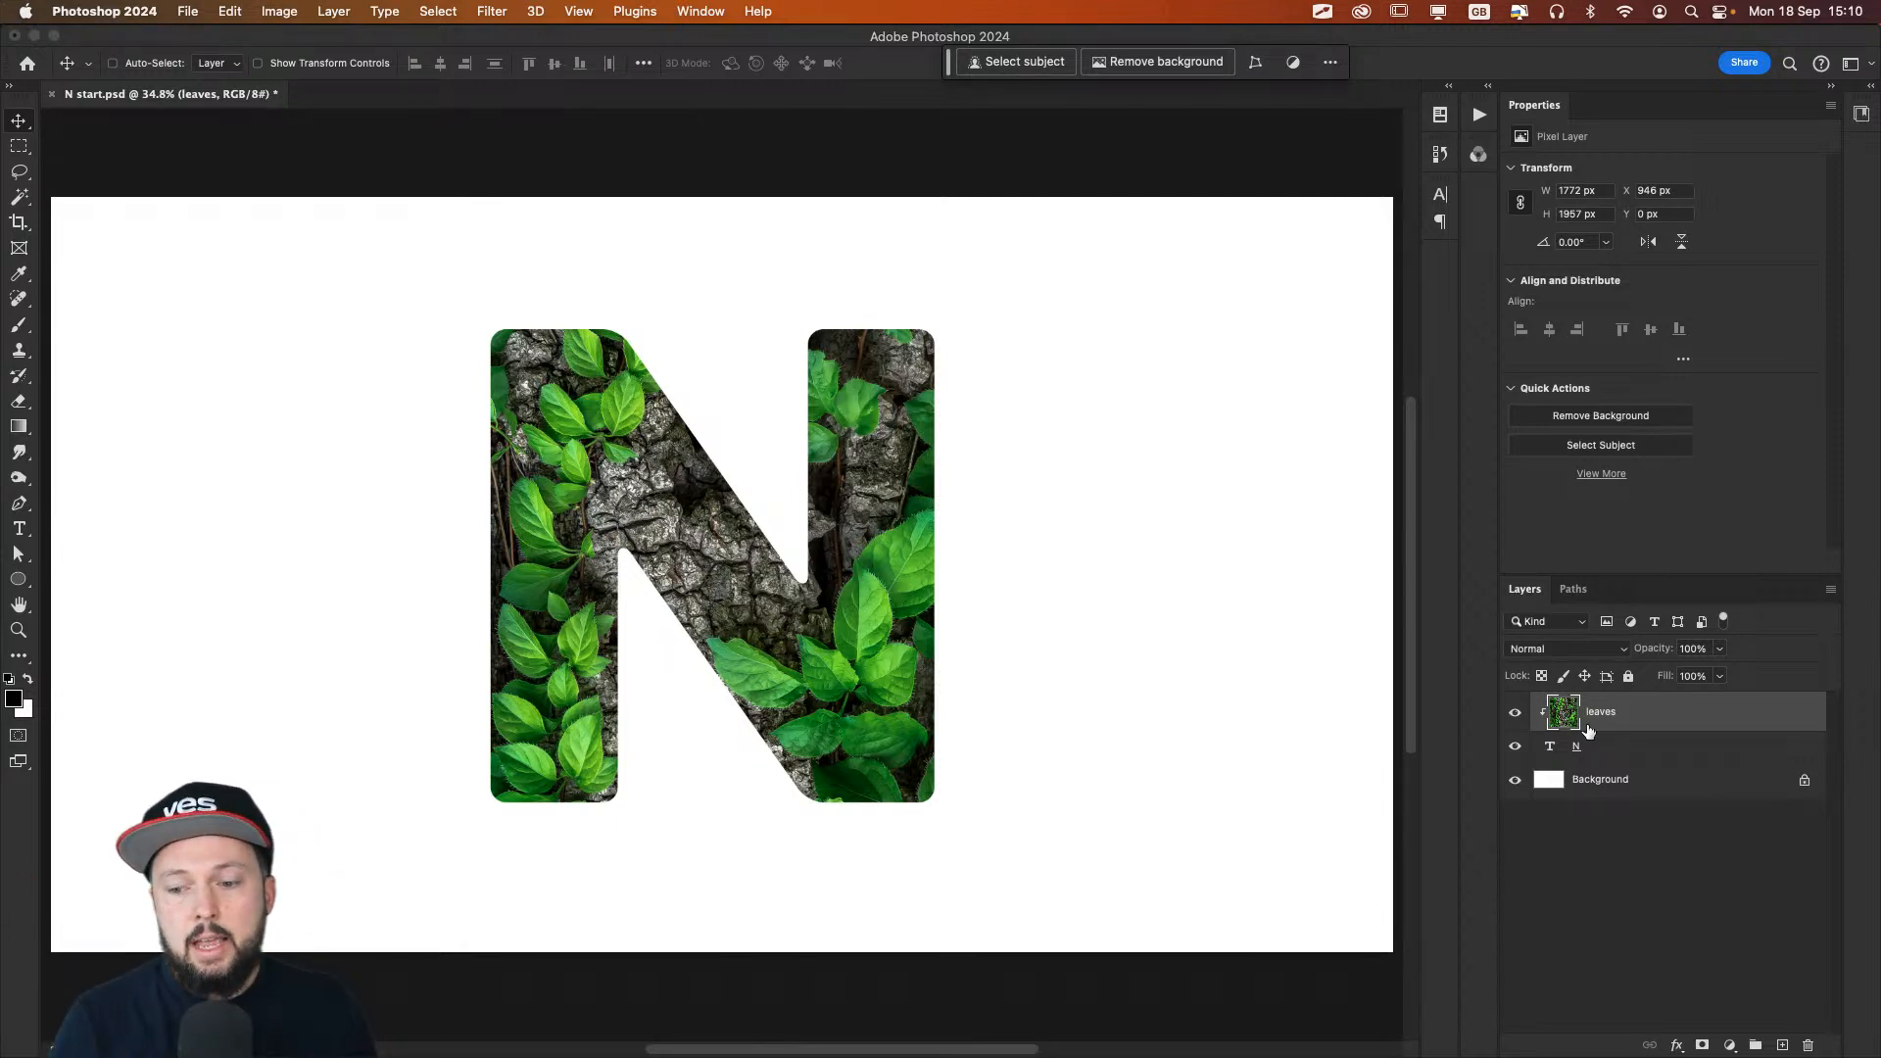
alt+click(1534, 707)
alt+click(1534, 708)
alt+click(1534, 708)
alt+click(1535, 707)
alt+click(1534, 707)
alt+click(1535, 707)
alt+click(1534, 708)
alt+click(1535, 708)
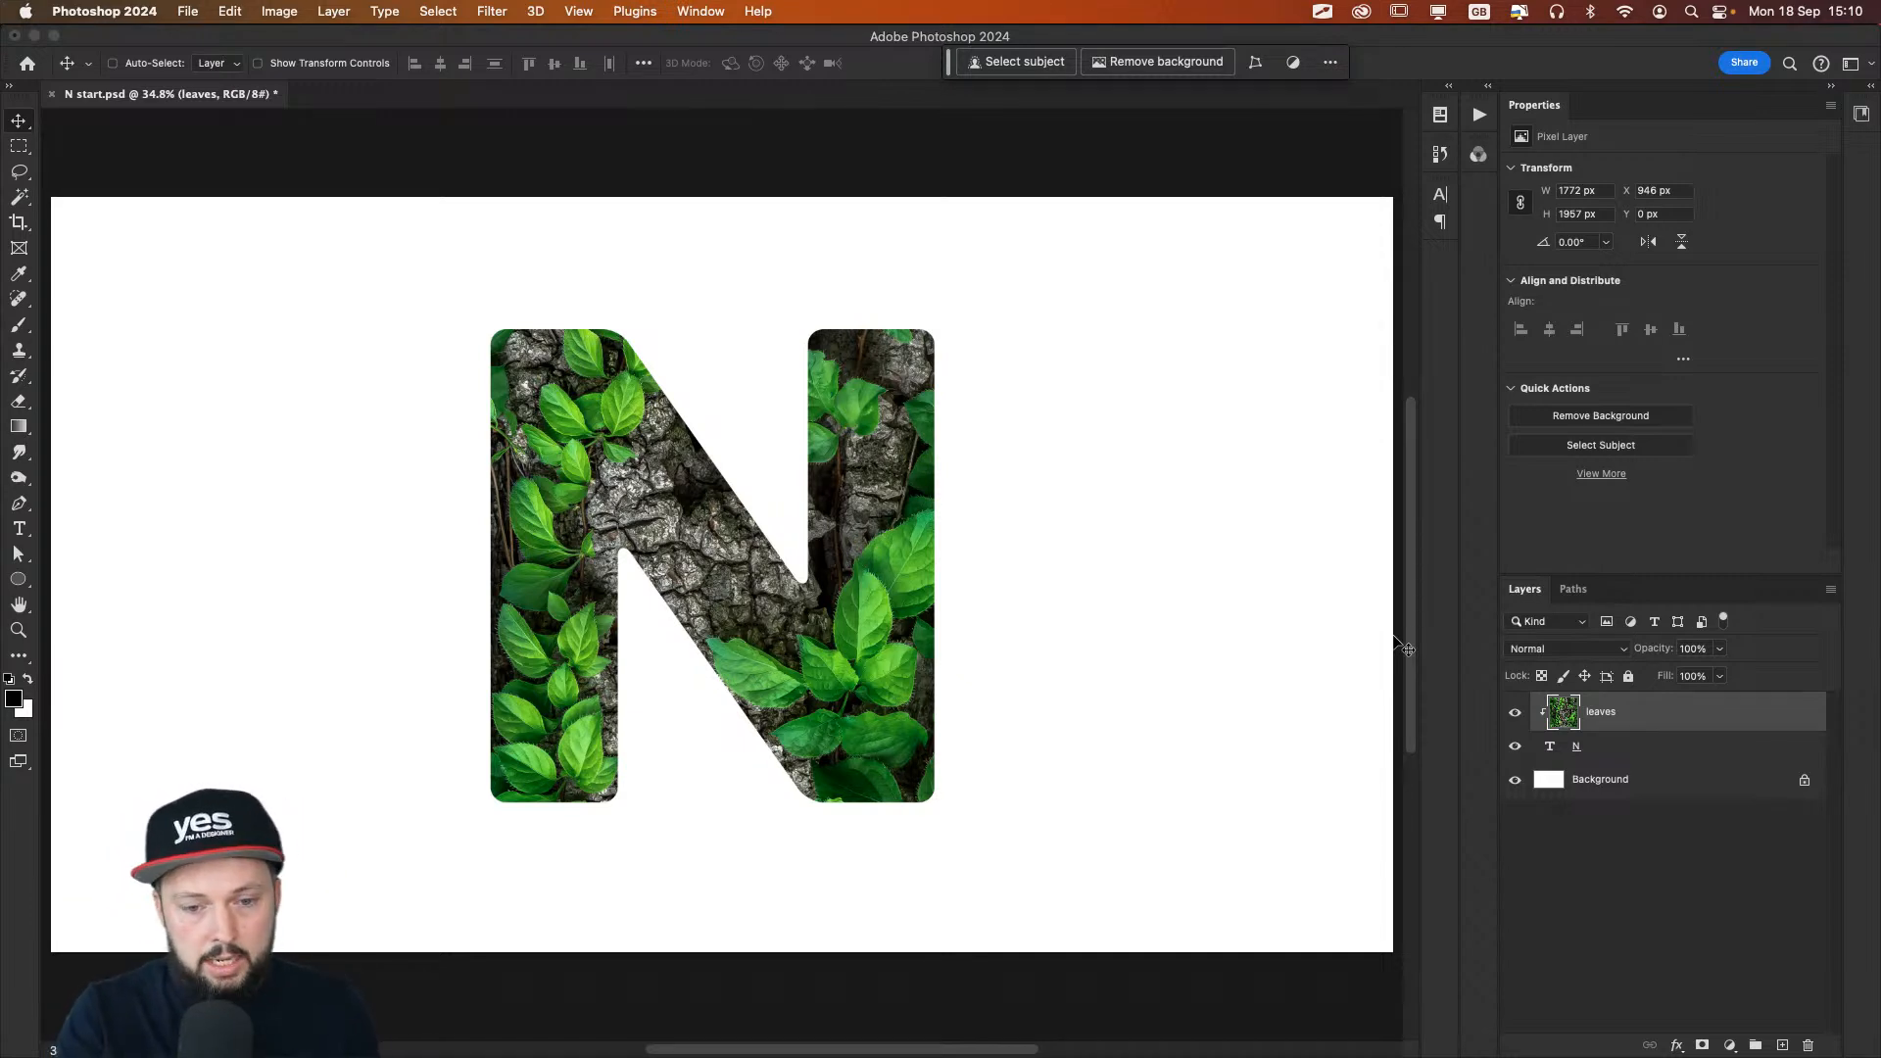
Step: Duplicate the leaves layer above the clipped one, unclipped, and hide the copy with a black layer mask
key(super+j)
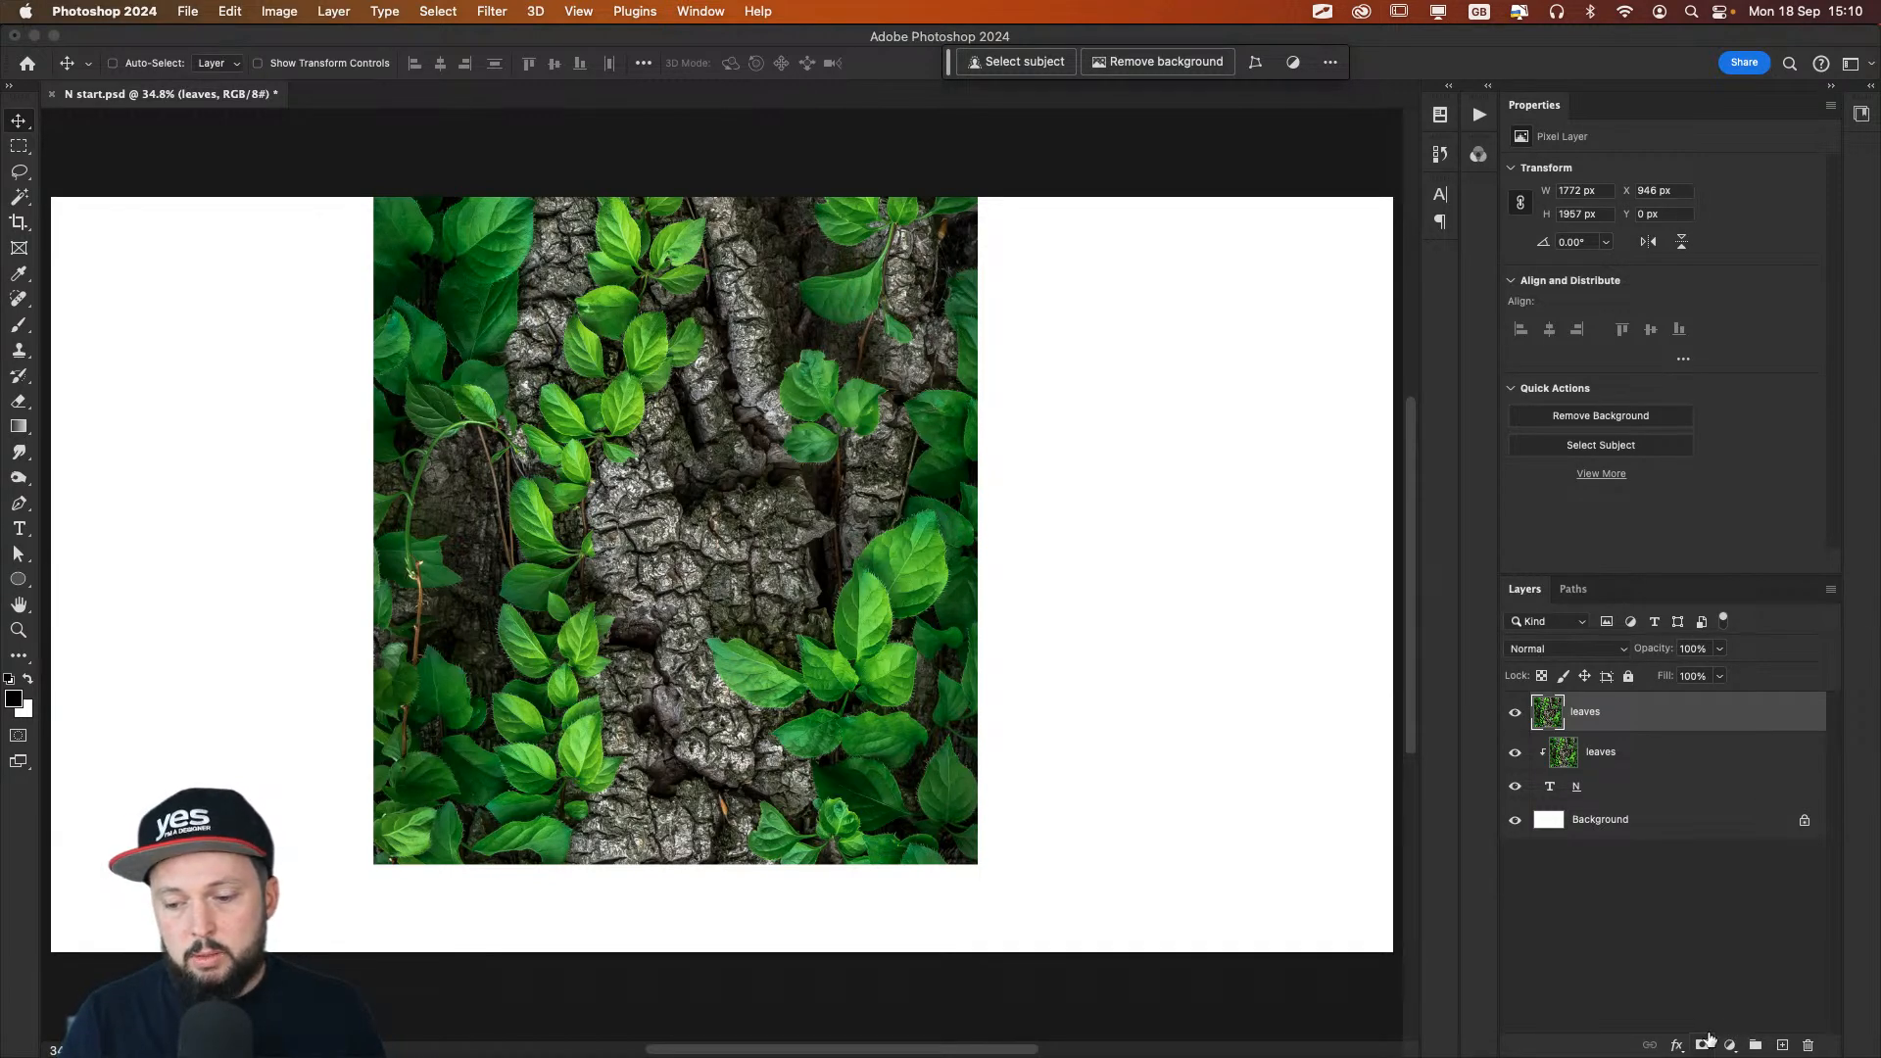
click(1705, 1044)
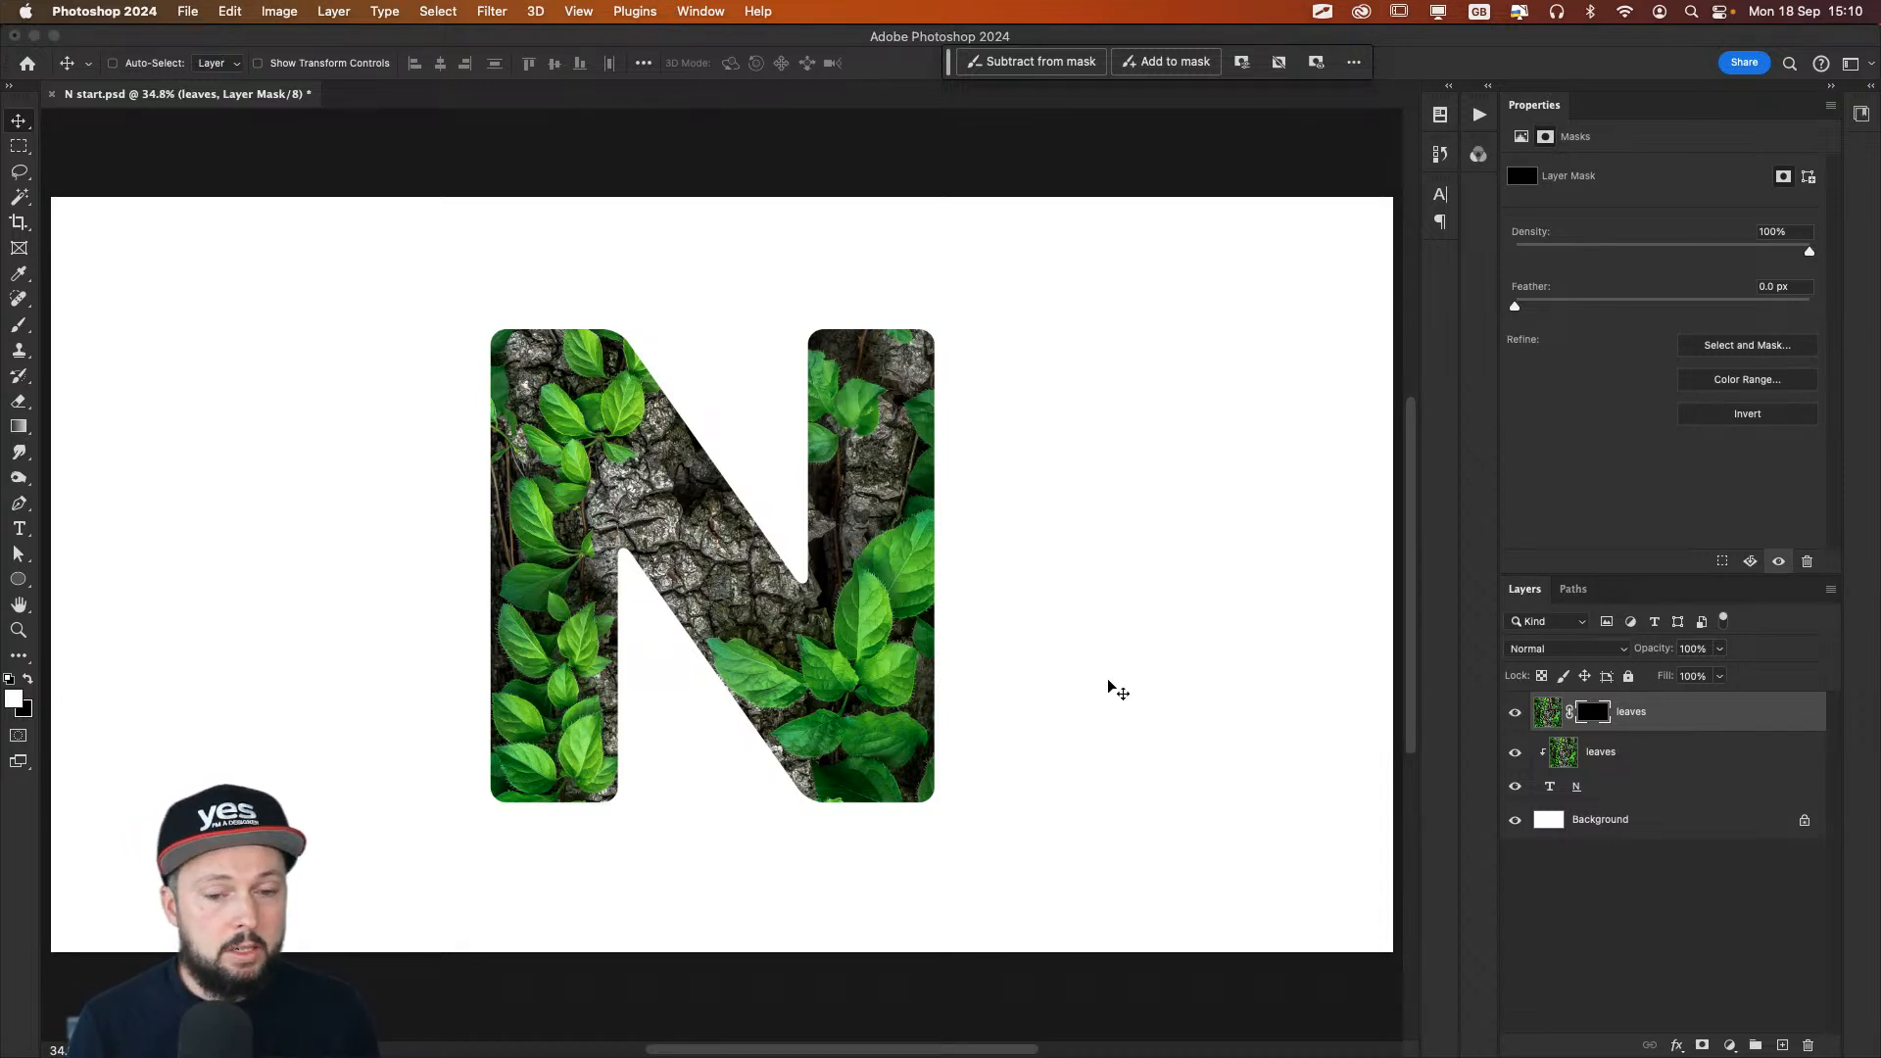
Step: Choose a round brush from the General Brushes group for masking work close up on the N's right stem
key(z)
drag(923, 543, 988, 545)
key(v)
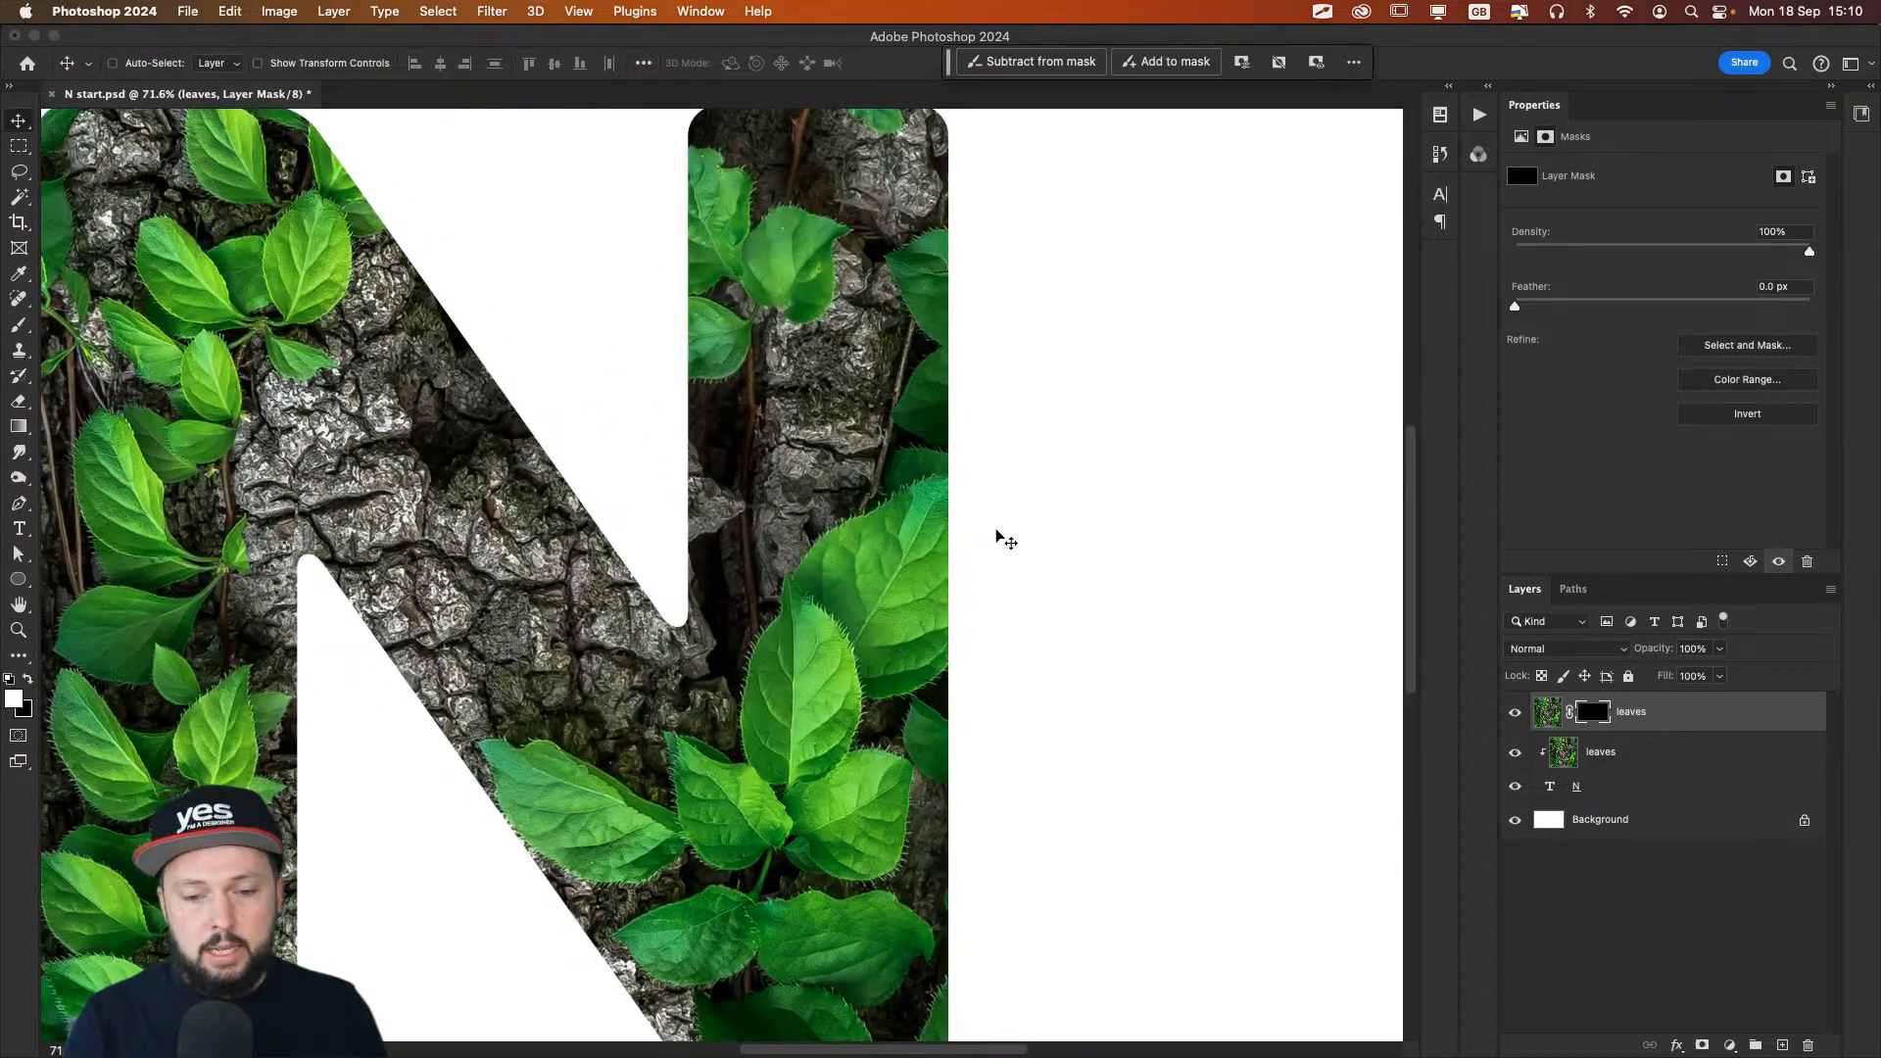
key(space)
drag(504, 298, 540, 265)
key(b)
ctrl+alt+drag(1009, 525, 944, 527)
click(143, 64)
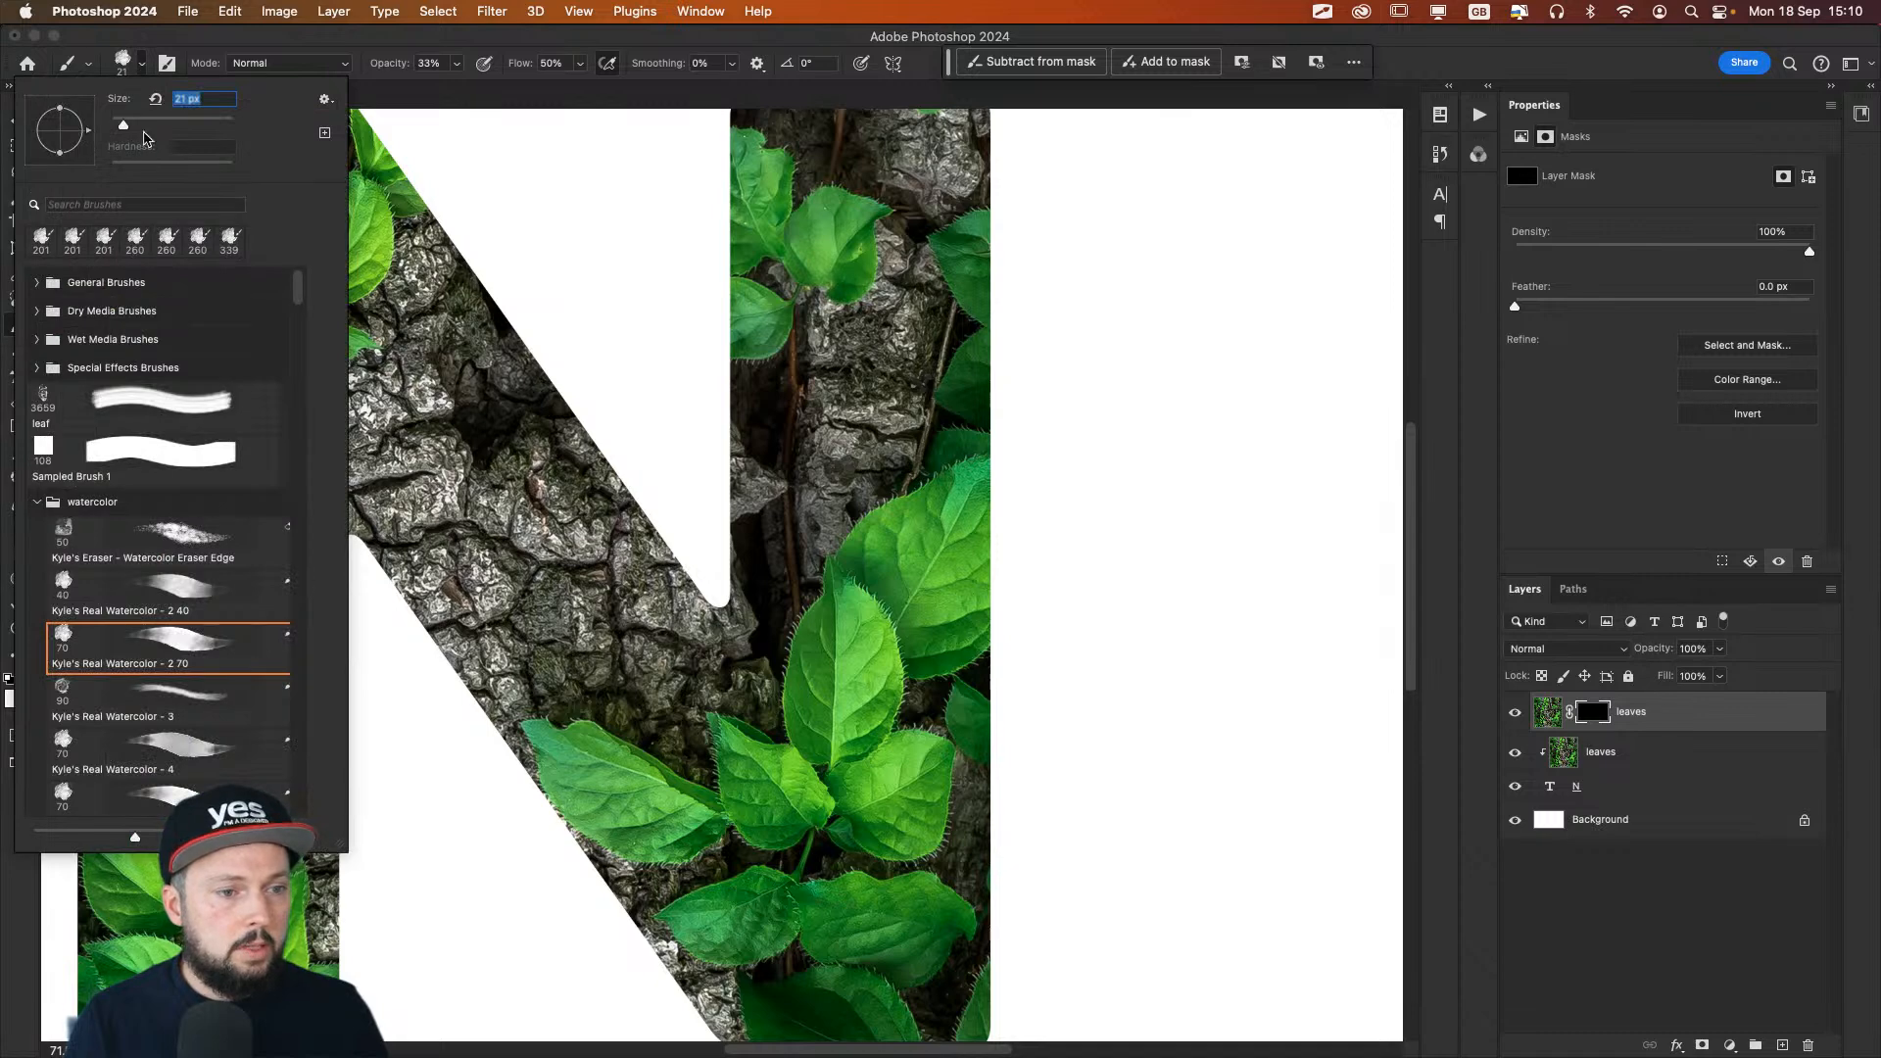
click(38, 282)
click(141, 367)
key(Return)
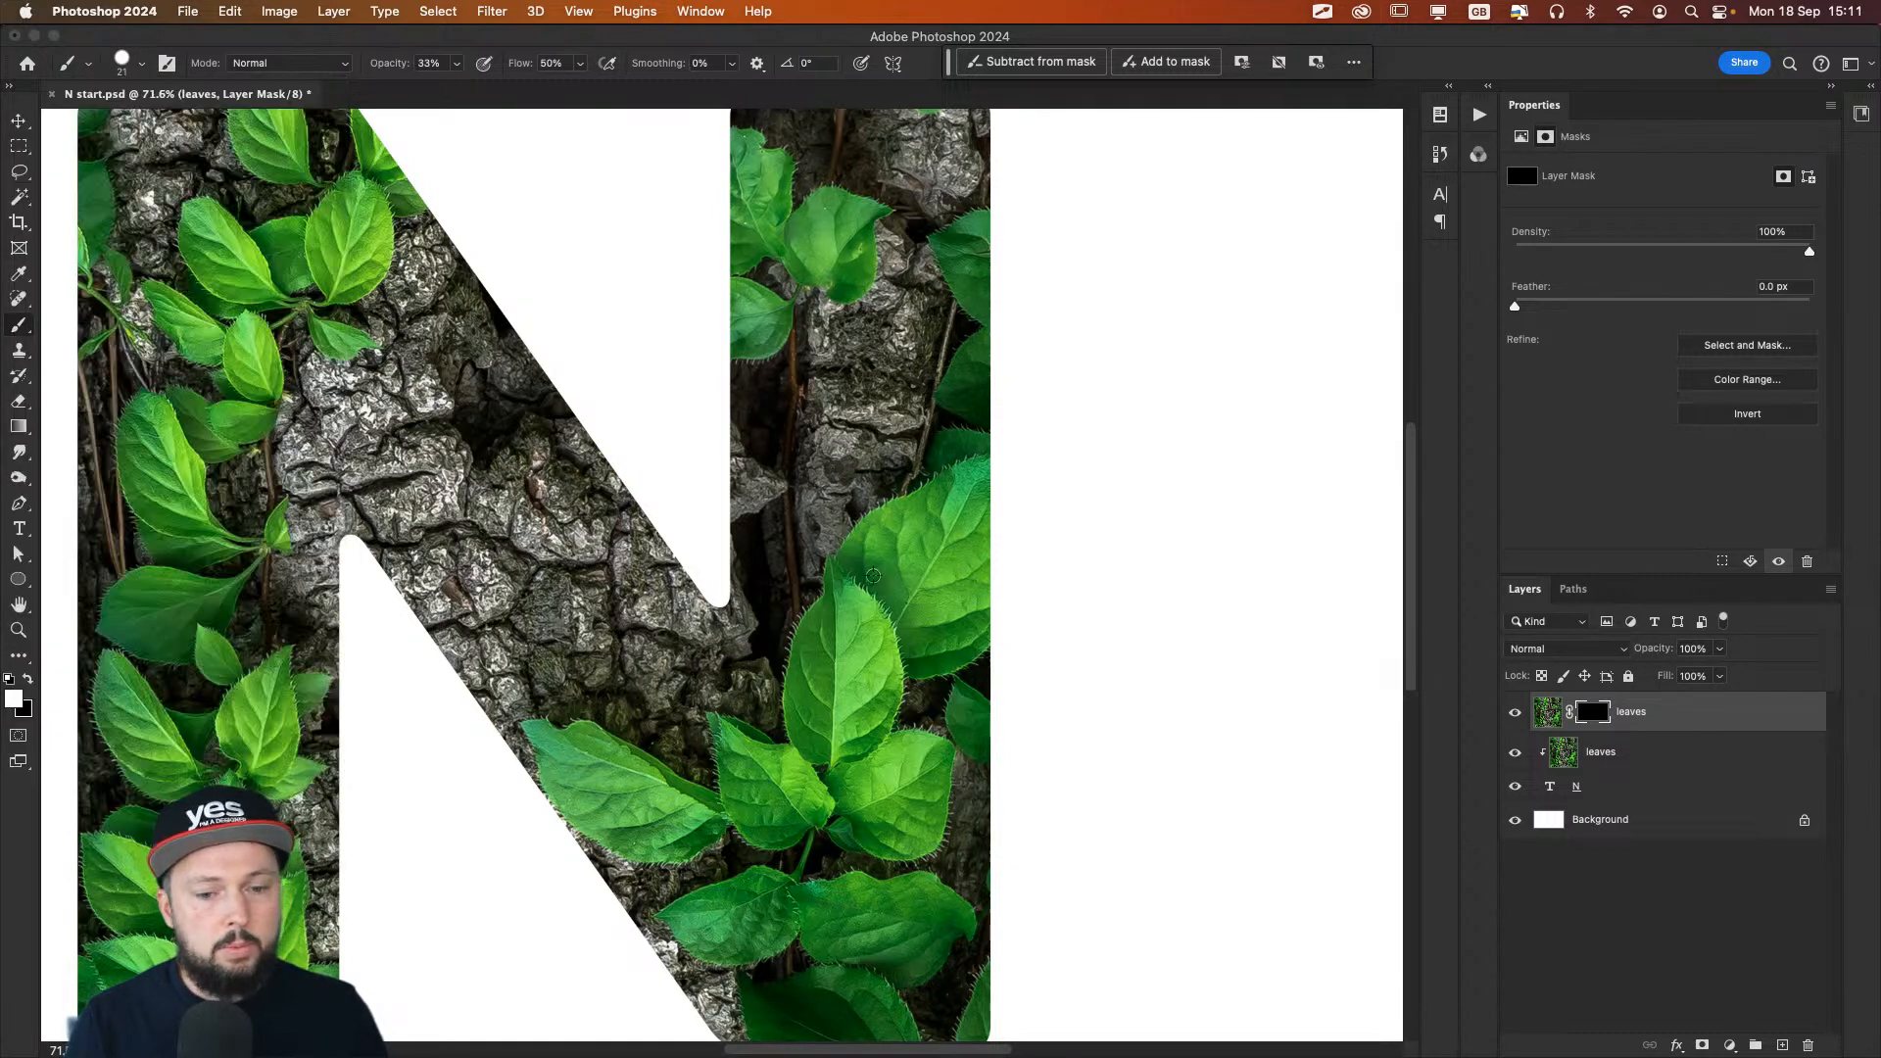
Step: Set the brush to 42 px size, 100% opacity and 100% flow
ctrl+alt+drag(878, 570, 935, 551)
key(0)
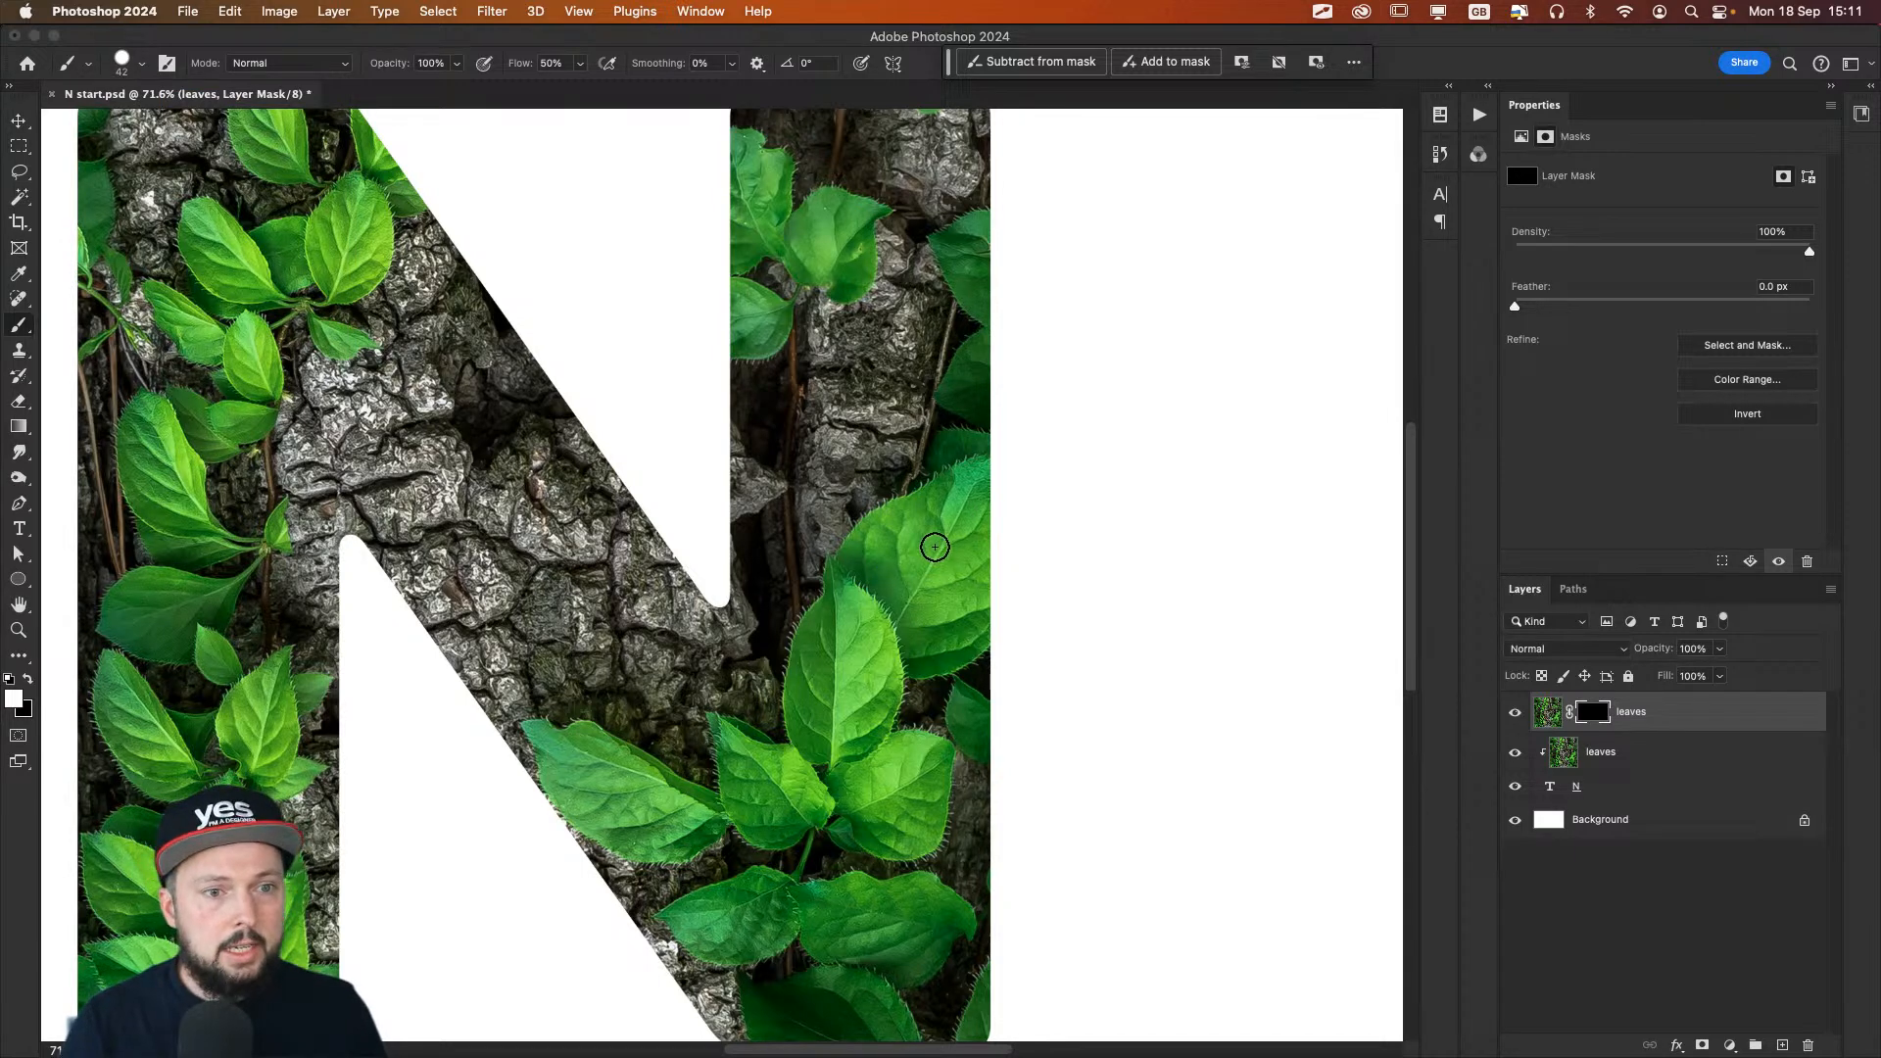
drag(510, 57, 564, 56)
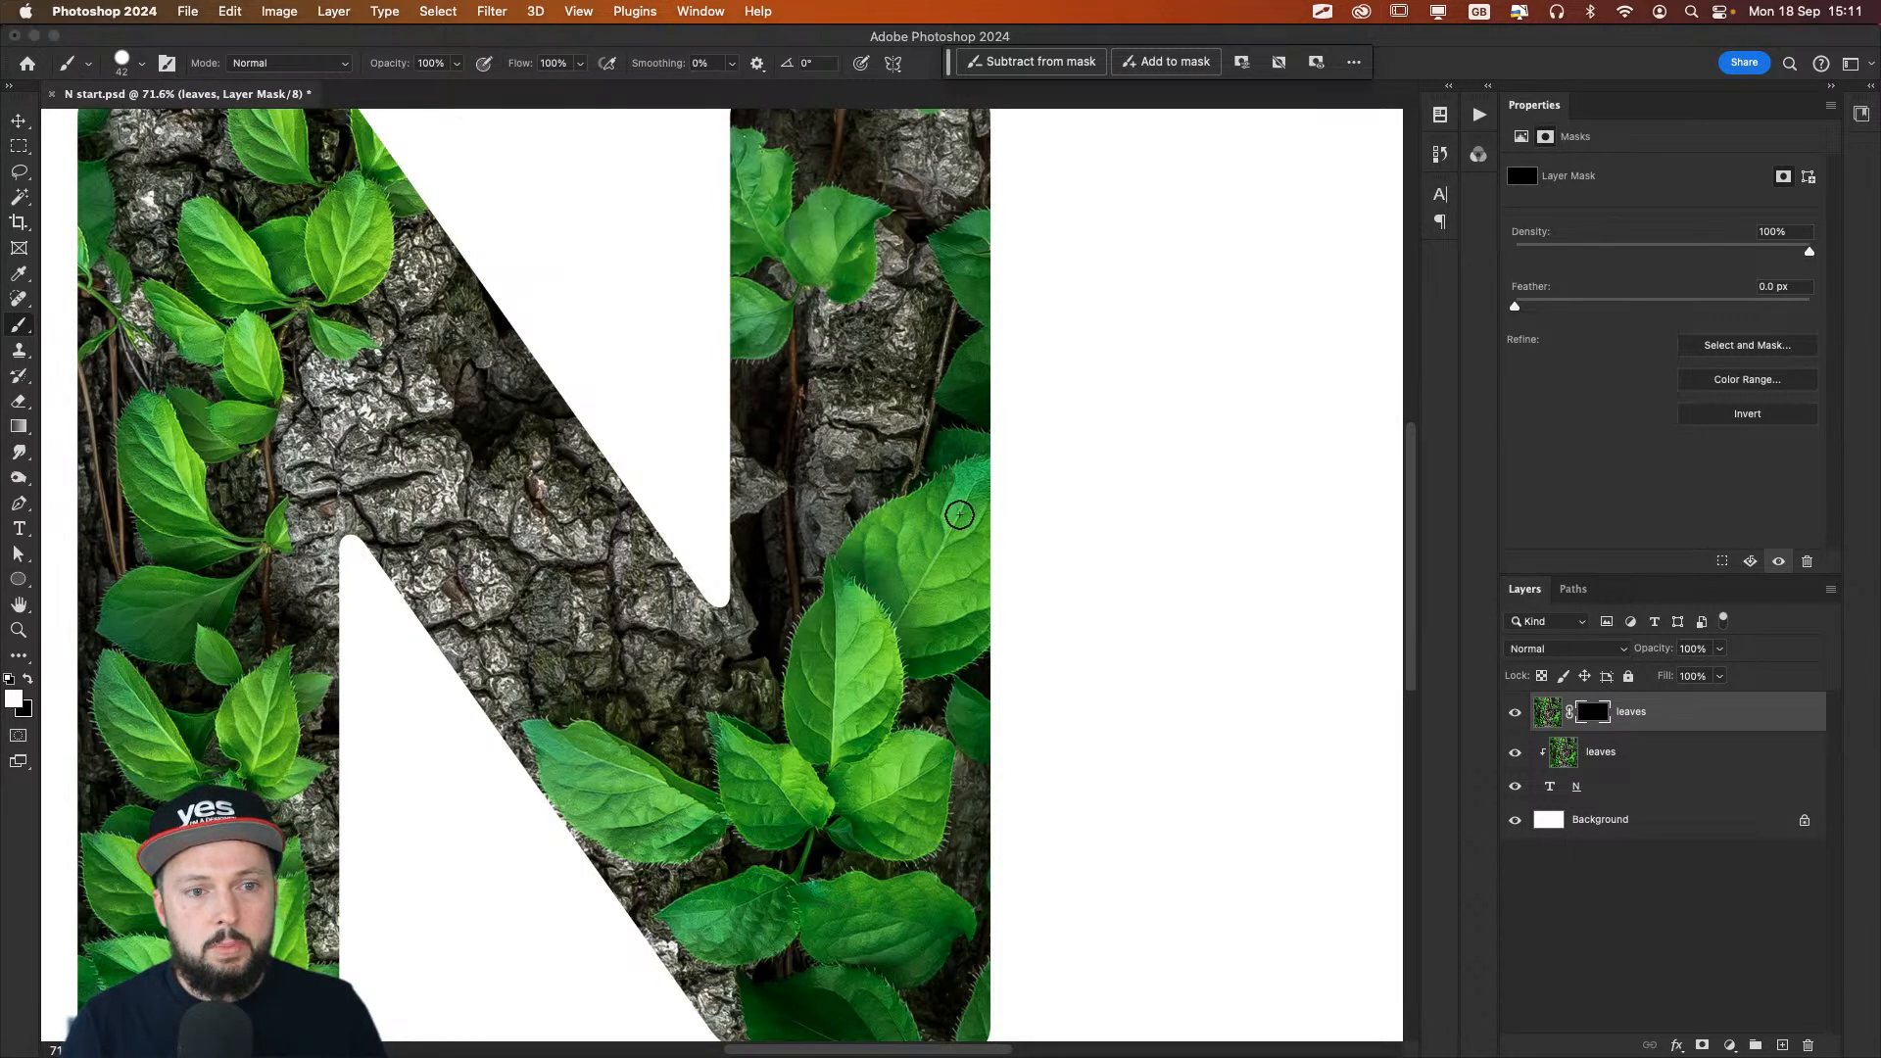
Step: Paint white on the mask to extend the large leaf past the N's right edge, and trim the surplus around it with black
mouse_move(979, 539)
mouse_down()
mouse_move(1004, 467)
mouse_move(1009, 598)
mouse_move(983, 641)
mouse_move(1006, 607)
mouse_up()
key(x)
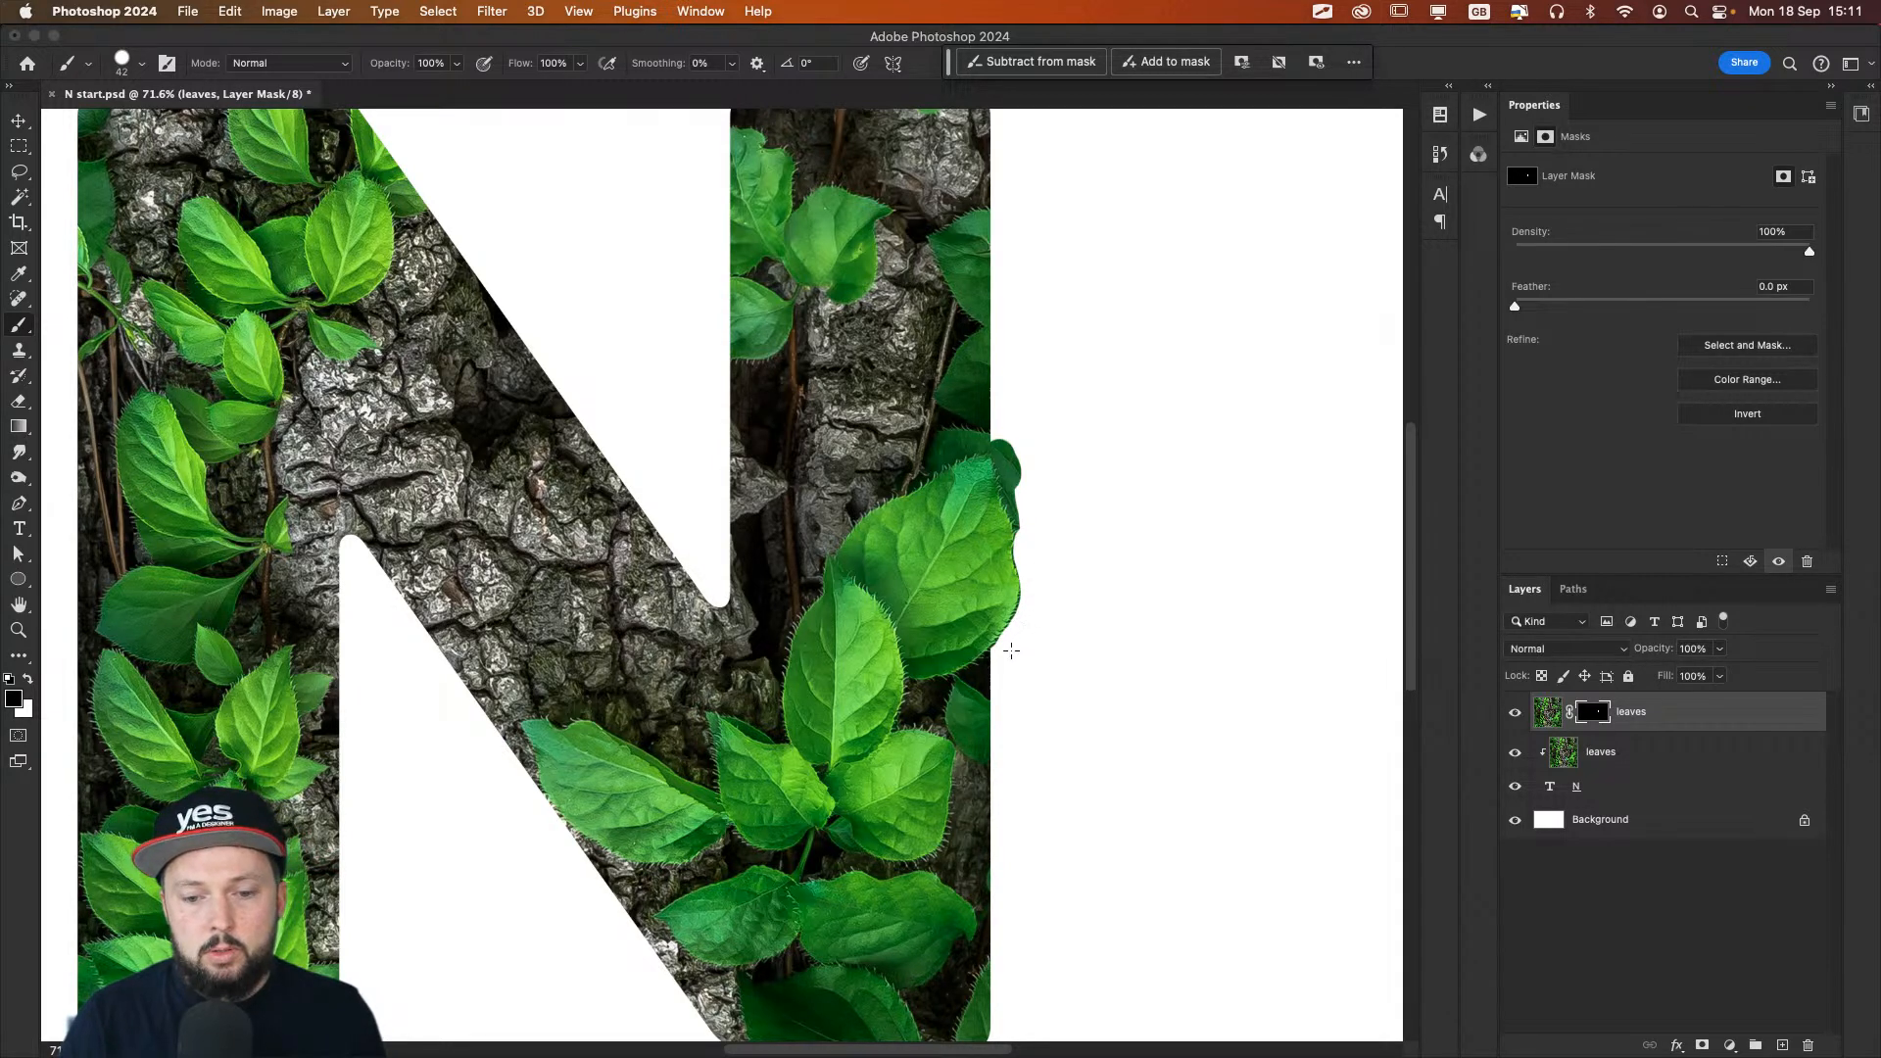
drag(1013, 494, 1008, 438)
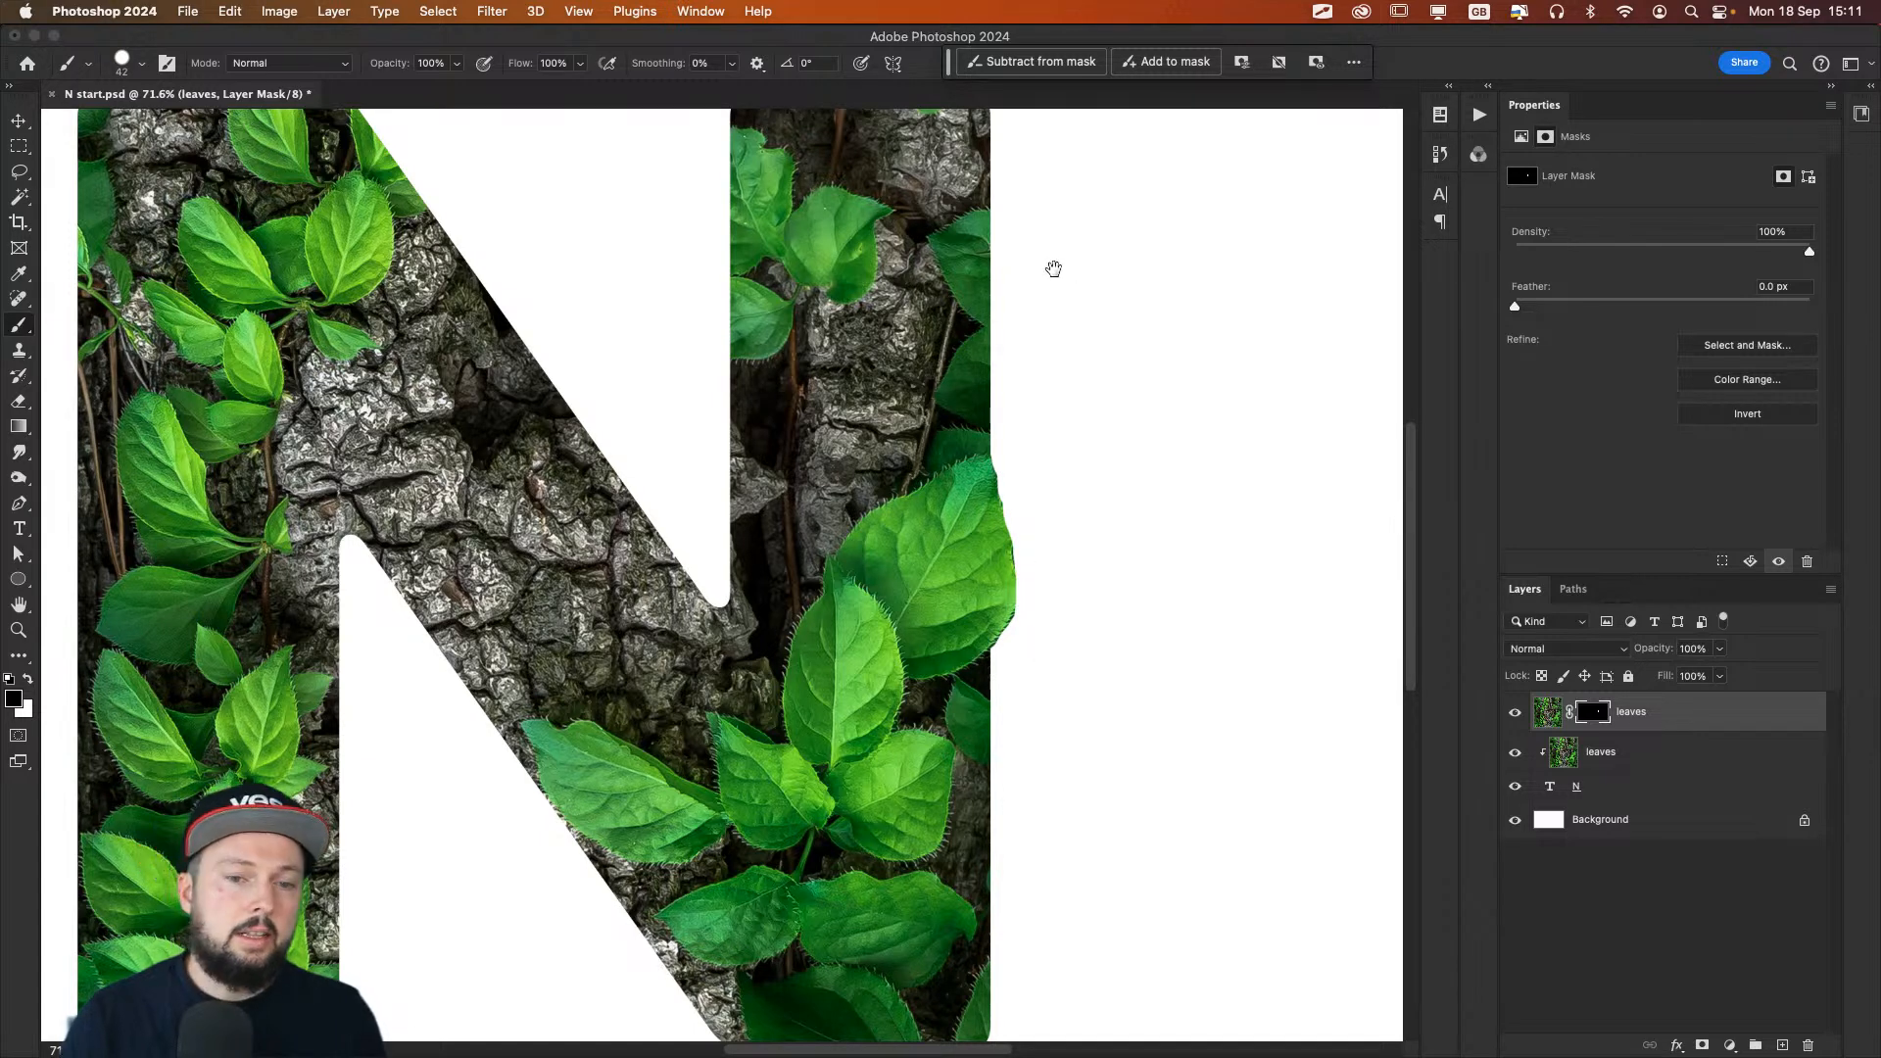
Step: Paint white on the mask to reveal the leaf cluster overhanging the inner edge of the N's right stem
scroll(1063, 269, up, 5)
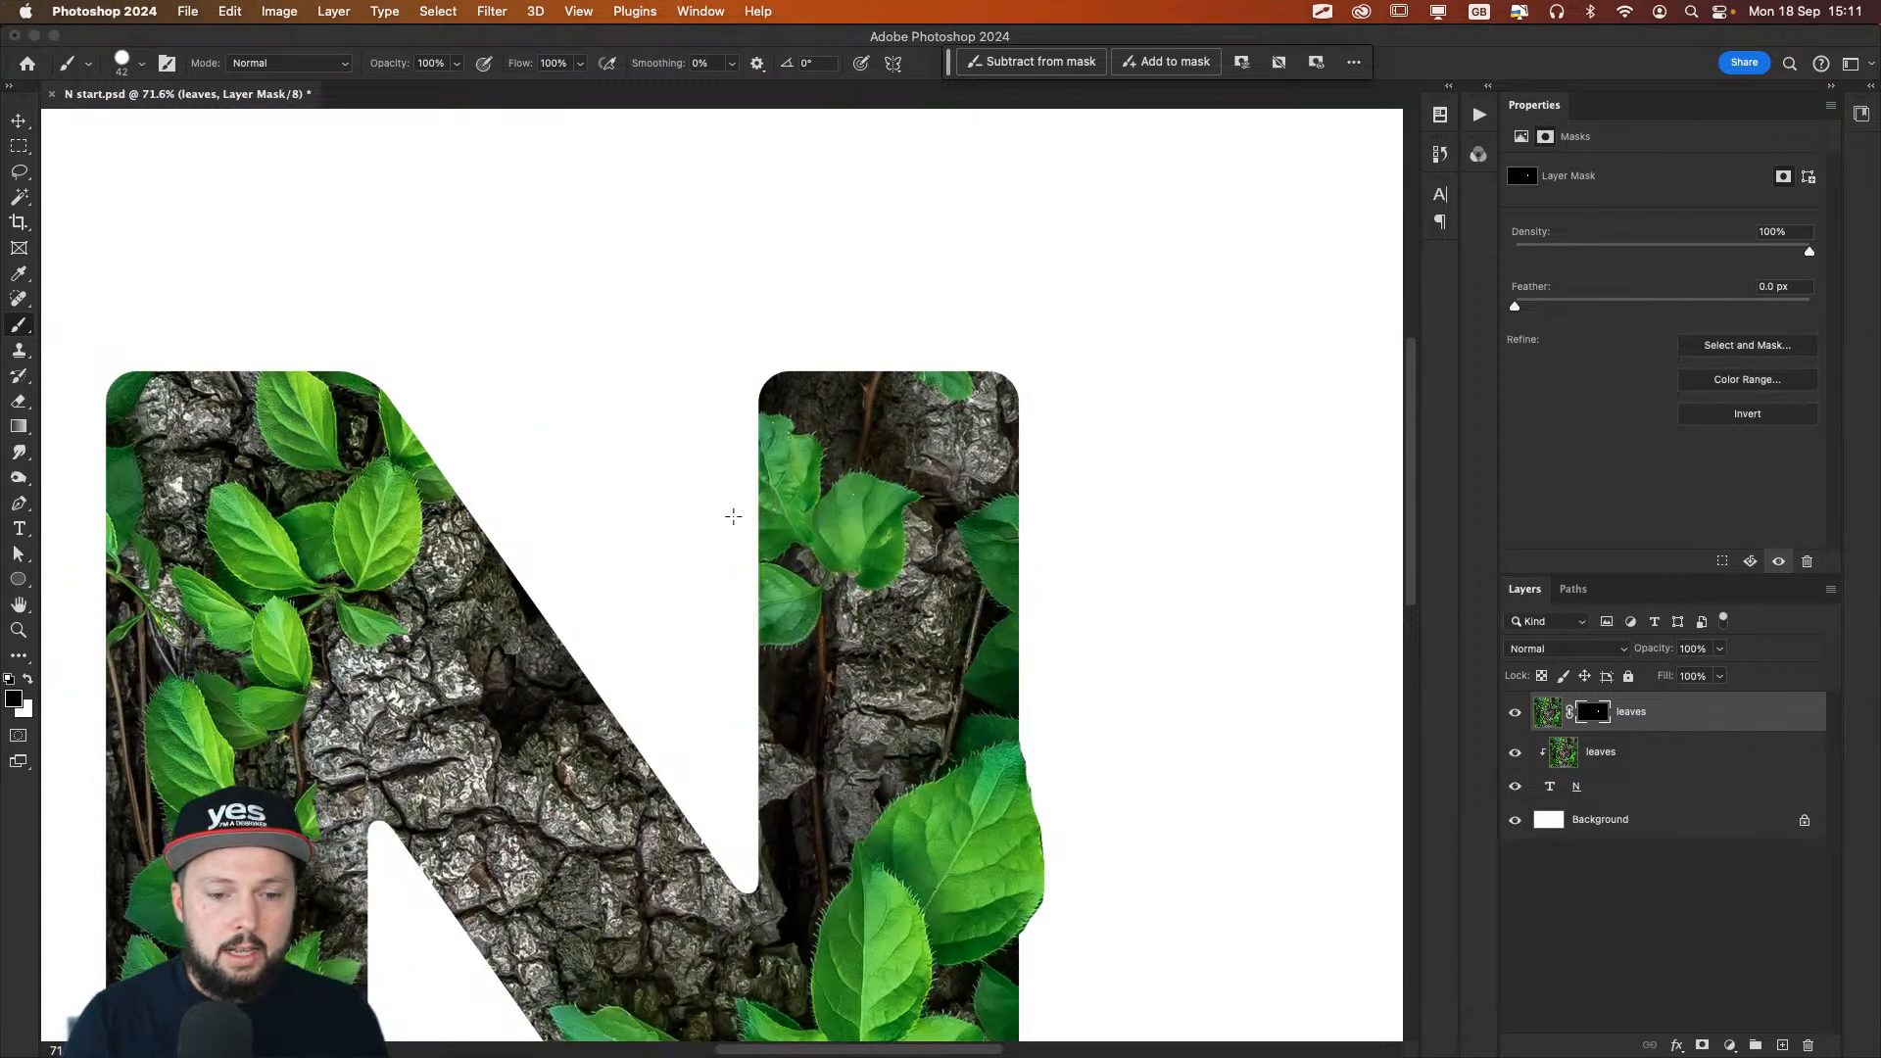
key(x)
mouse_move(762, 559)
mouse_down()
mouse_move(742, 517)
mouse_move(748, 418)
mouse_move(732, 517)
mouse_move(709, 463)
mouse_move(712, 514)
mouse_move(751, 540)
mouse_move(709, 542)
mouse_move(704, 521)
mouse_move(732, 562)
mouse_move(759, 563)
mouse_move(725, 585)
mouse_move(775, 597)
mouse_move(719, 614)
mouse_move(774, 630)
mouse_move(774, 677)
mouse_move(749, 654)
mouse_move(732, 698)
mouse_up()
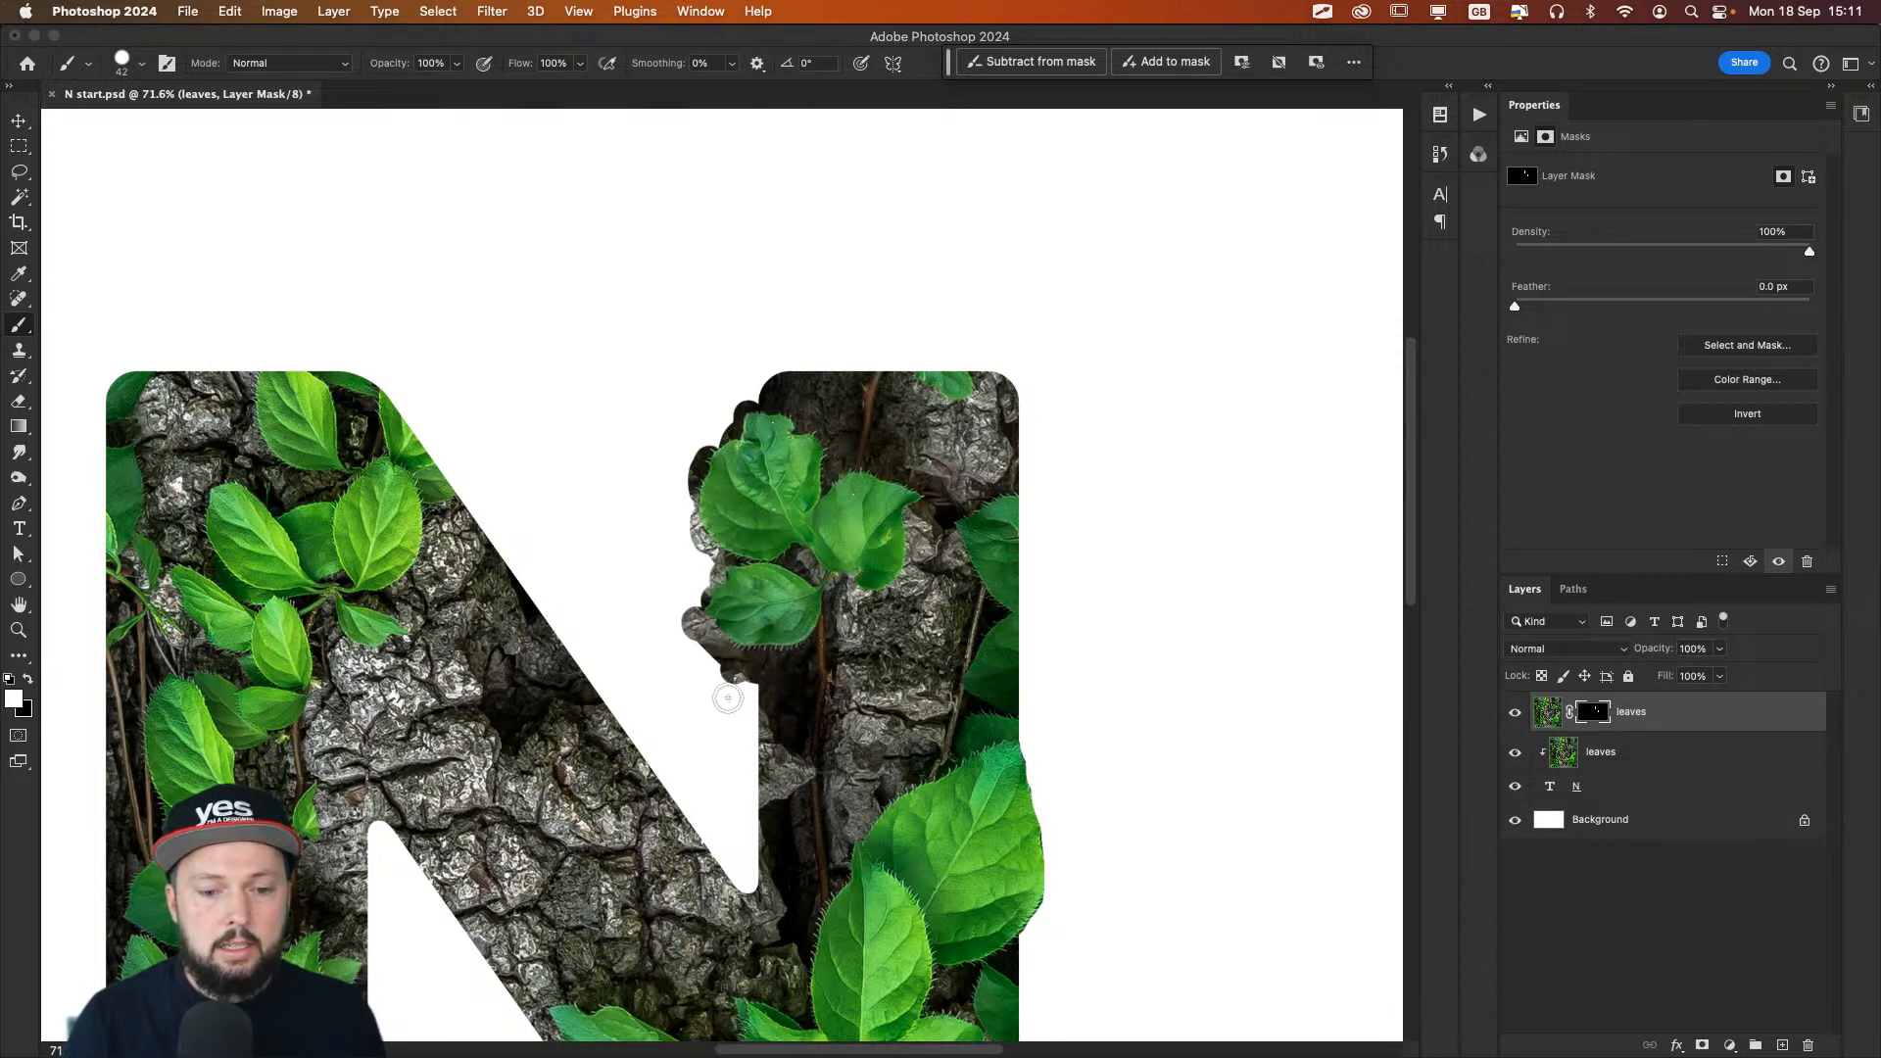
Step: Try to trim the bark around the cluster's lower leaf freehand by painting black on the mask
key(c)
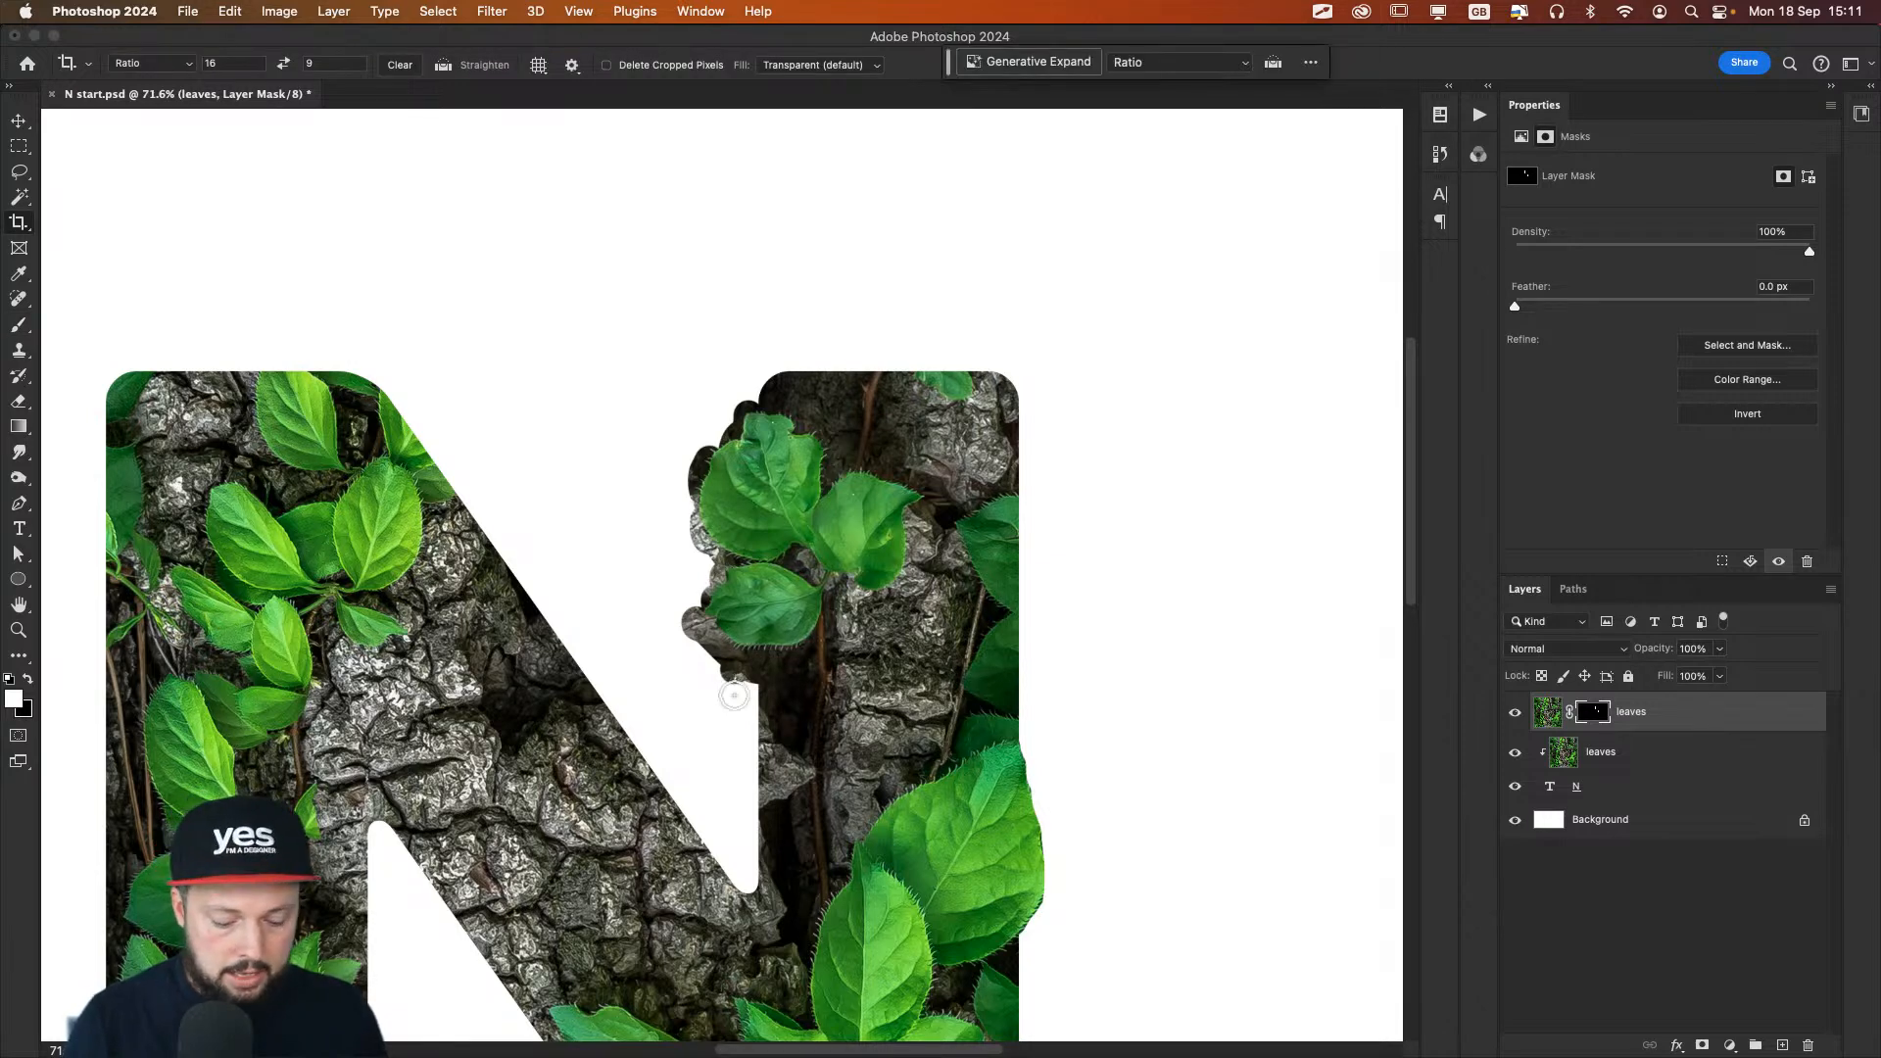
key(b)
key(x)
mouse_move(734, 678)
mouse_down()
mouse_move(742, 658)
mouse_move(739, 695)
mouse_move(685, 620)
mouse_move(713, 641)
mouse_up()
key(super+z)
drag(699, 563, 740, 562)
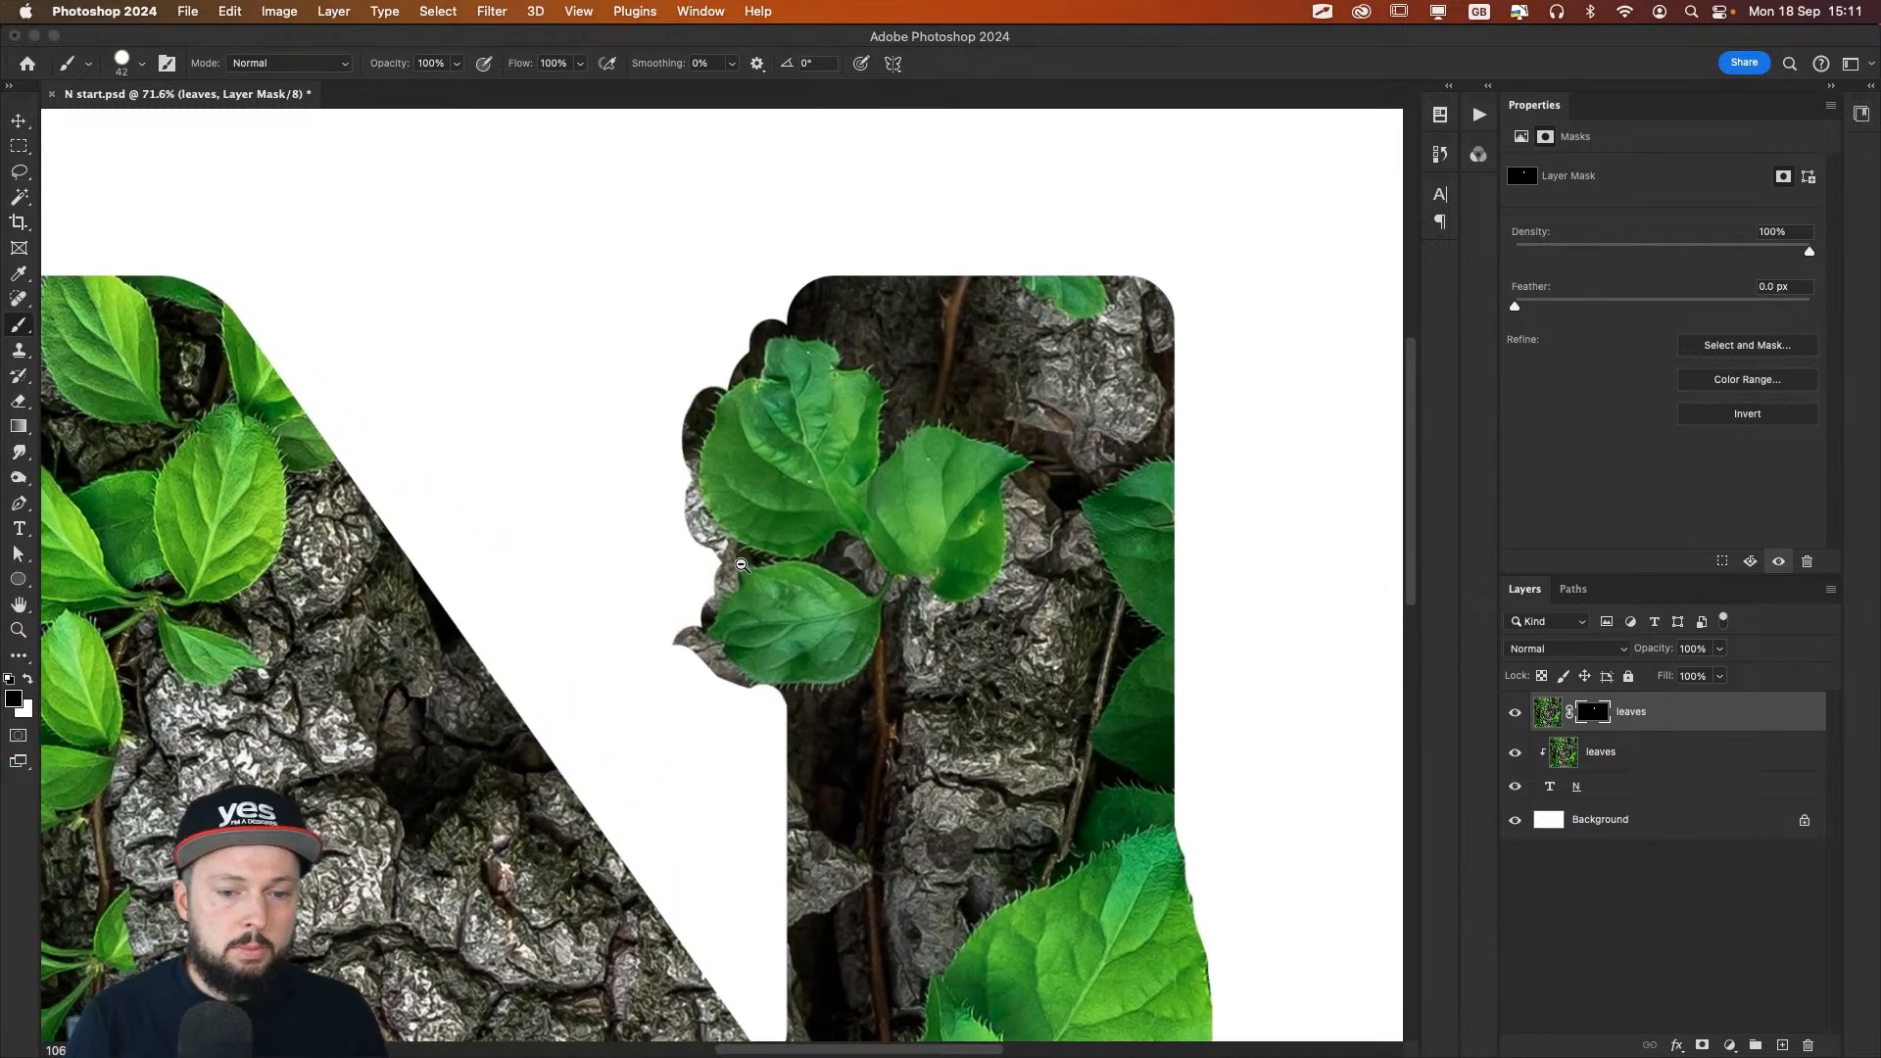
Step: Select the overhanging leaves at the right stem's inner edge with the Object Selection tool, targeting the top leaves layer's image
key(m)
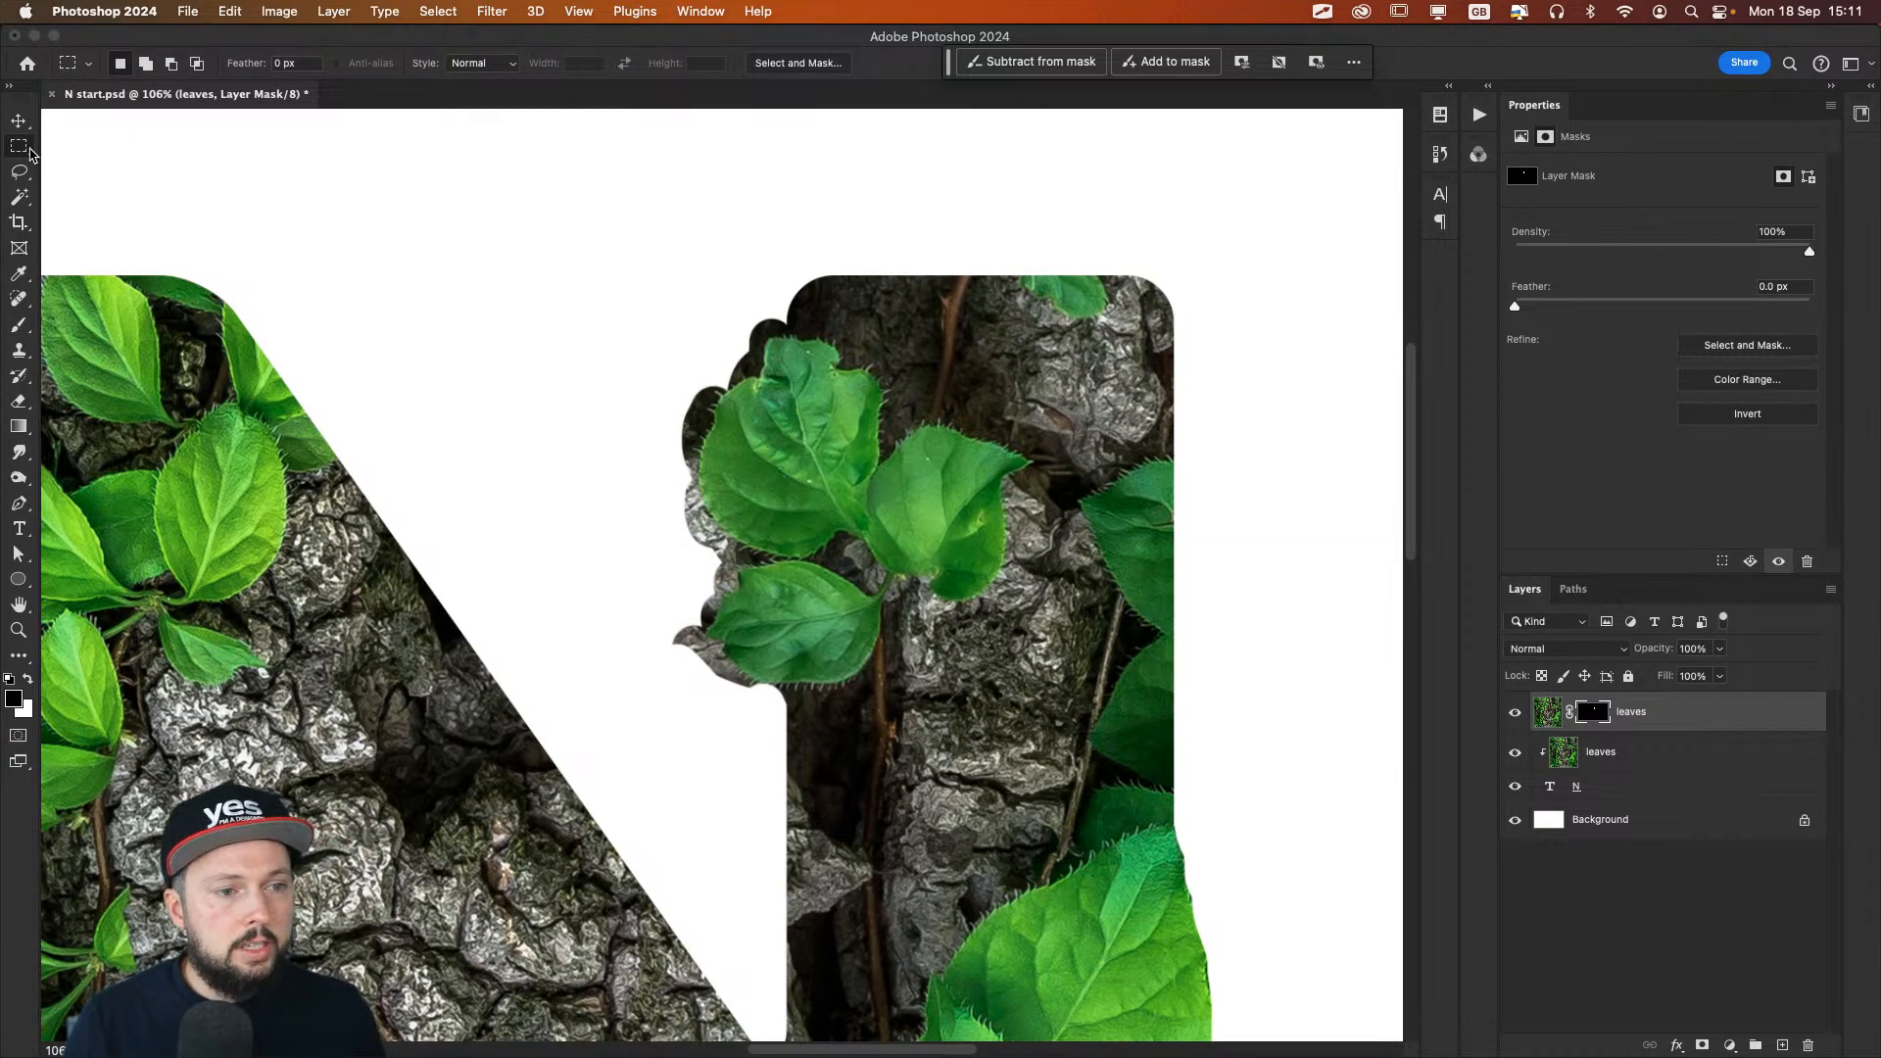
click(27, 200)
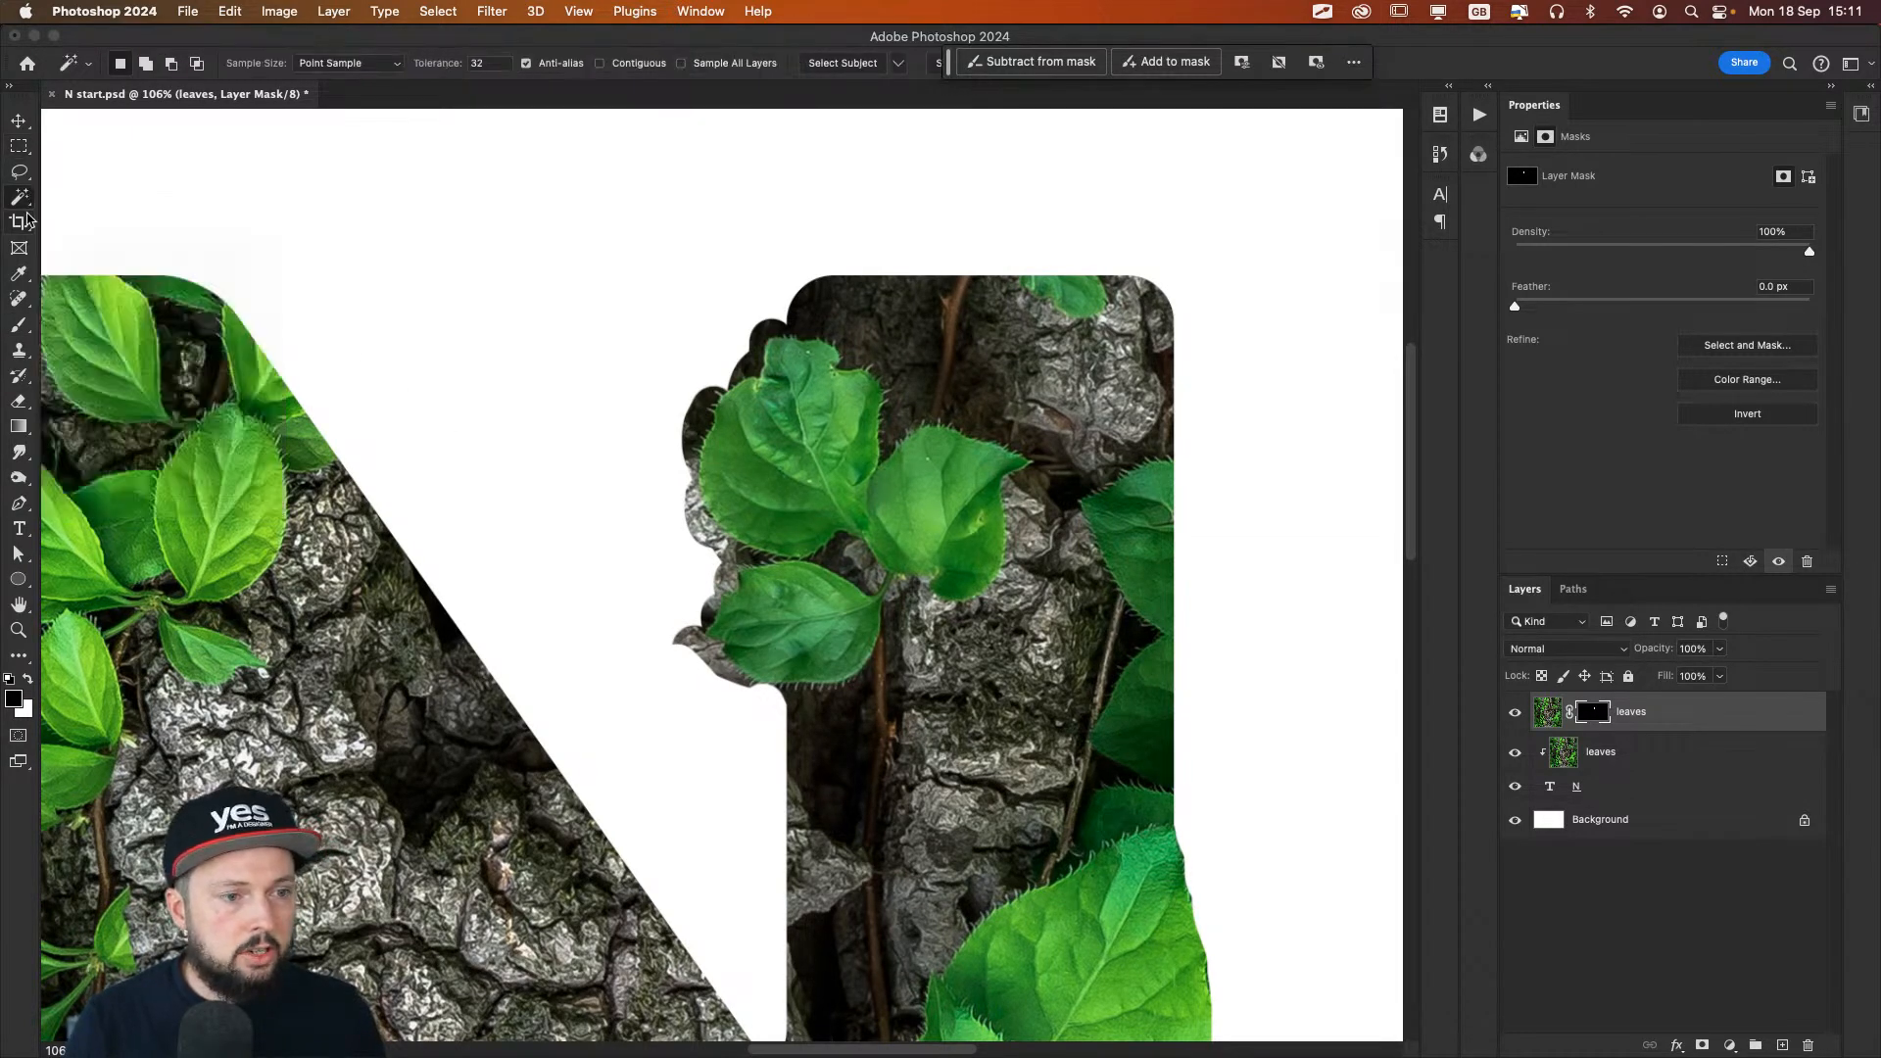
key(shift+w)
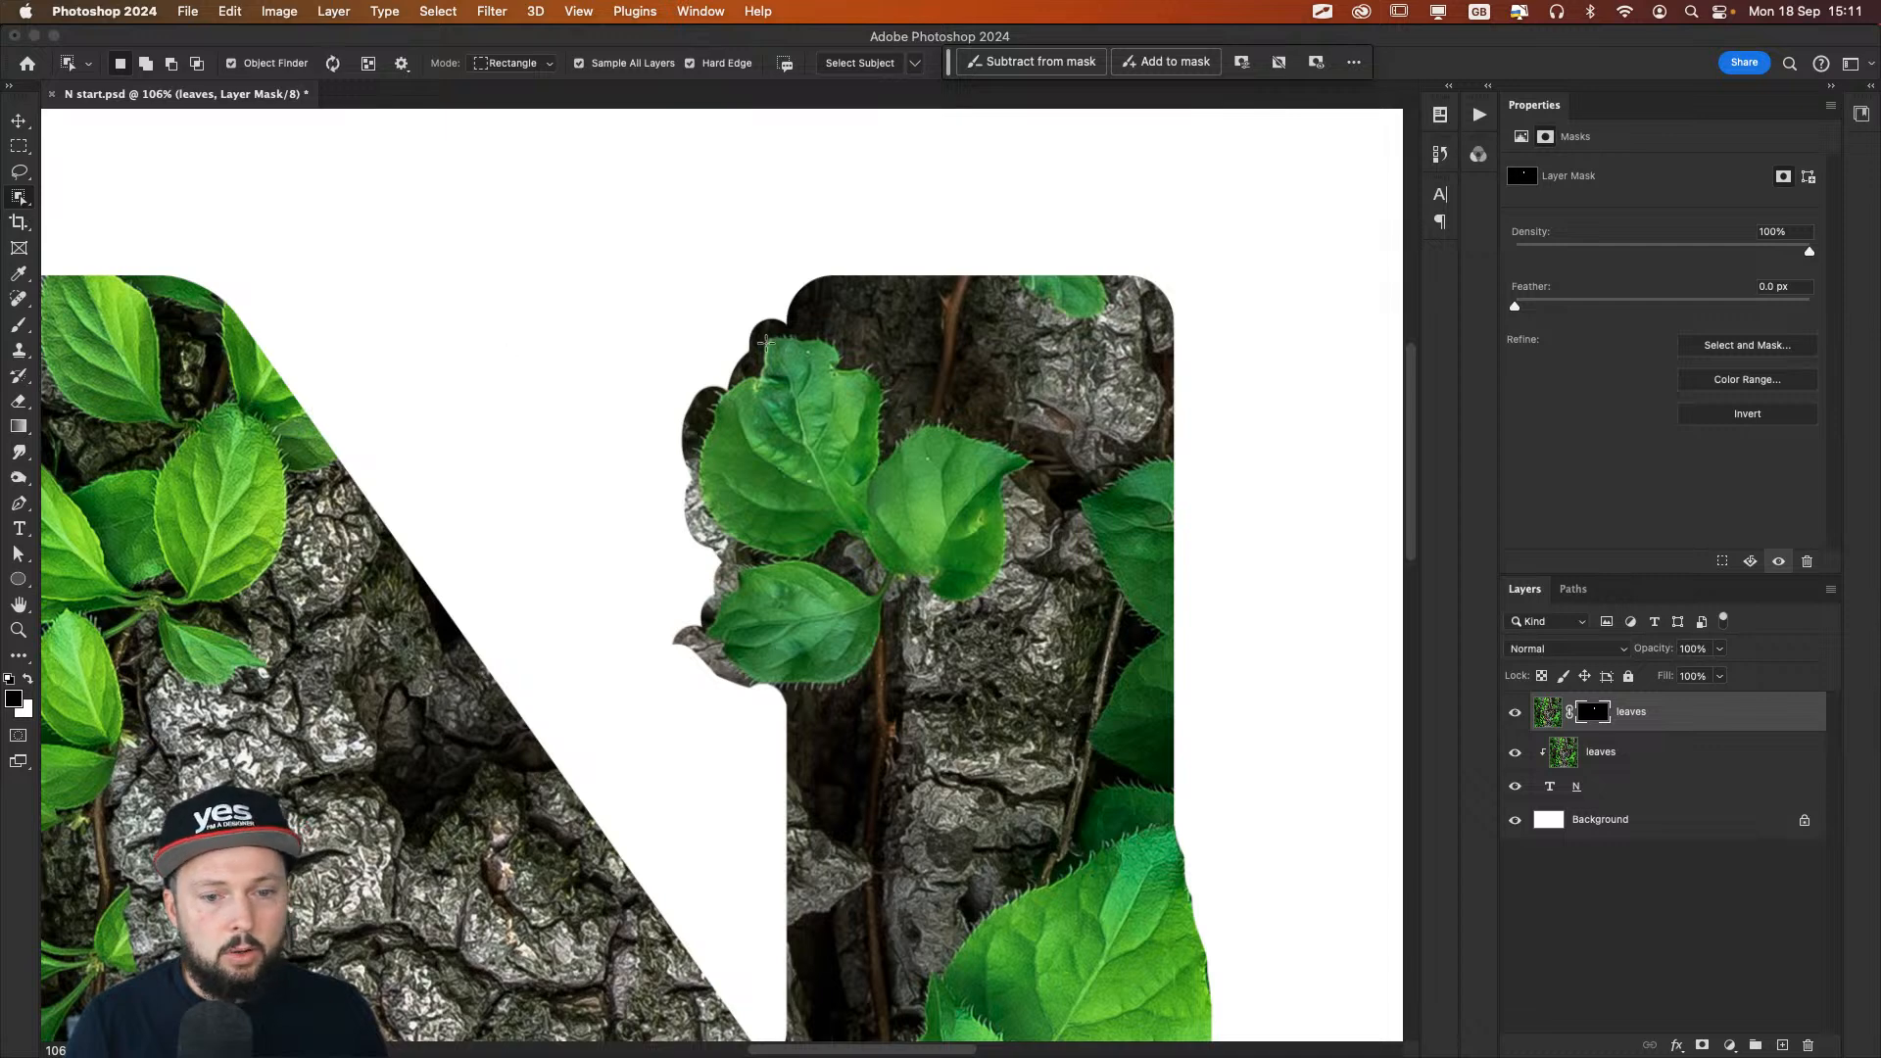
drag(685, 320, 852, 573)
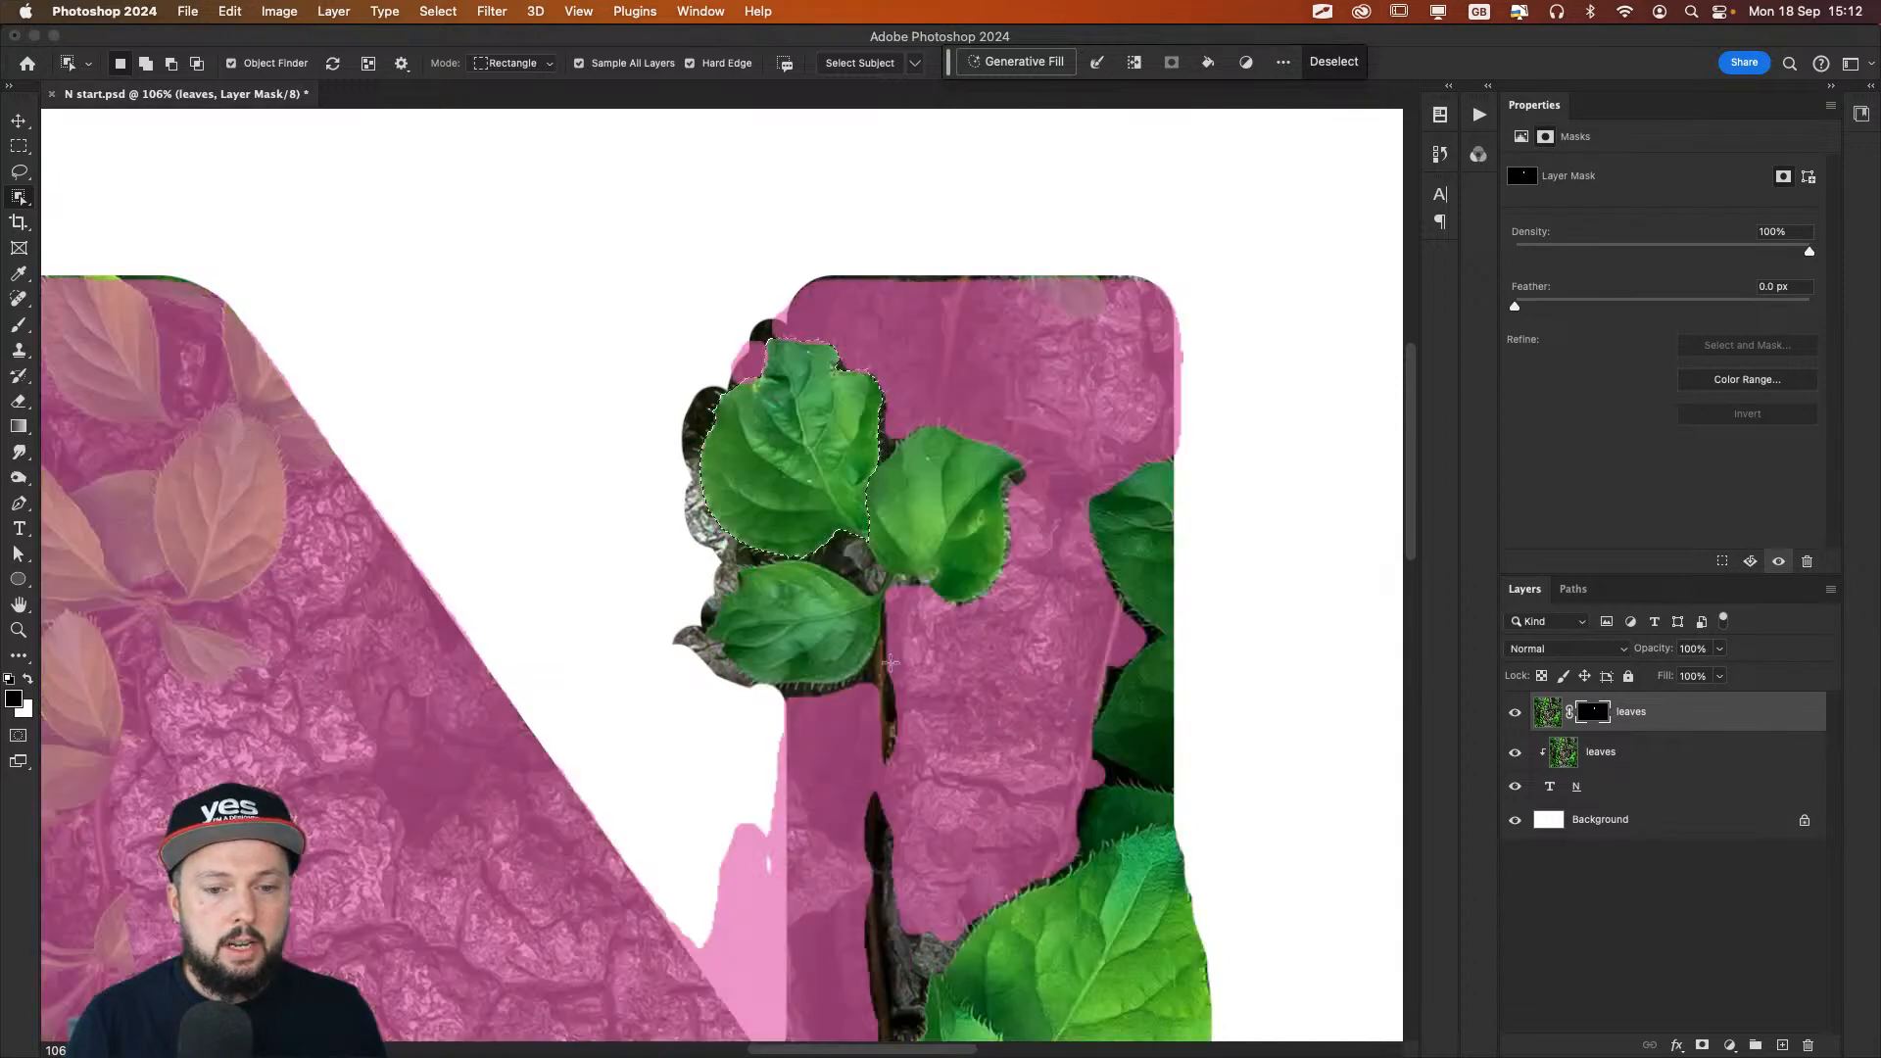
key(super+d)
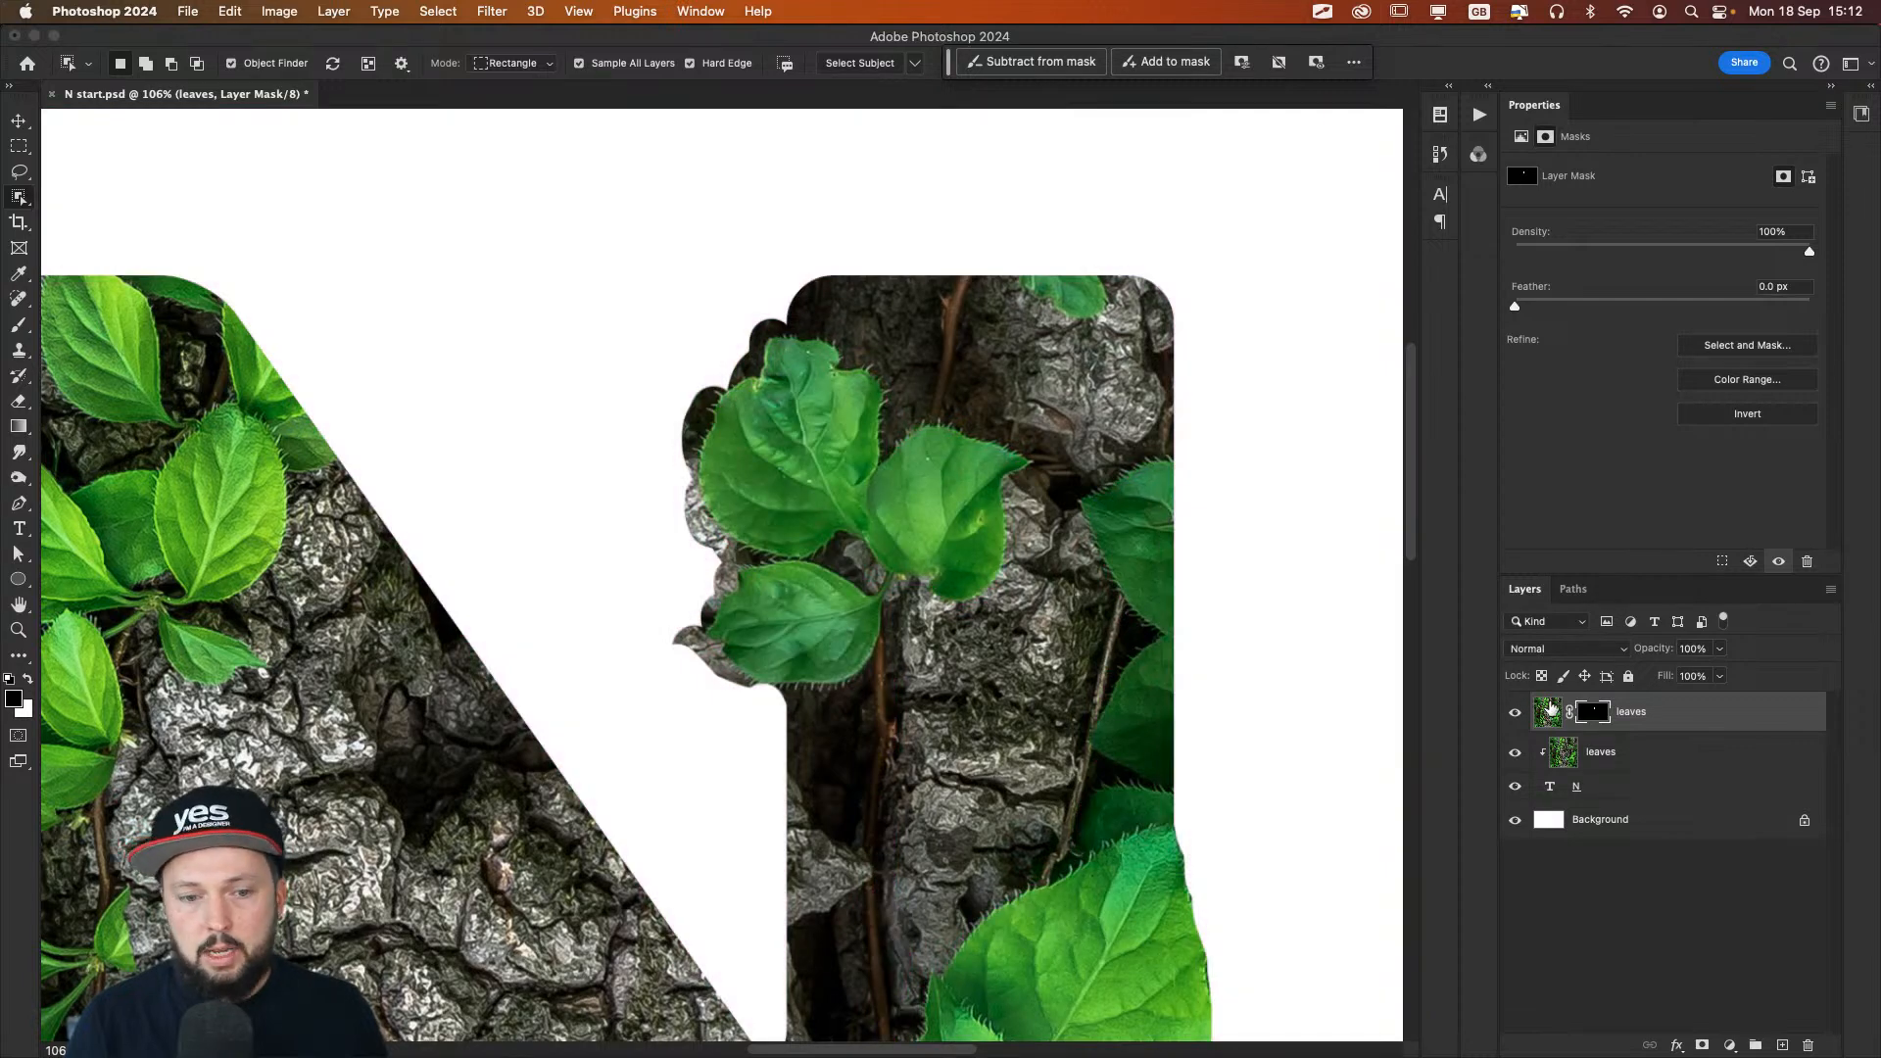
click(1550, 708)
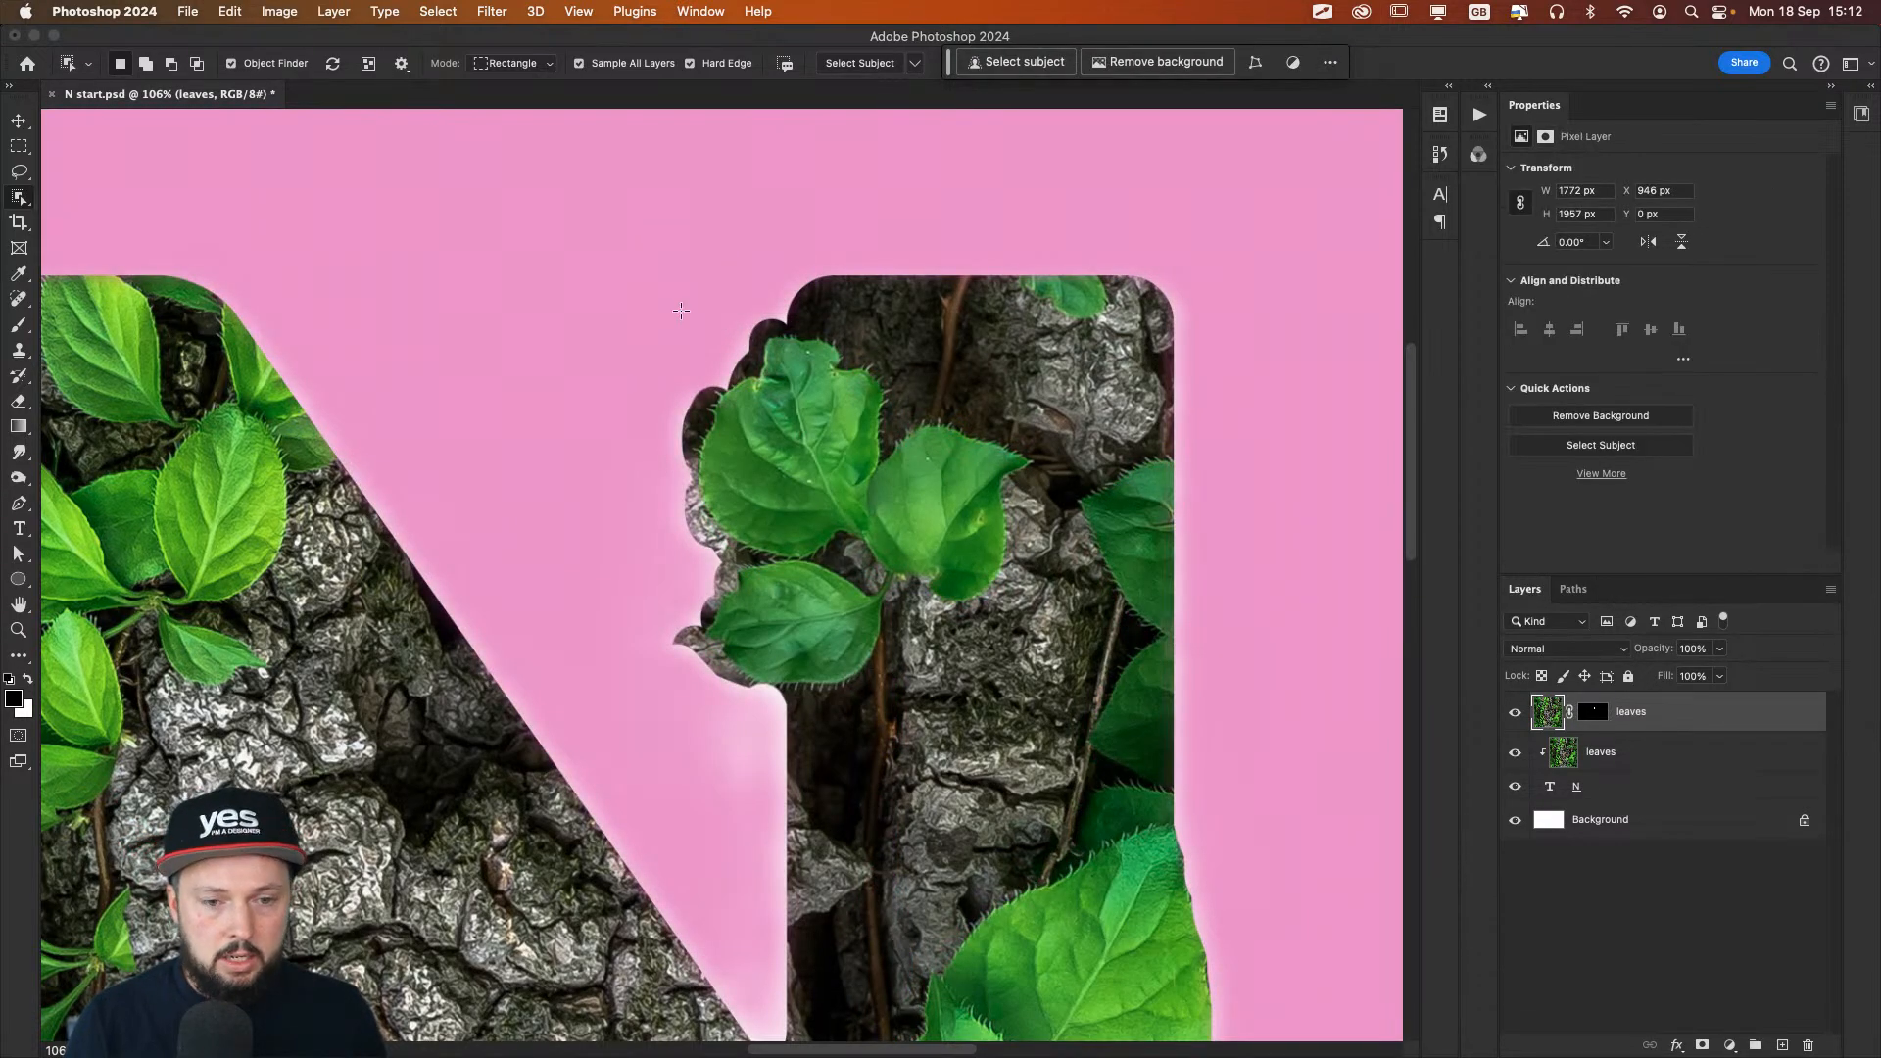
drag(681, 310, 888, 706)
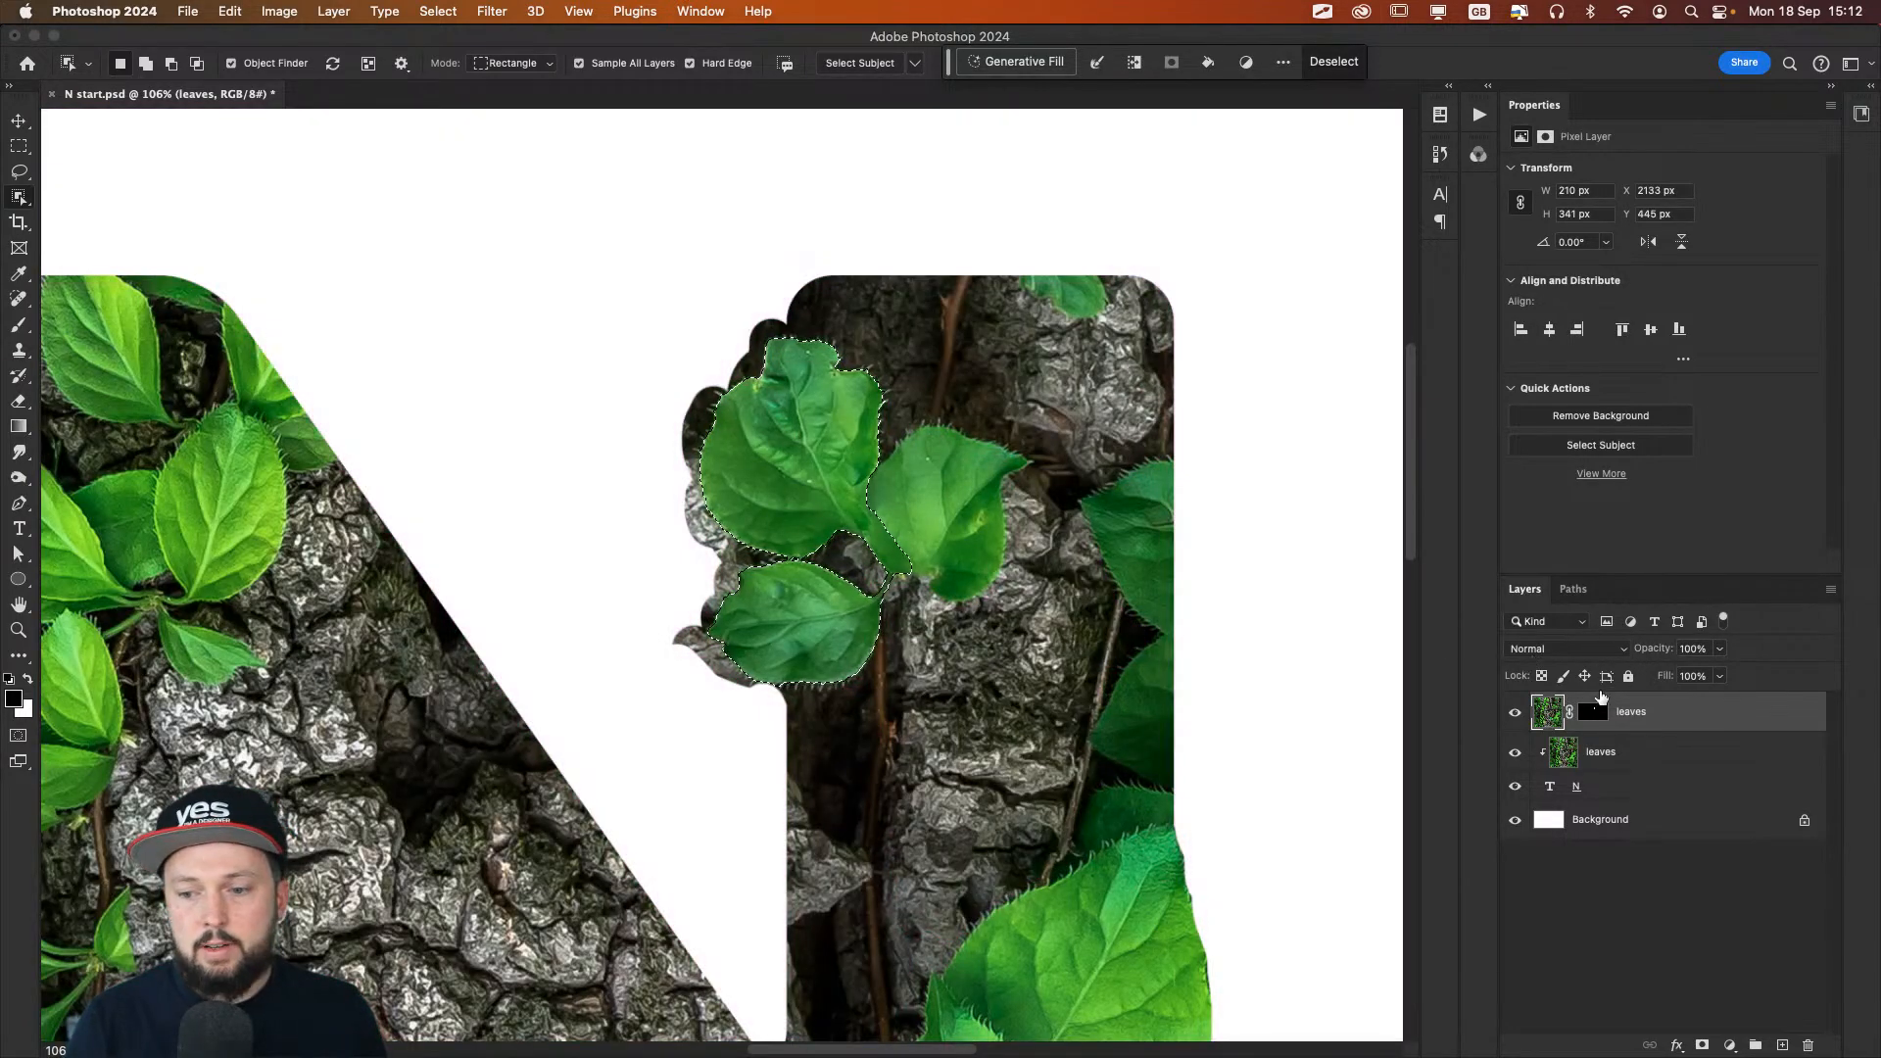
Step: Paint black on the layer mask outside the selected leaves to hide the surrounding bark, and clear the selection
click(1594, 709)
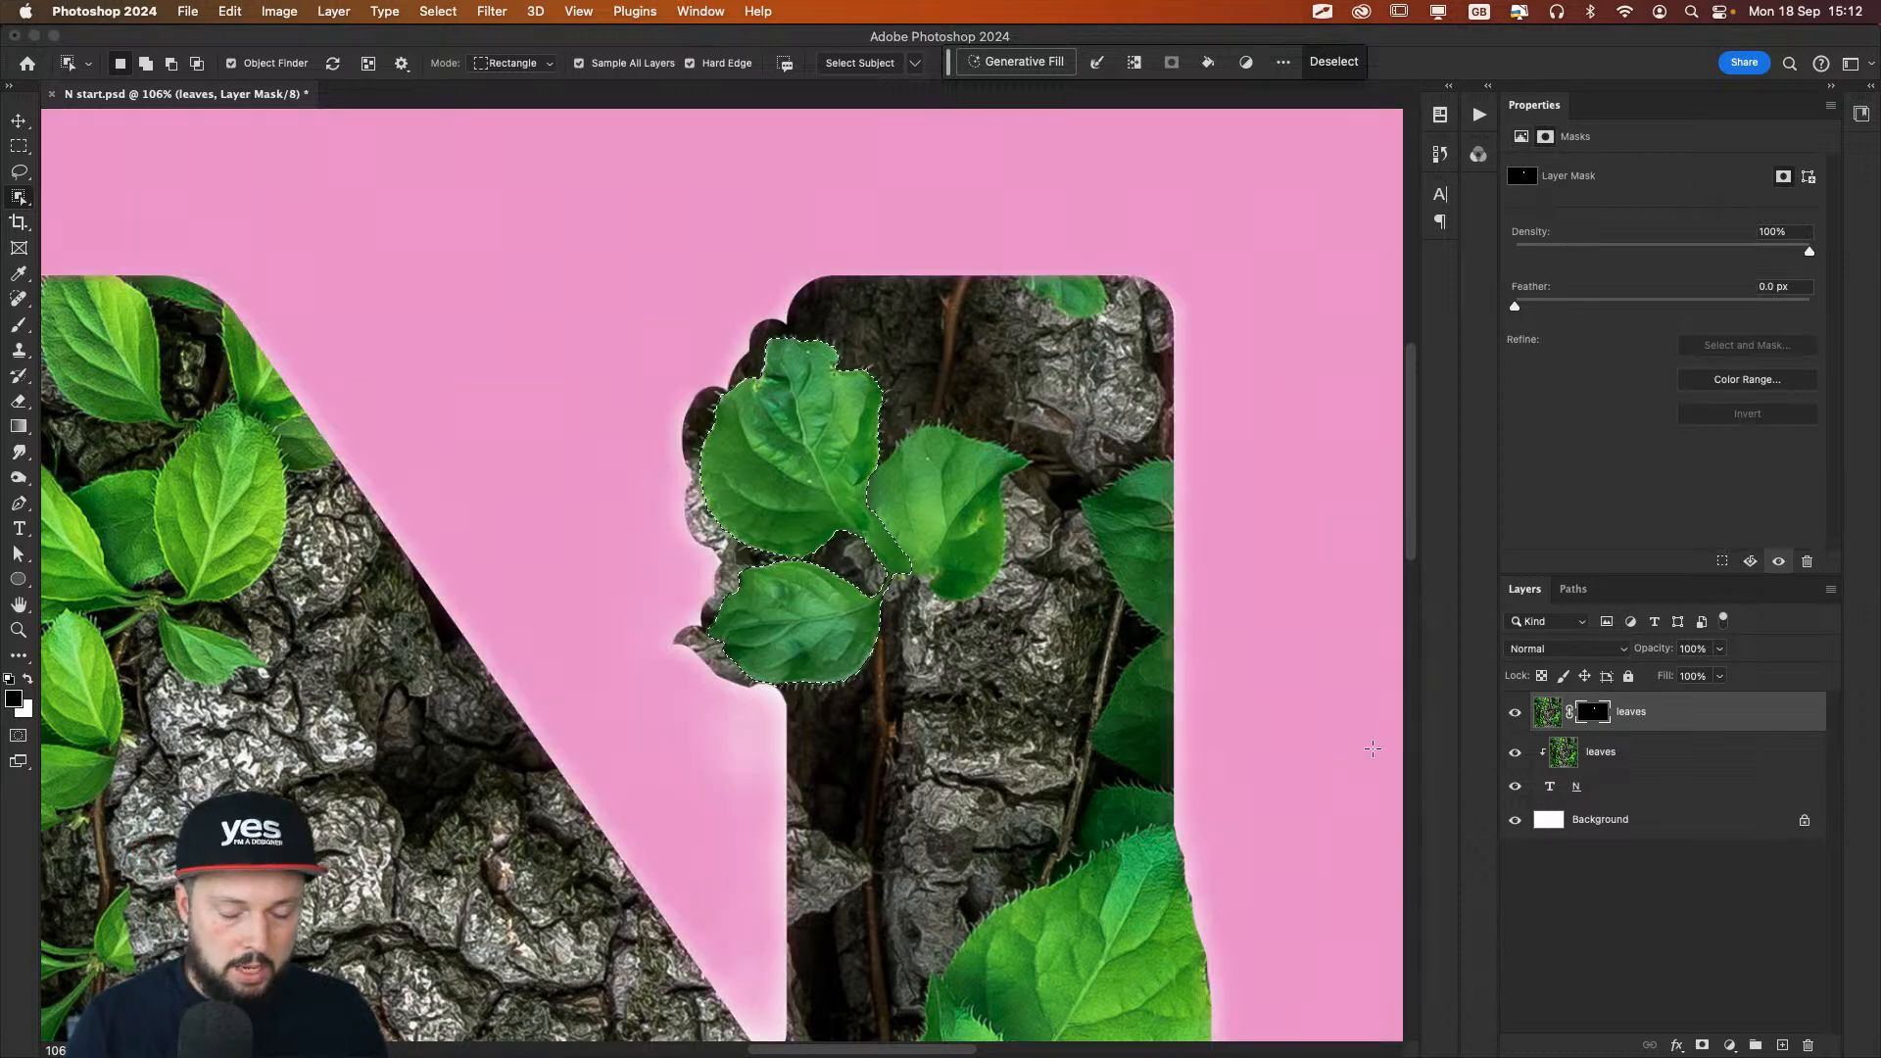
key(b)
drag(686, 639, 697, 639)
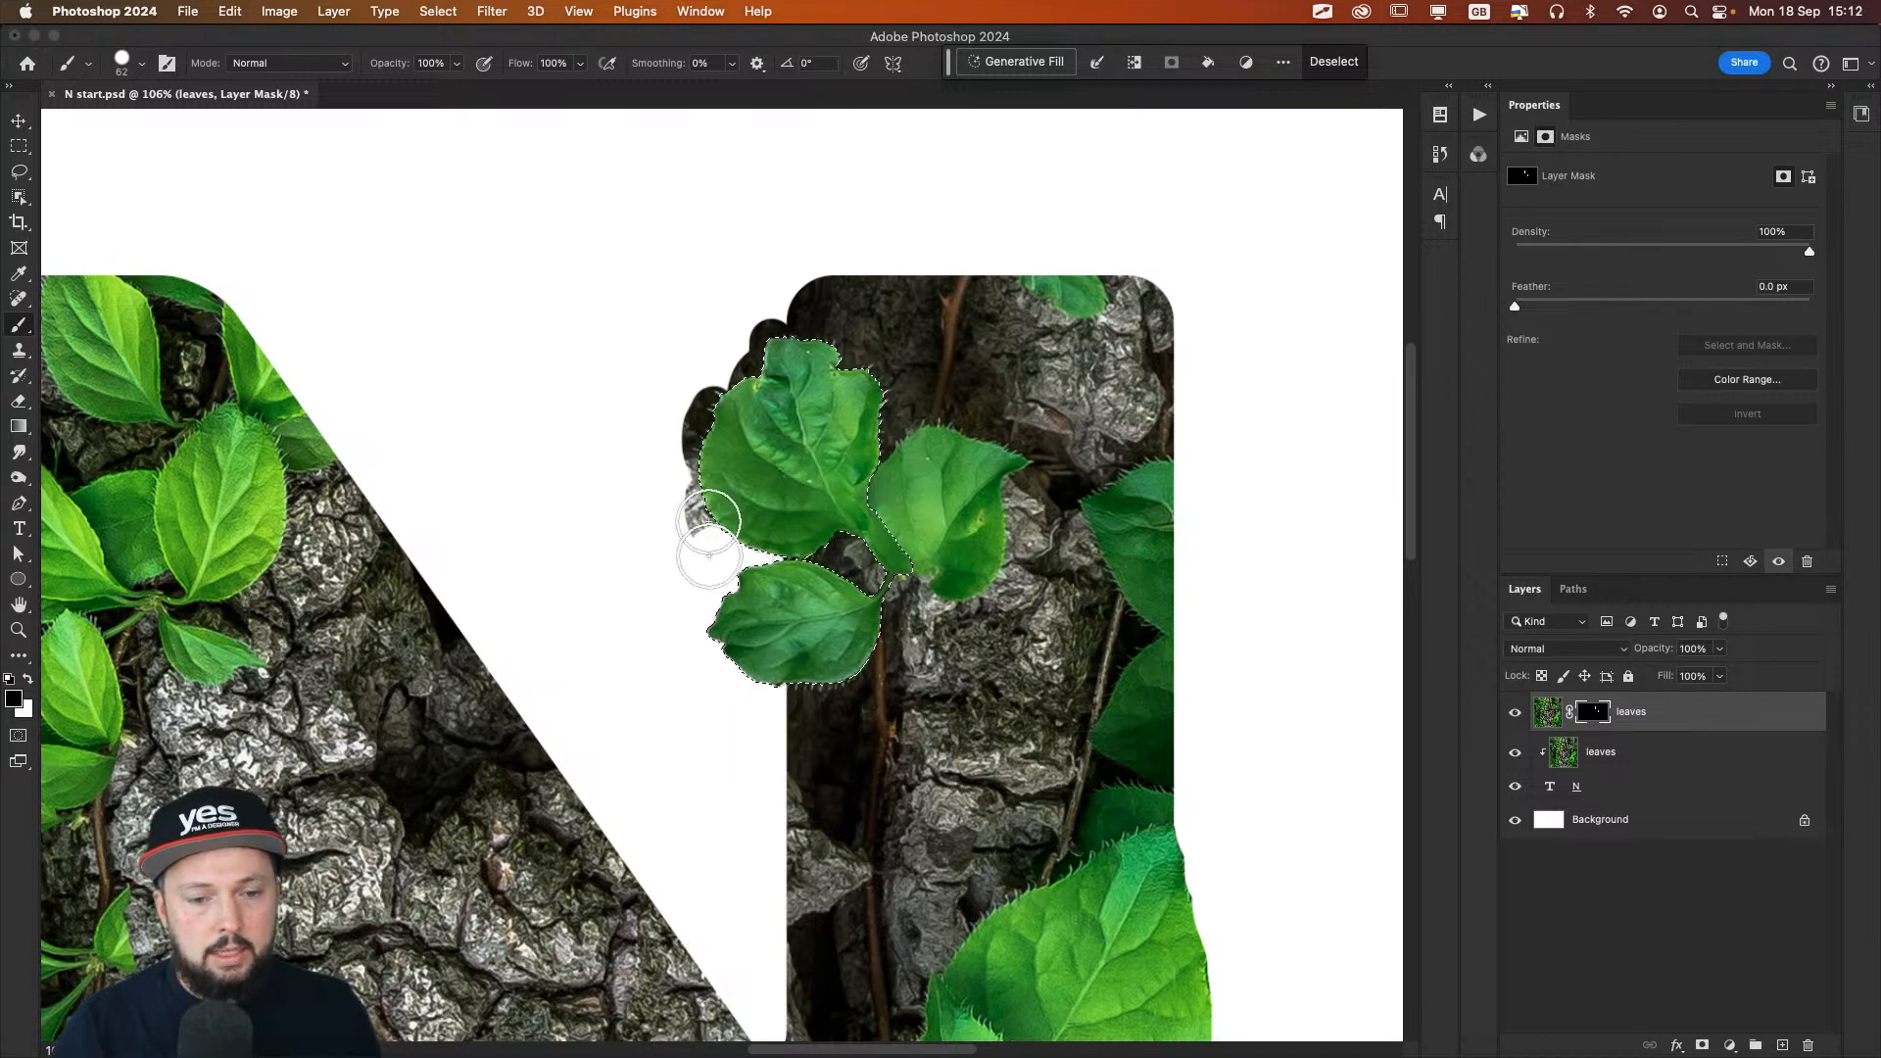
drag(714, 525, 688, 403)
mouse_move(700, 333)
mouse_down()
mouse_move(701, 380)
mouse_move(707, 352)
mouse_move(711, 383)
mouse_move(735, 350)
mouse_move(701, 426)
mouse_move(769, 342)
mouse_up()
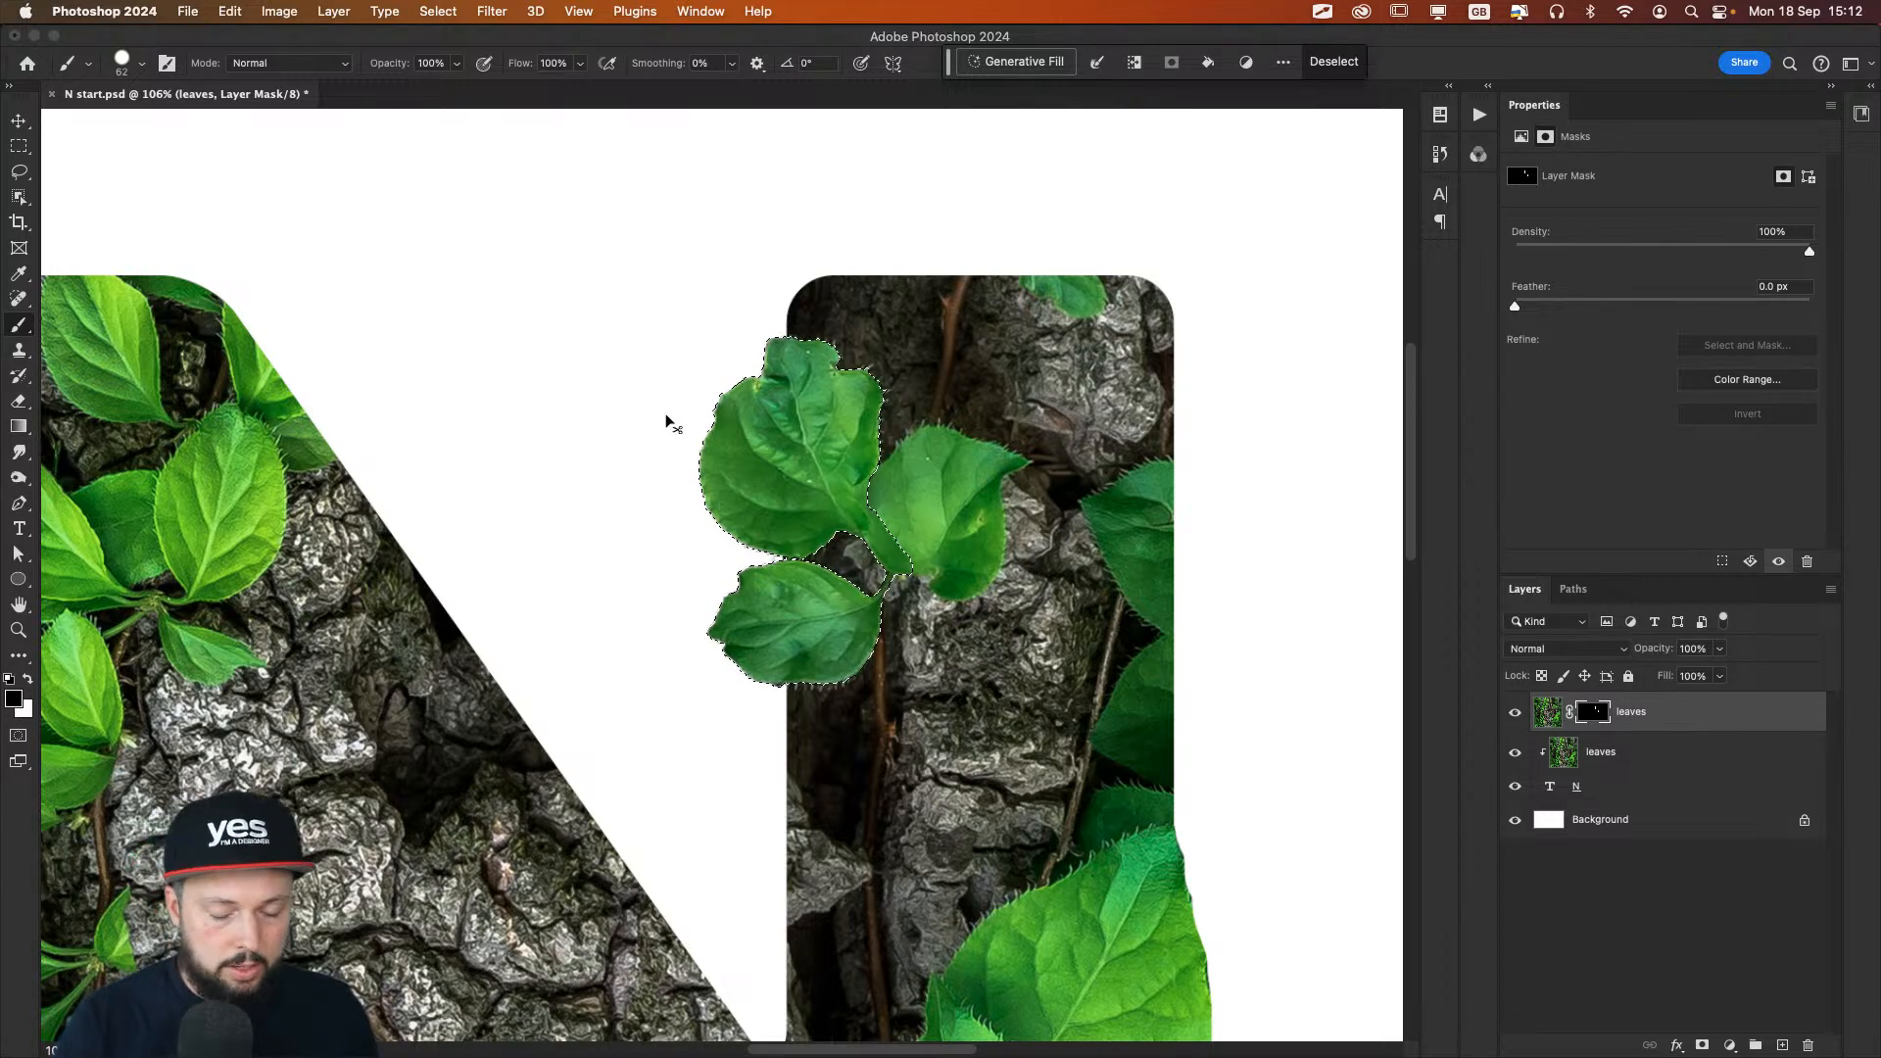
key(ctrl+d)
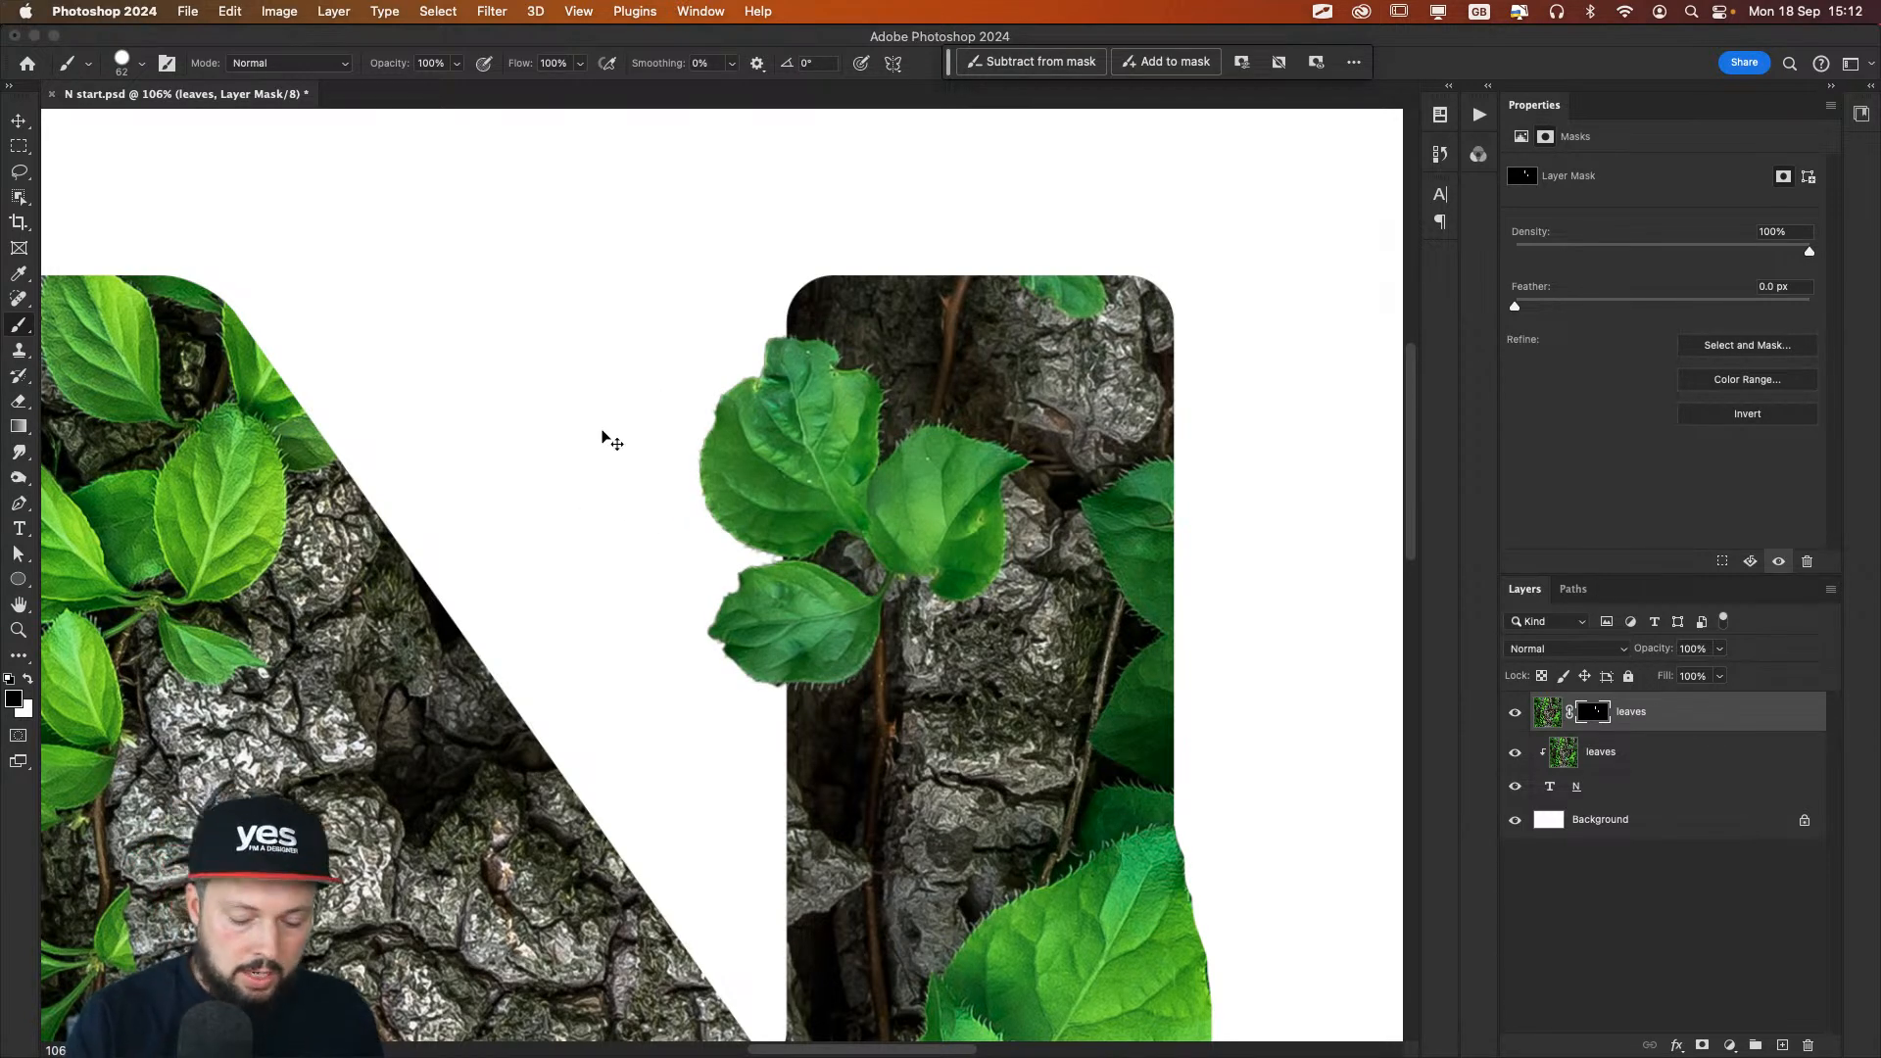
Step: Add an Inner Shadow effect to the N text layer
key(ctrl+0)
key(v)
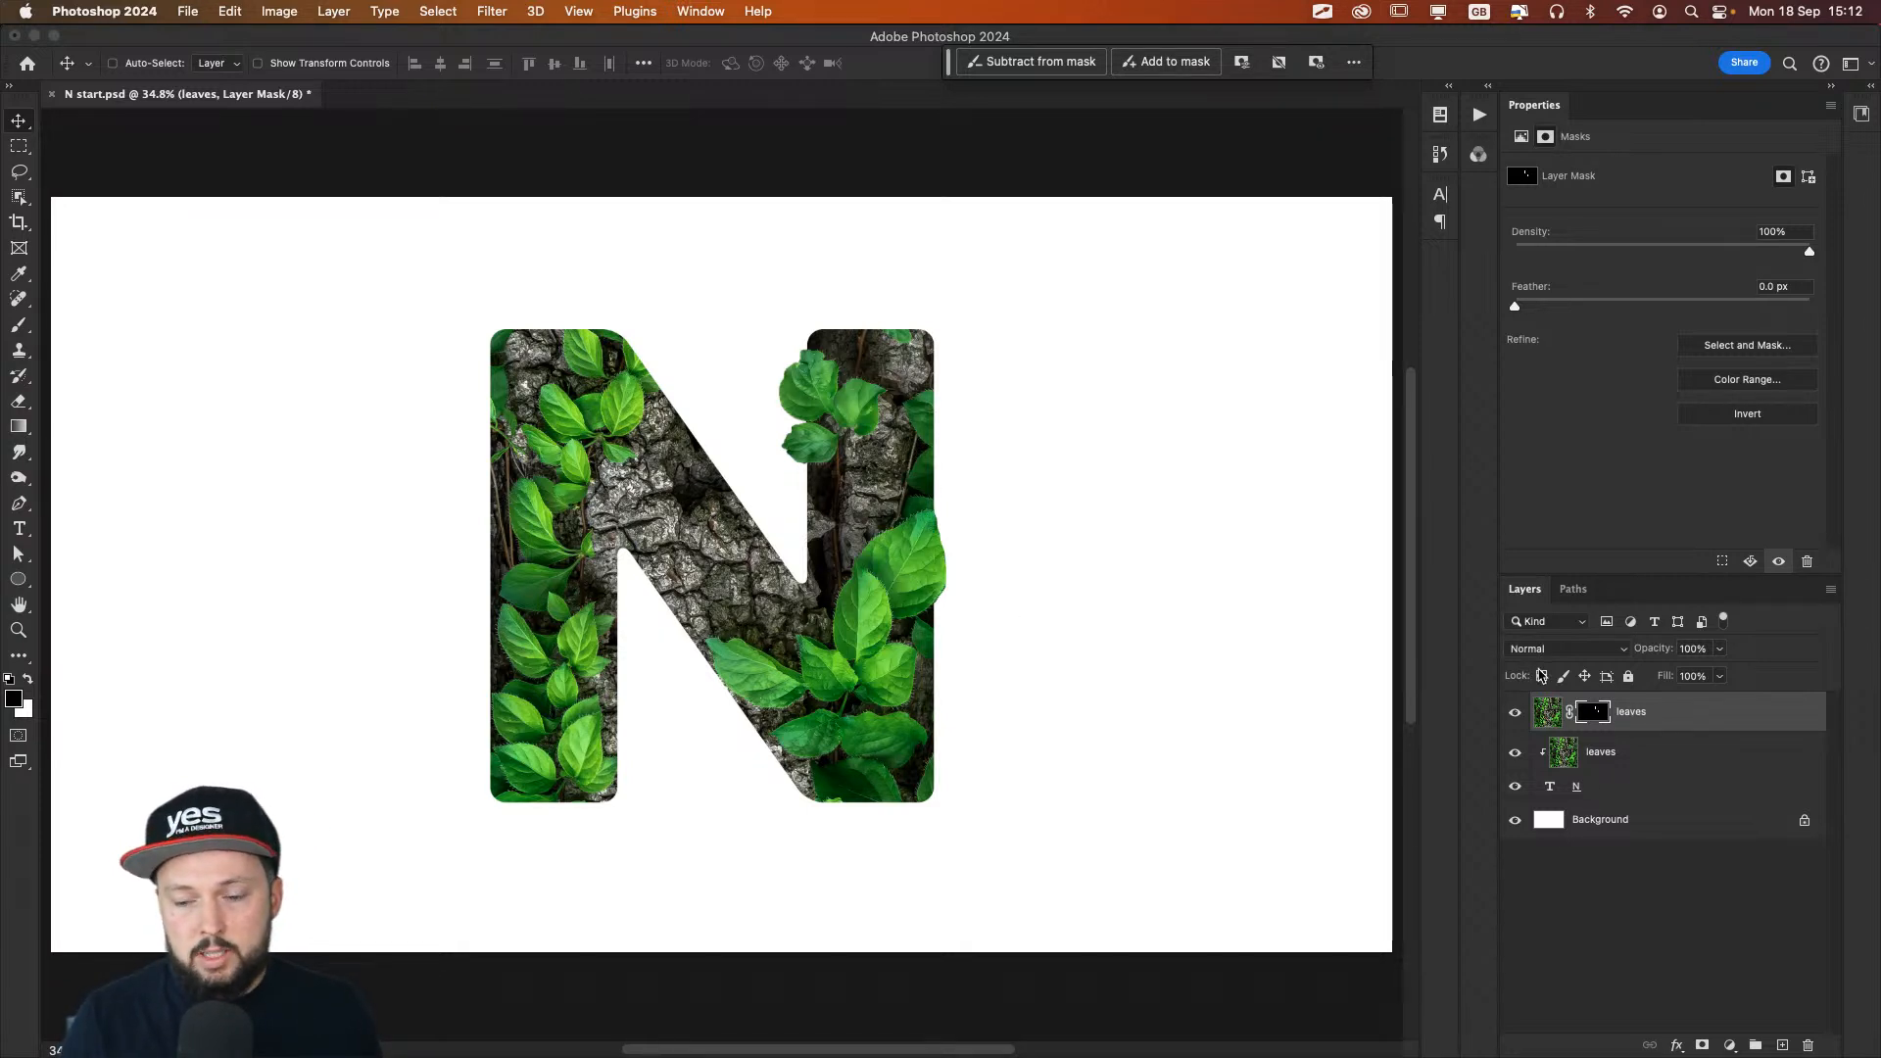
key(z)
drag(558, 496, 604, 498)
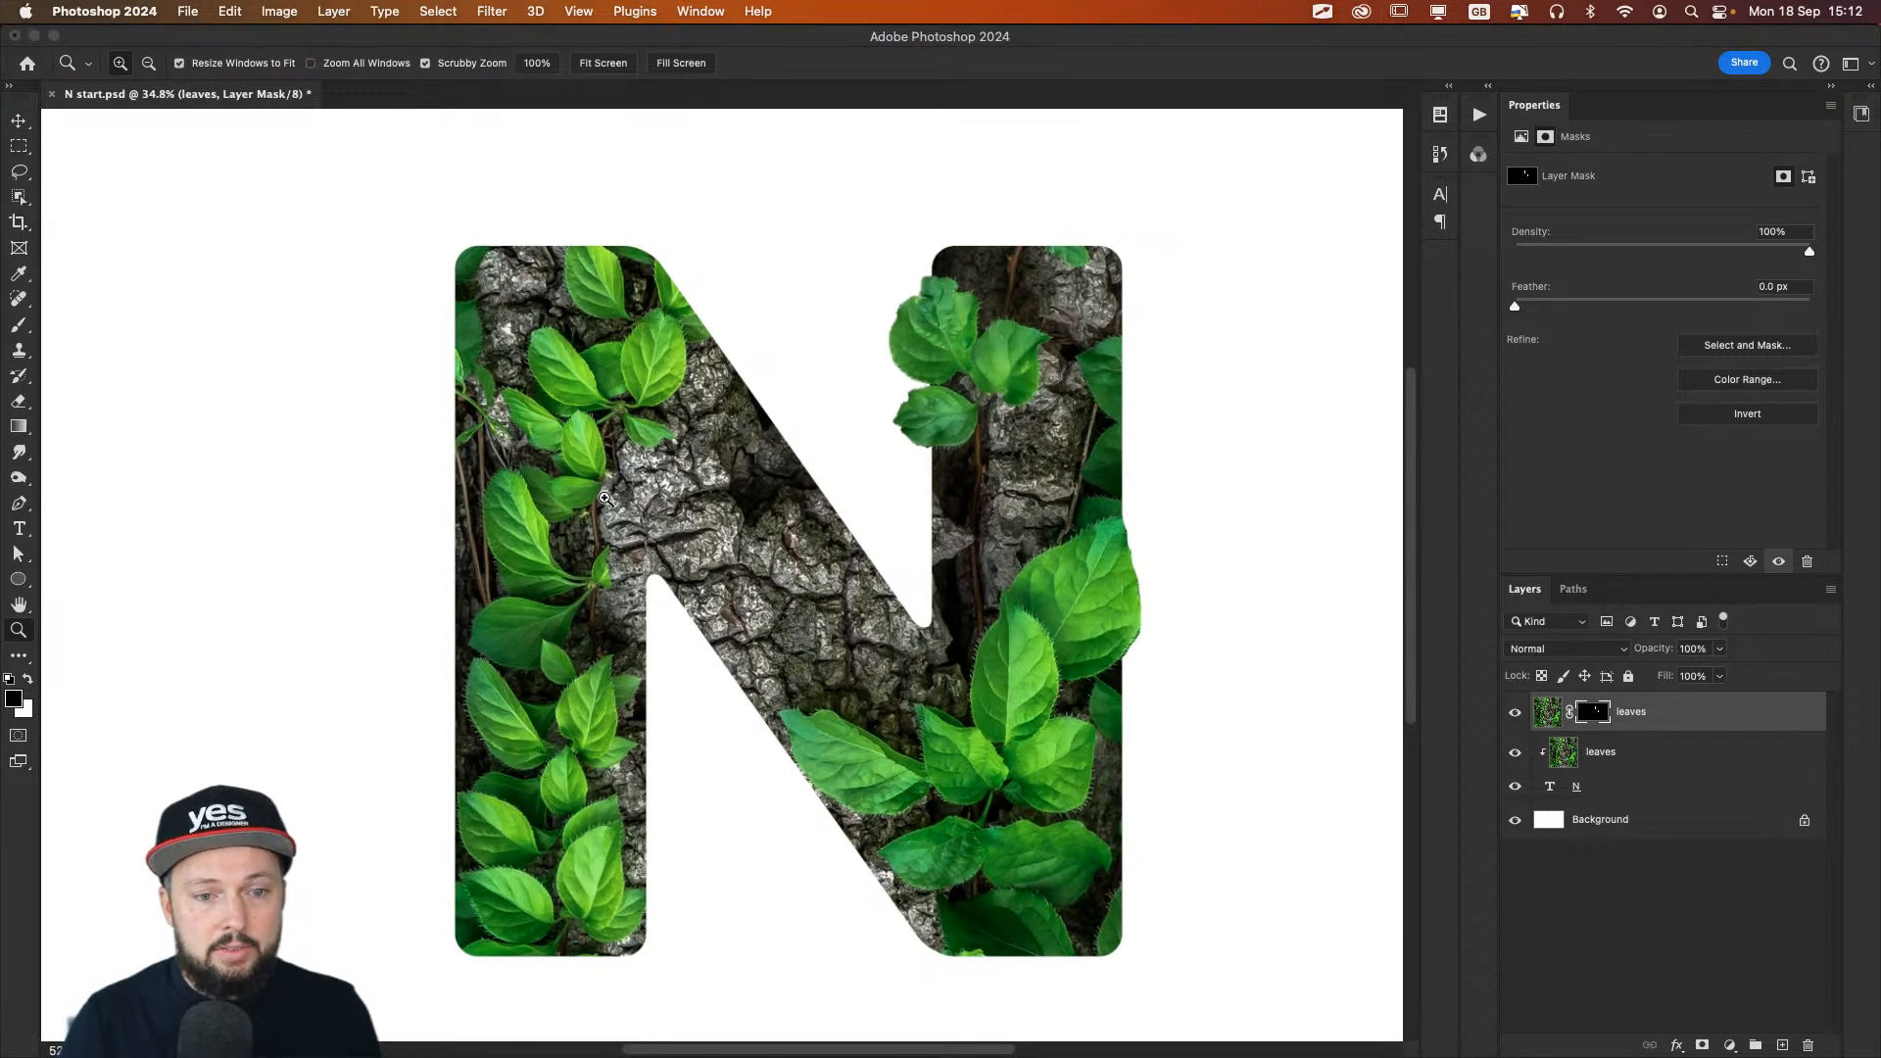
key(v)
key(space)
drag(930, 522, 934, 450)
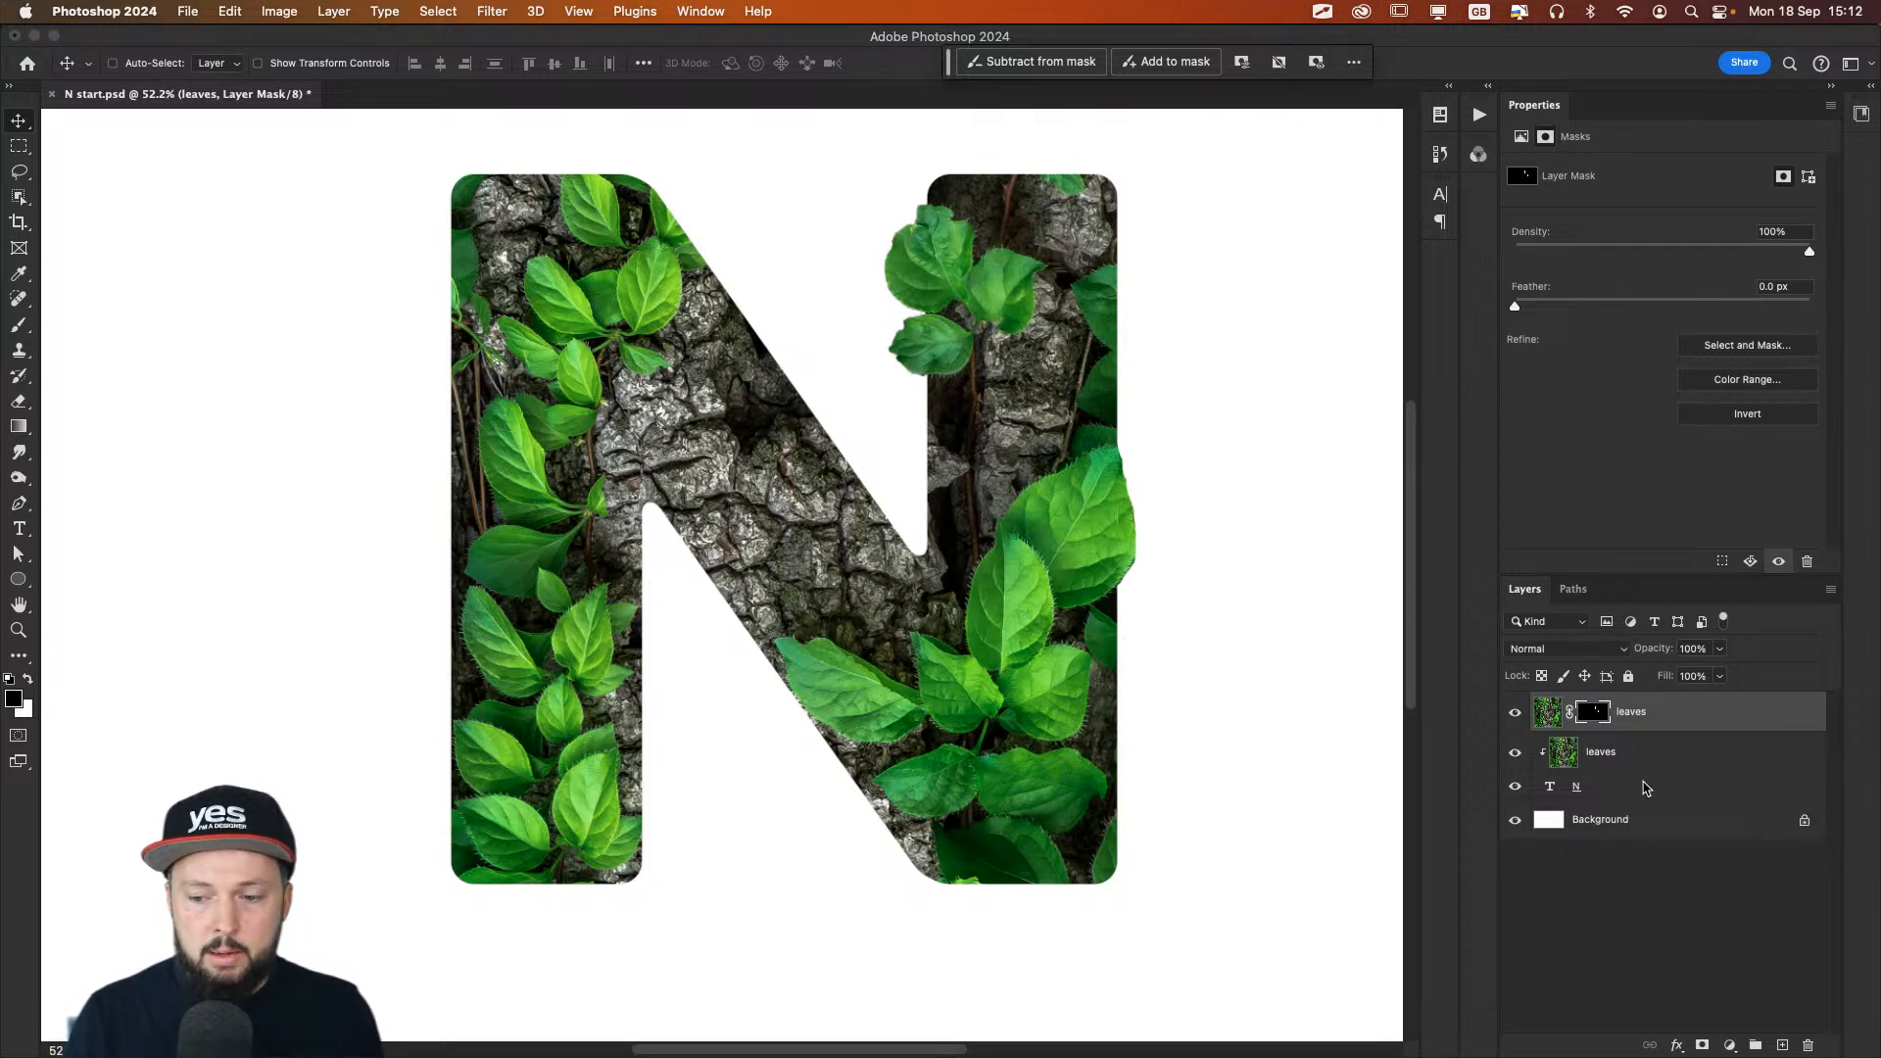
click(1646, 784)
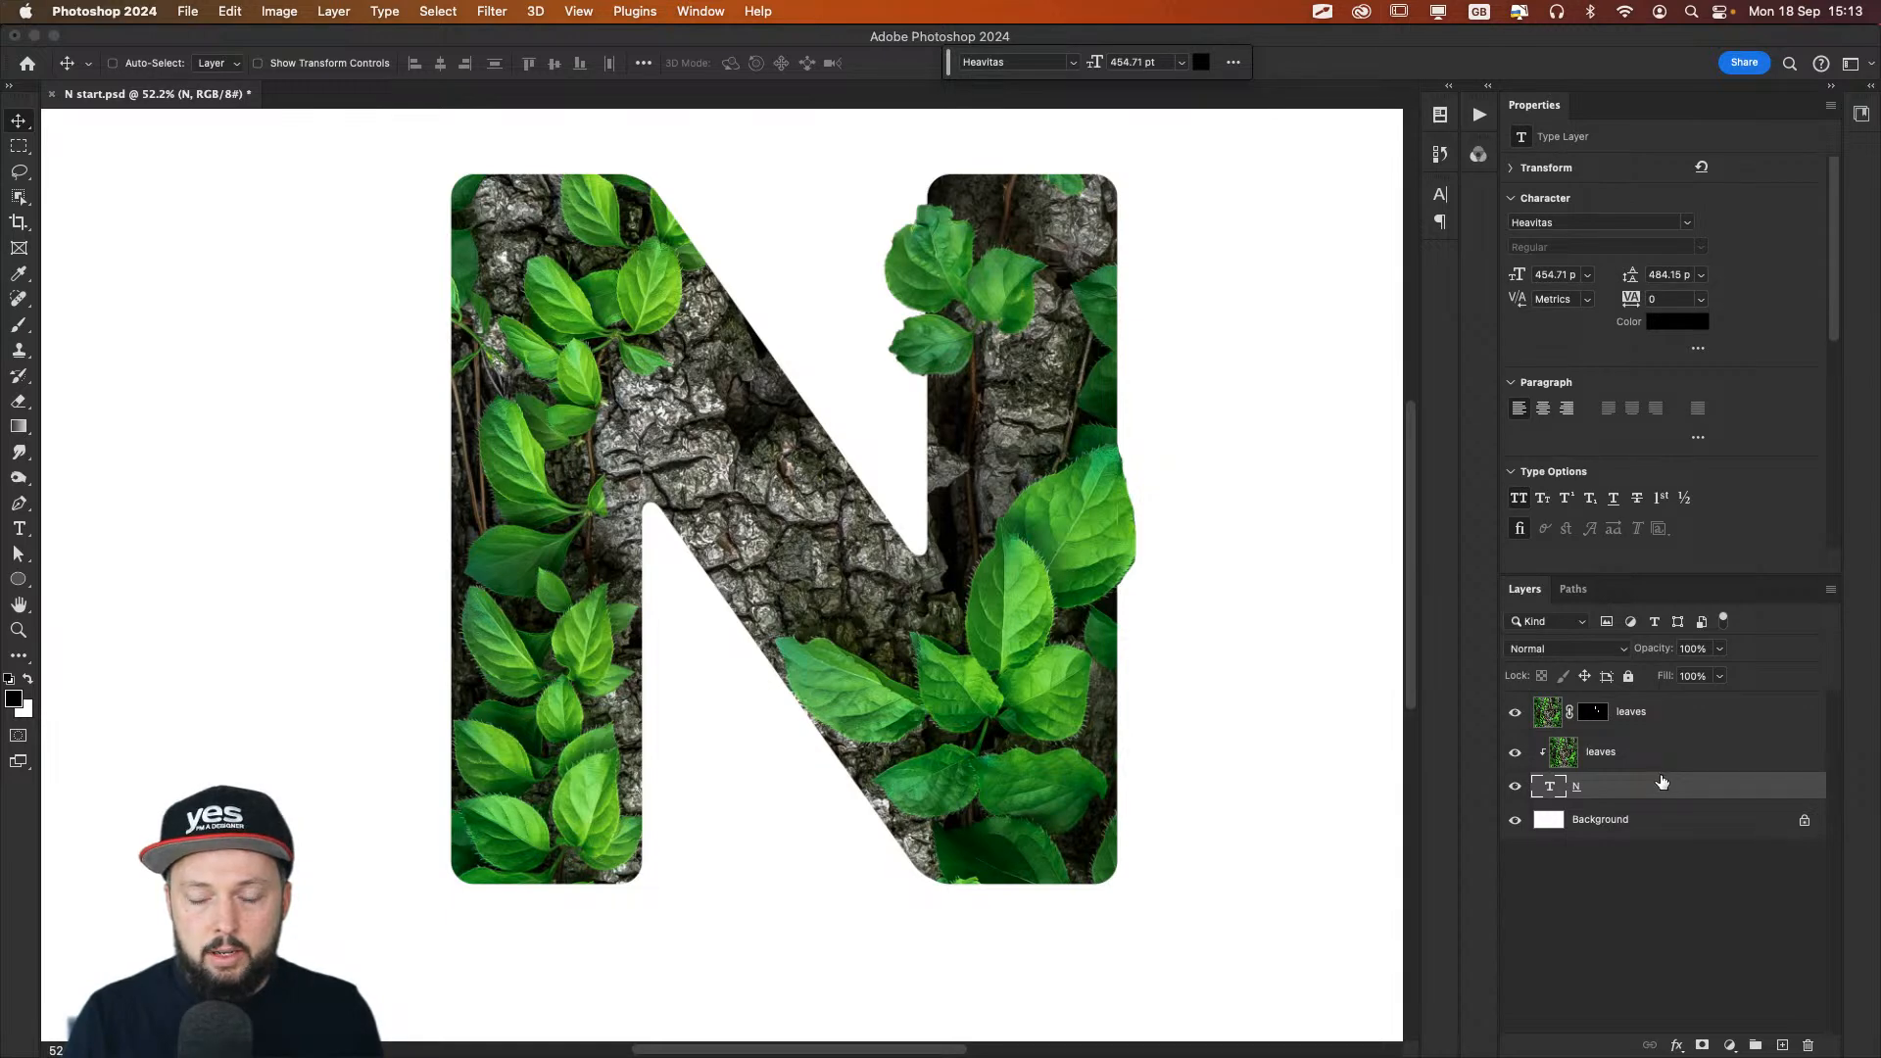
double_click(1661, 779)
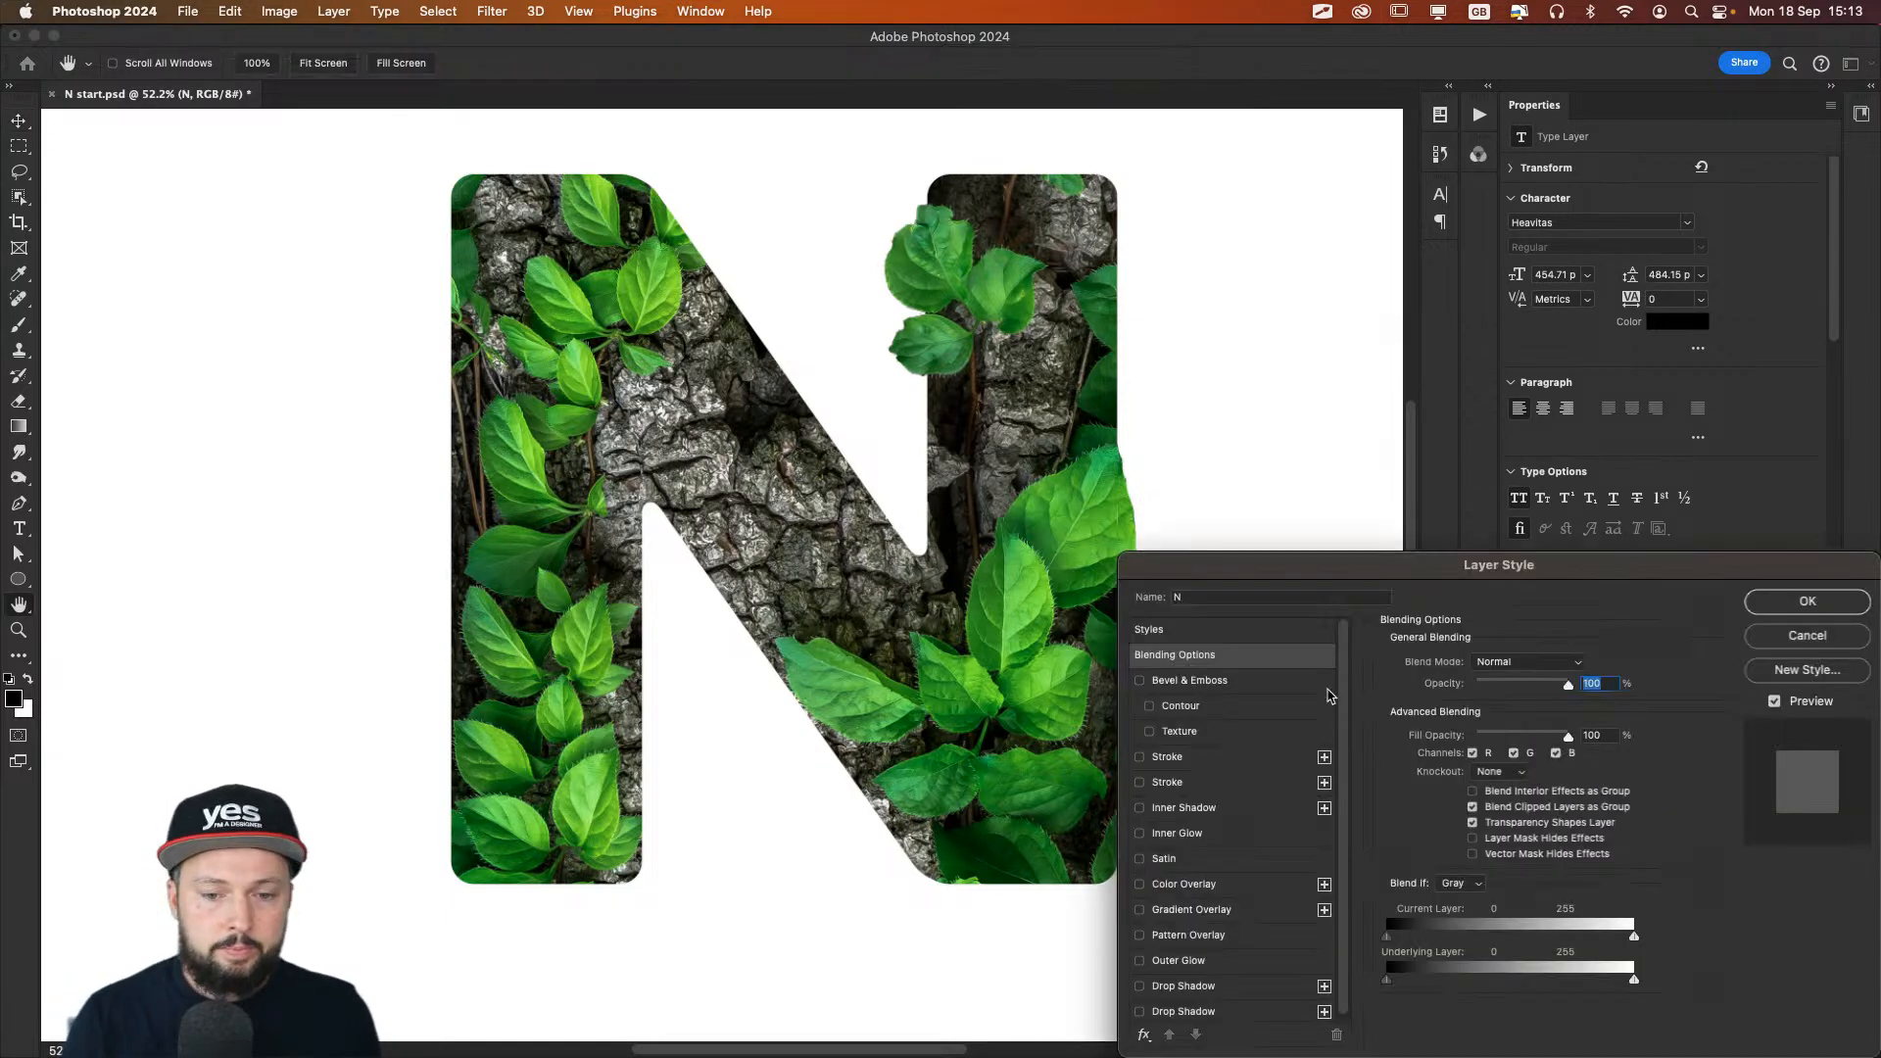
drag(1314, 570, 1117, 199)
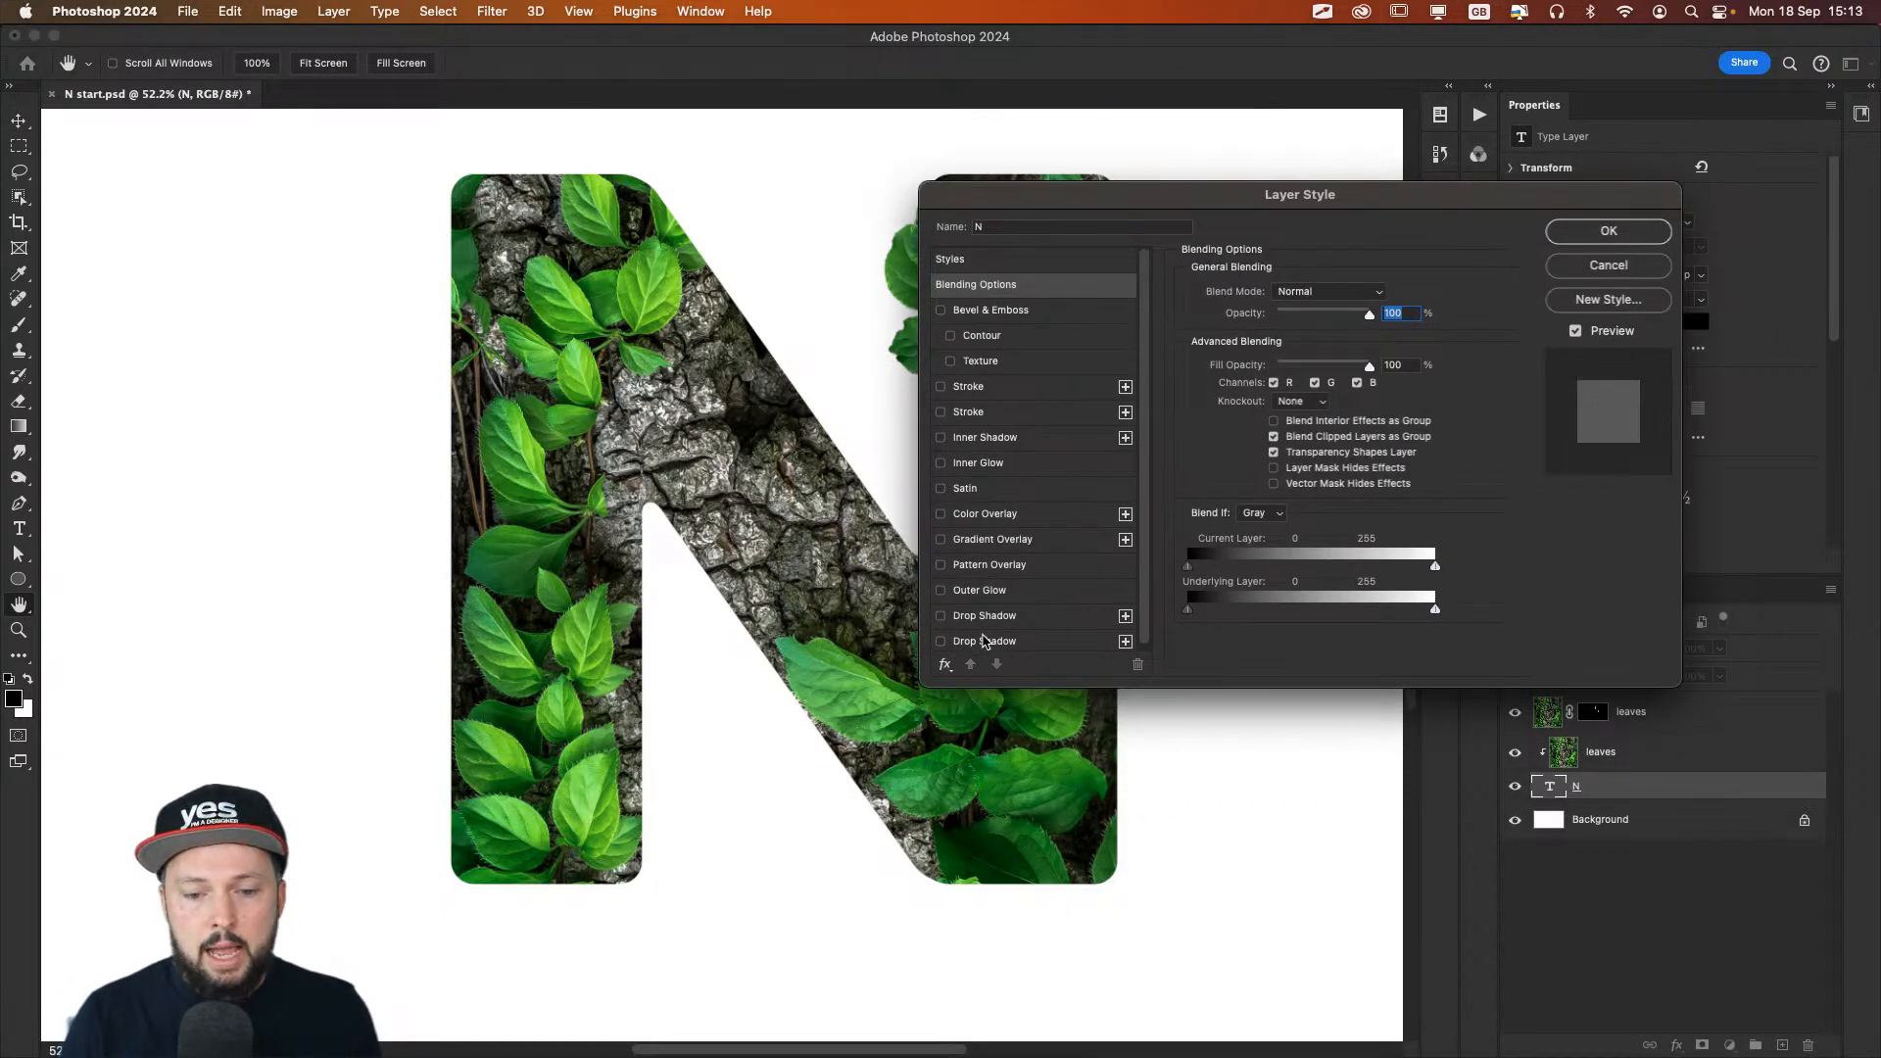
click(1000, 438)
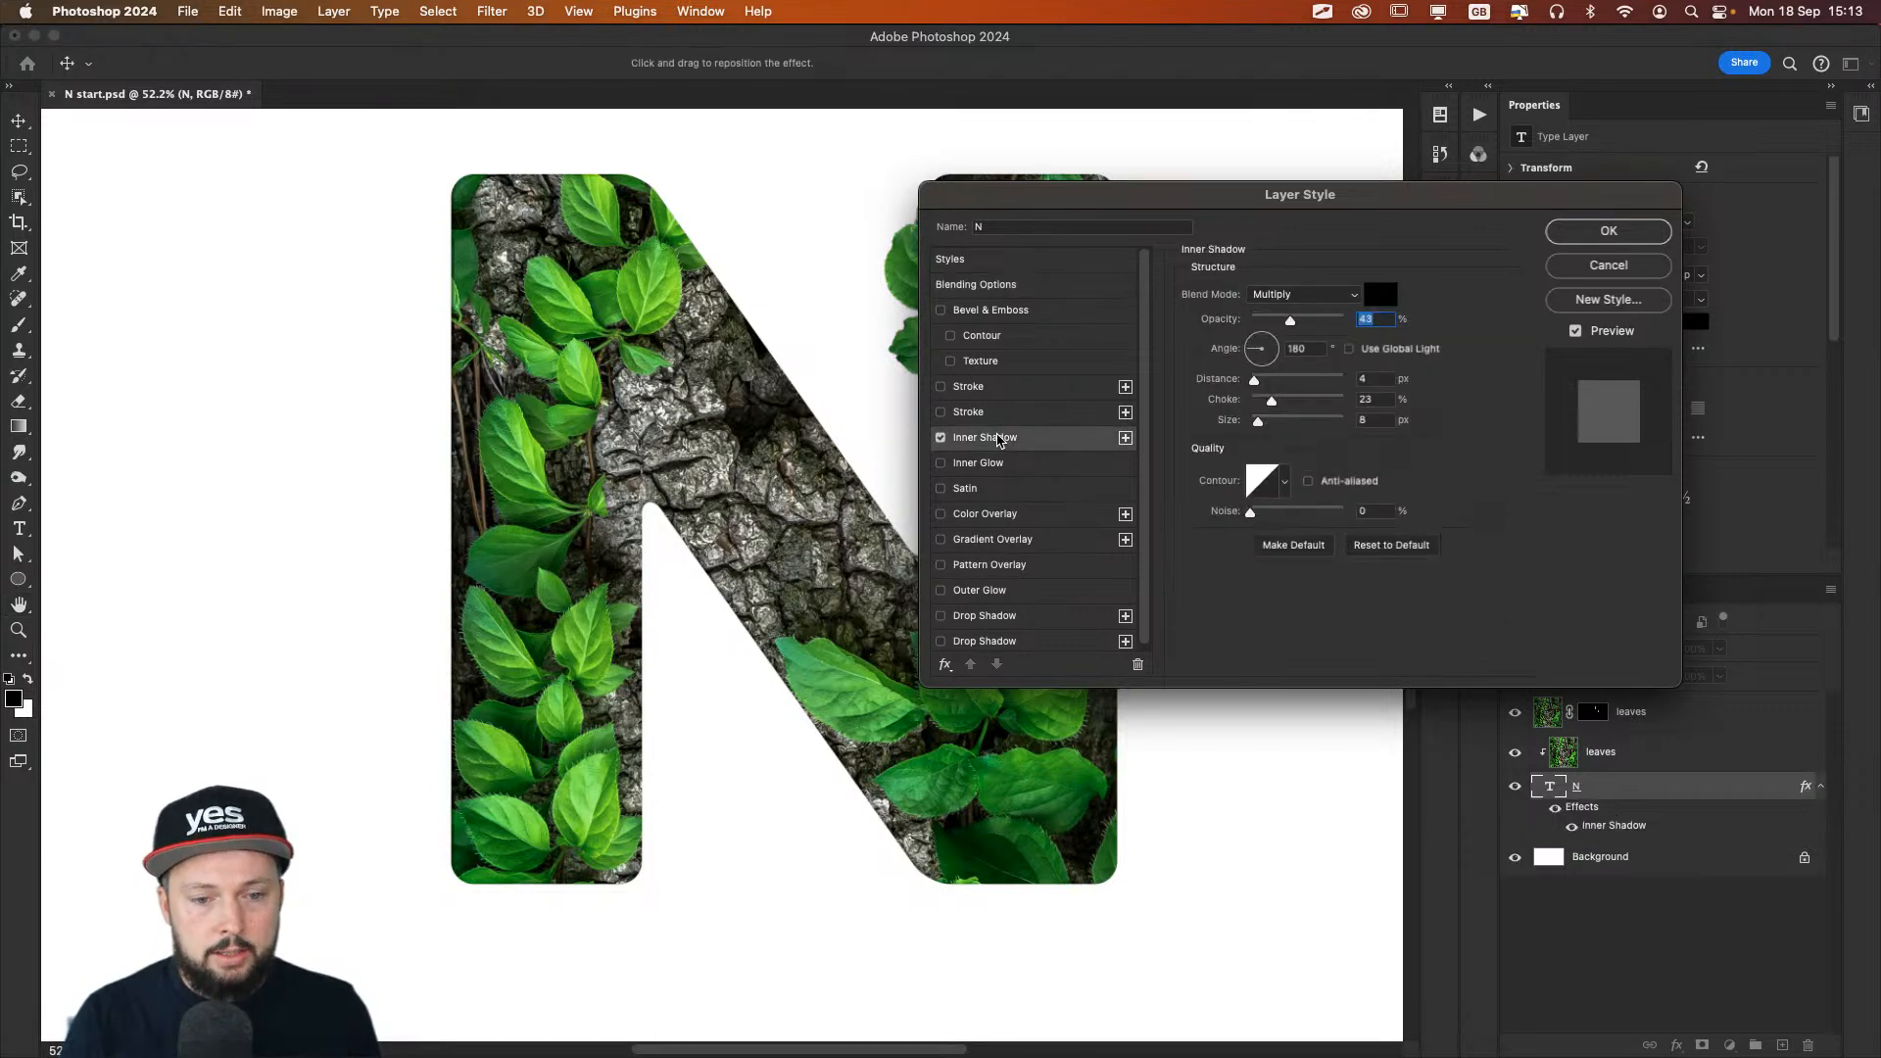
Step: Set the inner shadow to 88% opacity, 63% choke and 84 px size
click(1278, 420)
drag(1278, 421, 1273, 422)
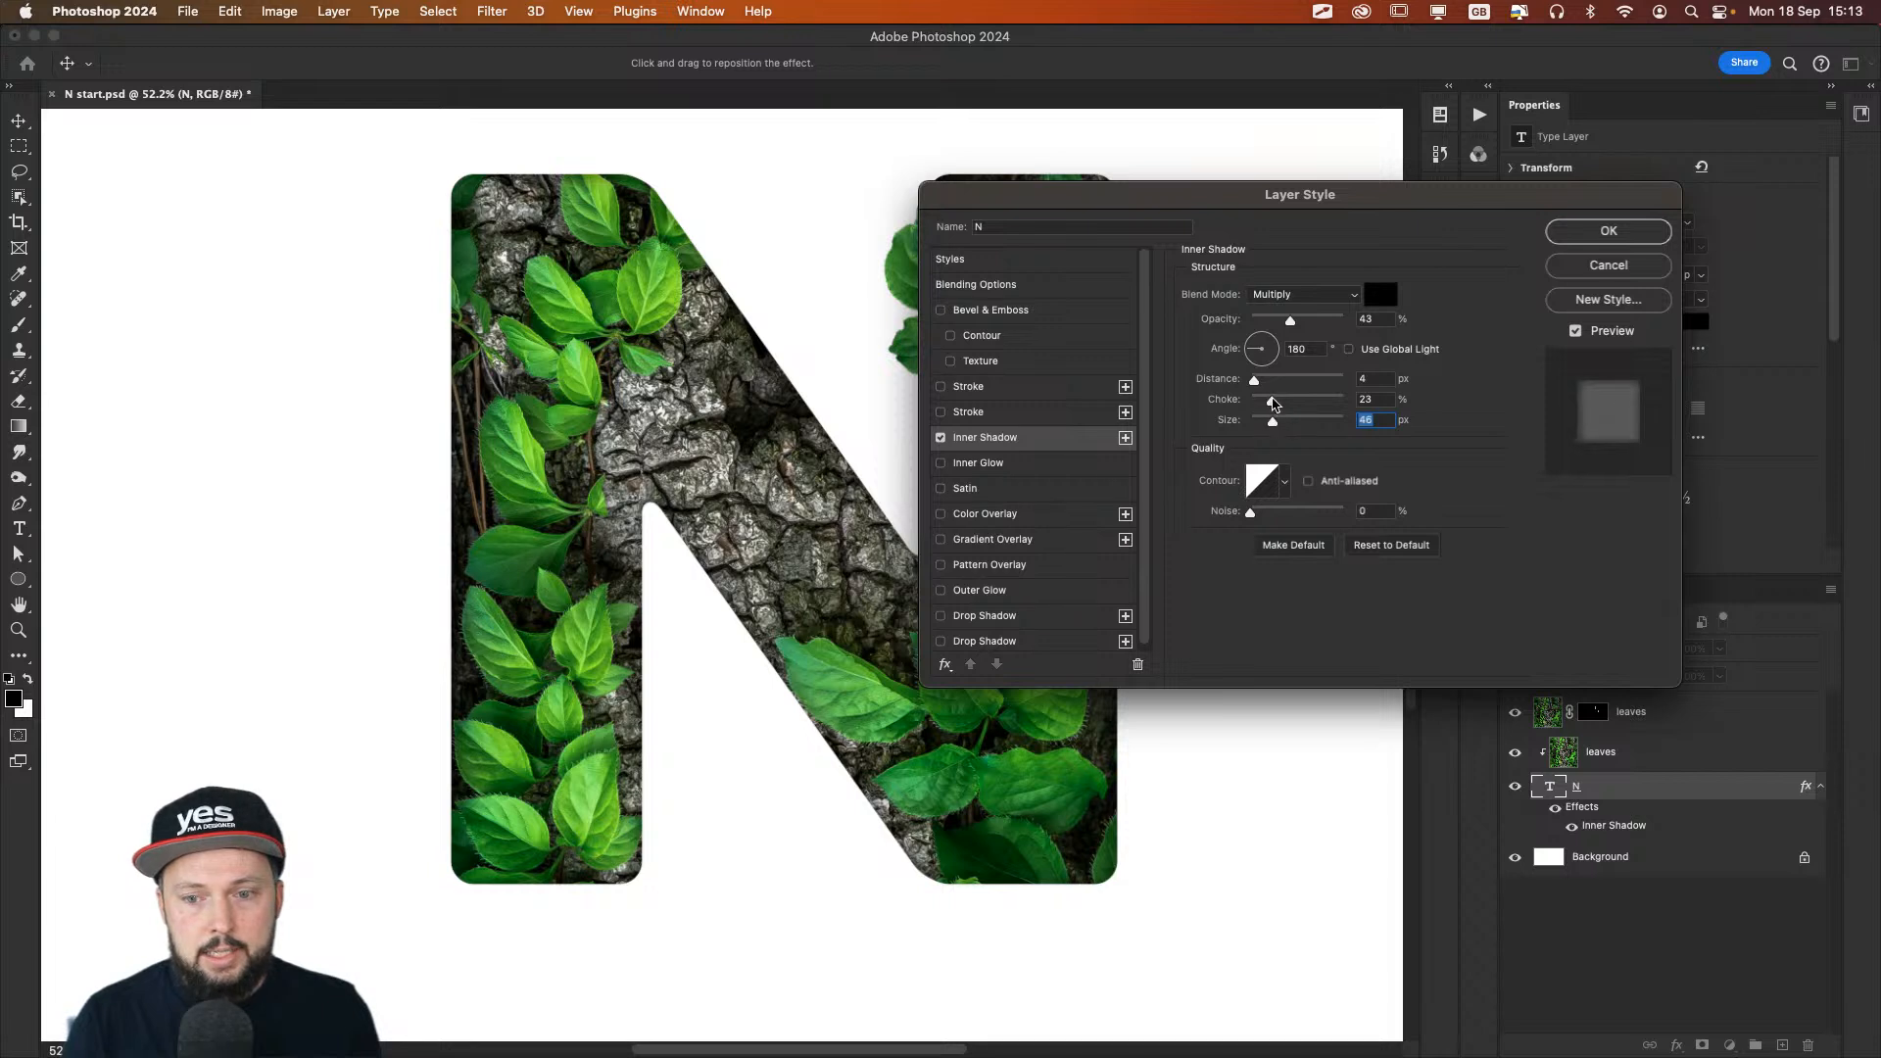
drag(1314, 317, 1333, 320)
drag(1299, 399, 1287, 423)
drag(1175, 204, 1279, 243)
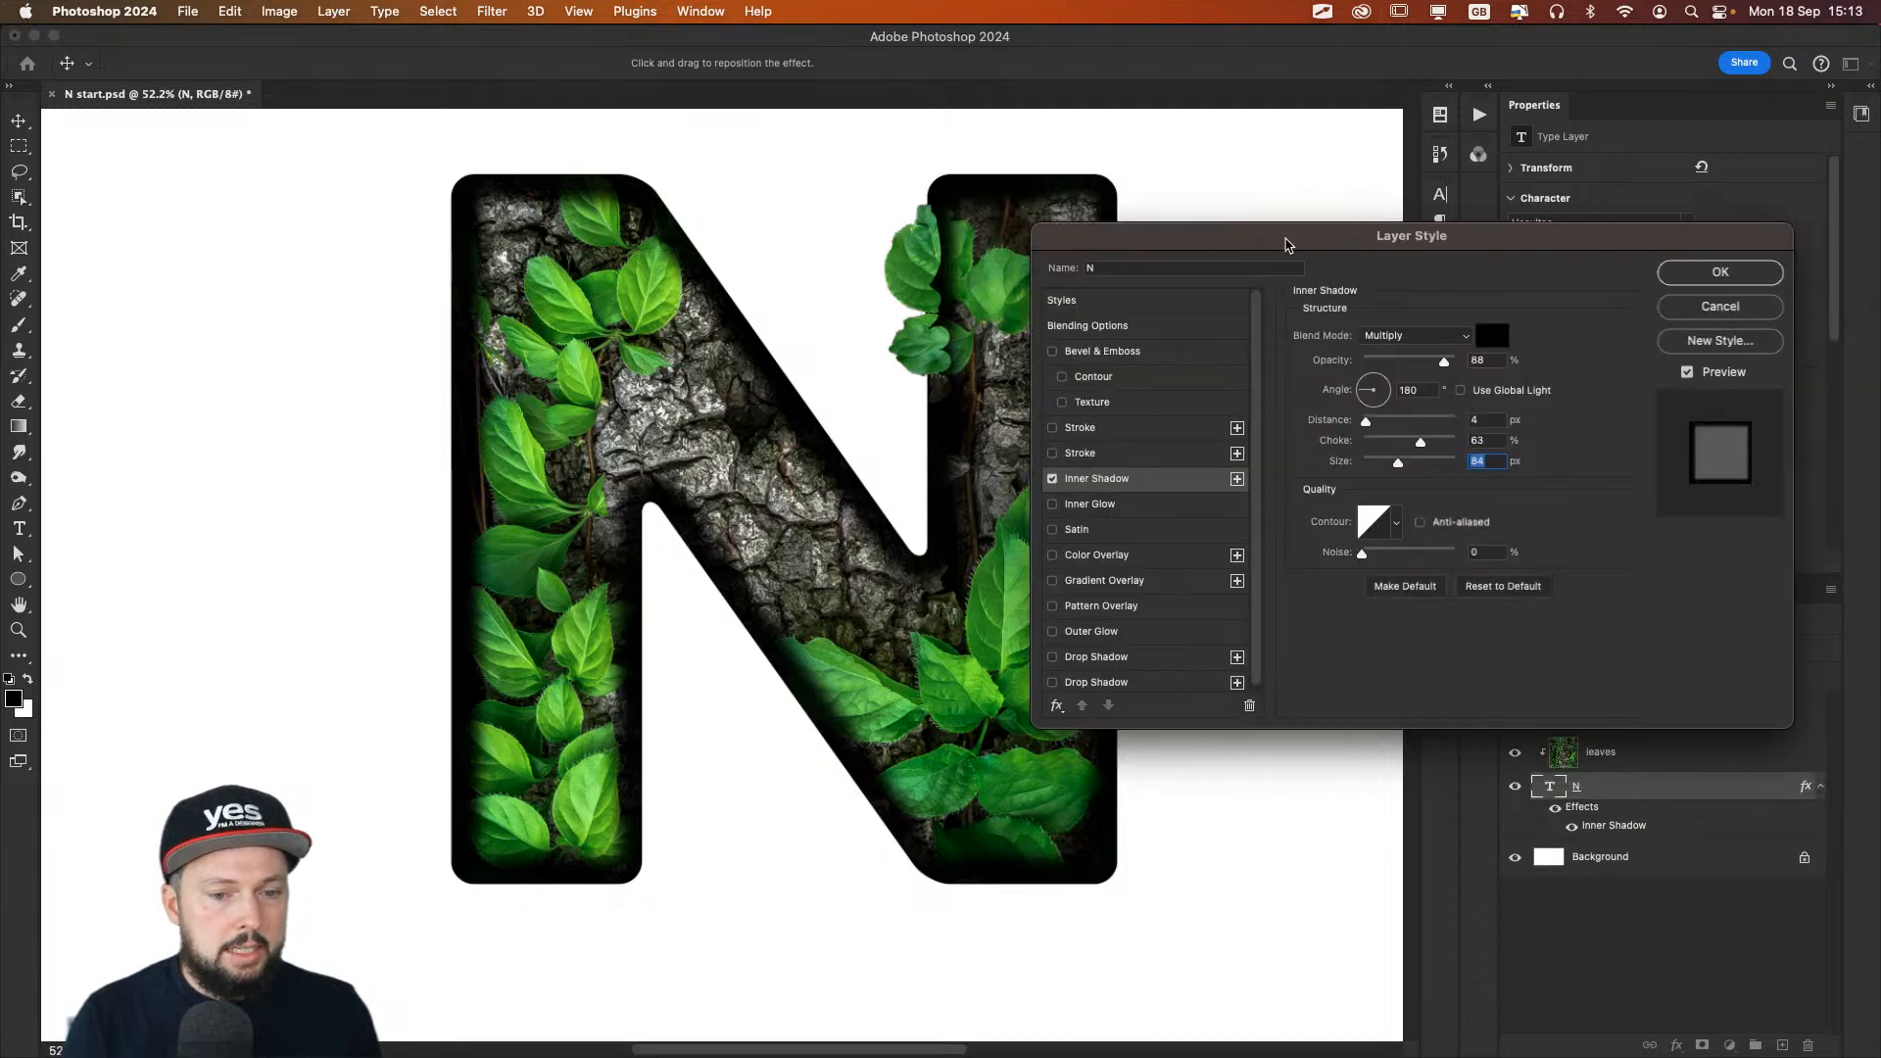
Step: Compare the N with and without the inner shadow, and set the choke to 24%
click(1047, 477)
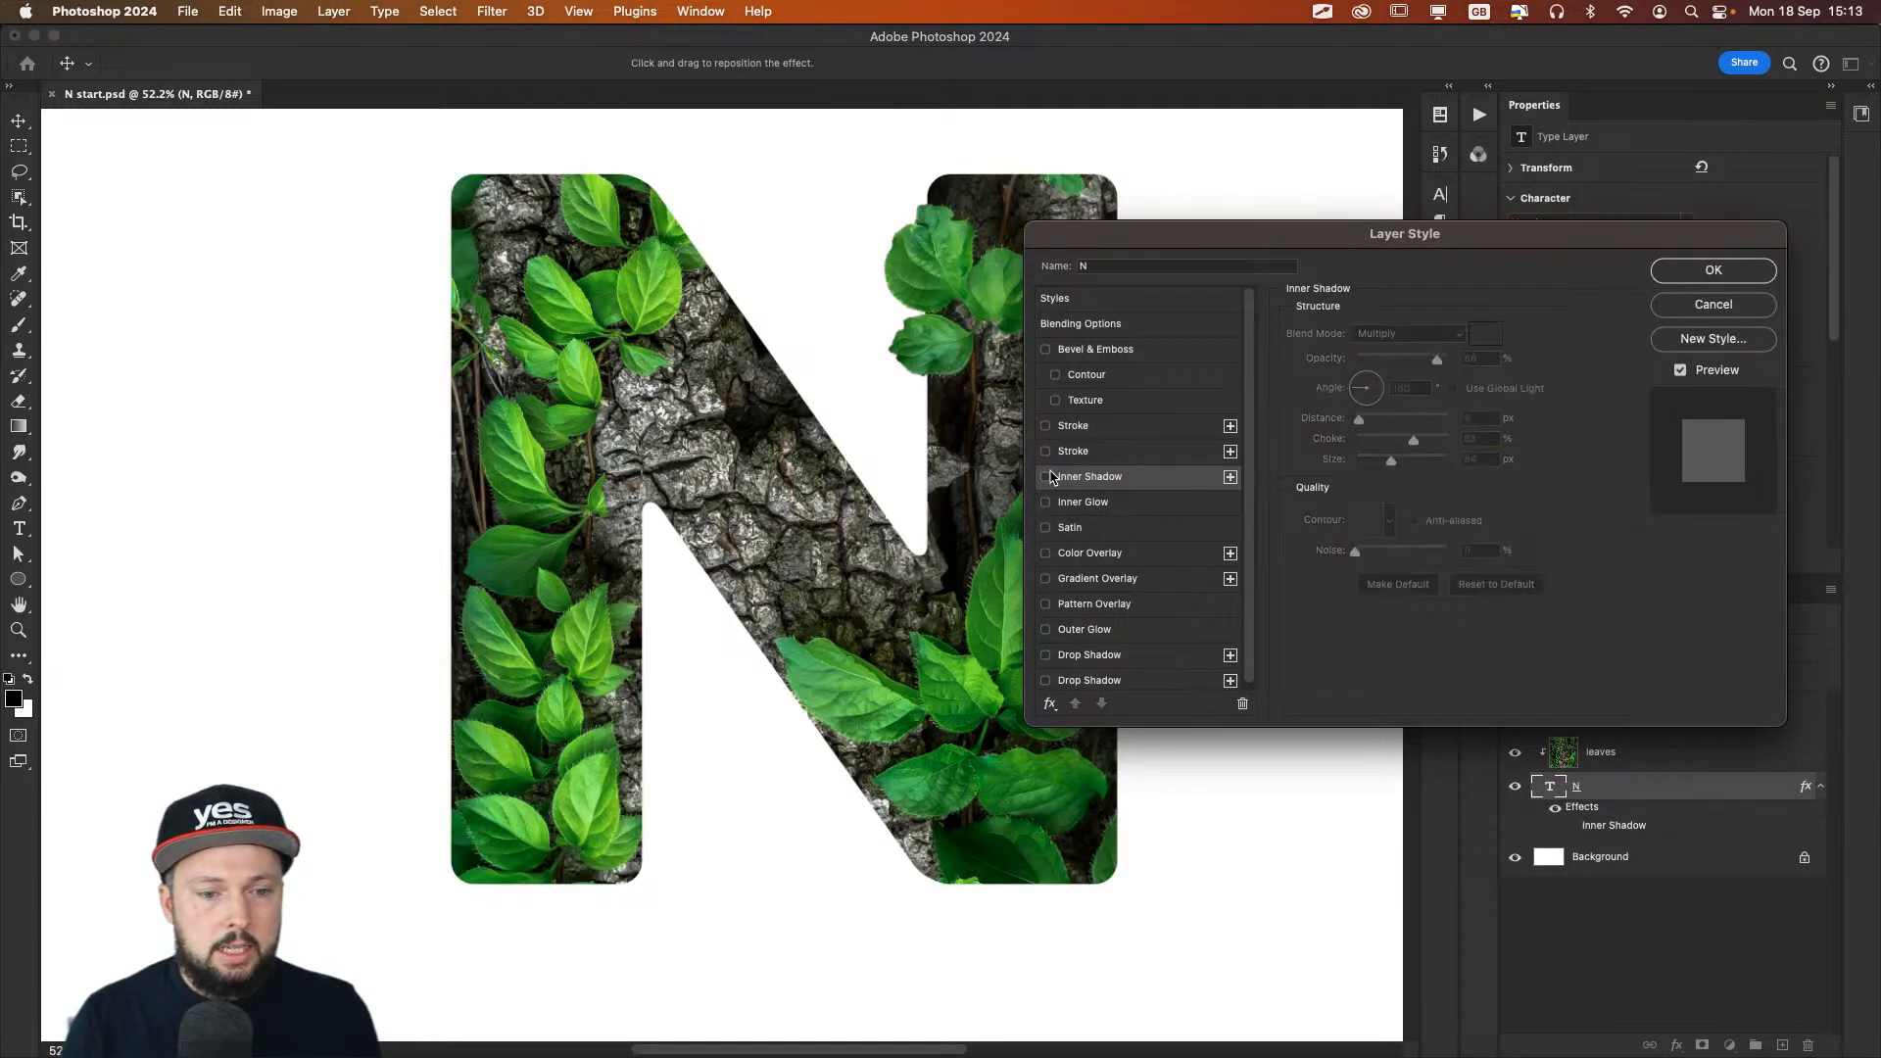
click(1048, 477)
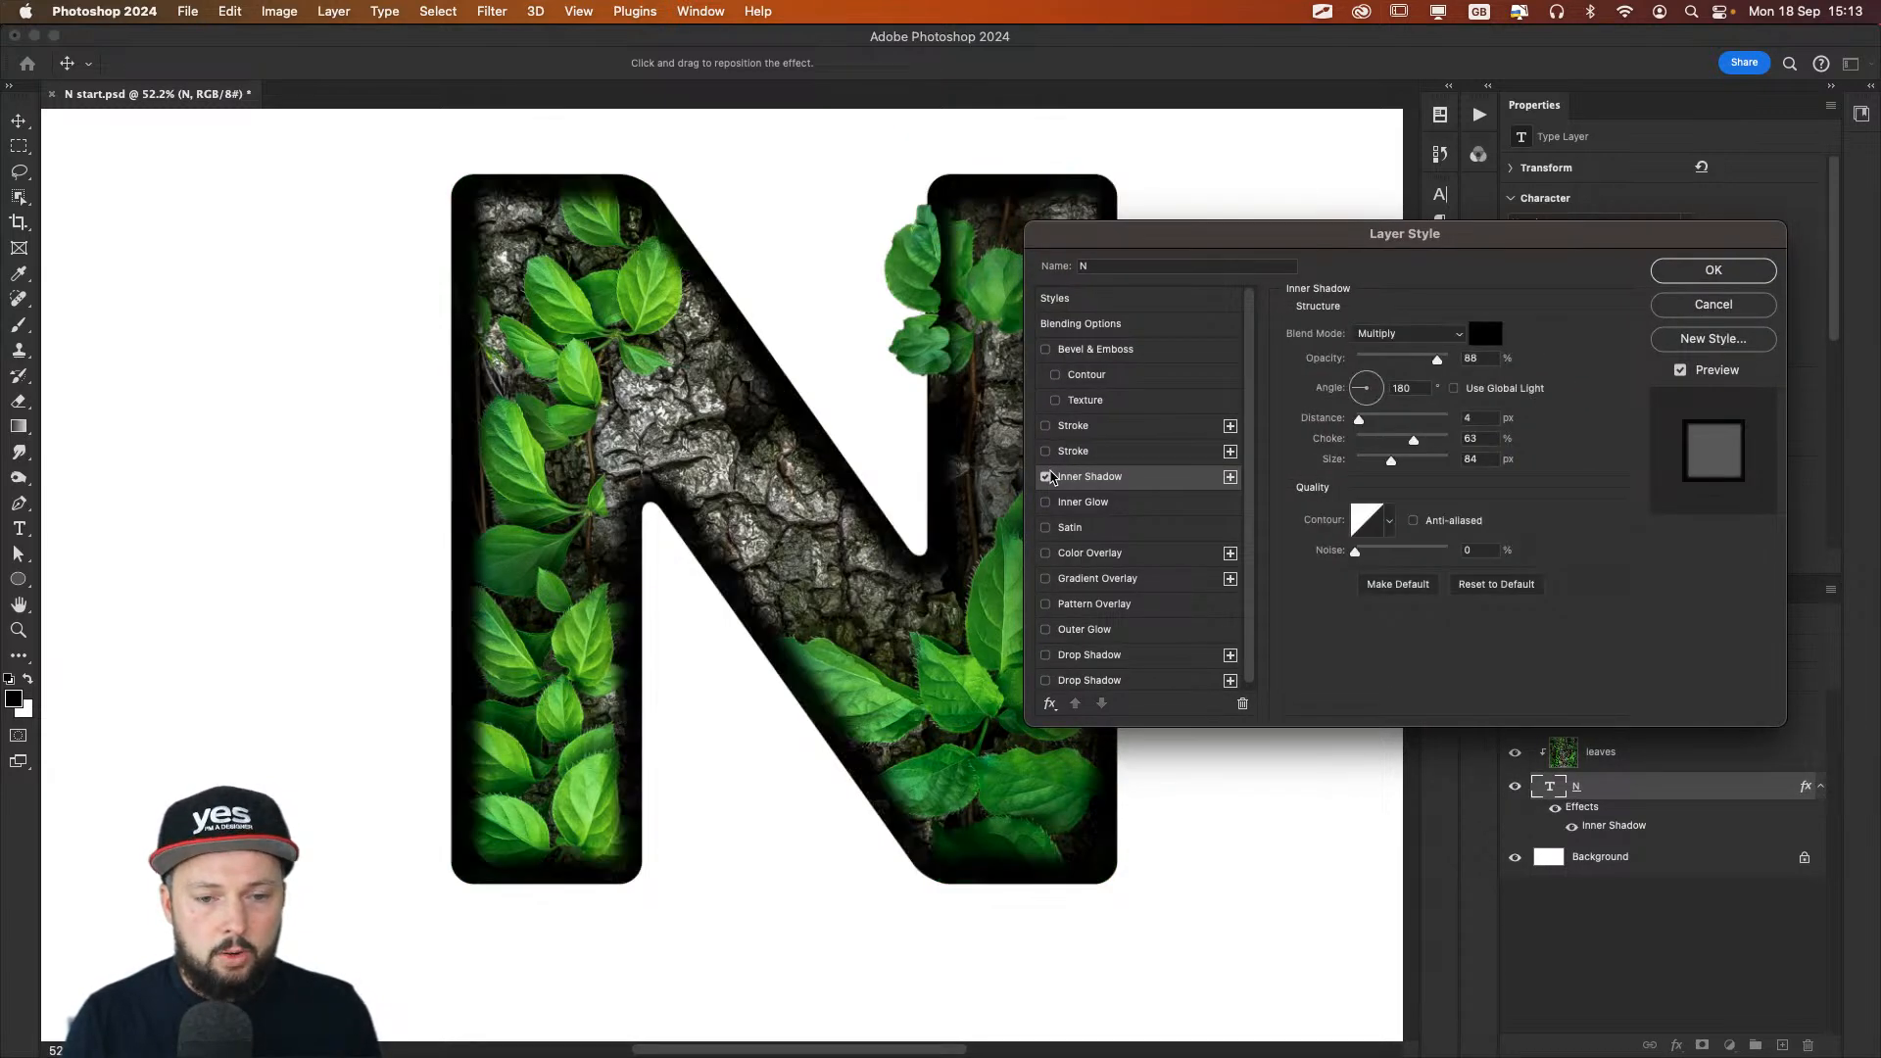
mouse_move(1112, 232)
mouse_down()
mouse_move(1605, 252)
mouse_move(1126, 242)
mouse_up()
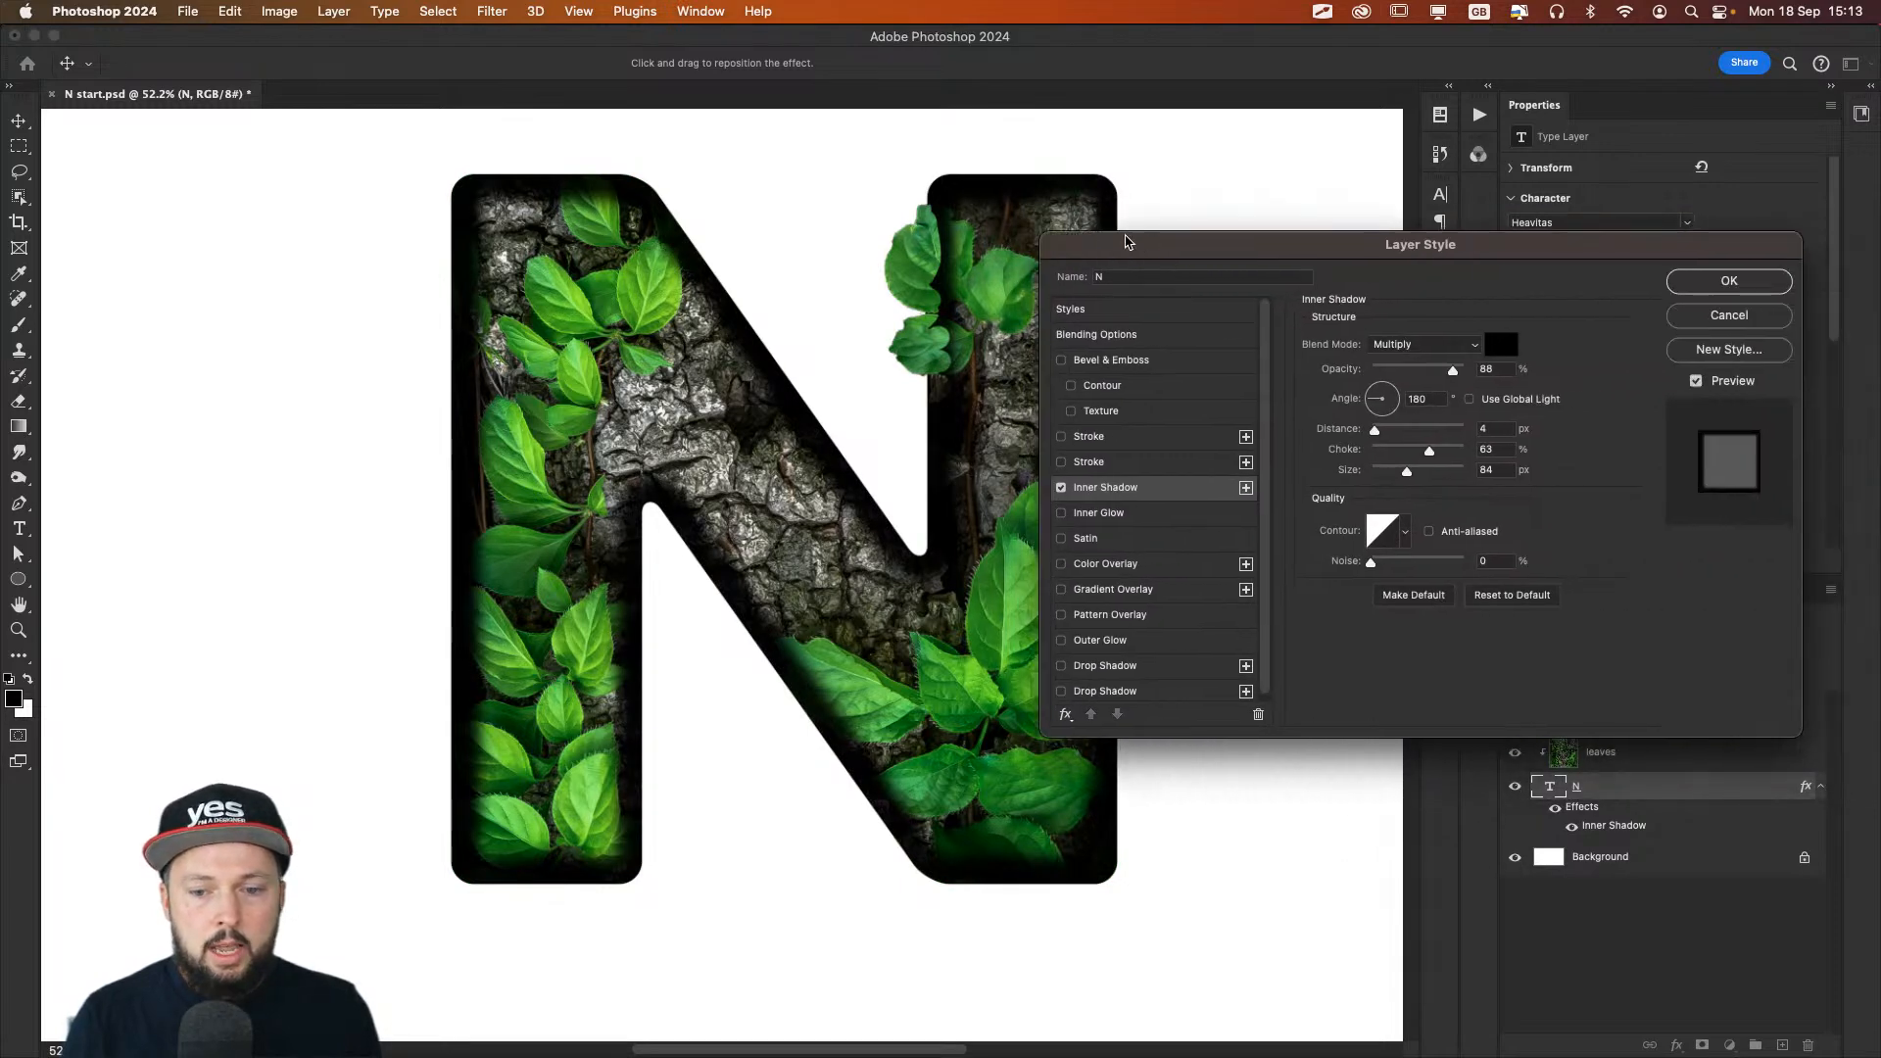
drag(1427, 454, 1393, 450)
drag(1285, 247, 1053, 222)
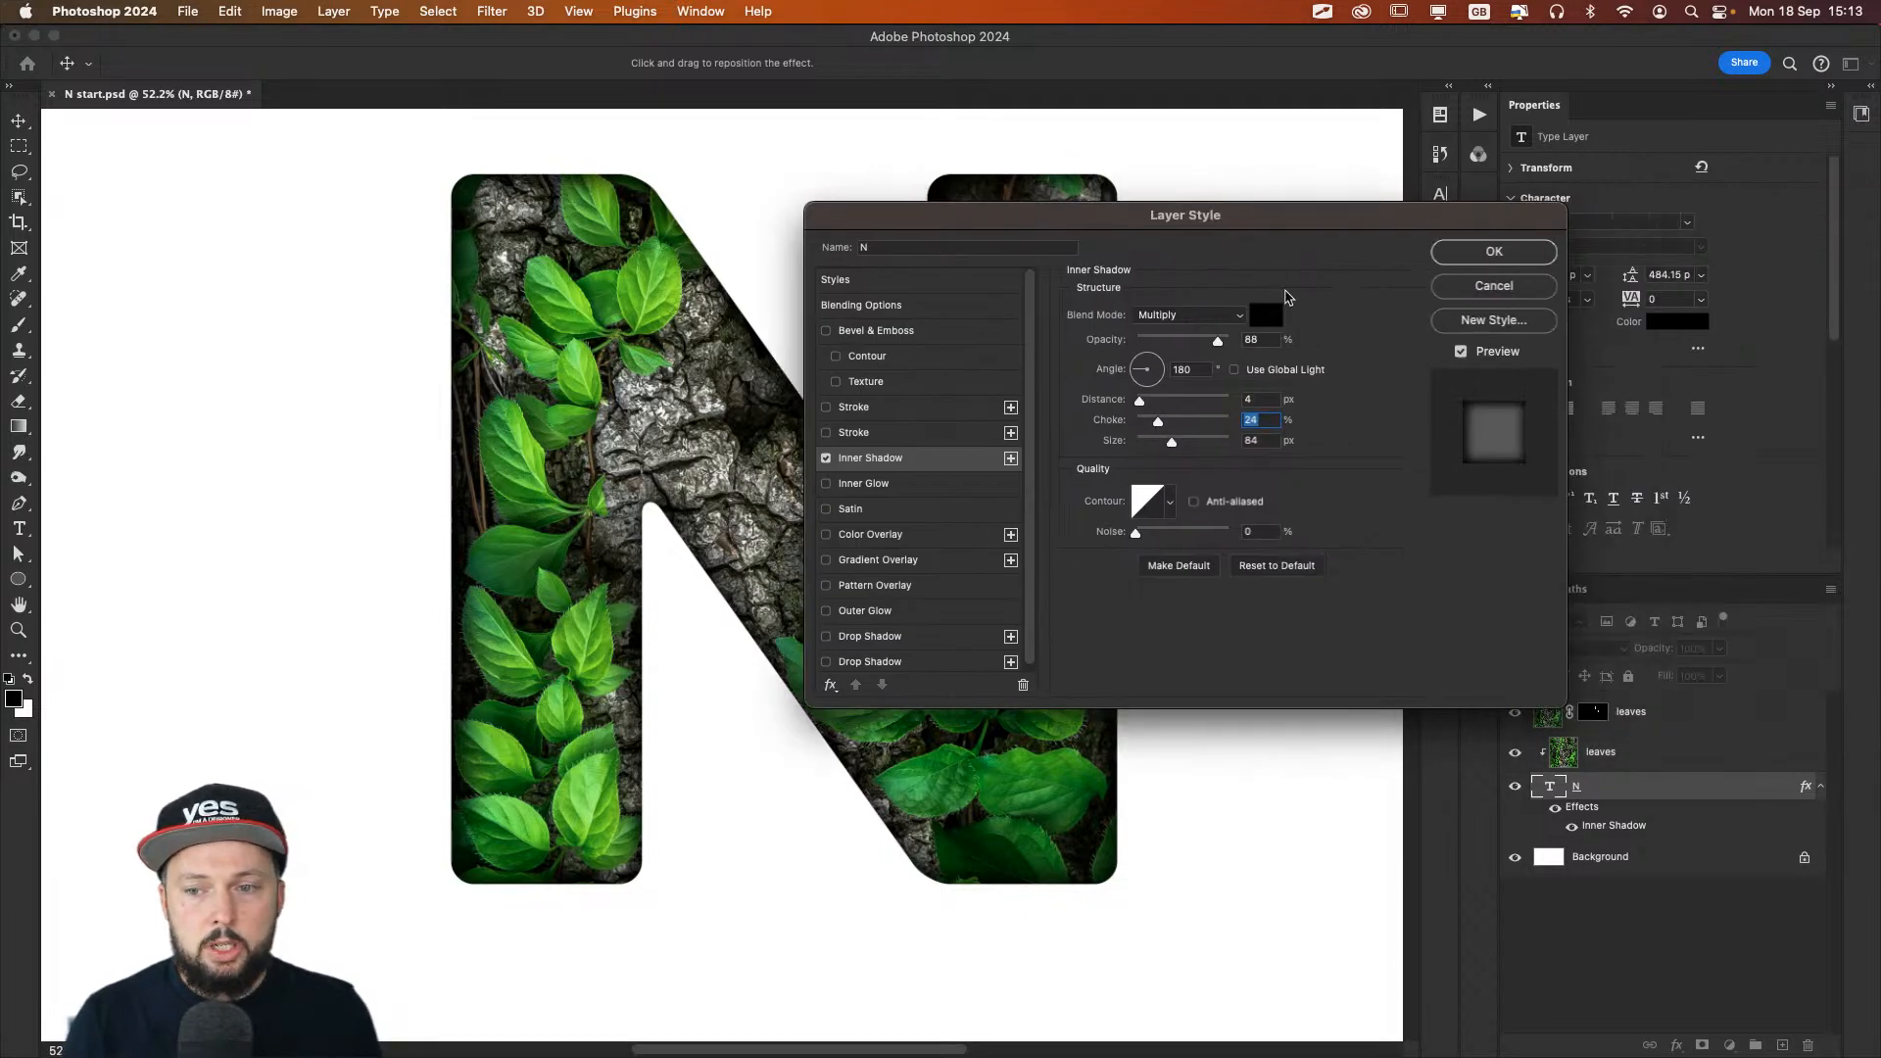
Step: Apply the inner shadow and compare the overhanging leaves with the top leaves layer hidden and shown
click(1460, 261)
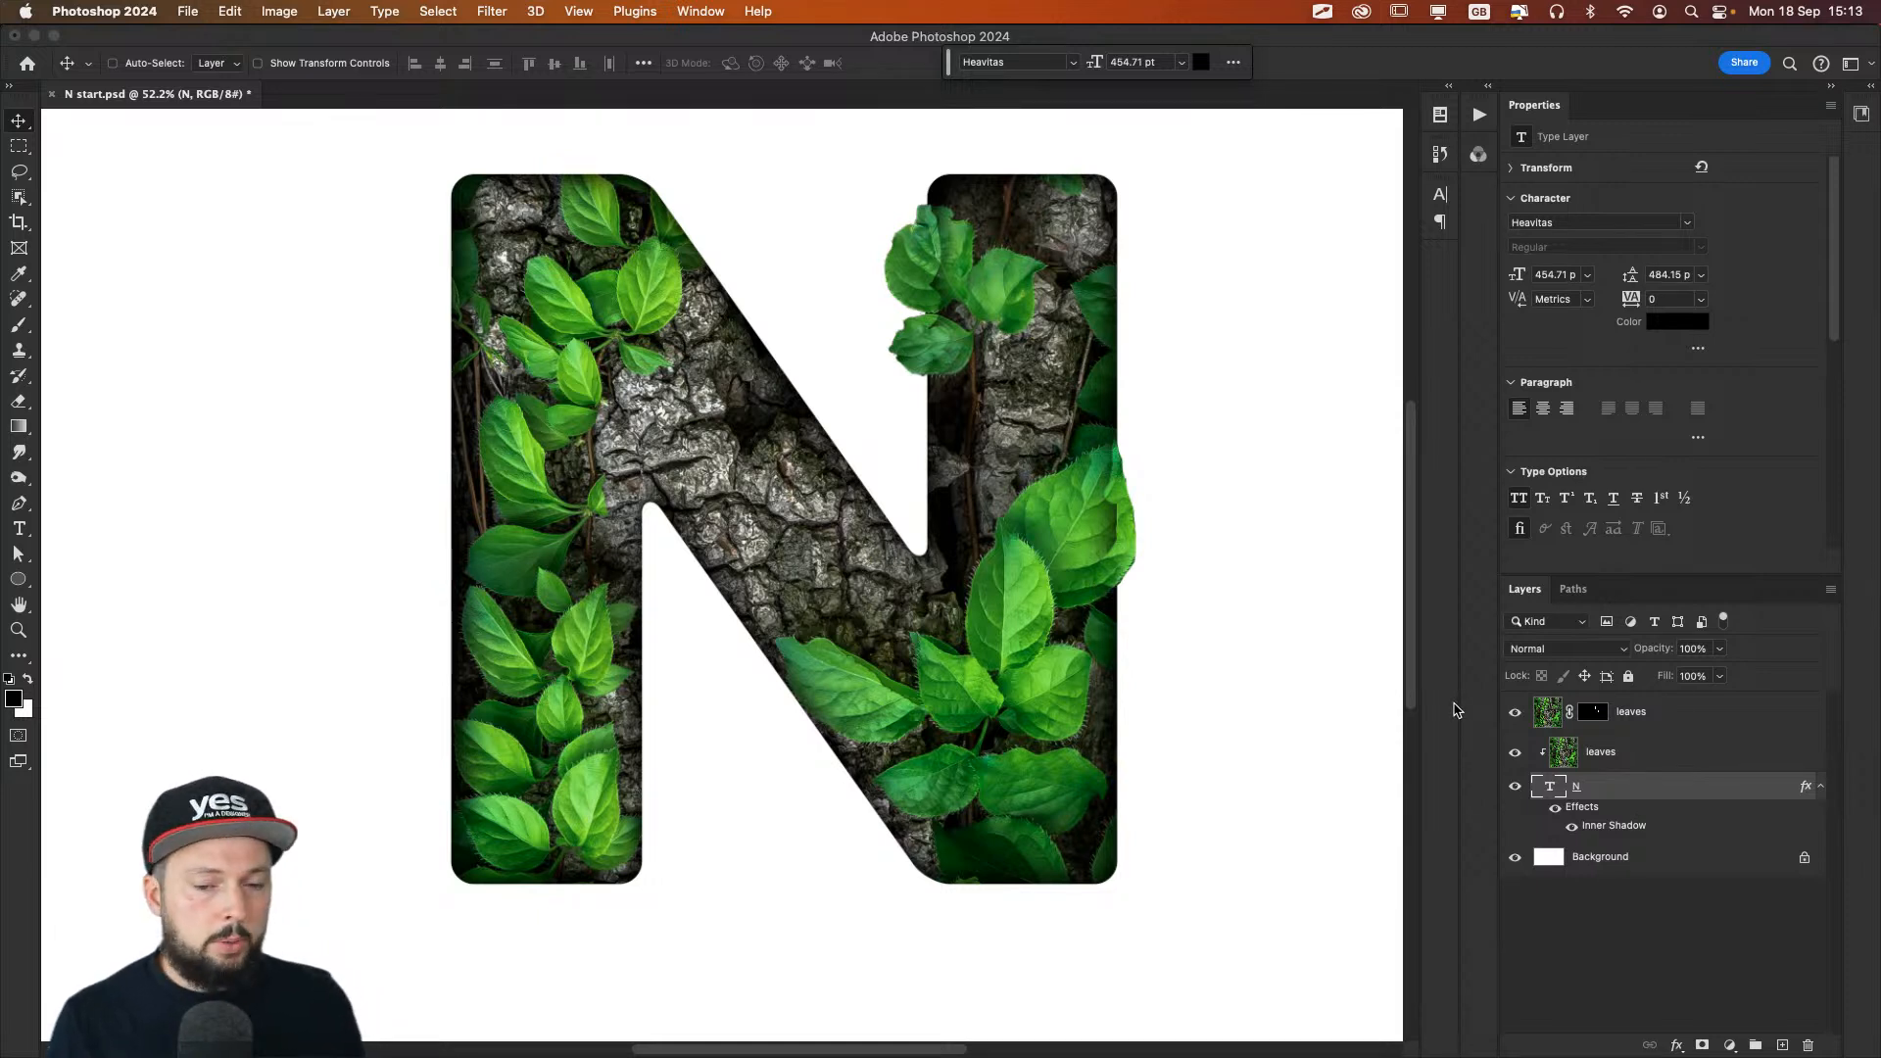
click(1516, 710)
click(1516, 709)
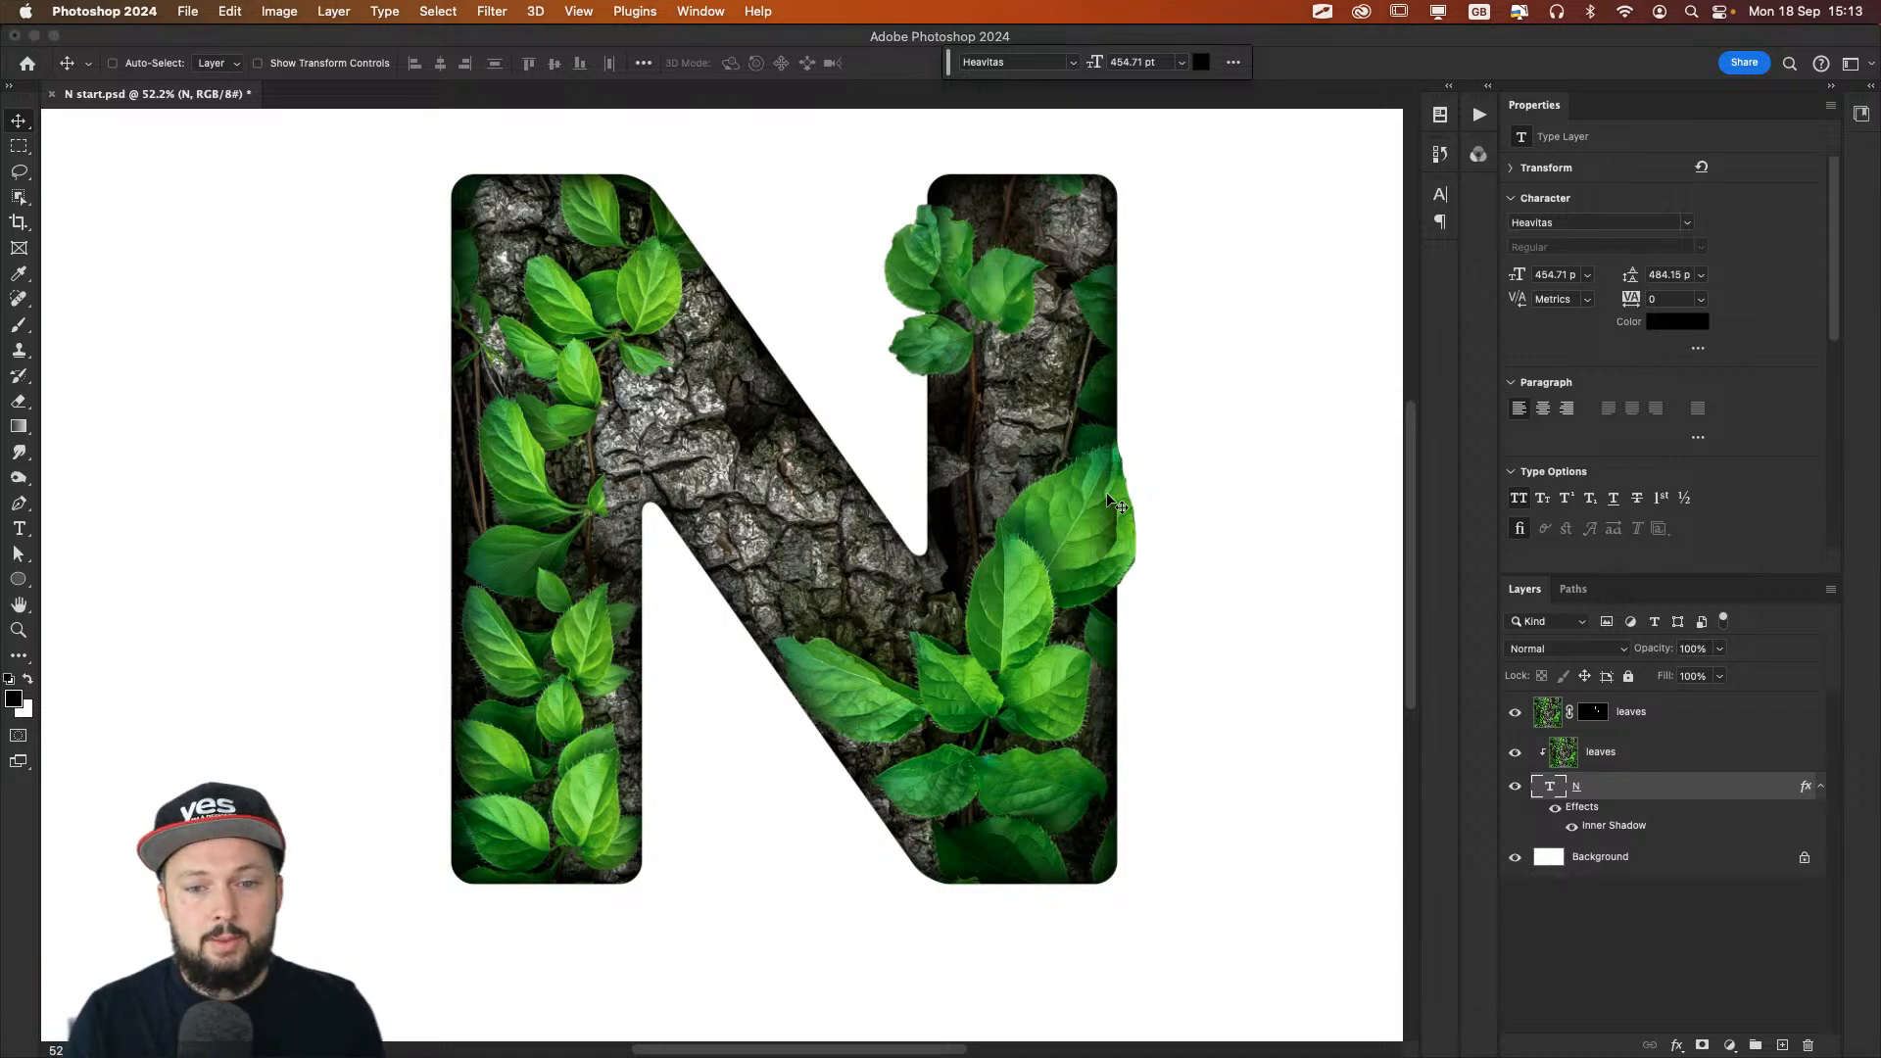
drag(1109, 500, 1178, 505)
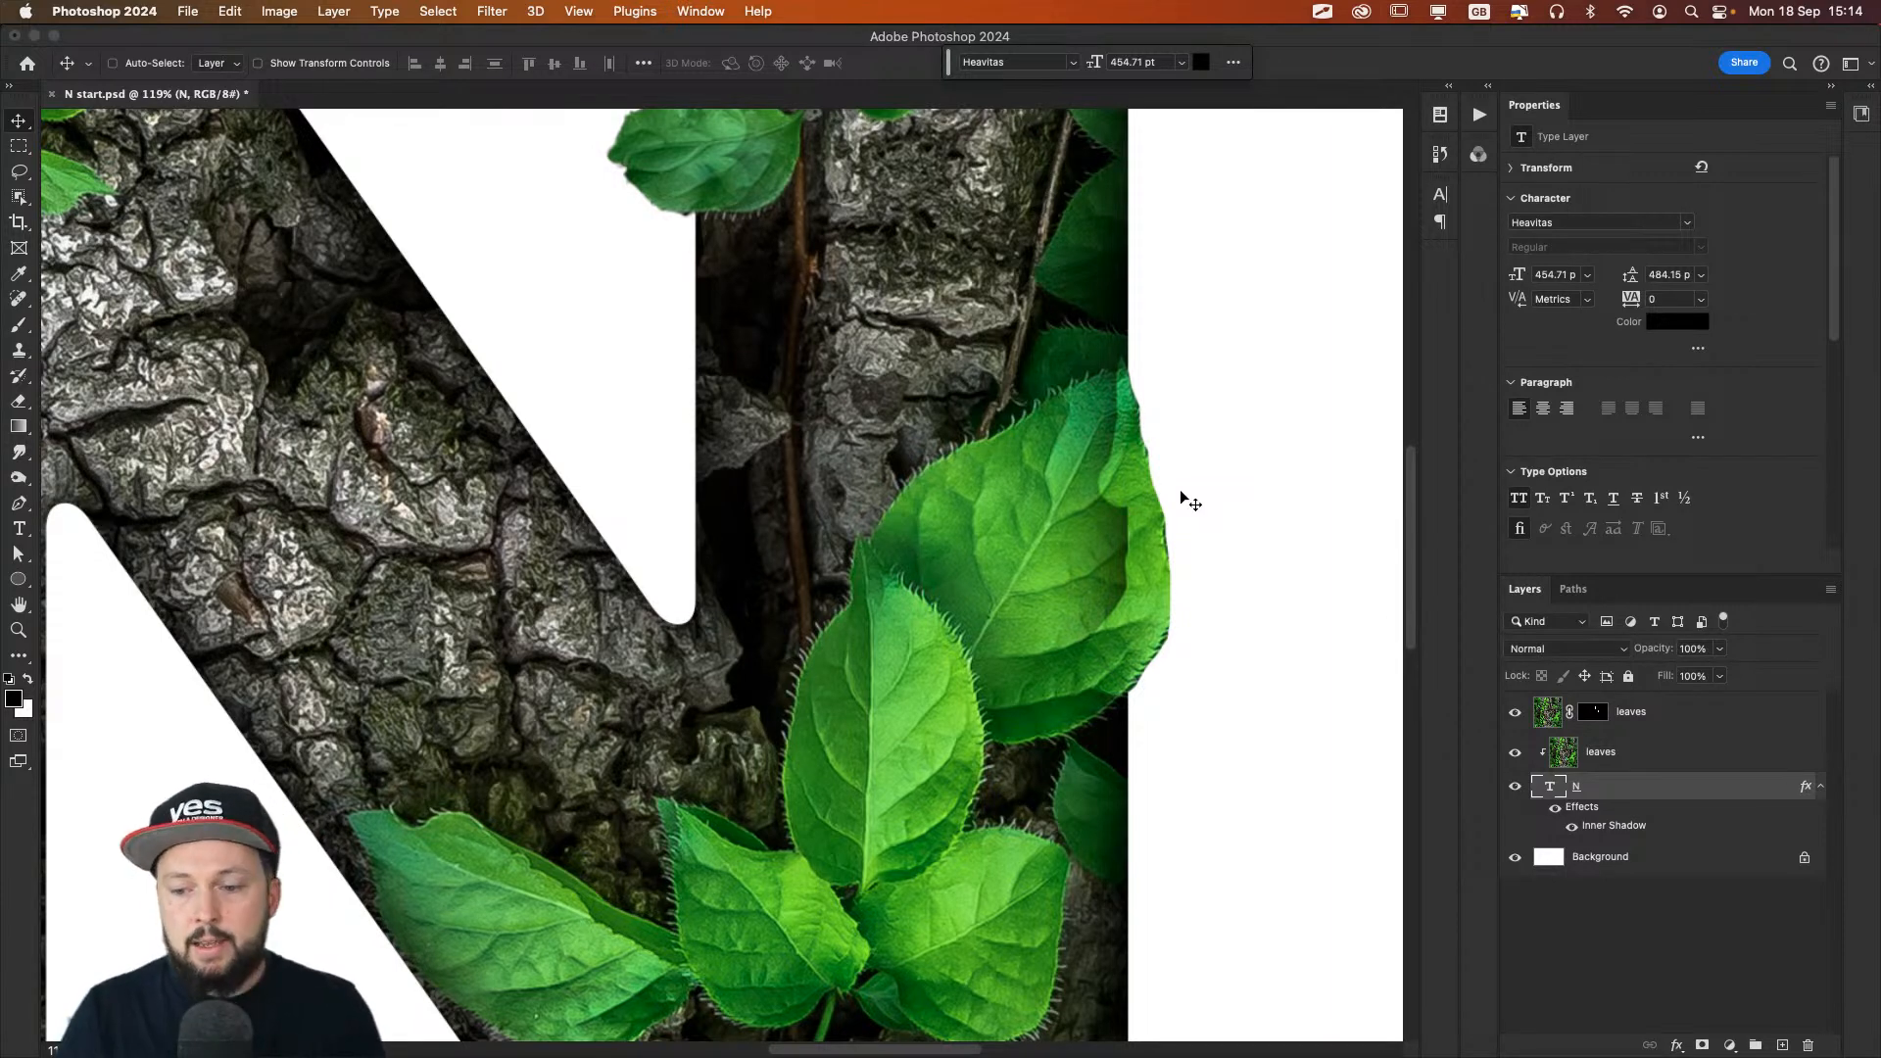
click(1557, 807)
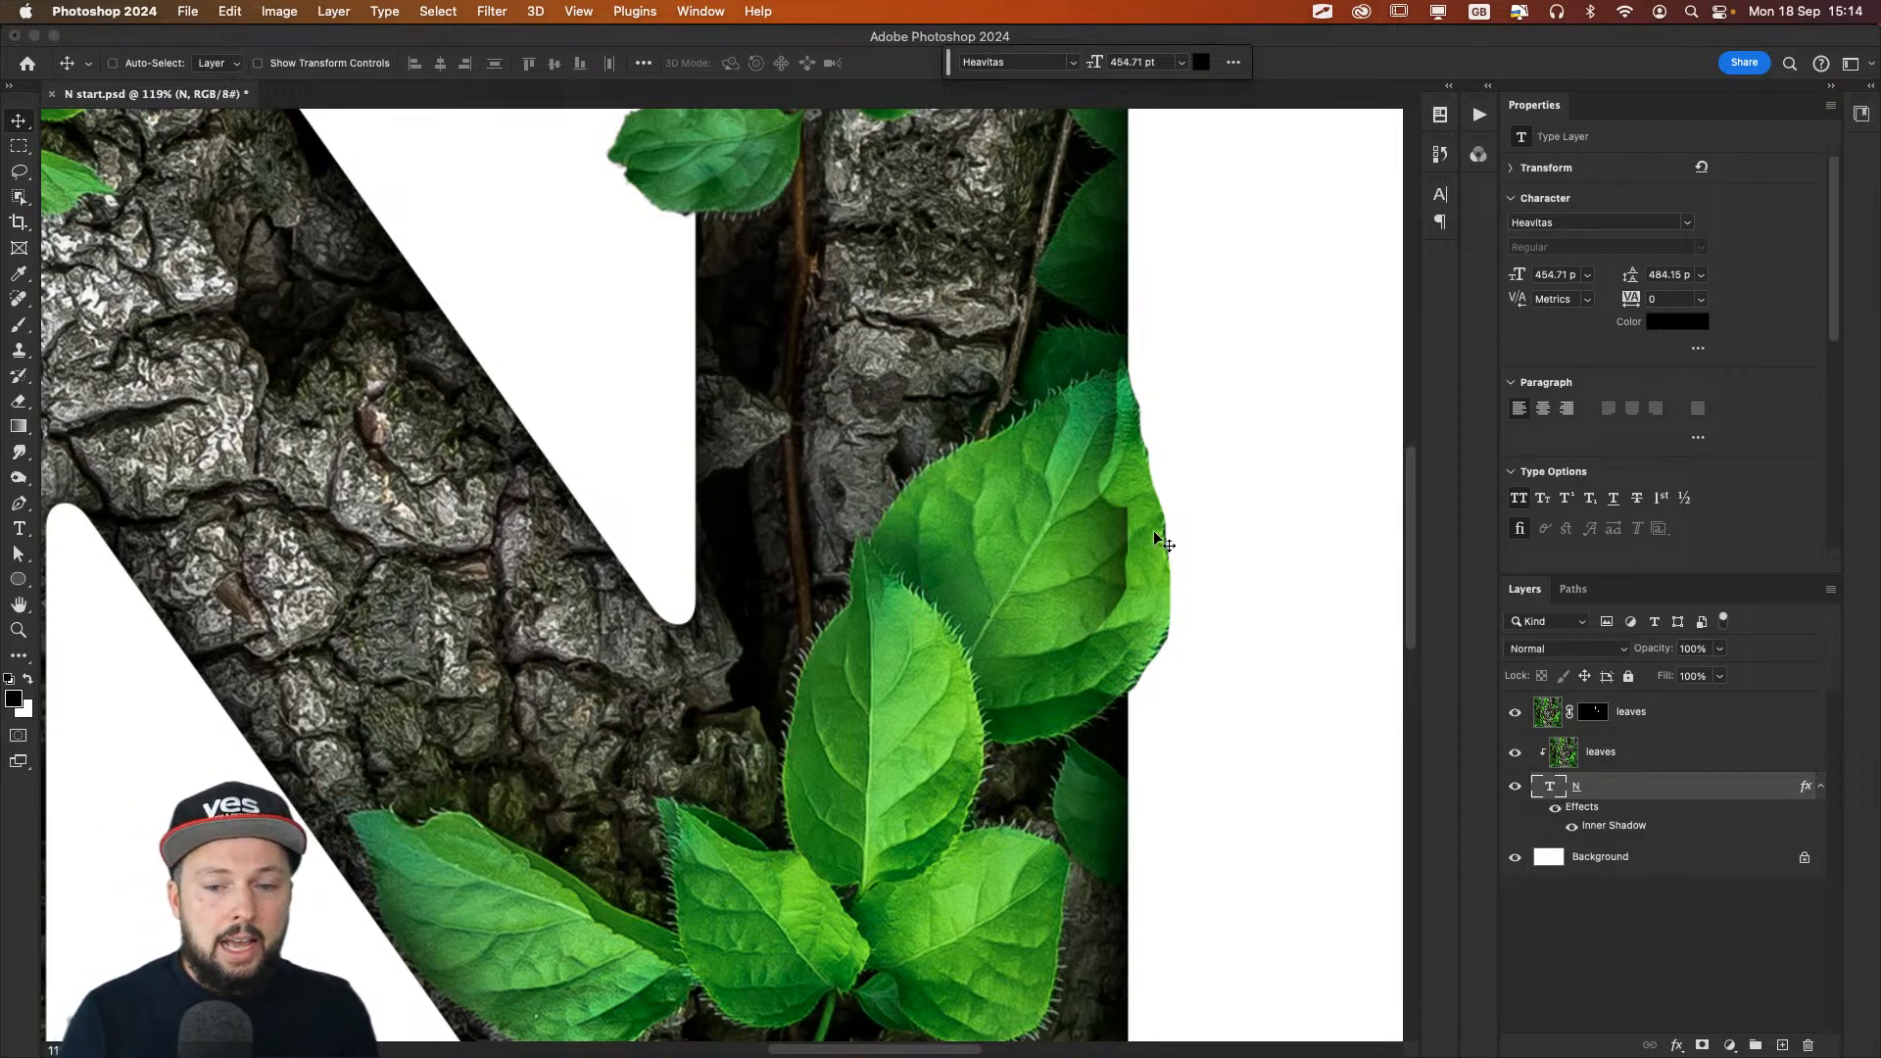
Step: Paint white on the top leaves layer's mask to remove the shadow from the large leaf overhanging the N's right stem
click(1595, 713)
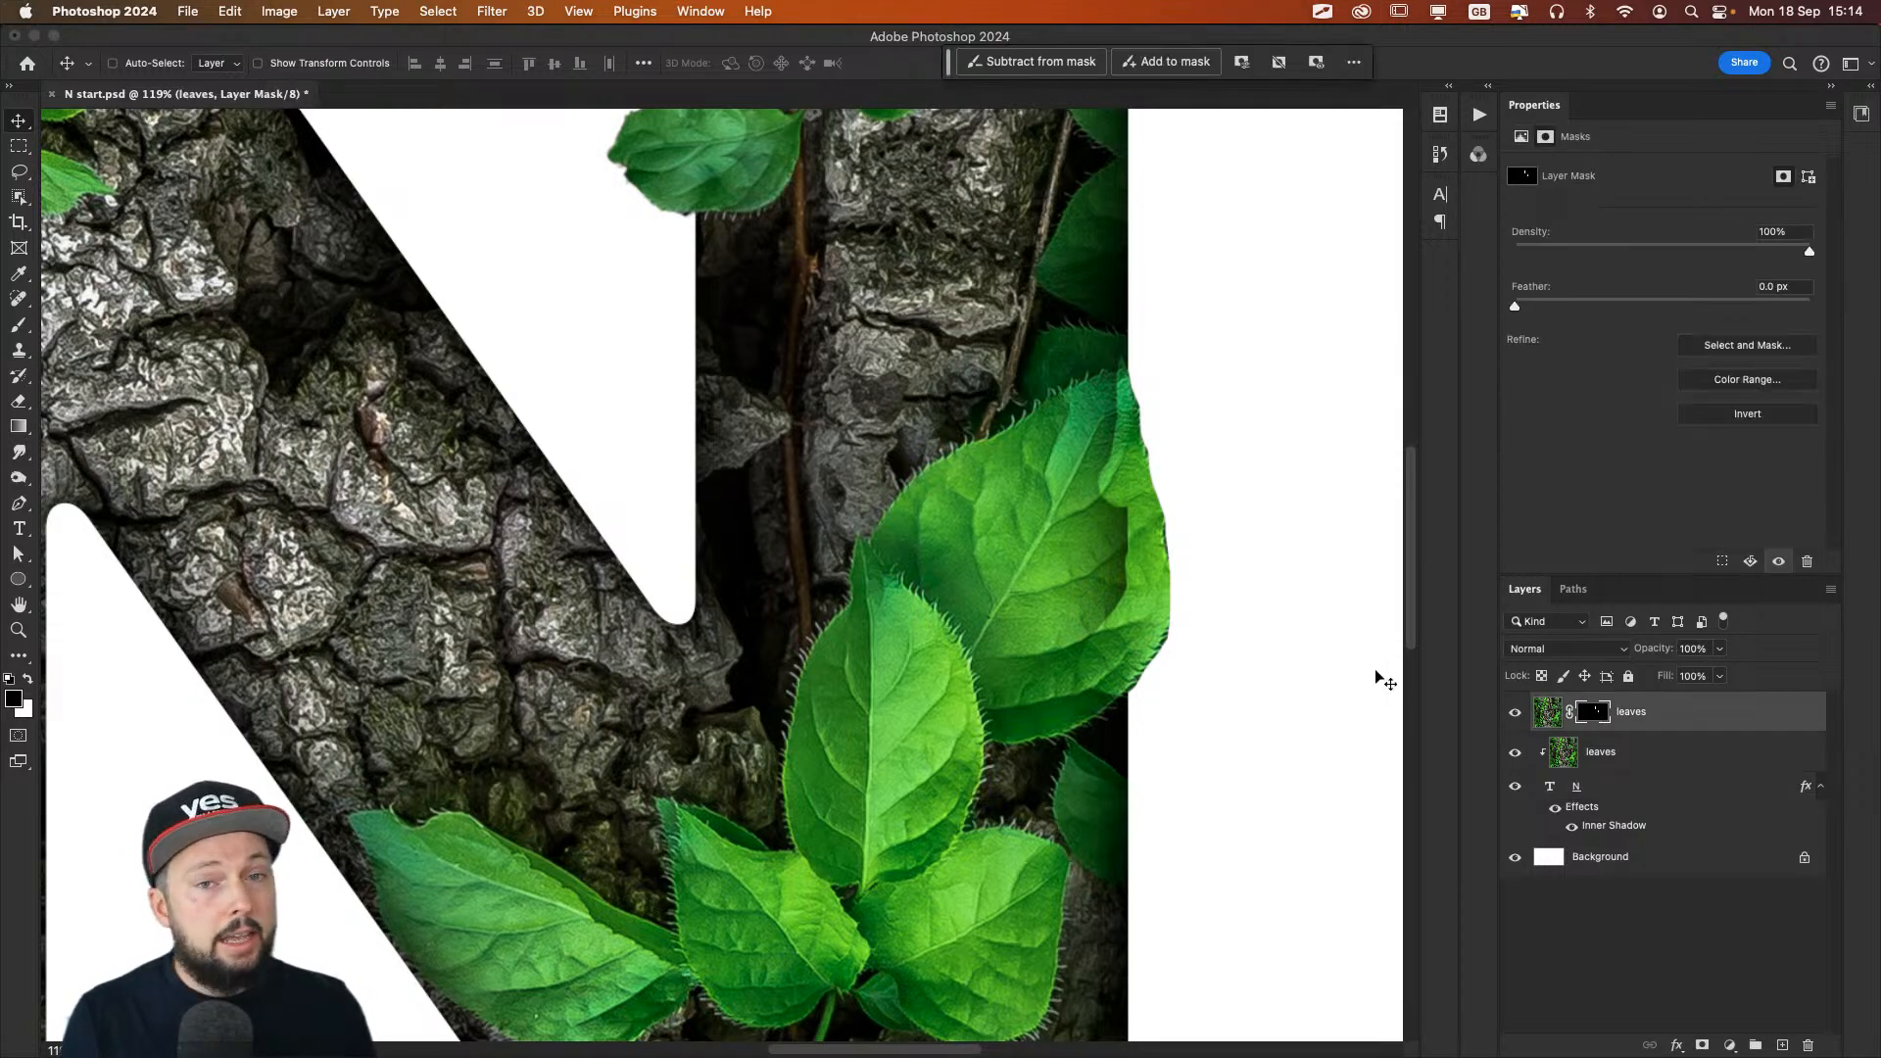
key(b)
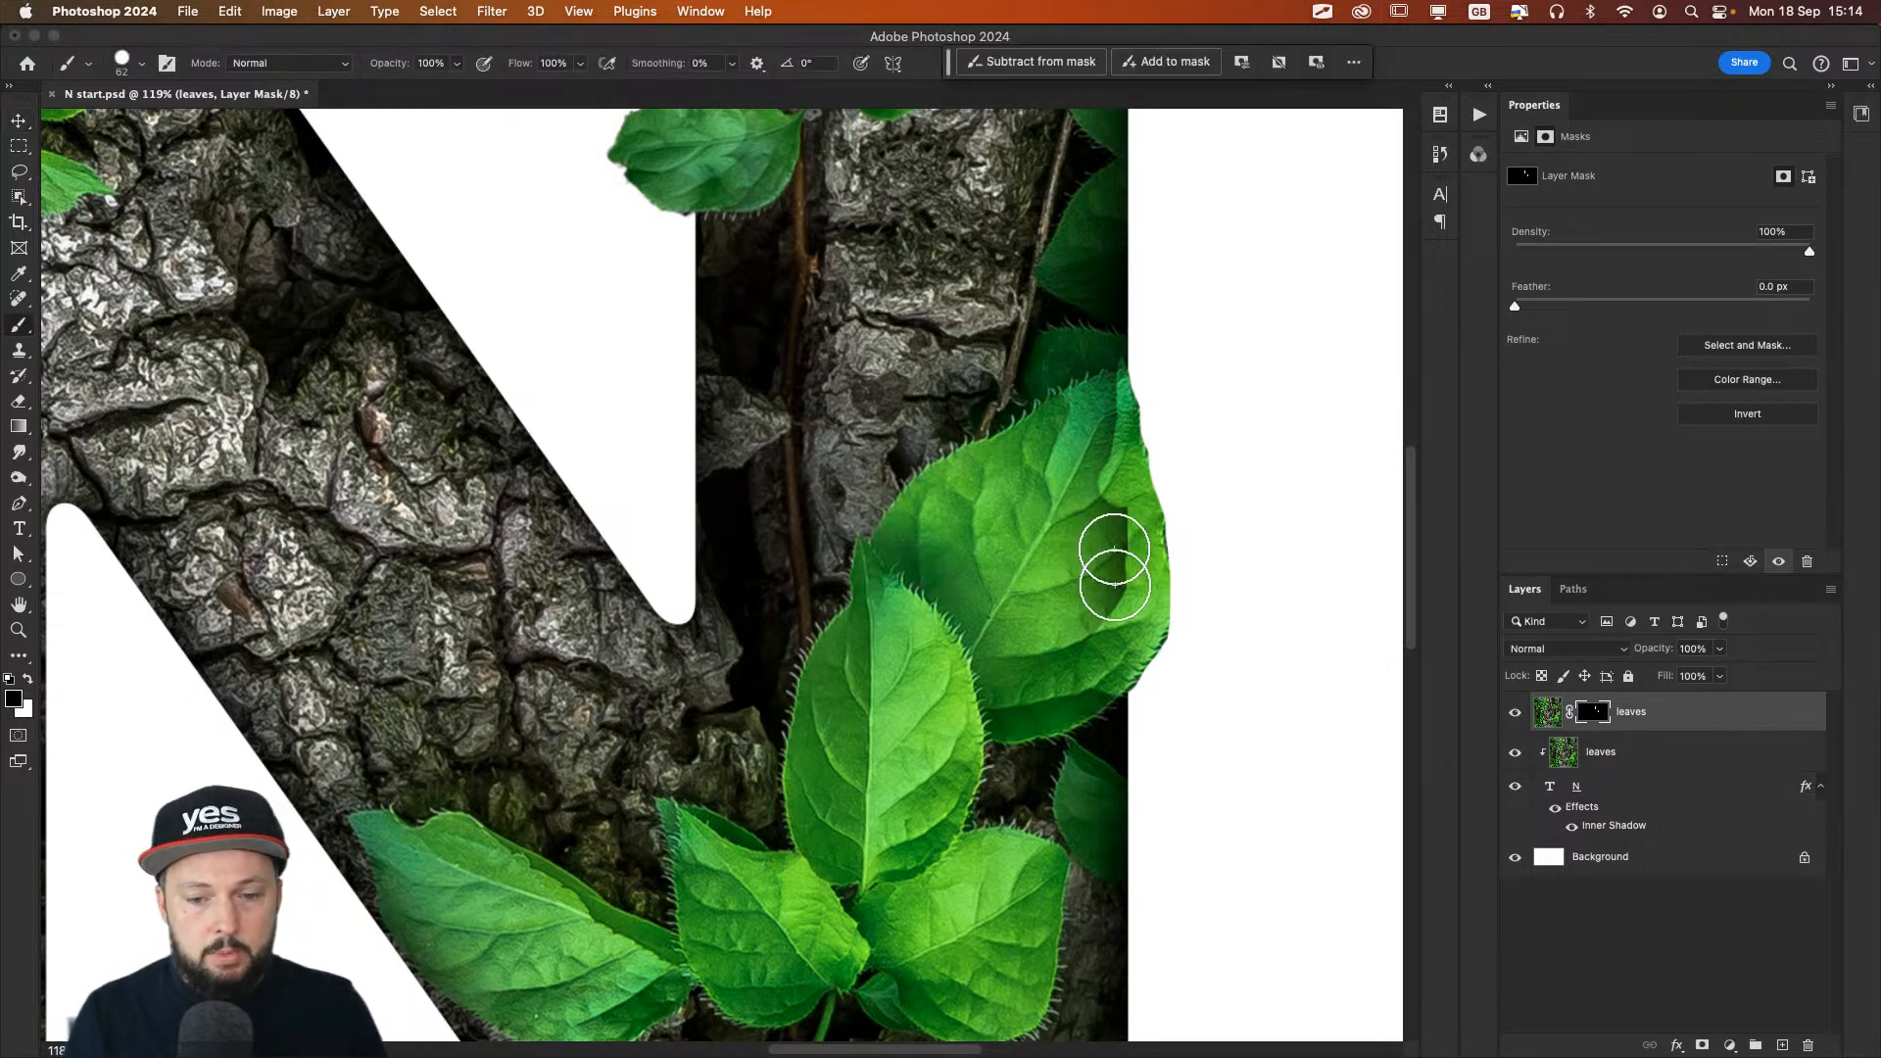
key(x)
drag(1079, 545, 1095, 534)
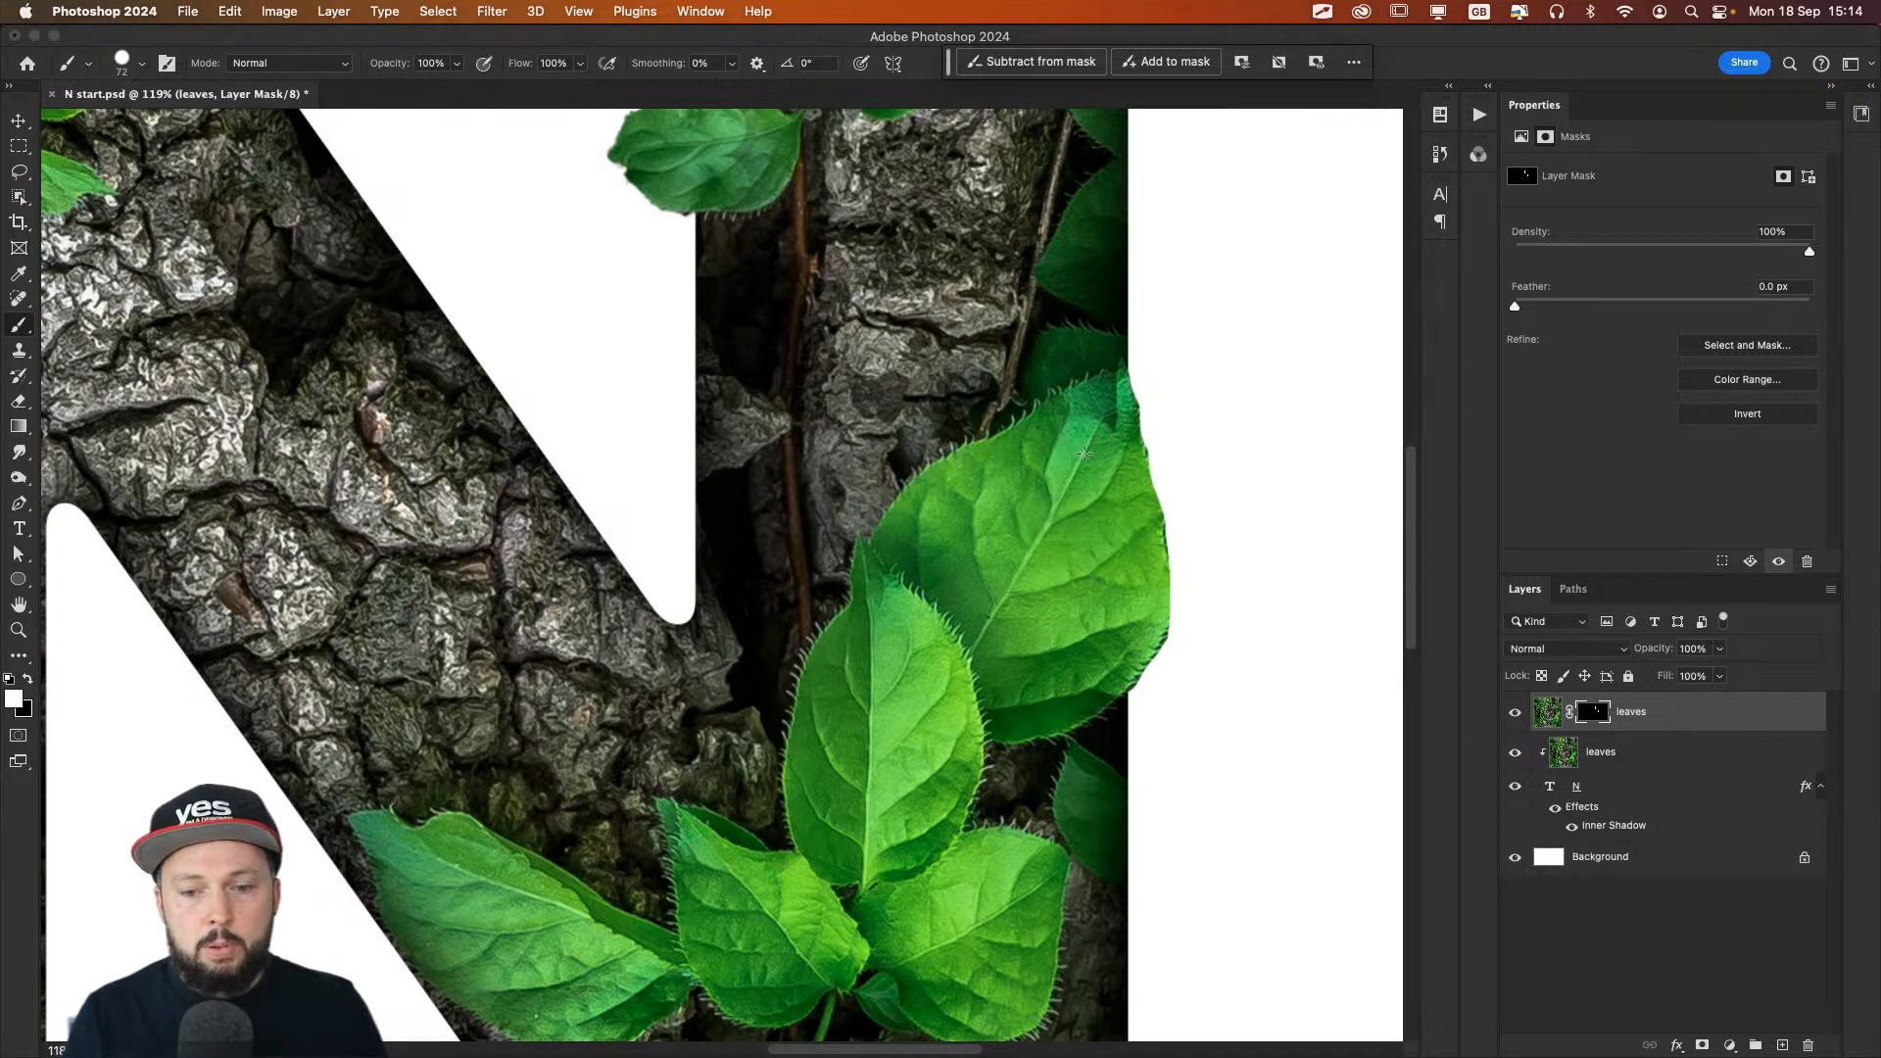
mouse_move(1099, 403)
mouse_down()
mouse_move(1069, 404)
mouse_move(1118, 400)
mouse_move(1075, 413)
mouse_up()
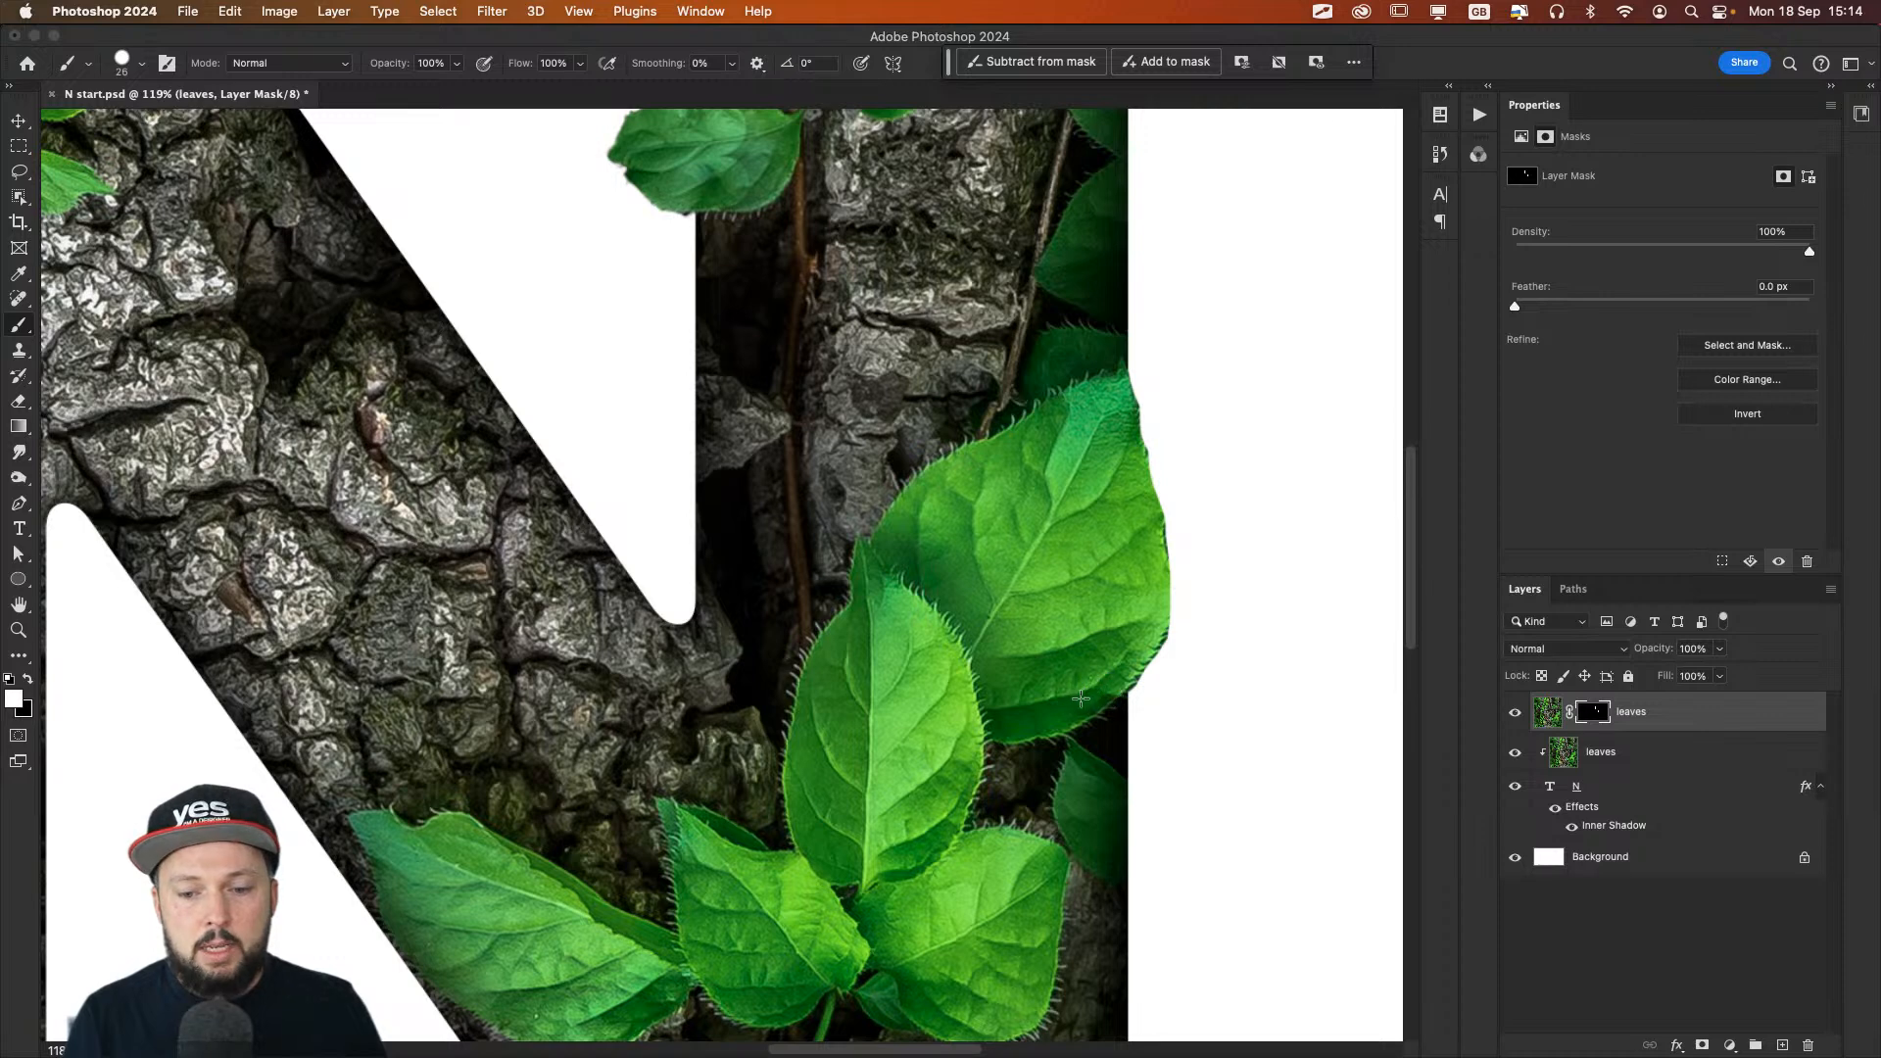
mouse_move(1109, 685)
mouse_down()
mouse_move(1055, 721)
mouse_move(1066, 703)
mouse_up()
drag(1165, 603, 1097, 627)
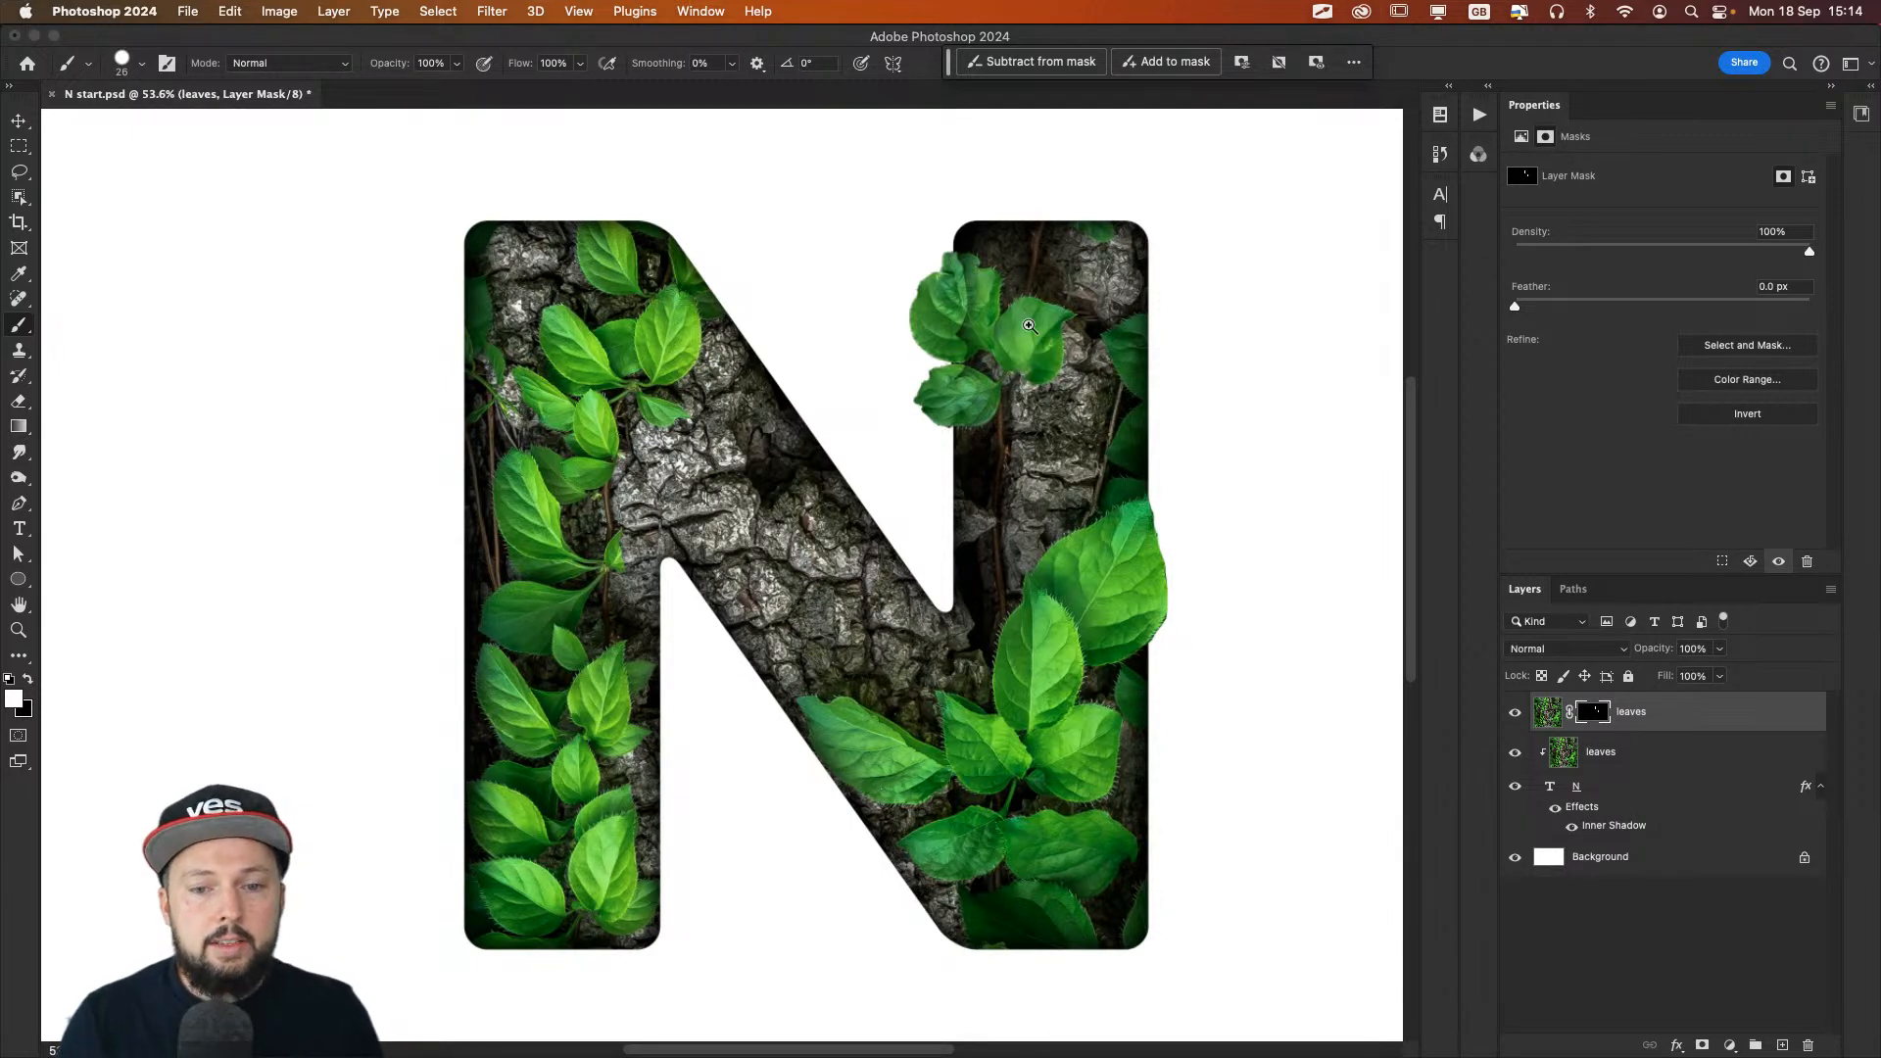
Step: Paint white on the same mask over the shadowed parts of the leaf cluster near the top of the right stem
drag(964, 345, 1024, 364)
drag(986, 439, 986, 536)
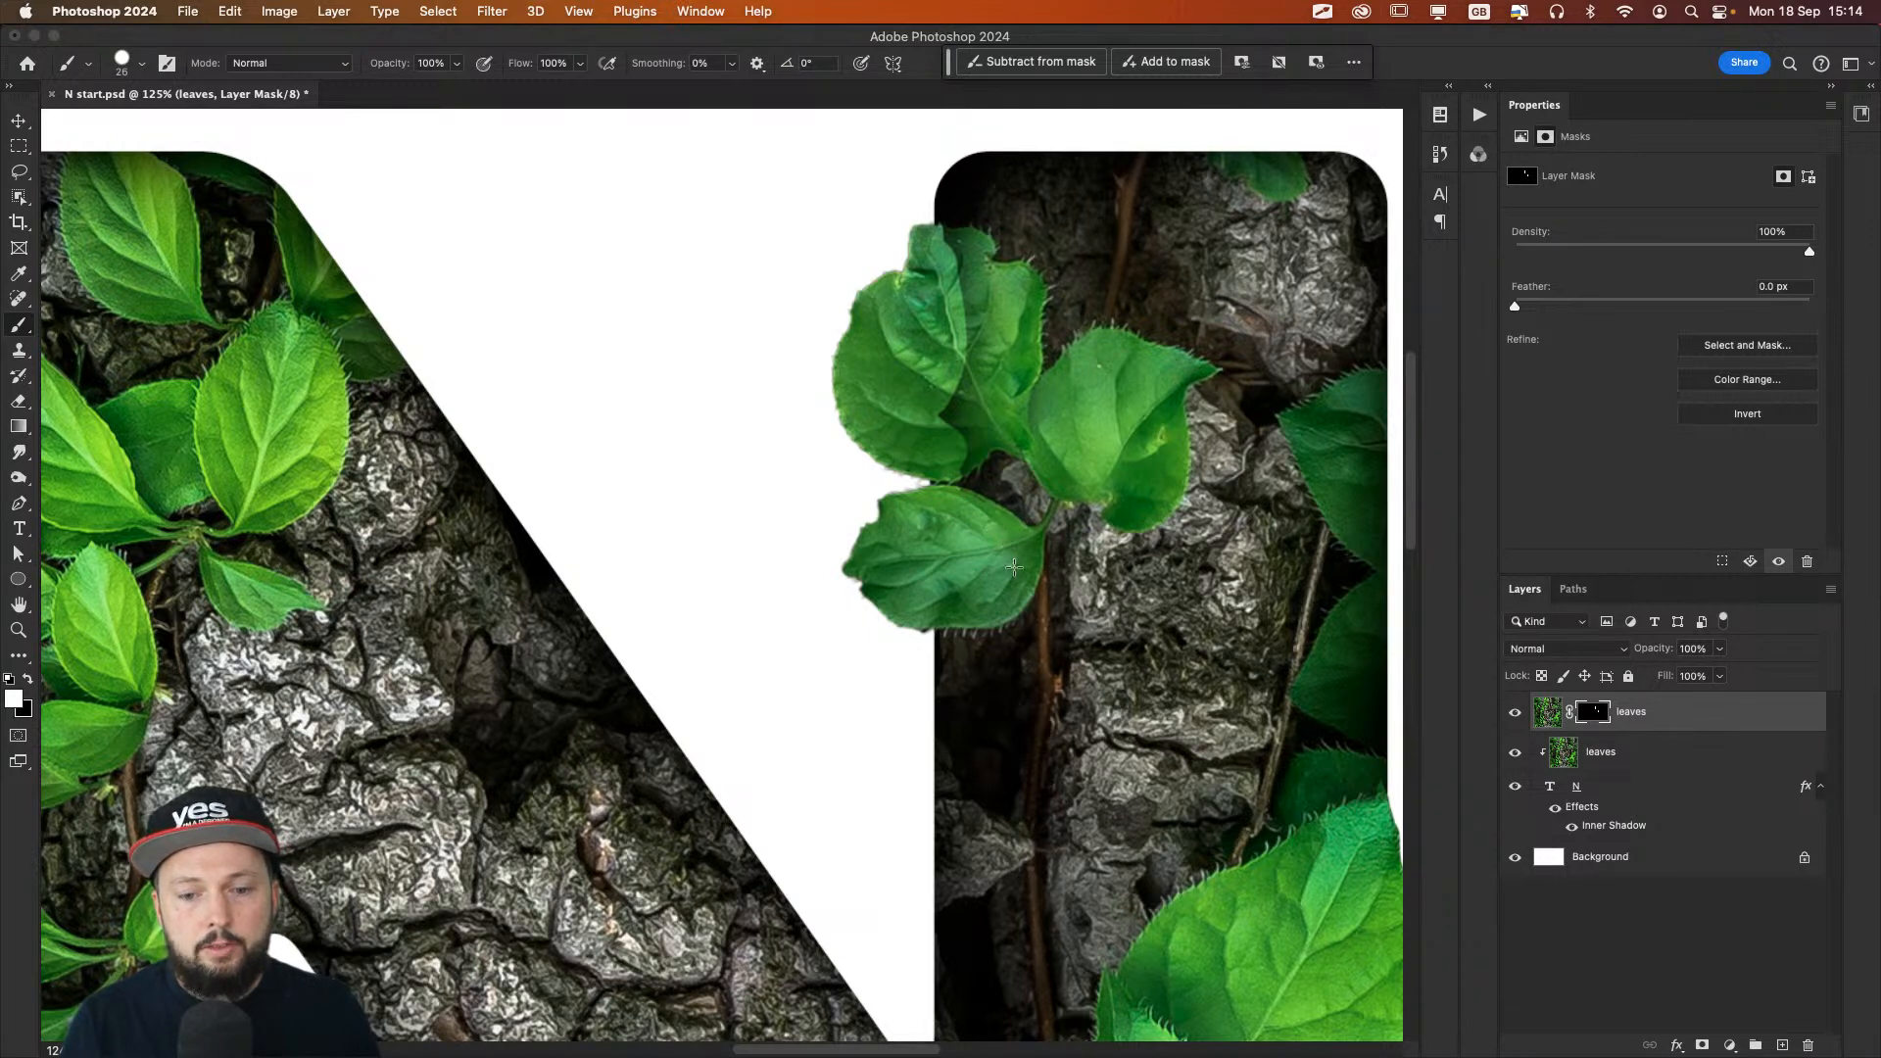
mouse_move(958, 458)
mouse_down()
mouse_move(984, 411)
mouse_move(973, 289)
mouse_move(945, 249)
mouse_up()
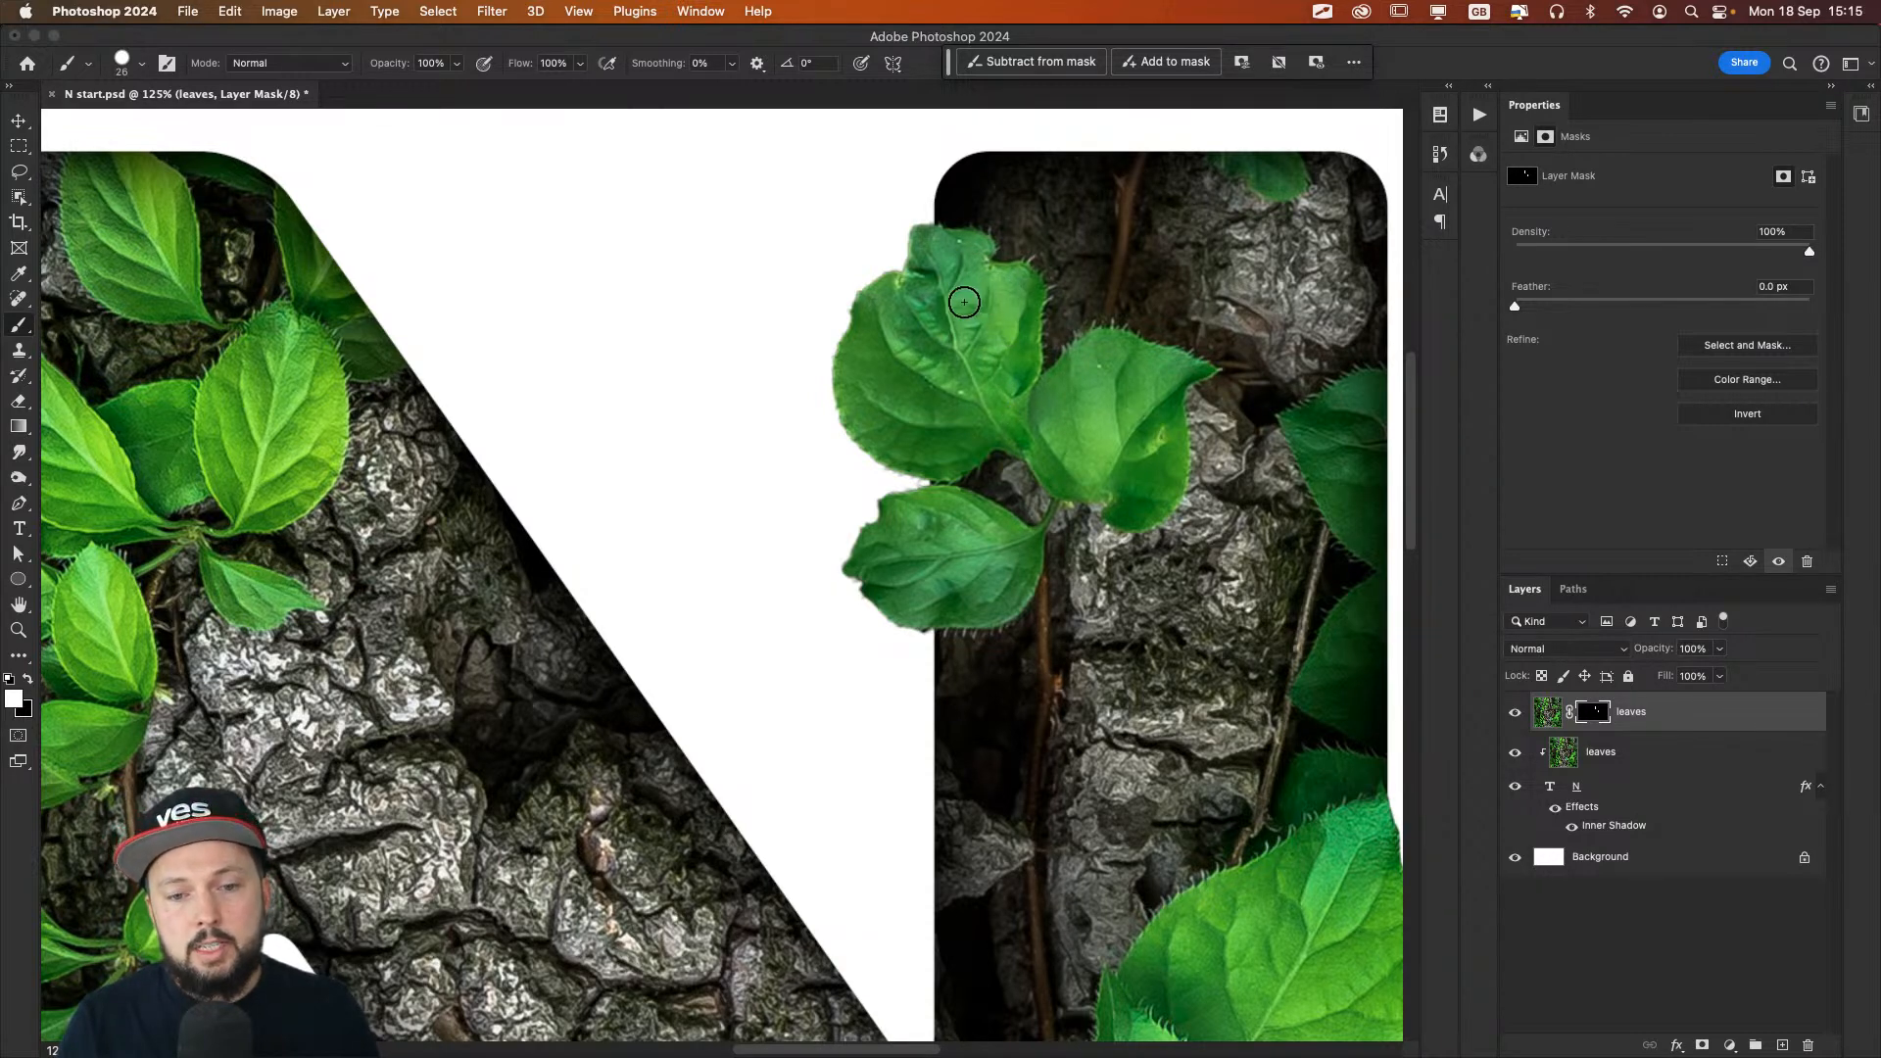
Step: Set the N layer's inner shadow size to 73 px
scroll(977, 420, right, 5)
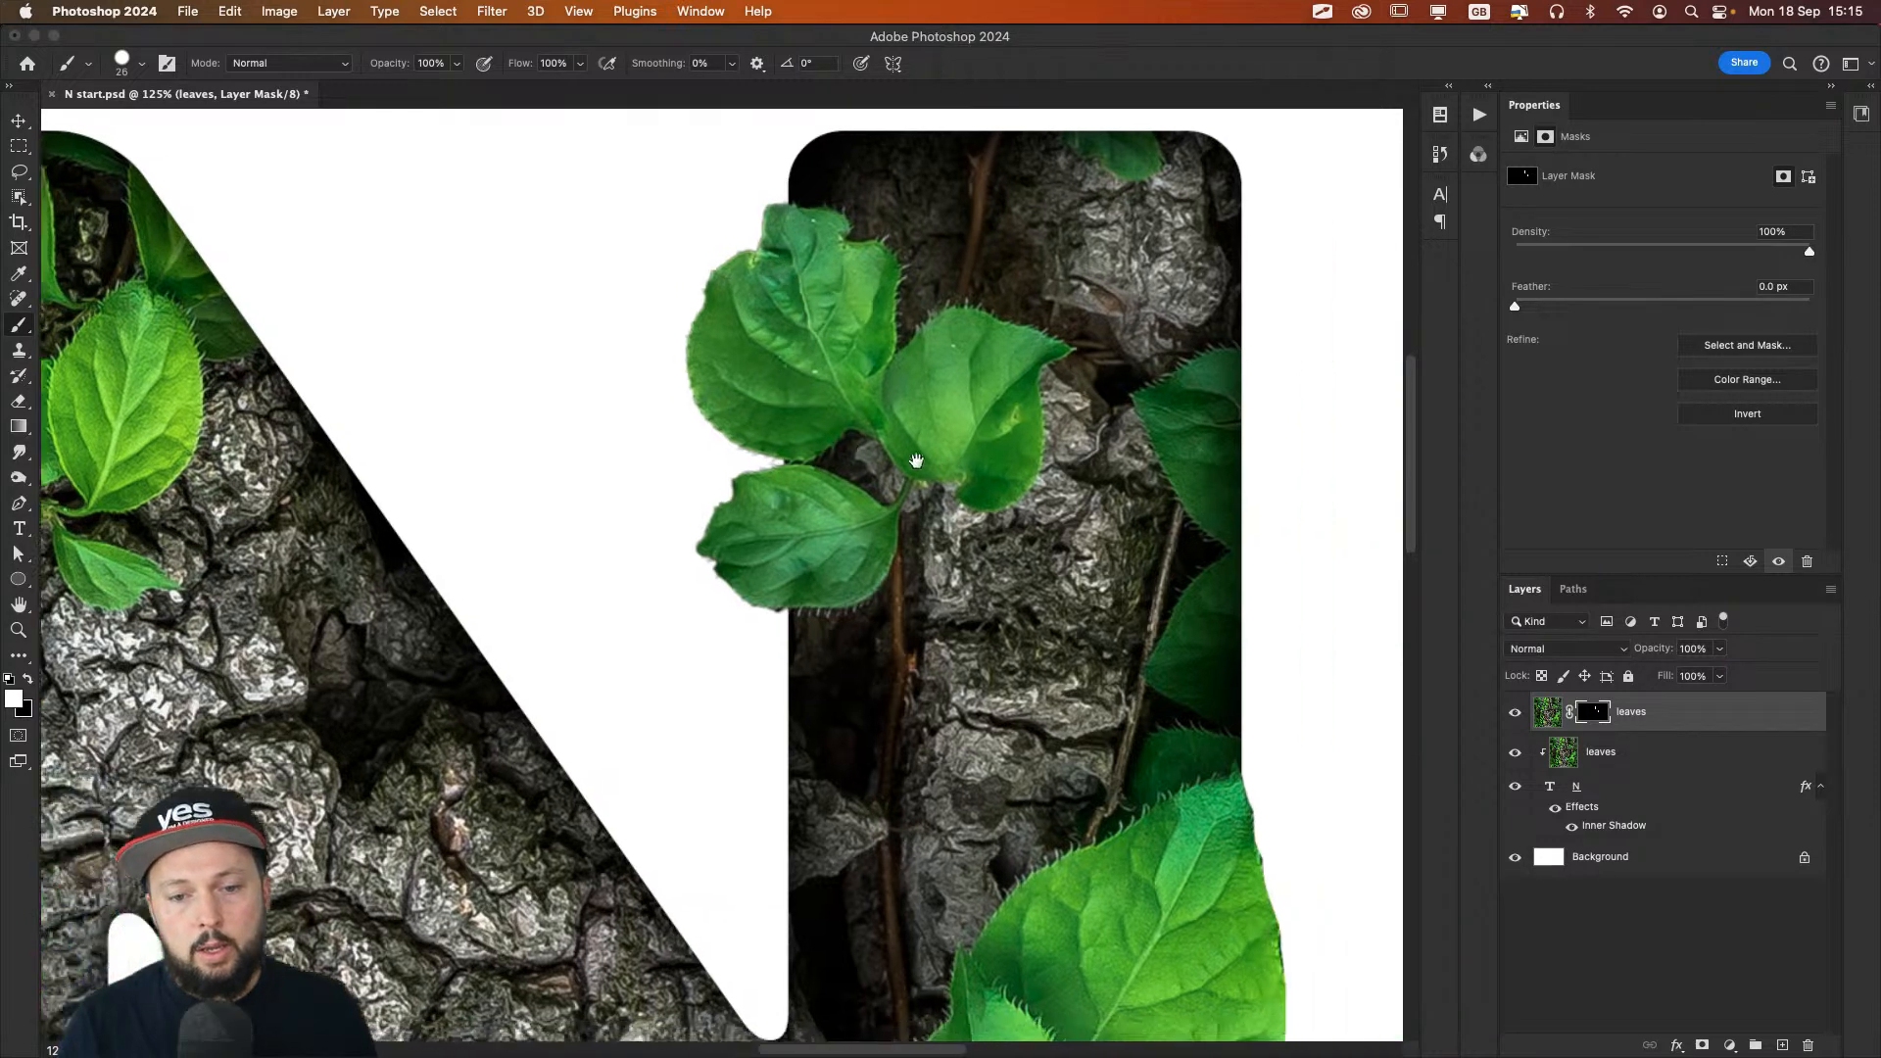
double_click(1626, 824)
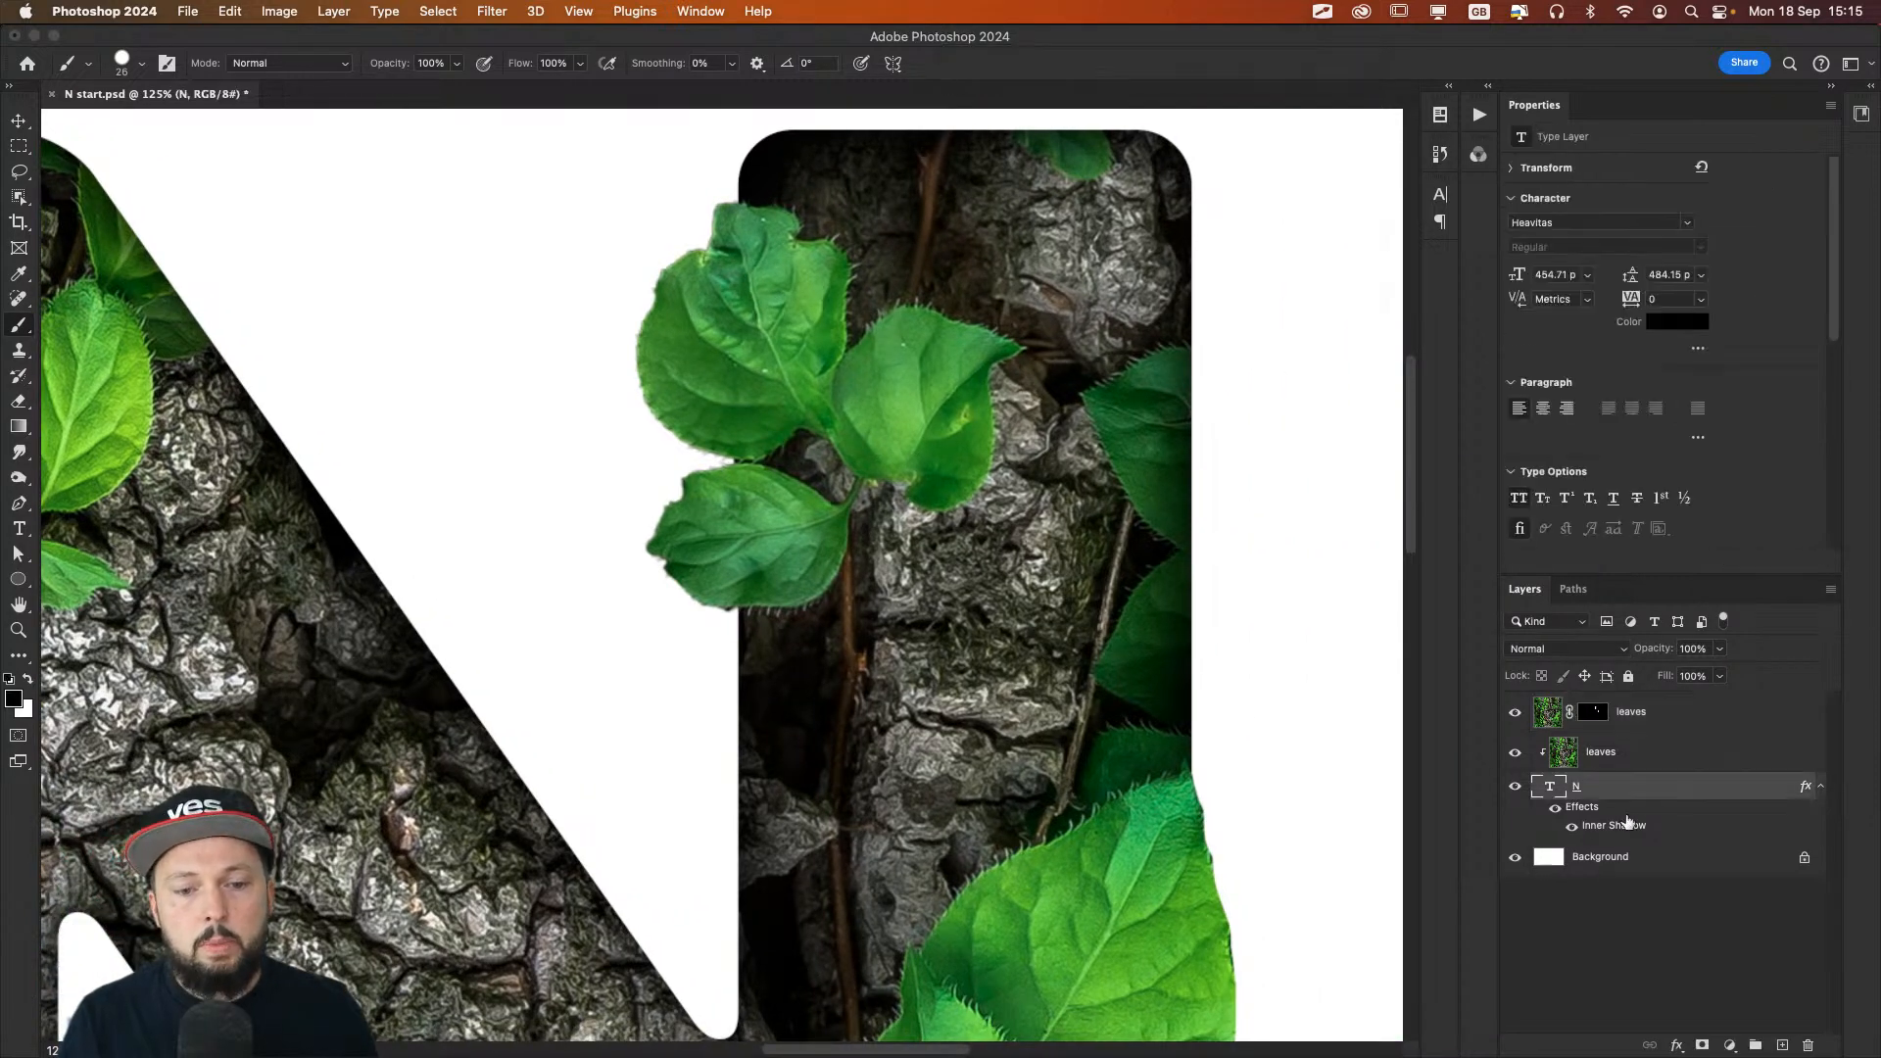
drag(1126, 211, 1356, 171)
mouse_move(1399, 409)
mouse_down()
mouse_move(1381, 410)
mouse_move(1437, 413)
mouse_move(1405, 411)
mouse_up()
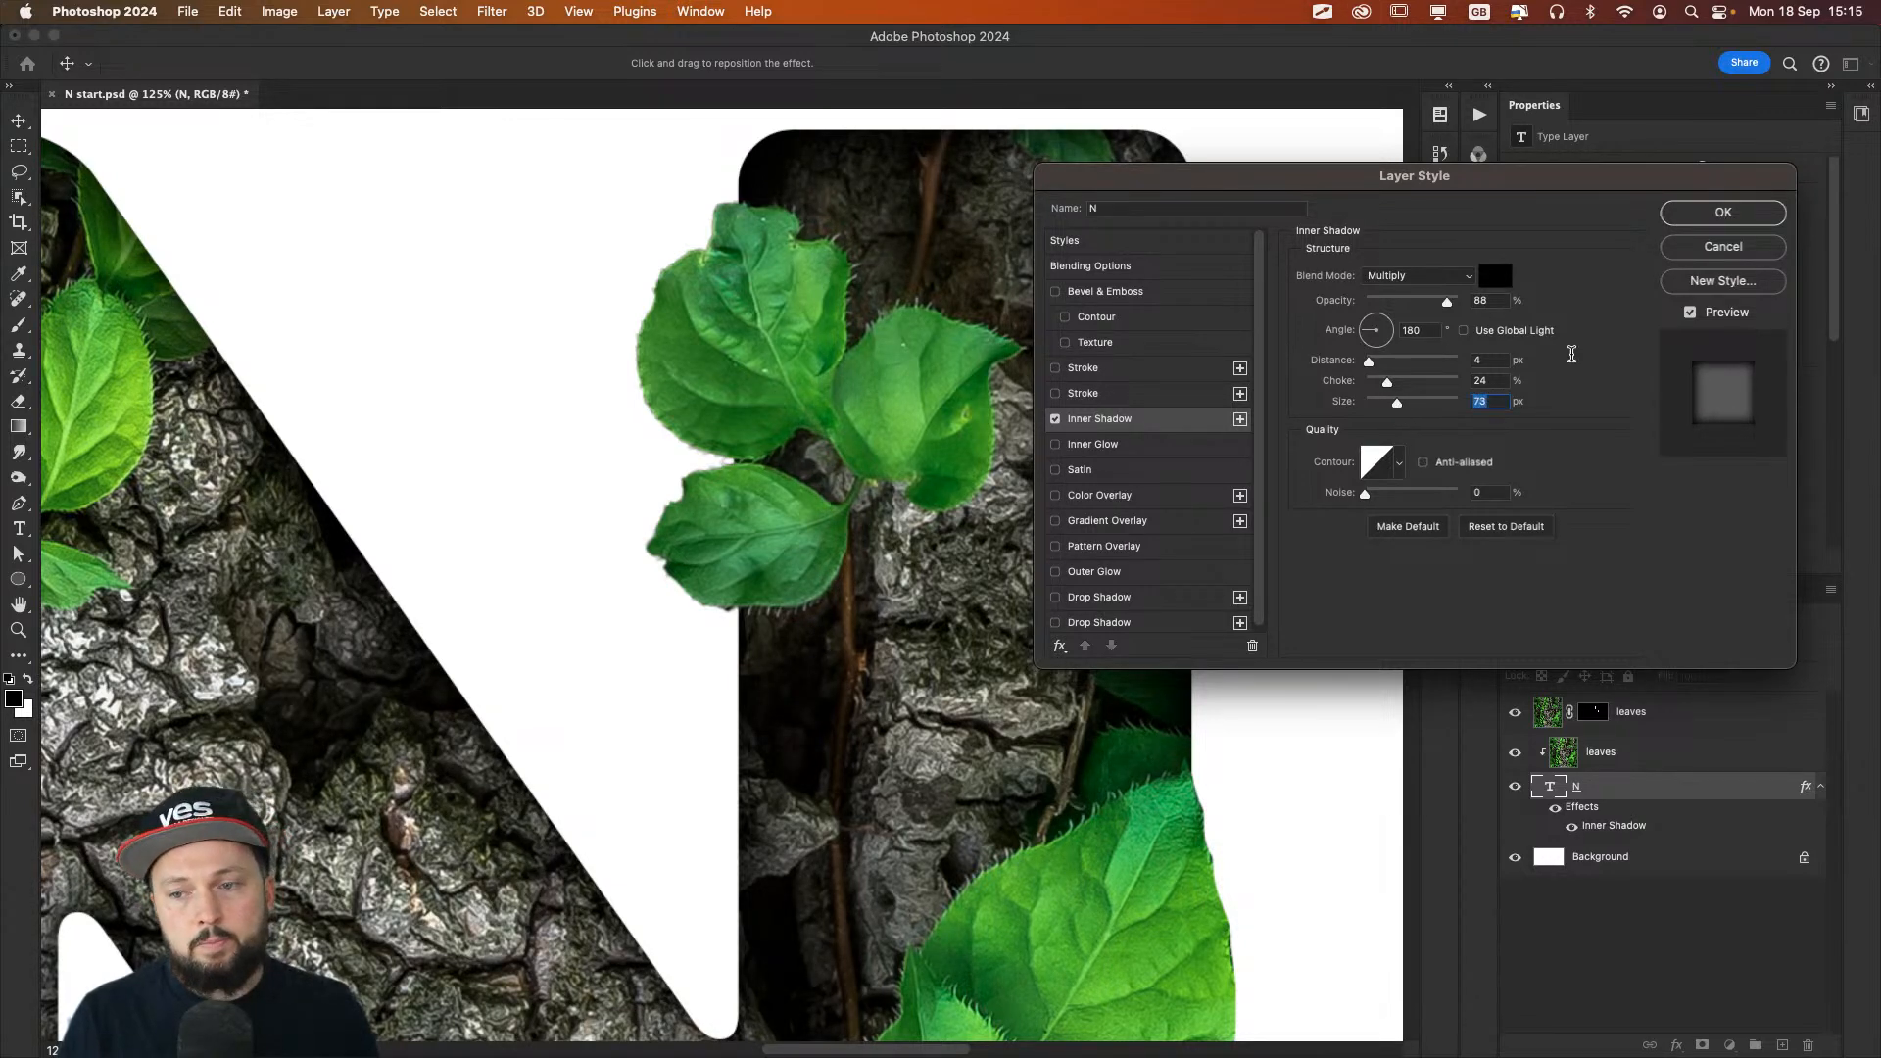
click(1723, 212)
Step: Compare the whole N with its layer effects switched off and on
key(super+0)
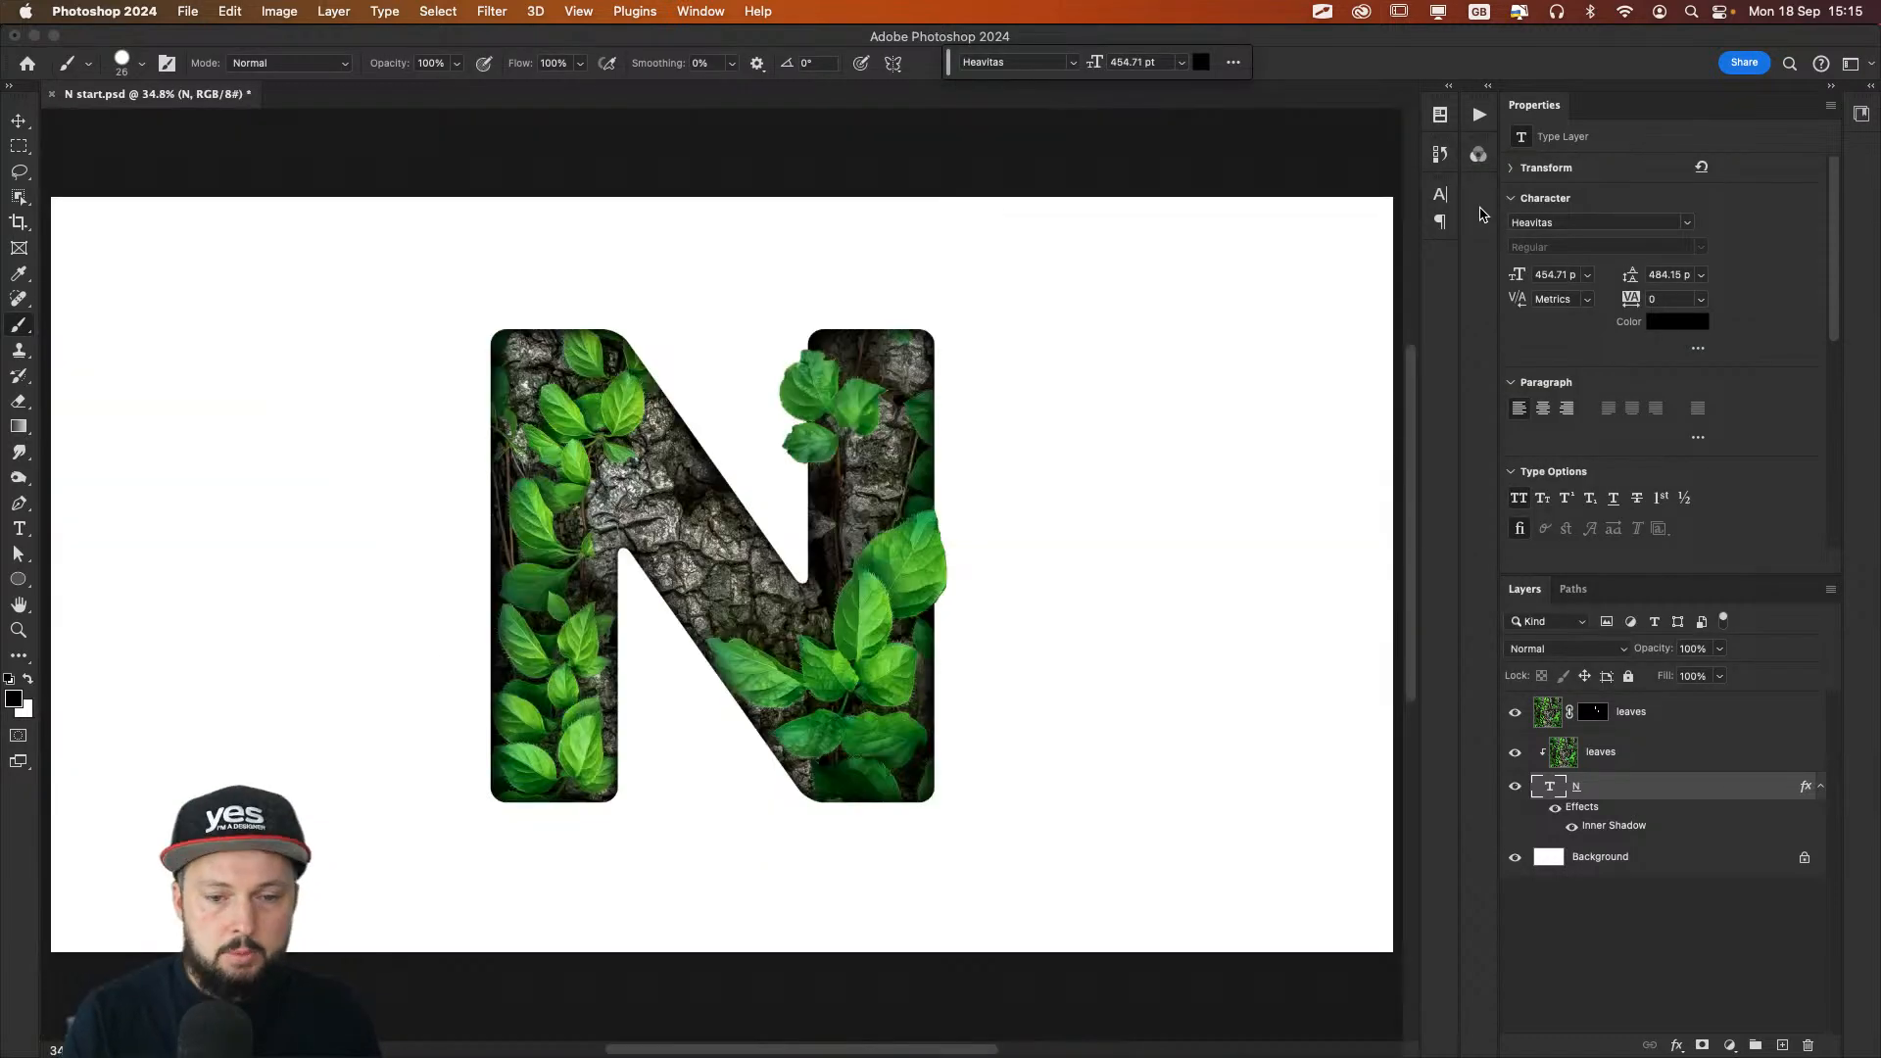
drag(658, 612, 733, 605)
drag(656, 482, 696, 529)
click(1559, 806)
click(1559, 806)
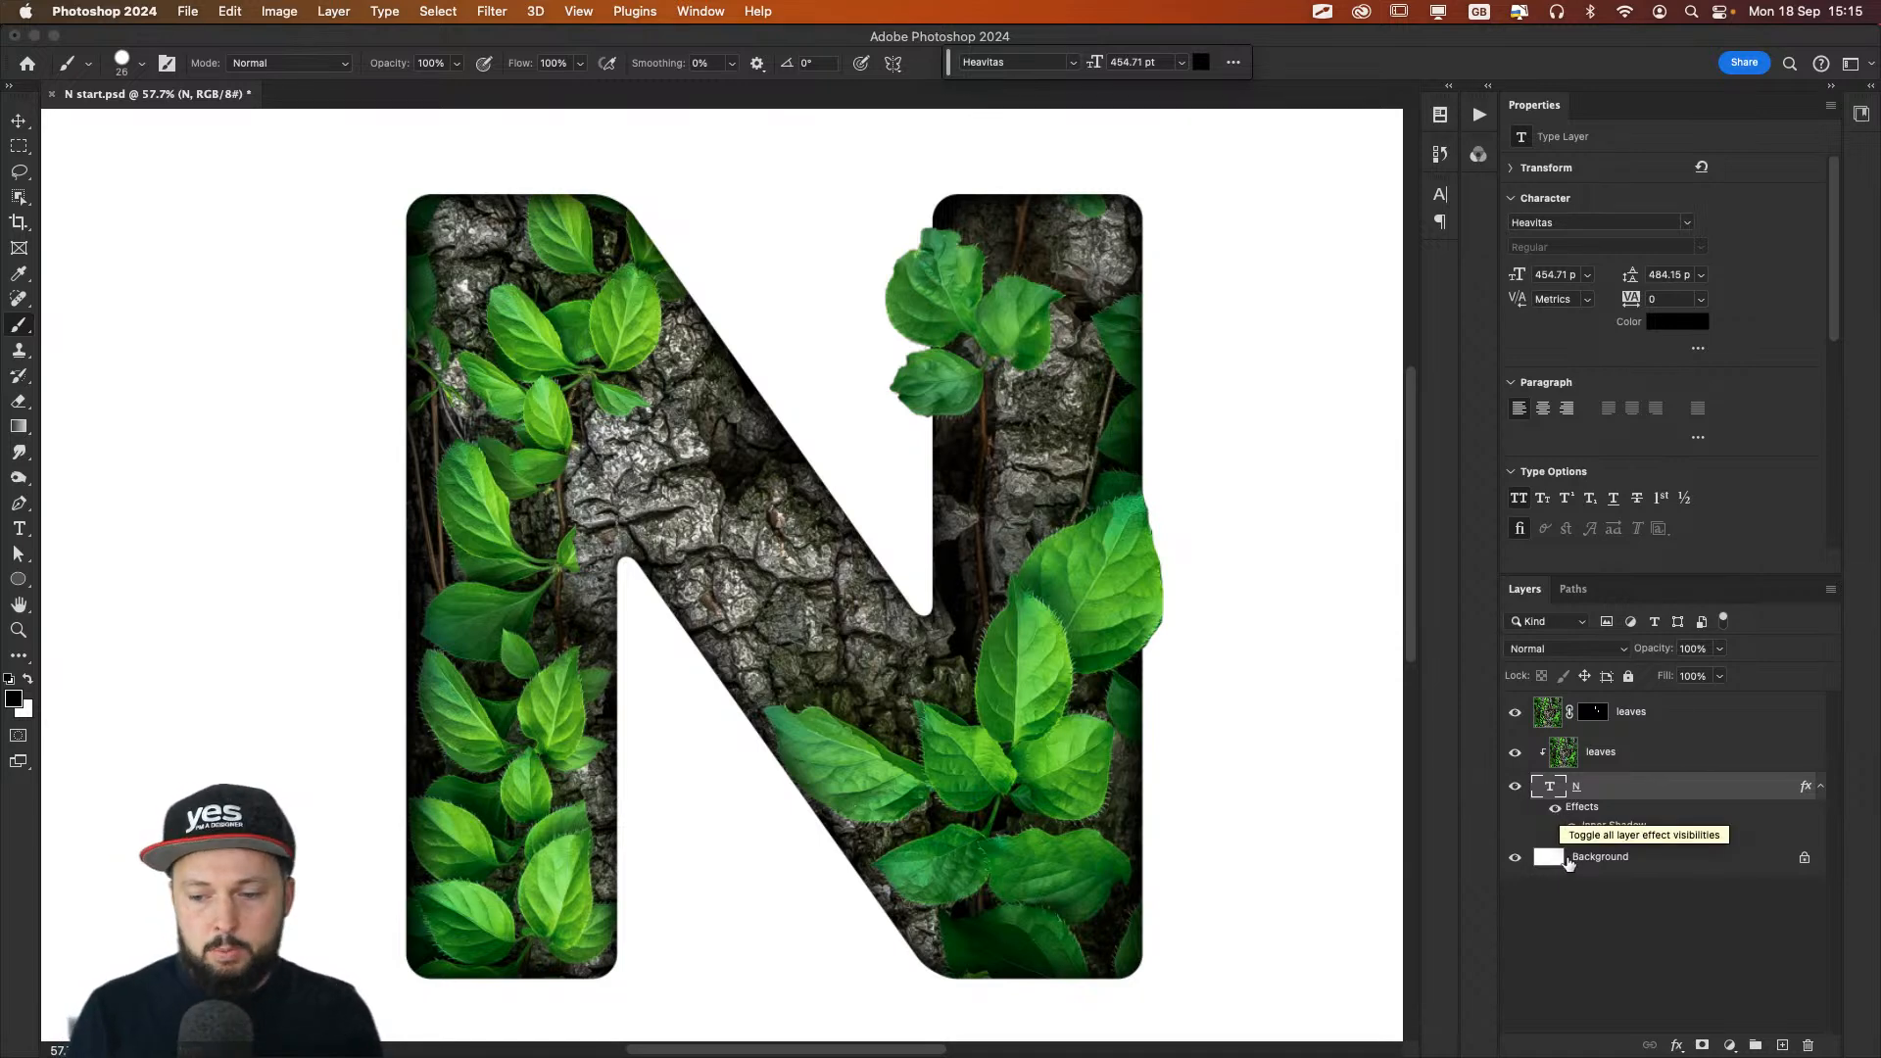
Step: Hide the white Background layer and crop the canvas closely around the N using an unconstrained ratio
click(1515, 857)
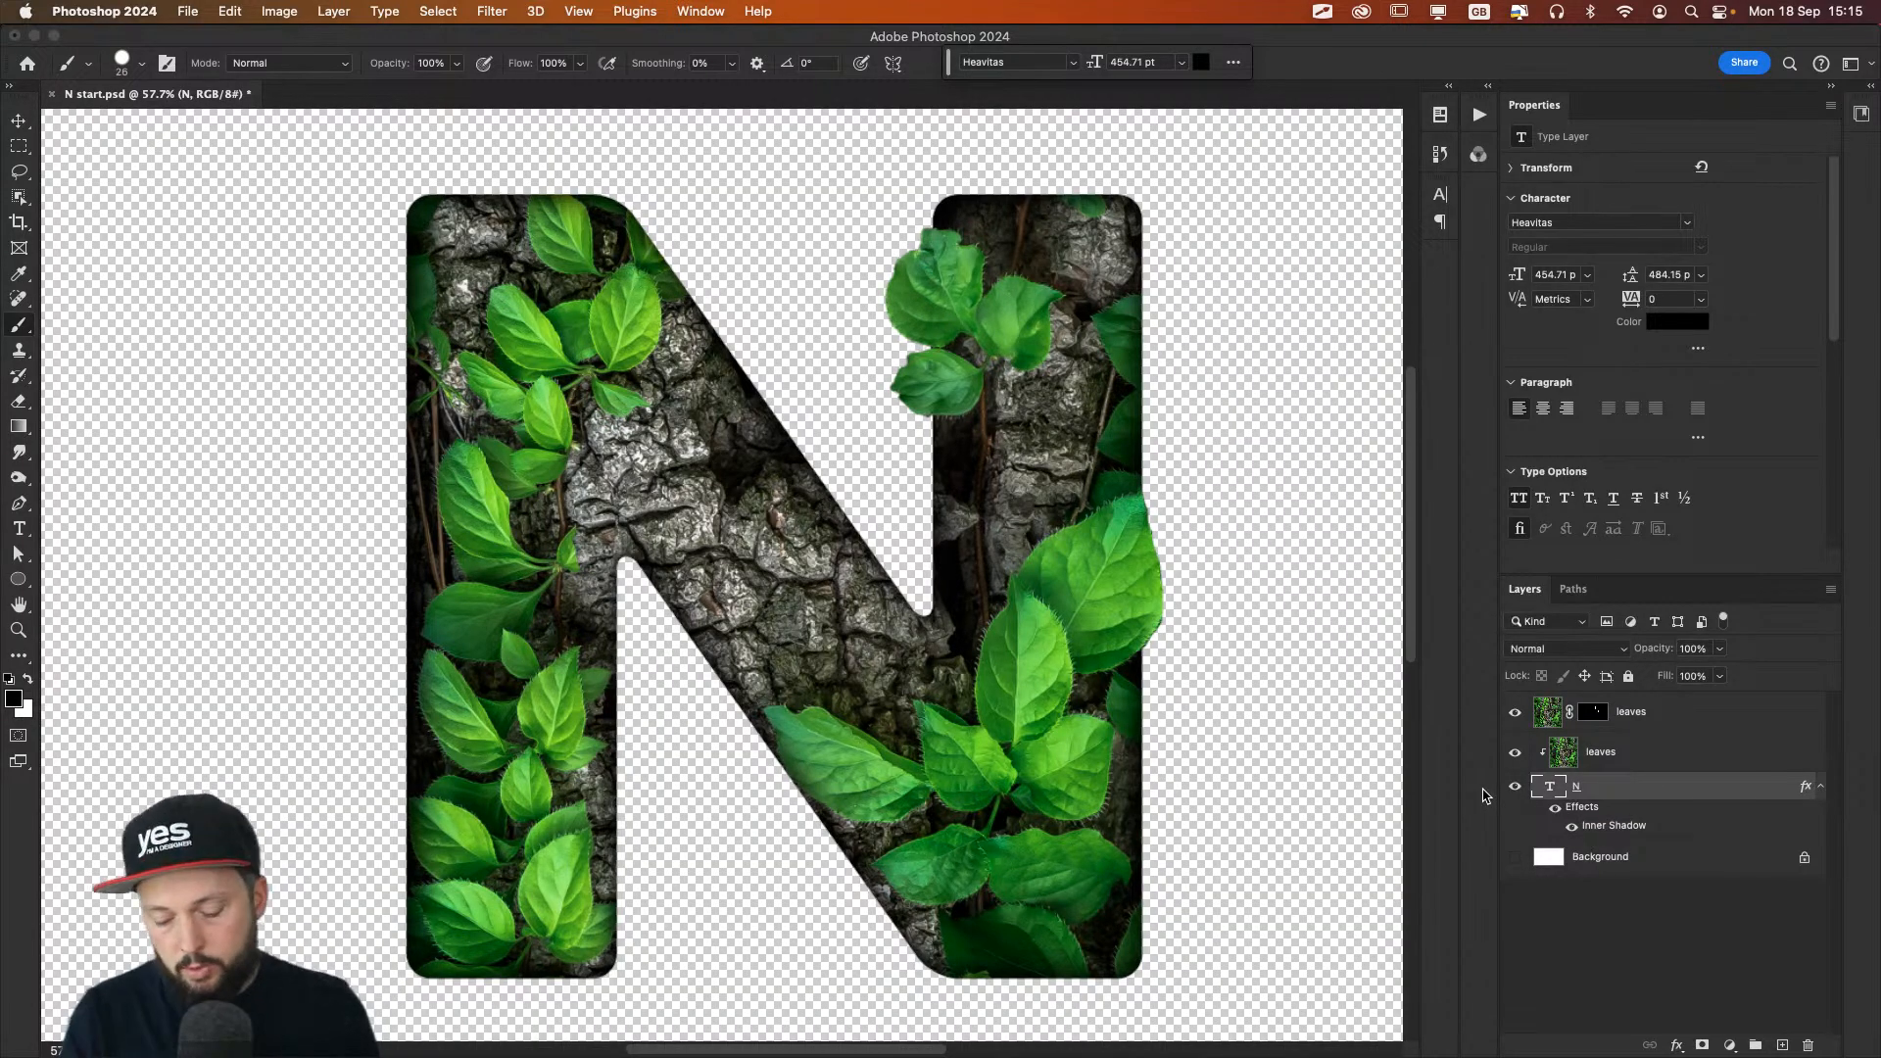
key(super+0)
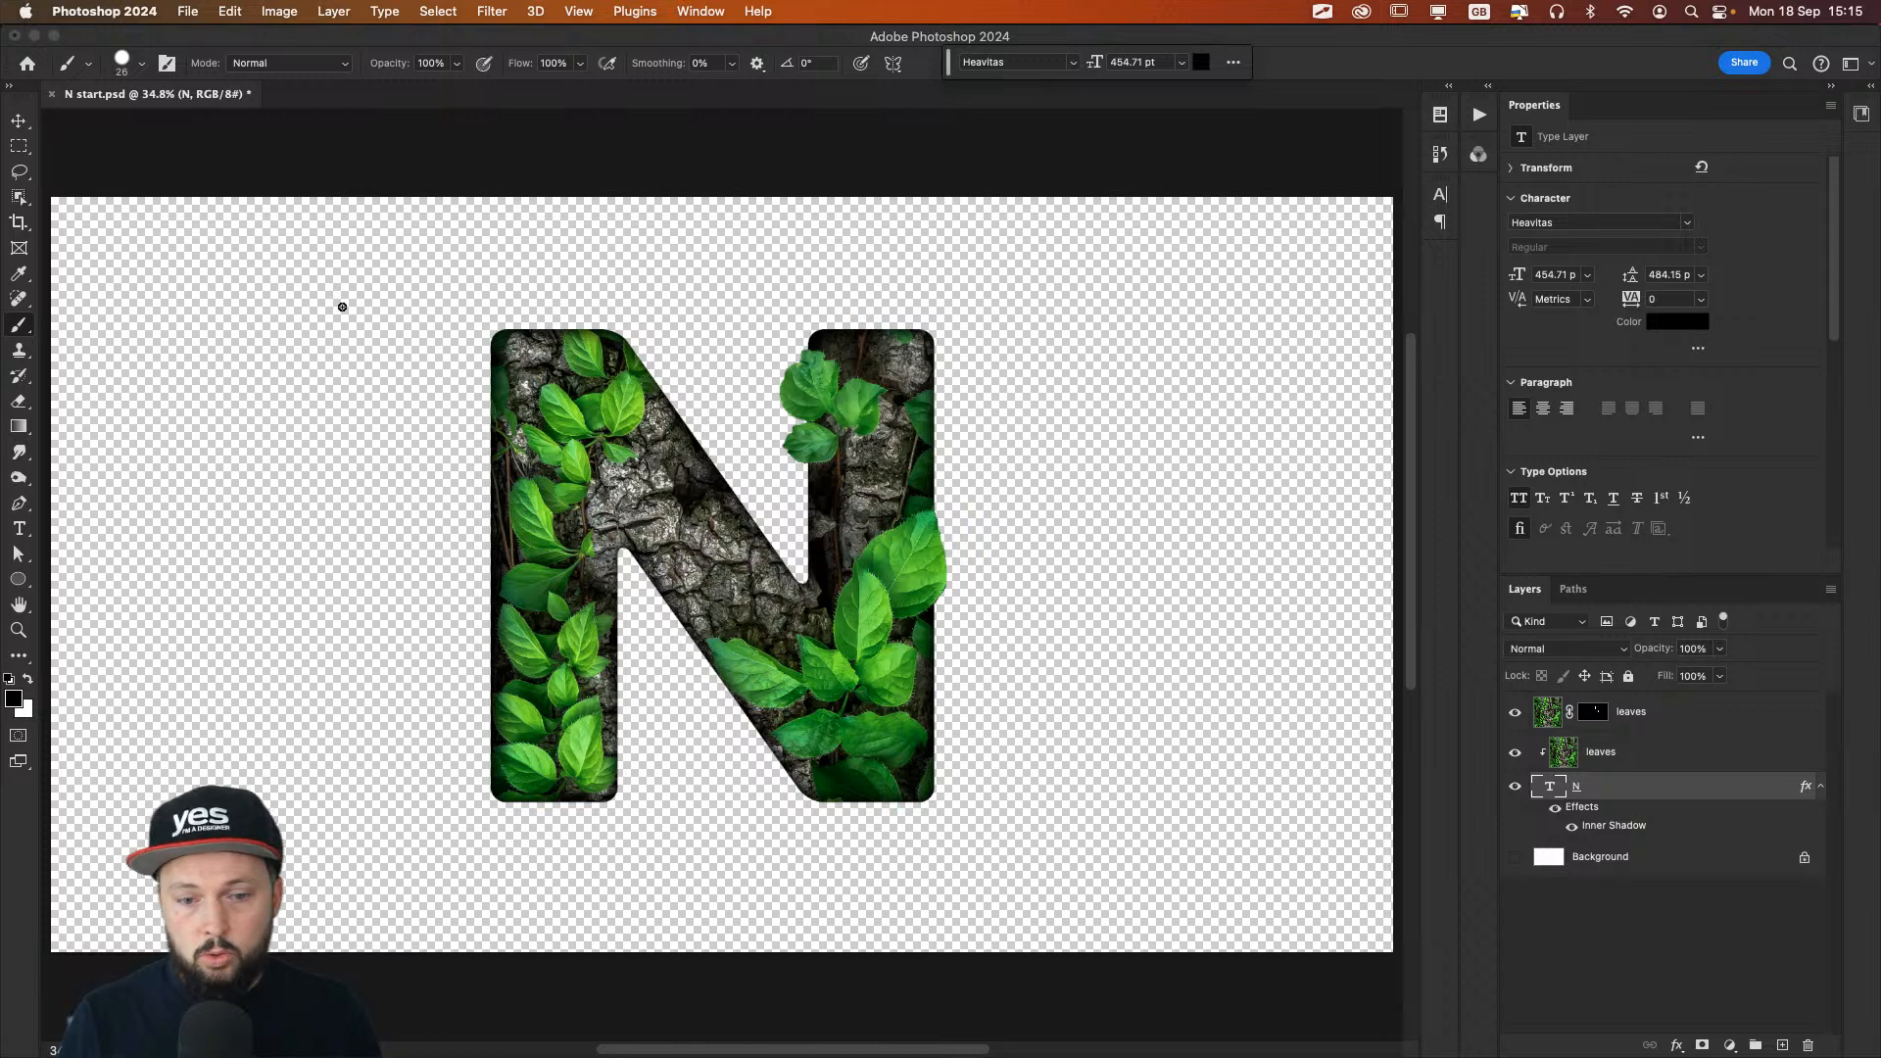
key(c)
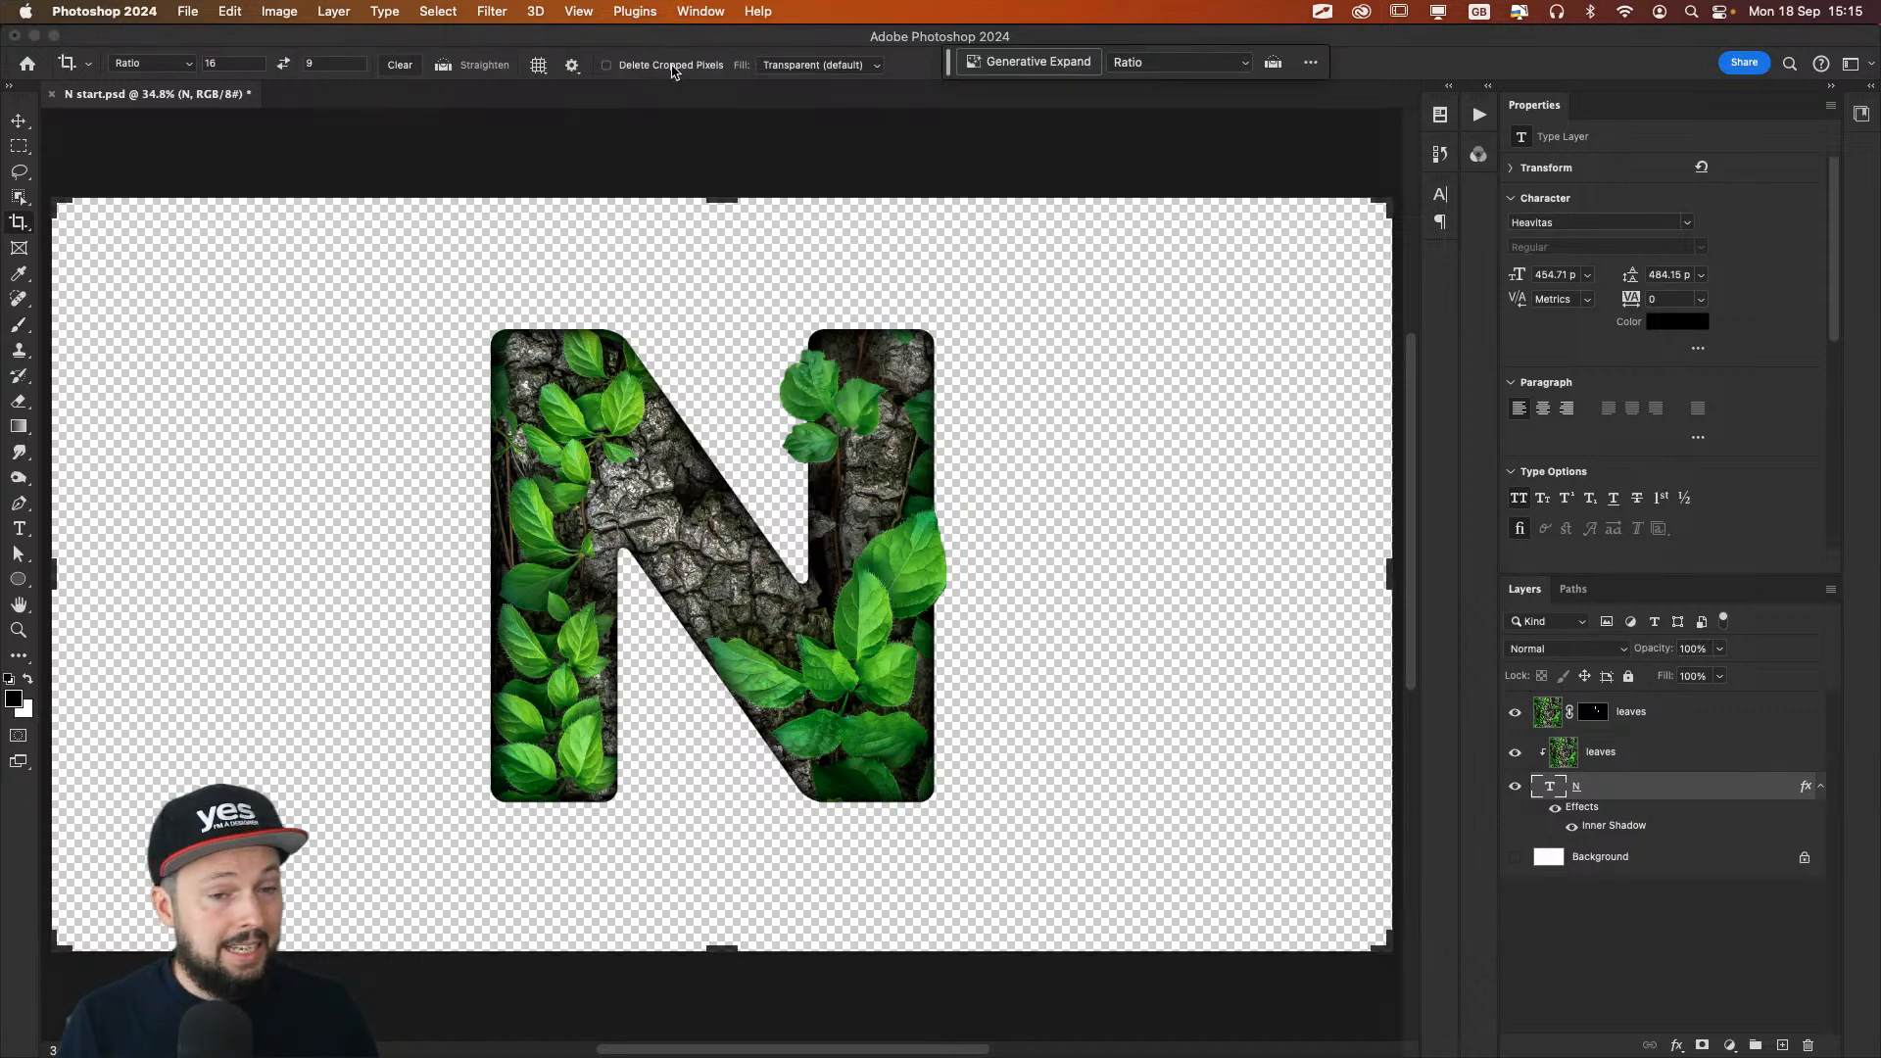
drag(54, 203, 255, 207)
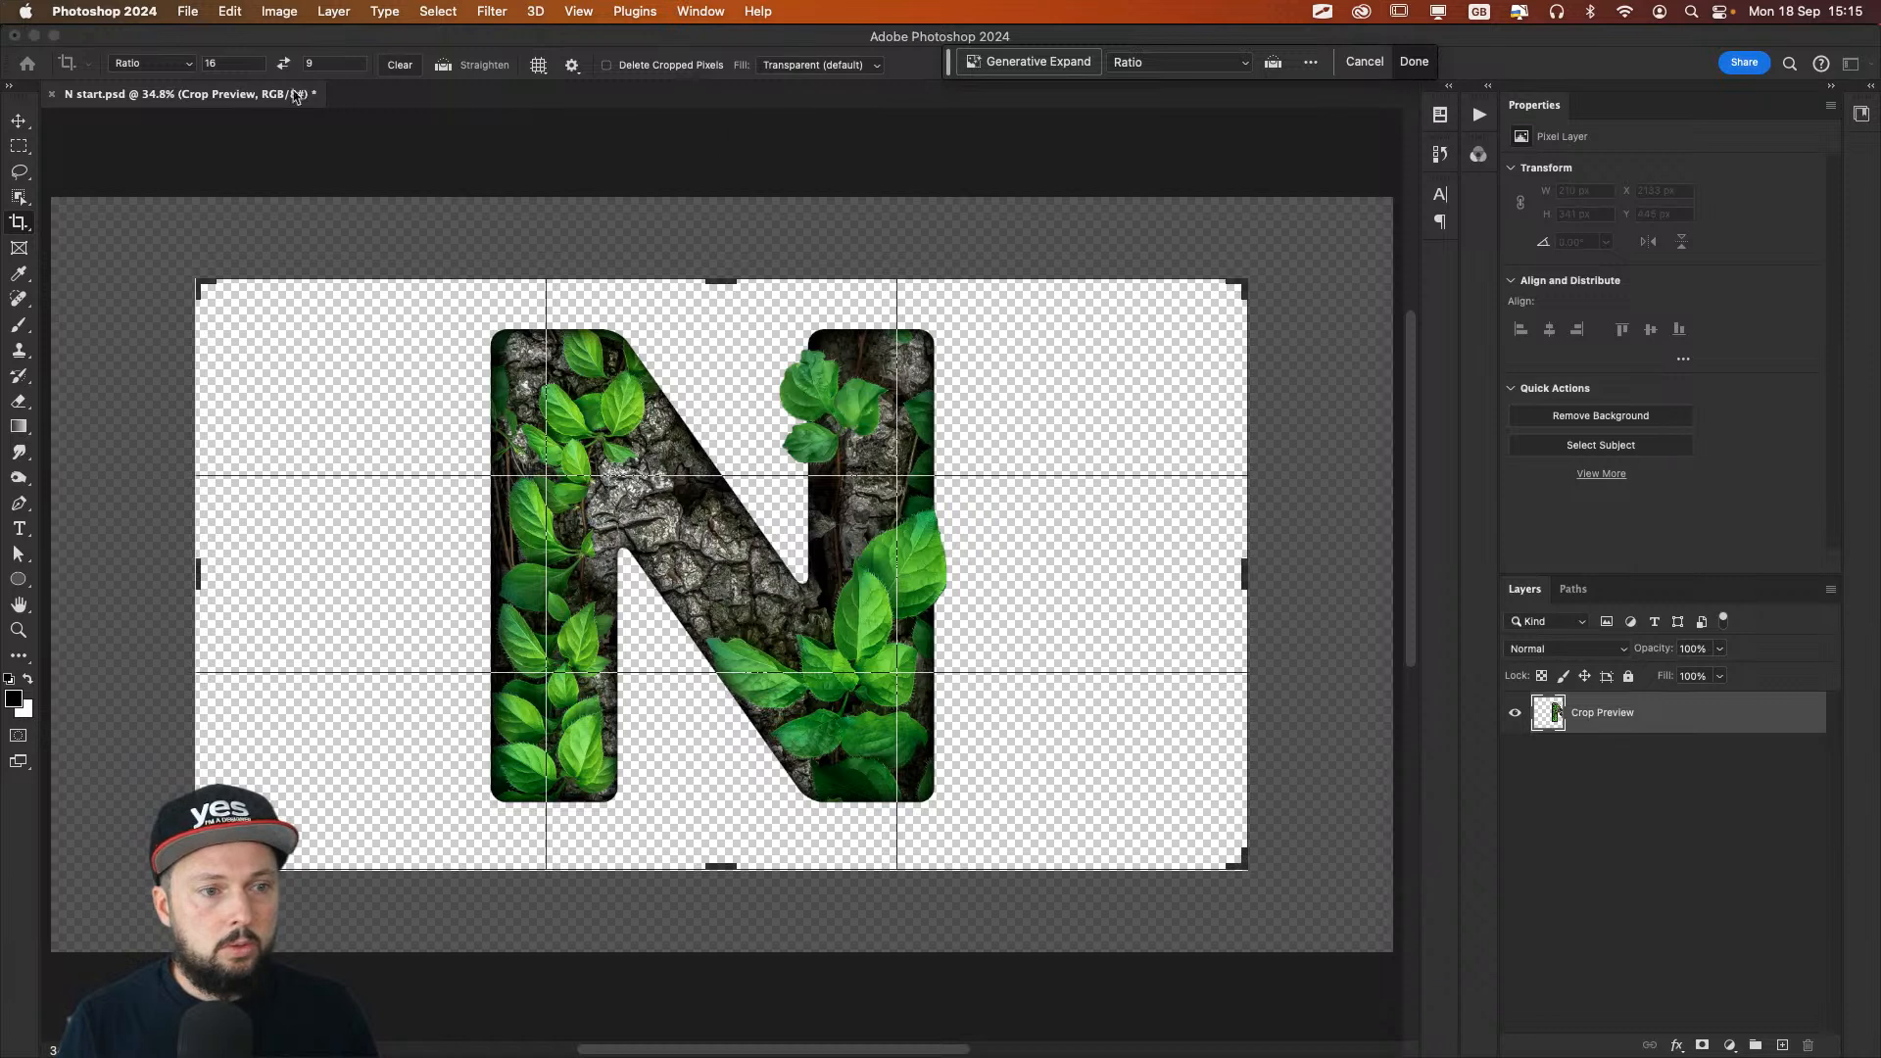
click(186, 64)
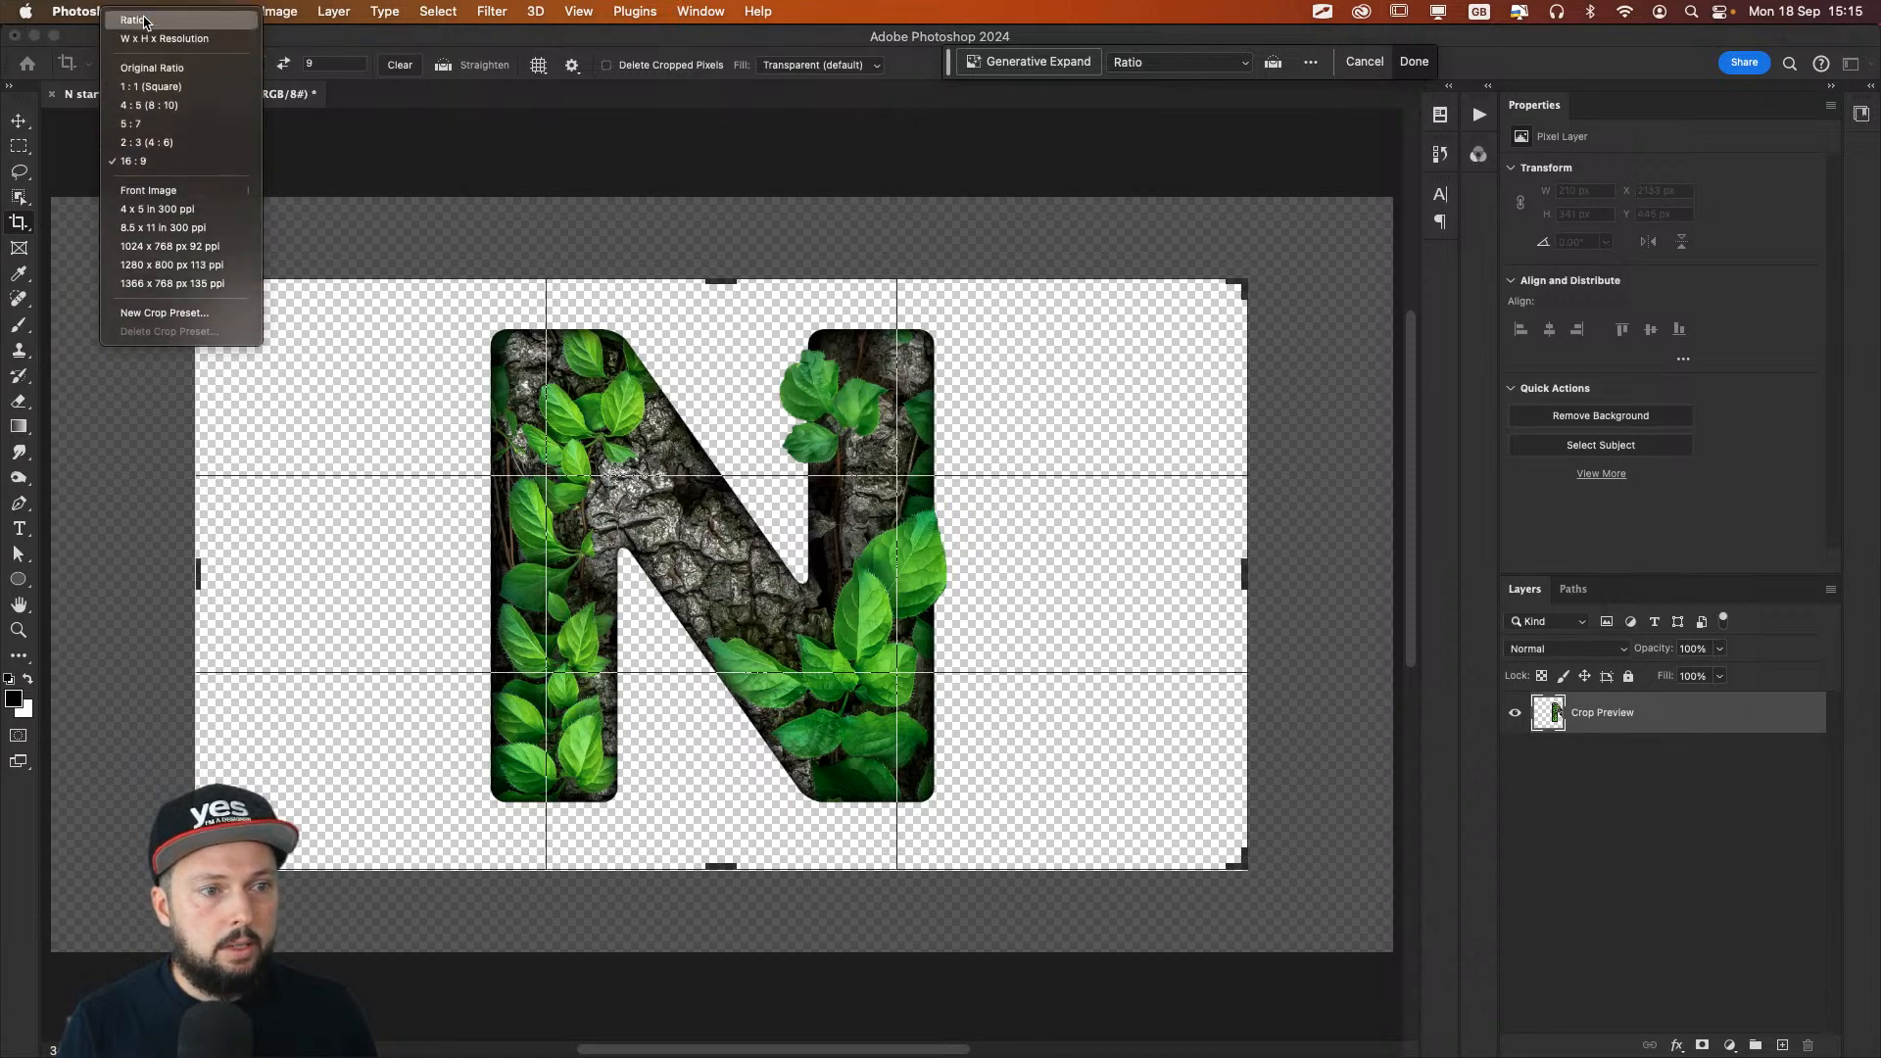
click(152, 21)
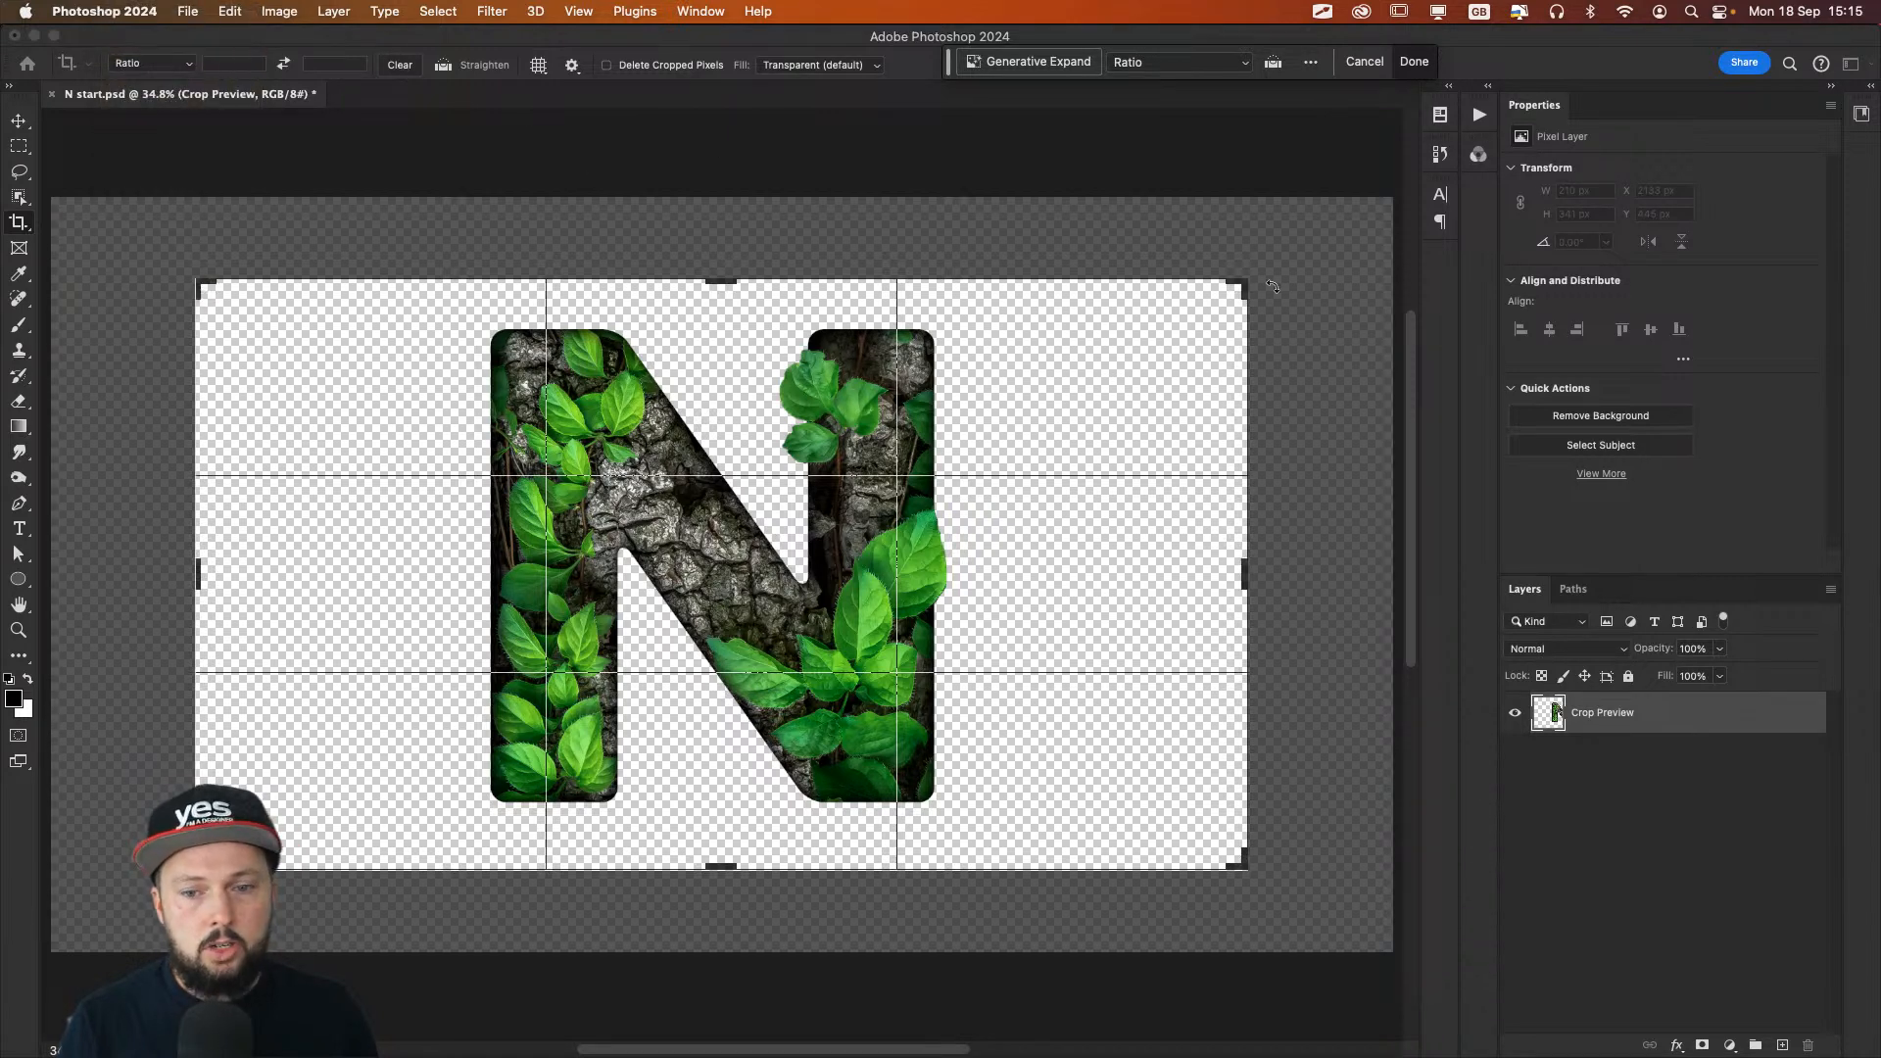
drag(1243, 288, 1039, 291)
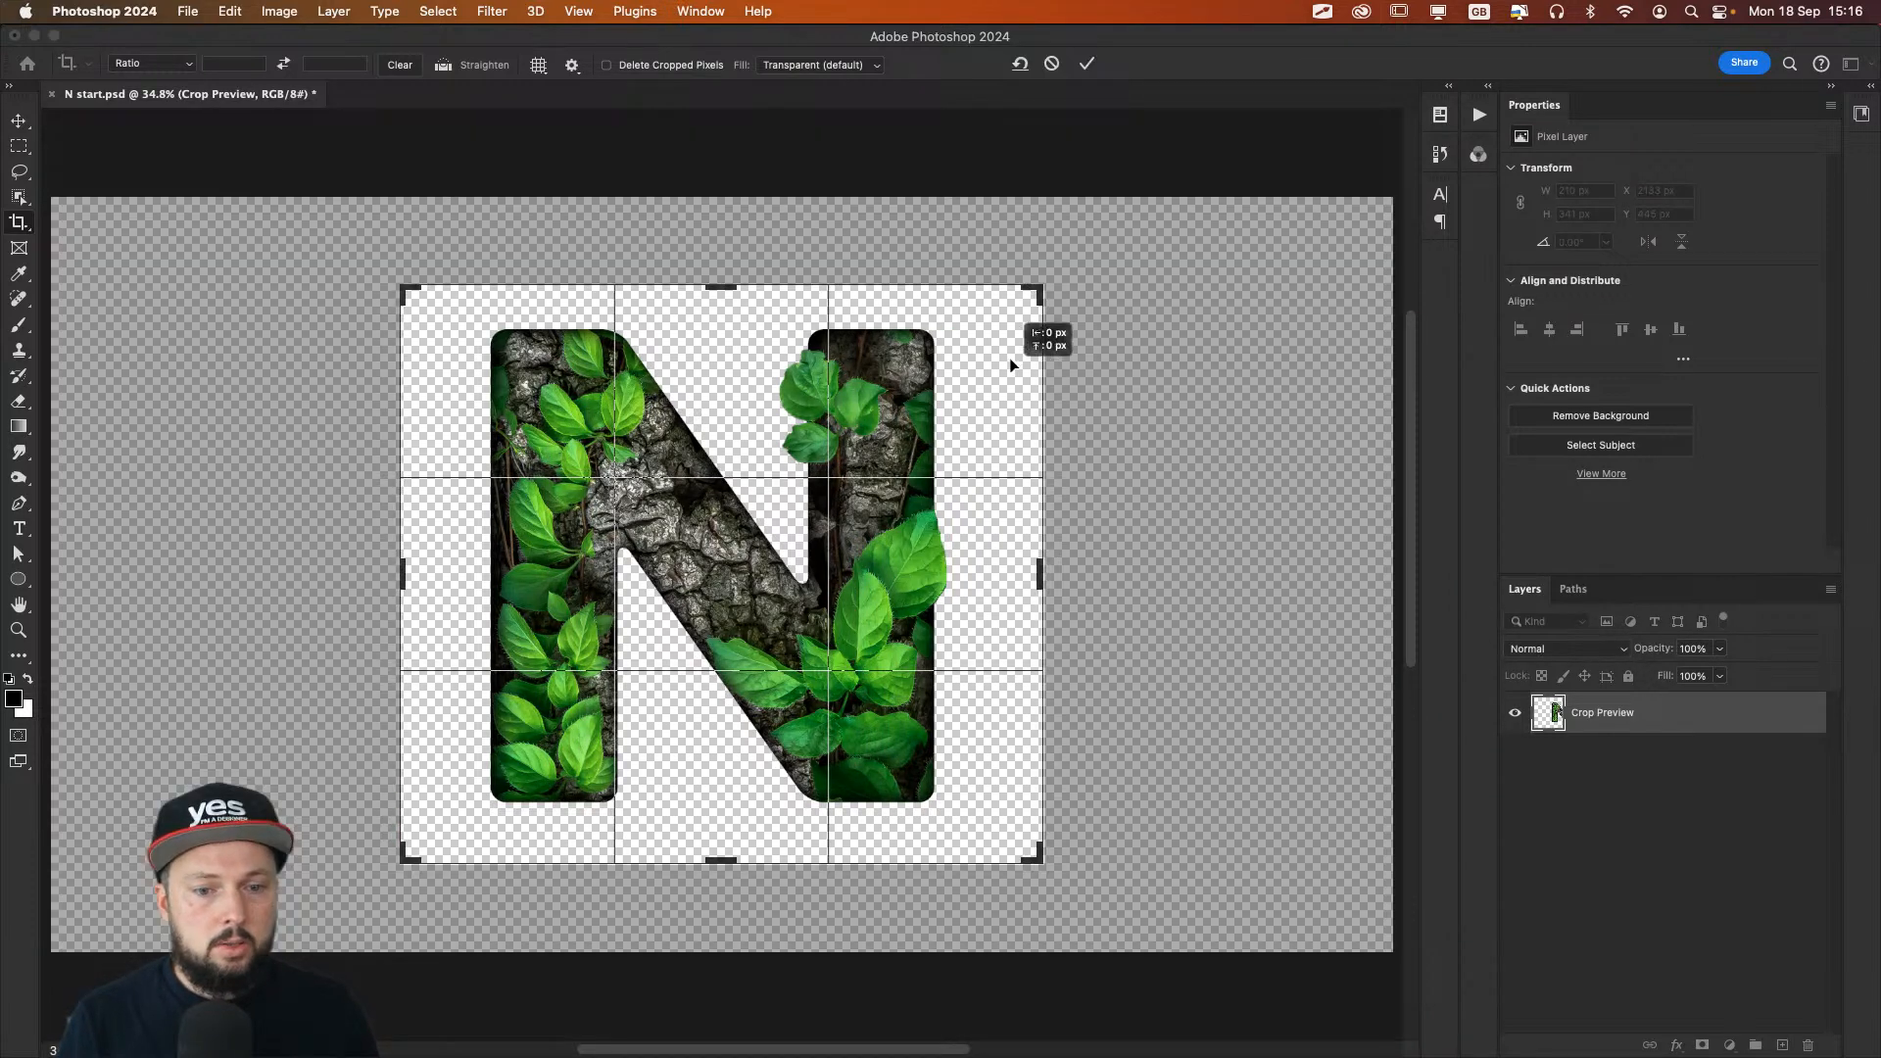
drag(1010, 357, 1015, 366)
drag(1041, 288, 1046, 284)
key(Return)
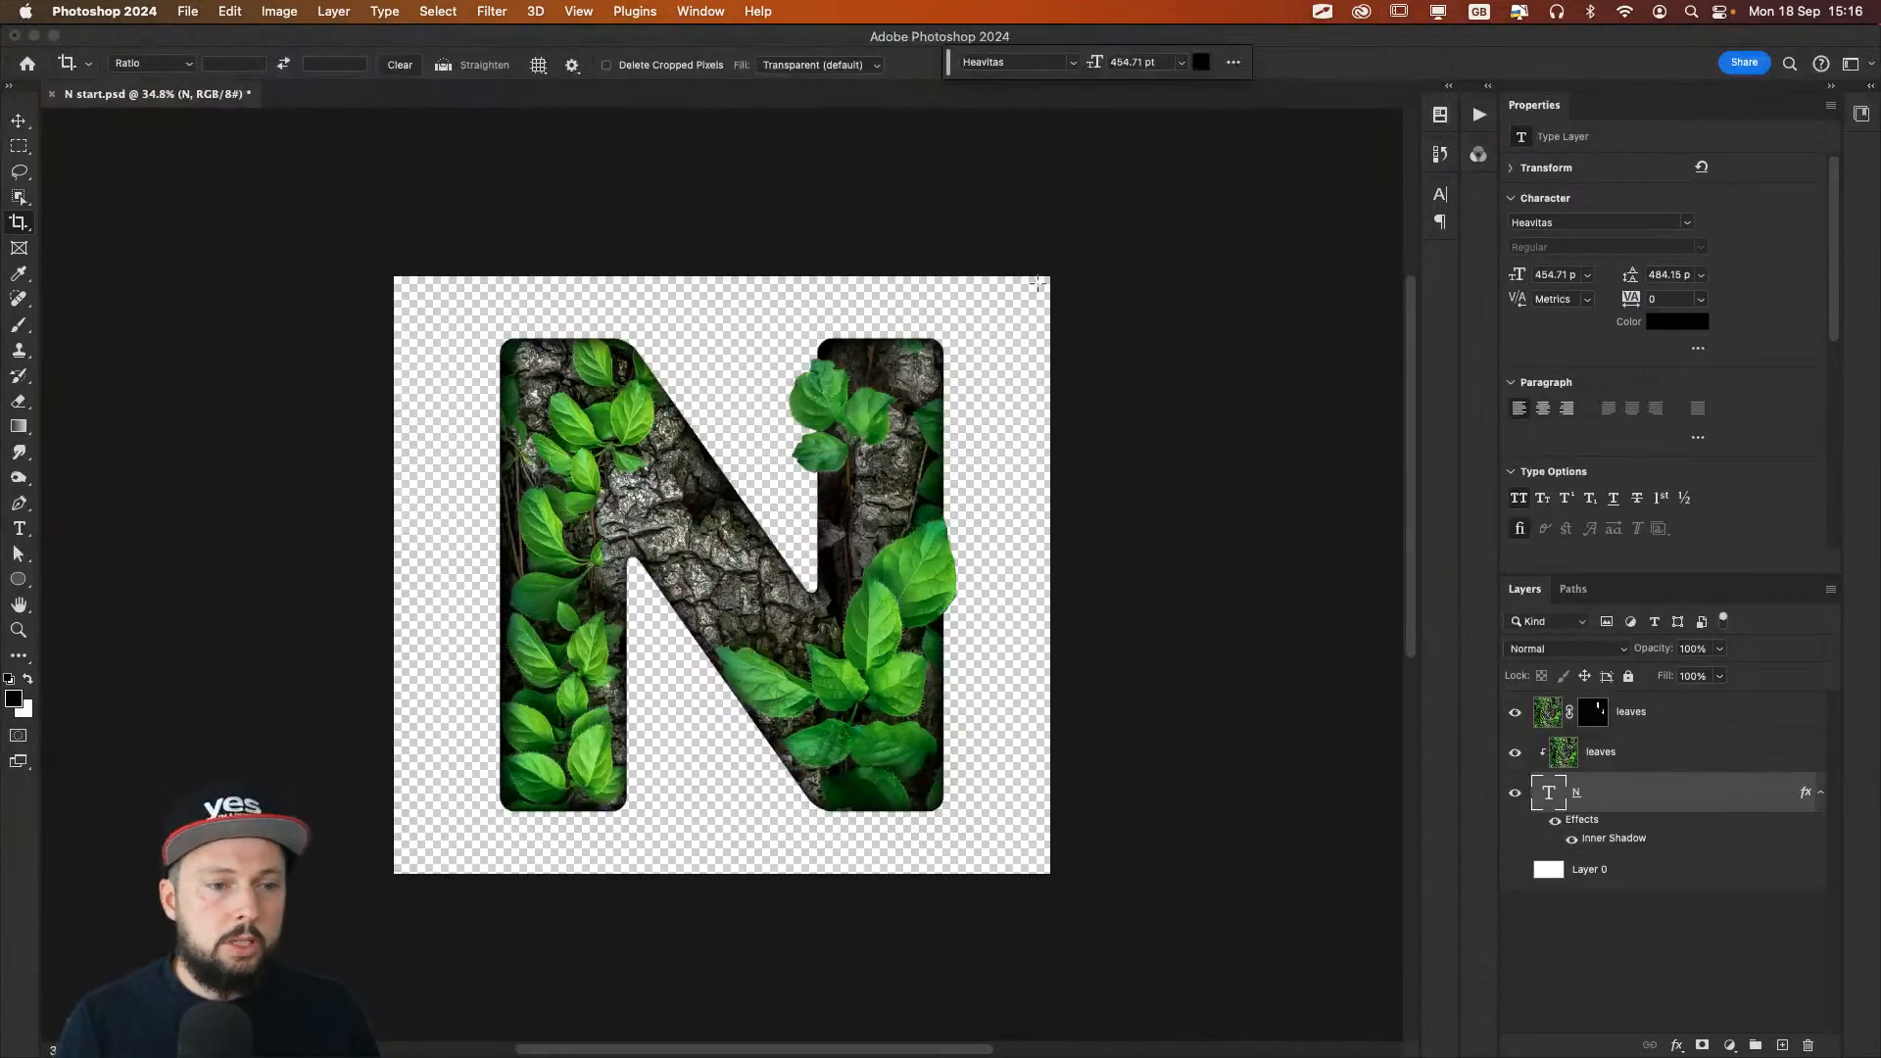
Step: Save the document as N start_demo.psd in the Drop caps folder
key(super+shift+s)
key(Right)
text(_demo)
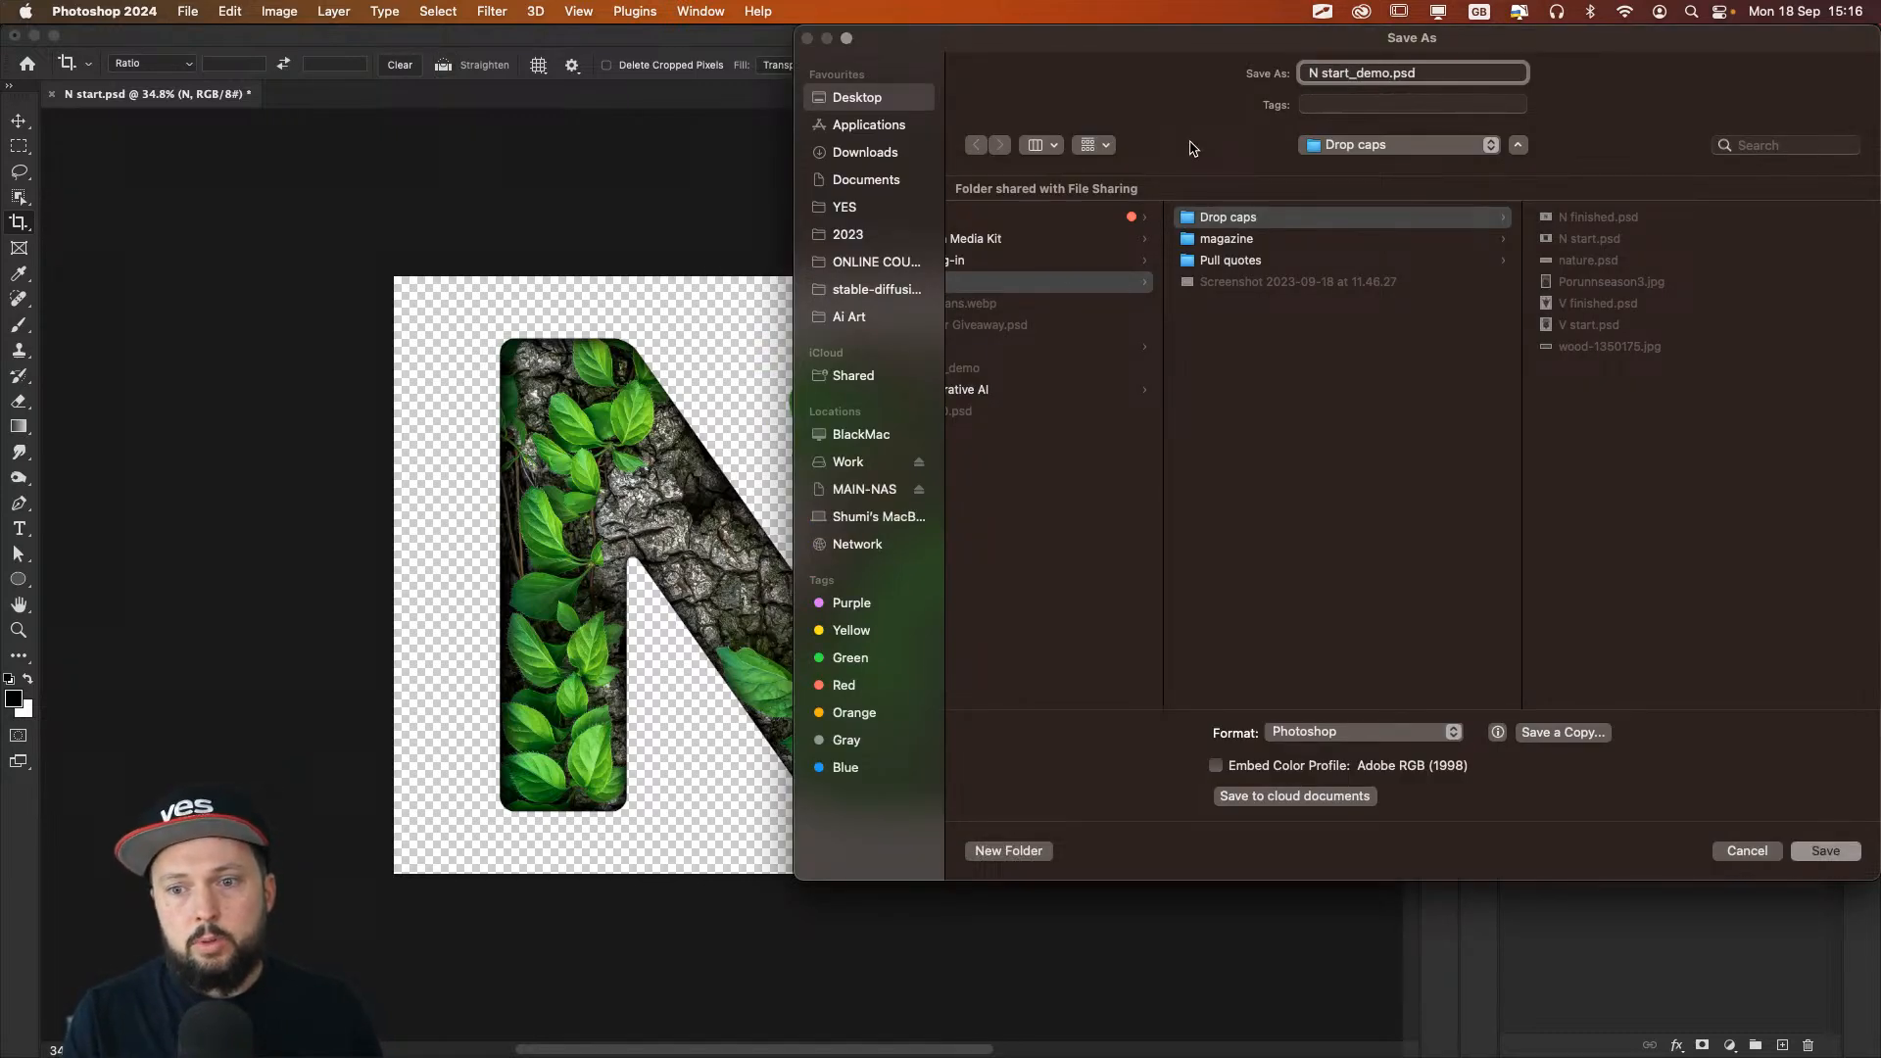
key(Return)
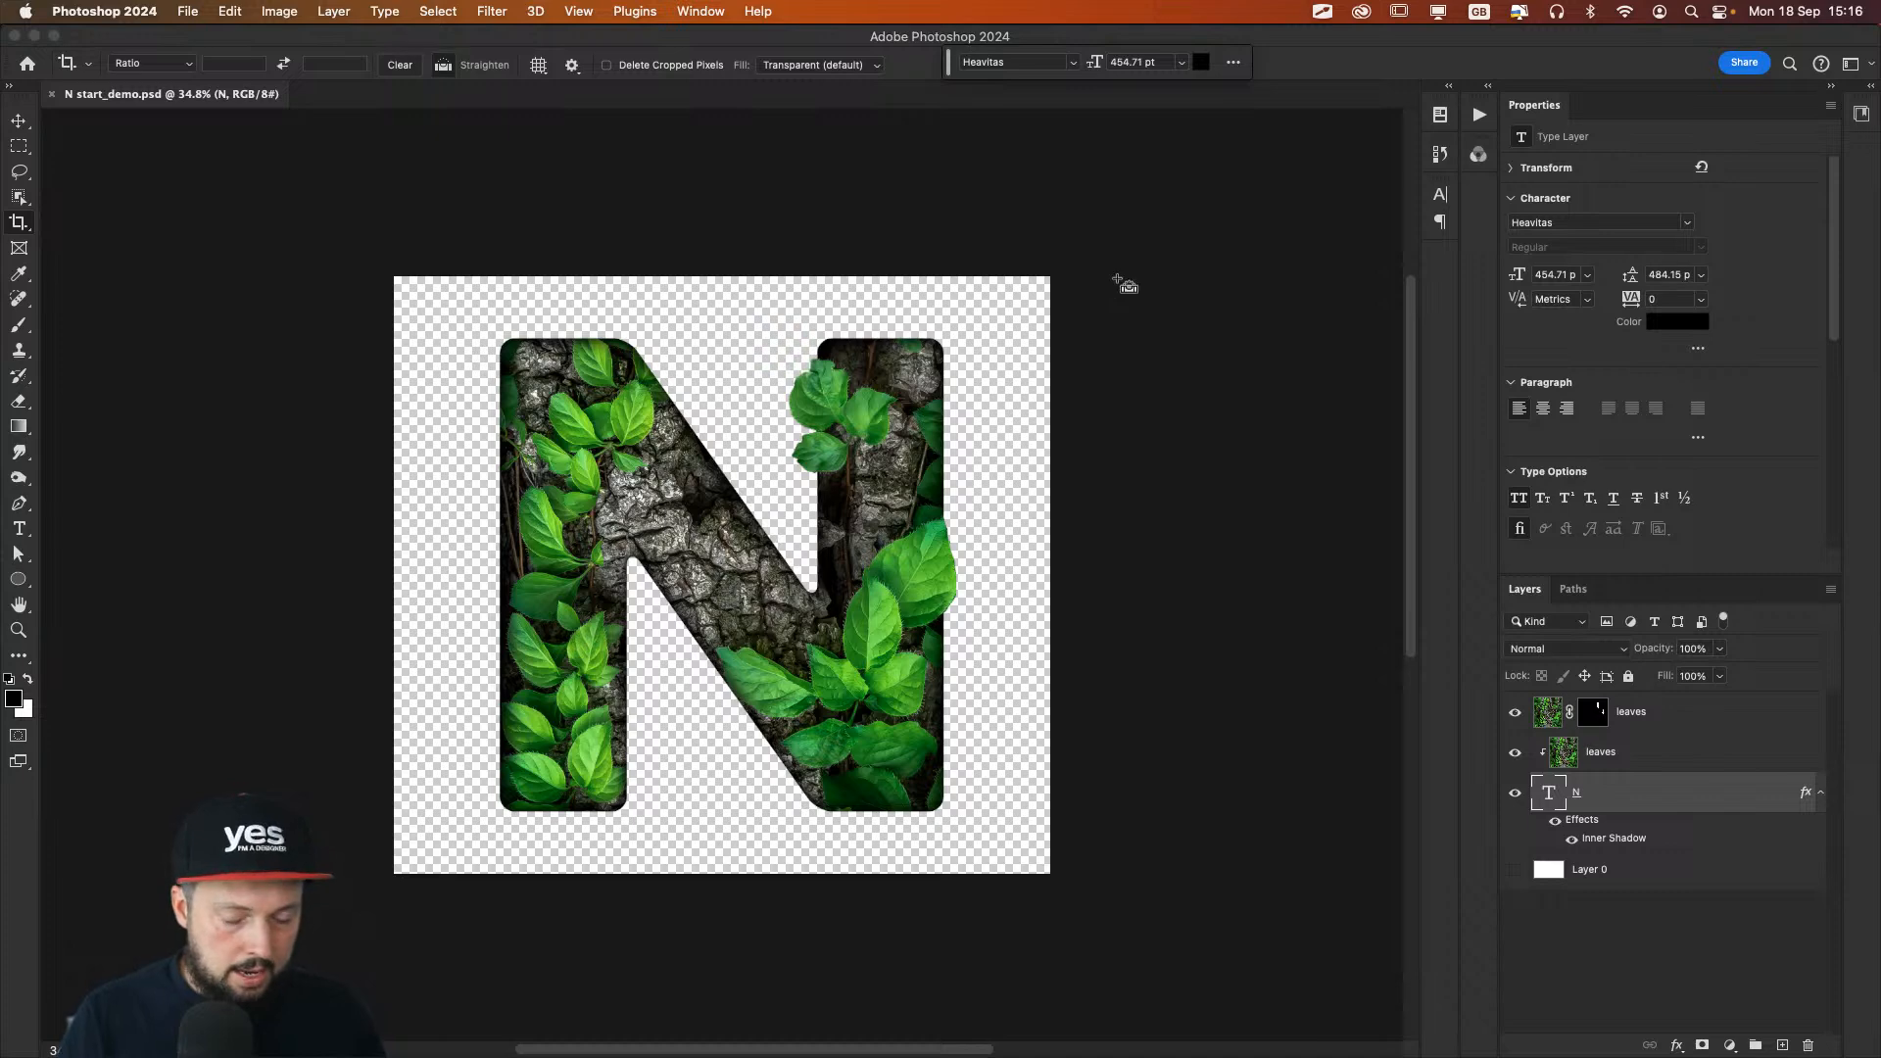
Step: Switch to InDesign and place N start_demo.psd from Bridge near the drop cap, at about 62 x 57 mm
key(super+Tab)
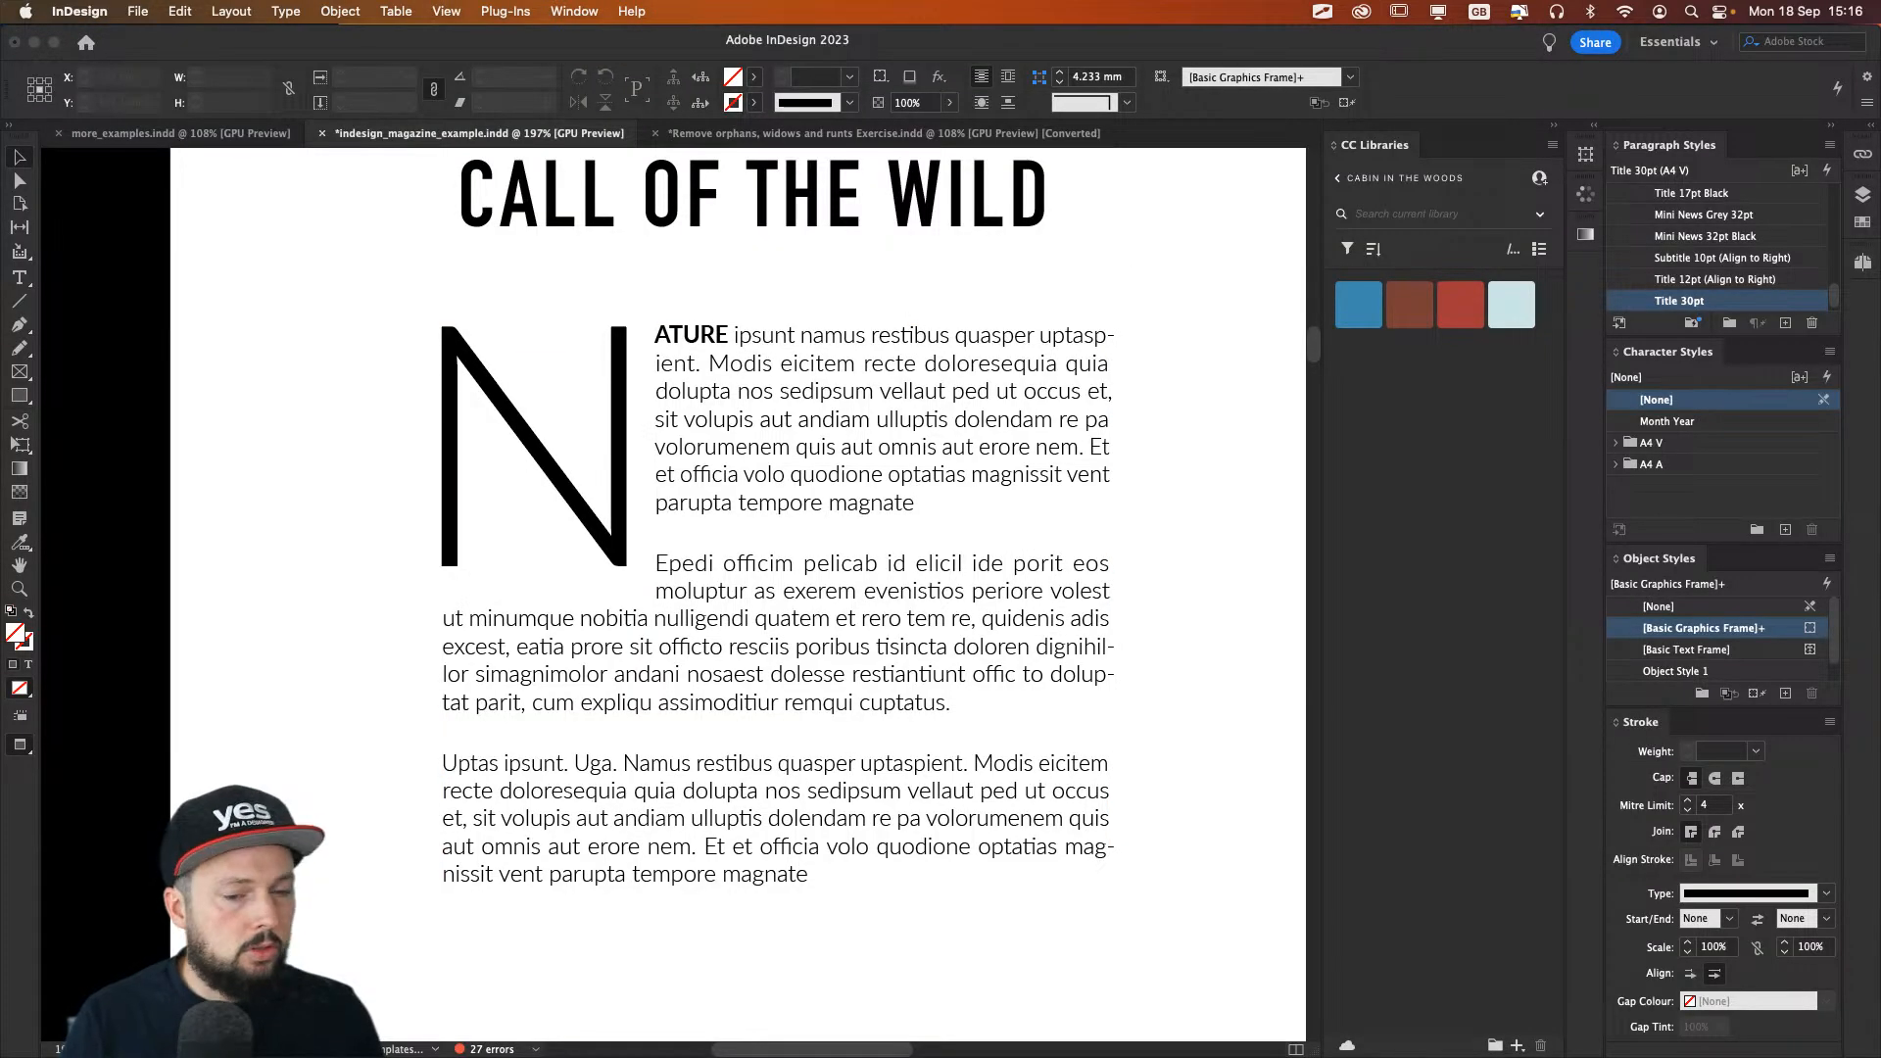
key(super+Tab)
key(super+Tab)
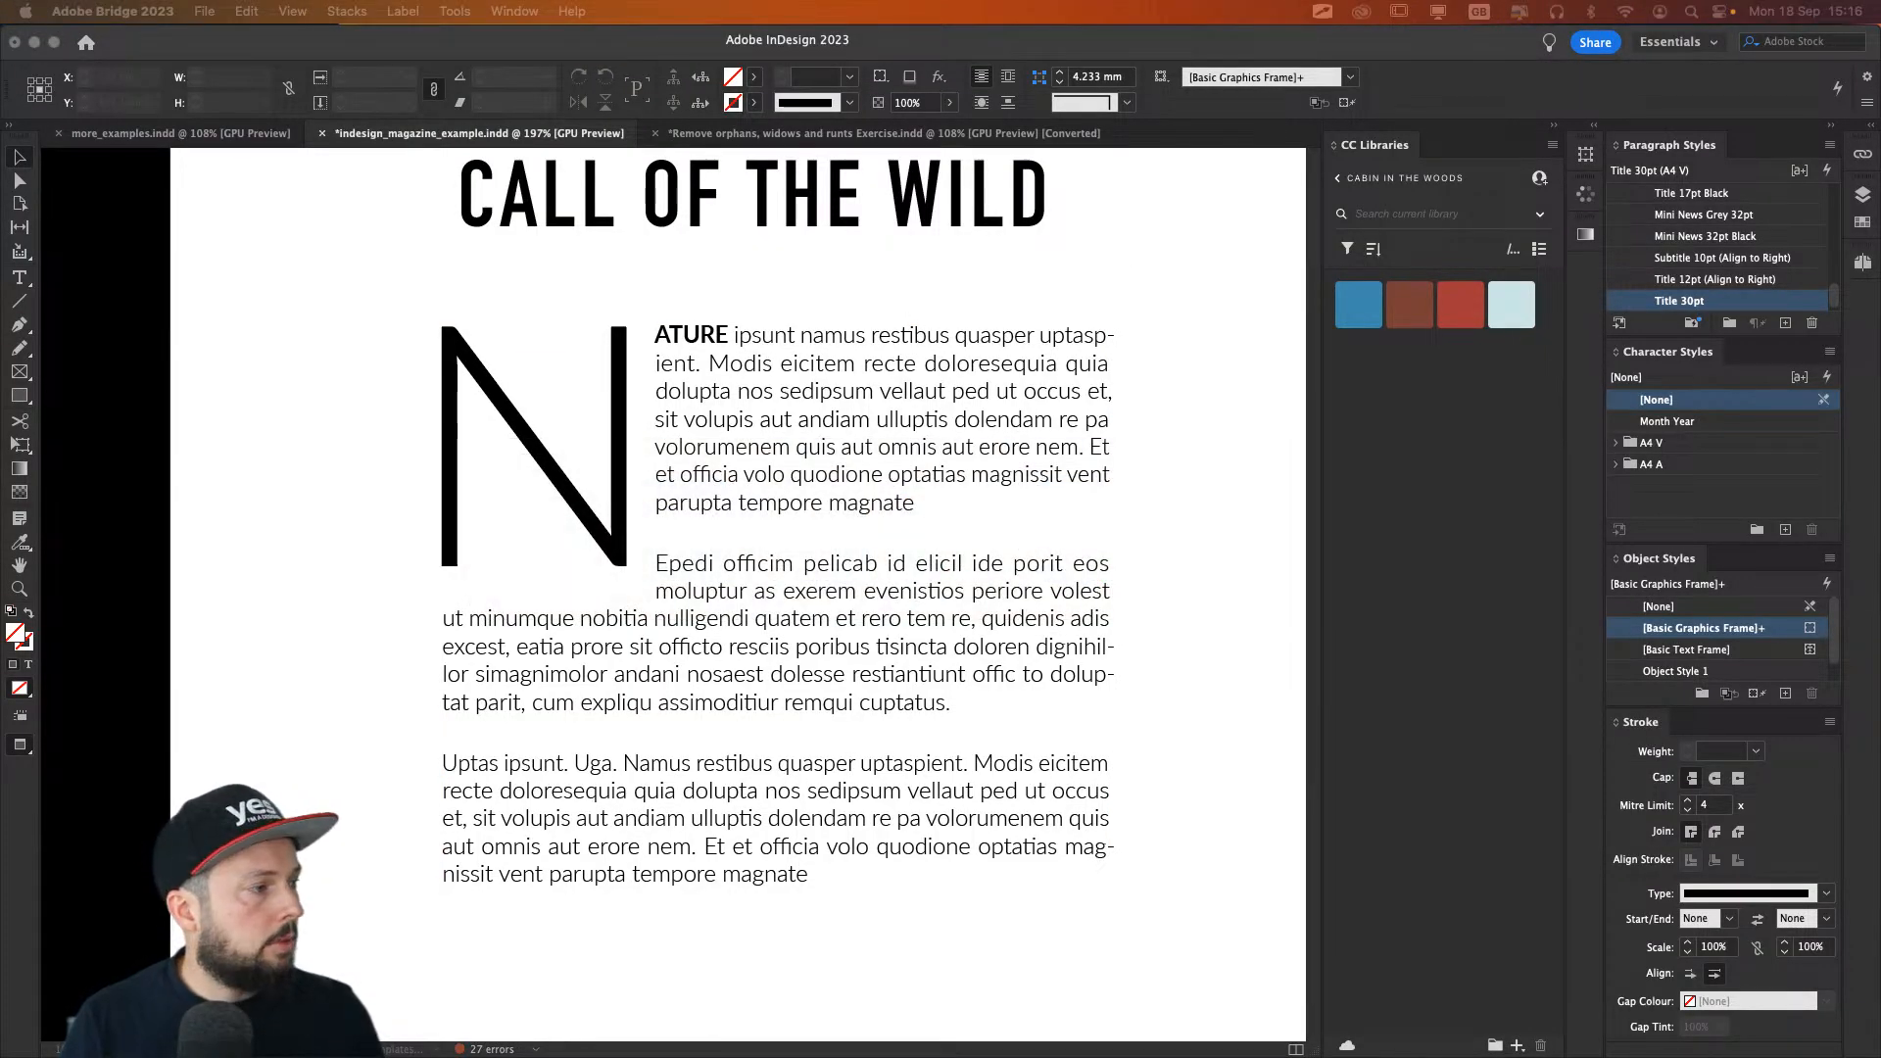
drag(0, 882, 245, 607)
drag(231, 433, 572, 744)
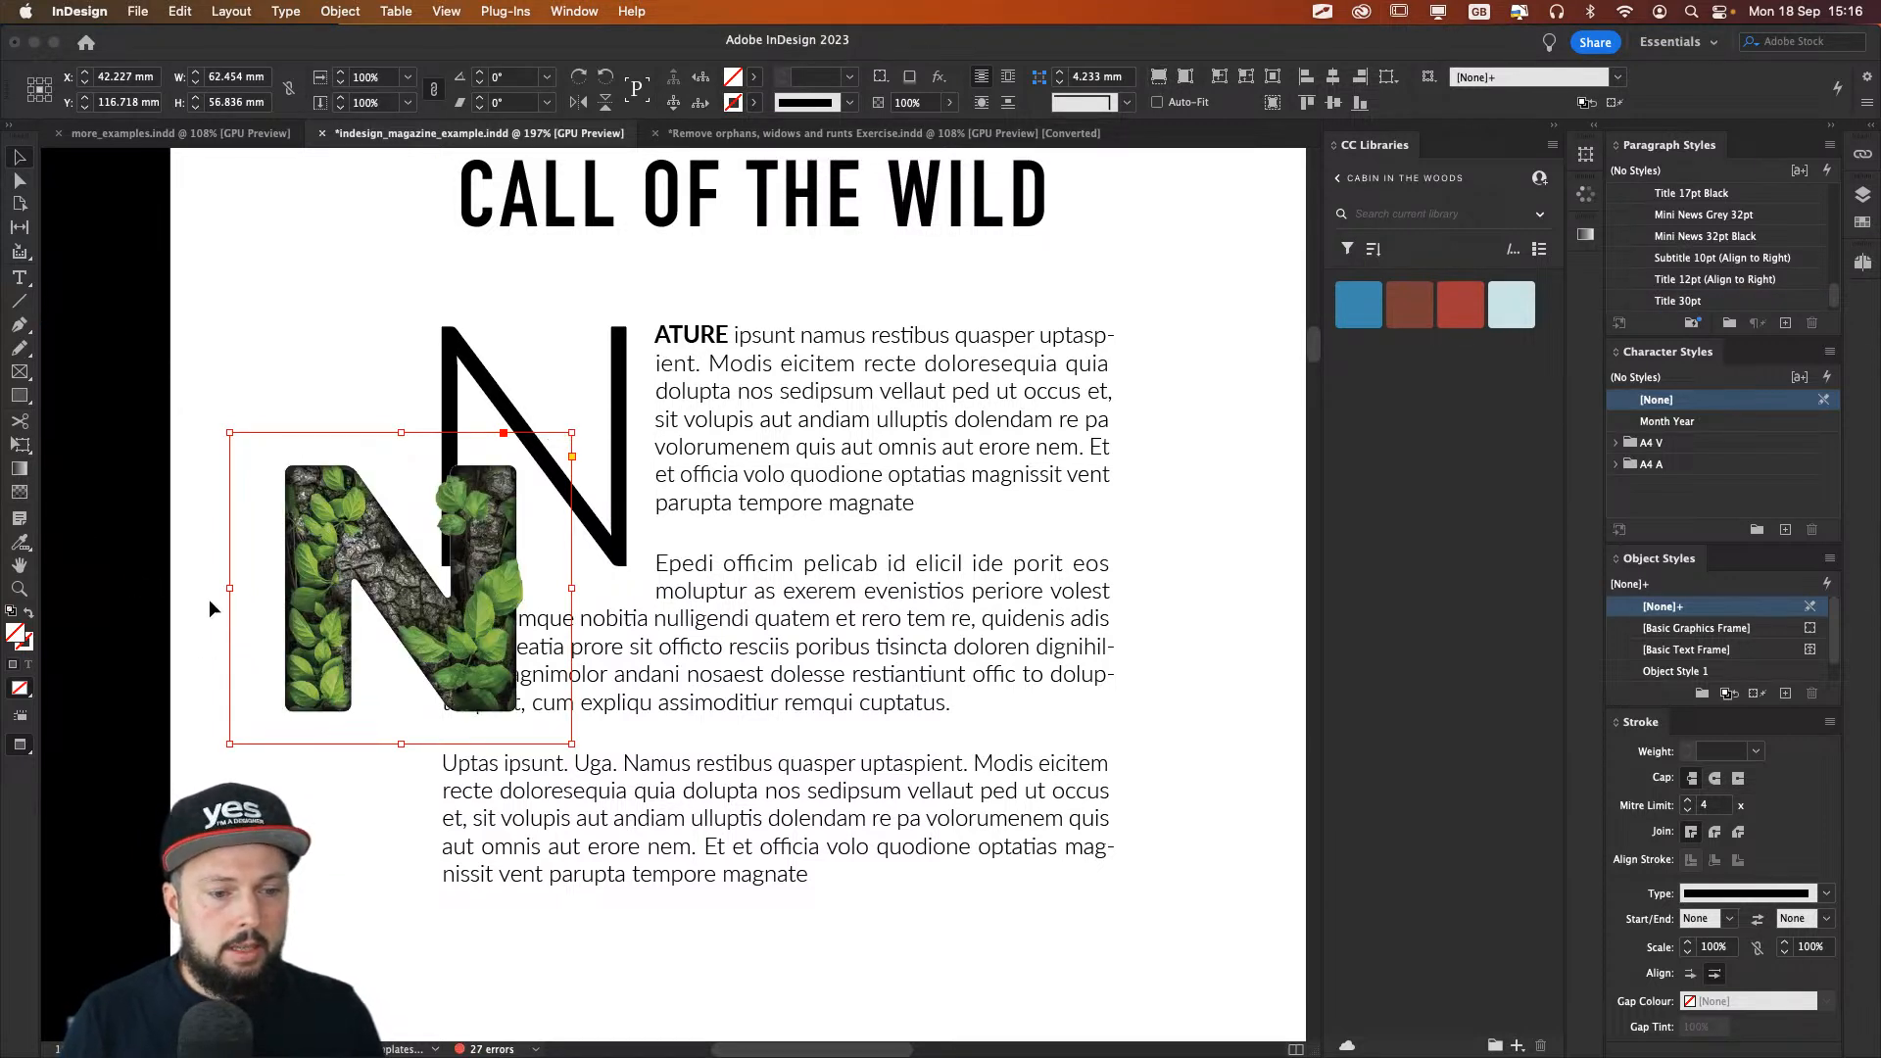
Step: Trim the placed N's frame on all sides to about 48 x 49 mm and move it beside the drop cap
click(344, 825)
drag(327, 540, 334, 400)
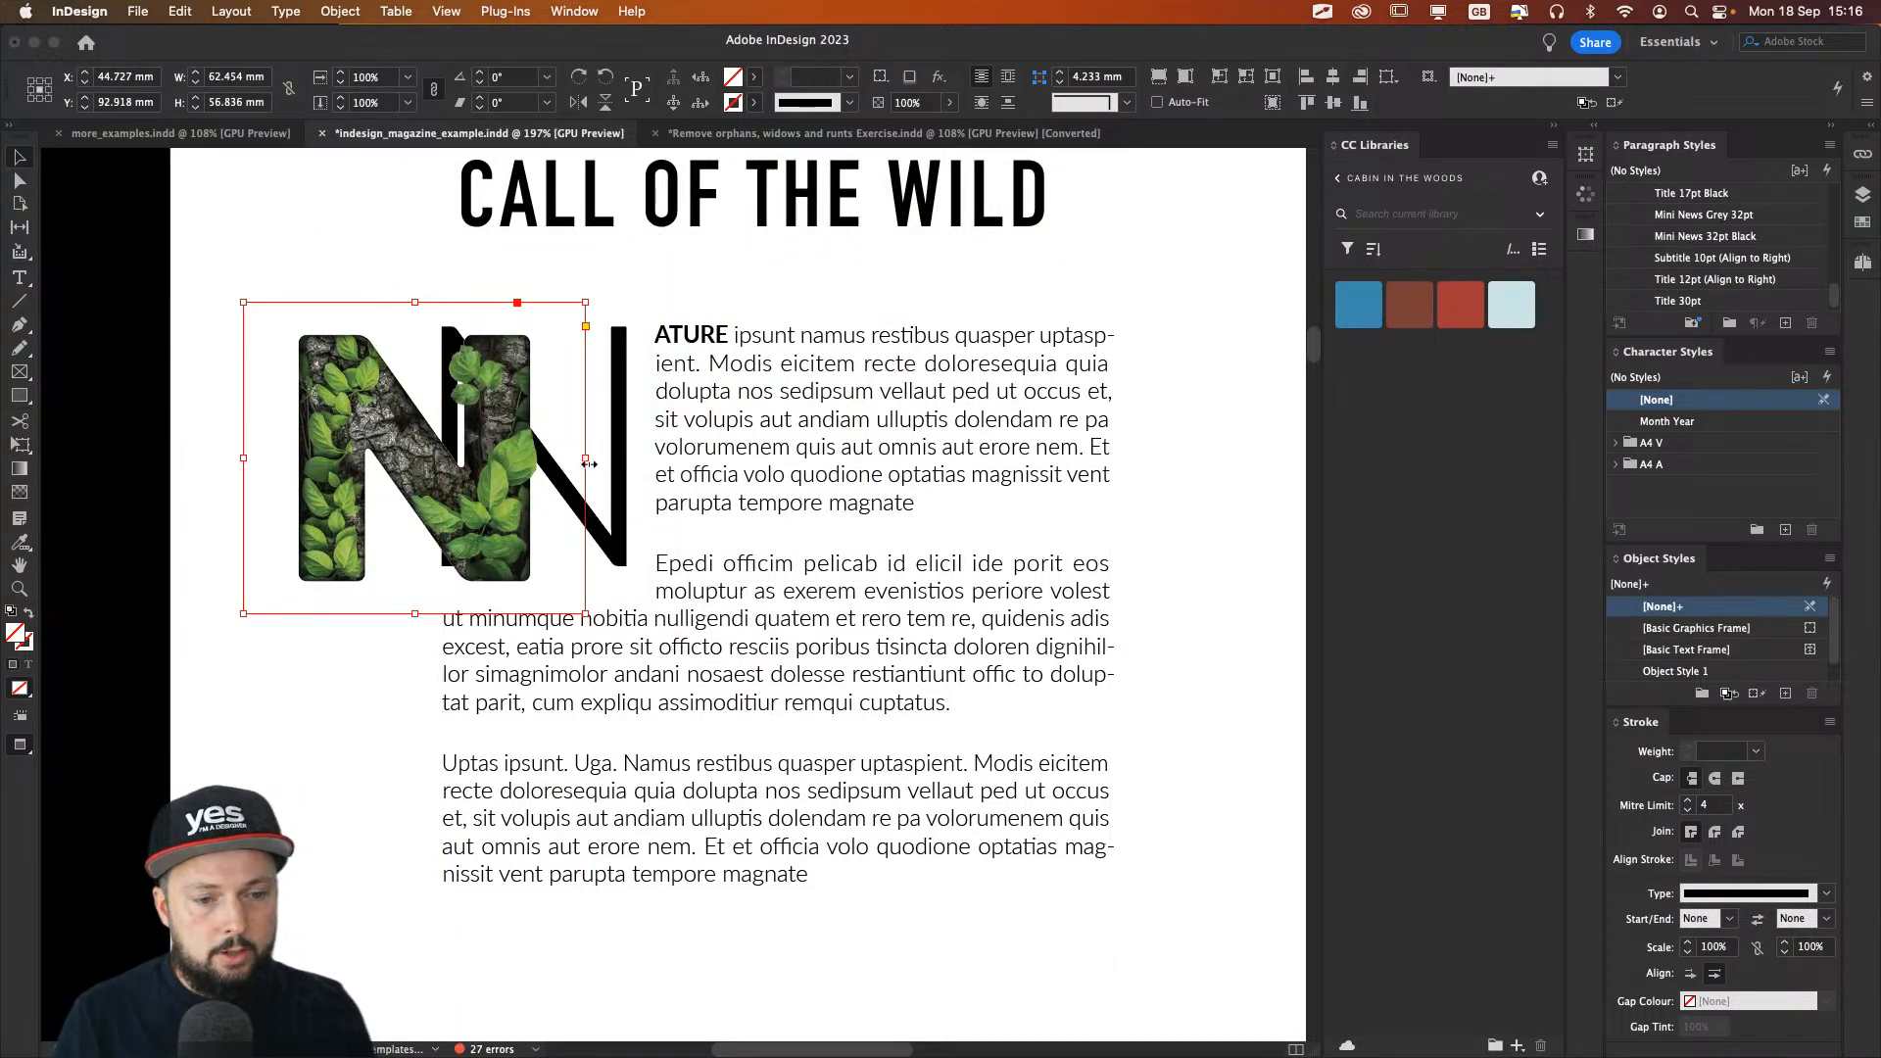
drag(585, 458, 546, 458)
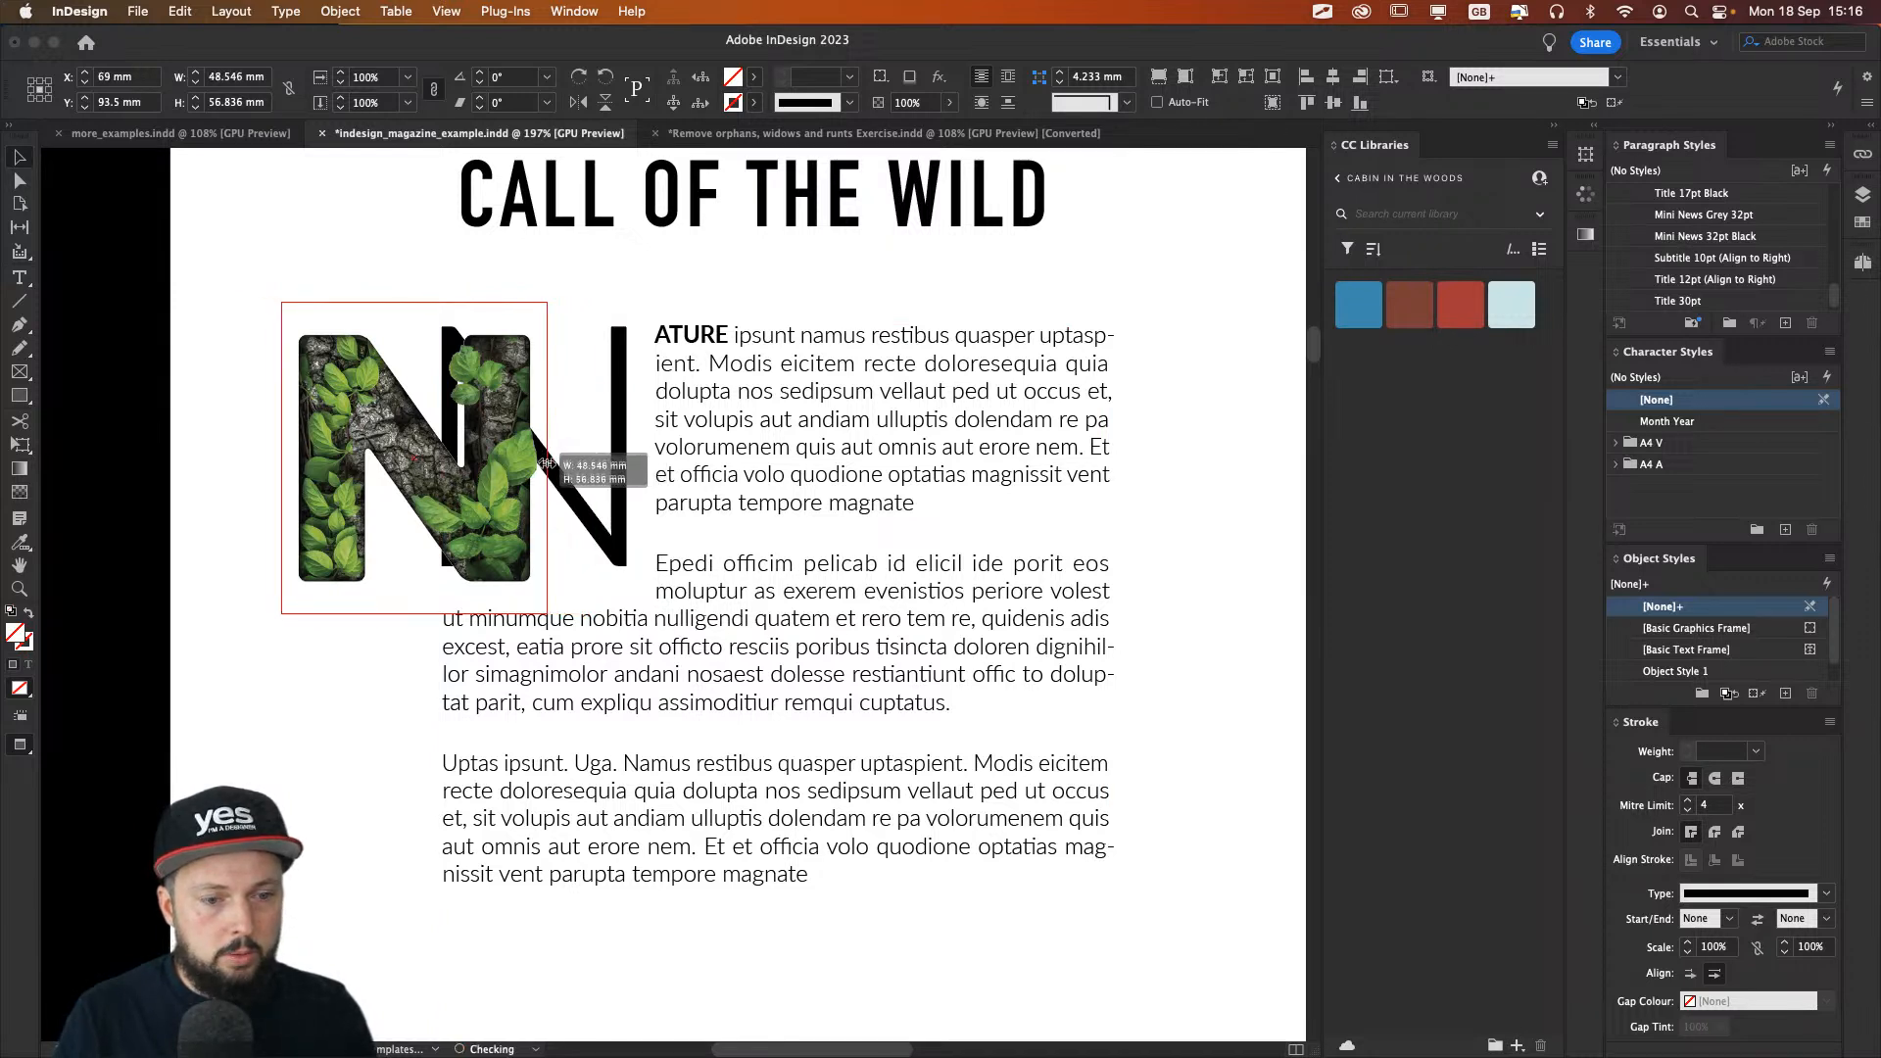
drag(415, 304, 415, 327)
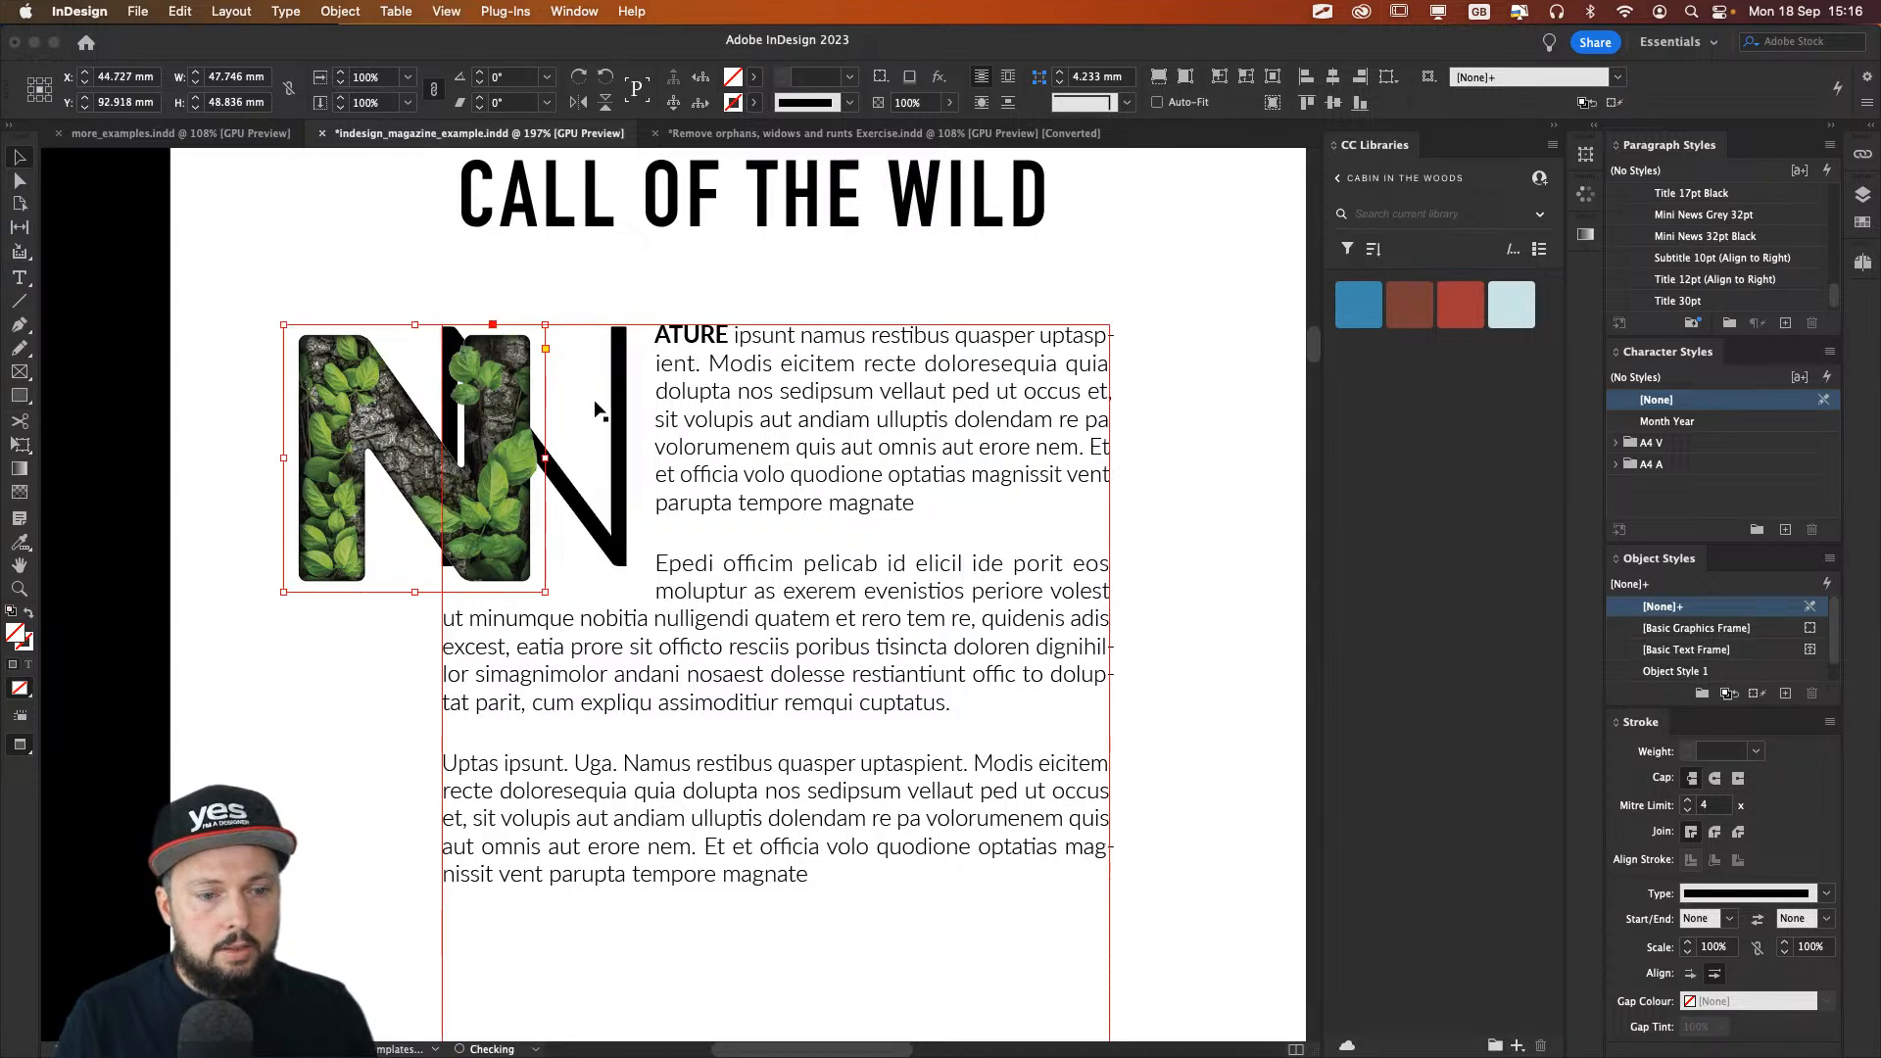
drag(503, 452, 408, 464)
key(w)
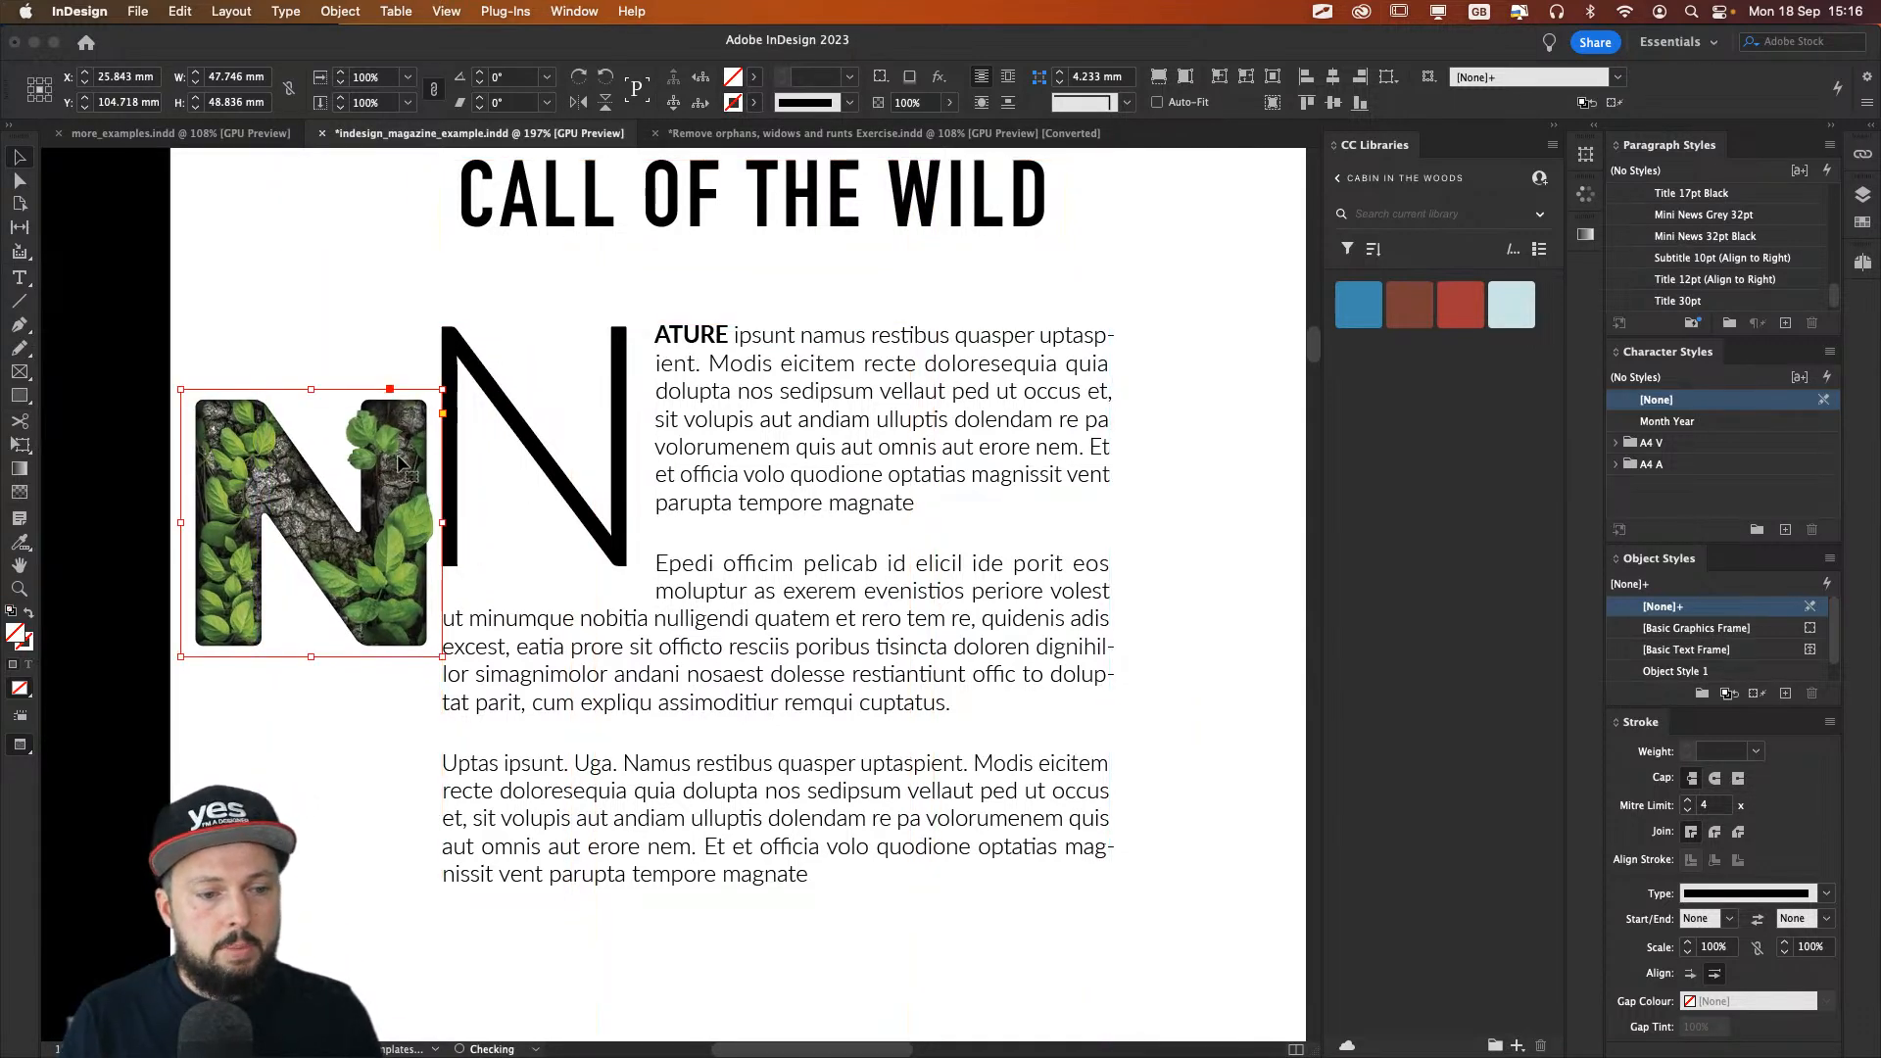
Step: Cut the leaf-filled N and paste it inline over the text drop cap N at the start of the opening paragraph
double_click(628, 370)
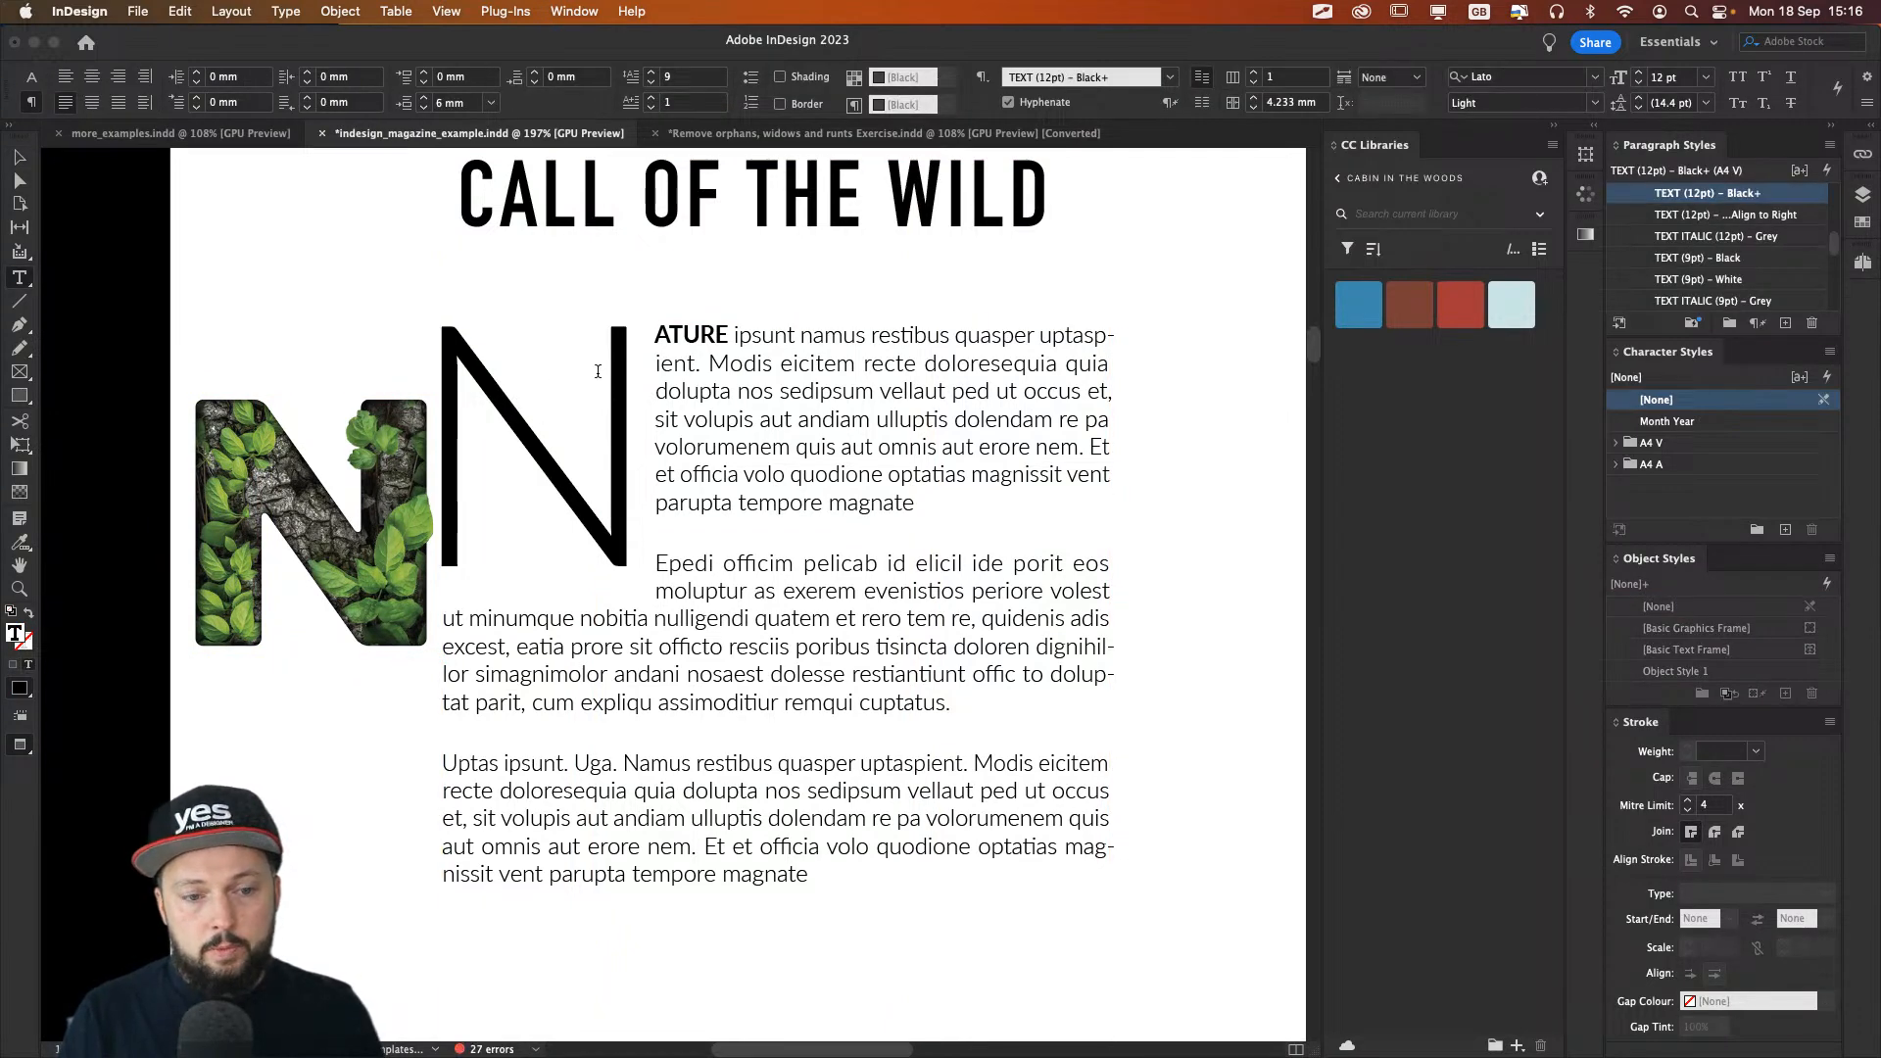
key(Escape)
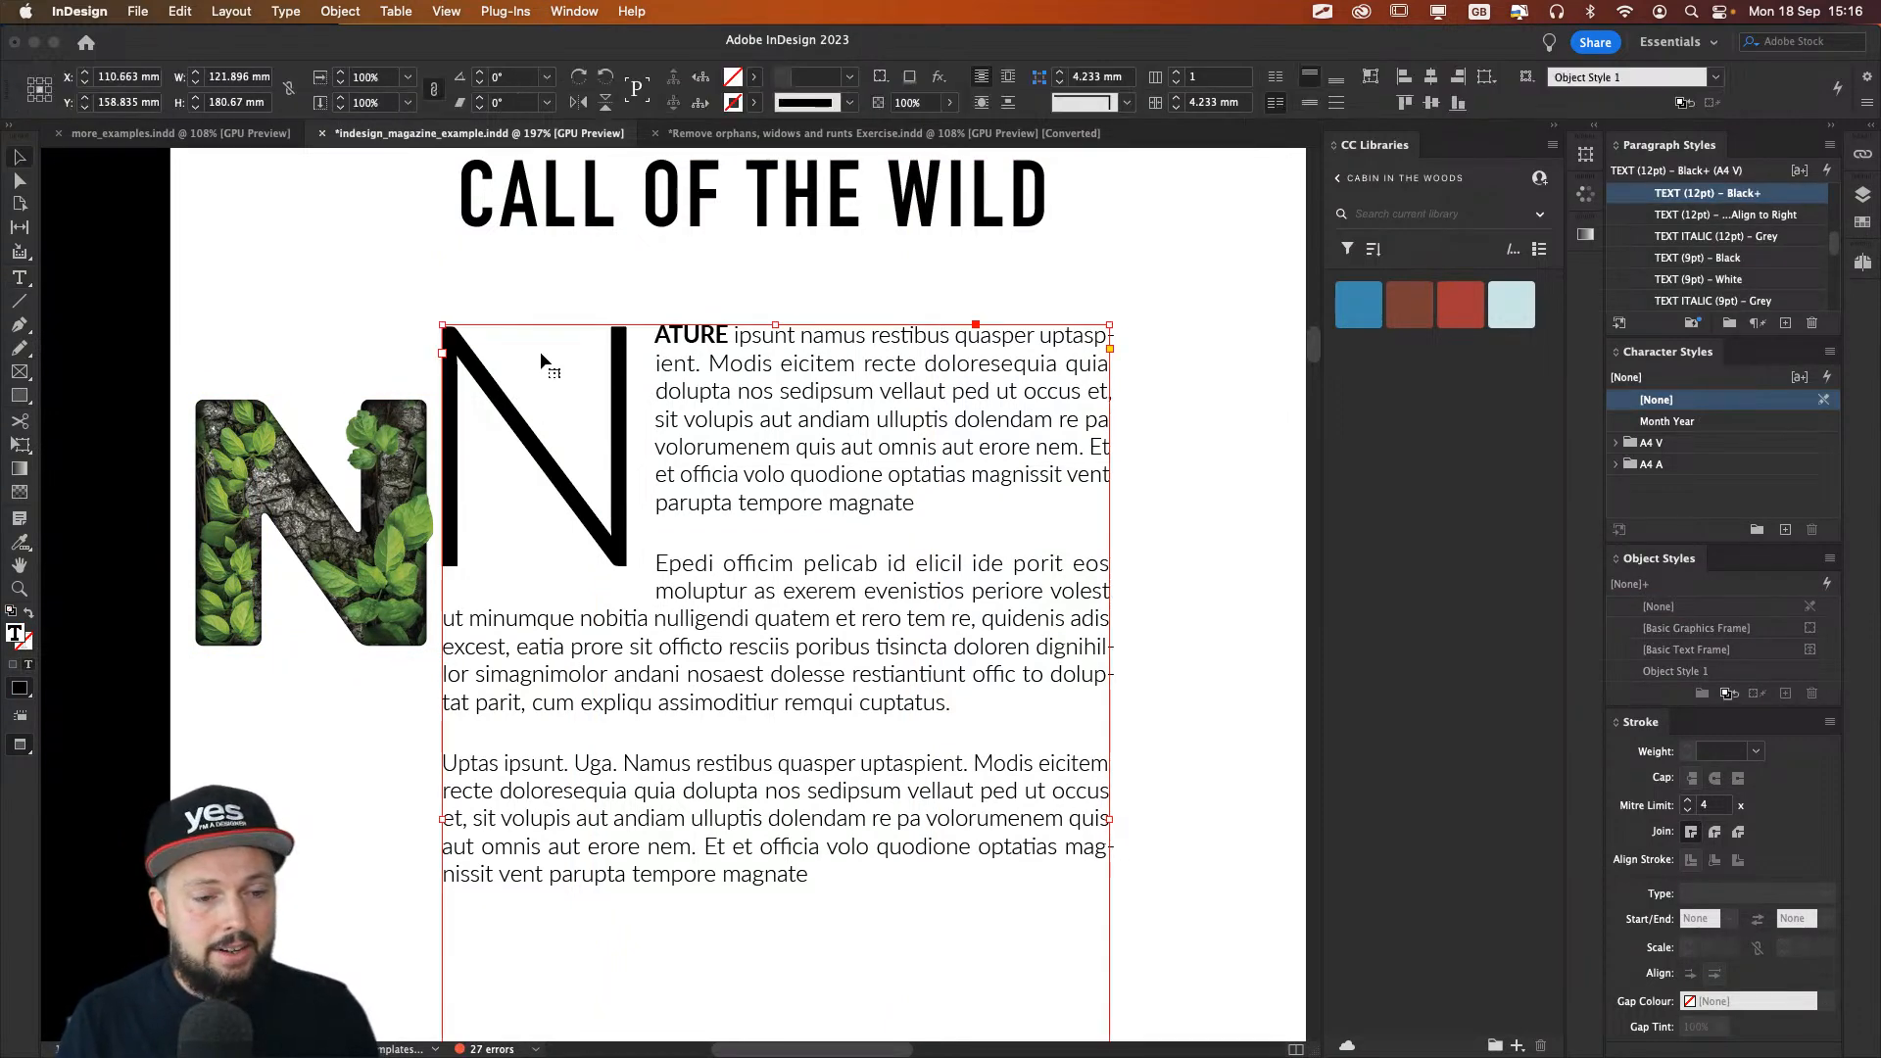
drag(253, 450, 354, 315)
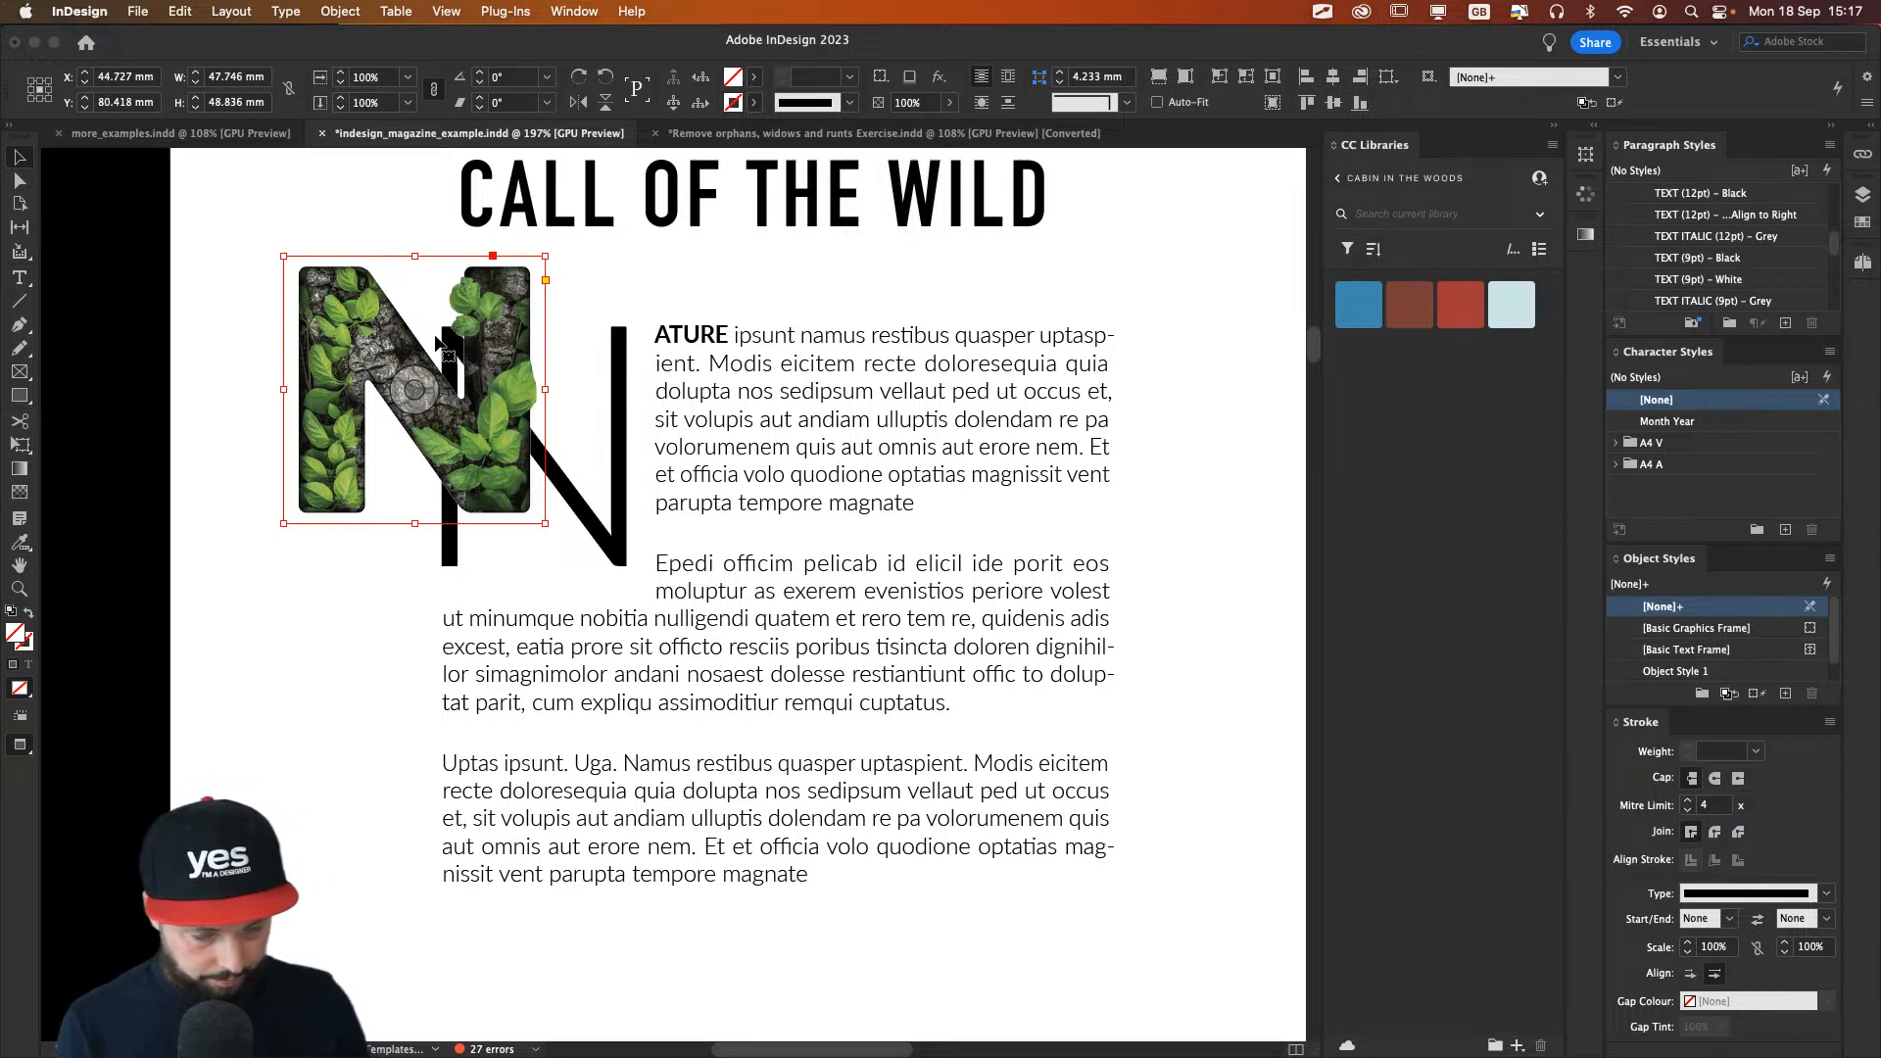
key(Delete)
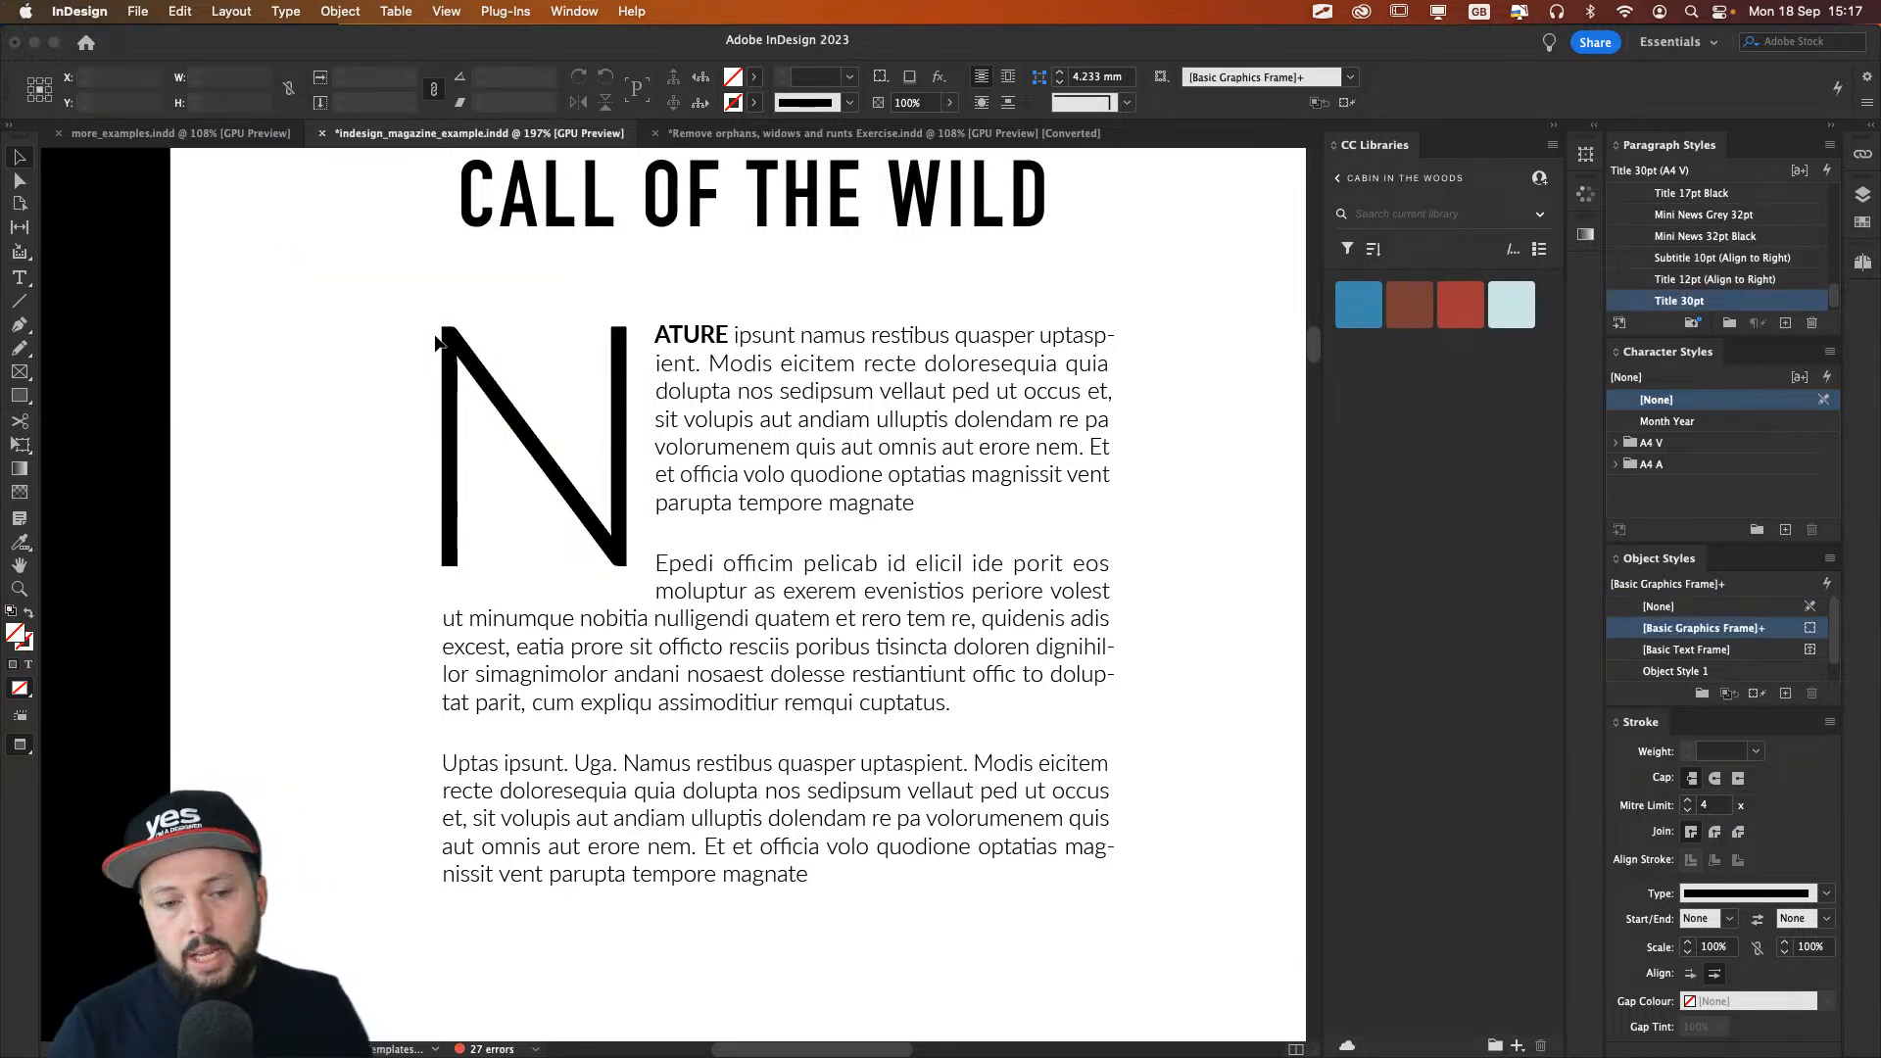
click(588, 384)
double_click(637, 382)
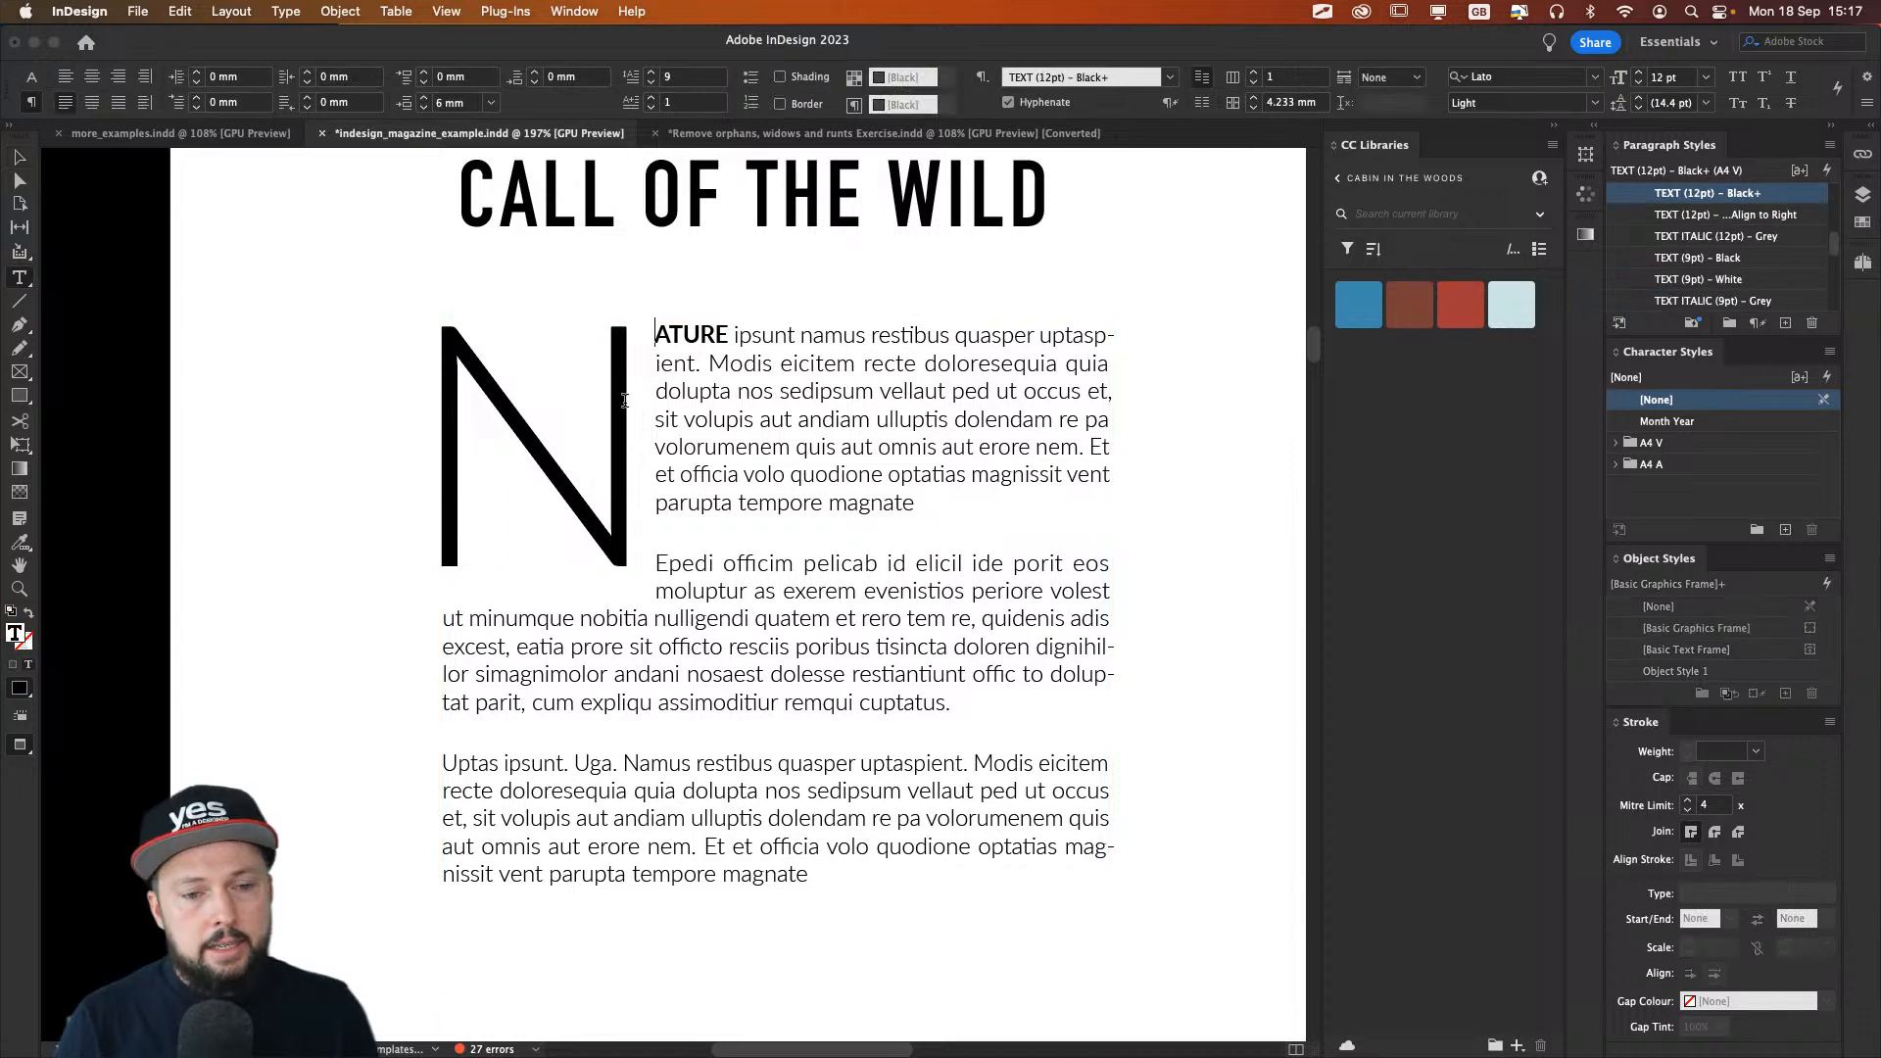
drag(638, 353, 407, 334)
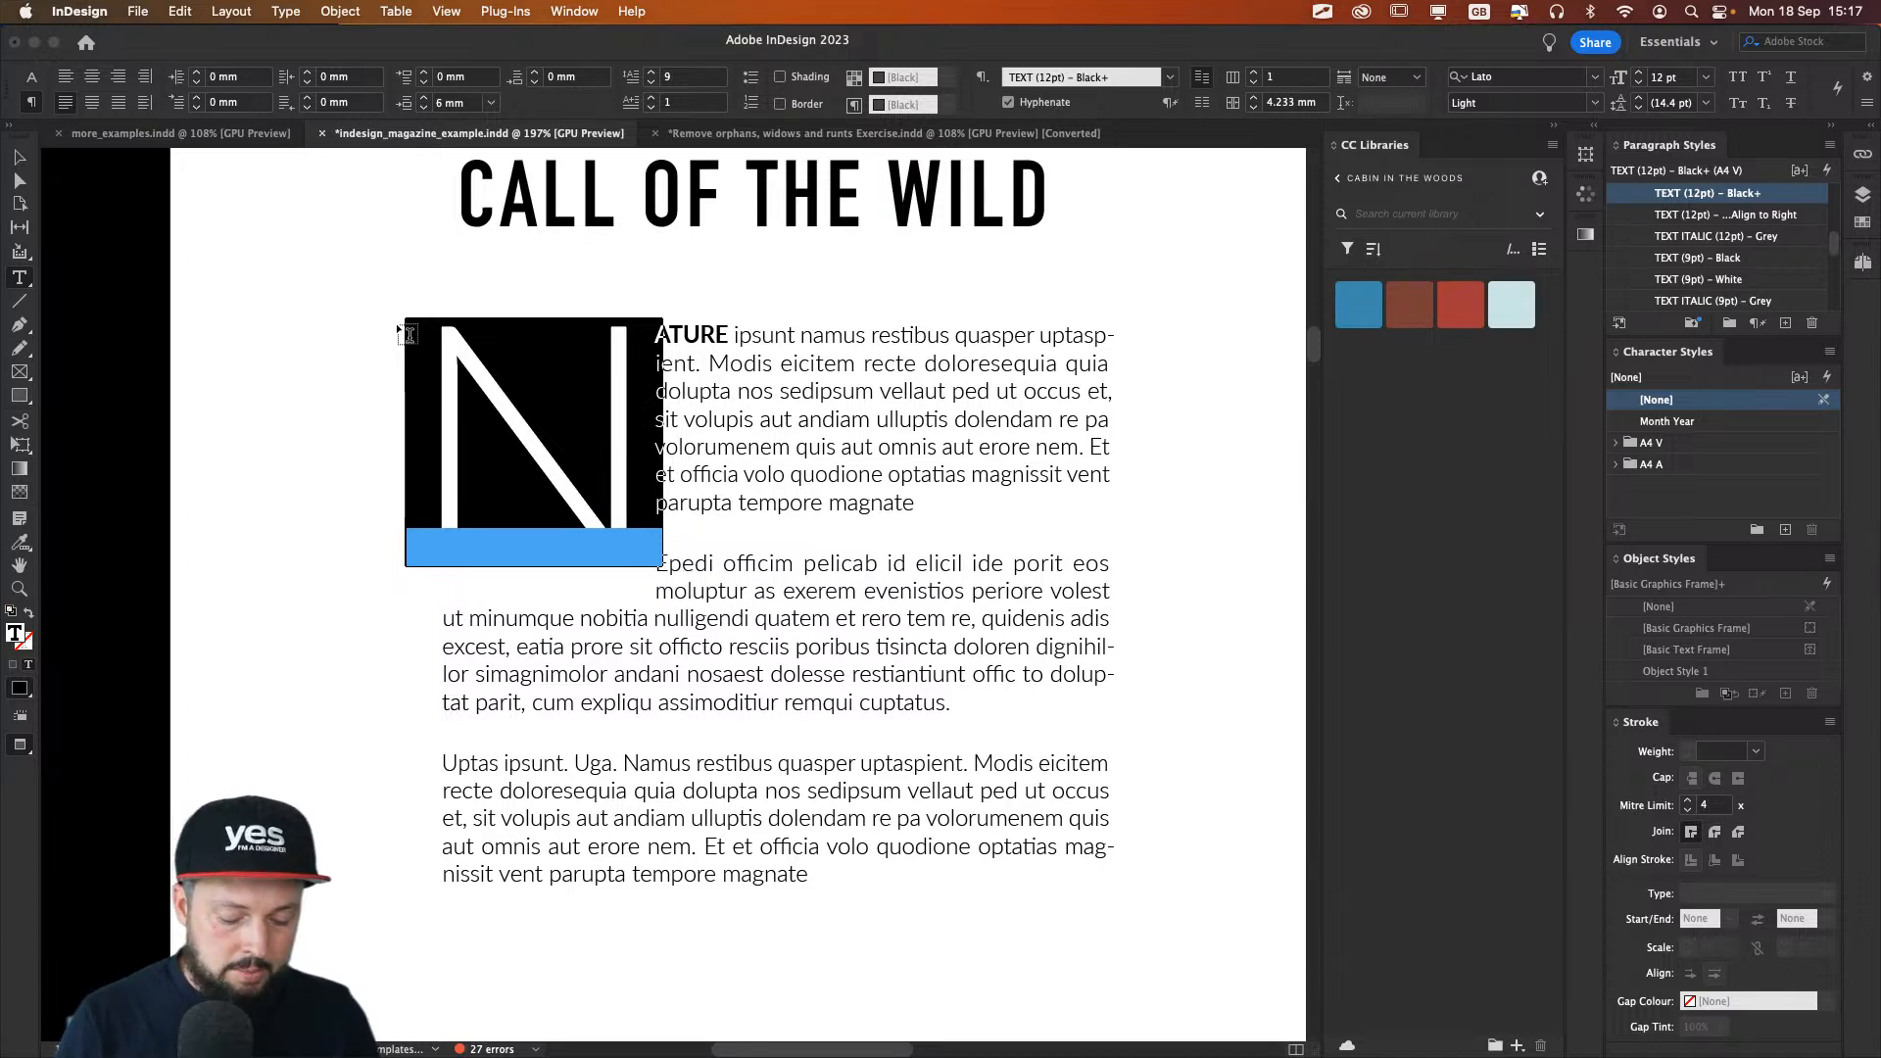
key(super+v)
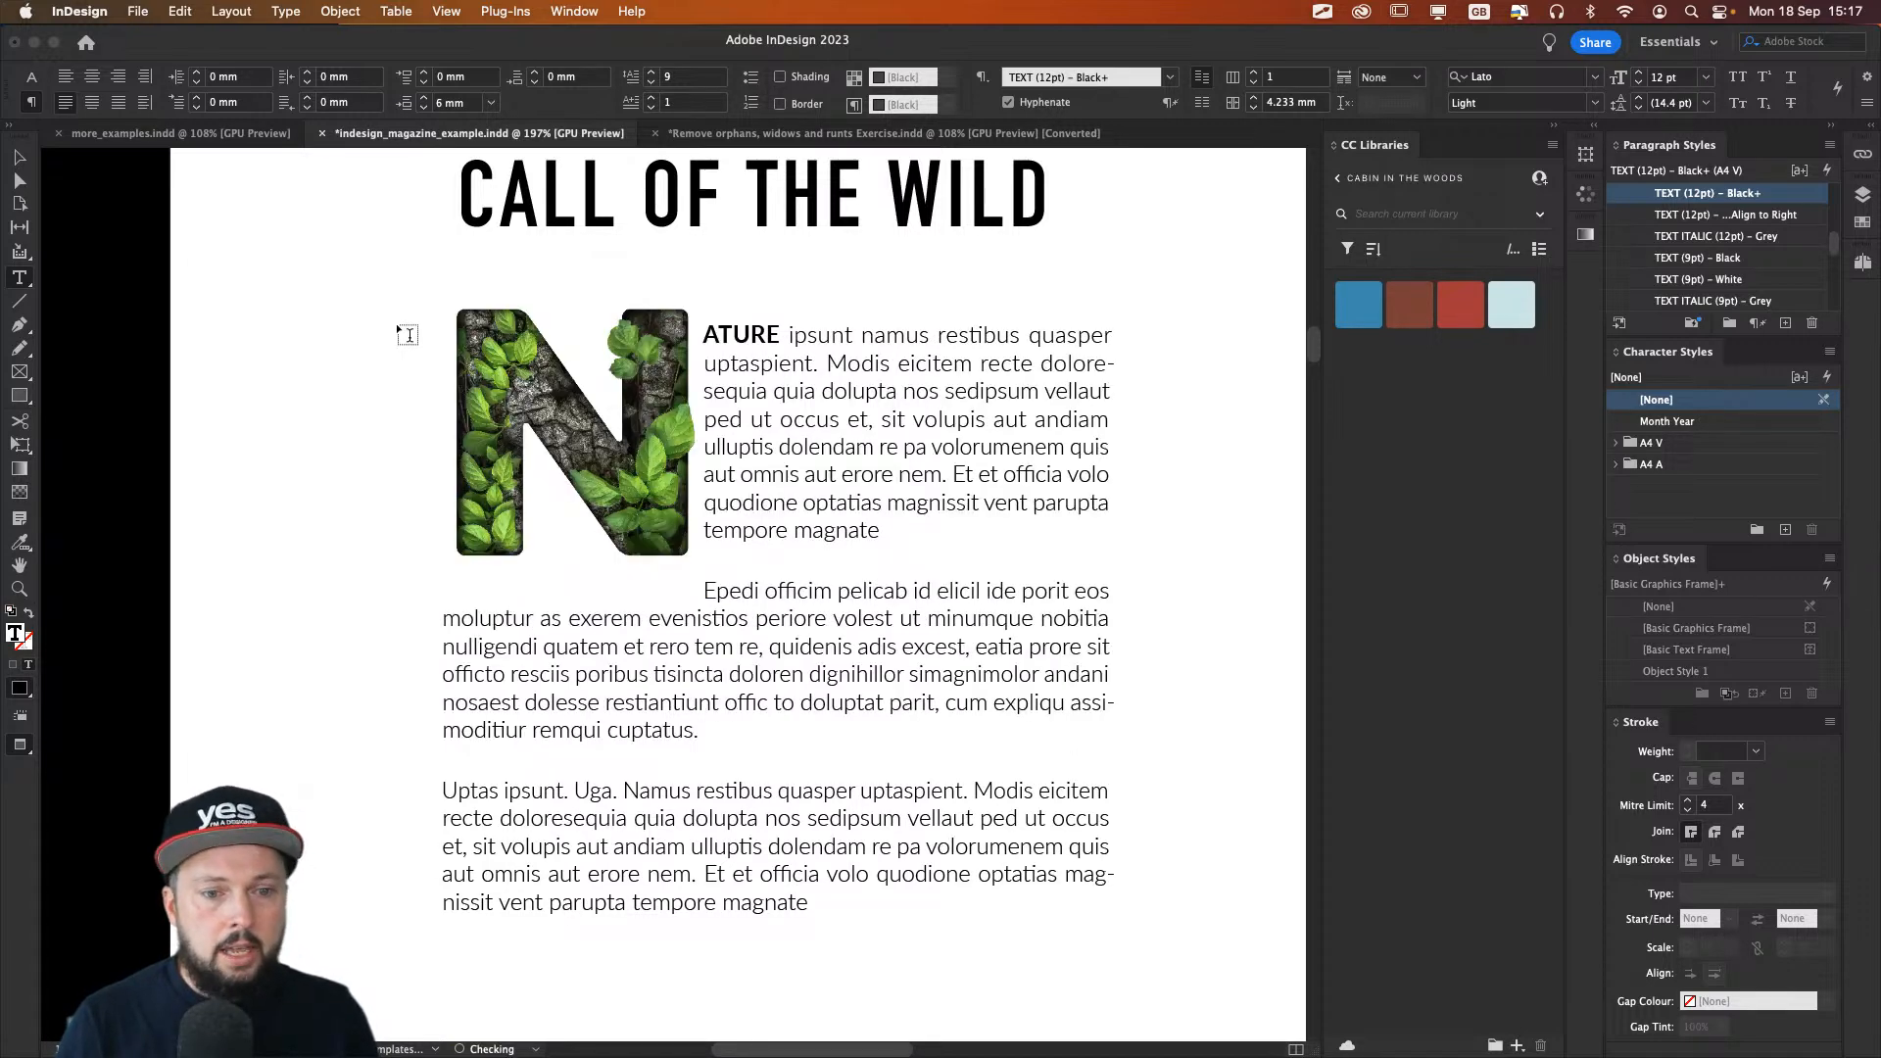
key(Escape)
click(308, 343)
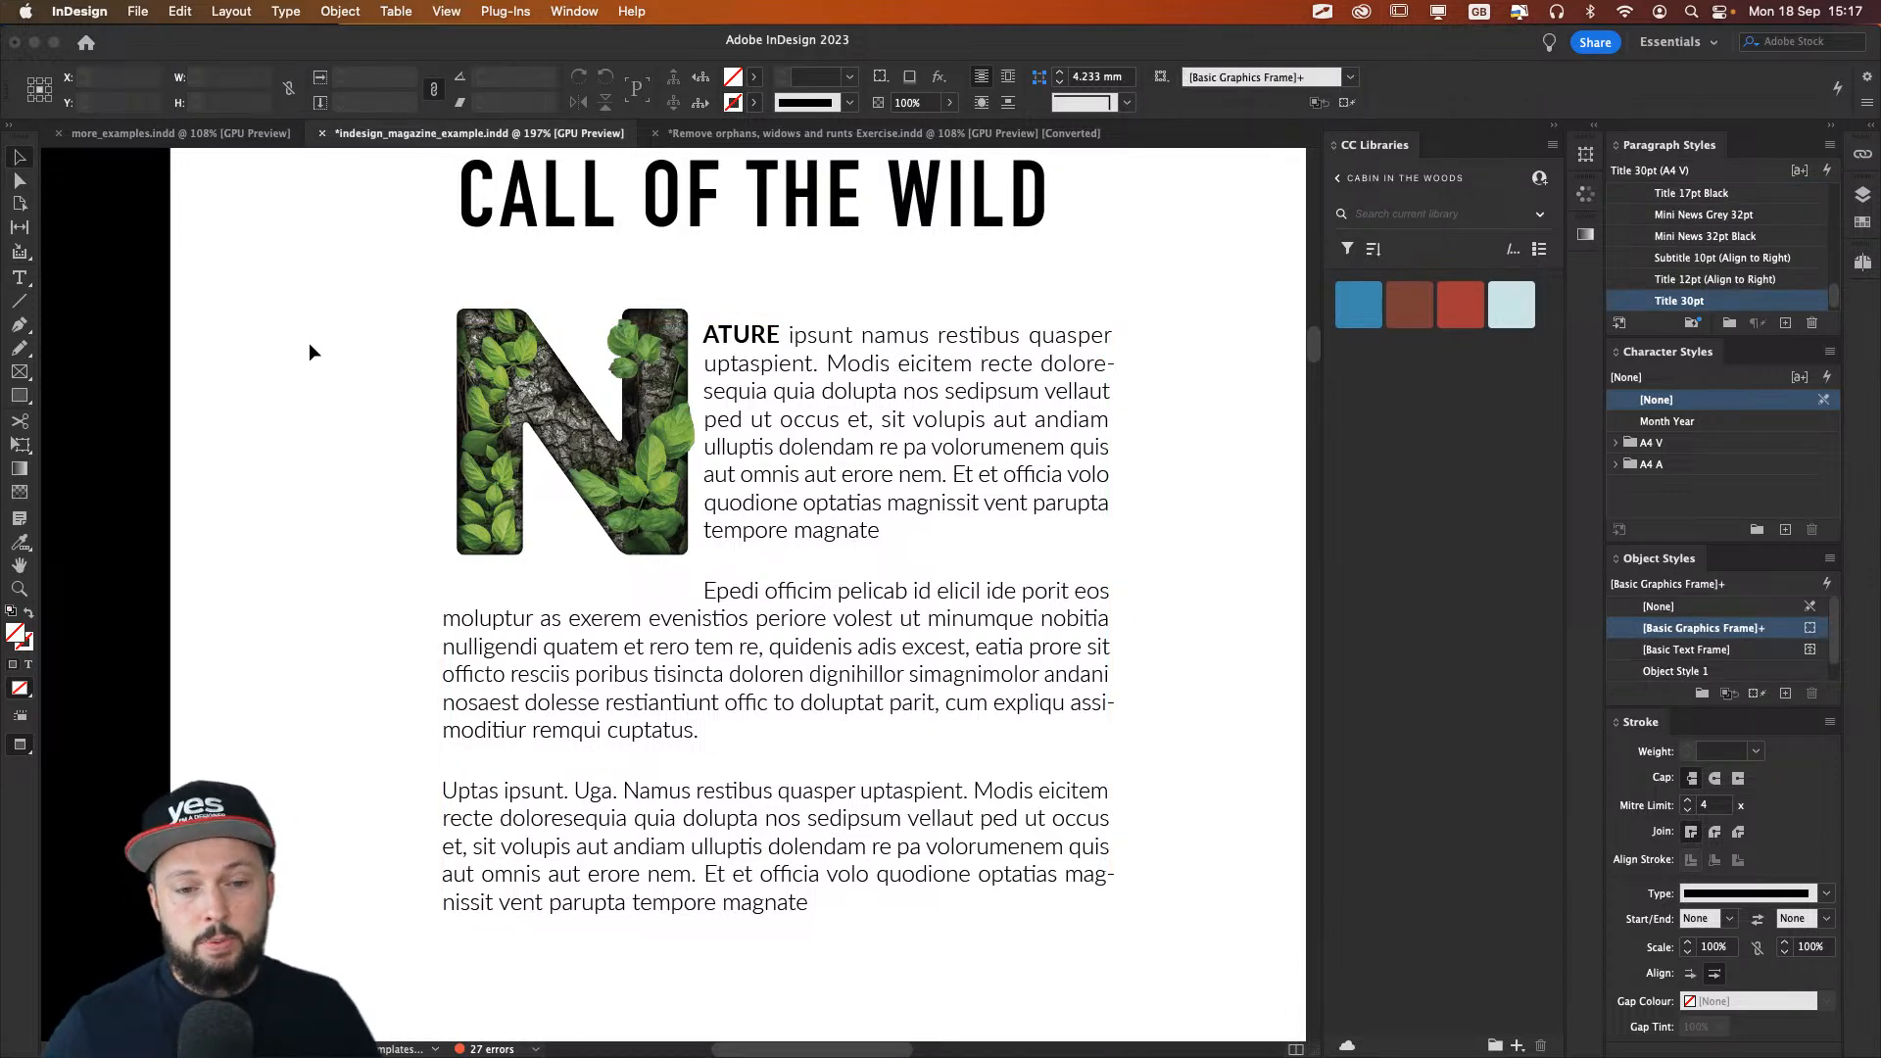
Step: Try different drop cap line counts on the opening paragraph, including 6, 8 and 12, and return to 9 lines
click(735, 373)
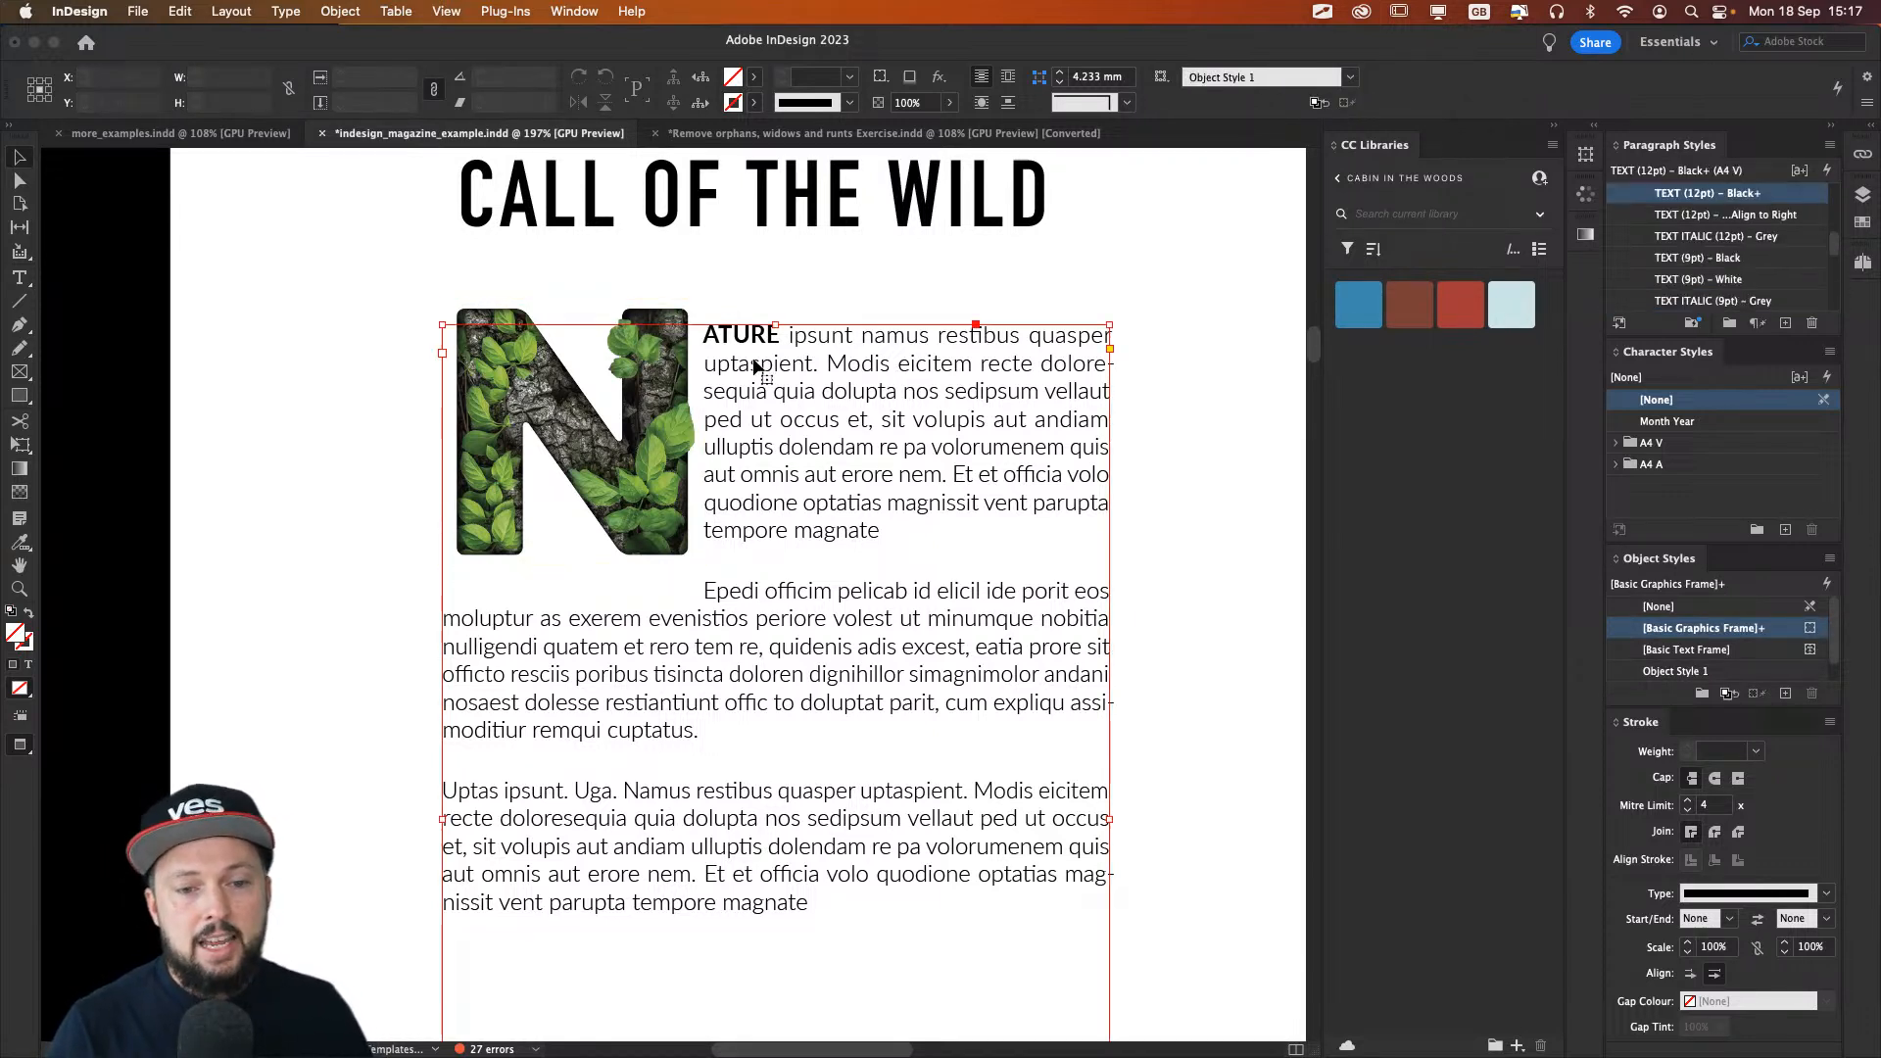
double_click(858, 404)
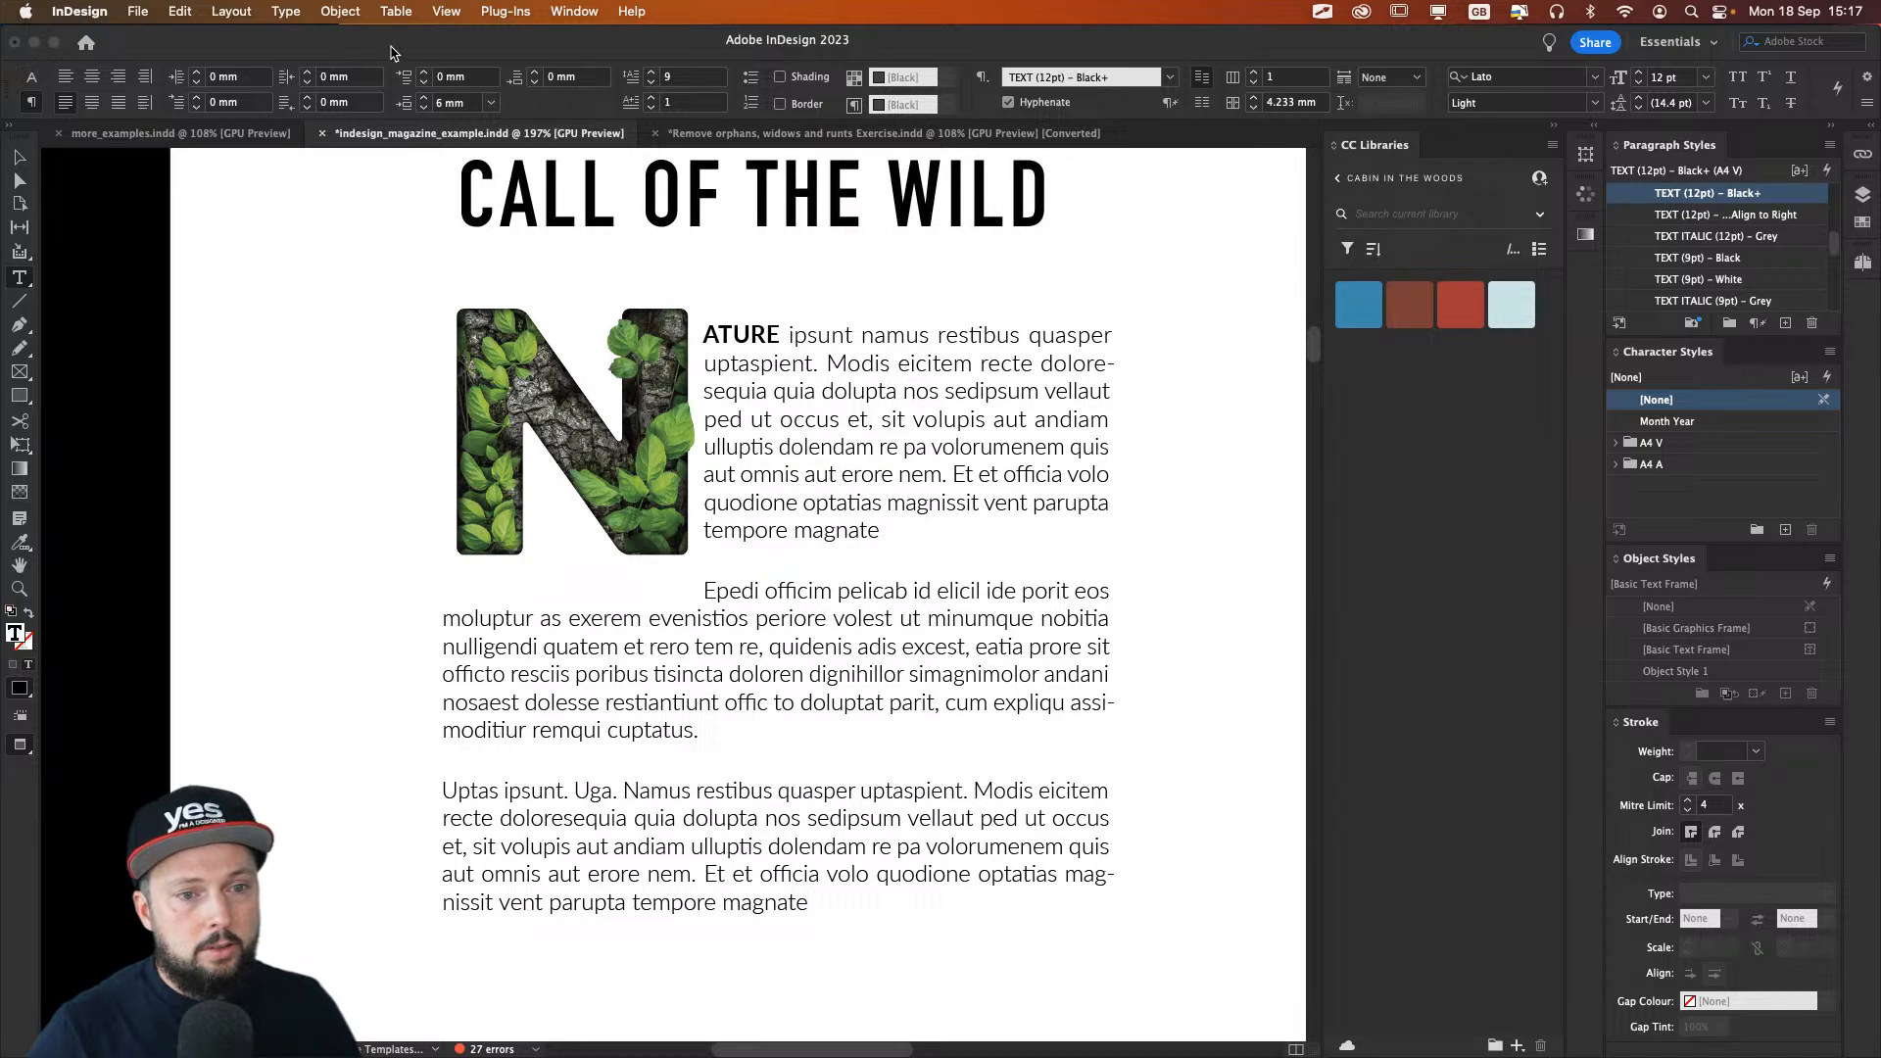
click(652, 72)
click(654, 84)
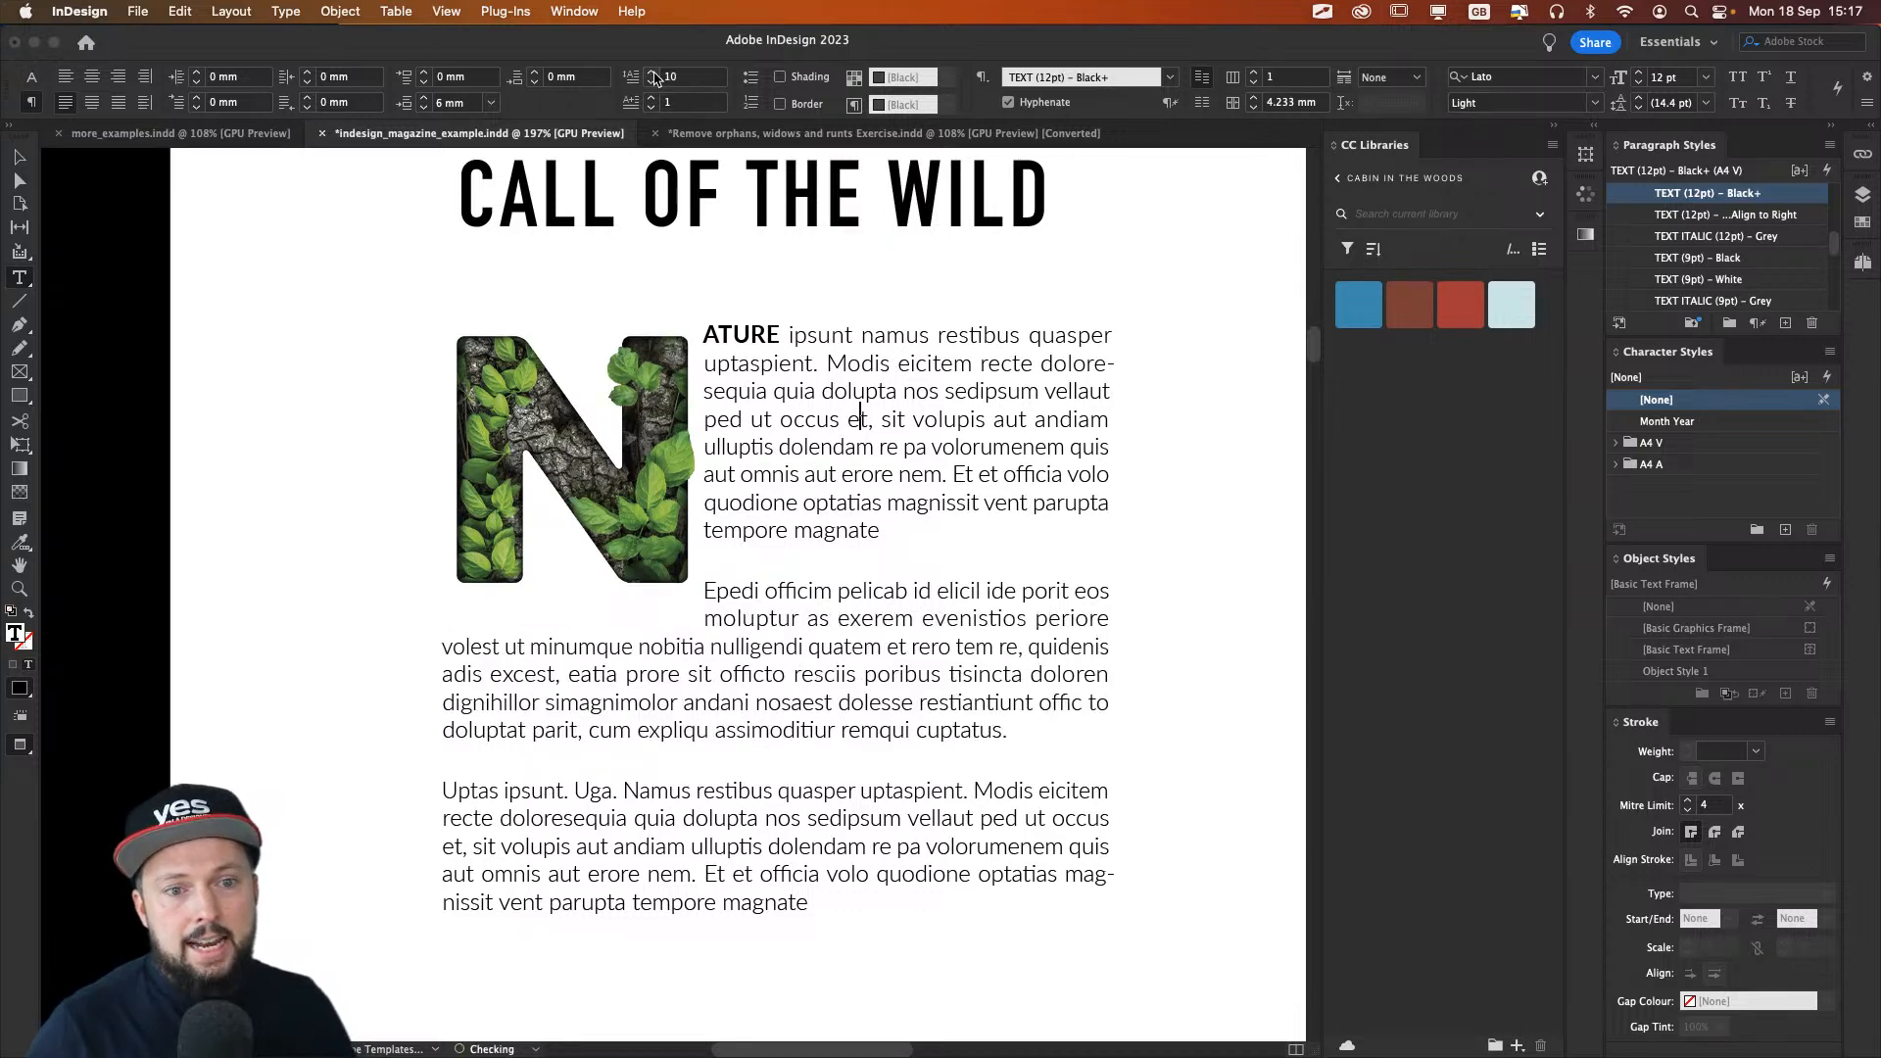
click(653, 84)
click(653, 84)
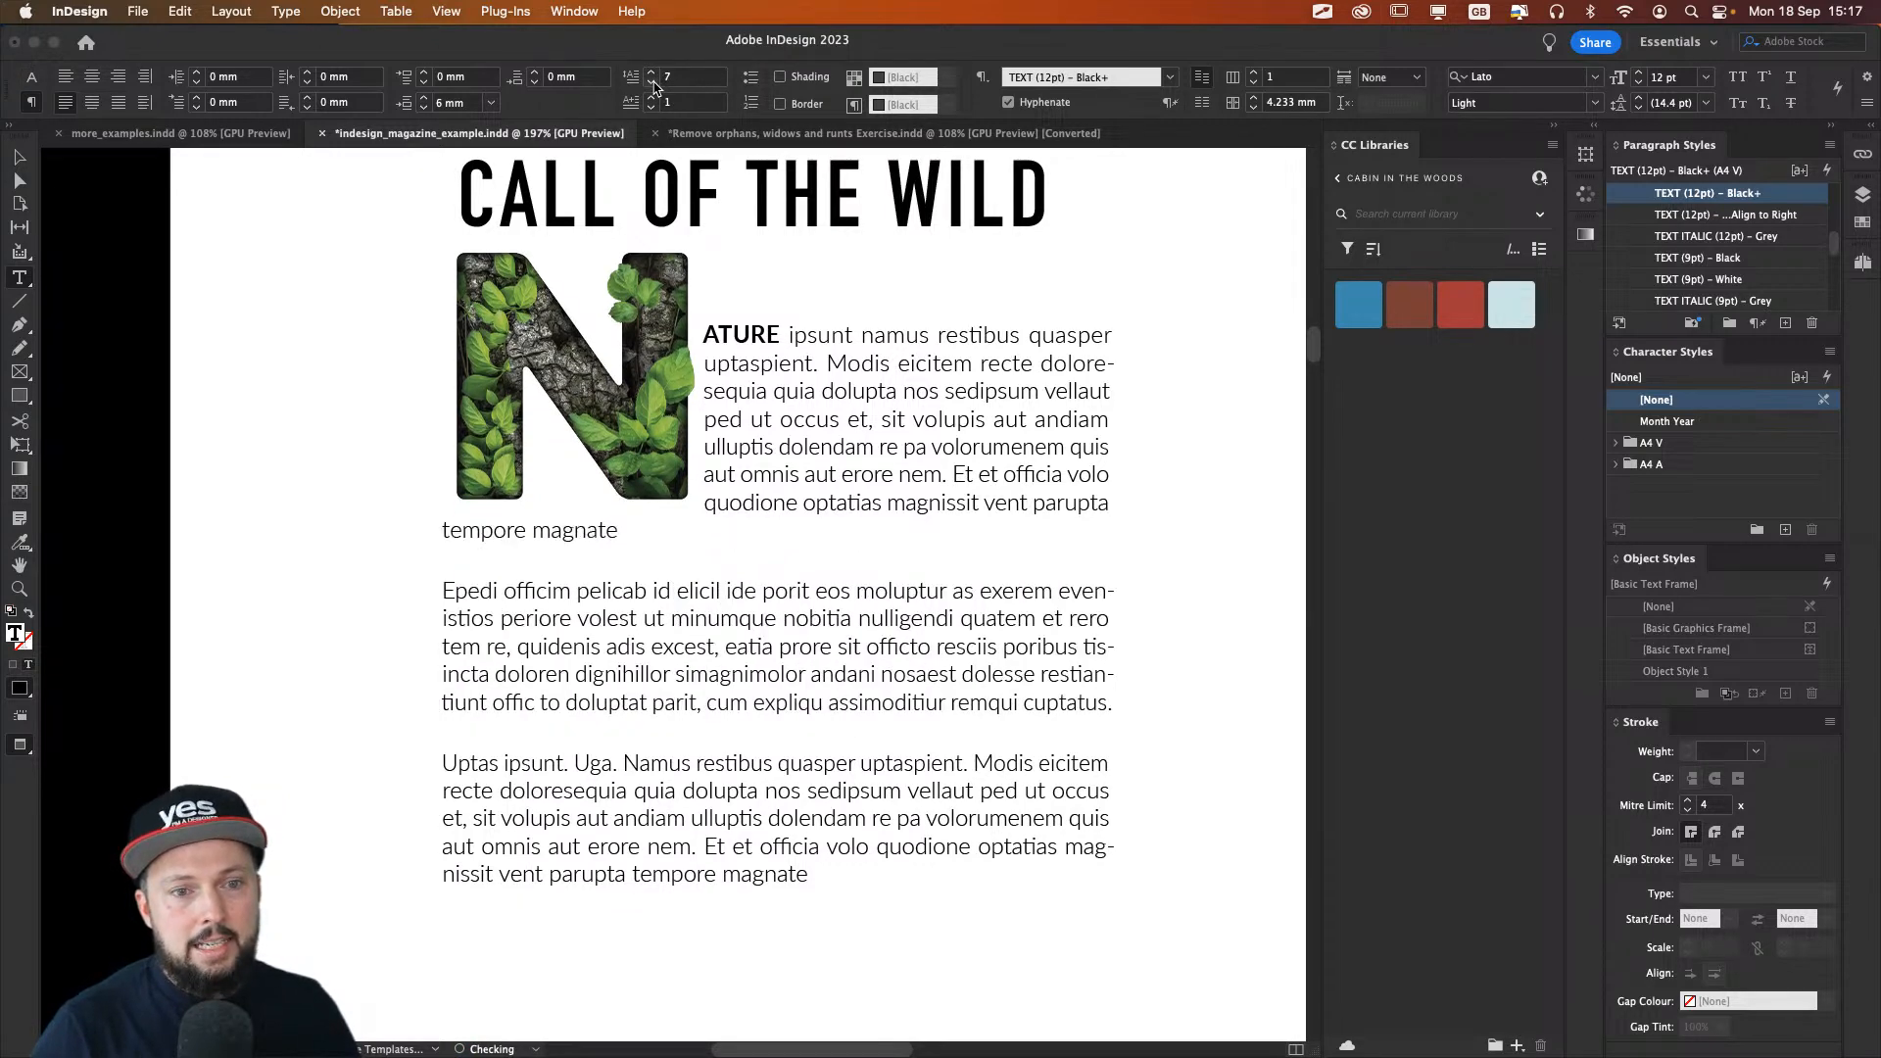
click(654, 82)
click(655, 72)
click(654, 73)
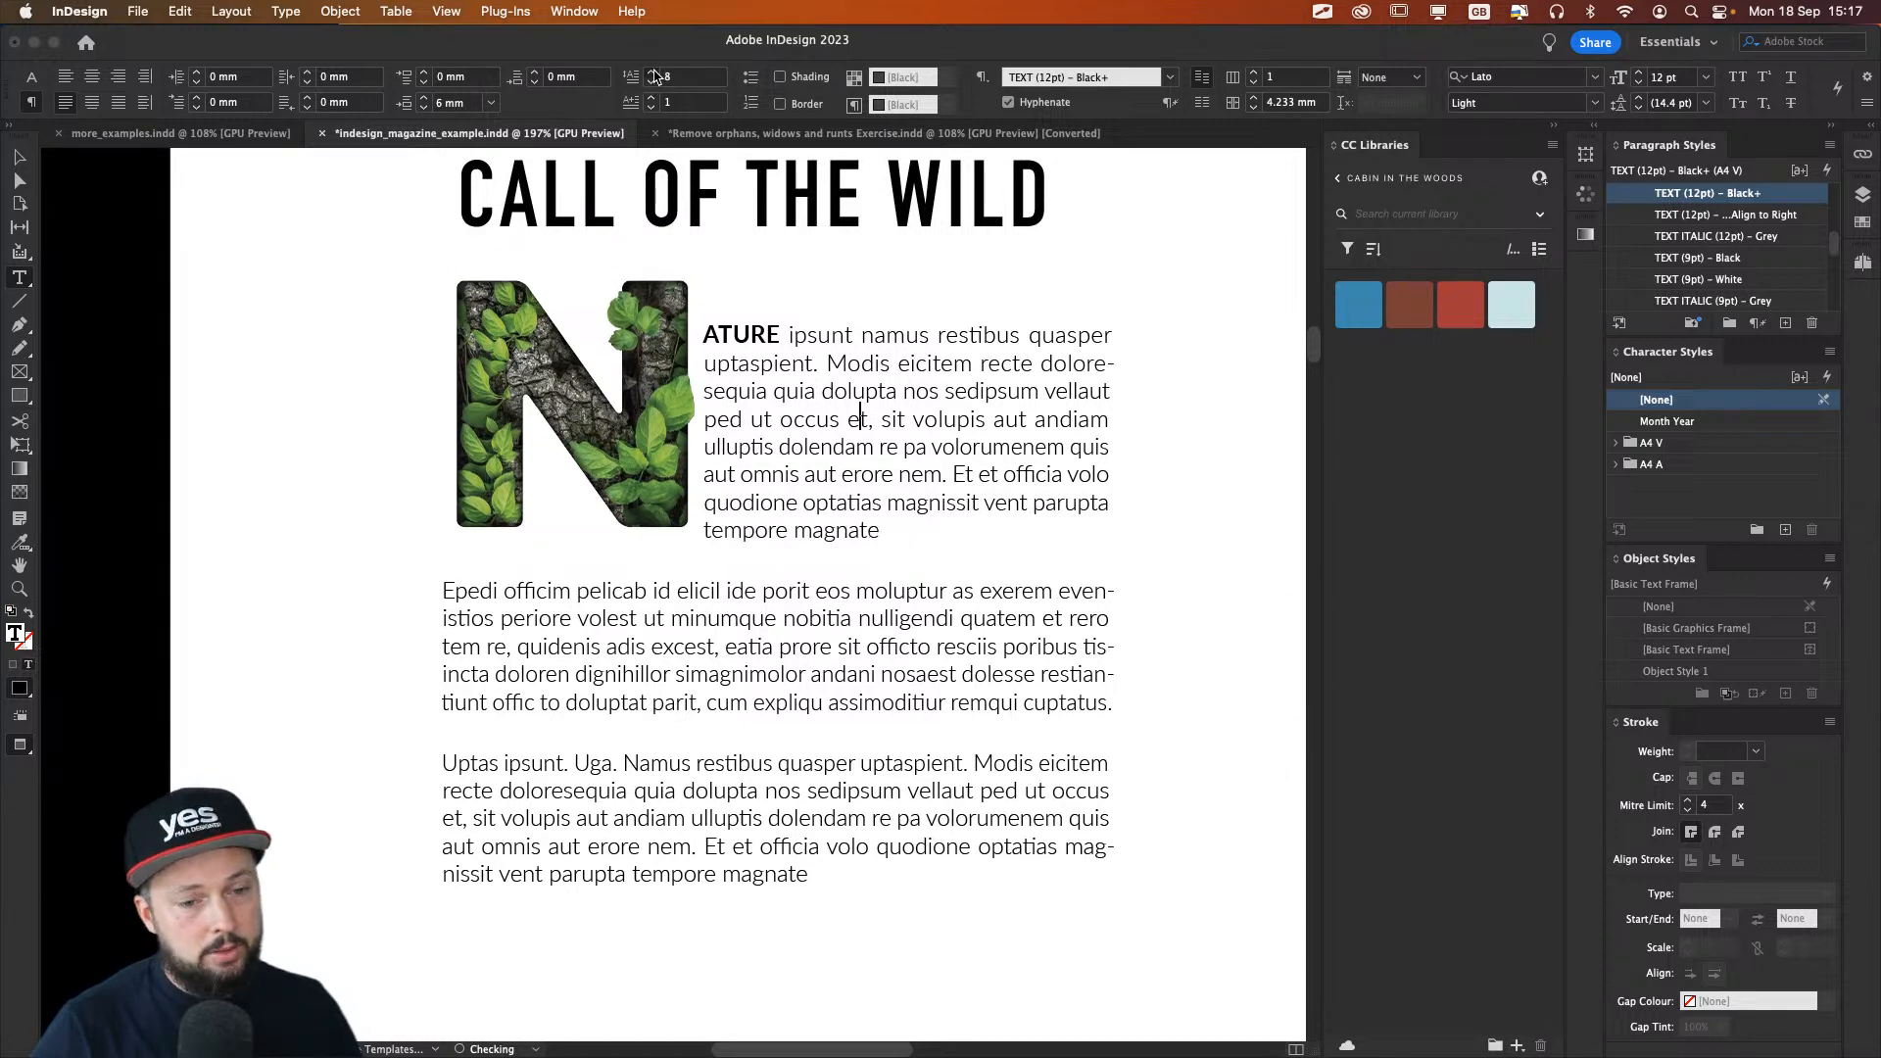
click(653, 72)
click(653, 72)
click(648, 88)
click(649, 88)
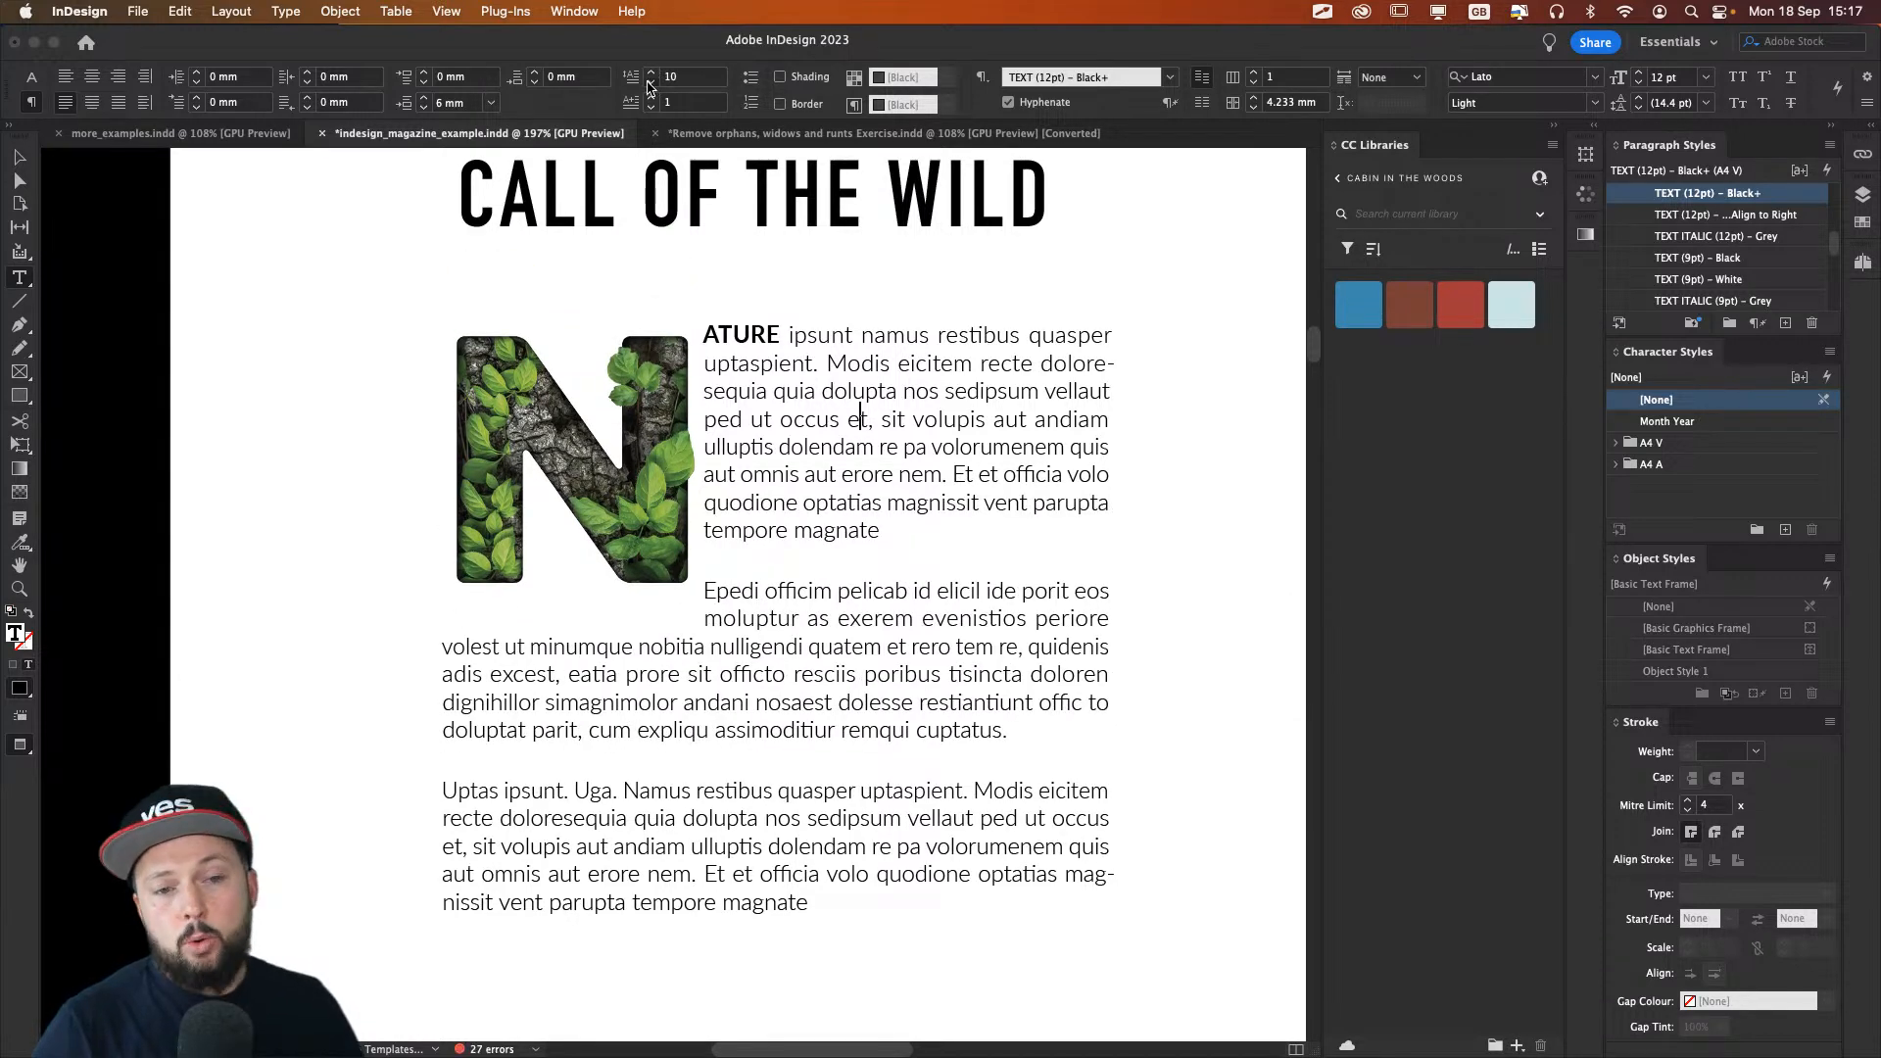
click(649, 87)
click(649, 87)
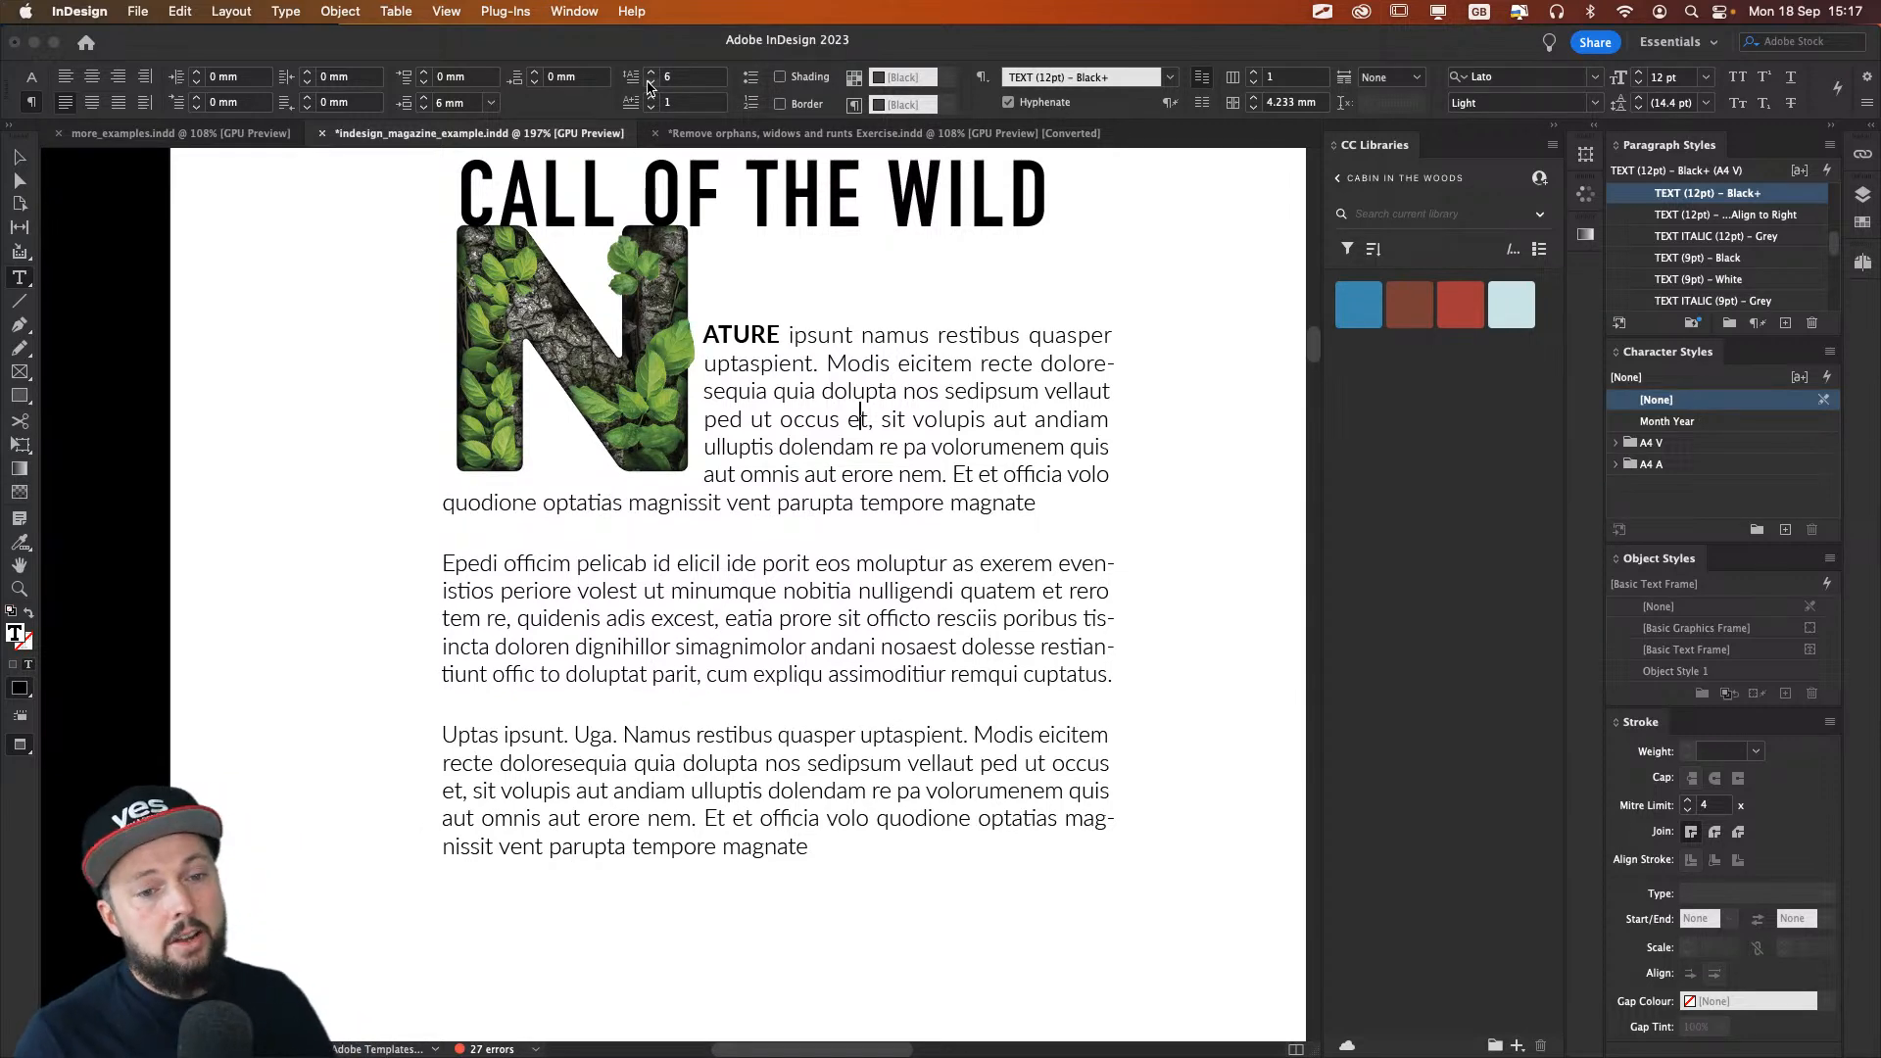
click(649, 72)
click(650, 72)
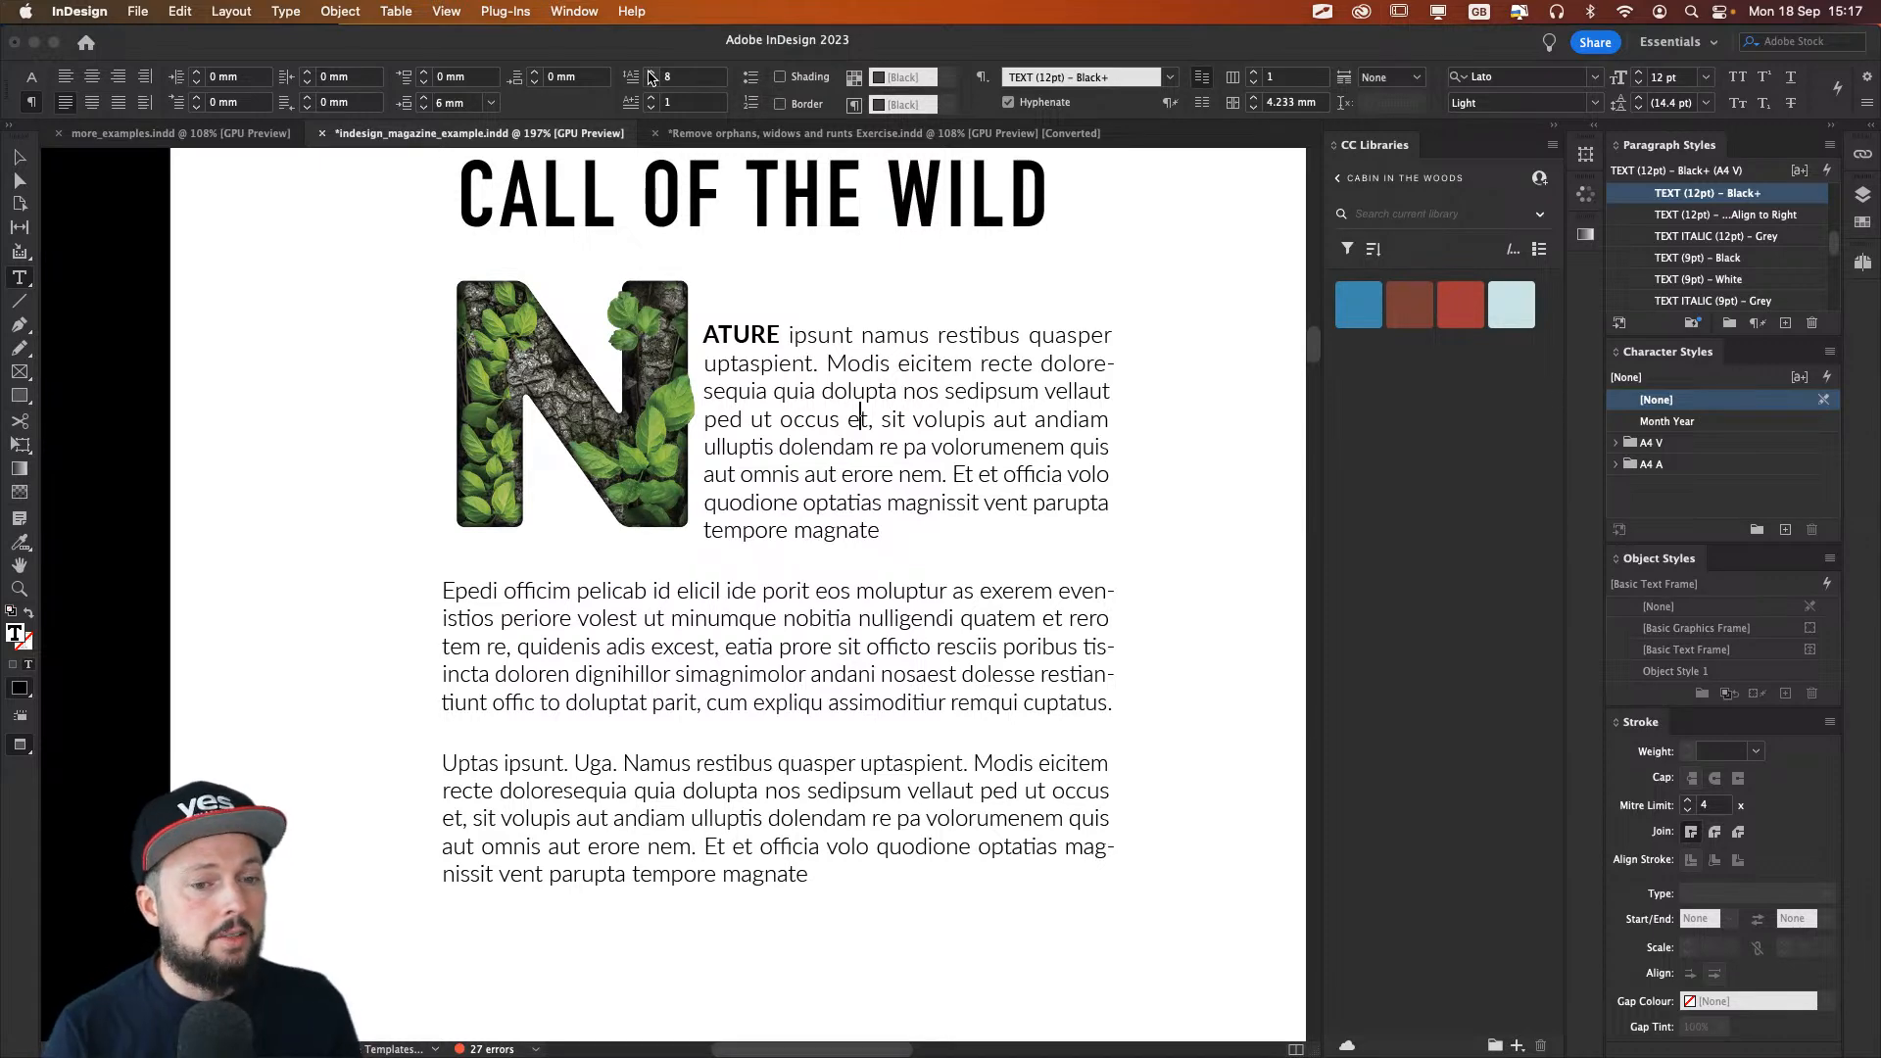
click(651, 73)
click(651, 72)
click(650, 73)
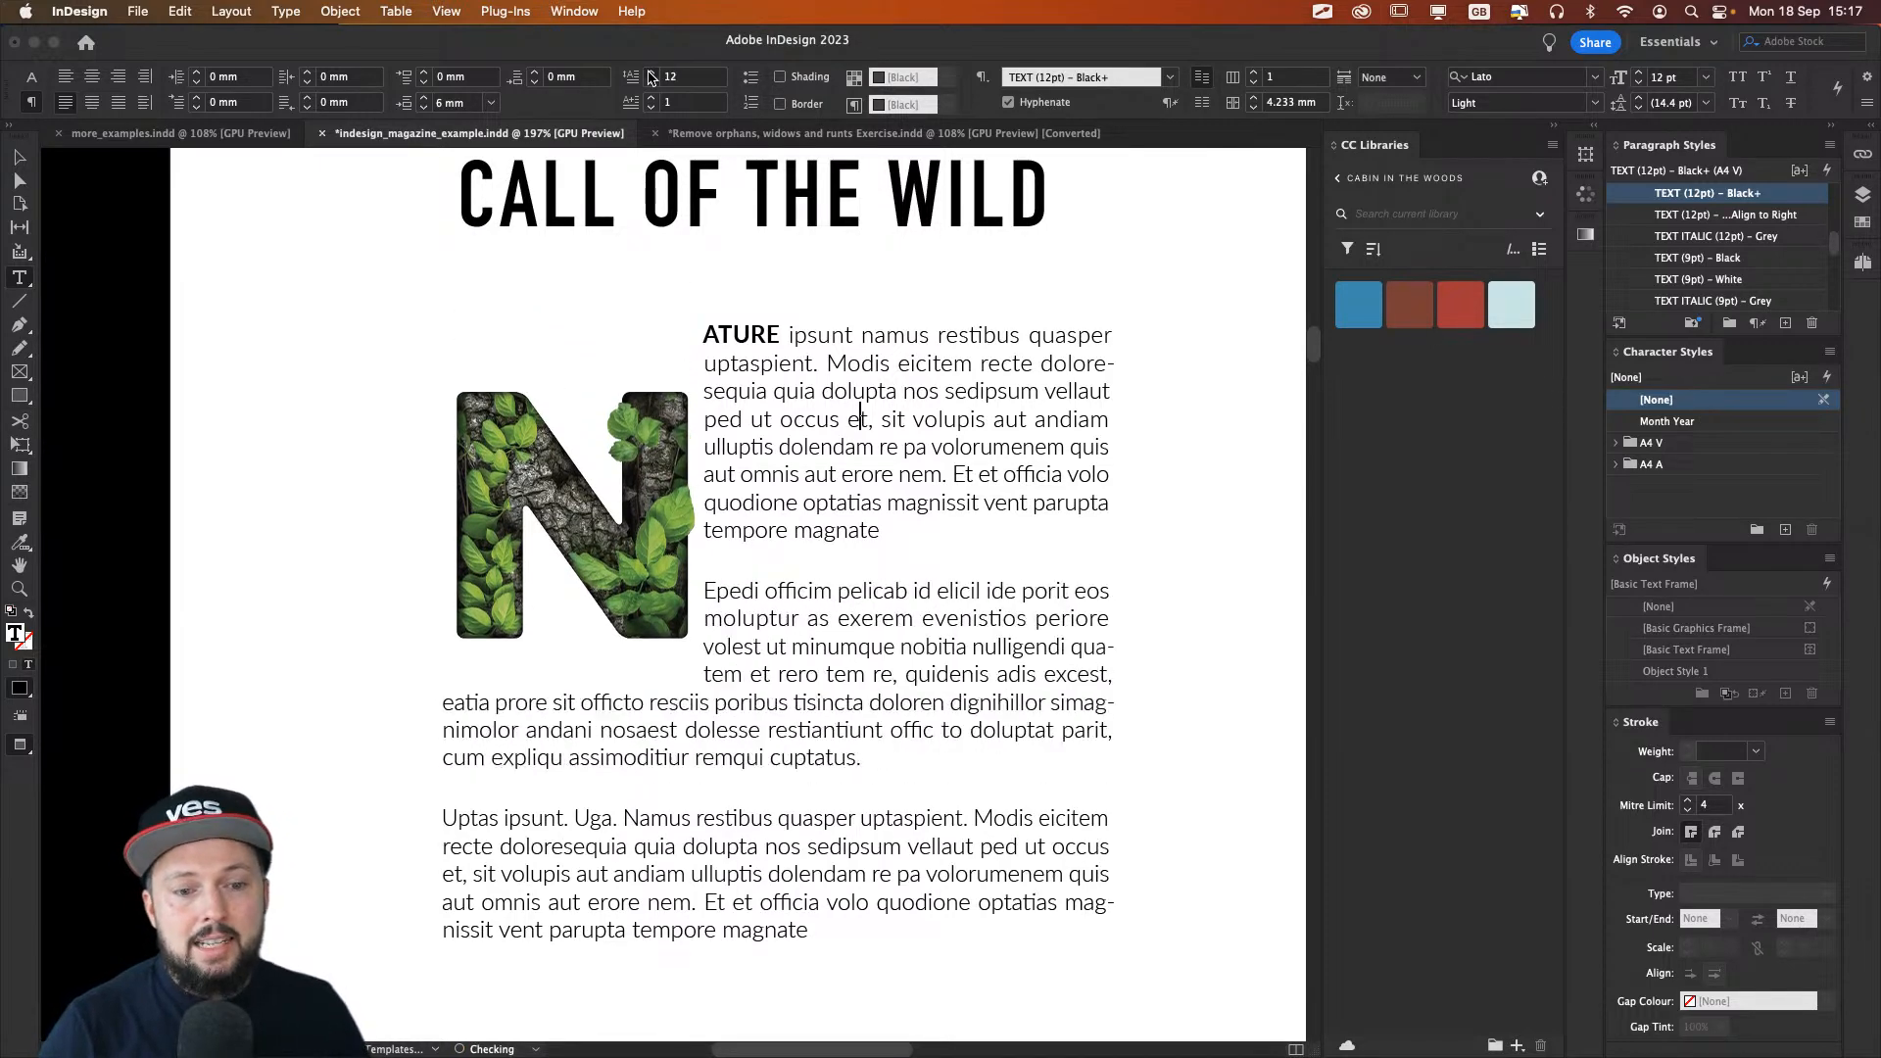
click(650, 73)
click(650, 72)
click(650, 73)
click(651, 83)
click(652, 83)
click(652, 83)
click(651, 83)
click(651, 83)
click(652, 83)
click(652, 83)
click(655, 73)
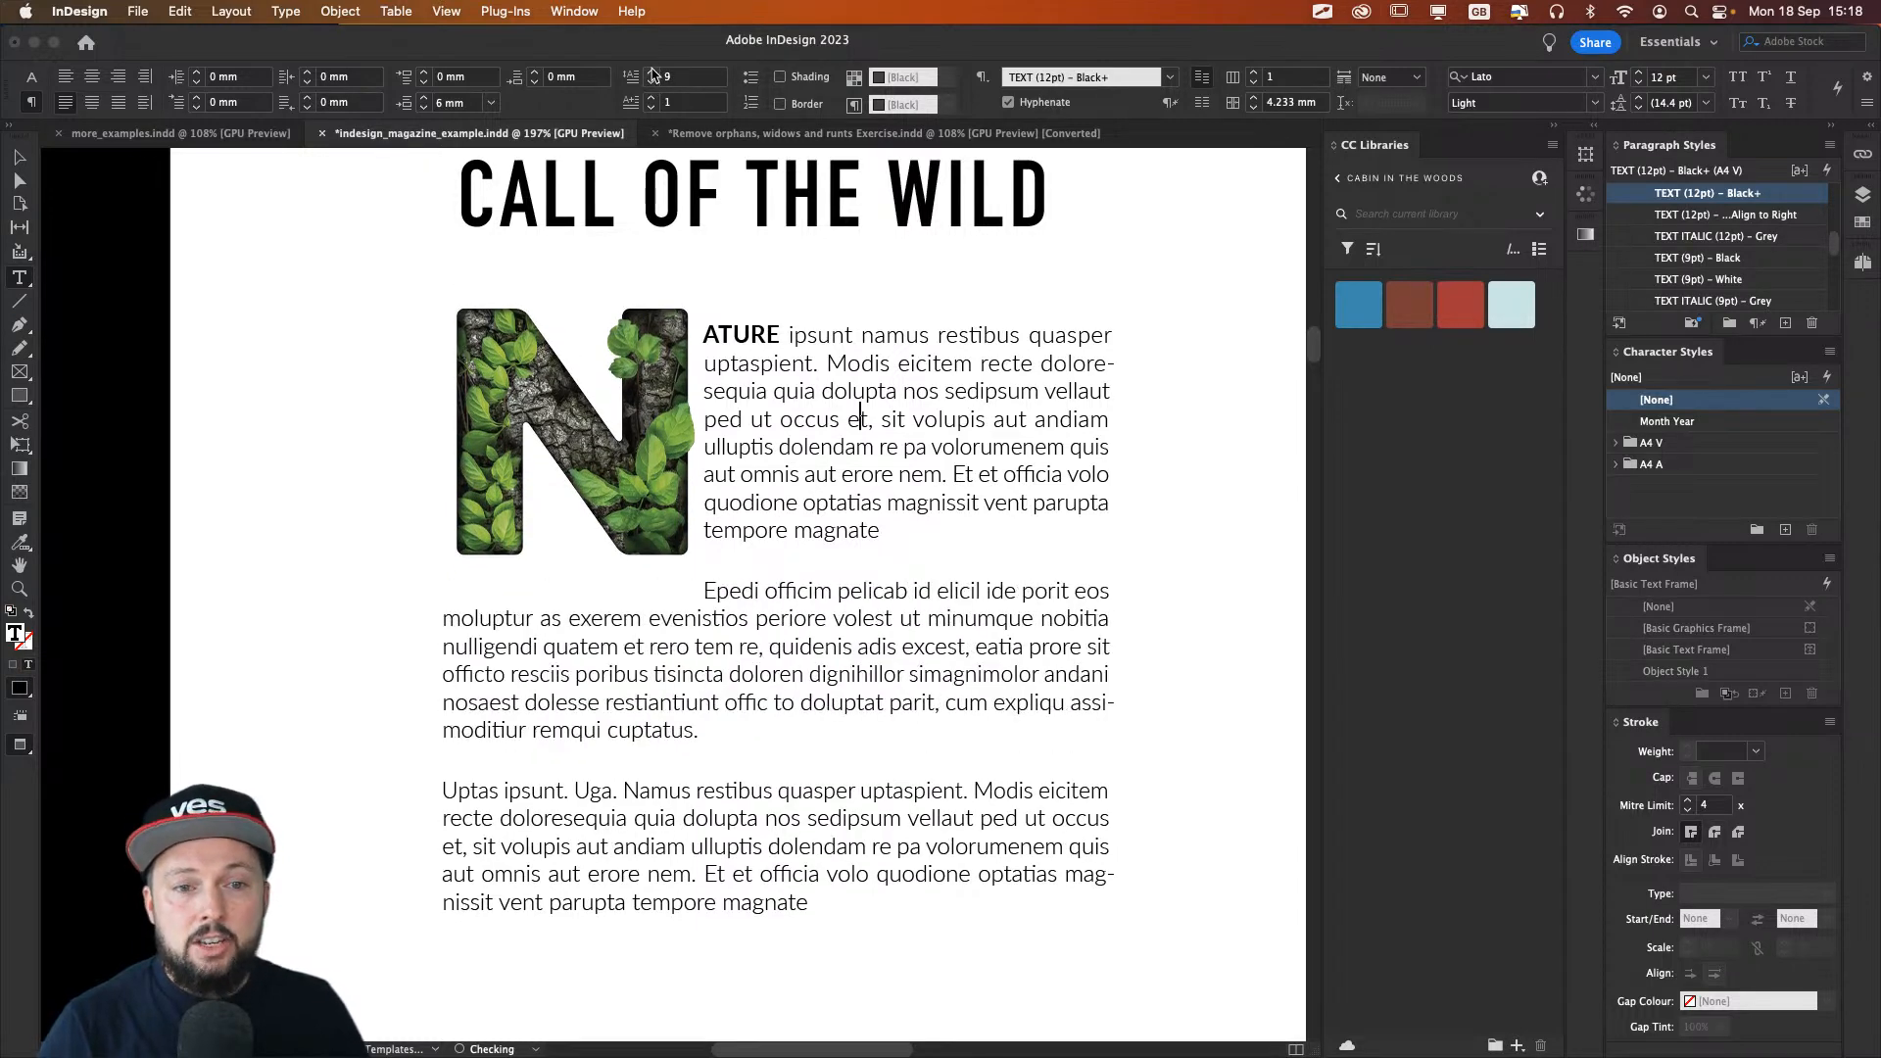
click(654, 74)
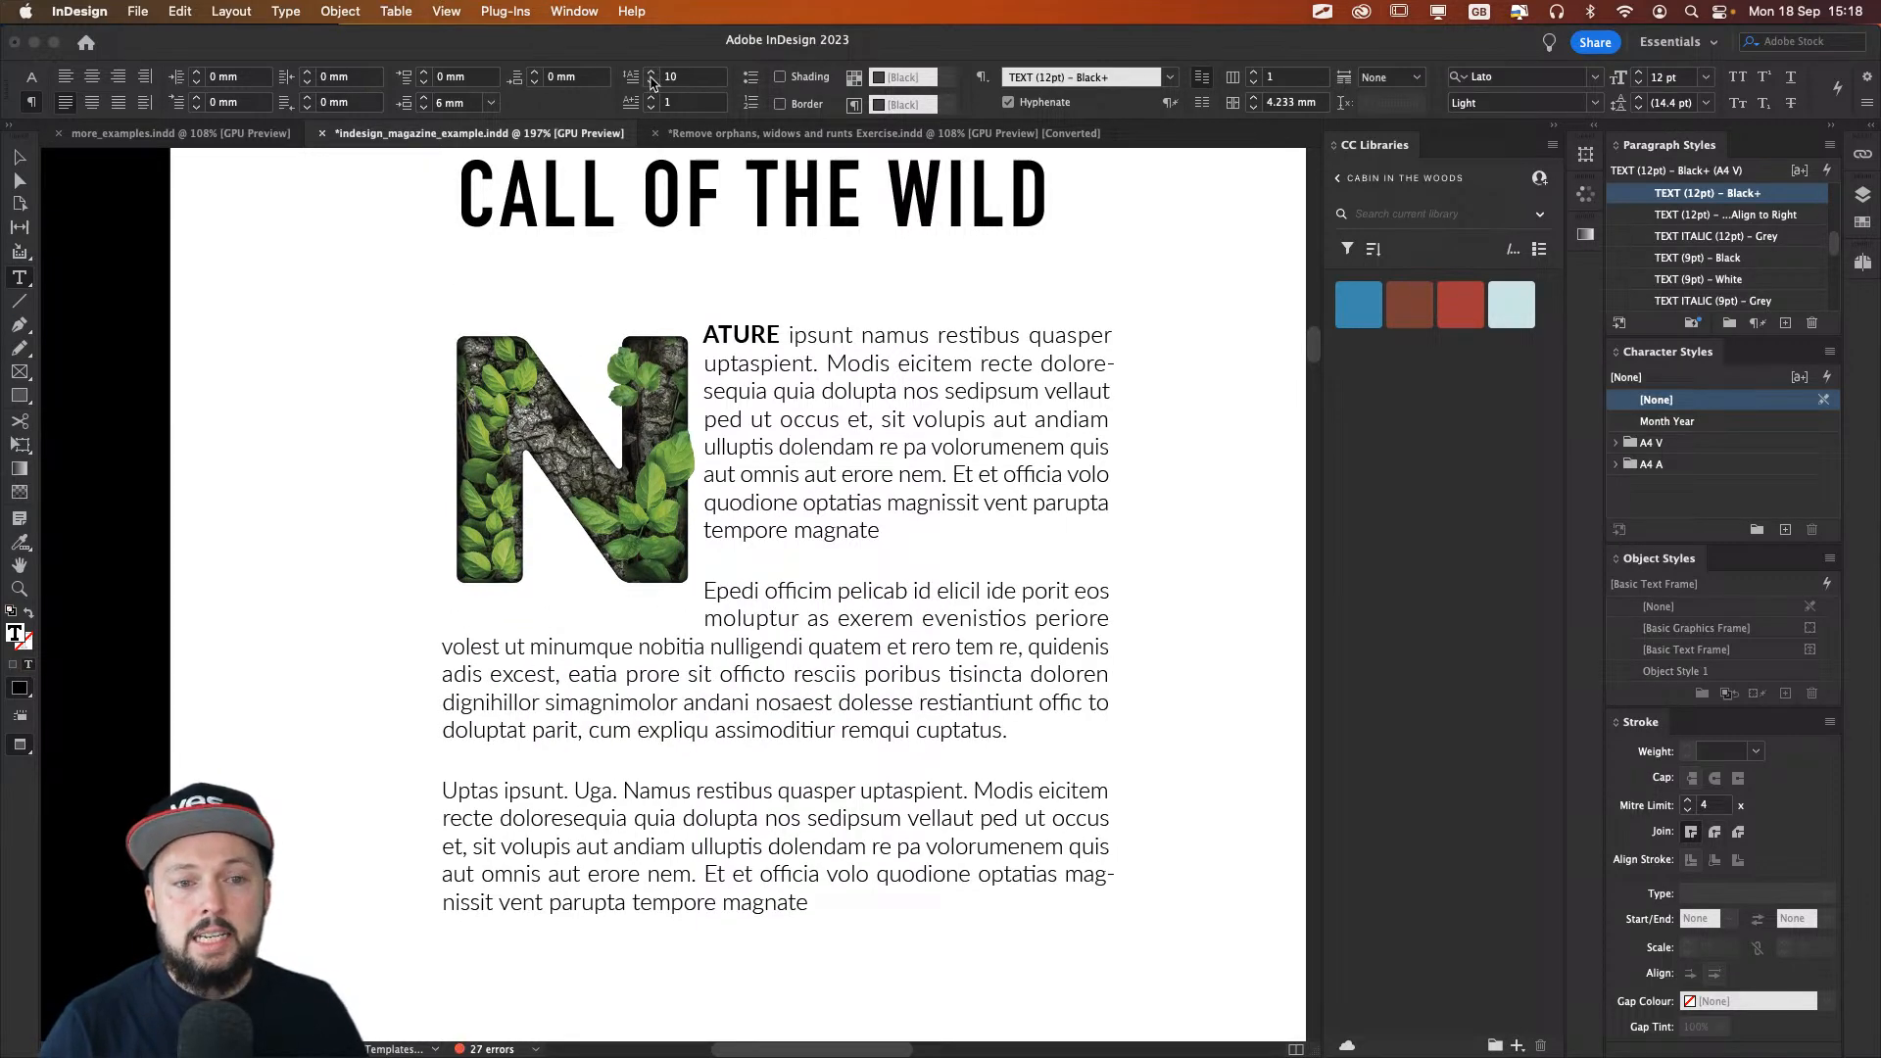
click(652, 83)
key(Escape)
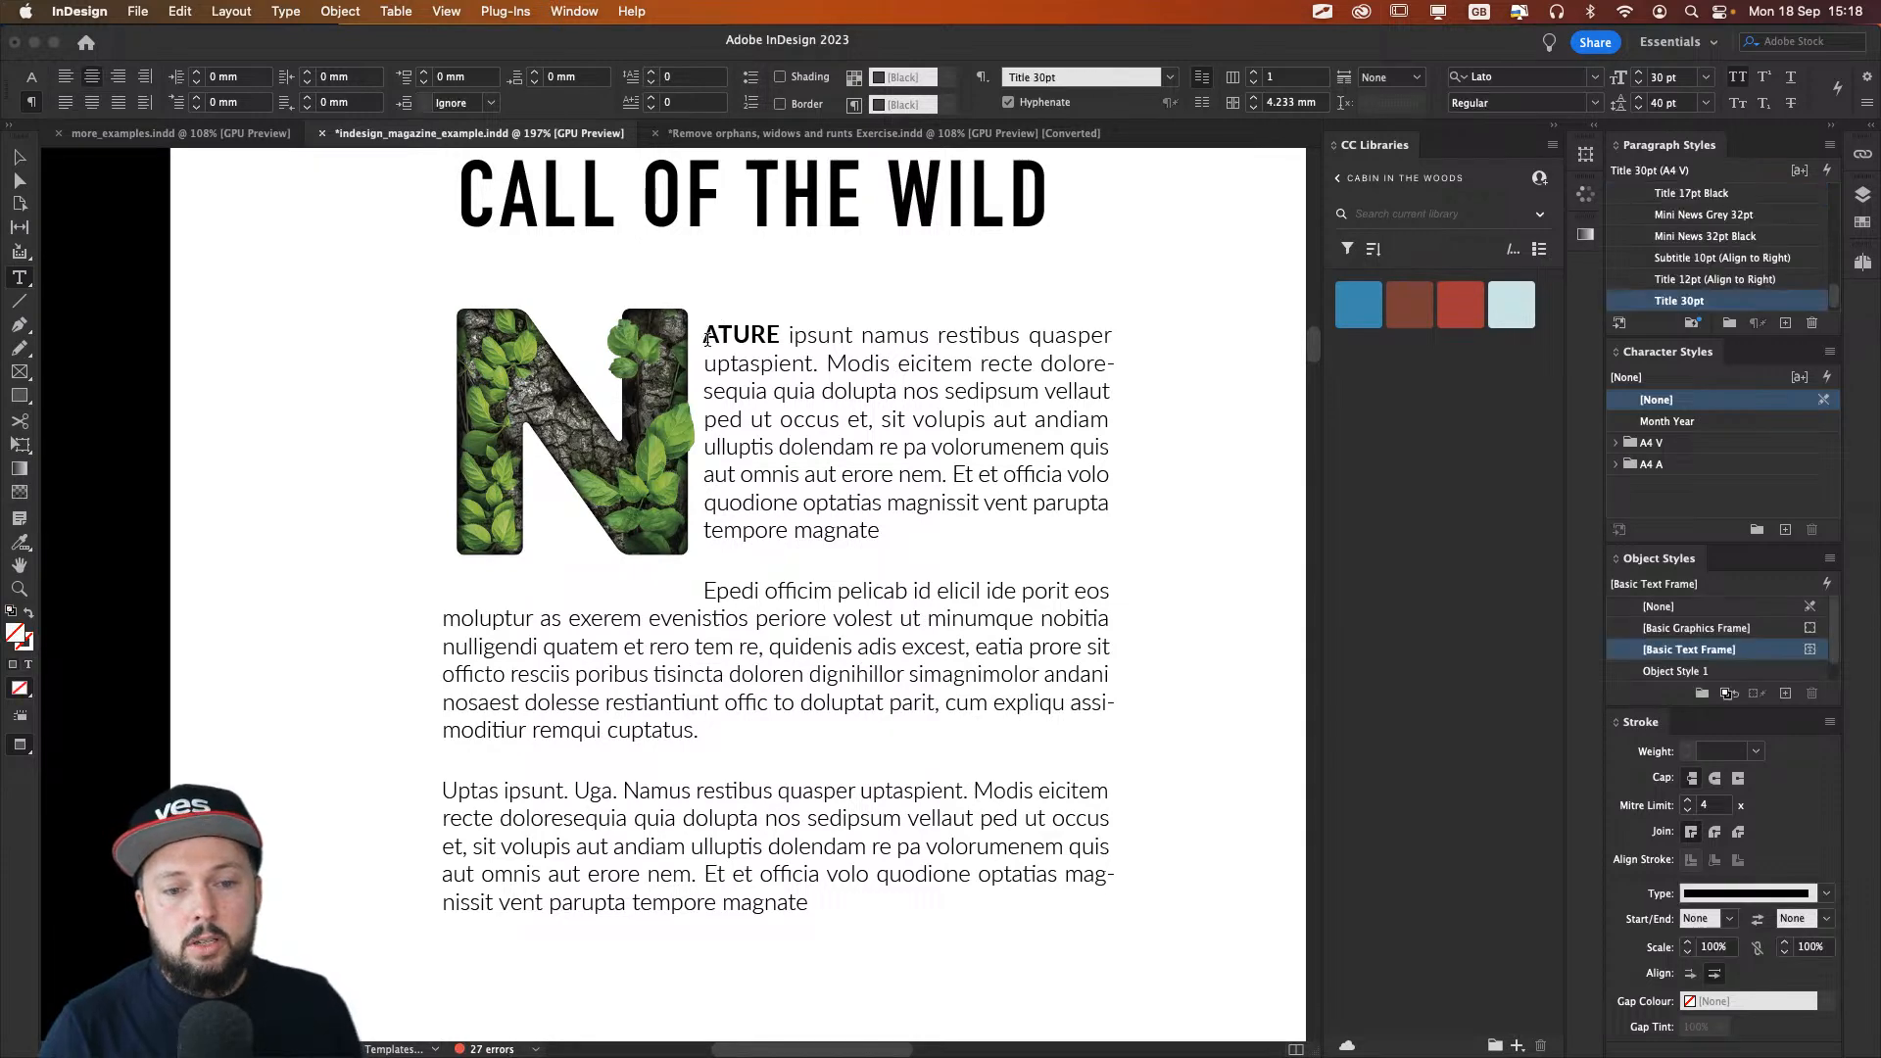
Step: Adjust the kerning between the leafy N and ATURE to add a slight gap beside the drop cap
click(707, 338)
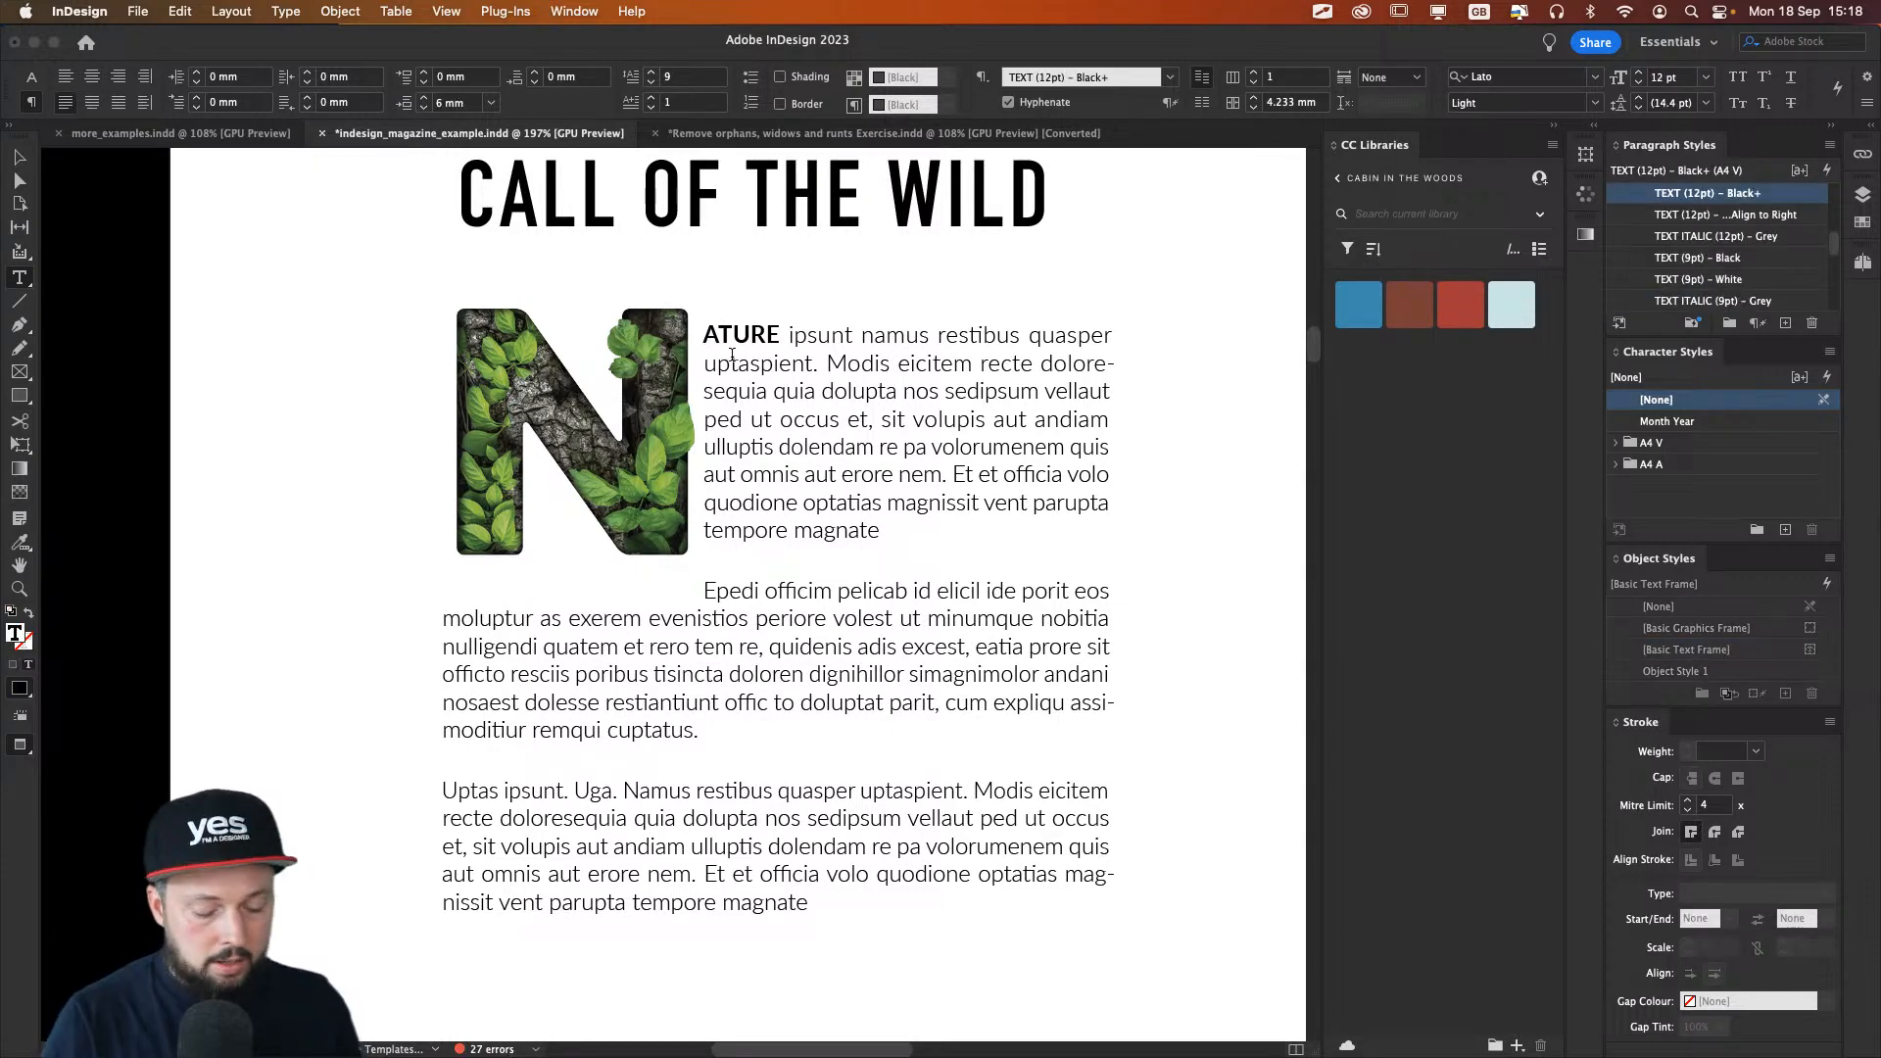
key(alt+Right)
key(alt+Right)
key(alt+Left)
key(alt+Left)
key(alt+Right)
key(alt+Right)
key(alt+Left)
key(alt+Right)
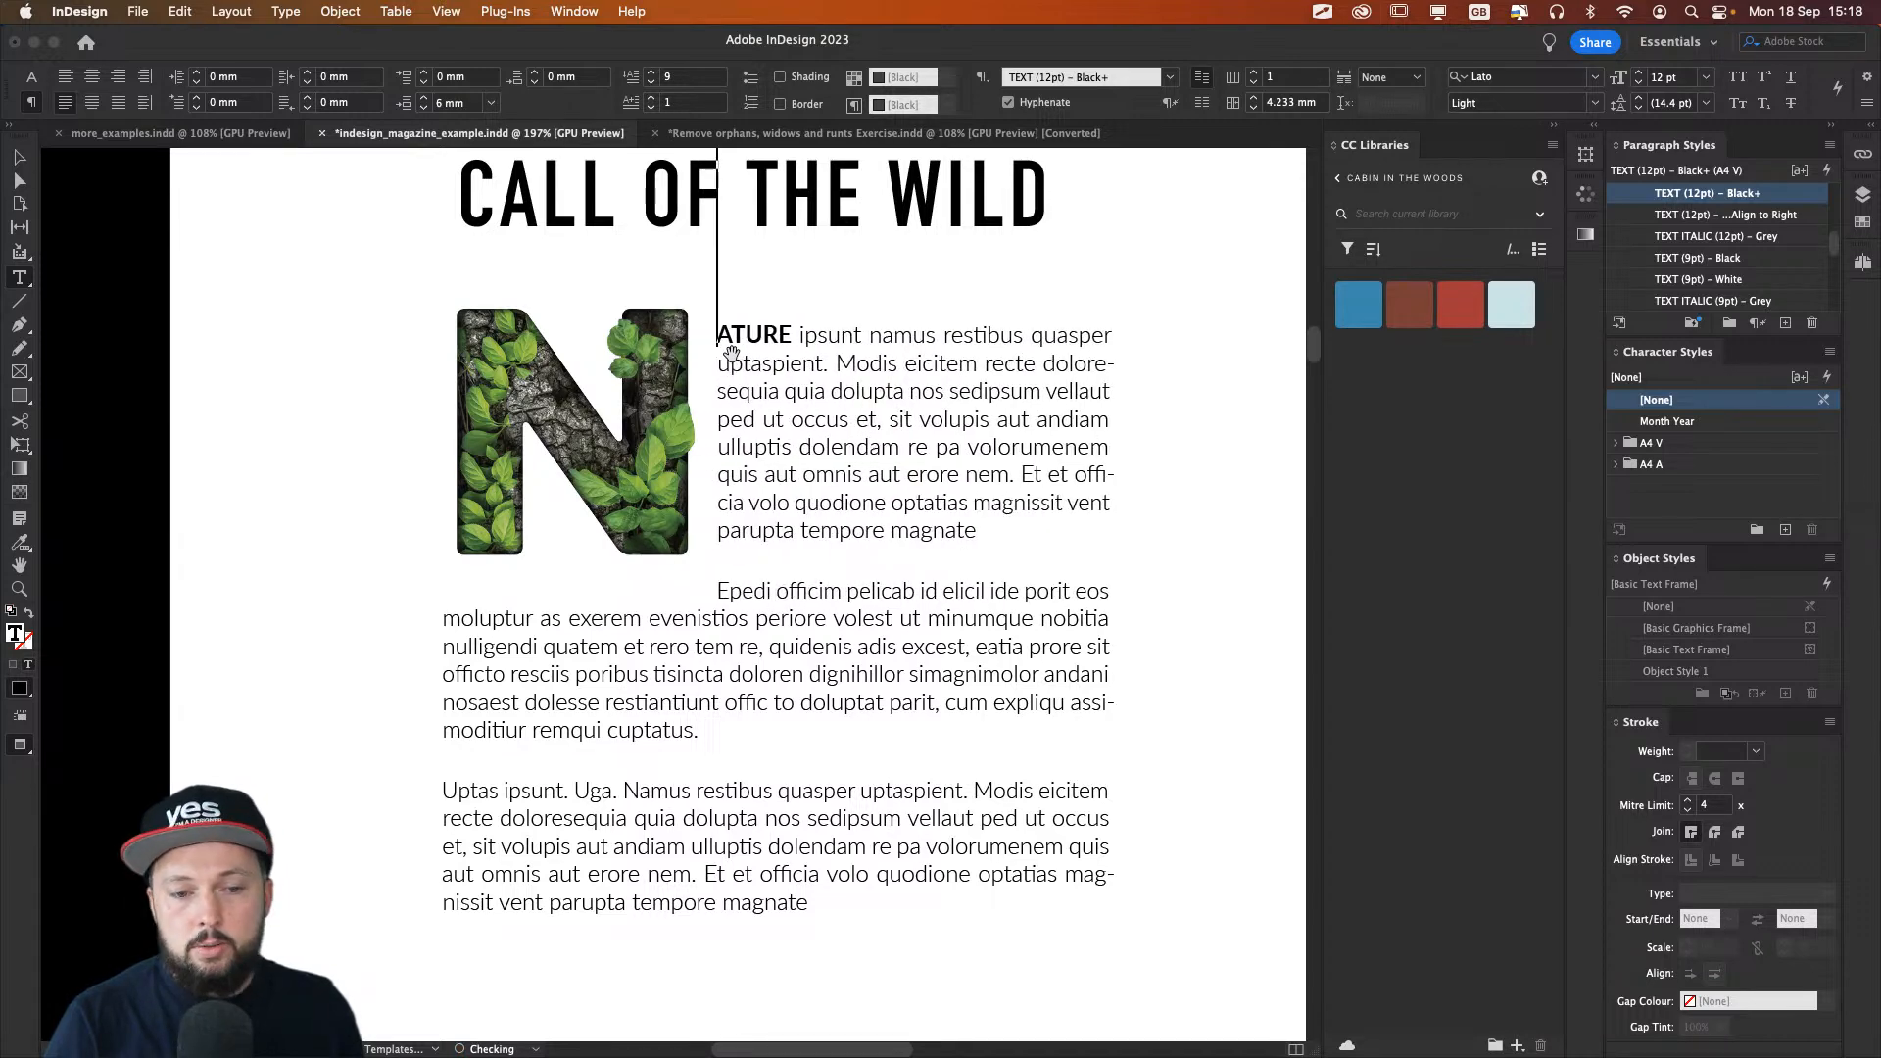
key(alt+Left)
key(Escape)
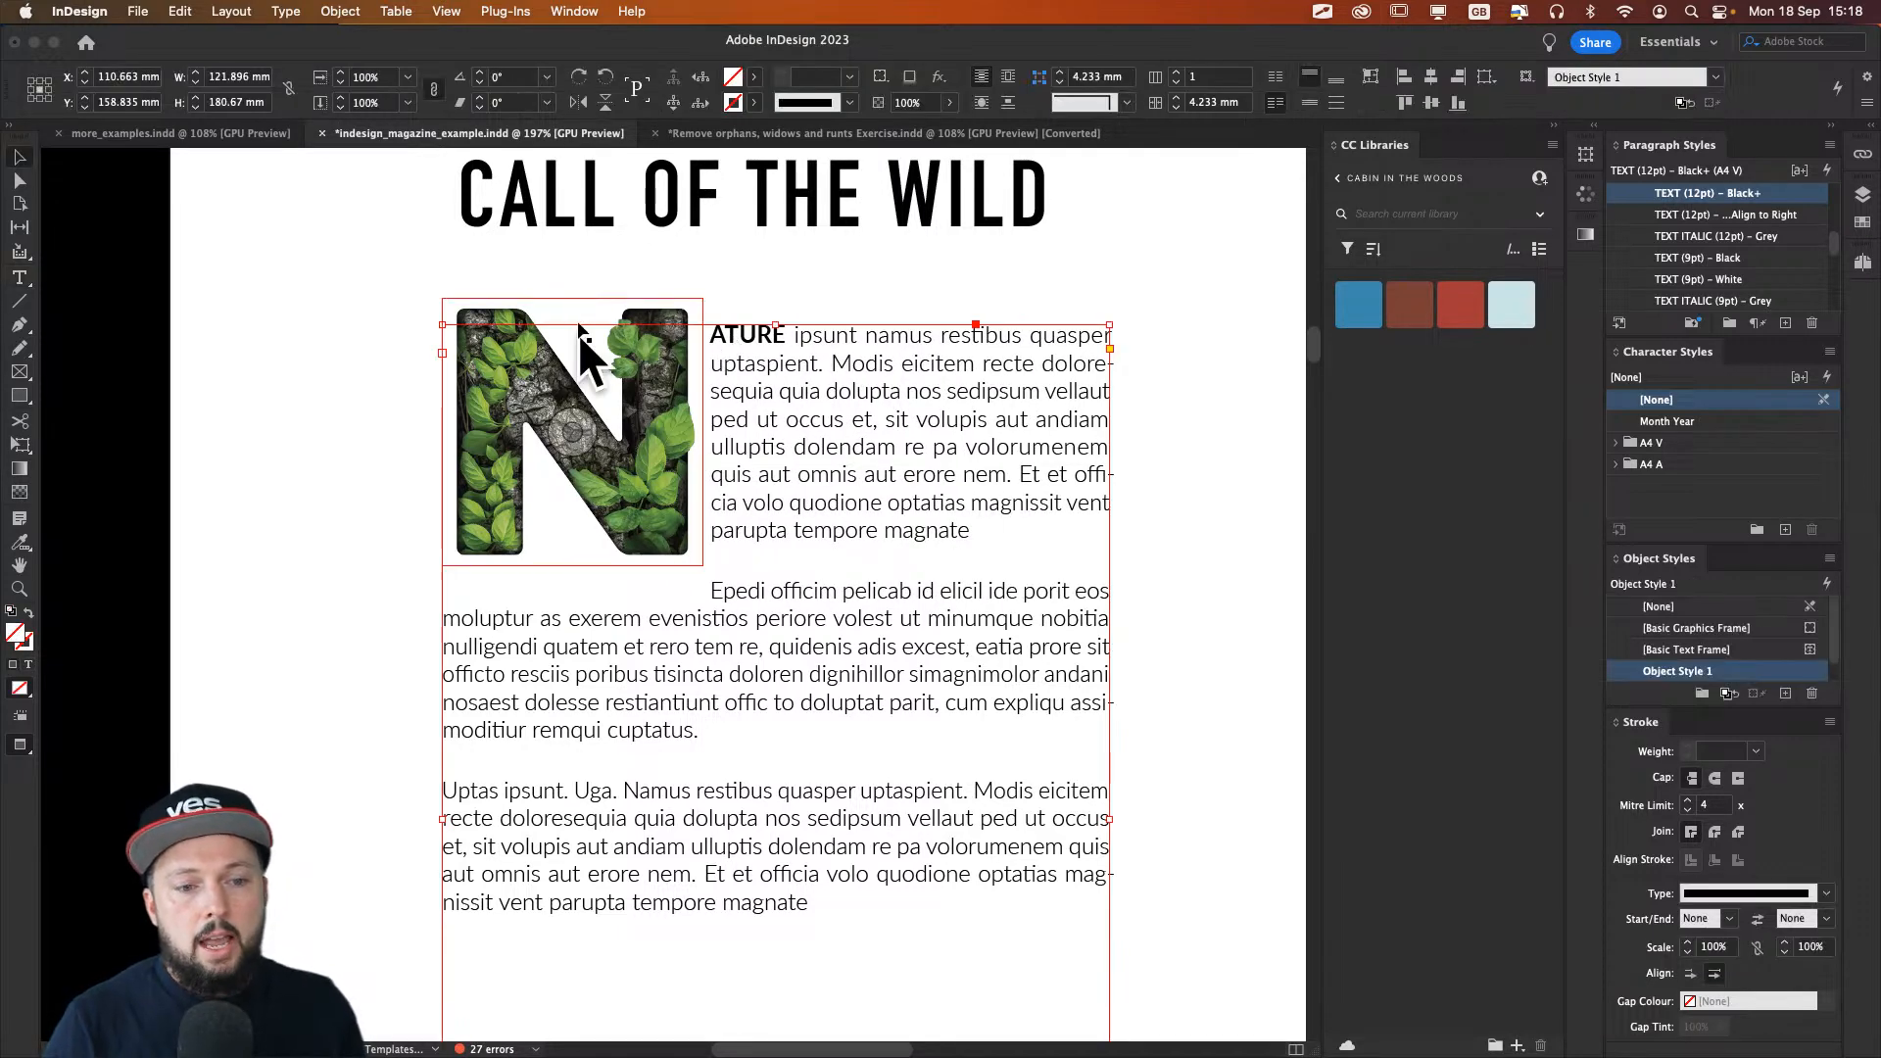
Step: Move the anchored N down to about Y 90.5 mm, bringing its top closer to the first text line
drag(654, 315, 648, 377)
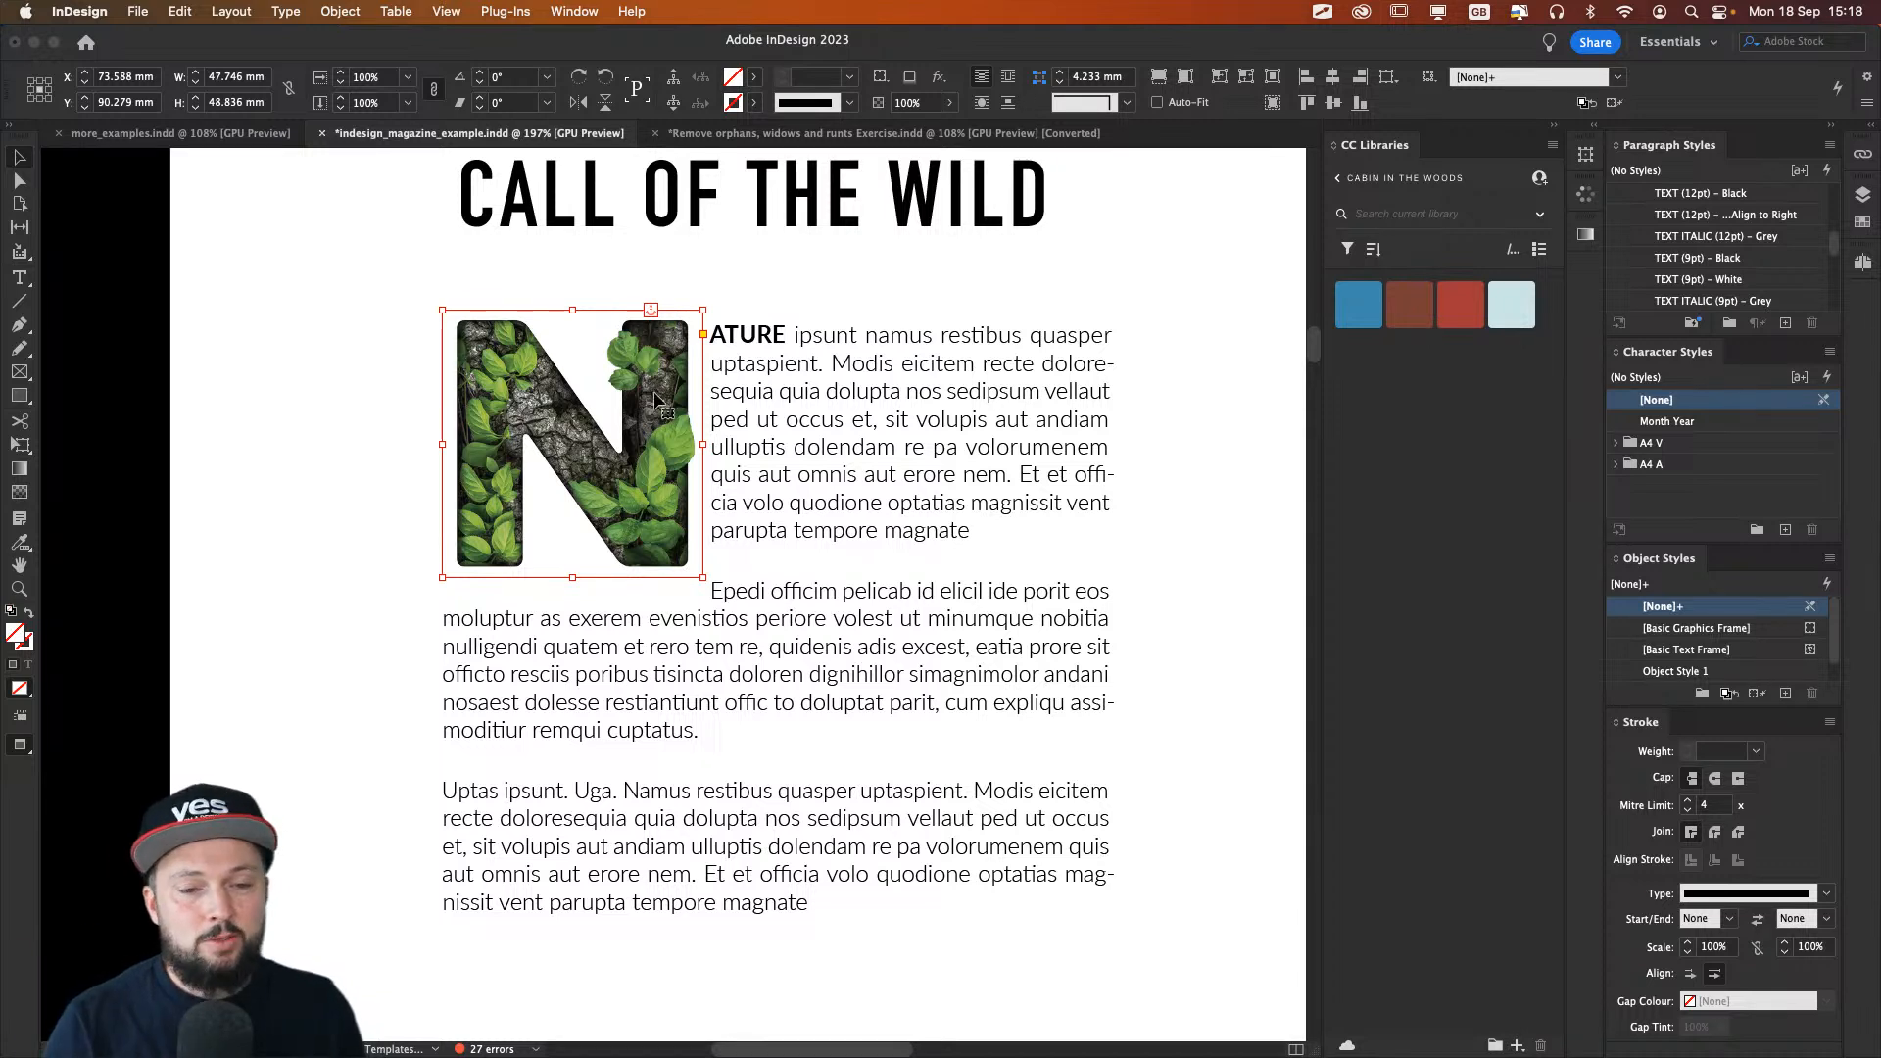
mouse_move(654, 391)
mouse_down()
mouse_move(651, 361)
mouse_move(627, 431)
mouse_move(637, 493)
mouse_move(638, 412)
mouse_up()
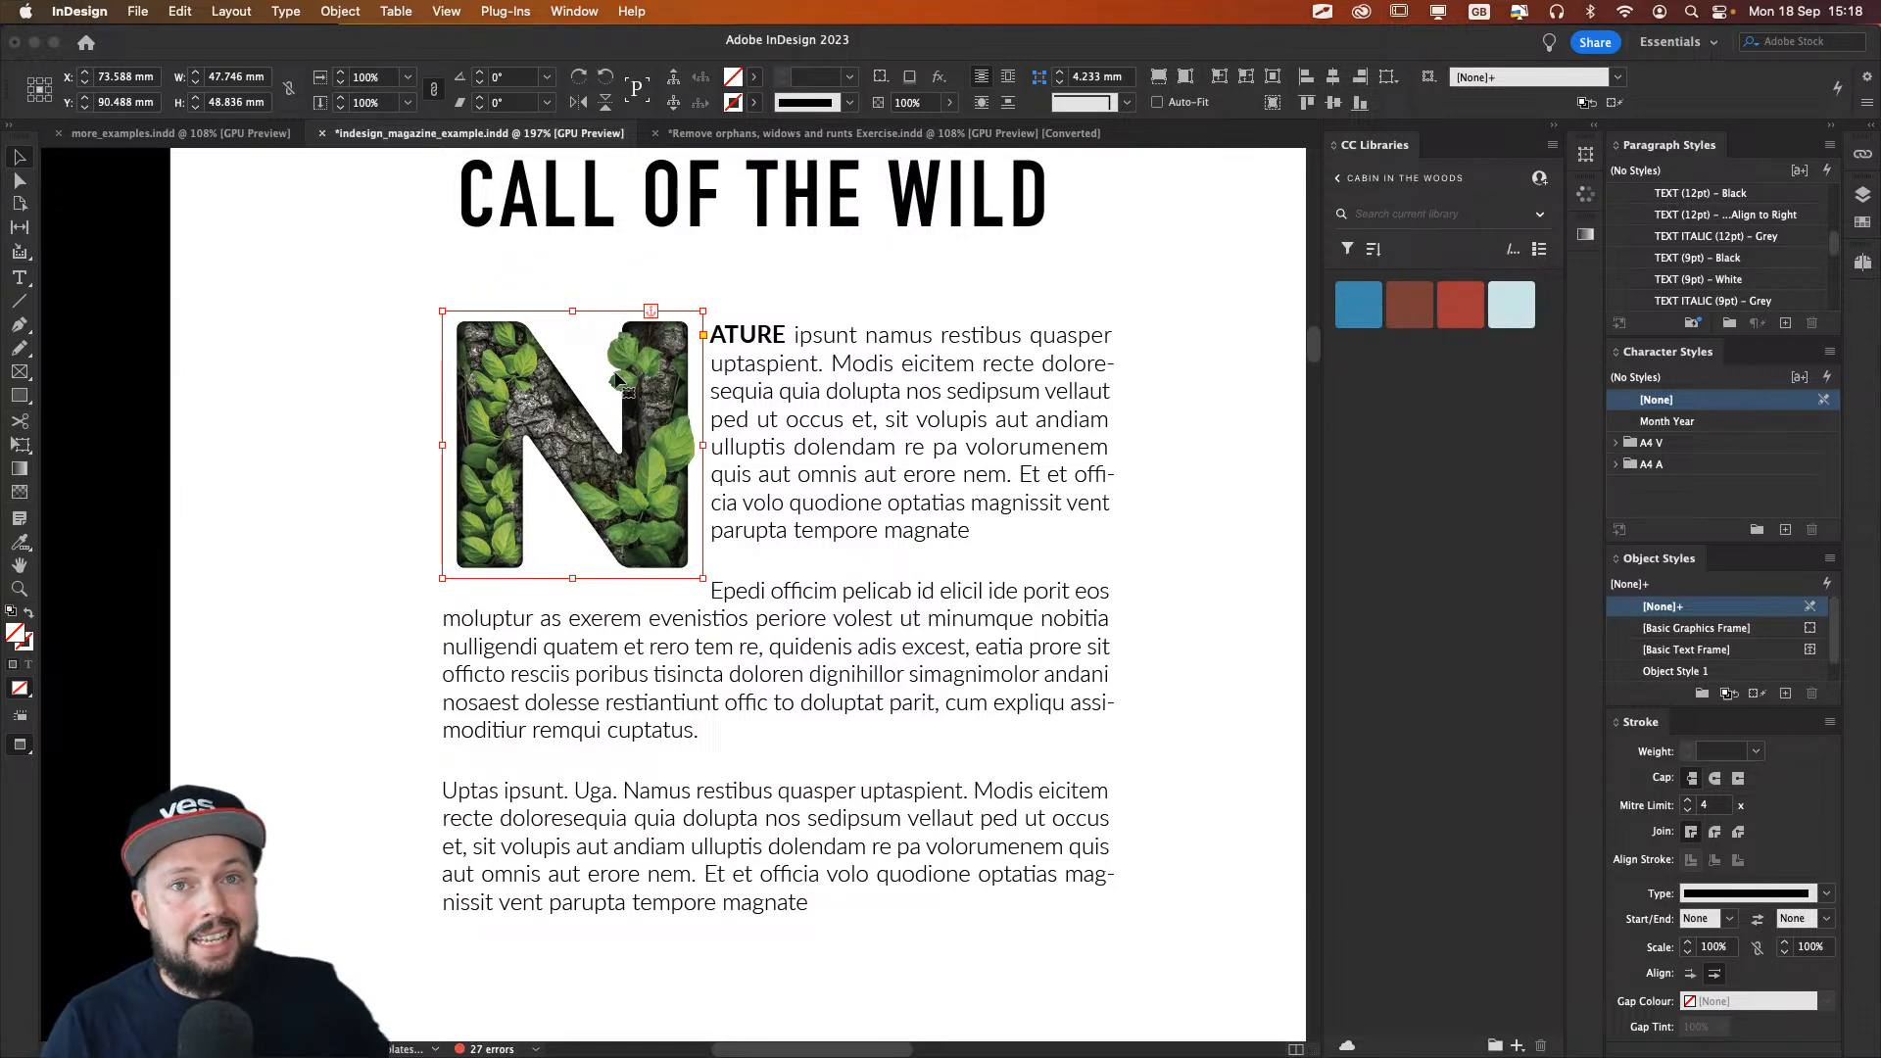
Step: Inspect the Anchored Object Options of the leafy N, including its inline Y offset, and close them without changes
click(359, 12)
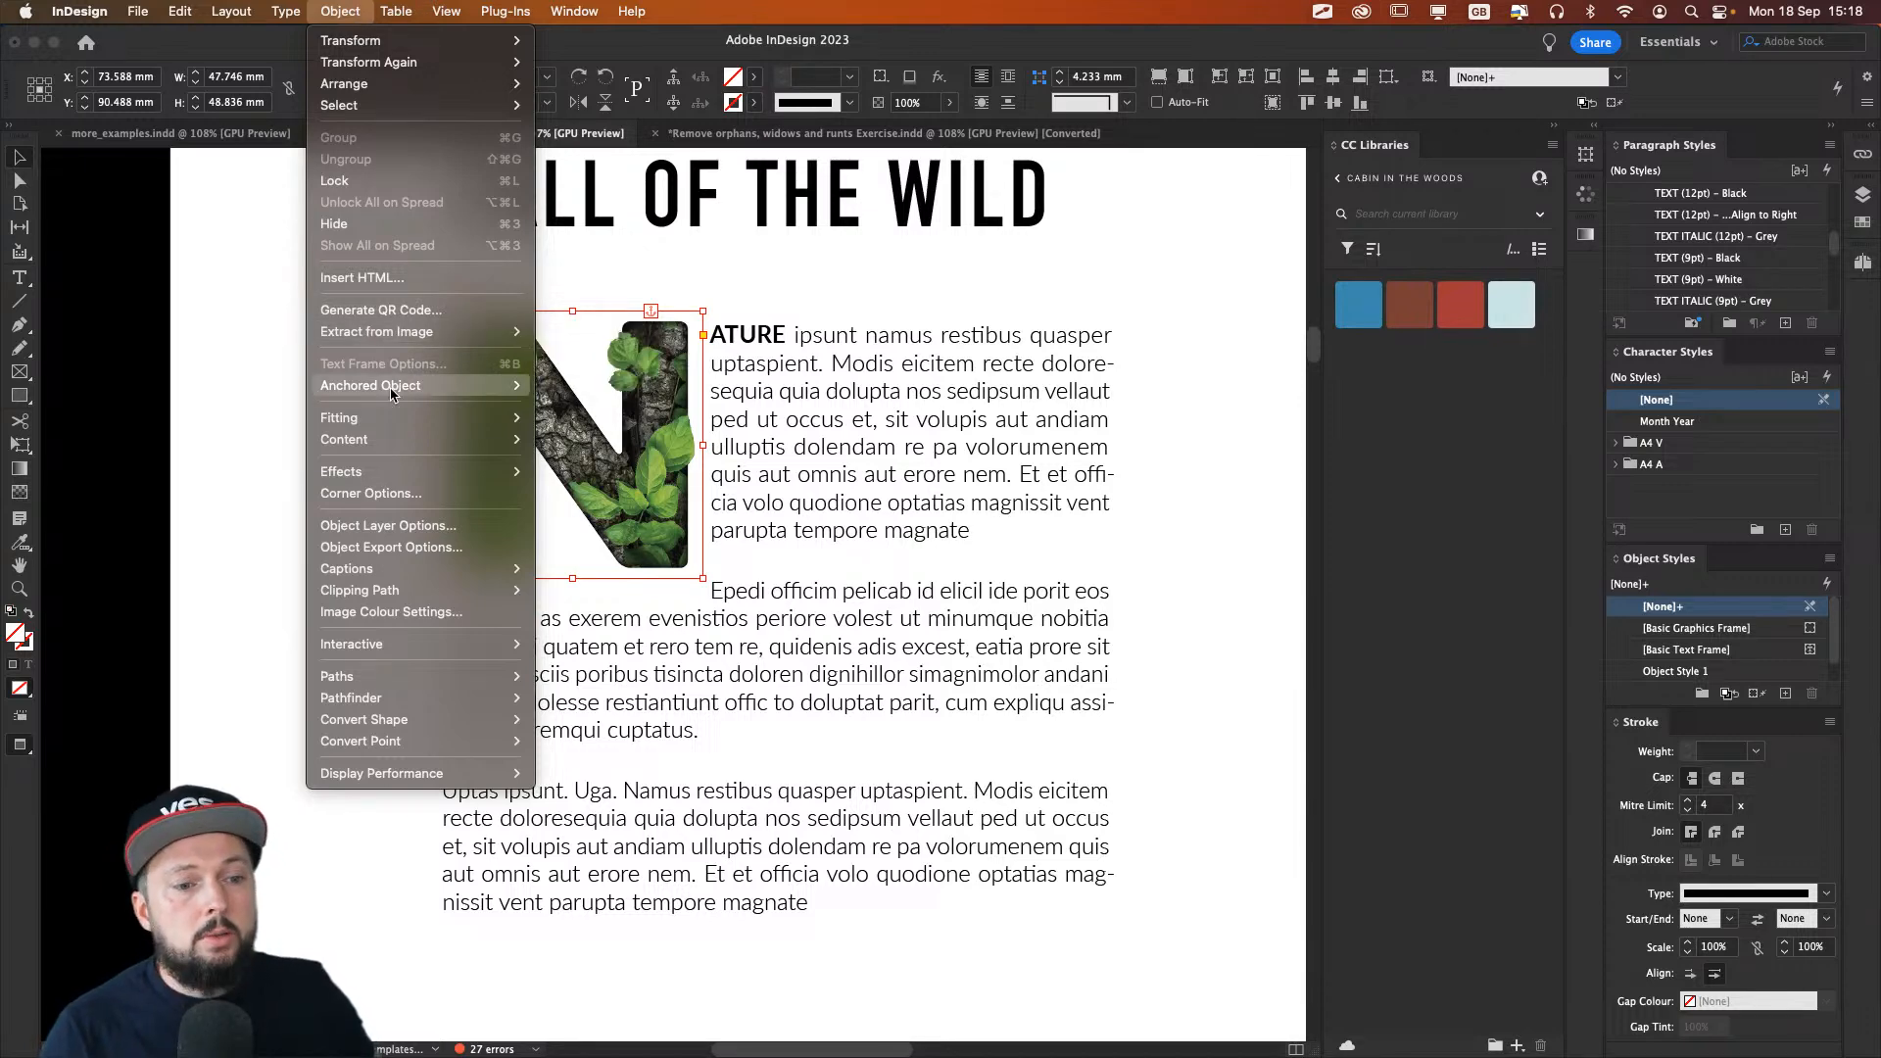
mouse_move(460, 386)
click(607, 387)
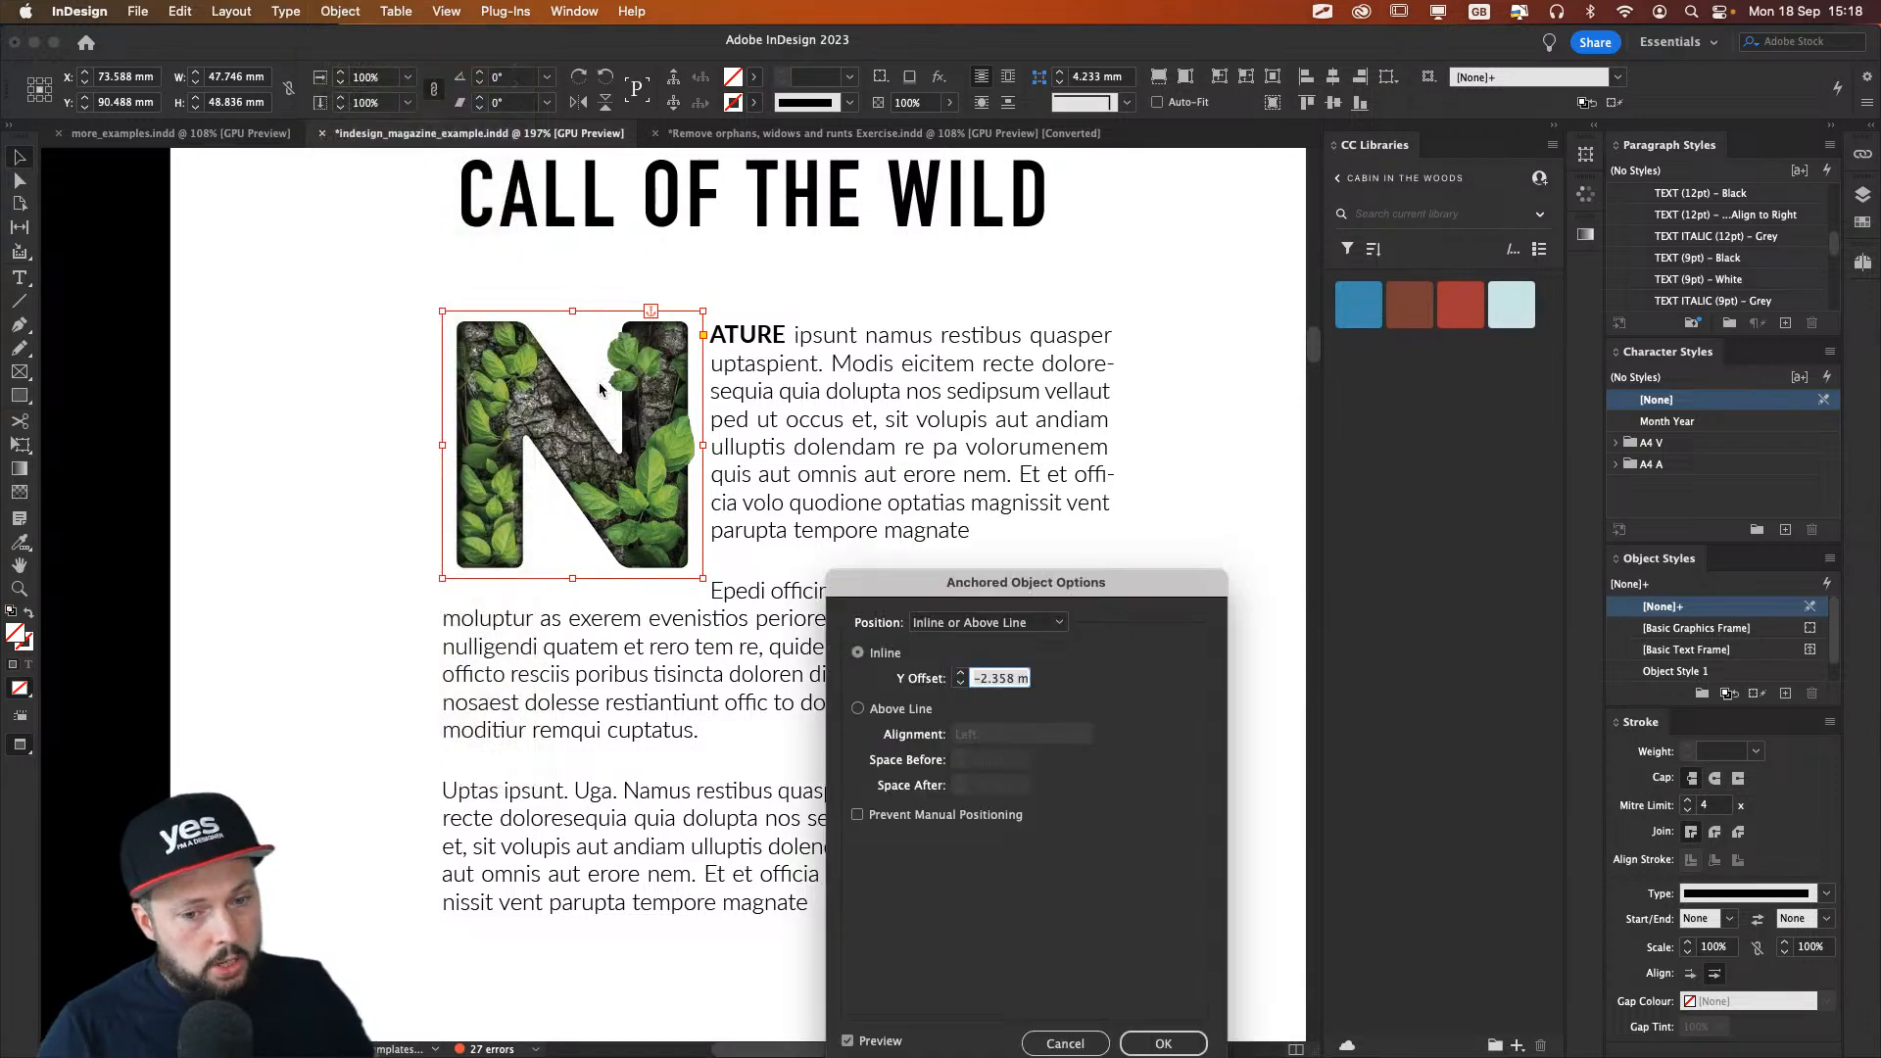
drag(1001, 598, 1000, 172)
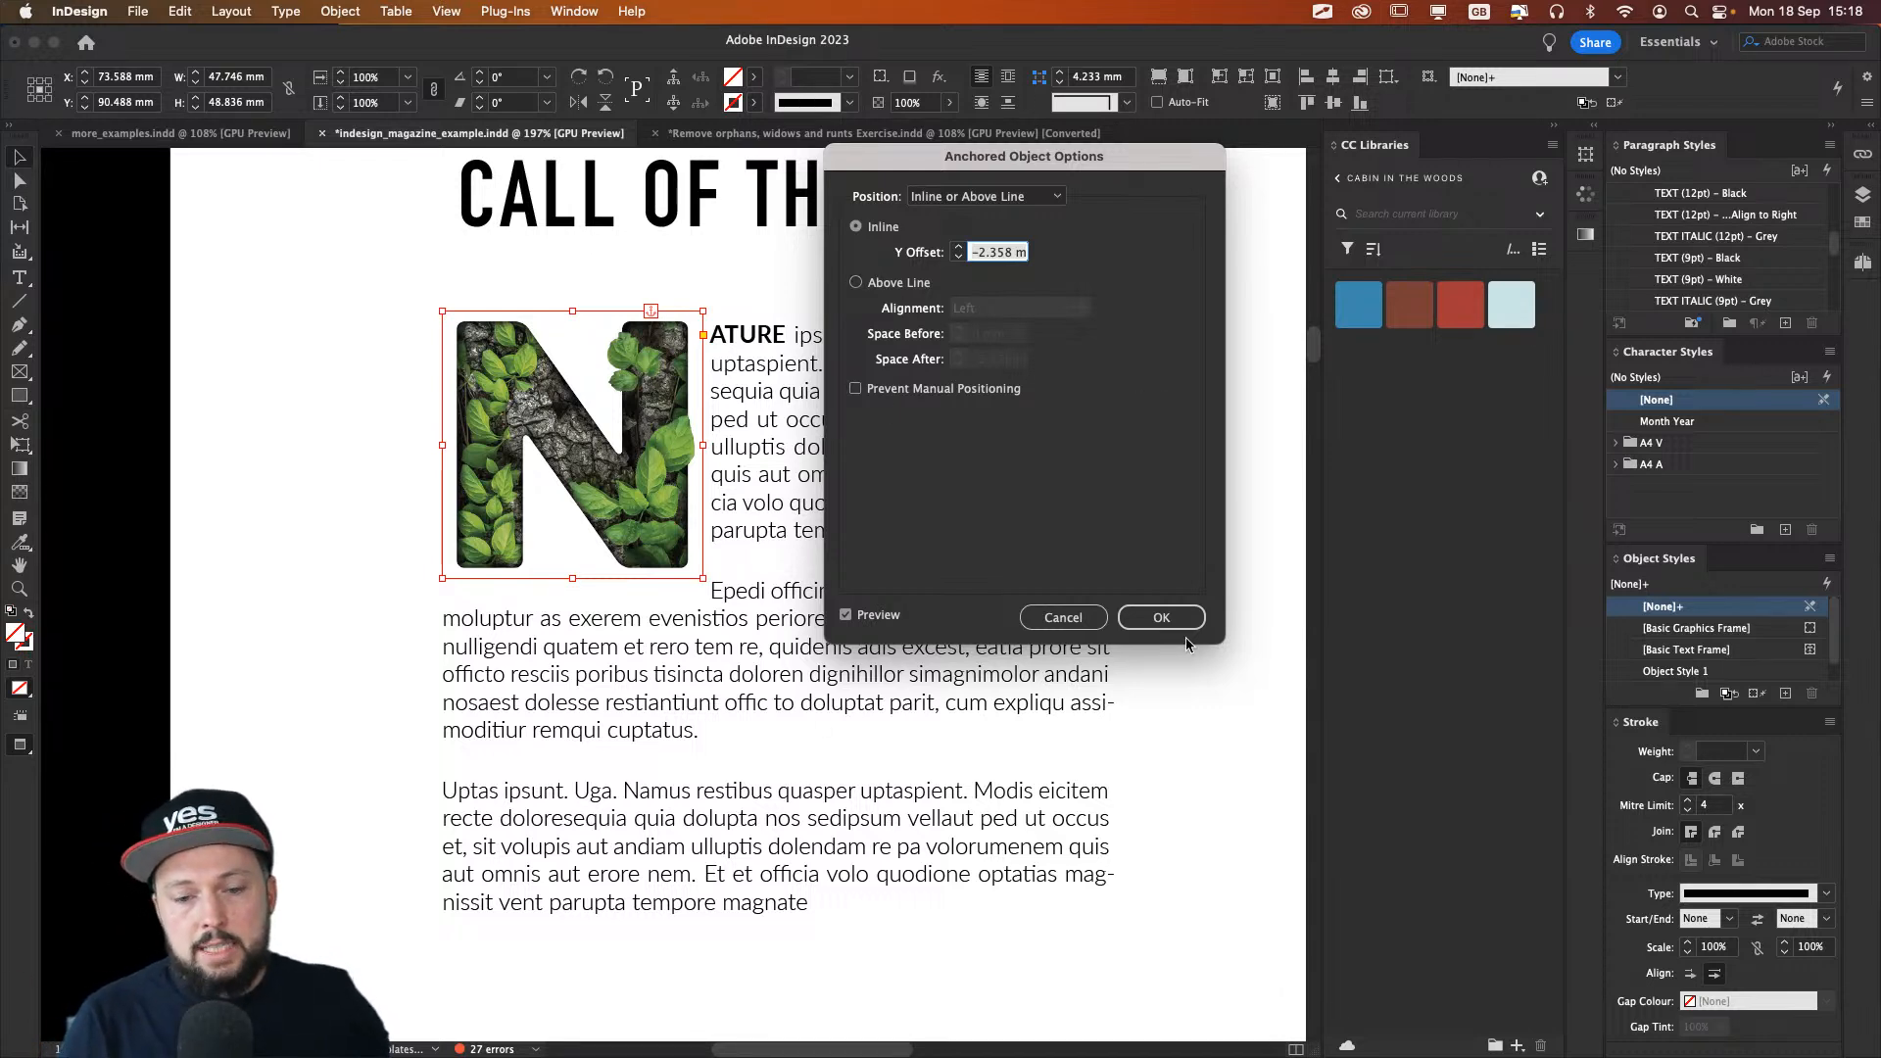
click(1063, 617)
click(1233, 427)
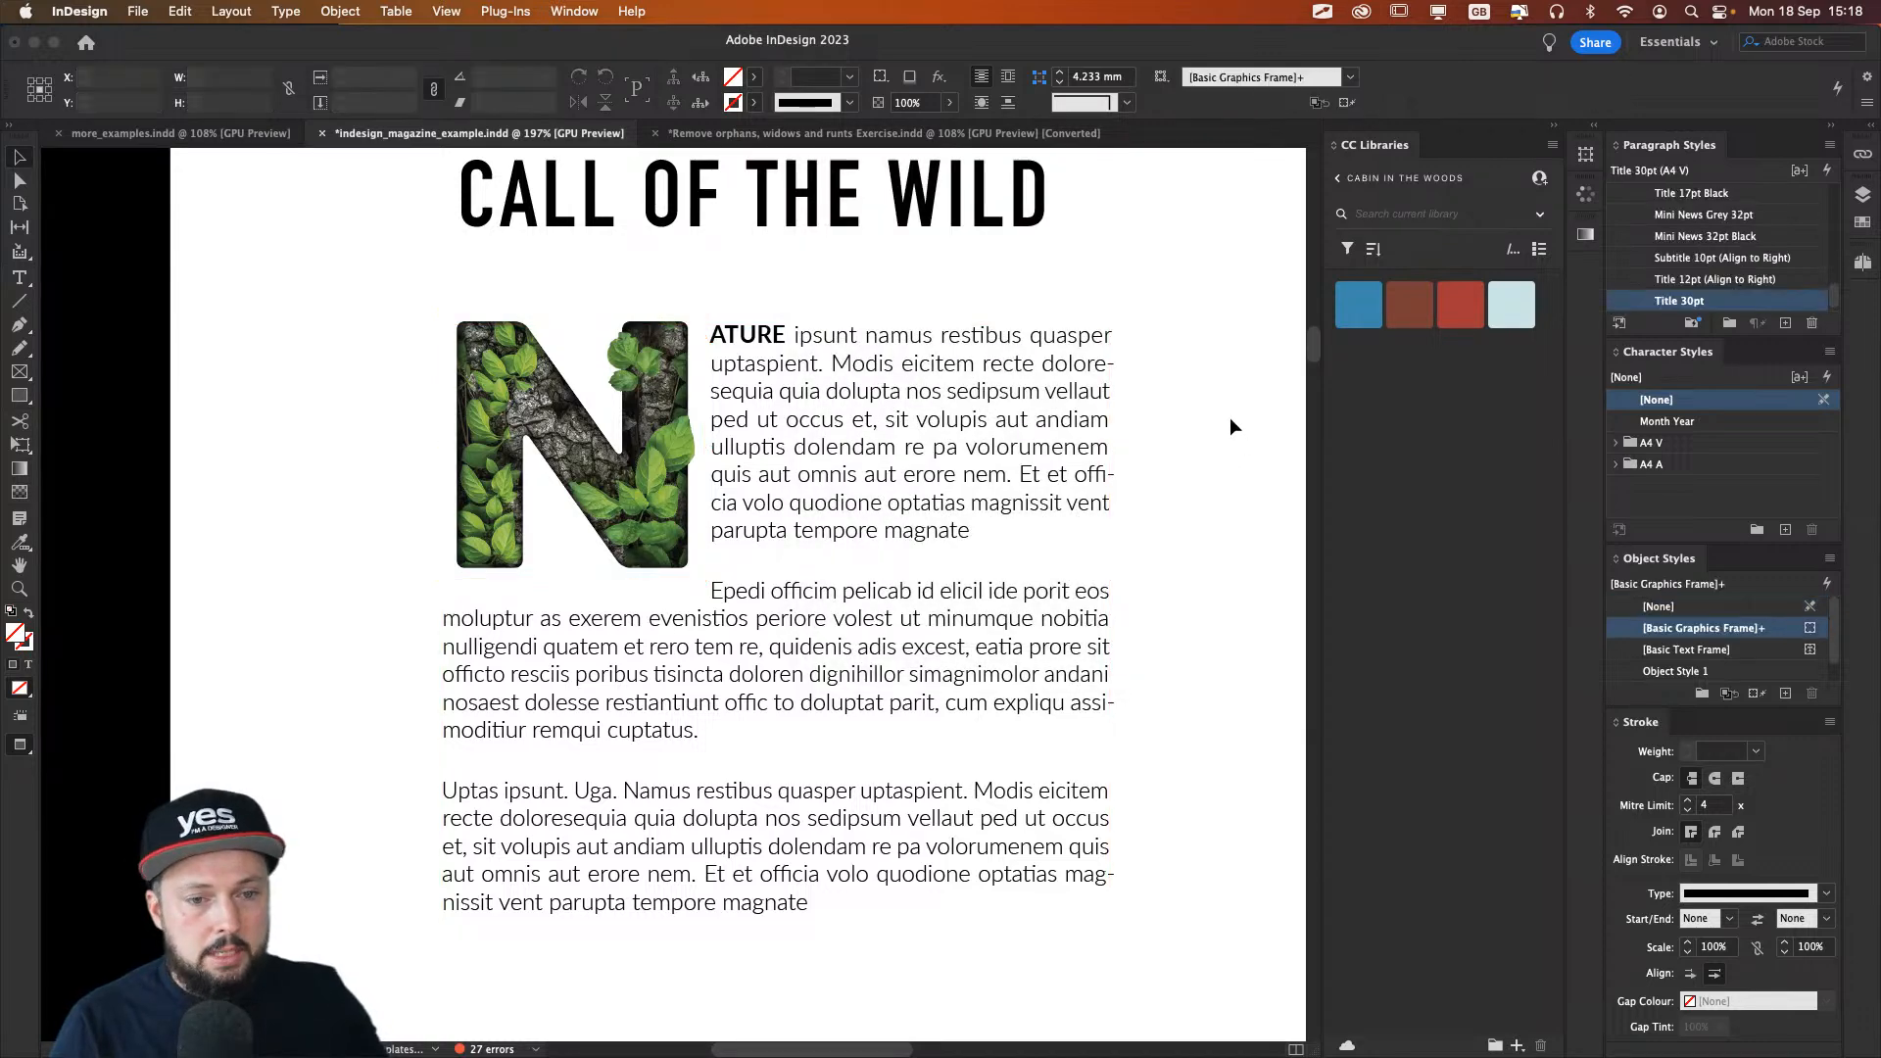
Step: Fine-tune the anchored N's vertical position to about Y 90.8 mm, aligning its top with the text frame, and deselect it
click(573, 443)
drag(660, 369, 660, 367)
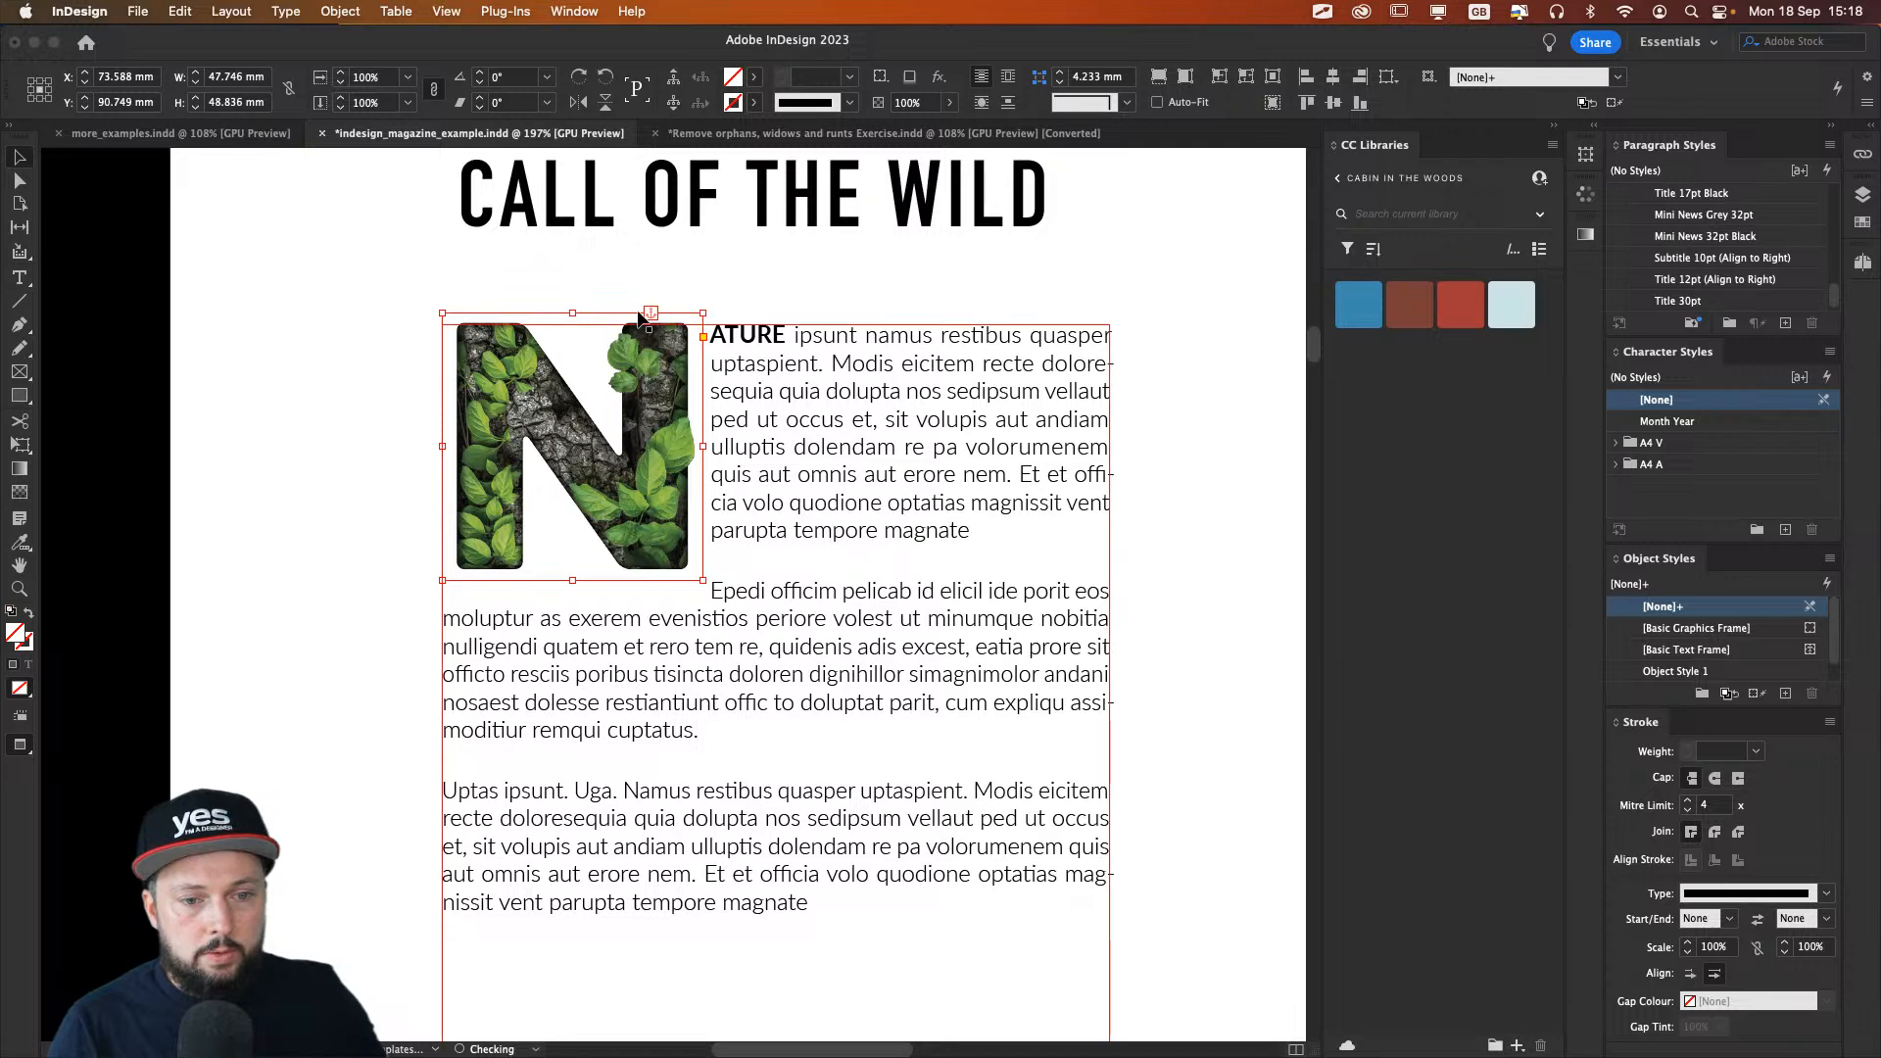
drag(661, 390, 664, 389)
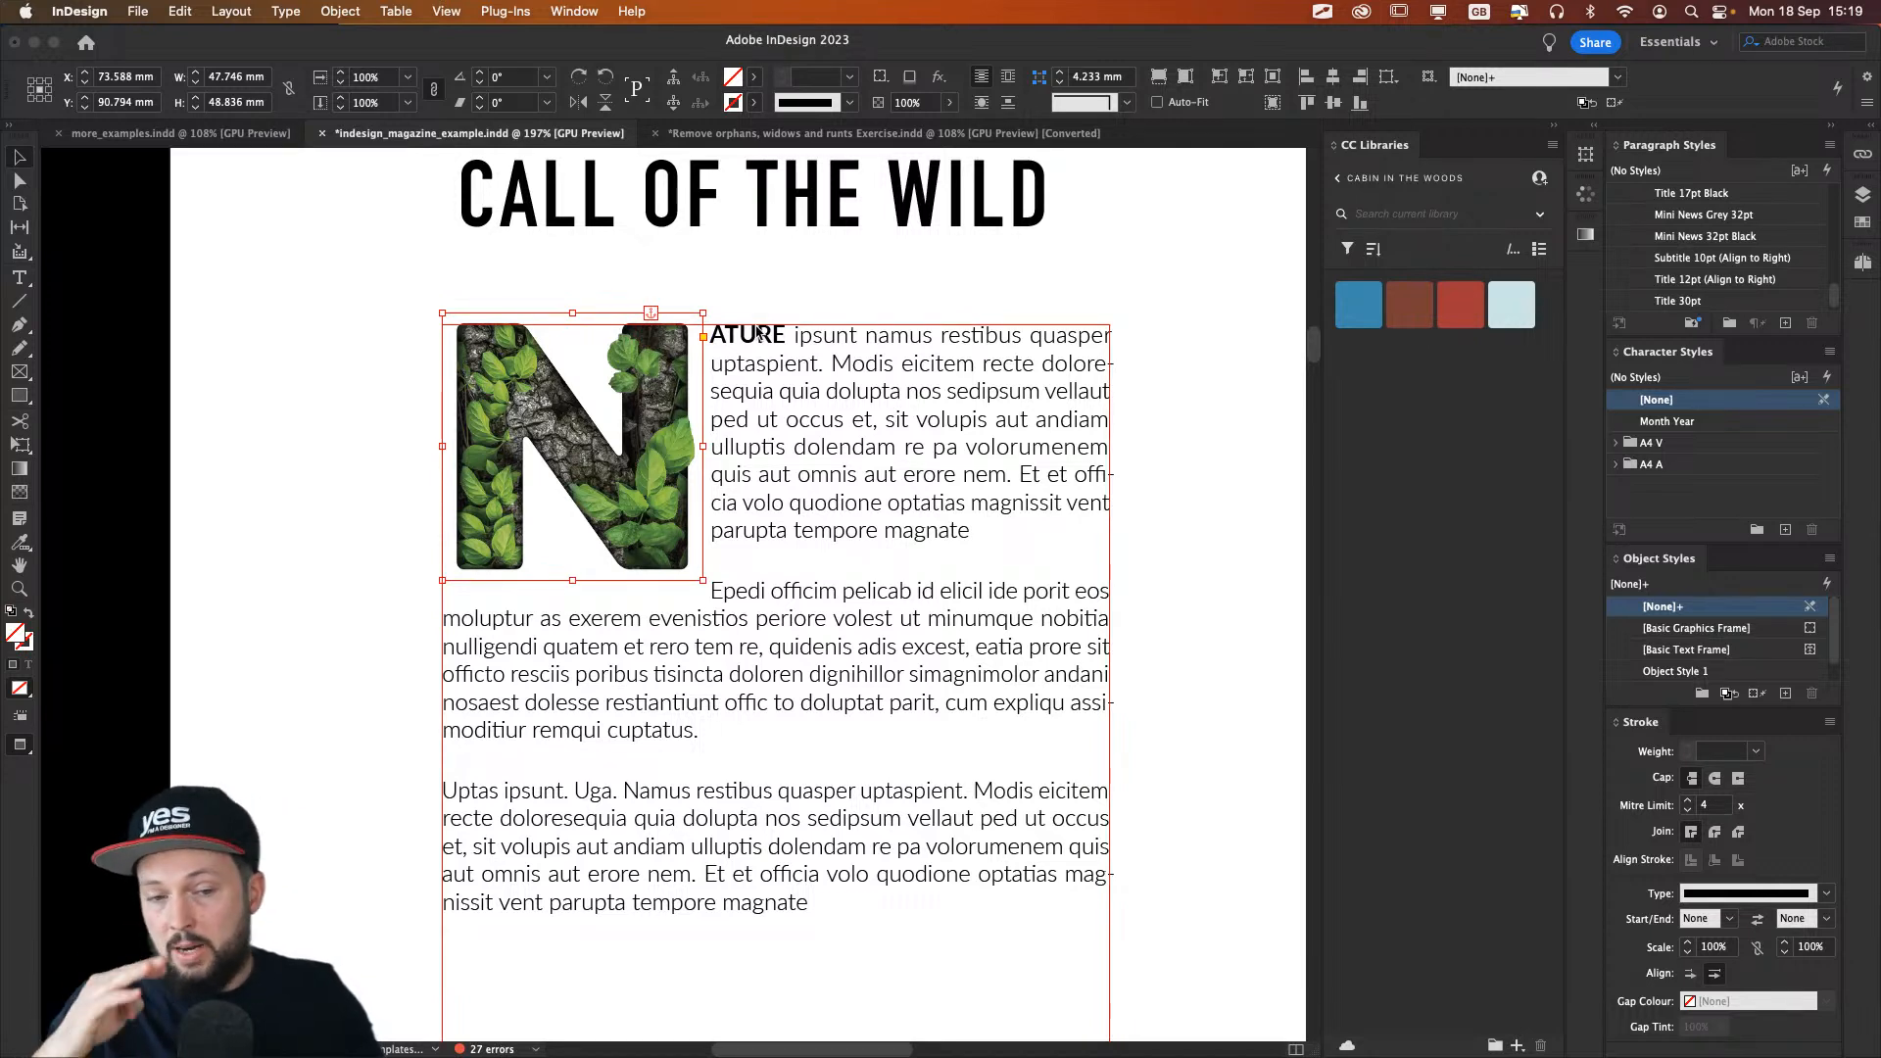
click(1136, 313)
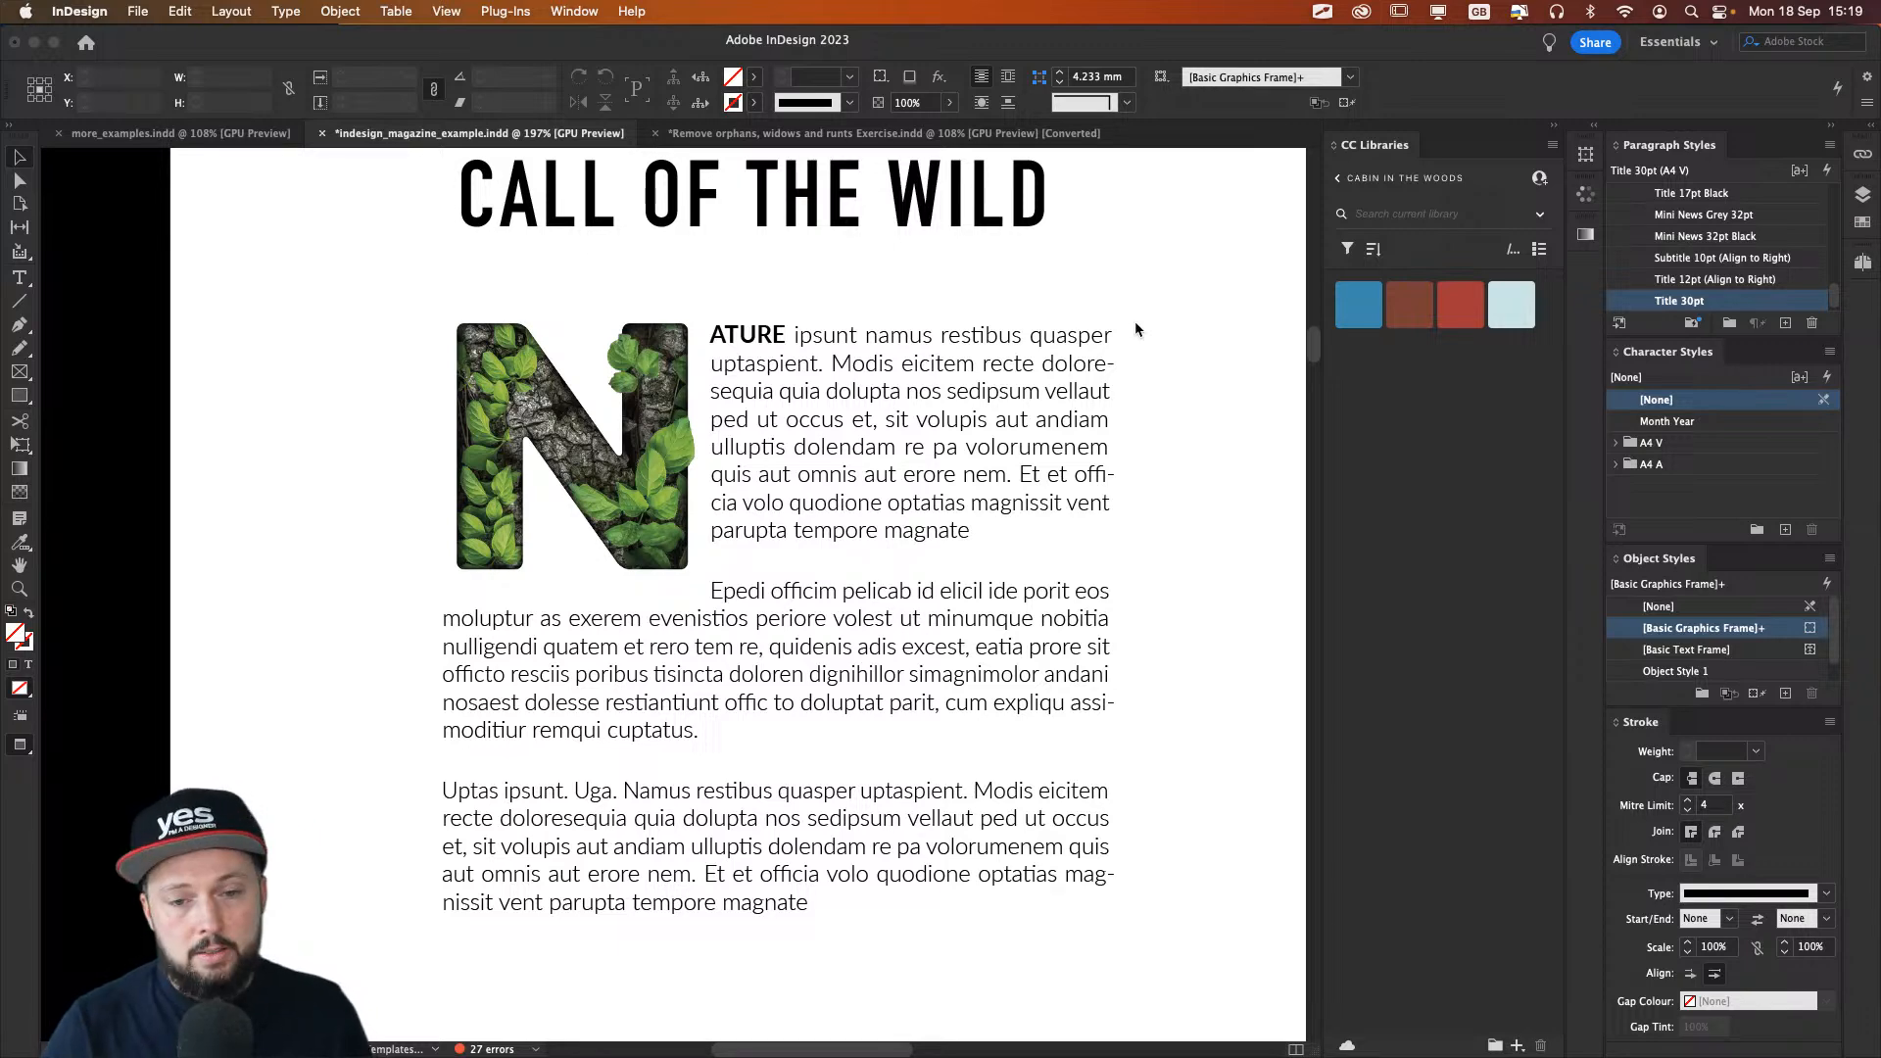
Step: Review the drop cap in the context of the whole spread and select the leafy N
drag(1170, 358, 968, 402)
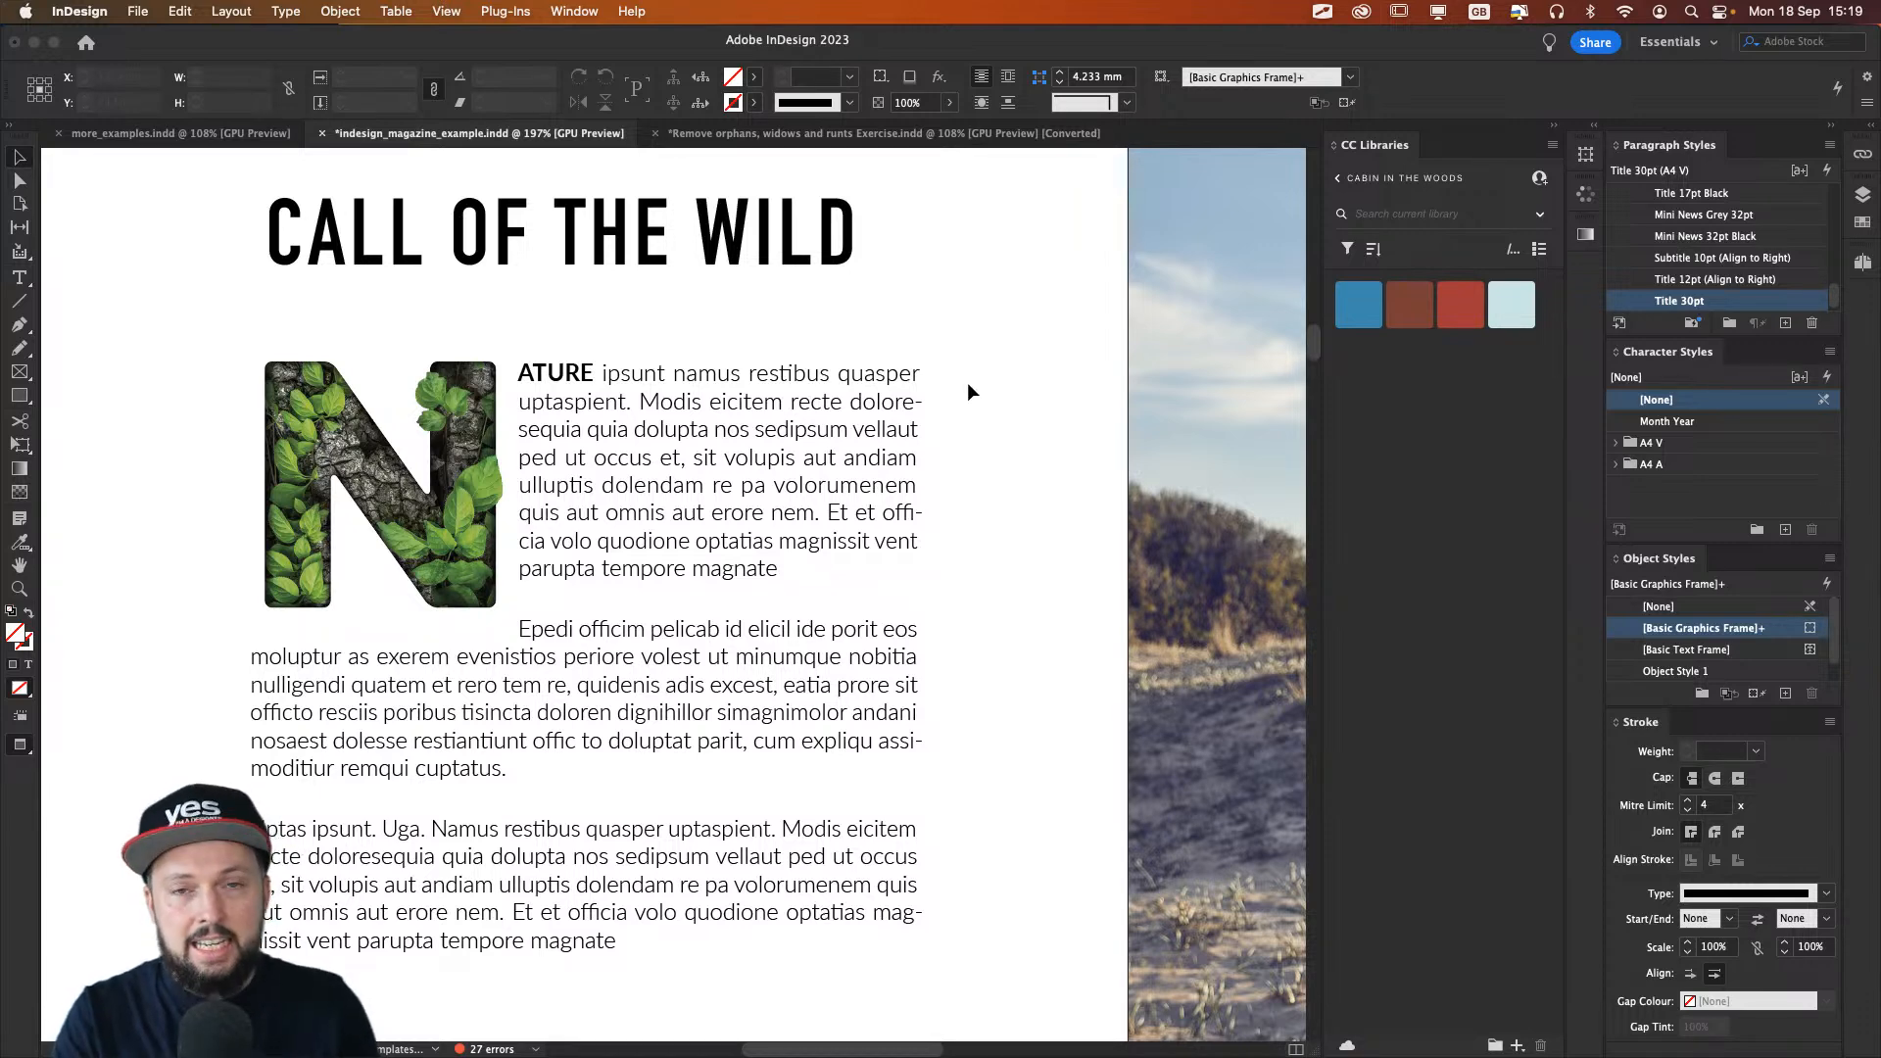
key(super+alt+0)
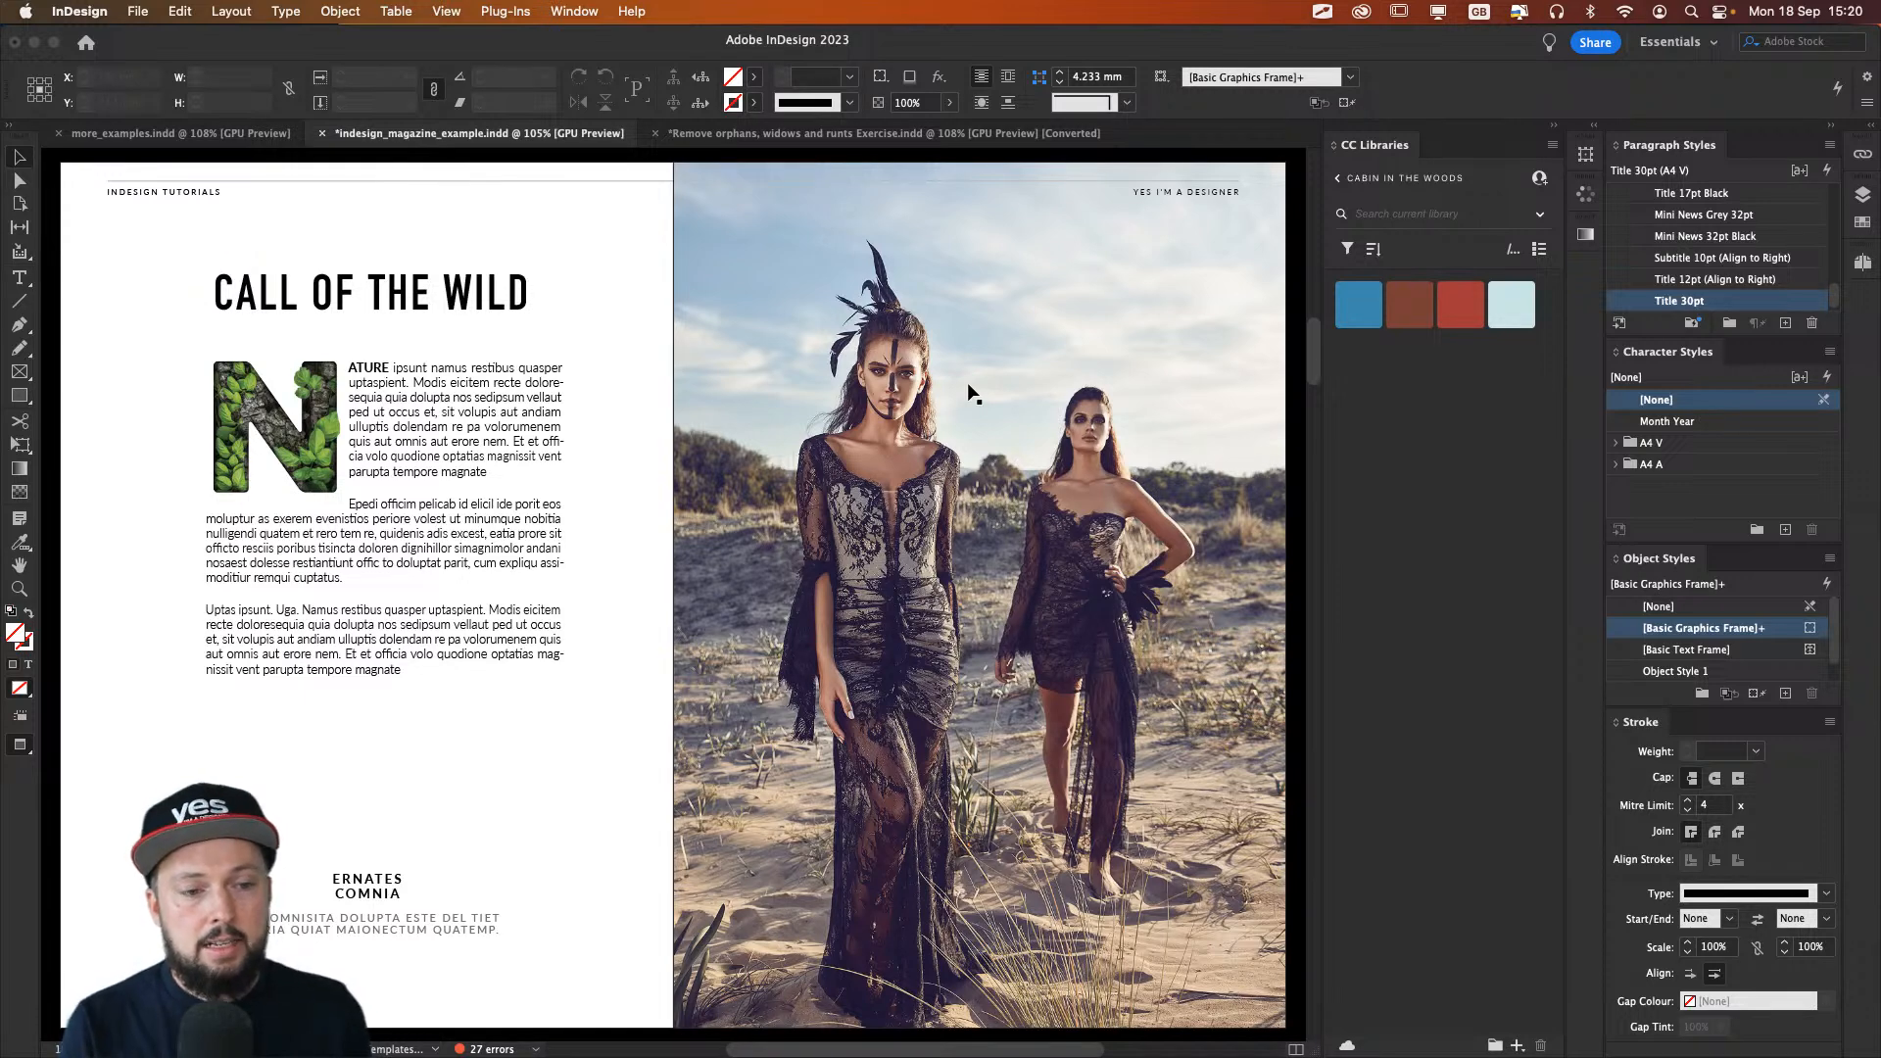
click(216, 417)
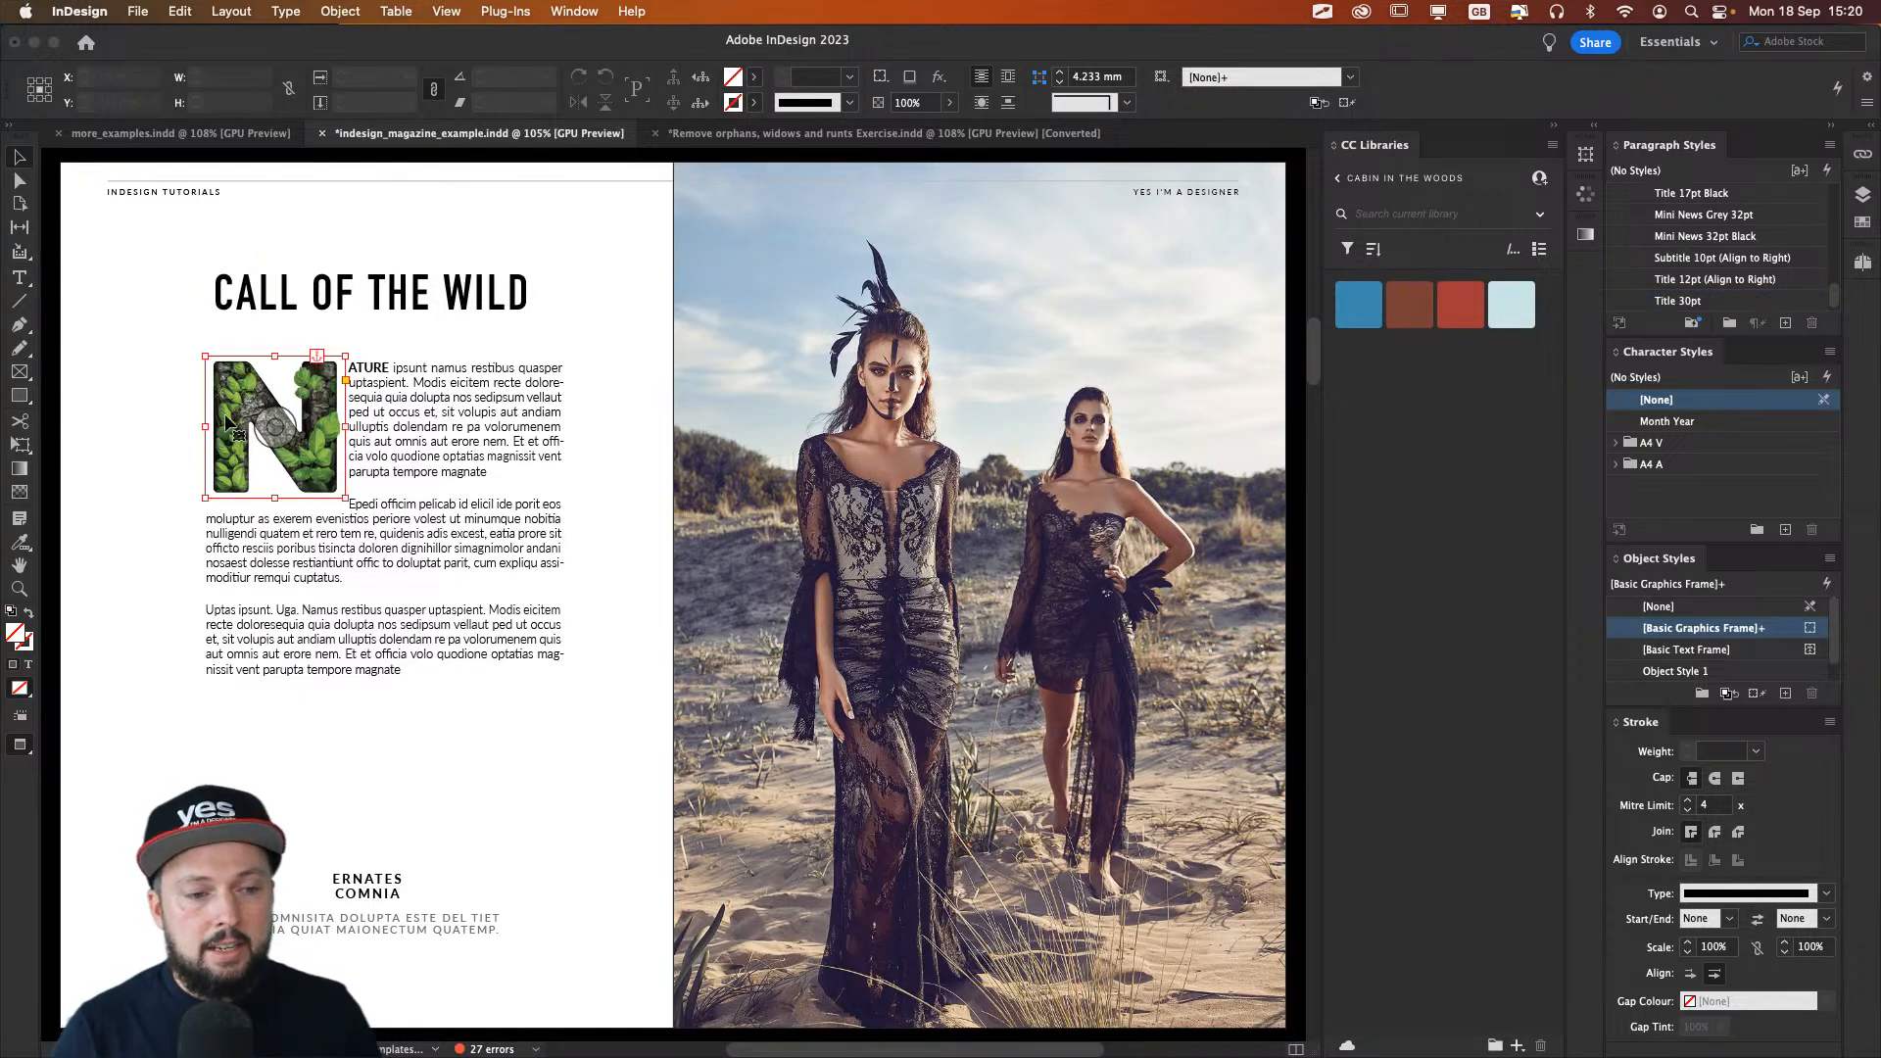
Step: Enlarge the "CALL OF THE WILD" title to match the body text's width, making its frame about 128 mm wide and 19.5 mm high
click(127, 405)
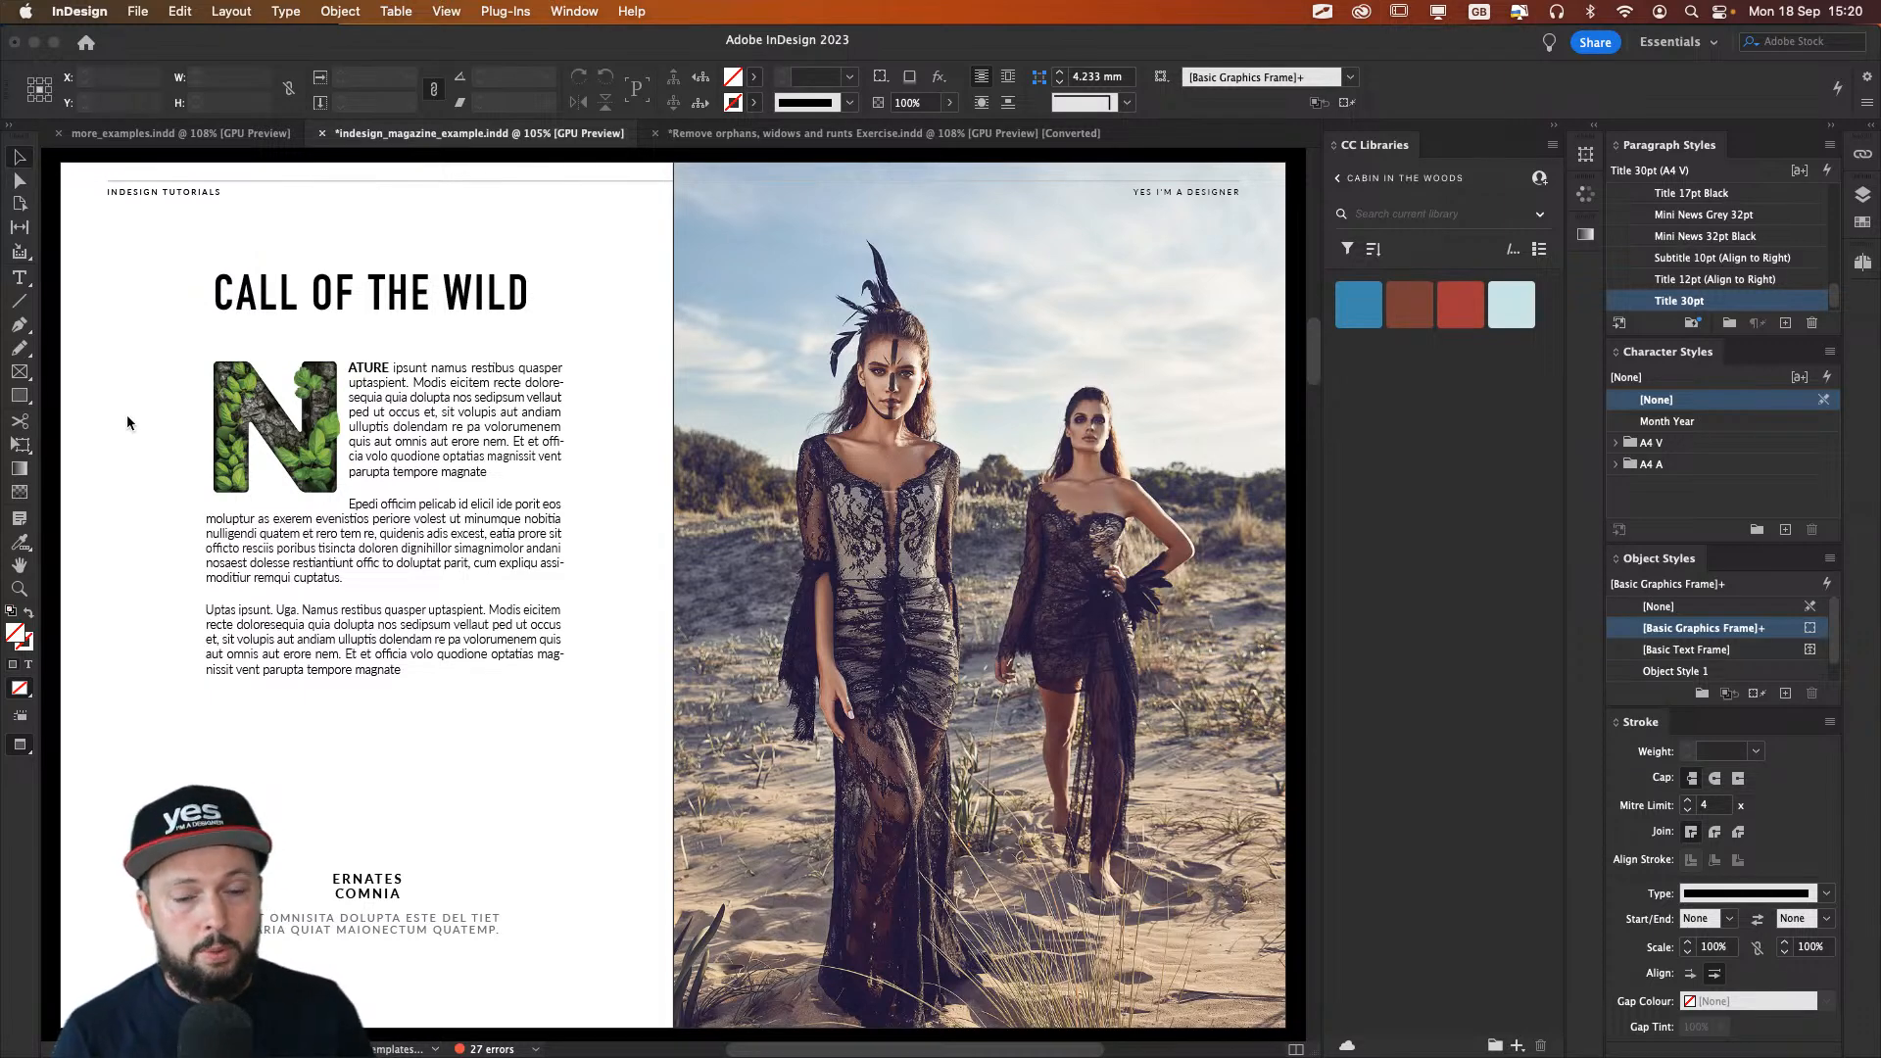
click(237, 412)
click(184, 353)
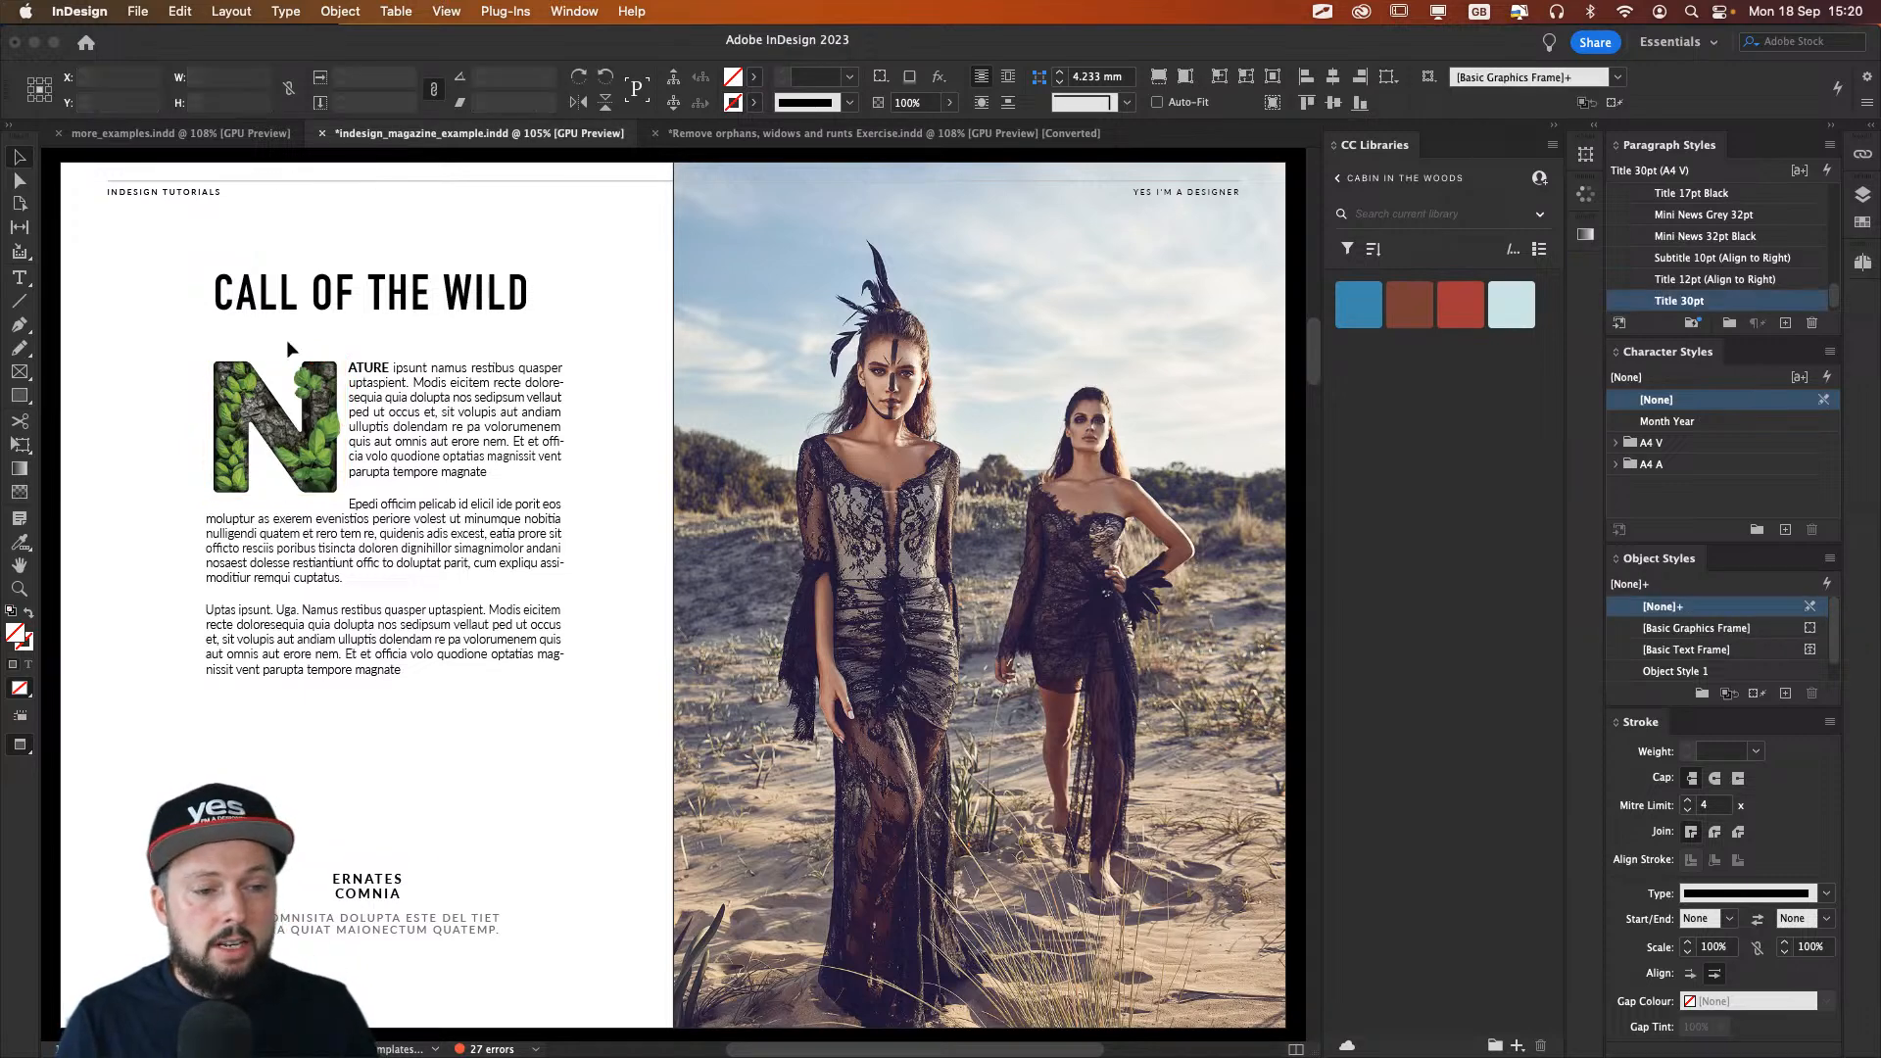
click(510, 294)
drag(545, 274, 557, 270)
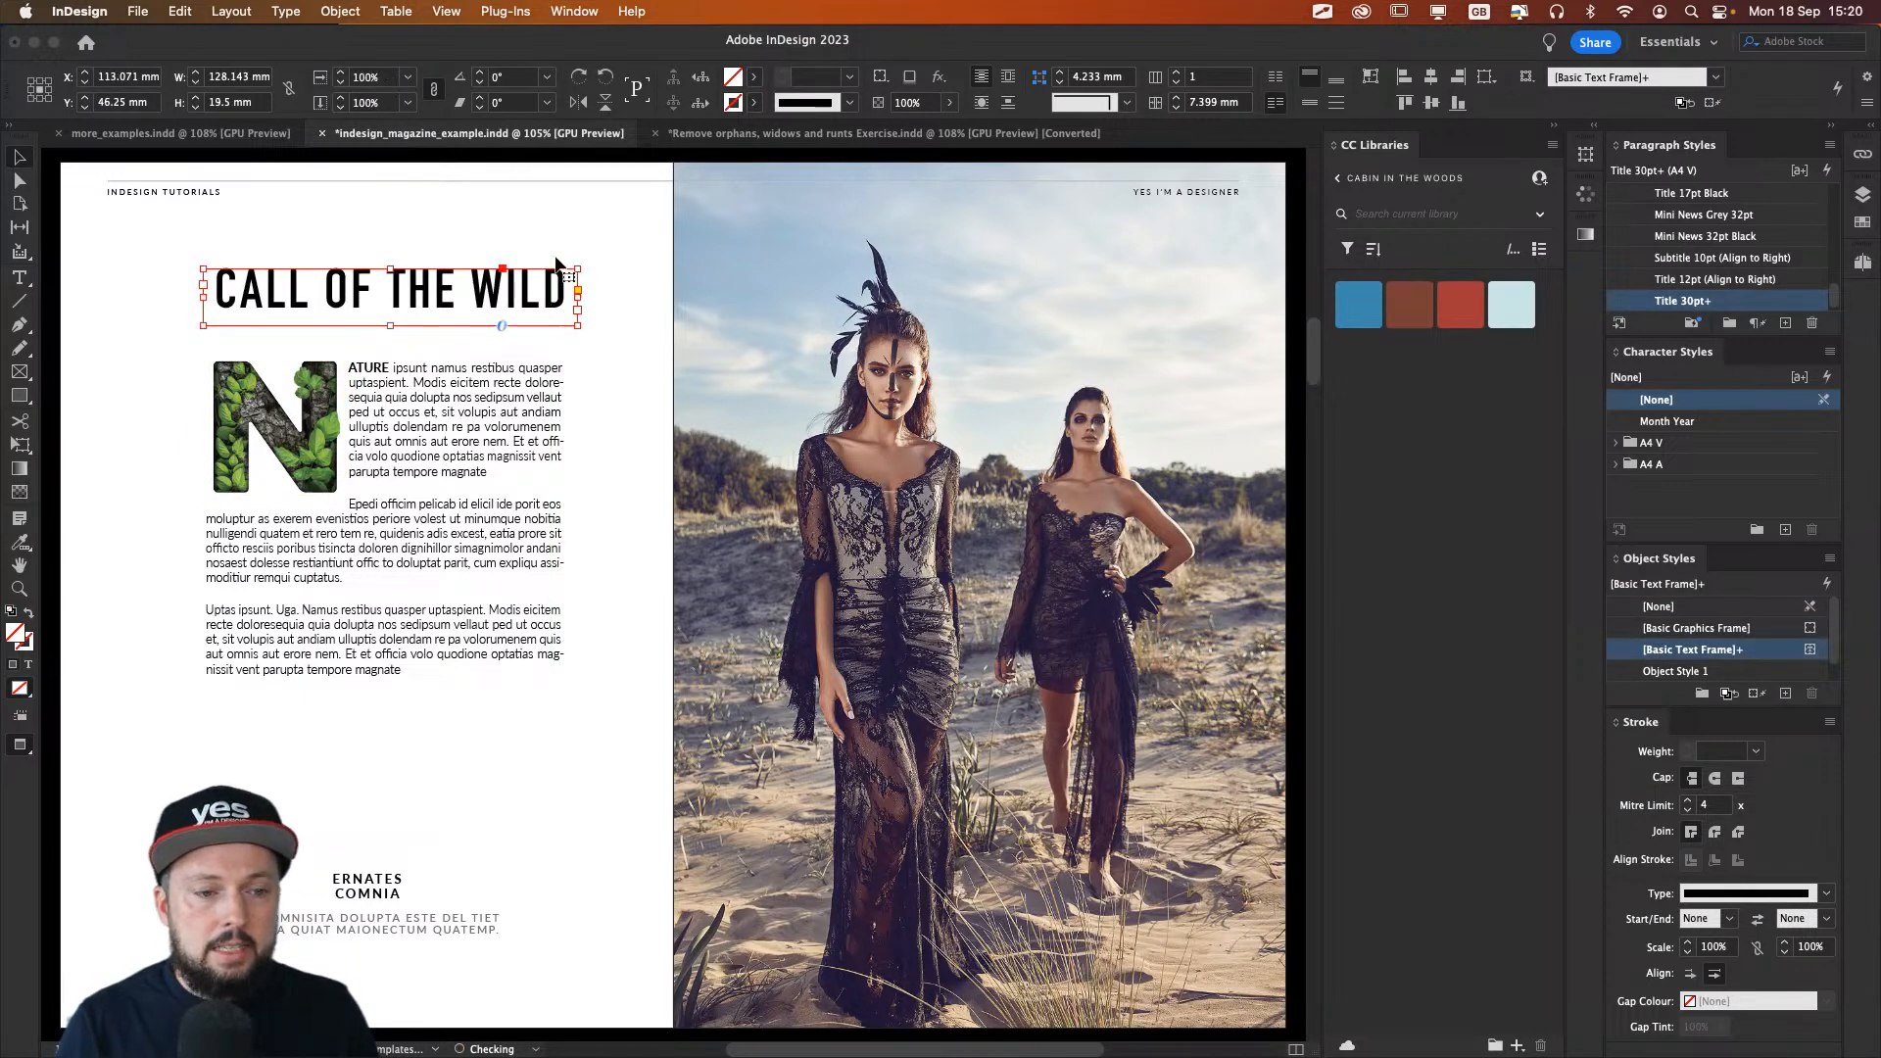
click(186, 290)
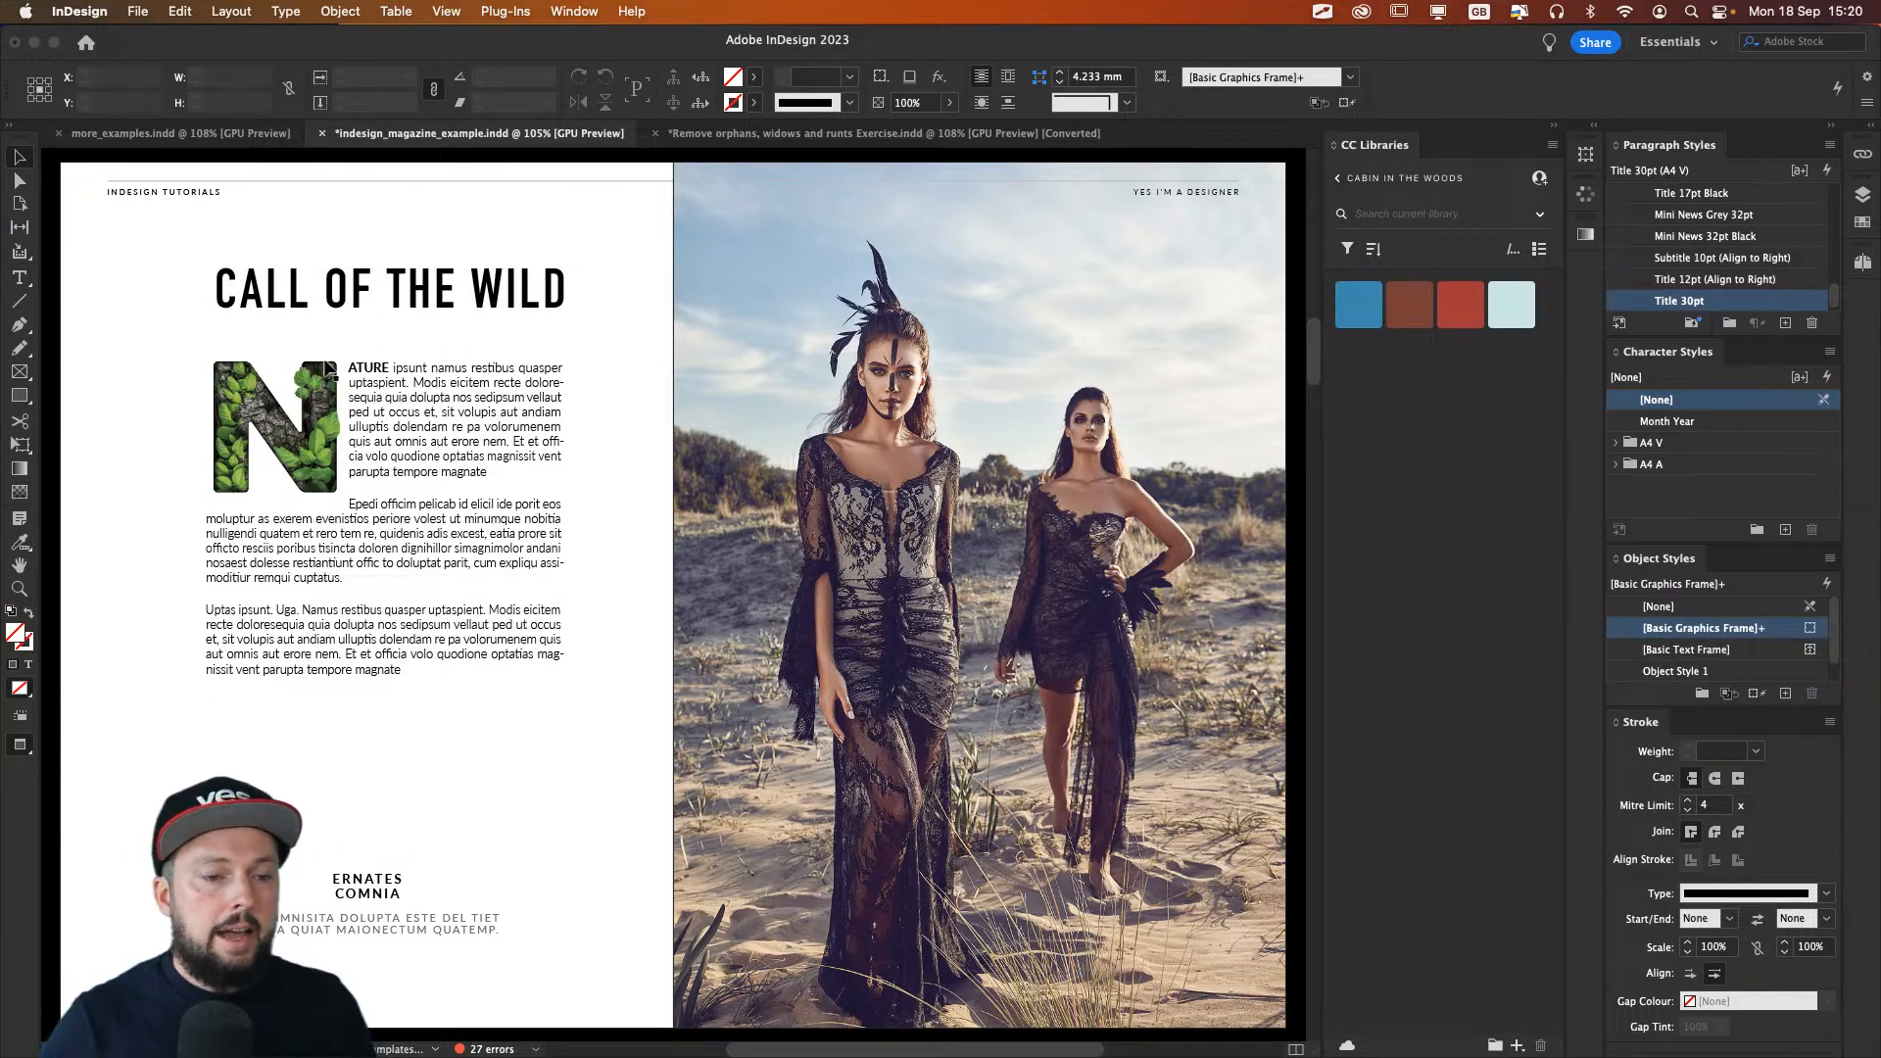
Step: Try shifting the title and the body text with its leafy N toward the page's outer edge, and undo the move
drag(280, 233, 437, 539)
drag(438, 451, 412, 451)
click(108, 352)
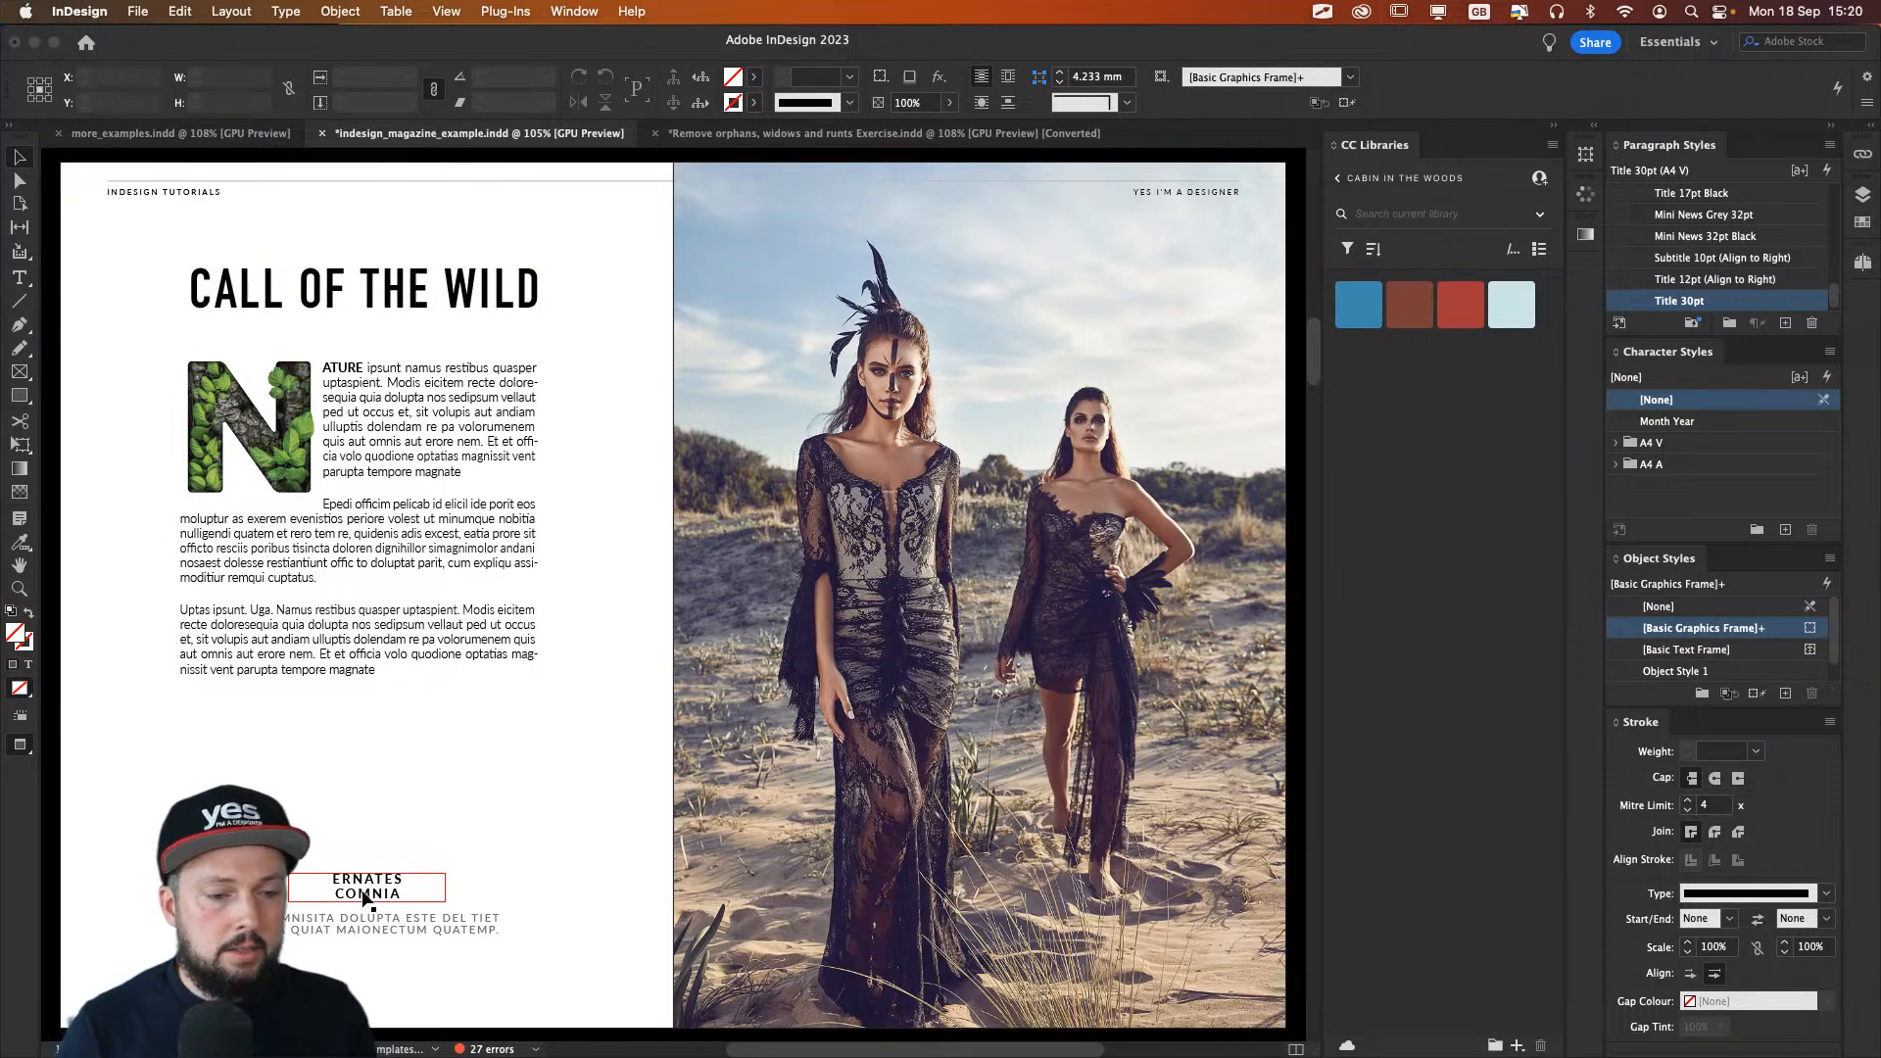
key(super+z)
click(134, 497)
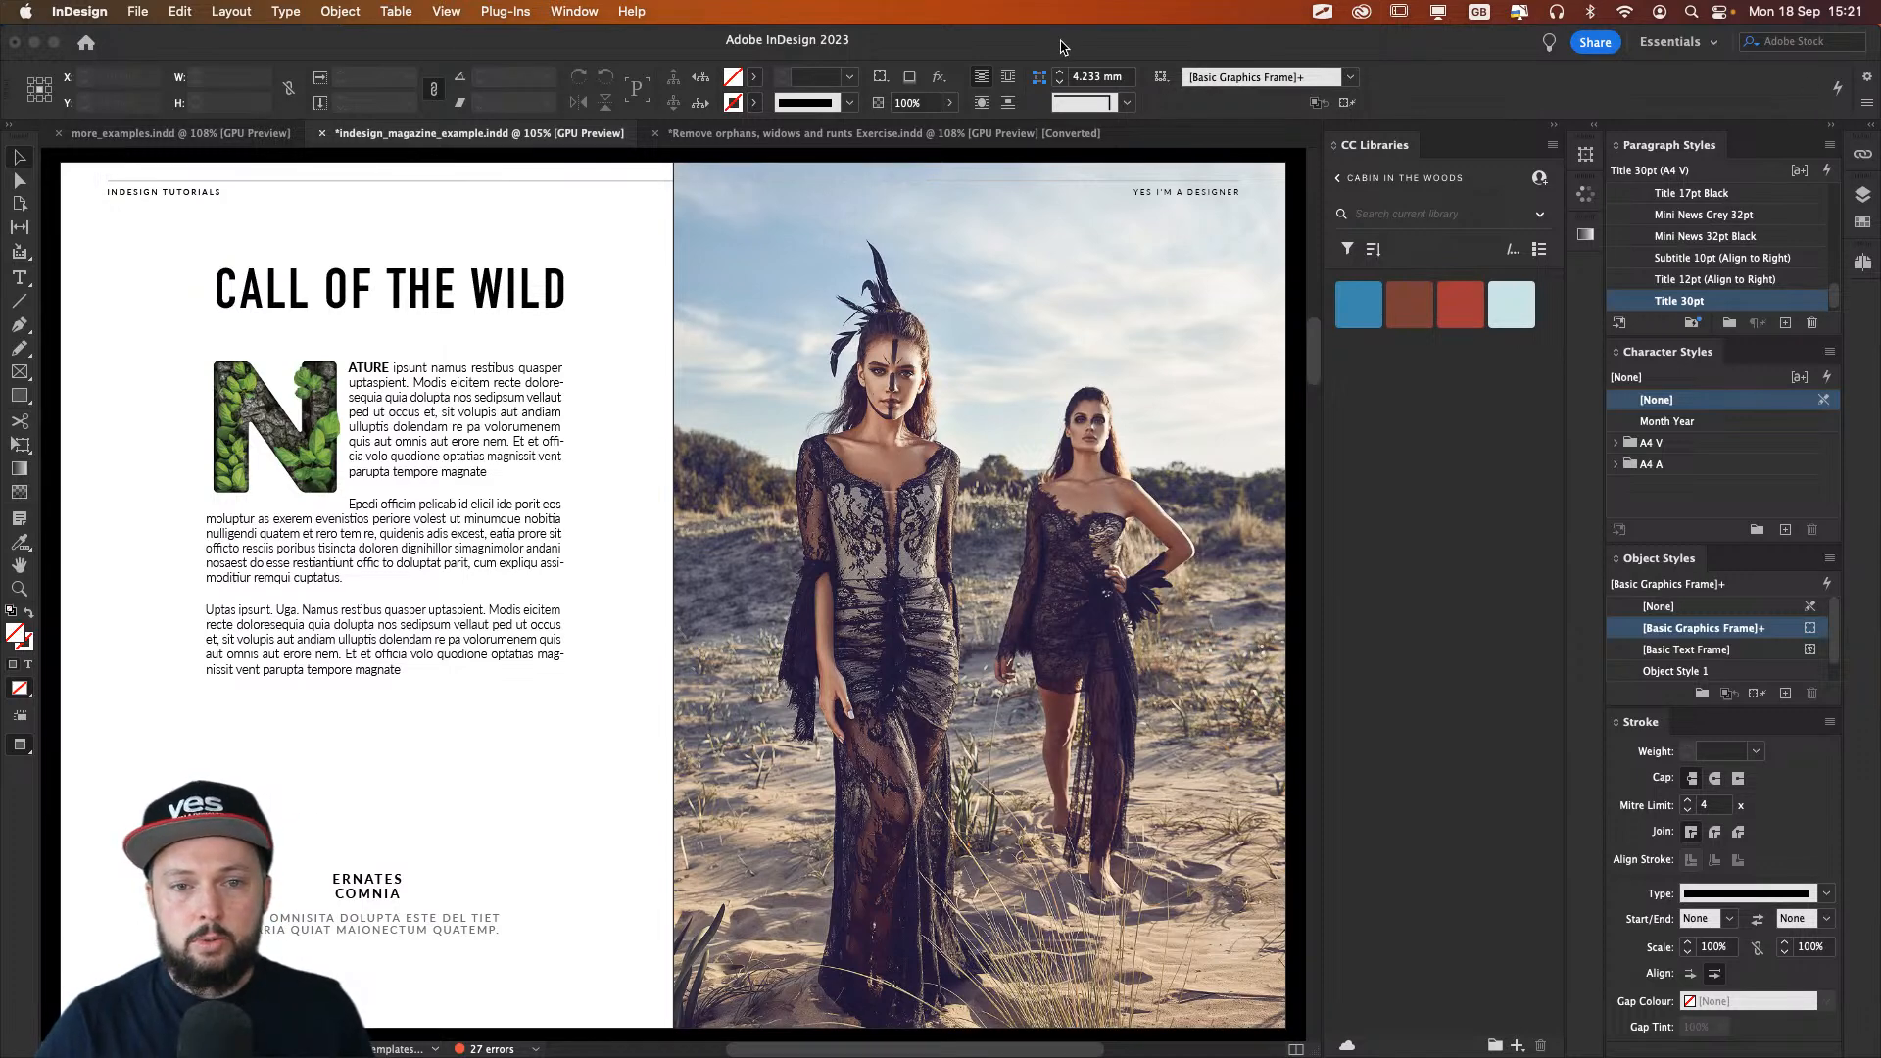
Step: Go to the next spread, "creative adventures", and collapse the CC Libraries panel to enlarge the workspace
key(alt+Page_Down)
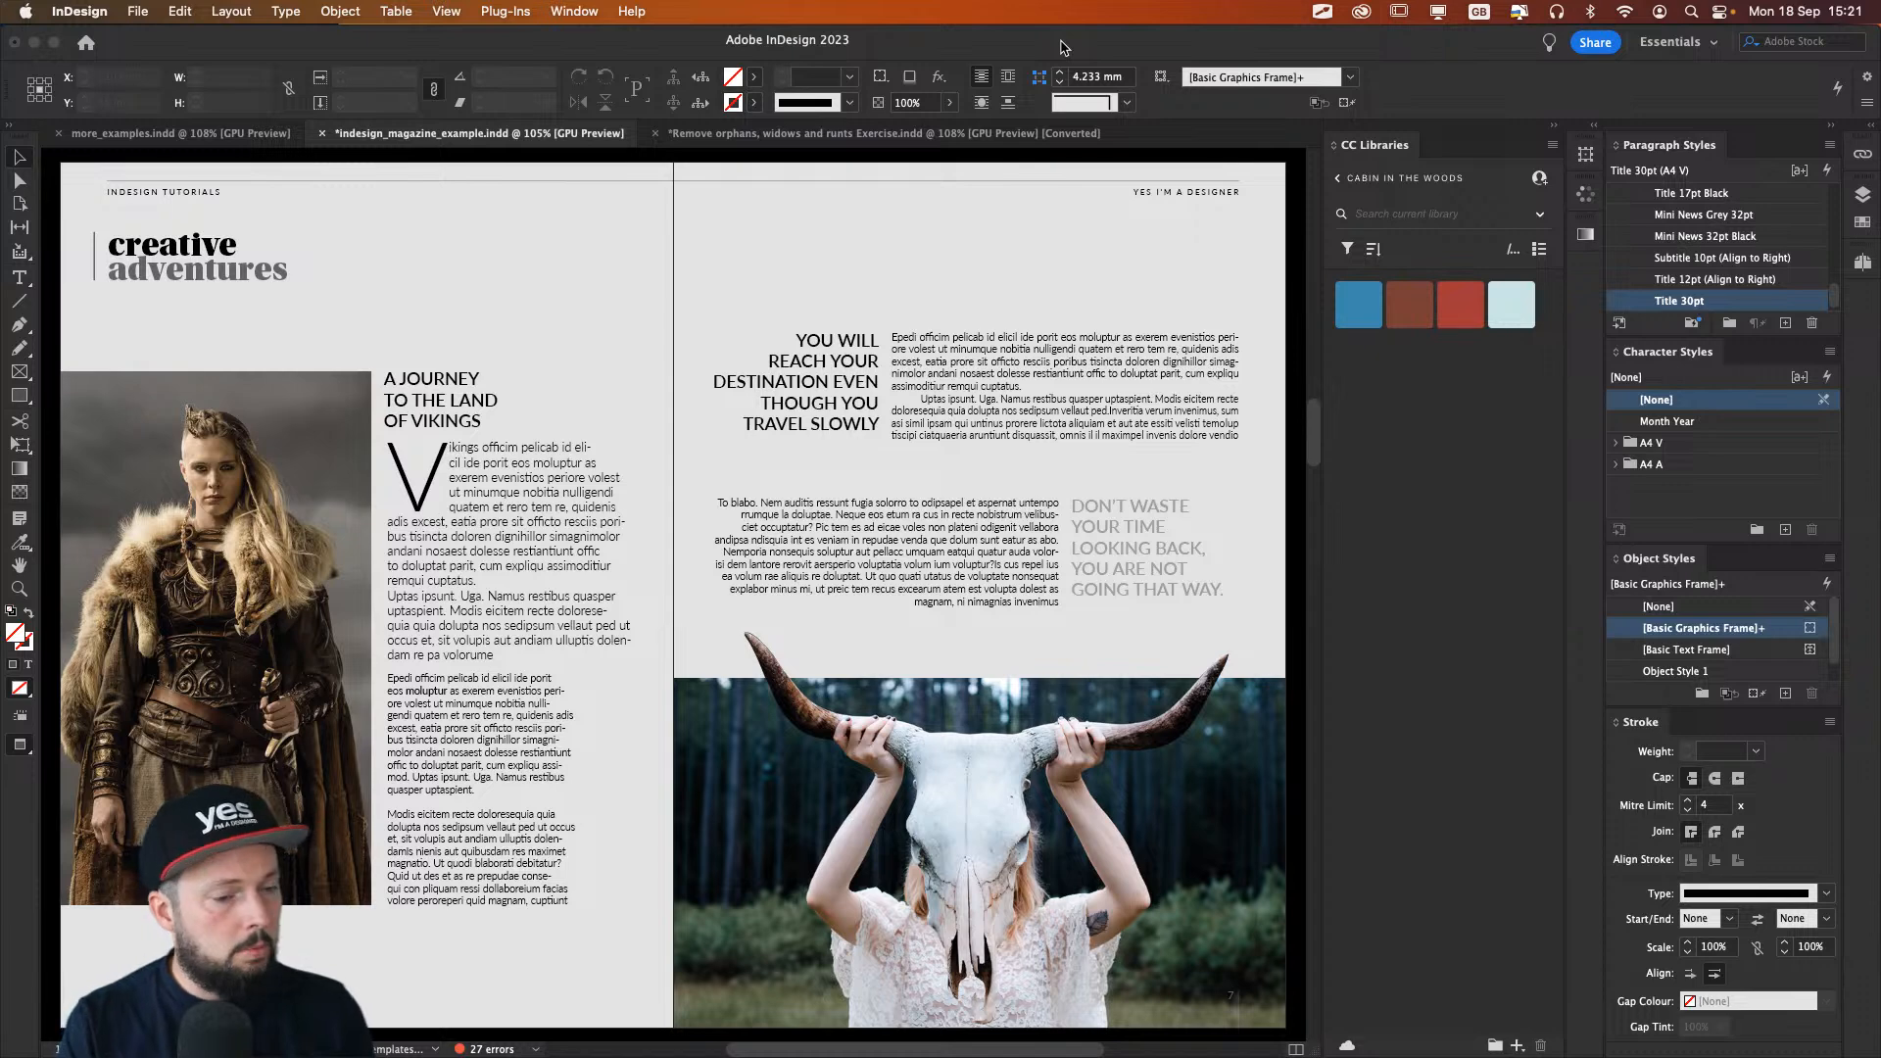
click(279, 623)
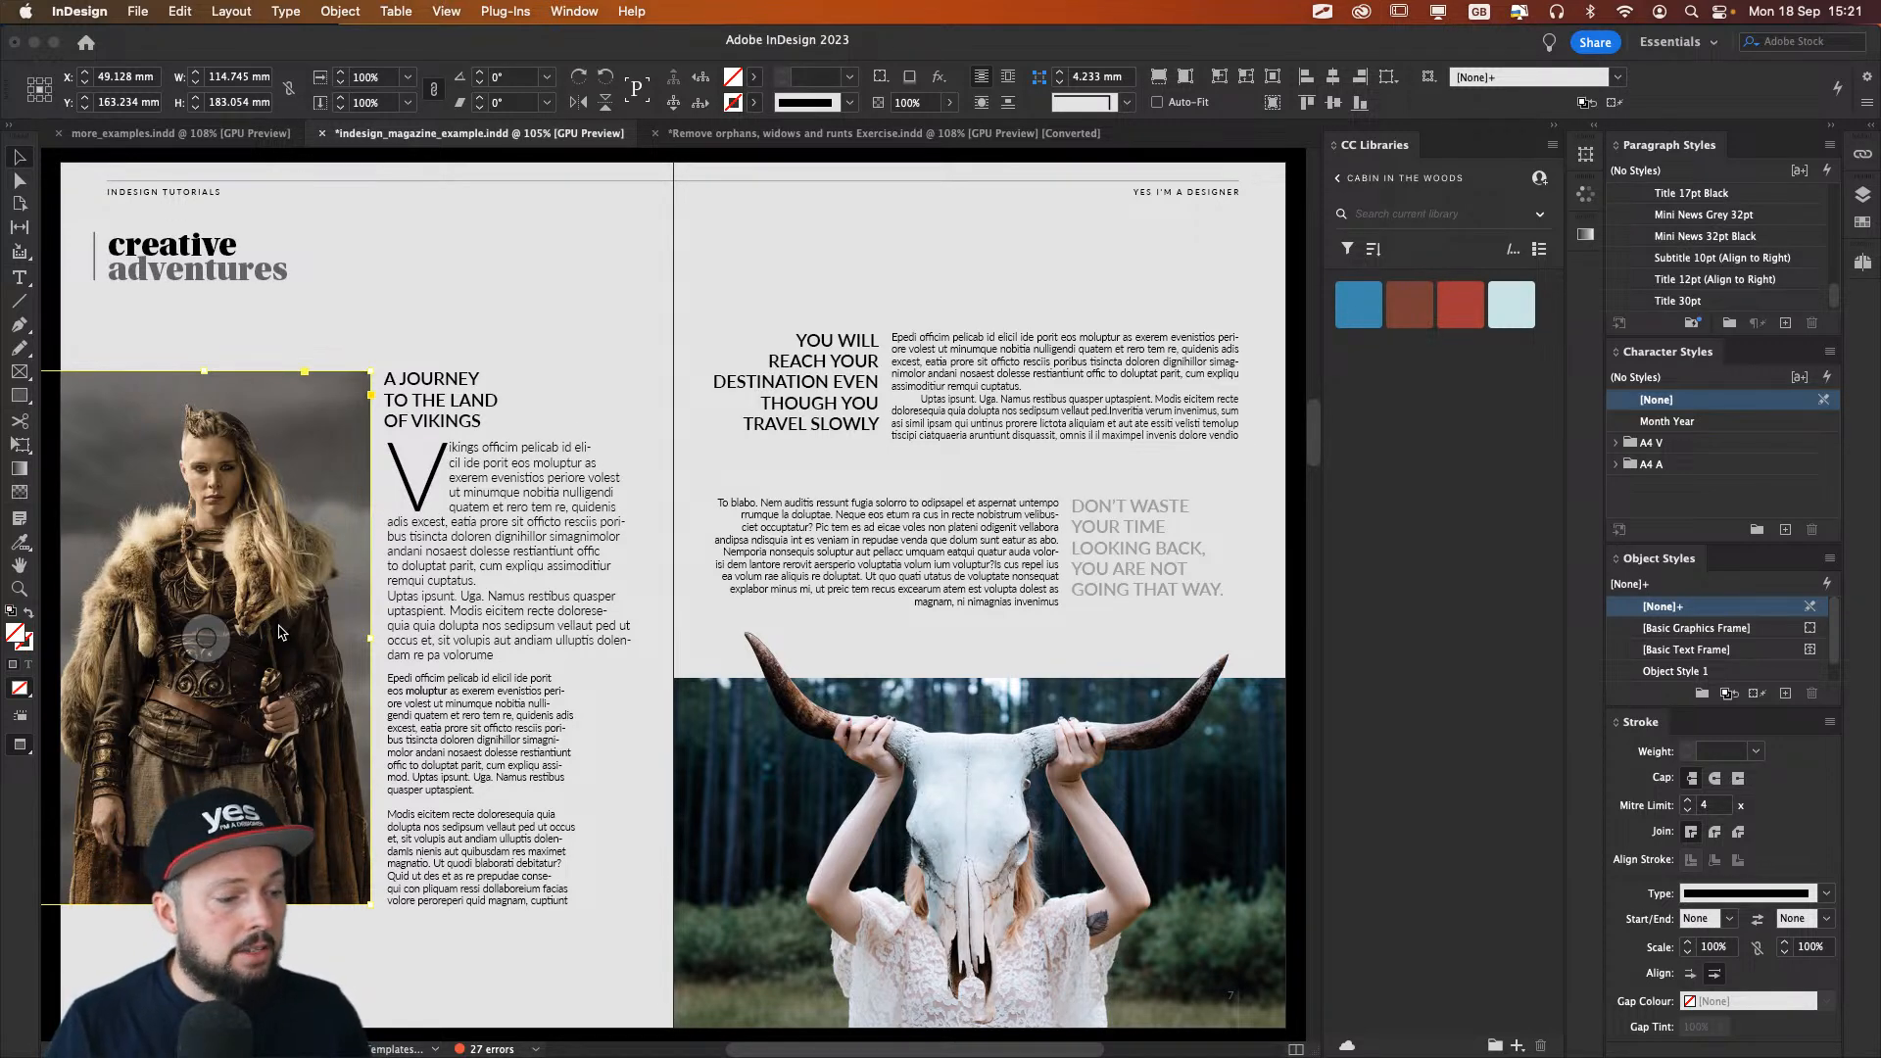
click(1554, 125)
click(1372, 360)
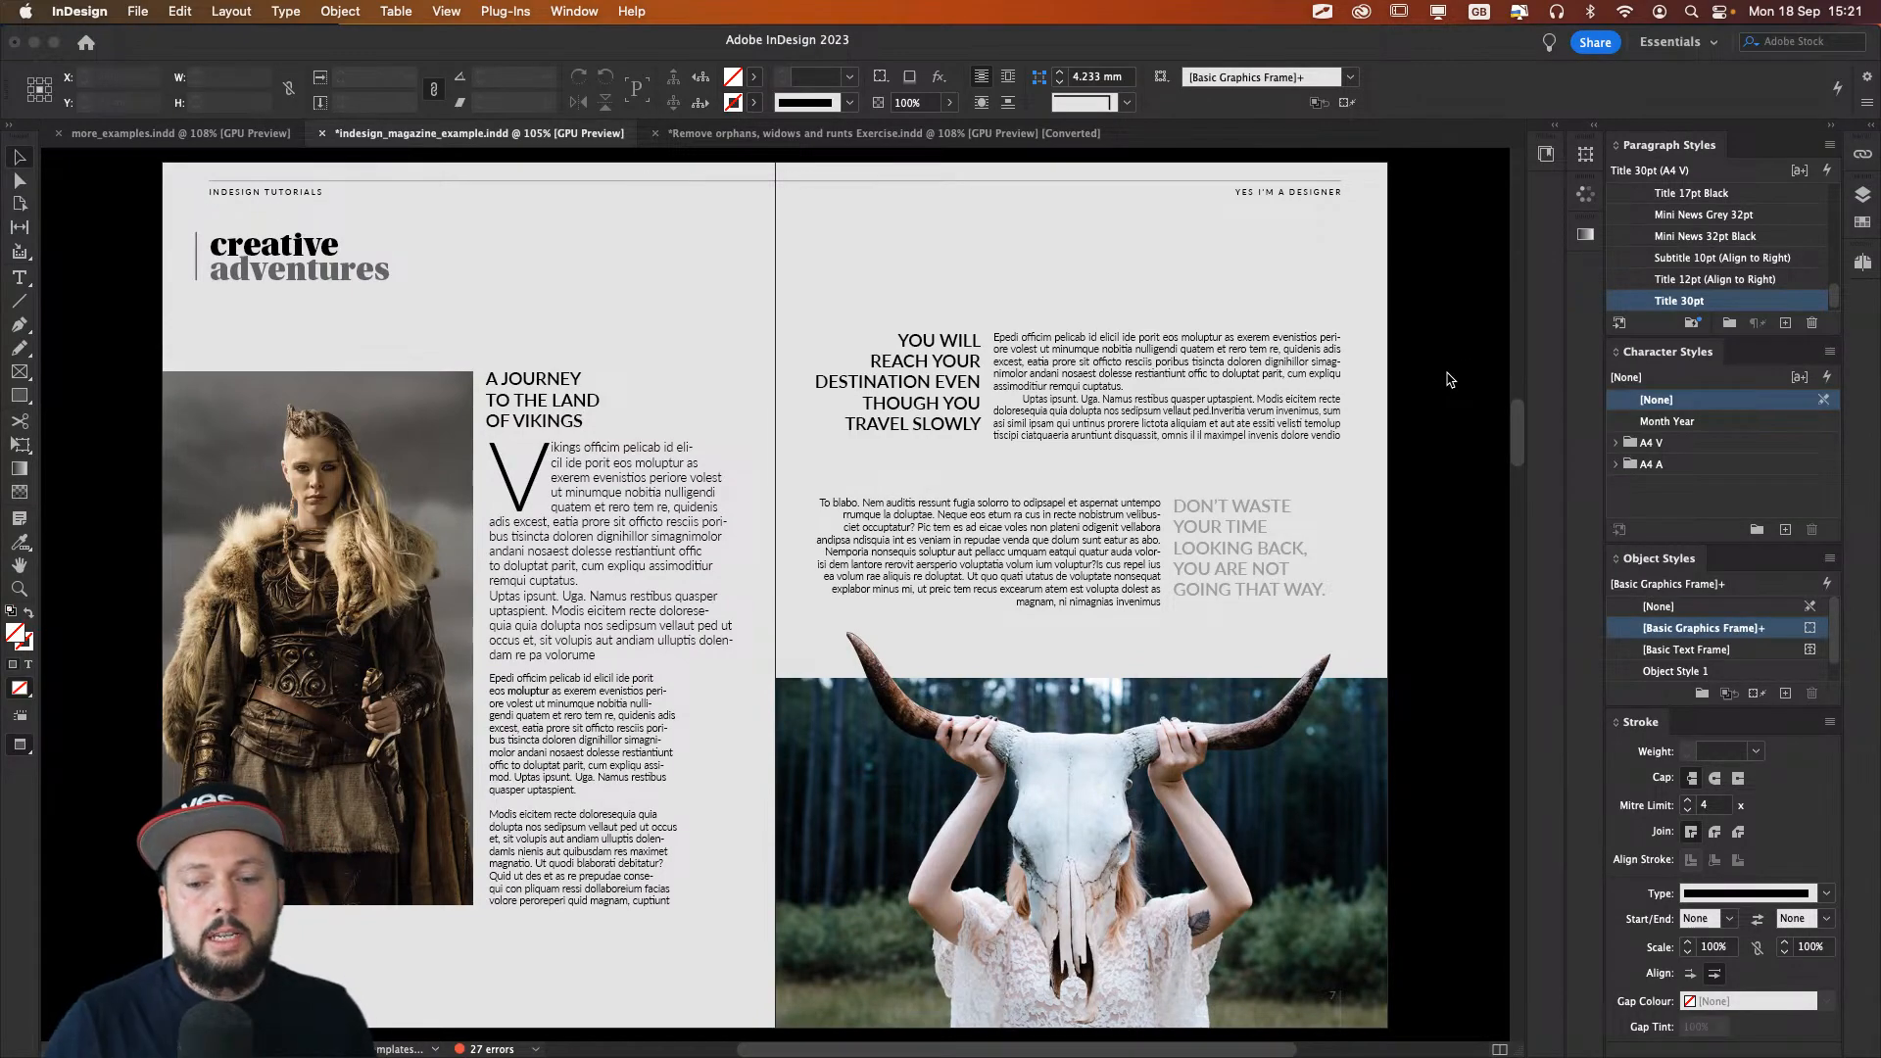
Step: Check the horn cut-out over the skull photo, try extending the photo frame's upper edge upward, and undo it
drag(1127, 794, 941, 633)
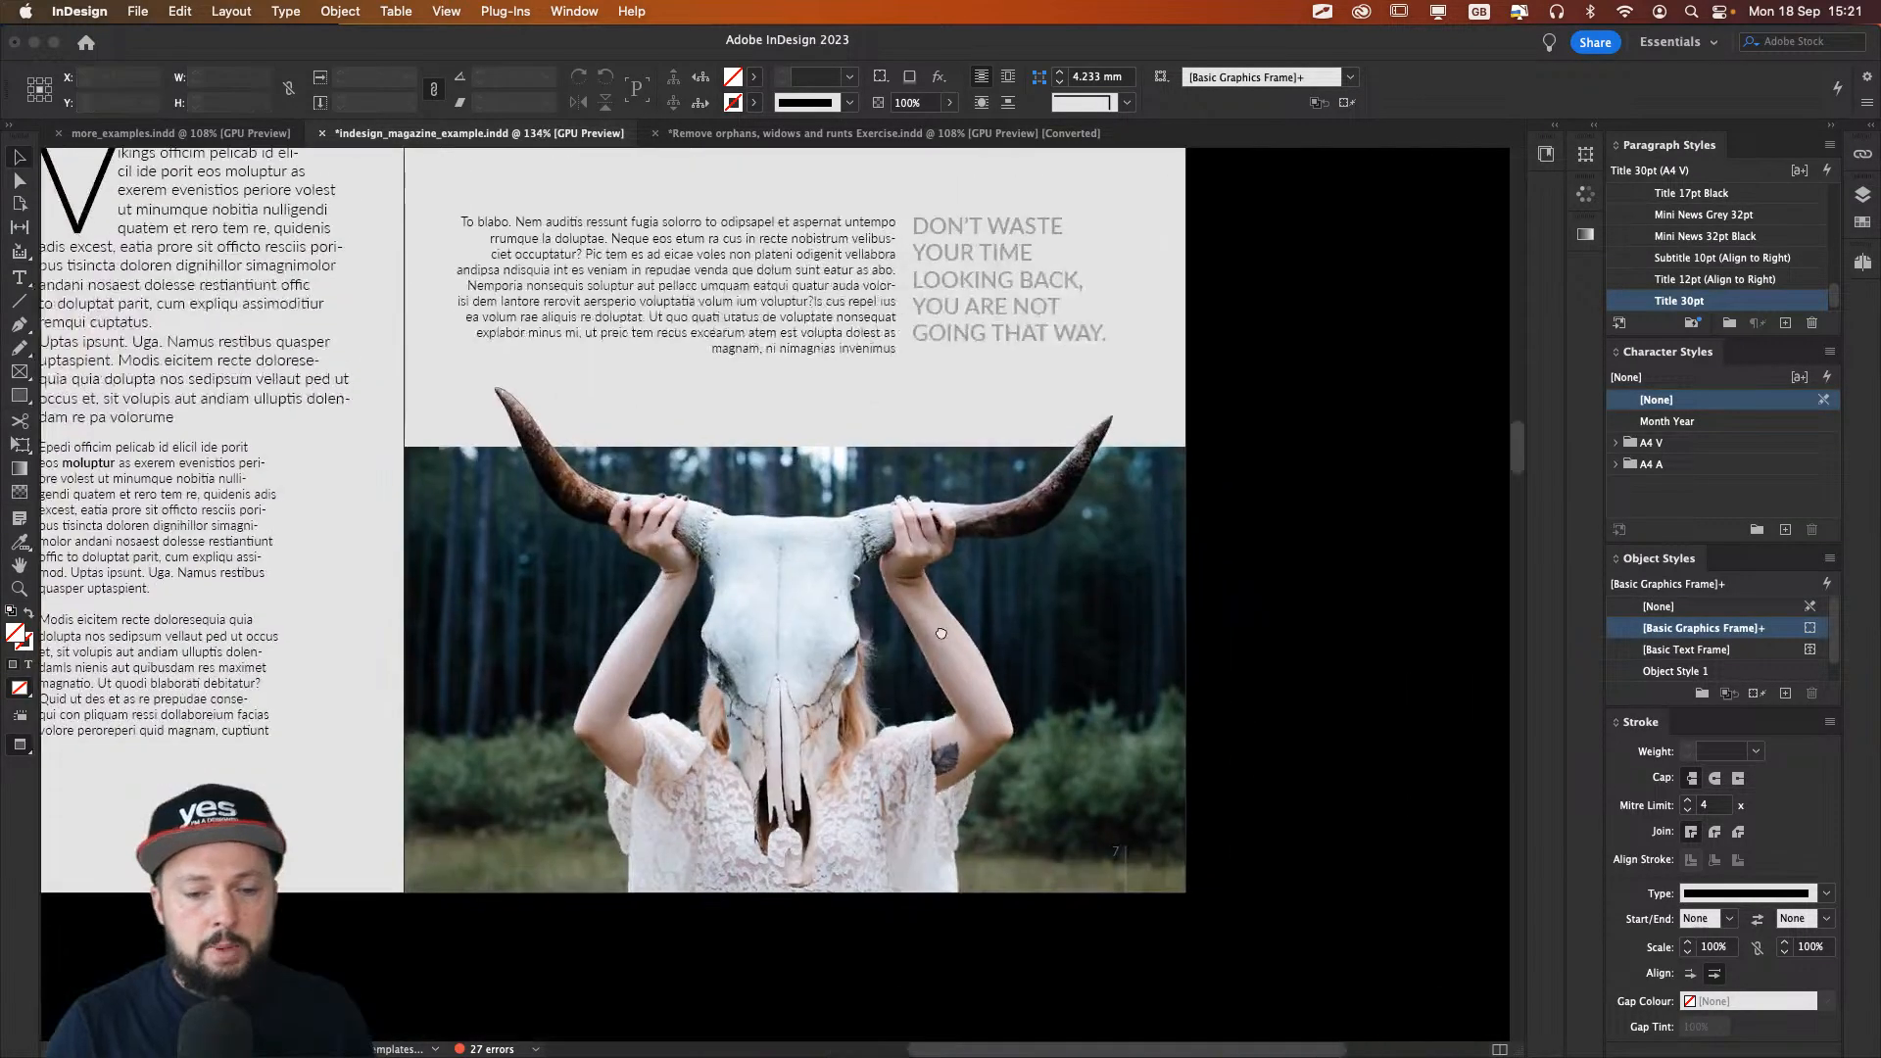
click(539, 414)
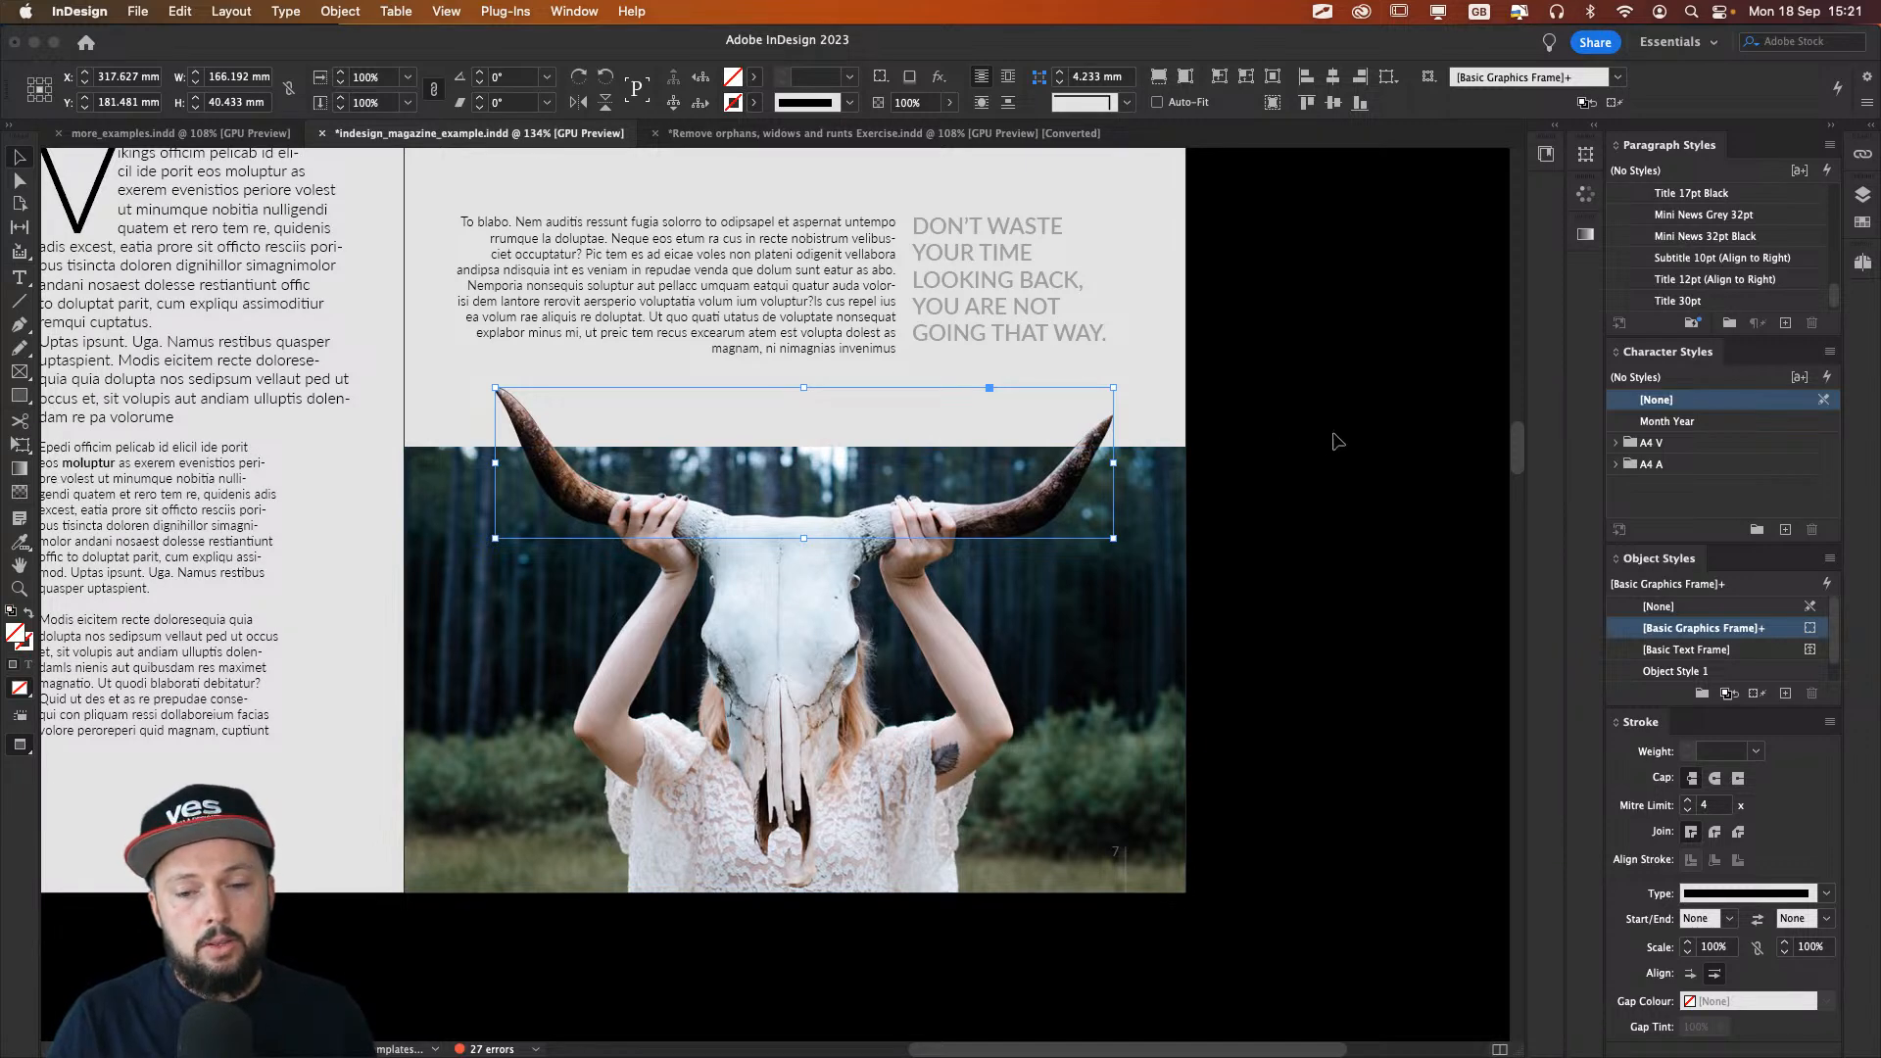
click(1029, 645)
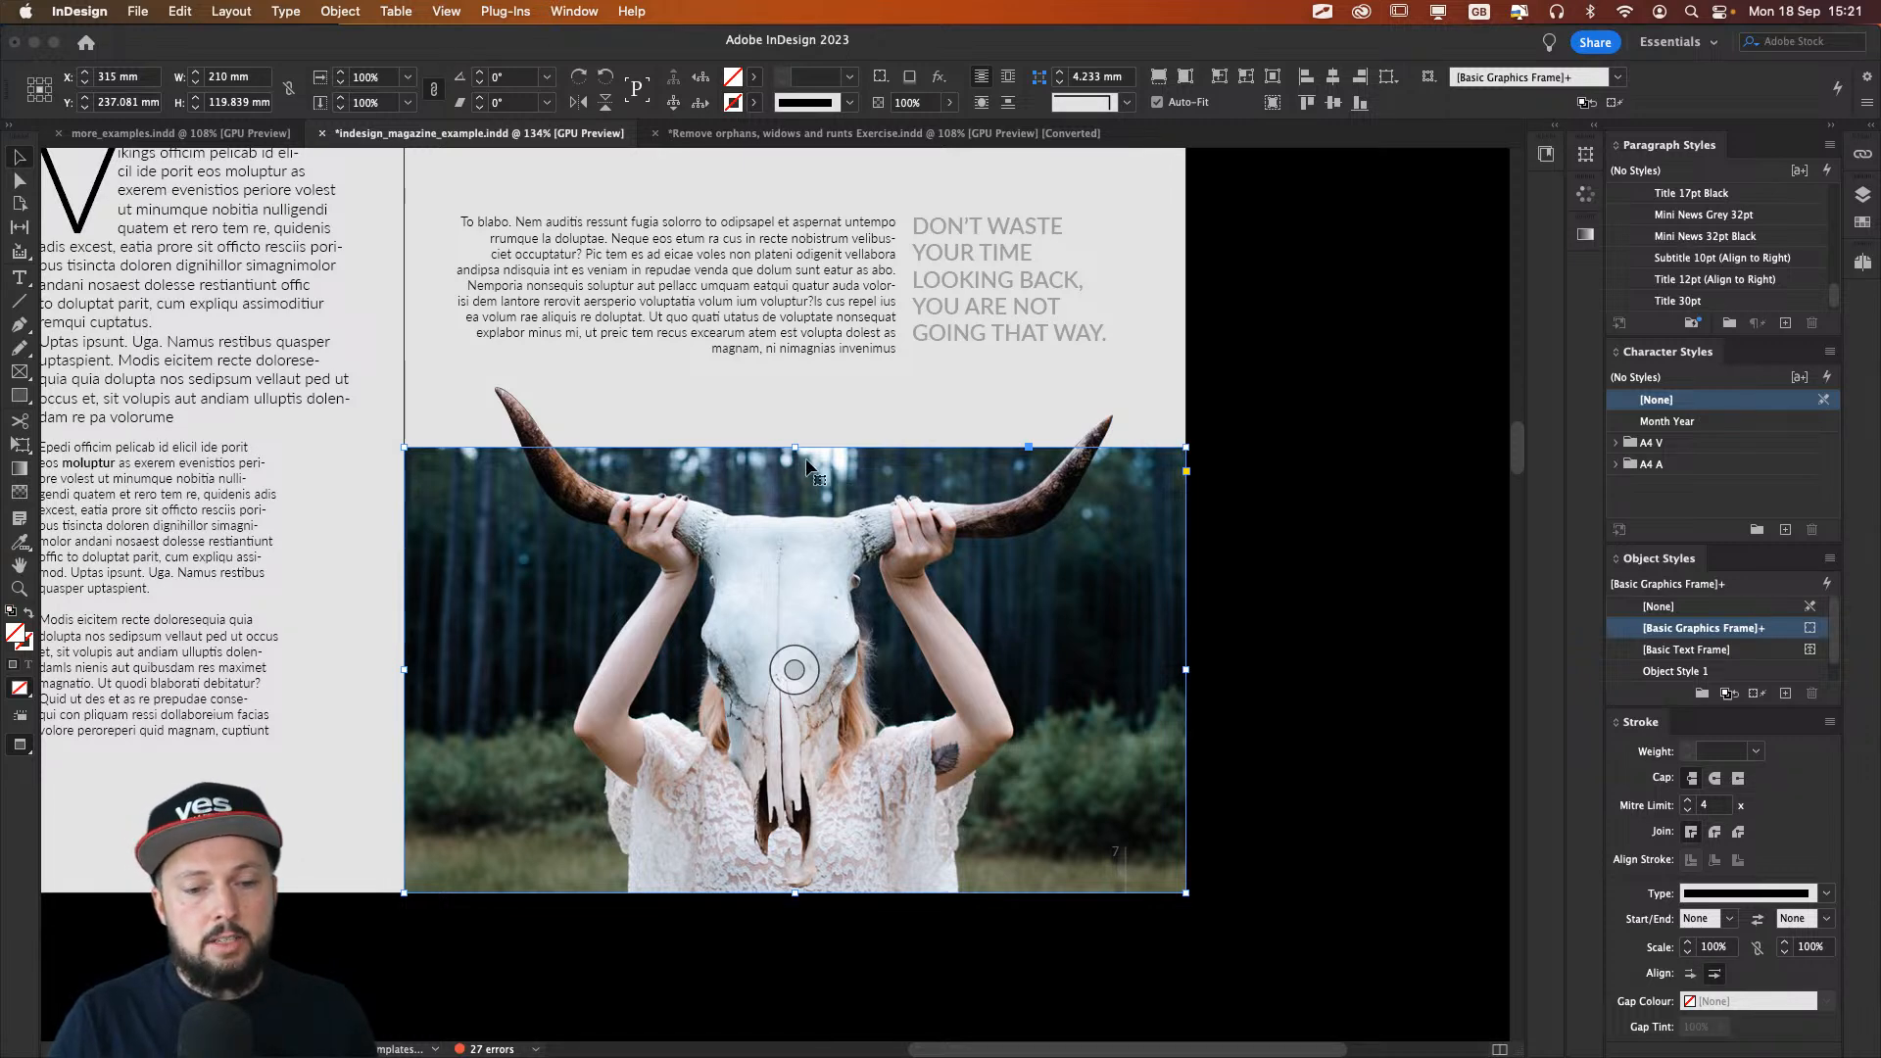
drag(795, 448, 794, 377)
key(super+z)
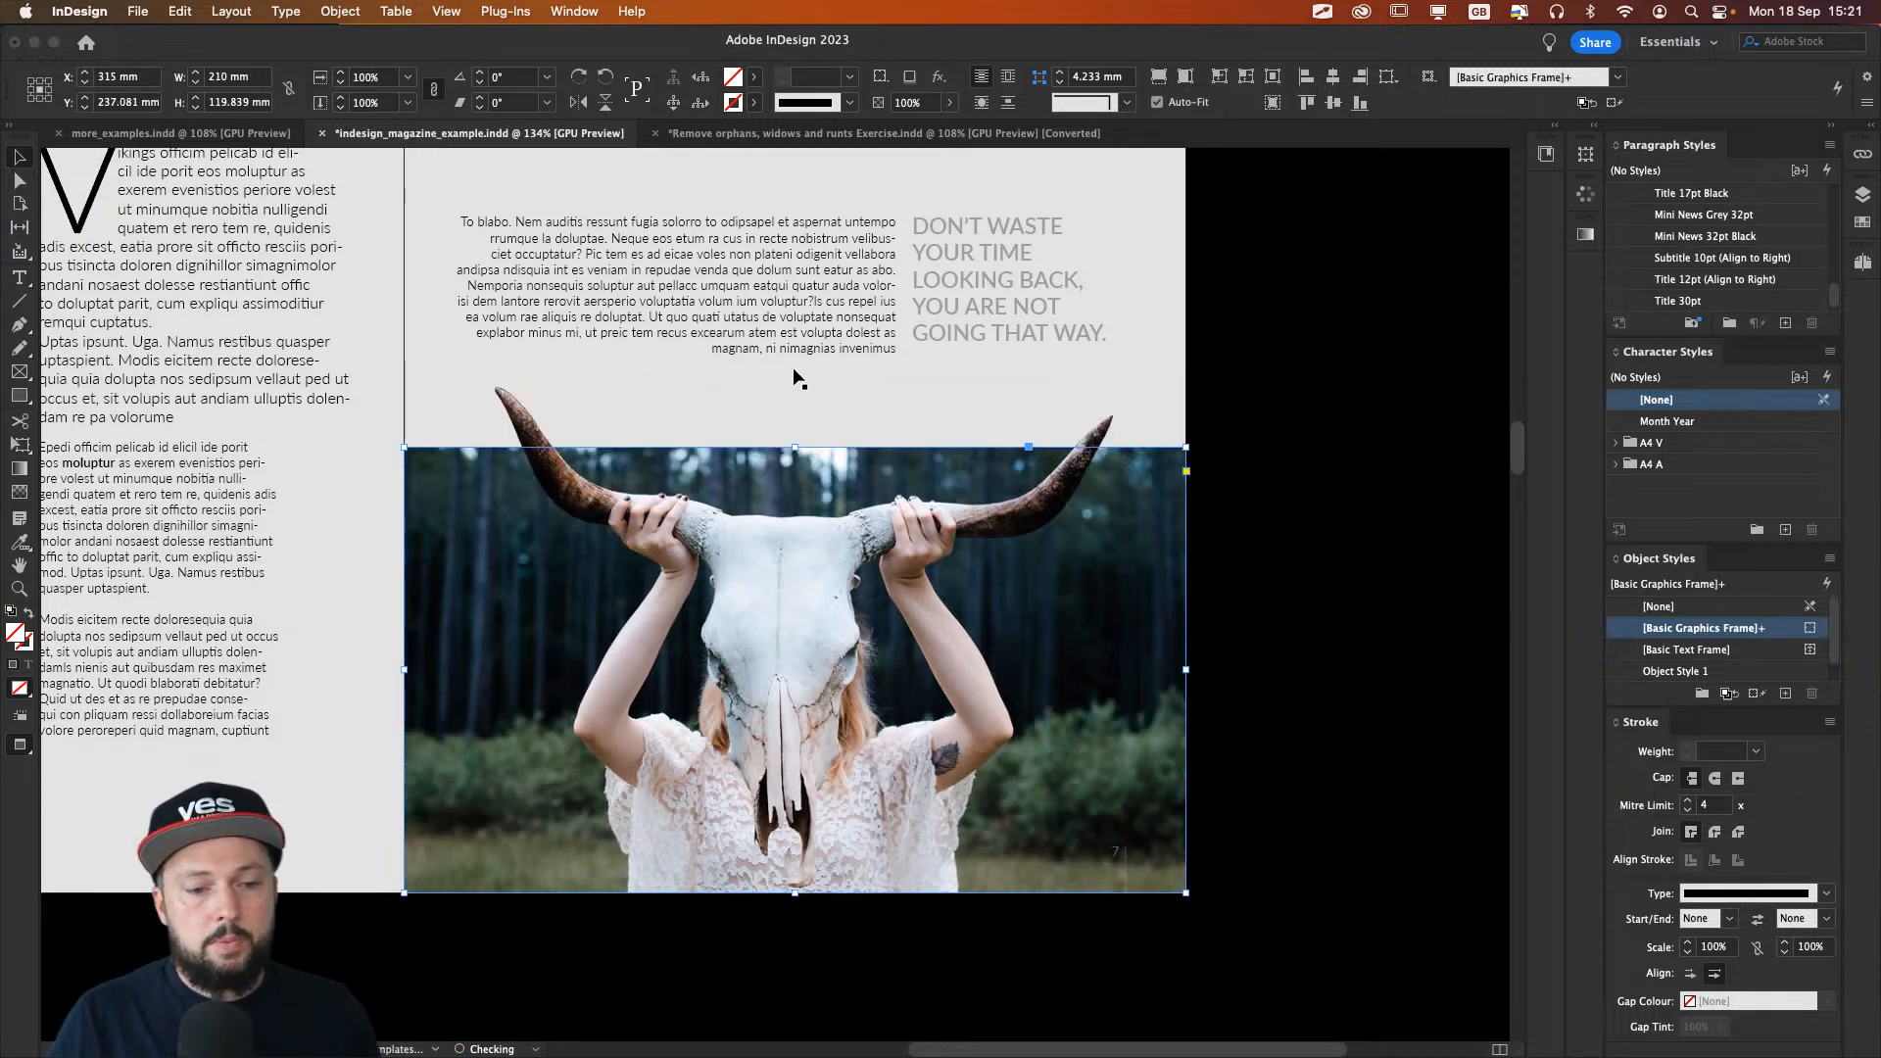
Step: Try expanding the skull photo's frame to about 149.7 mm high to expose more of the image, and undo the change
click(807, 655)
click(1291, 594)
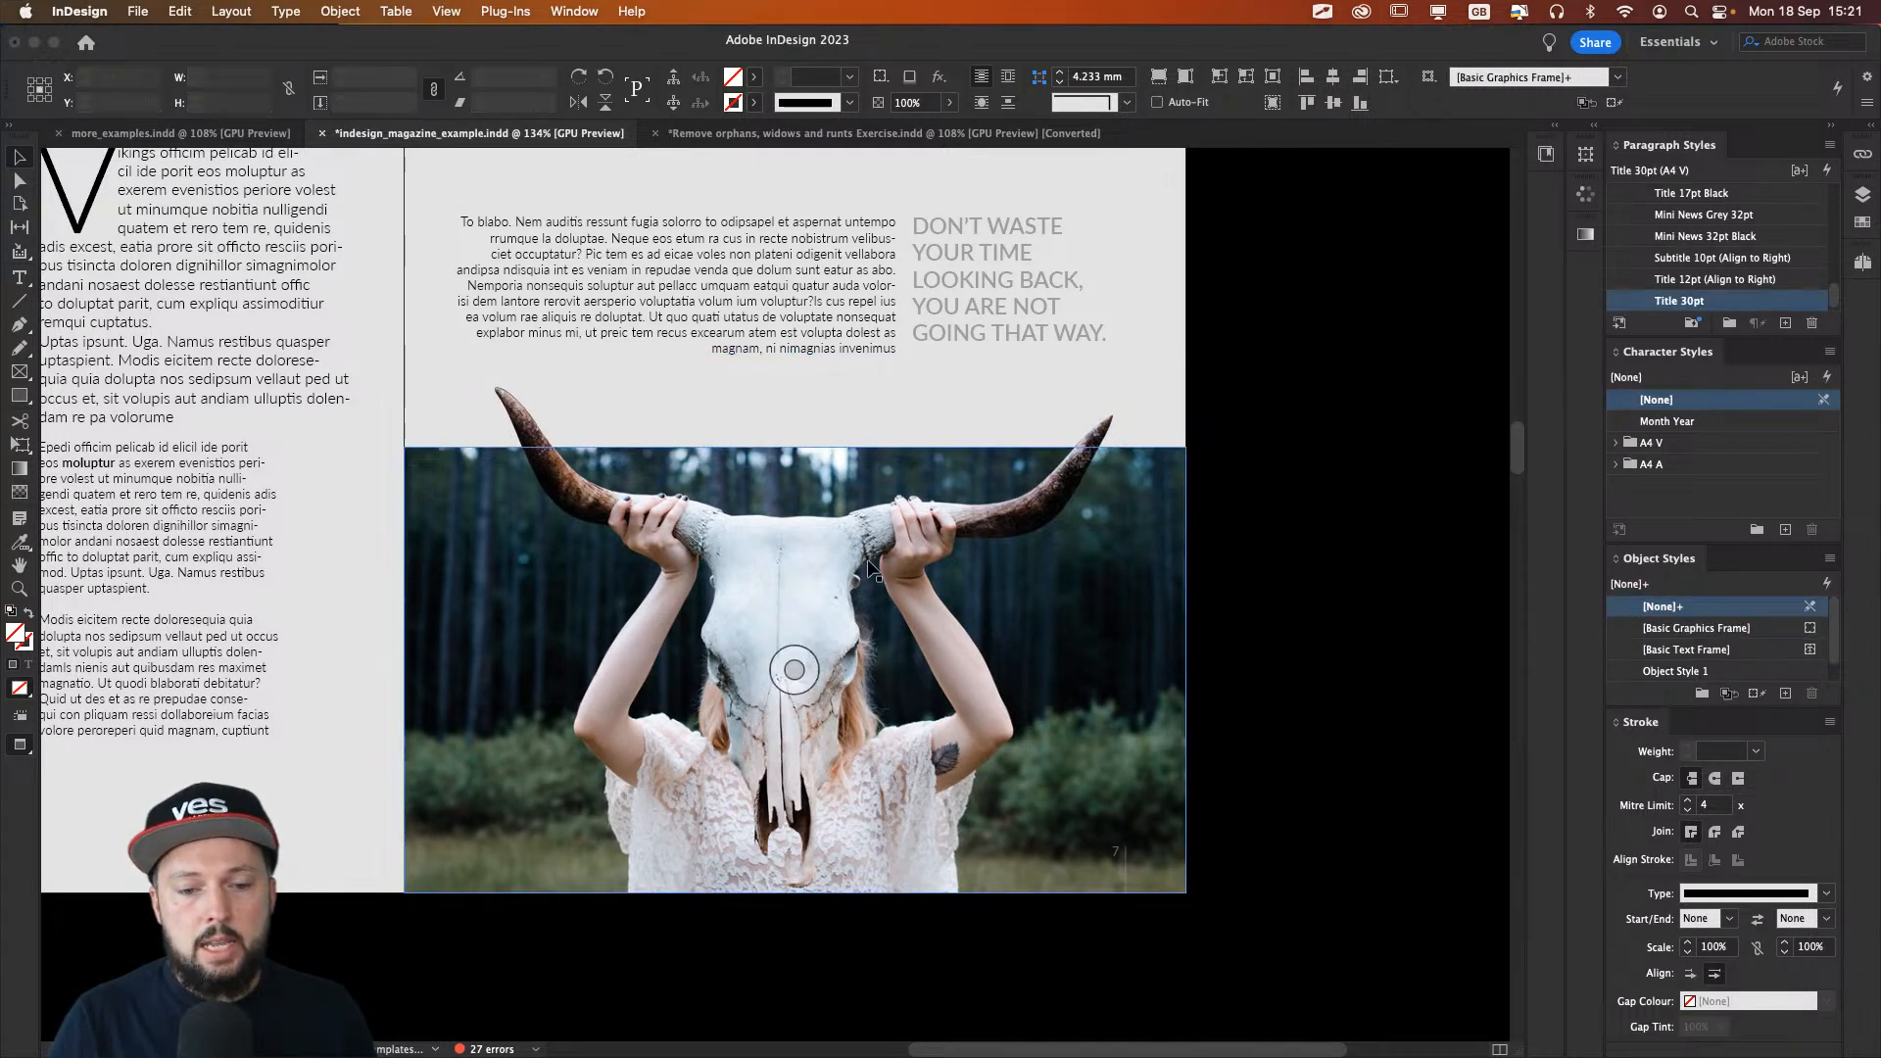
click(875, 578)
mouse_move(800, 448)
mouse_down()
mouse_move(797, 406)
mouse_move(794, 450)
mouse_up()
key(super+z)
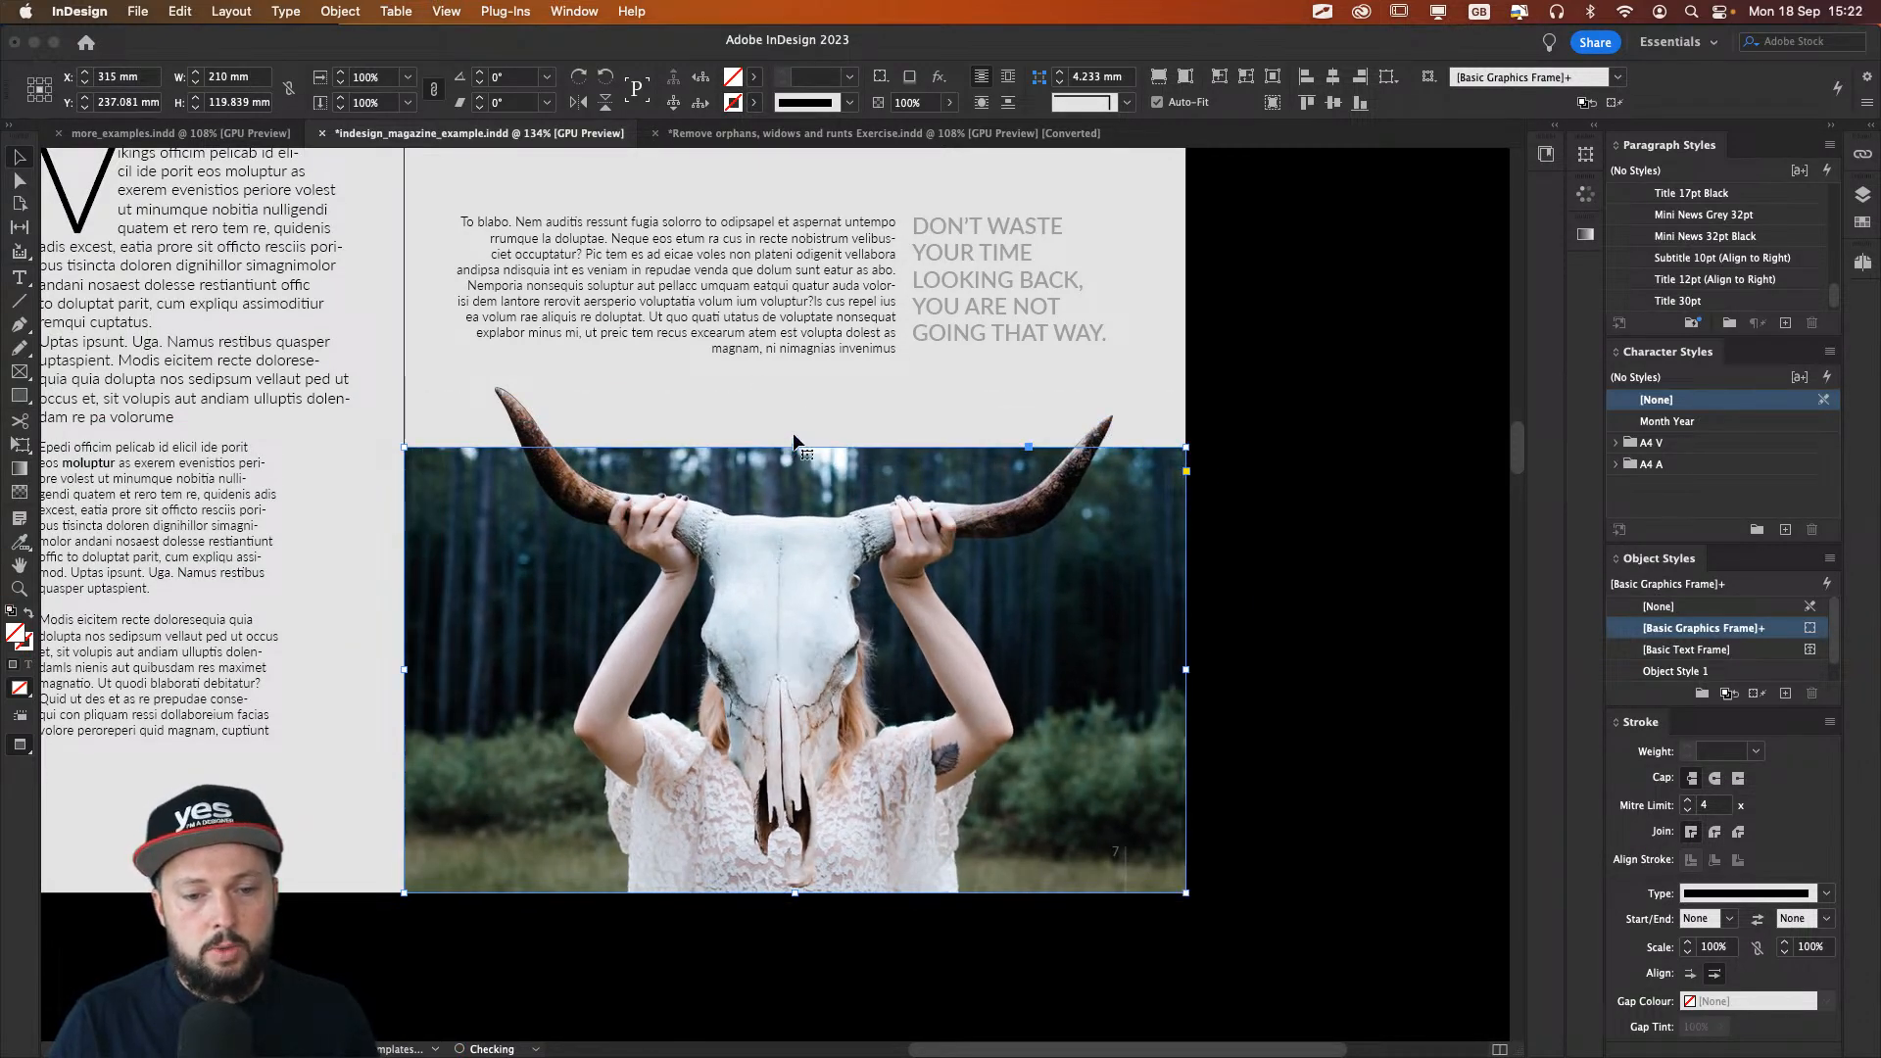
double_click(795, 450)
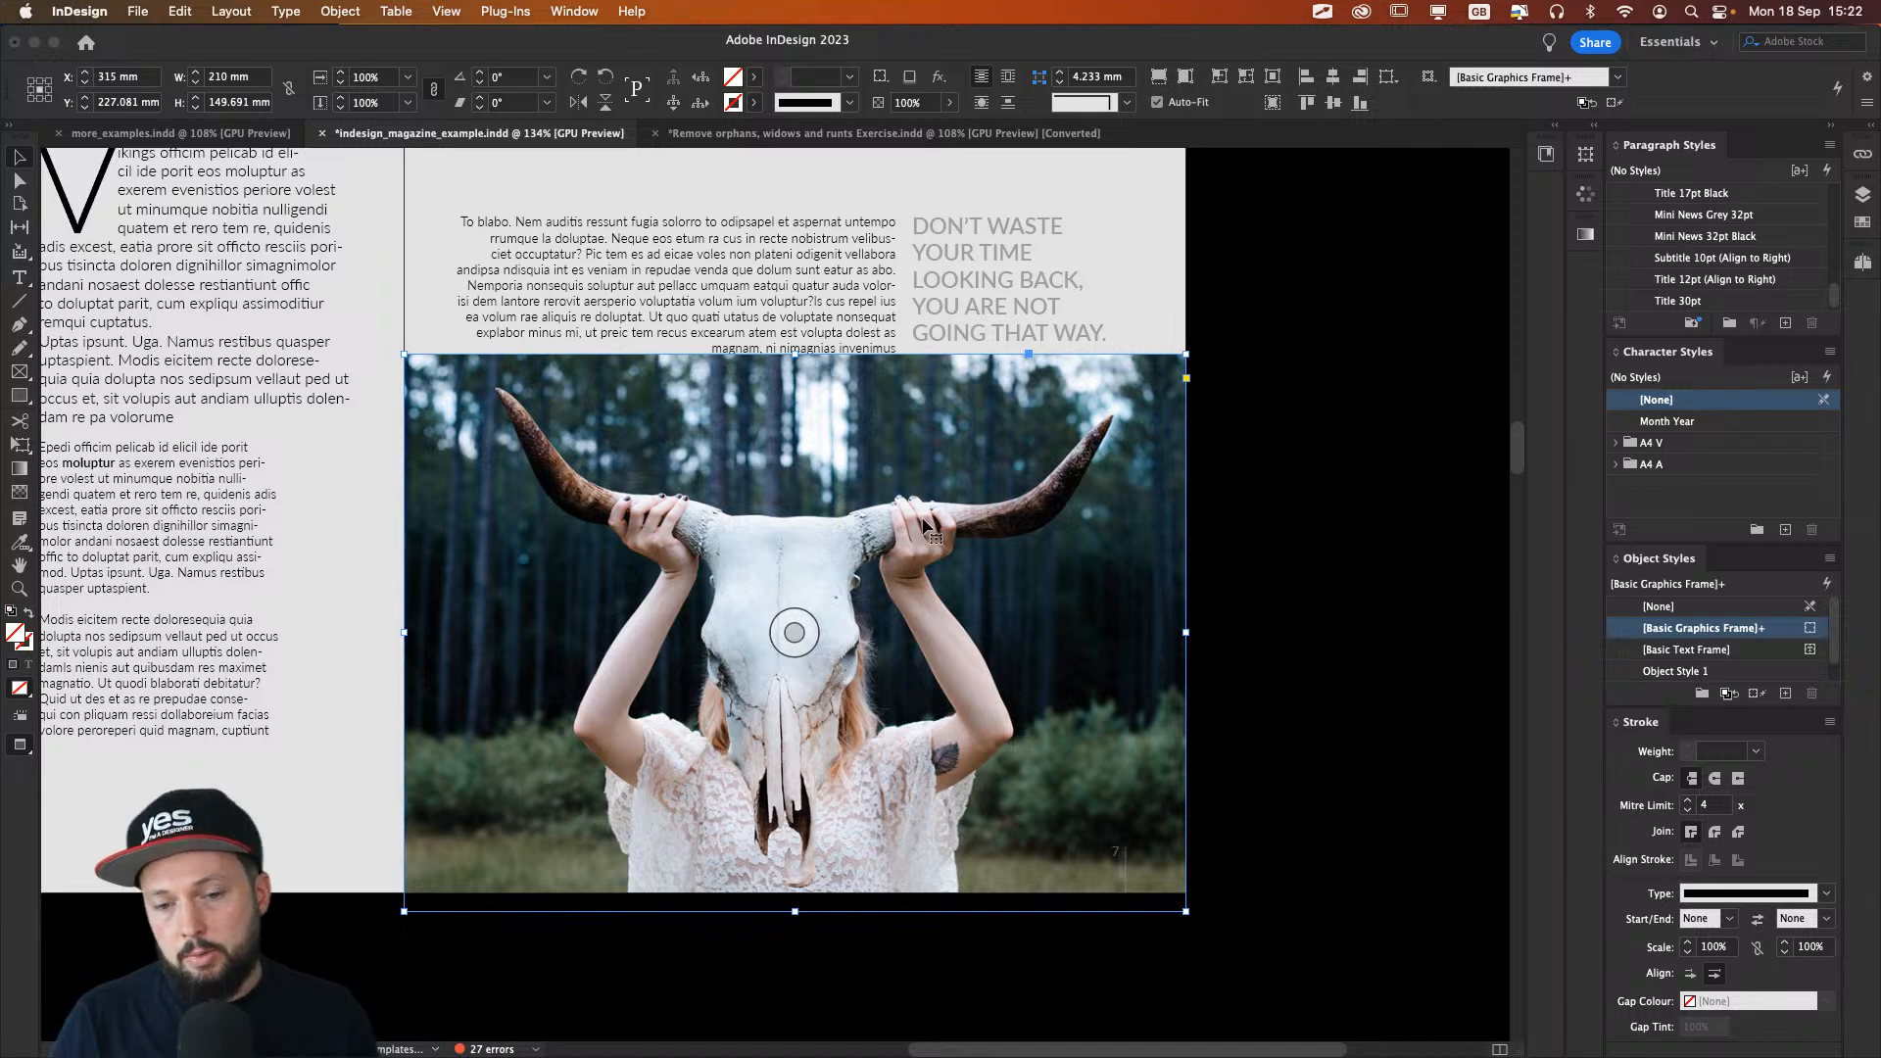
key(super+z)
Step: Compare the horn cut-out with the skull photo beneath it by selecting each in turn
click(545, 428)
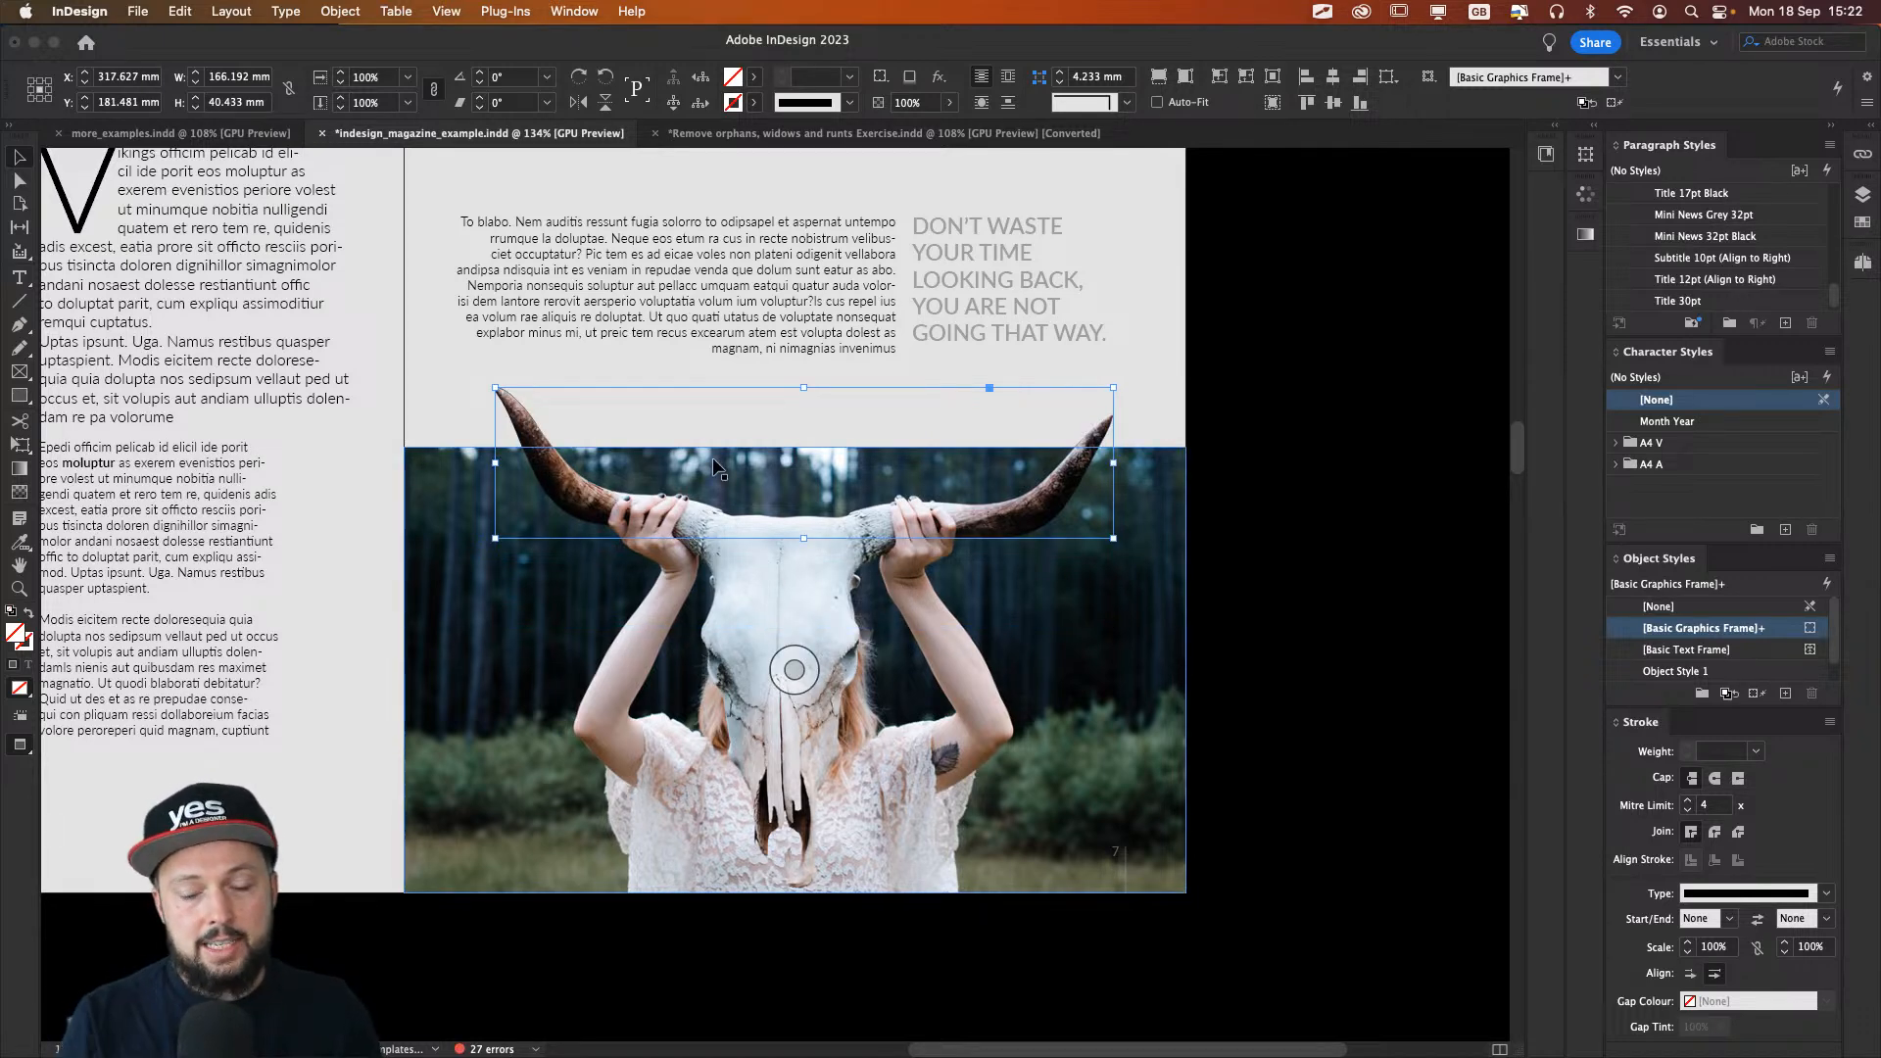
click(1269, 357)
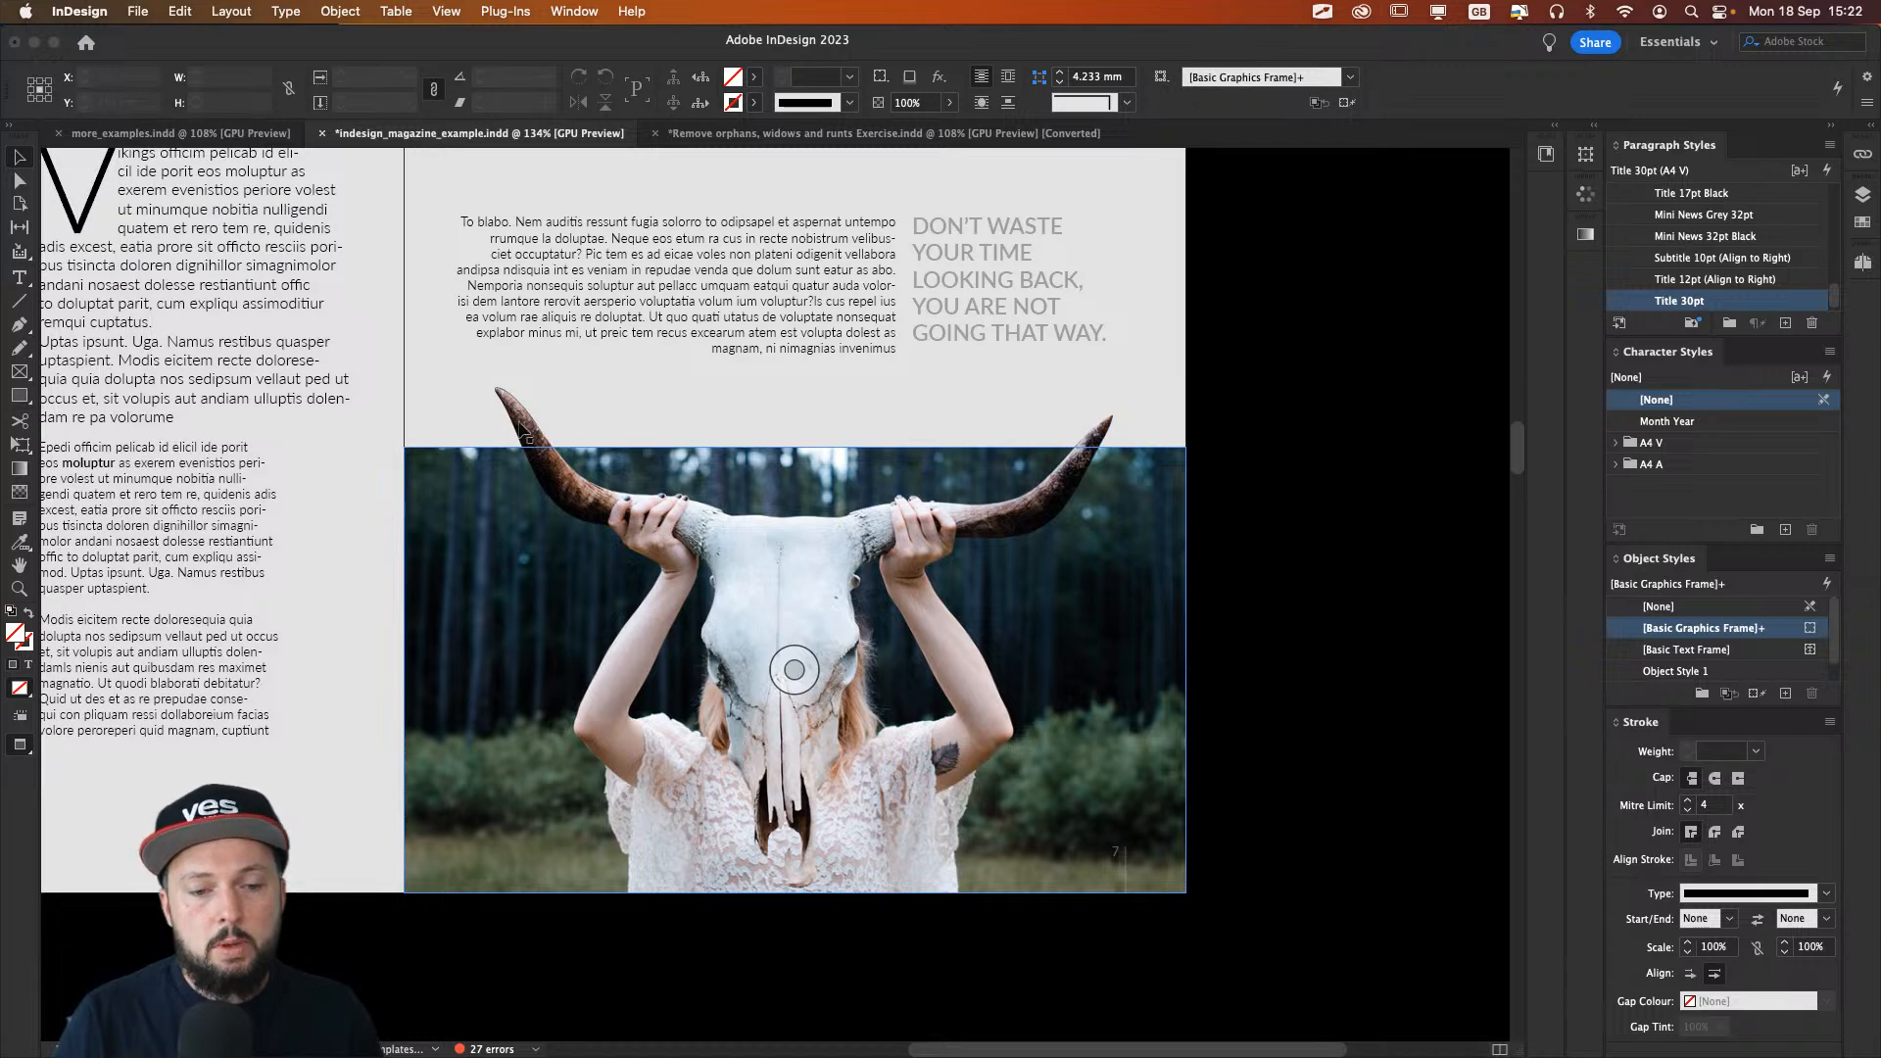
click(530, 411)
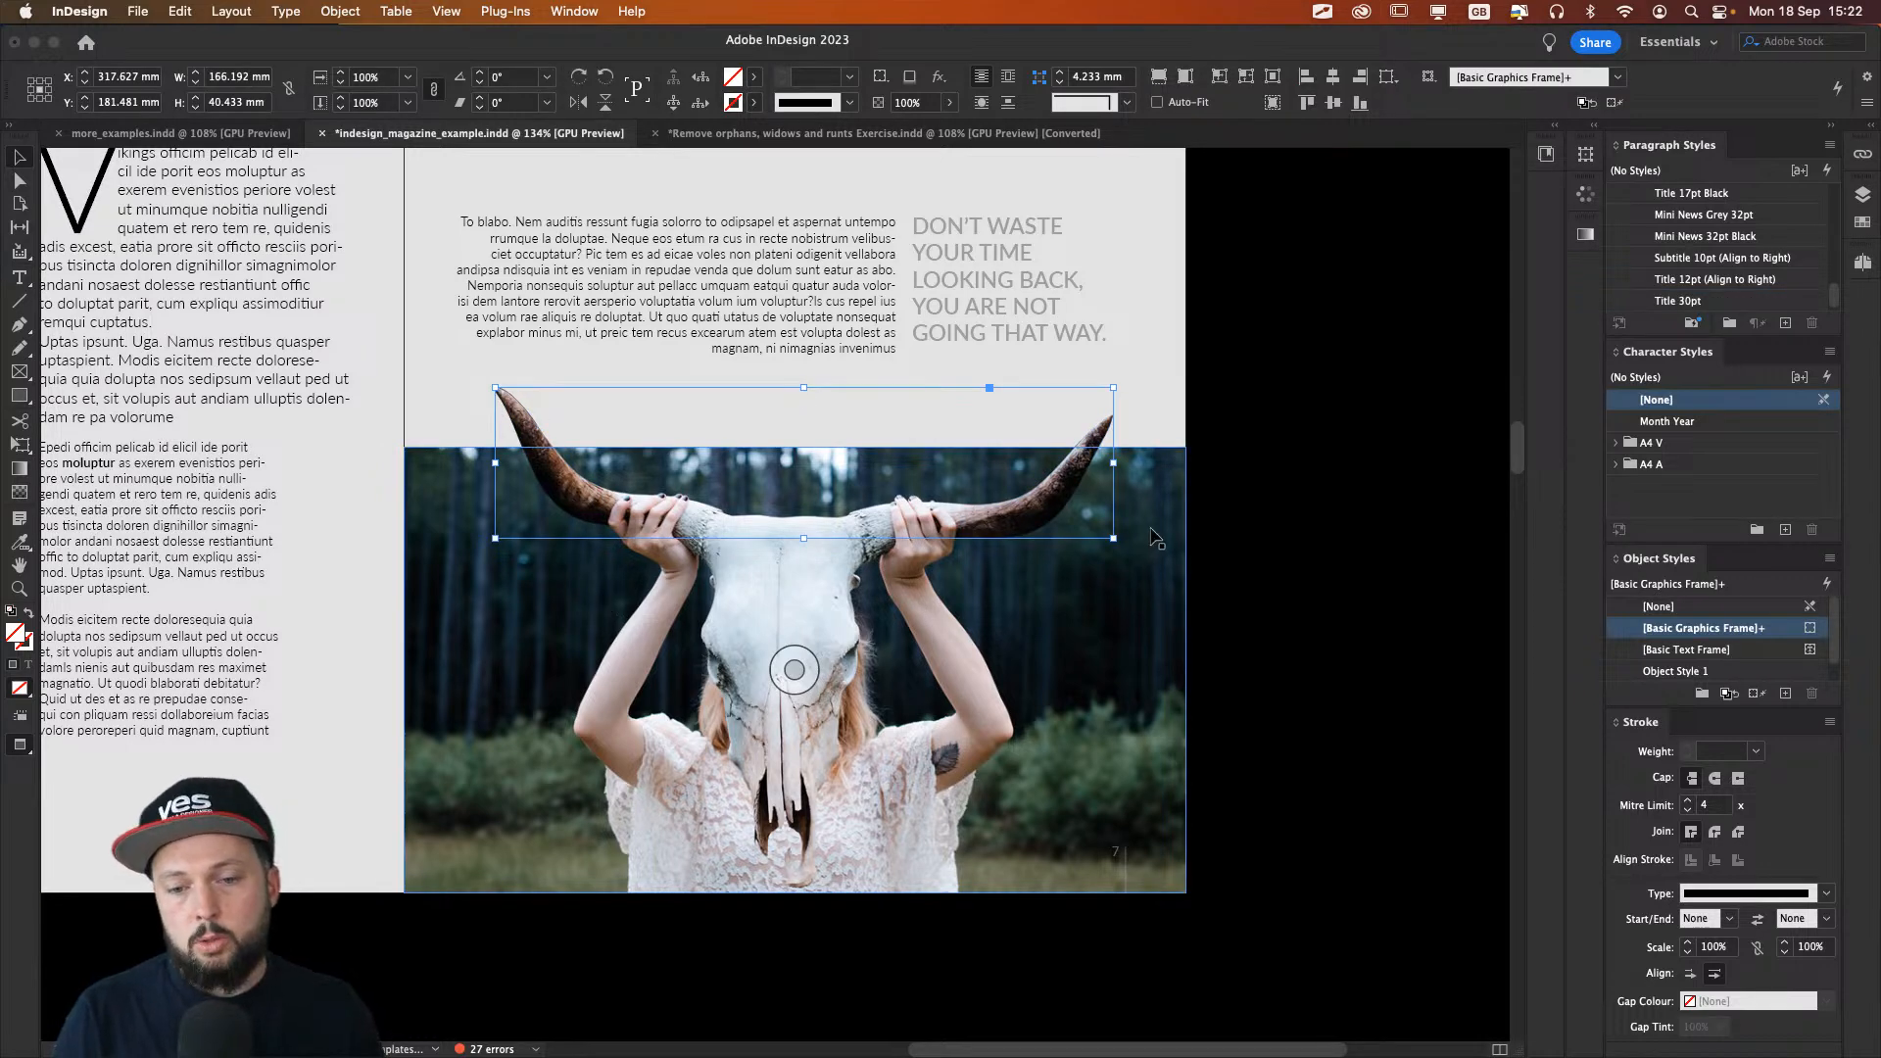
click(1284, 432)
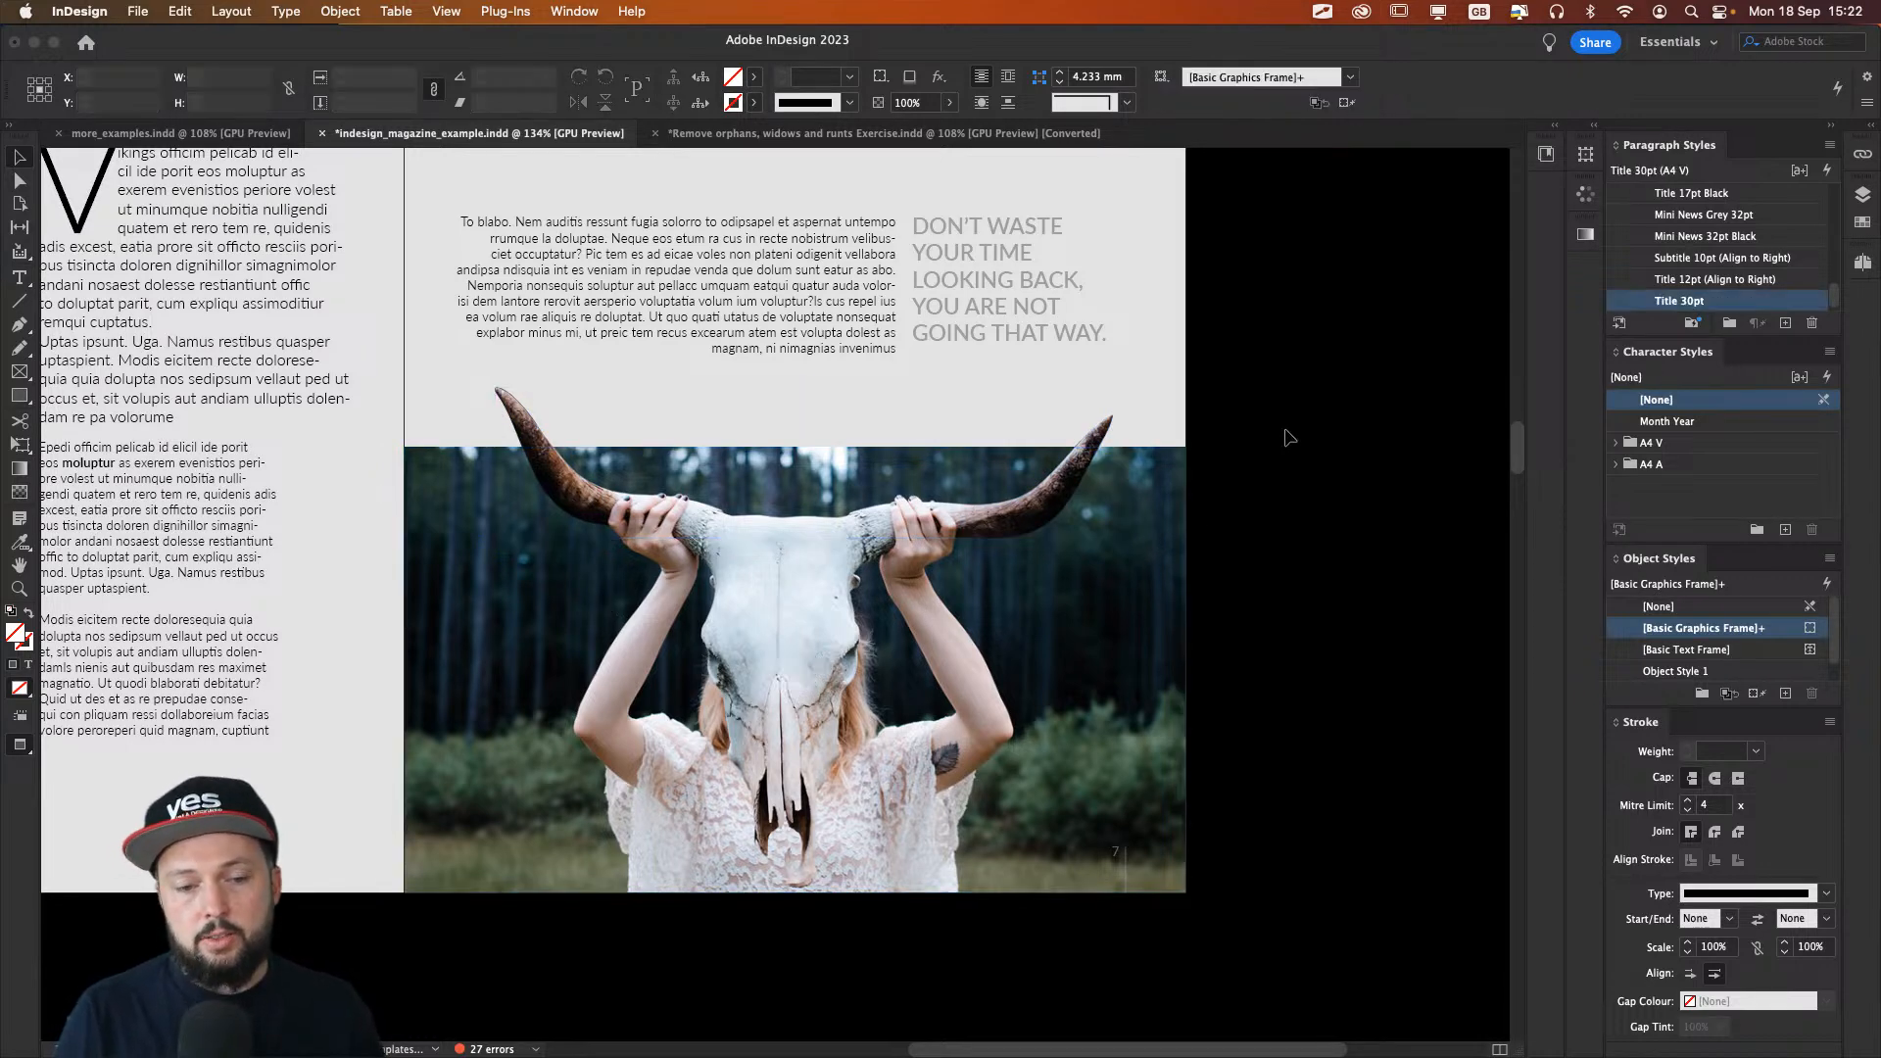
click(1097, 635)
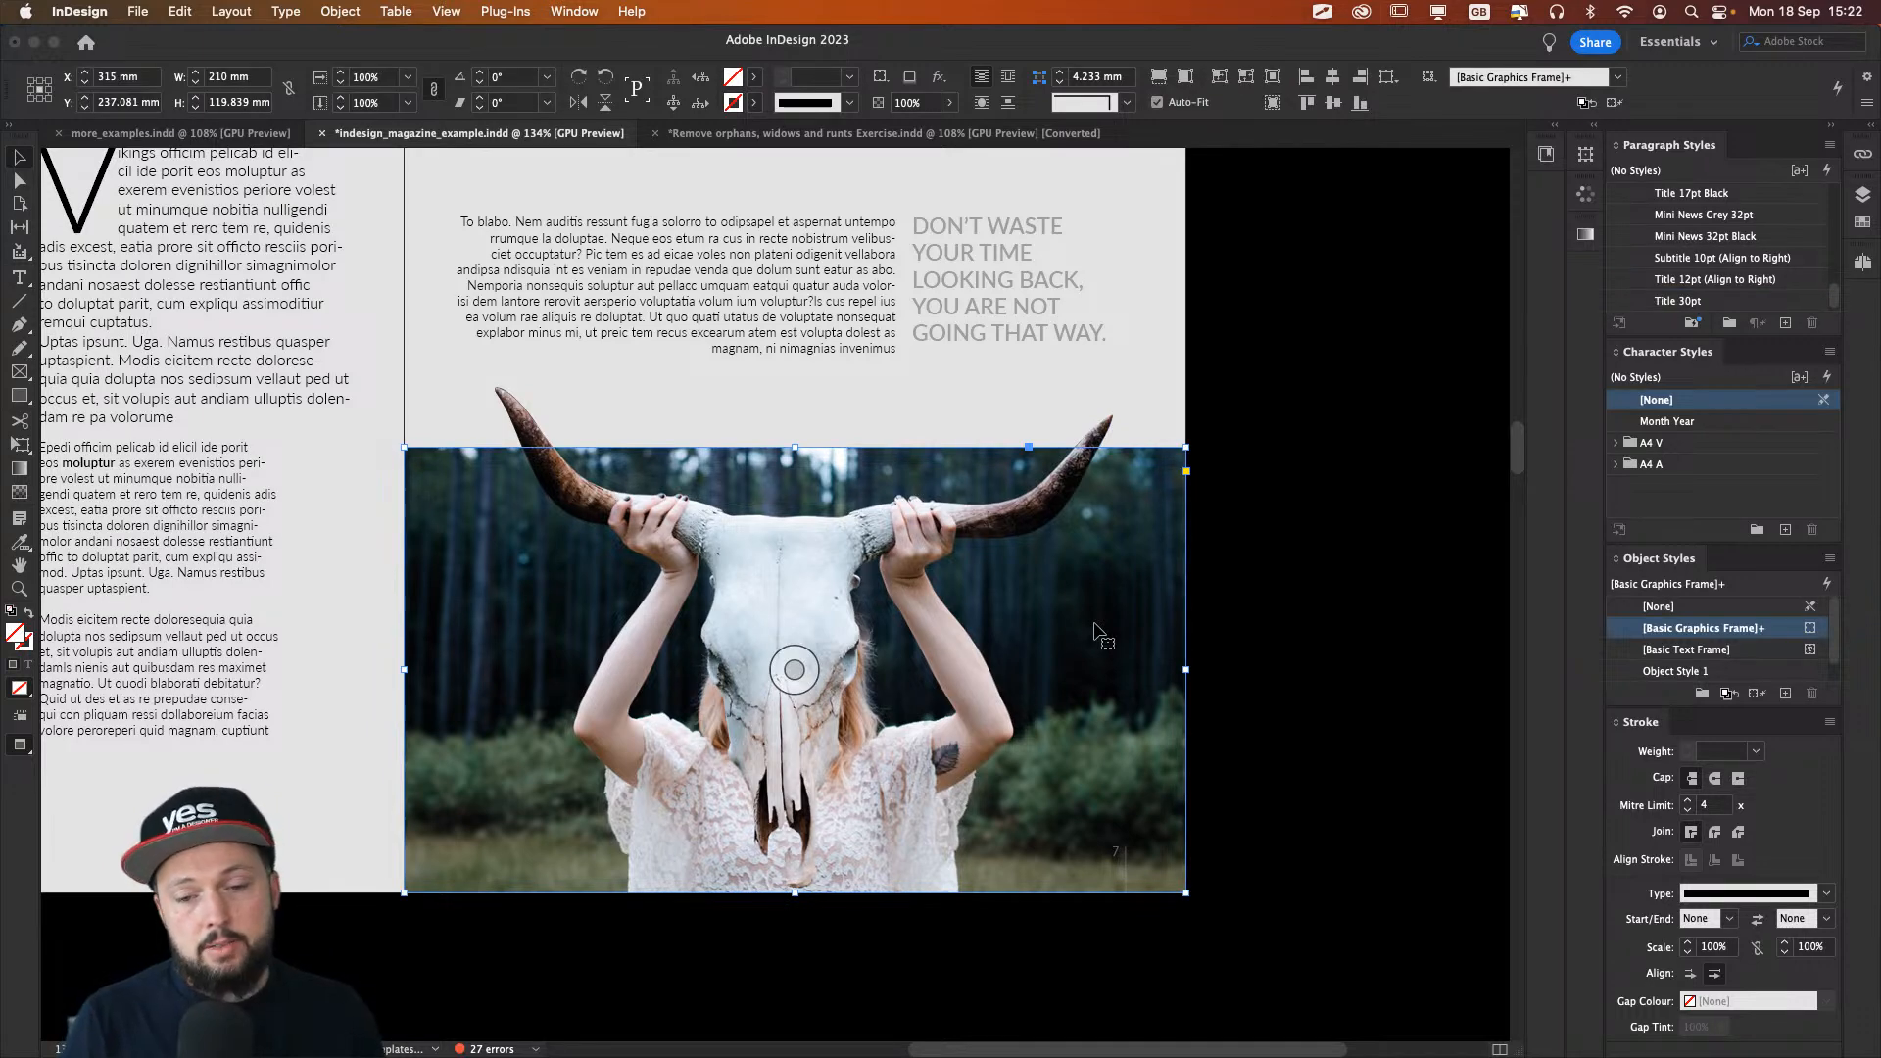
click(1389, 448)
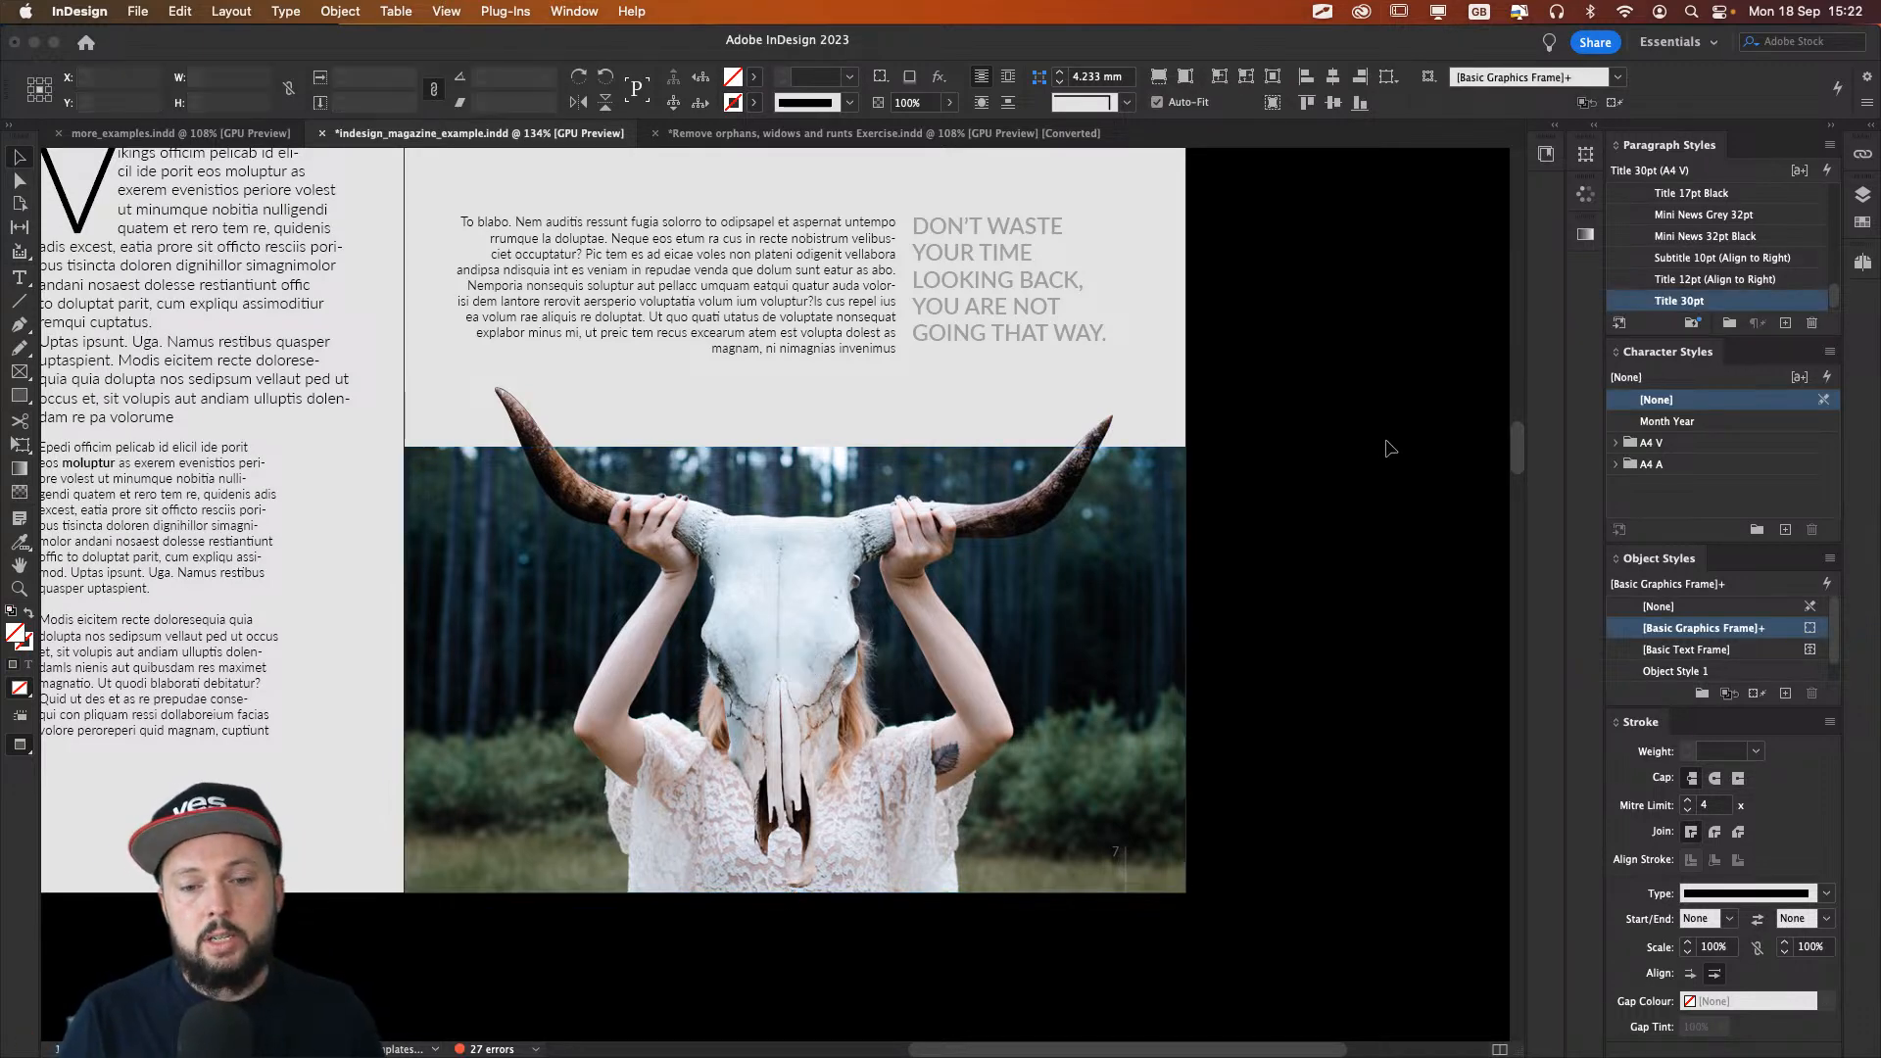
Step: Examine the Viking article's photo and the text frame with the V drop cap as a candidate for an image-filled letter
scroll(1342, 459, up, 3)
scroll(1342, 459, left, 4)
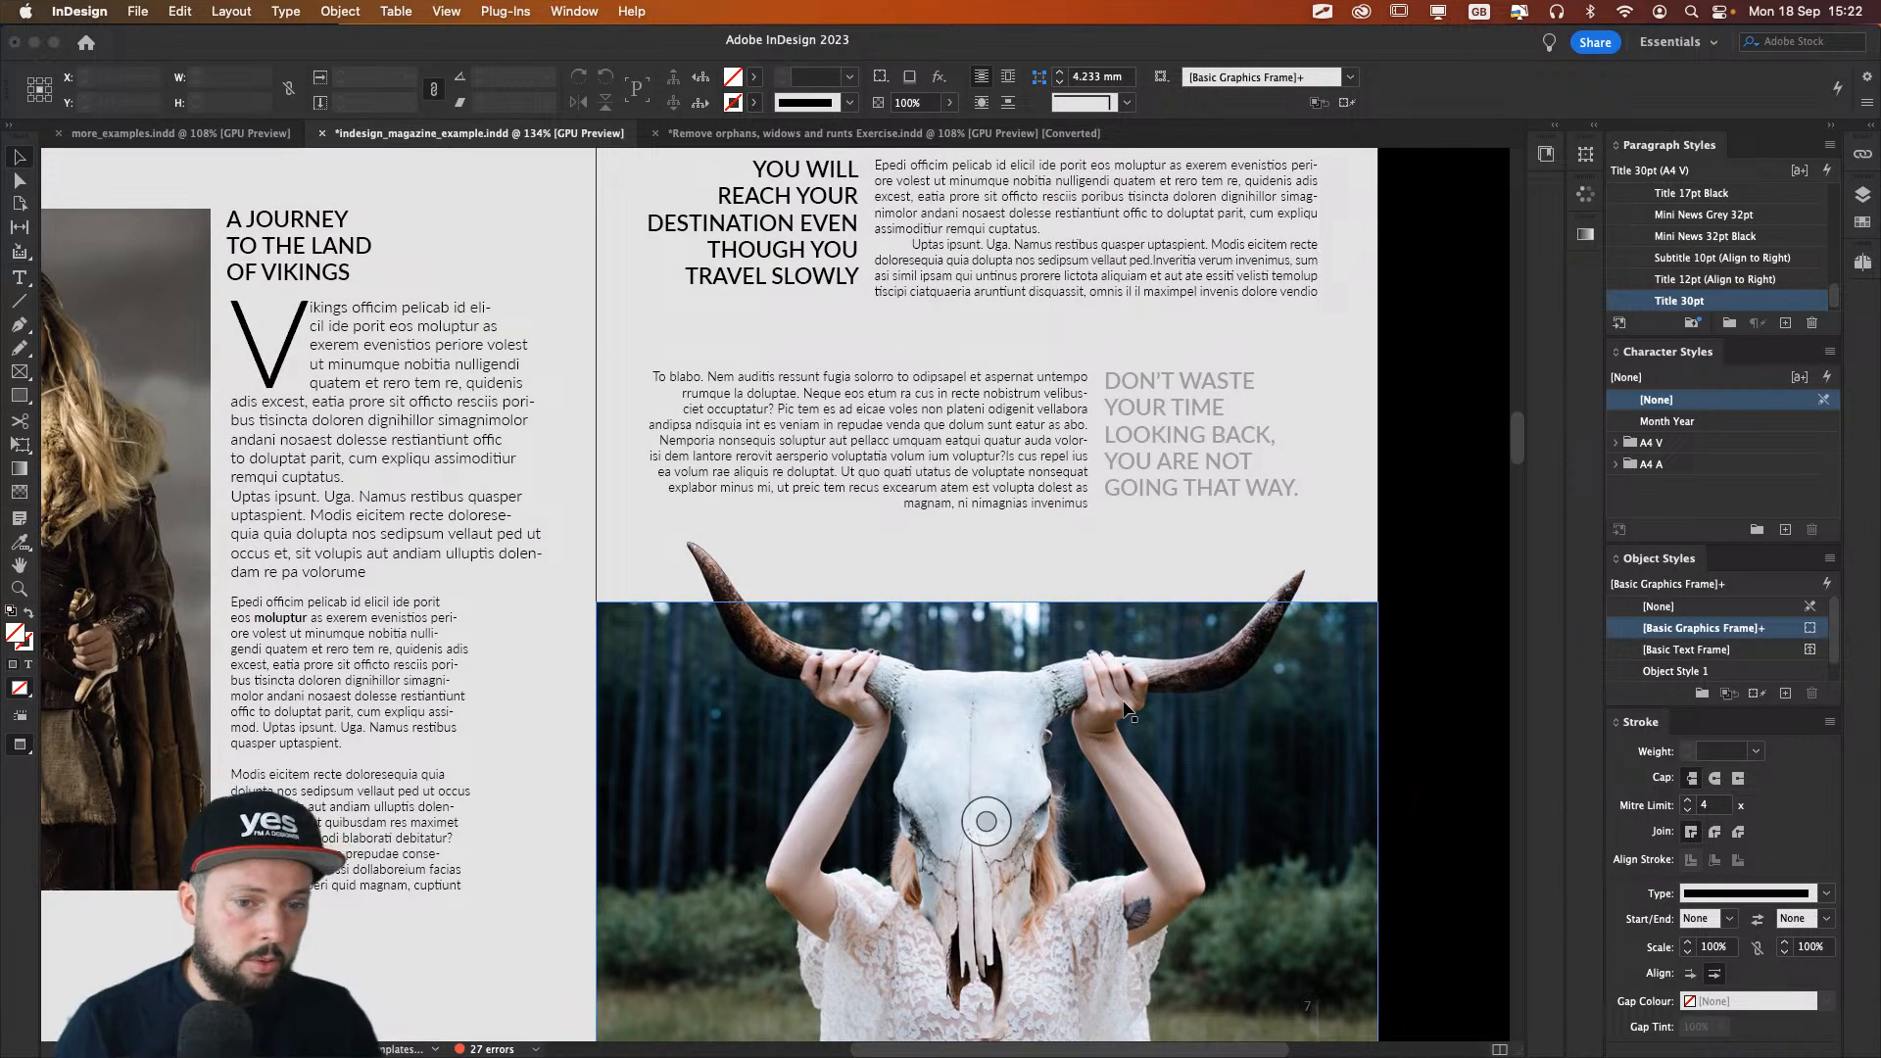
scroll(1125, 708, left, 7)
scroll(1125, 707, up, 2)
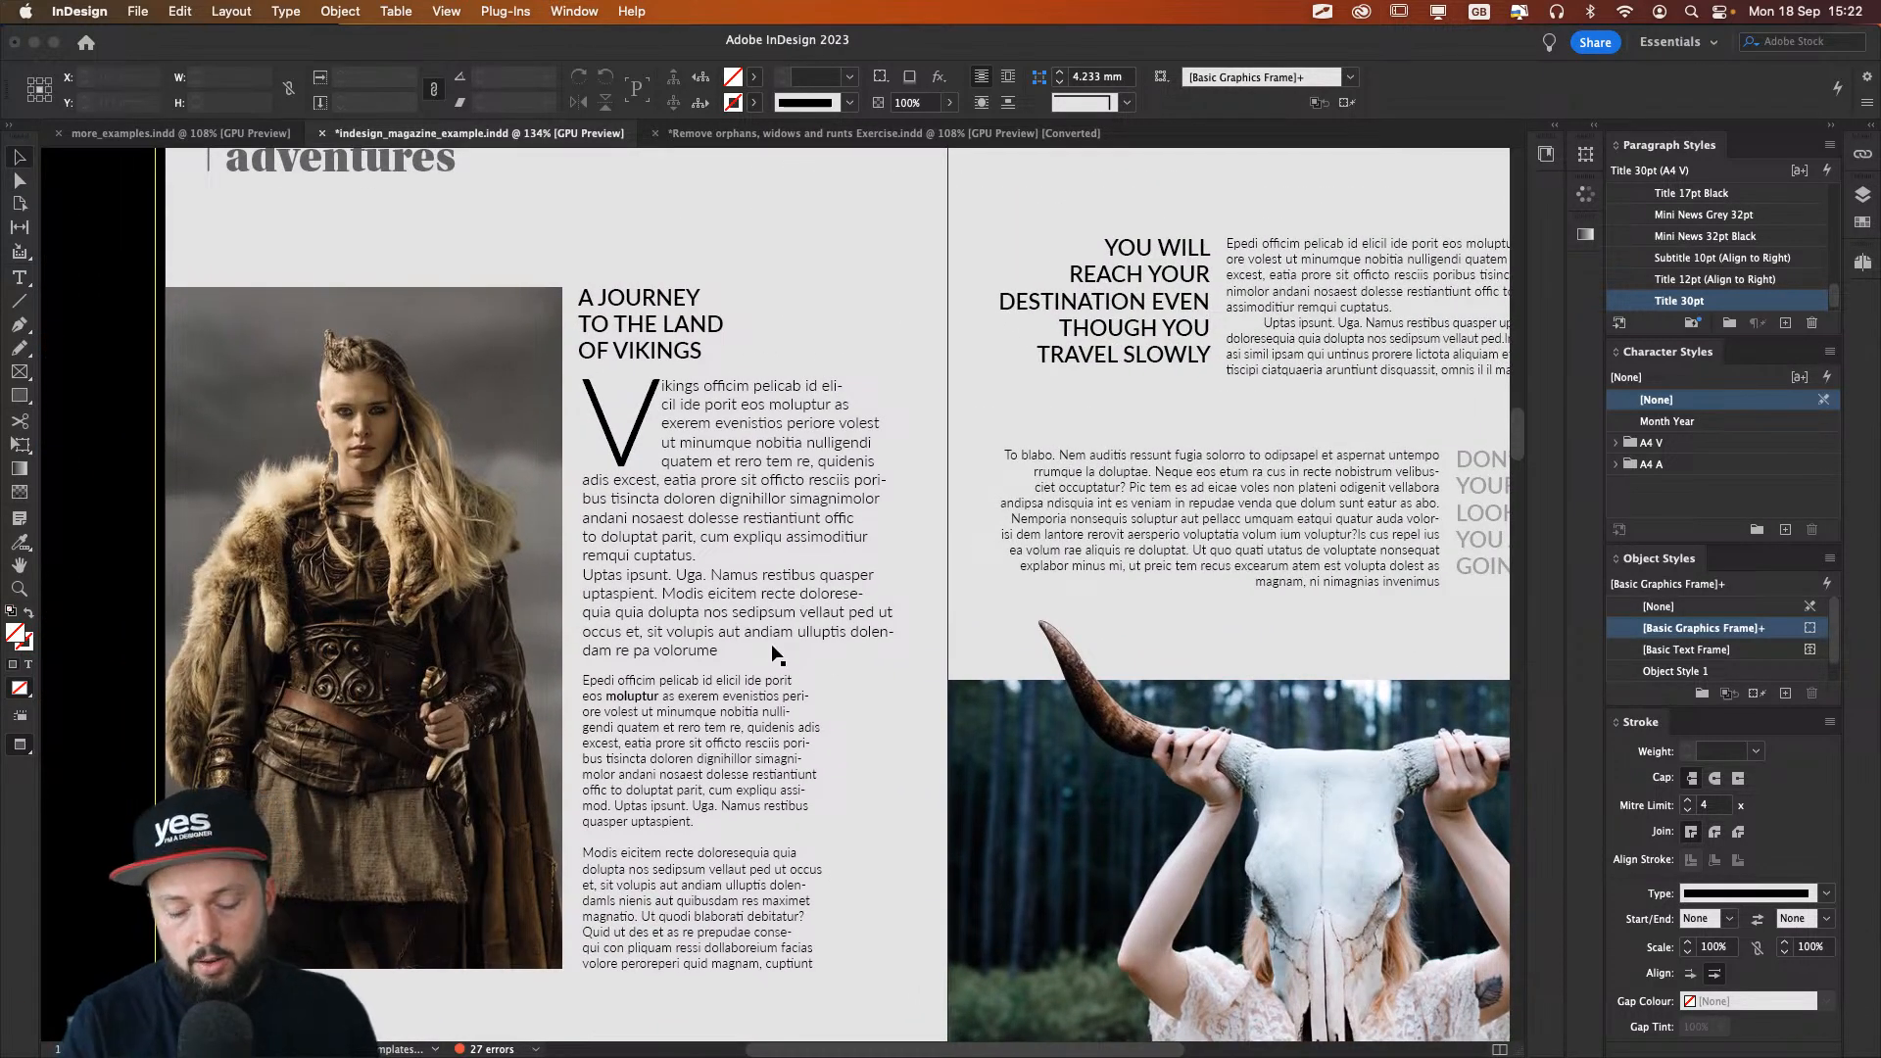
scroll(774, 654, down, 1)
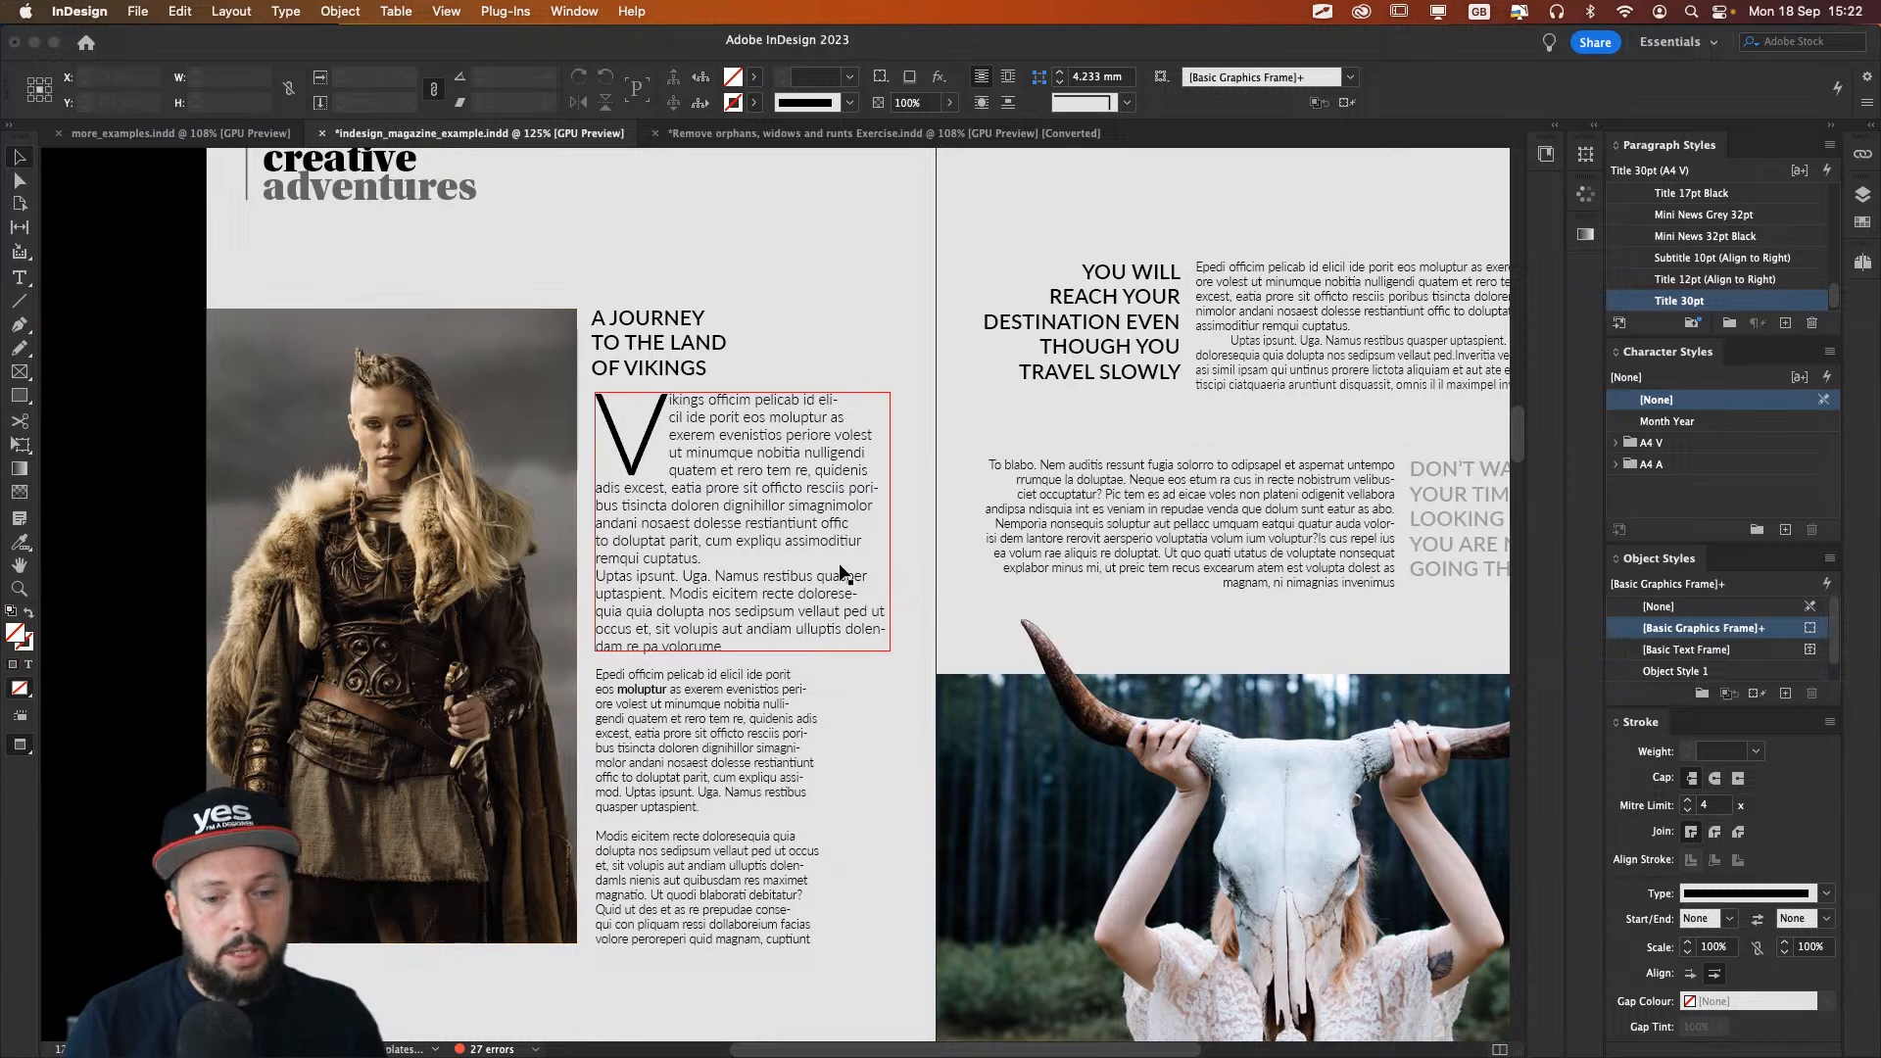
click(422, 420)
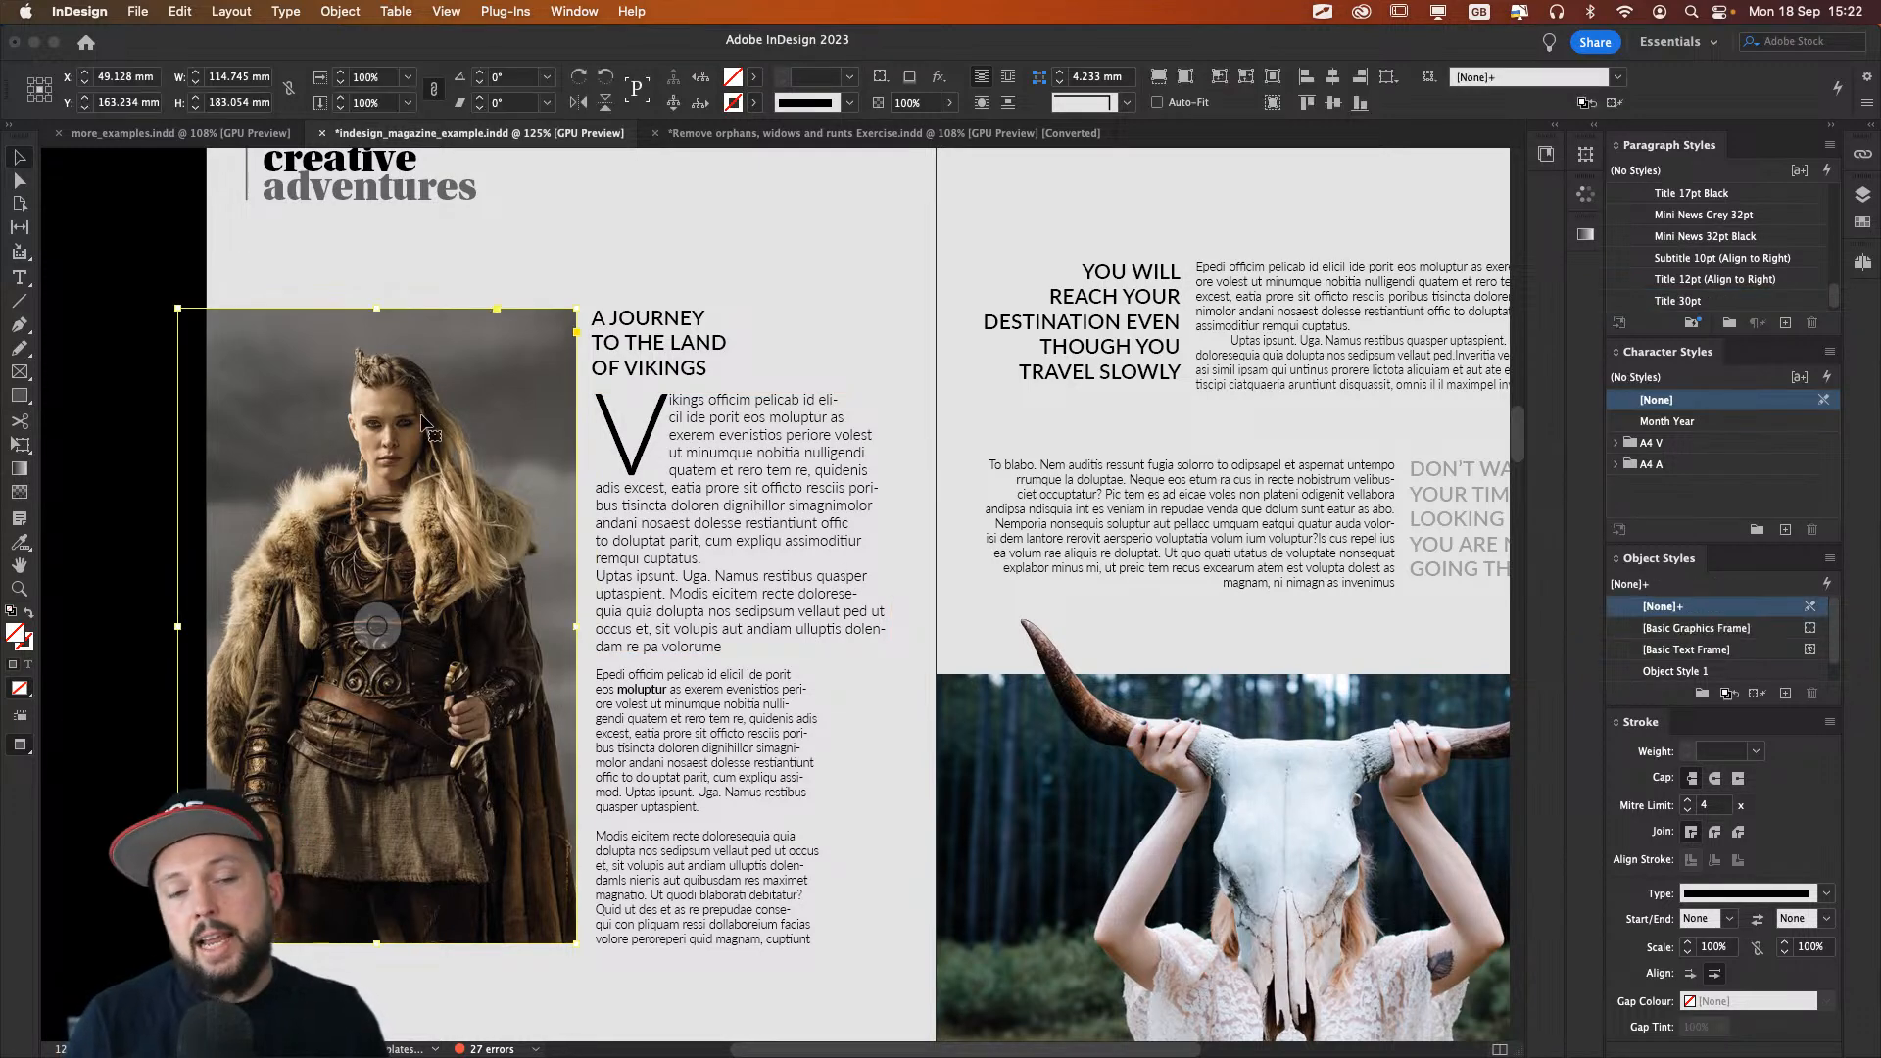
click(628, 396)
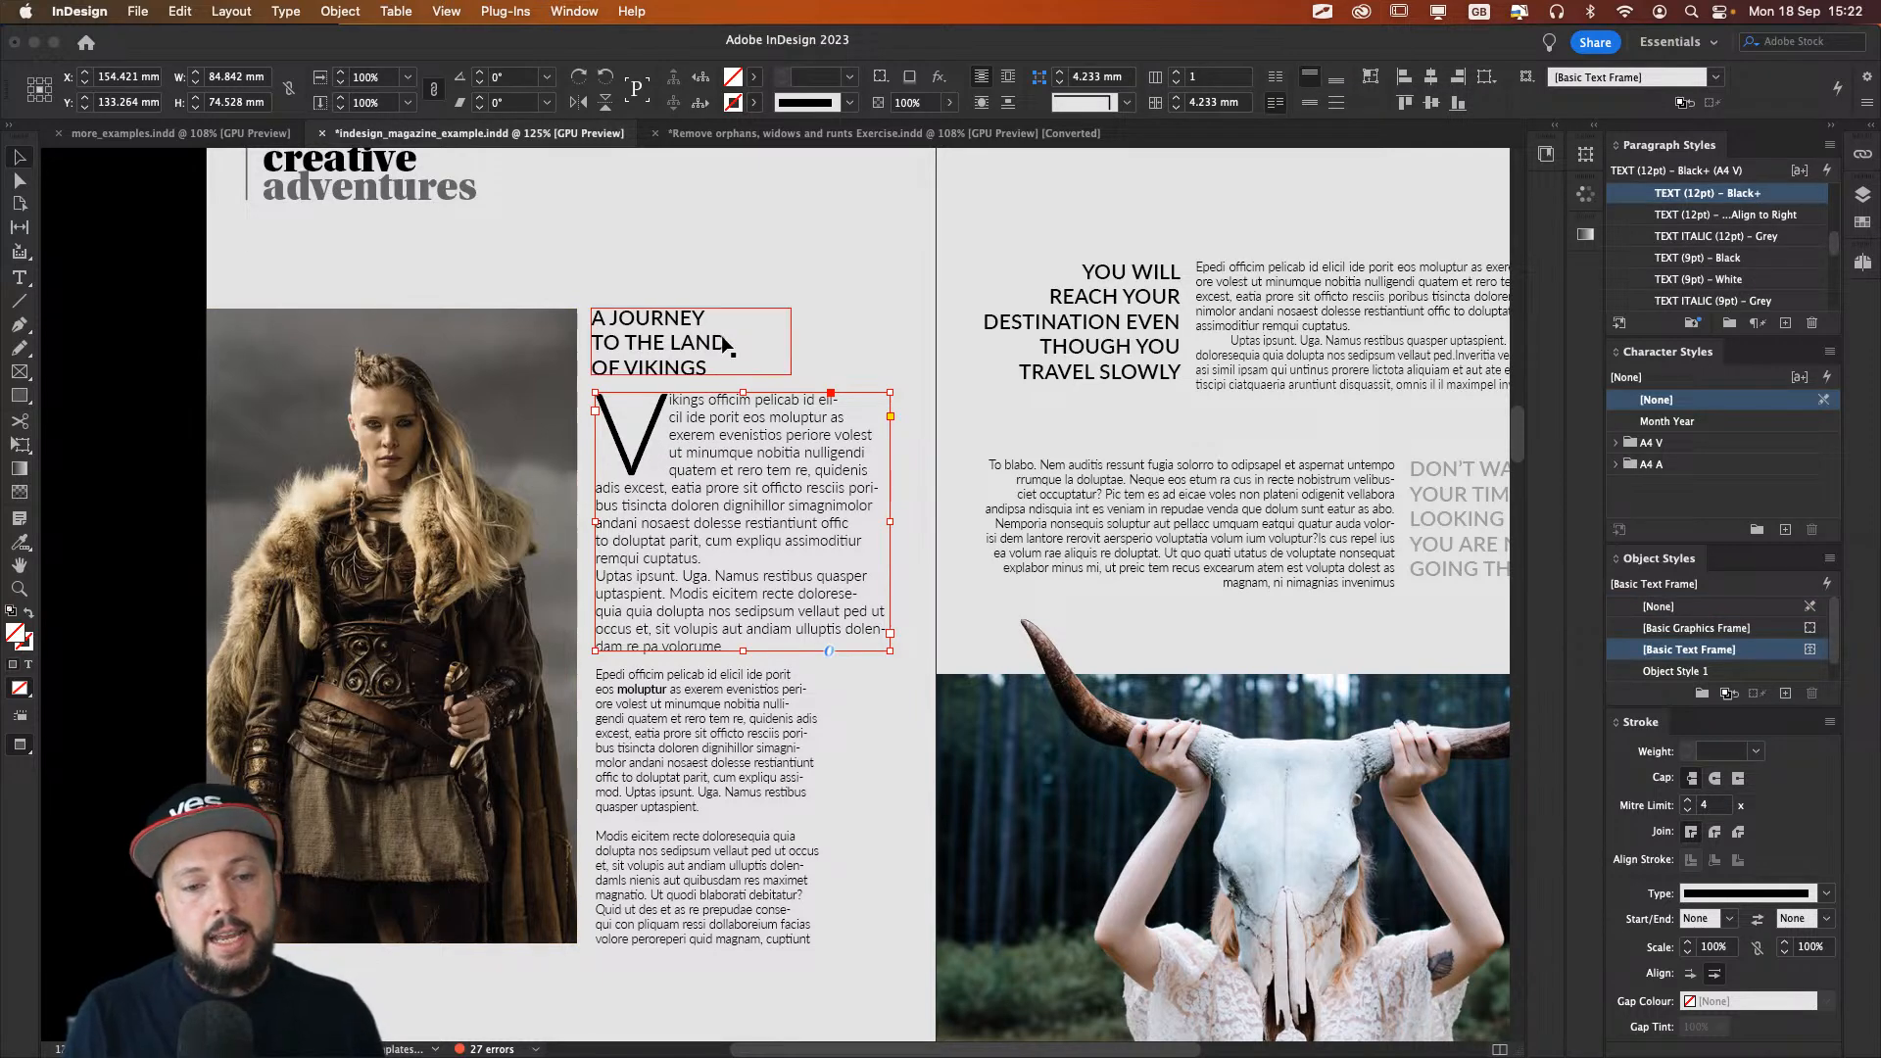
click(571, 360)
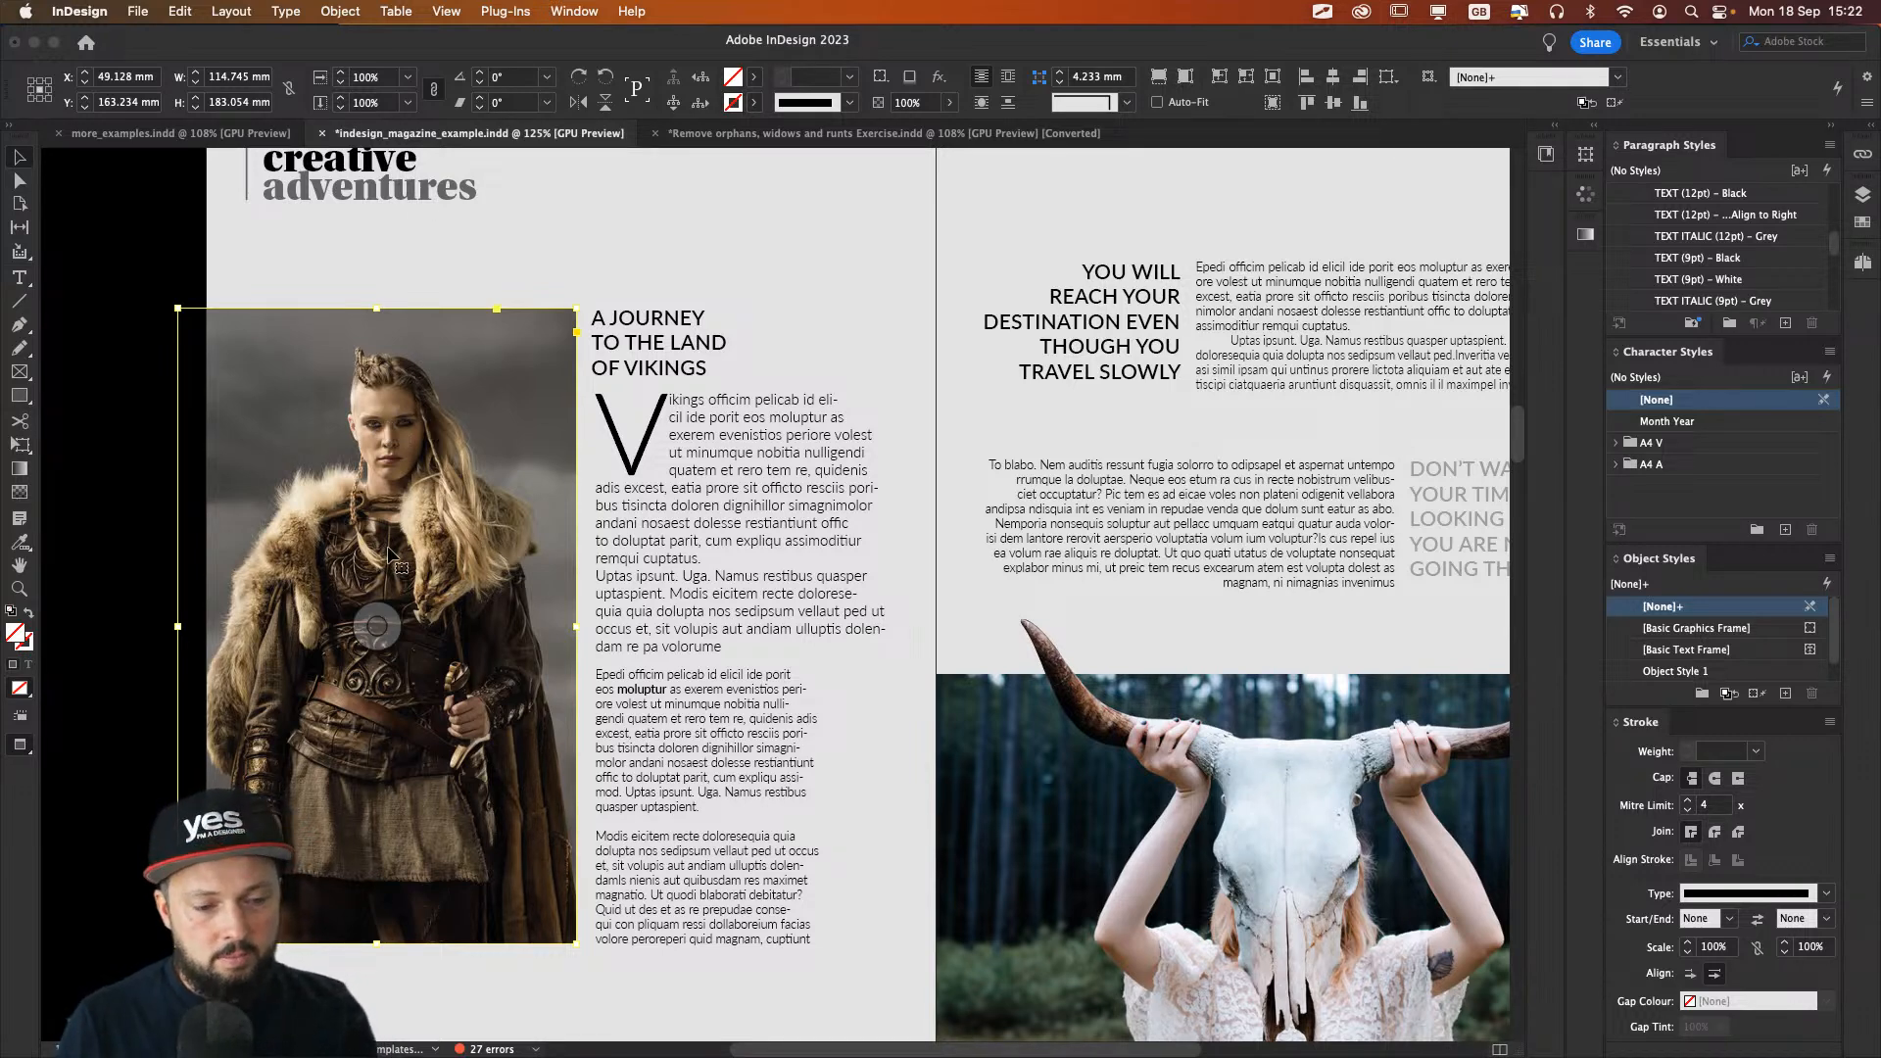
scroll(392, 598, down, 1)
scroll(392, 597, left, 2)
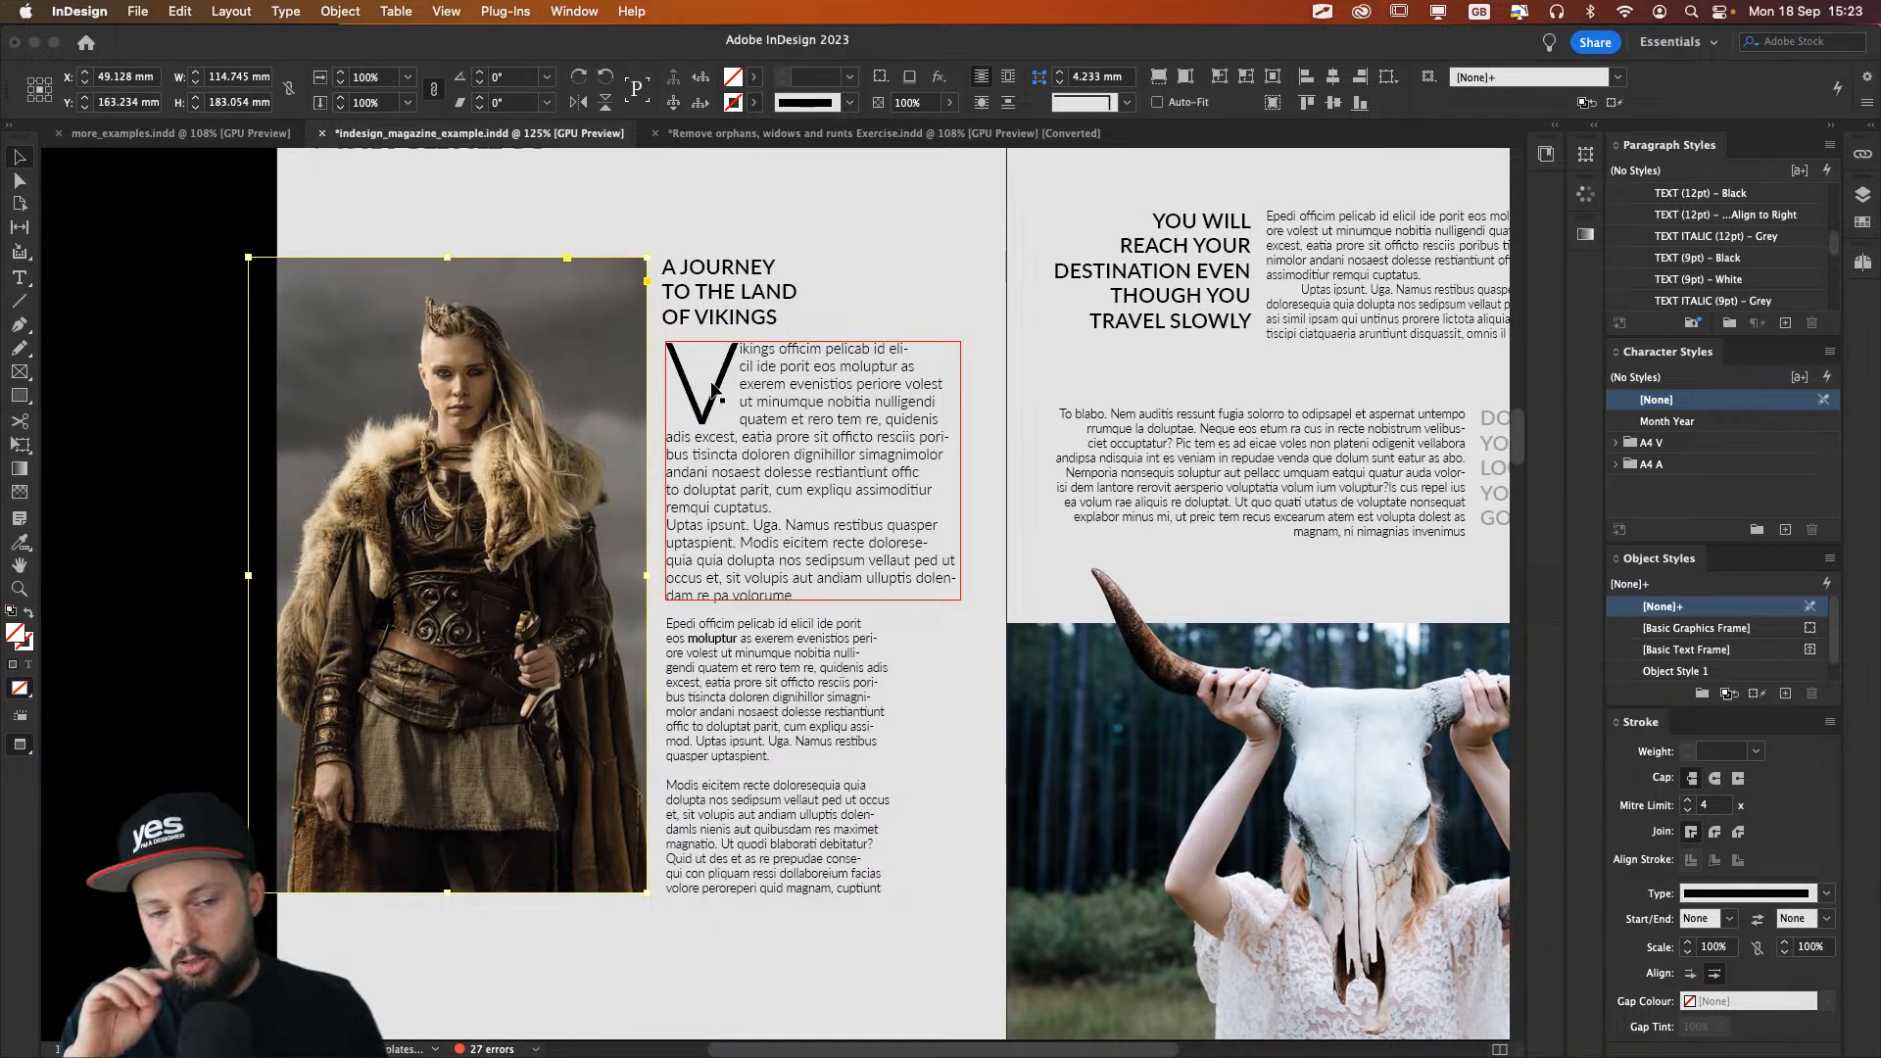
Step: Switch to Photoshop, close N start_demo.psd and open V start.psd
key(super+Tab)
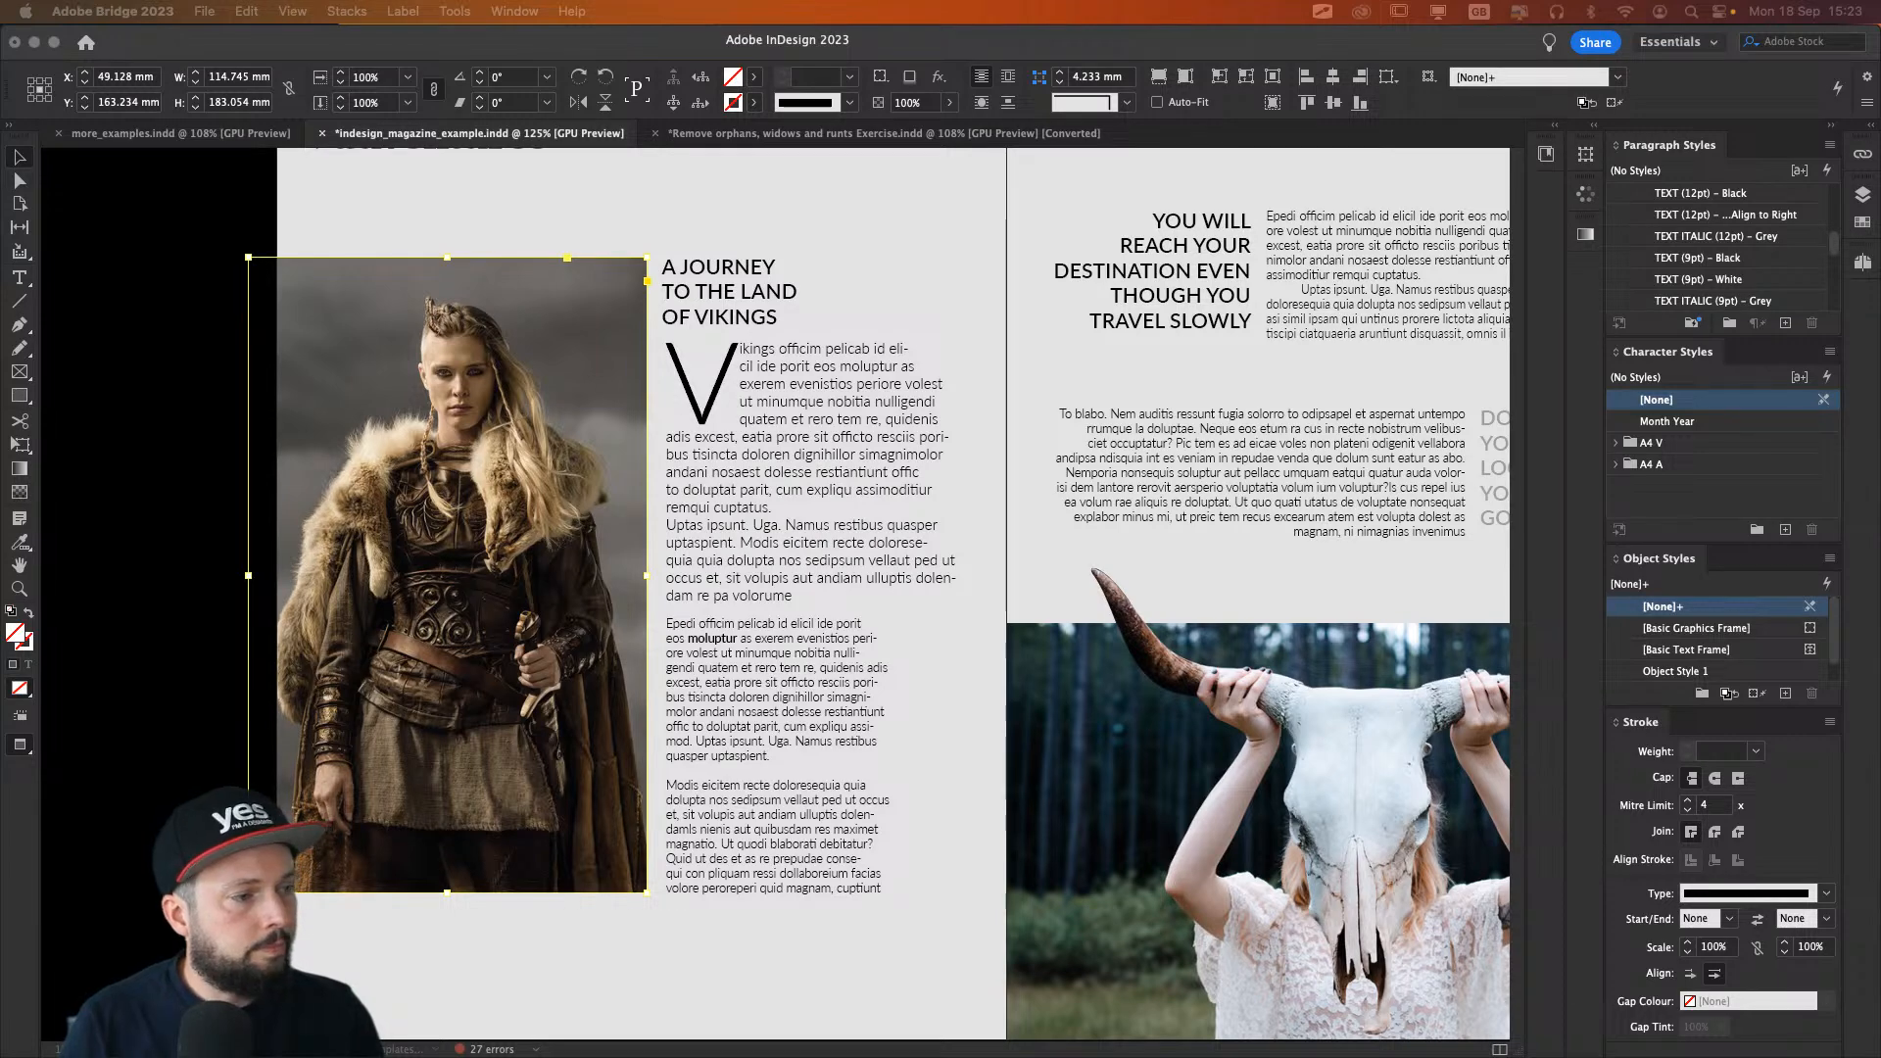
key(super+Tab)
key(super+Tab)
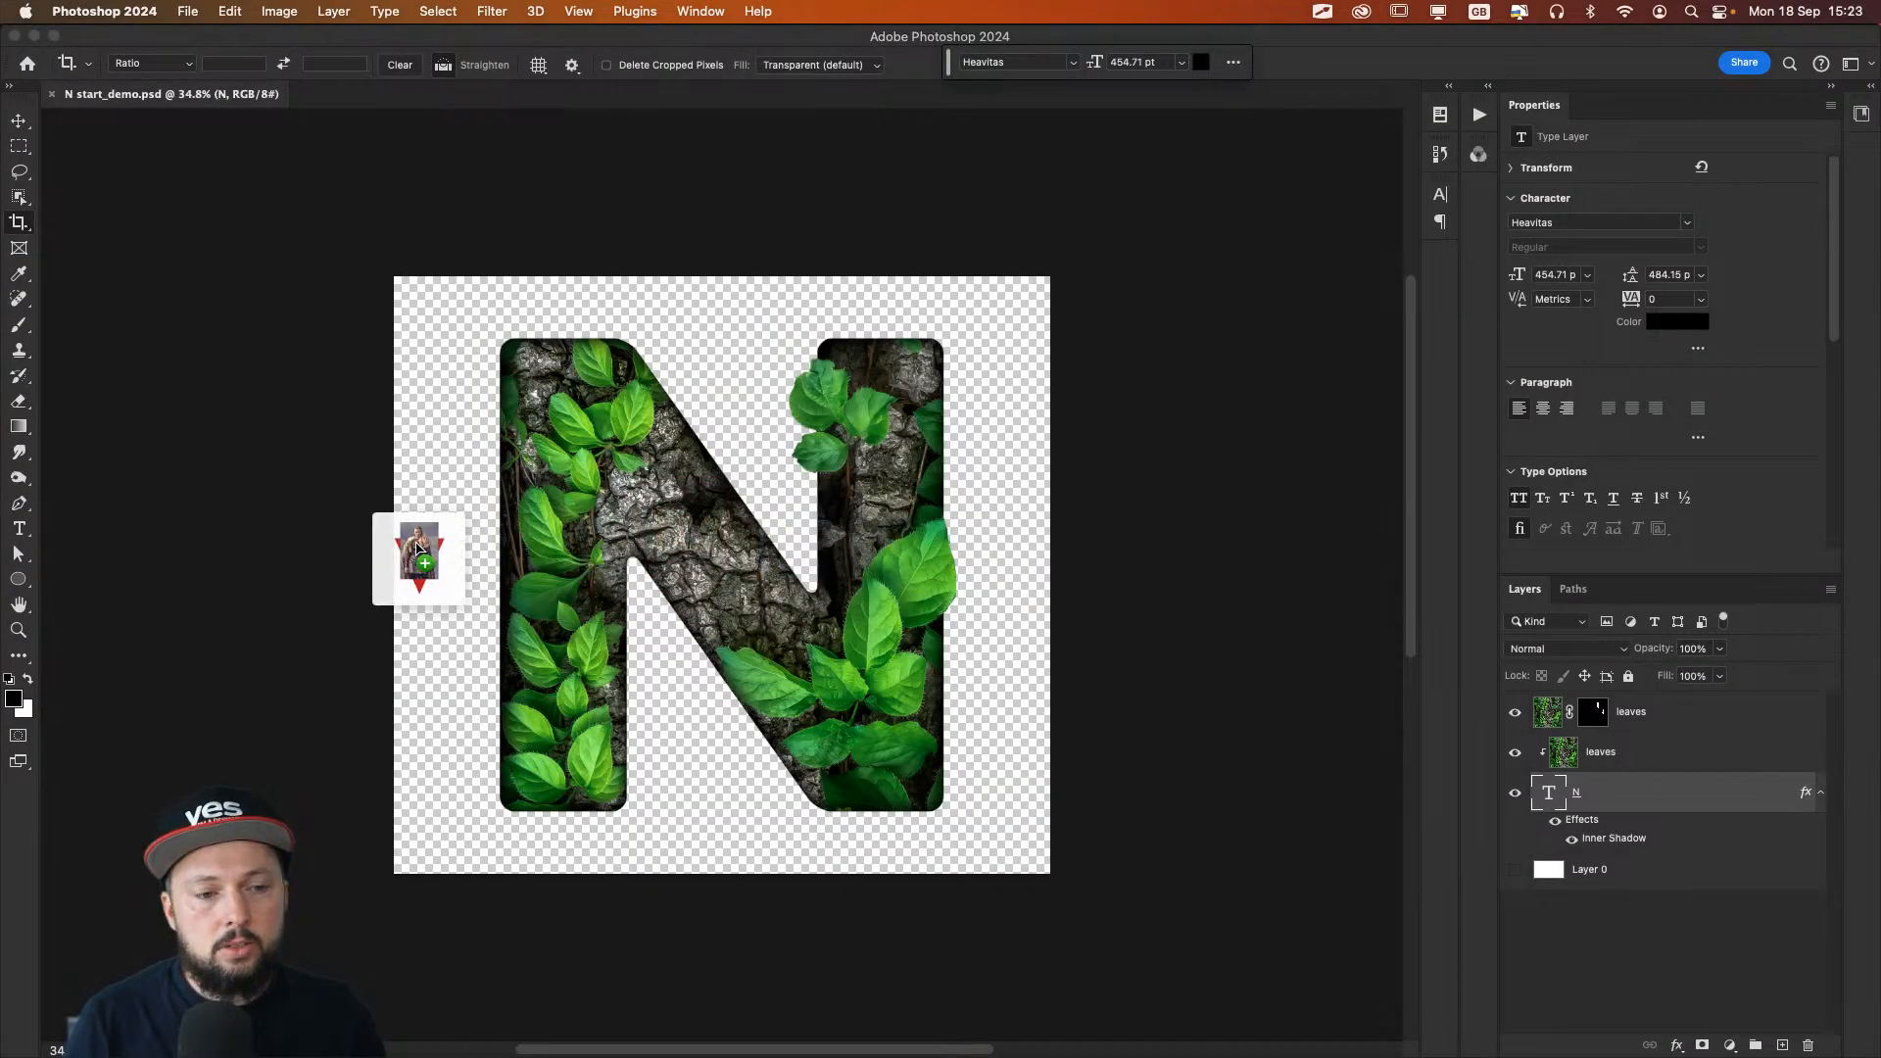
drag(418, 548, 181, 39)
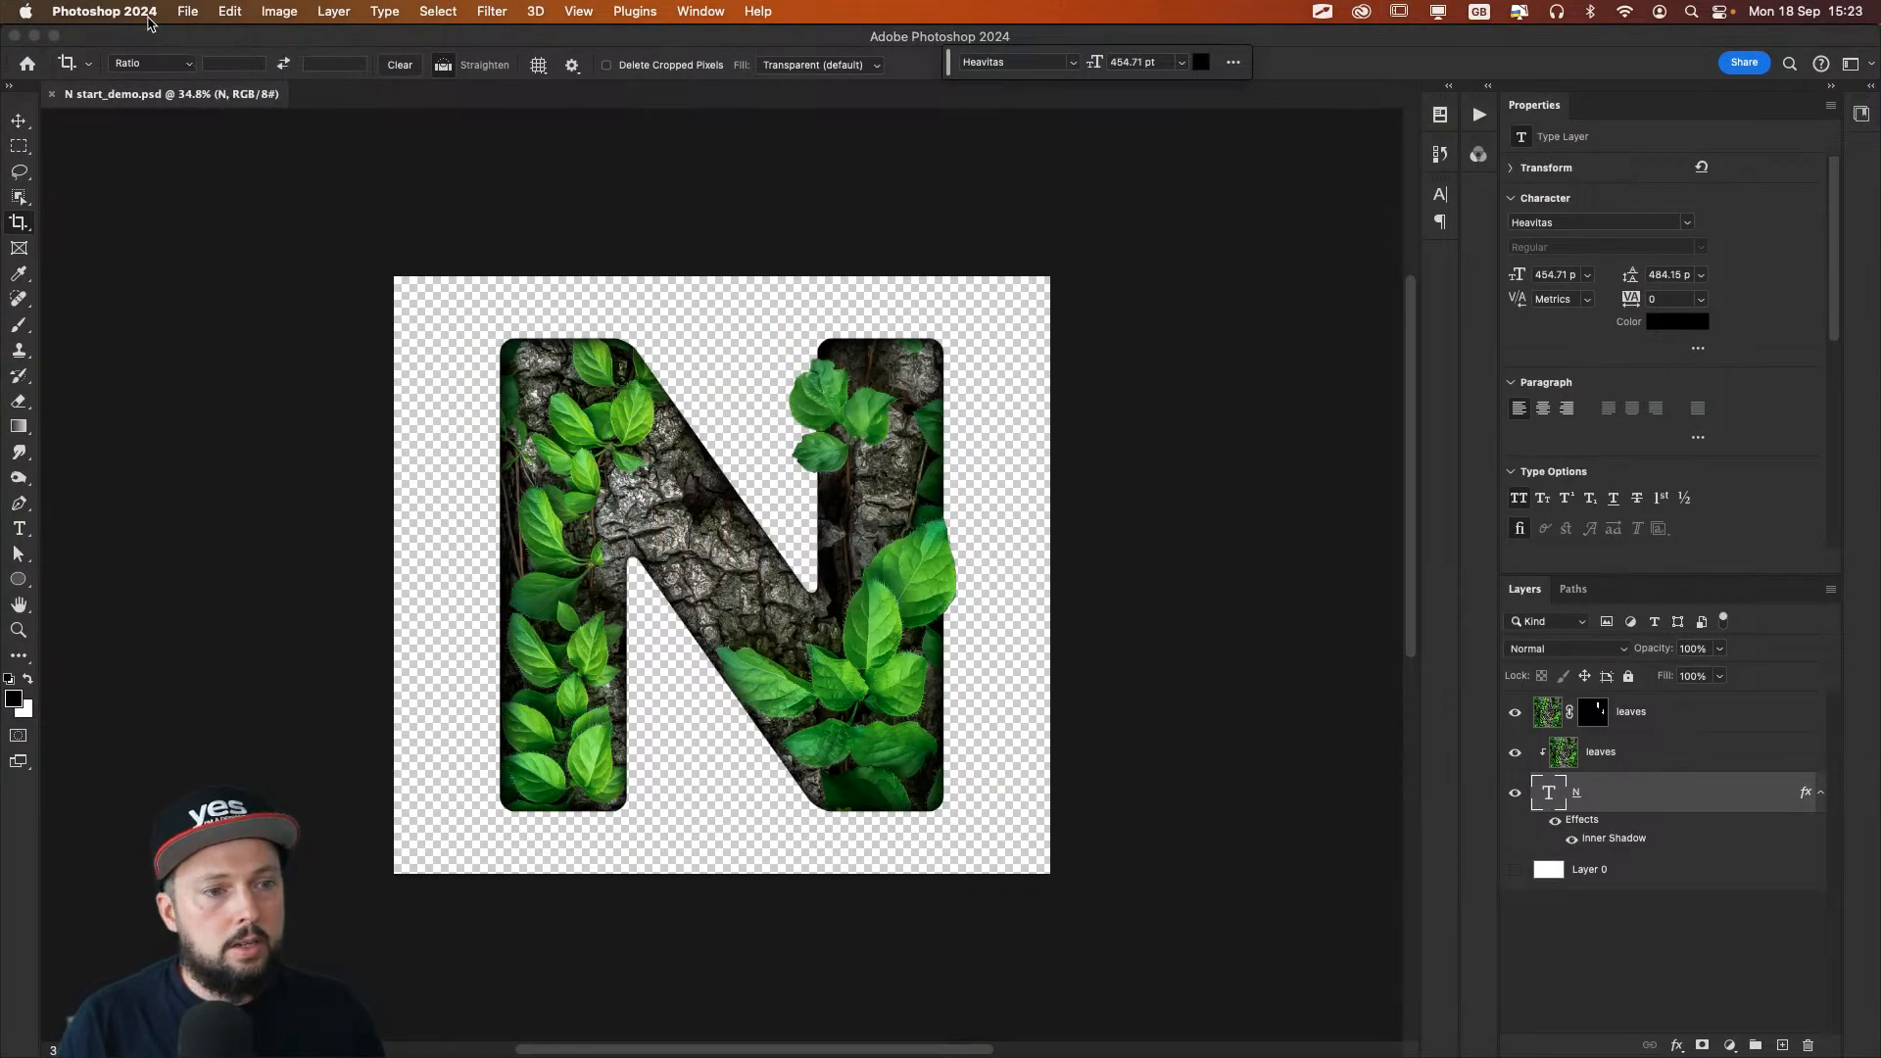
click(187, 12)
mouse_move(253, 110)
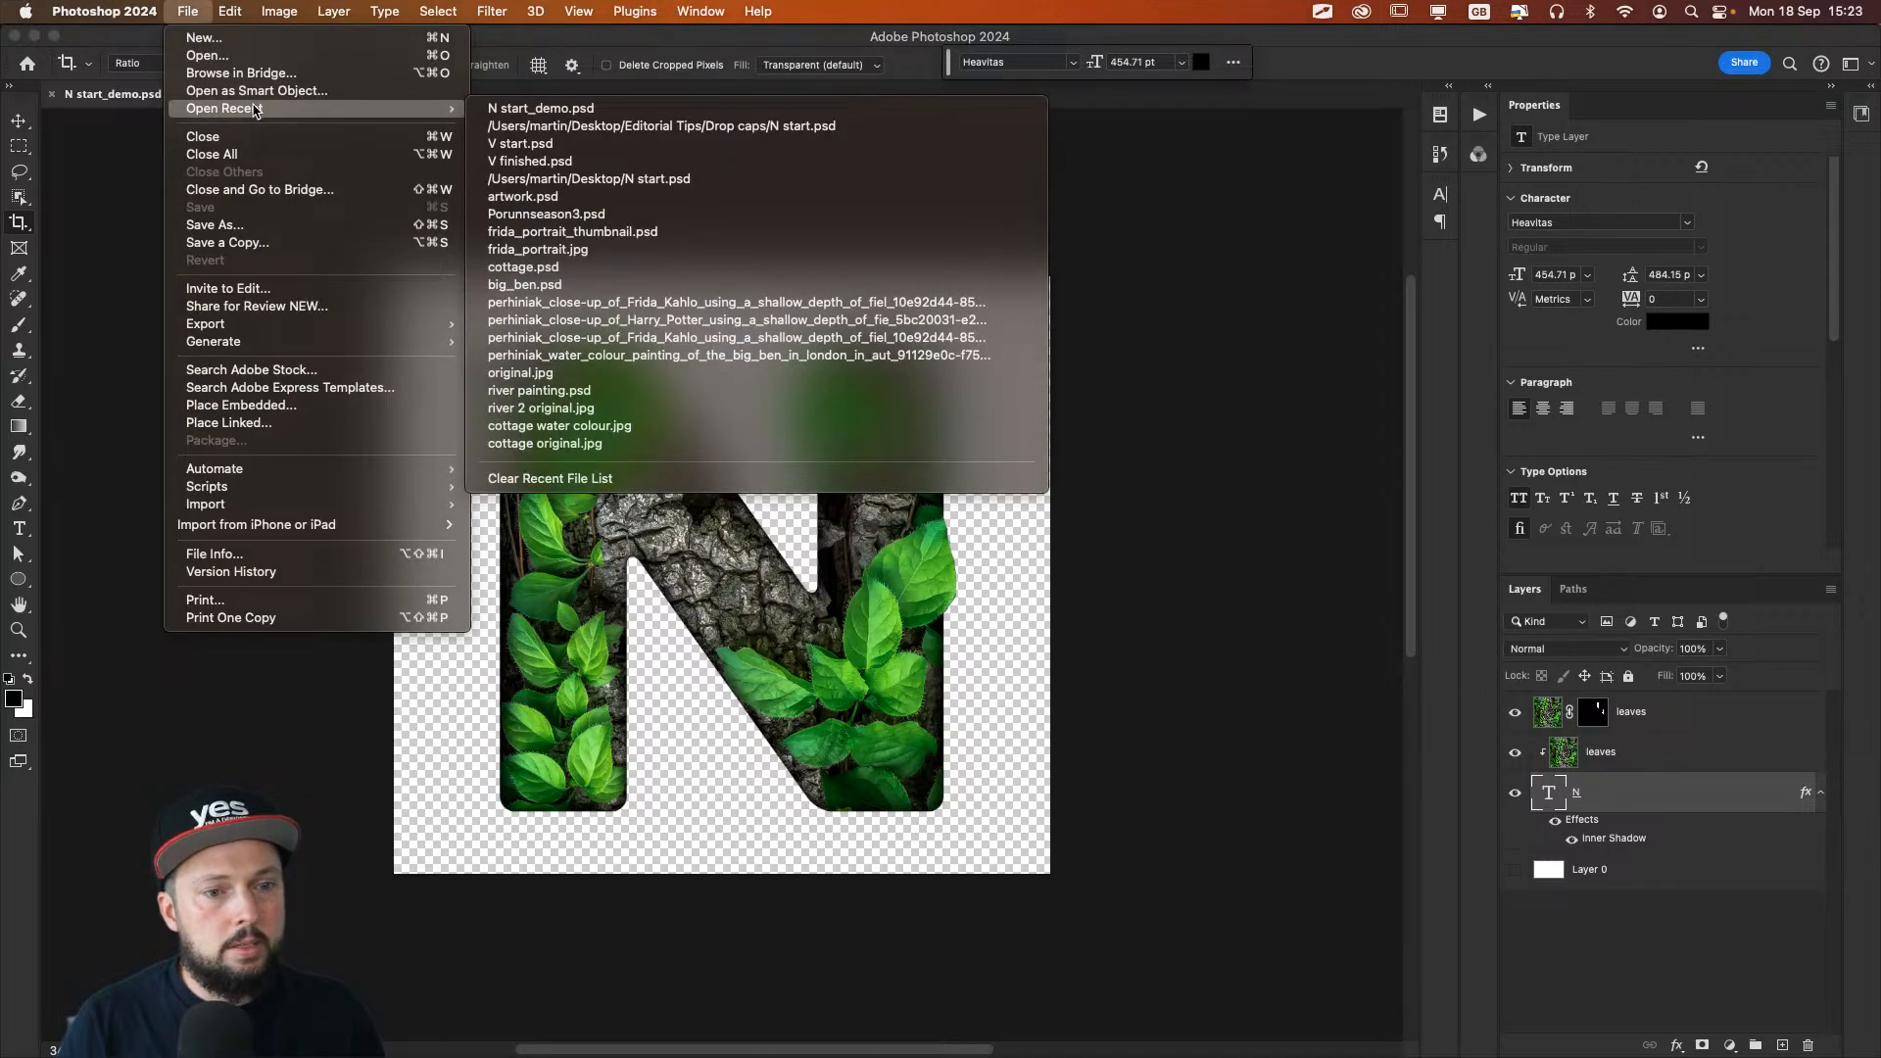
click(167, 490)
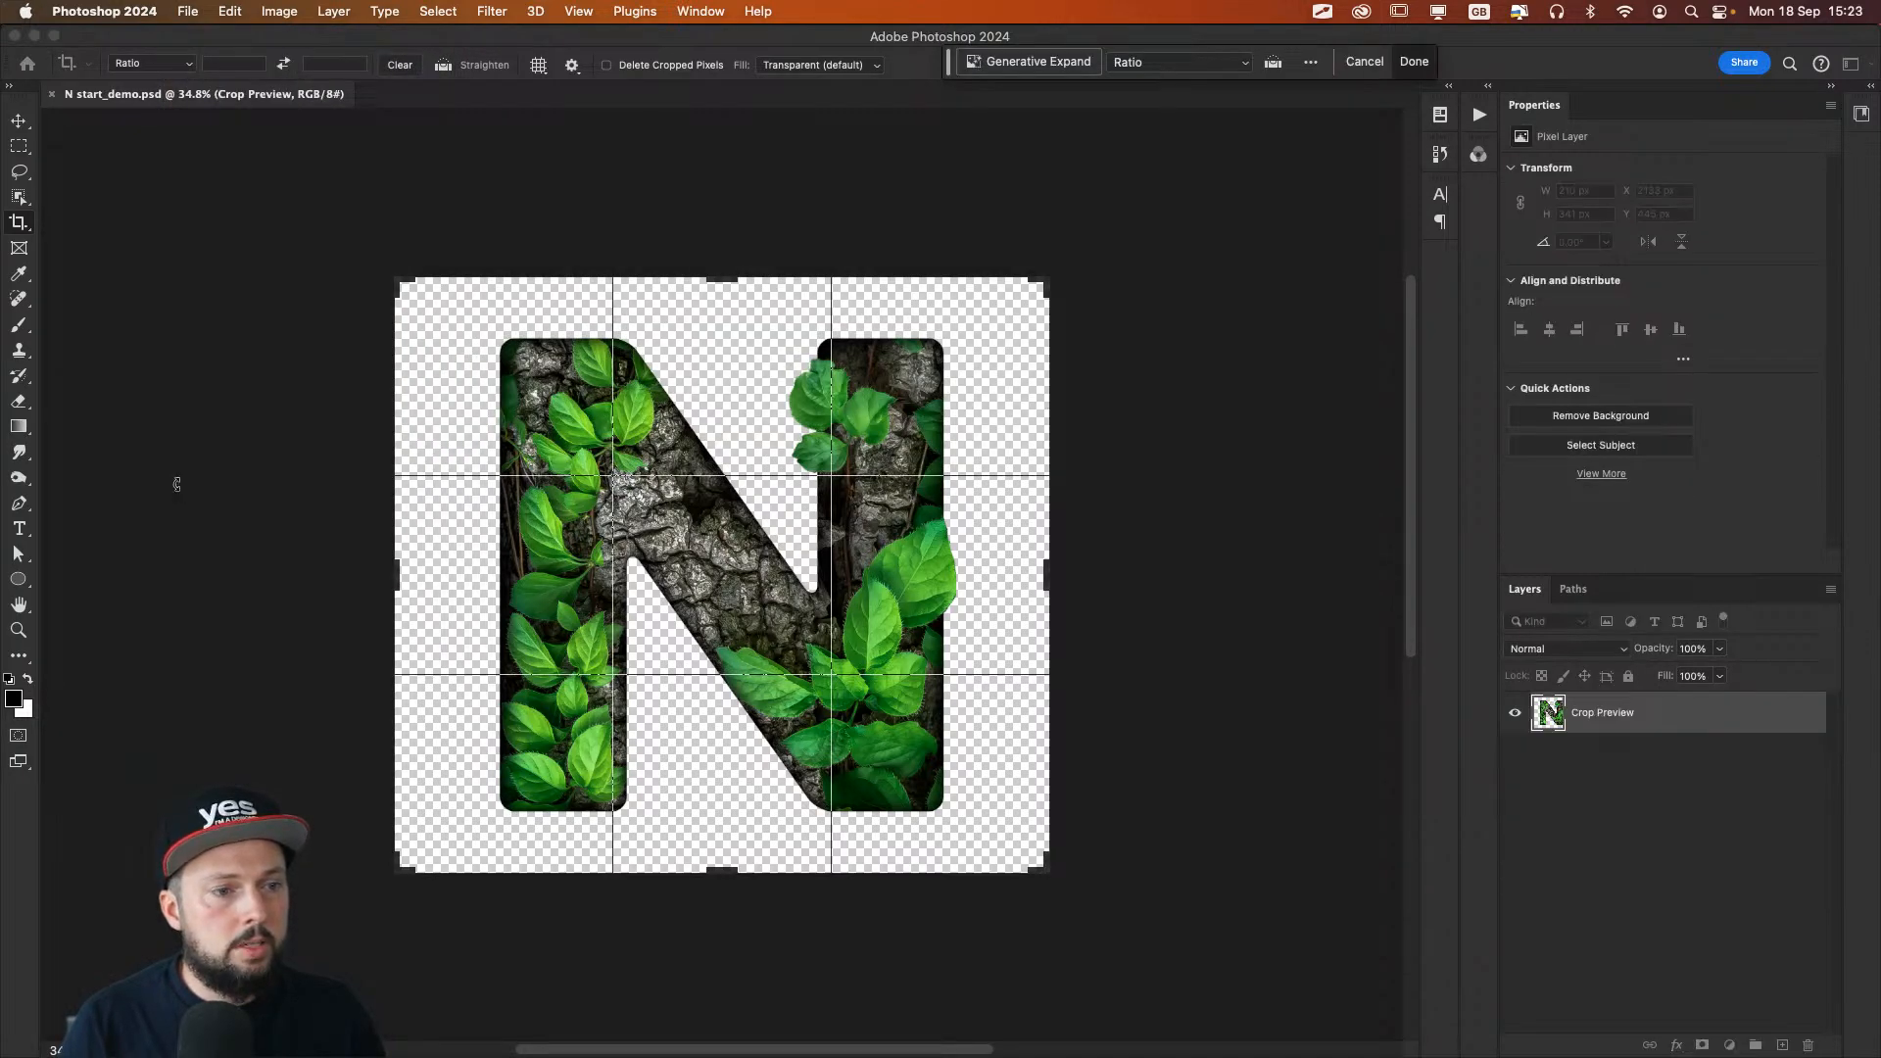
key(super+w)
click(915, 400)
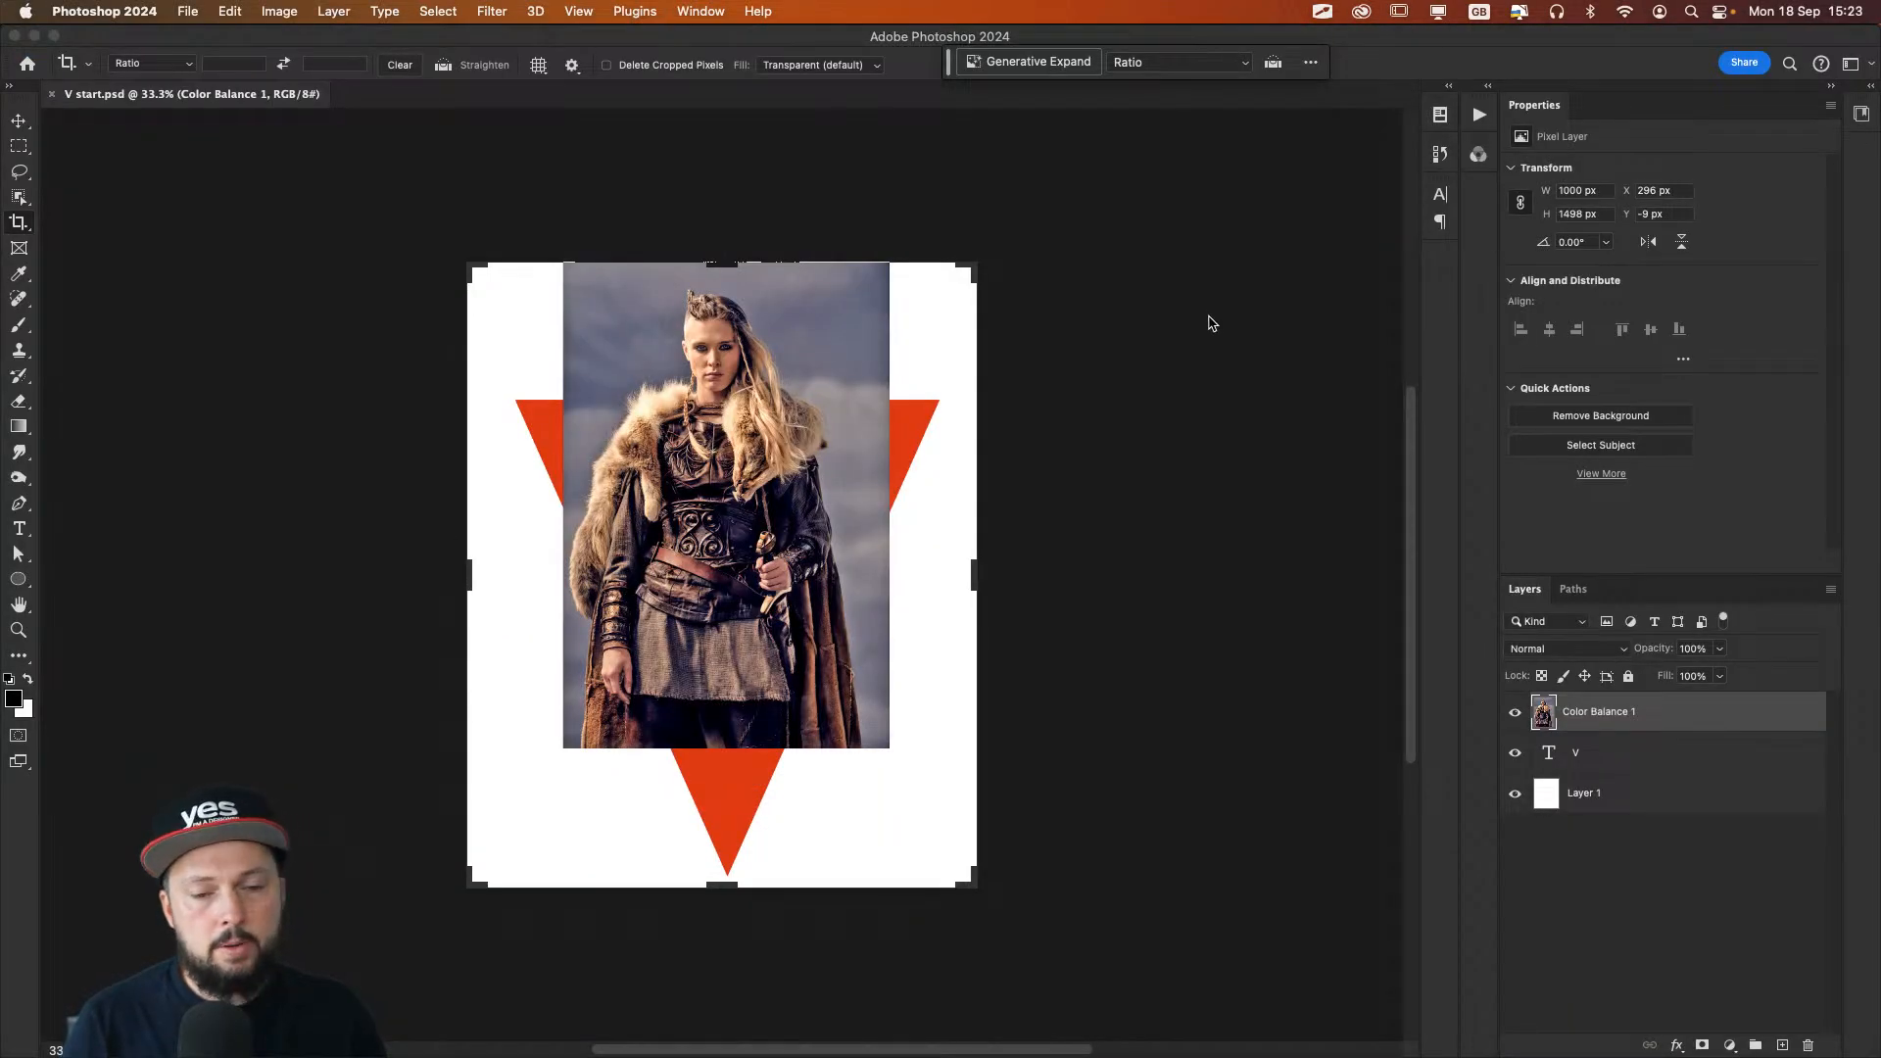
Step: Inspect the V text layer with the Viking photo hidden, and show and reselect the photo layer
key(v)
key(super+0)
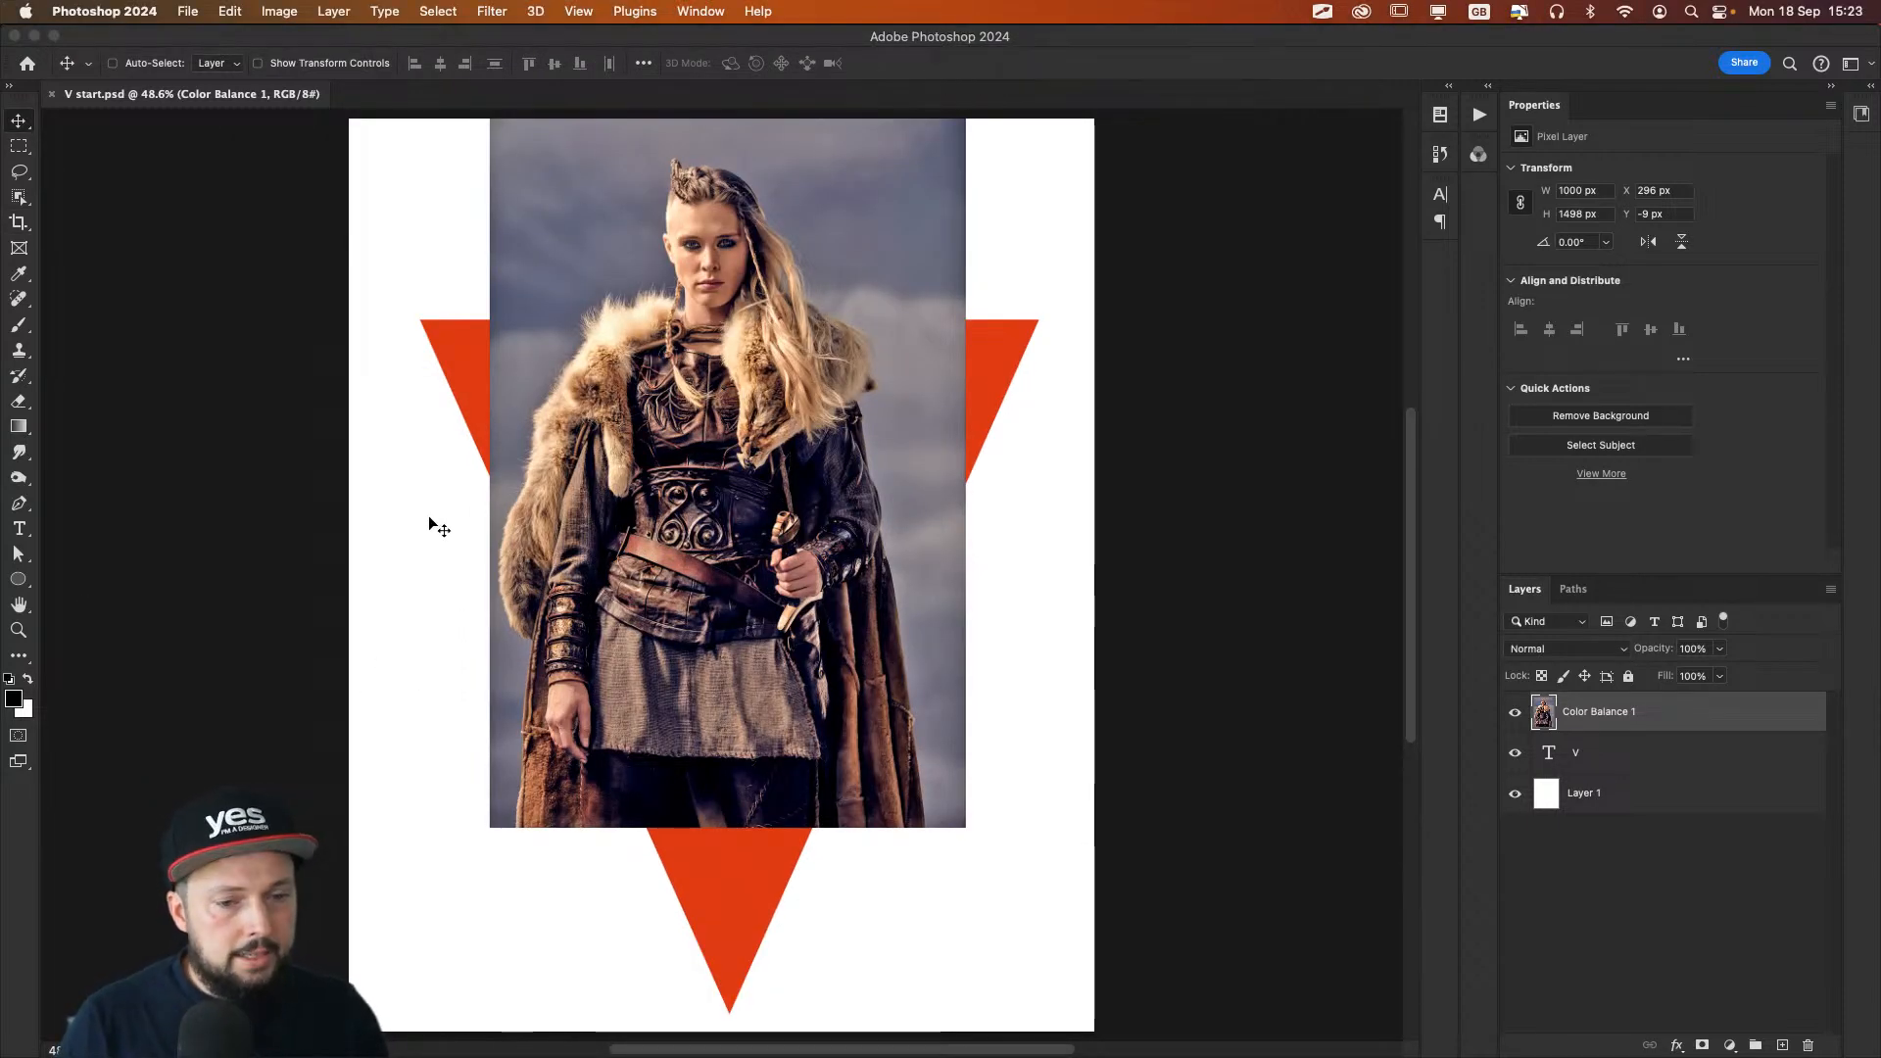
click(1516, 714)
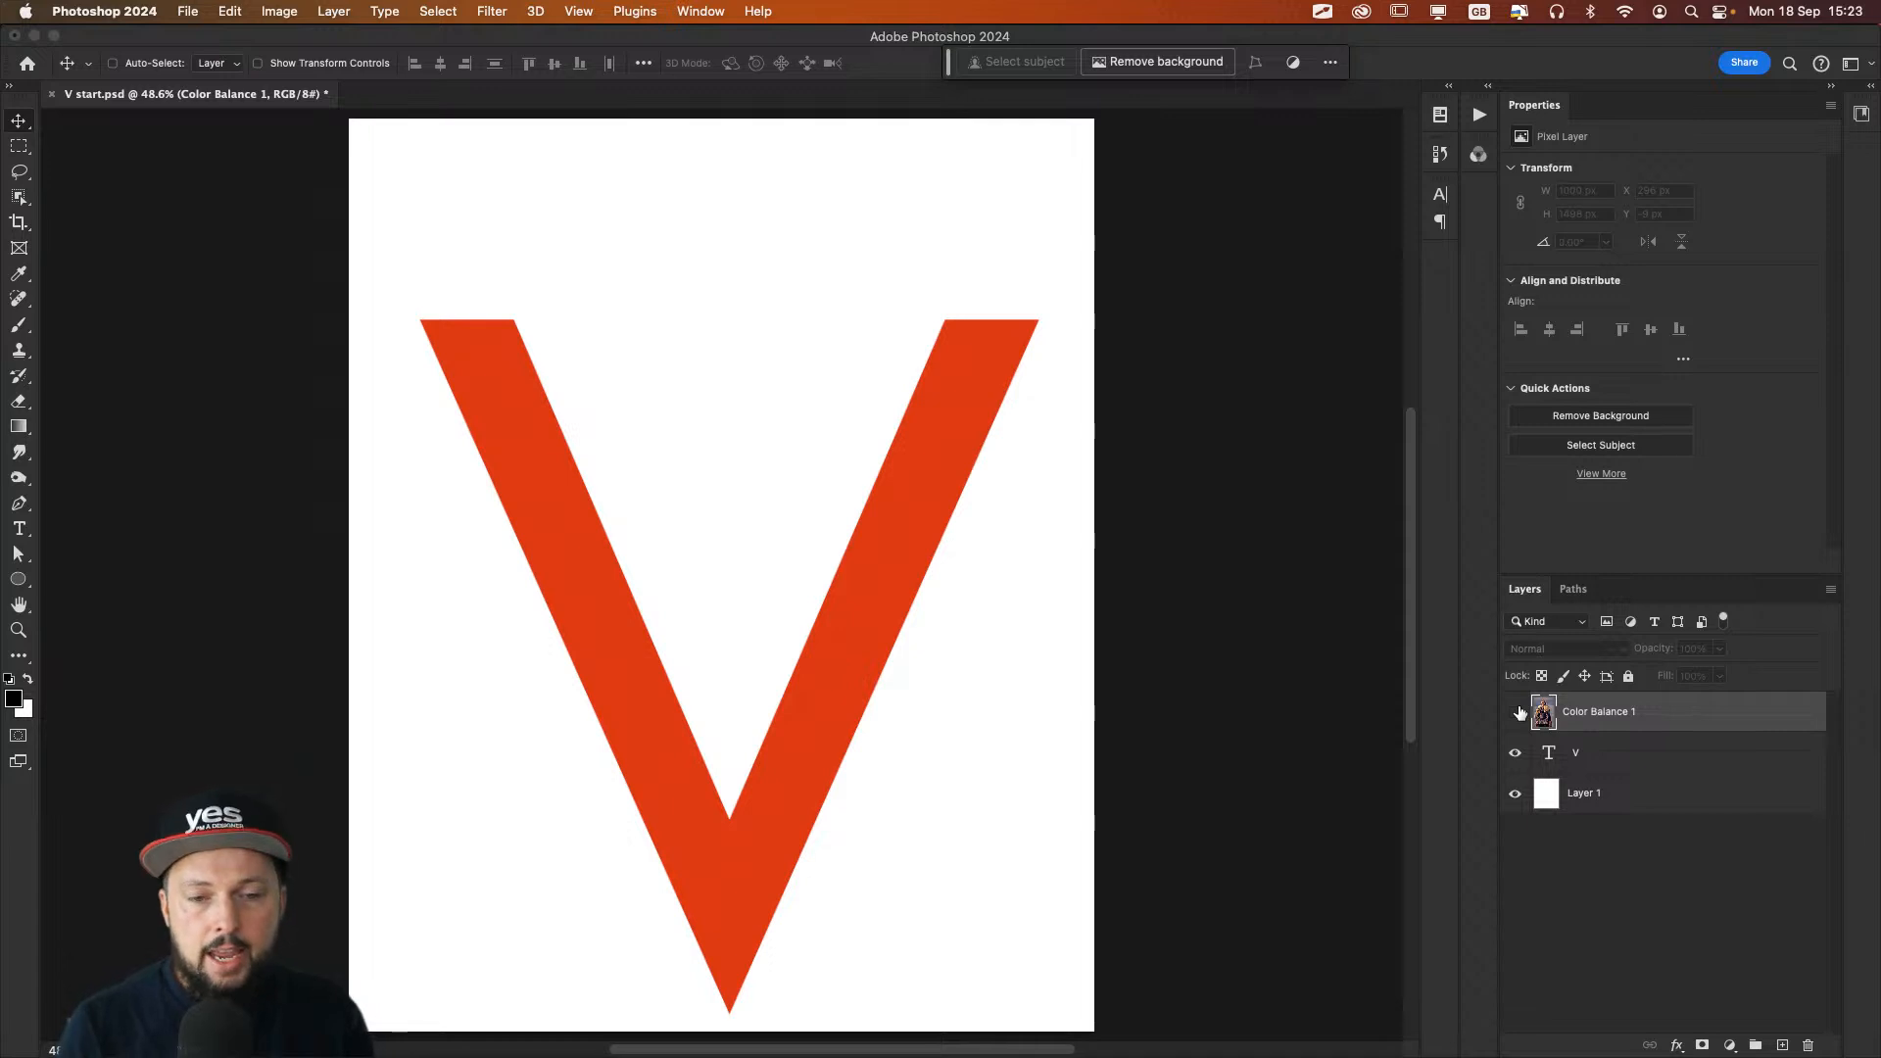
key(t)
click(870, 590)
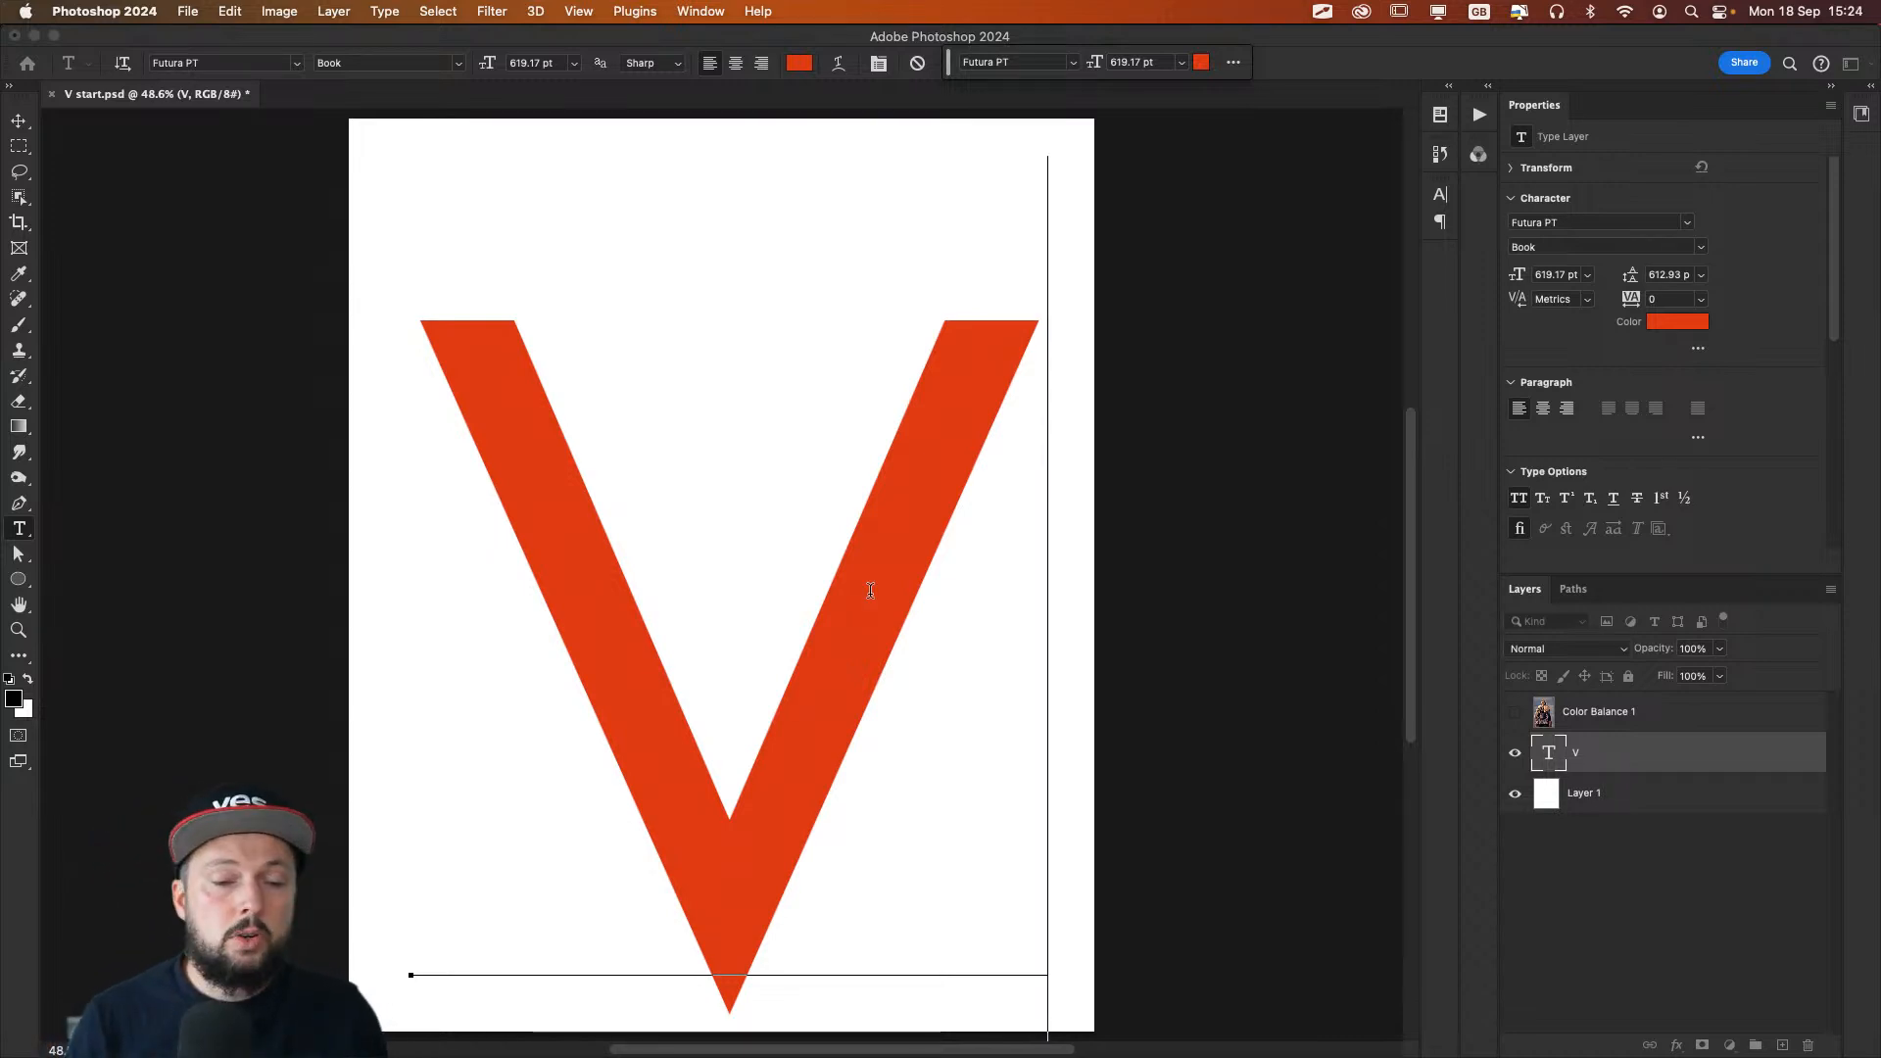
double_click(639, 475)
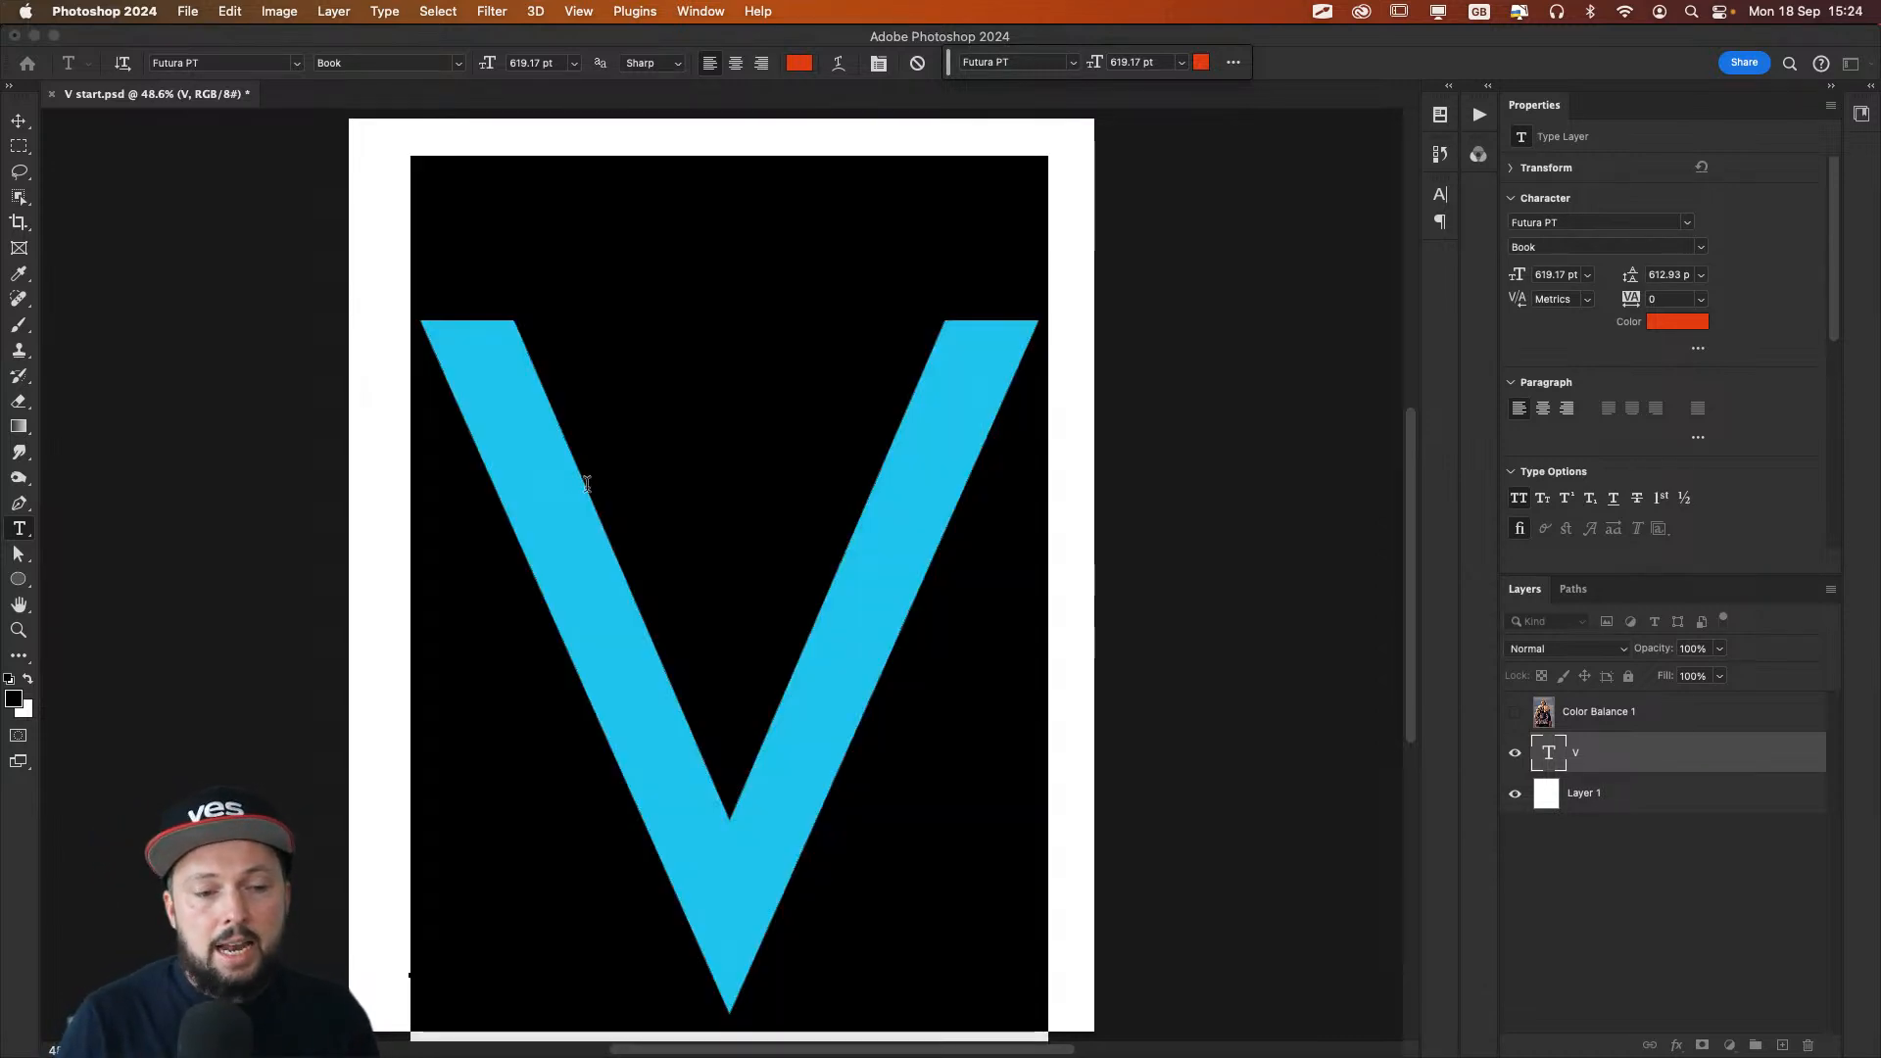
key(Escape)
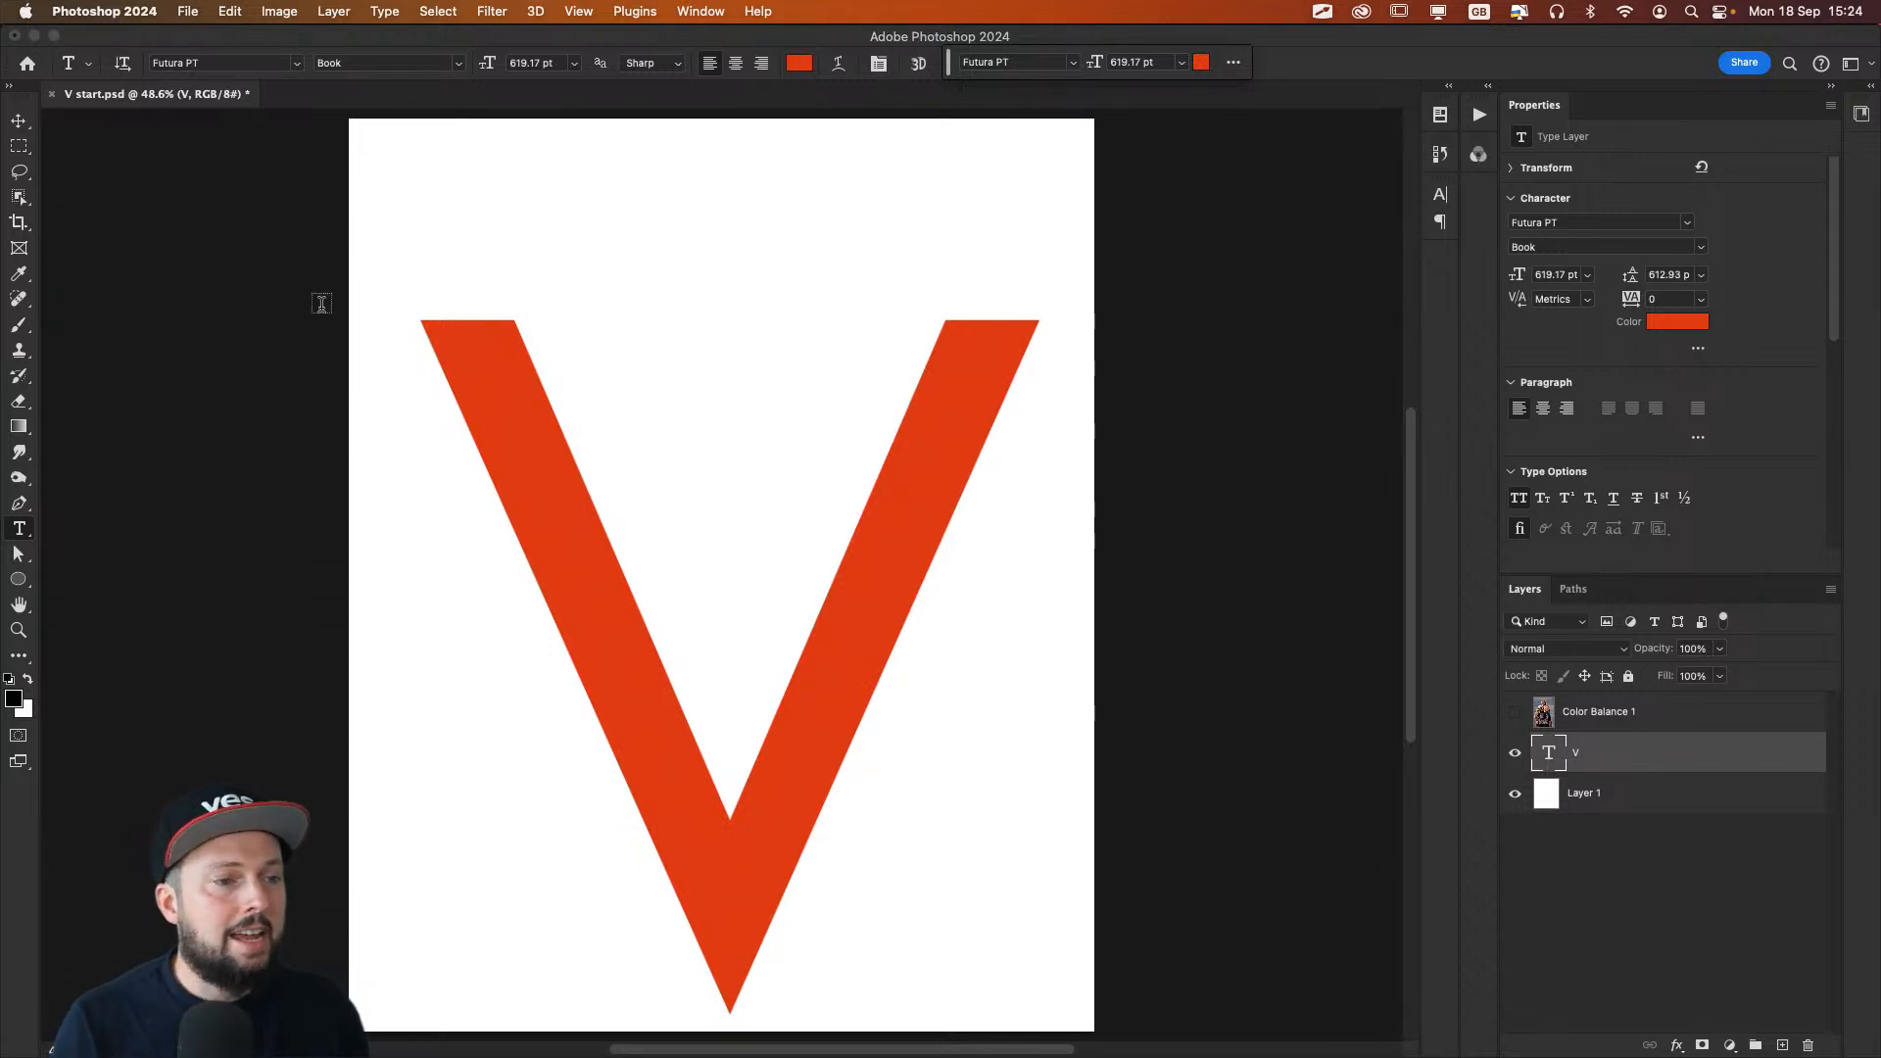
key(v)
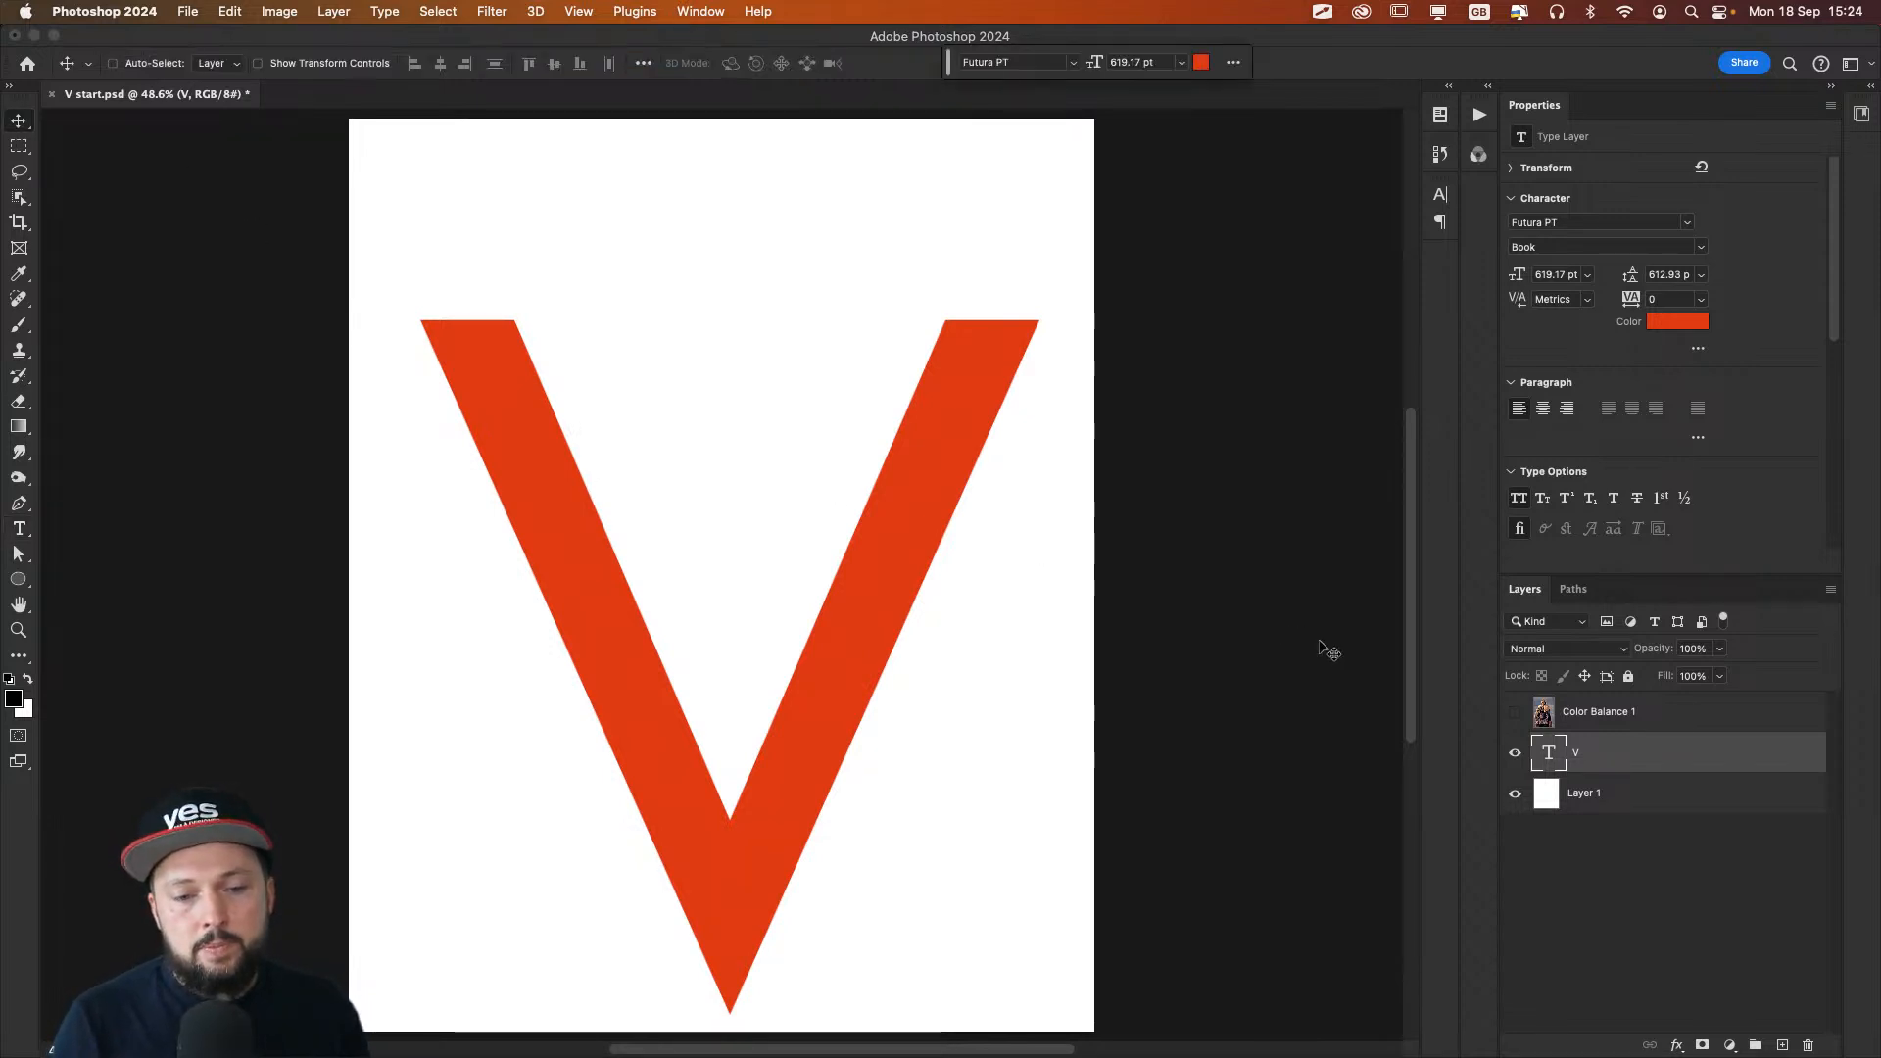
click(1512, 712)
click(1635, 703)
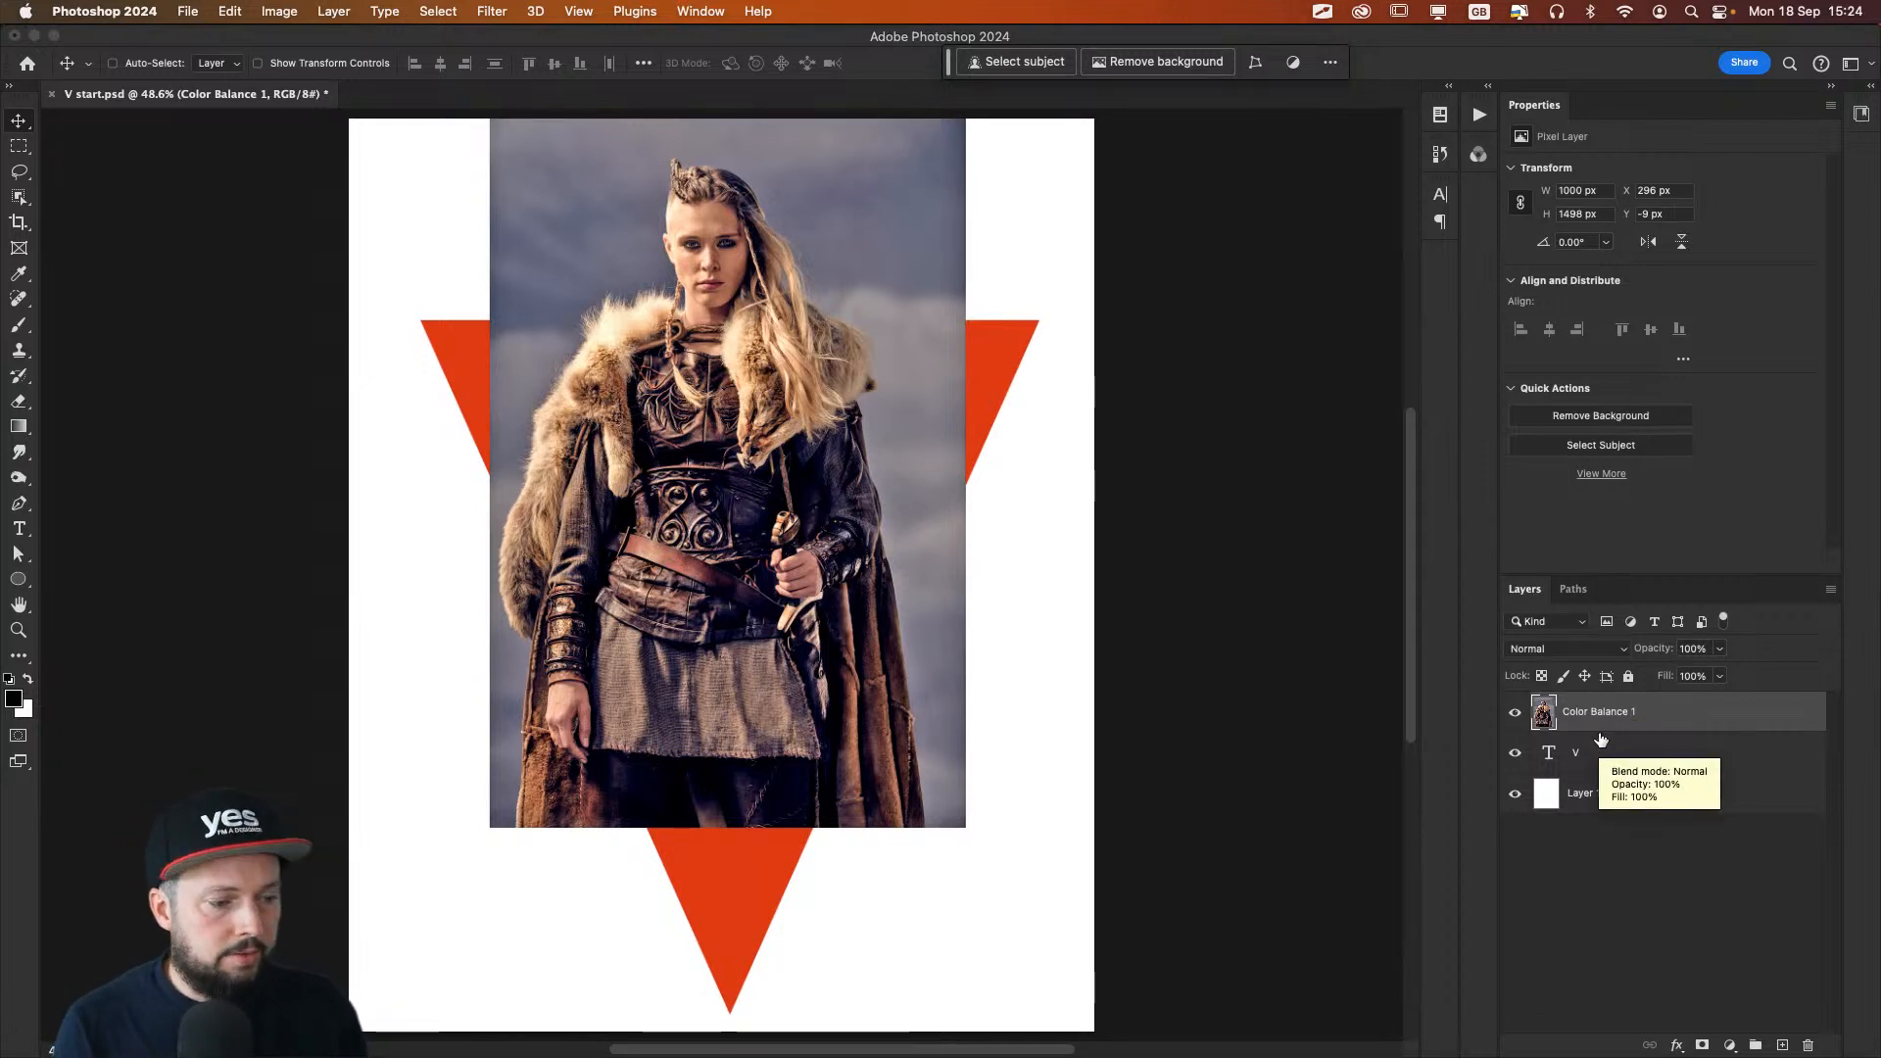
Step: Try clipping the Viking photo layer to the V text layer, and release the clipping mask
alt+click(1600, 739)
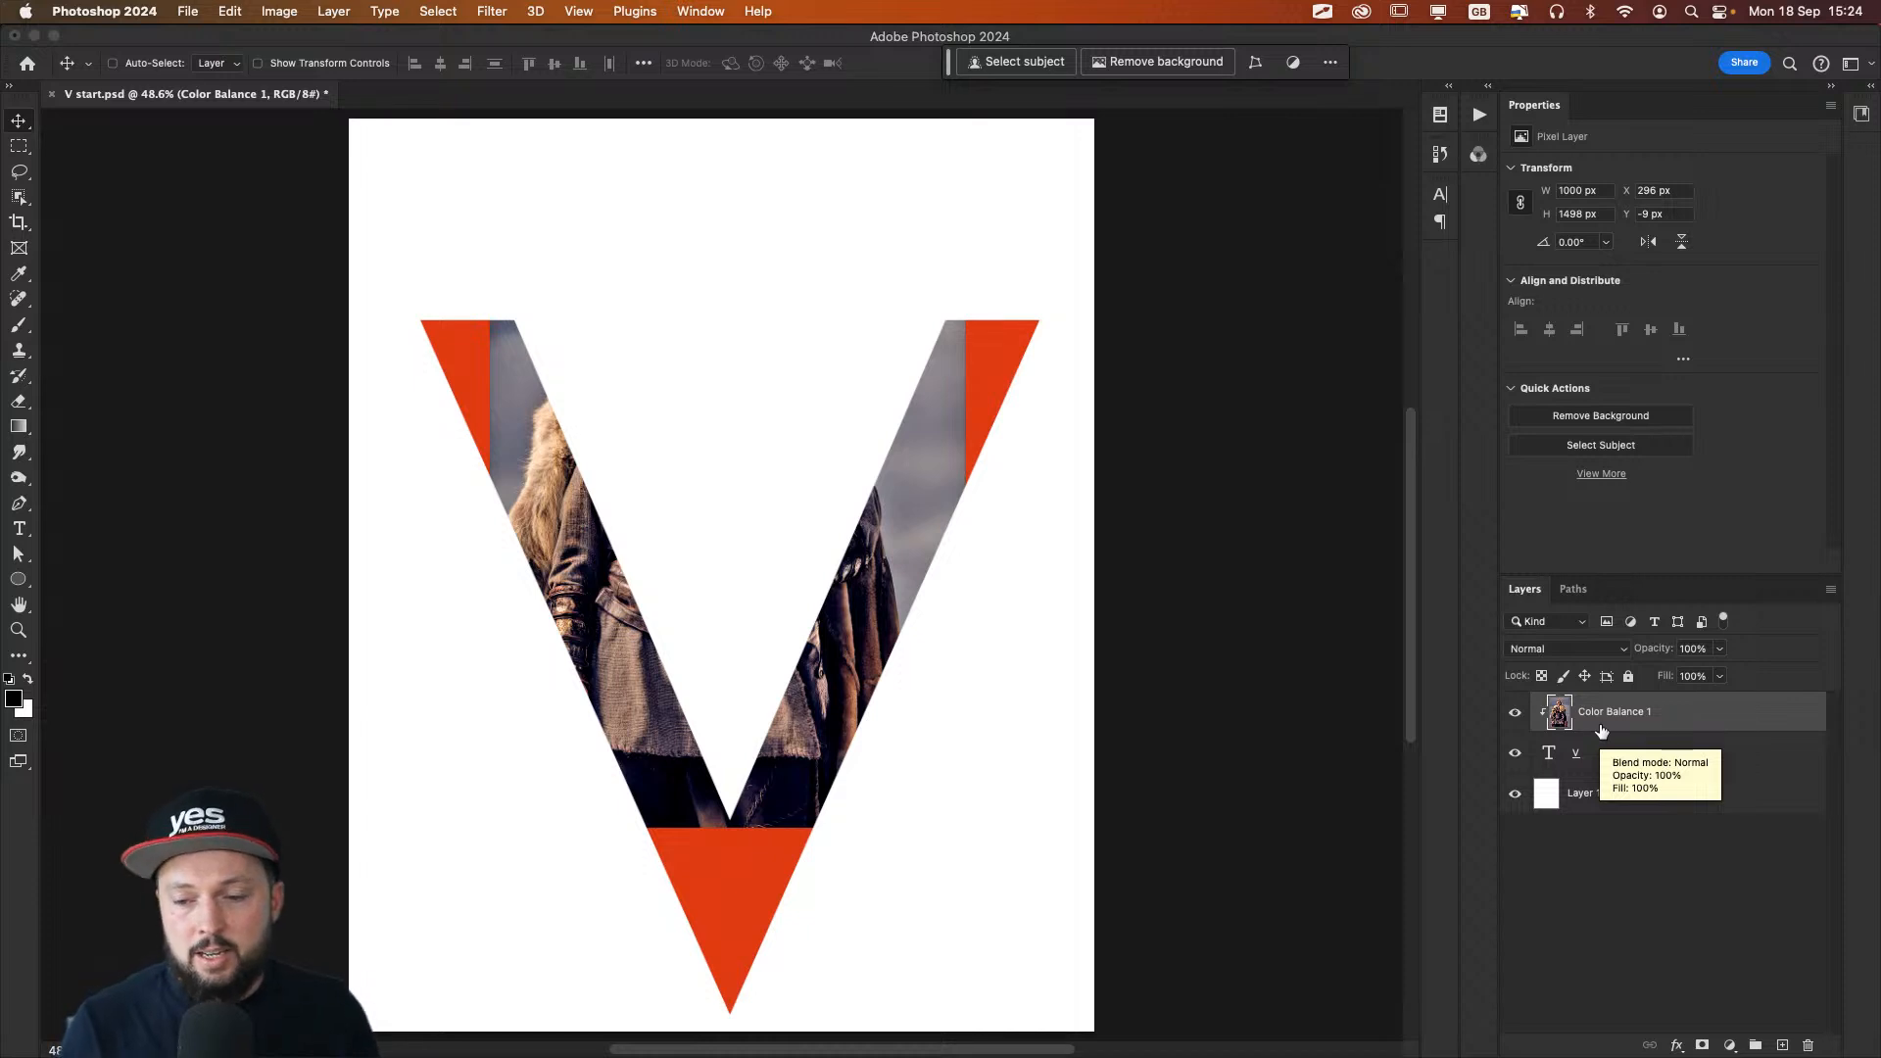
alt+click(1600, 730)
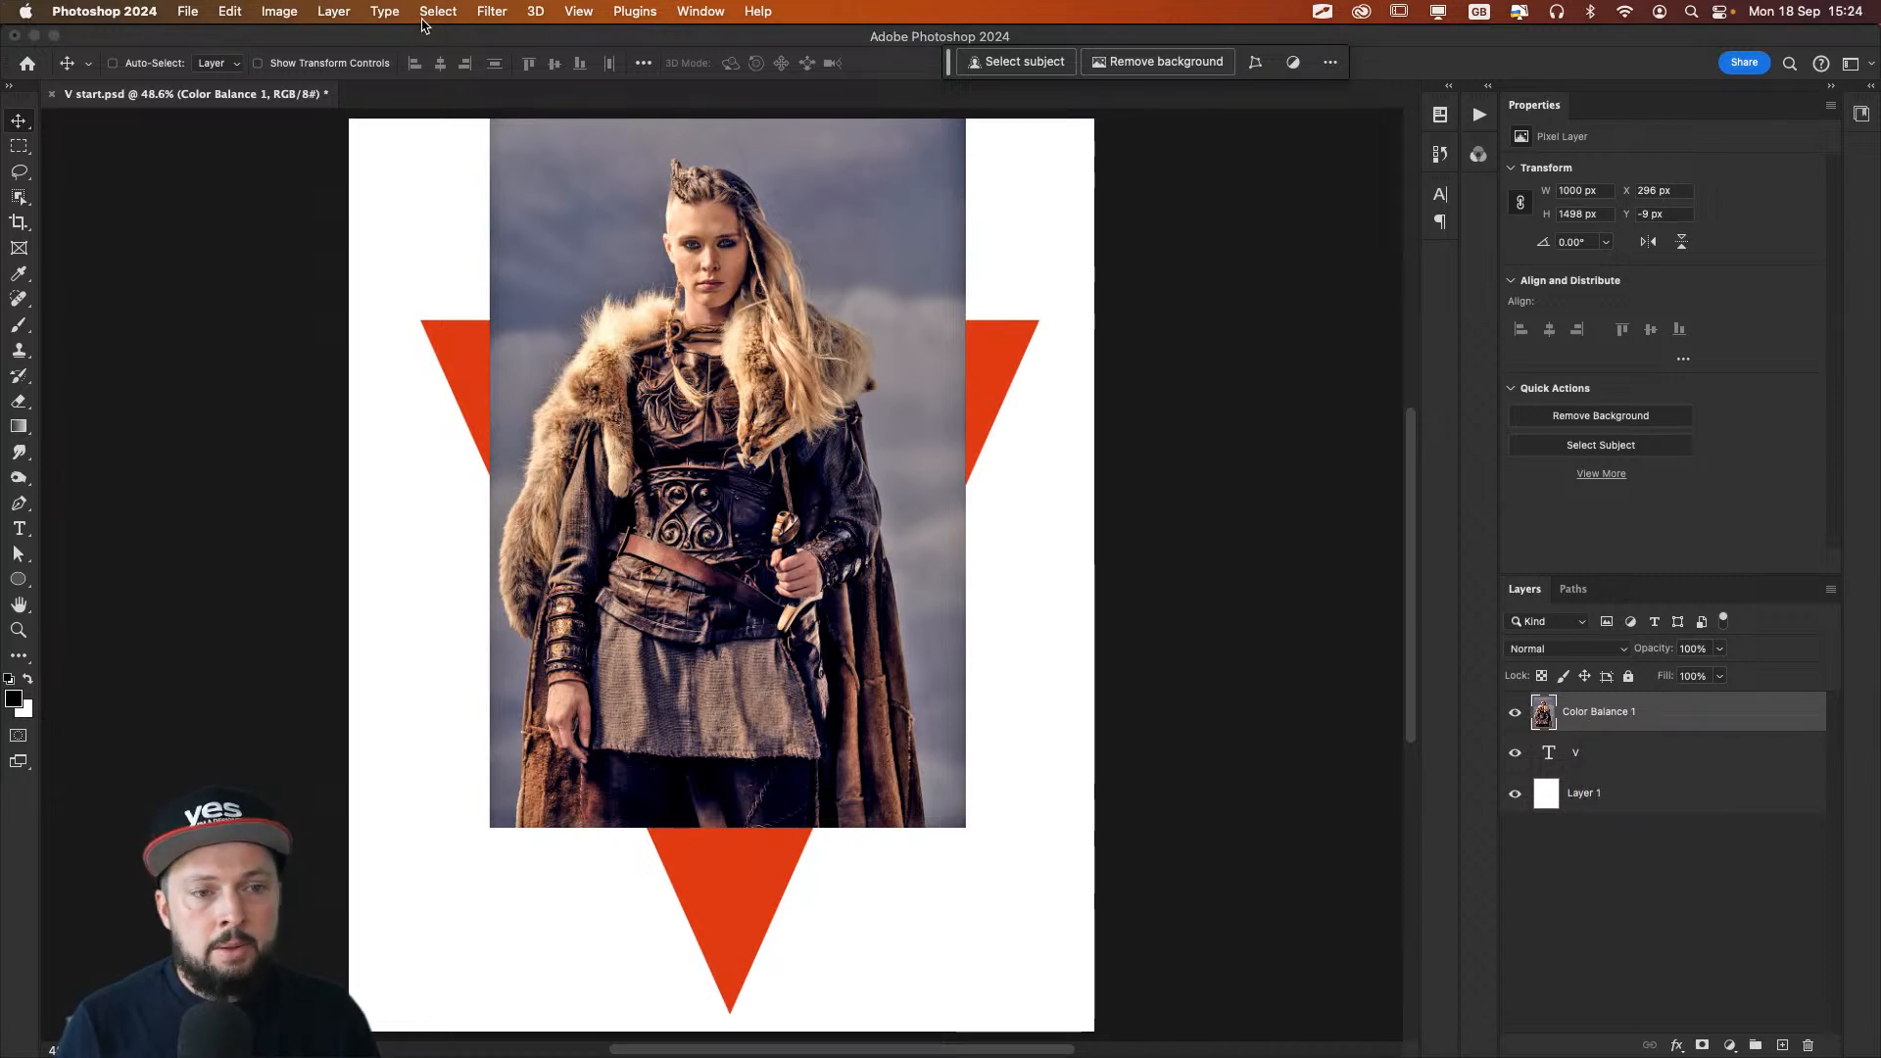
Step: Select the Viking woman as the subject and mask out her background with a layer mask
click(460, 11)
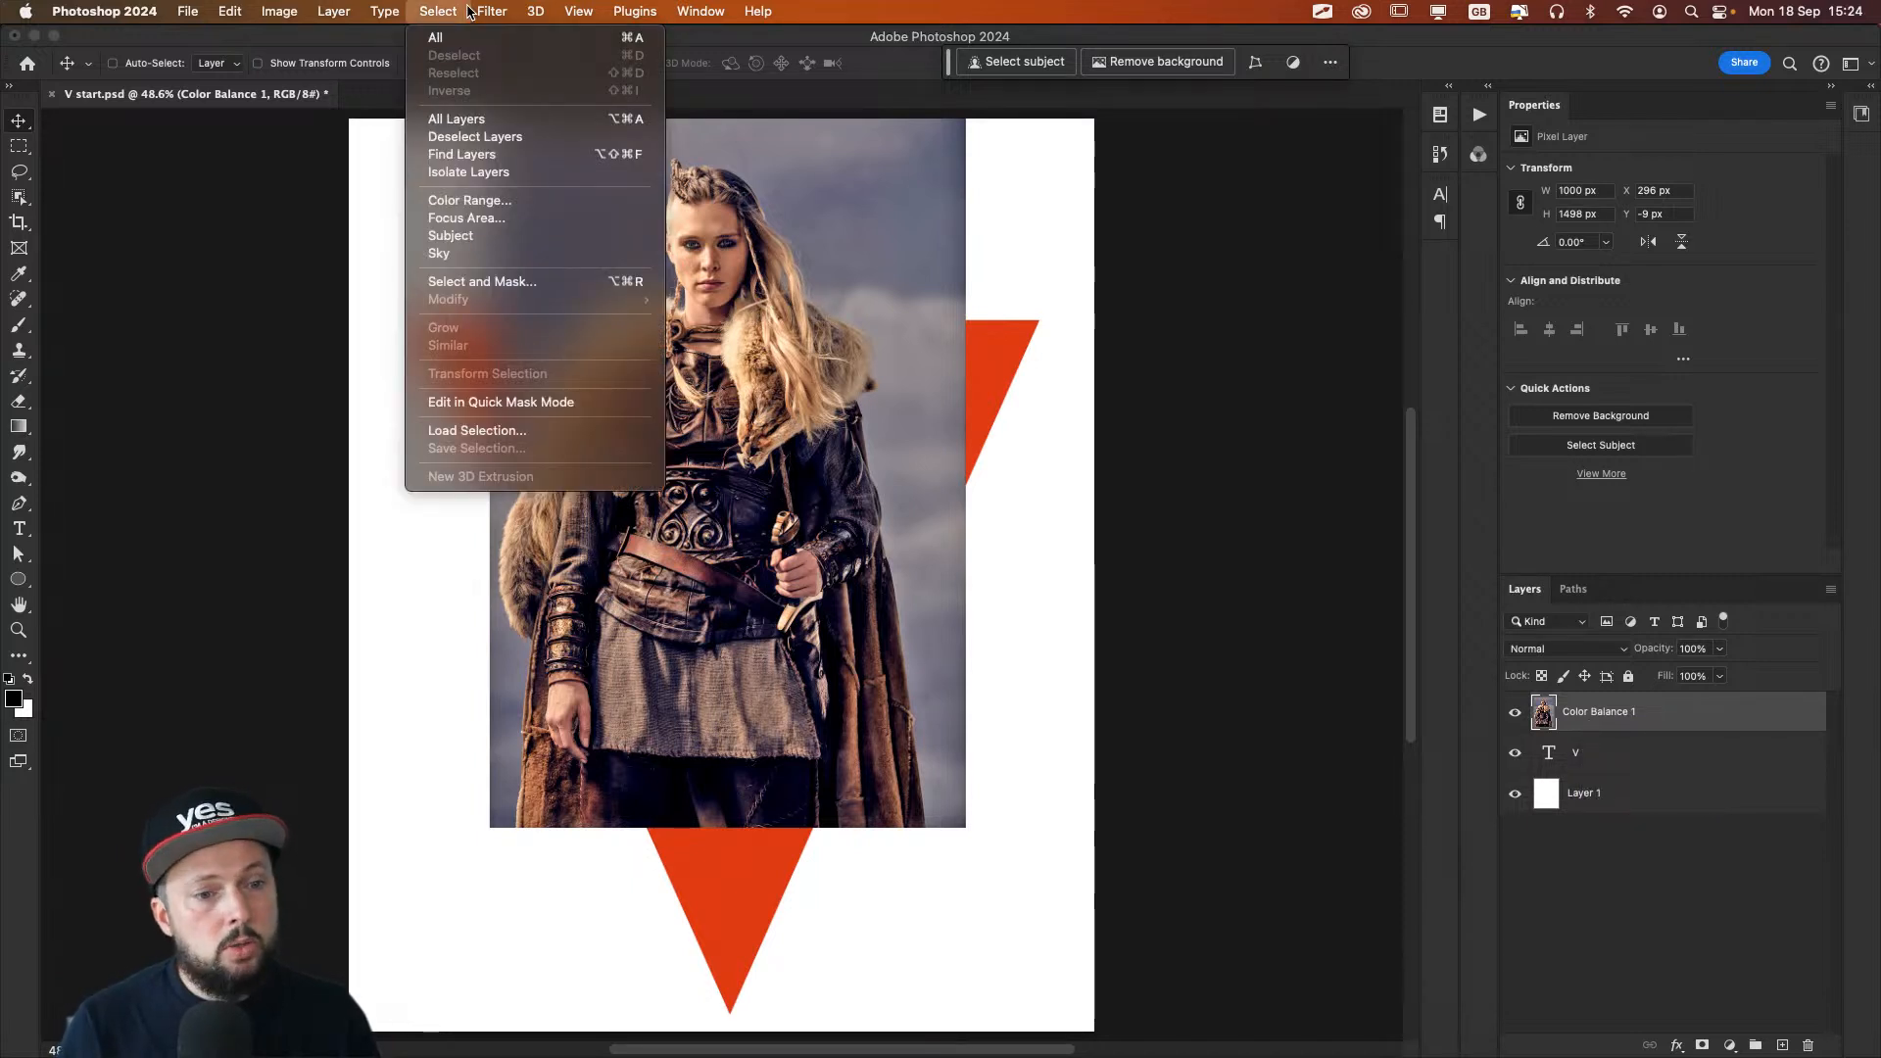
click(460, 236)
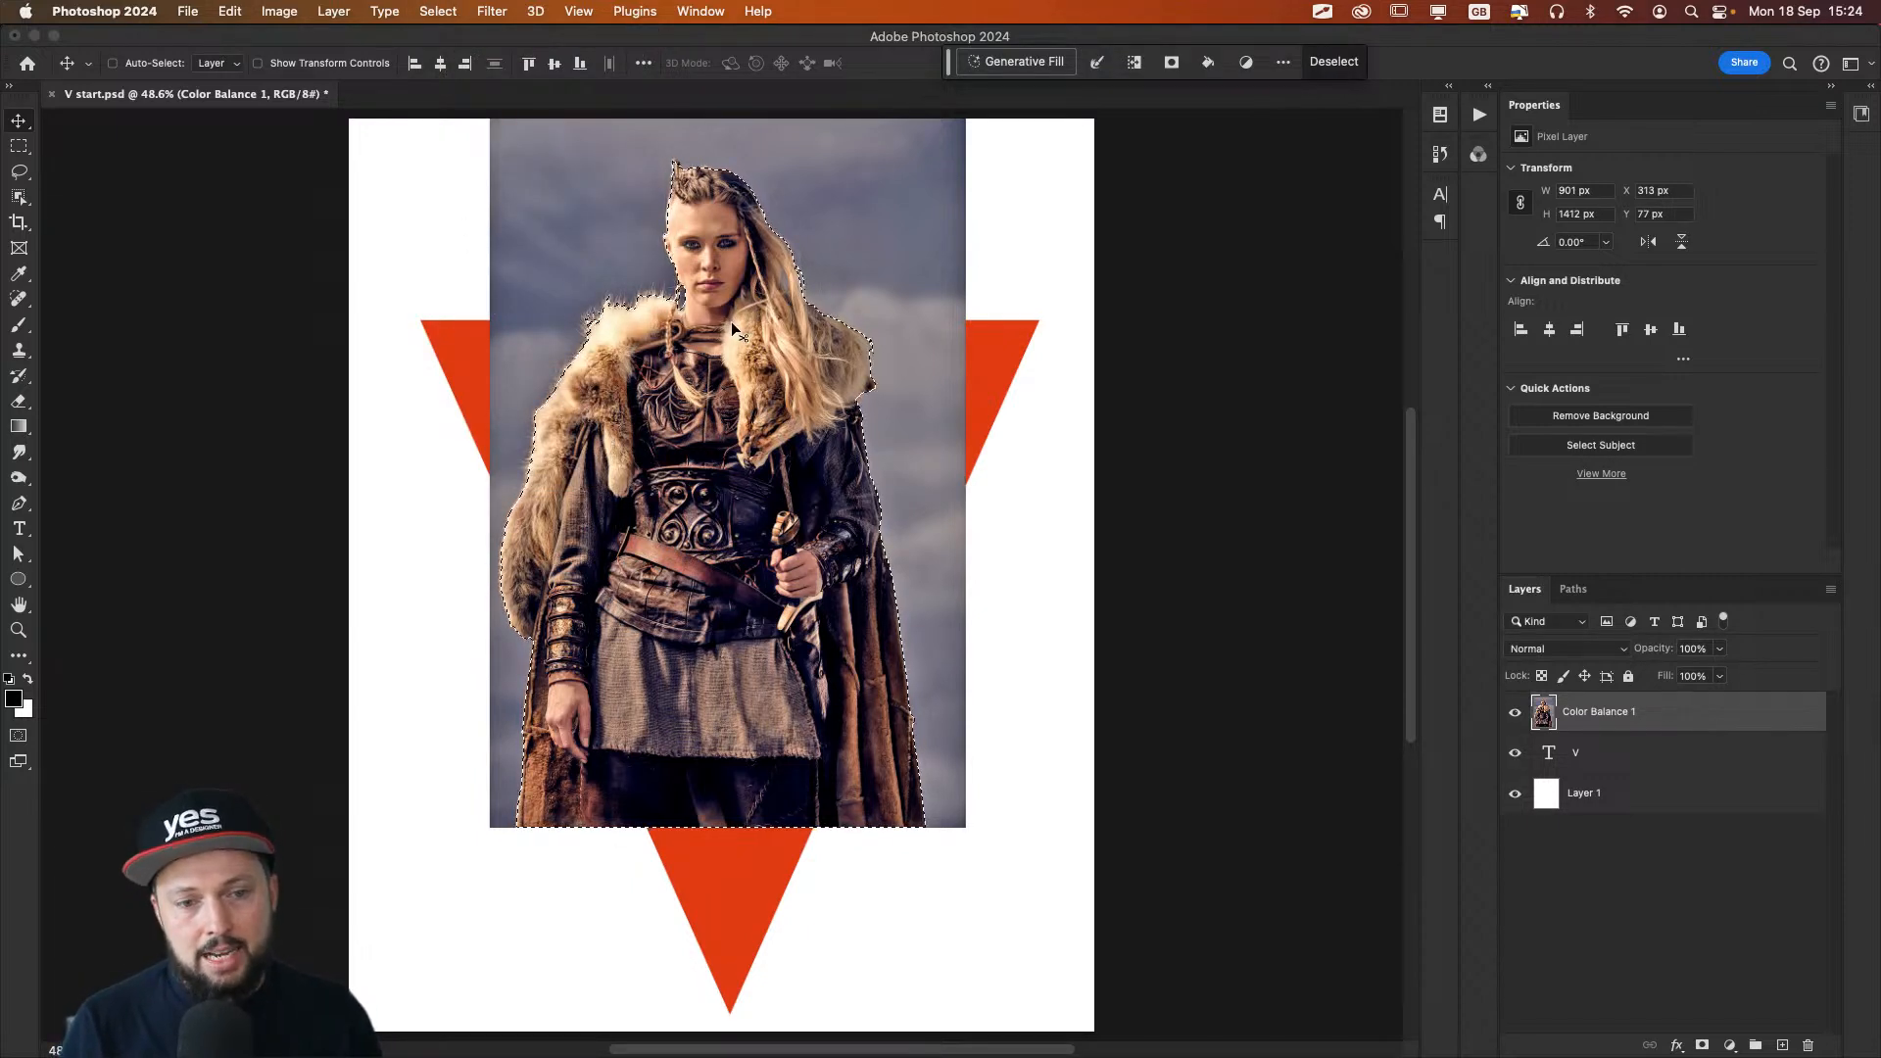
click(1703, 1038)
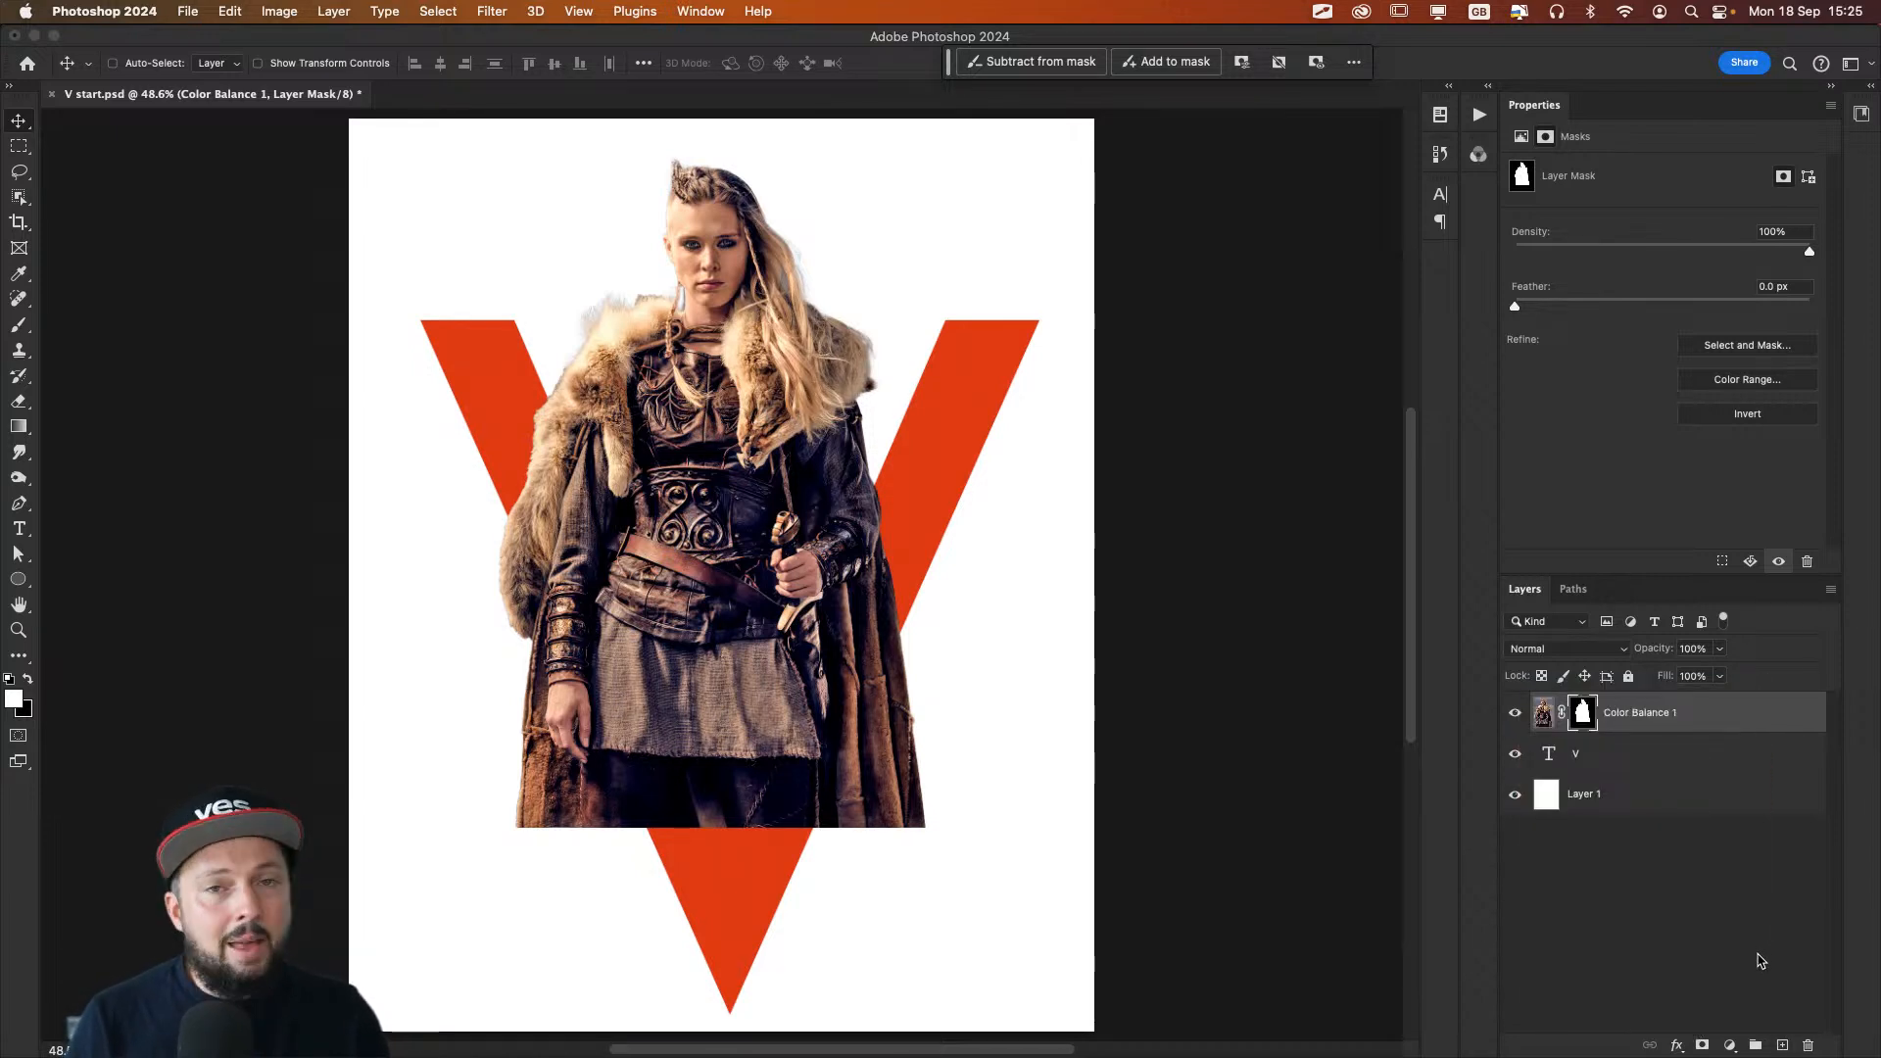
Step: Add a vector mask to the Viking photo layer and check that the Pen tool uses Path mode with Subtract Front Shape
click(1703, 1045)
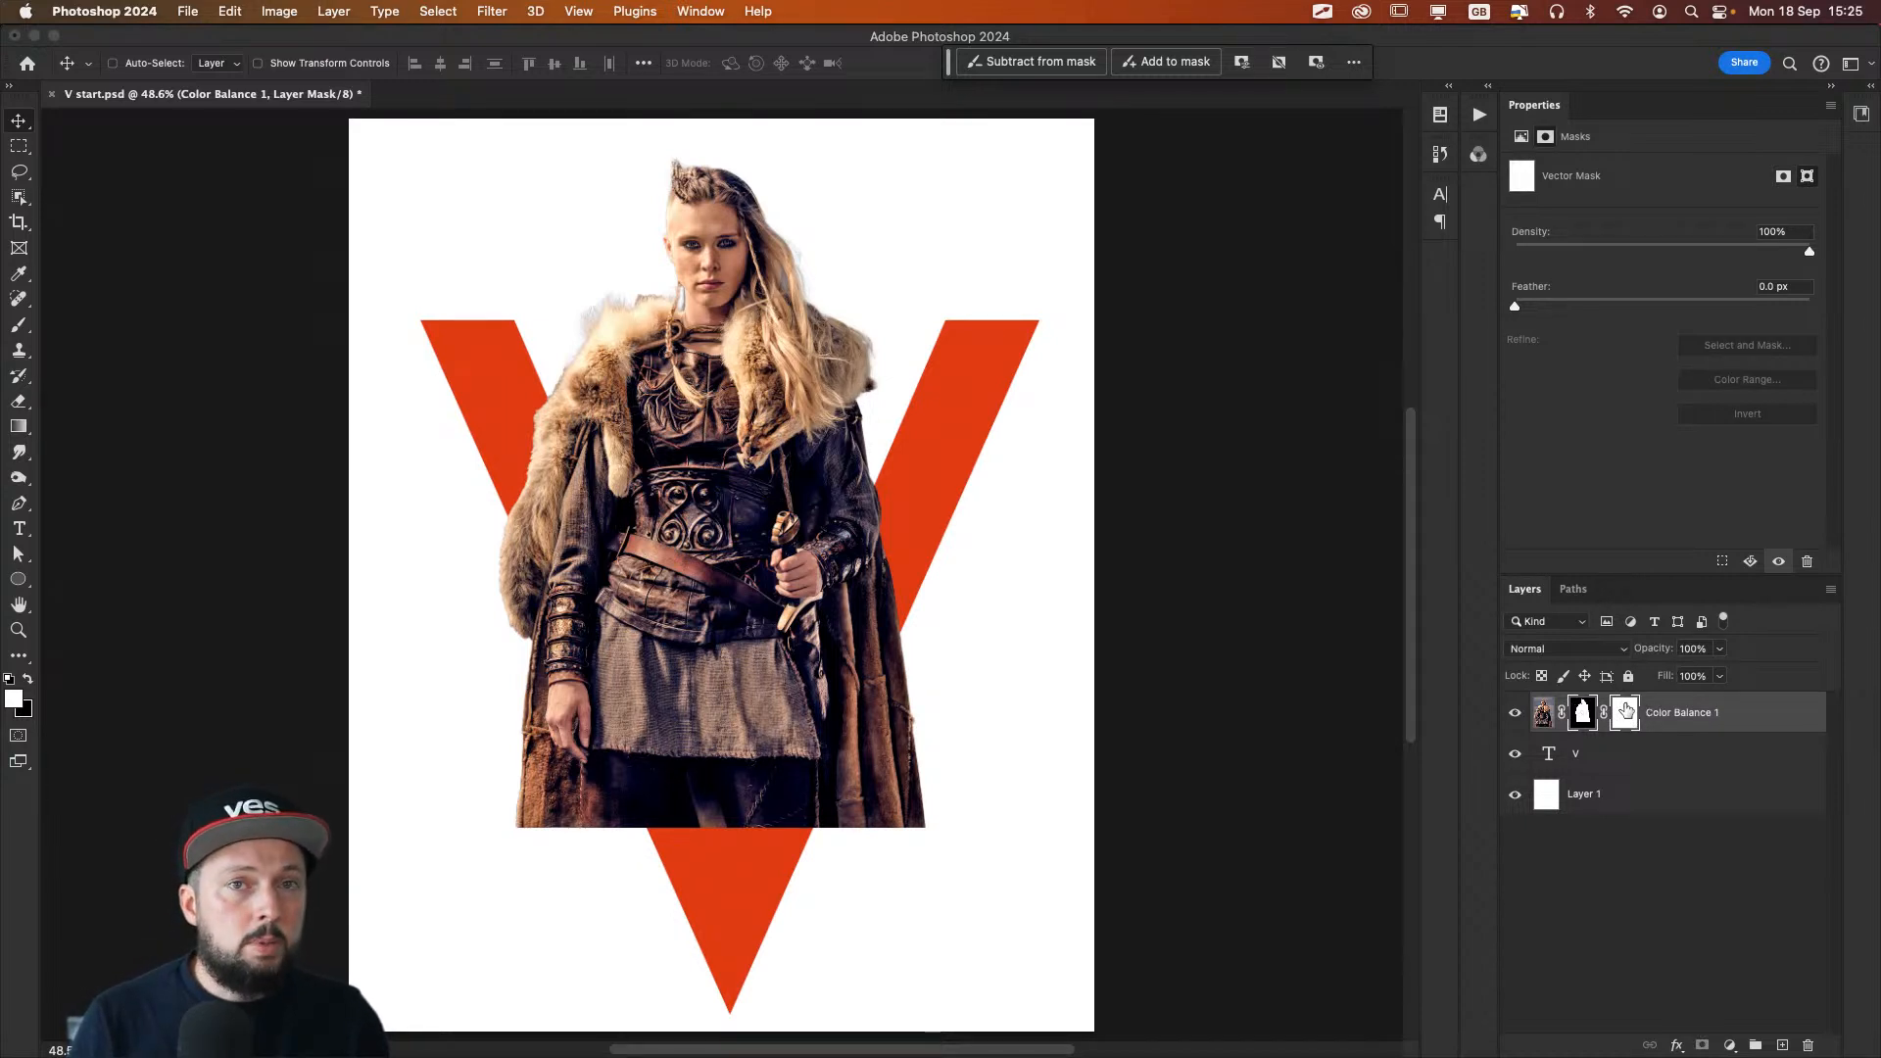
key(p)
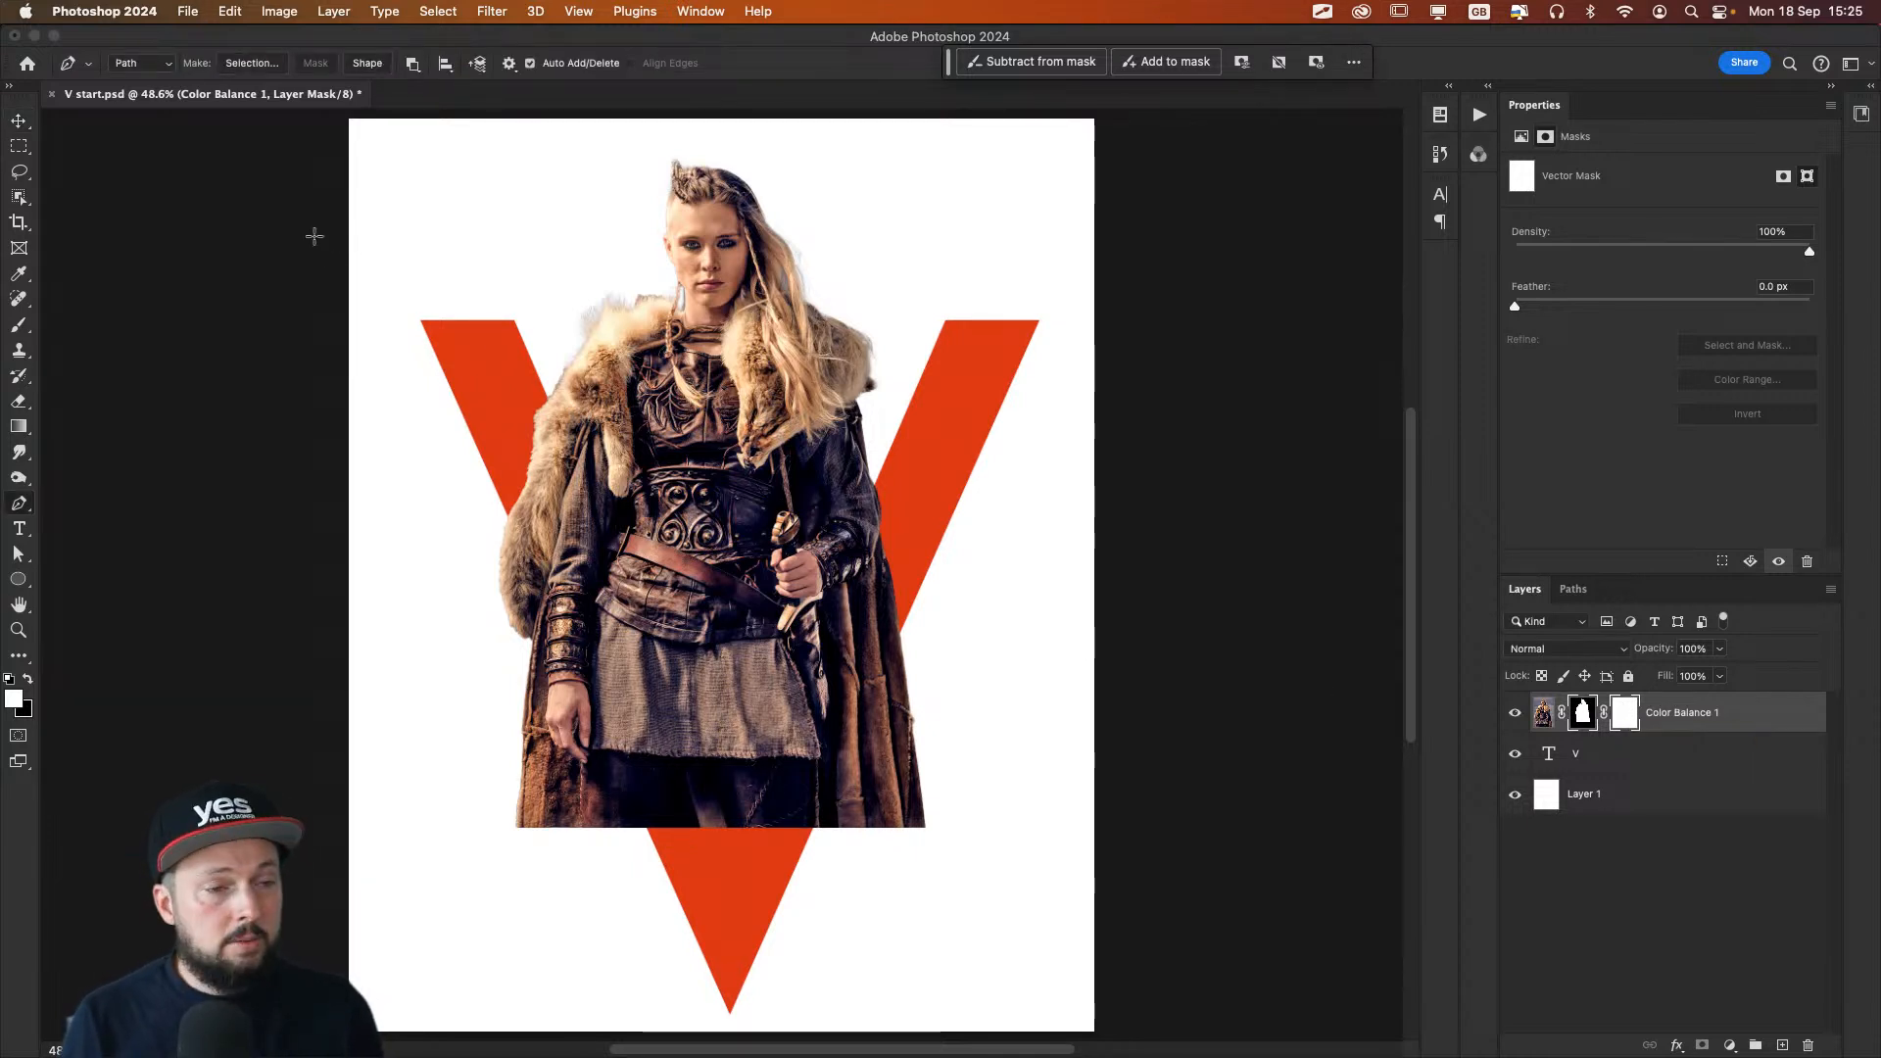
click(137, 65)
click(137, 65)
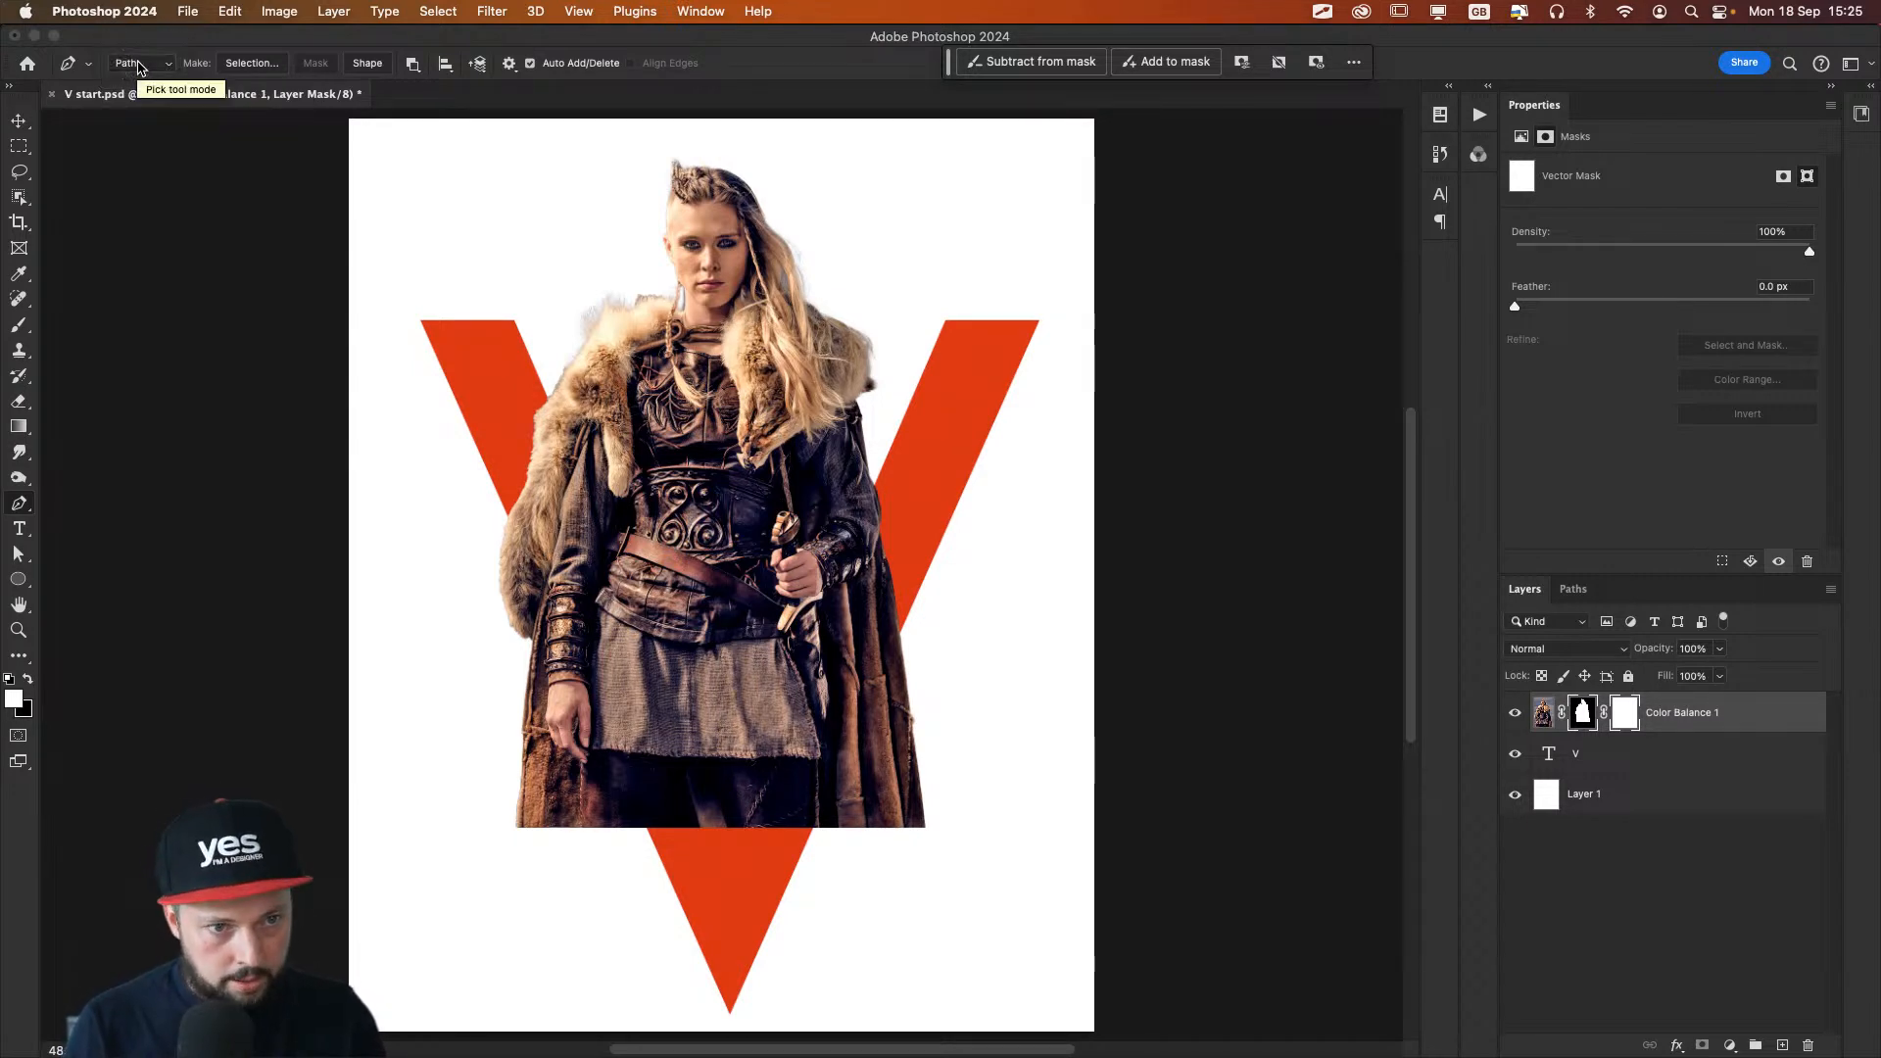
click(413, 64)
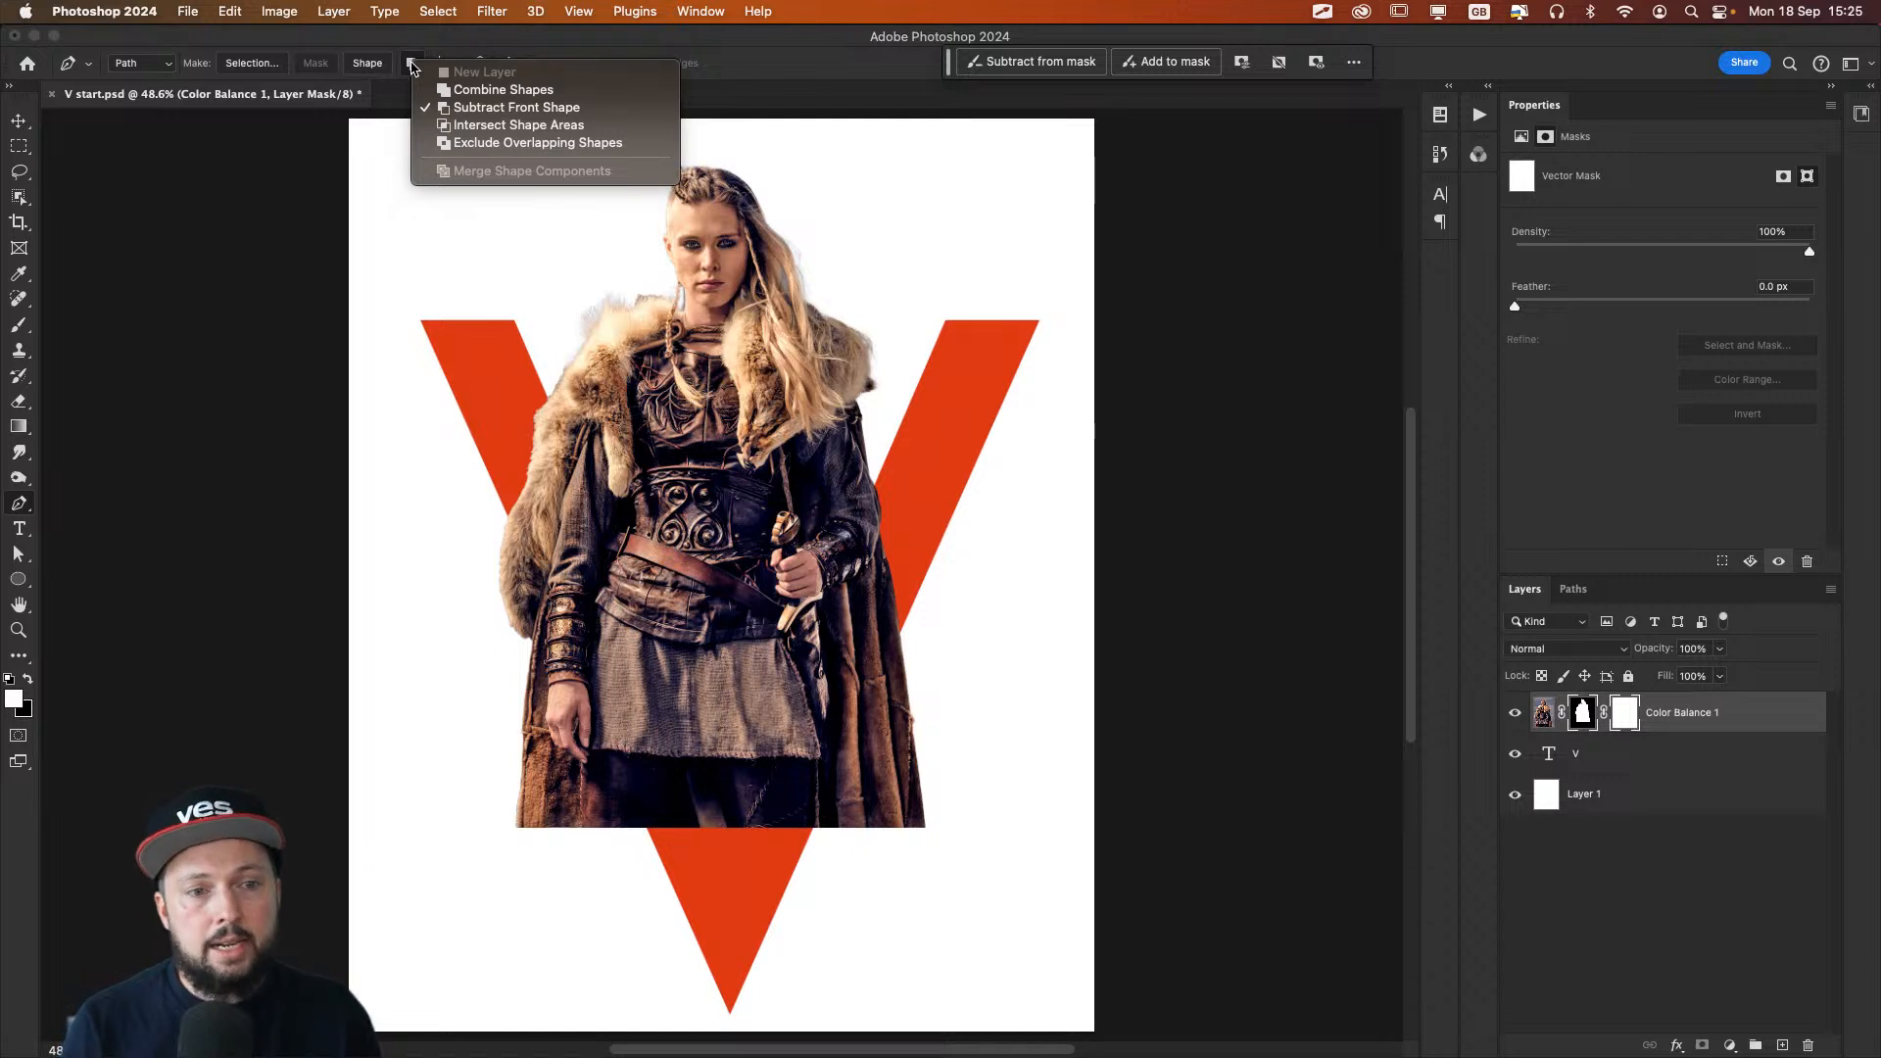
click(413, 64)
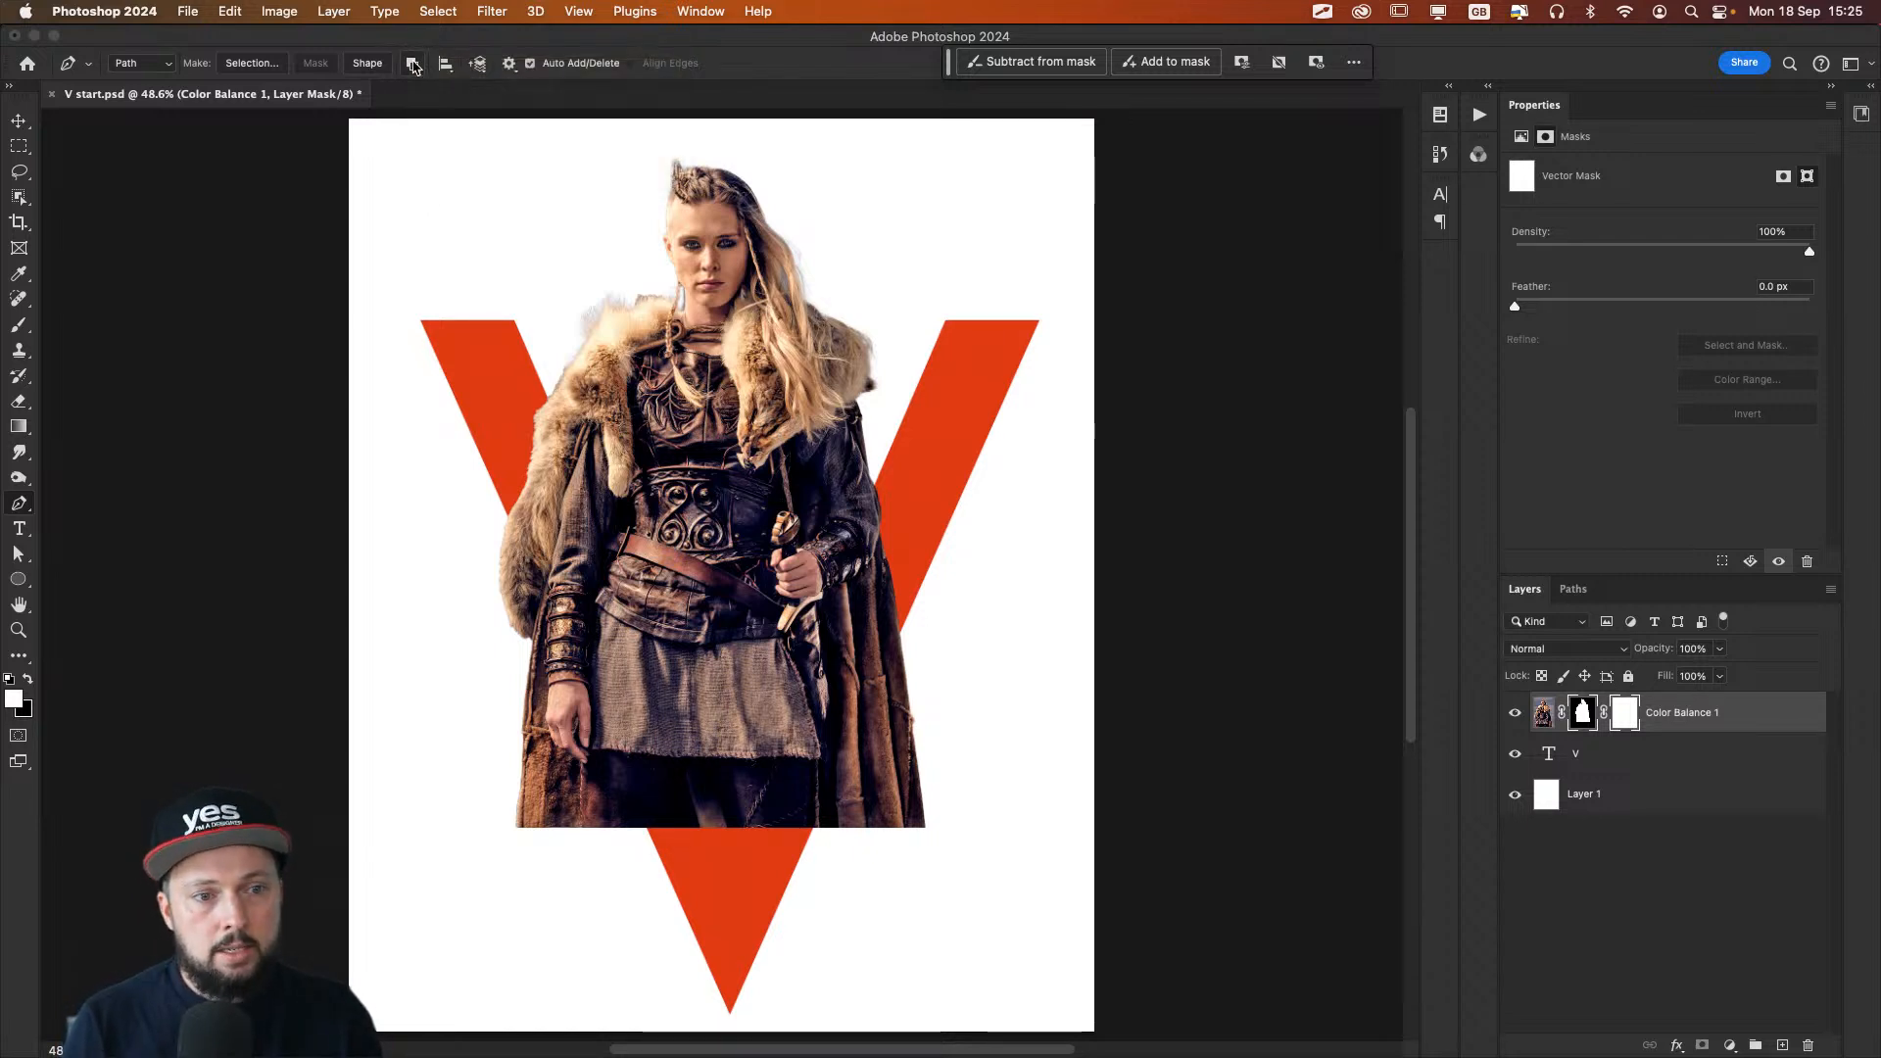
Step: Start a subtracting pen path on the vector mask, running from beside the waist down the inner edge of the metal-banded cuff to the wrist
key(z)
click(677, 713)
mouse_move(677, 713)
mouse_down()
mouse_move(702, 709)
mouse_move(683, 702)
mouse_up()
scroll(444, 614, down, 3)
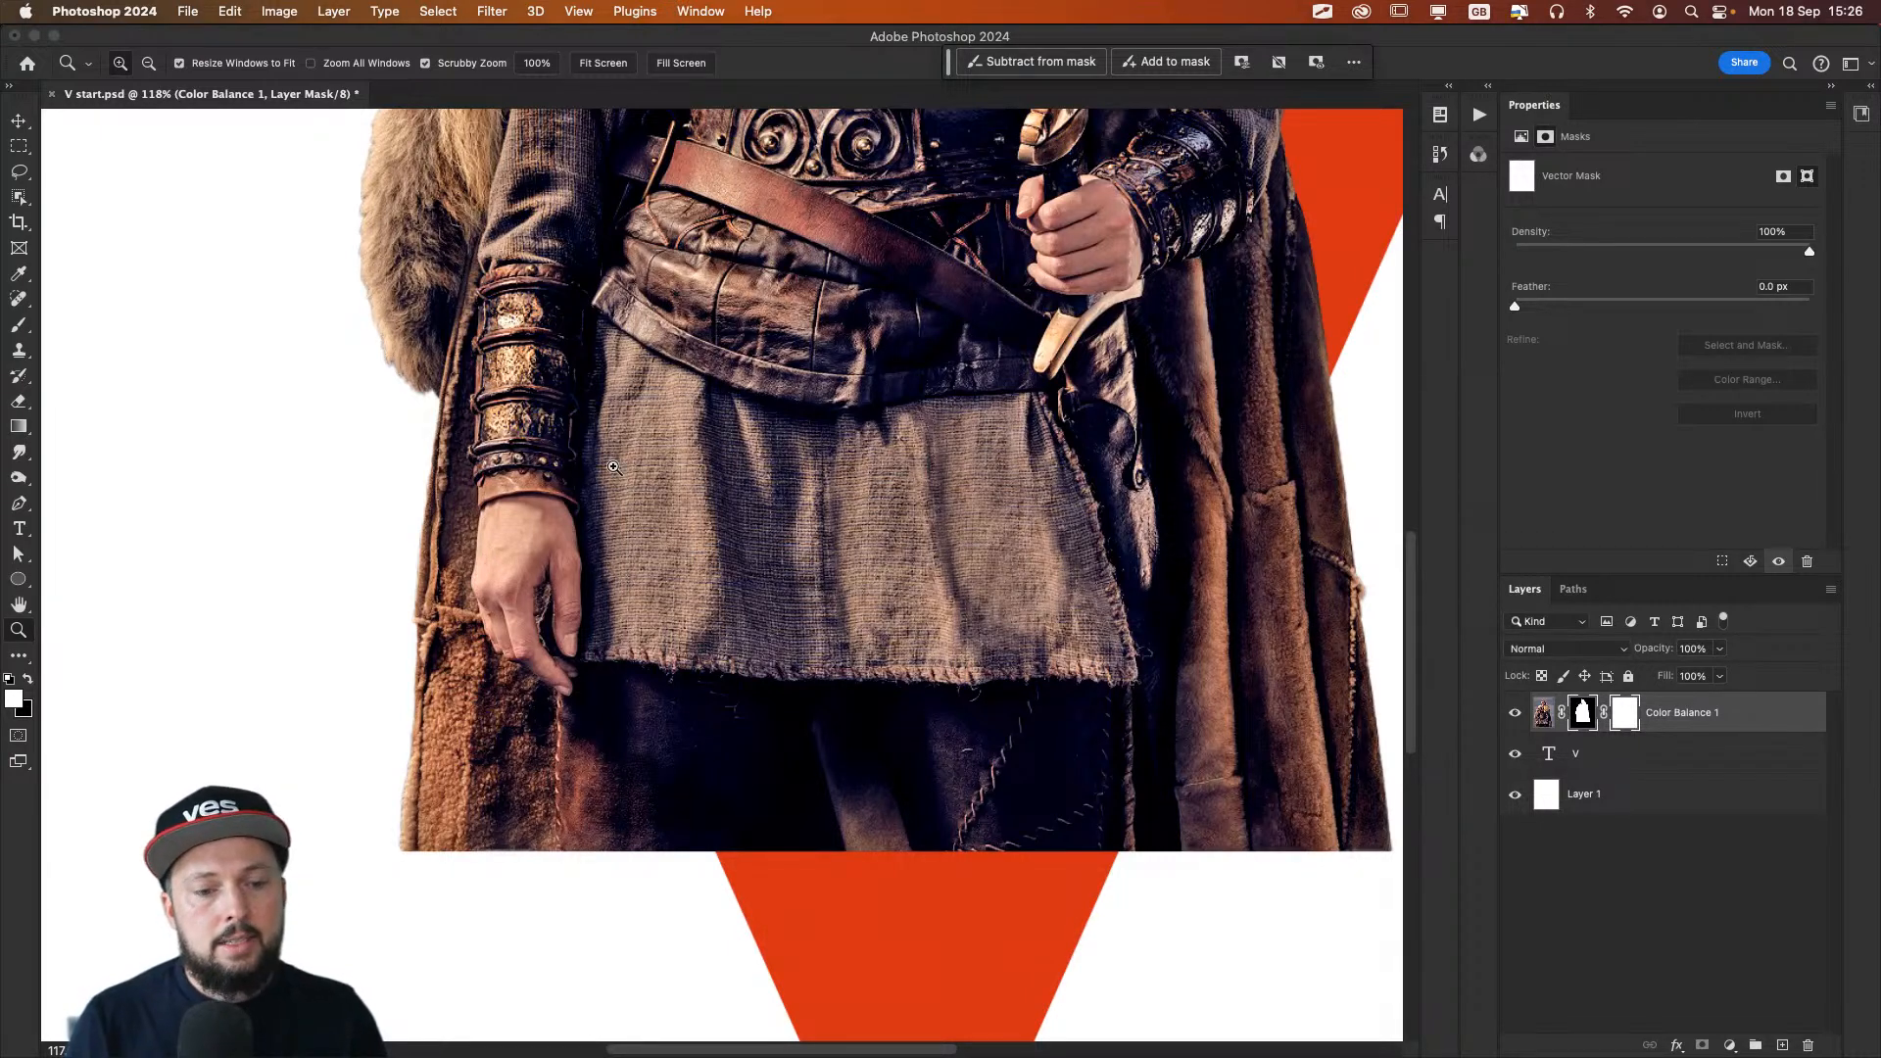
key(p)
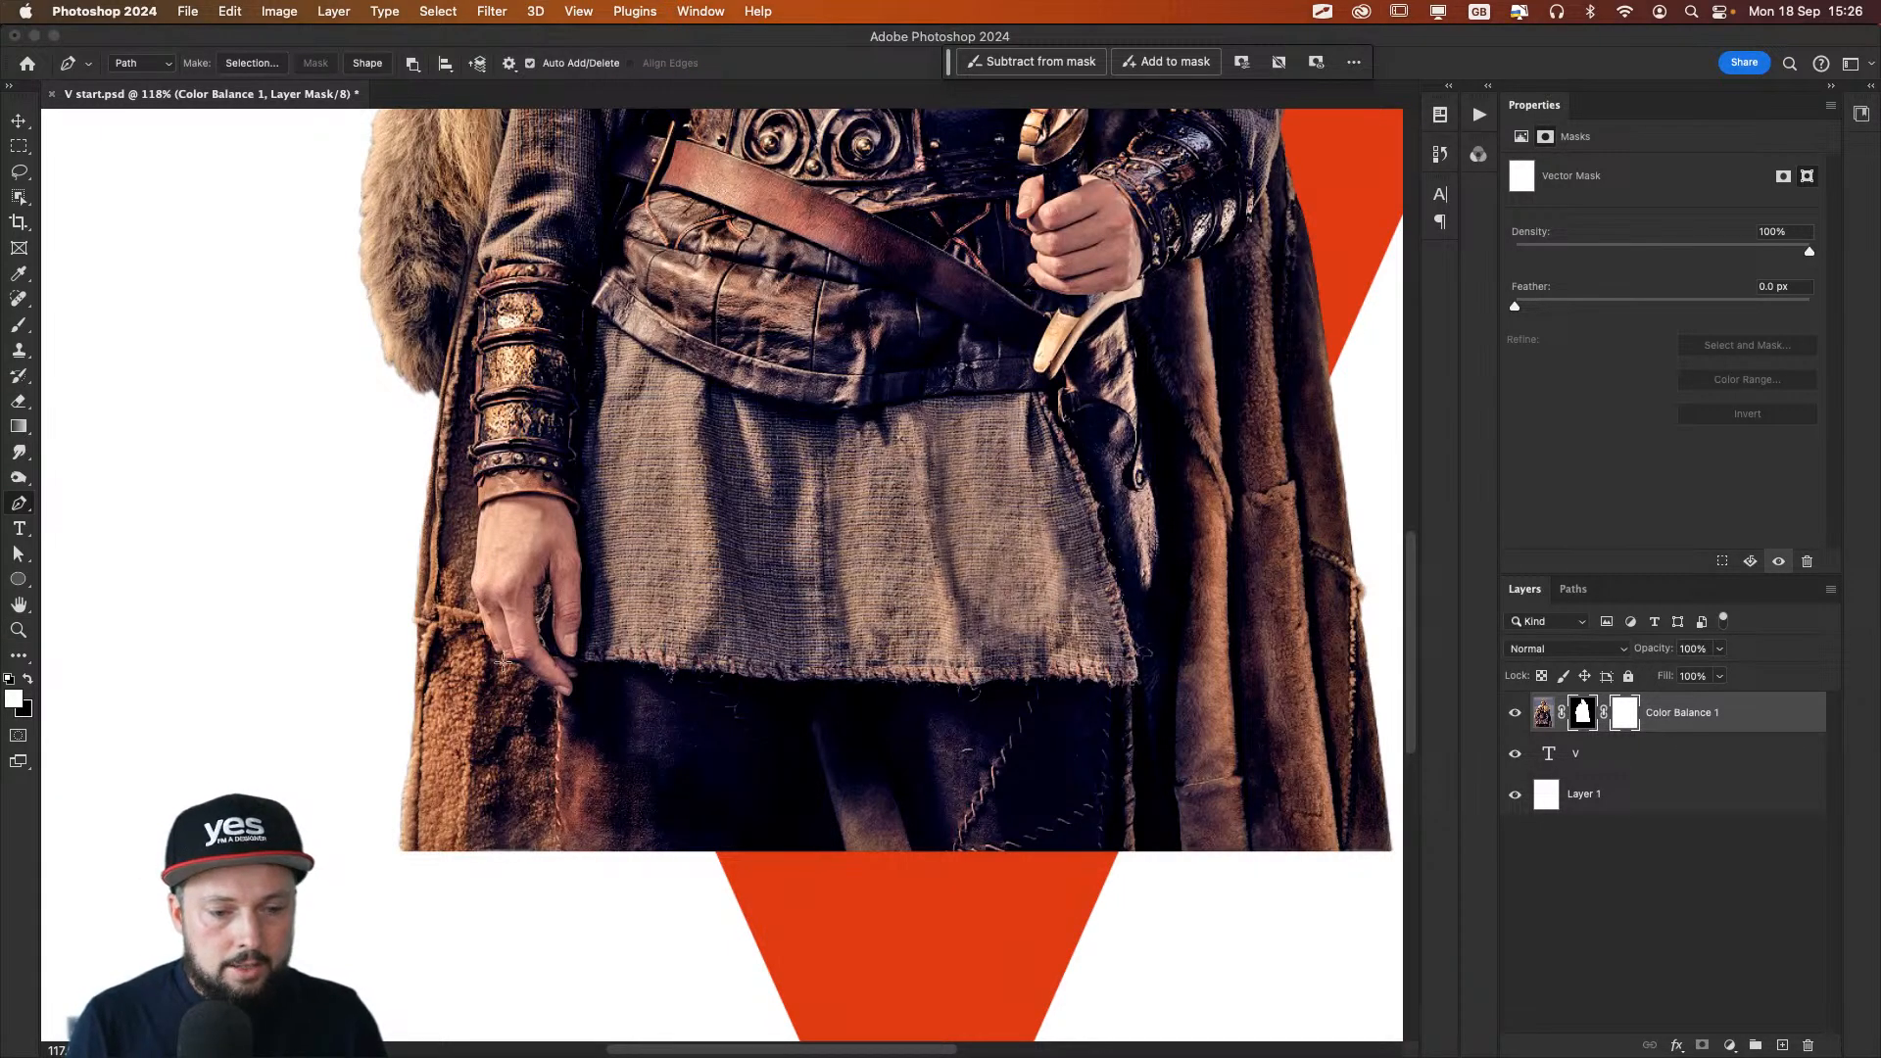
scroll(501, 680, up, 3)
key(z)
drag(520, 753, 573, 294)
key(p)
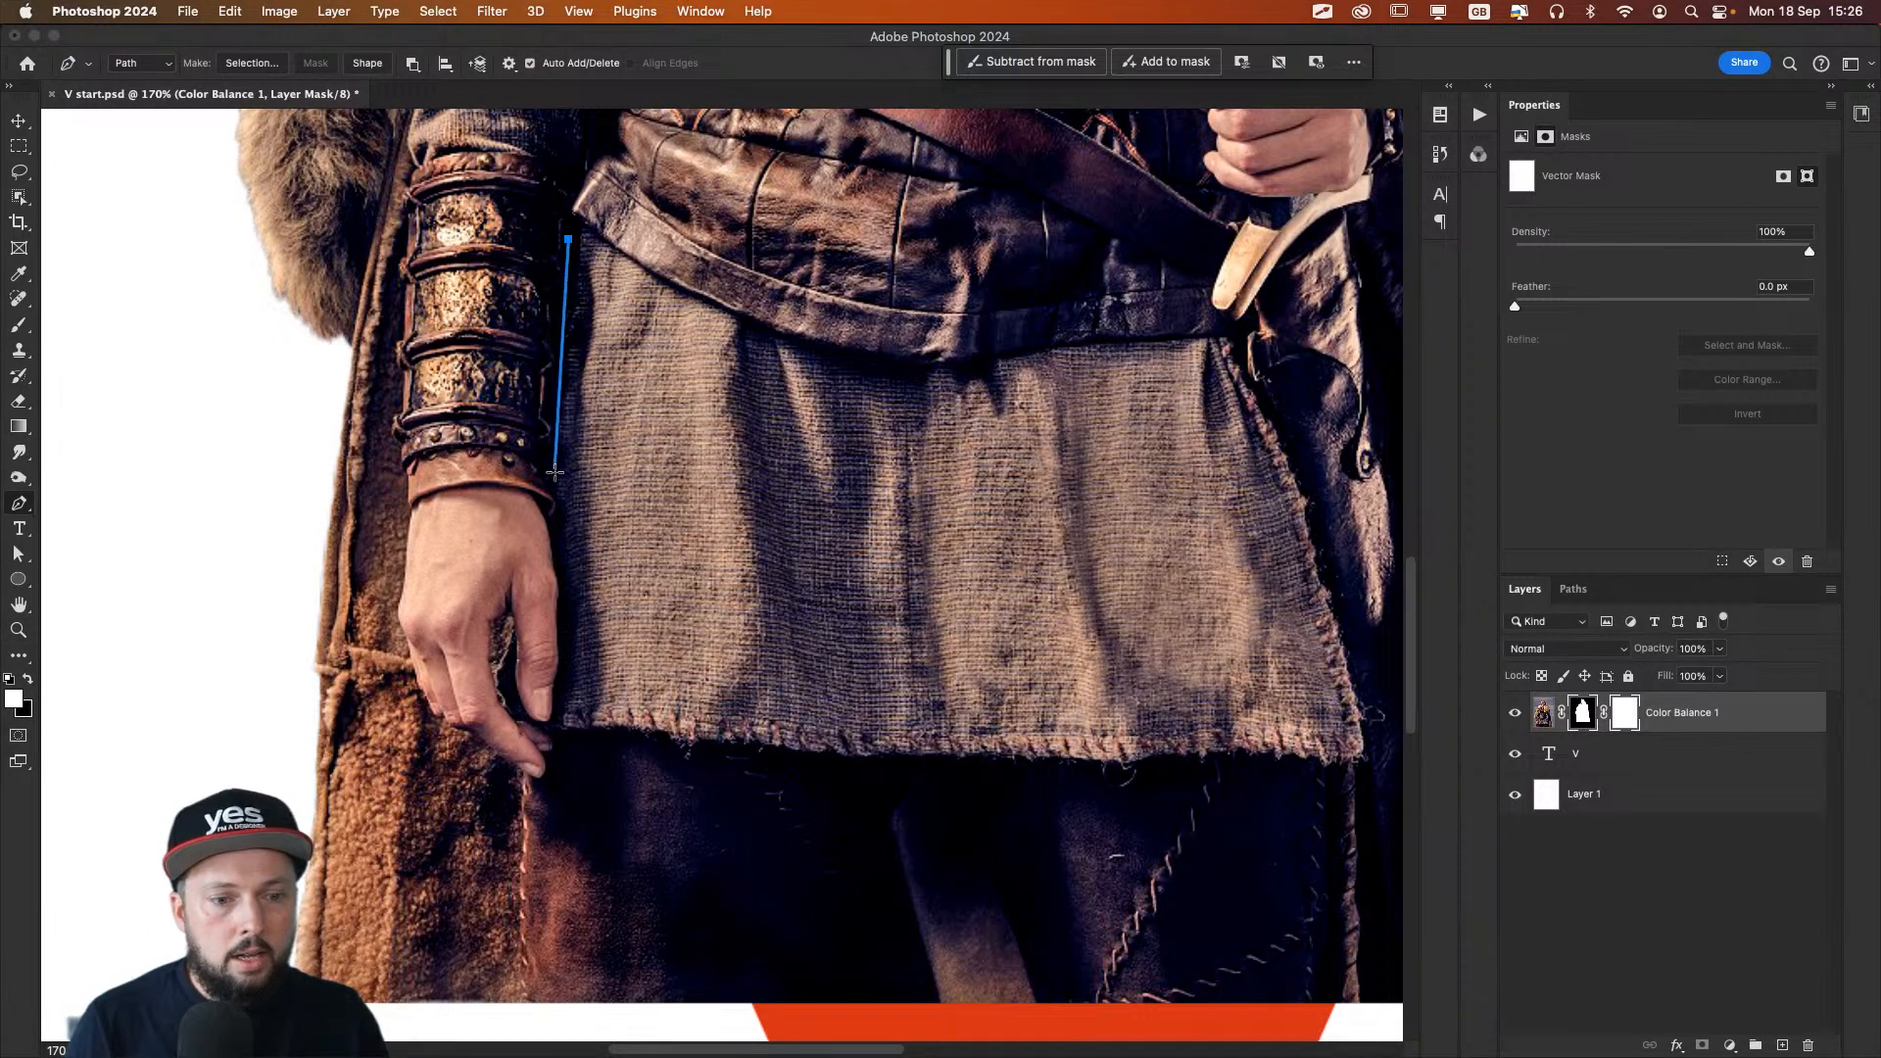
click(555, 424)
click(551, 483)
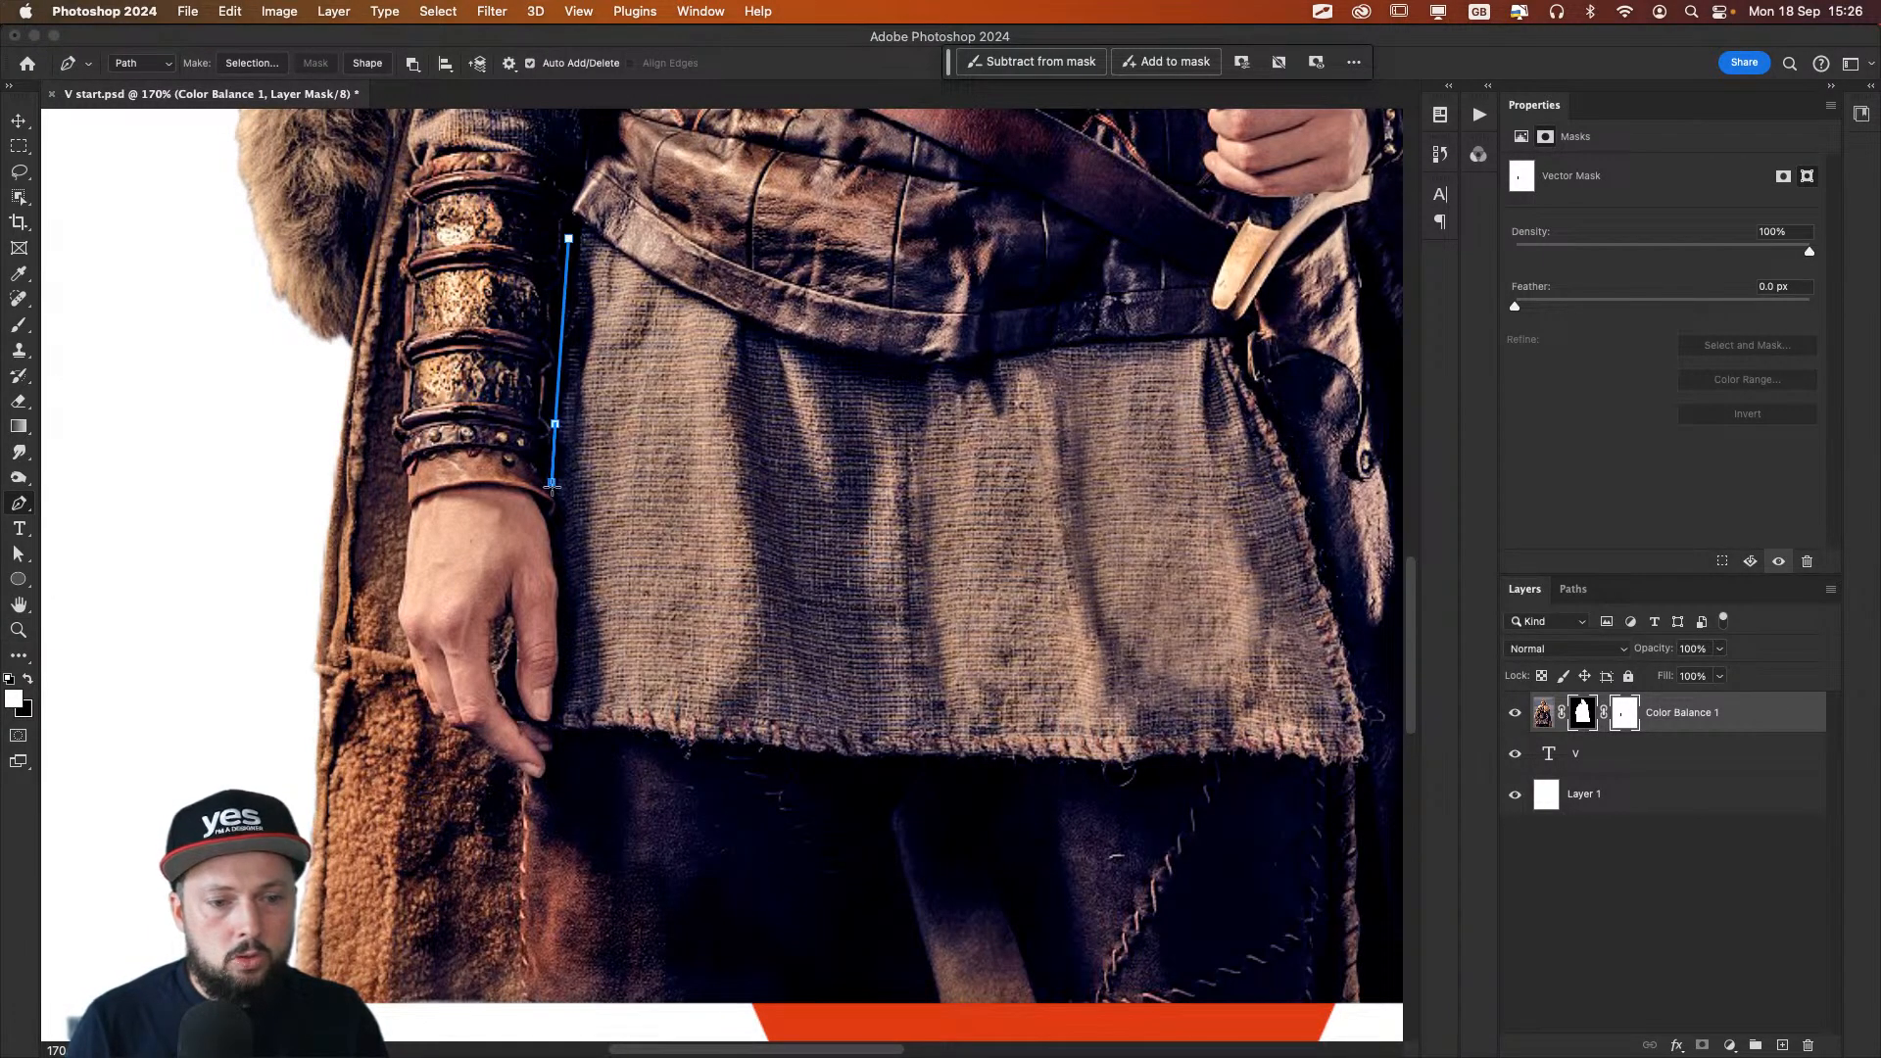
click(554, 518)
click(546, 528)
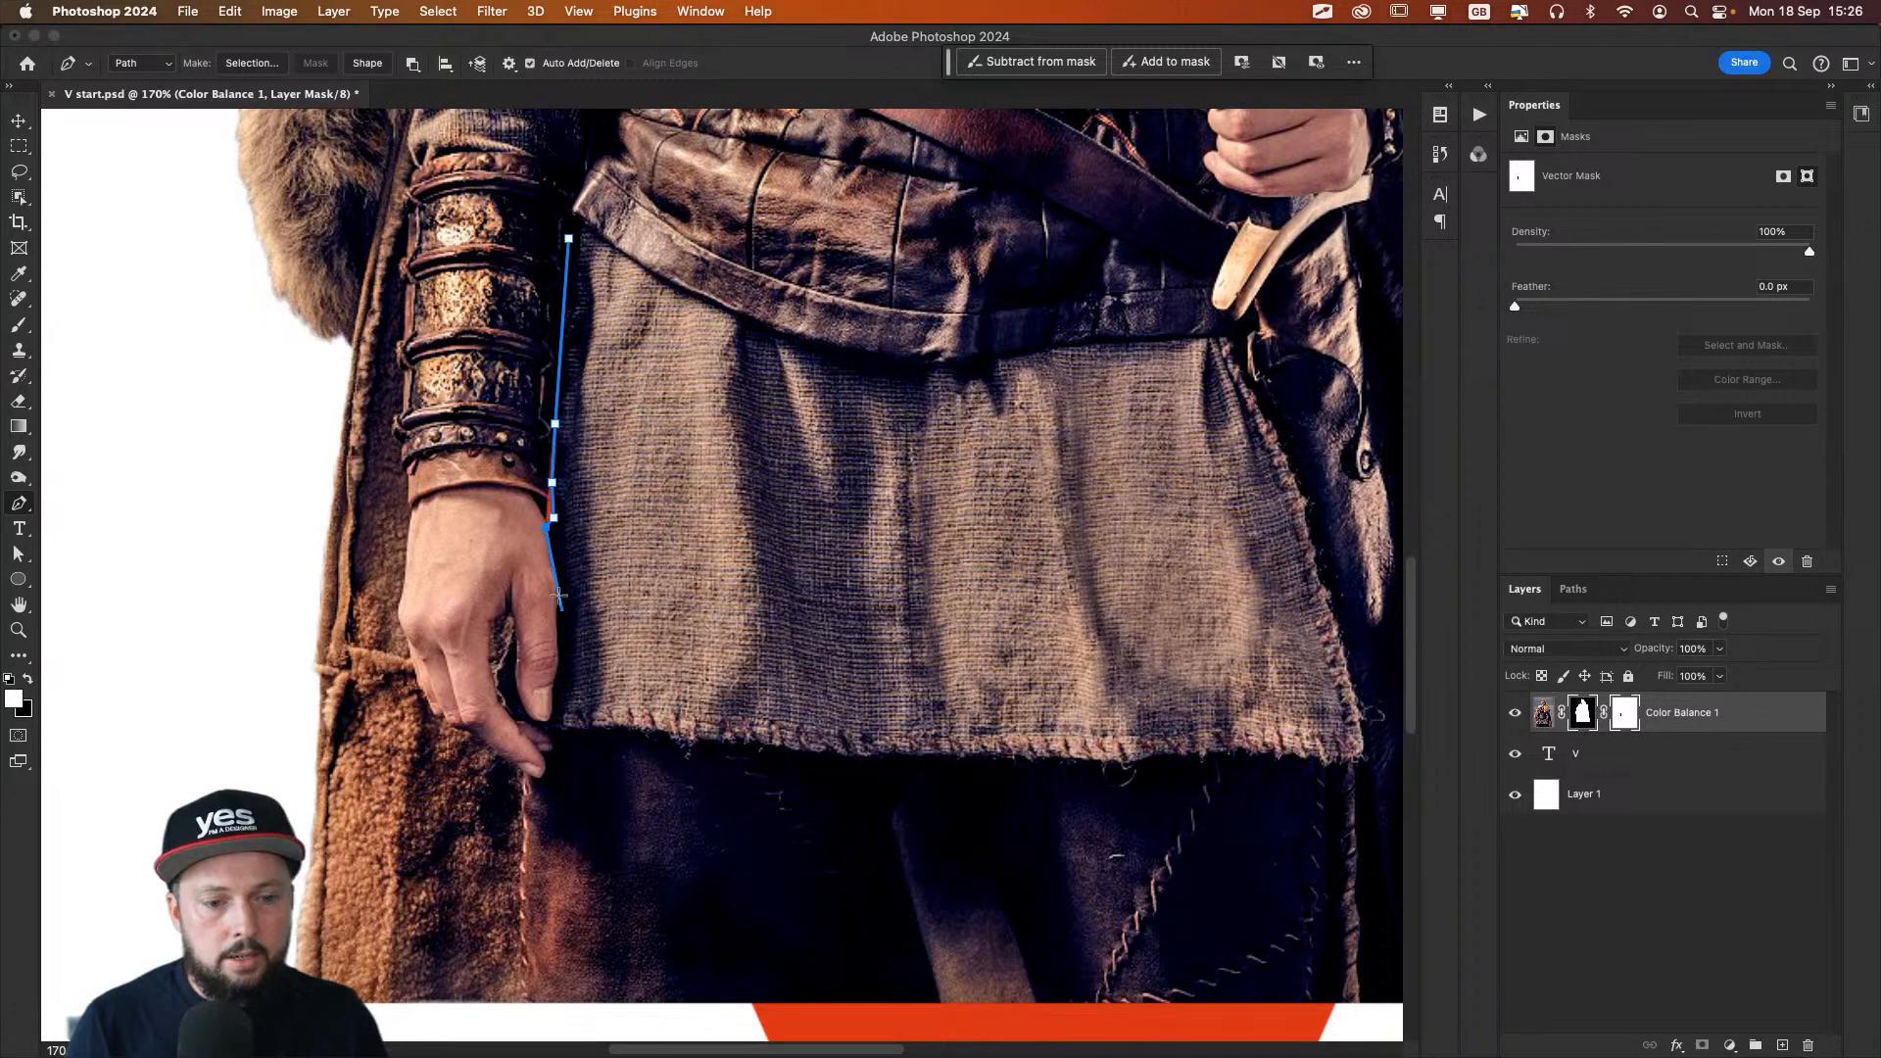
Step: Continue the pen path down the inner edge of the lowered hand to just beneath the longest fingertip
click(556, 588)
click(556, 627)
click(560, 655)
click(553, 694)
click(553, 714)
click(547, 727)
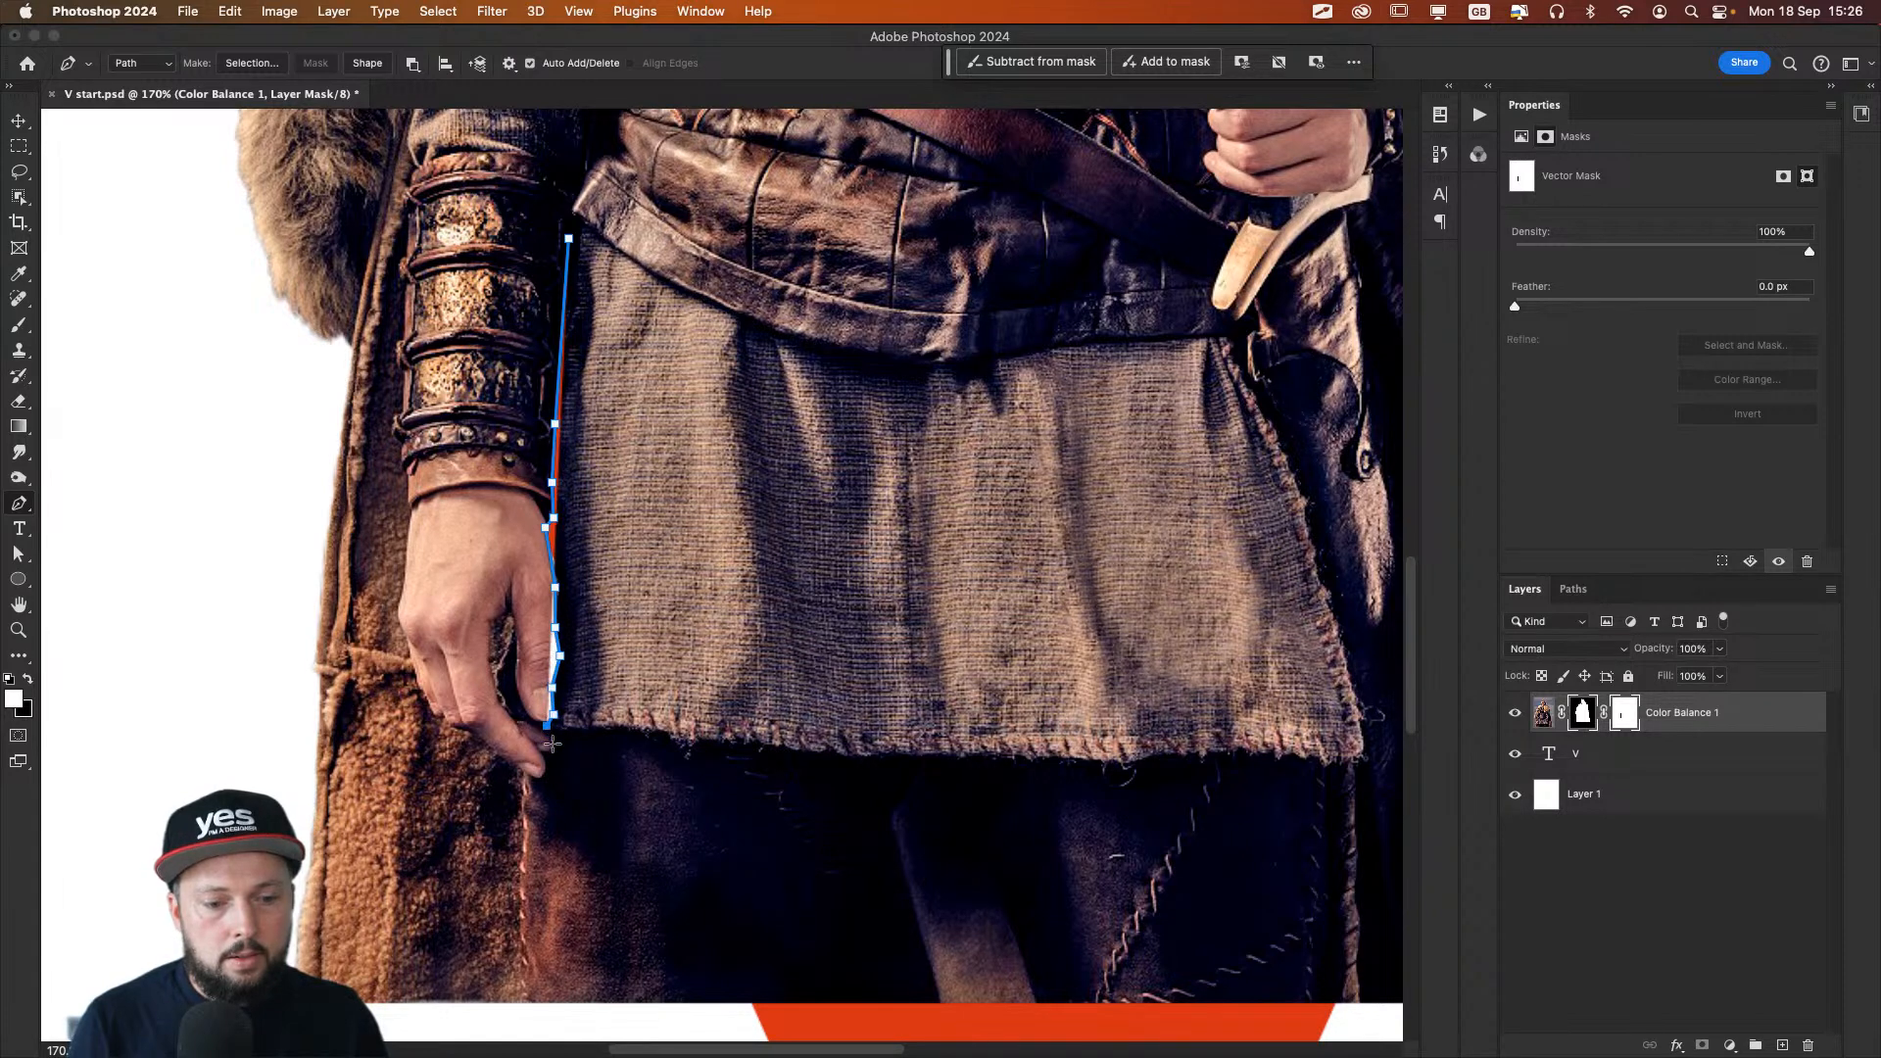
click(551, 748)
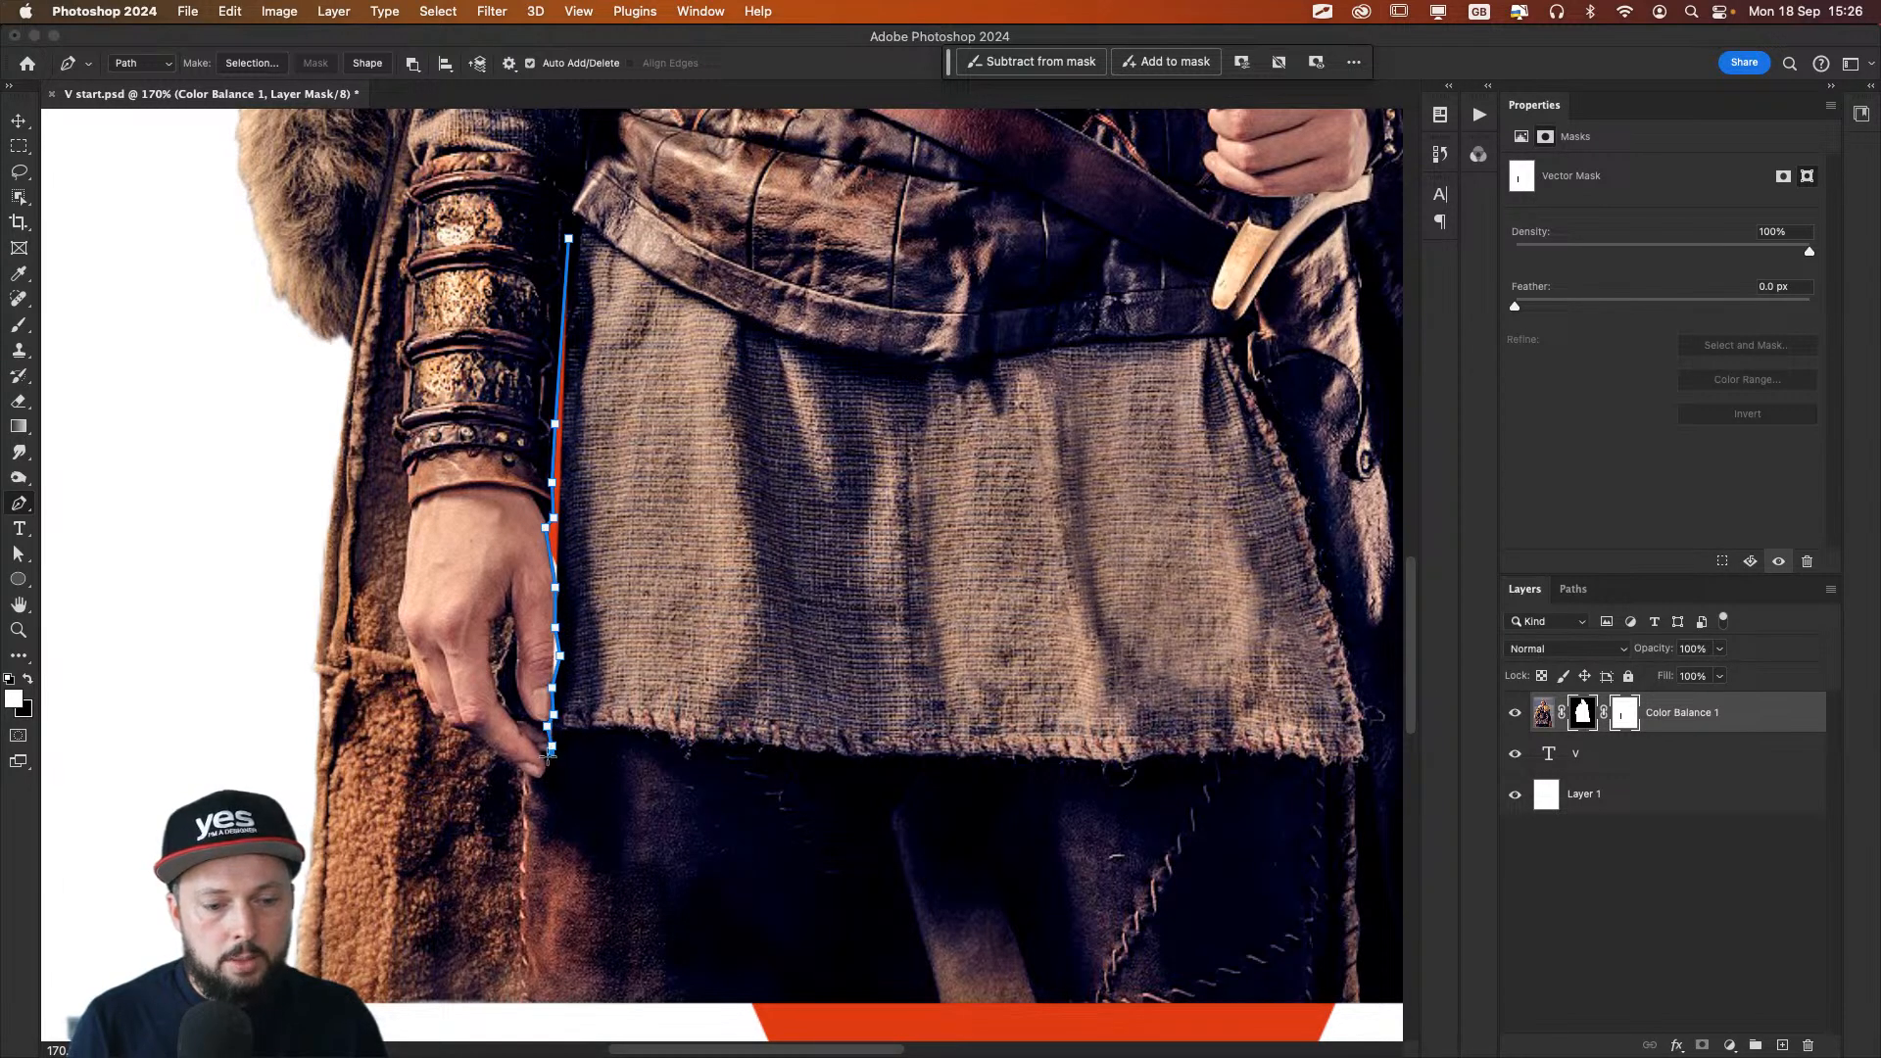
click(540, 754)
click(537, 779)
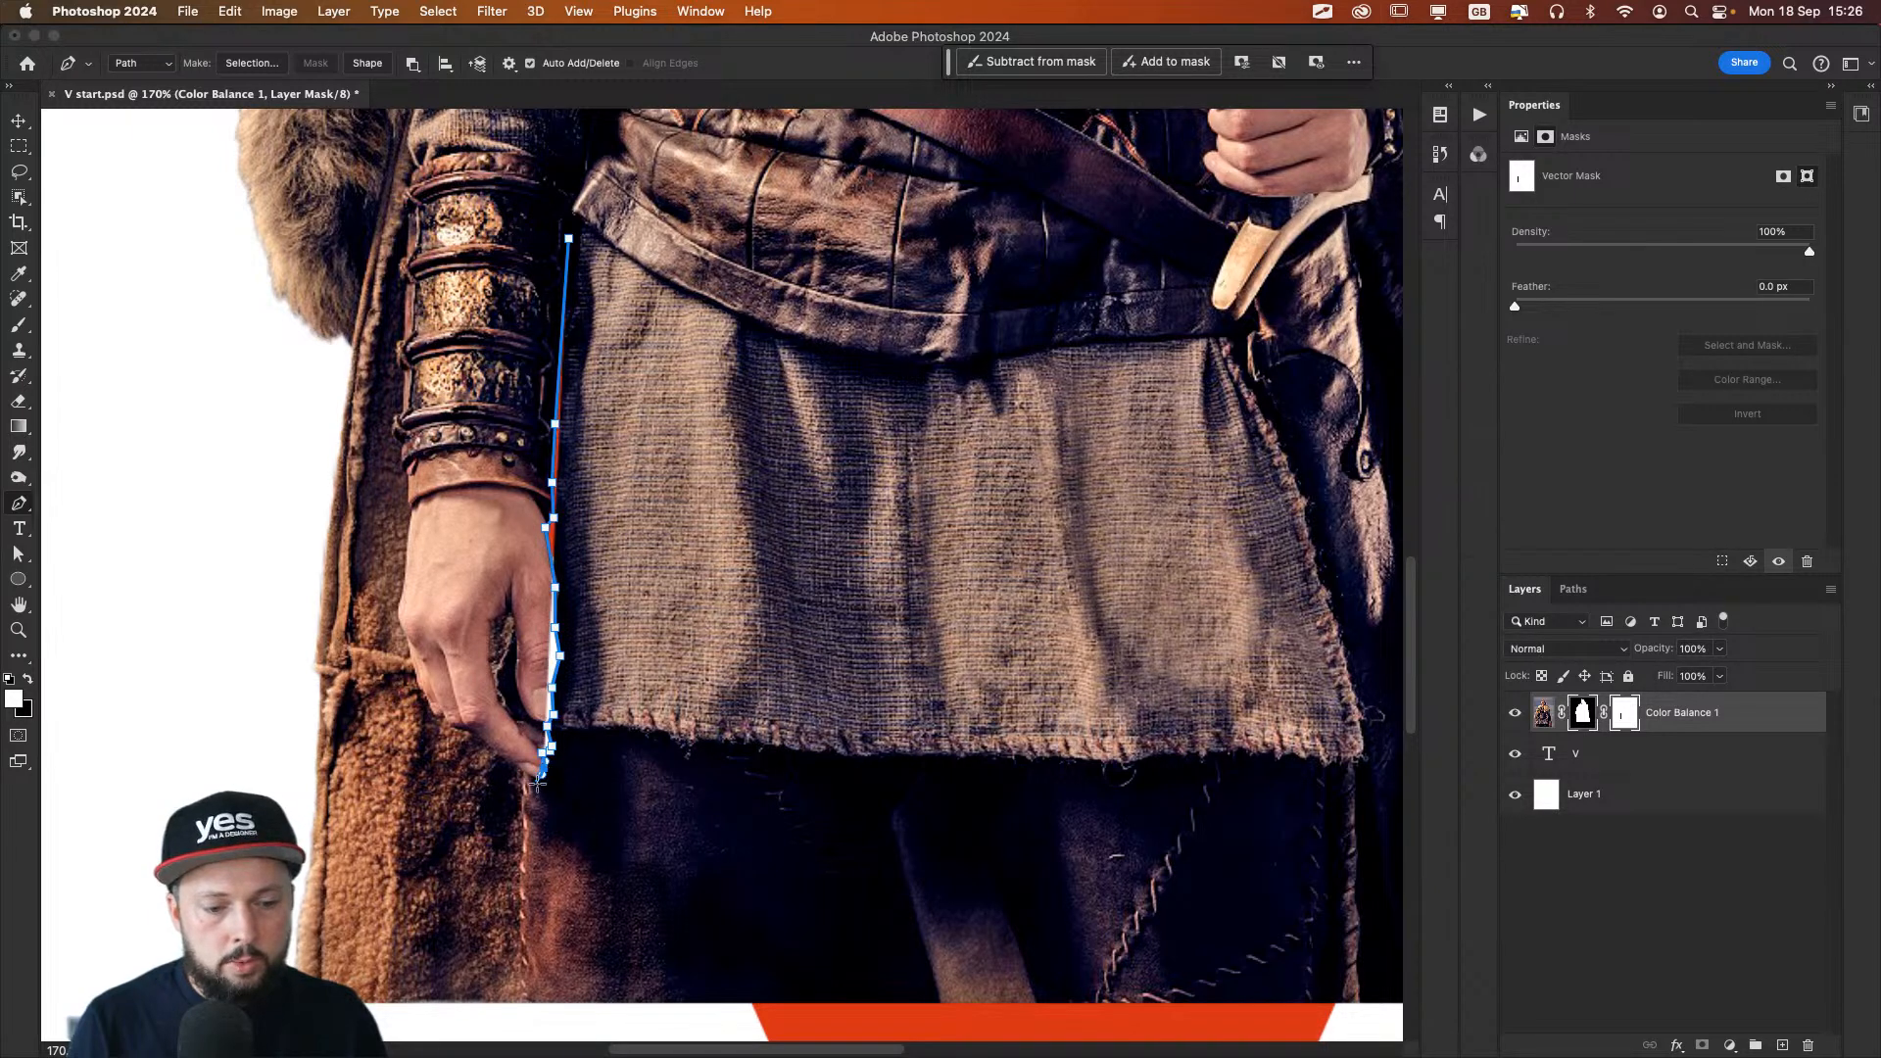
Step: Extend the pen path under the fingertips, down across the brown coat and below the photo's lower edge to the V's left stroke
click(486, 748)
click(471, 732)
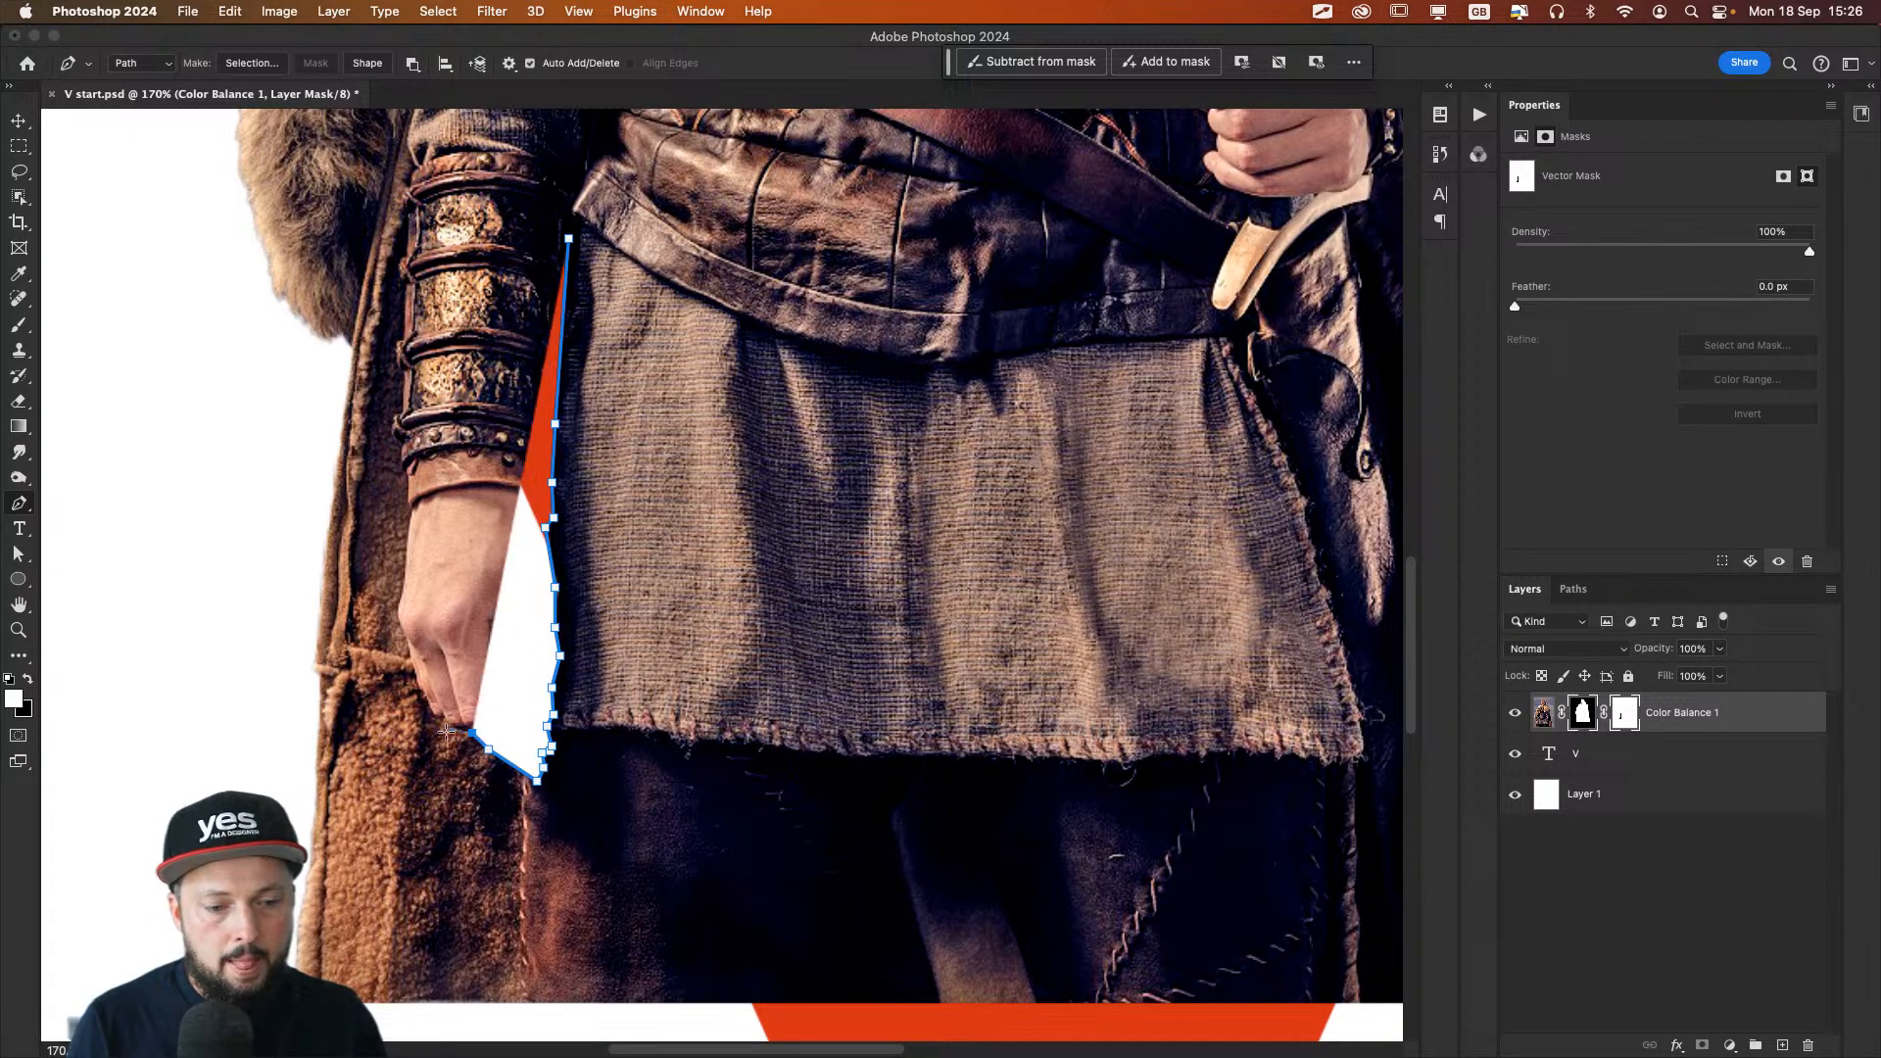
click(447, 729)
click(403, 783)
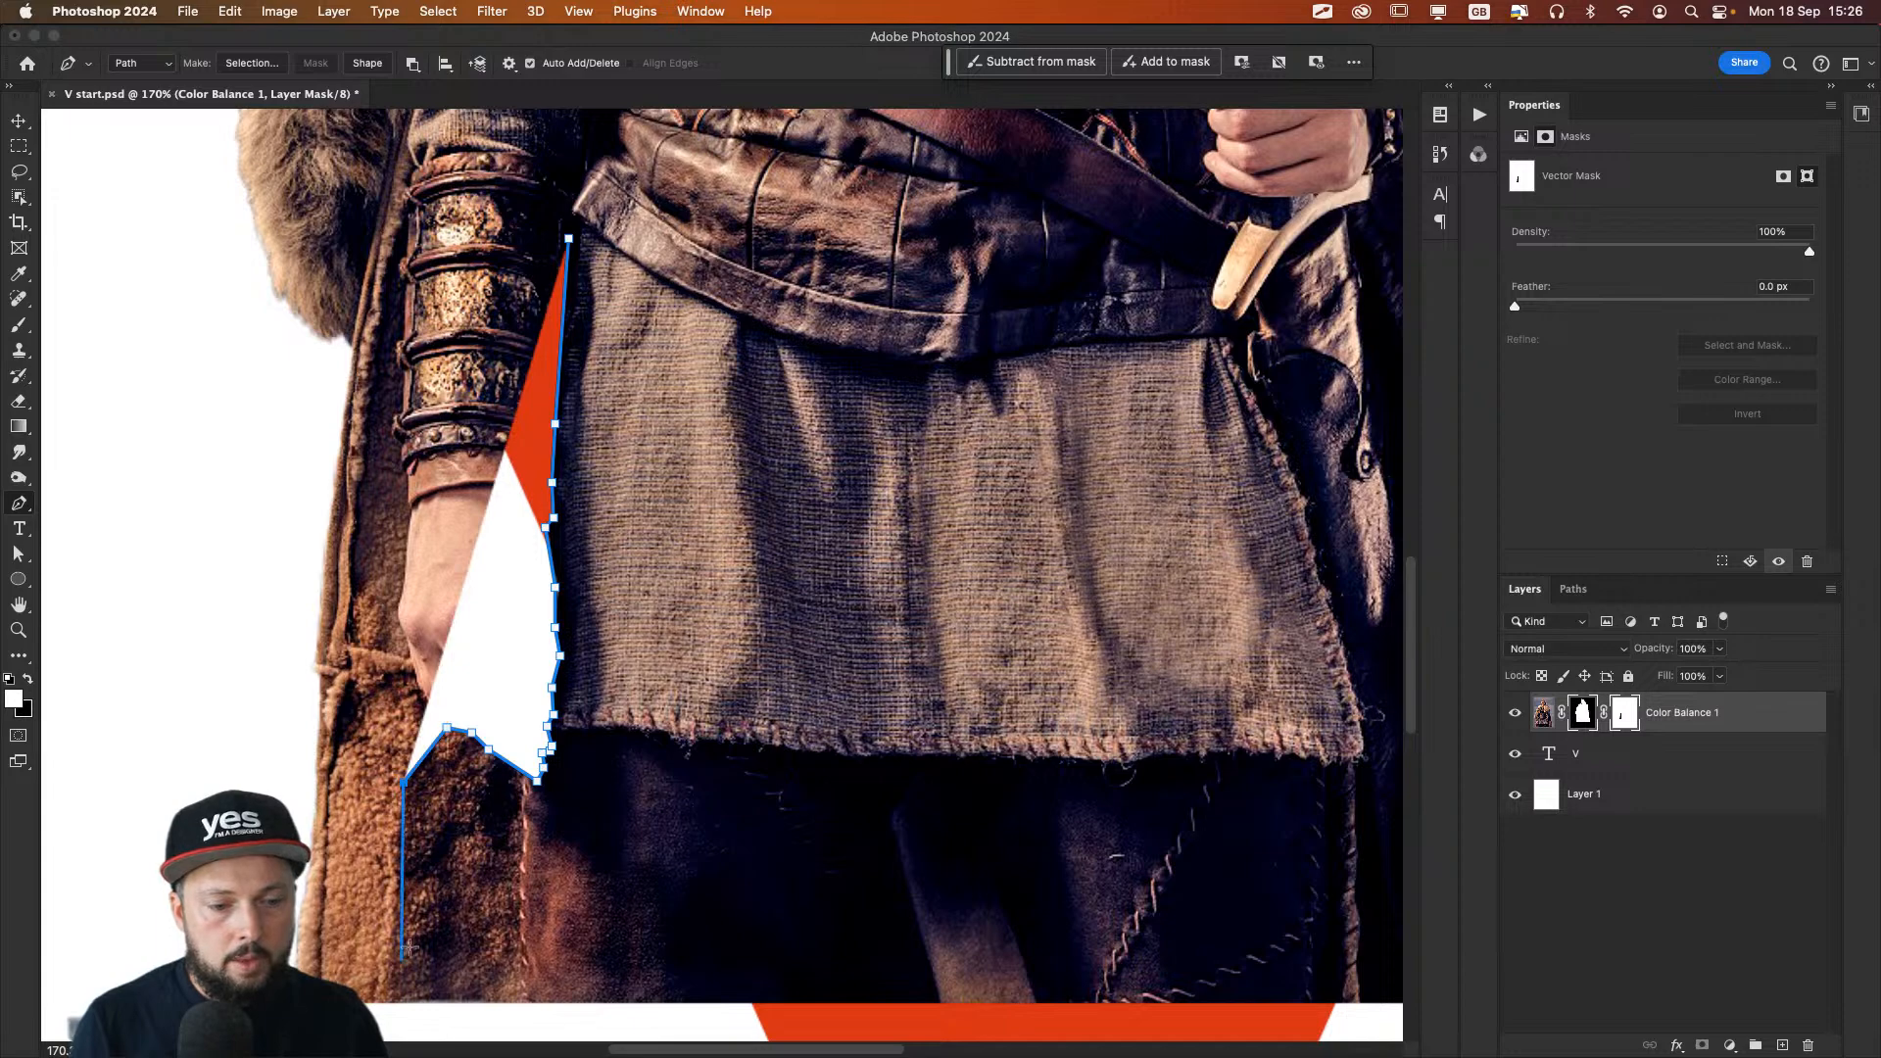
drag(484, 955, 491, 496)
click(513, 591)
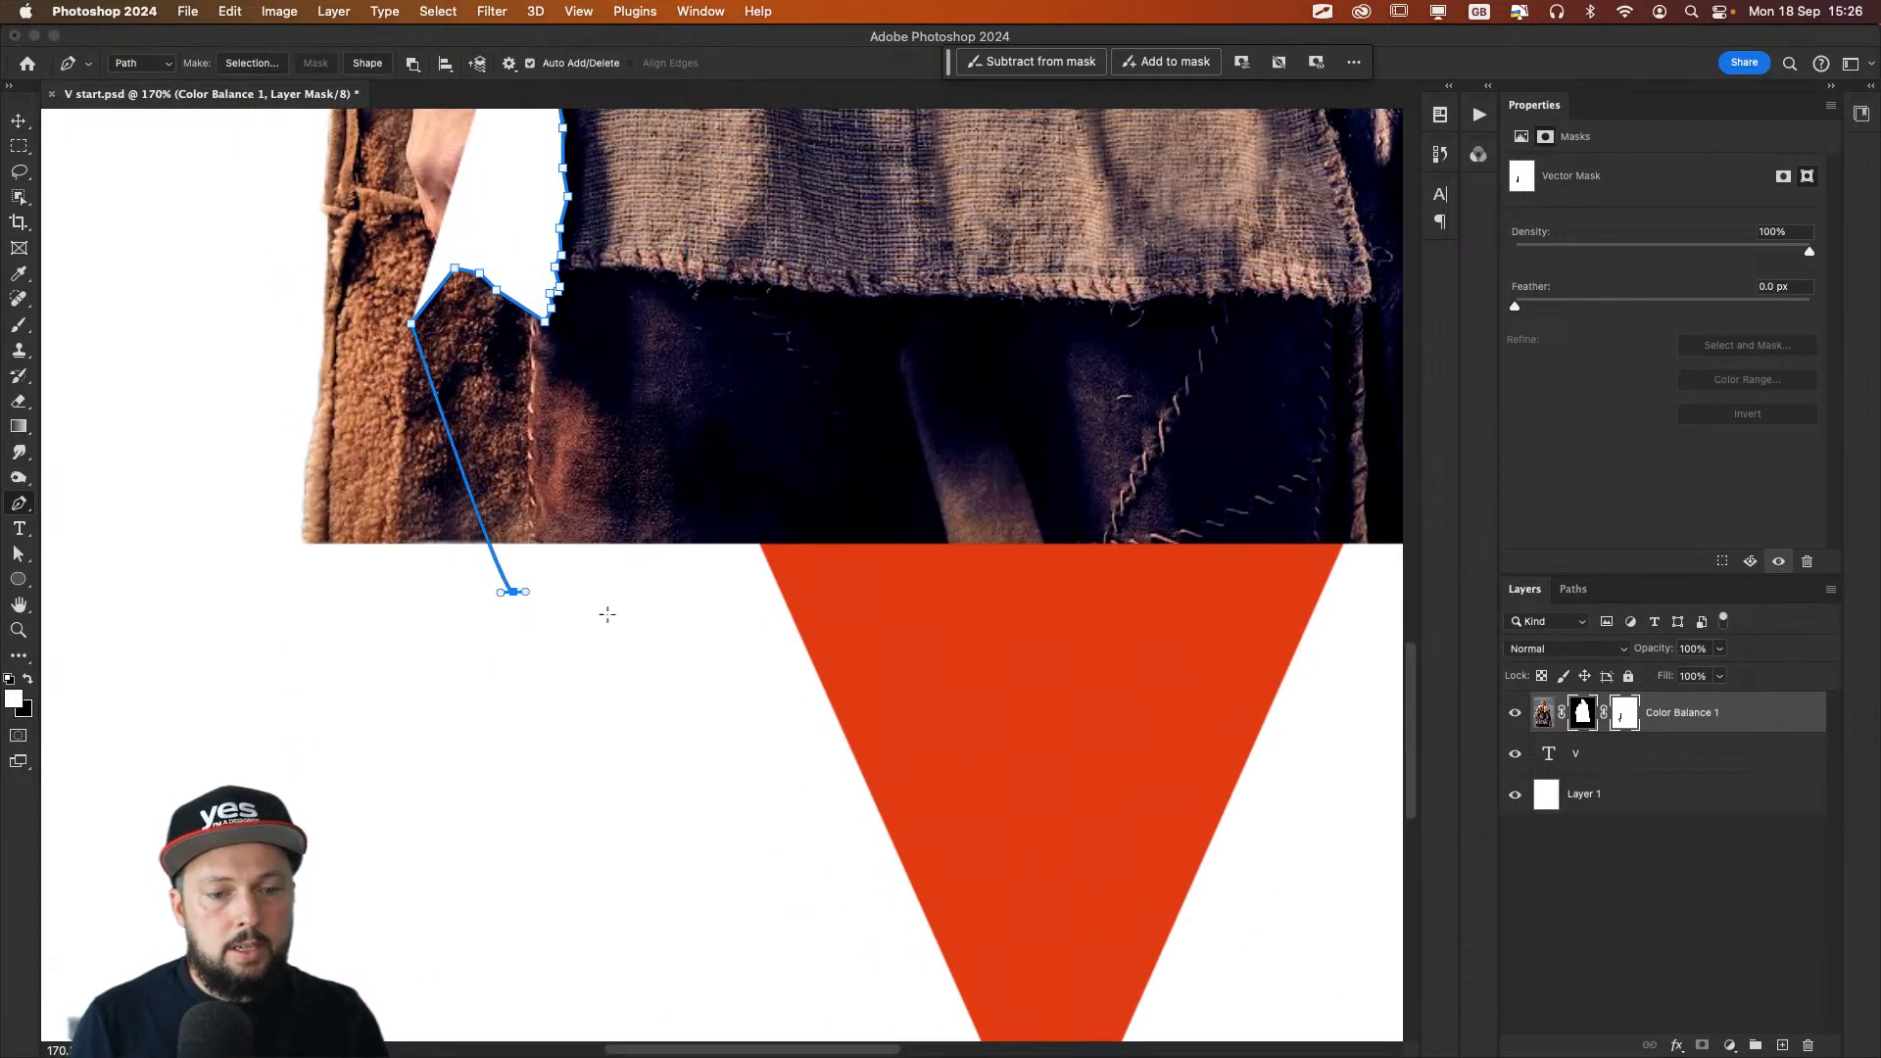
click(810, 615)
click(920, 422)
drag(819, 282, 772, 710)
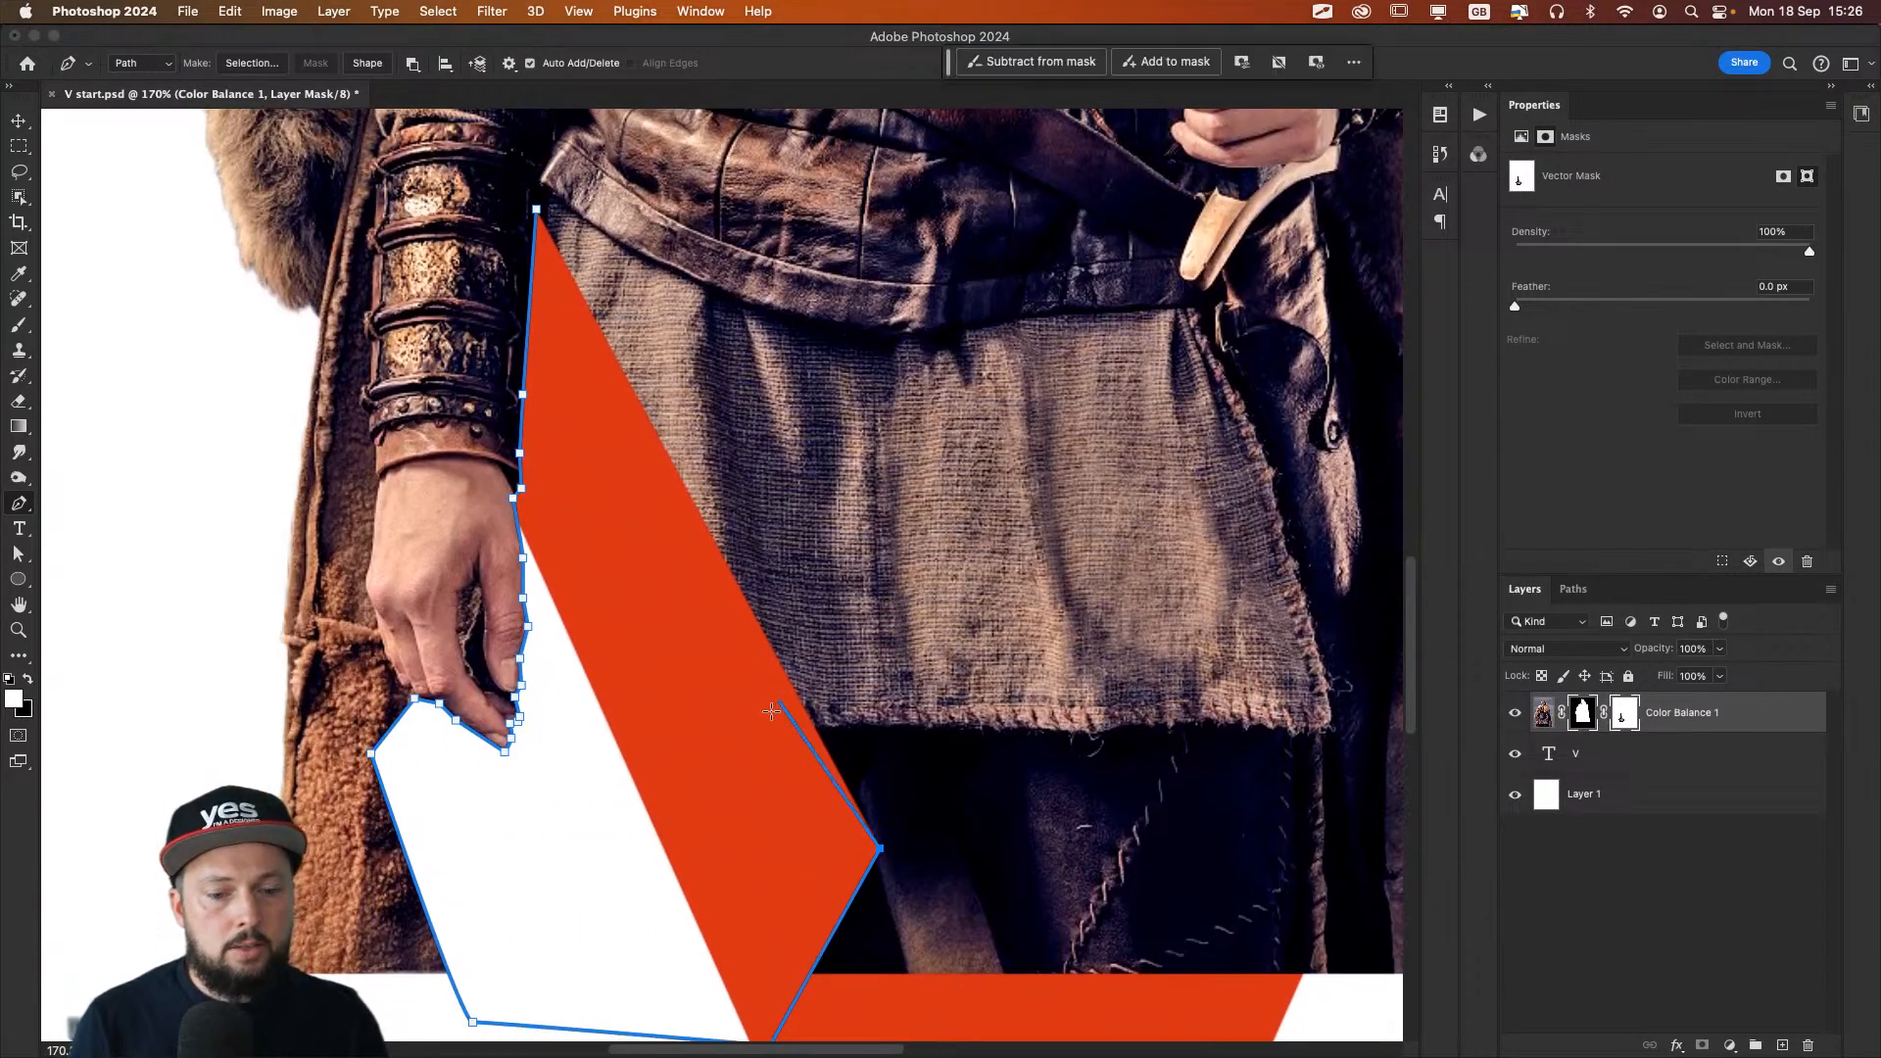
click(880, 850)
scroll(748, 877, down, 3)
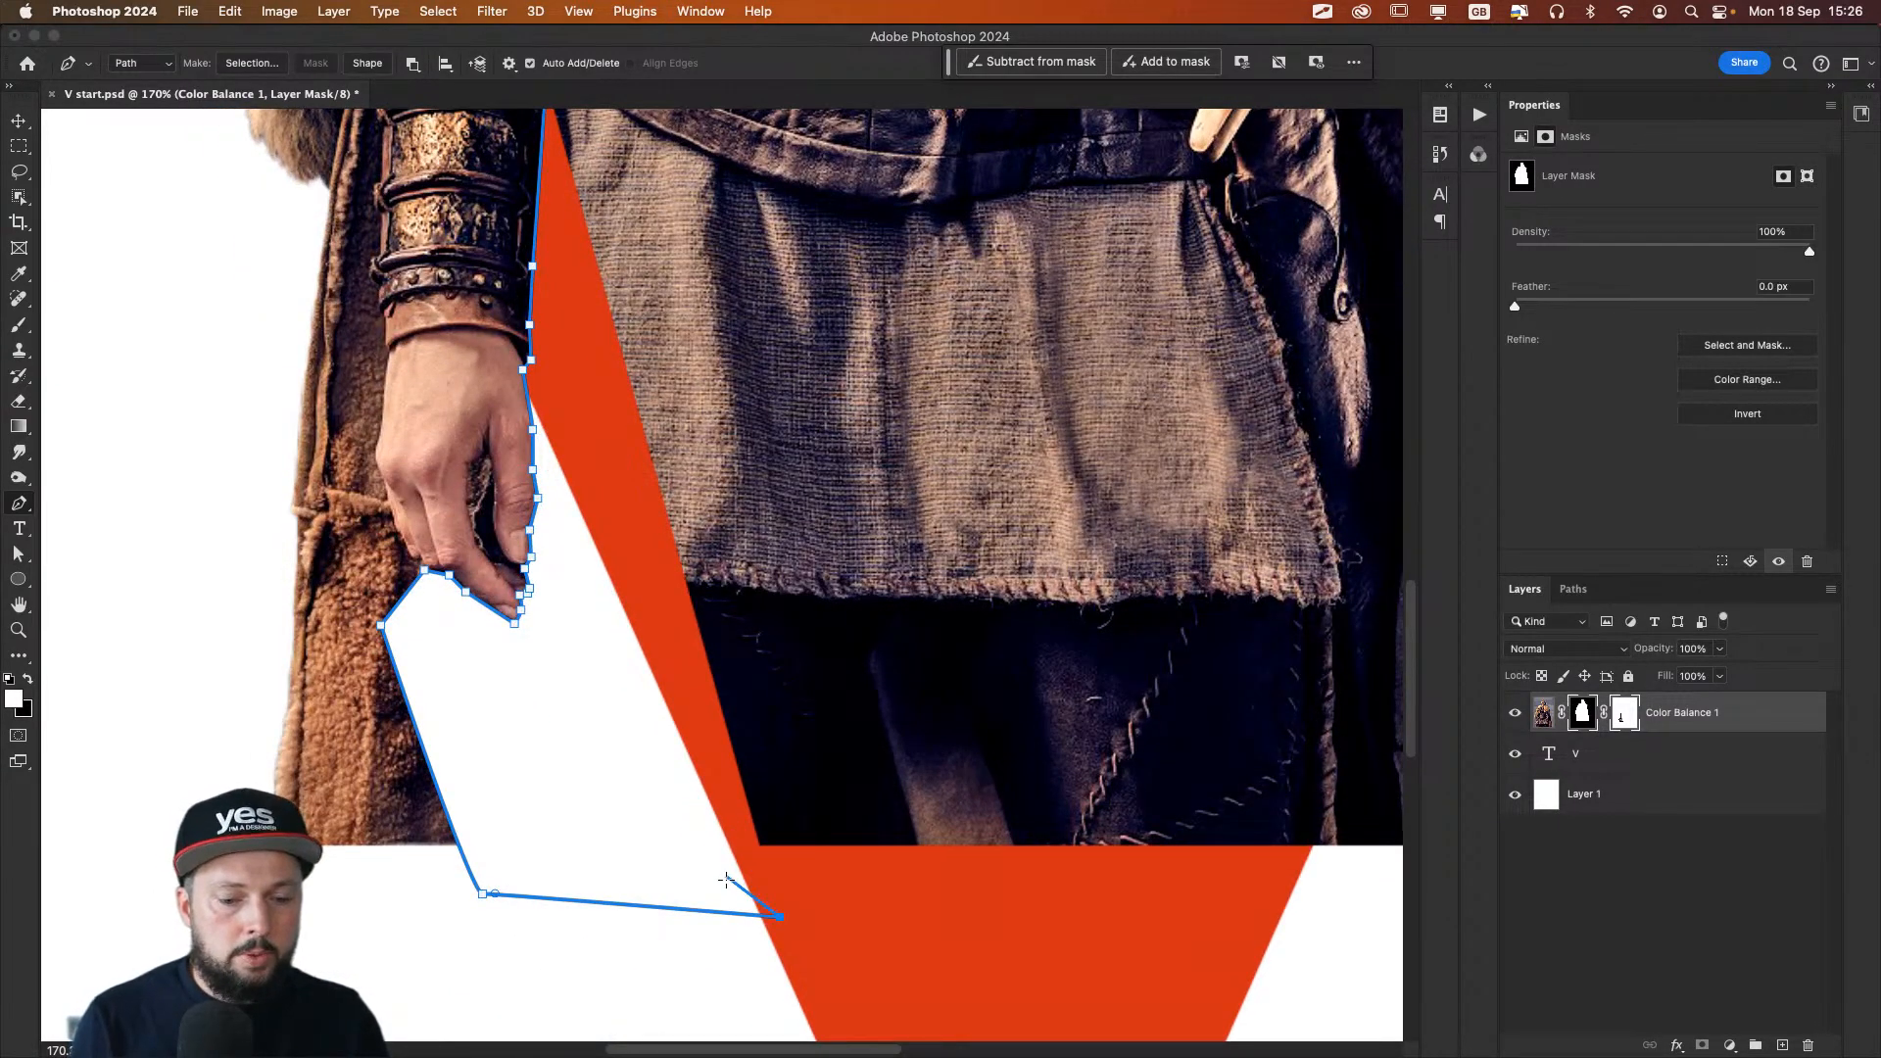
click(781, 916)
click(729, 864)
click(606, 570)
drag(583, 400, 641, 744)
scroll(835, 861, down, 5)
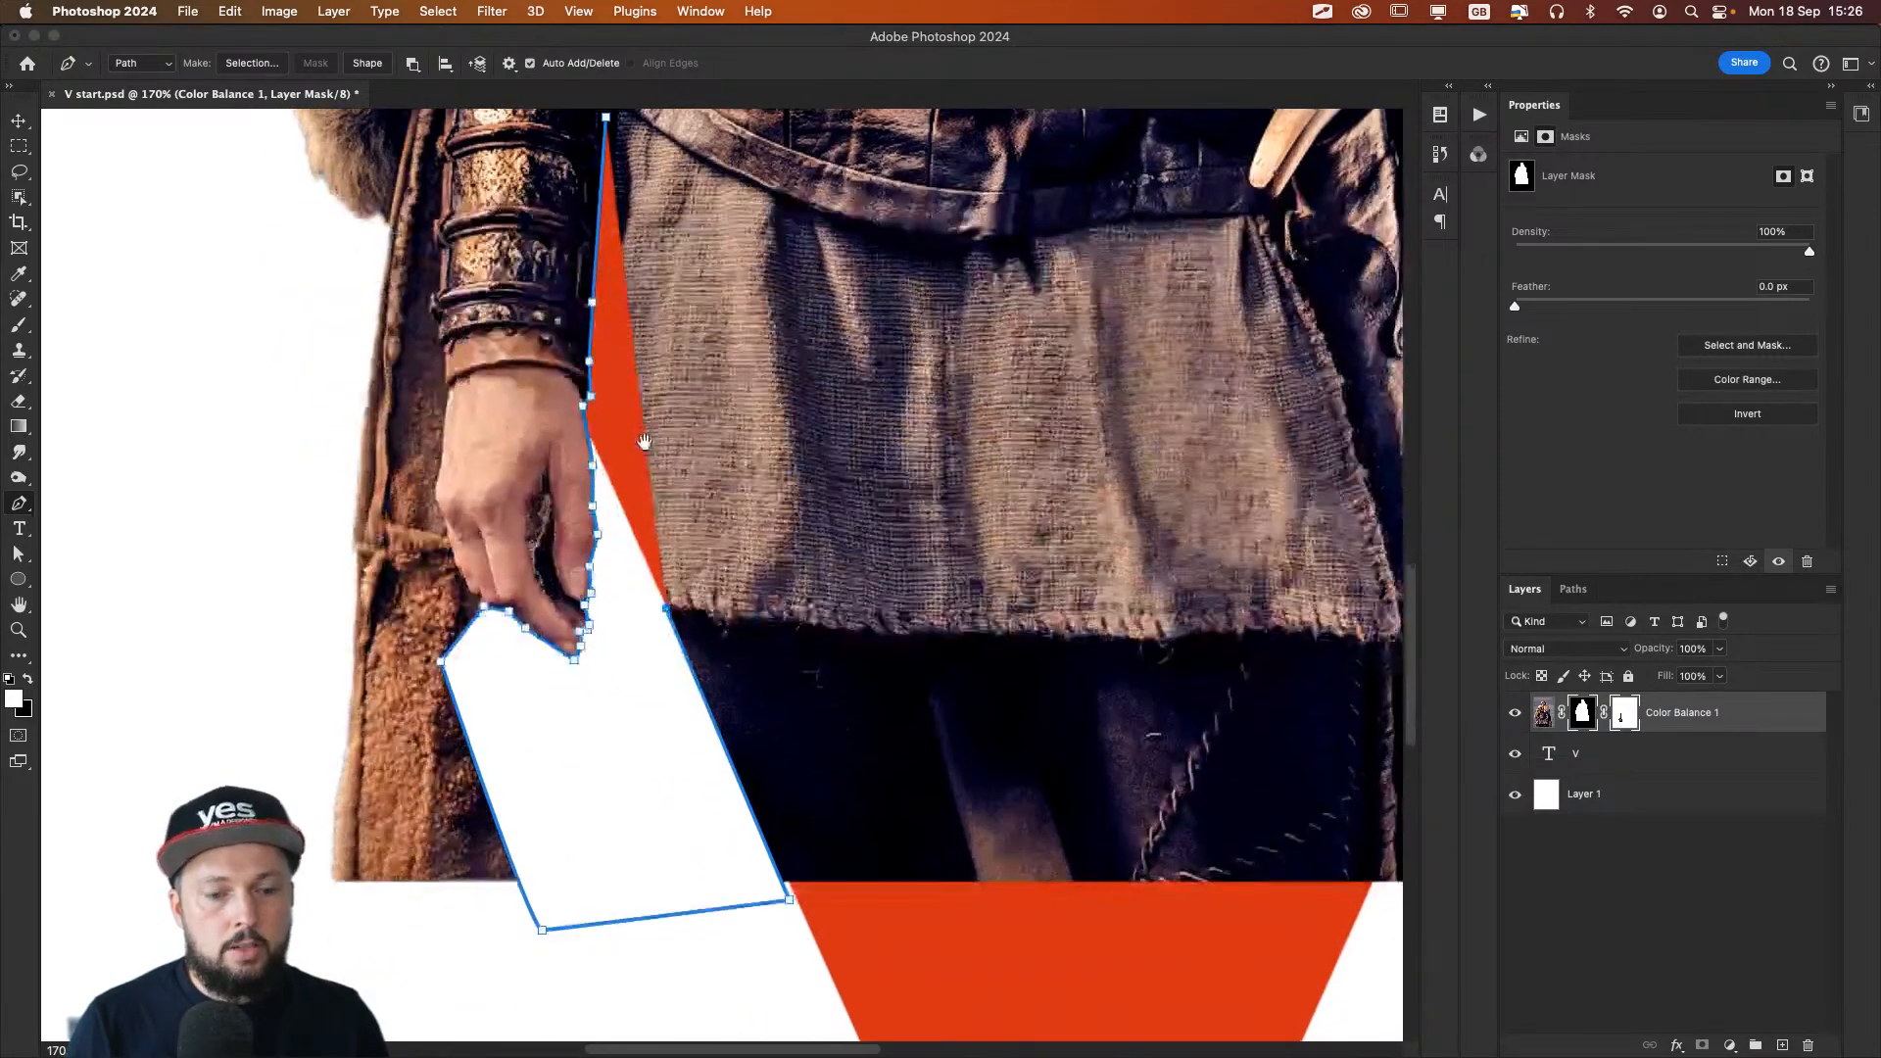
Step: Extend the subtracting pen path across the dark trousers and up onto the woven skirt below the leather waist
click(924, 824)
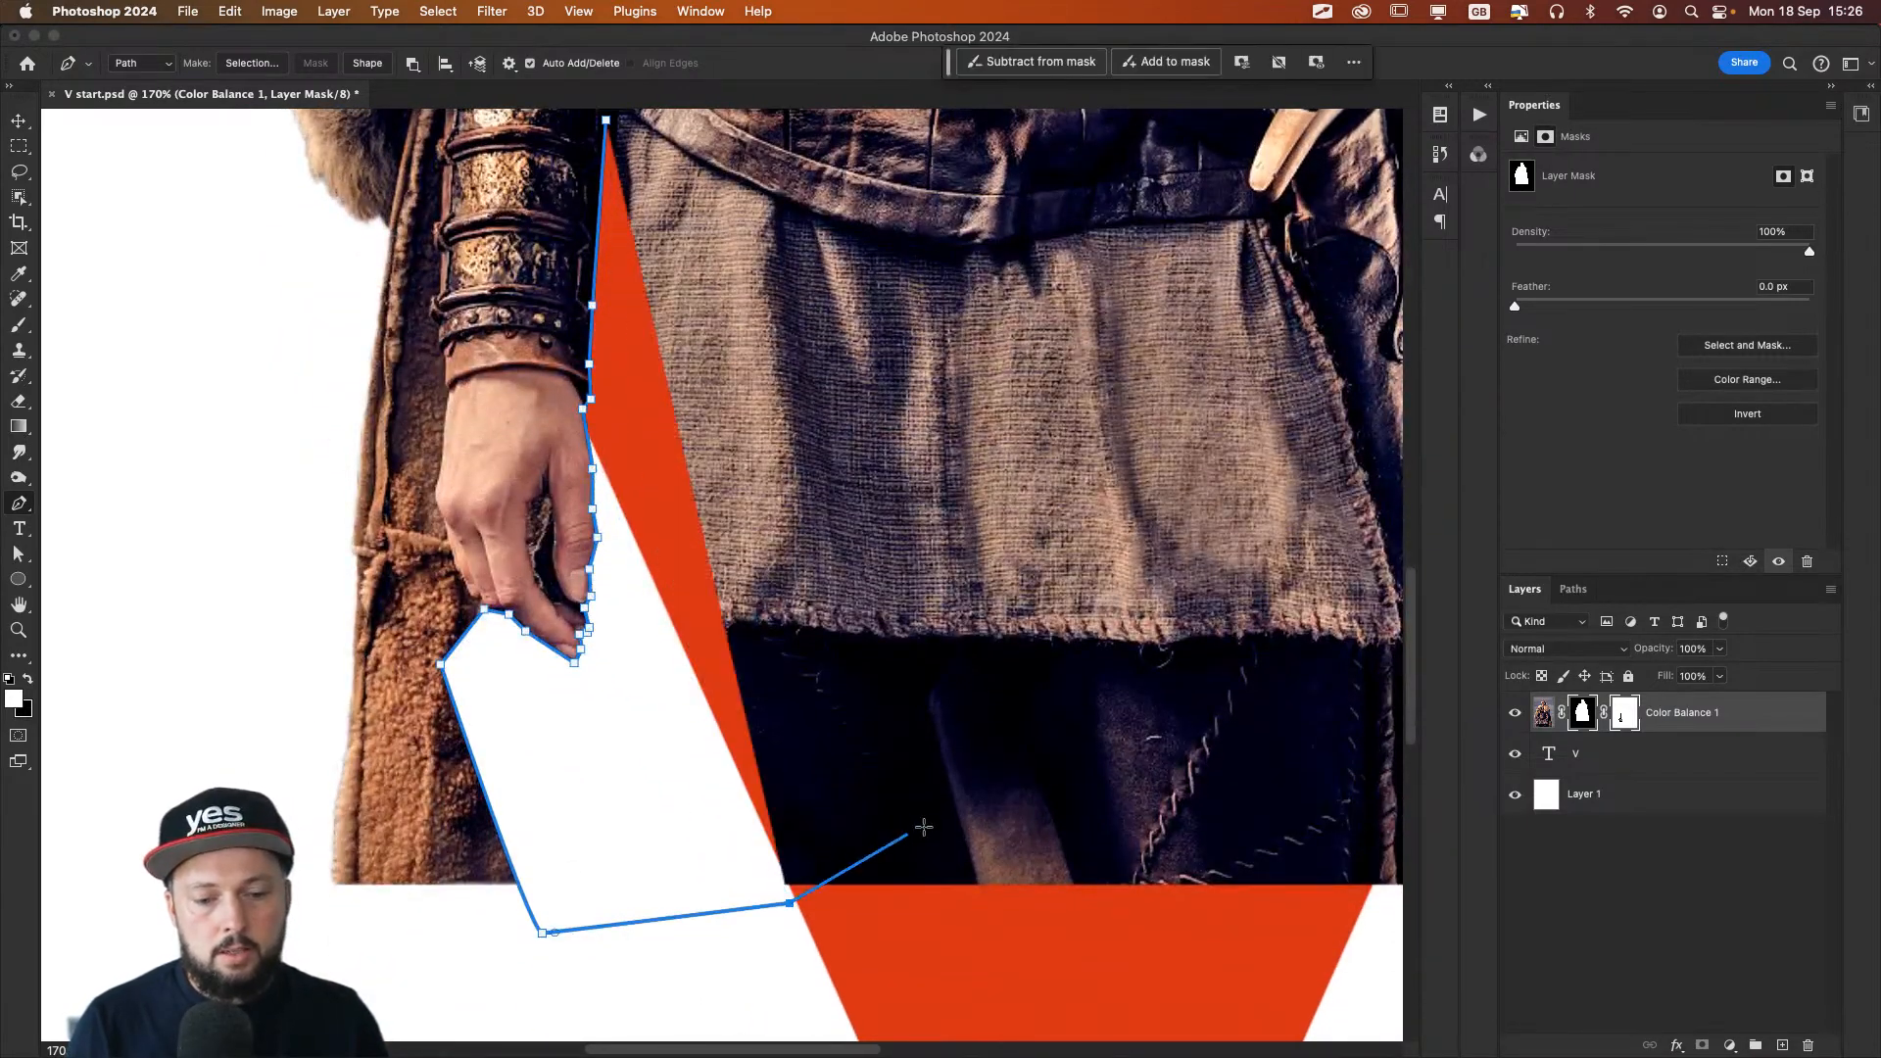
click(941, 613)
drag(946, 578, 842, 885)
click(887, 676)
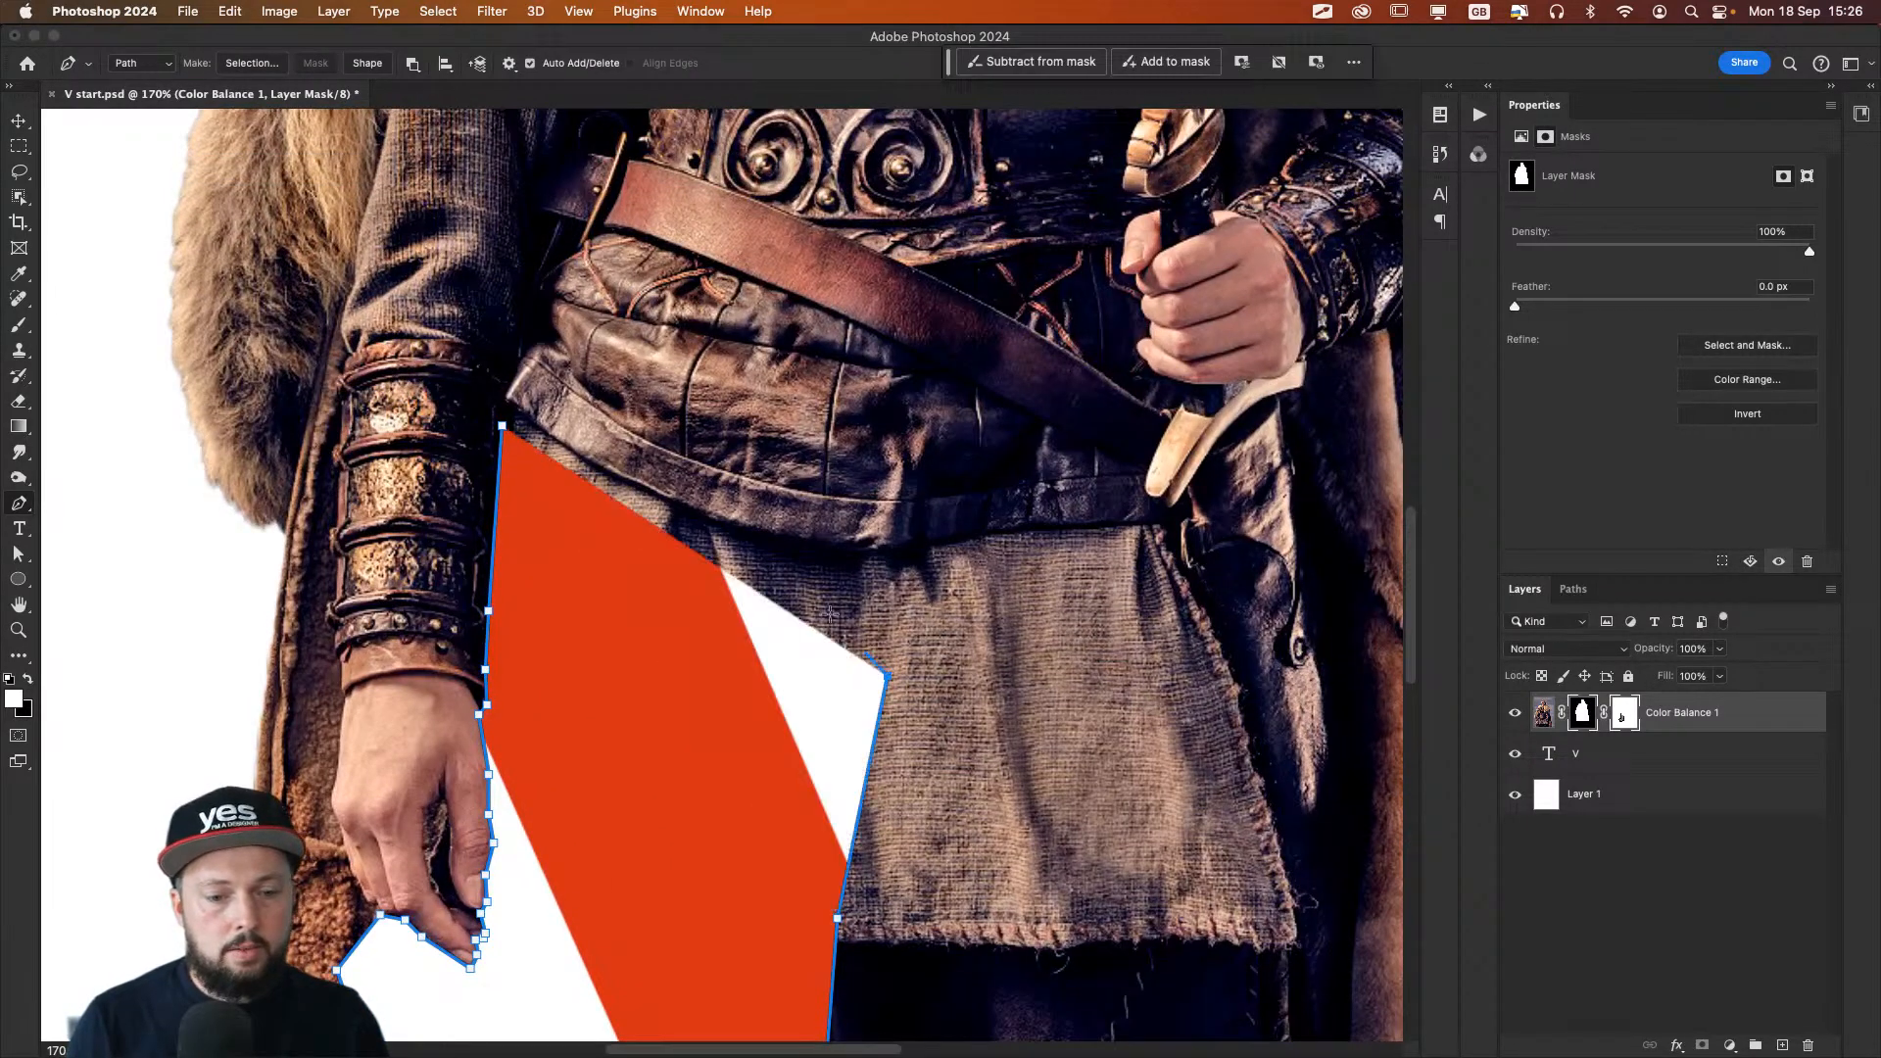
click(676, 500)
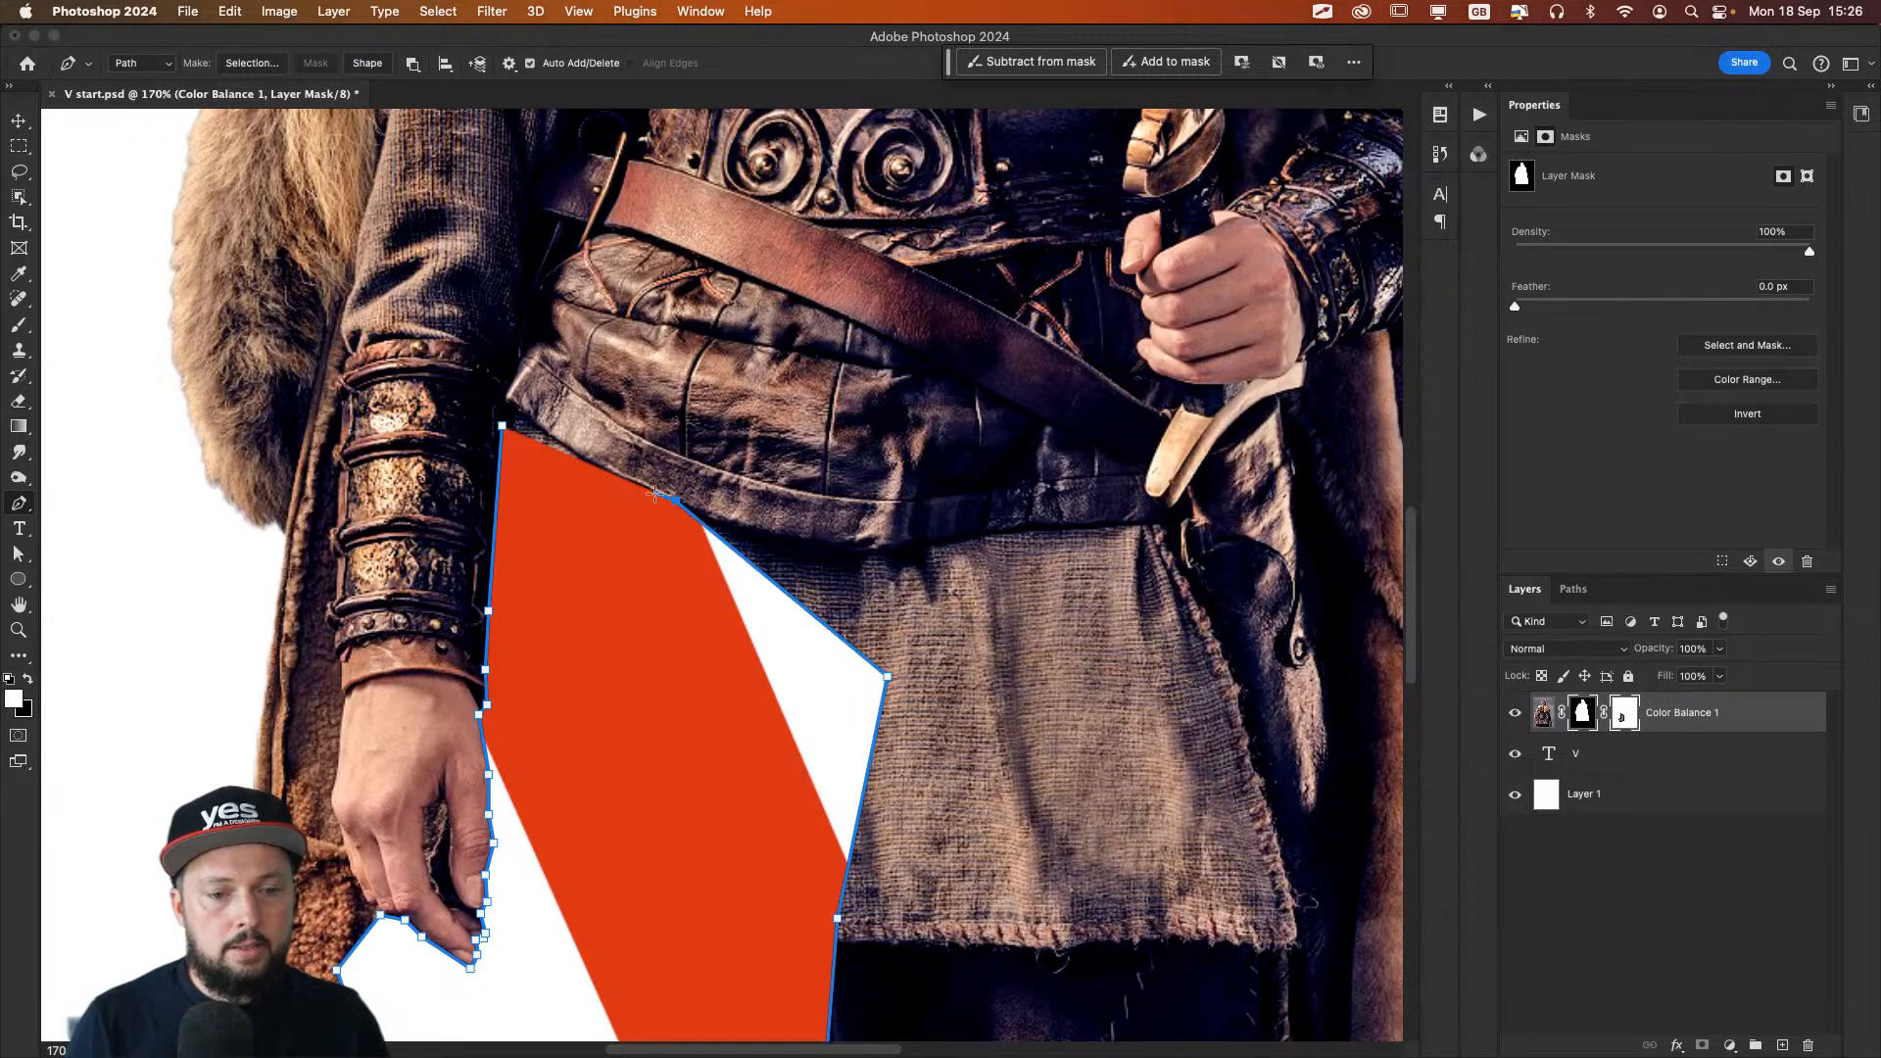
click(553, 340)
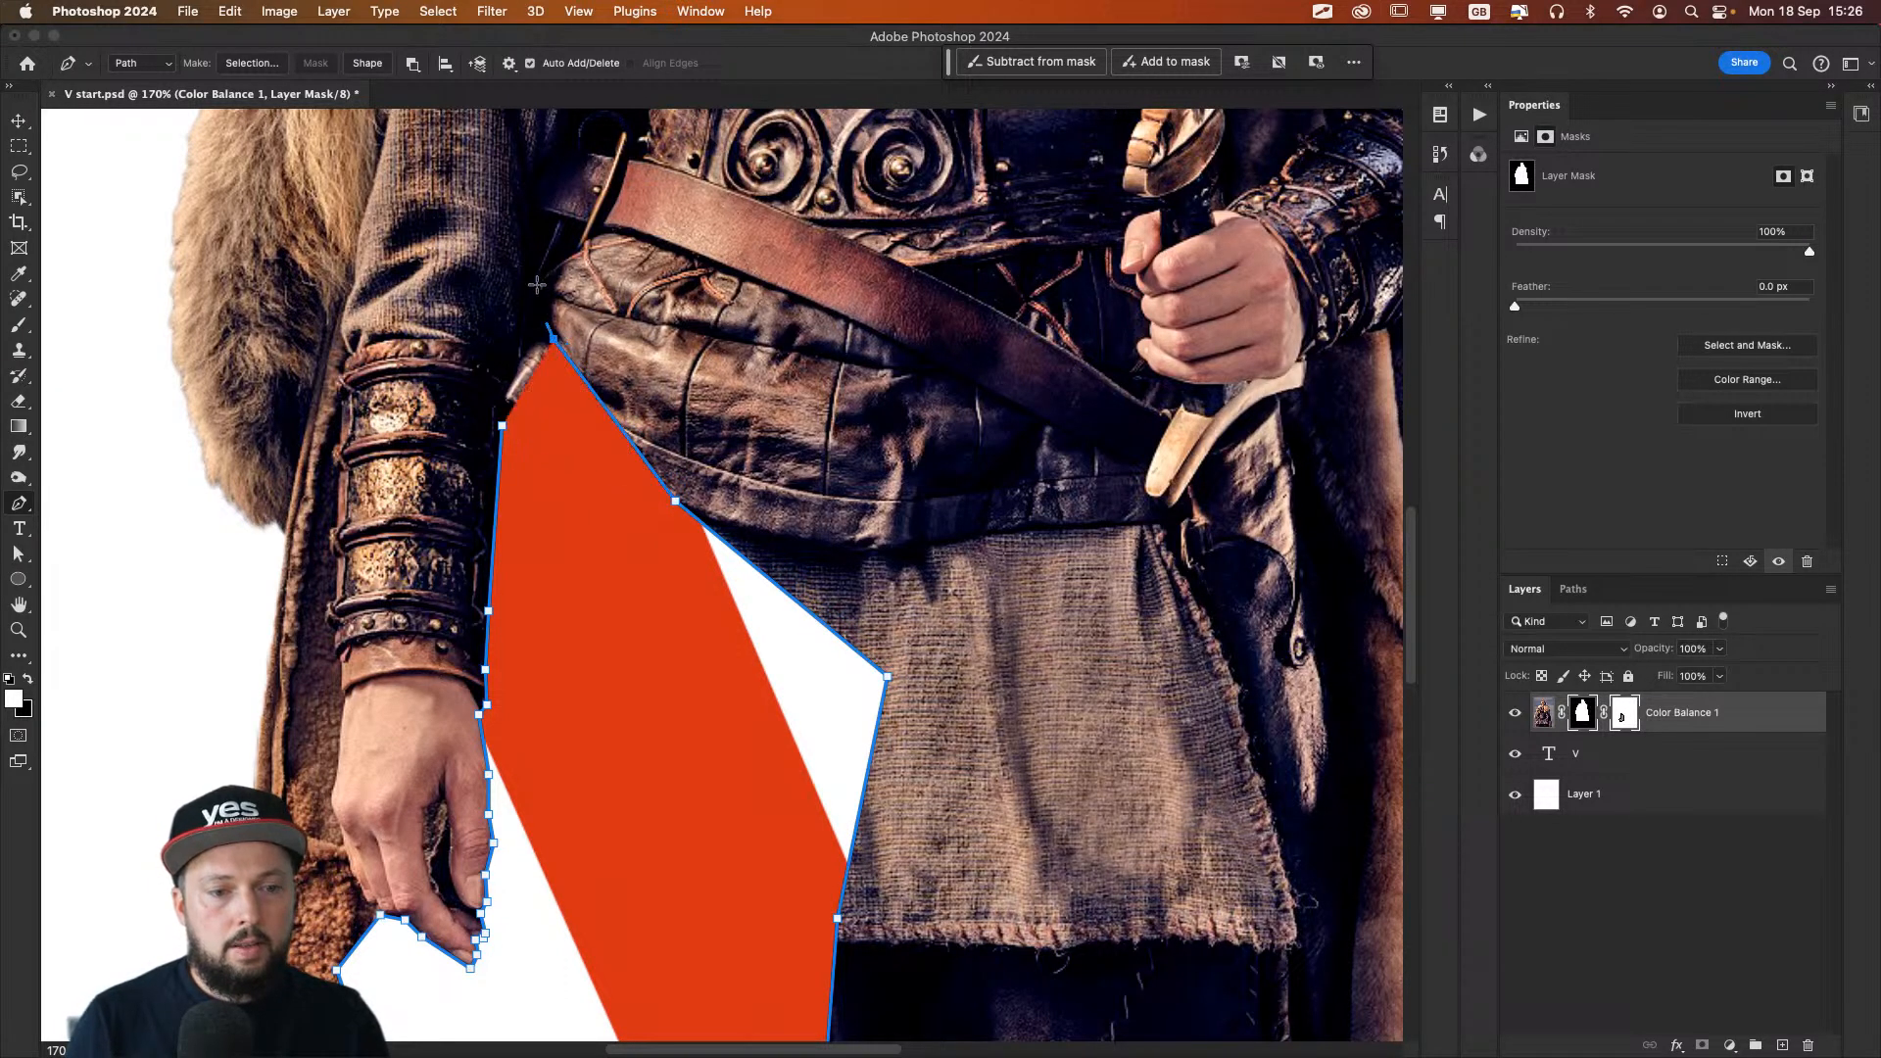
drag(597, 378, 611, 588)
key(ctrl+z)
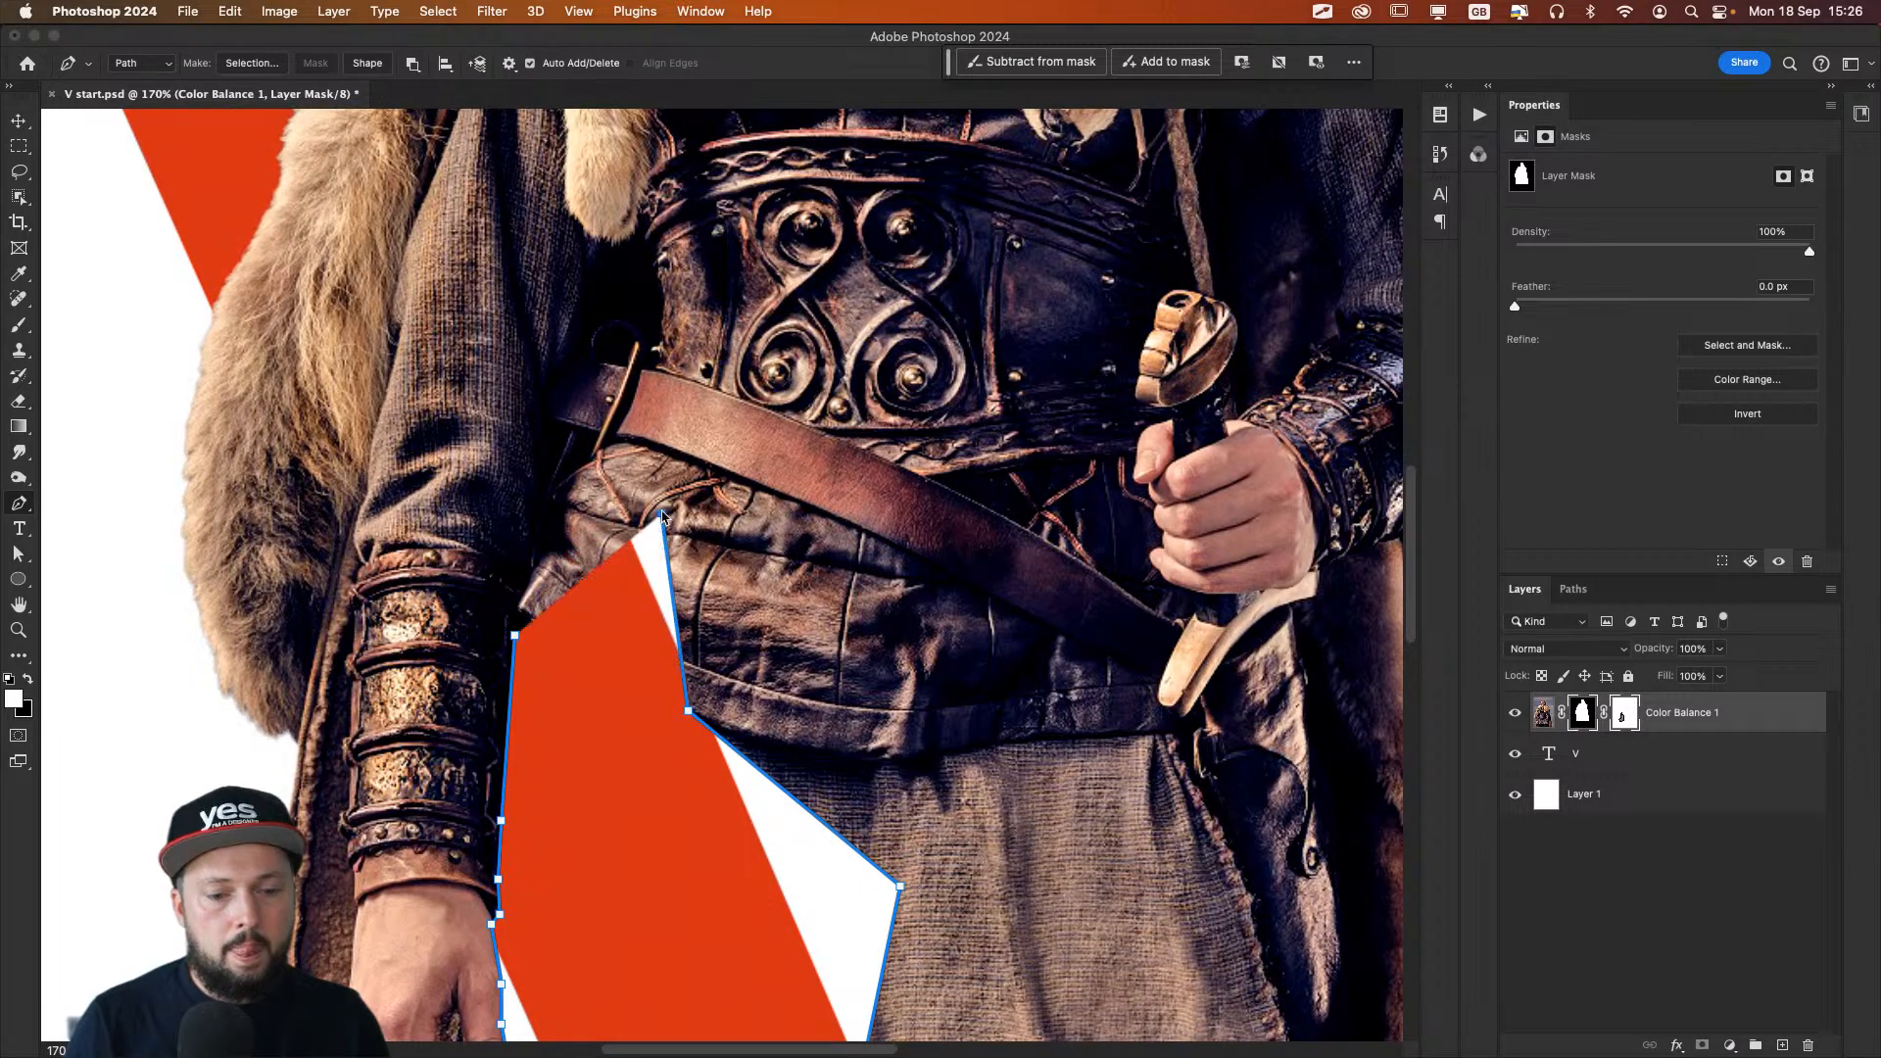
key(super+z)
Step: Carry the pen path up over the belt and down the lowered sleeve's inner edge, close it at its start, and deselect the layer
click(697, 494)
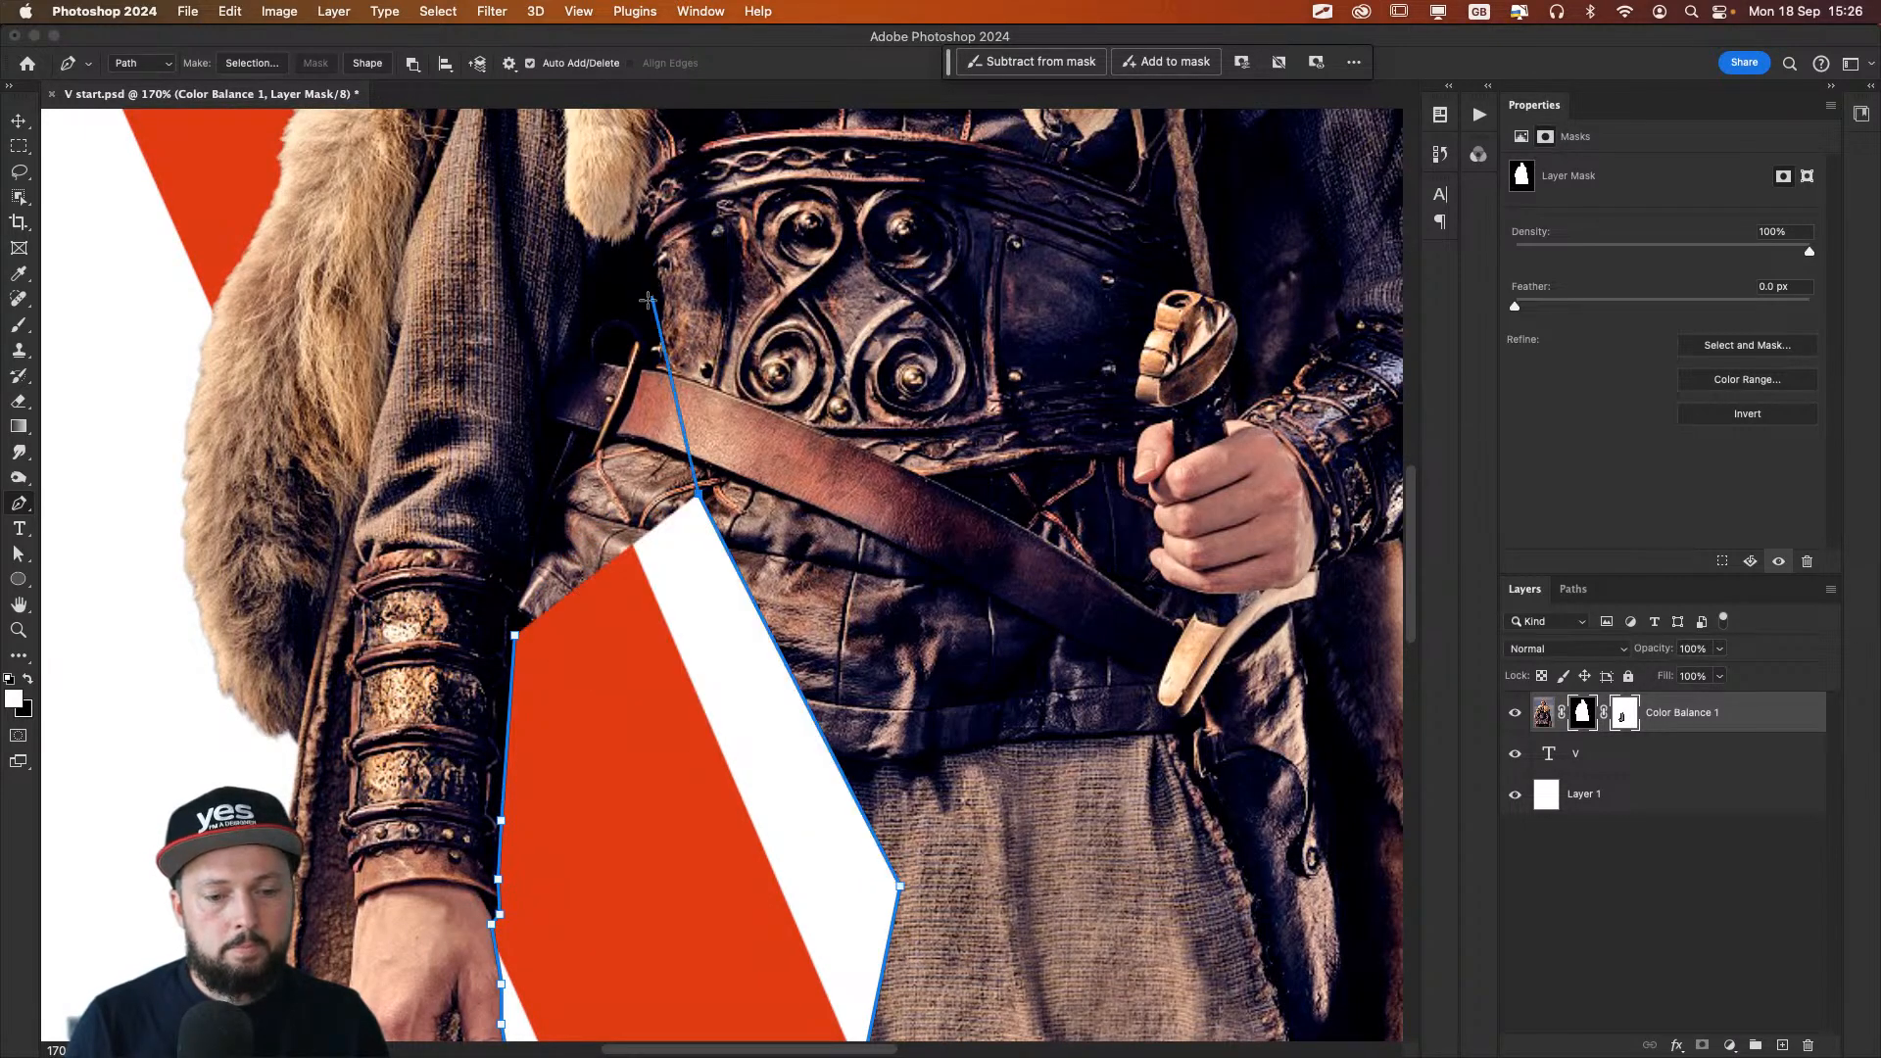
click(642, 299)
click(572, 350)
click(558, 399)
click(532, 546)
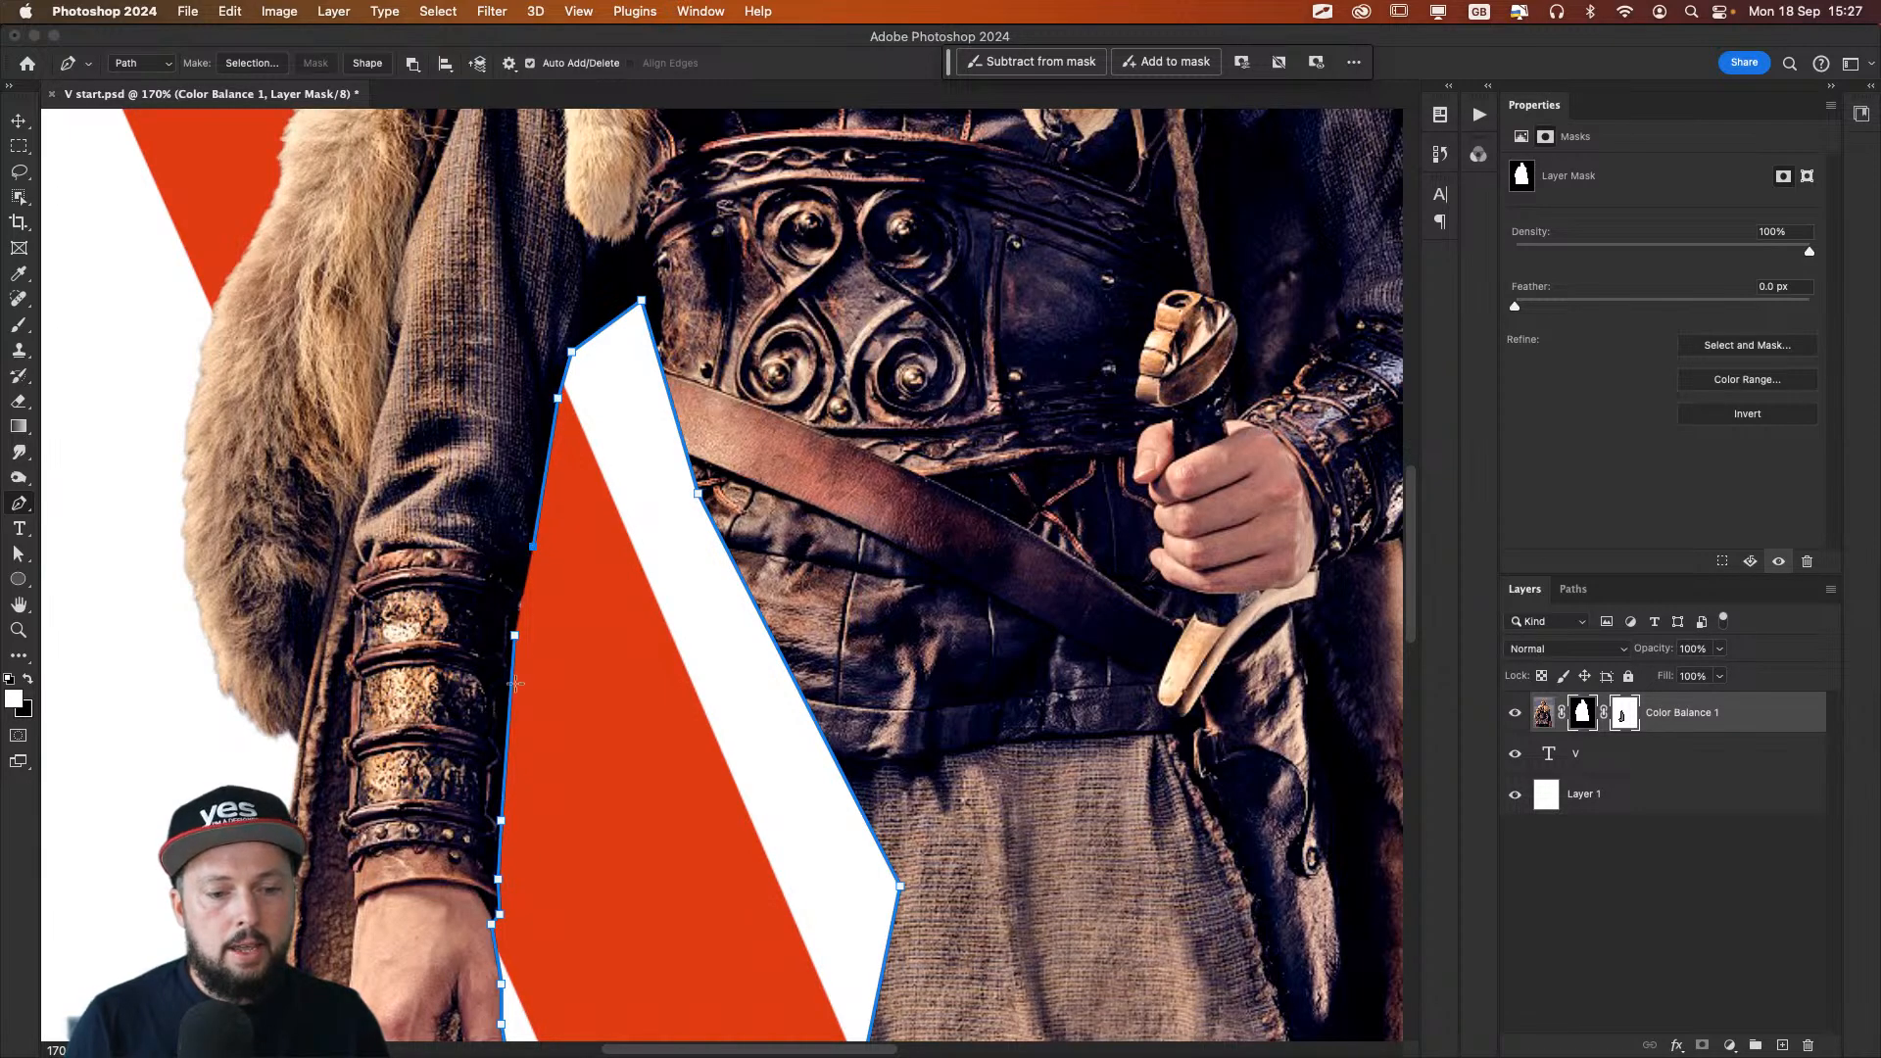
click(514, 637)
key(v)
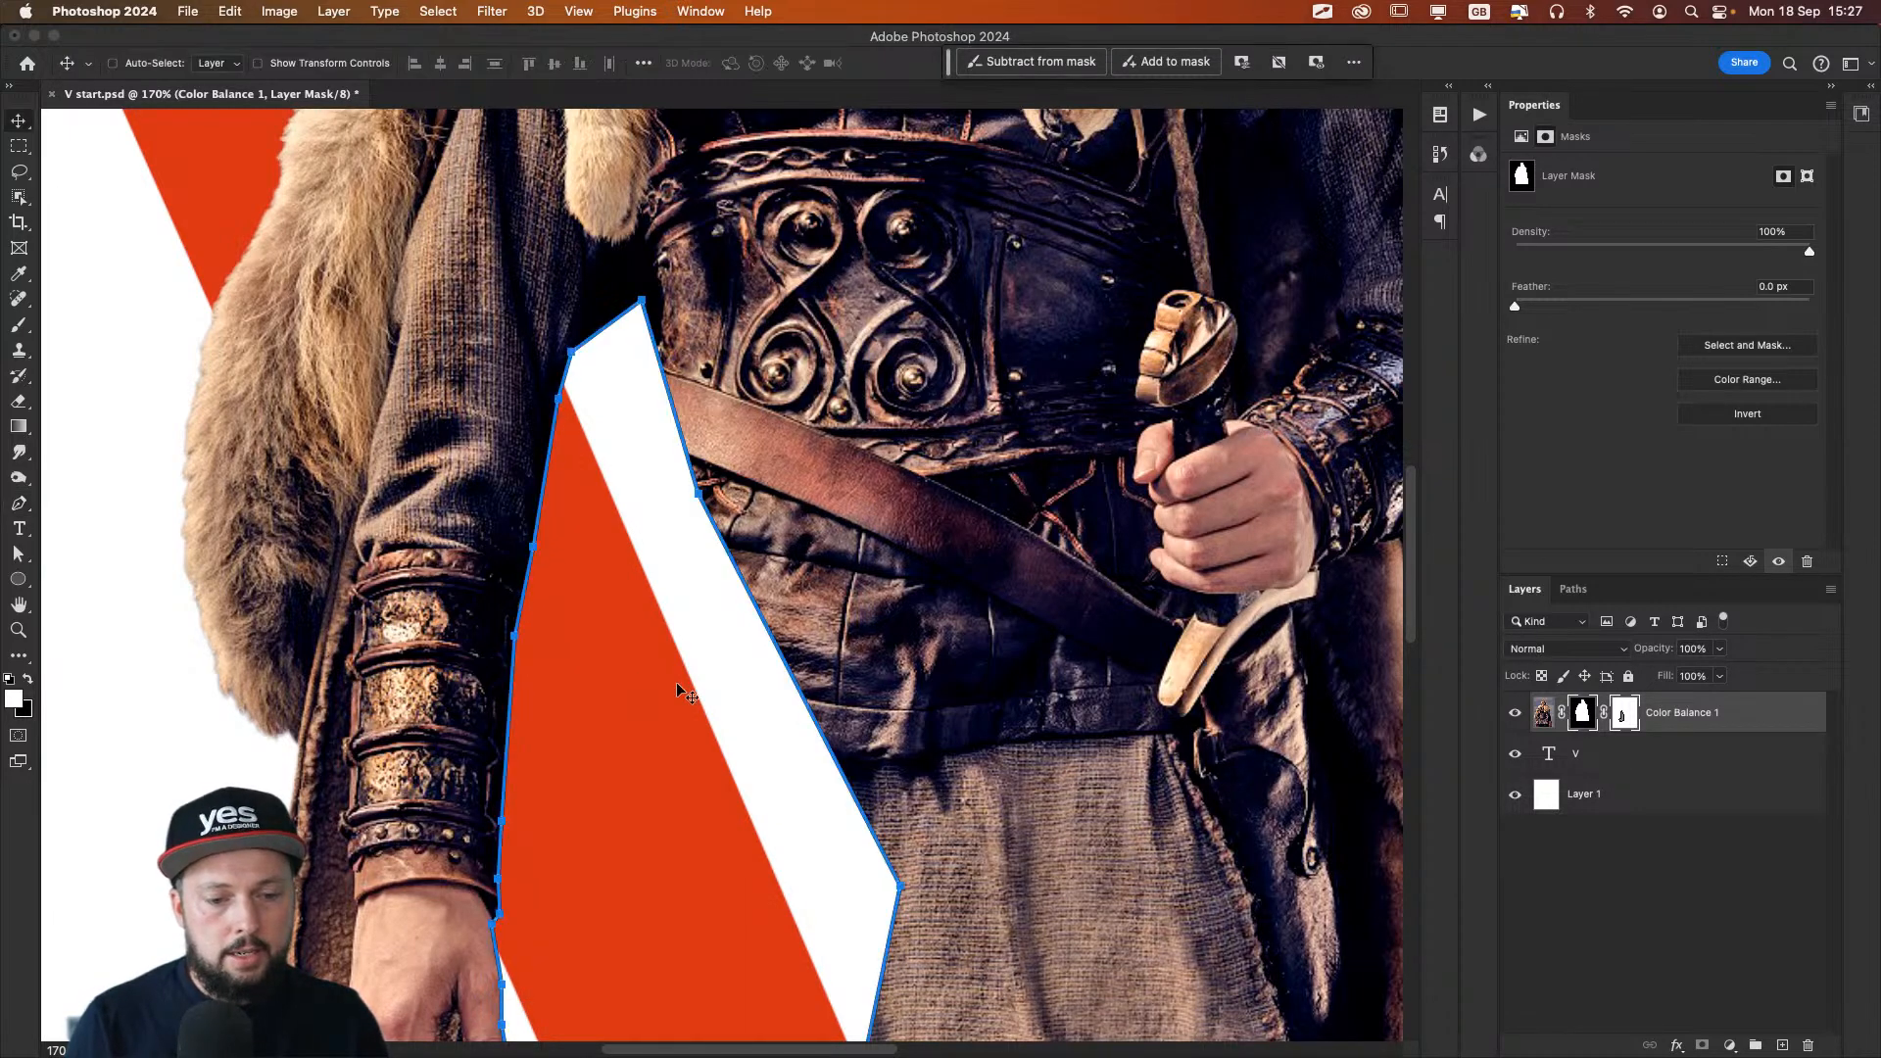
key(super+minus)
key(super+minus)
key(super+minus)
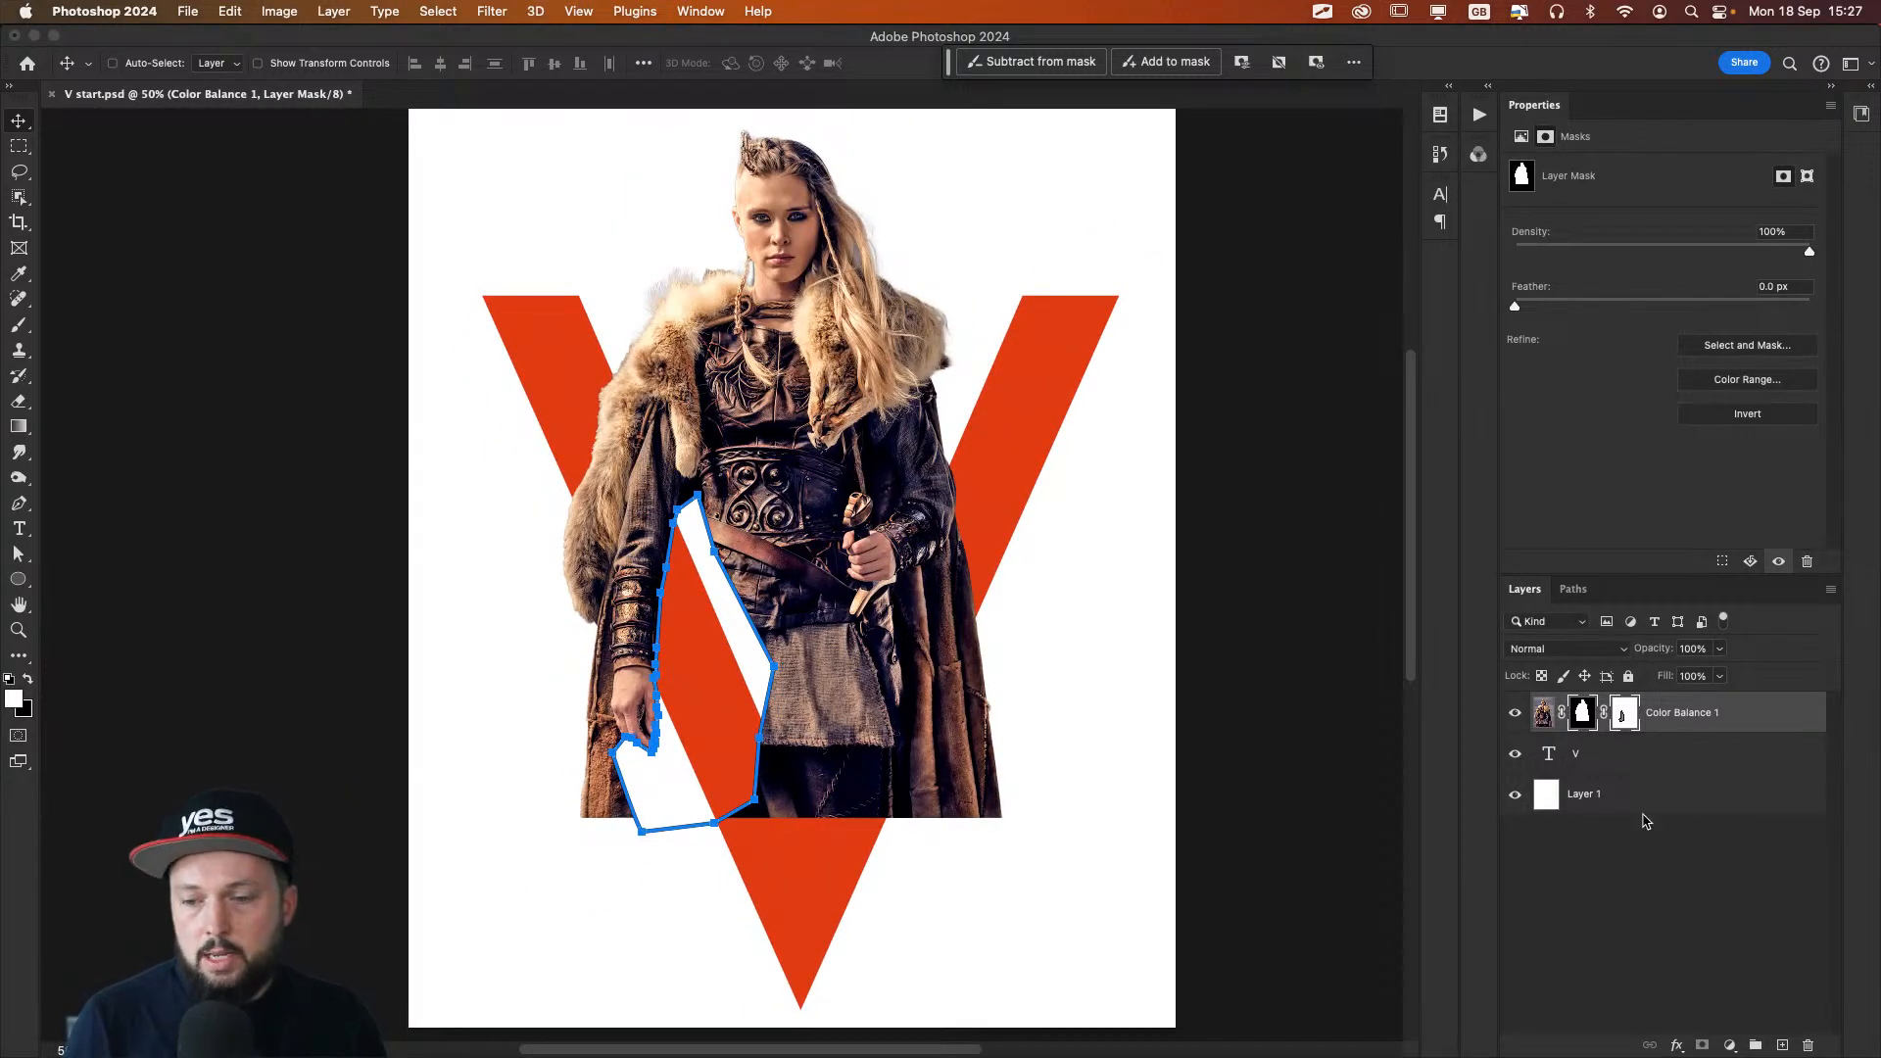
click(1681, 851)
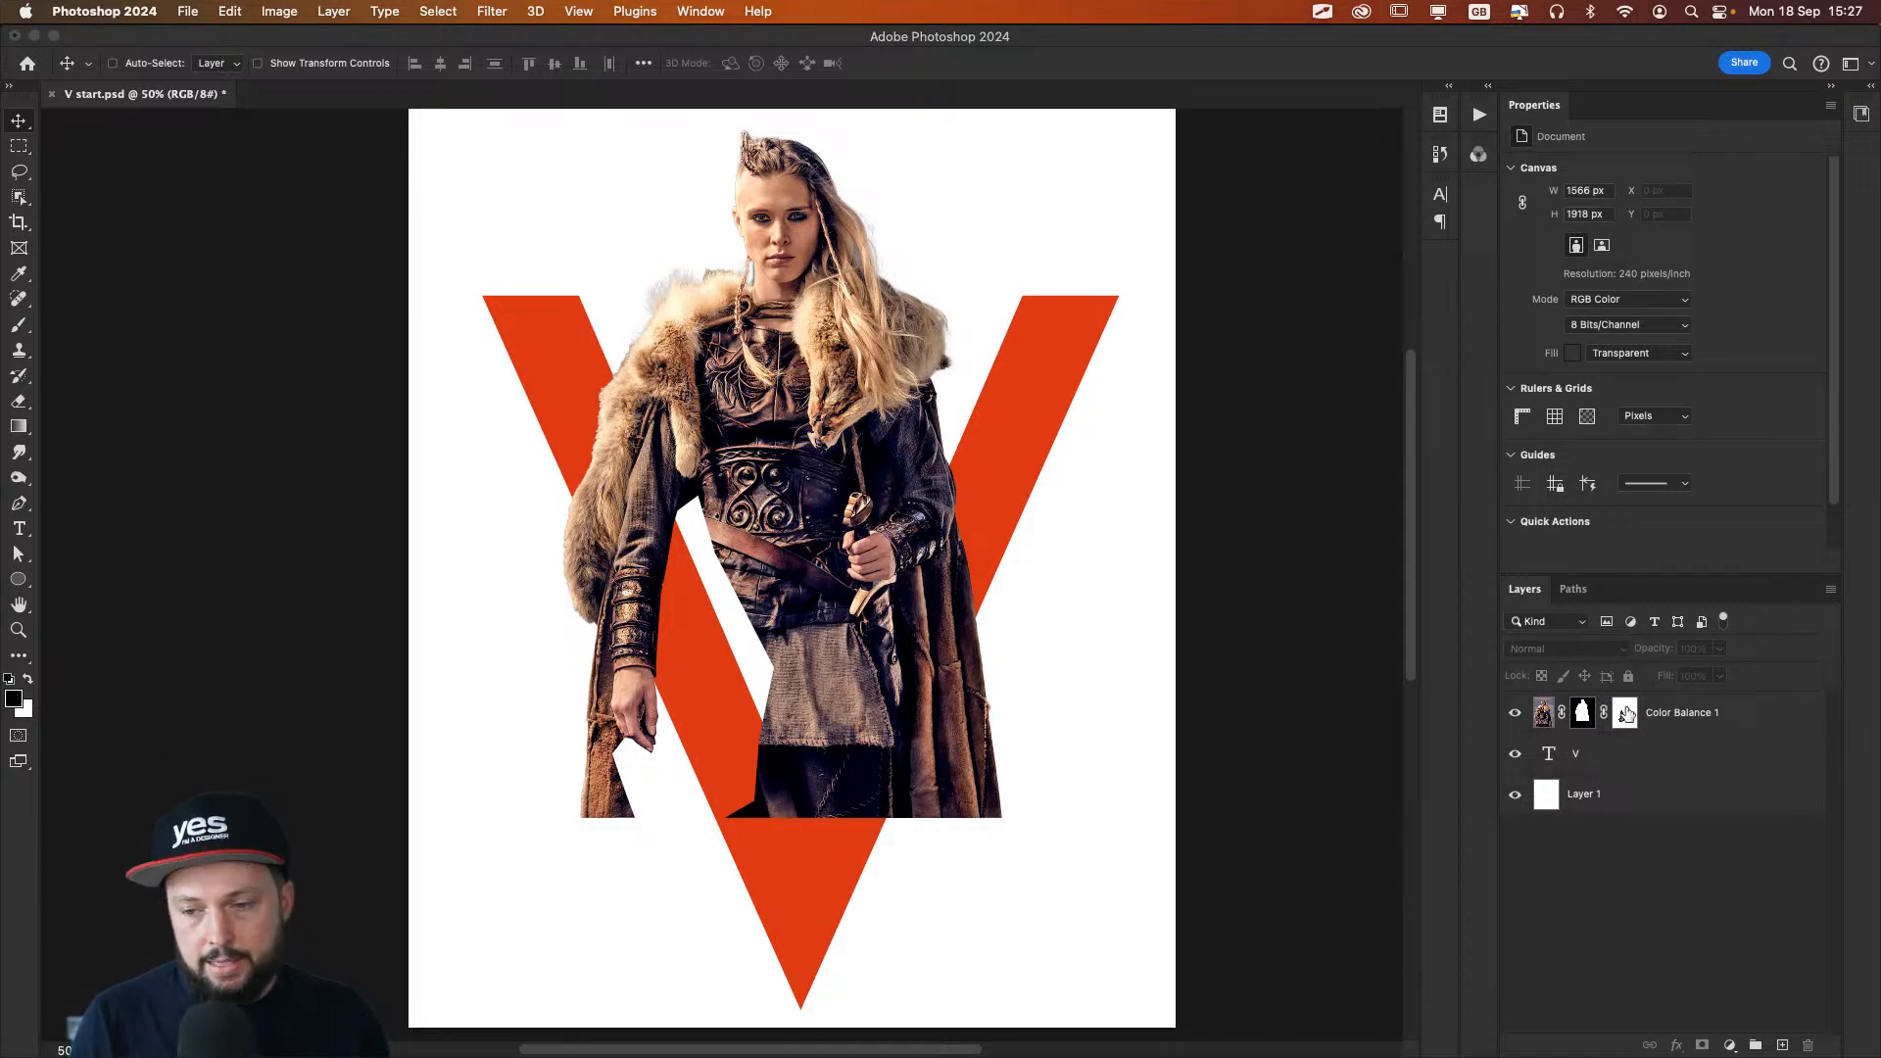
Step: Move the vector mask's anchor points beside the belt, waist and skirt onto the V's left stroke and lower the path's topmost point
click(1626, 716)
key(a)
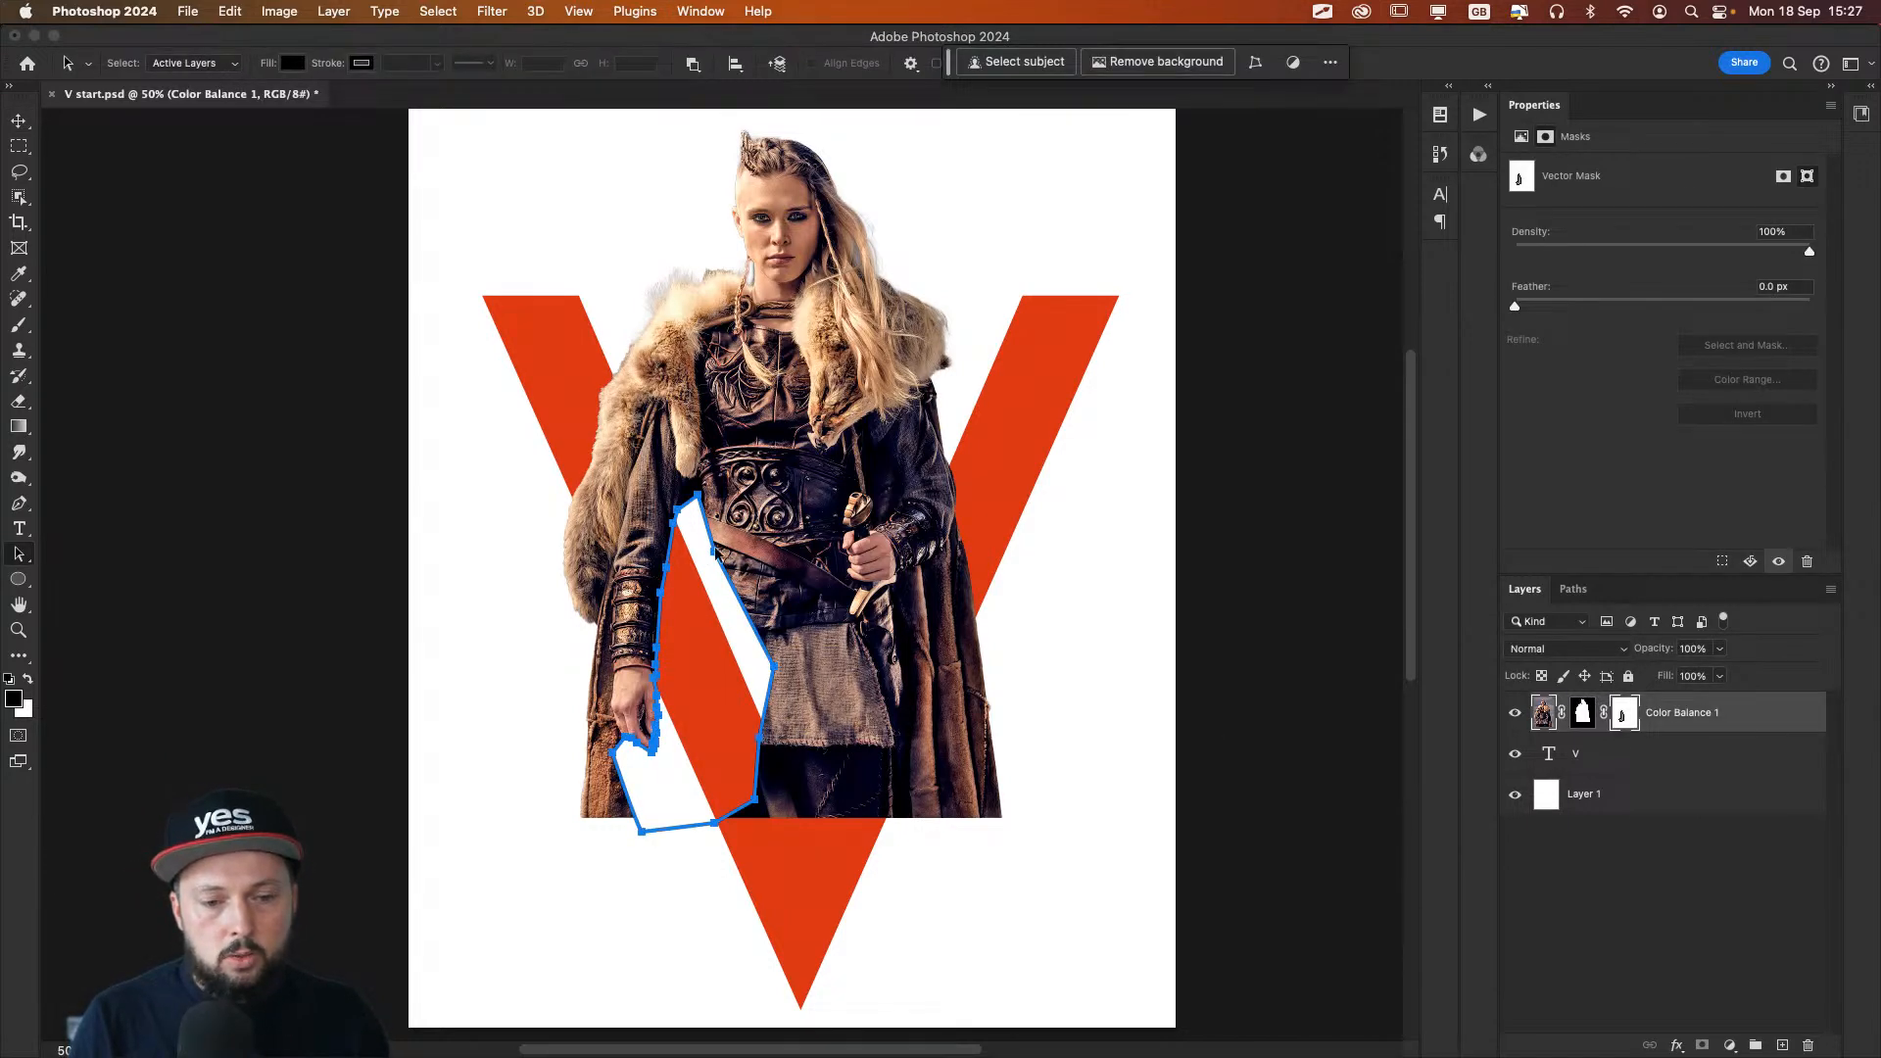
super+click(715, 547)
drag(714, 548, 703, 584)
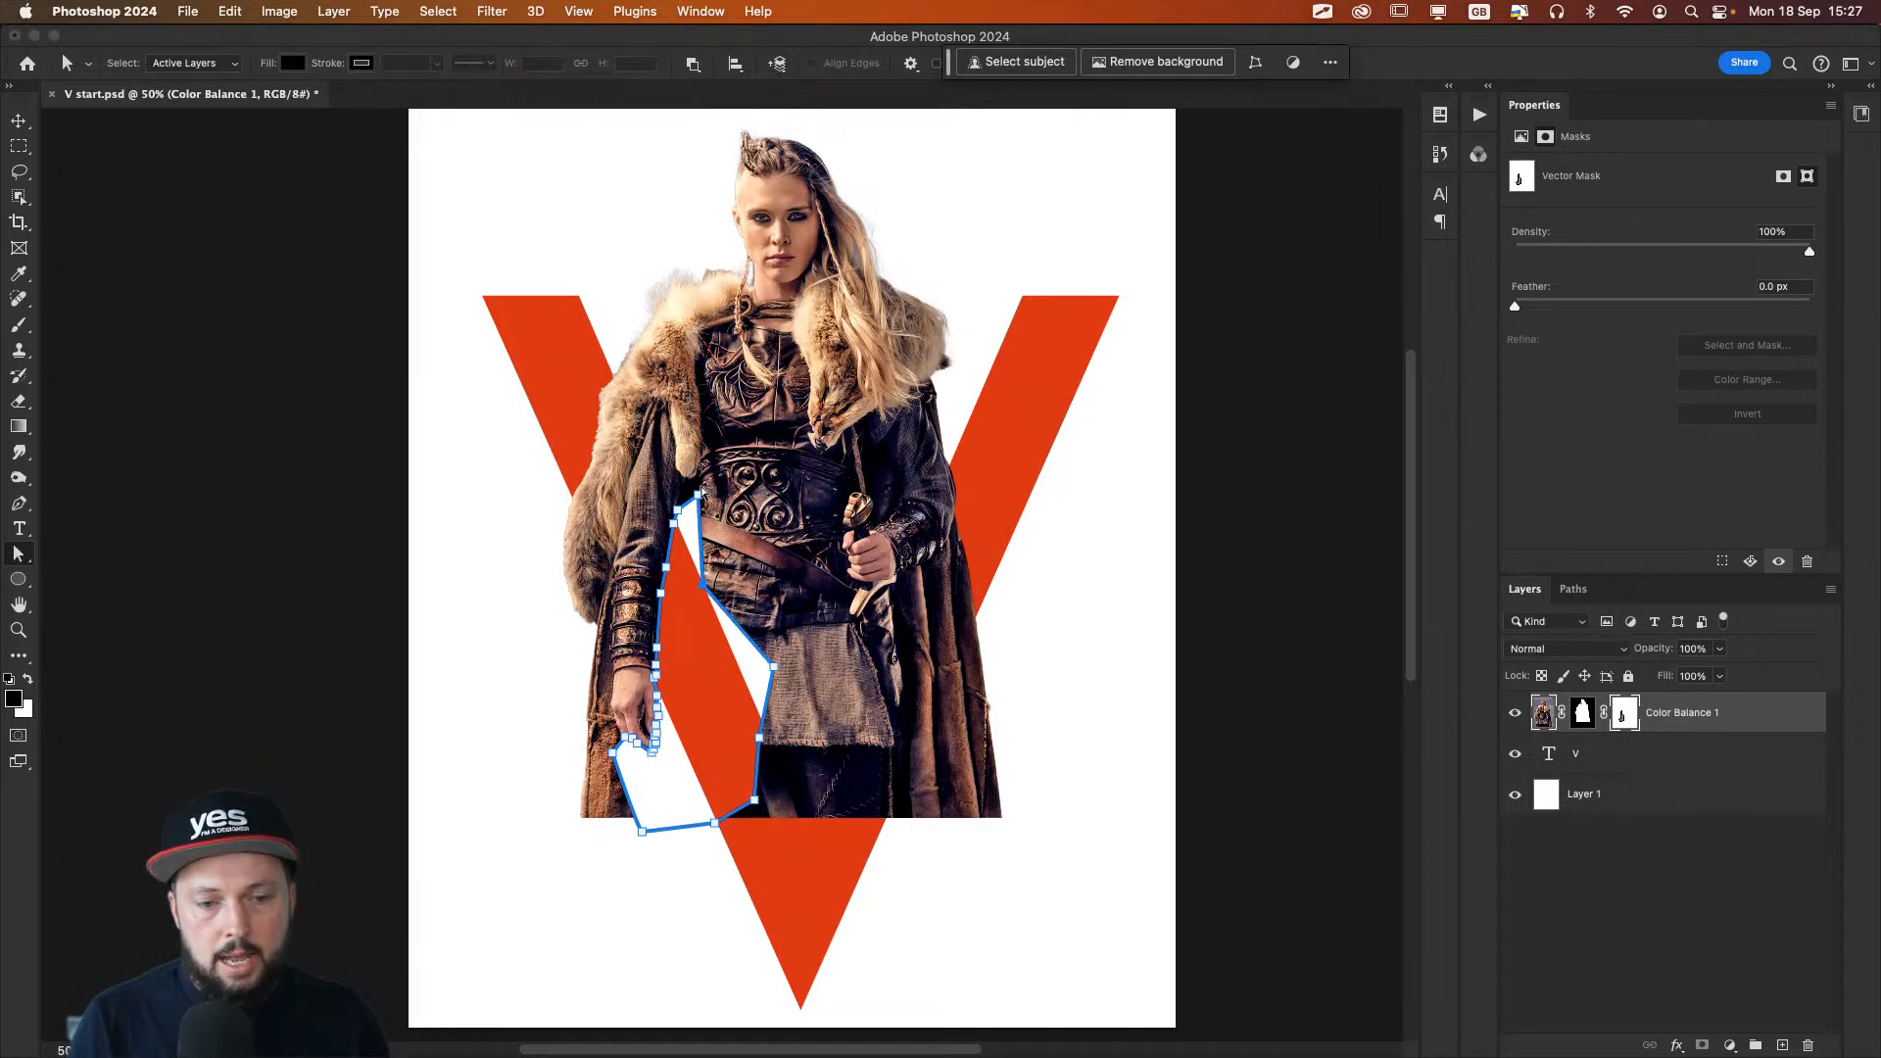
drag(699, 490, 687, 542)
drag(774, 663, 750, 690)
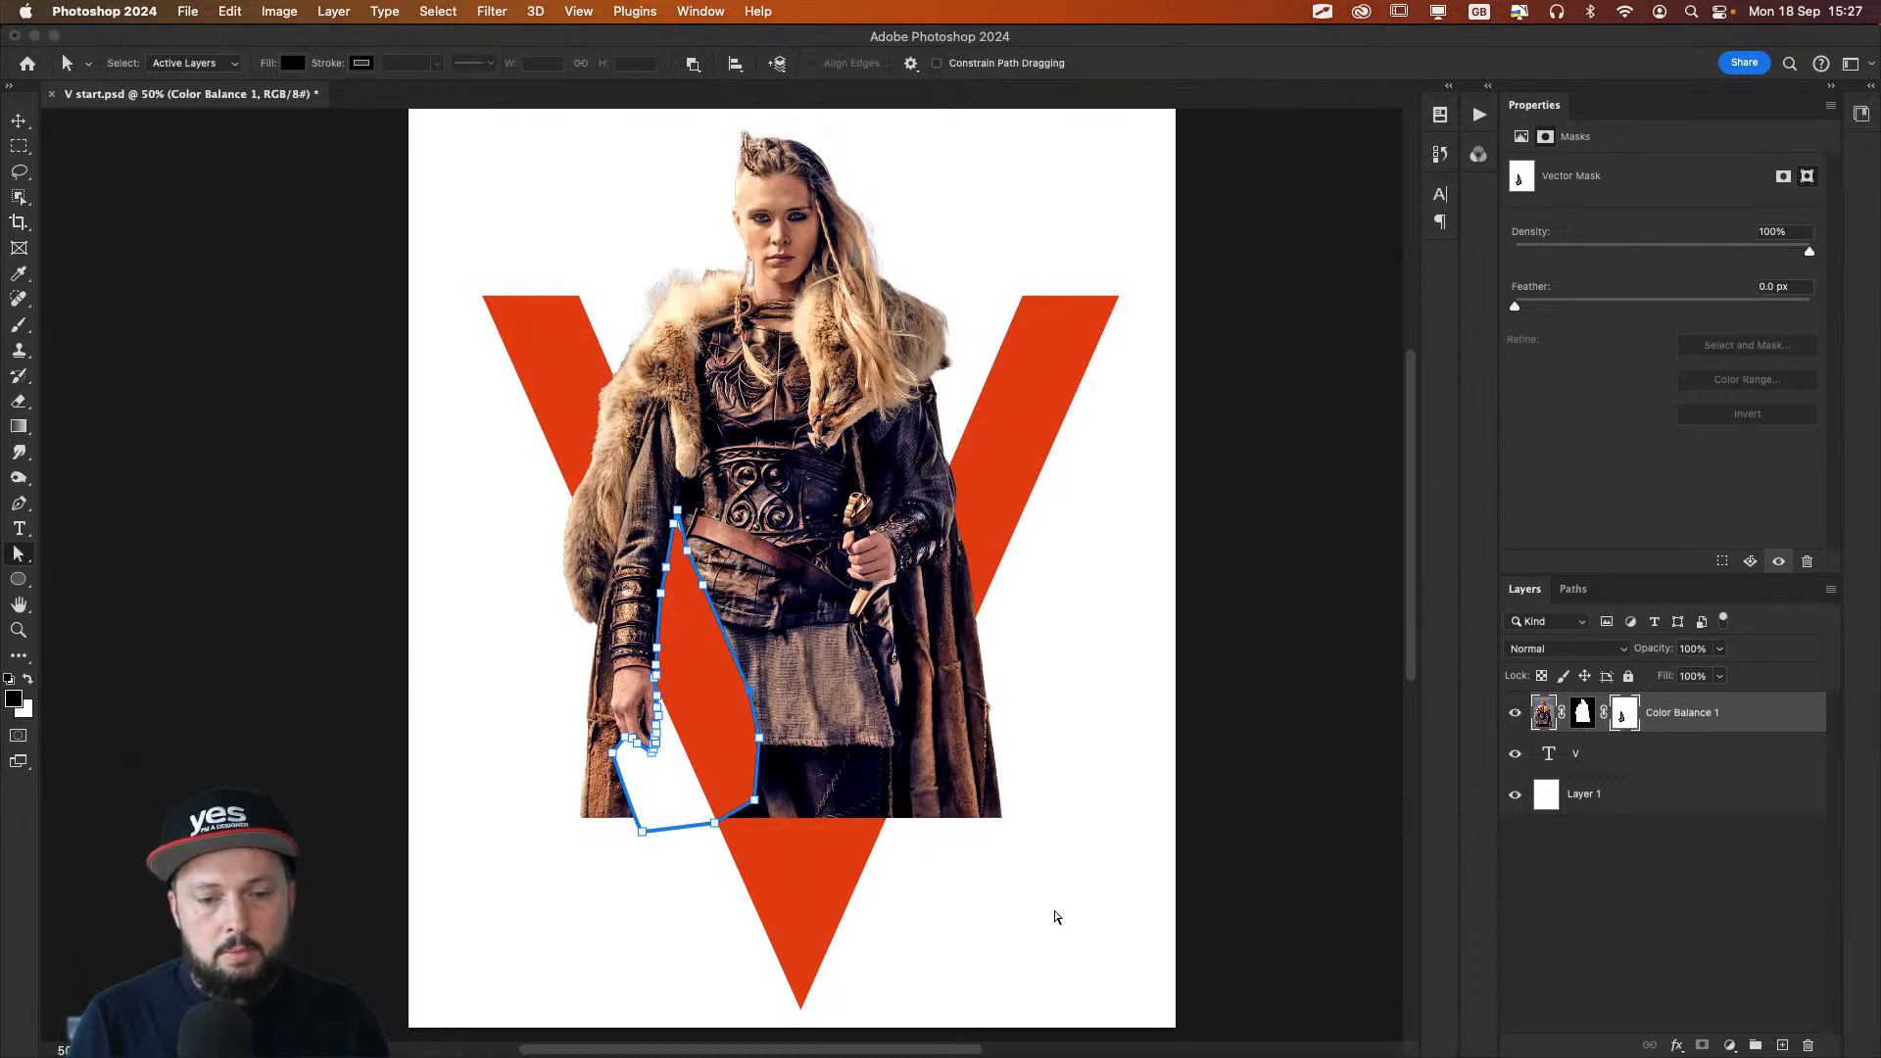
click(1055, 915)
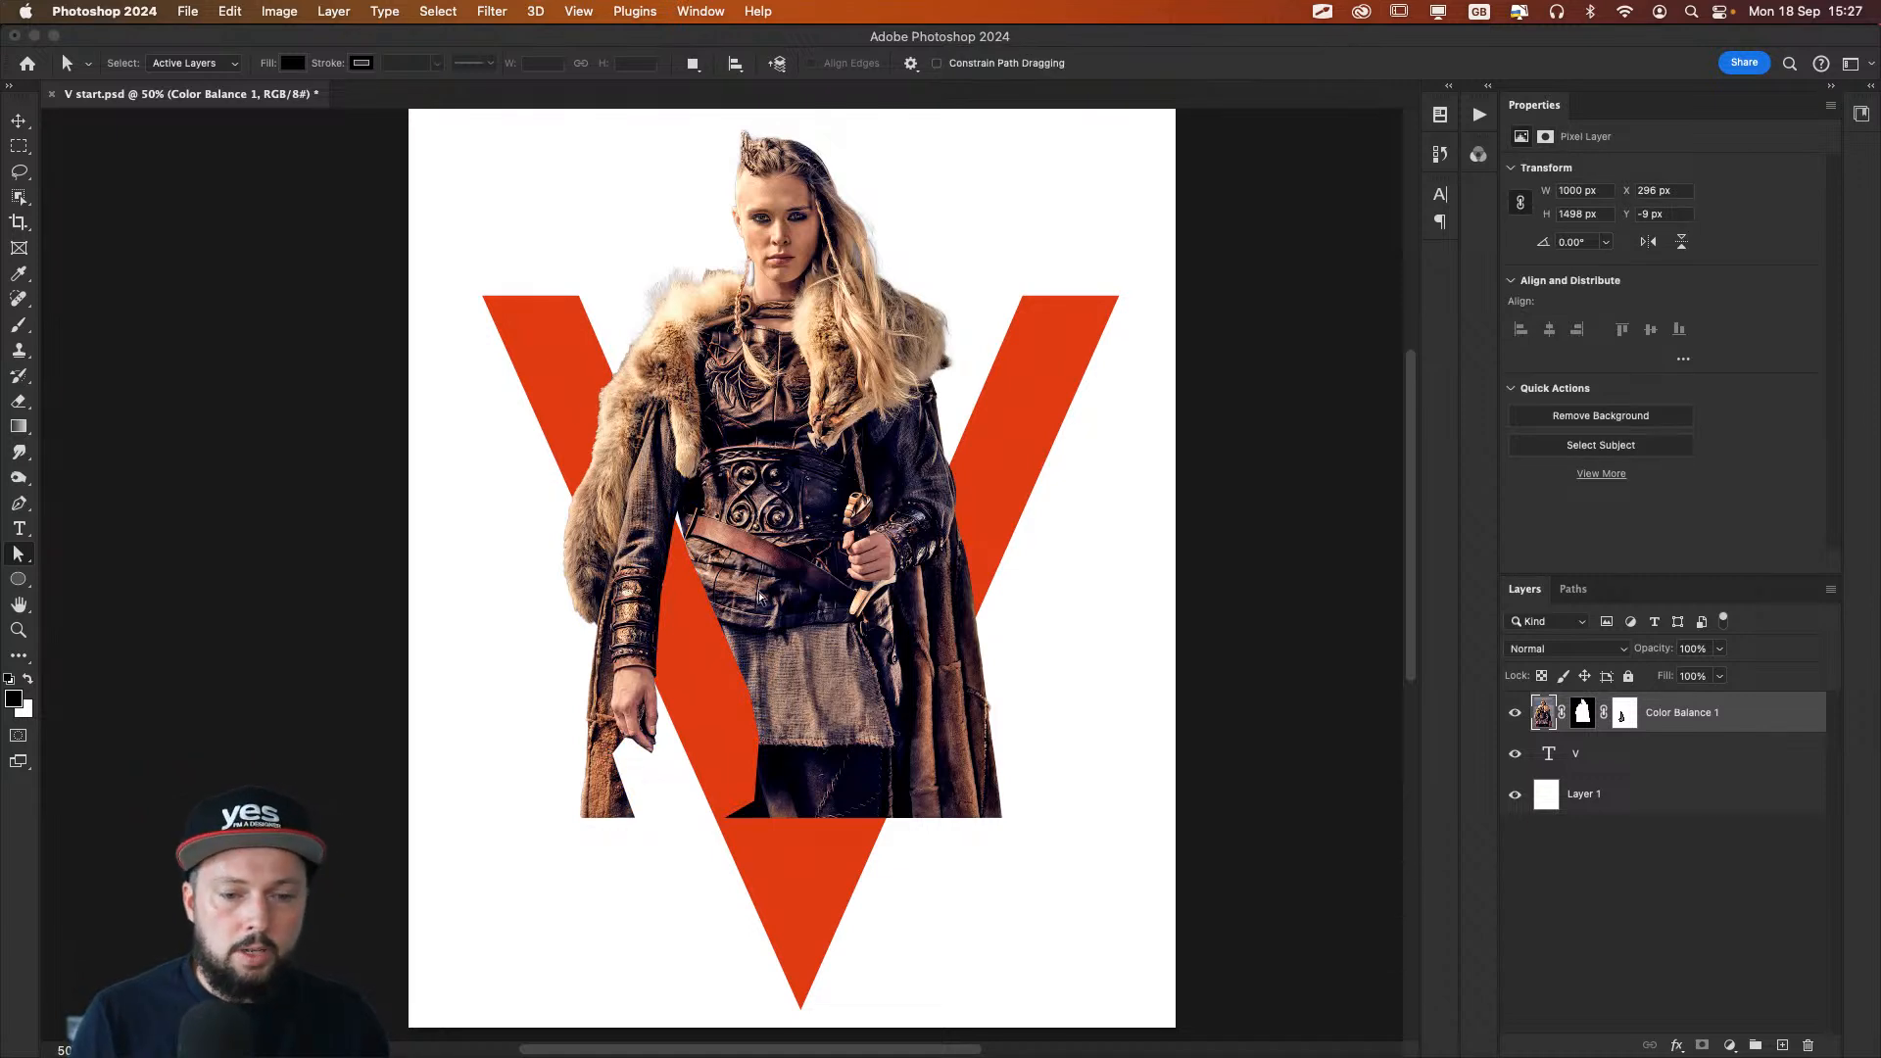
click(1621, 714)
click(678, 505)
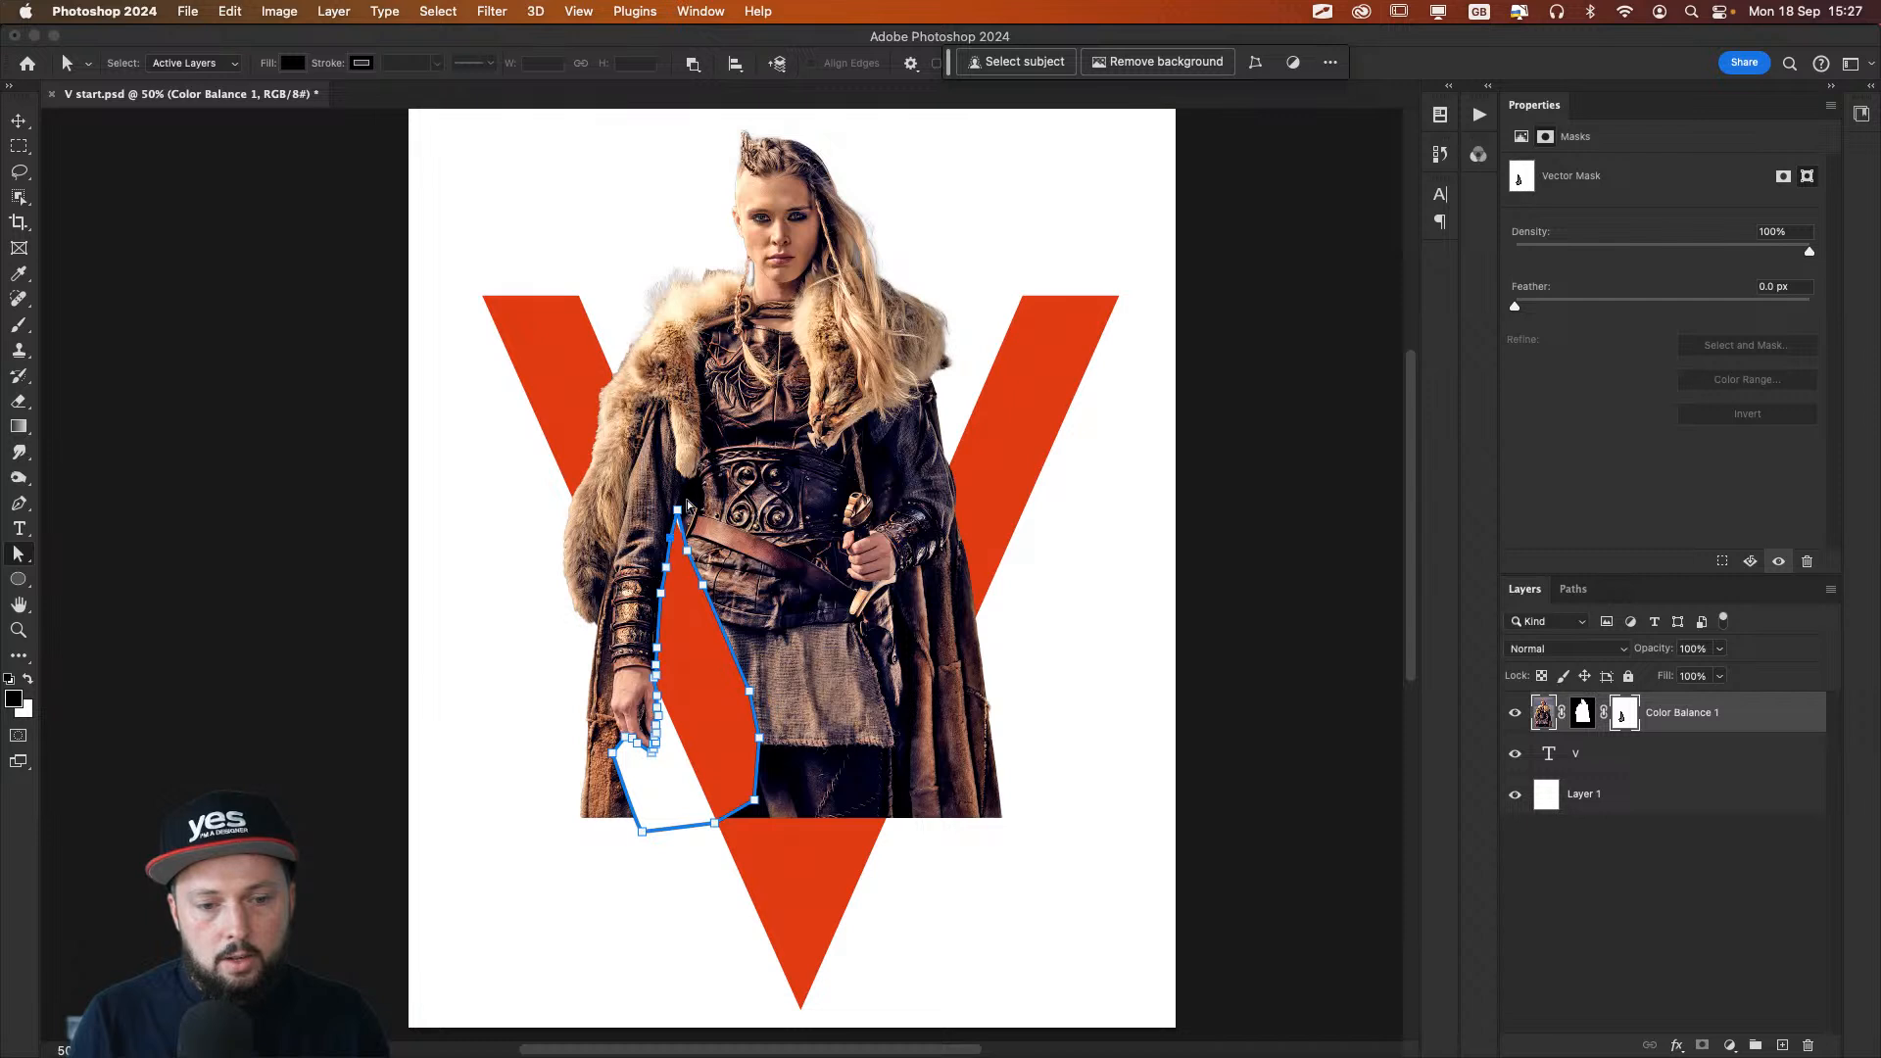
click(465, 572)
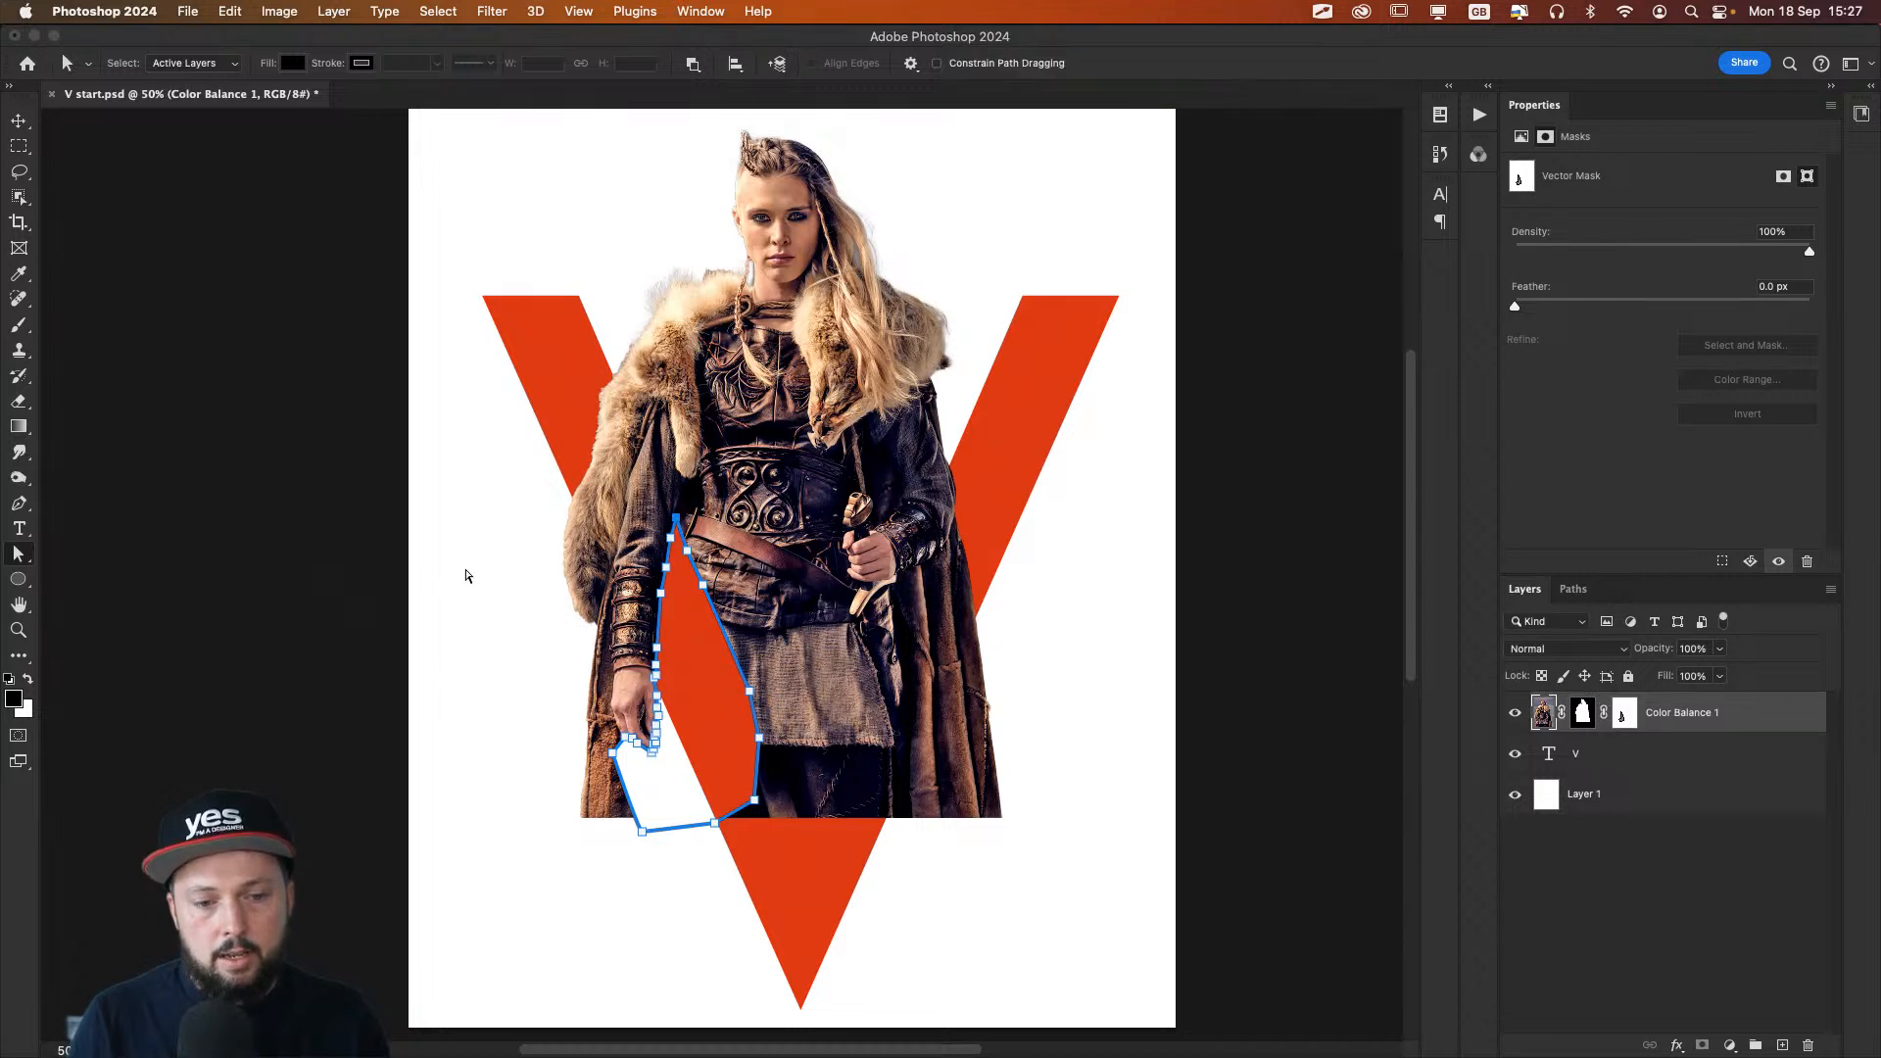
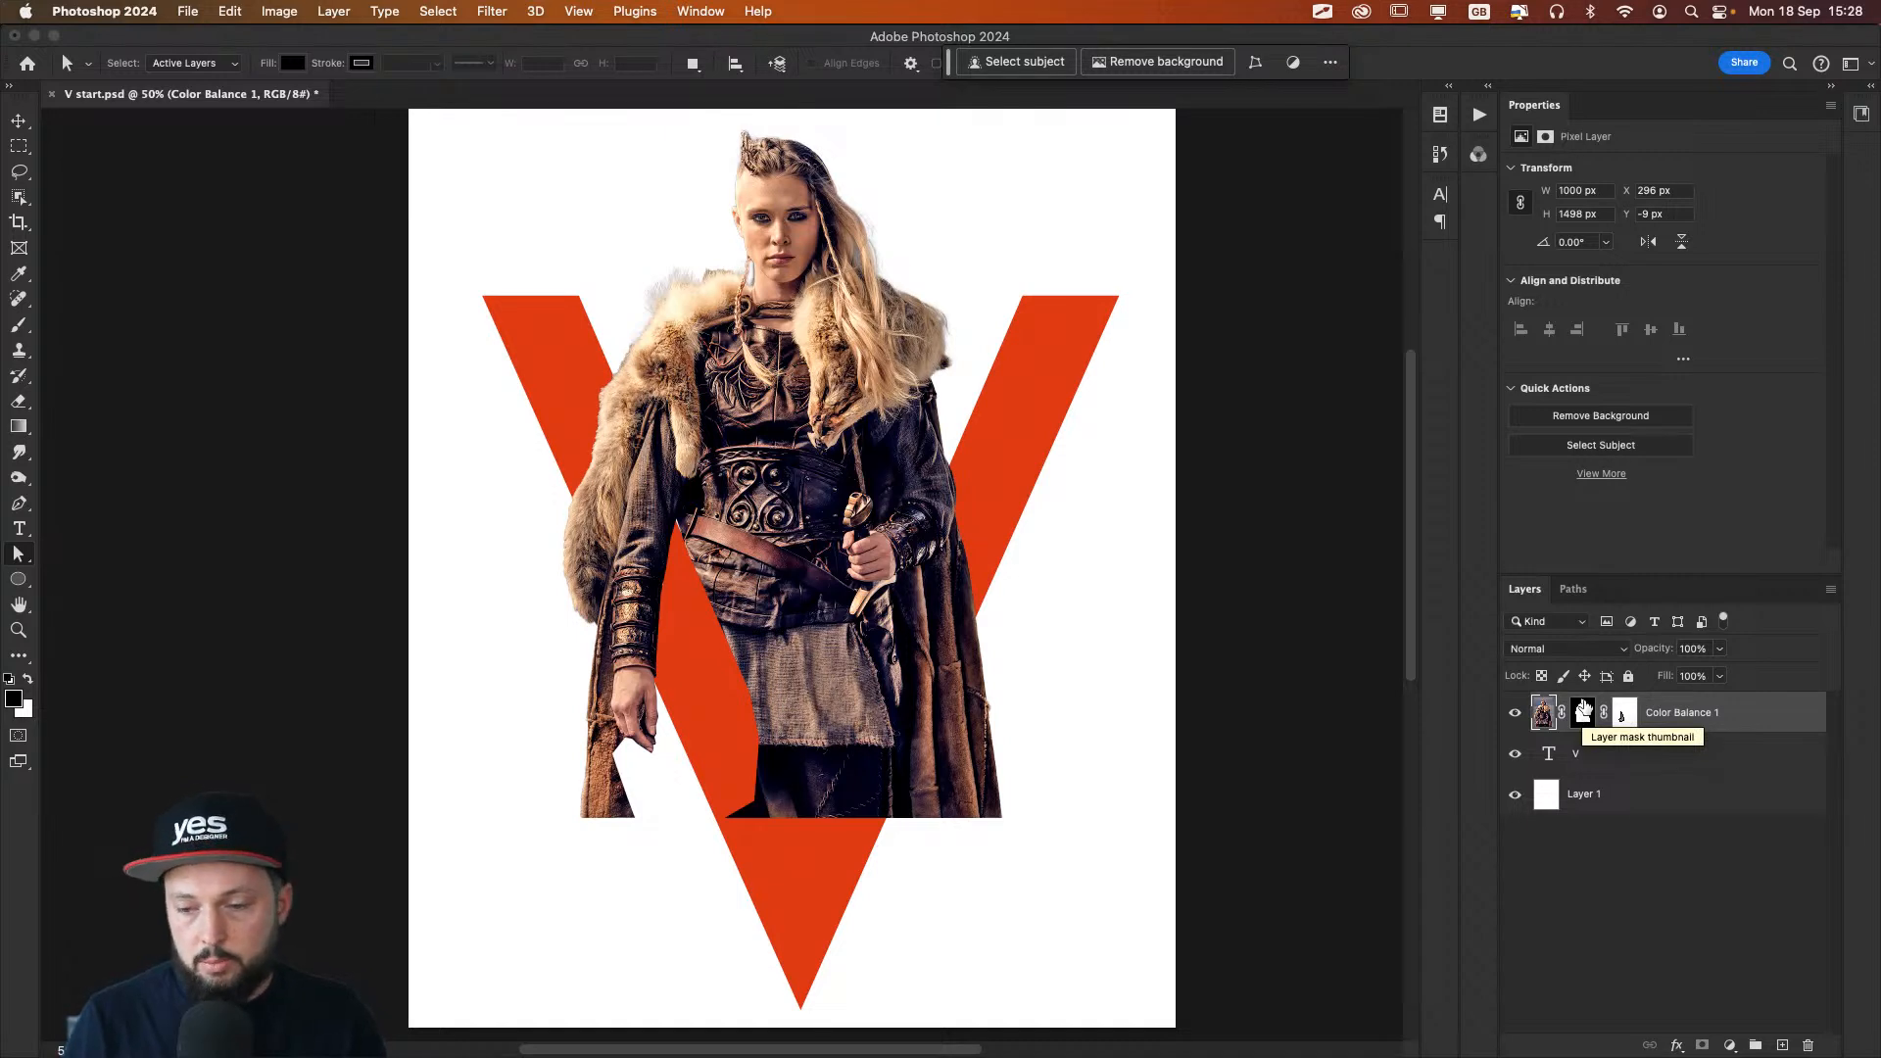
Step: Activate the Viking photo's pixel layer mask and ready the Brush tool for painting on it
click(1584, 712)
key(b)
key(x)
Step: Try to paint out the trousers and skirt edge freehand in black along the V's left stroke
drag(823, 819, 821, 818)
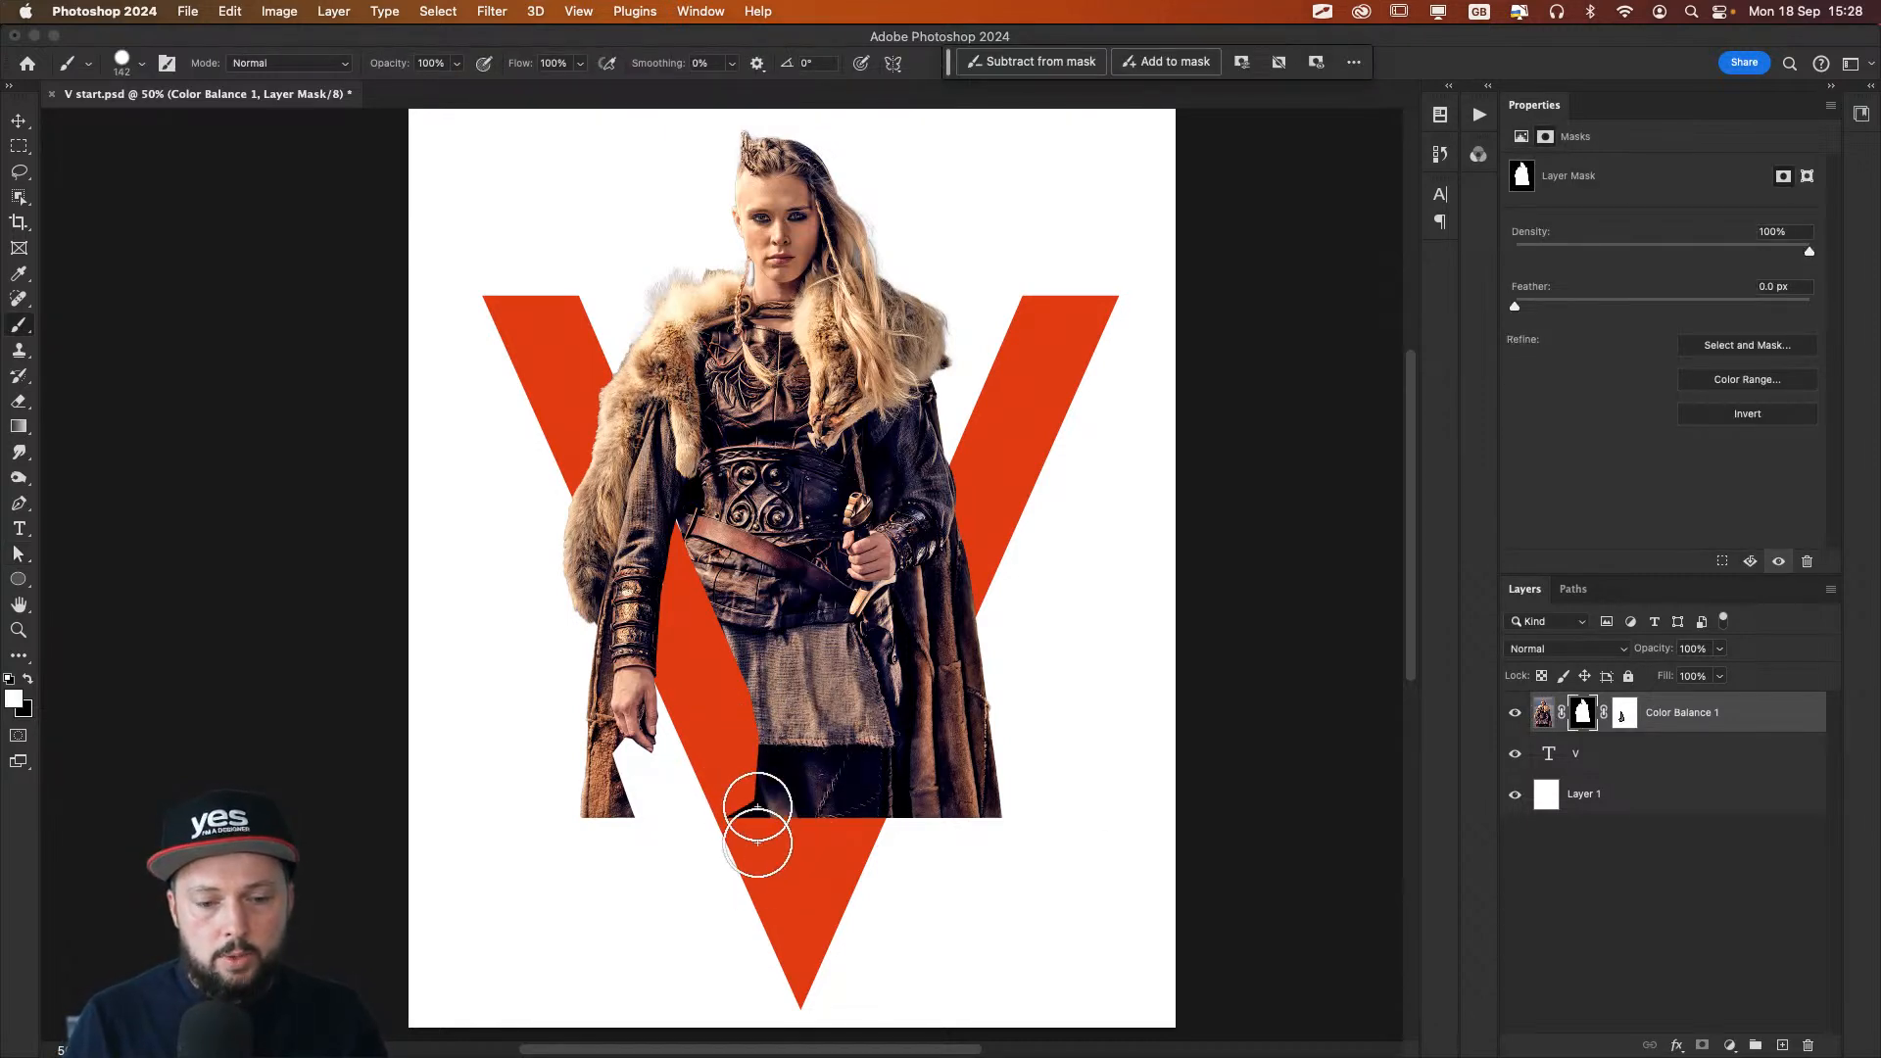
key(x)
mouse_move(778, 824)
mouse_down()
mouse_move(741, 778)
mouse_move(770, 815)
mouse_move(734, 695)
mouse_move(760, 774)
mouse_up()
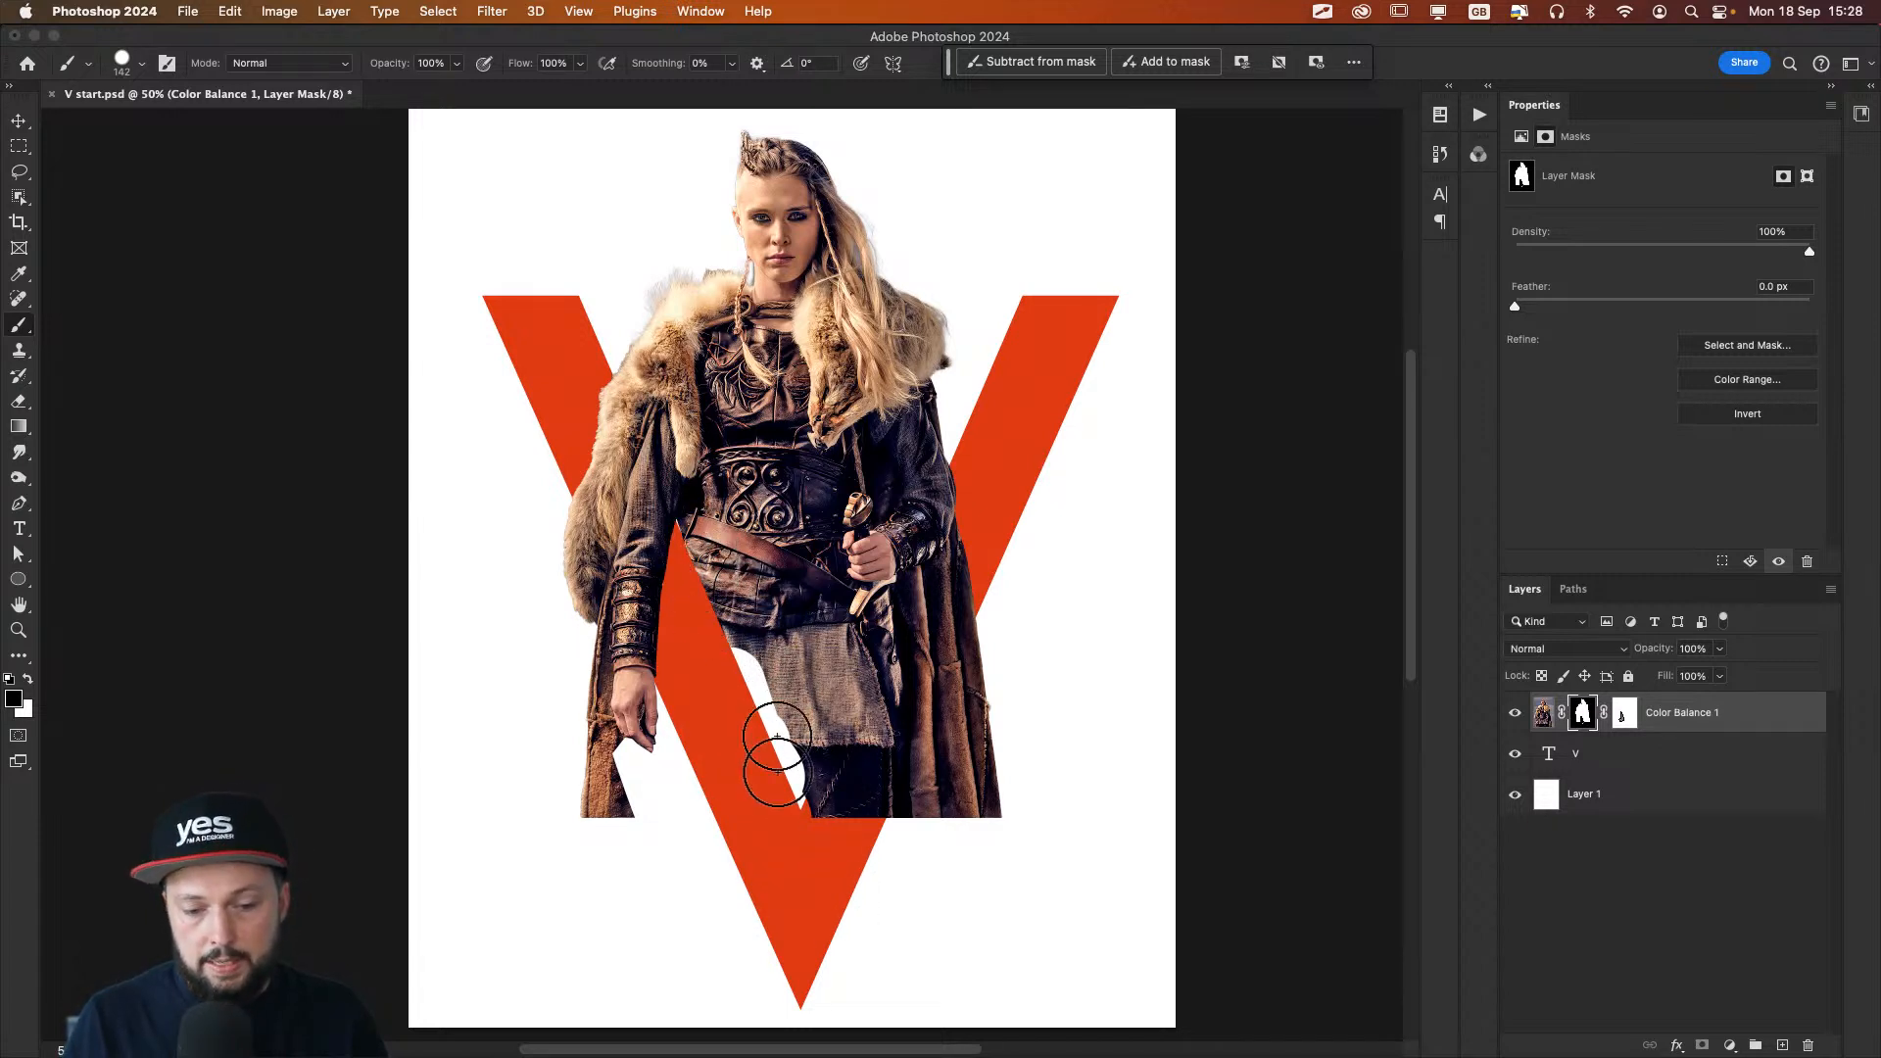
key(super+z)
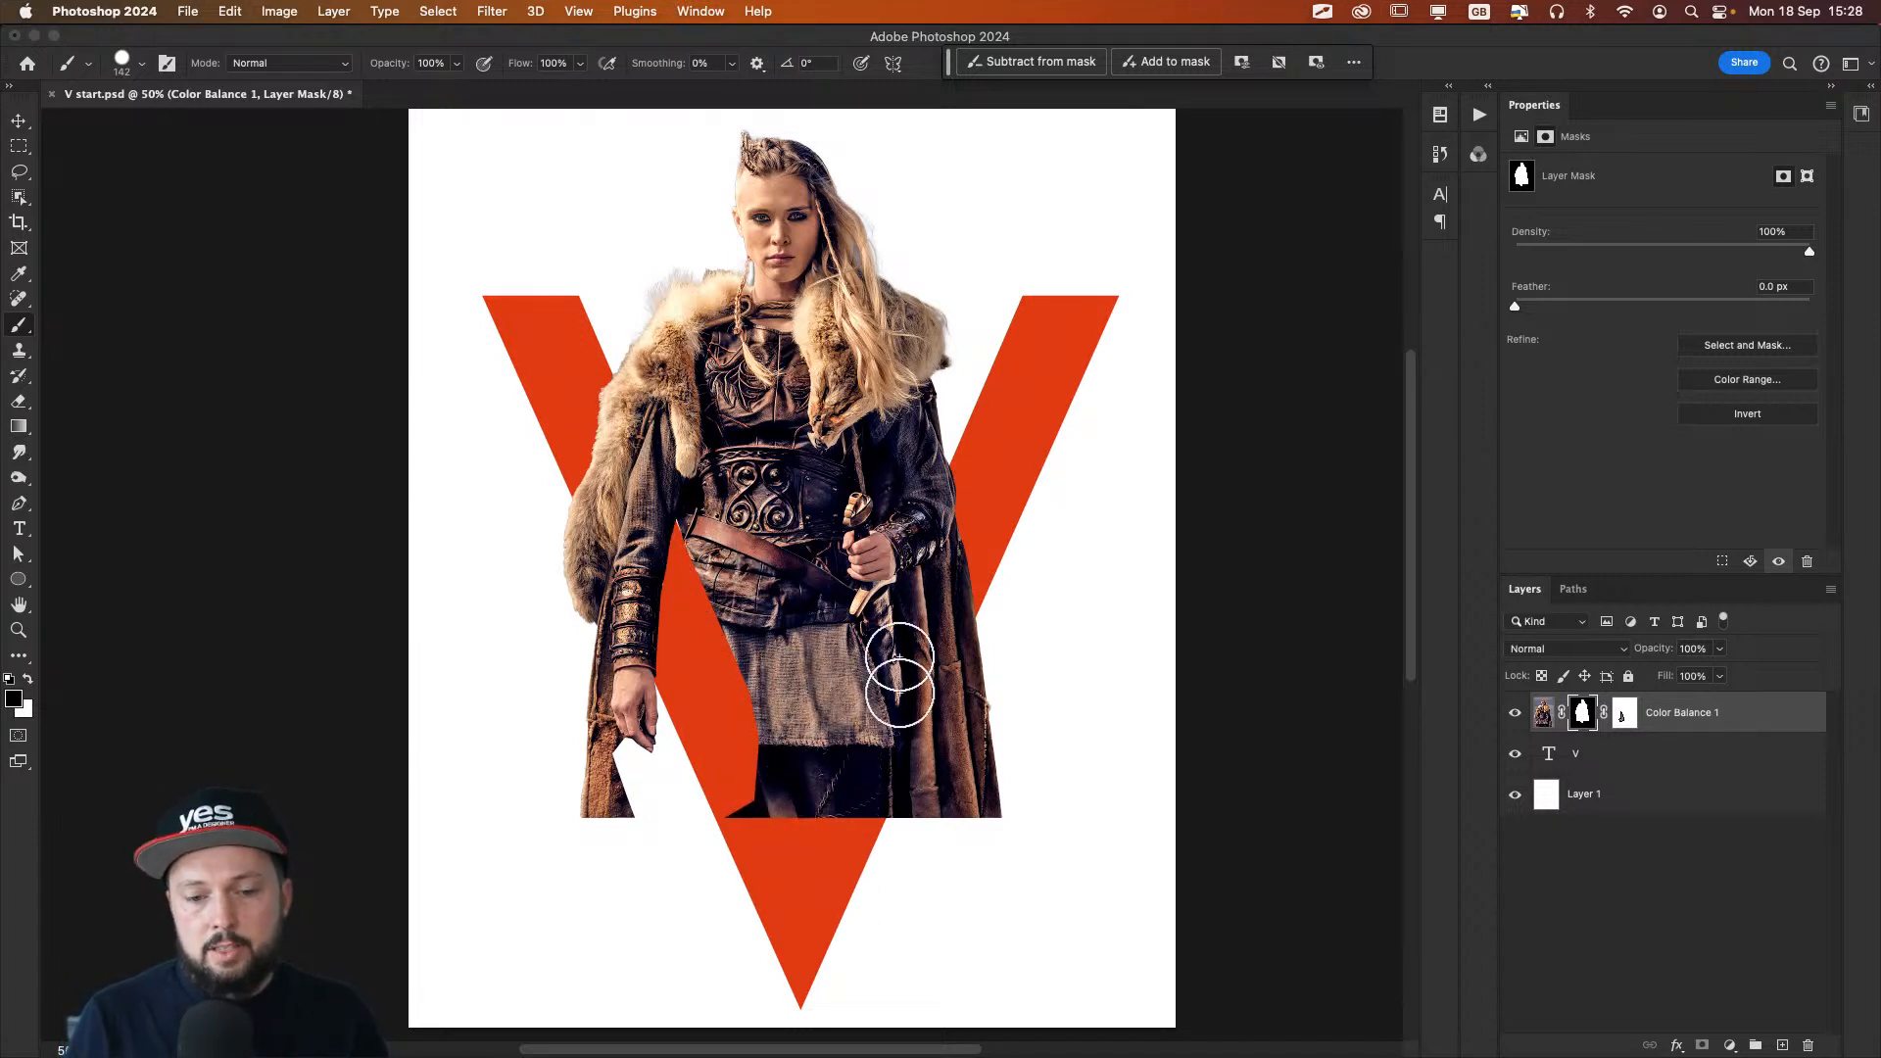
Step: Load the V's outline as a selection and paint black on the layer mask inside it over the trousers, skirt and cloak
super+click(1551, 749)
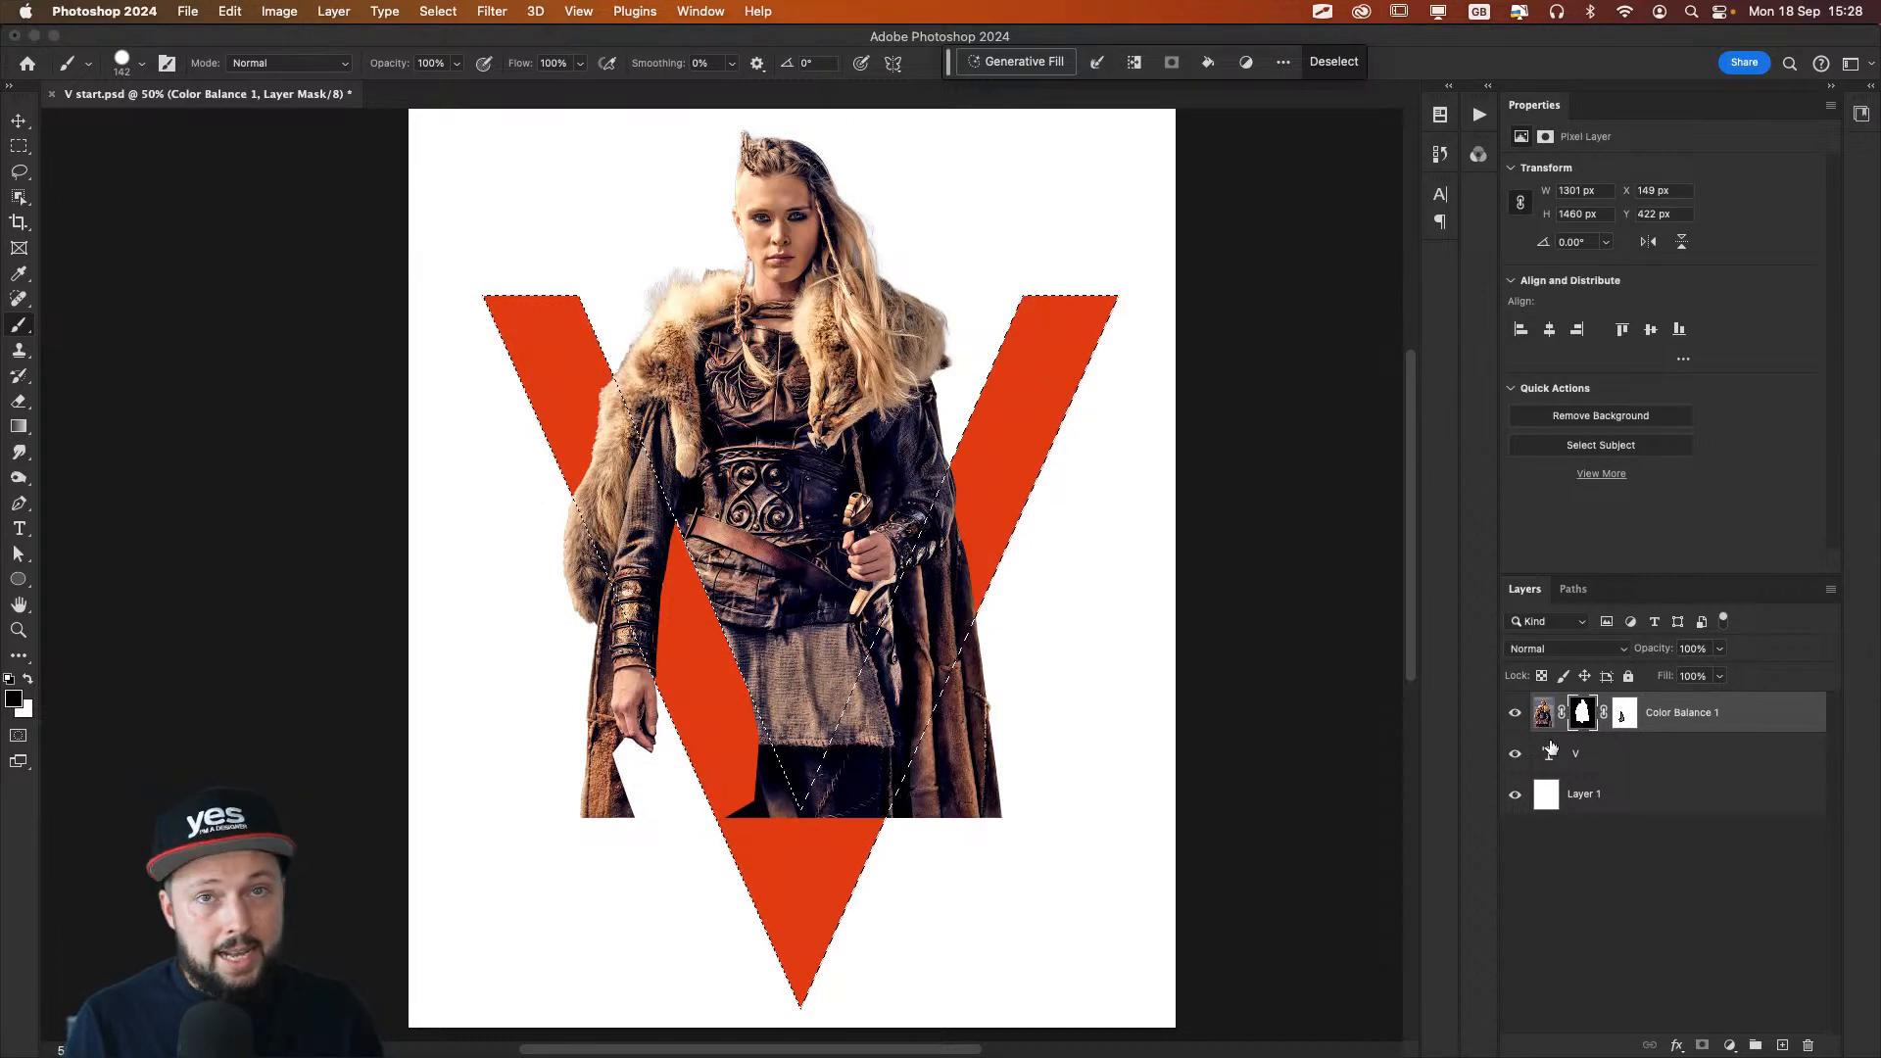
drag(777, 839, 740, 717)
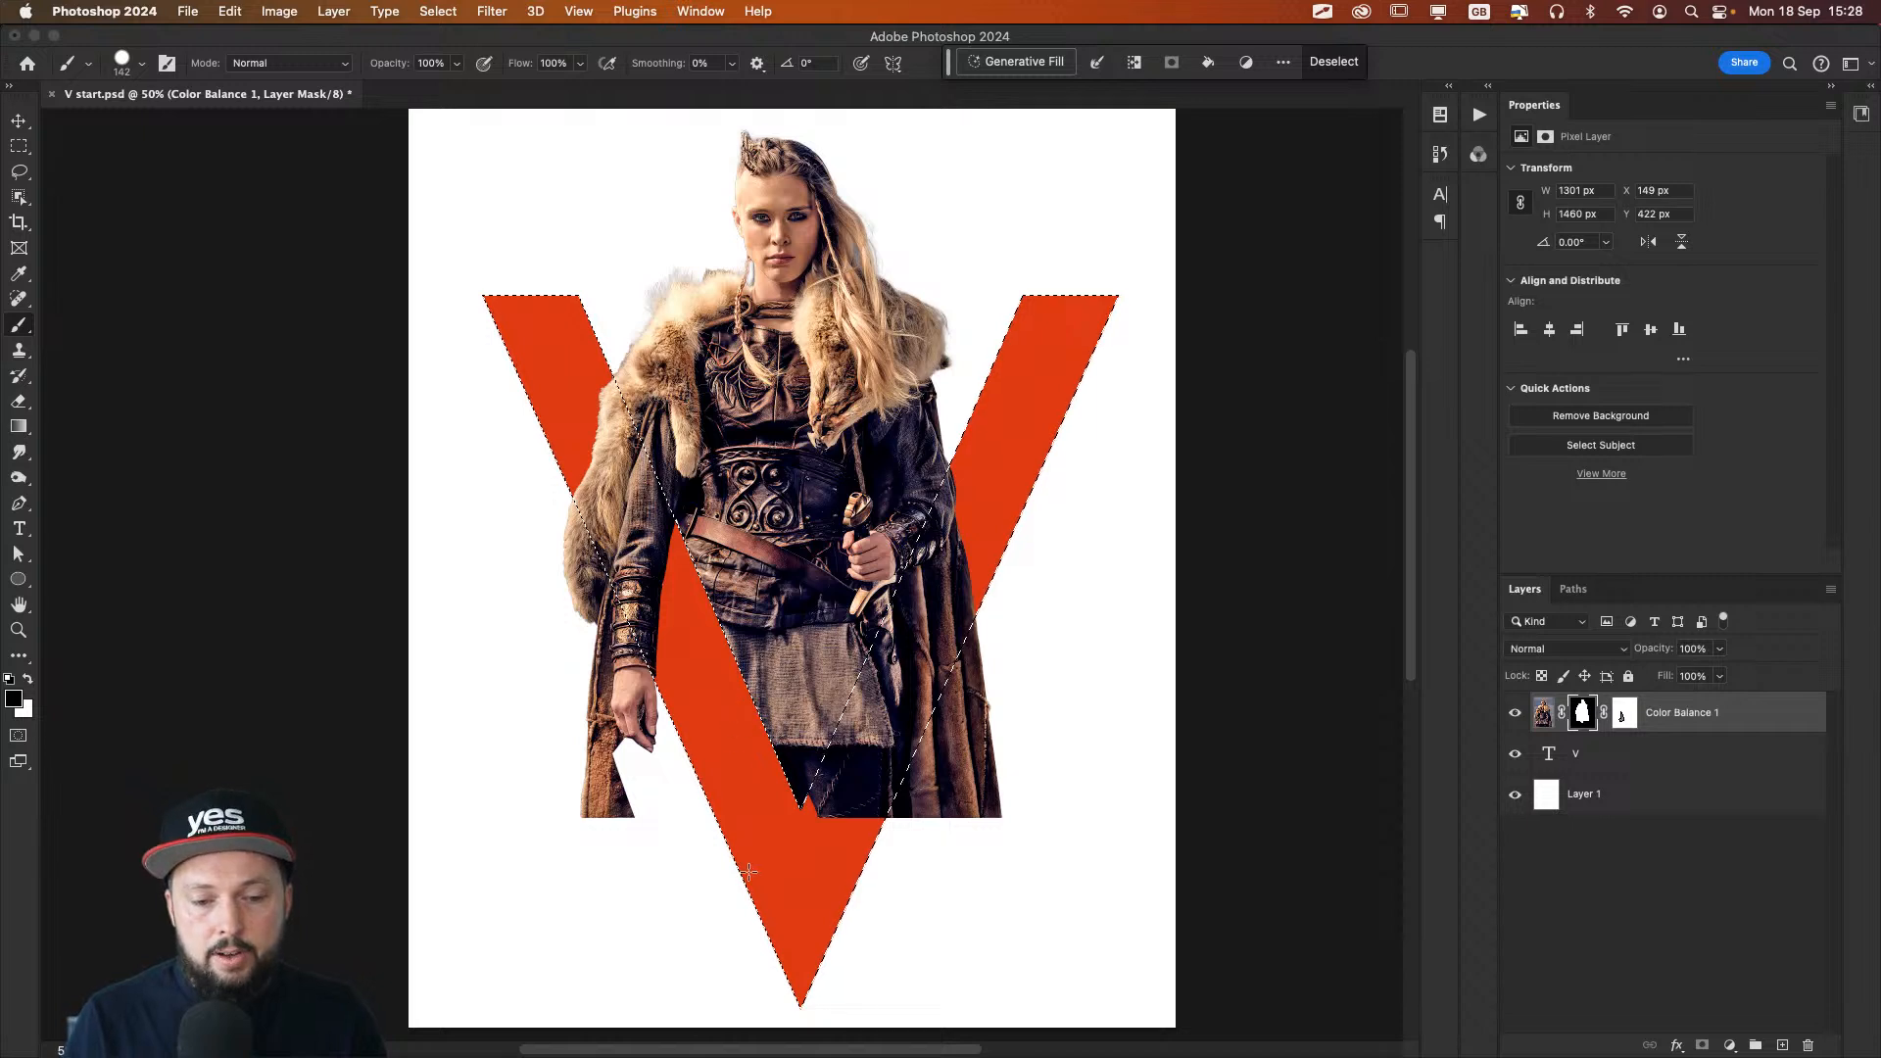
mouse_move(794, 862)
mouse_down()
mouse_move(837, 840)
mouse_move(865, 703)
mouse_move(845, 811)
mouse_move(872, 793)
mouse_move(874, 830)
mouse_move(882, 693)
mouse_up()
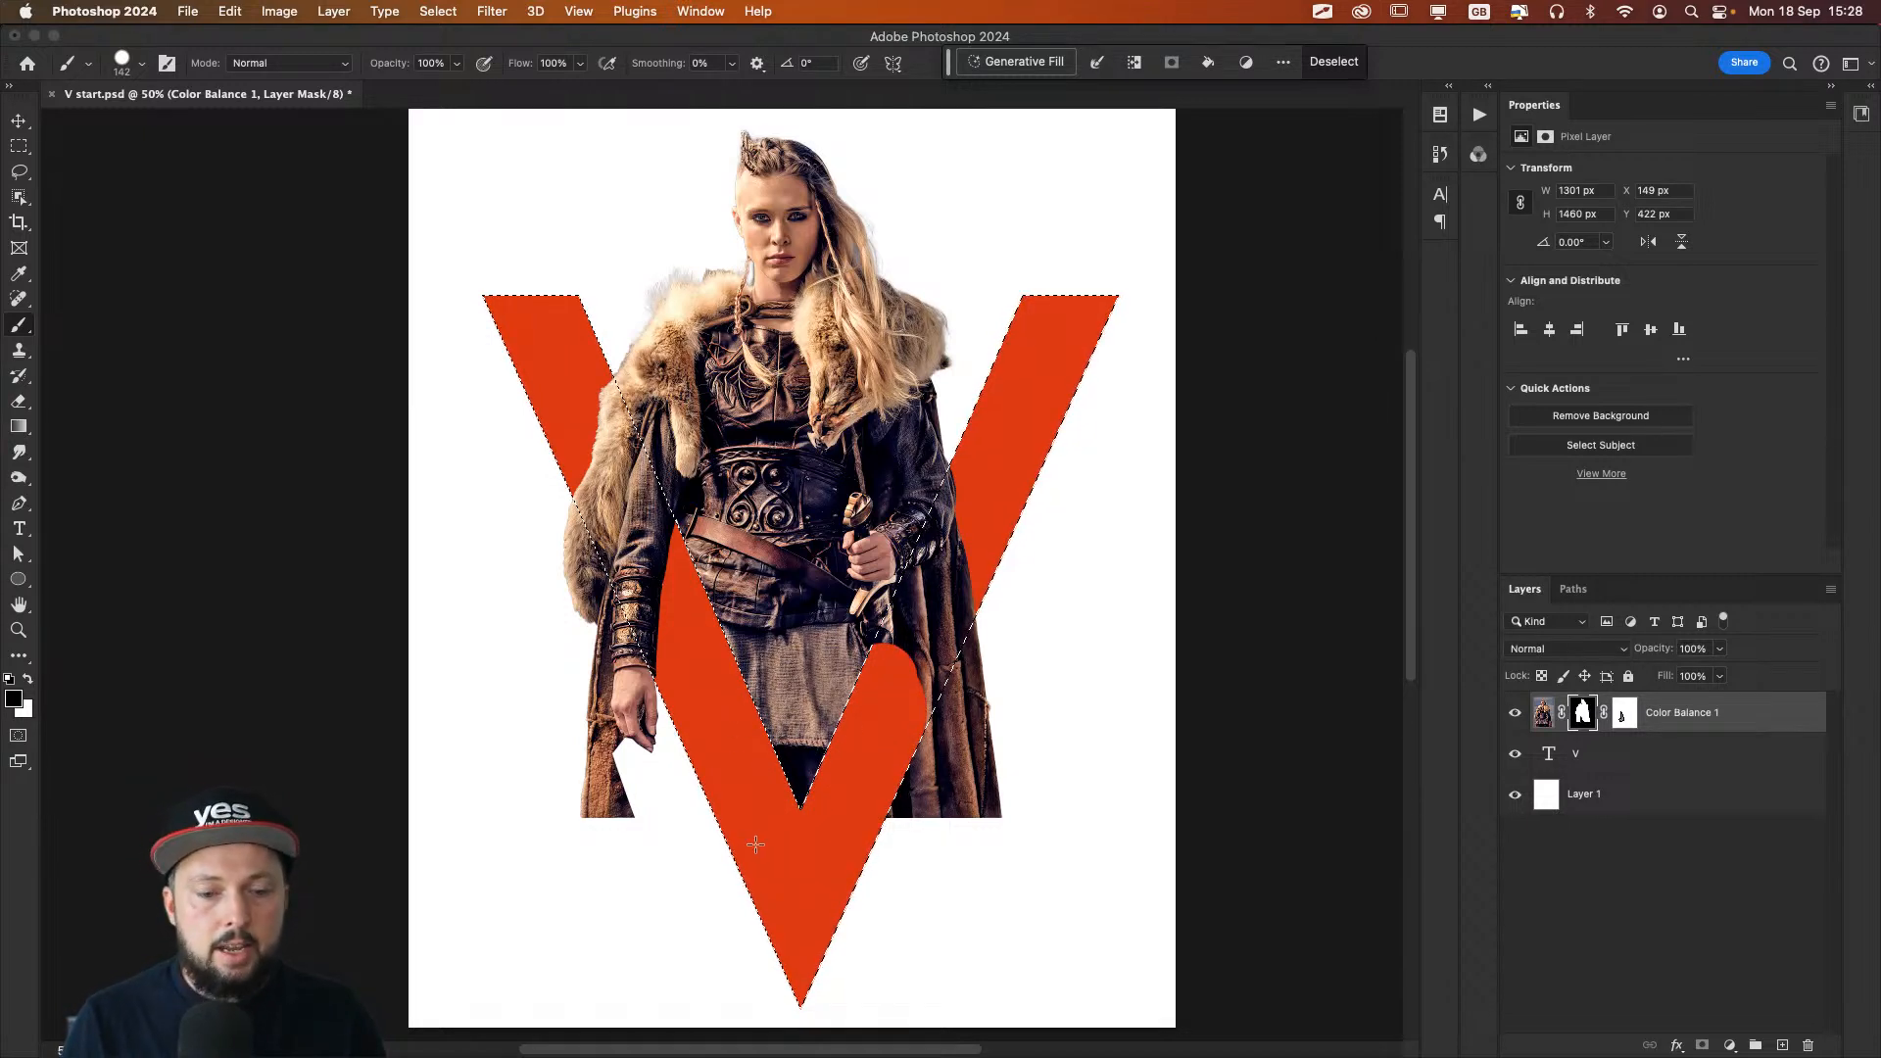
mouse_move(932, 649)
mouse_down()
mouse_move(888, 688)
mouse_move(911, 675)
mouse_move(965, 739)
mouse_up()
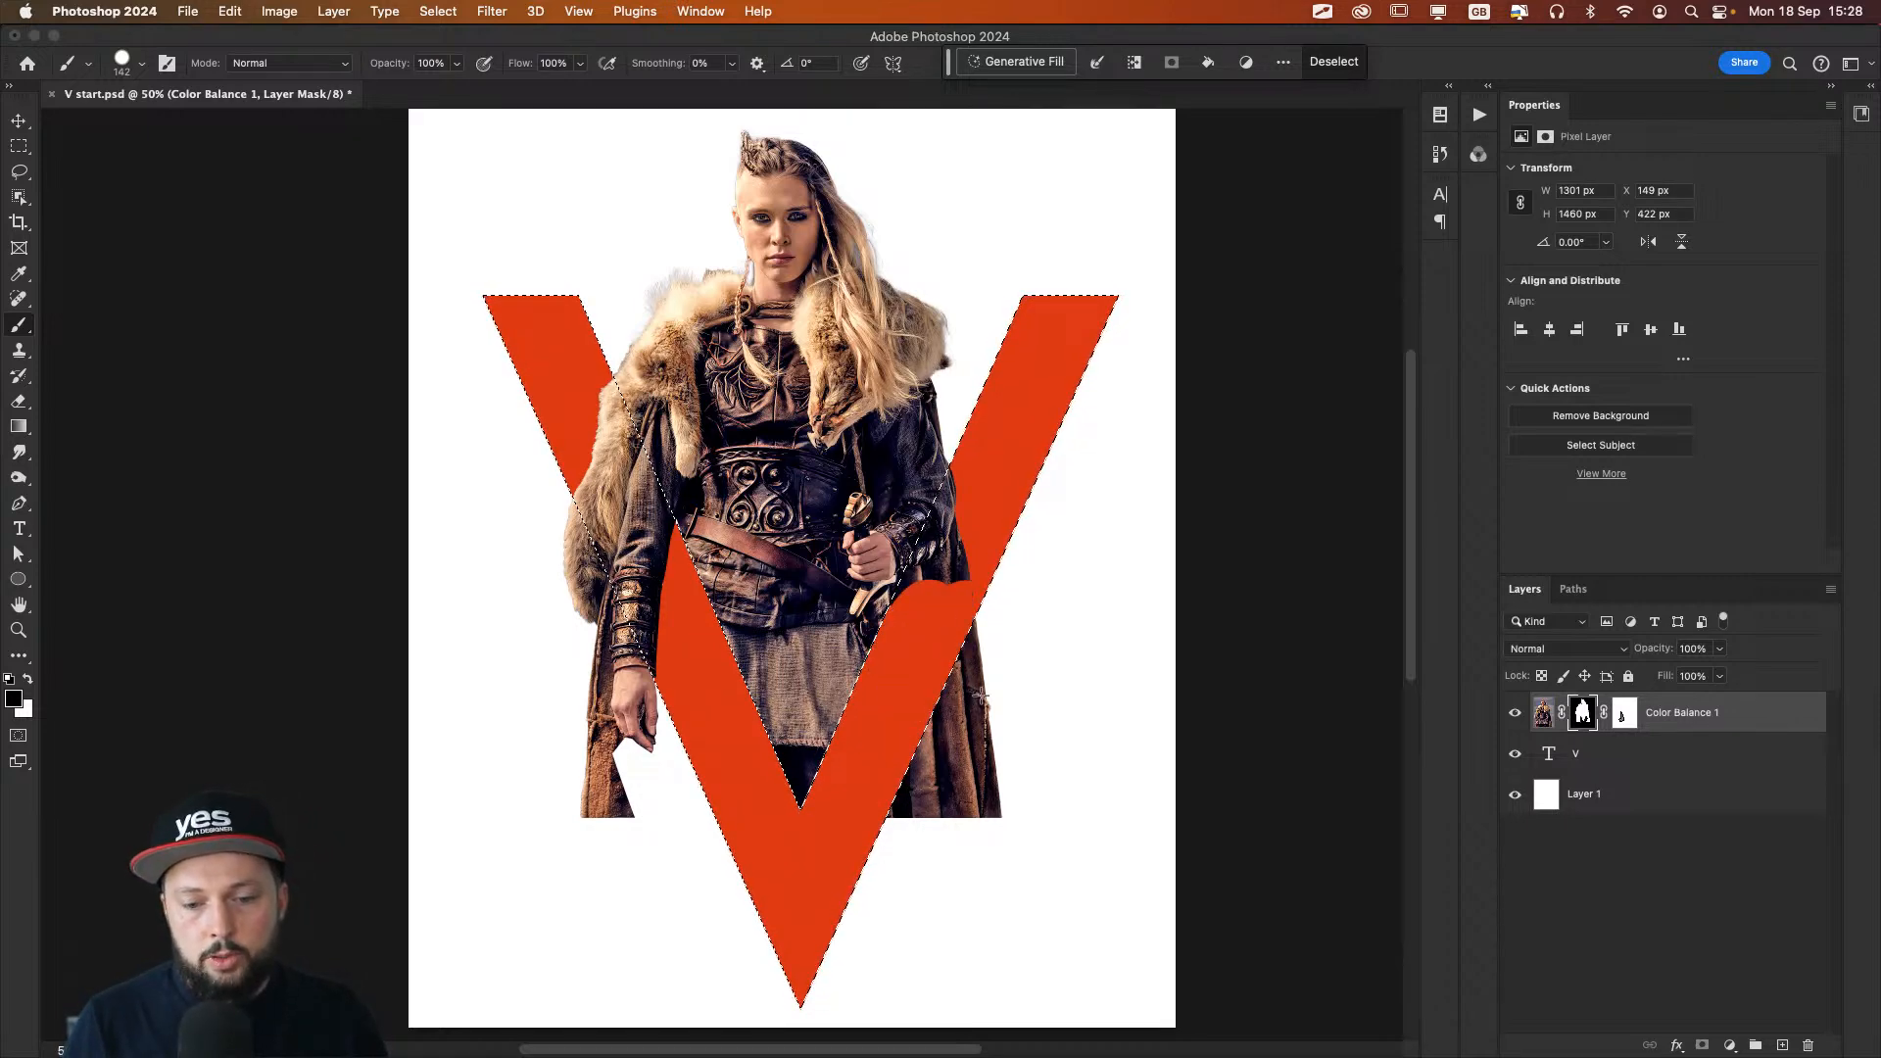
Step: Mask out the cloak inside the V's right stroke closely around the sword arm's cuff and sleeve, keeping the arm in front
scroll(931, 597, up, 5)
mouse_move(929, 590)
mouse_down()
mouse_move(836, 597)
mouse_move(878, 537)
mouse_move(985, 502)
mouse_move(998, 470)
mouse_move(964, 510)
mouse_move(1033, 305)
mouse_move(1044, 514)
mouse_move(1063, 432)
mouse_move(956, 525)
mouse_up()
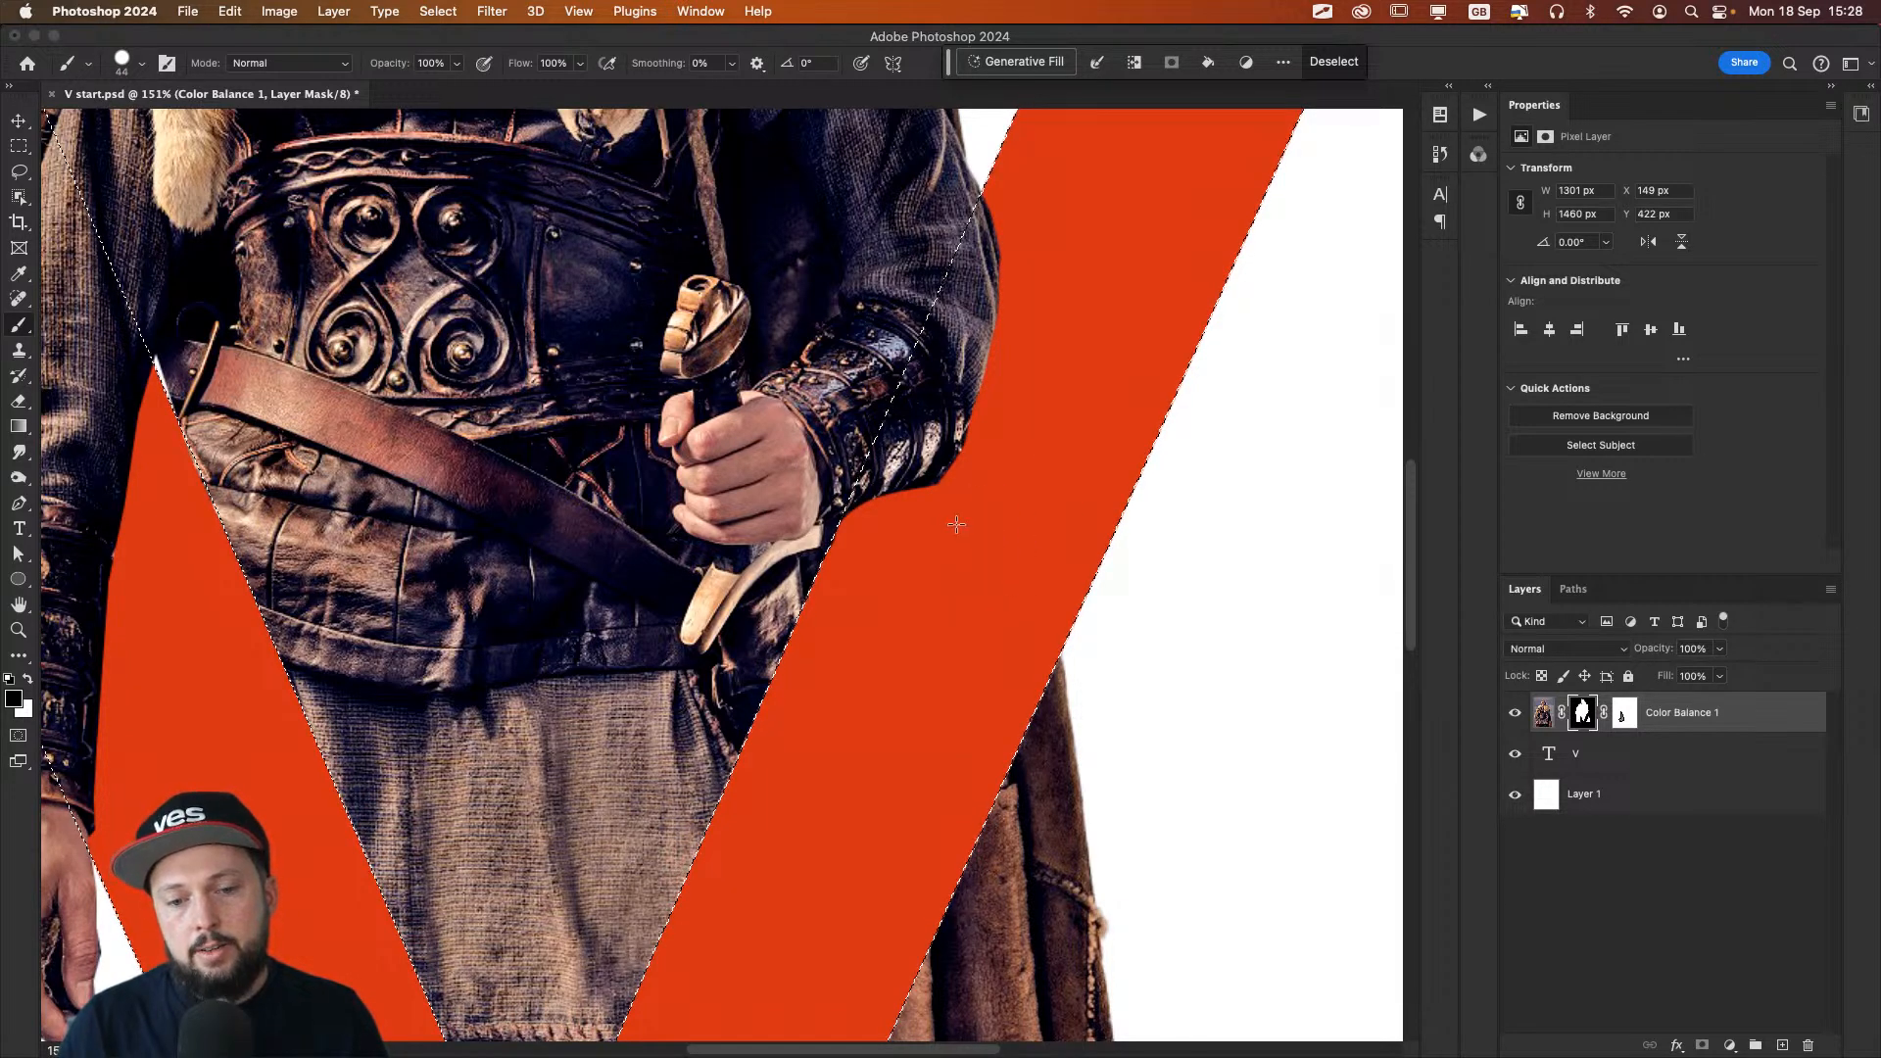
drag(983, 730, 886, 768)
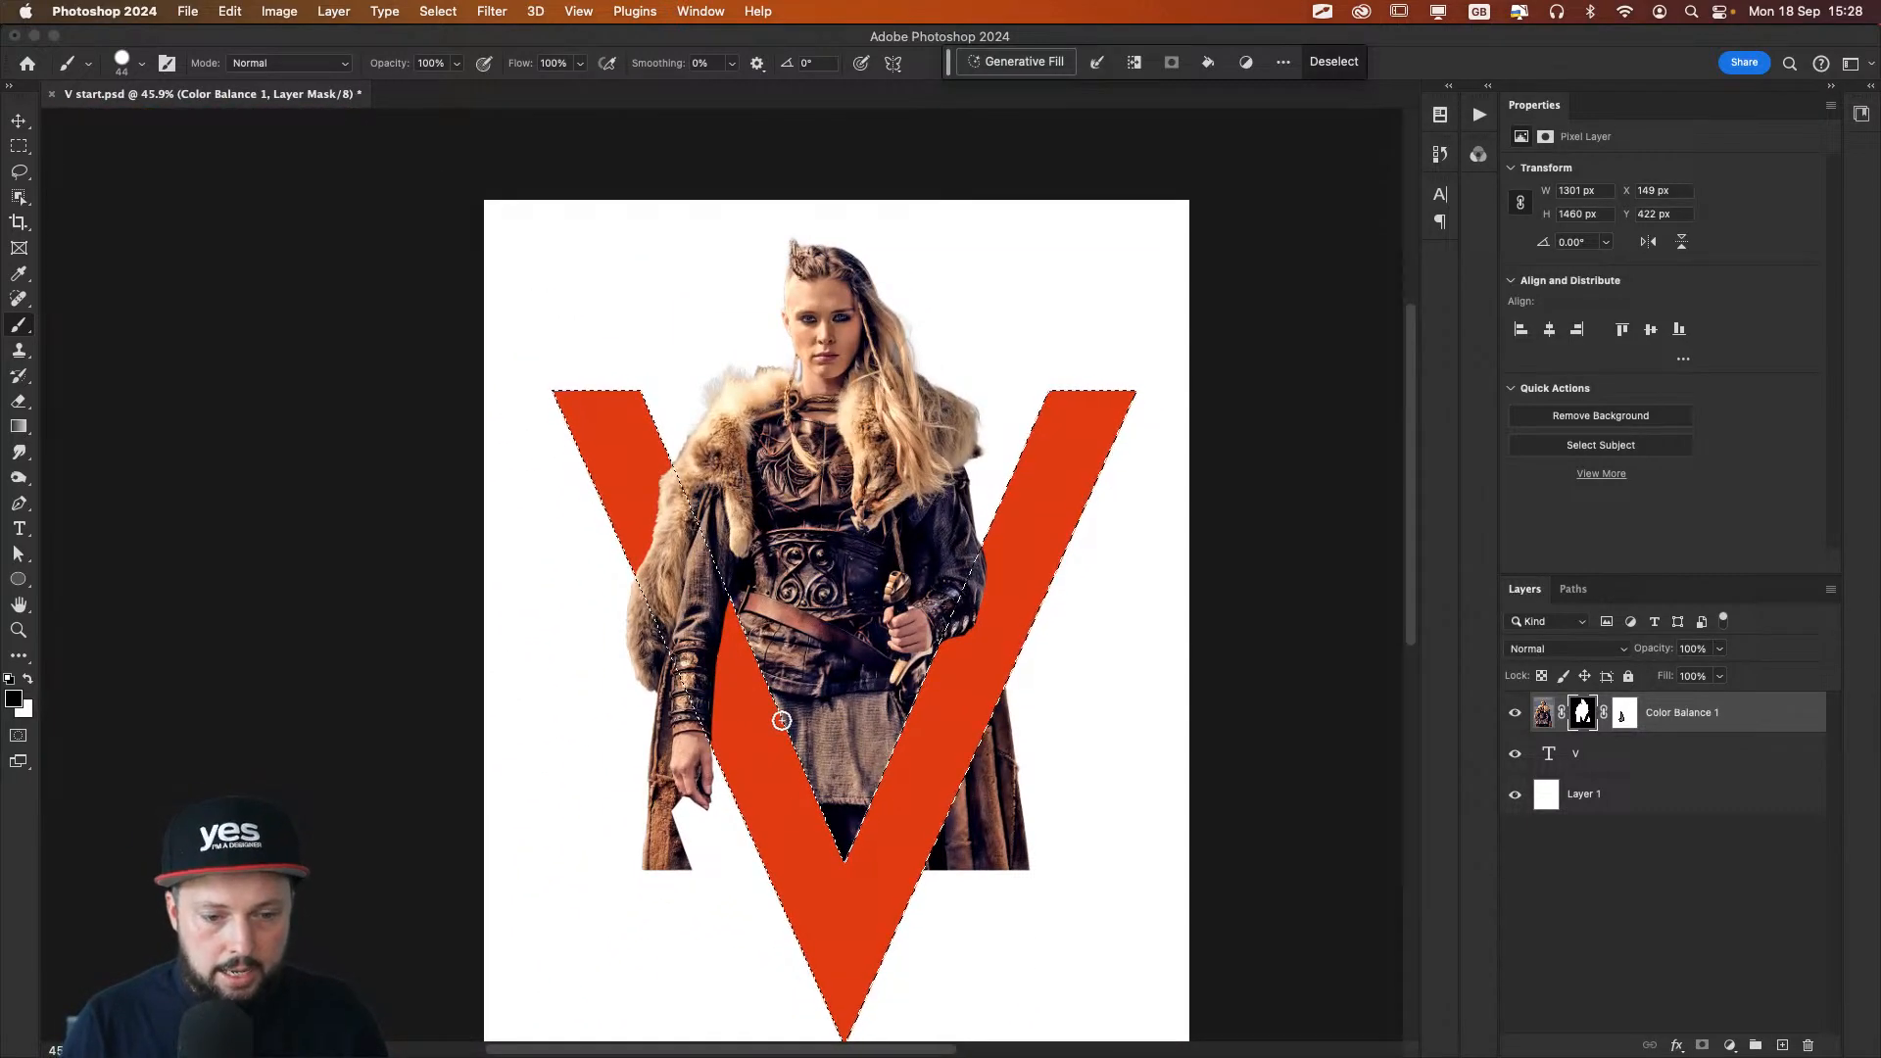
Step: Mask out the fur and coat inside the V's left stroke beside the lowered sleeve, and clear the selection
scroll(627, 593, up, 3)
mouse_move(663, 605)
mouse_down()
mouse_move(694, 611)
mouse_move(653, 608)
mouse_move(676, 608)
mouse_move(668, 556)
mouse_move(664, 635)
mouse_up()
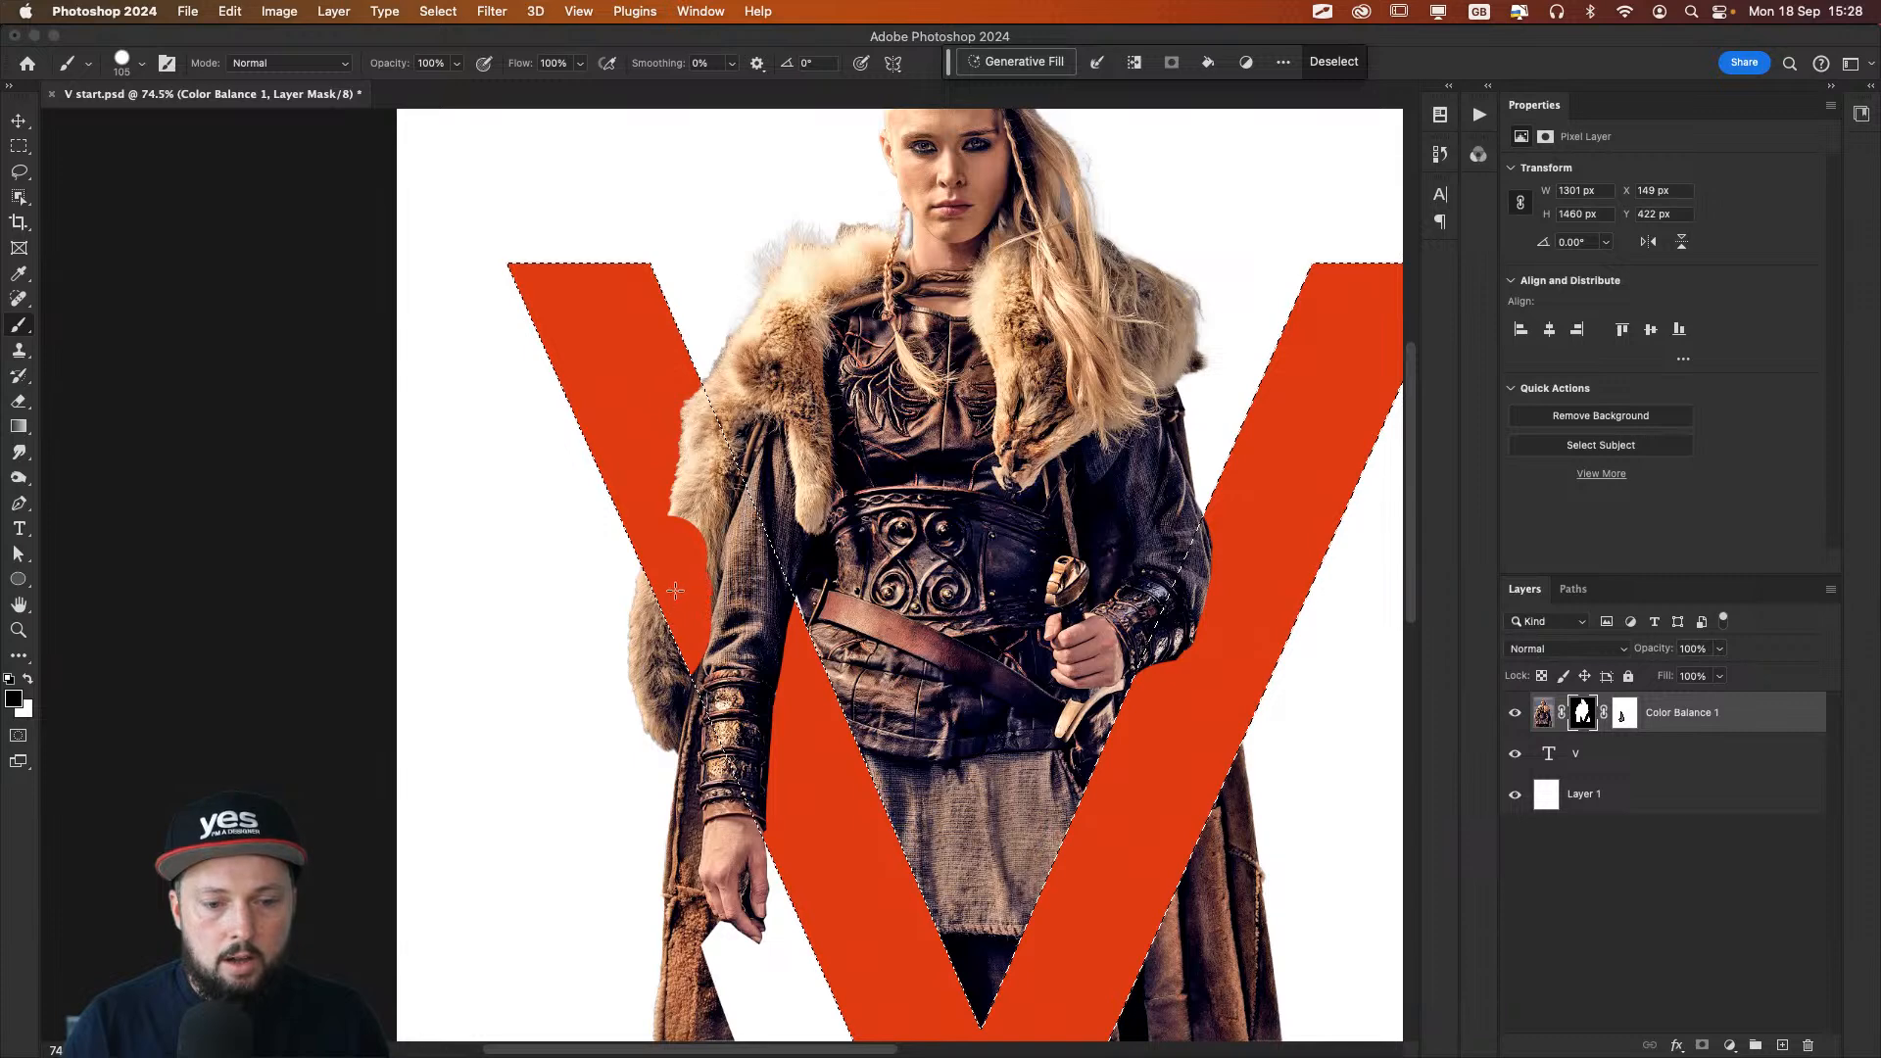
drag(682, 566, 705, 480)
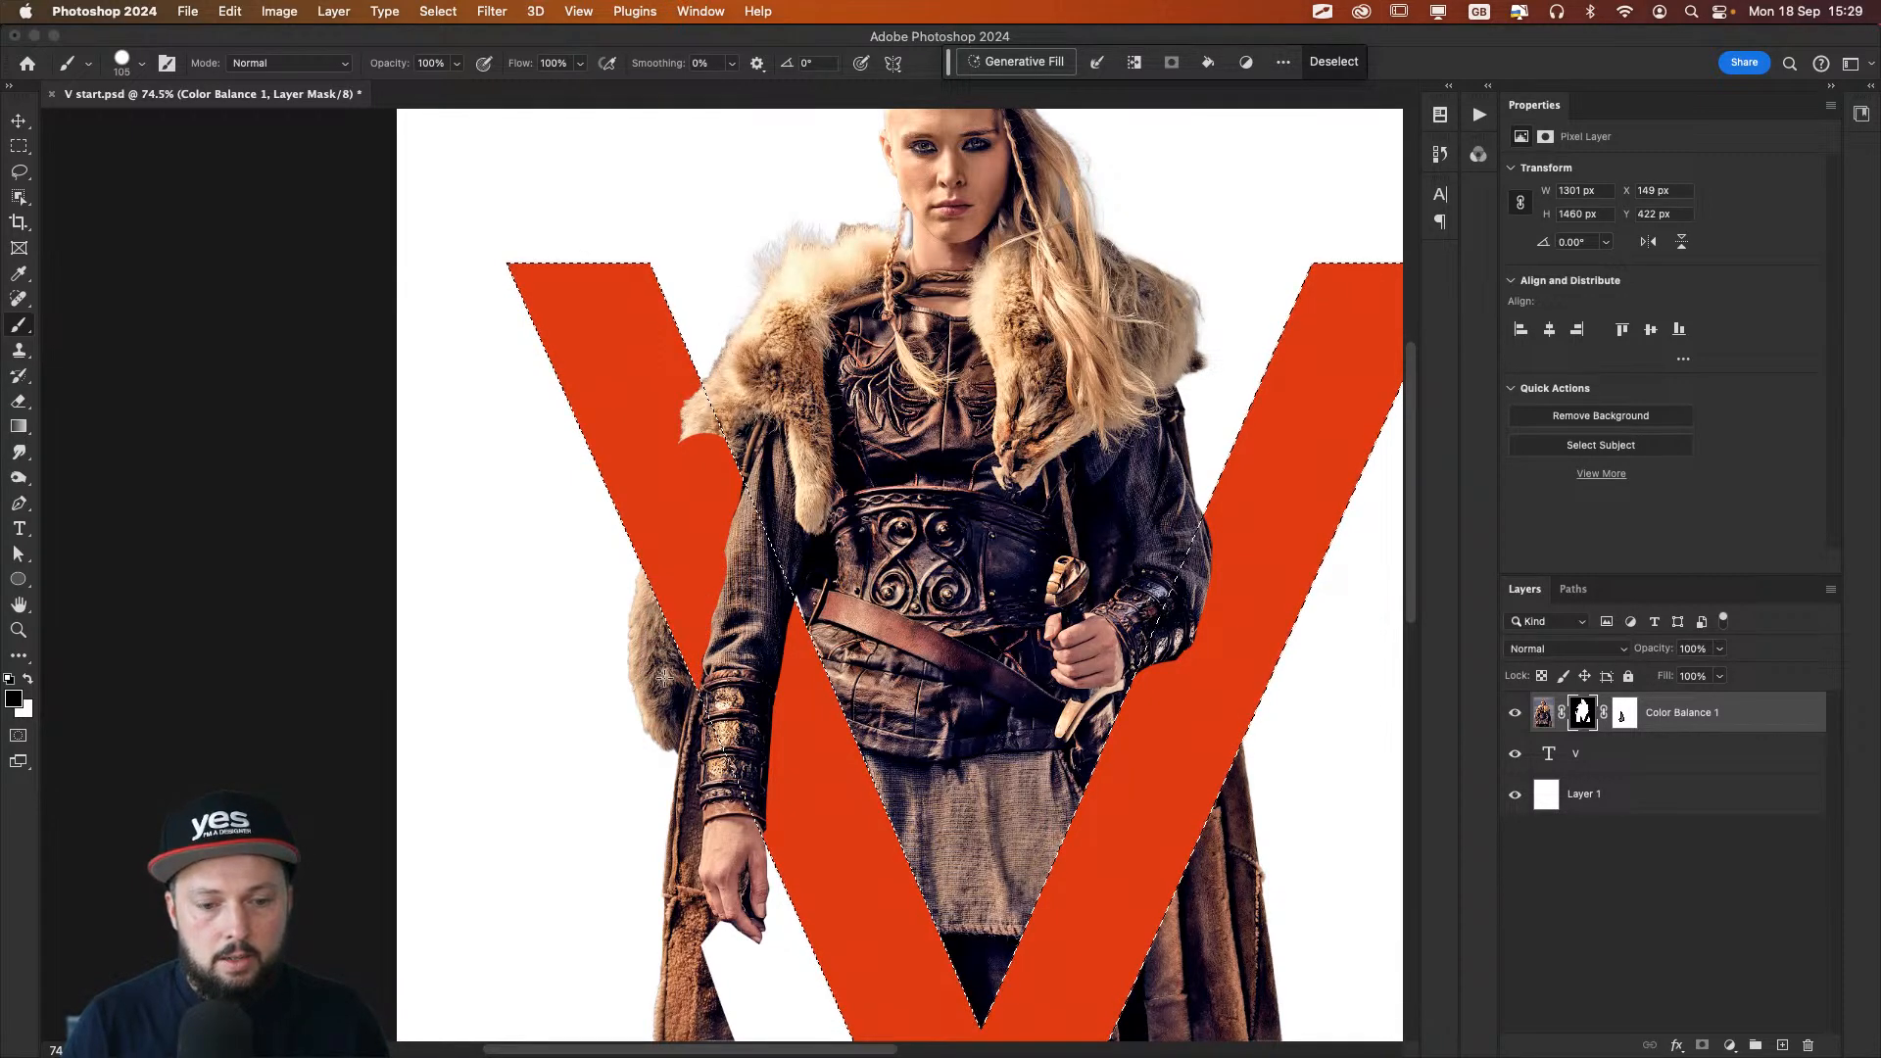
drag(660, 504, 681, 447)
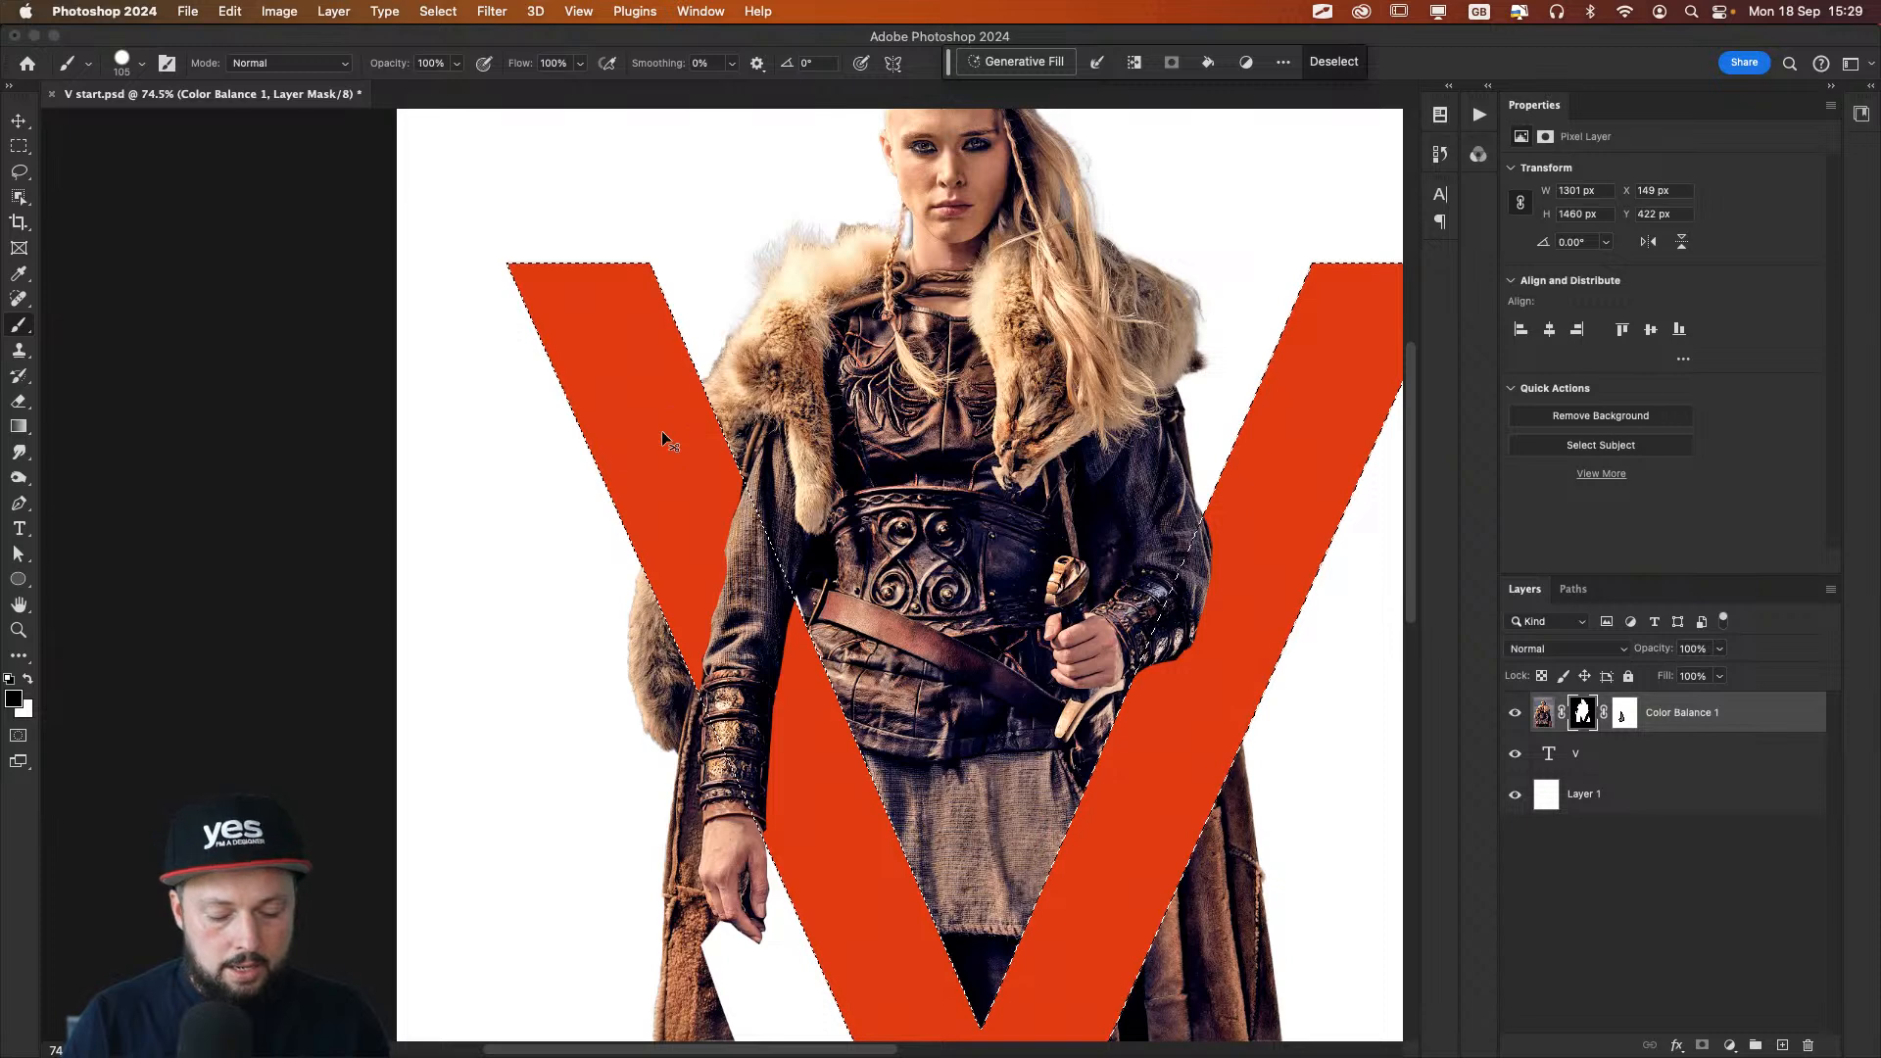
key(super+d)
Step: Paint out the cloak outside the V's right stroke and the brown coat below the lowered hand with a larger black brush
drag(639, 718, 665, 285)
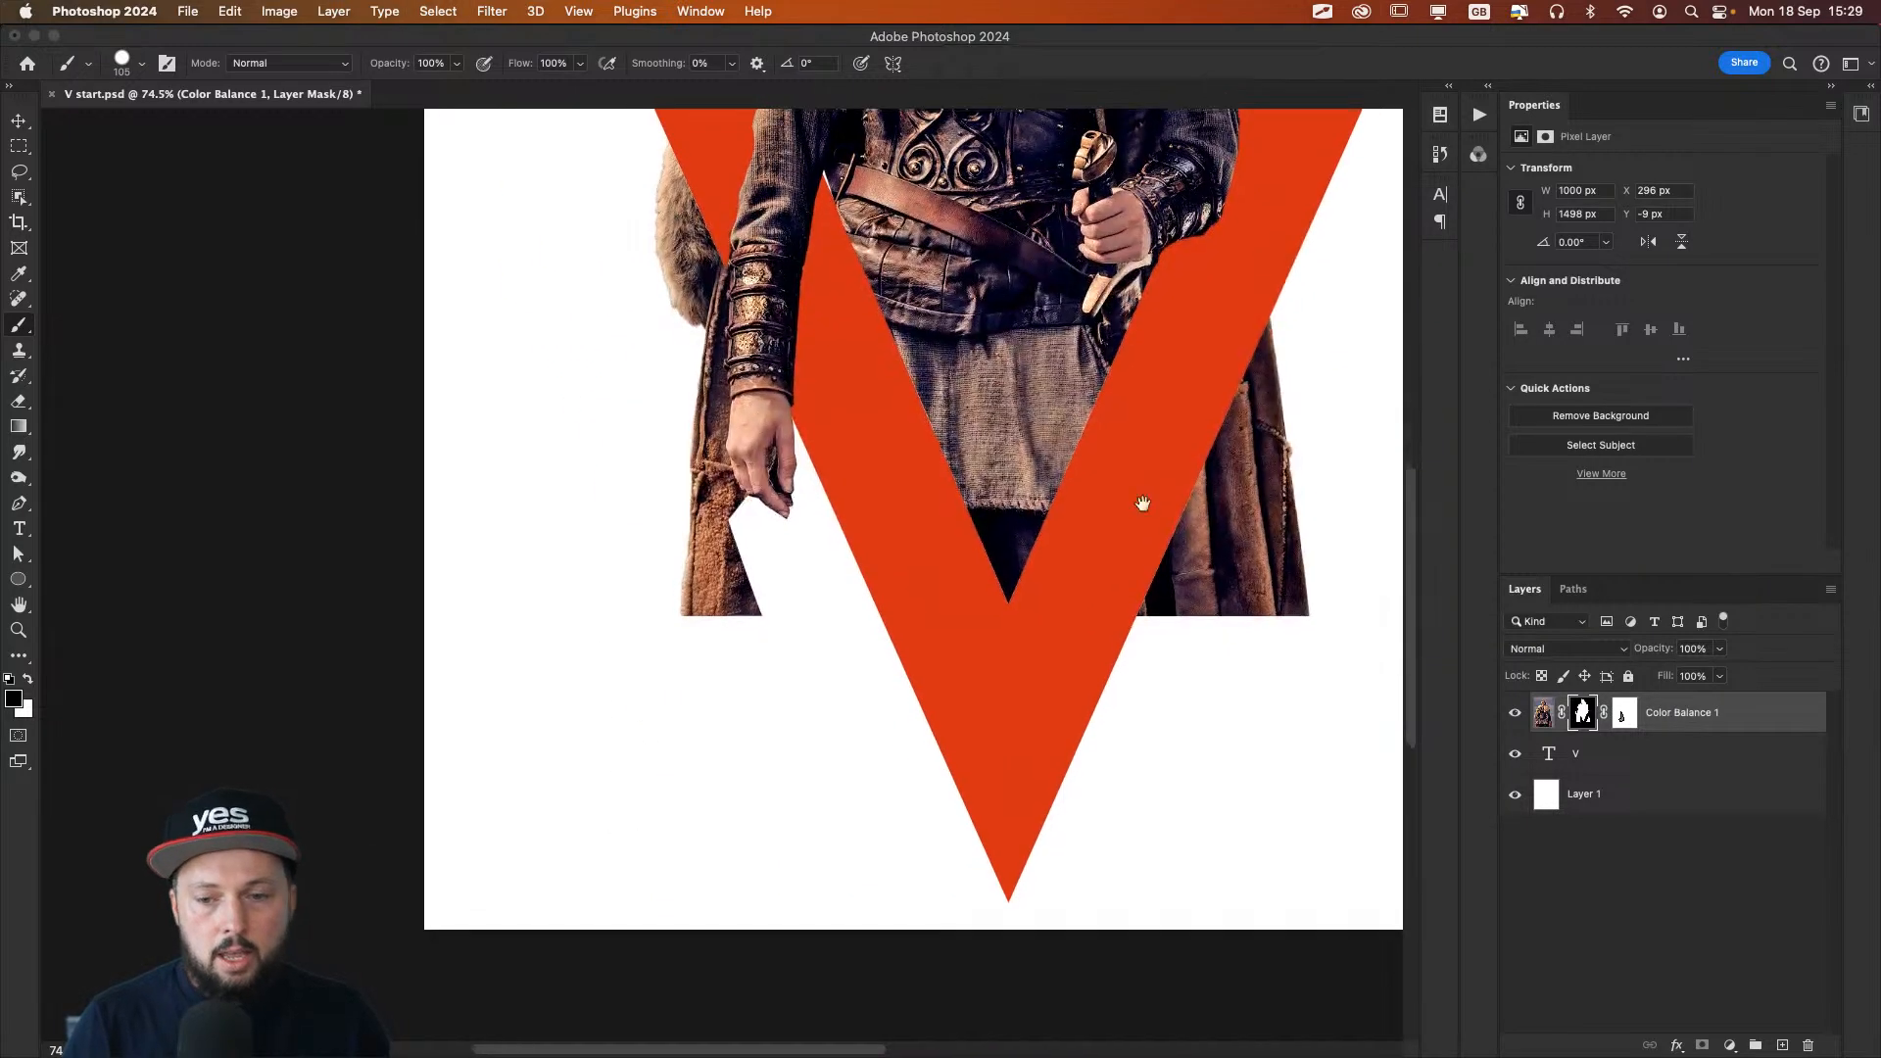
drag(1155, 483, 720, 733)
mouse_move(714, 894)
mouse_down()
mouse_move(904, 541)
mouse_move(805, 895)
mouse_move(871, 869)
mouse_move(865, 831)
mouse_up()
drag(687, 754, 950, 637)
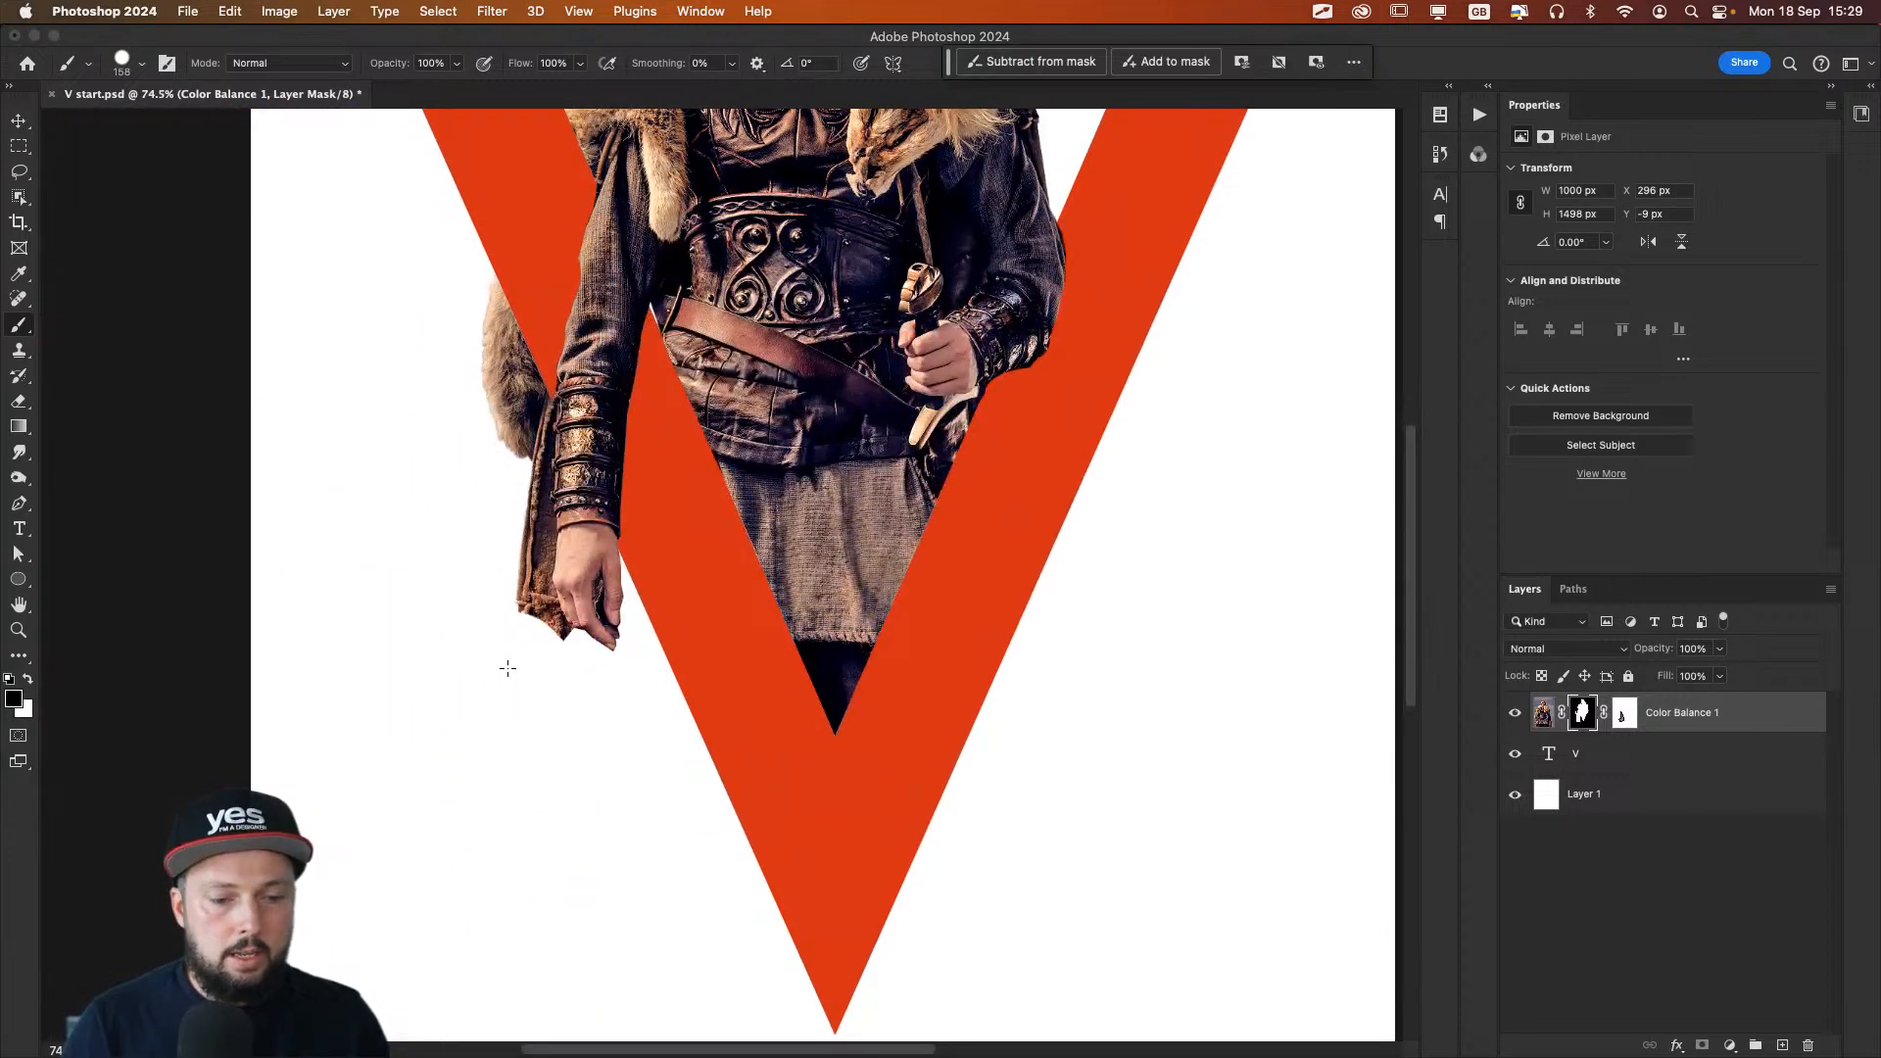
Step: Mask out the brown coat closely around the lowered hand and wrist, up the outer edge of the metal-banded cuff
scroll(503, 516, up, 5)
drag(618, 701, 510, 660)
mouse_move(635, 732)
mouse_down()
mouse_move(654, 733)
mouse_move(668, 778)
mouse_up()
mouse_move(634, 709)
mouse_down()
mouse_move(631, 602)
mouse_move(620, 677)
mouse_move(565, 730)
mouse_move(613, 541)
mouse_move(611, 617)
mouse_move(638, 581)
mouse_up()
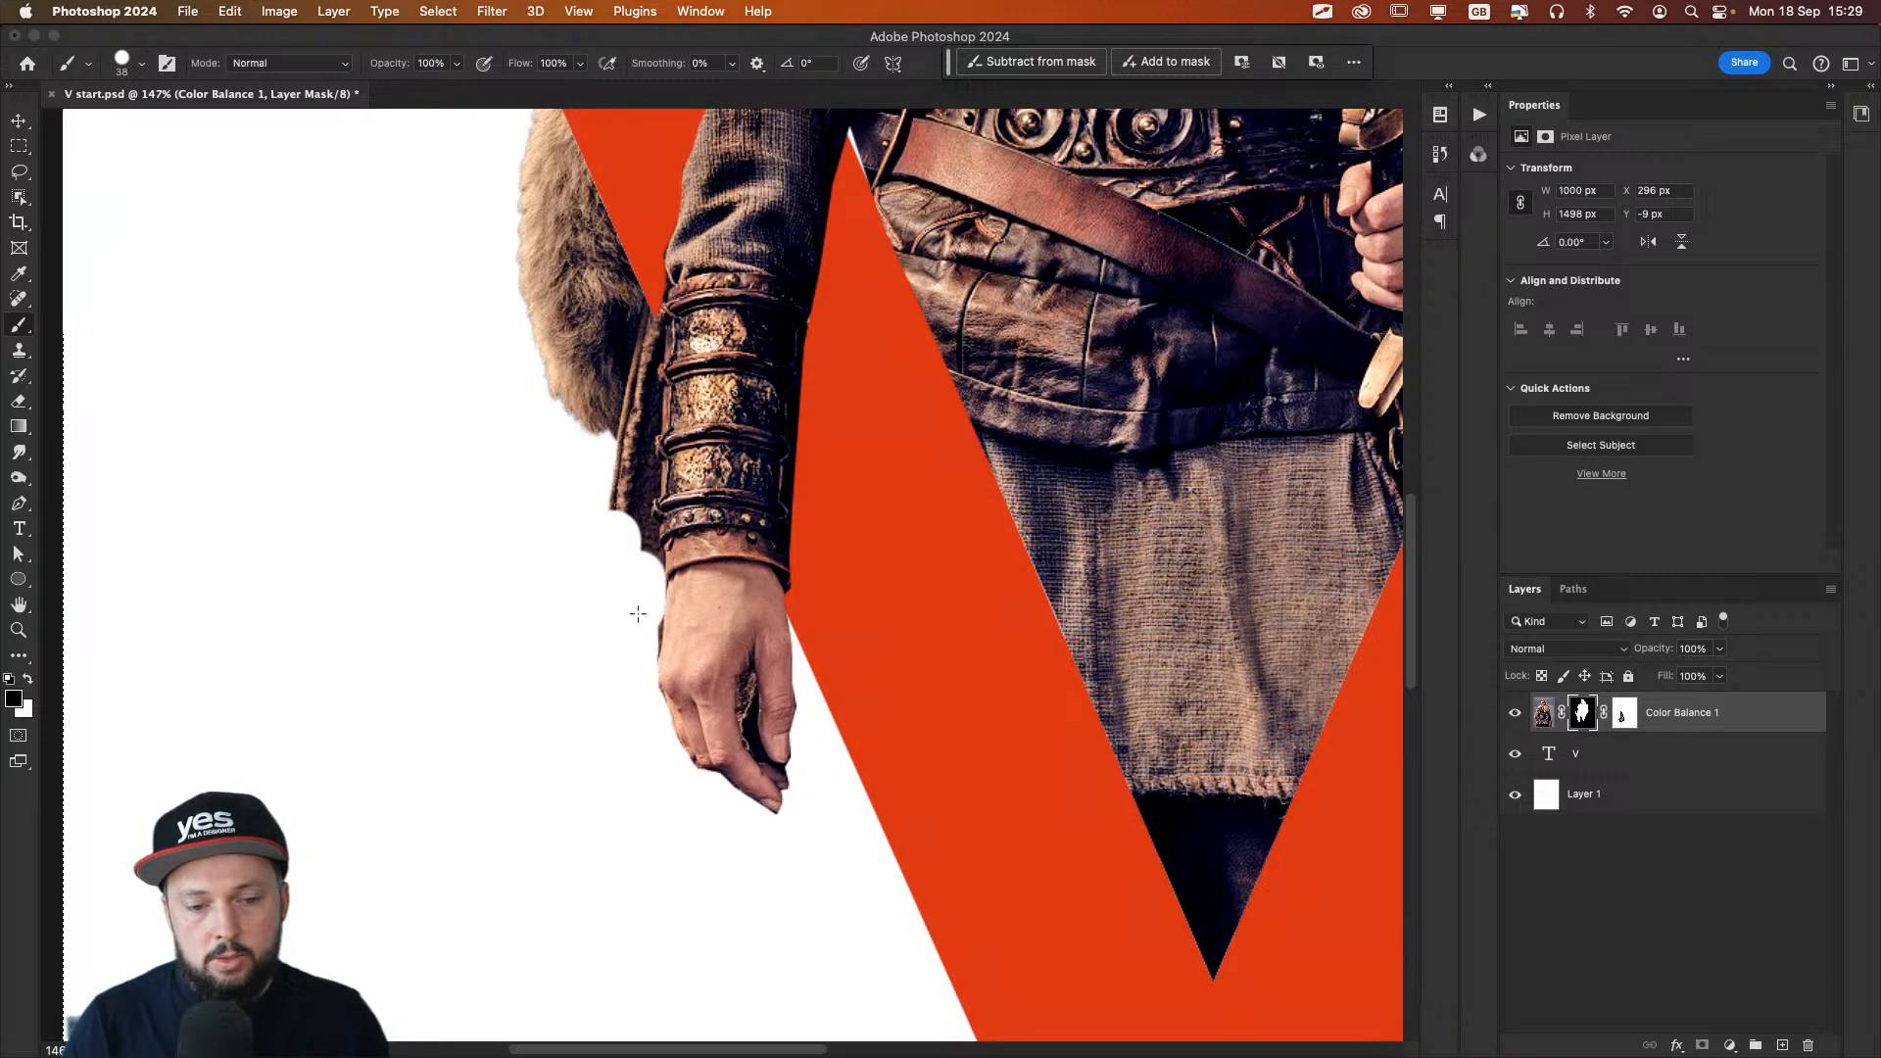
drag(629, 659, 634, 480)
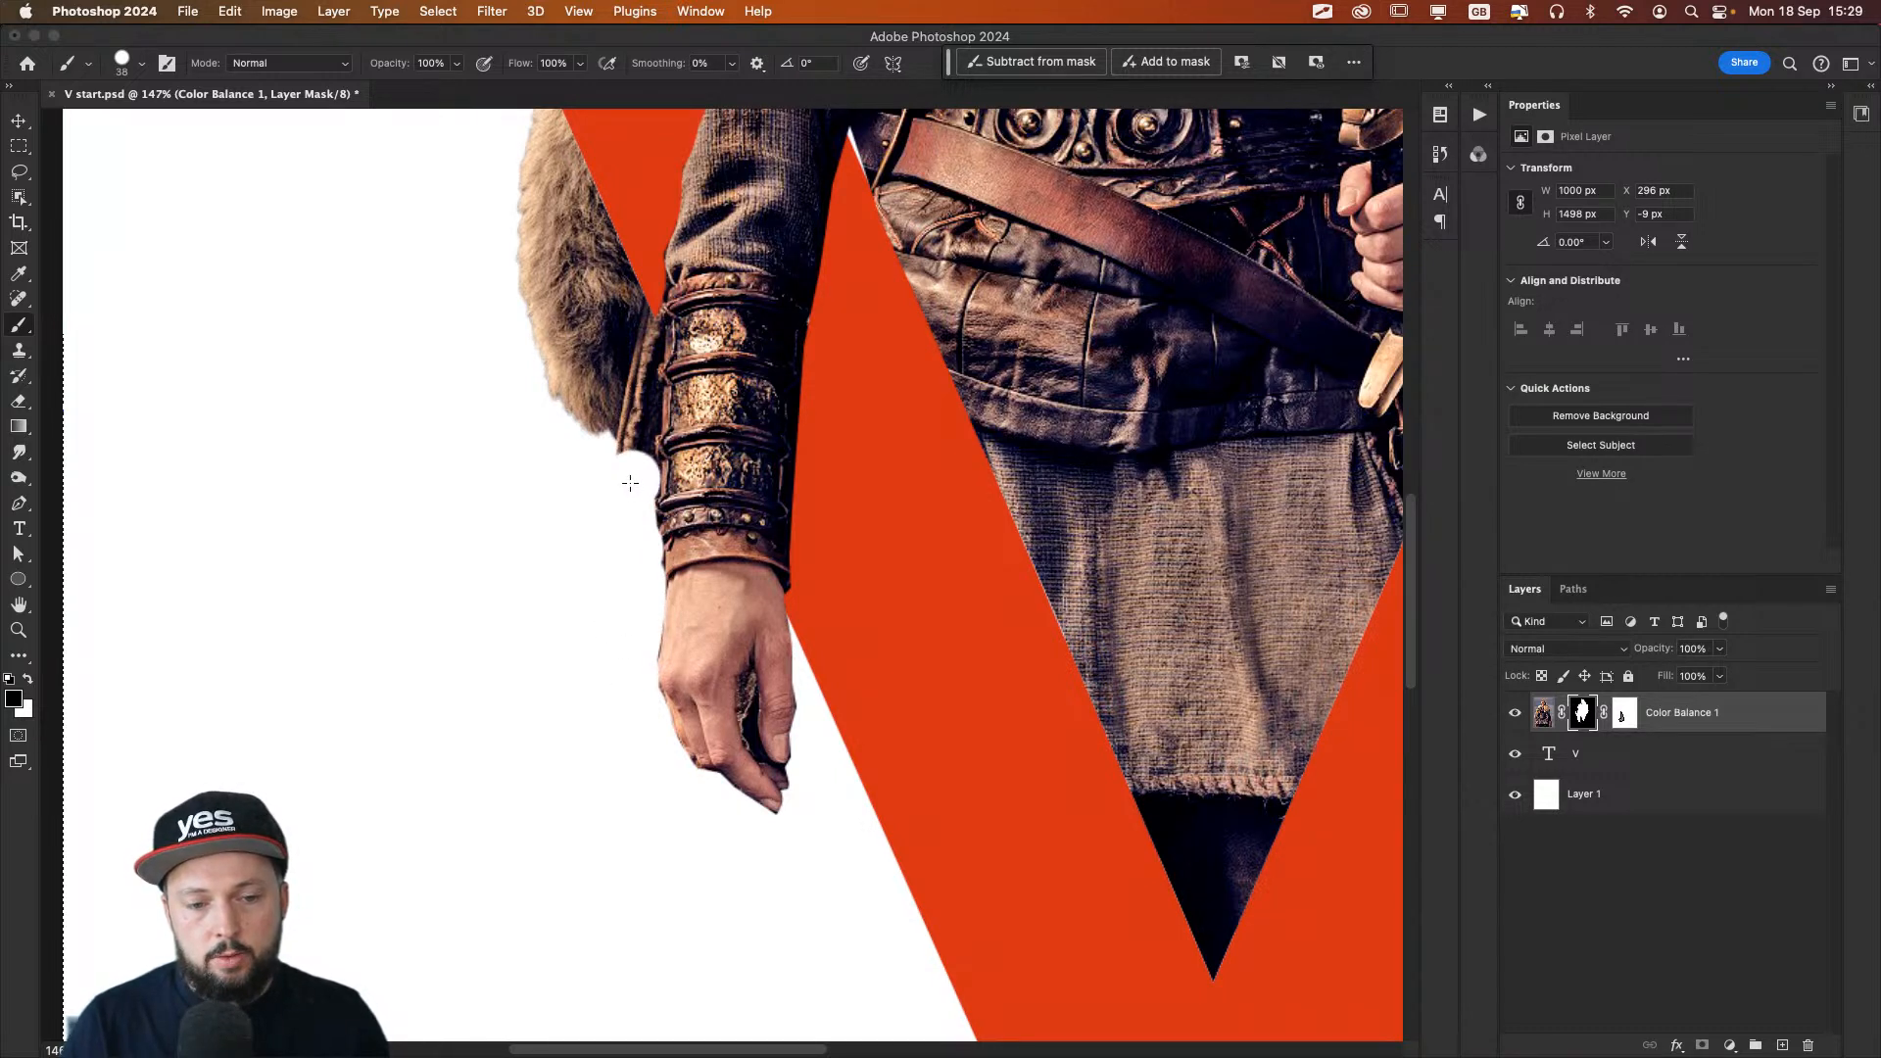
Step: Mask out the remaining coat and hanging fur outside the V's left stroke beside the cuff, enlarging the brush for the fur
scroll(627, 509, up, 5)
mouse_move(630, 652)
mouse_down()
mouse_move(631, 513)
mouse_move(582, 588)
mouse_move(526, 462)
mouse_up()
key(bracketright)
key(bracketright)
key(bracketright)
key(bracketright)
key(bracketright)
key(bracketright)
mouse_move(555, 336)
mouse_down()
mouse_move(537, 624)
mouse_move(580, 550)
mouse_move(586, 431)
mouse_up()
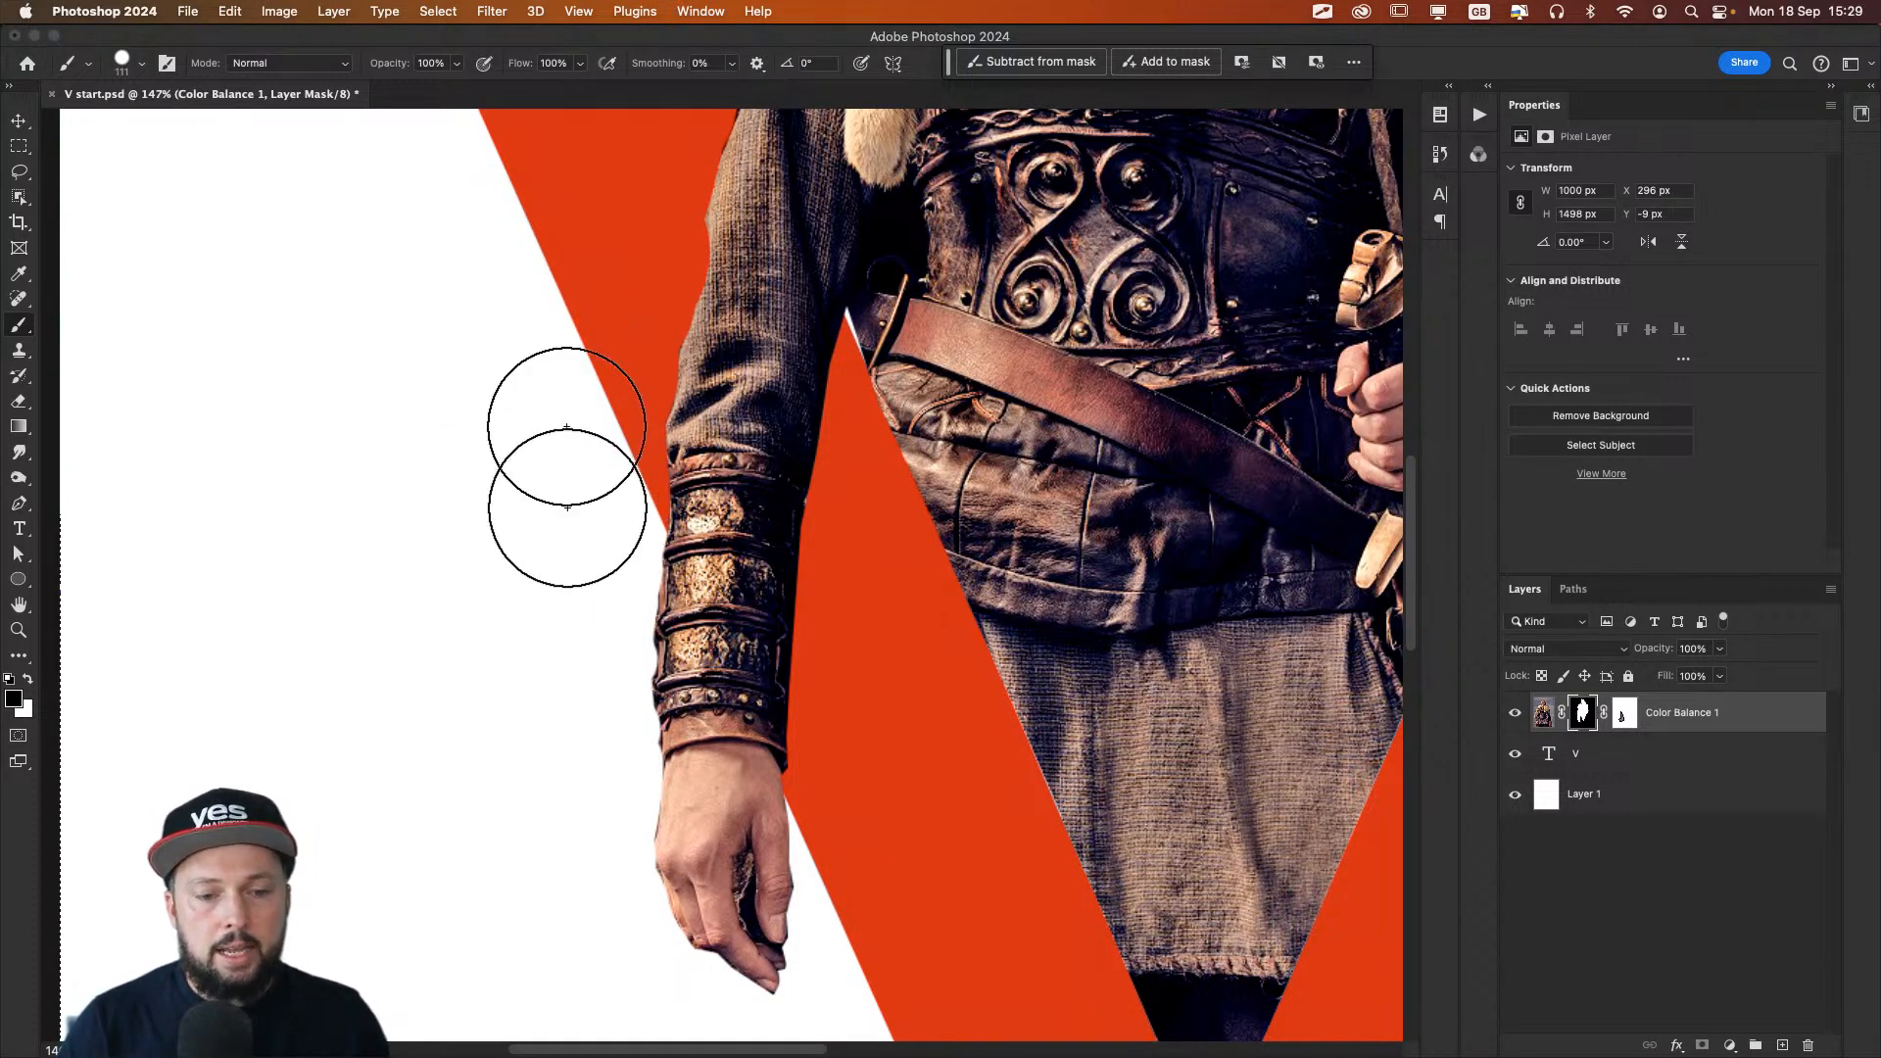
Step: Touch up the outer edge of the metal-banded cuff on the layer mask with a small white brush
key(x)
mouse_move(722, 499)
mouse_down()
mouse_move(637, 485)
mouse_move(658, 495)
mouse_move(681, 469)
mouse_up()
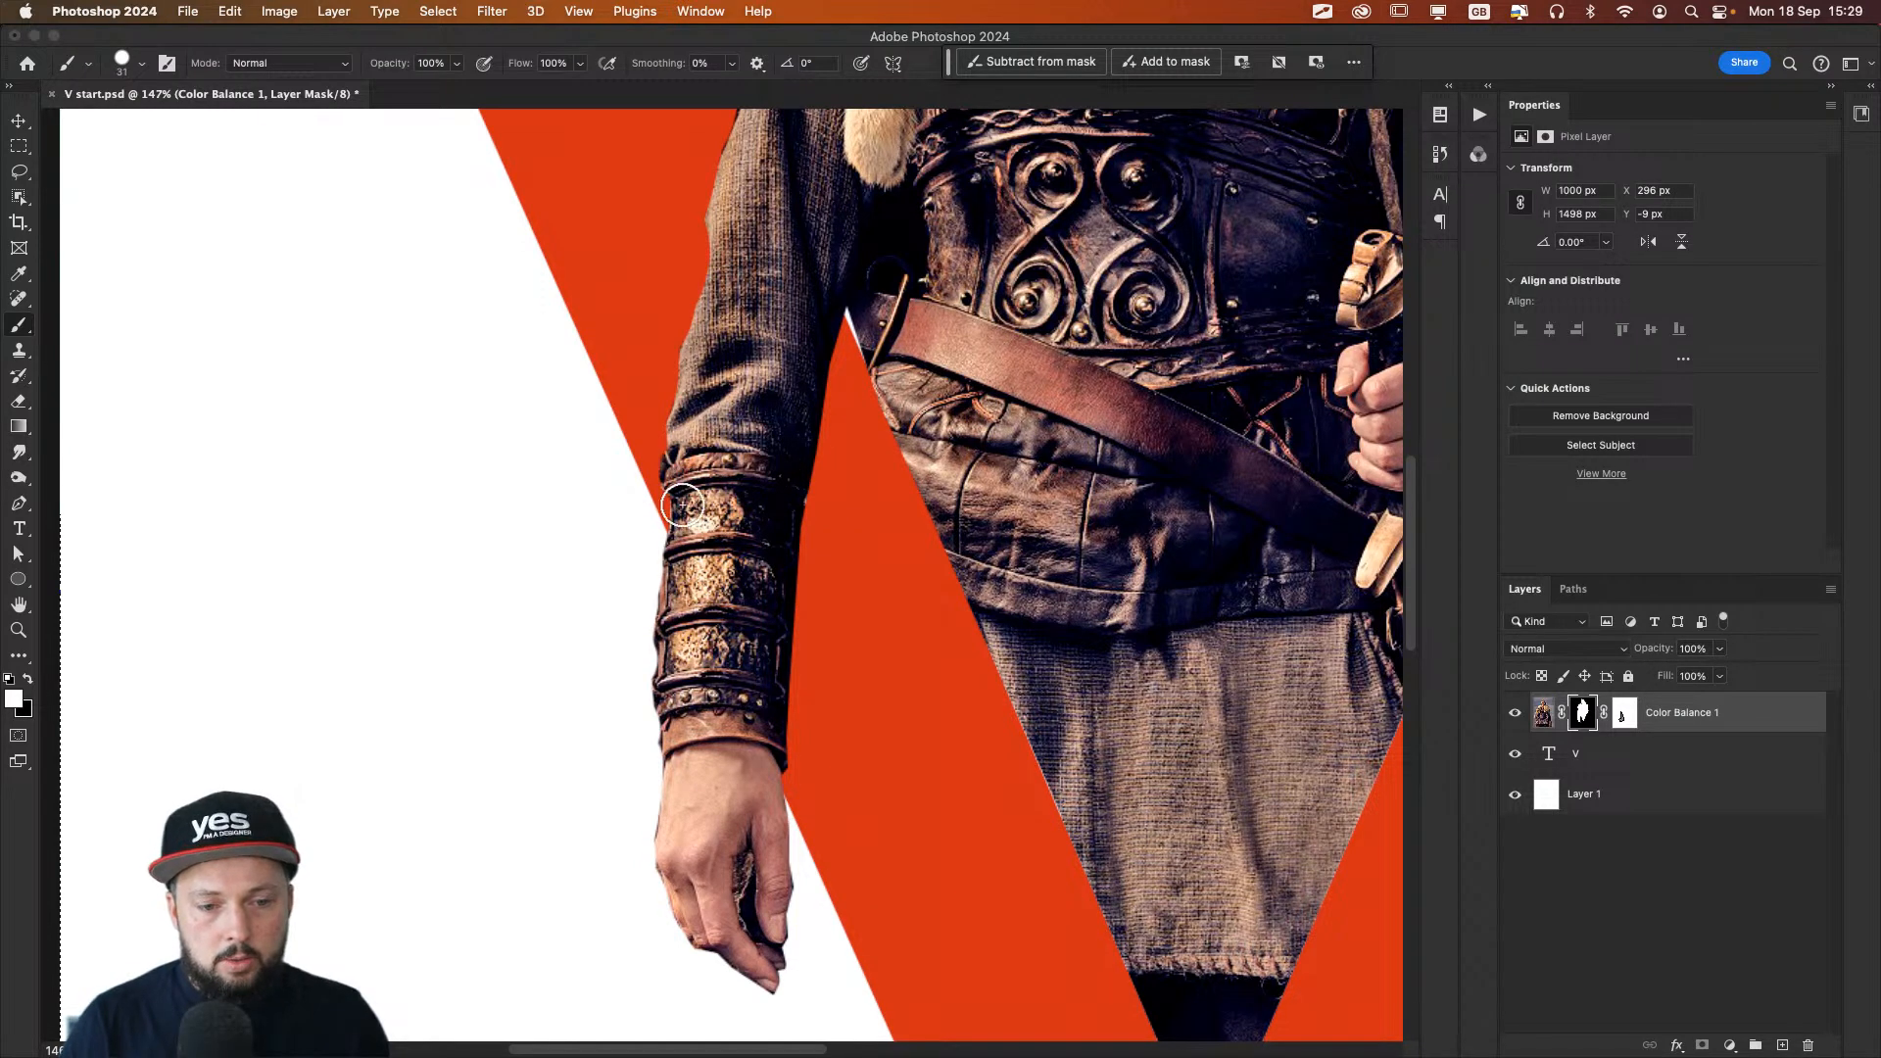
key(x)
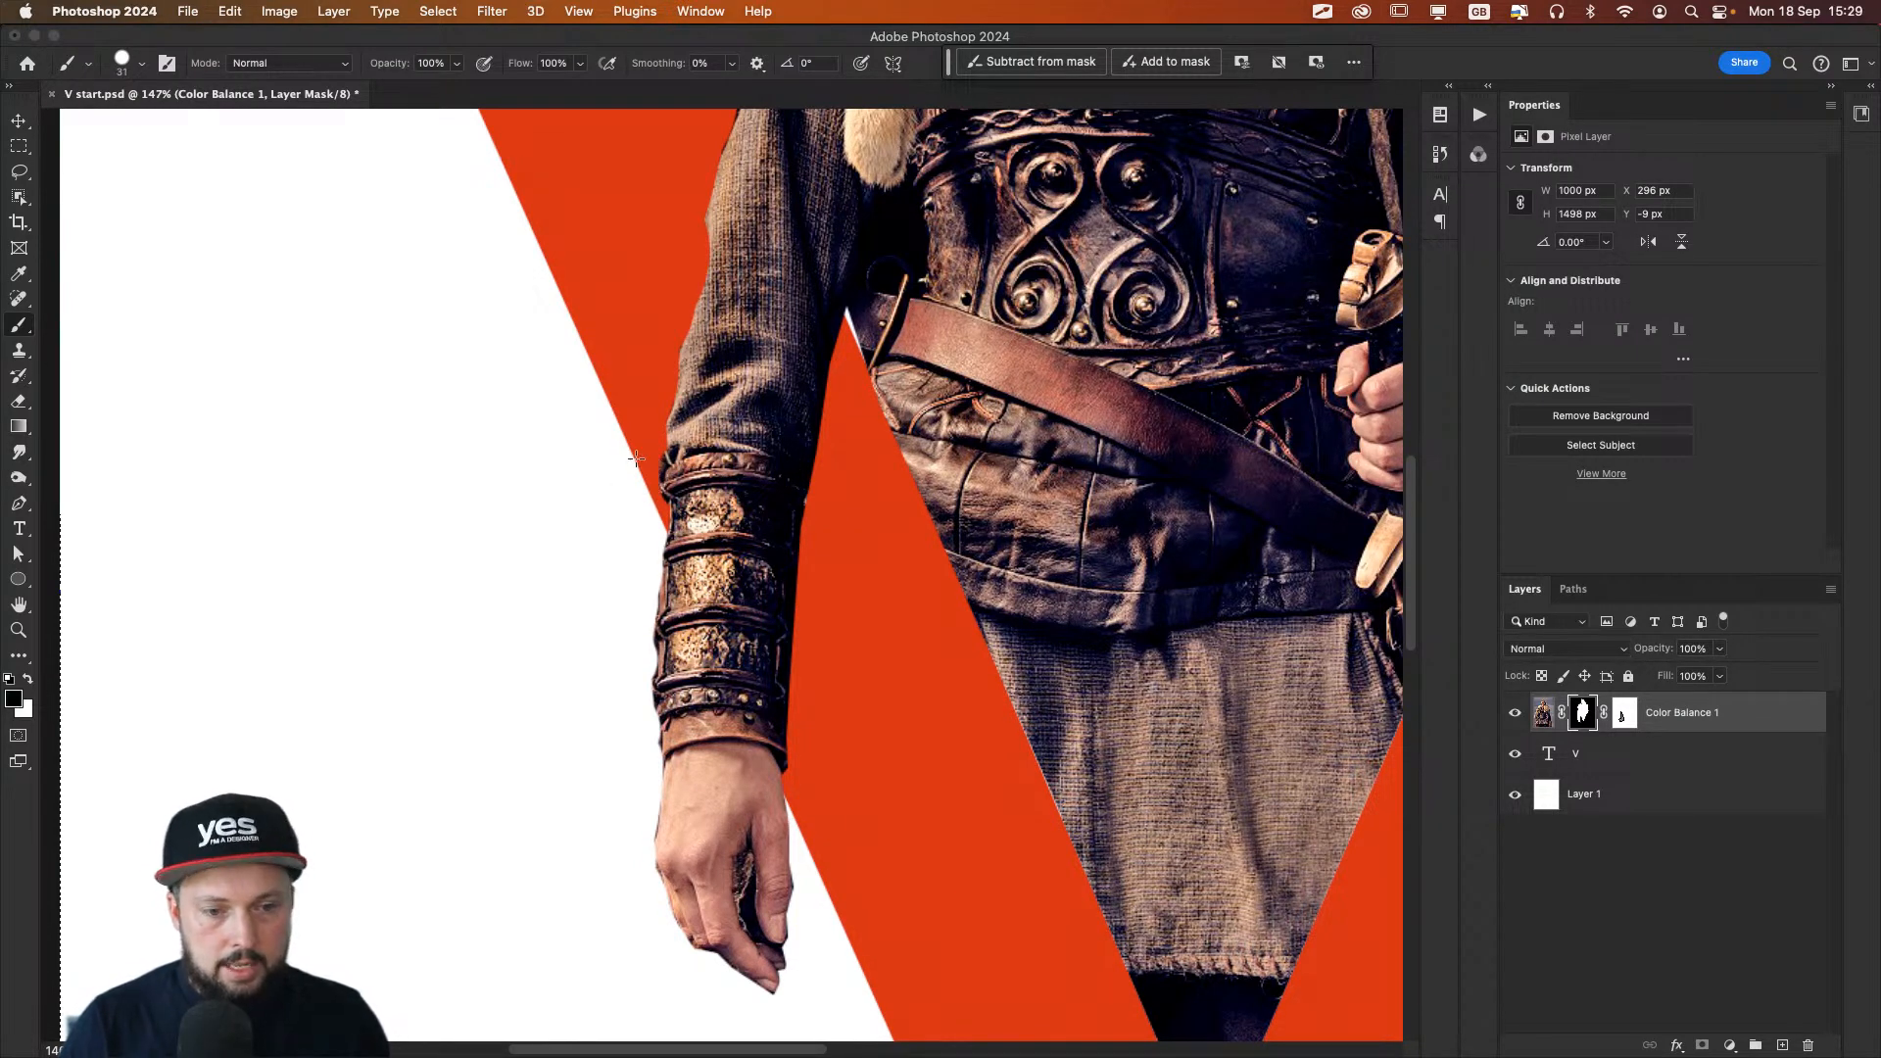
key(super+0)
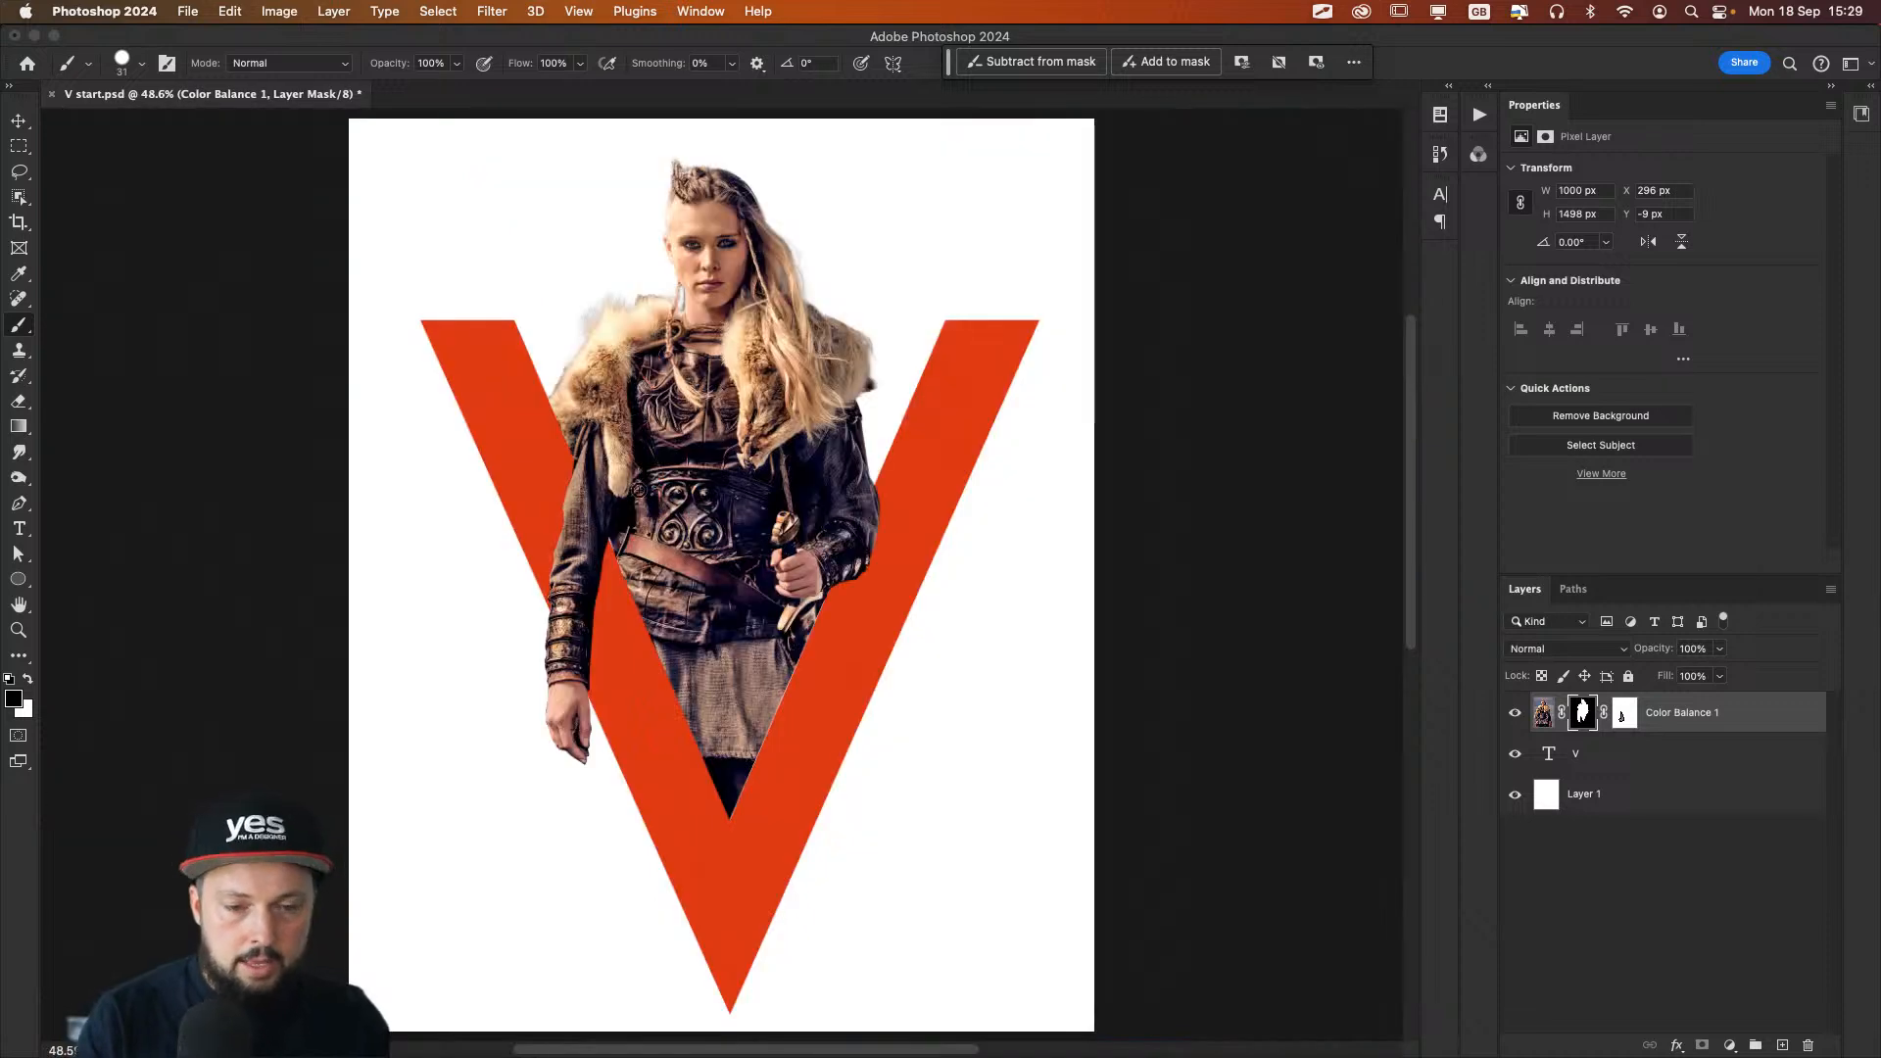
key(v)
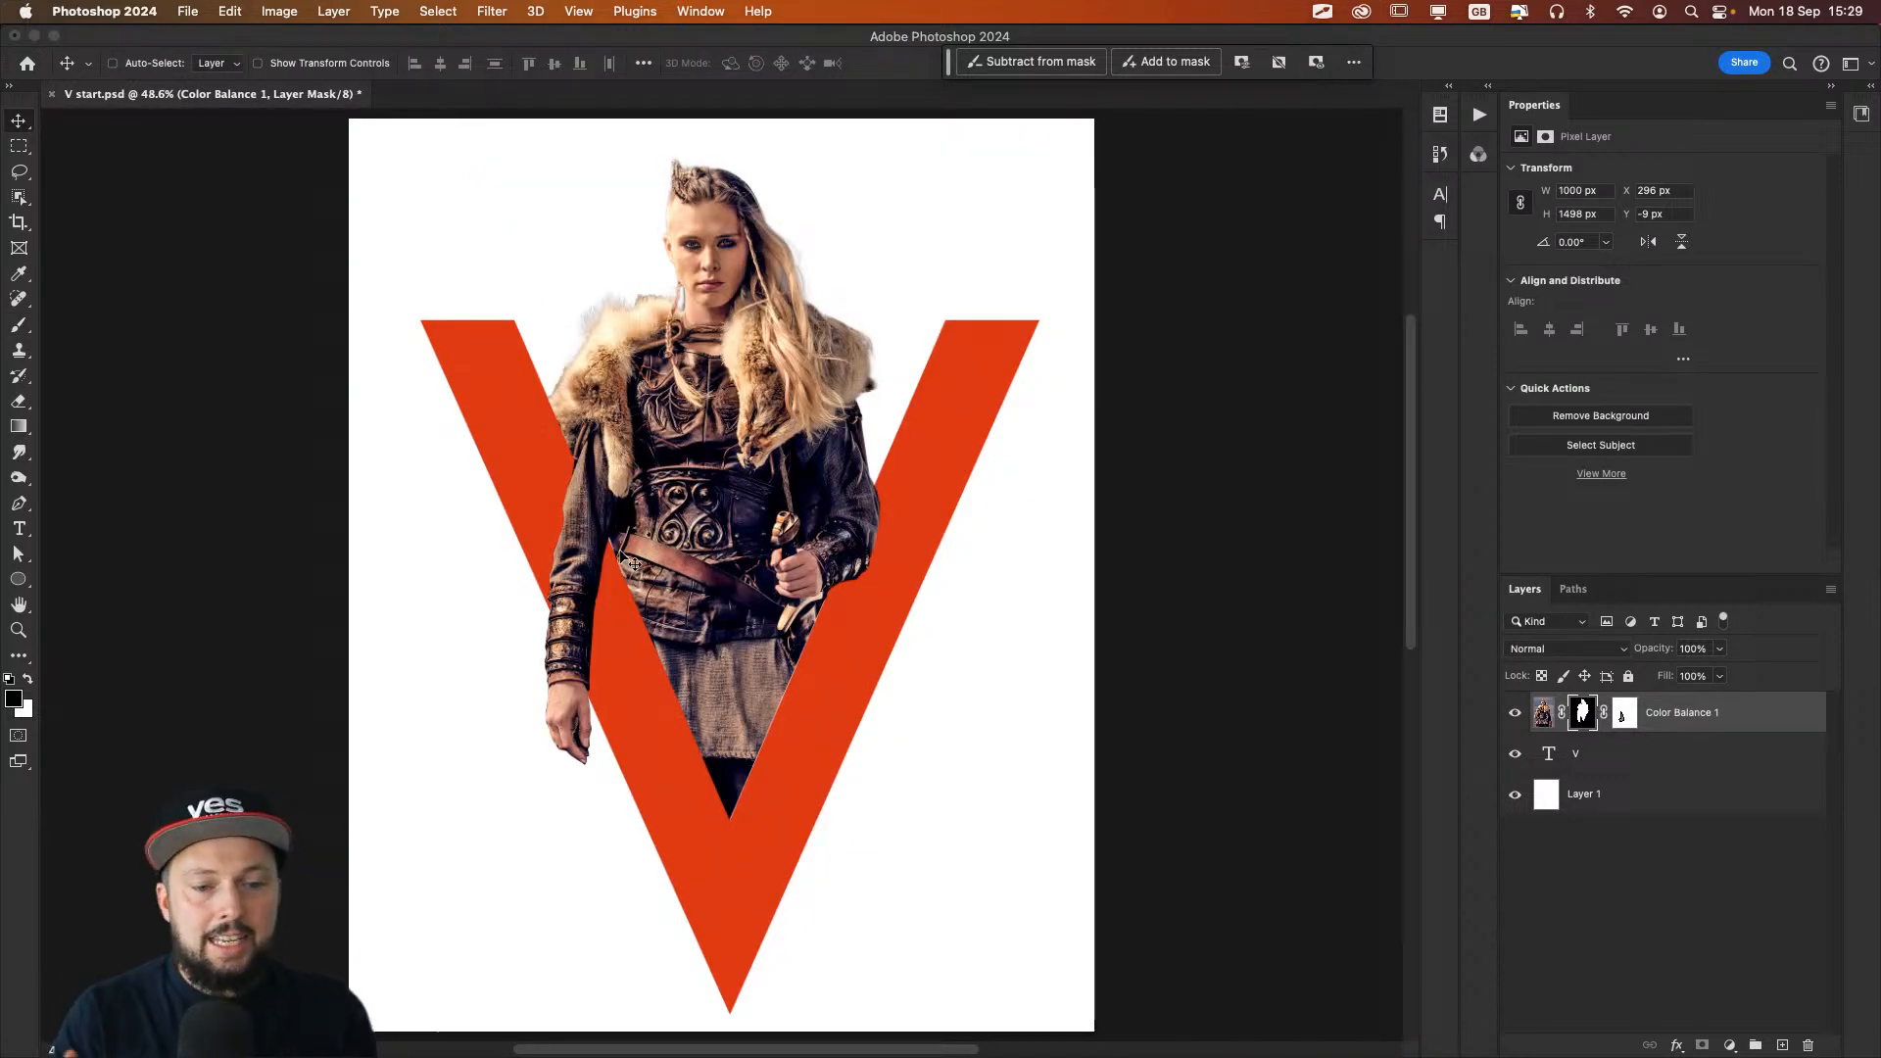
Step: Mask out the leftover coat between the thumb and fingers of the lowered hand with a very small black brush
drag(571, 673, 688, 710)
drag(538, 869, 636, 579)
key(b)
mouse_move(717, 666)
mouse_down()
mouse_move(713, 714)
mouse_move(766, 726)
mouse_move(720, 707)
mouse_up()
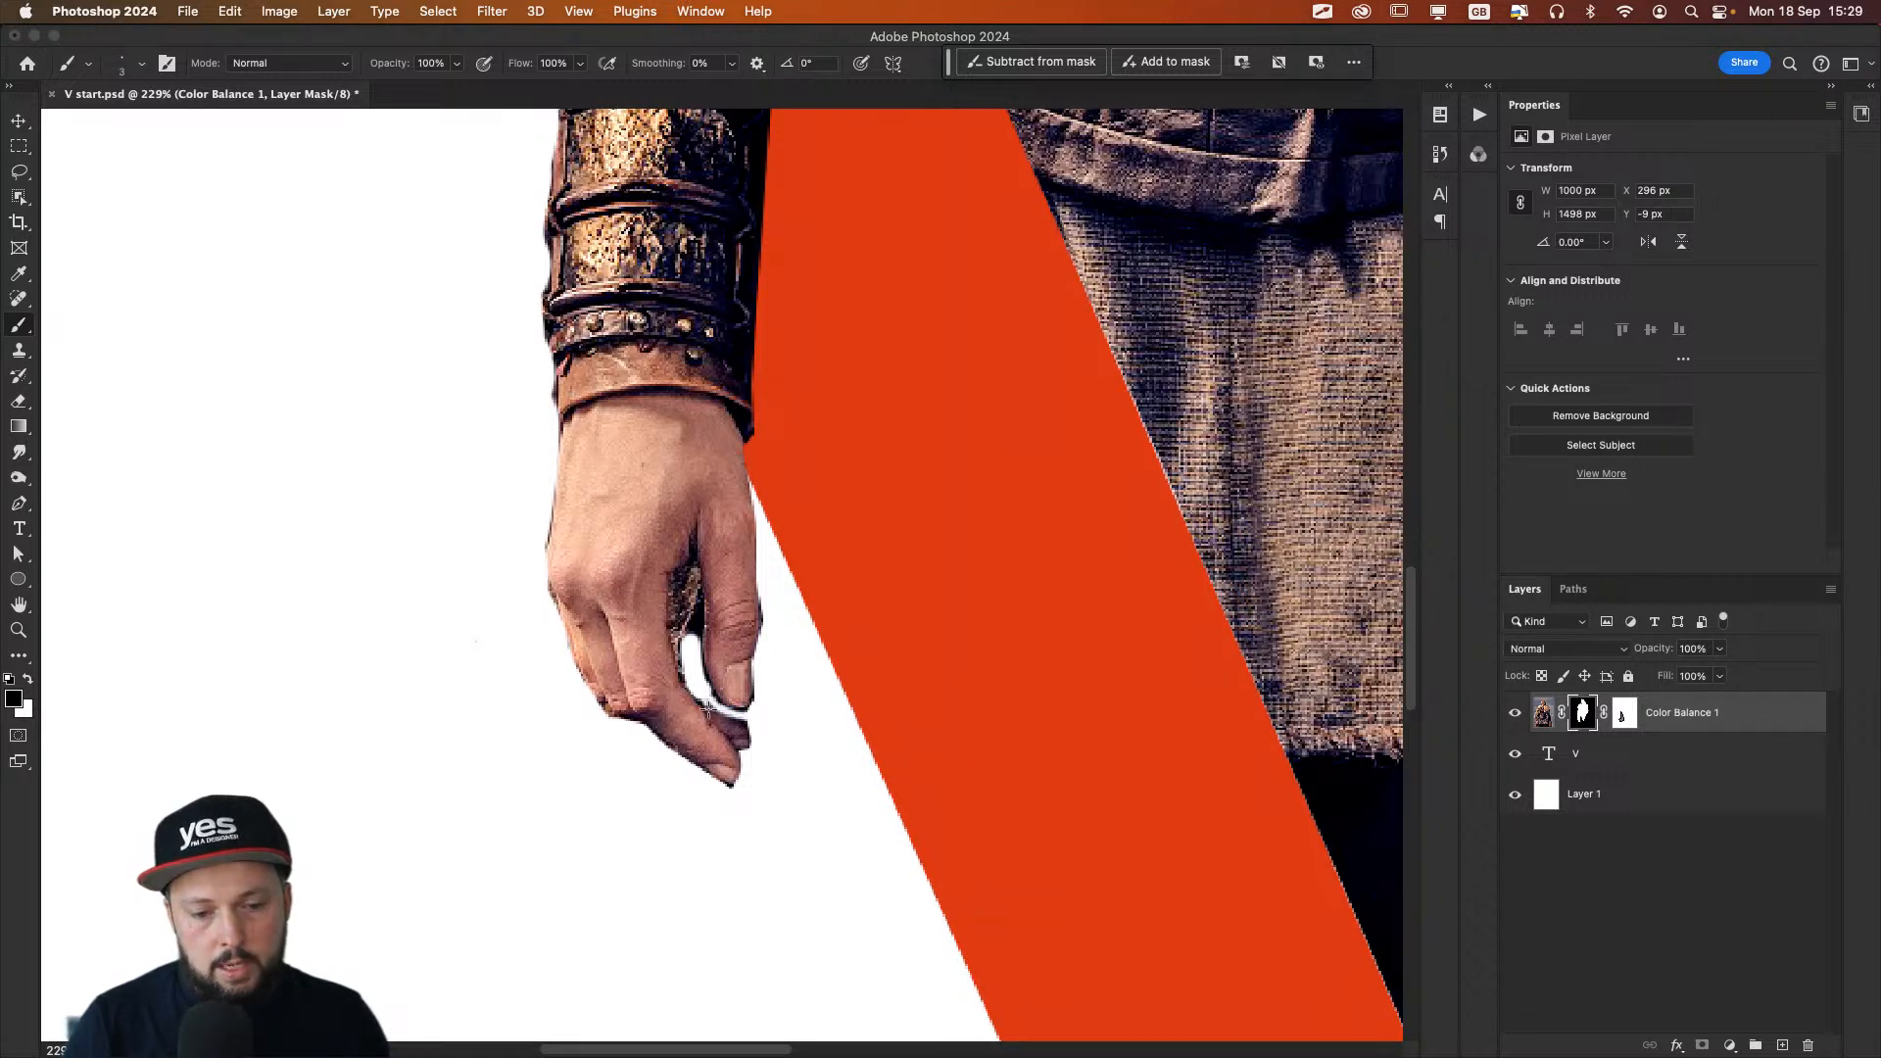
drag(702, 701, 707, 706)
drag(691, 639, 692, 635)
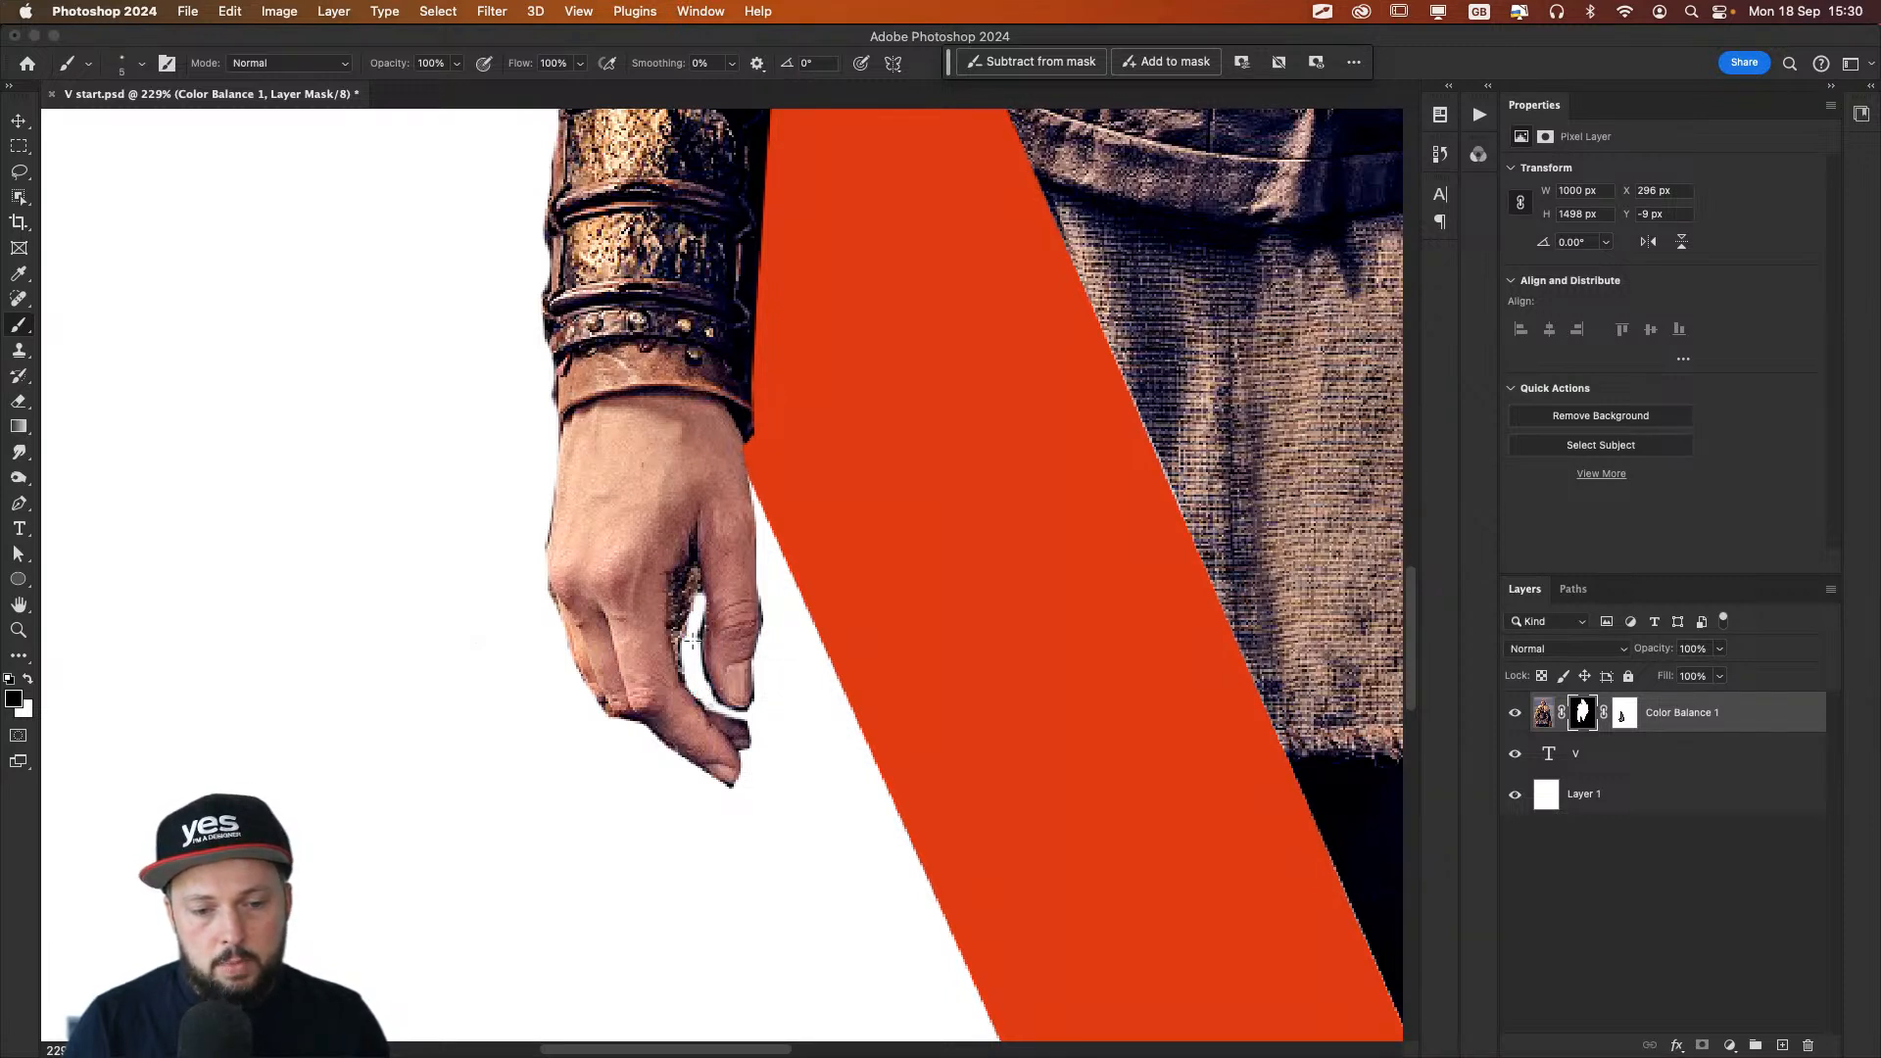
key(super+0)
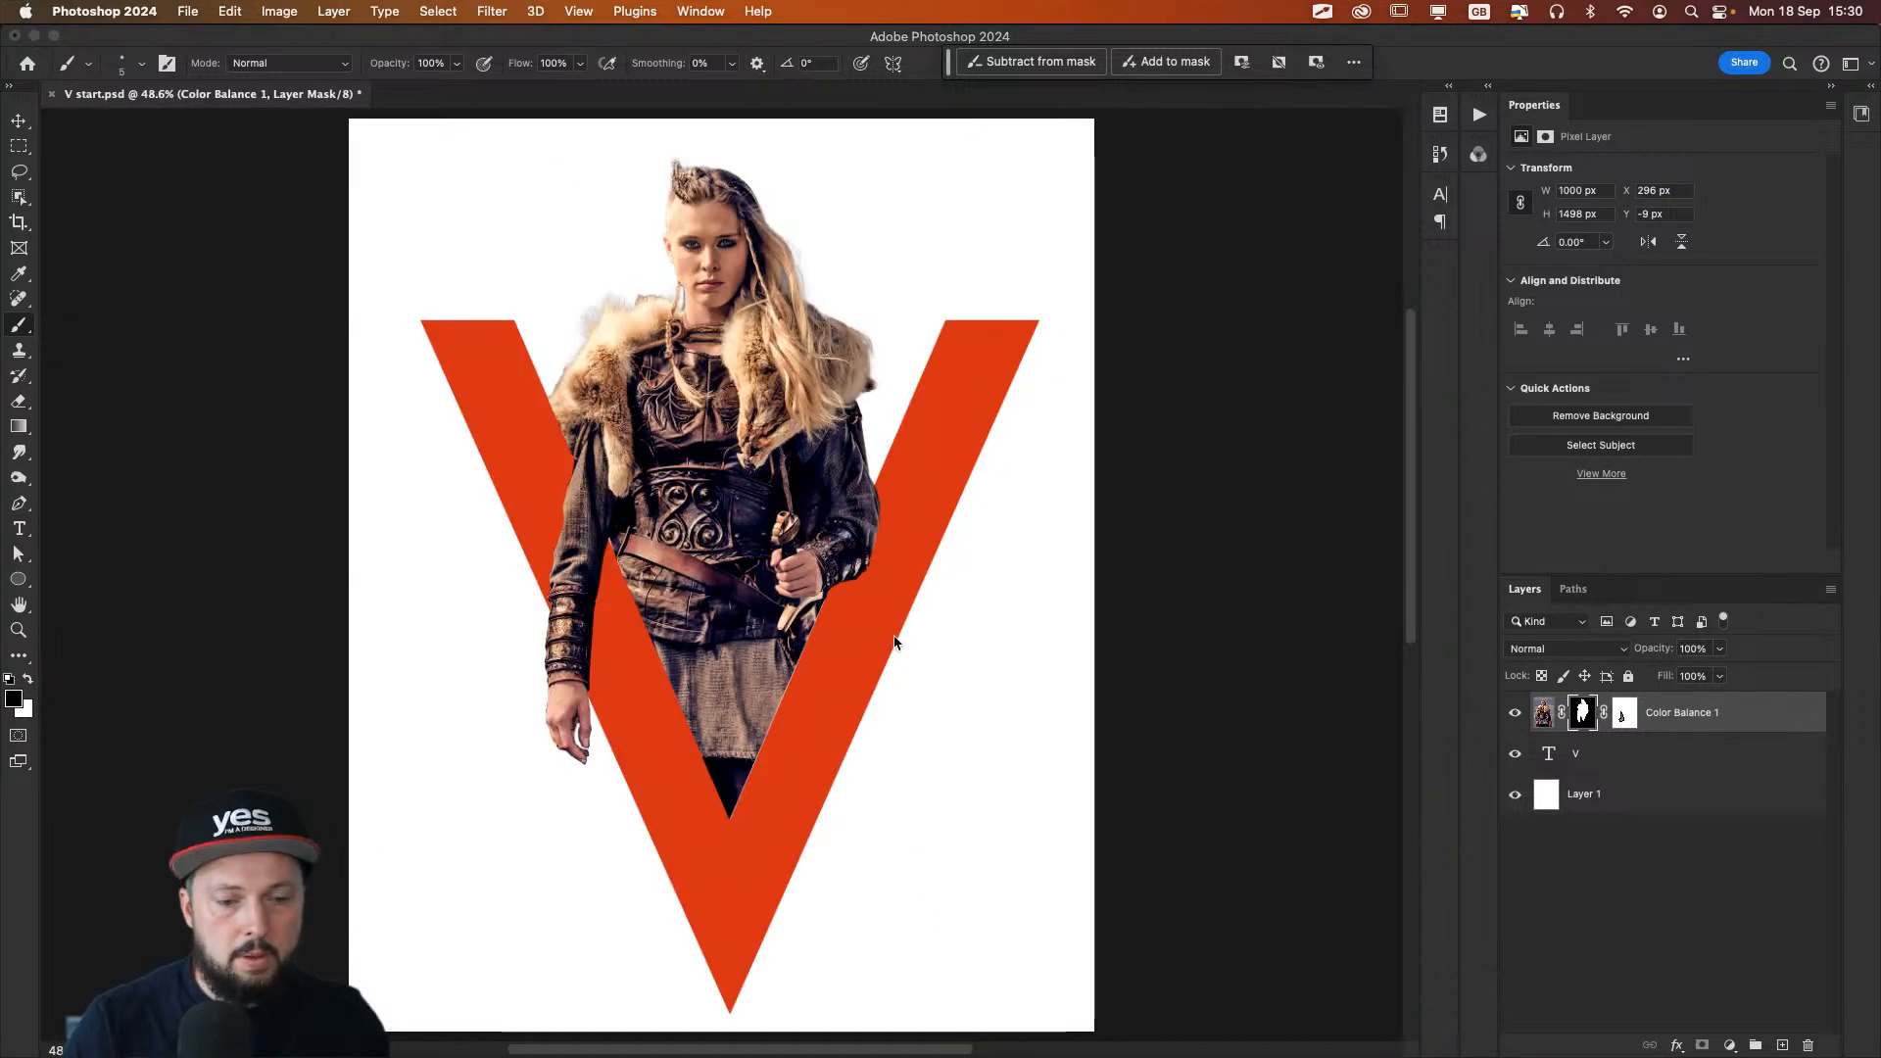
key(v)
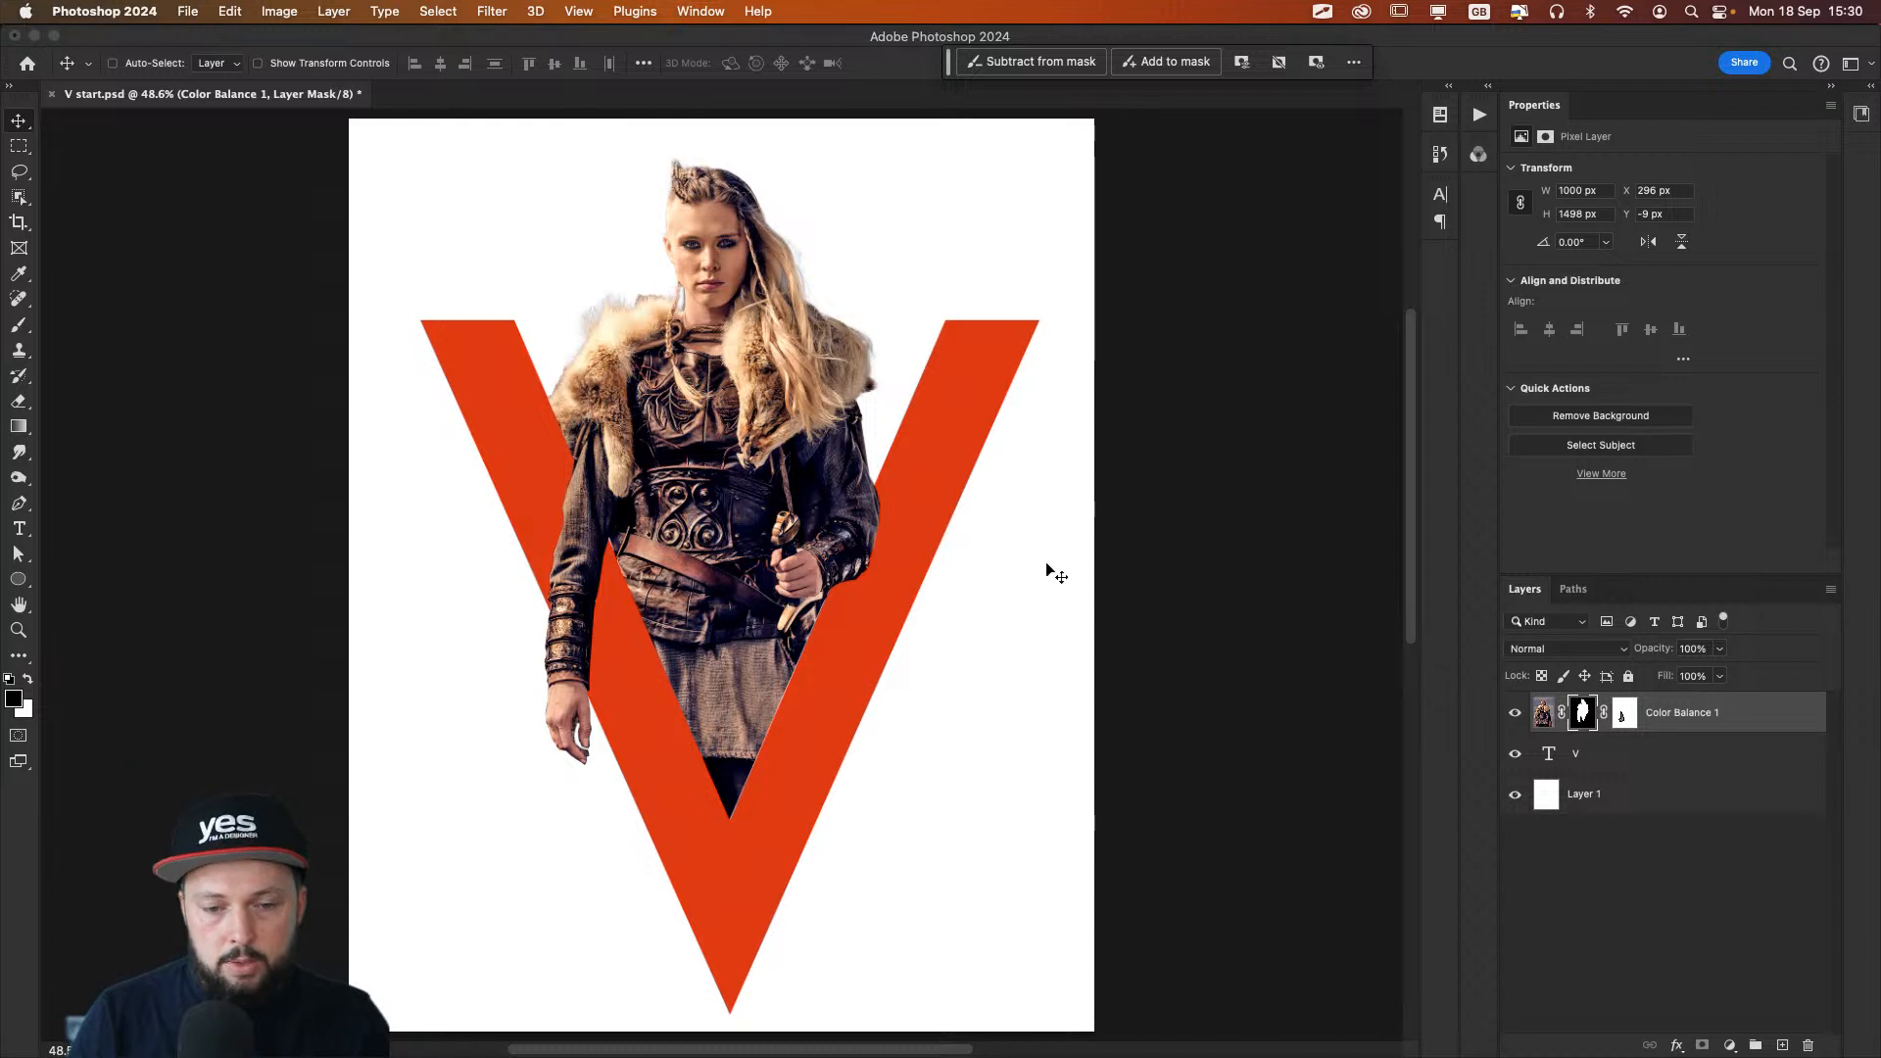
Step: Add a new empty layer directly above the V text layer and clip it to the letter
click(1632, 766)
click(1782, 1045)
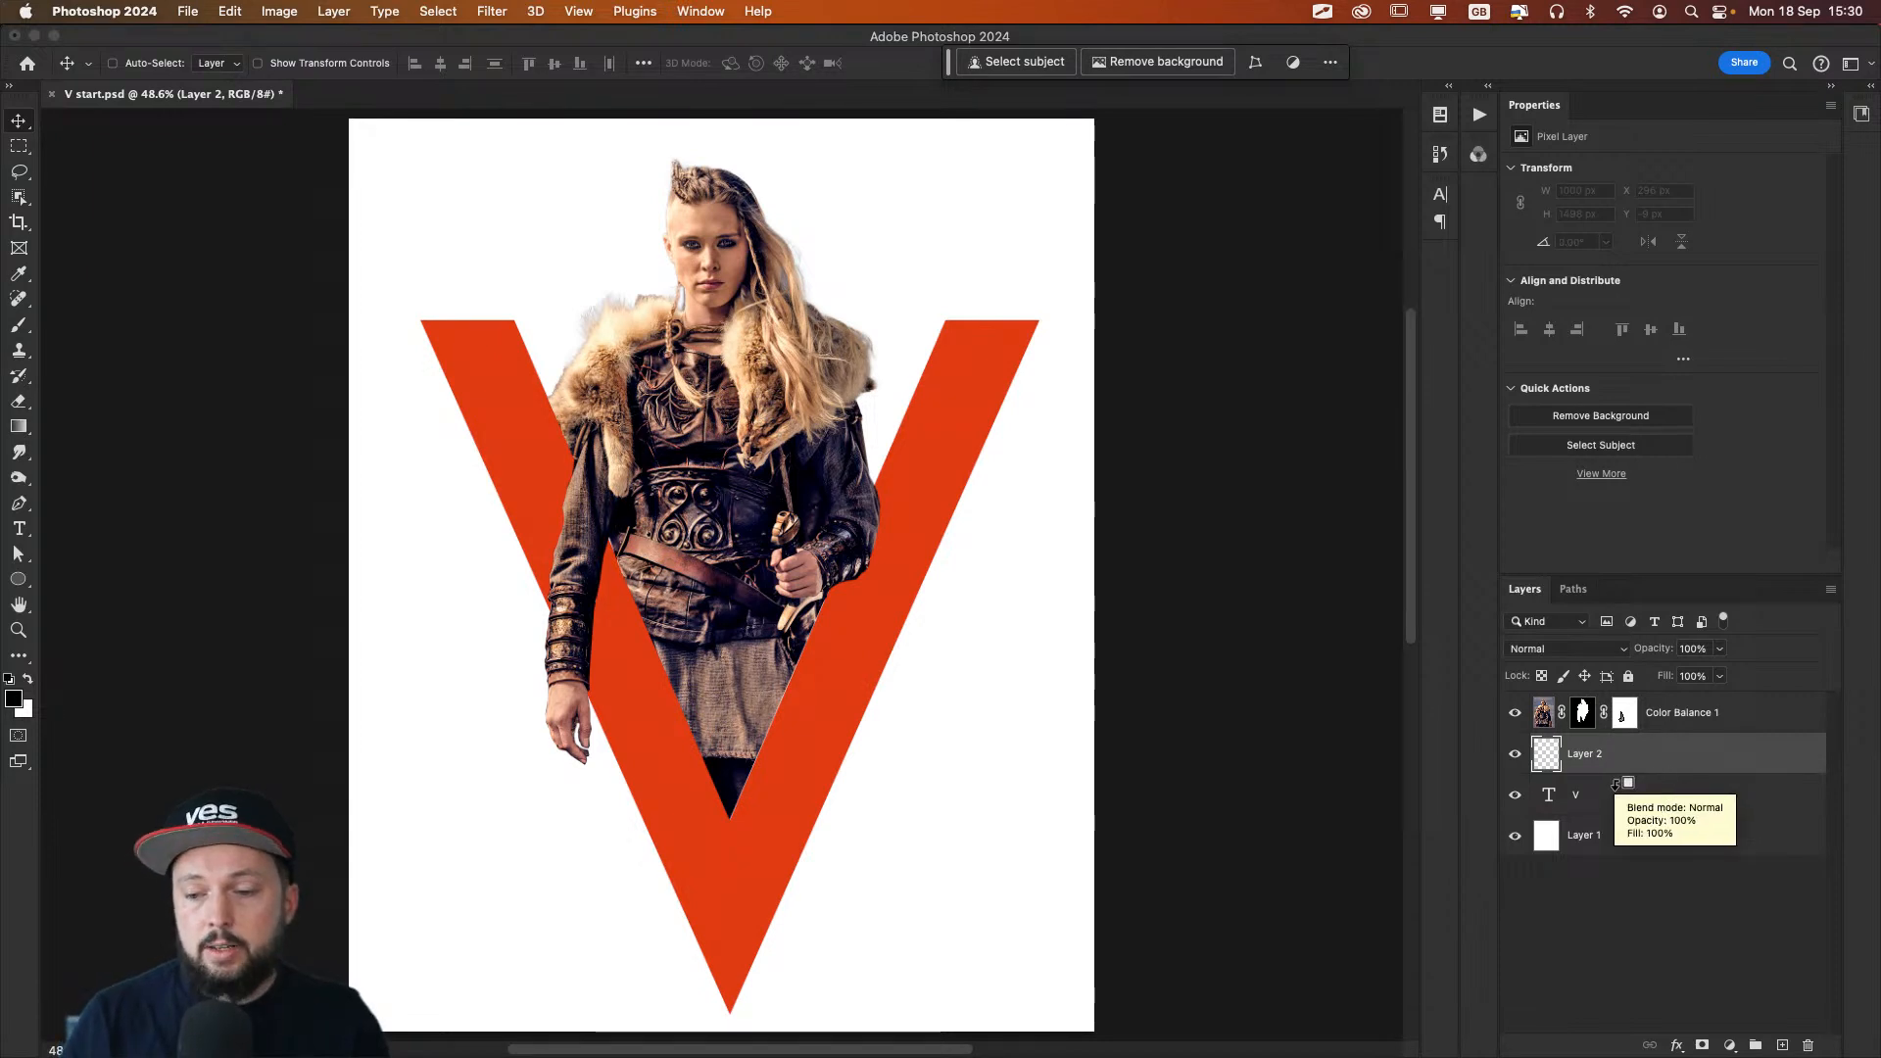
alt+click(1616, 784)
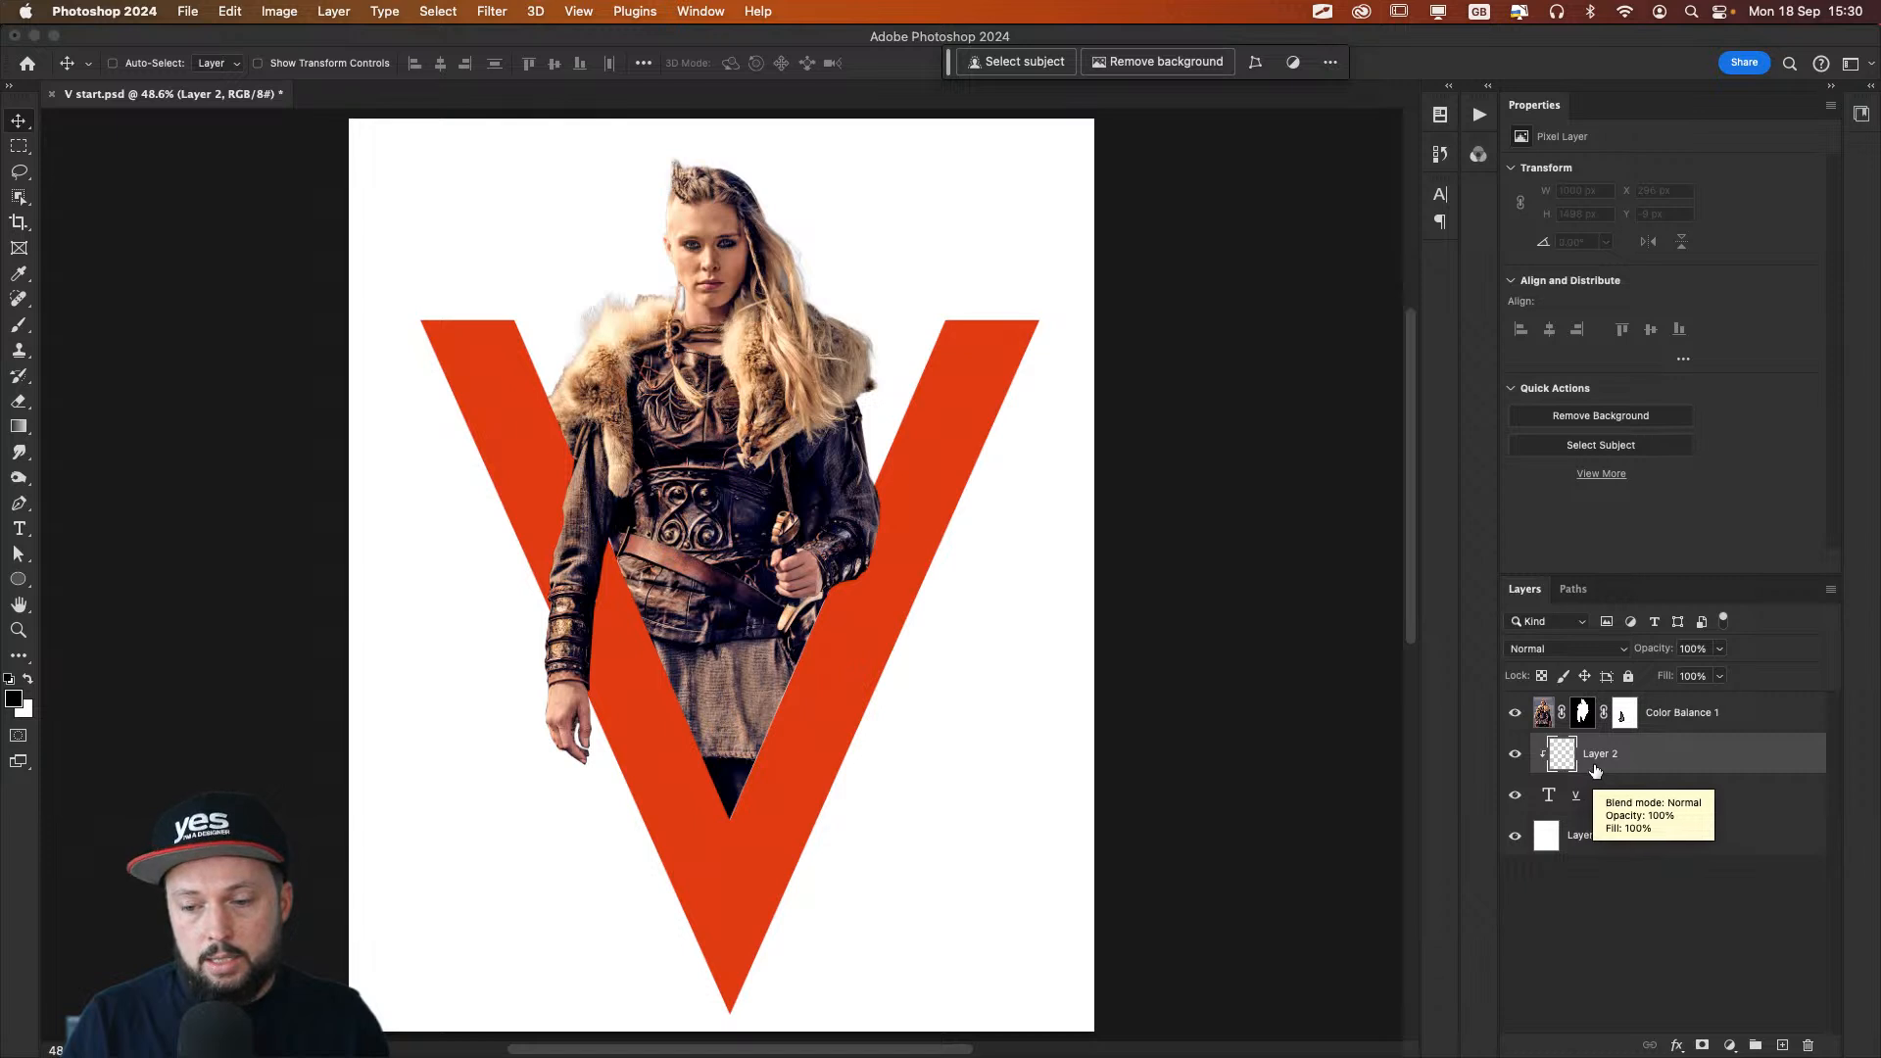
Step: Set the clipped layer to Multiply and prepare a soft-edged brush in the orange-red sampled from the V
key(b)
drag(588, 595, 625, 600)
alt+click(512, 411)
drag(512, 409, 527, 410)
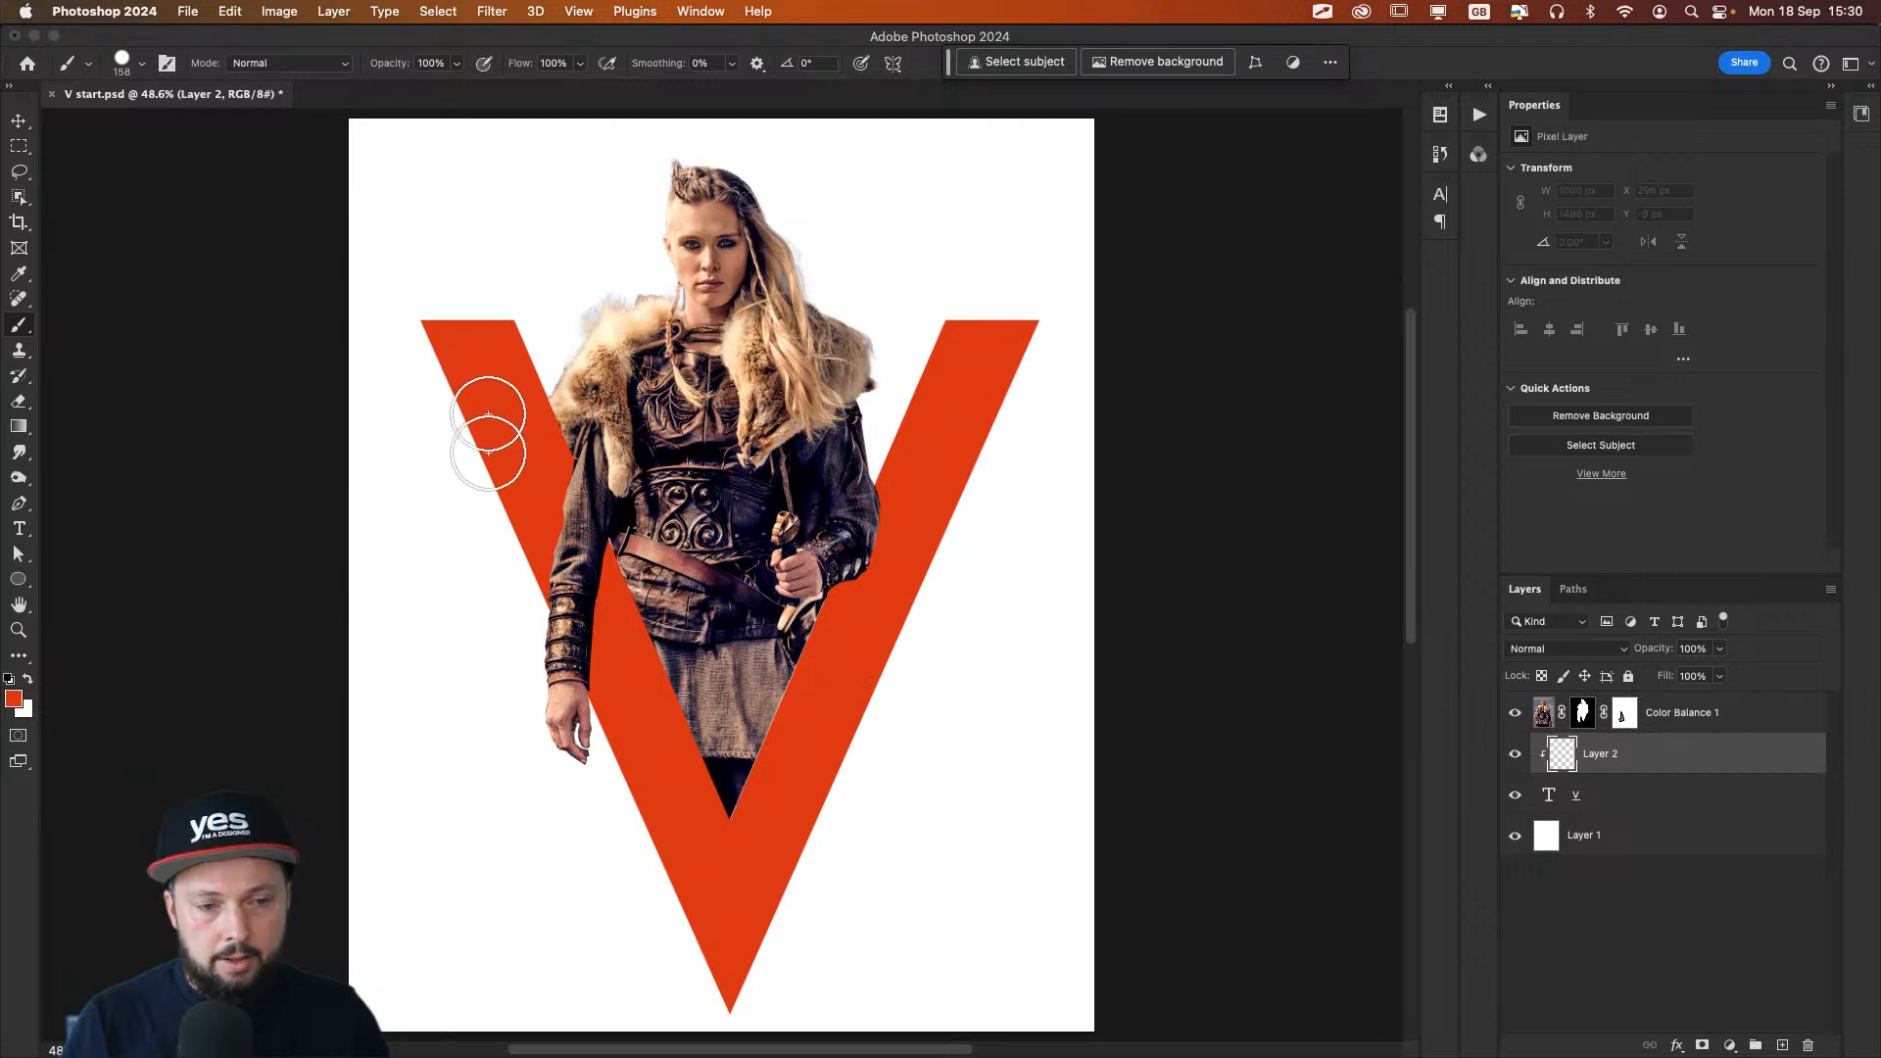
click(1595, 649)
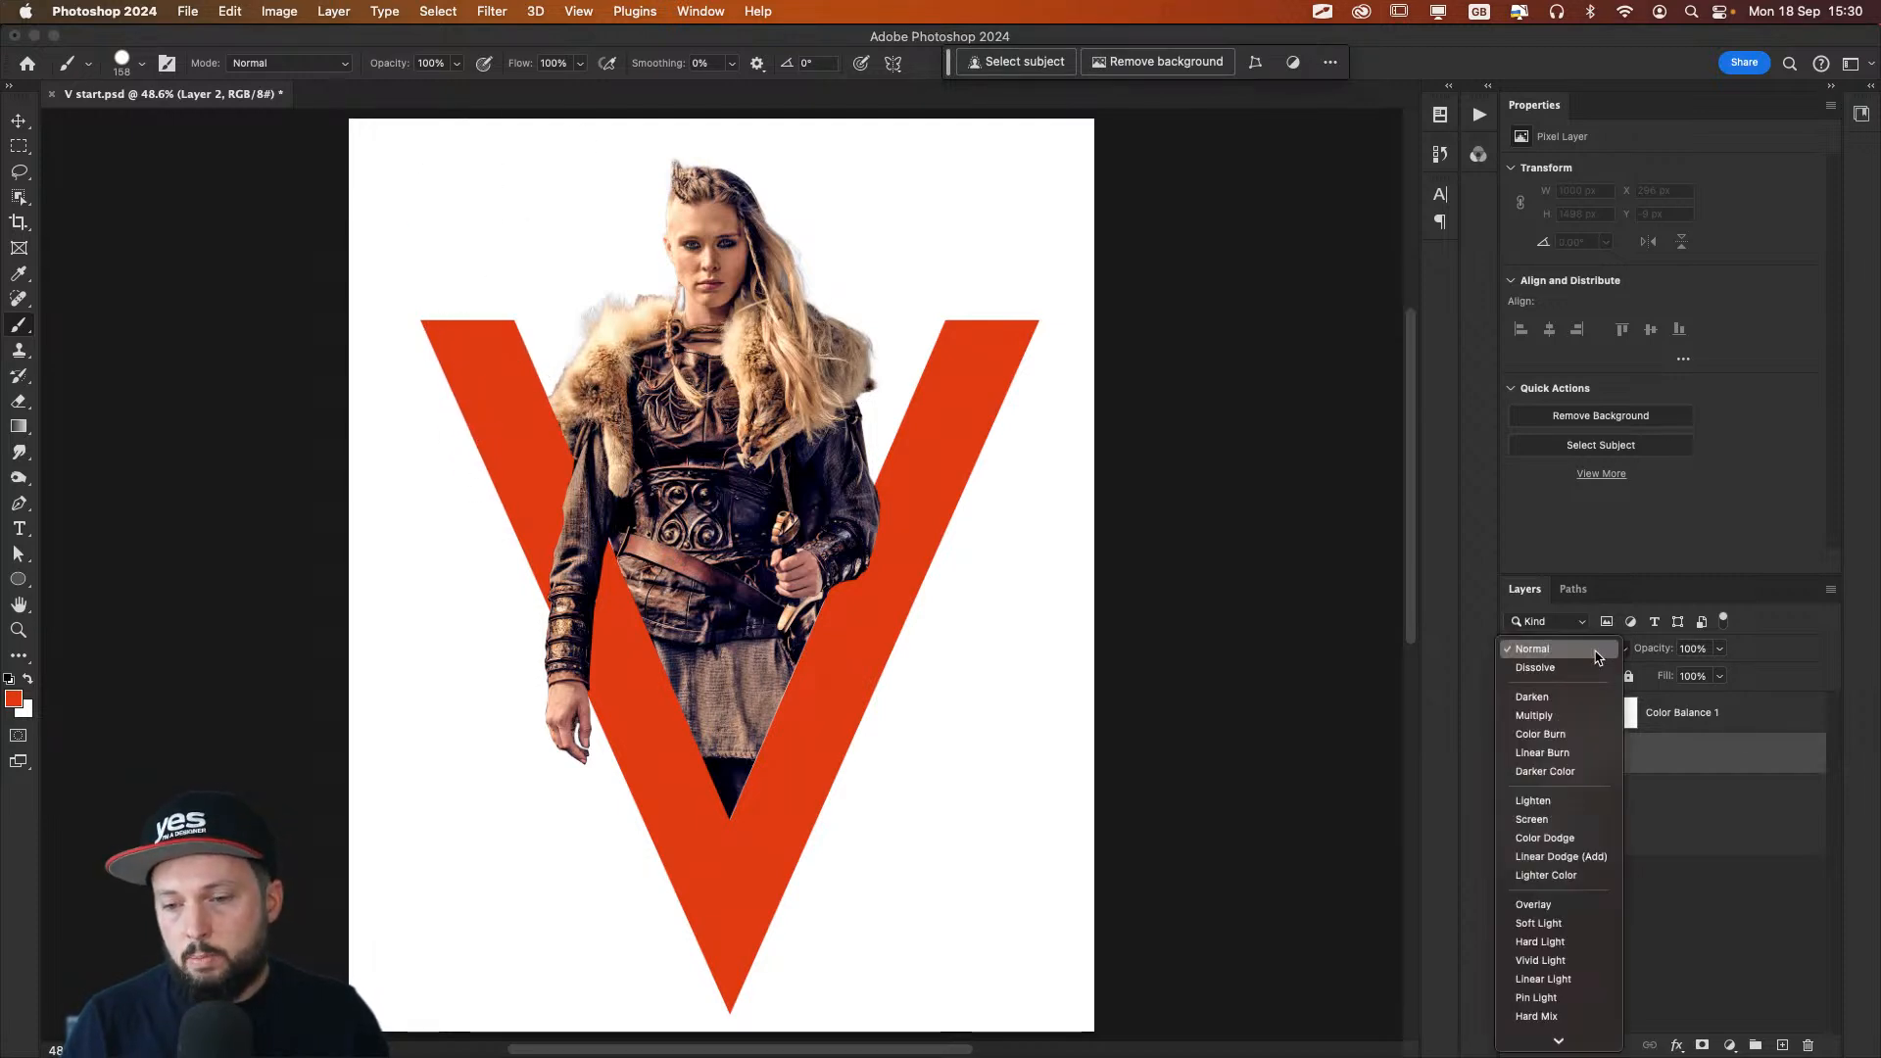
click(1562, 722)
drag(627, 646, 667, 646)
drag(416, 721, 471, 272)
drag(450, 497, 476, 497)
mouse_move(607, 604)
mouse_down()
mouse_move(582, 562)
mouse_move(602, 576)
mouse_move(549, 576)
mouse_up()
key(super+z)
drag(593, 628, 600, 550)
key(super+z)
drag(600, 638, 601, 516)
key(super+z)
Step: Paint soft shadows on the V's left stroke beside the lowered arm and on its right stroke below the bent elbow
drag(601, 644, 584, 660)
drag(624, 511, 617, 593)
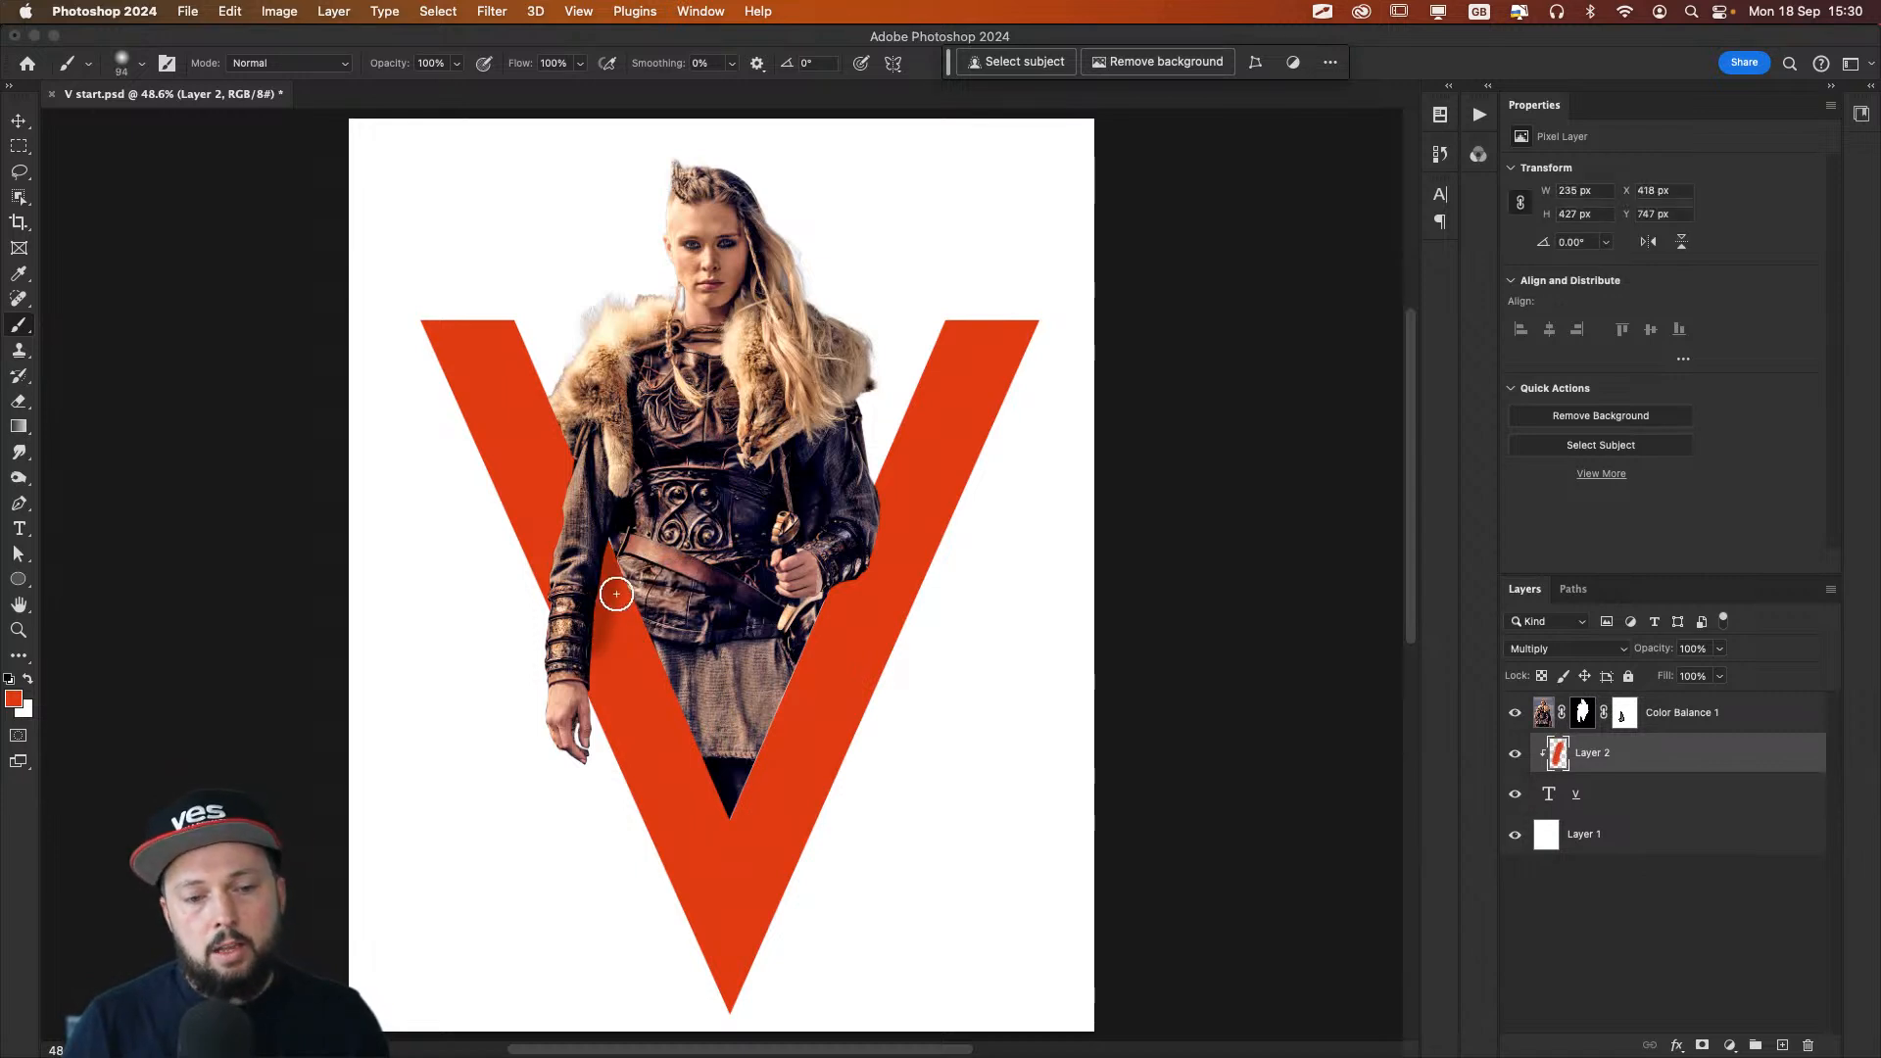
mouse_move(838, 617)
mouse_down()
mouse_move(846, 595)
mouse_move(835, 617)
mouse_move(825, 595)
mouse_up()
key(super+z)
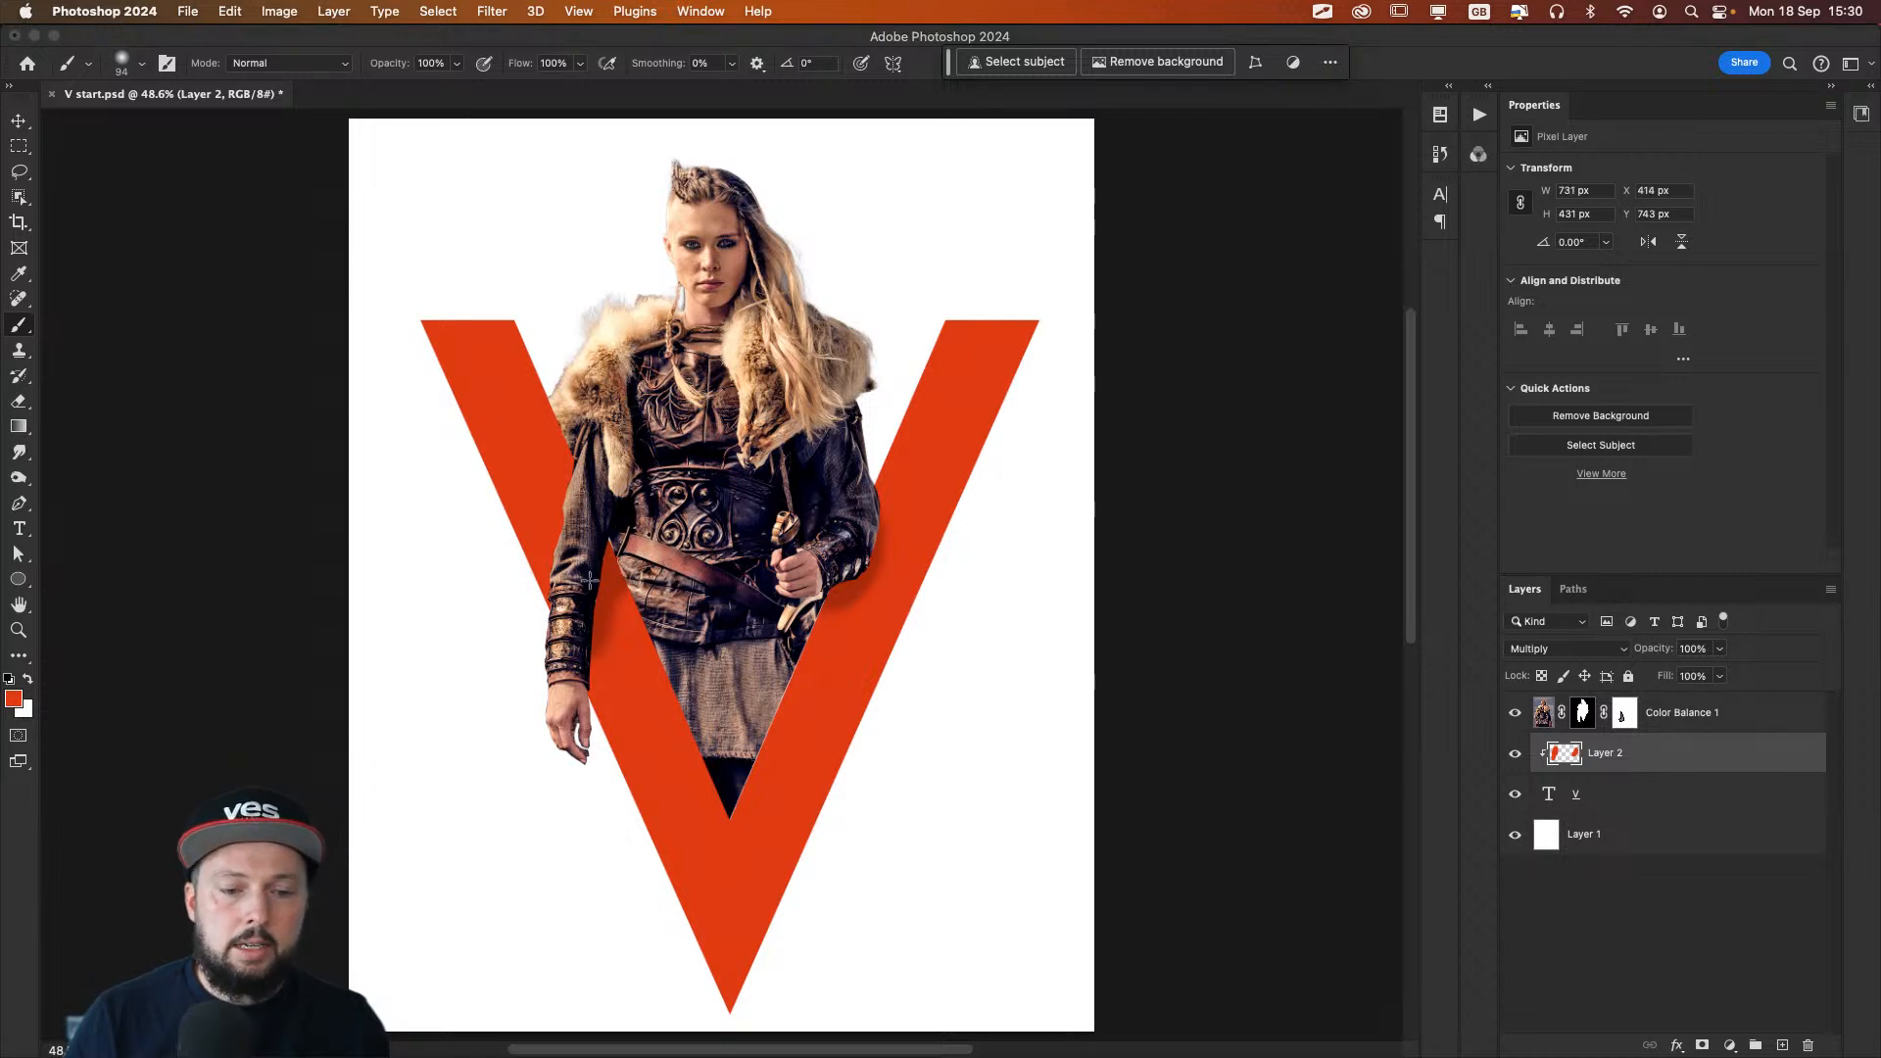
Step: Move the vector mask's top anchor point between the sleeve and belt slightly outward to close the white gap
click(1582, 712)
drag(595, 563, 891, 578)
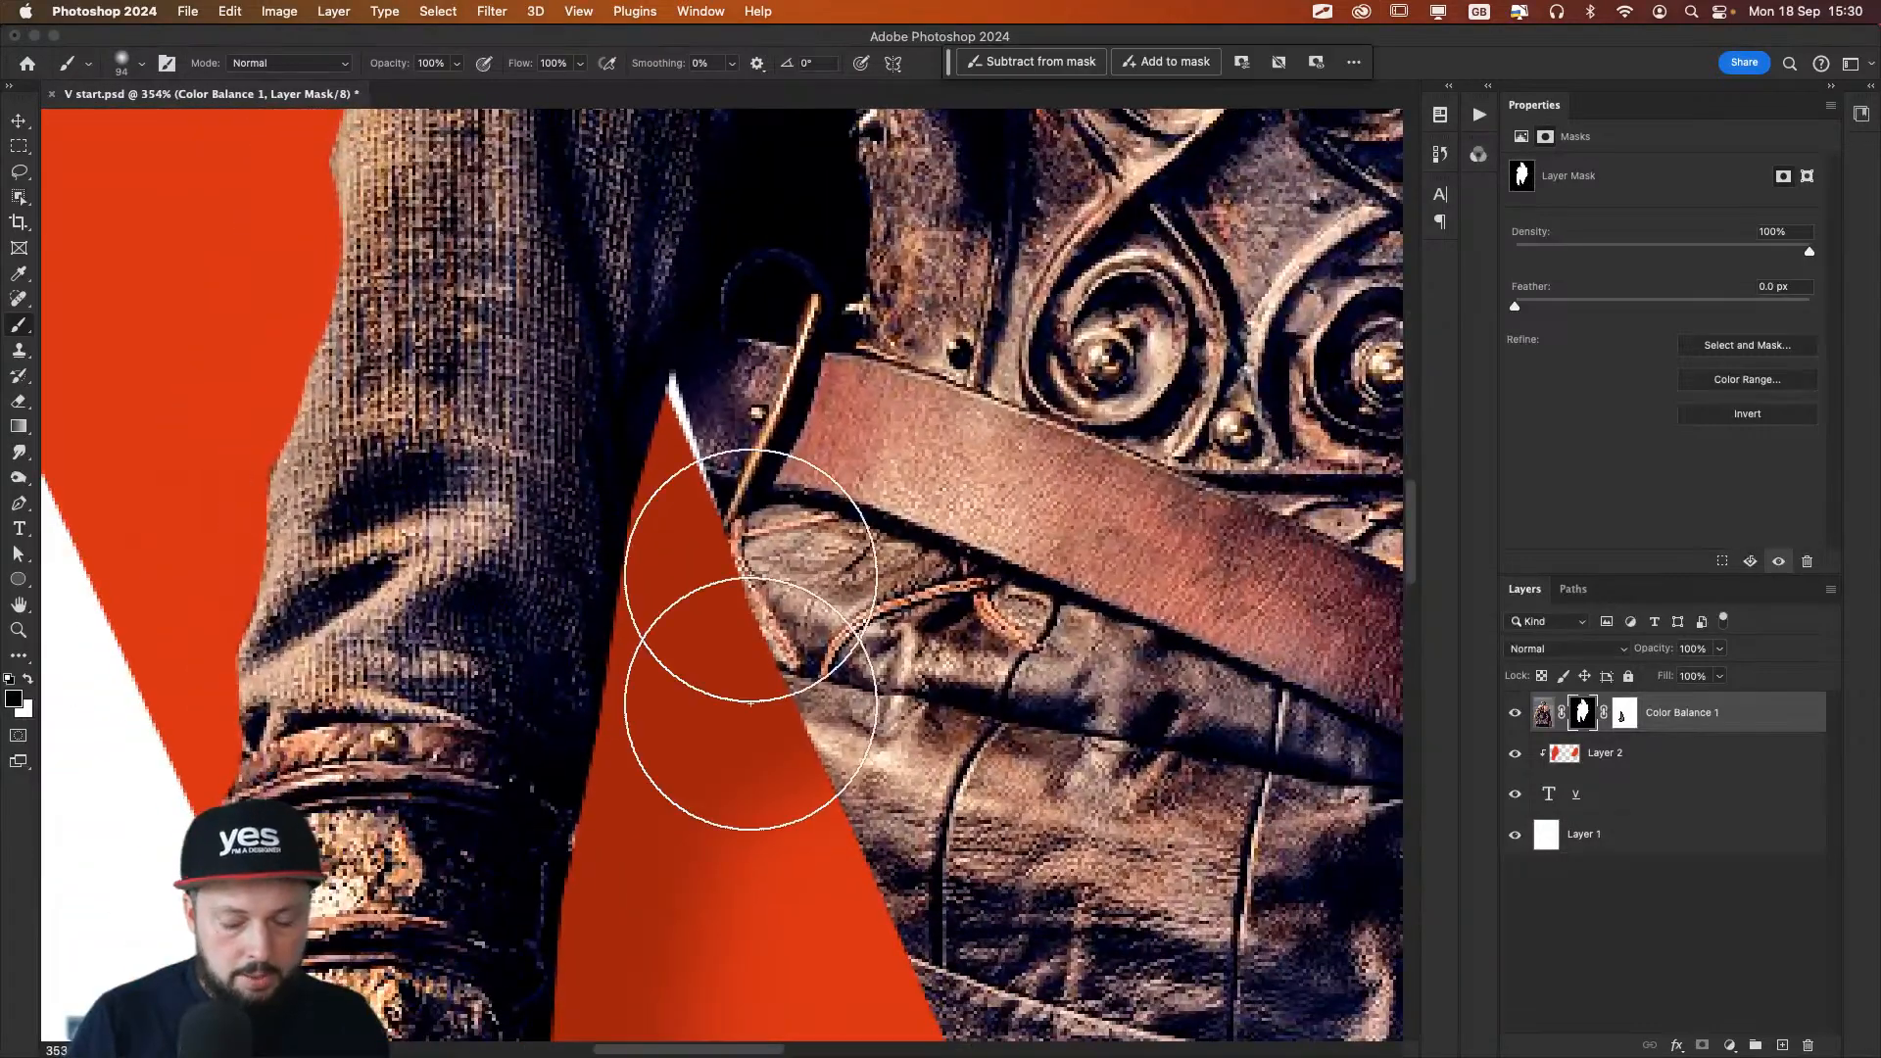
mouse_move(802, 412)
mouse_down()
mouse_move(821, 413)
mouse_move(666, 412)
mouse_up()
click(1624, 714)
key(a)
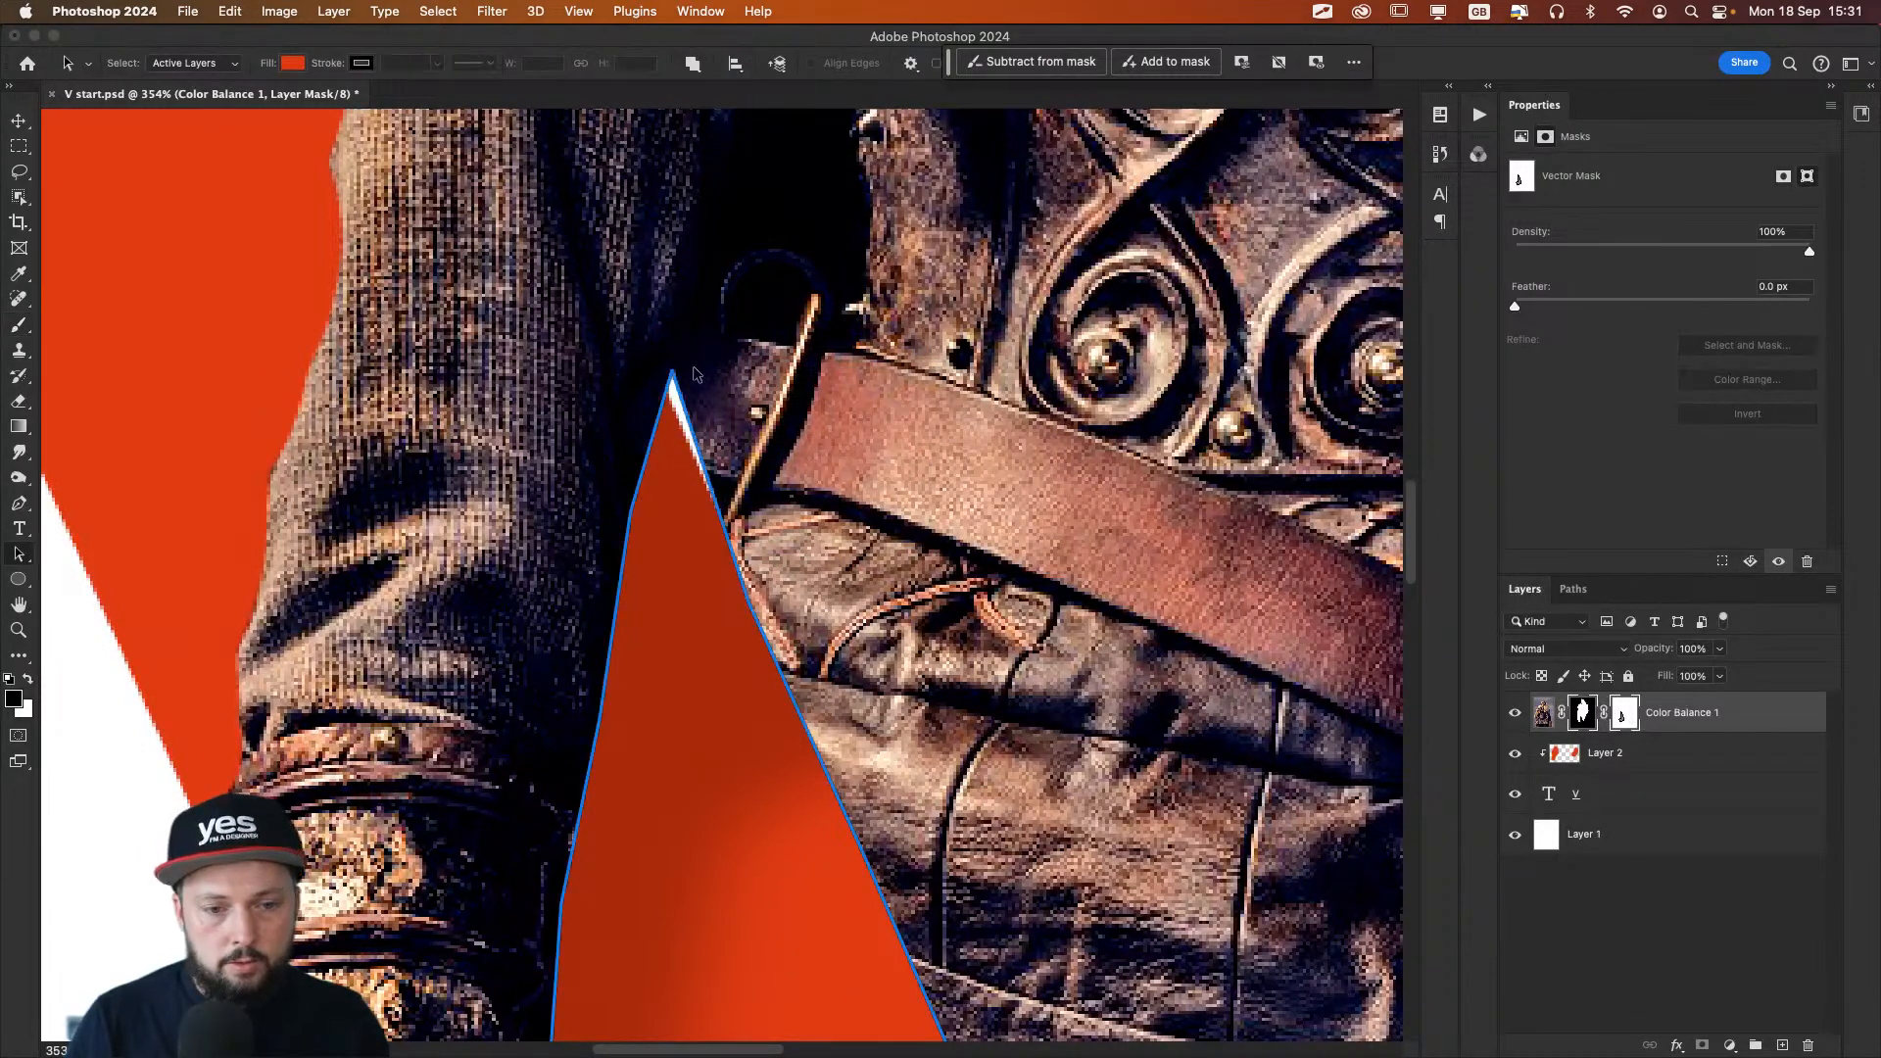
click(674, 368)
drag(671, 365, 665, 369)
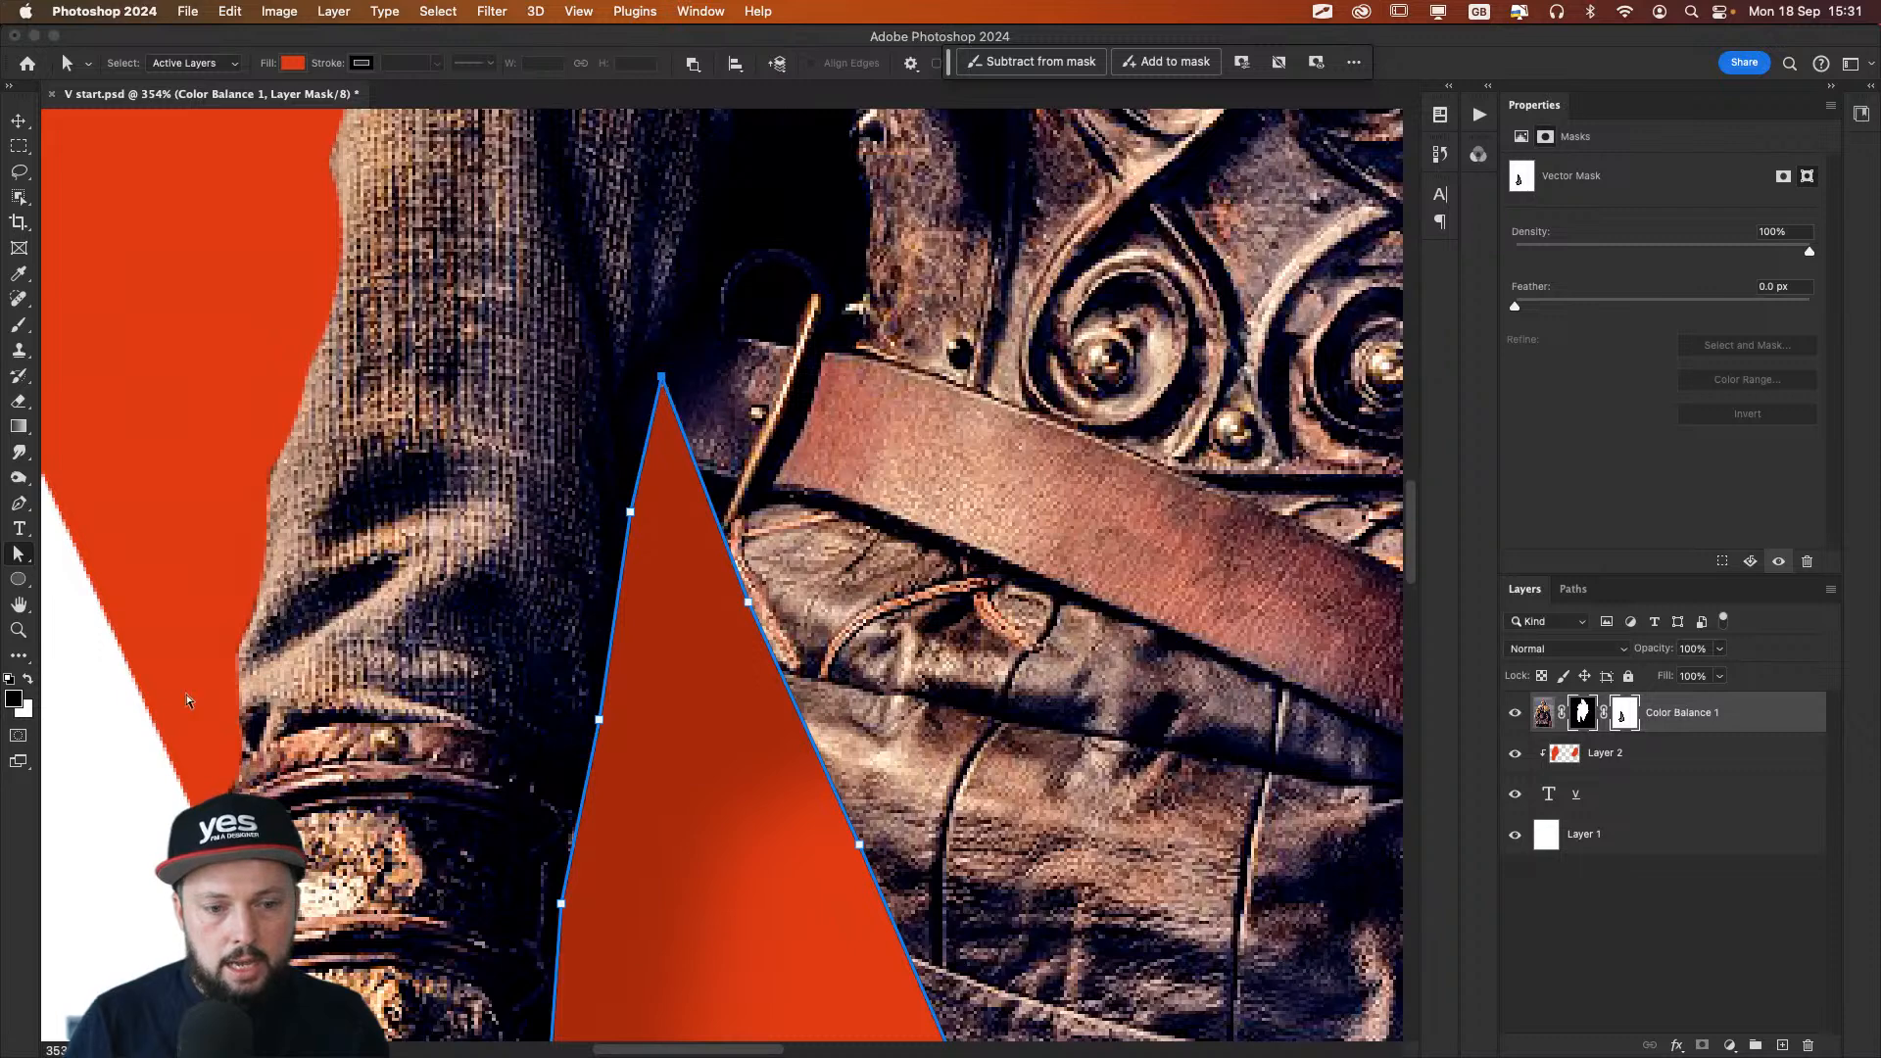
click(135, 799)
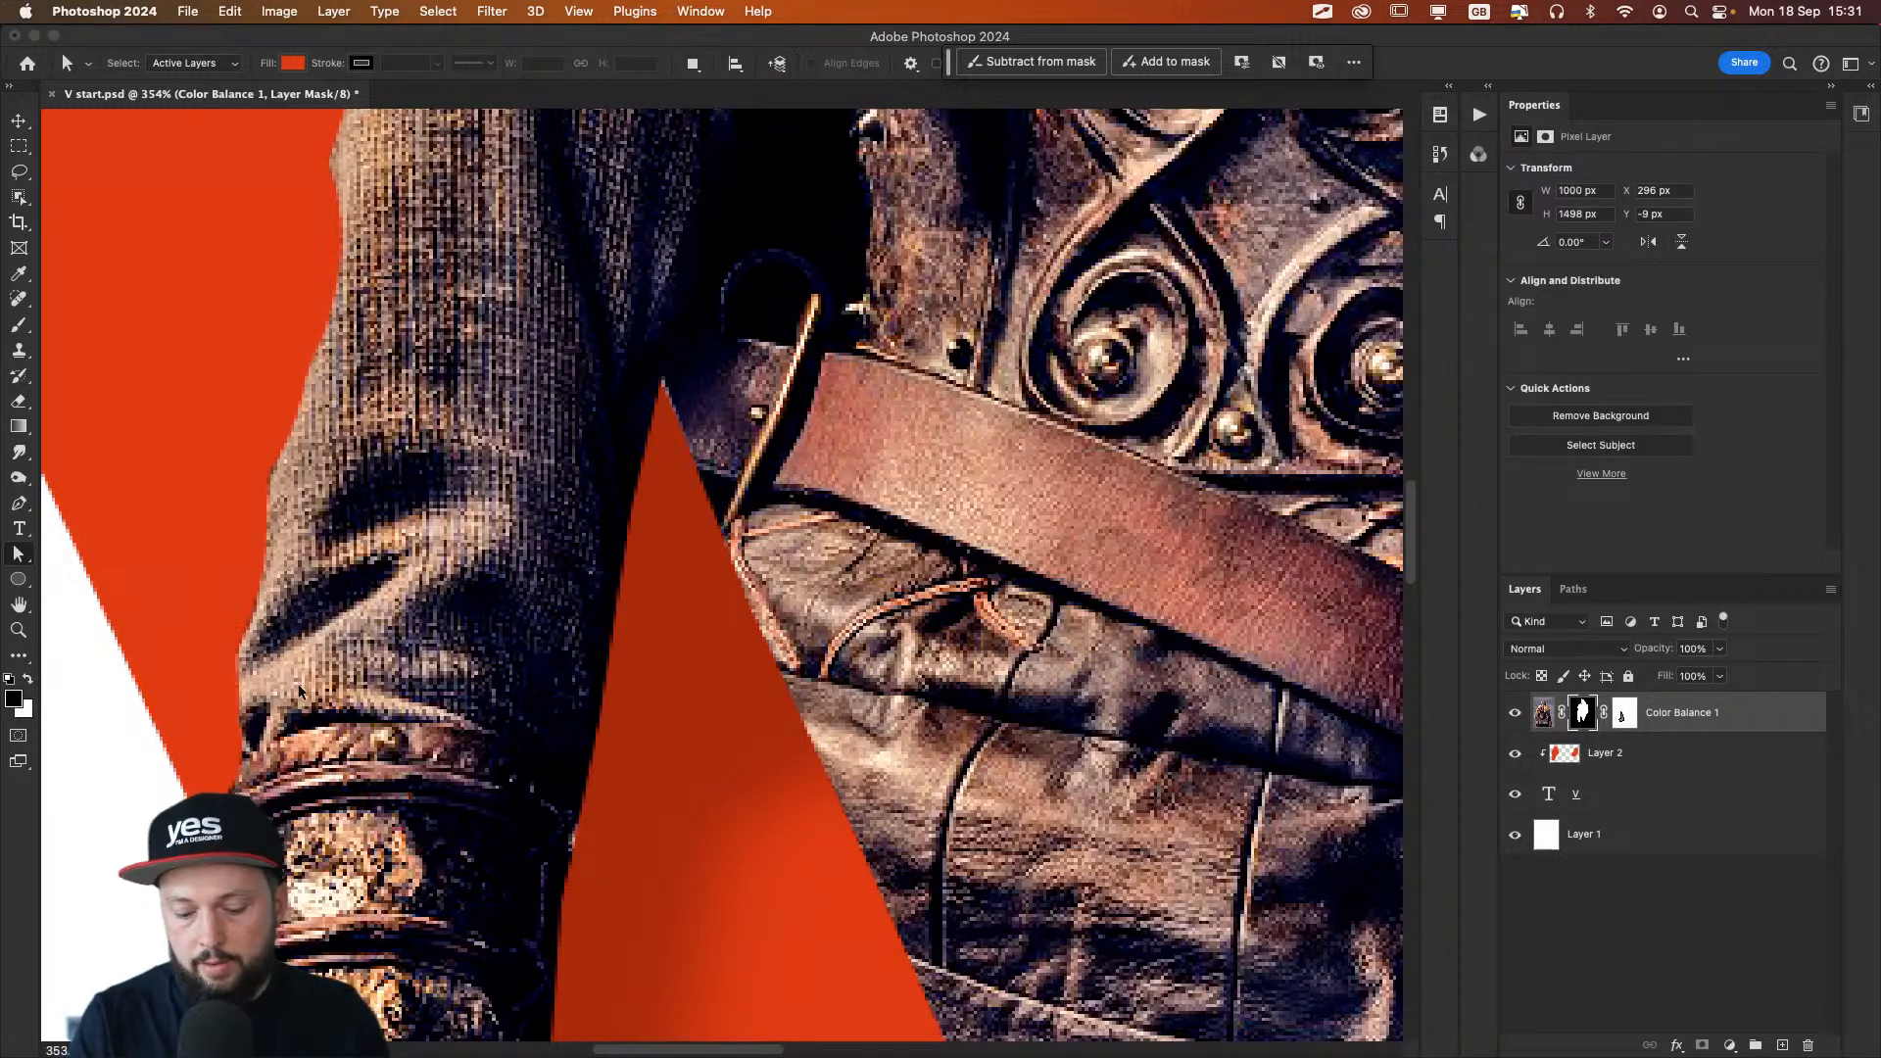
key(super+0)
key(v)
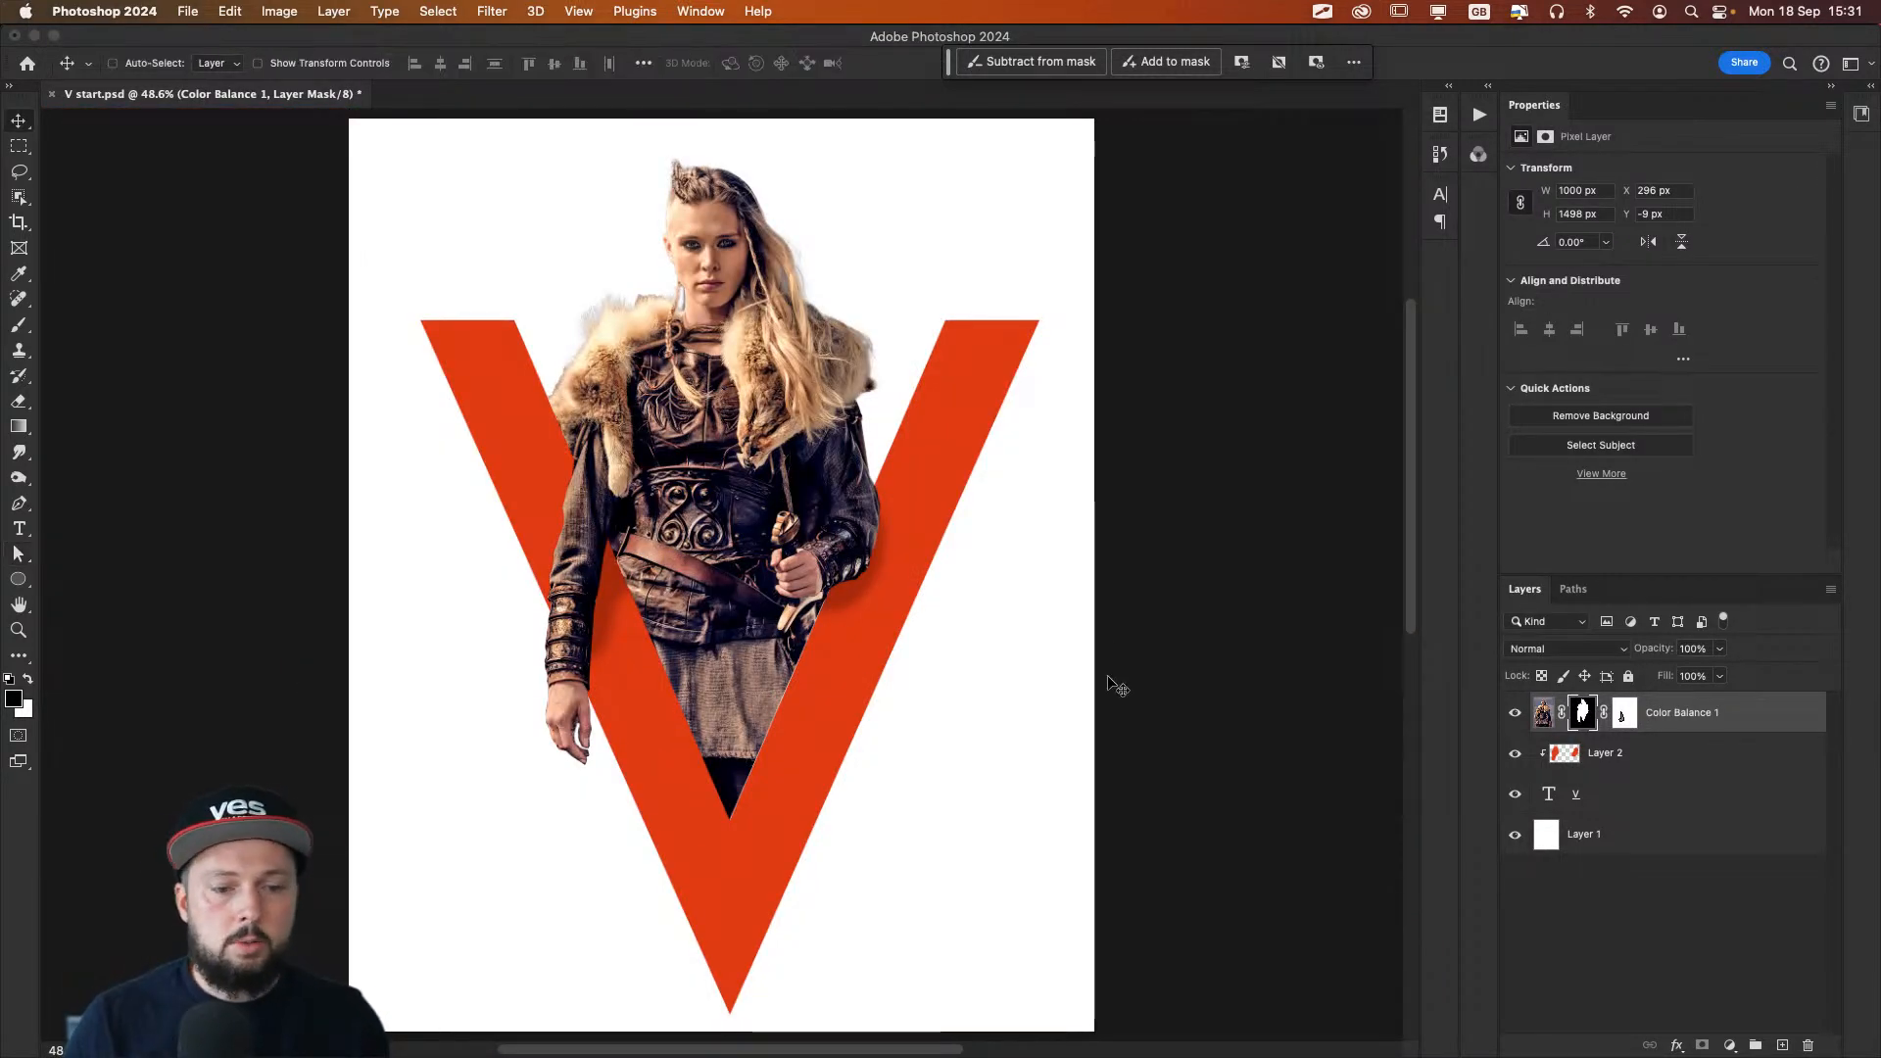
Step: Hide the white background layer, save the document as V start_demo.psd and close it
click(1515, 834)
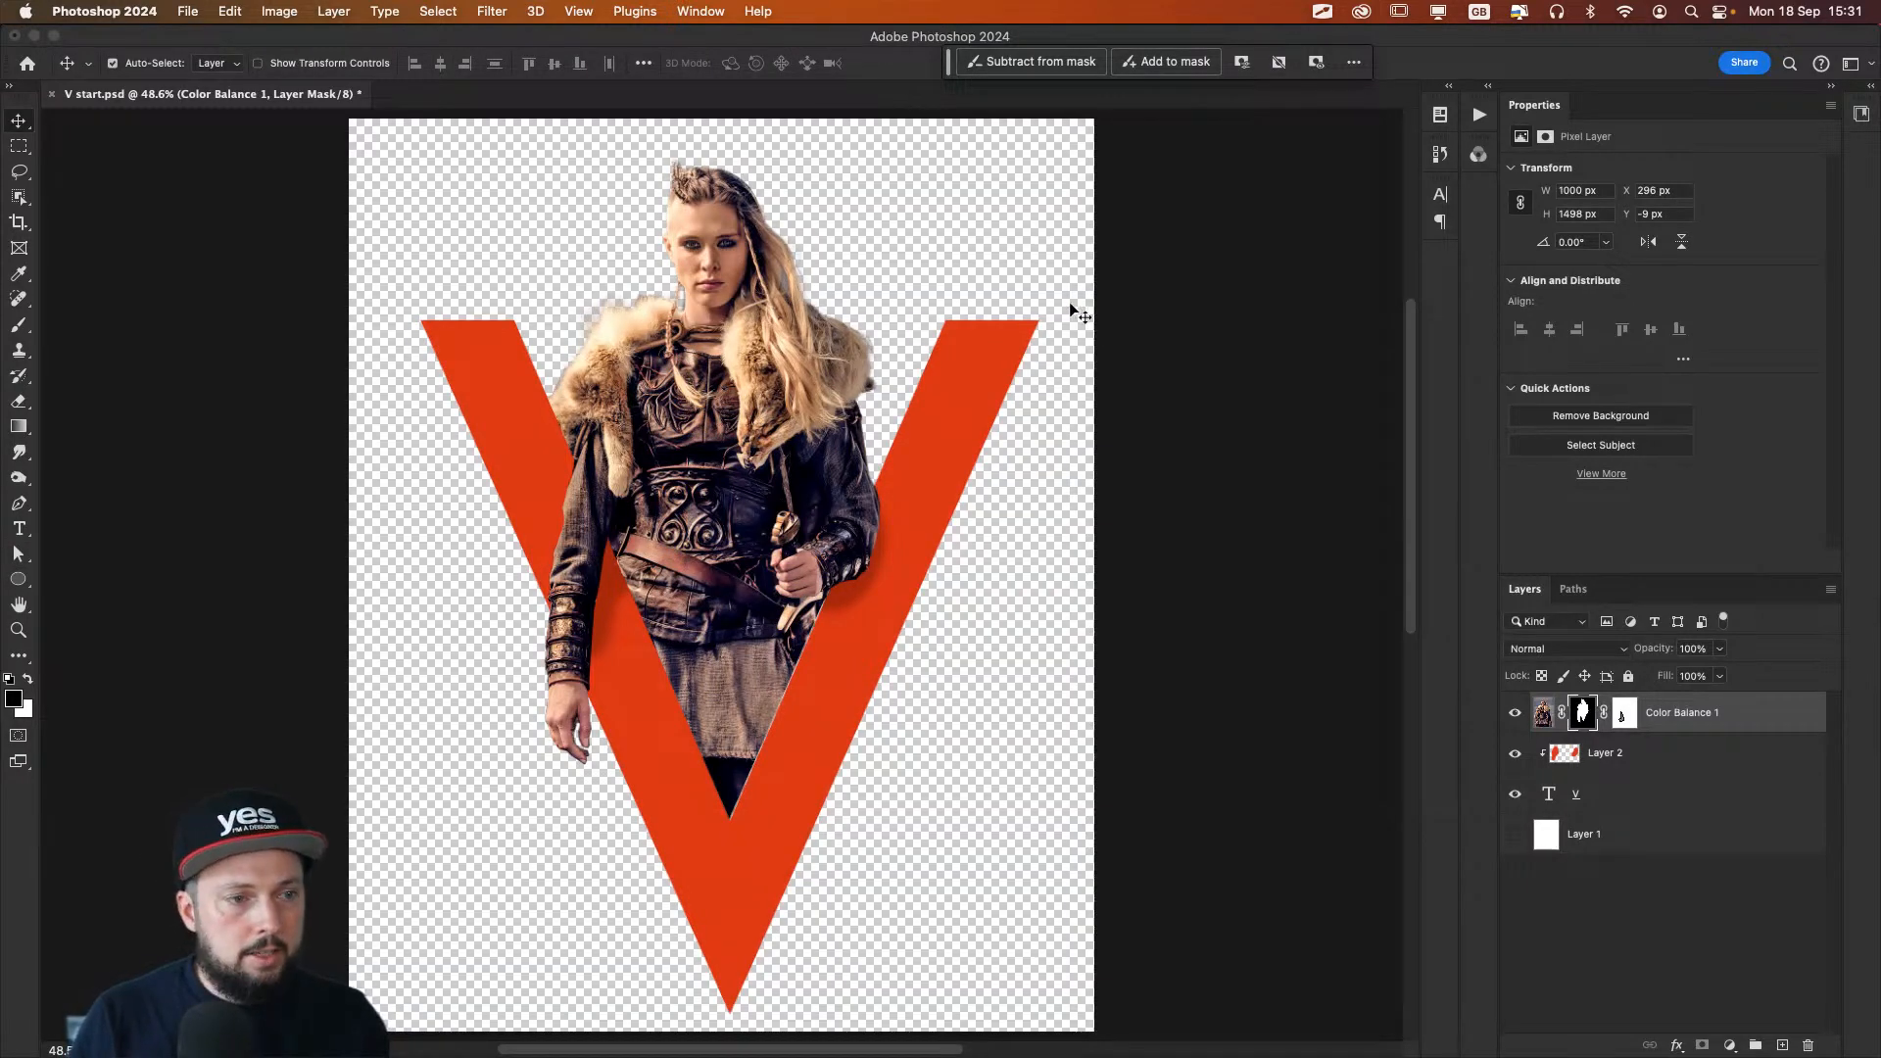
key(shift+super+s)
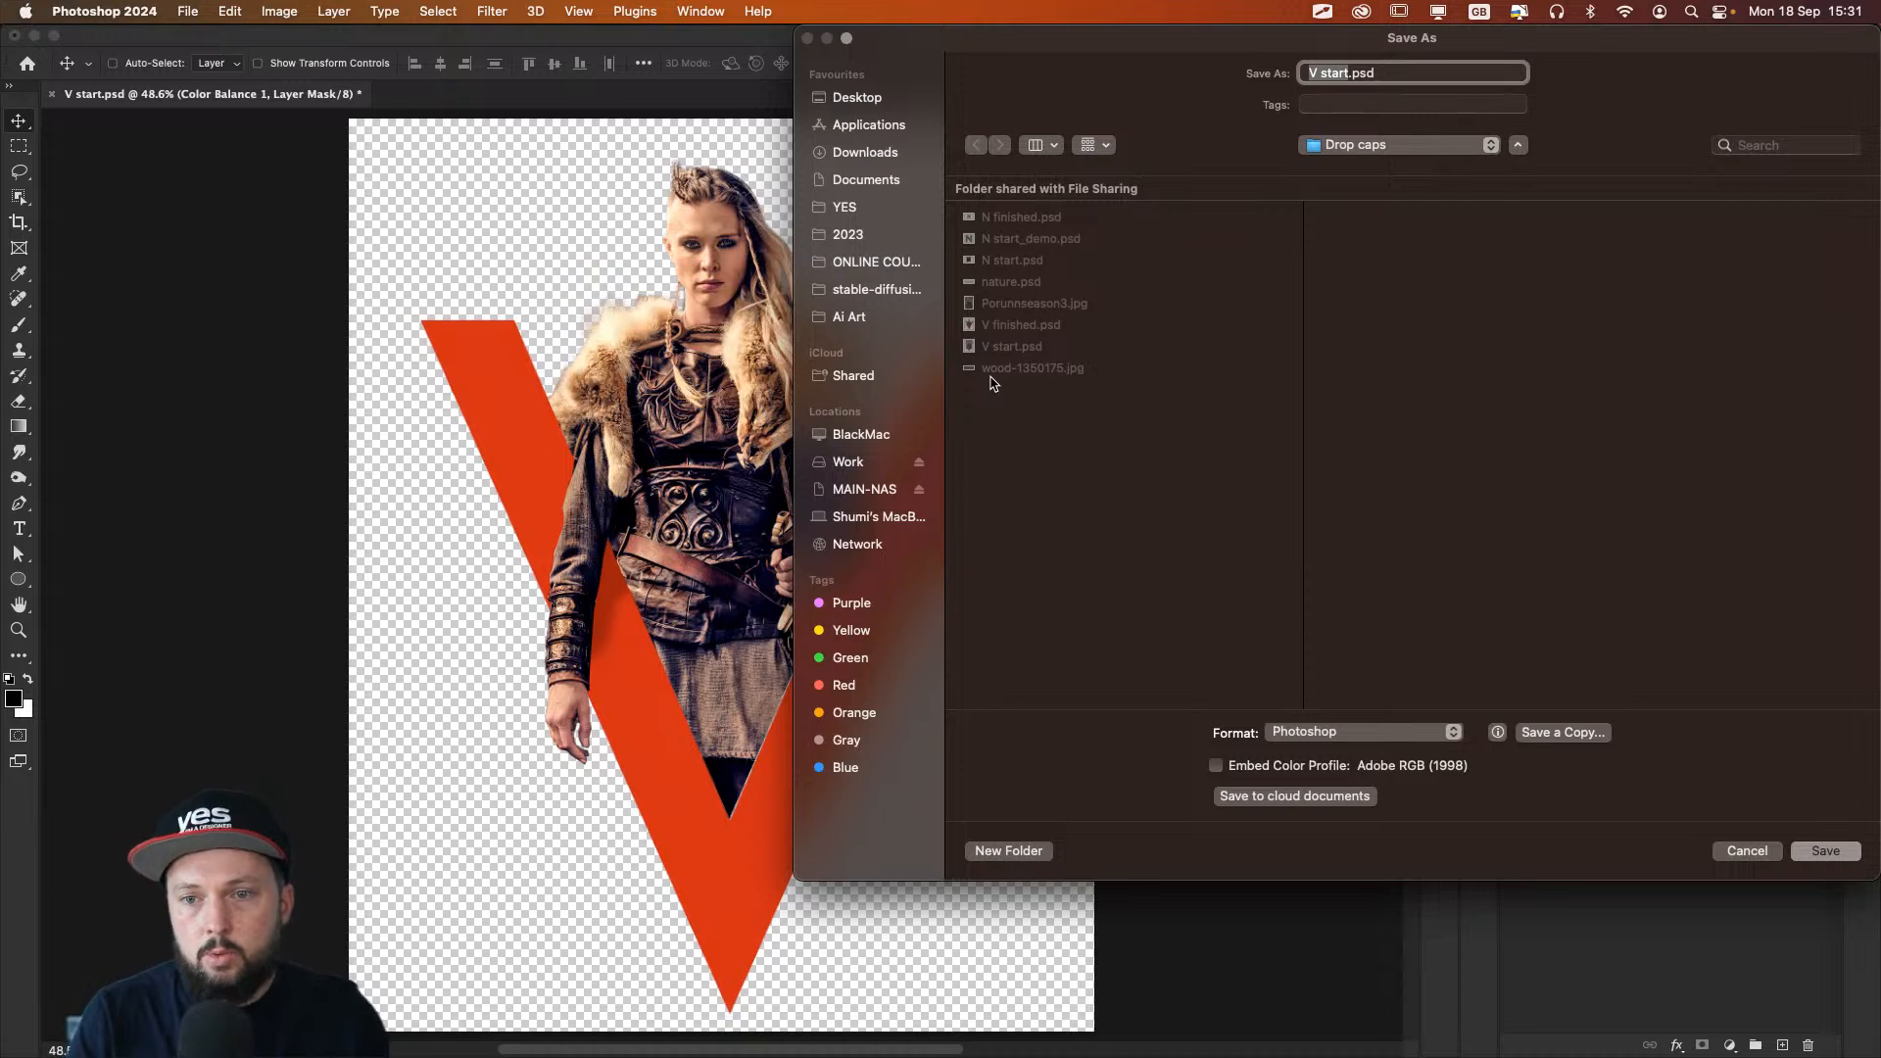
key(Return)
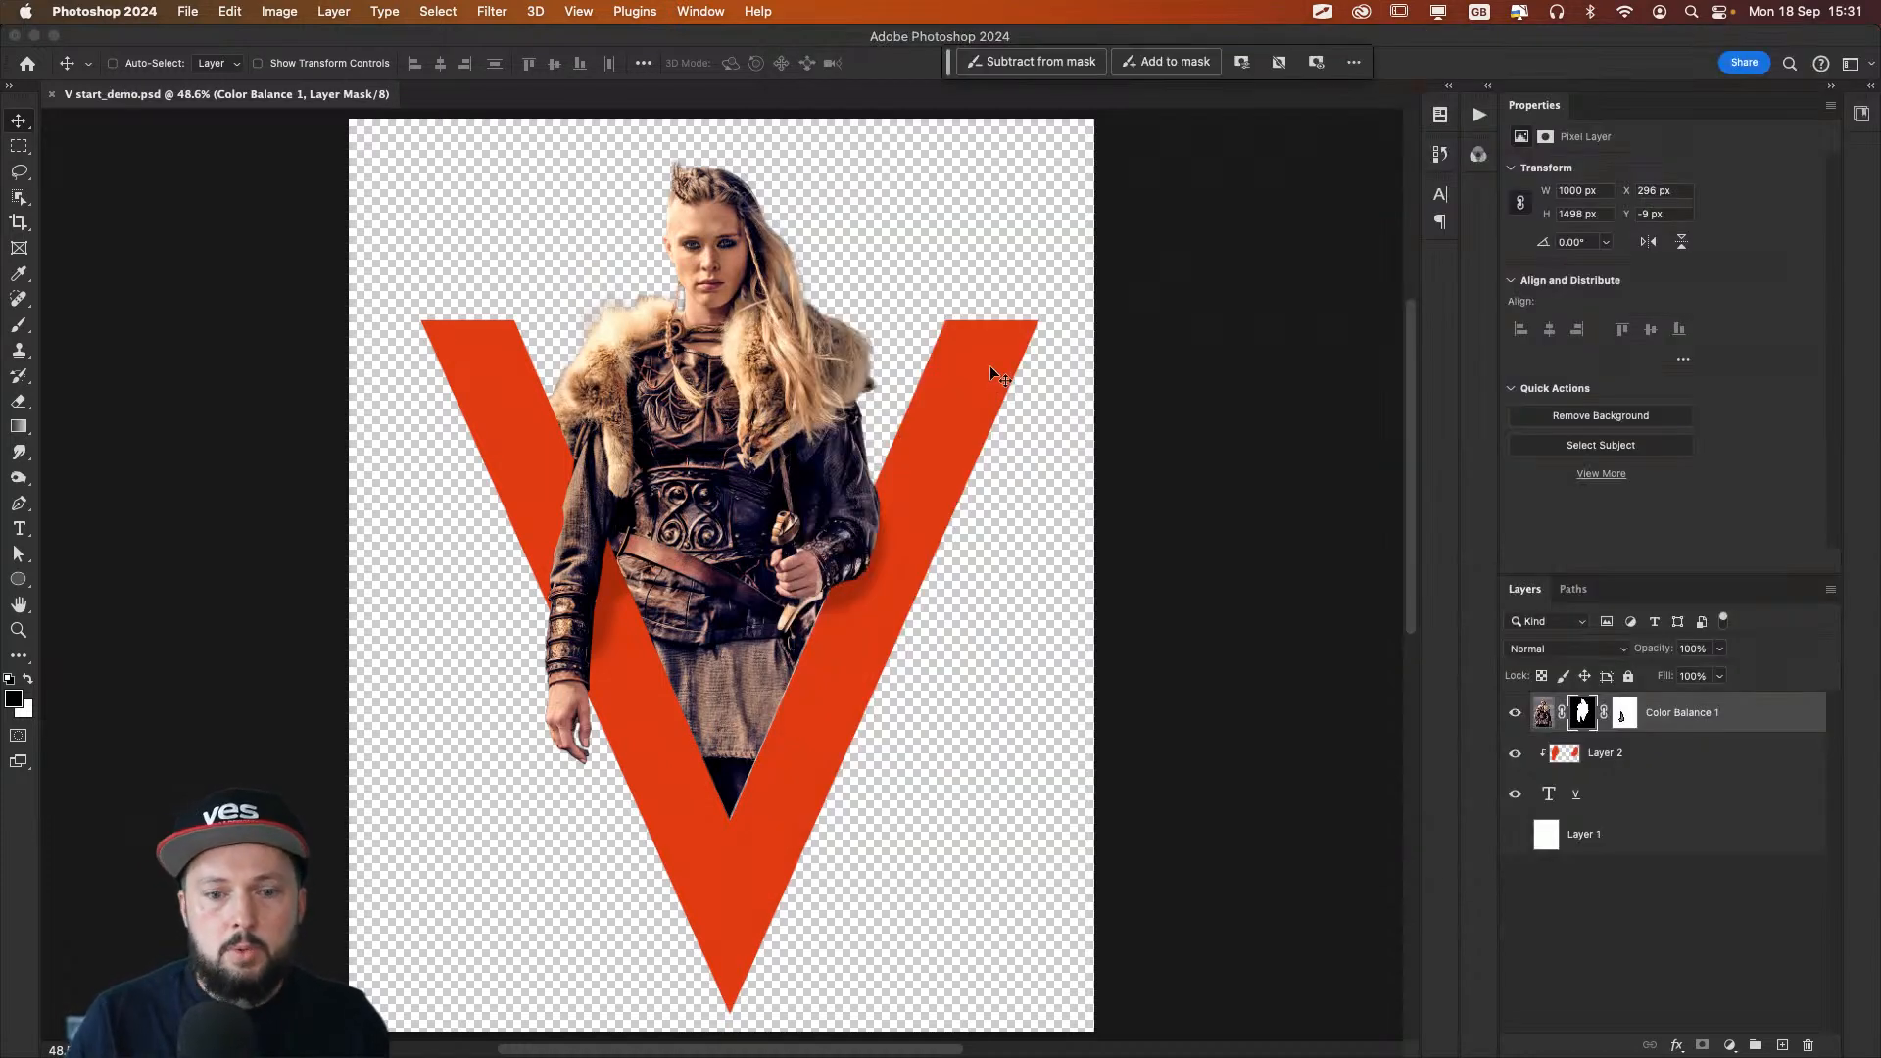
key(super+w)
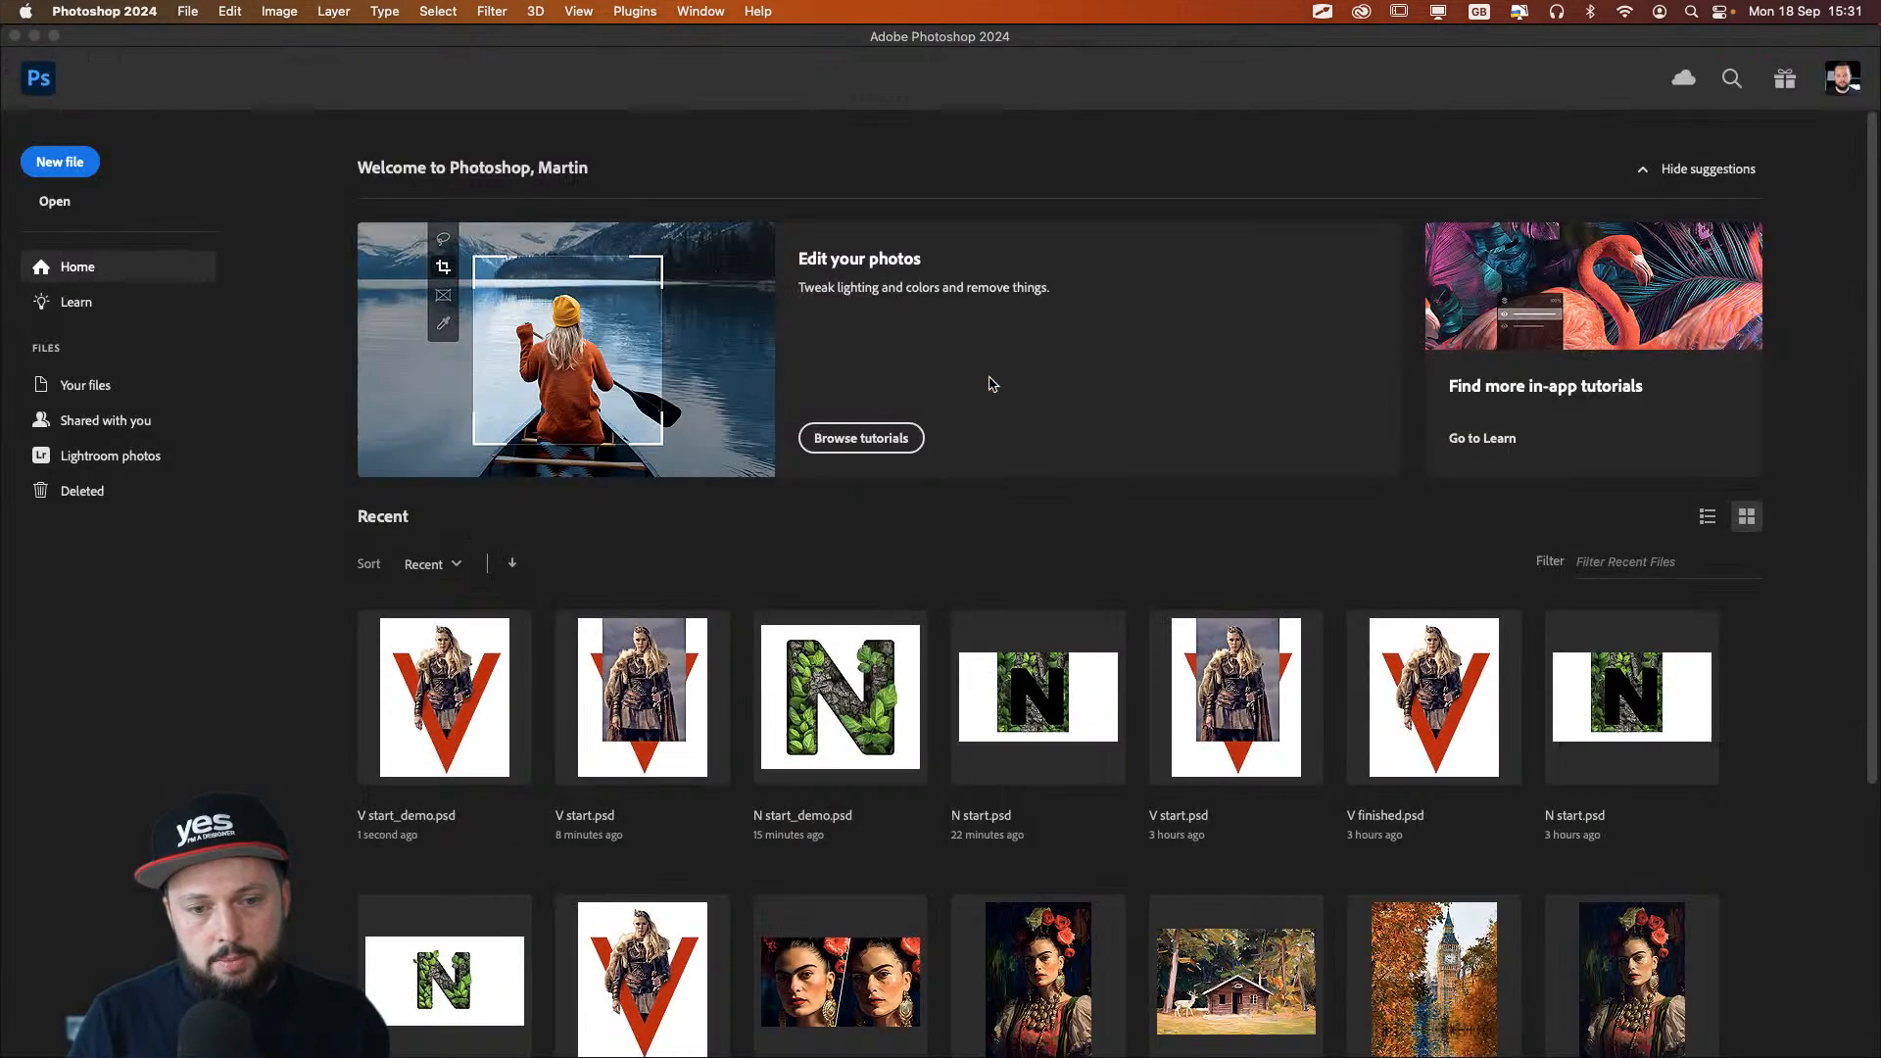
Step: Switch to InDesign and place the Viking V artwork from Bridge over the article's photo, about 129 × 158 mm
key(super+Tab)
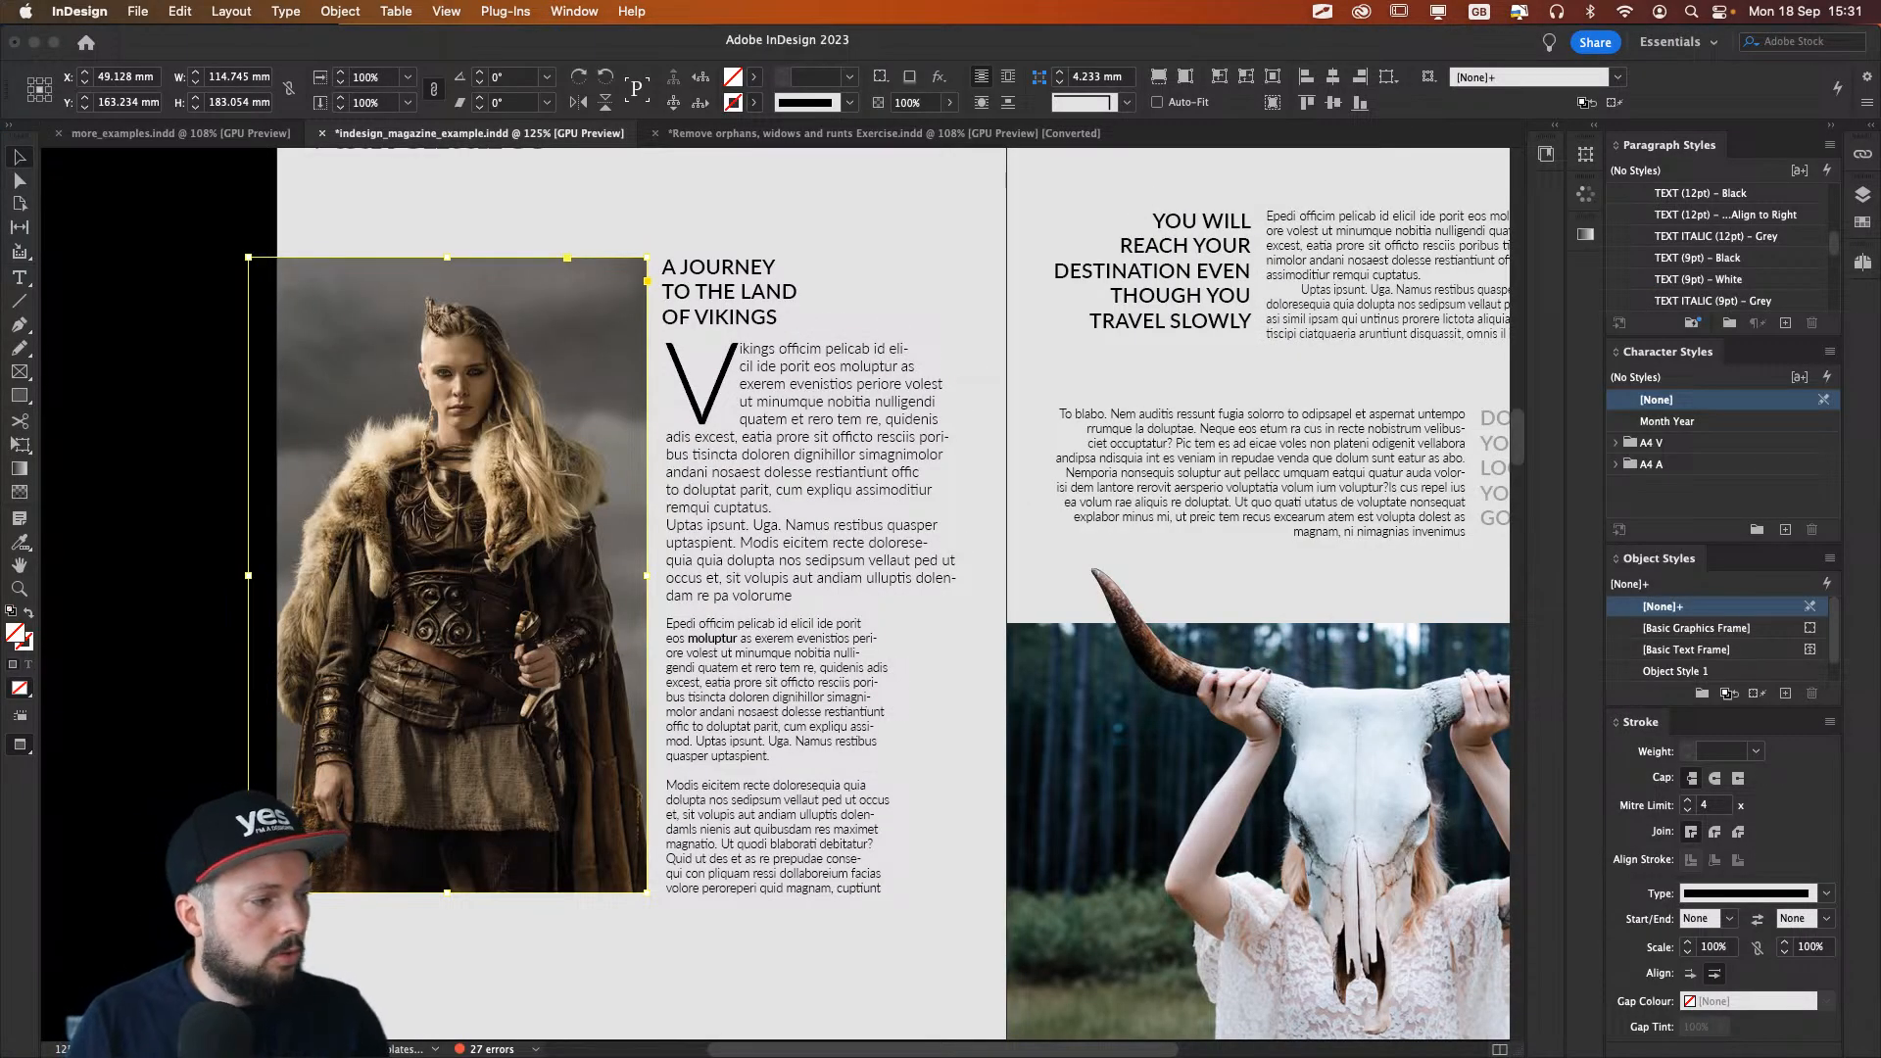
key(super+Tab)
key(super+Tab)
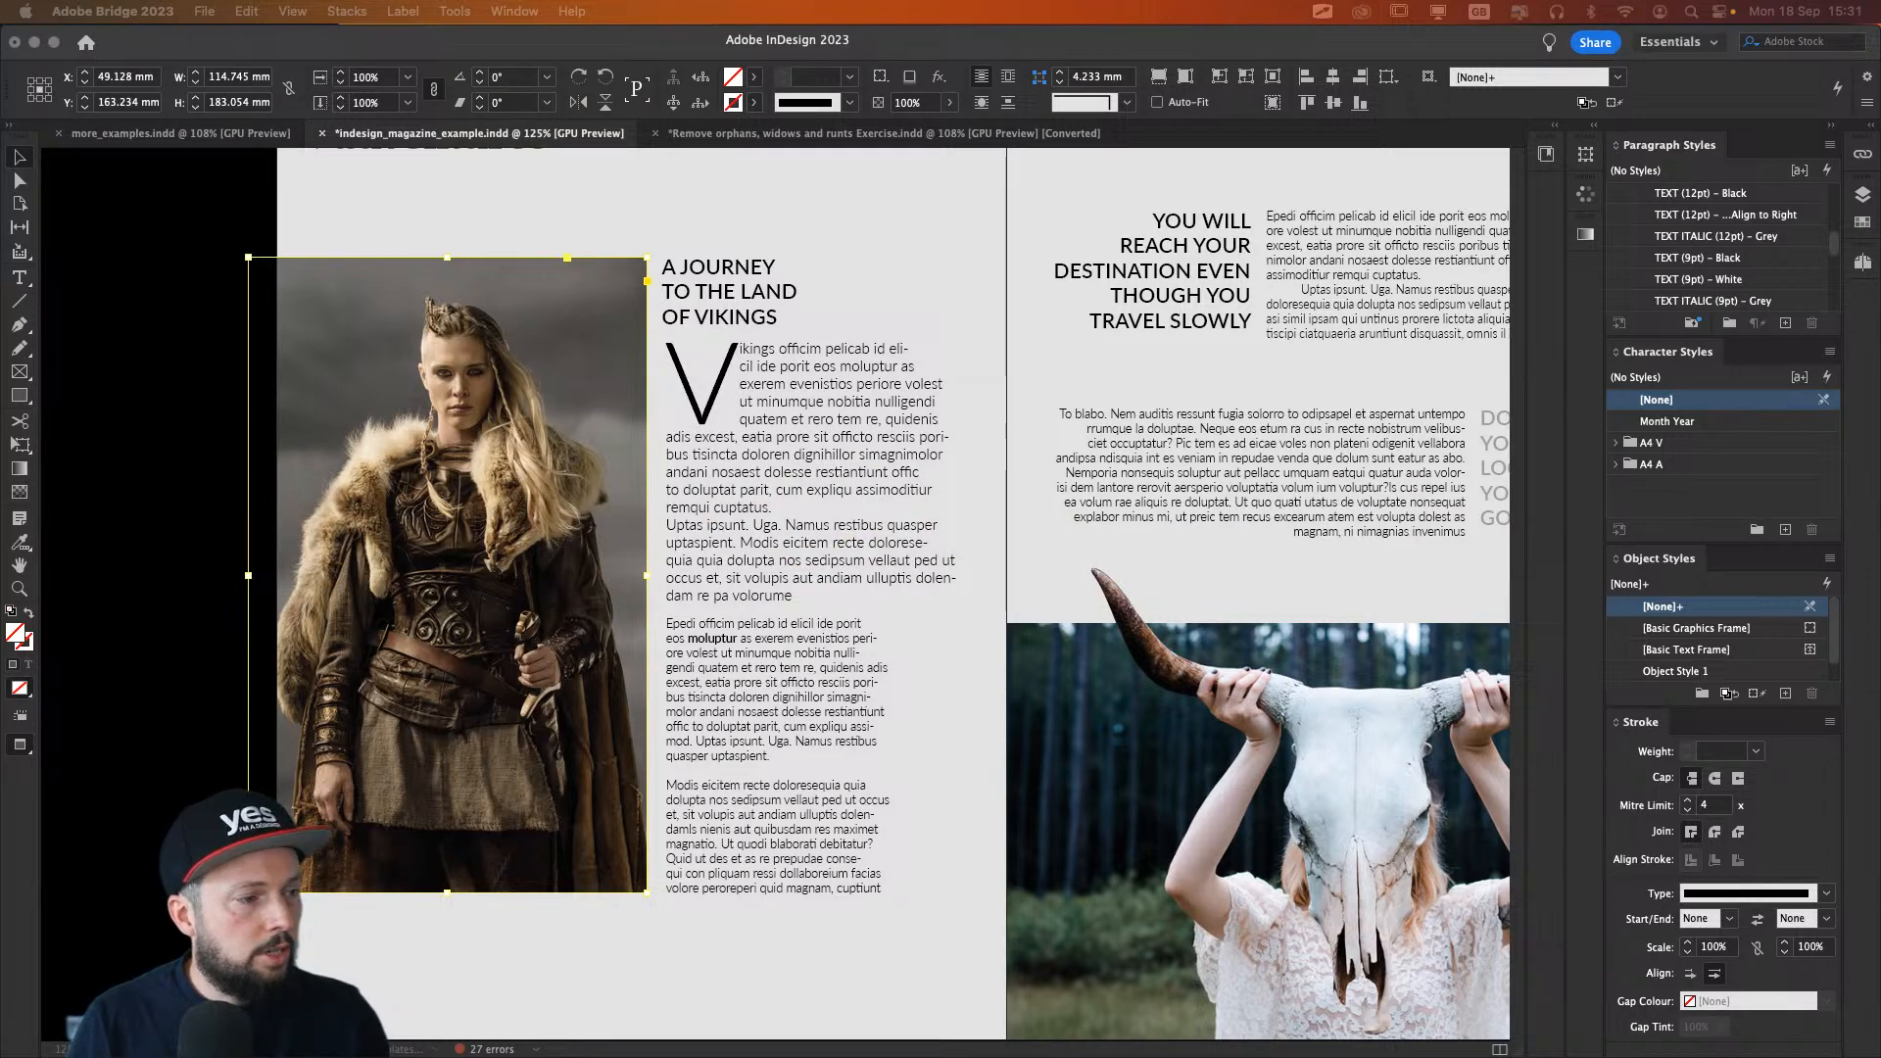
drag(2, 627, 462, 412)
key(cmd+z)
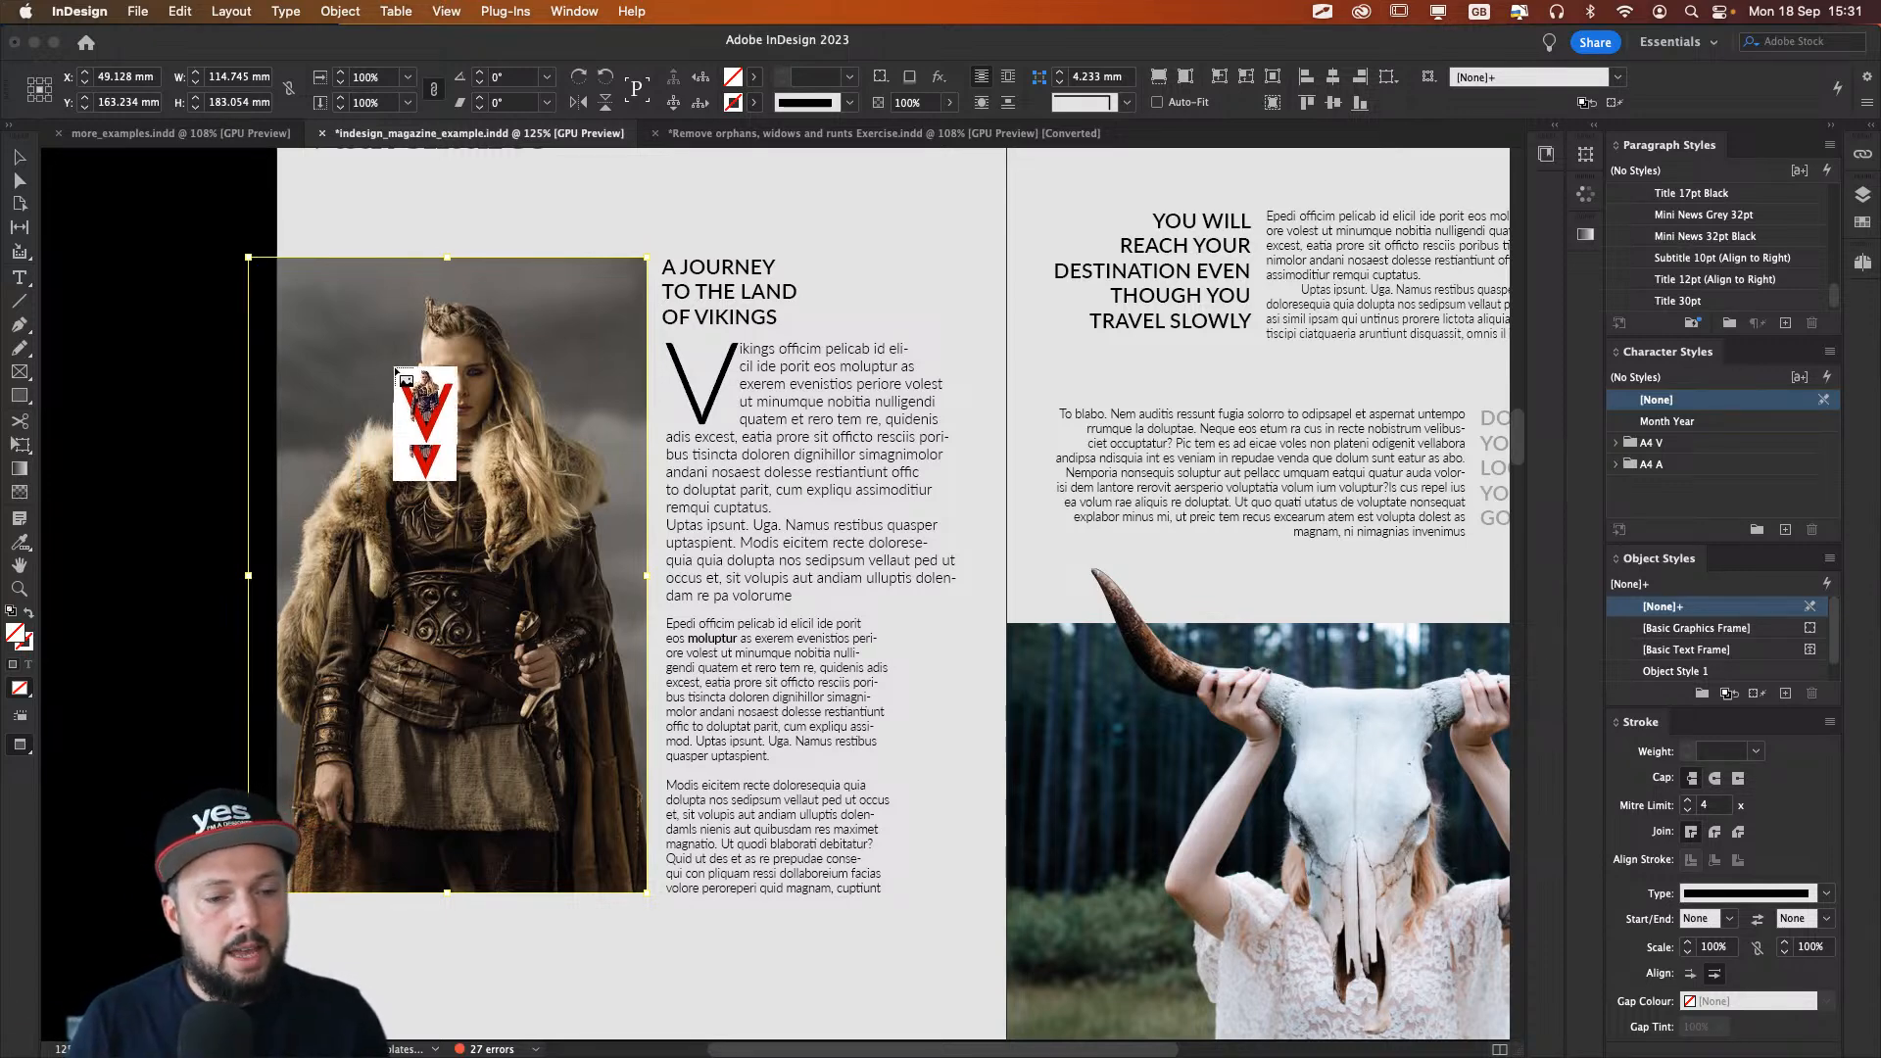
drag(323, 202, 772, 751)
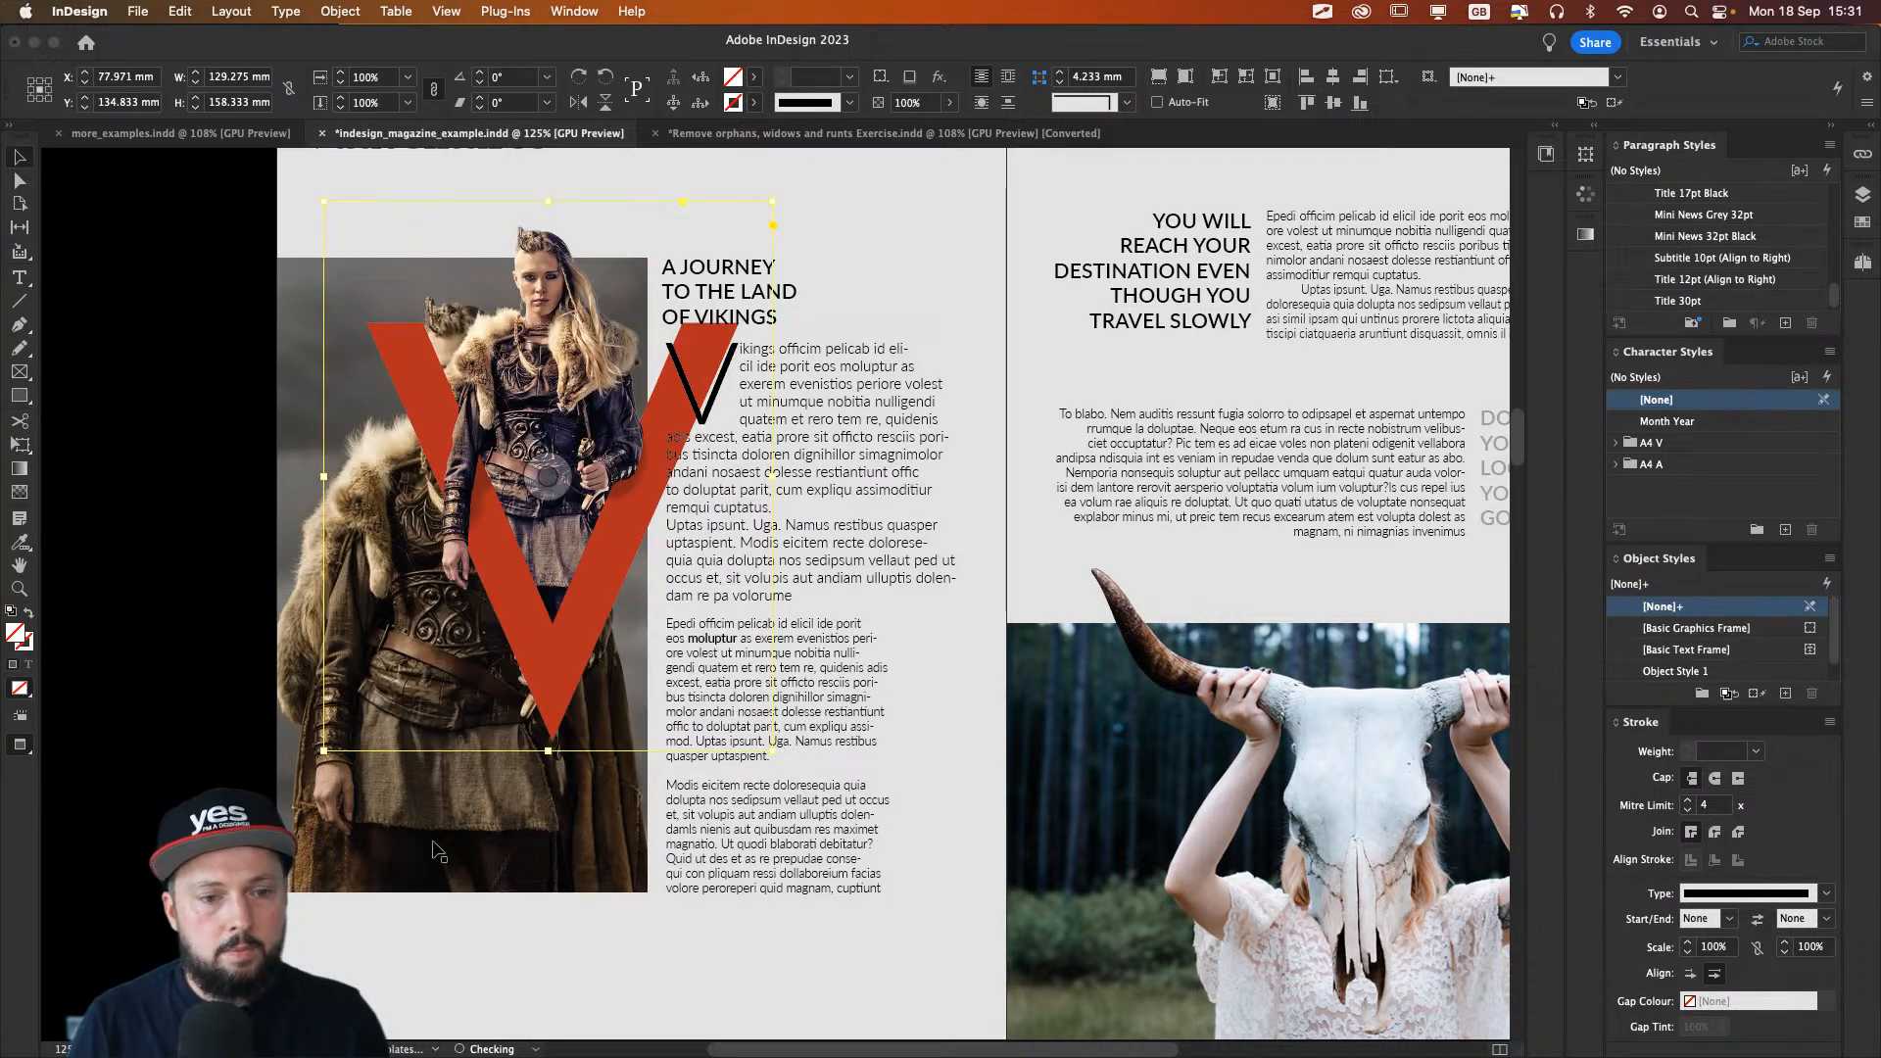
Step: Delete the original Viking photo, then enlarge the V artwork to about 171 × 210 mm and reposition it beside the article text
click(417, 871)
key(Delete)
drag(473, 443, 424, 543)
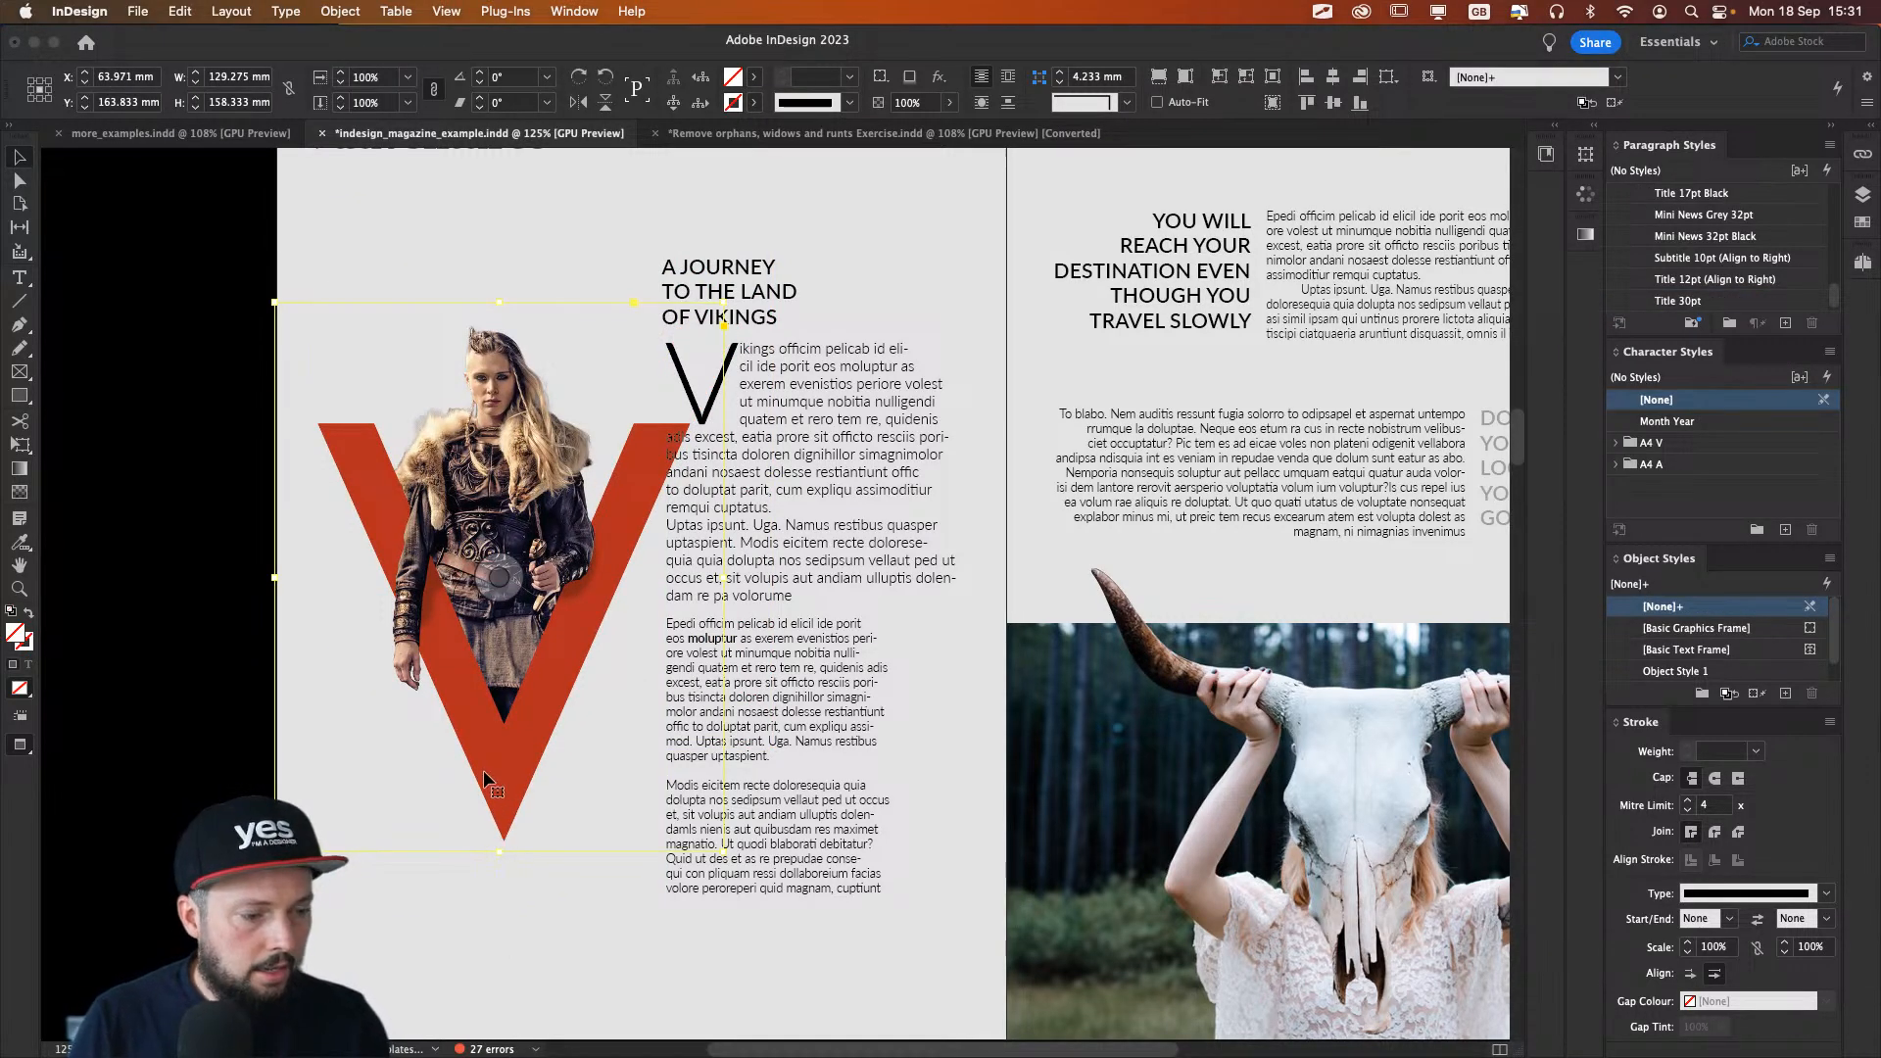
drag(720, 853, 870, 945)
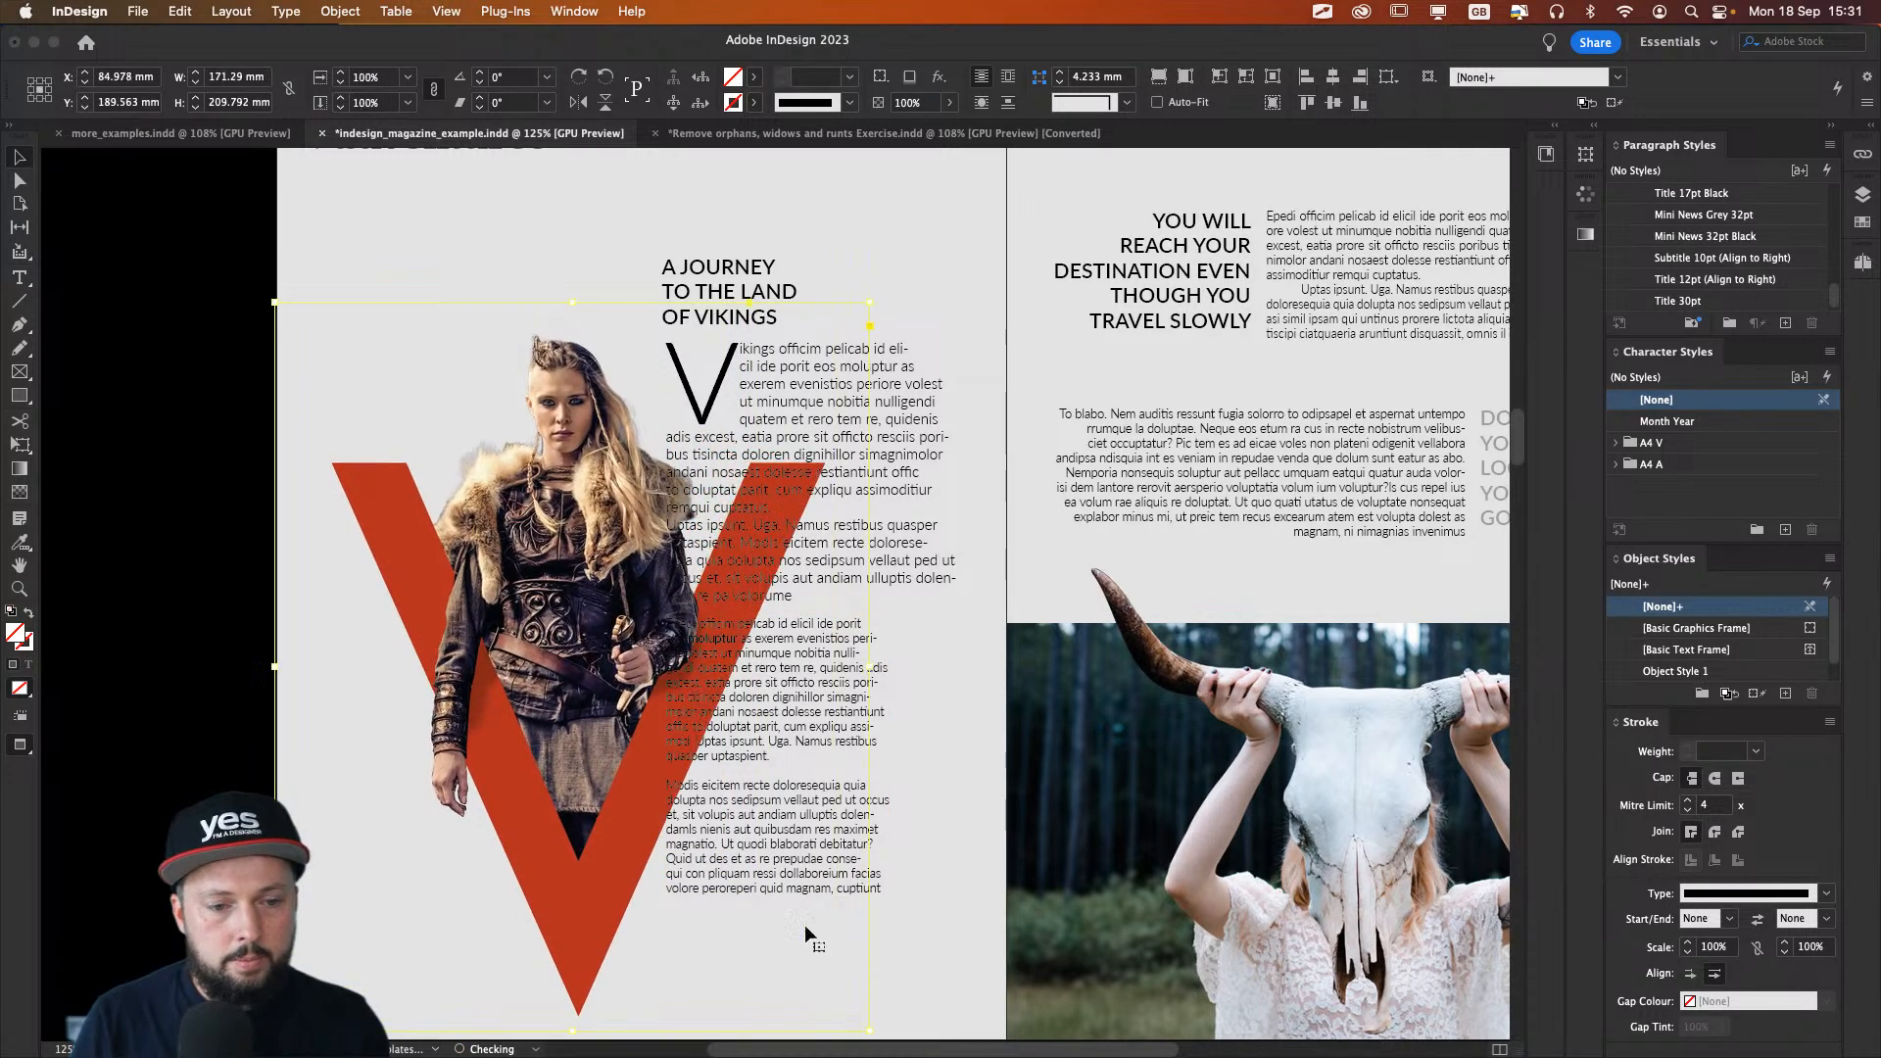
drag(581, 683, 502, 545)
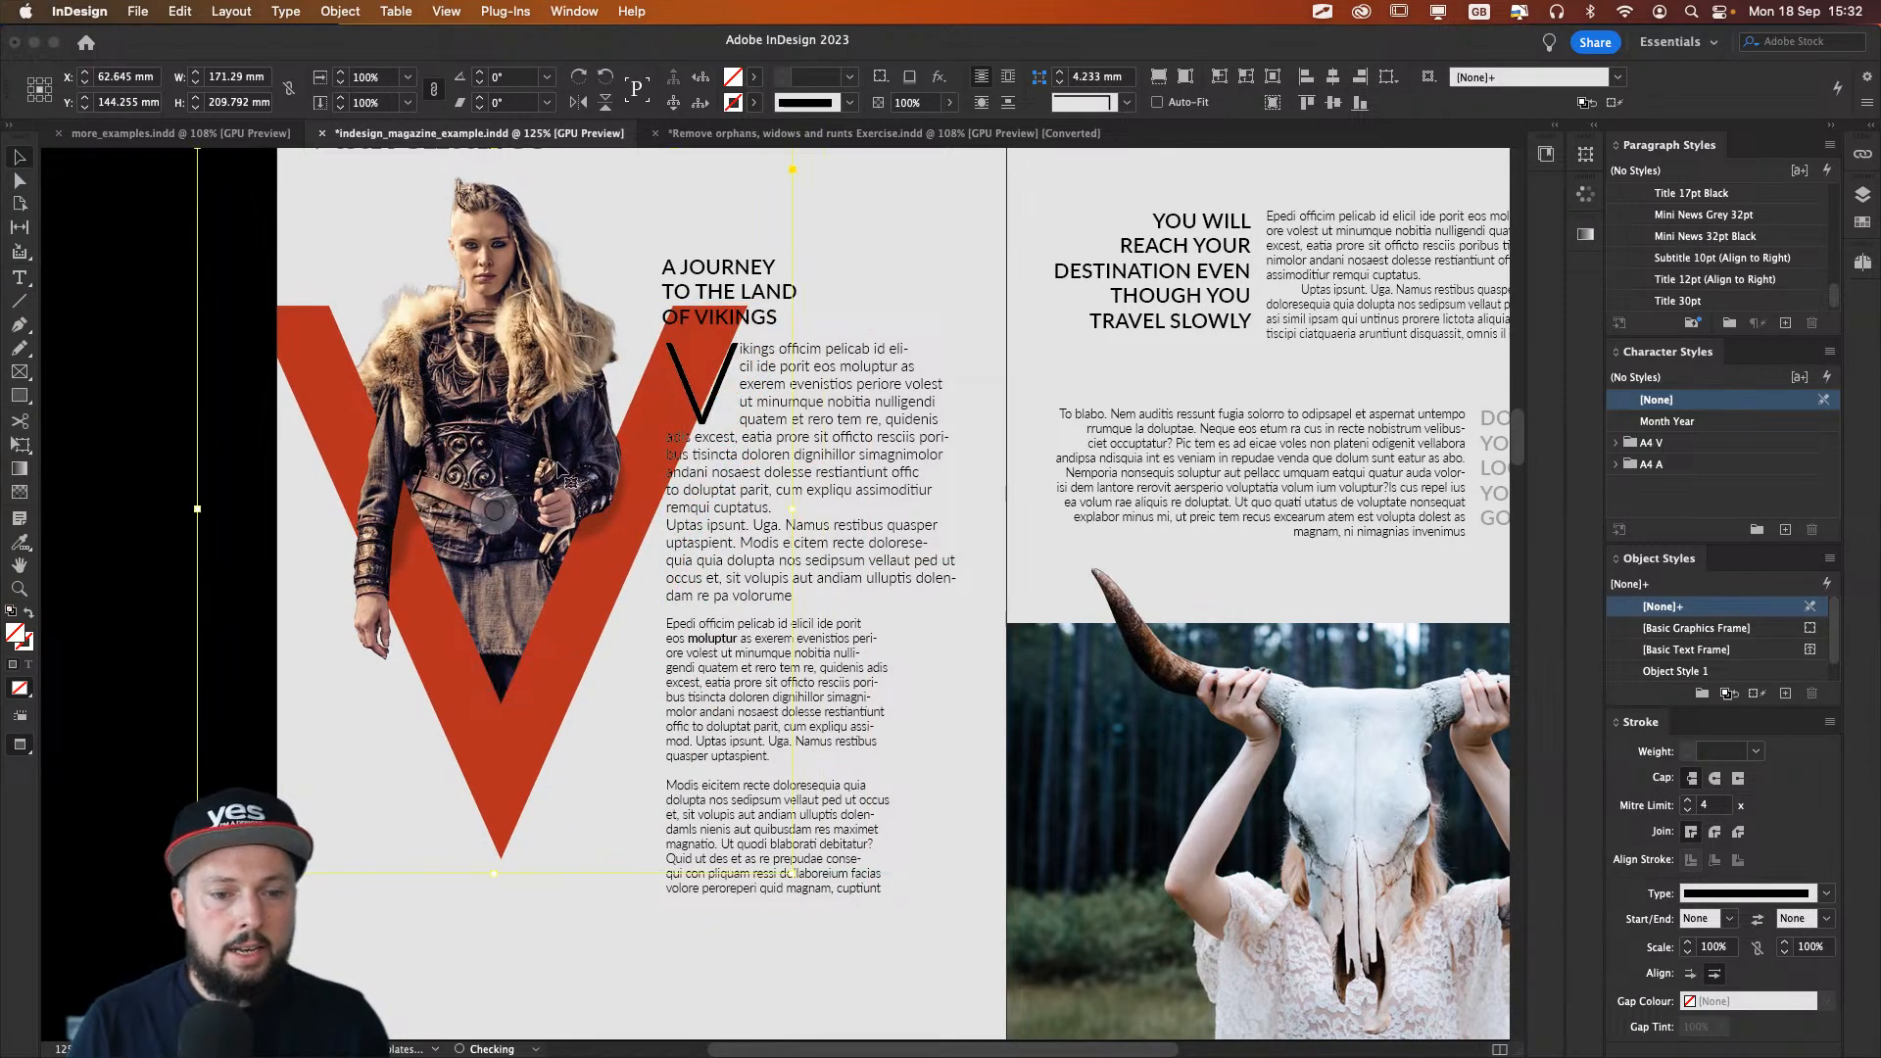
Step: Delete the initial V from the first word of the Vikings article text
double_click(741, 358)
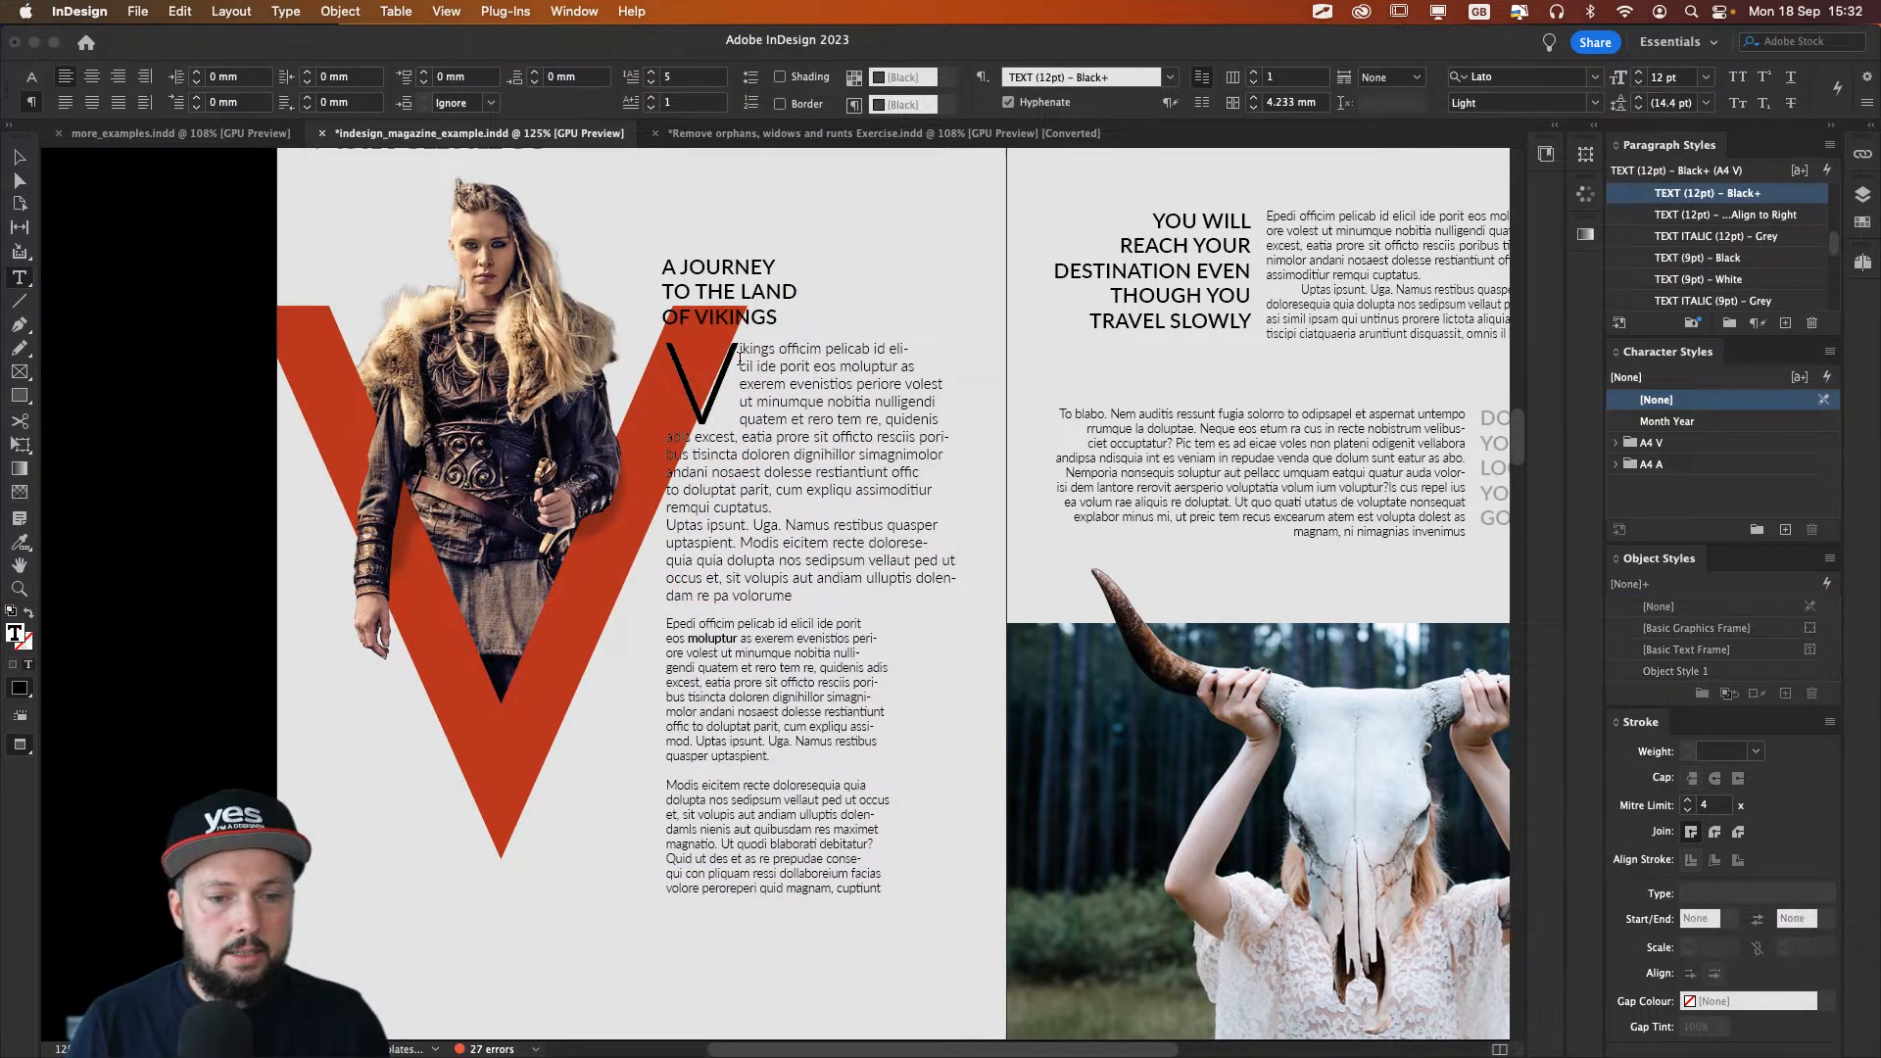
key(BackSpace)
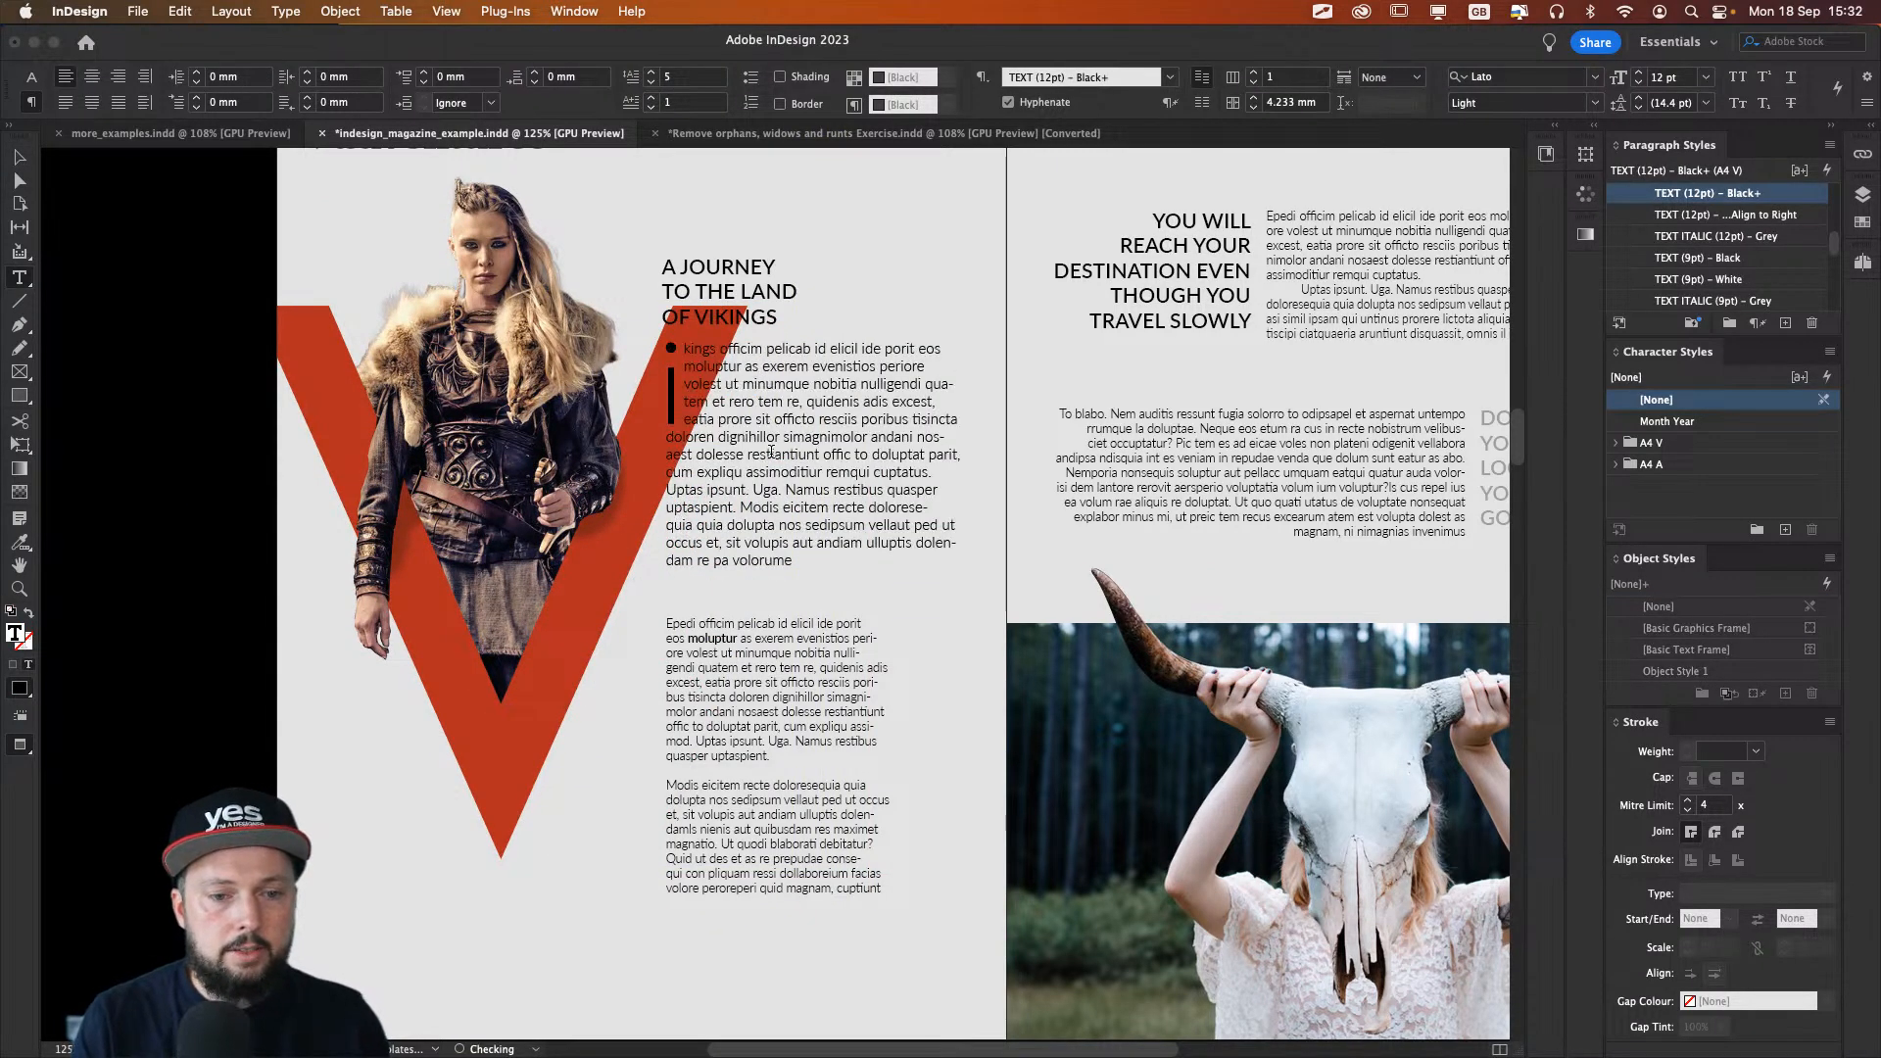
key(Escape)
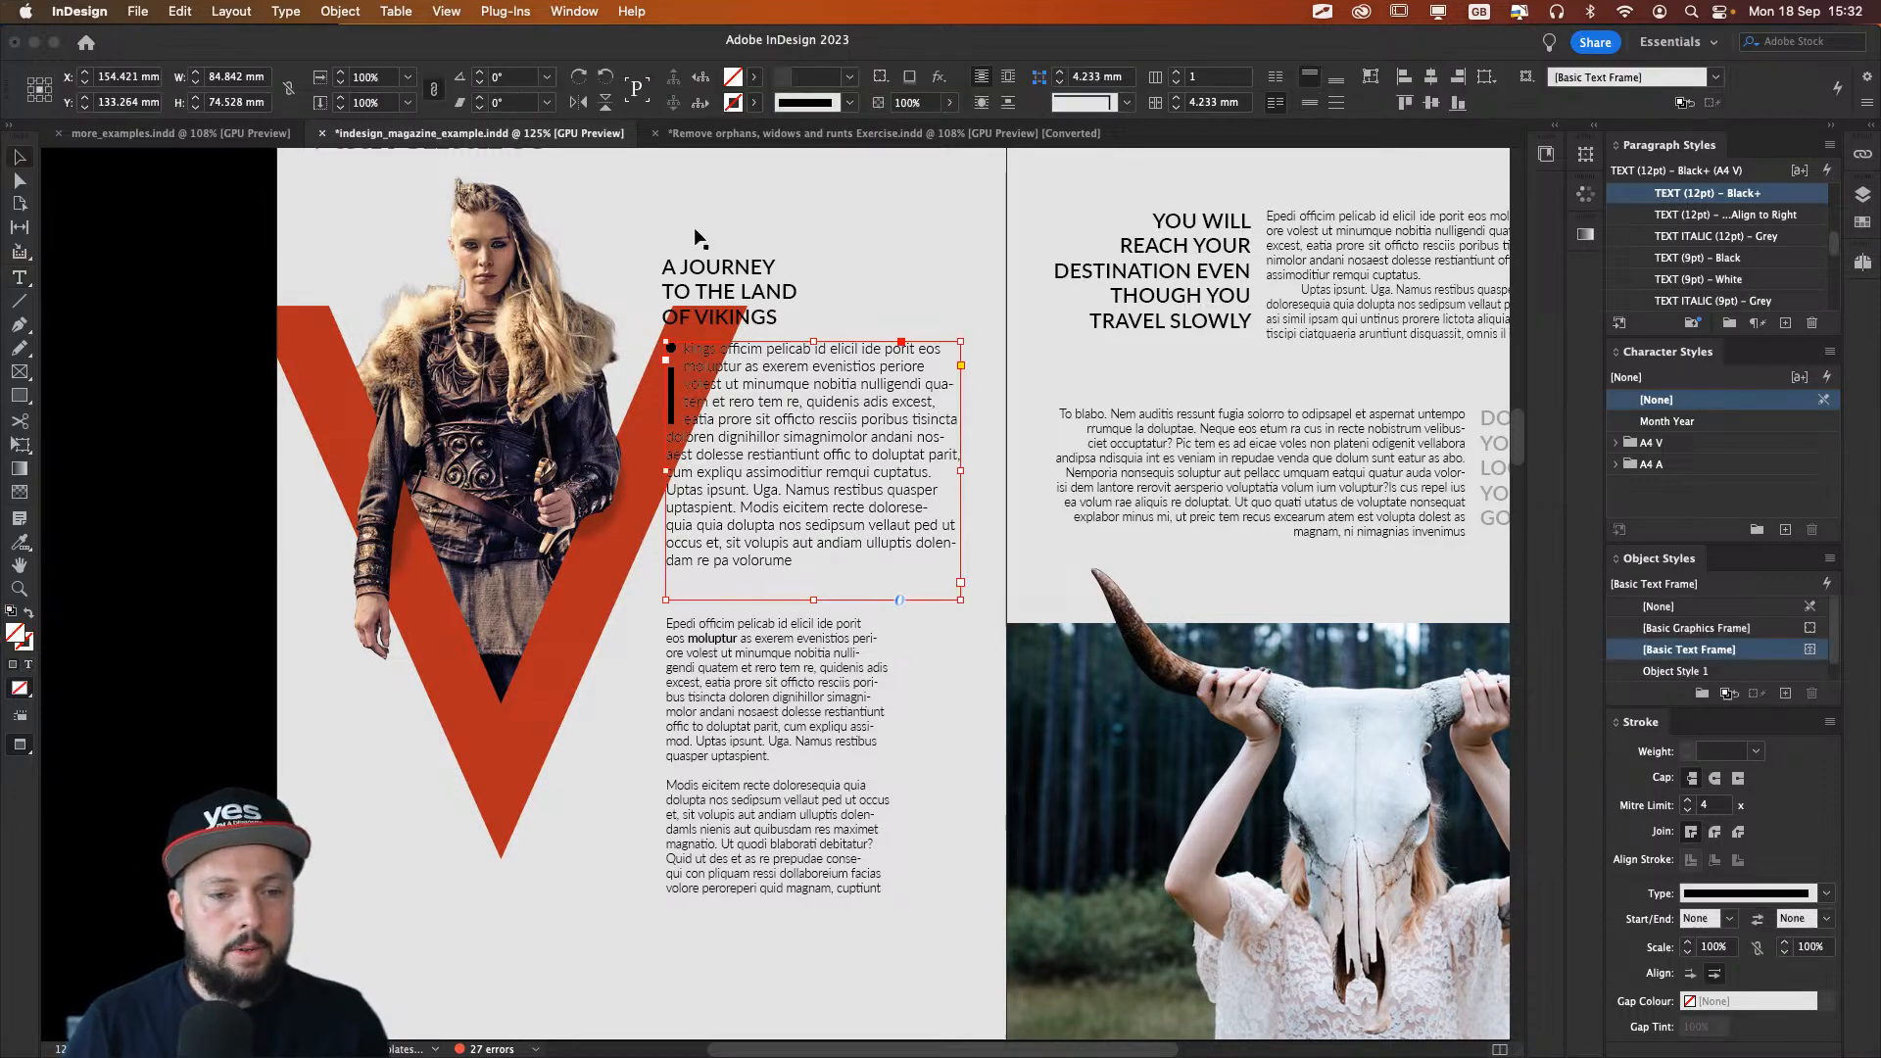
Step: Set the opening Vikings paragraph's drop cap to one line, then move the V artwork left, clear of the article text
double_click(825, 397)
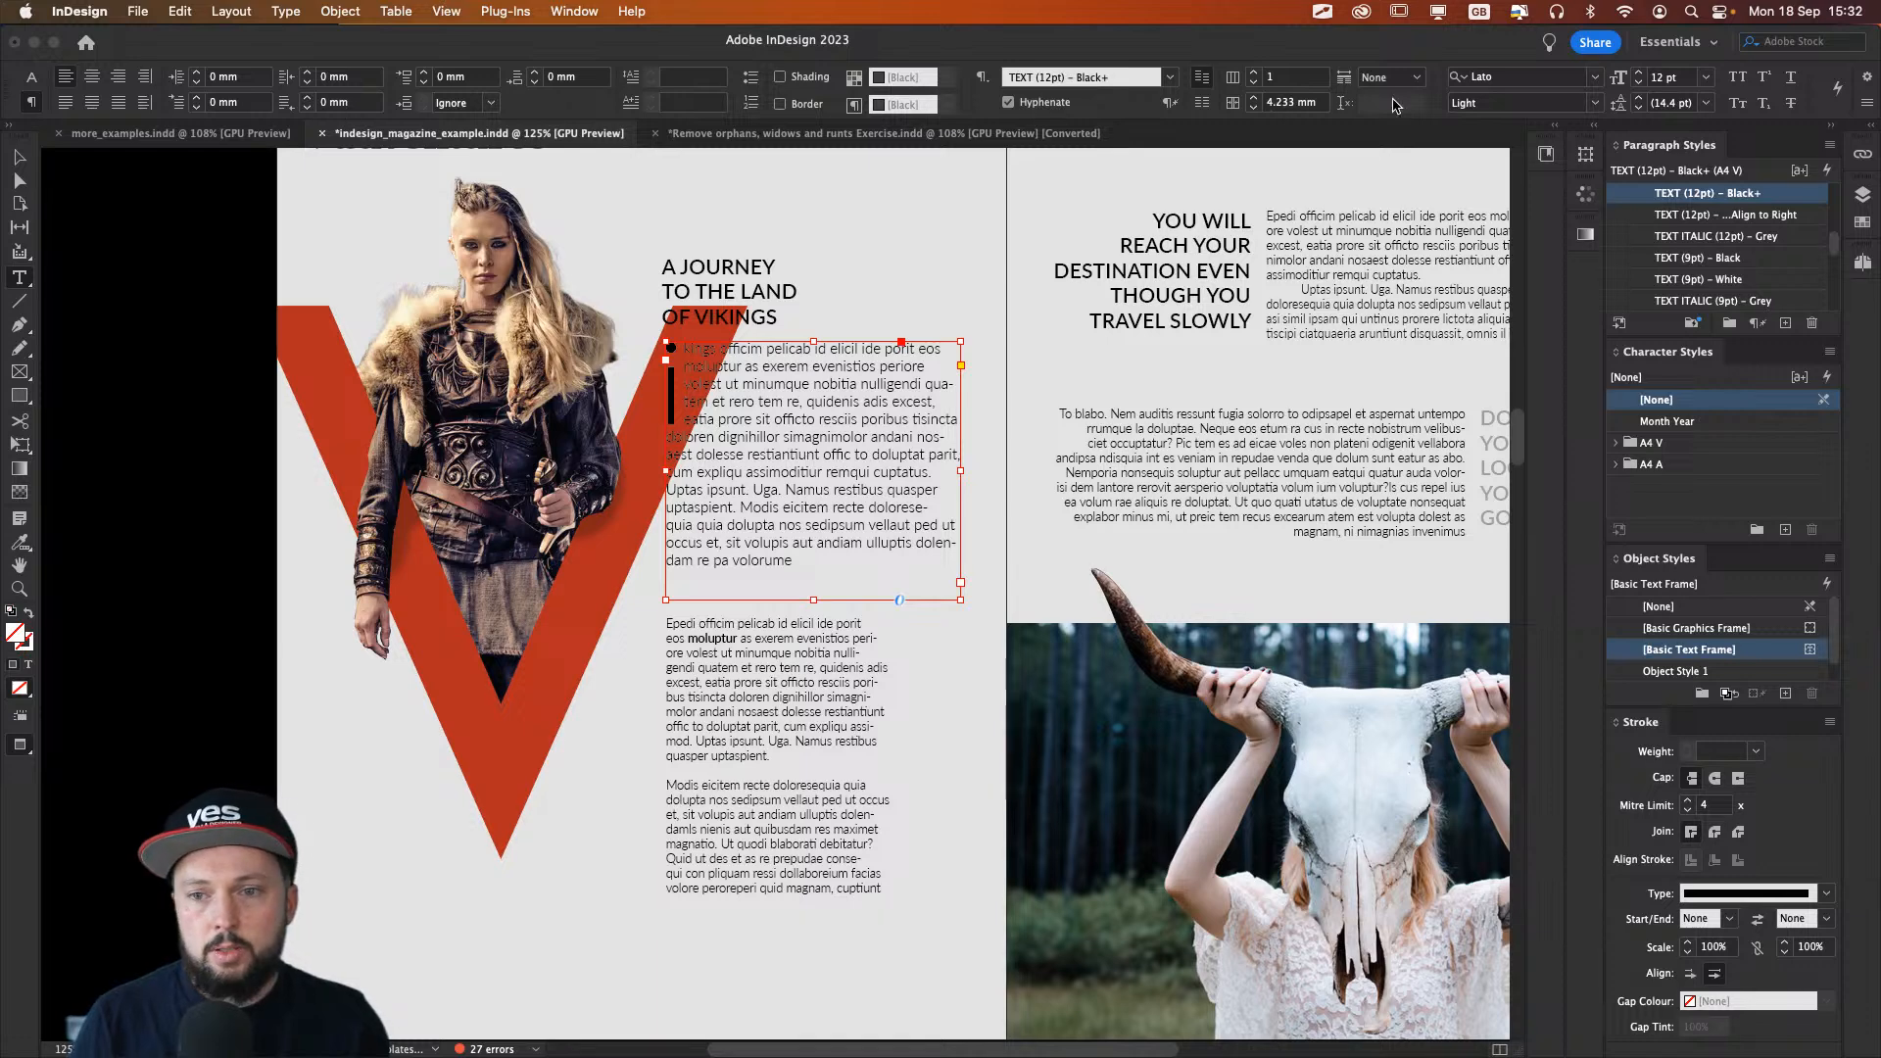
click(31, 77)
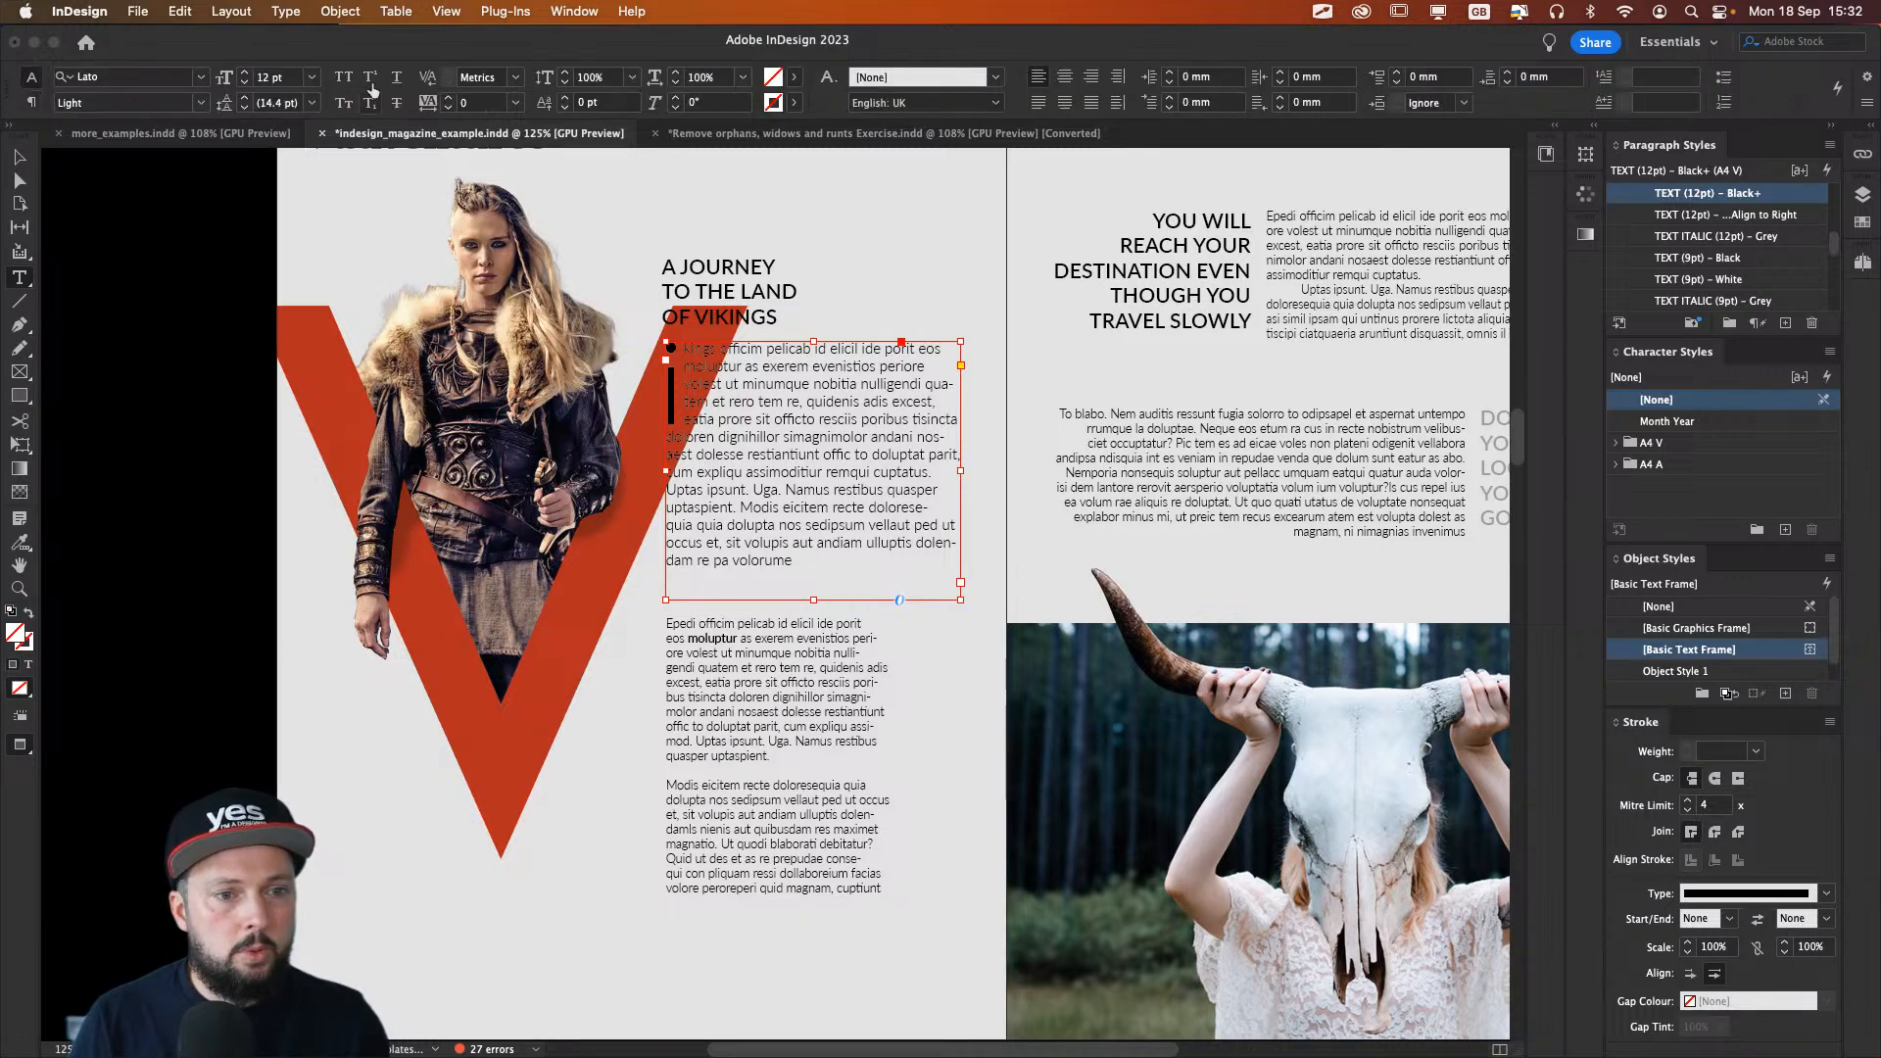
click(32, 102)
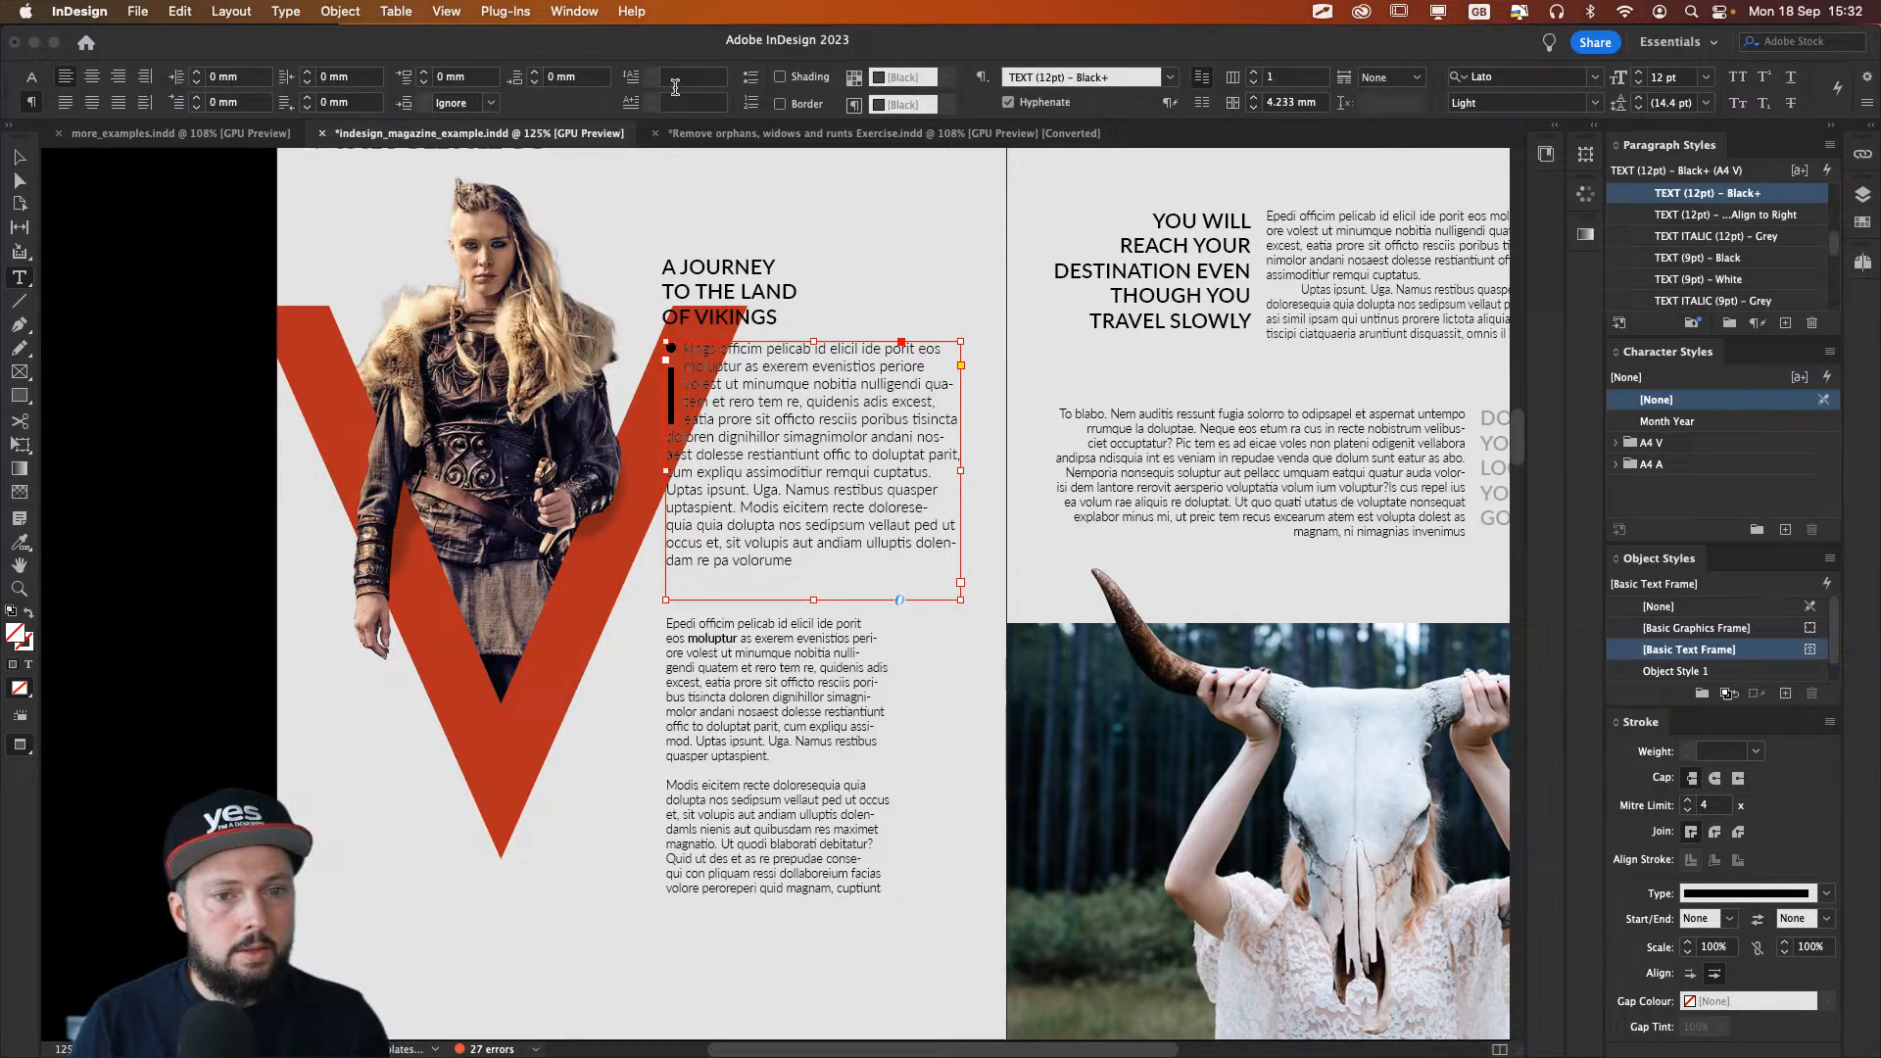
click(832, 383)
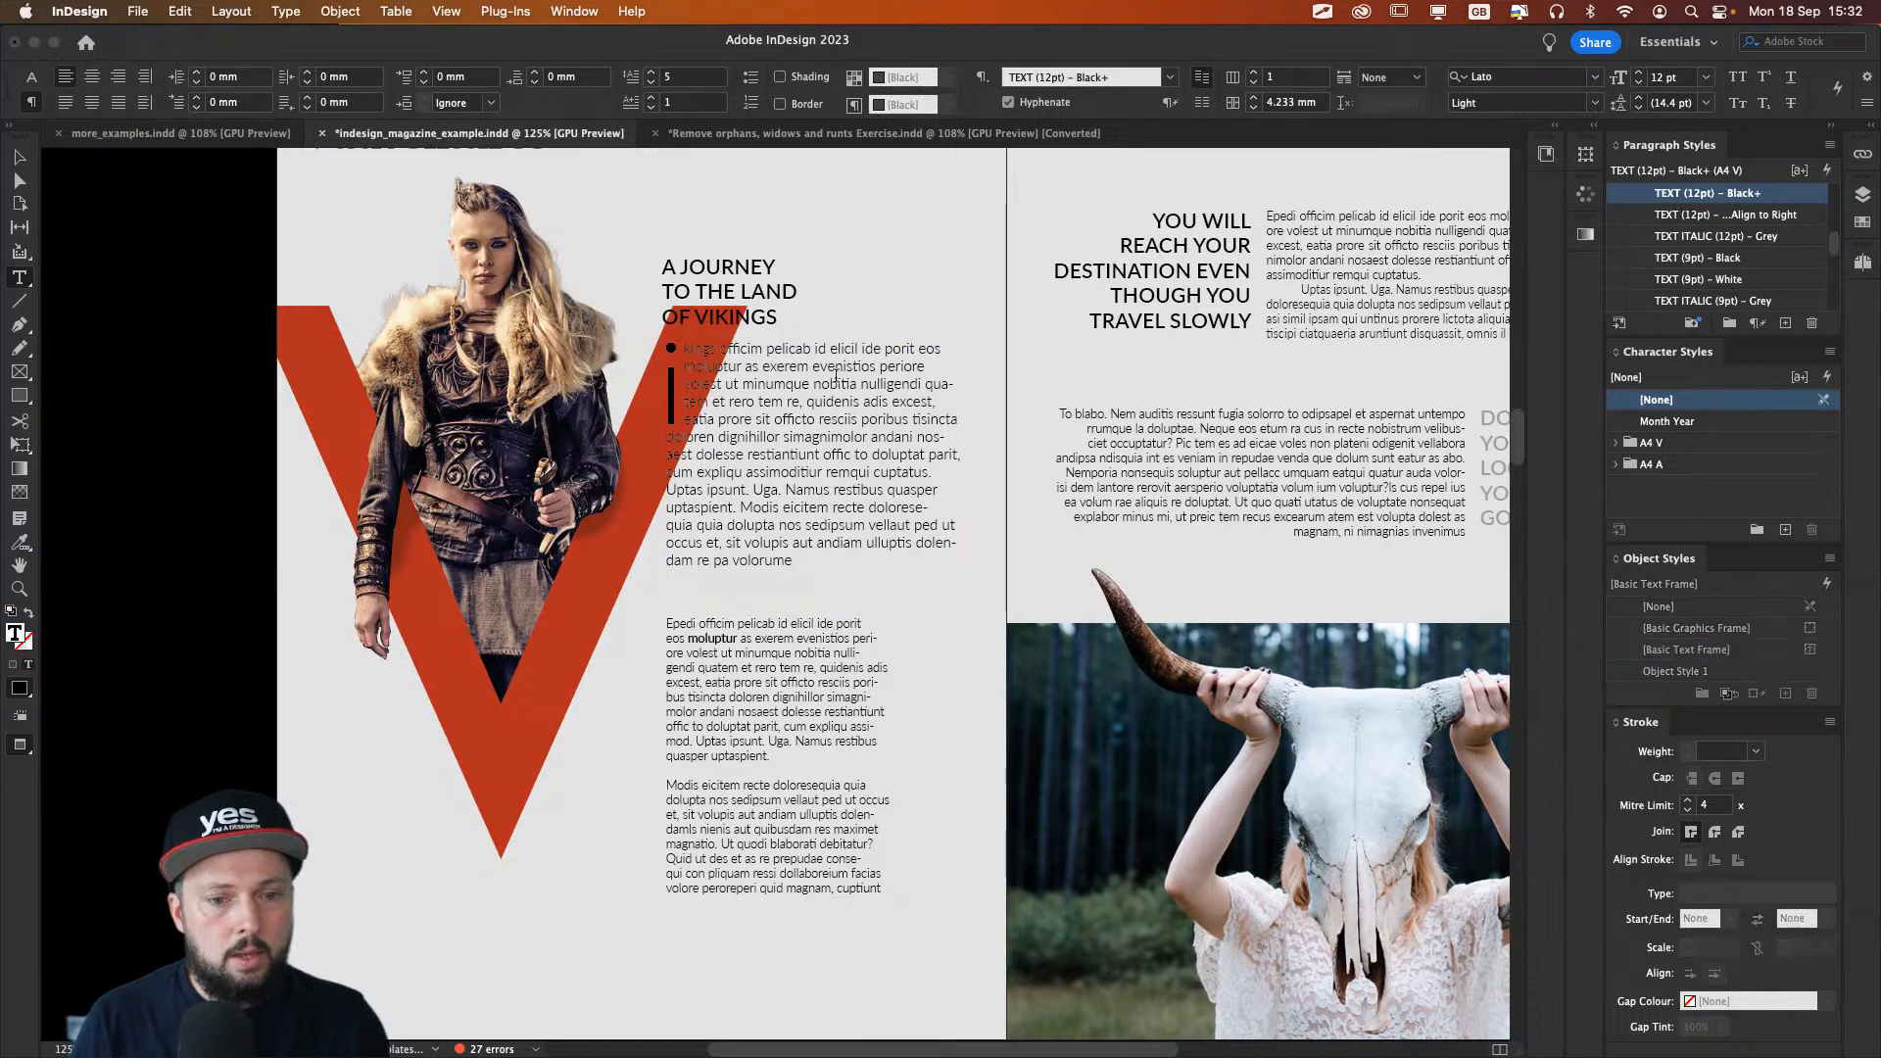
click(652, 82)
click(651, 83)
click(652, 83)
click(651, 82)
key(Escape)
drag(497, 460, 410, 460)
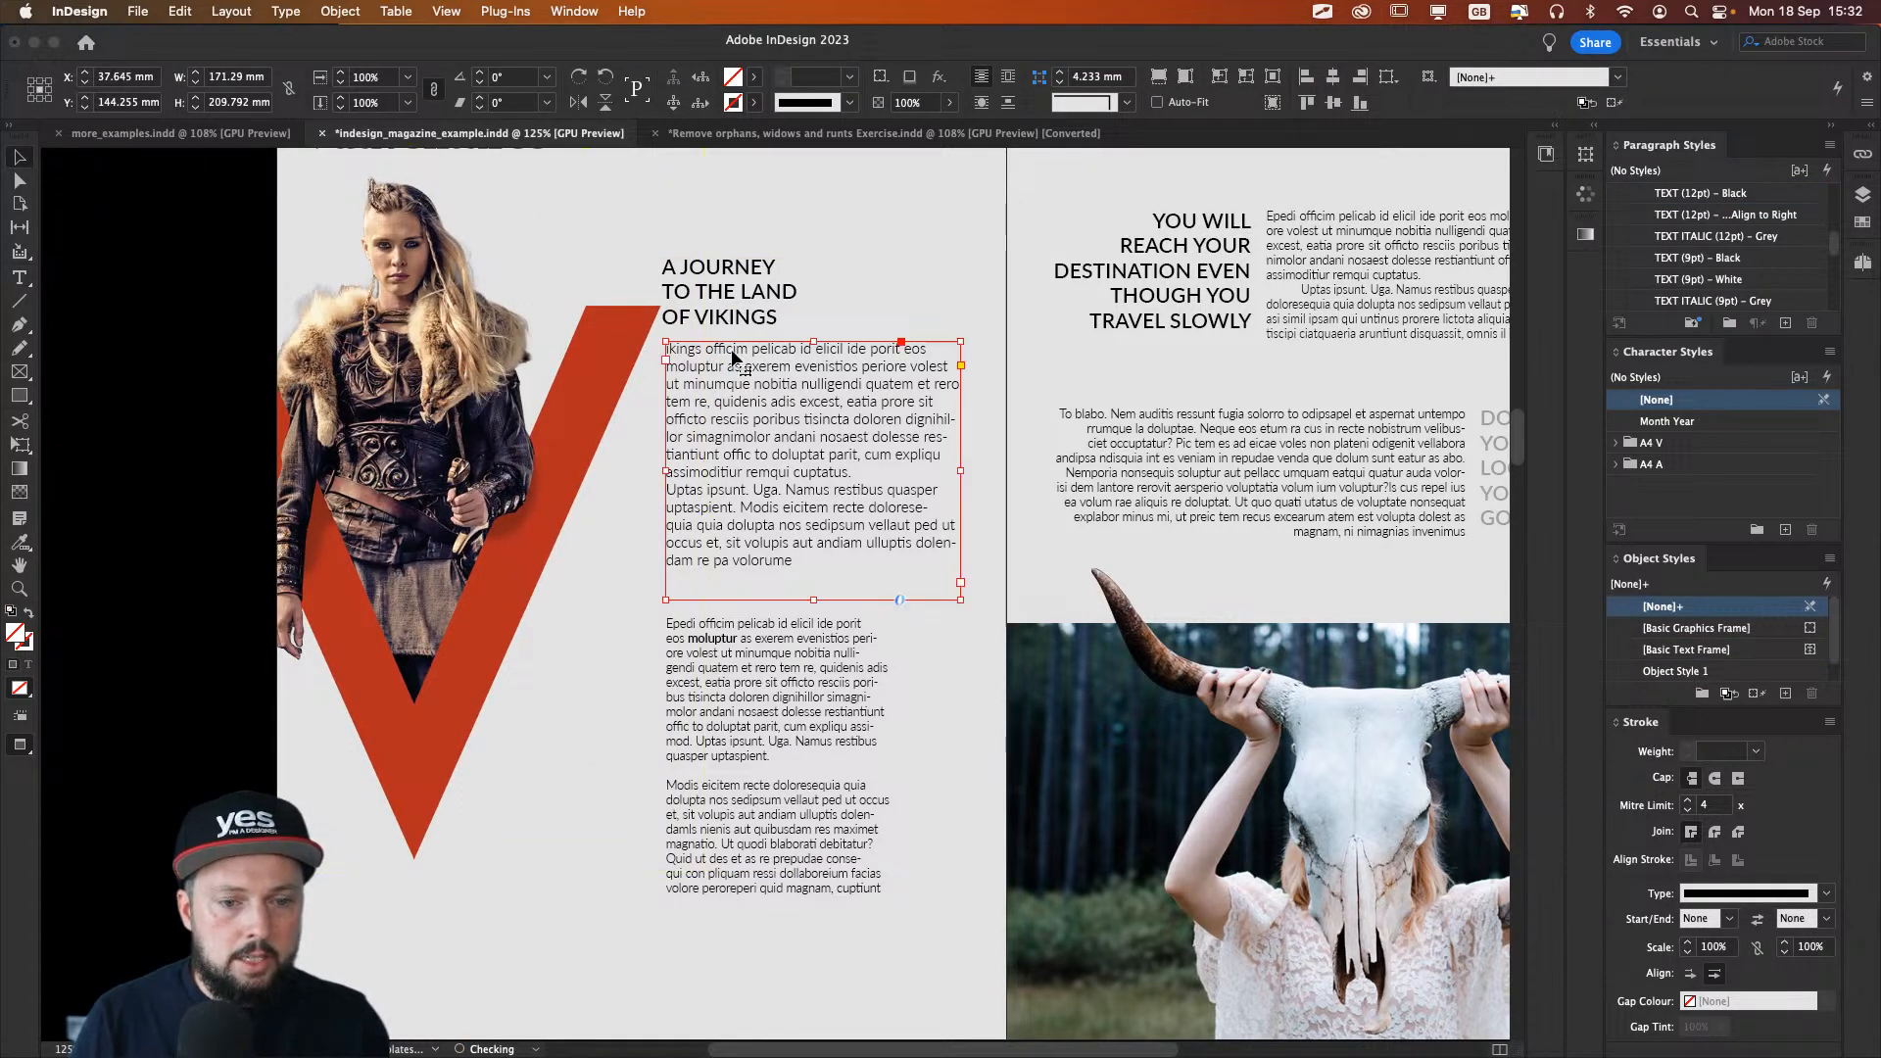
Step: Format the article's first word, IKINGS, in all caps with the Bold font style
double_click(734, 358)
double_click(682, 350)
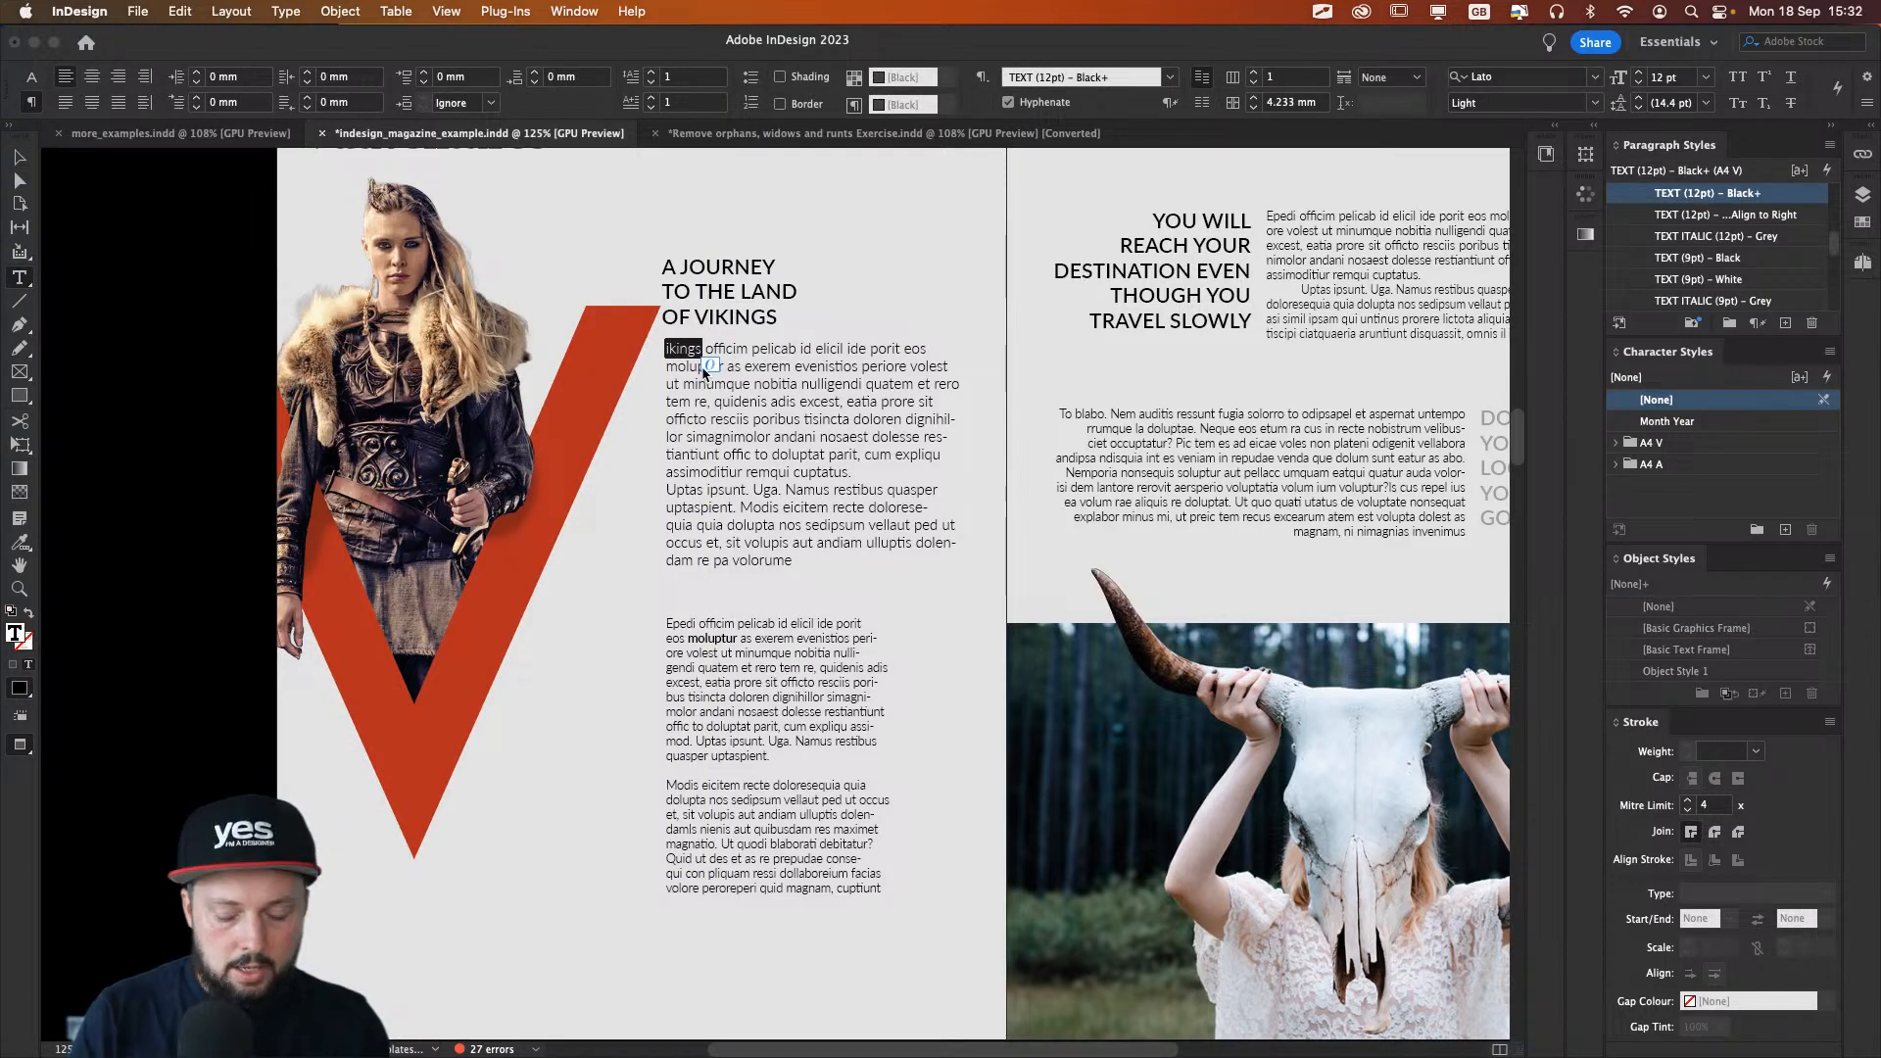
key(super+shift+k)
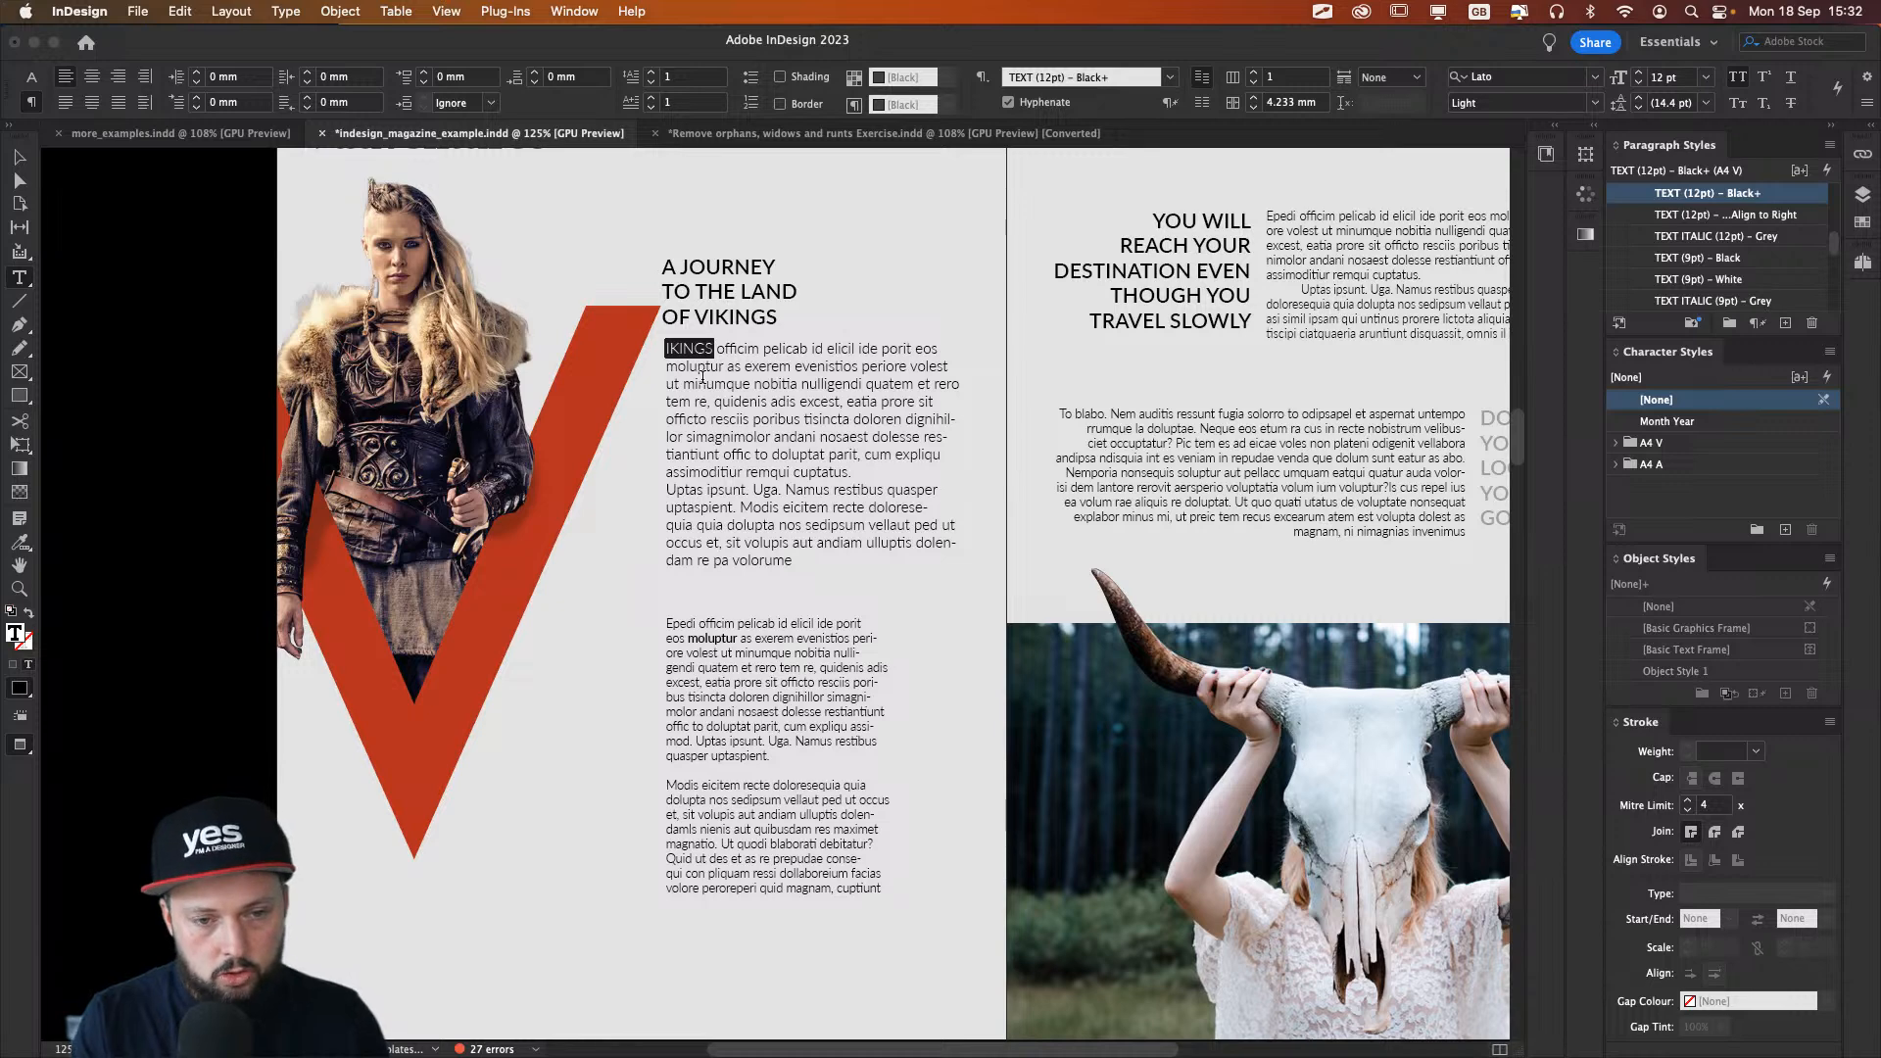
key(super+shift+b)
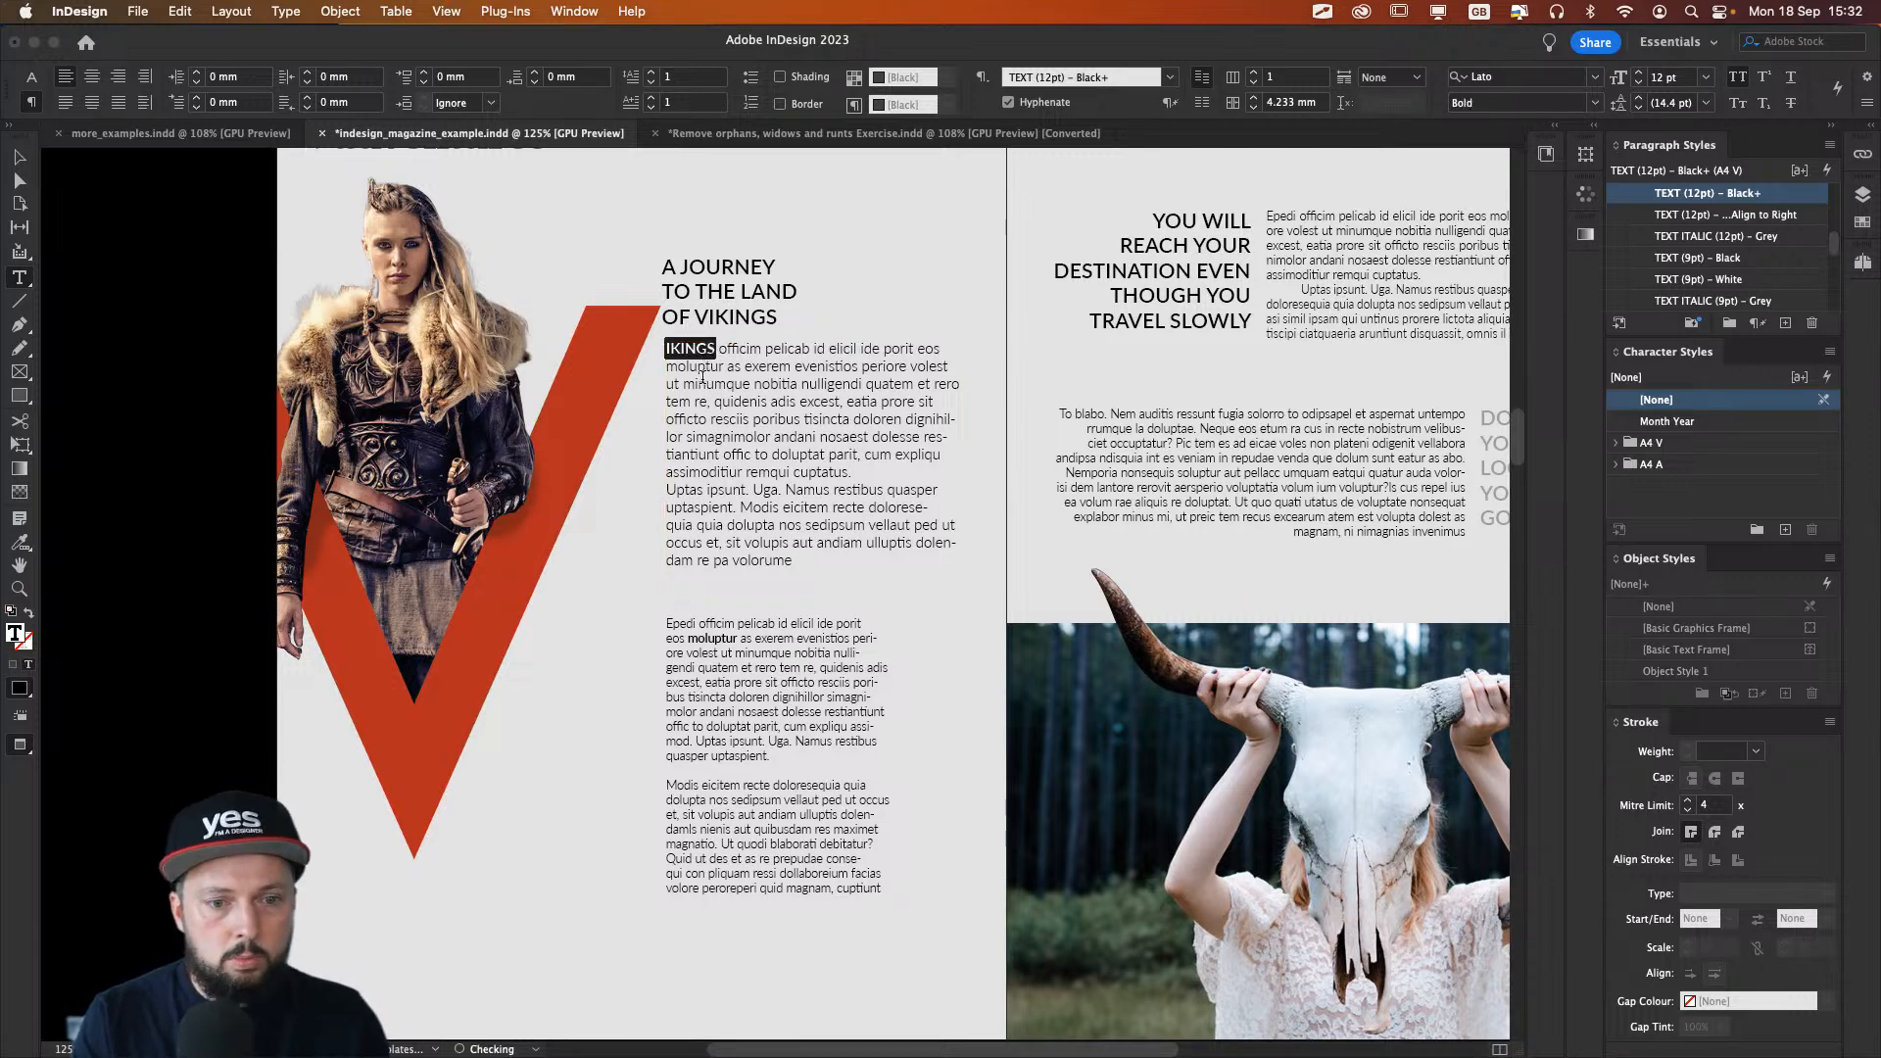
key(Escape)
Step: Try to sample the red of the V artwork with the Eyedropper for the word IKINGS
click(858, 289)
click(917, 230)
drag(669, 464, 545, 496)
drag(757, 436, 861, 439)
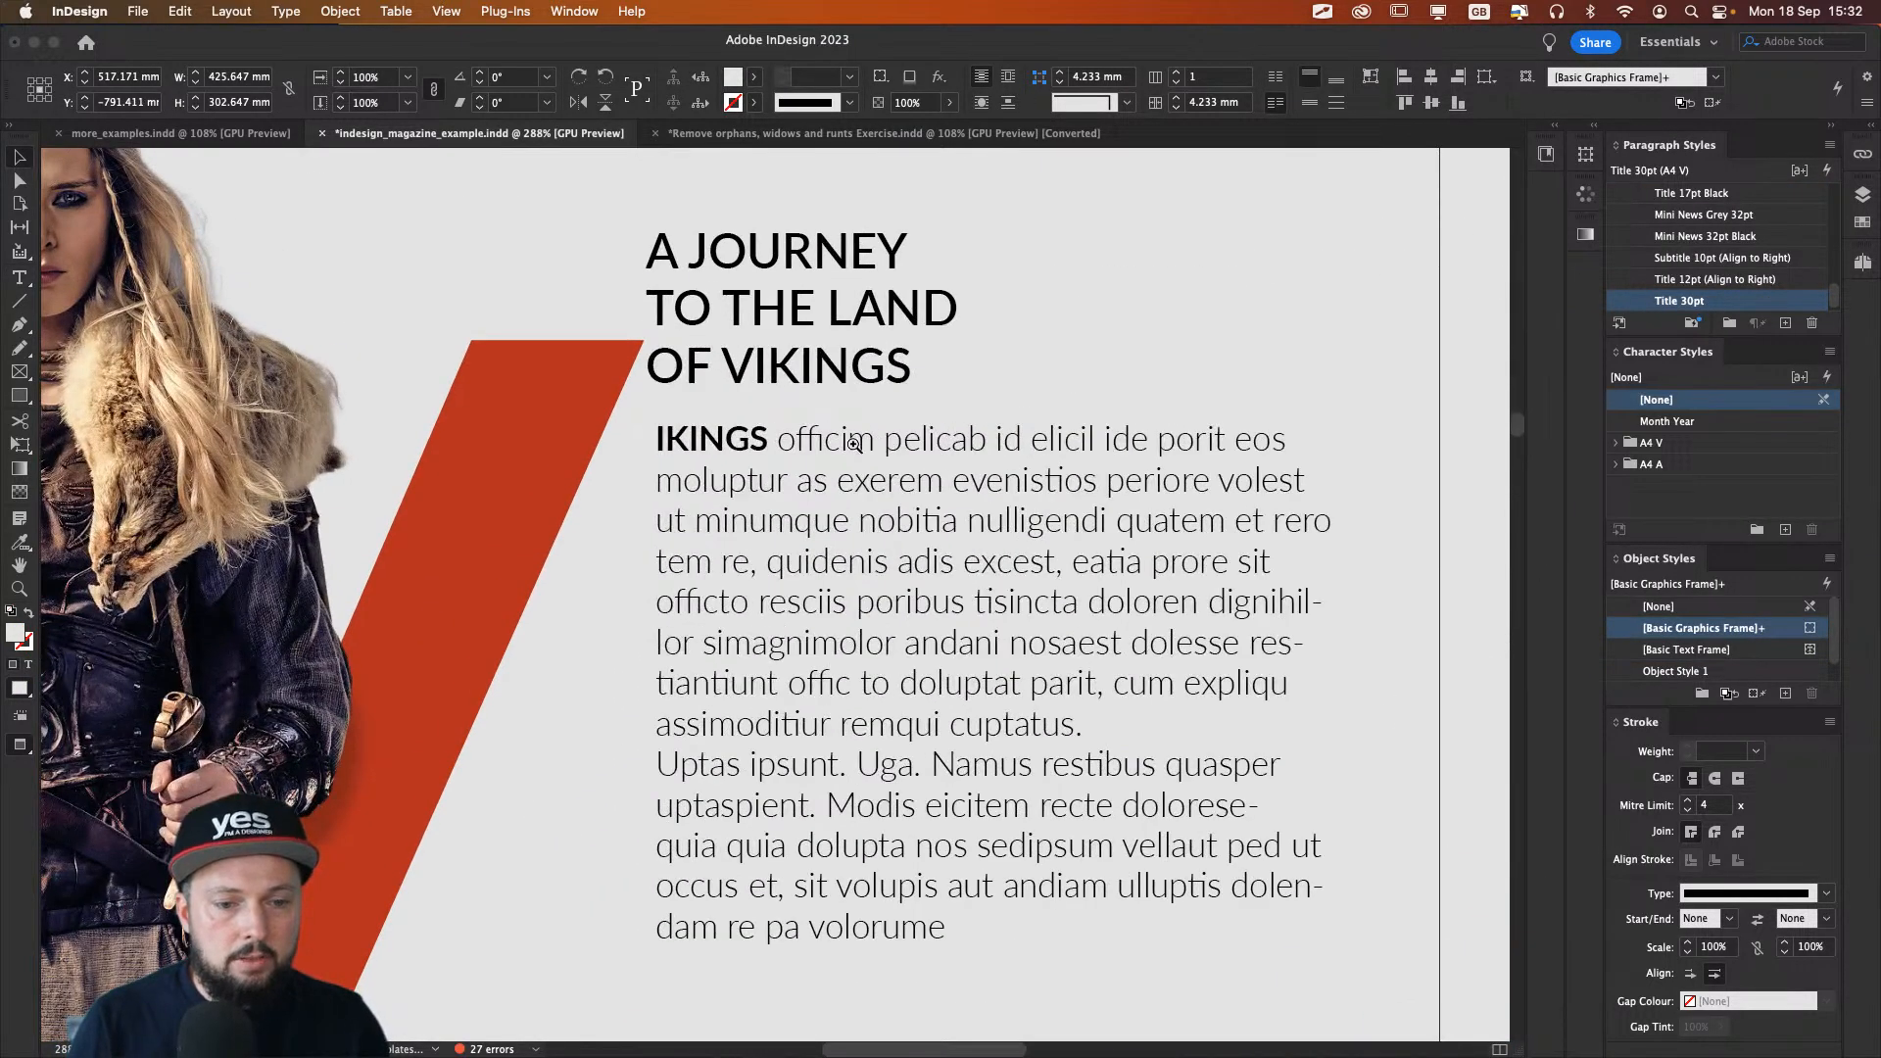
double_click(772, 440)
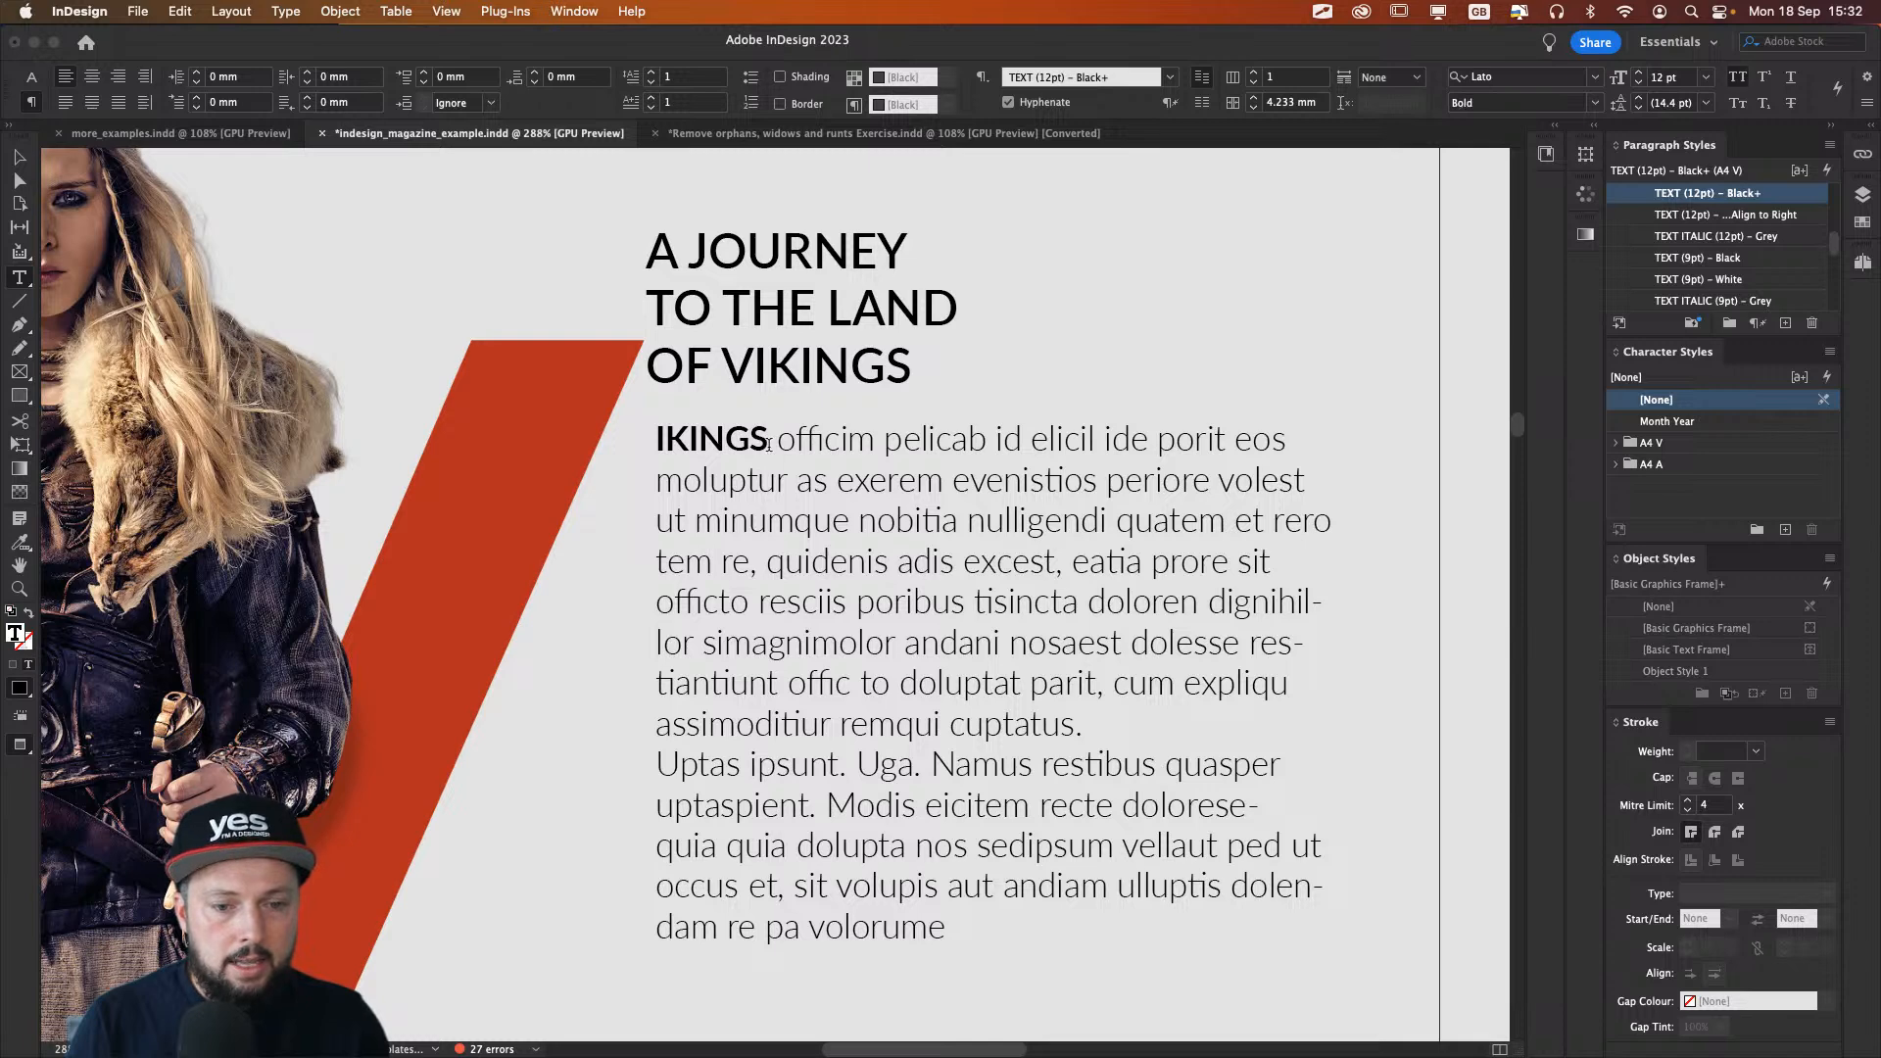
key(shift+super+Left)
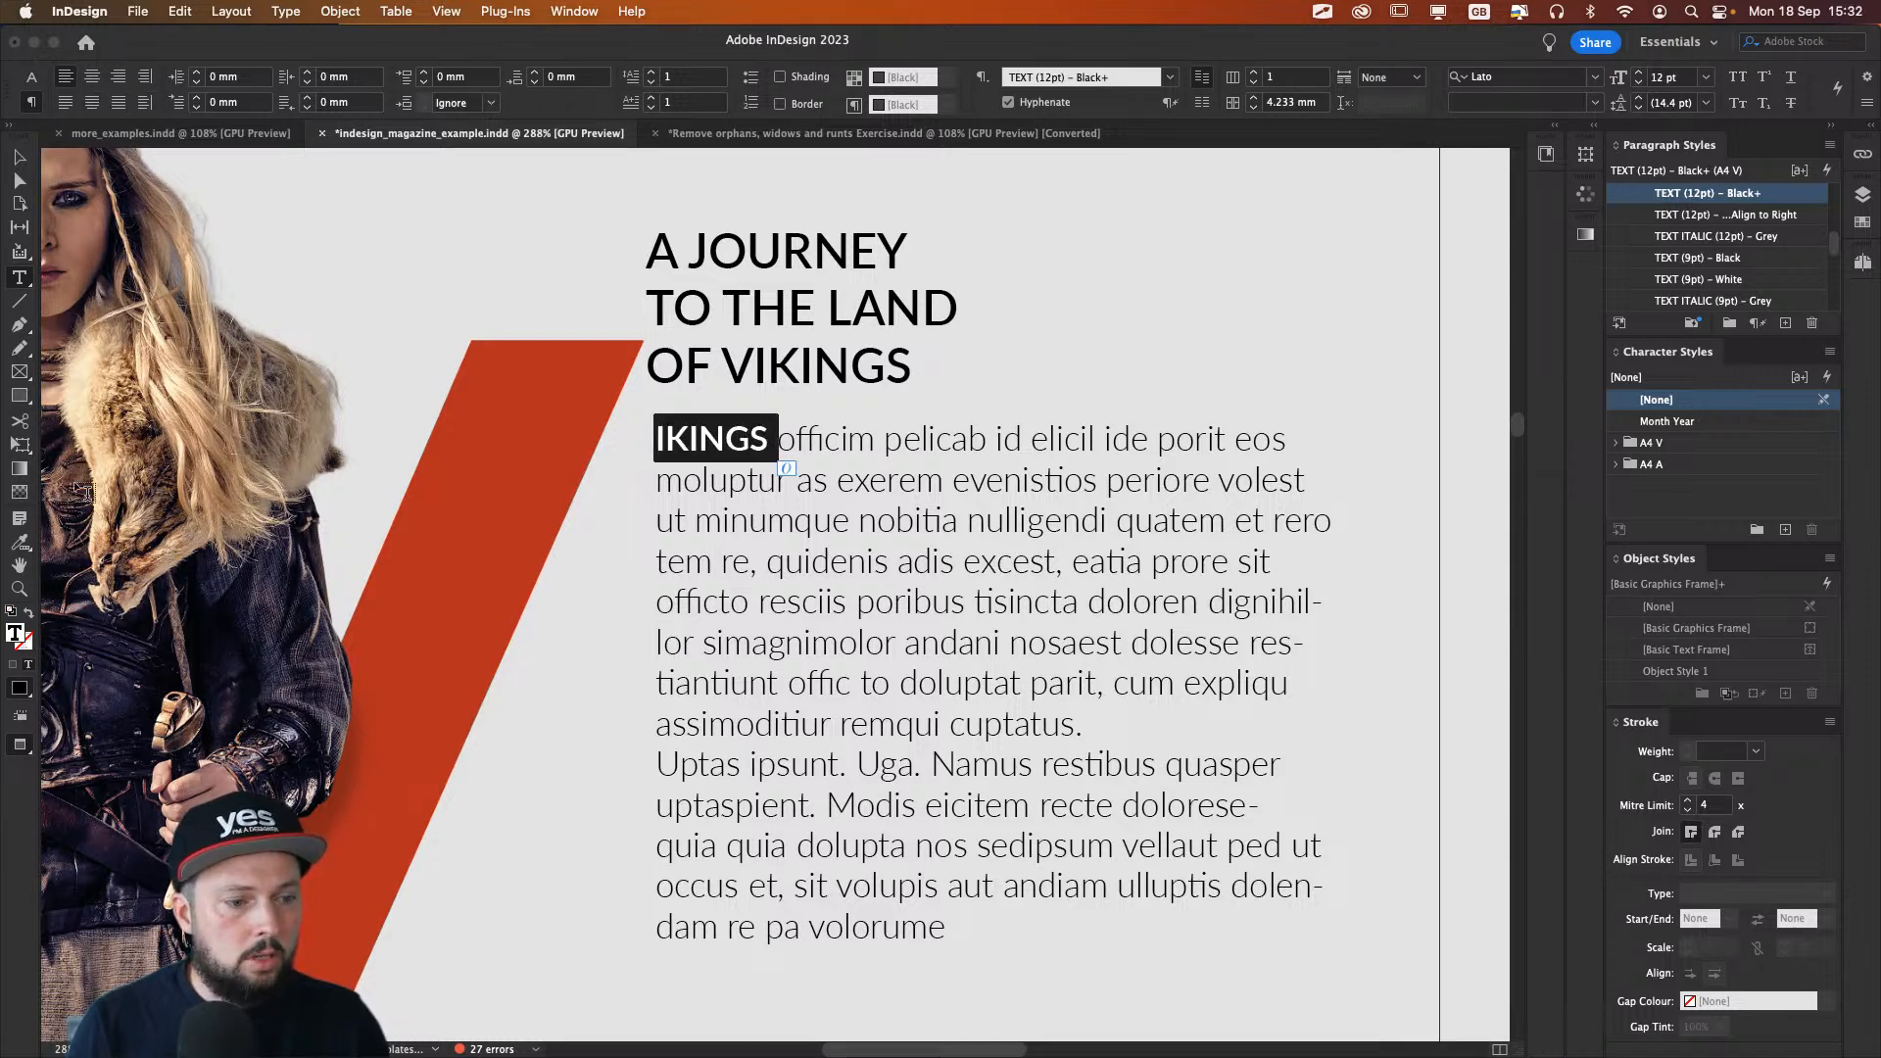
key(Escape)
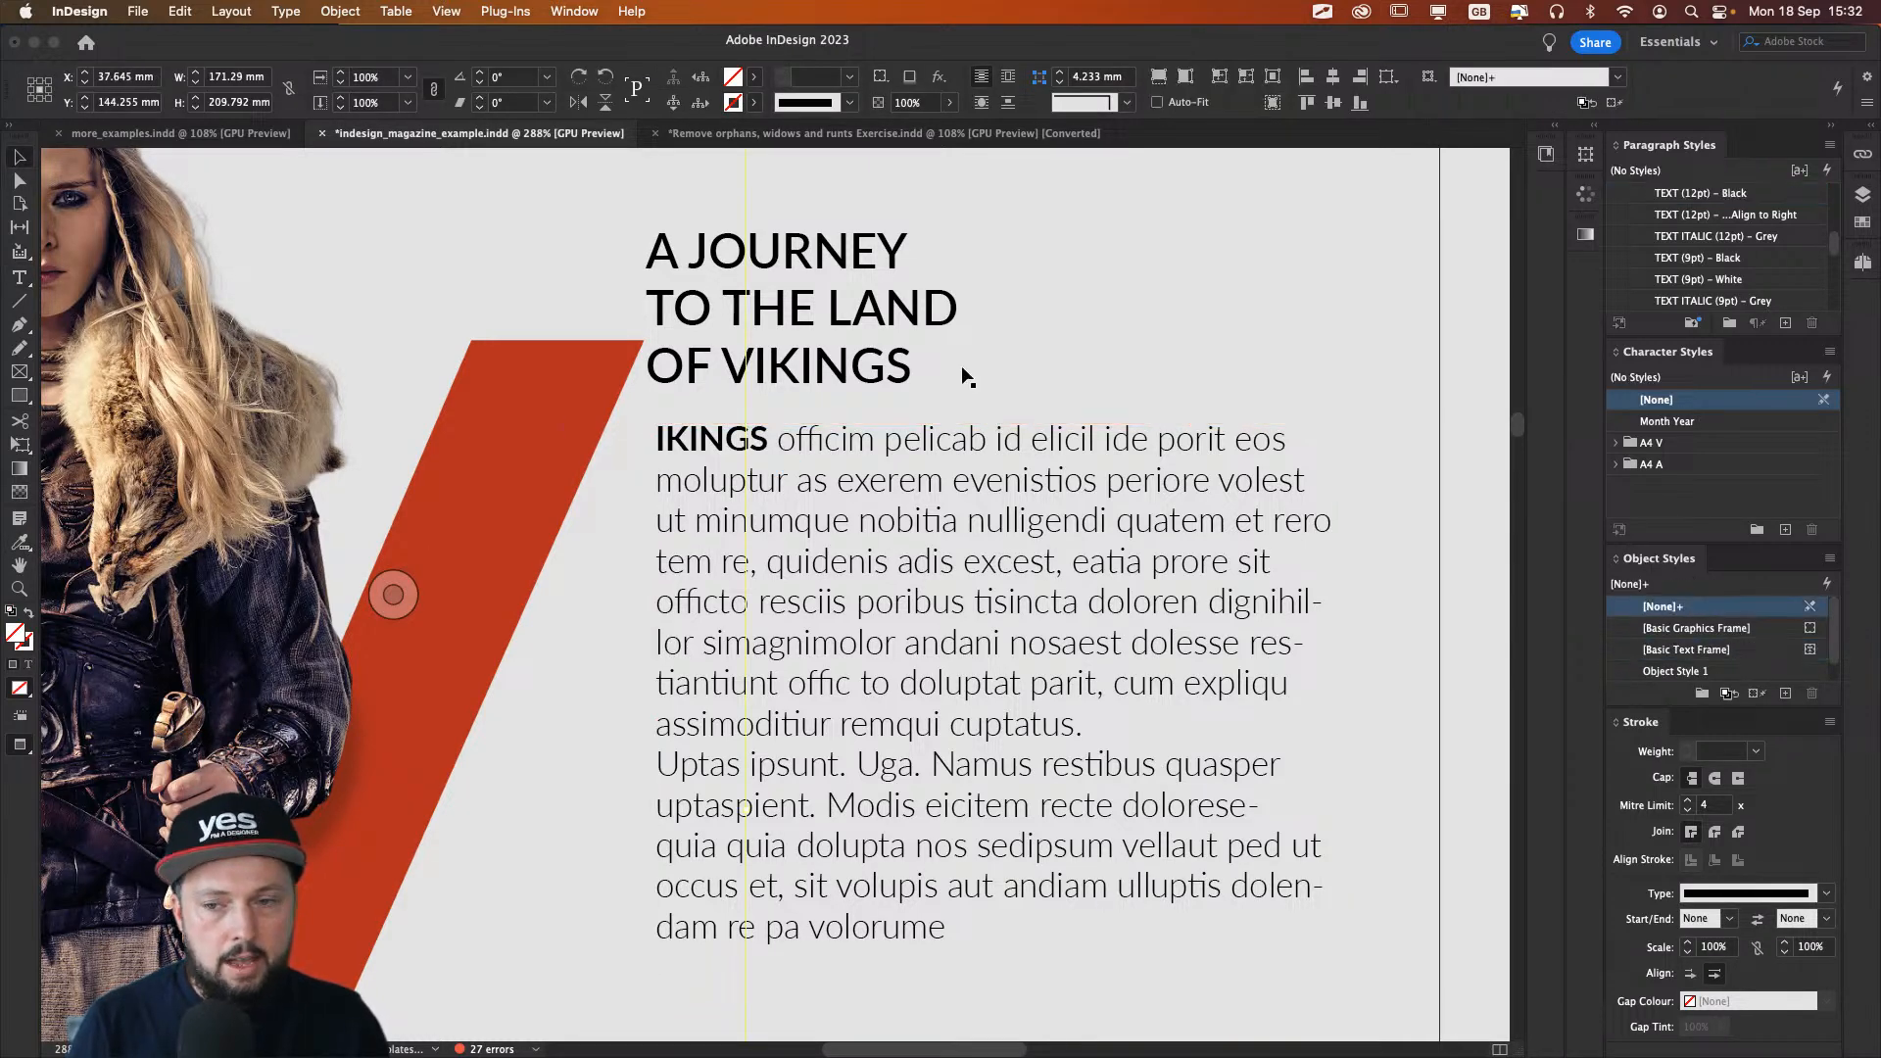
key(i)
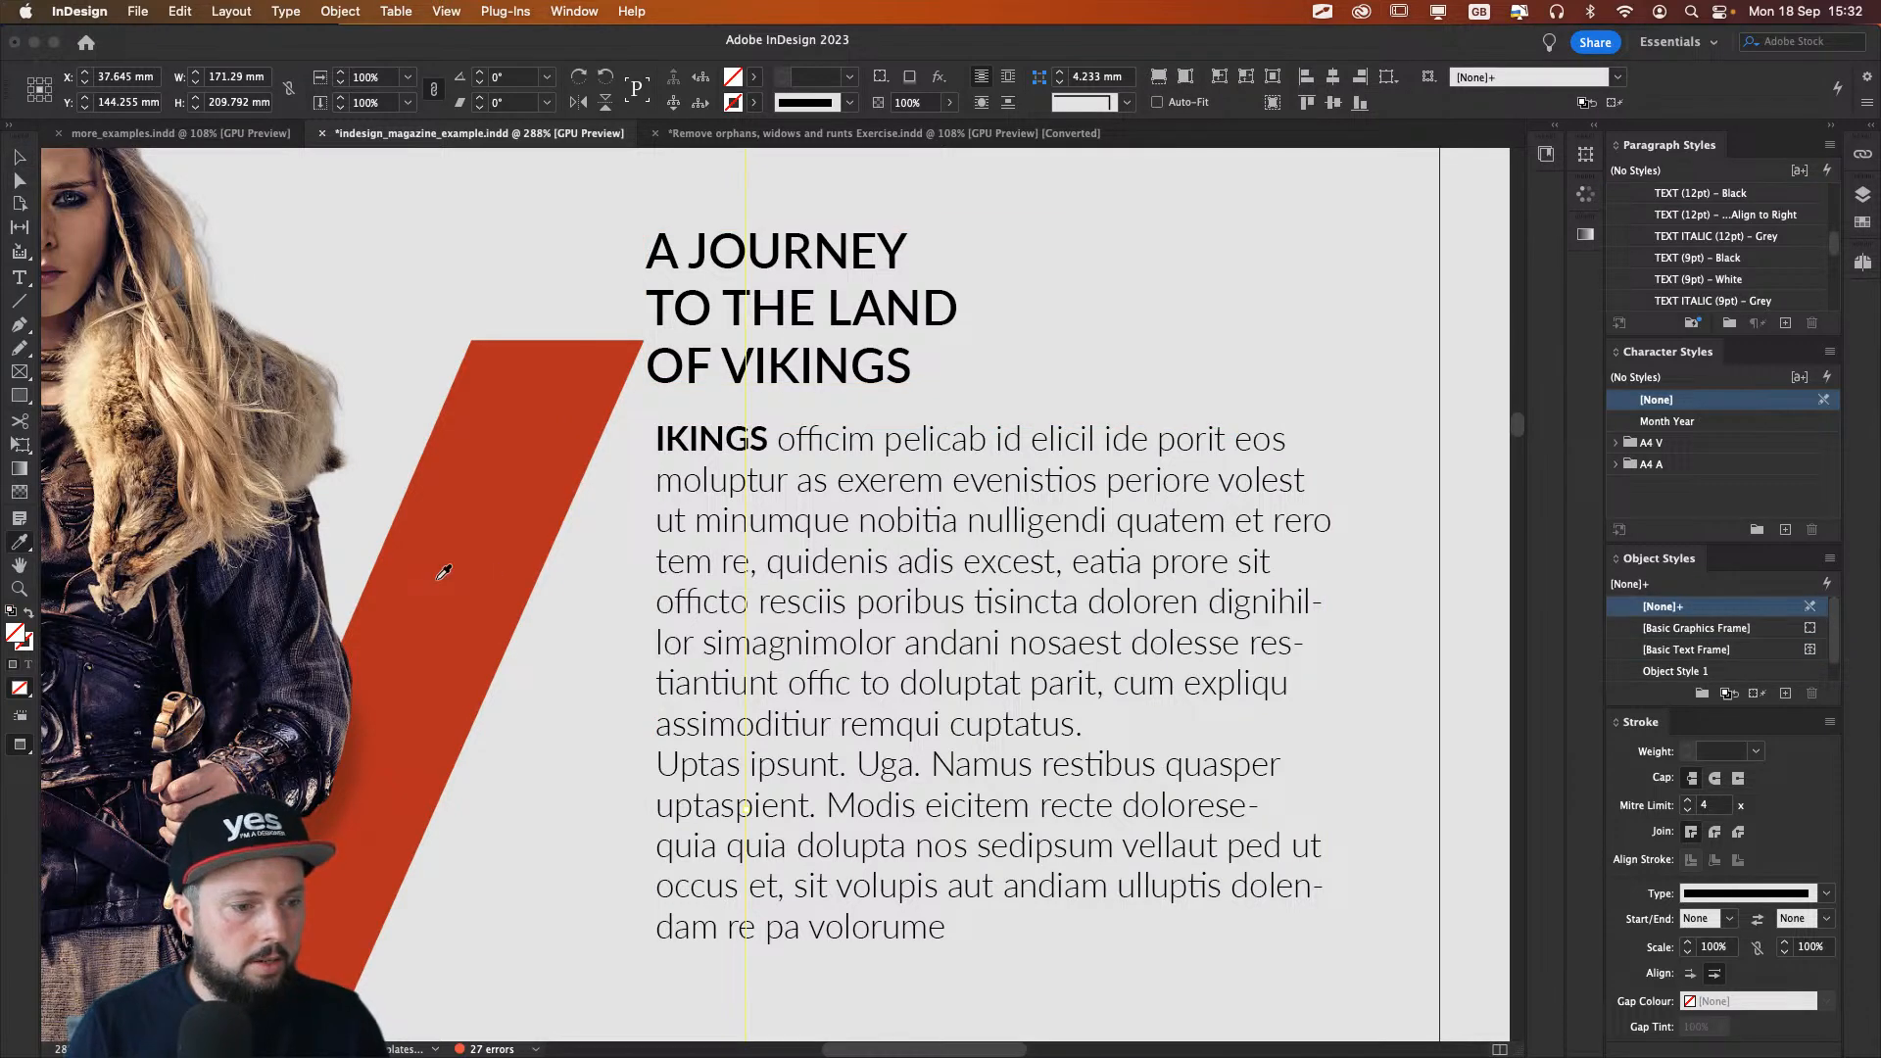
click(490, 544)
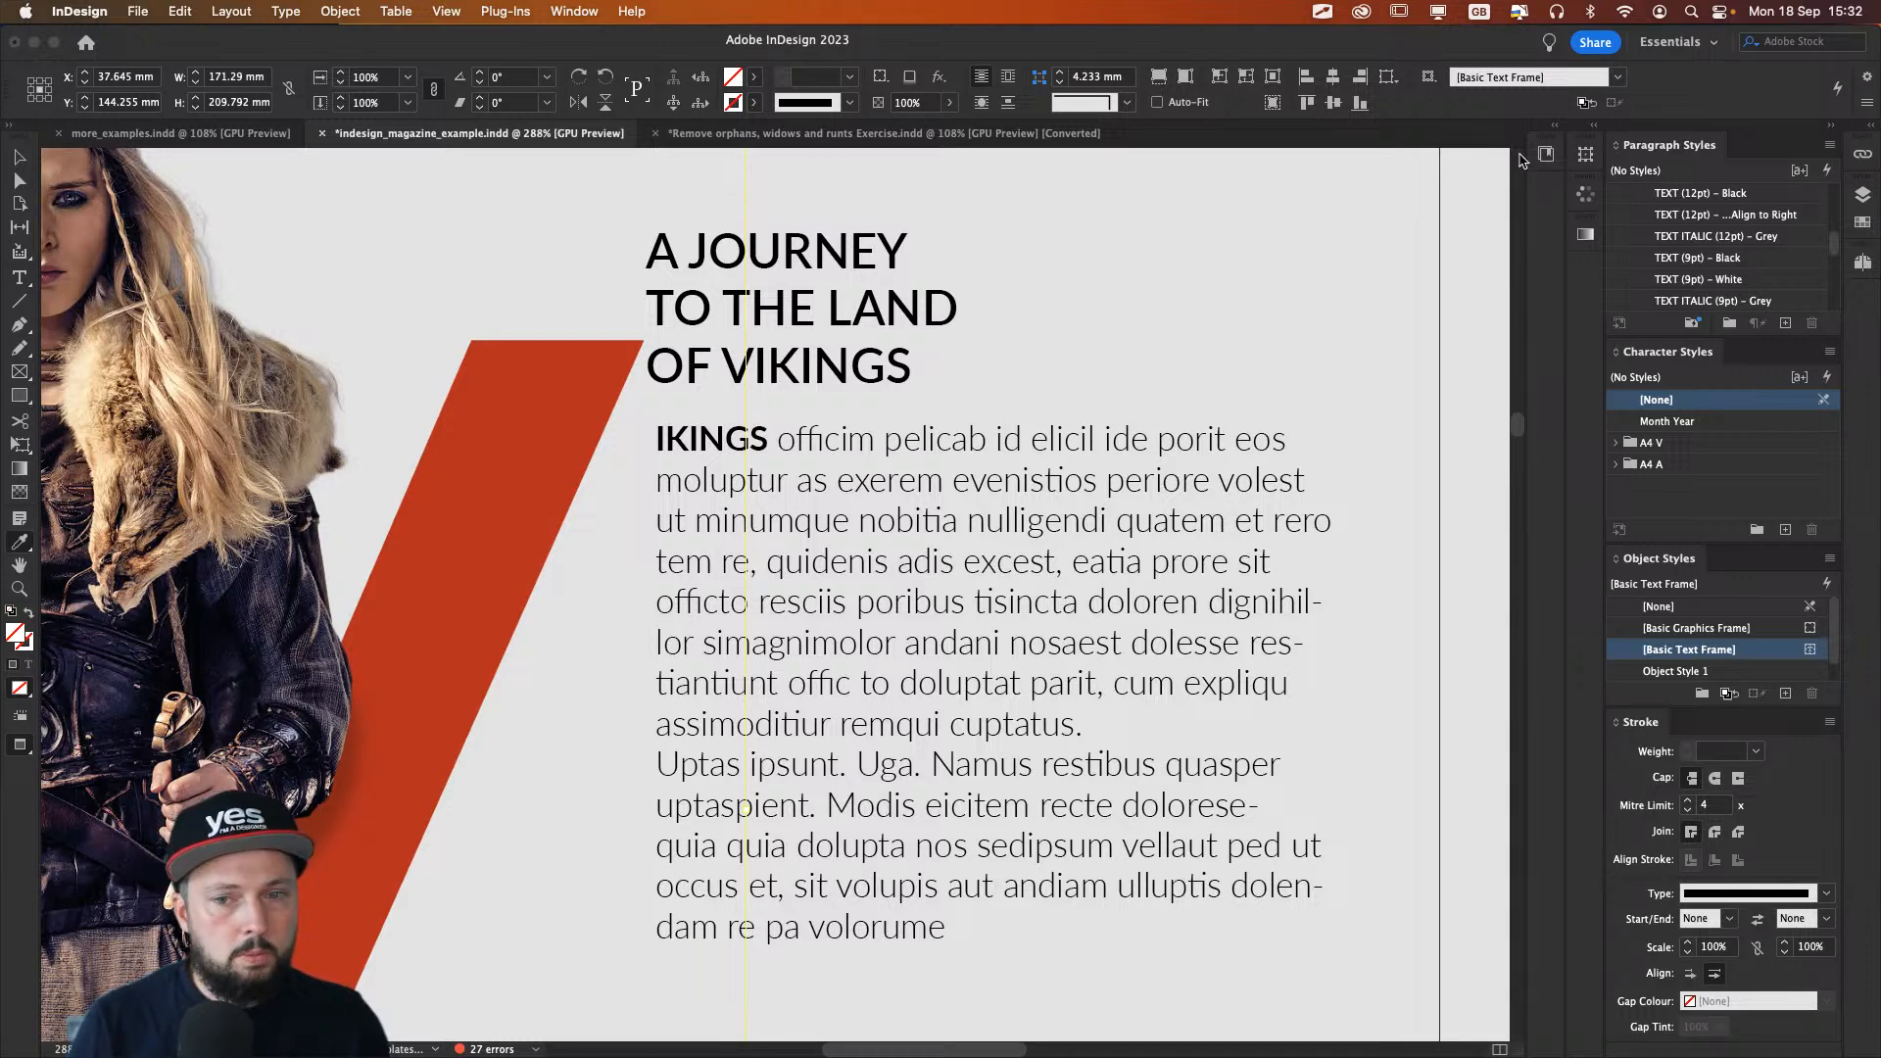
Step: Show the colour swatches and examine the Eyedropper's fill, character, object and transform options
click(1871, 227)
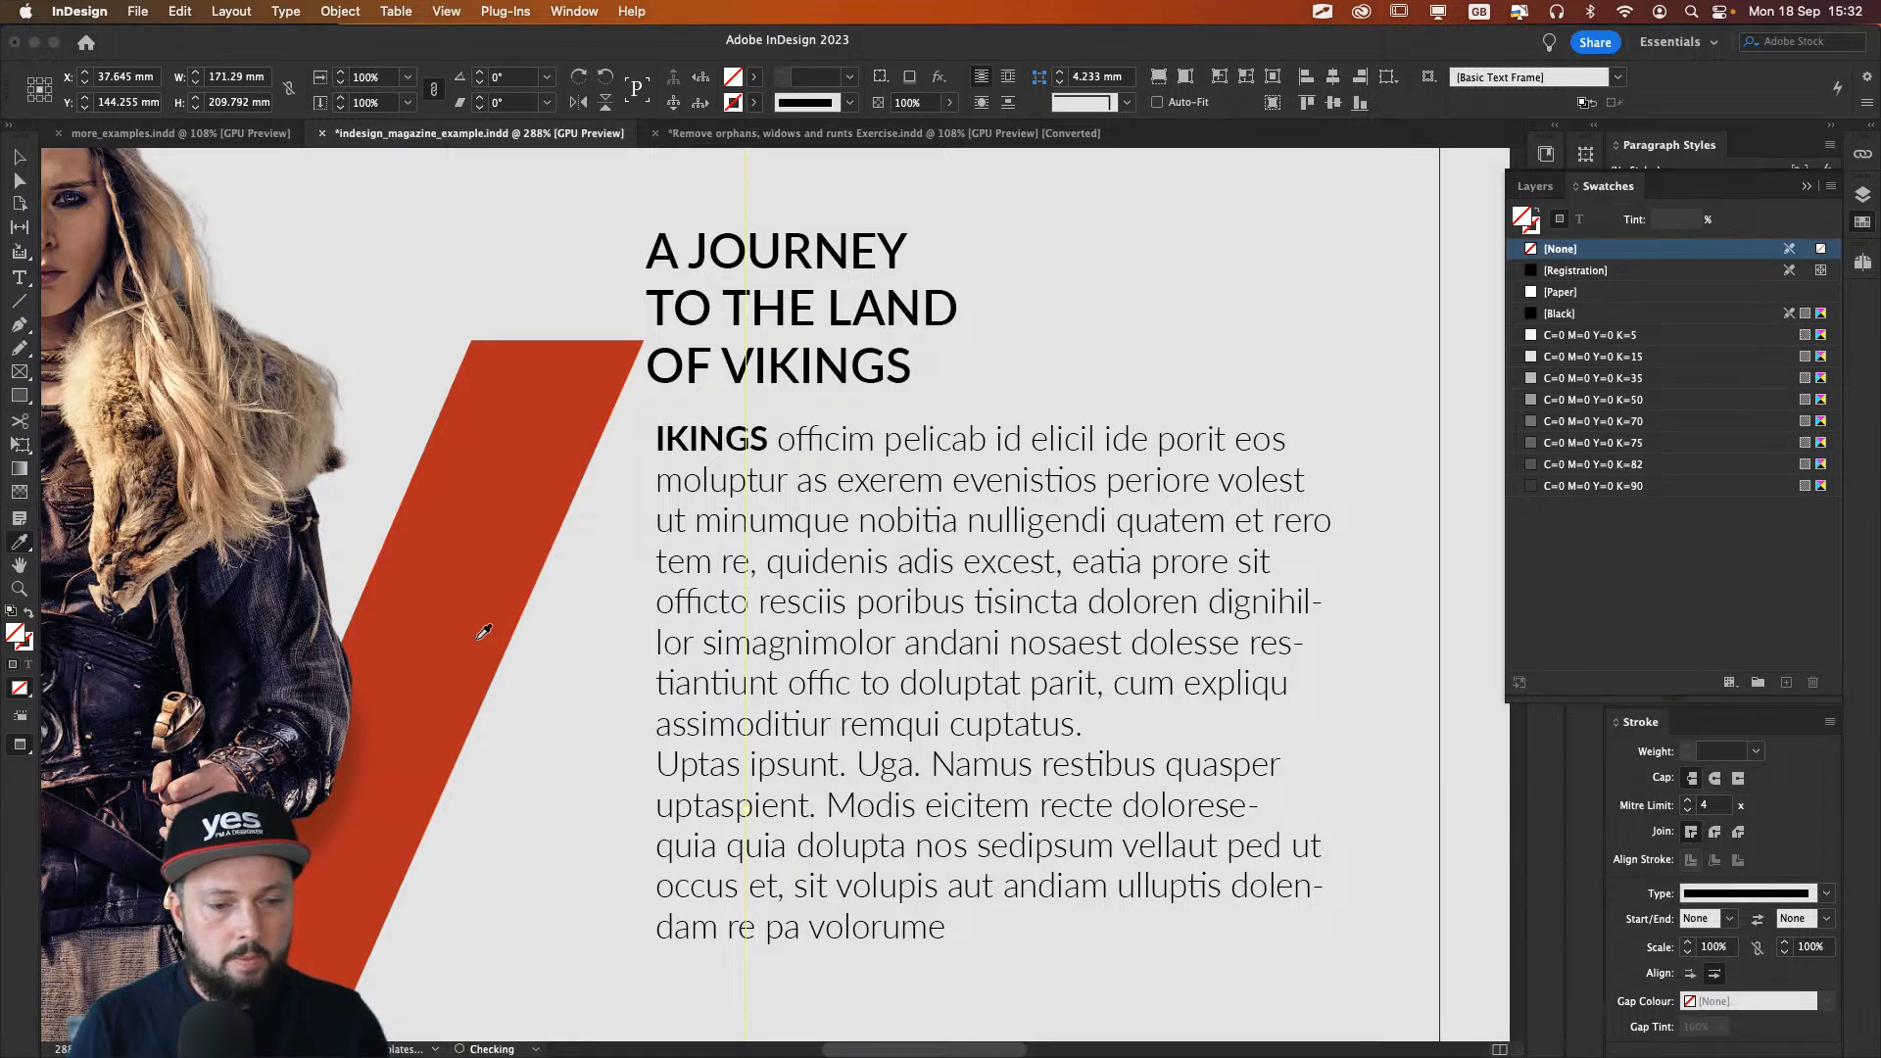
double_click(20, 542)
click(726, 512)
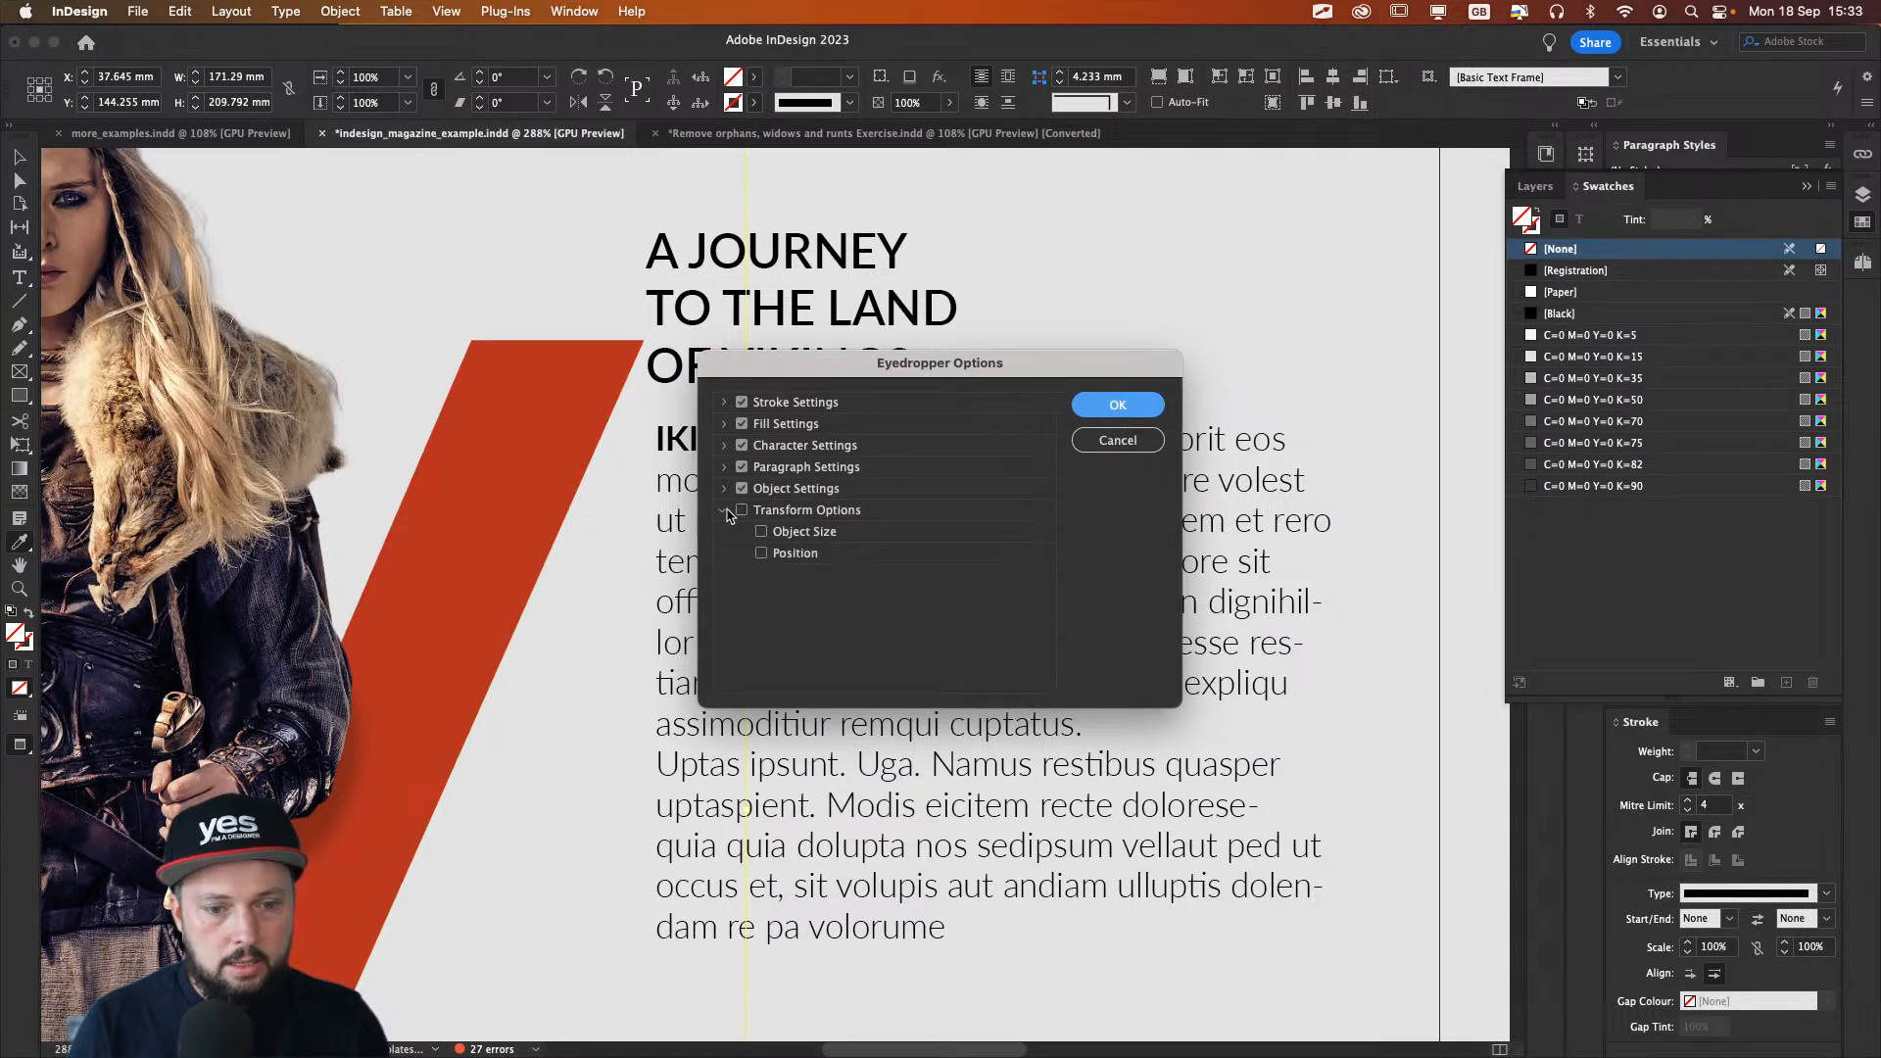
click(726, 511)
click(726, 489)
click(726, 489)
click(725, 424)
click(725, 424)
click(725, 446)
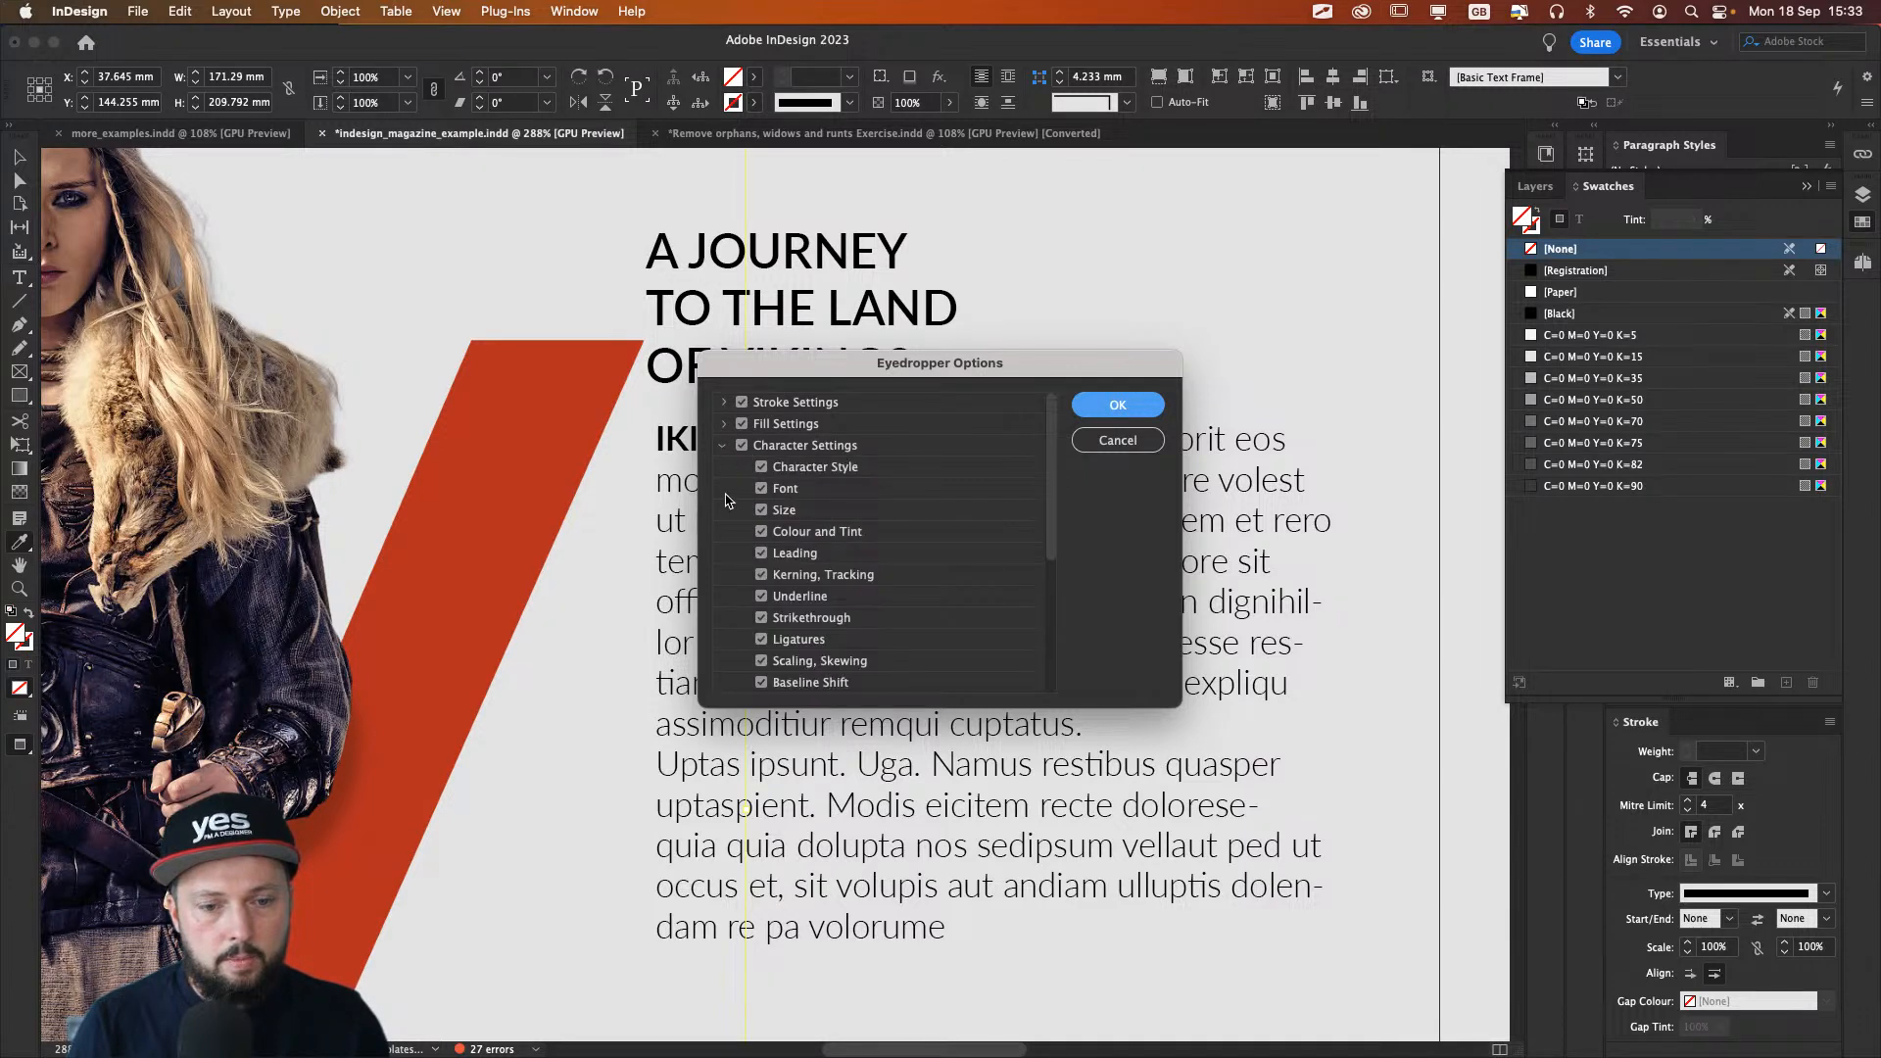
click(725, 446)
click(726, 511)
click(726, 511)
click(726, 489)
click(726, 489)
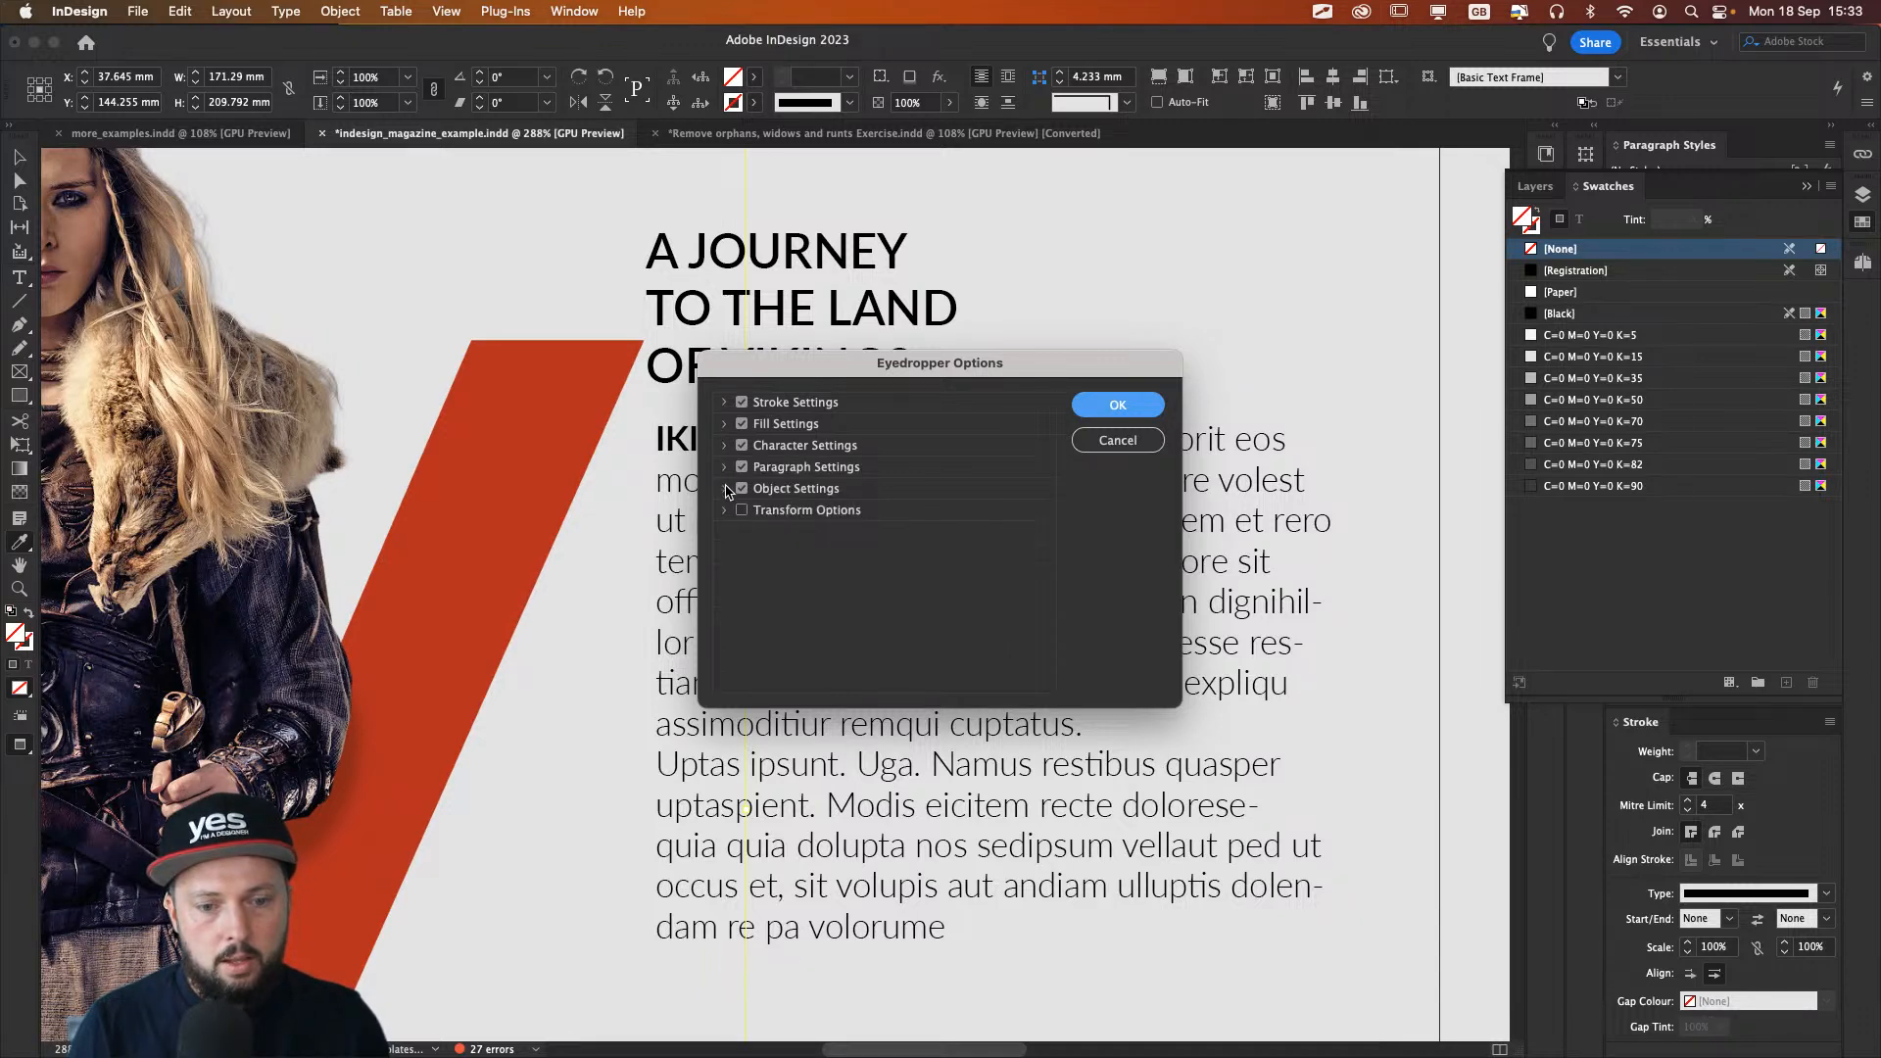
click(1107, 394)
key(v)
drag(472, 437, 540, 434)
scroll(540, 434, left, 5)
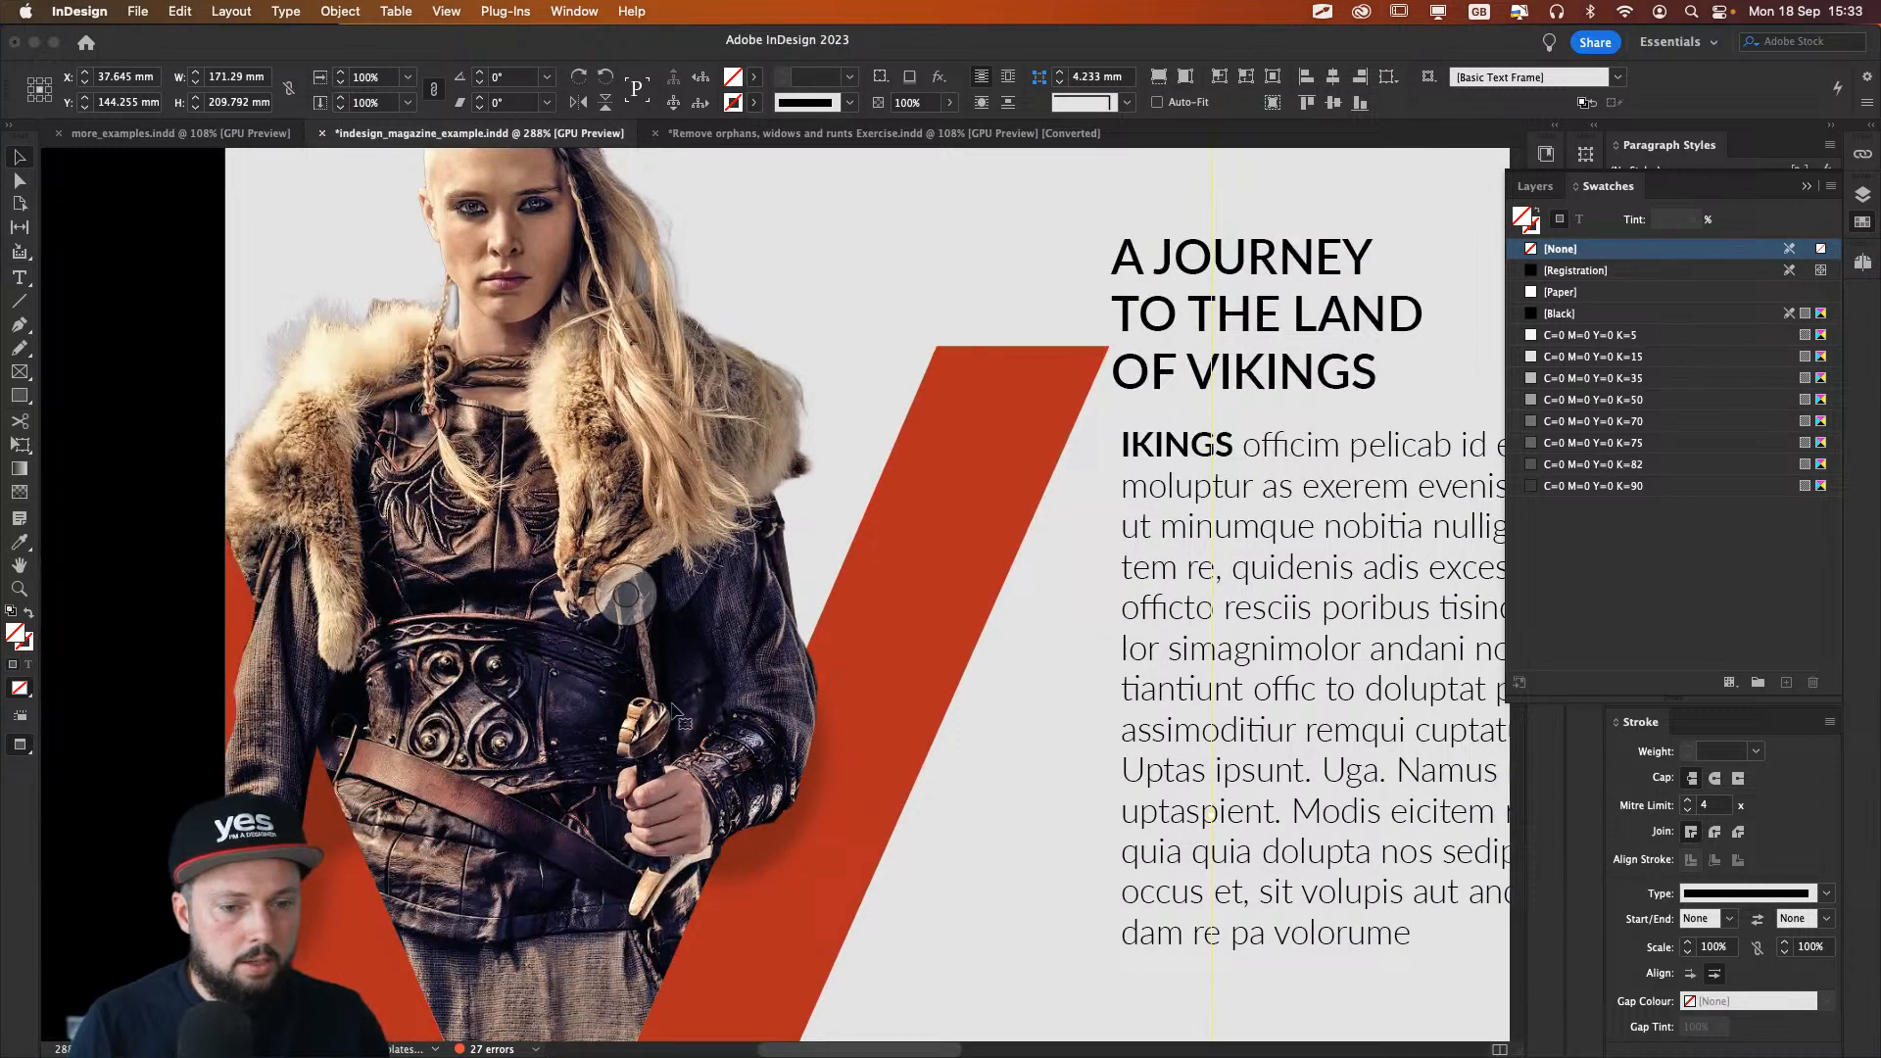
scroll(762, 821, down, 12)
scroll(762, 821, right, 4)
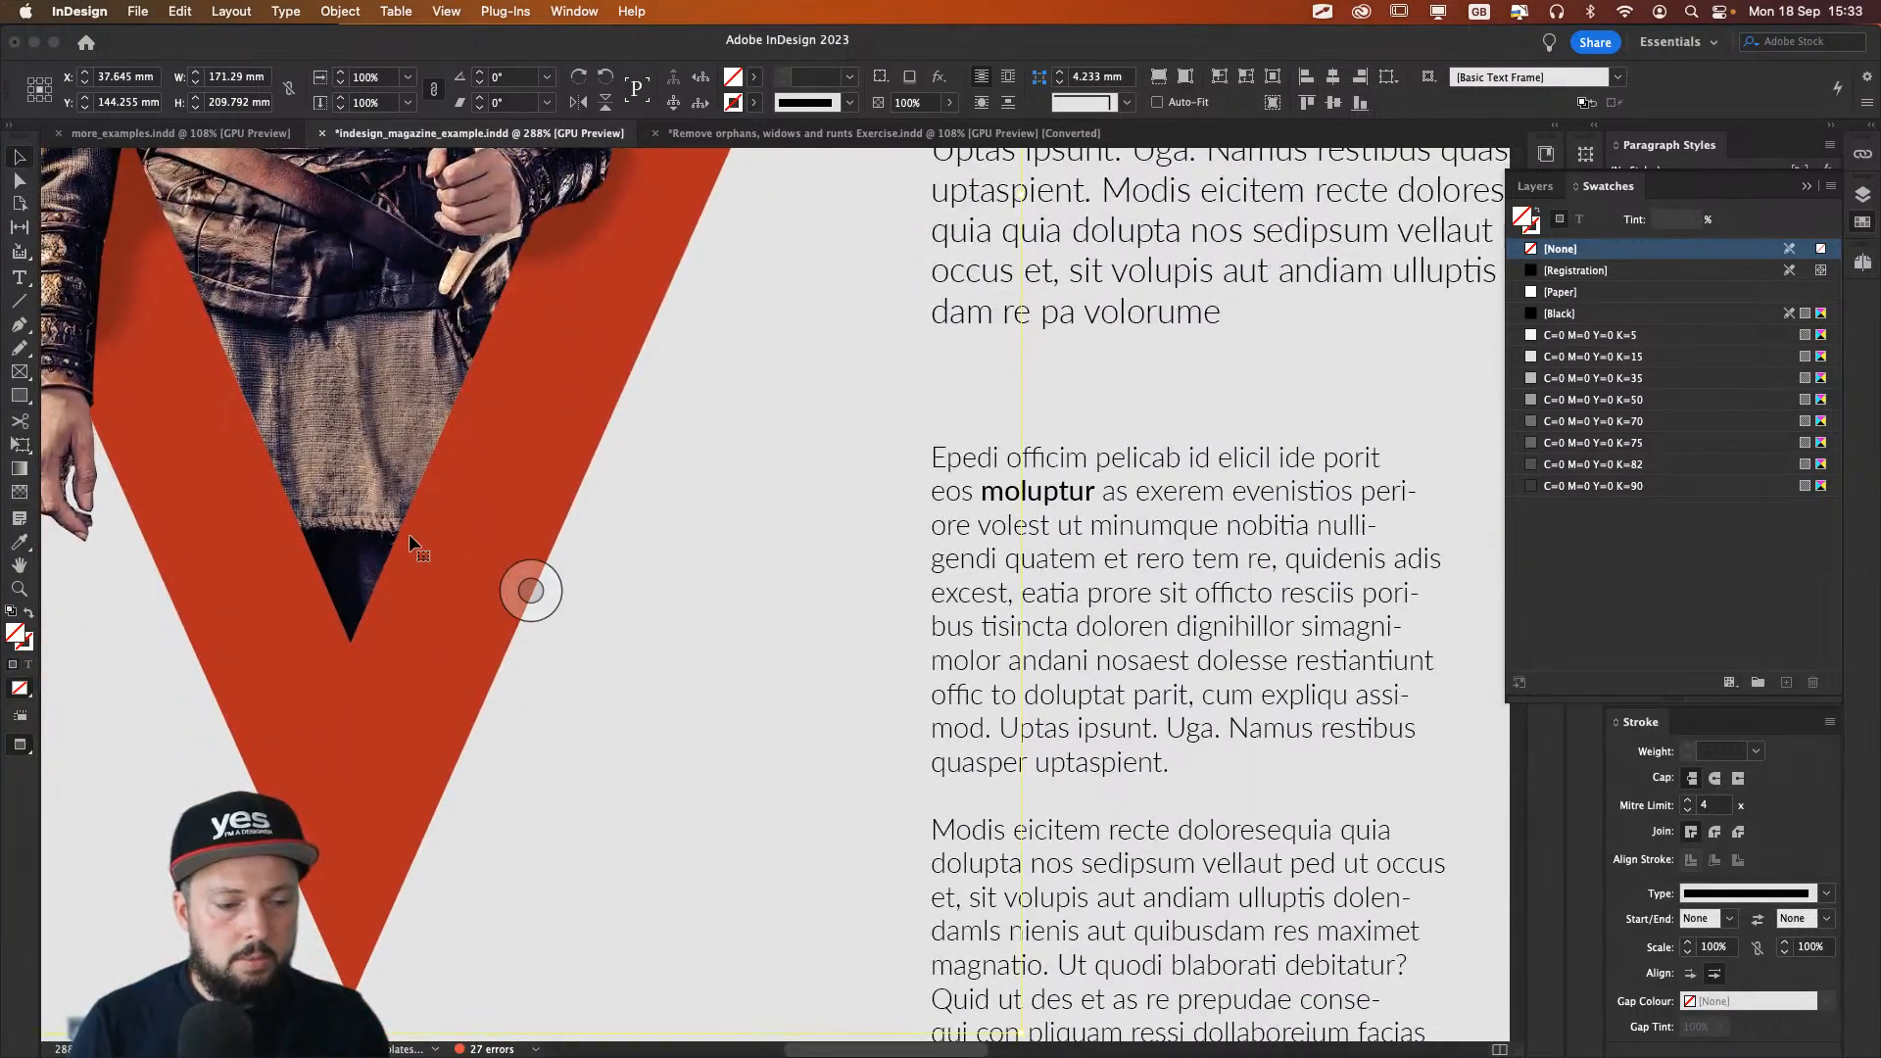
key(super+Tab)
key(super+Tab)
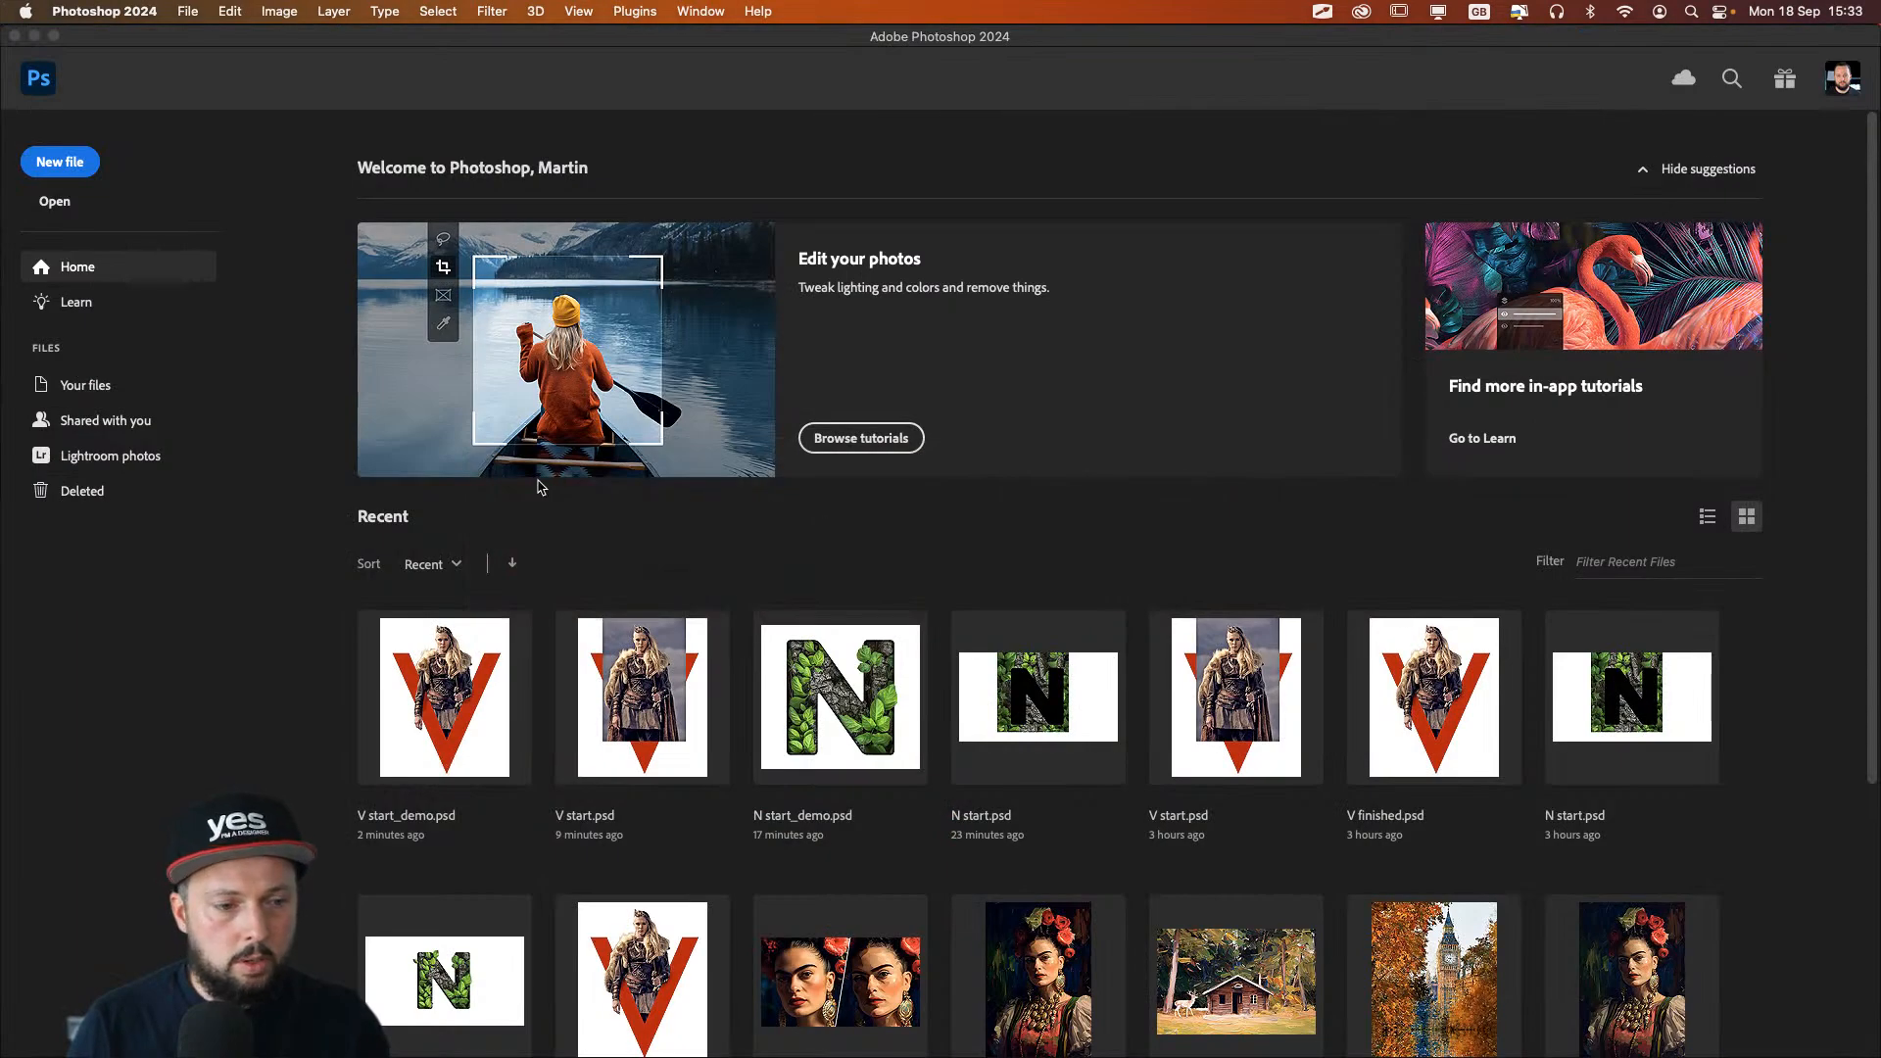
key(super+Tab)
scroll(833, 392, up, 12)
scroll(832, 392, right, 4)
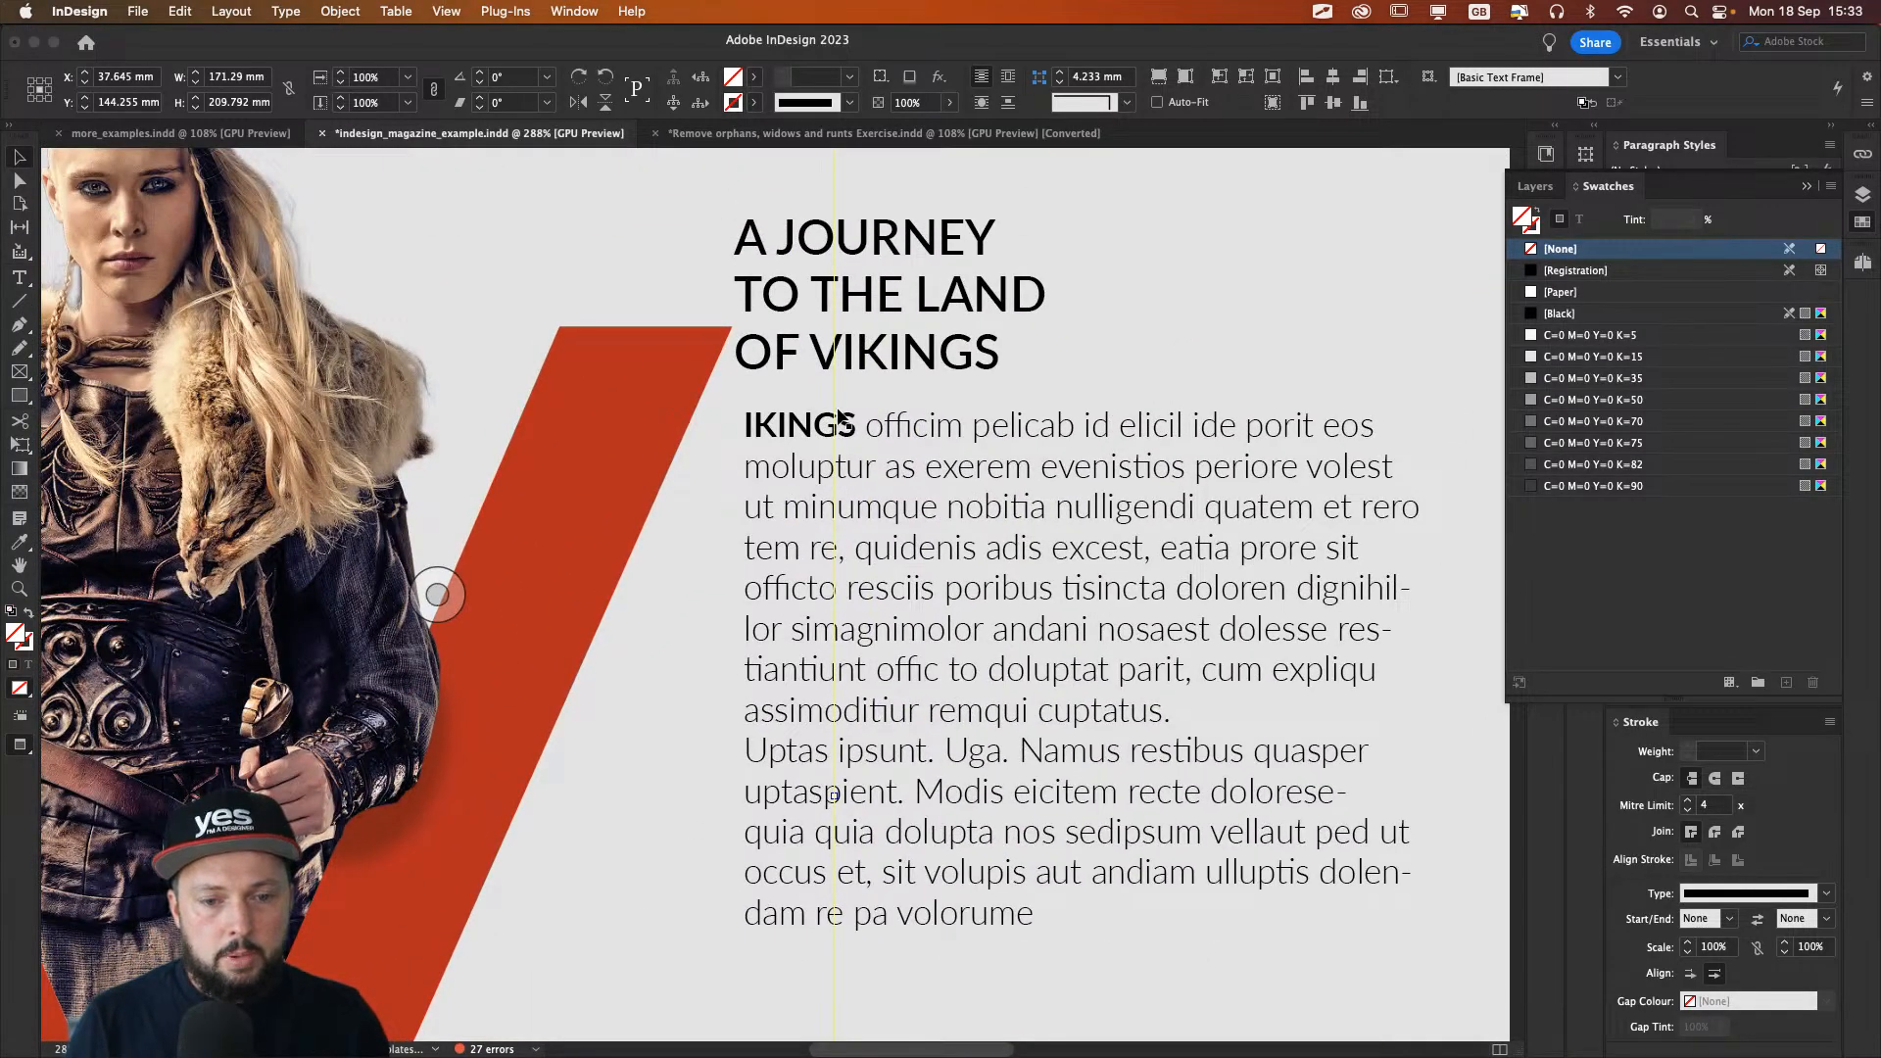
Step: Select the bold word "IKINGS" at the start of the body text and create a new swatch from its colour
double_click(839, 424)
drag(849, 428, 746, 429)
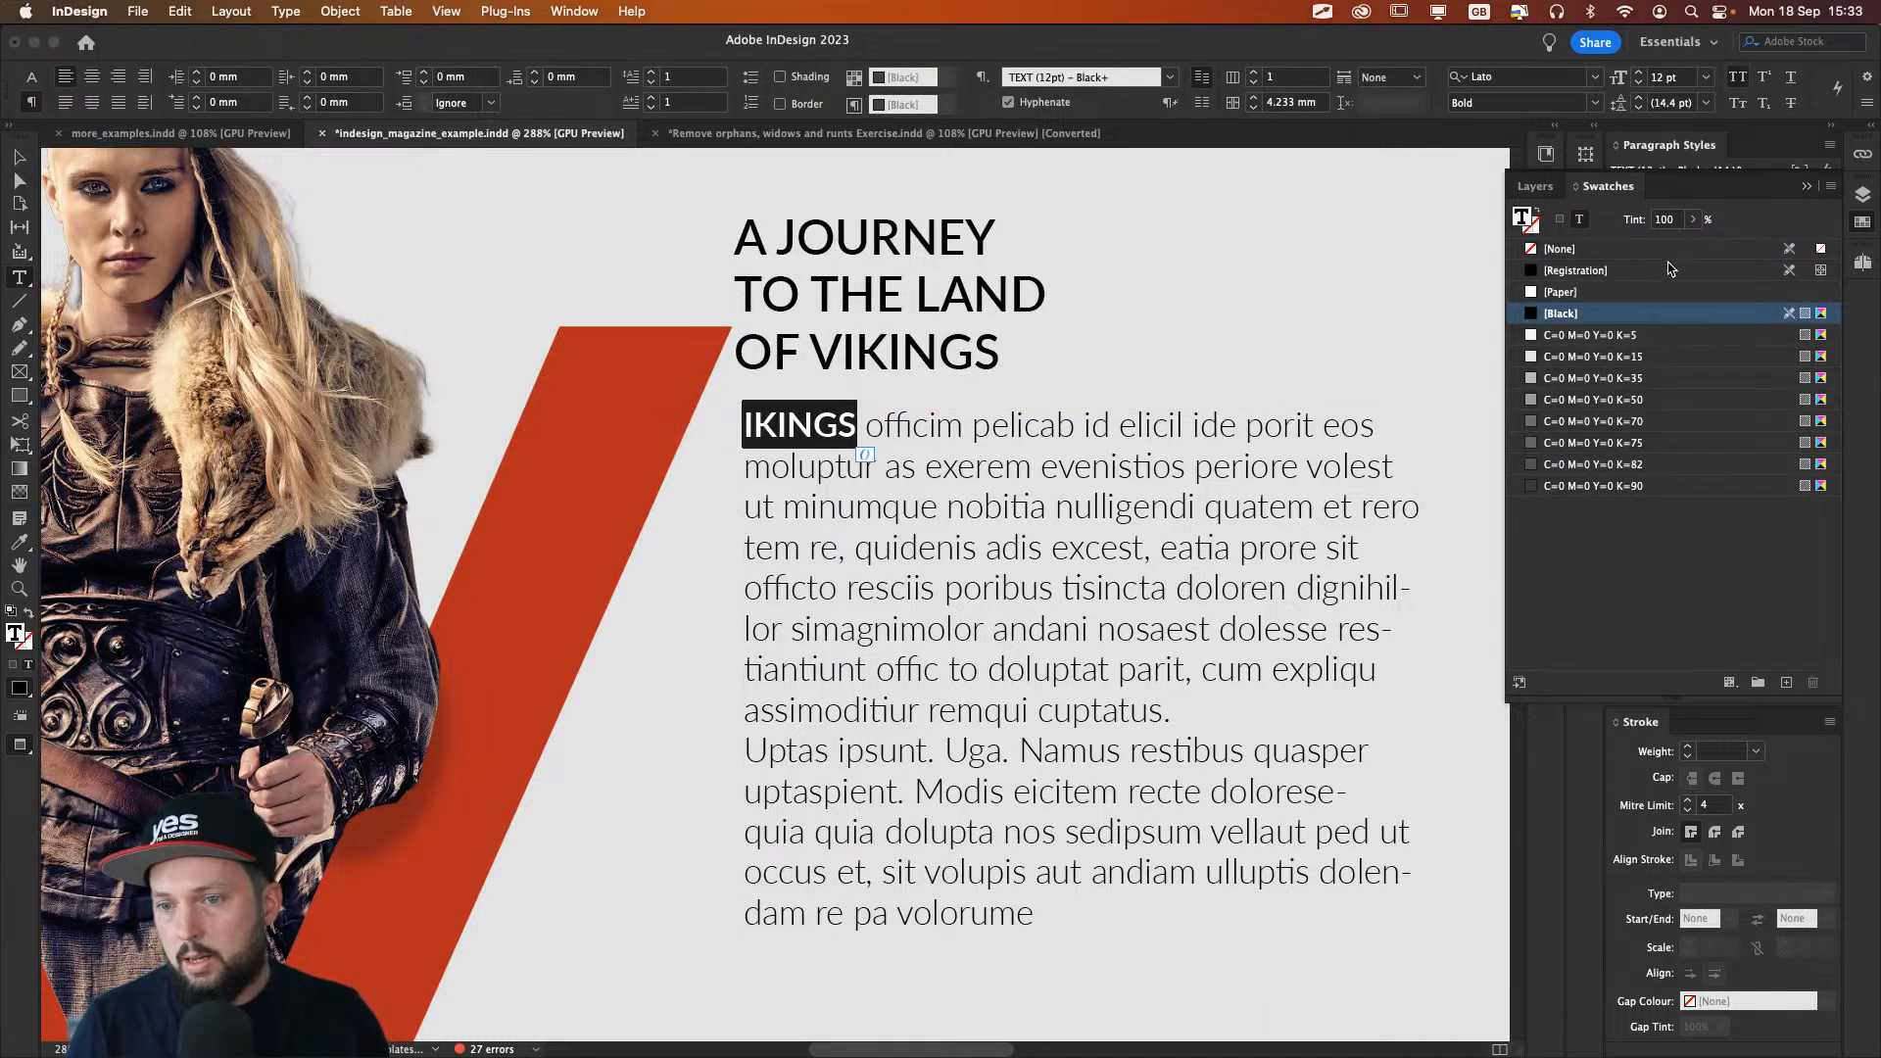
click(1785, 680)
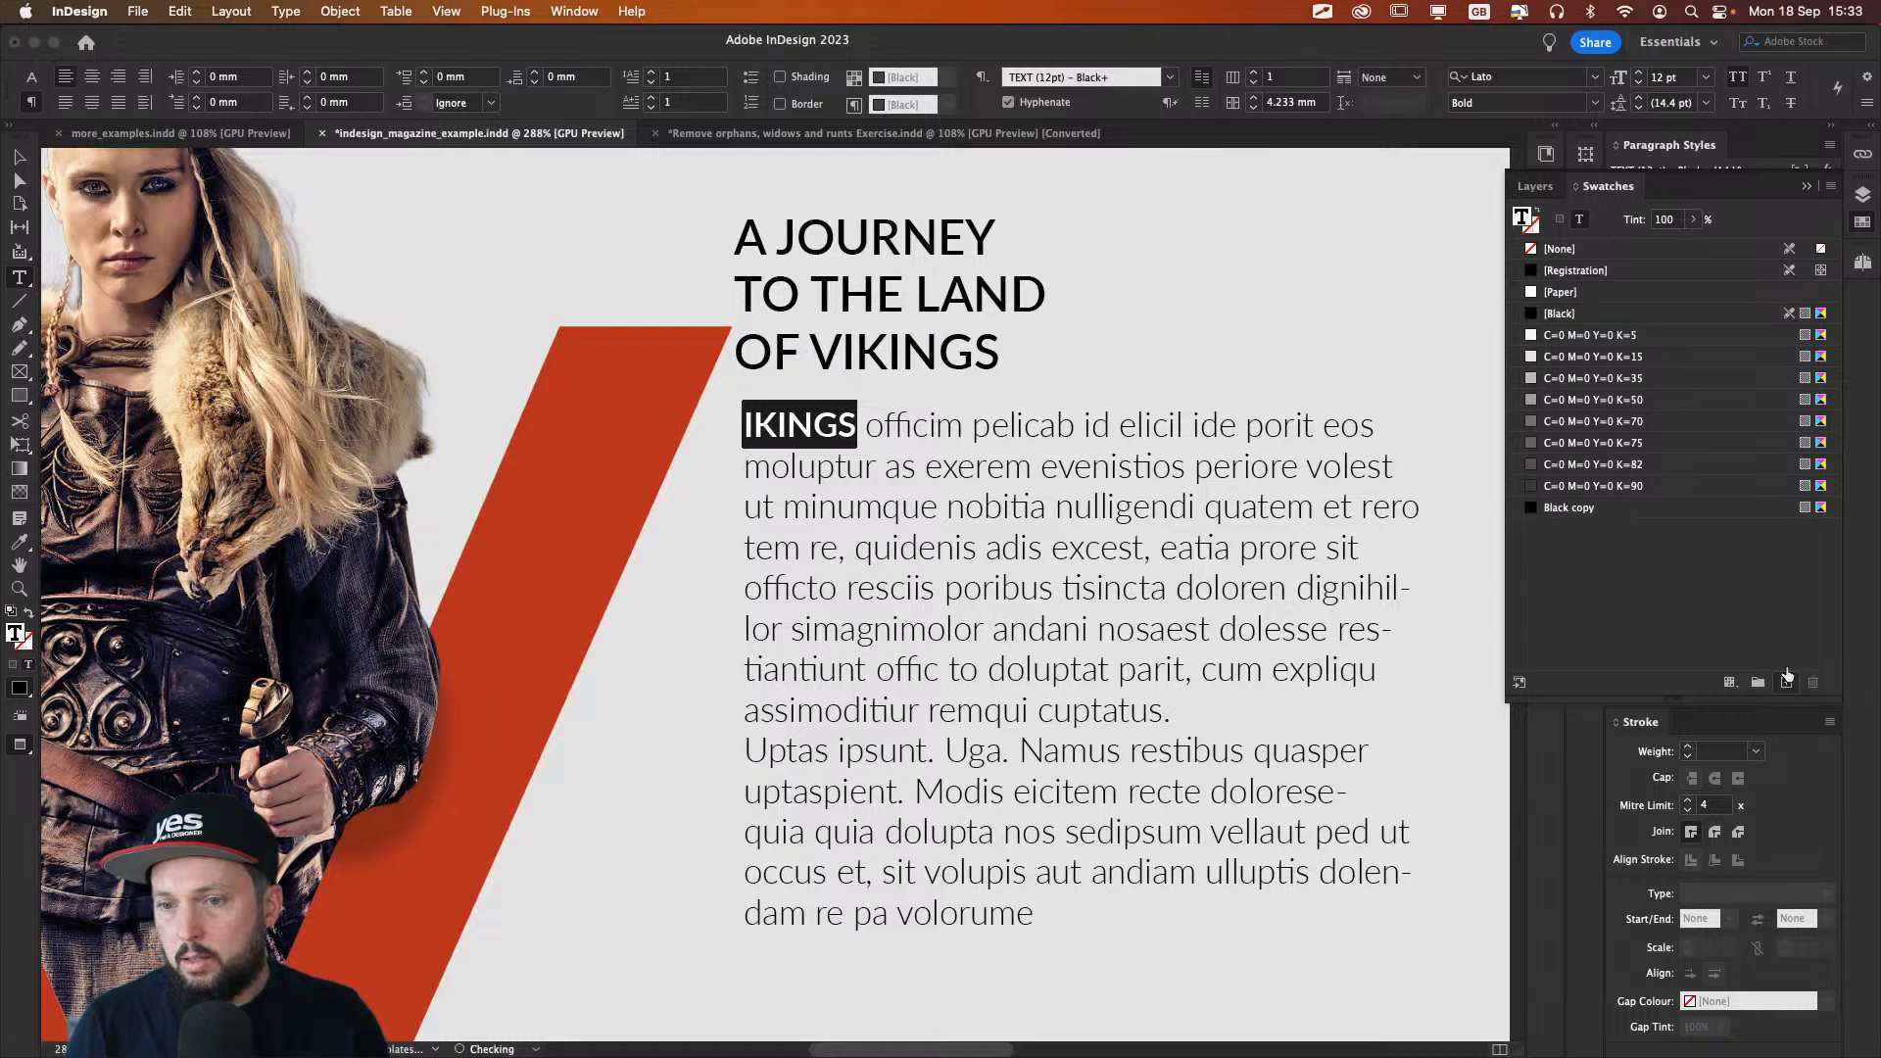
Step: Edit the new Black copy swatch to a red CMYK mix of 23% cyan, 100% magenta, 100% yellow and 0% black, and leave text editing
double_click(1534, 508)
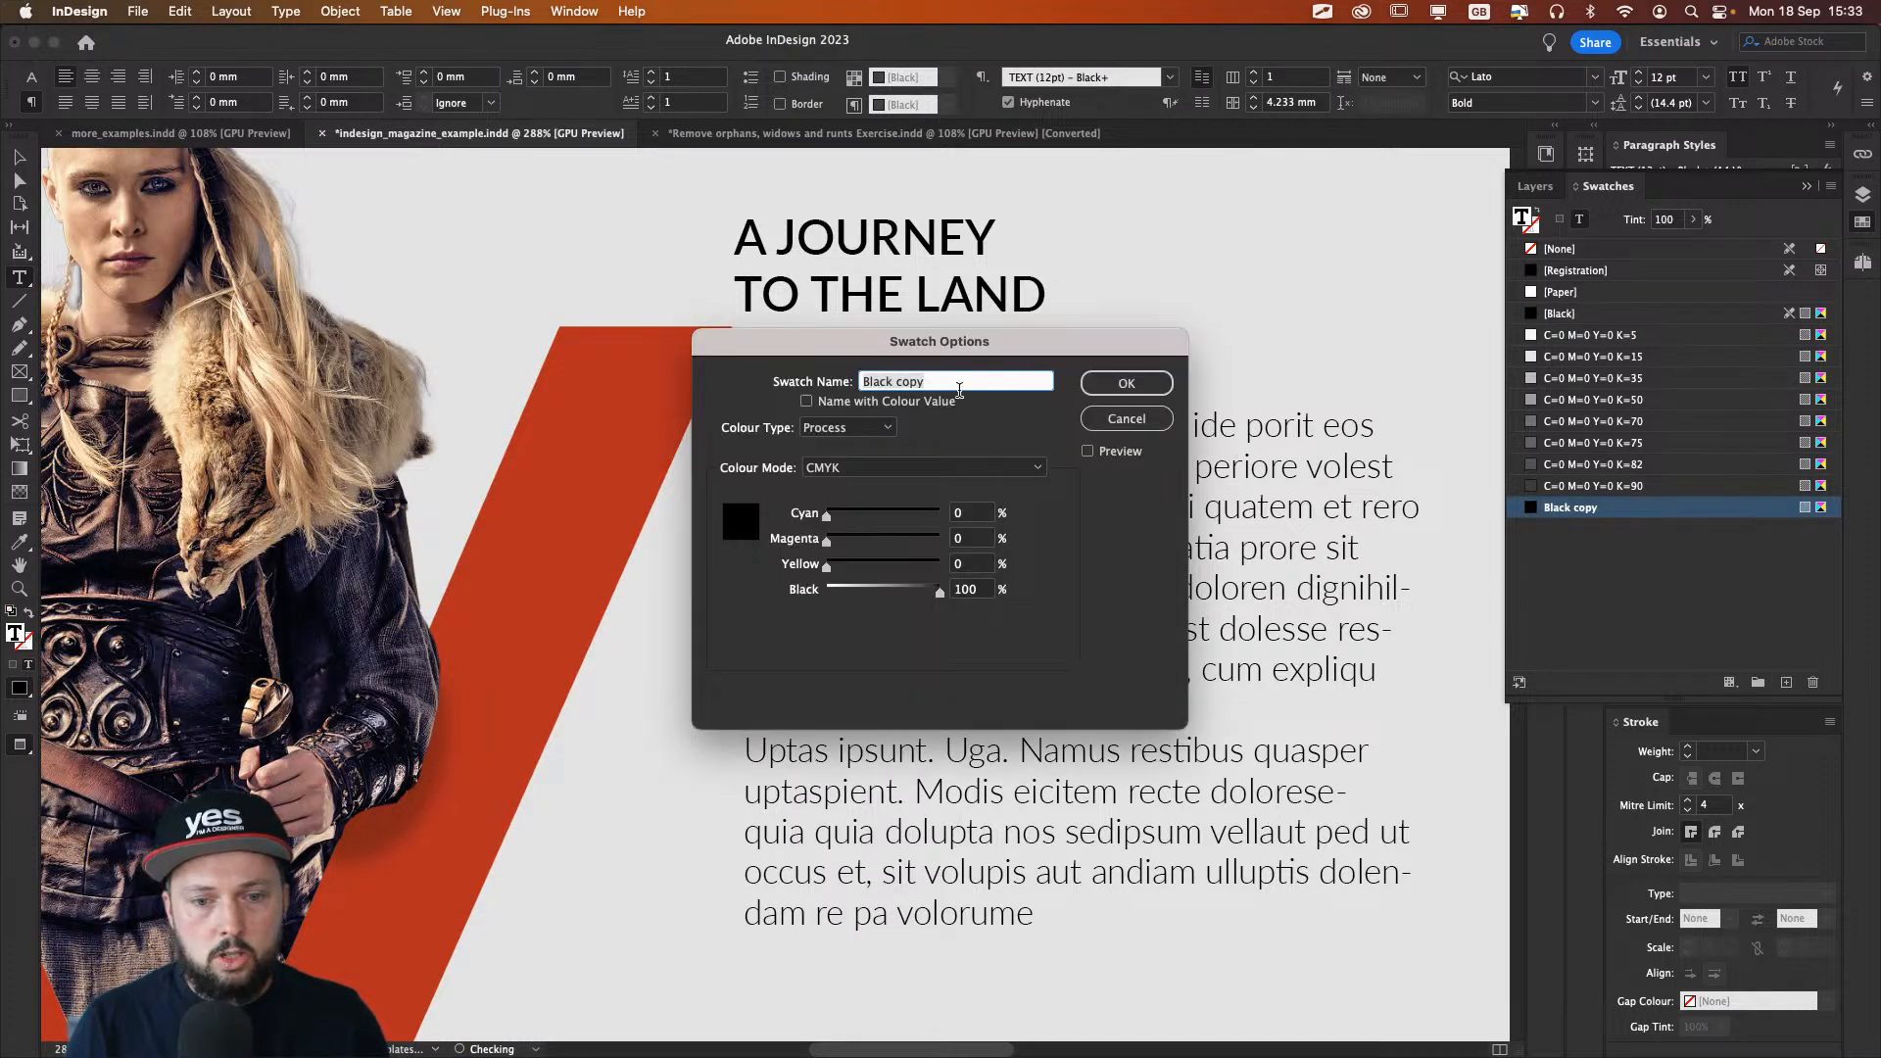
drag(891, 343, 837, 312)
click(808, 437)
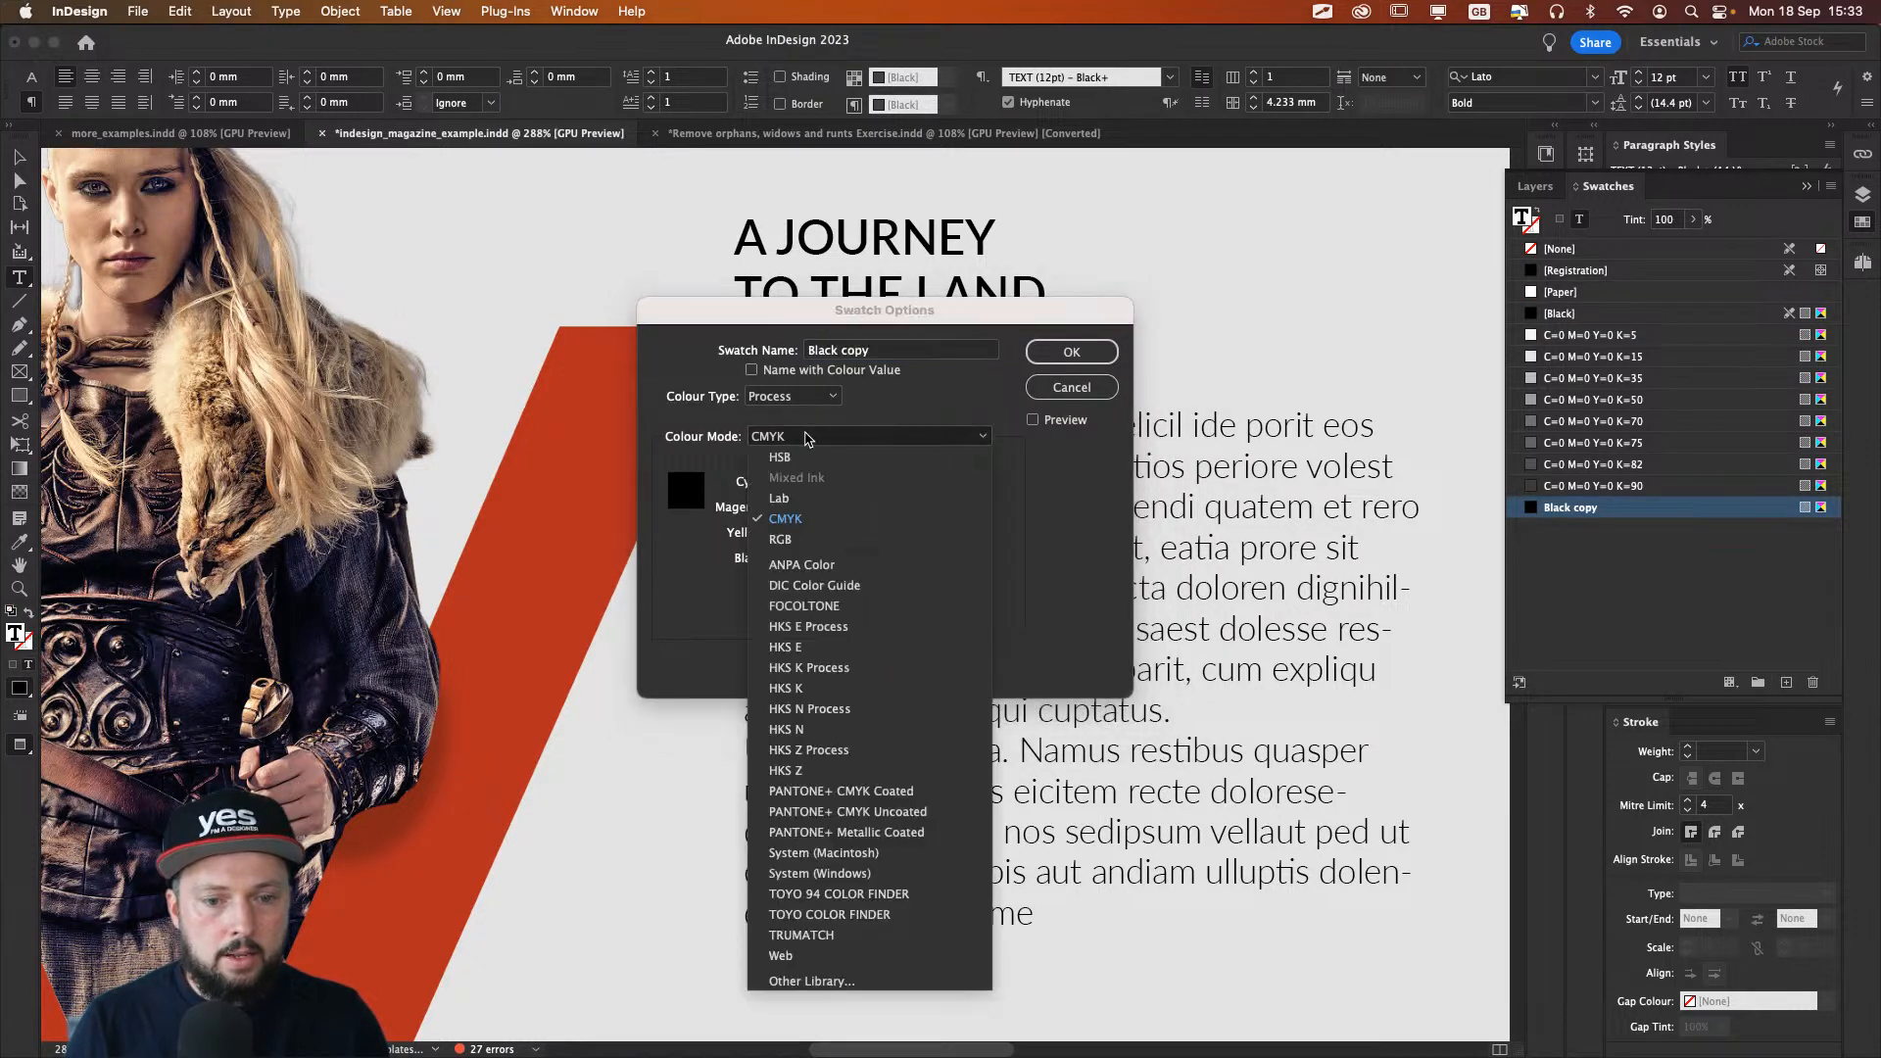
click(802, 519)
click(839, 483)
click(820, 509)
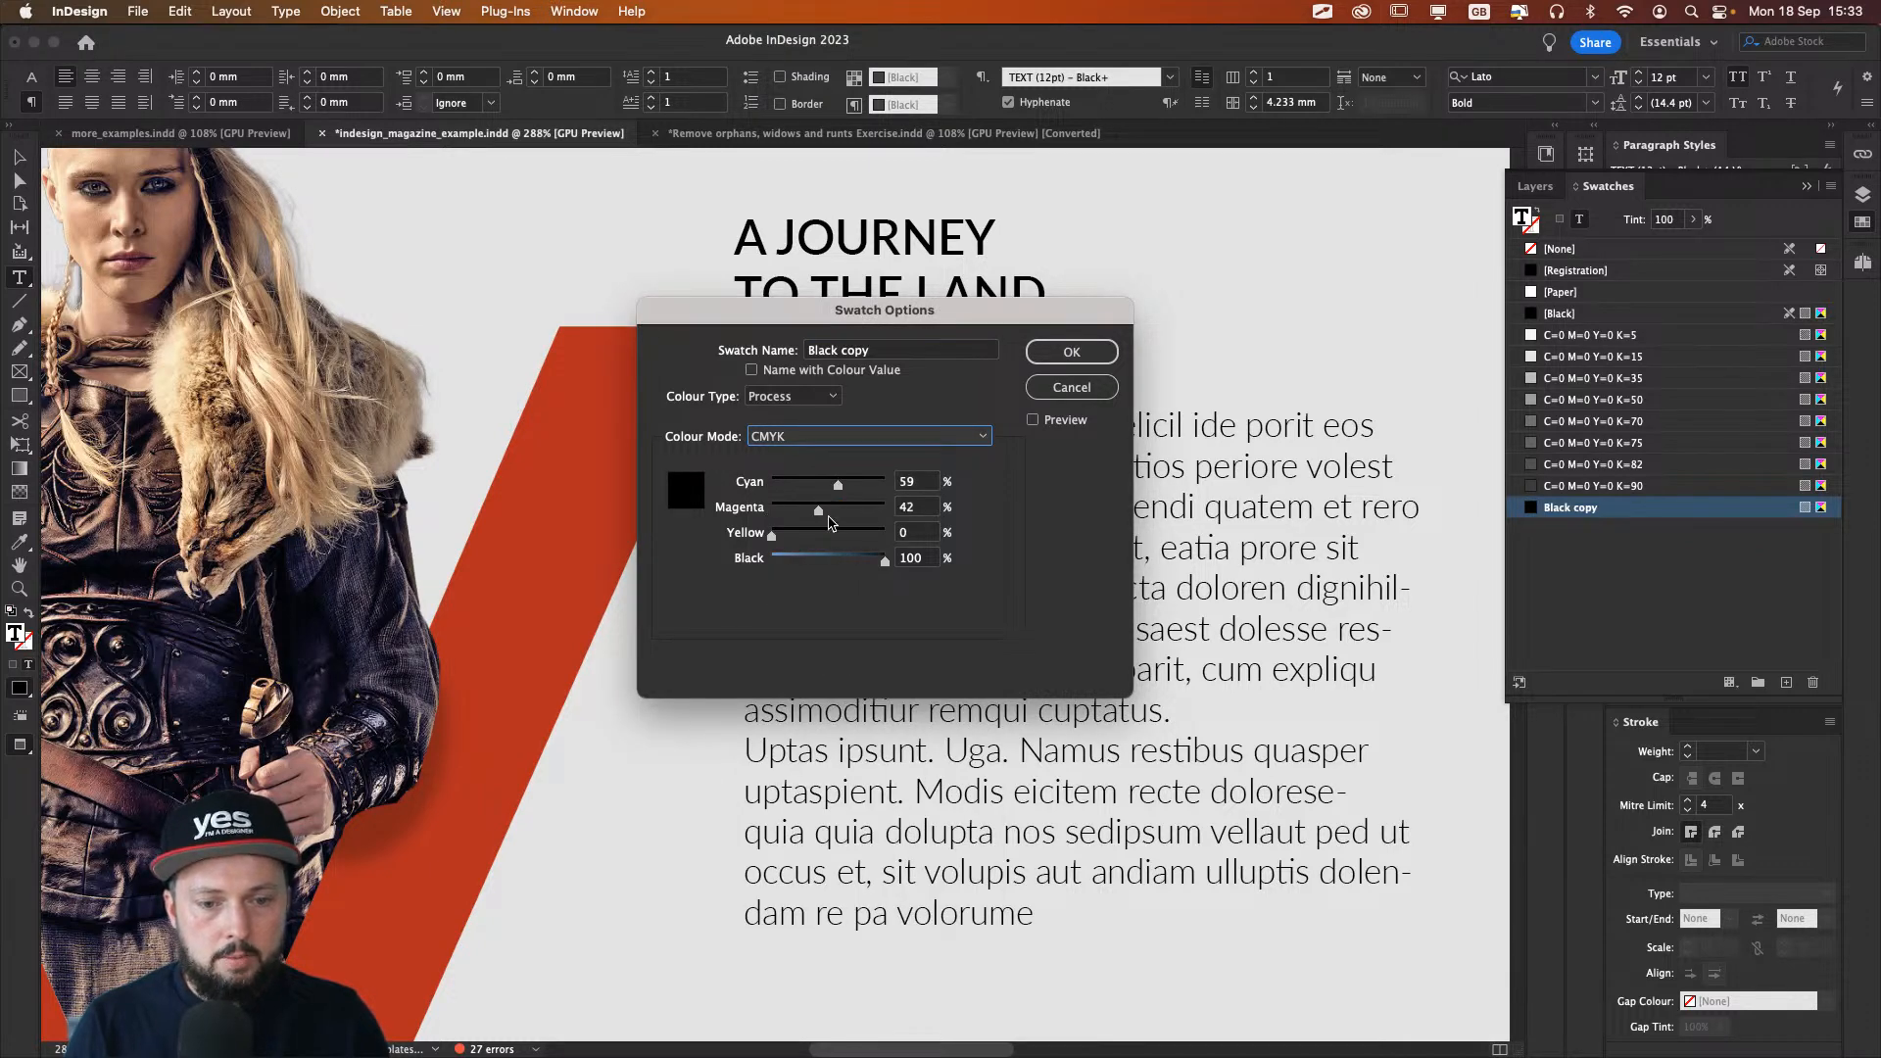
click(802, 559)
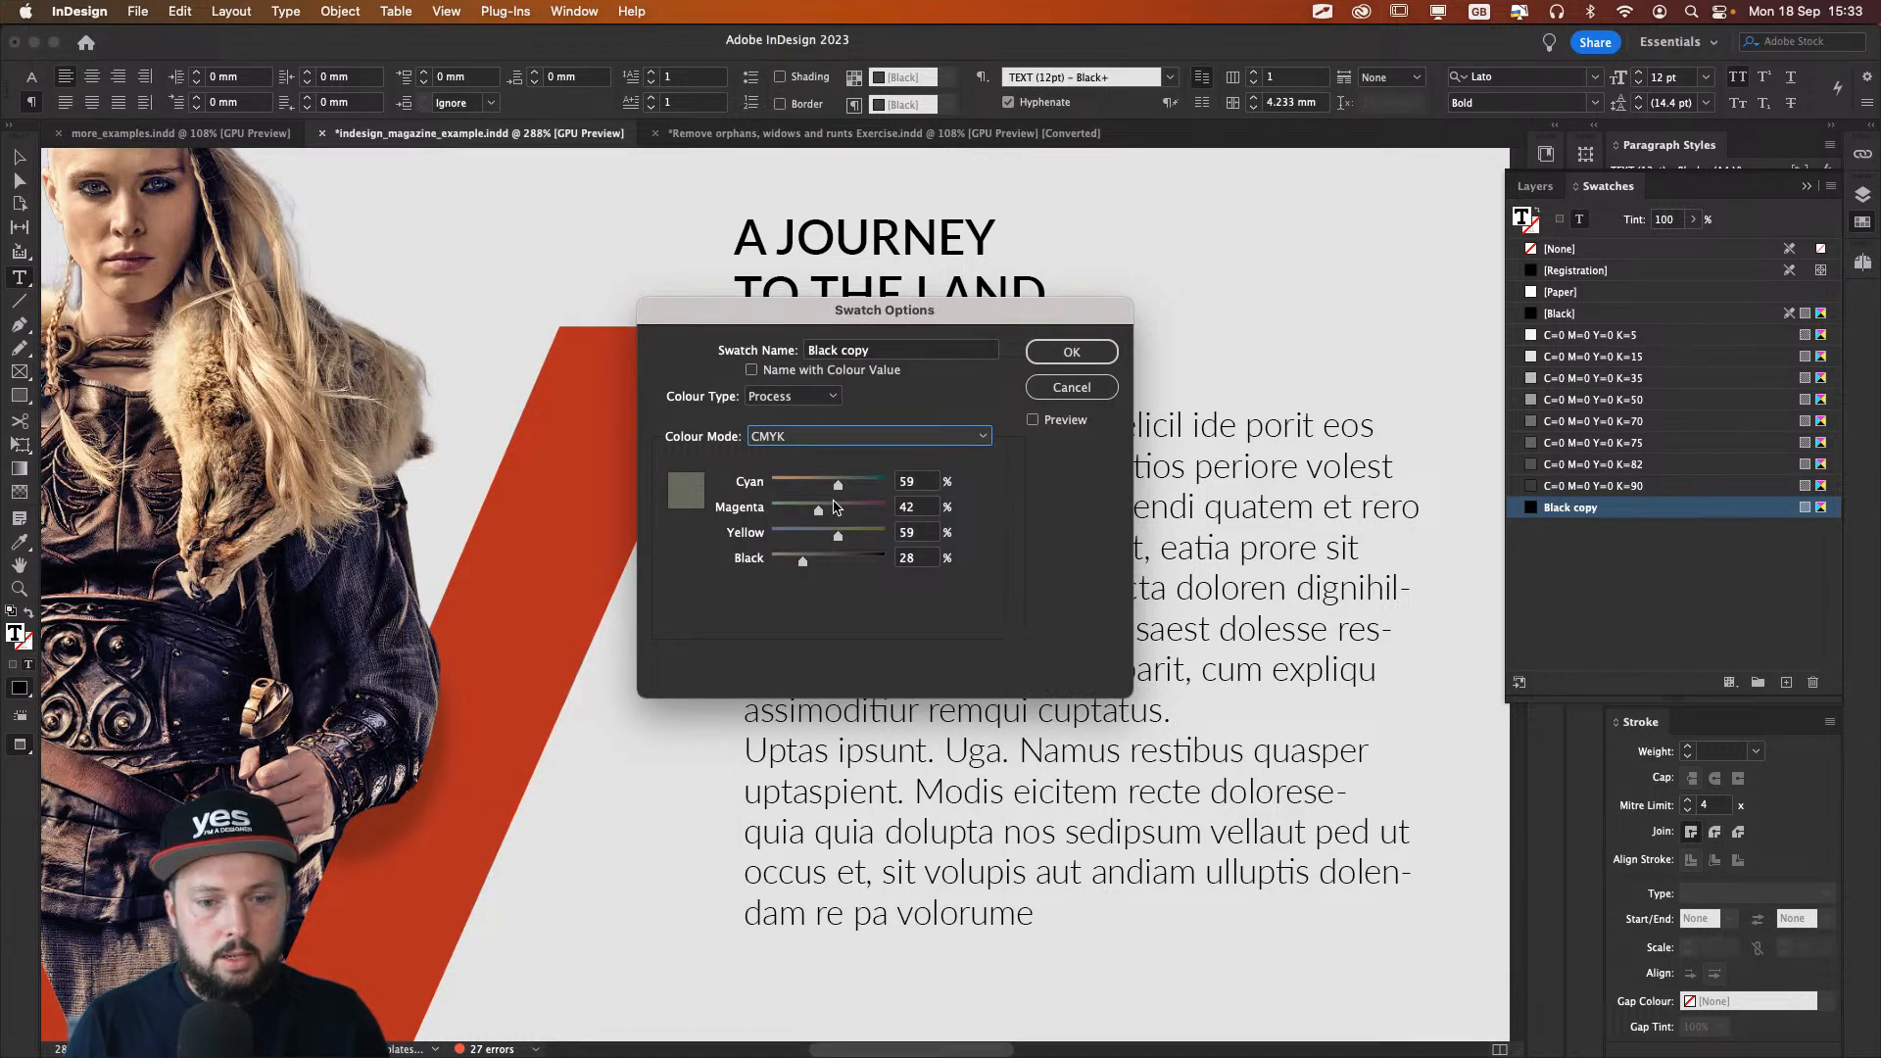
drag(833, 506, 958, 514)
drag(838, 485, 727, 468)
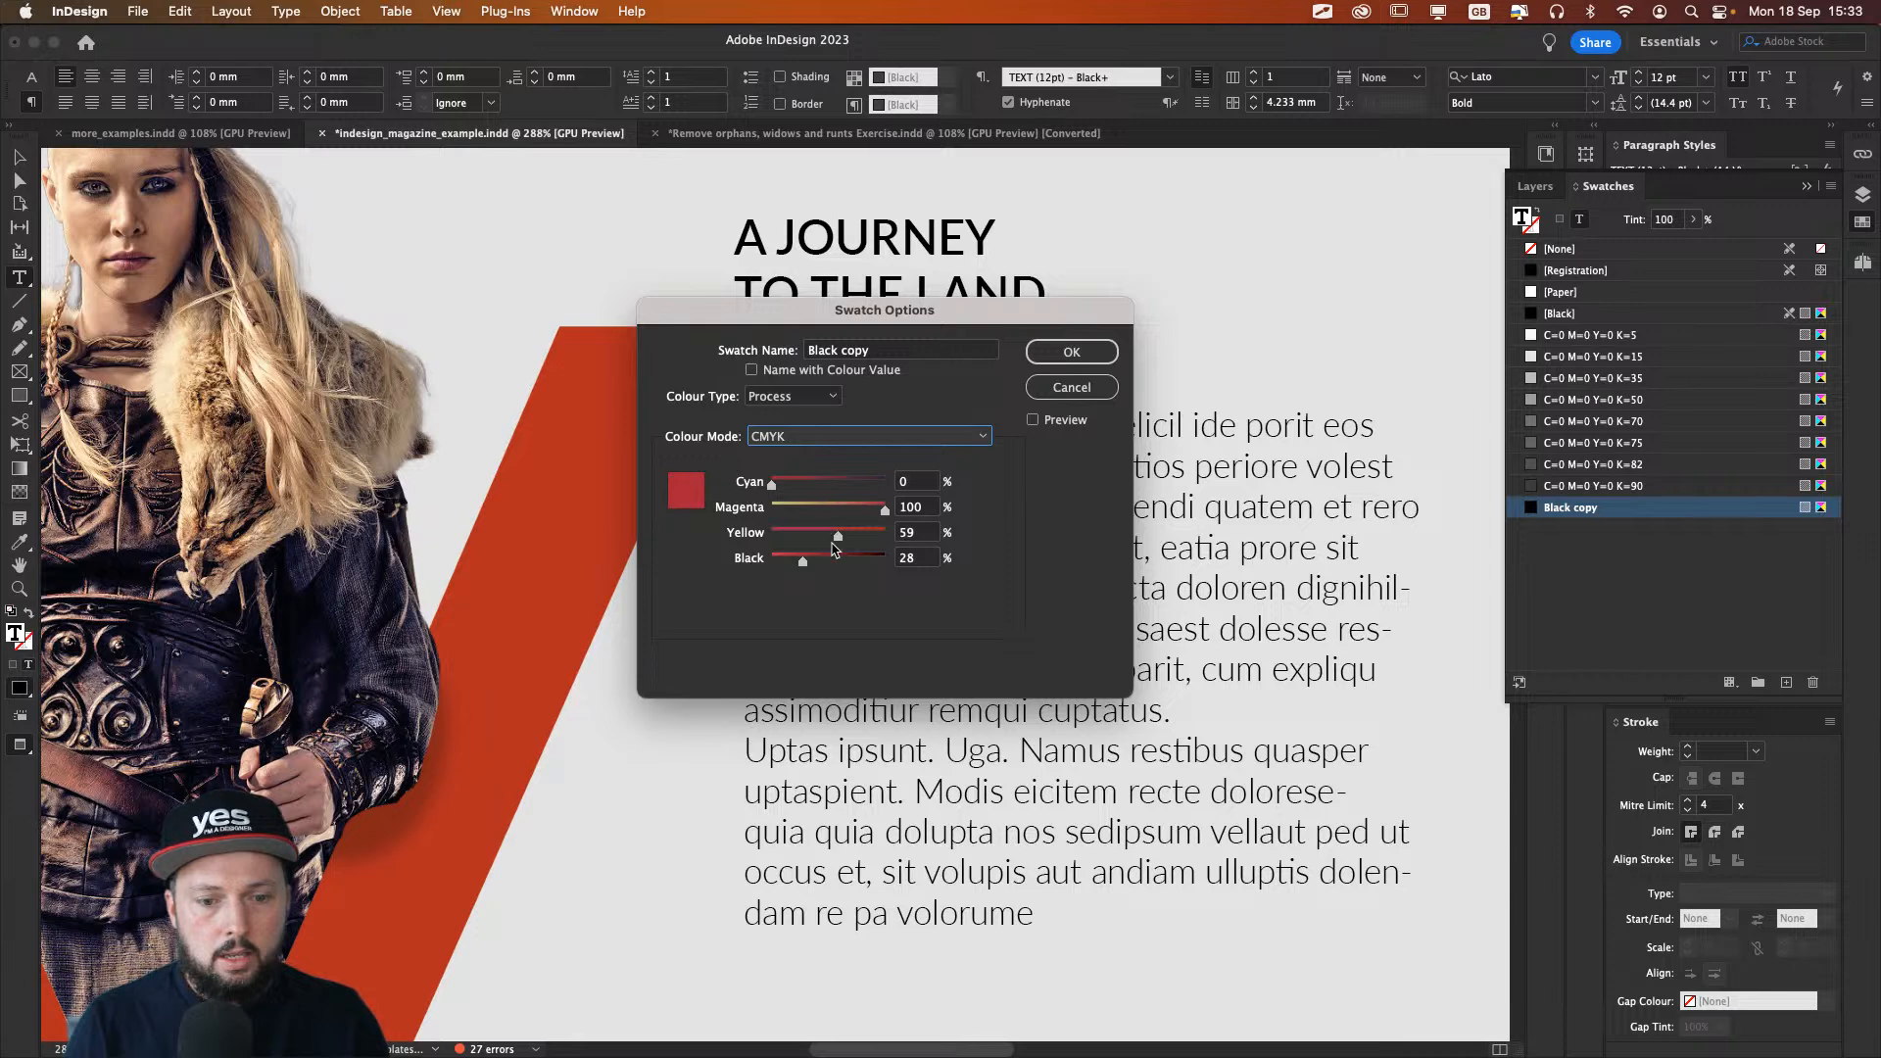
drag(813, 560, 745, 564)
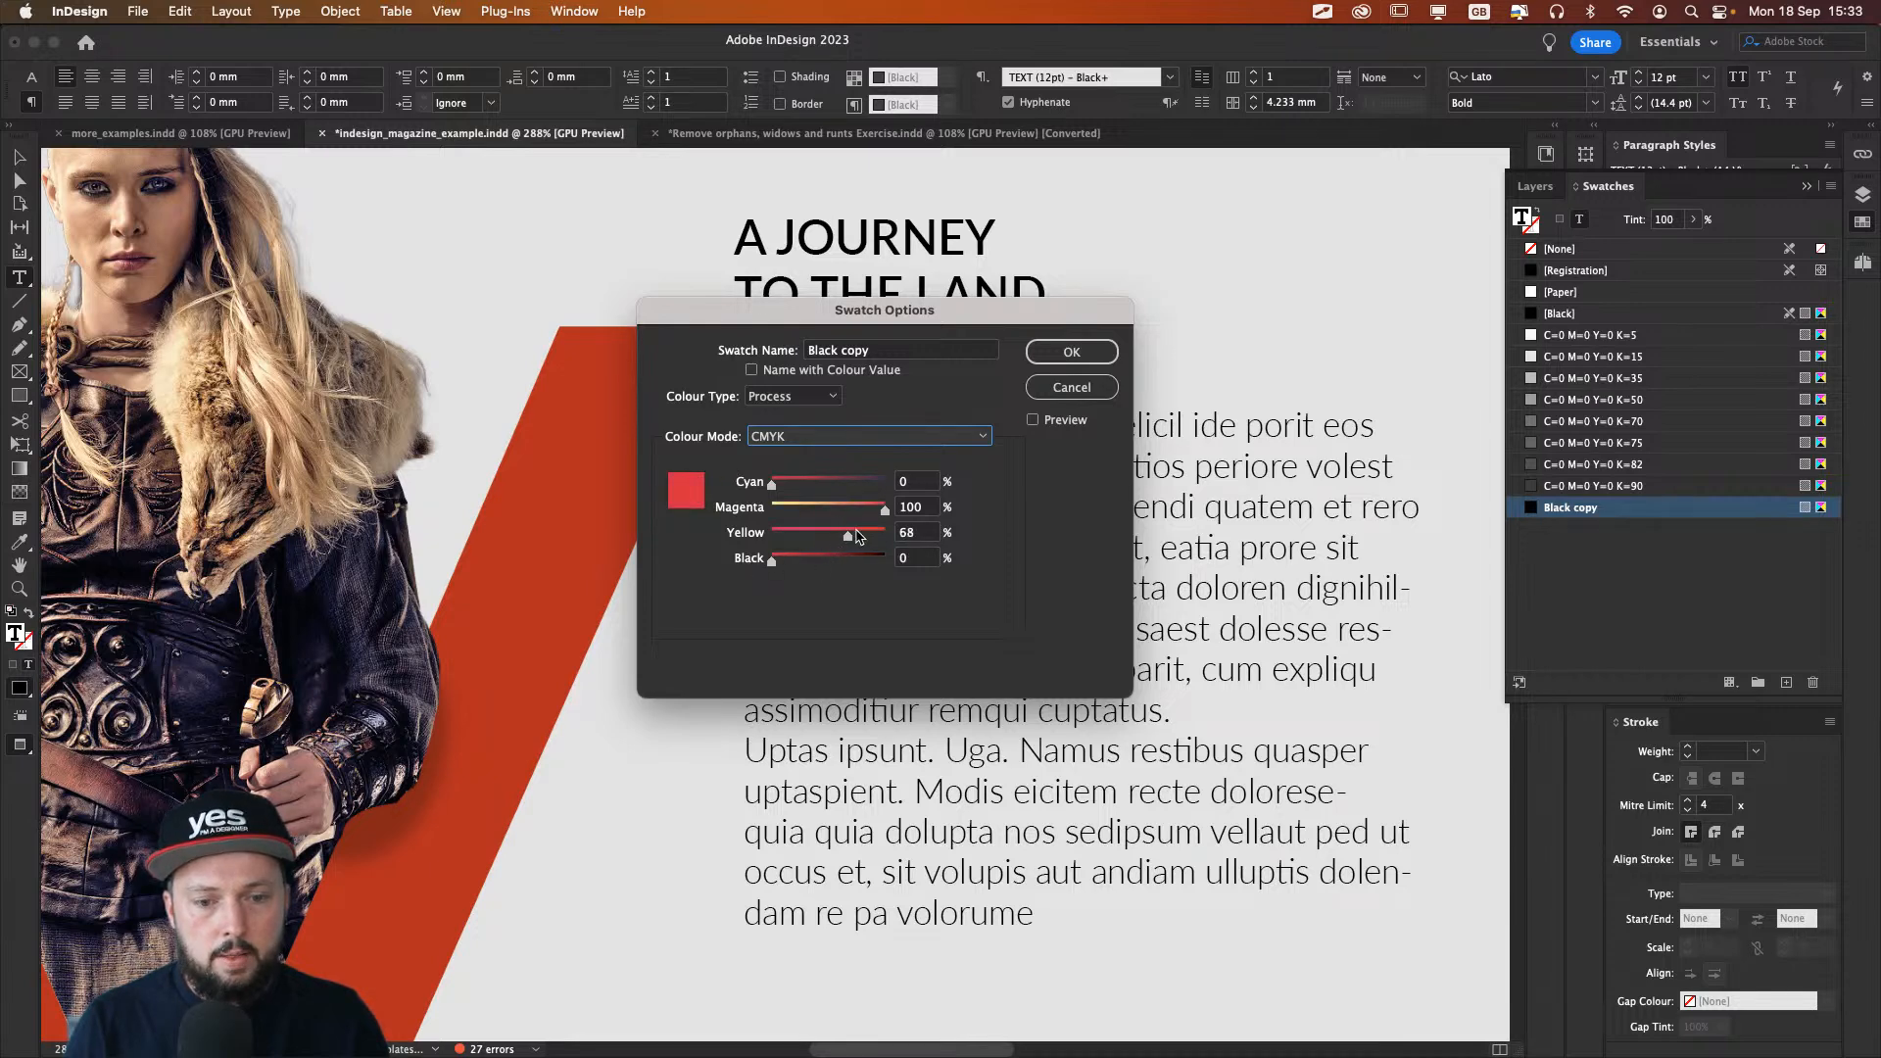
click(797, 482)
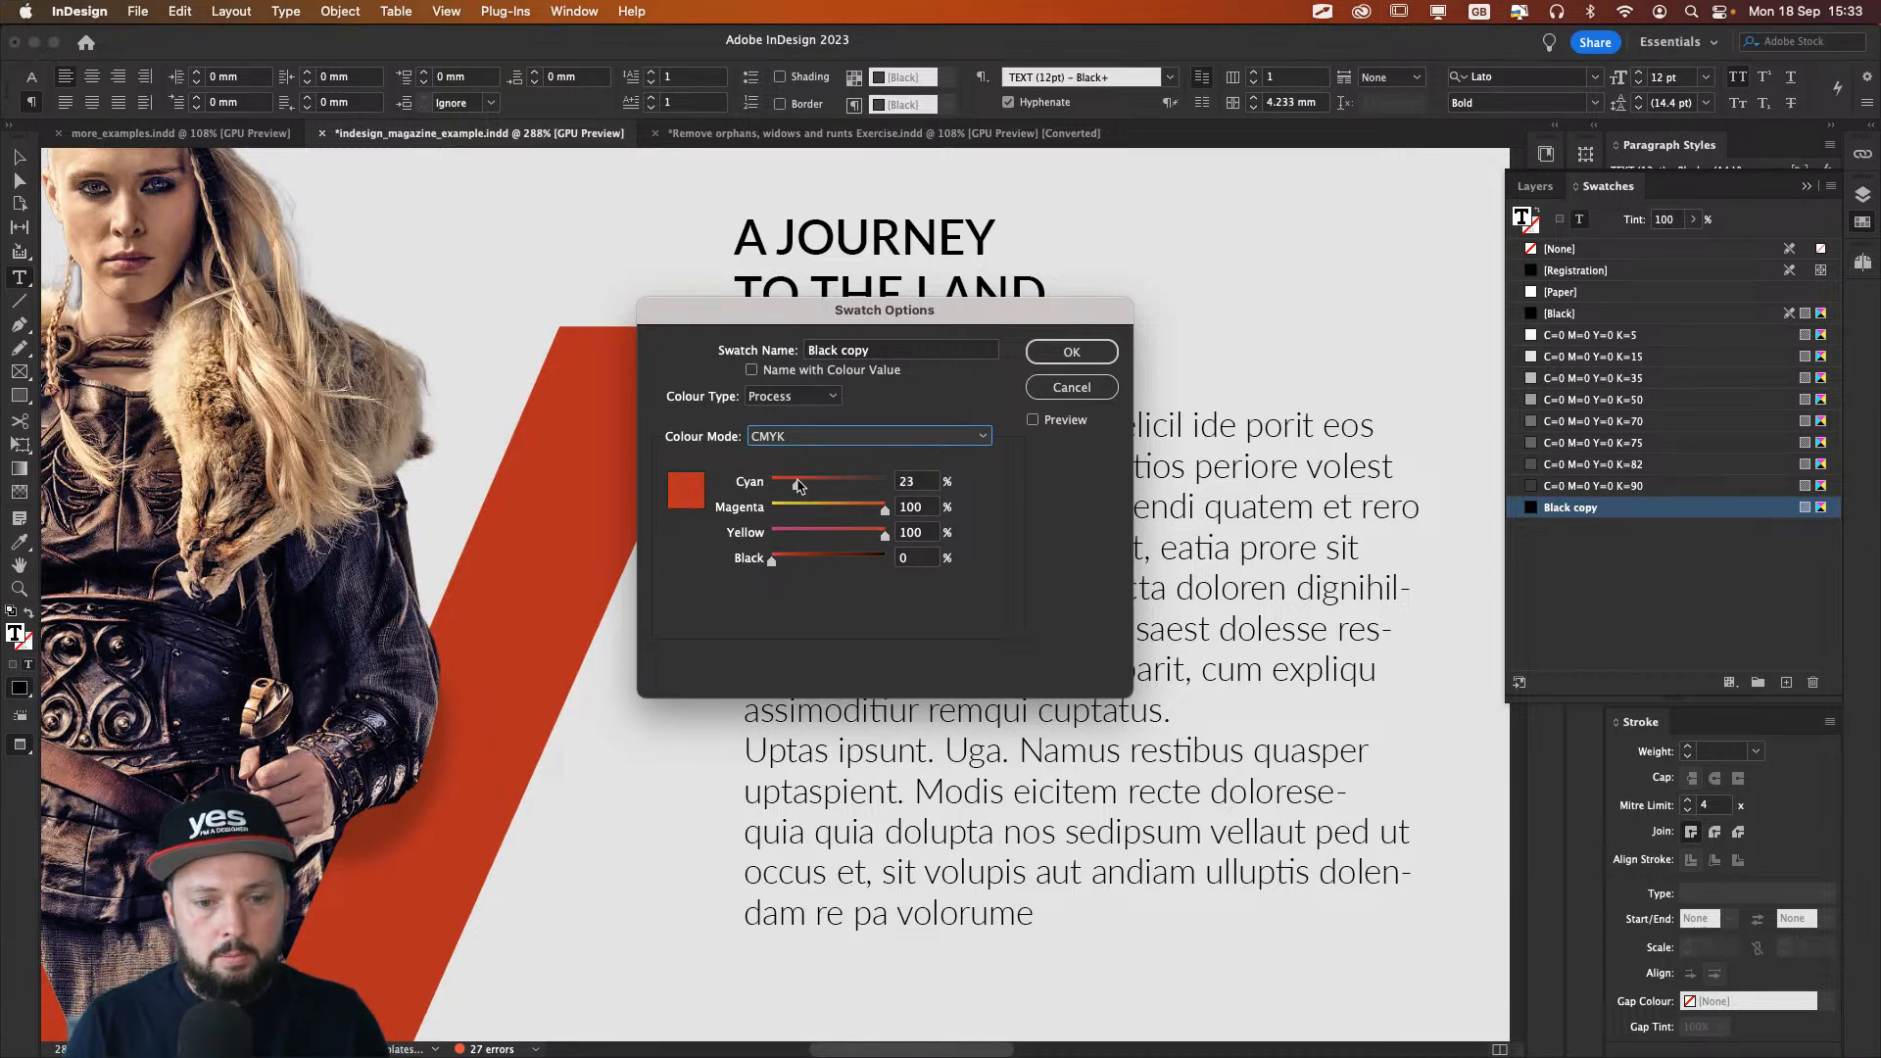
click(1048, 424)
click(1074, 353)
click(864, 449)
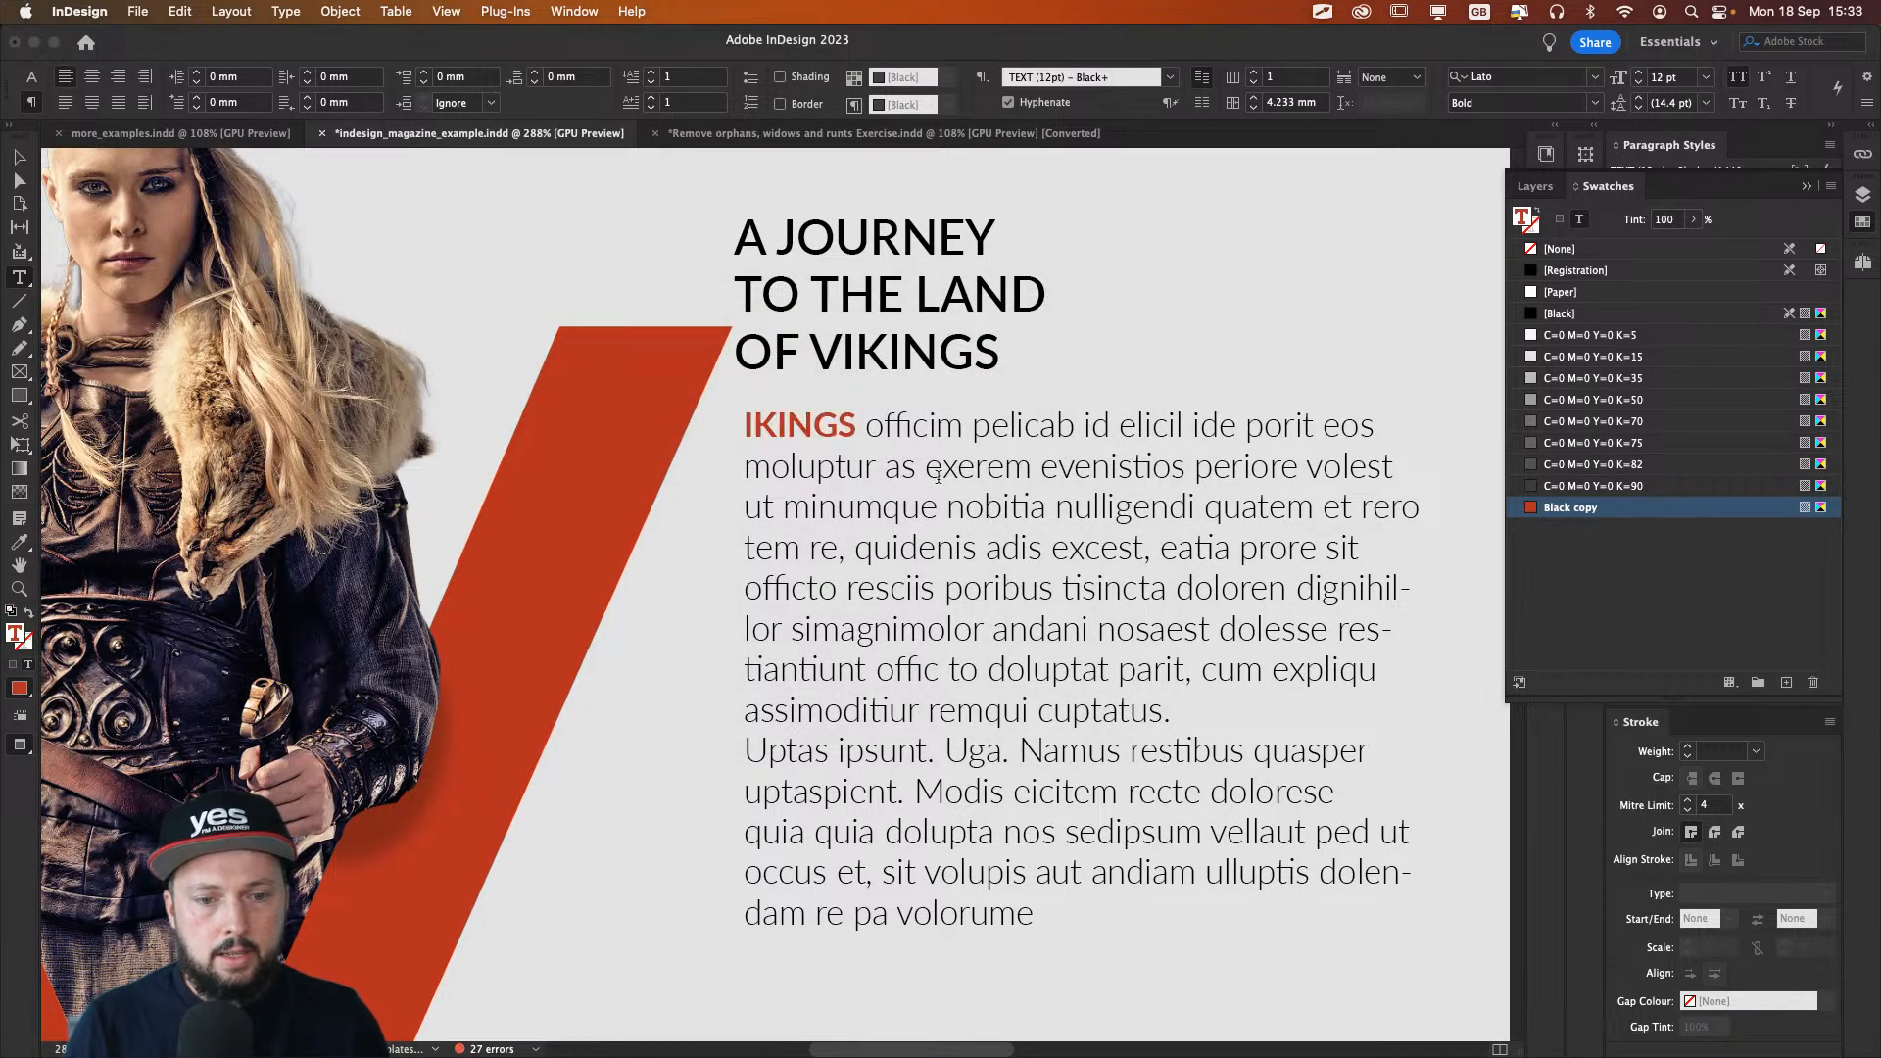
key(Escape)
click(1288, 222)
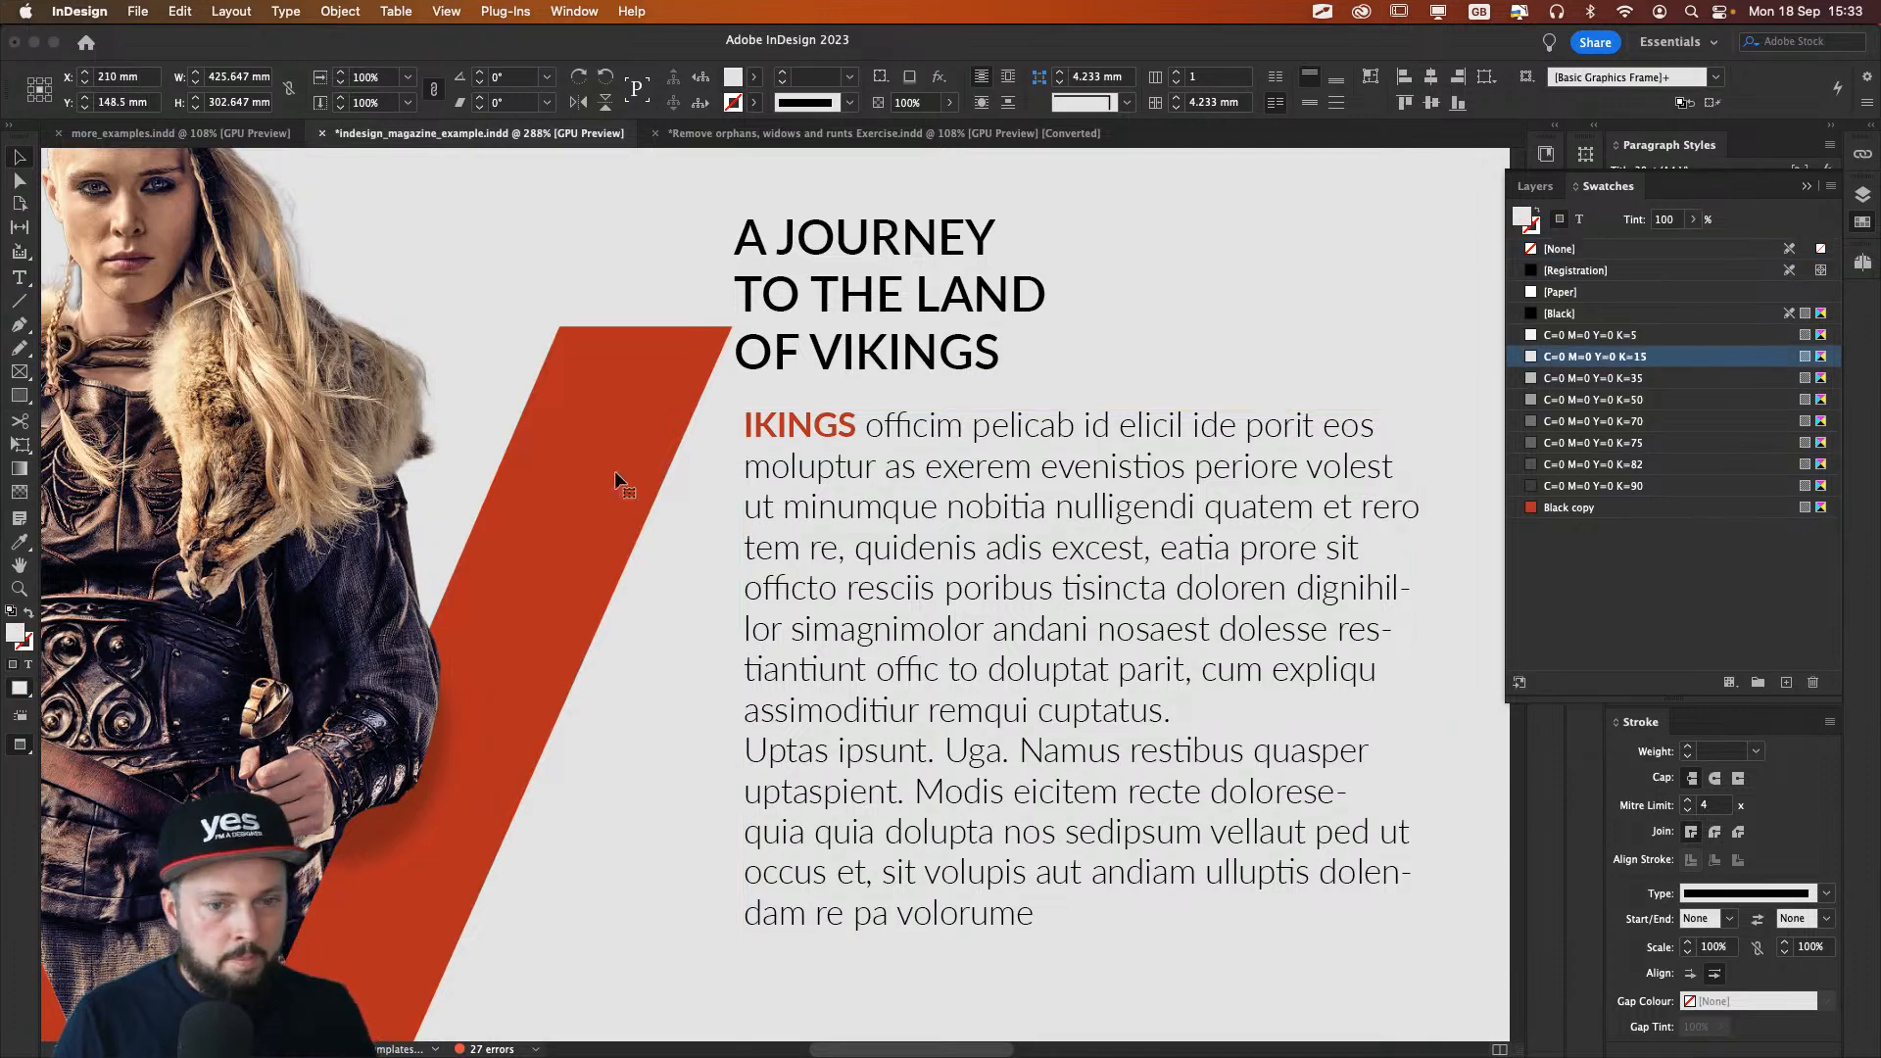
Step: Move the large red V frame with the Viking woman inward to X 61.645 mm, Y 148.5 mm
key(super+0)
drag(882, 377, 882, 311)
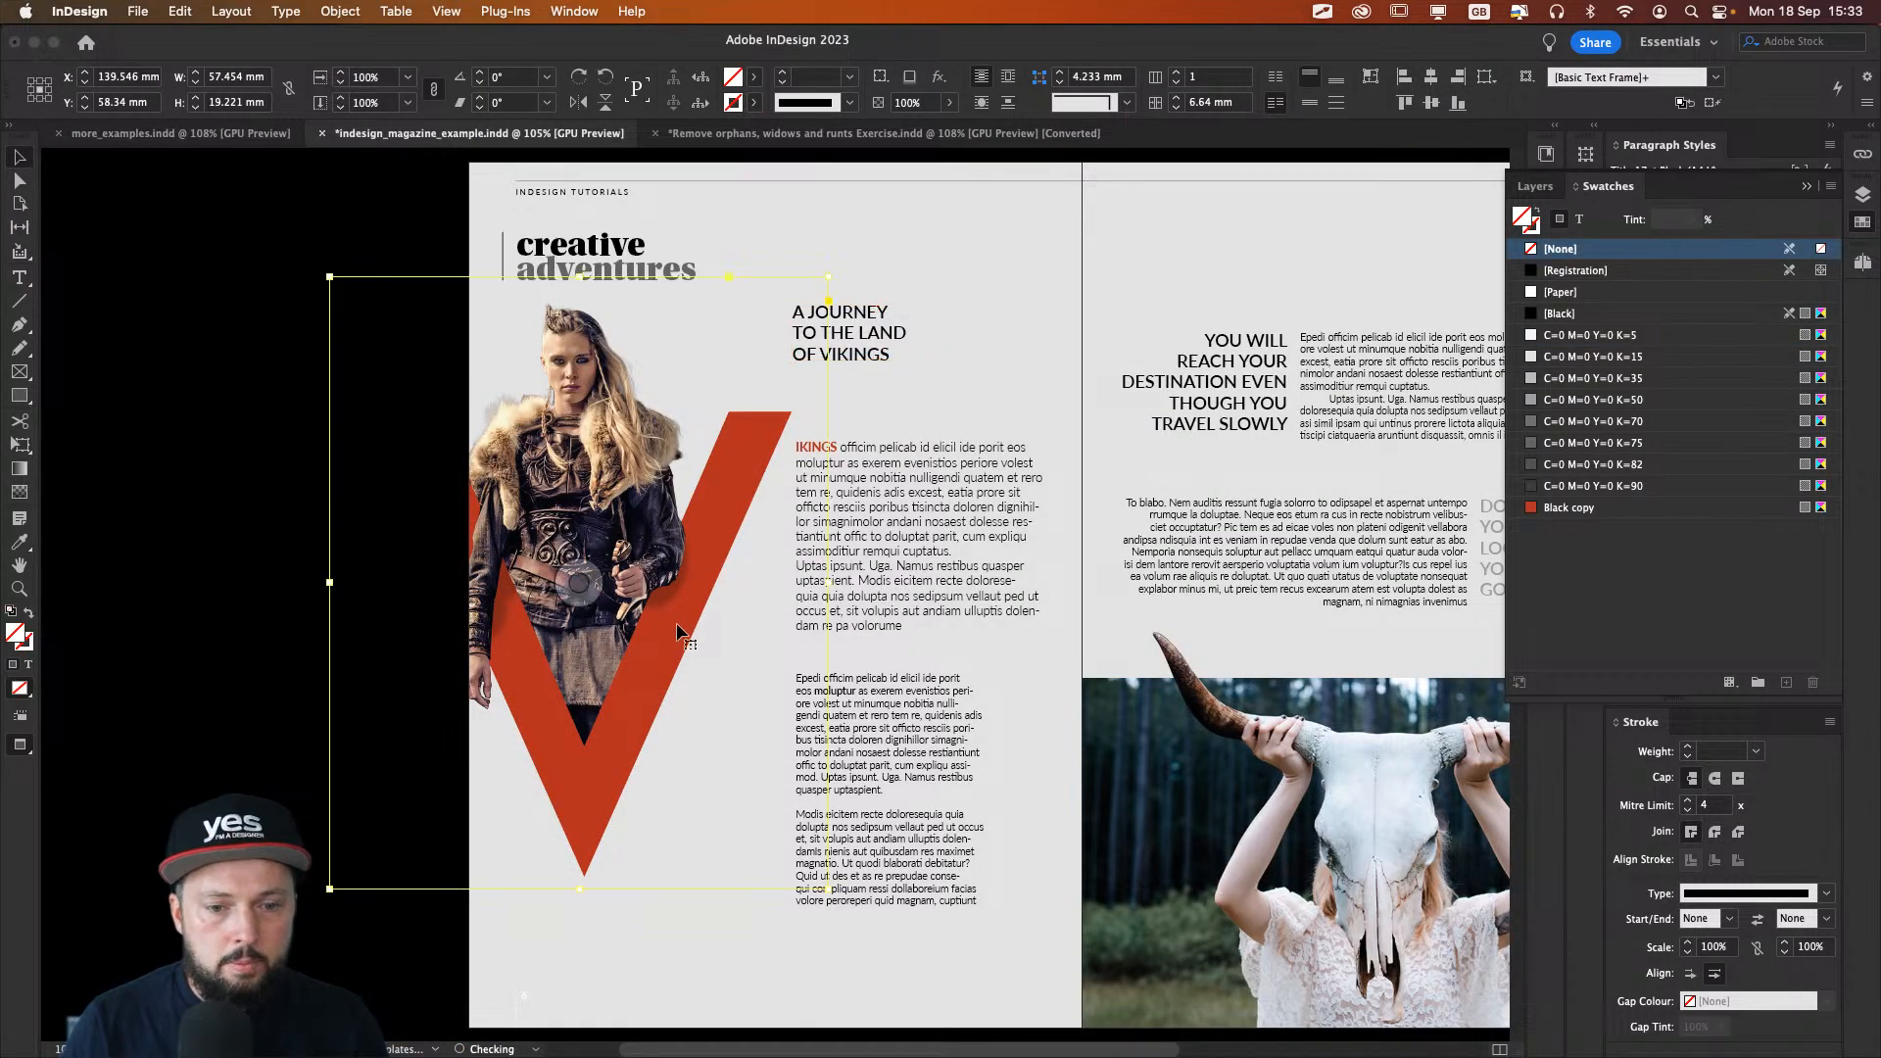
drag(674, 594, 742, 613)
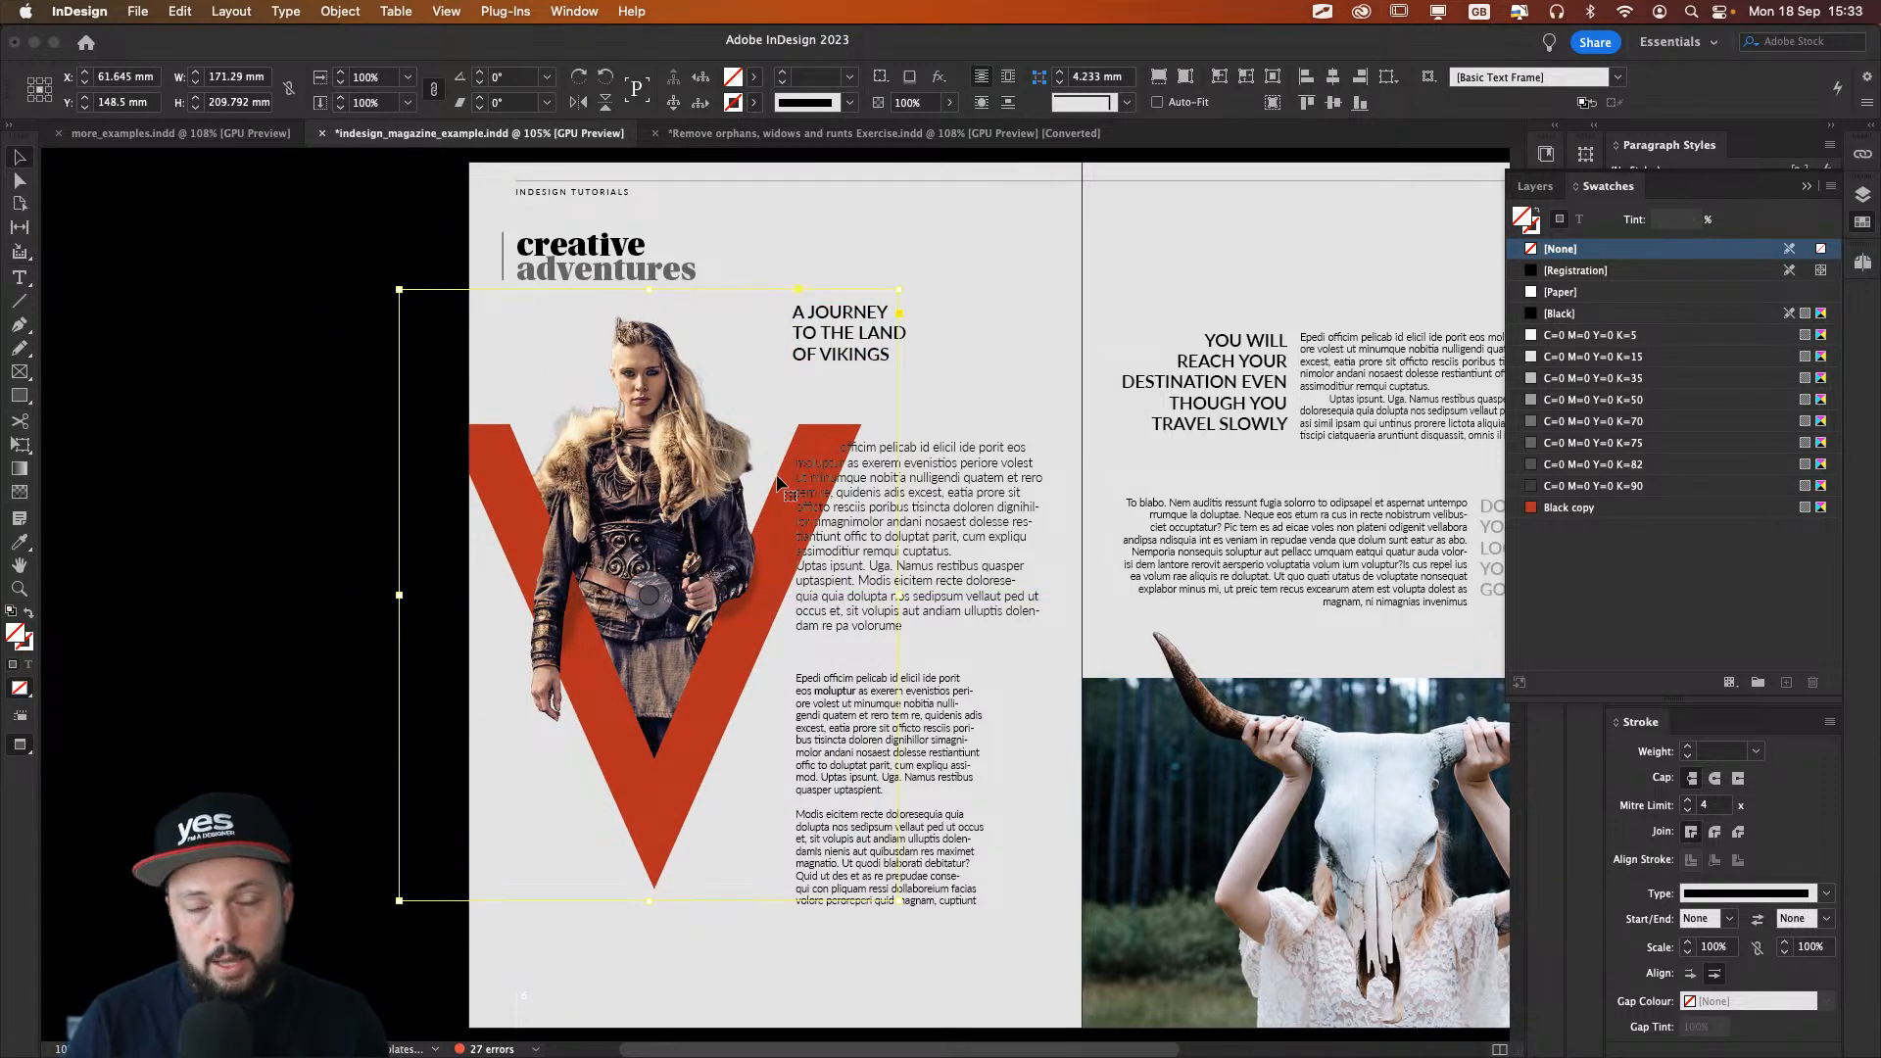
Step: Show the Text Wrap settings and set the V frame's image to wrap around object shape
key(super+equal)
key(super+equal)
key(super+equal)
drag(1036, 404, 747, 551)
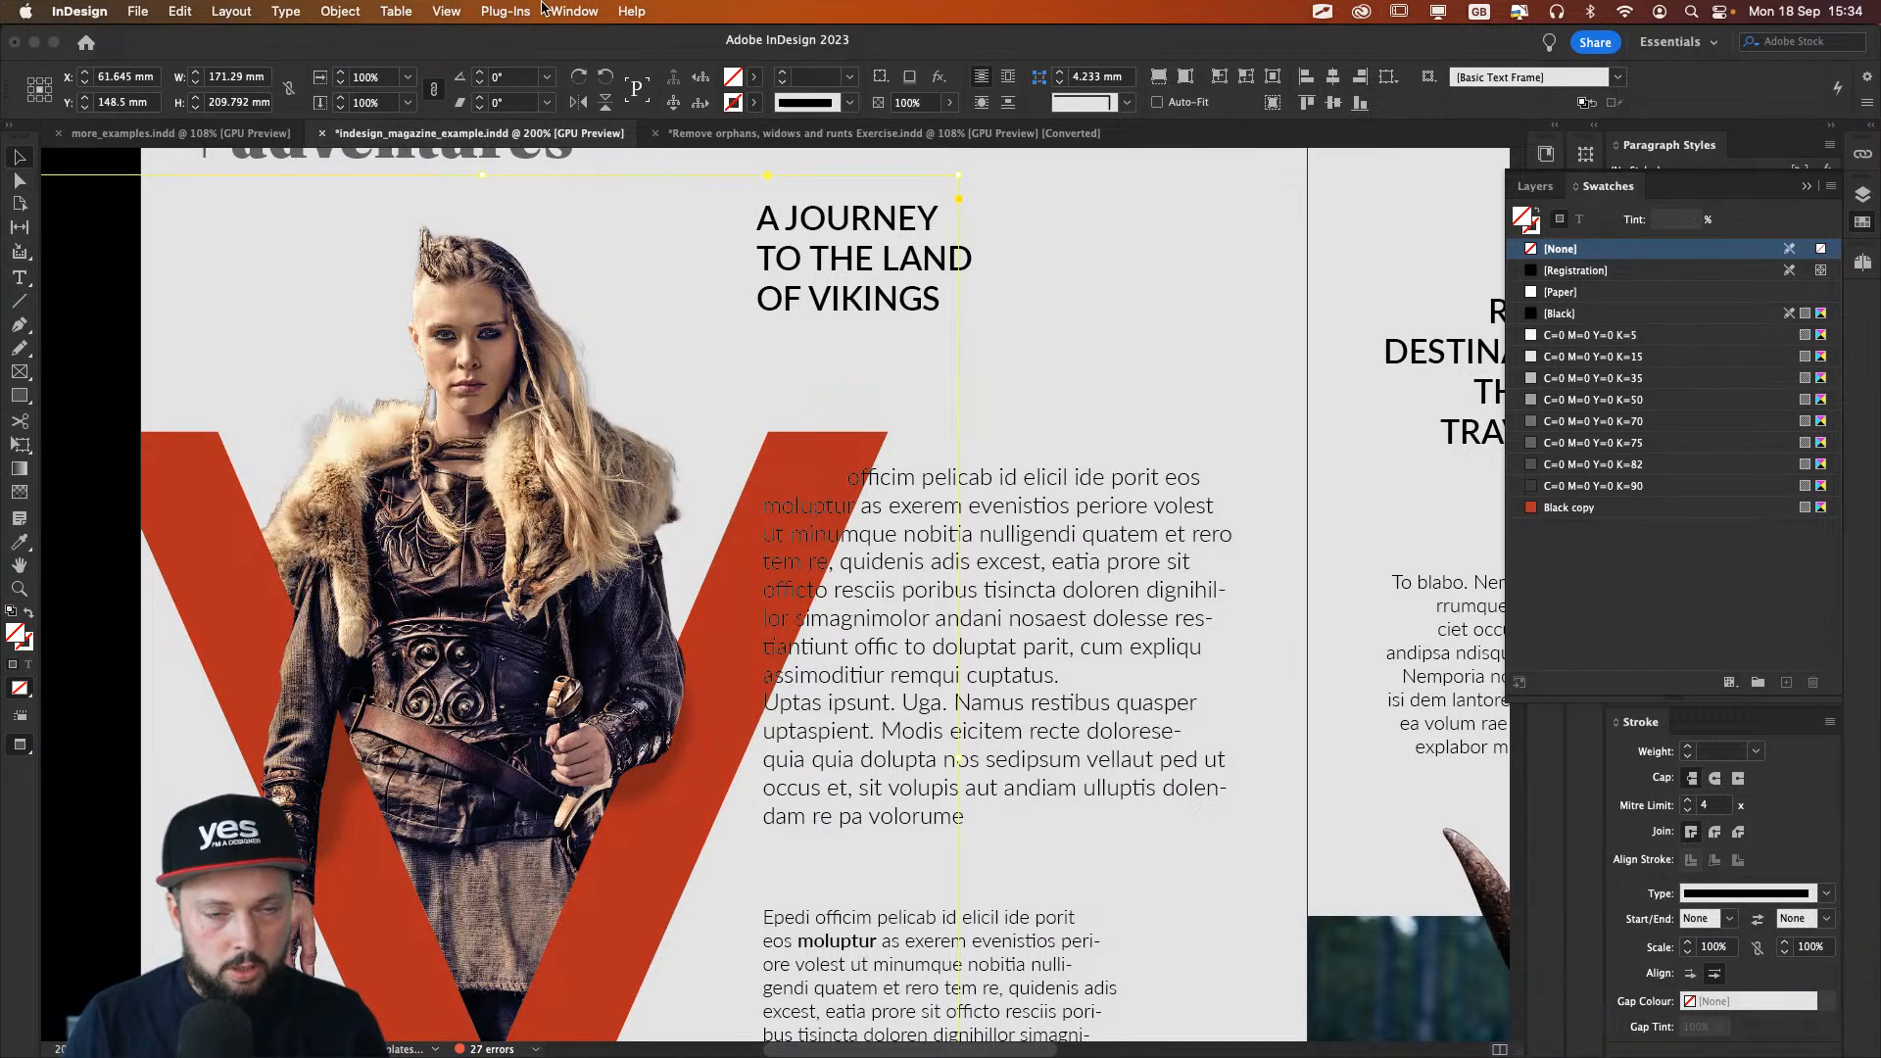
click(574, 12)
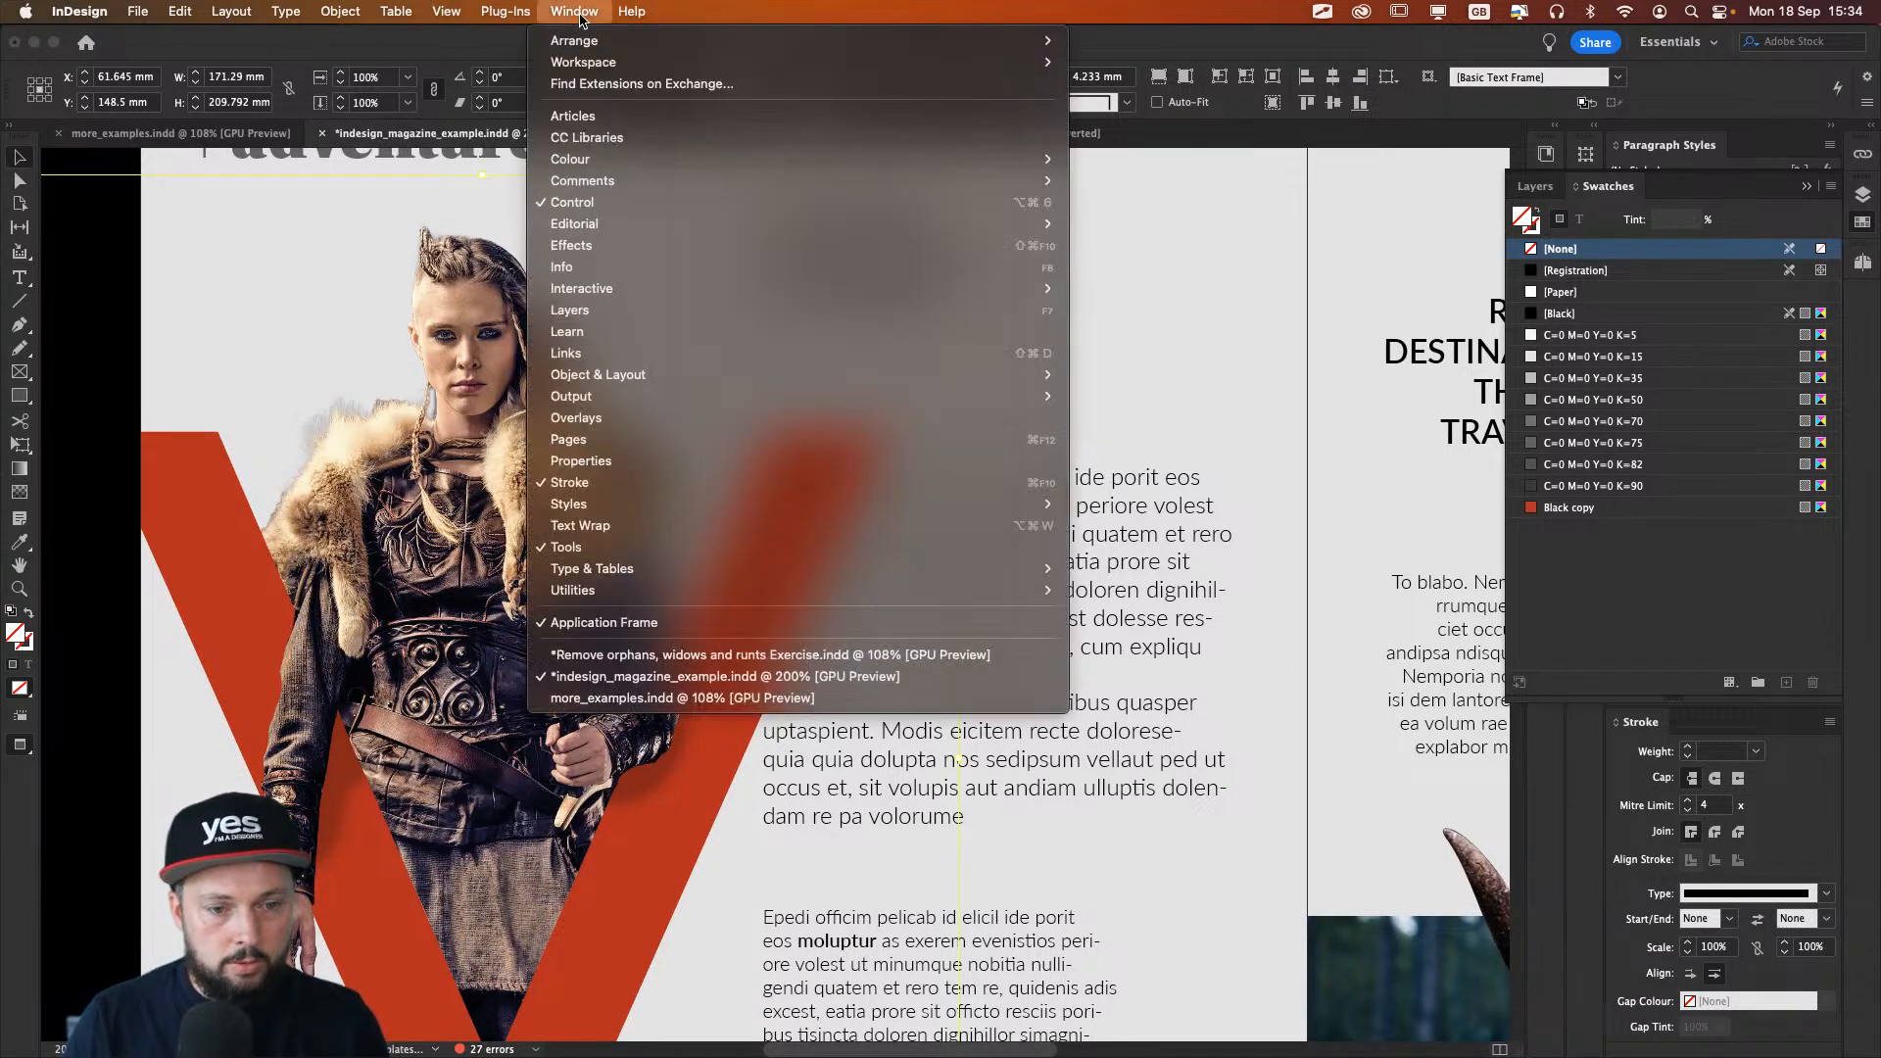
click(676, 533)
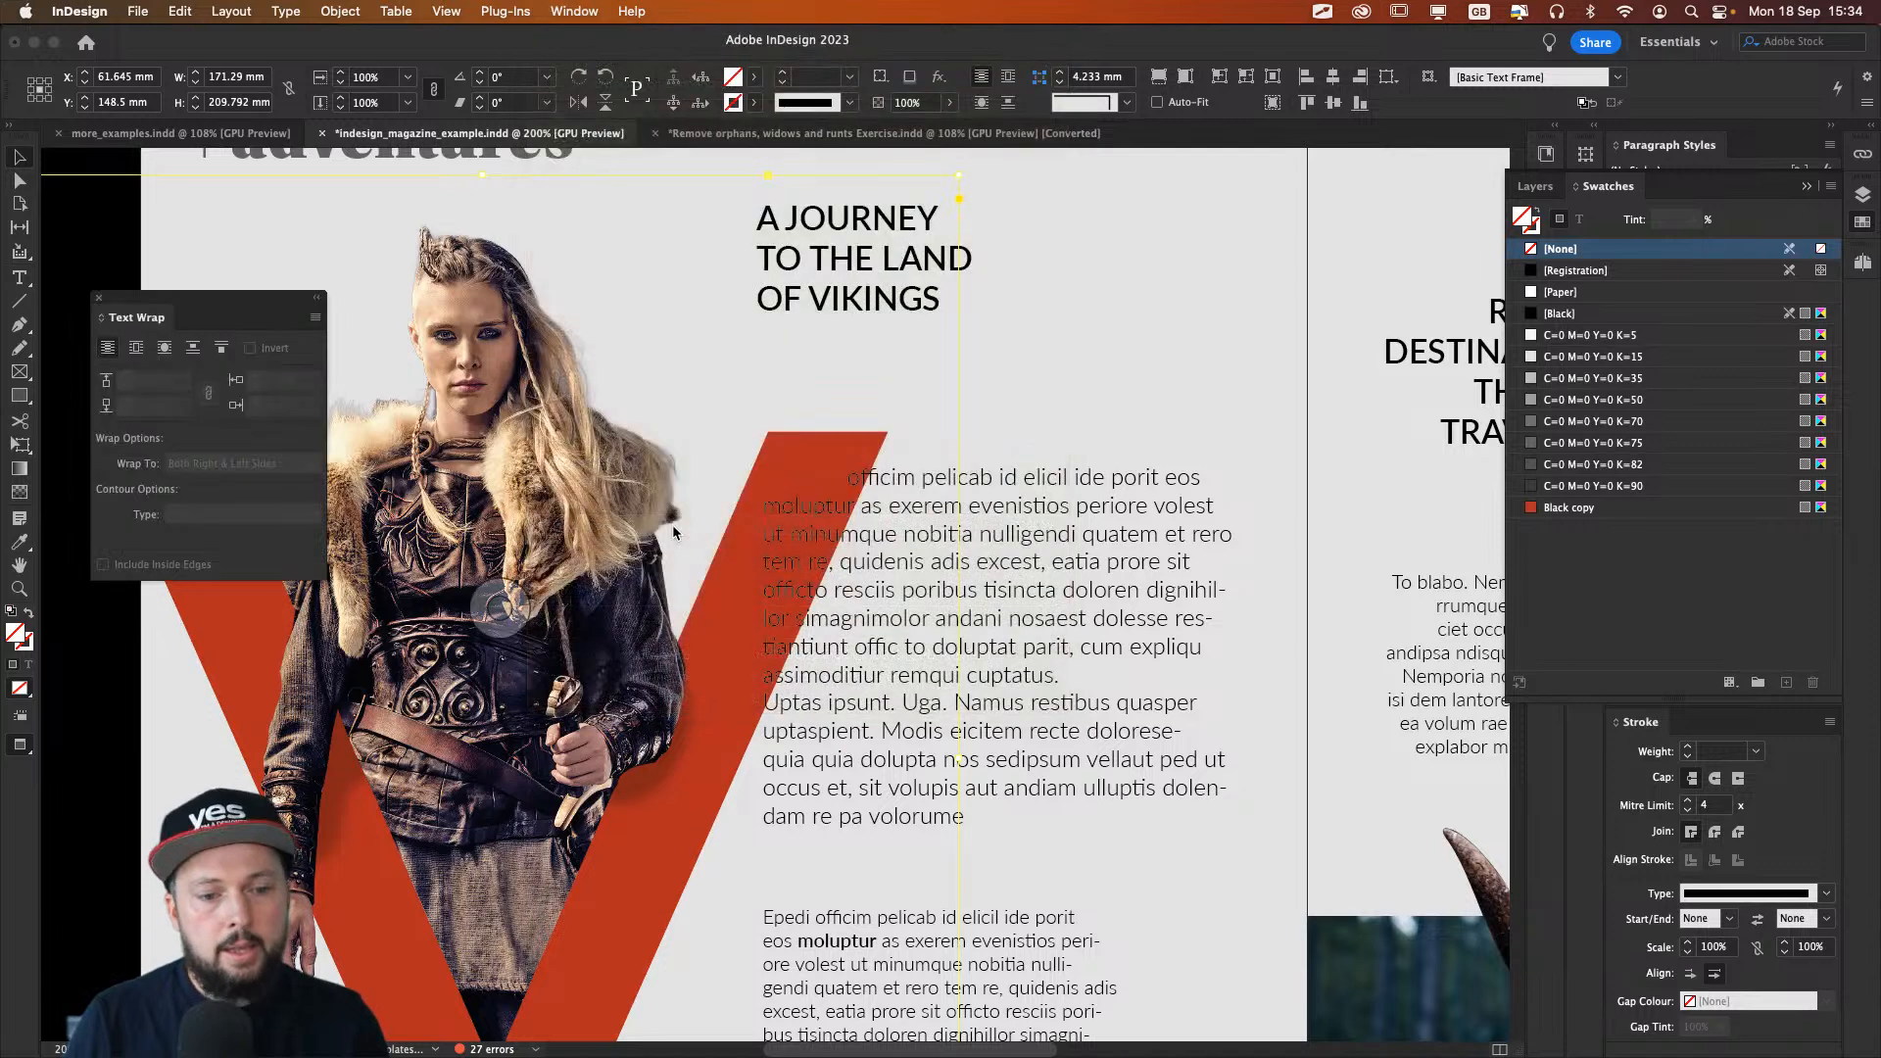
click(163, 349)
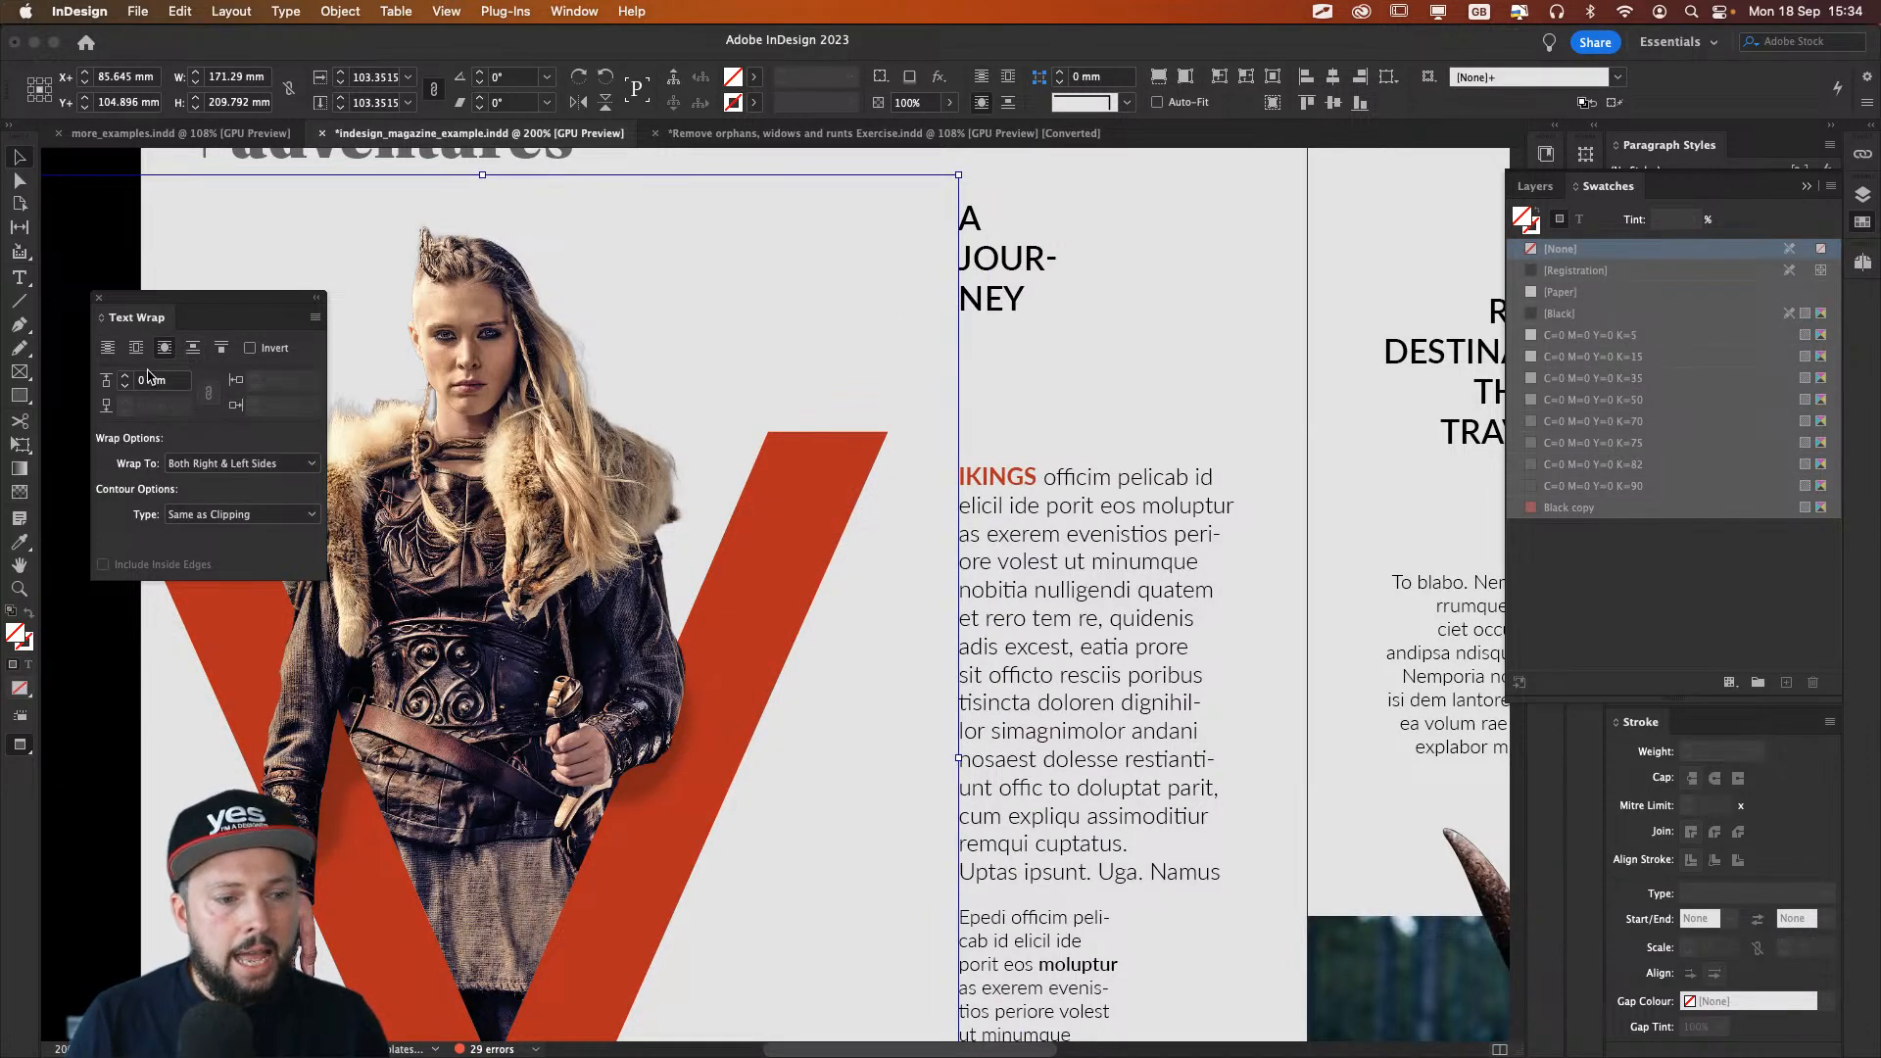
Step: Set the wrap's contour type to Alpha Channel with Transparency as the alpha
click(205, 514)
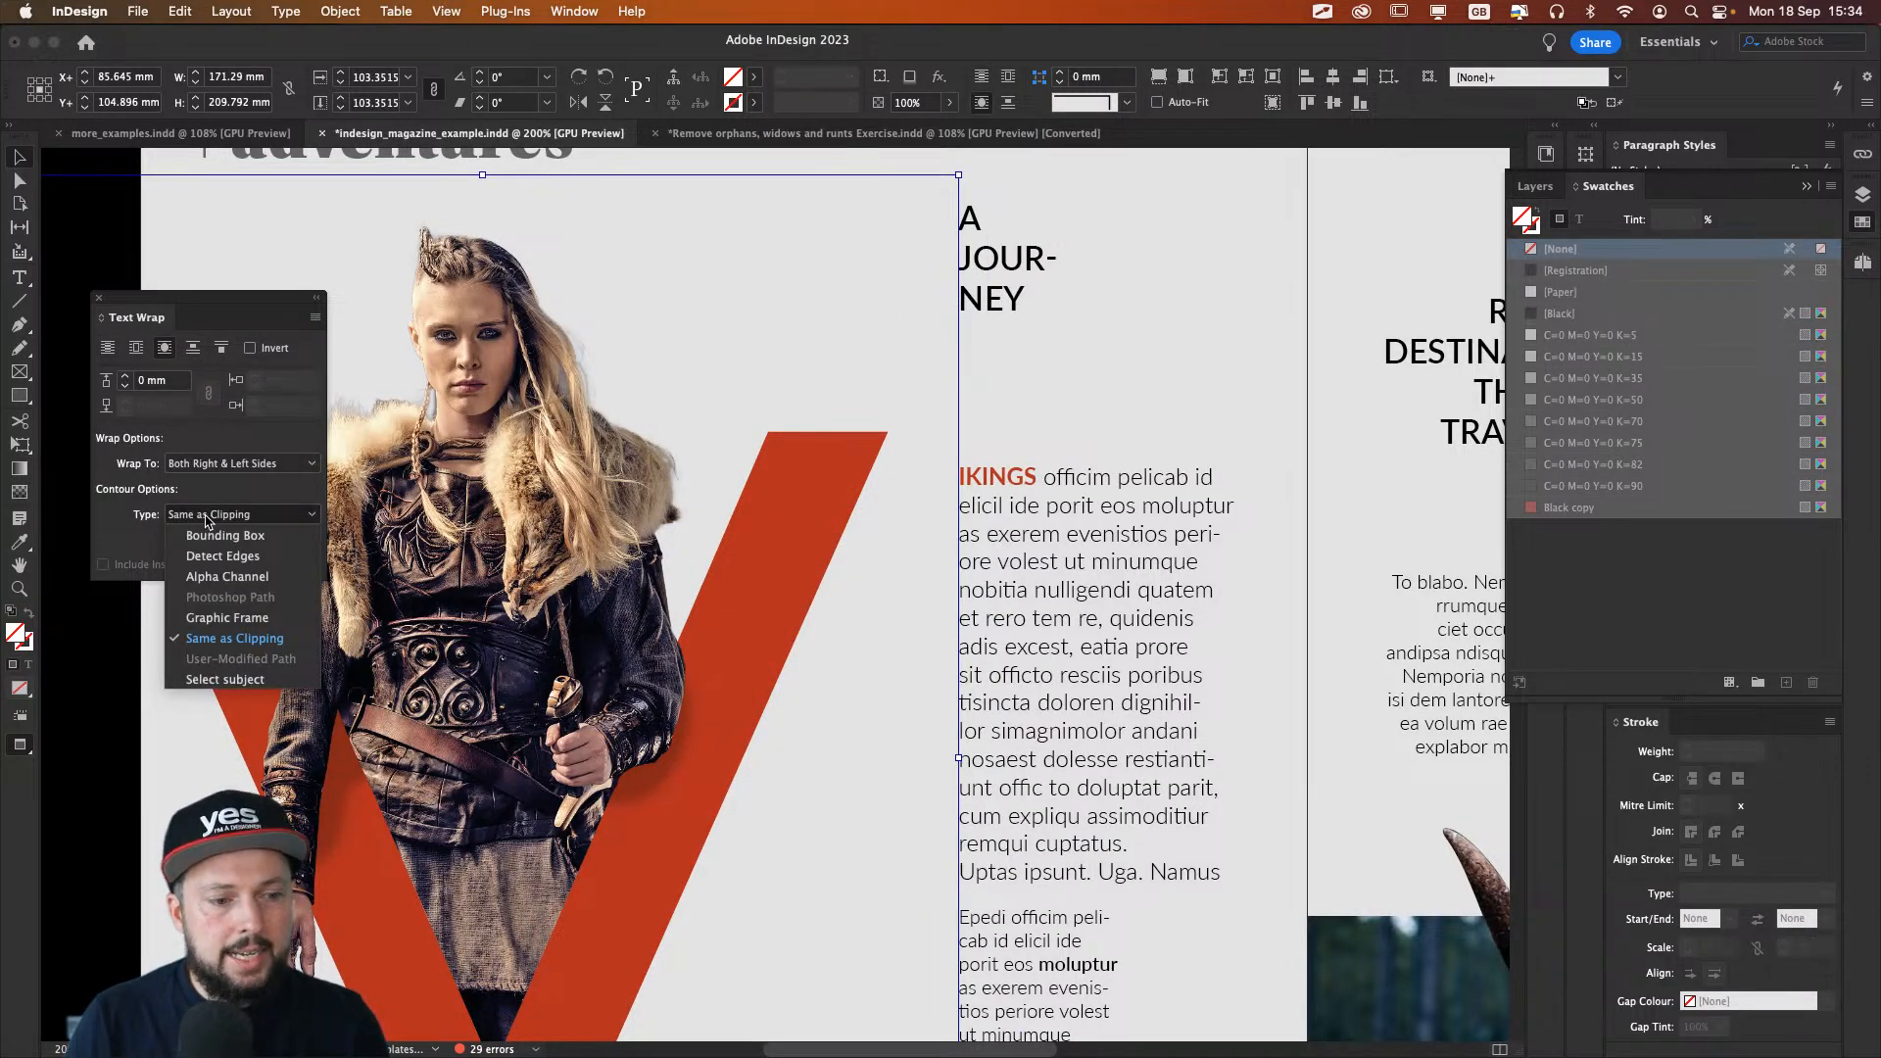
click(213, 577)
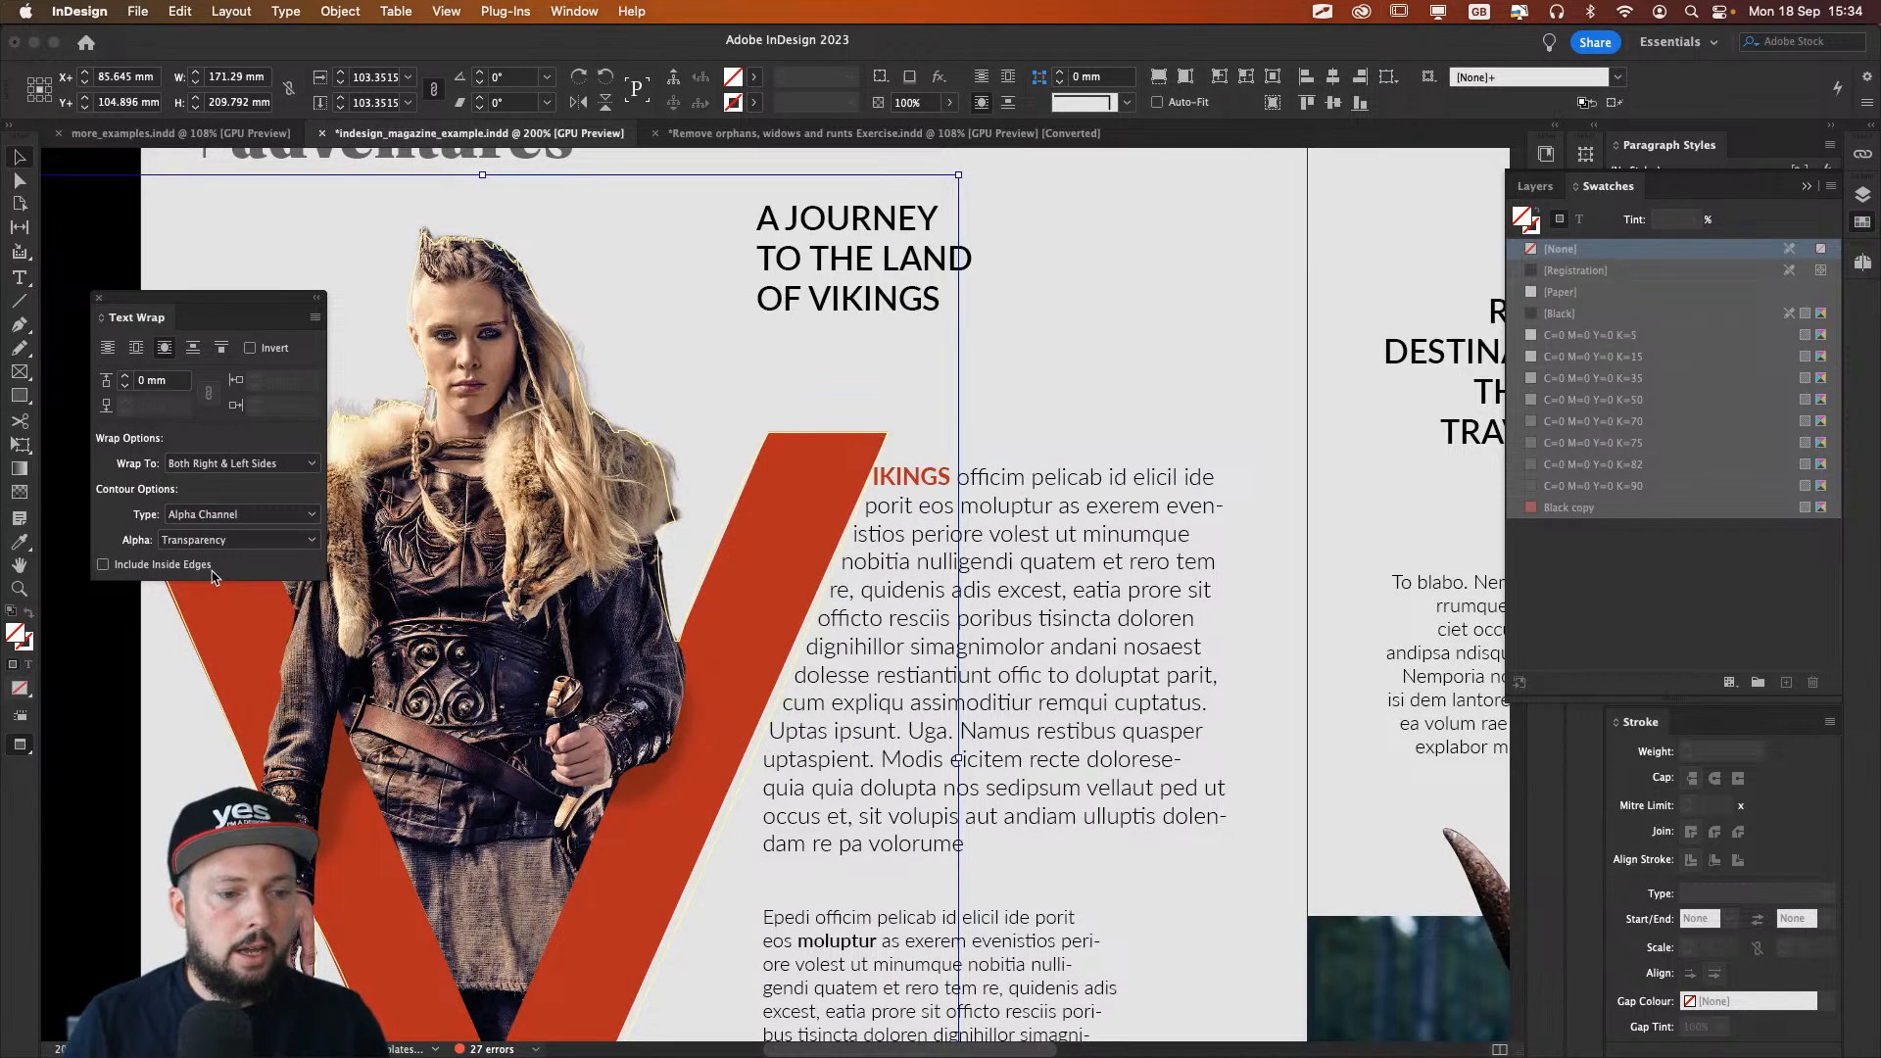
click(228, 515)
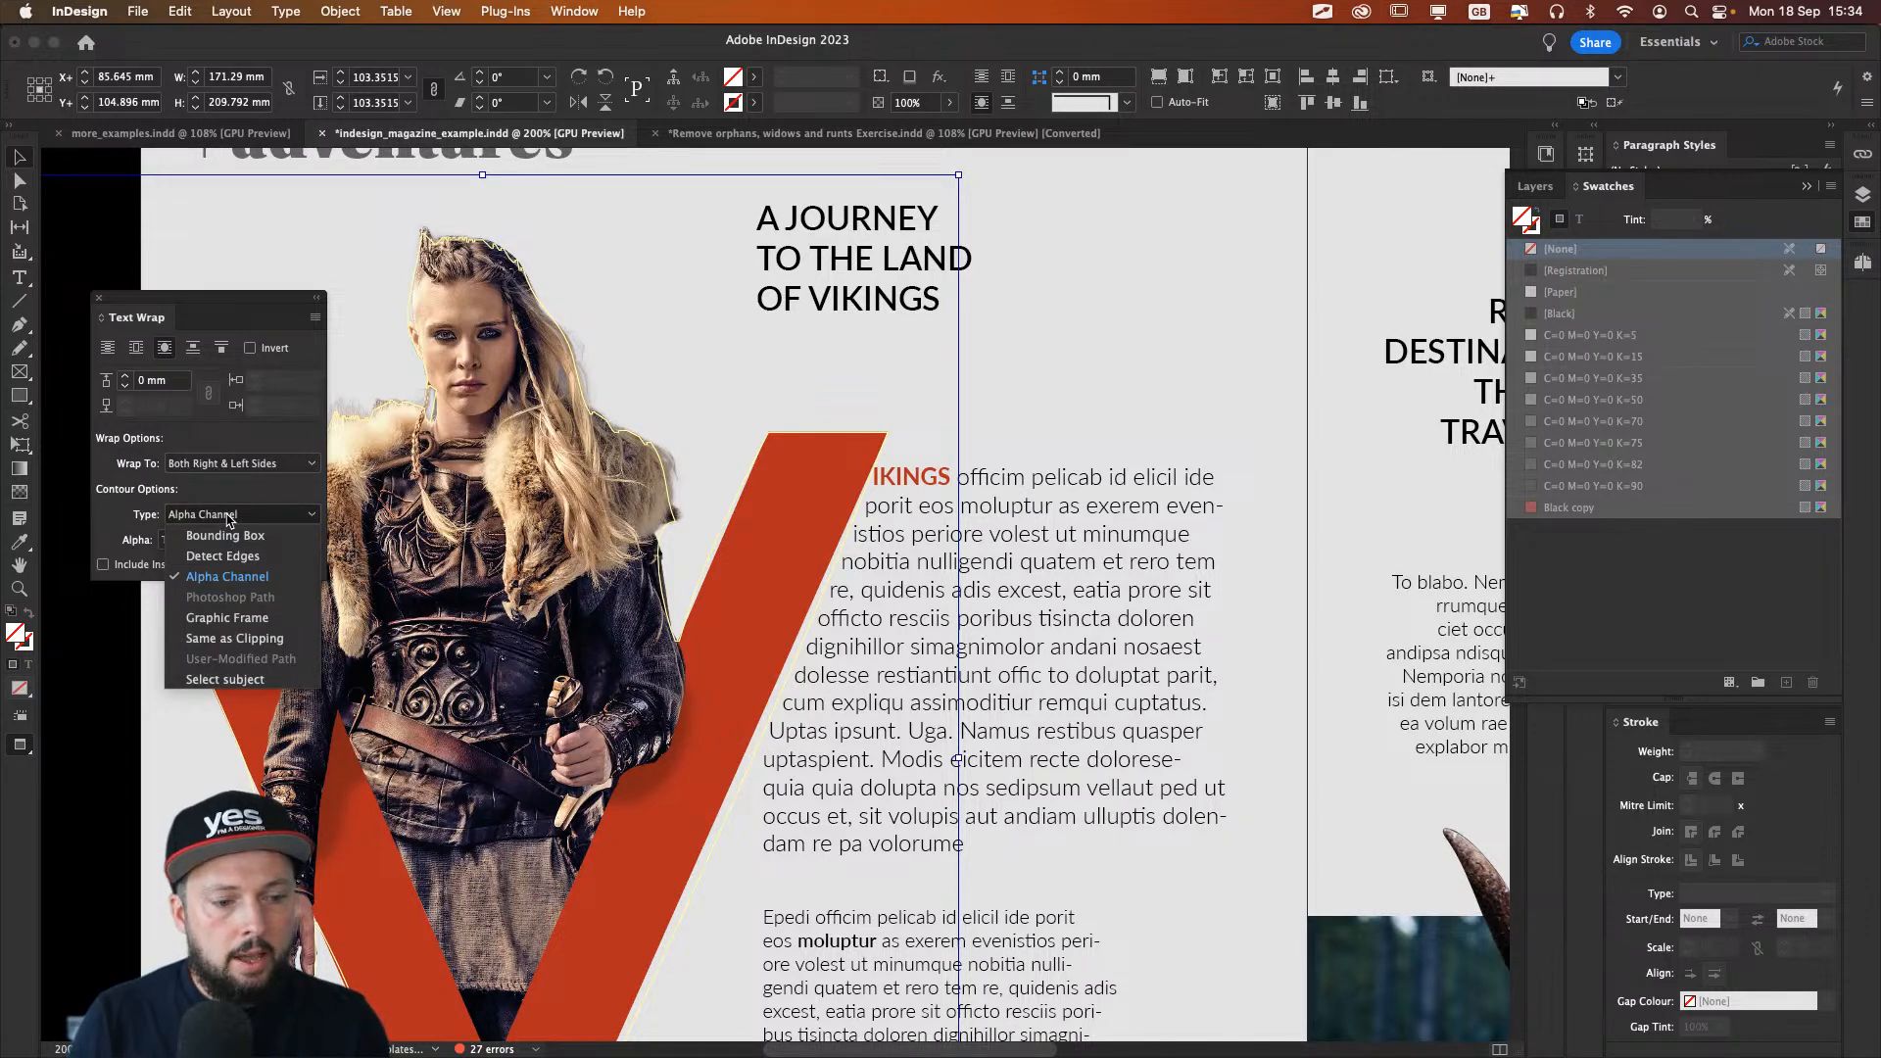
click(228, 517)
click(228, 517)
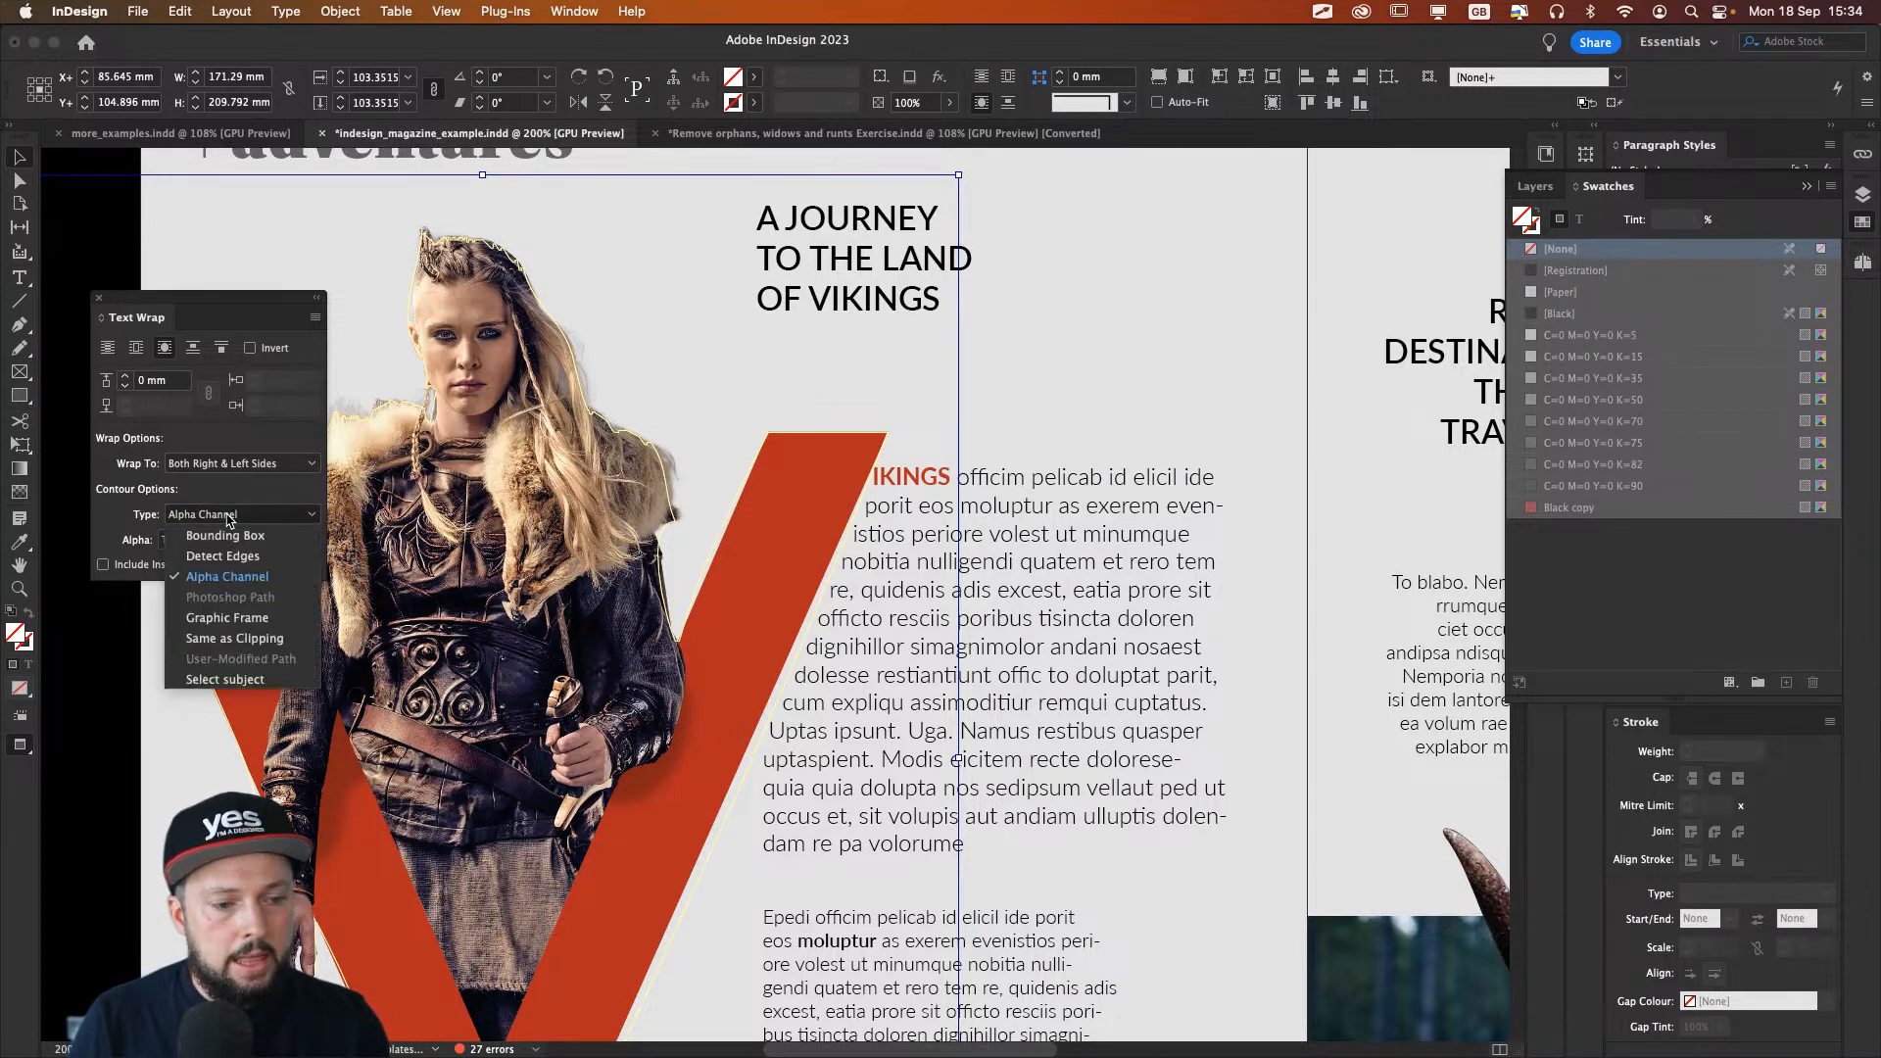
click(227, 515)
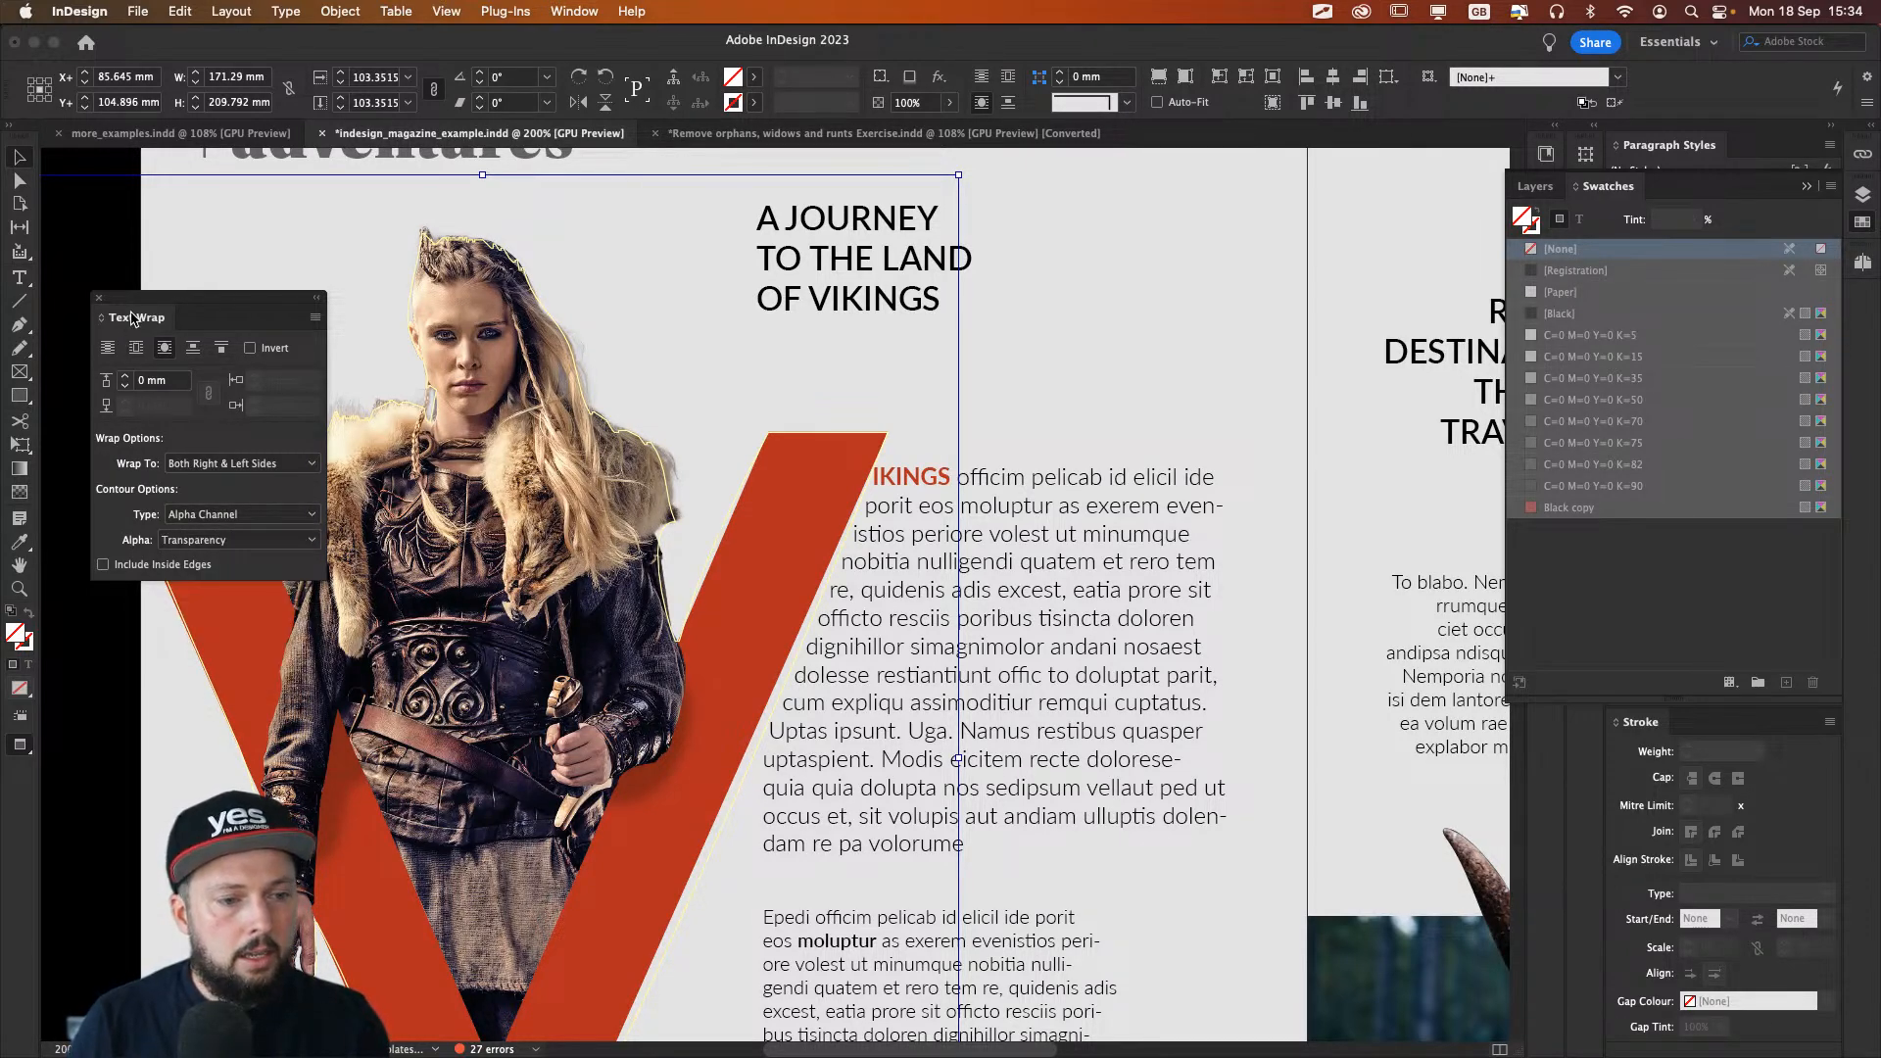
Step: Increase the V image's text wrap offset by three 1 mm increments, close the Text Wrap settings and deselect the image
click(126, 377)
click(125, 377)
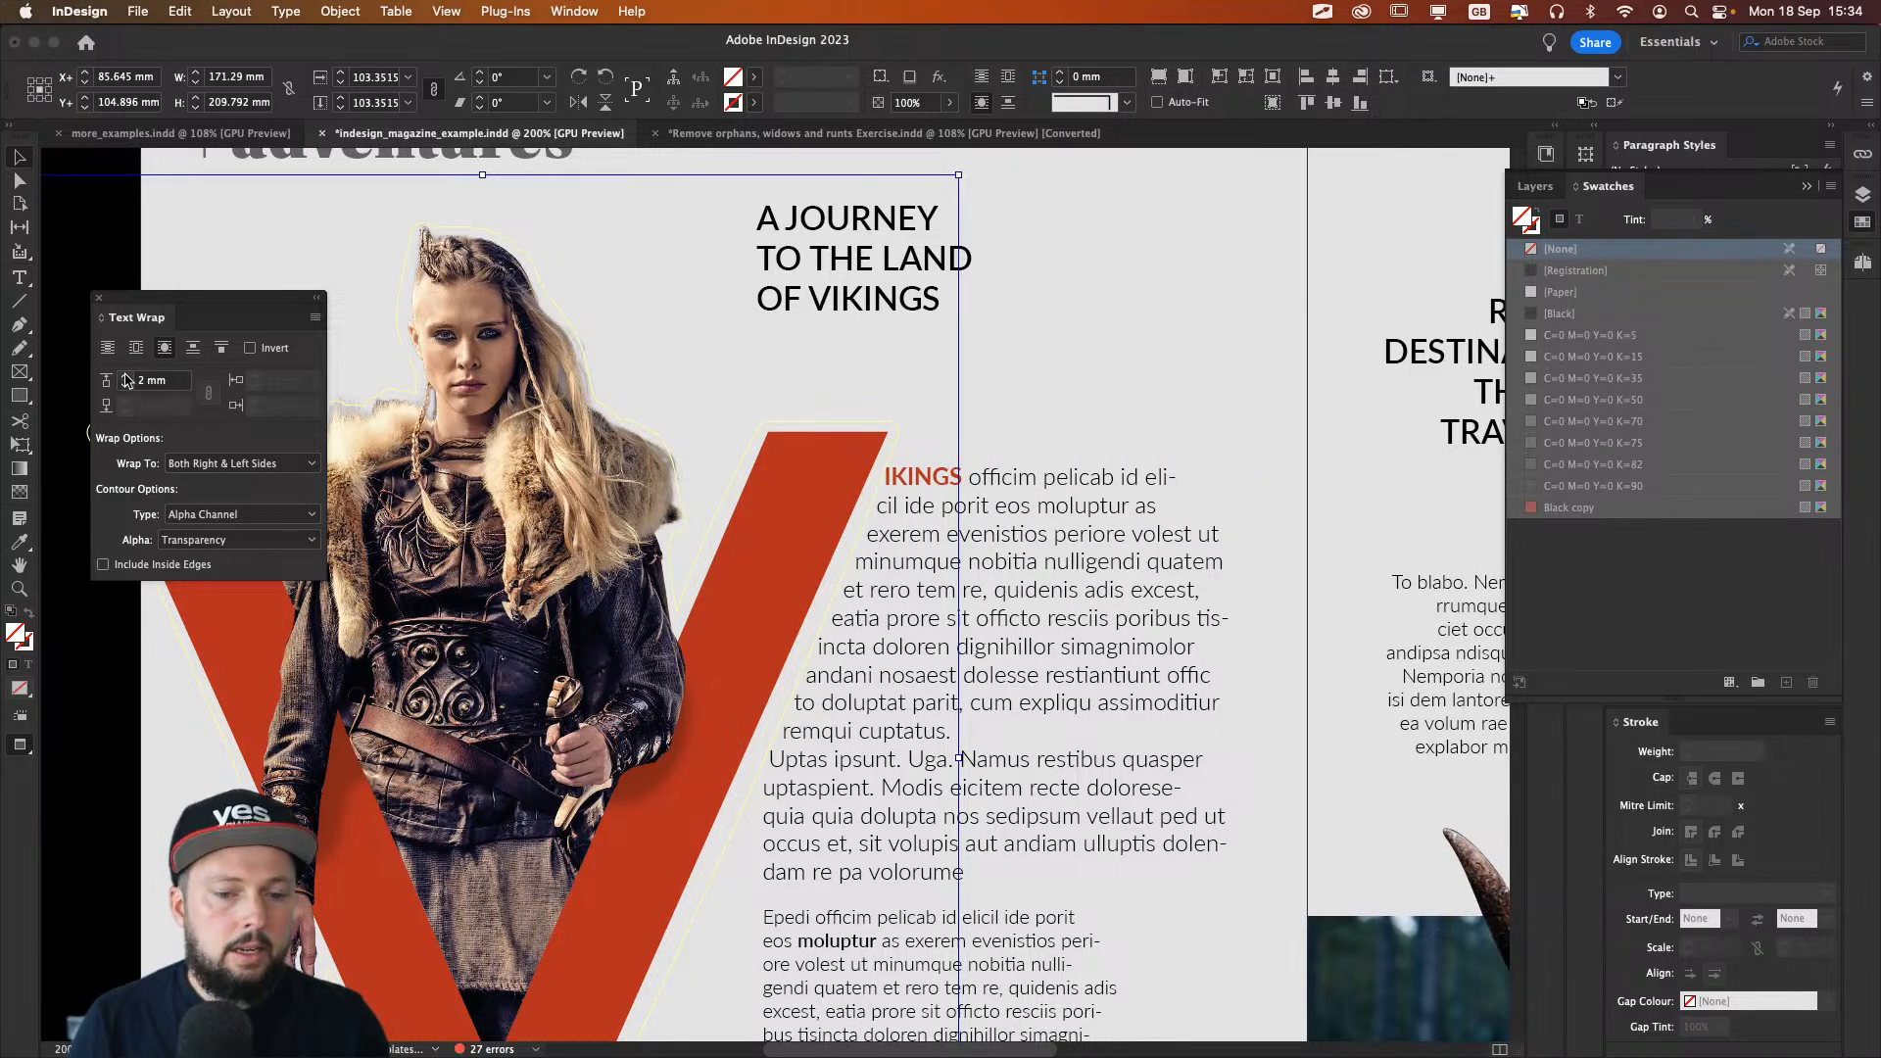
click(126, 377)
click(99, 298)
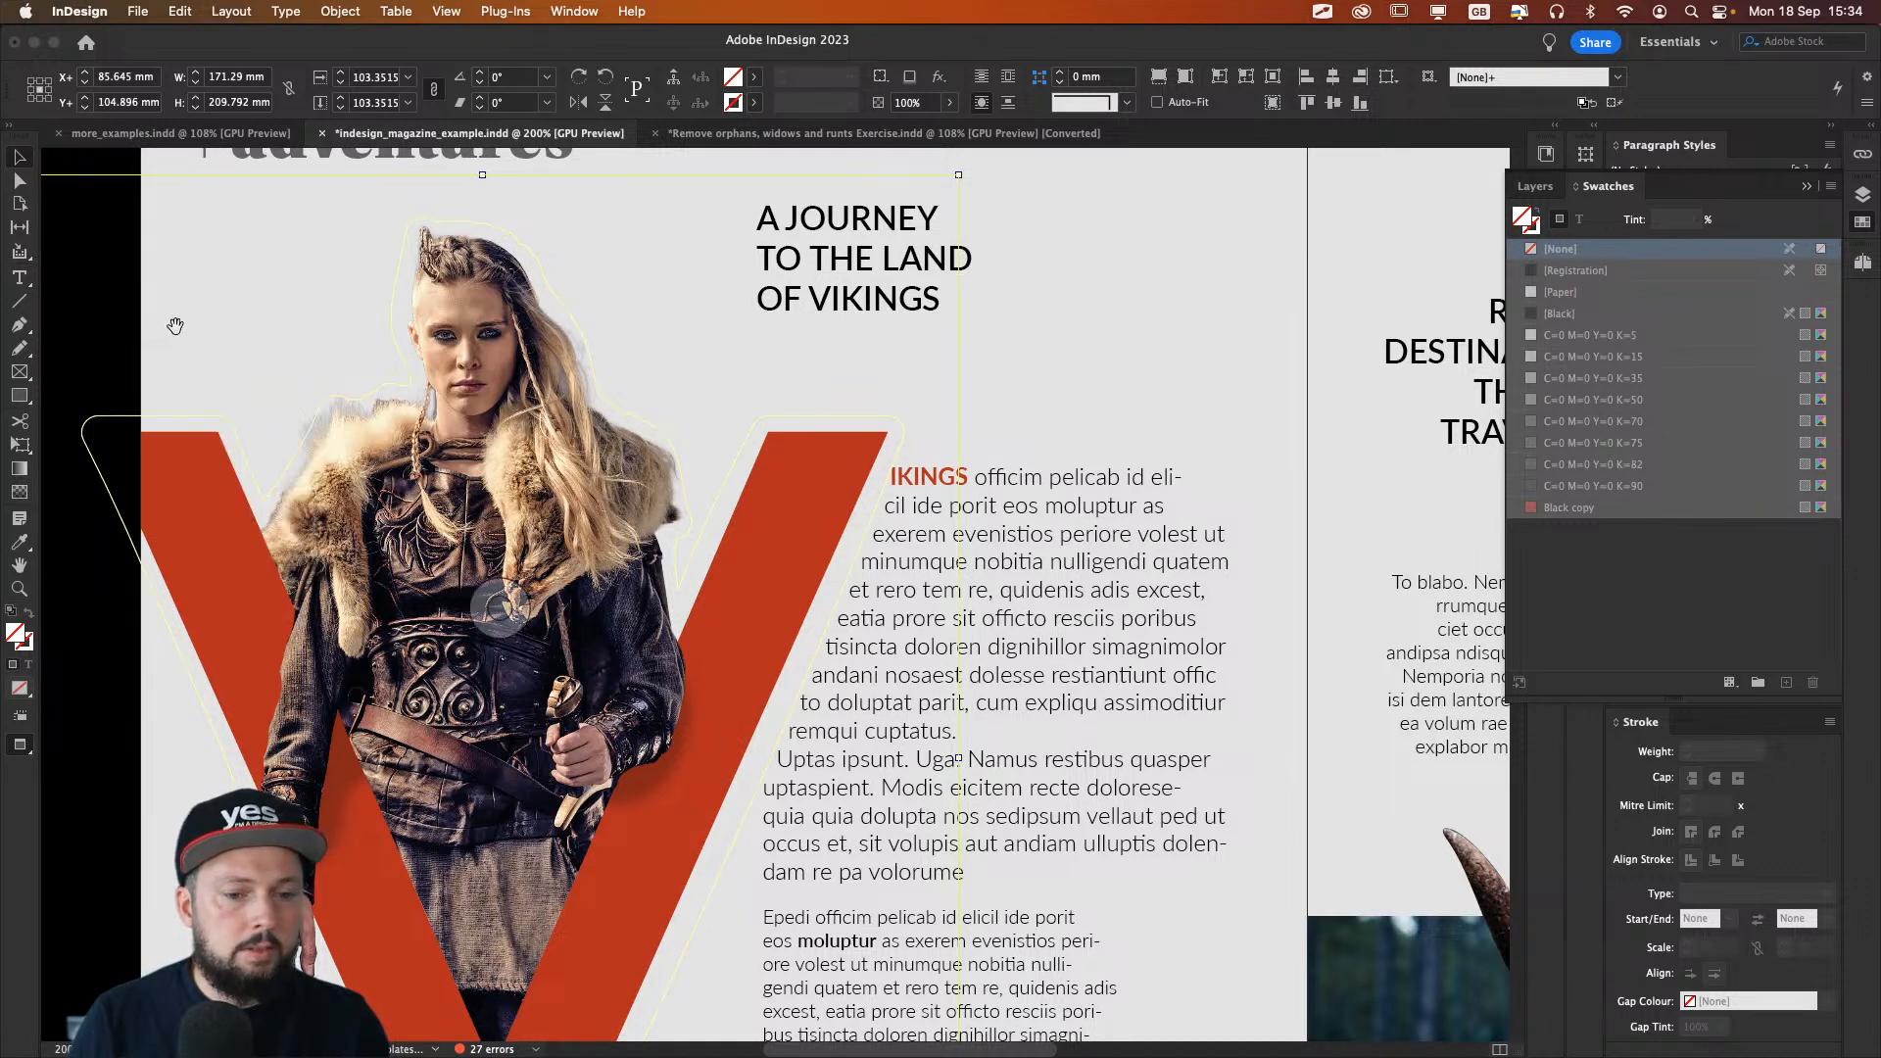
click(20, 180)
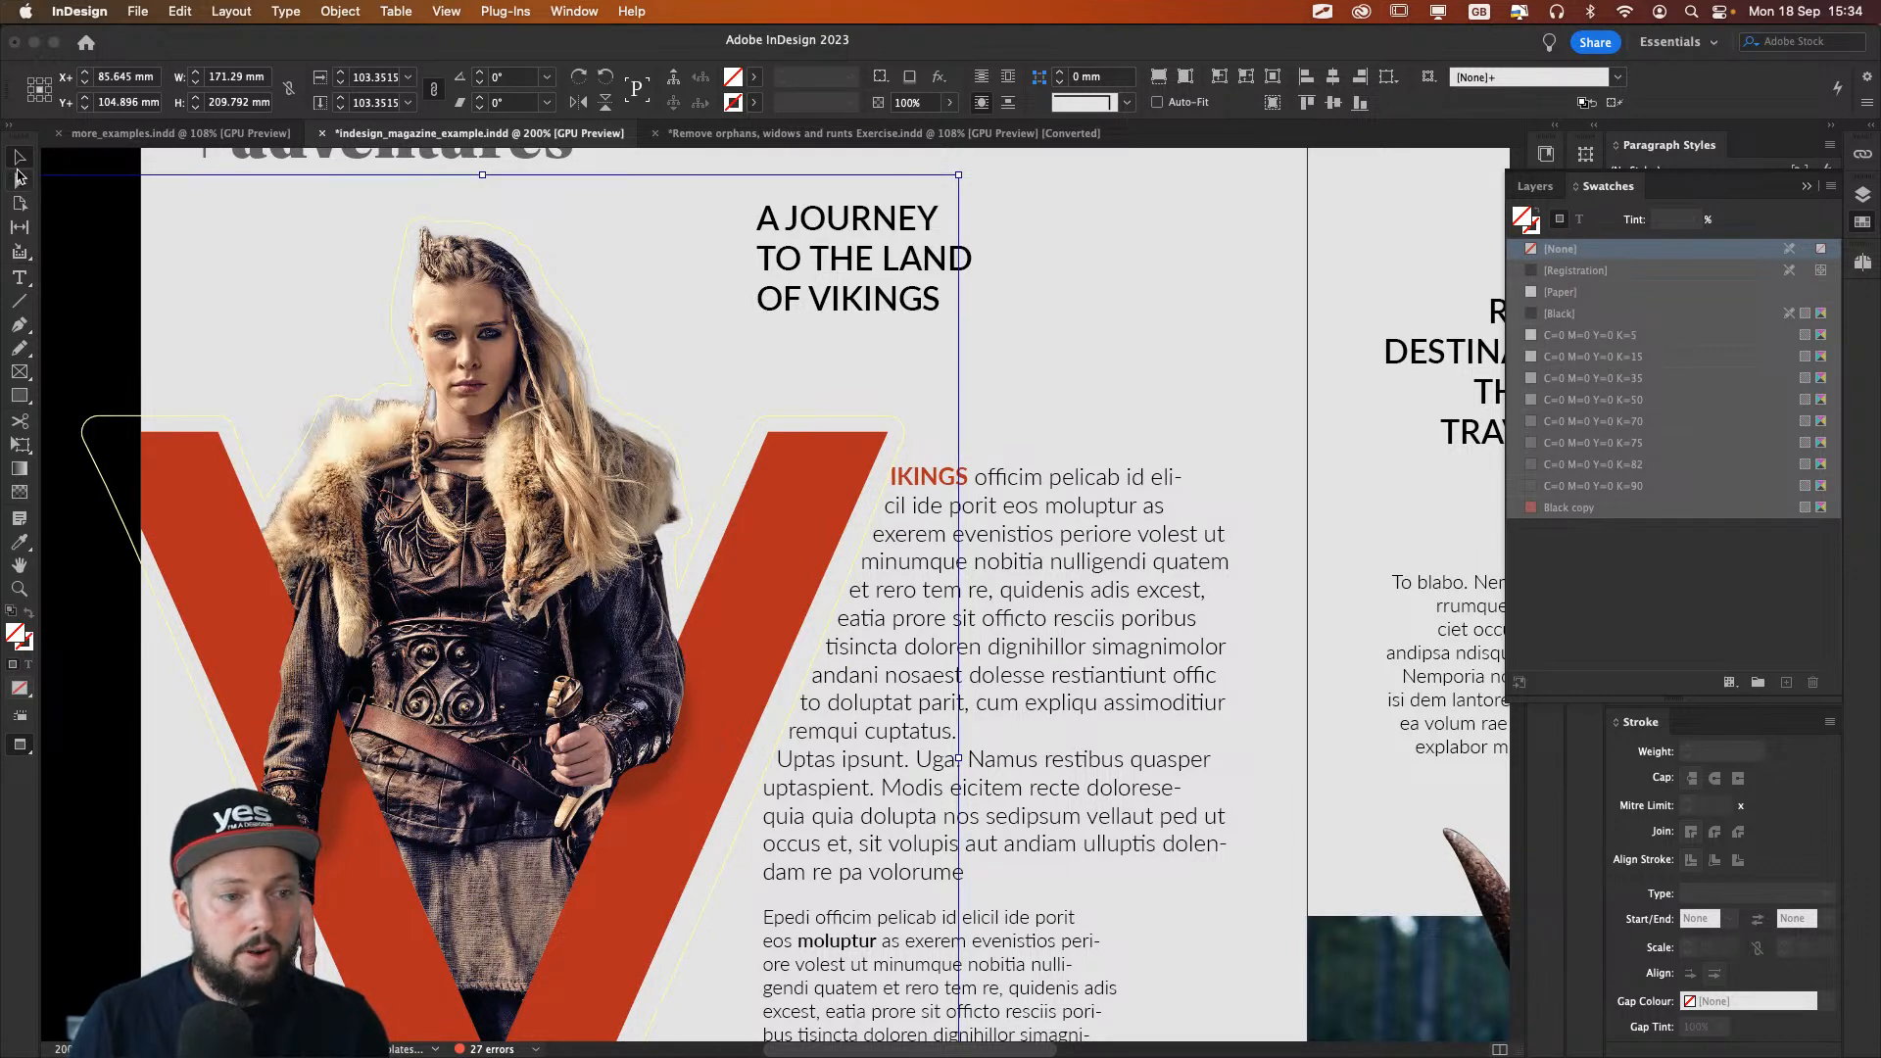
click(111, 161)
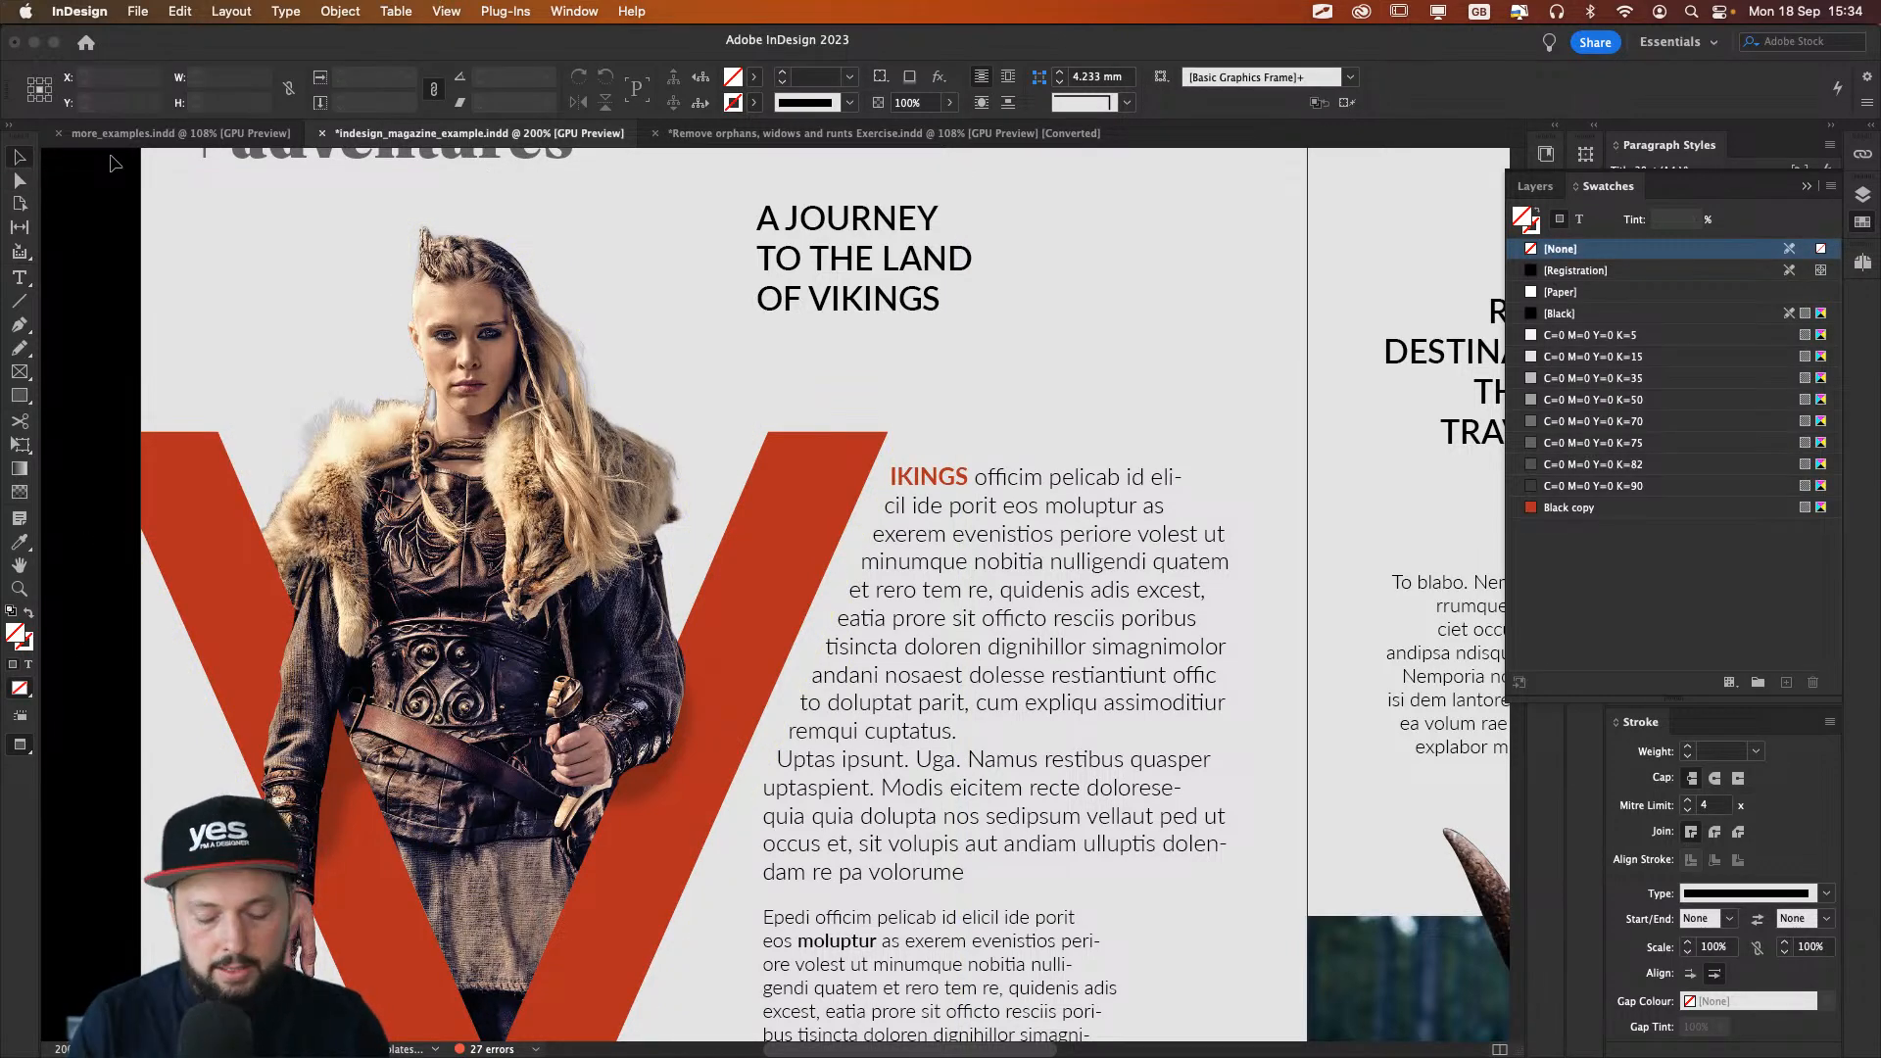
Step: Enlarge the red V frame to 187.22 mm by 229.302 mm and reposition it at X 54.7 mm, Y 160.655 mm
key(super+minus)
key(super+minus)
drag(906, 582, 784, 461)
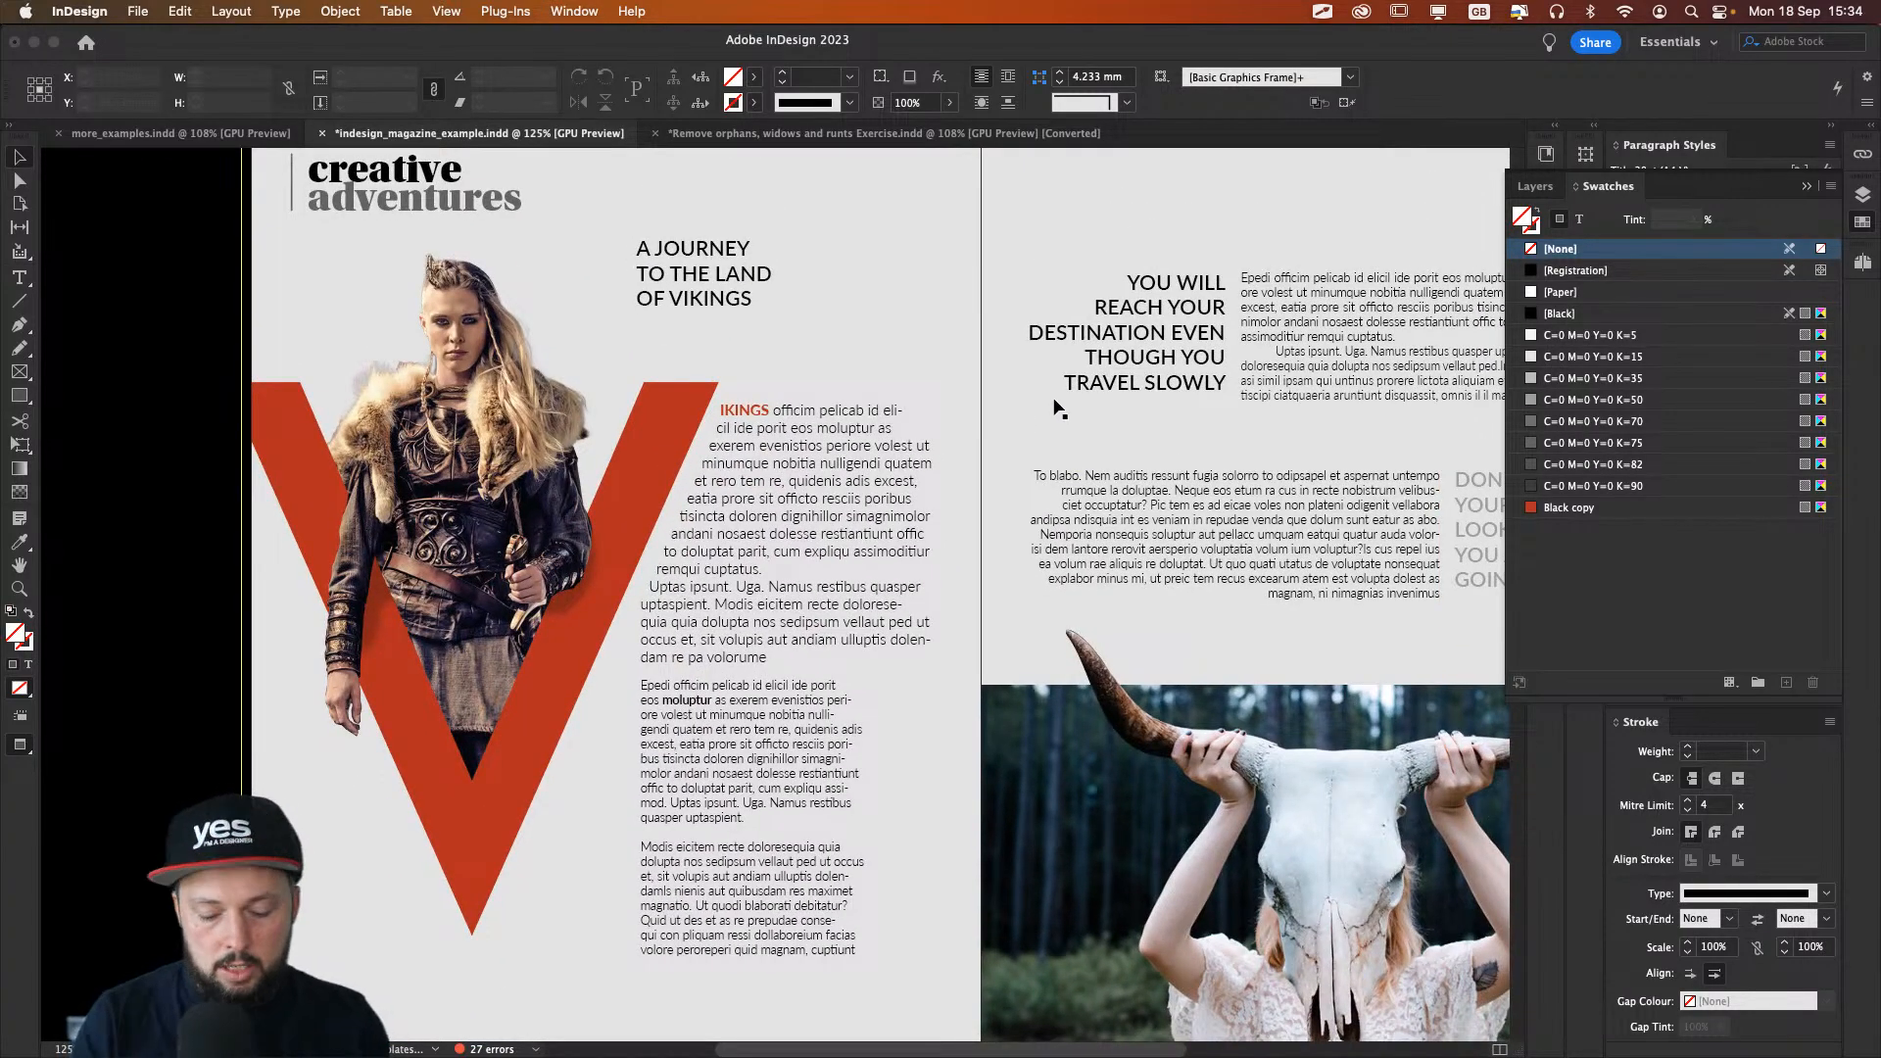
key(super+alt+0)
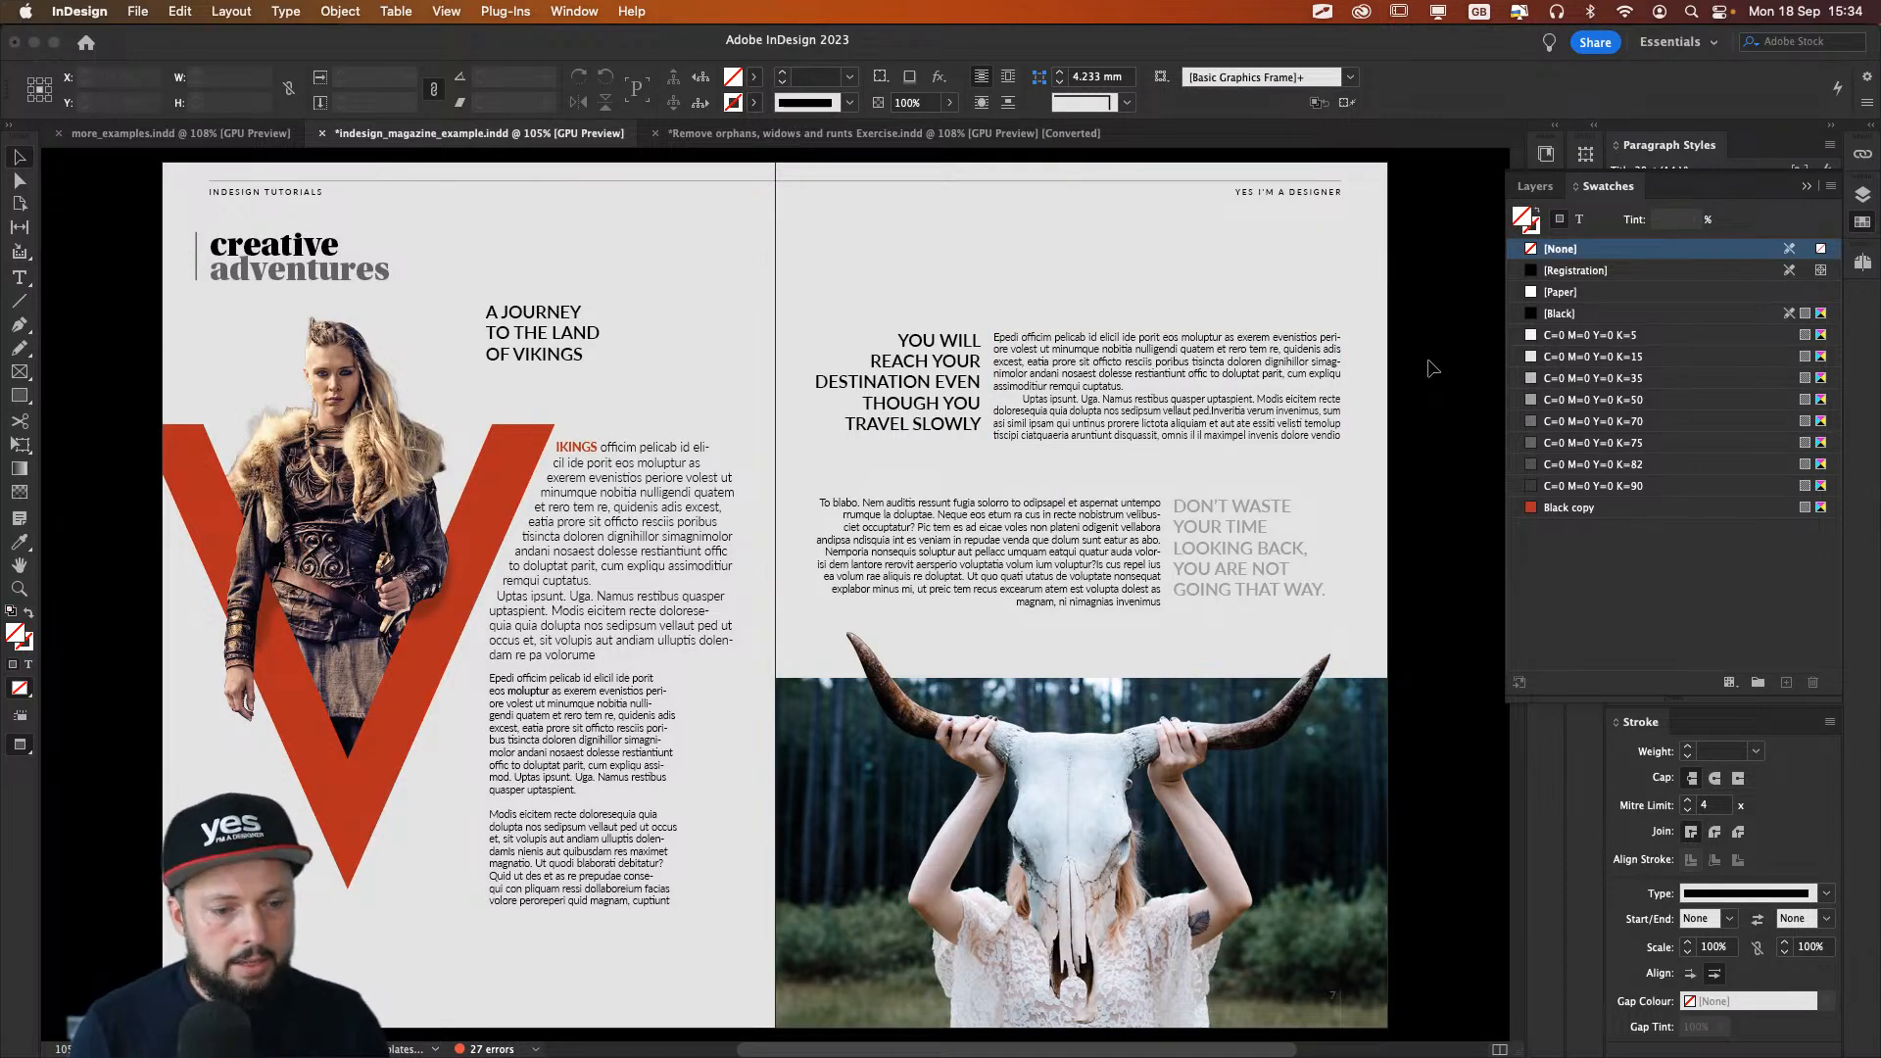
click(238, 461)
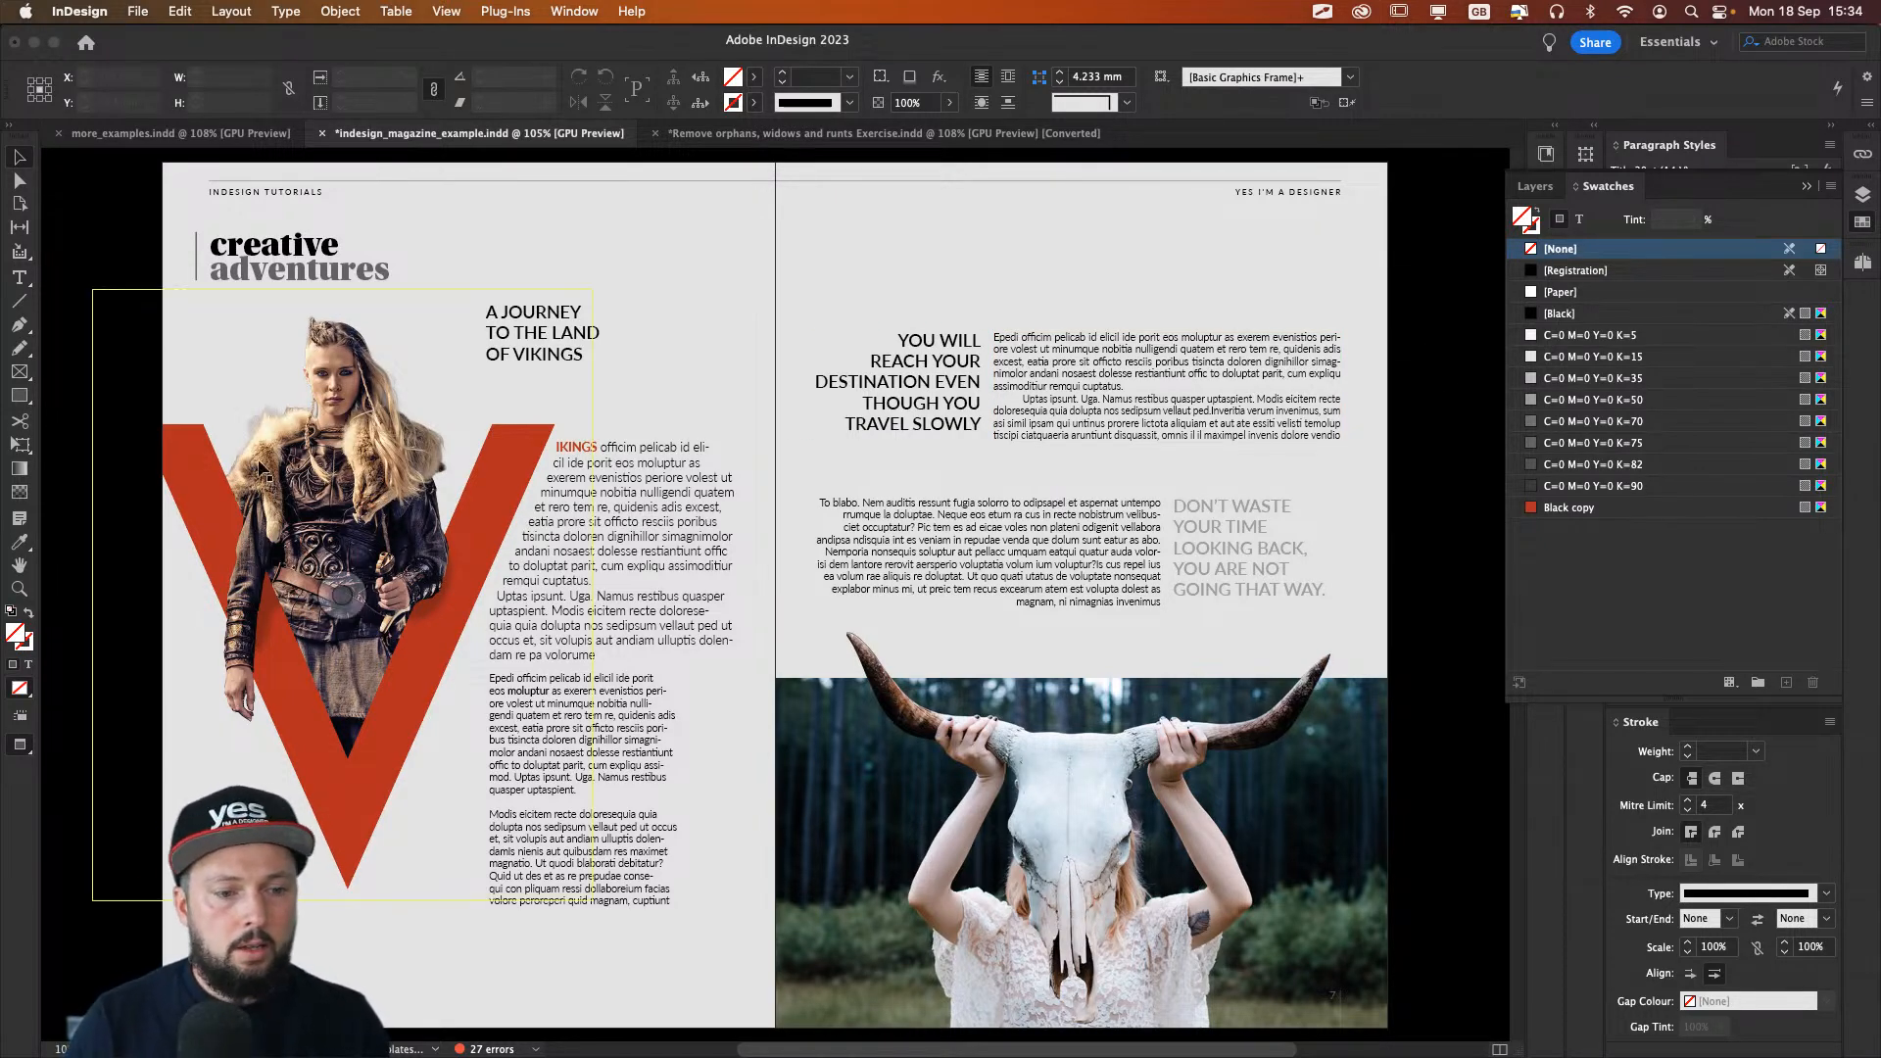
scroll(304, 845, left, 2)
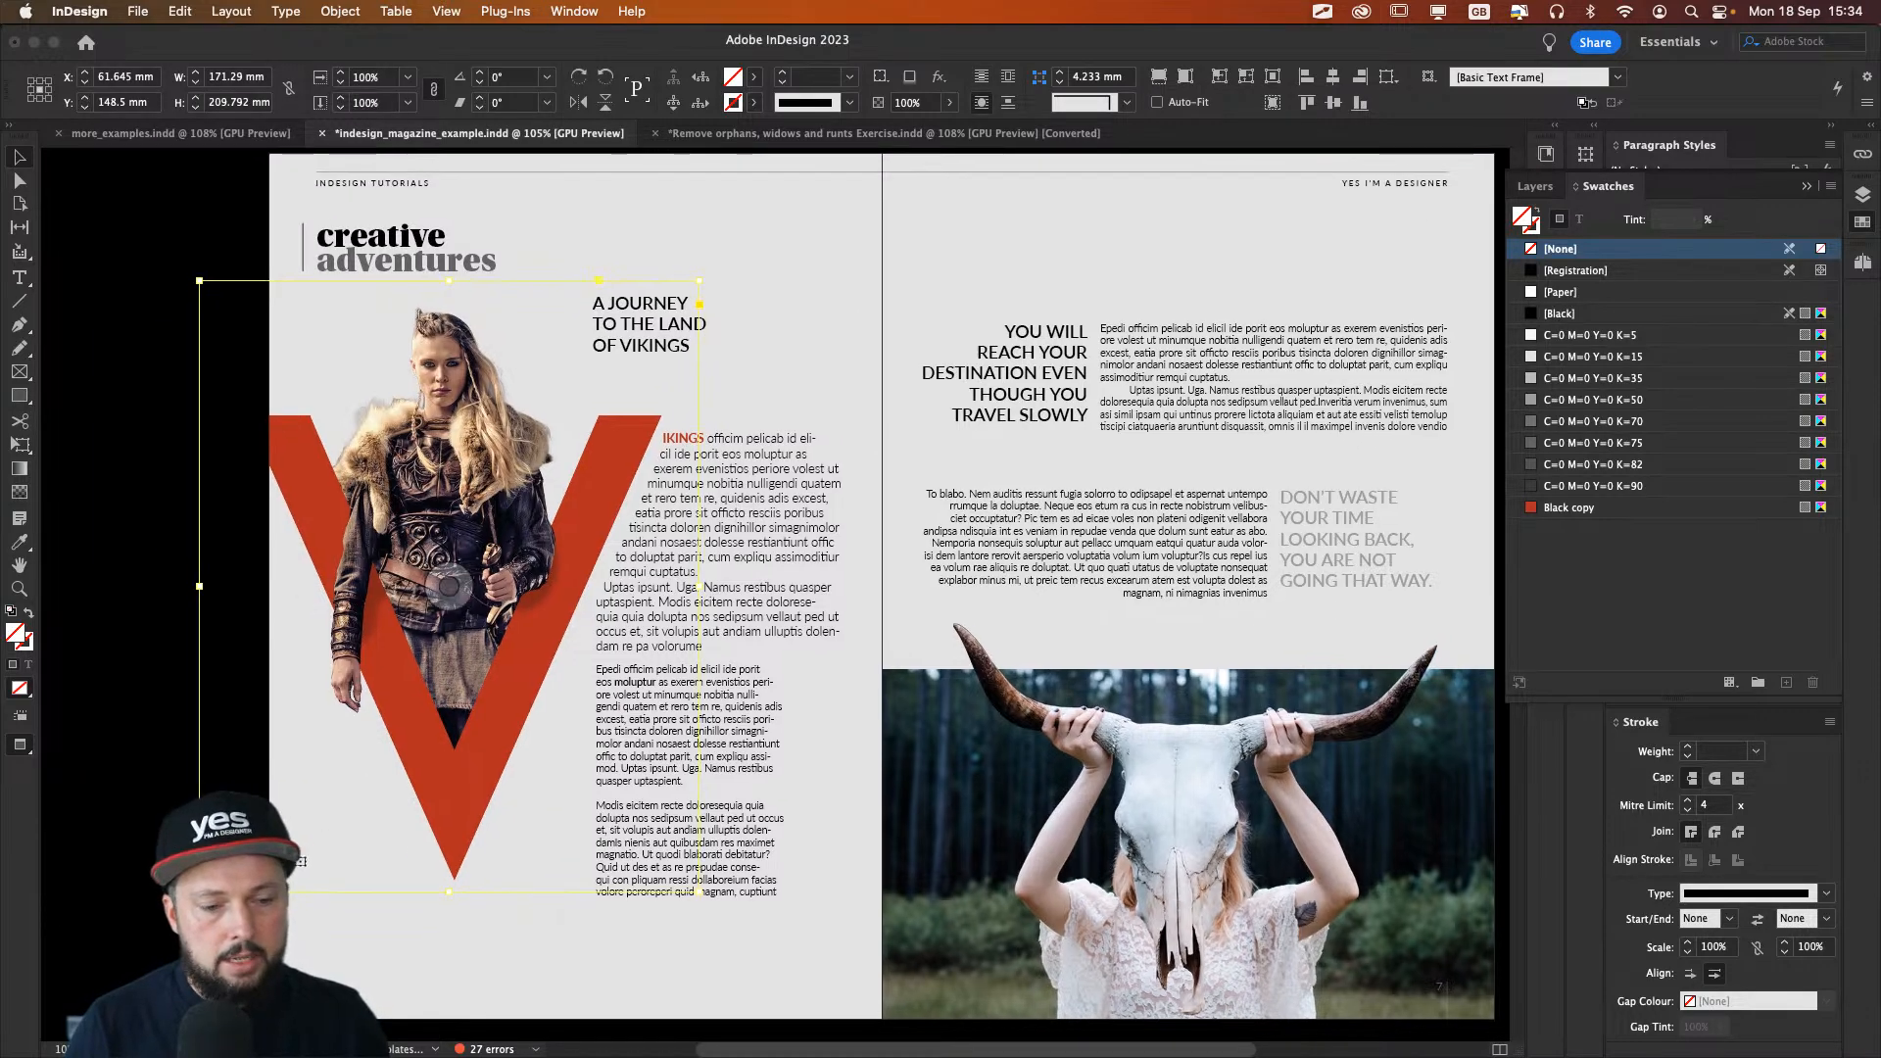
drag(199, 893, 151, 932)
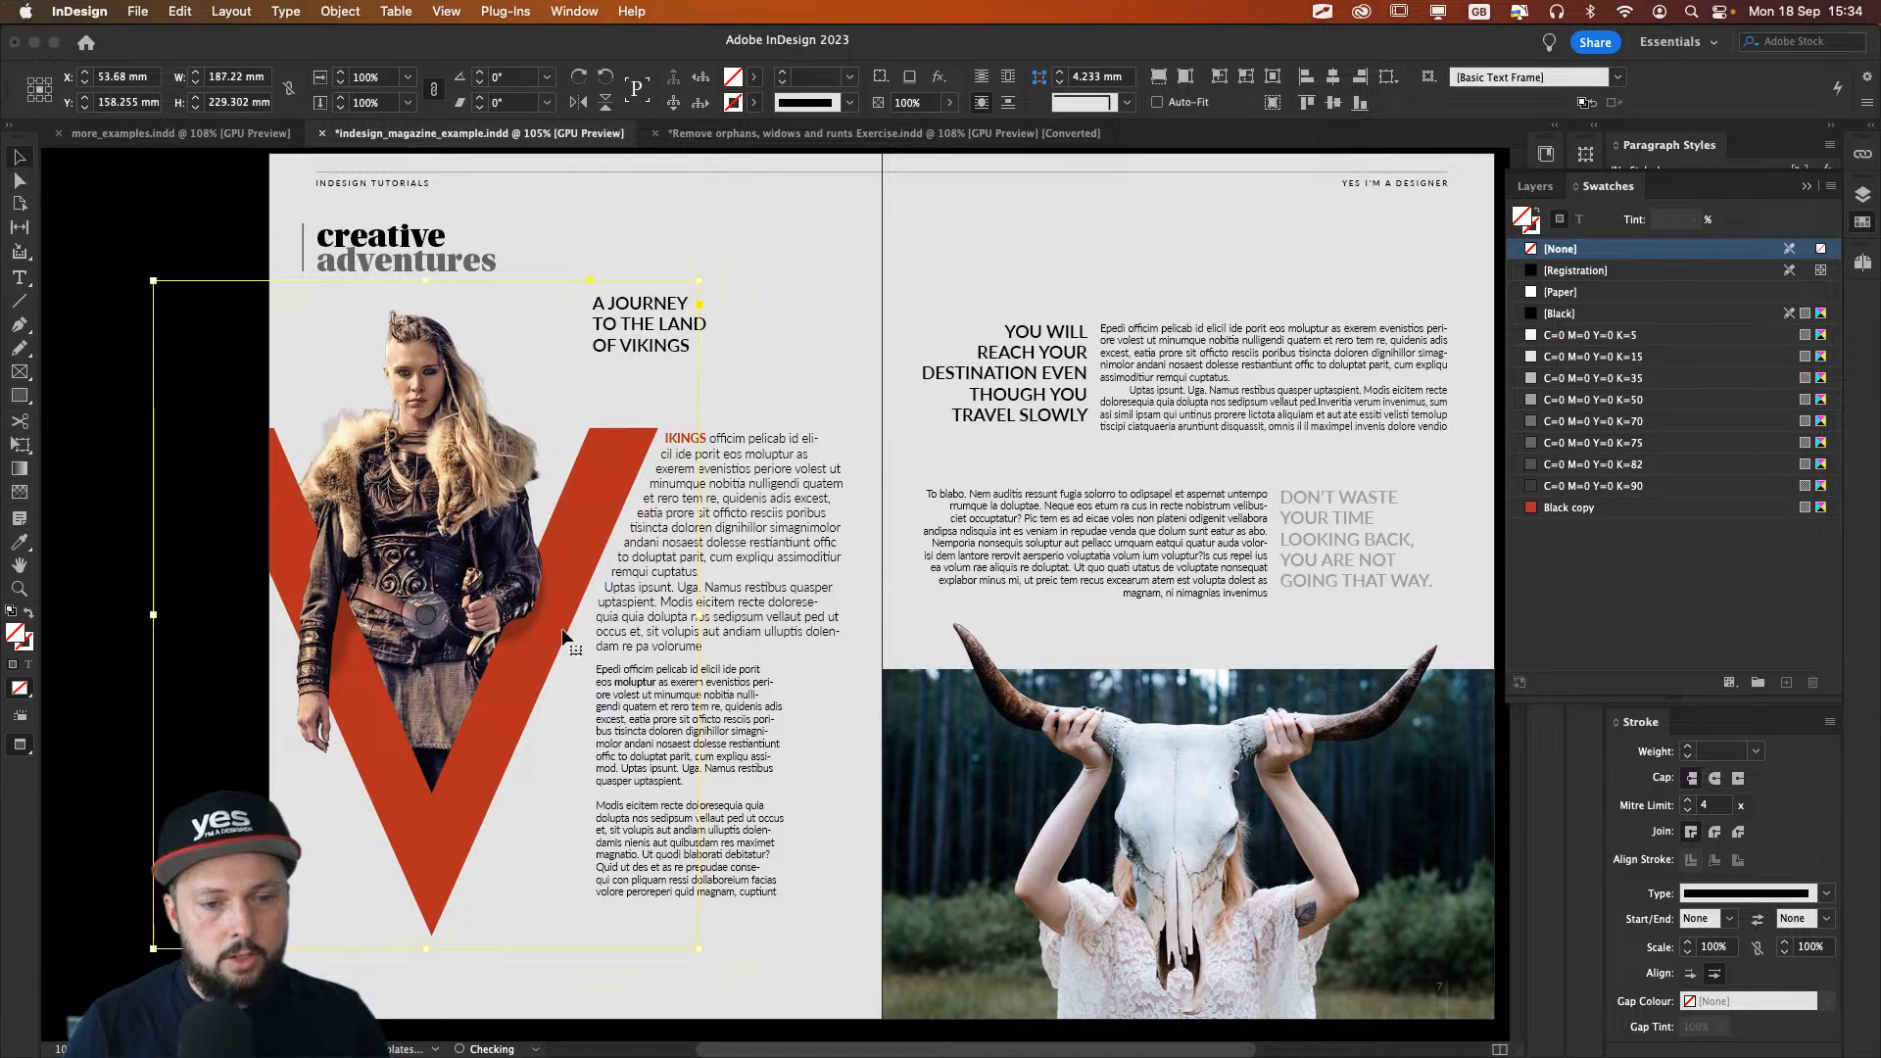
drag(583, 487, 587, 496)
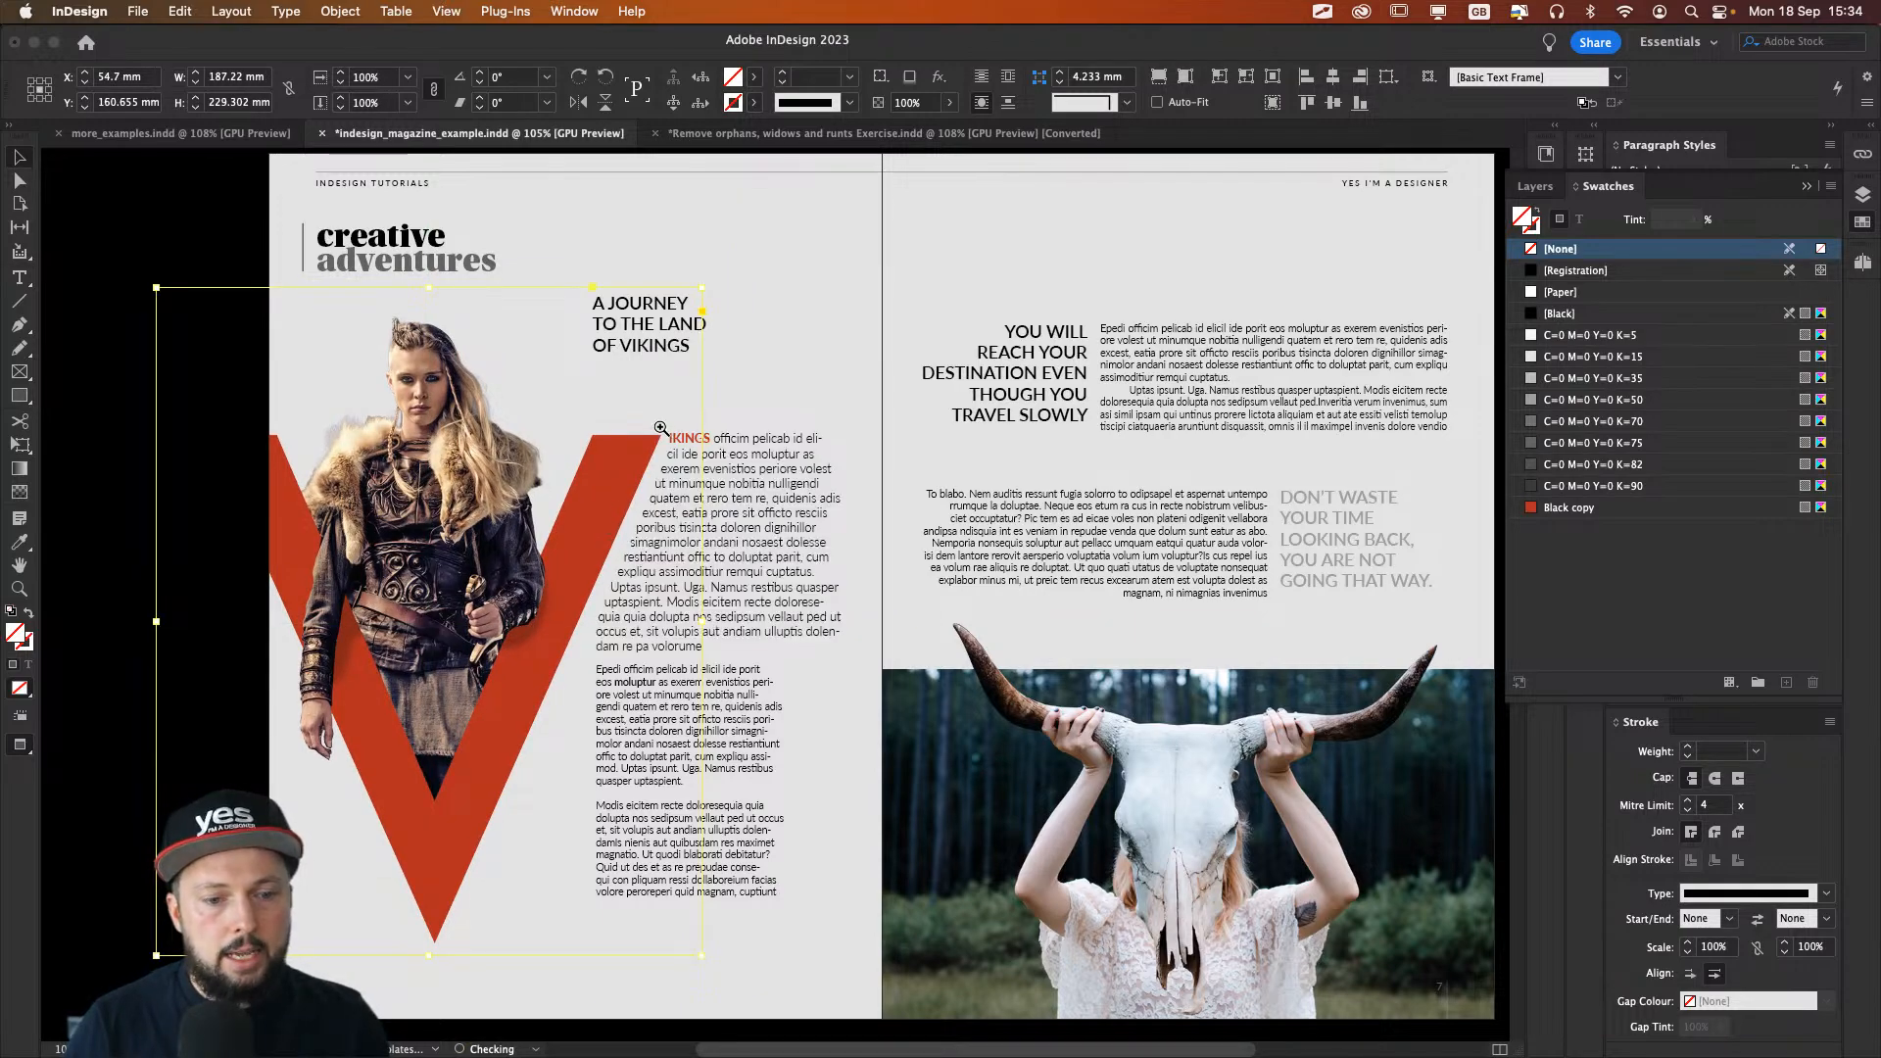
Step: Show the rulers and place a horizontal guide at Y 96 mm near the top of the word "IKINGS", and select the V frame
scroll(676, 490, up, 5)
scroll(619, 460, up, 3)
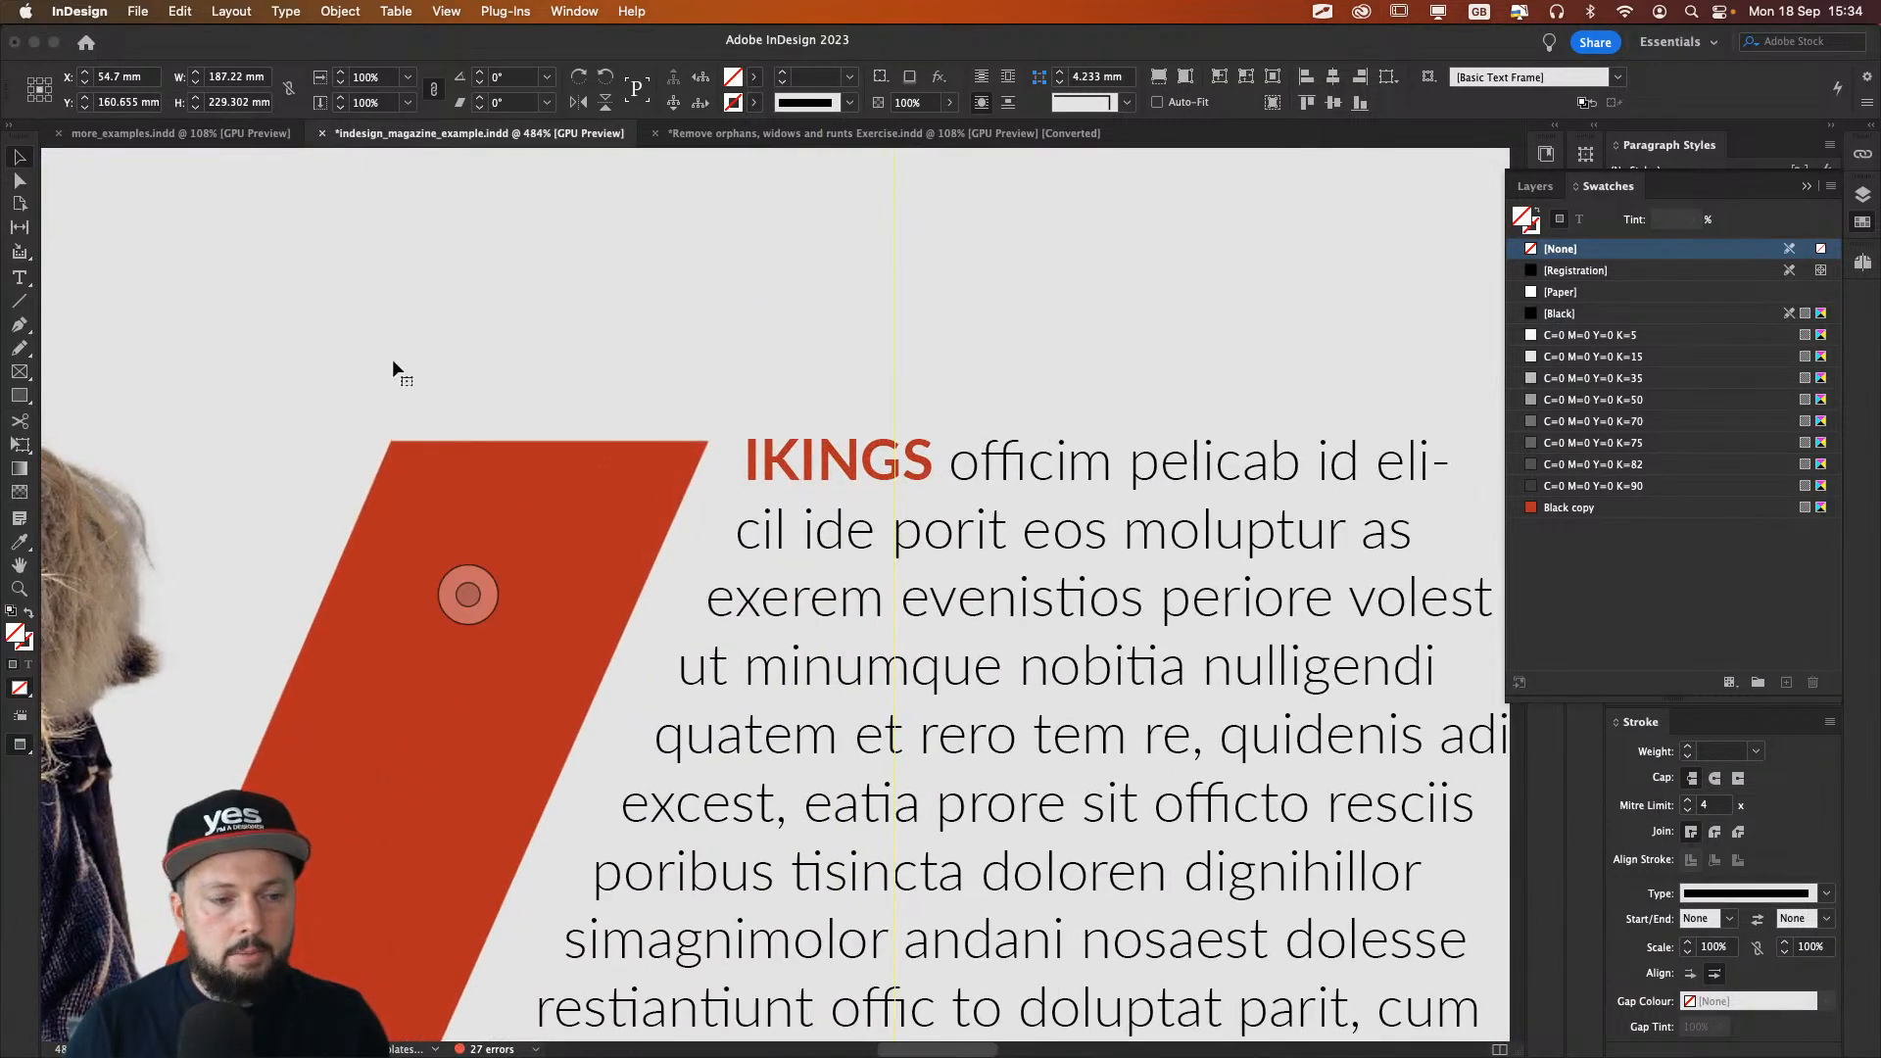
key(super+r)
drag(515, 158, 814, 448)
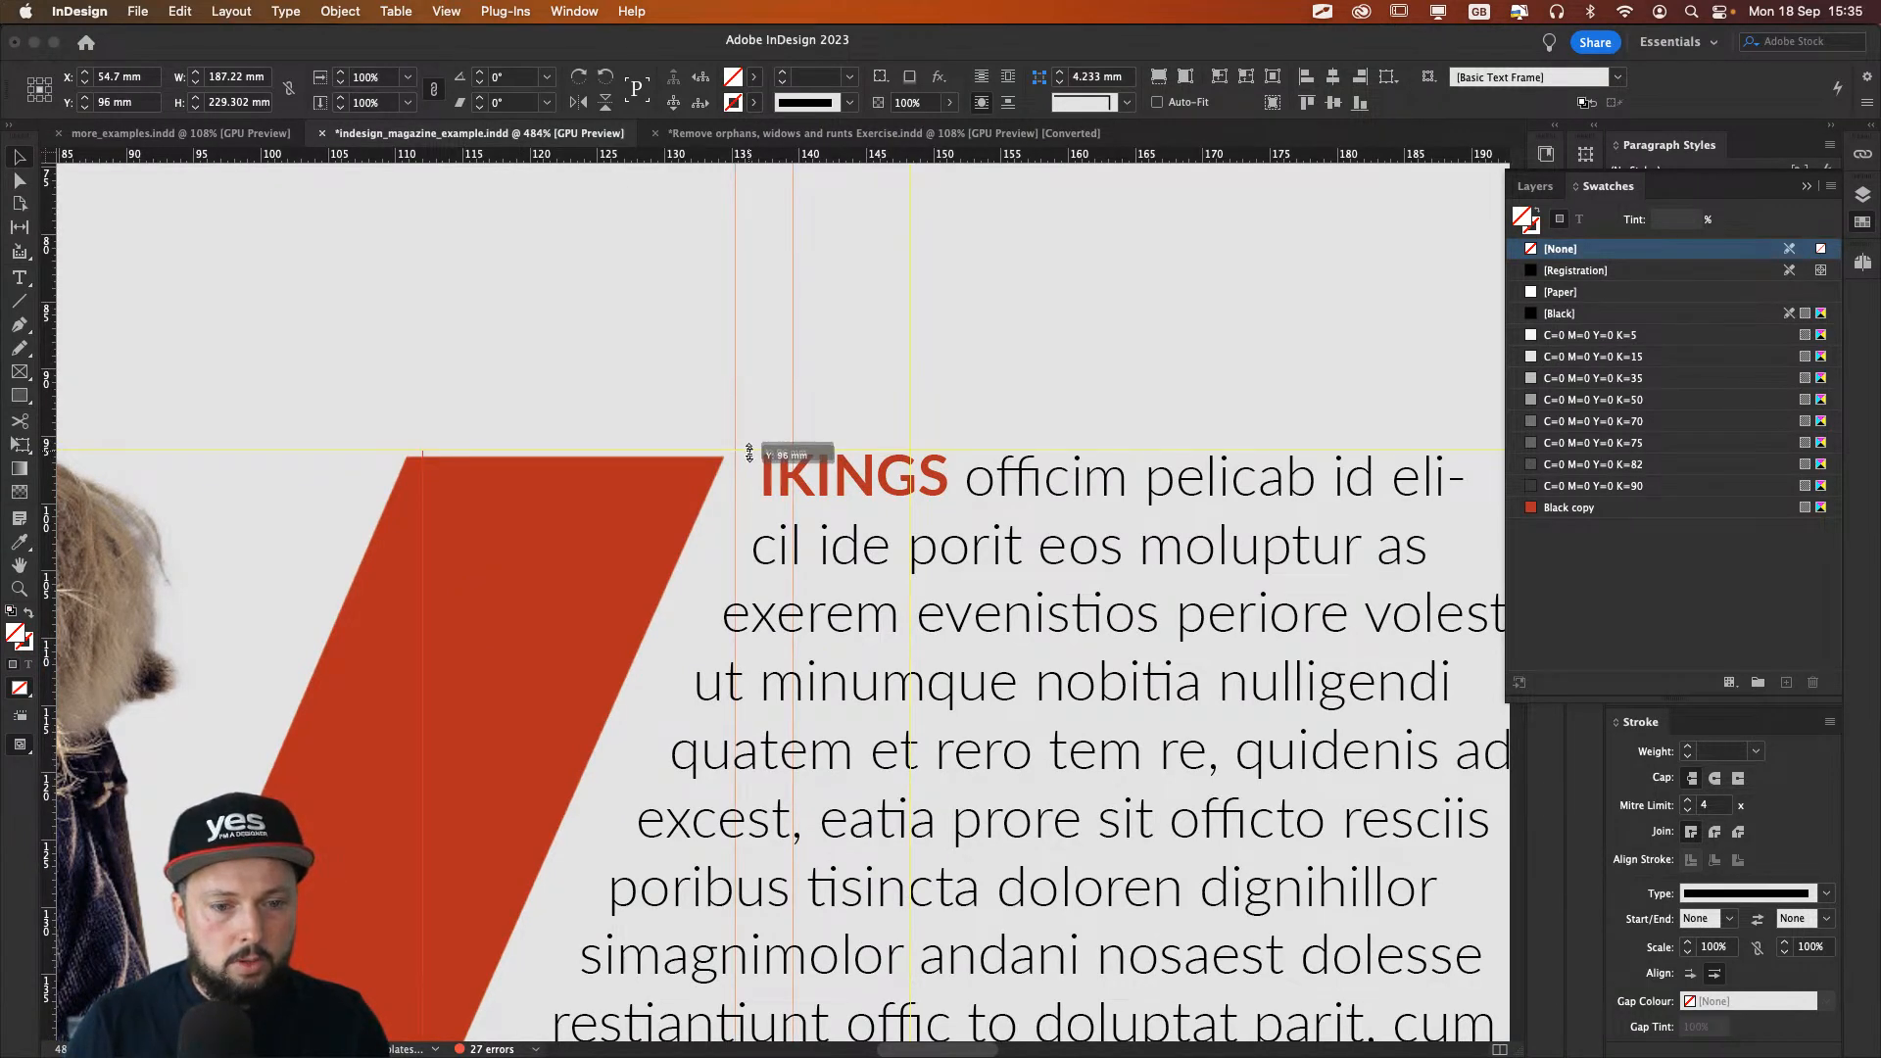
click(483, 601)
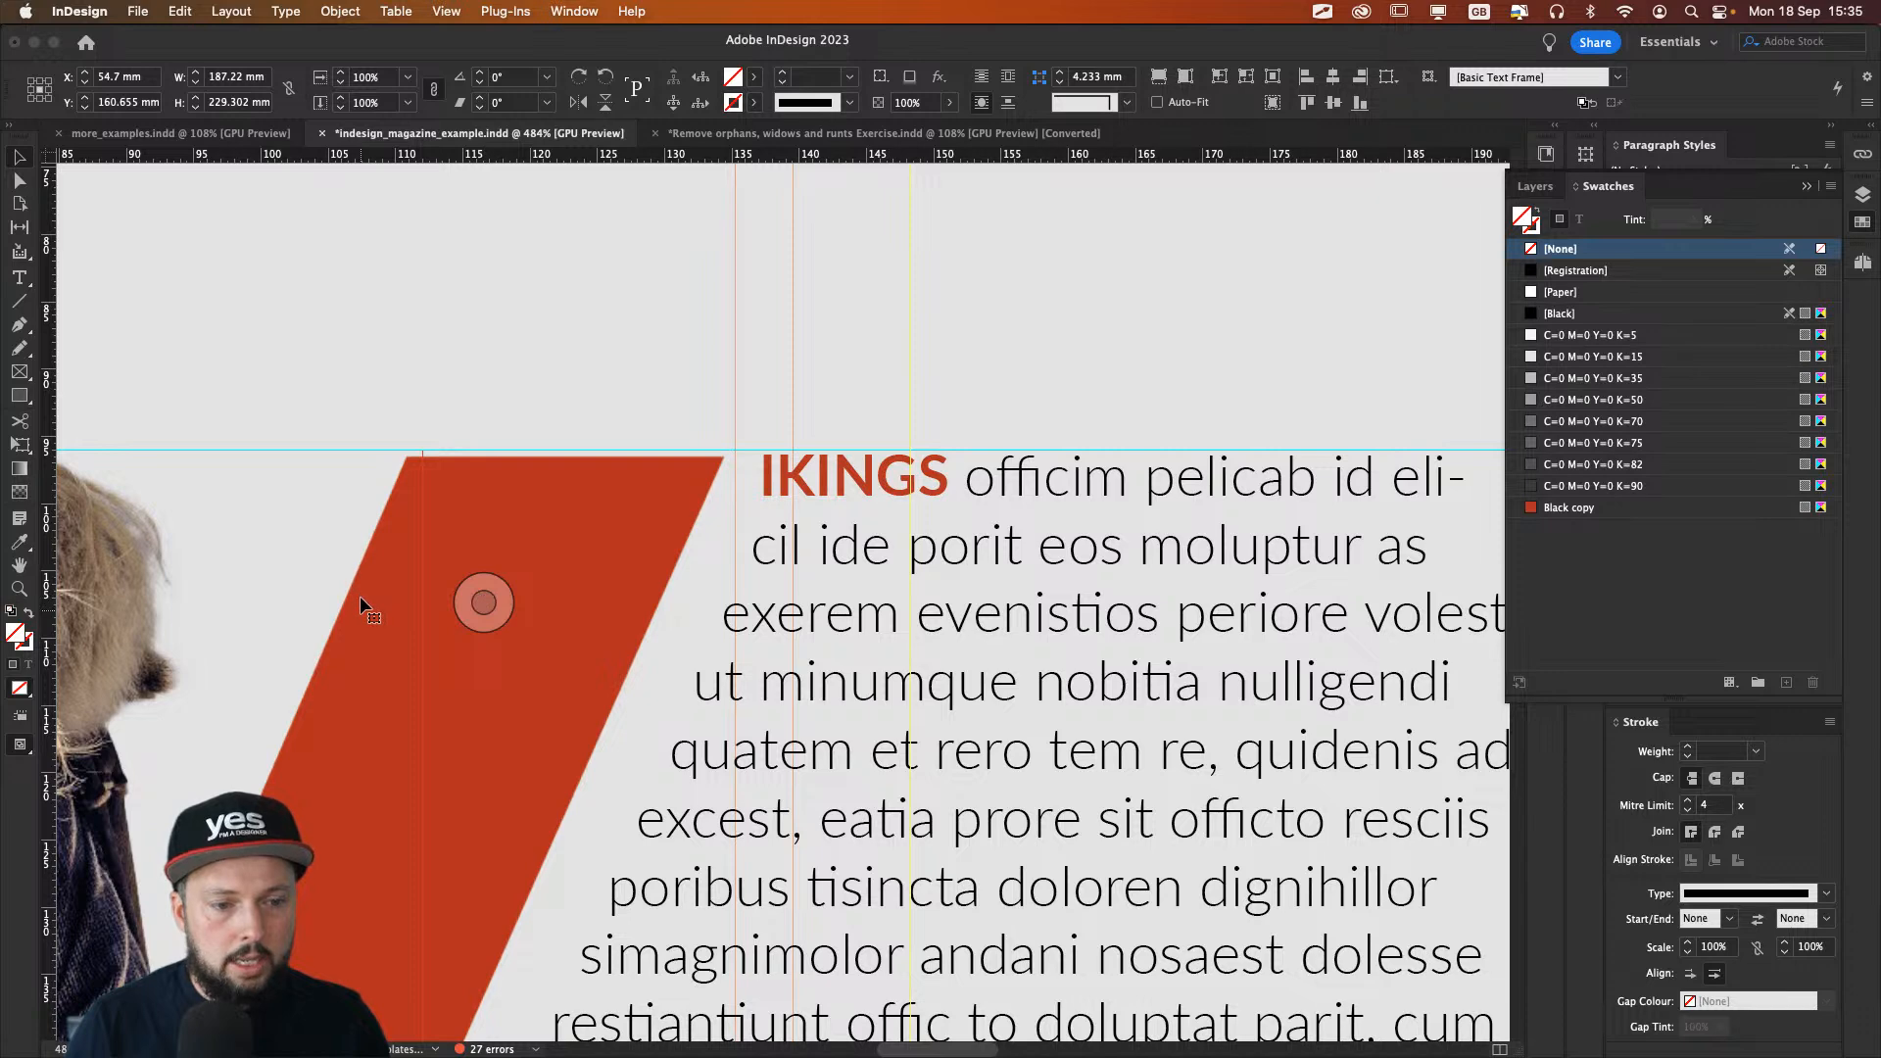
Step: Nudge the V frame up to Y 160.155 mm to meet the guide, then deselect it and preview the spread without guides
key(Up)
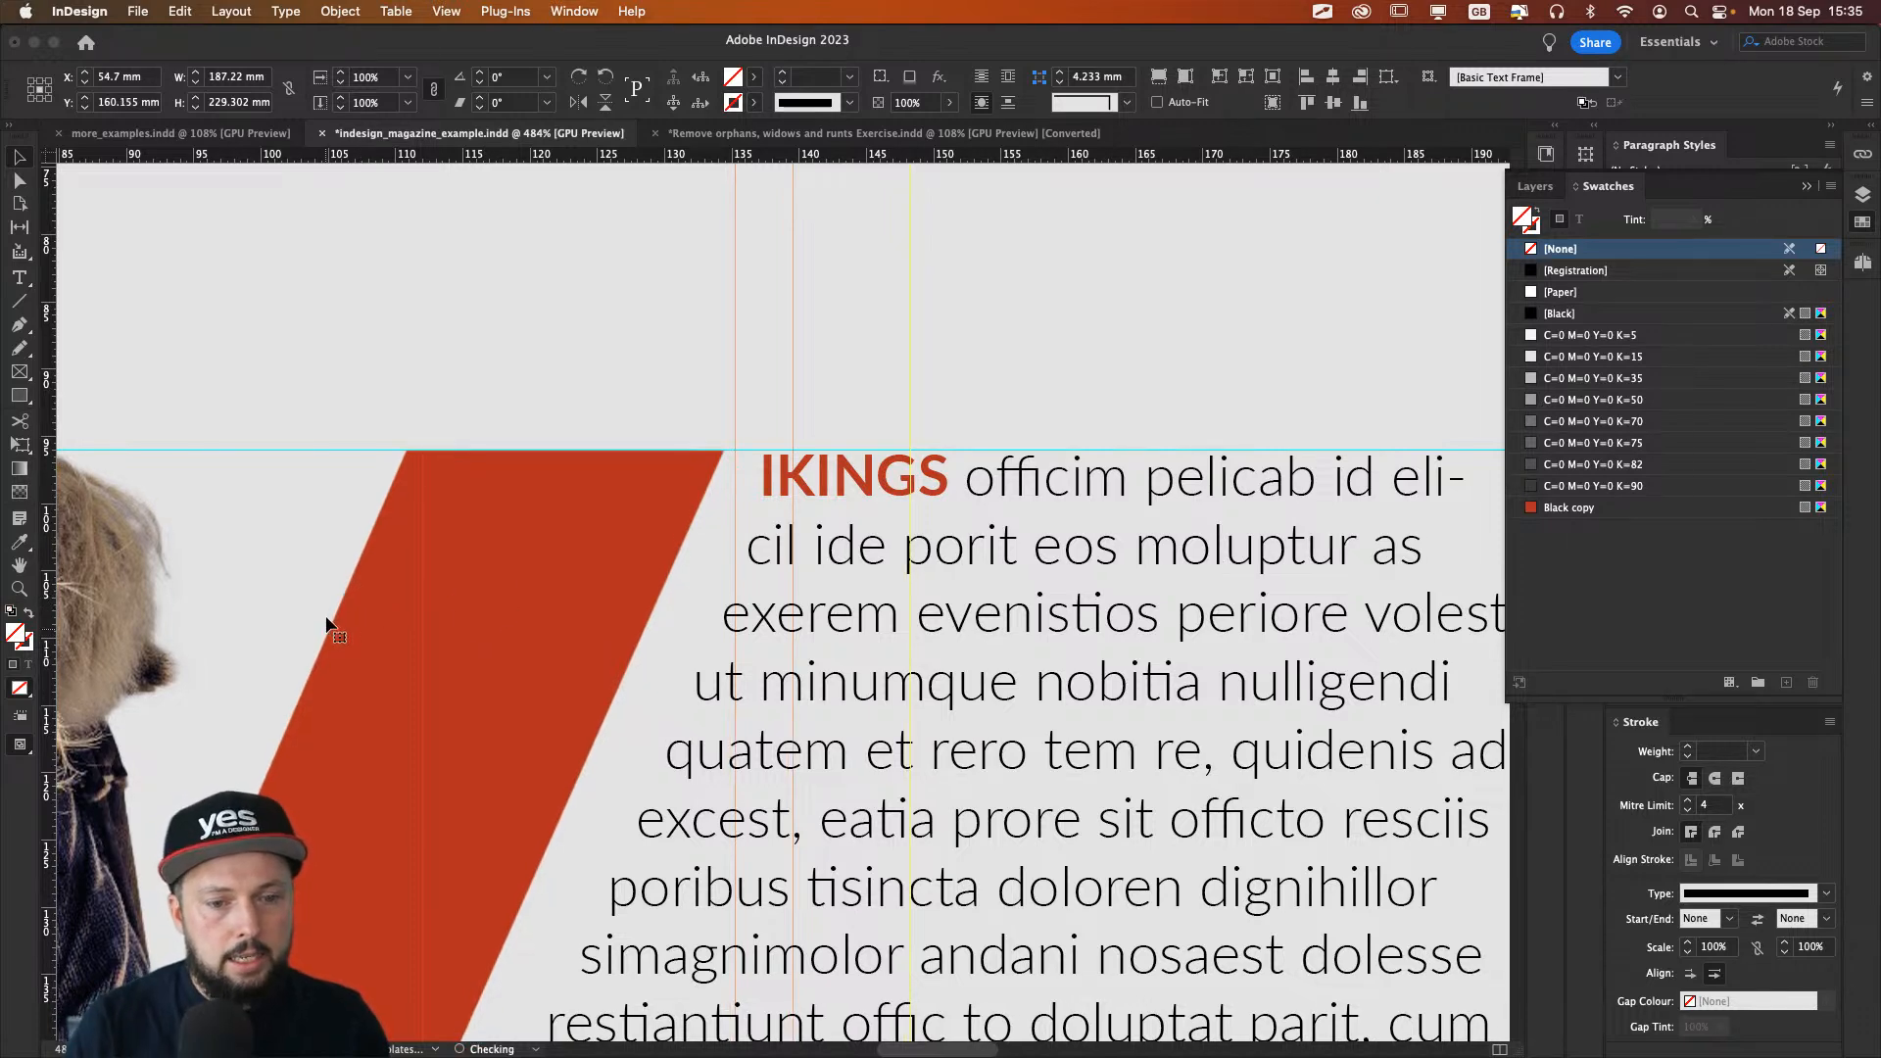
key(super+0)
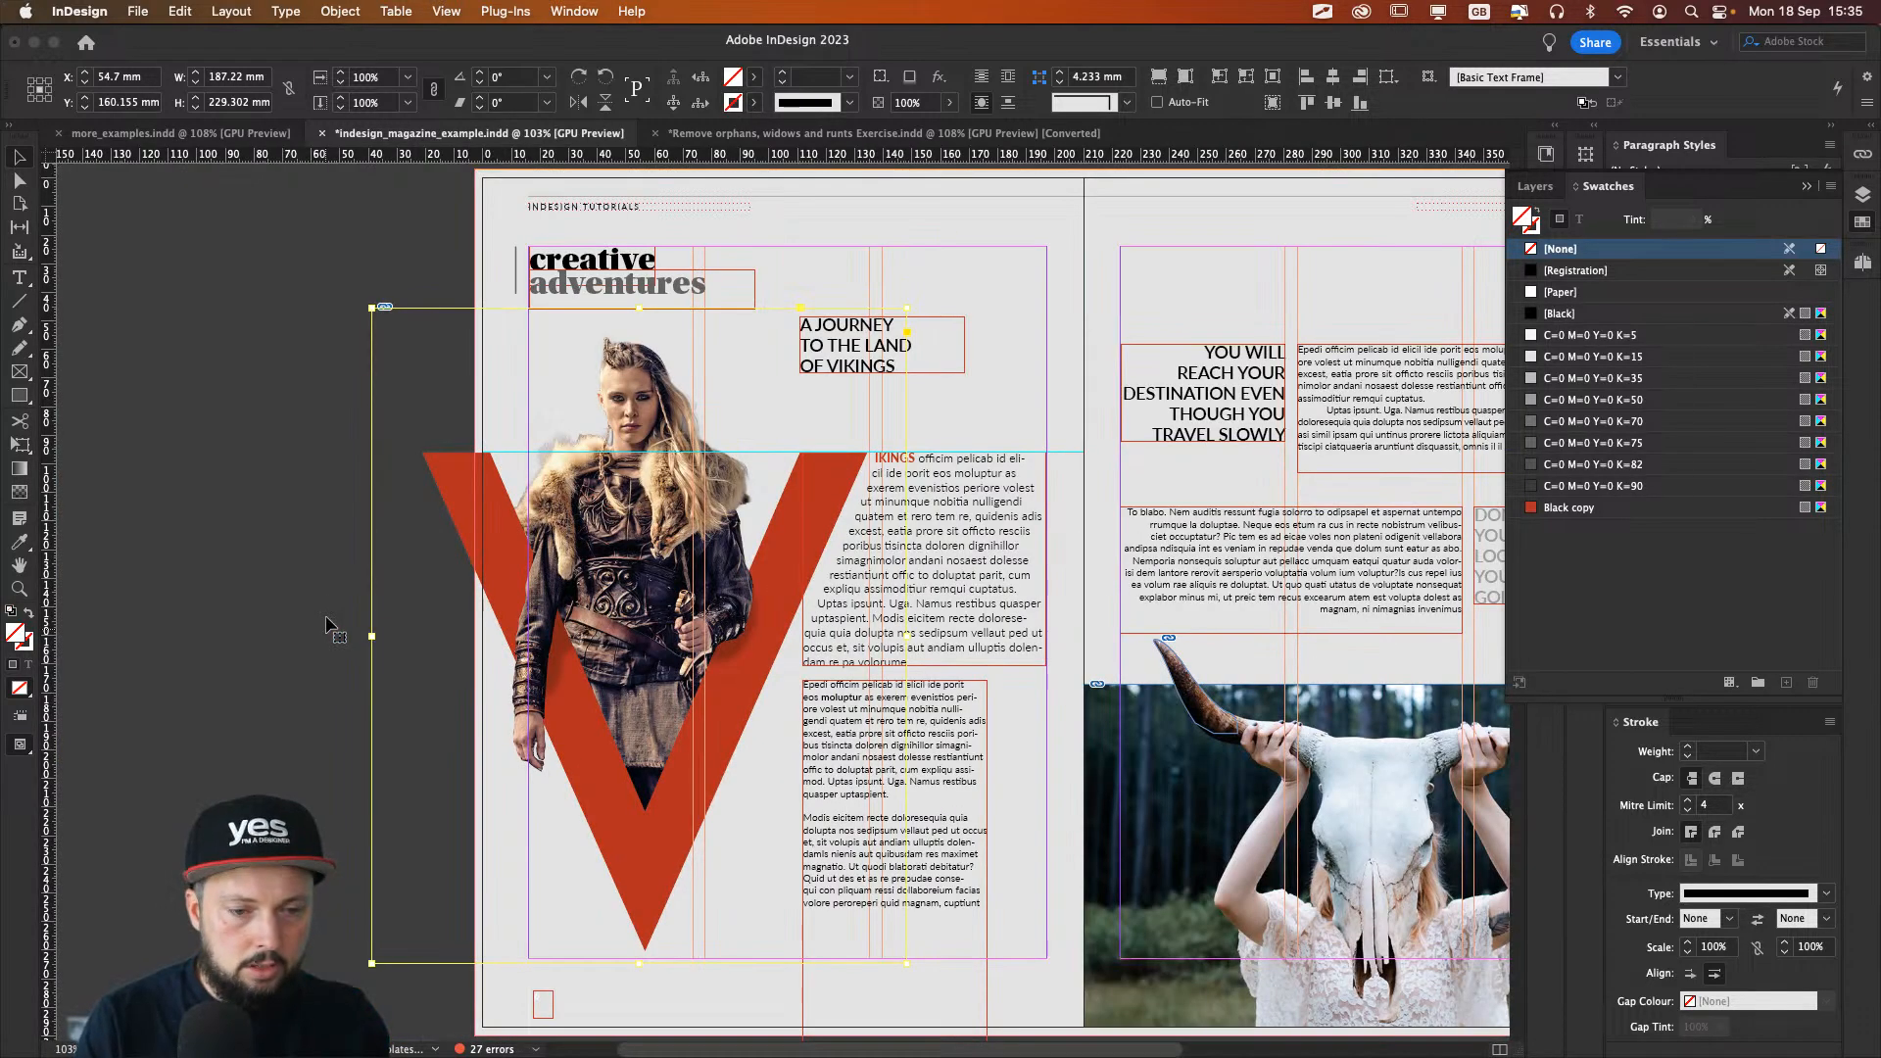
click(271, 586)
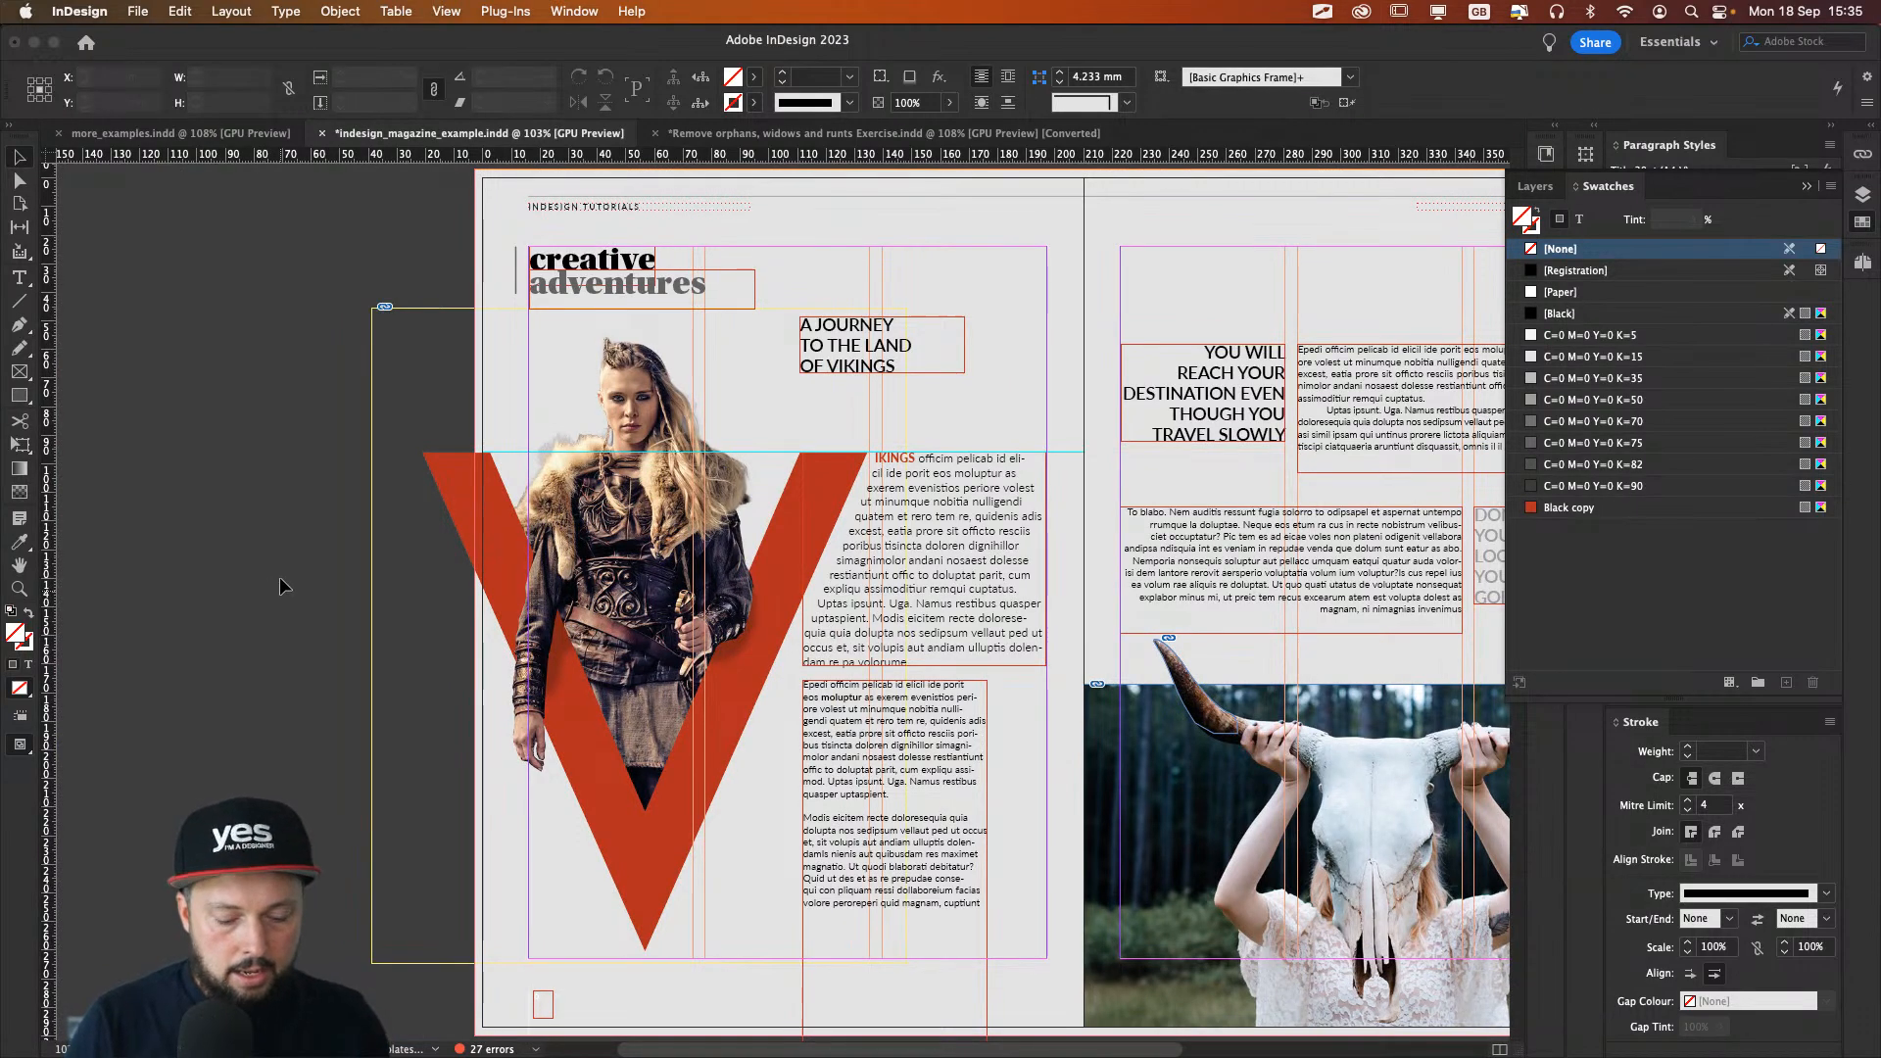
key(w)
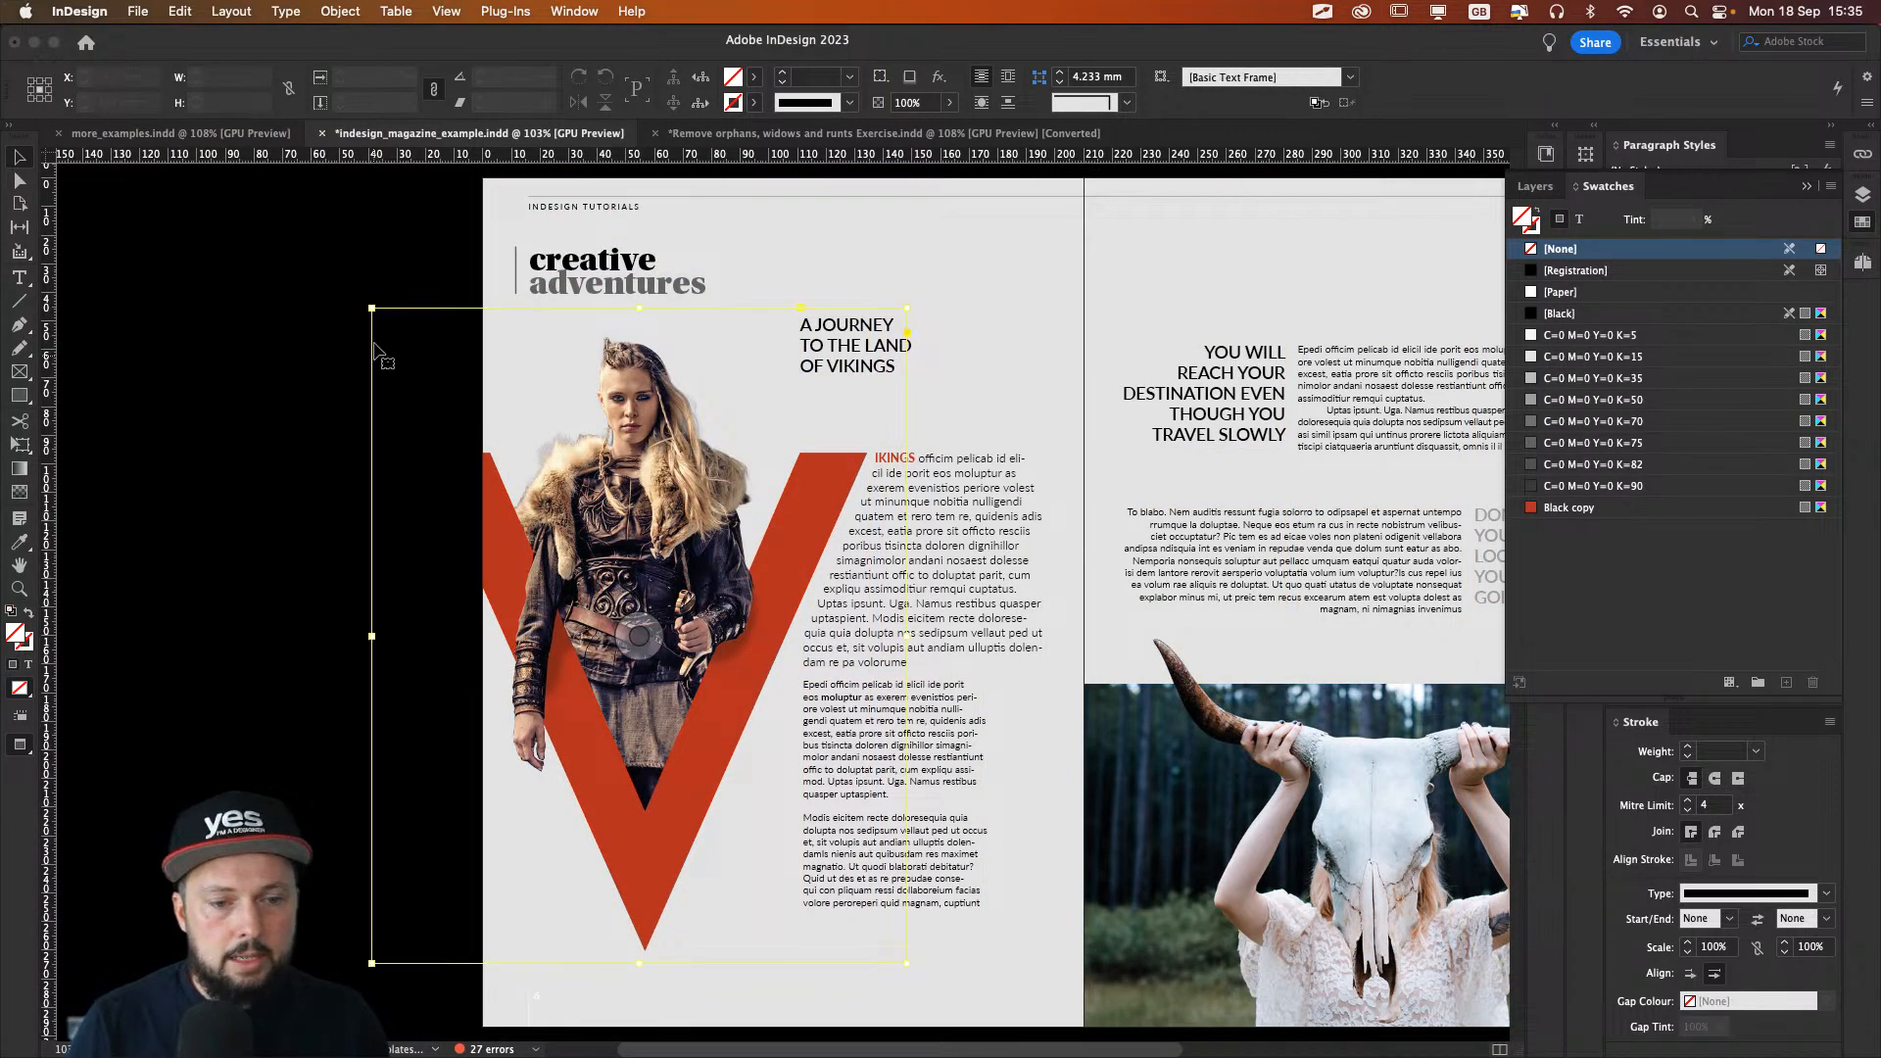
Step: Move the "A JOURNEY TO THE LAND OF VIKINGS" headline straight down to Y 65.551 mm and deselect it
drag(221, 417, 70, 400)
drag(692, 313, 692, 334)
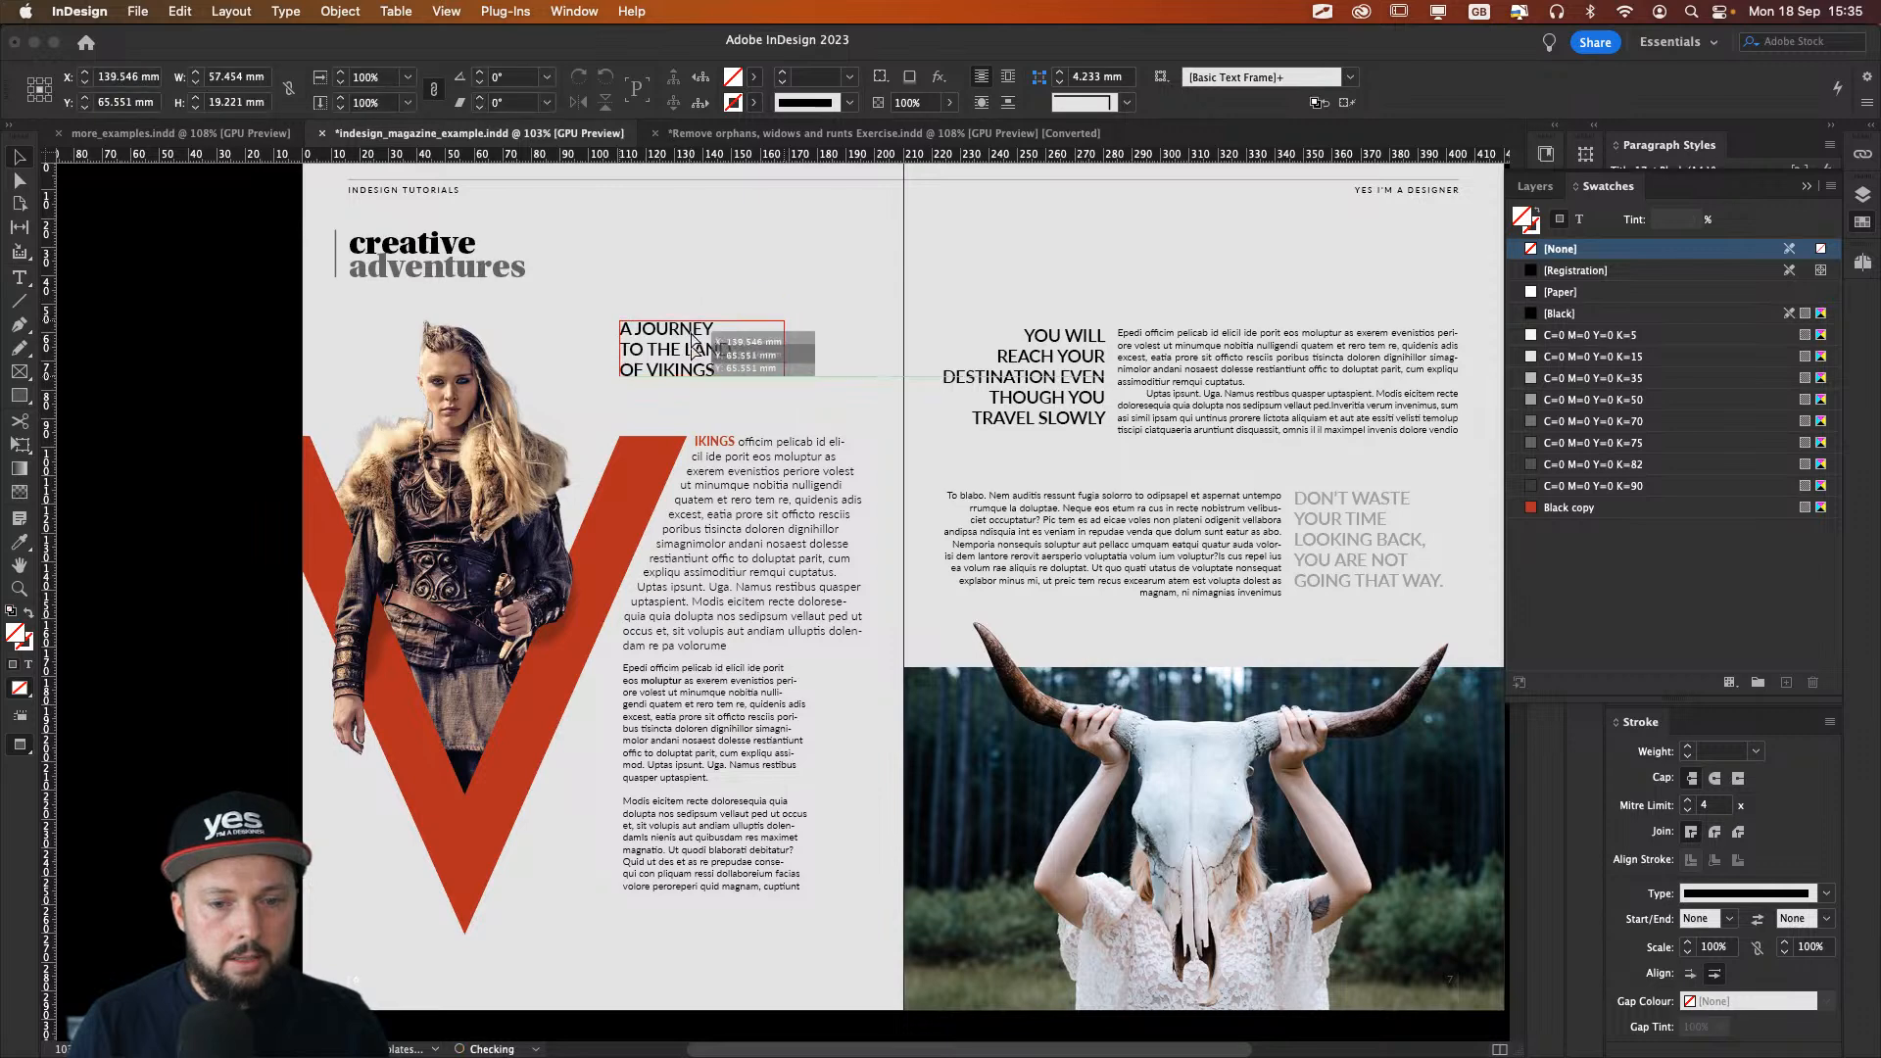
click(187, 350)
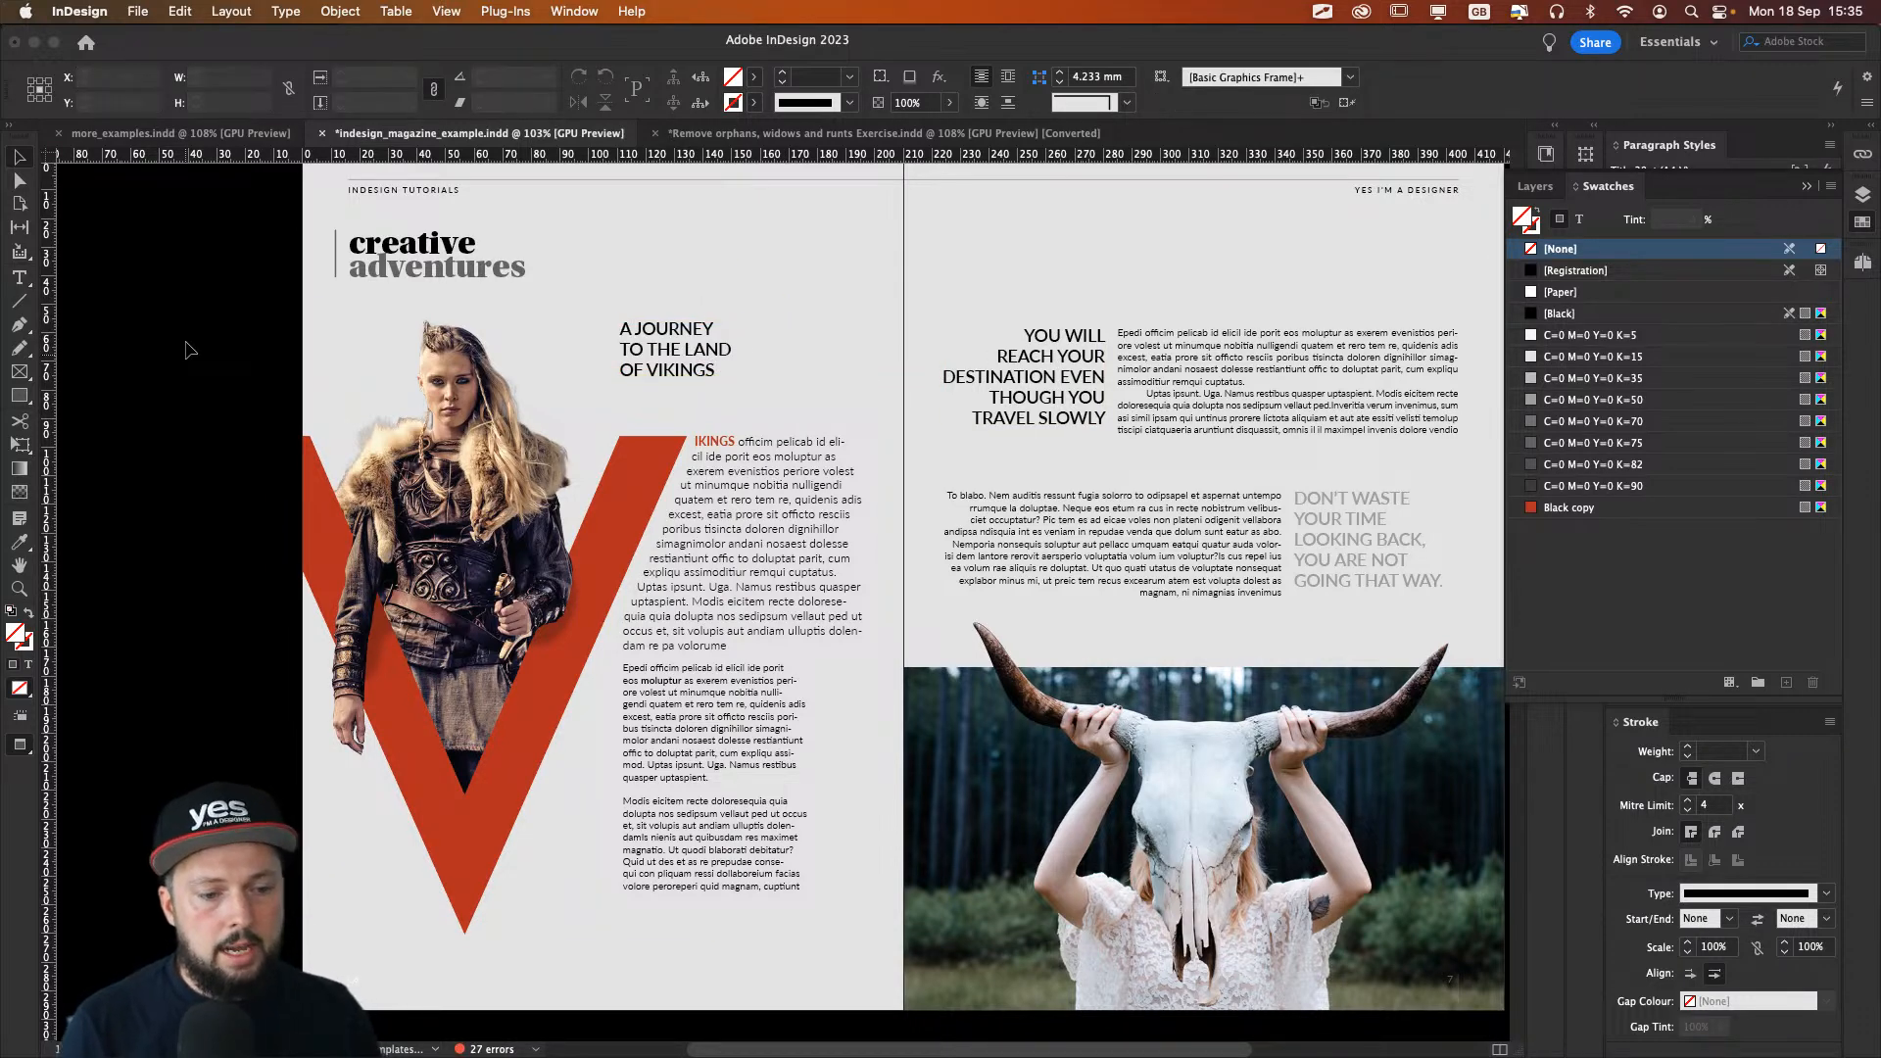
Step: Compare the Vikings page with guides and frame edges shown and hidden, and select the red V frame
drag(198, 499, 104, 476)
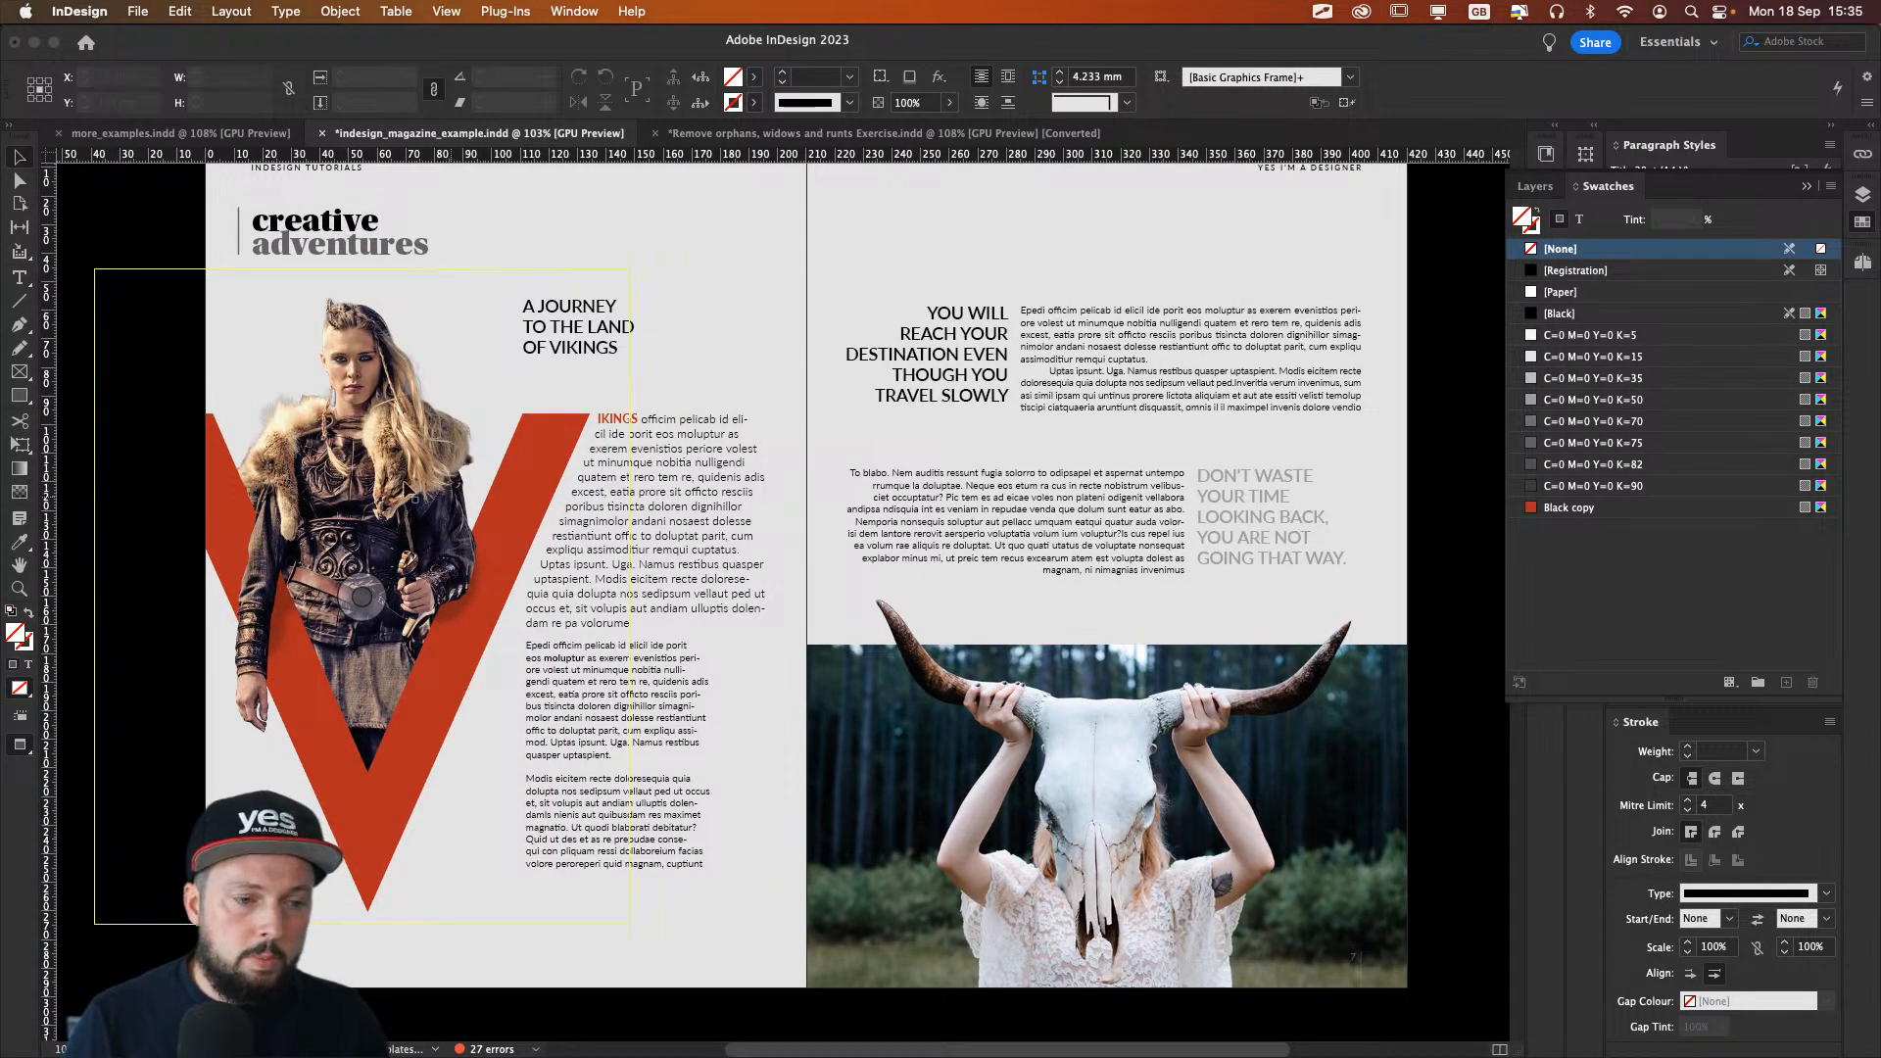
key(w)
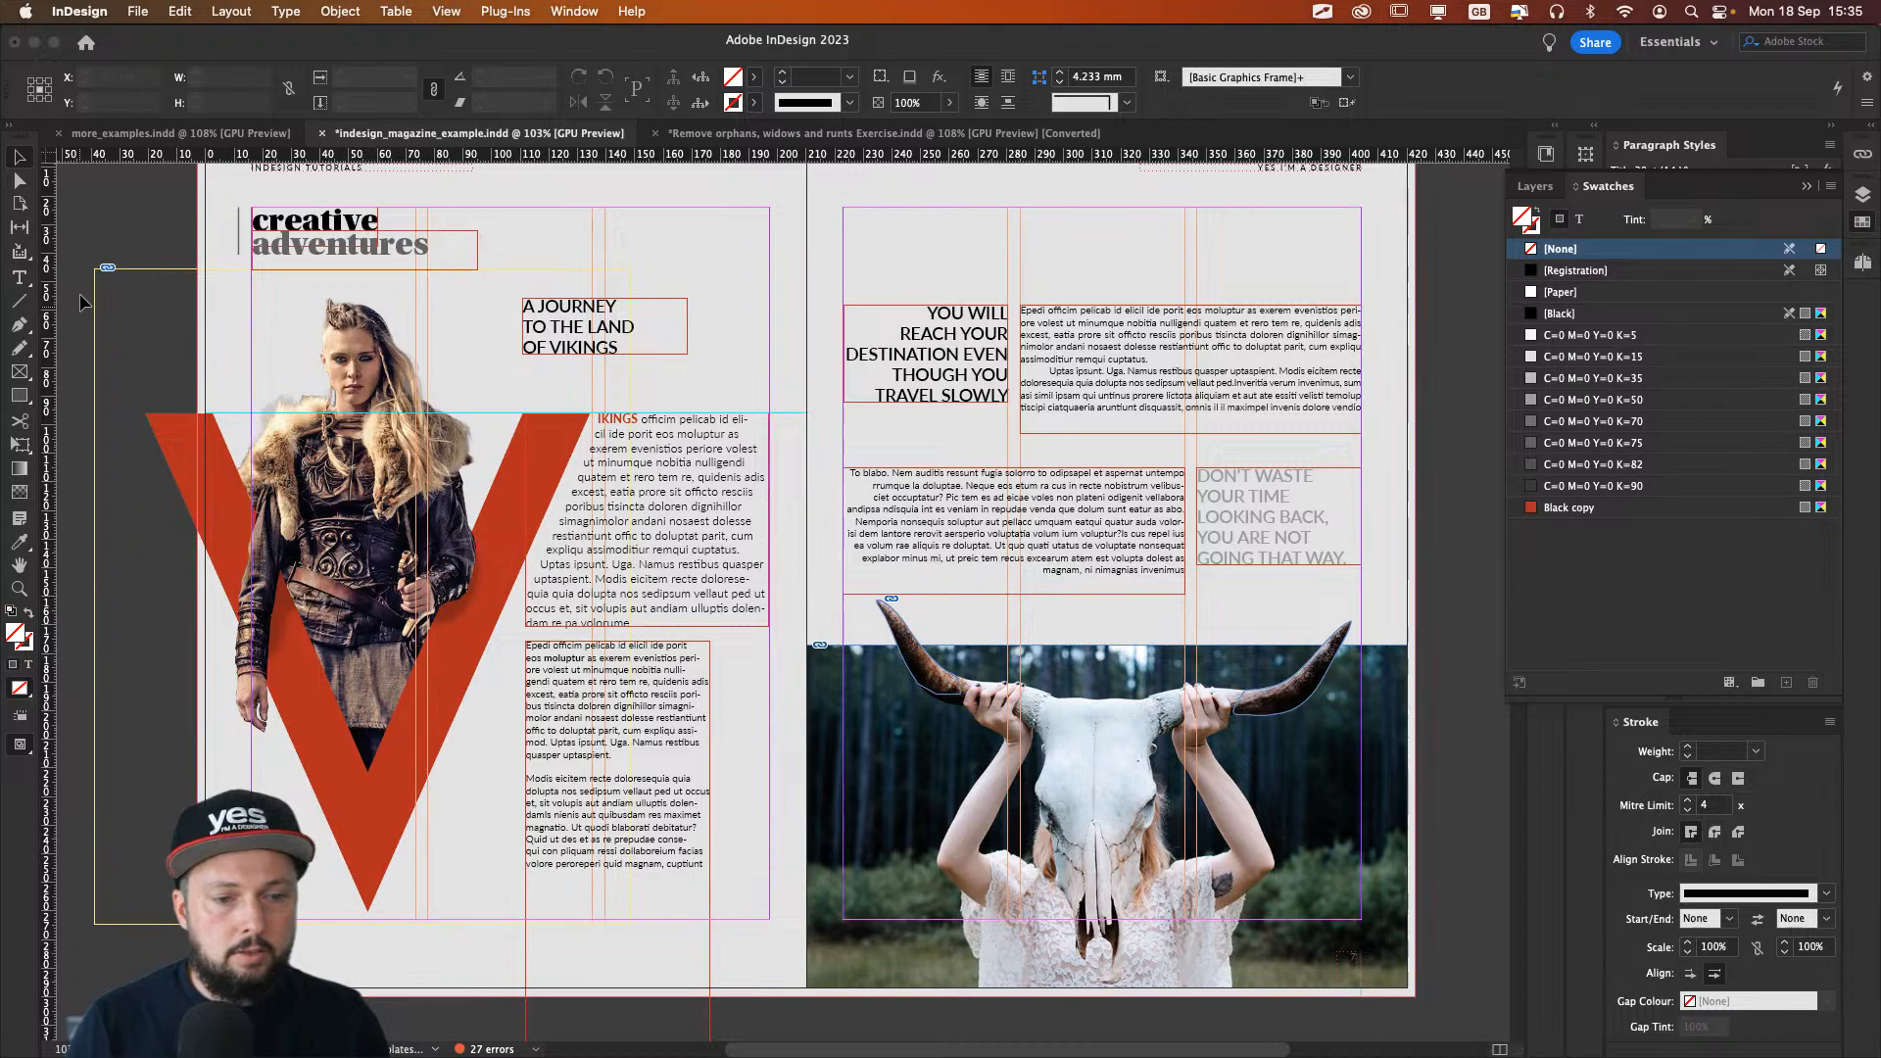
key(w)
drag(154, 499, 668, 487)
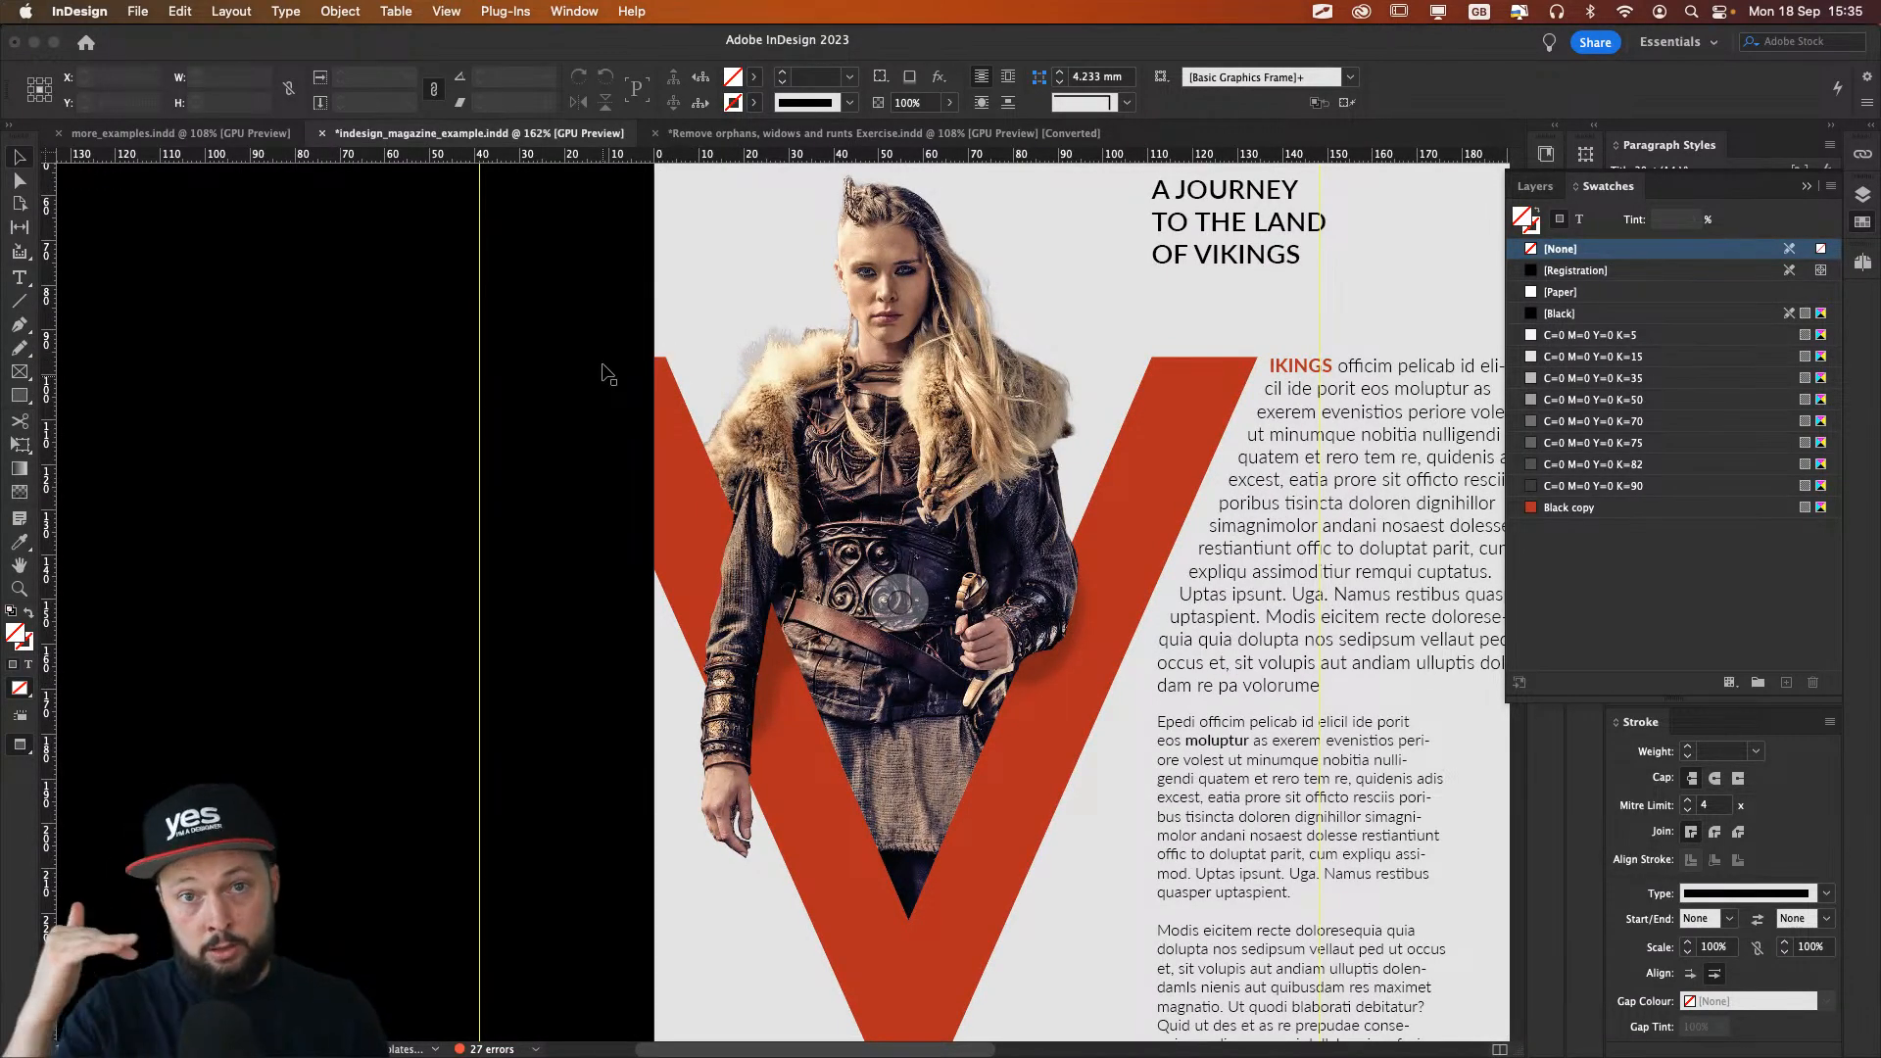
click(705, 532)
key(super+minus)
key(super+minus)
key(super+minus)
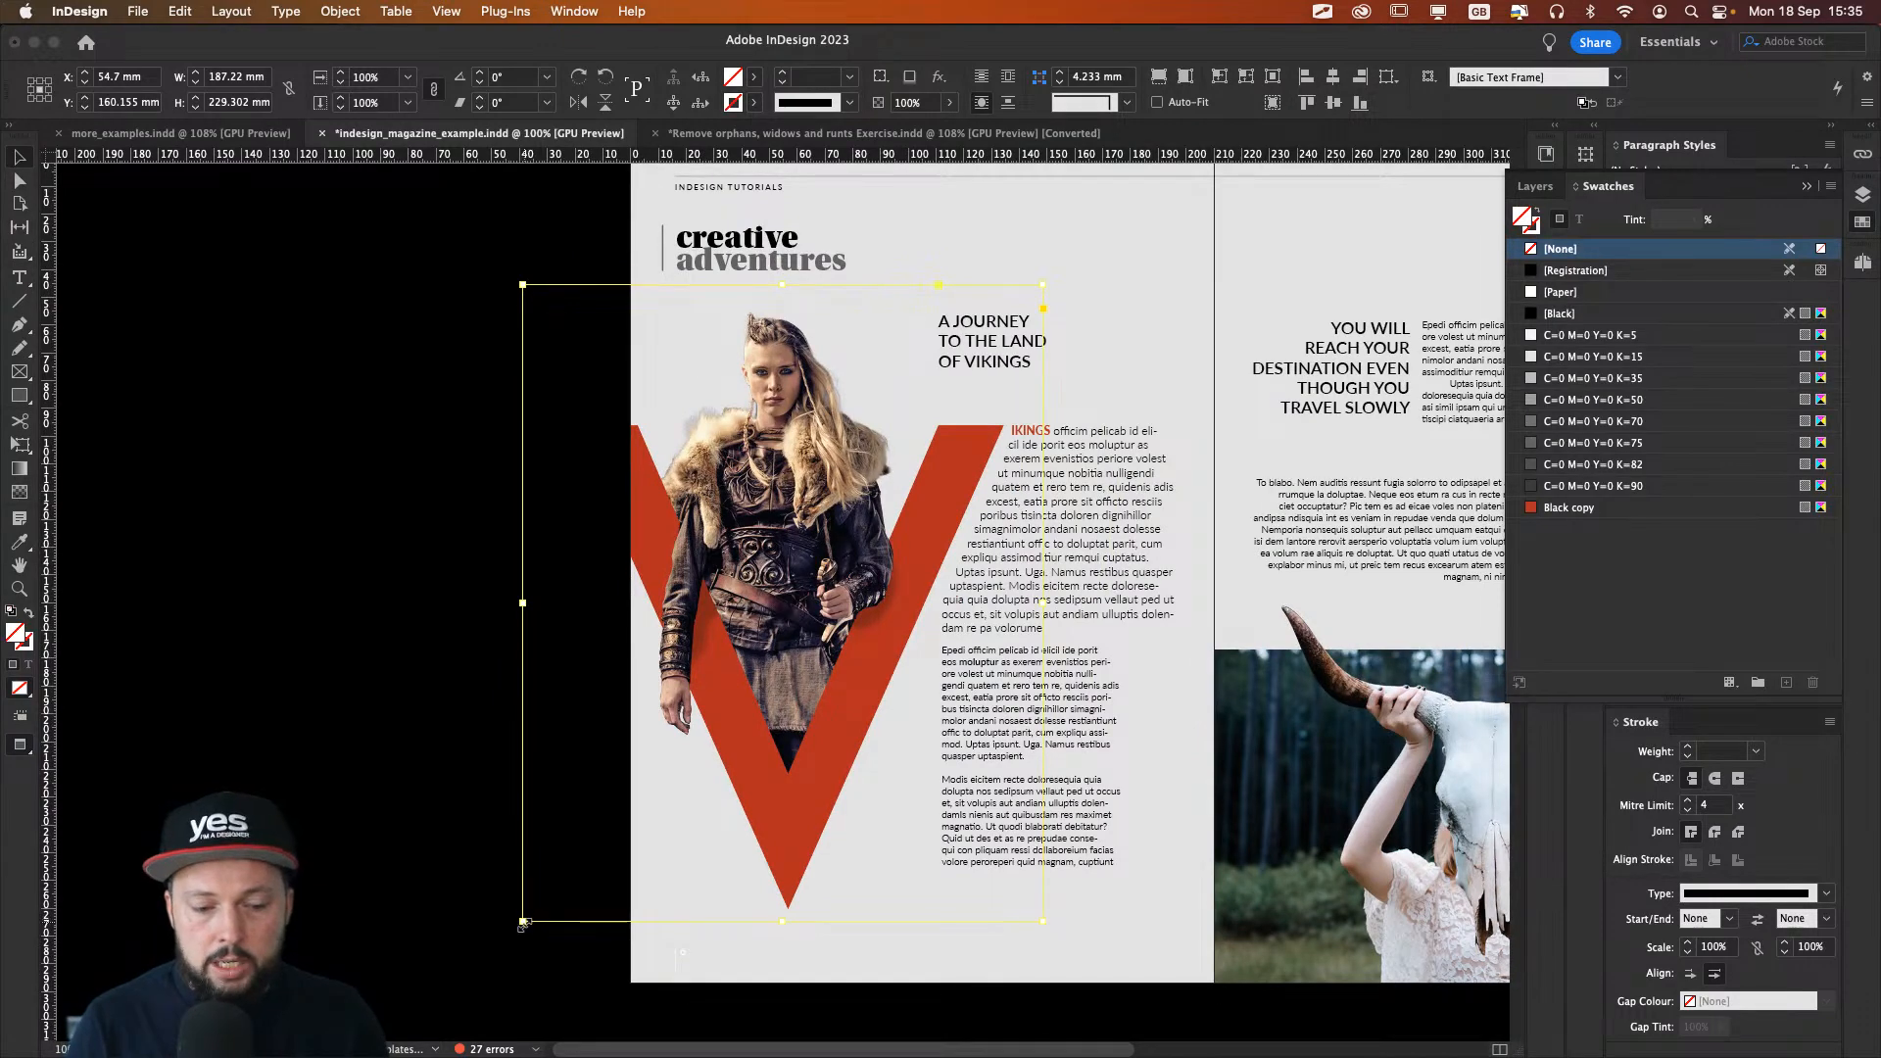
drag(523, 923, 567, 891)
key(super+z)
key(super+z)
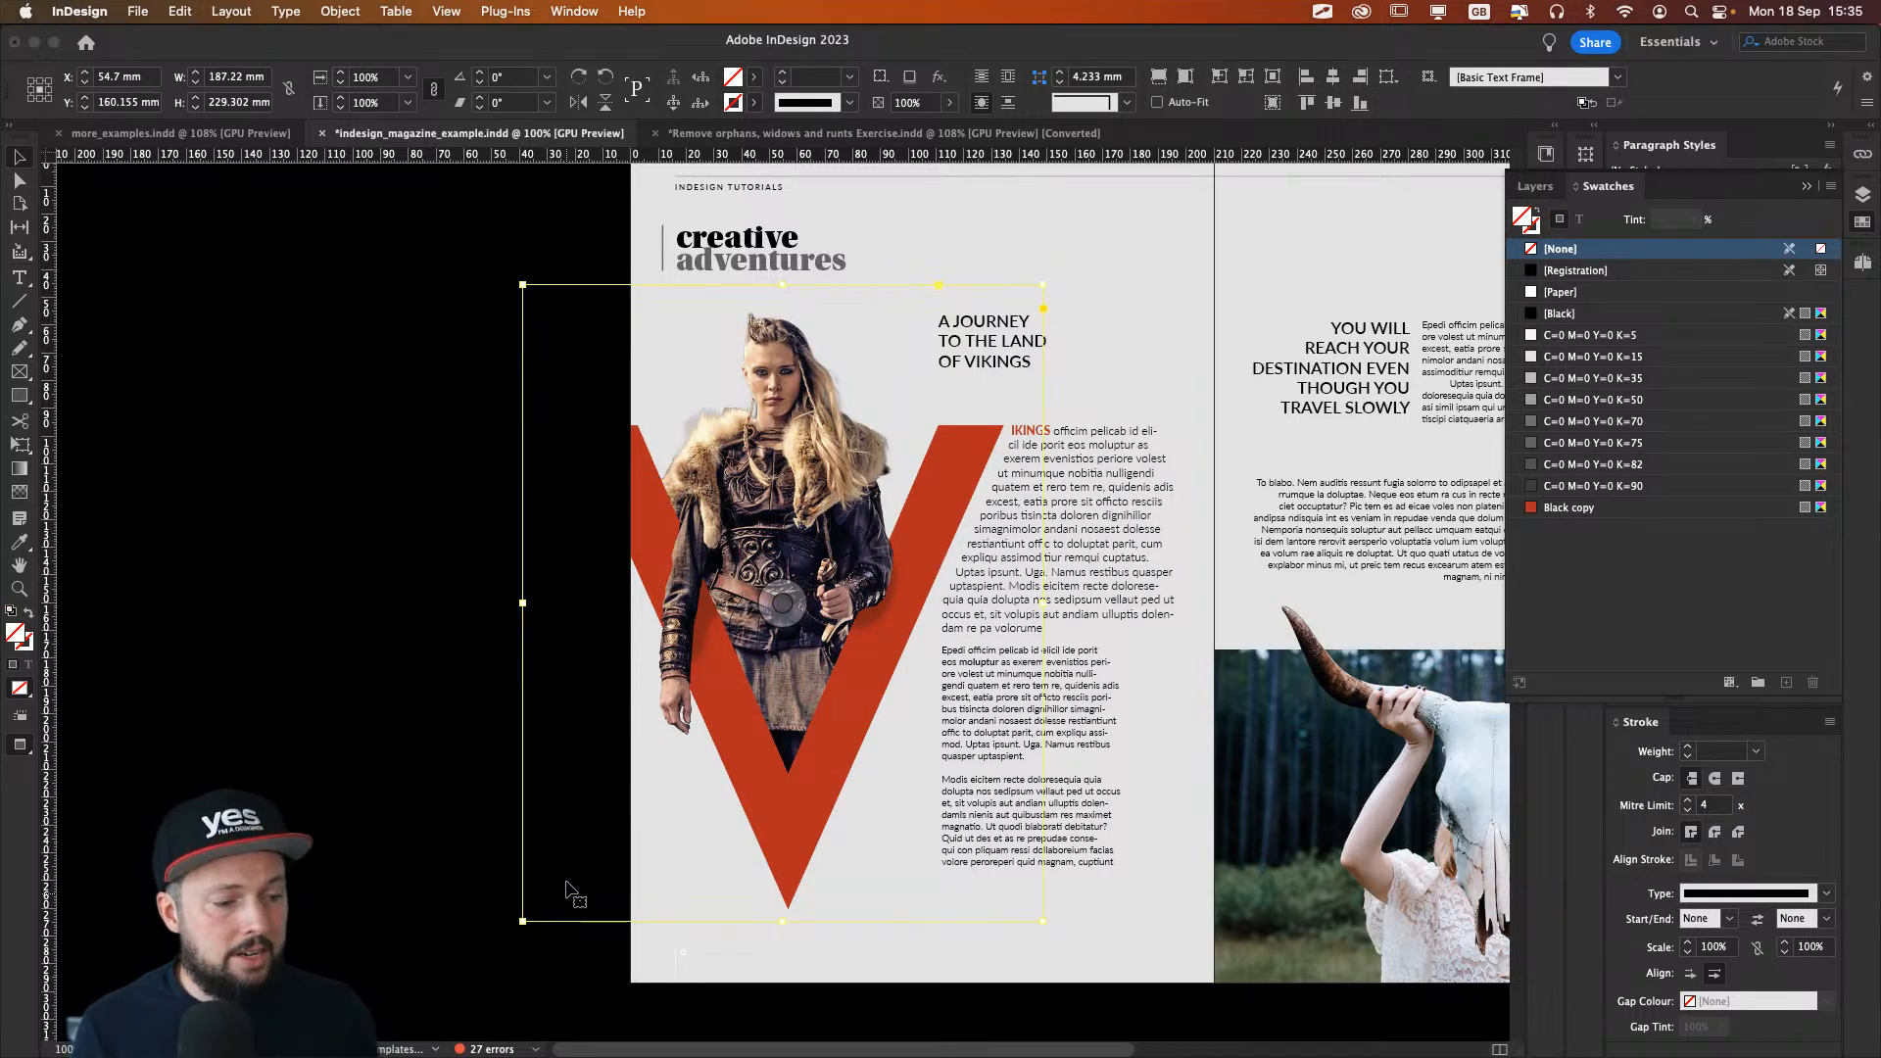
Step: Scale the V frame down to 179.169 mm by 219.442 mm, realign its top with the word "IKINGS" and deselect it
drag(522, 921, 545, 894)
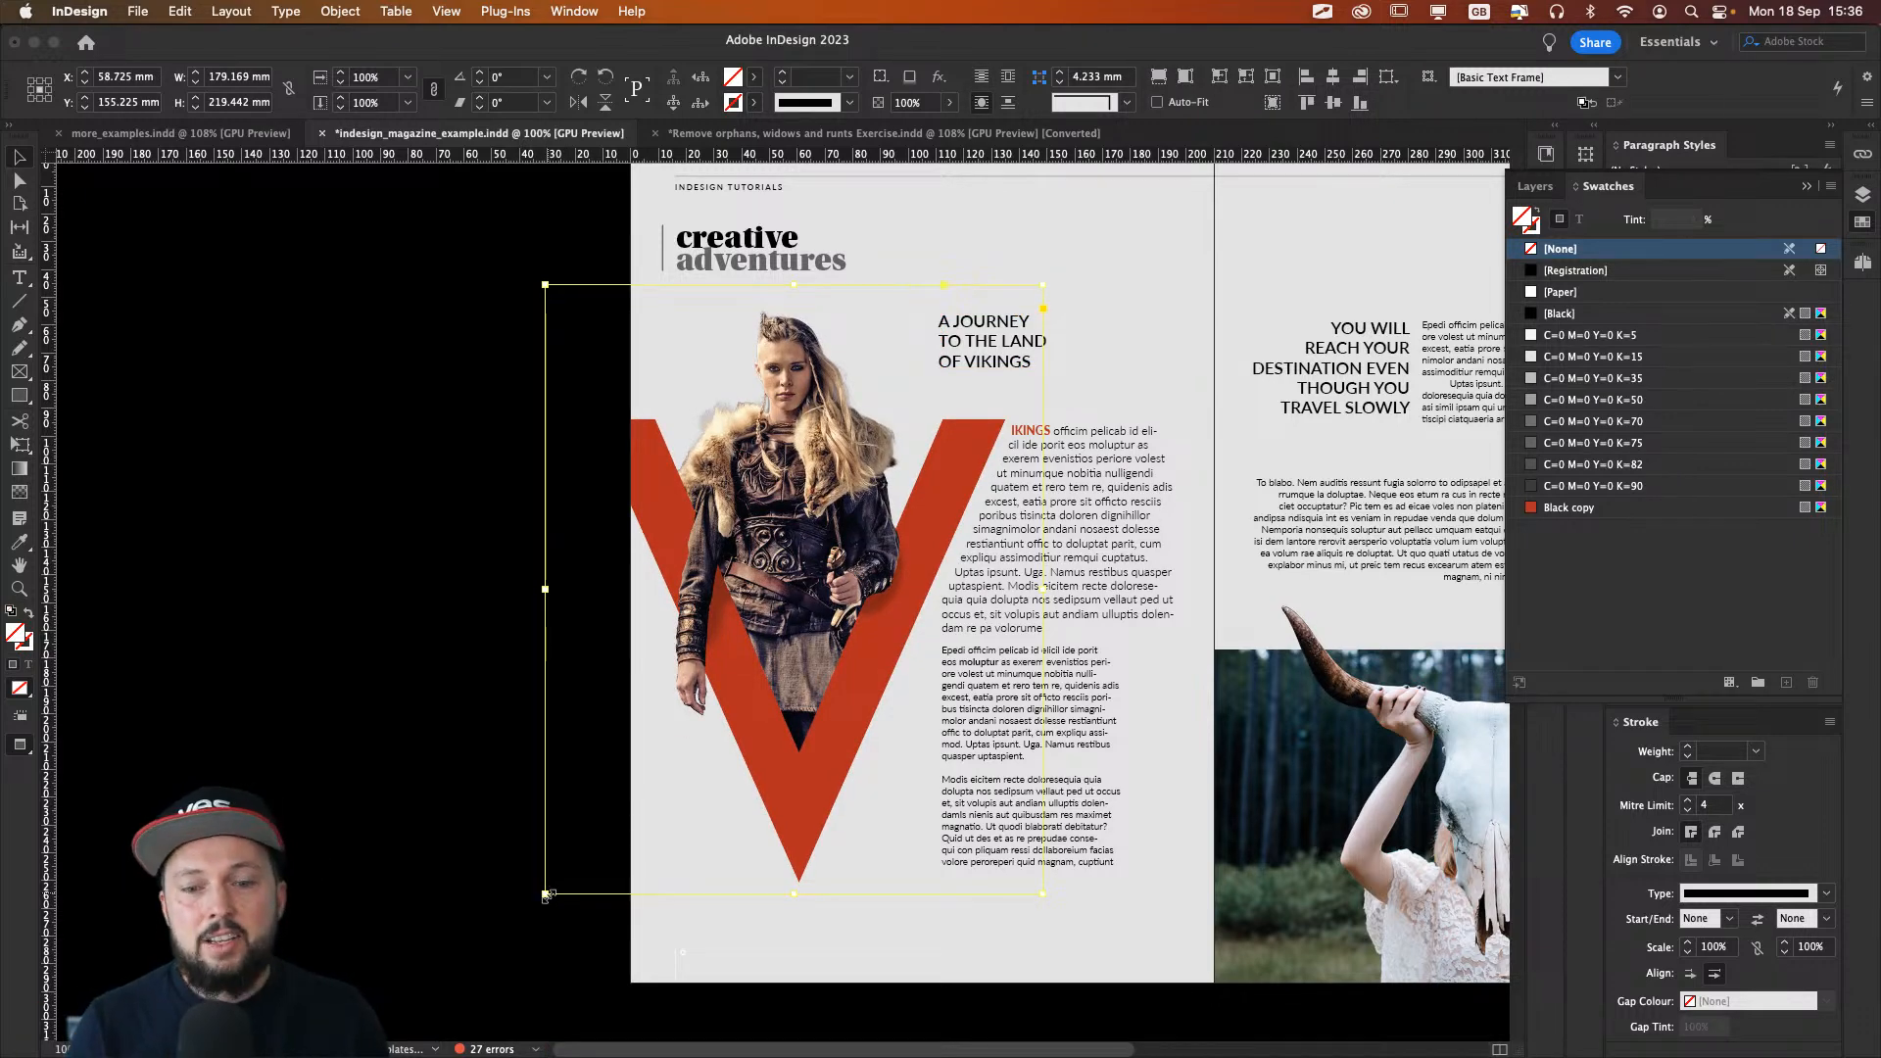
drag(925, 455, 1131, 461)
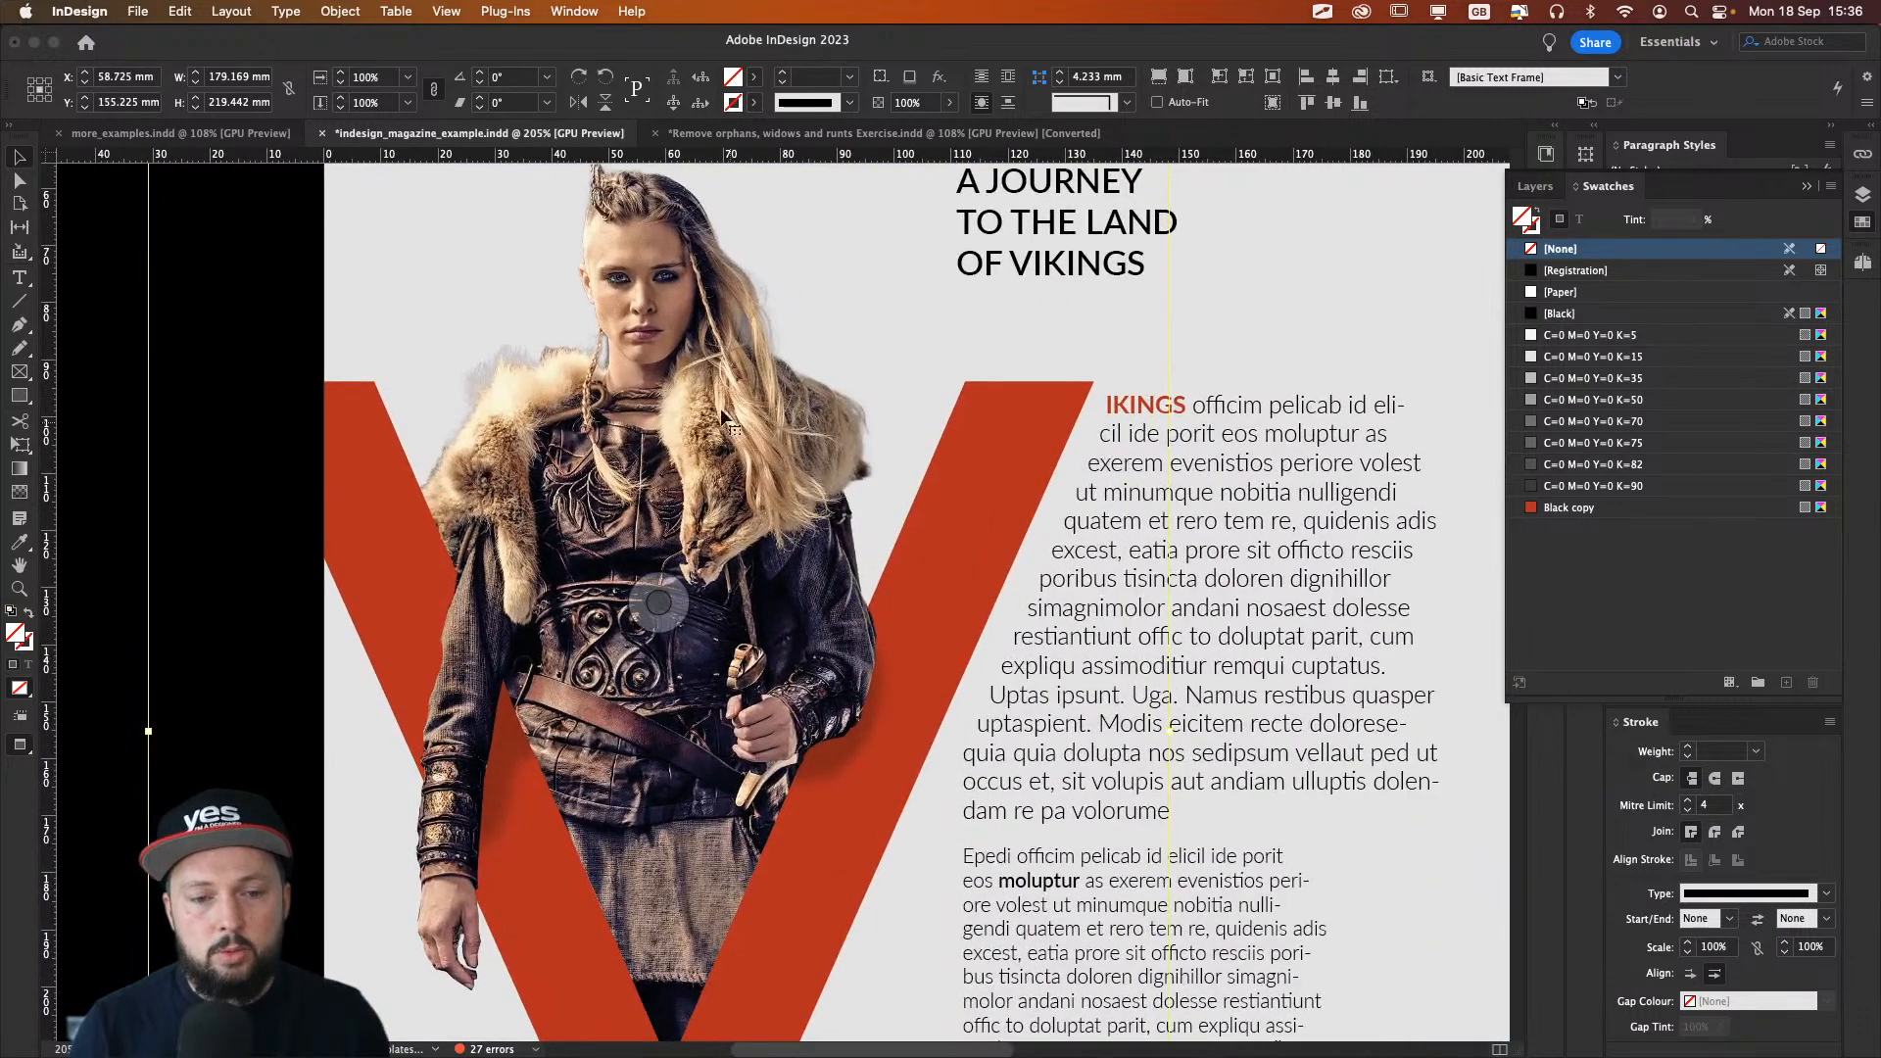
mouse_move(730, 416)
mouse_down()
mouse_move(703, 439)
mouse_move(703, 421)
mouse_up()
click(122, 423)
key(super+alt+0)
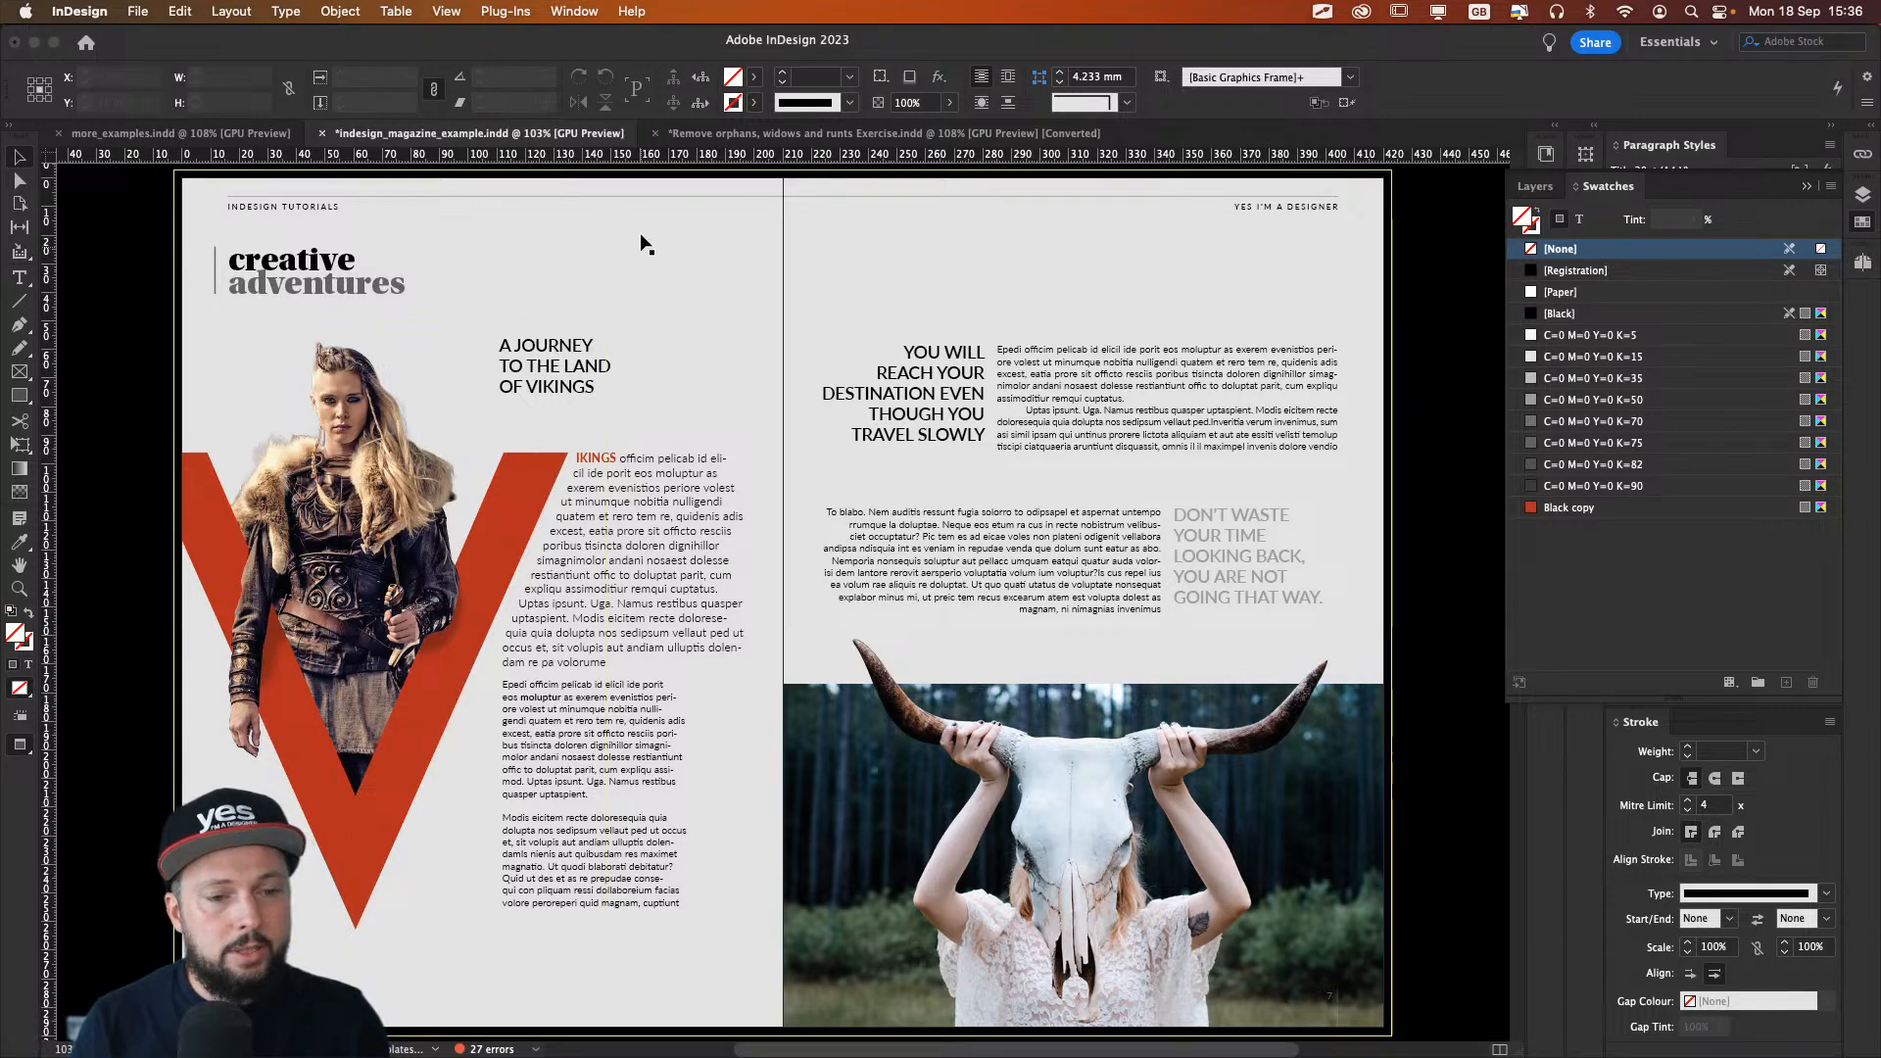
click(615, 237)
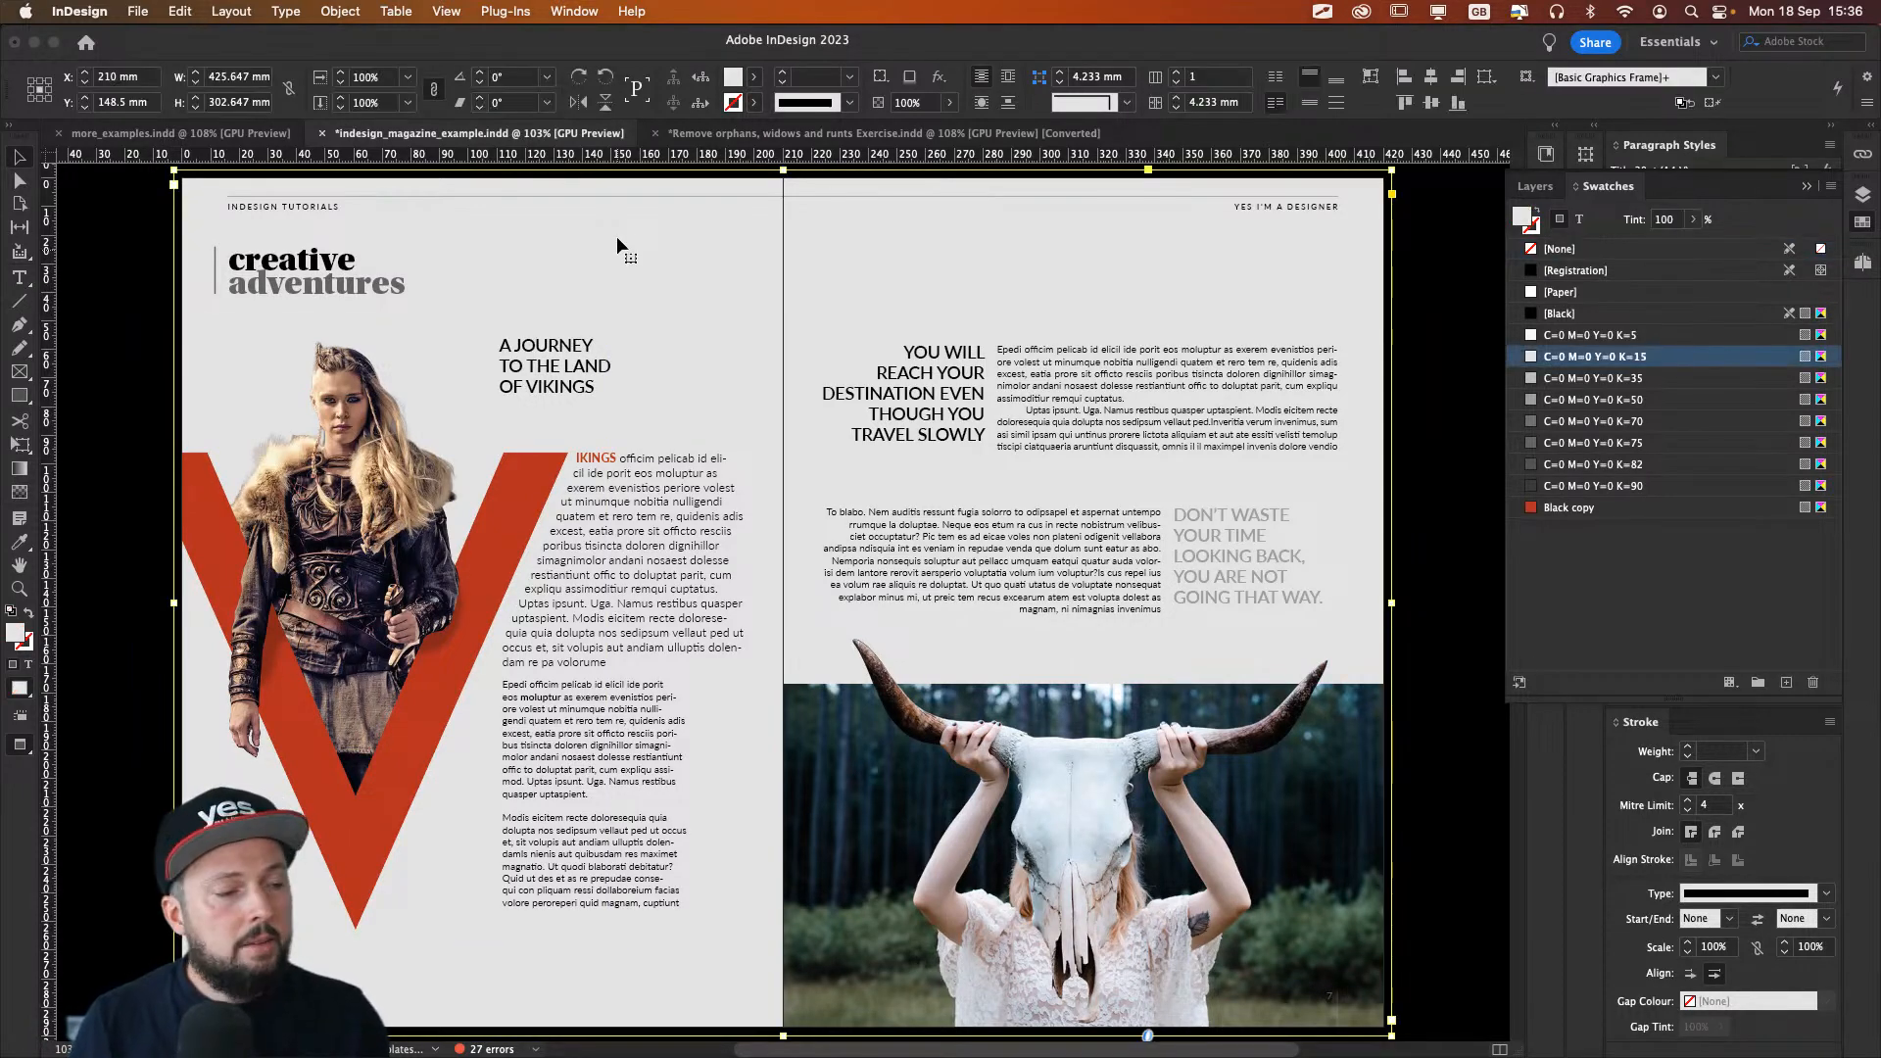
key(super+Tab)
key(super+Tab)
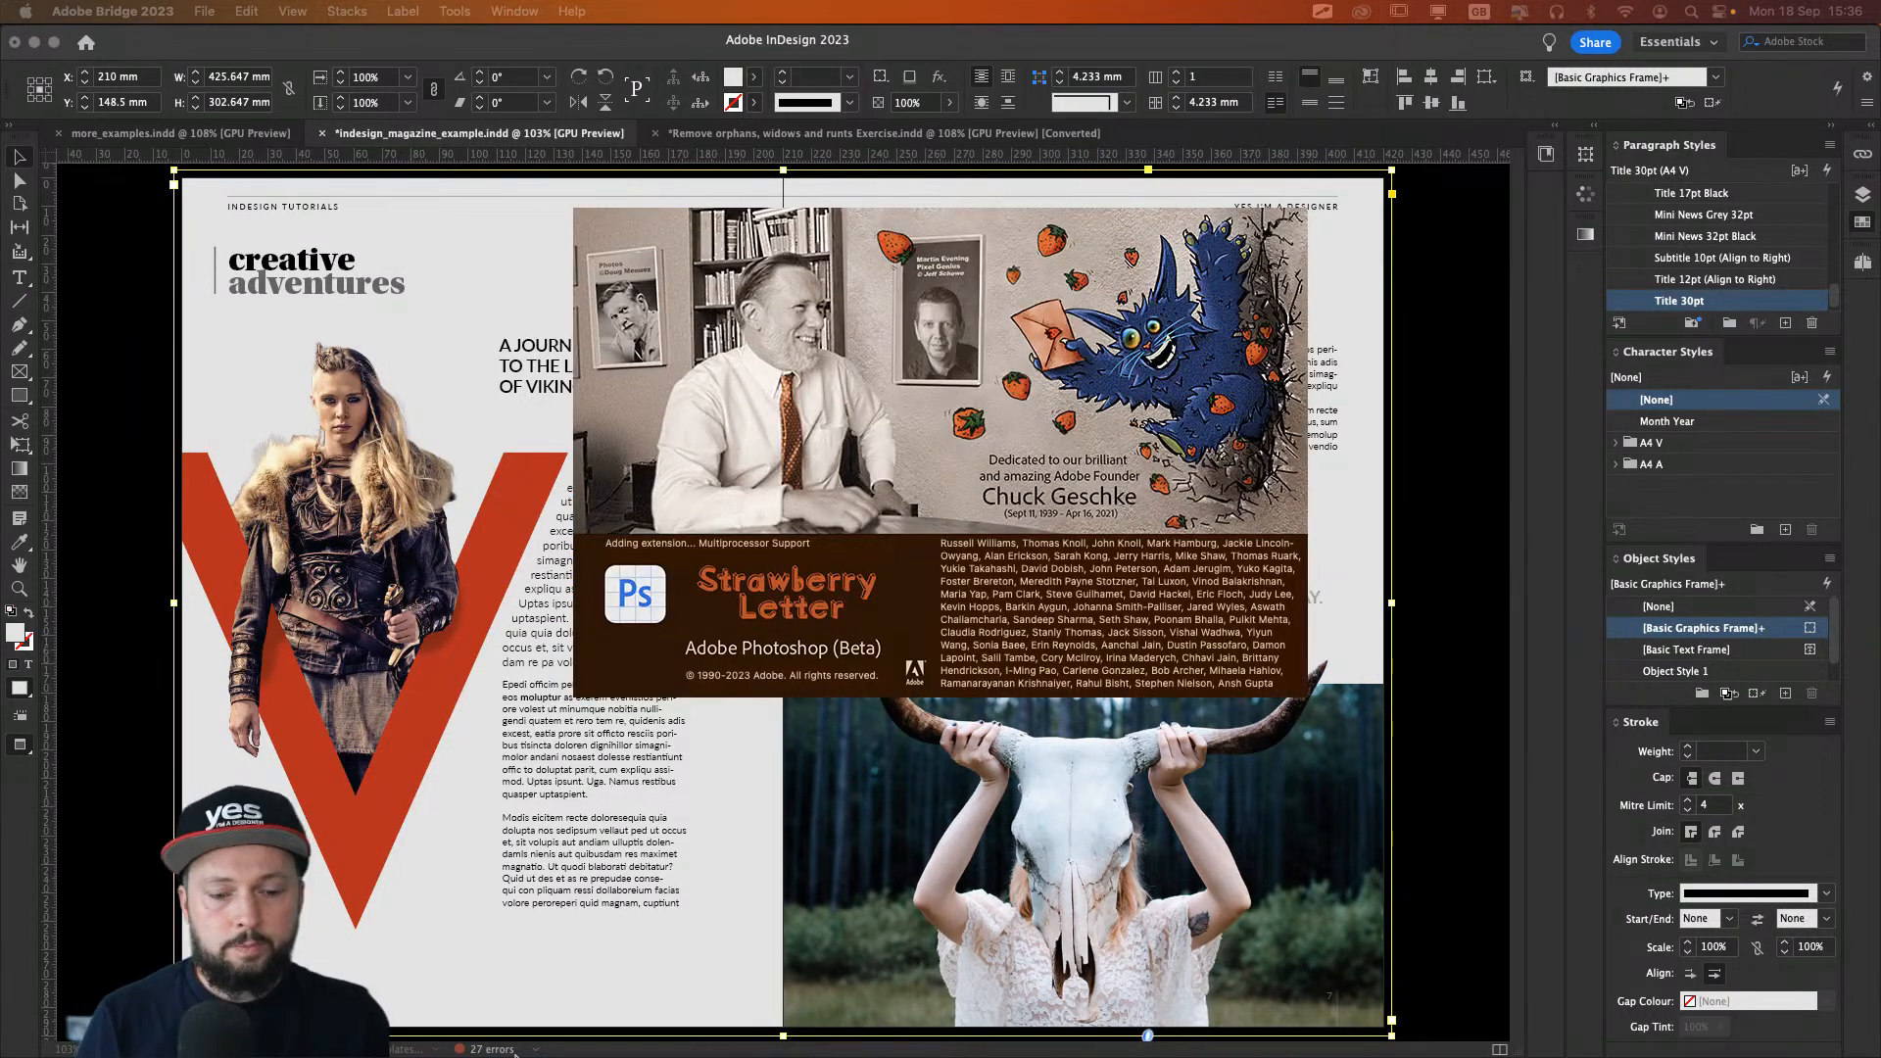
mouse_move(685, 1038)
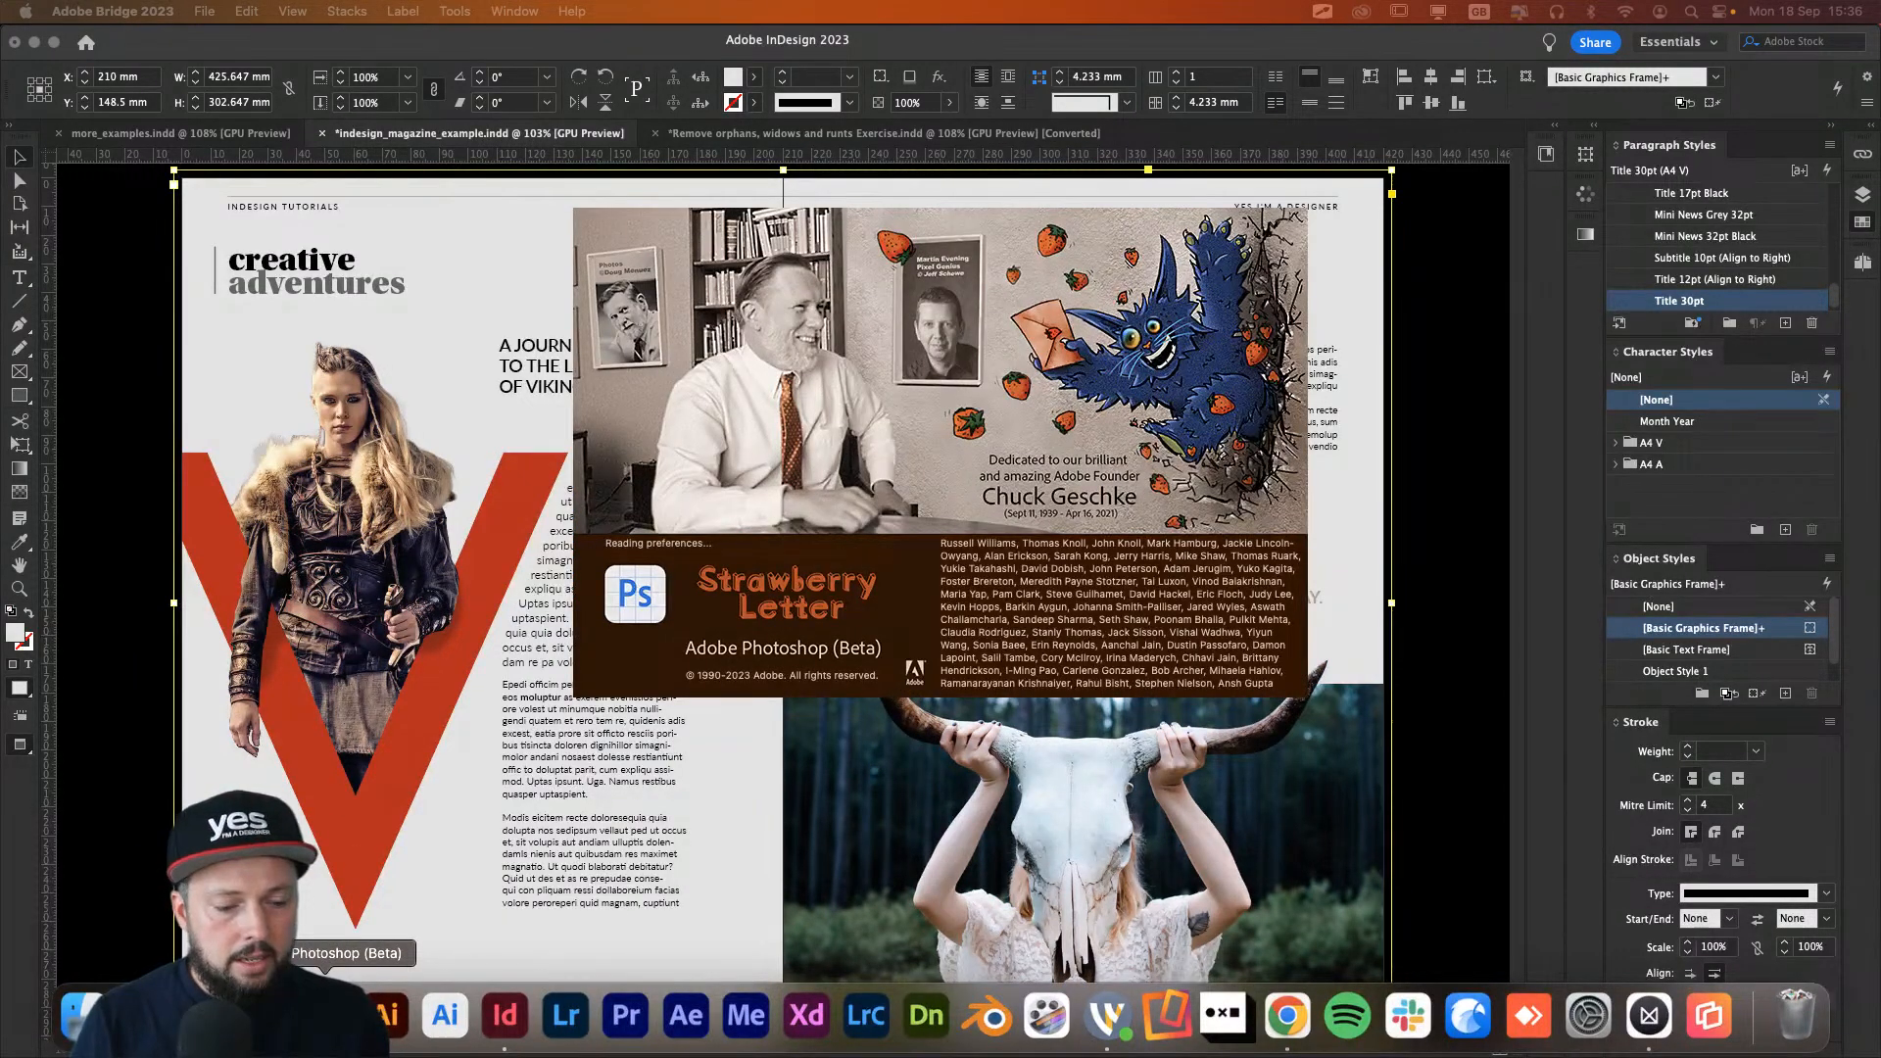
right_click(328, 1014)
click(382, 947)
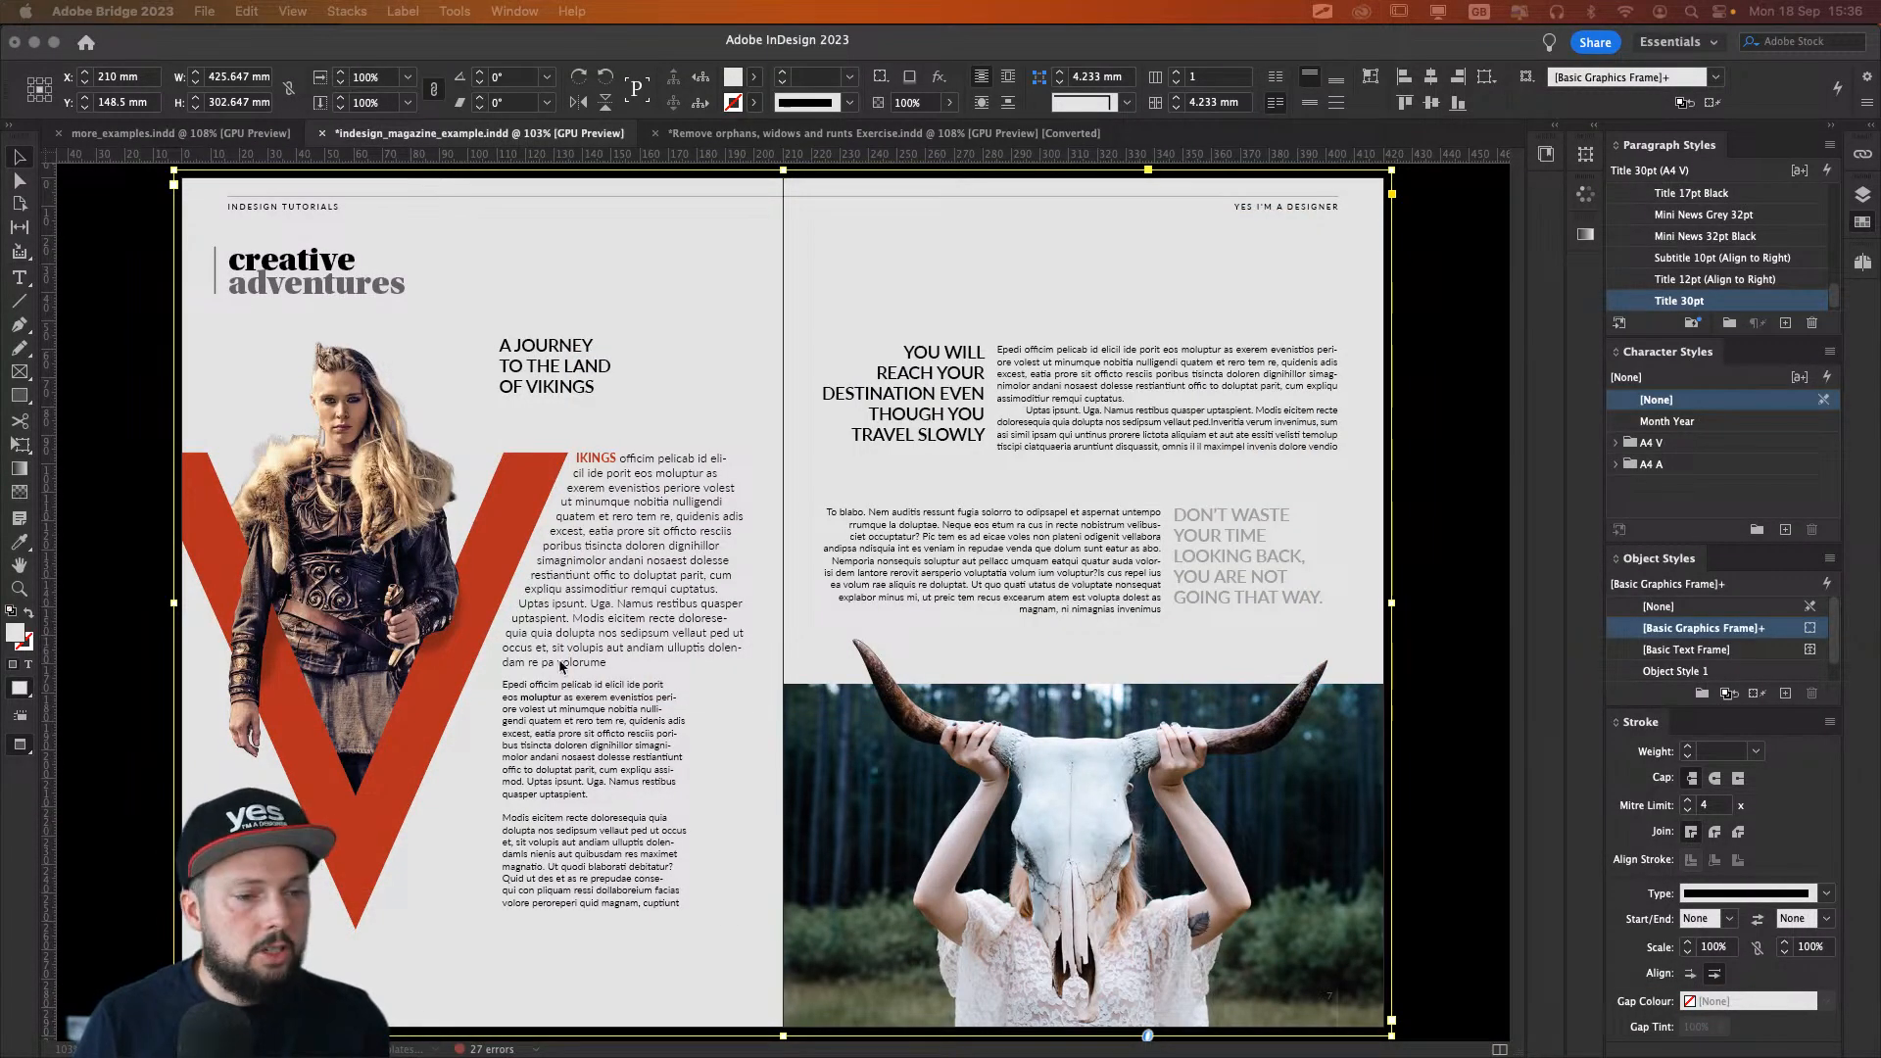
Step: Switch to Photoshop 2024 and examine the illustrated NATURE lettering in nature.psd, first letter by letter and as a whole with panels hidden
key(super+Tab)
key(super+Tab)
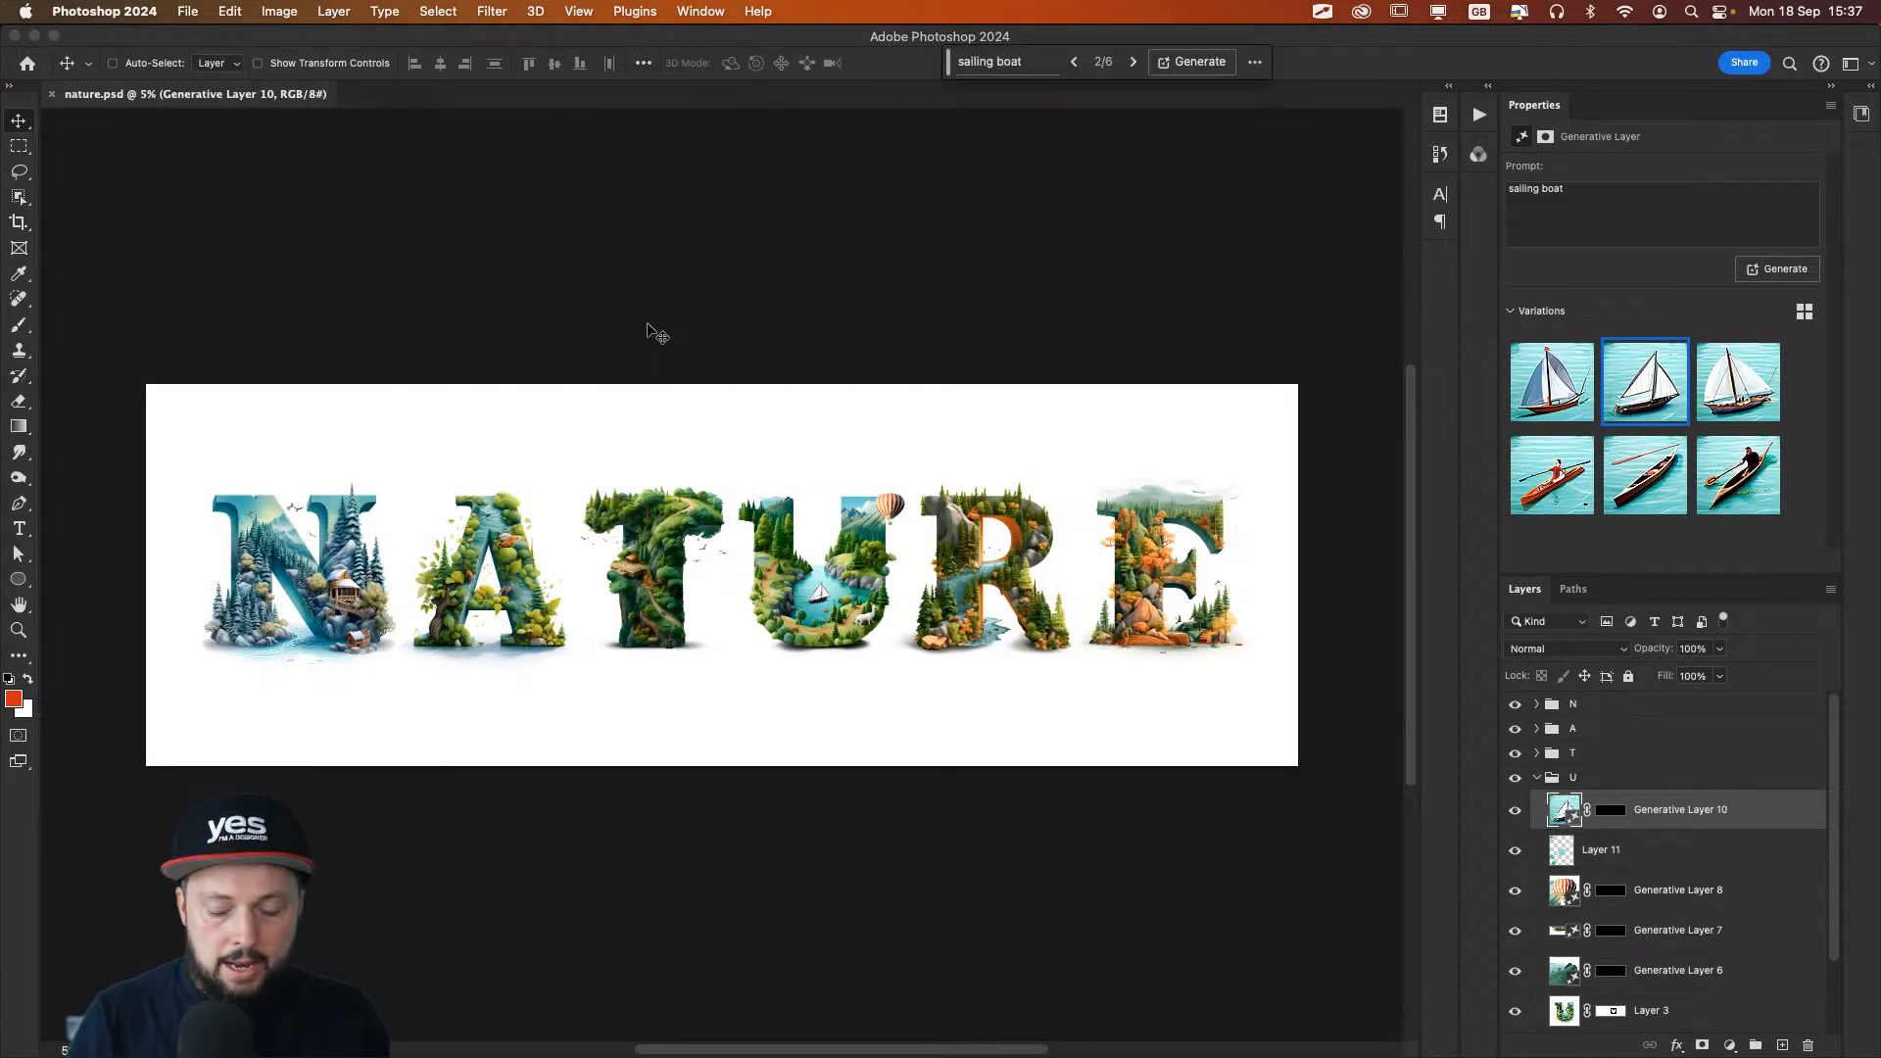
key(super+0)
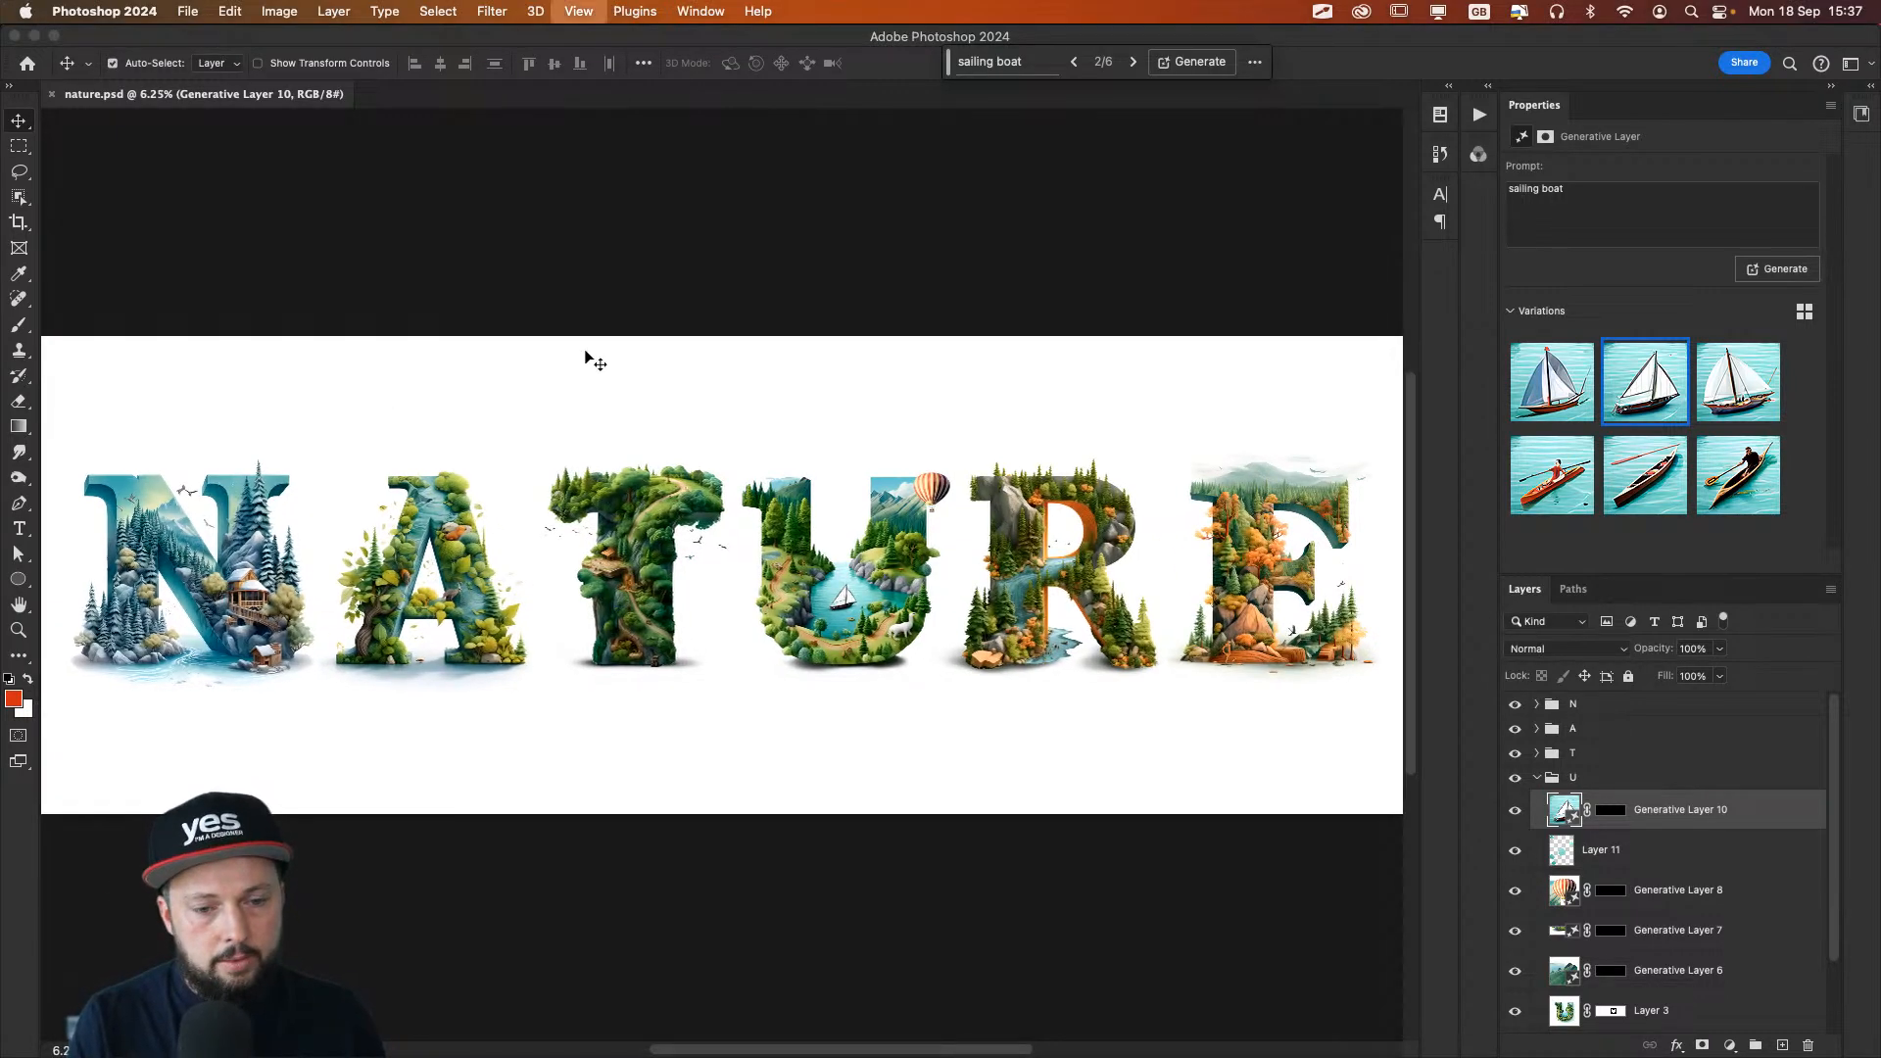
scroll(585, 352, up, 5)
scroll(584, 369, left, 10)
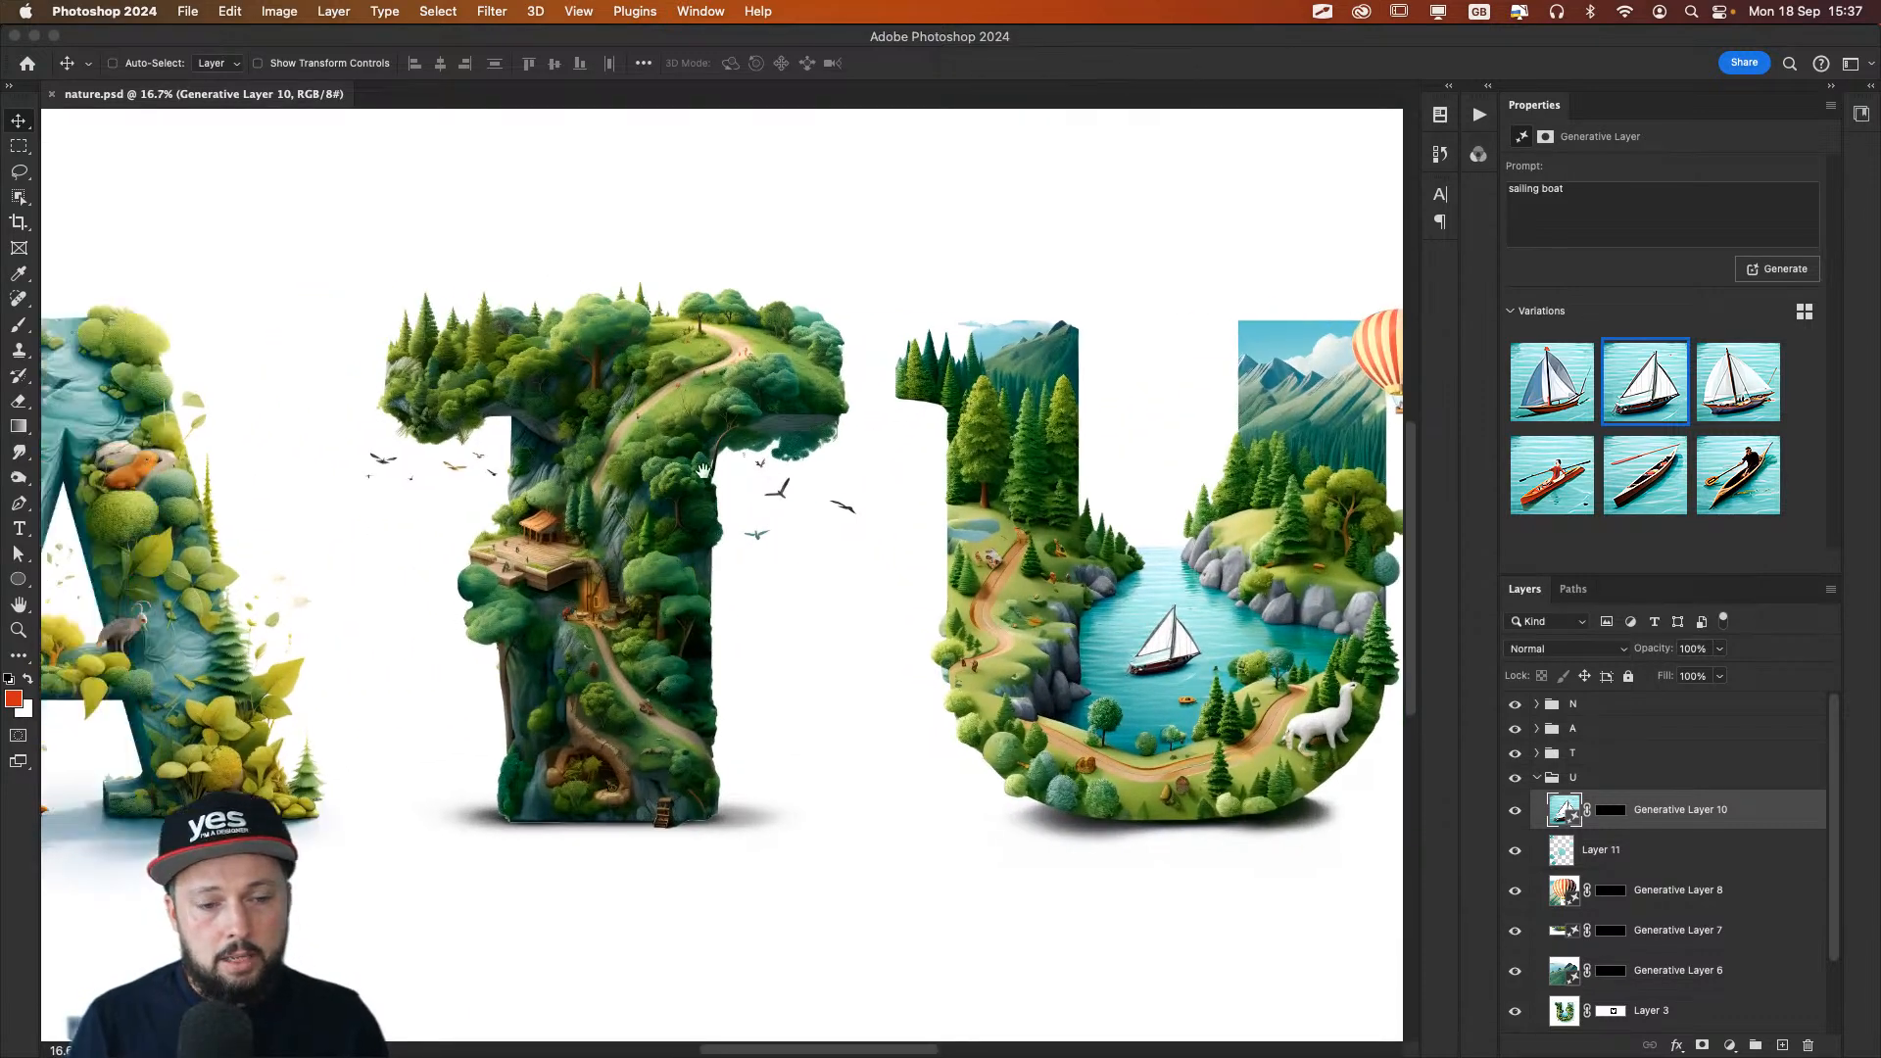
scroll(834, 458, left, 5)
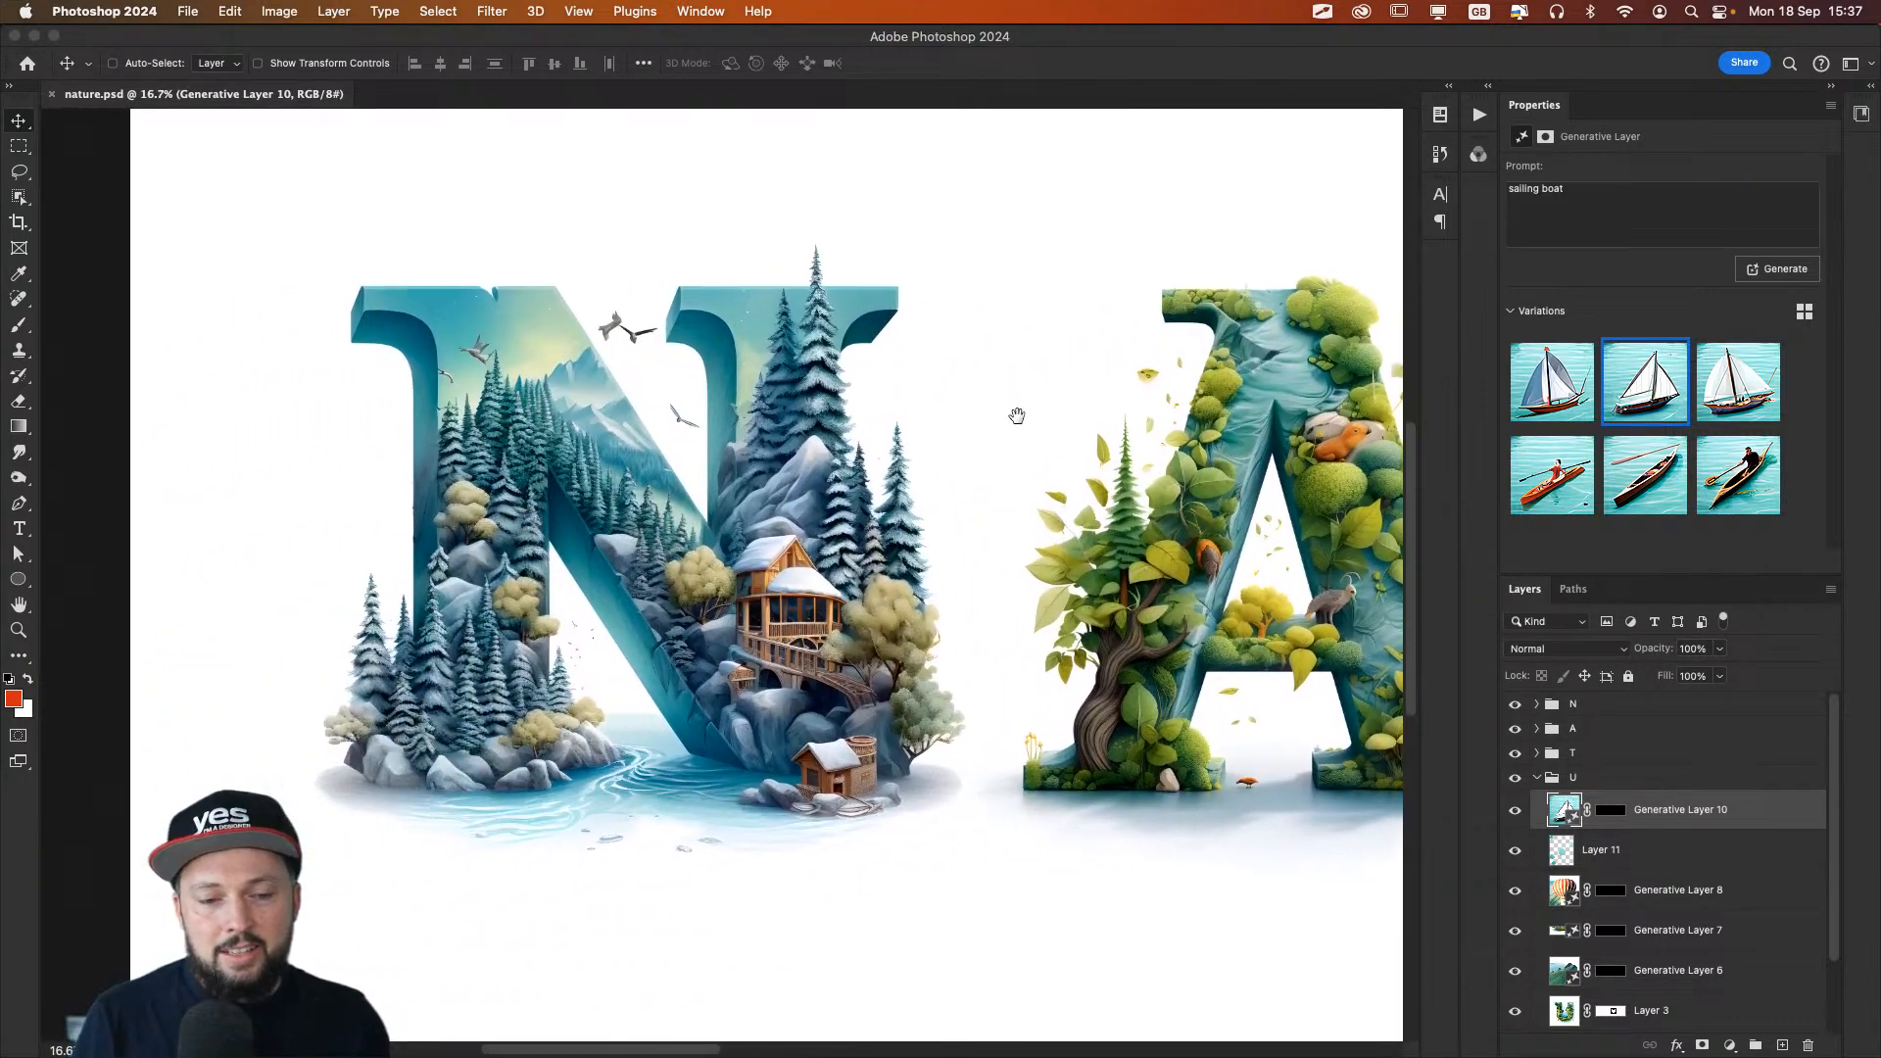
scroll(1019, 403, up, 2)
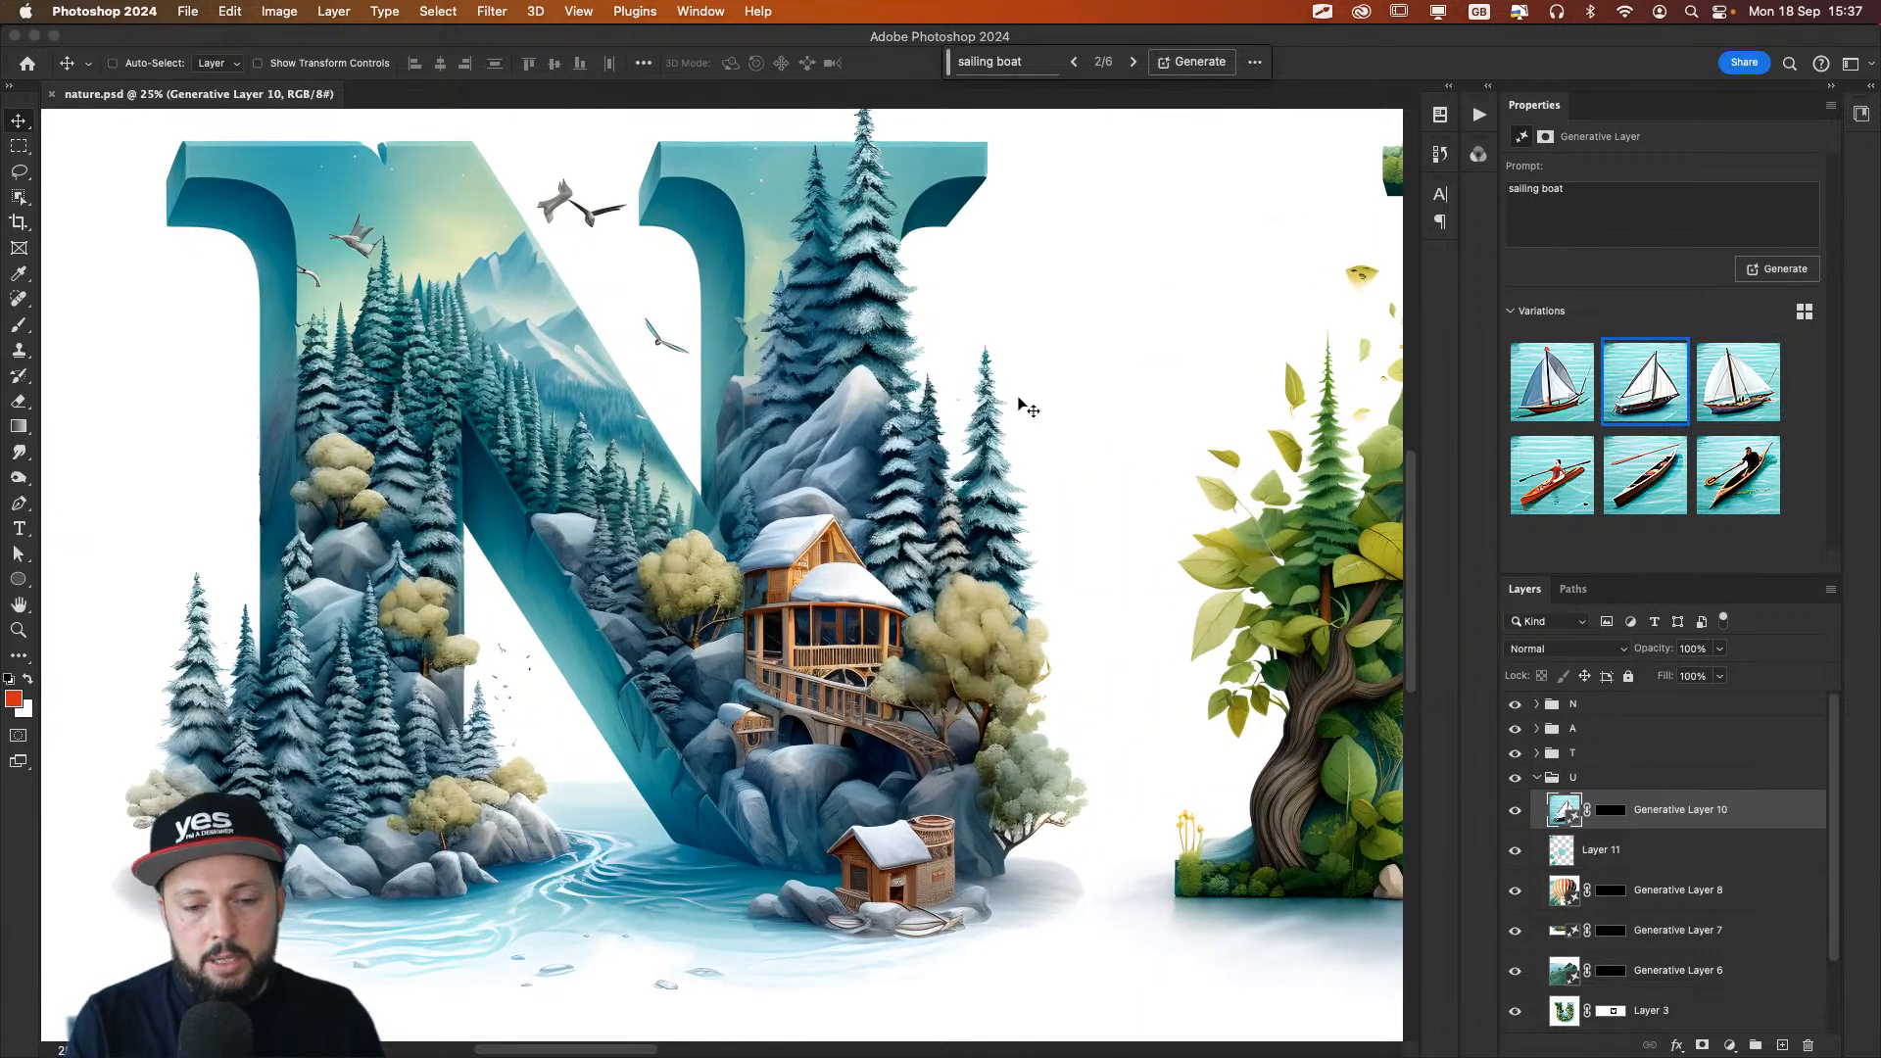
scroll(1019, 404, down, 2)
drag(925, 421, 535, 423)
drag(855, 432, 81, 422)
key(Tab)
key(super+0)
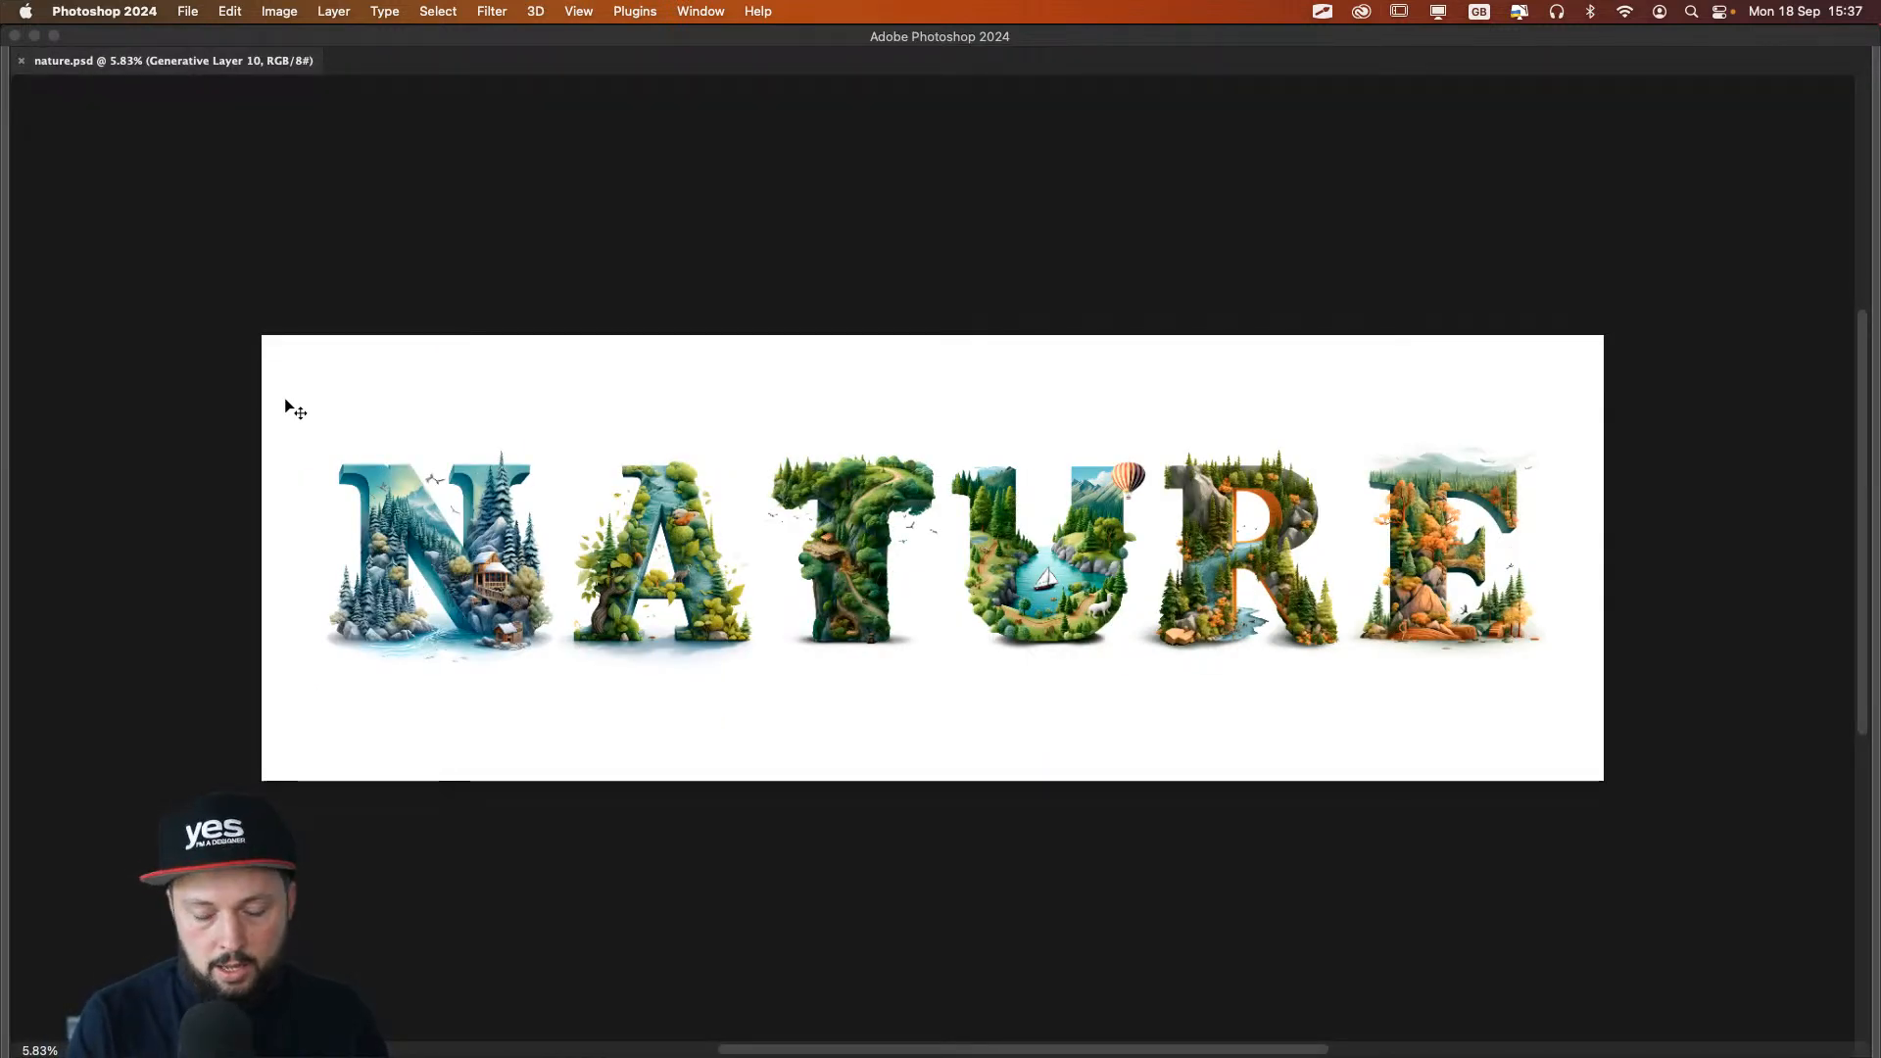
key(super+0)
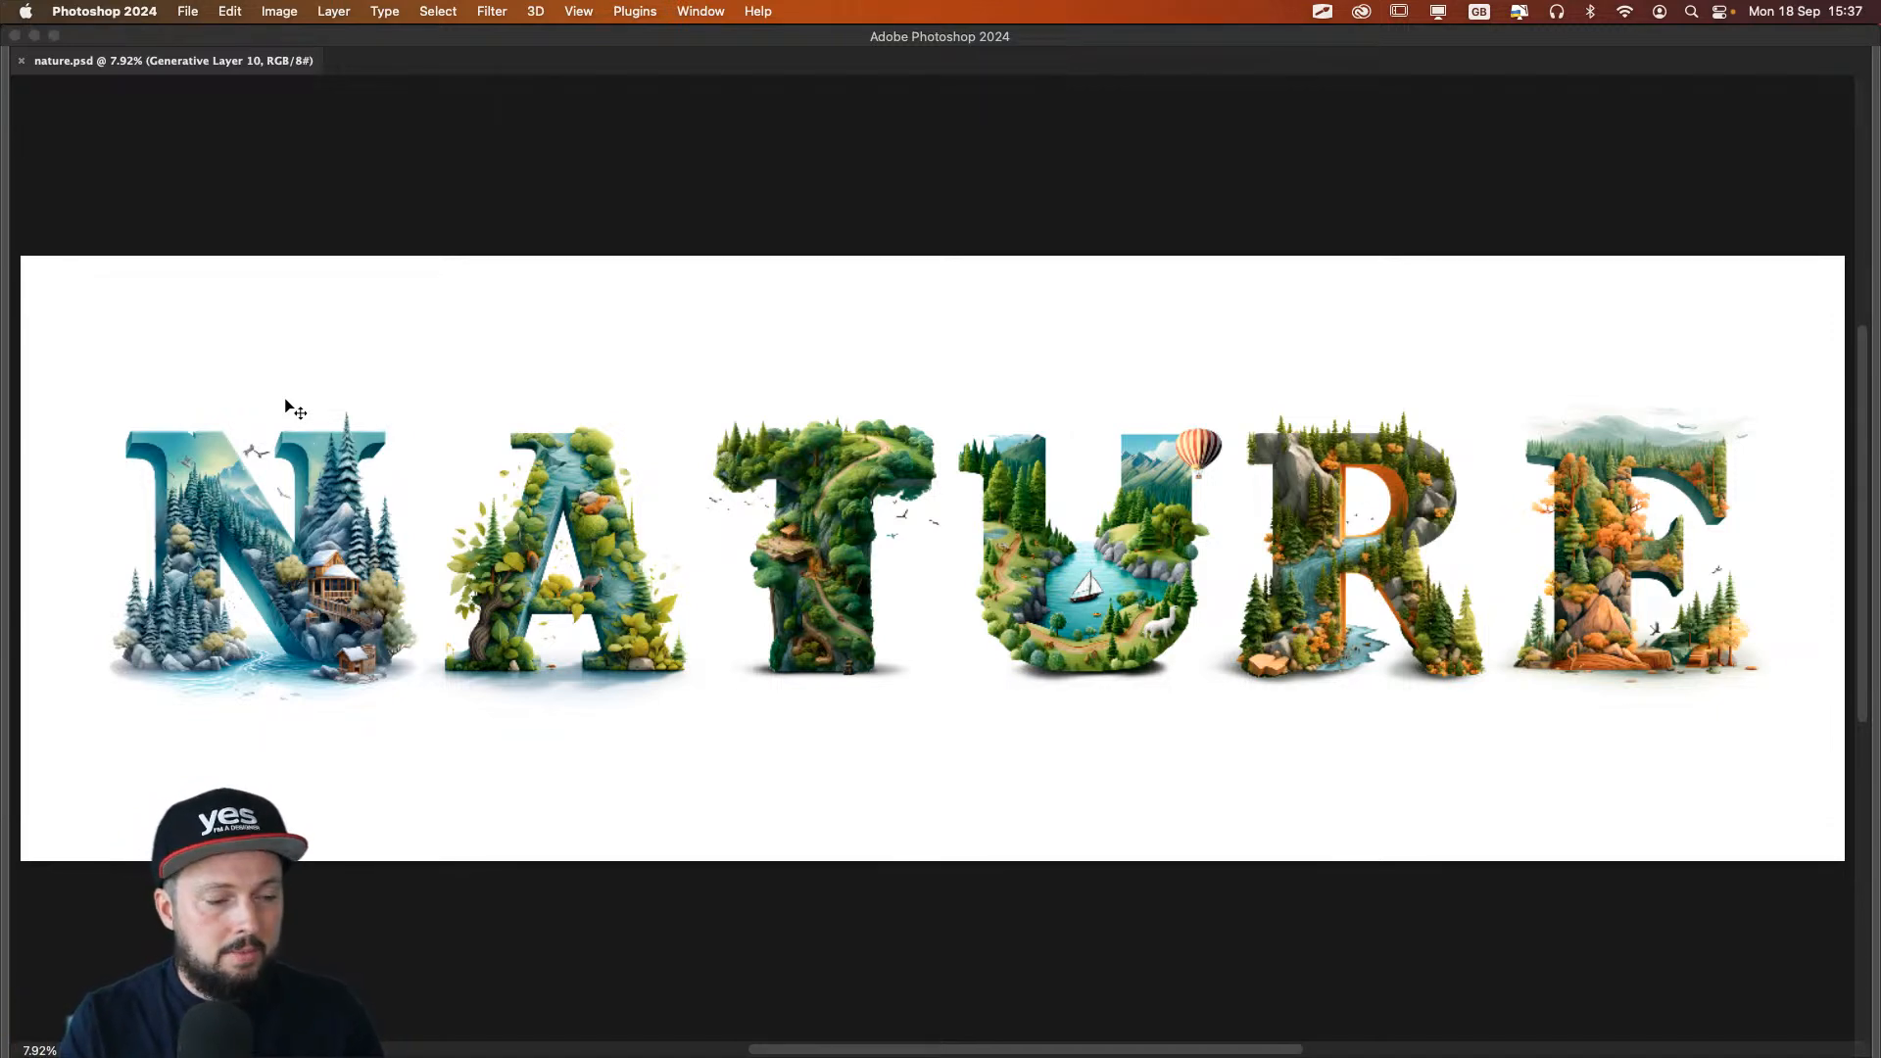
Step: Examine the scenery details inside the individual NATURE letters up close, from the snowy N across the rest of the word
key(super+equal)
key(super+equal)
key(super+equal)
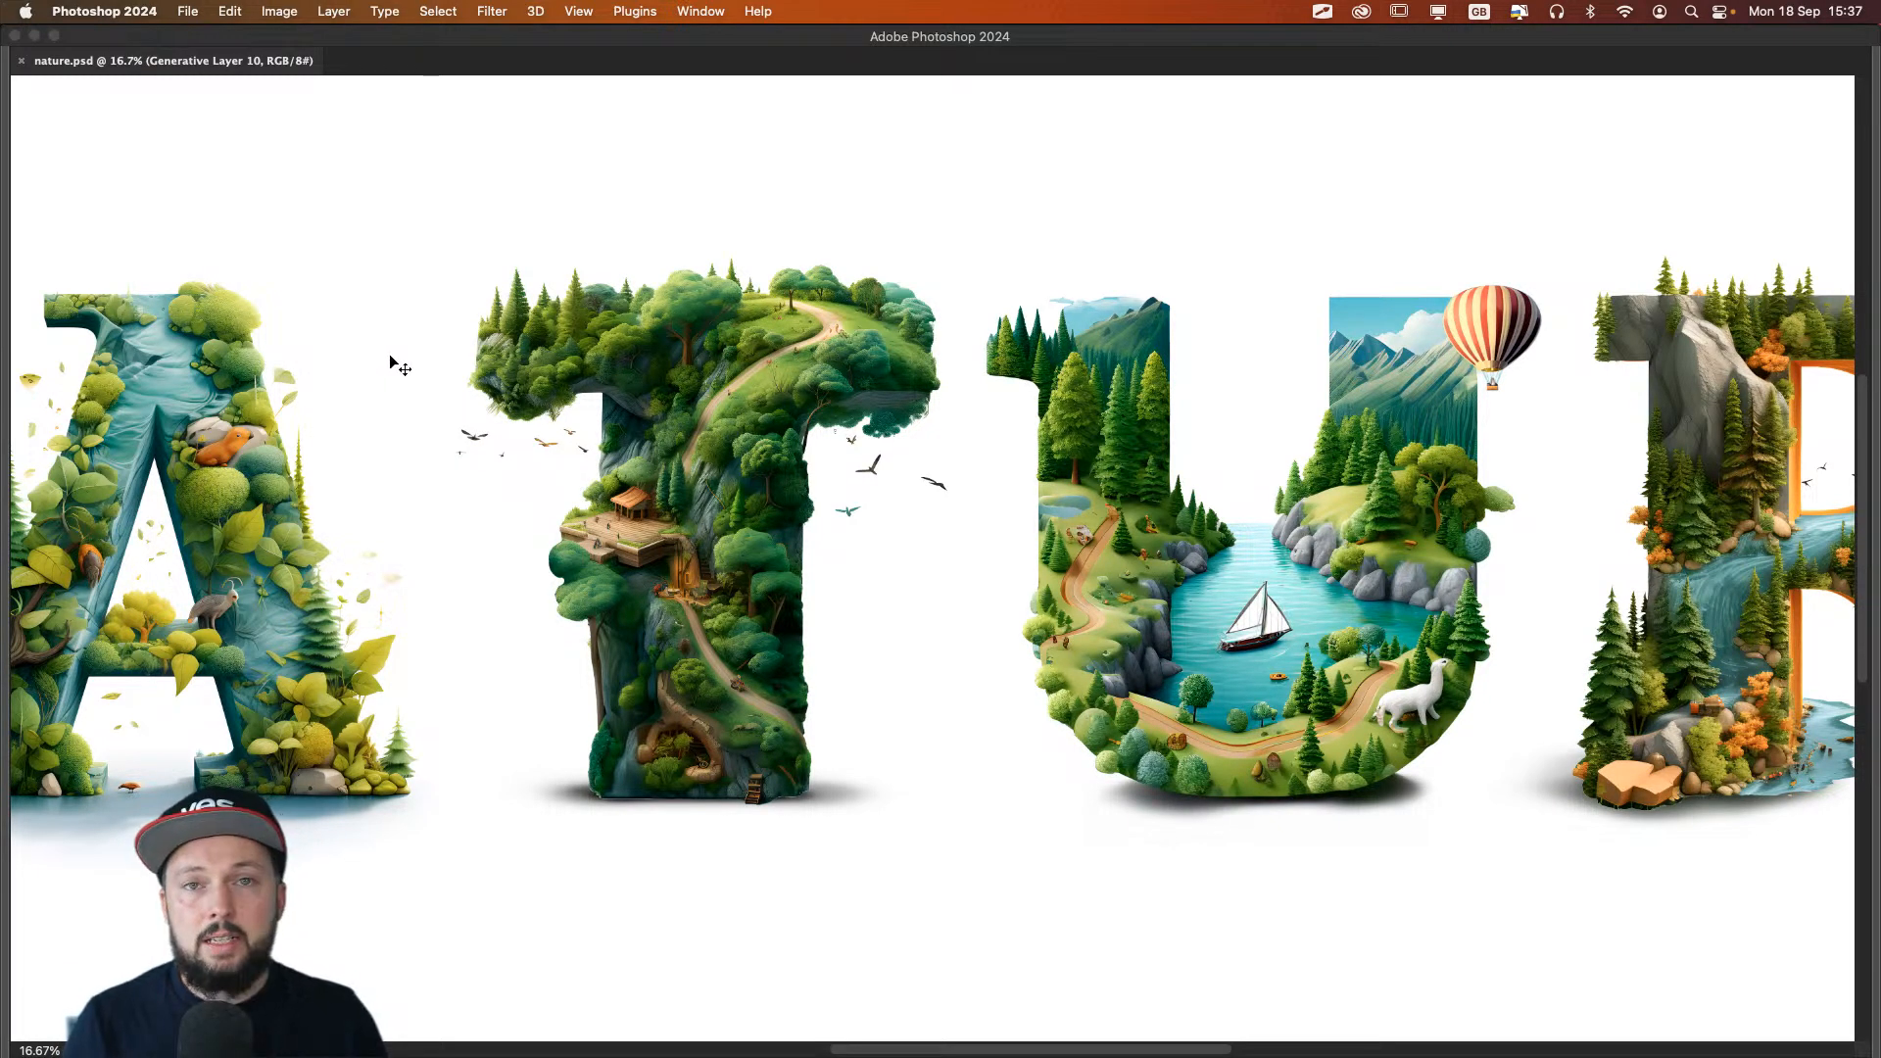
drag(299, 441, 1201, 474)
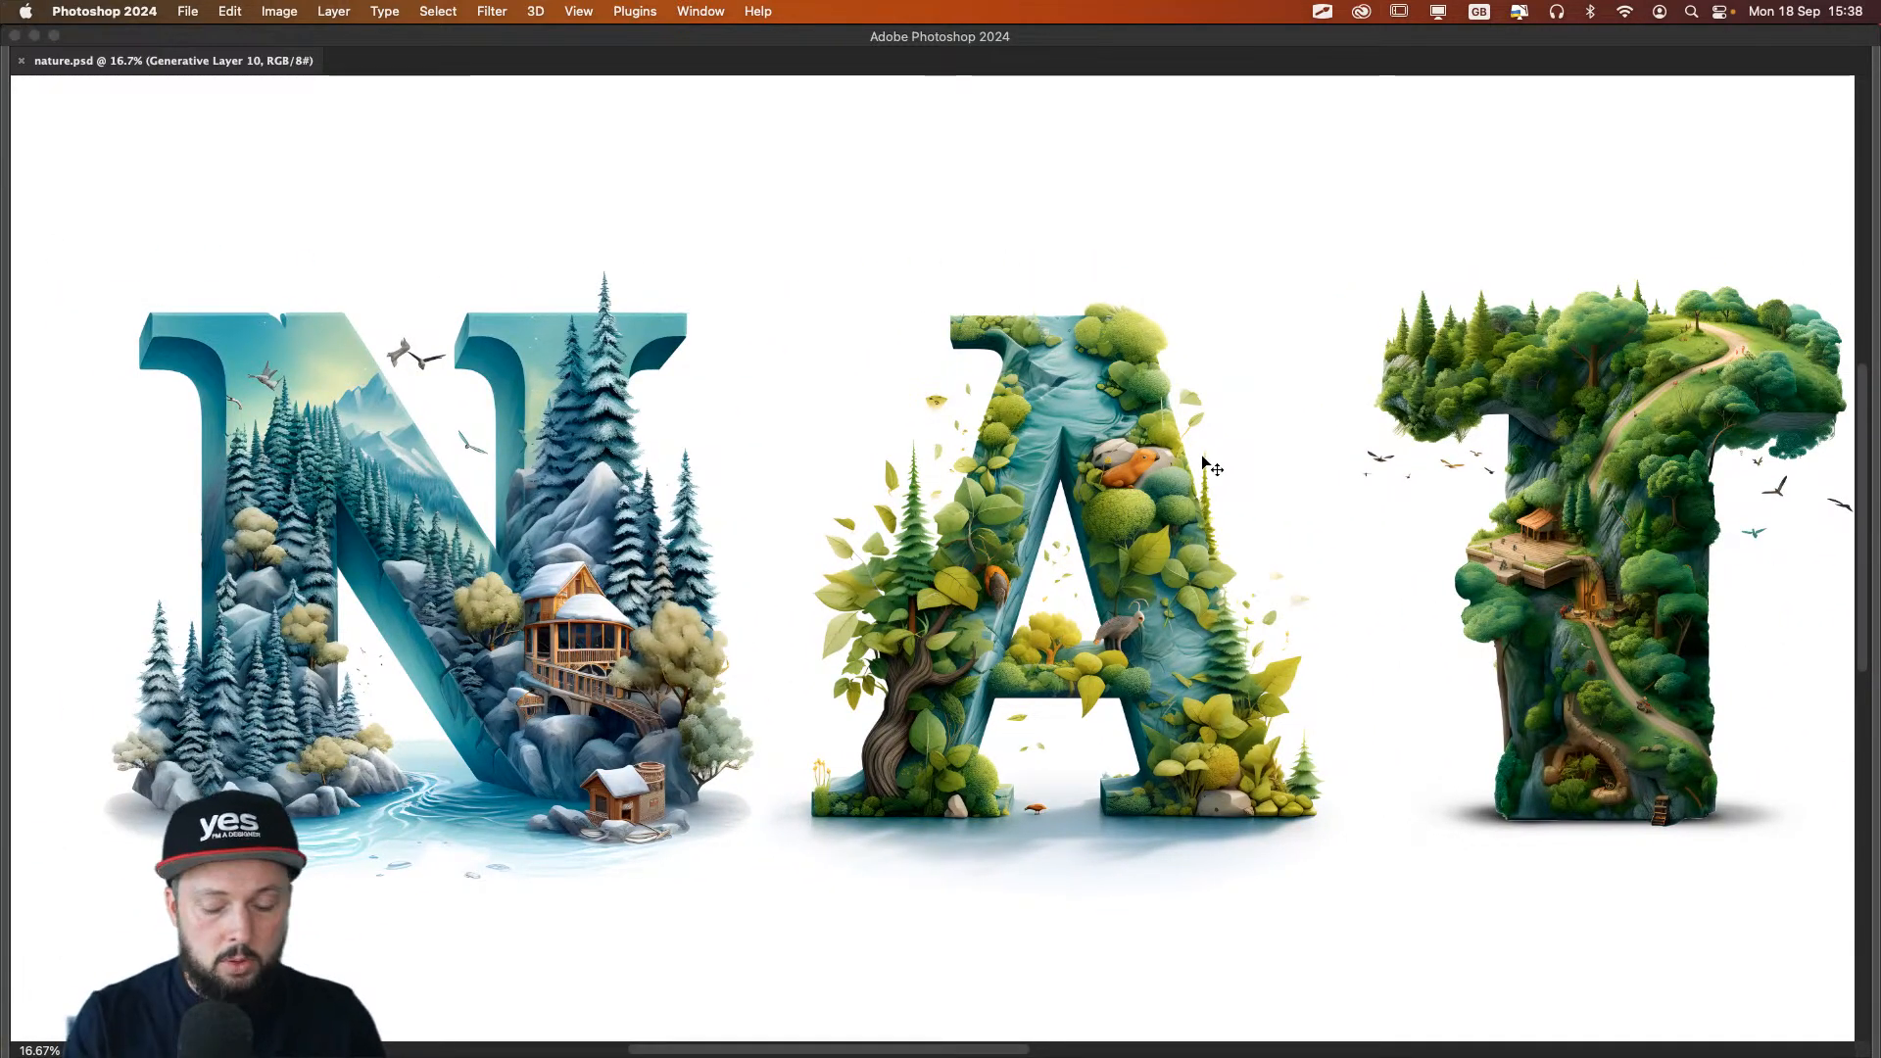
key(super+0)
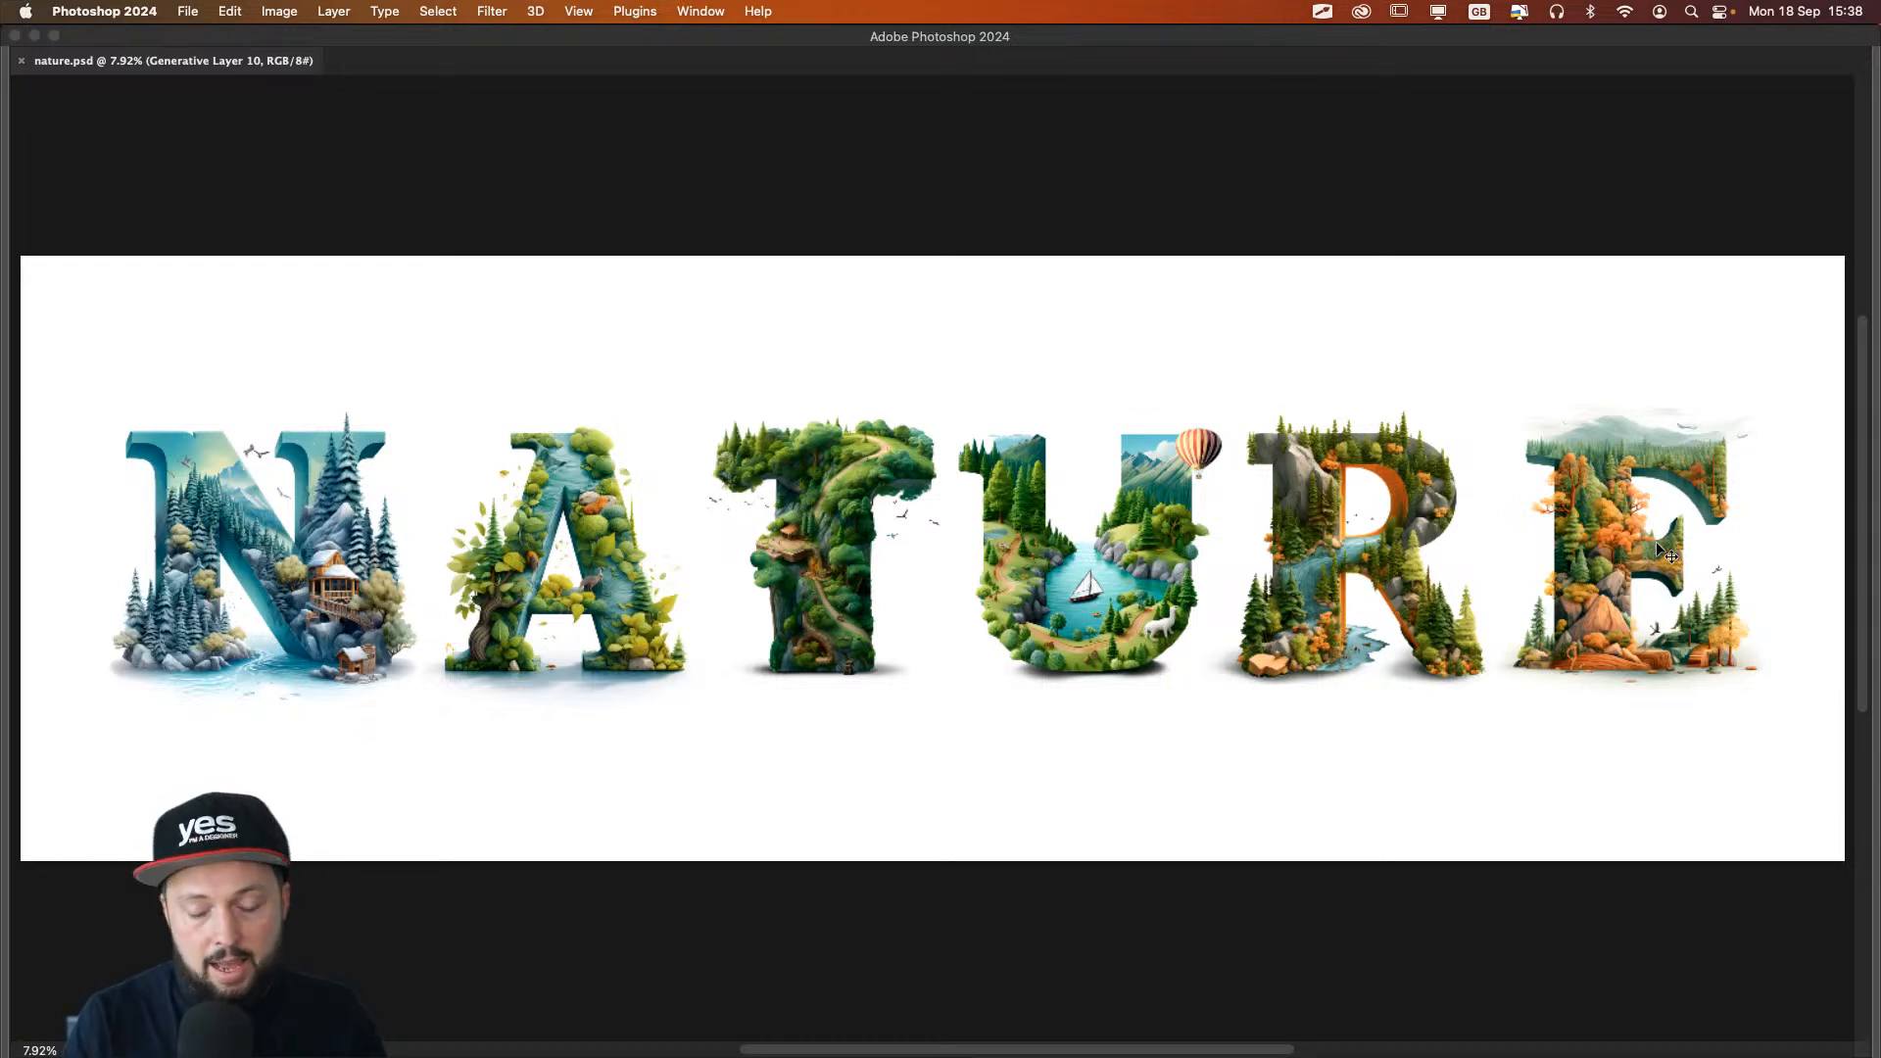
key(super+equal)
key(super+equal)
key(super+equal)
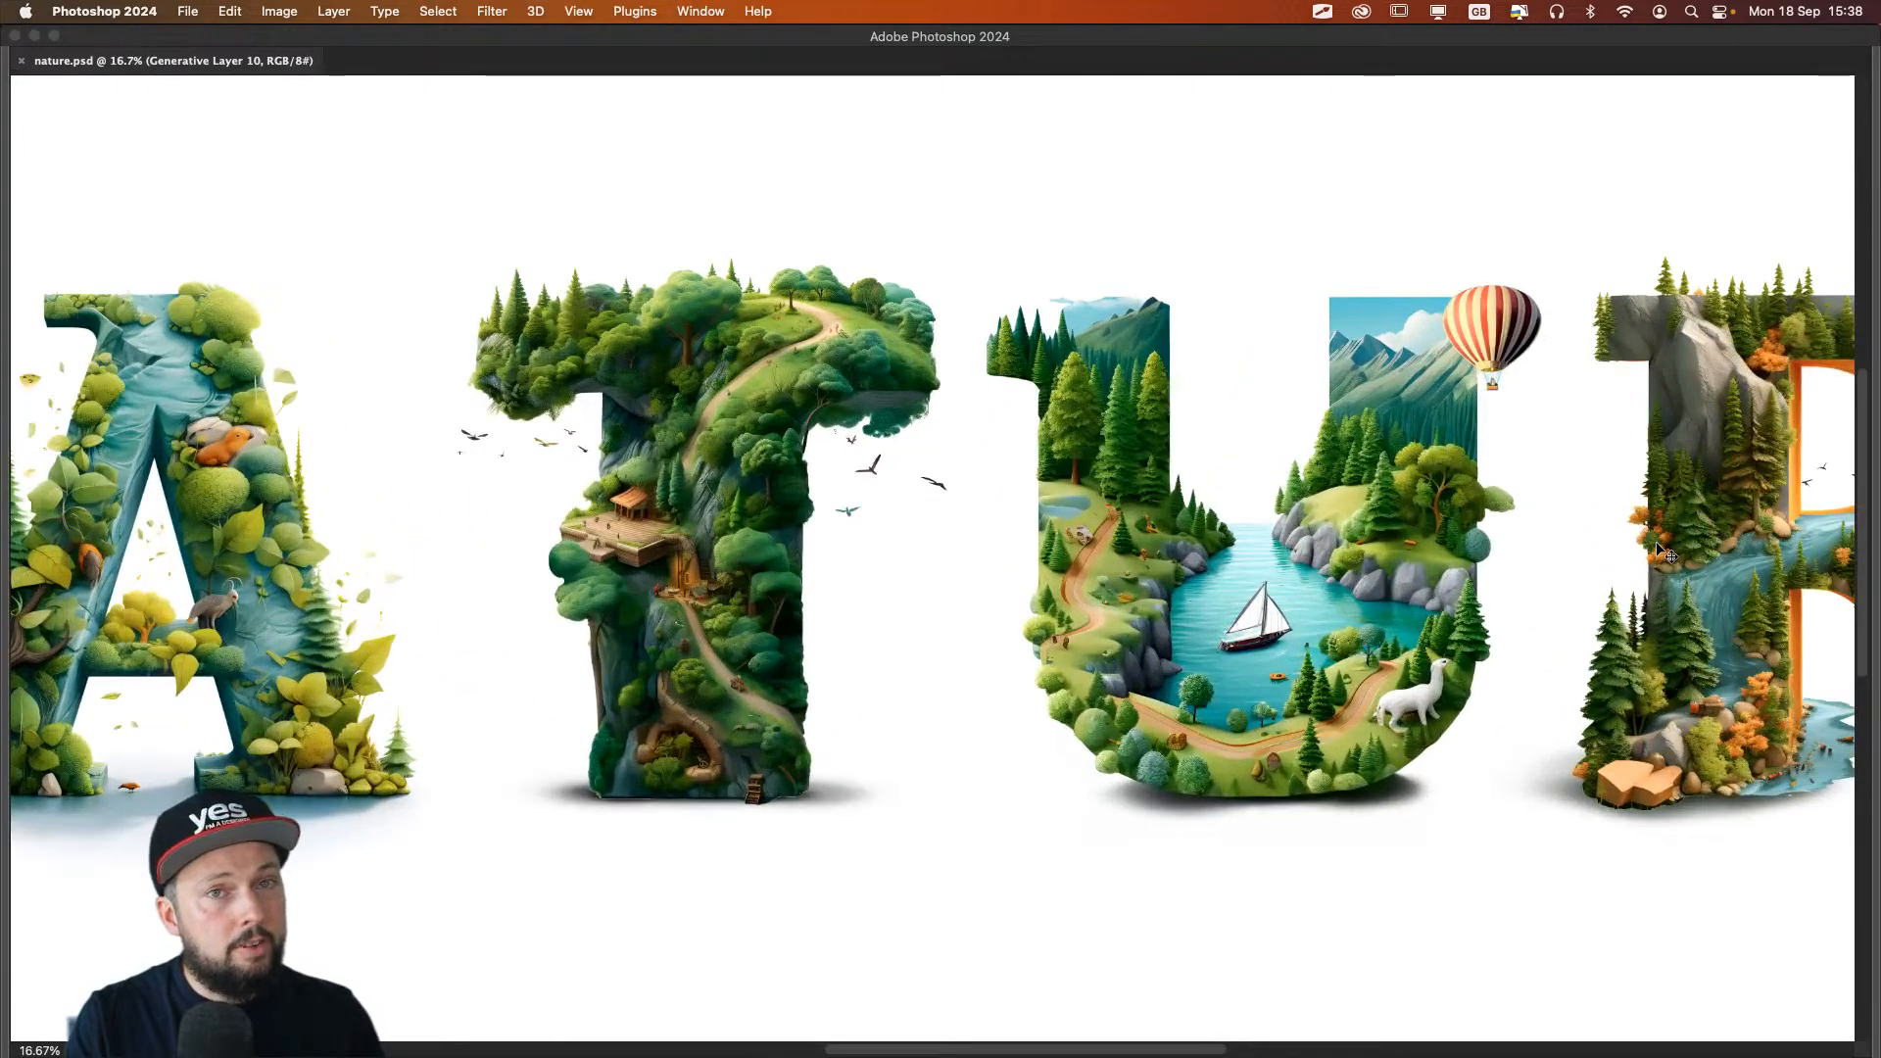
drag(432, 580, 1401, 621)
drag(1009, 624, 1092, 510)
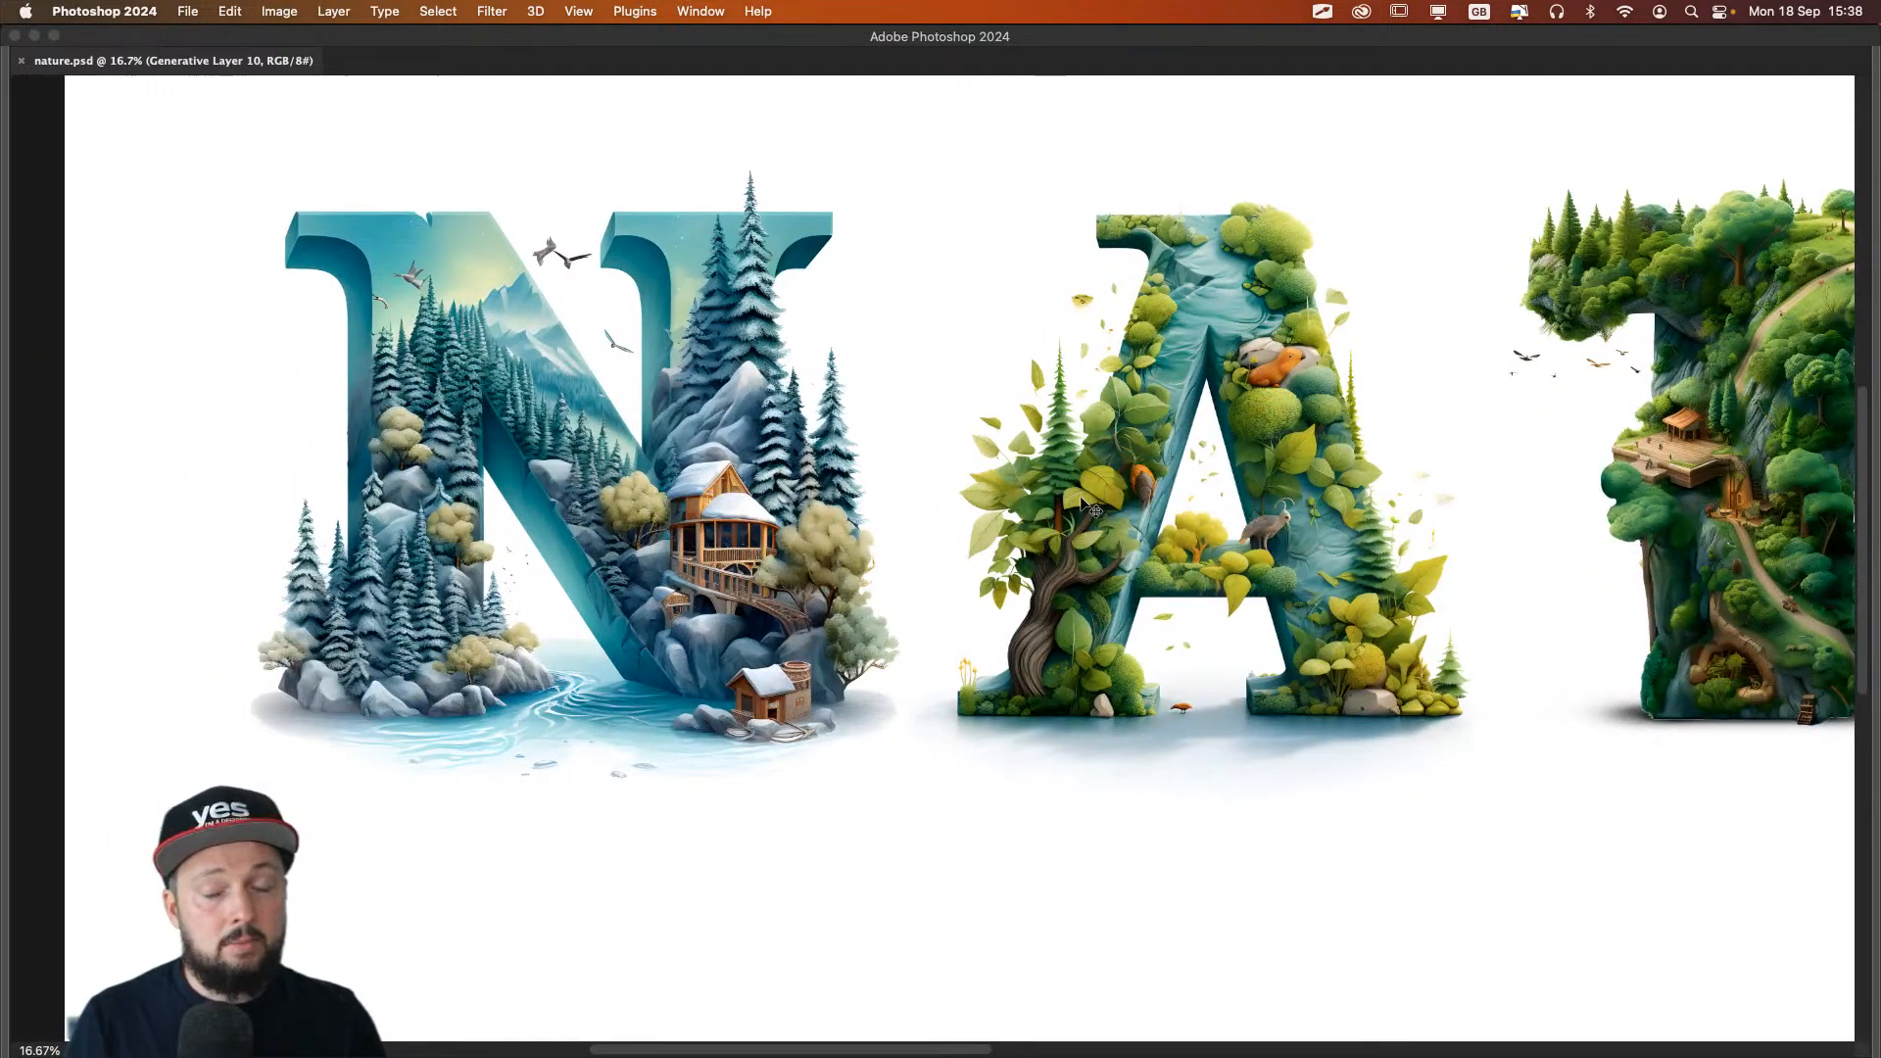
drag(1155, 452, 1095, 527)
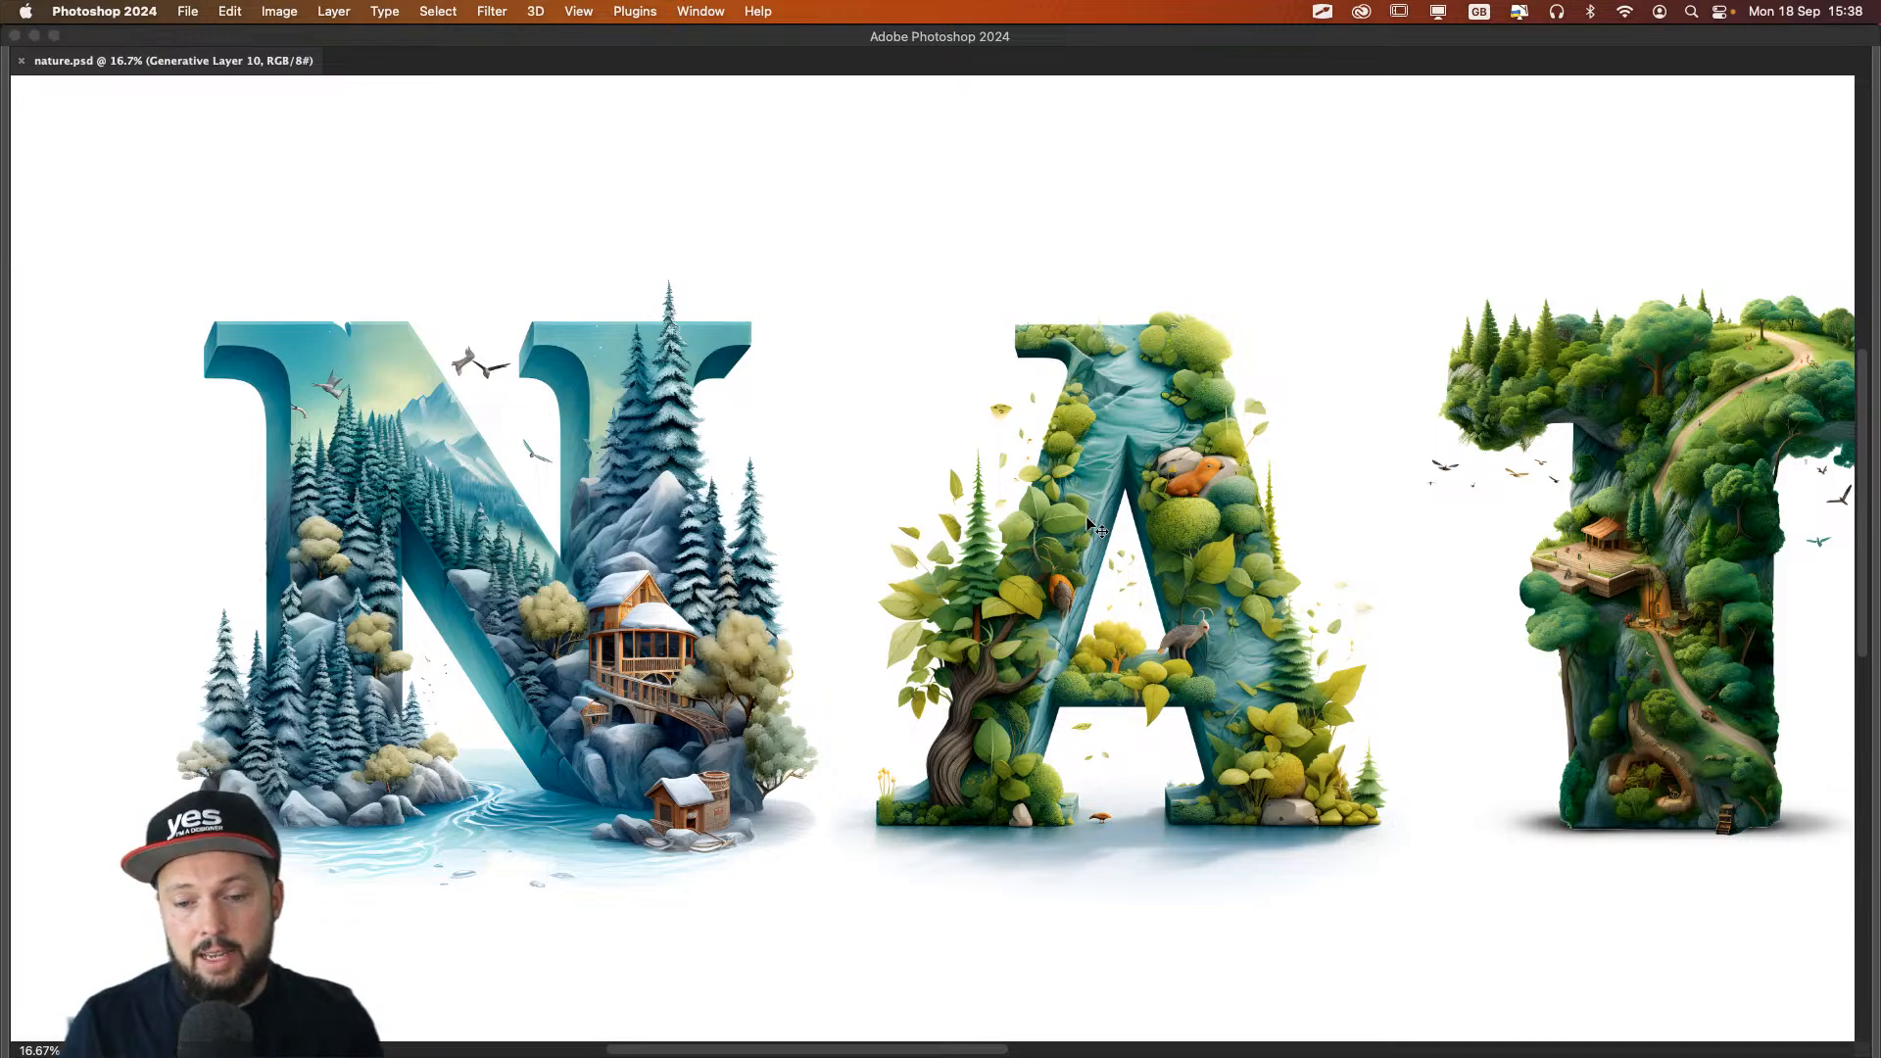
drag(1516, 550, 841, 558)
drag(1328, 589, 606, 552)
drag(1232, 596, 549, 557)
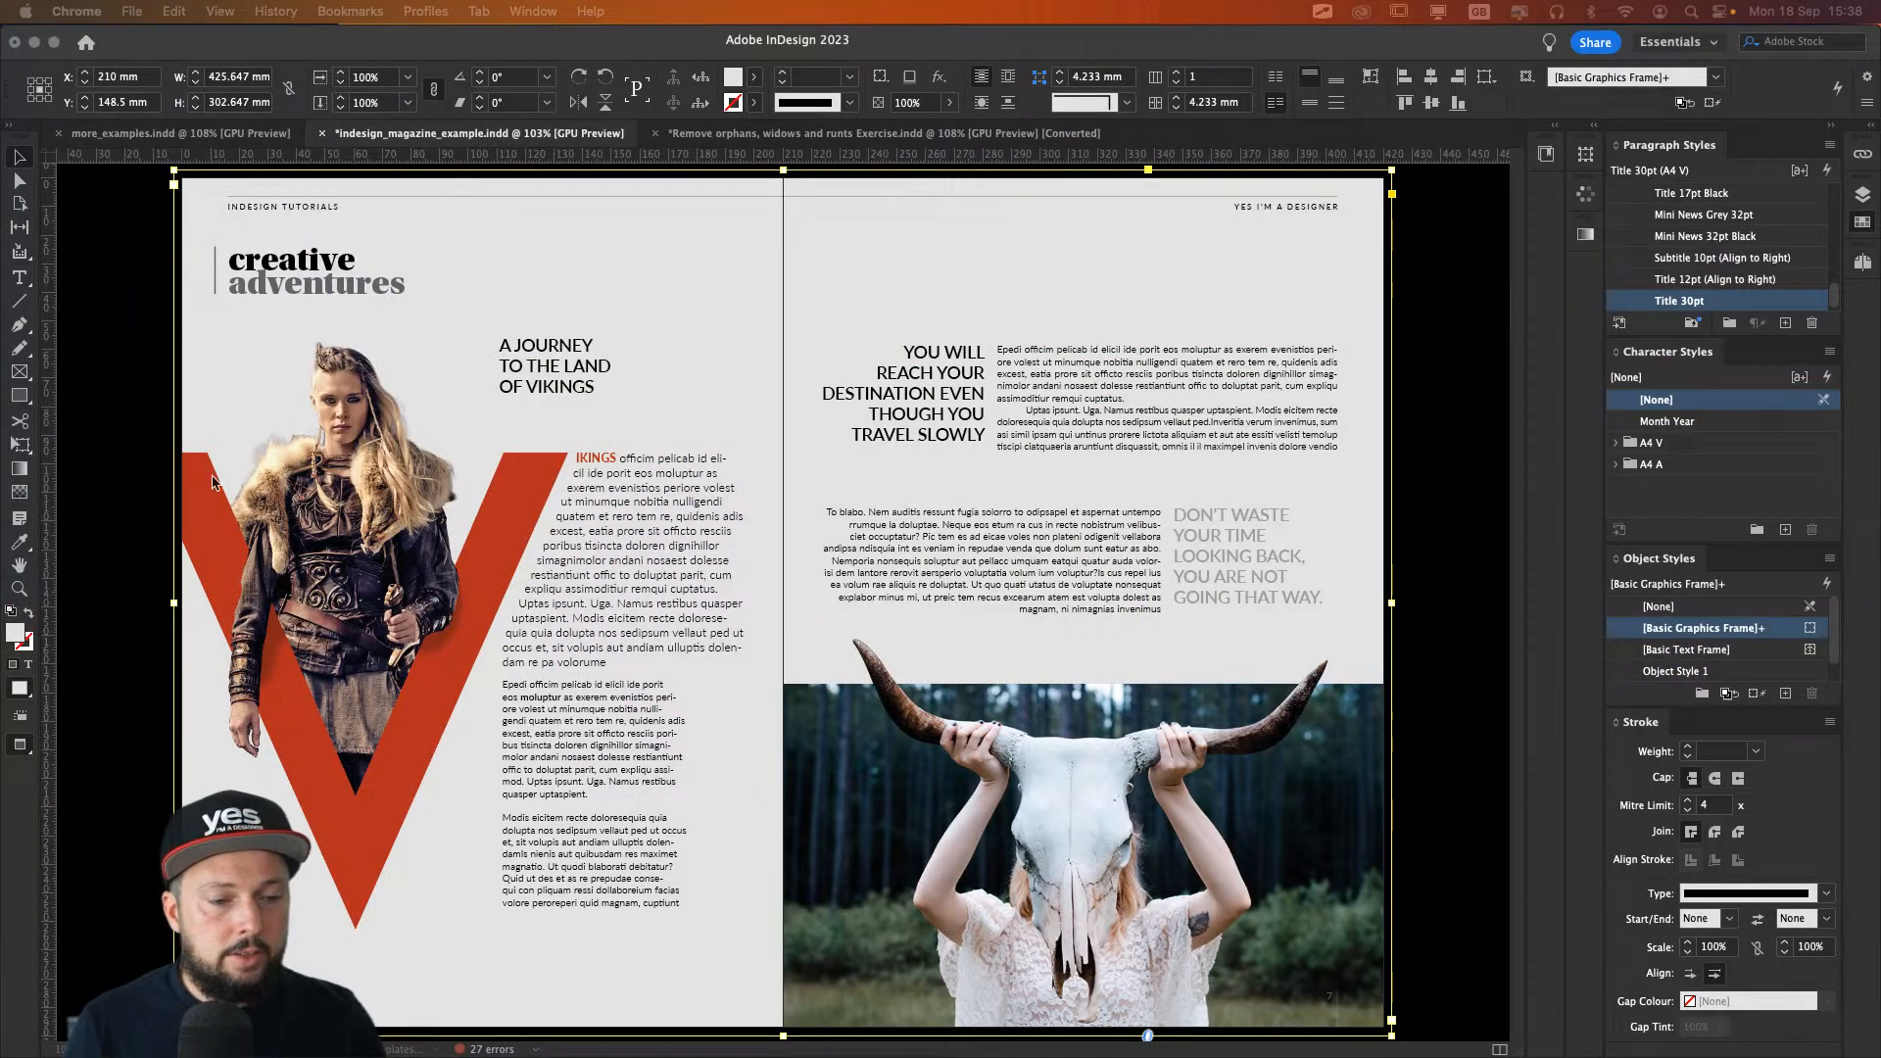
Step: Switch back to InDesign, view the "CALL OF THE WILD" spread with its leafy N drop cap and return to the Vikings spread
click(155, 485)
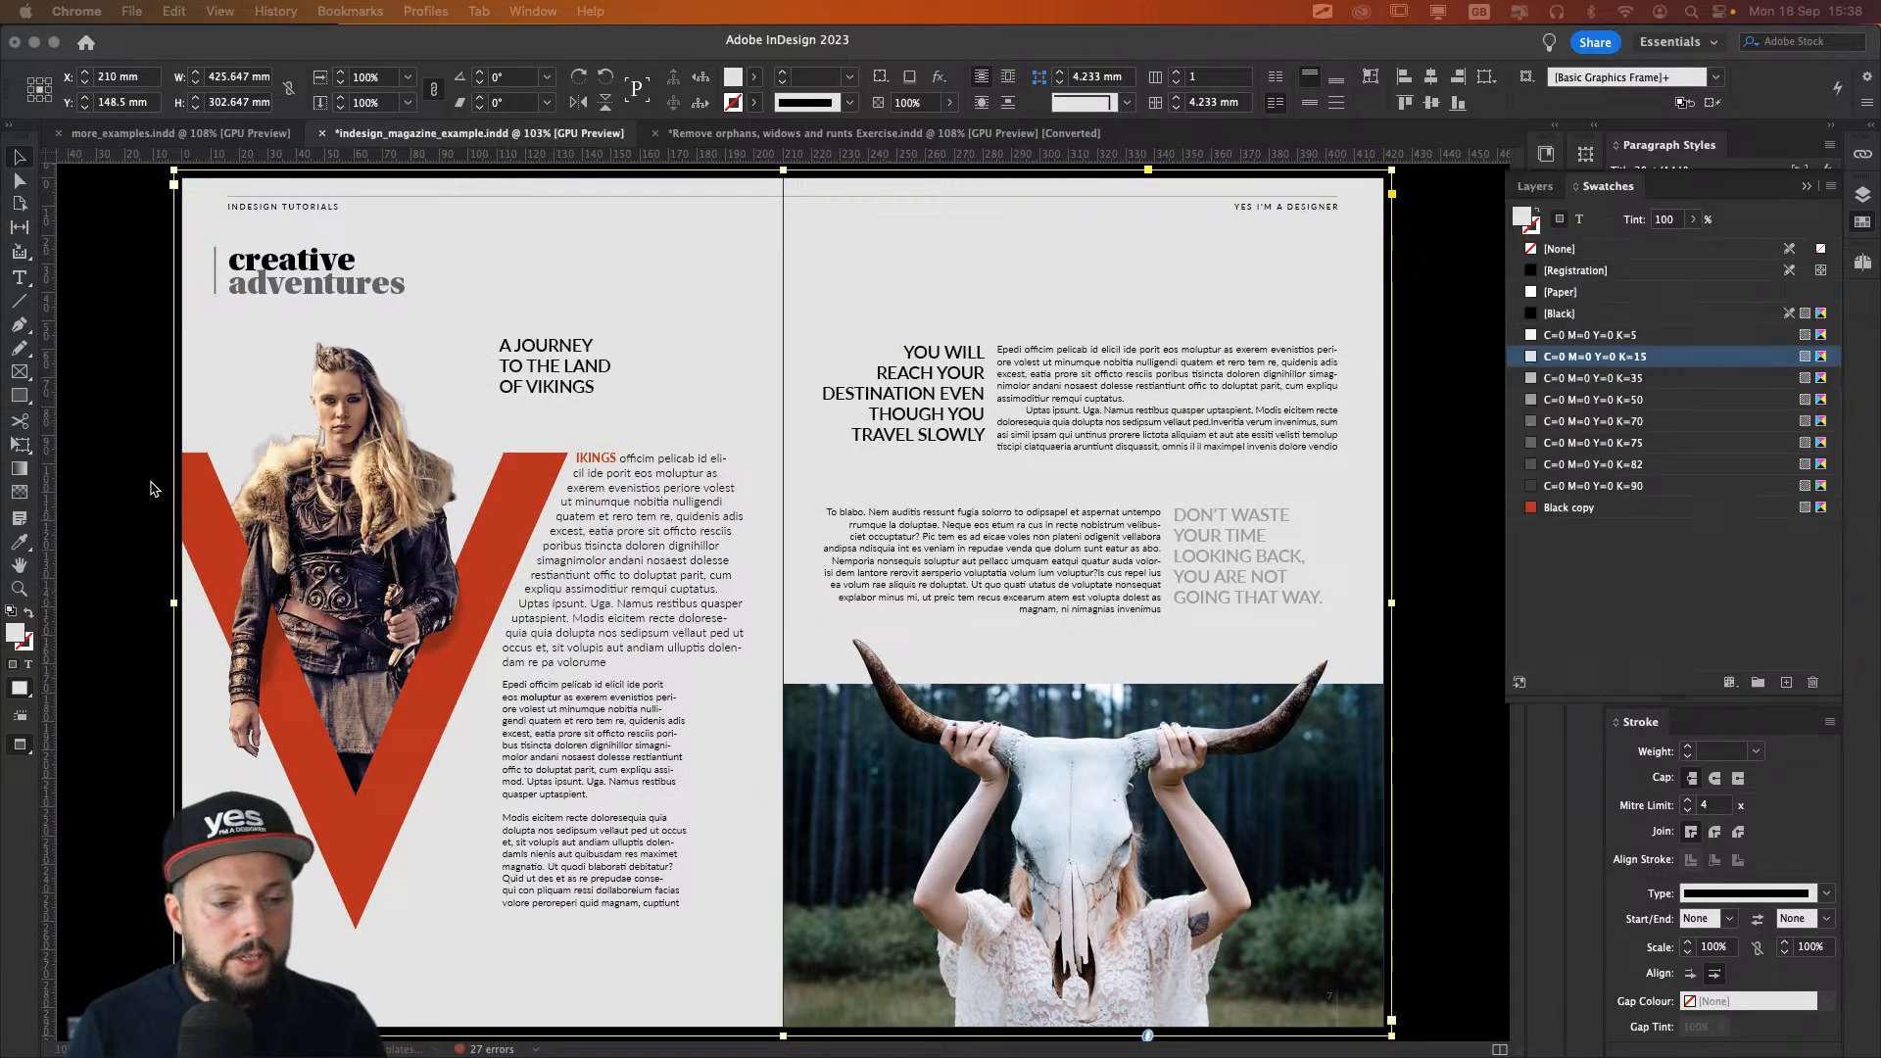
key(shift+Page_Down)
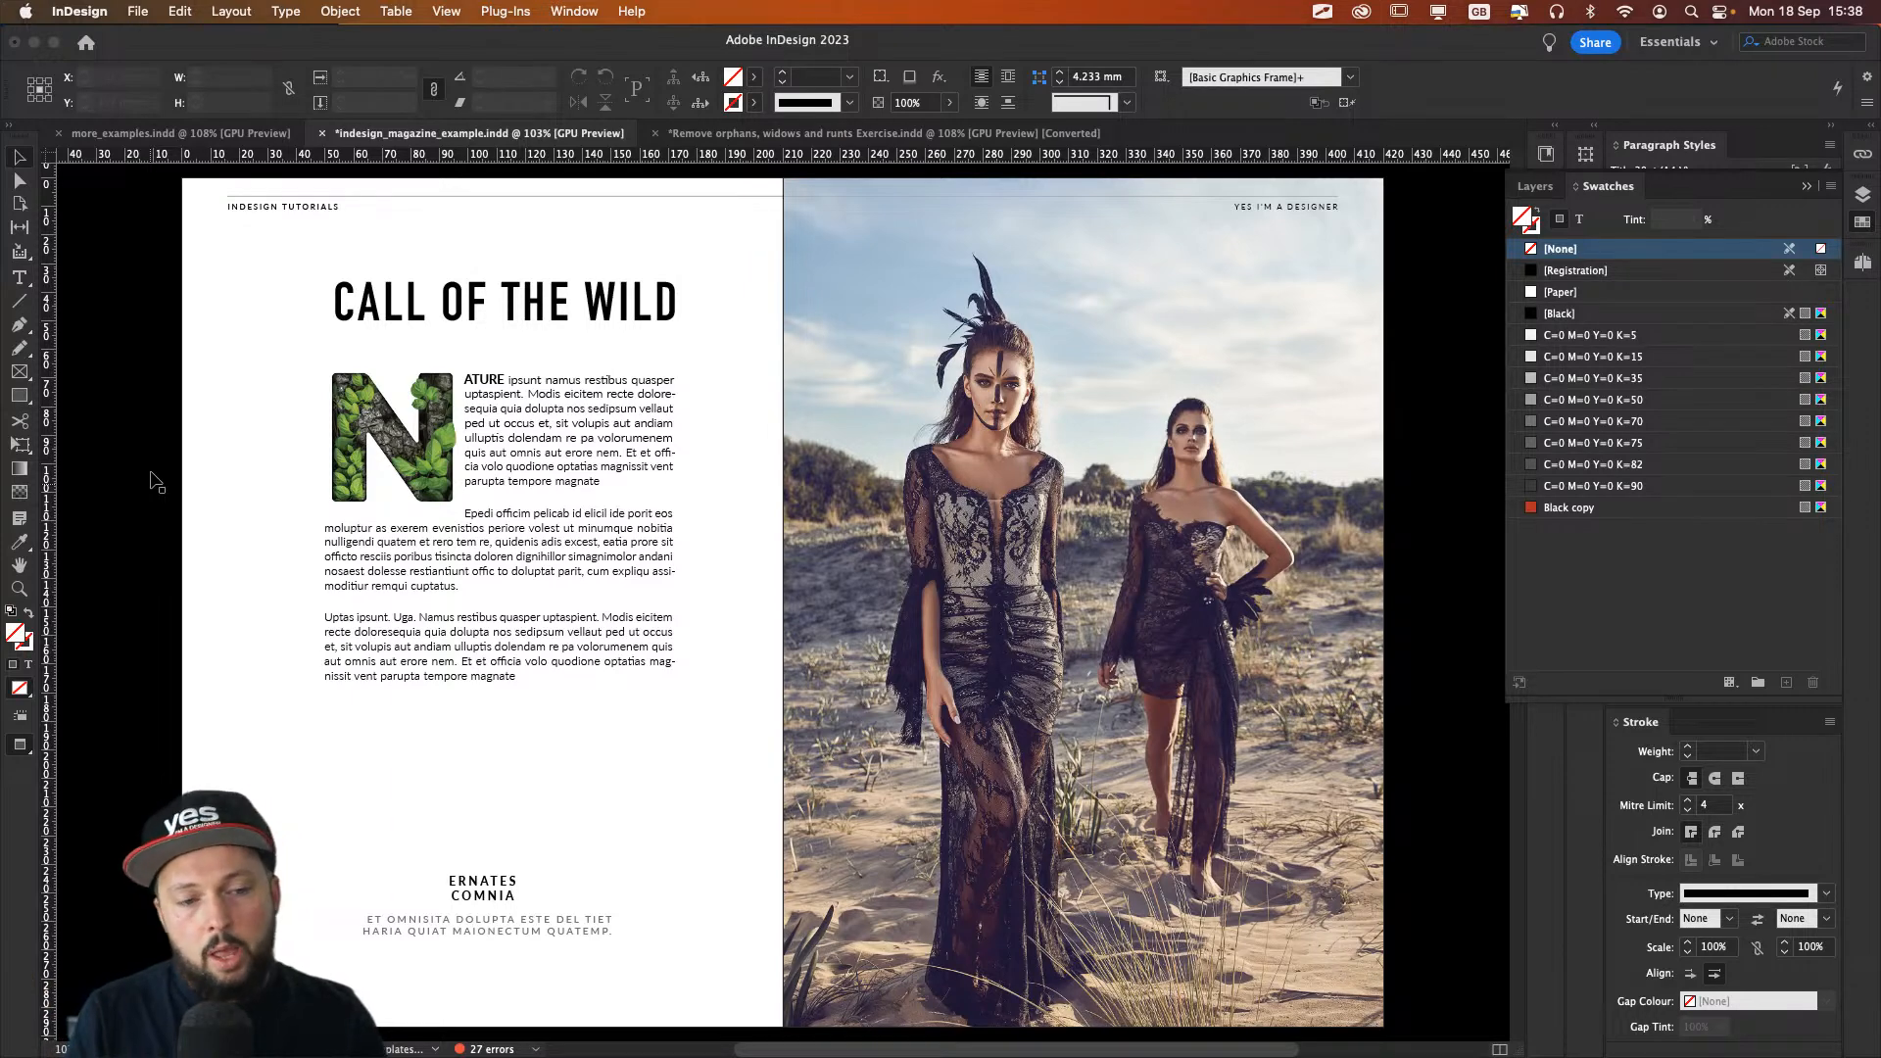
key(shift+Page_Down)
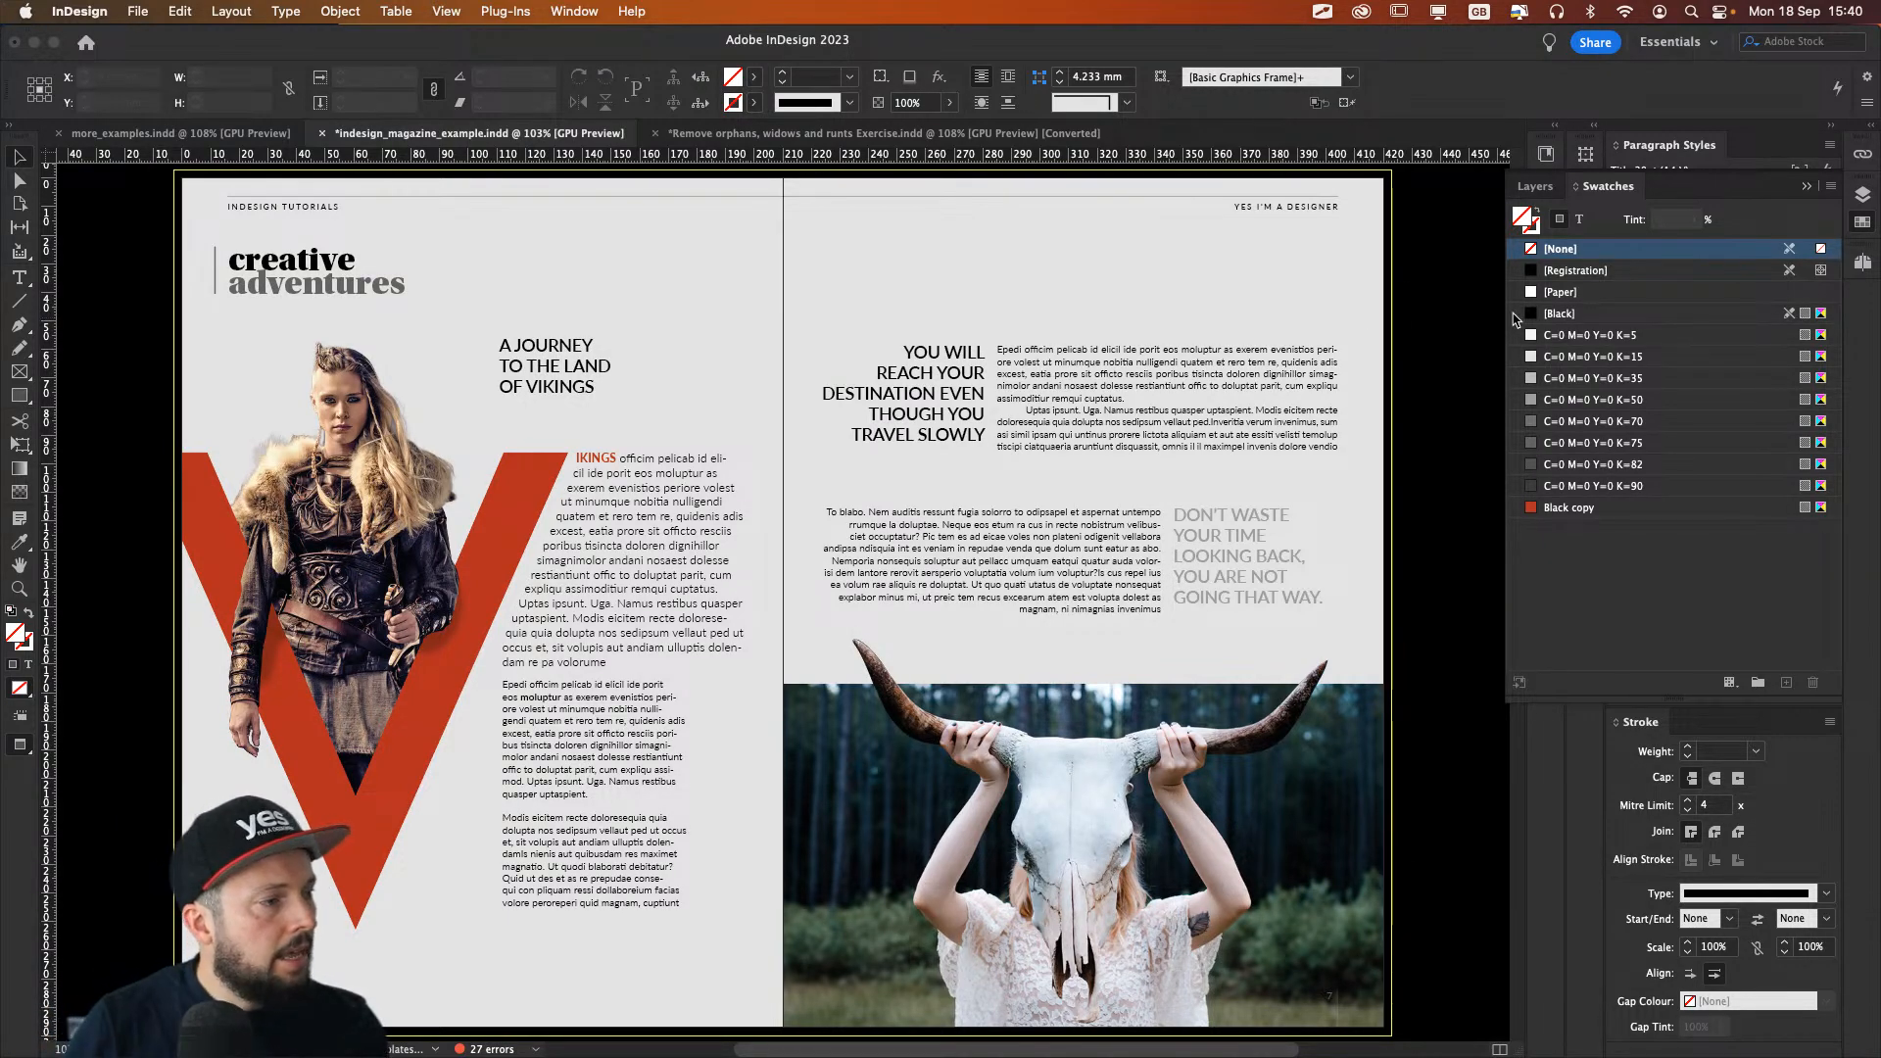
Step: Hide the rulers and go to the "A NEW WAVE OF DESIGN" spread
key(super+Tab)
key(super+Tab)
key(super+Tab)
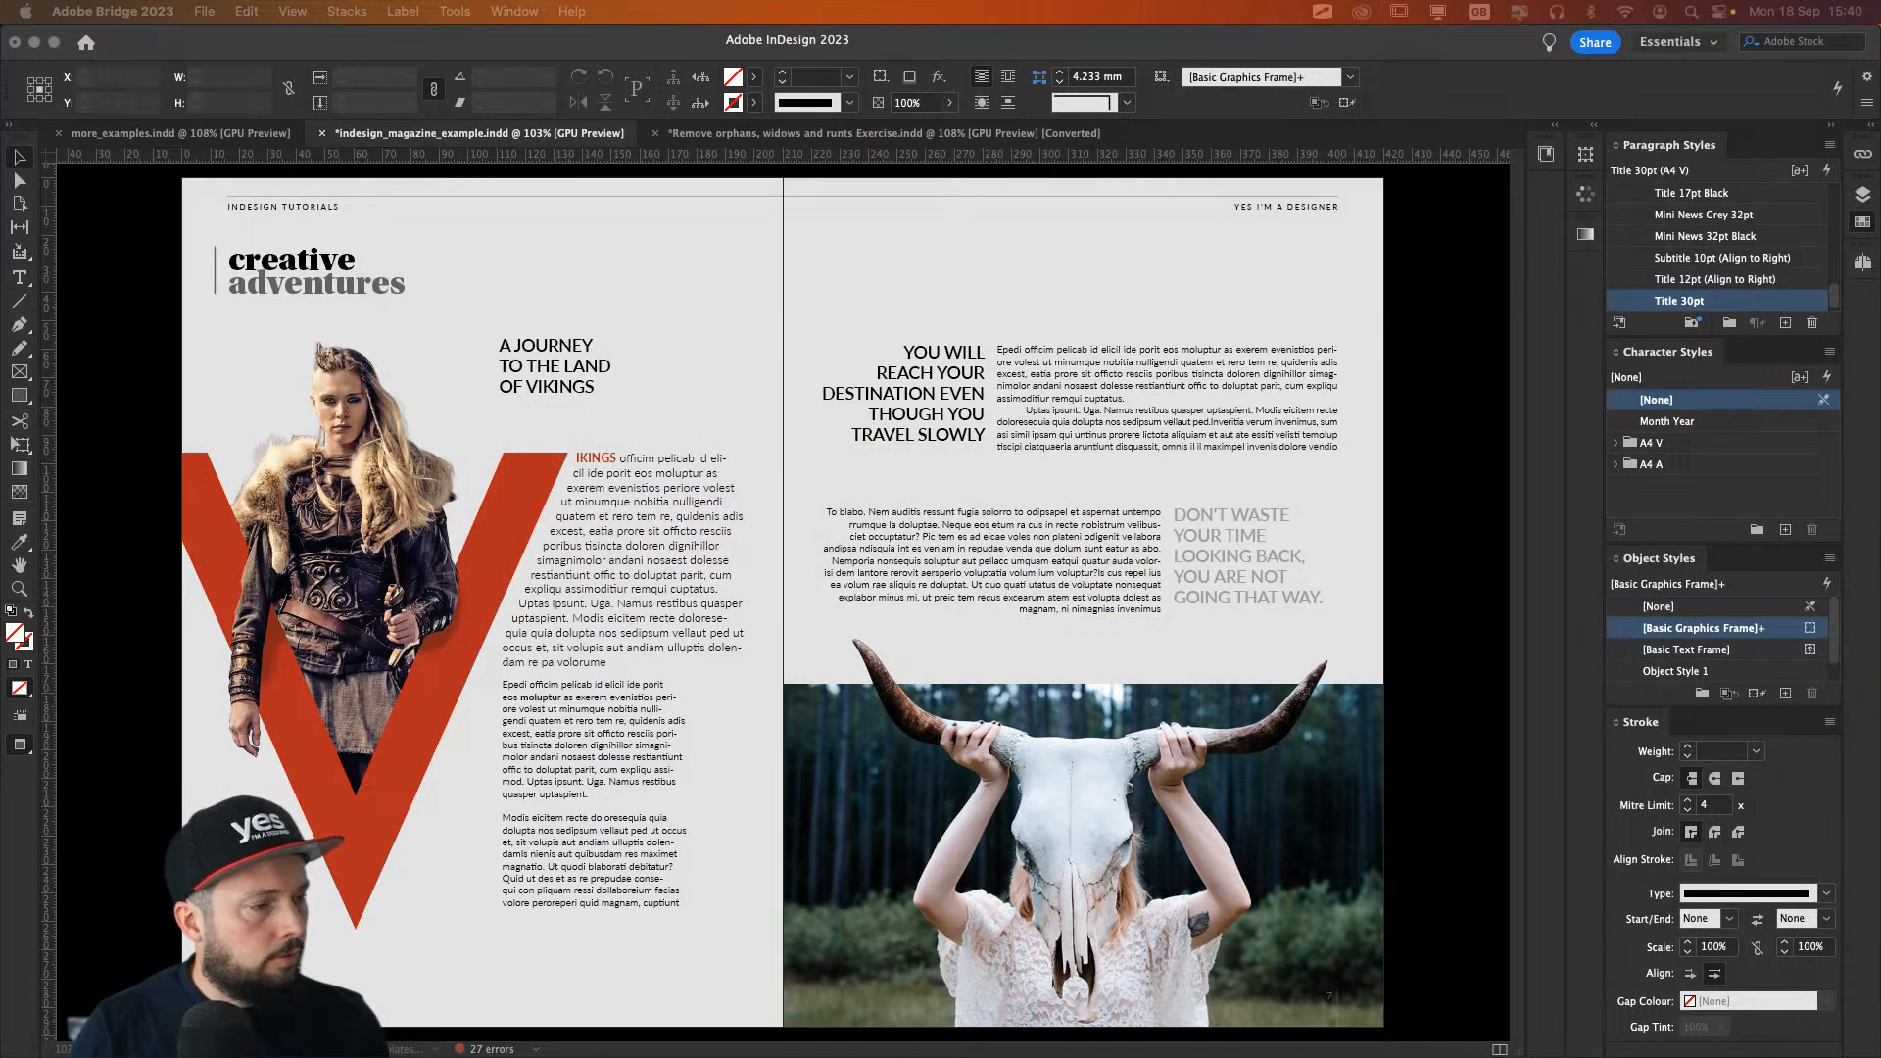
click(1411, 394)
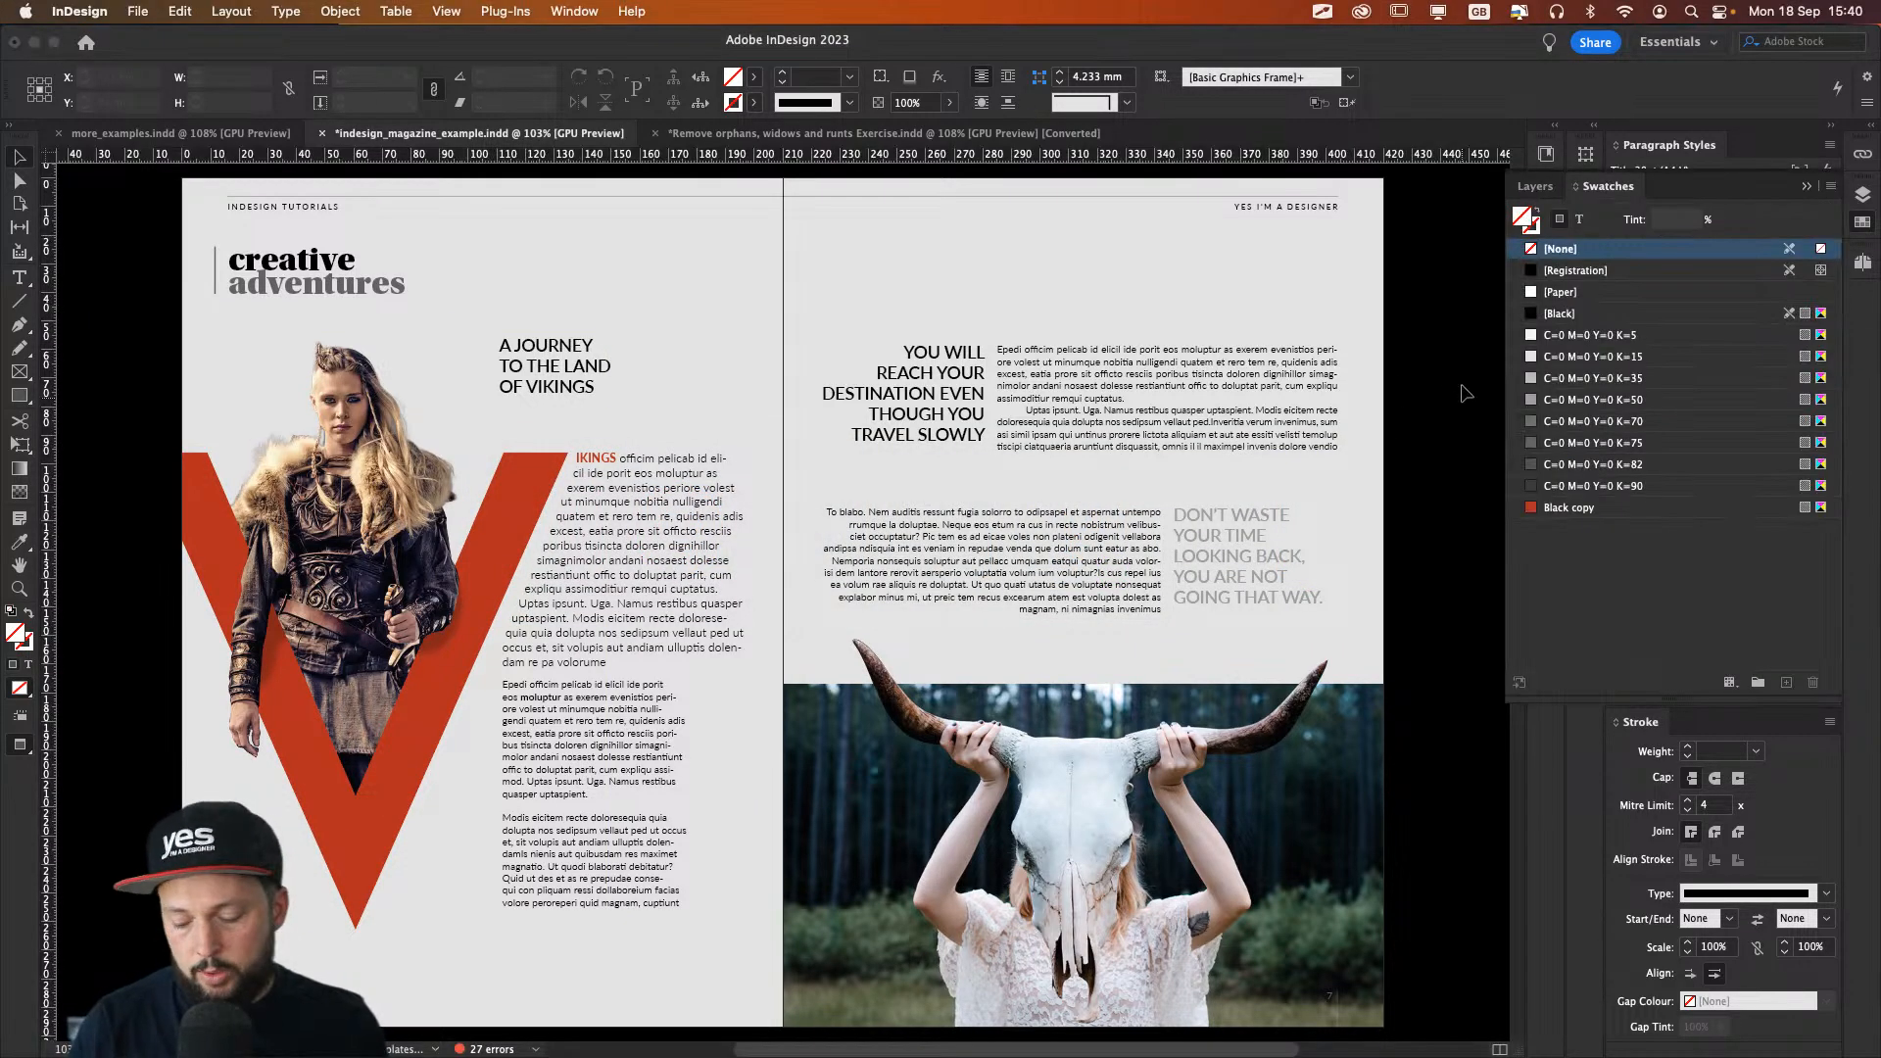
key(super+r)
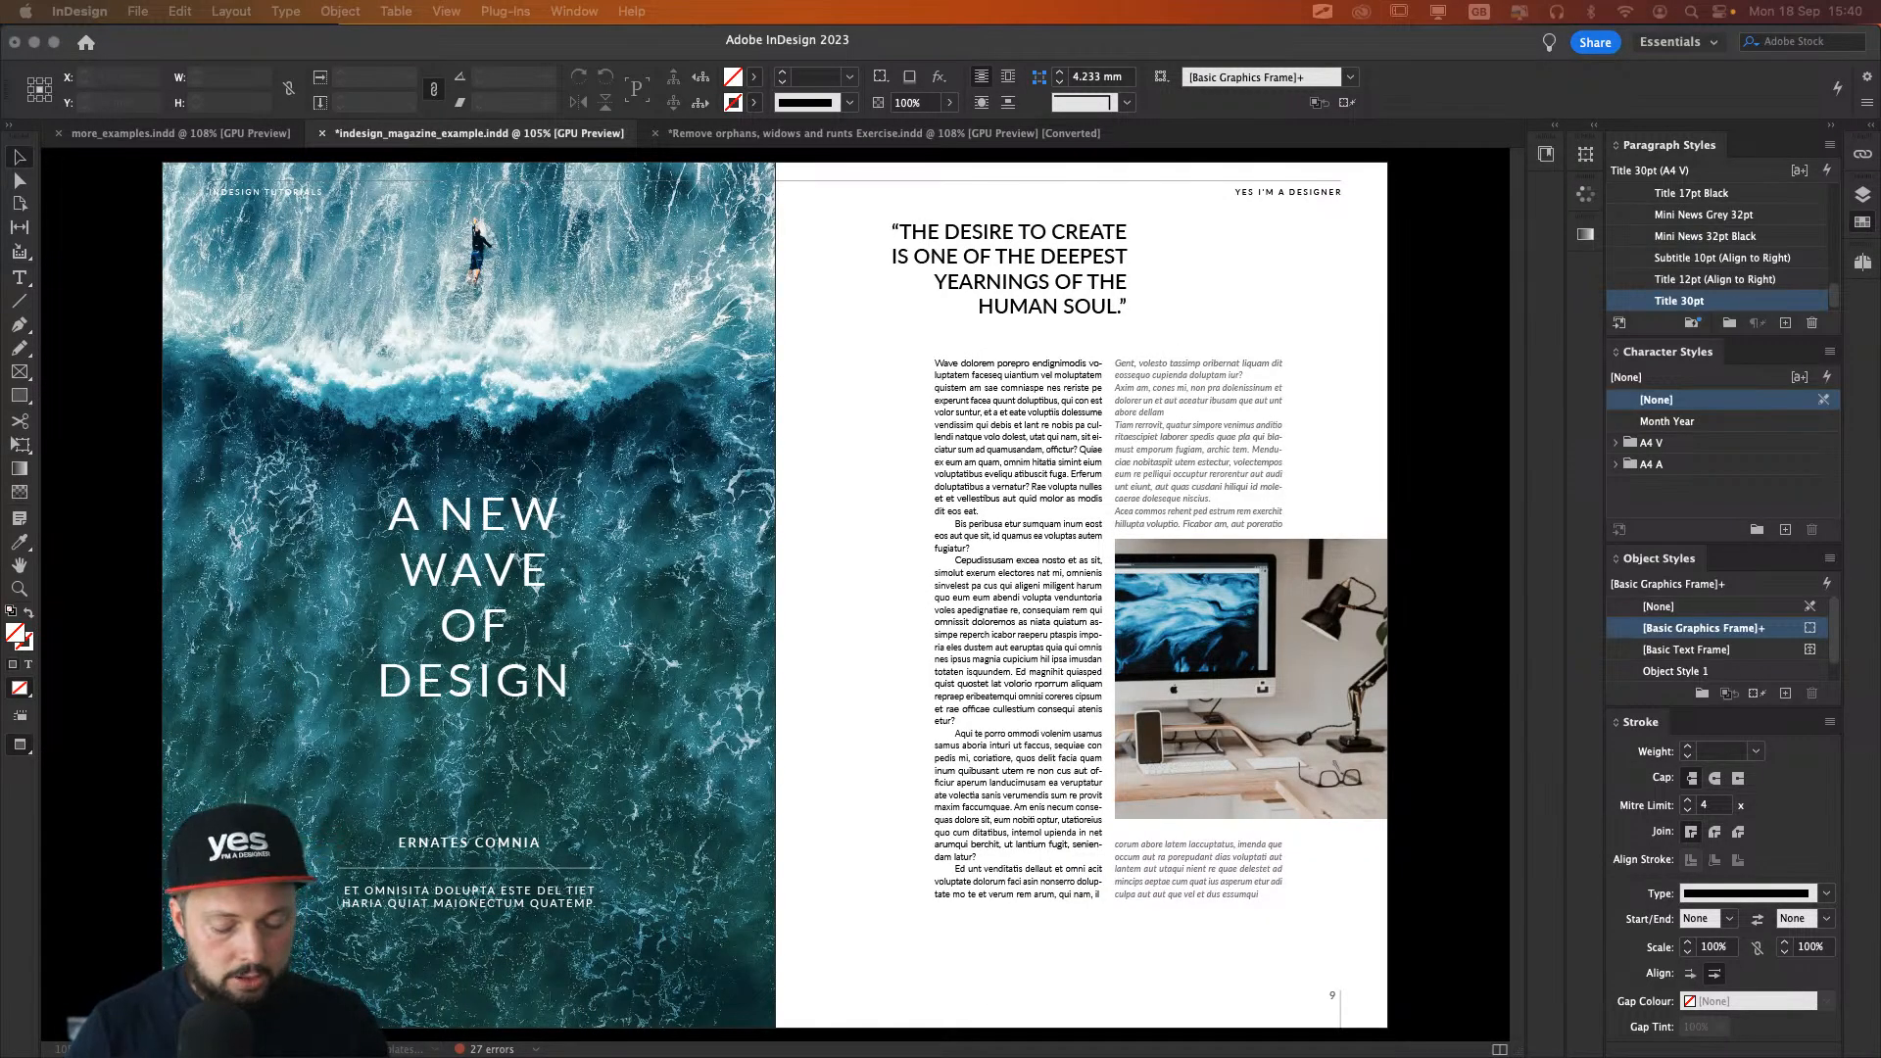
key(super+Tab)
key(super+Tab)
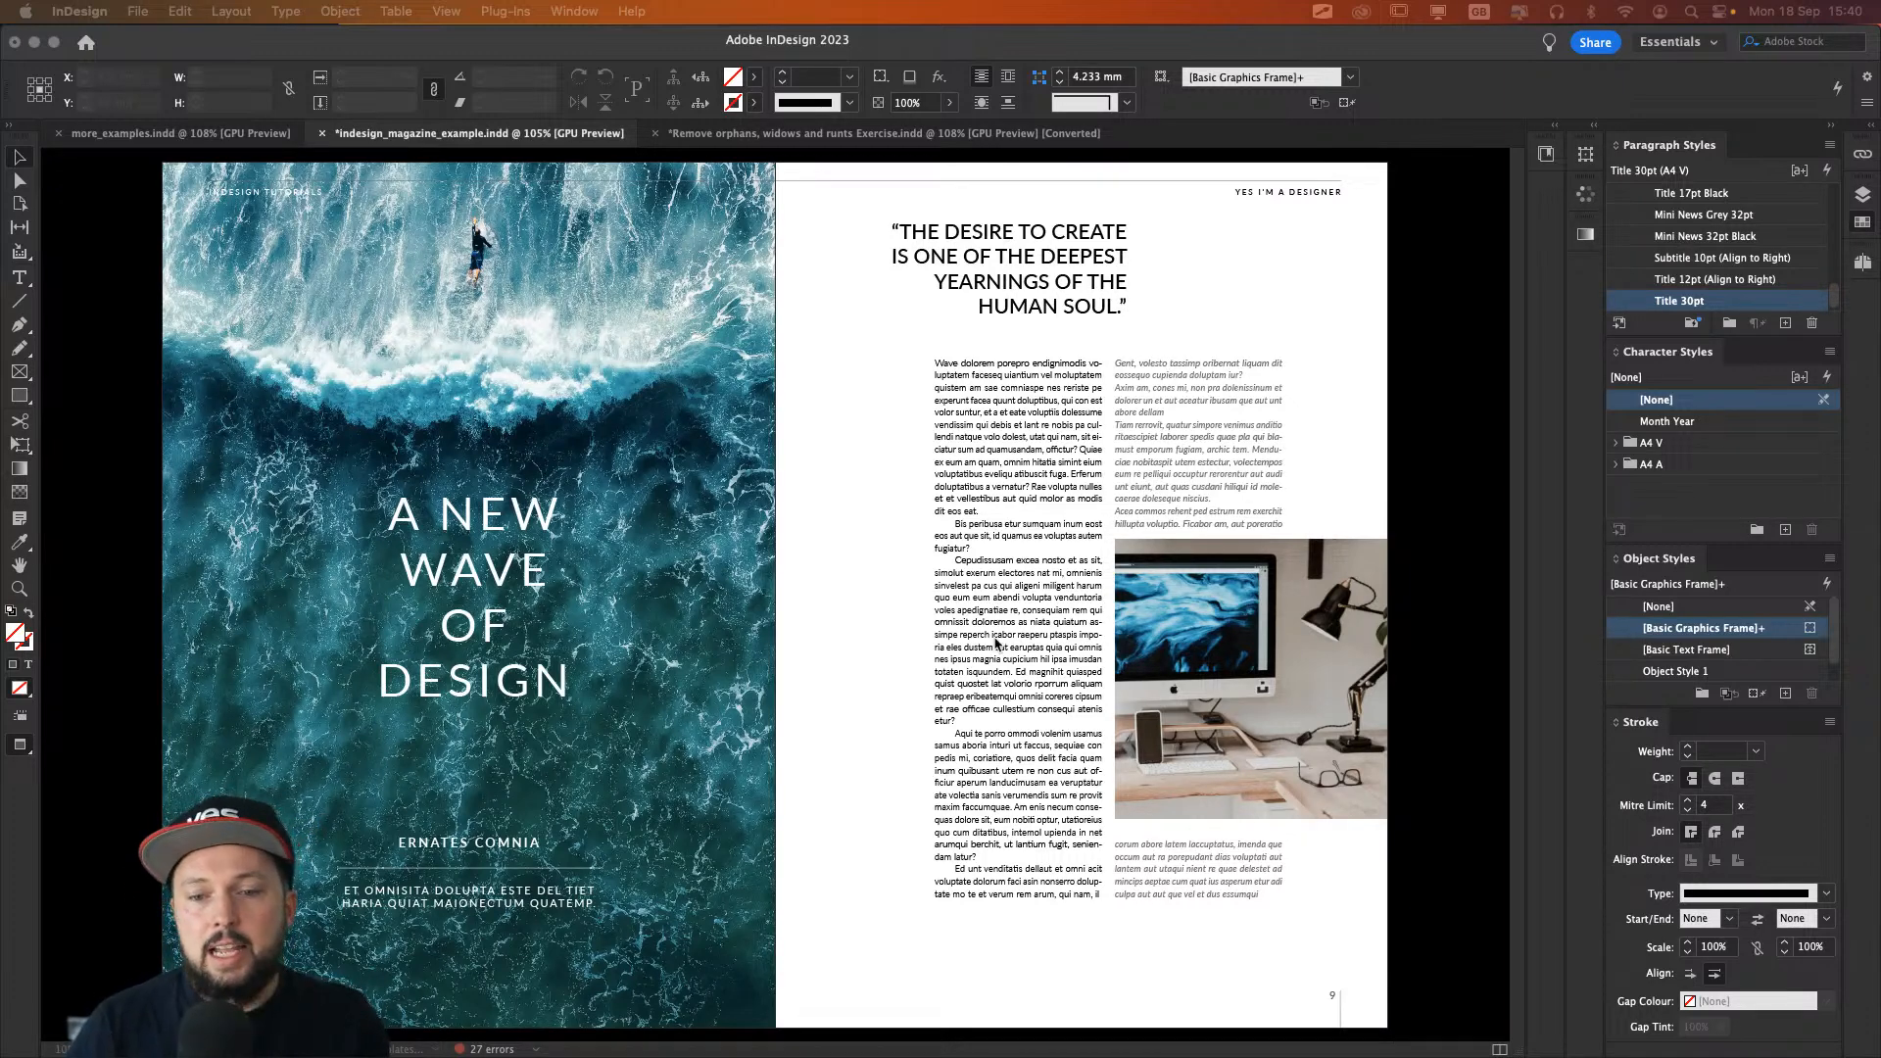
key(F5)
click(1143, 417)
click(1316, 265)
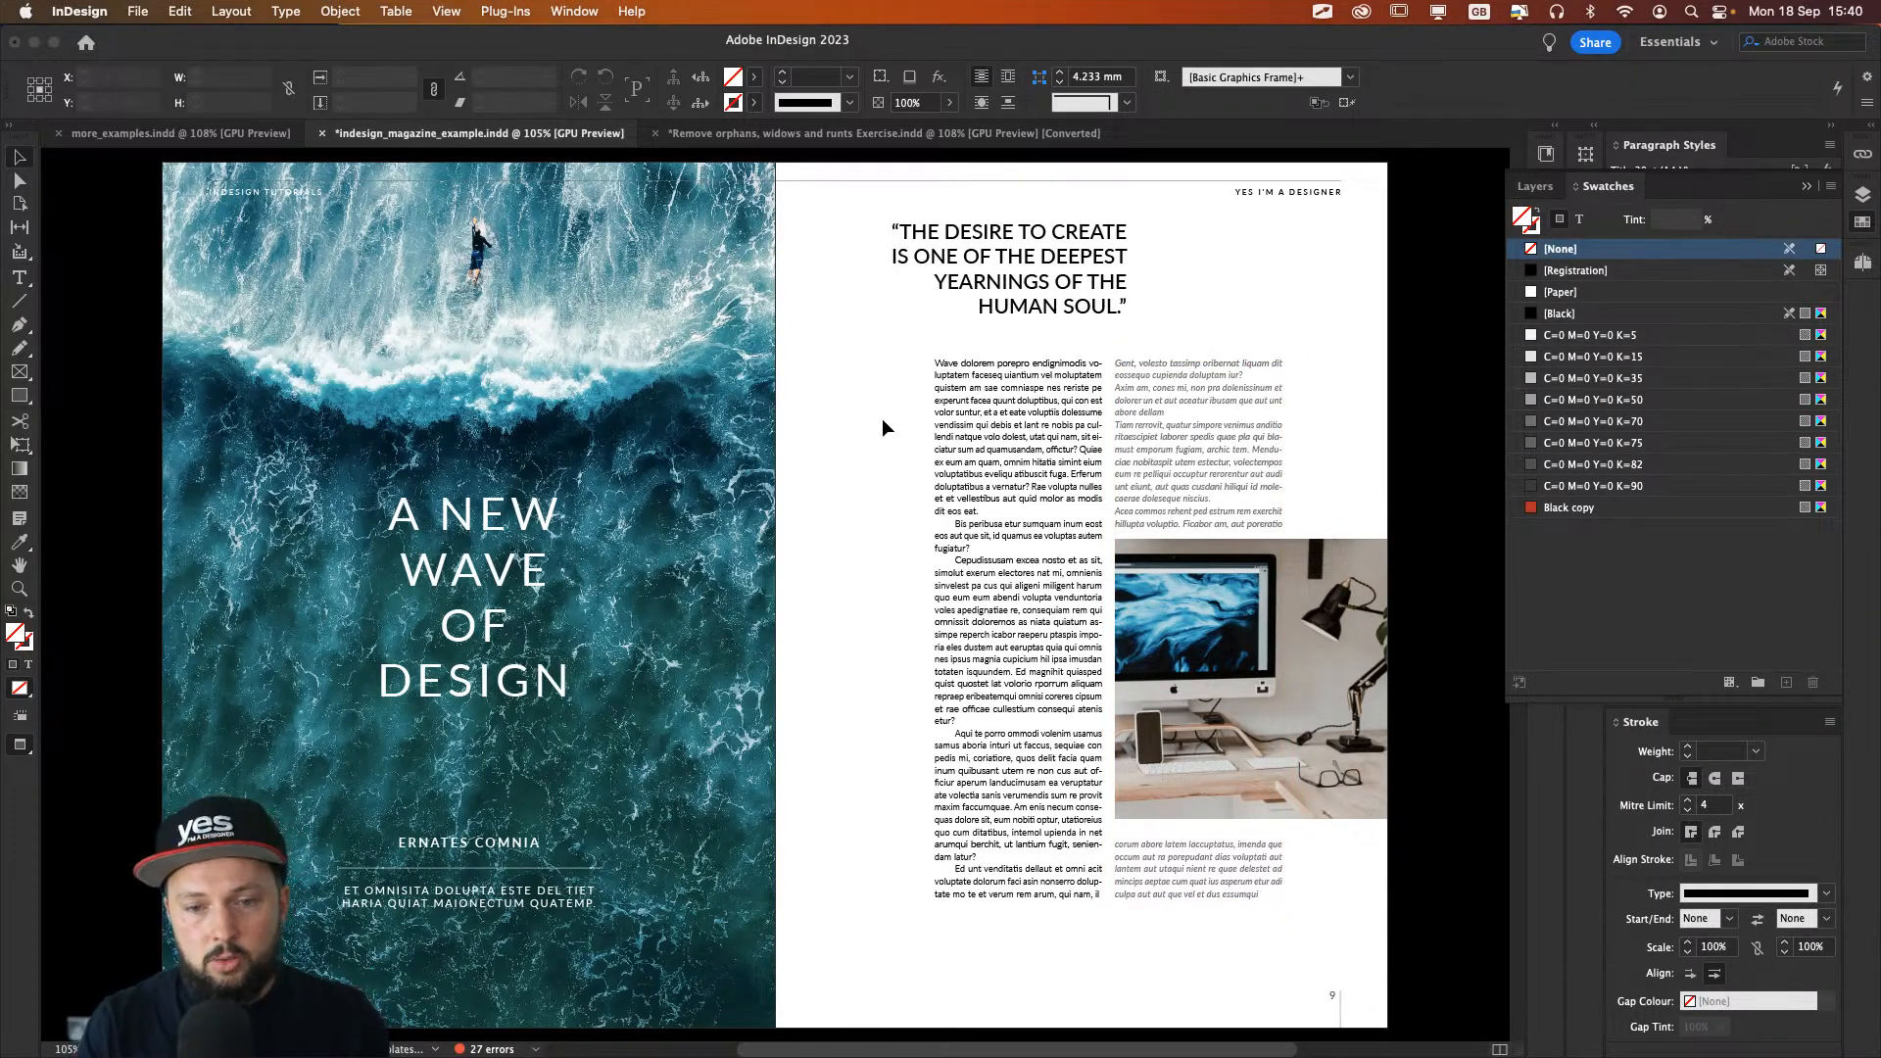
Step: Try to move the "THE DESIRE TO CREATE" quote frame slightly down and toward the spine
key(super+equal)
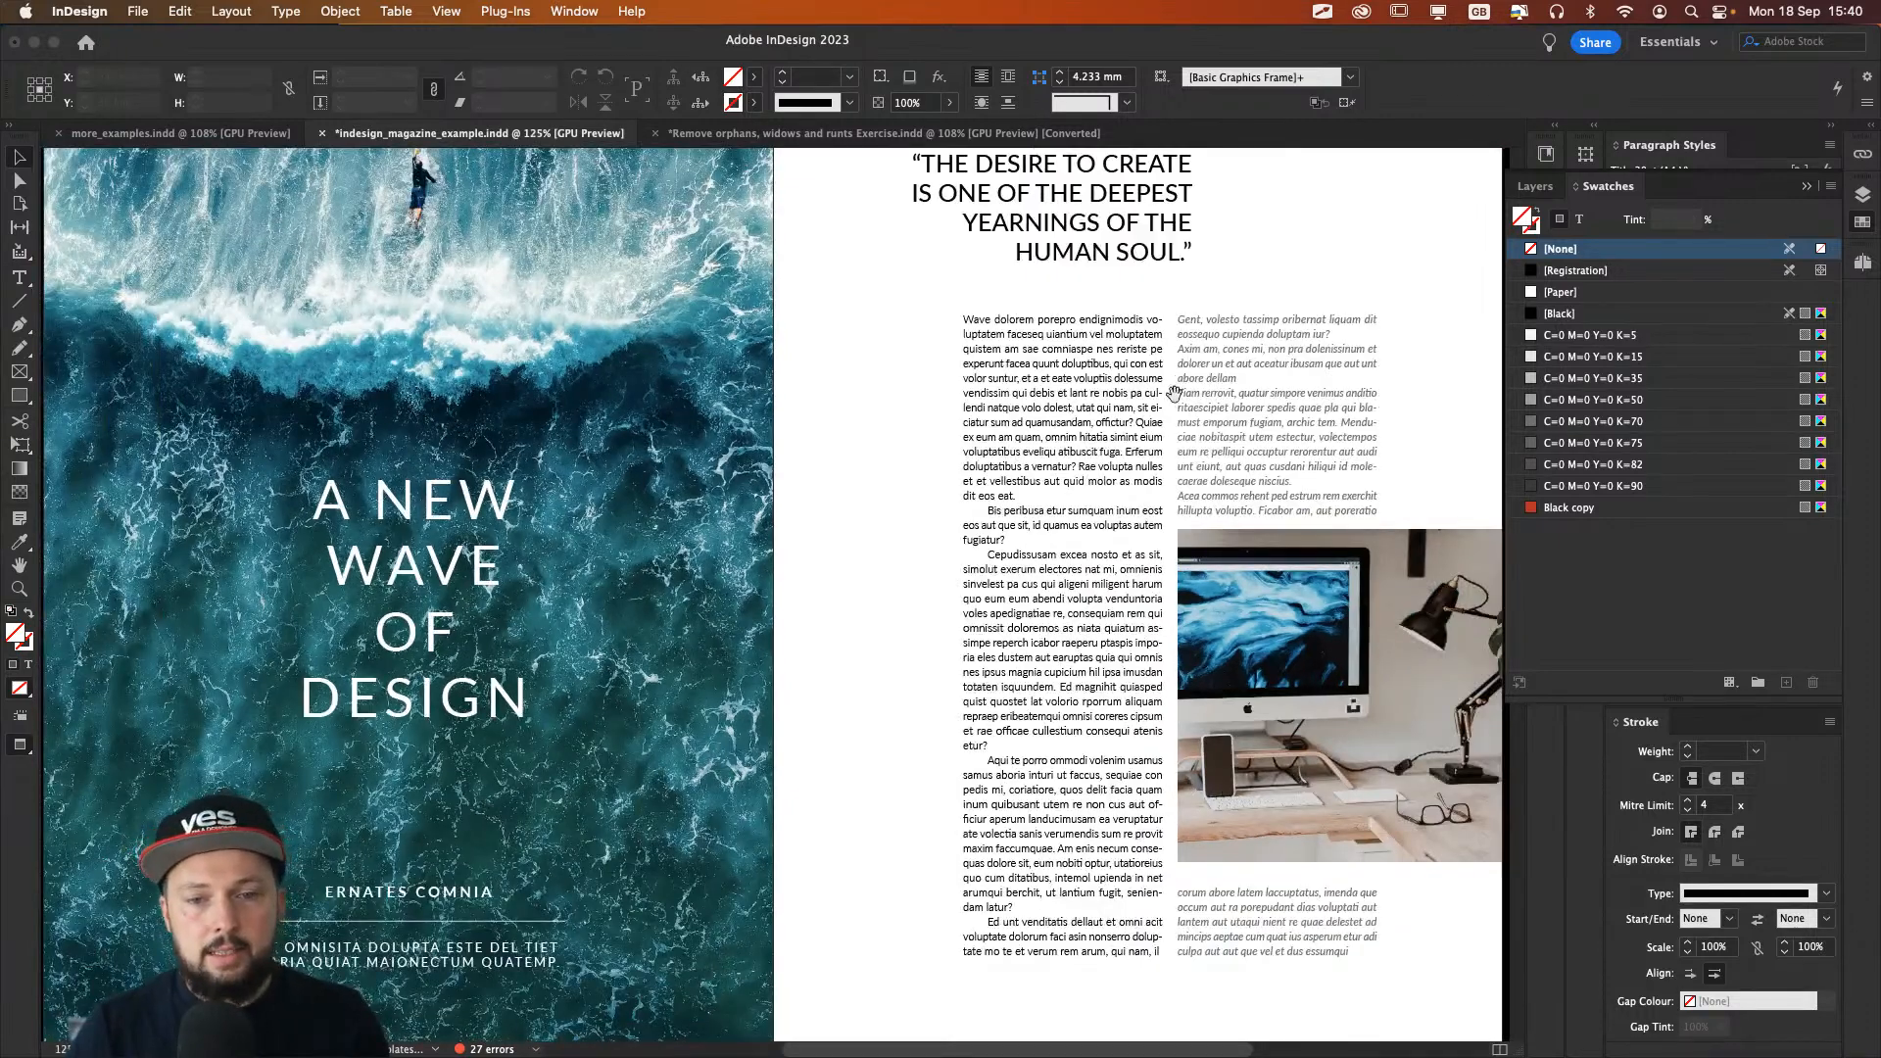
drag(1177, 383, 1034, 554)
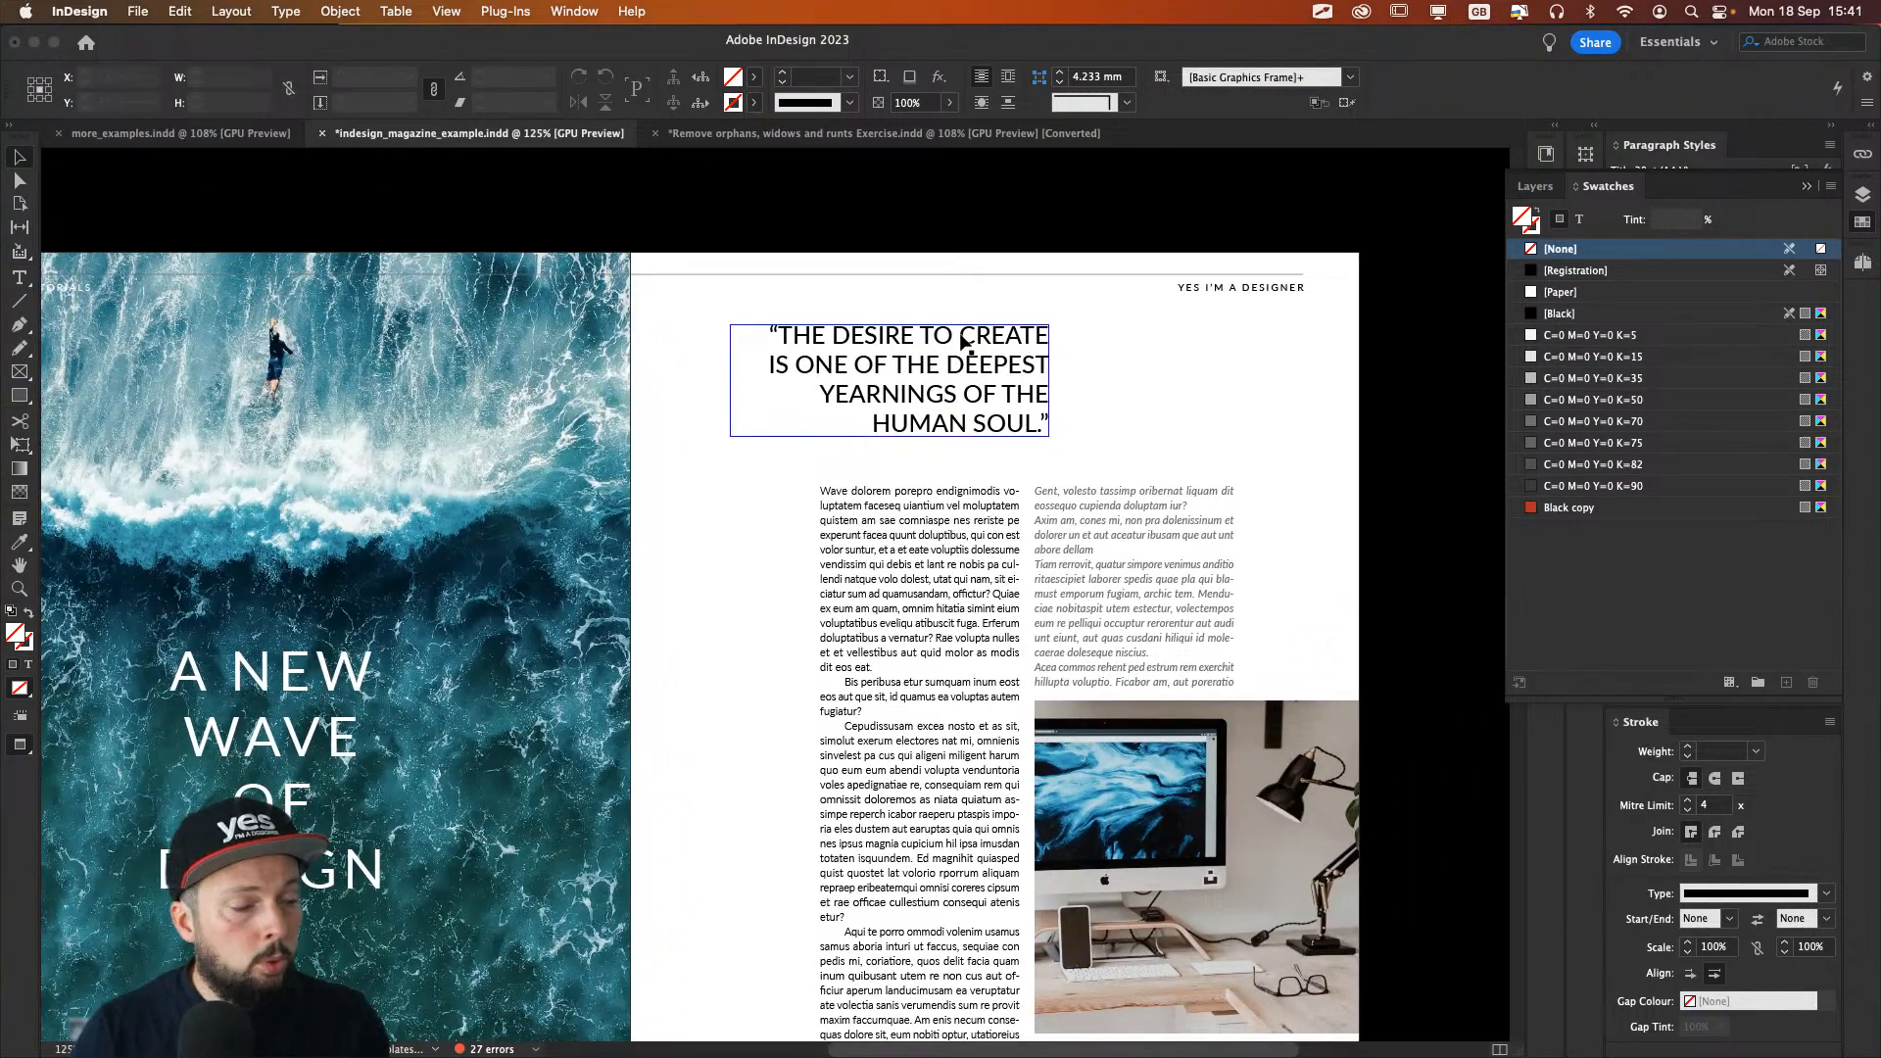
drag(960, 340, 924, 363)
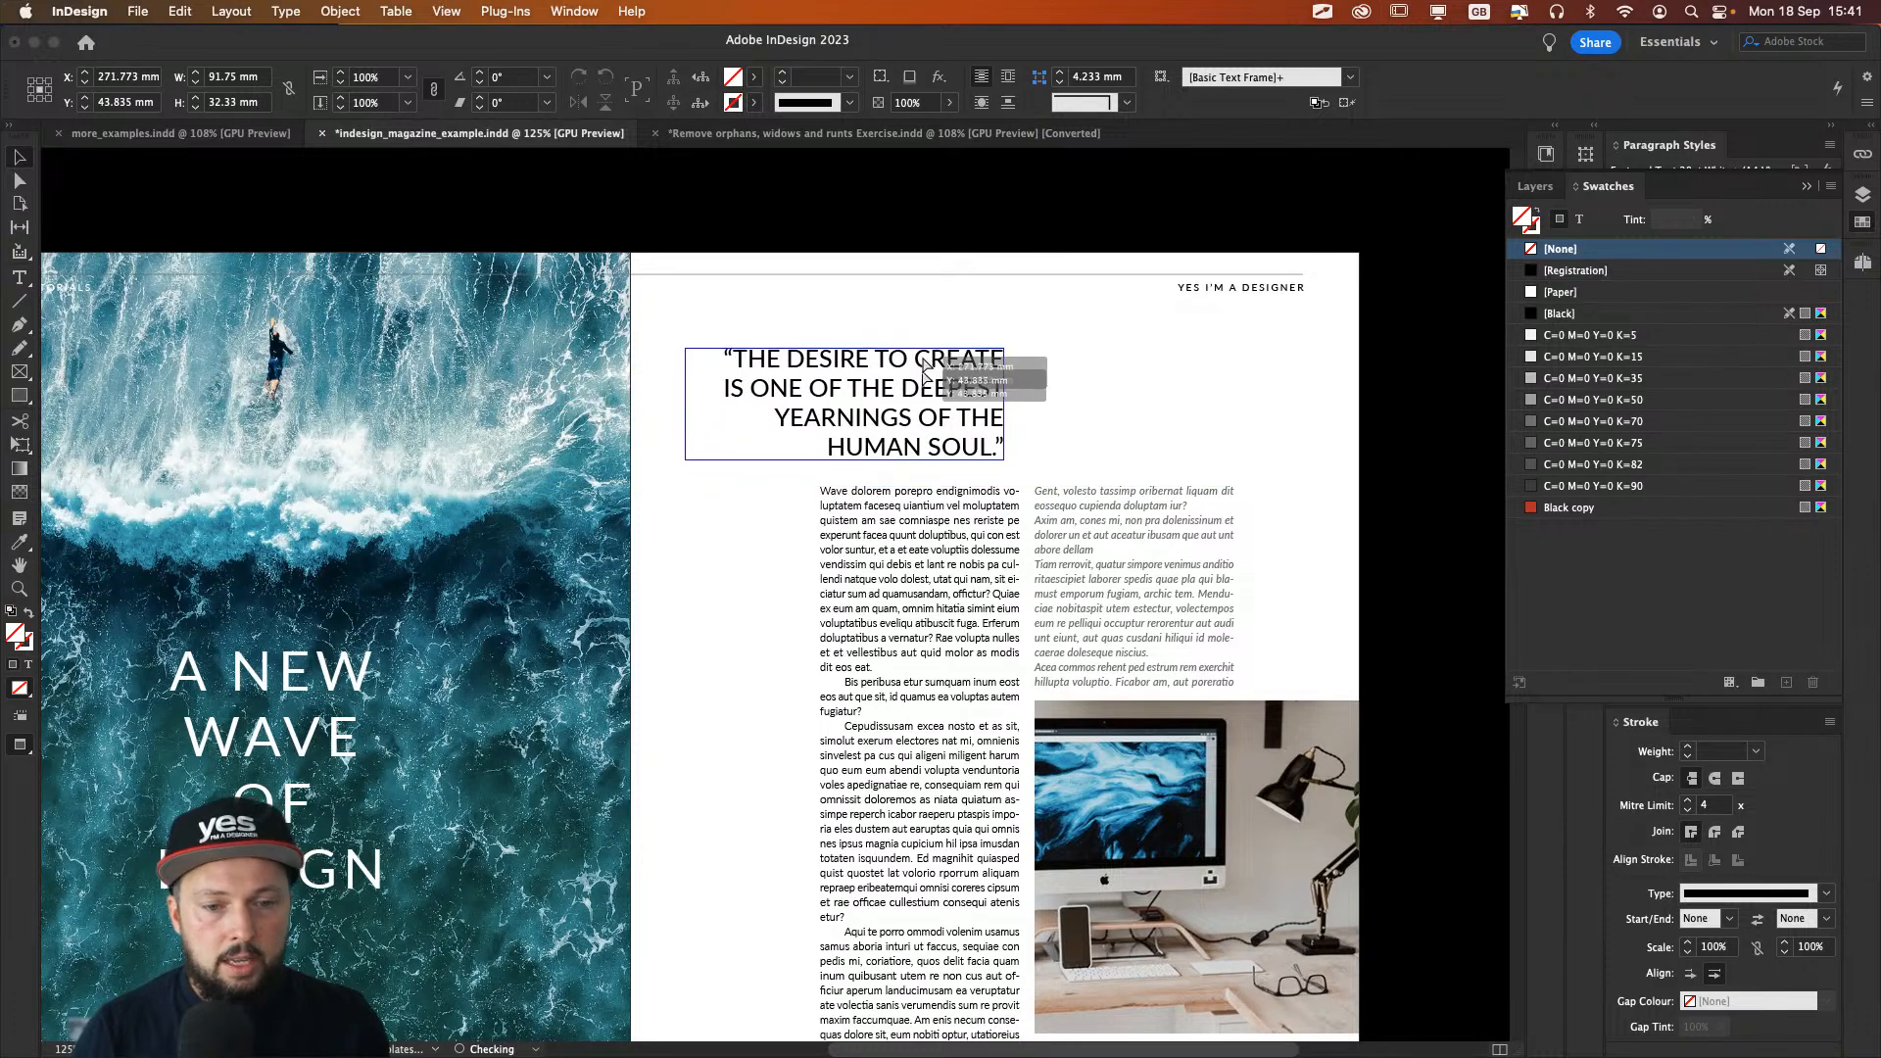
key(super+z)
click(1319, 366)
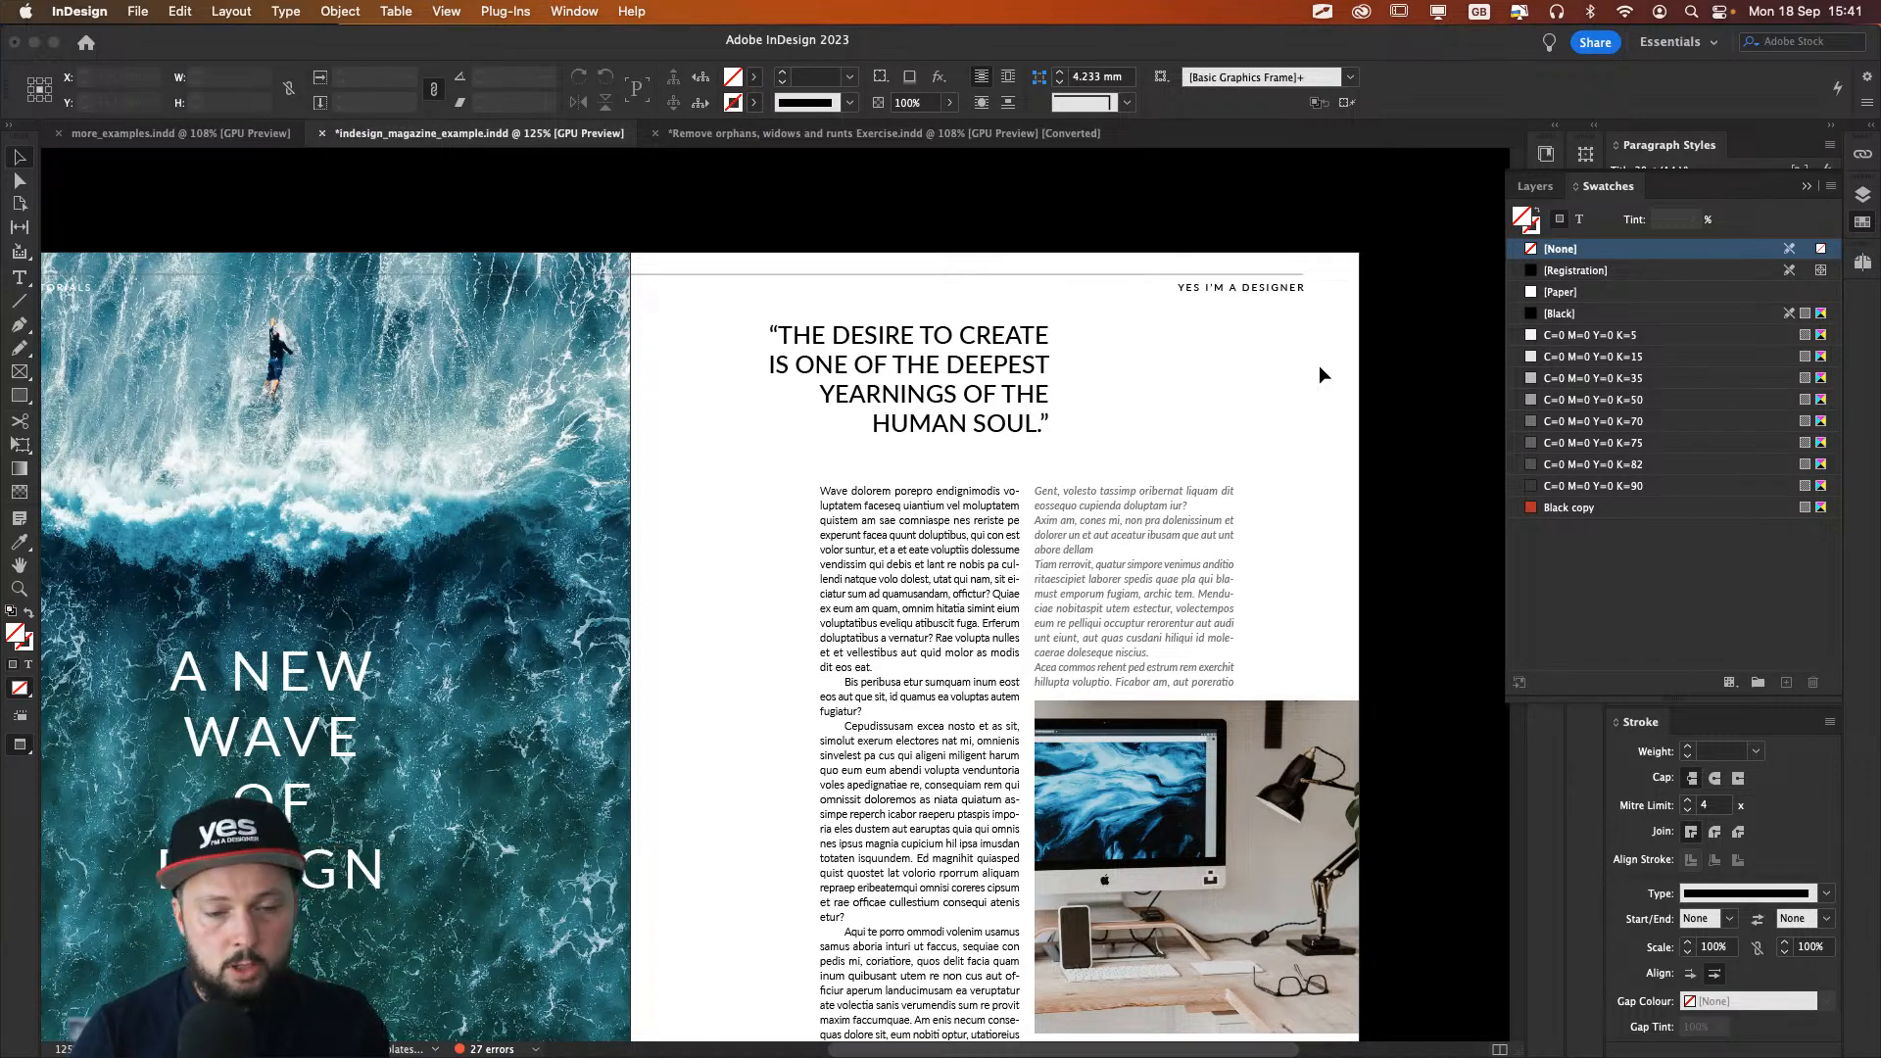
Step: Move the quote frame down so it overlaps the inner edge of the first body text column, at X 261.125 mm, Y 157.665 mm
drag(979, 362, 898, 780)
scroll(899, 780, down, 5)
drag(922, 337, 896, 399)
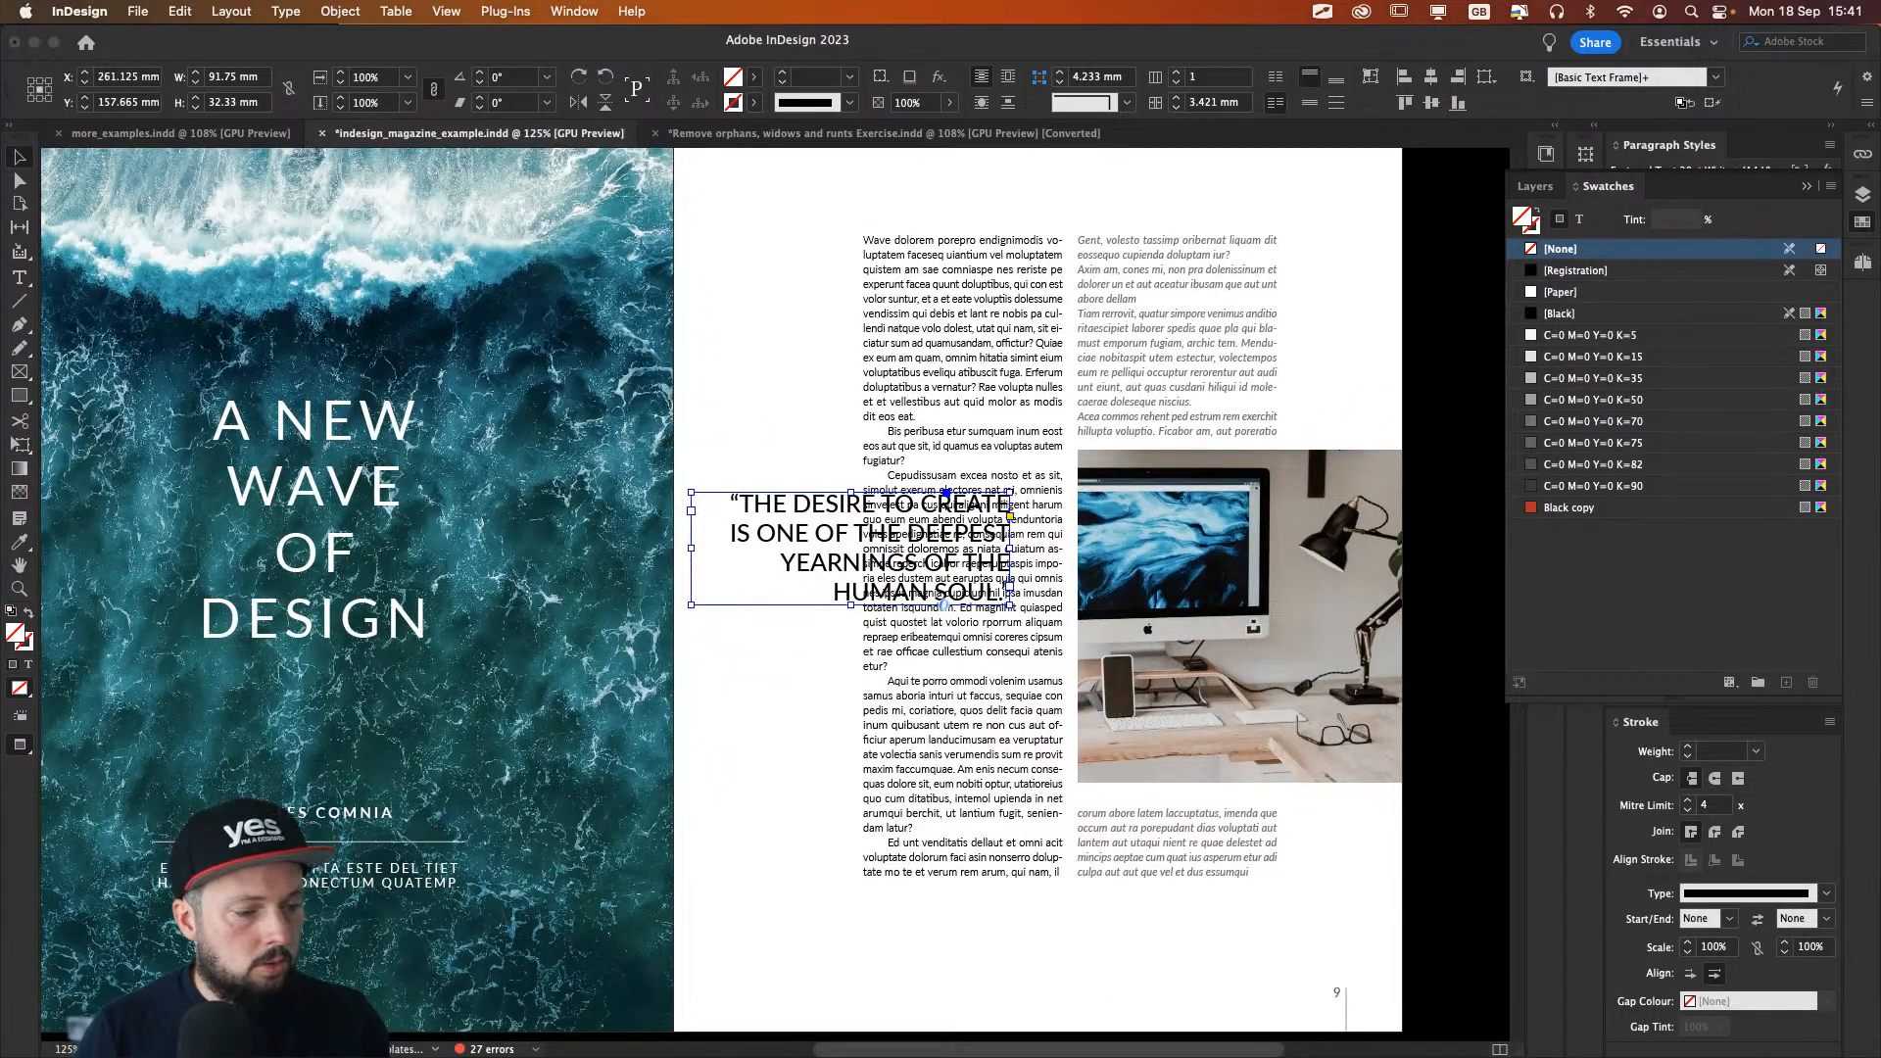
key(super+Tab)
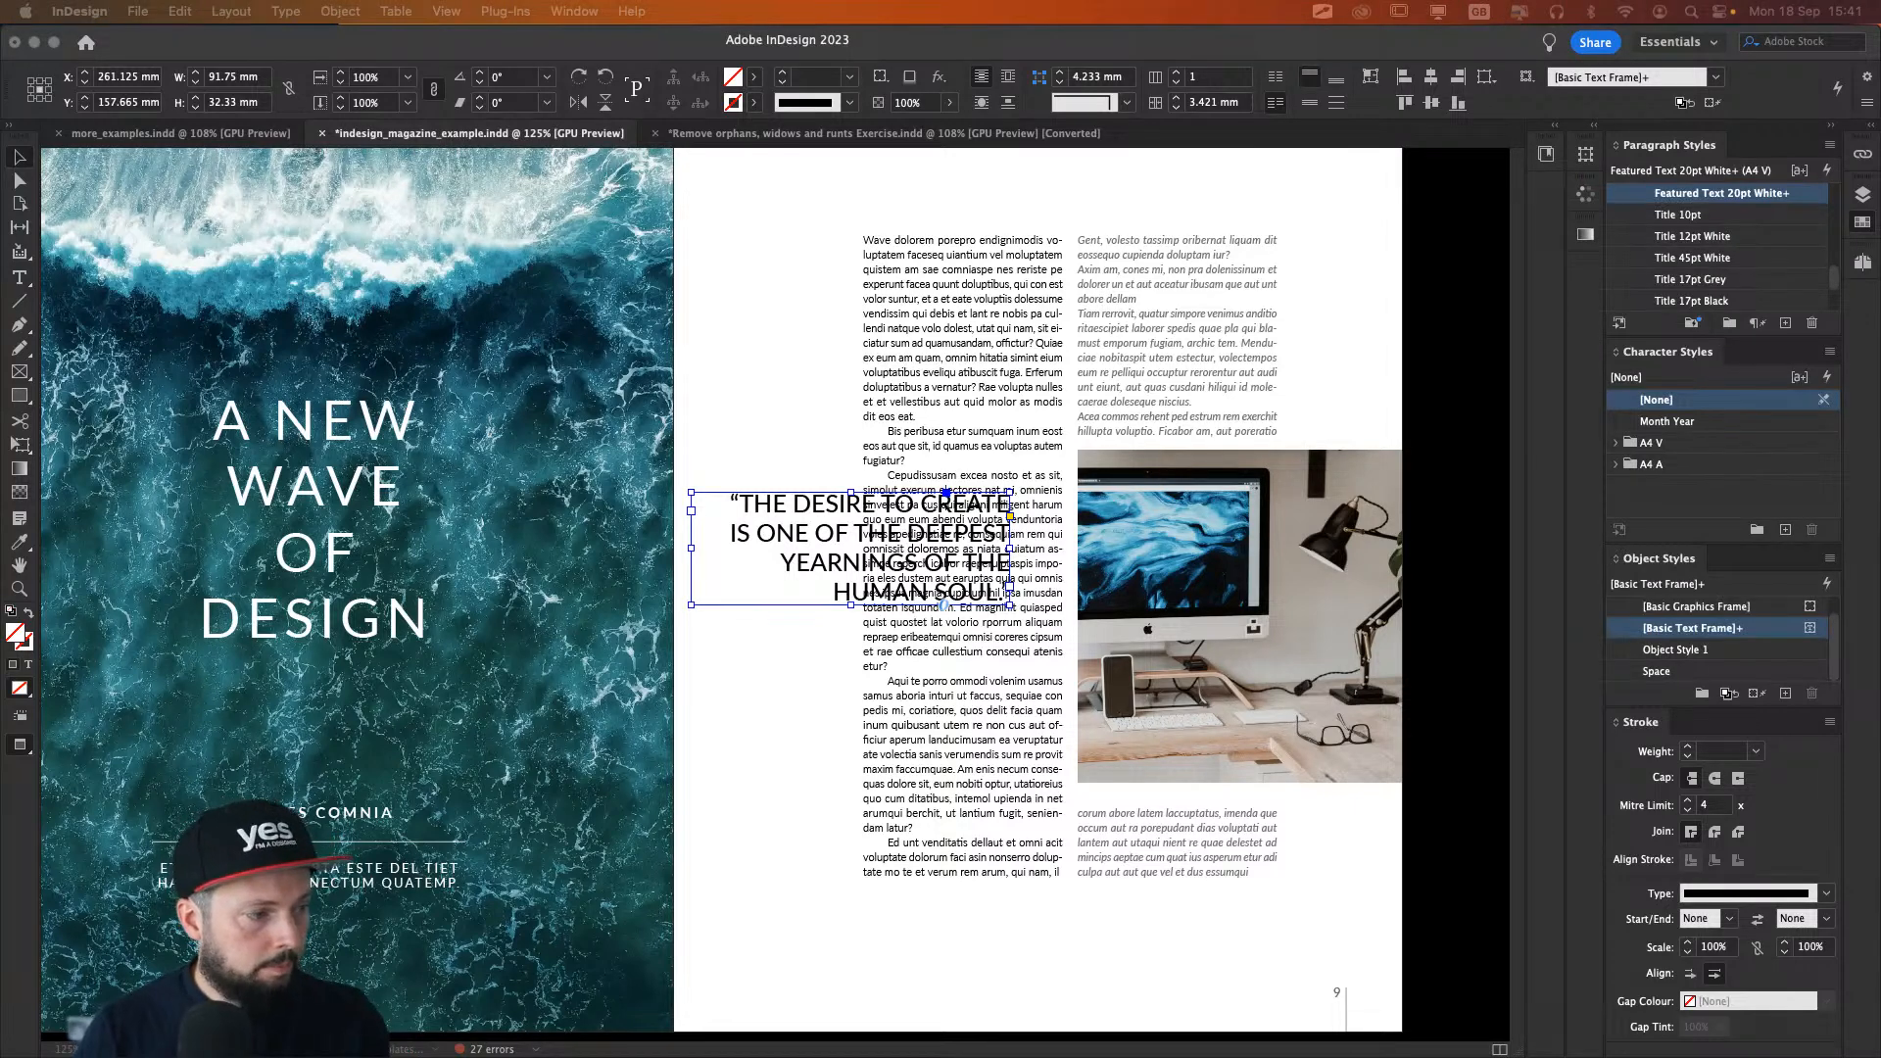
click(830, 546)
Step: Wrap the body text around the quote frame's bounding box with a 3 mm offset on all sides
key(super+alt+w)
drag(173, 180, 743, 165)
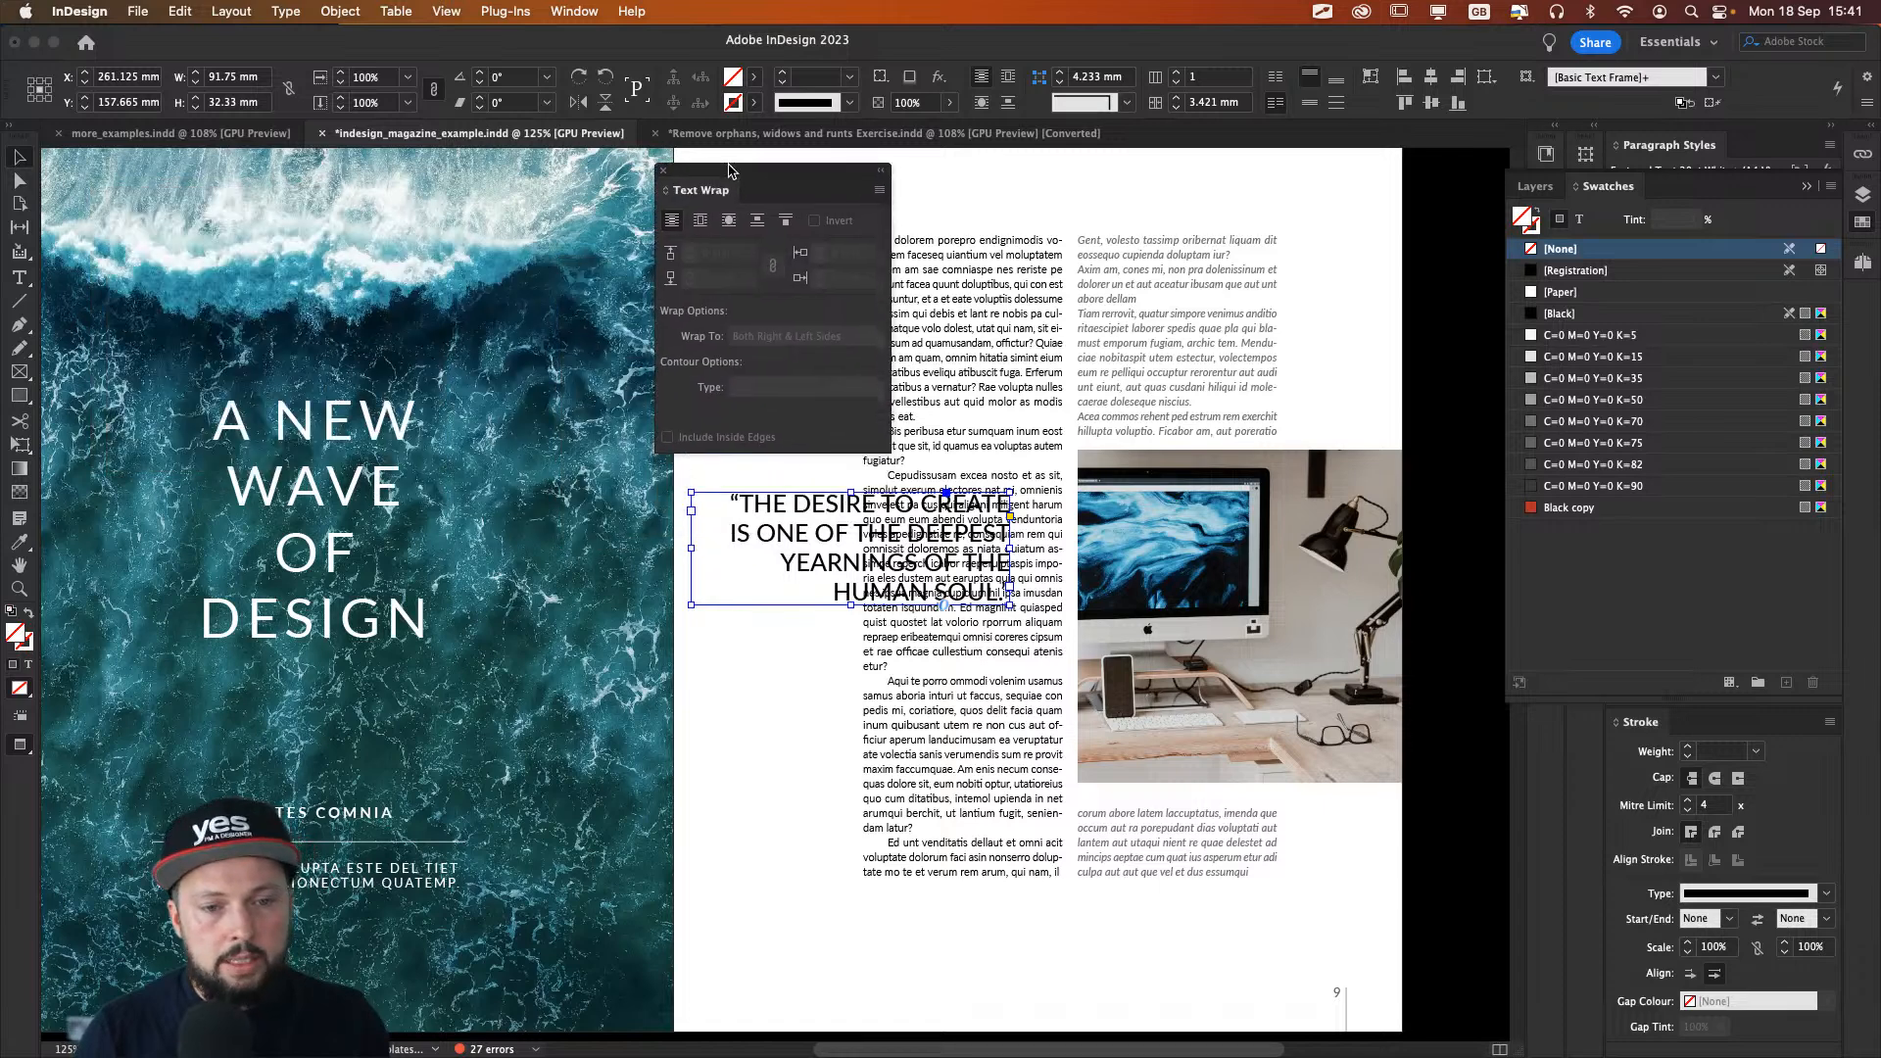
click(704, 218)
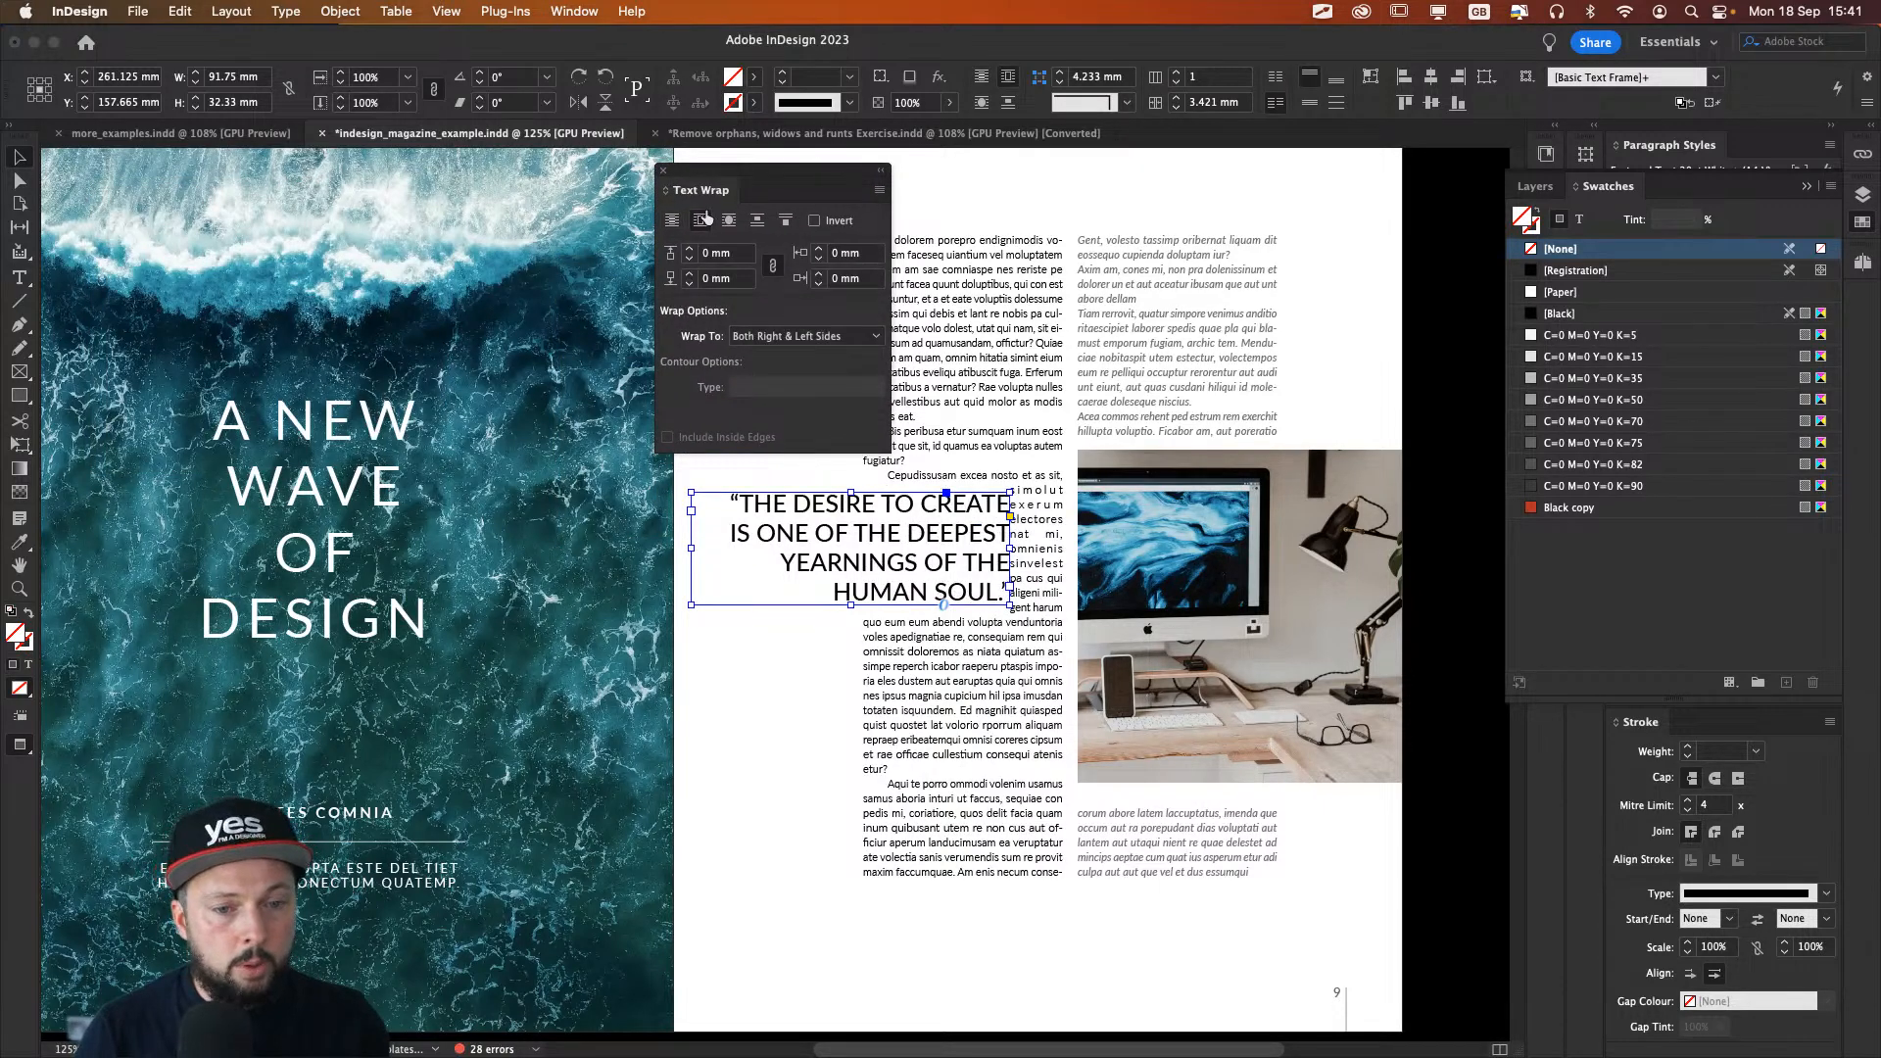
click(690, 249)
click(691, 251)
click(691, 251)
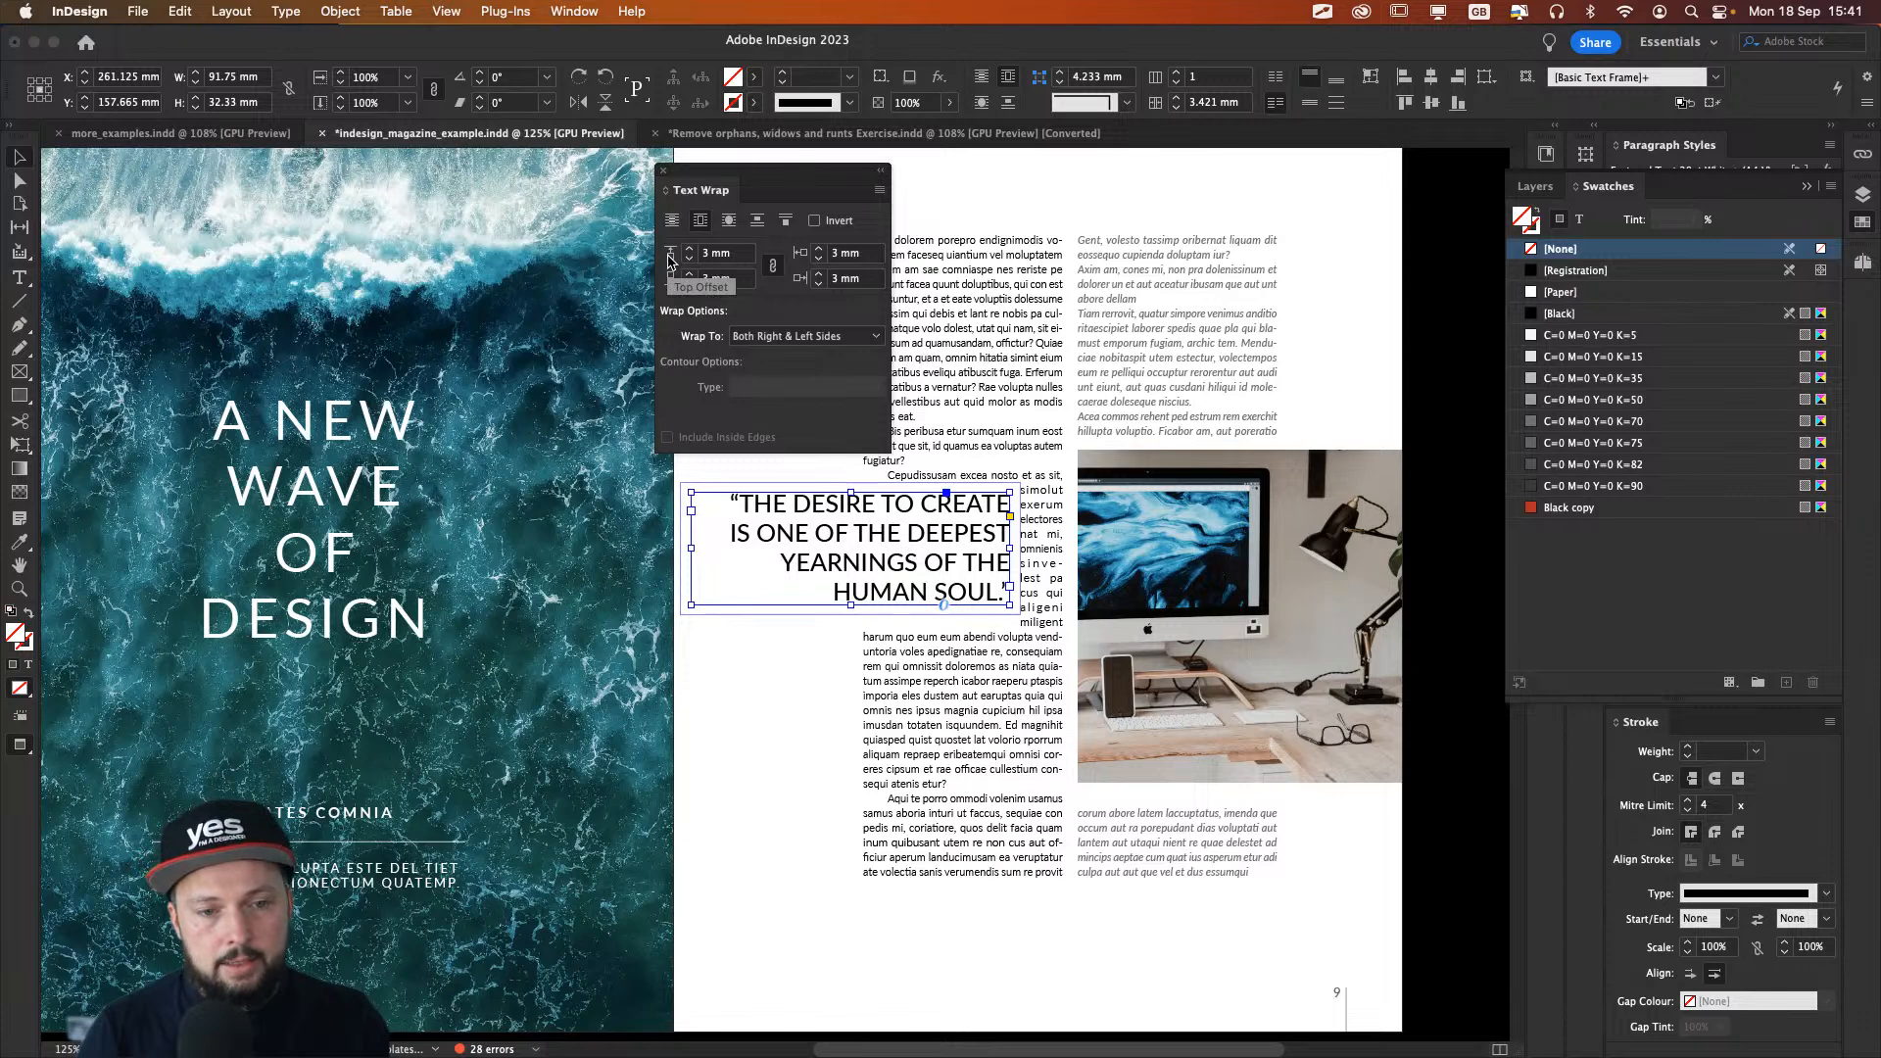
click(691, 248)
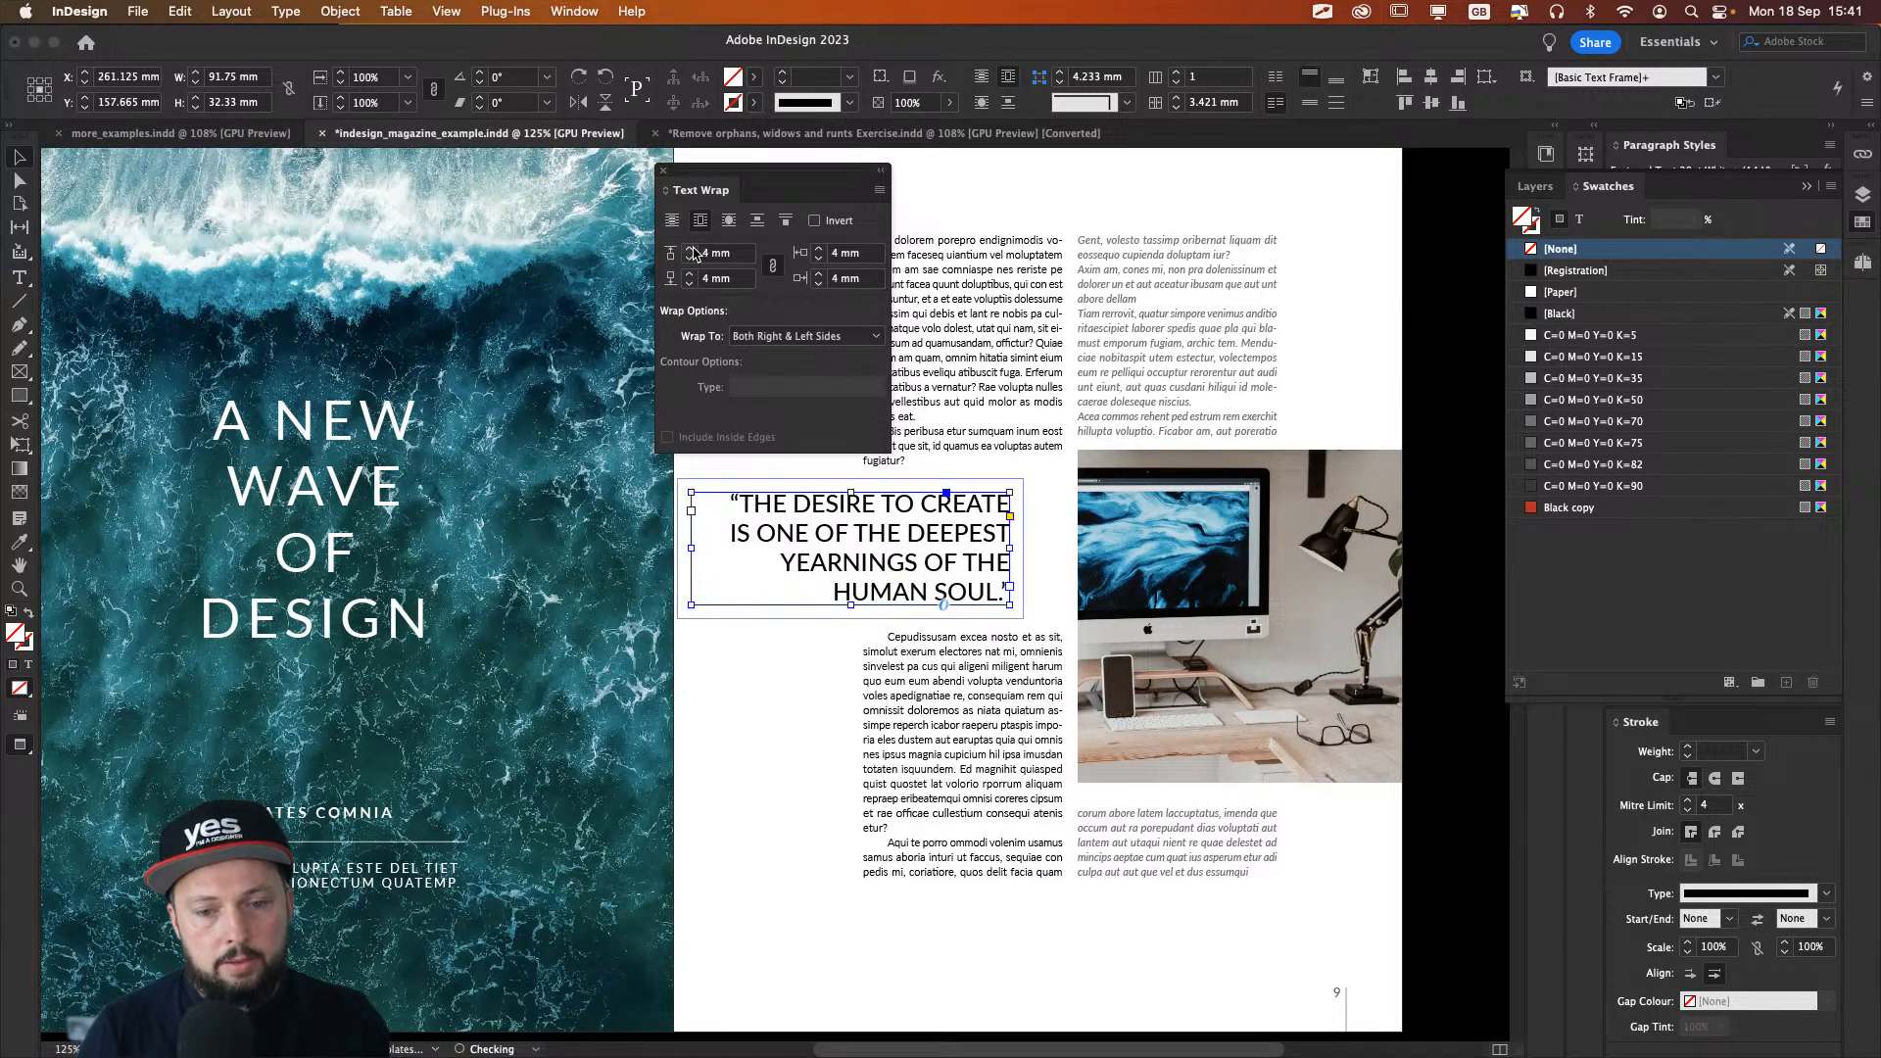
click(691, 258)
click(666, 174)
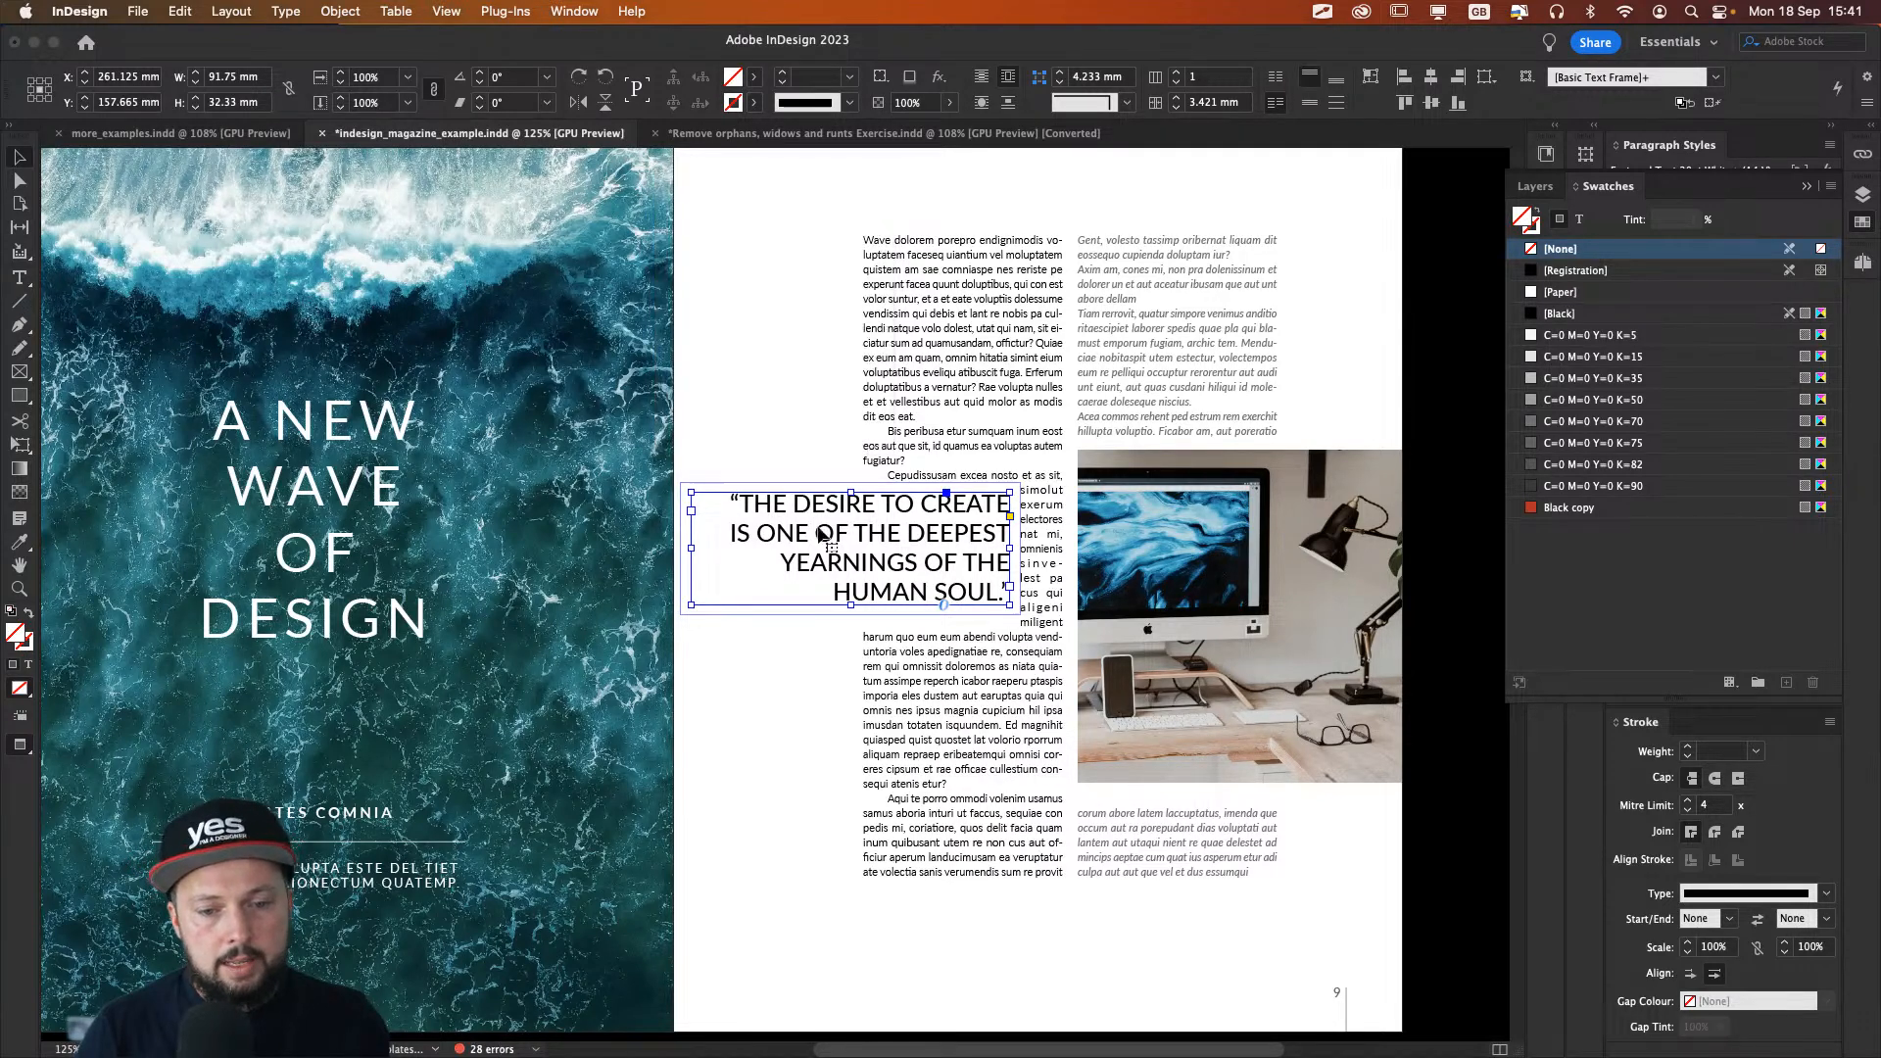
Step: Resize the quote frame to 55.148 mm by 49.667 mm and shift it toward the spine to X 259.907 mm, Y 168.833 mm
drag(842, 552, 826, 554)
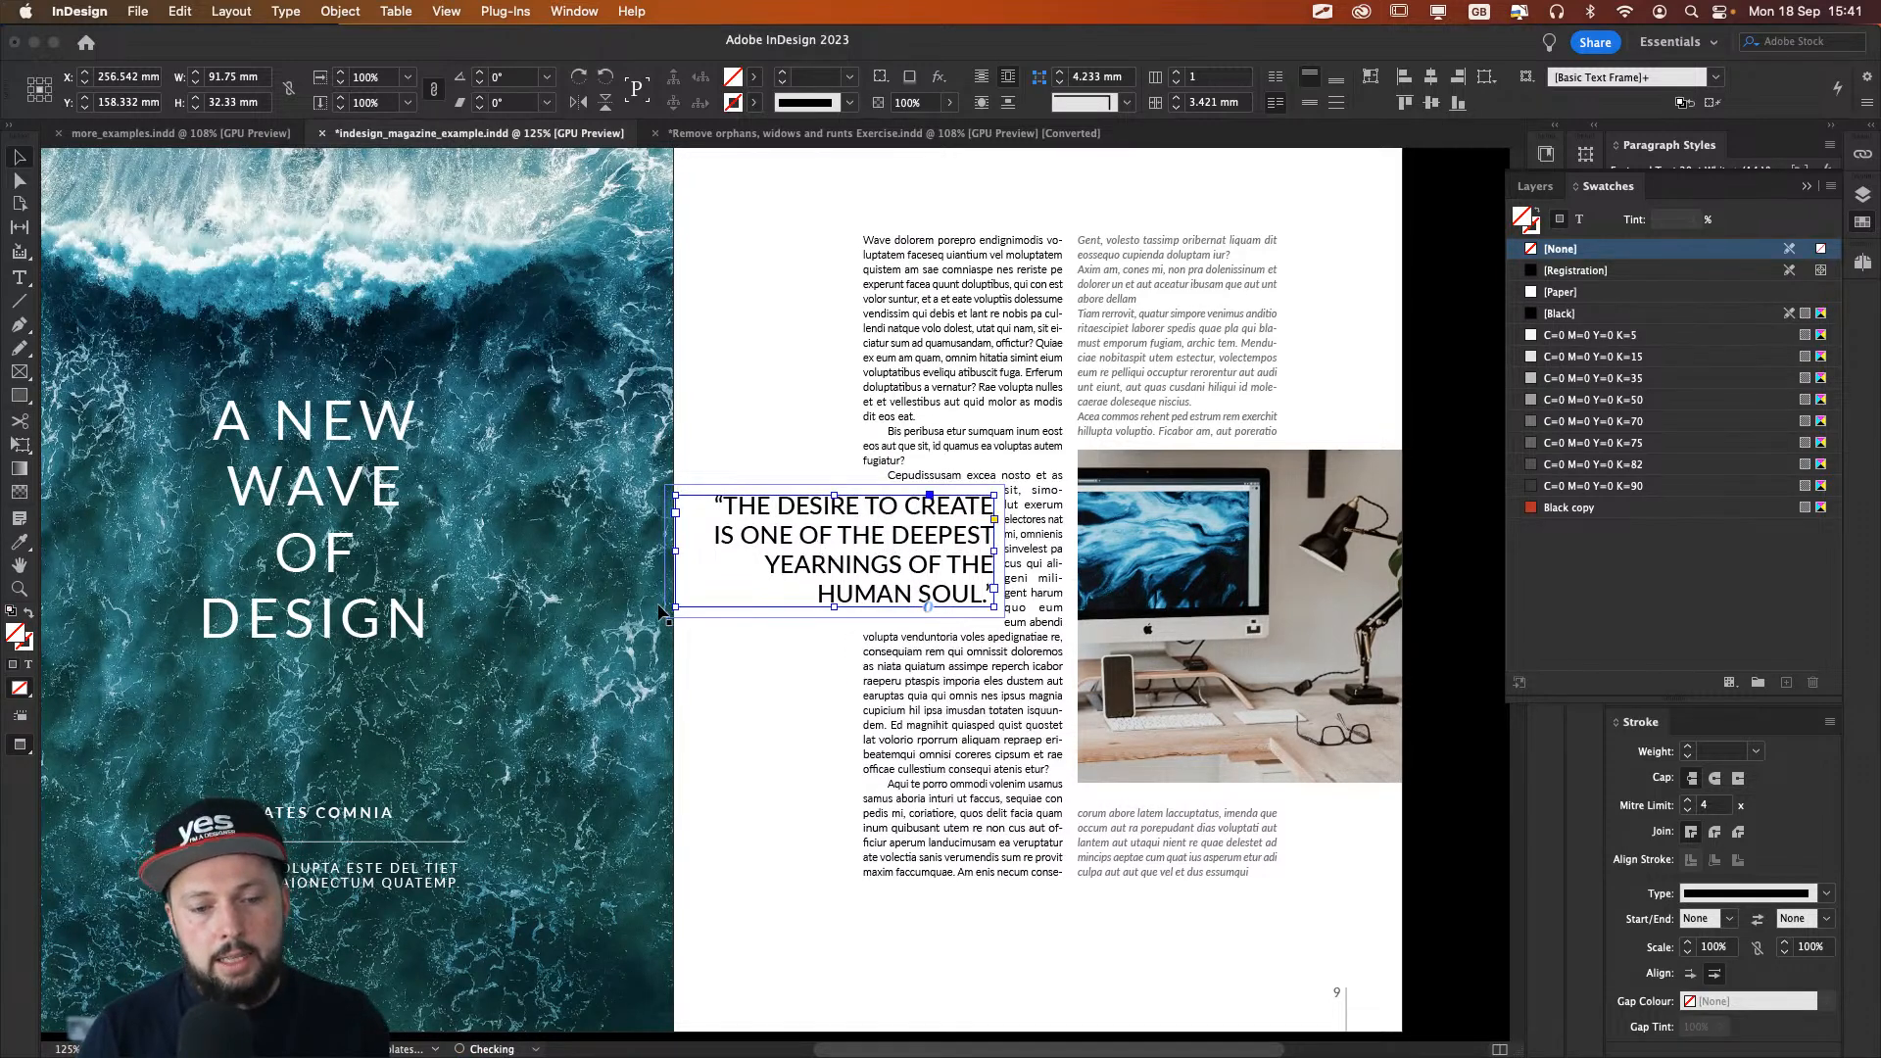
drag(676, 607, 773, 654)
drag(911, 545, 892, 554)
drag(865, 666, 865, 676)
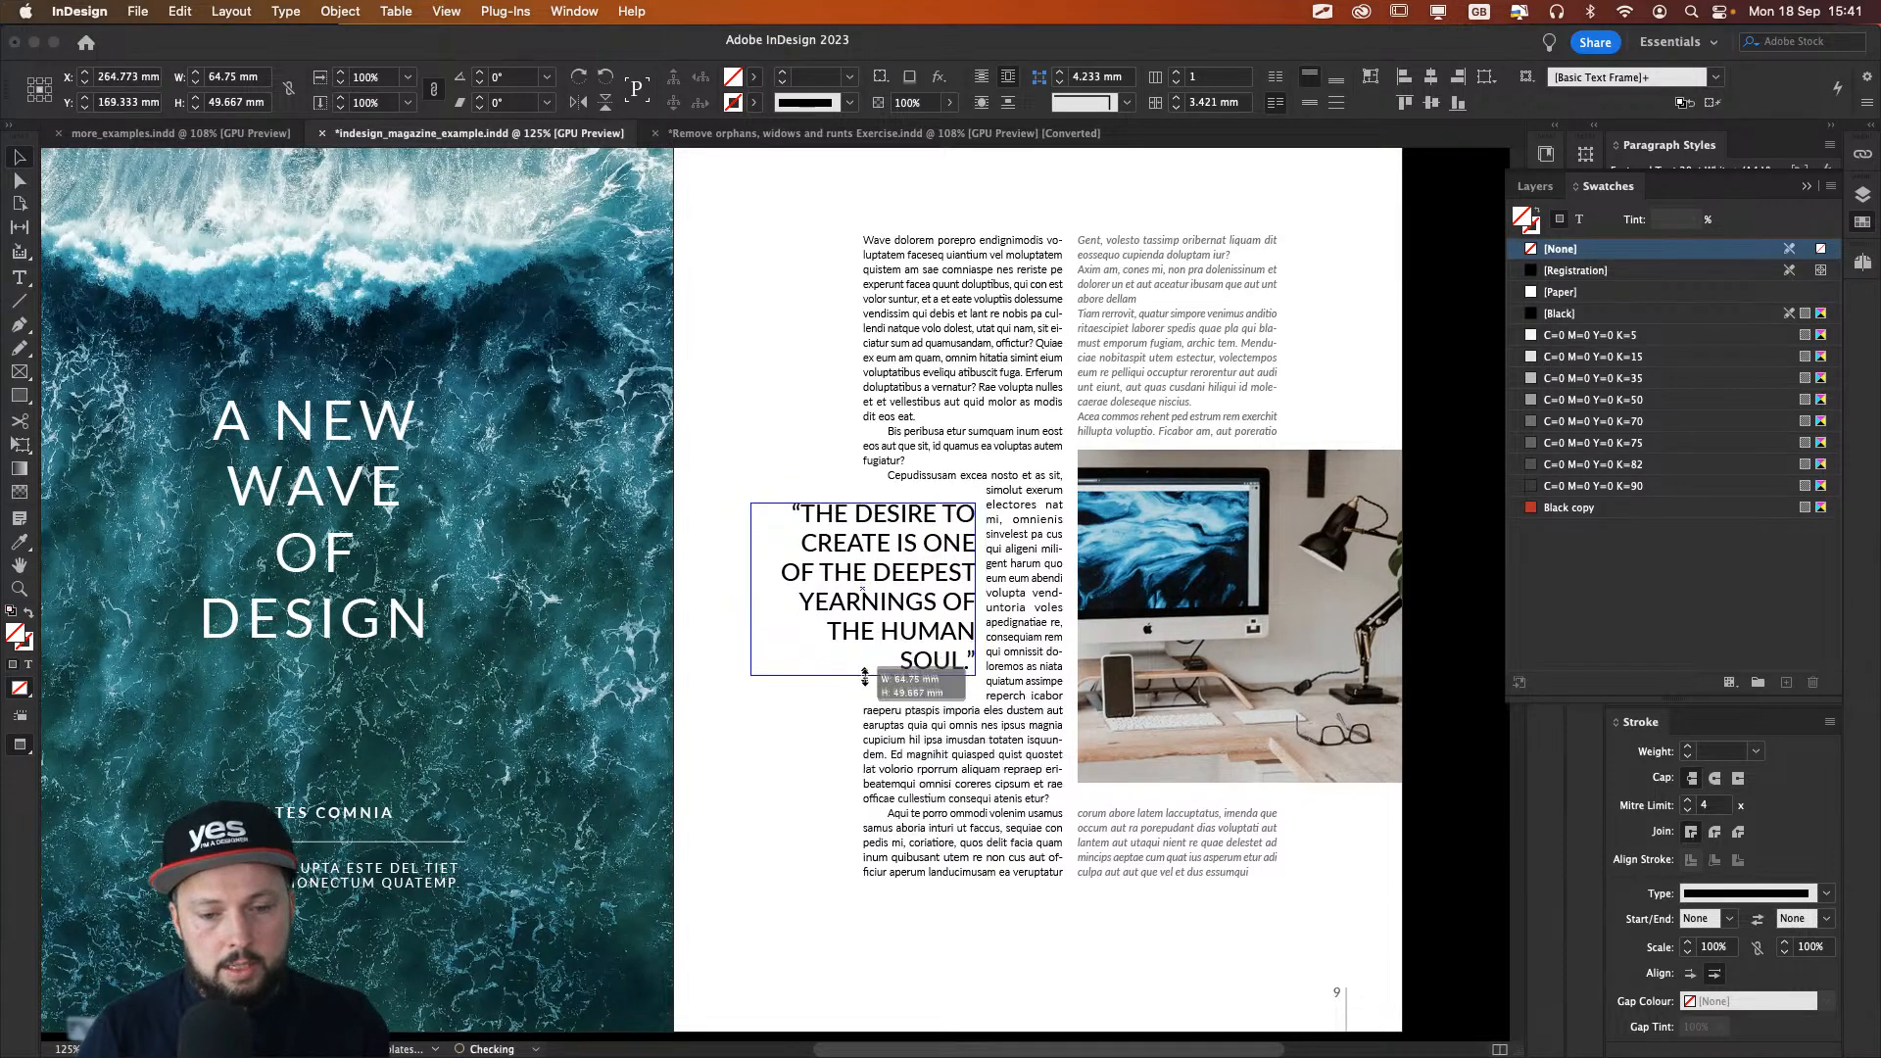
drag(752, 592, 788, 590)
click(715, 374)
click(937, 524)
drag(937, 523, 902, 523)
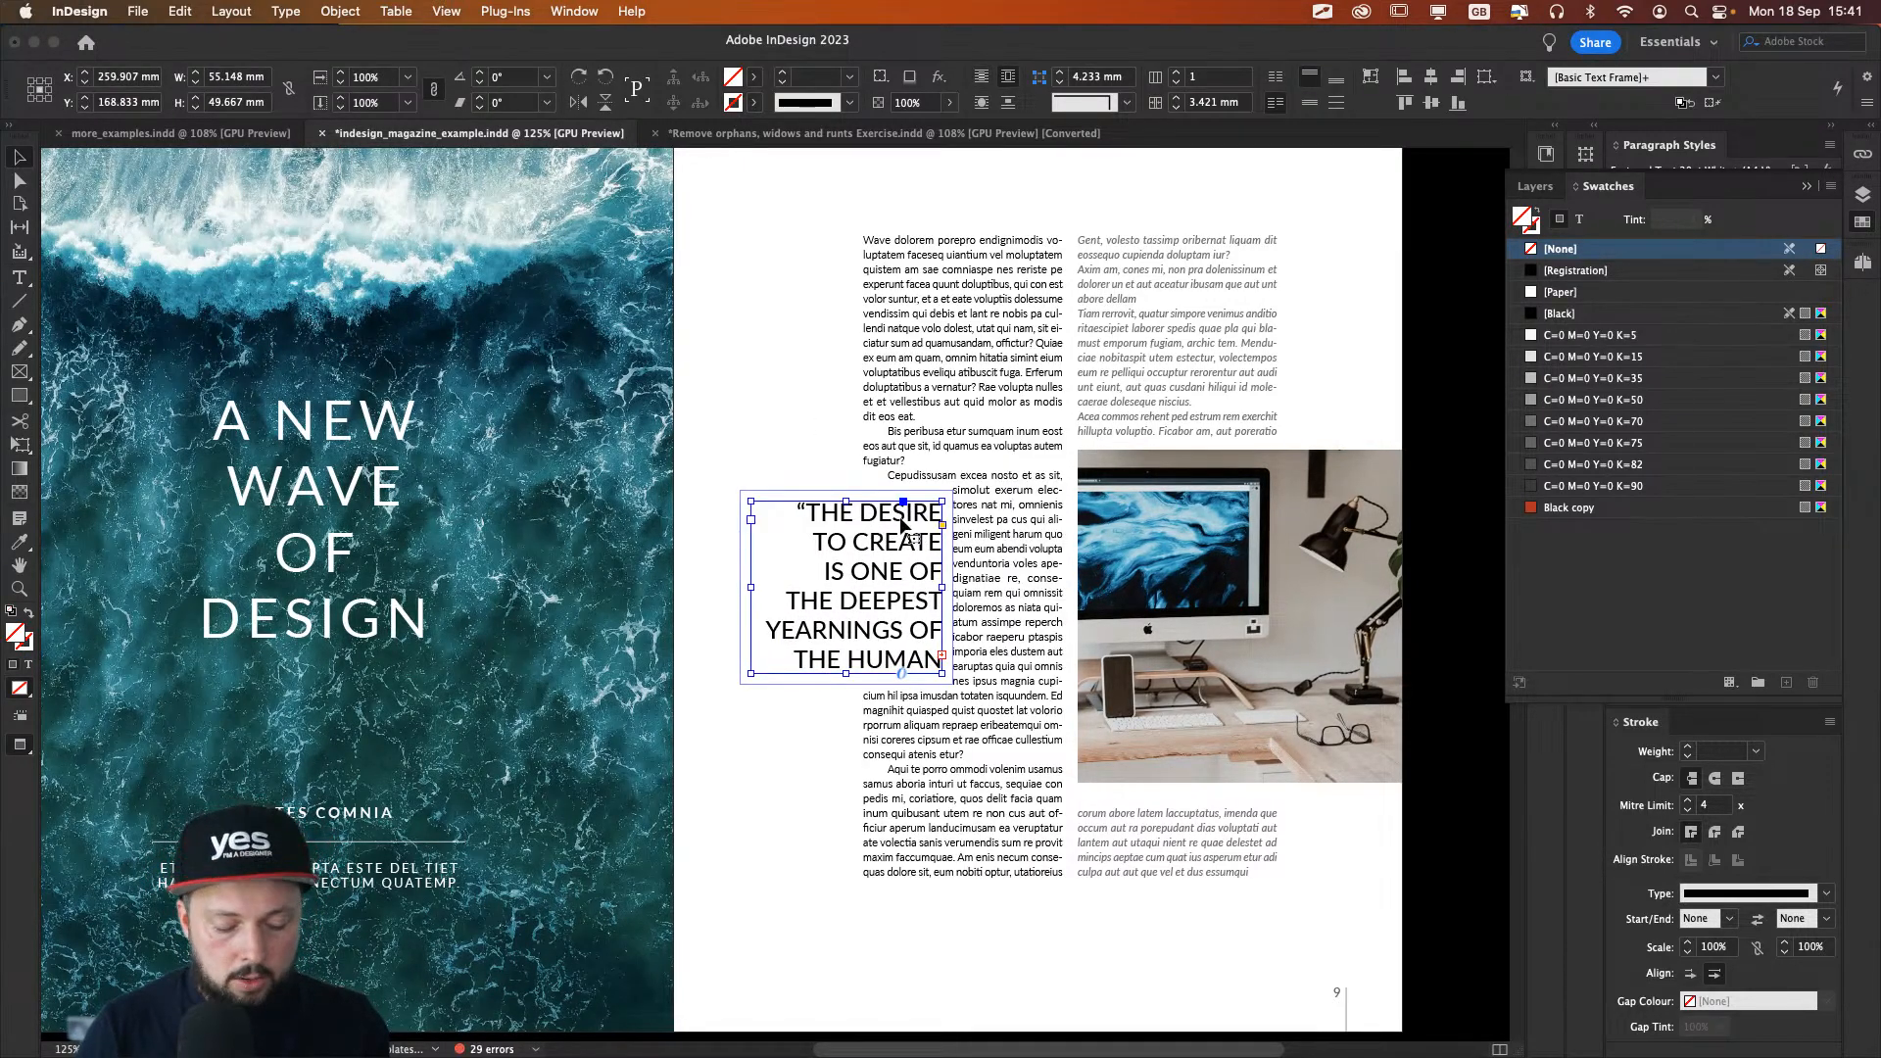
Step: Unlink the quote frame's text wrap offsets, set only the right offset to 5 mm and deselect the frame
key(super+alt+w)
click(772, 266)
click(819, 273)
click(820, 273)
click(819, 273)
click(819, 273)
click(819, 283)
click(819, 283)
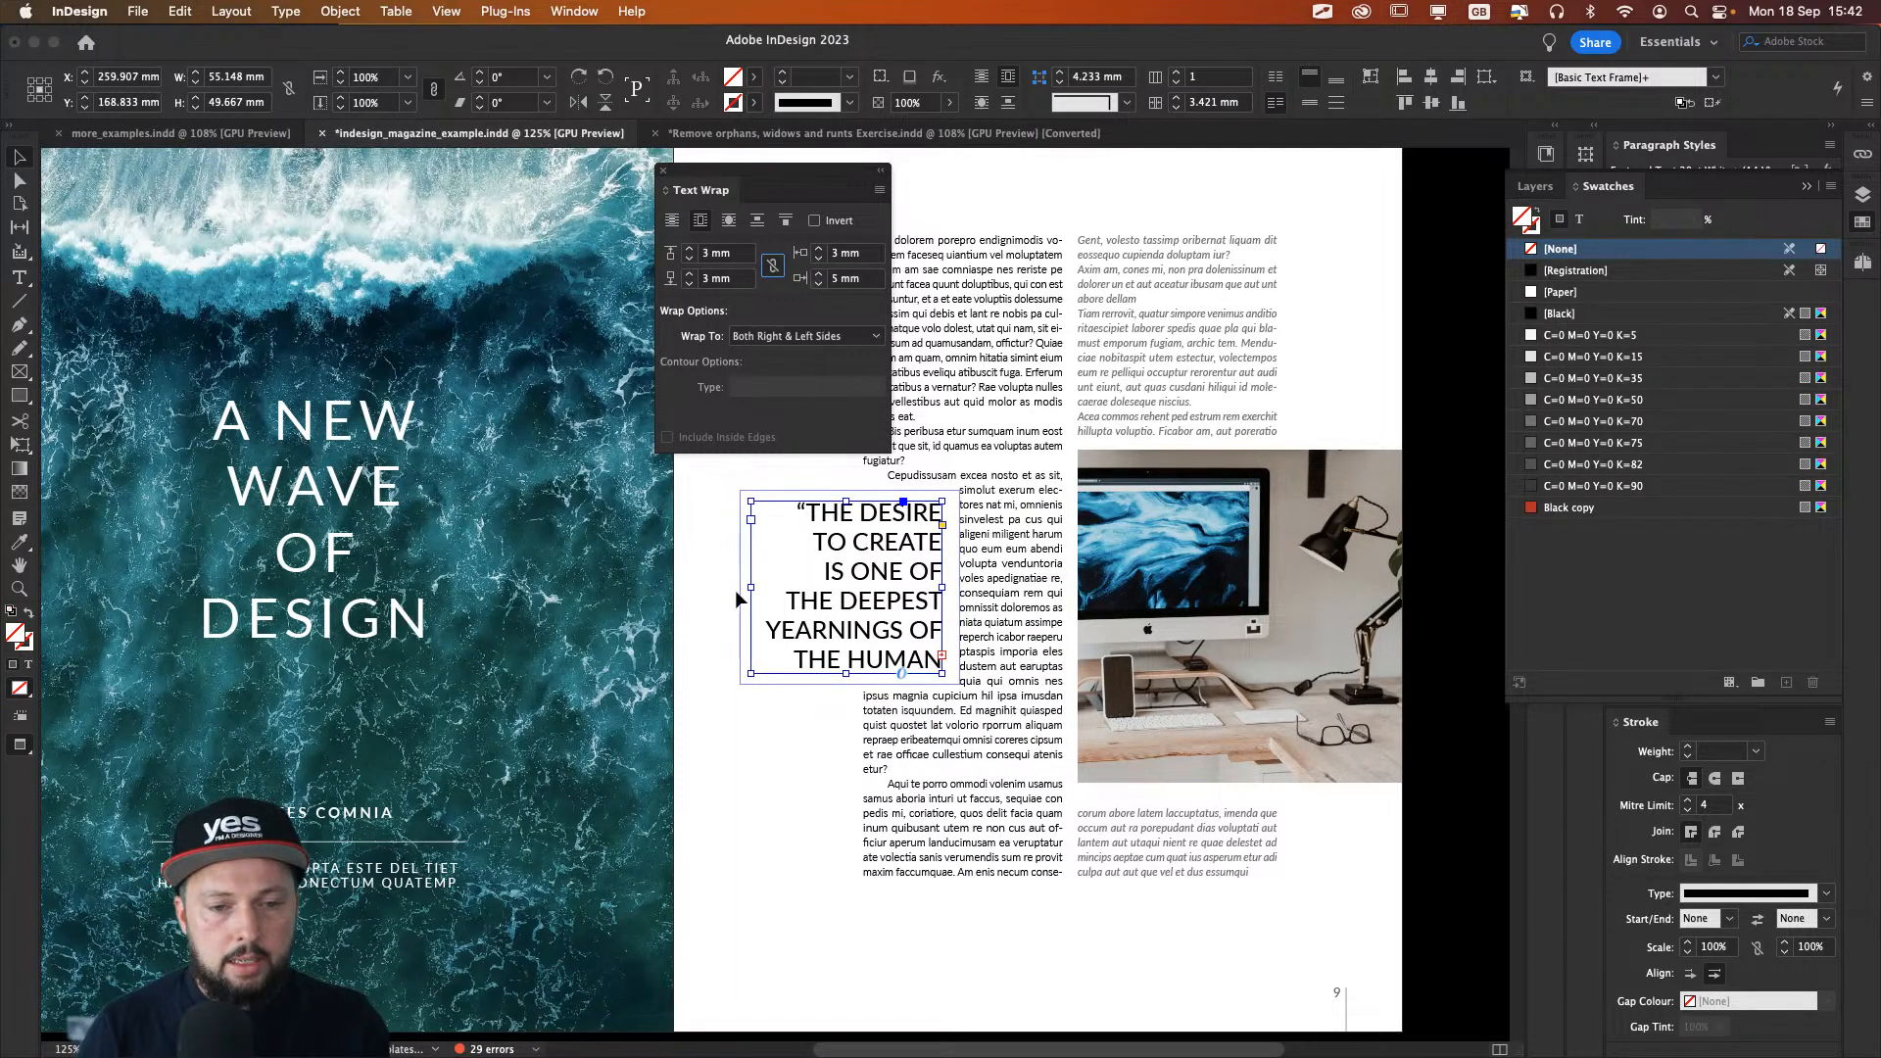
click(658, 171)
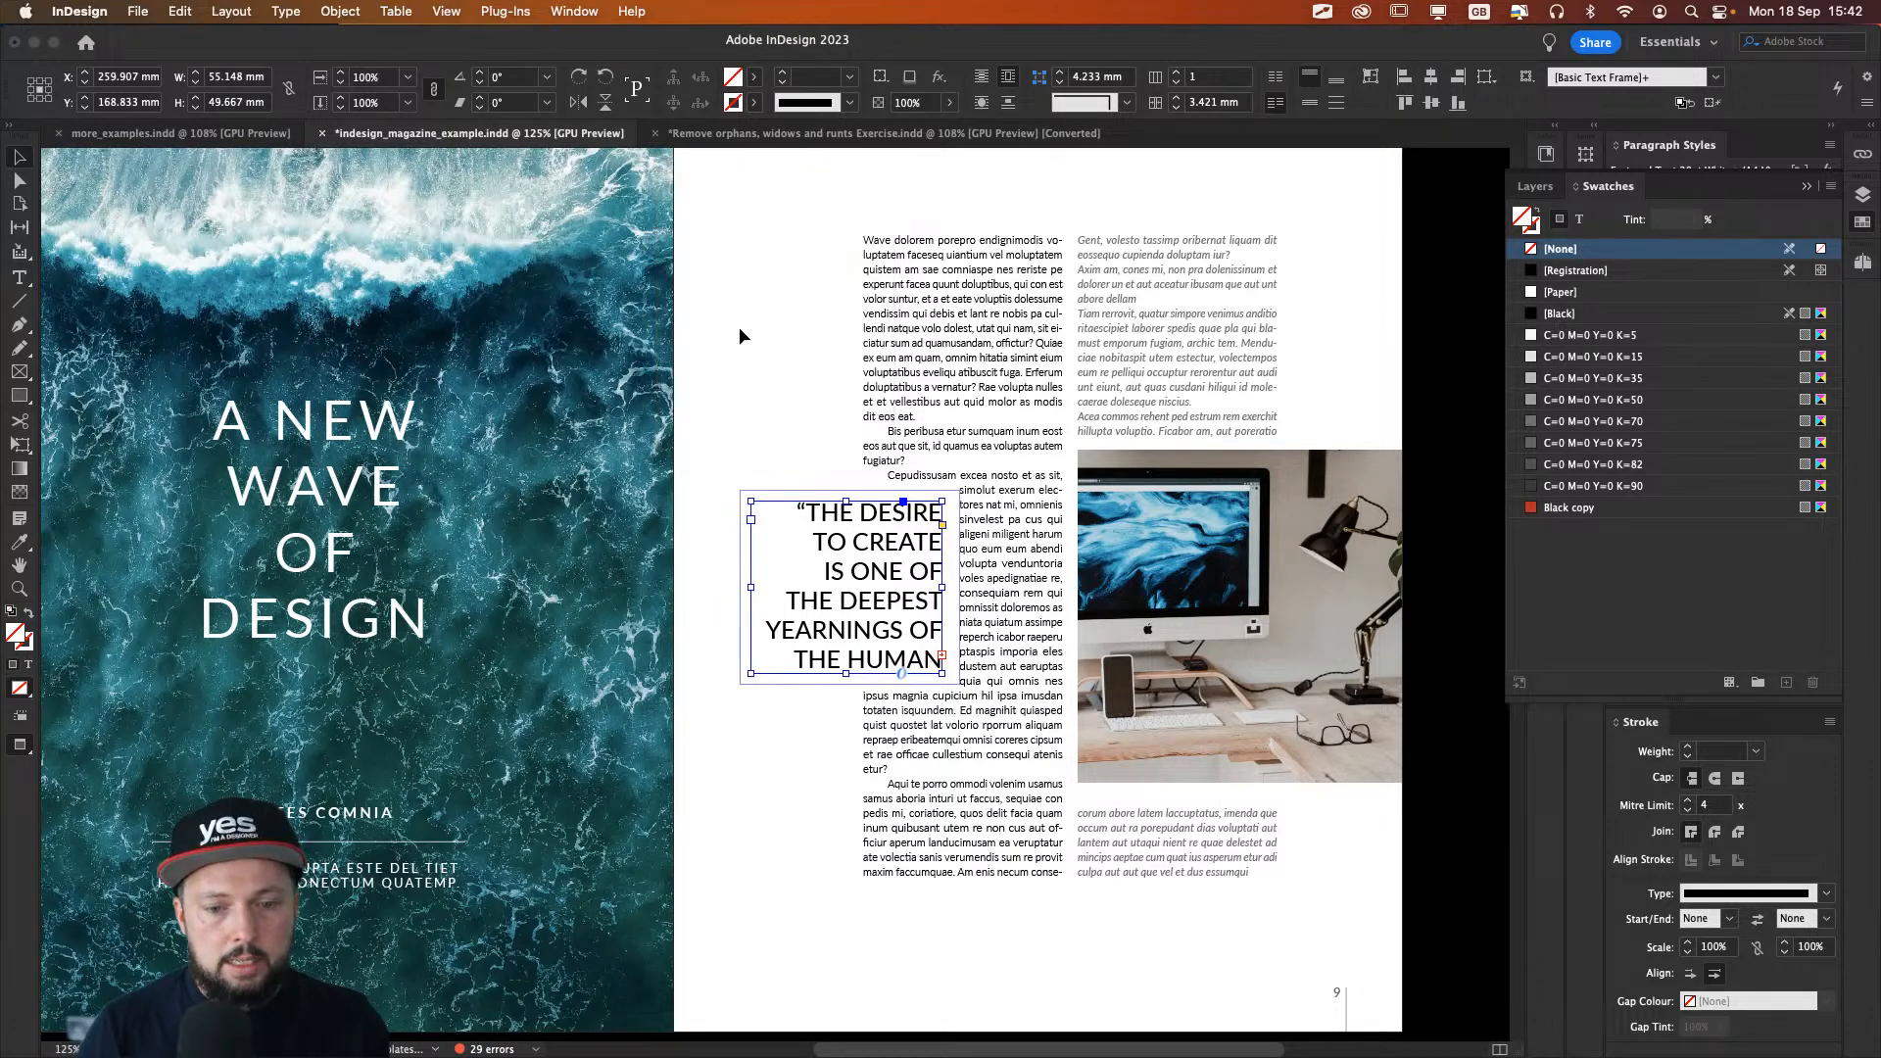
click(738, 326)
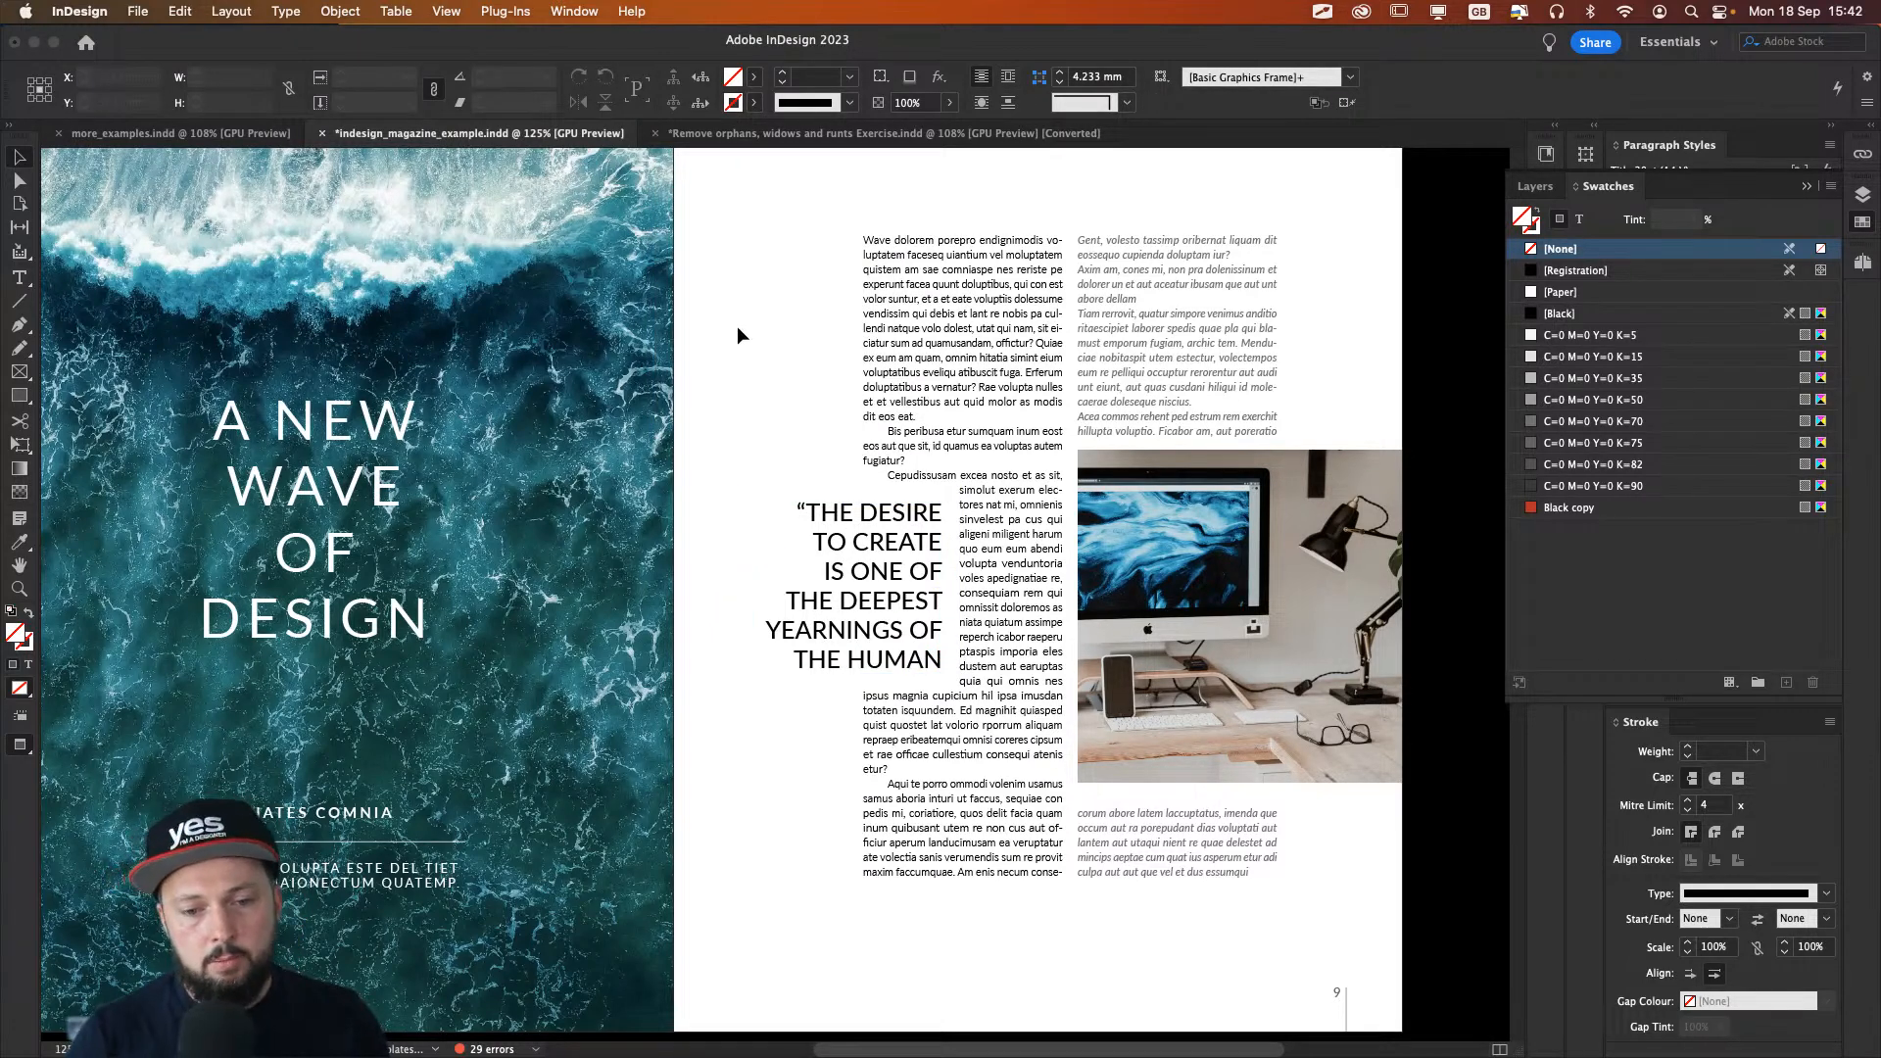
Step: Try different heights for the quote frame along the column, place it at X 258.574 mm, Y 150.333 mm and deselect it
click(870, 573)
drag(870, 574, 870, 555)
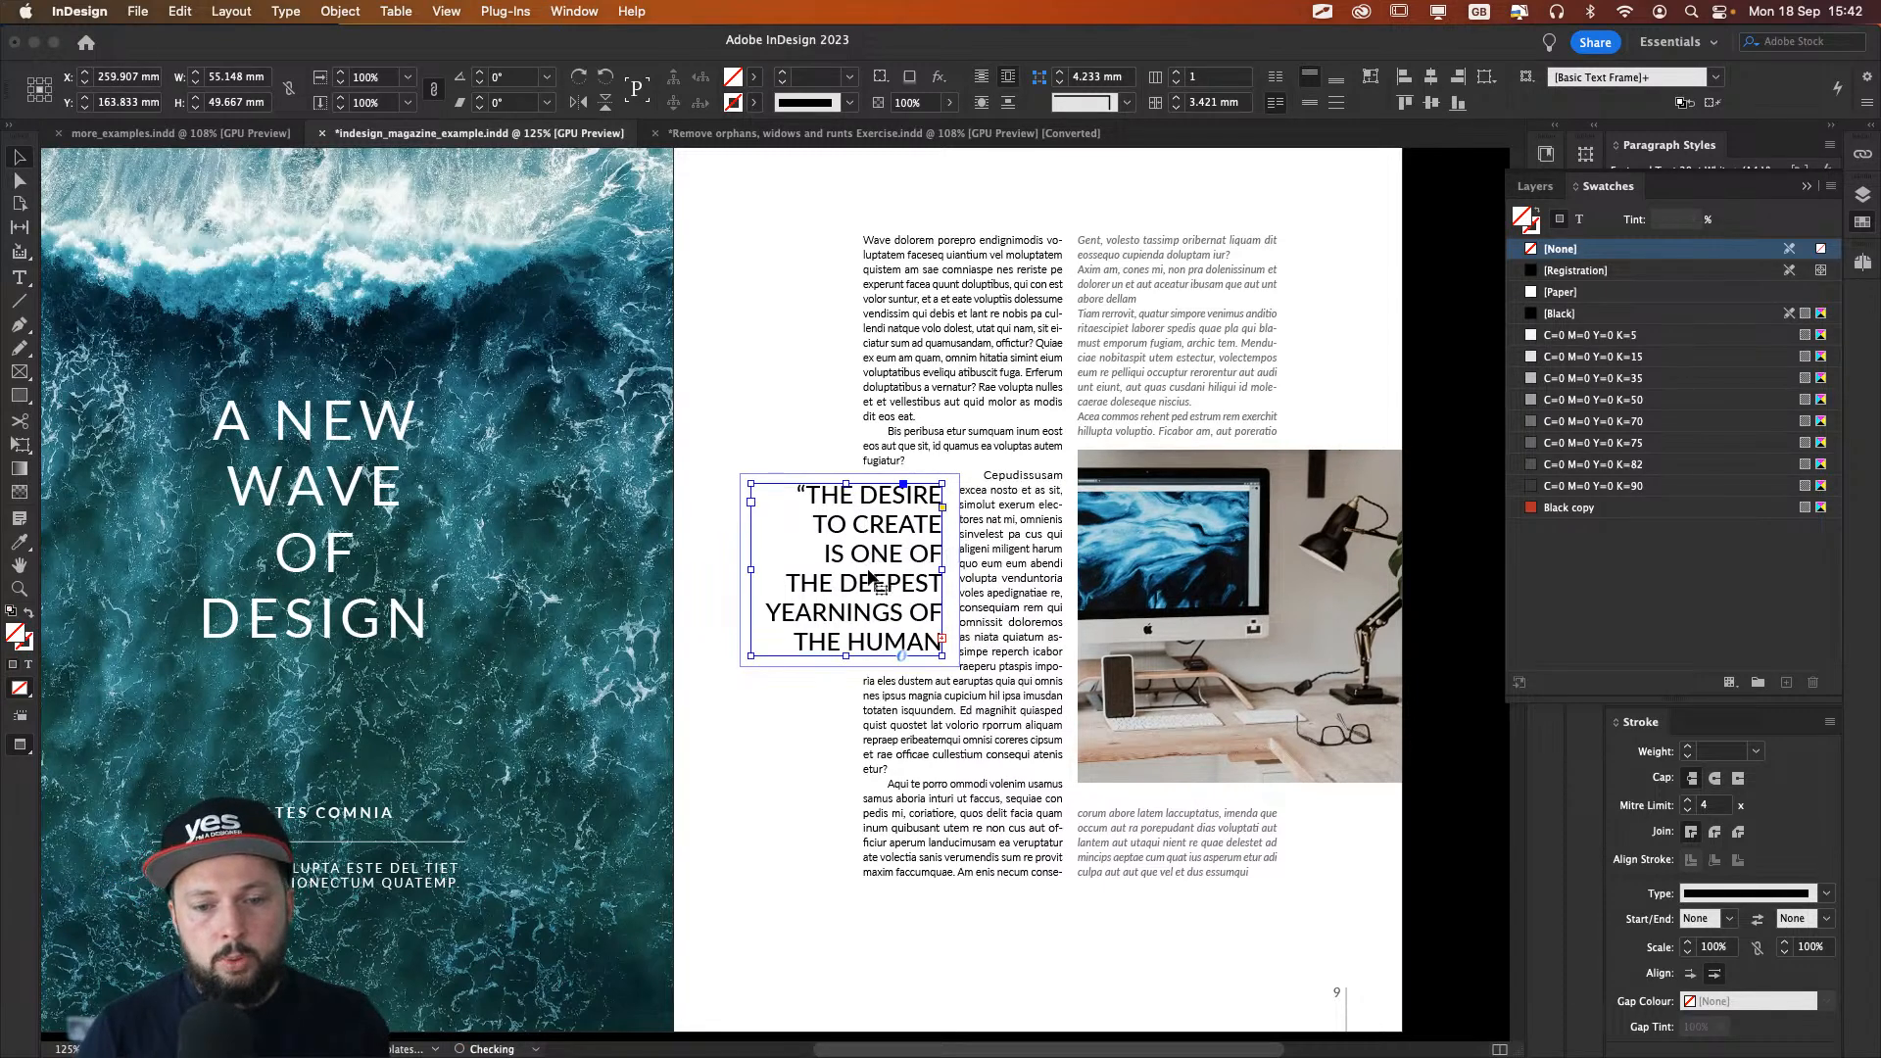
click(796, 359)
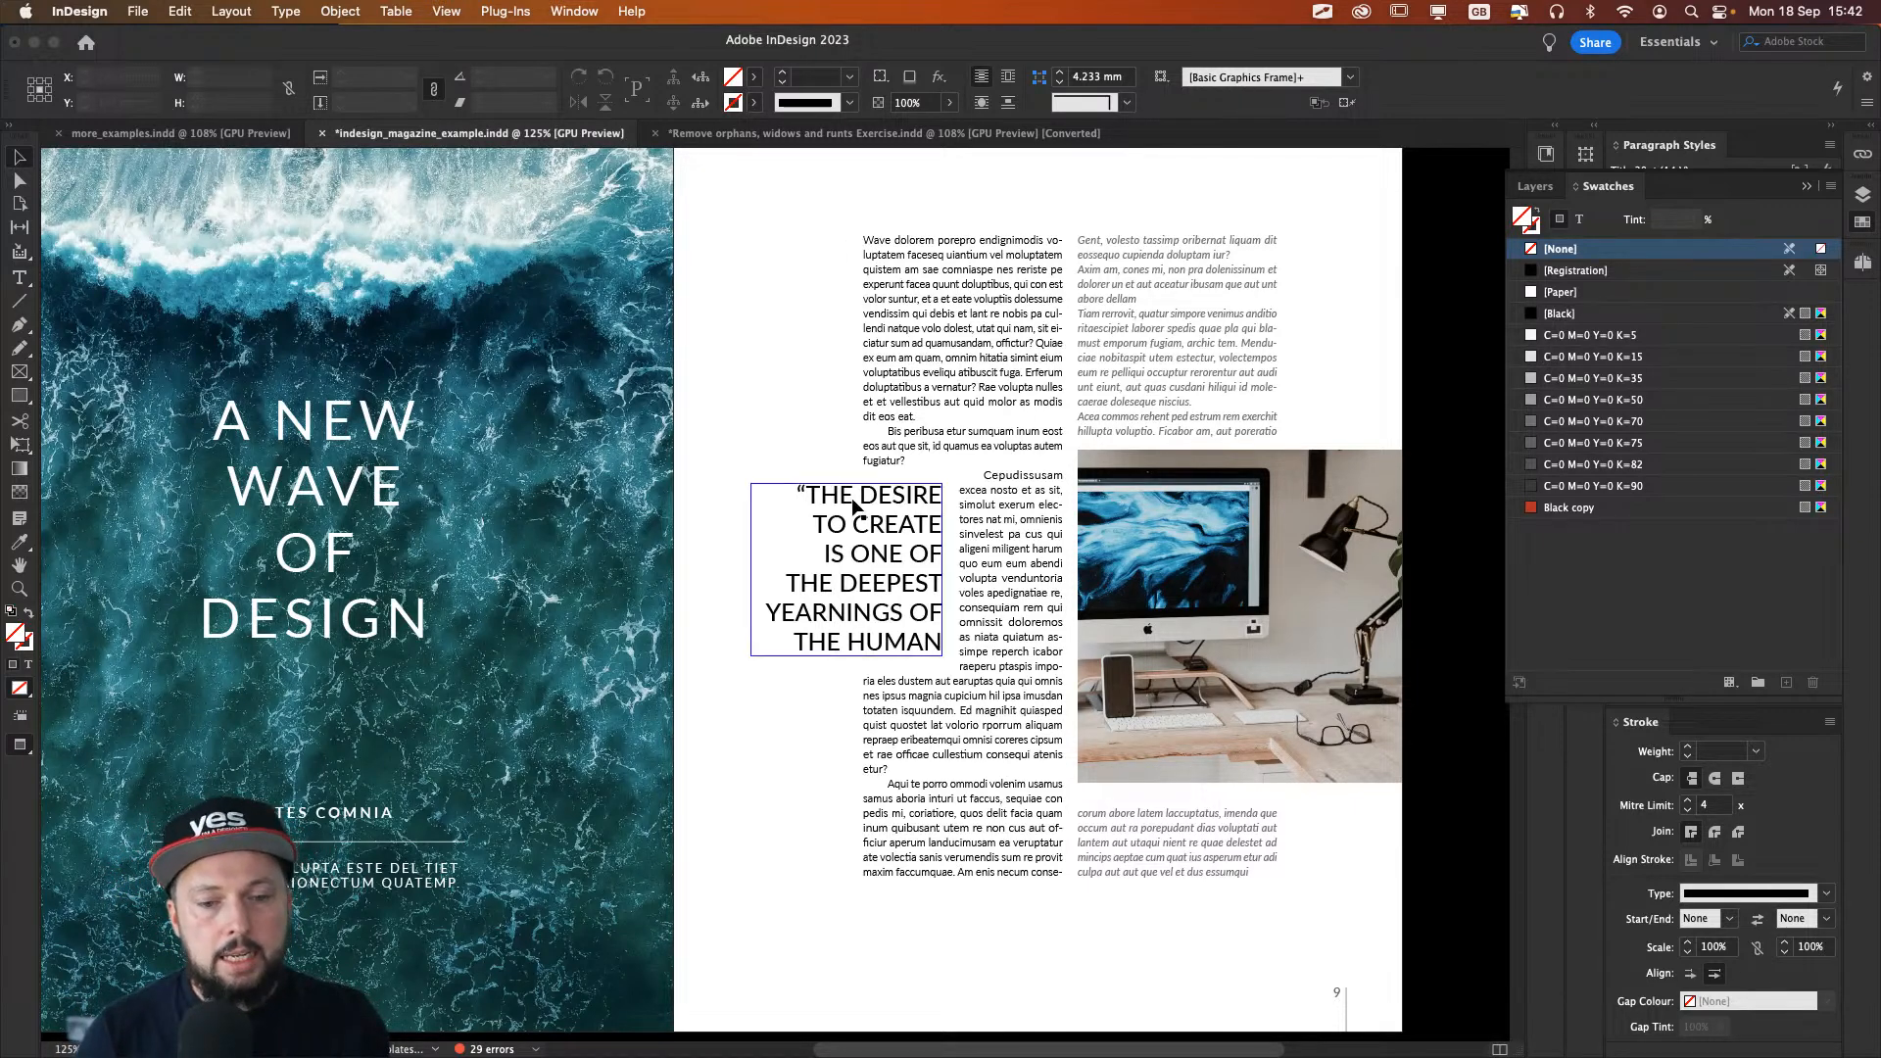
drag(851, 502, 850, 514)
click(745, 382)
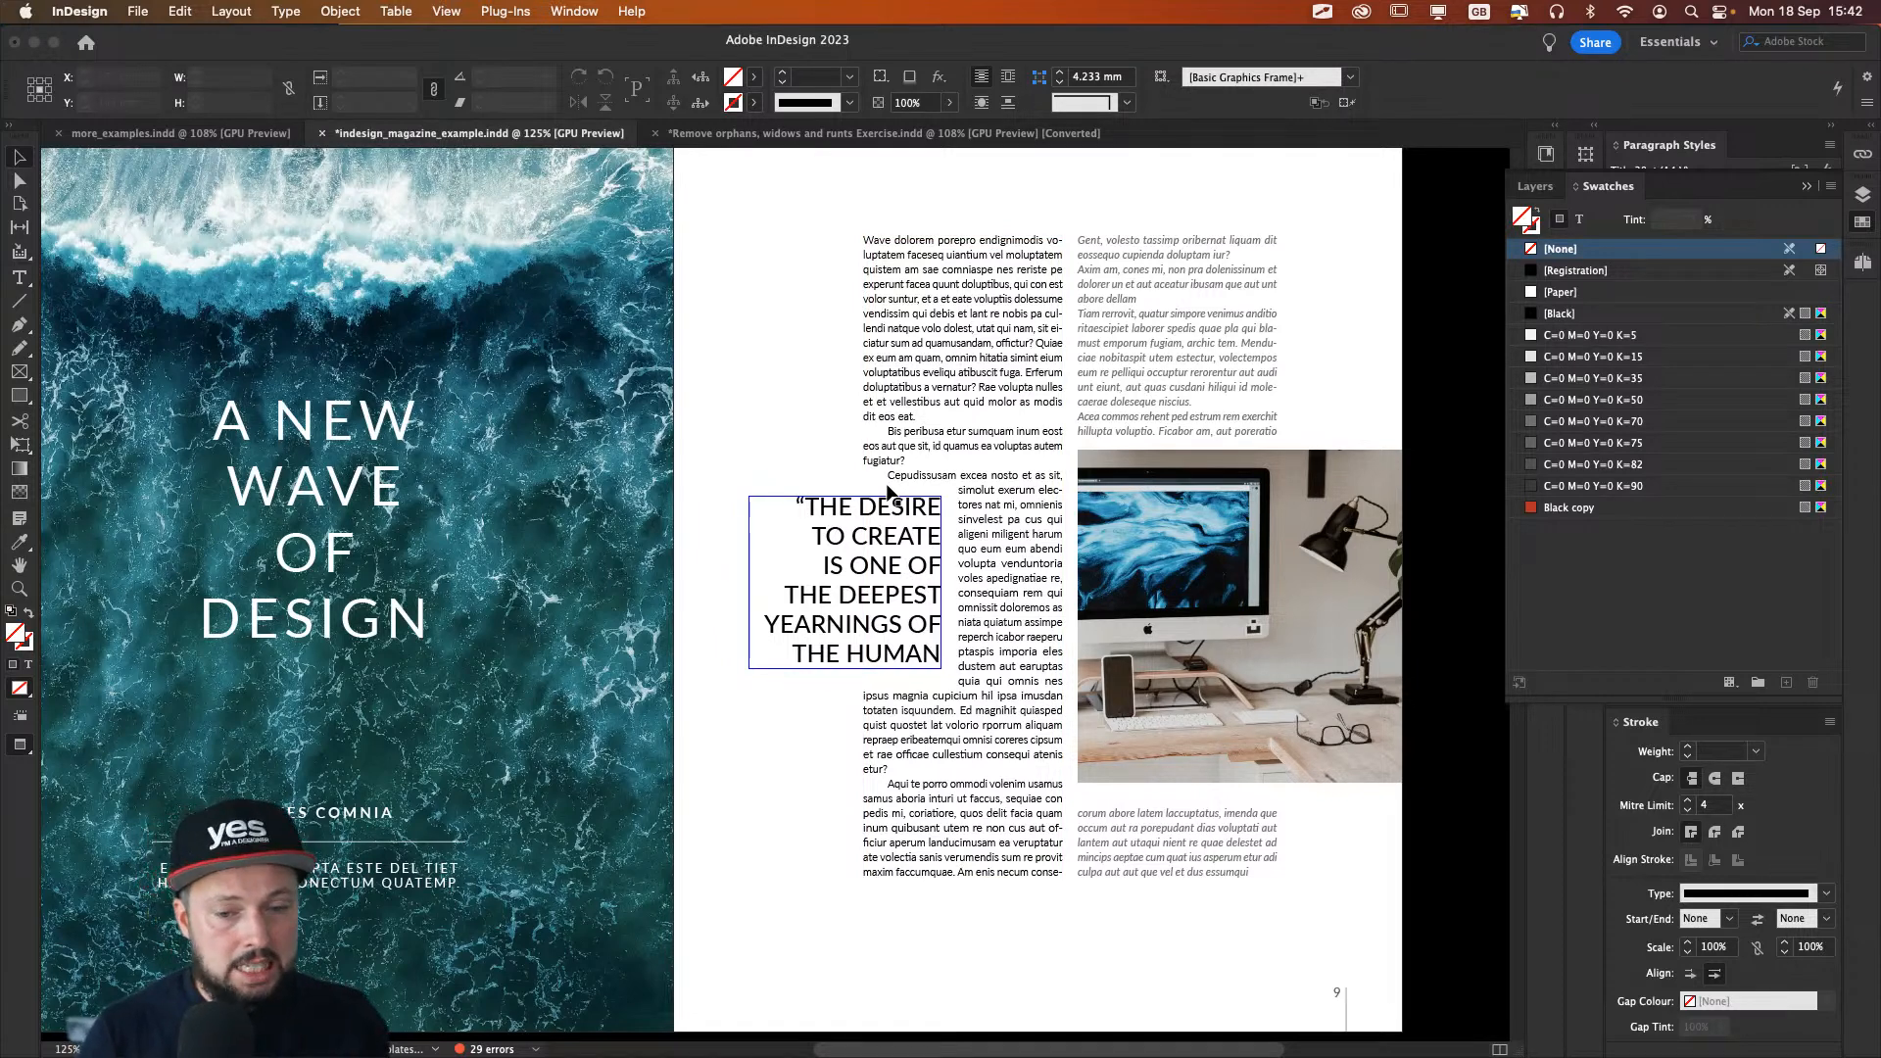
drag(844, 526, 843, 511)
click(776, 361)
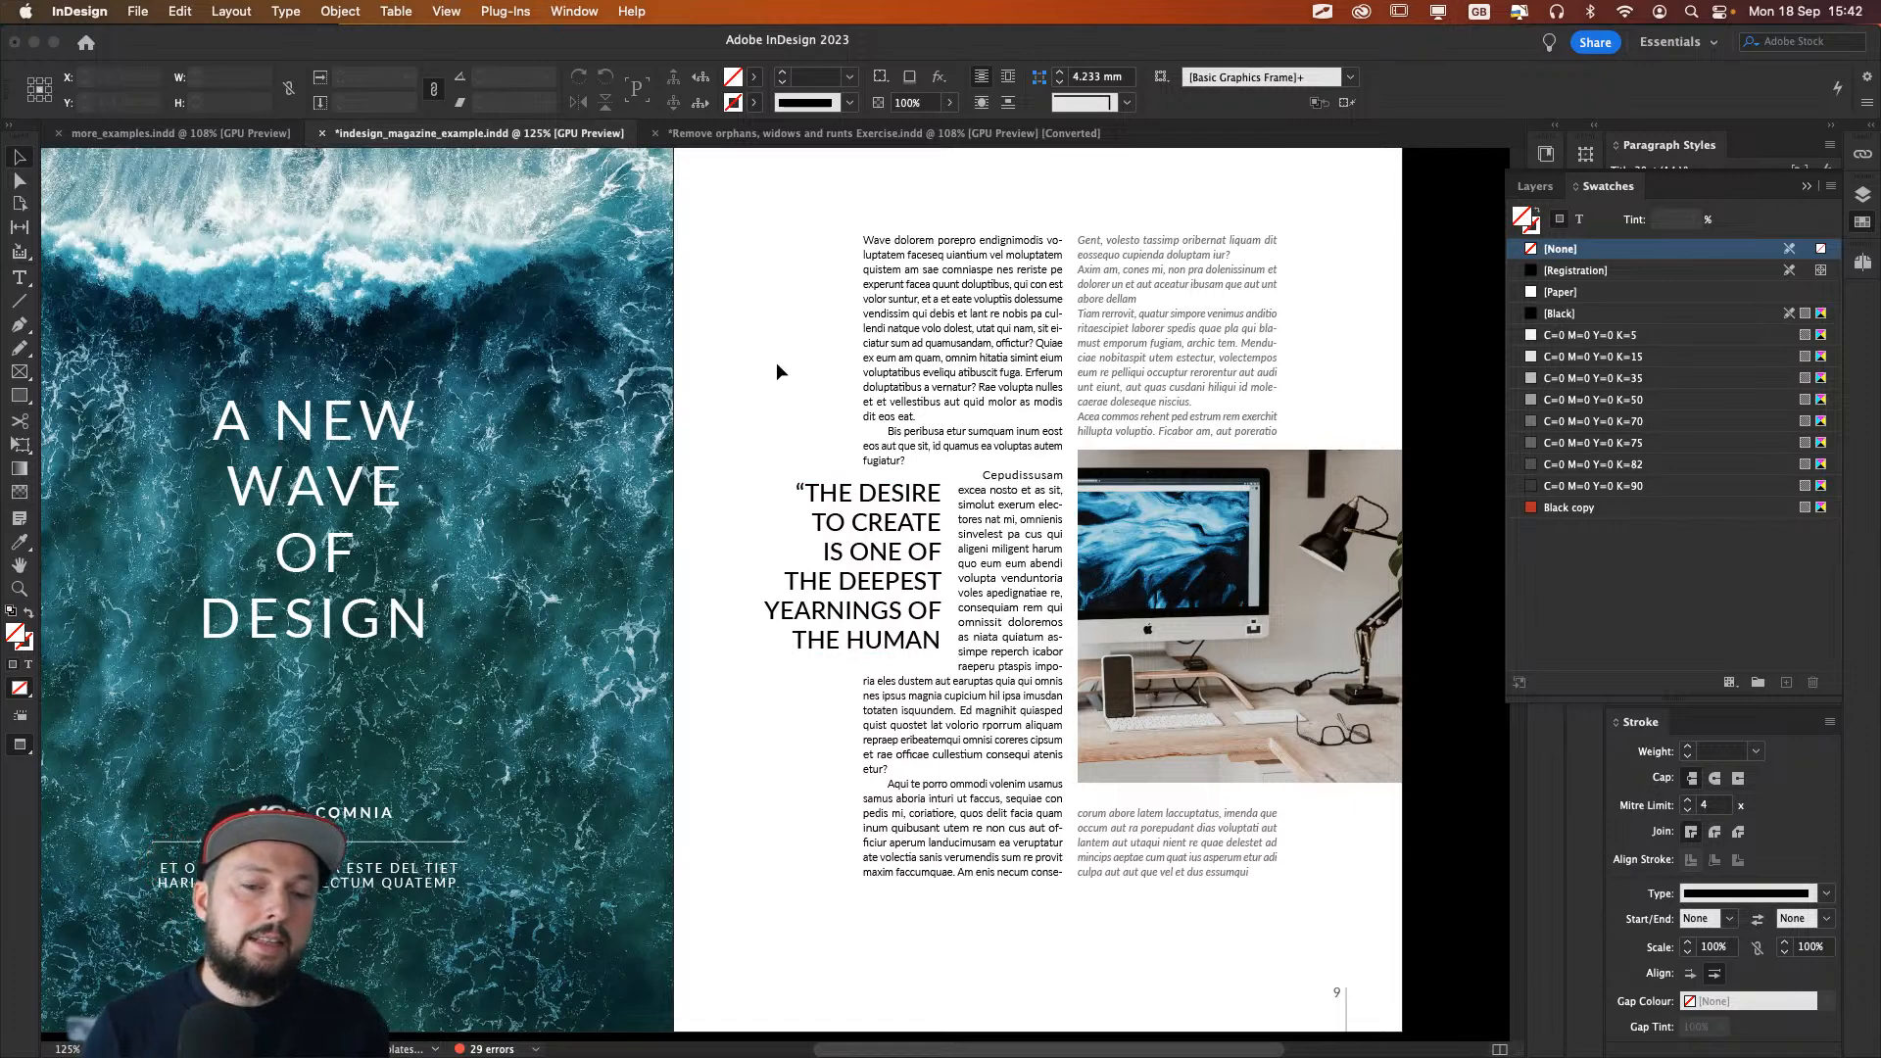
drag(843, 535, 839, 497)
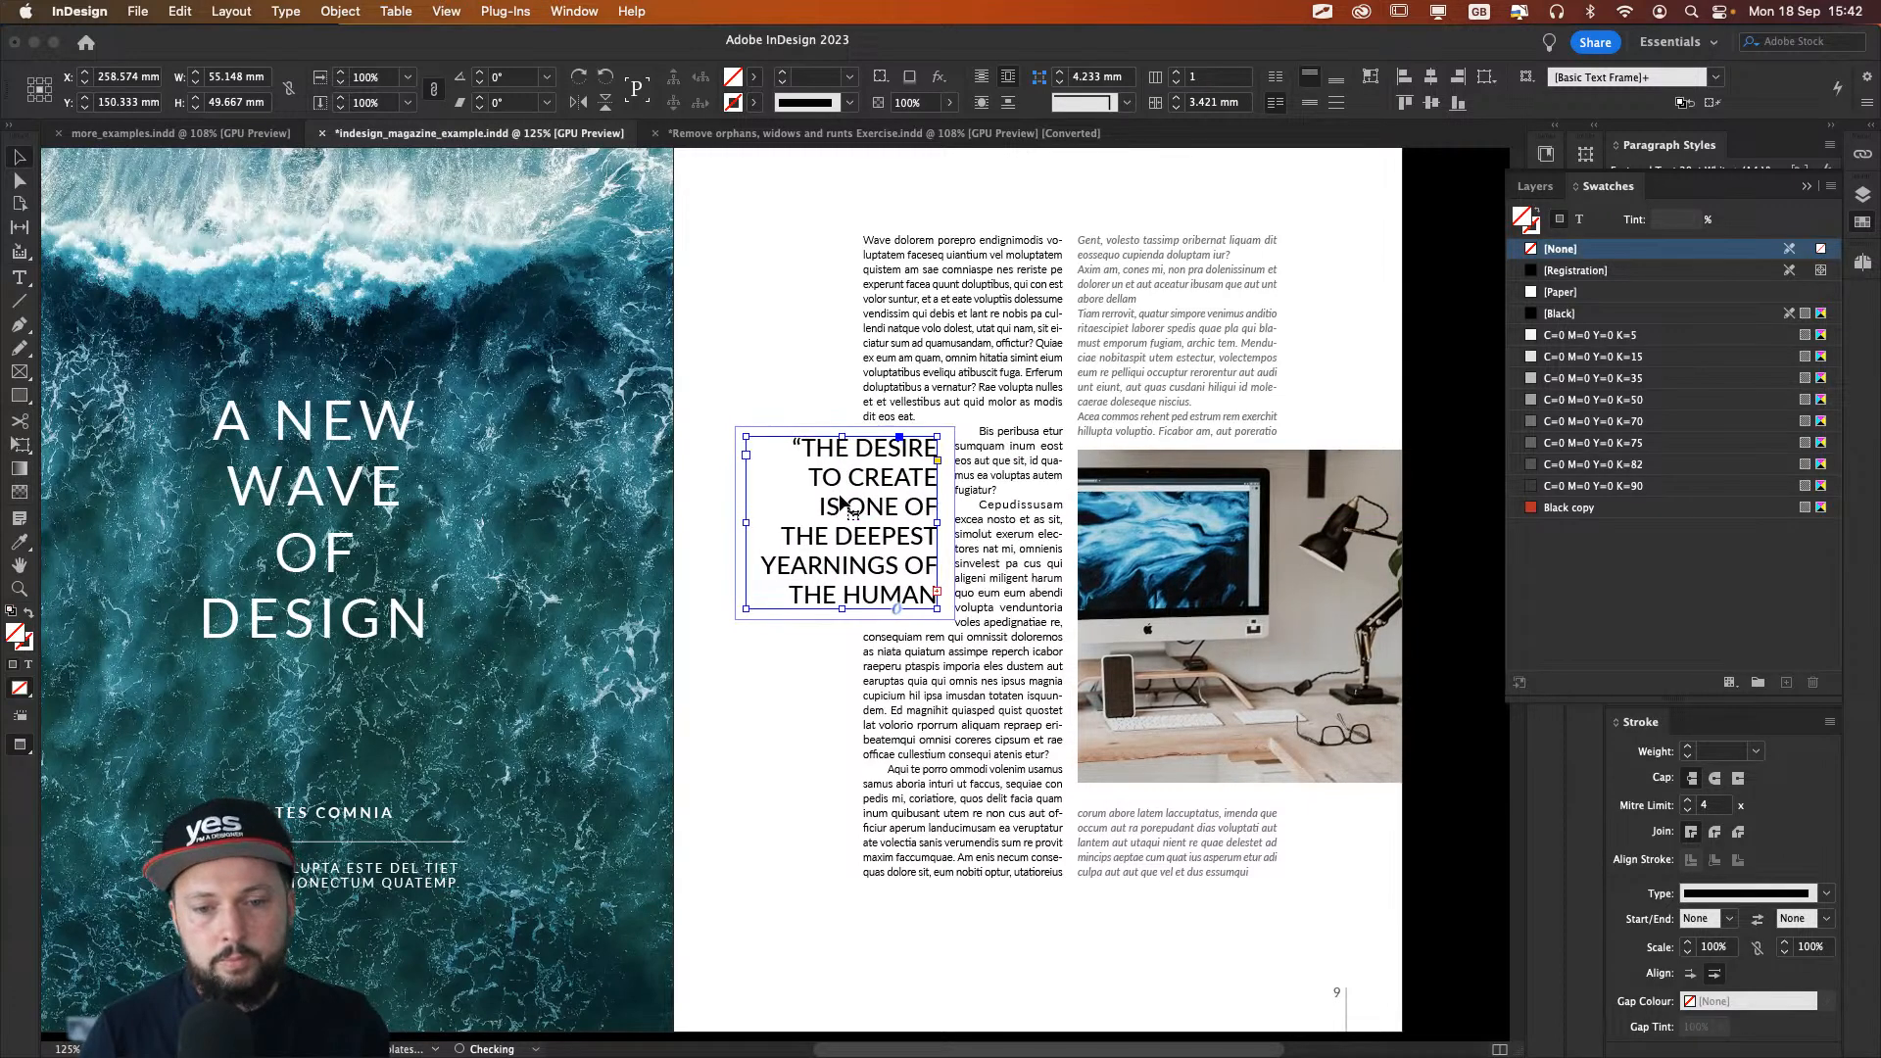
click(719, 262)
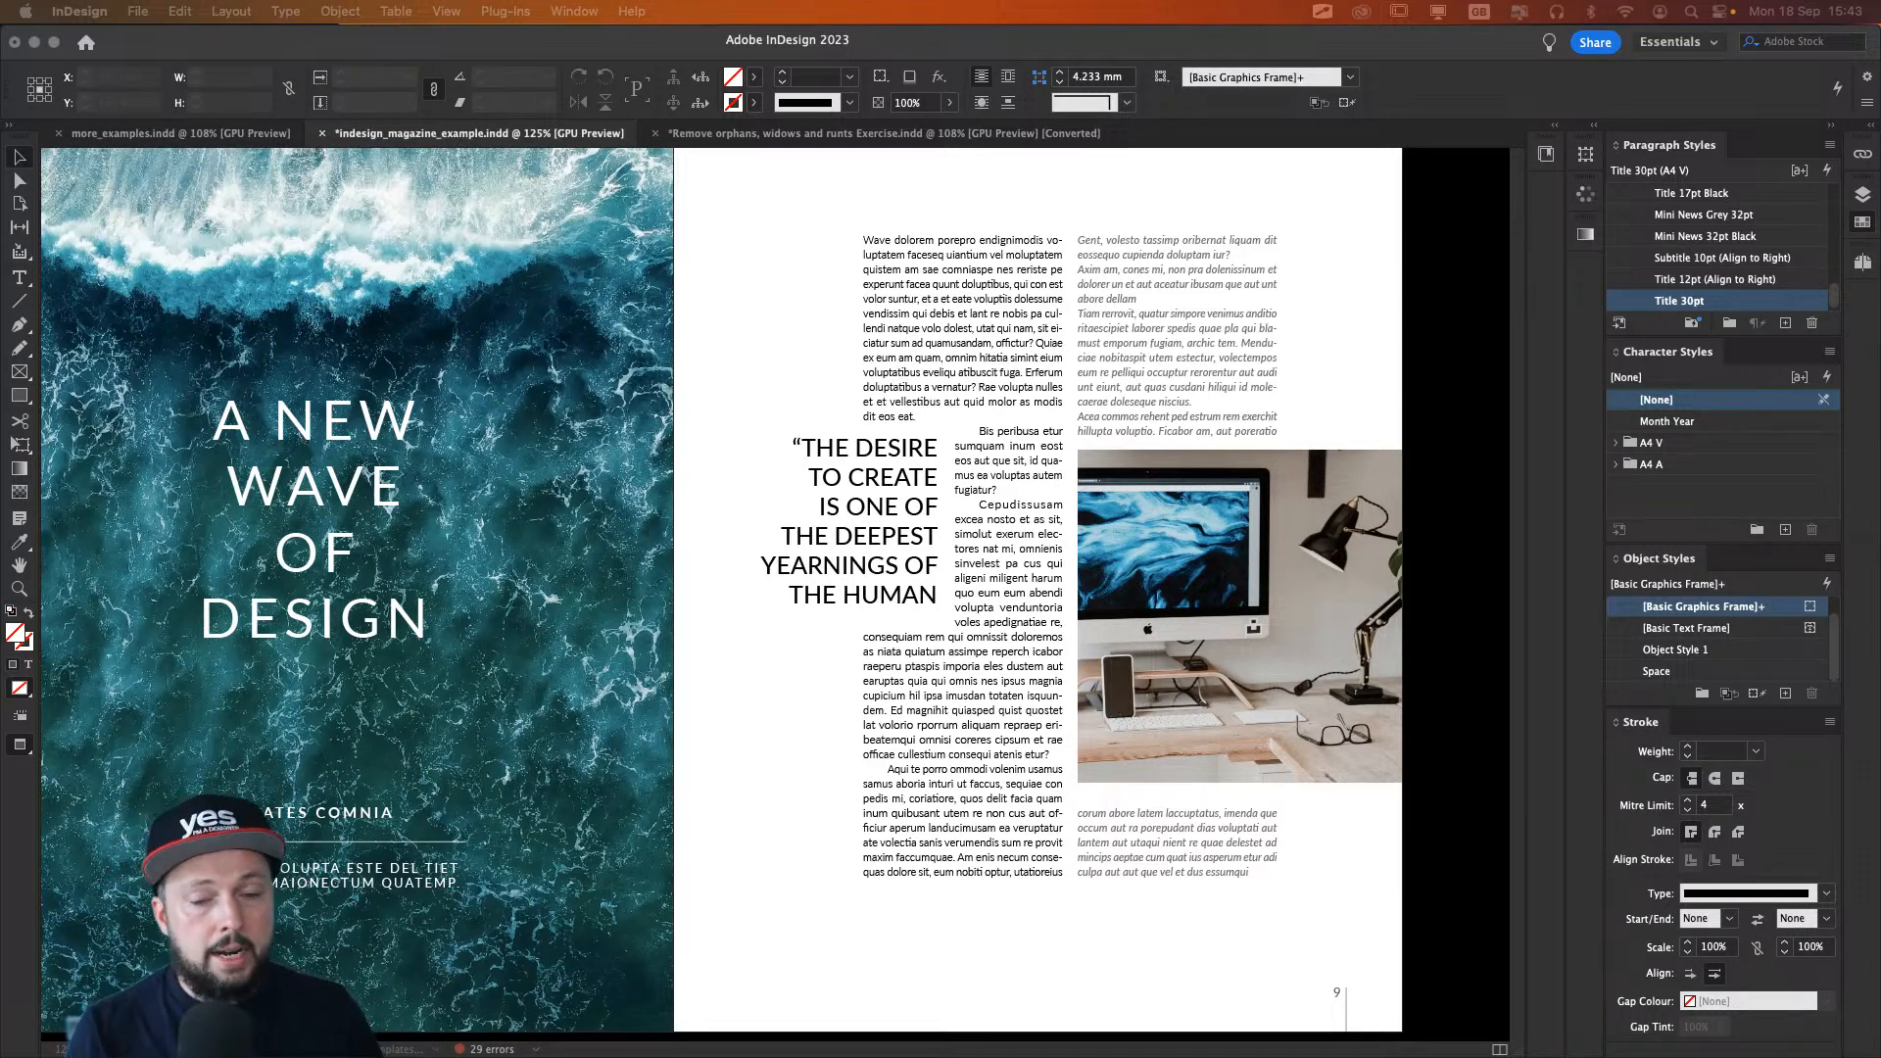
key(F5)
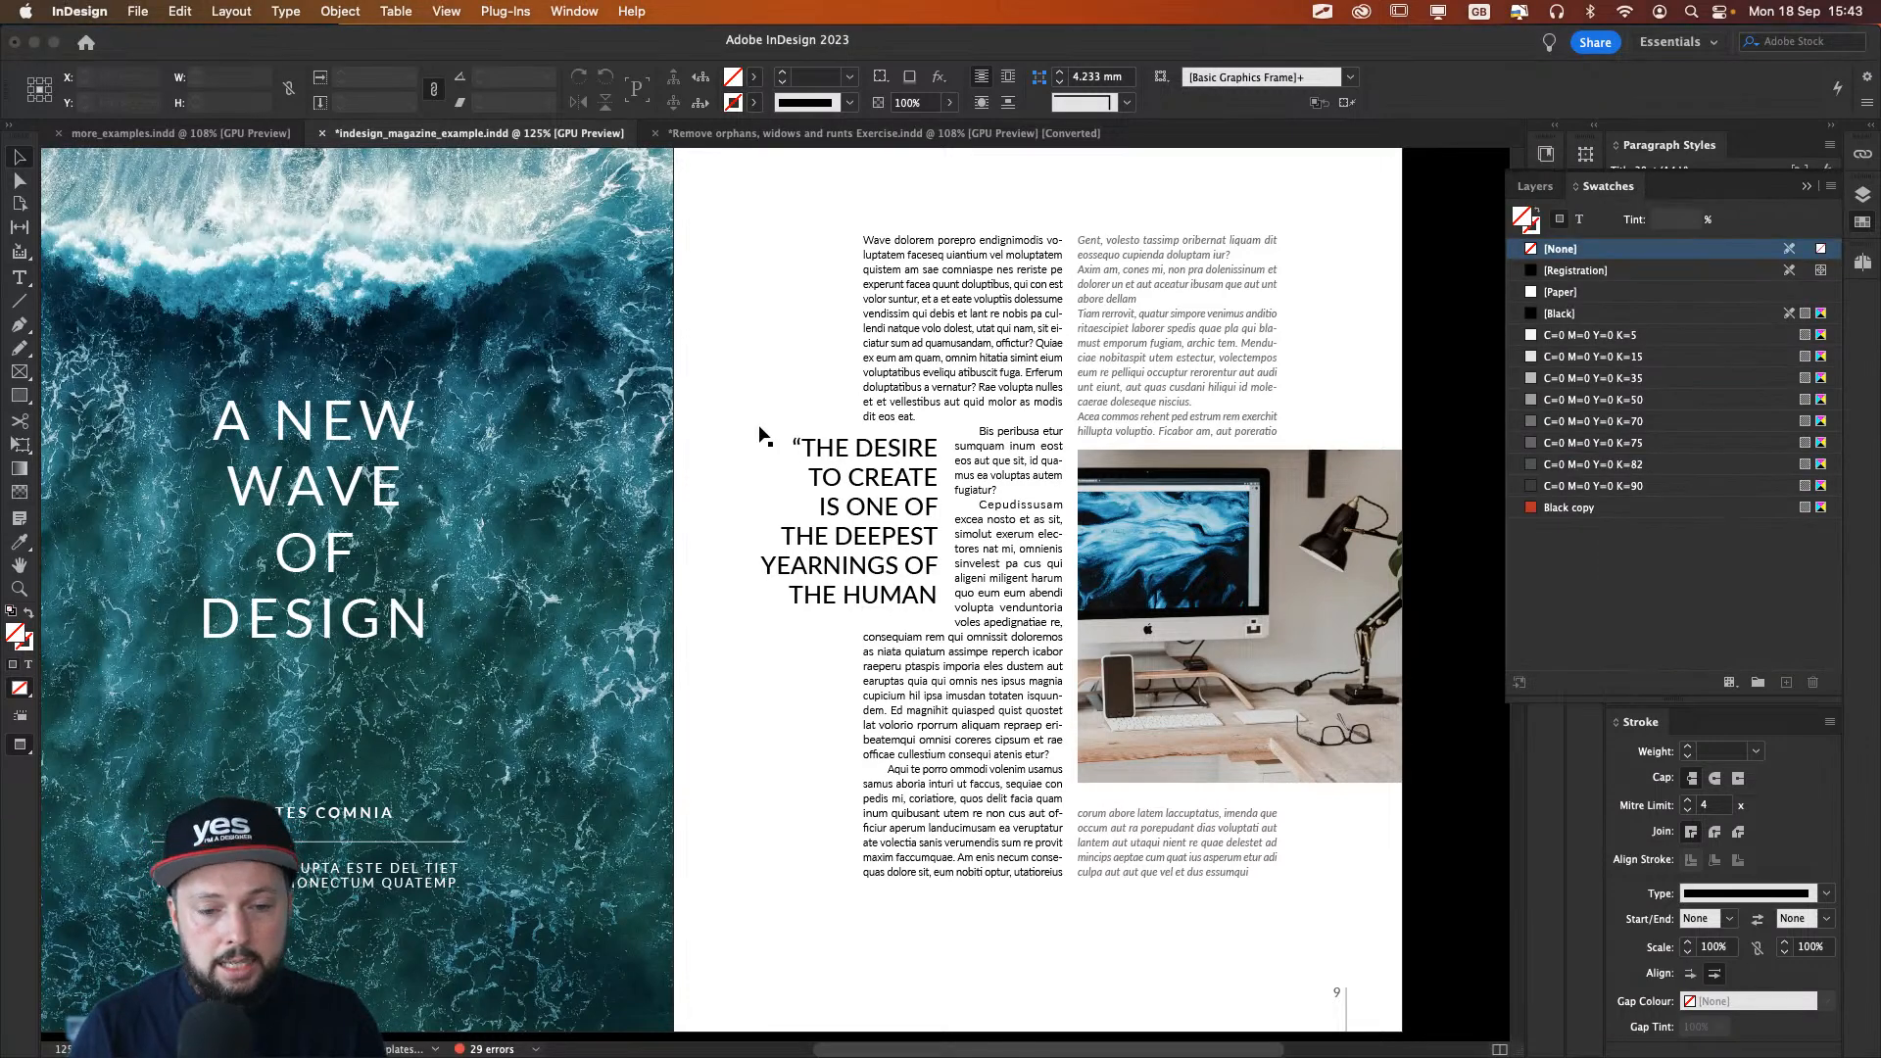
key(alt+super+0)
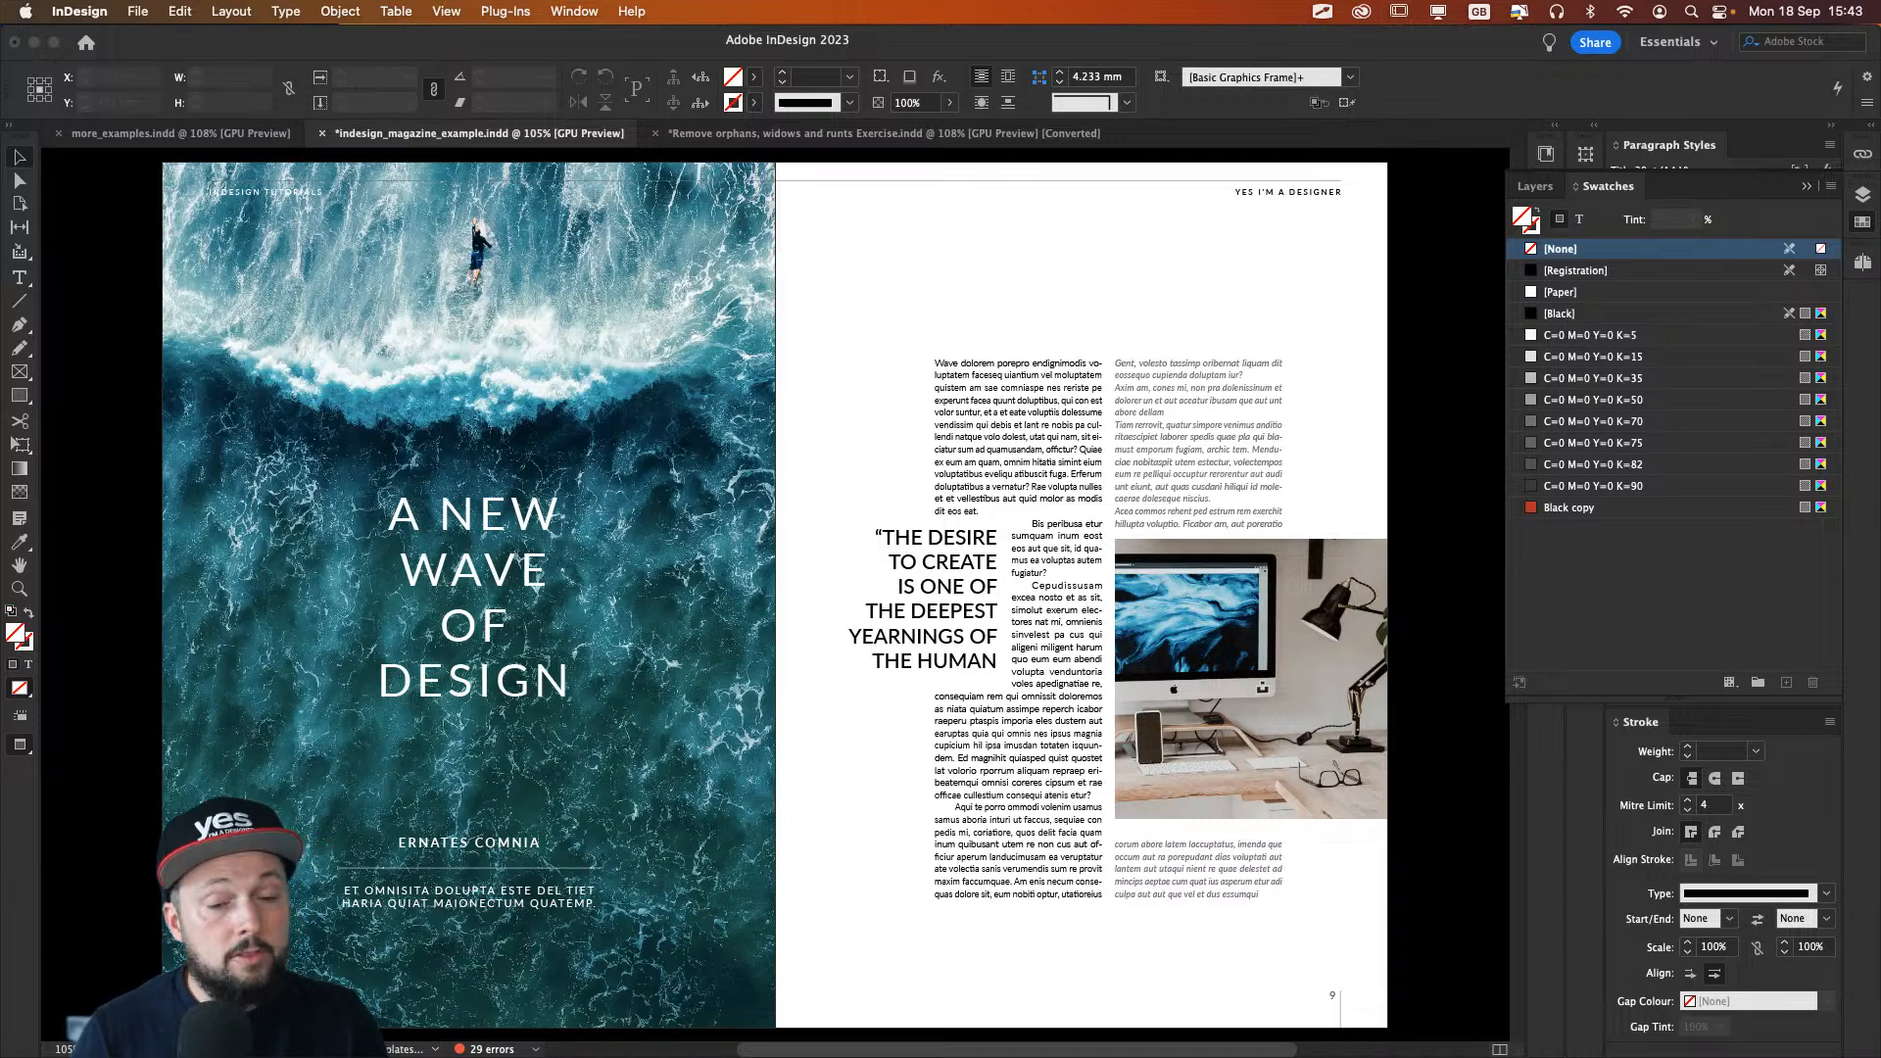
key(super+Tab)
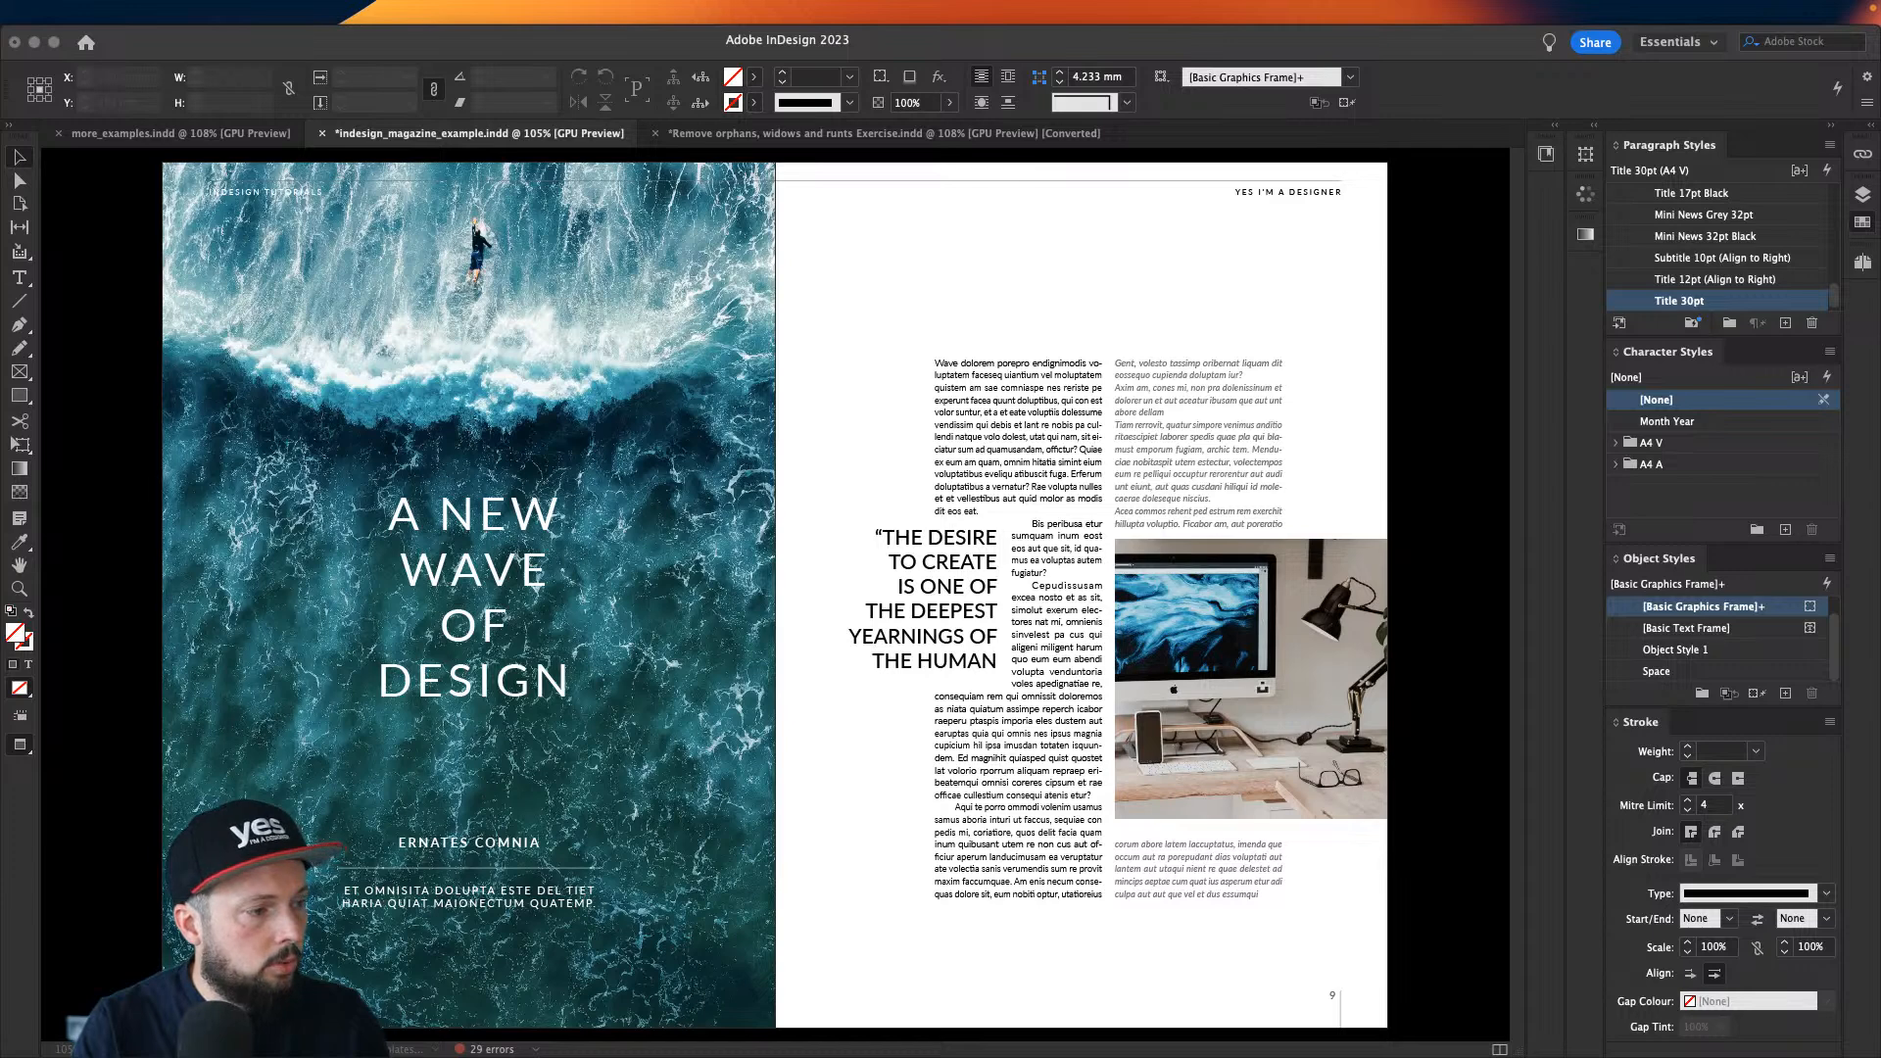
key(F5)
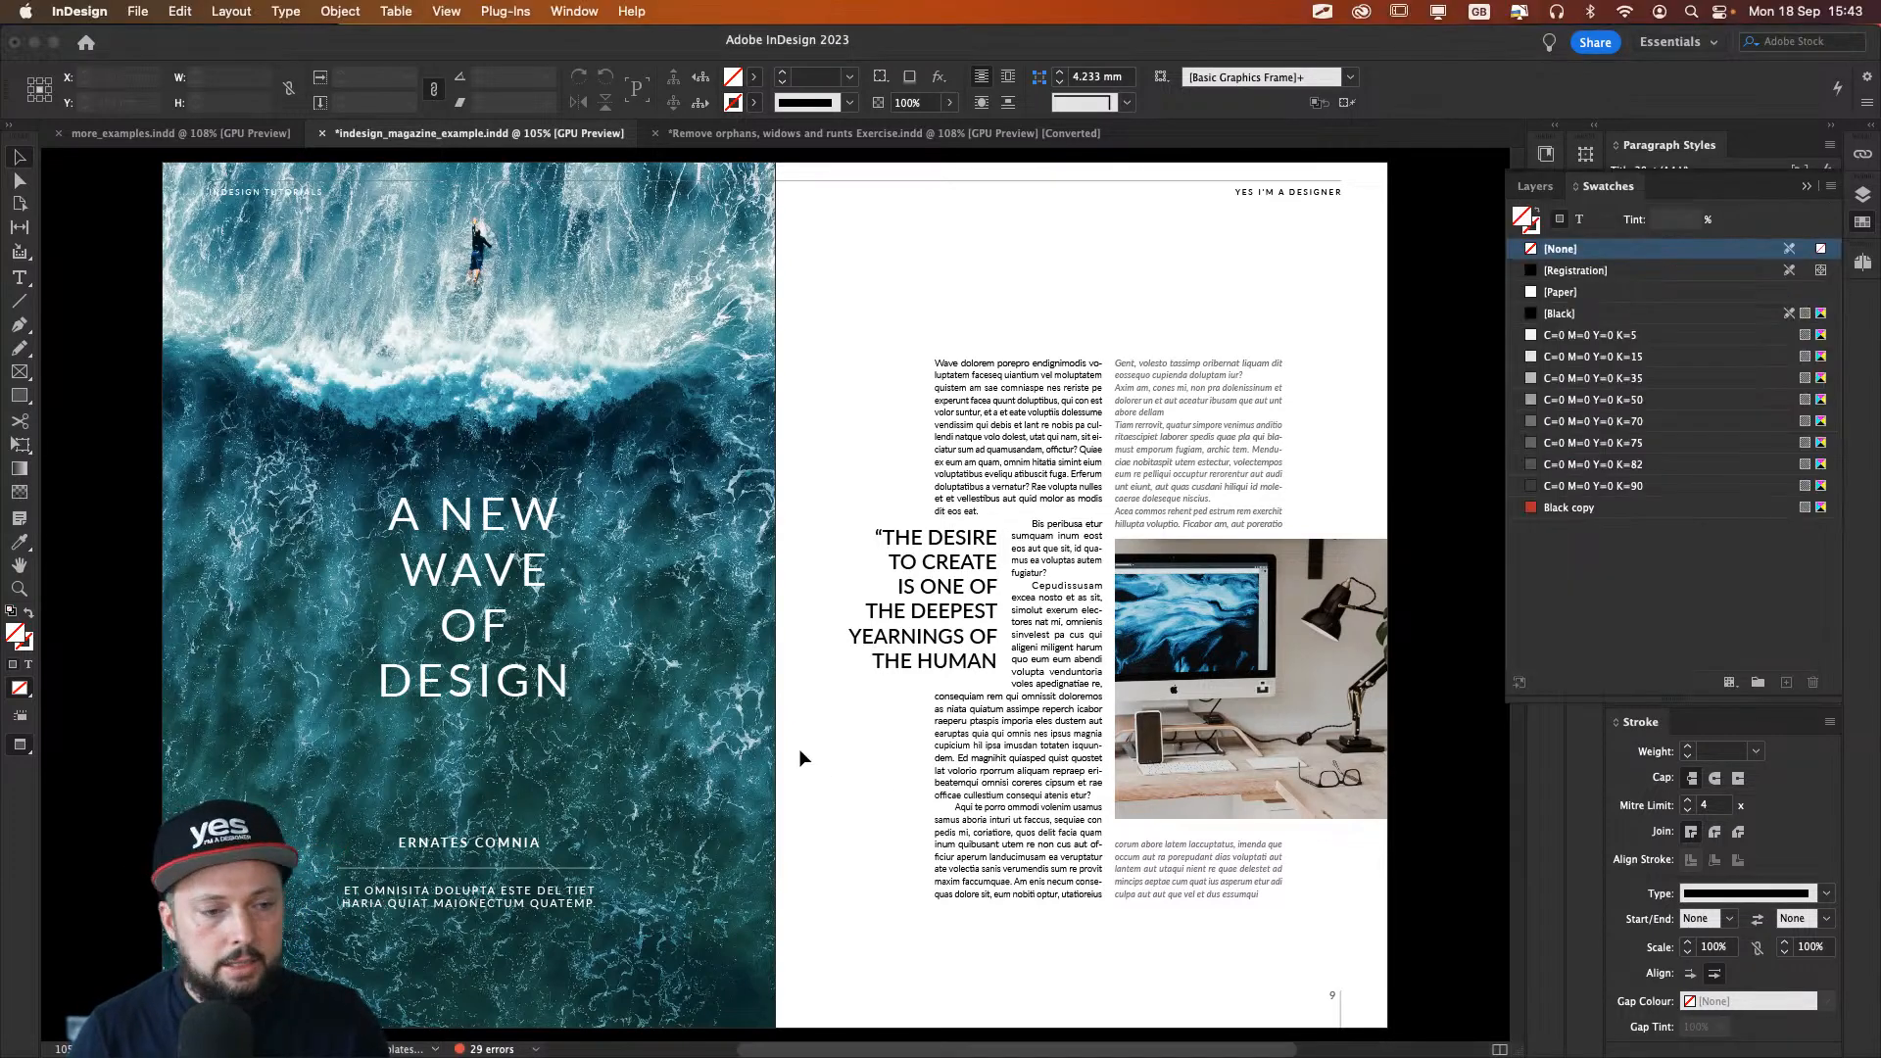
Step: Draw an open speech bubble outline about 53 mm by 66 mm around the pull quote with the Pen tool, with a pointed tail below
click(20, 324)
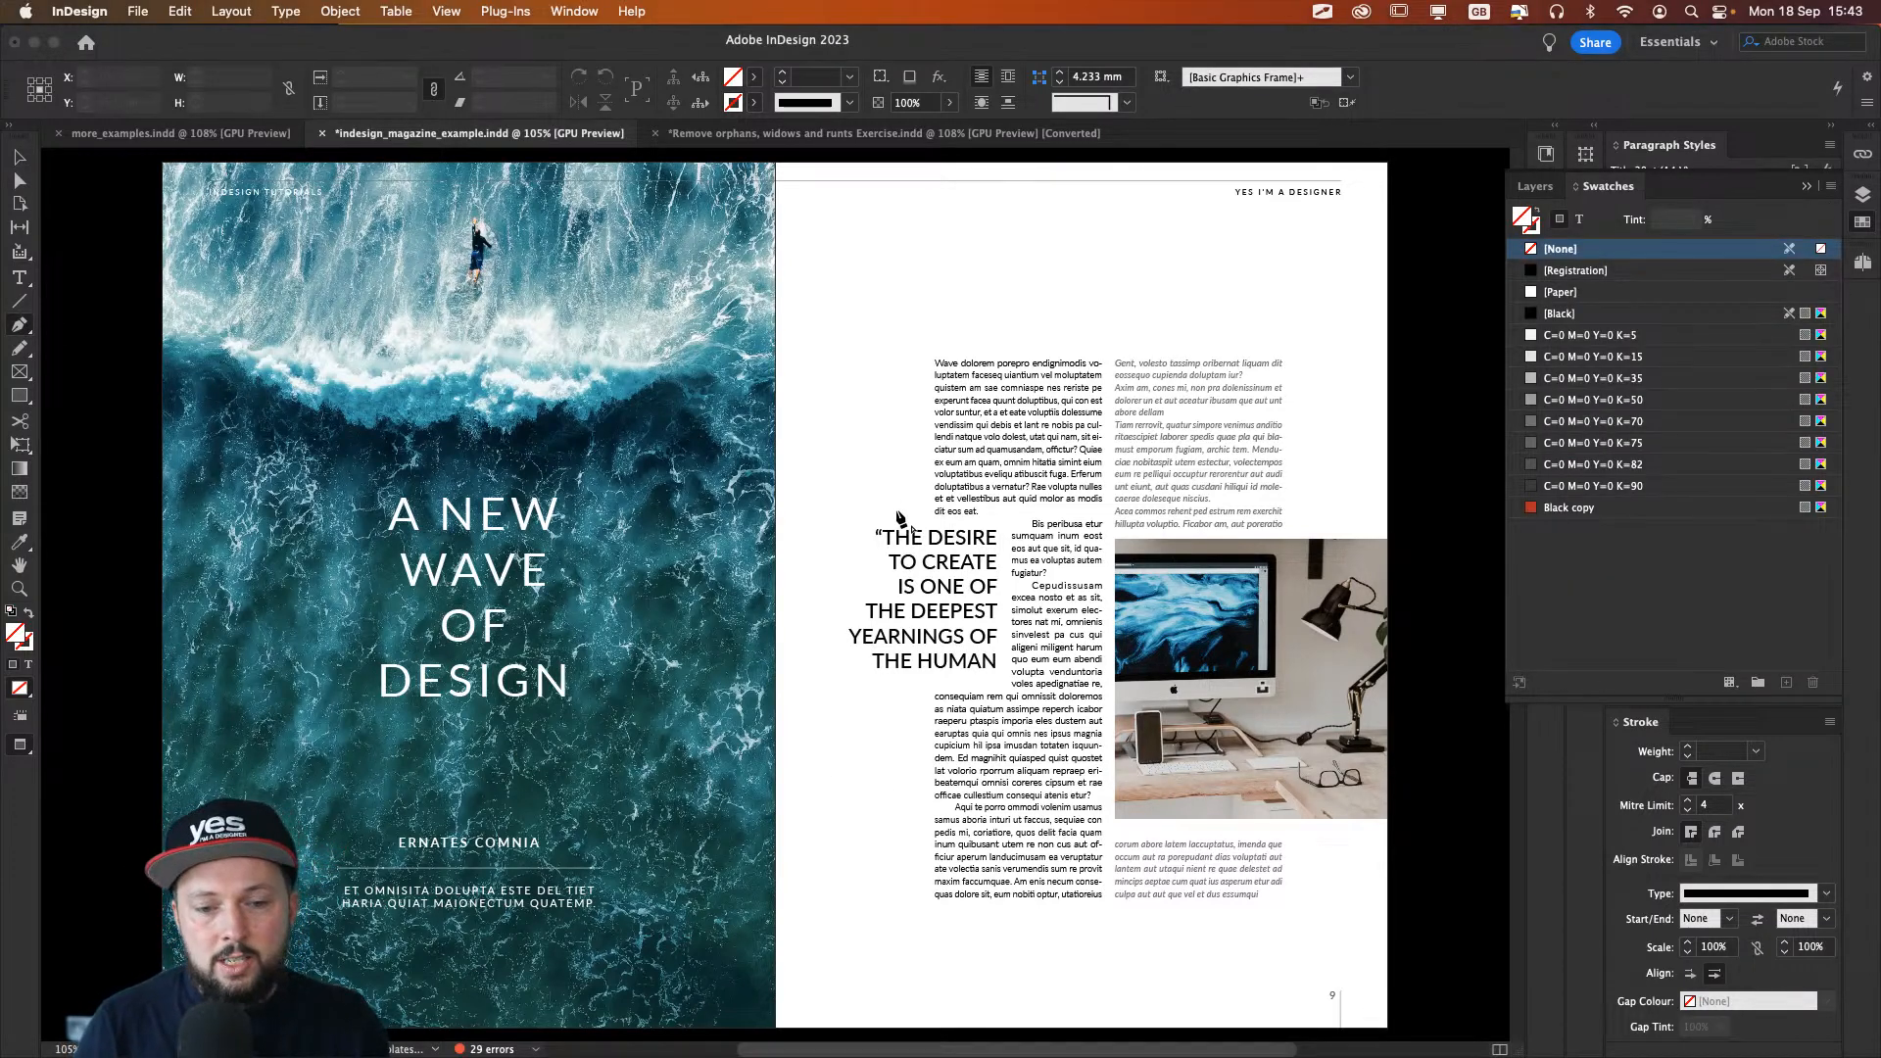
key(super+equal)
key(super+equal)
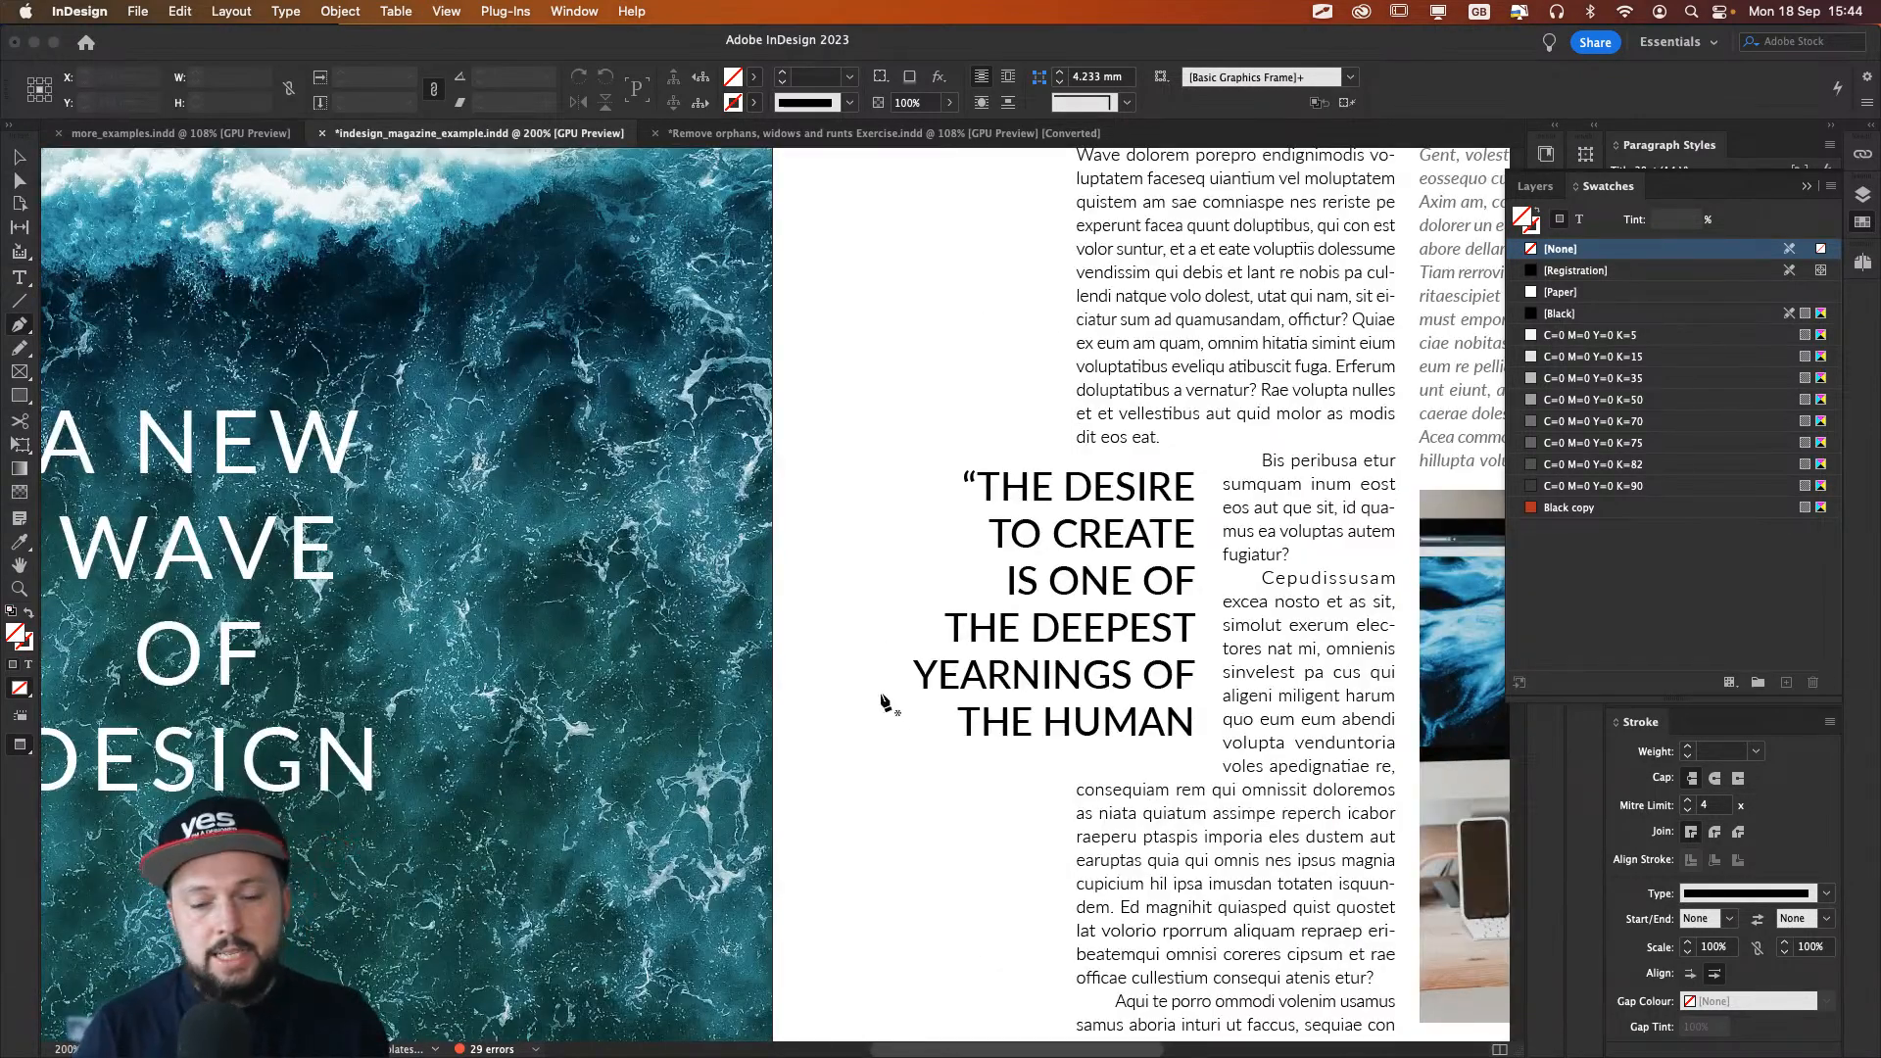
click(1187, 756)
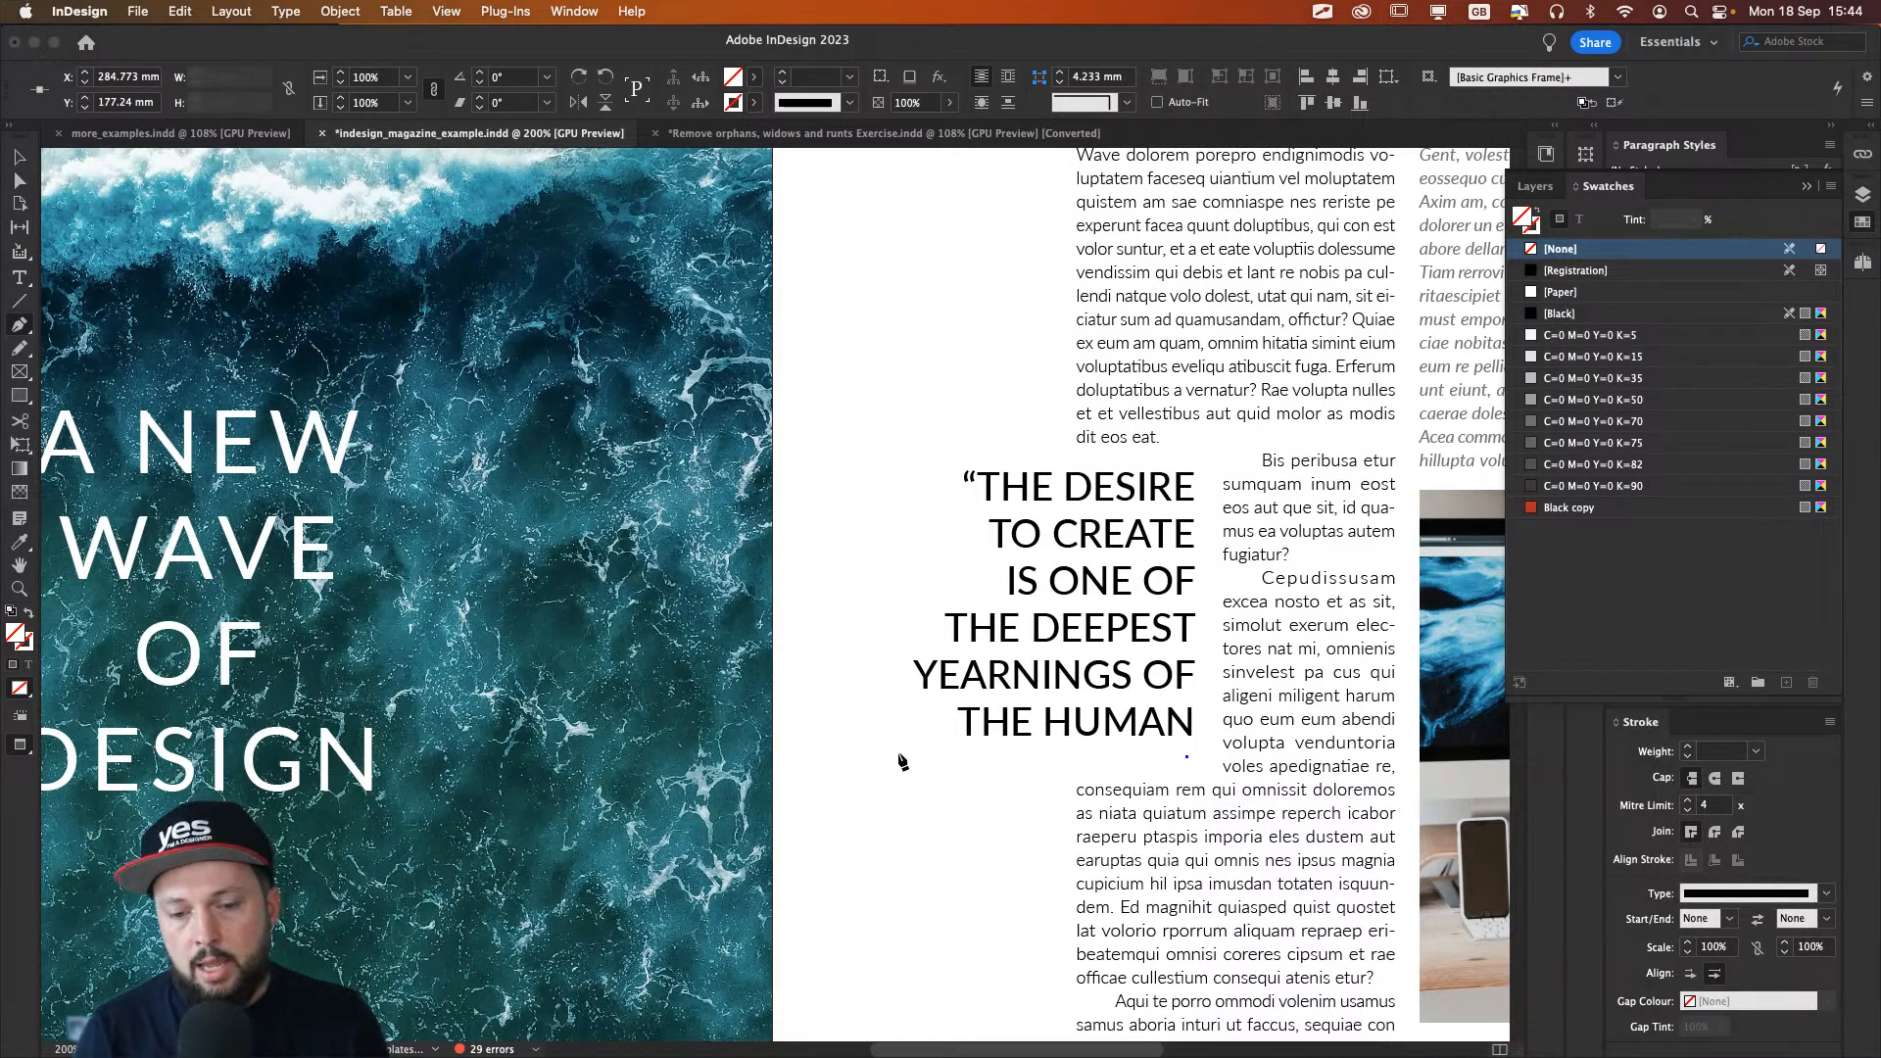
click(992, 756)
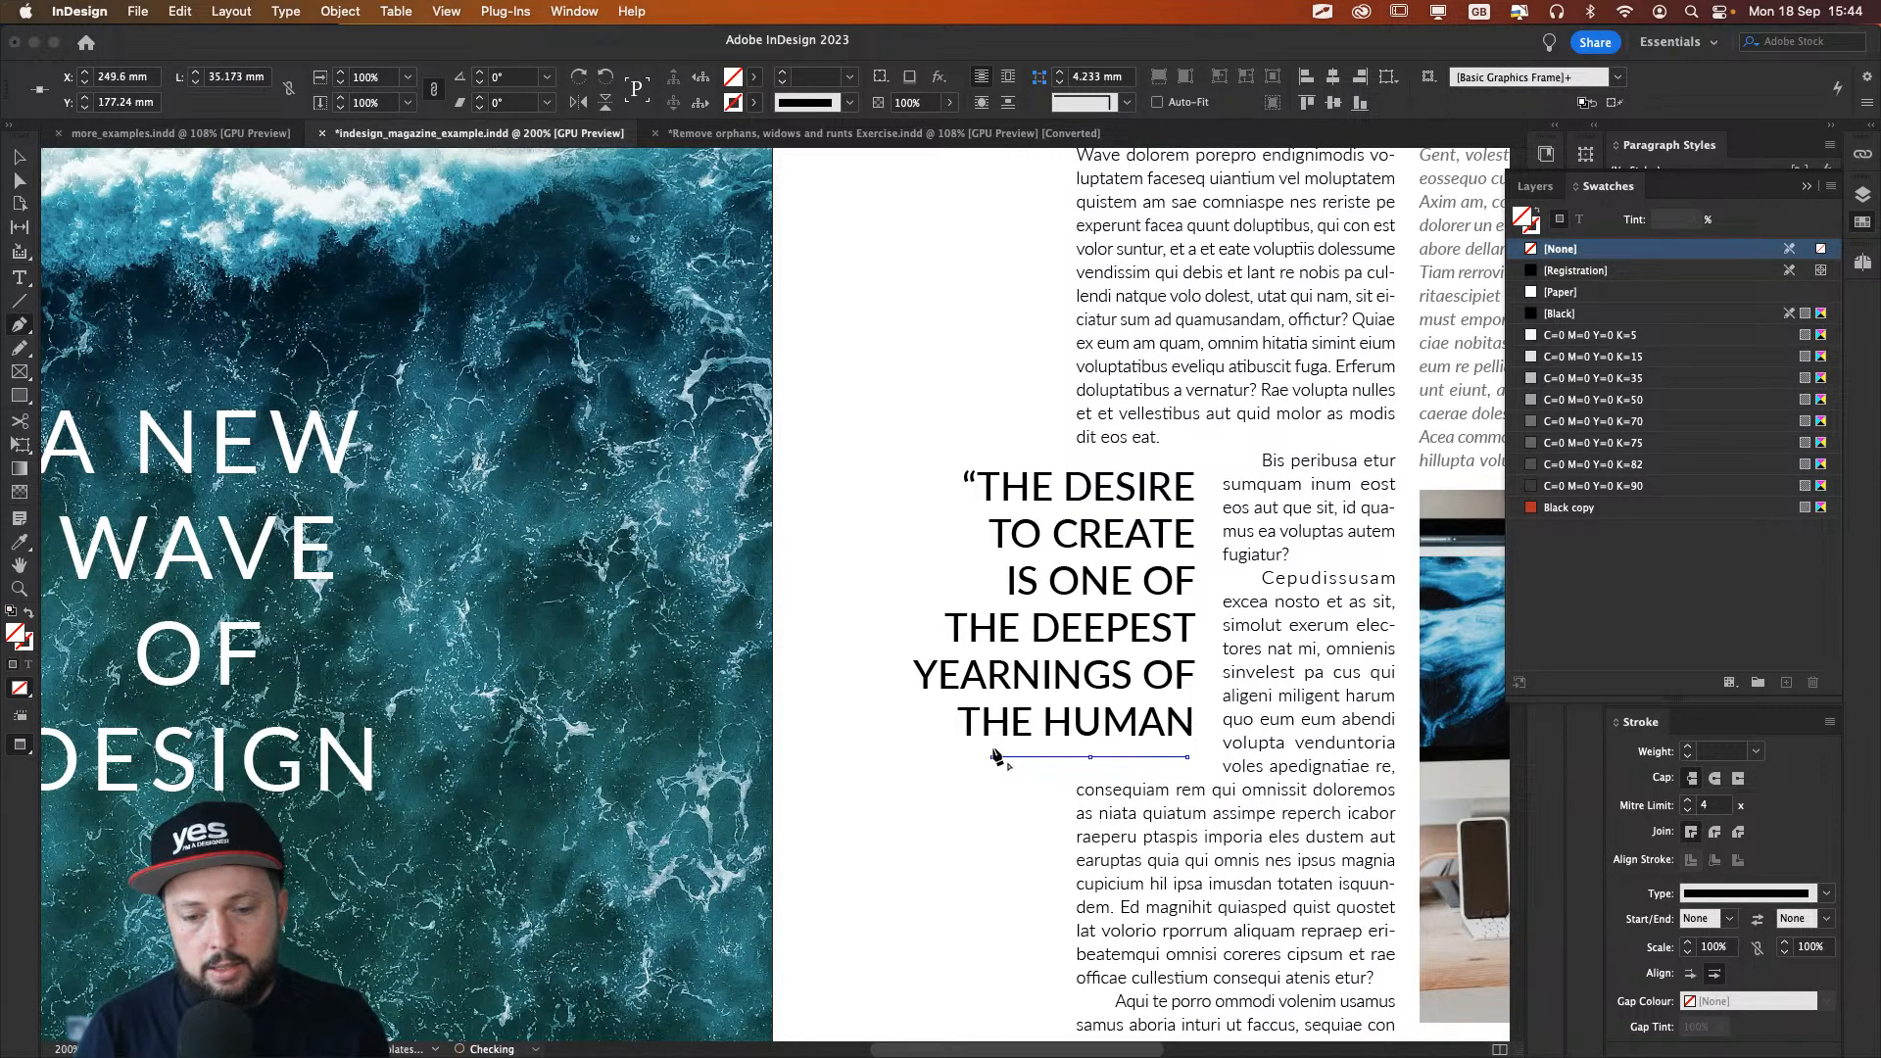
click(1015, 806)
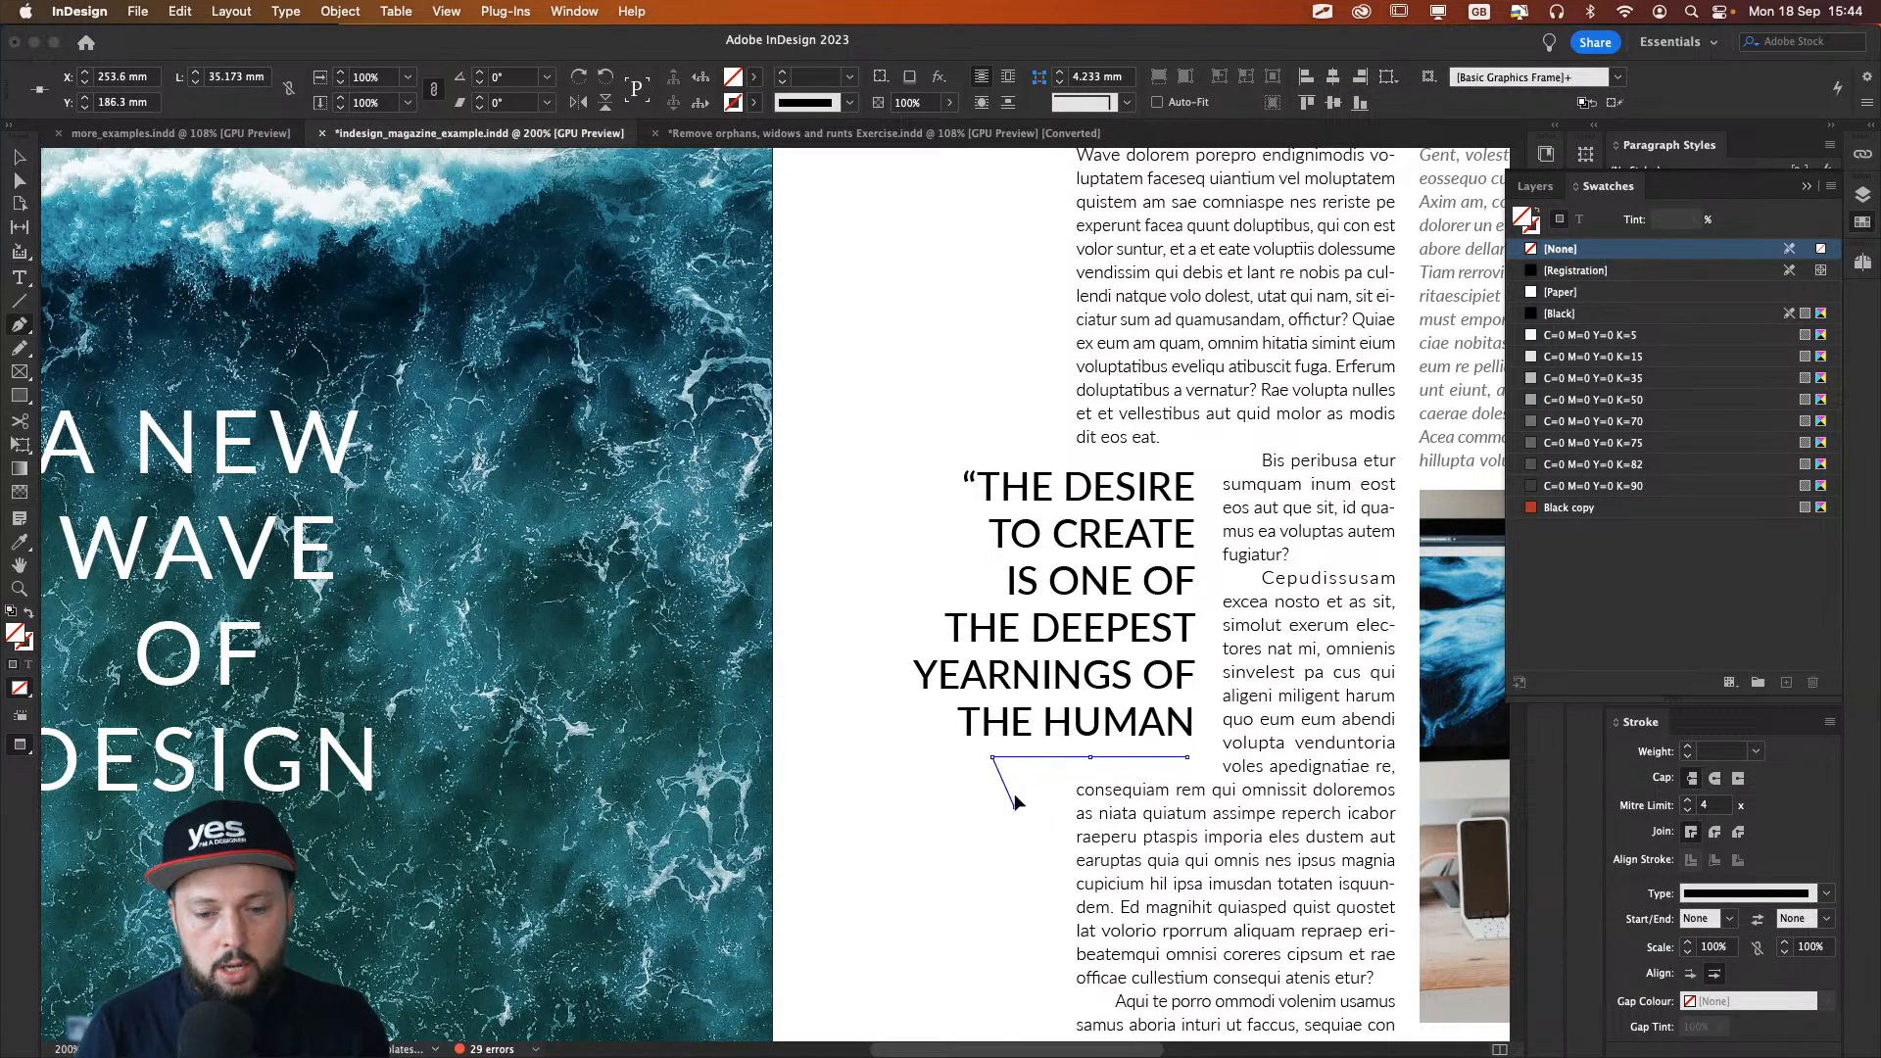
click(945, 756)
click(894, 756)
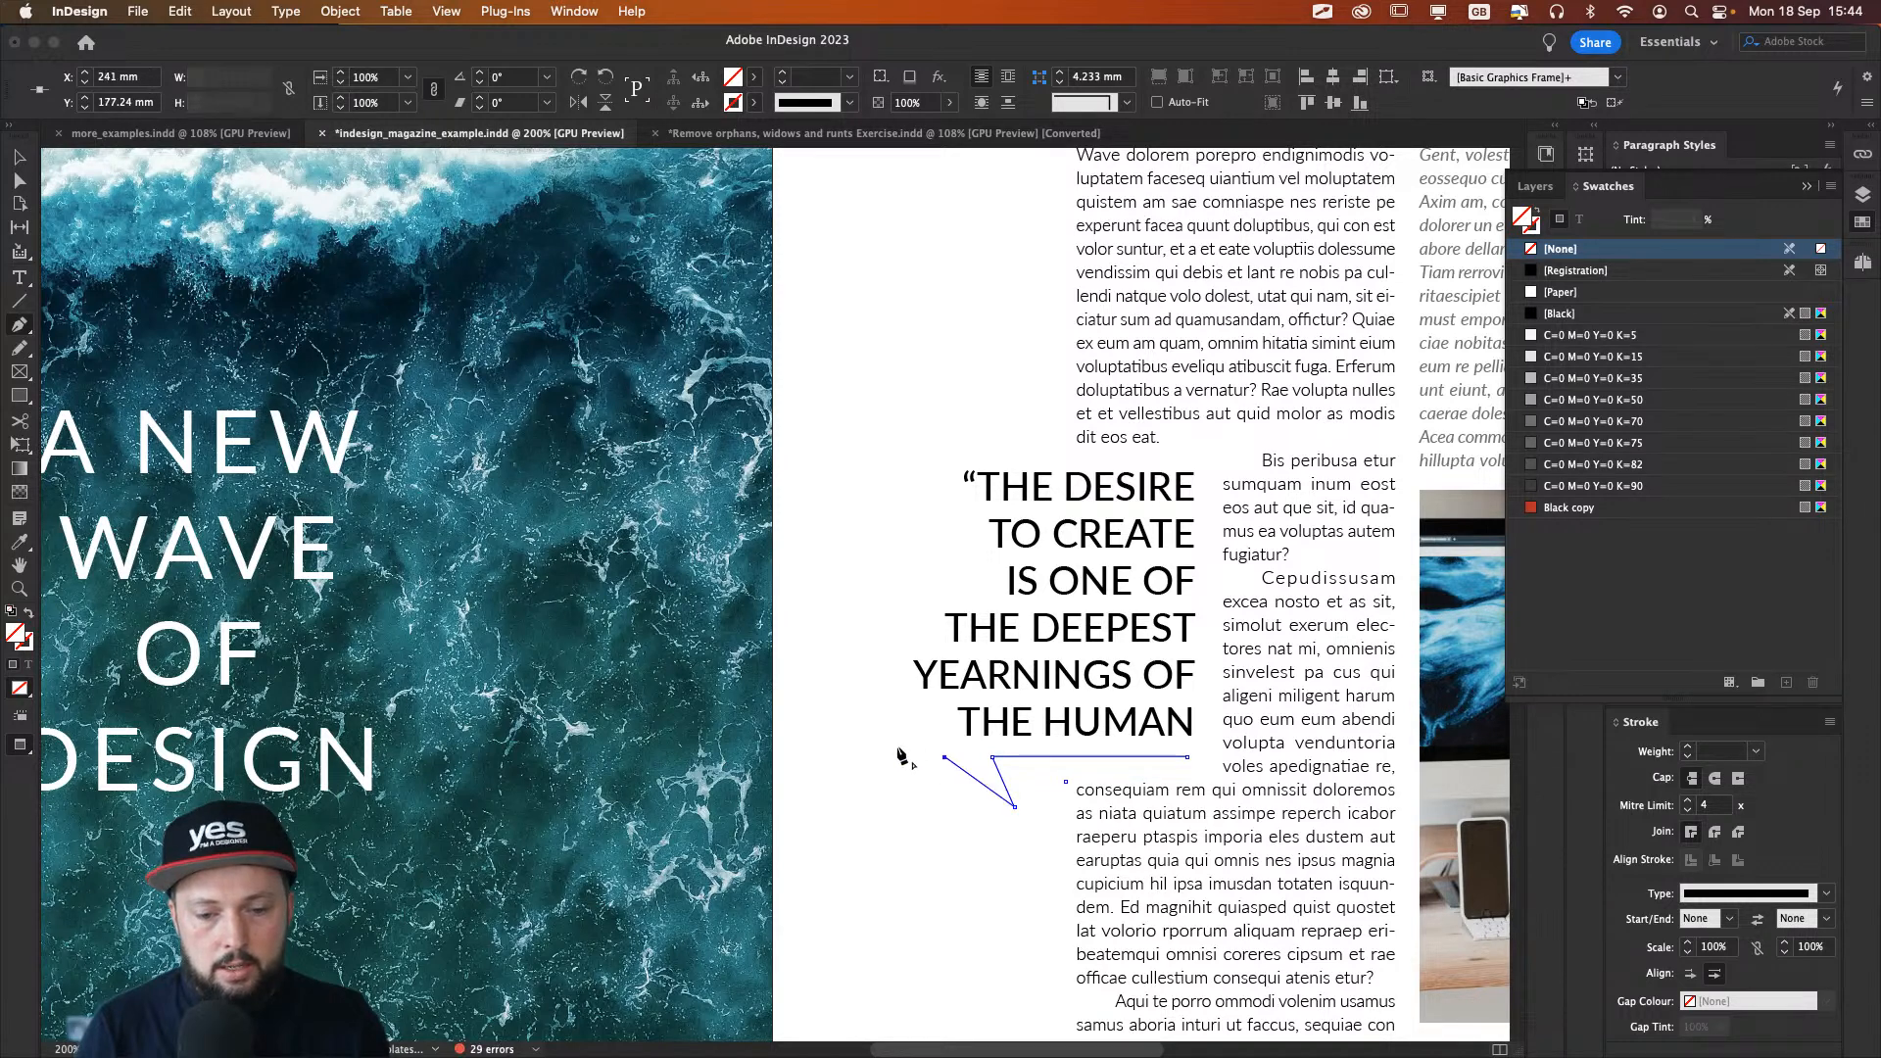
click(894, 437)
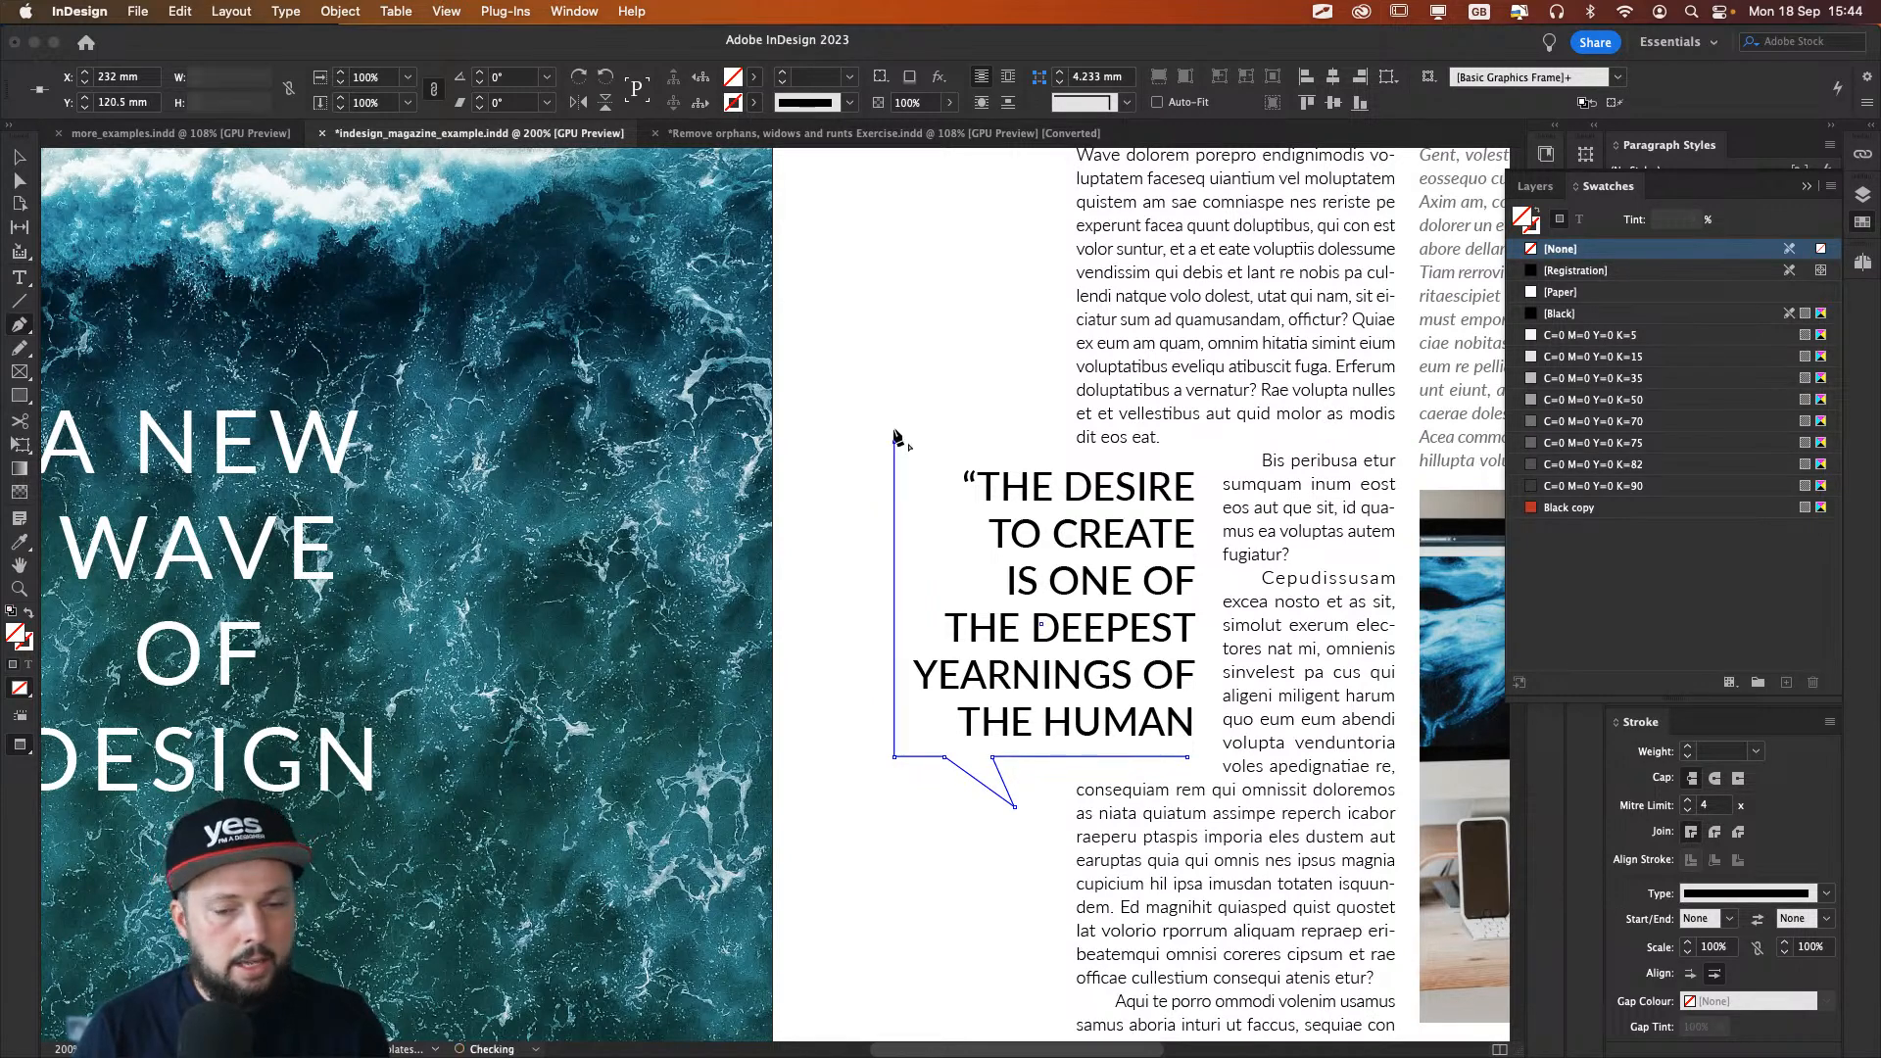
click(1043, 442)
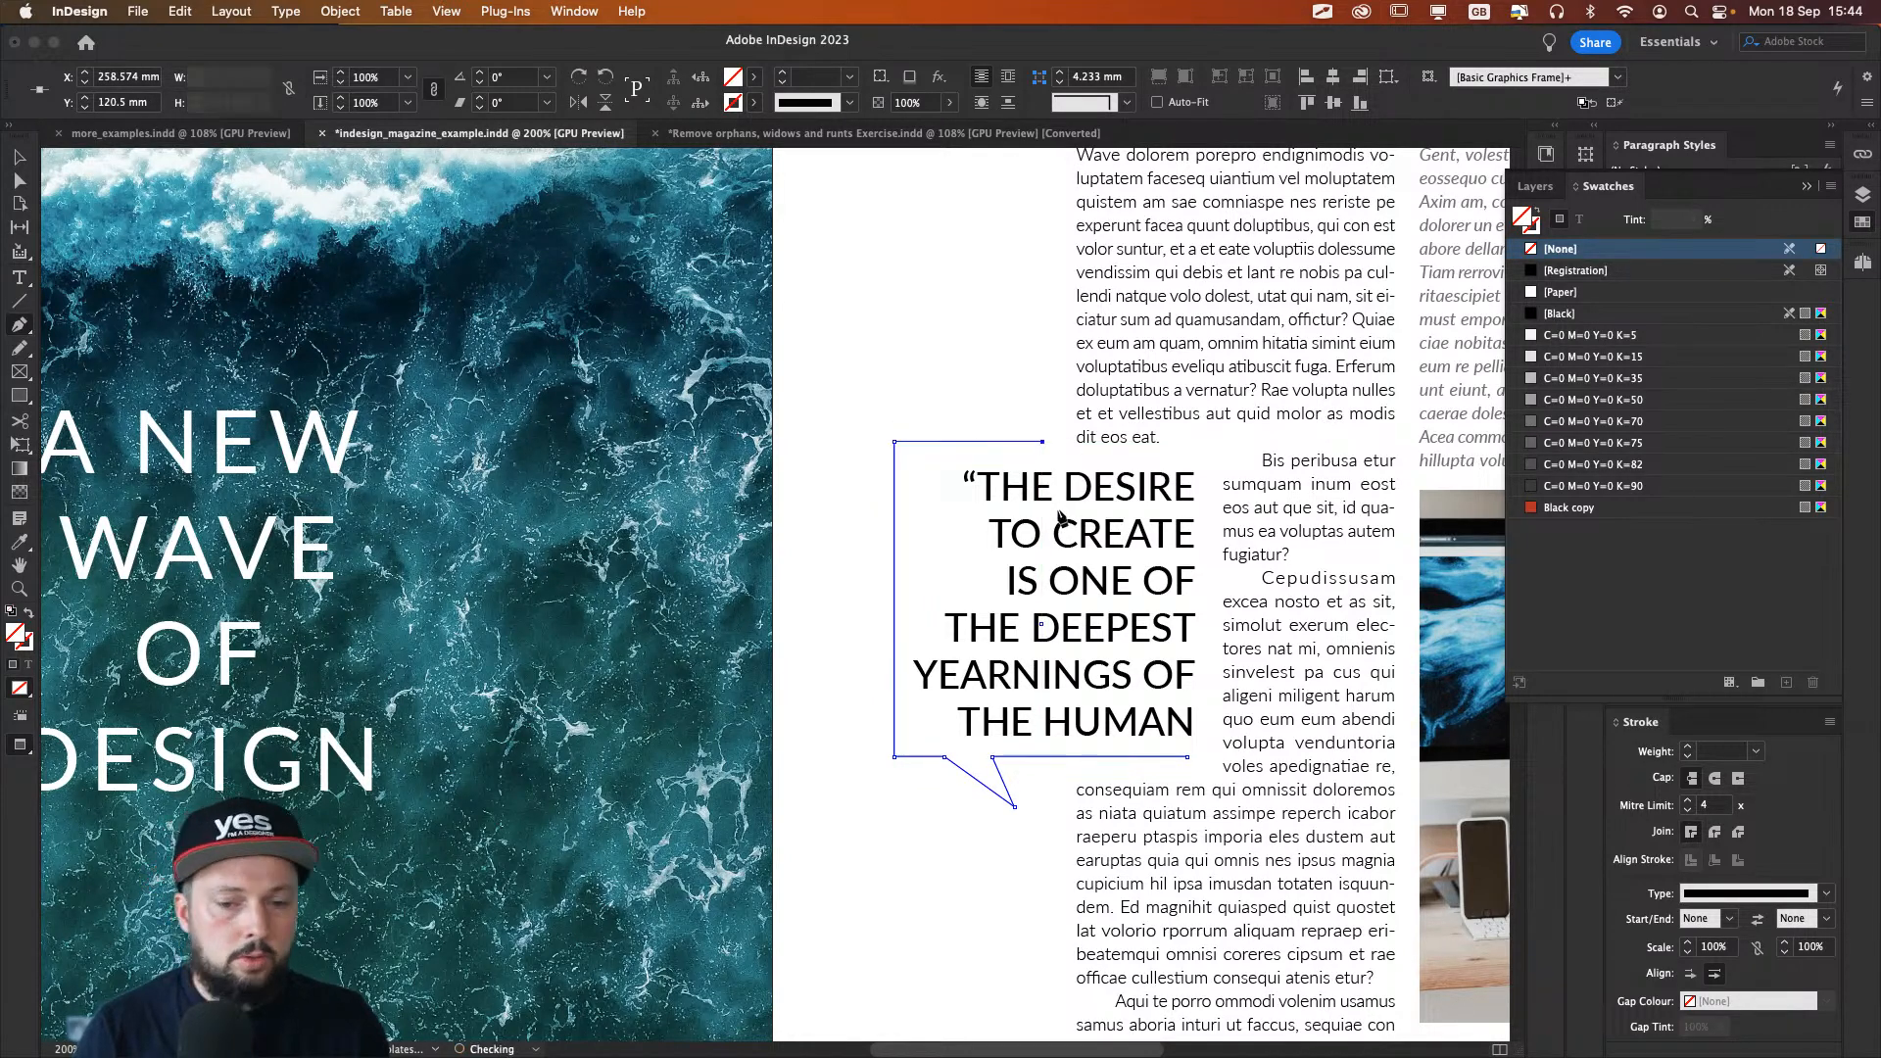
key(v)
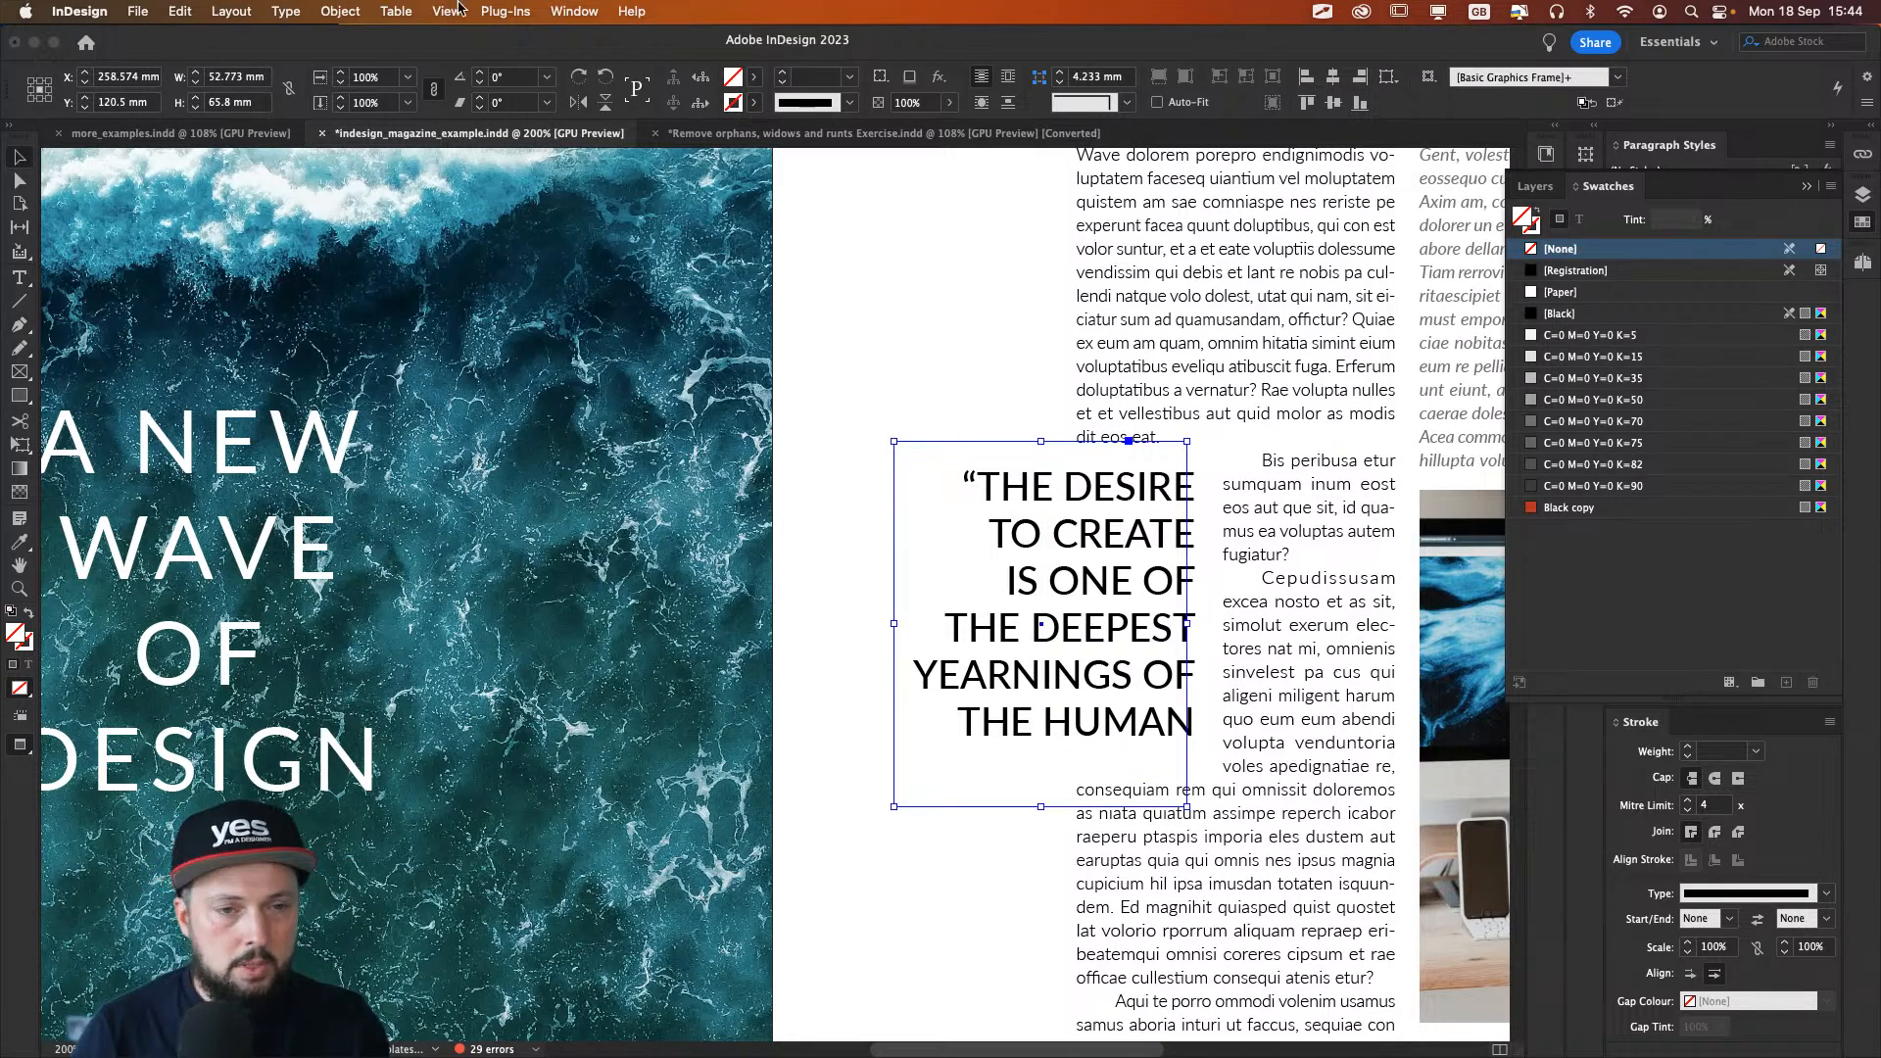
Step: Give the speech bubble outline a [Black] stroke at 100% tint and 3 pt weight, and deselect it
click(753, 102)
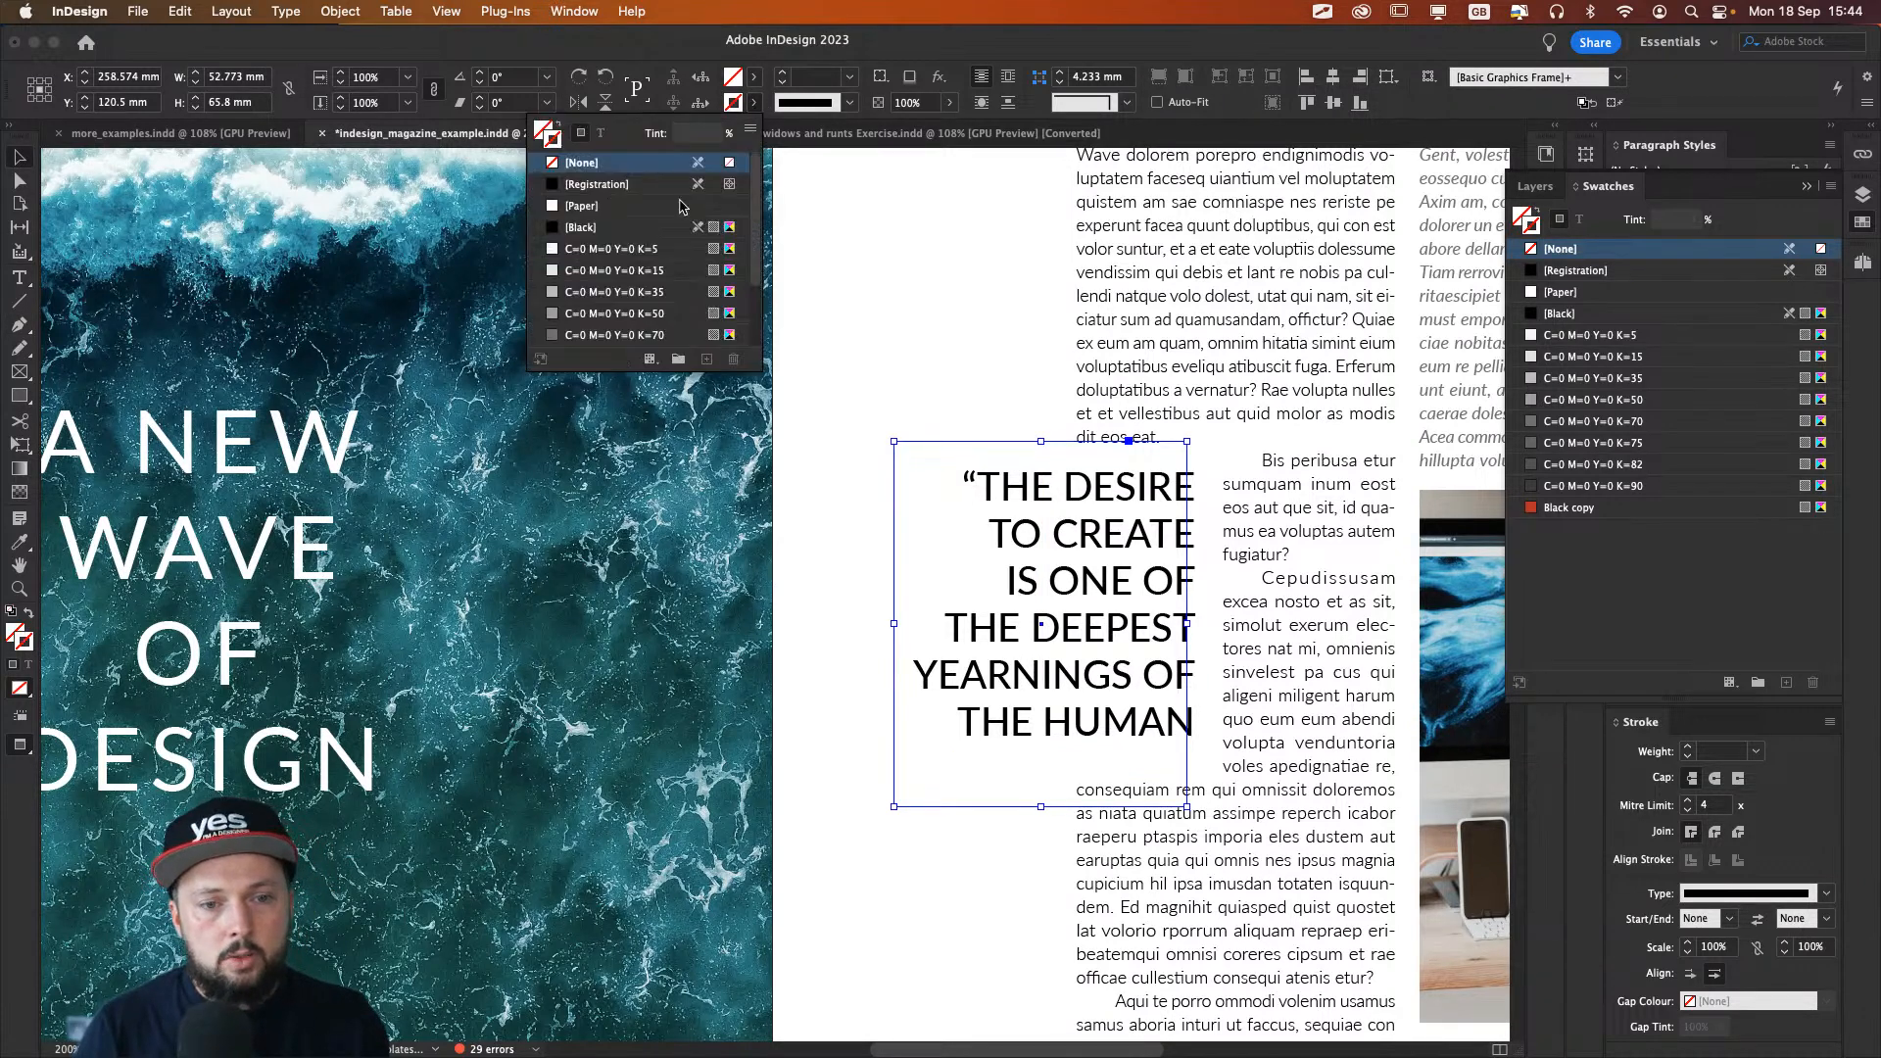
click(589, 227)
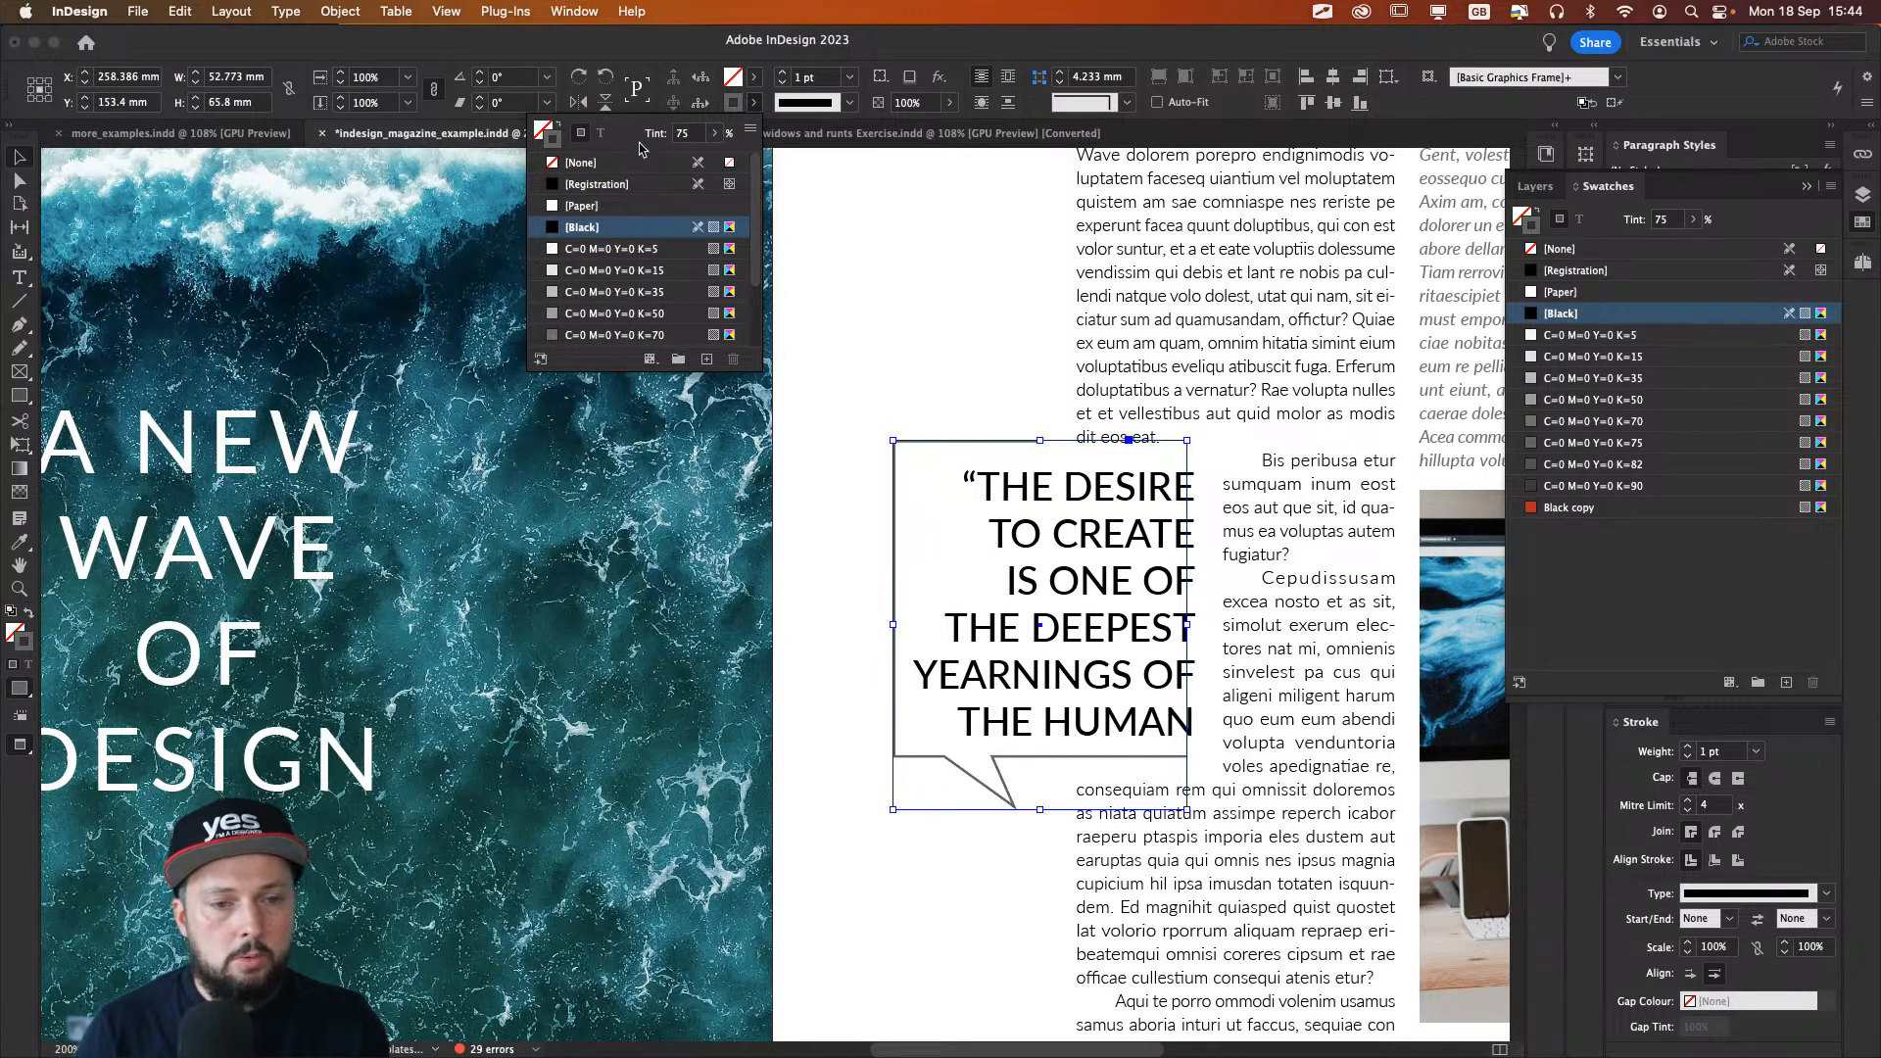
mouse_move(720, 134)
mouse_down()
mouse_move(715, 158)
mouse_move(763, 159)
mouse_up()
click(782, 72)
click(782, 72)
click(837, 491)
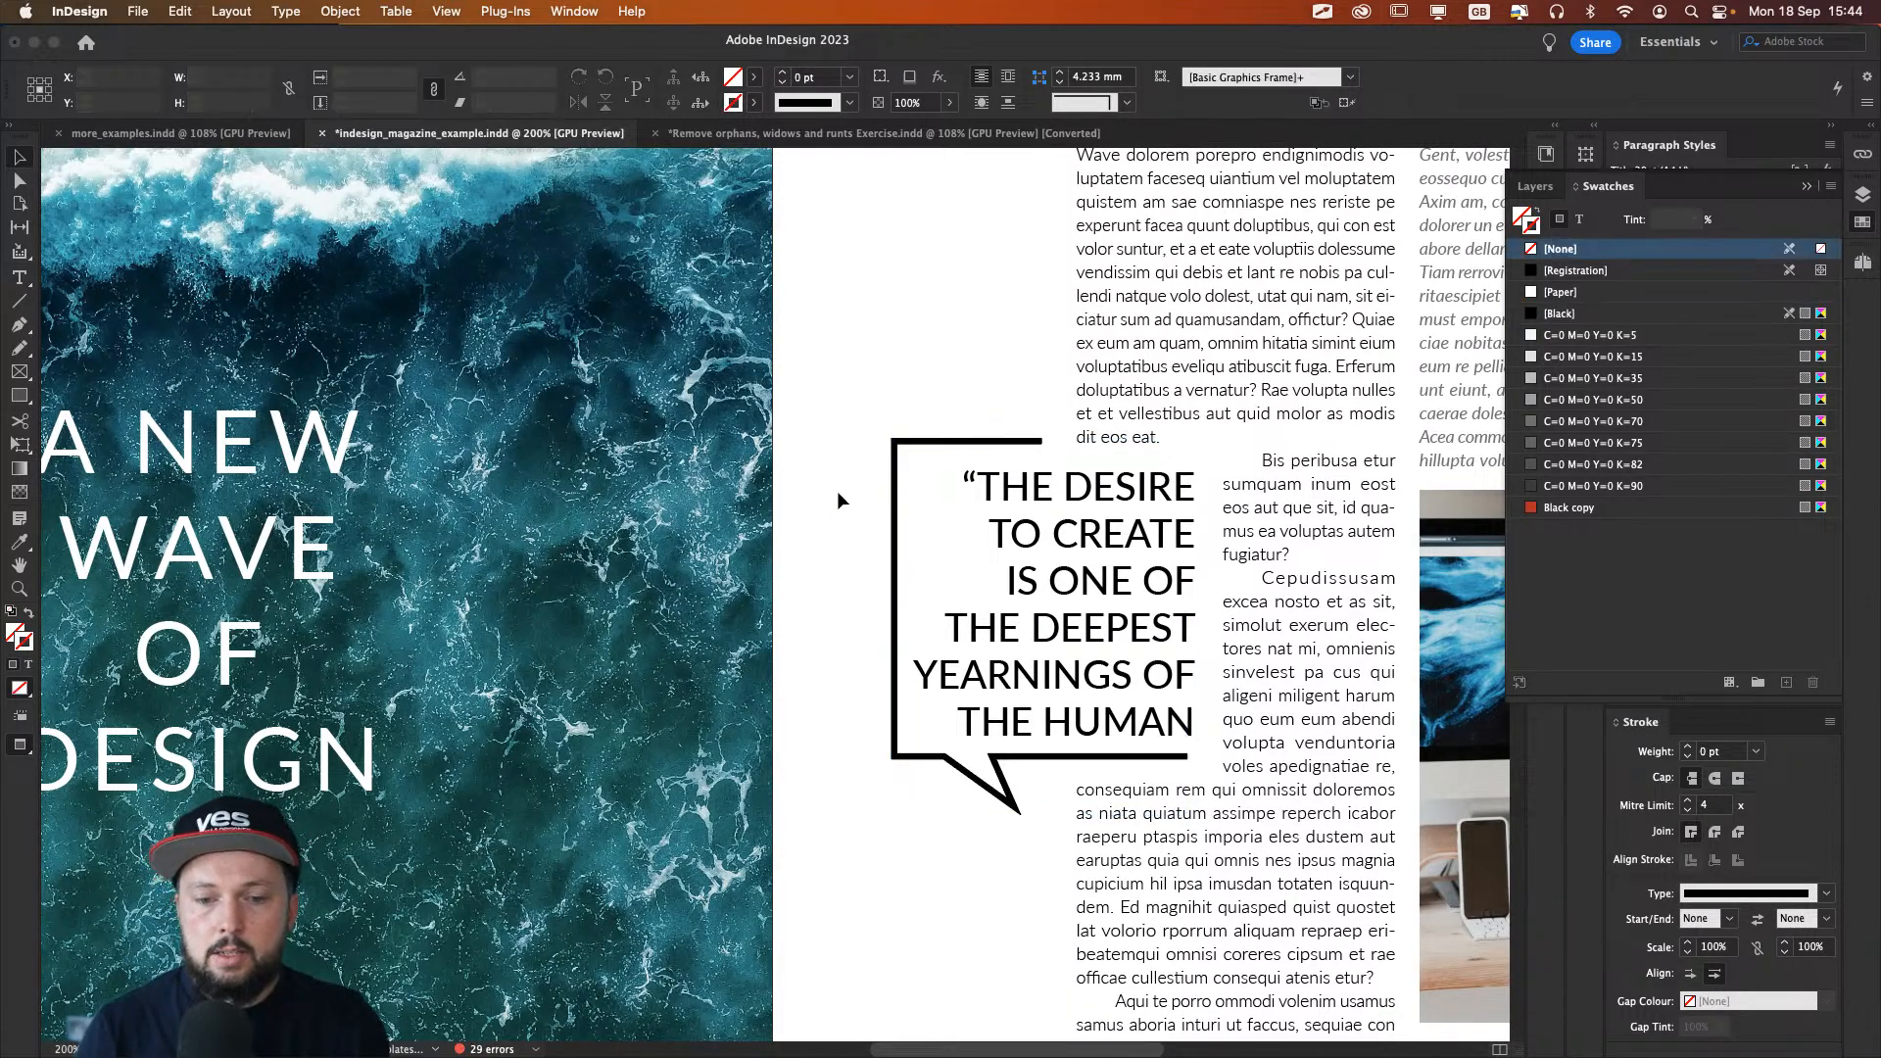
scroll(837, 490, down, 5)
key(a)
click(858, 573)
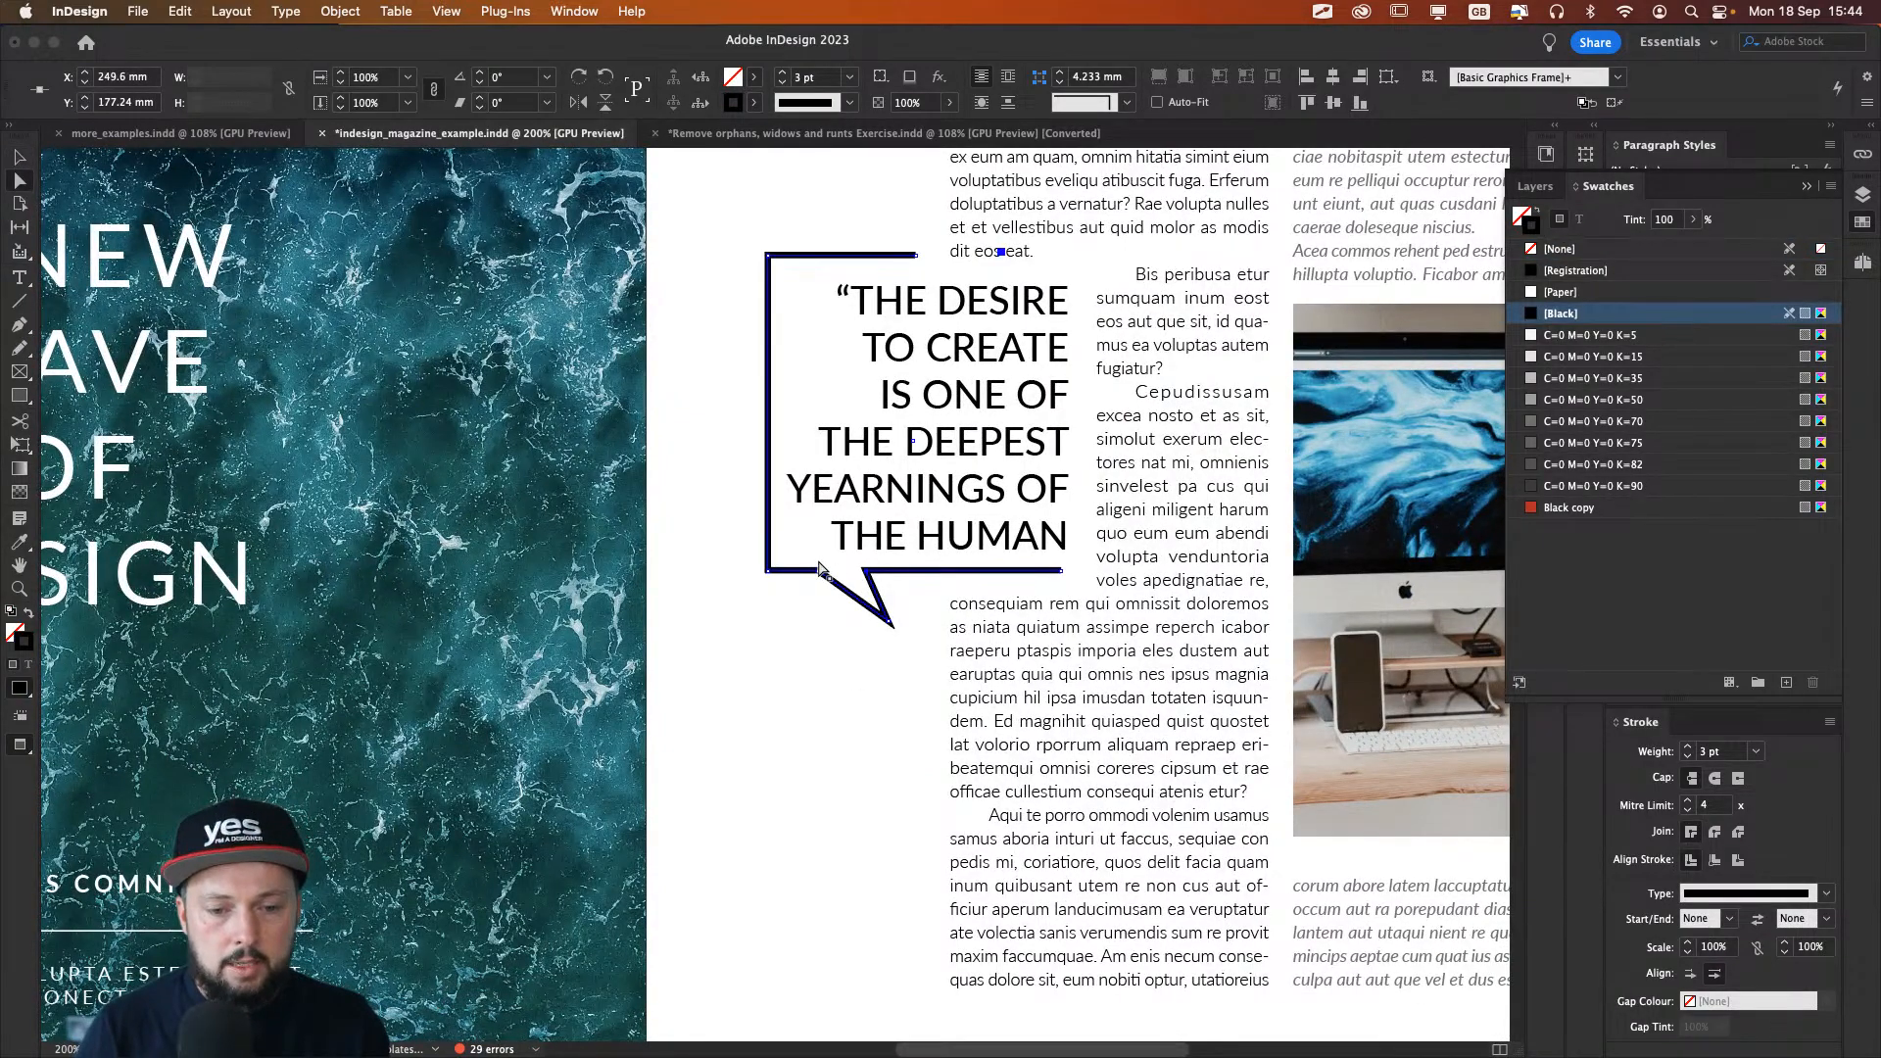
drag(778, 582, 665, 609)
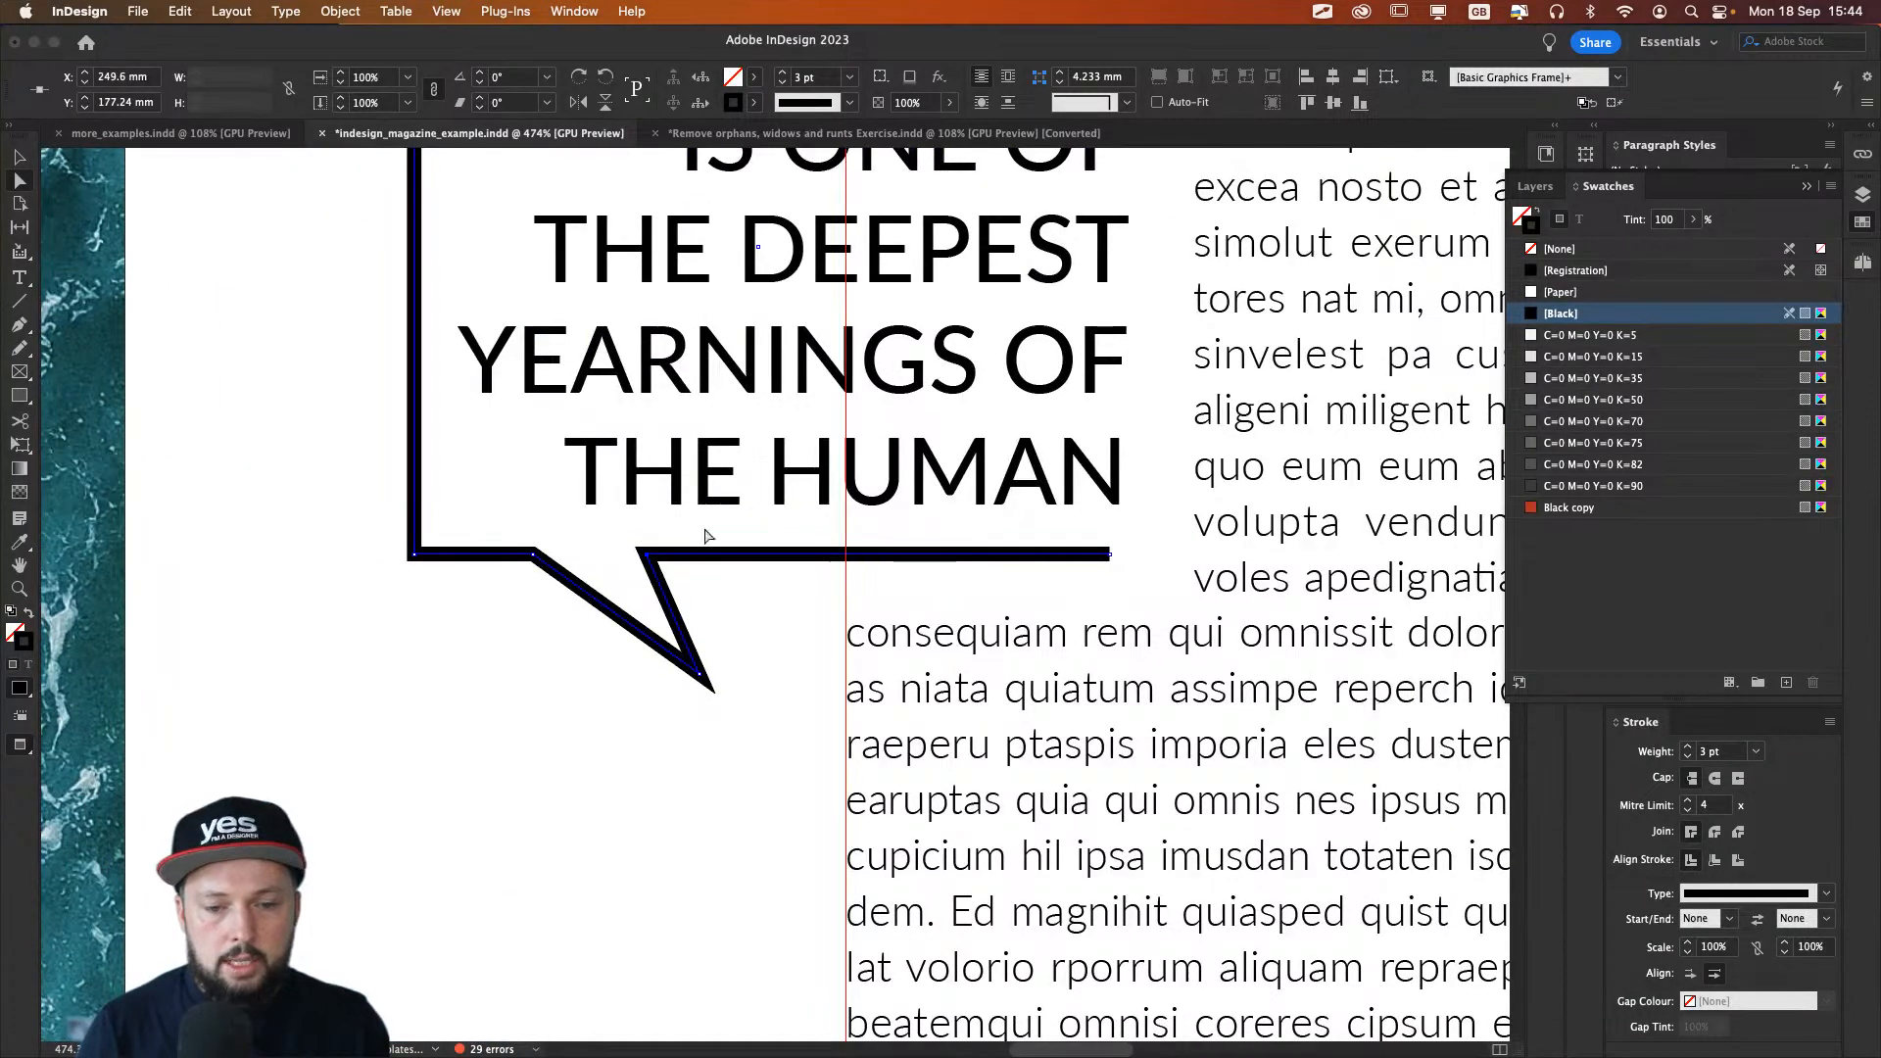
drag(373, 560, 1160, 535)
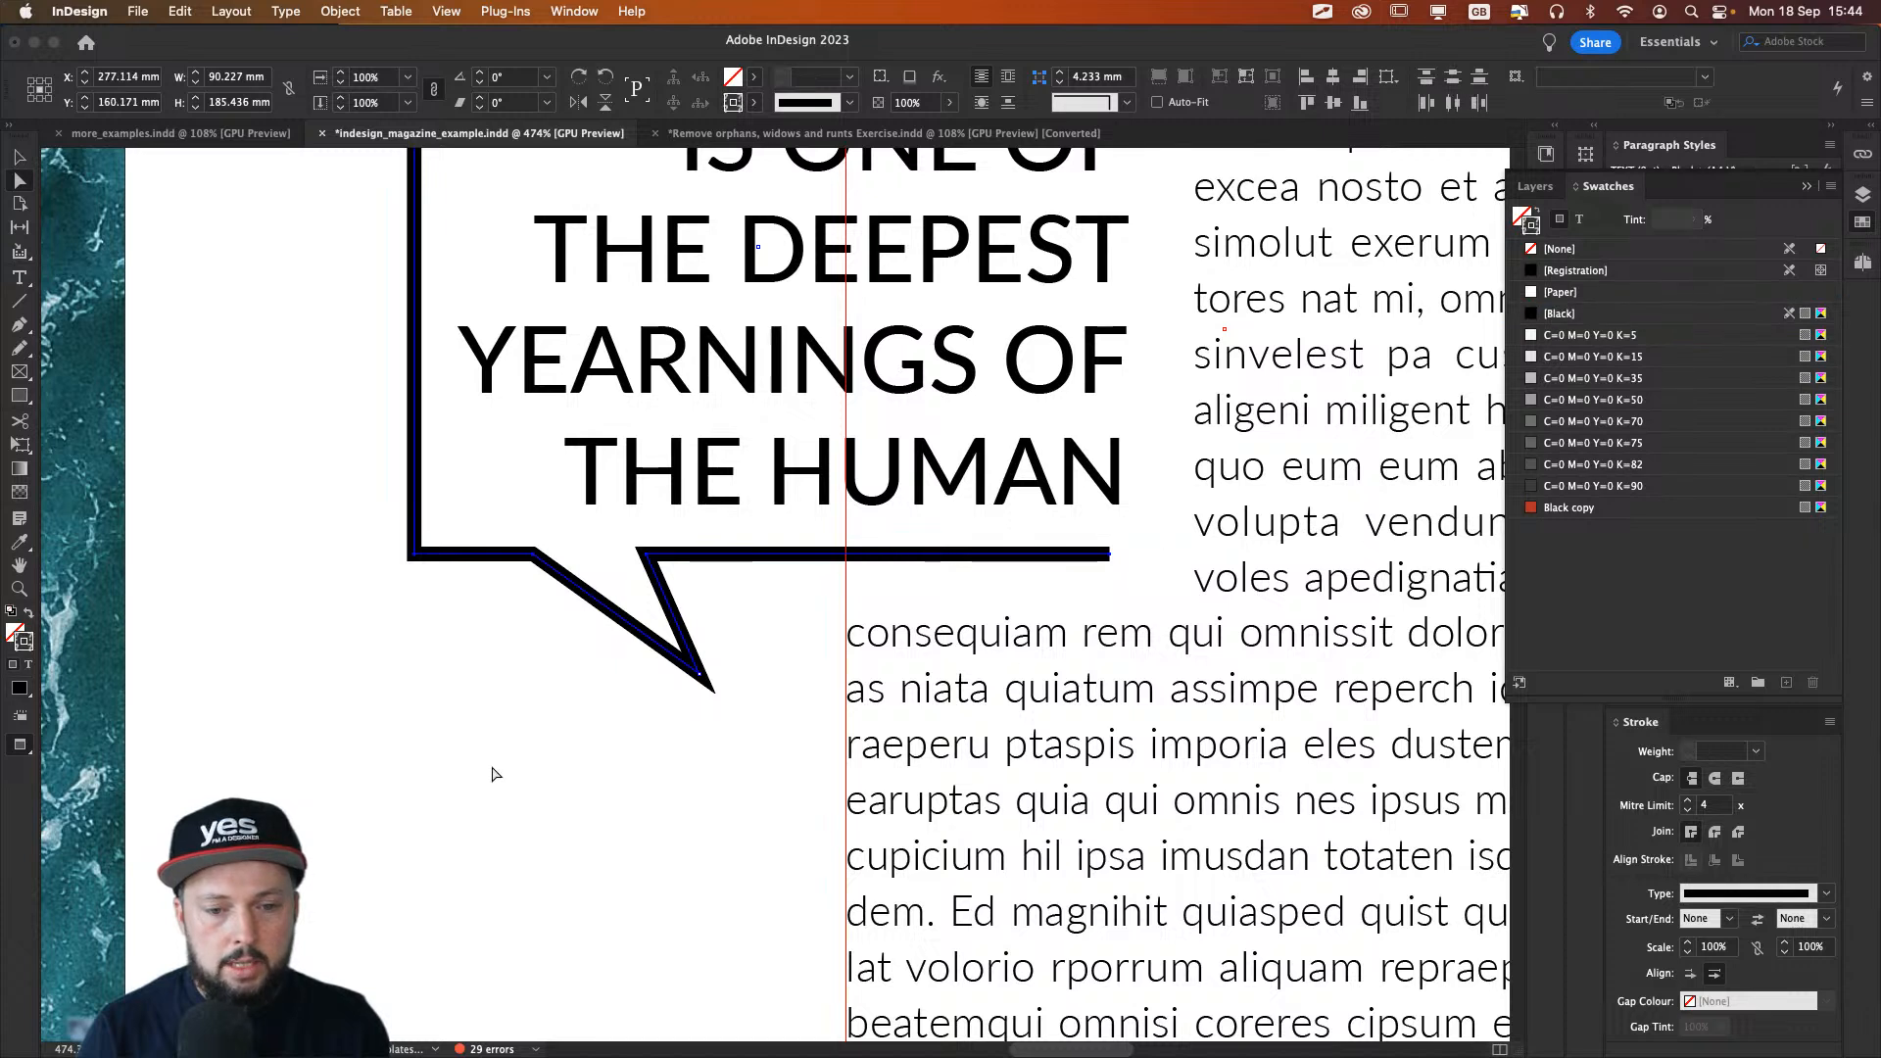
key(v)
shift+click(980, 639)
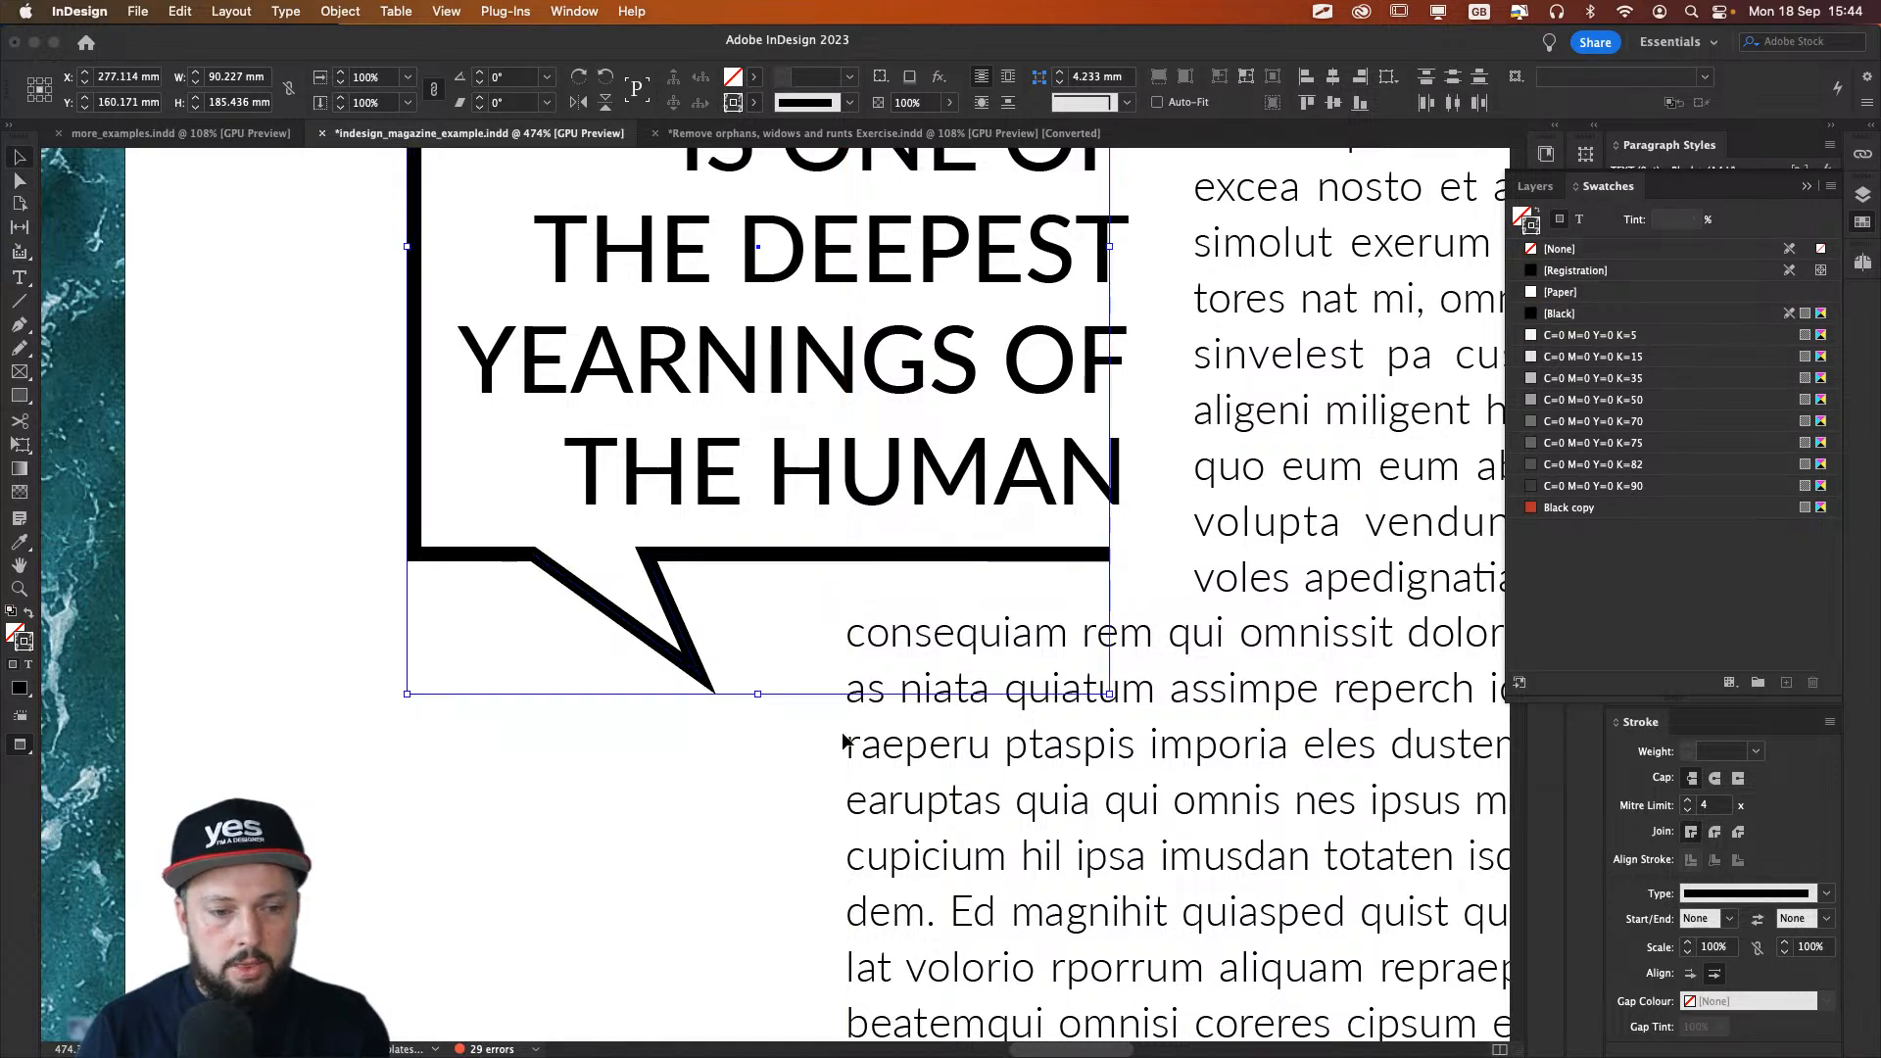
click(326, 615)
Step: Widen the speech bubble's tail by shifting its right corner, along with the lower line, to X 251.727 mm
key(a)
click(416, 552)
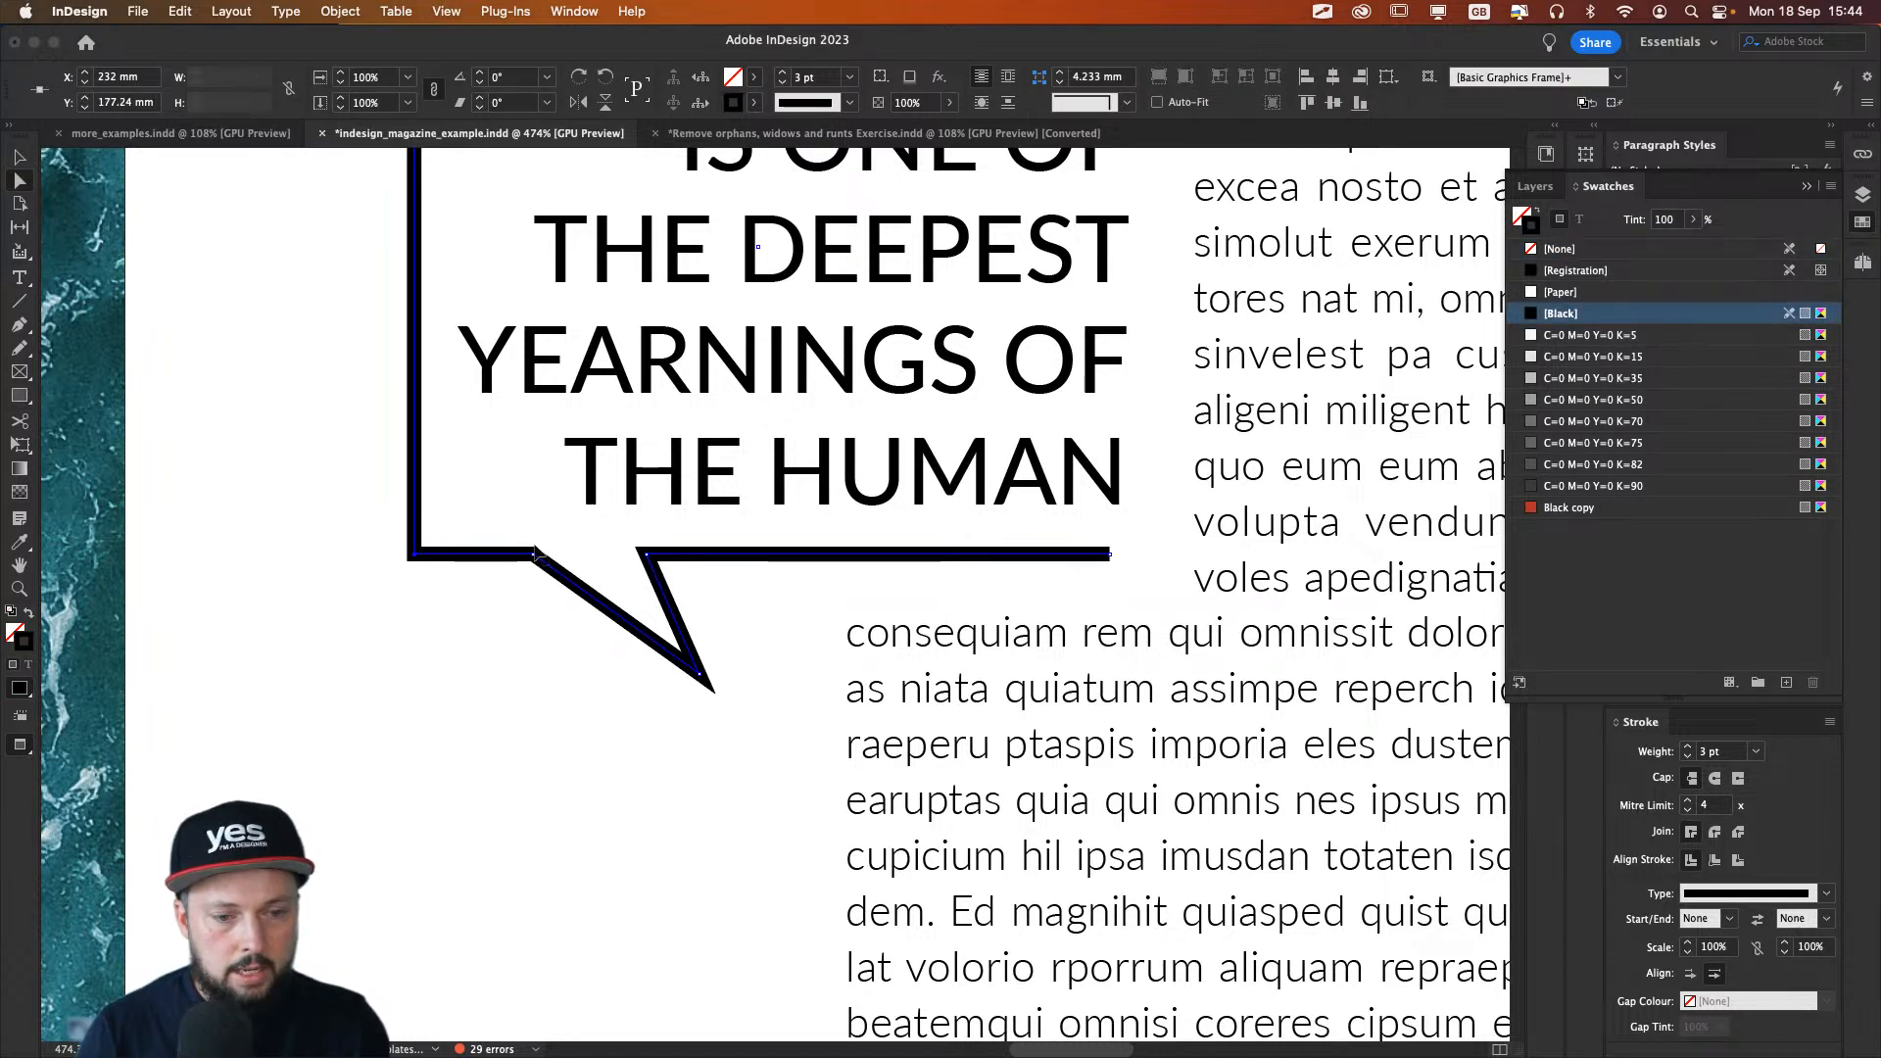
click(606, 547)
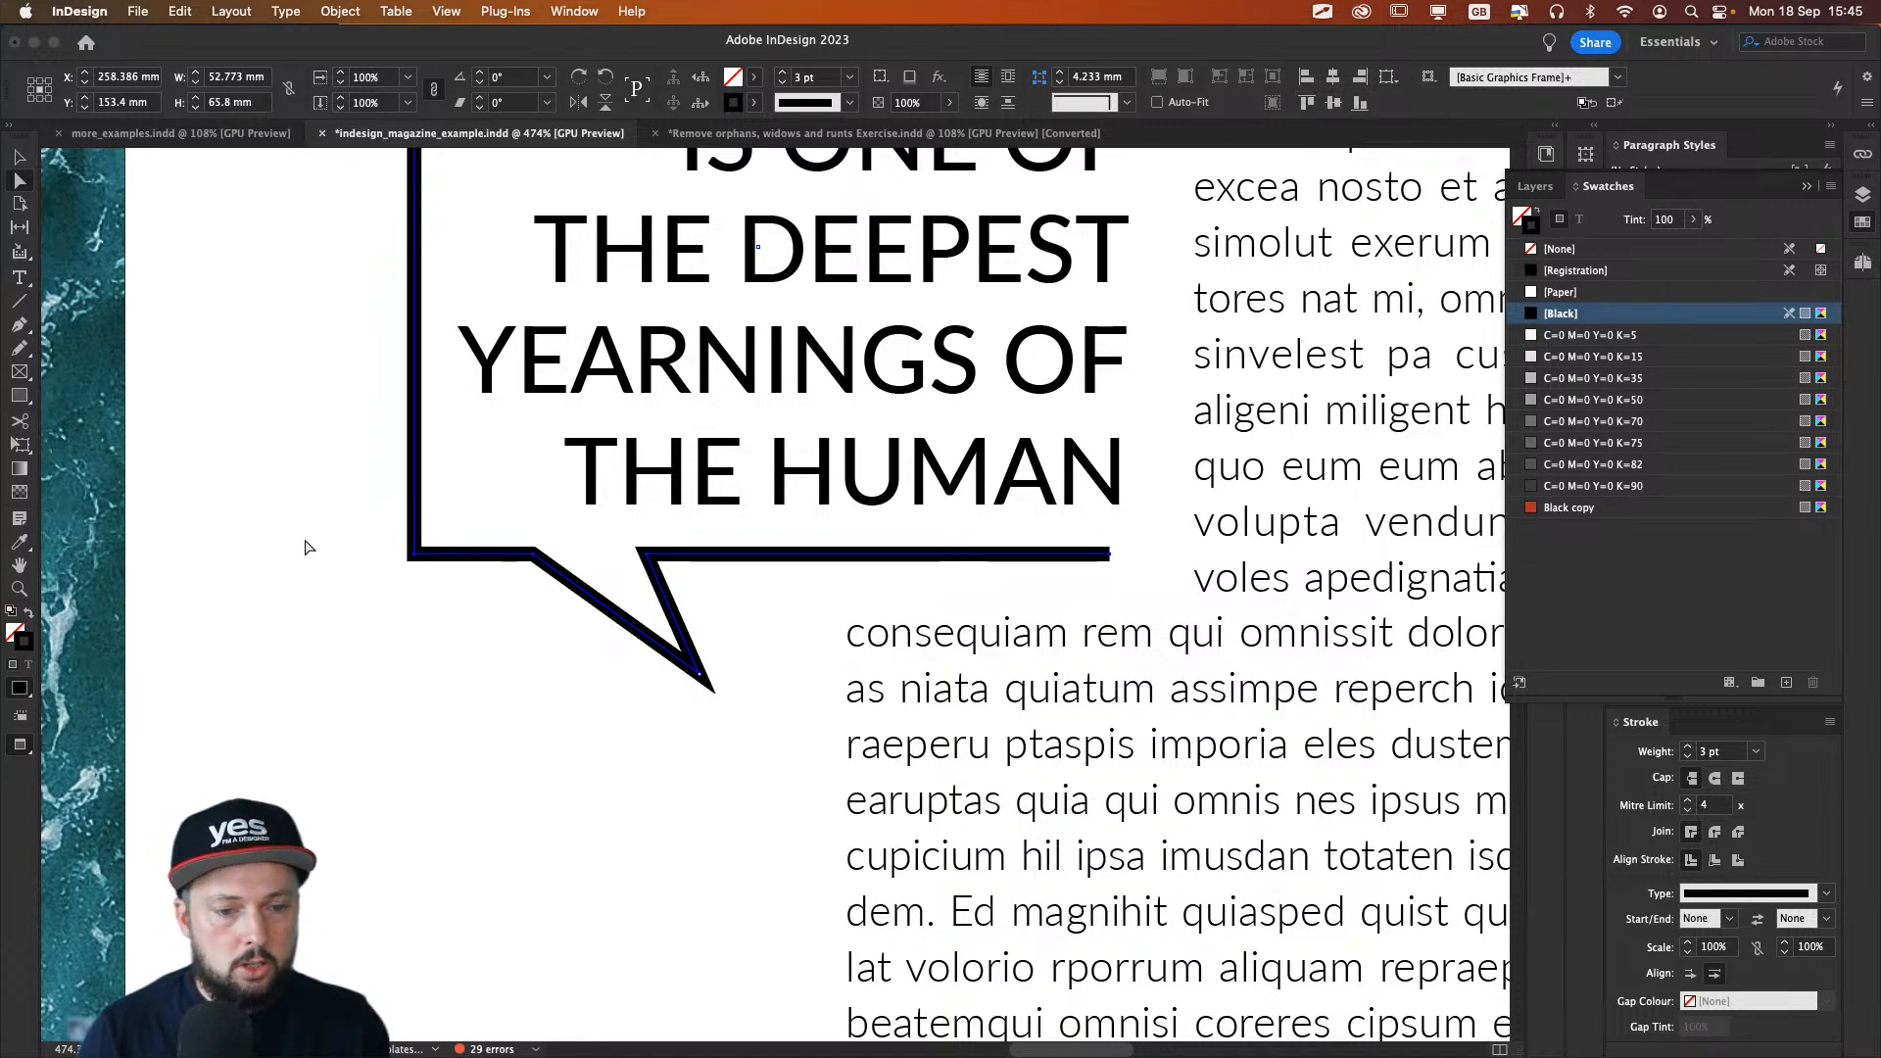
click(616, 723)
click(702, 663)
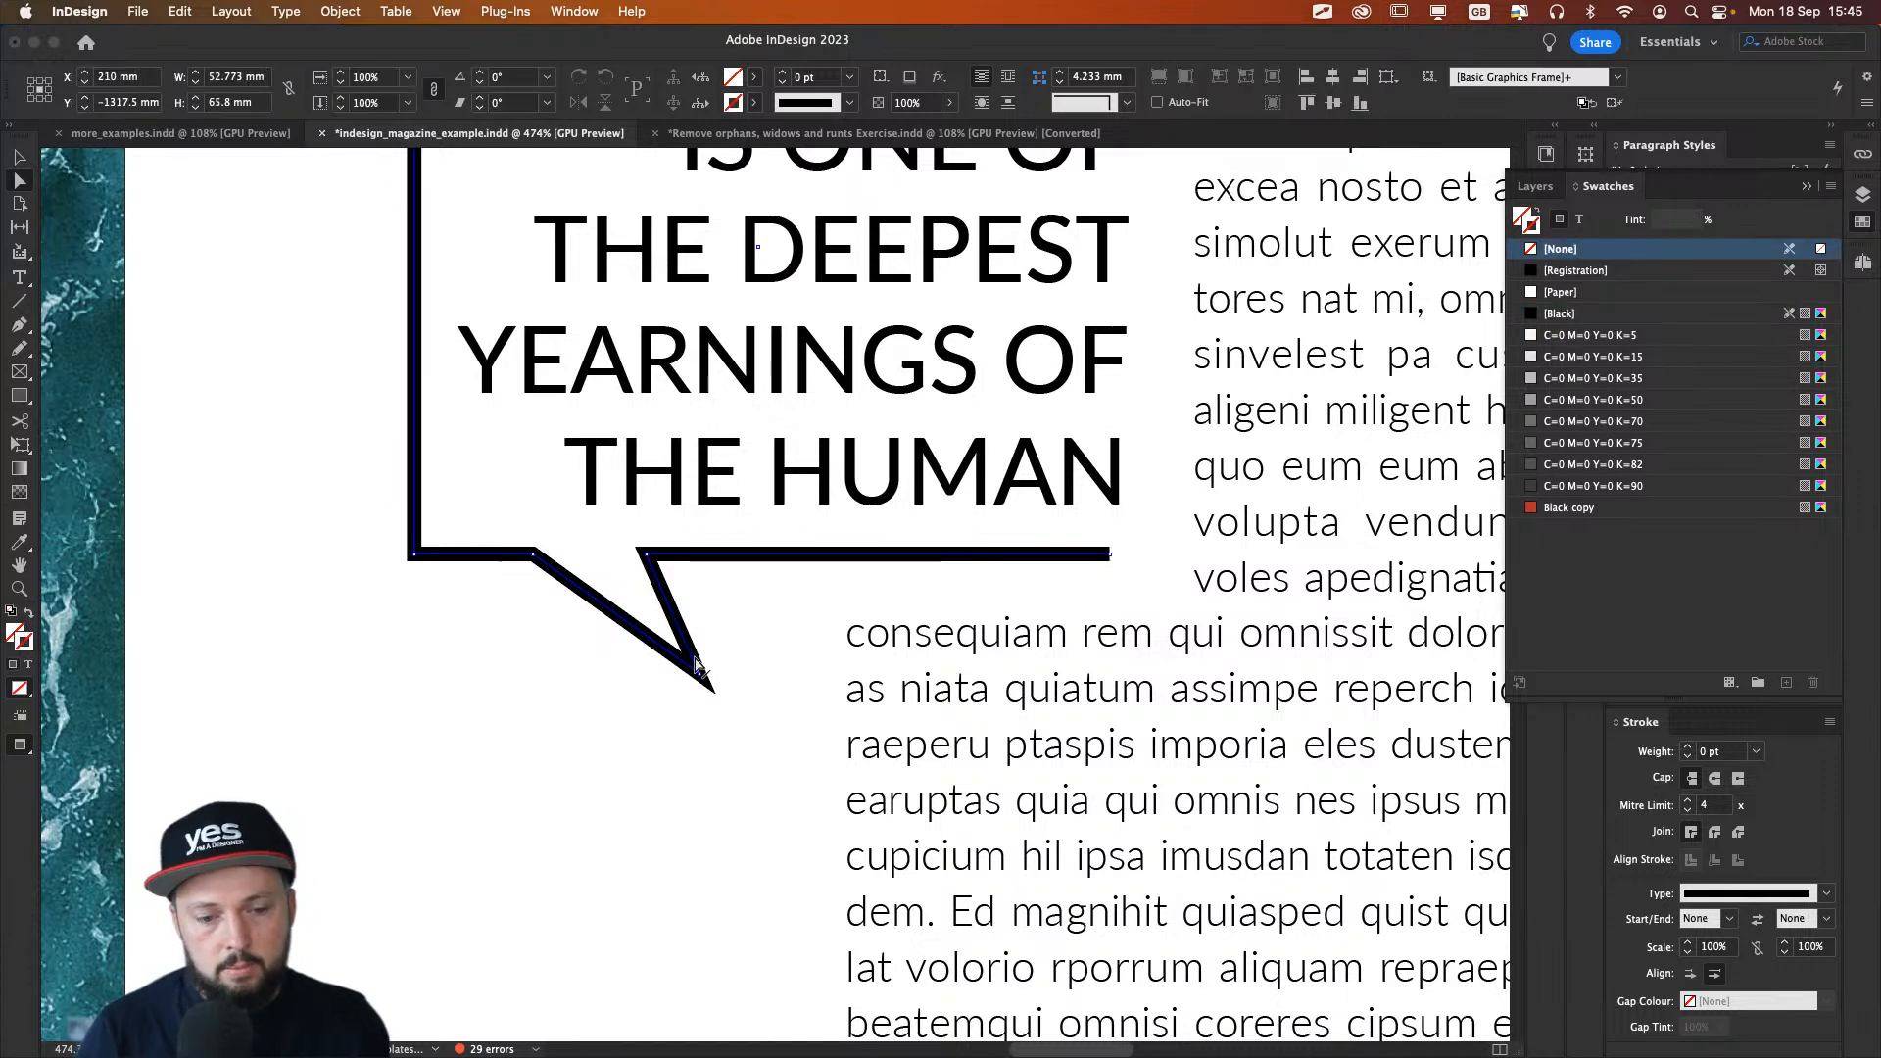
drag(650, 551, 677, 555)
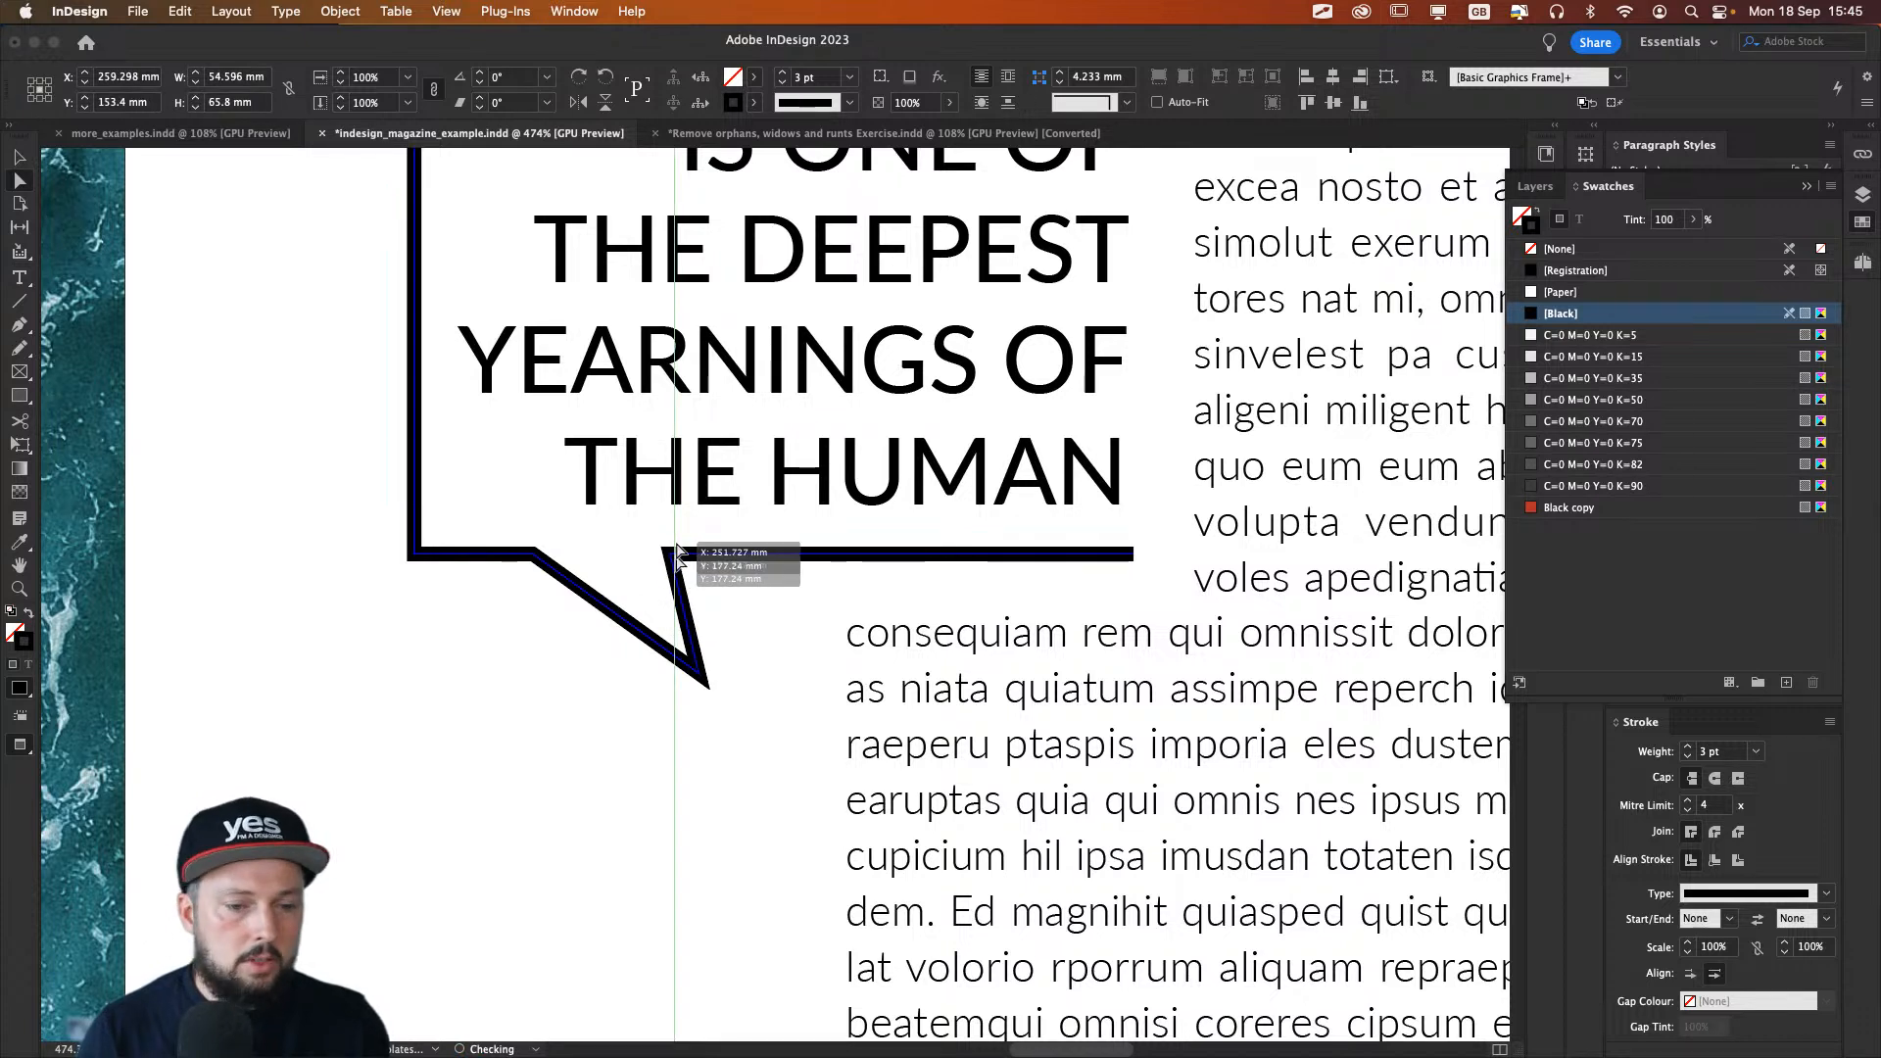
click(960, 596)
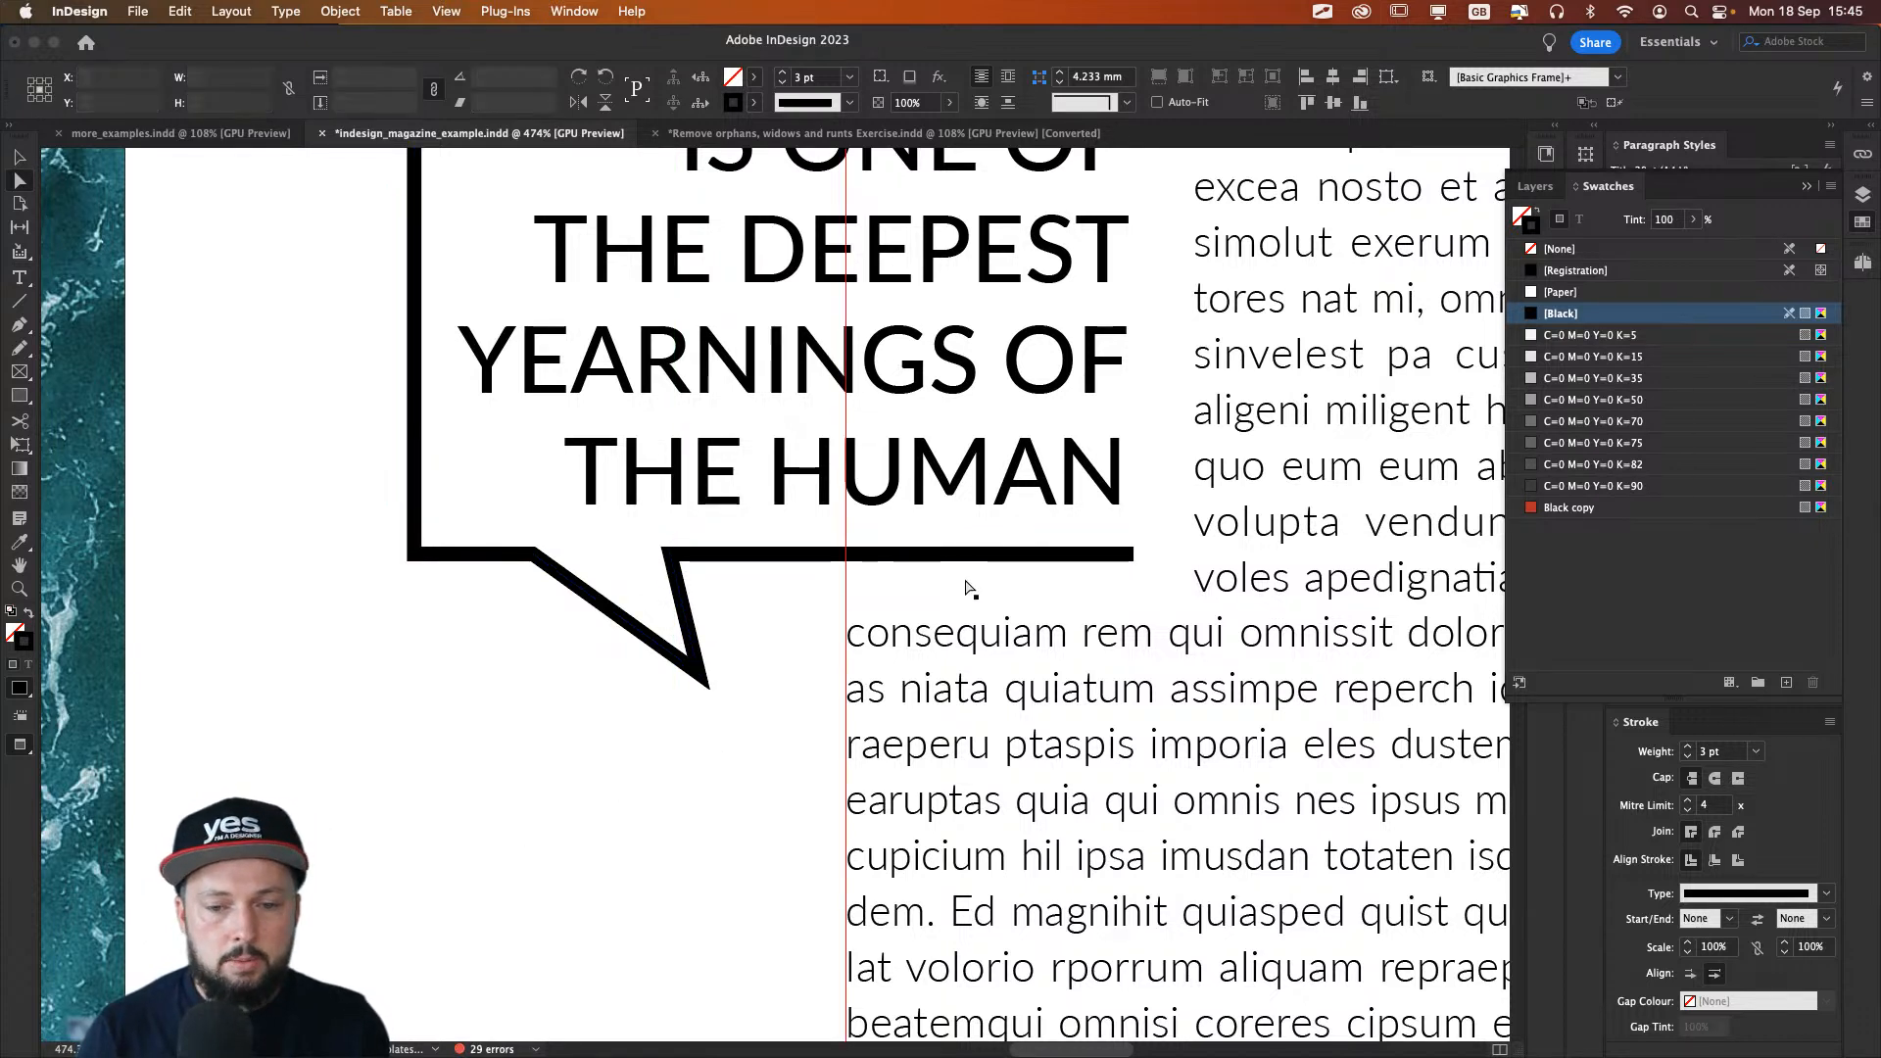
Step: Shorten the free end of the bubble's lower line to X 285.5 mm, in line with the quote's right edge
click(1133, 553)
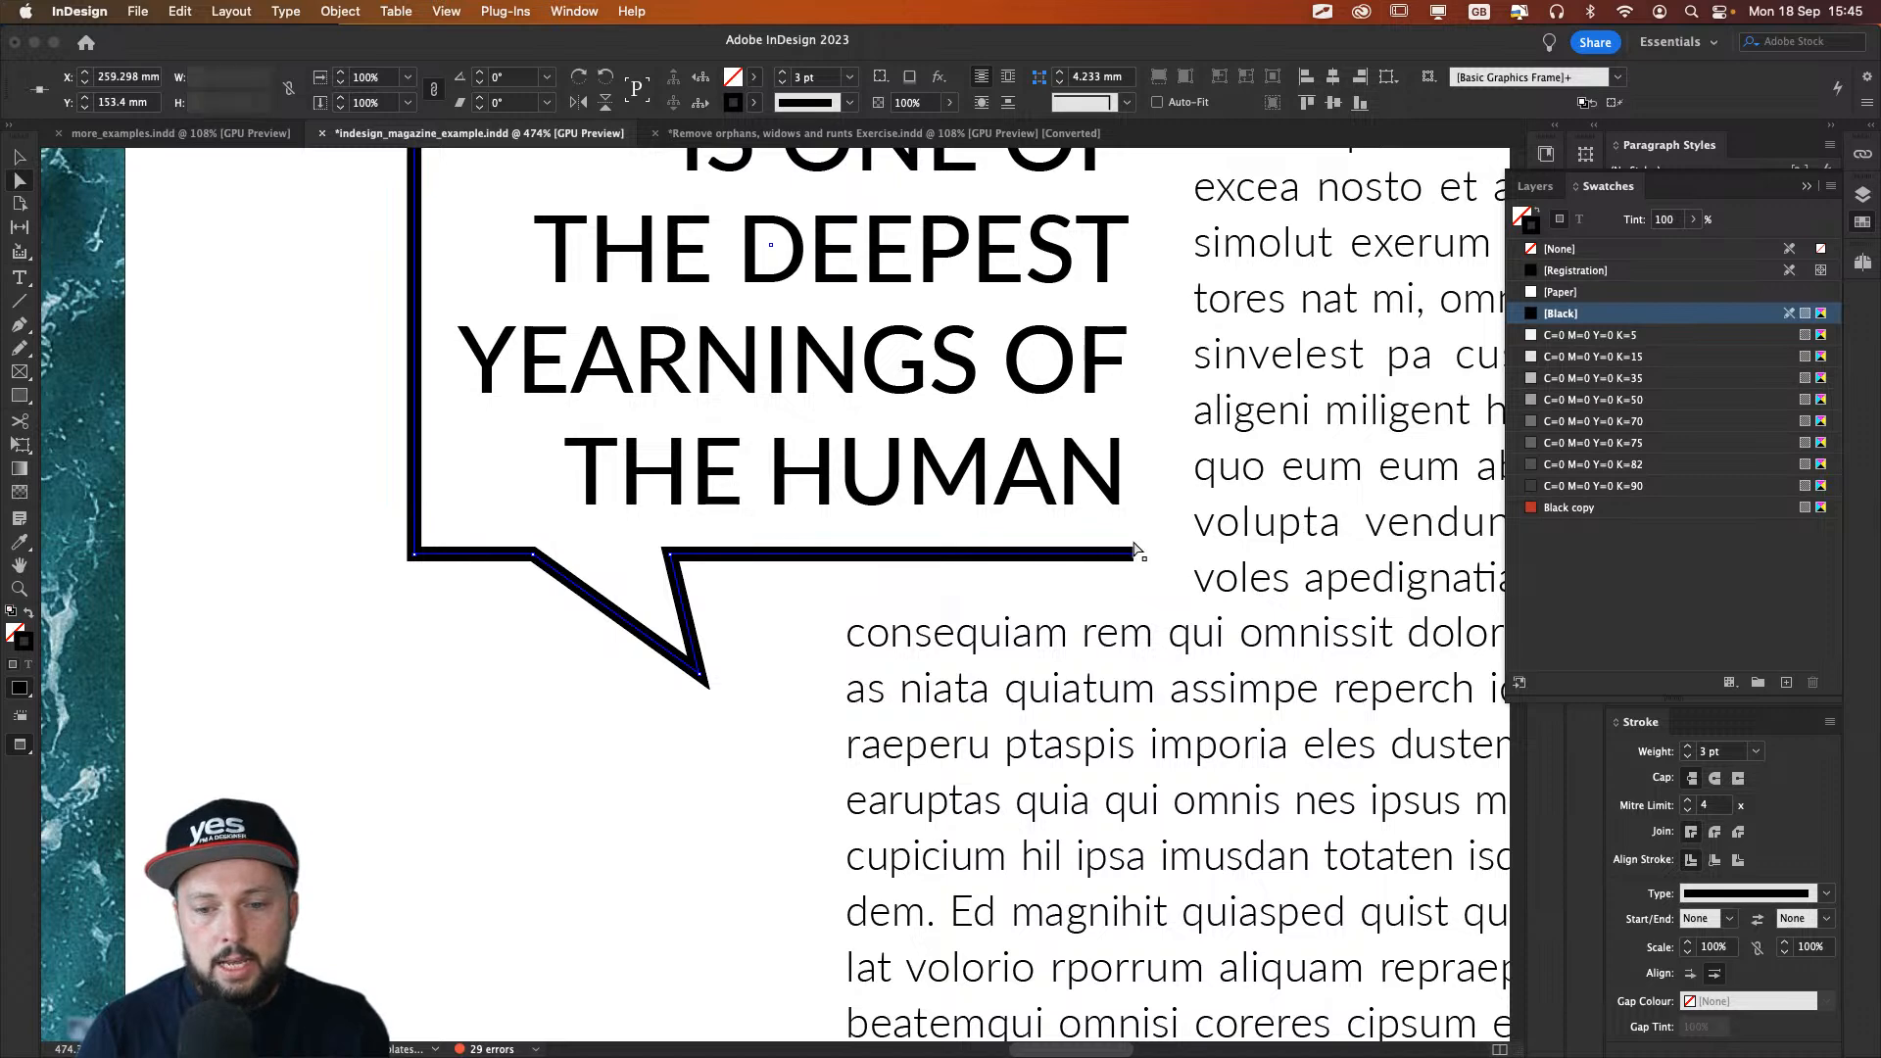
drag(1134, 544, 1121, 546)
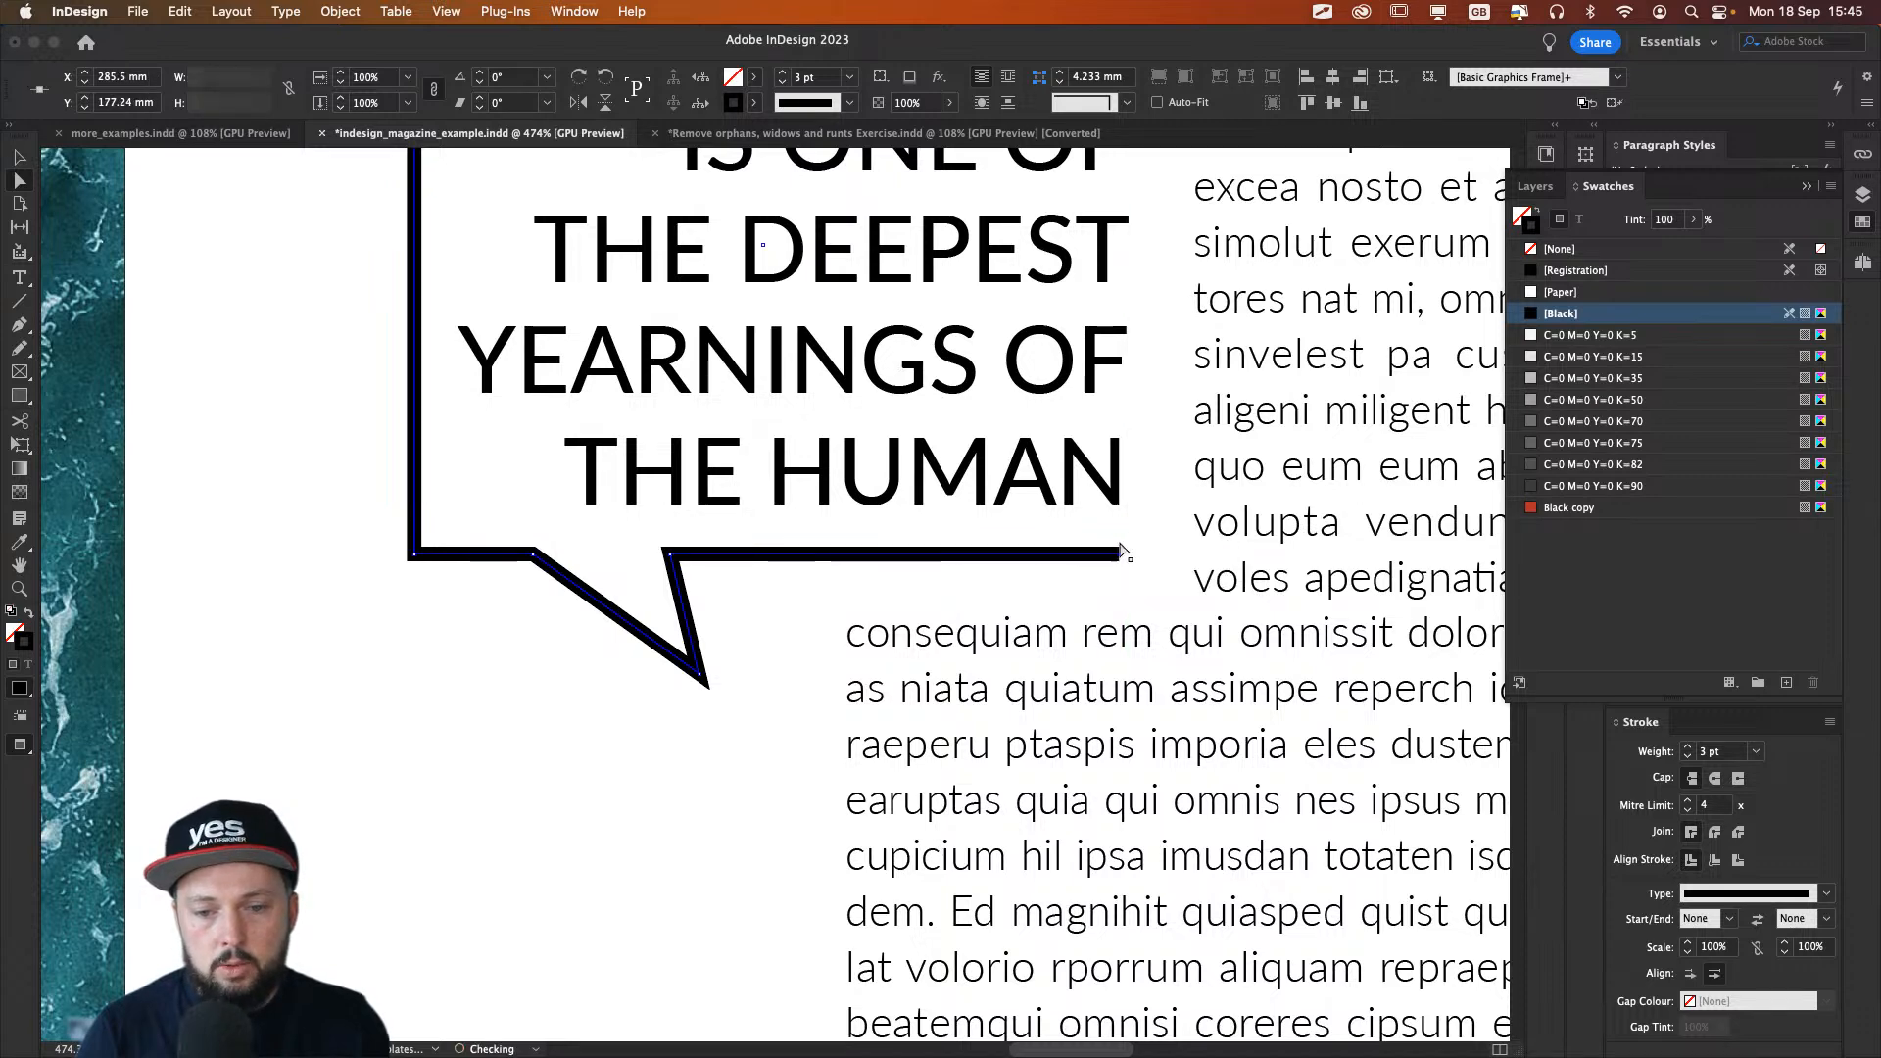
click(428, 789)
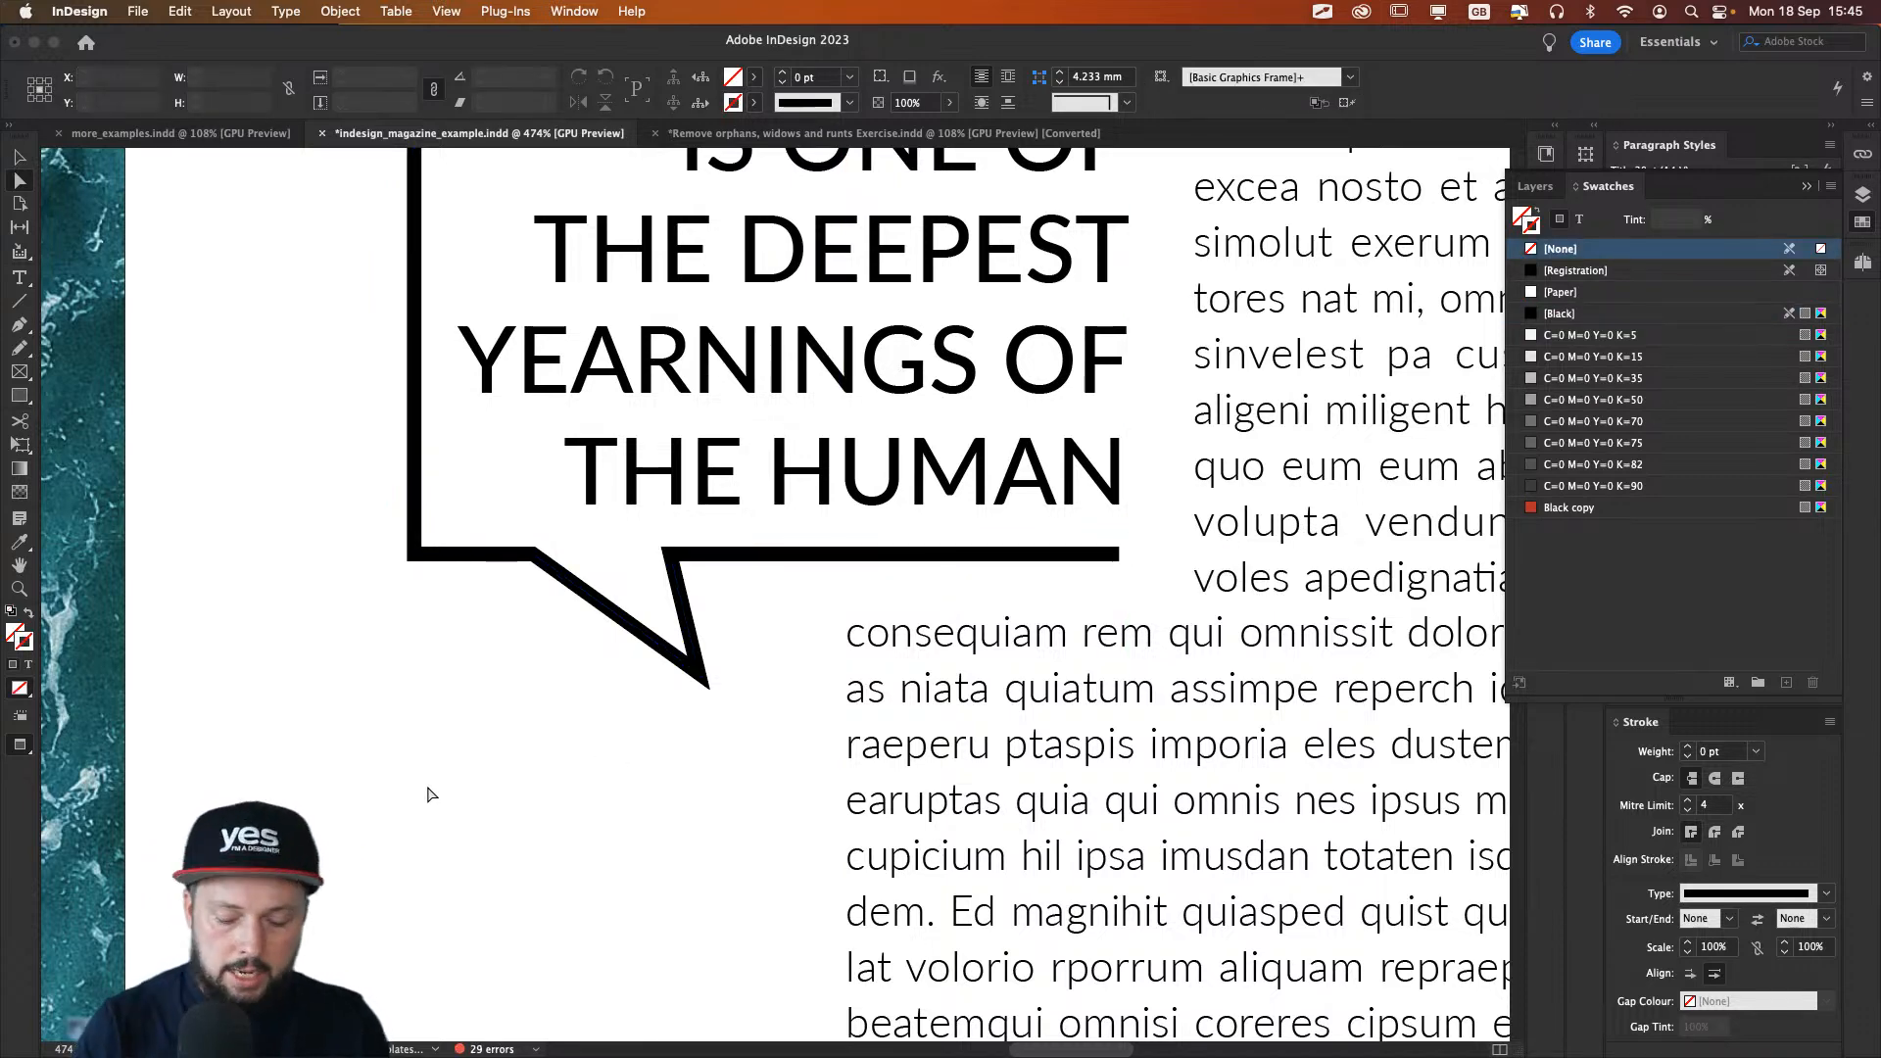
Step: Lengthen the bubble's top line to end at a new vertical guide placed on the right edge of "THE" in the quote's first line
key(super+2)
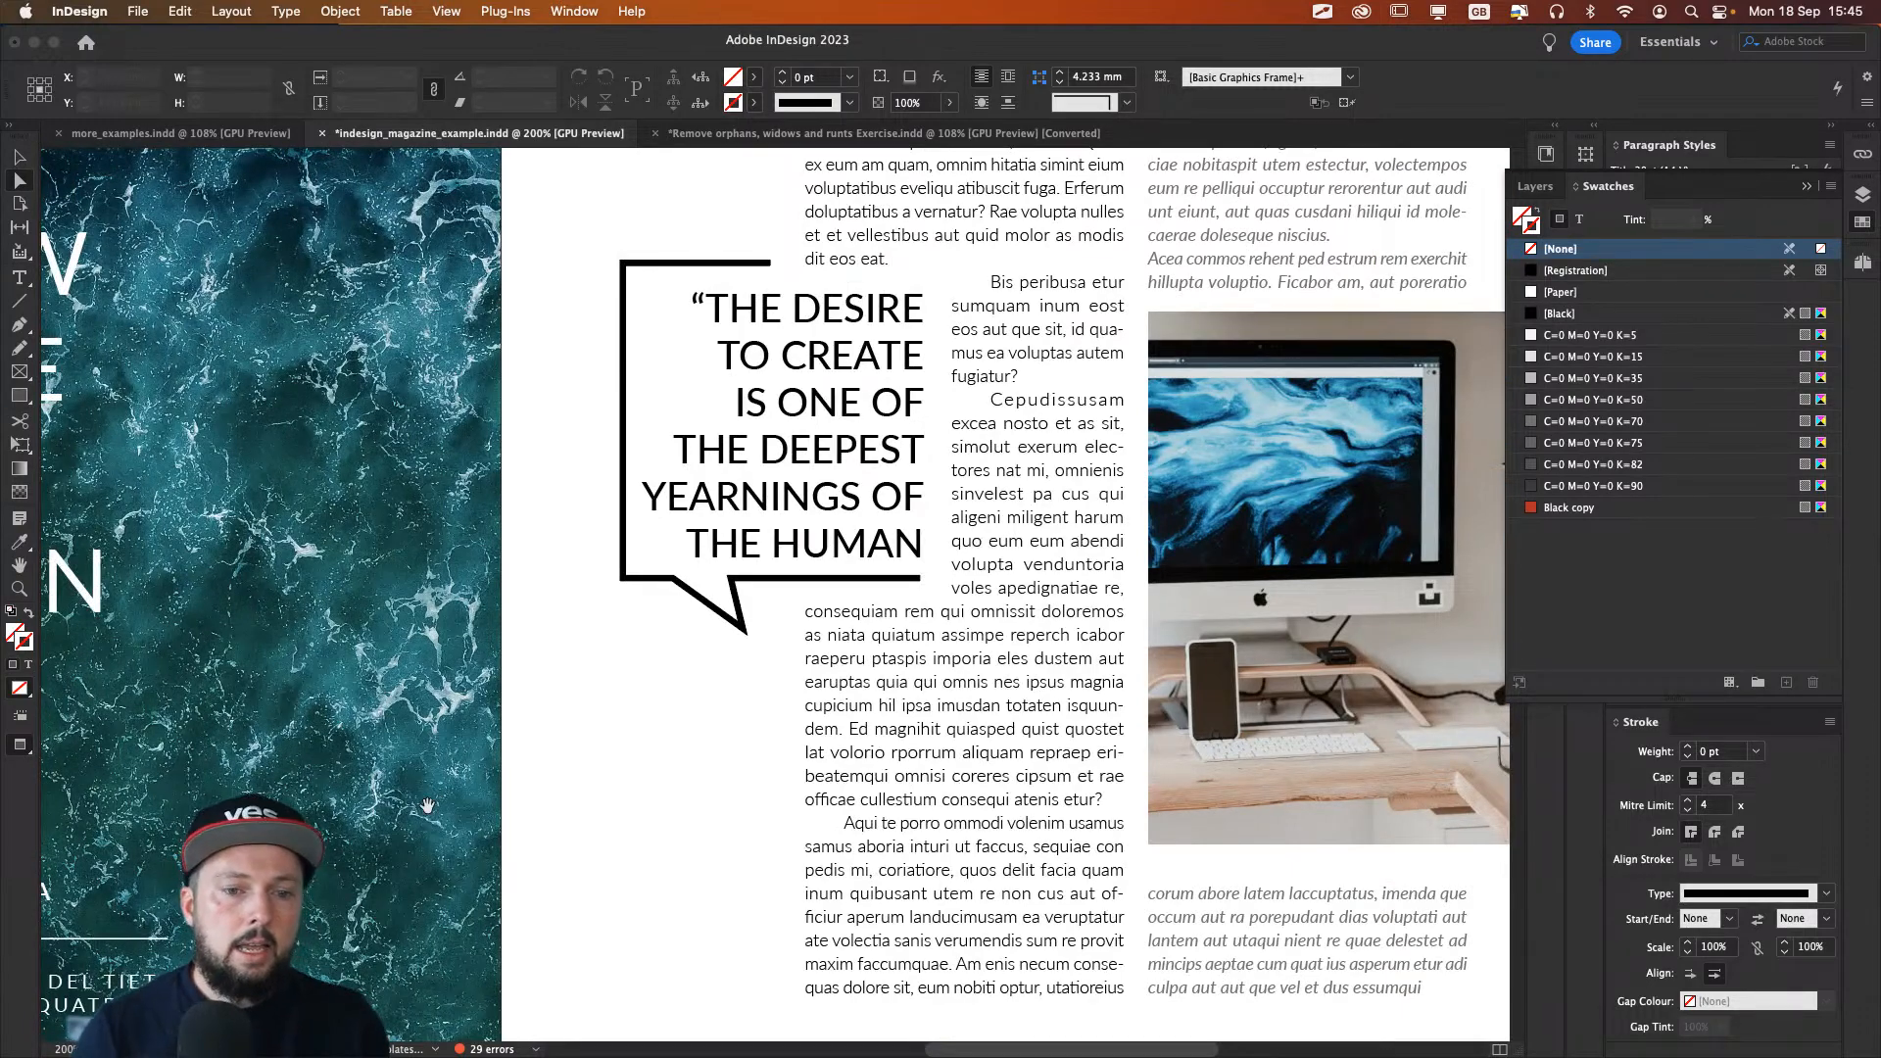
drag(796, 268, 1086, 288)
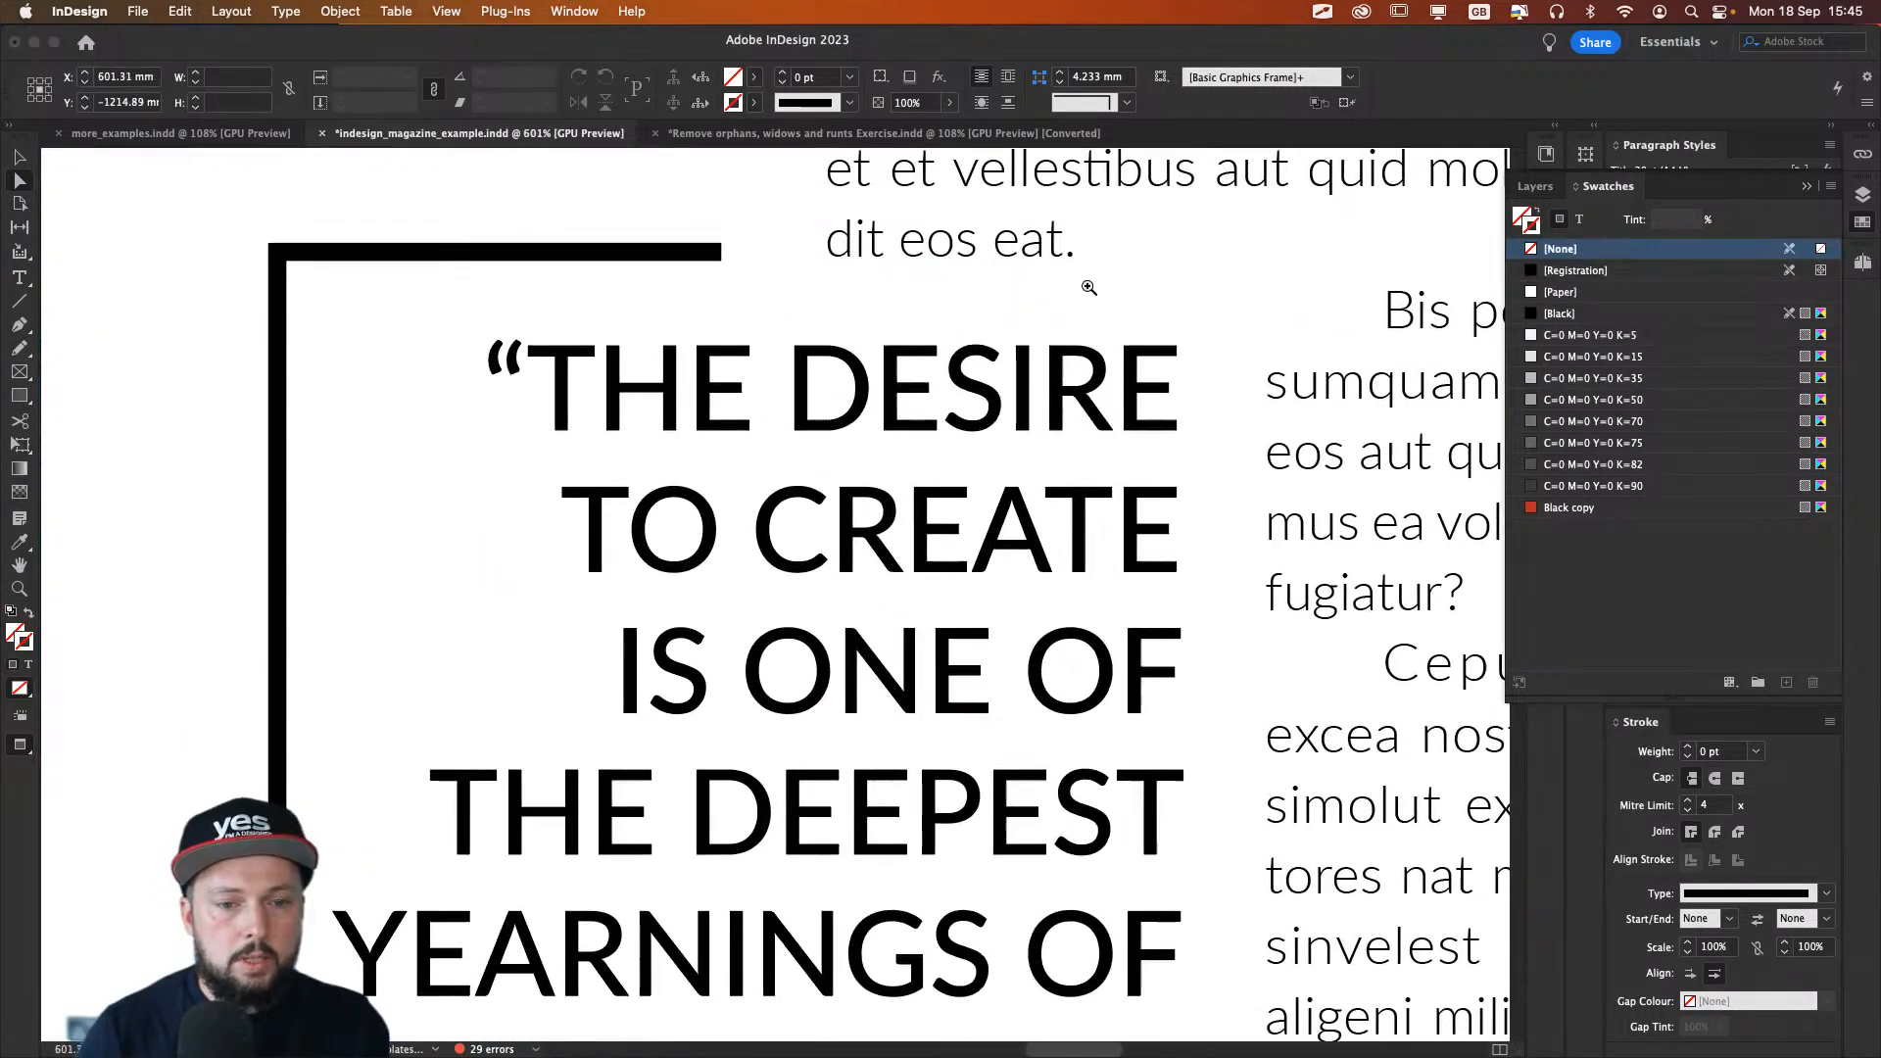
click(720, 247)
drag(723, 251, 749, 253)
key(super+r)
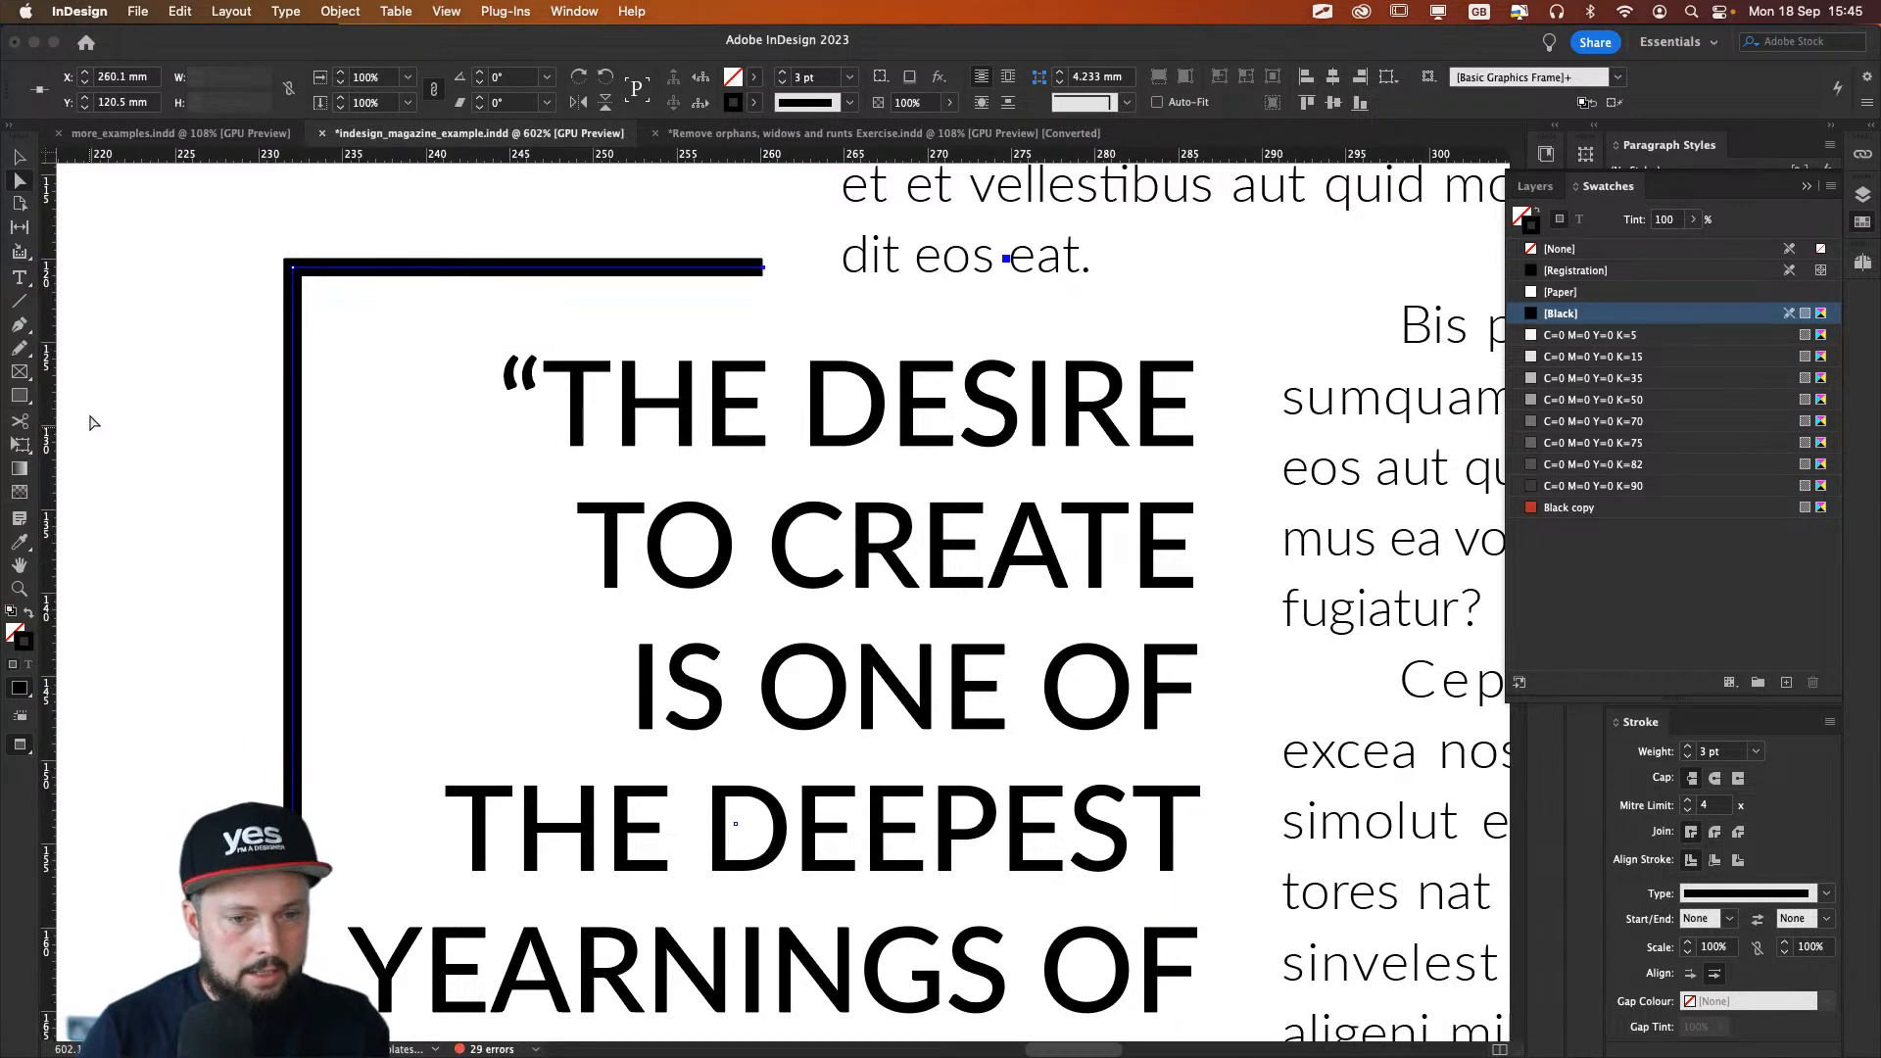
drag(52, 419, 767, 382)
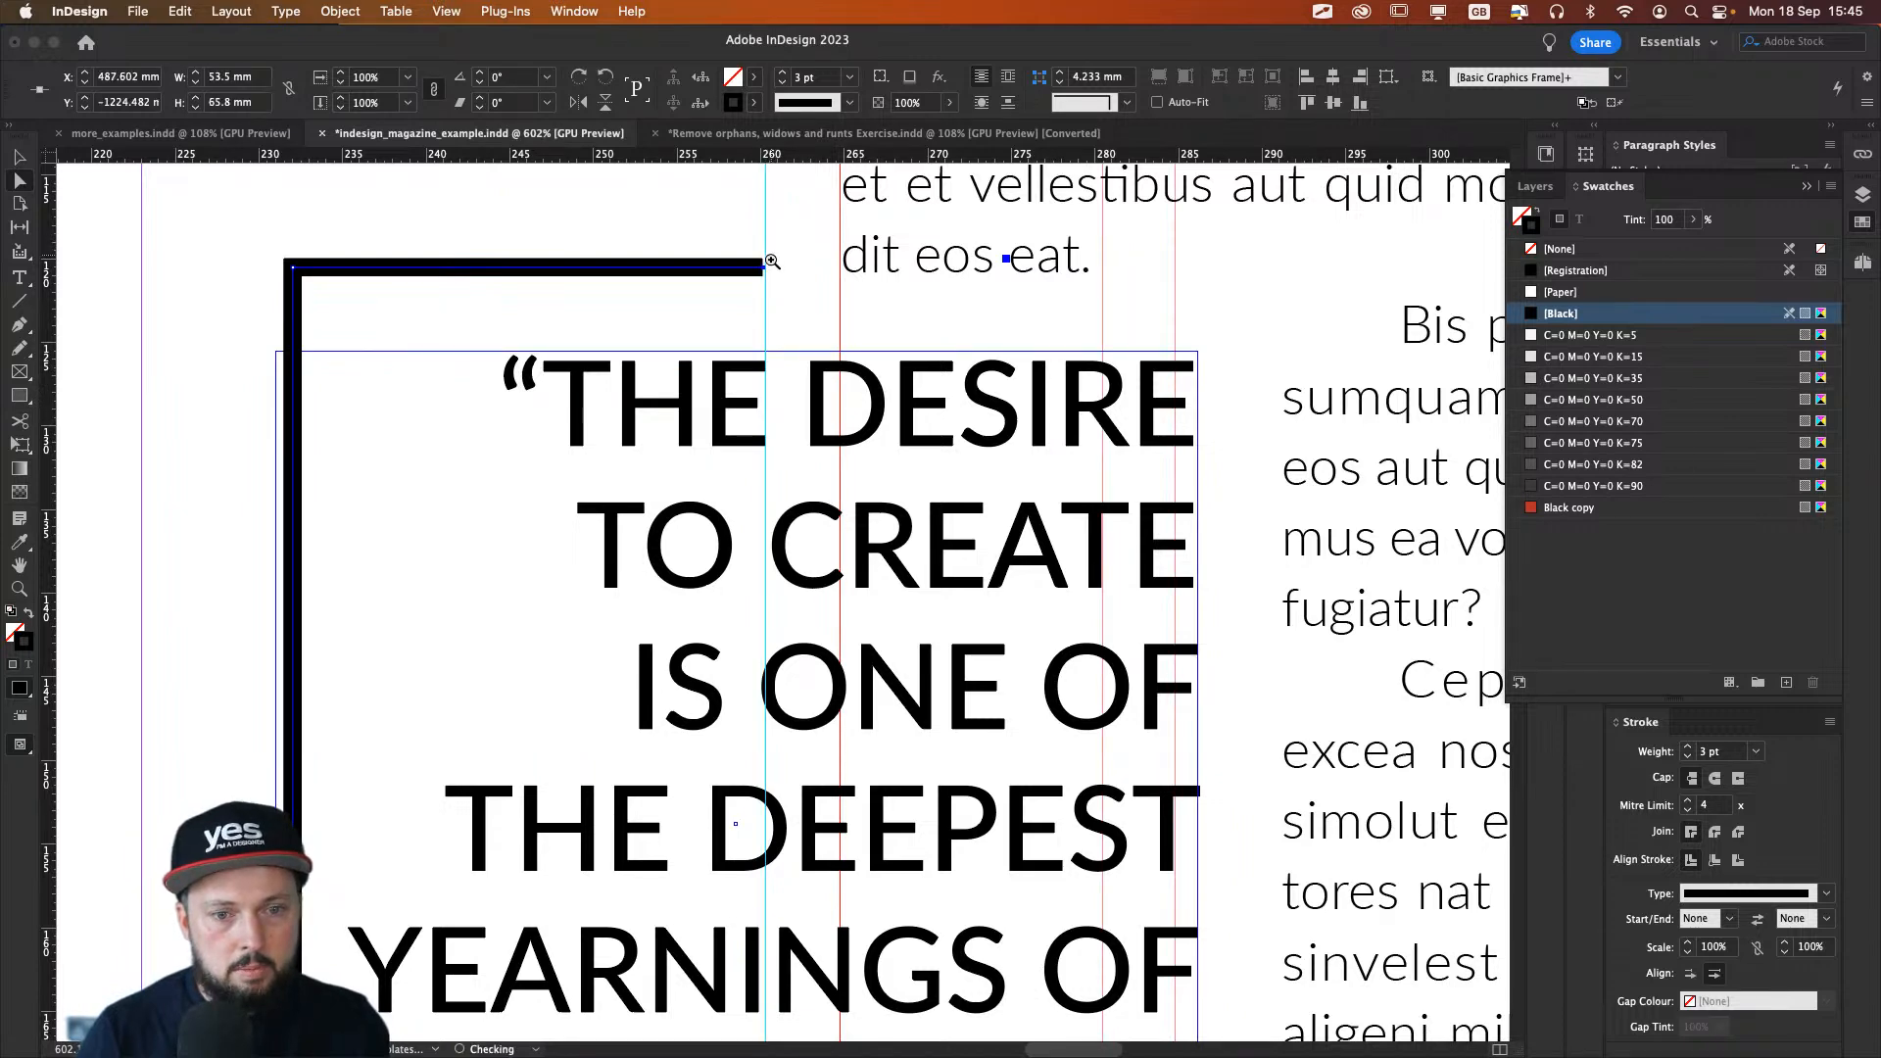
scroll(769, 259, up, 3)
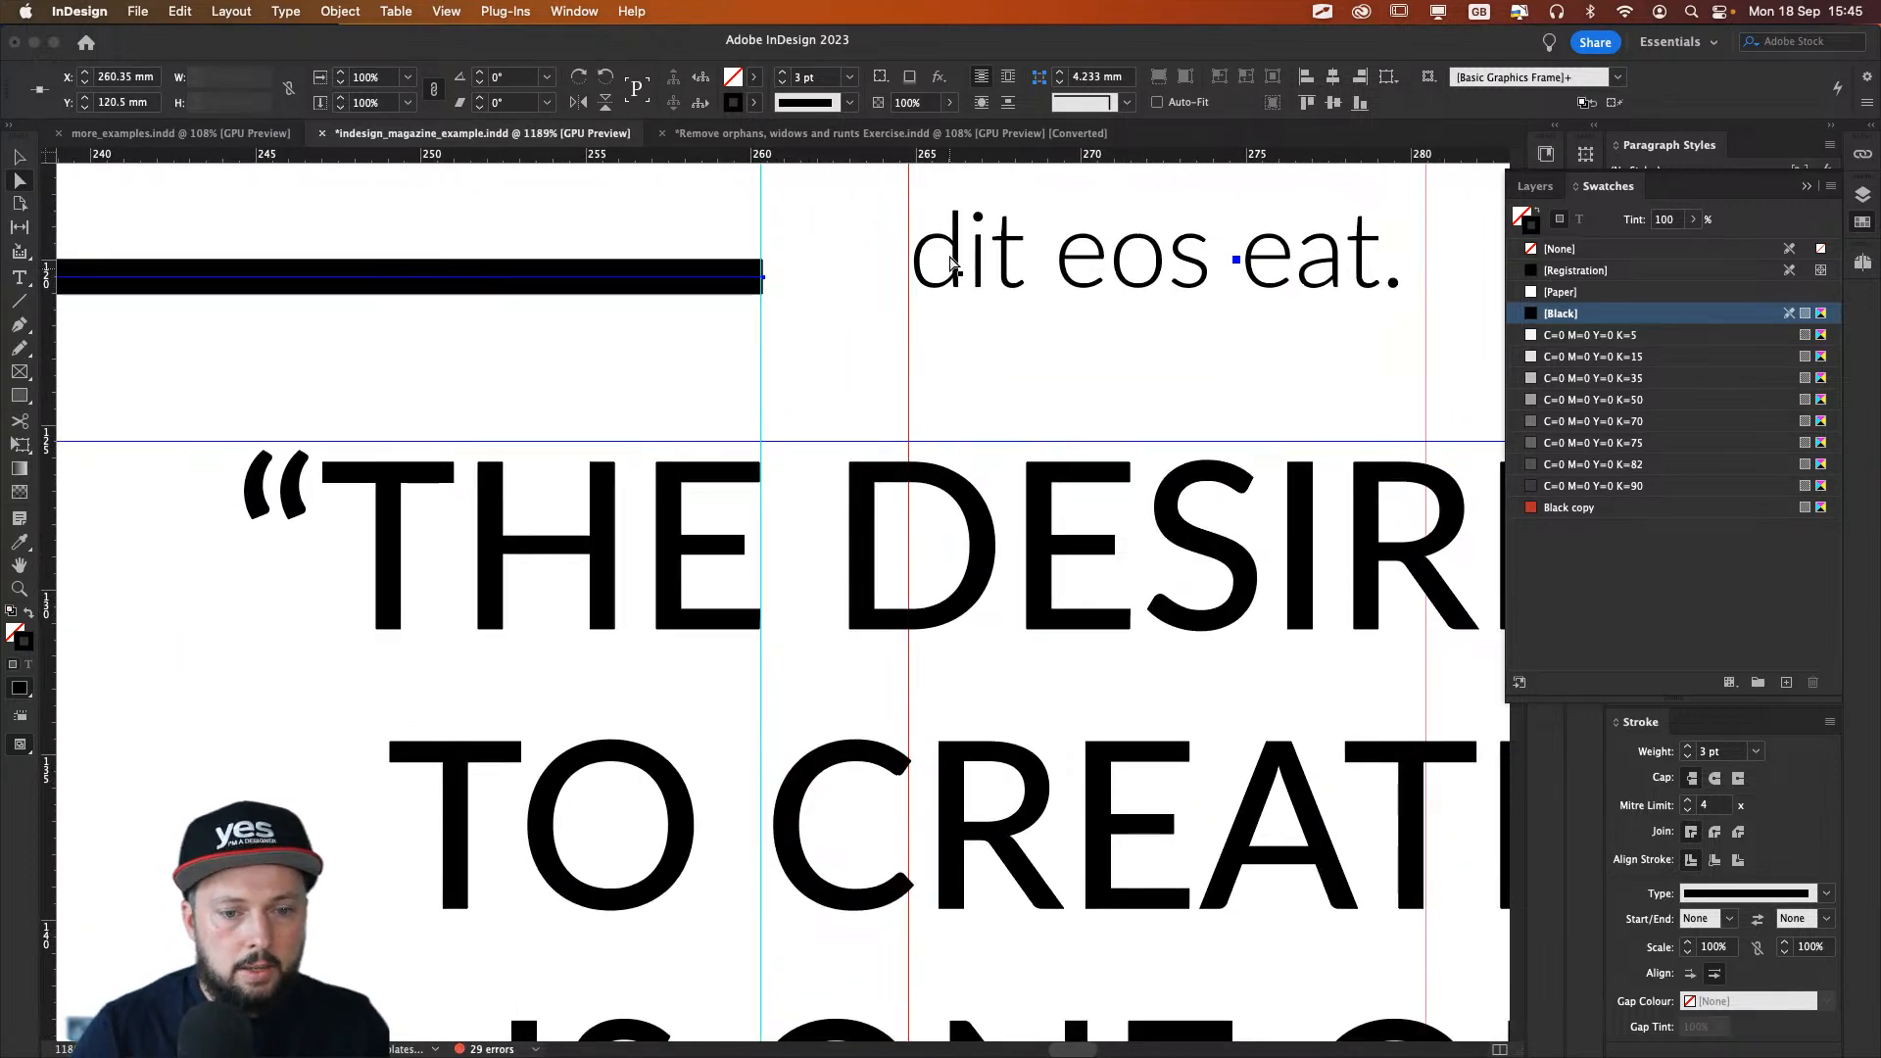
drag(764, 270, 761, 270)
click(643, 196)
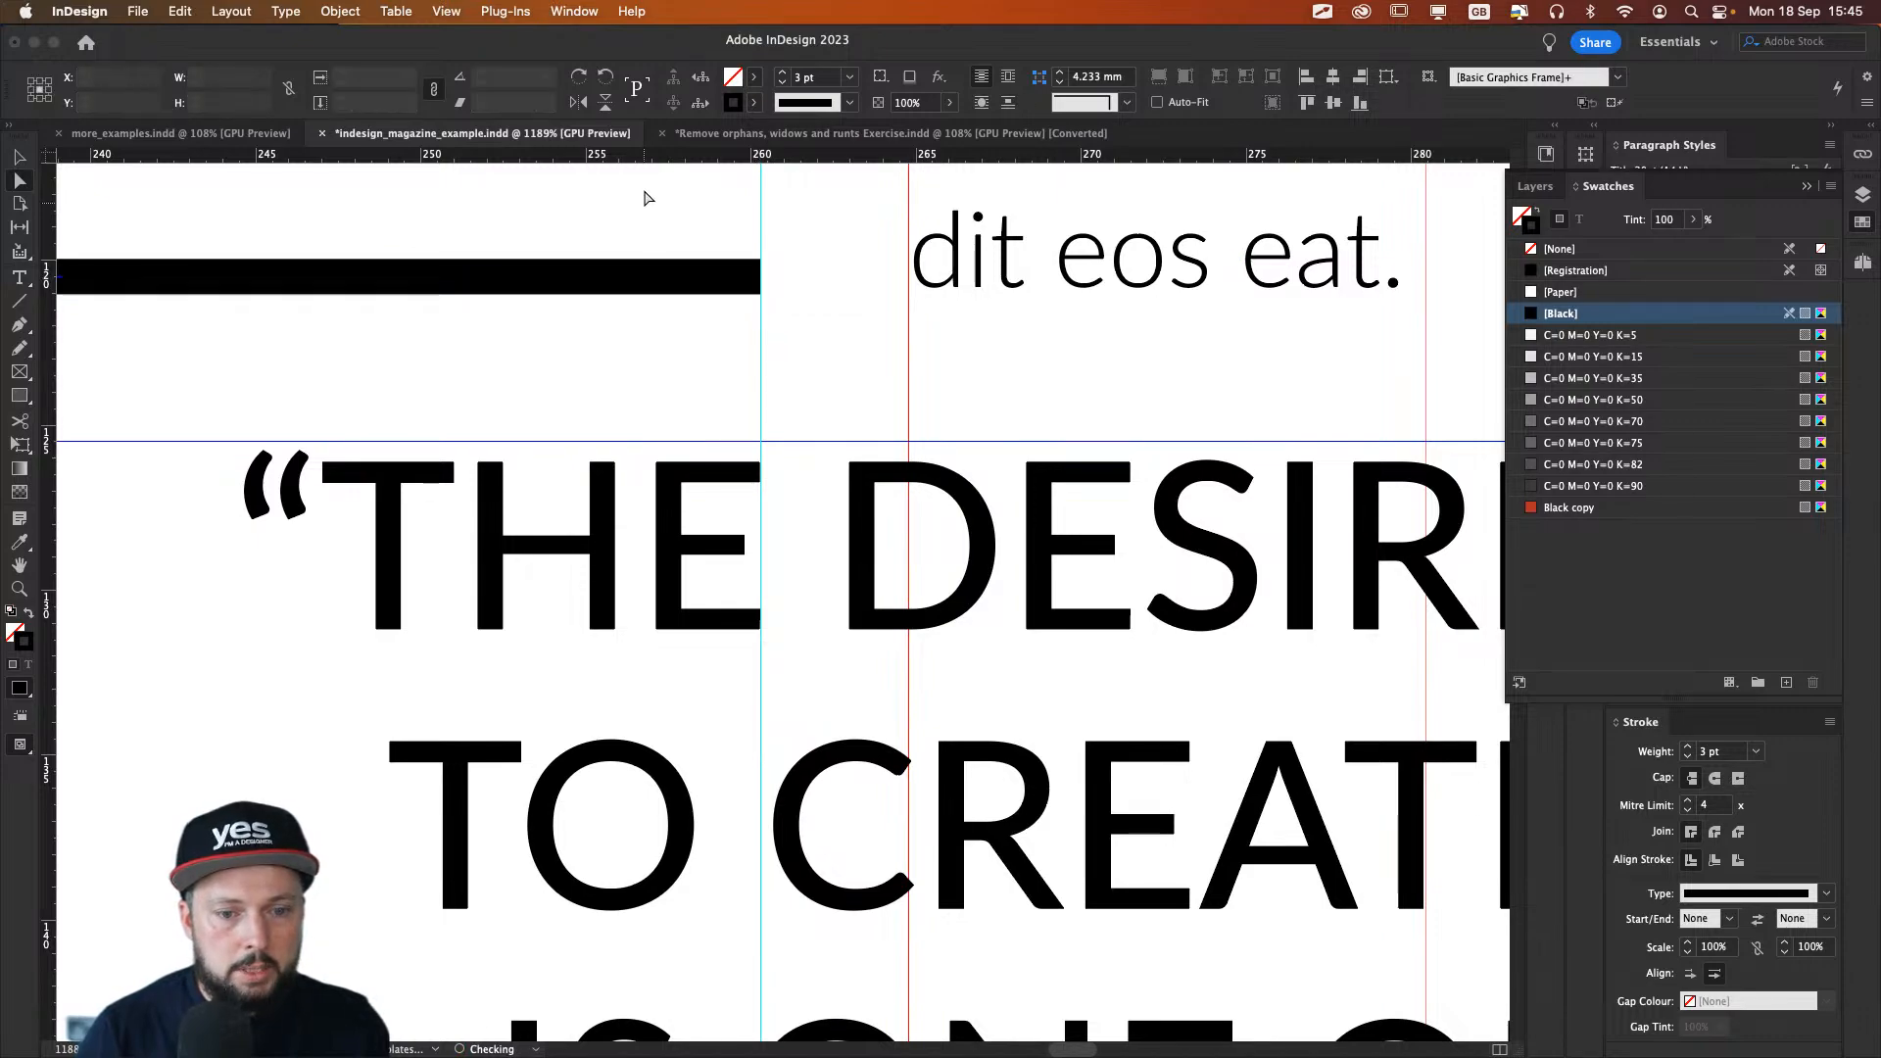
Step: Check the end of the bubble's lower line against the right edge of "HUMAN" with a temporary vertical guide
key(super+minus)
key(super+minus)
key(super+minus)
key(super+minus)
key(super+minus)
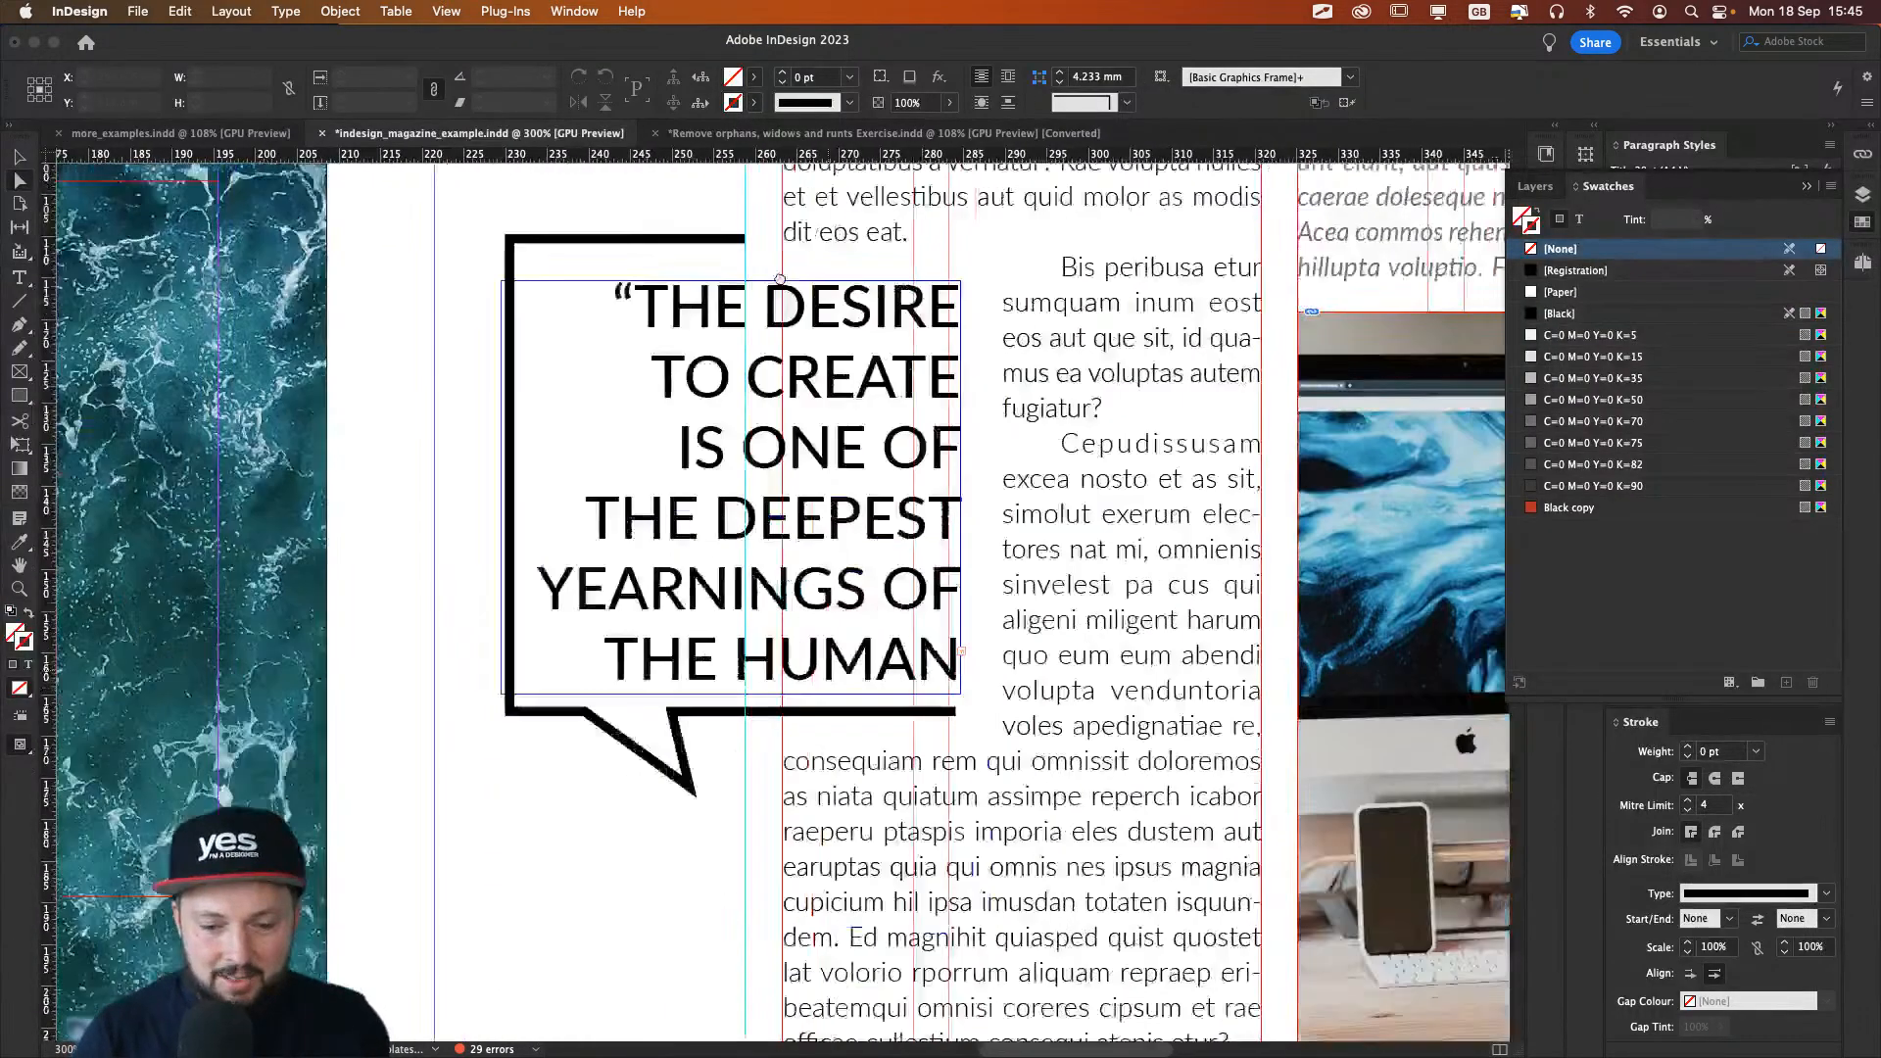
drag(701, 506, 702, 506)
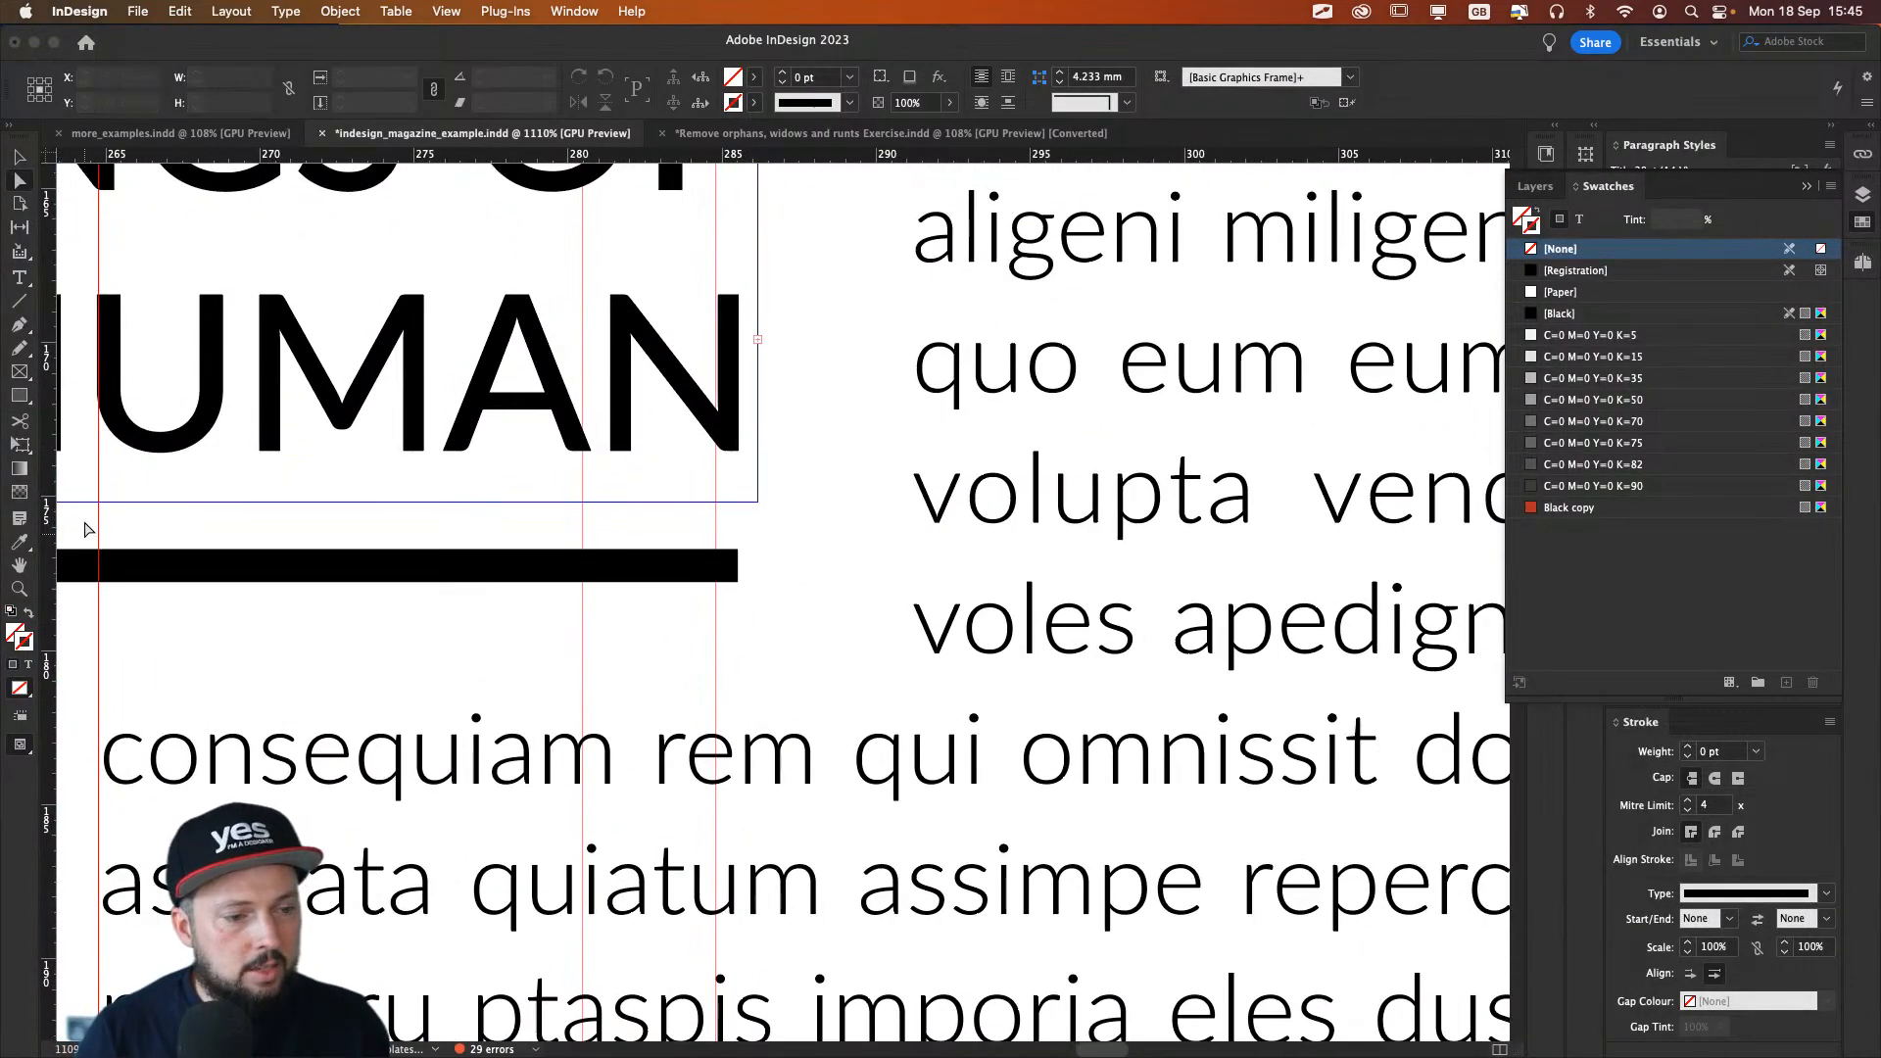
click(670, 579)
drag(670, 579, 712, 407)
scroll(711, 407, up, 5)
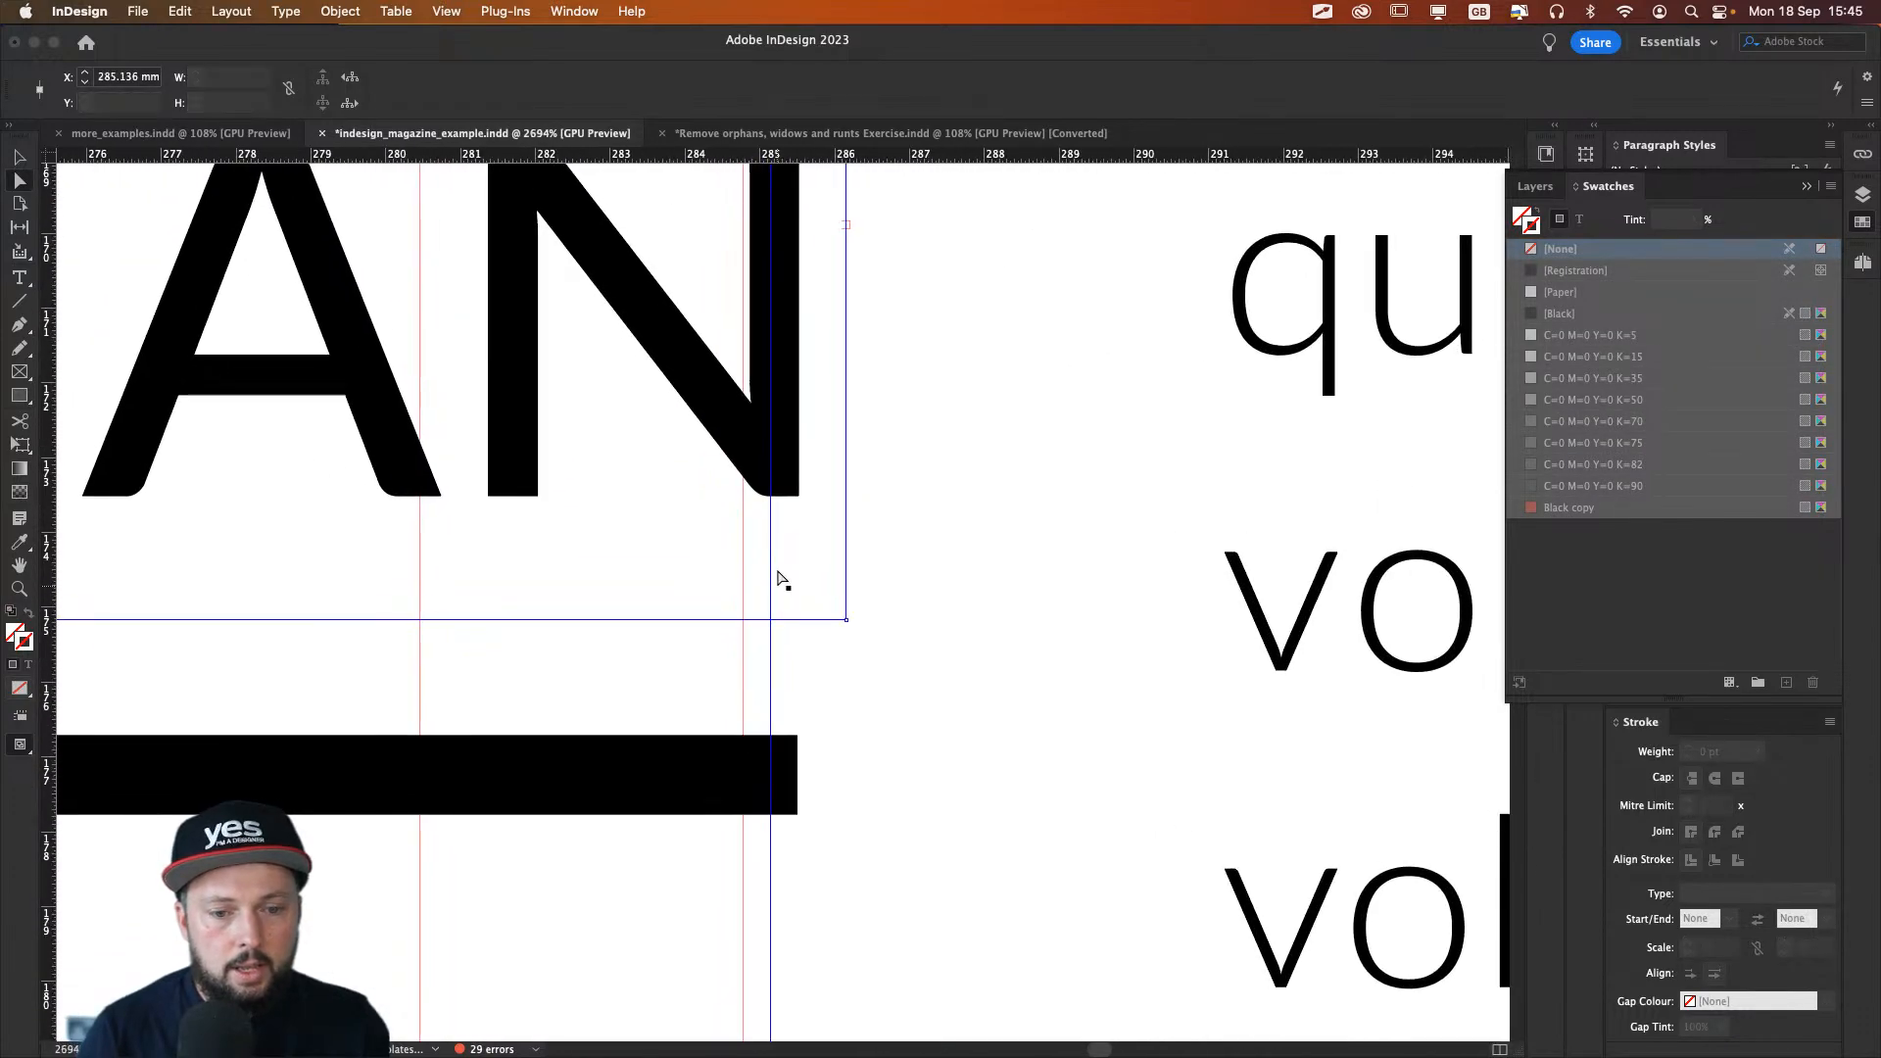
click(201, 560)
drag(770, 502, 798, 480)
click(805, 737)
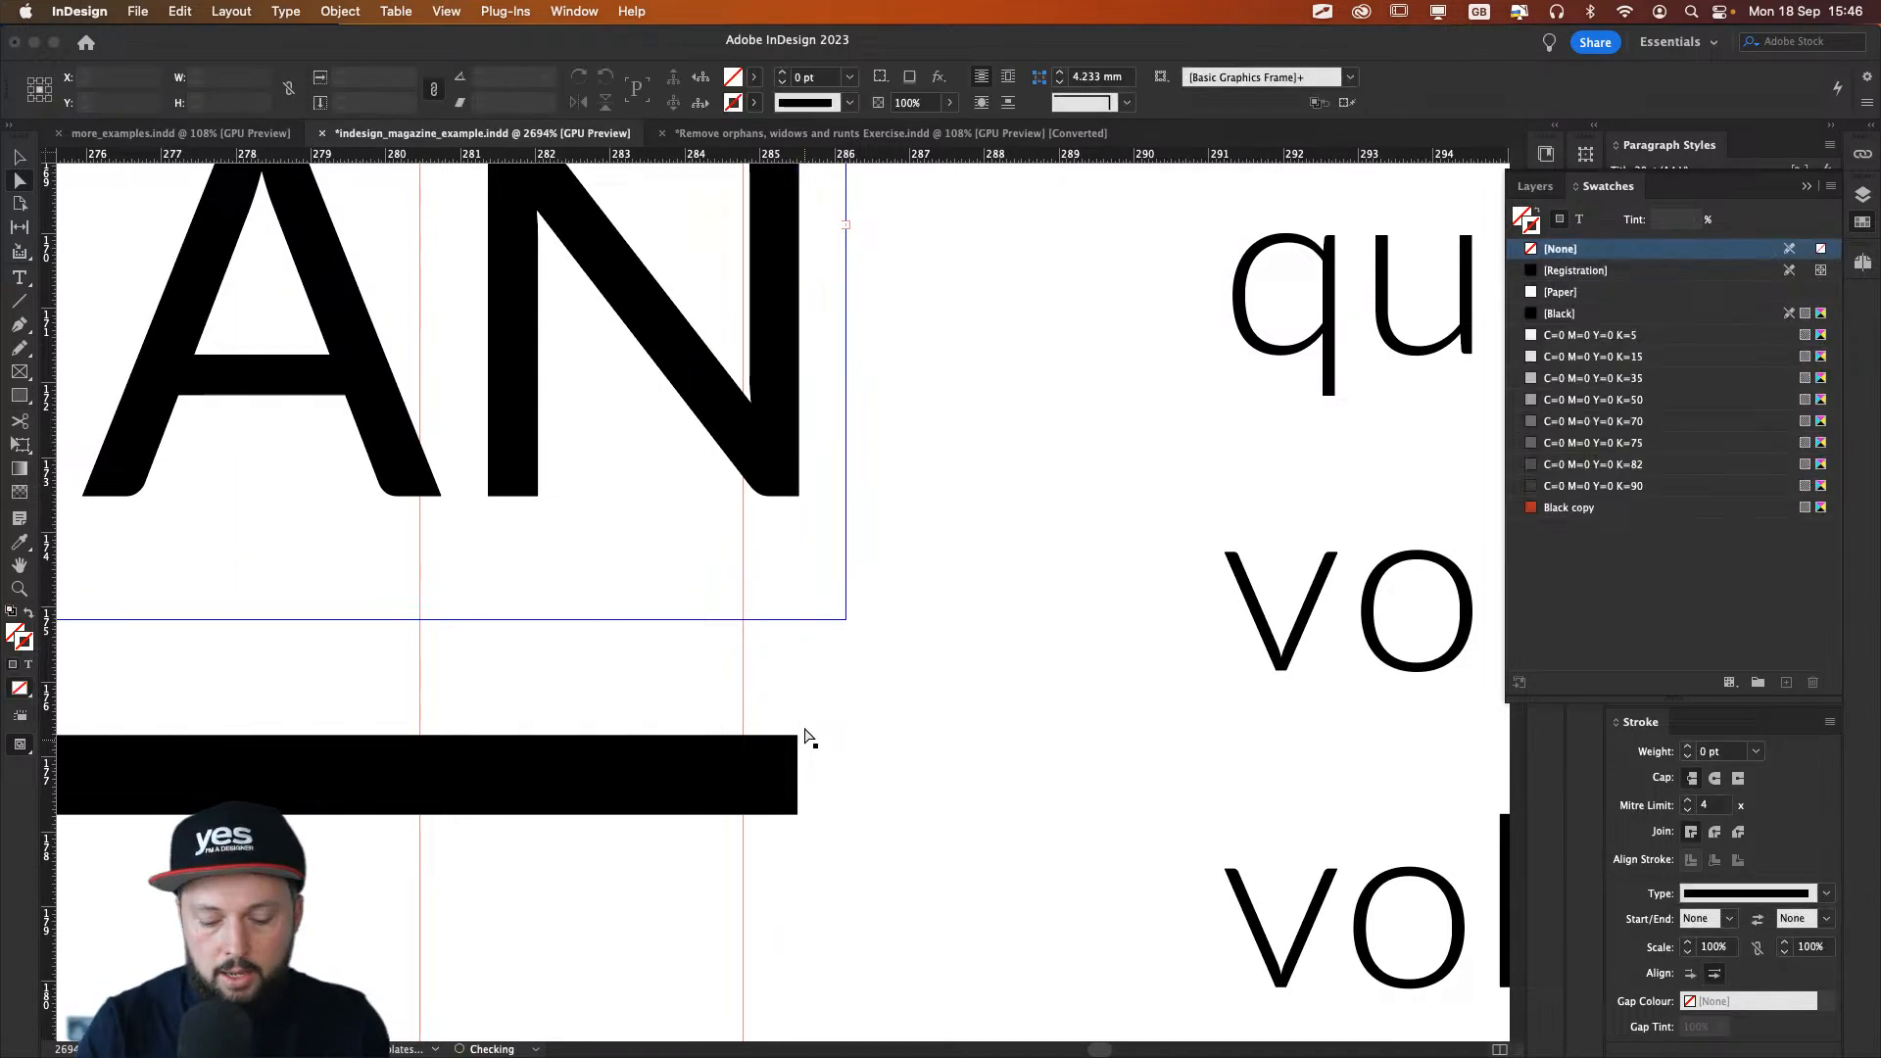
Step: Review the whole spread with the finished speech bubble in preview mode without guides
key(super+0)
key(v)
key(w)
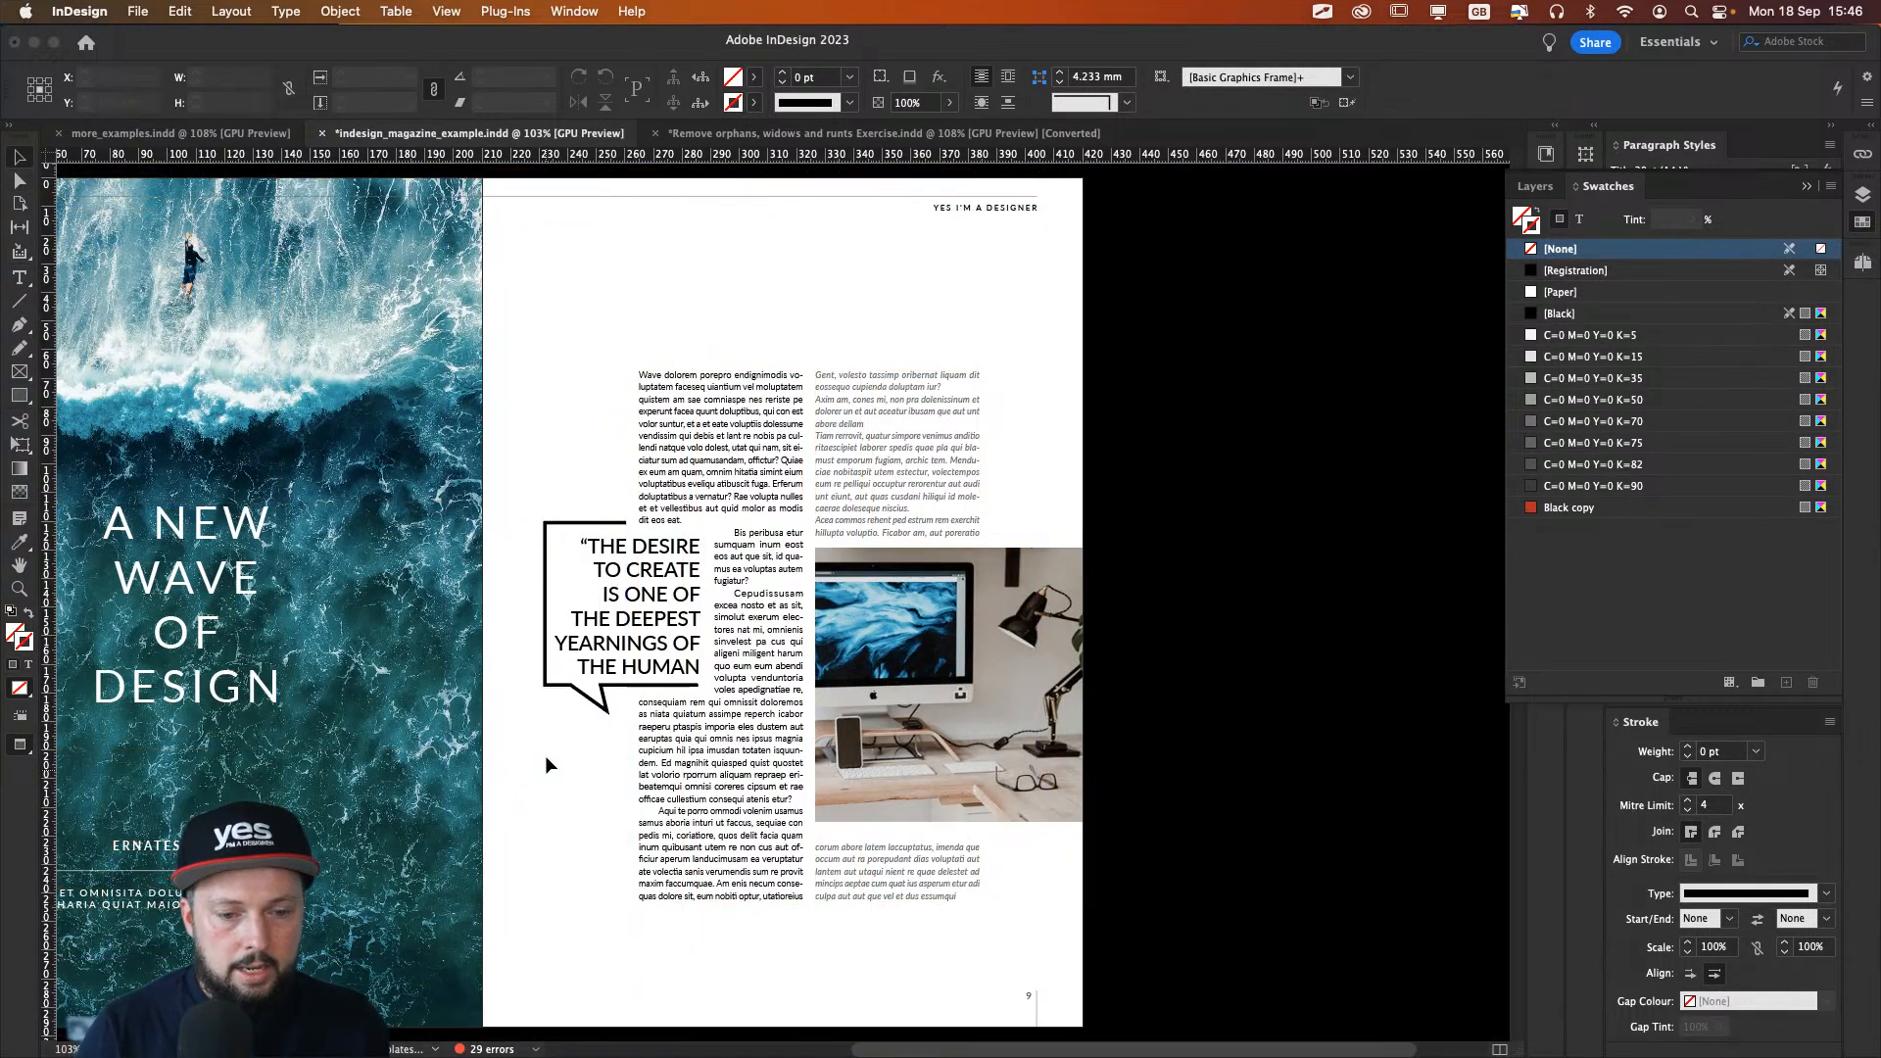
drag(777, 819, 1094, 769)
scroll(1254, 835, right, 2)
scroll(1254, 835, up, 1)
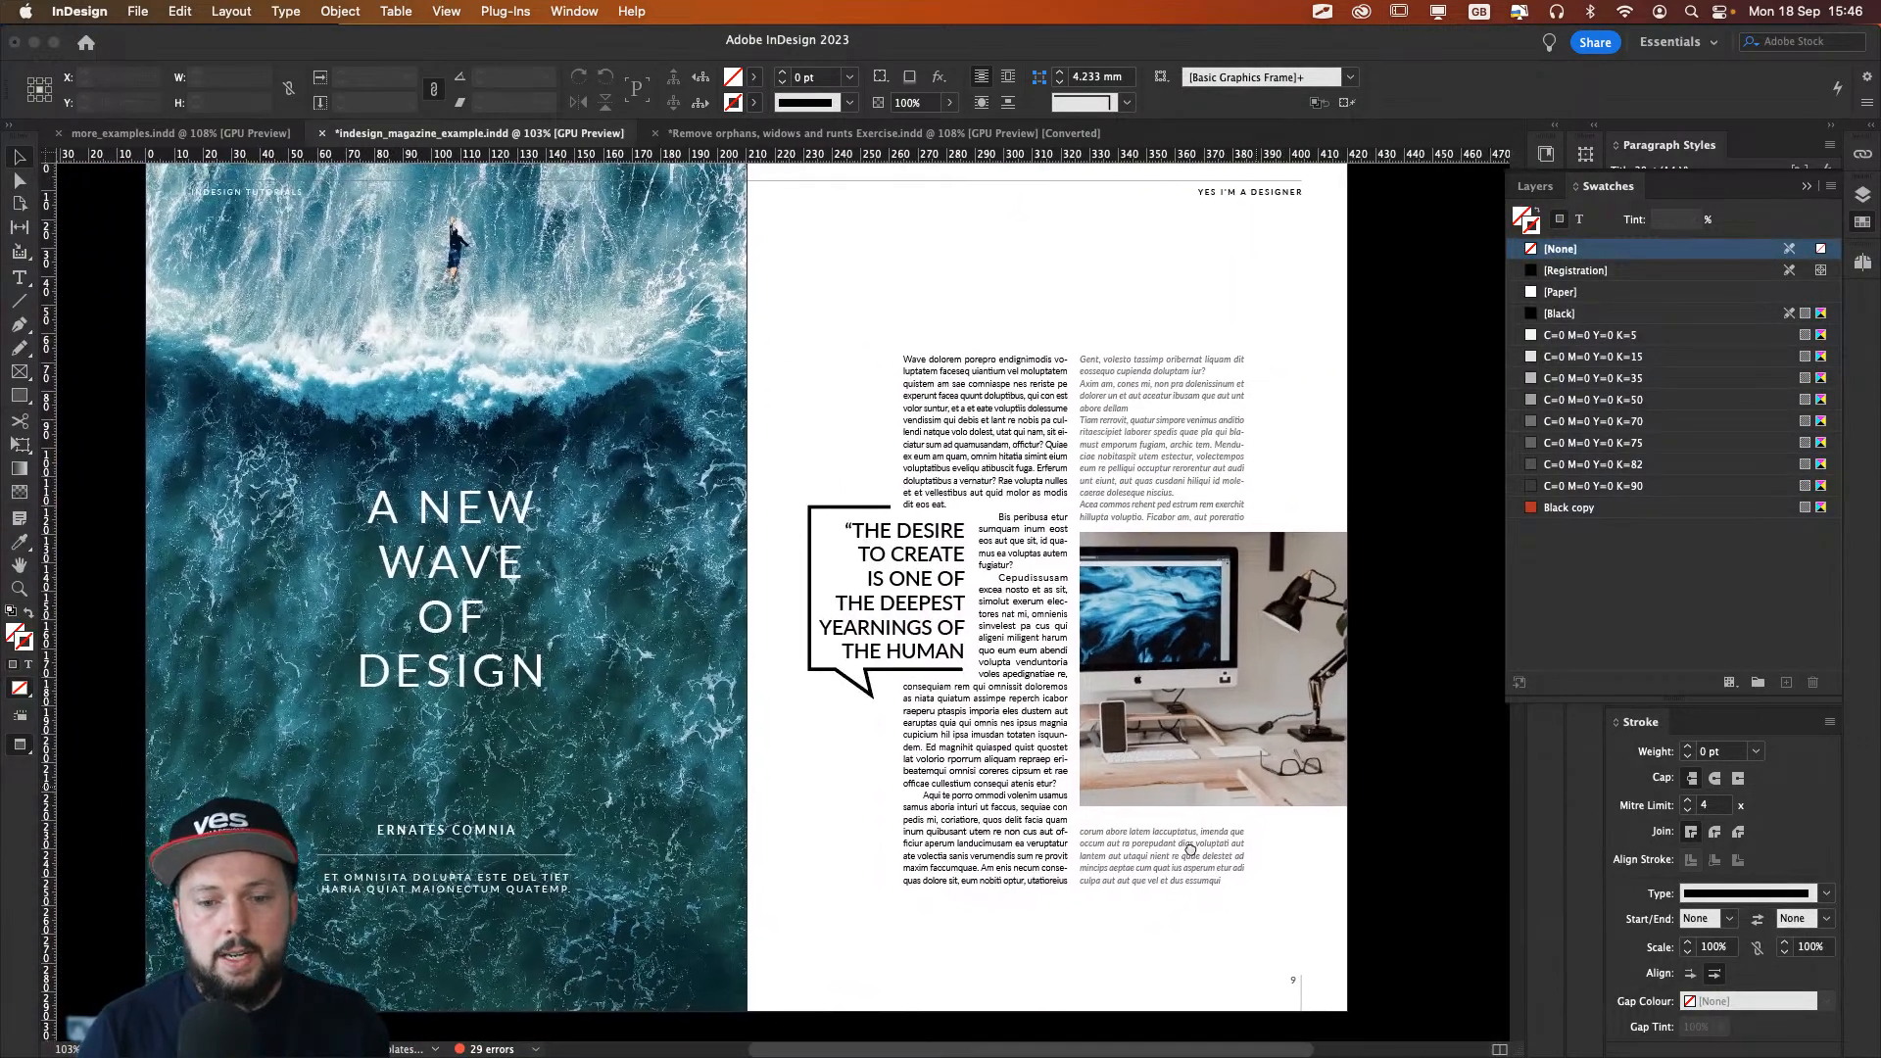
key(super+Tab)
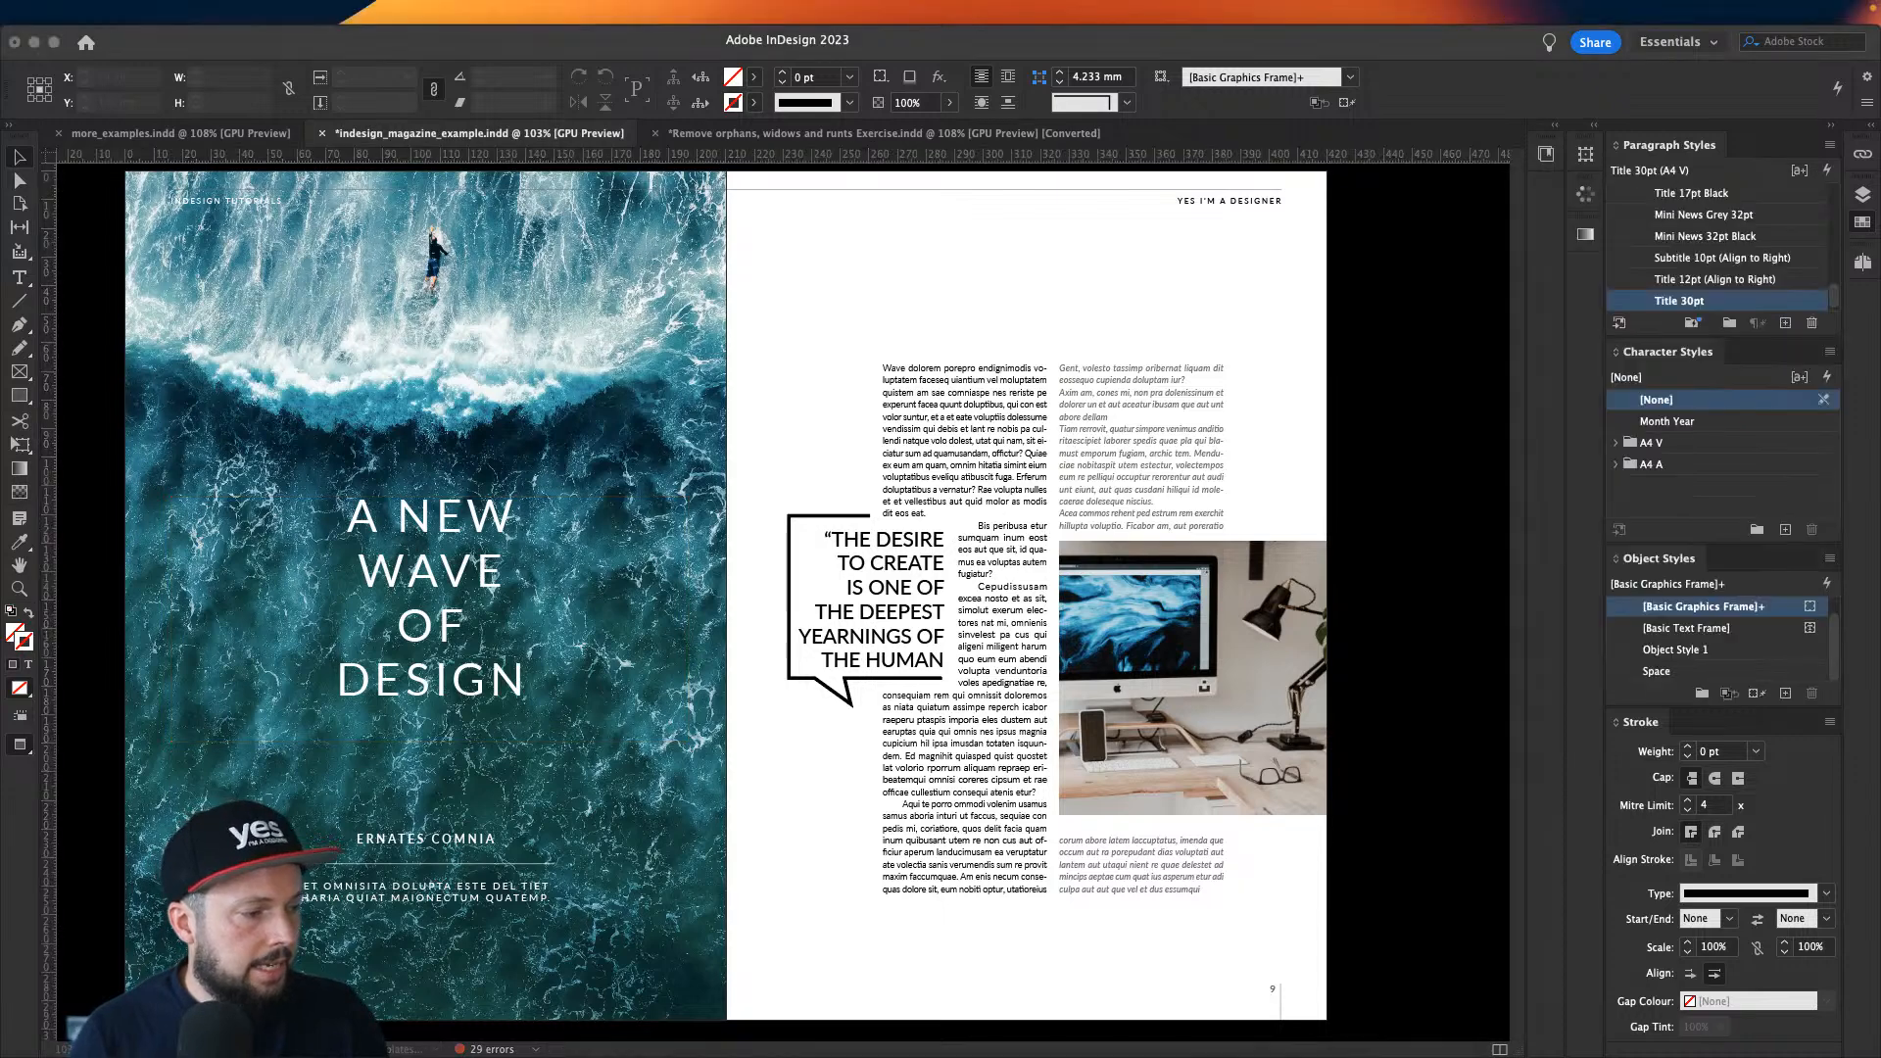
key(super+Tab)
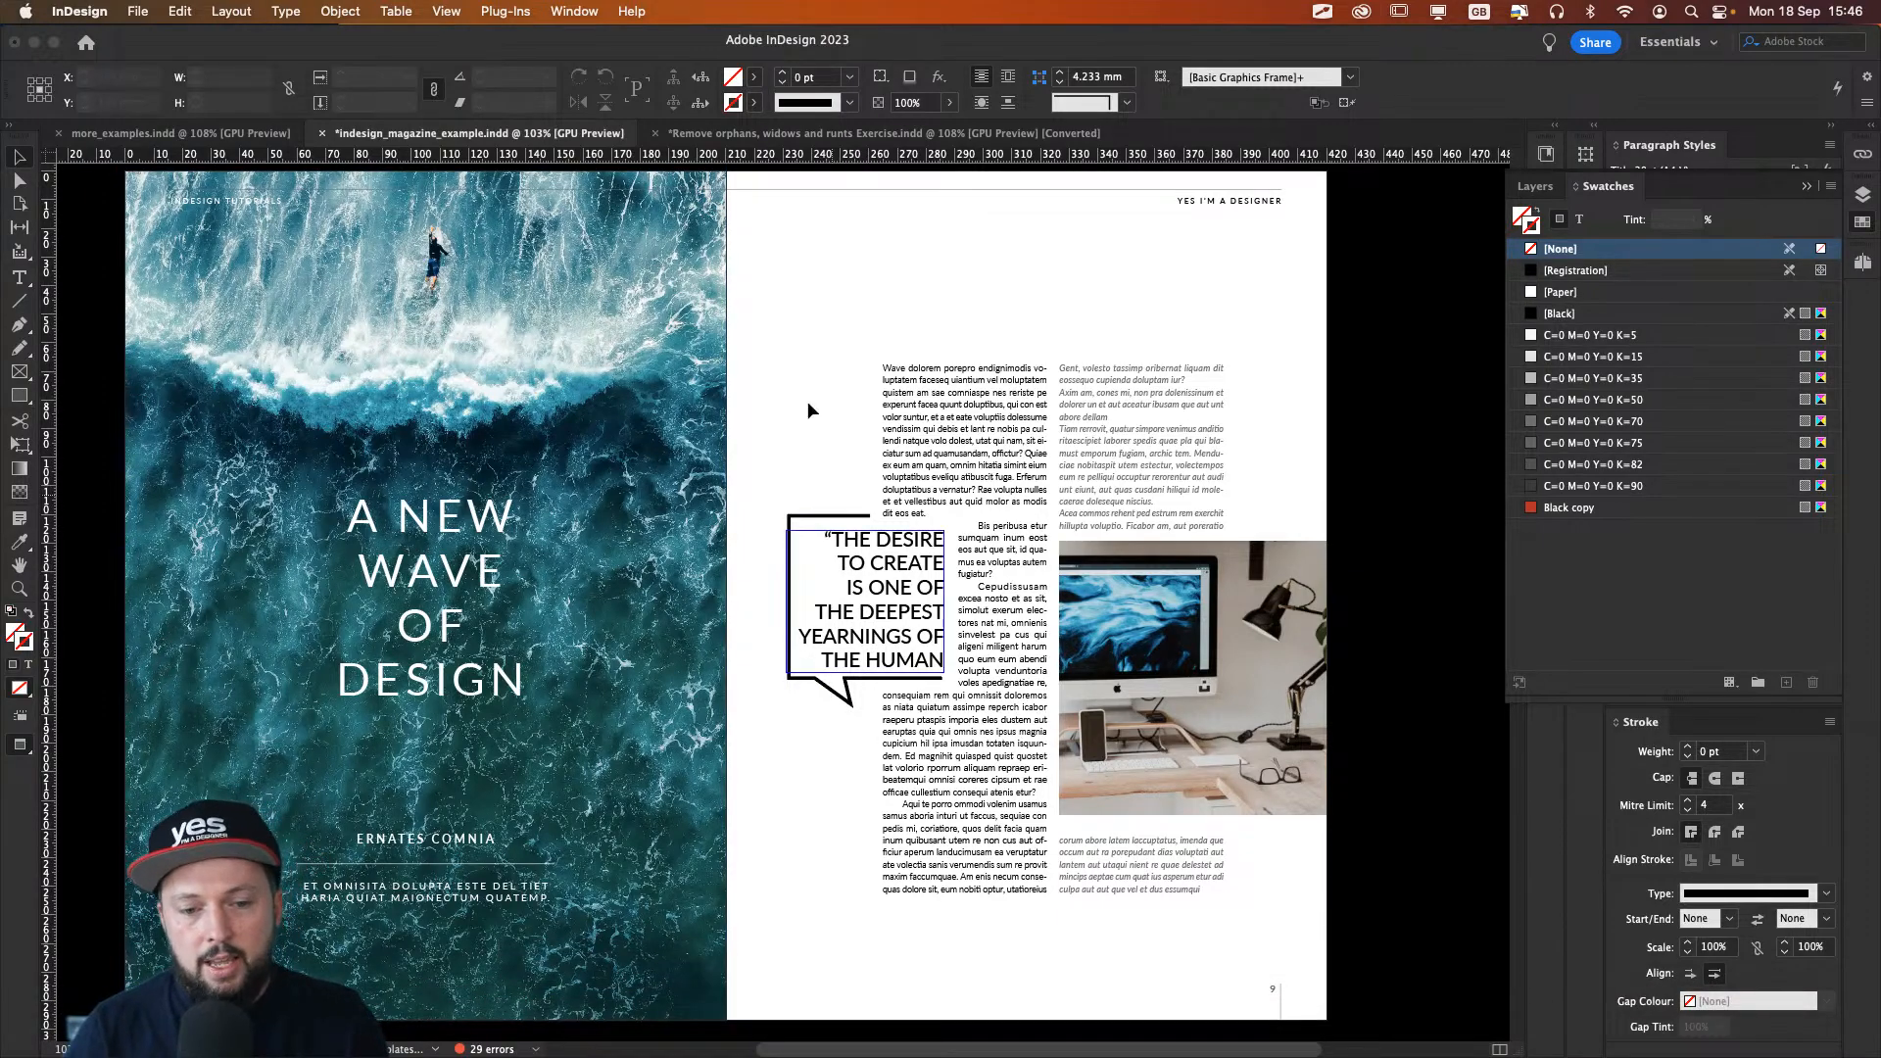
Step: Delete the opening quotation mark before "THE DESIRE" in the pull quote
drag(884, 629, 1146, 630)
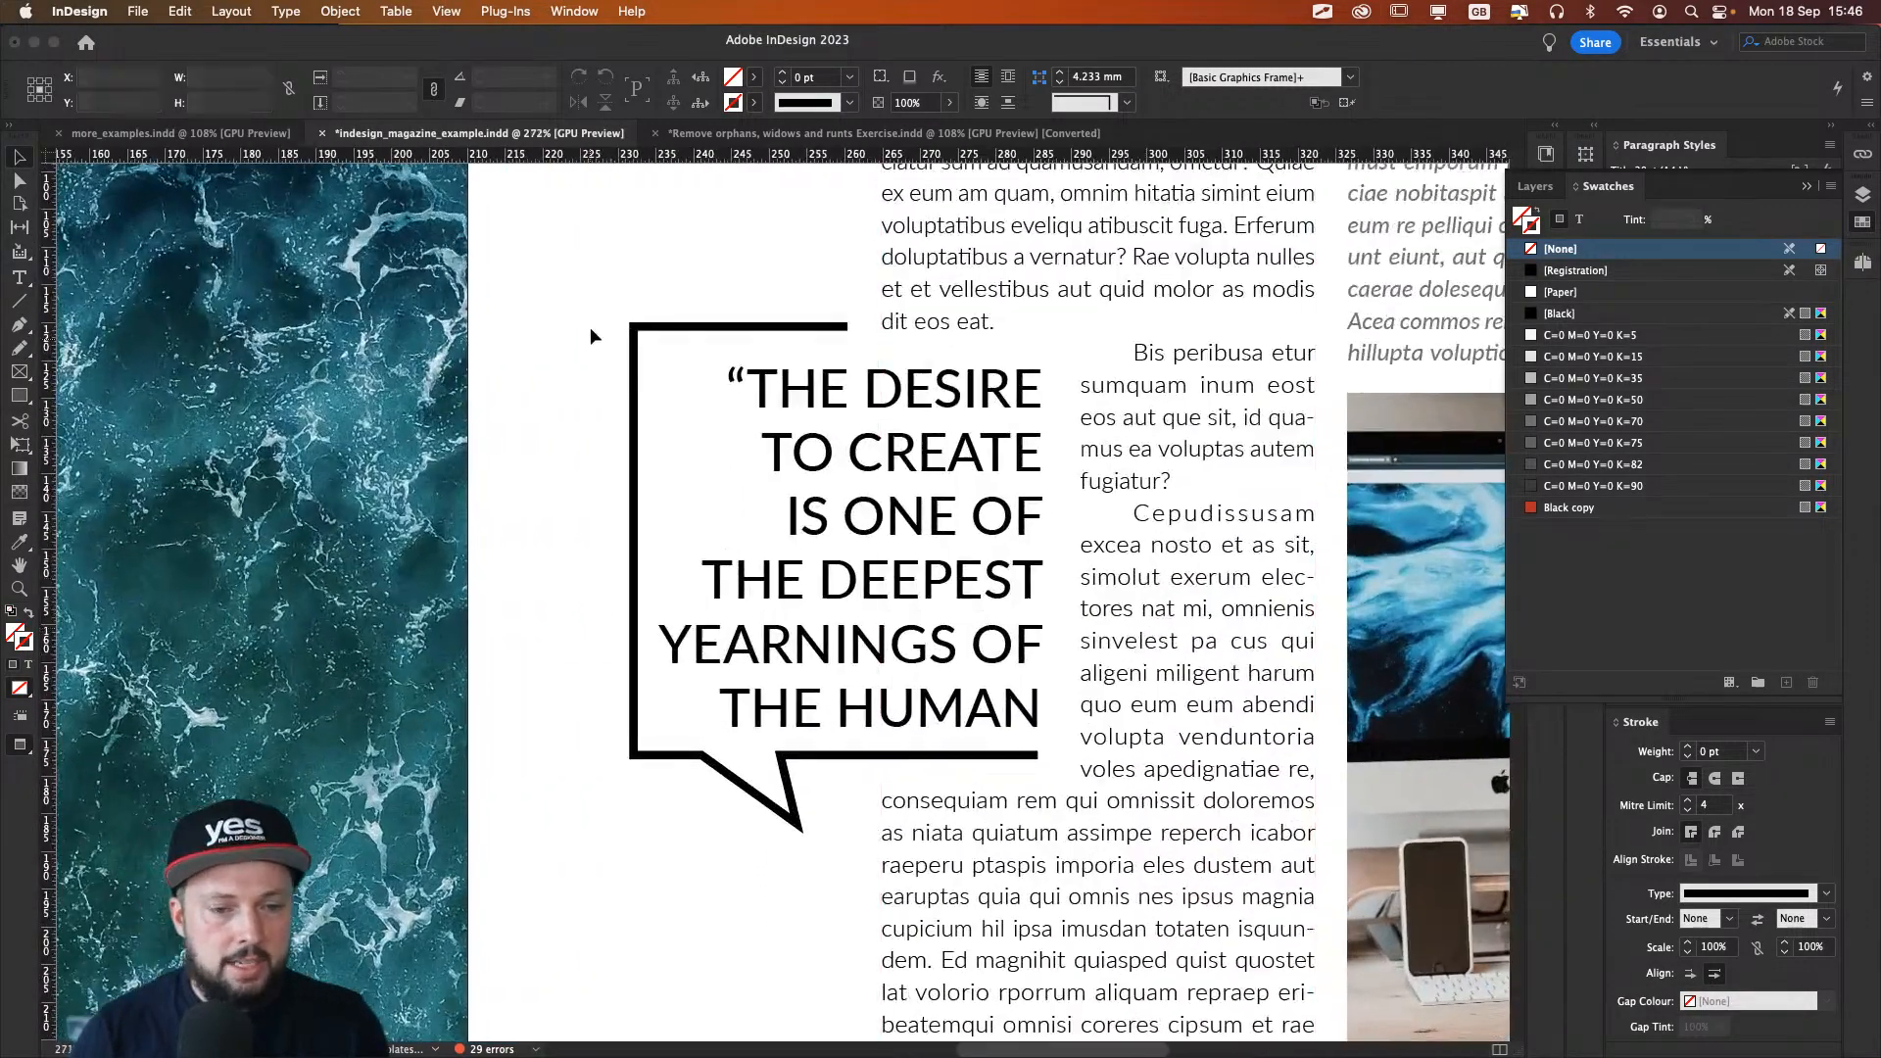
double_click(742, 377)
drag(748, 387, 714, 387)
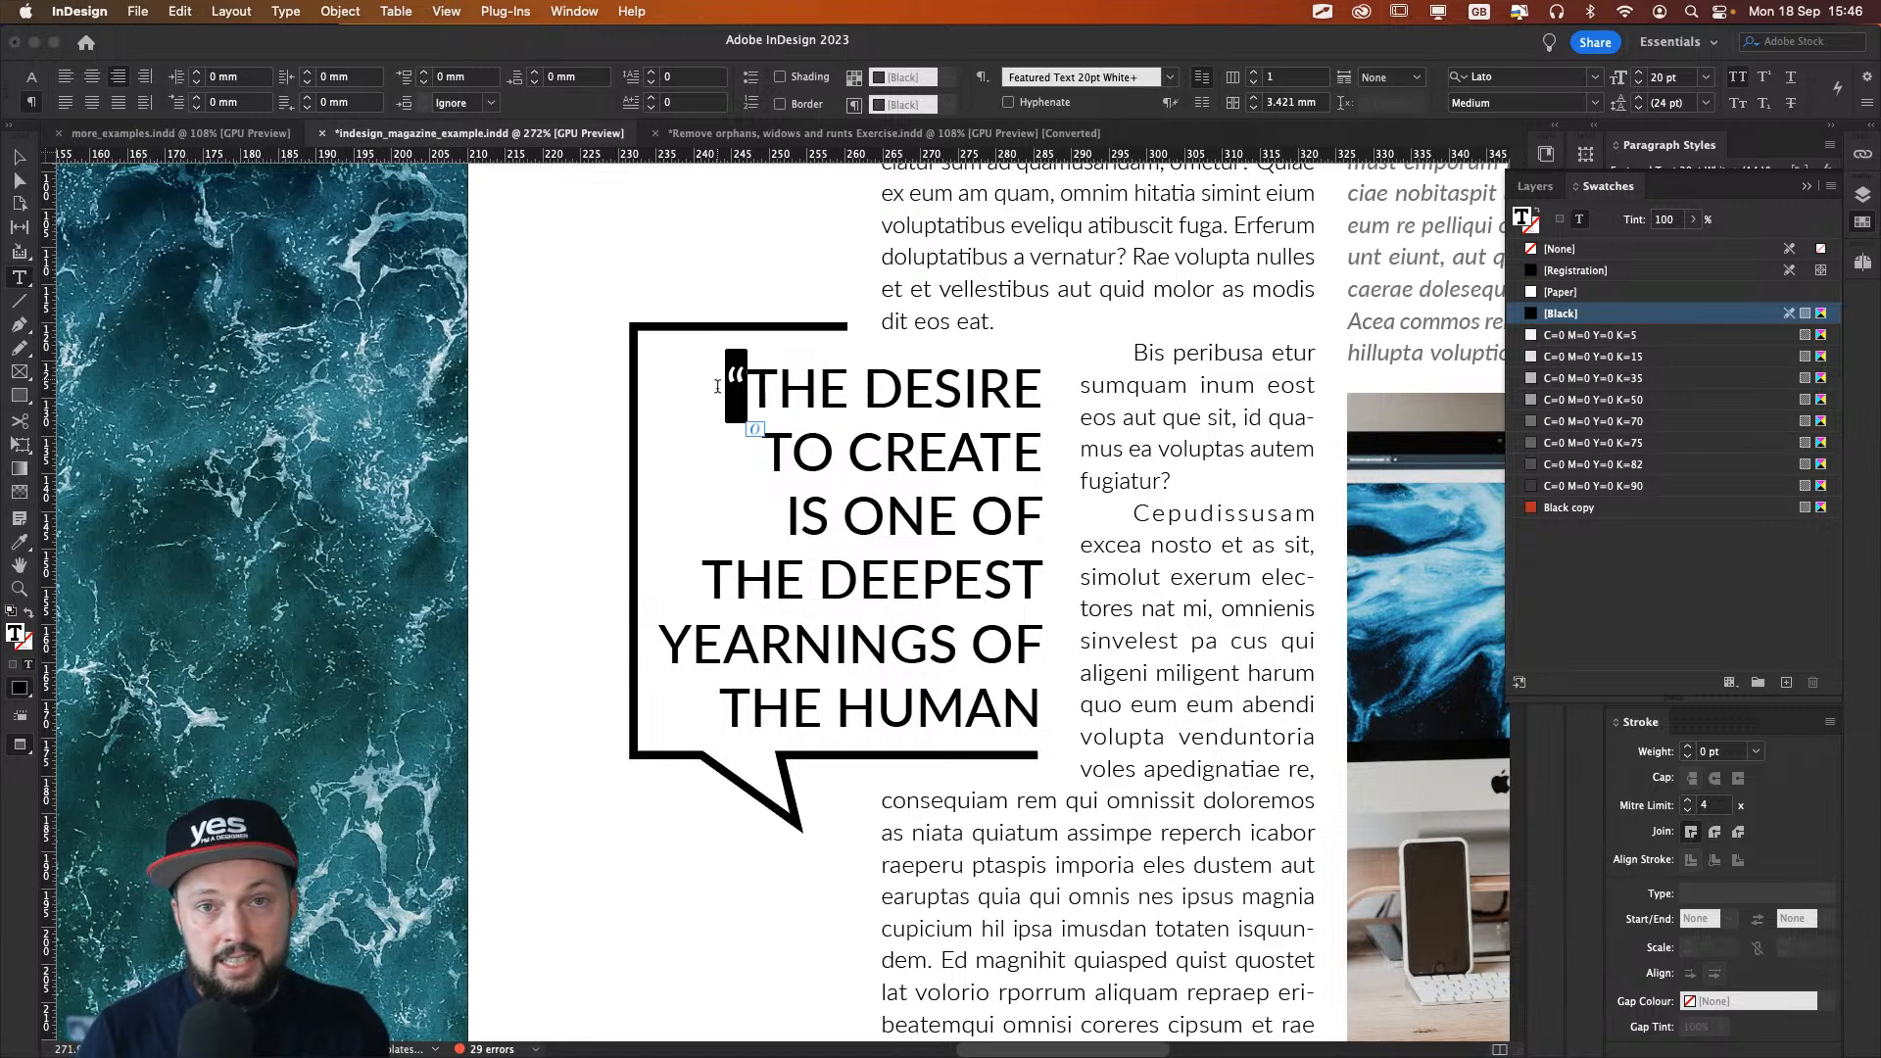
key(BackSpace)
key(Escape)
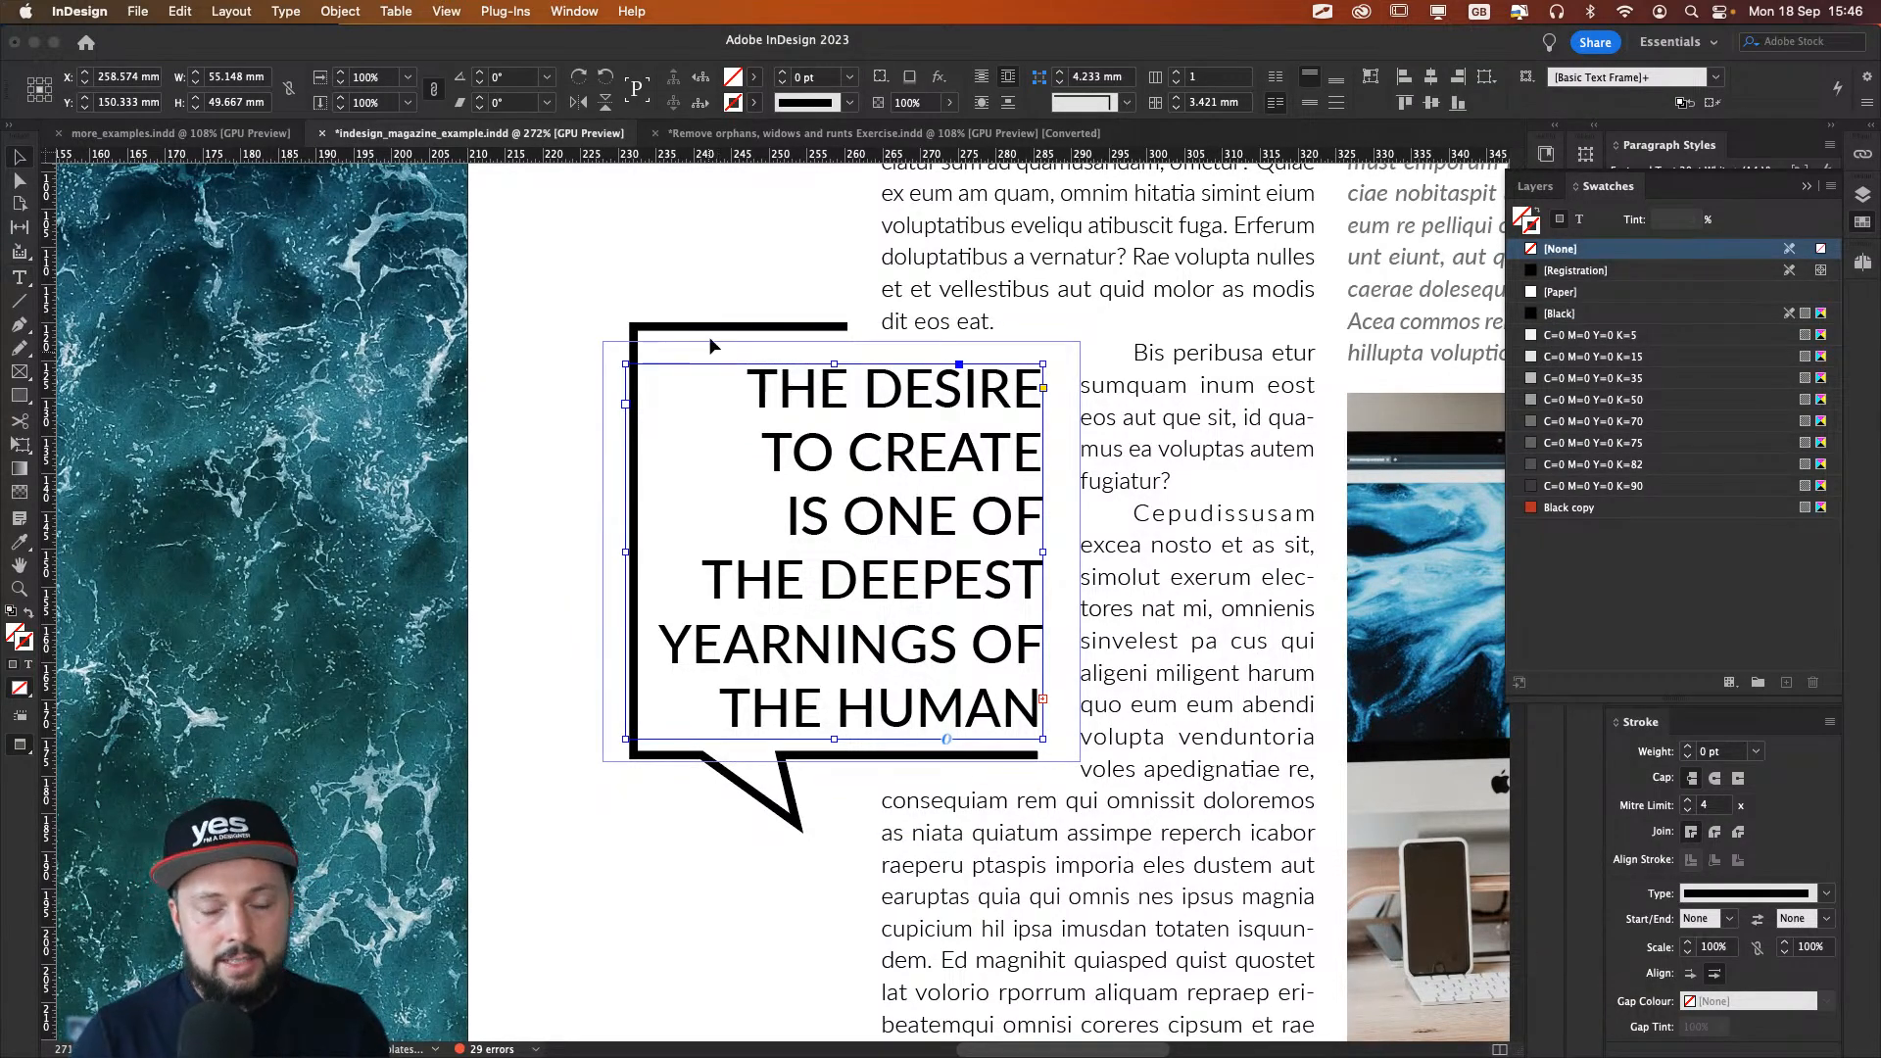
Step: Create a separate text frame over the bubble's upper-left corner containing only an opening quotation mark
click(639, 196)
key(t)
drag(586, 239, 673, 393)
text(“)
key(Escape)
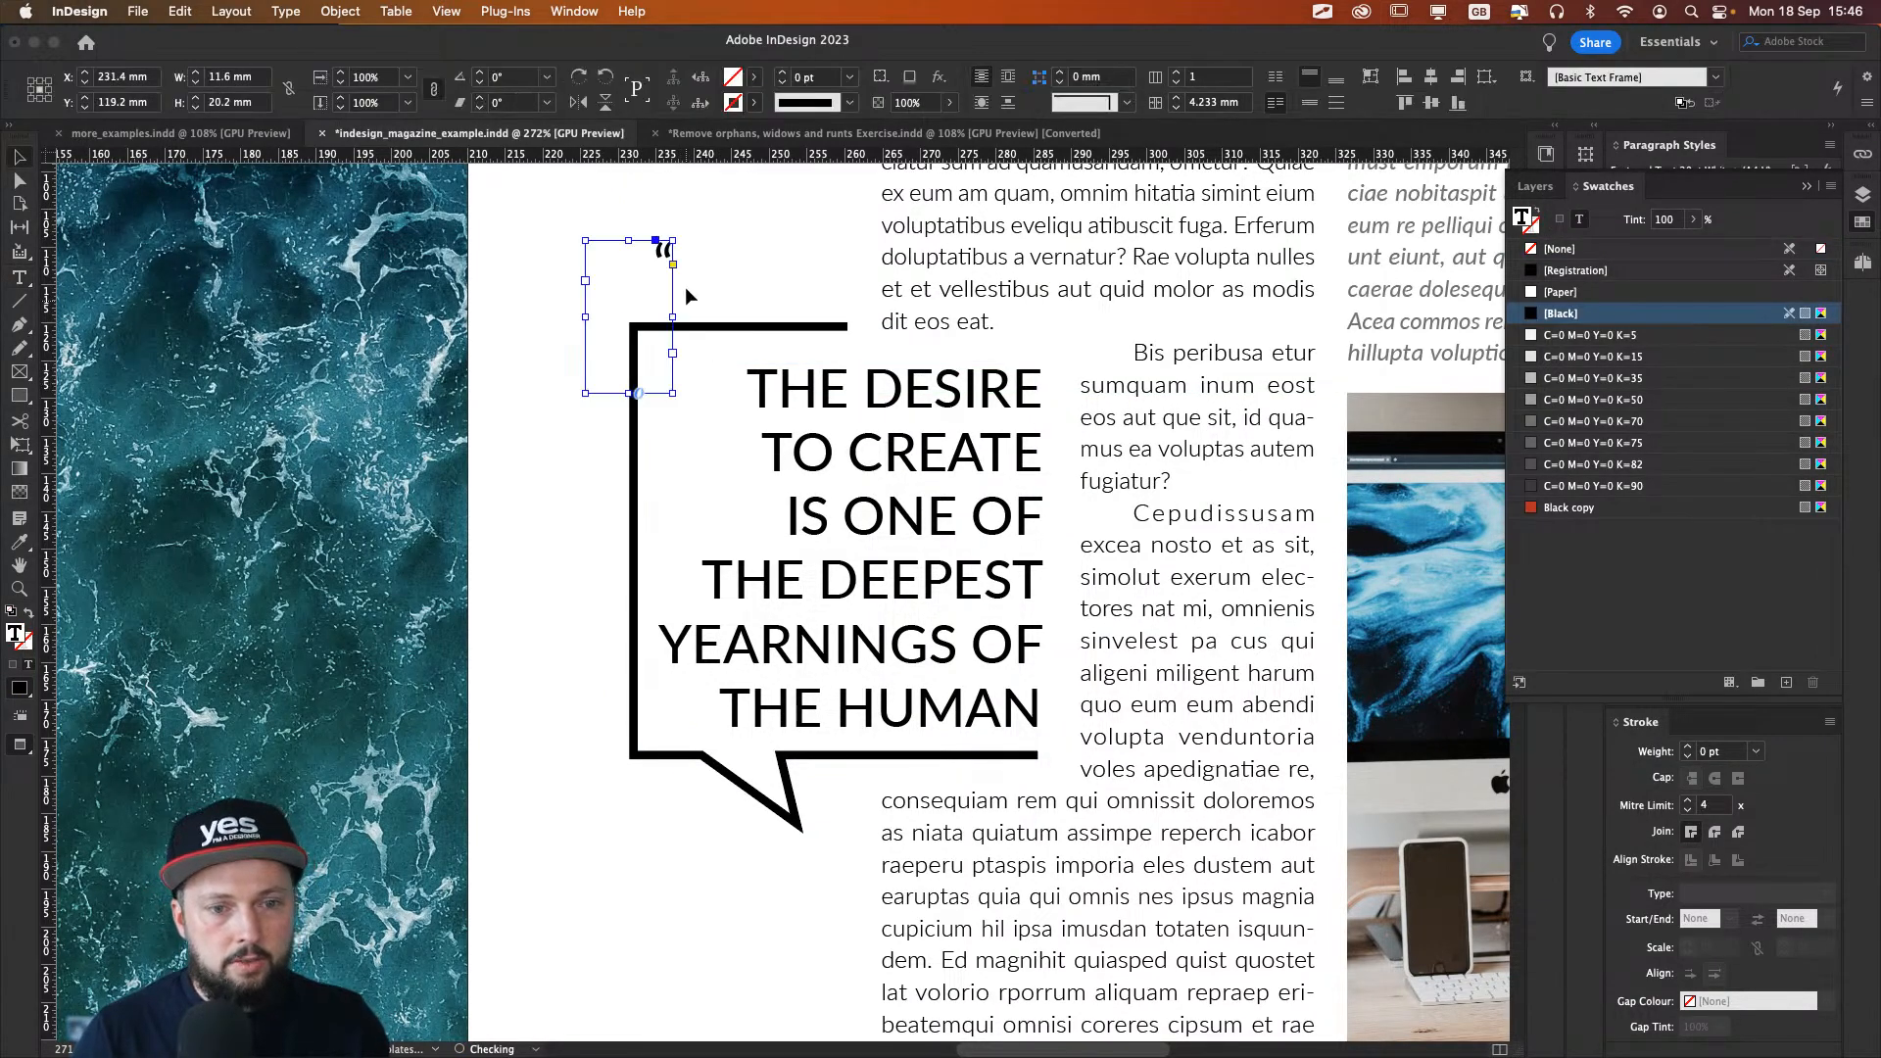
Step: Fit the new text frame tightly around the quotation mark
double_click(586, 394)
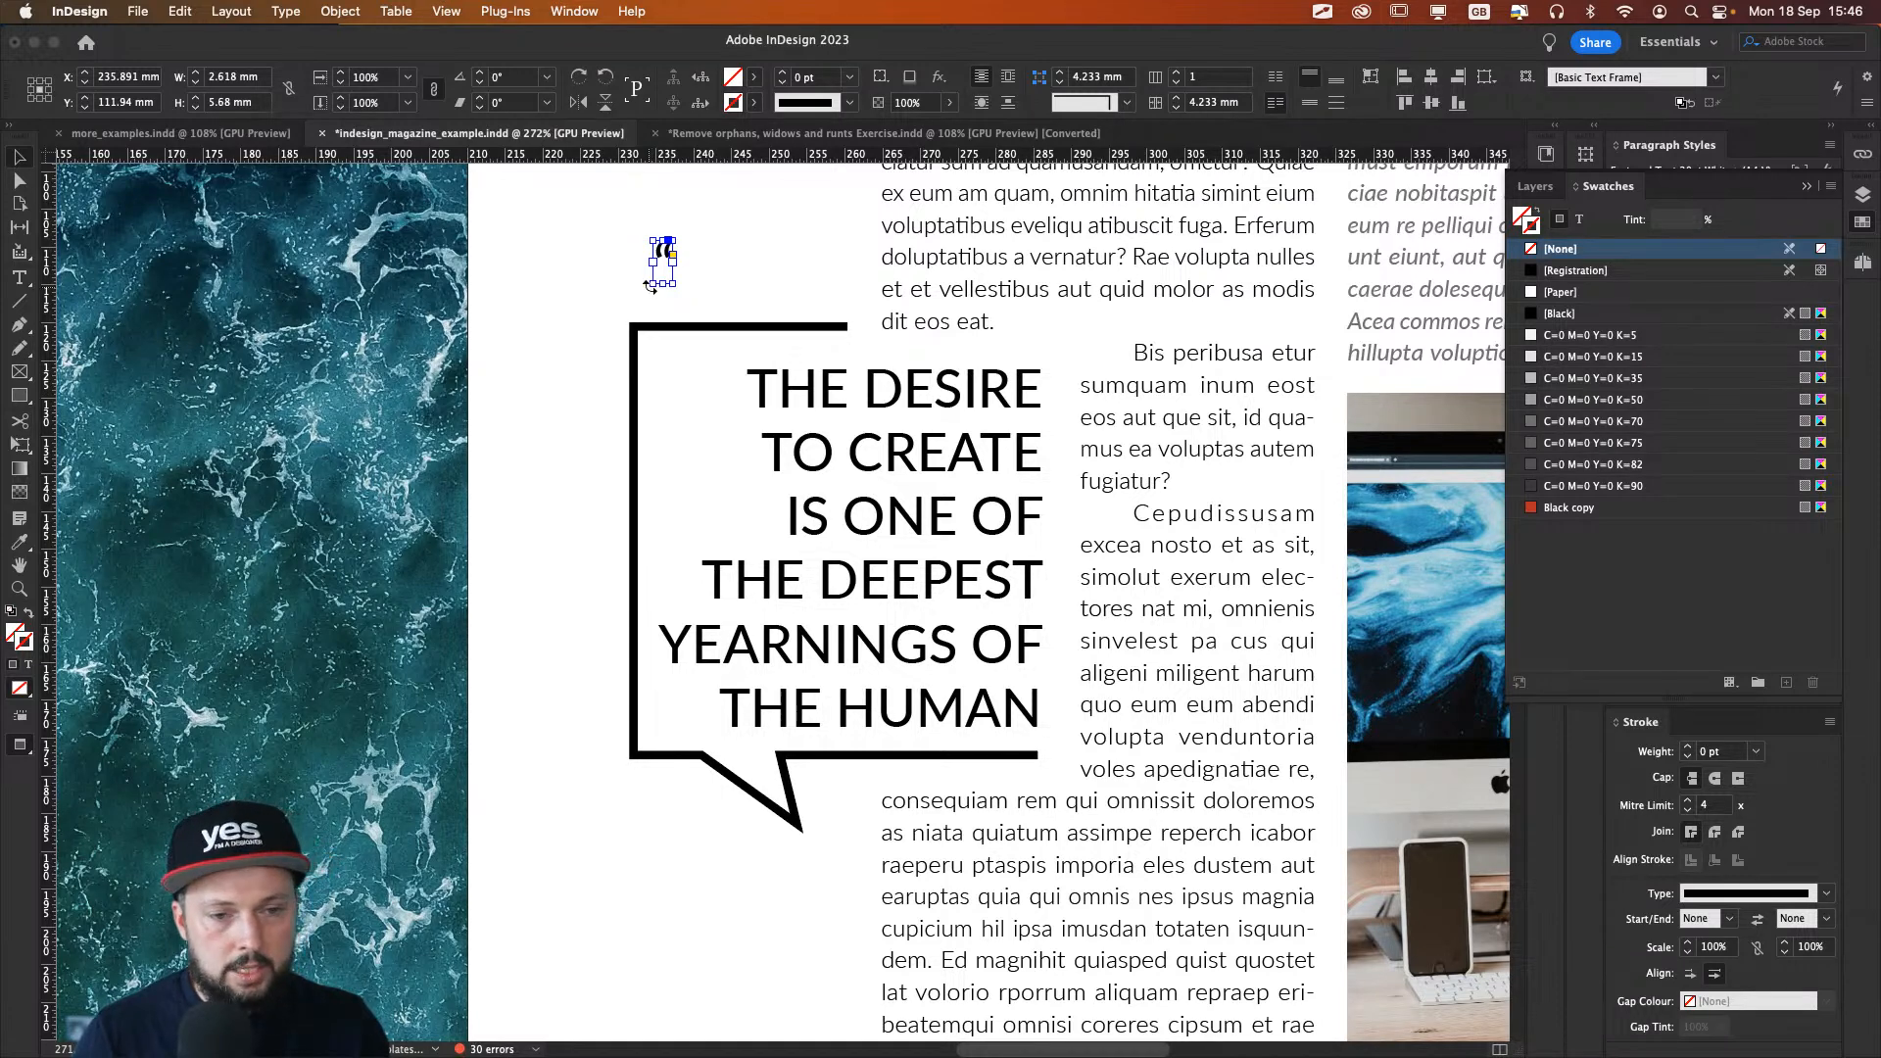
drag(649, 285, 572, 456)
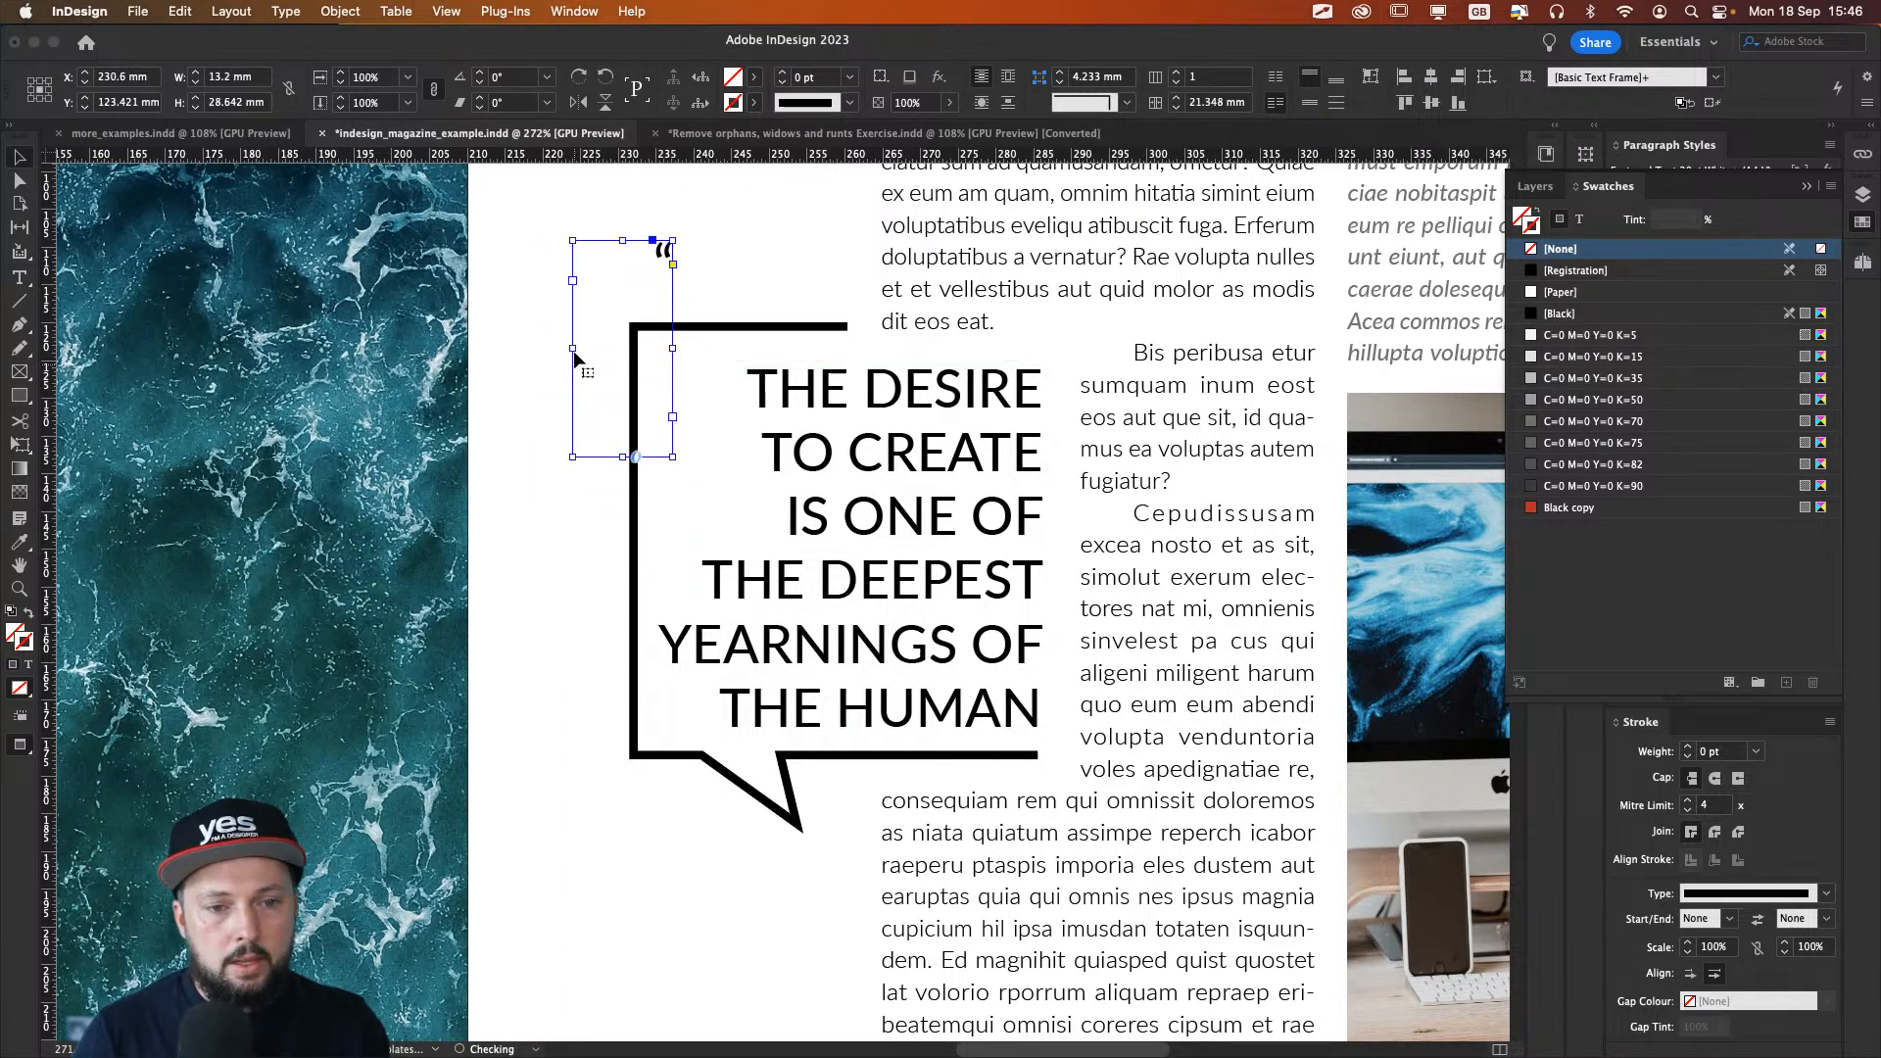
double_click(573, 349)
drag(654, 286, 578, 380)
double_click(578, 380)
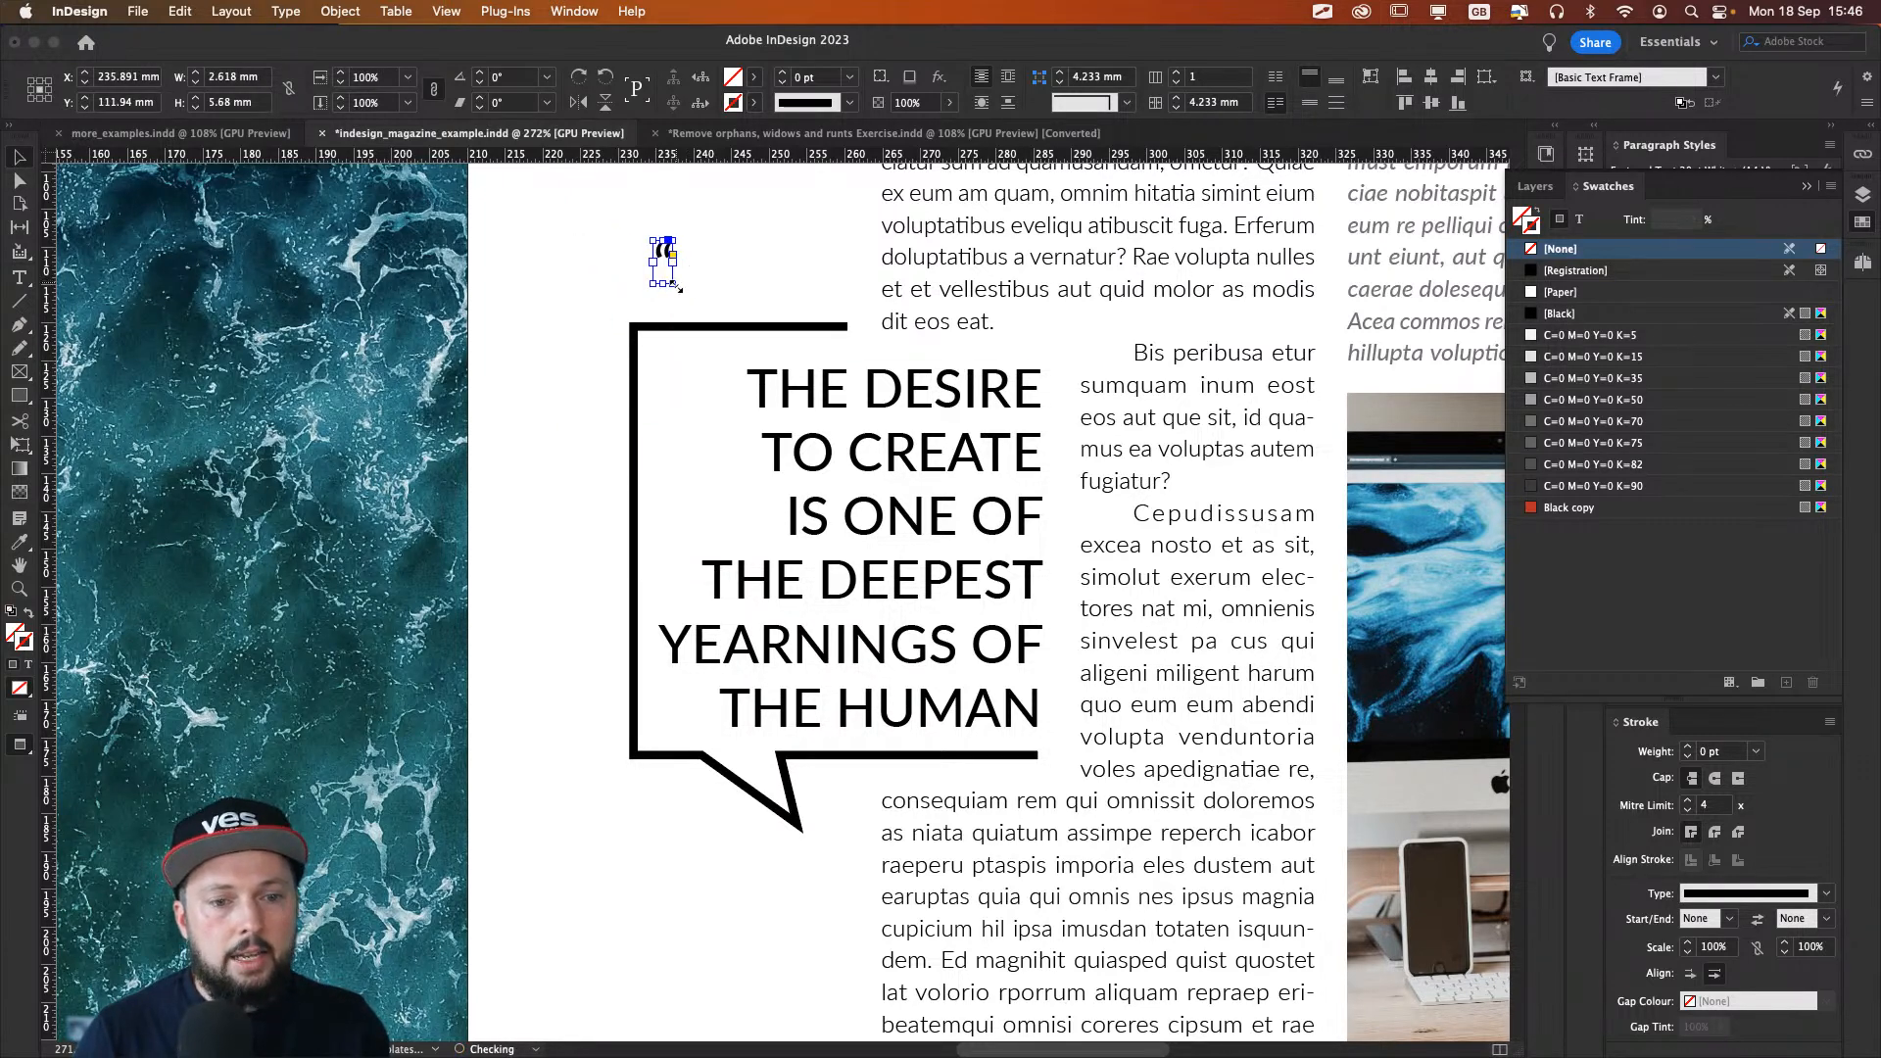
Step: Scale the quotation mark together with its frame to about 12.4 mm wide and 27 mm tall
drag(674, 286, 703, 363)
double_click(702, 363)
mouse_move(674, 285)
mouse_down()
mouse_move(722, 359)
mouse_move(687, 365)
mouse_move(722, 304)
mouse_move(720, 333)
mouse_move(676, 260)
mouse_move(699, 314)
mouse_move(675, 285)
mouse_up()
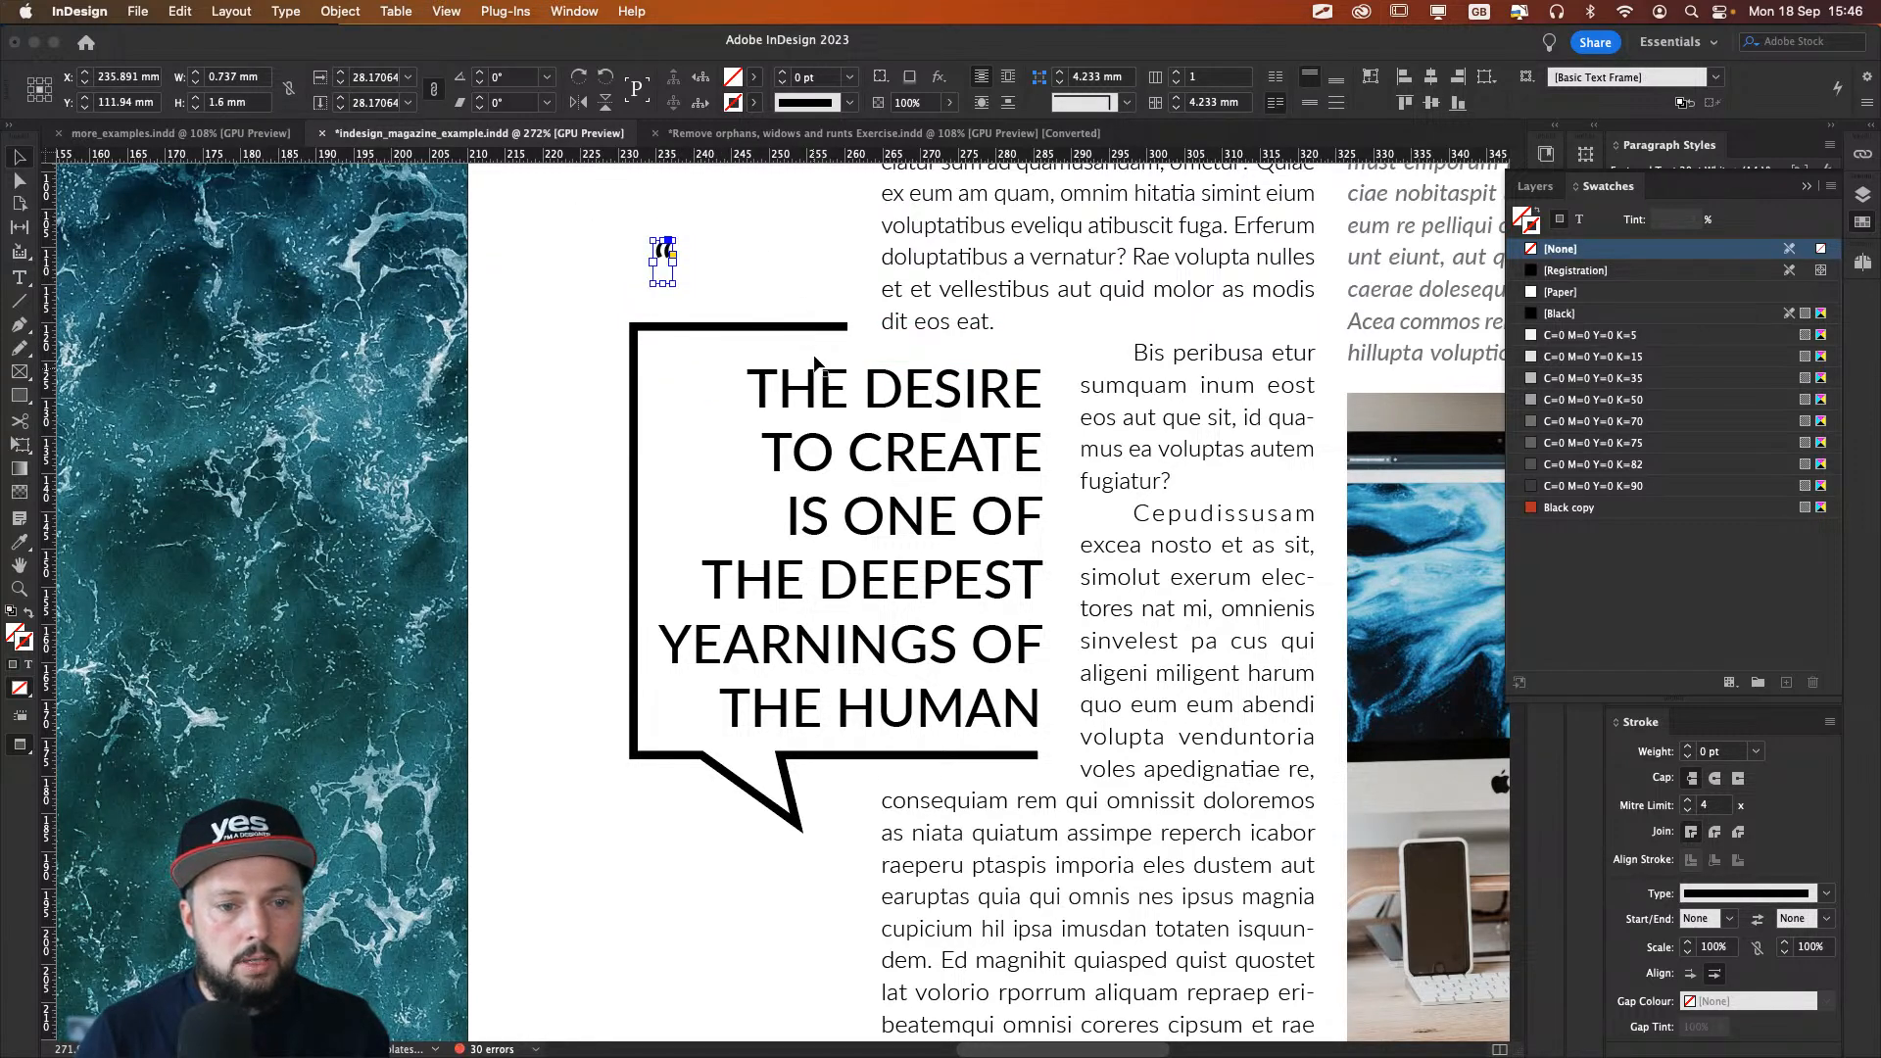
scroll(685, 362, up, 5)
drag(546, 326, 680, 448)
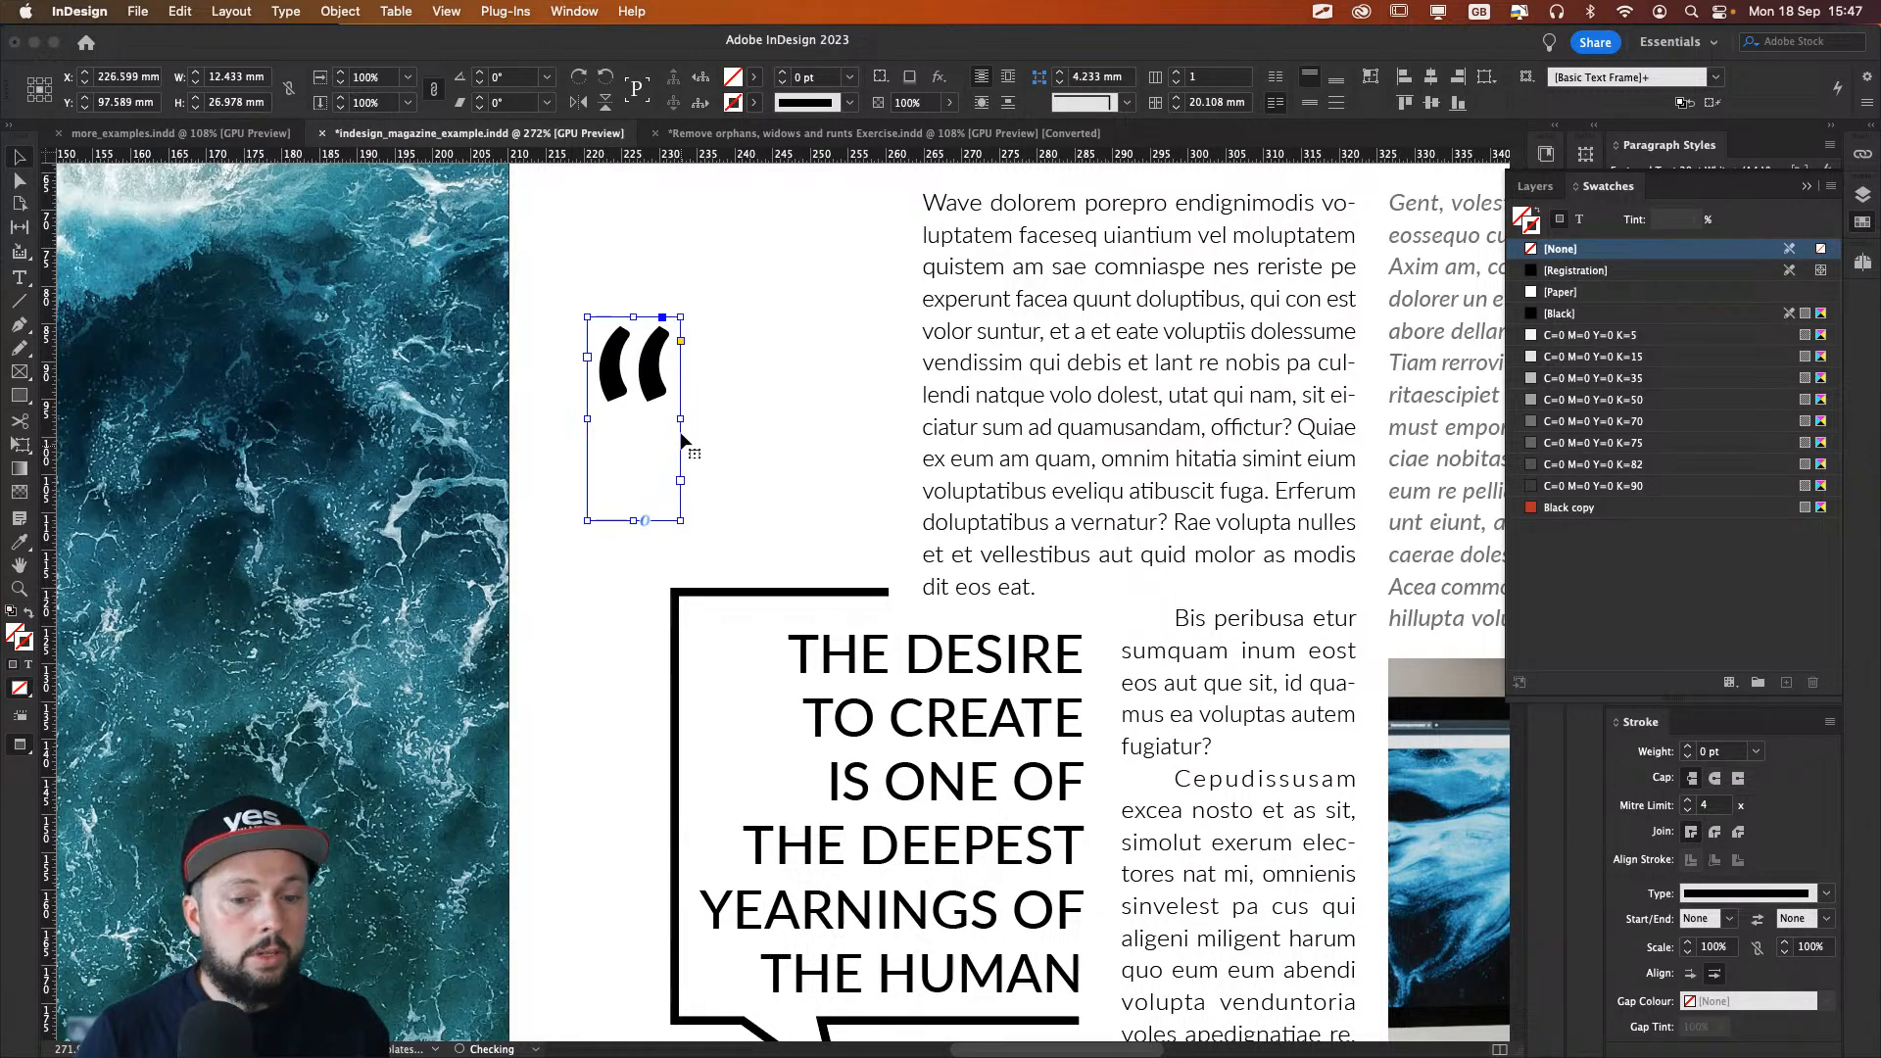
Step: Try placing the enlarged quotation mark over the bubble's upper-left corner, and move it back outside the bubble
drag(648, 376, 749, 472)
scroll(823, 600, down, 3)
scroll(823, 599, right, 3)
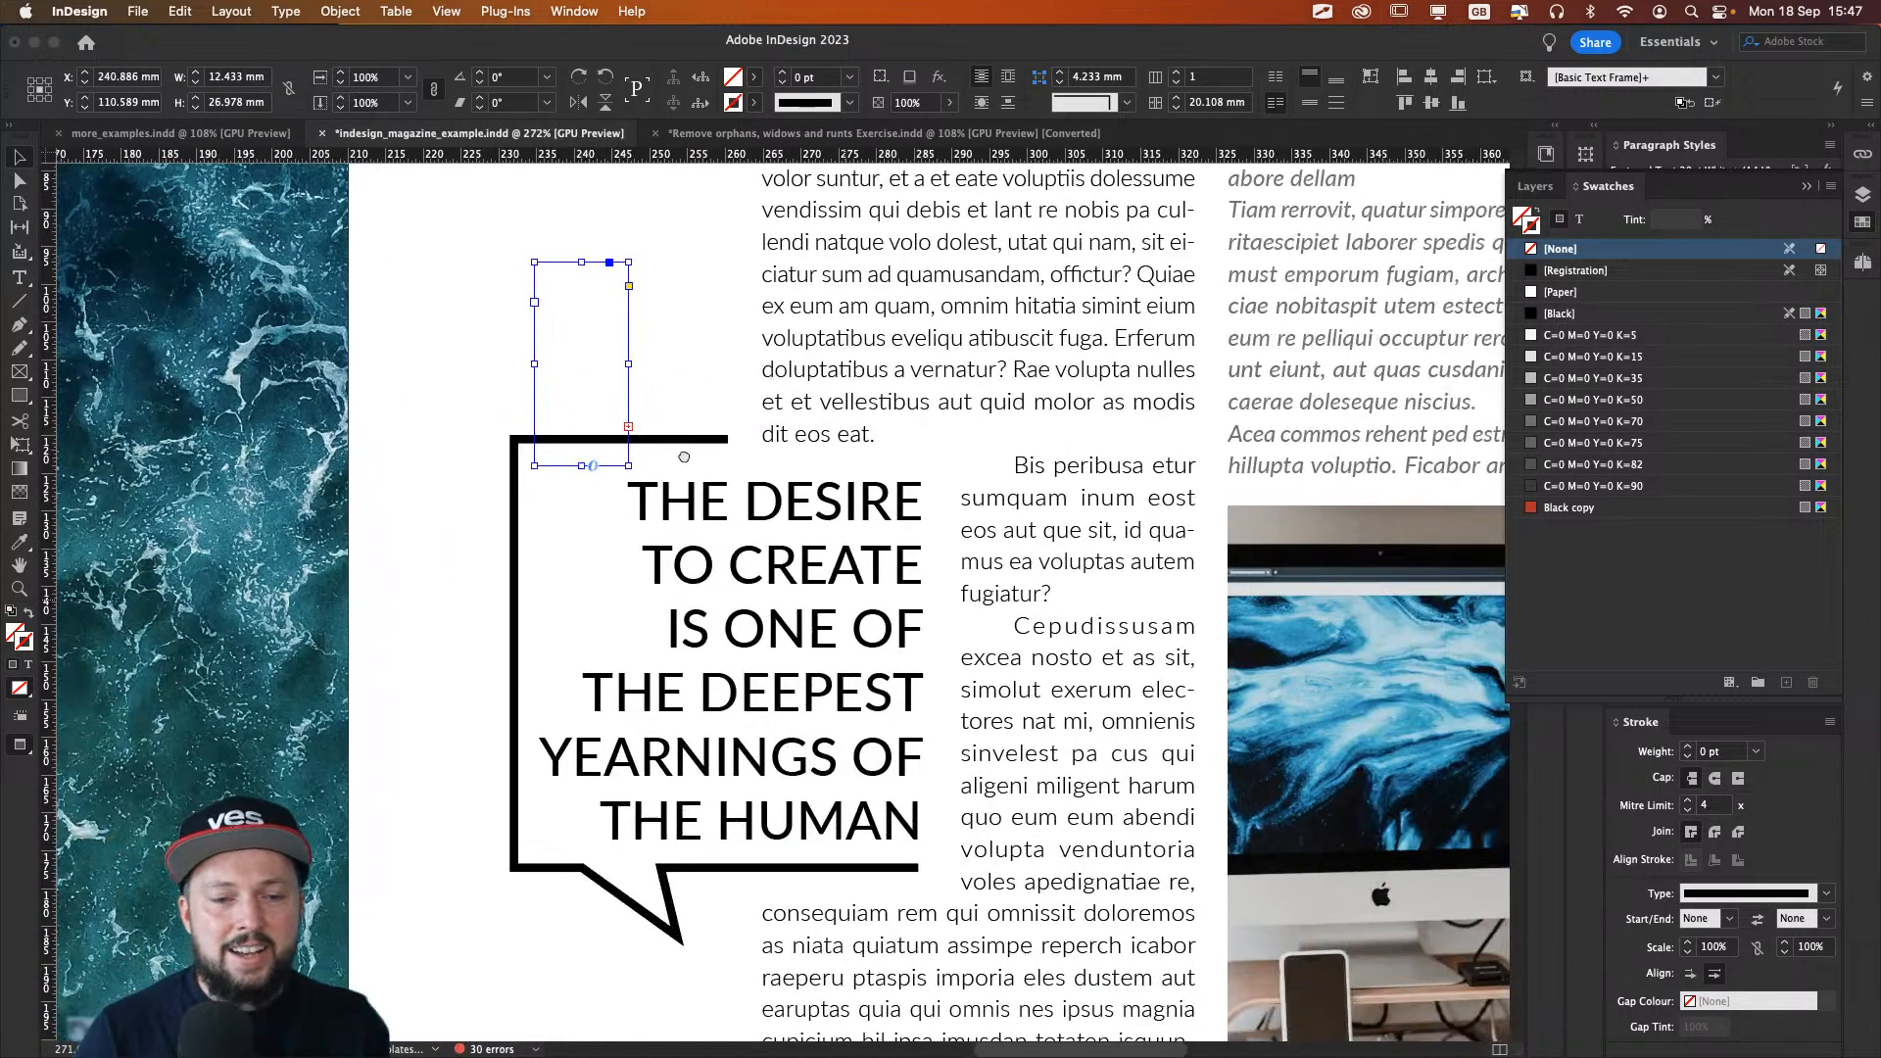
drag(609, 285, 445, 500)
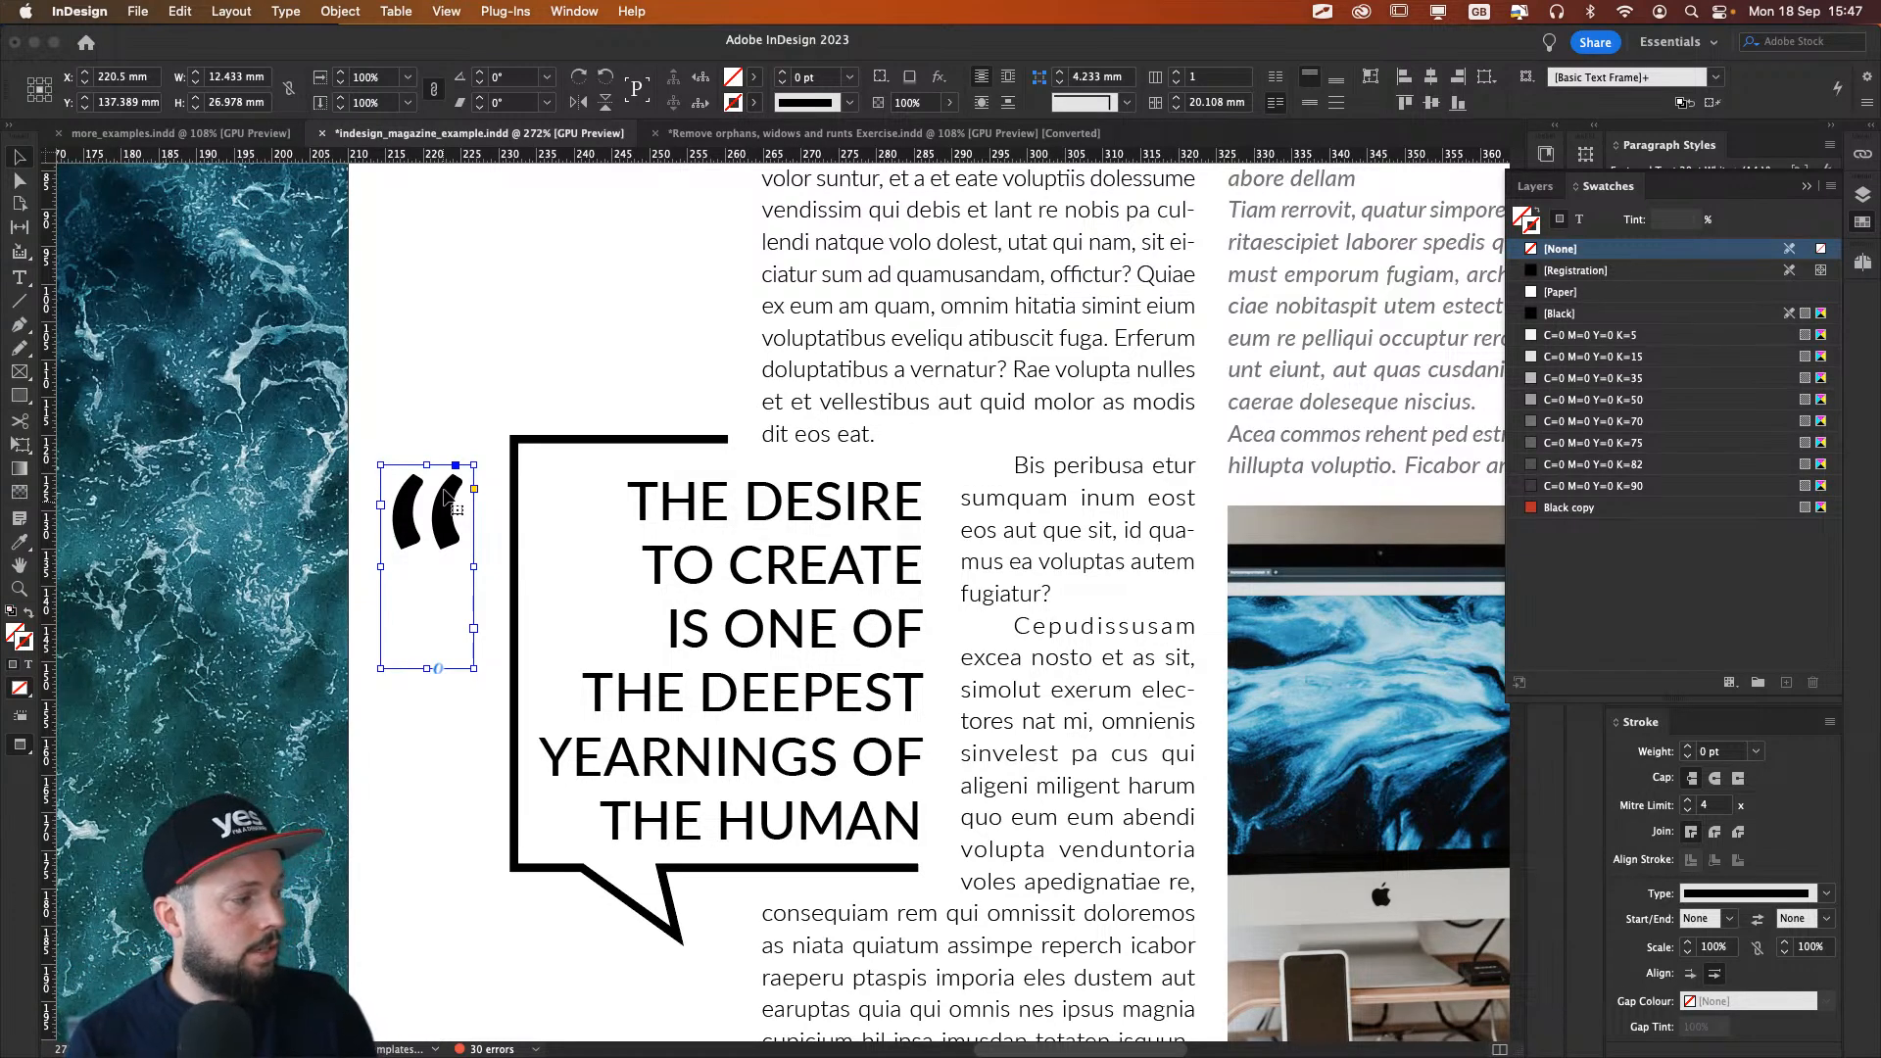
drag(445, 492, 480, 379)
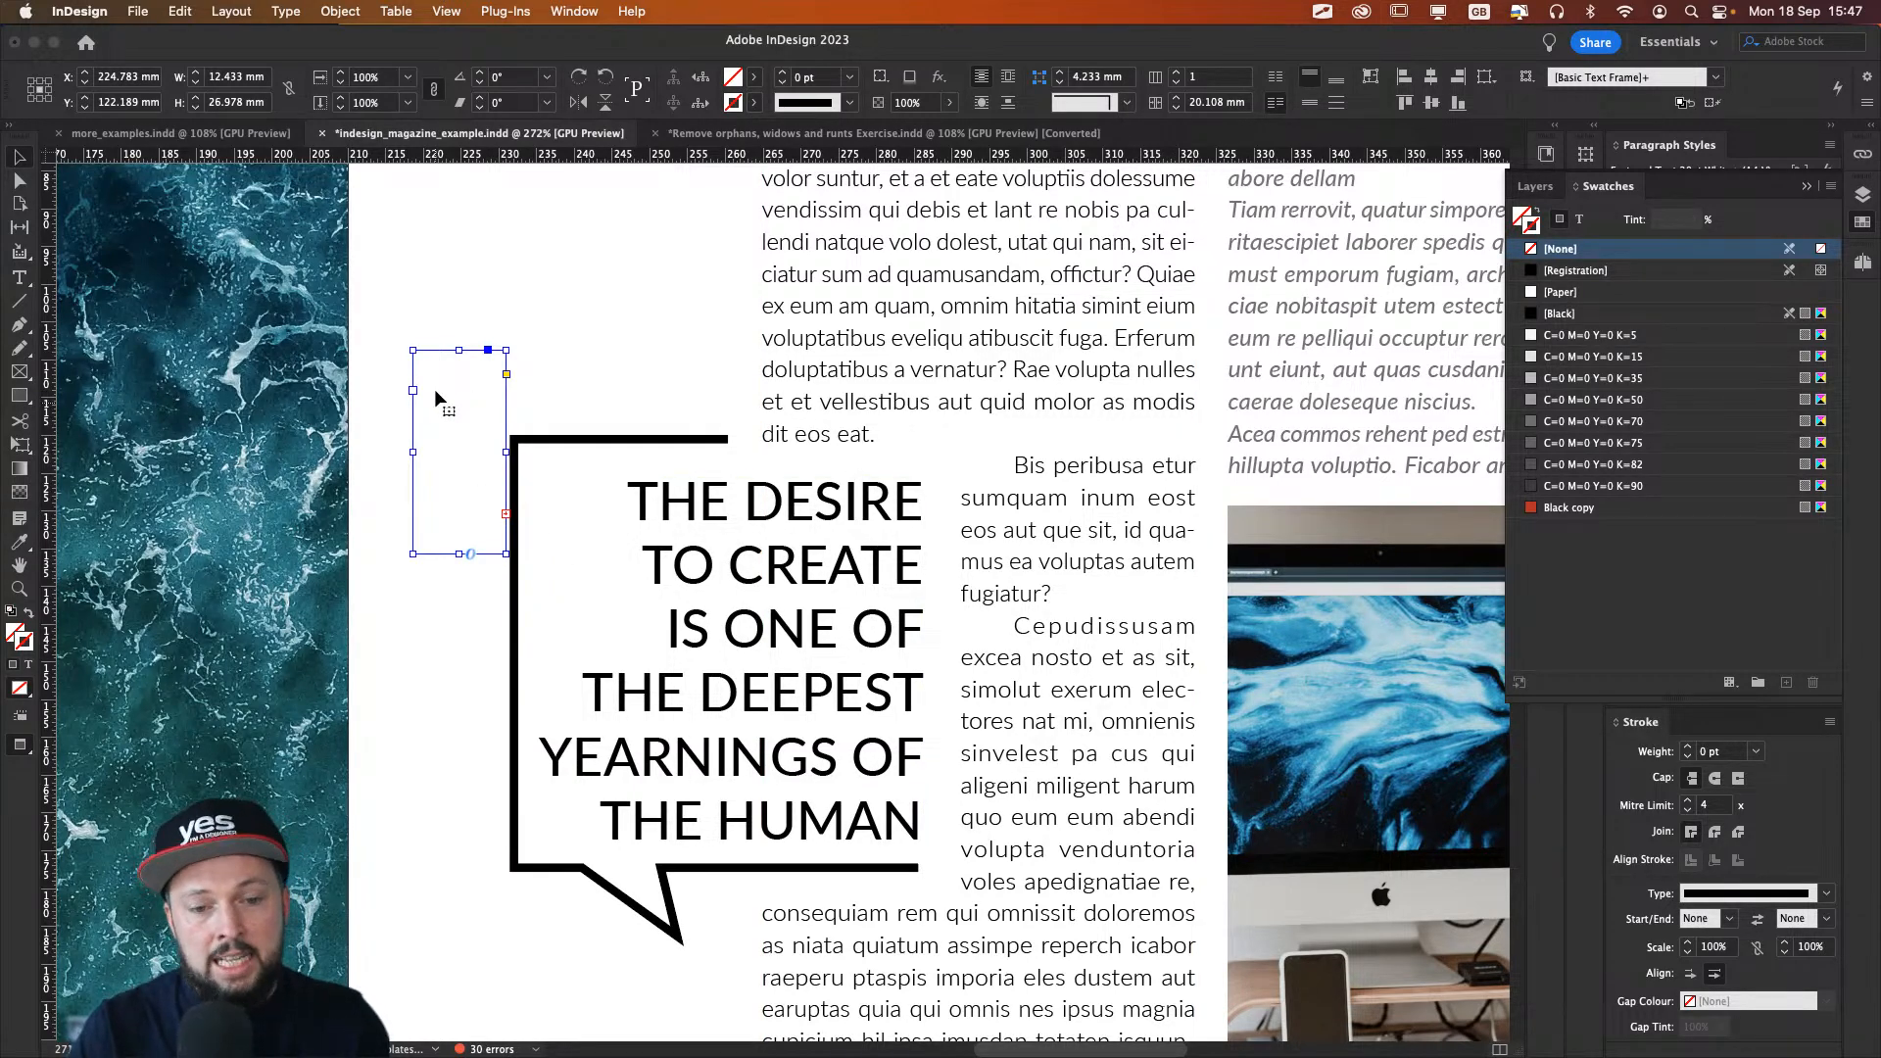
key(shift+Left)
key(shift+Left)
Step: Test the quotation mark inside the bubble and close to its left edge, and return it to the outside position
drag(438, 397, 607, 539)
key(super+z)
key(super+z)
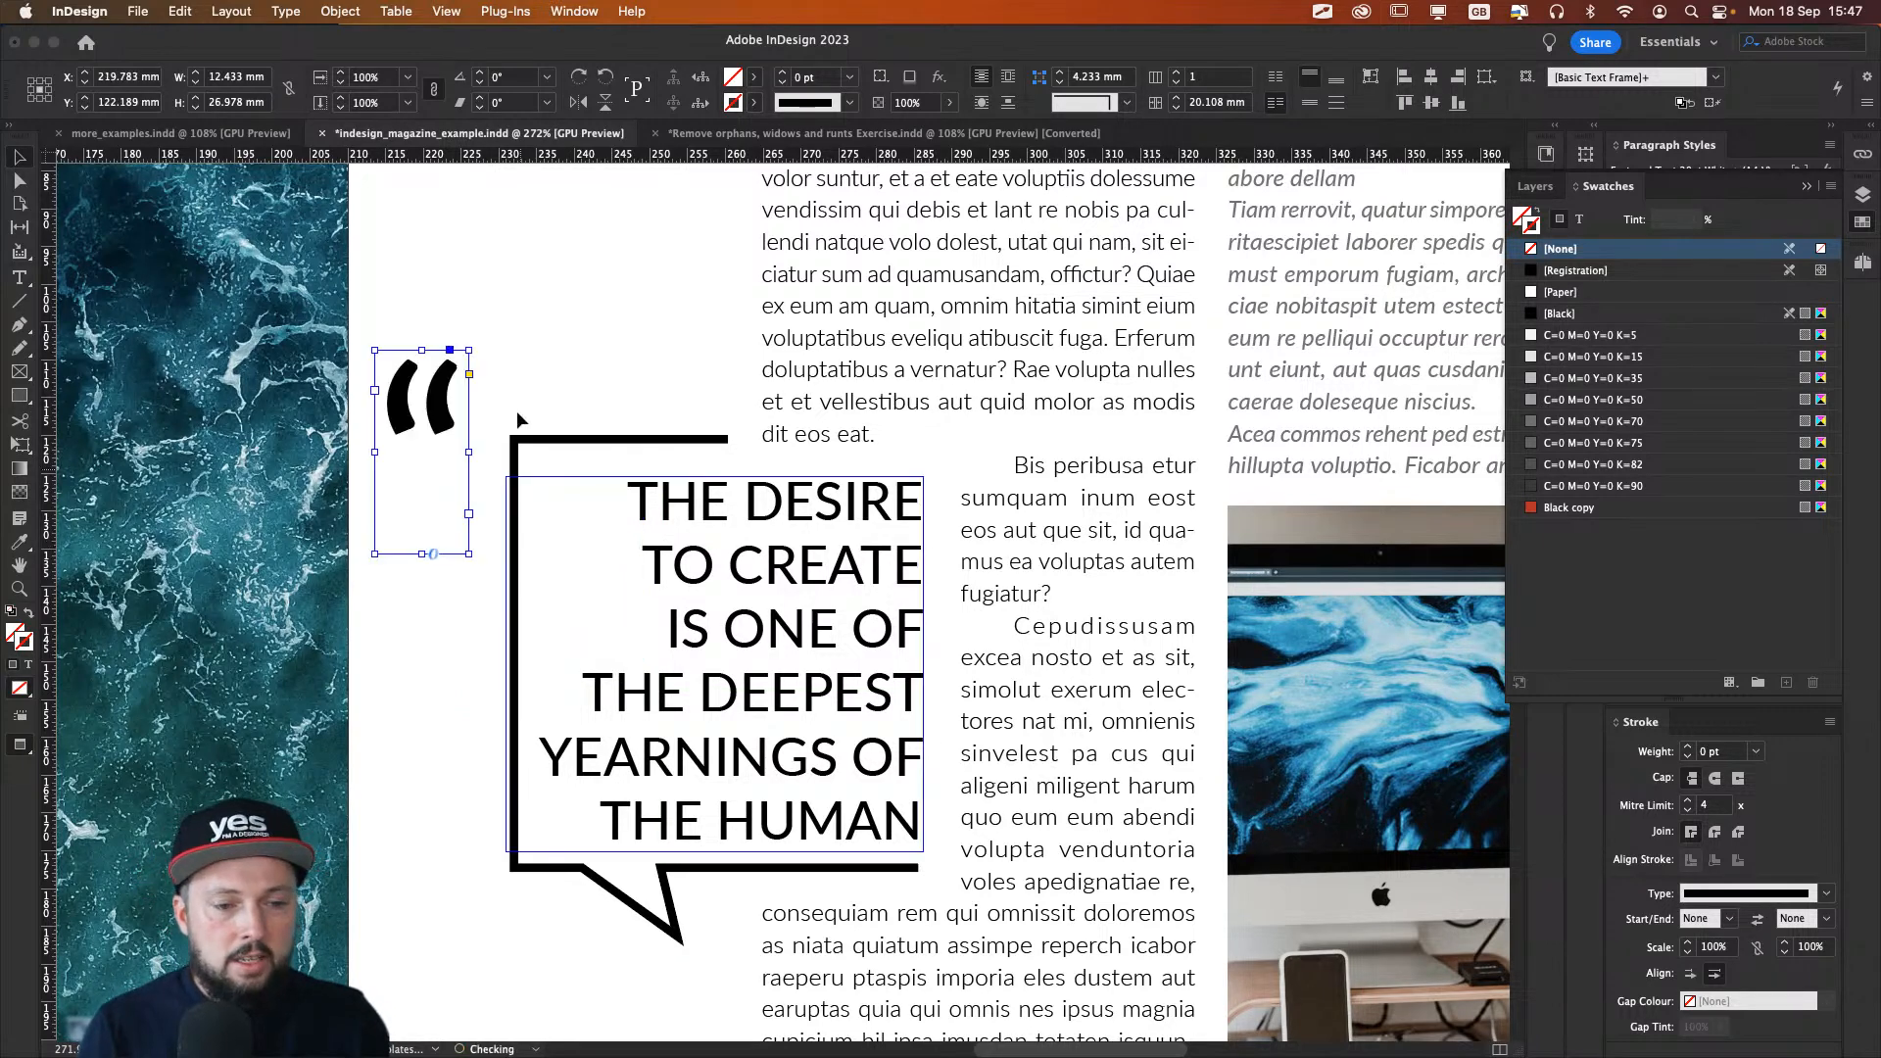
drag(441, 392, 470, 554)
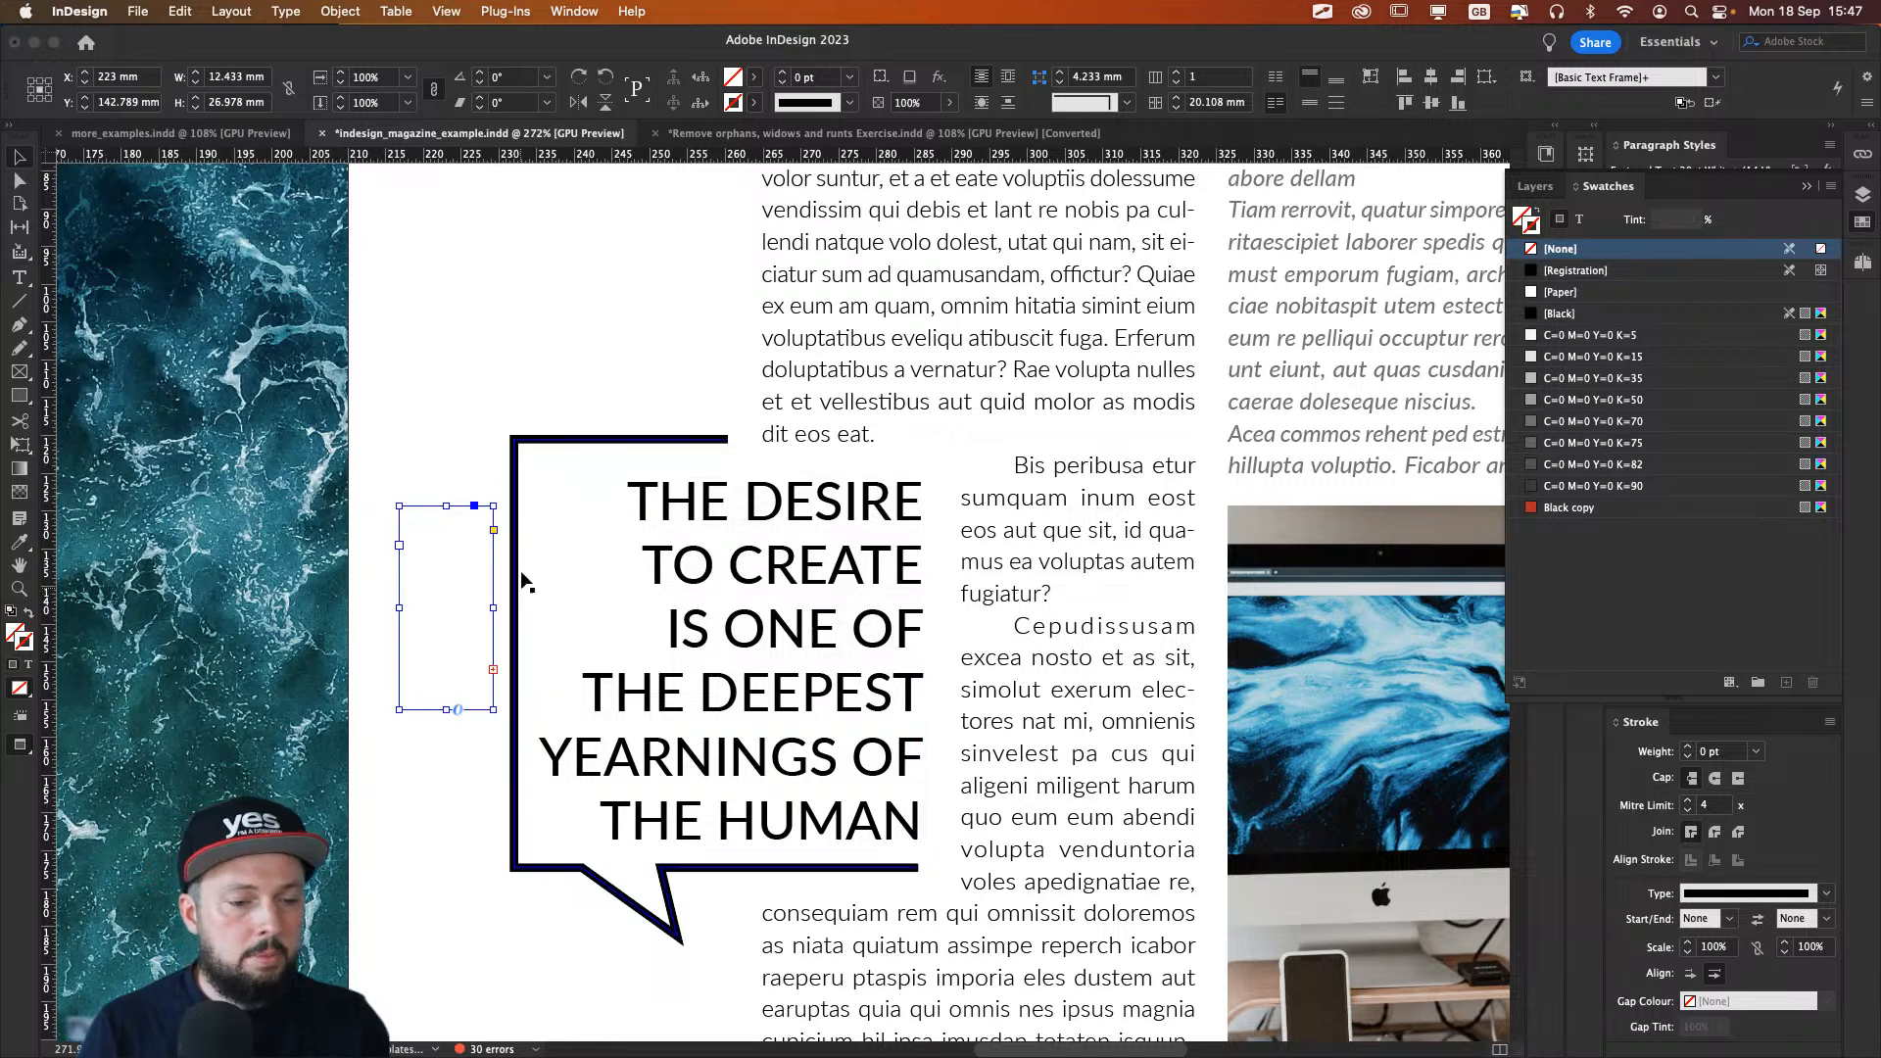
drag(448, 549, 424, 392)
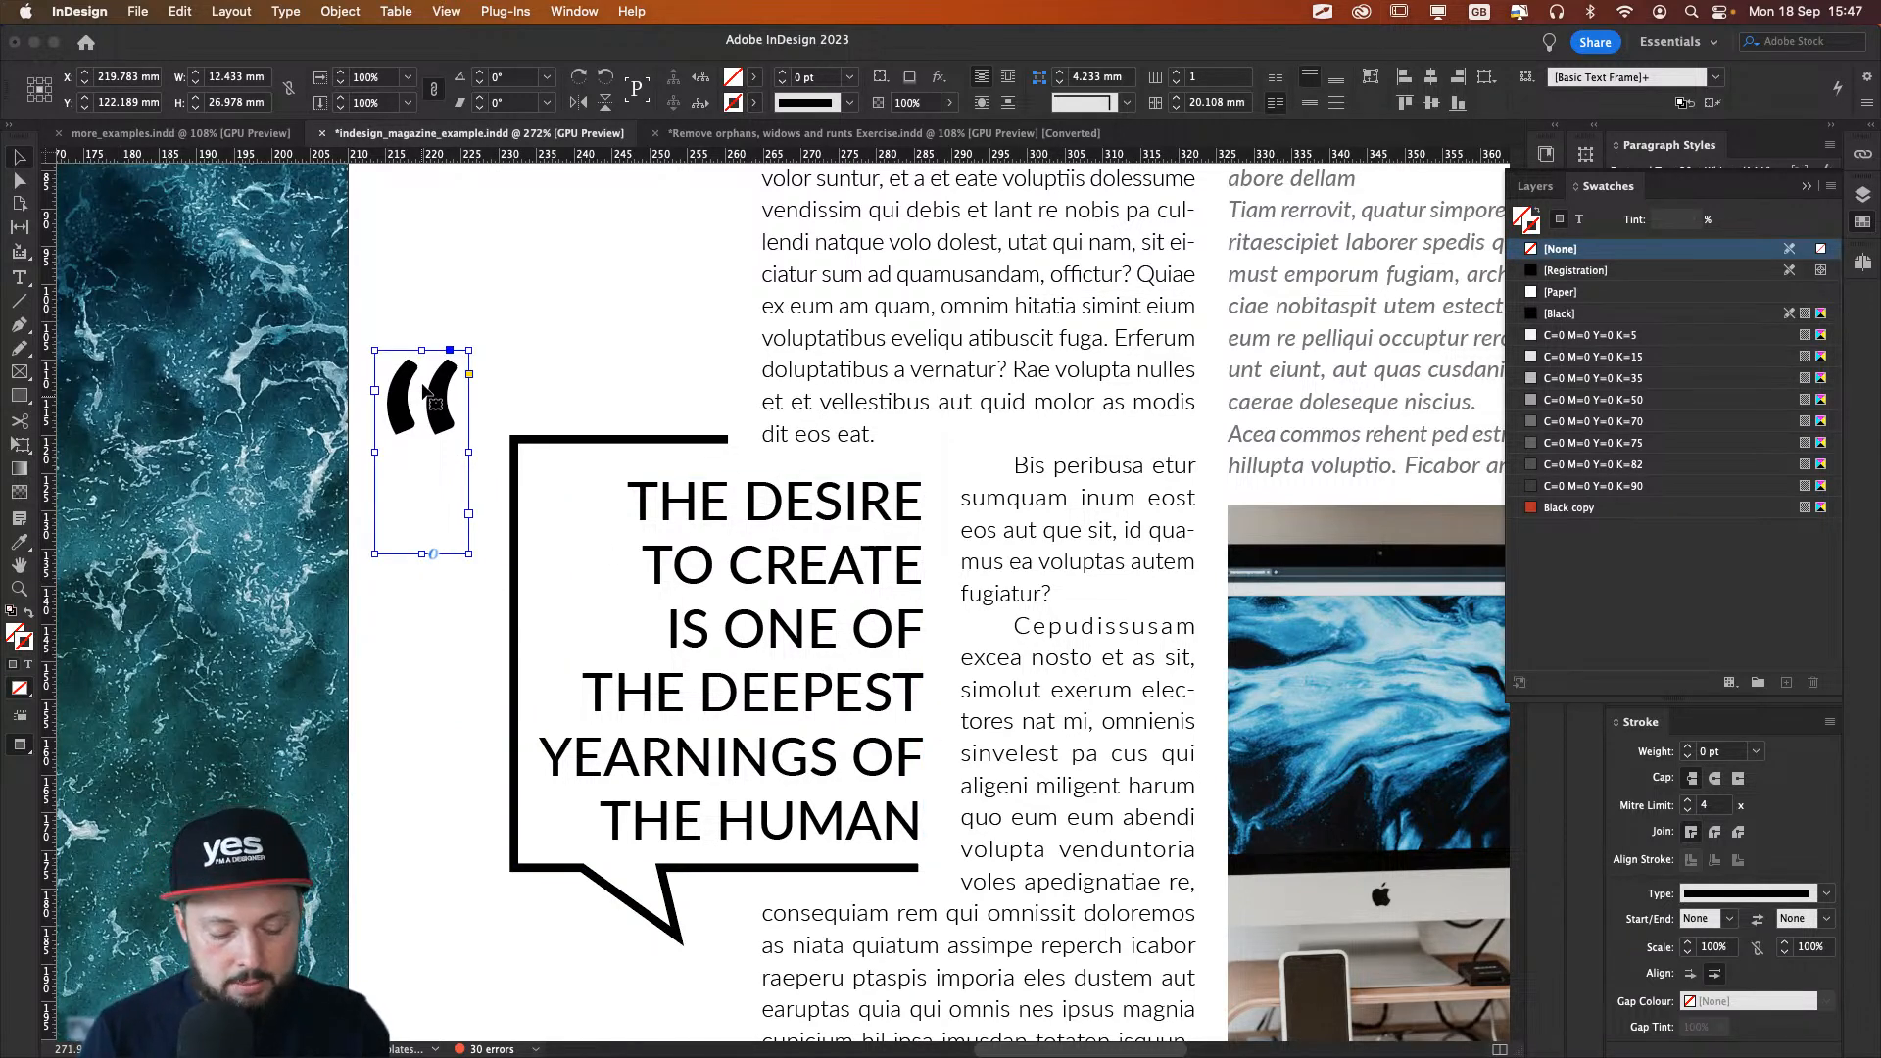
Step: Set the quotation mark's text frame to ignore text wrap
key(super+b)
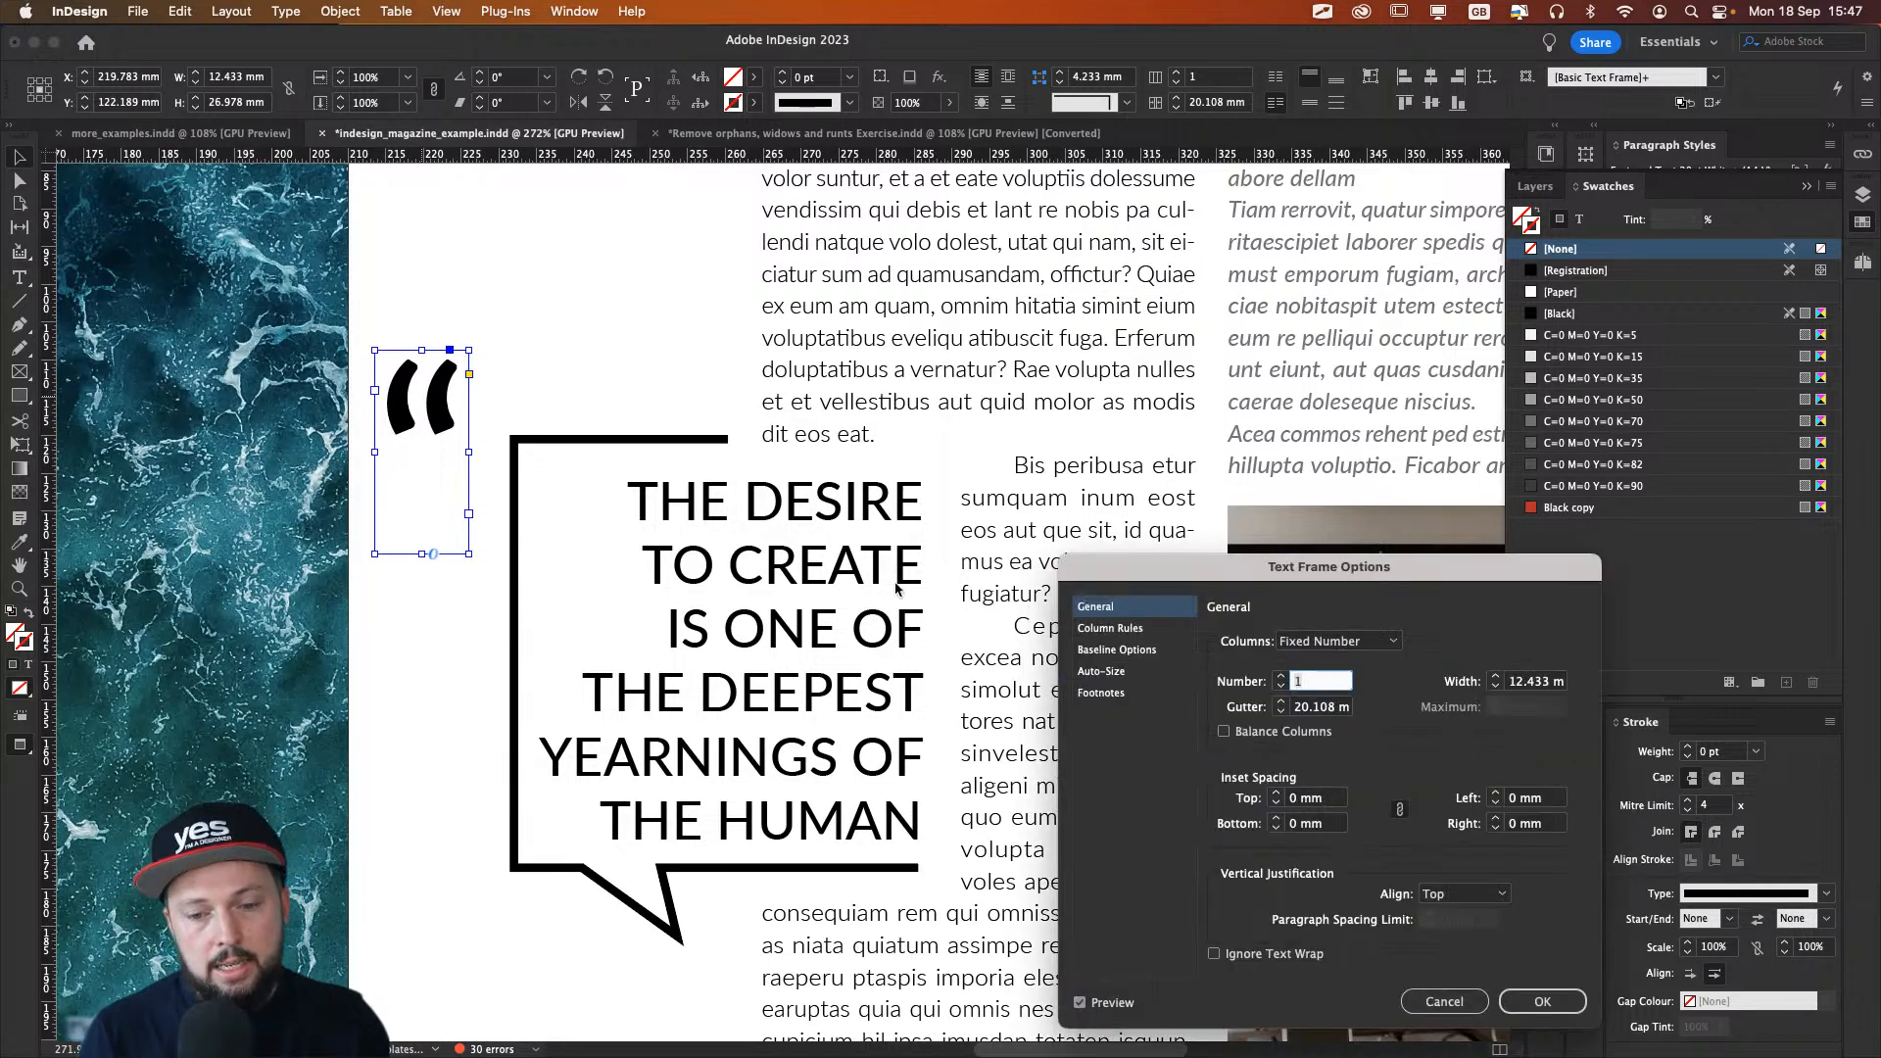
drag(1199, 564, 639, 189)
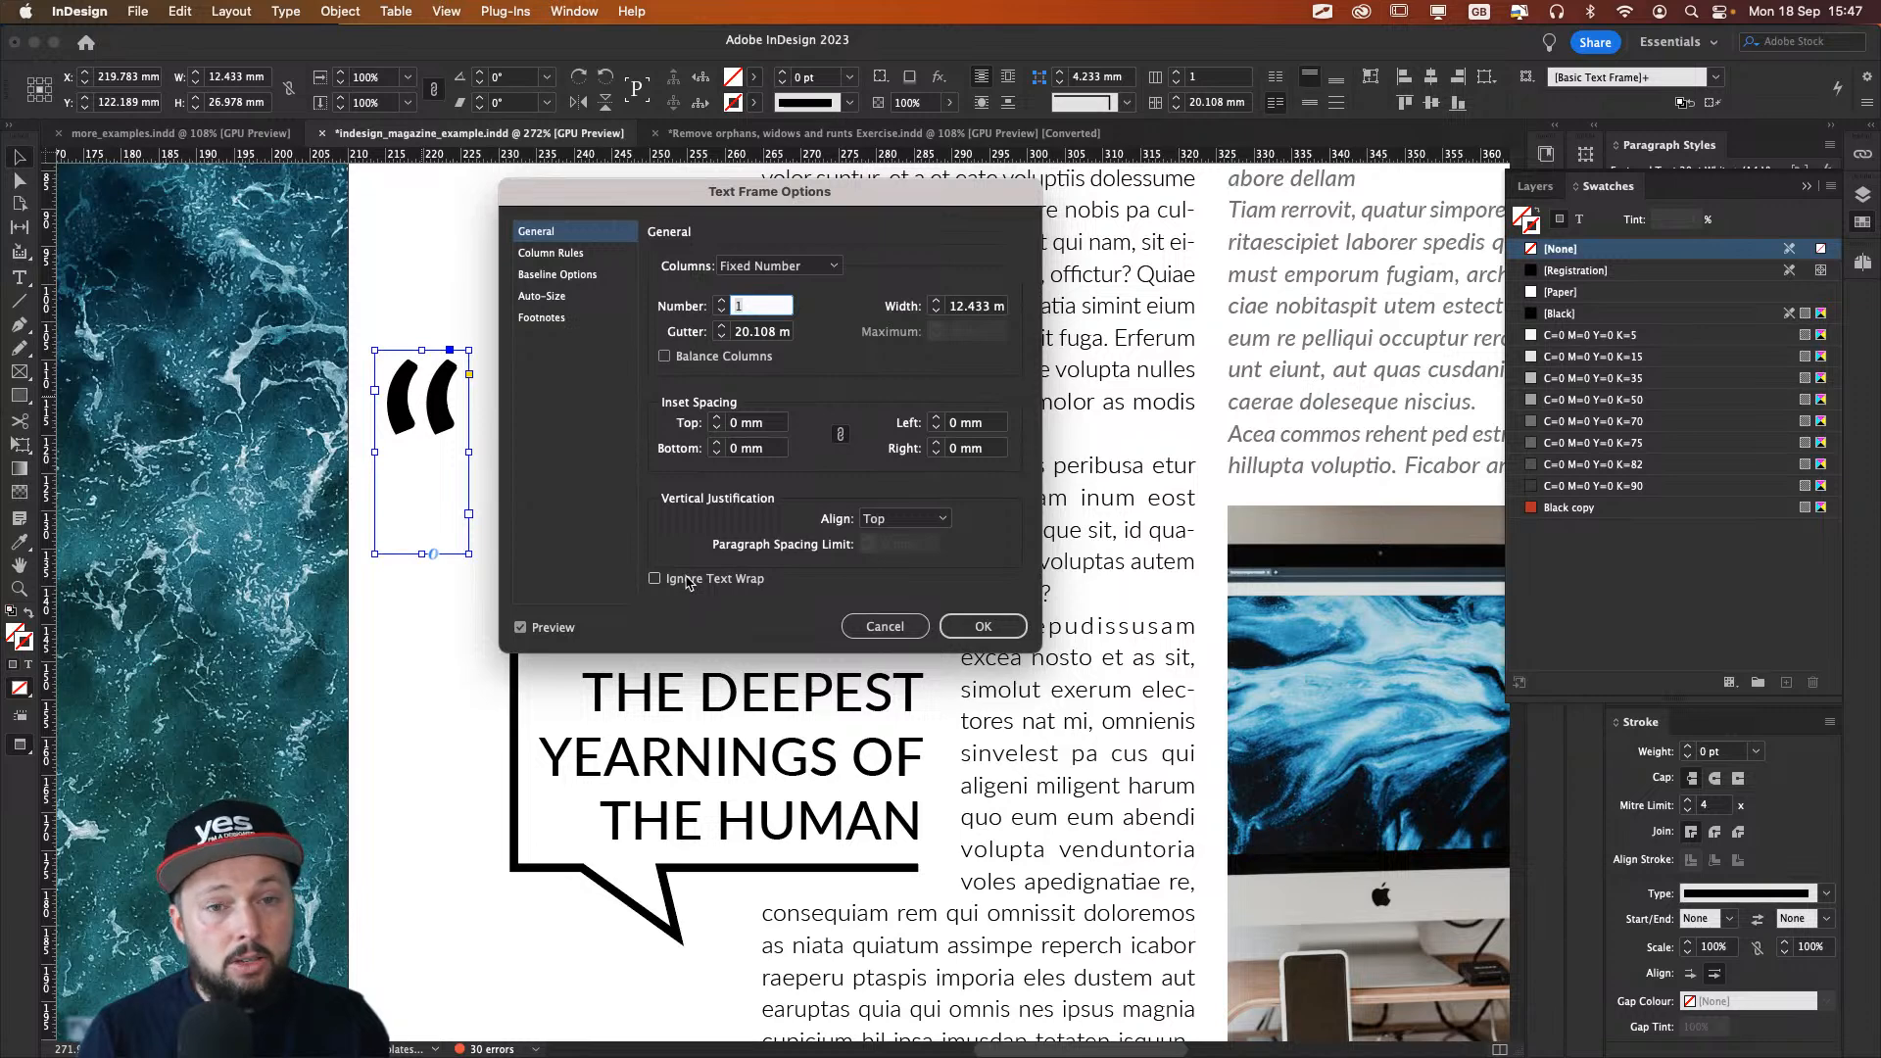
click(694, 580)
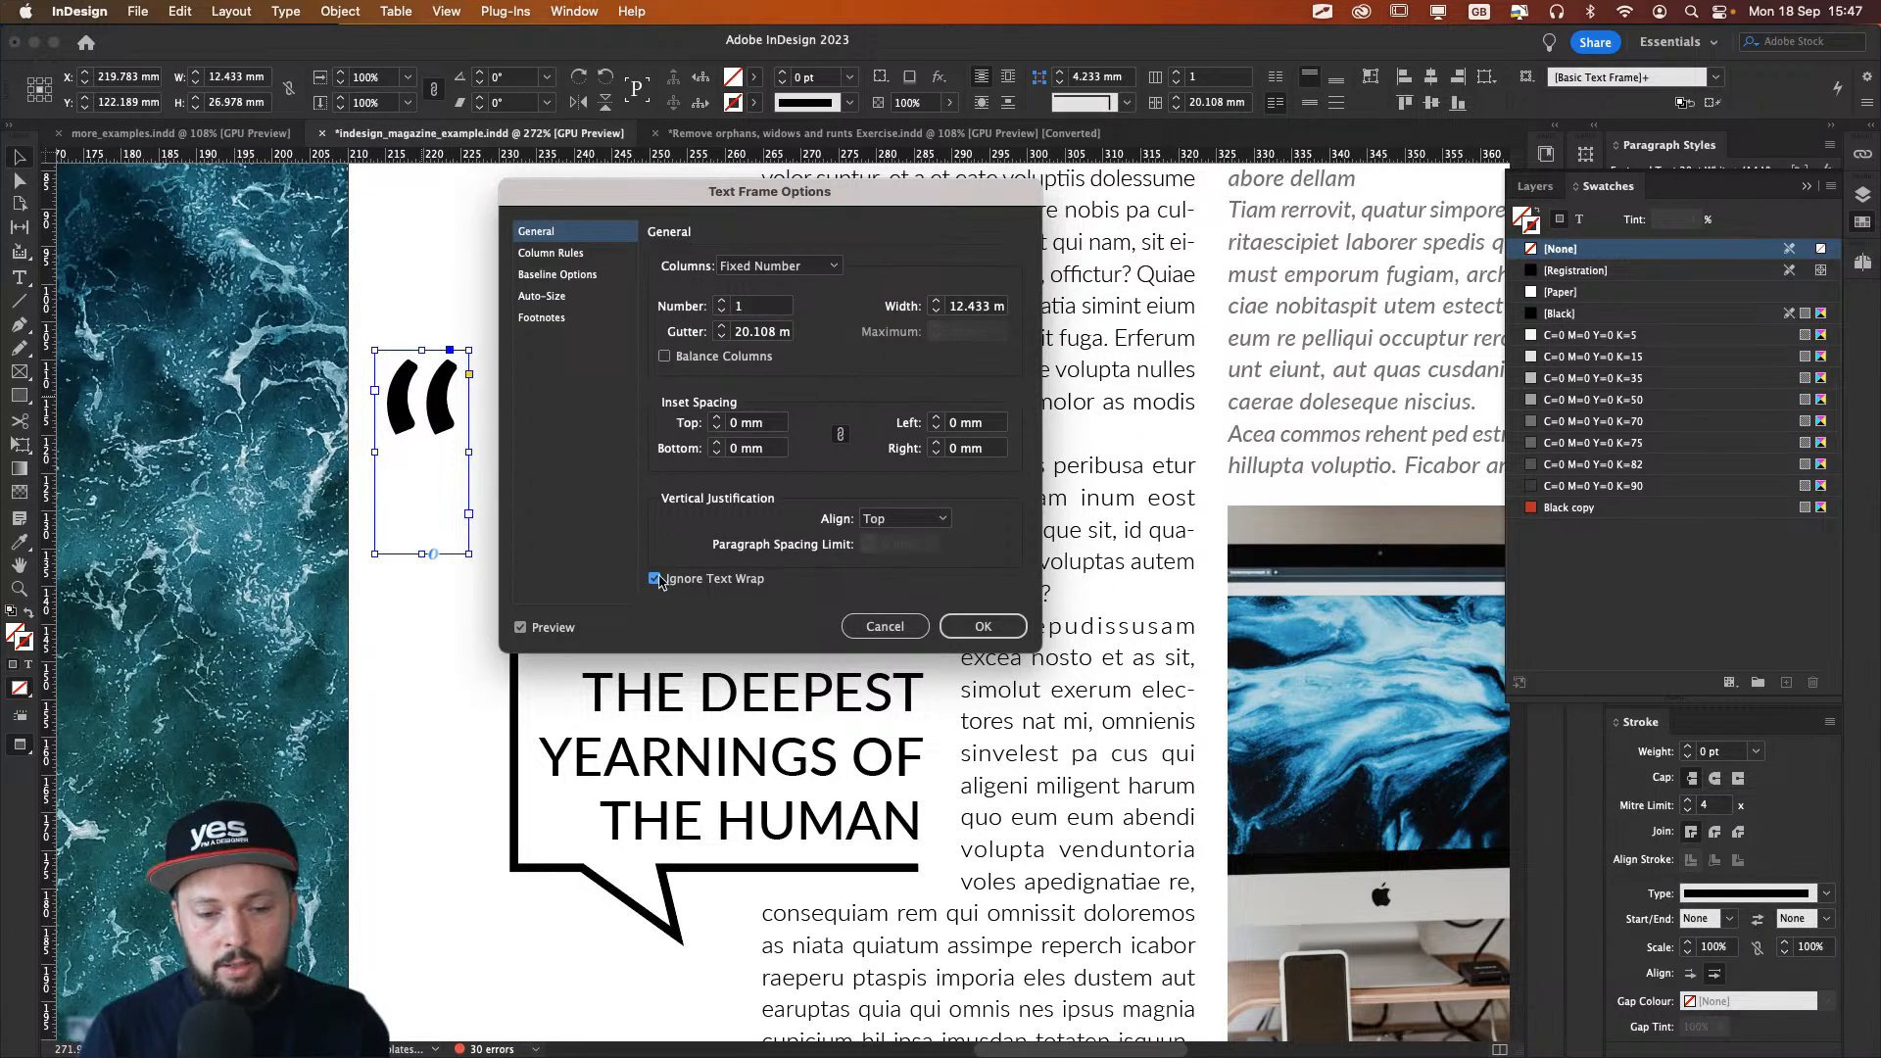
click(983, 625)
Step: Move the quotation mark inside the bubble in front of "THE DESIRE" and scale its frame to about 10.1 by 22 mm
drag(450, 401, 604, 495)
click(392, 467)
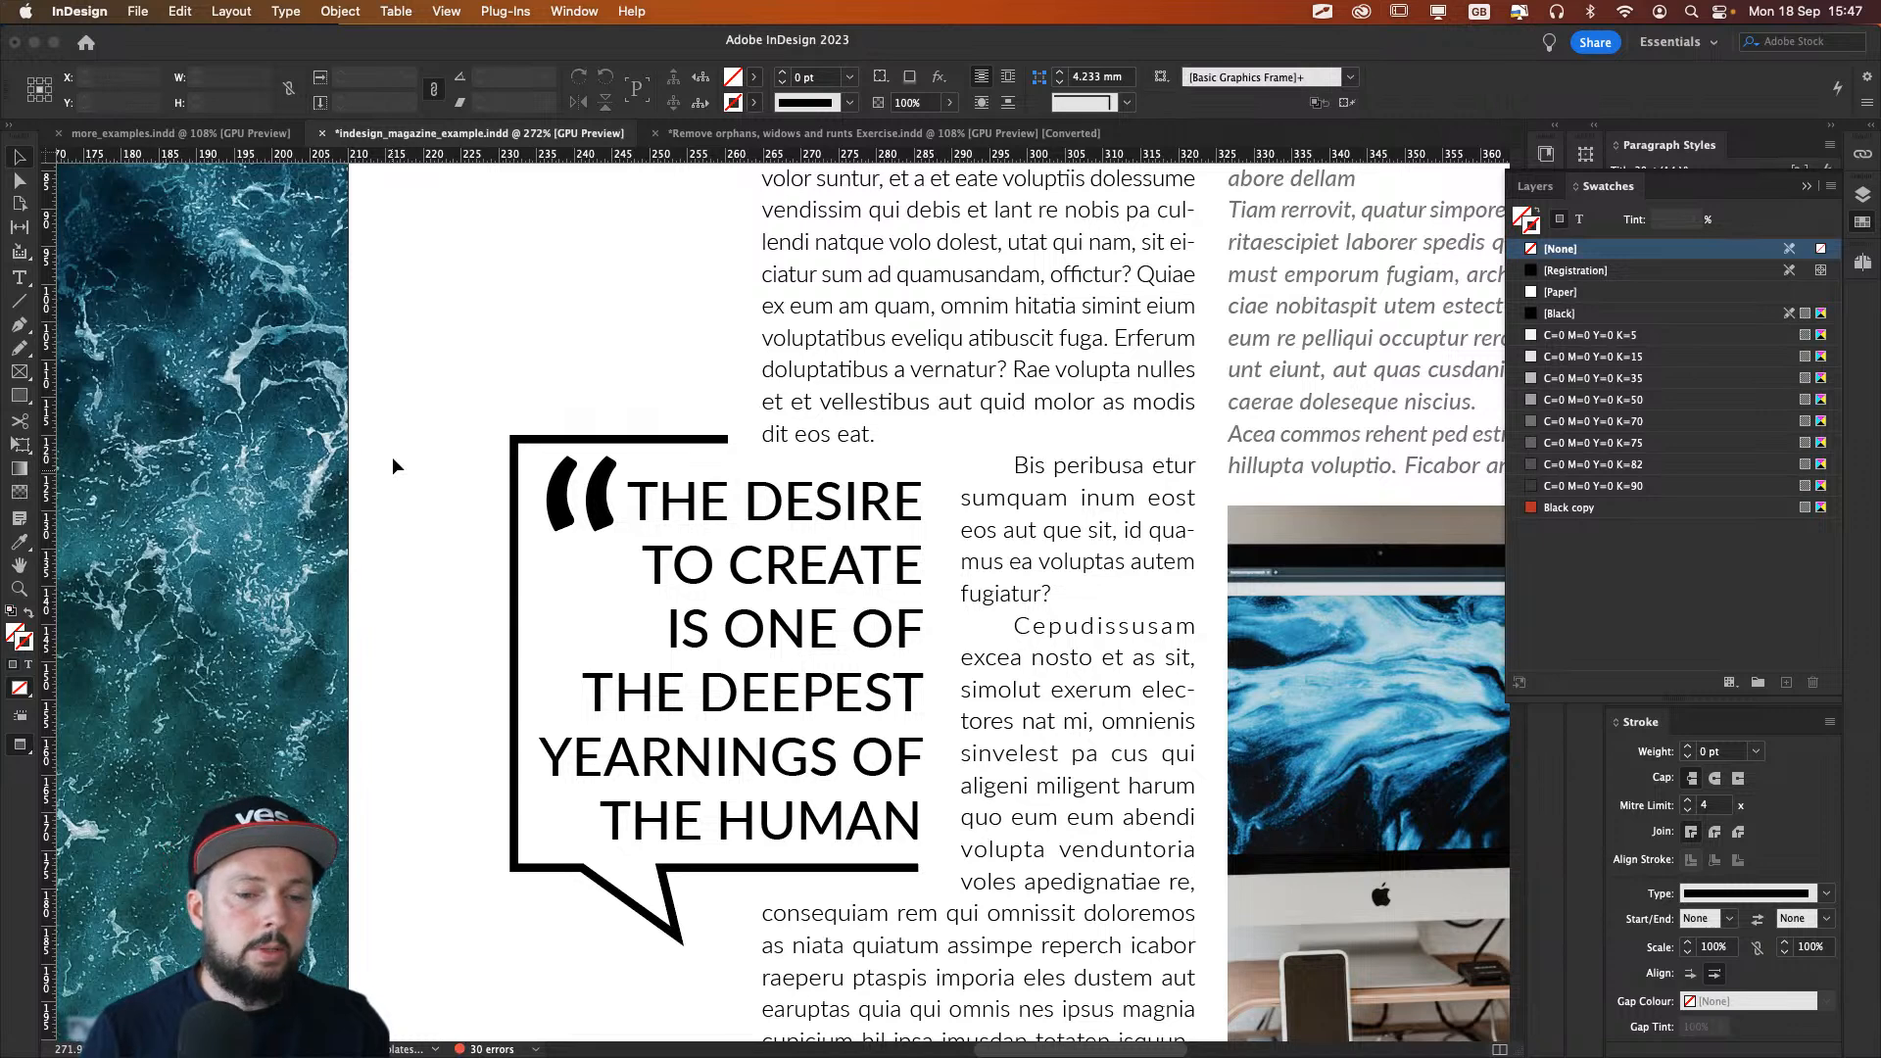
click(598, 500)
drag(629, 651, 612, 612)
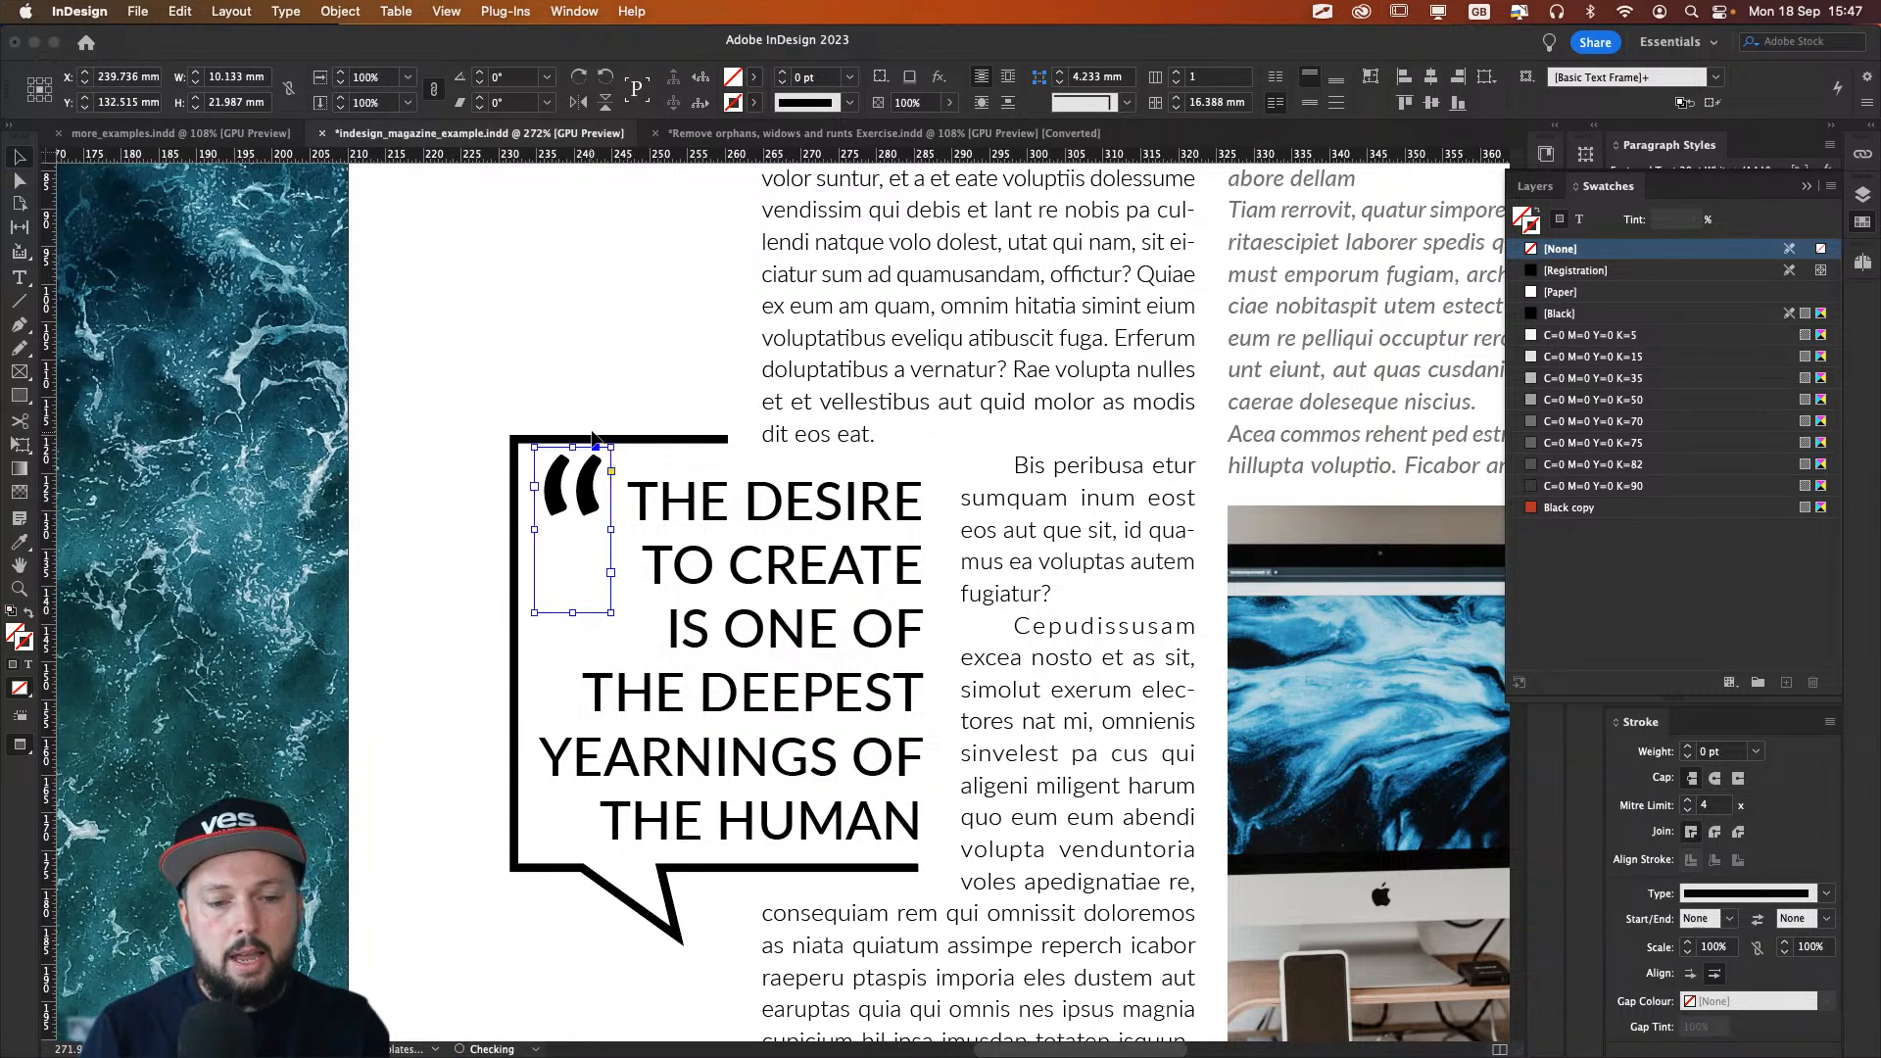
drag(595, 487, 605, 487)
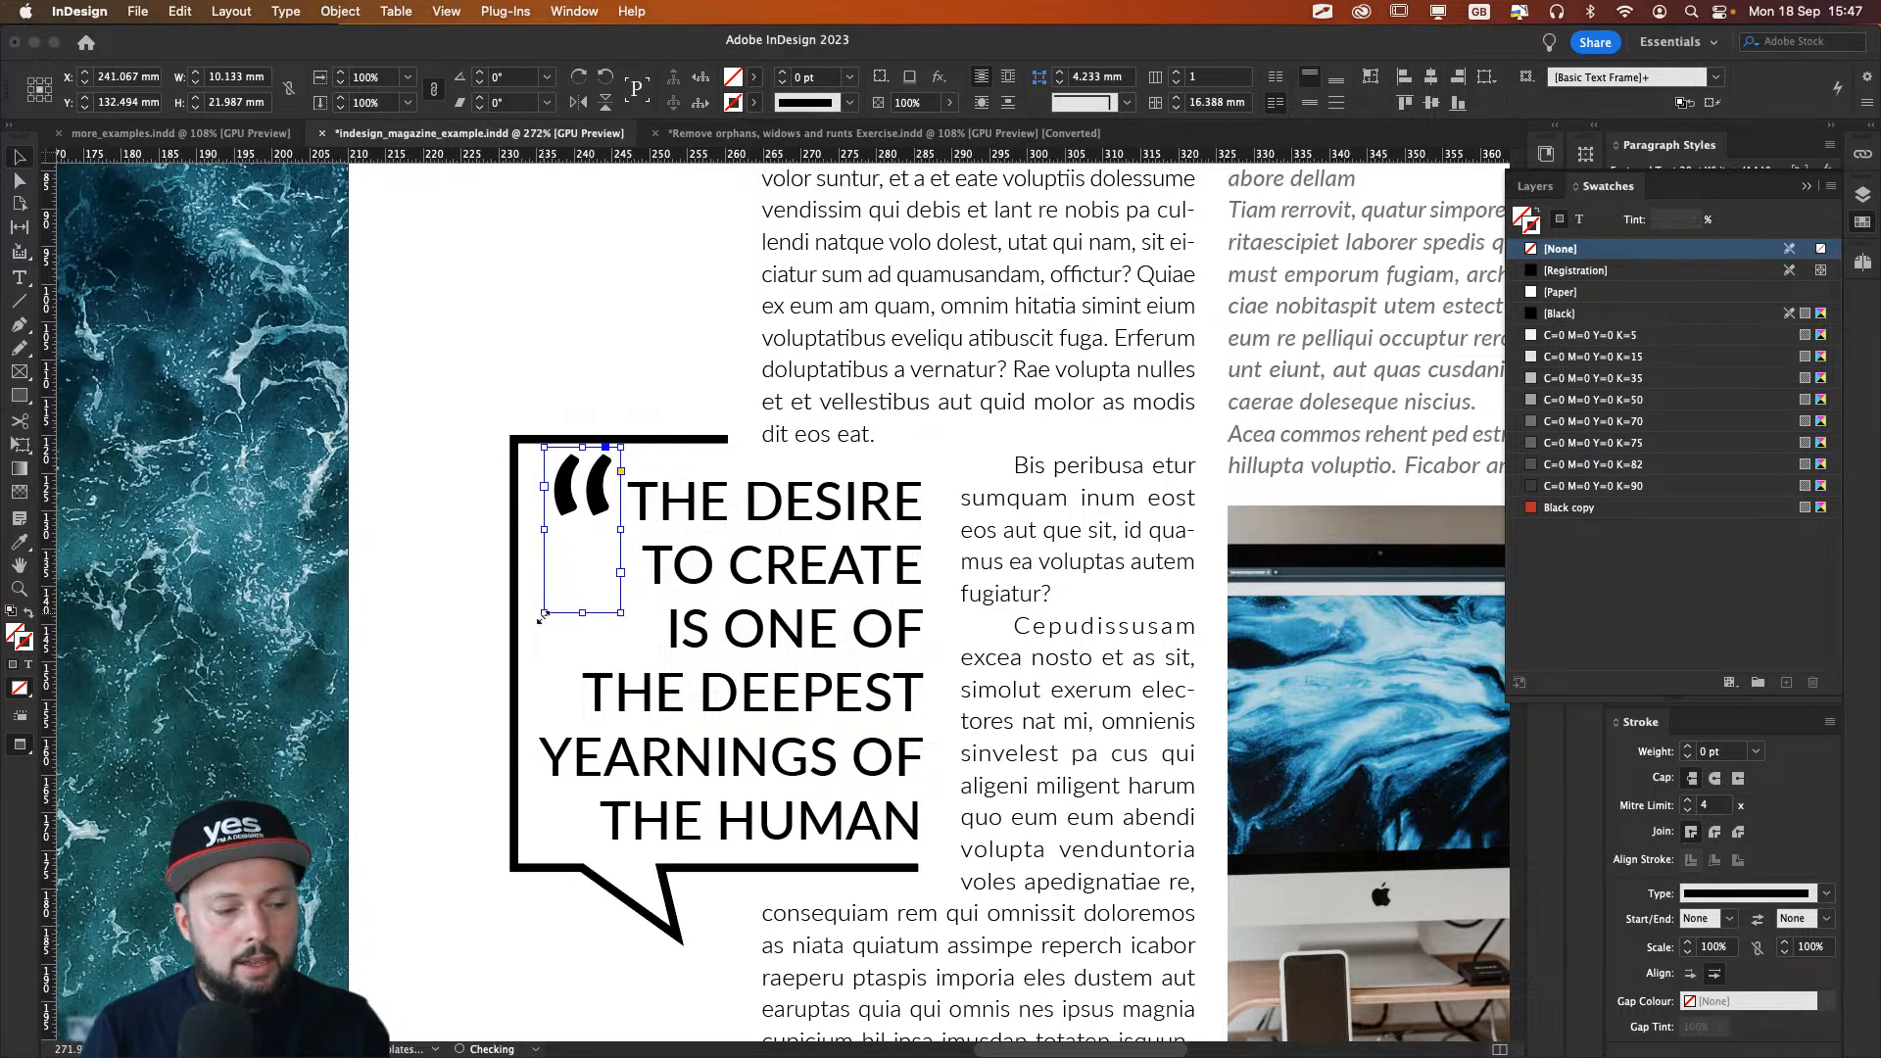
Step: Try the quotation mark enlarged to about 18.9 by 41.1 mm, overlapping the bubble's left outline, and undo the enlargement
drag(545, 615, 478, 737)
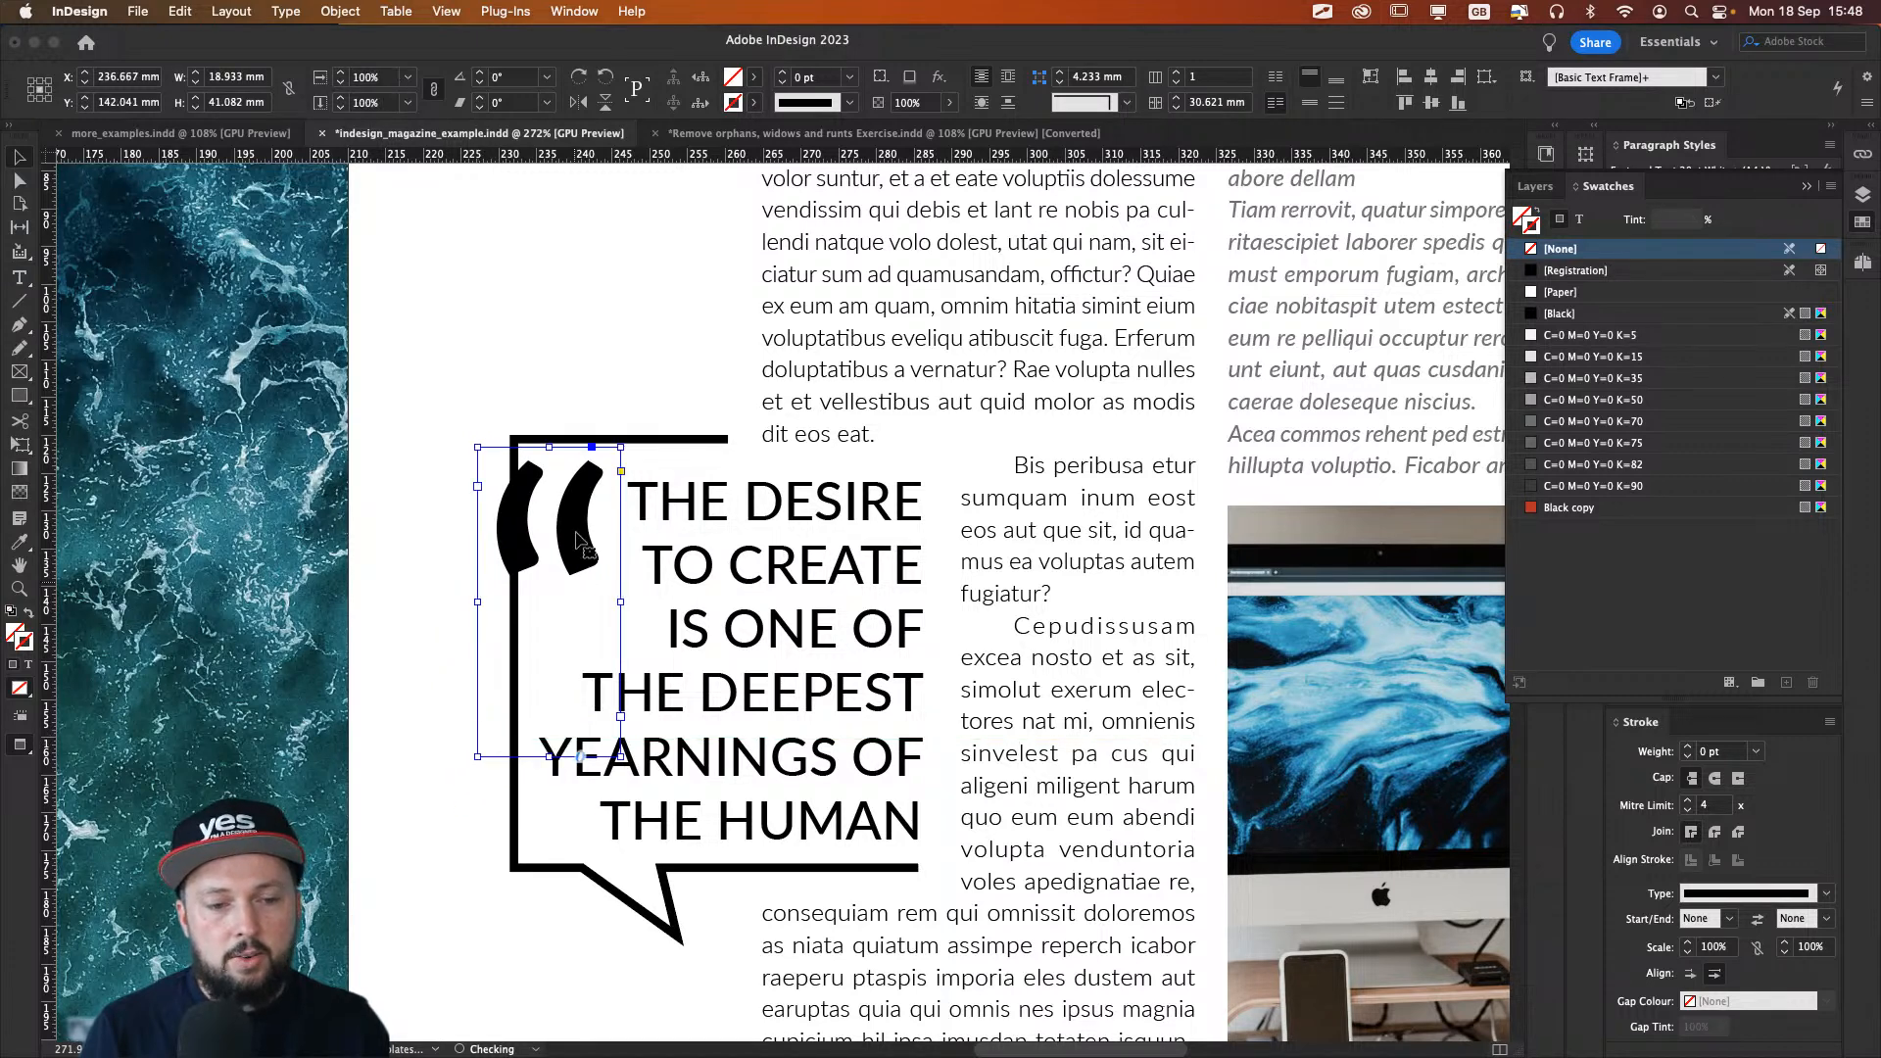
drag(518, 525, 512, 529)
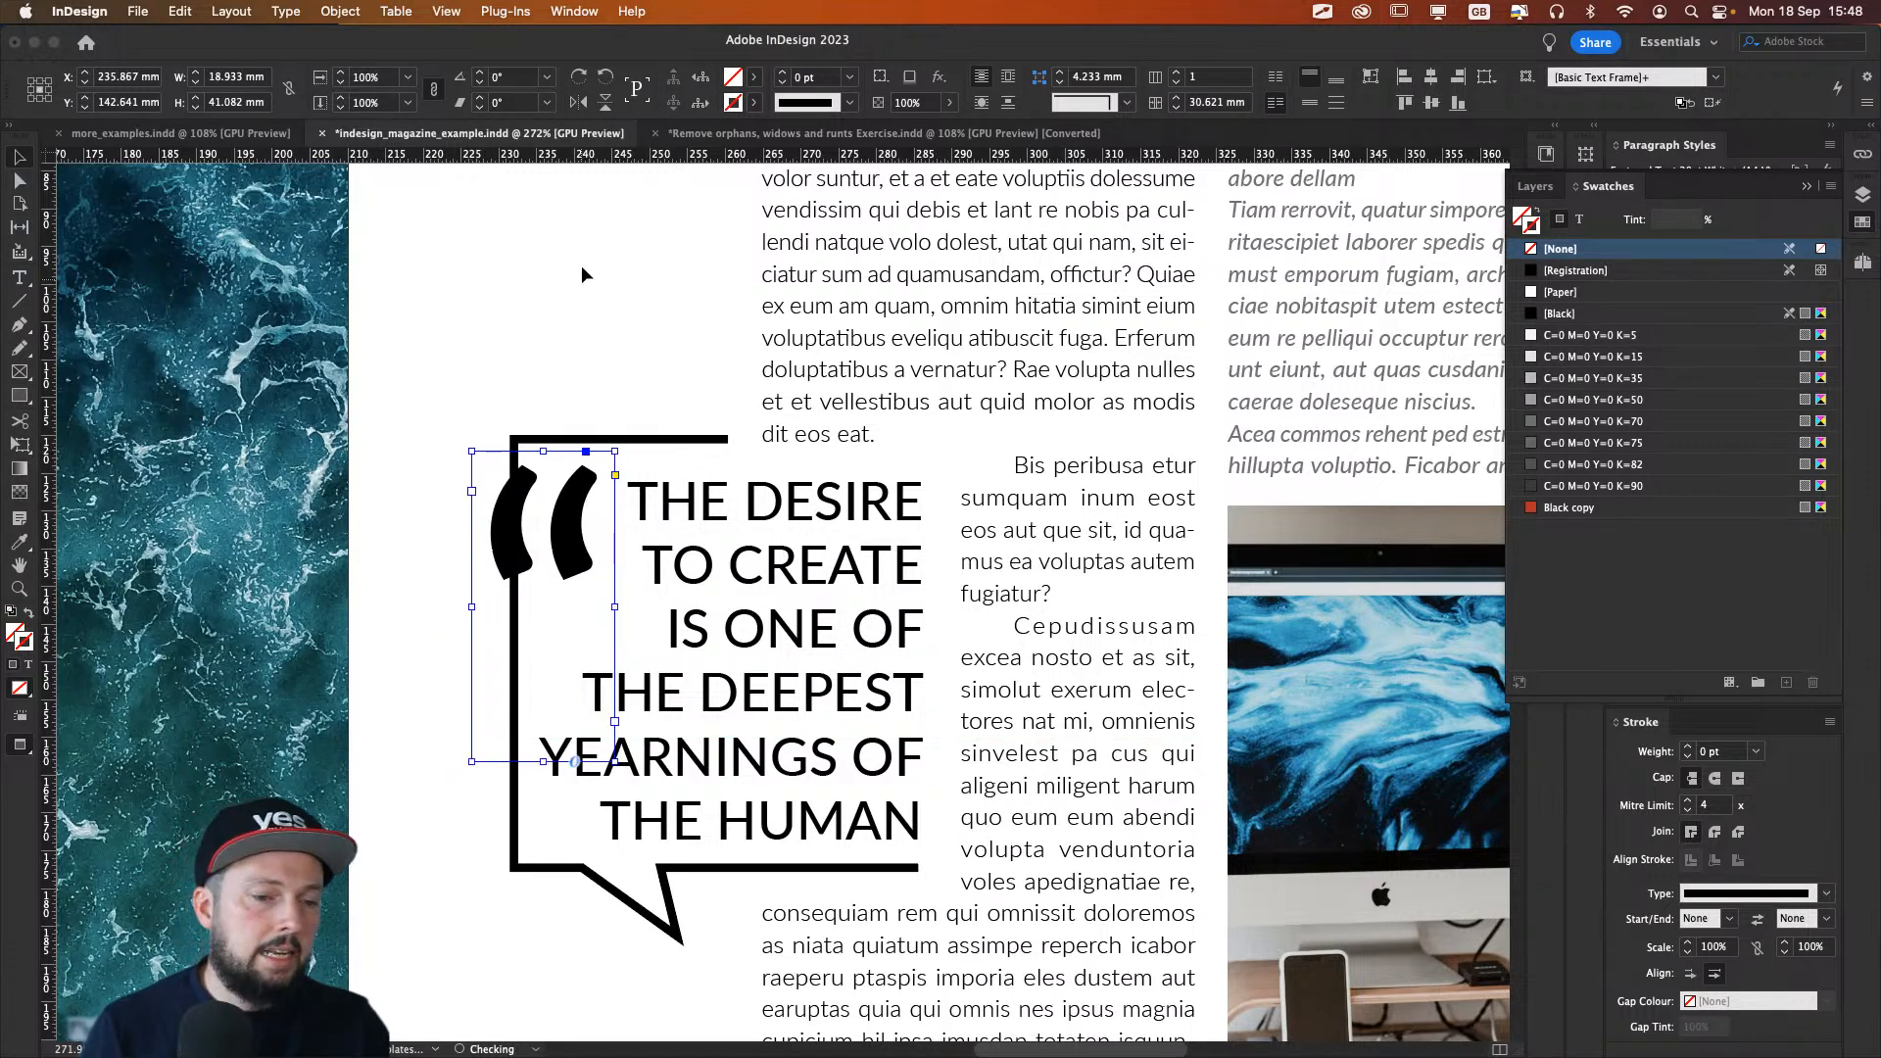
click(580, 267)
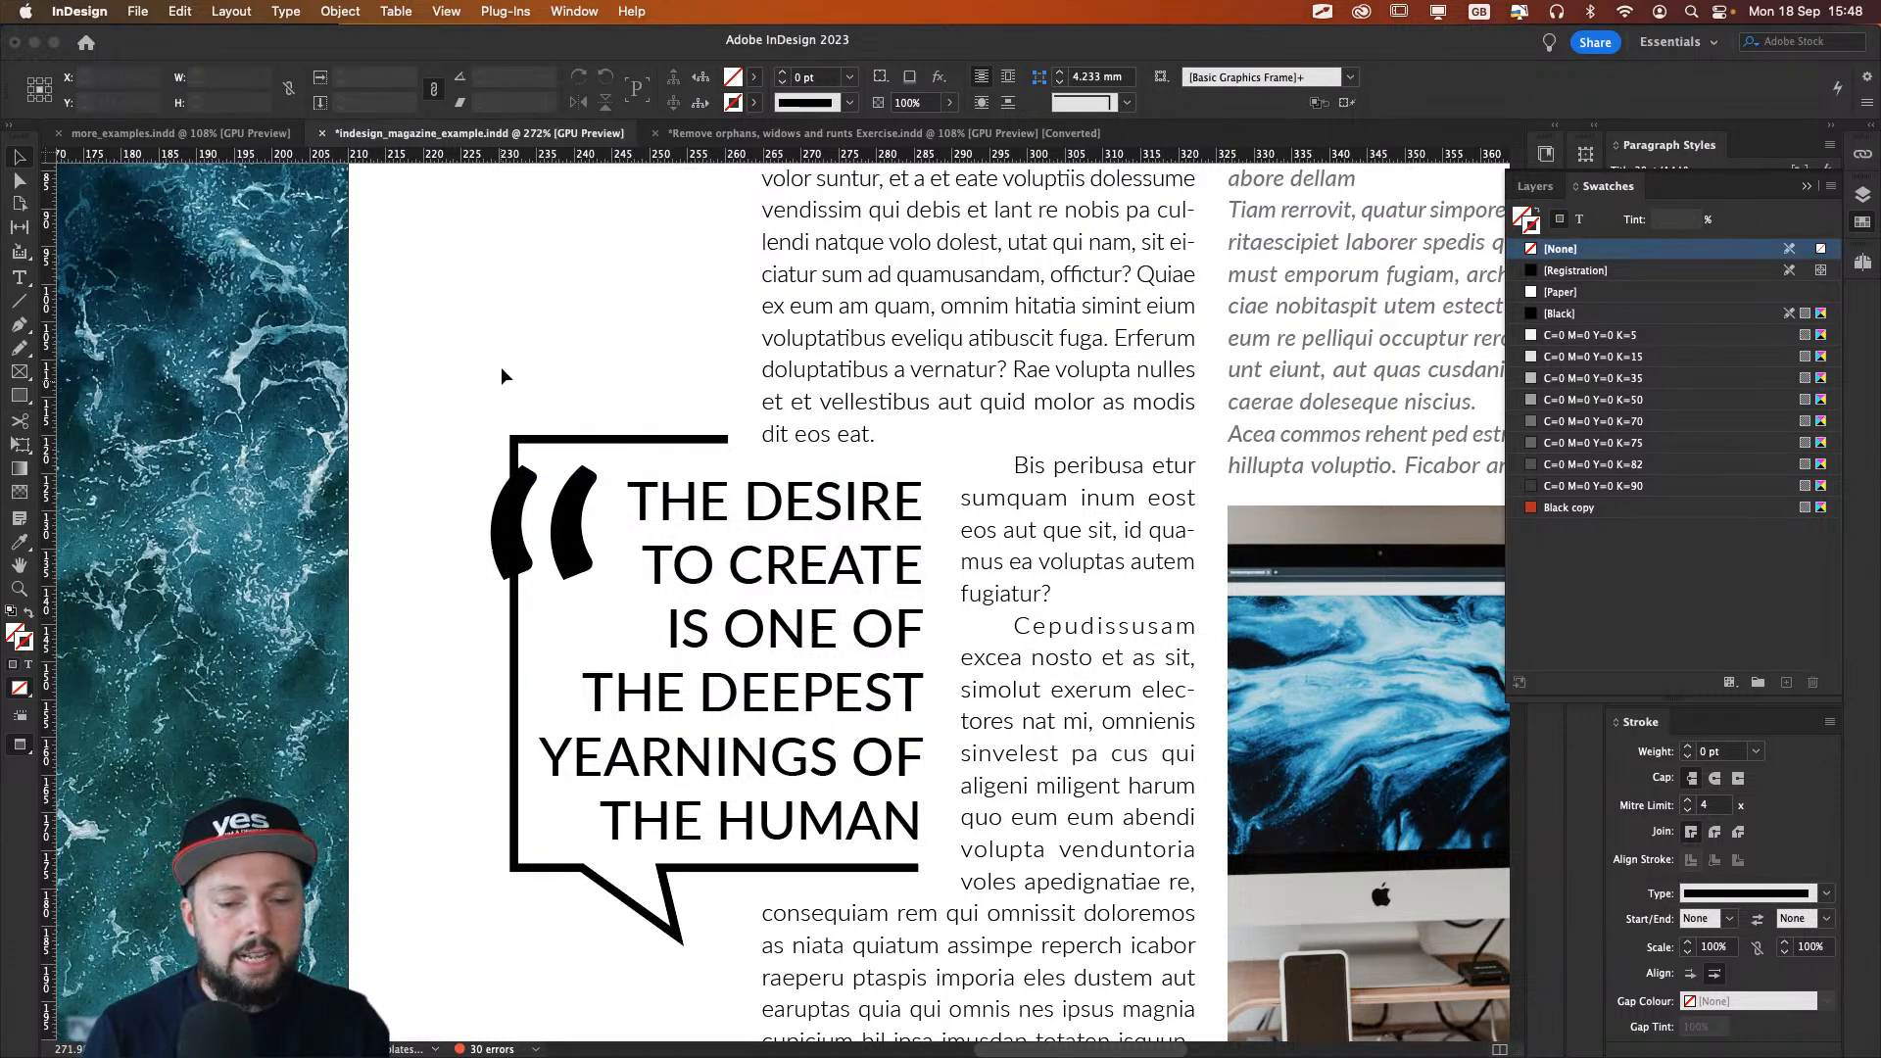
drag(577, 532, 633, 420)
key(super+z)
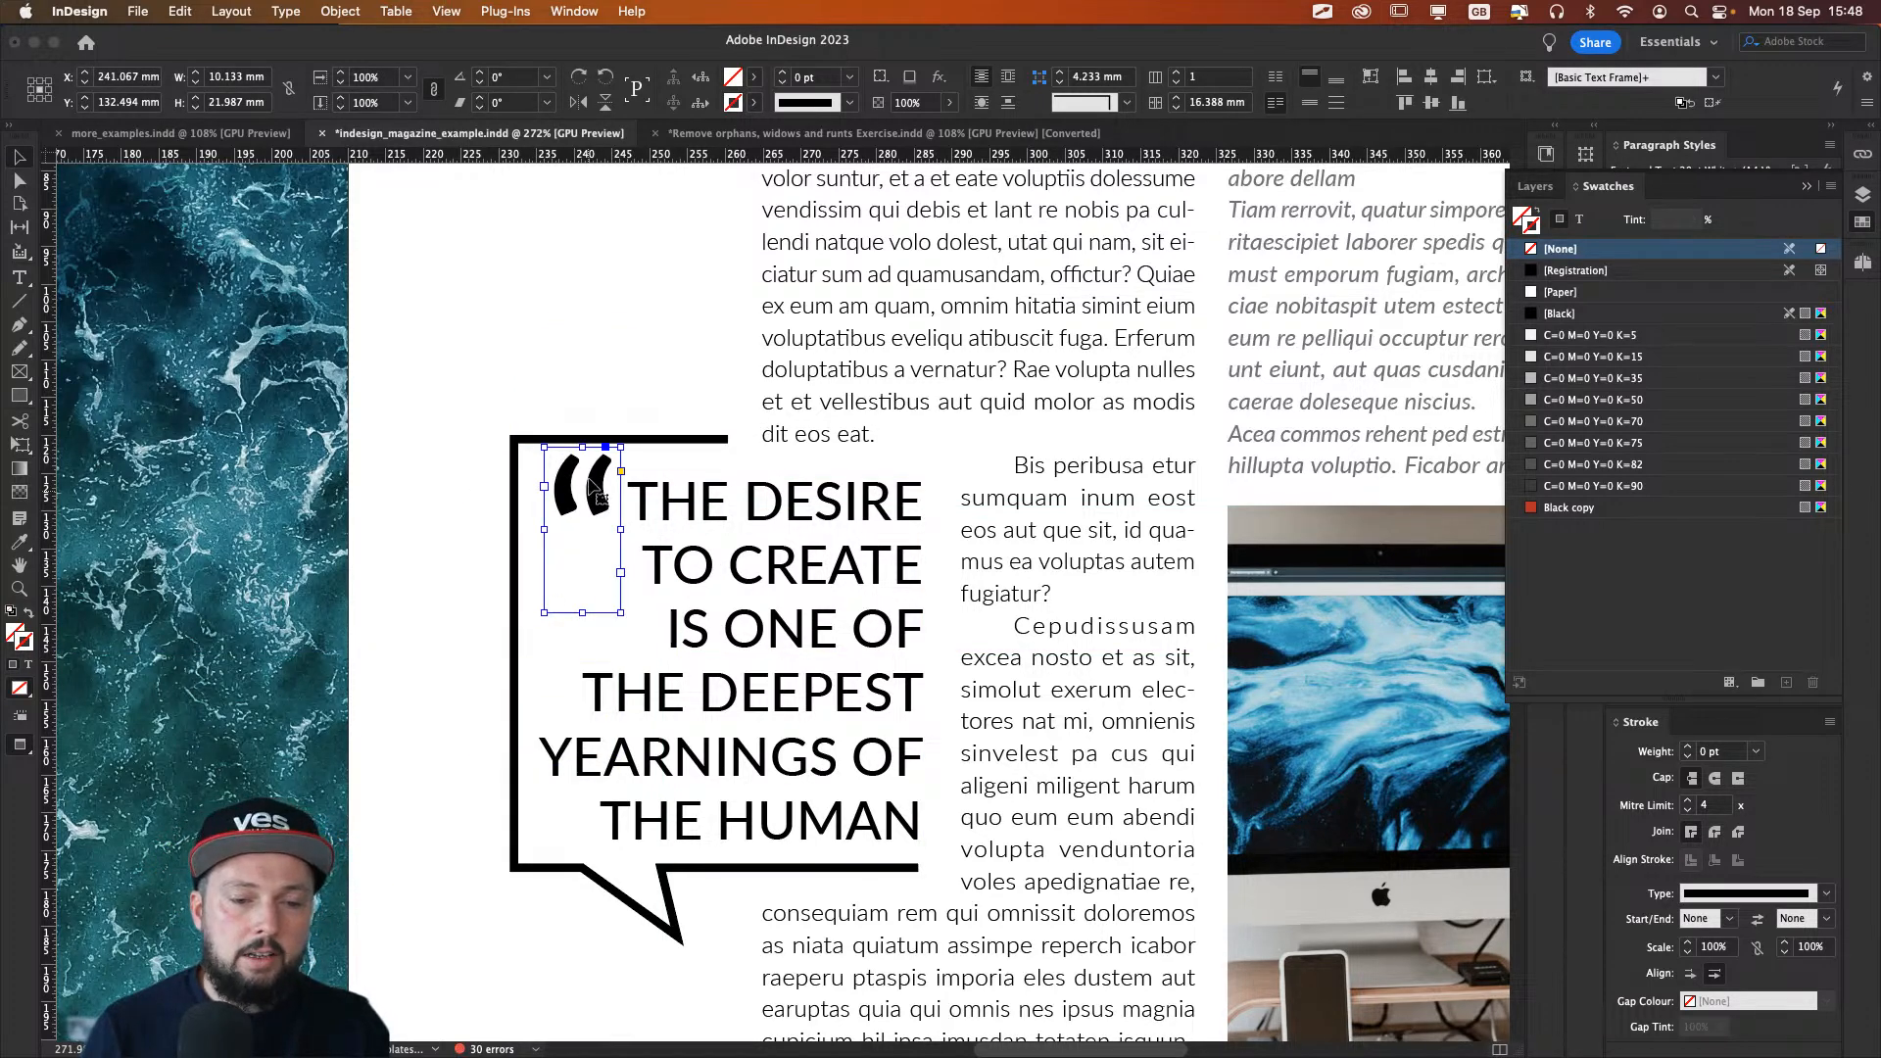
Step: Lower the quotation mark slightly beside "THE DESIRE", to about X 240.9 mm and Y 133.7 mm, and check the whole spread
drag(597, 489, 596, 500)
click(396, 382)
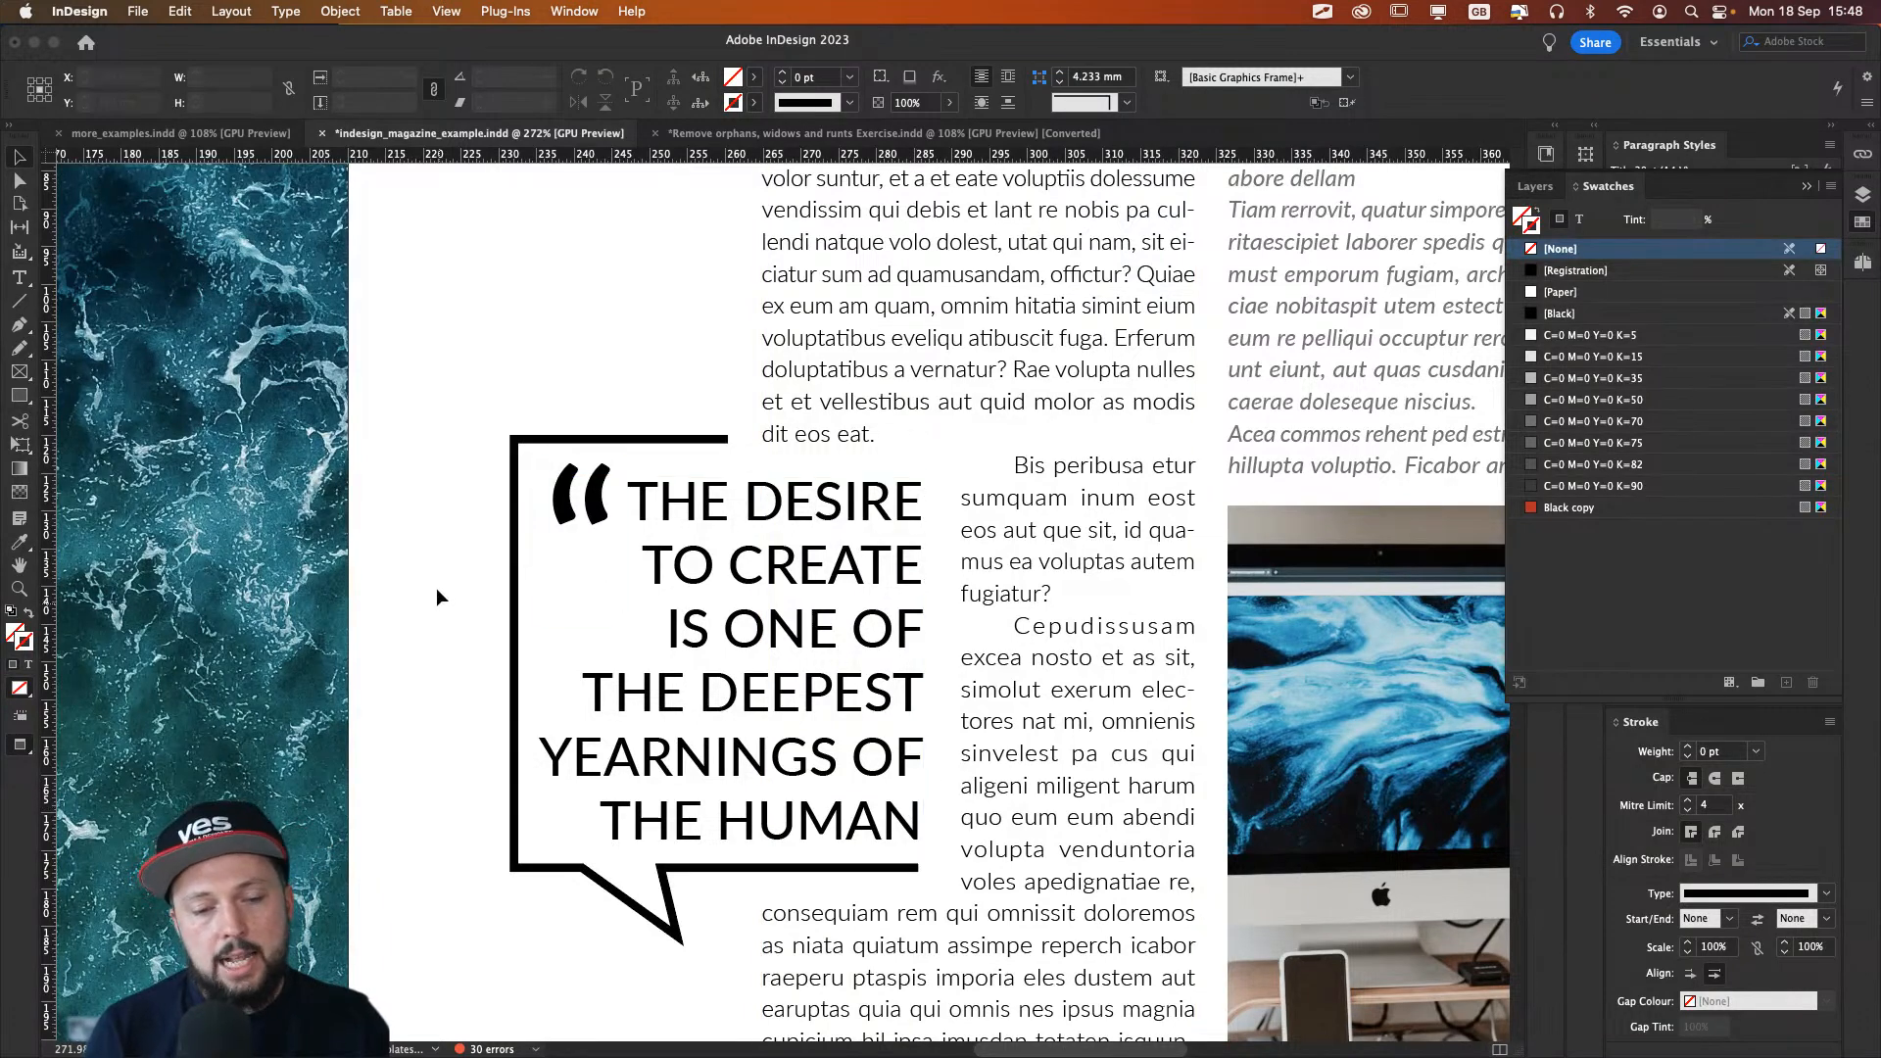
key(super+0)
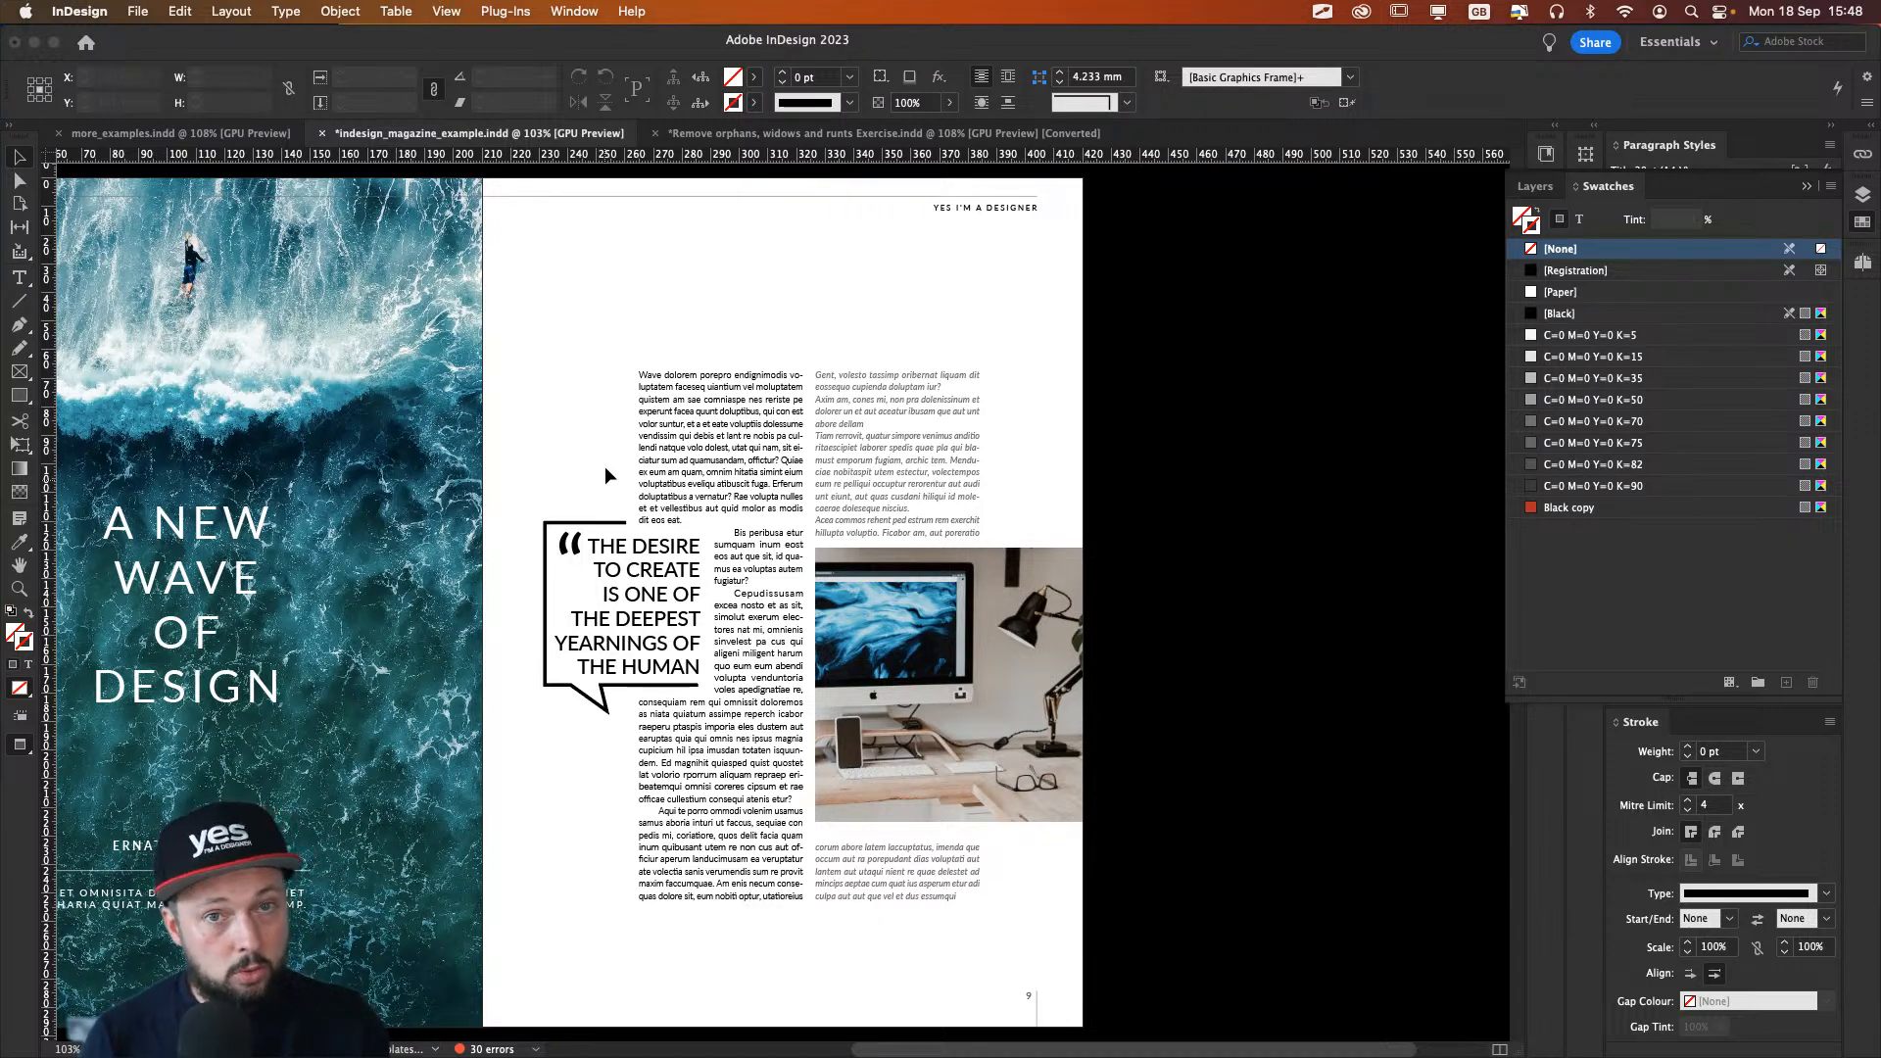
Step: Try to sample a dark blue from the ocean photo with the Eyedropper tool
drag(492, 620, 734, 625)
click(723, 544)
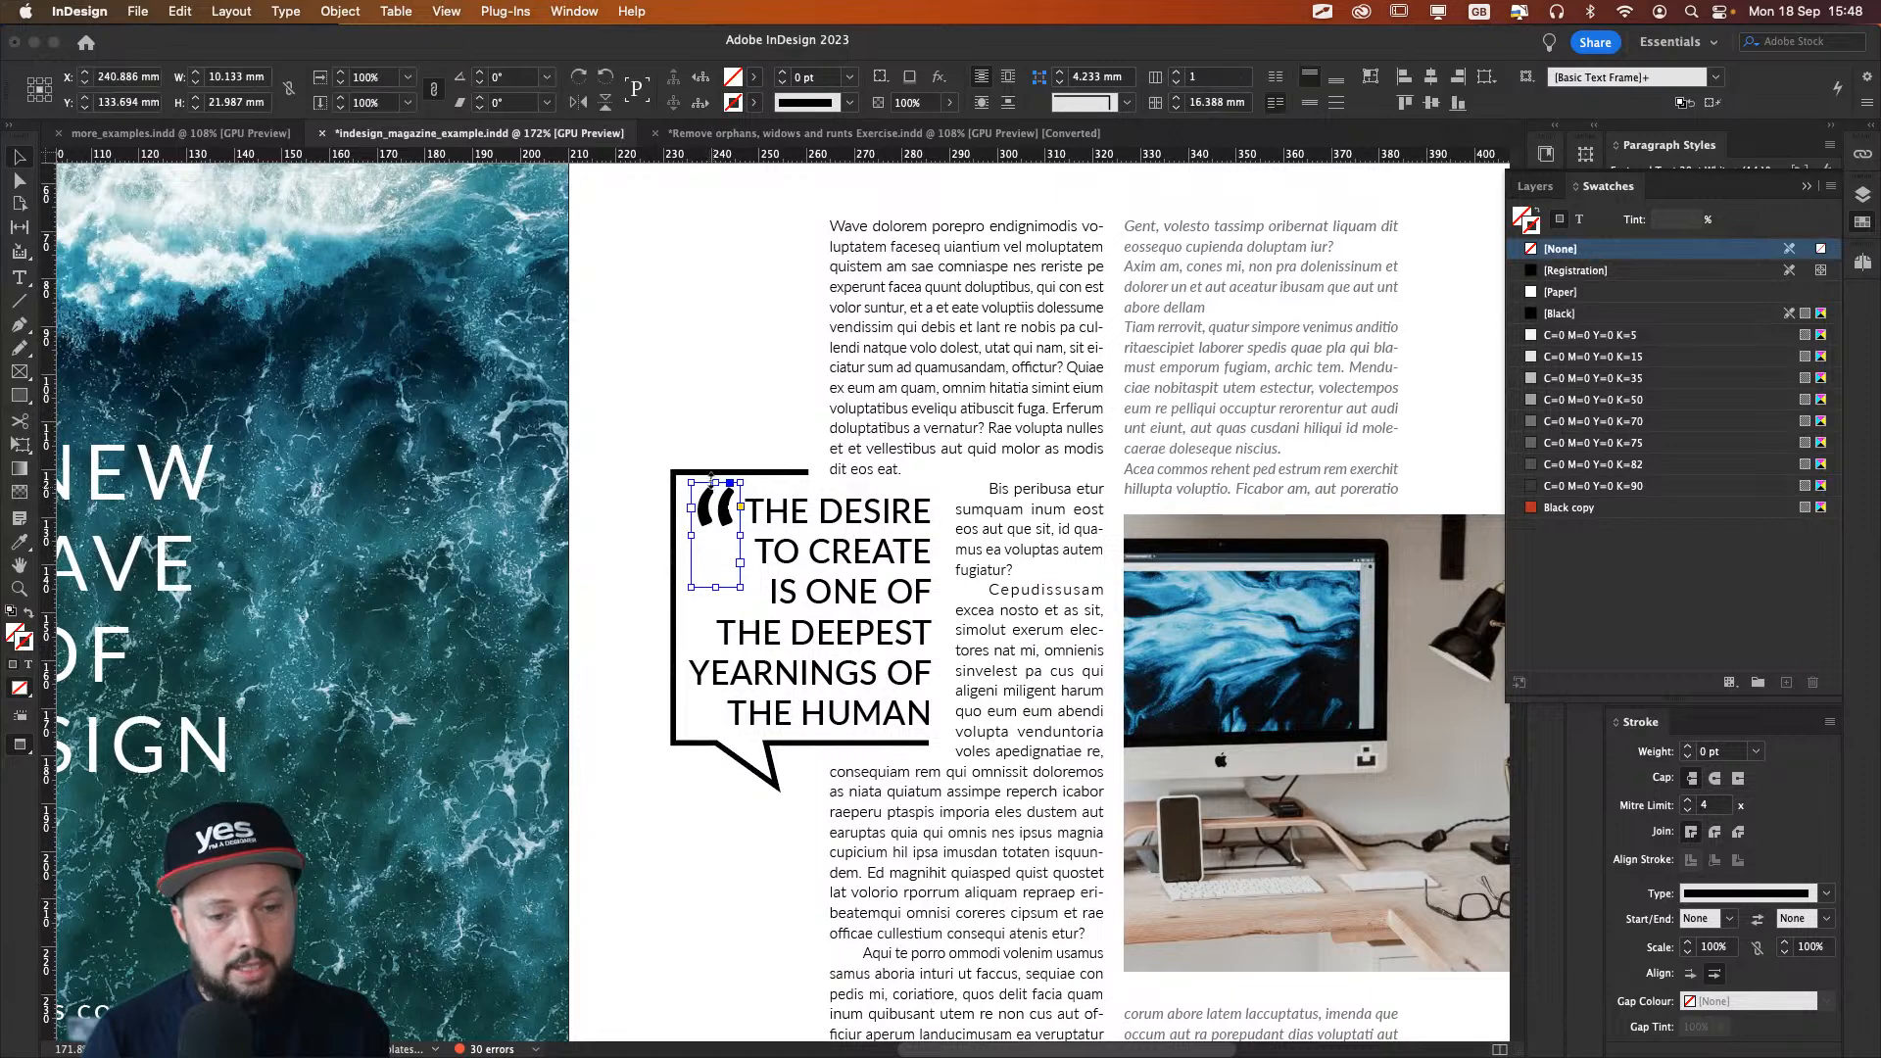
scroll(919, 344, left, 5)
click(919, 345)
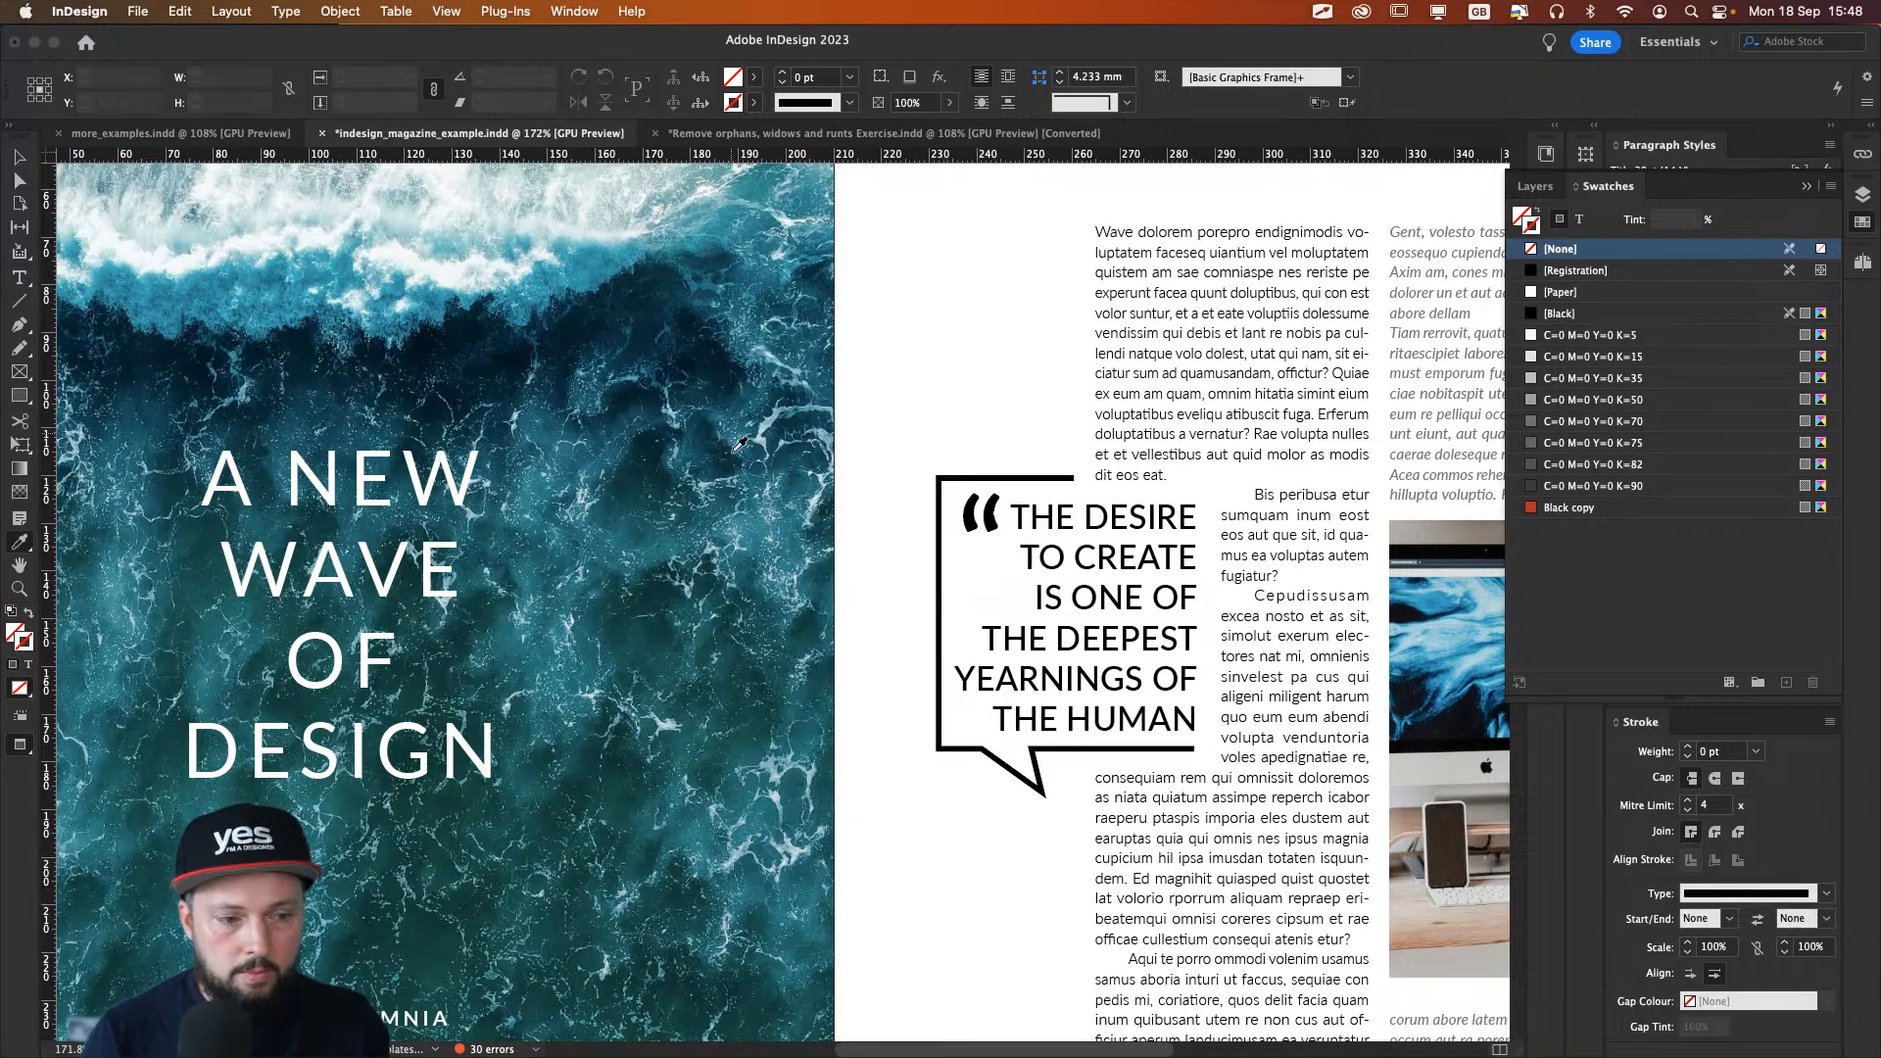
click(724, 444)
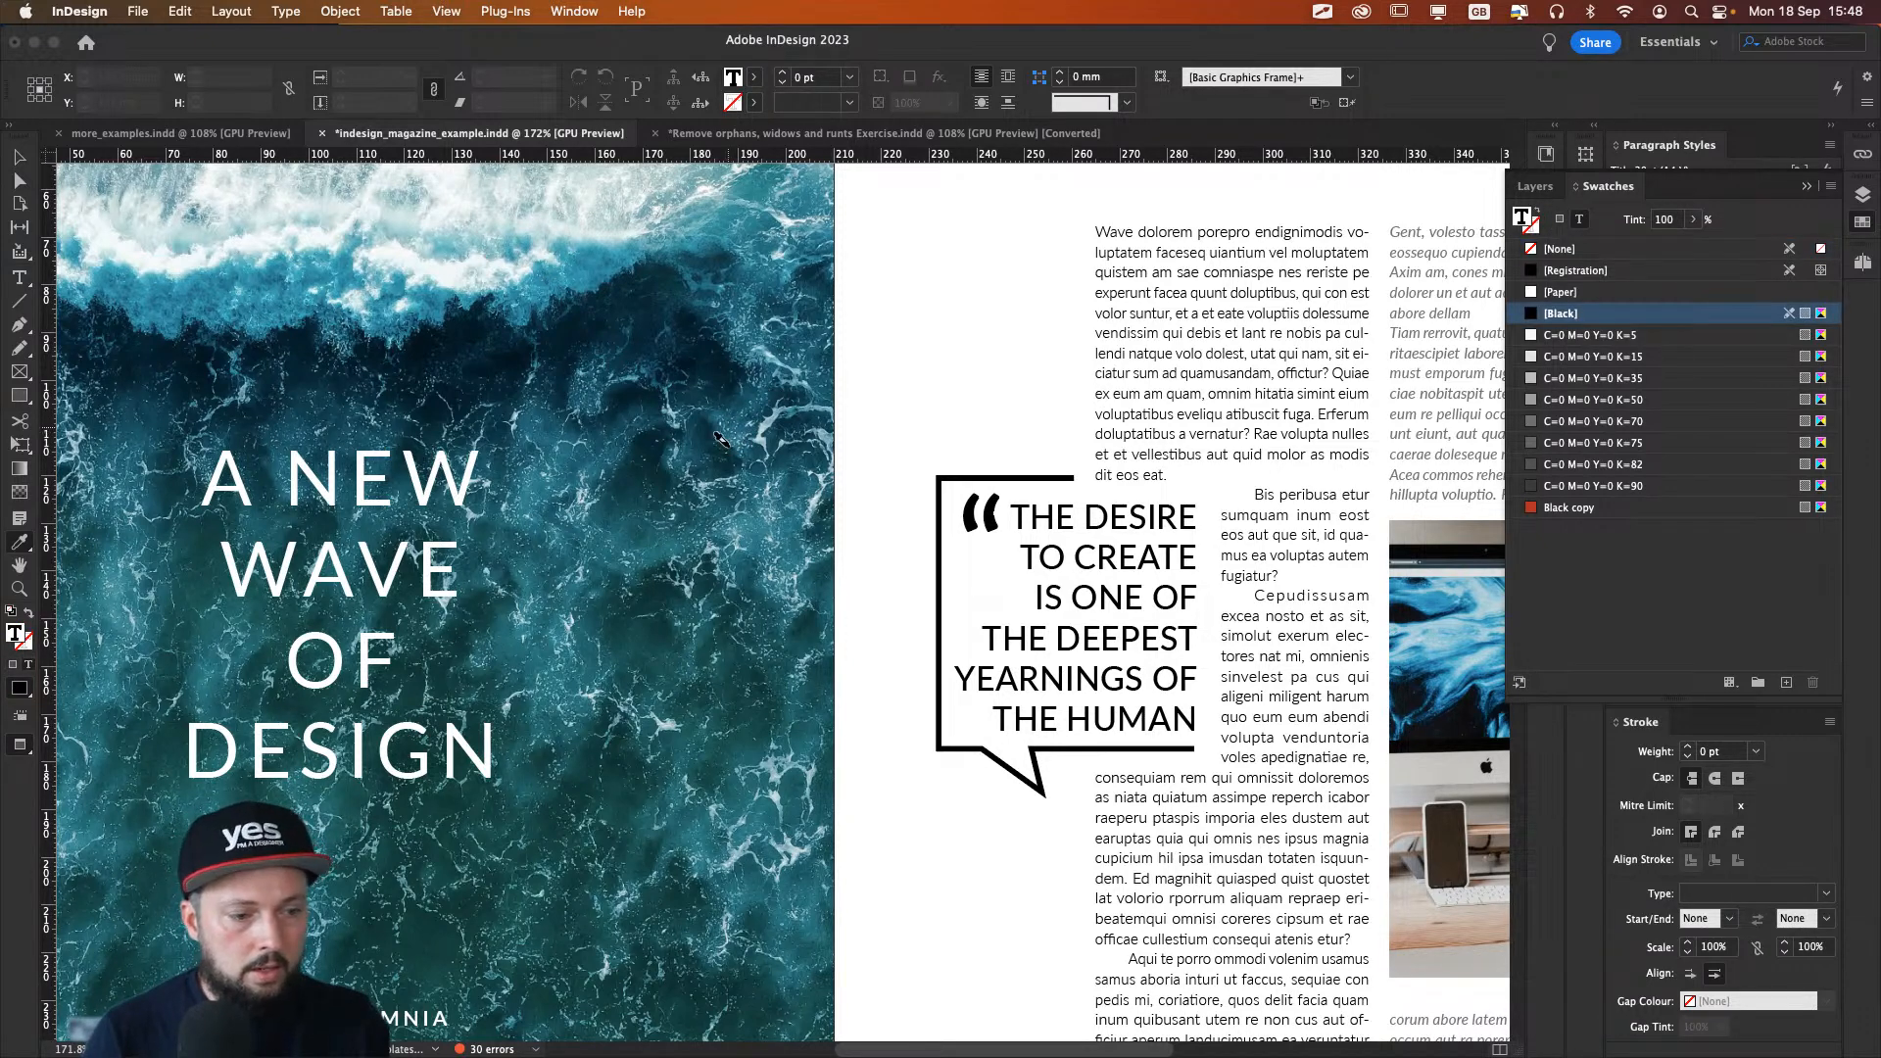
click(729, 448)
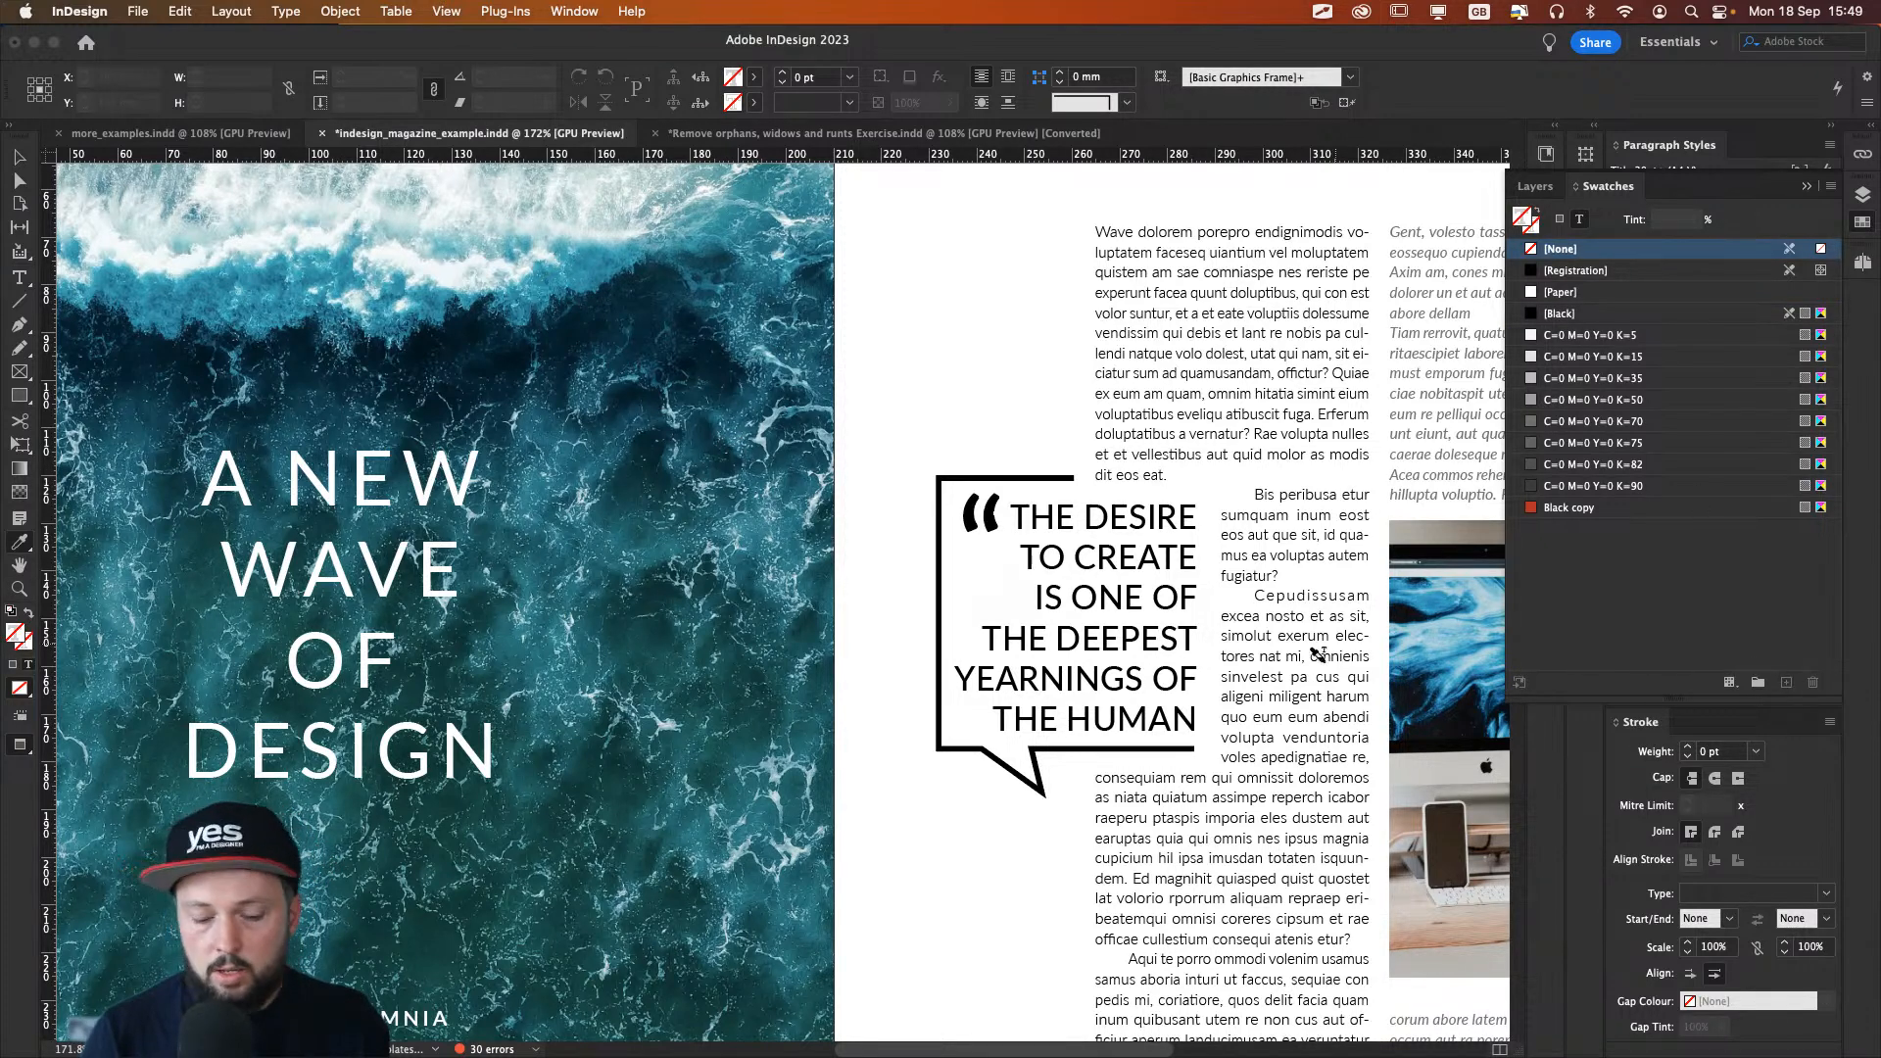
key(v)
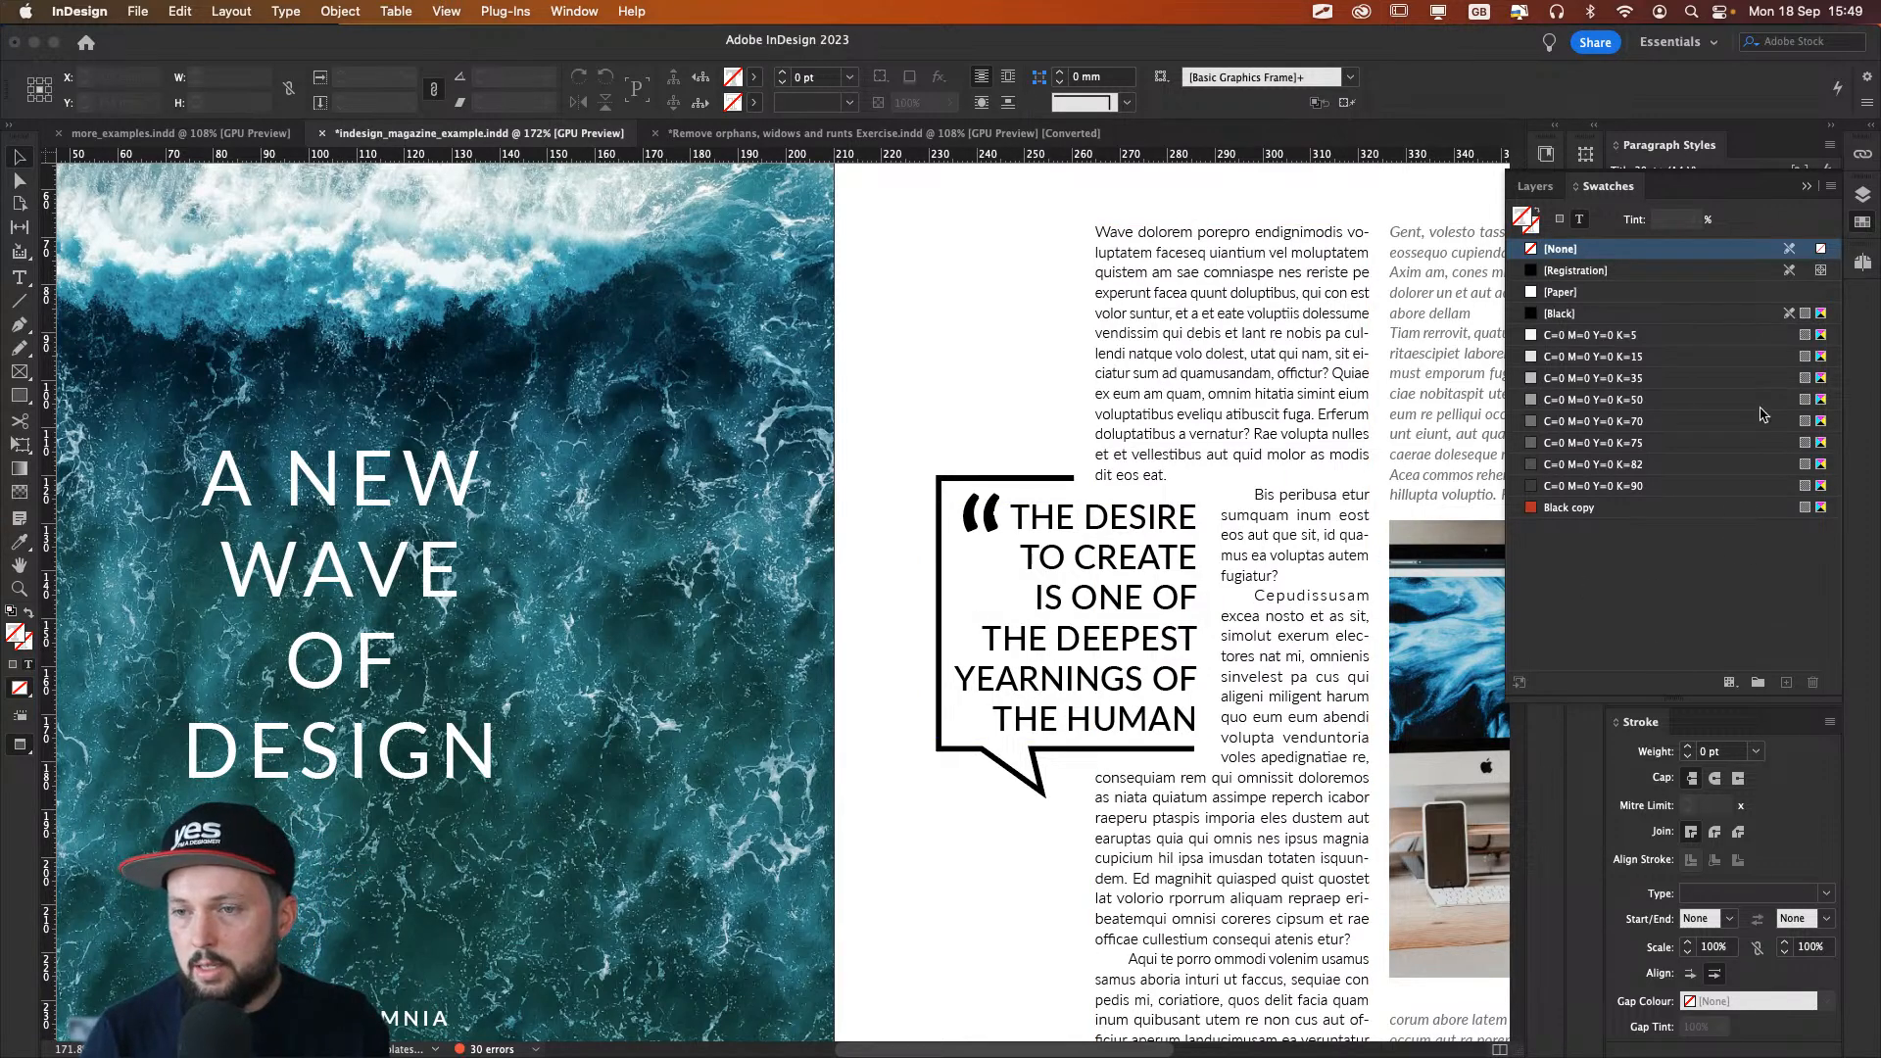
Step: Create a CMYK process swatch with C=66, M=0, Y=25, K=37 and apply it to the quotation mark's text
click(987, 487)
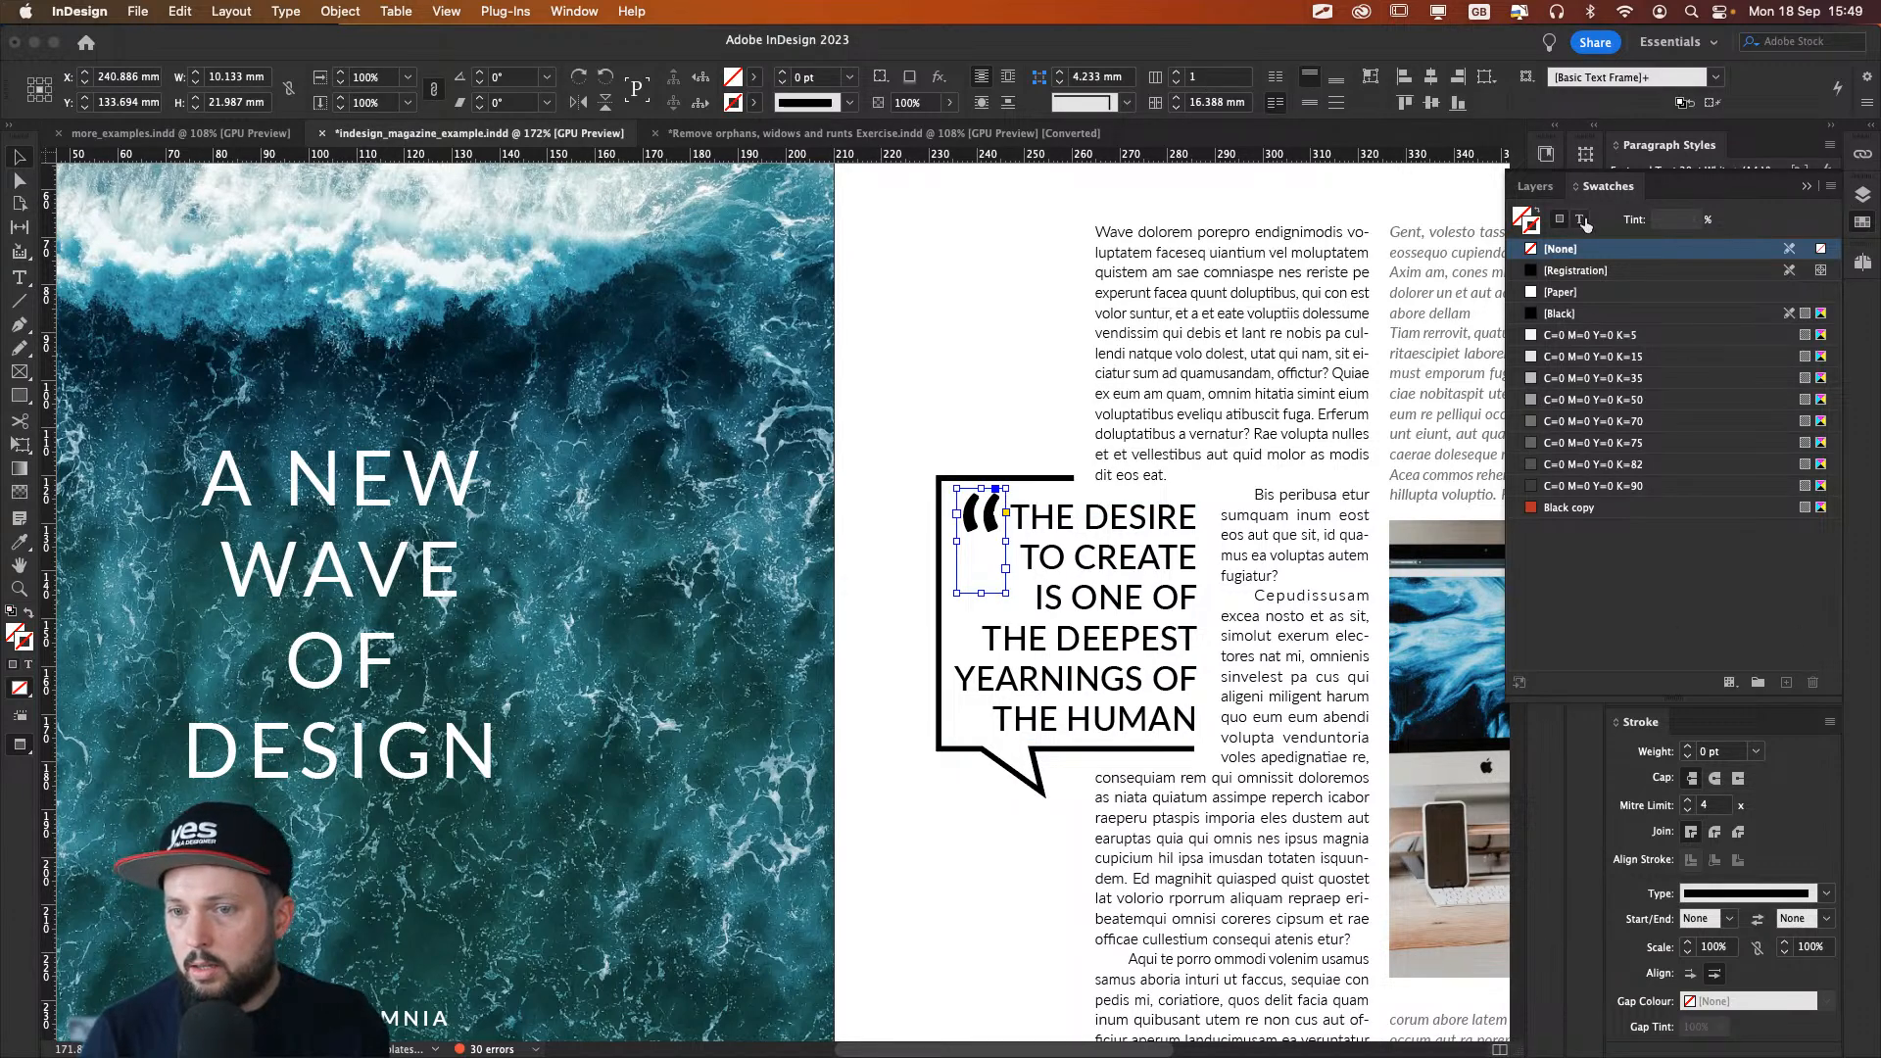
click(1579, 221)
click(1786, 682)
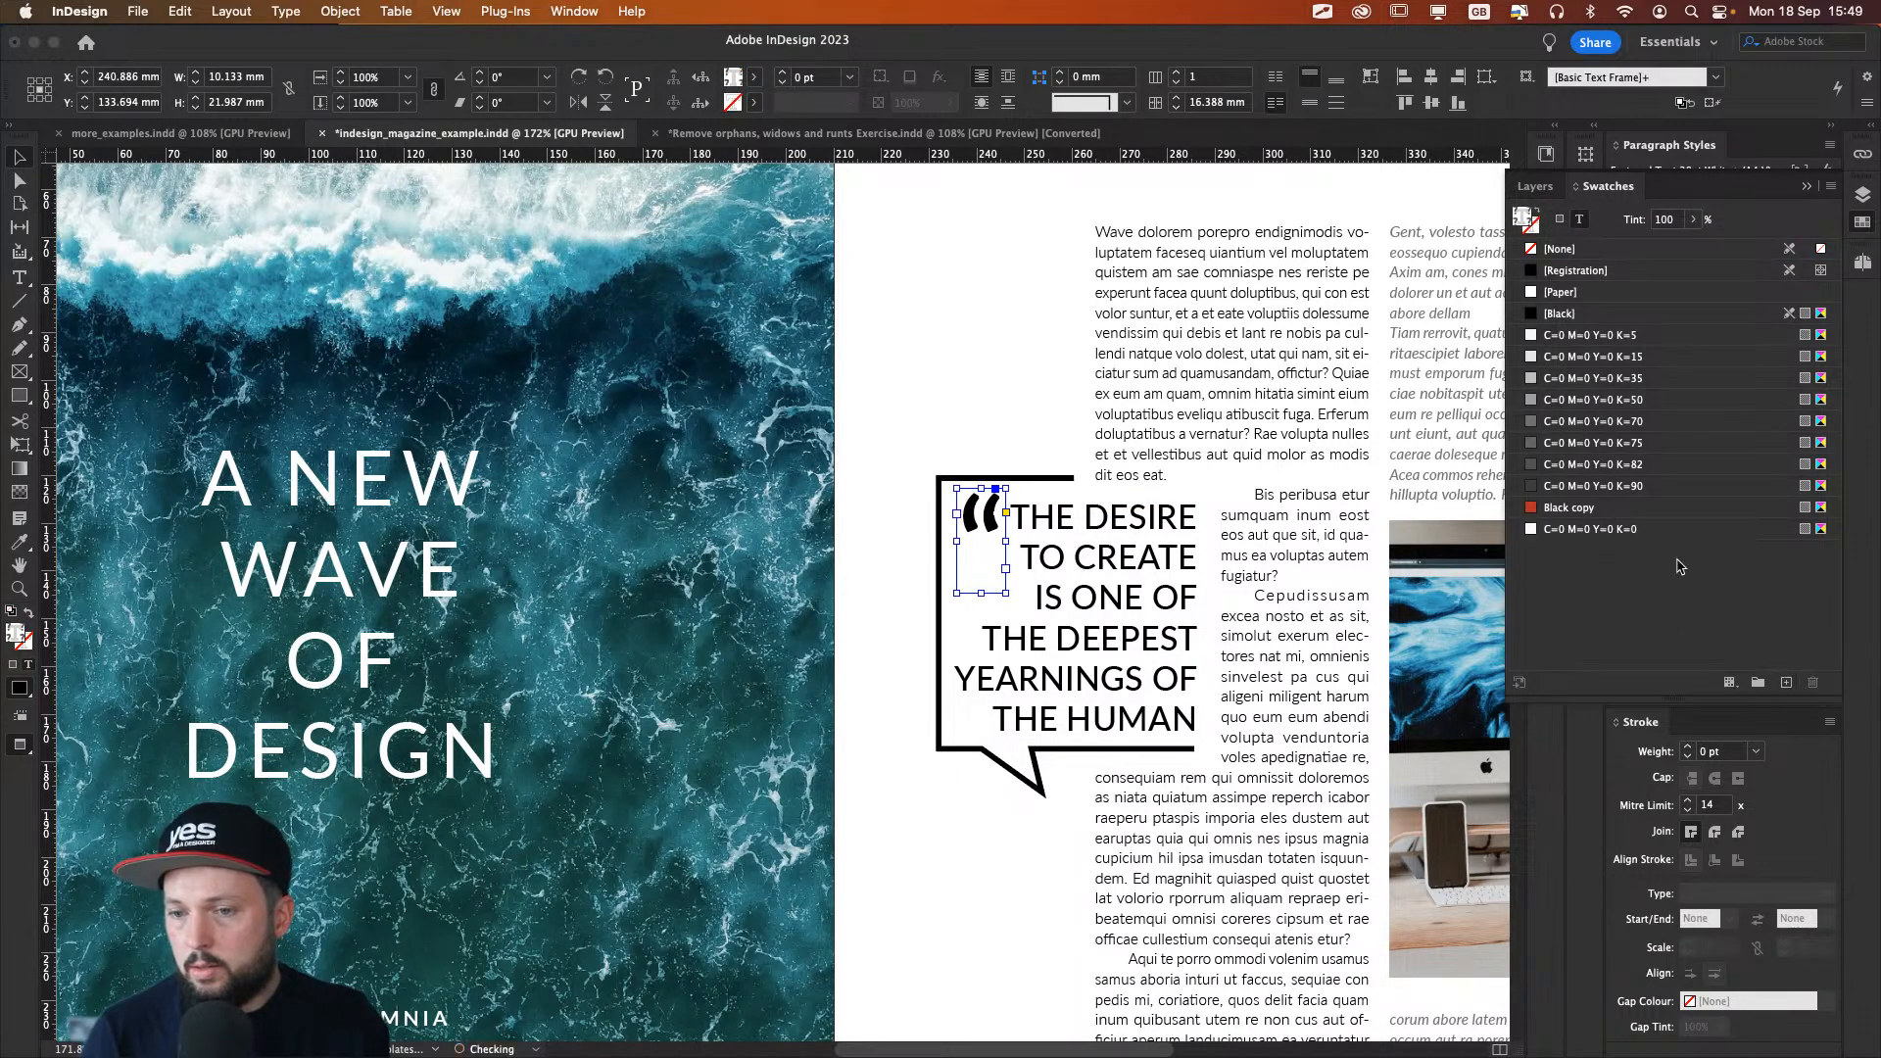
double_click(1534, 530)
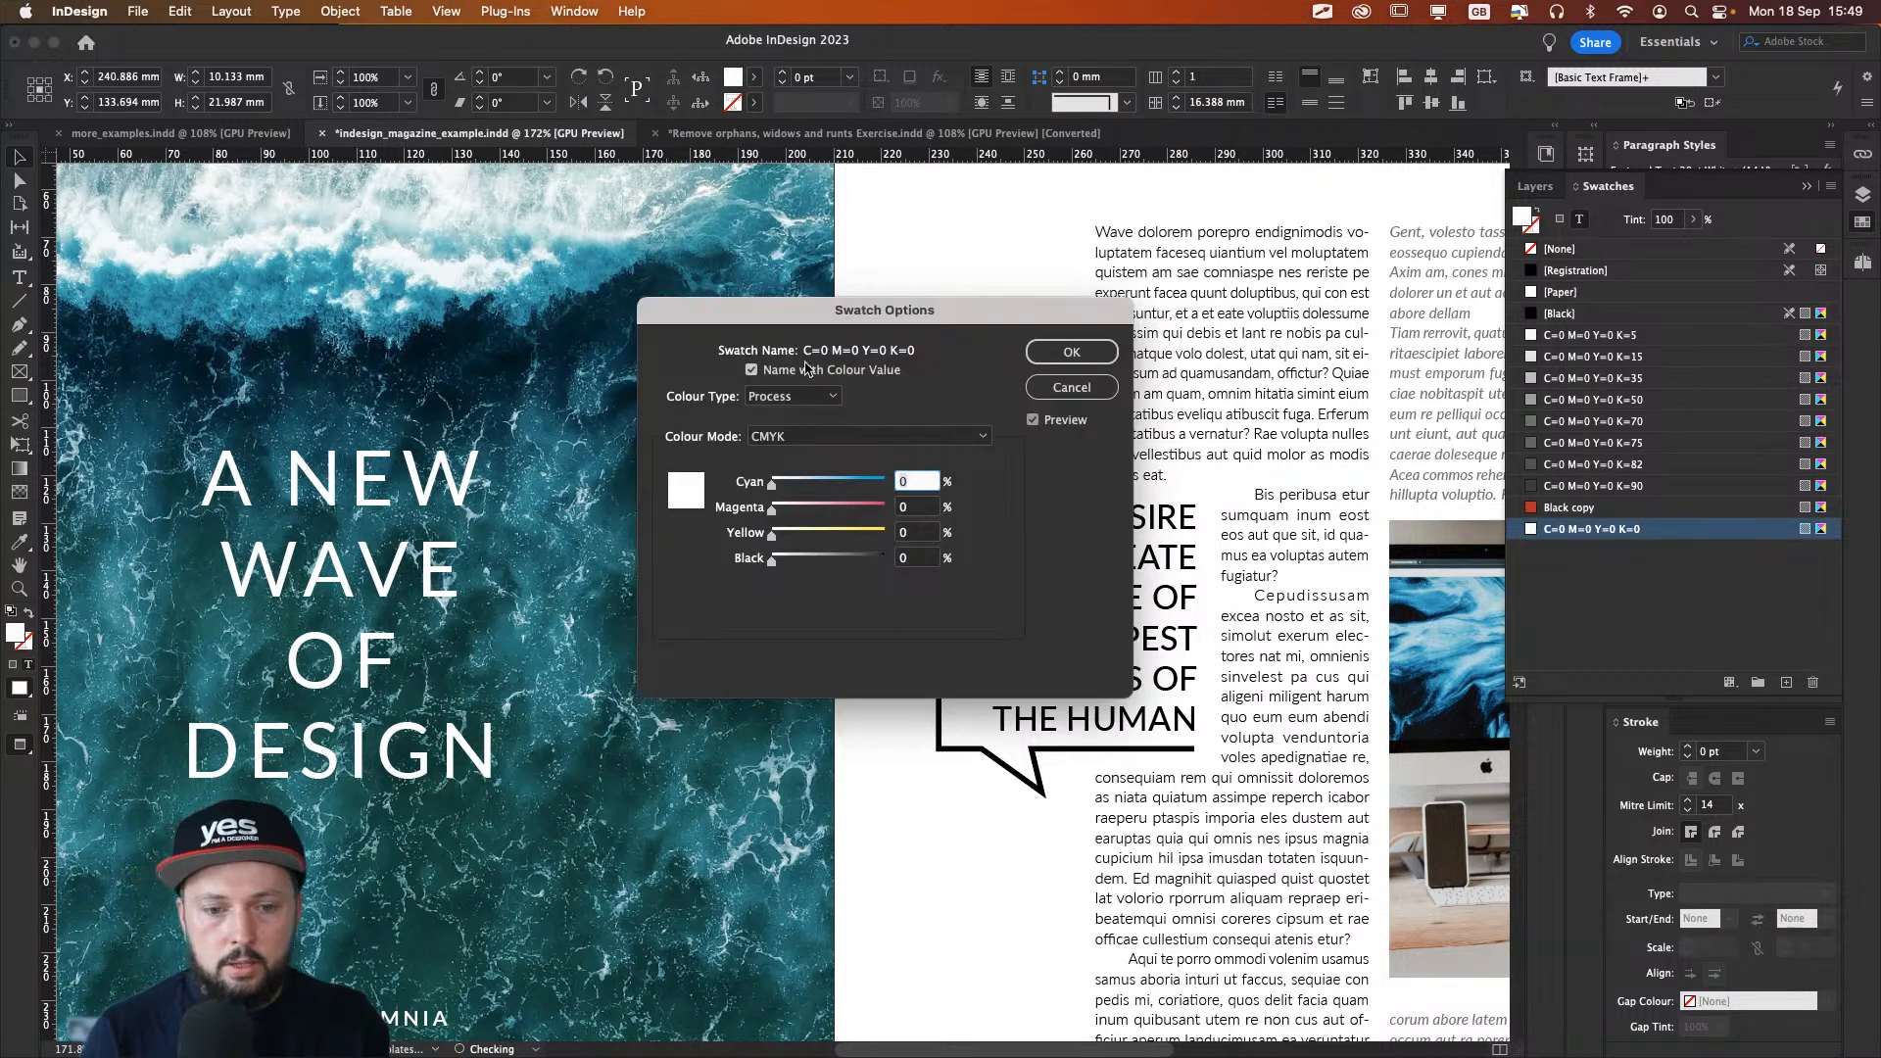
drag(851, 305, 392, 307)
click(400, 479)
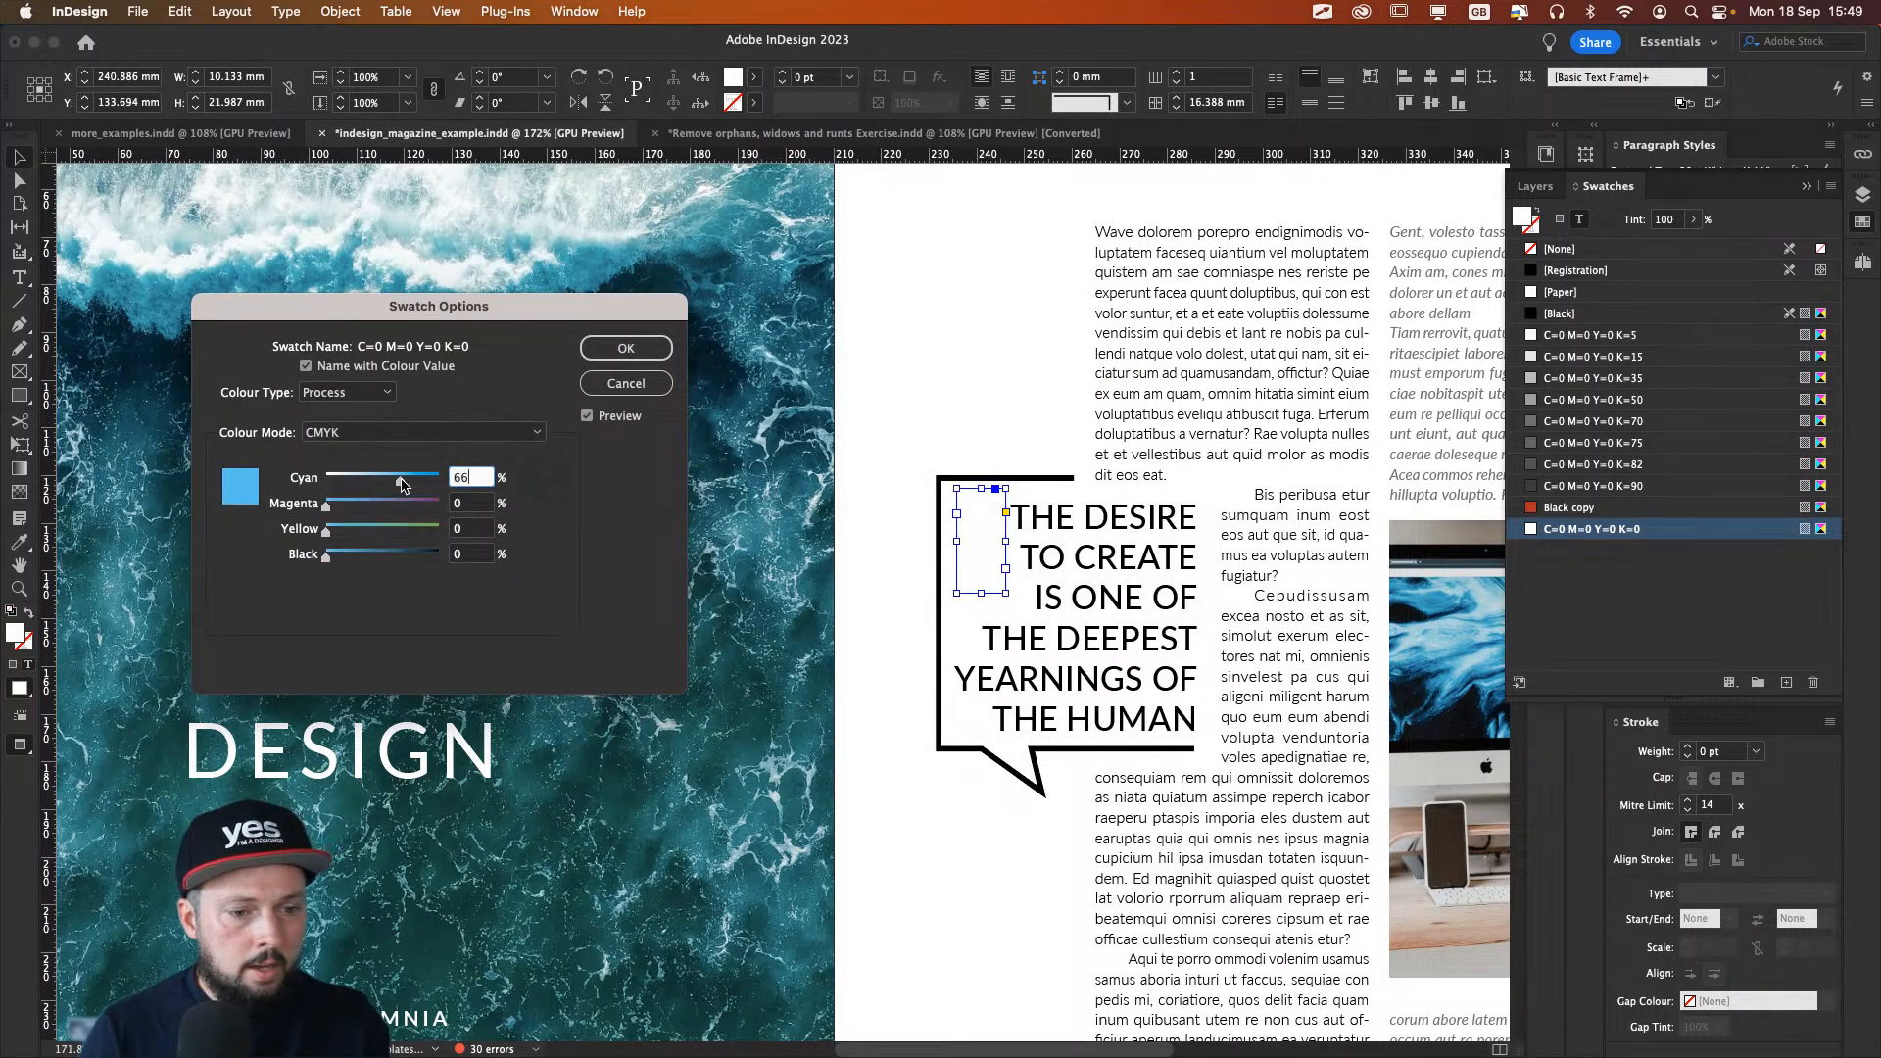
click(368, 554)
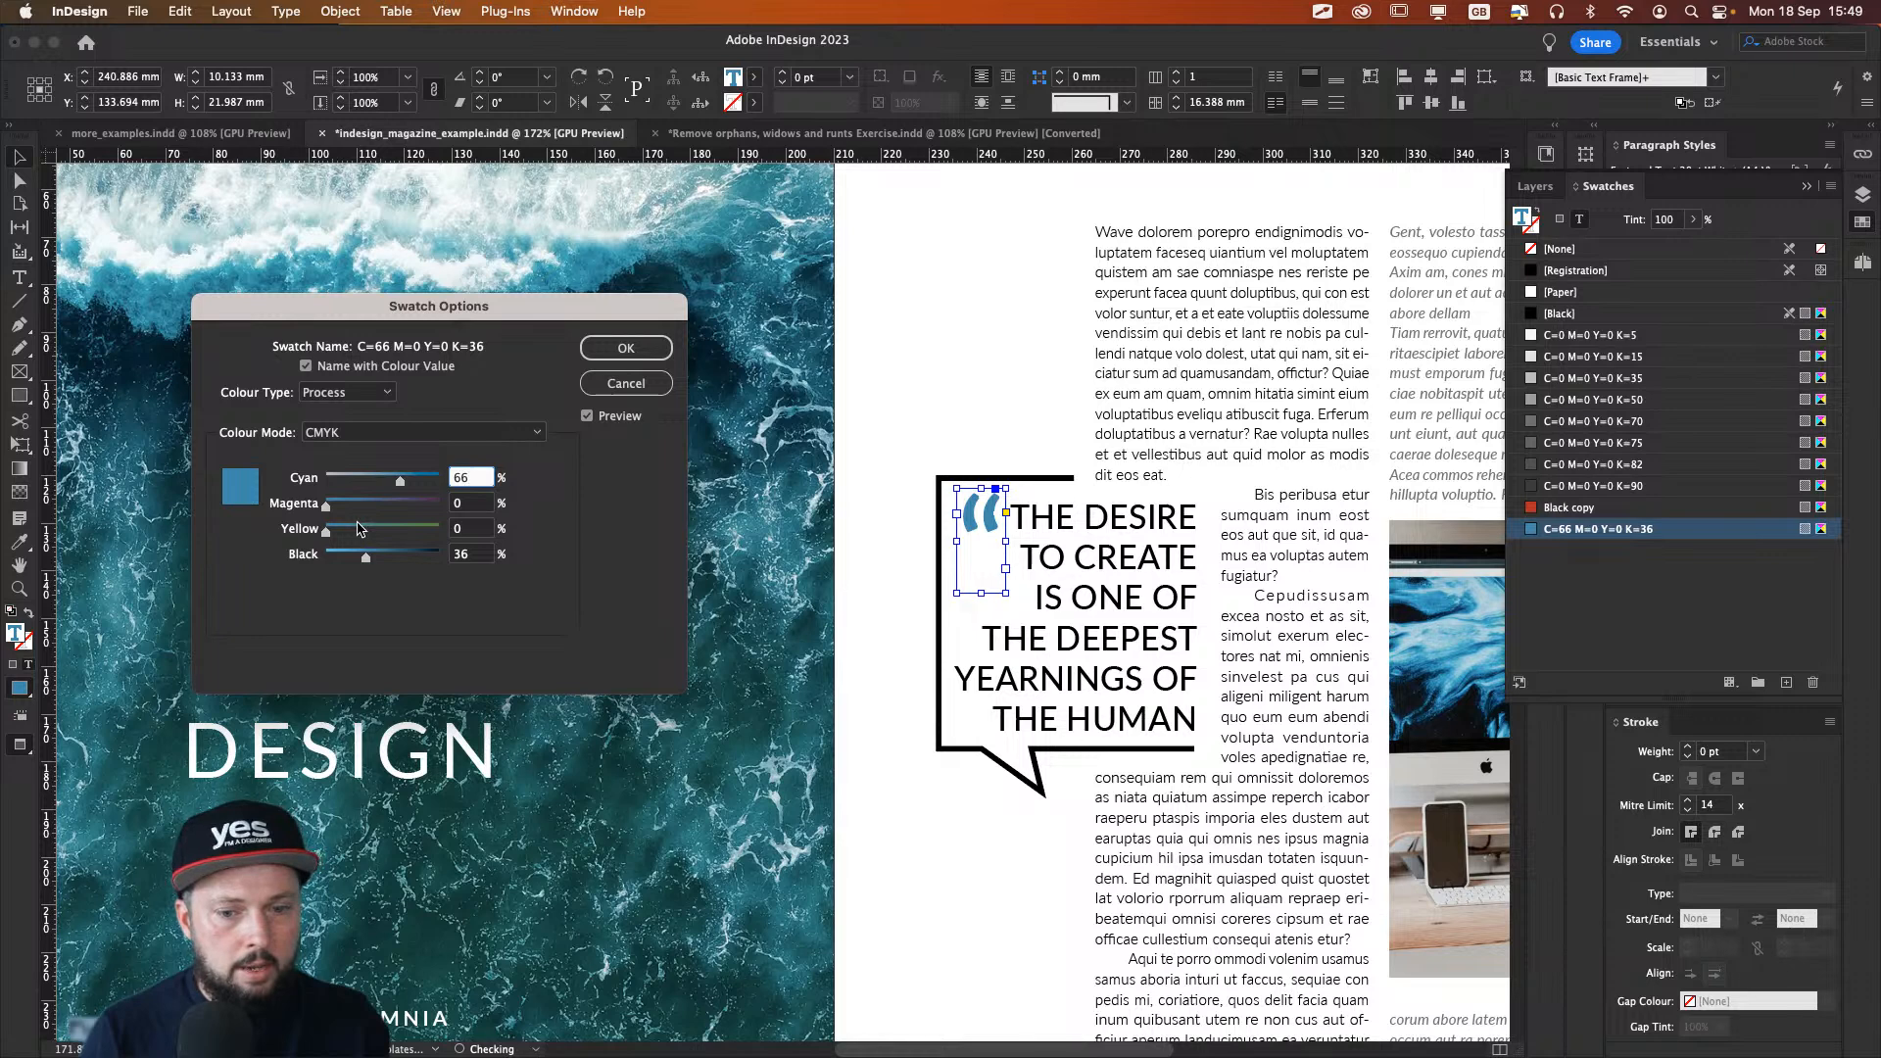
mouse_move(371, 534)
mouse_down()
mouse_move(355, 529)
mouse_move(353, 558)
mouse_move(369, 561)
mouse_up()
click(625, 348)
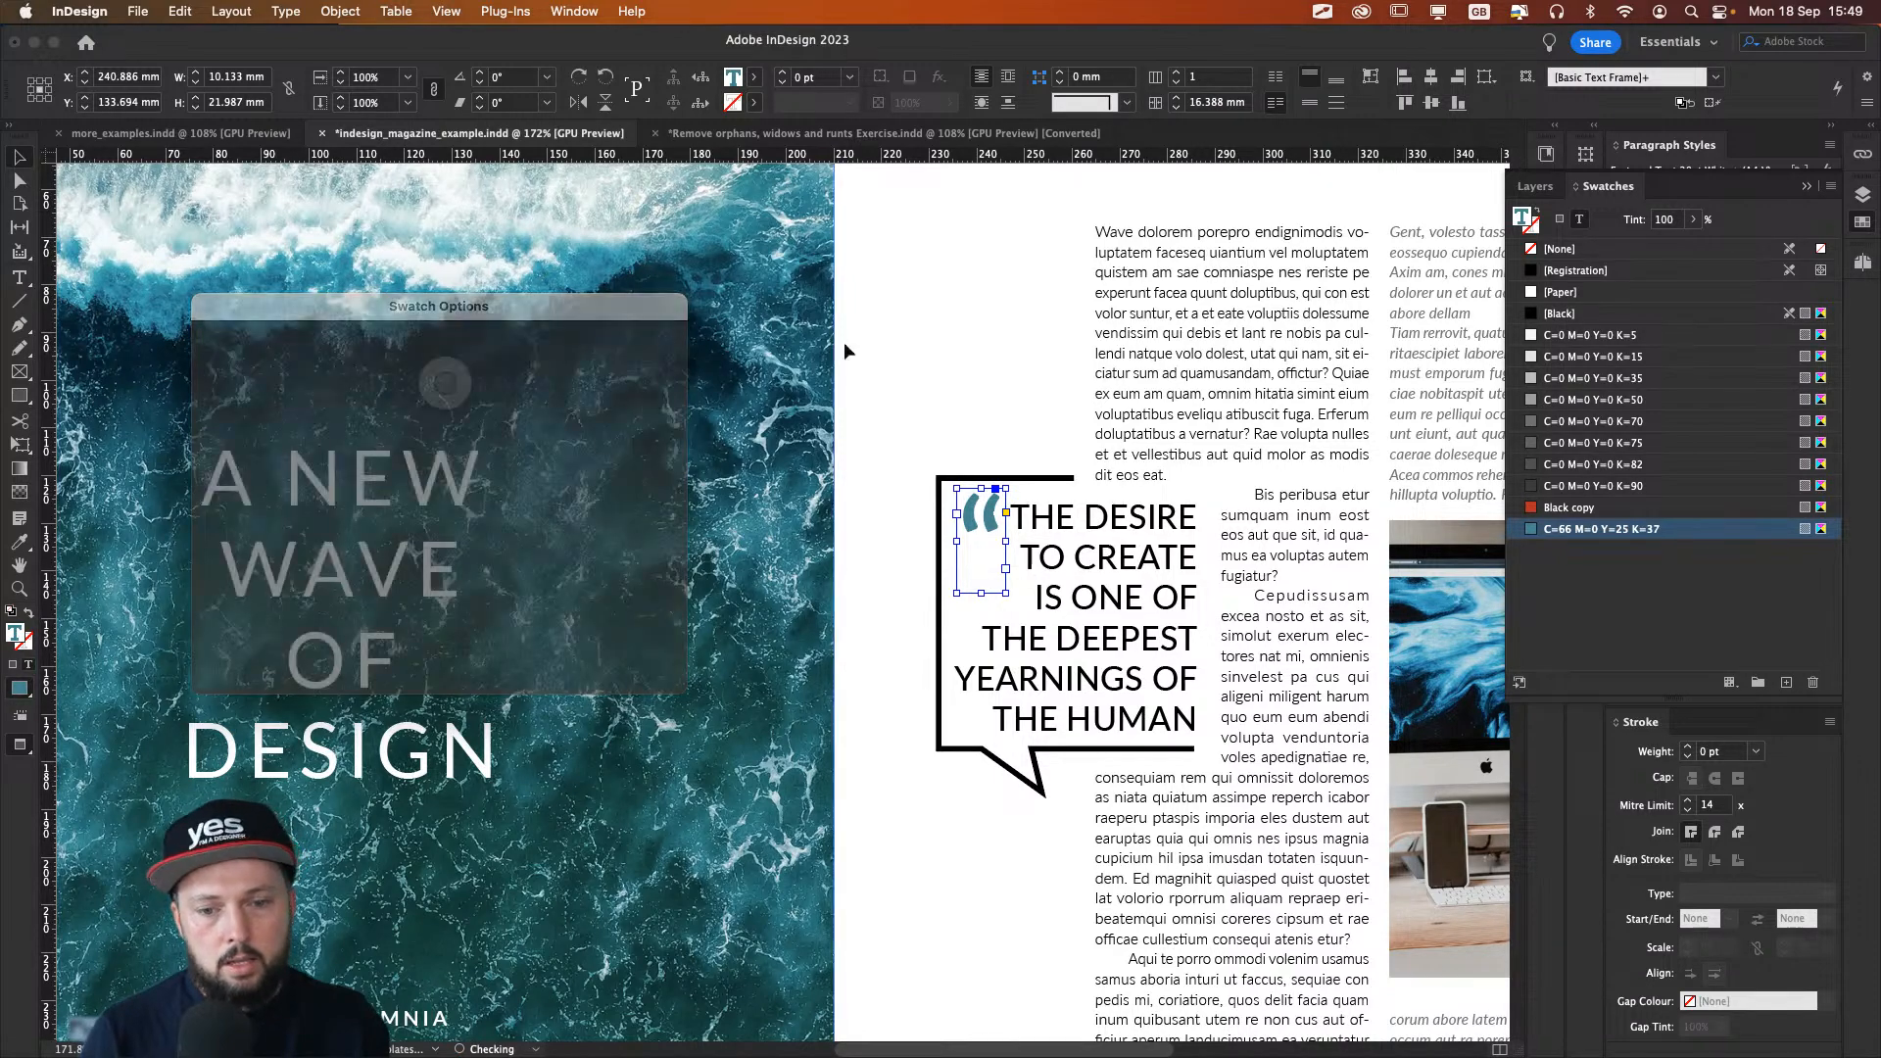
click(936, 385)
Step: Apply the C=66 M=0 Y=25 K=37 swatch to the speech bubble's outline and check the whole spread
scroll(937, 385, right, 5)
scroll(936, 385, down, 3)
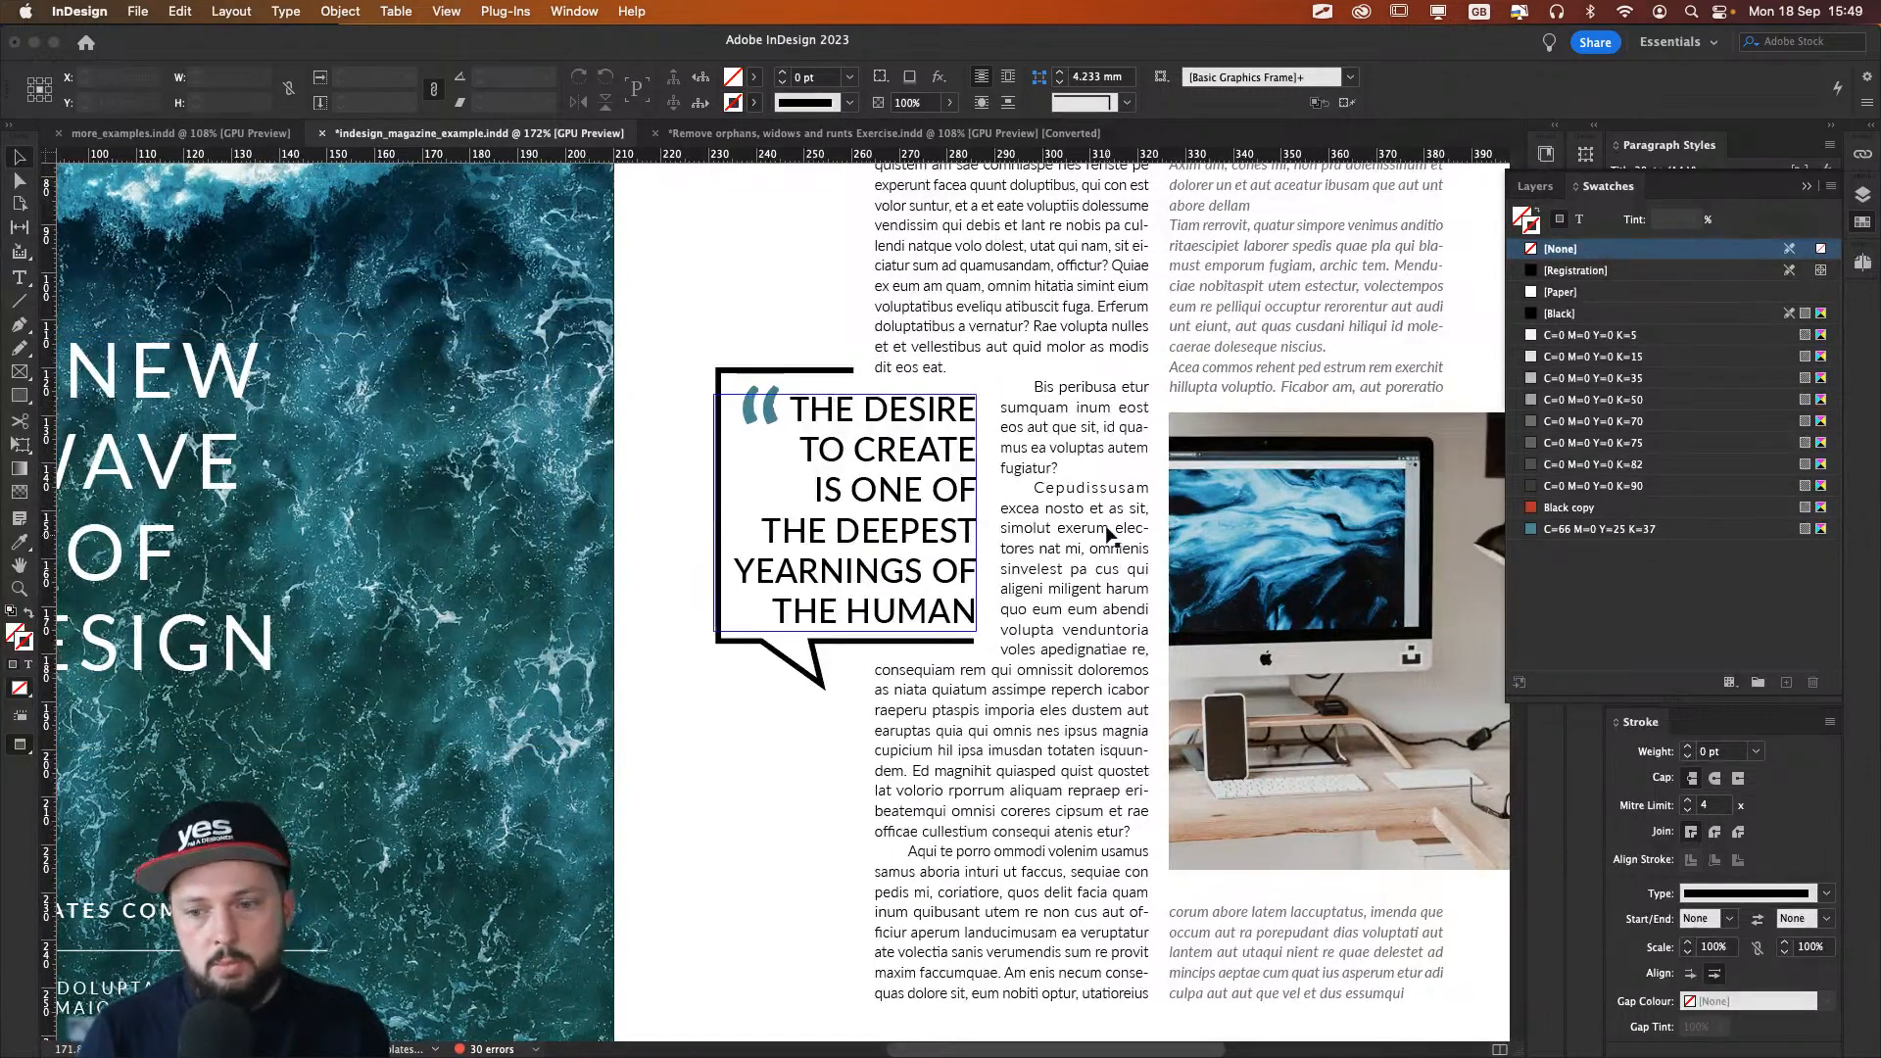
click(823, 370)
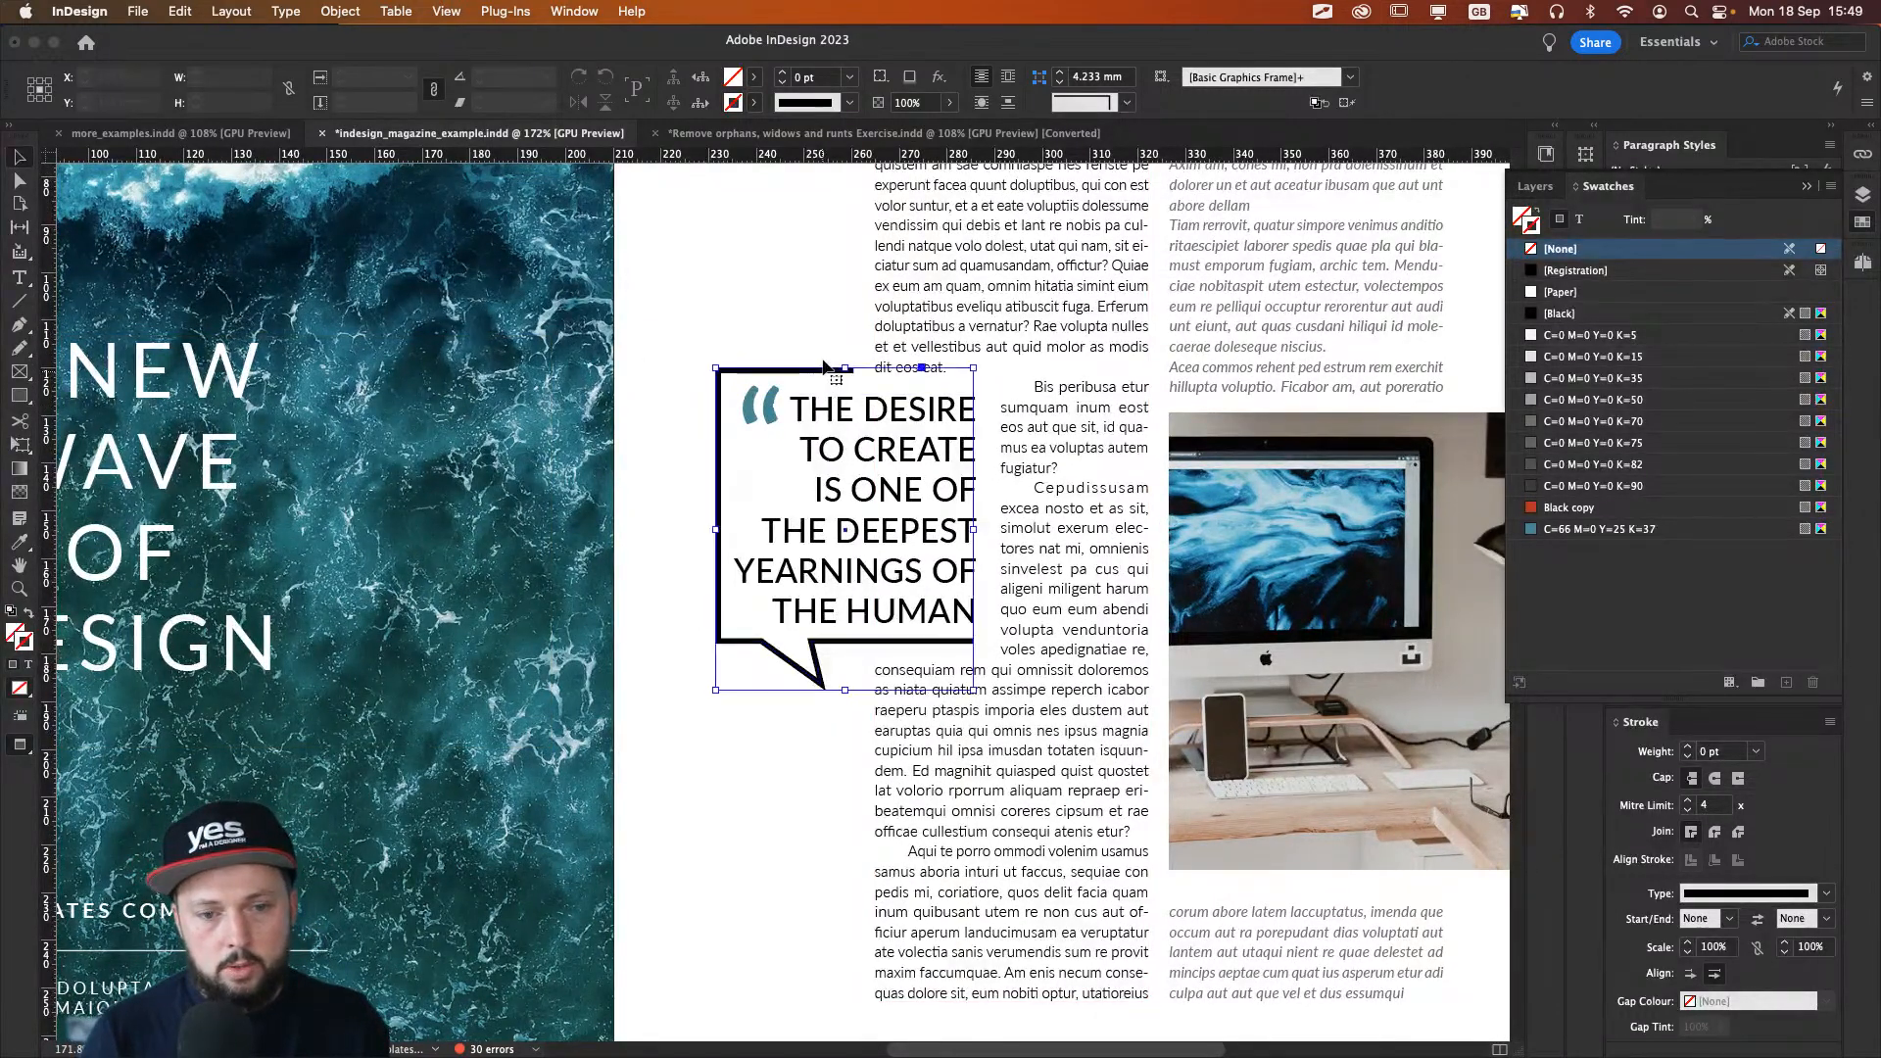
click(753, 103)
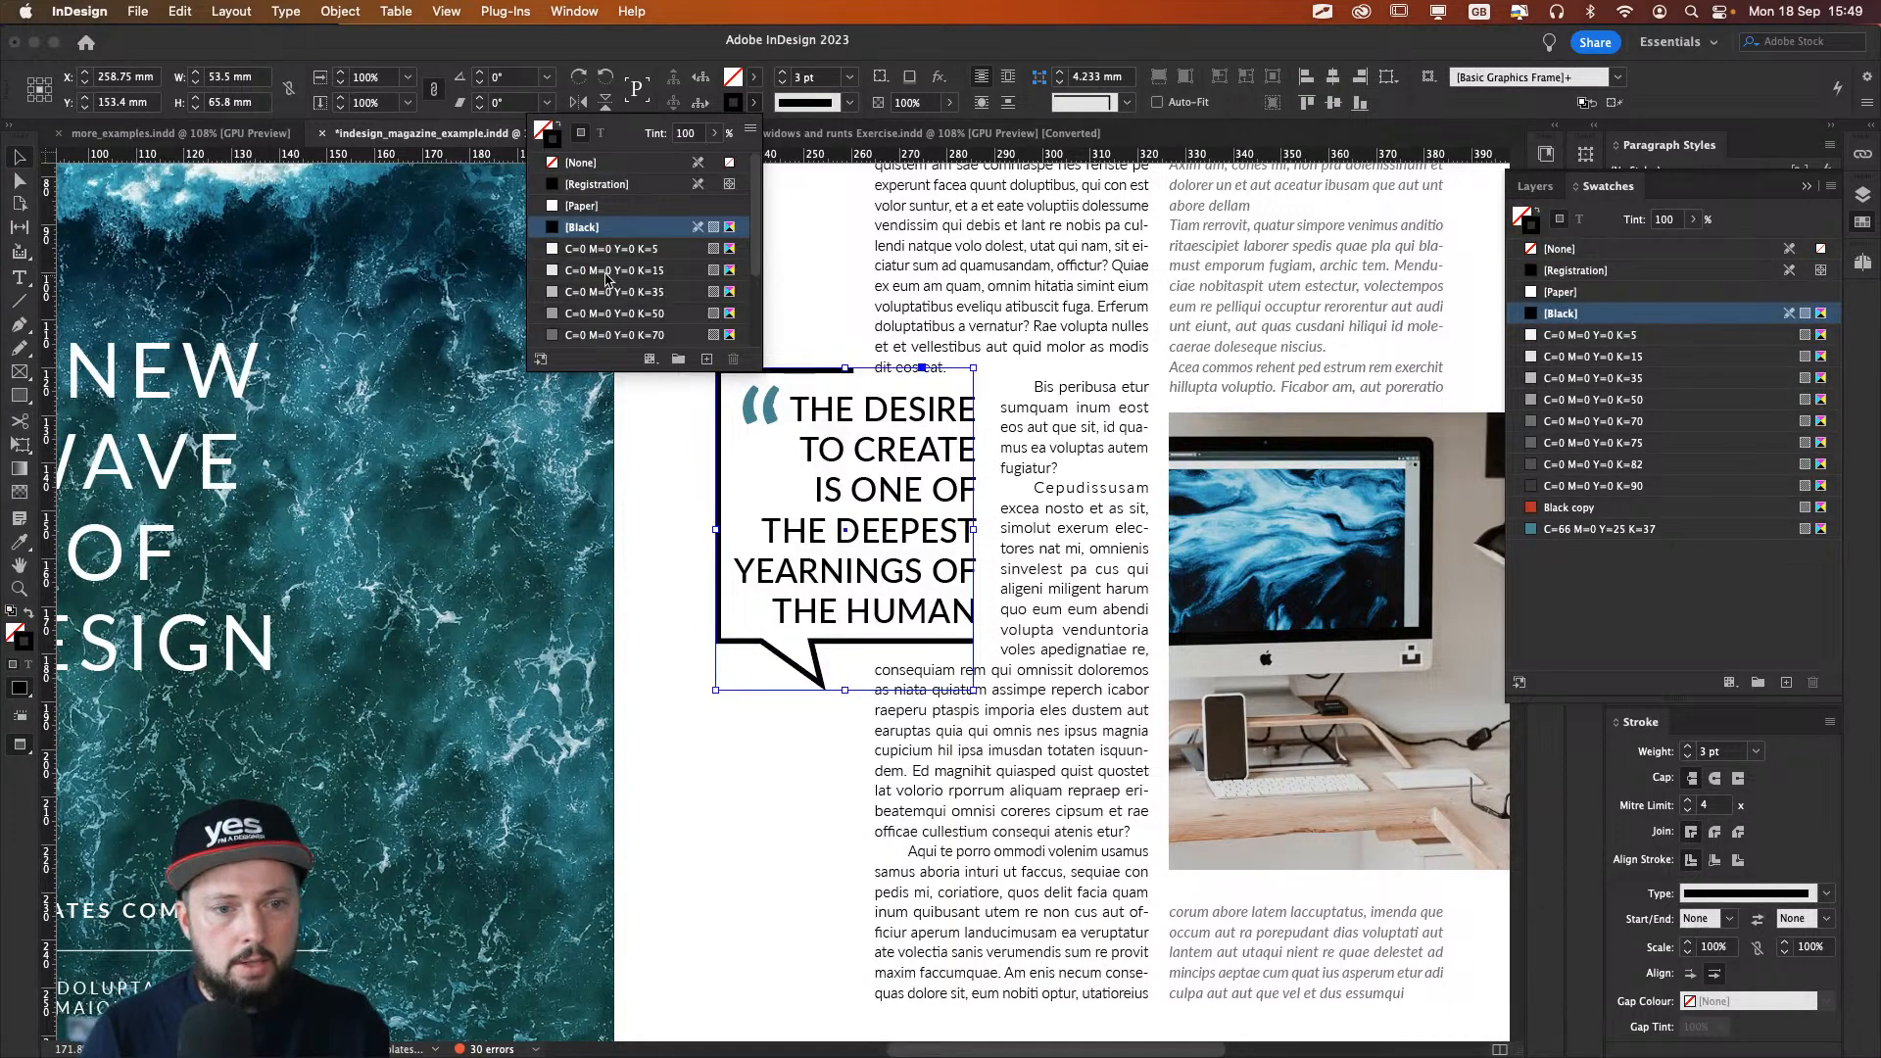
scroll(593, 294, down, 2)
click(578, 335)
click(821, 272)
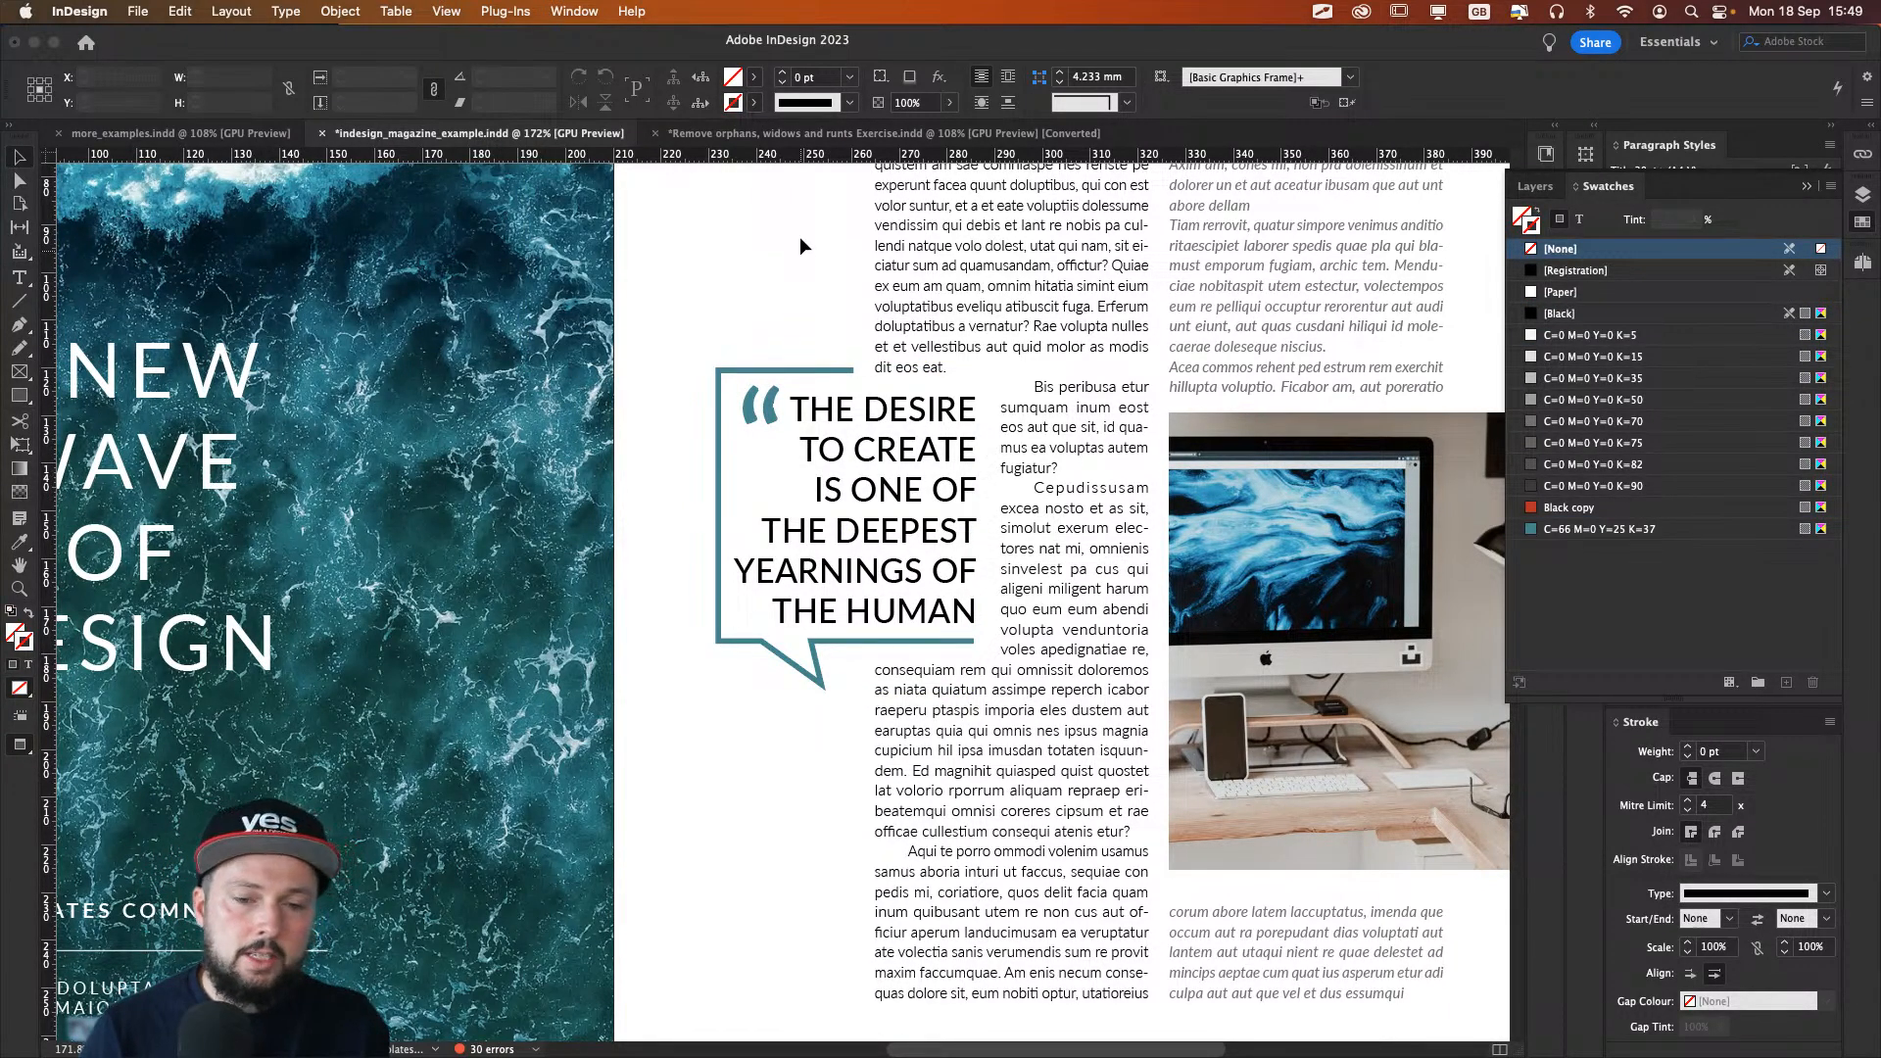
key(super+0)
key(alt+super+0)
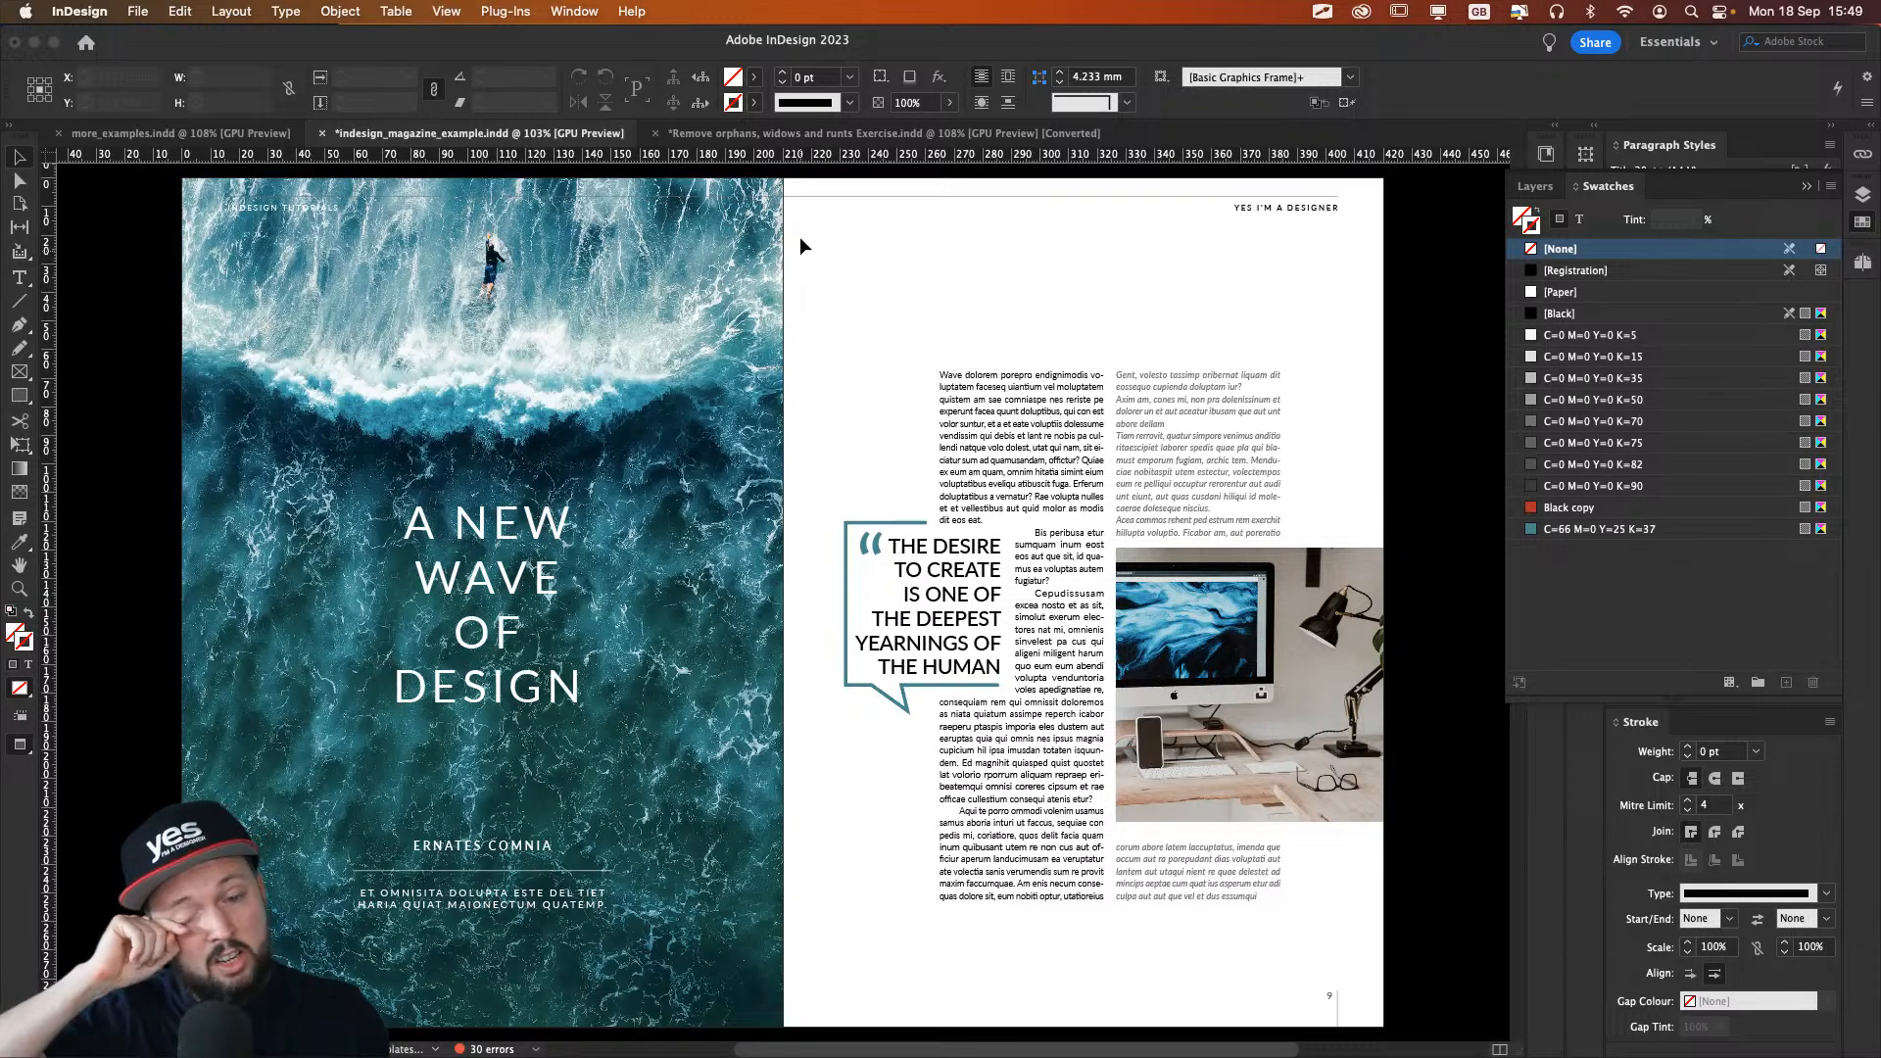
Step: Try extending the pull quote's text frame downward beyond the bubble and undo the resize
click(948, 556)
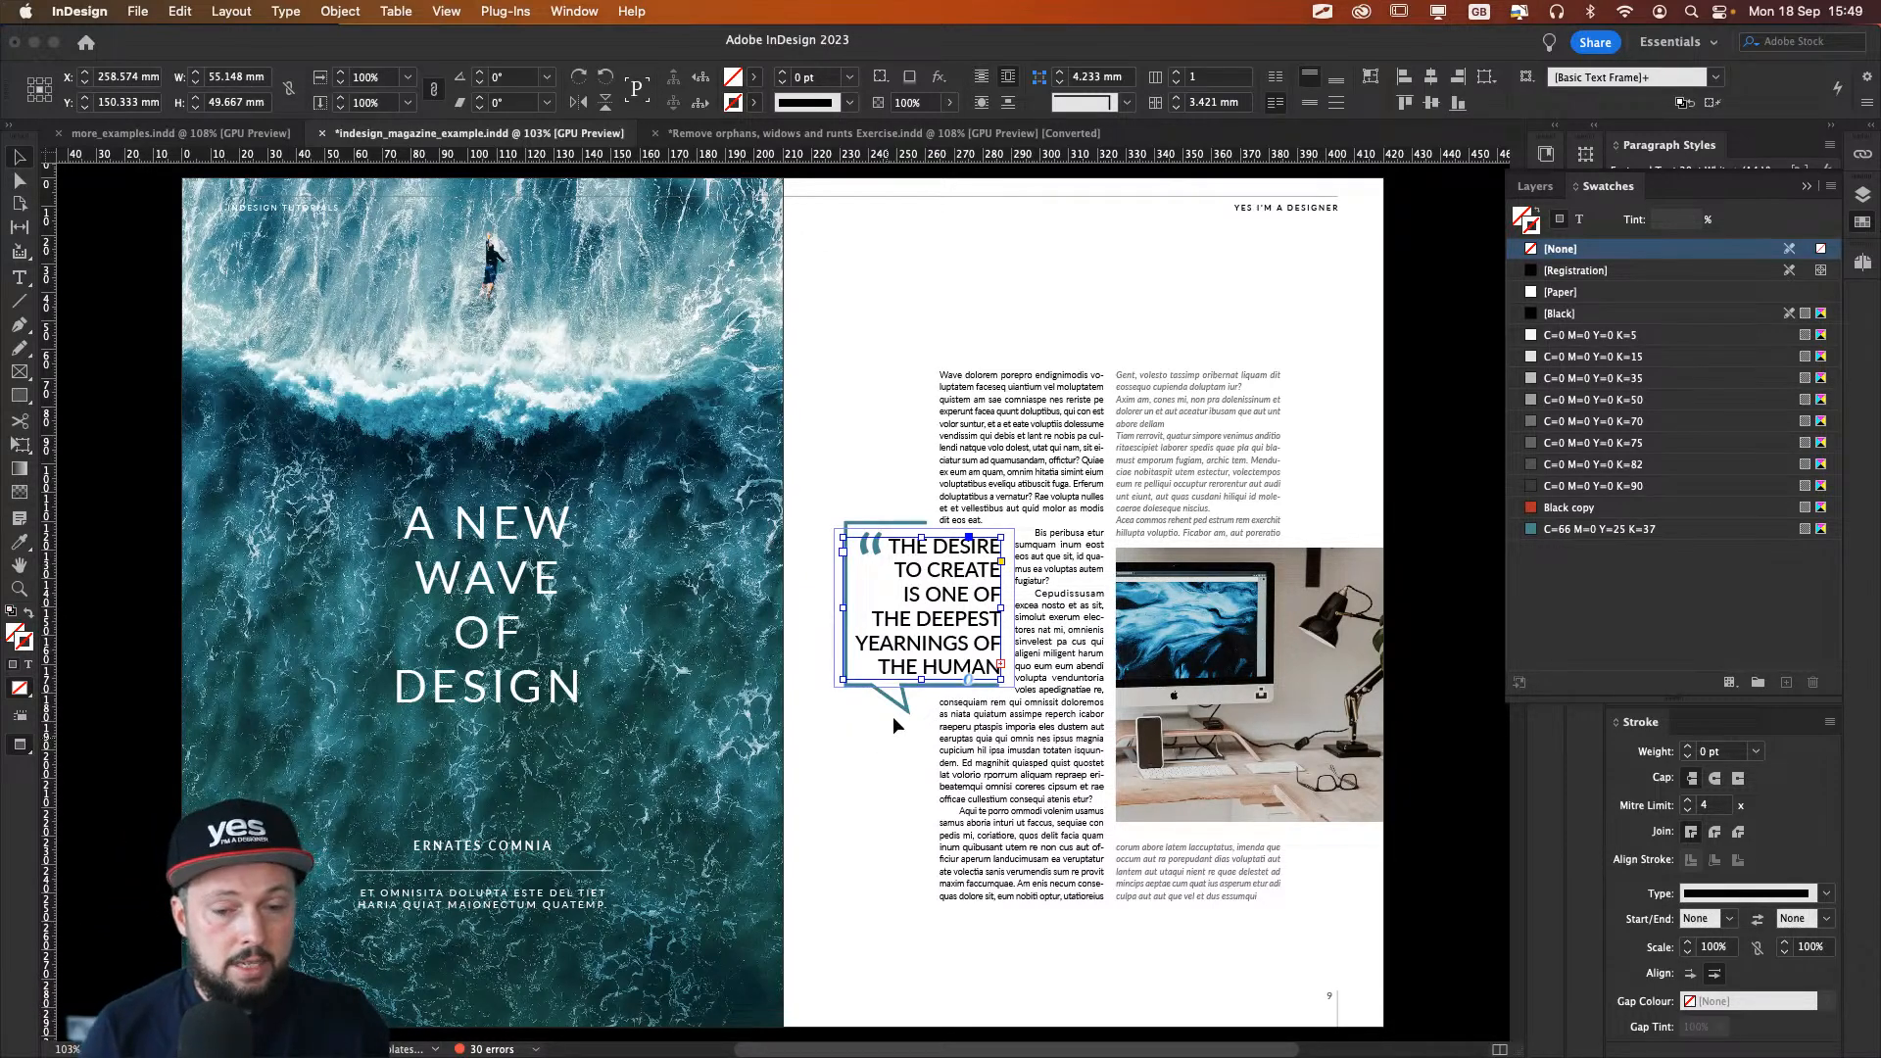
drag(922, 679, 923, 705)
key(super+z)
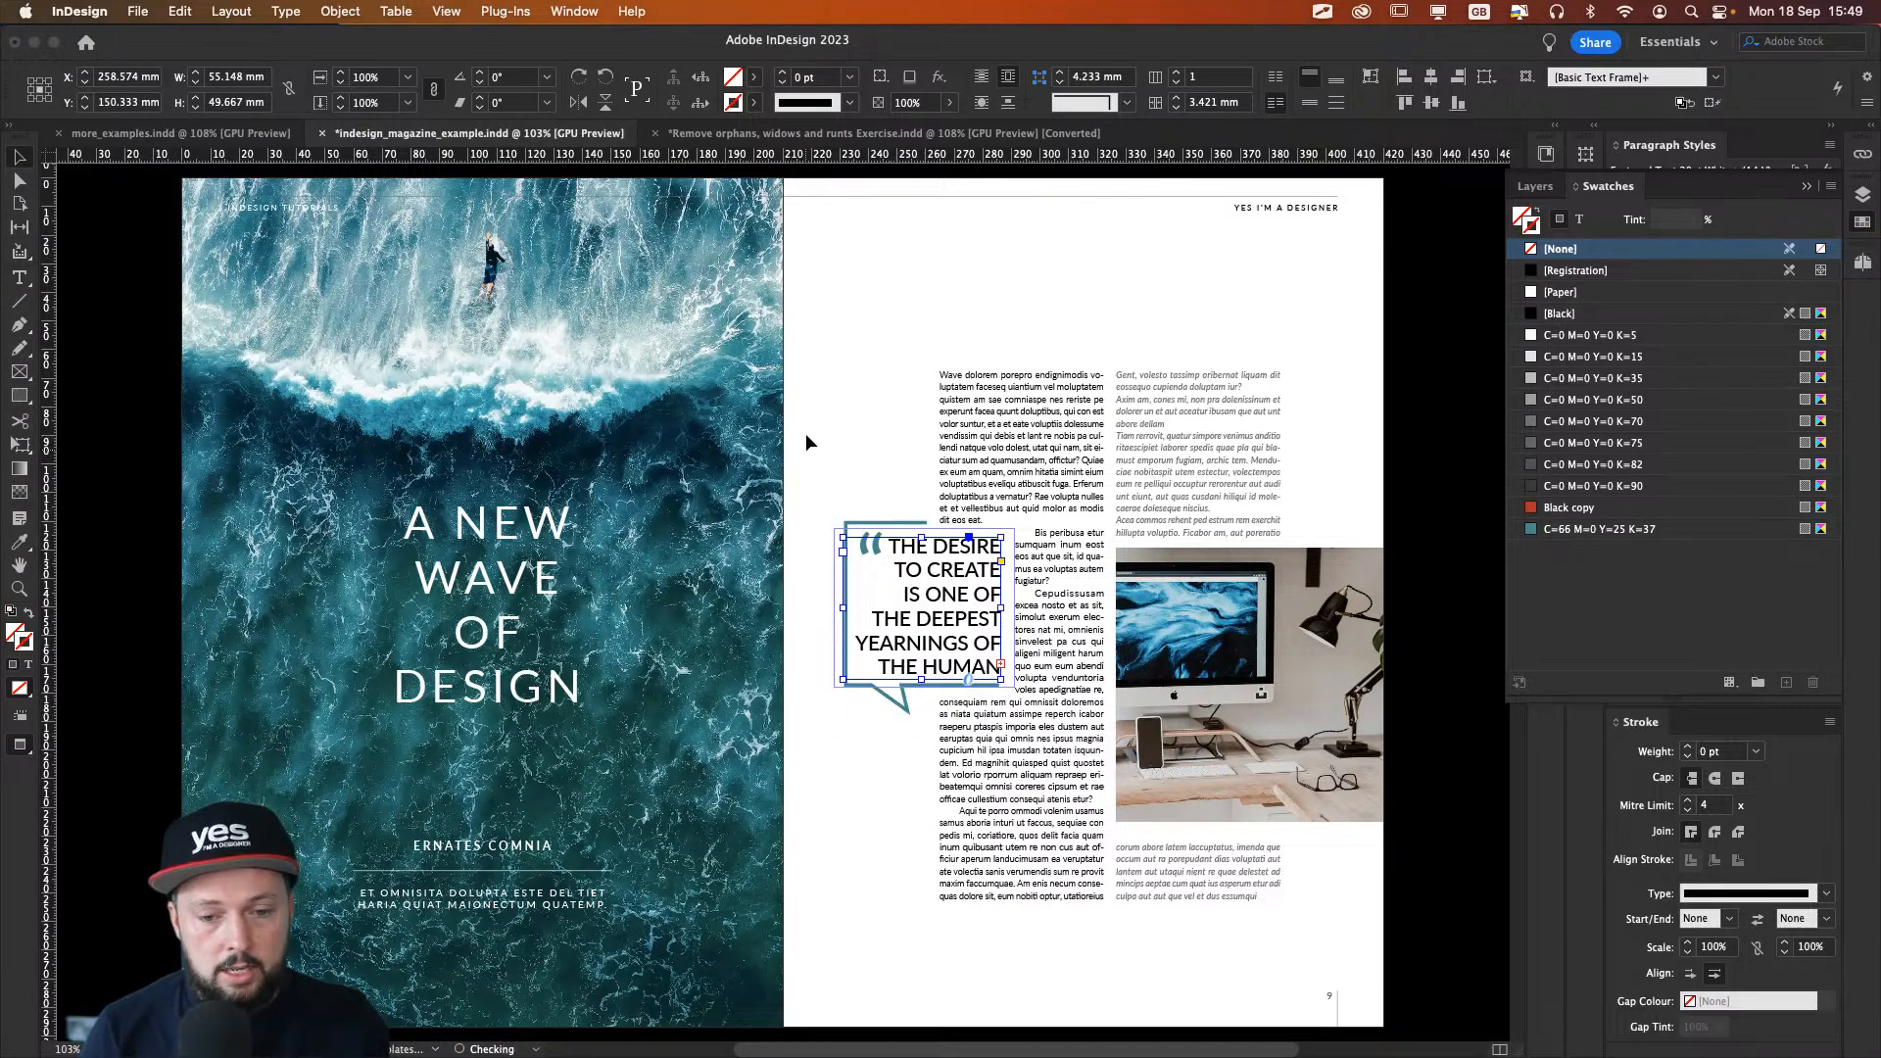
Step: Try a smaller type size for the pull quote so it fits the frame, and restore the larger size
scroll(926, 656, up, 5)
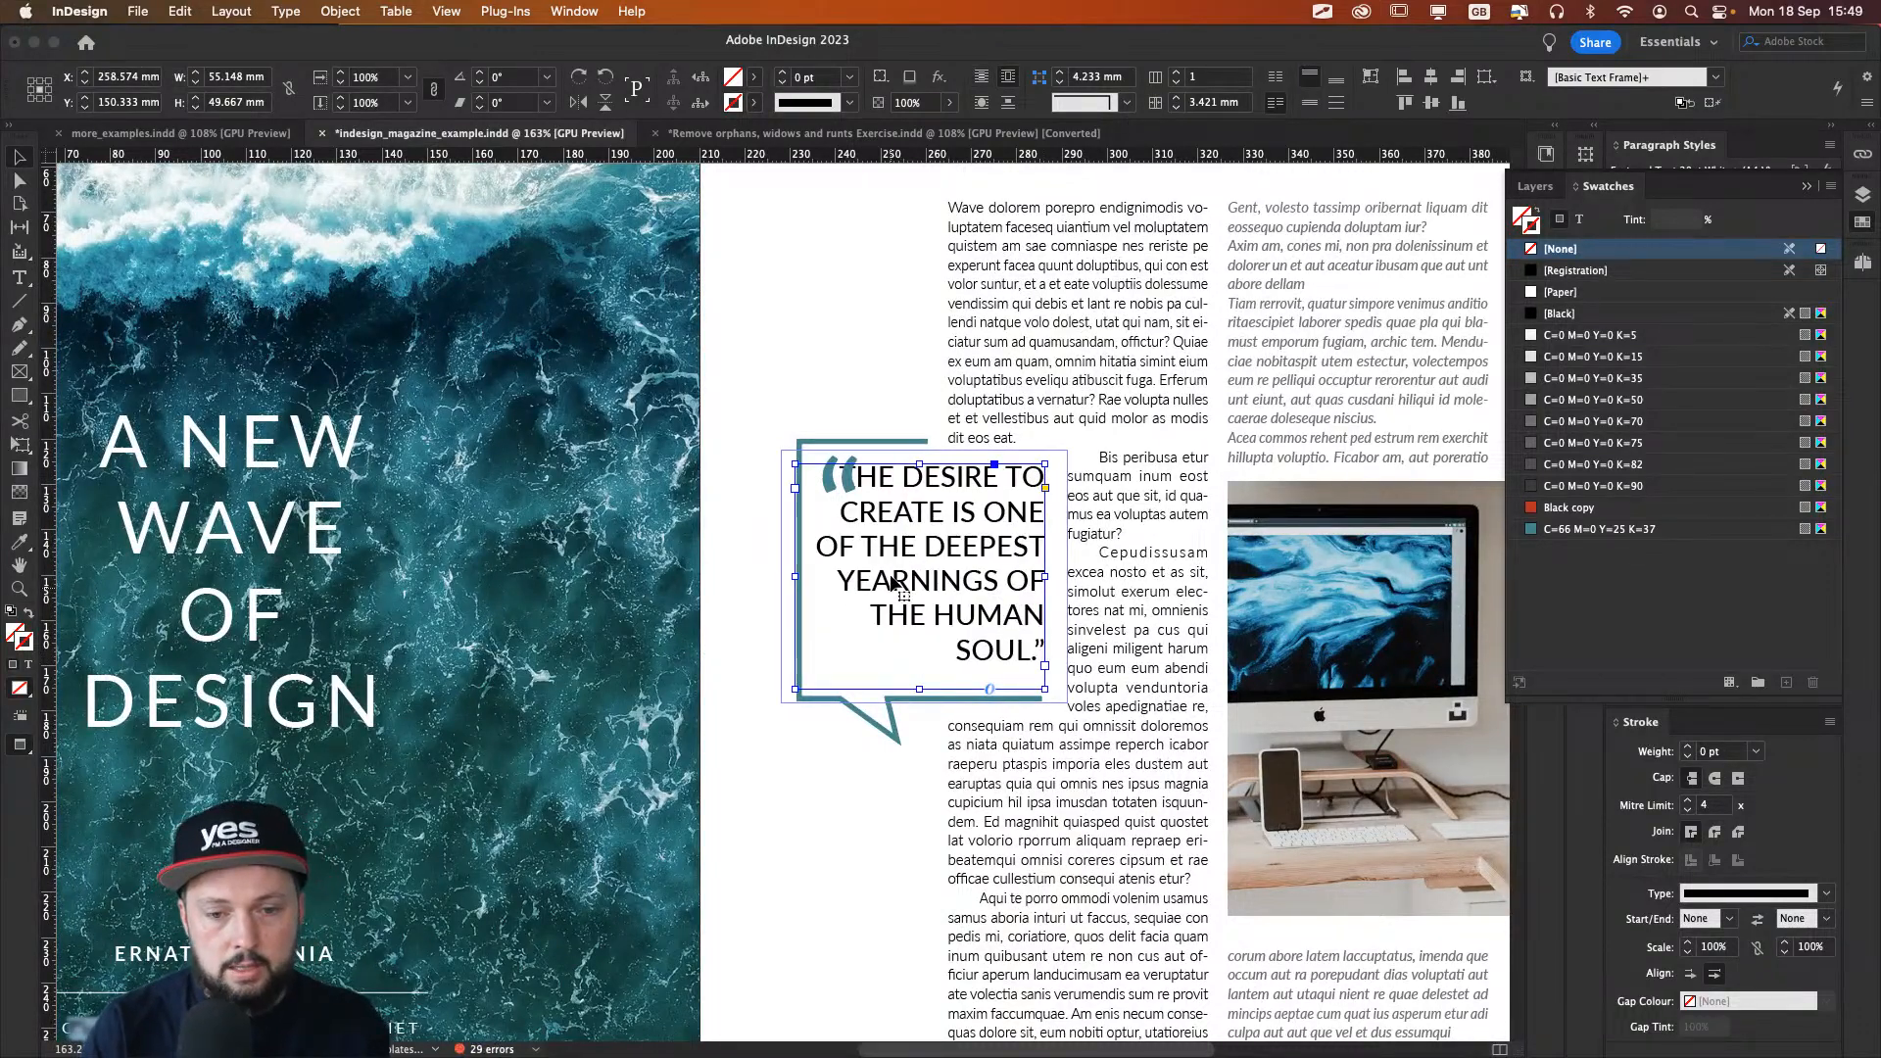
key(super+shift+comma)
key(super+shift+period)
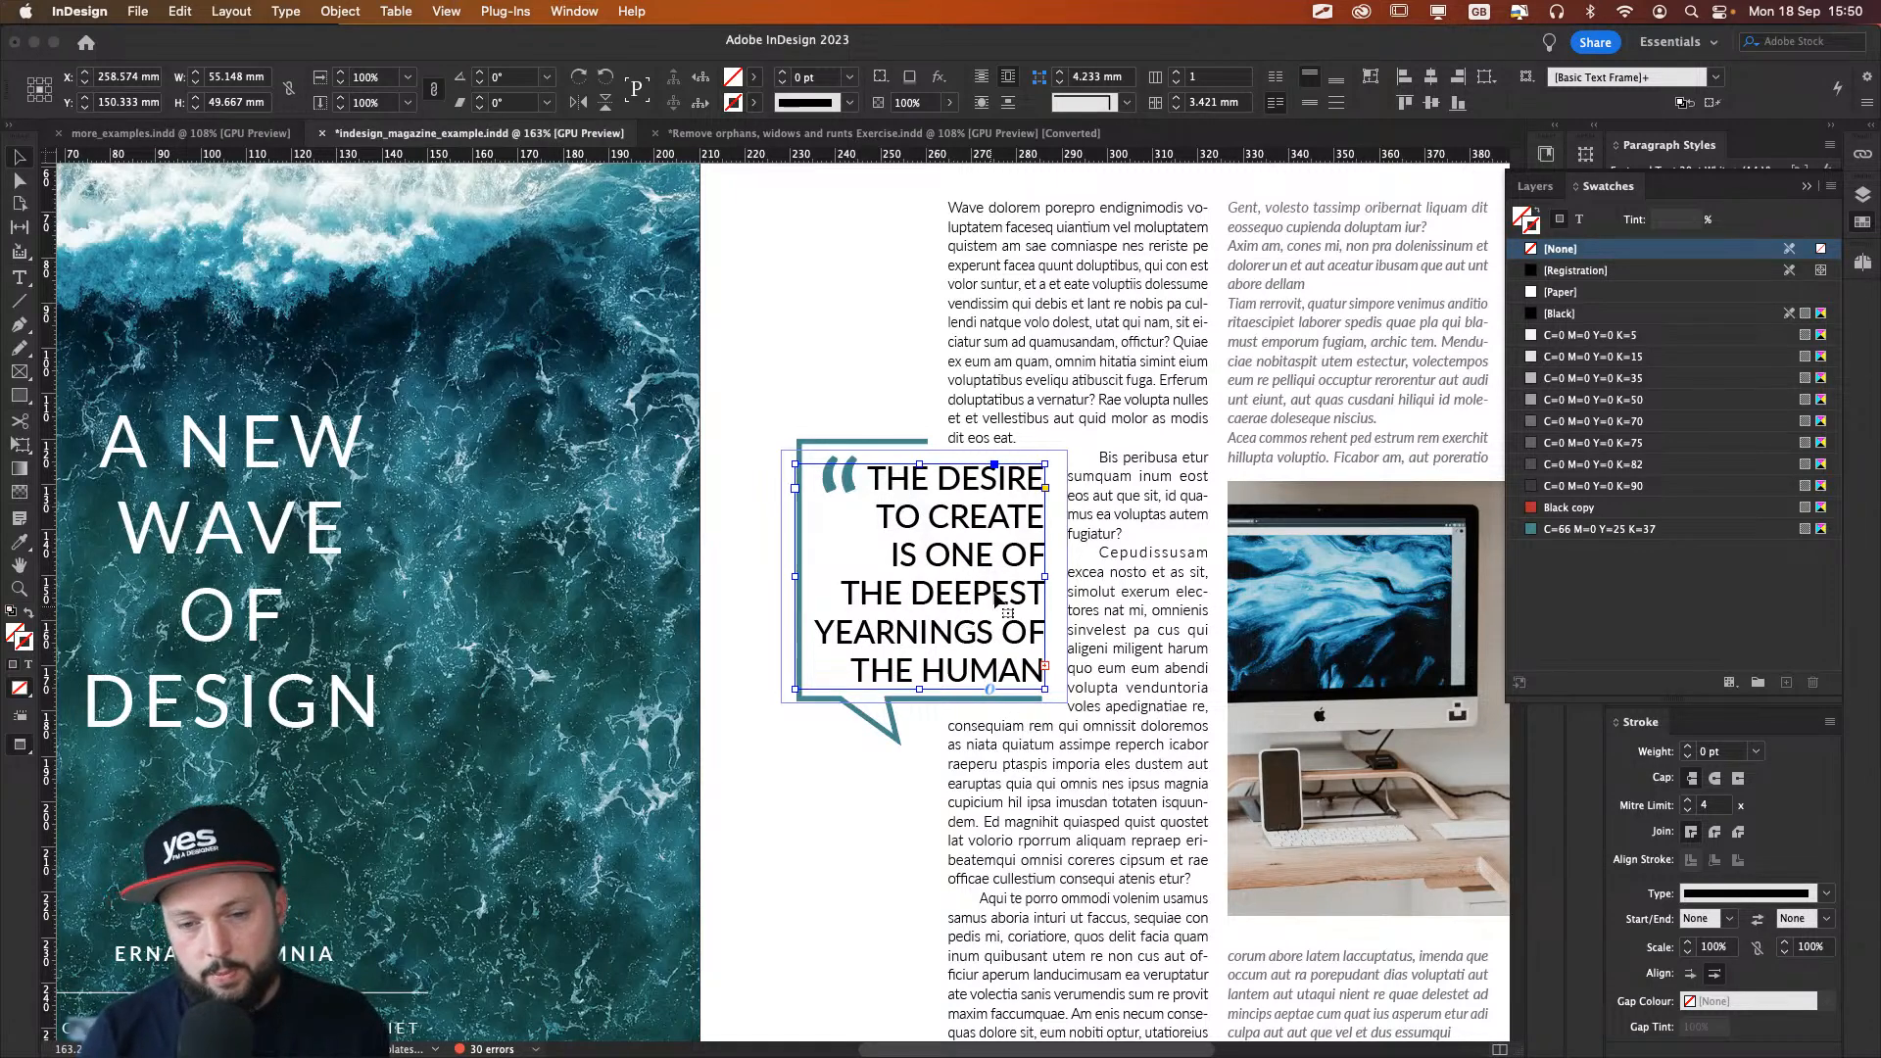
Step: Try enlarging the pull quote's elements downward and outward from the column, and undo both changes
drag(919, 691, 919, 722)
key(super+z)
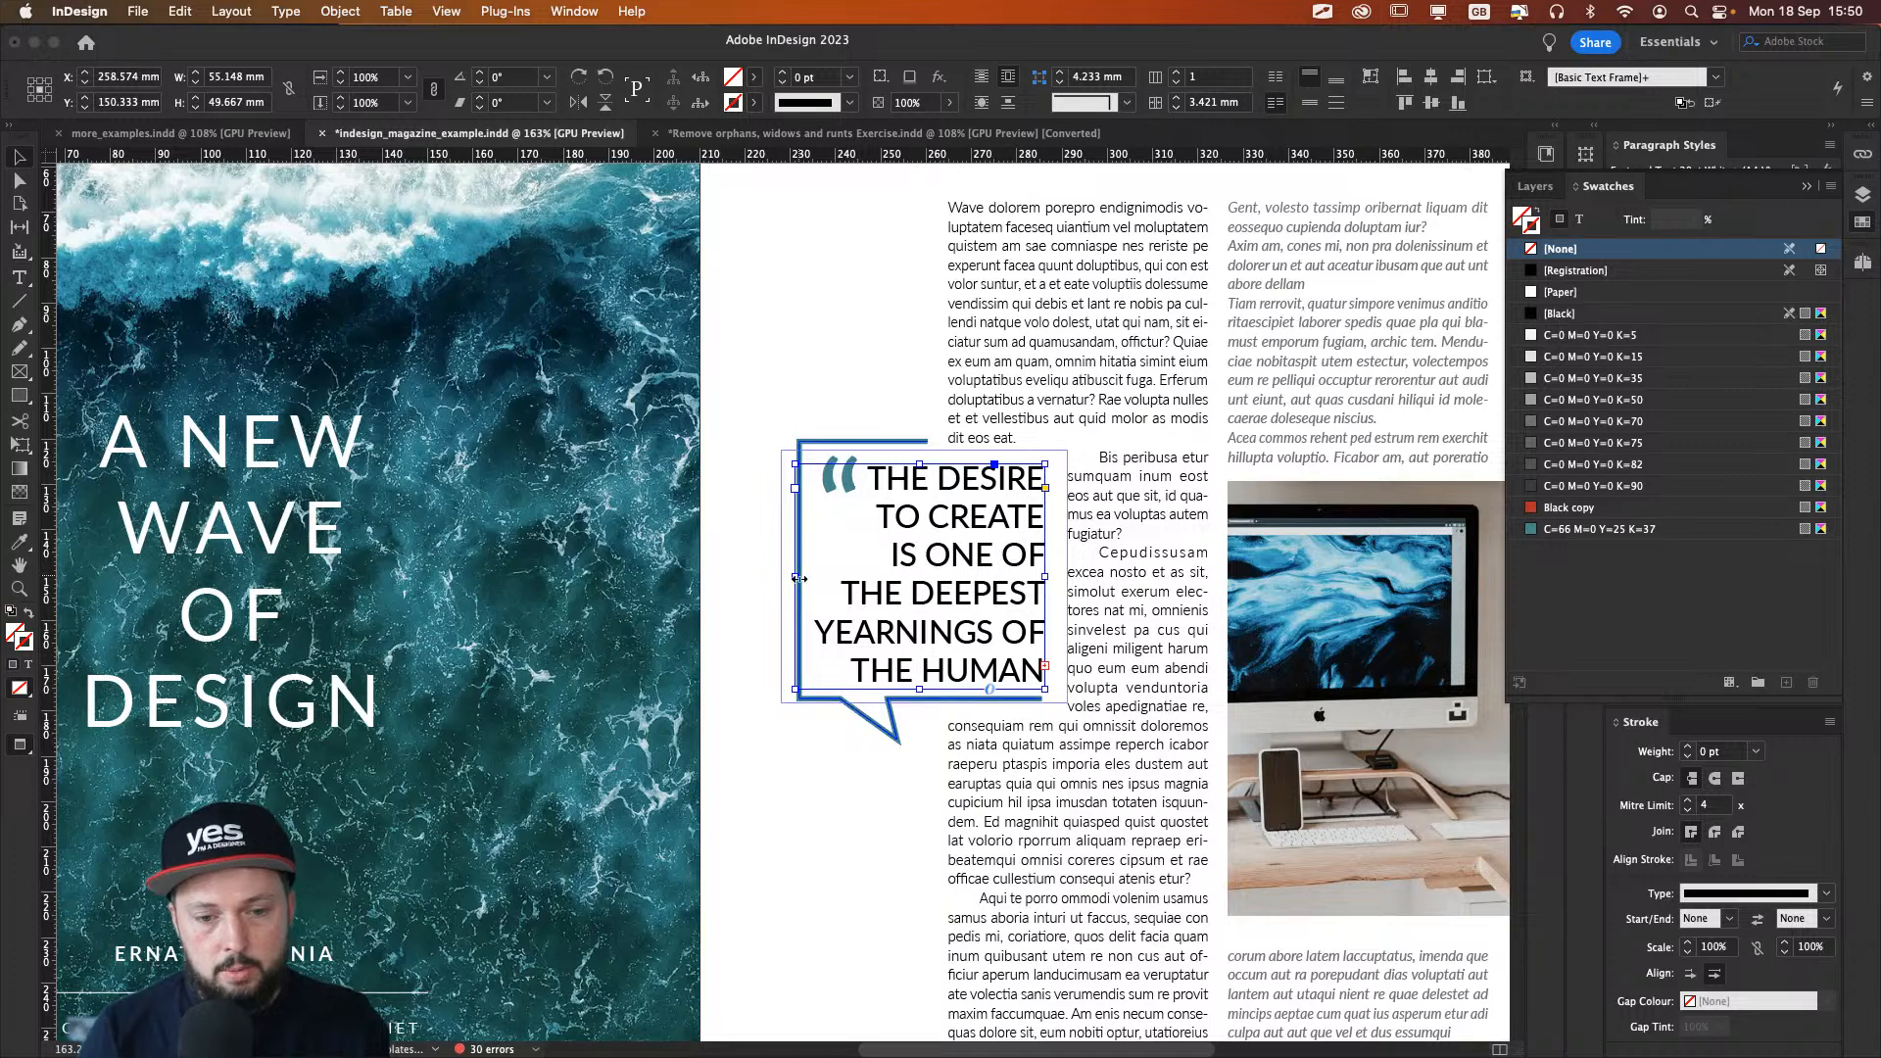
mouse_move(805, 574)
mouse_down()
mouse_move(828, 568)
mouse_move(775, 575)
mouse_up()
key(super+z)
key(super+z)
click(756, 582)
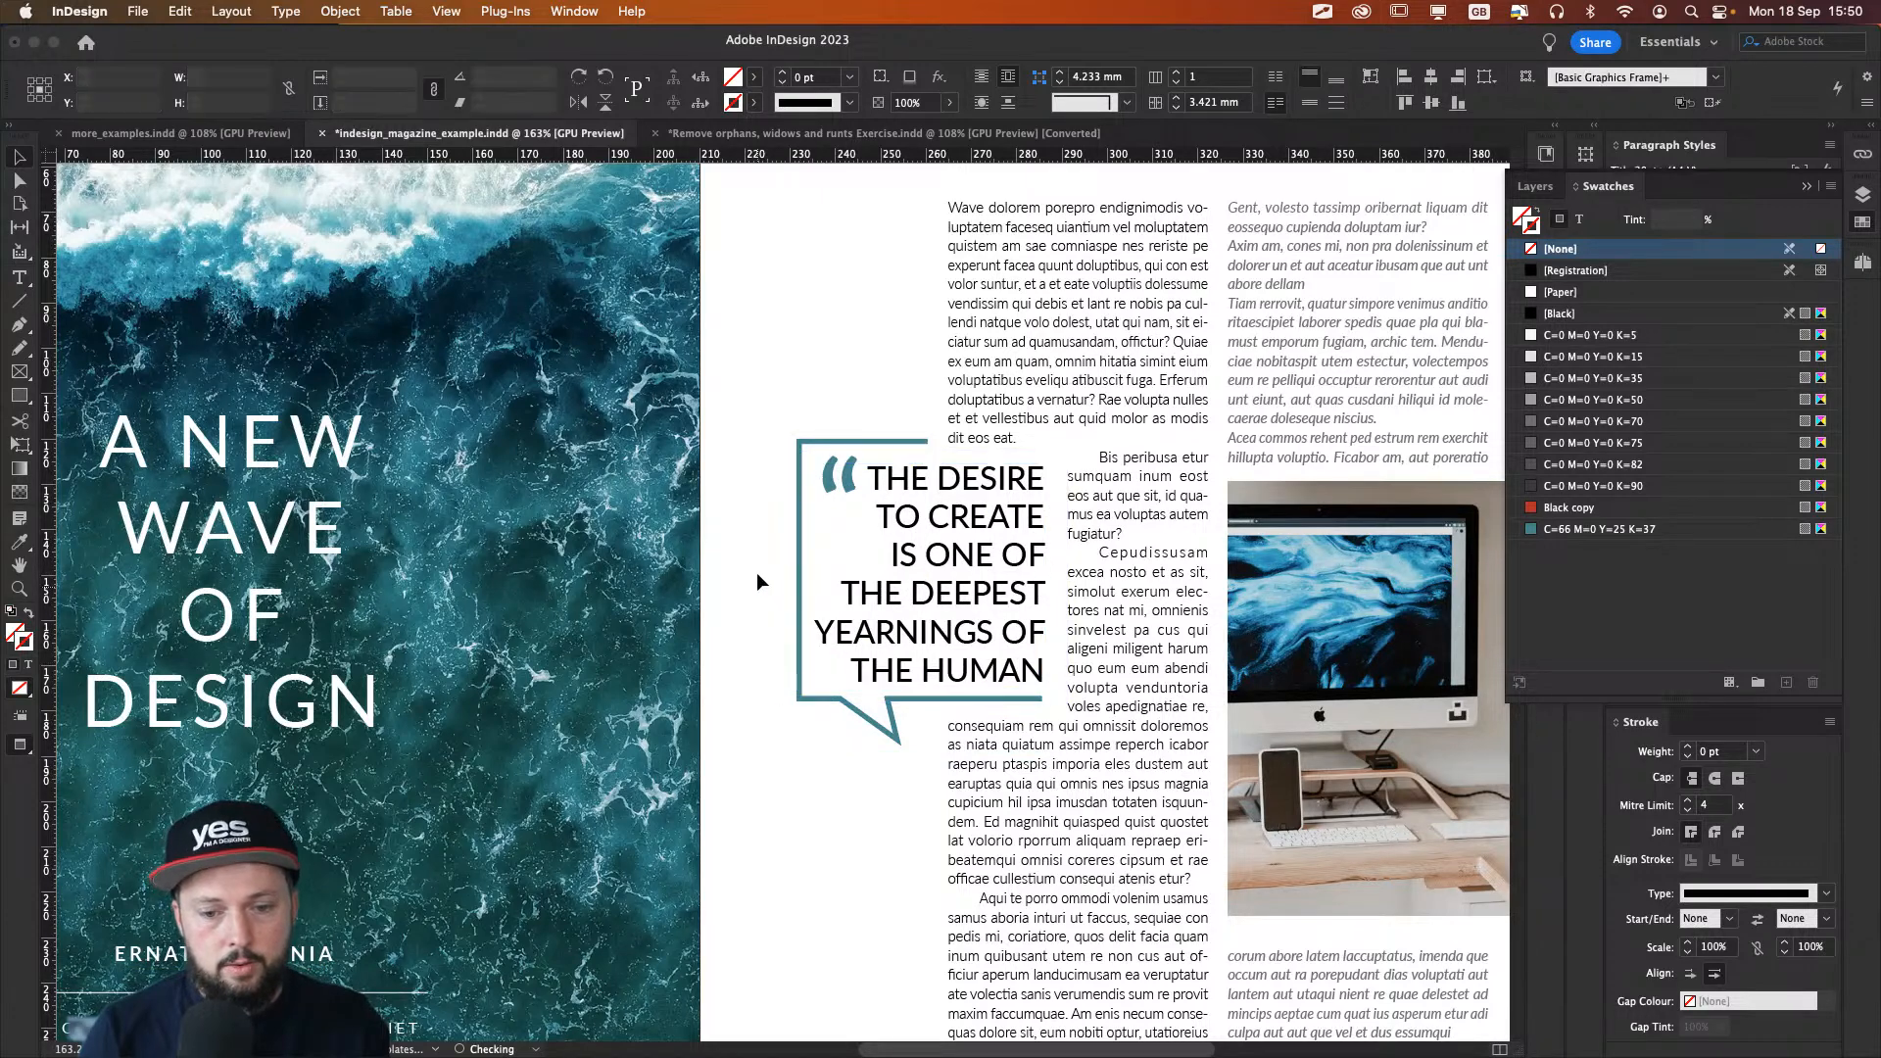
Step: Examine the pull quote, its bubble outline and the text wrap, up close and in the whole spread
click(844, 671)
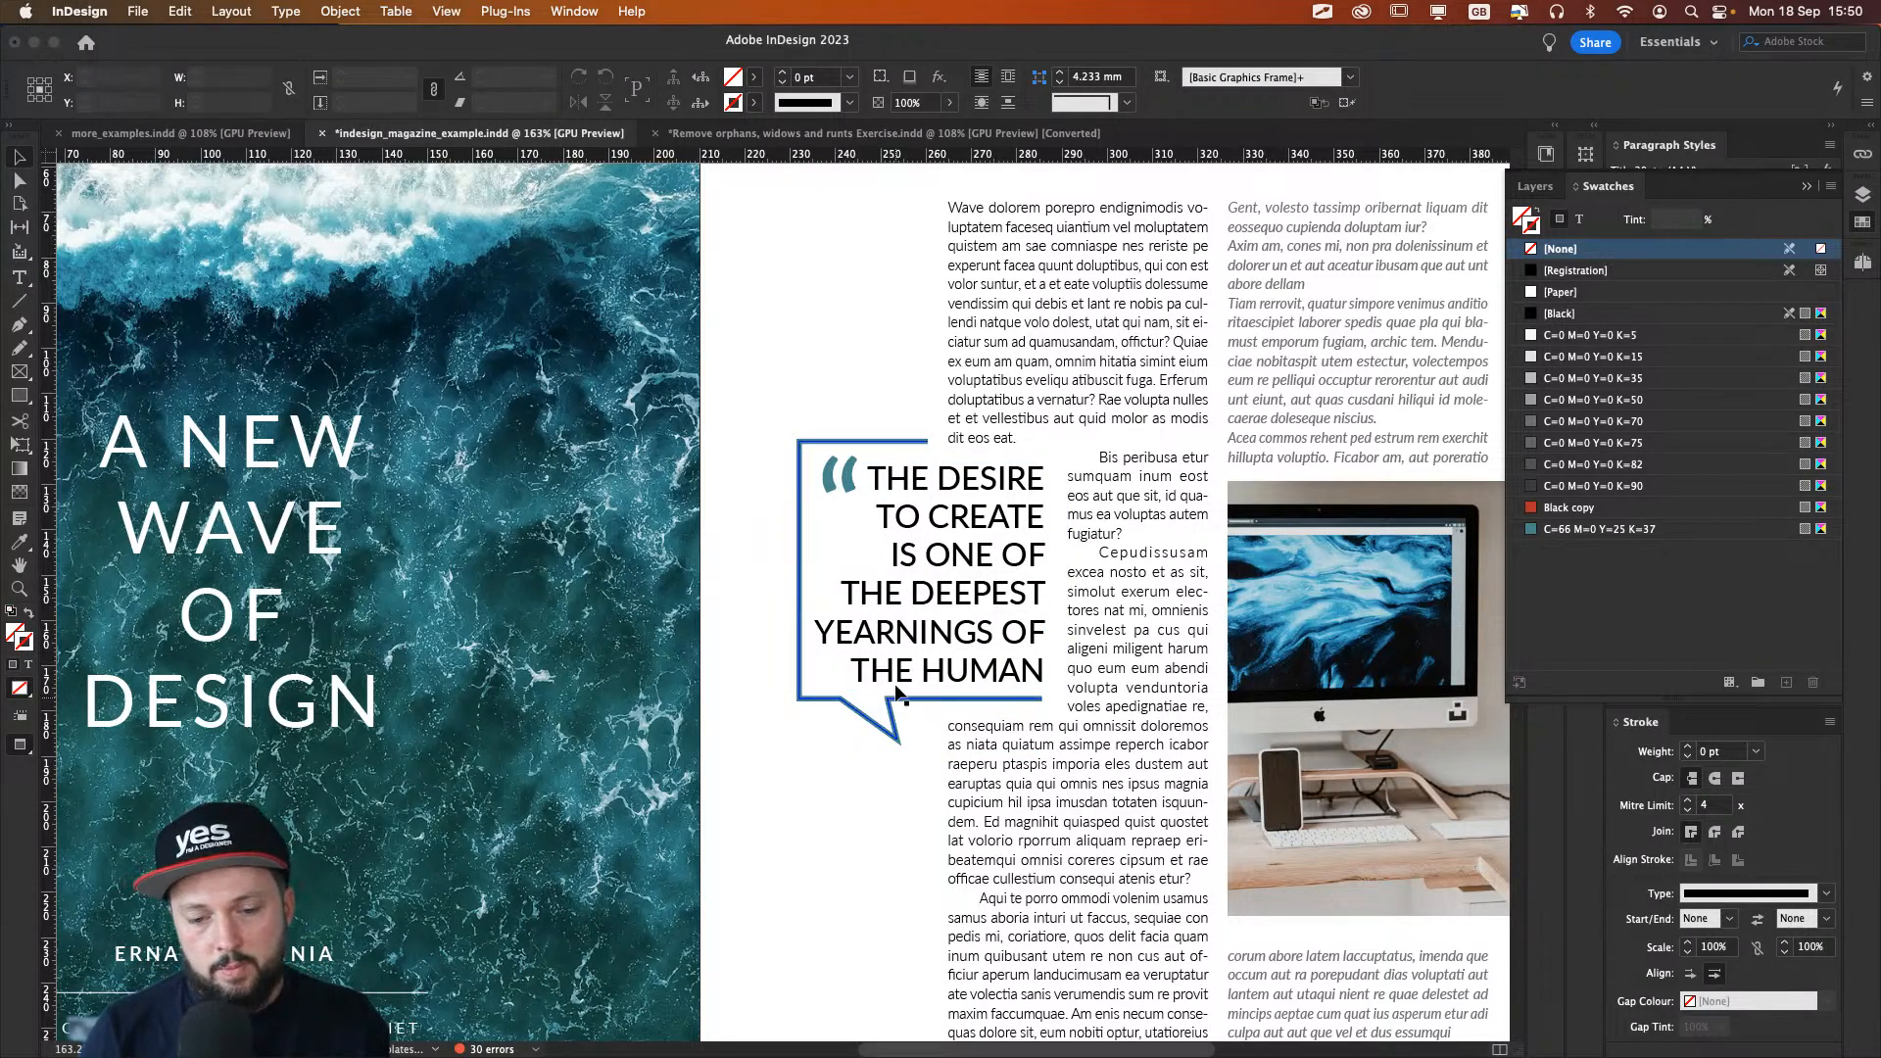
click(777, 848)
drag(903, 895, 676, 768)
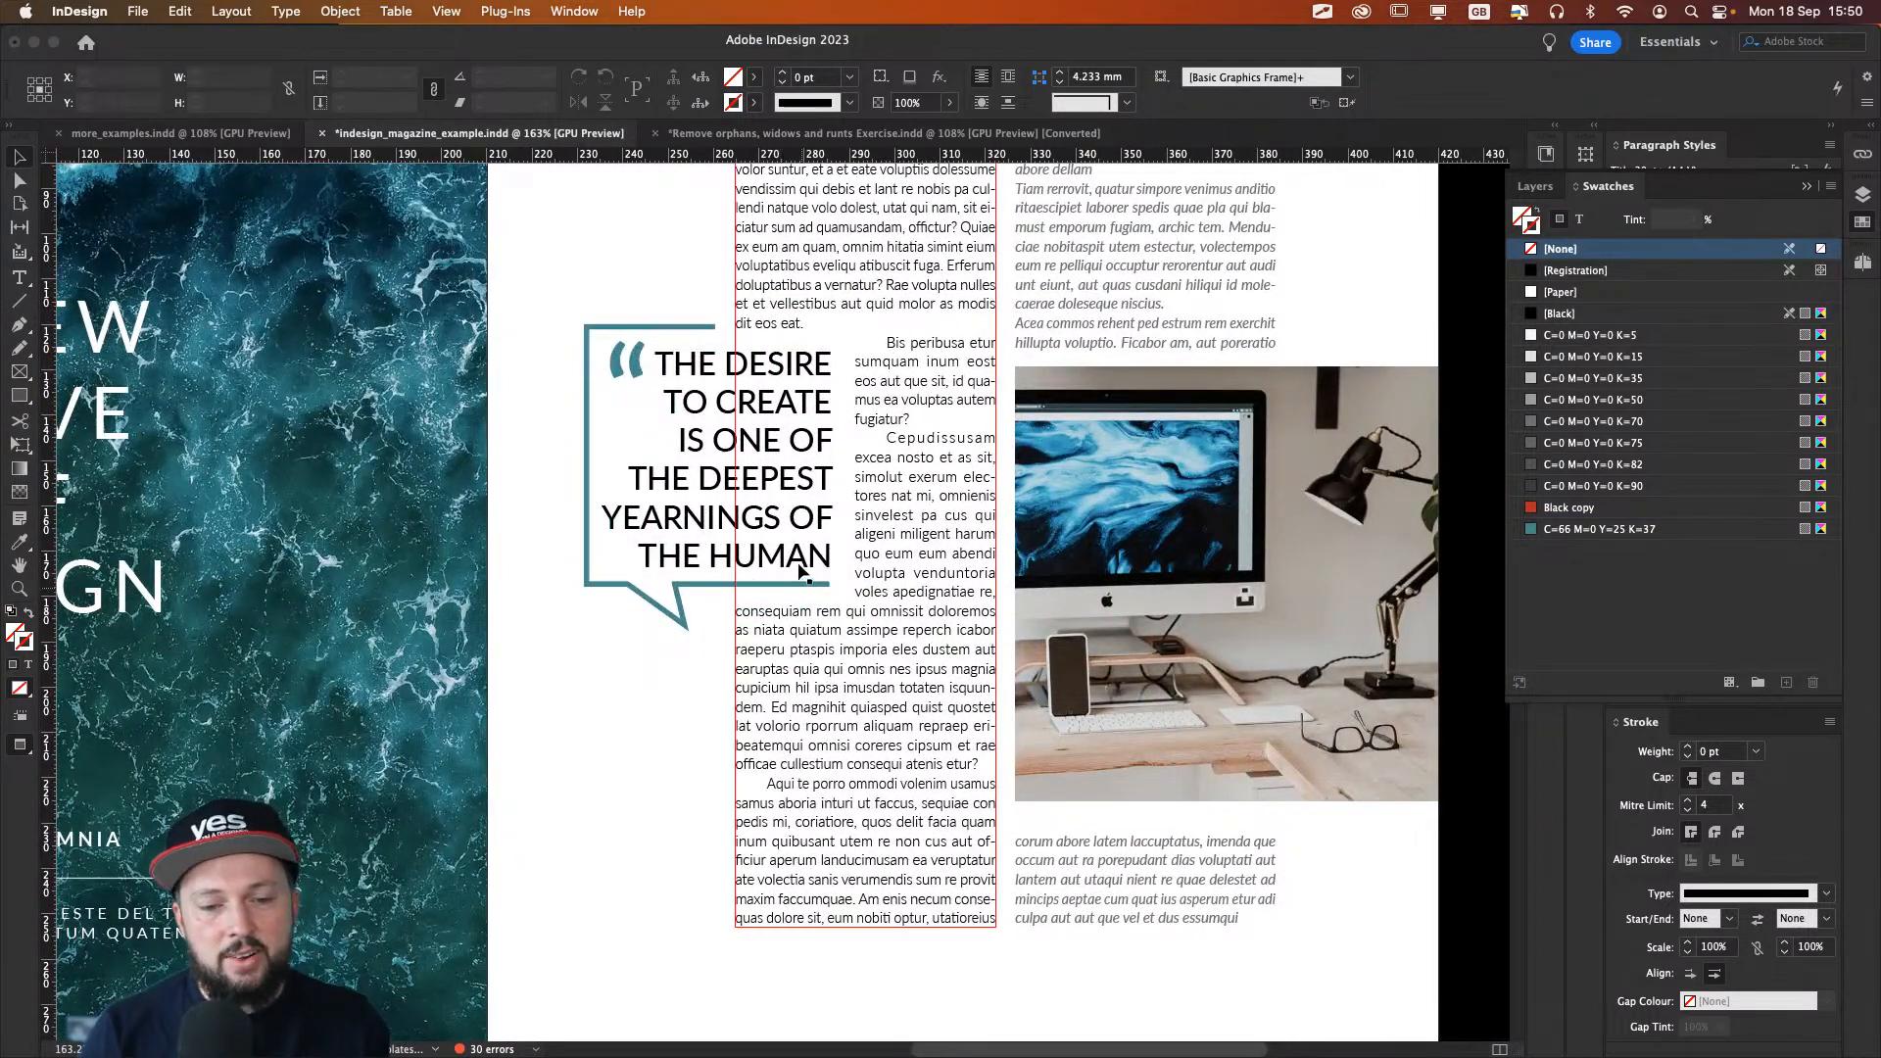
click(744, 578)
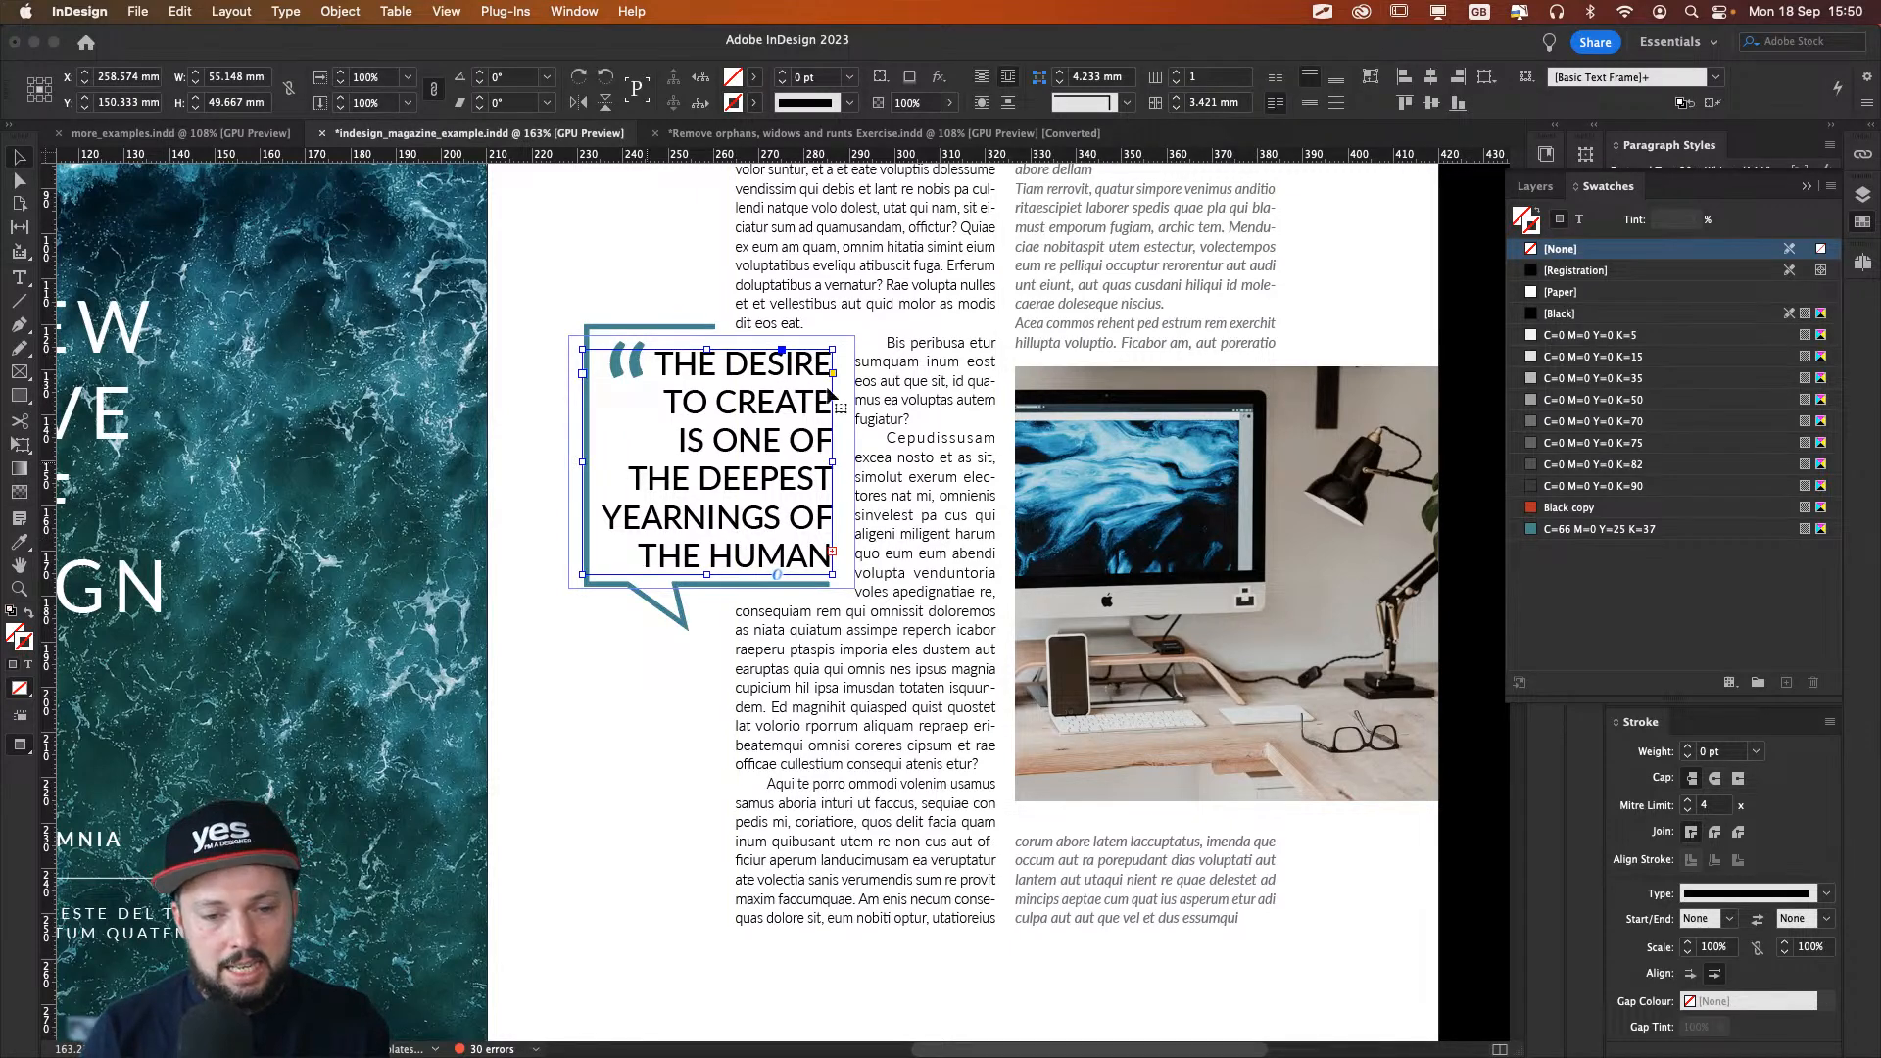
click(576, 815)
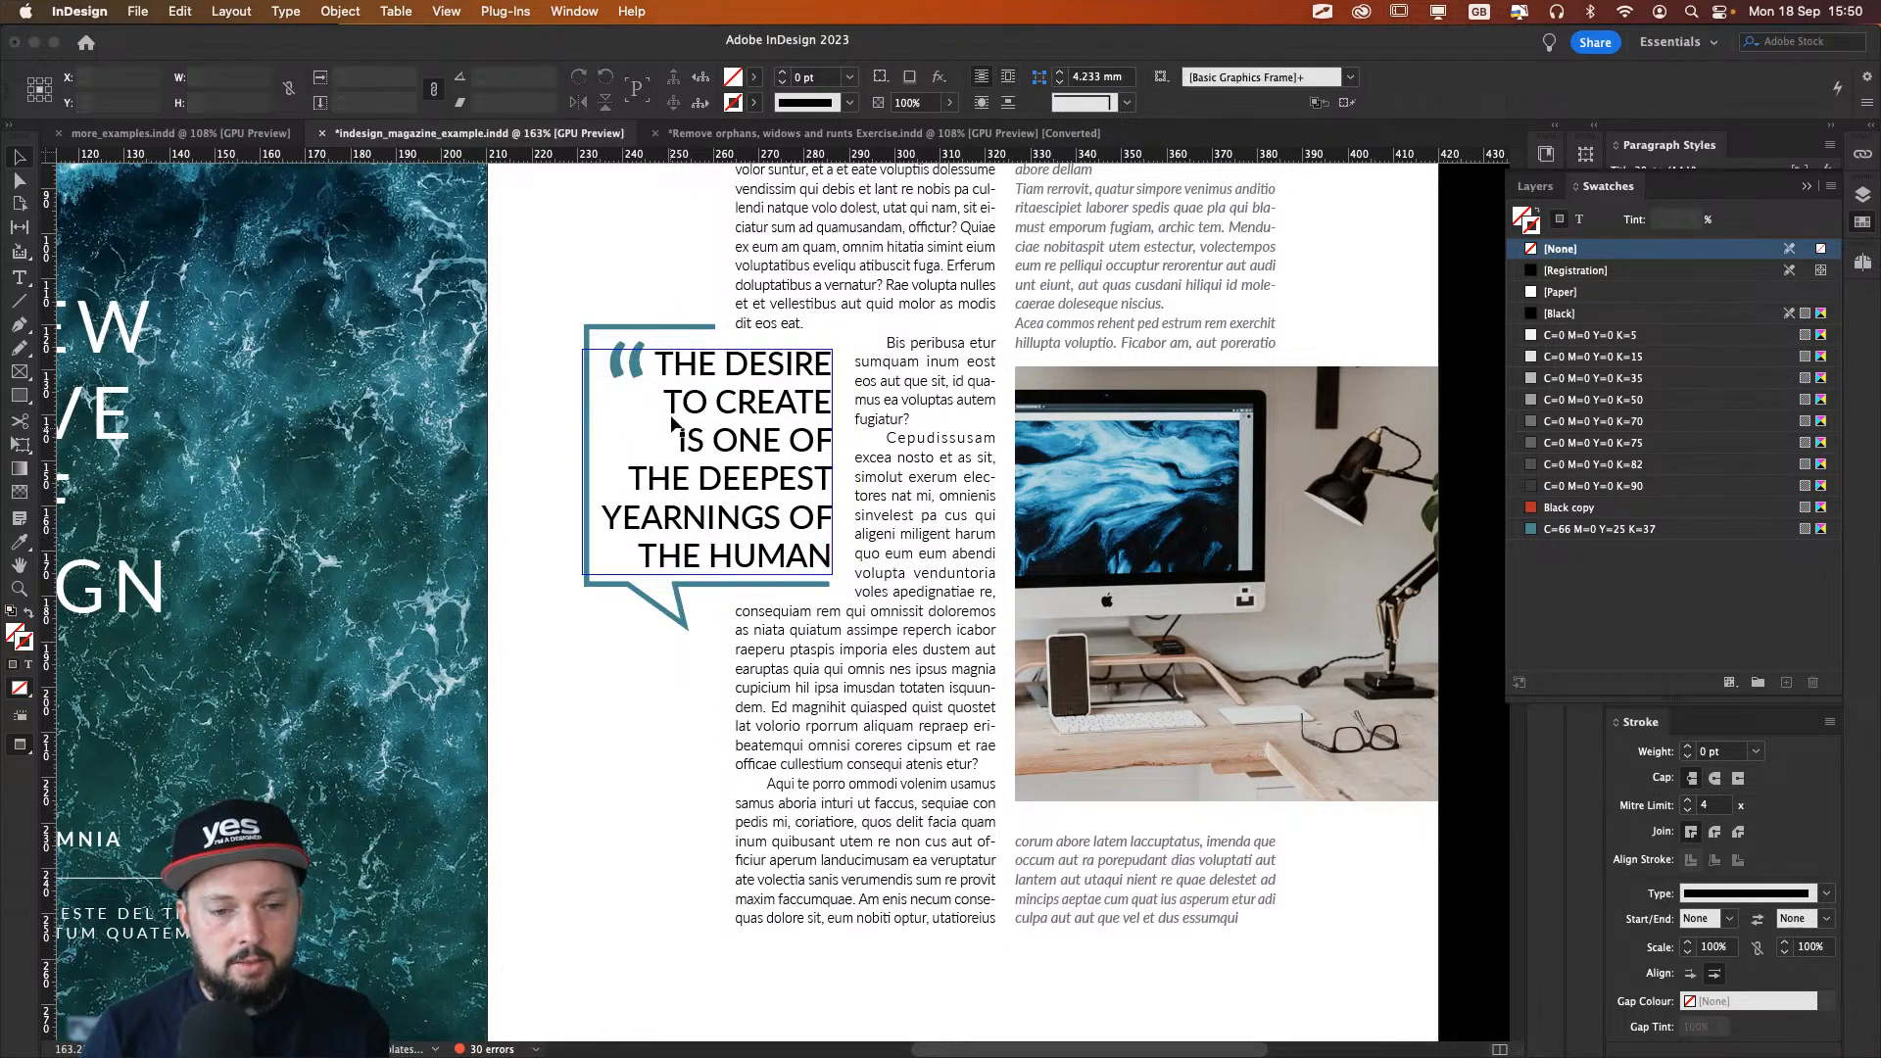
scroll(672, 423, up, 2)
scroll(672, 423, left, 2)
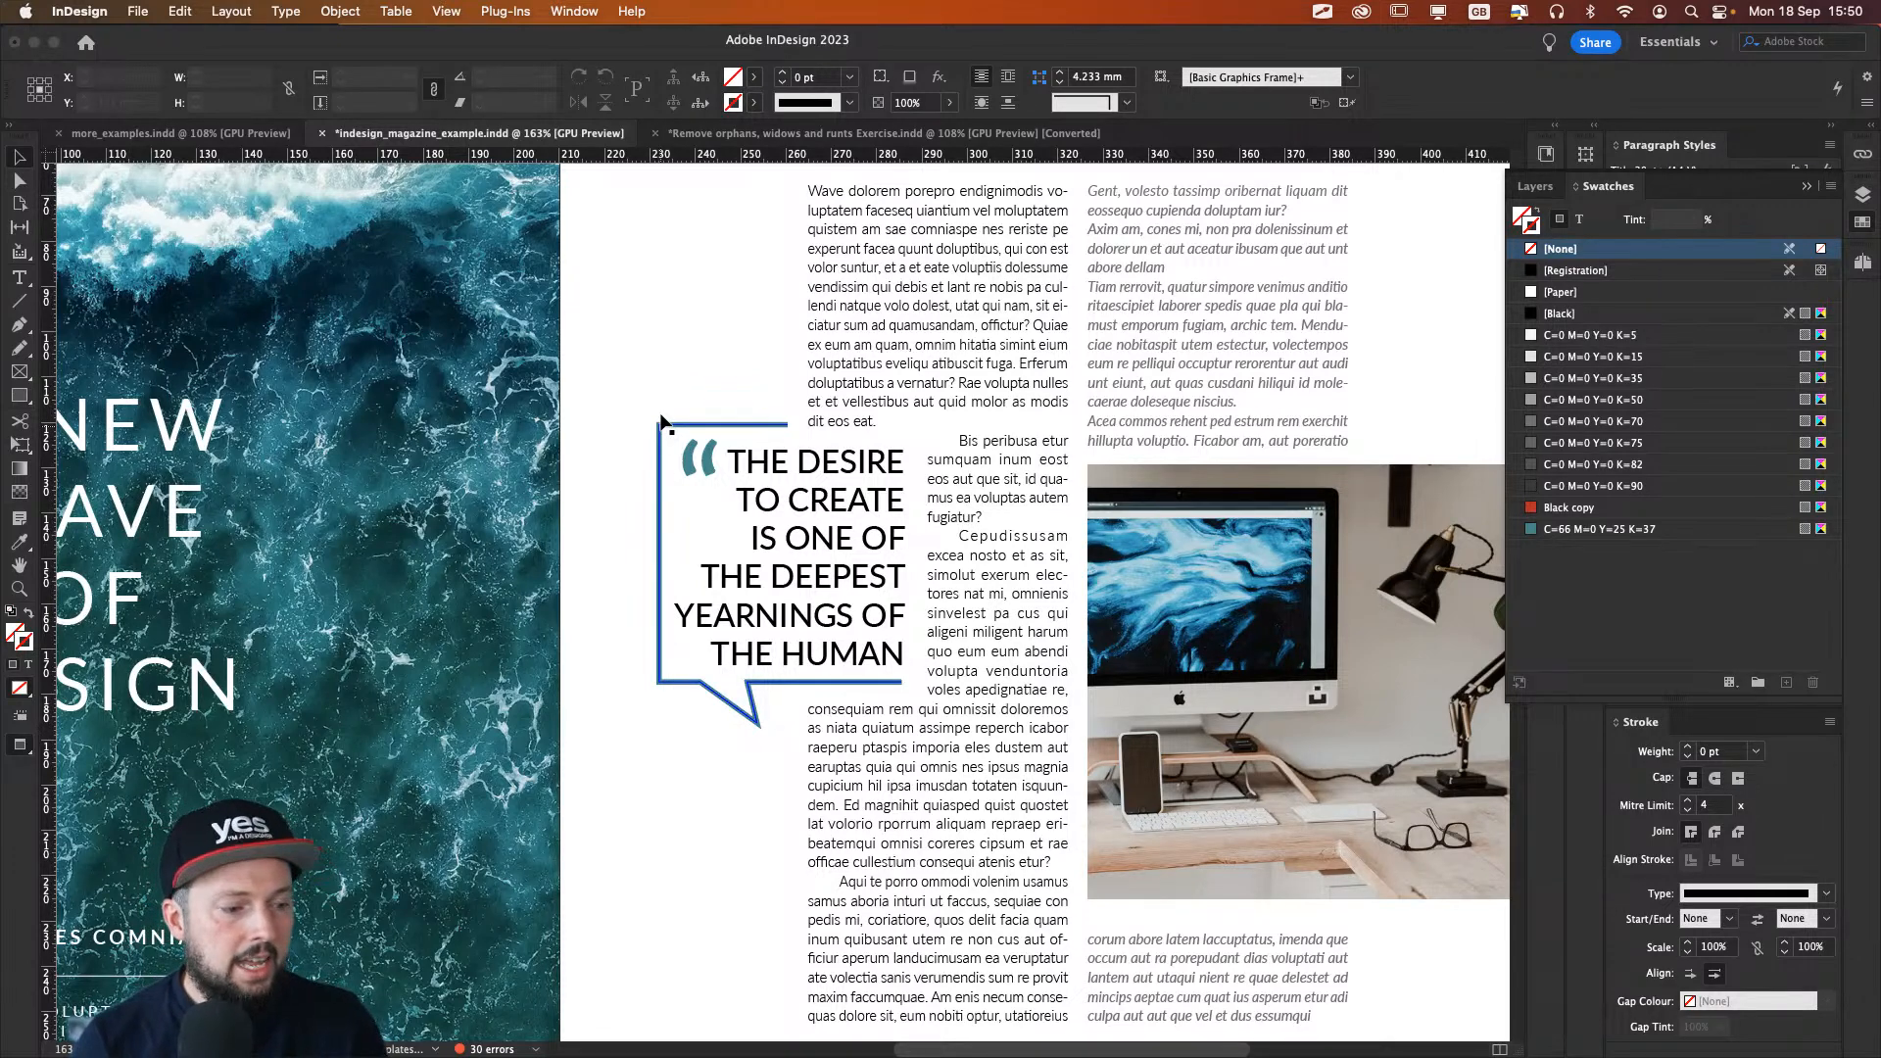
click(697, 330)
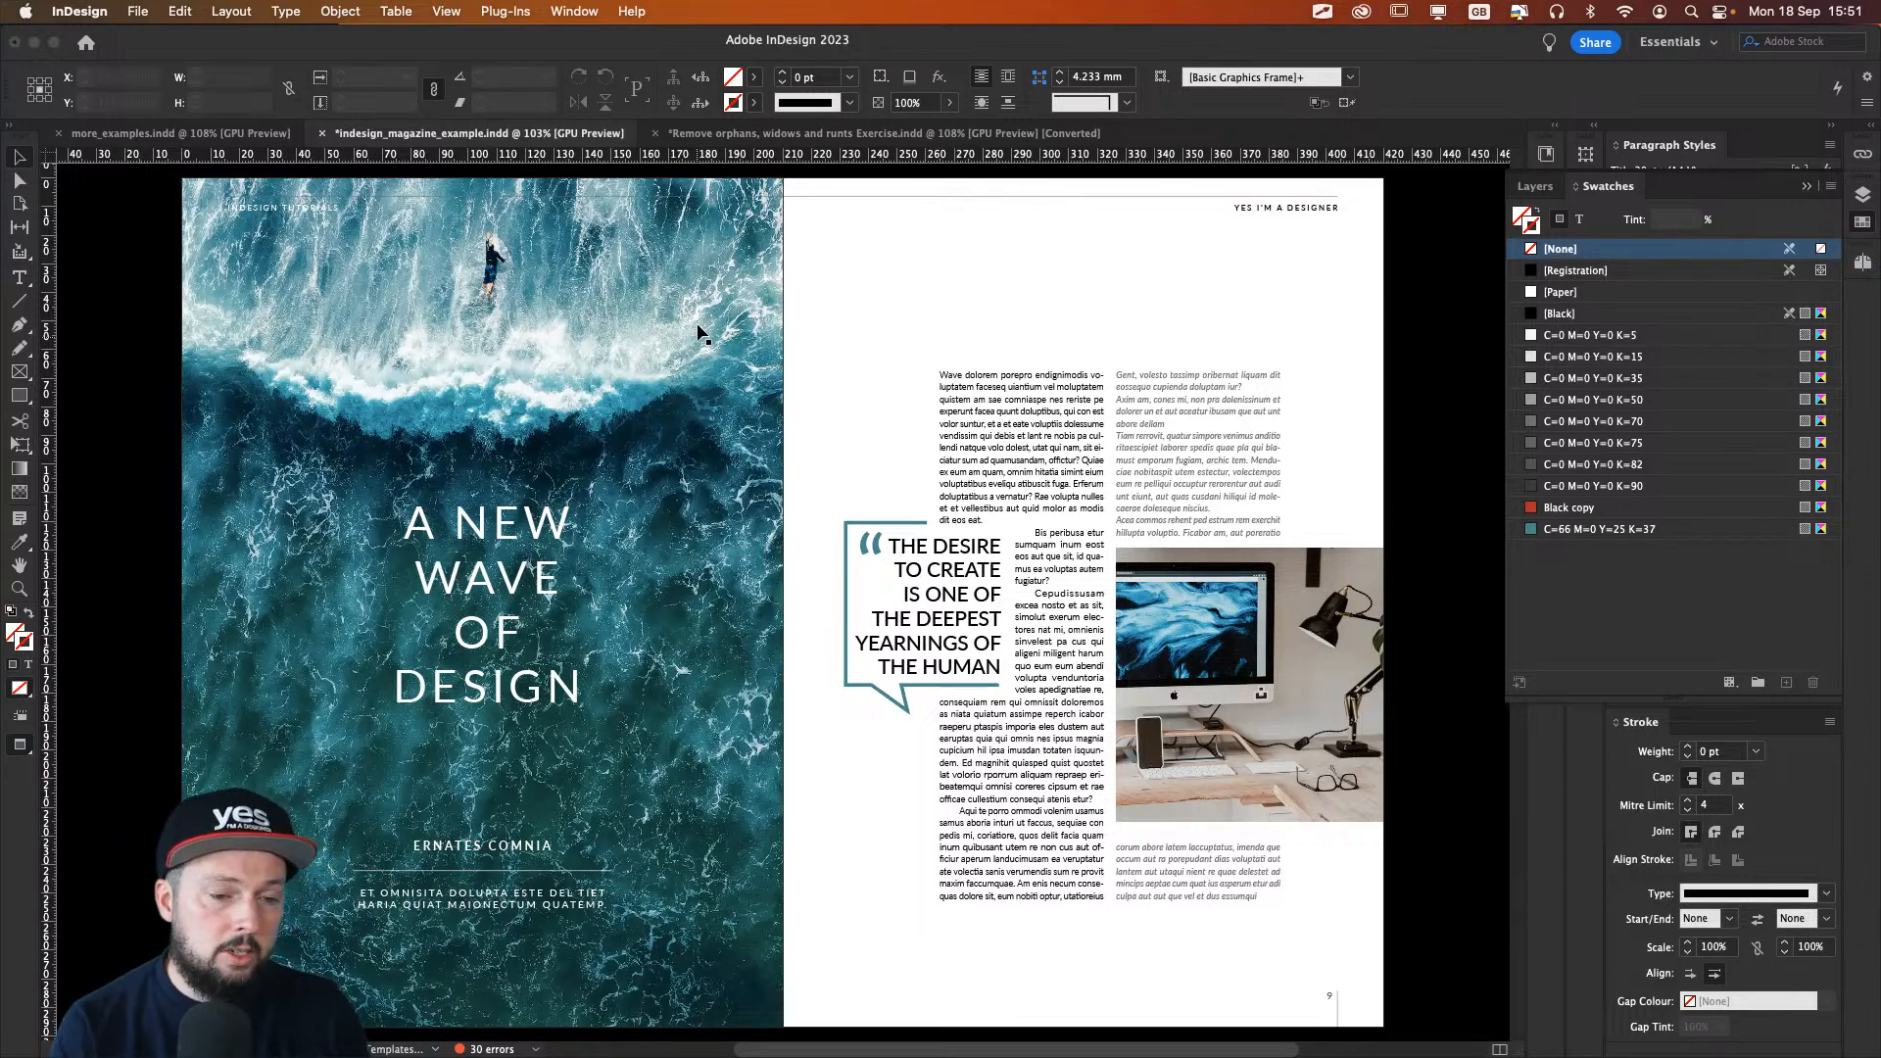
Step: Try the title "A NEW WAVE OF DESIGN" higher over the wave's crest, at Y 104 mm, and undo the move
click(497, 524)
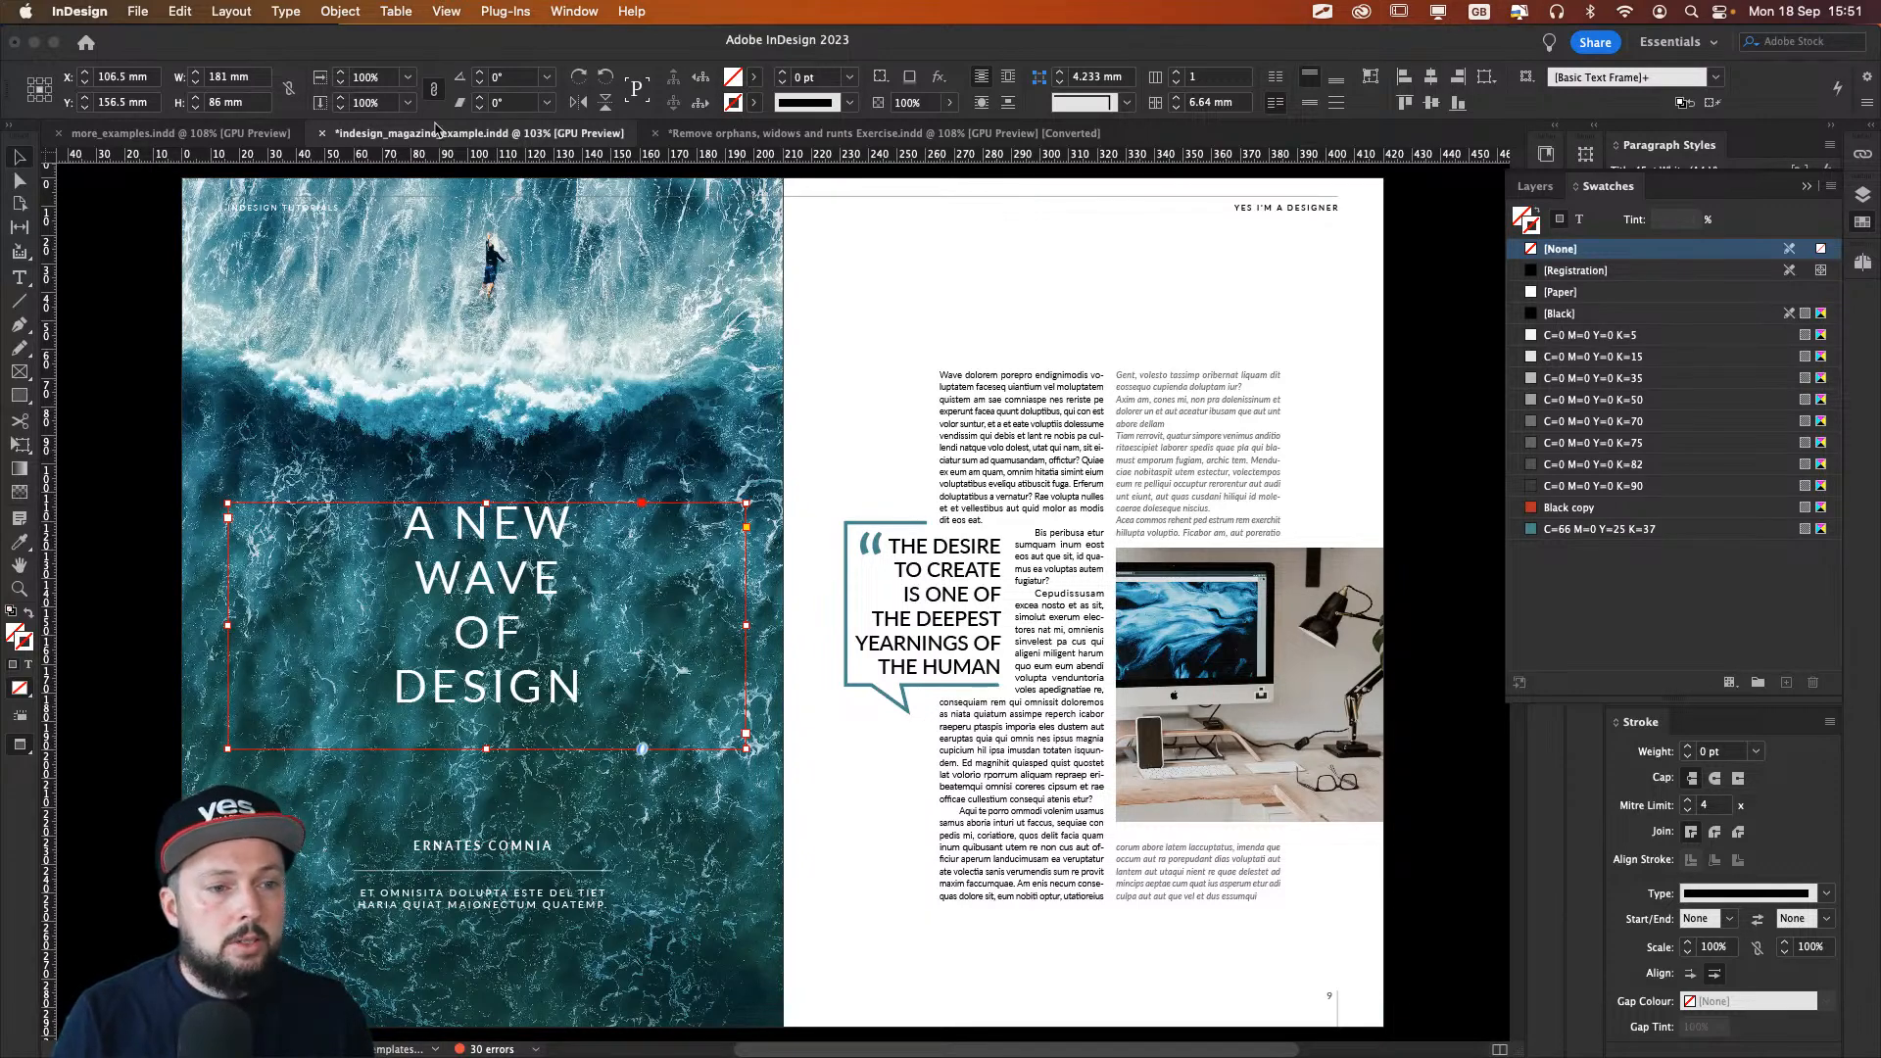
click(399, 608)
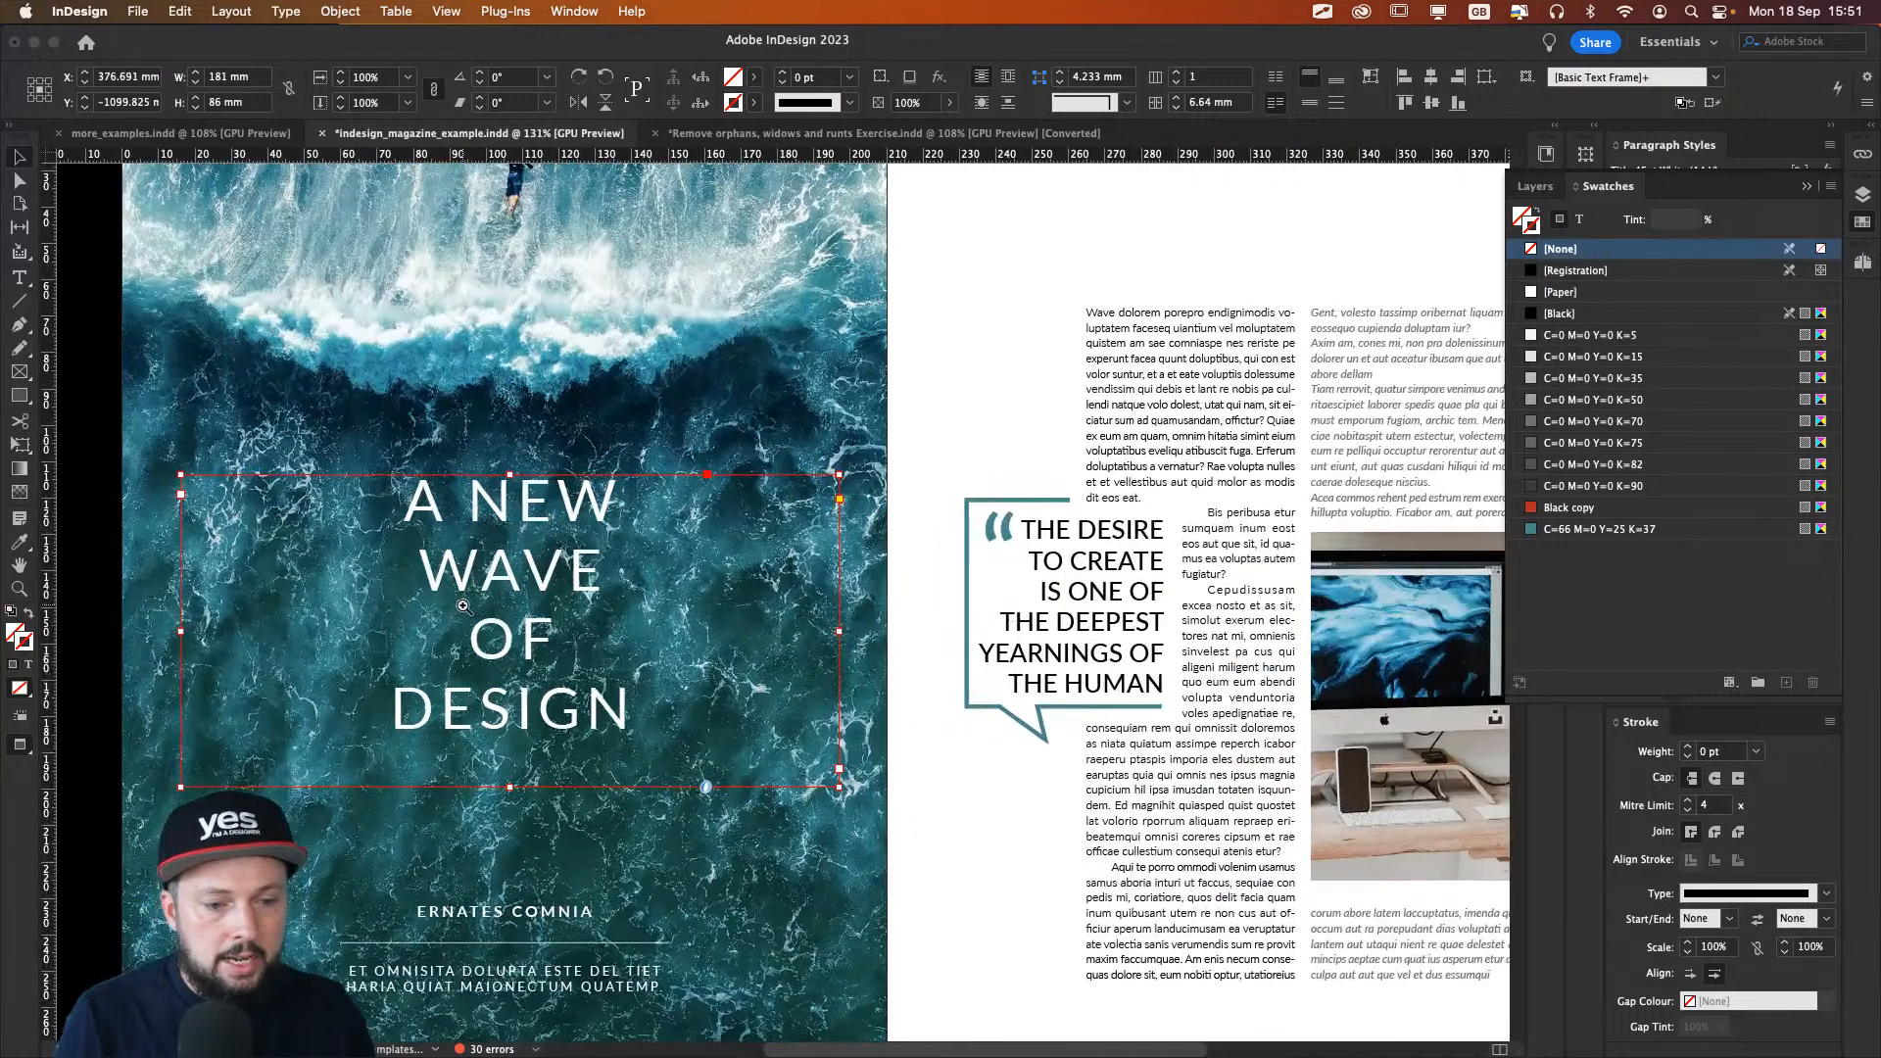
drag(537, 511, 527, 306)
drag(357, 597, 438, 699)
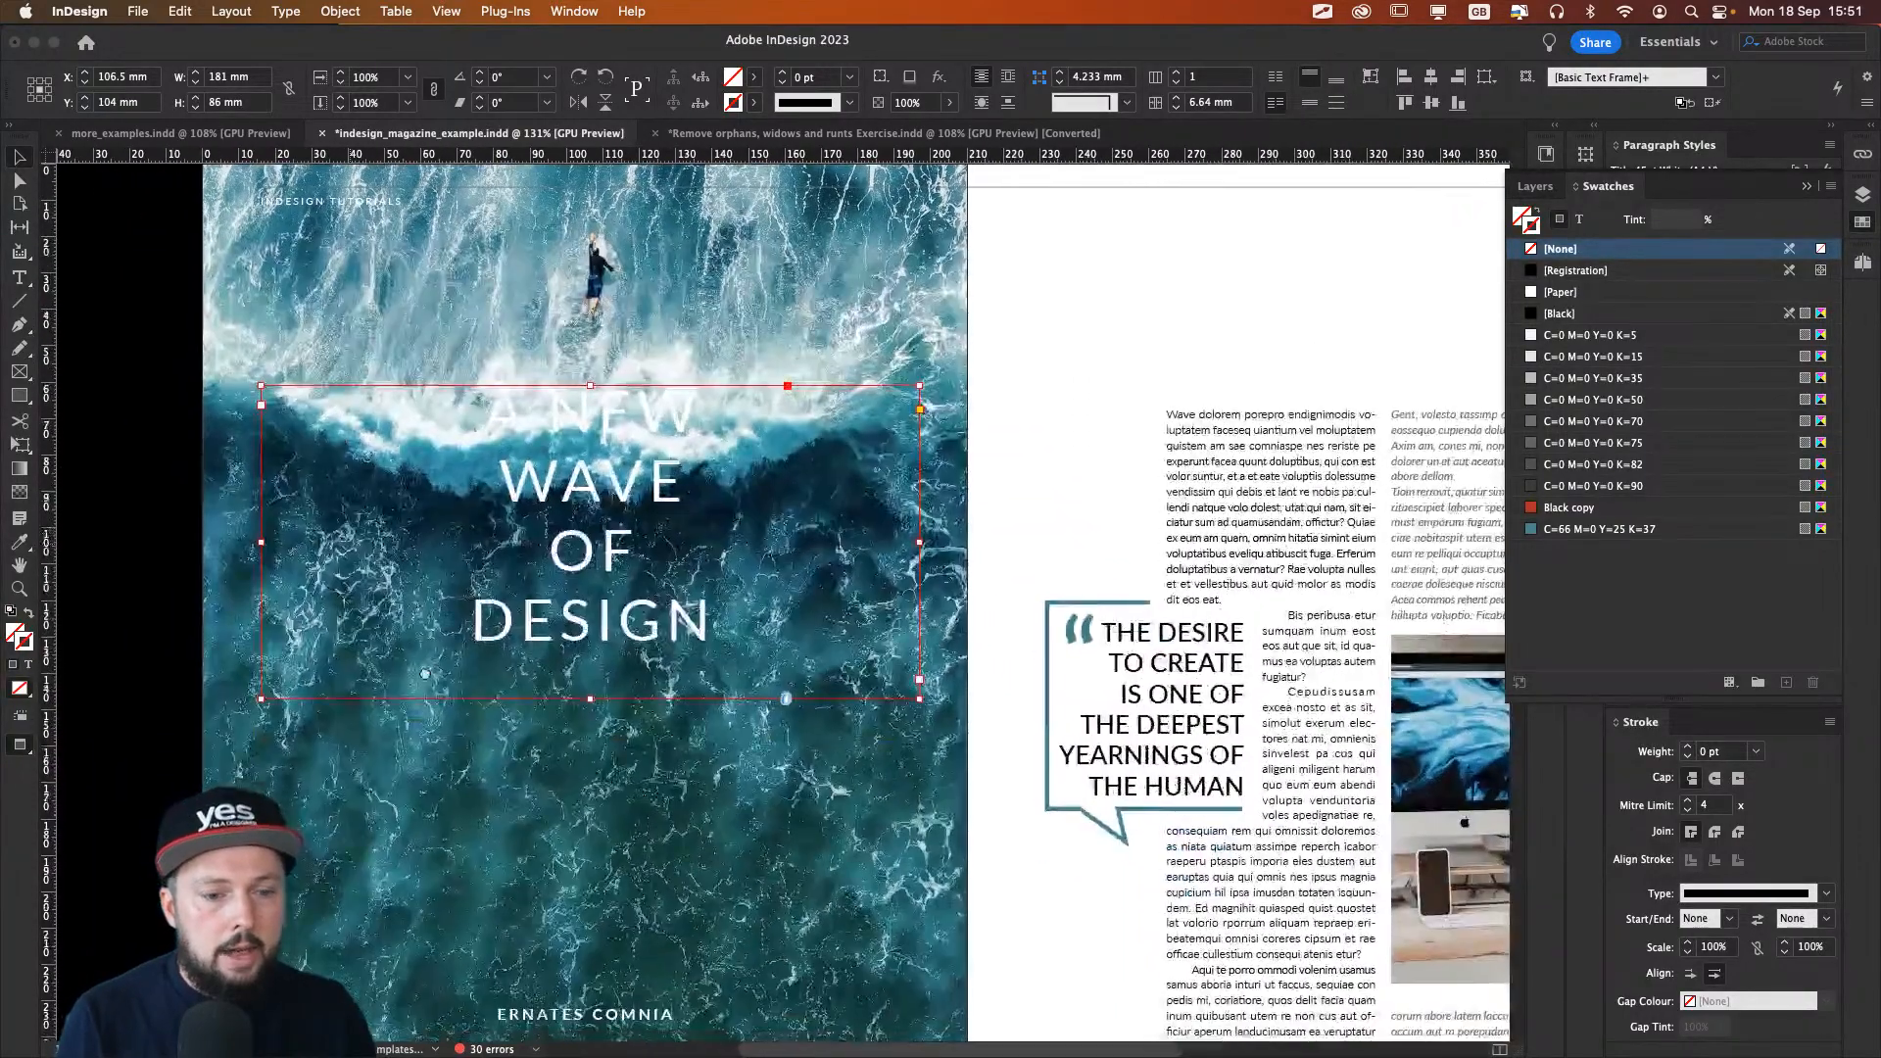
click(140, 514)
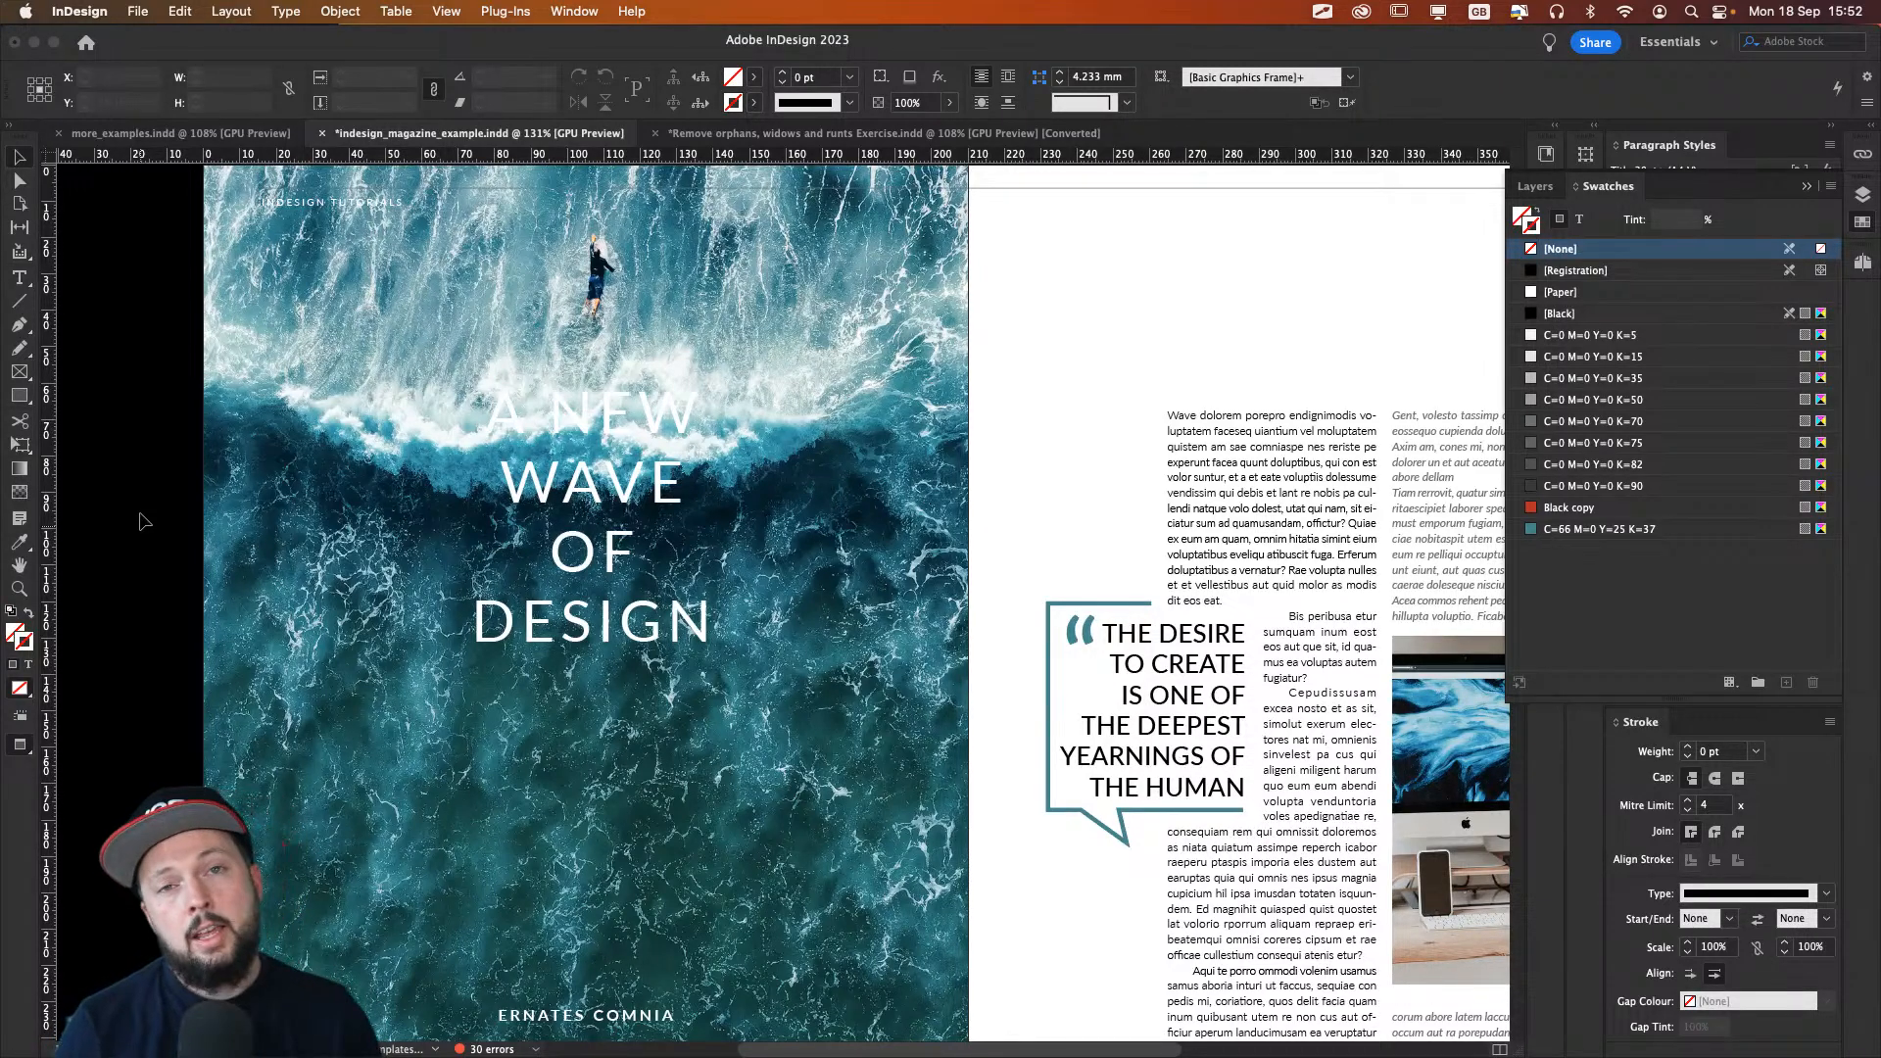
key(super+z)
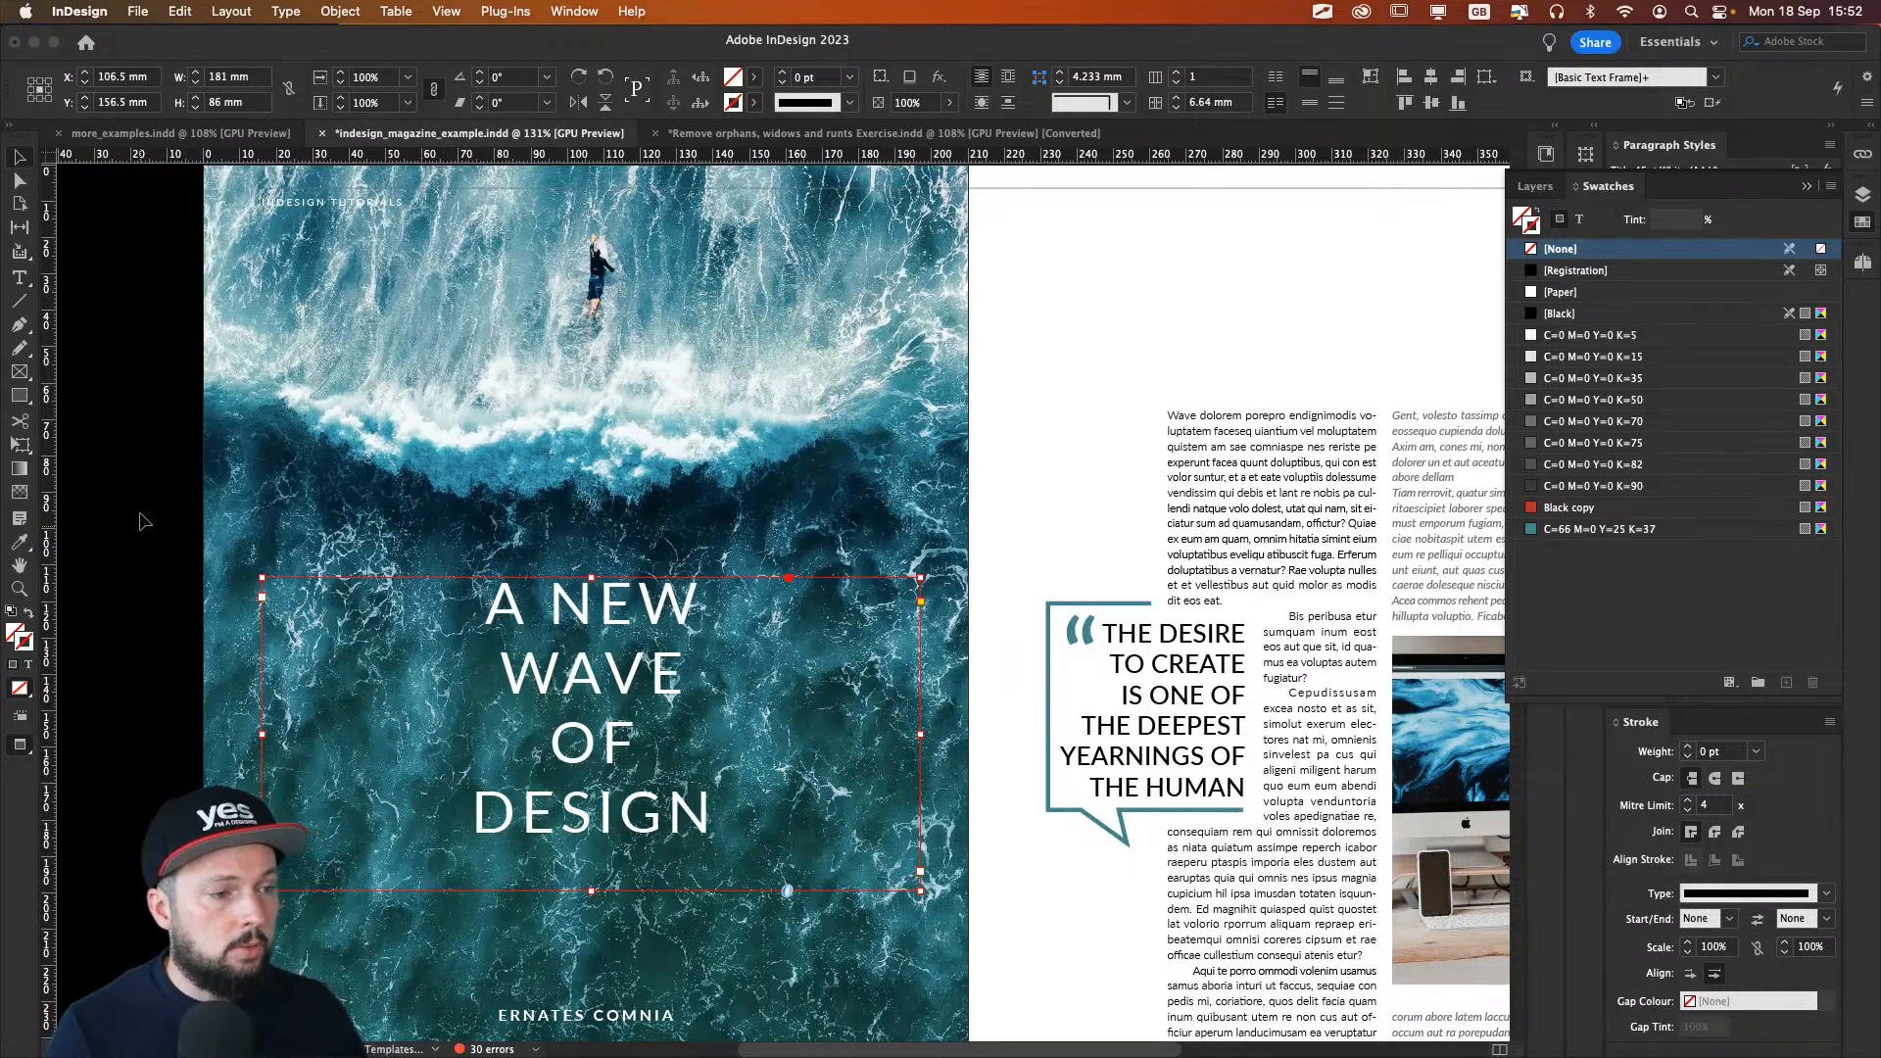
click(1131, 286)
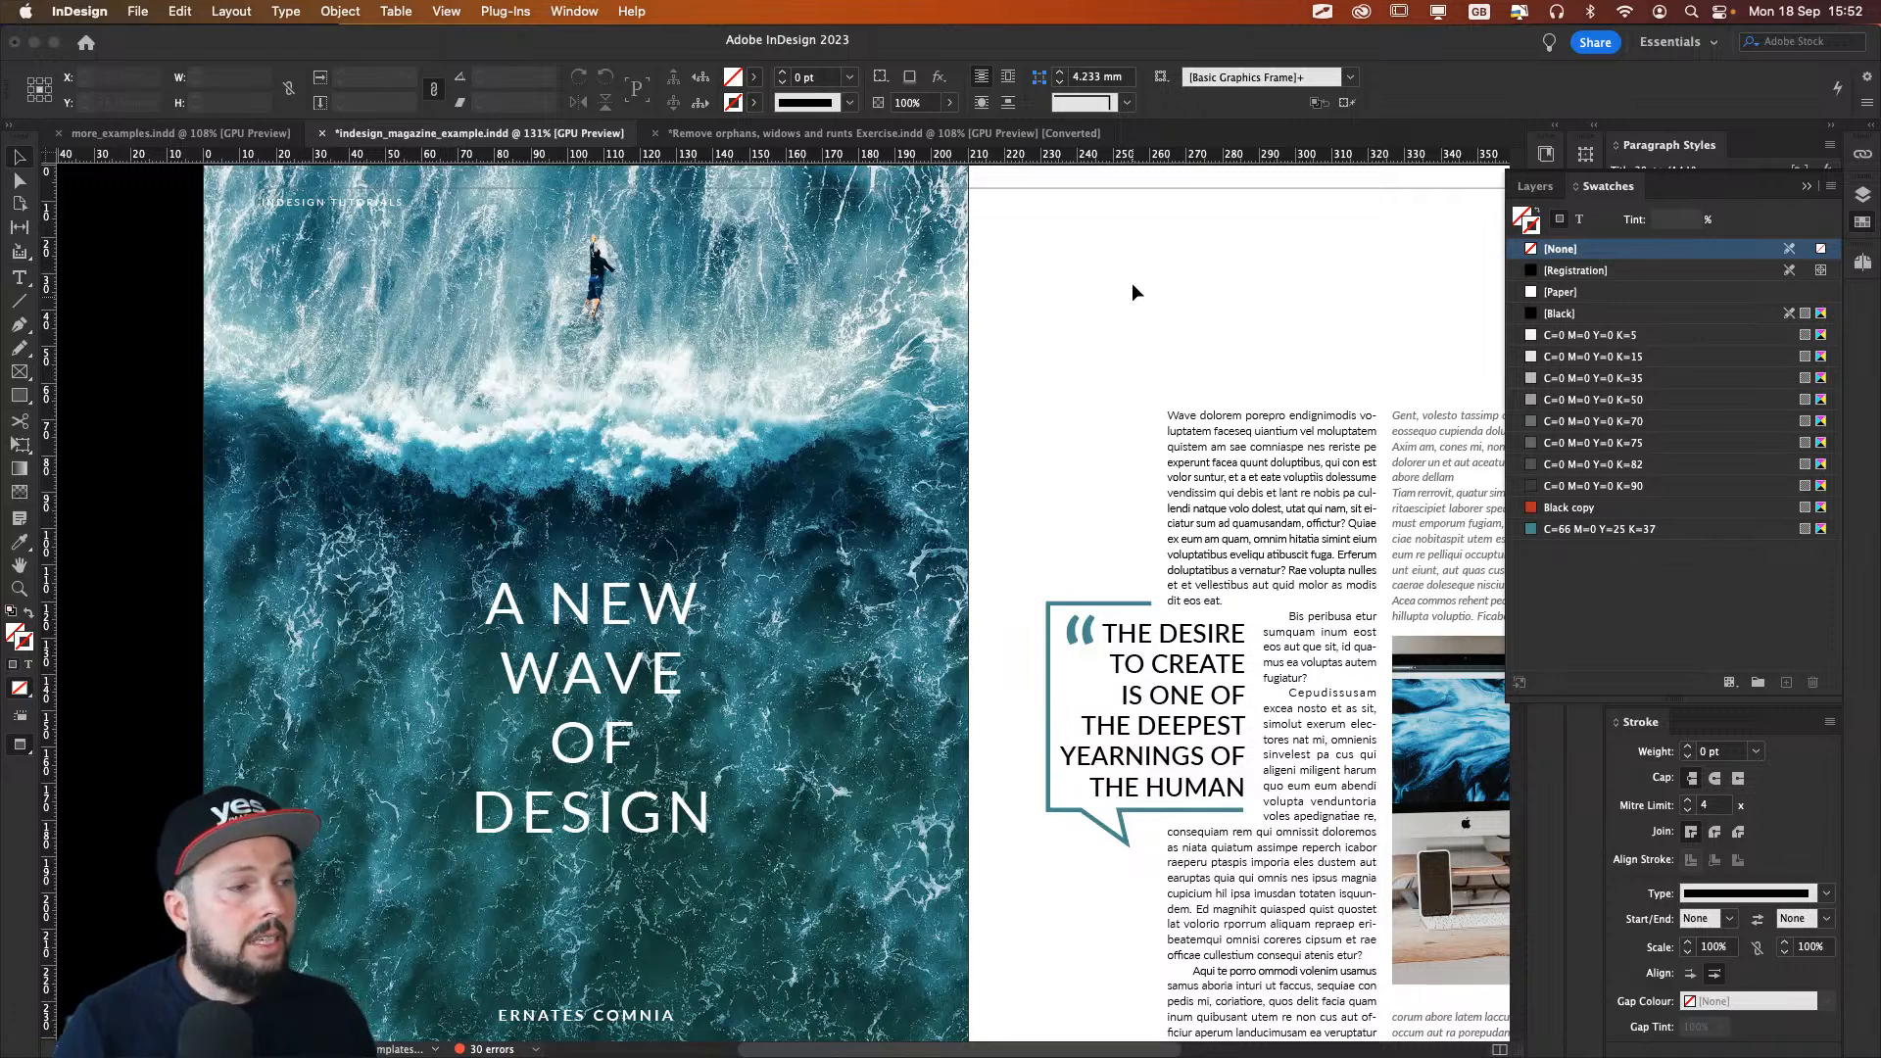
Step: Place the text cursor in the first line of the "Wave dolorem" body text and show its character formatting options
key(super+Tab)
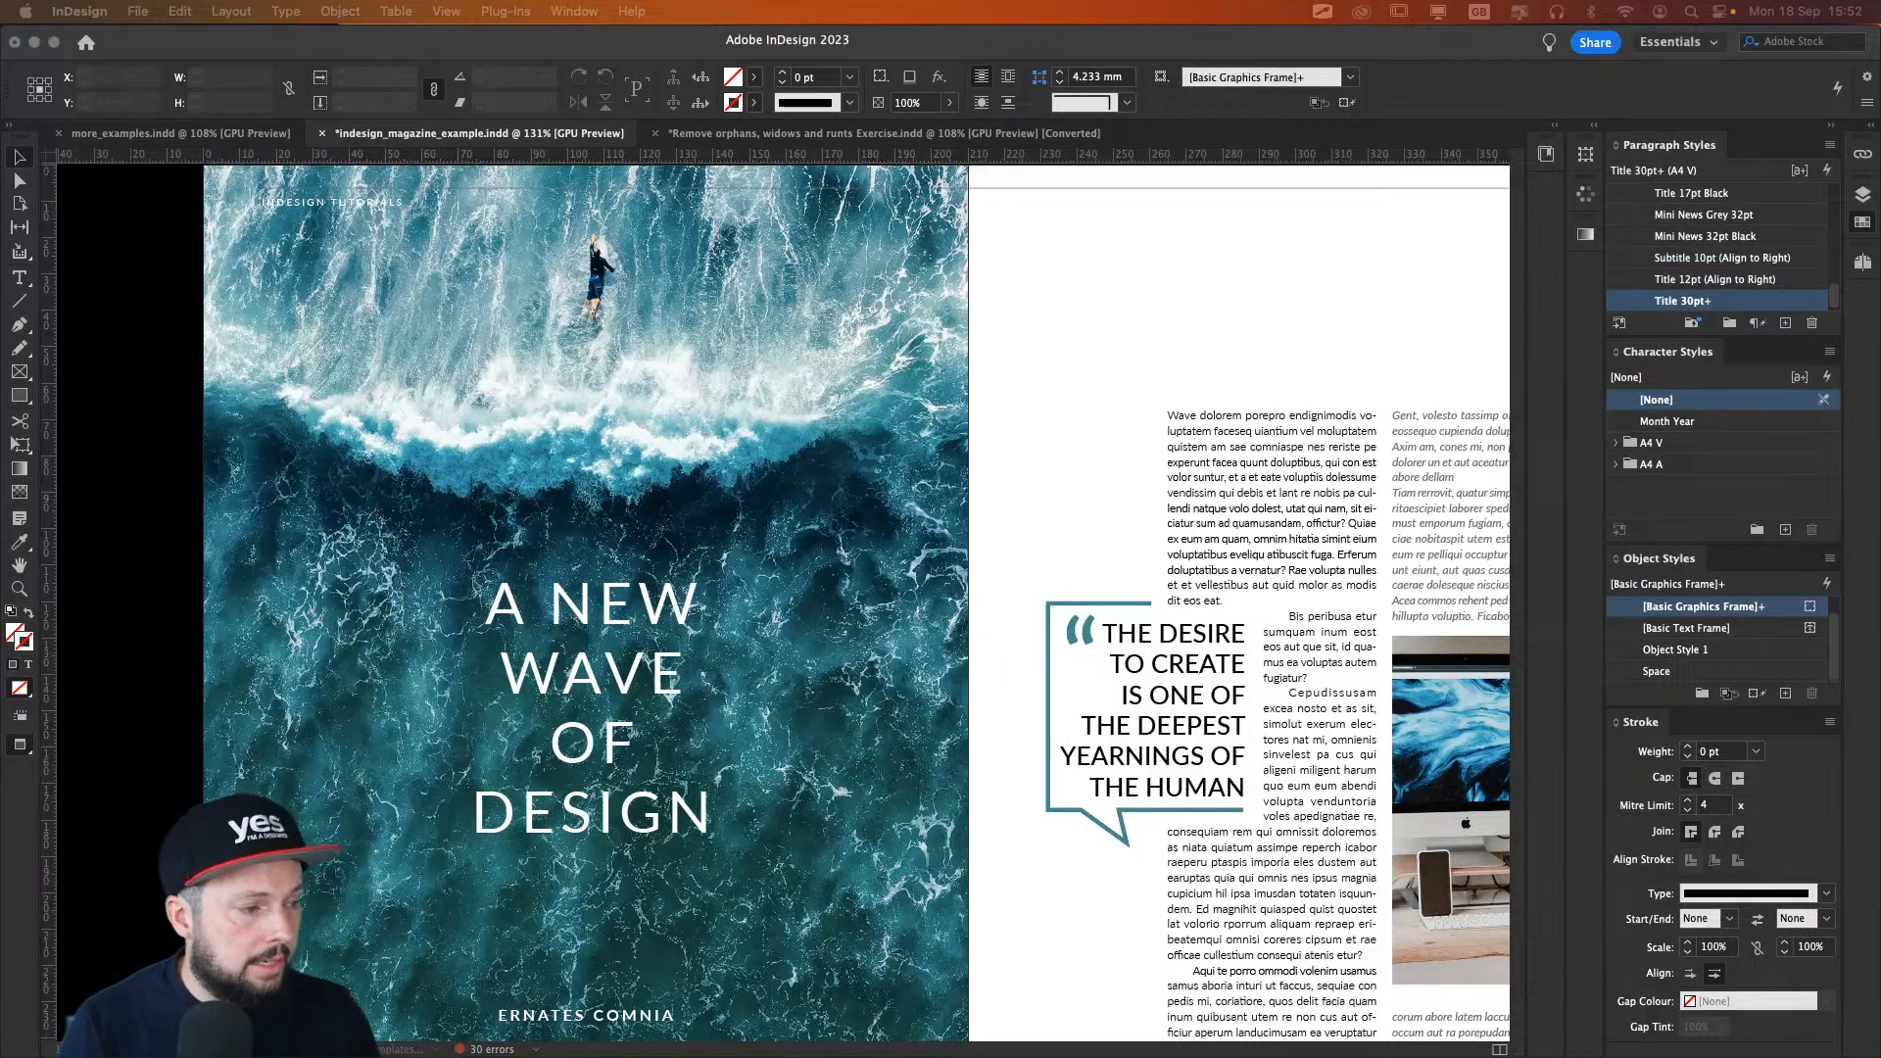
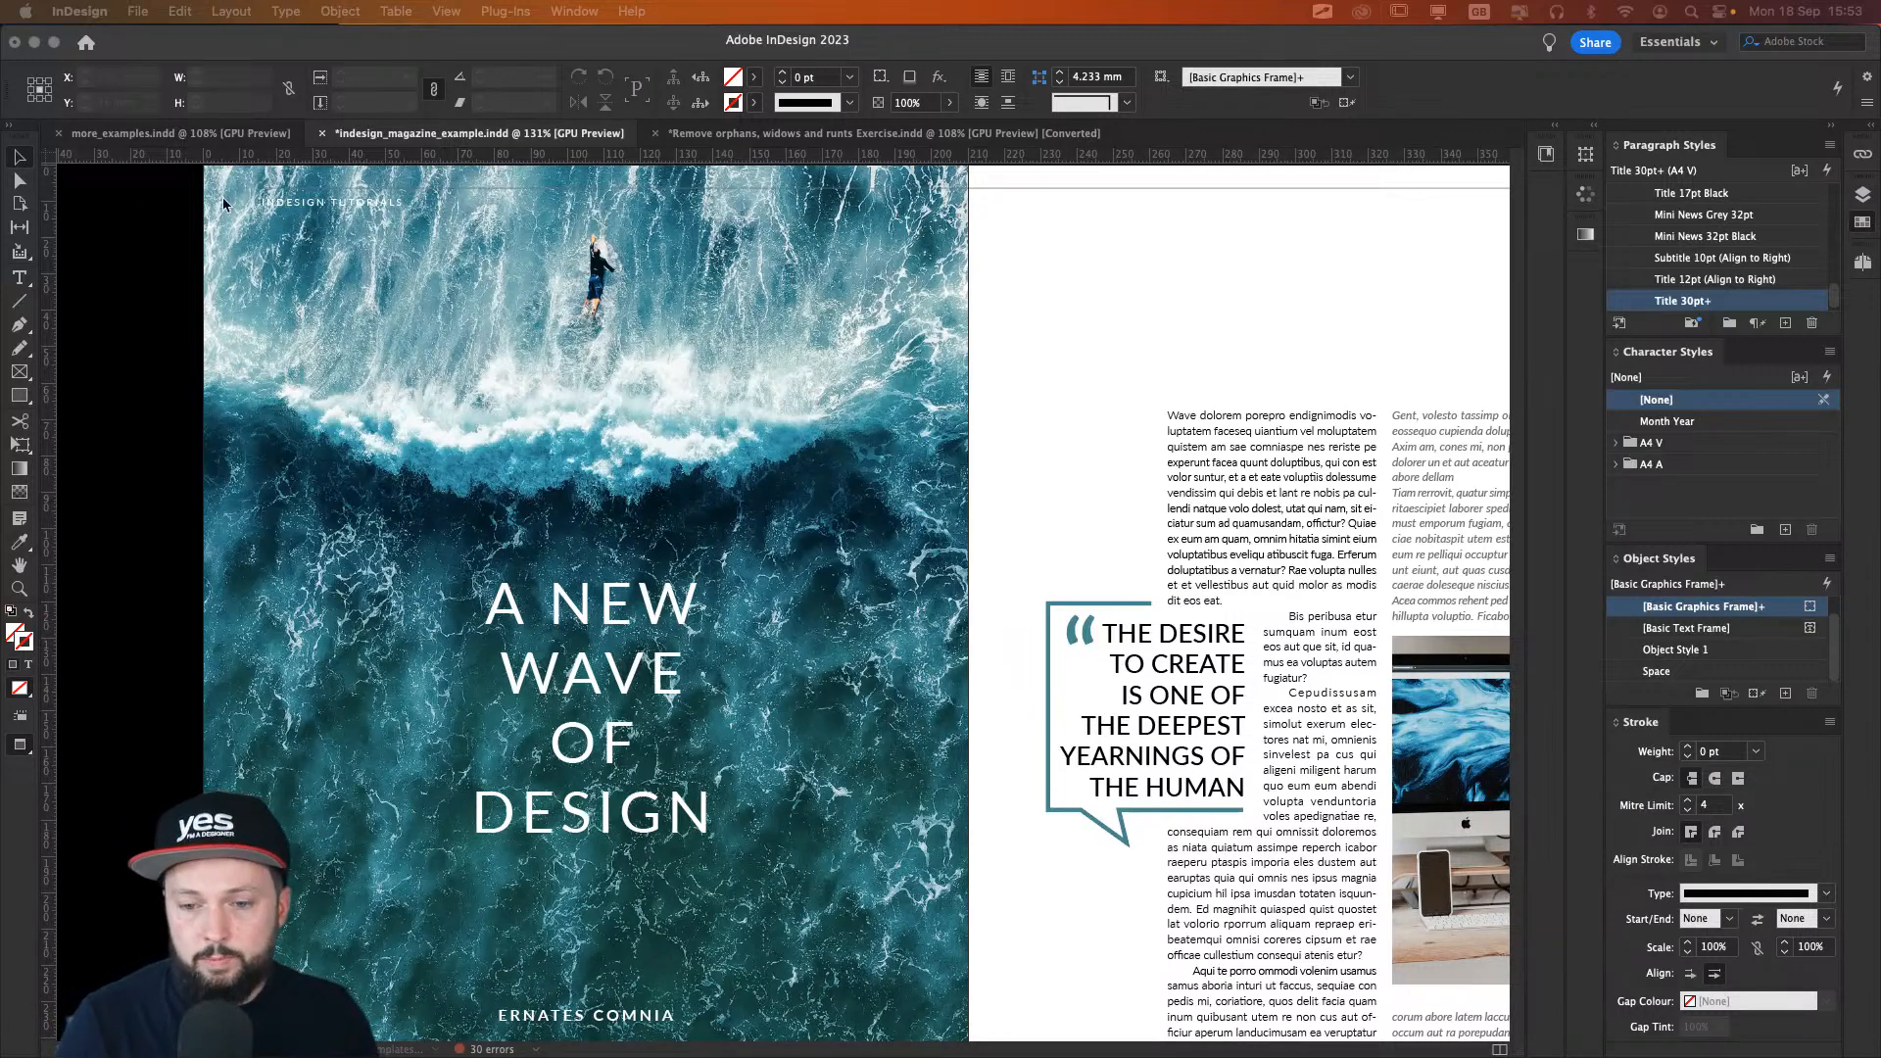
key(F5)
drag(1133, 497, 681, 368)
click(826, 338)
drag(987, 341, 1063, 343)
scroll(725, 471, up, 2)
double_click(715, 443)
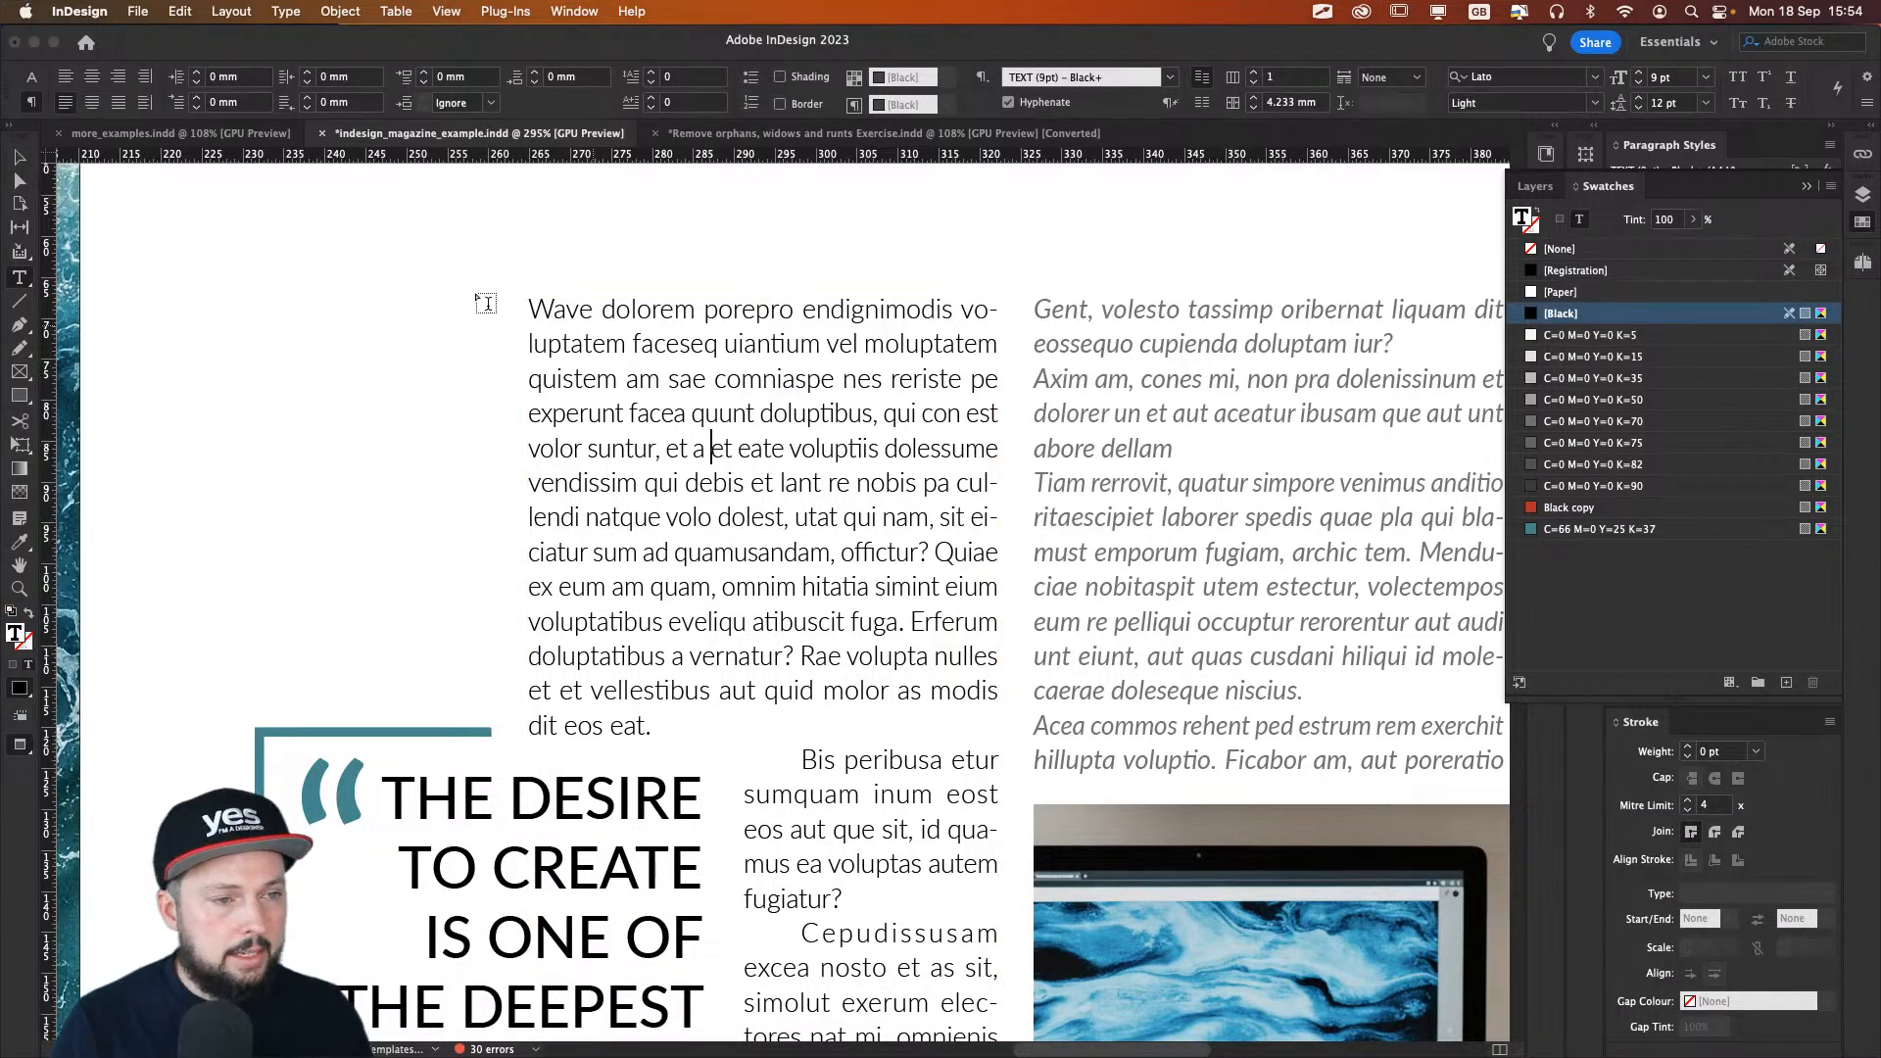
click(33, 78)
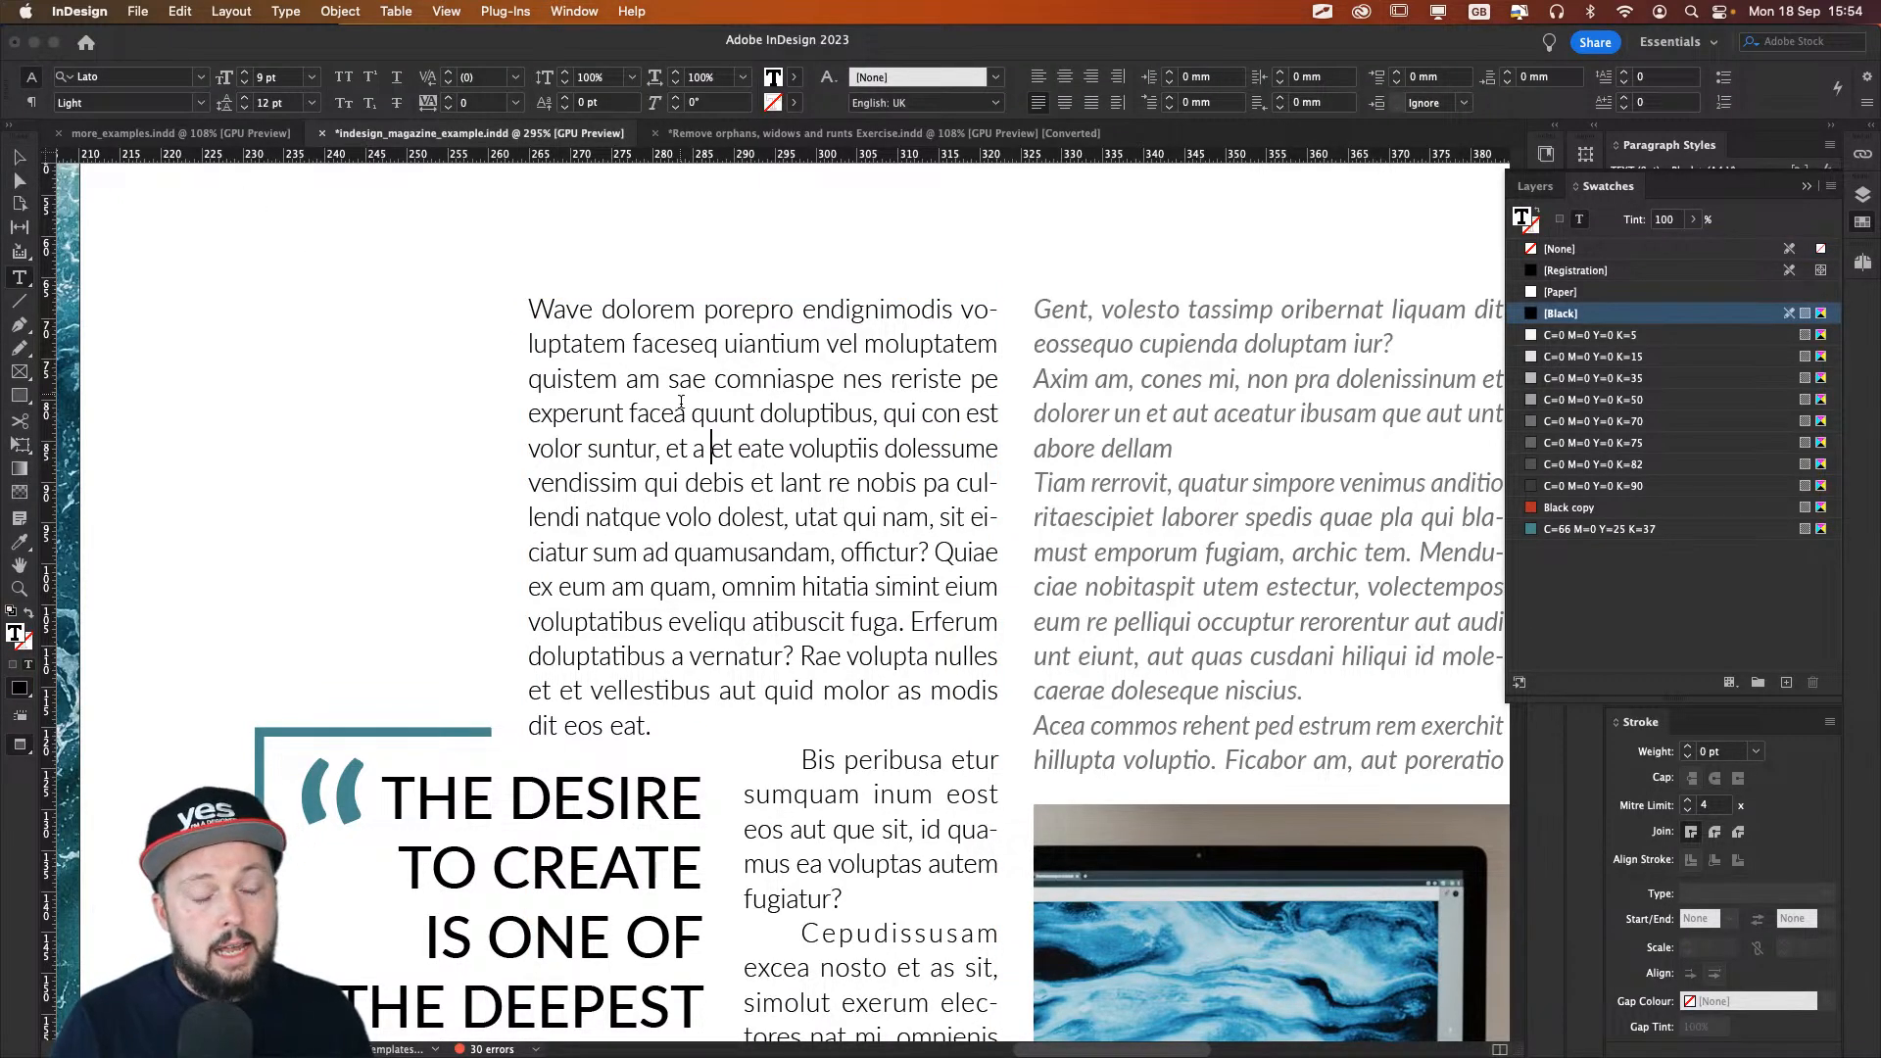
click(652, 310)
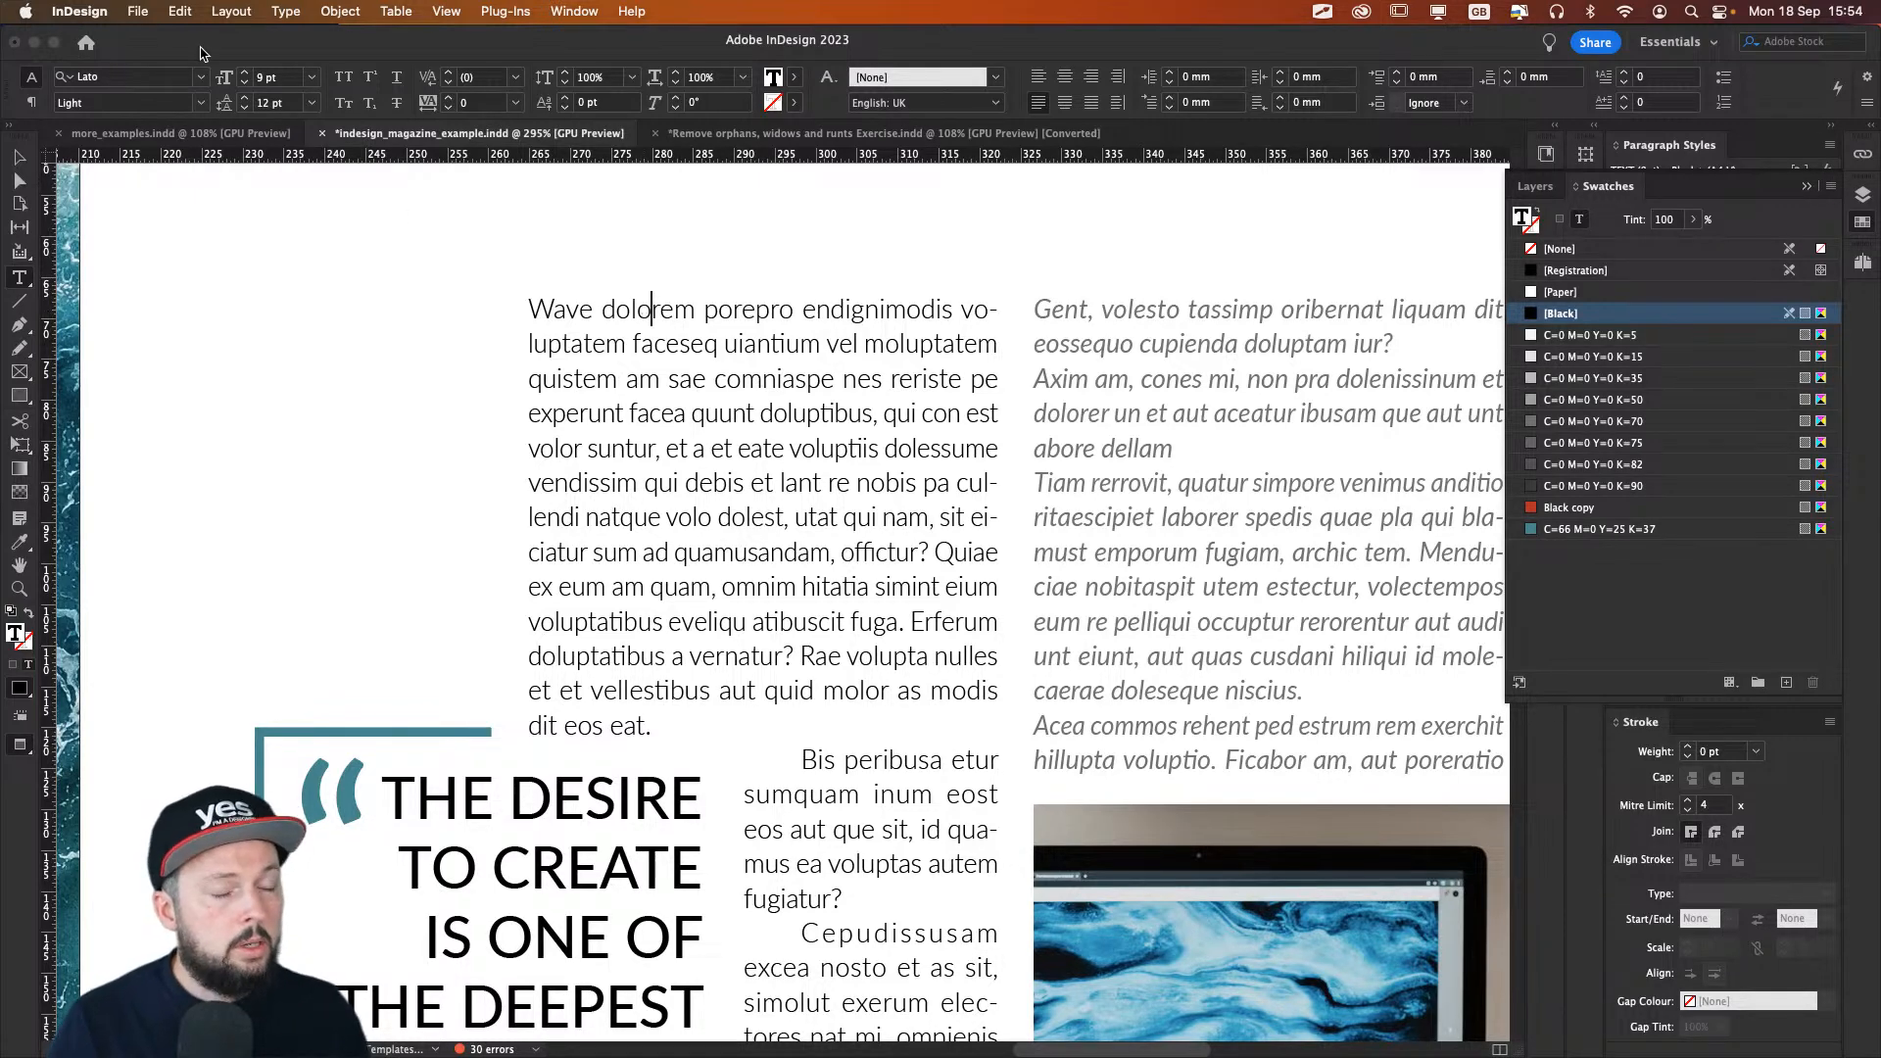
Step: Browse the fonts starting with "t" to compare the Tisa Pro and Tisa Sans Pro families and their weights
click(202, 78)
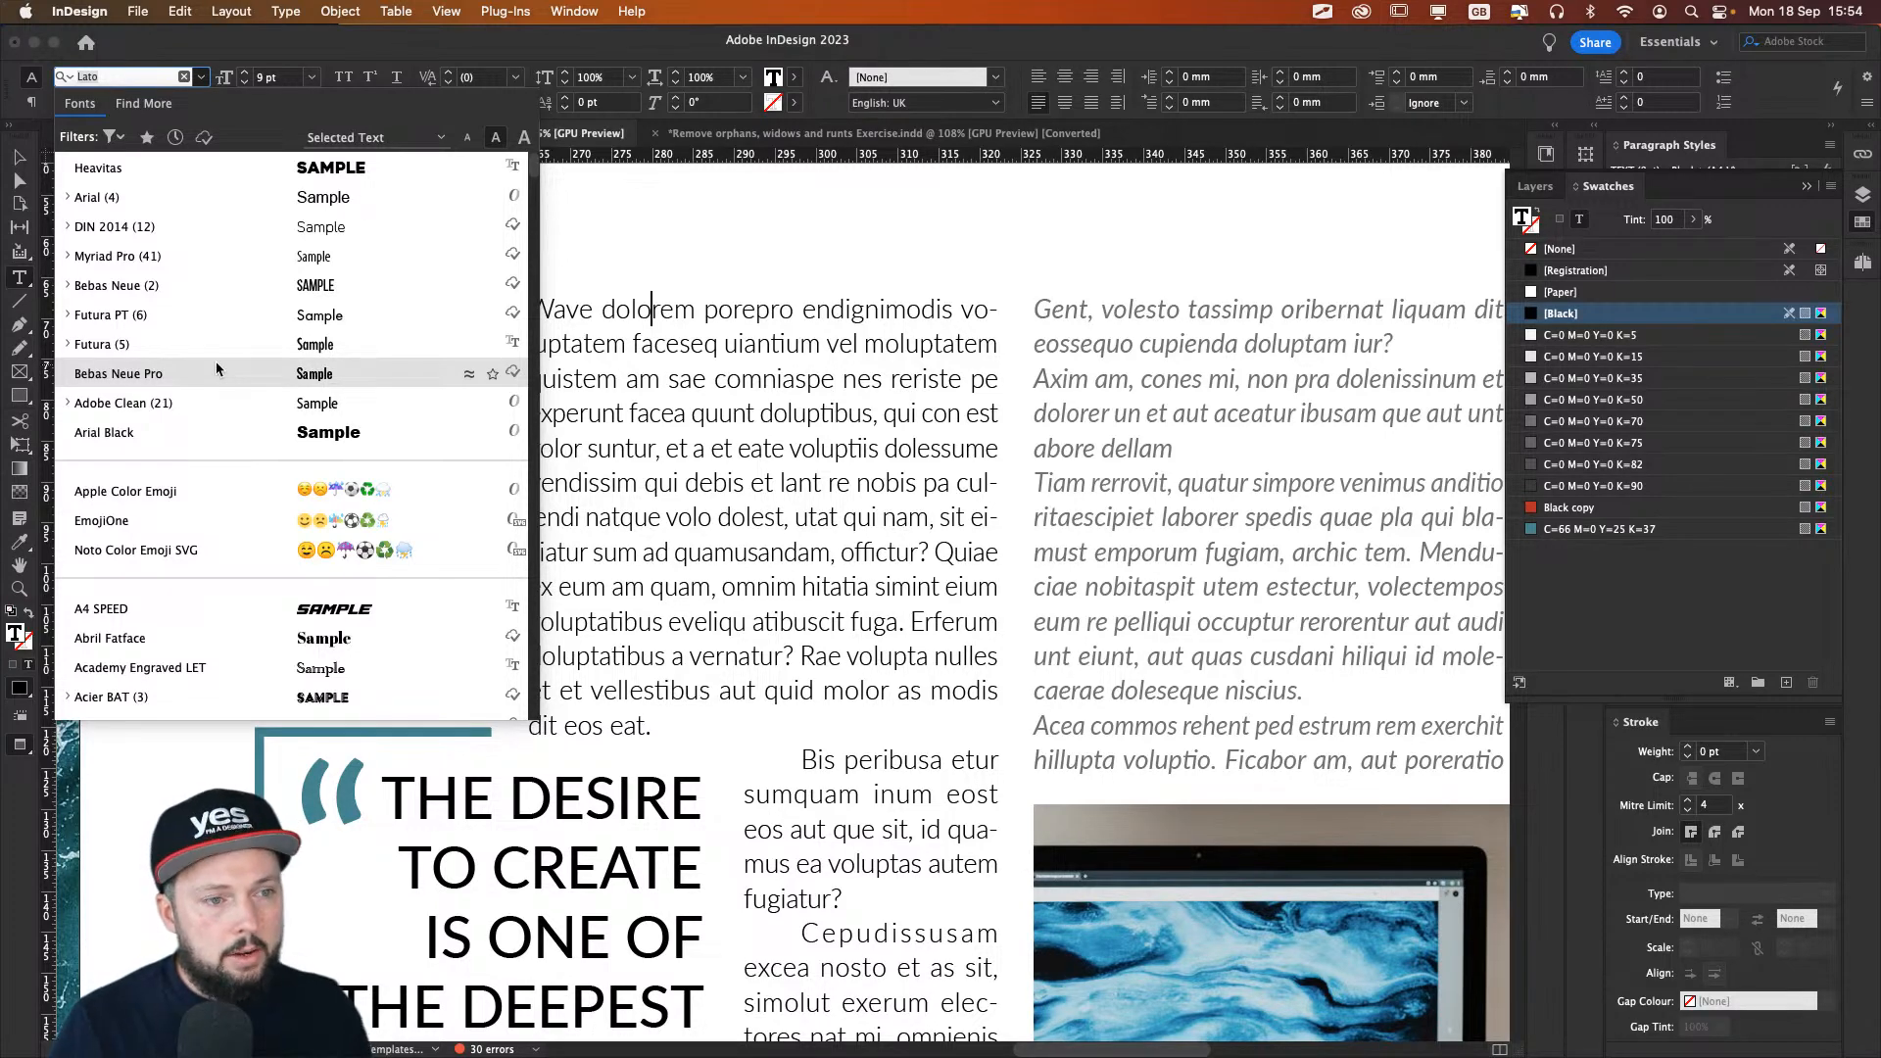
text(t)
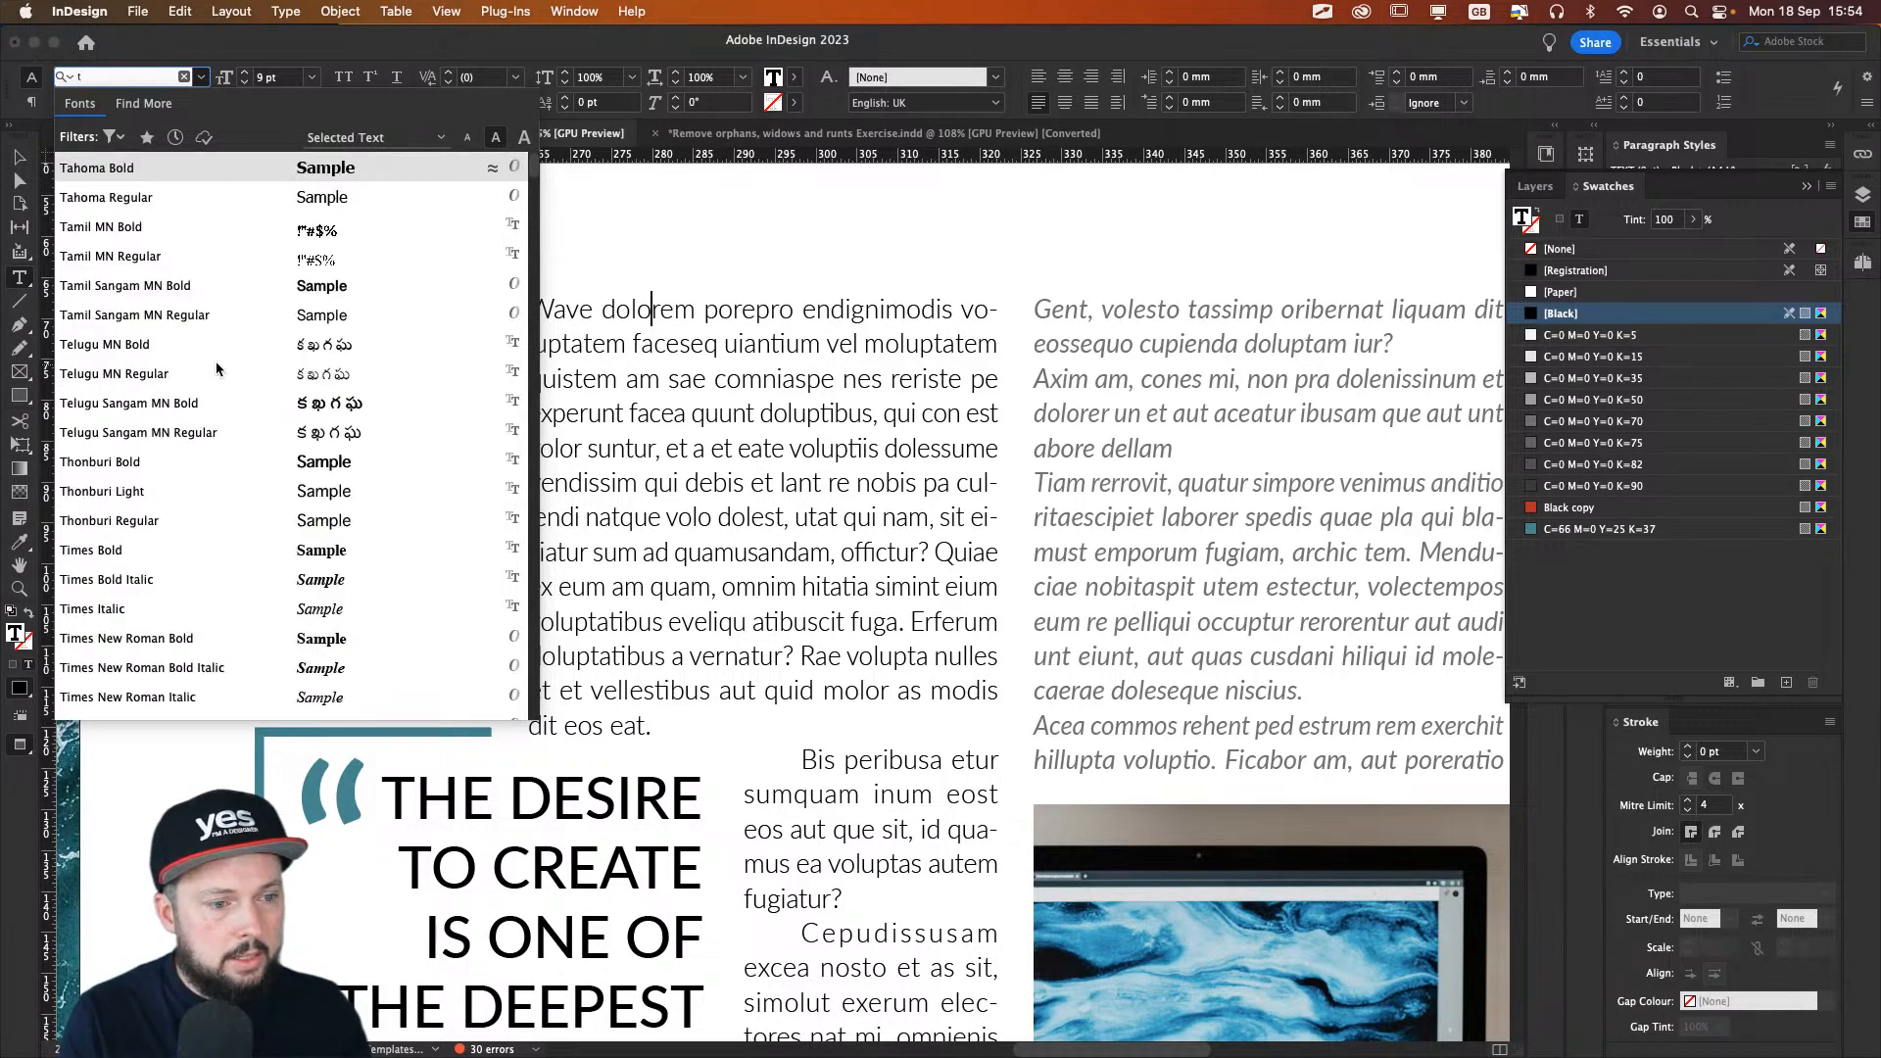
scroll(215, 465, down, 5)
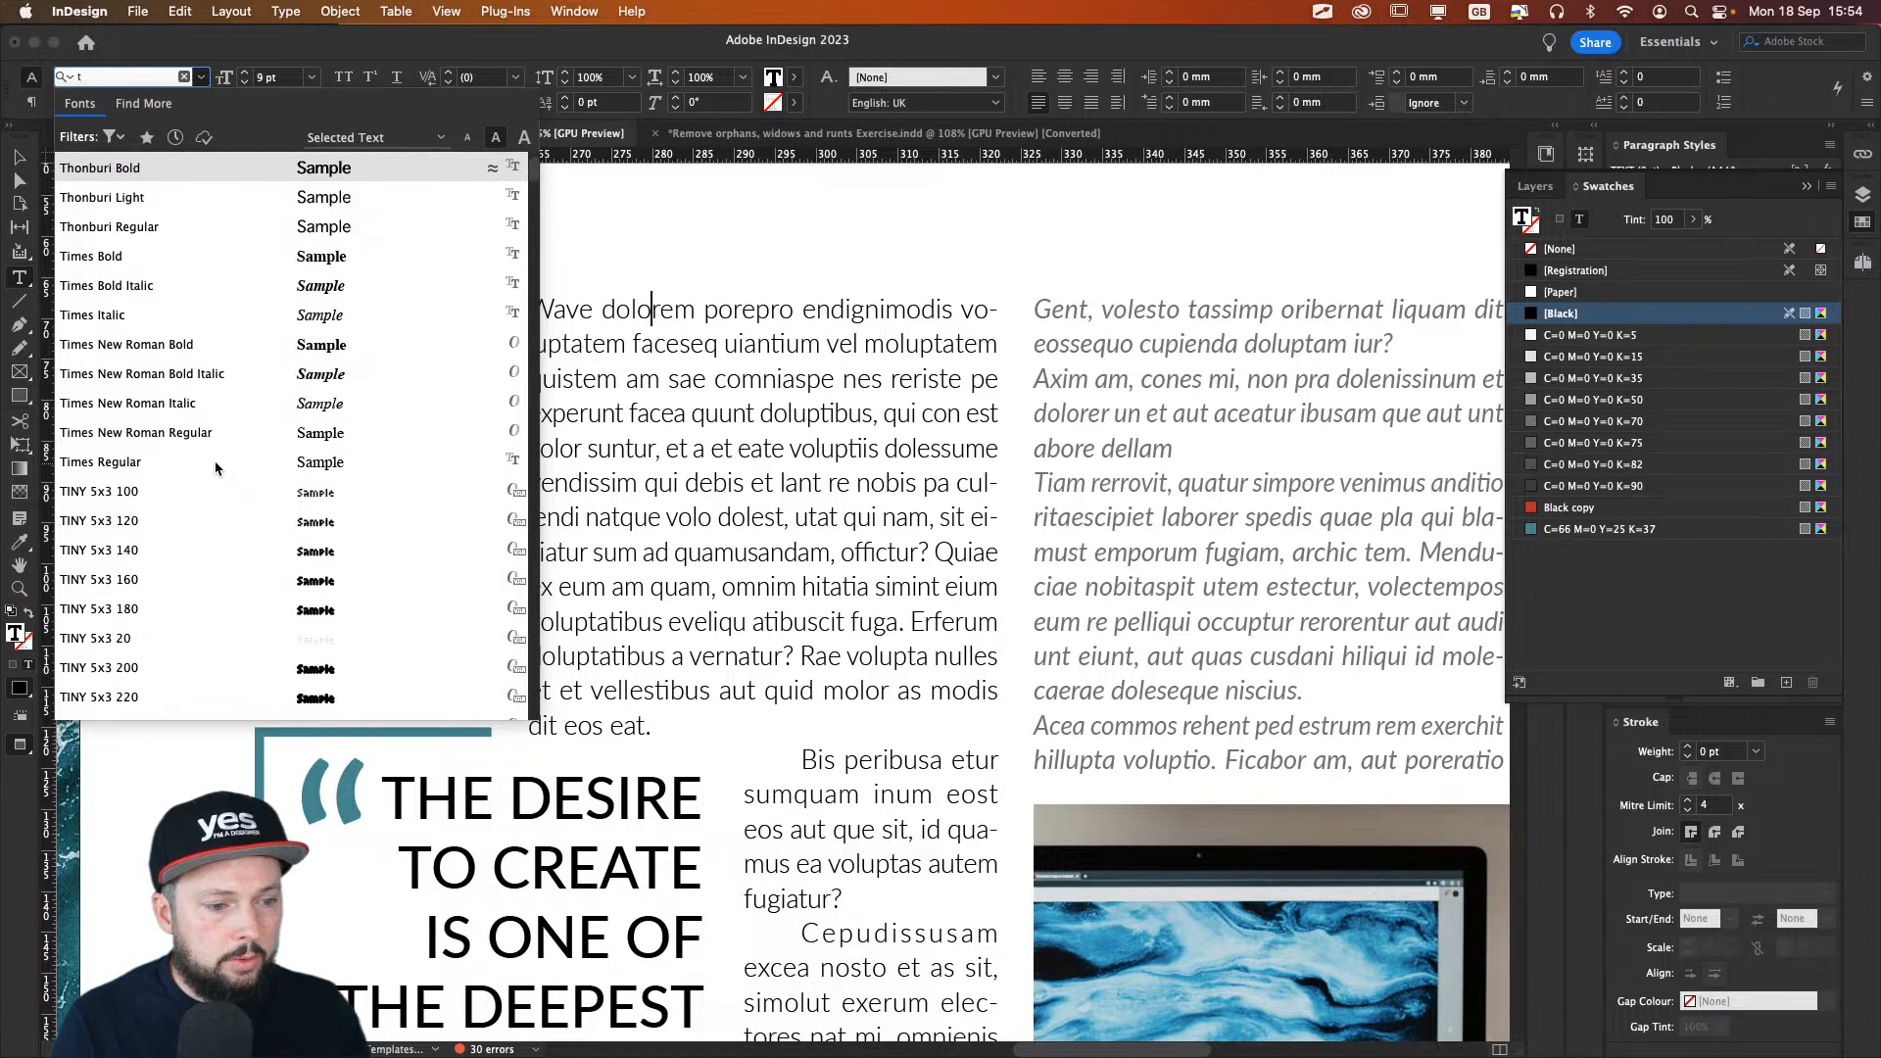
scroll(216, 468, down, 10)
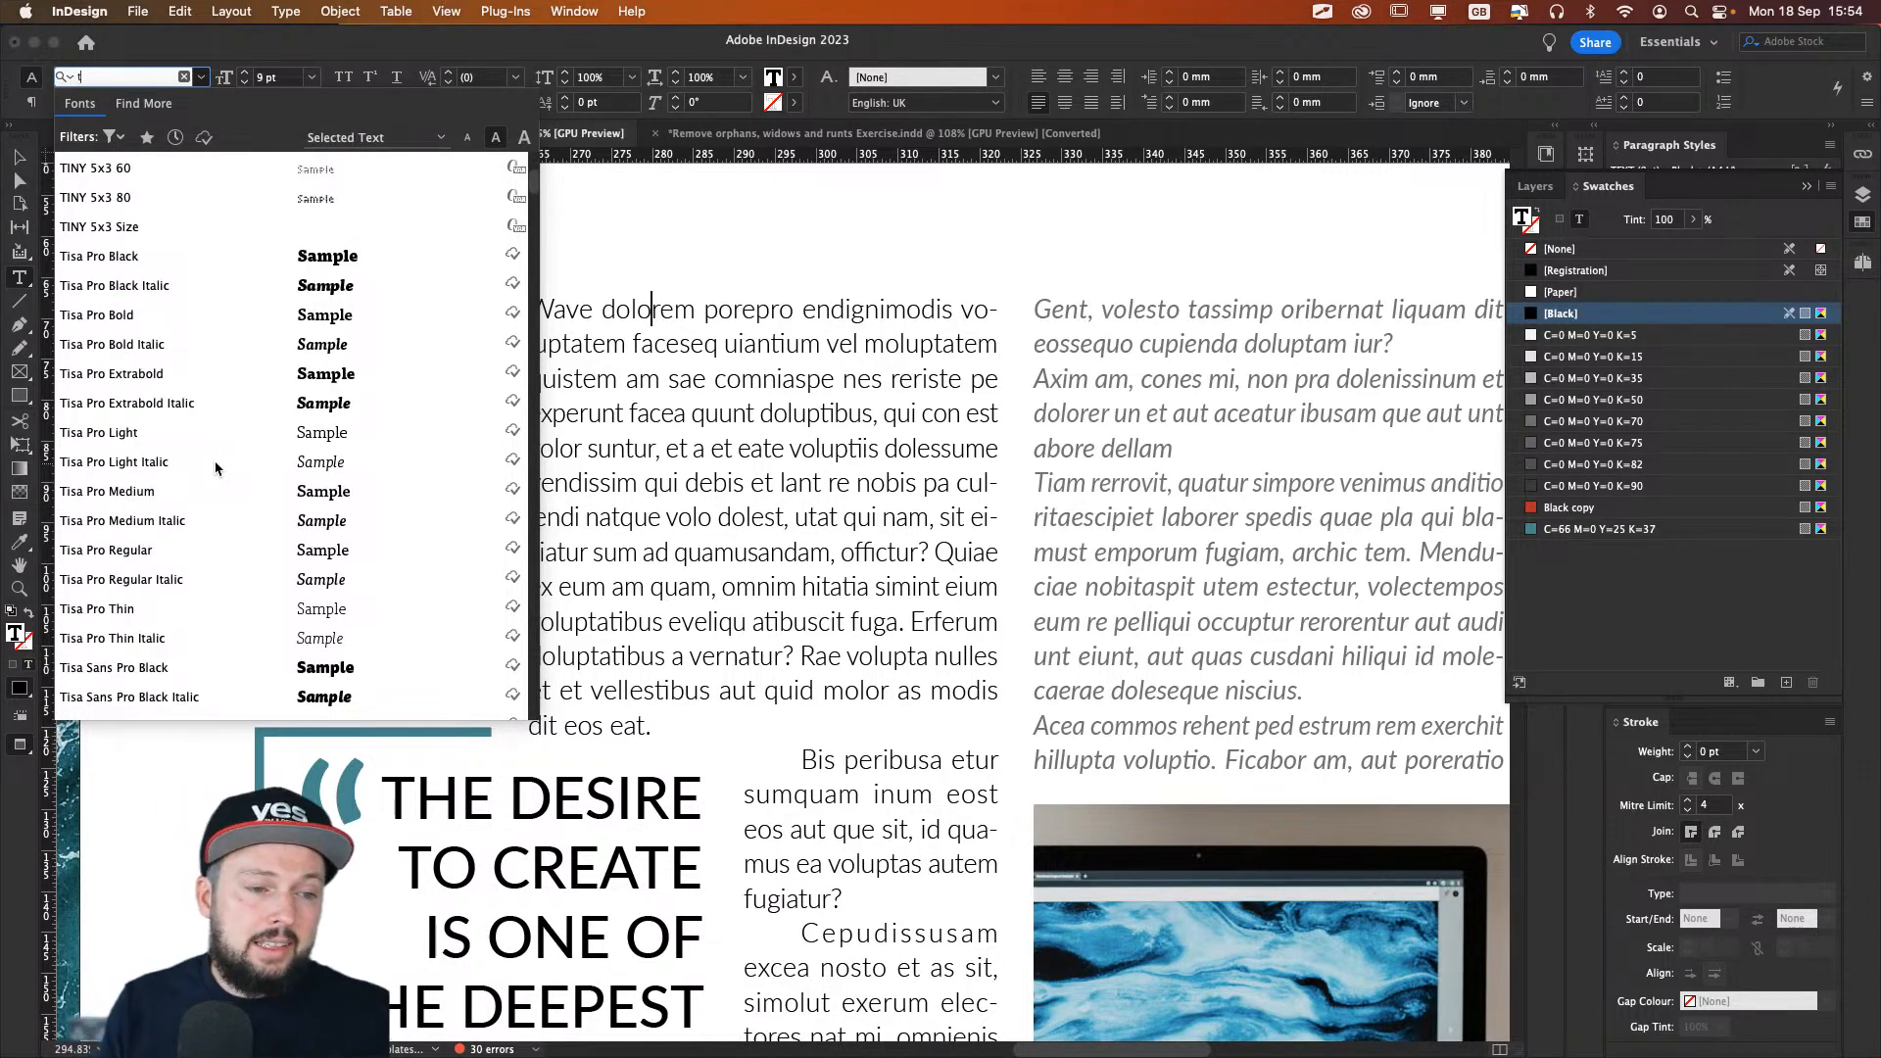
scroll(216, 468, down, 4)
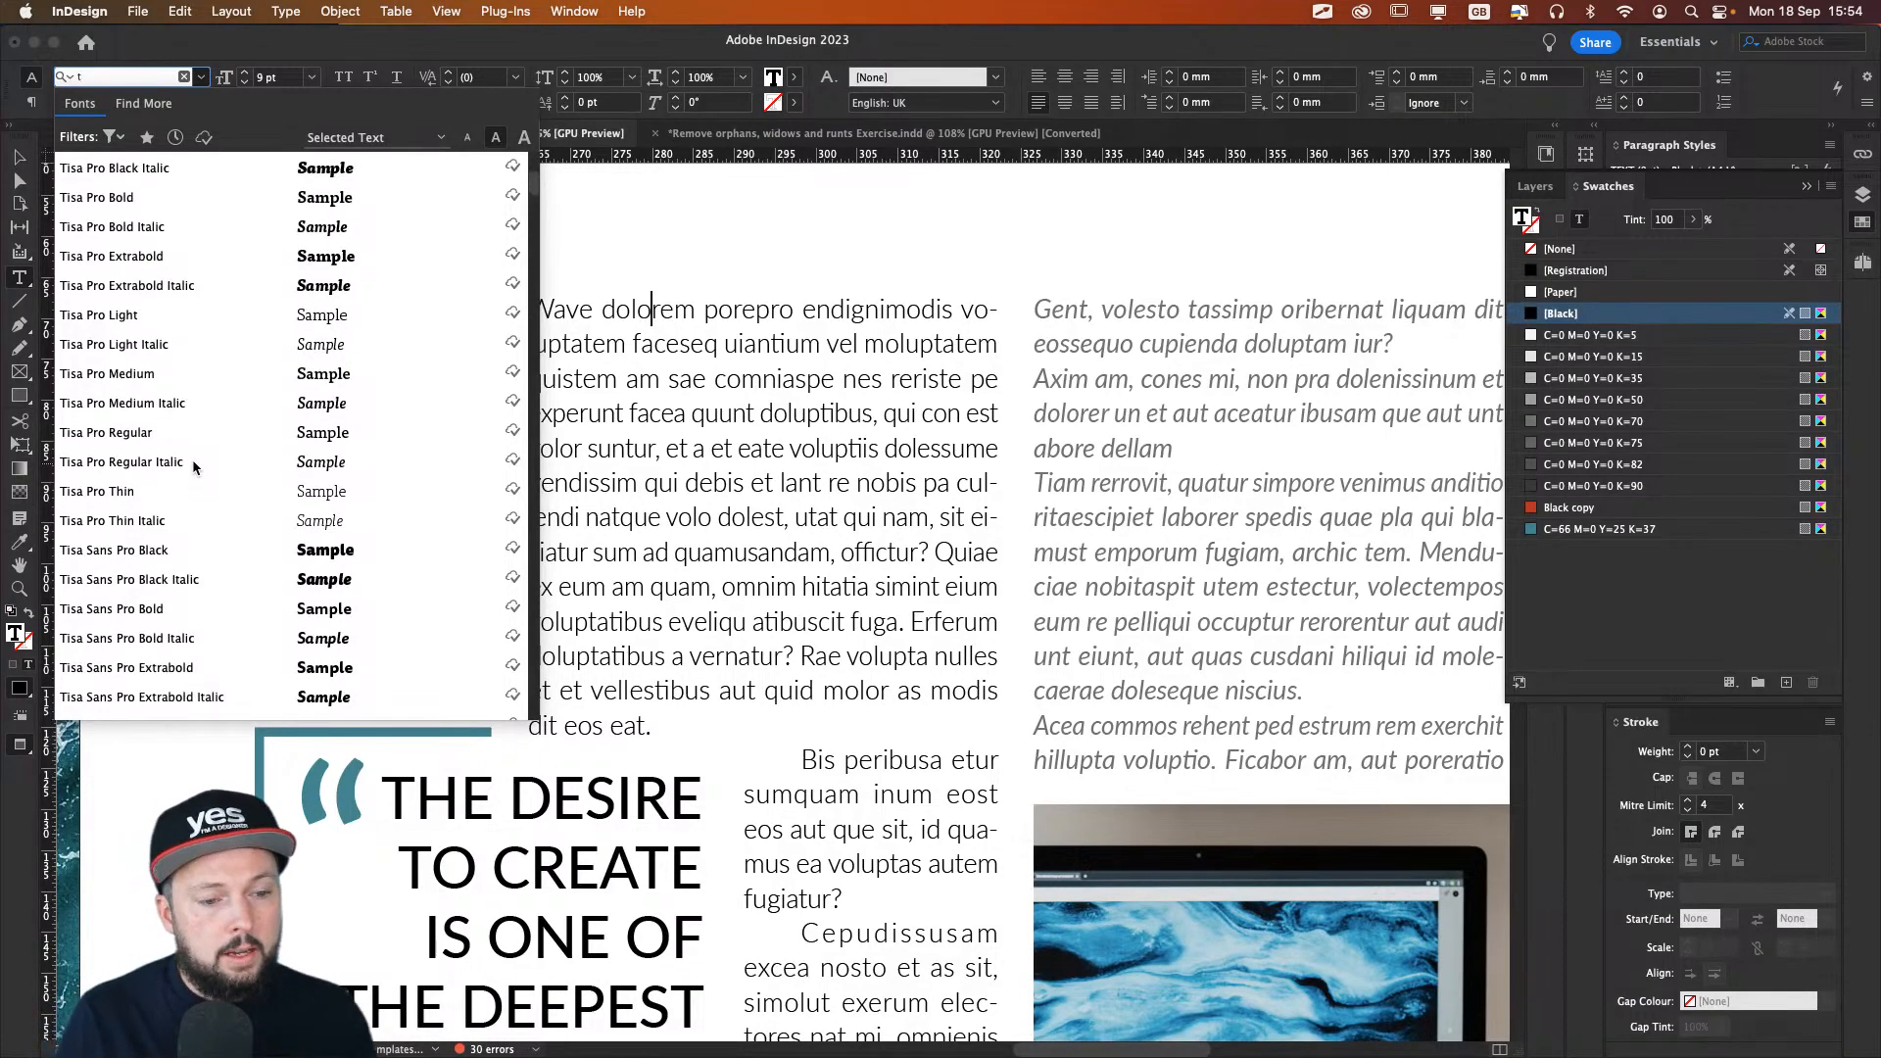
scroll(192, 461, down, 3)
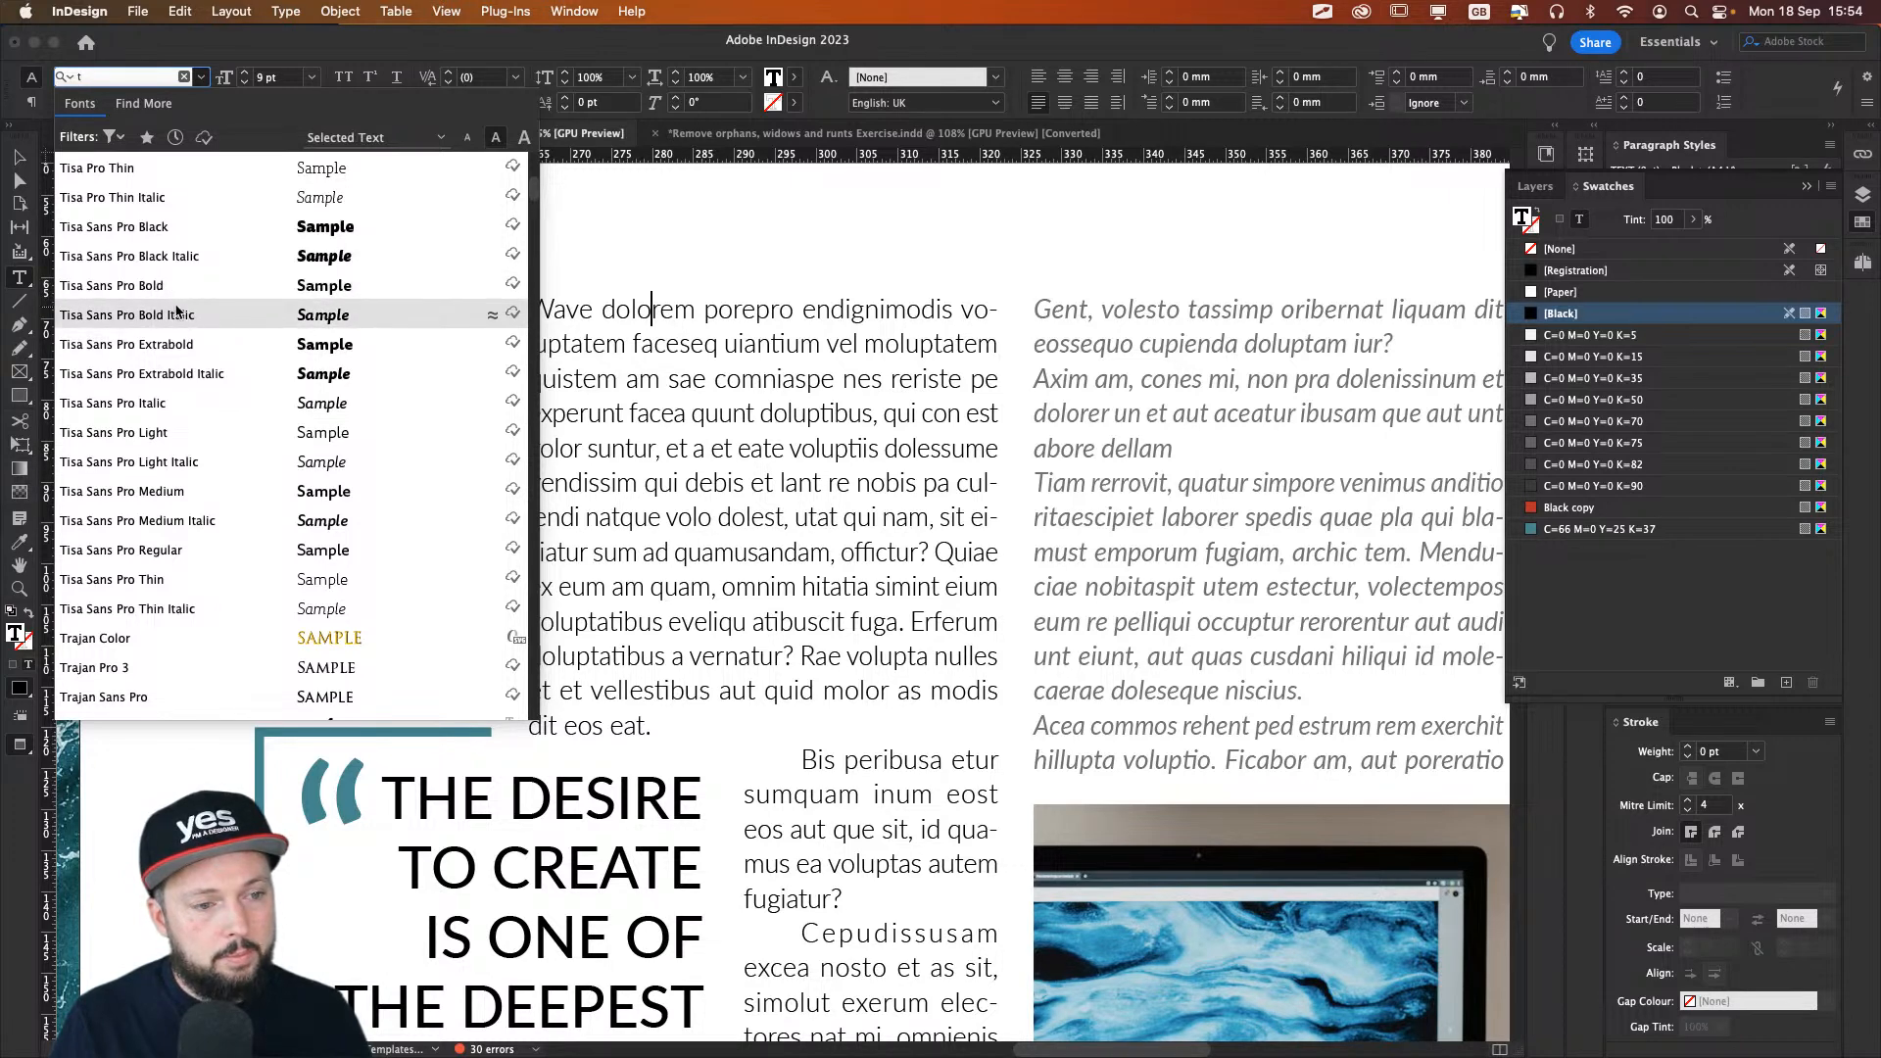
scroll(236, 313, up, 1)
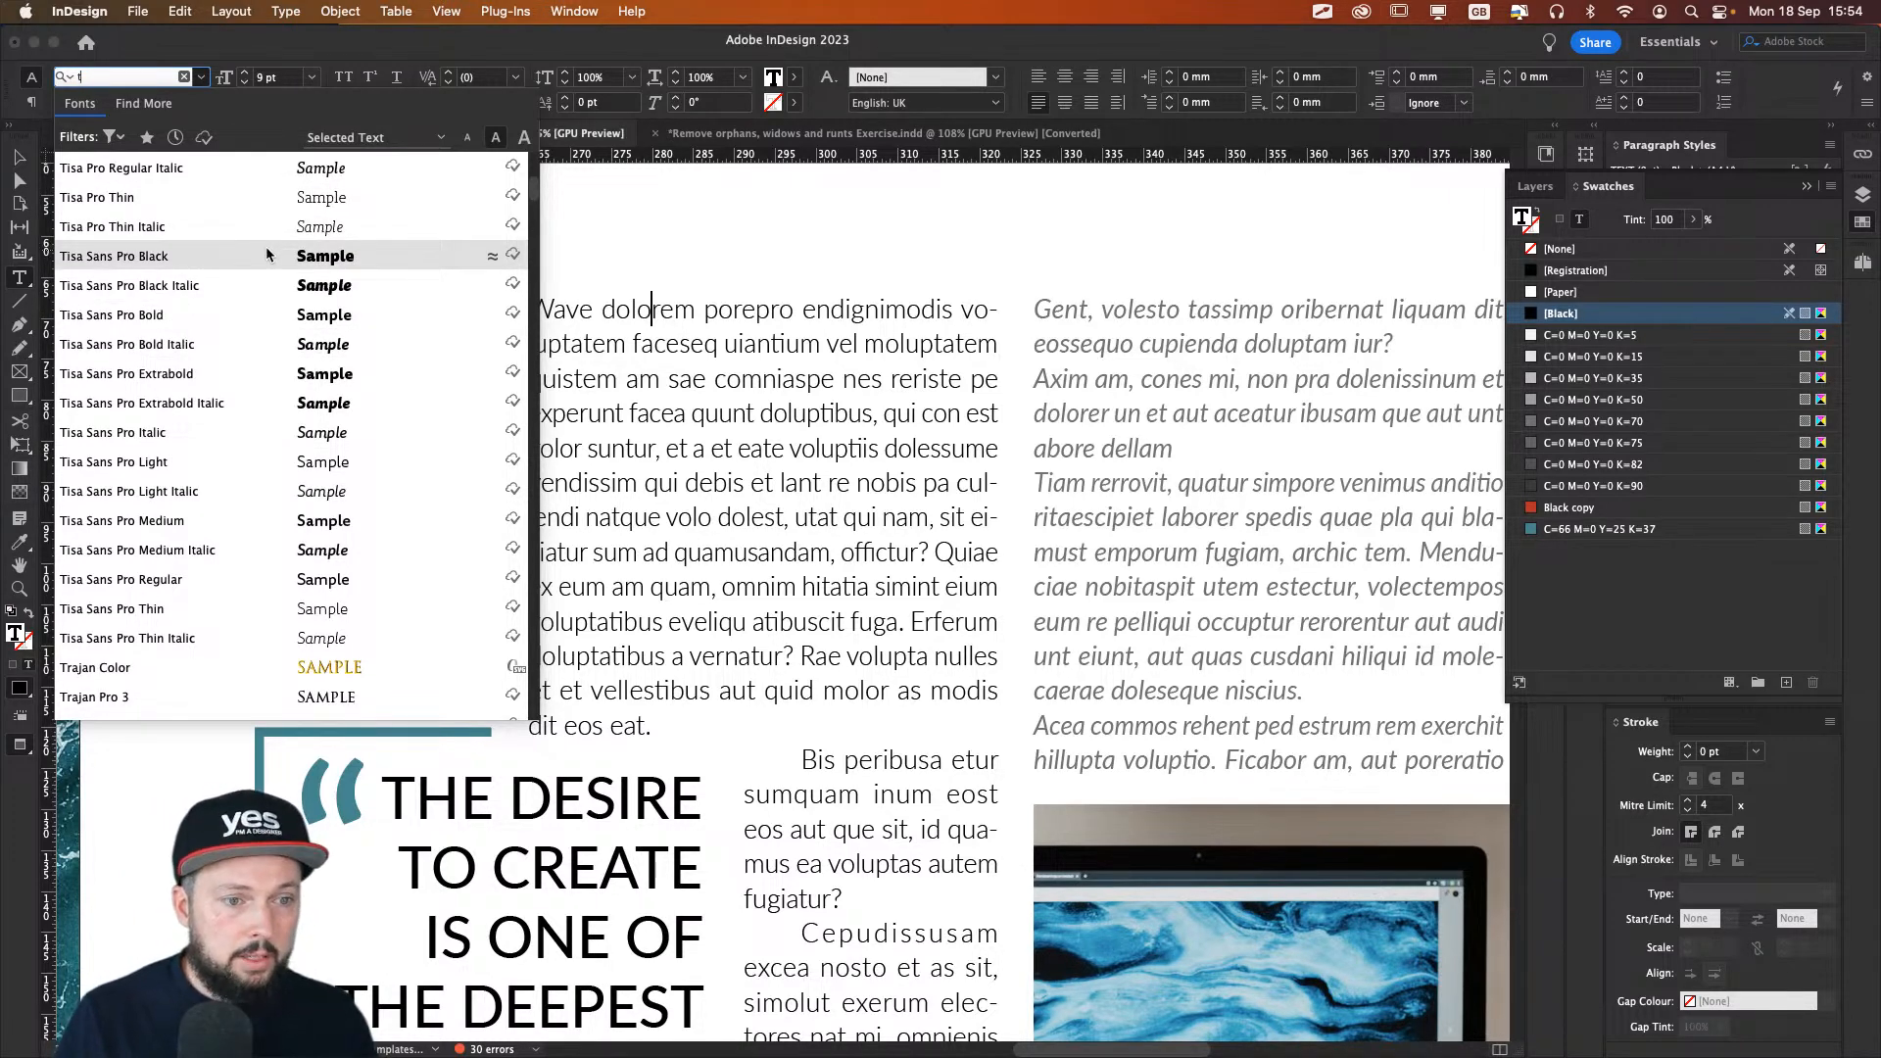
scroll(202, 255, up, 13)
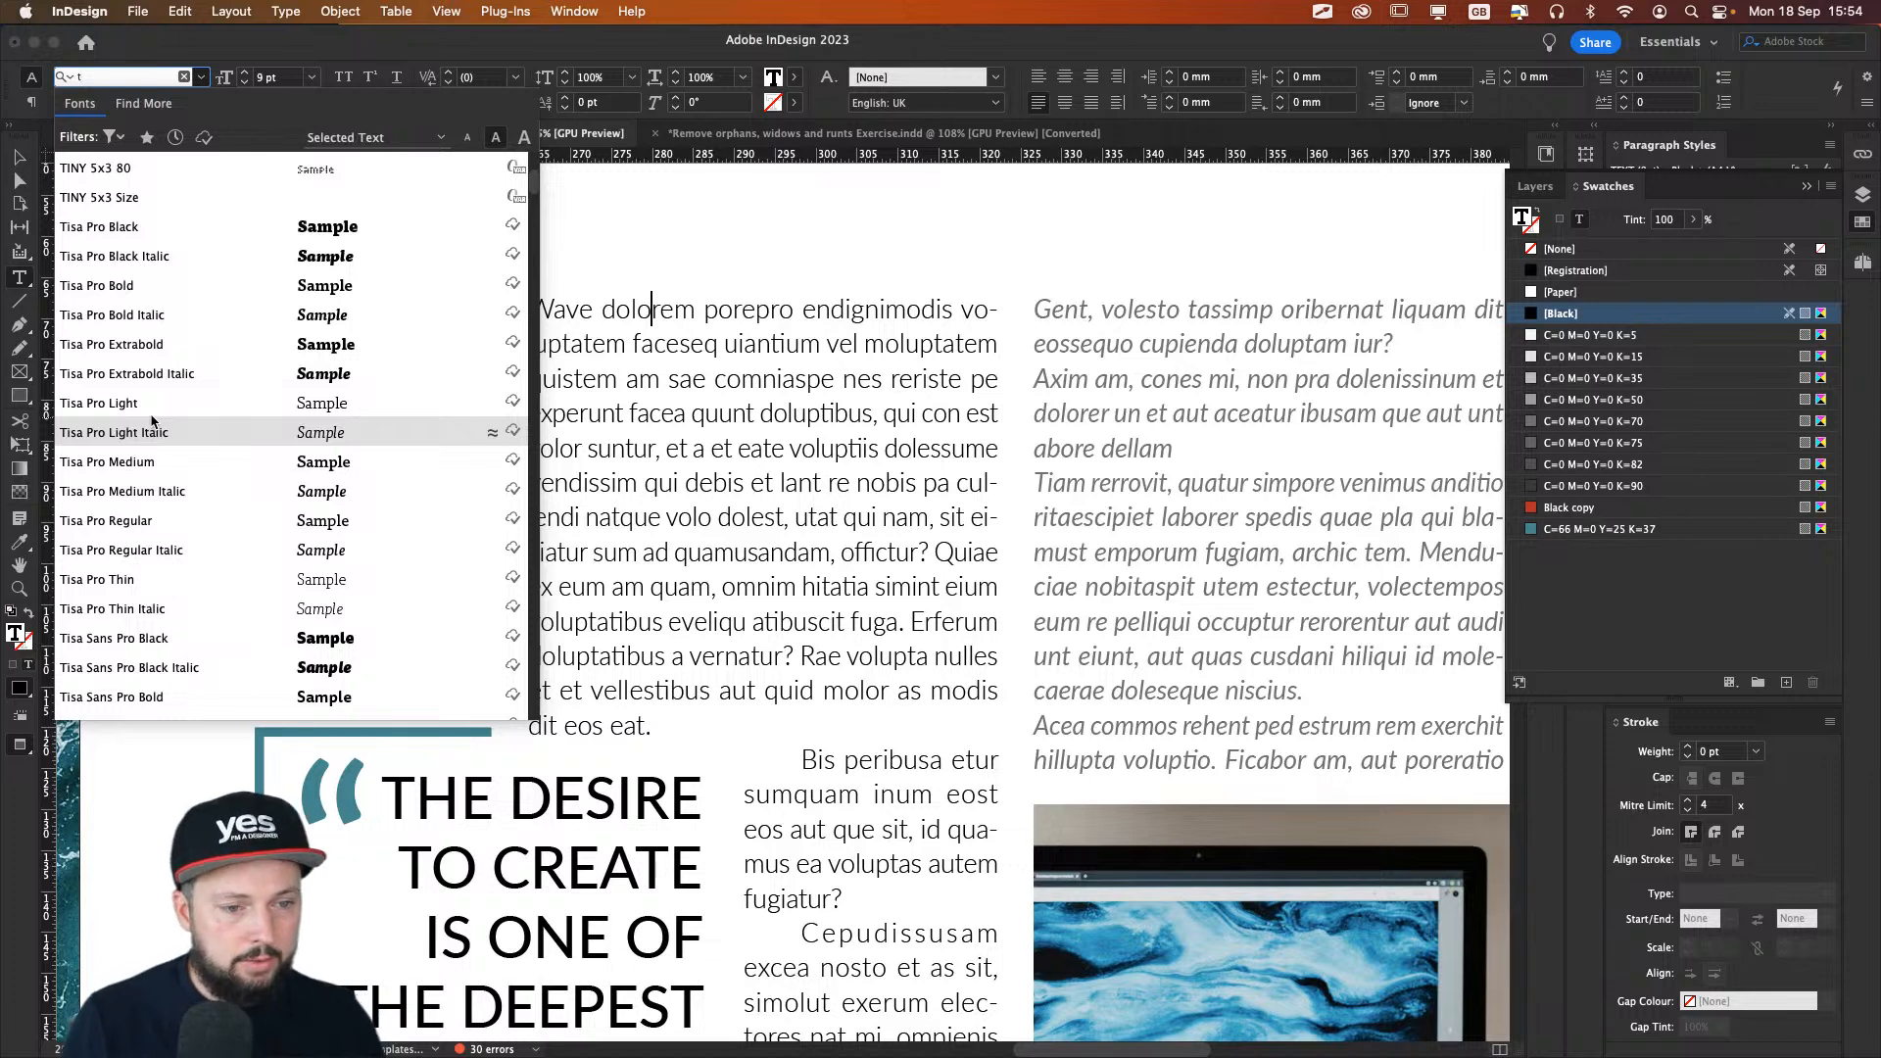
Step: Set the font of the whole body story beginning "Wave dolorem" to Tisa Pro Light
click(628, 364)
key(super+a)
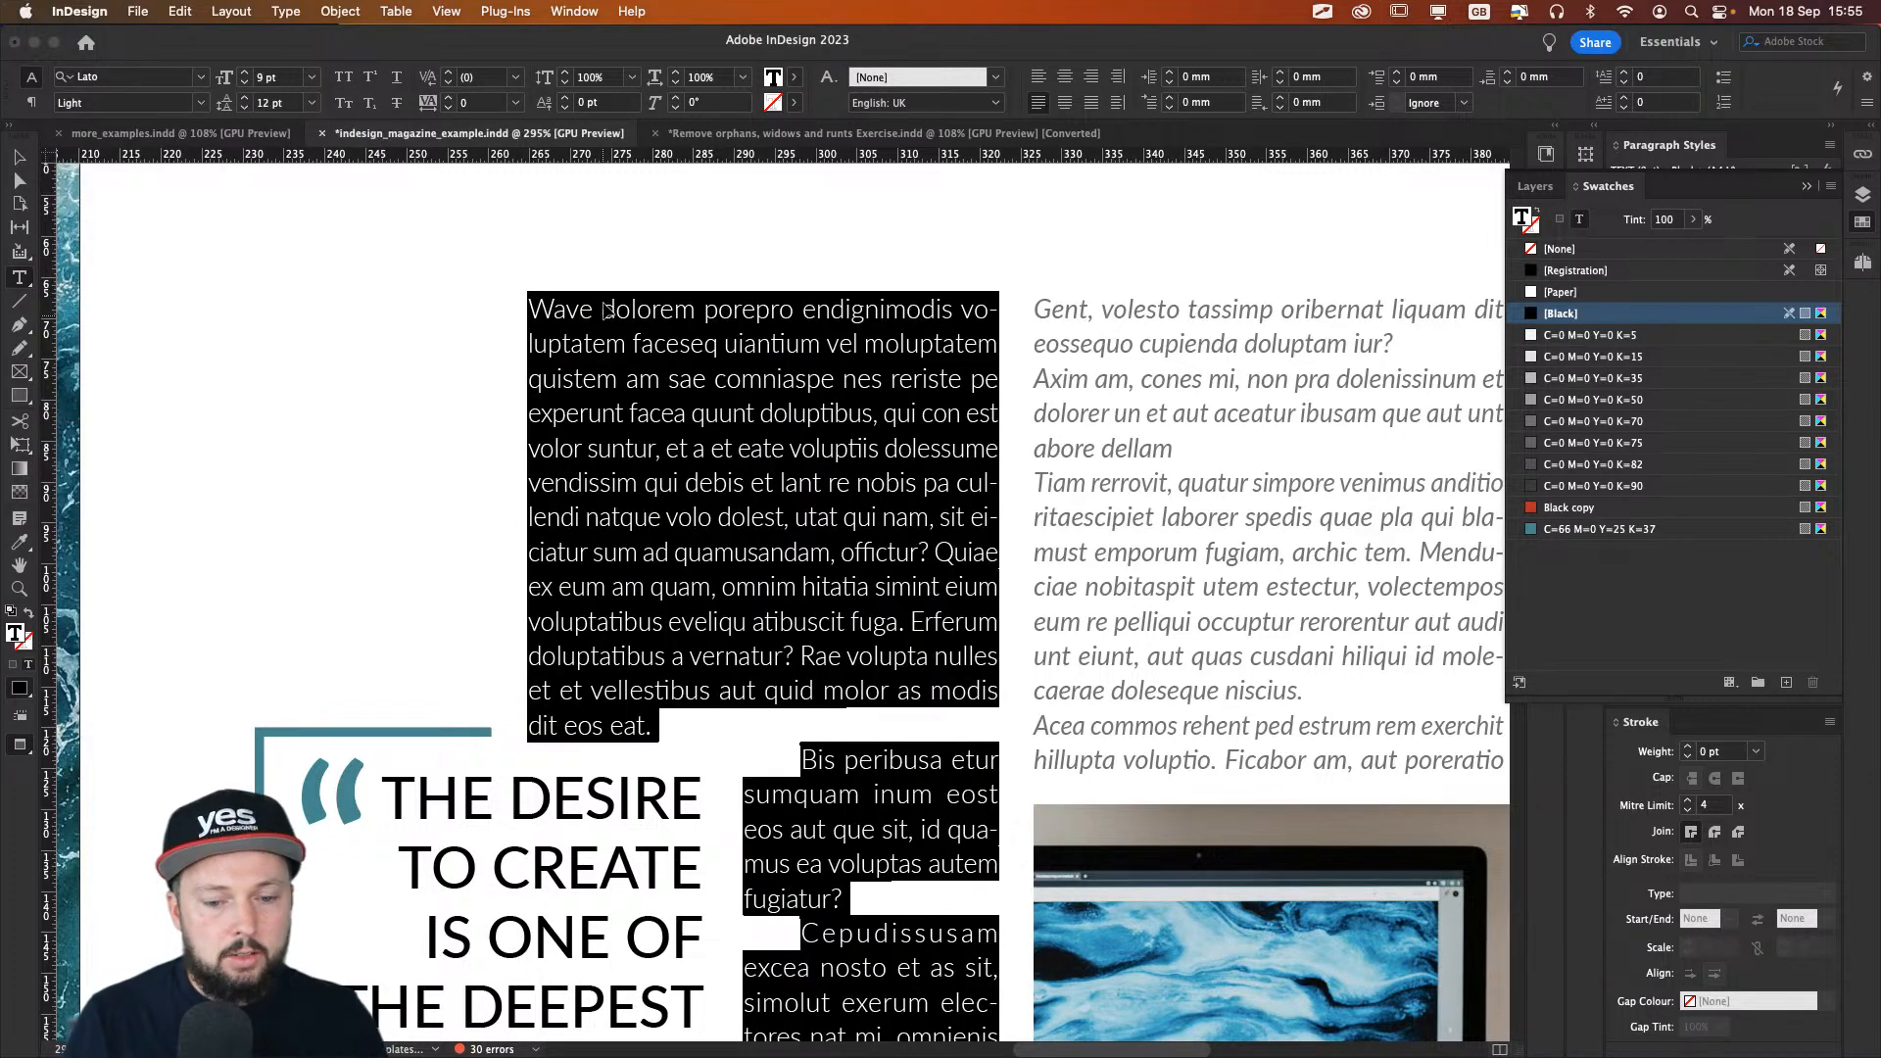
click(199, 103)
click(138, 82)
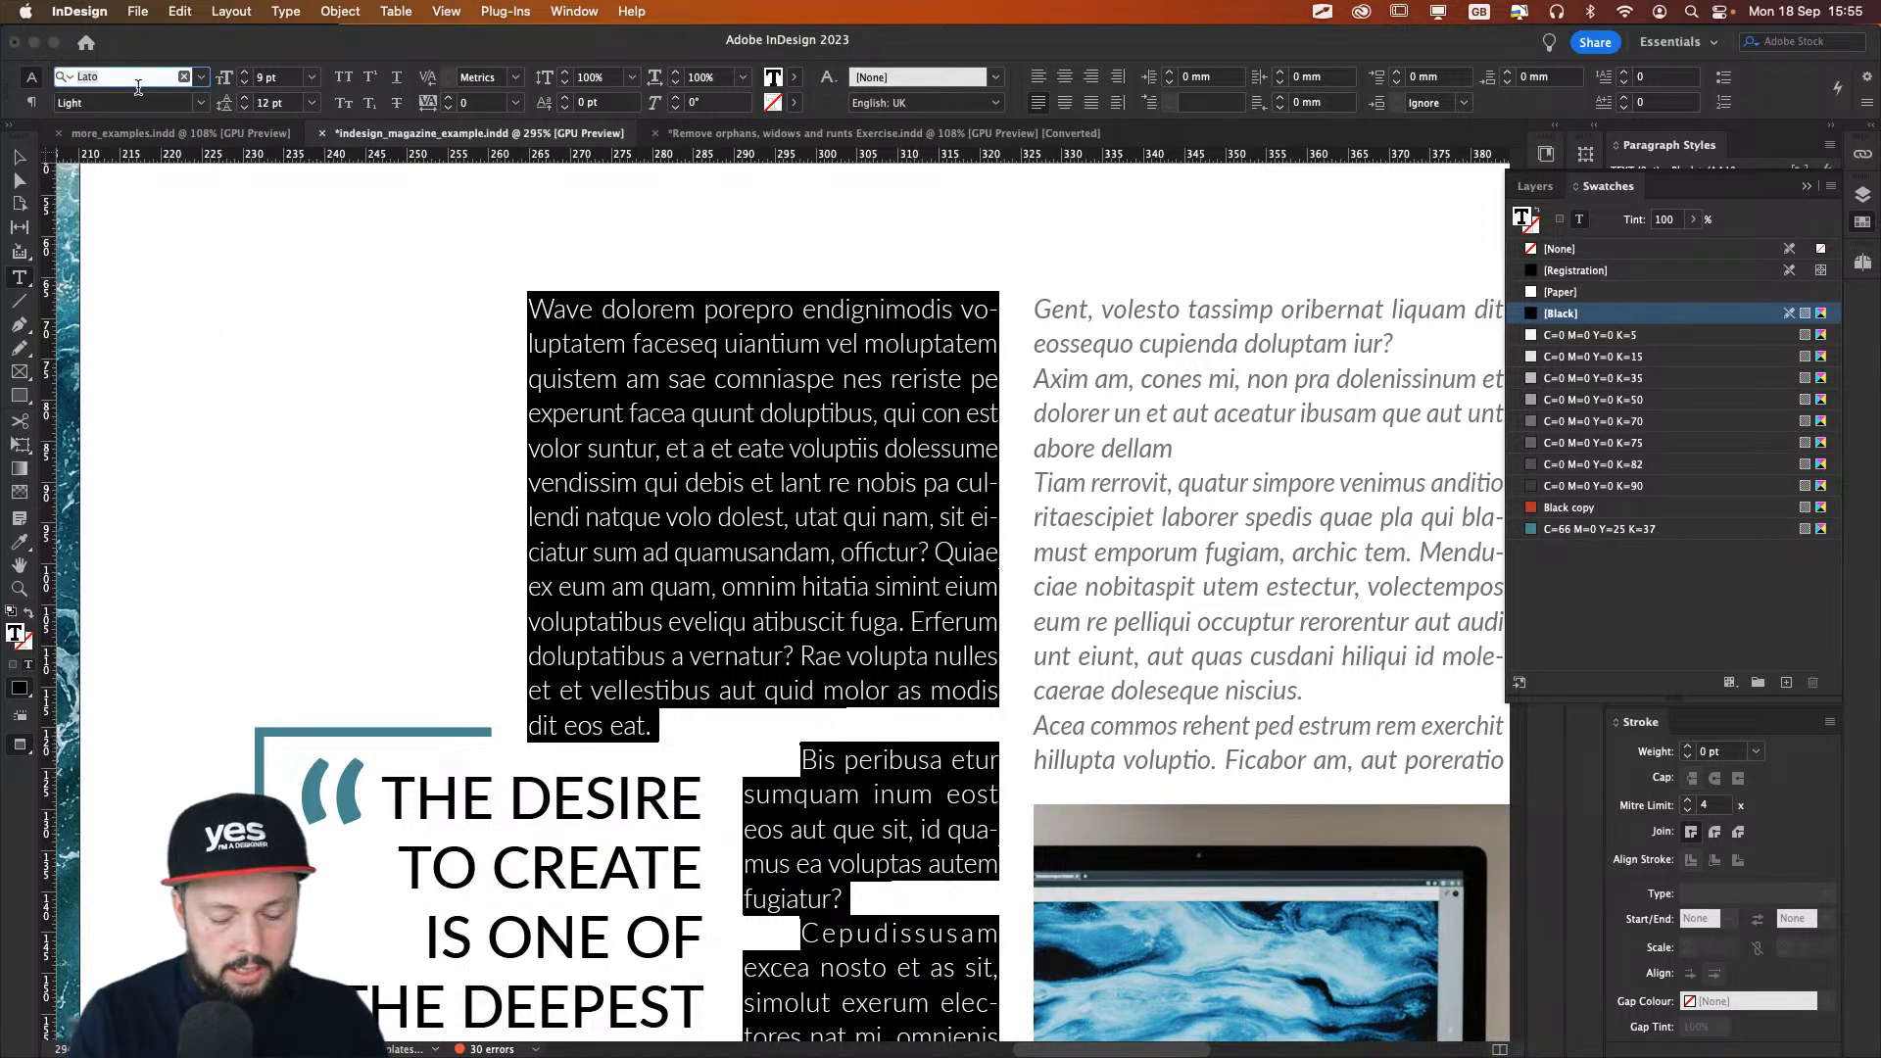
text(tisa)
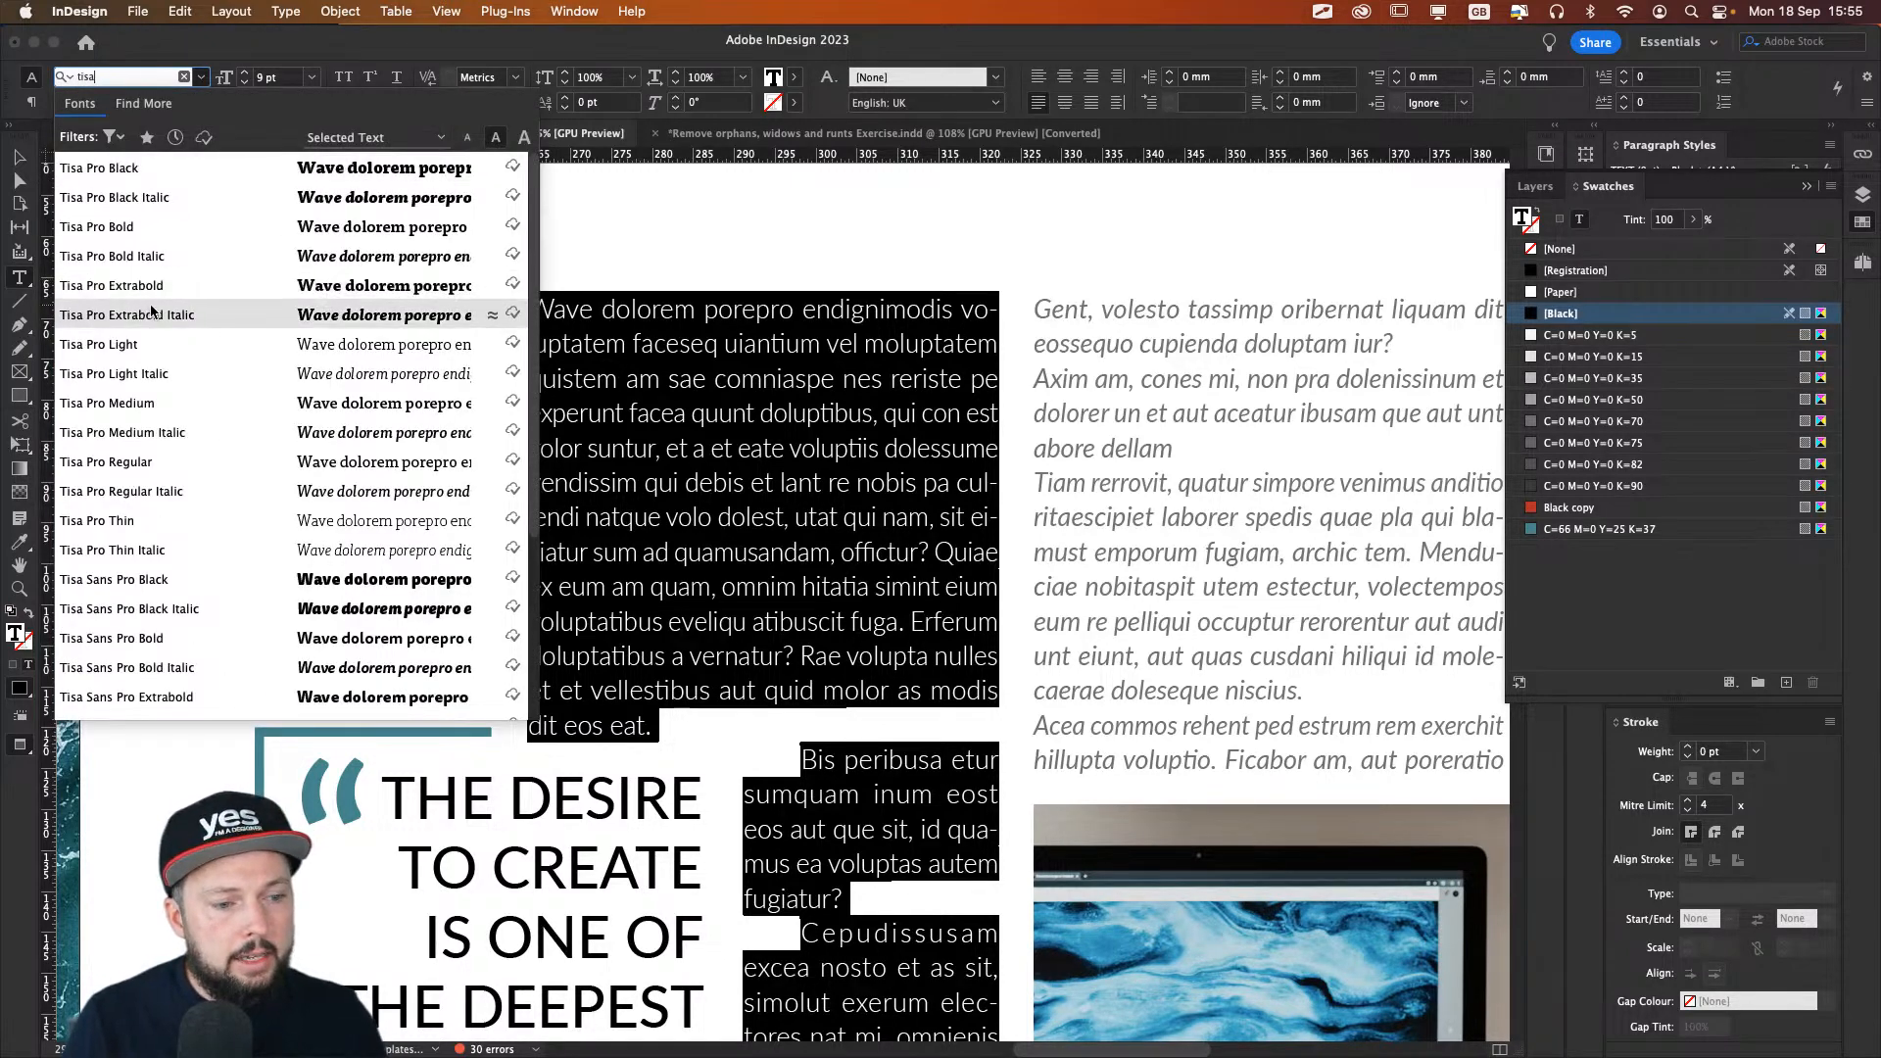
click(107, 345)
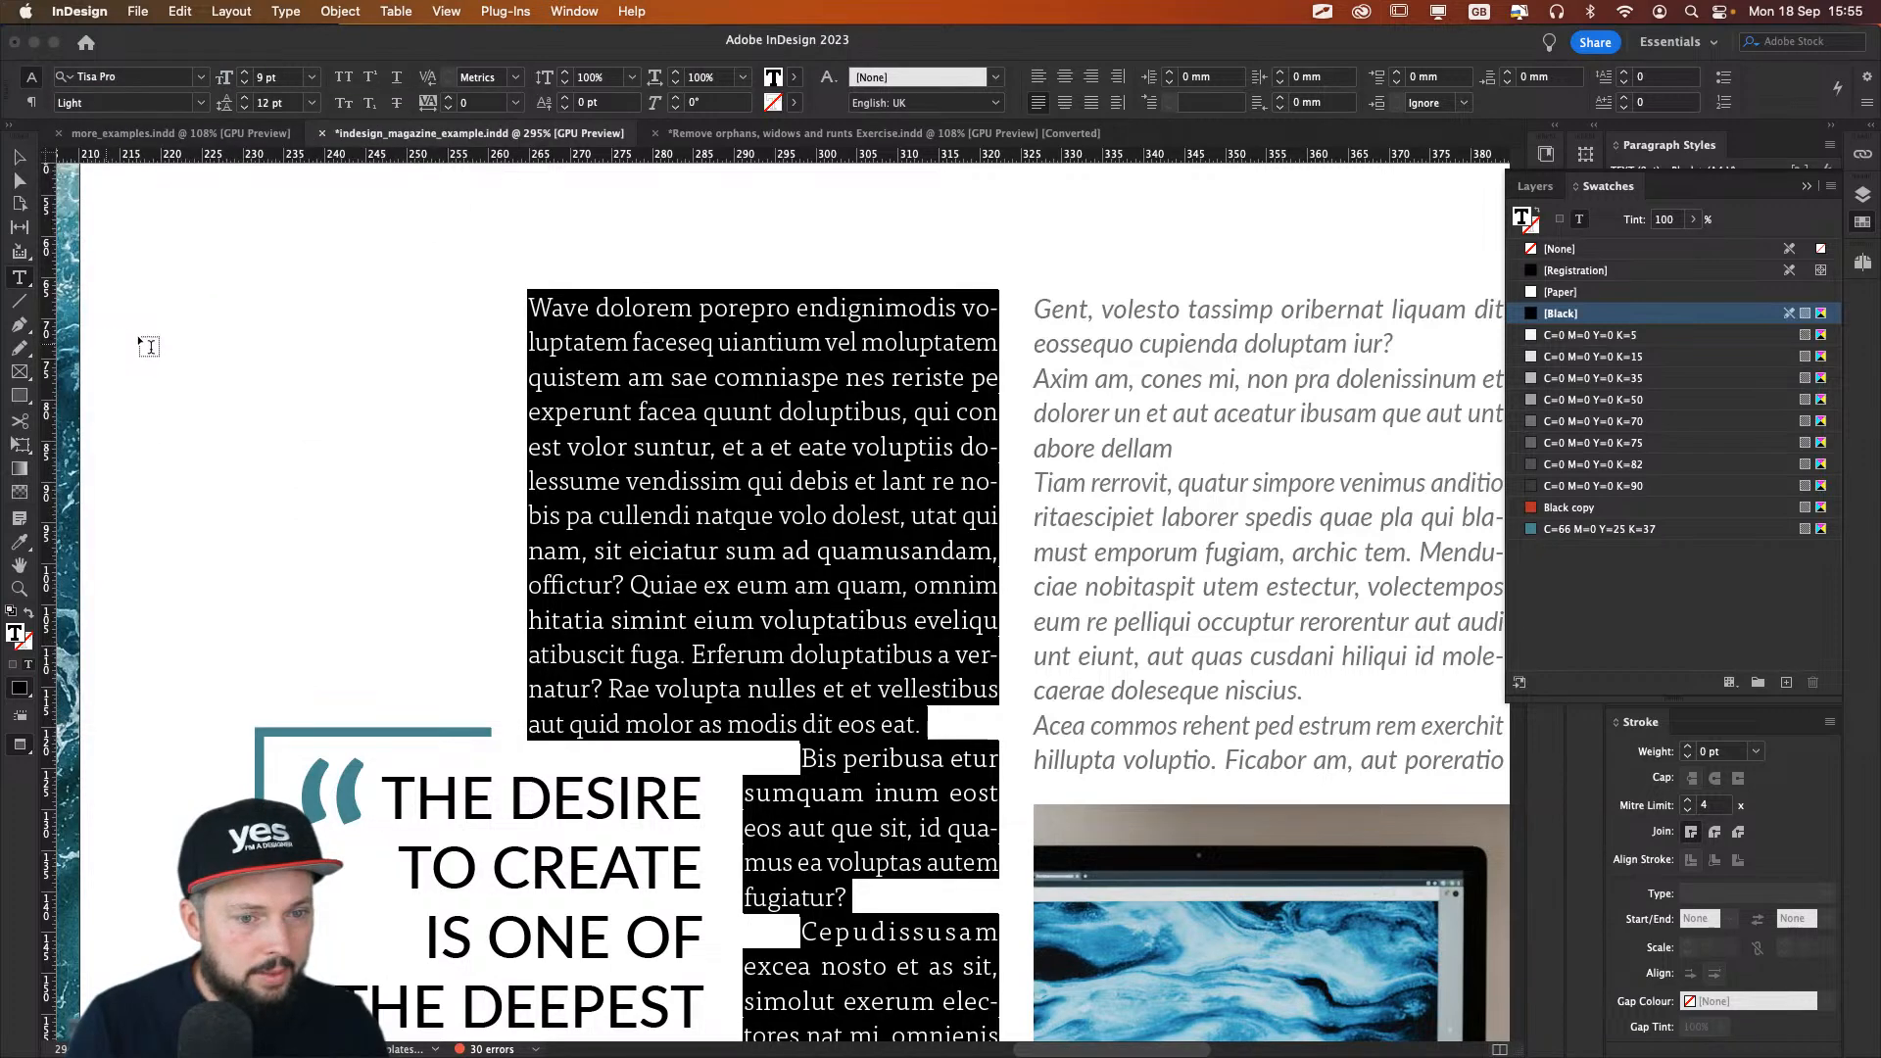
click(599, 374)
key(Escape)
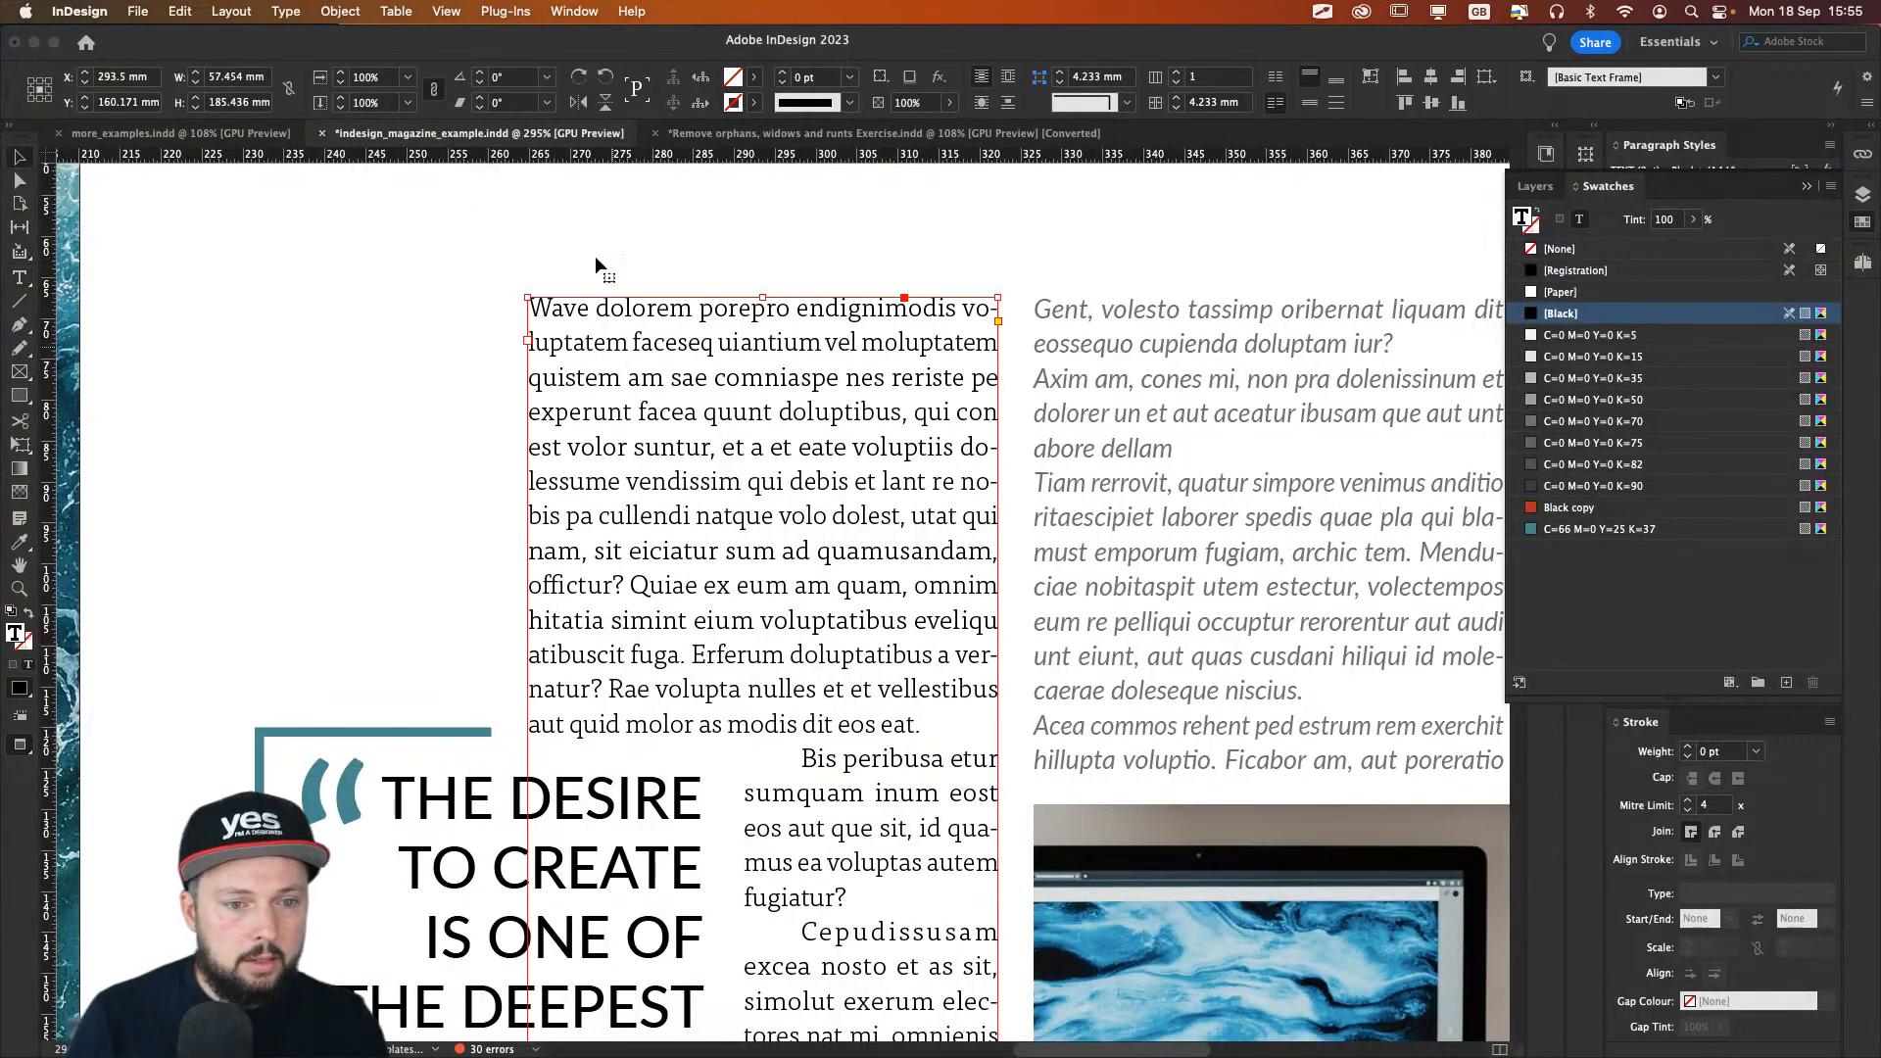
Step: Compare the body text's opening words in Lato Light and Tisa Pro Light up close by repeatedly undoing and redoing the font change
drag(569, 325, 969, 396)
drag(715, 366, 699, 500)
key(super+z)
key(super+shift+z)
key(super+z)
key(super+shift+z)
key(super+z)
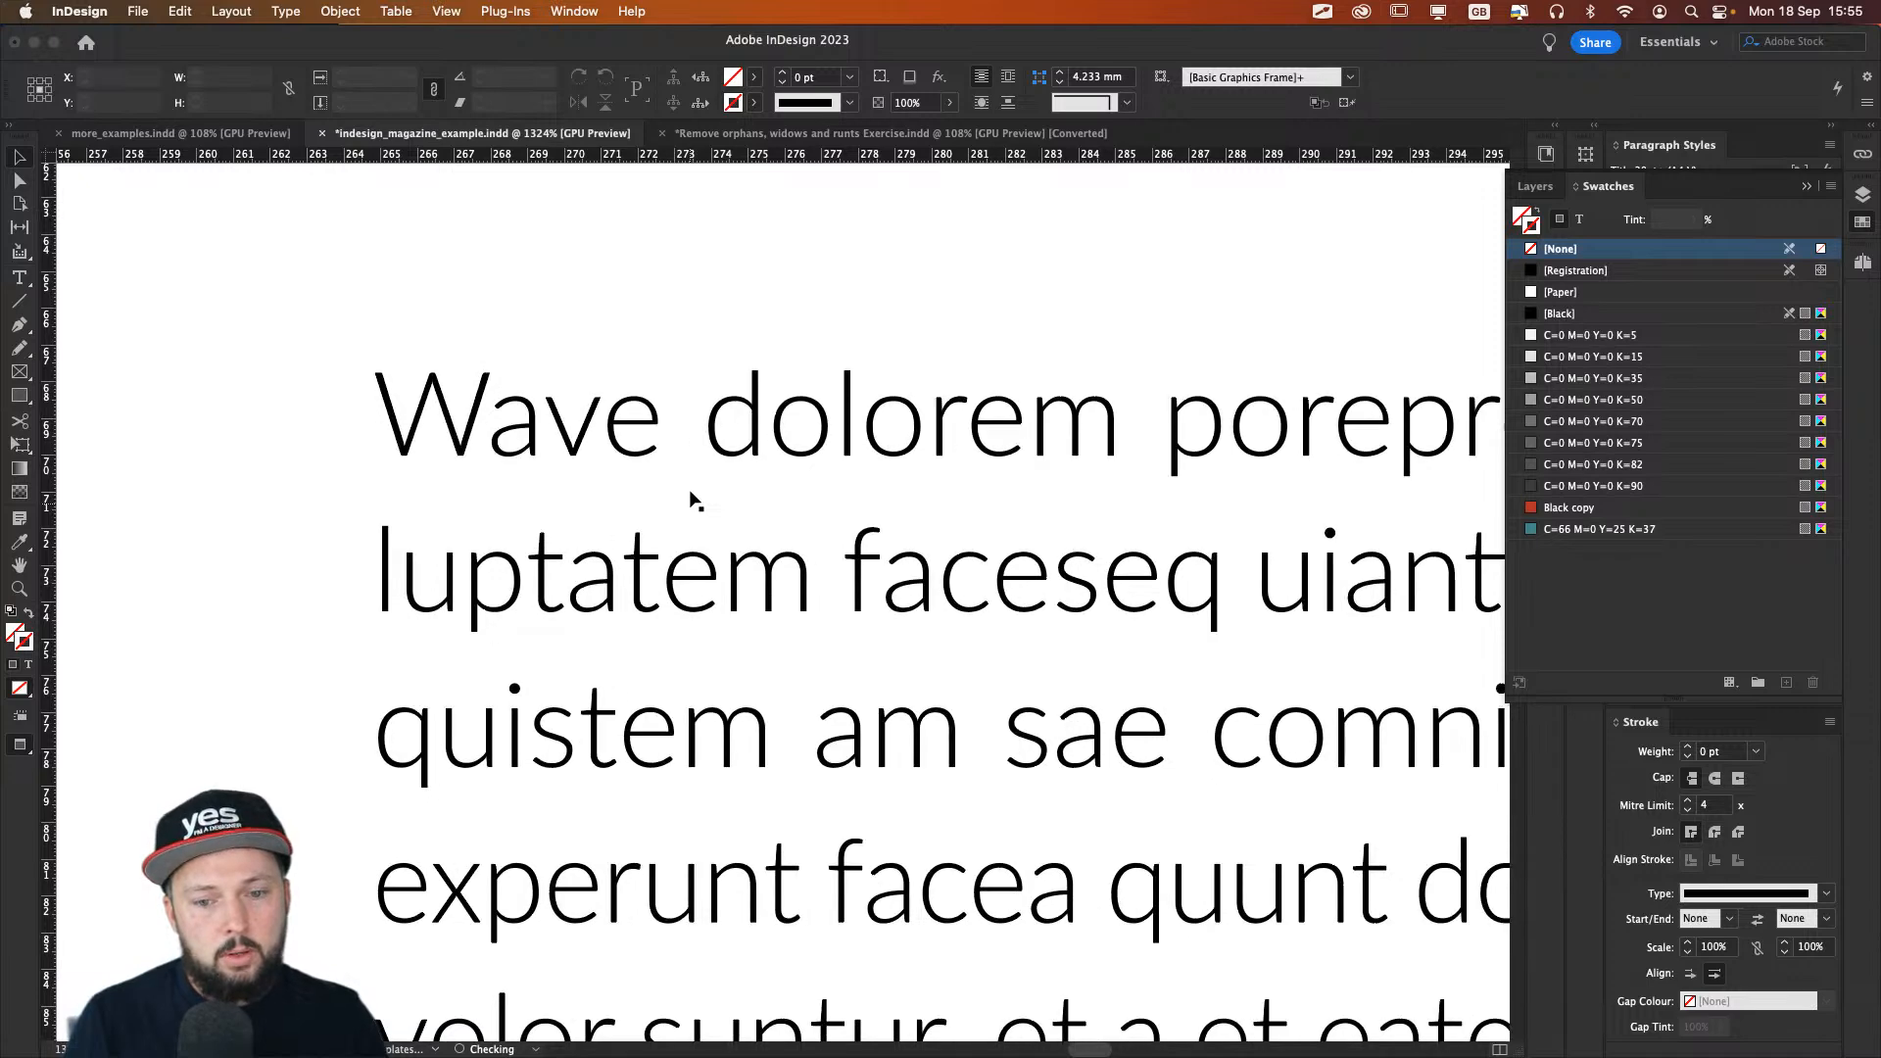
key(super+shift+z)
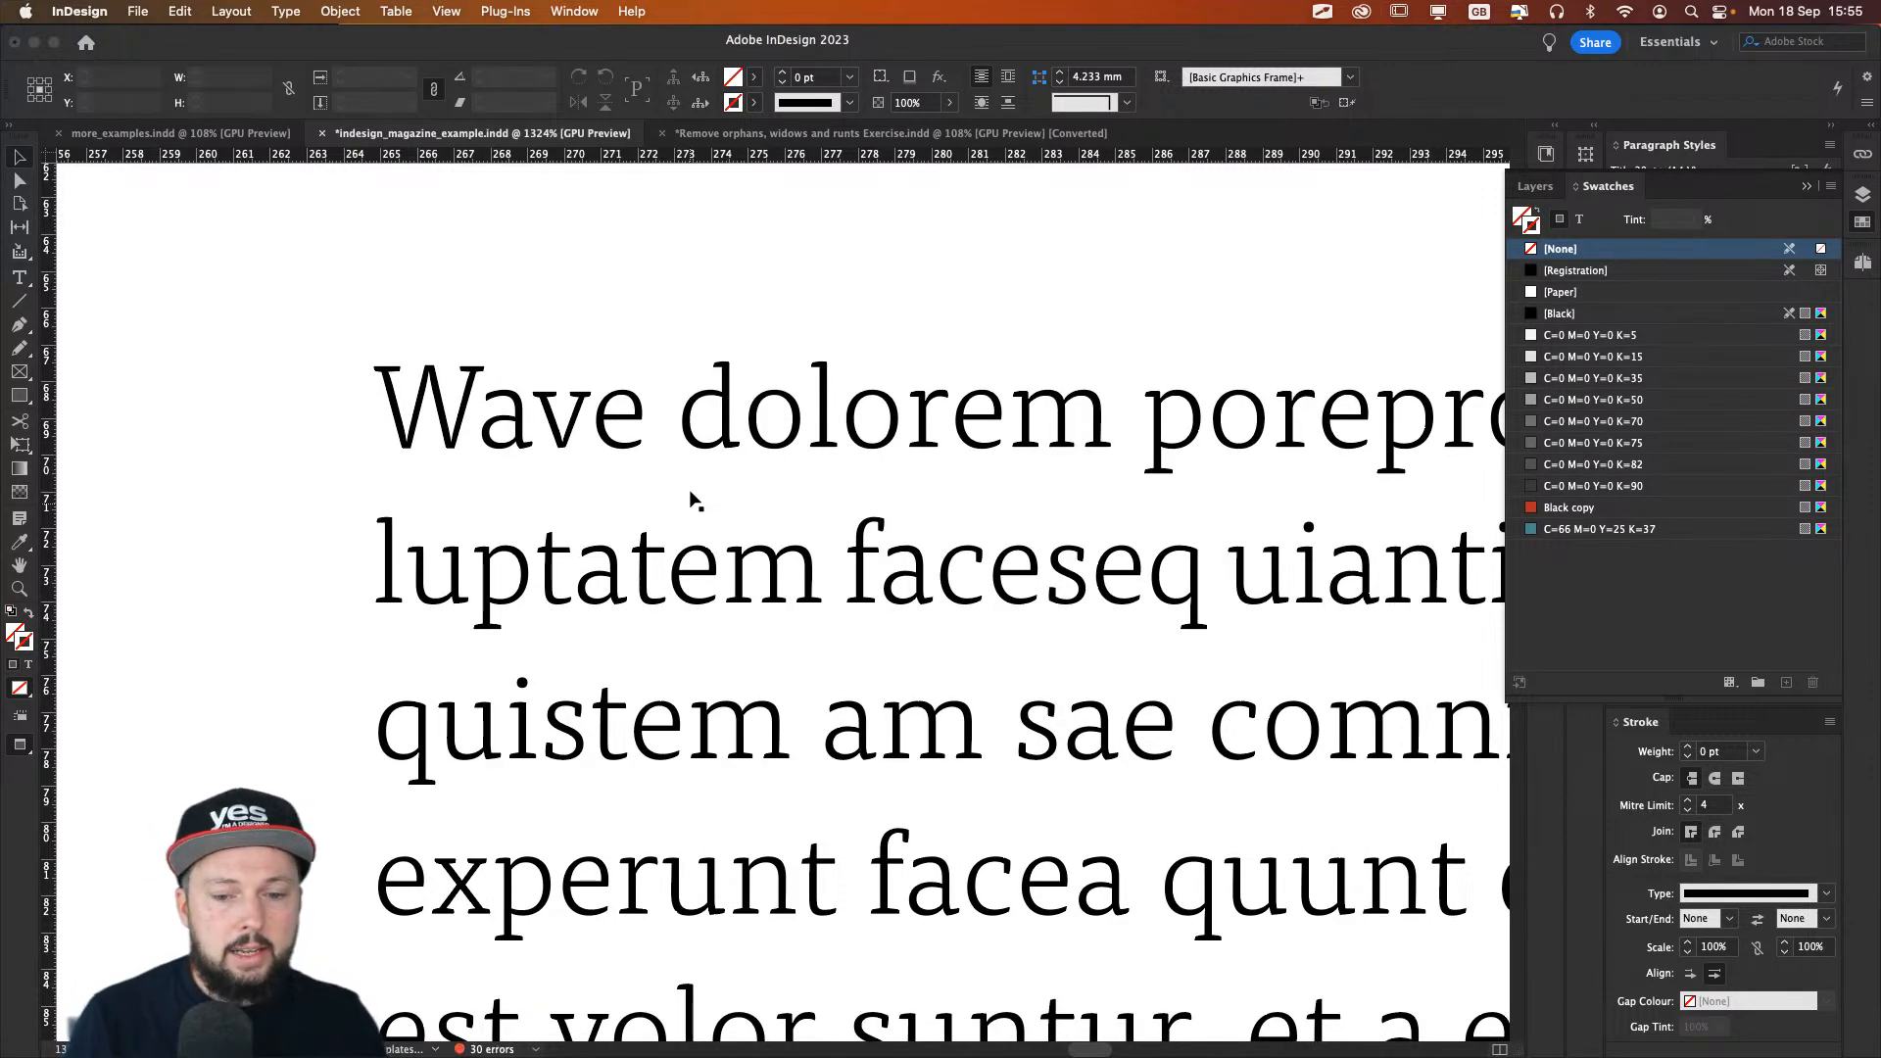
key(super+z)
key(super+shift+z)
key(super+z)
key(super+shift+z)
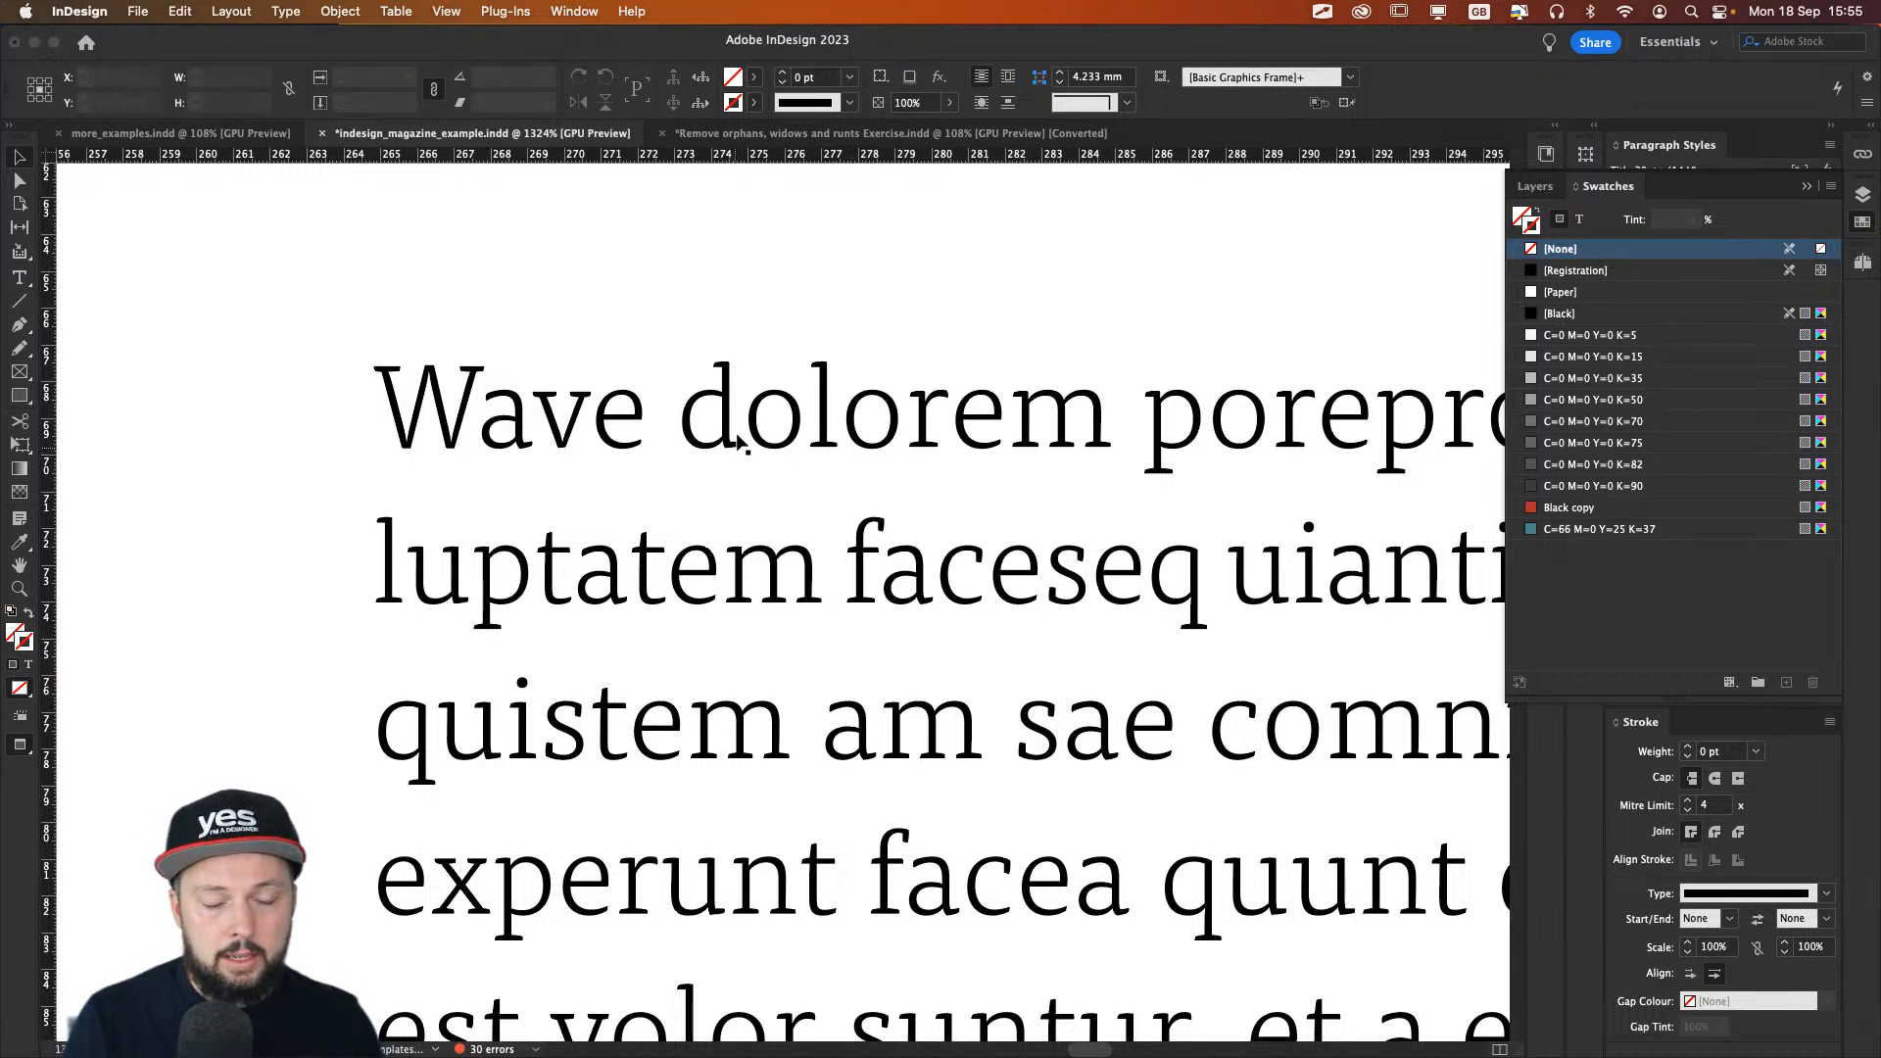
Step: Examine the letter shapes in the words "Wave", "faceseq", "luptatem" and "quistem", marking details with temporary pen strokes
key(ctrl+a)
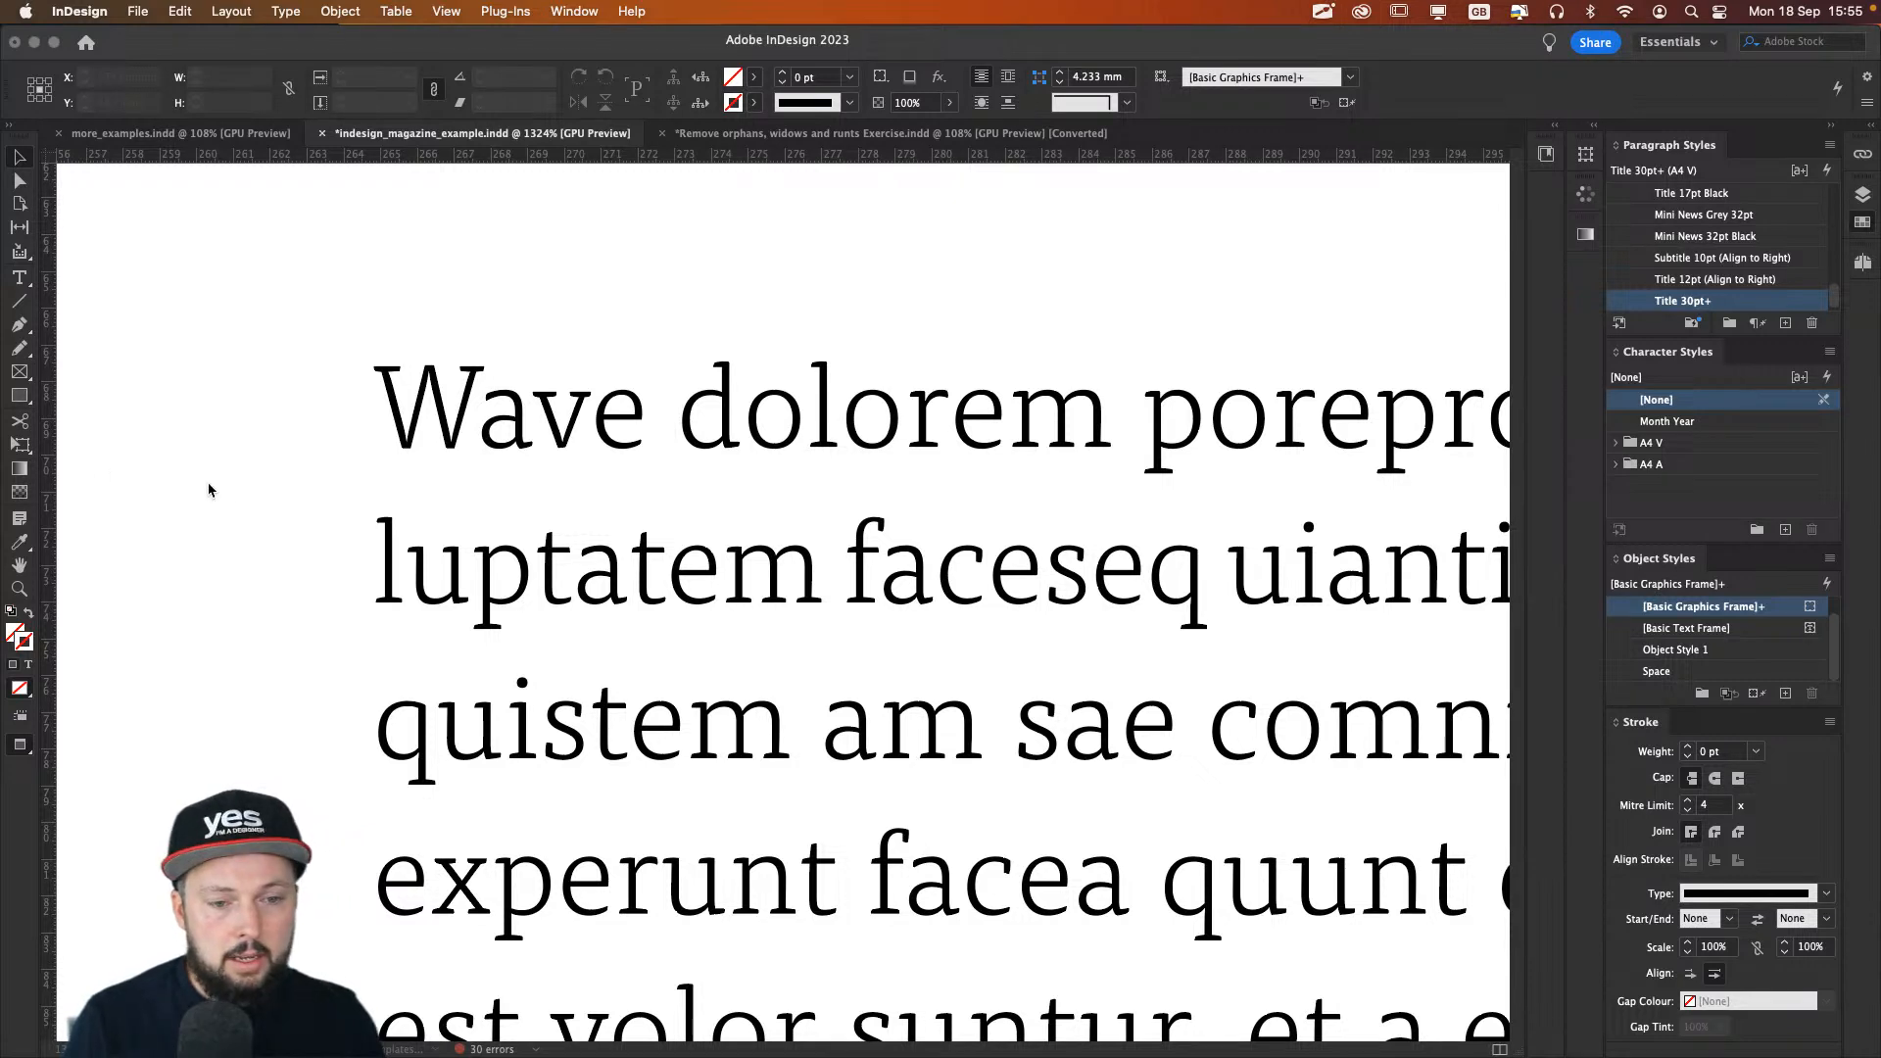
drag(667, 428, 619, 428)
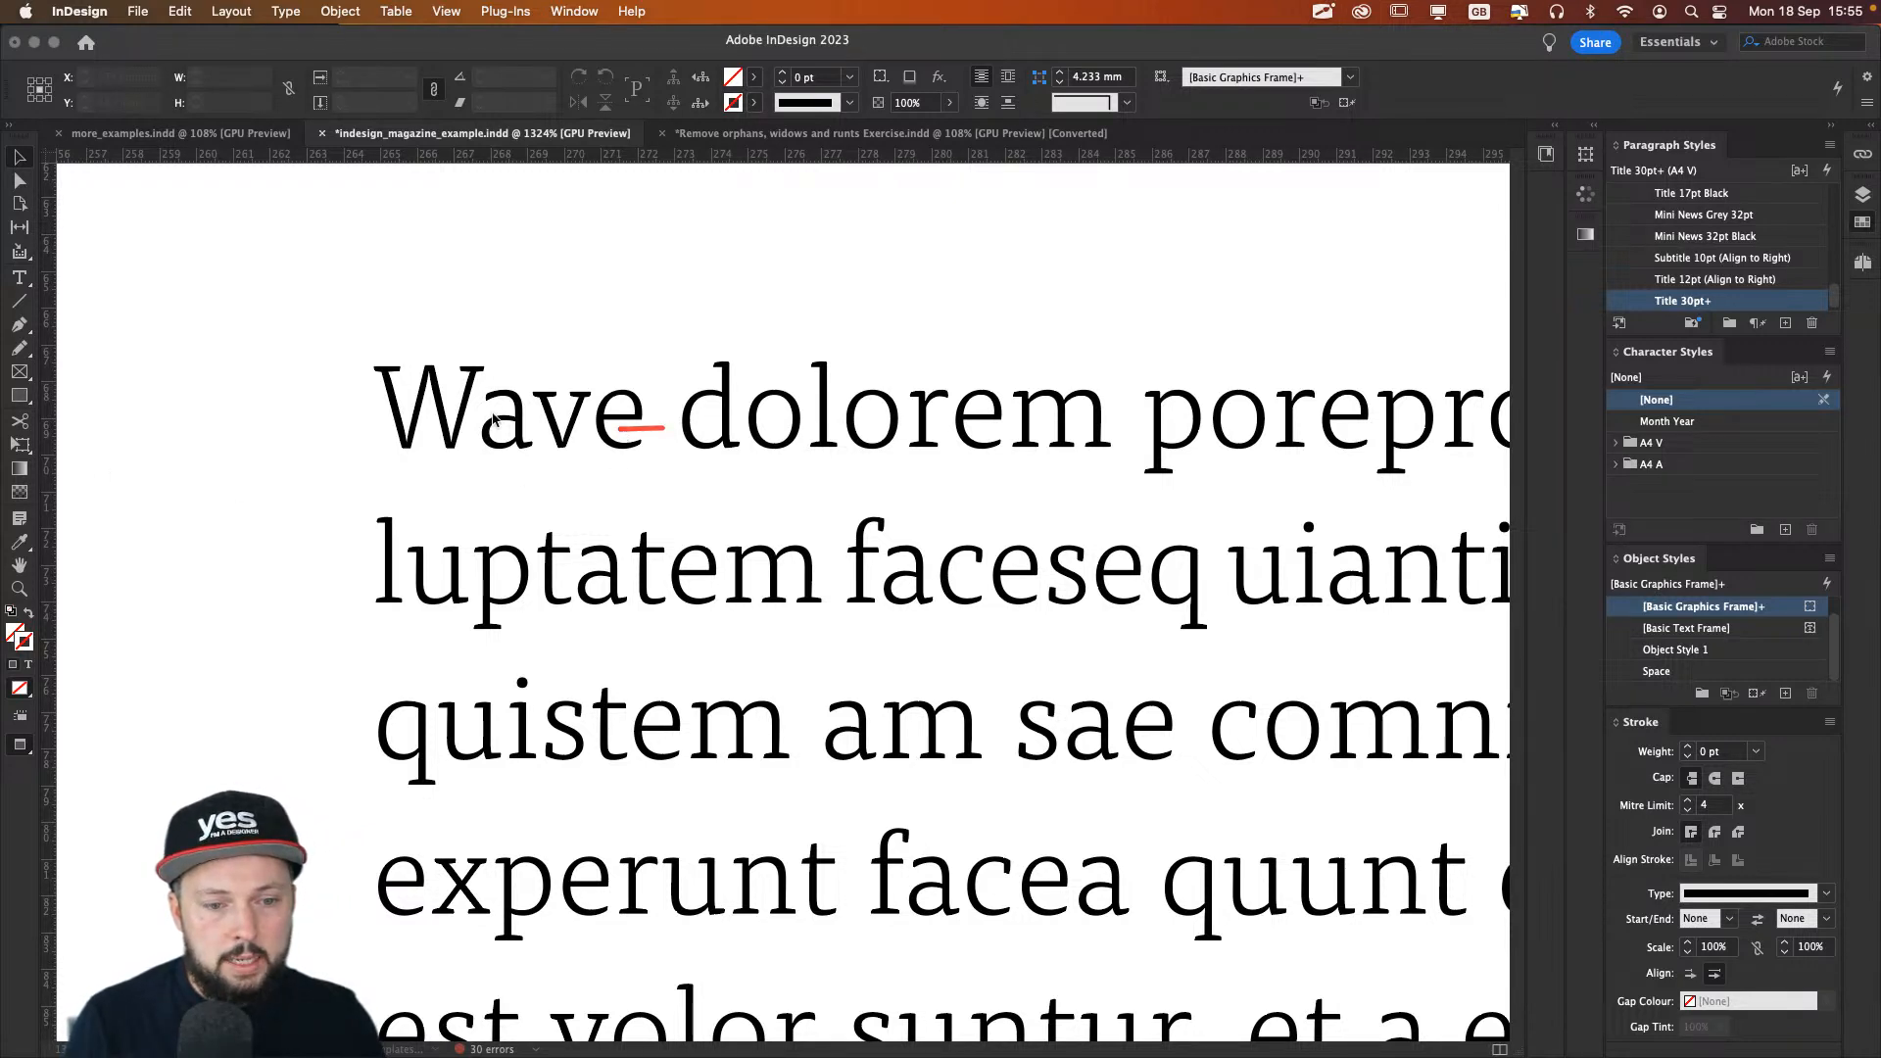
drag(477, 411, 505, 405)
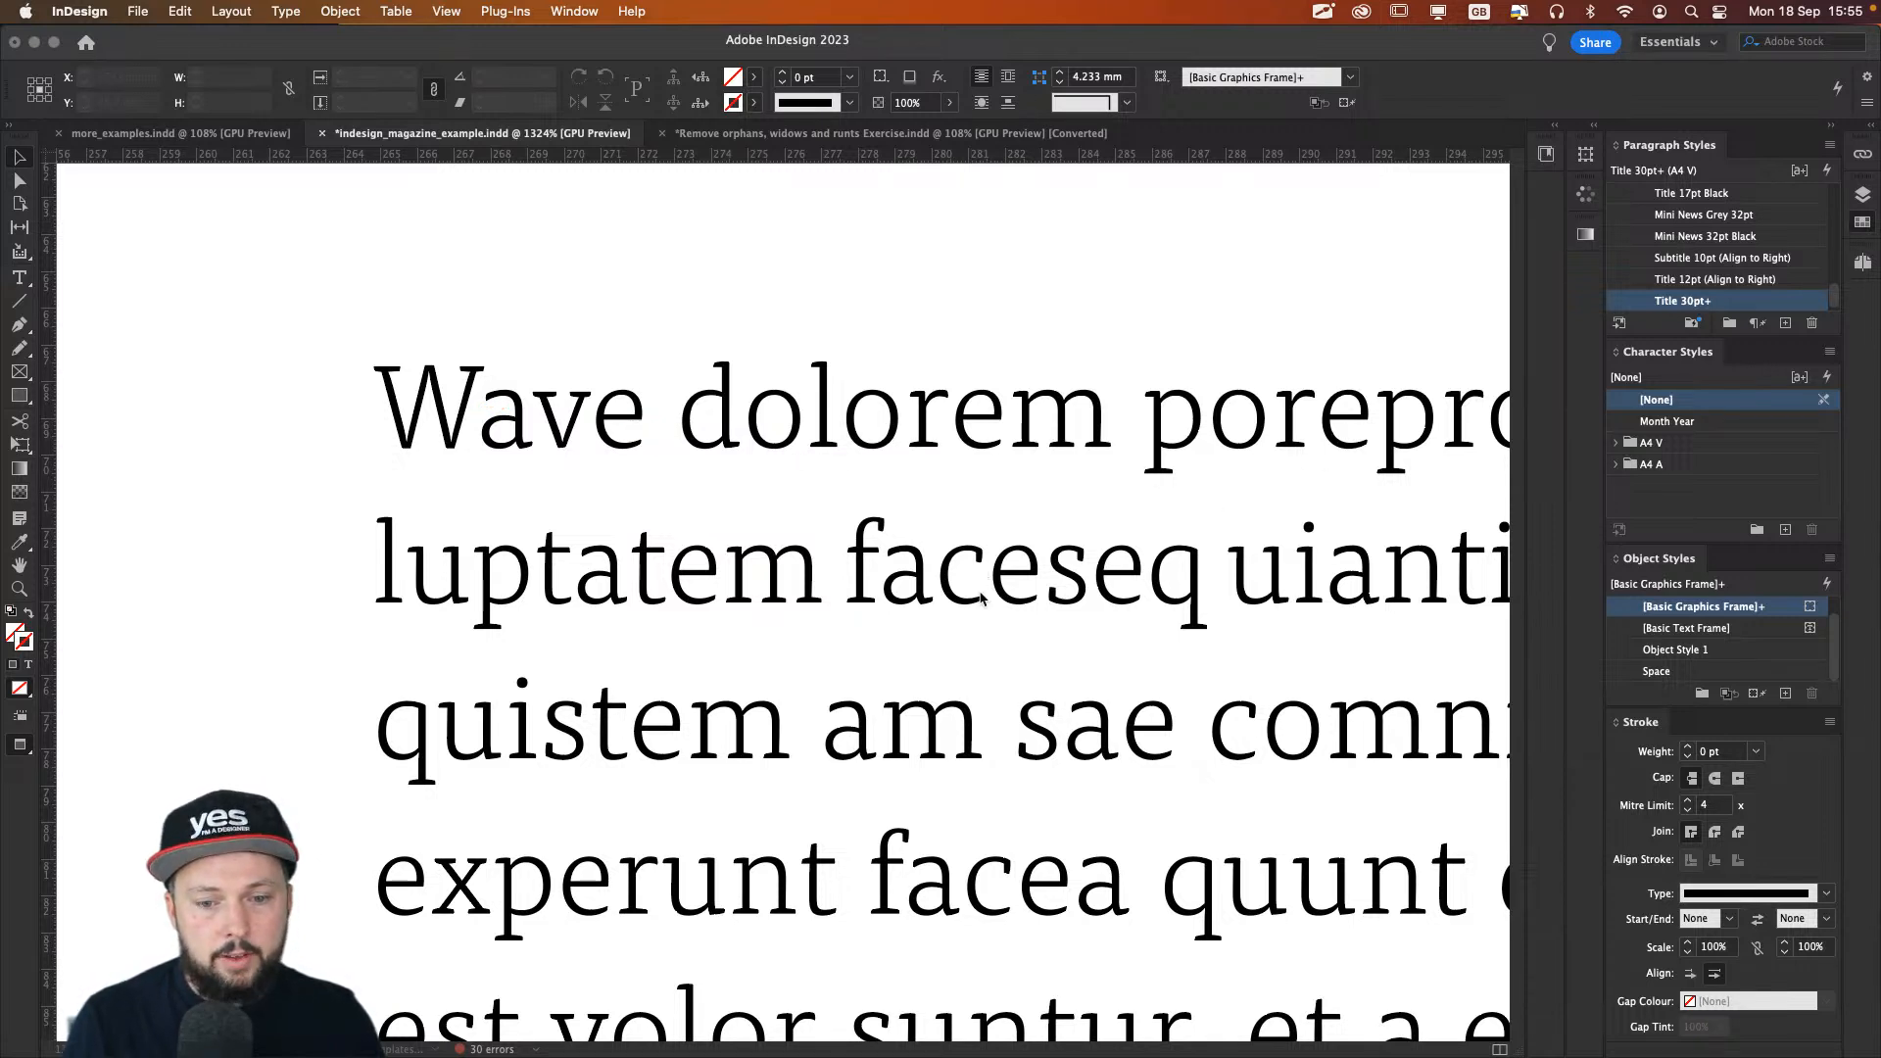
drag(991, 607, 969, 573)
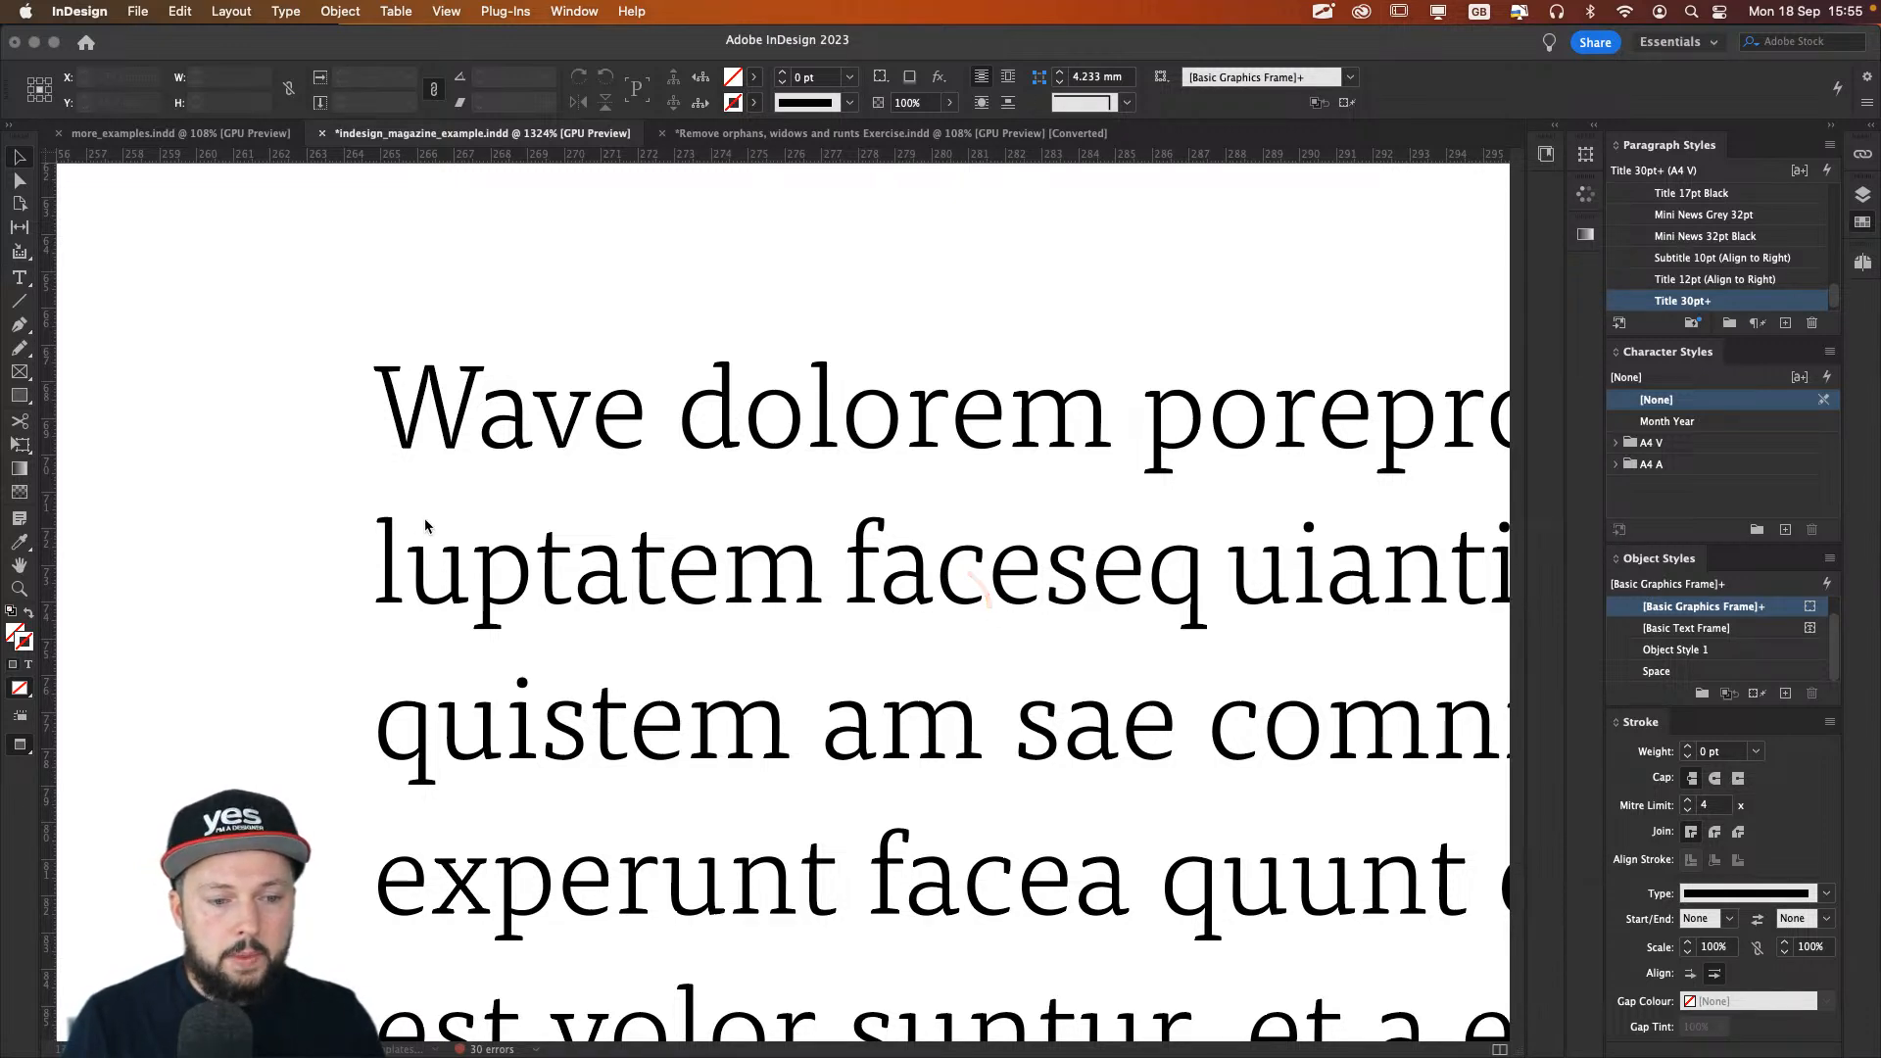
drag(434, 526, 434, 588)
mouse_move(467, 687)
mouse_down()
mouse_move(462, 731)
mouse_move(568, 735)
mouse_up()
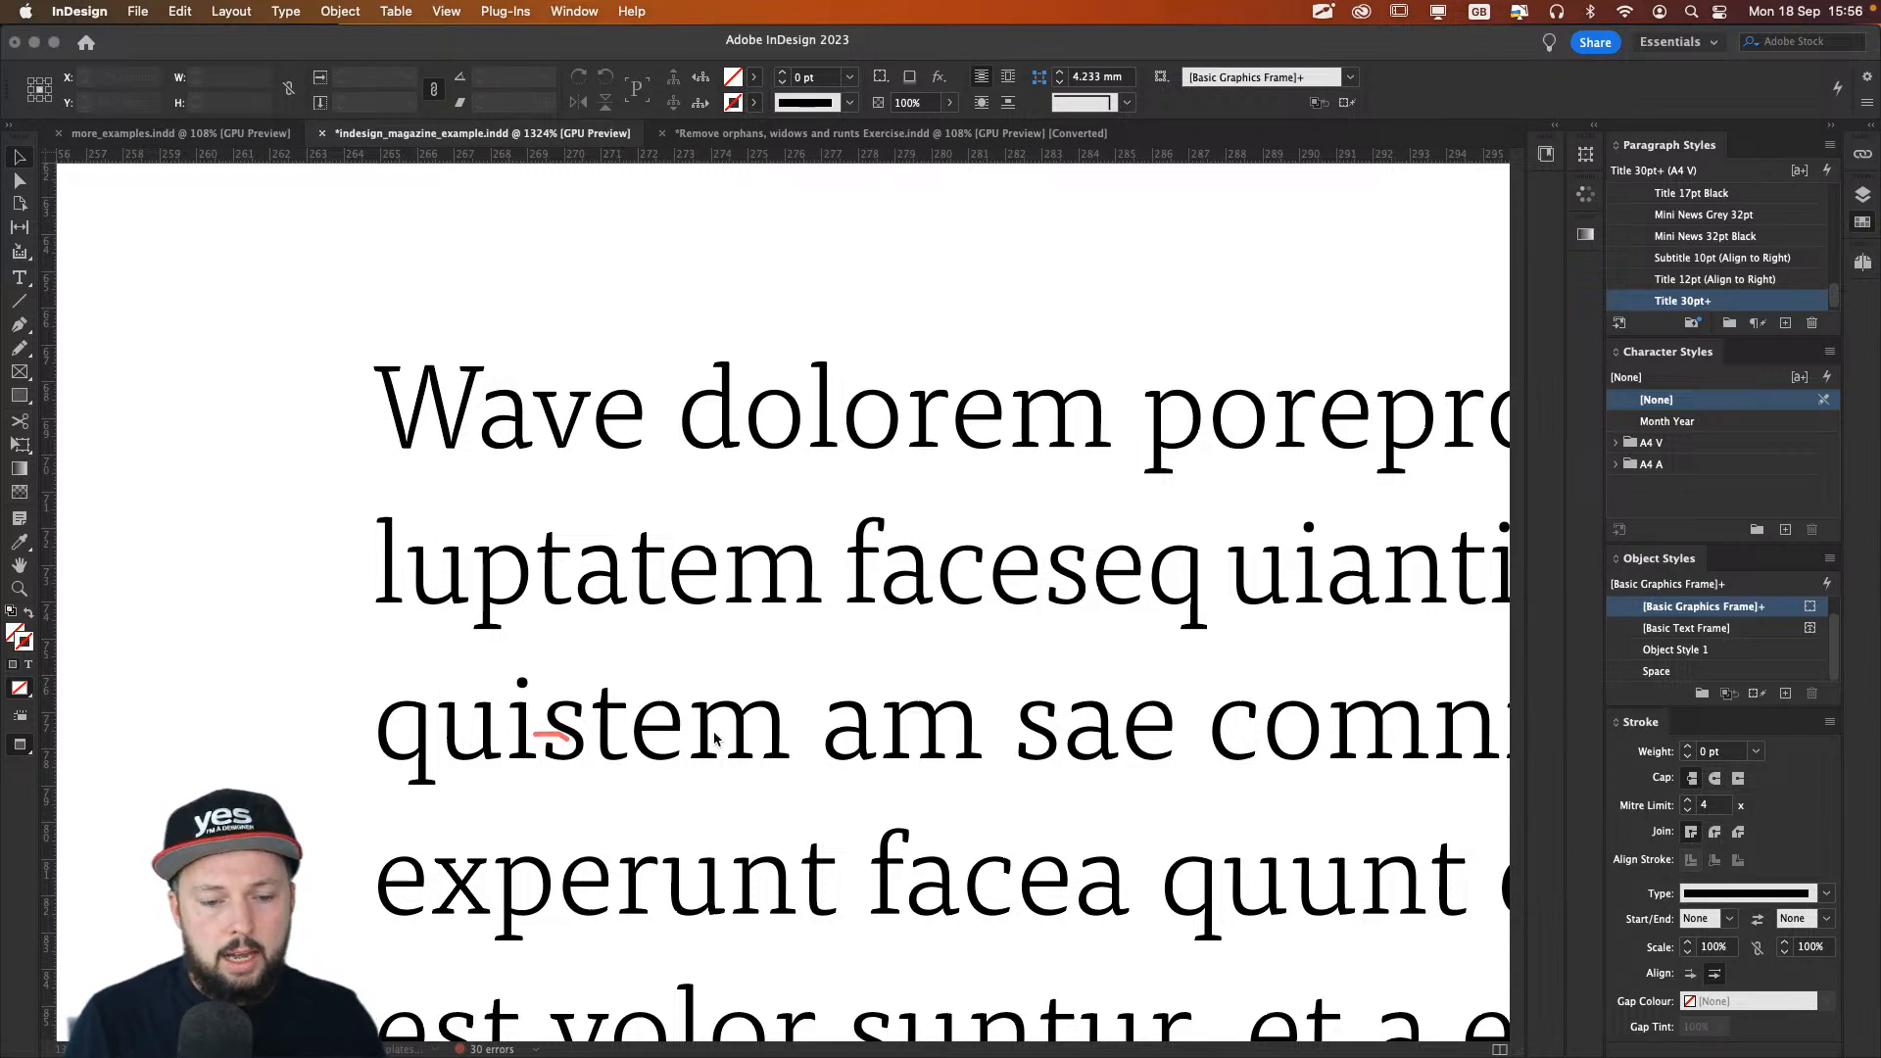
drag(691, 736, 663, 737)
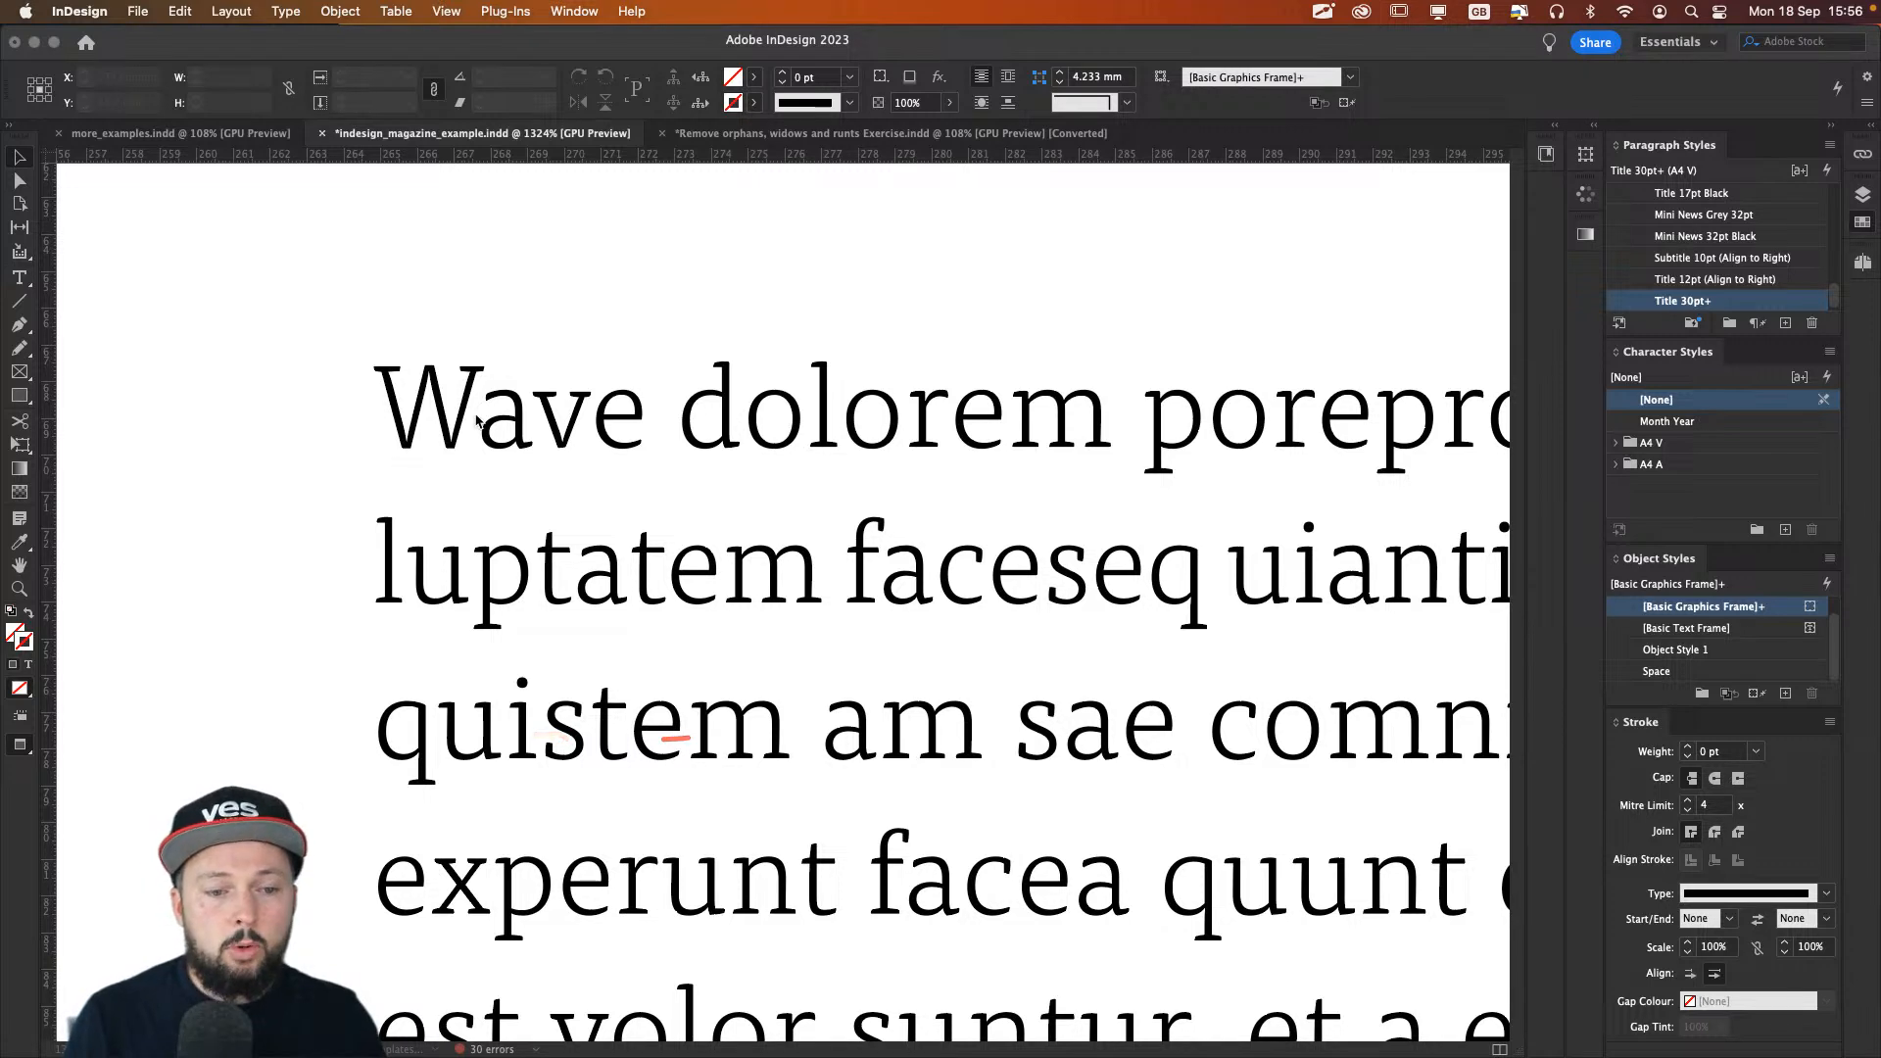
drag(471, 410, 495, 403)
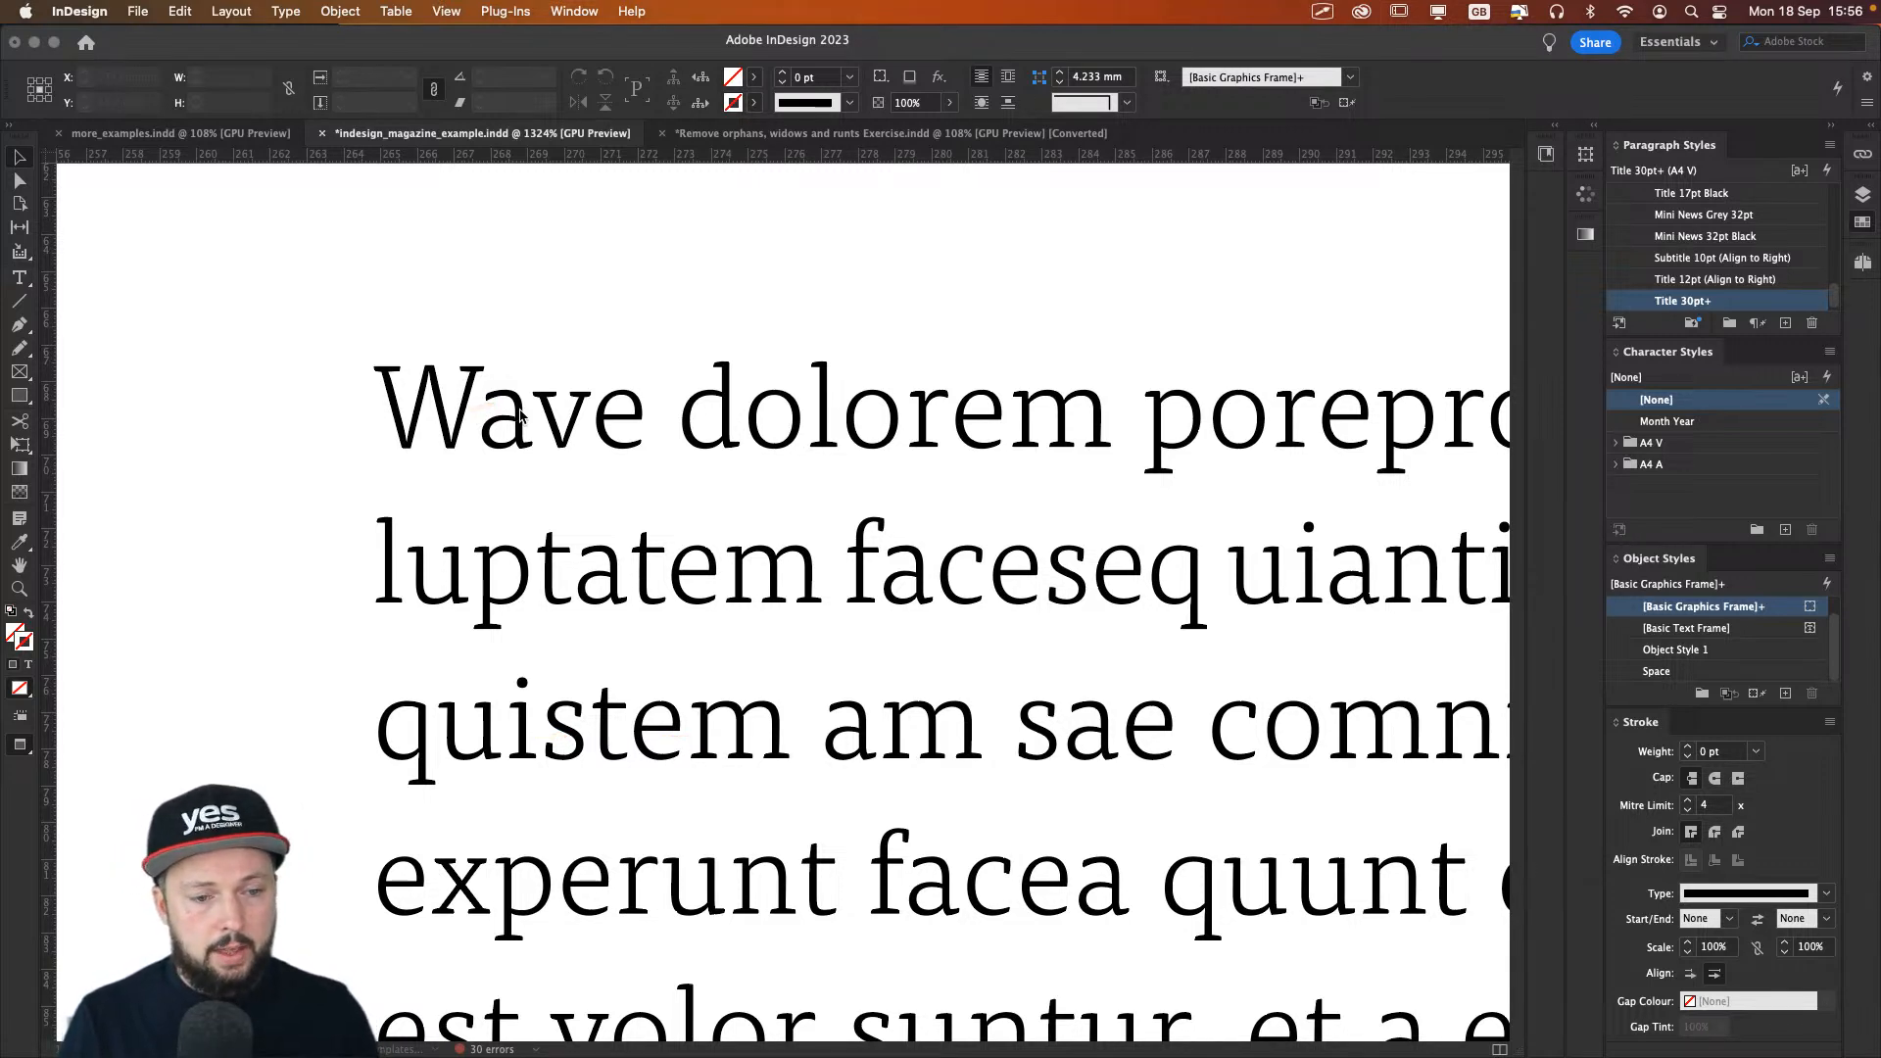
key(F5)
Step: Switch the body text between Lato Light and Tisa Pro Light again to compare them, ending on Tisa Pro Light
click(635, 456)
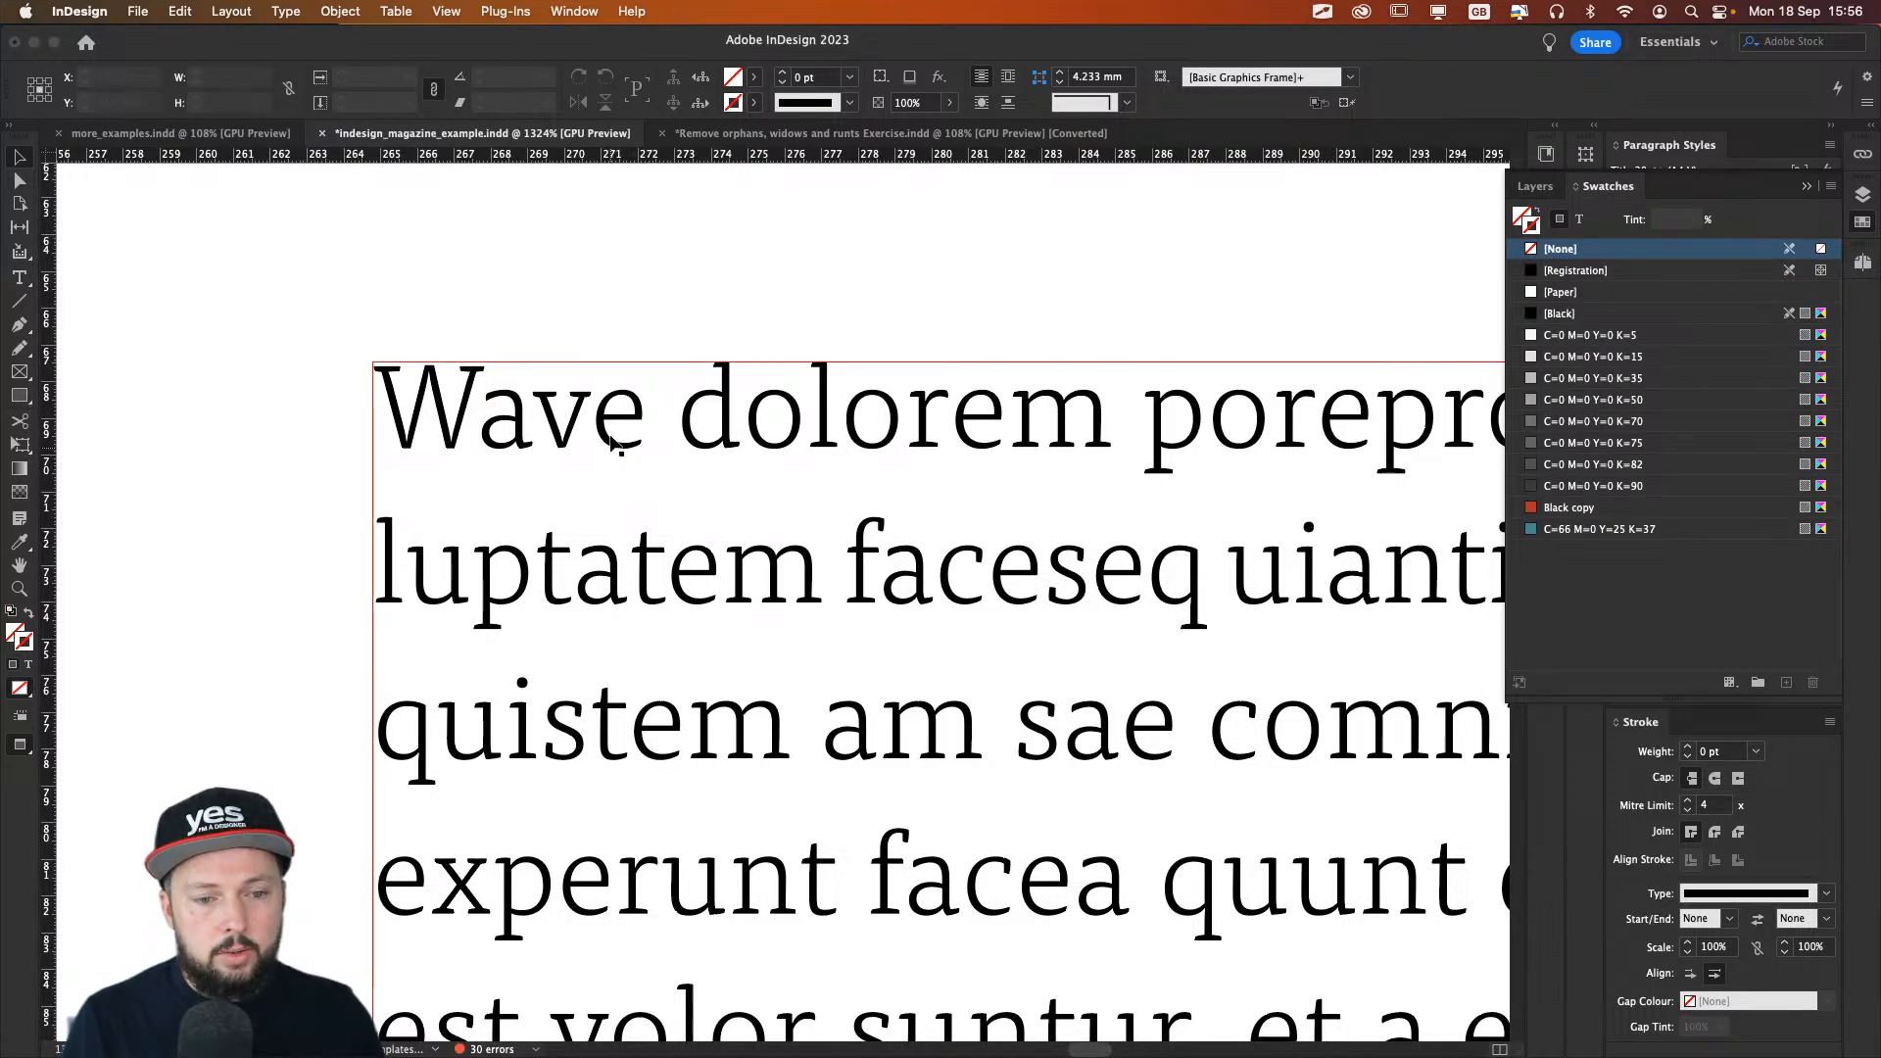
click(629, 294)
click(627, 378)
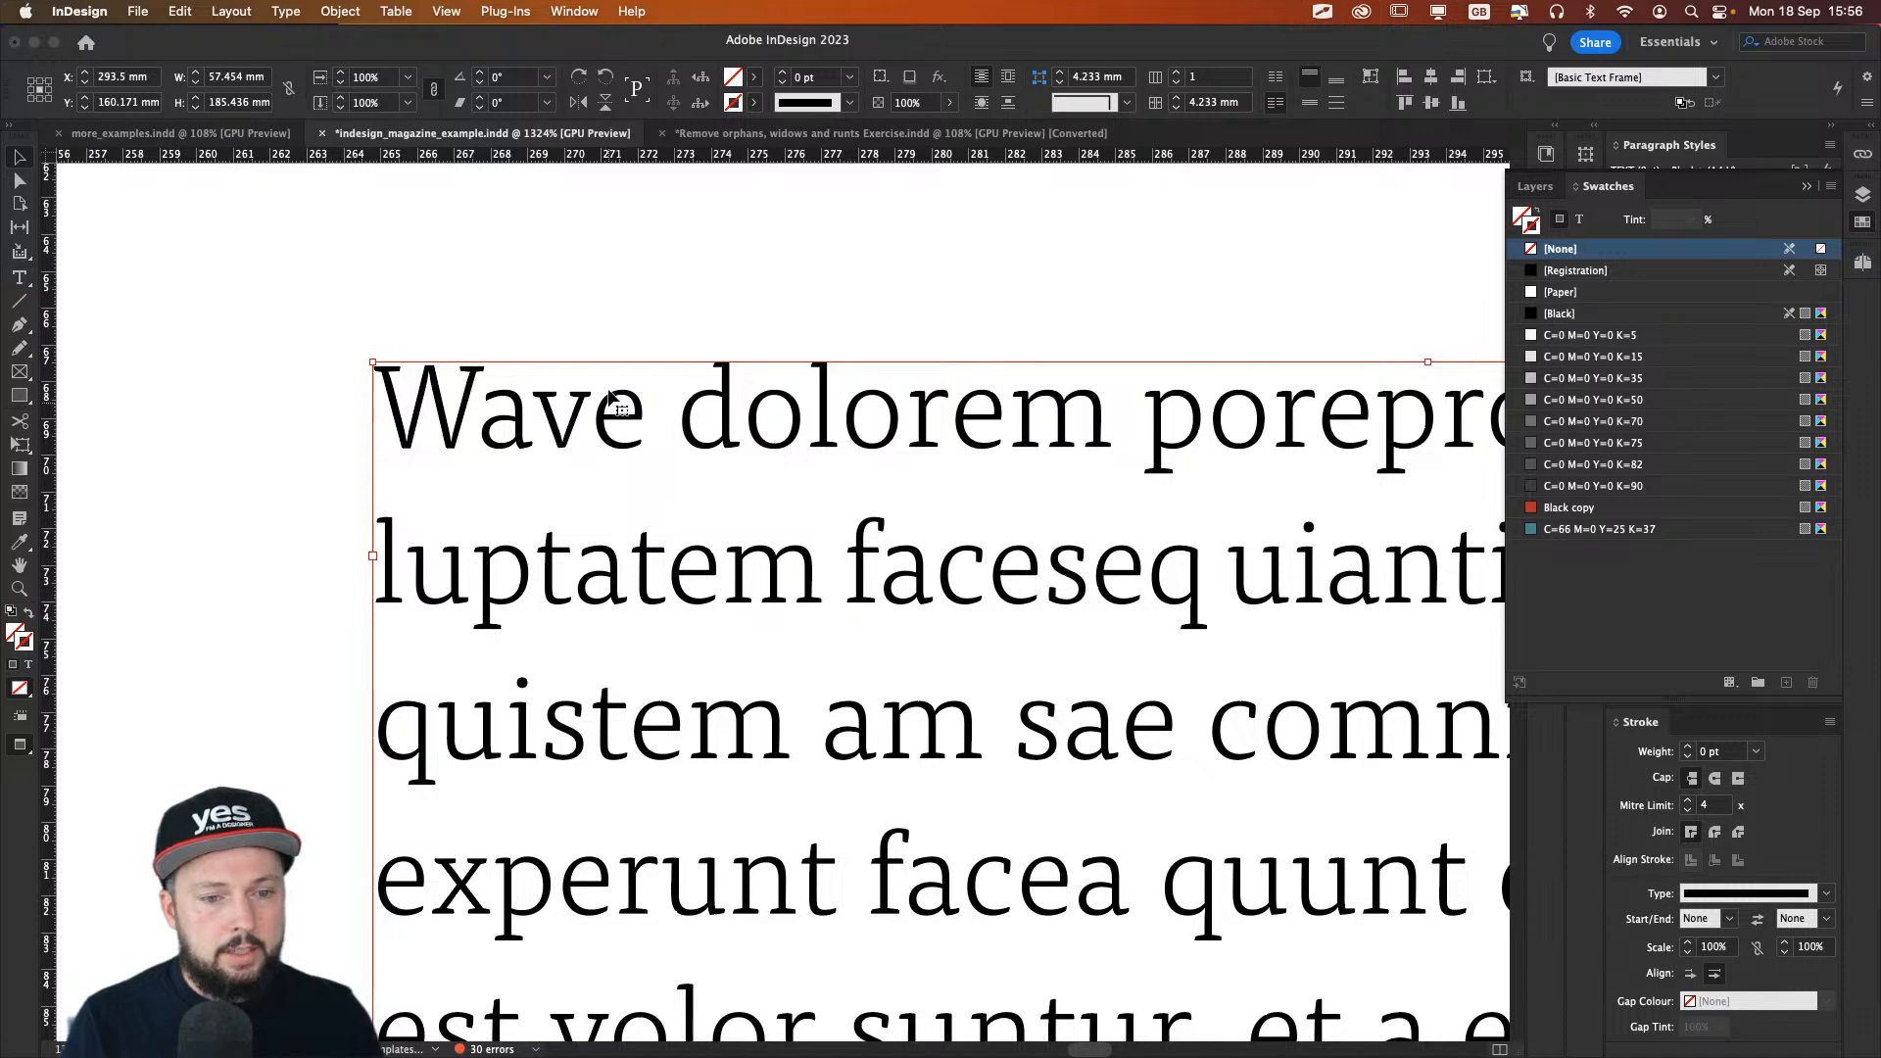
key(alt+Page_Down)
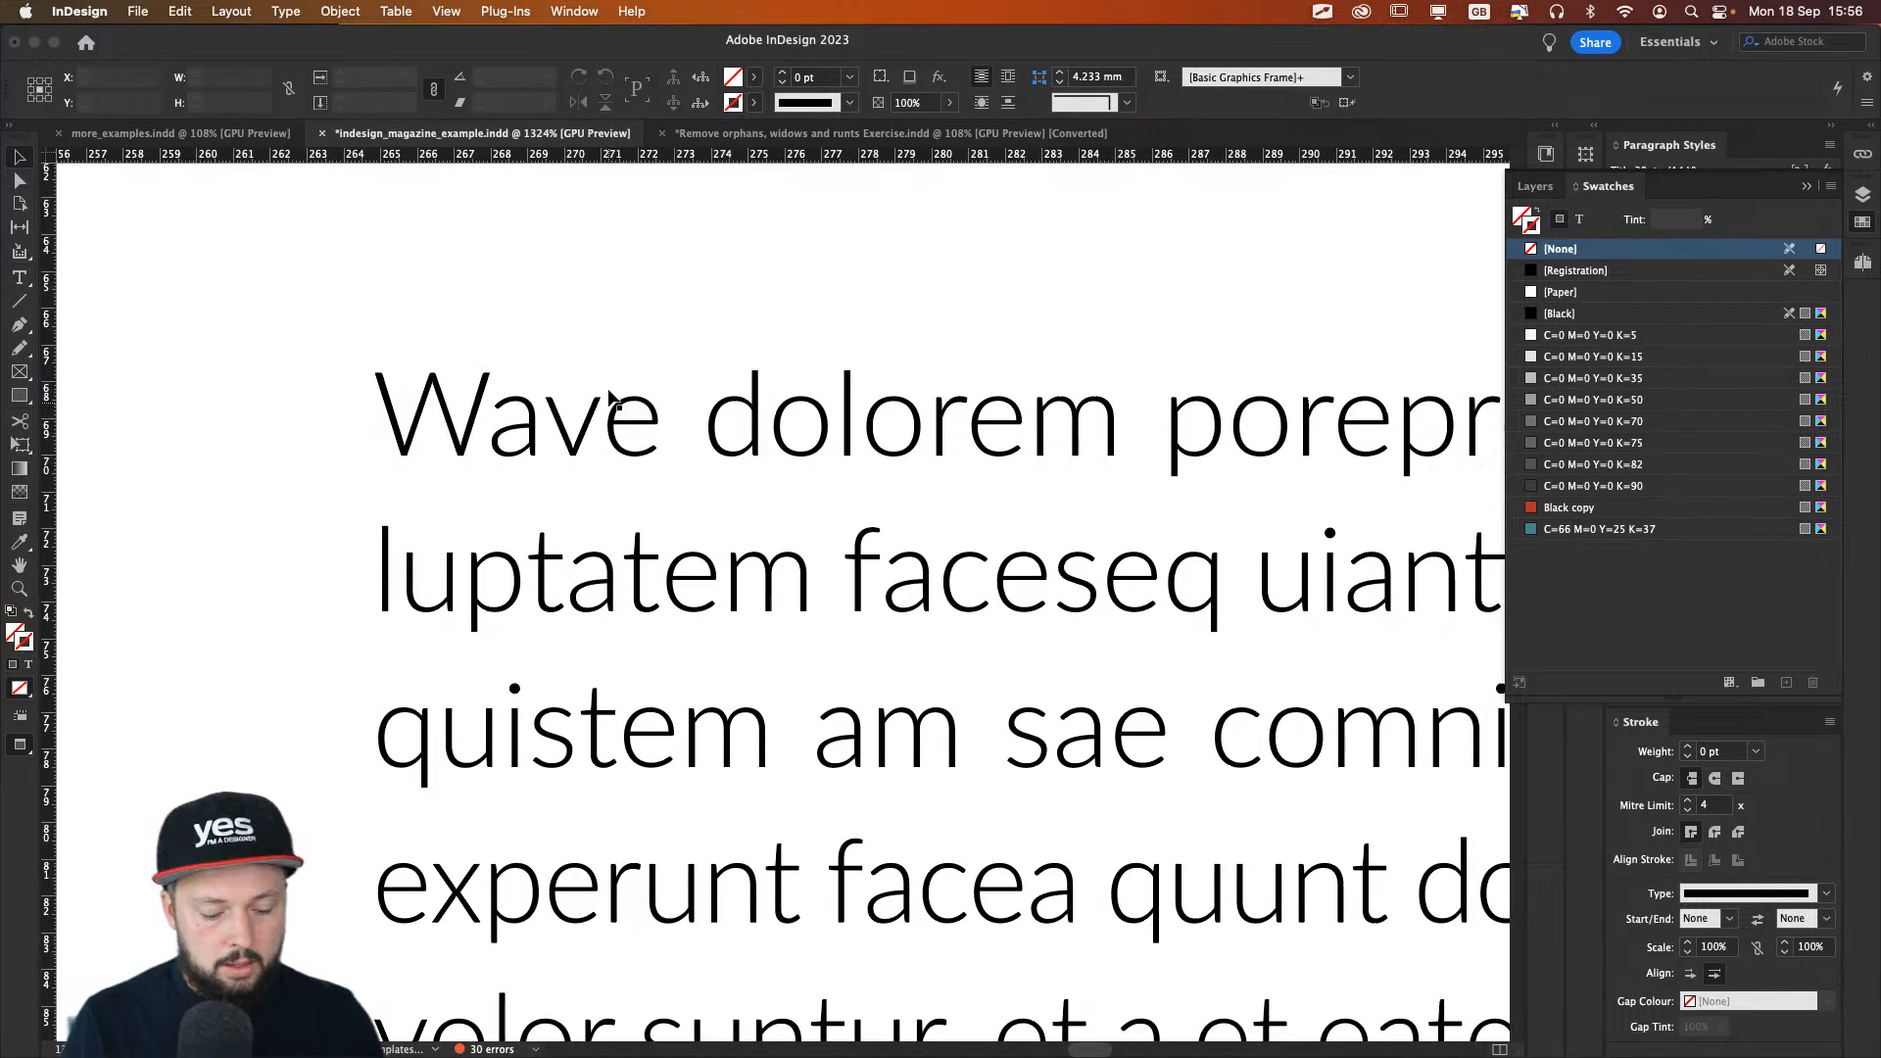
key(alt+Page_Down)
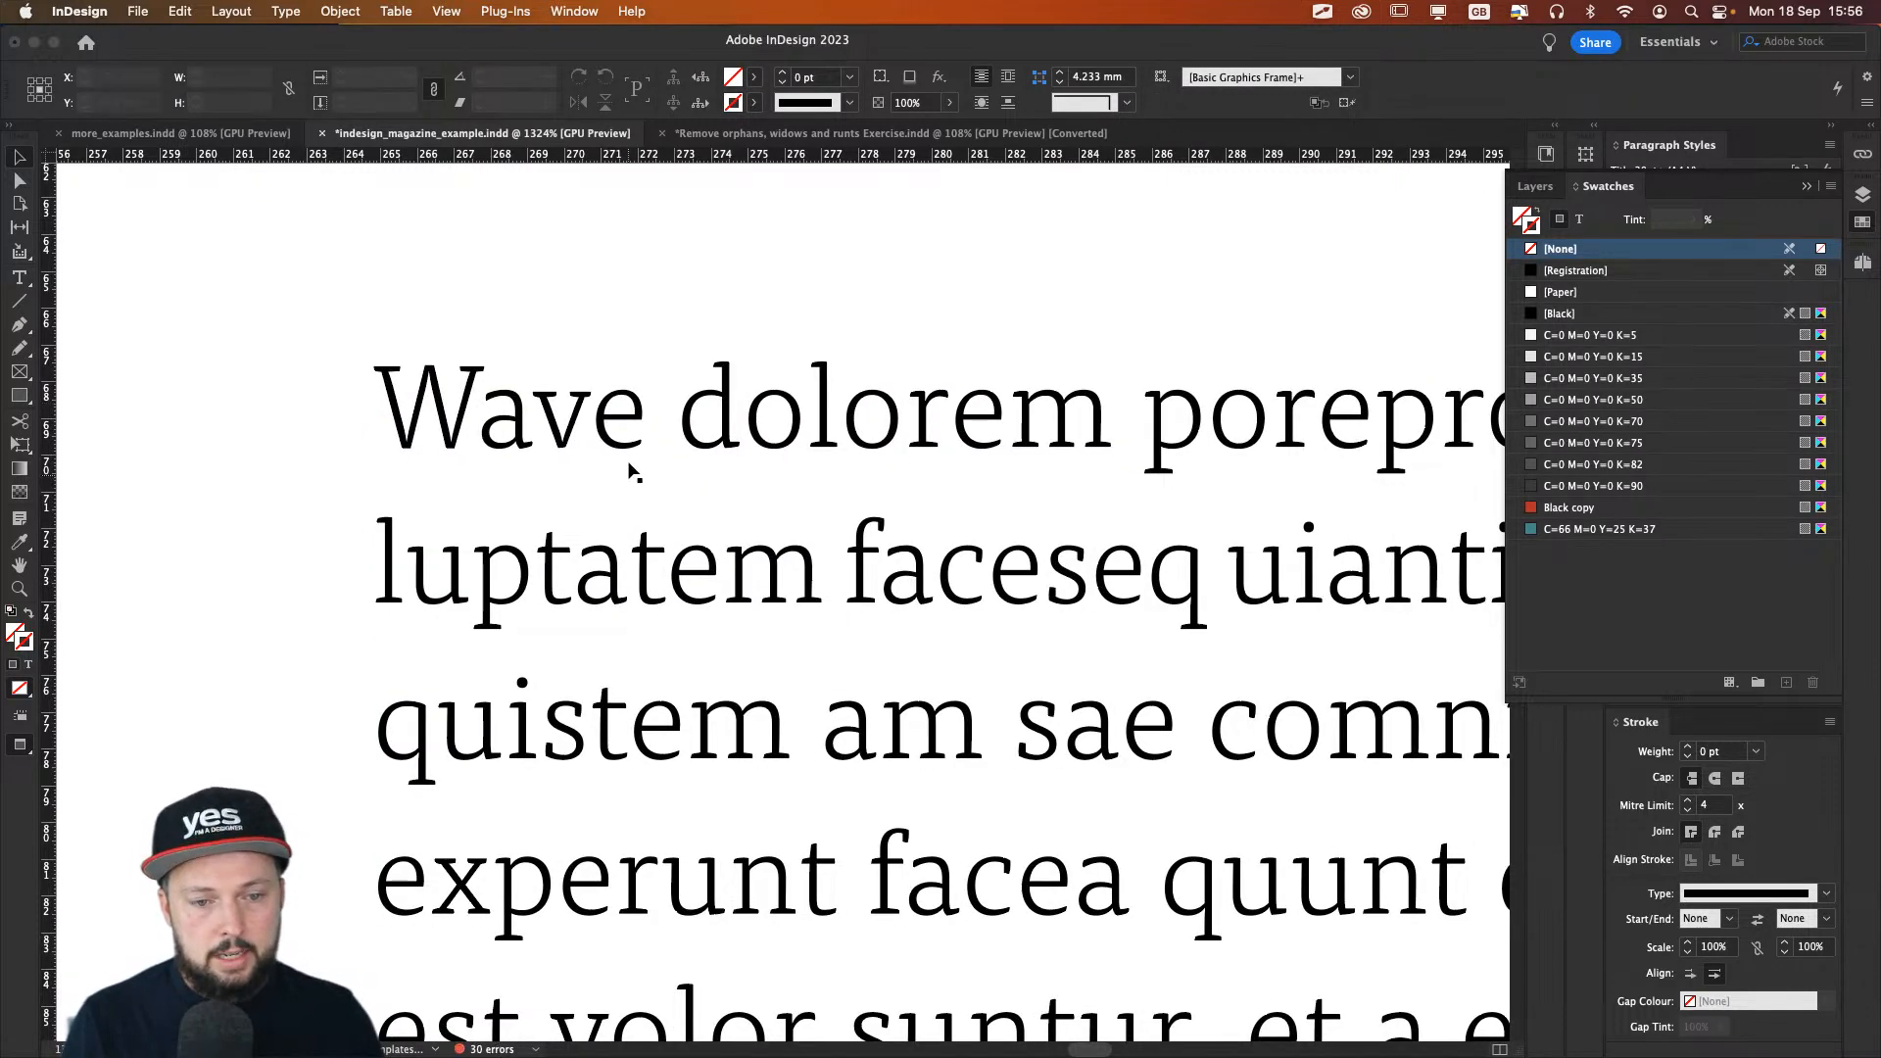
key(alt+Page_Down)
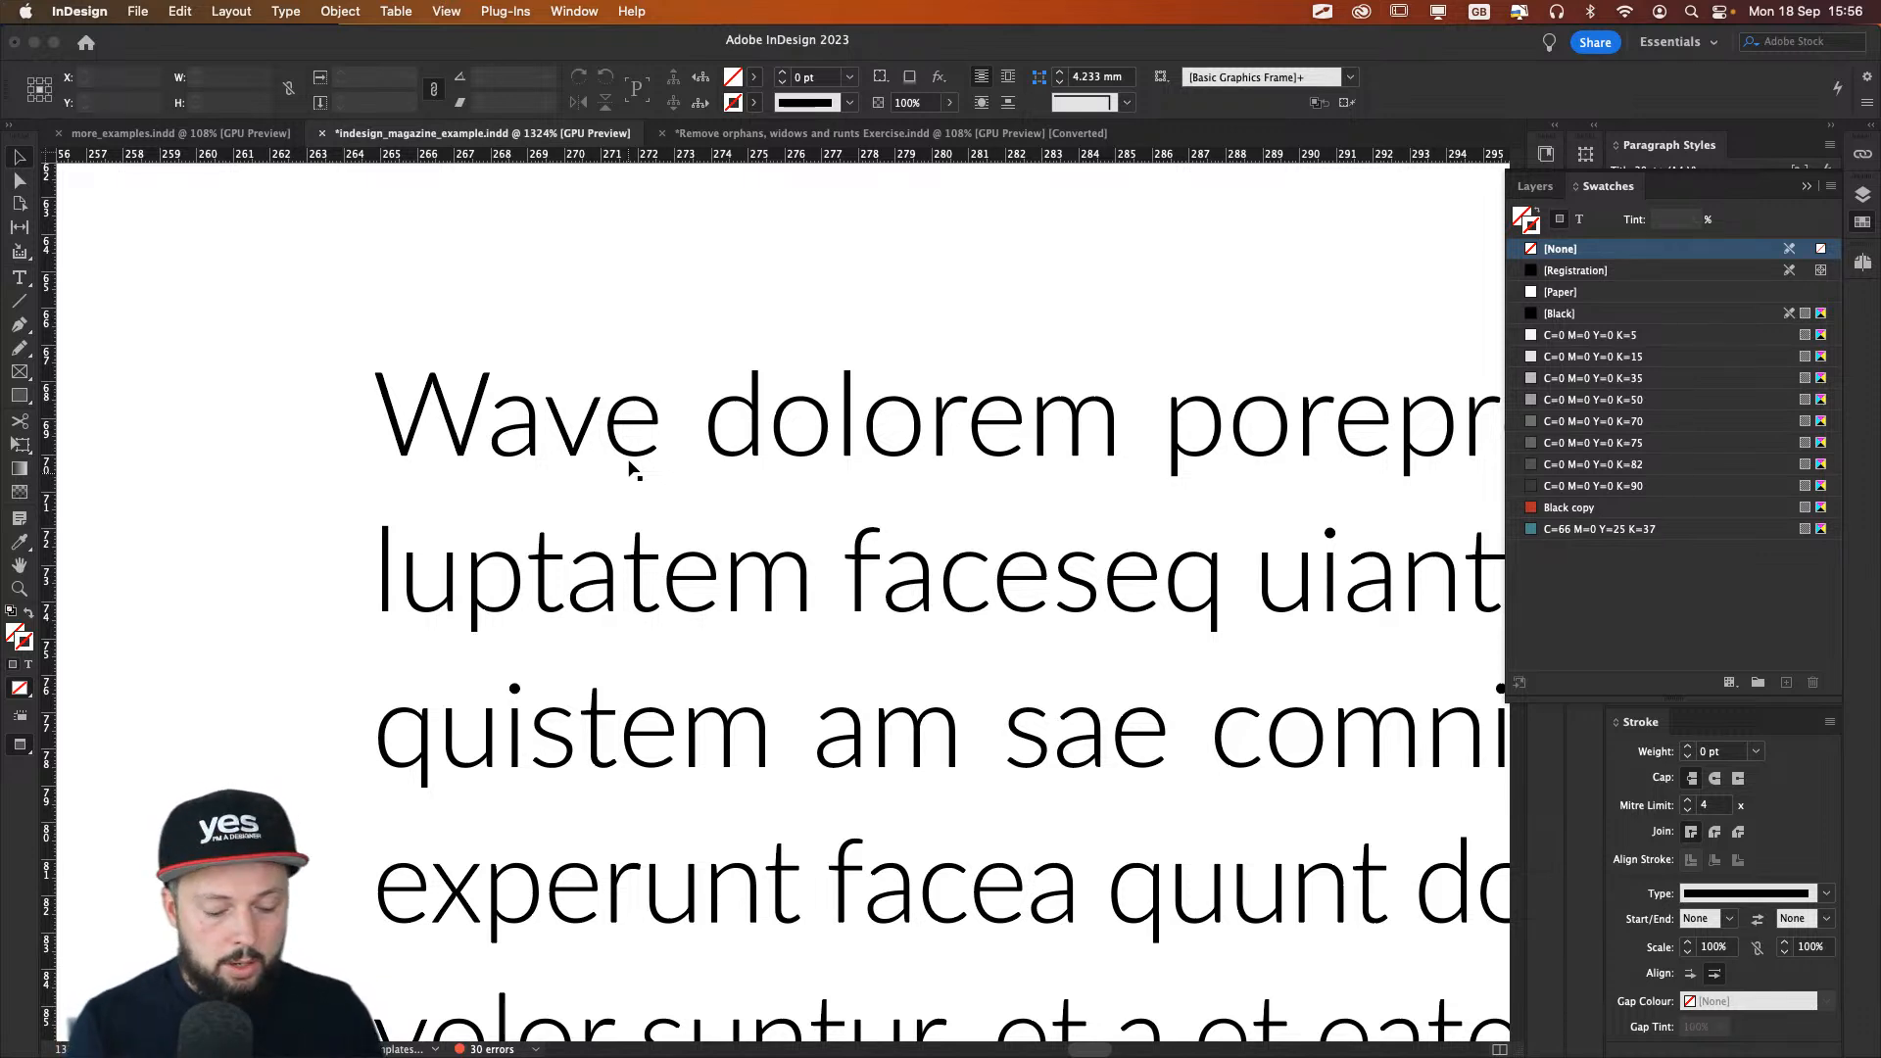
click(632, 468)
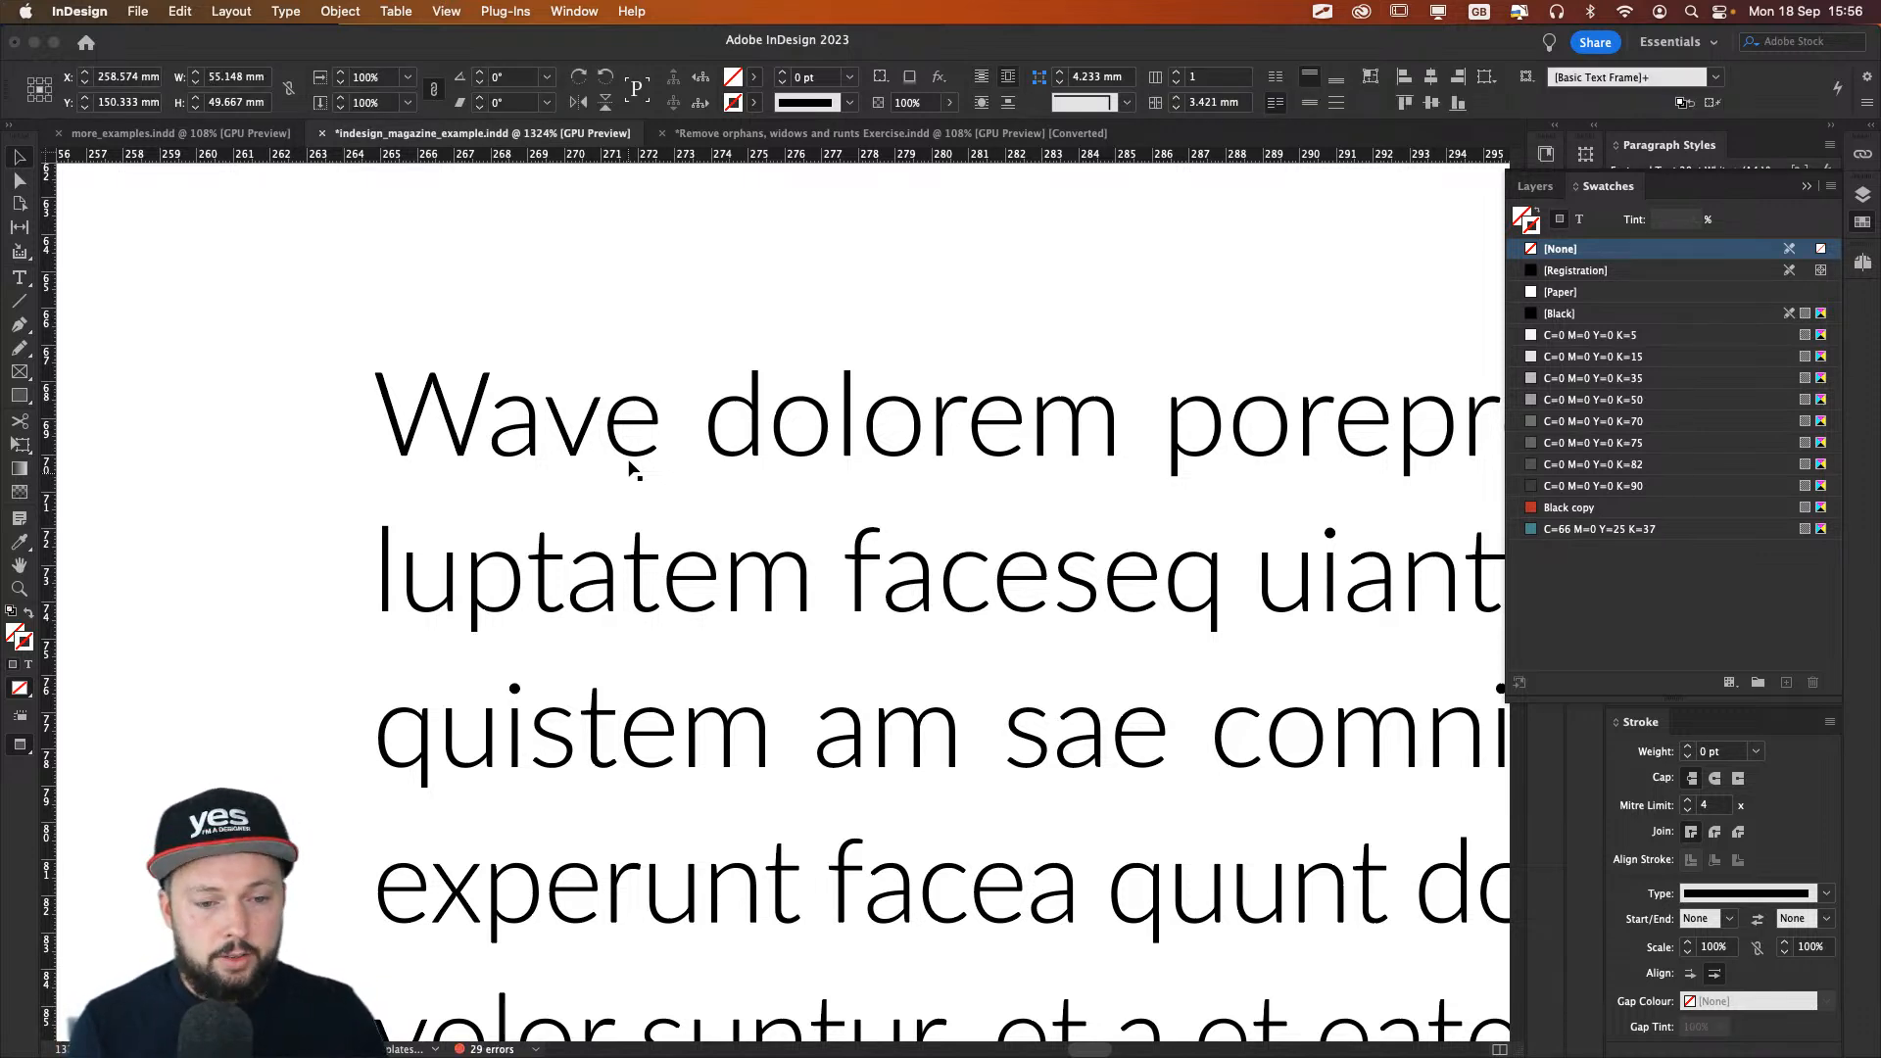
key(super+z)
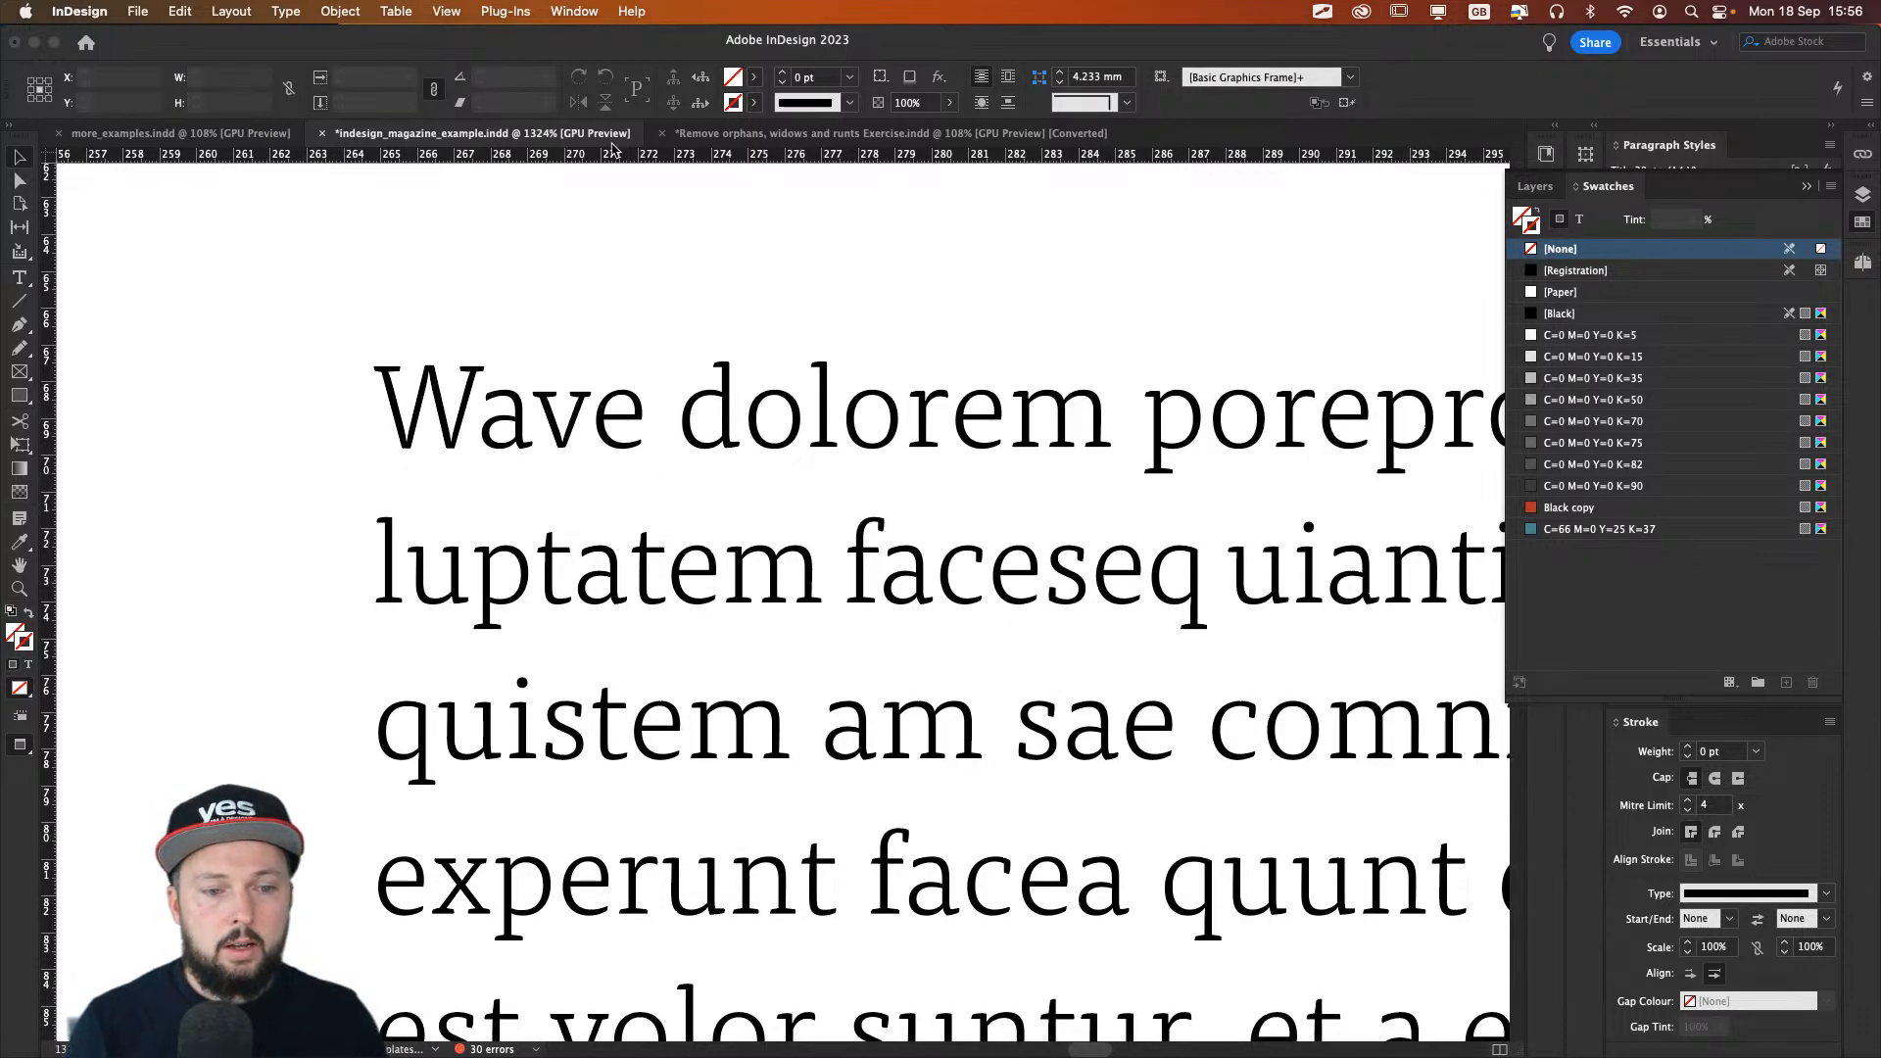
Step: Set the font of the whole body story beginning "Wave dolorem" to Helvetica Neue Light and view its opening words up close
key(super+minus)
key(super+minus)
key(super+minus)
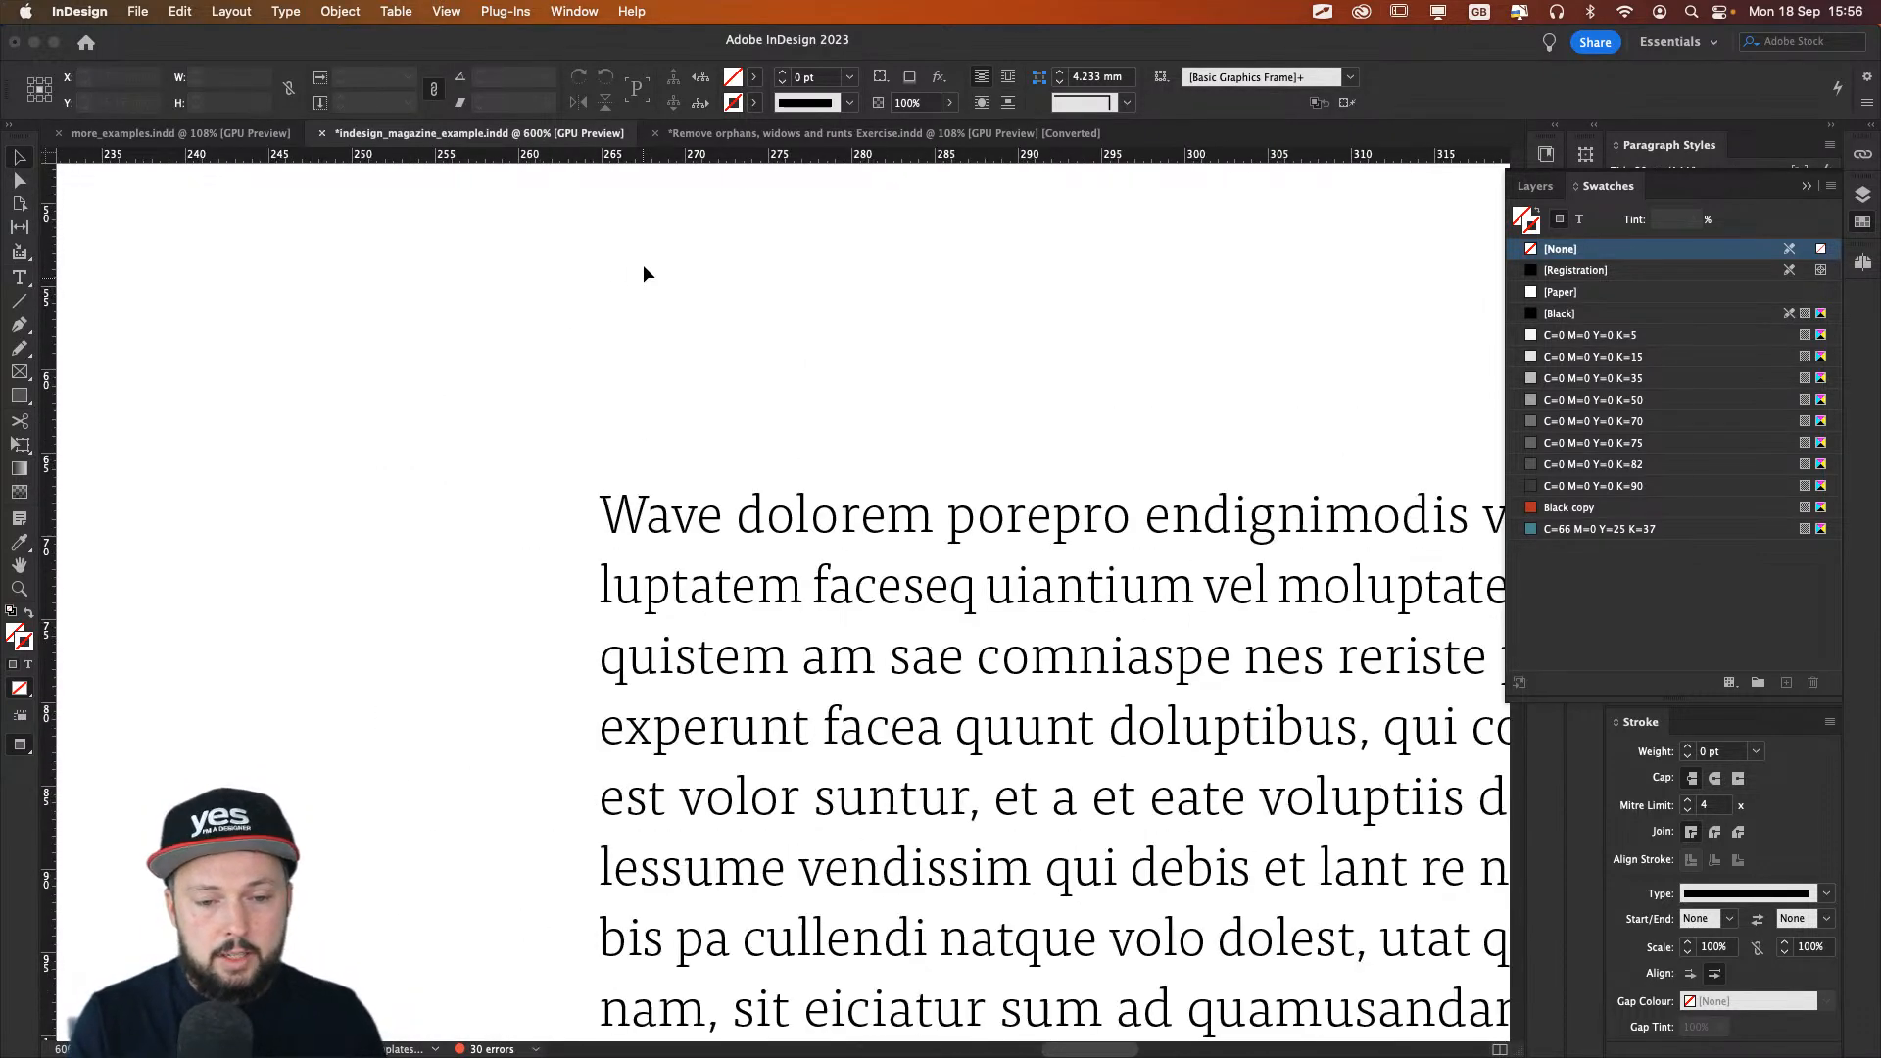
scroll(692, 252, right, 10)
scroll(691, 253, down, 3)
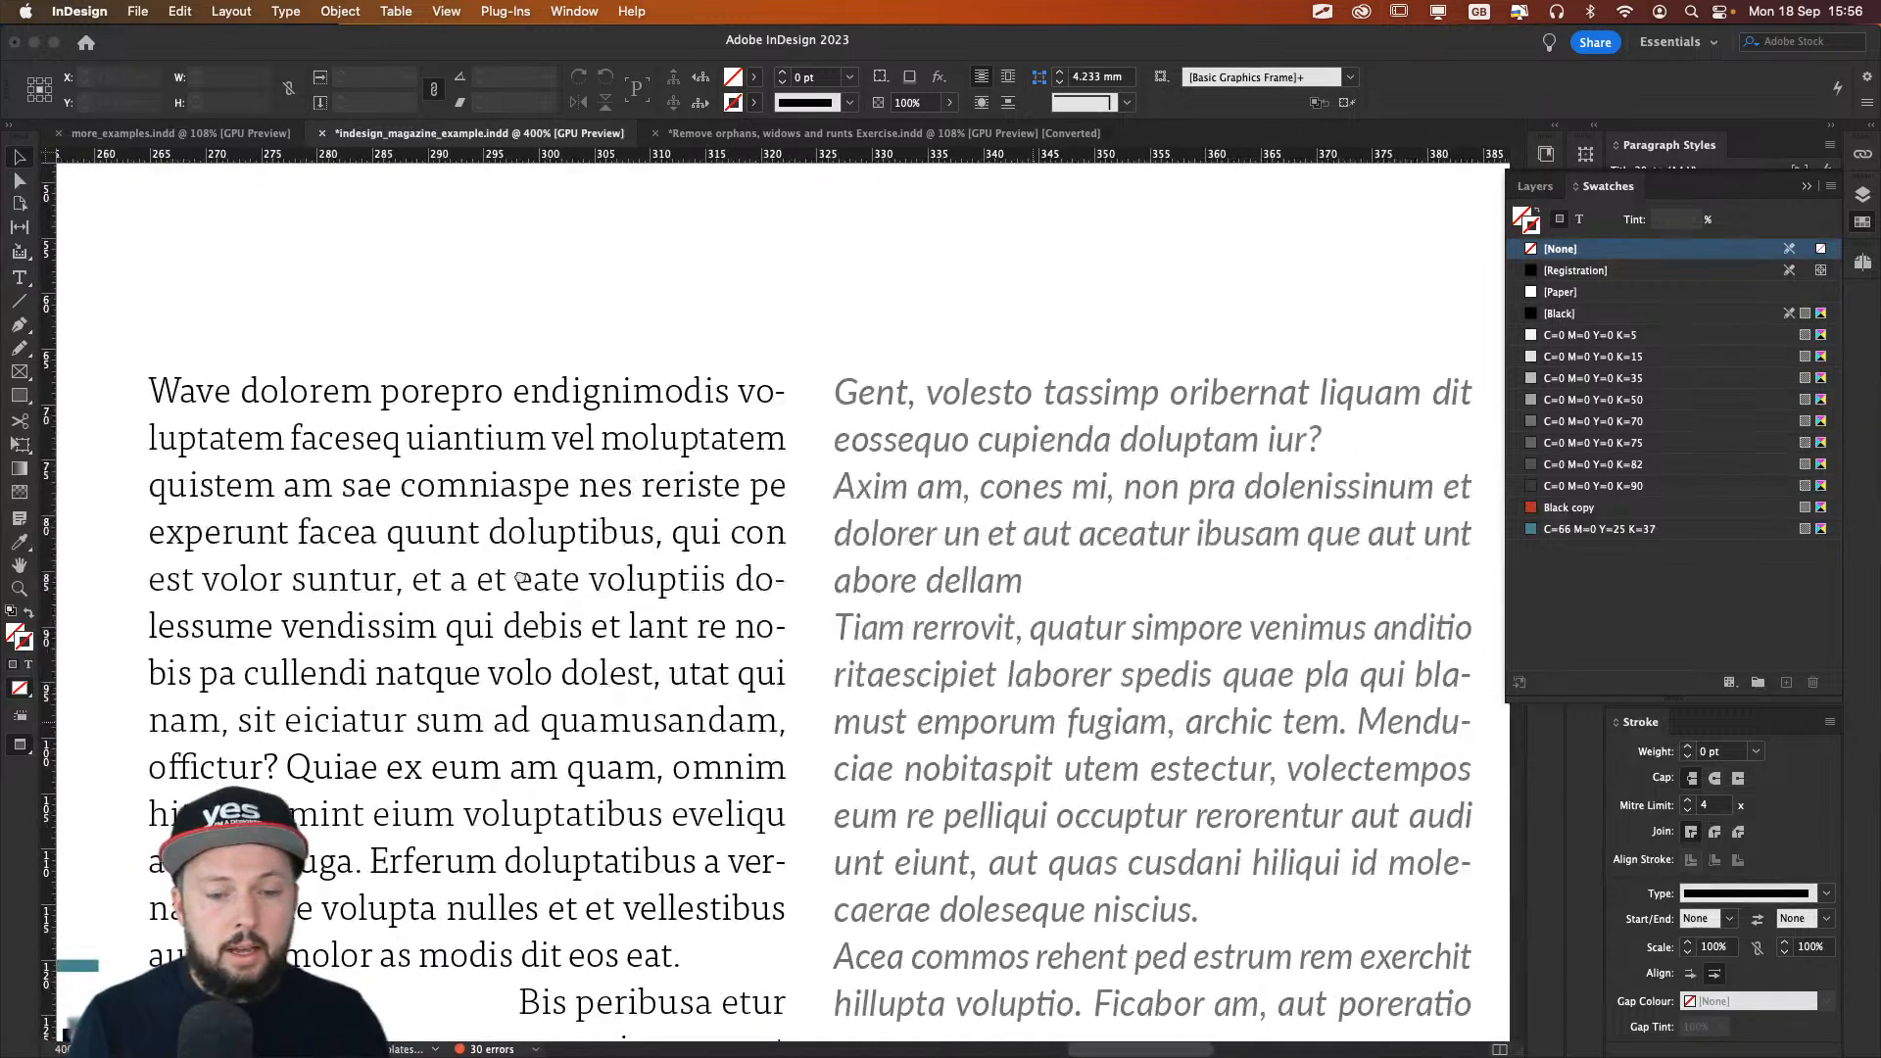
double_click(327, 406)
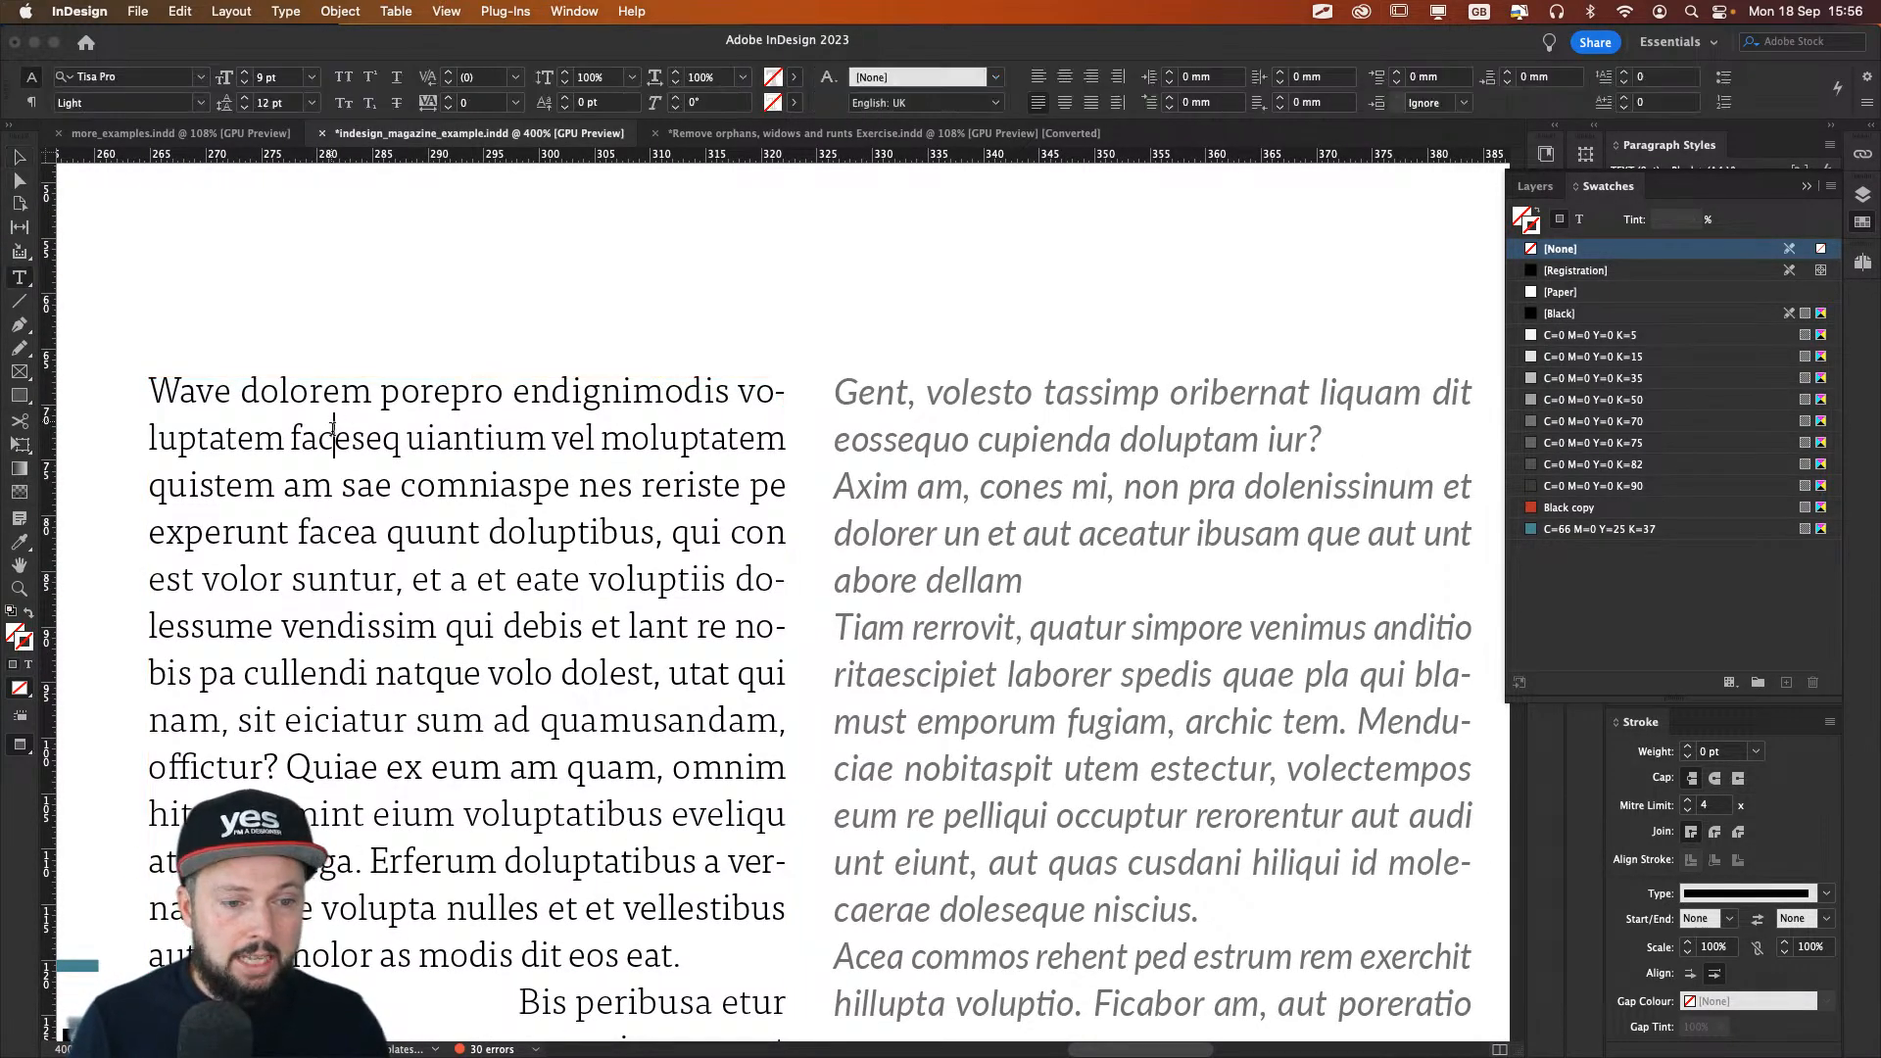
key(super+a)
click(145, 82)
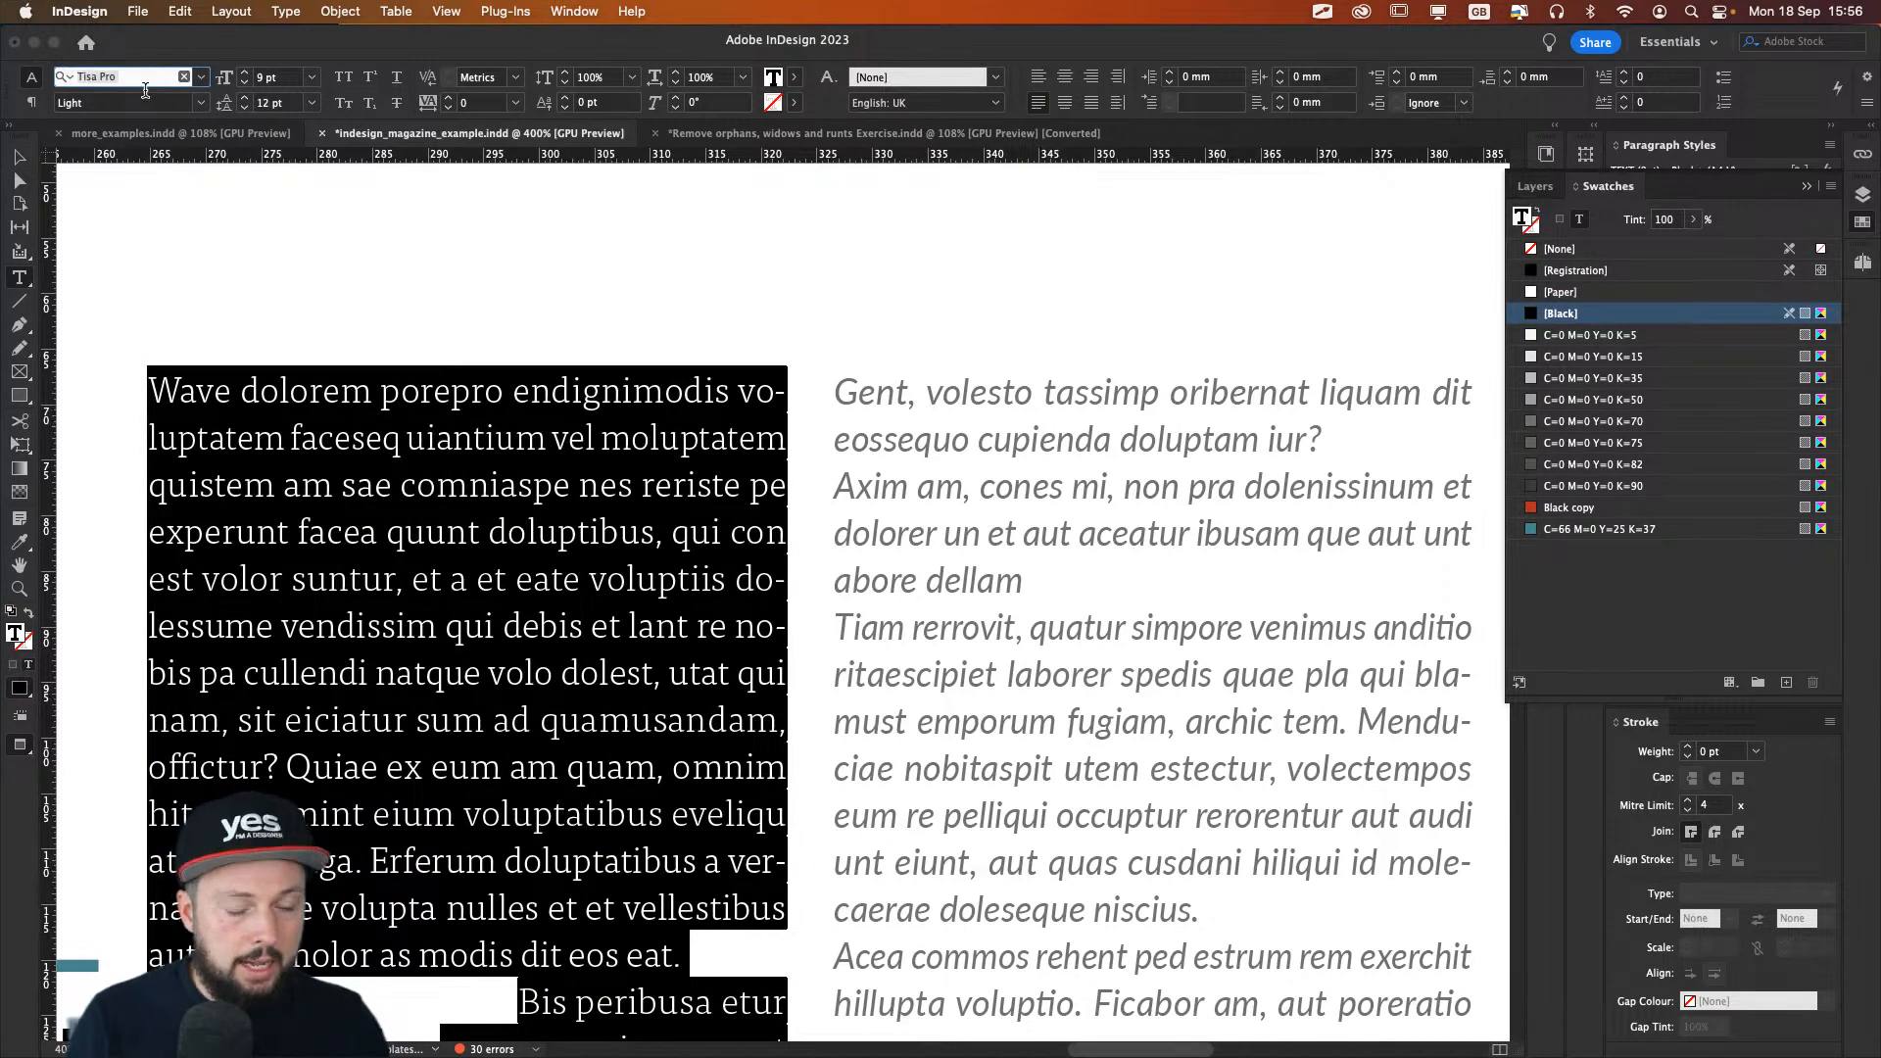
text(hel)
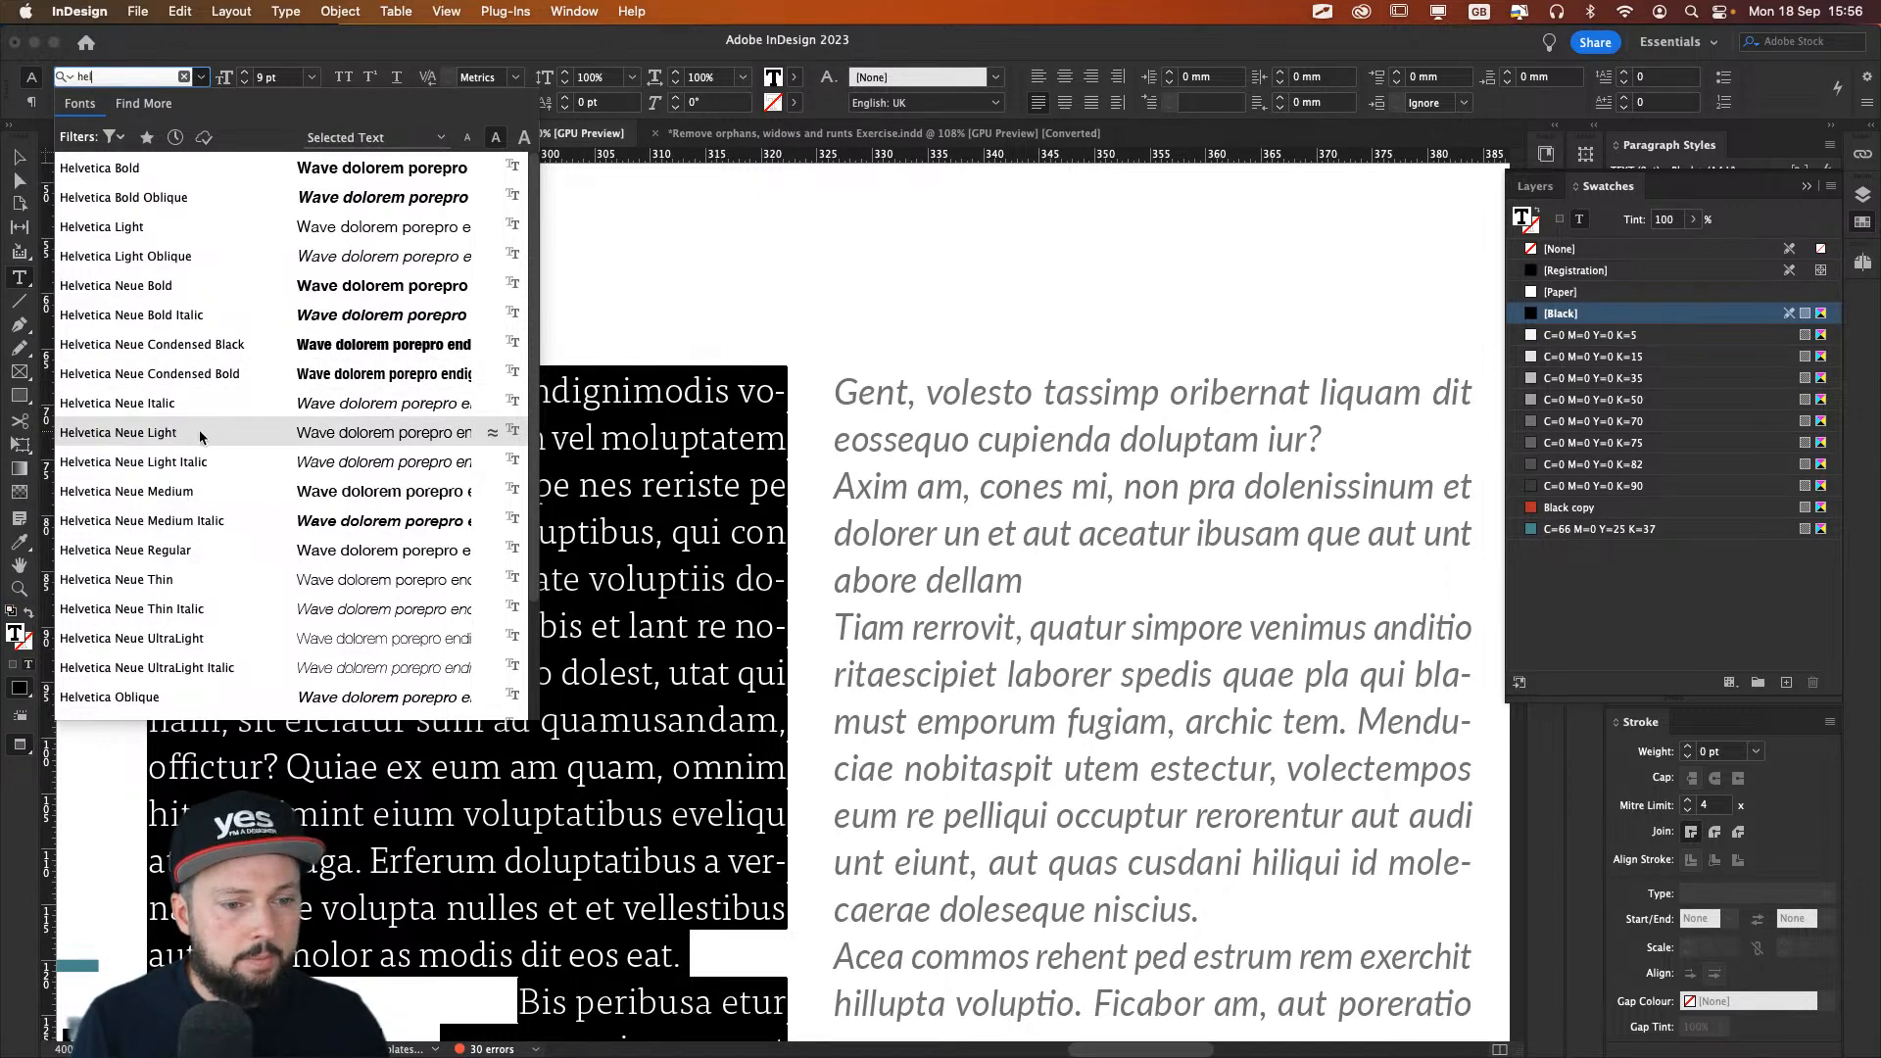
click(179, 432)
key(Escape)
drag(144, 387, 483, 409)
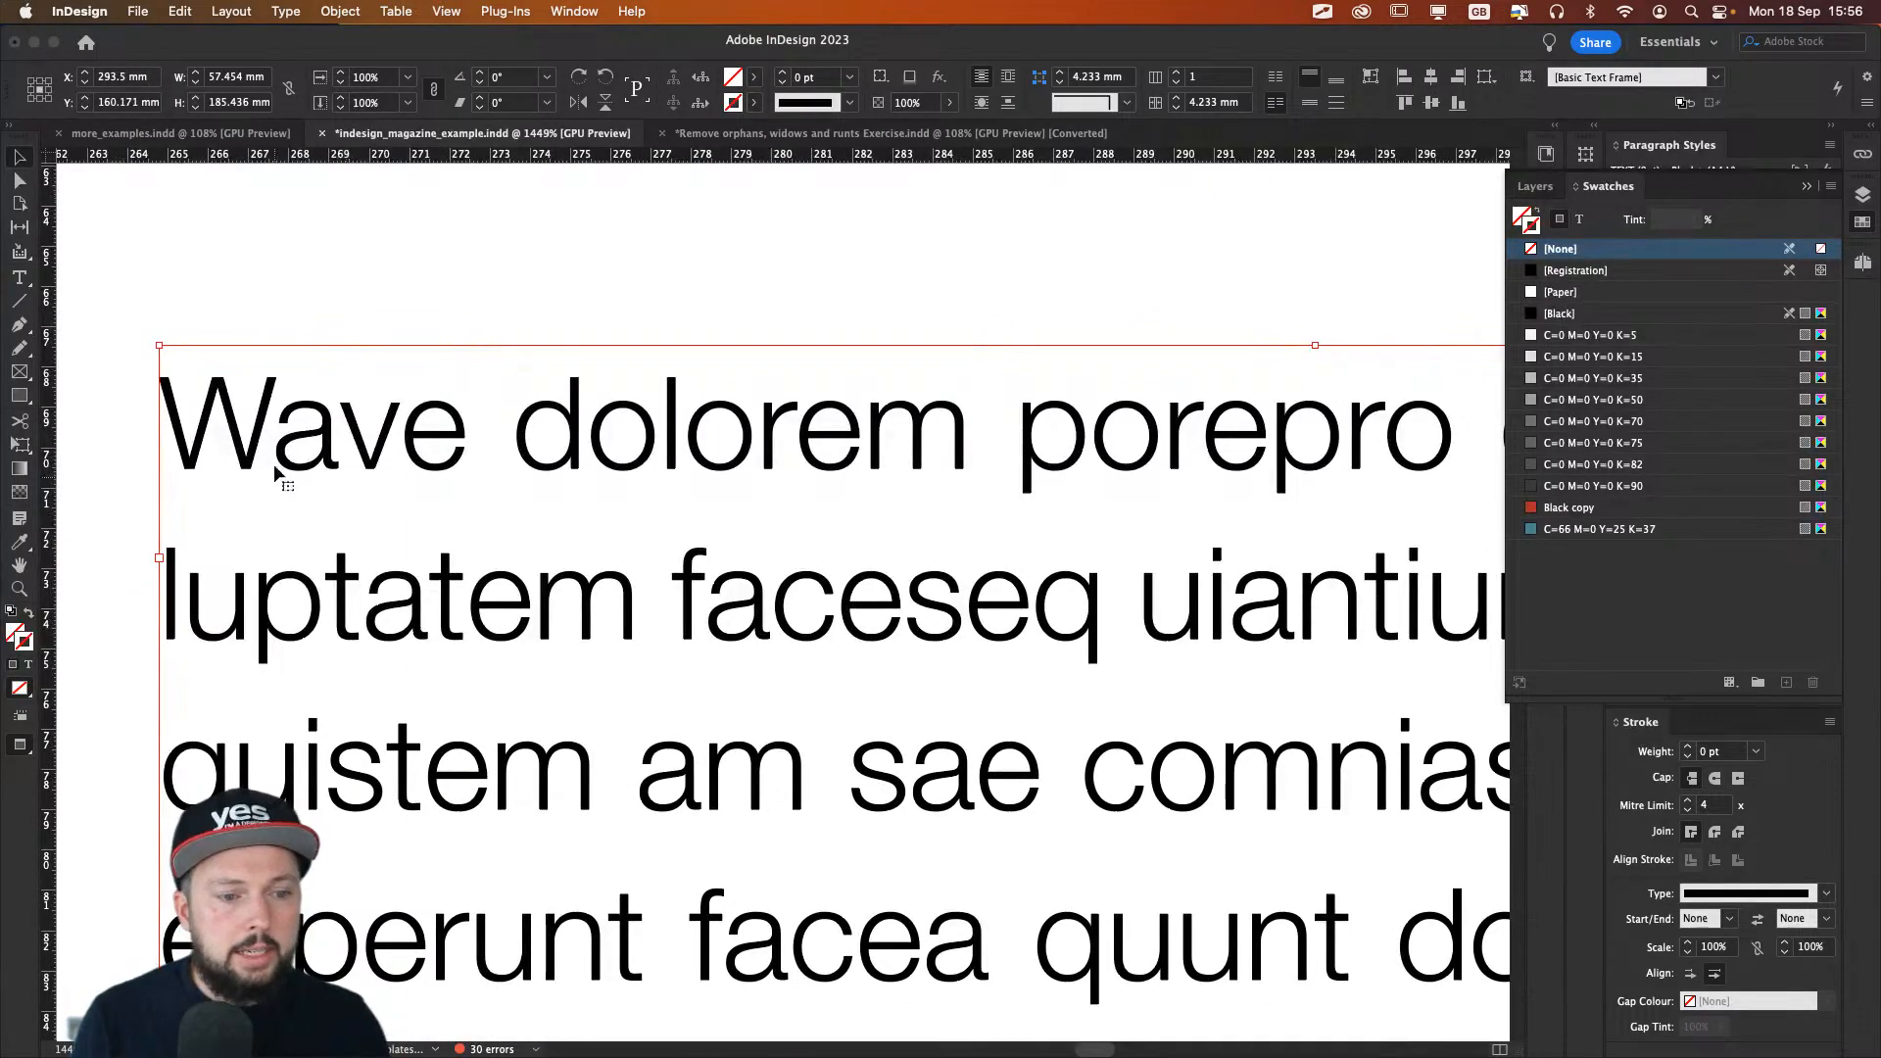
Step: Exit ghost mode in the ScreenBrush annotation tool
key(ctrl+Tab)
key(ctrl+Tab)
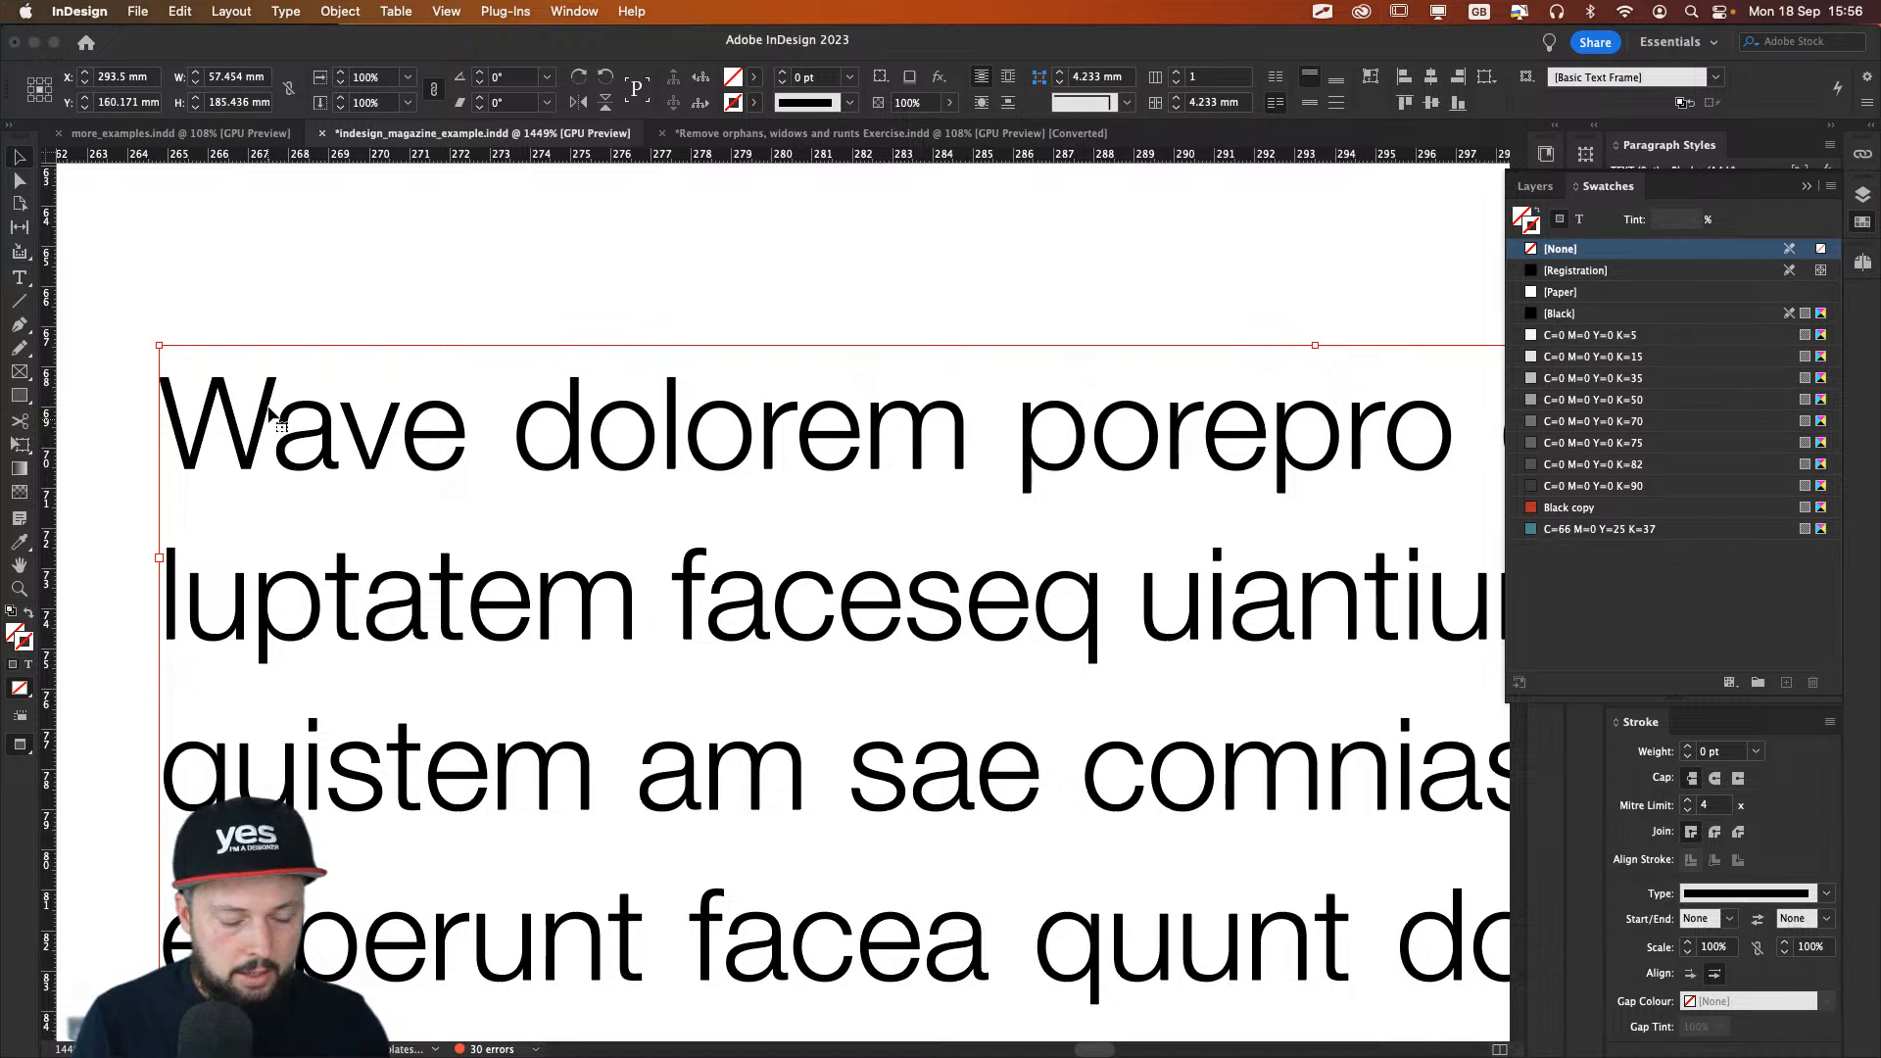
key(ctrl+Tab)
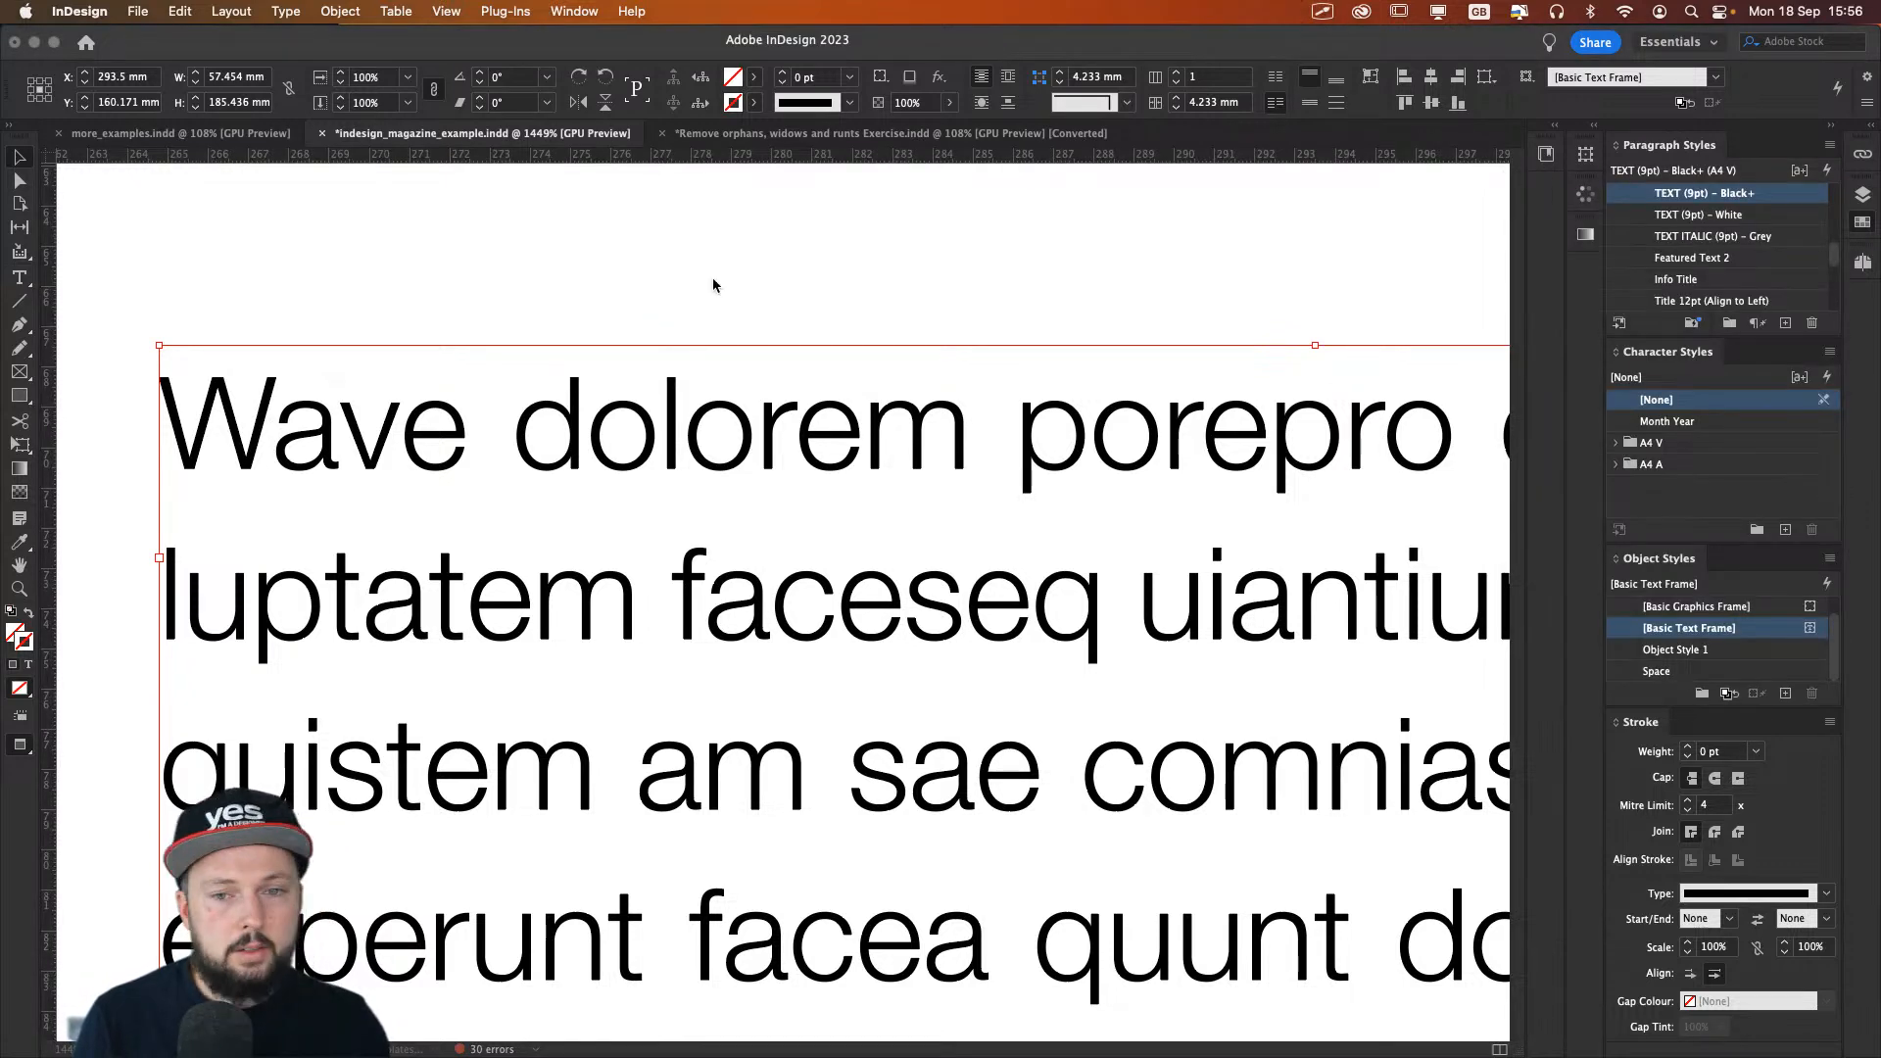
key(ctrl+Tab)
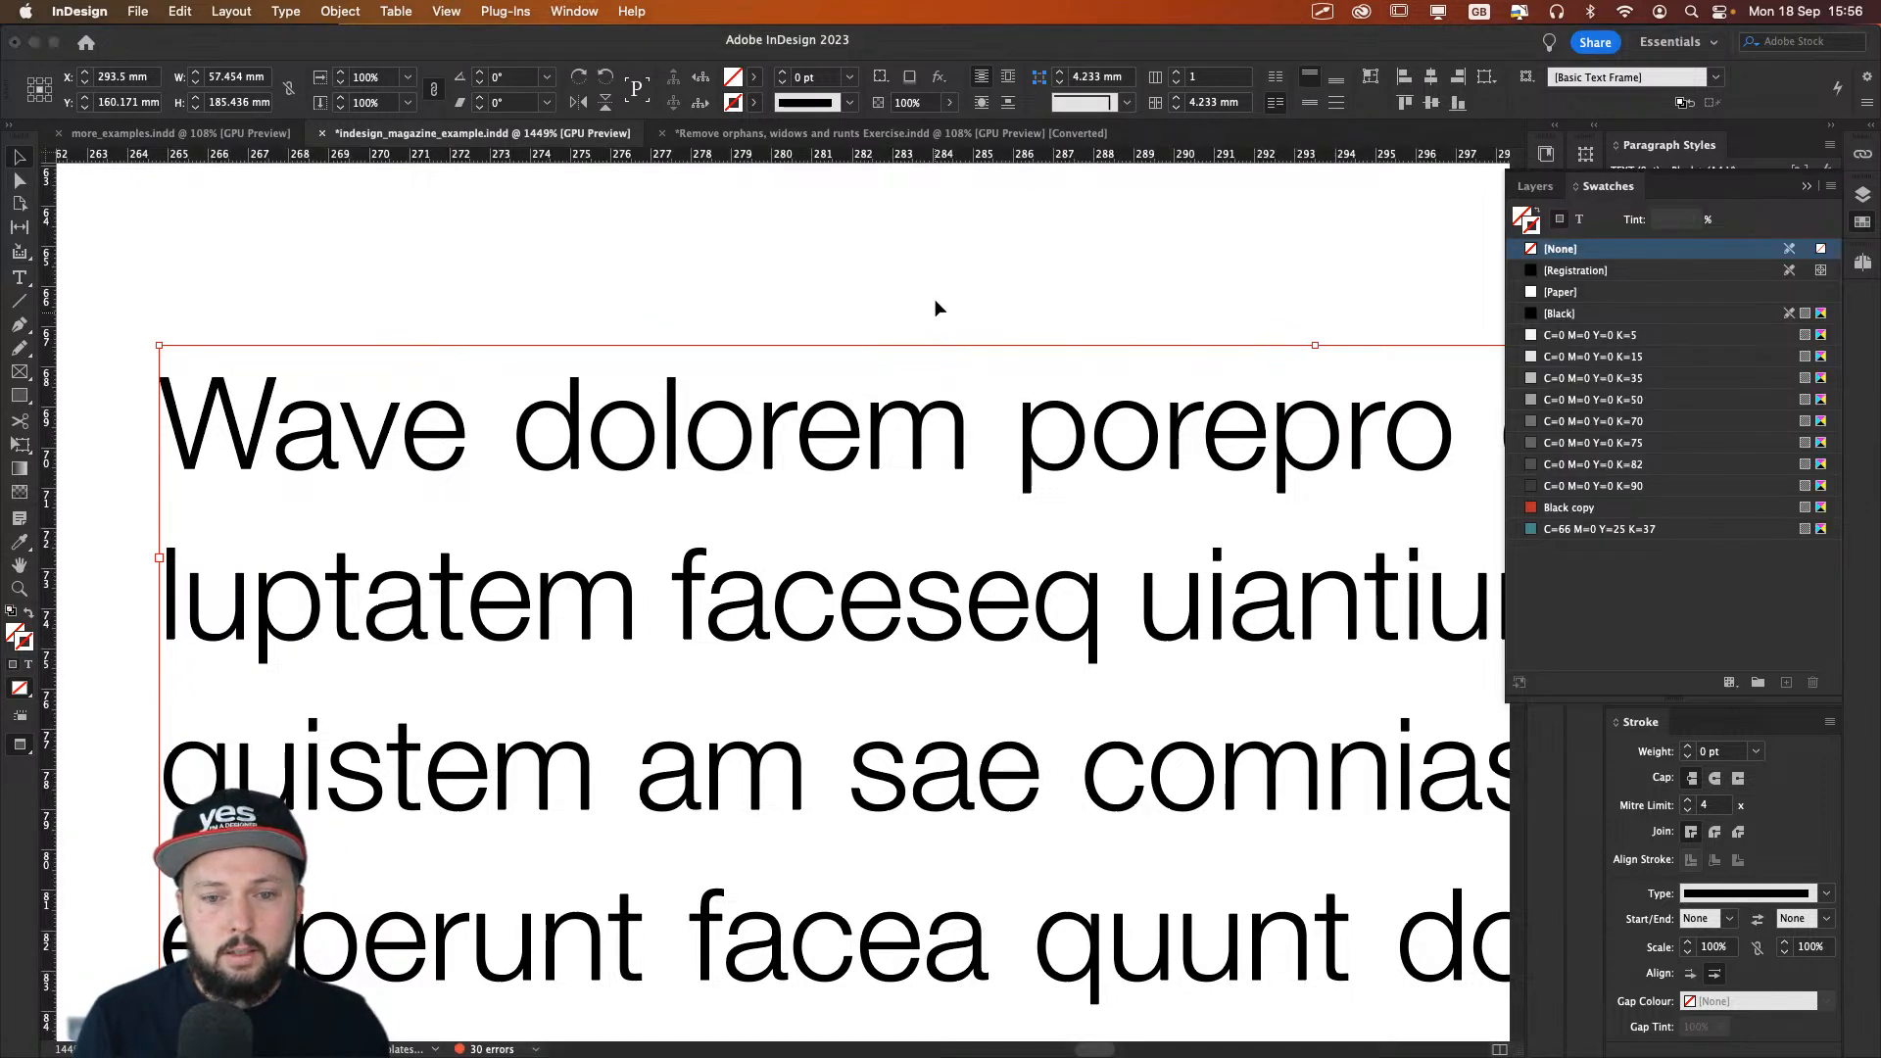
click(1322, 11)
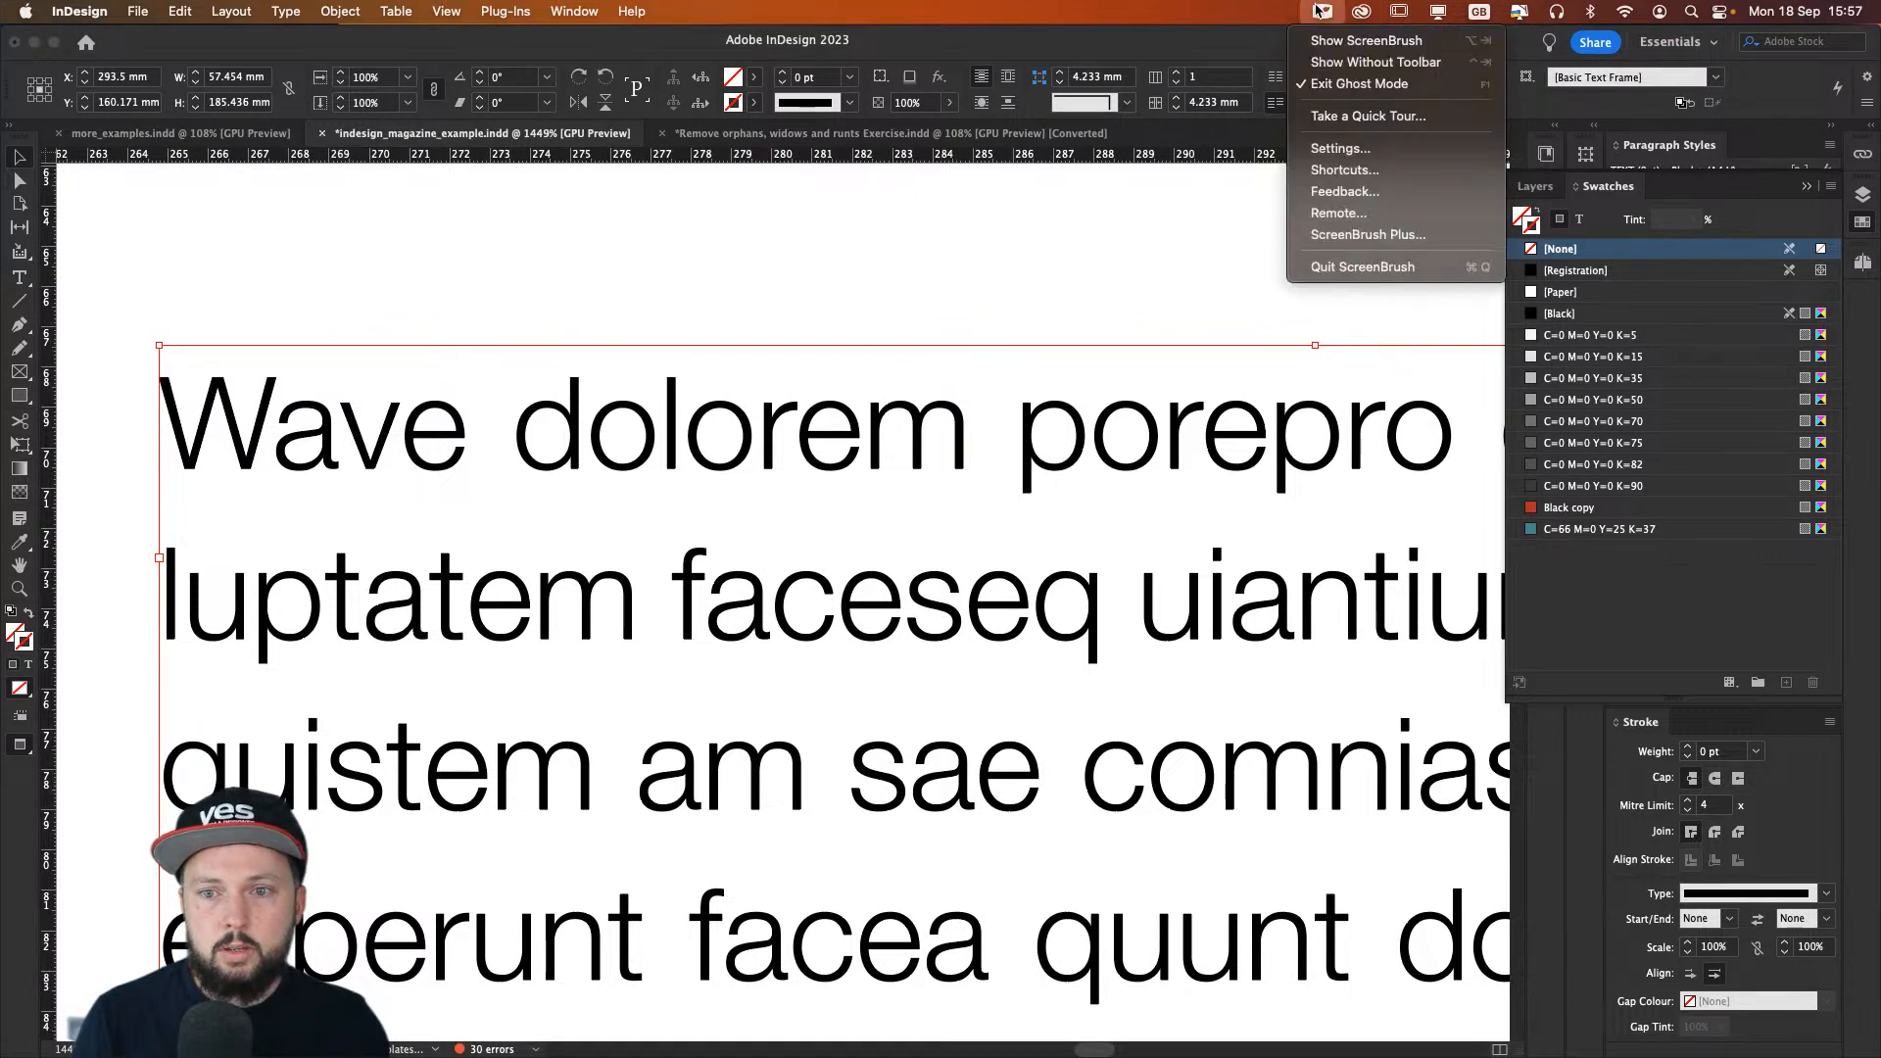
click(1360, 83)
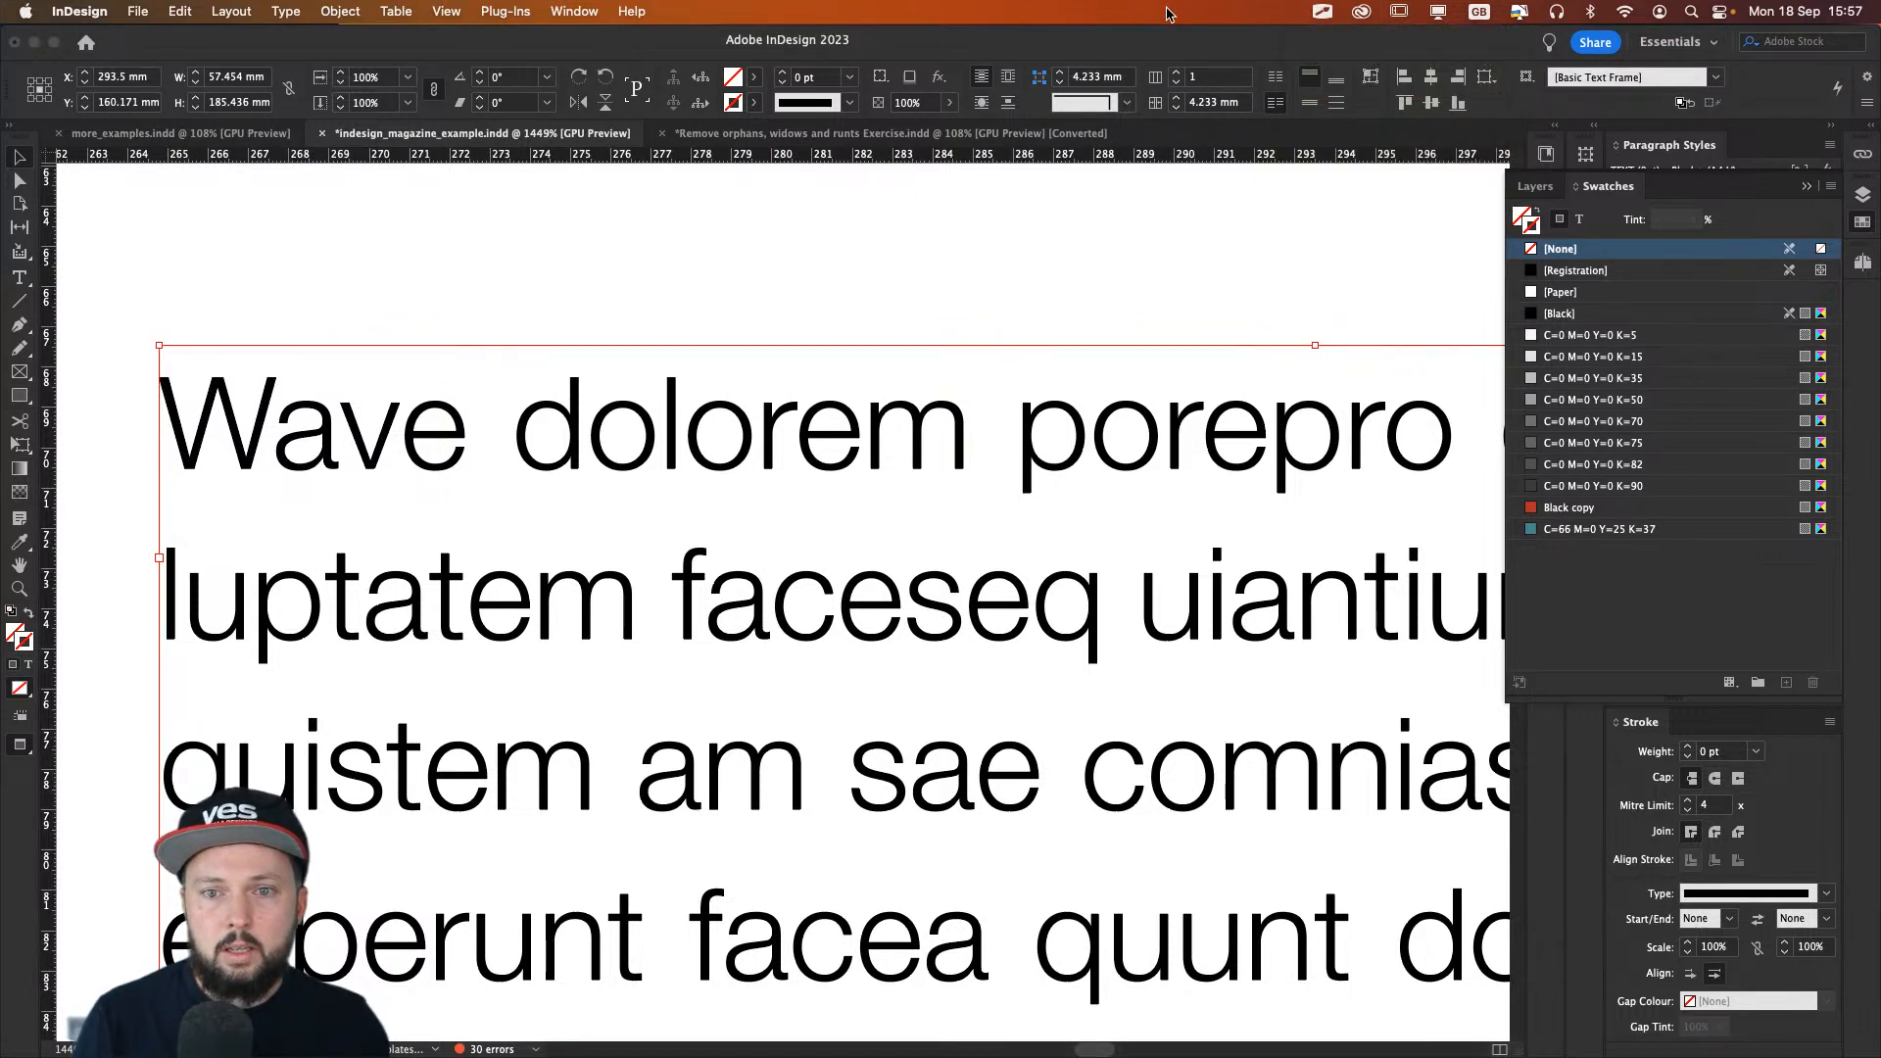
Step: Examine the letter shapes of "Wave" in Helvetica Neue Light, marking details of the letters with temporary pen strokes
click(429, 316)
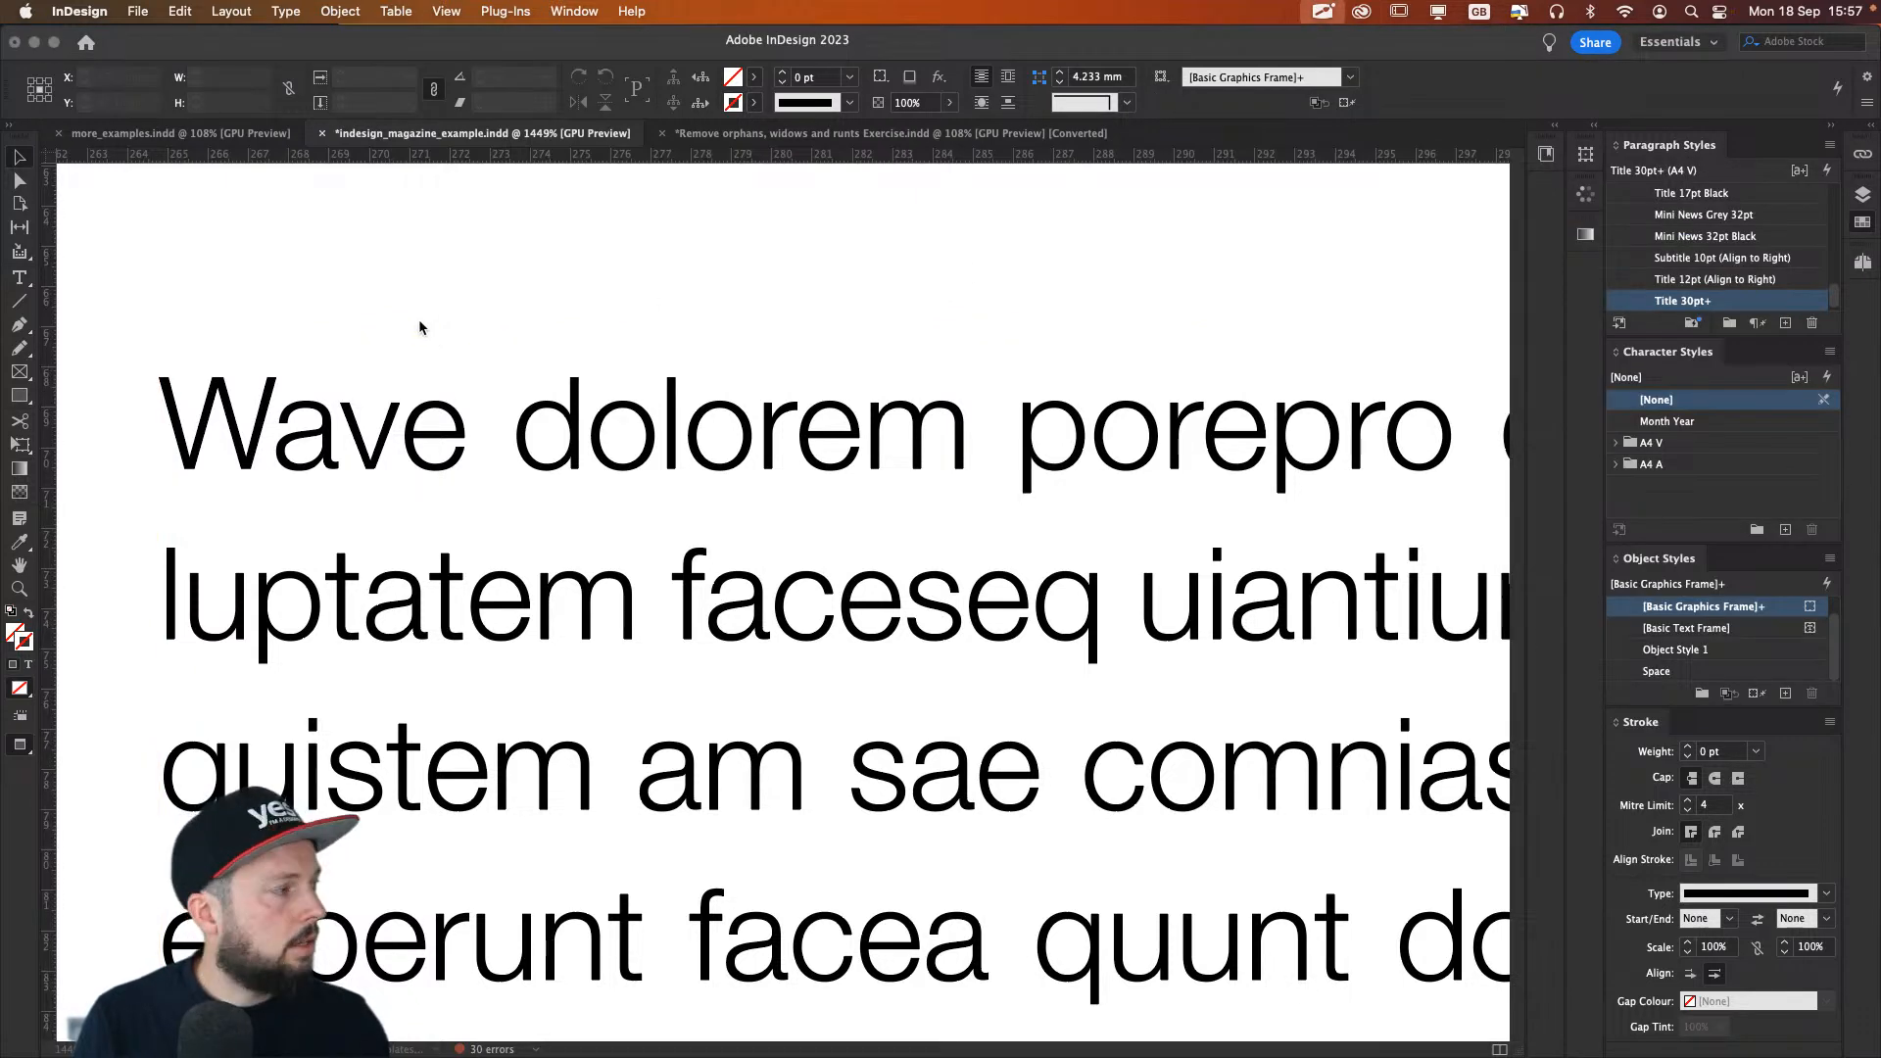
drag(339, 332, 298, 364)
drag(269, 430, 304, 416)
drag(477, 442, 446, 446)
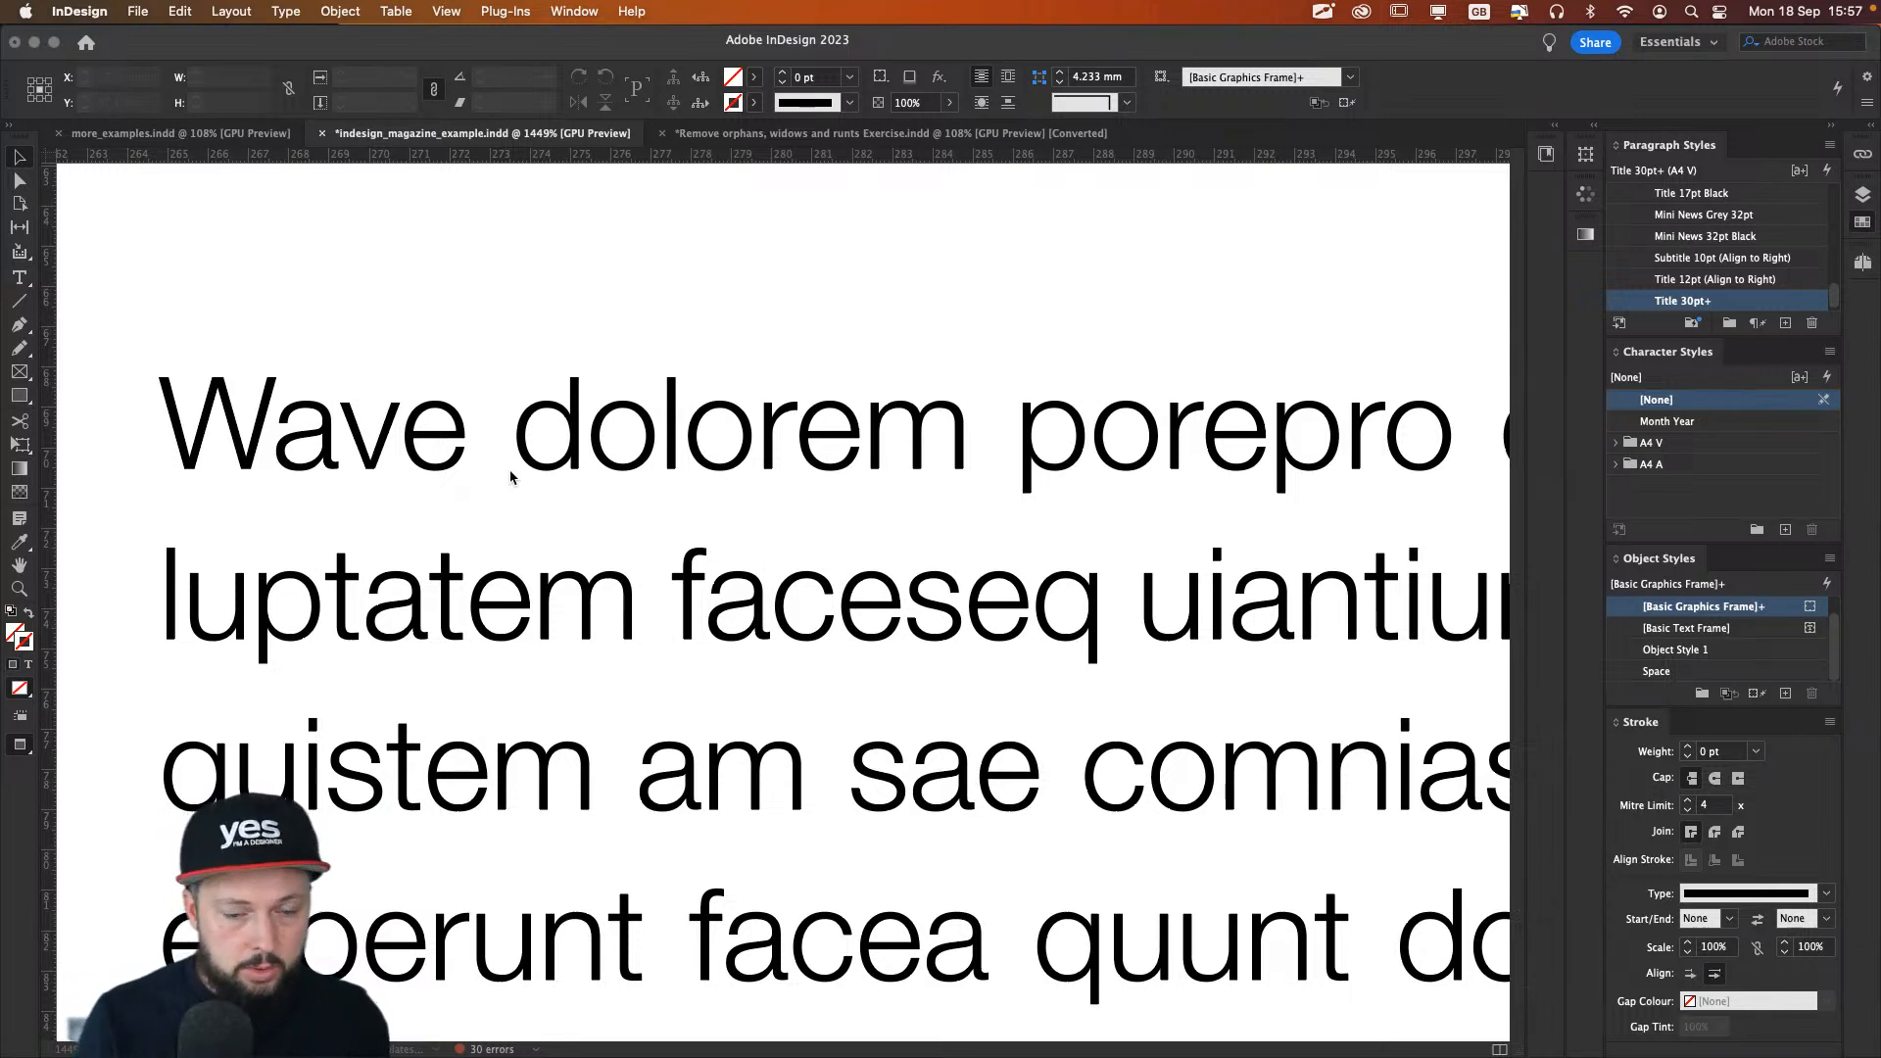
drag(464, 448, 459, 447)
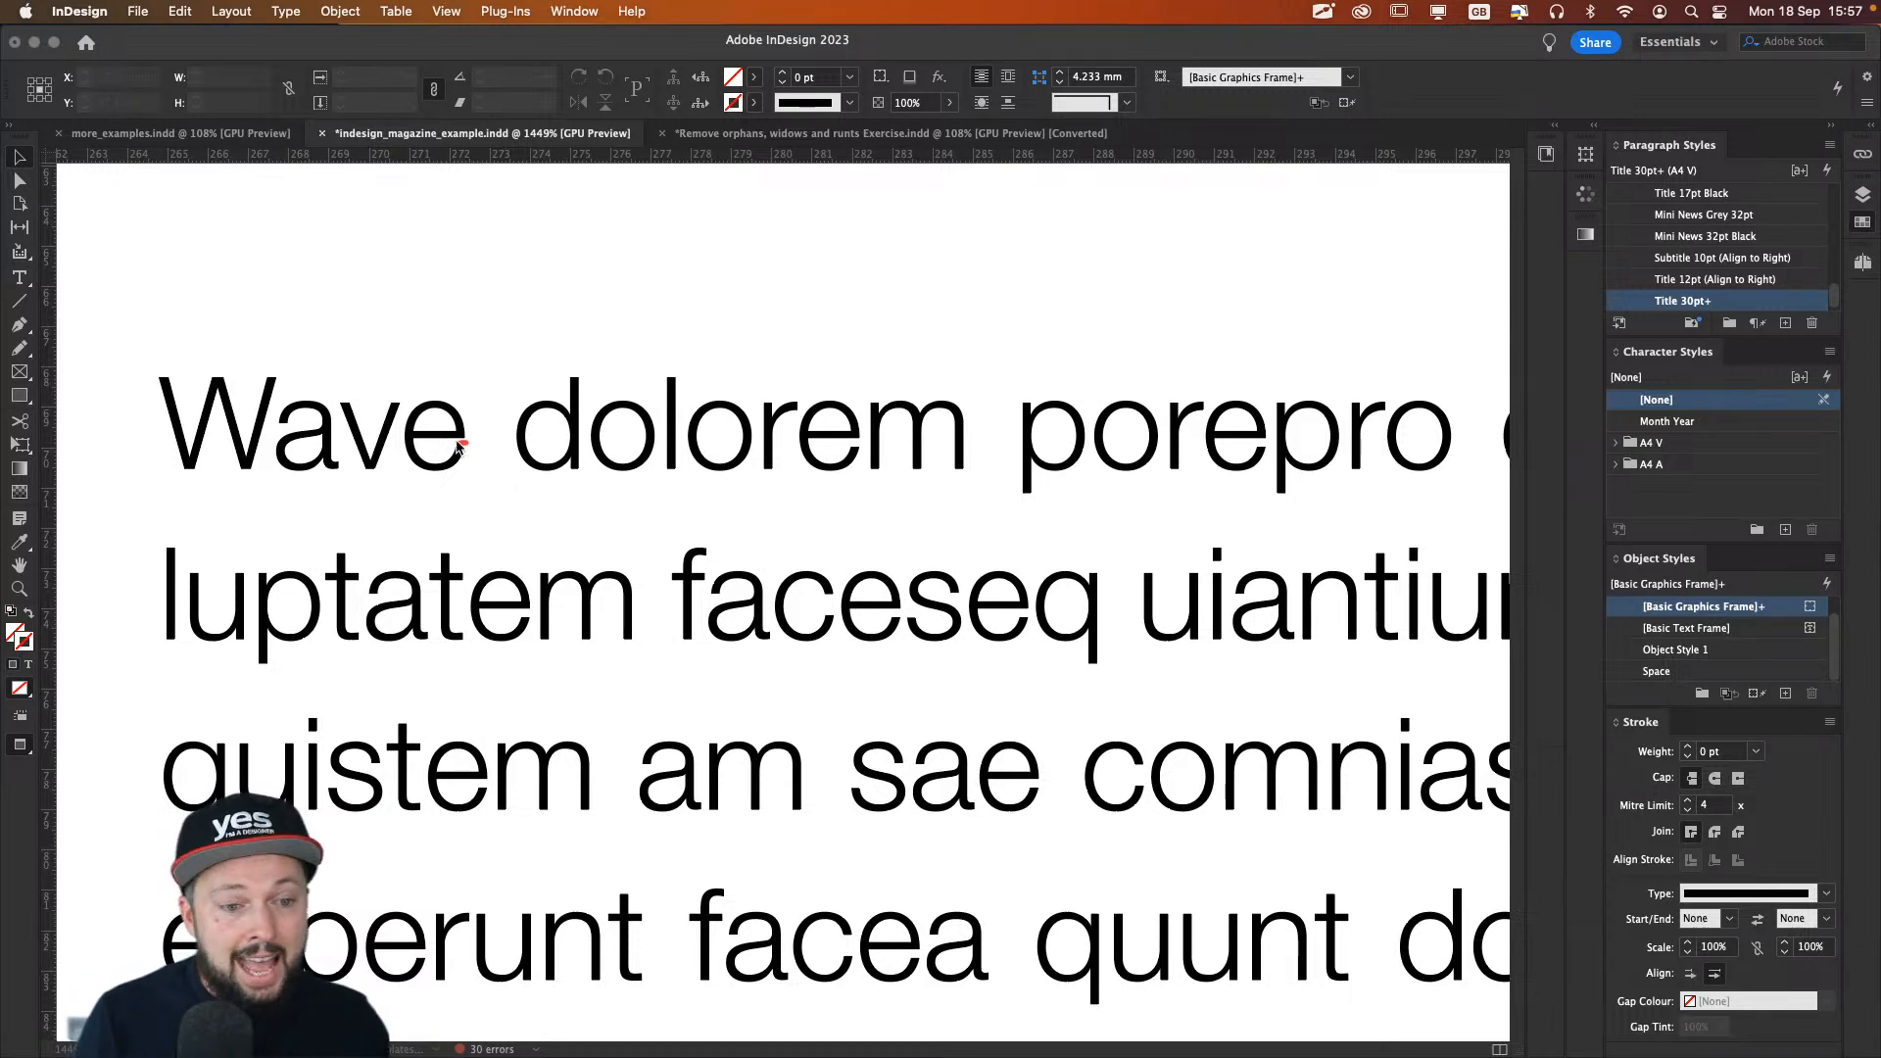
click(282, 431)
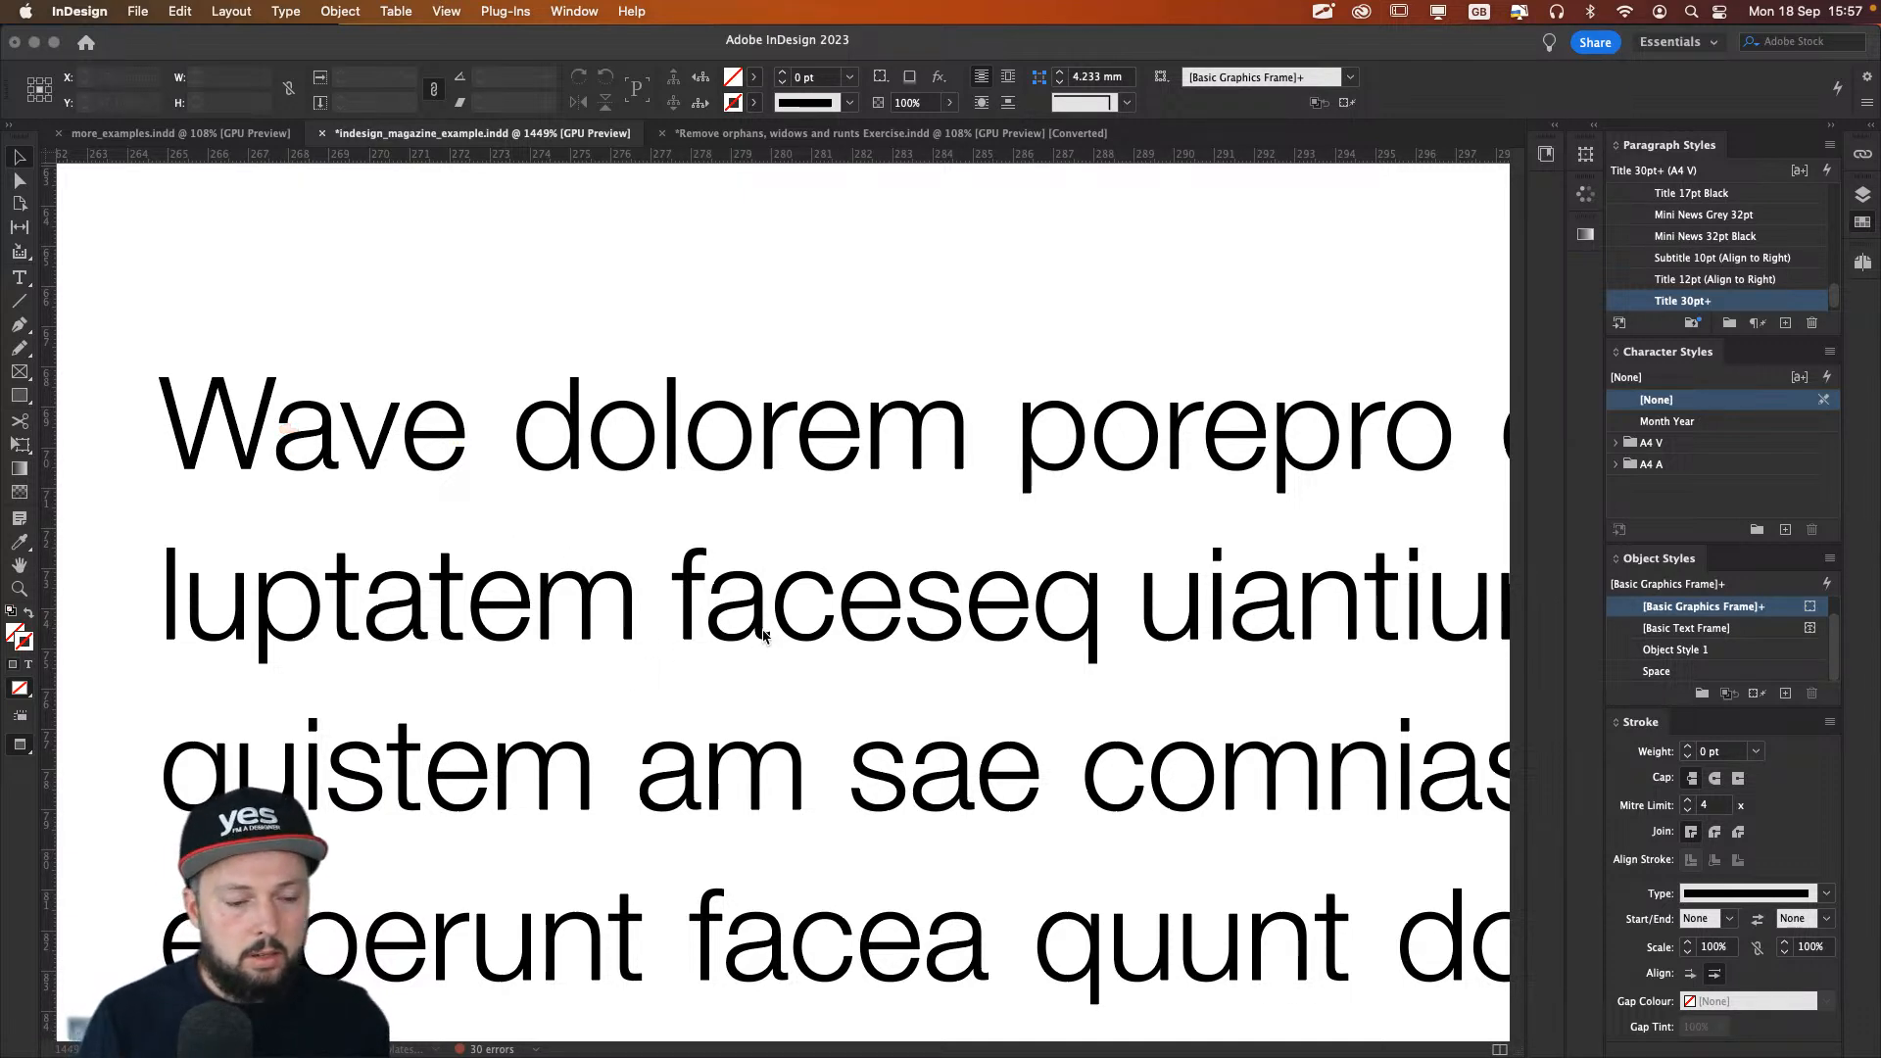
key(F5)
click(693, 659)
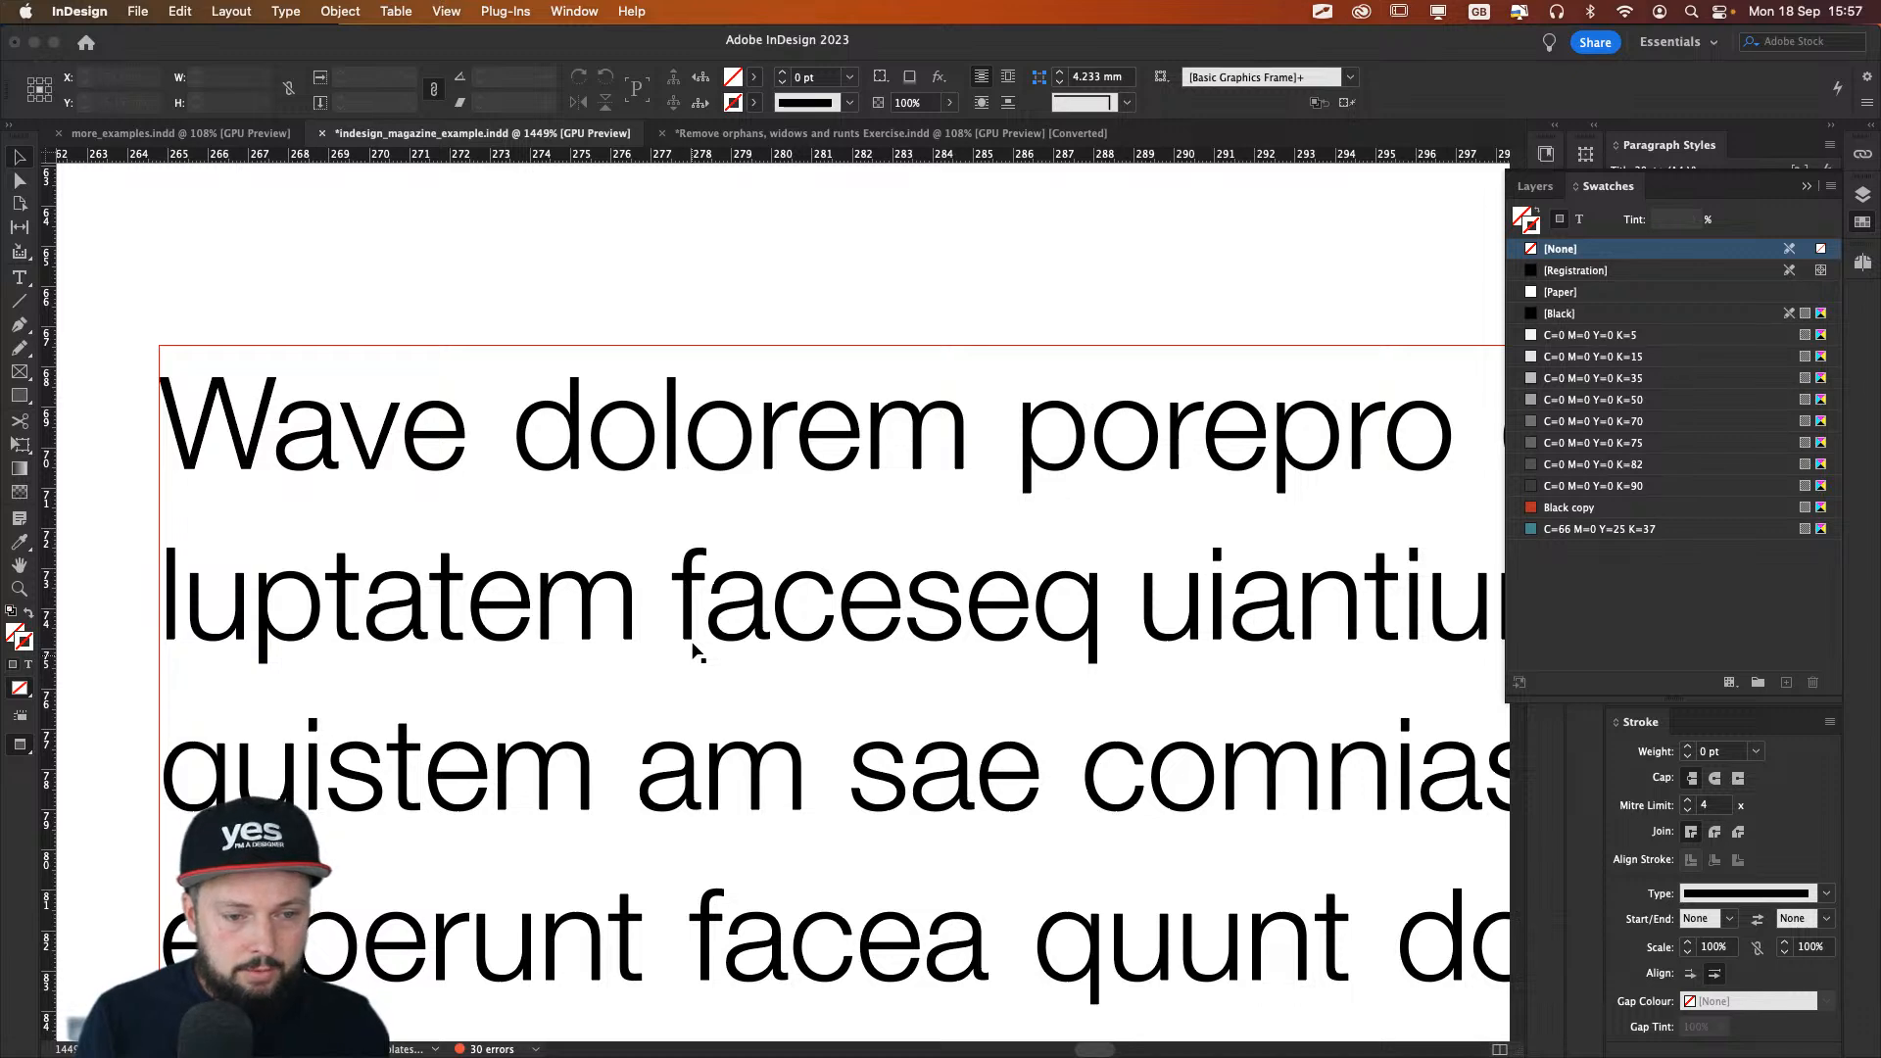
Step: Compare the body text in Helvetica Neue Light and Tisa Pro Light by repeatedly undoing and redoing the font change, ending on Tisa Pro Light
key(super+z)
key(super+shift+z)
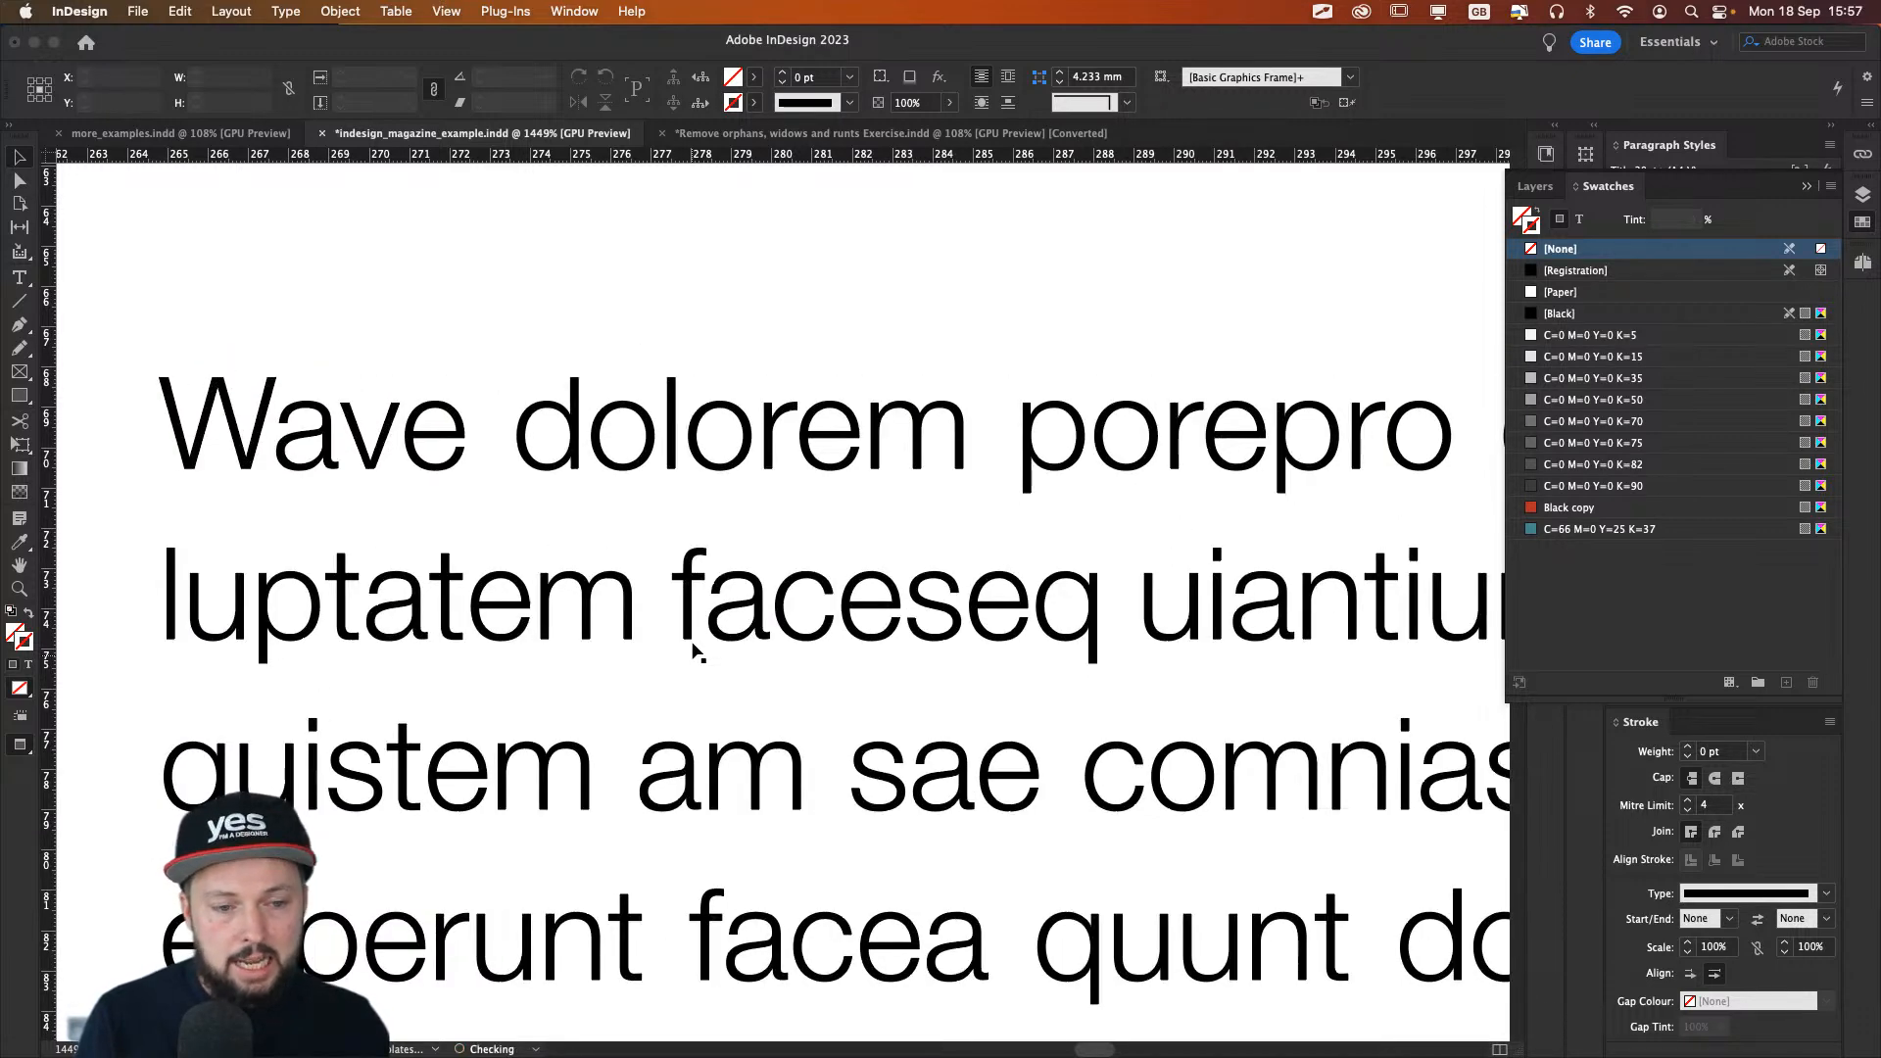
key(super+z)
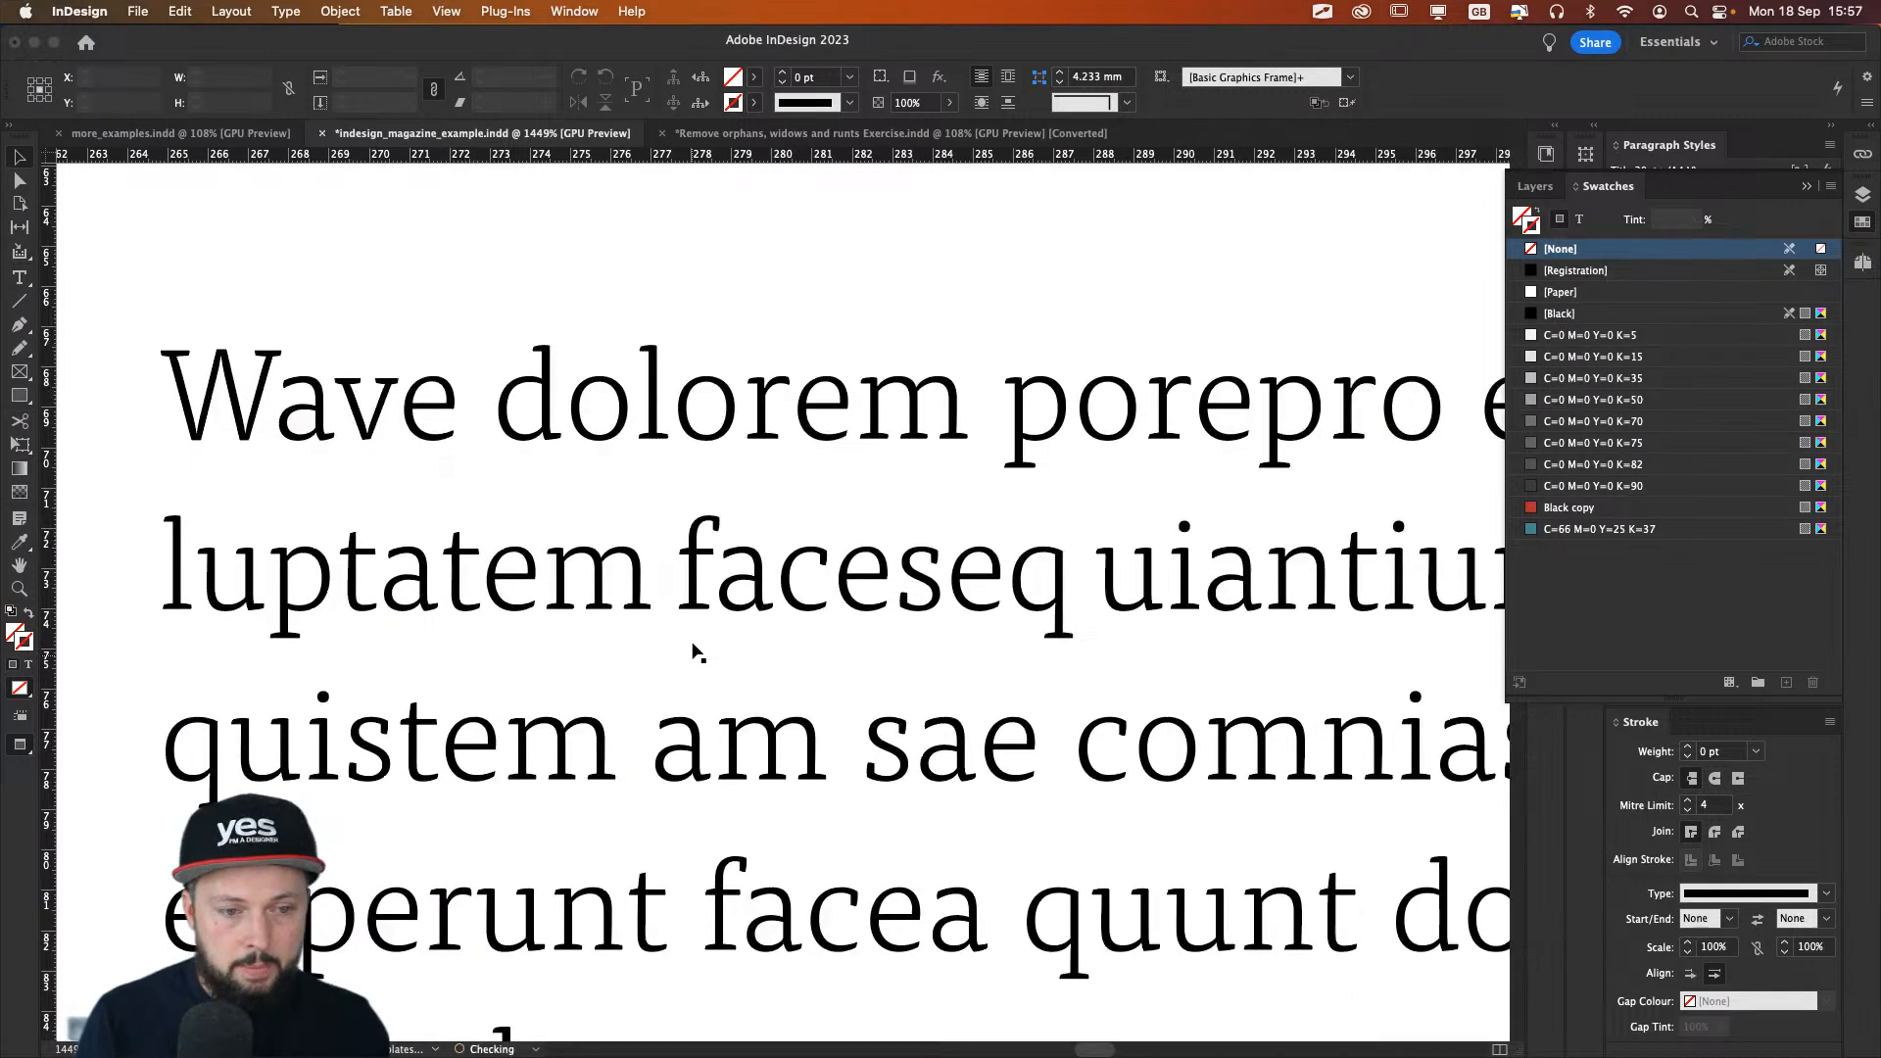
key(super+shift+z)
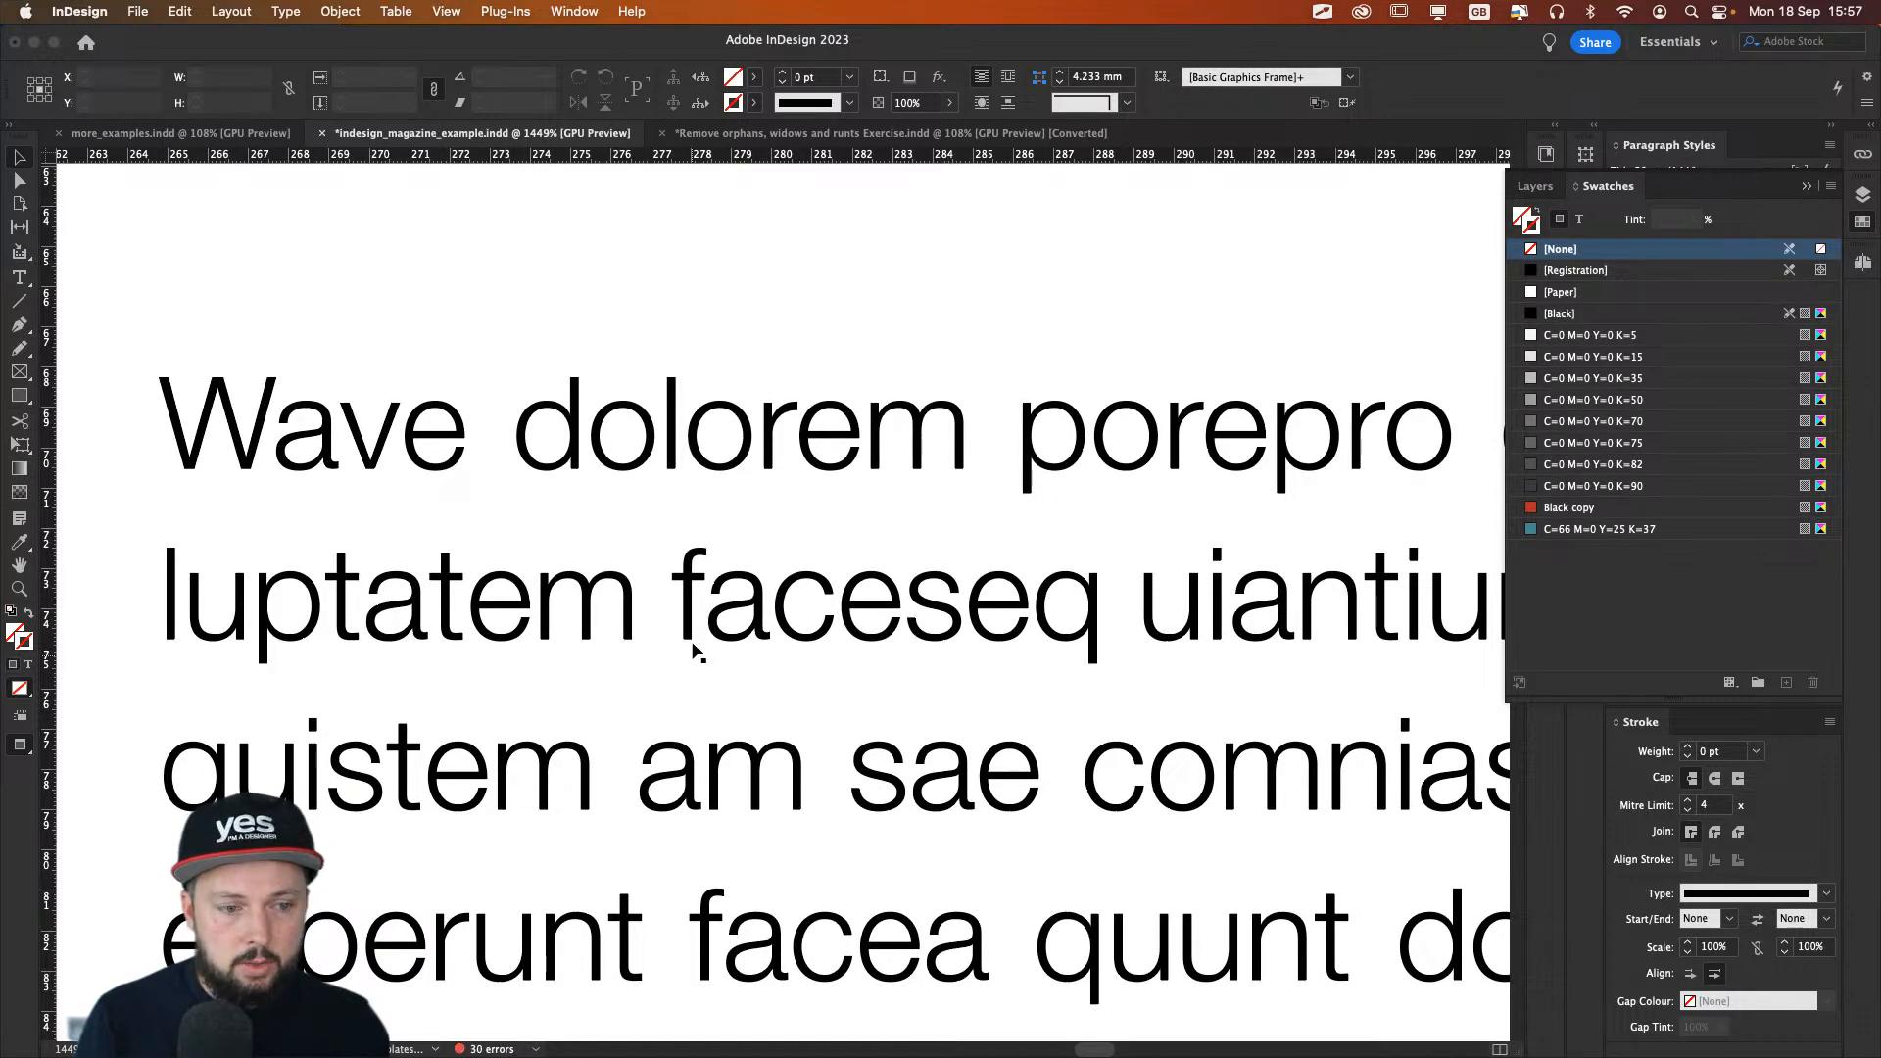
key(super+z)
key(super+shift+z)
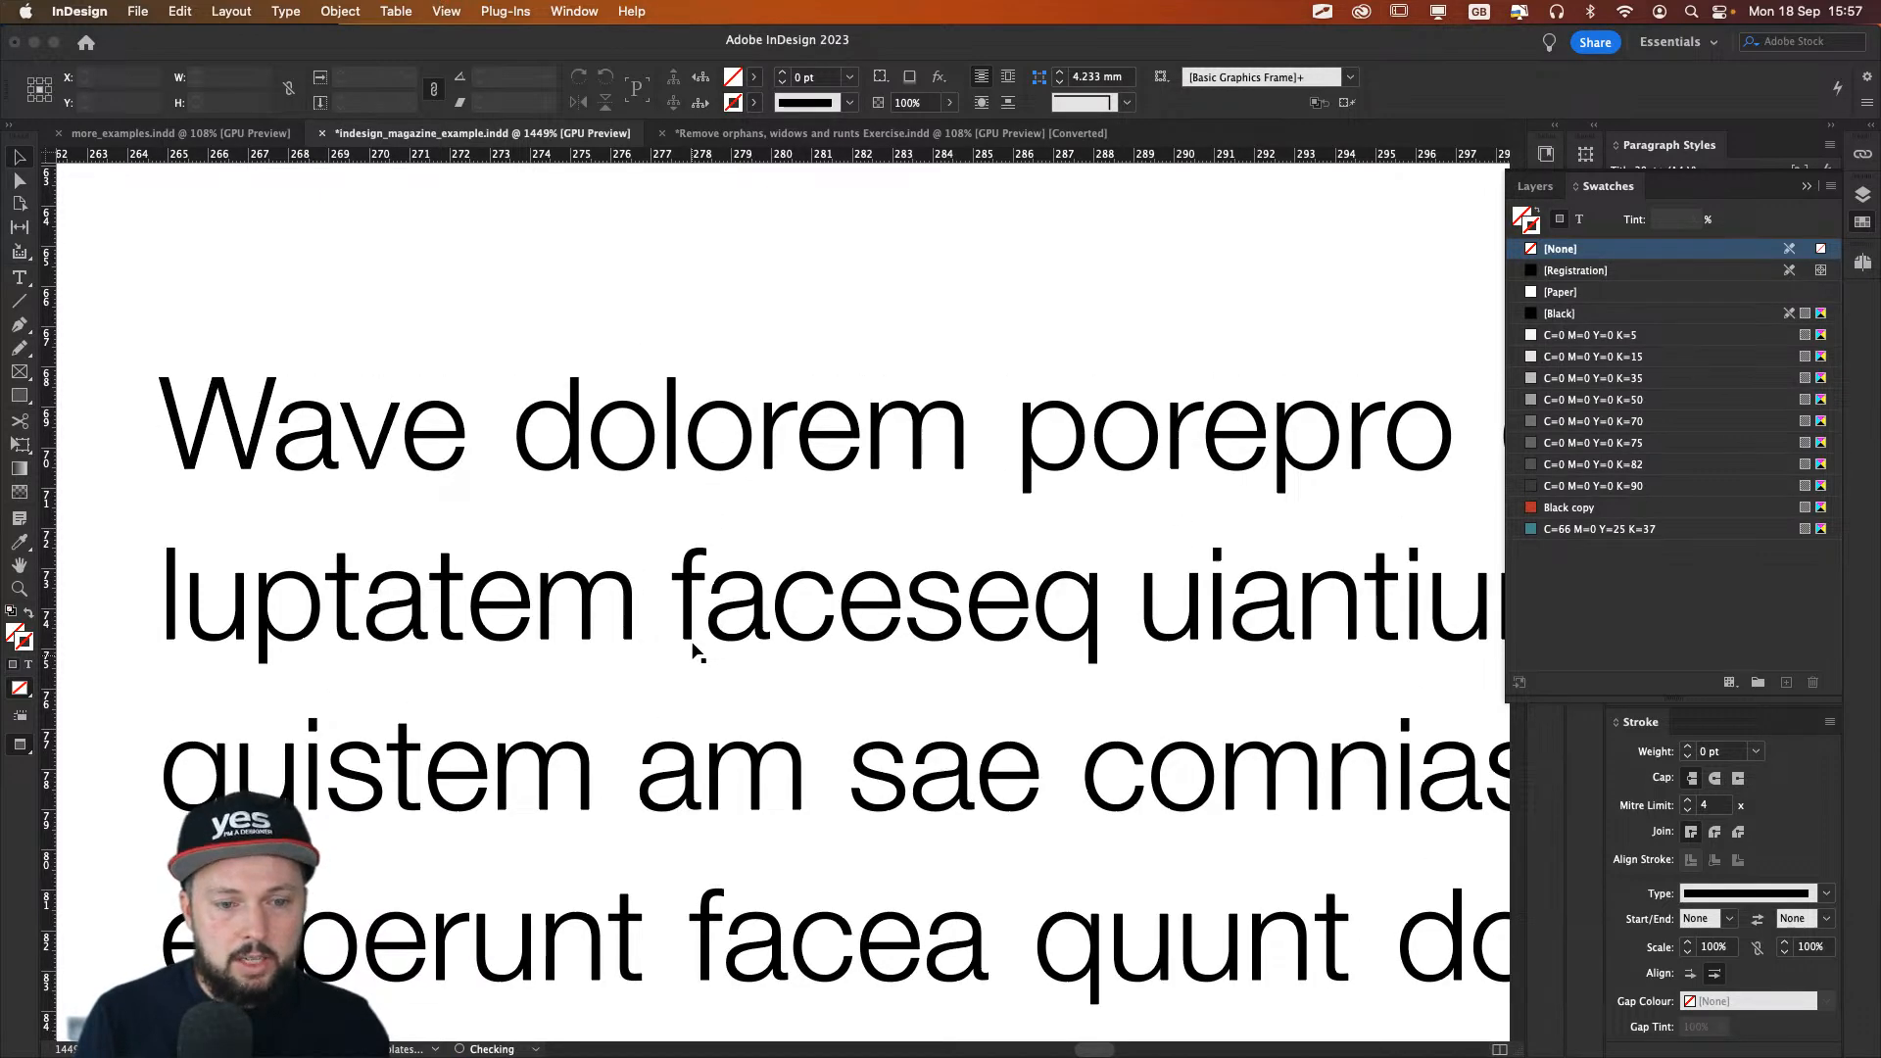
key(super+z)
key(super+shift+z)
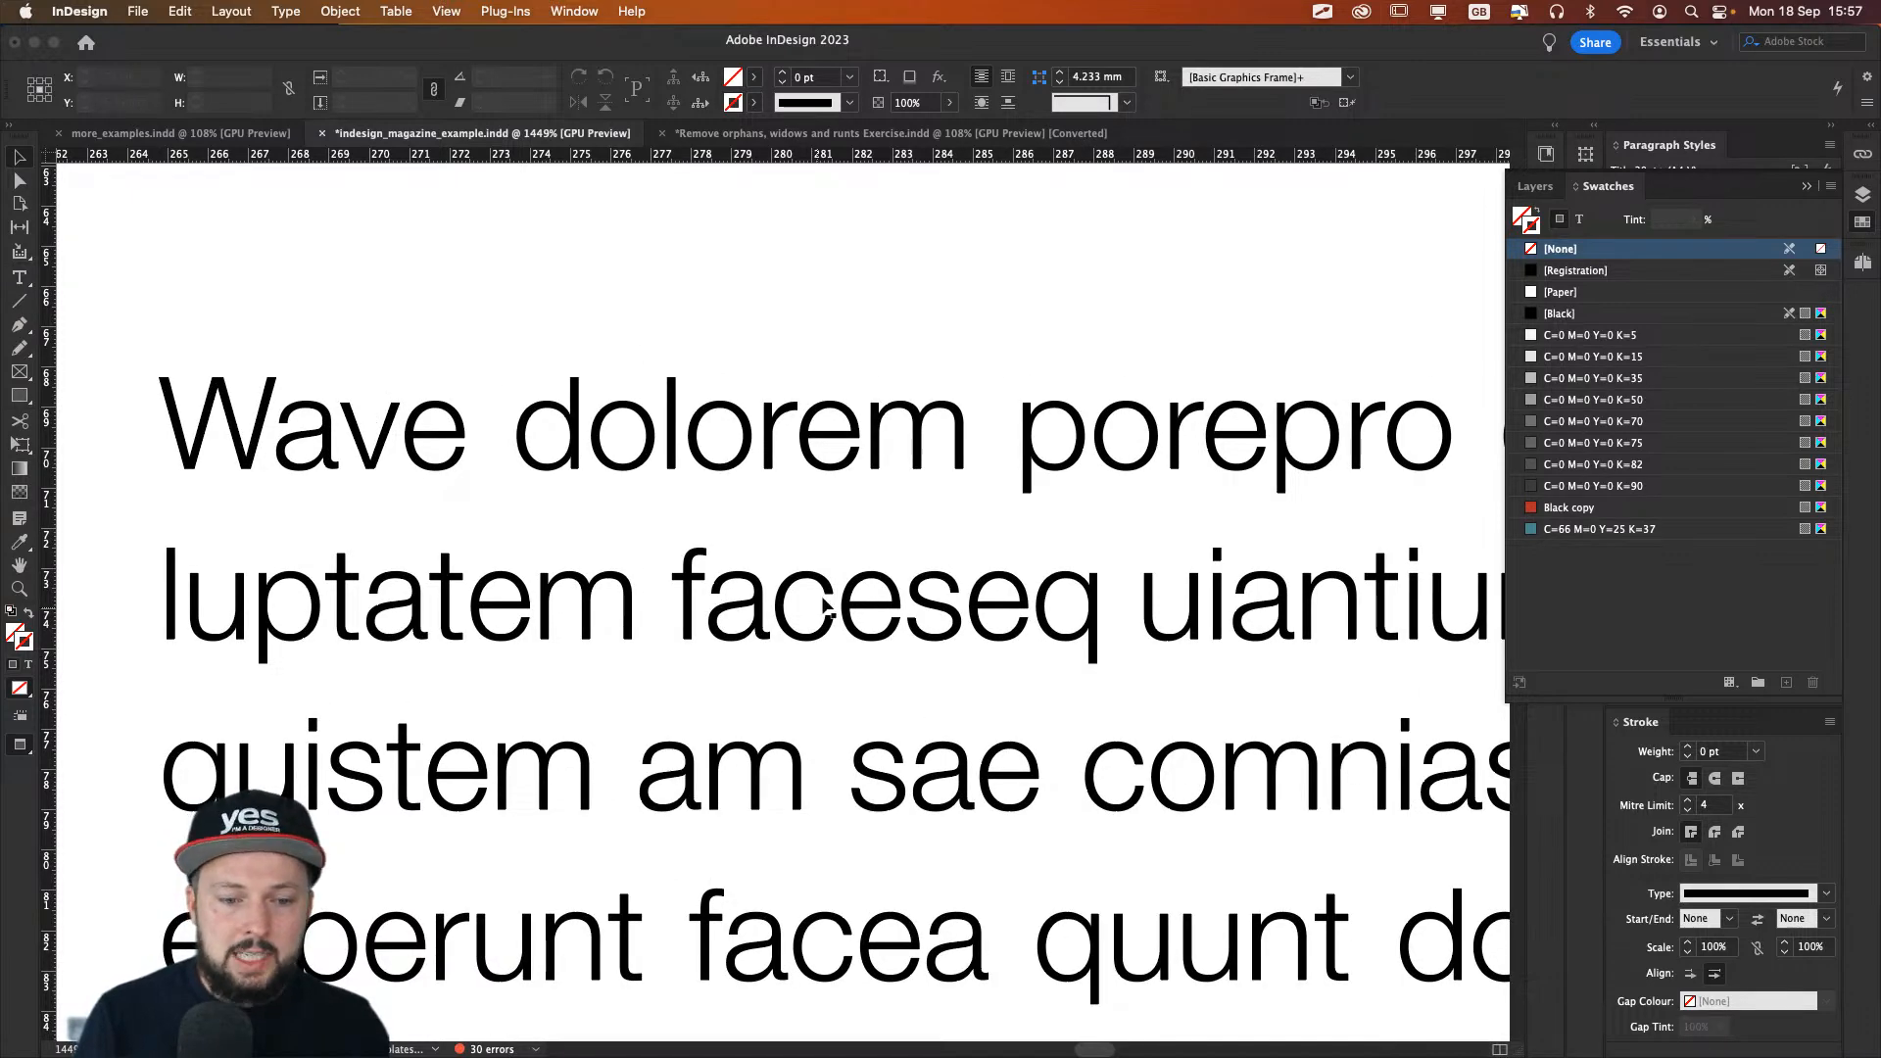
key(super+z)
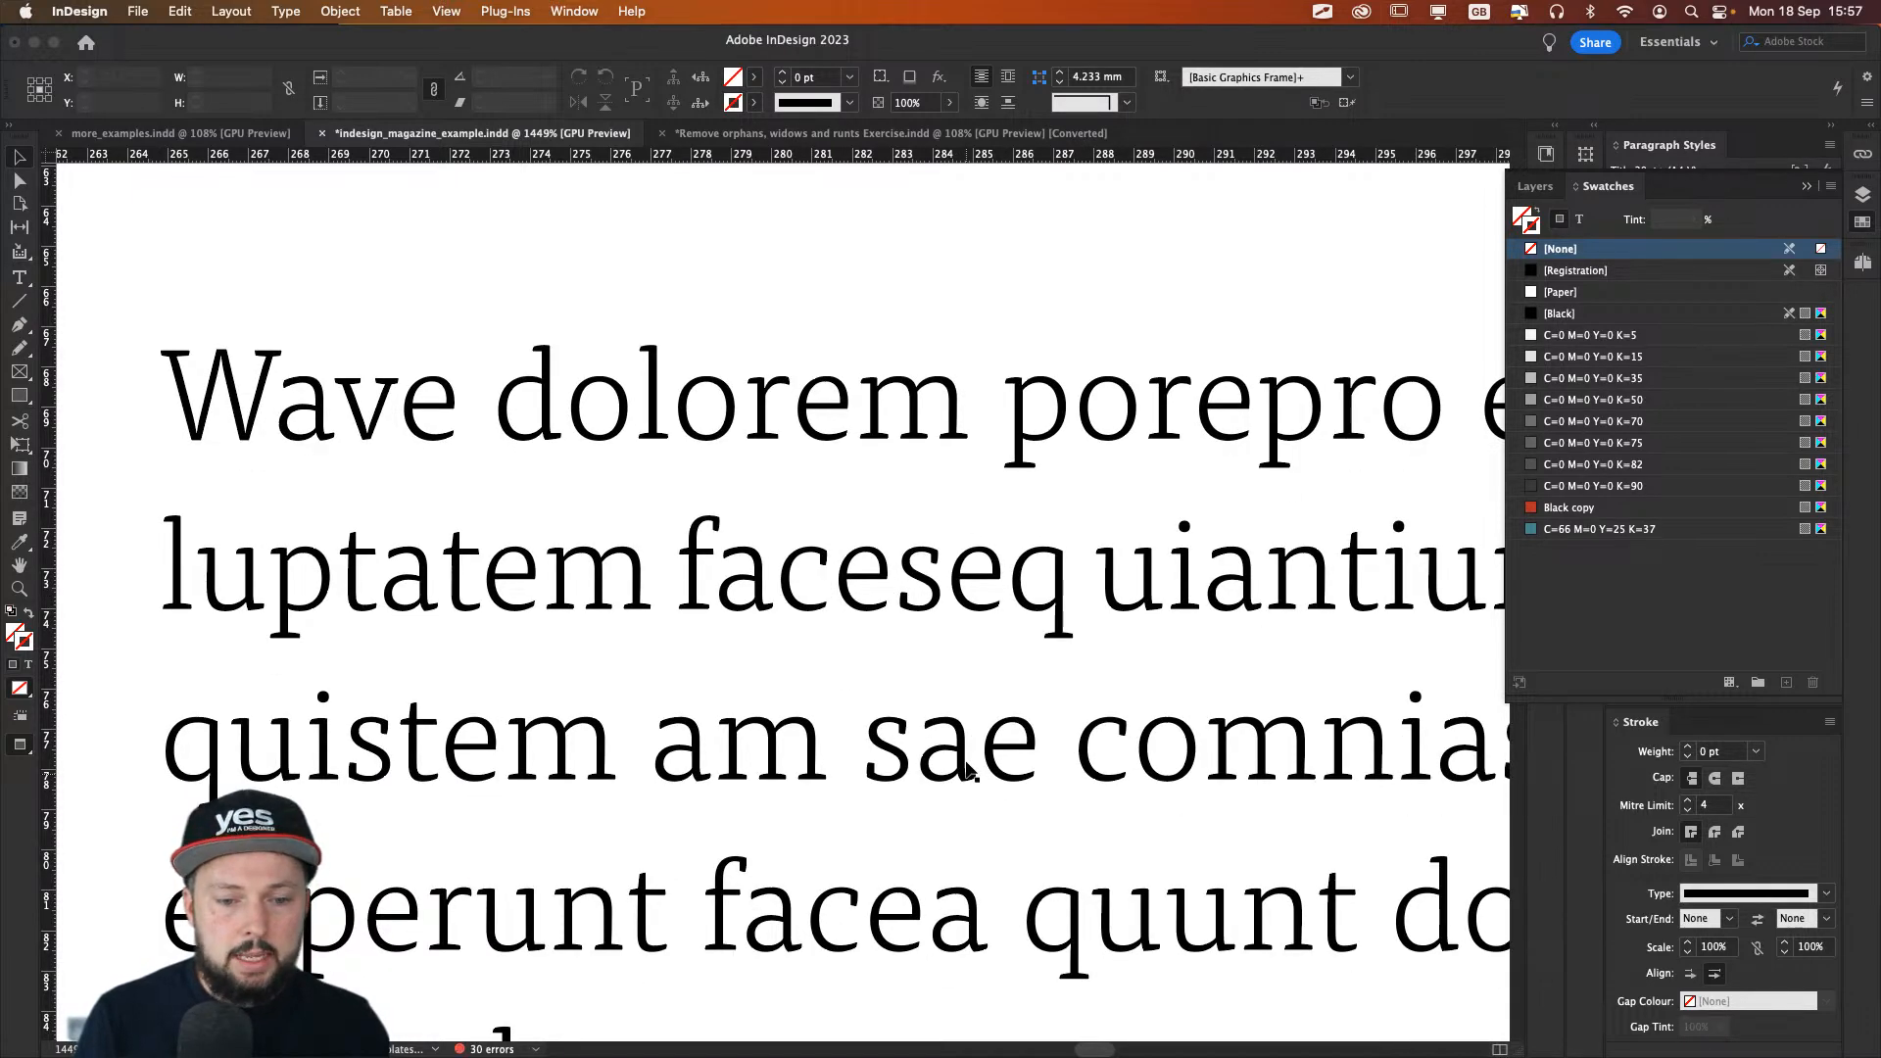
key(super+shift+z)
key(super+z)
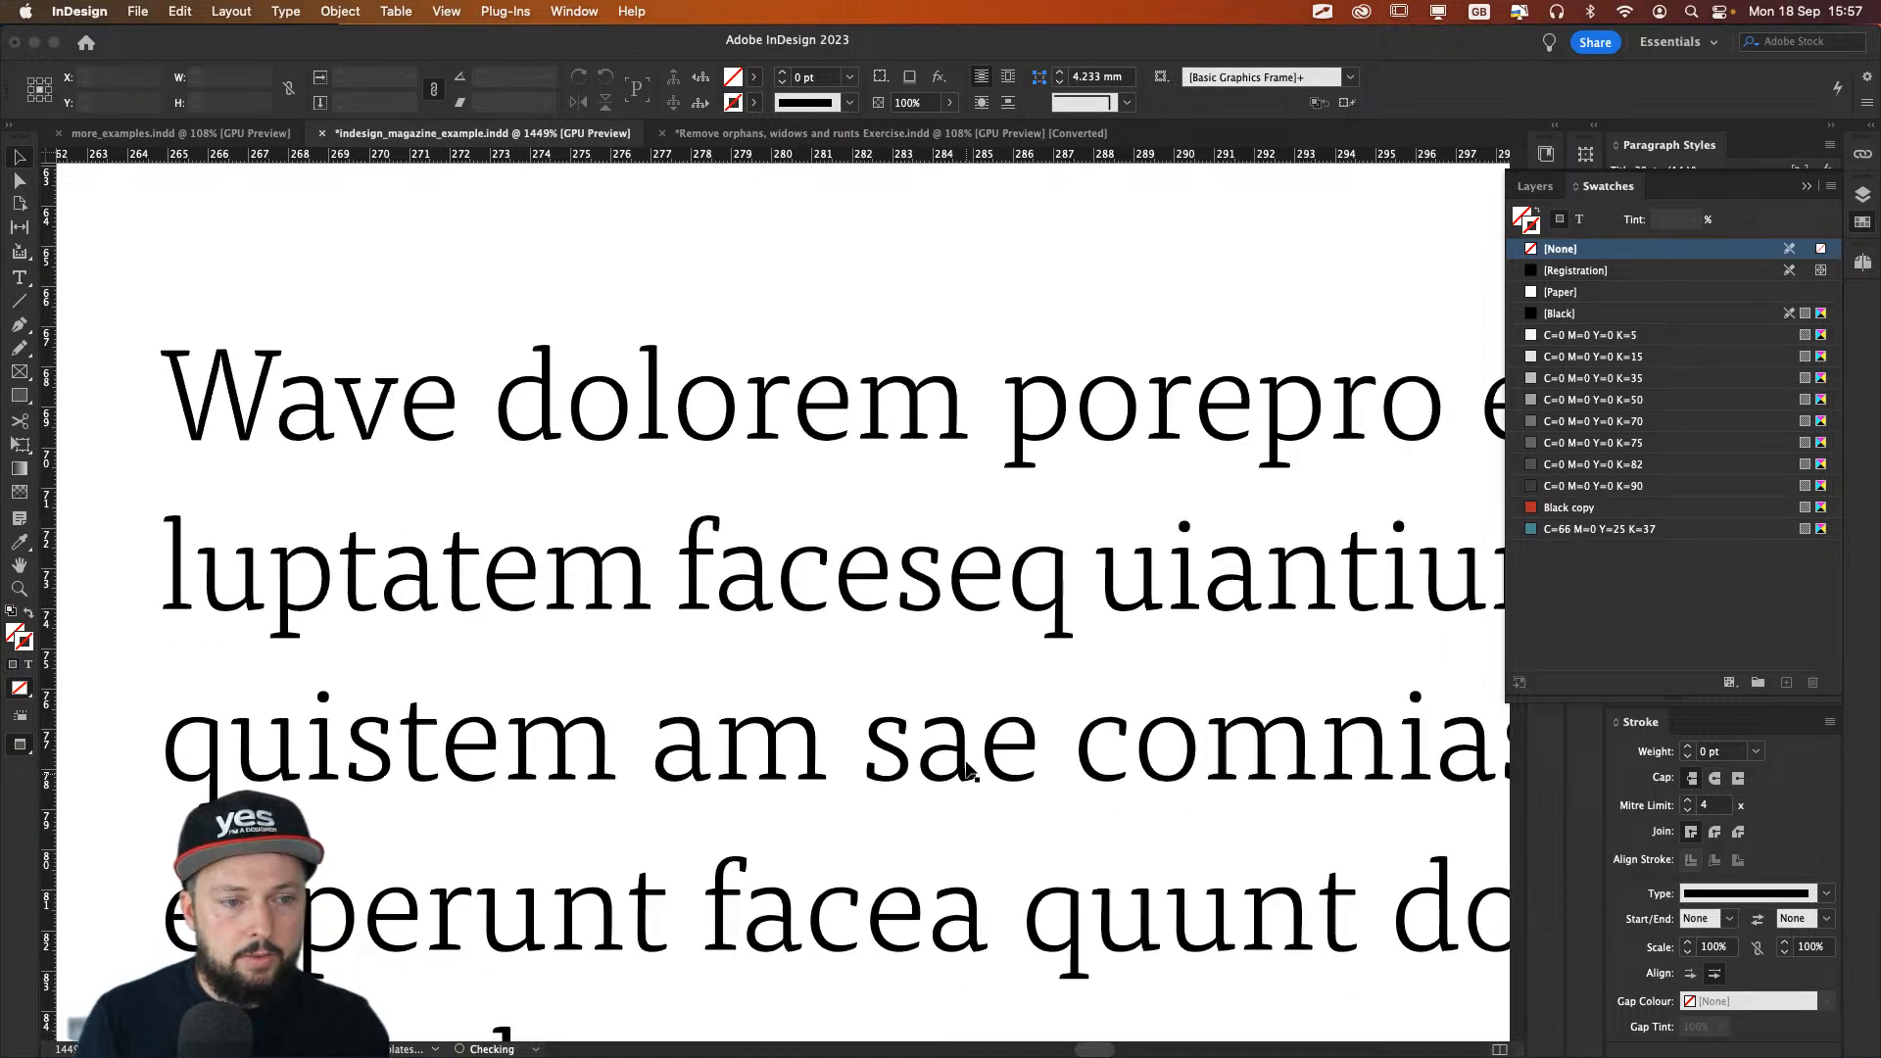
click(741, 571)
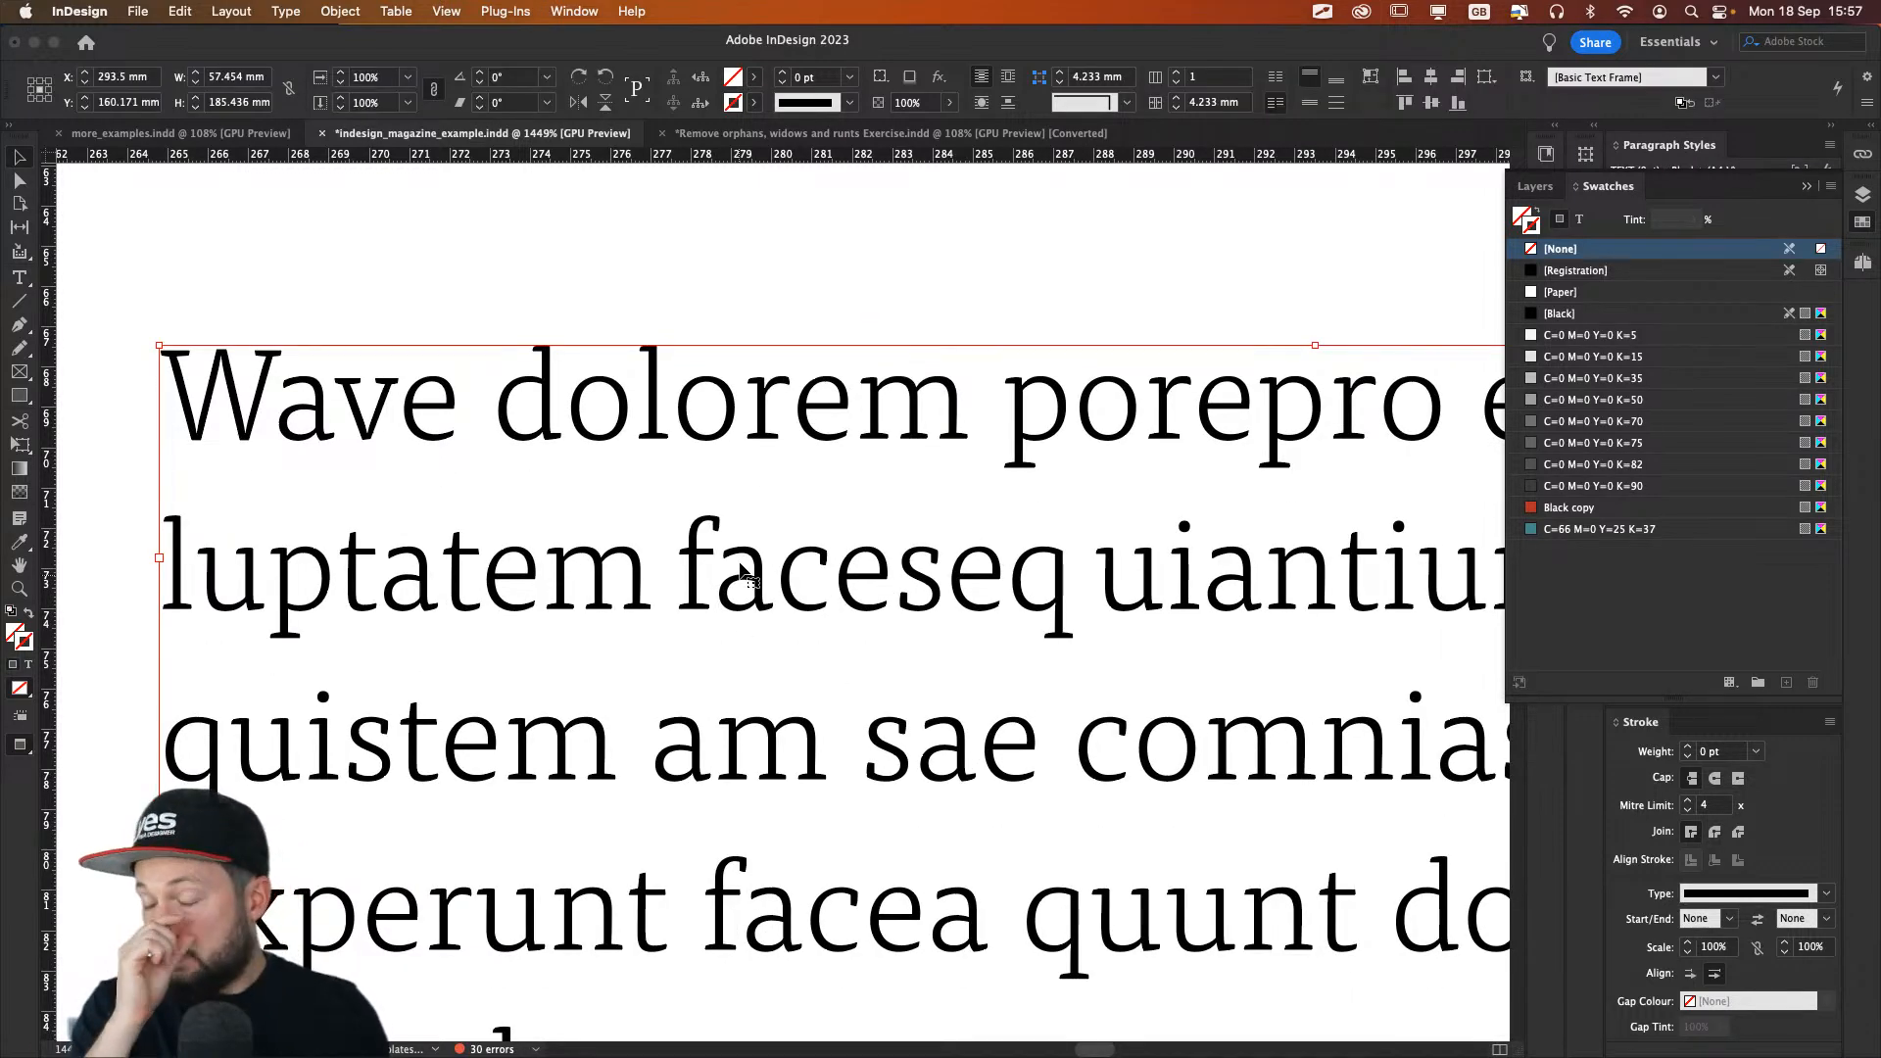
Step: Examine how the Tisa Pro Light body column reads beside the pull quote and the grey italic column on the right-hand page
key(super+0)
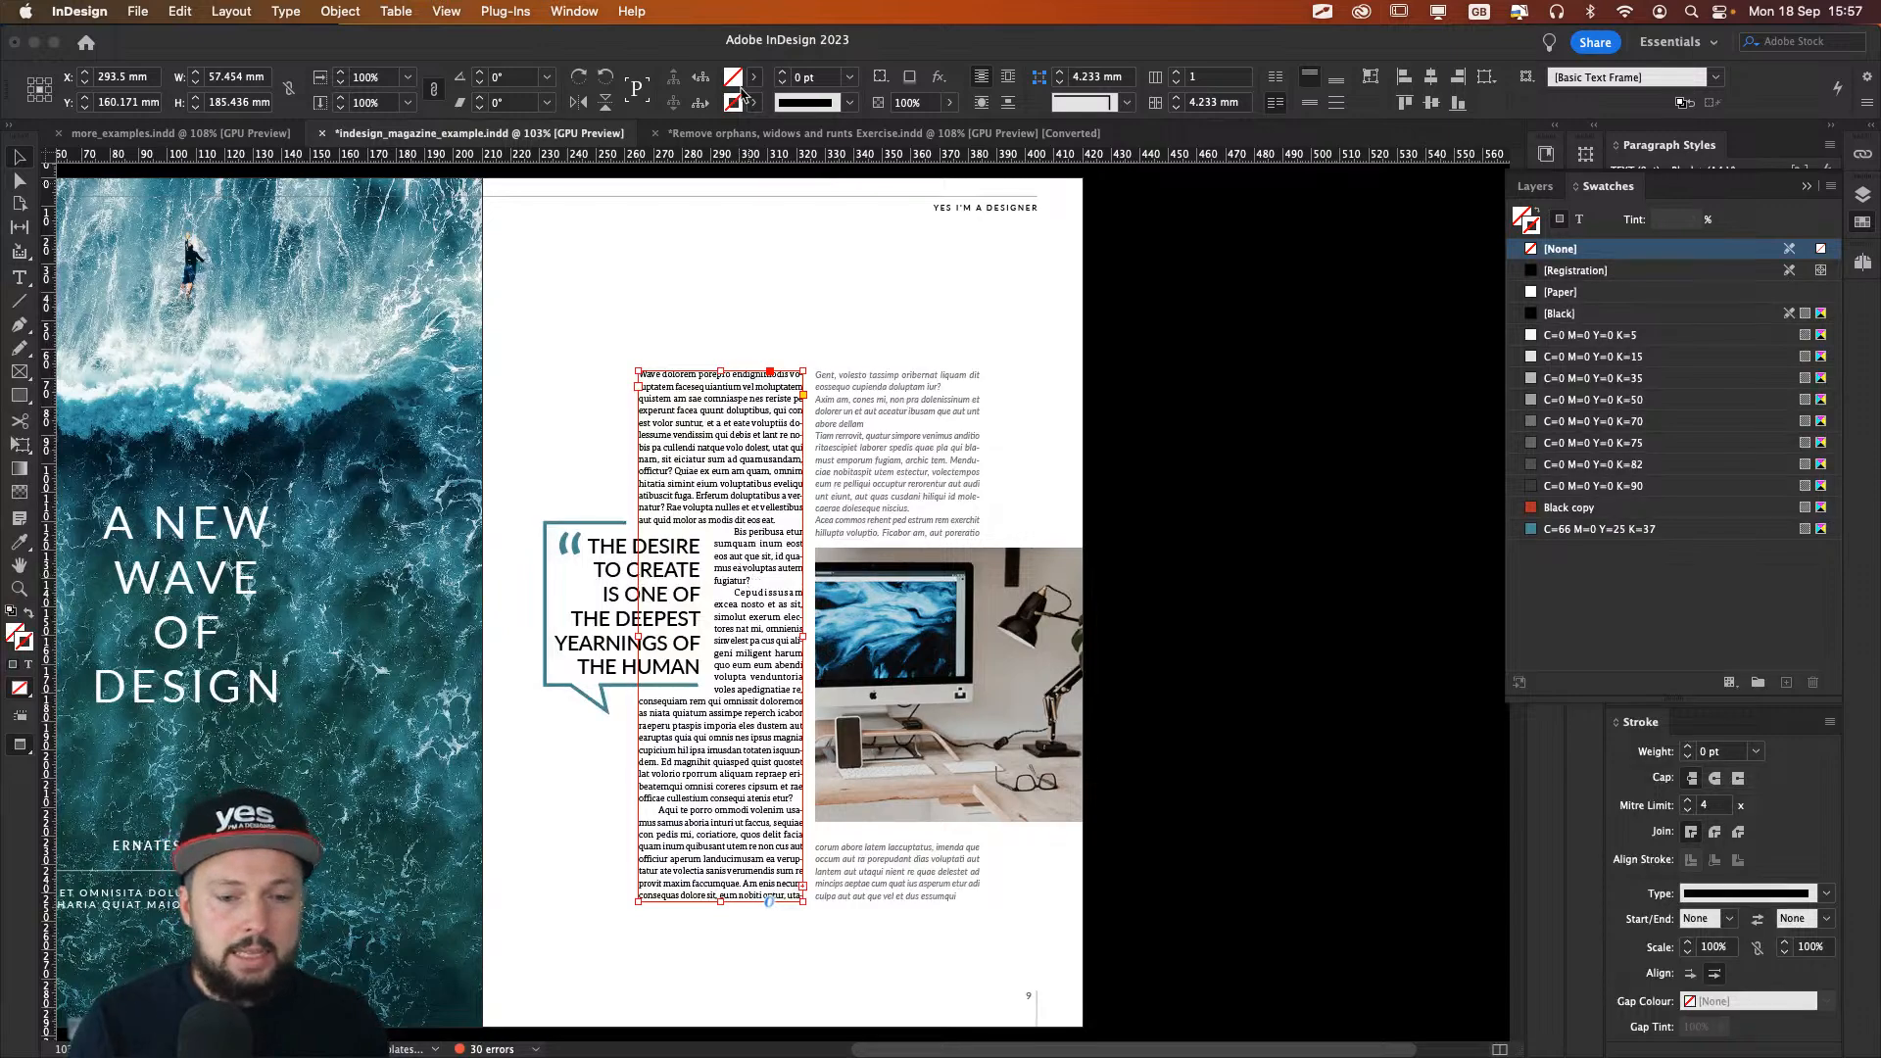
click(722, 231)
scroll(755, 490, up, 2)
scroll(761, 492, up, 3)
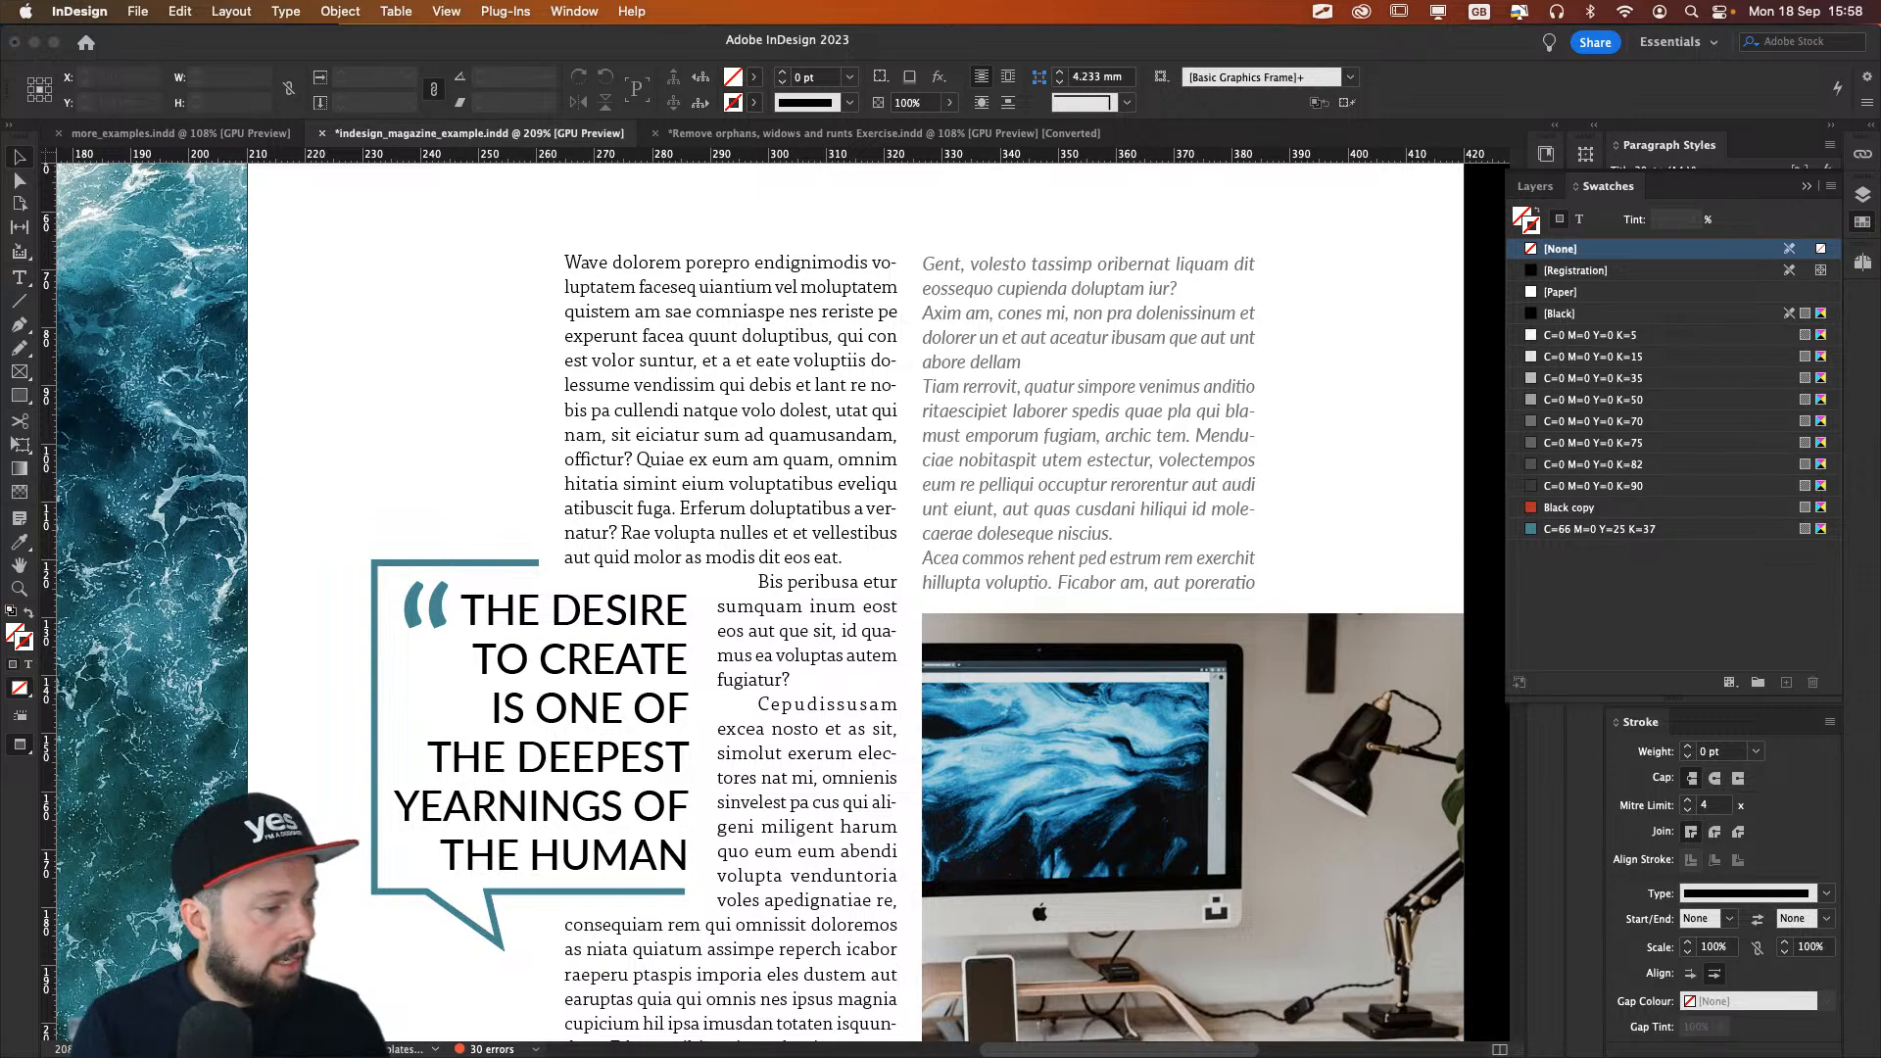
key(super+Tab)
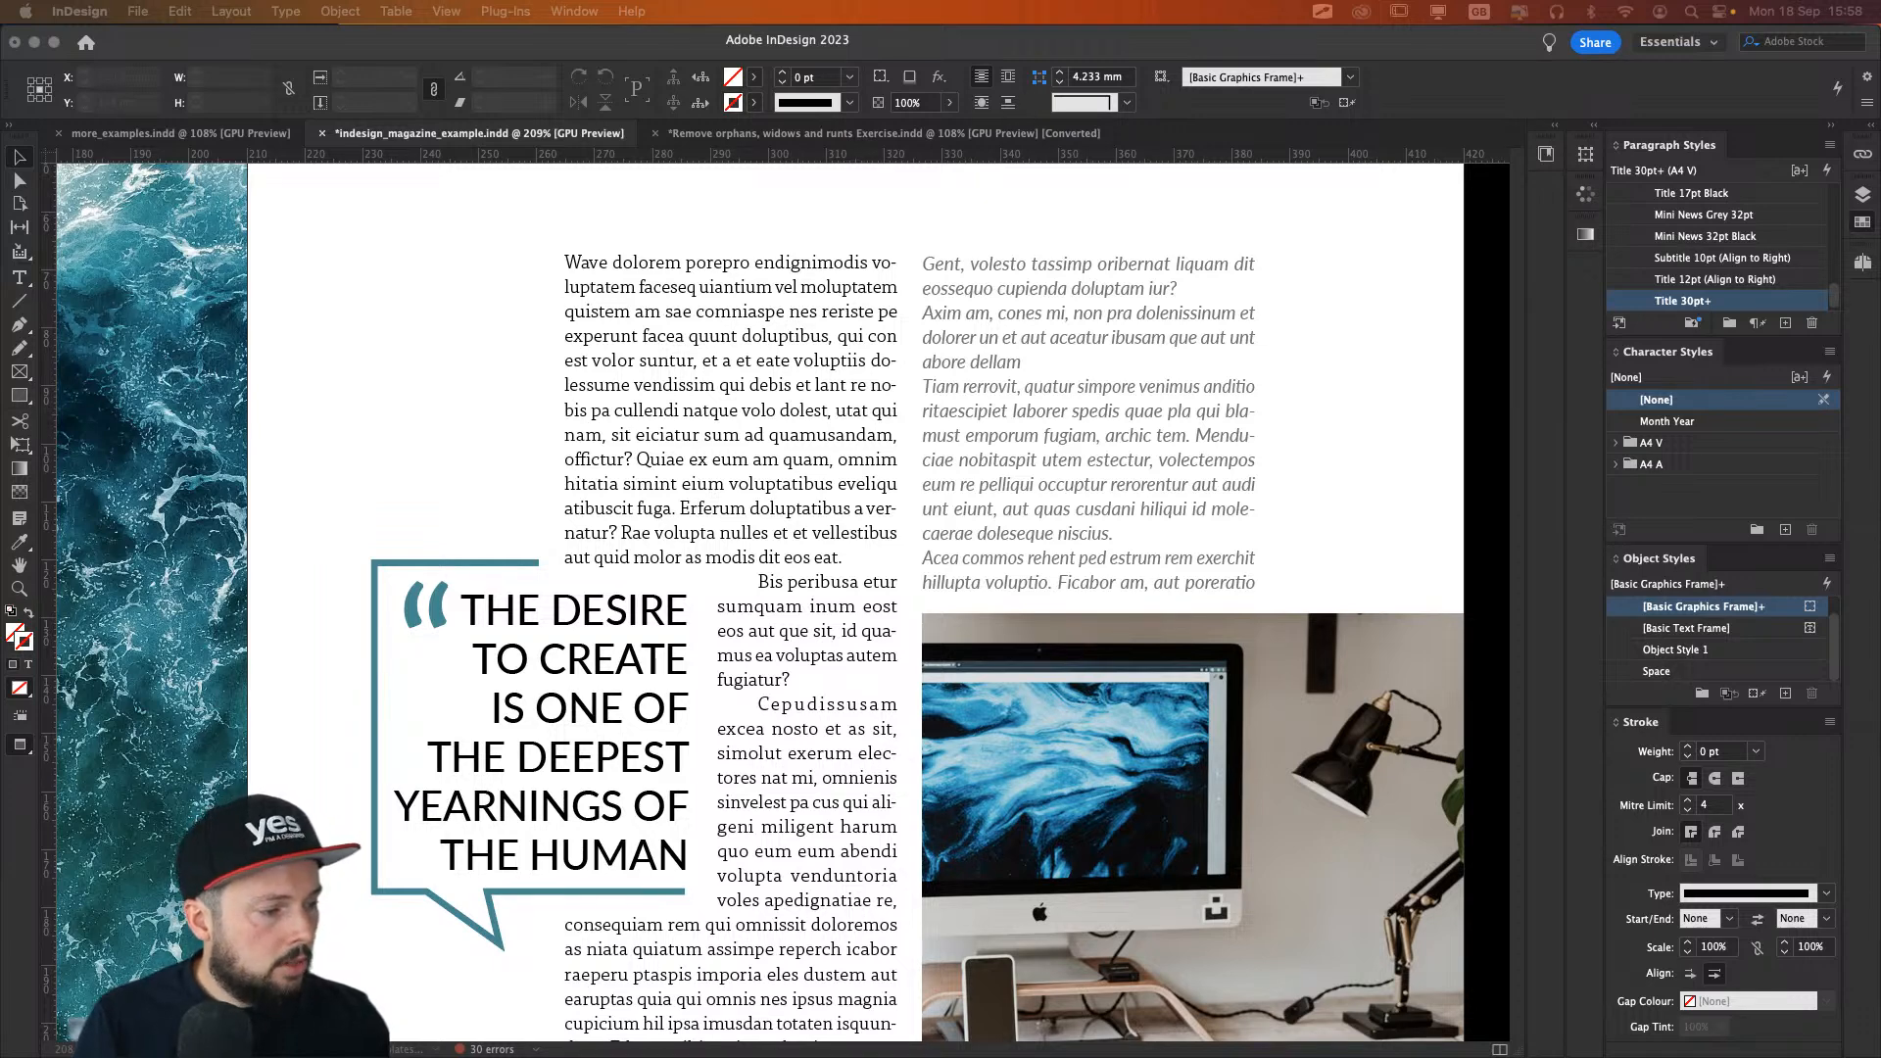
key(F5)
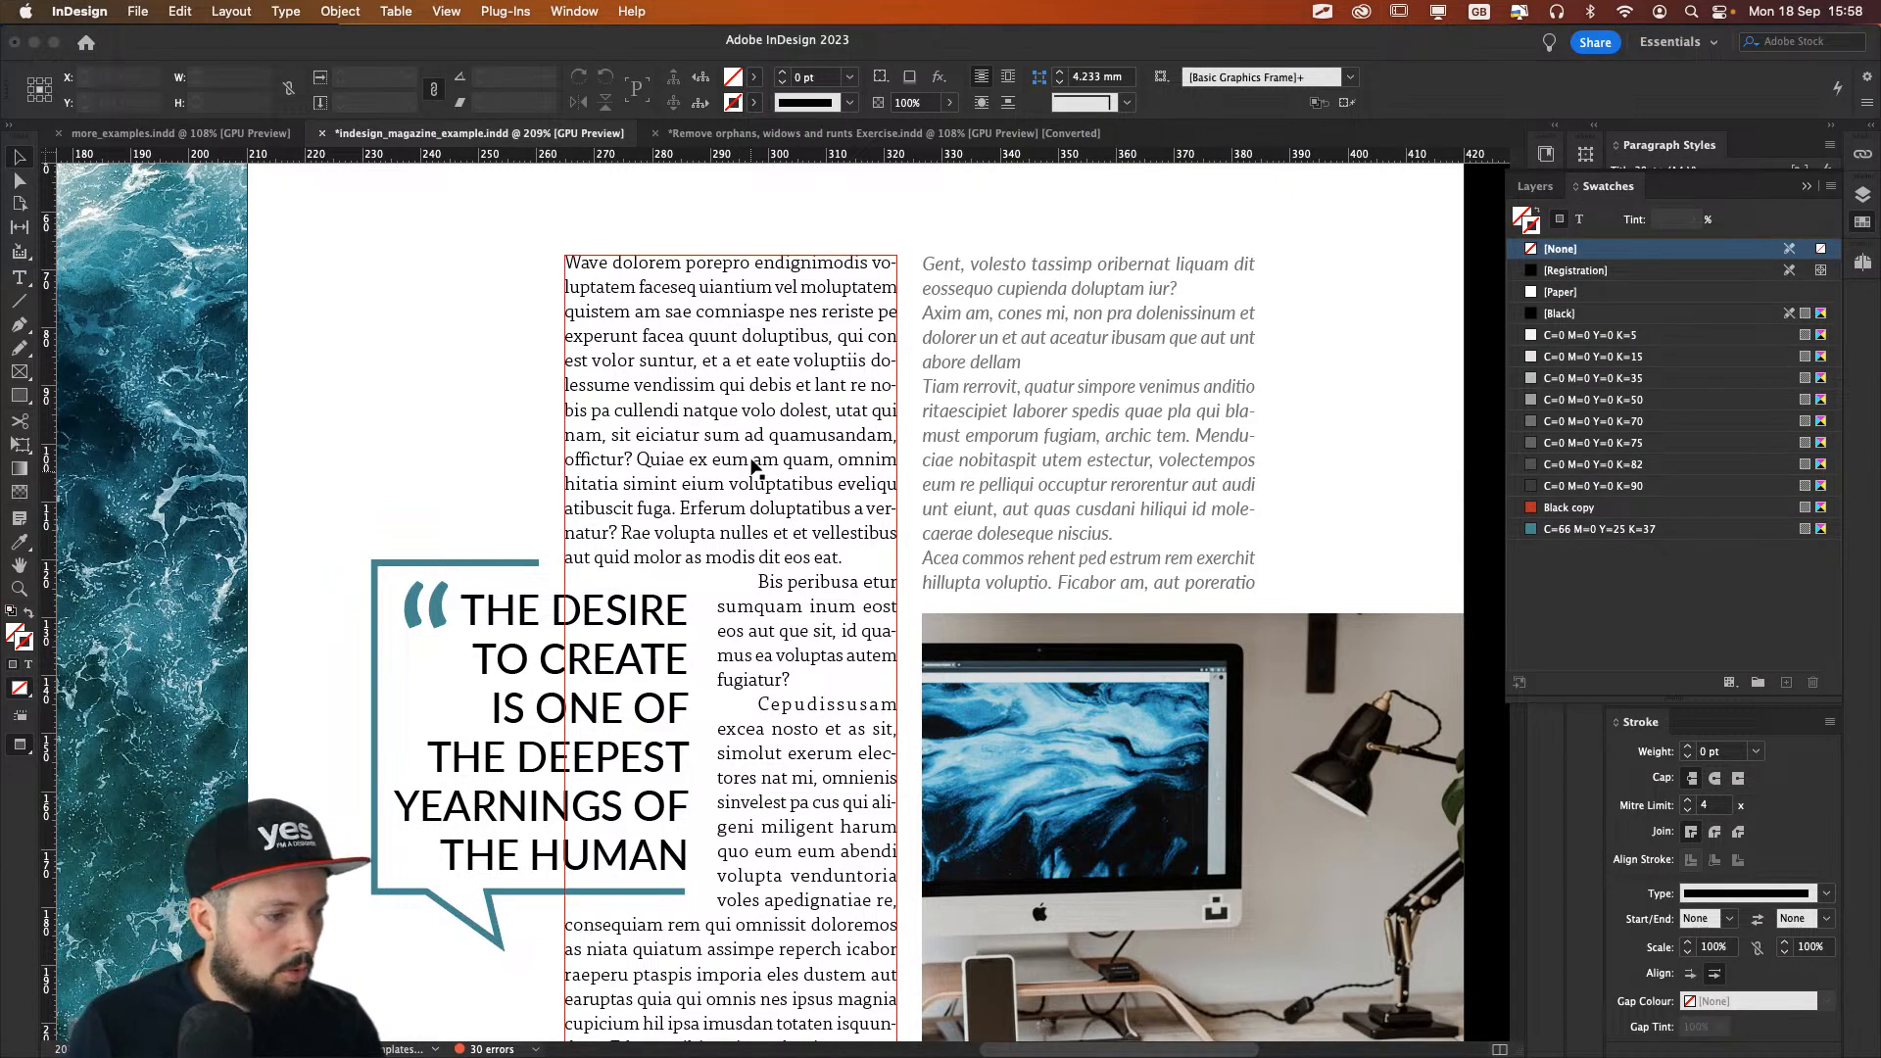
Step: Narrow the "Wave dolorem" body text frame from its left edge to about 37.5 mm wide
click(707, 315)
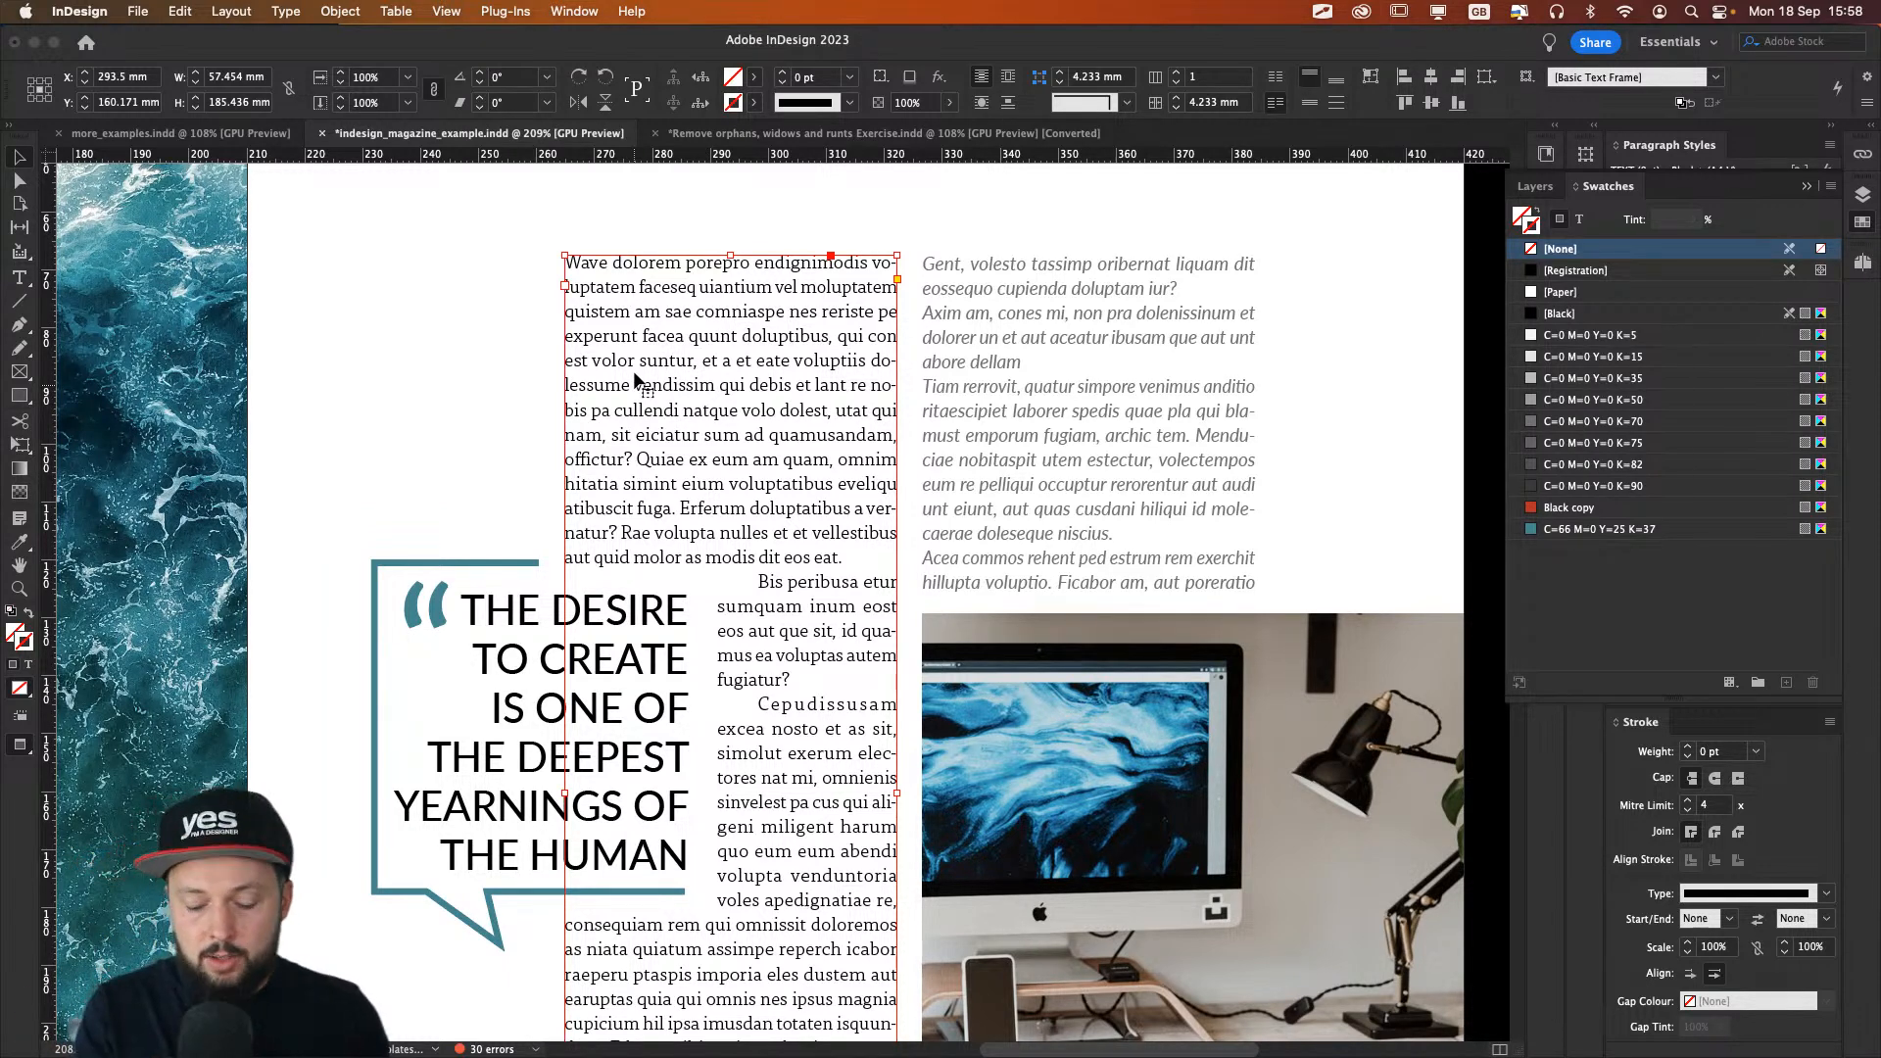
click(1075, 386)
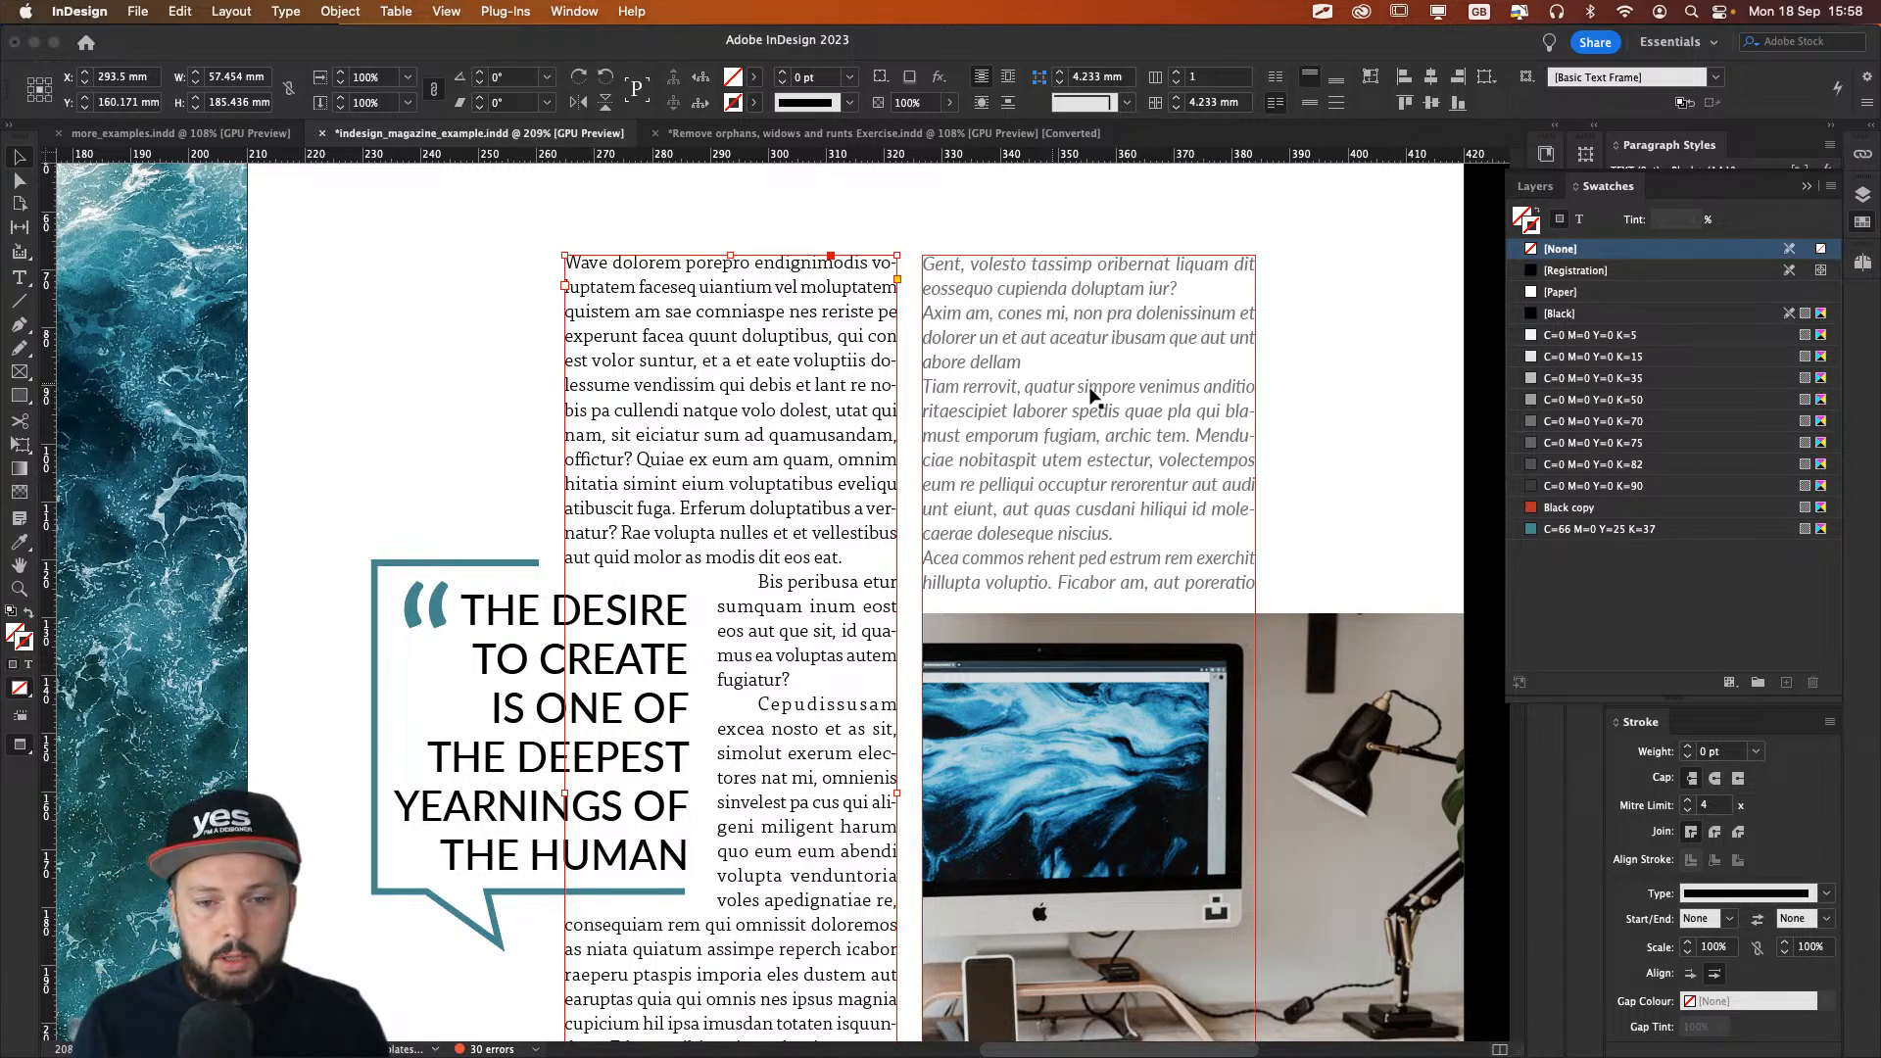
click(799, 435)
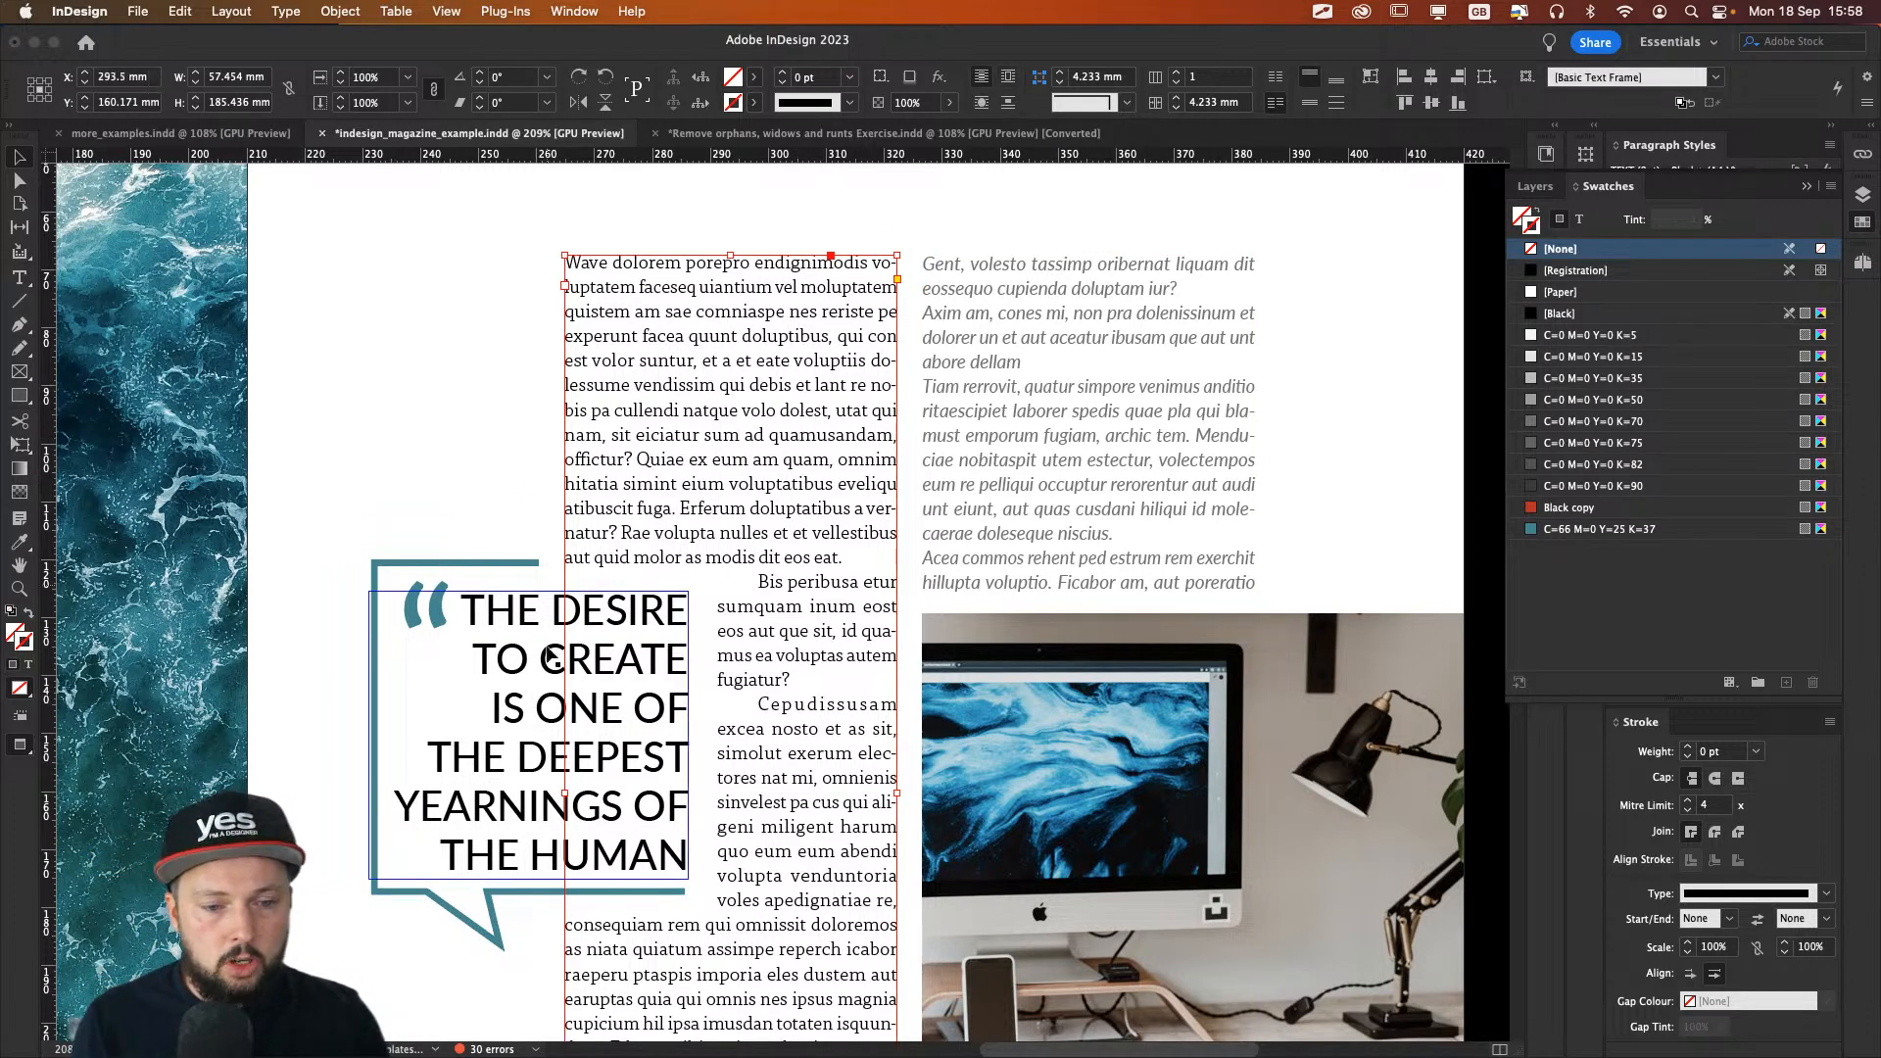
drag(563, 794, 681, 774)
click(575, 496)
drag(554, 710, 559, 235)
scroll(559, 235, up, 10)
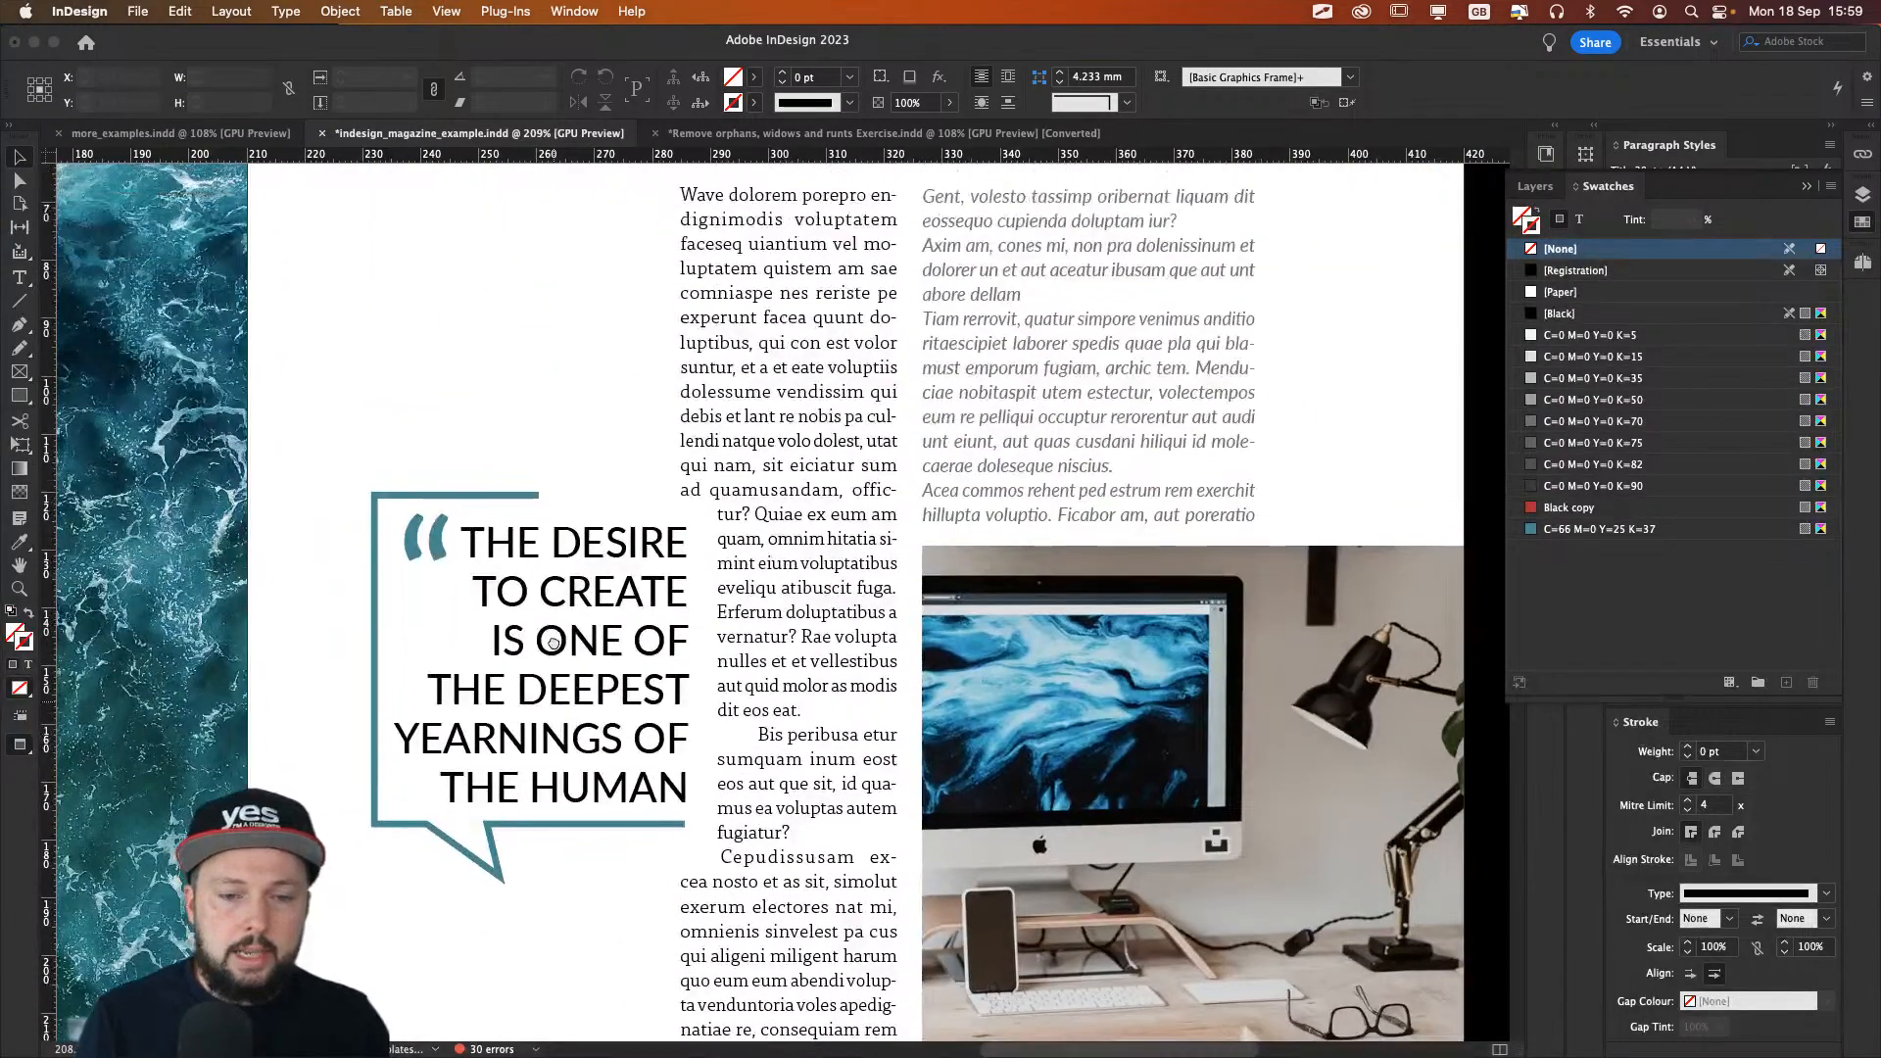
Step: Narrow the same body text frame further from its left edge to about 18 mm wide, keeping it selected for type formatting
click(785, 534)
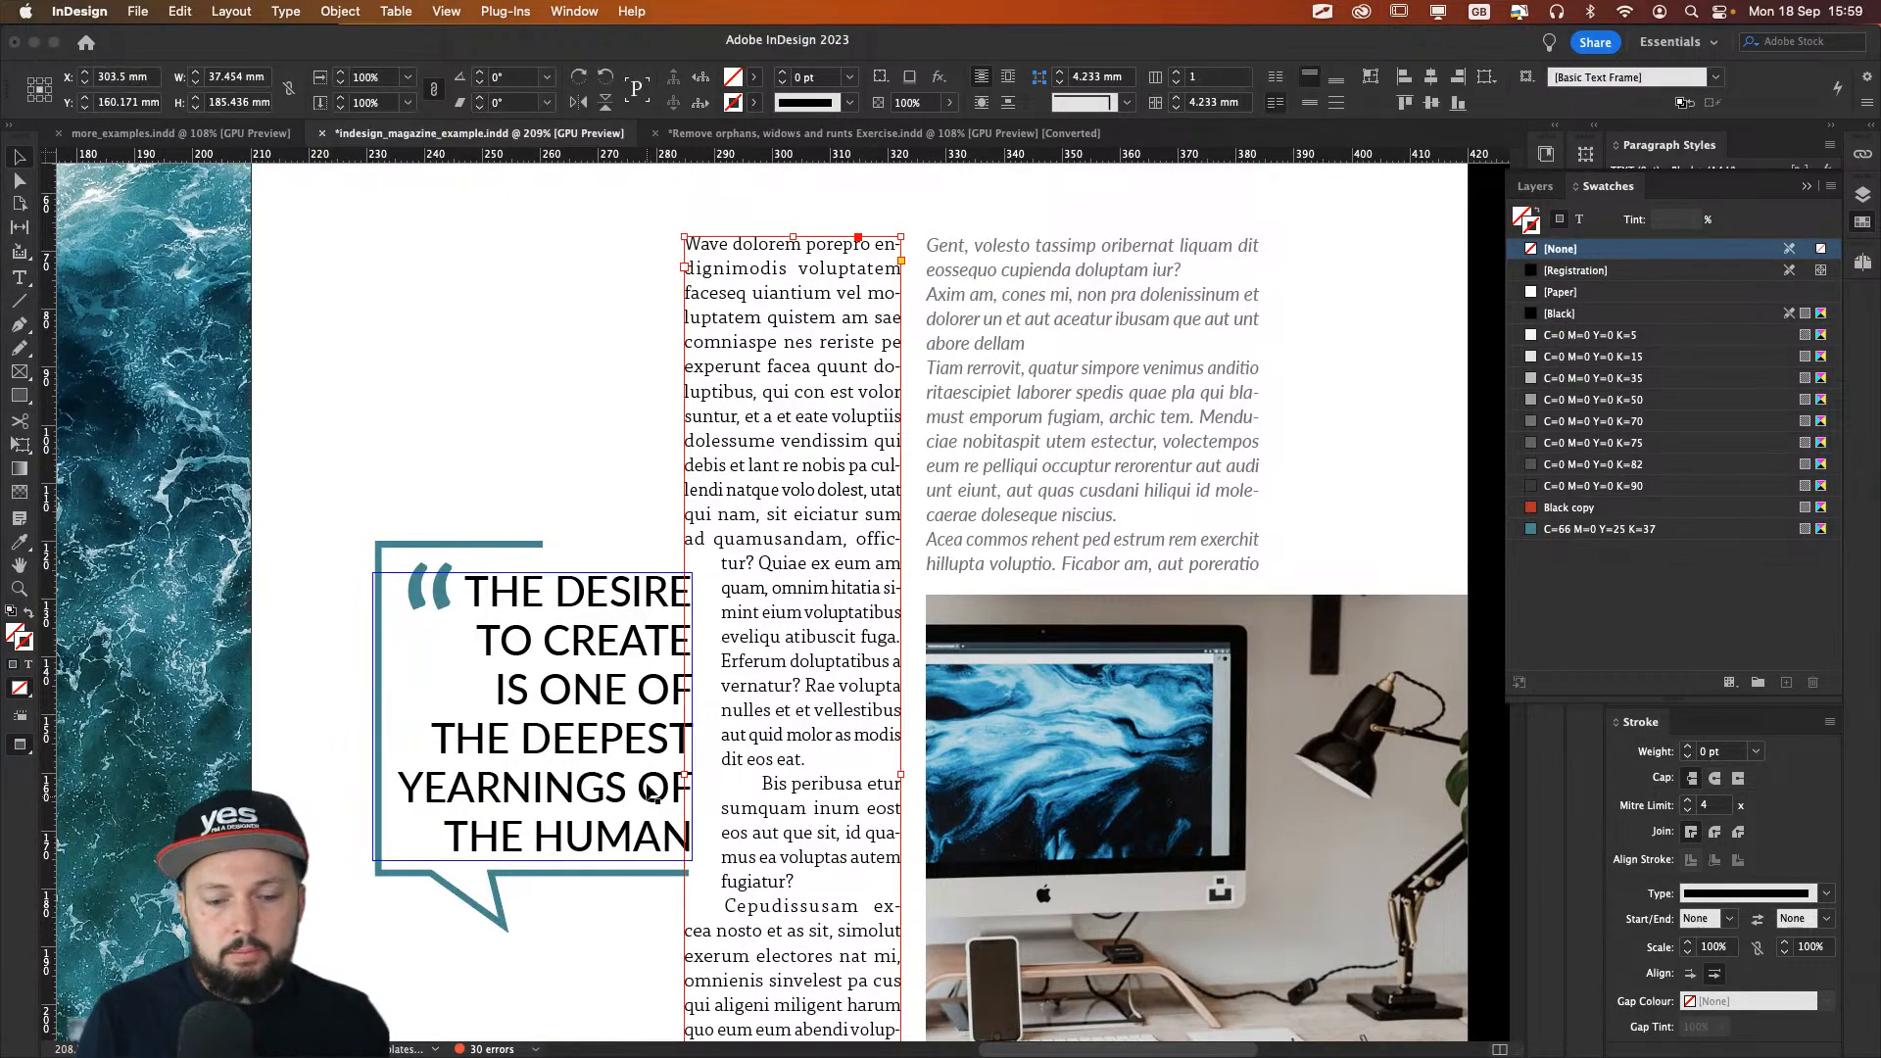
drag(683, 774, 795, 760)
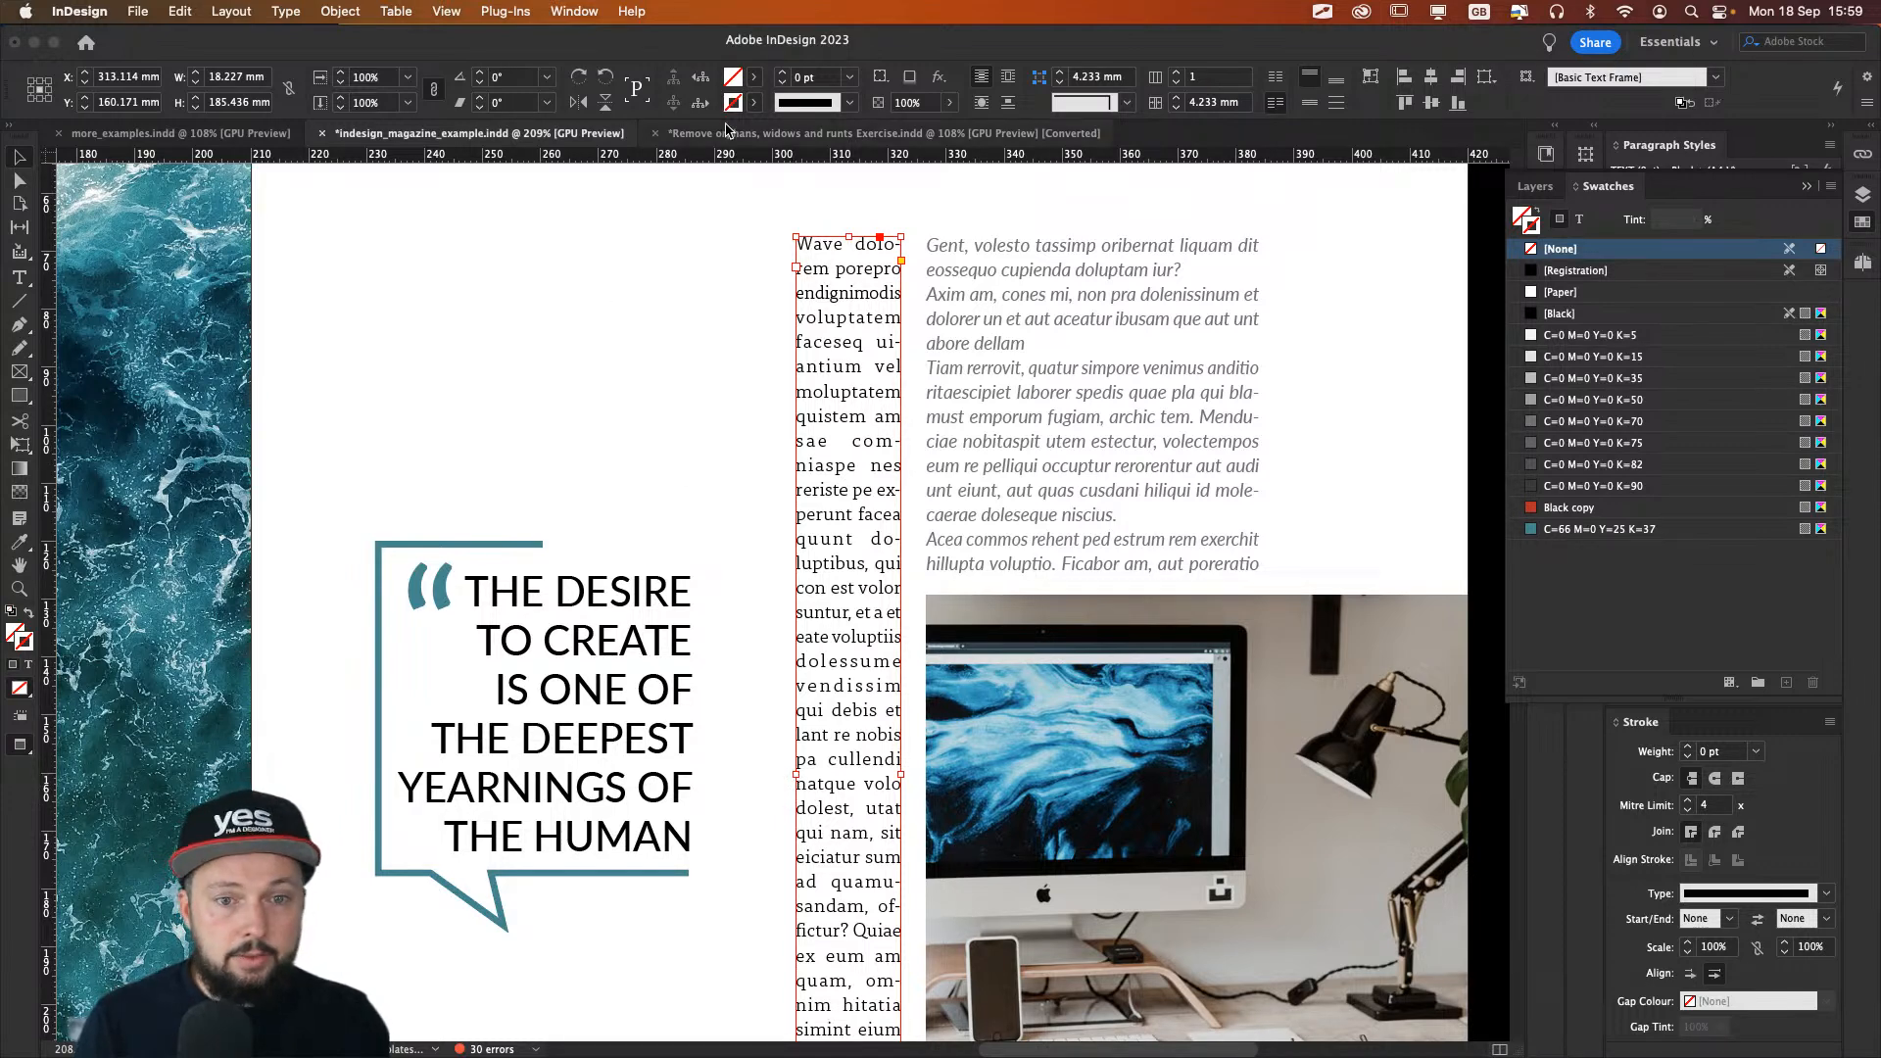
key(t)
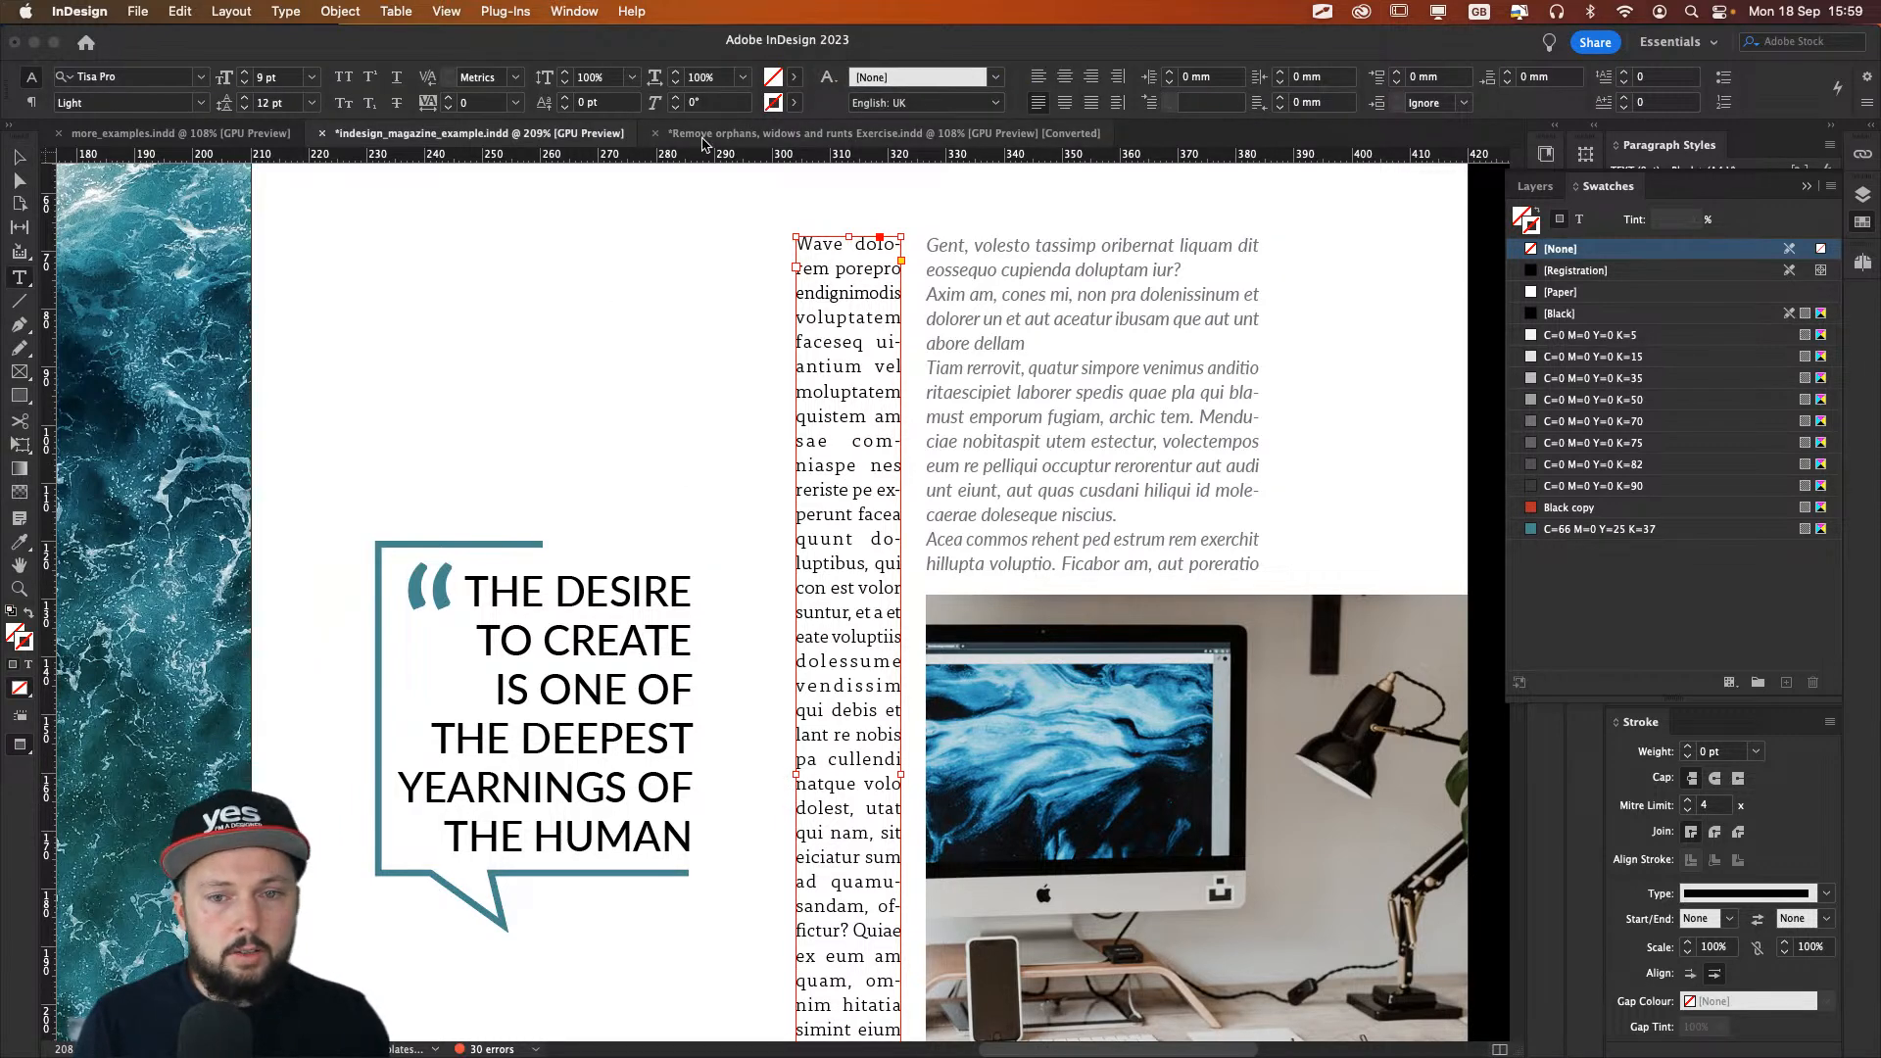
Step: Turn off hyphenation for the narrow "Wave dolorem" body text and widen its frame from the left edge to about 54.4 mm
click(32, 102)
click(1009, 103)
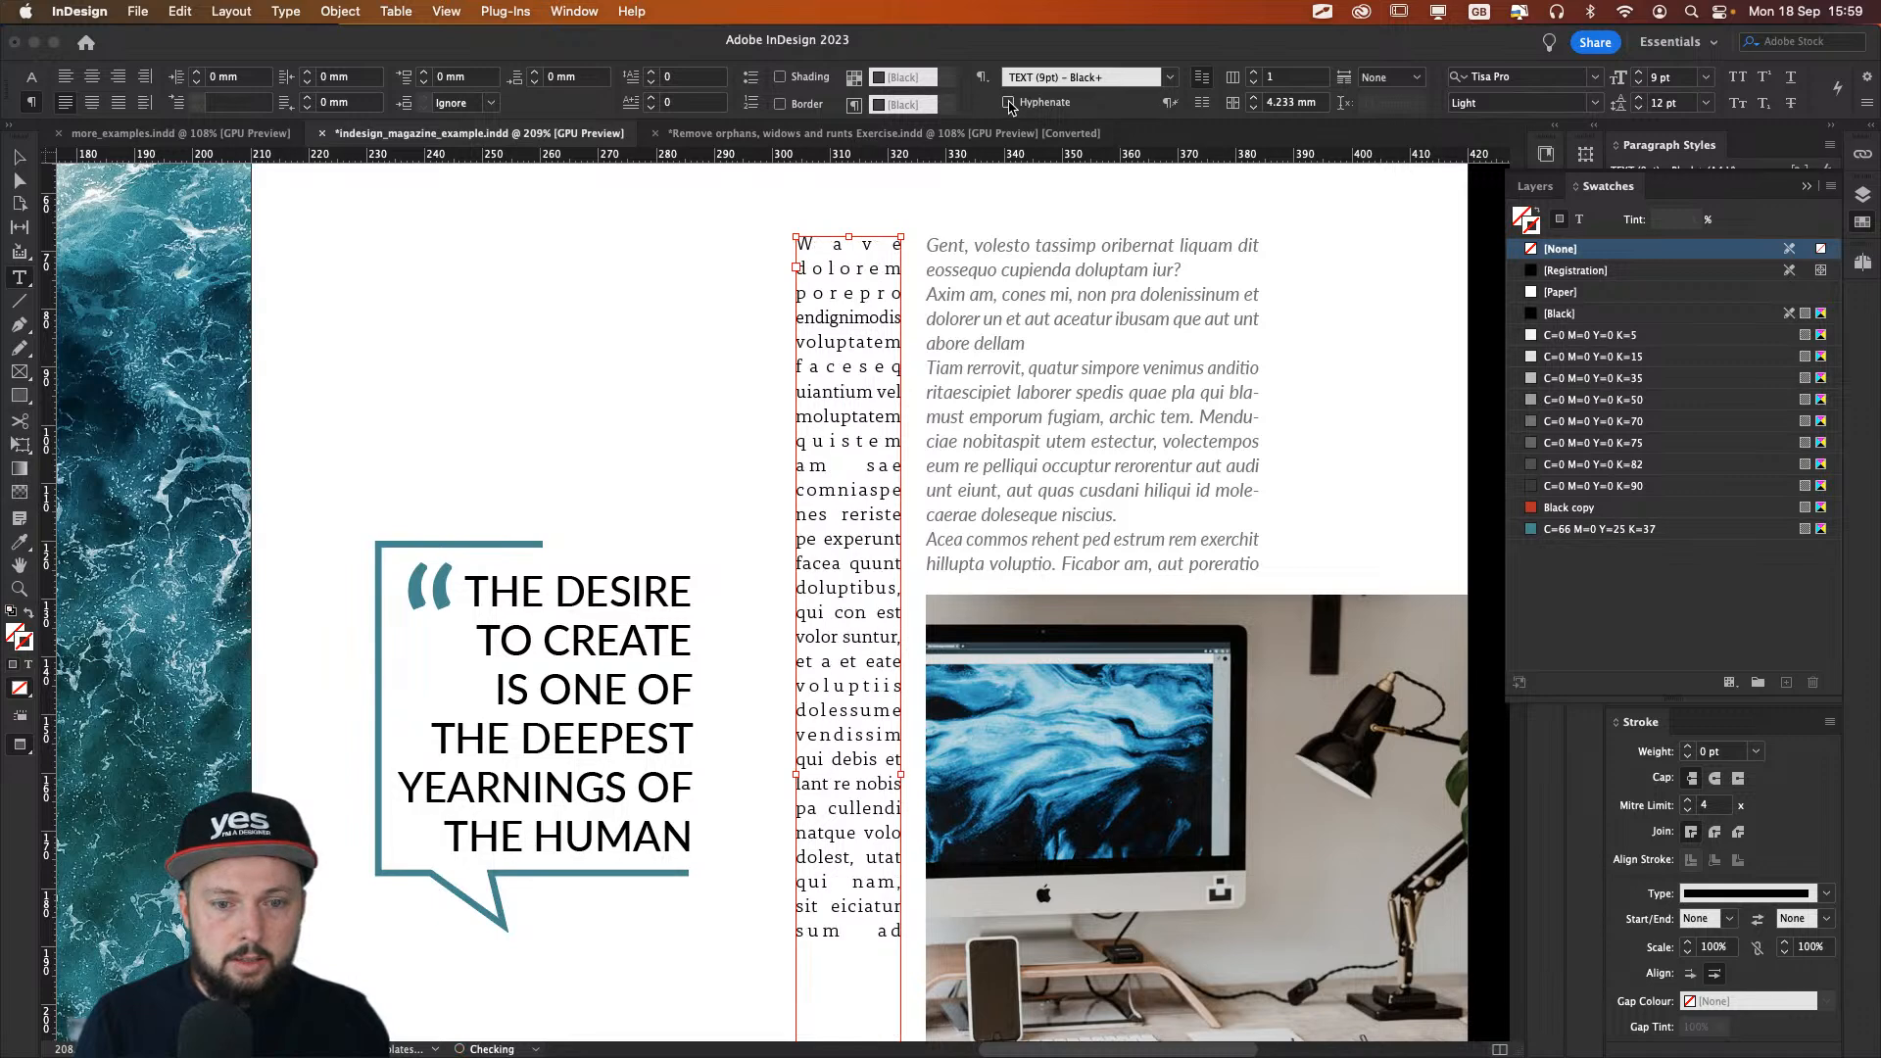
key(Escape)
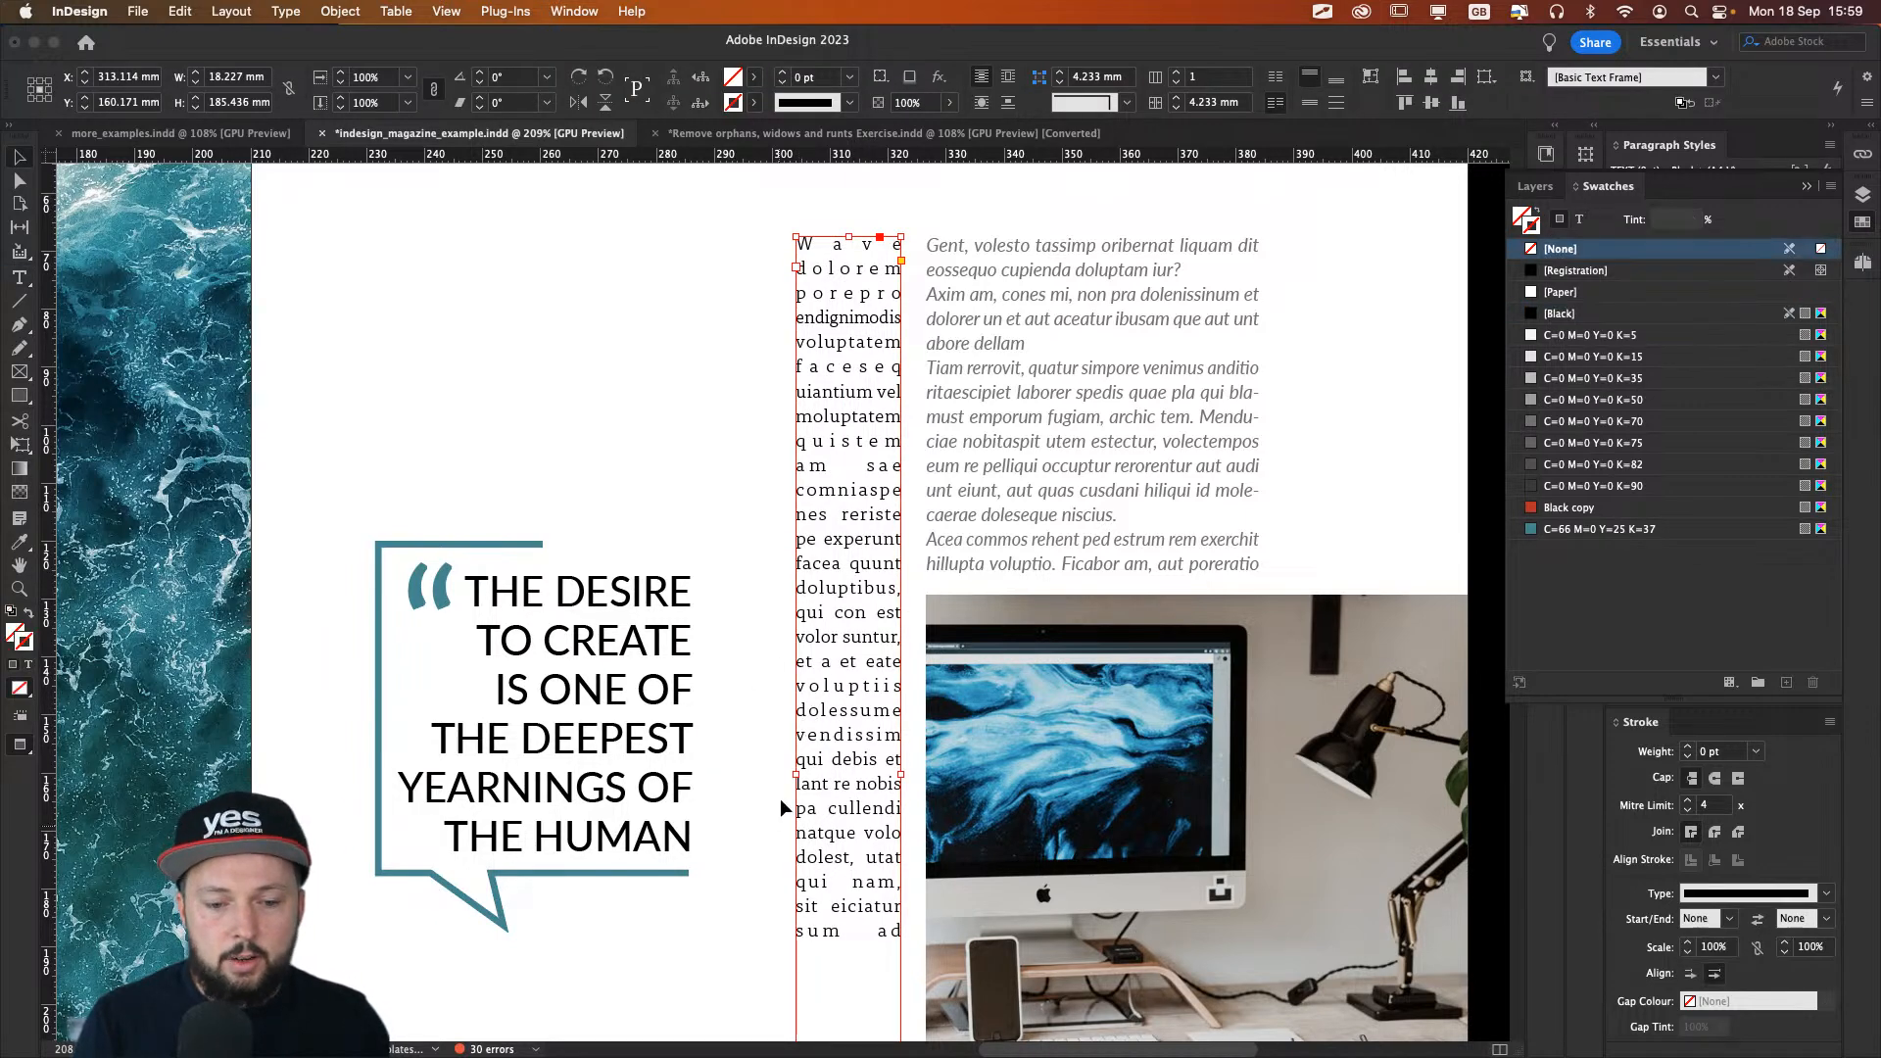
drag(797, 775, 587, 745)
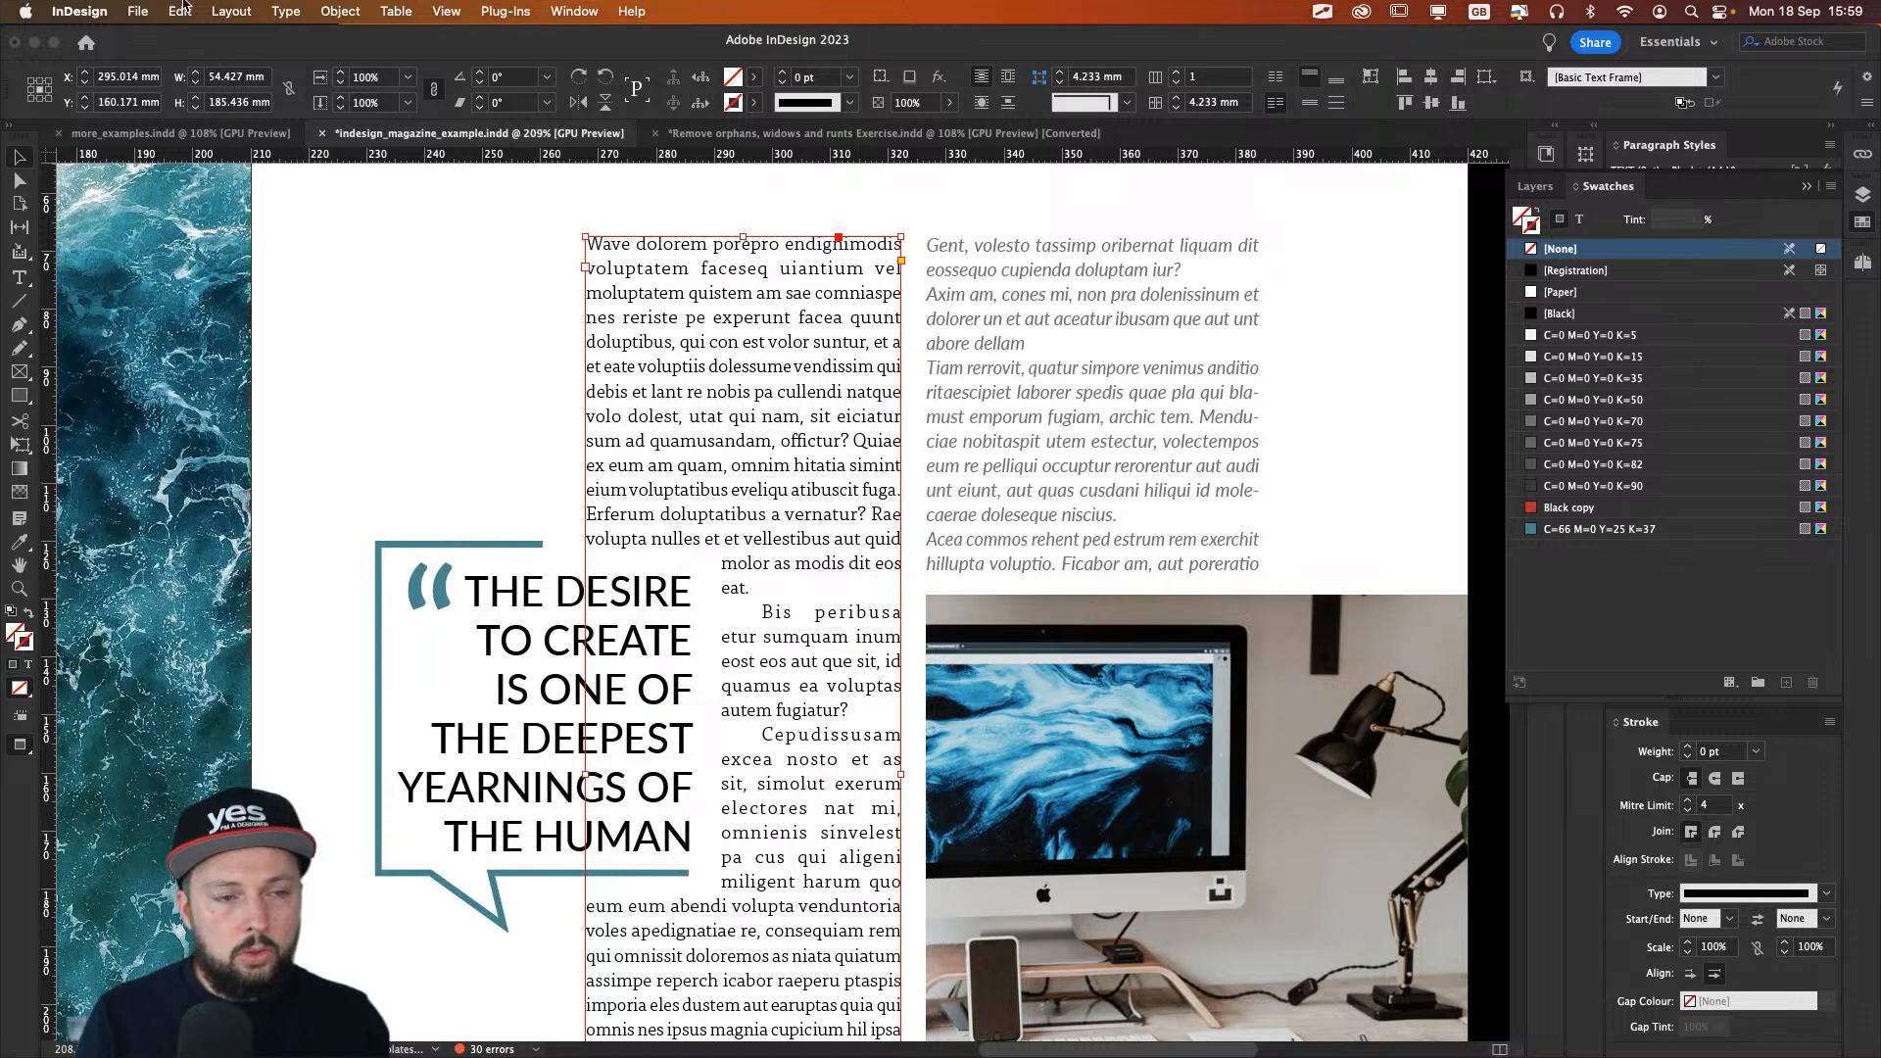
Step: Enable highlighting of H&J Violations in the Composition preferences
click(78, 11)
mouse_move(94, 63)
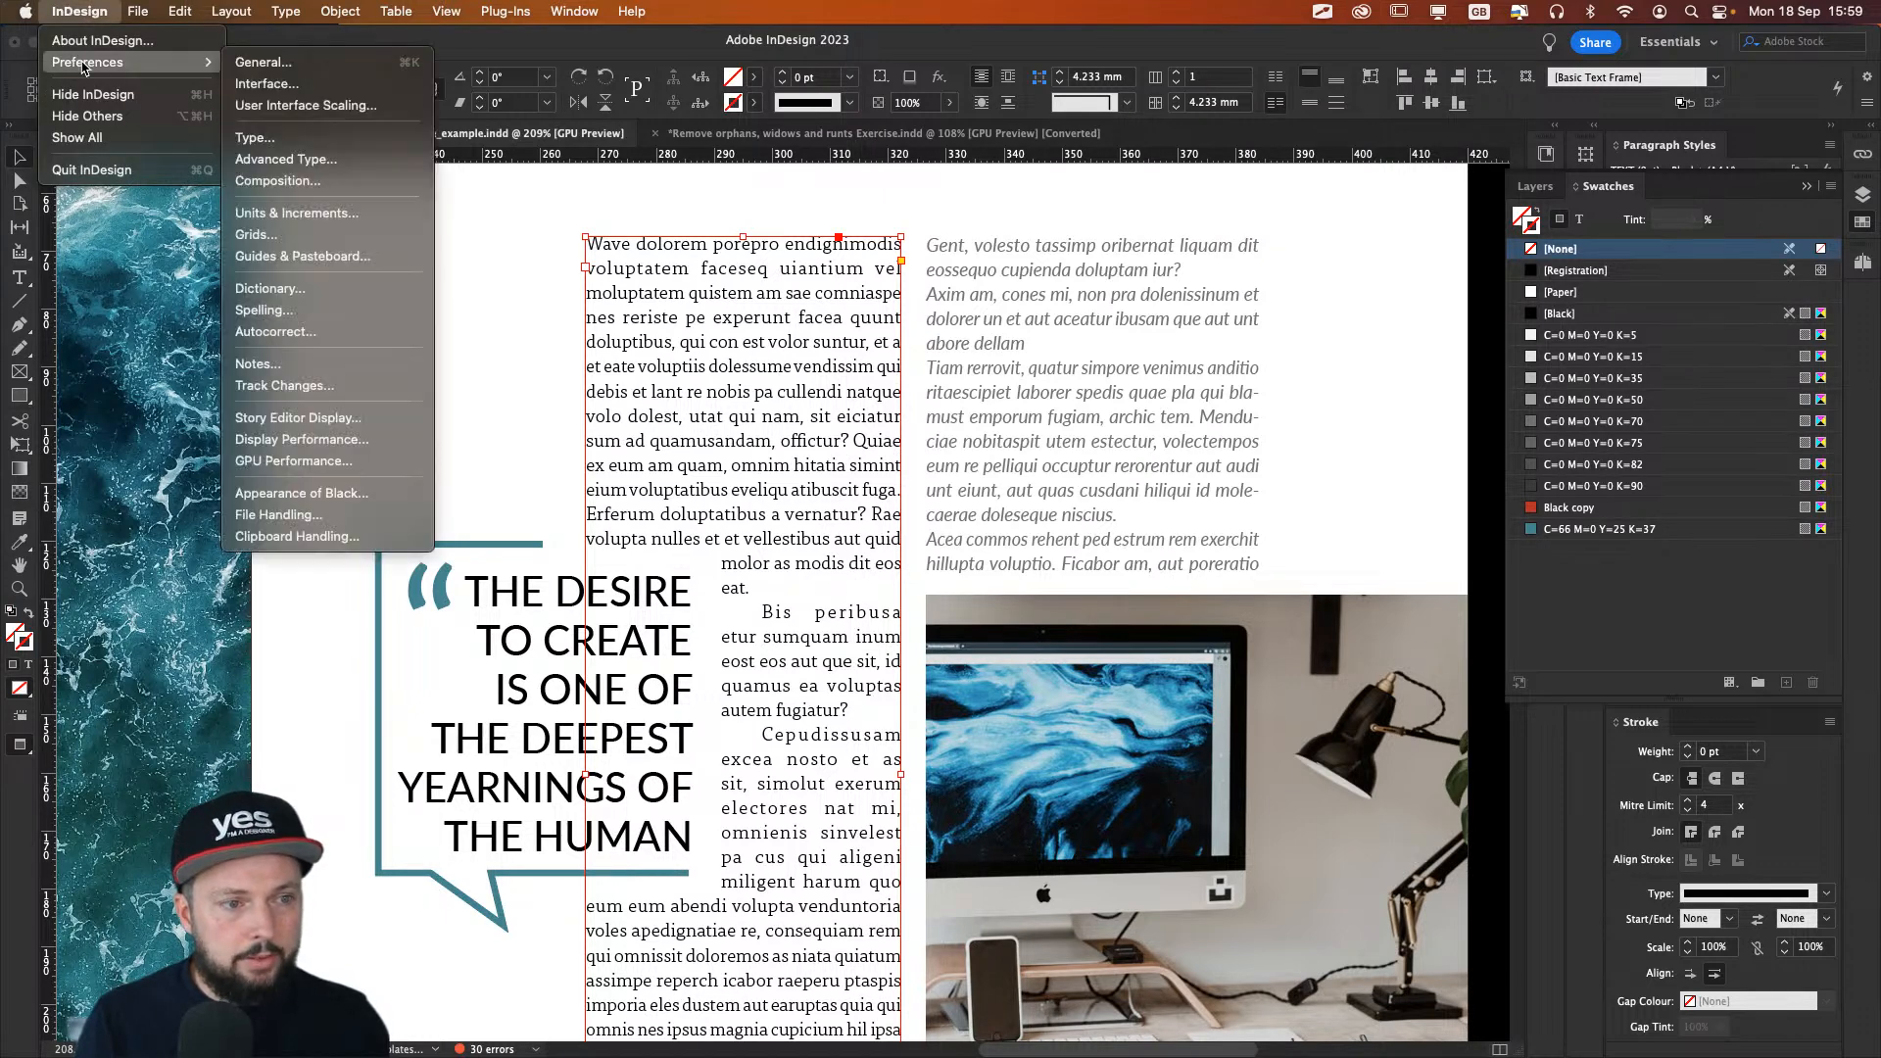
click(279, 185)
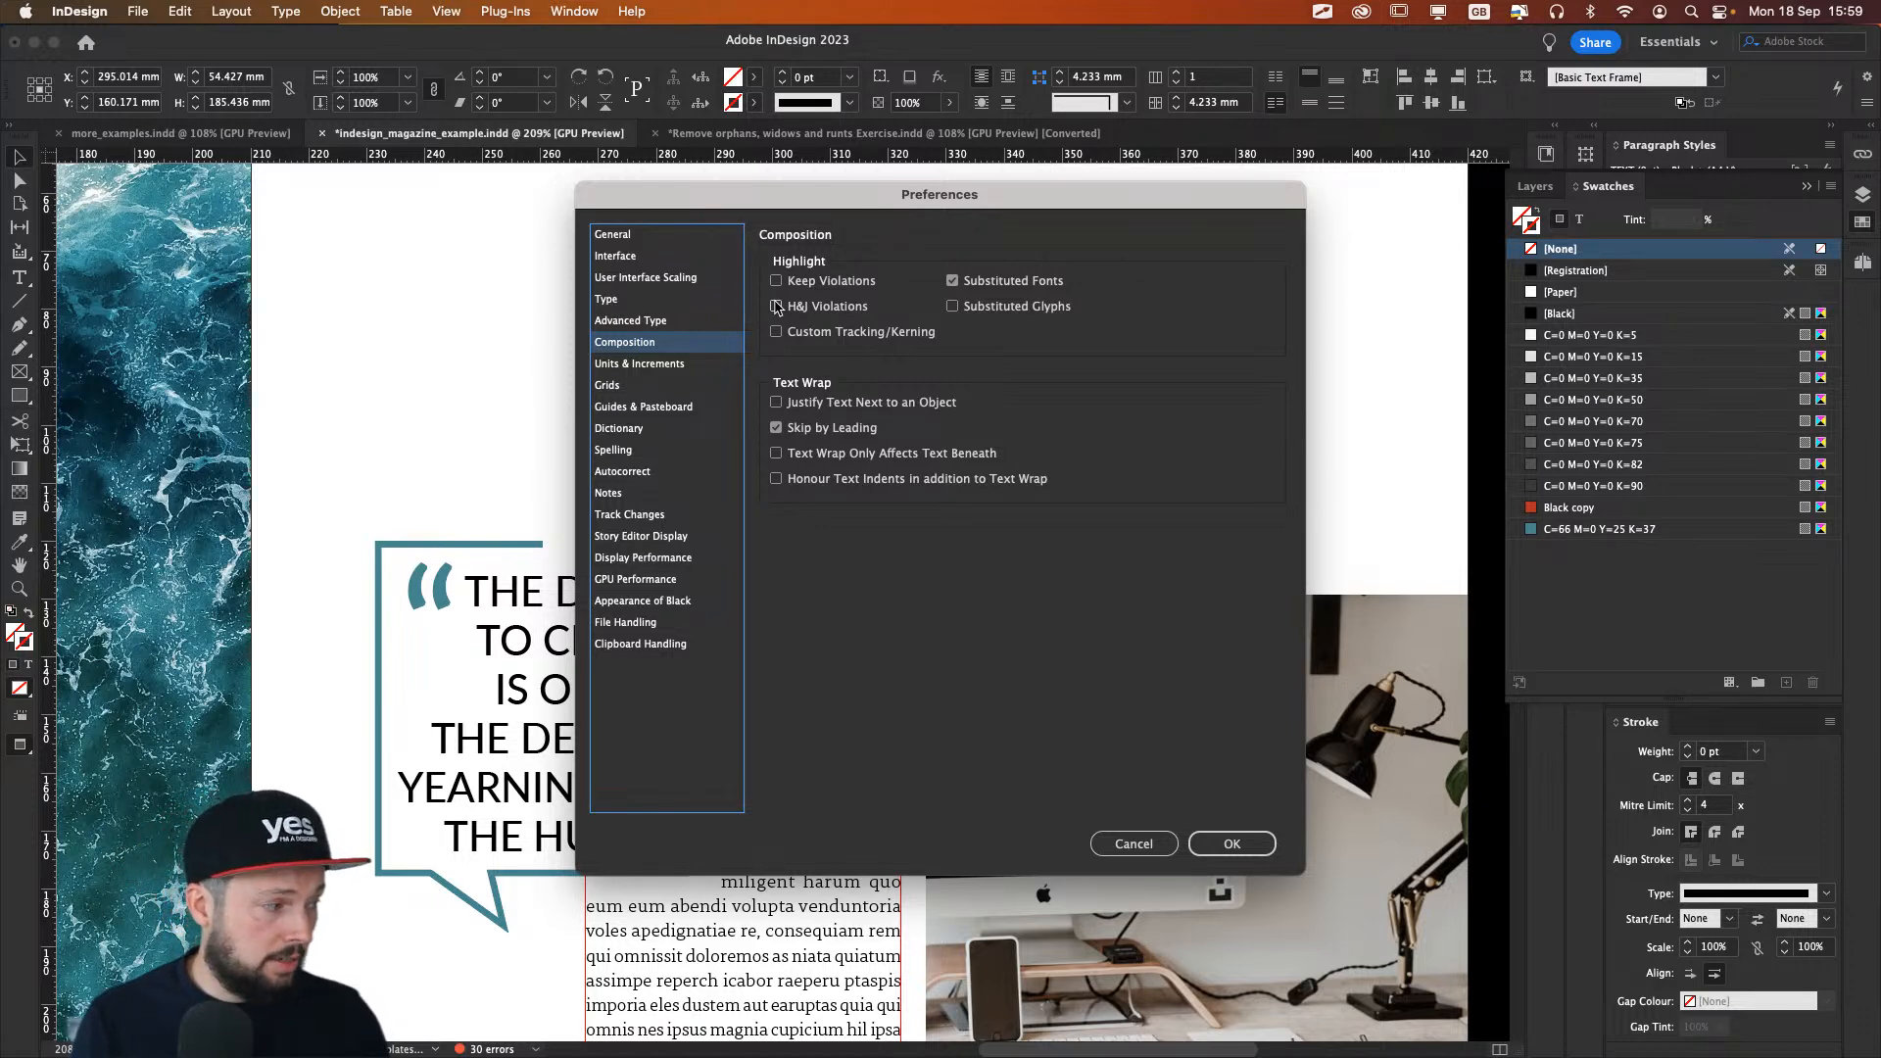
click(776, 307)
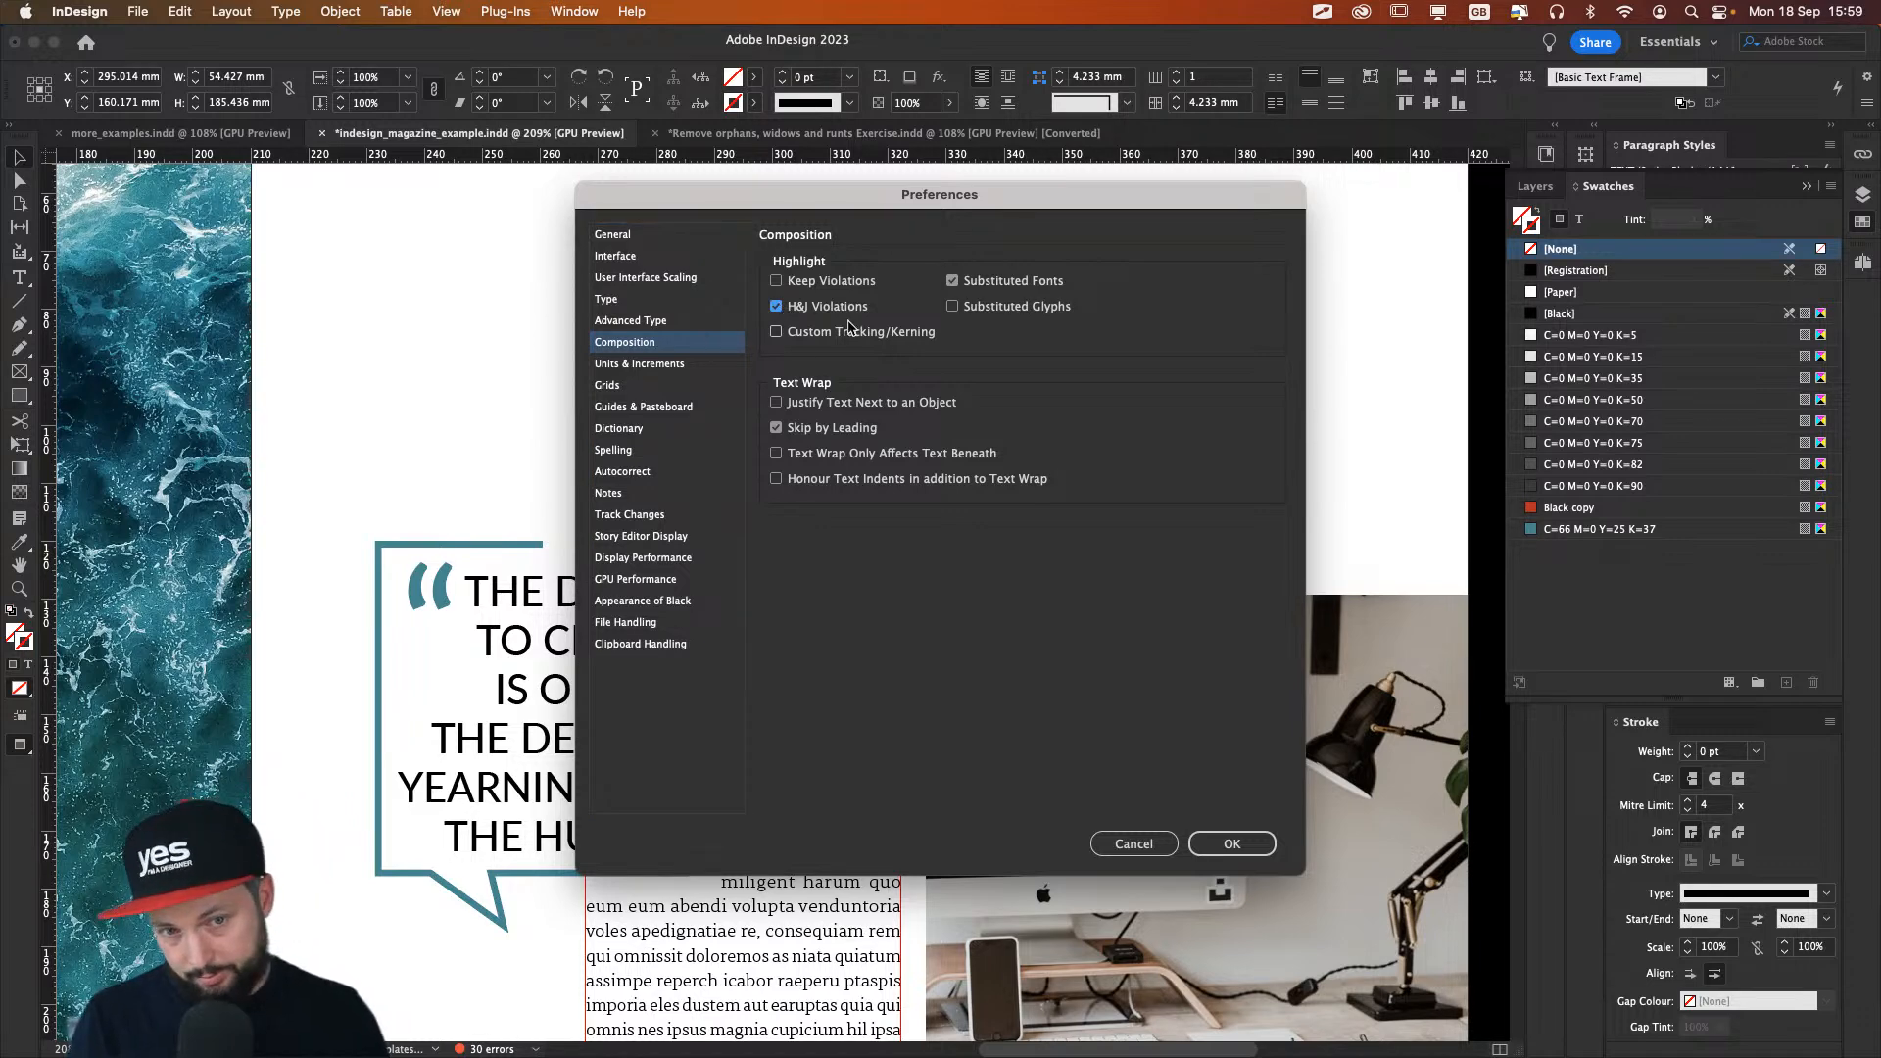
click(1231, 838)
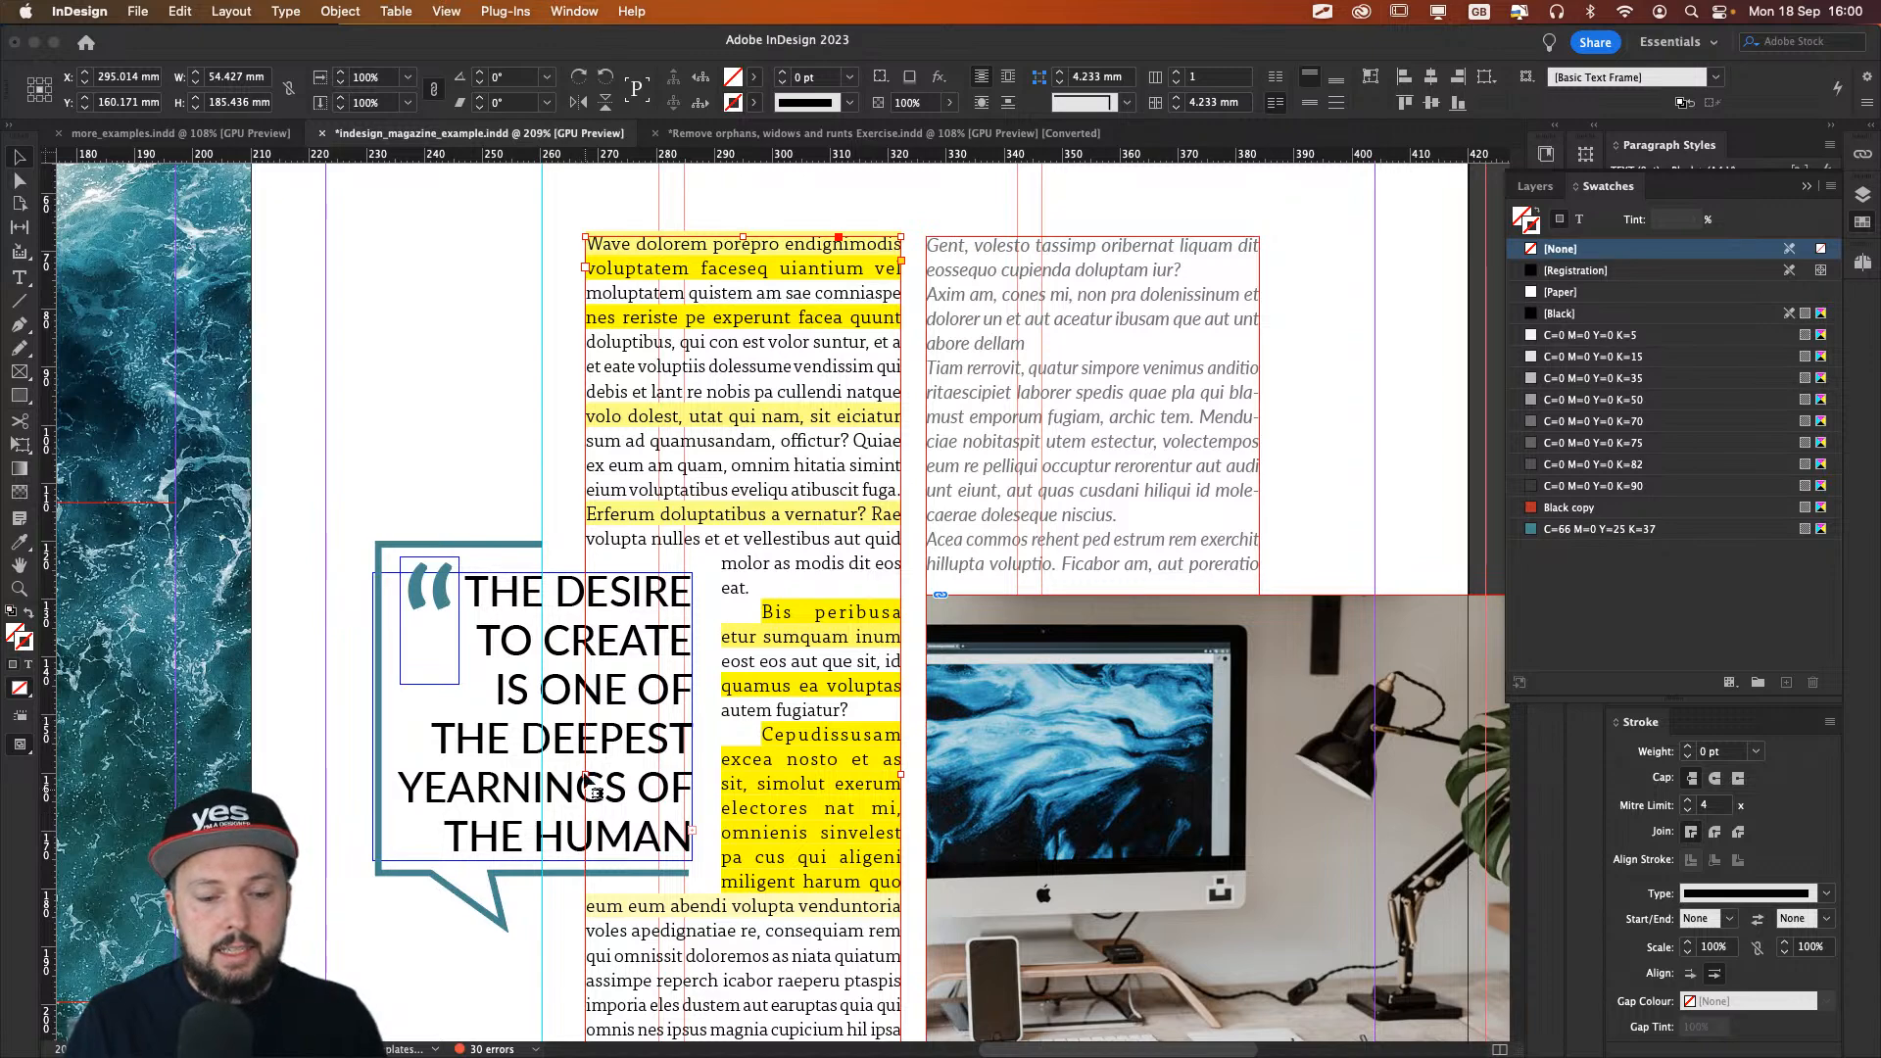
Step: Widen the body text frame from its left edge to about 60 mm and compare left, right and justified alignment, ending on justified
mouse_move(585, 774)
mouse_down()
mouse_move(512, 776)
mouse_move(555, 776)
mouse_up()
key(super+shift+l)
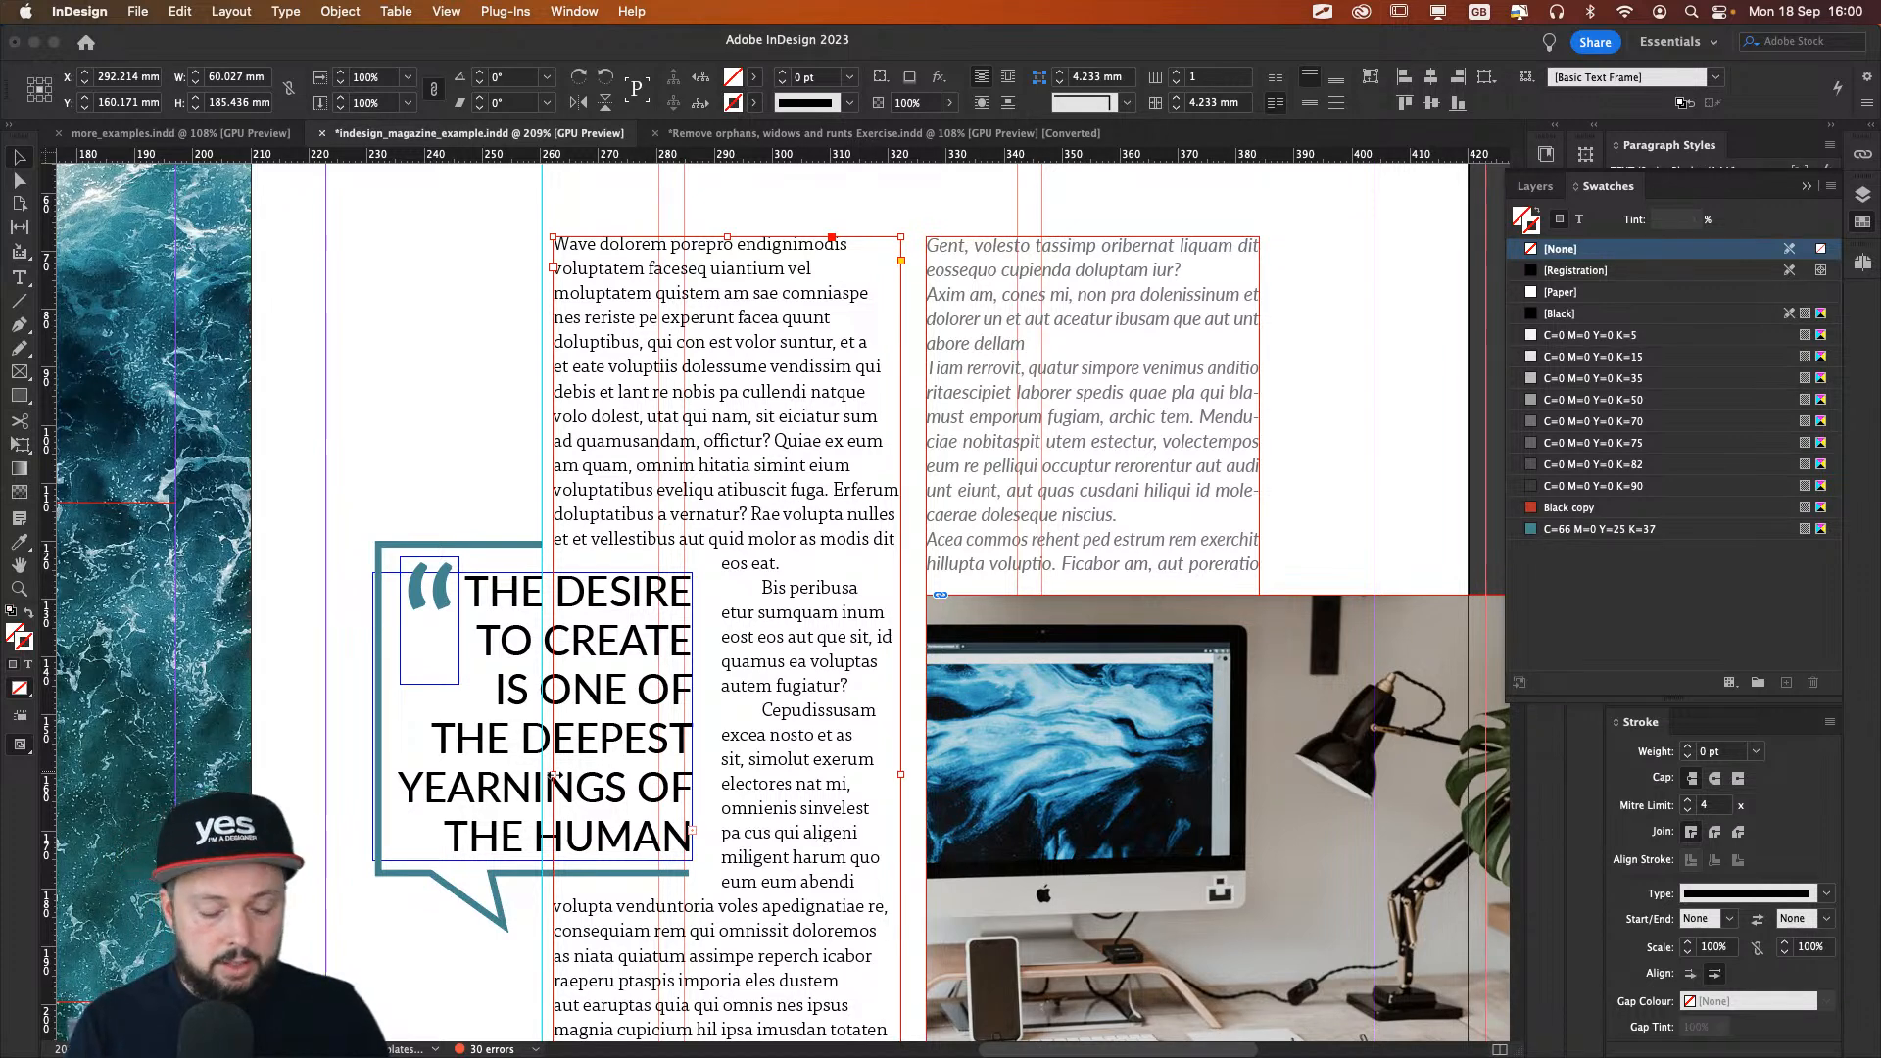
key(super+shift+r)
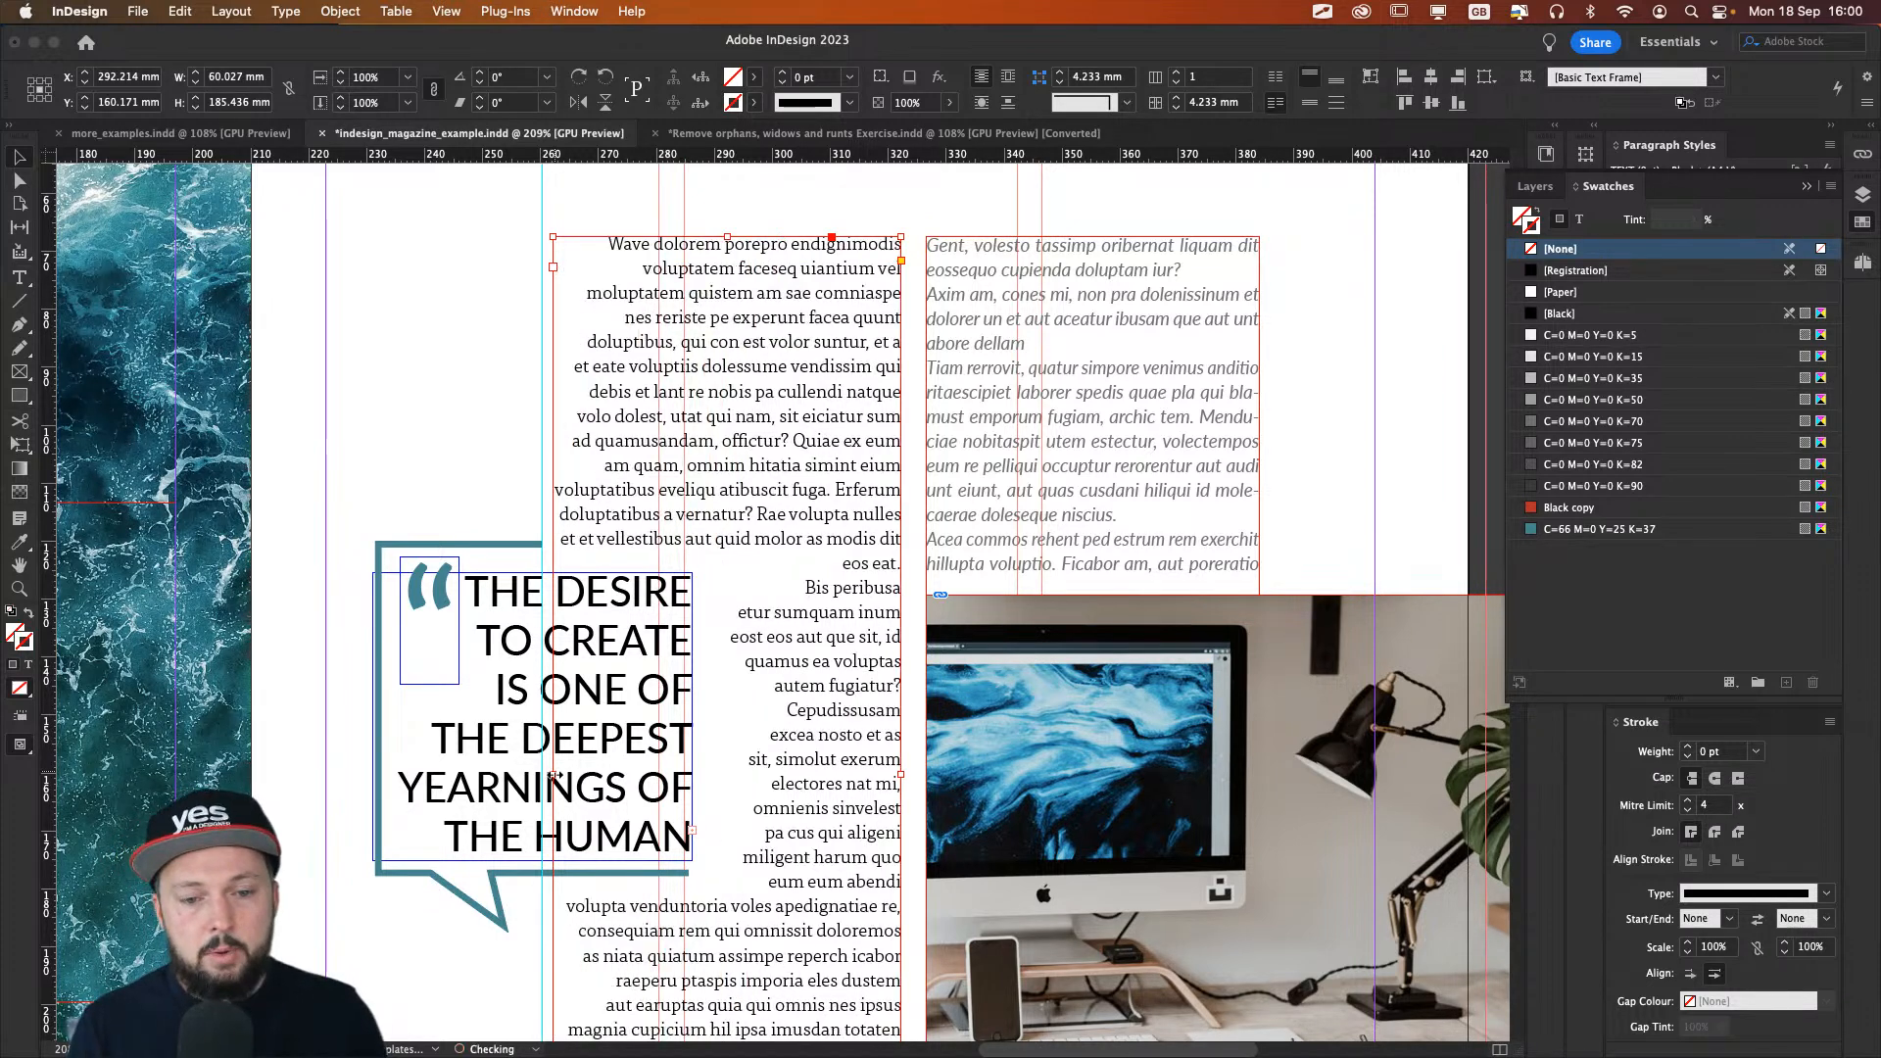
key(super+shift+j)
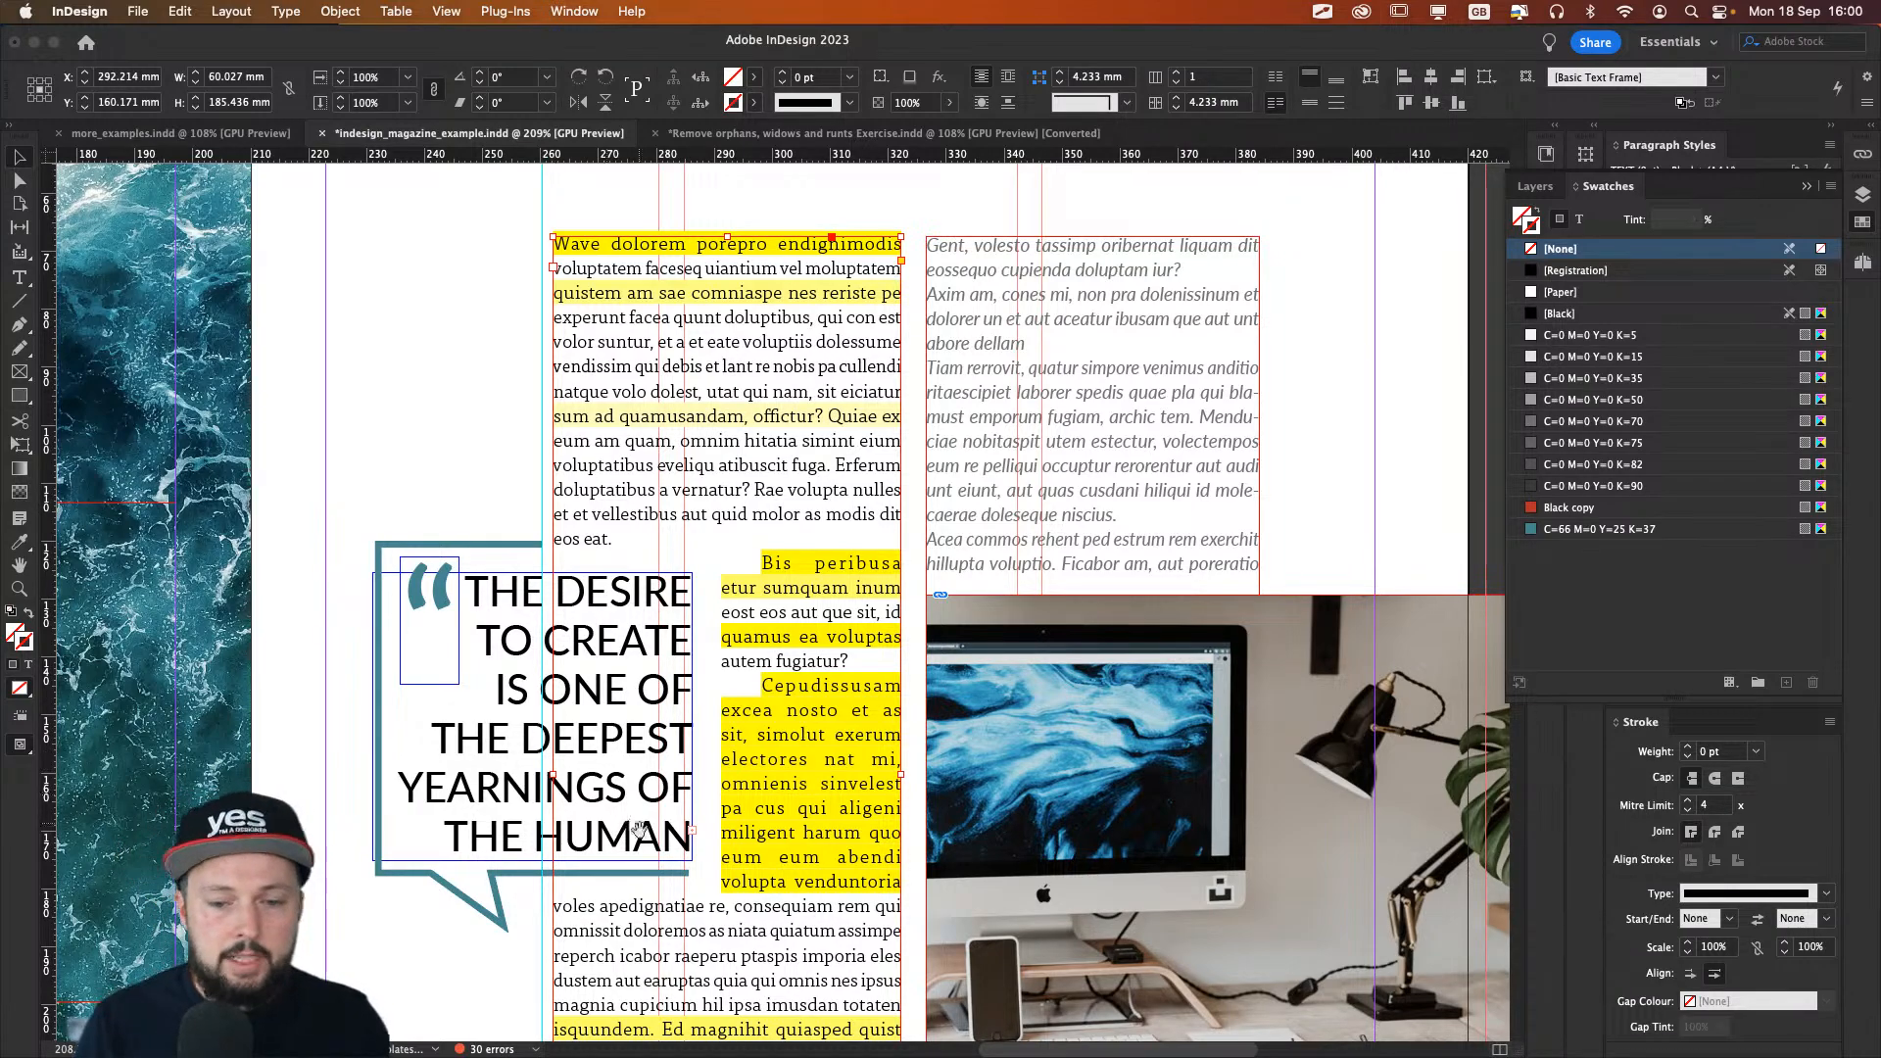
Step: Examine the highlighted spacing violations down the body column and compare left alignment against justified, ending on justified
scroll(632, 823, down, 5)
scroll(625, 438, down, 3)
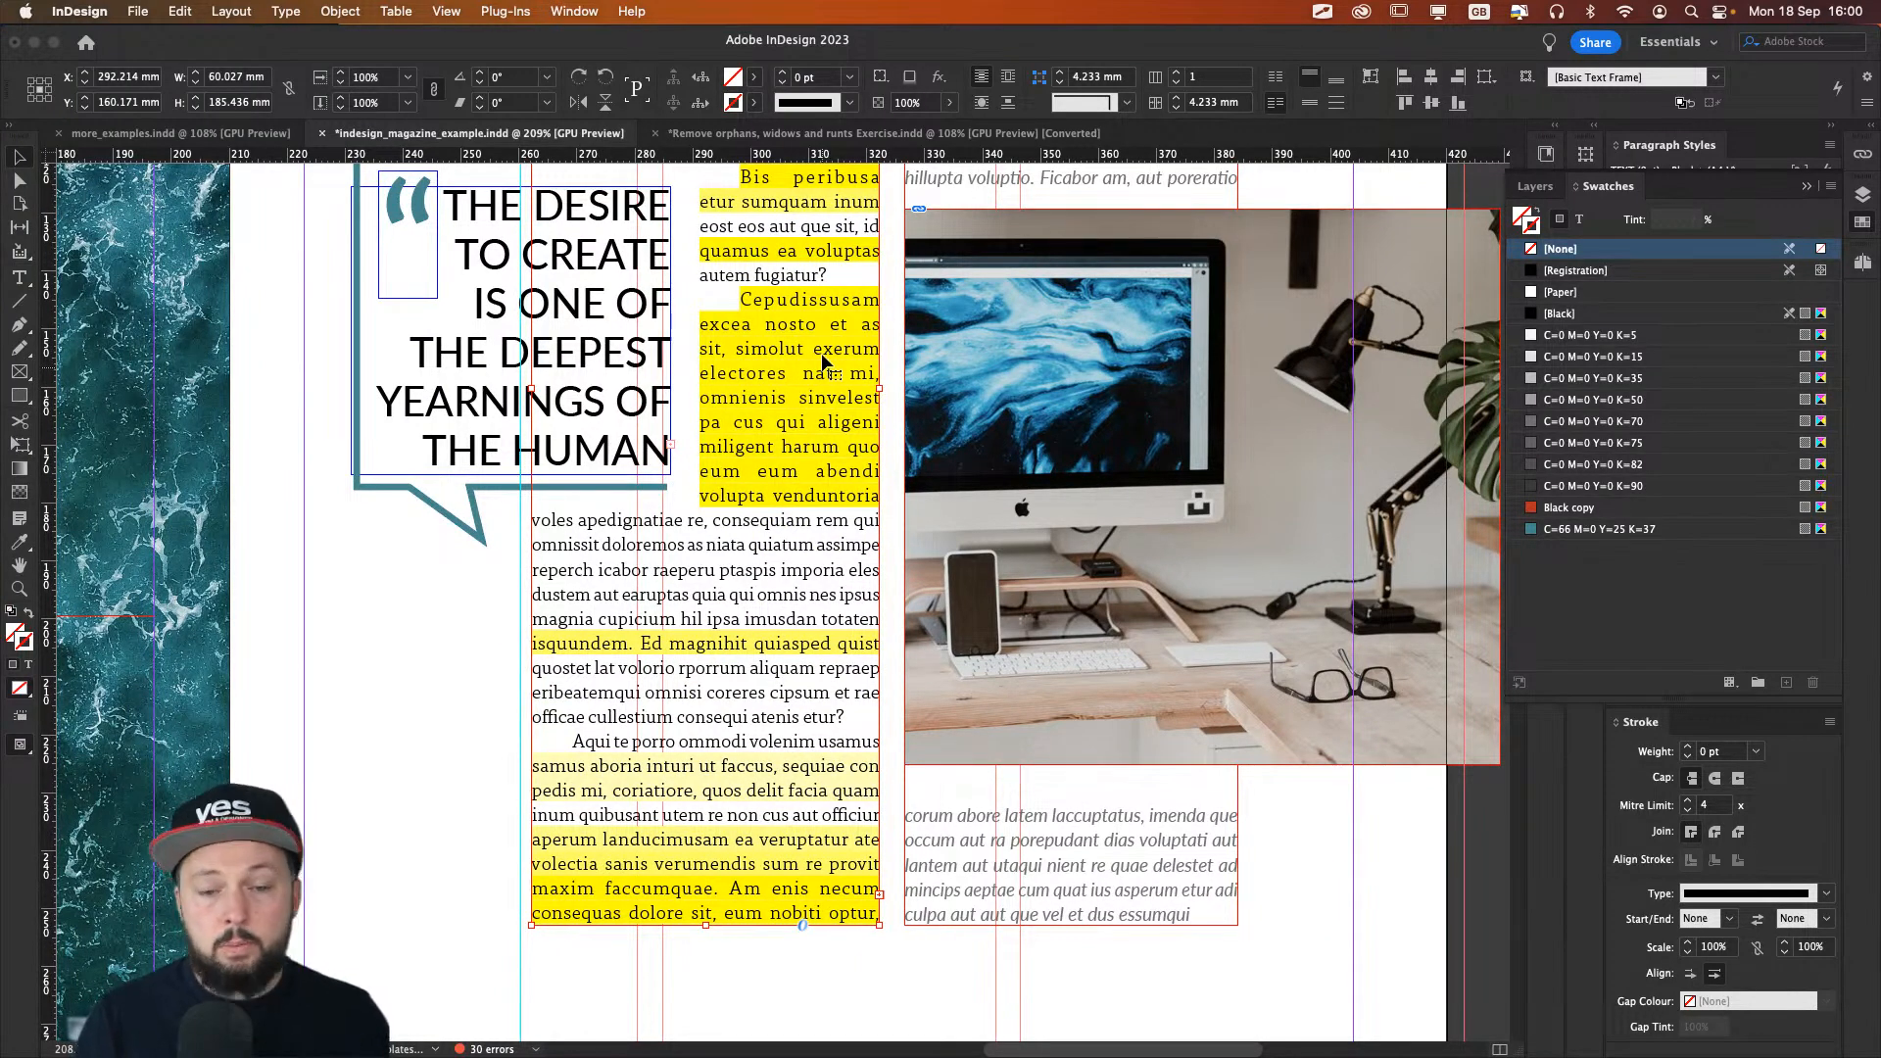
scroll(821, 361, up, 6)
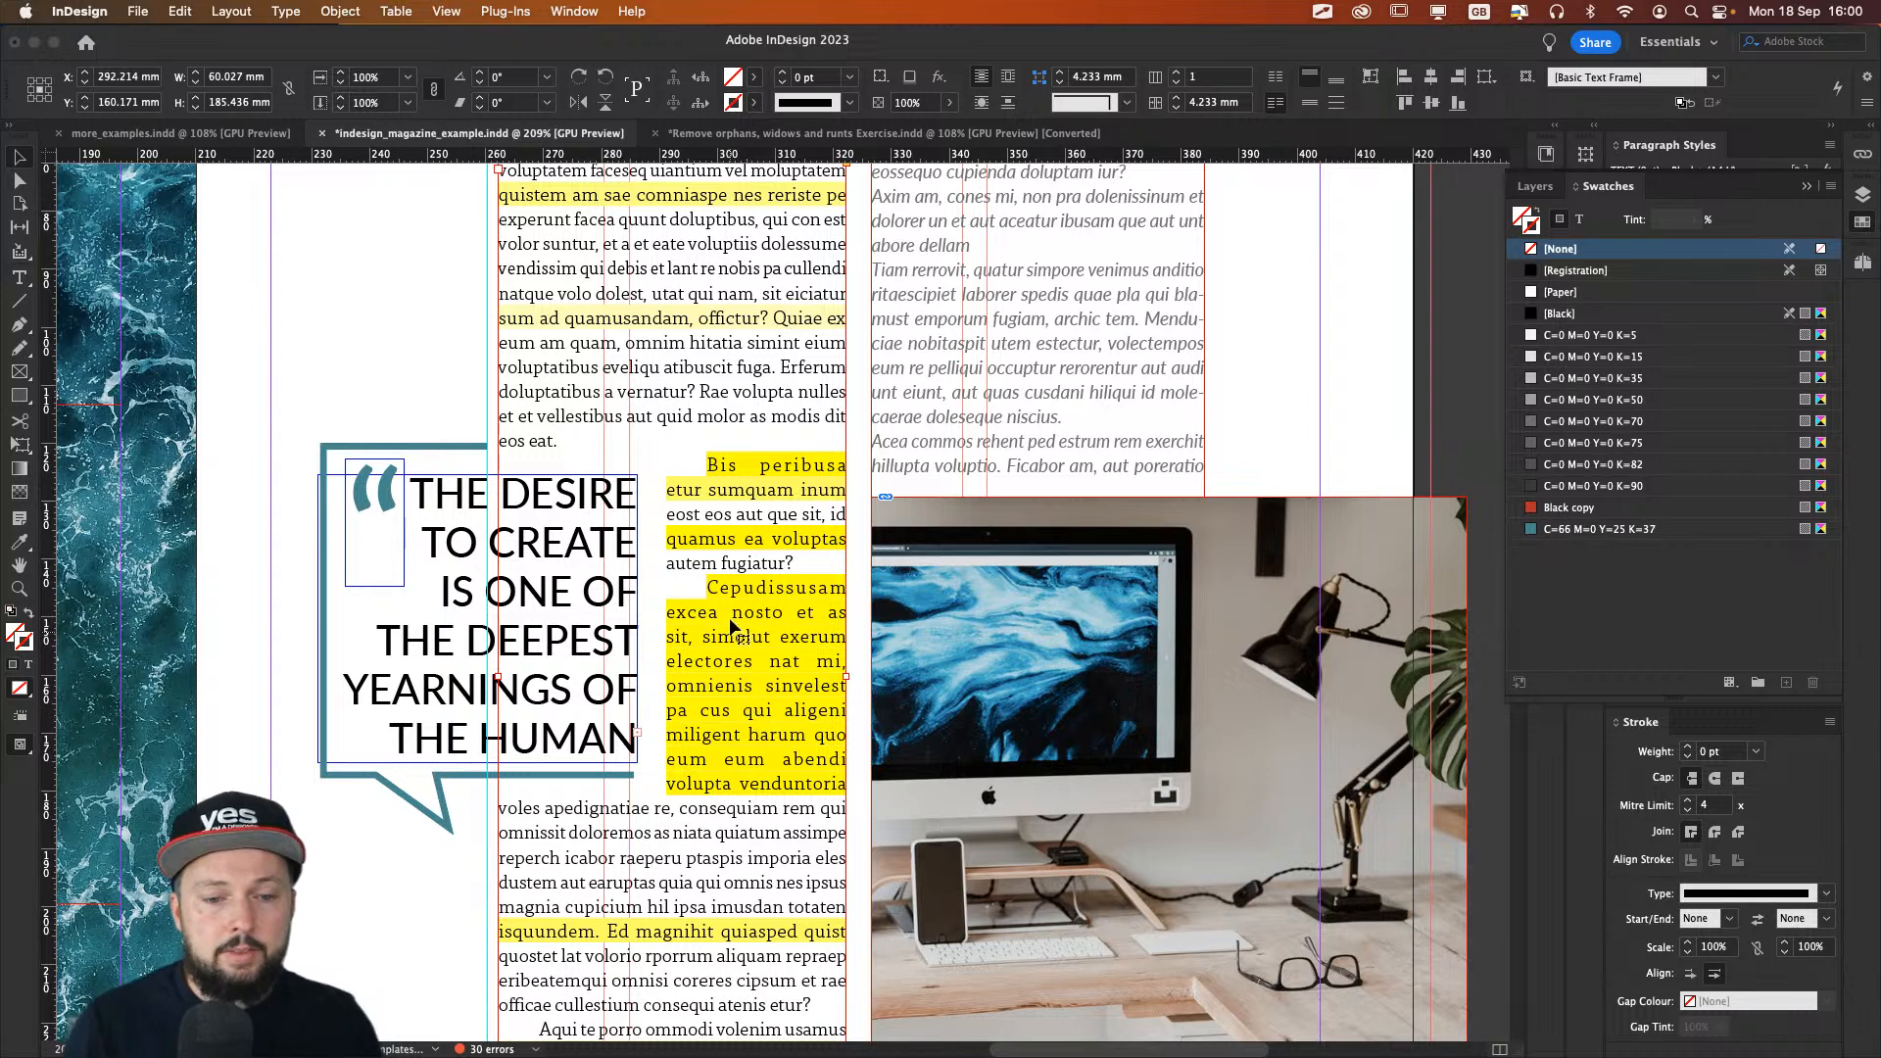
drag(605, 312, 618, 474)
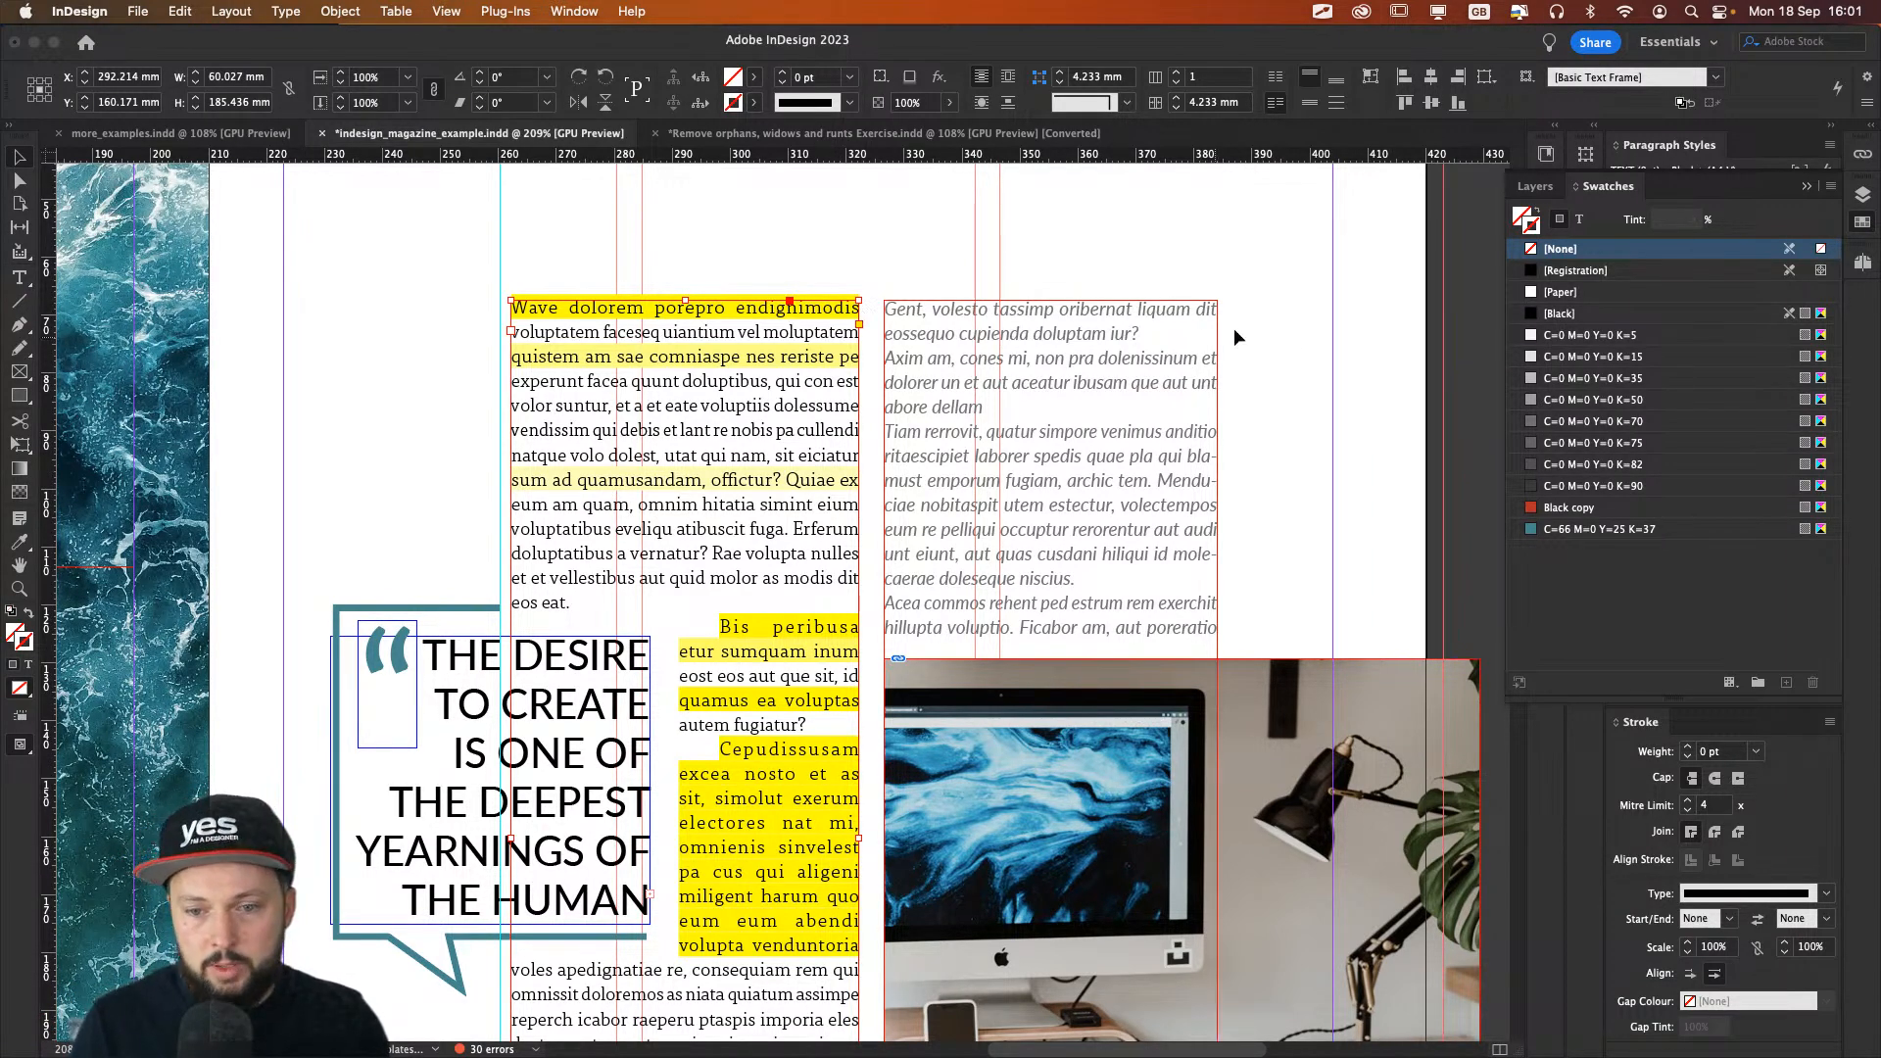
key(super+shift+l)
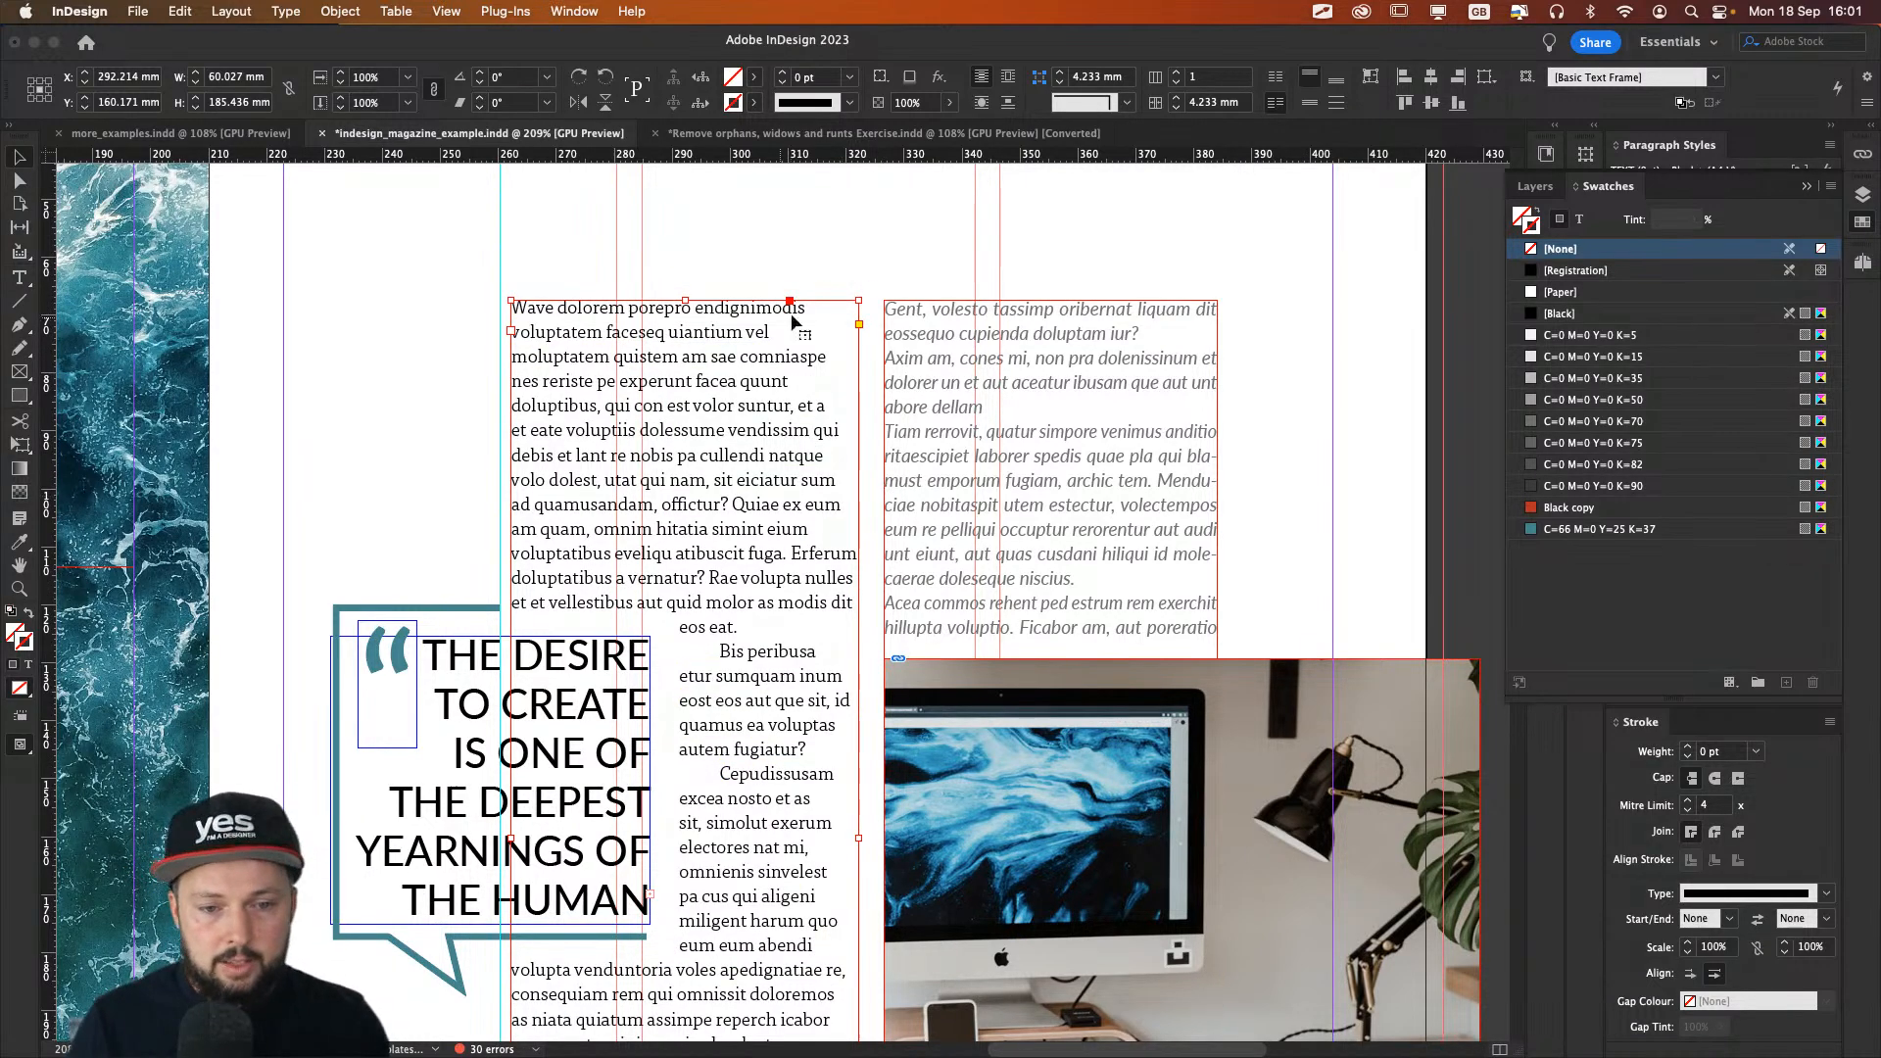
key(ctrl+shift+a)
mouse_move(825, 269)
mouse_down()
mouse_move(782, 334)
mouse_move(829, 352)
mouse_move(807, 379)
mouse_move(834, 384)
mouse_move(850, 548)
mouse_up()
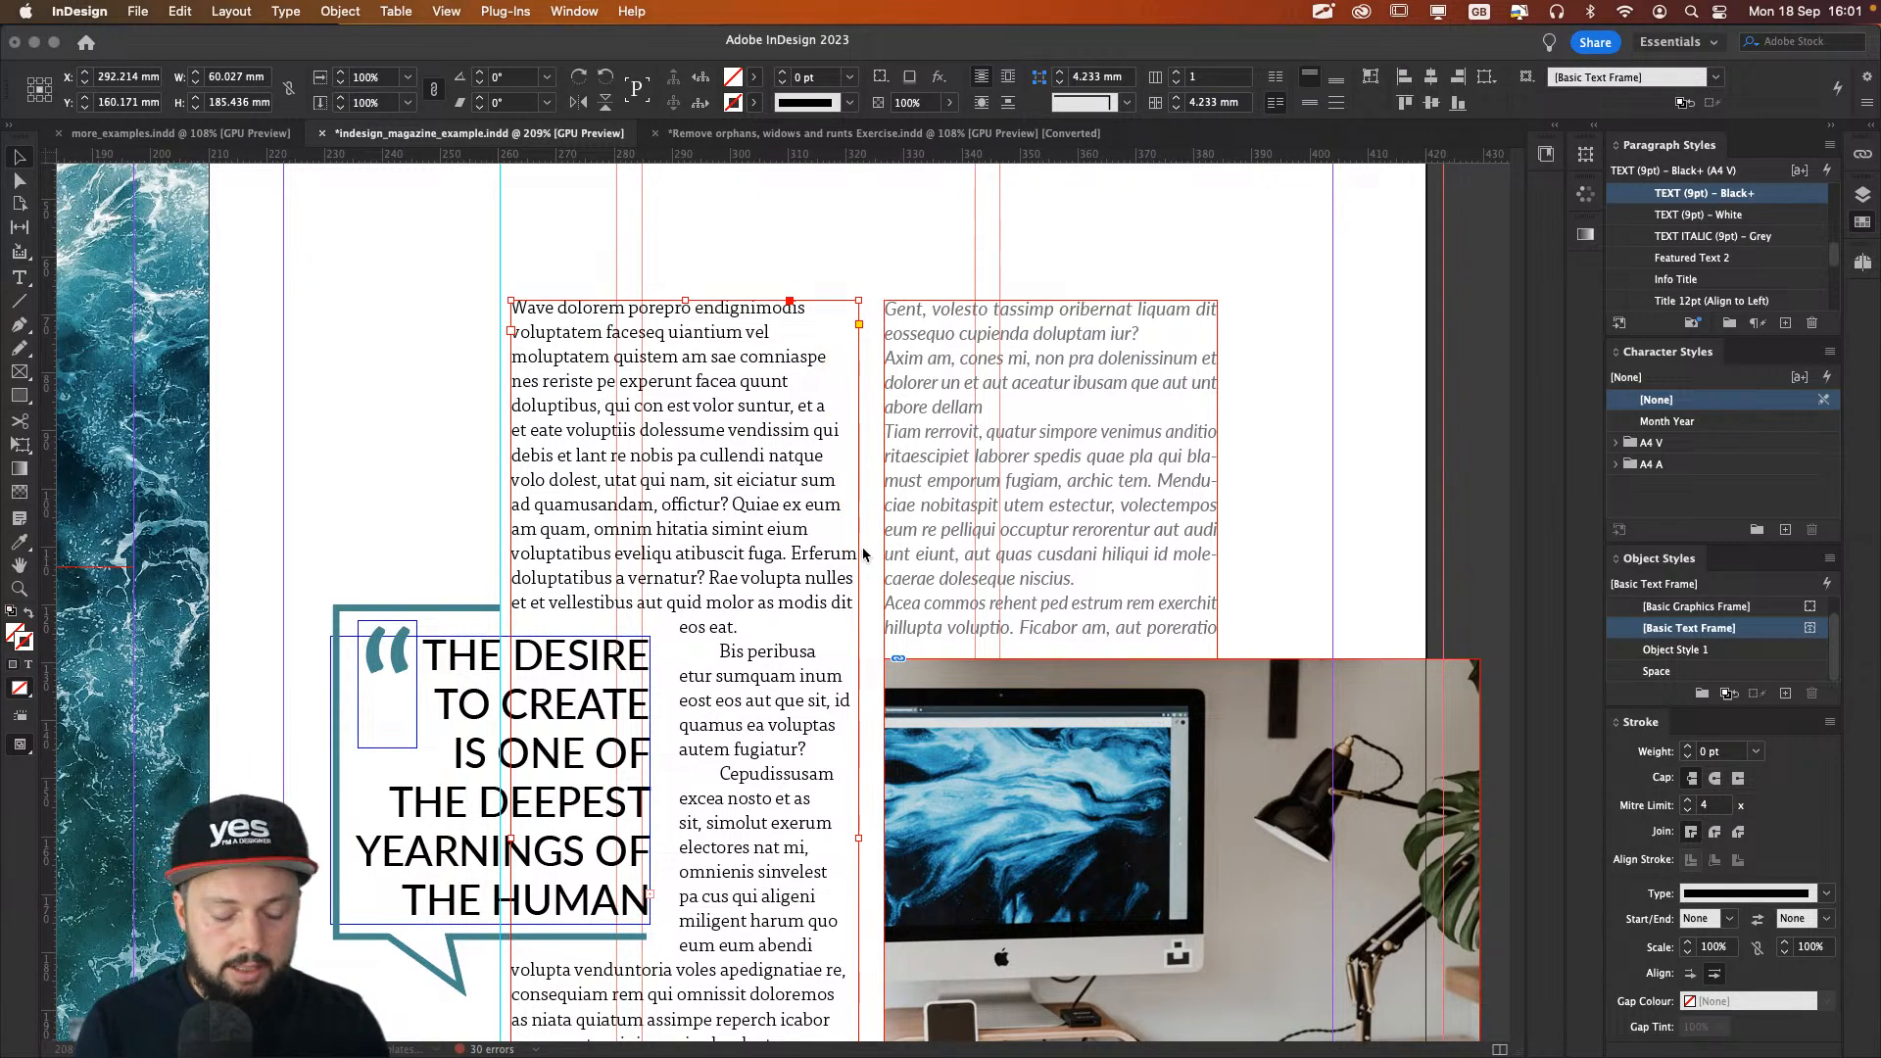
key(F5)
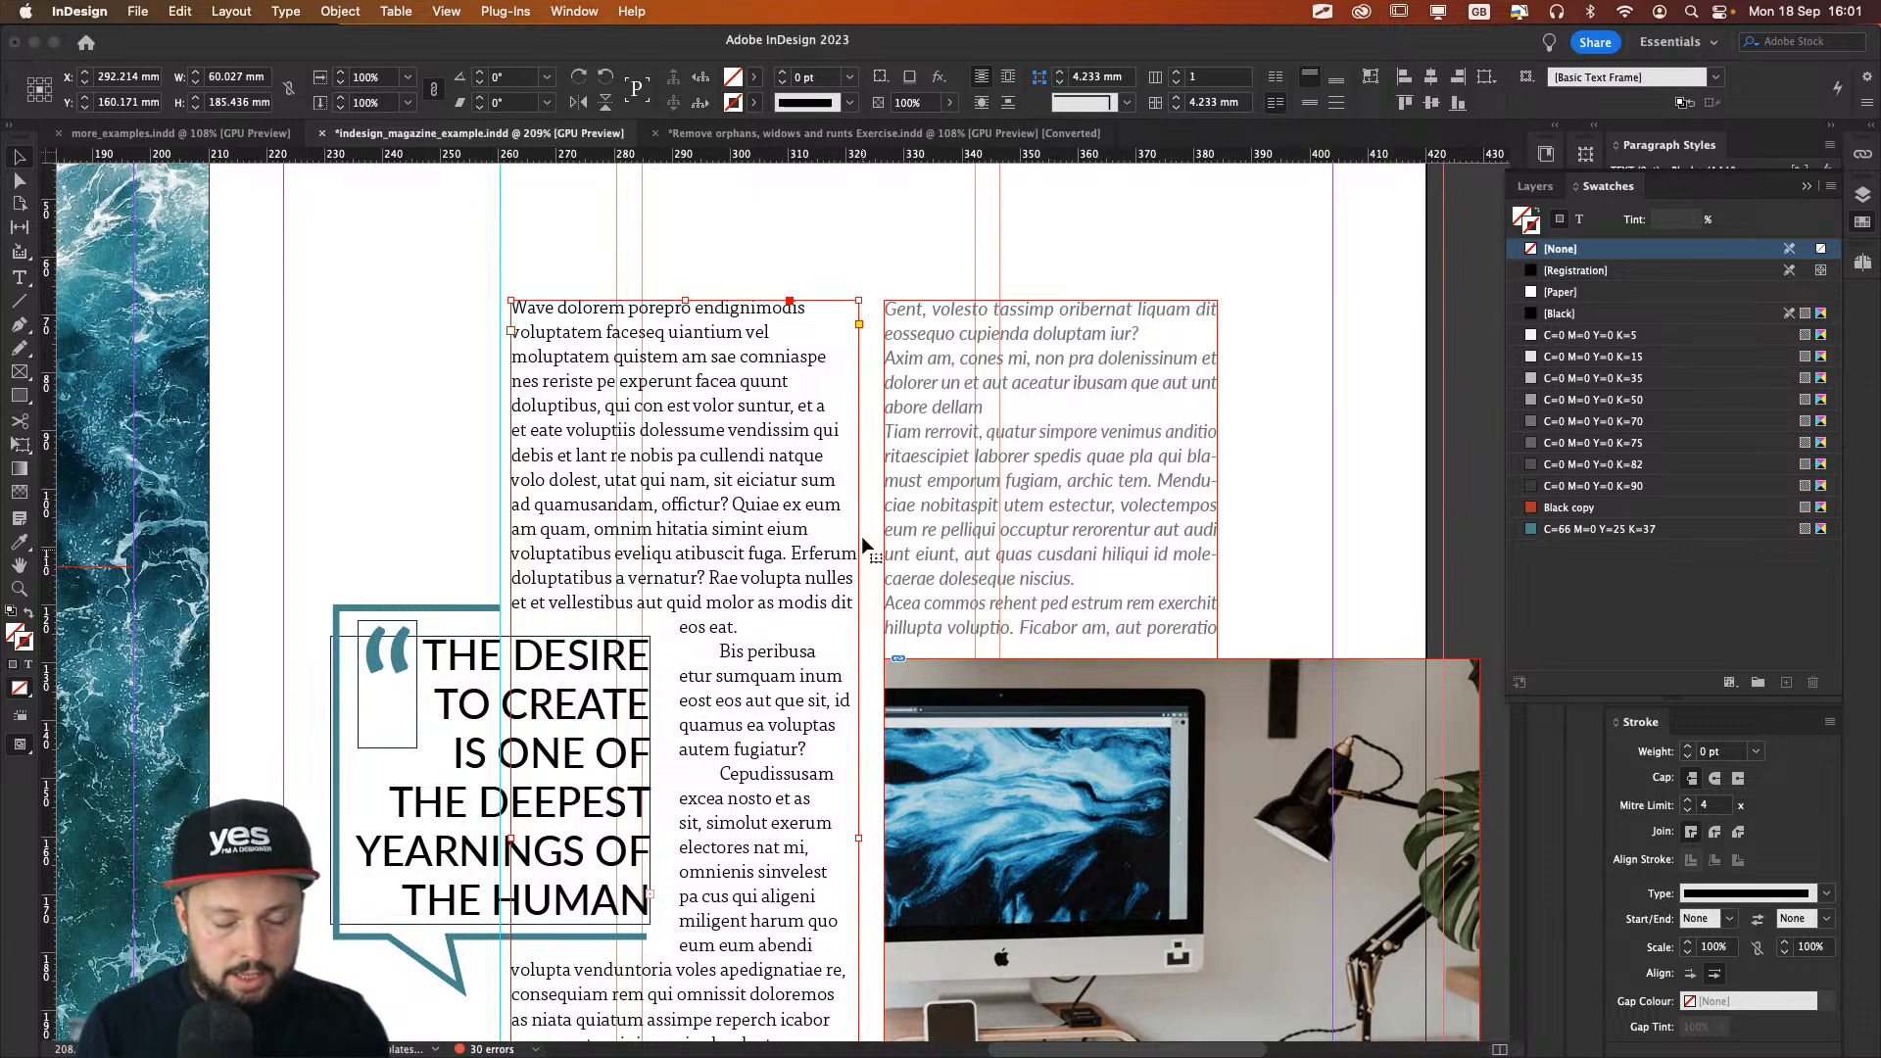
key(super+shift+j)
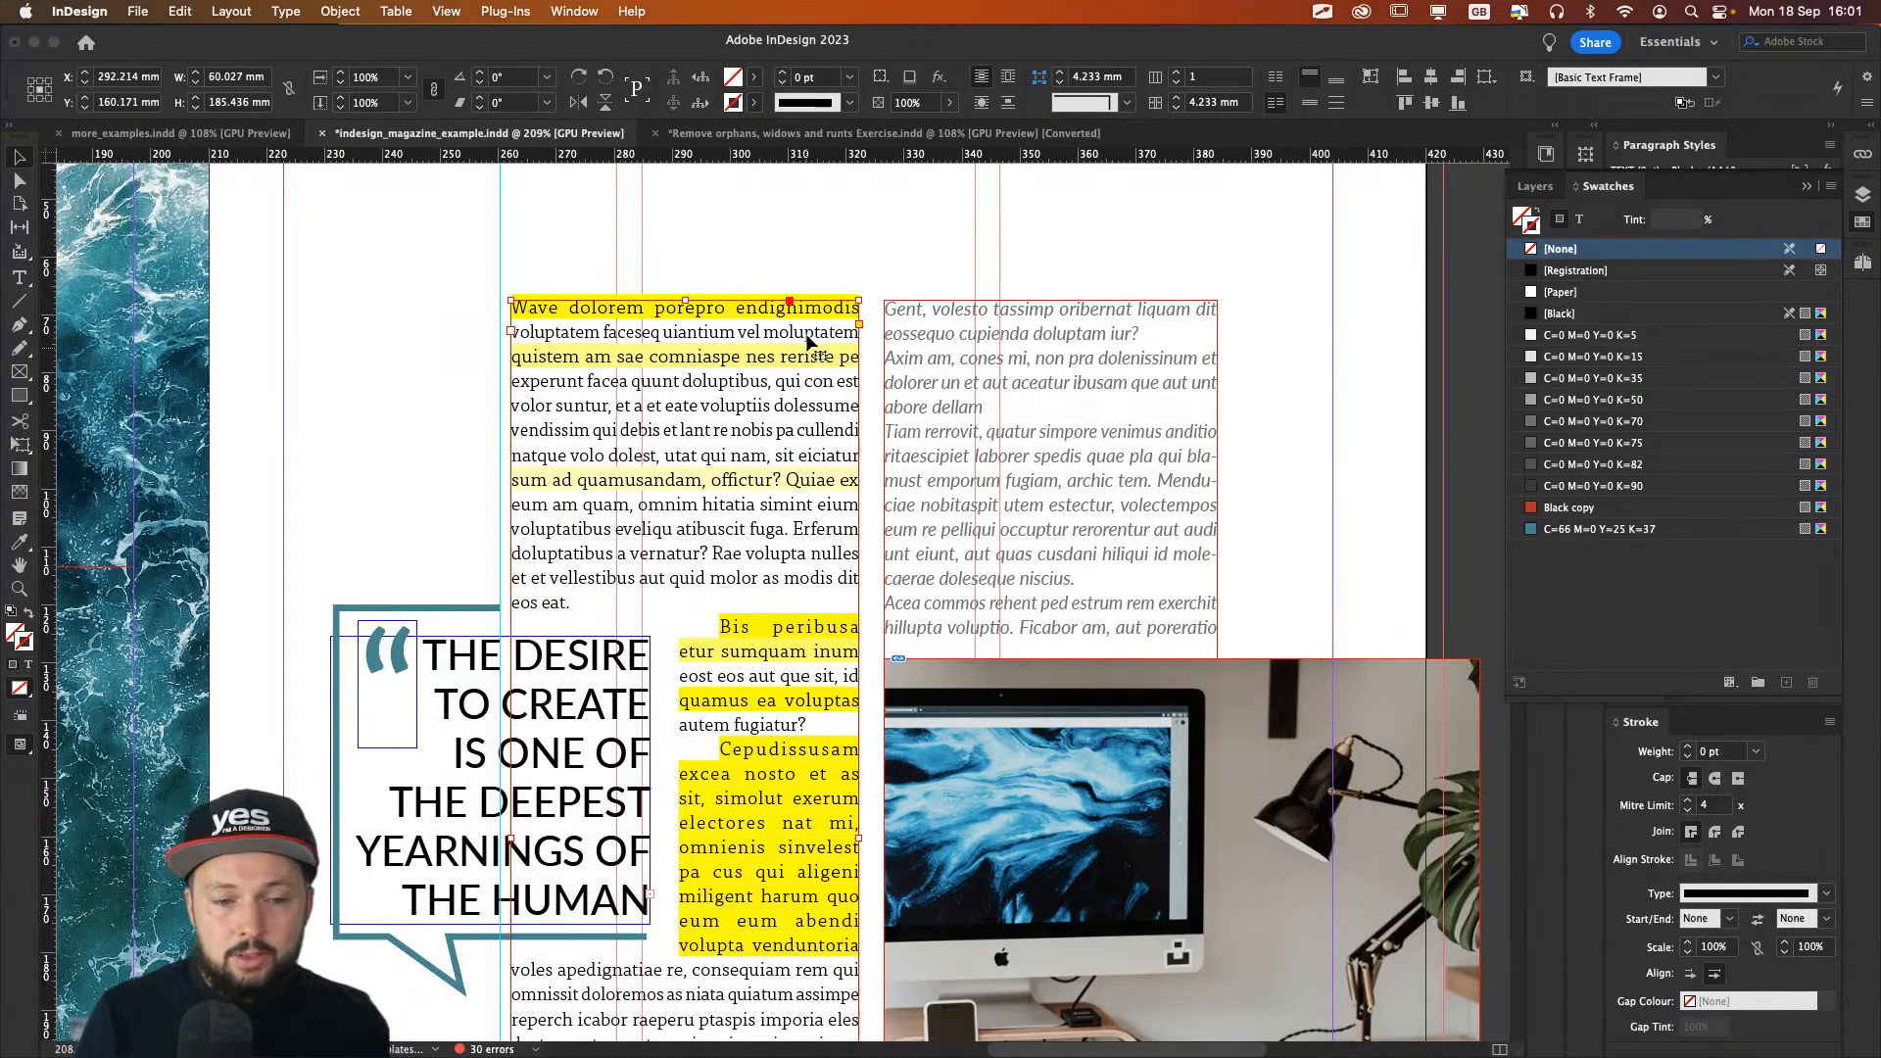
Step: Compare the justified body text with hyphenation on and off, ending with hyphenation turned on
double_click(720, 356)
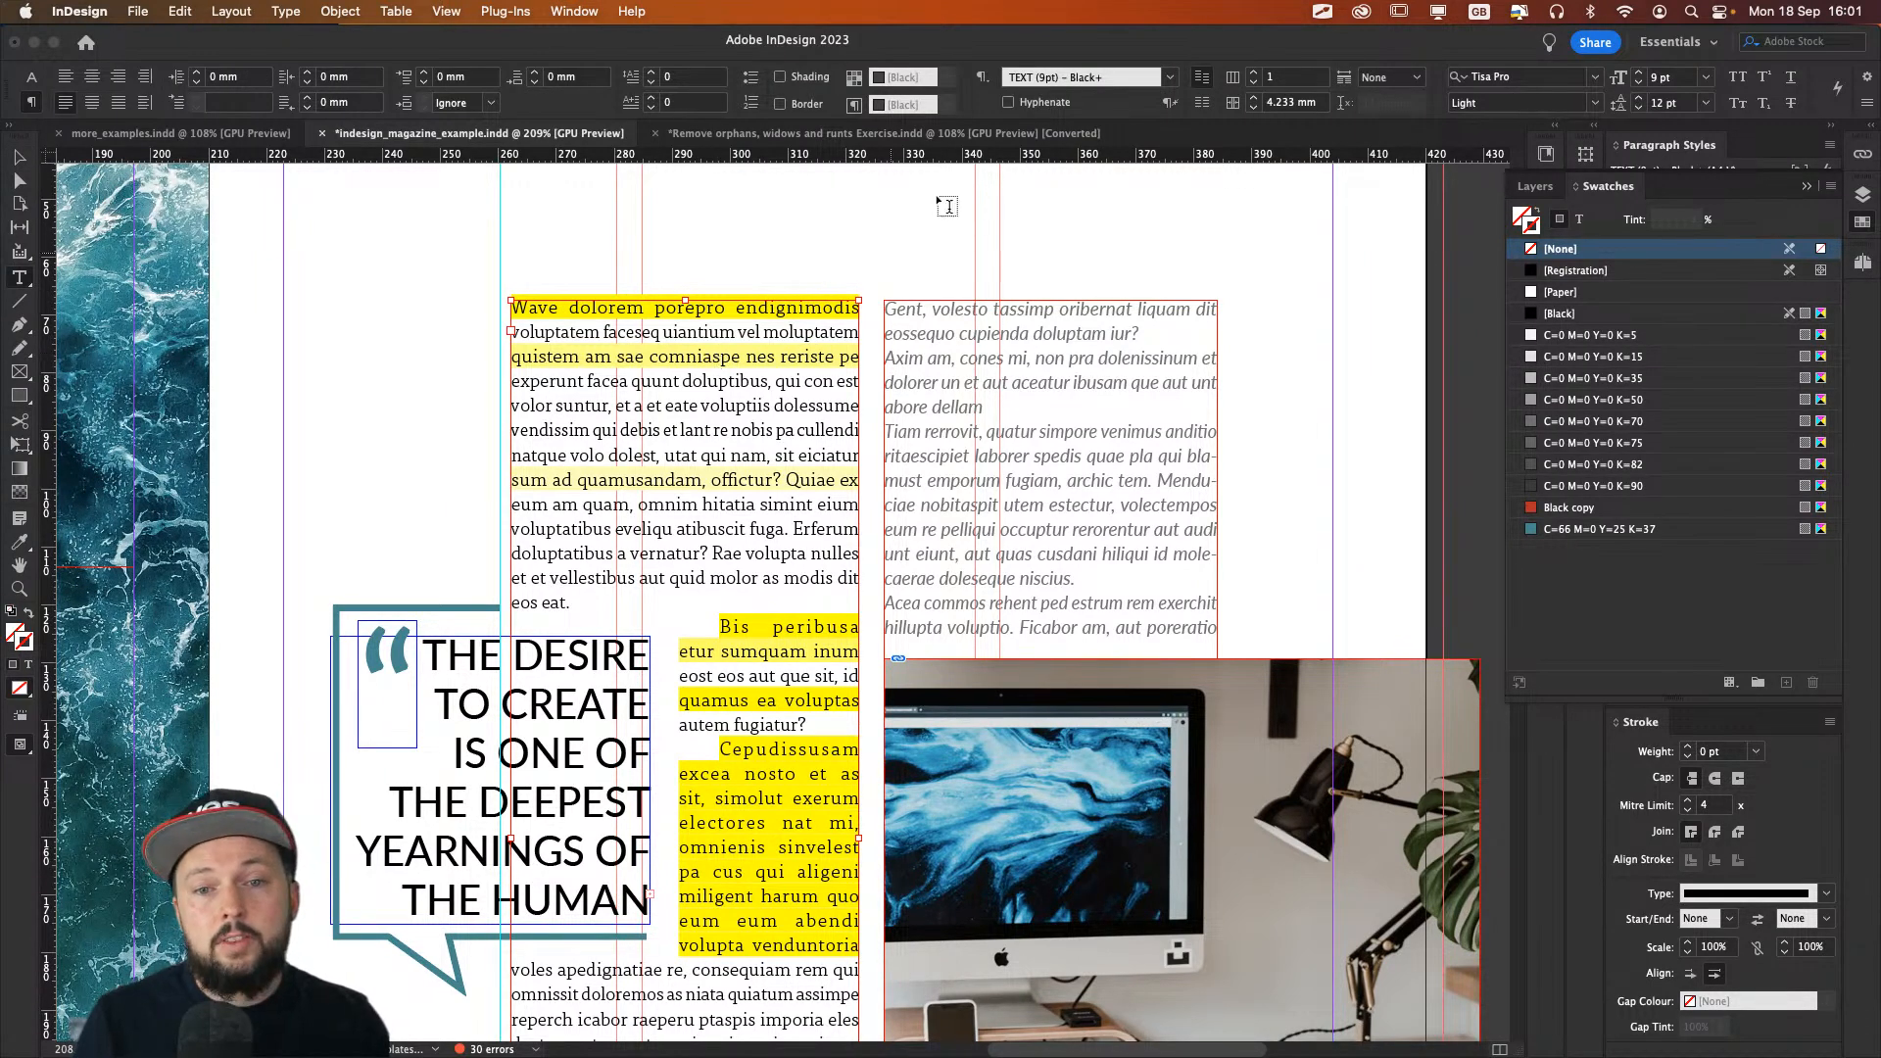
click(1008, 102)
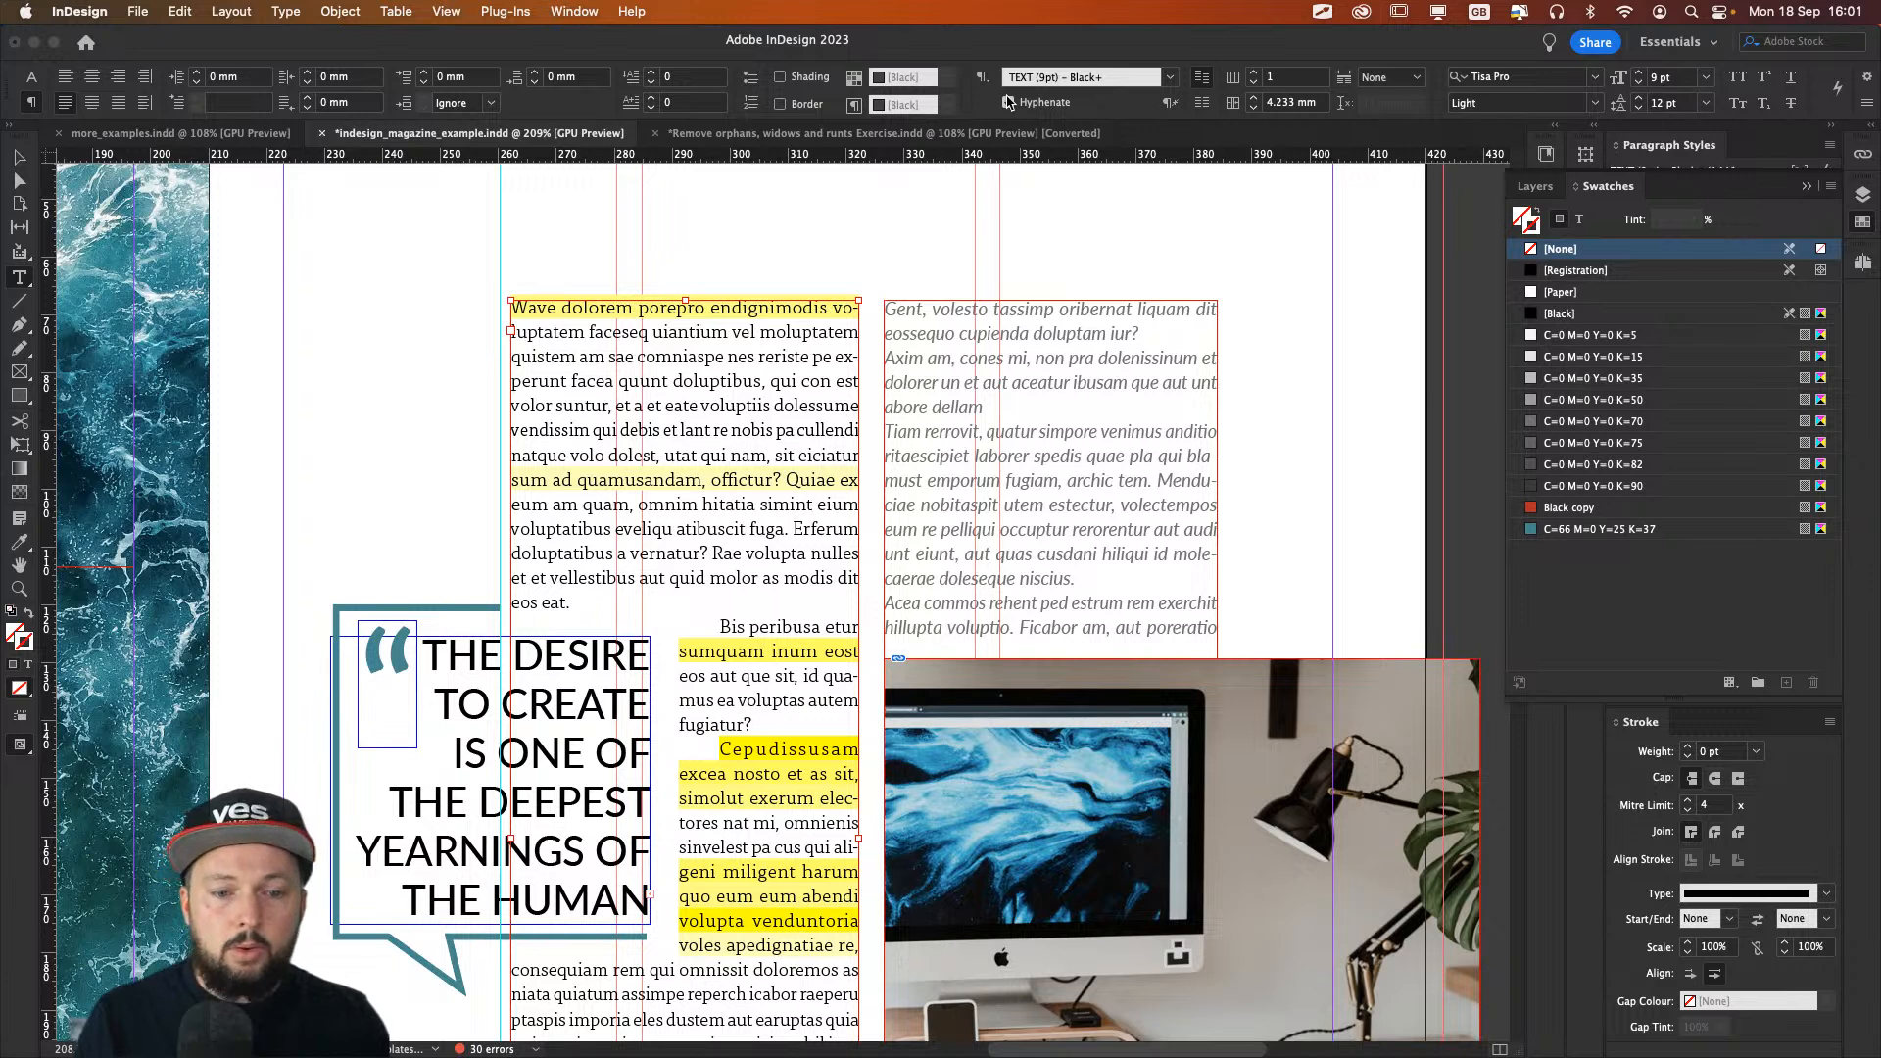
click(1008, 101)
click(1008, 102)
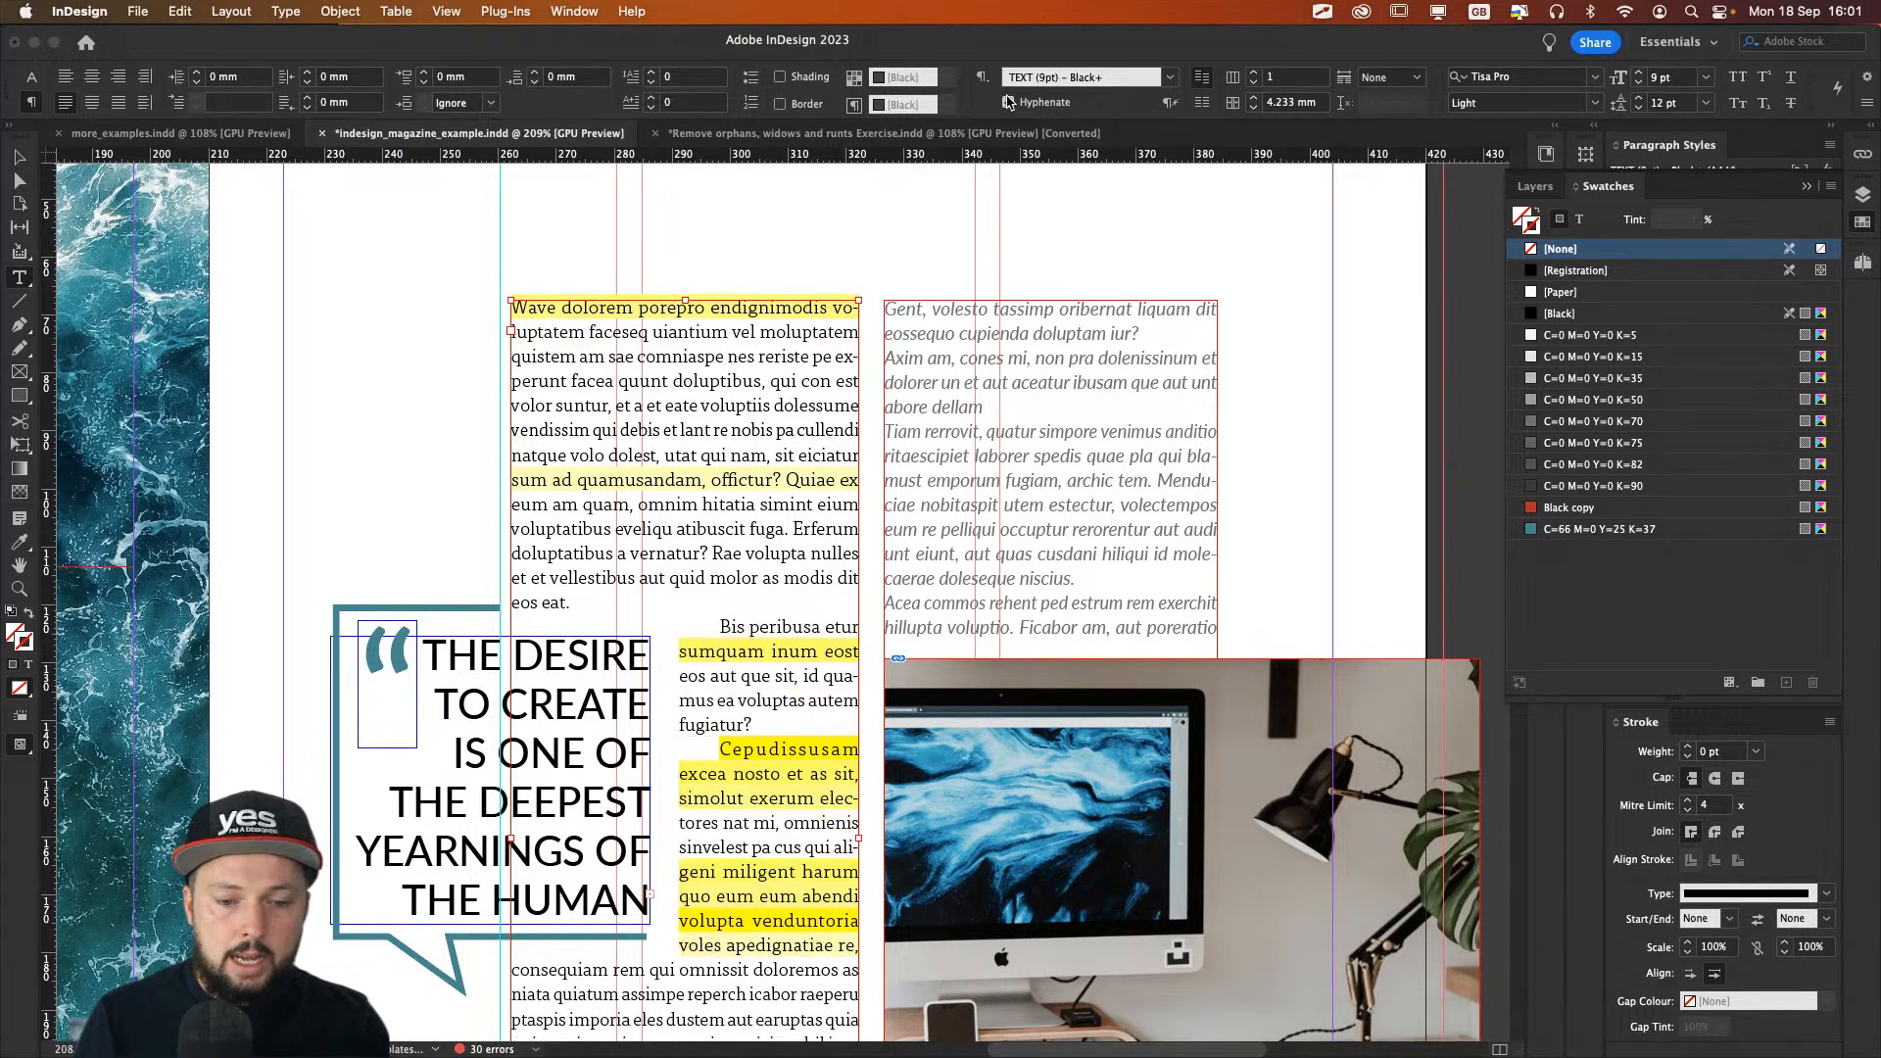
click(1008, 102)
click(1008, 102)
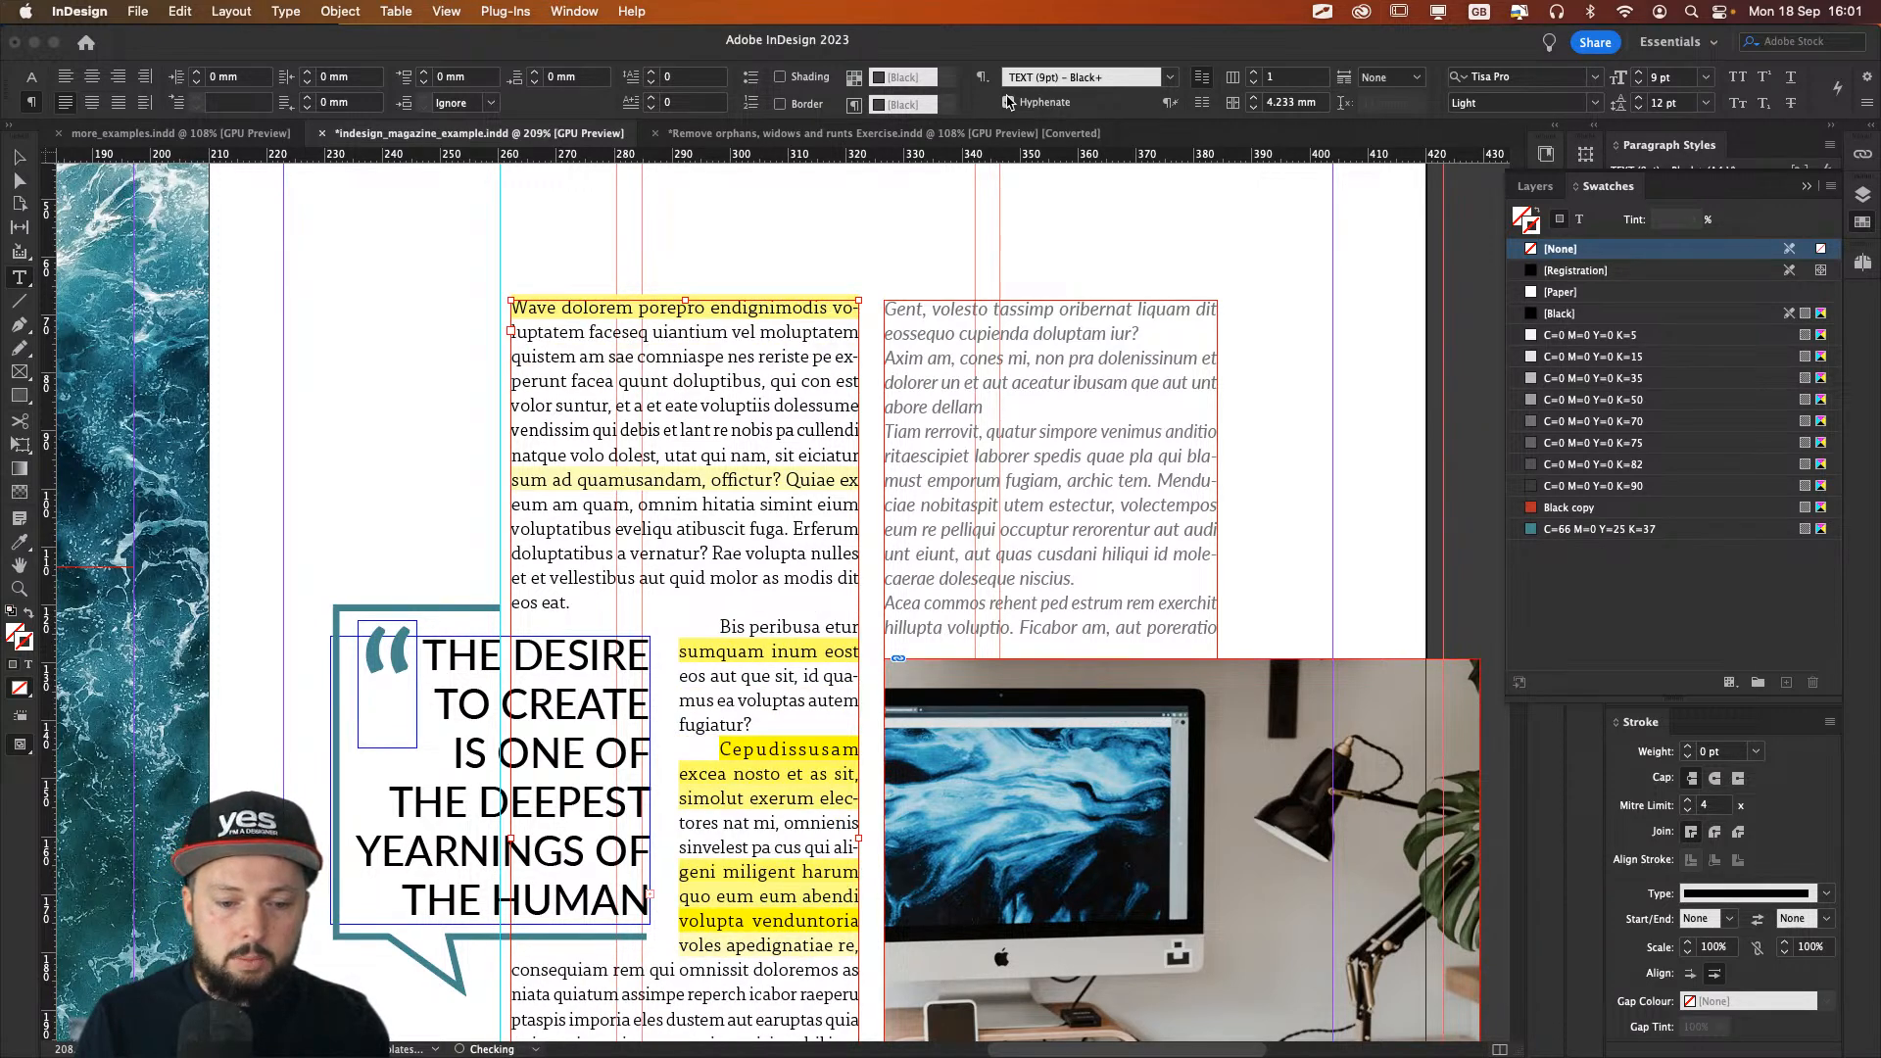
click(1008, 102)
click(1008, 101)
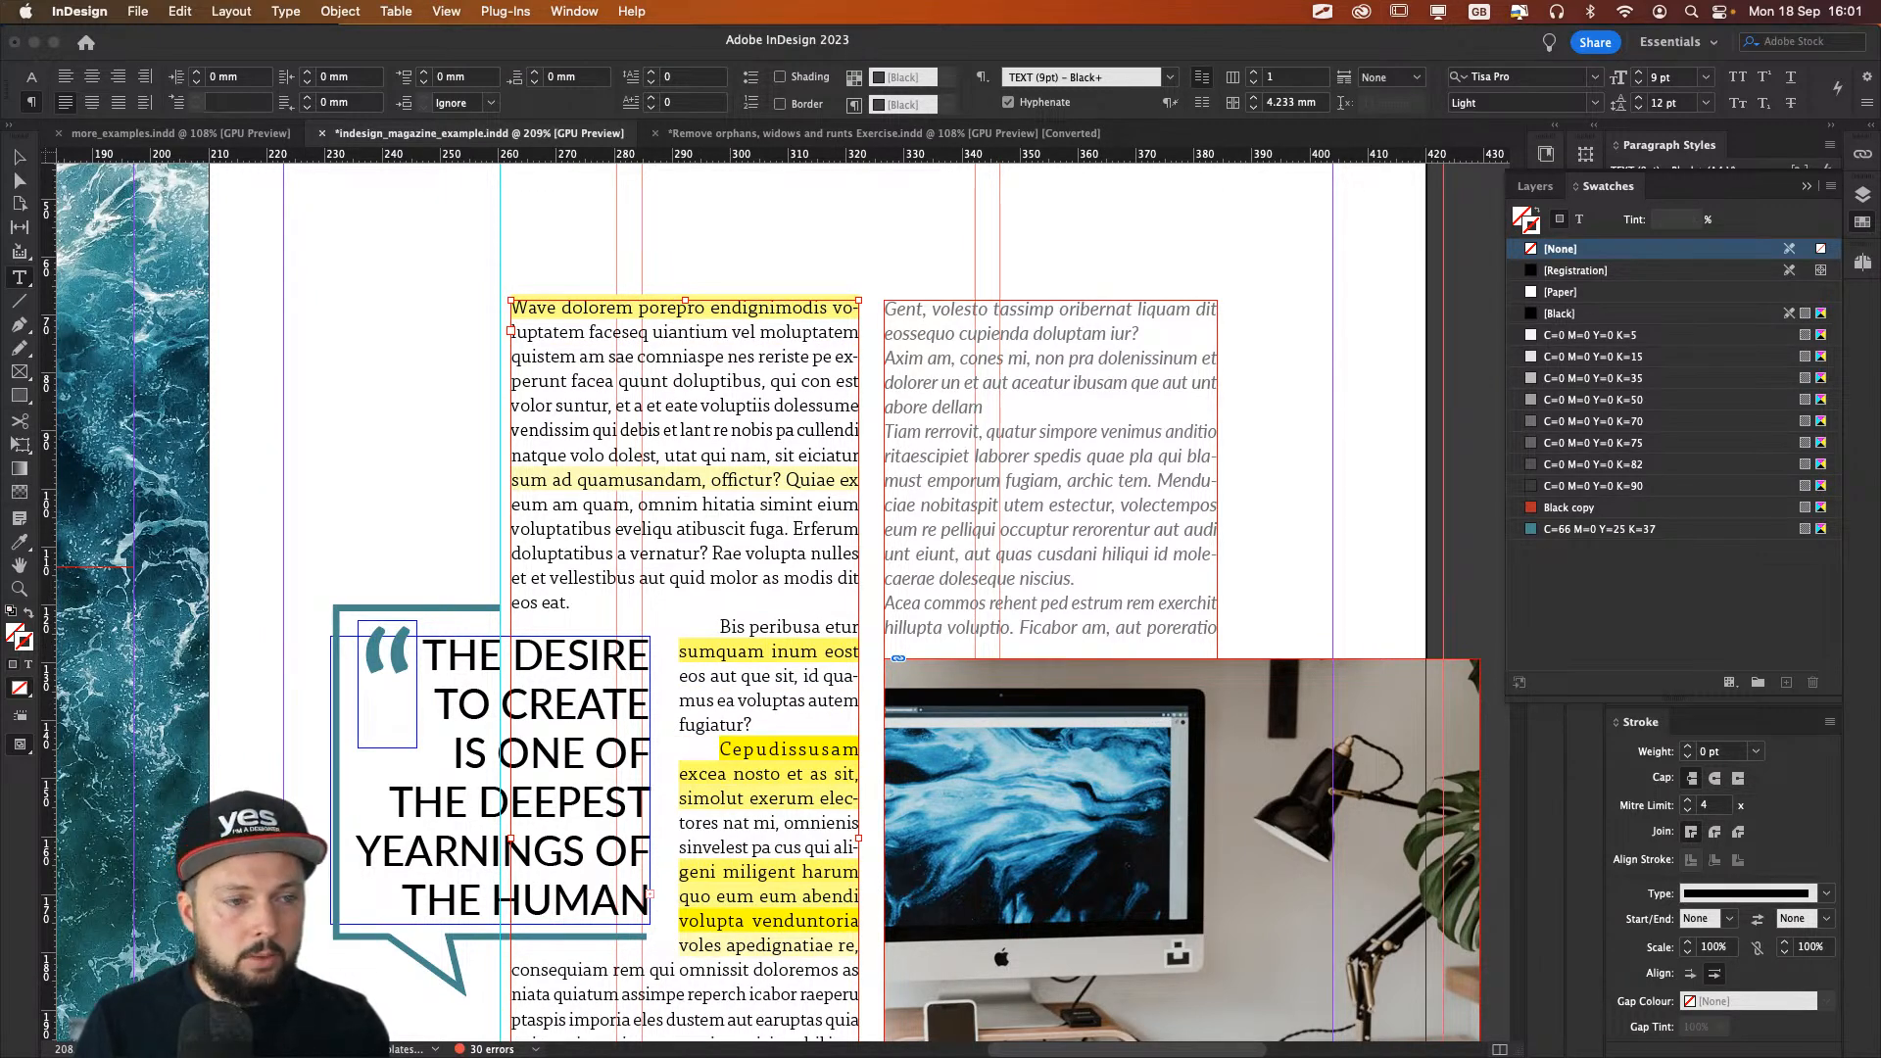
Step: Turn on Optical Margin Alignment for the "Wave dolorem" body text story
click(18, 157)
drag(850, 341, 1060, 335)
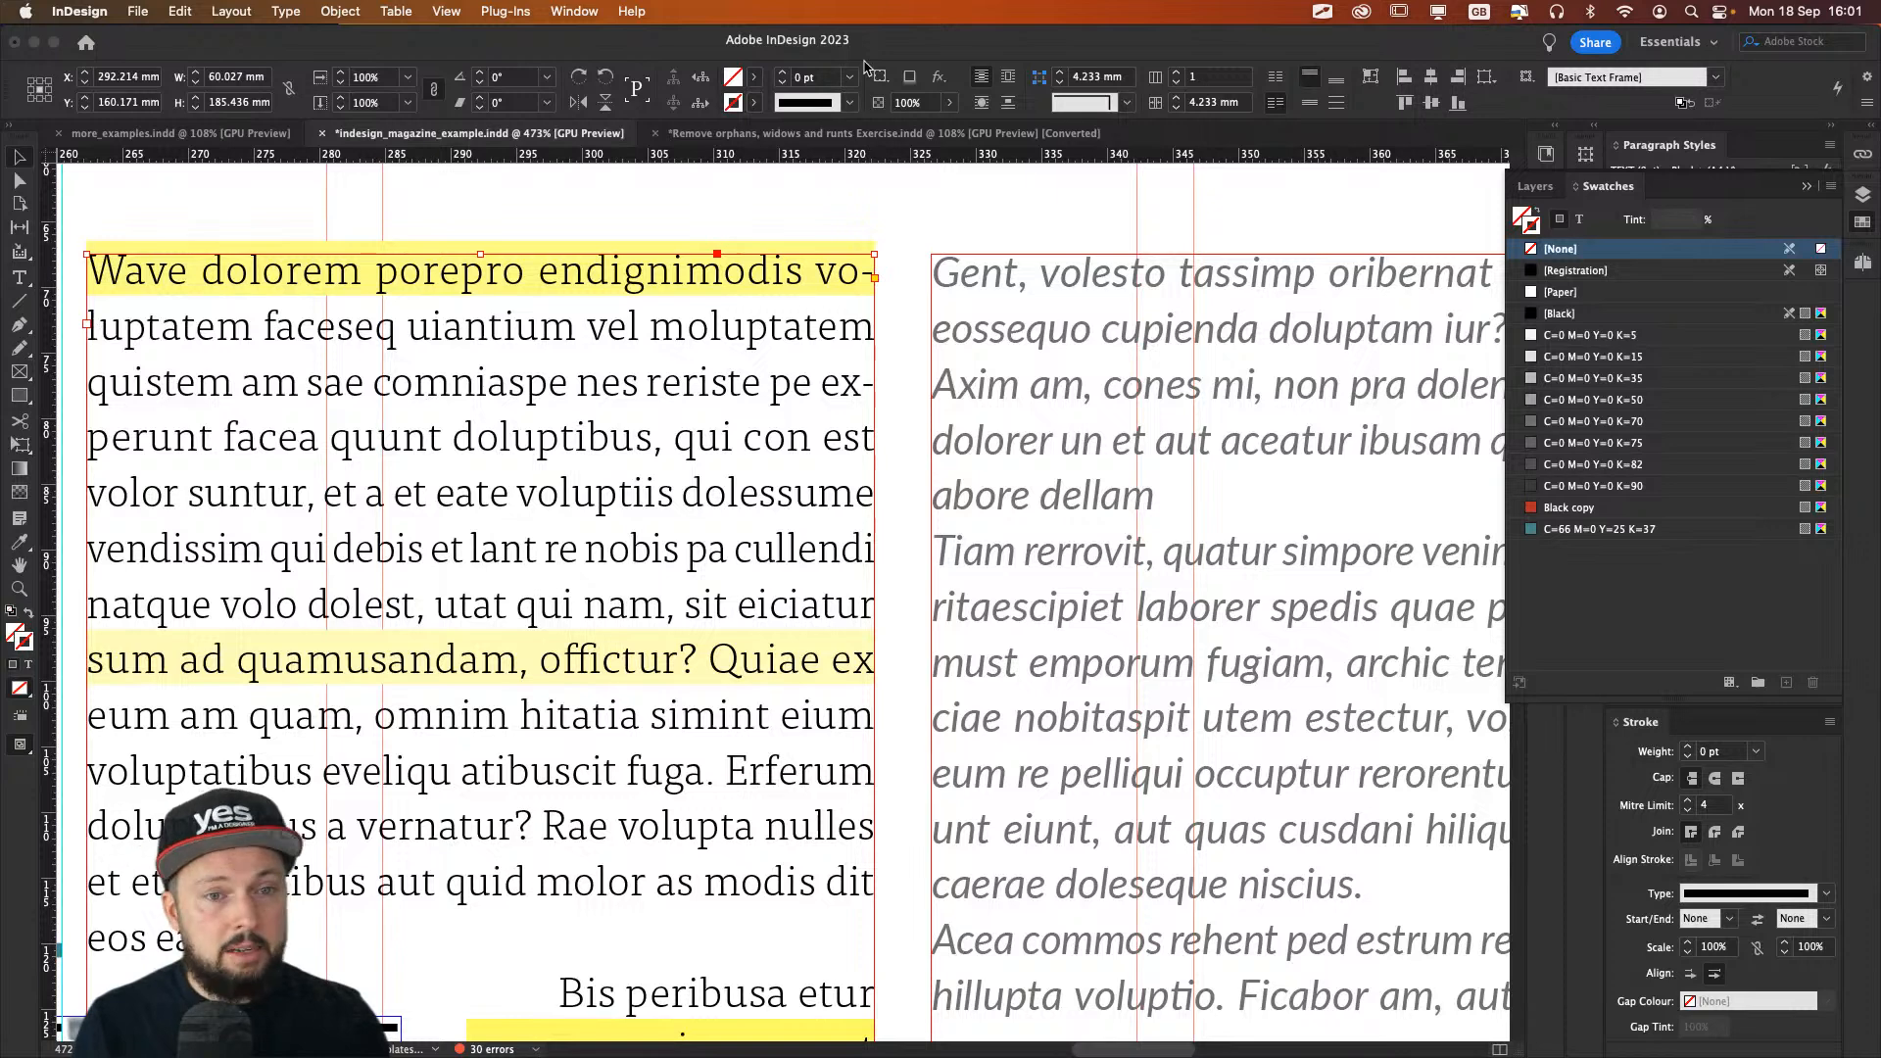
click(575, 10)
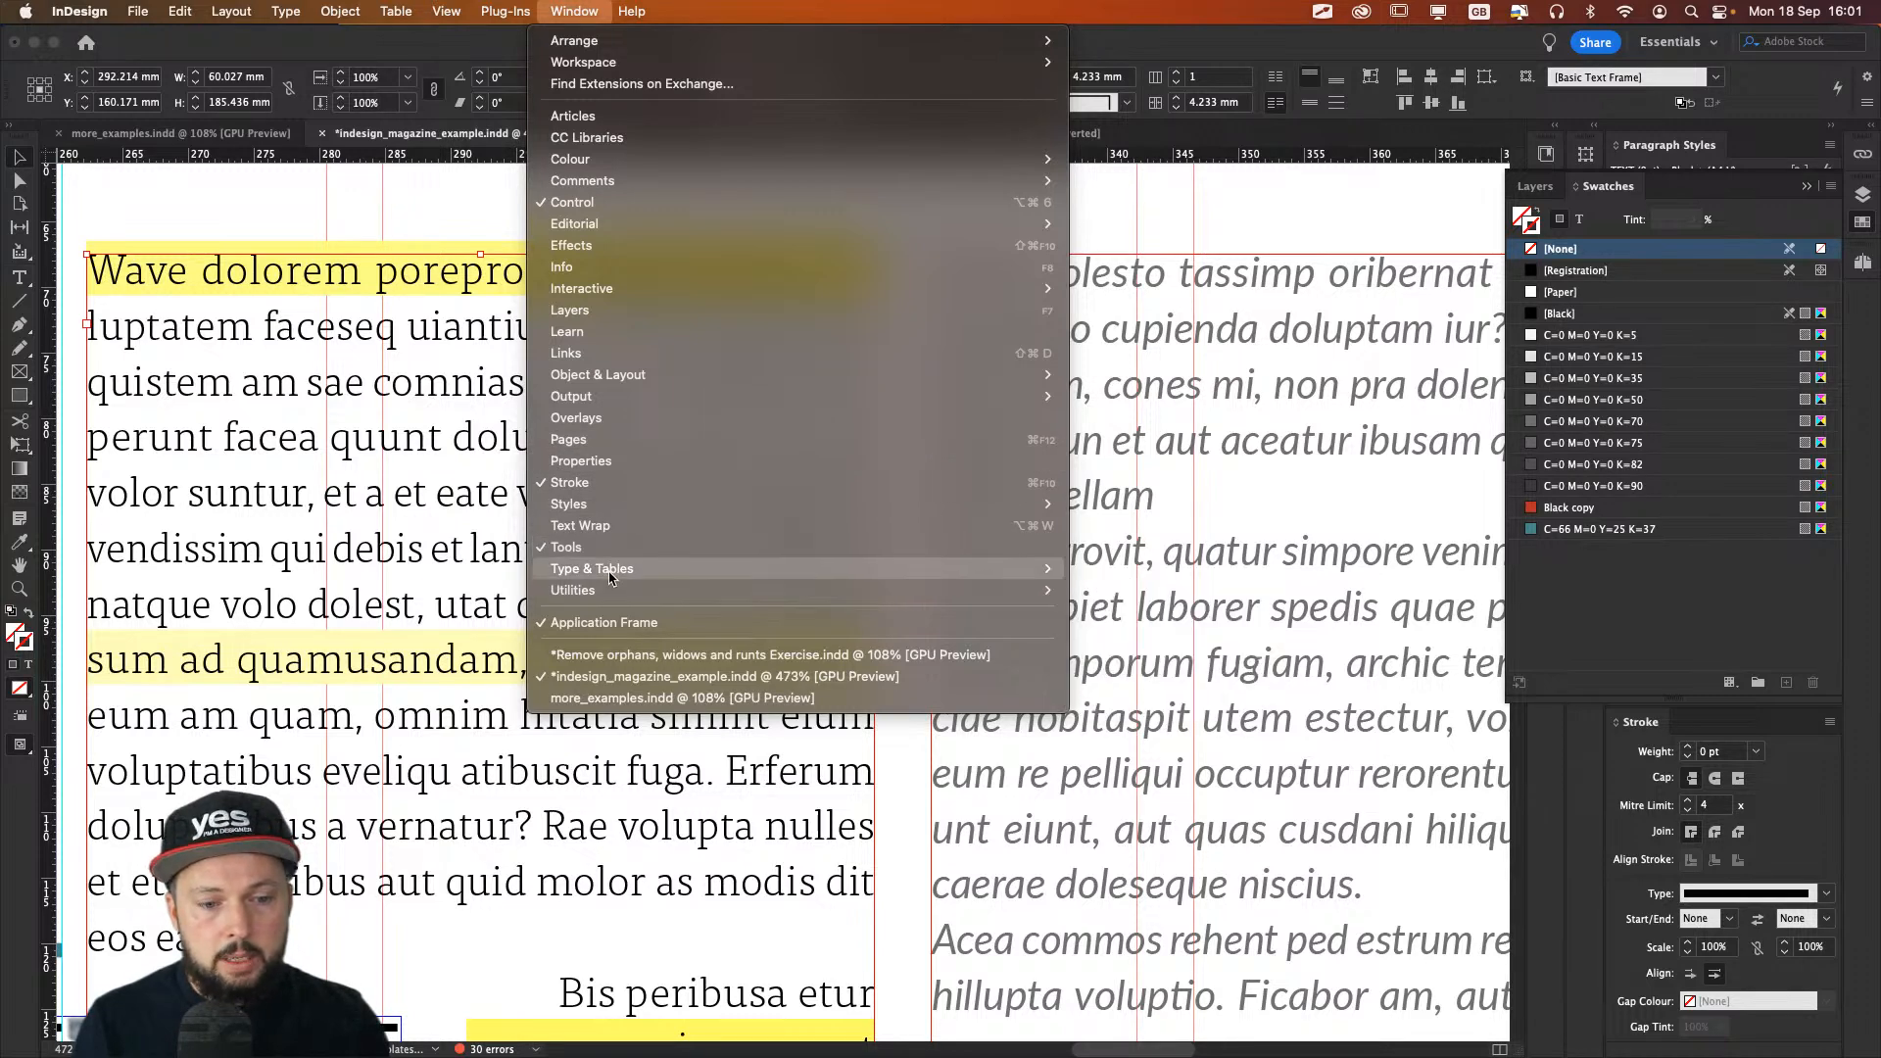
mouse_move(888, 573)
click(1117, 702)
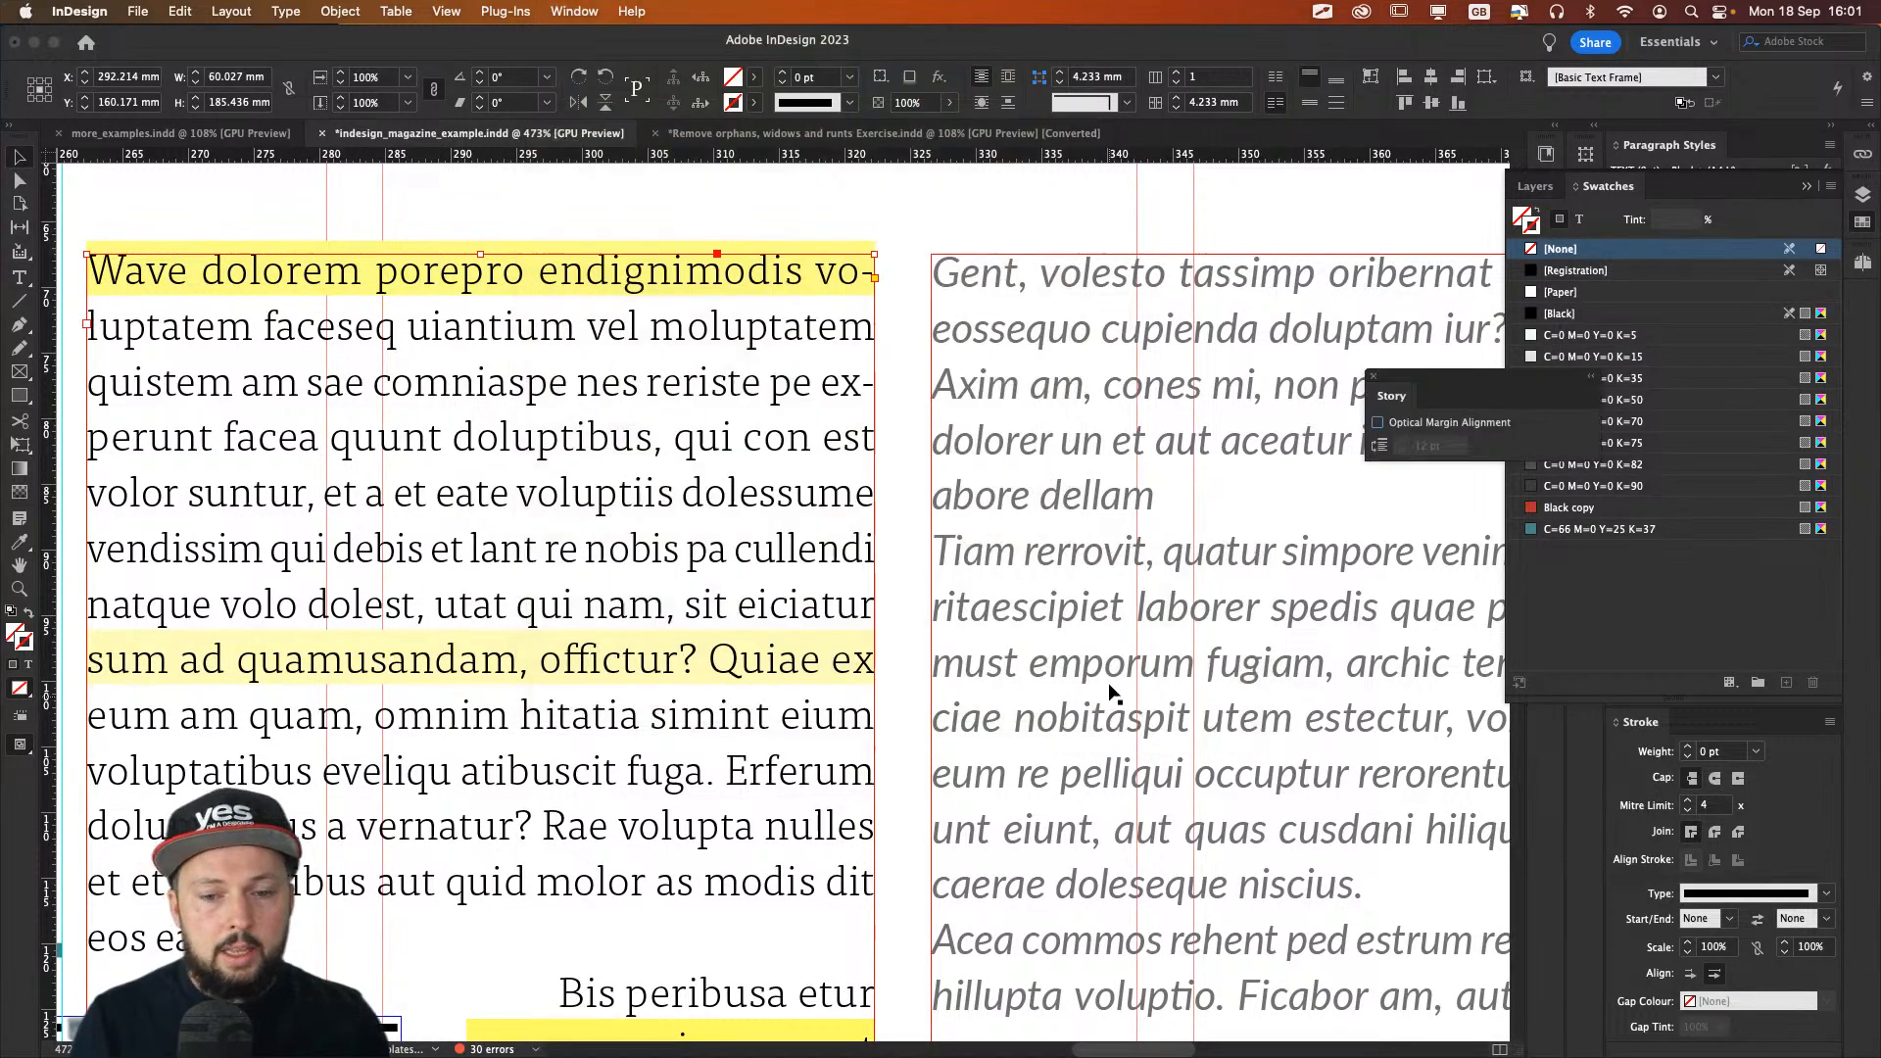
drag(1436, 379, 965, 325)
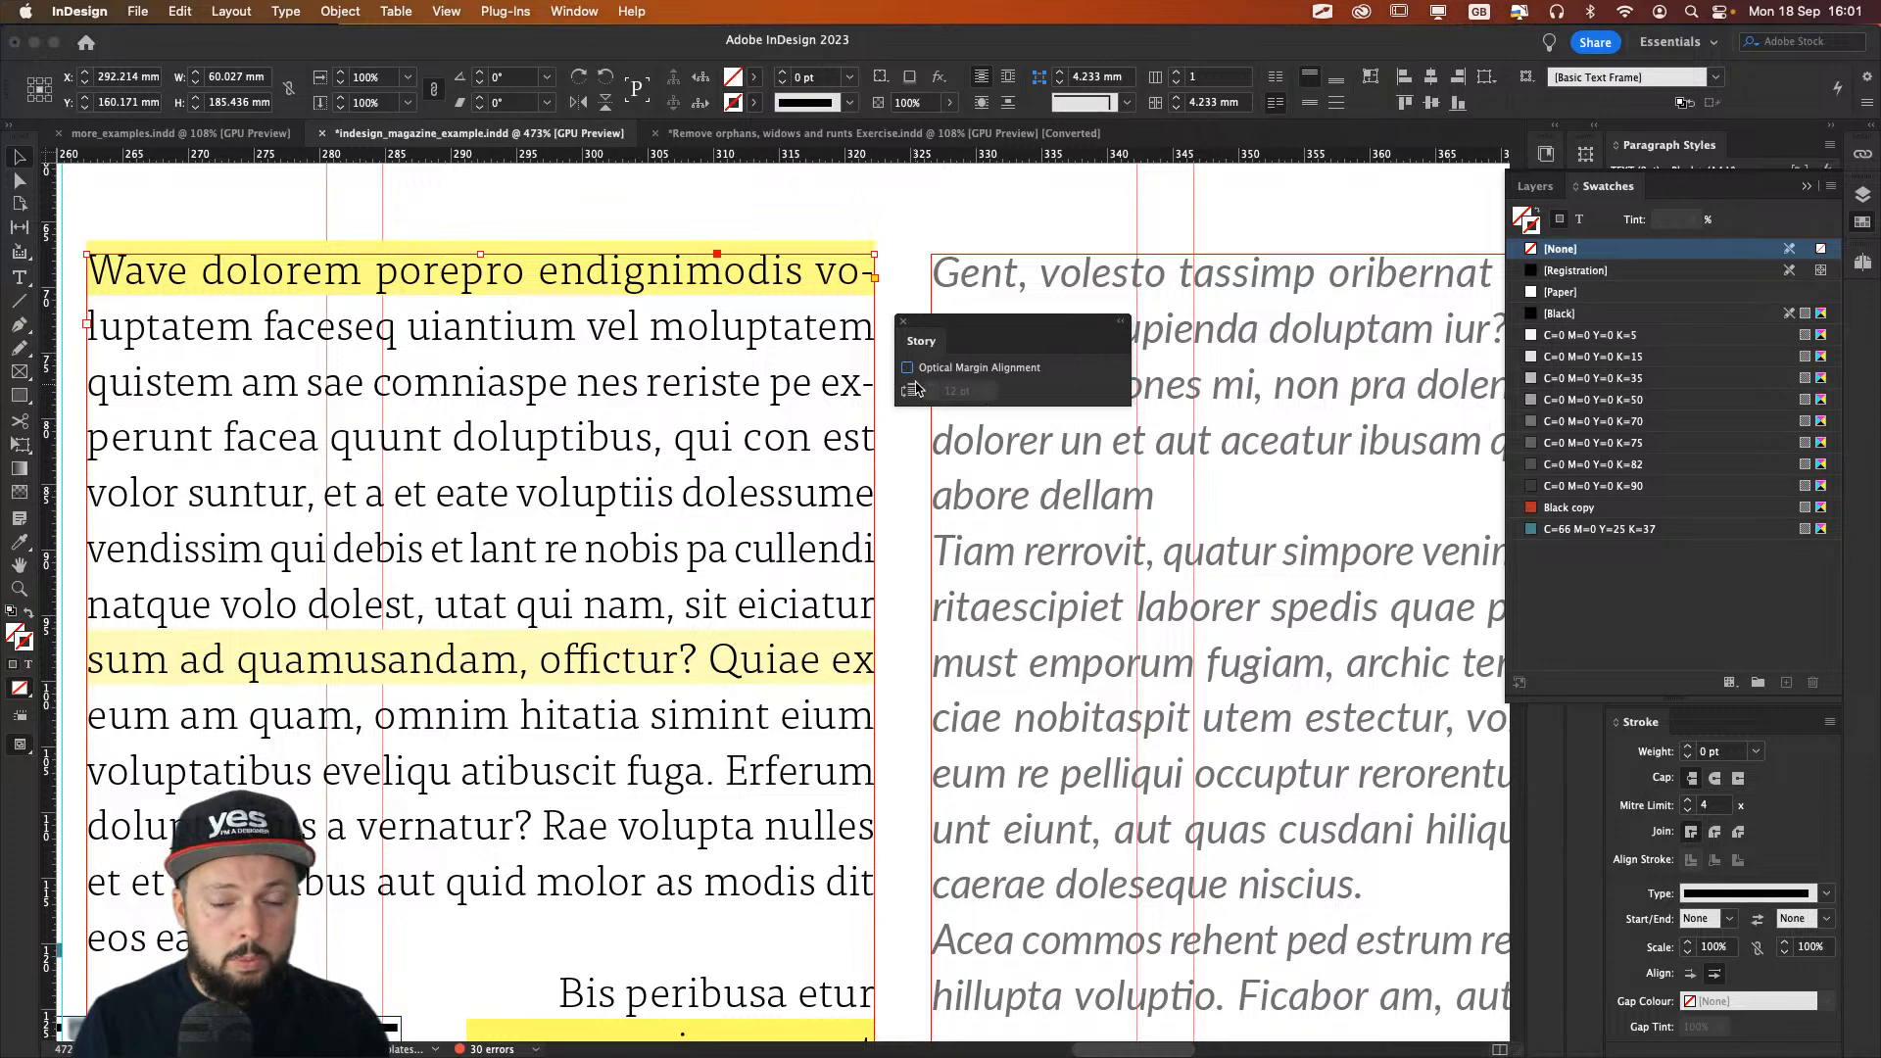
click(908, 366)
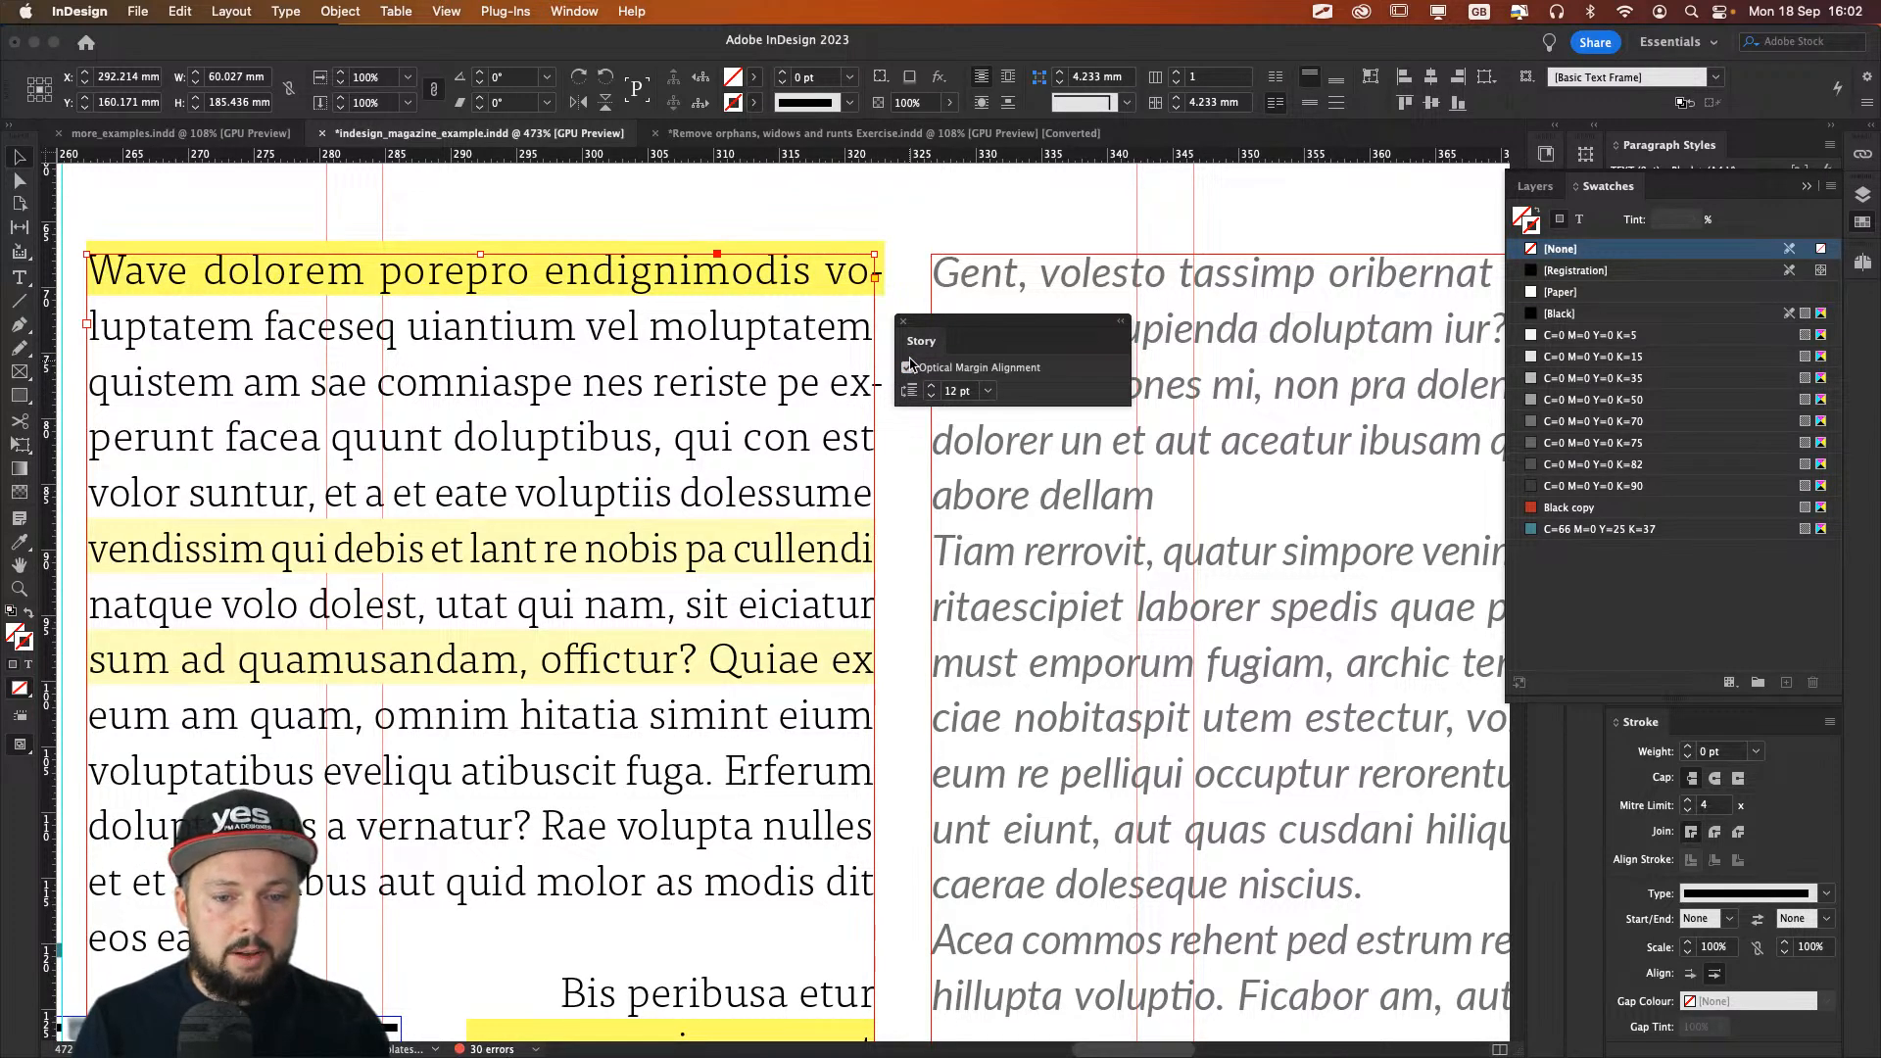
Step: Compare the body column's edges with Optical Margin Alignment off and on several times, ending with it on
click(909, 366)
click(909, 367)
click(909, 366)
click(908, 367)
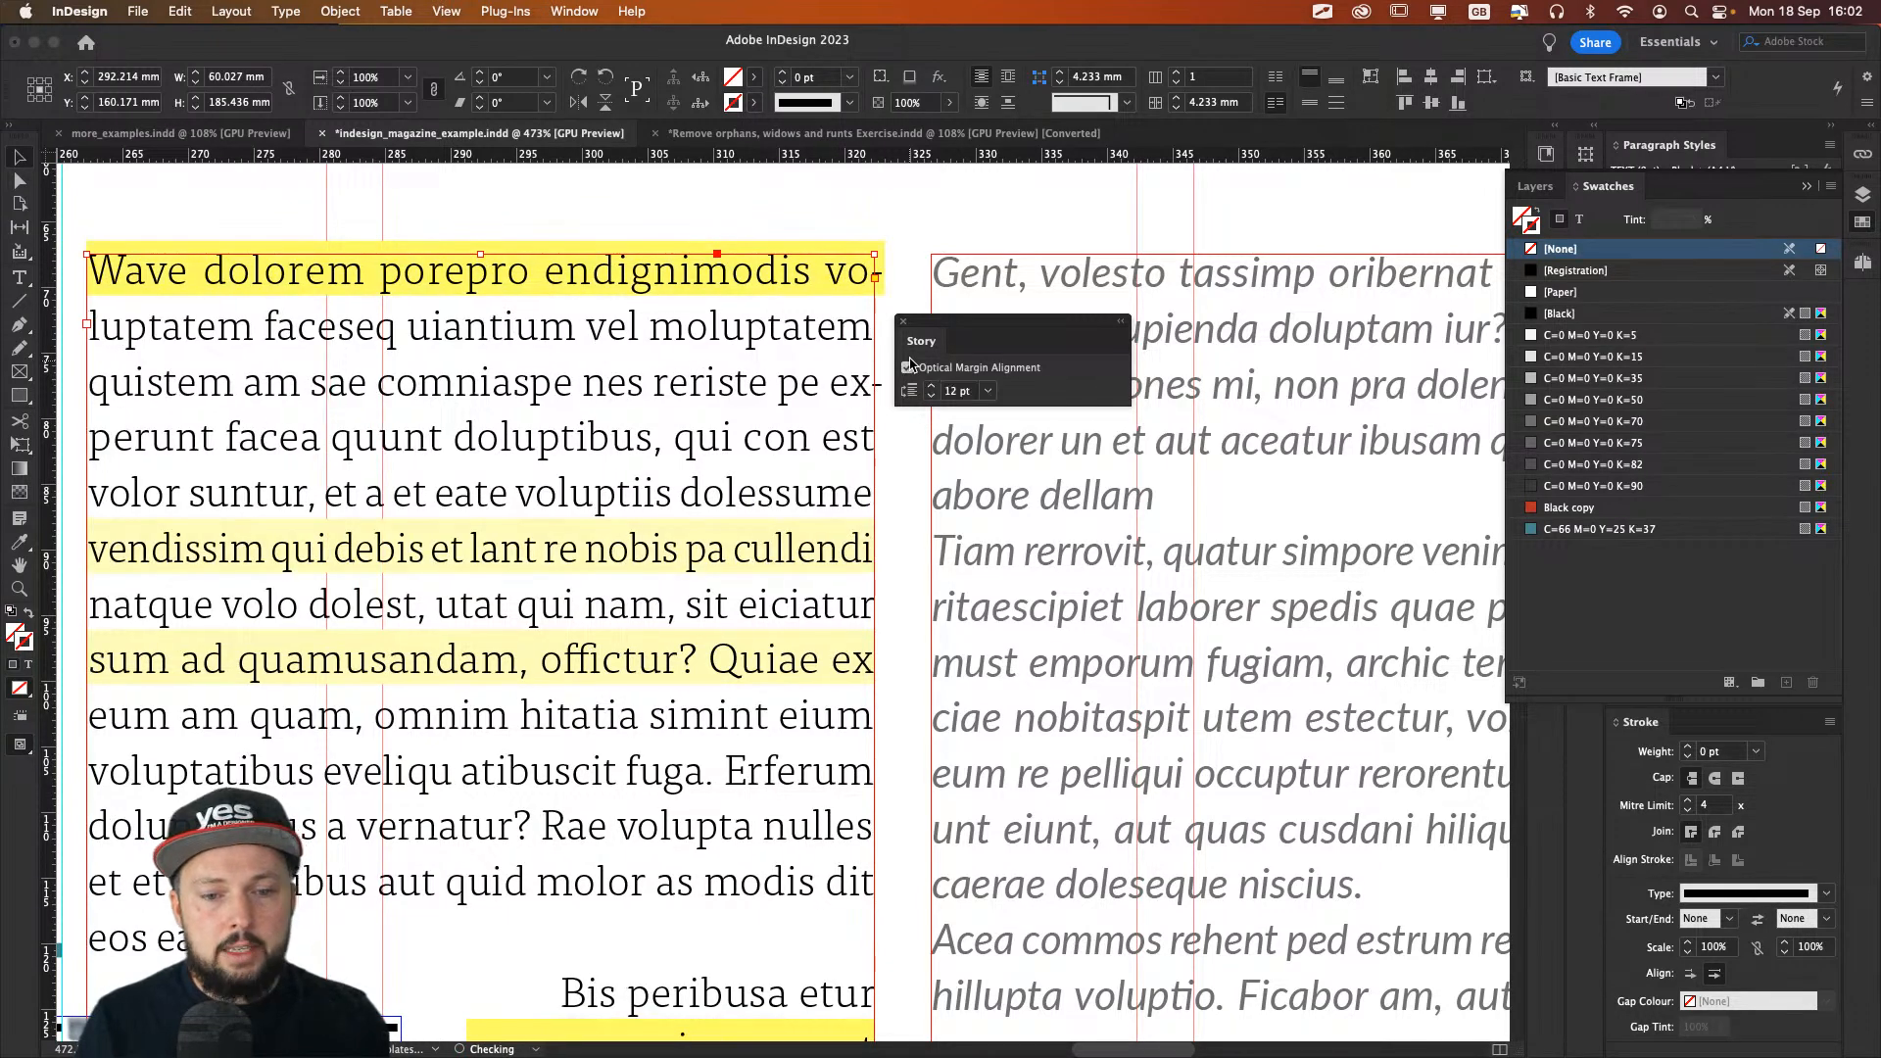
click(909, 366)
click(909, 366)
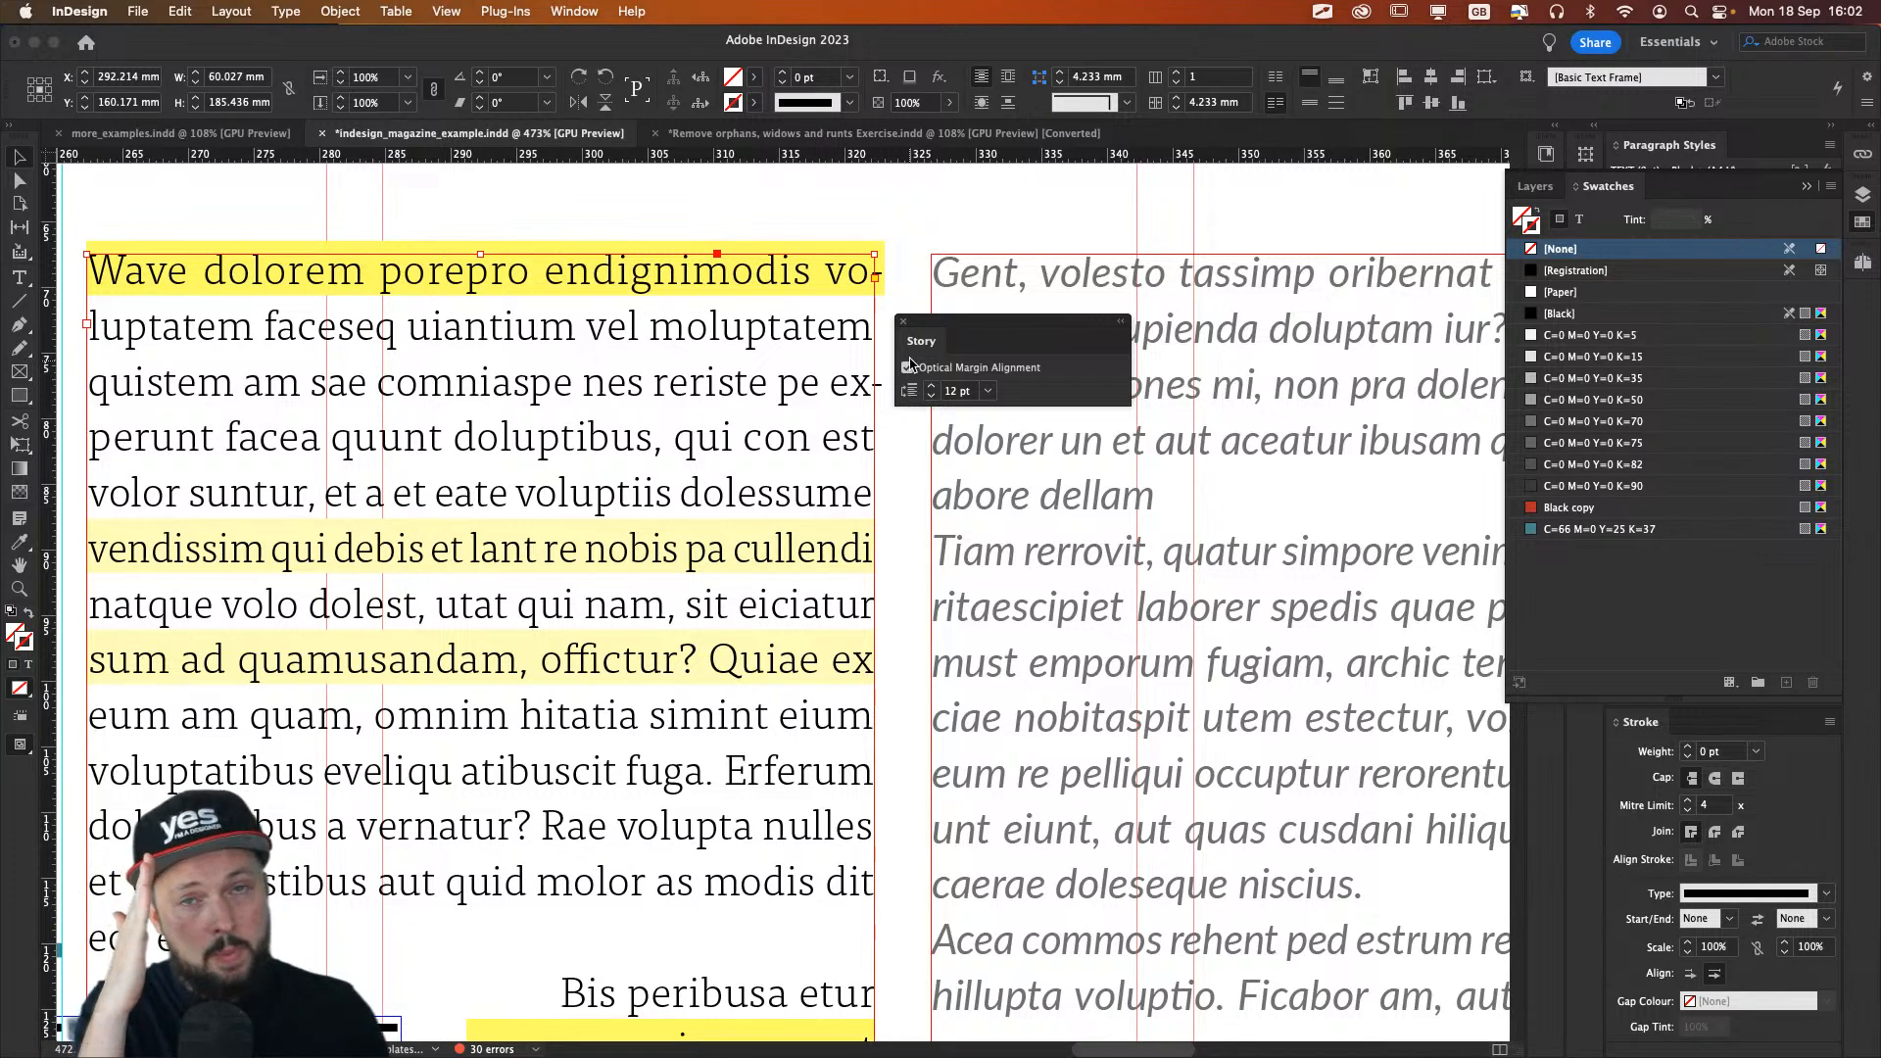
click(909, 366)
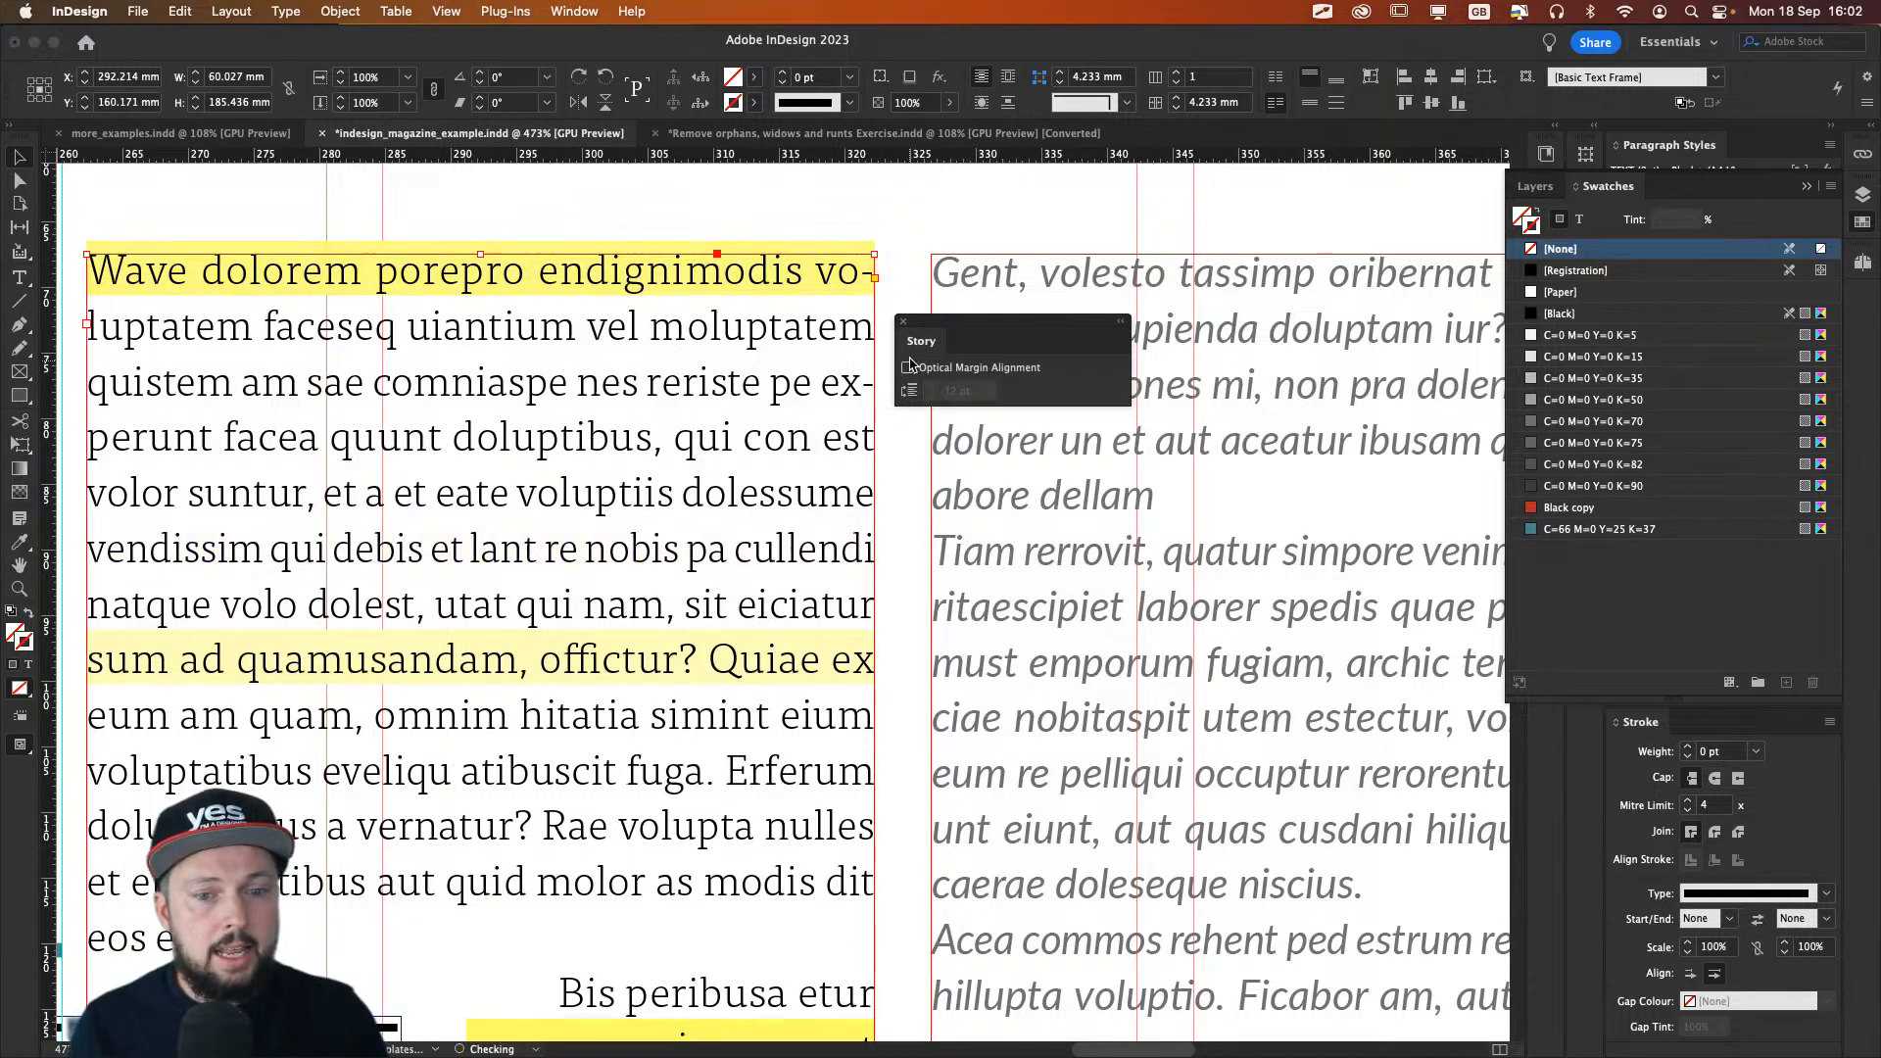
click(912, 367)
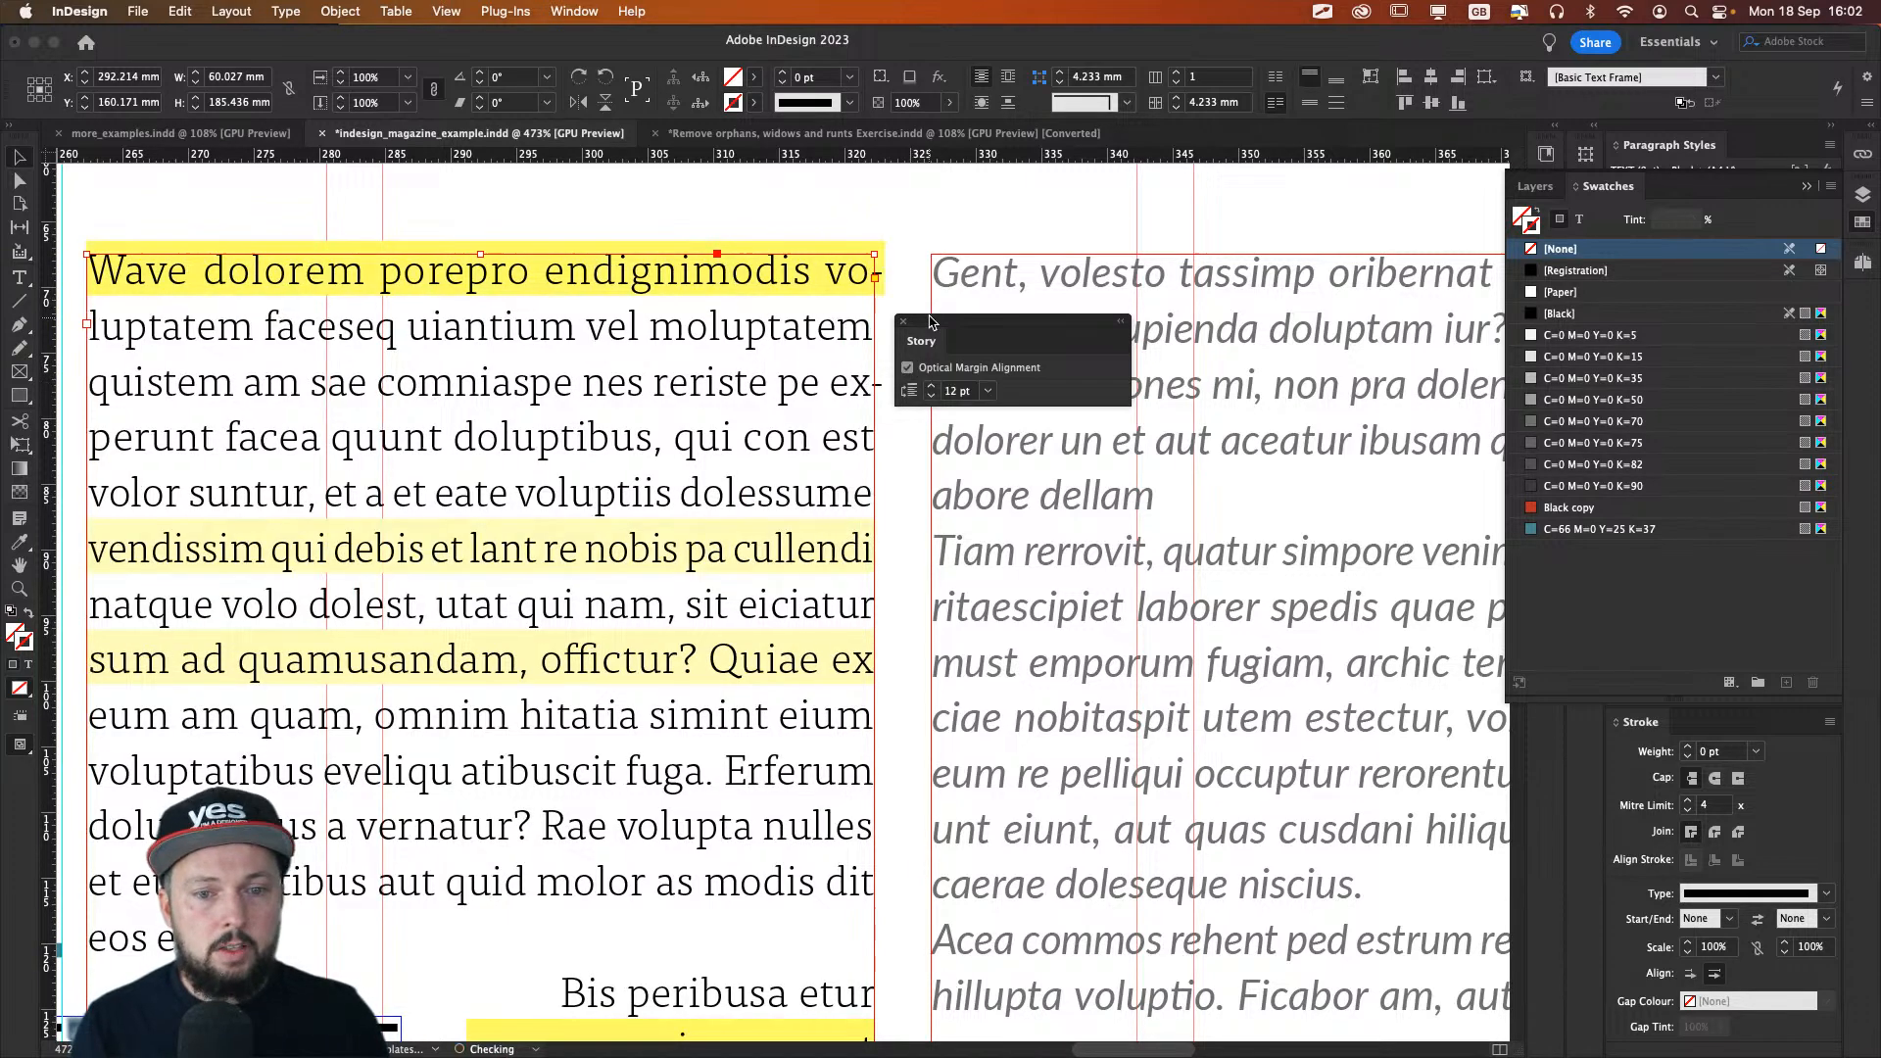
Step: Close the Story settings and look over the full-height body column beside the pull quote and photo
drag(941, 321, 977, 318)
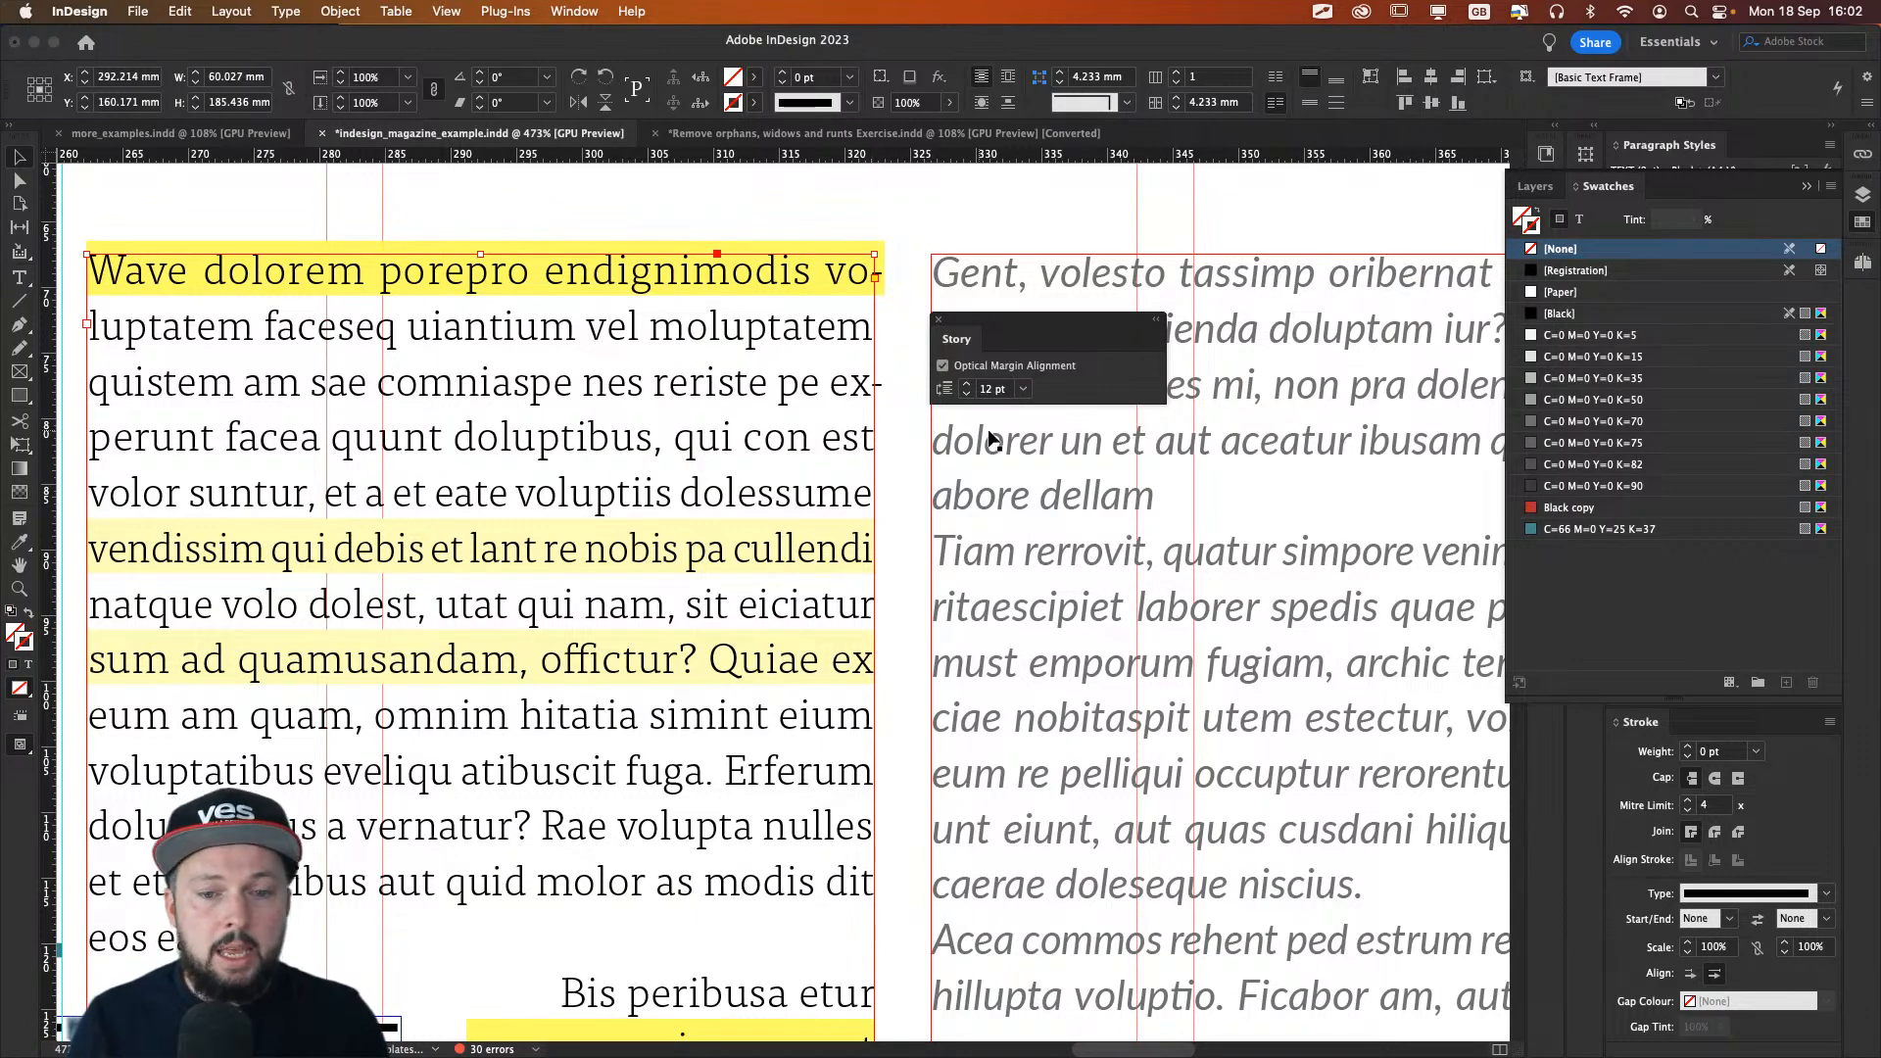
click(938, 321)
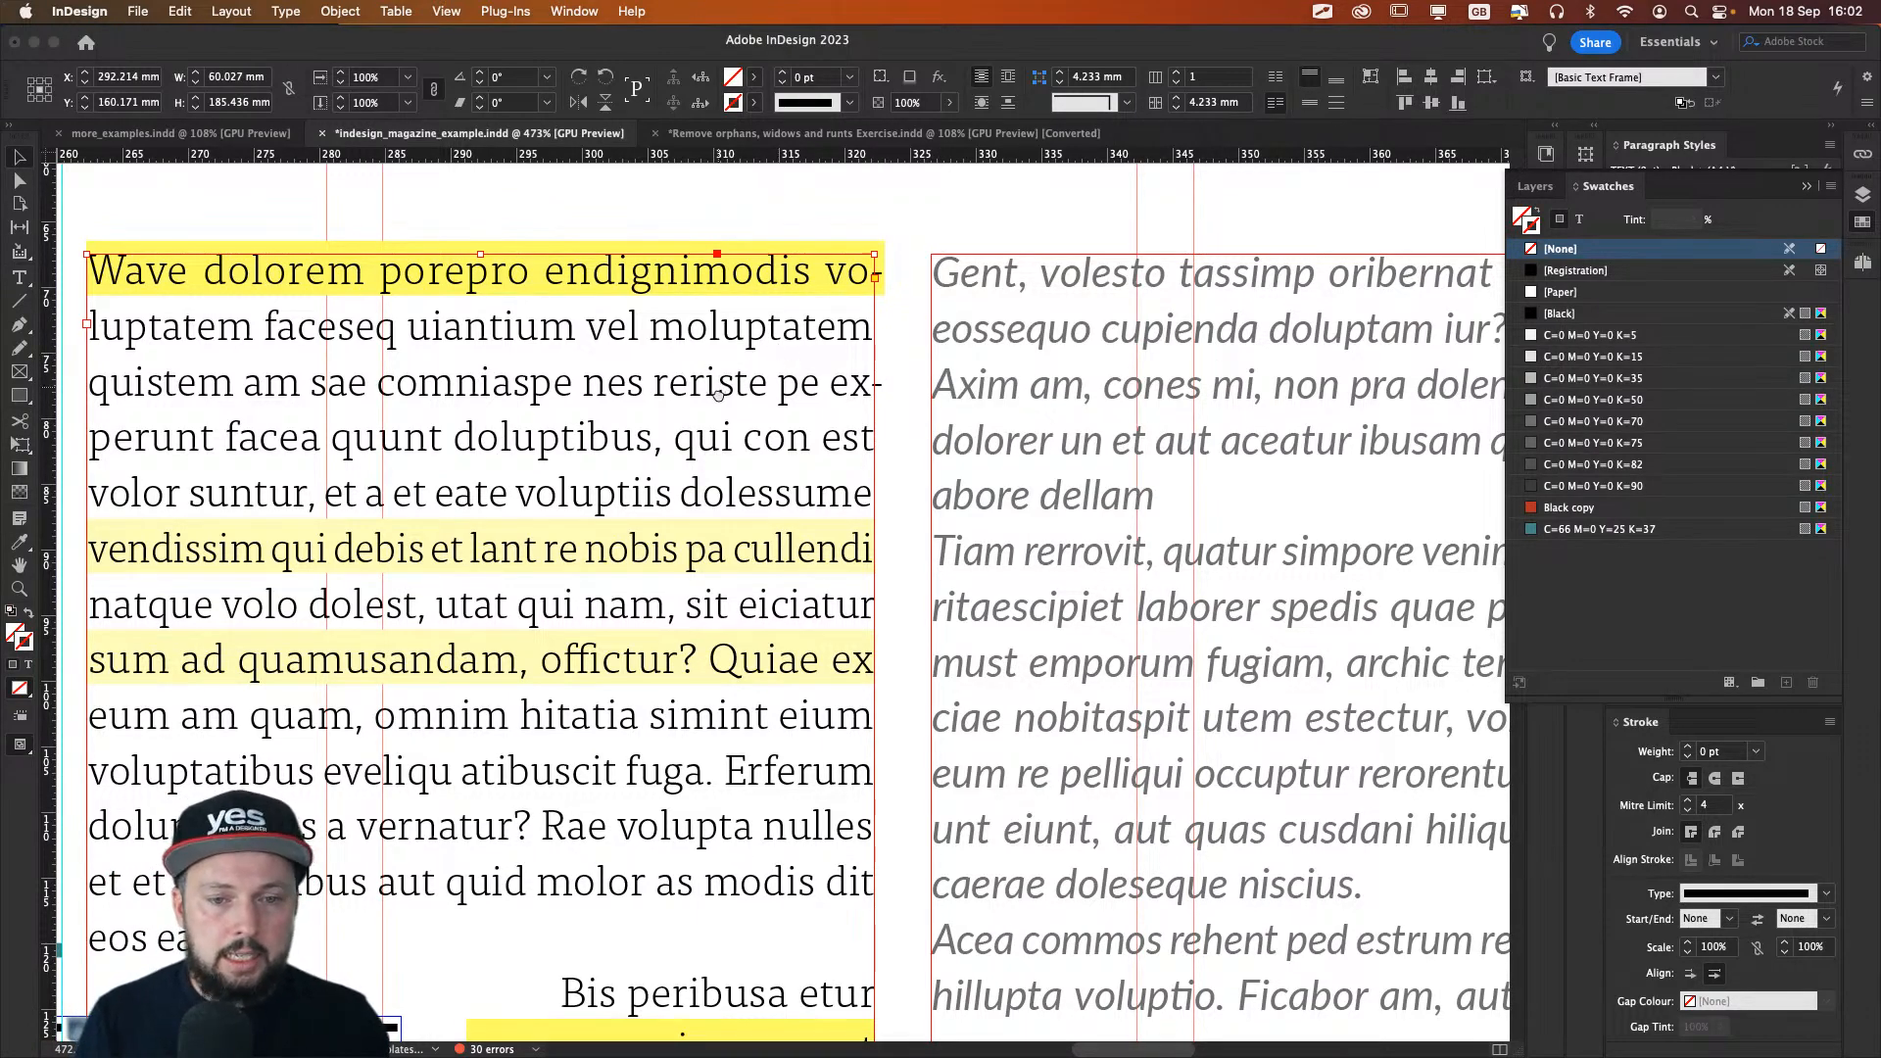
drag(725, 382, 854, 367)
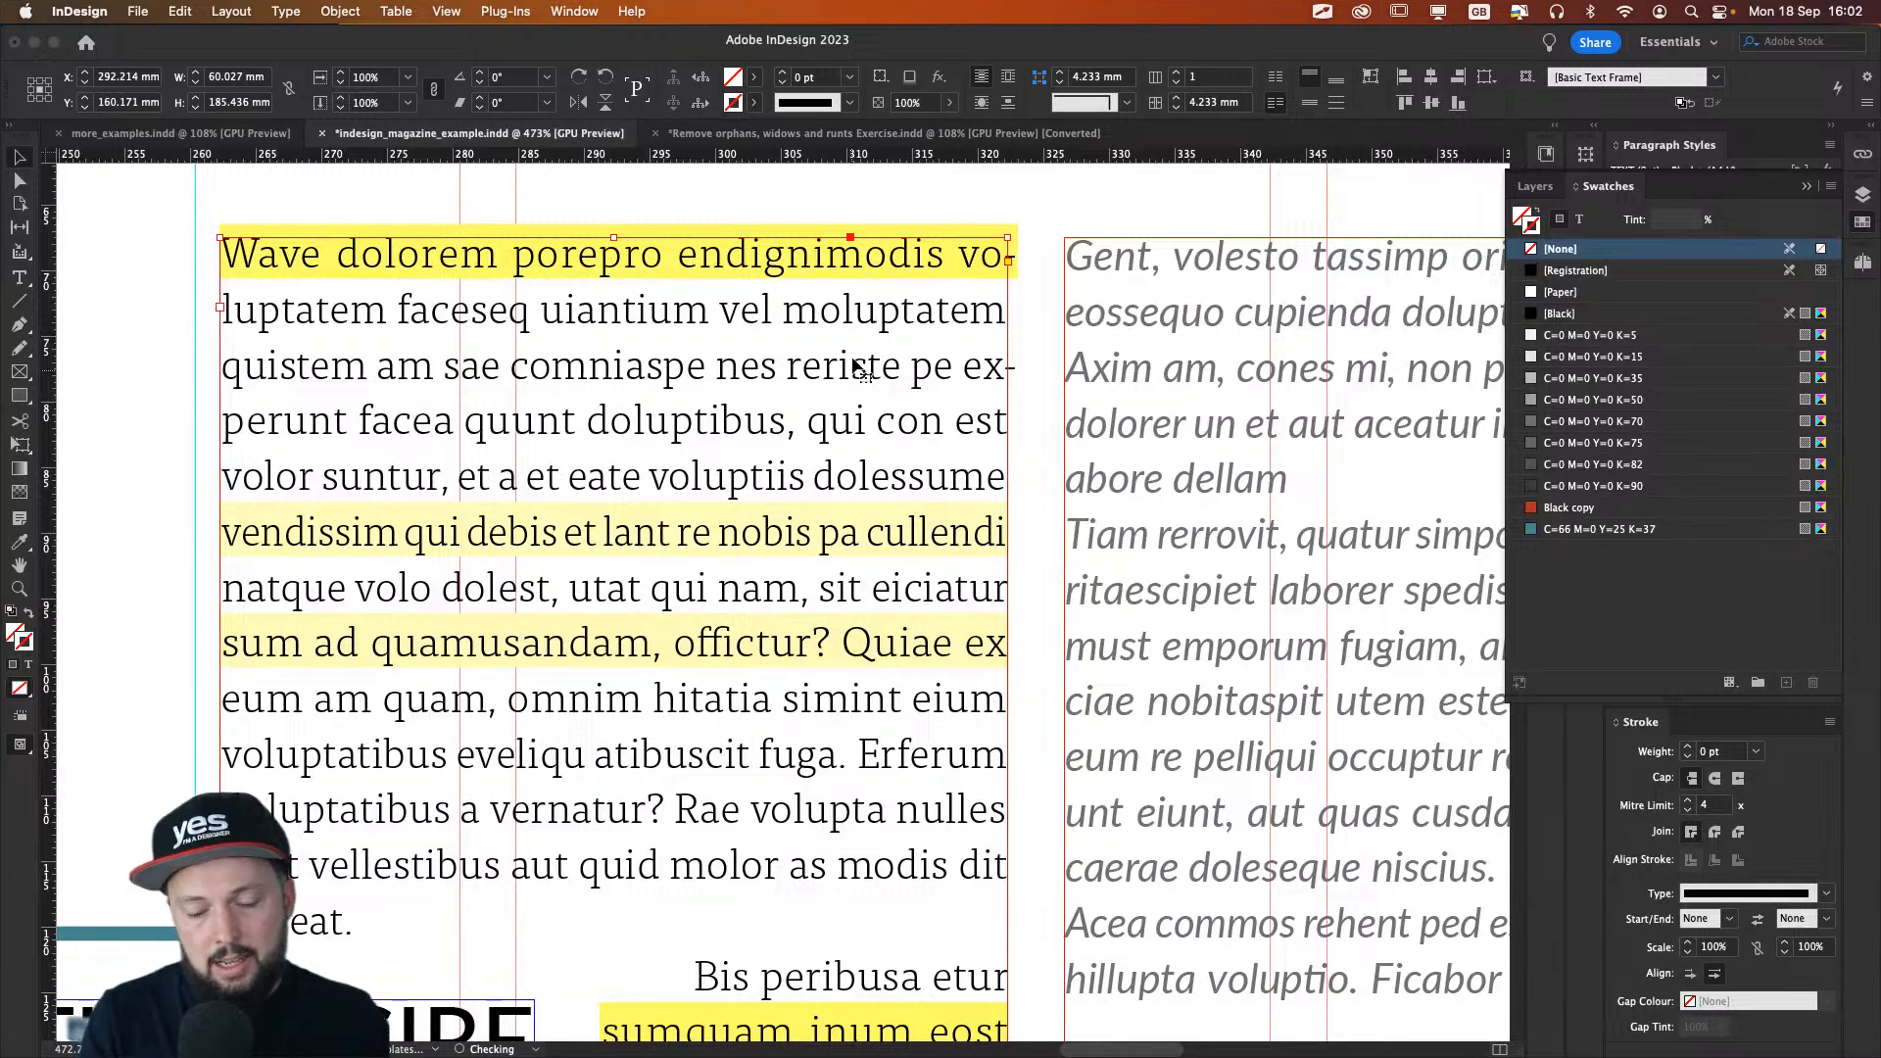
key(super+minus)
key(super+minus)
key(super+minus)
key(super+minus)
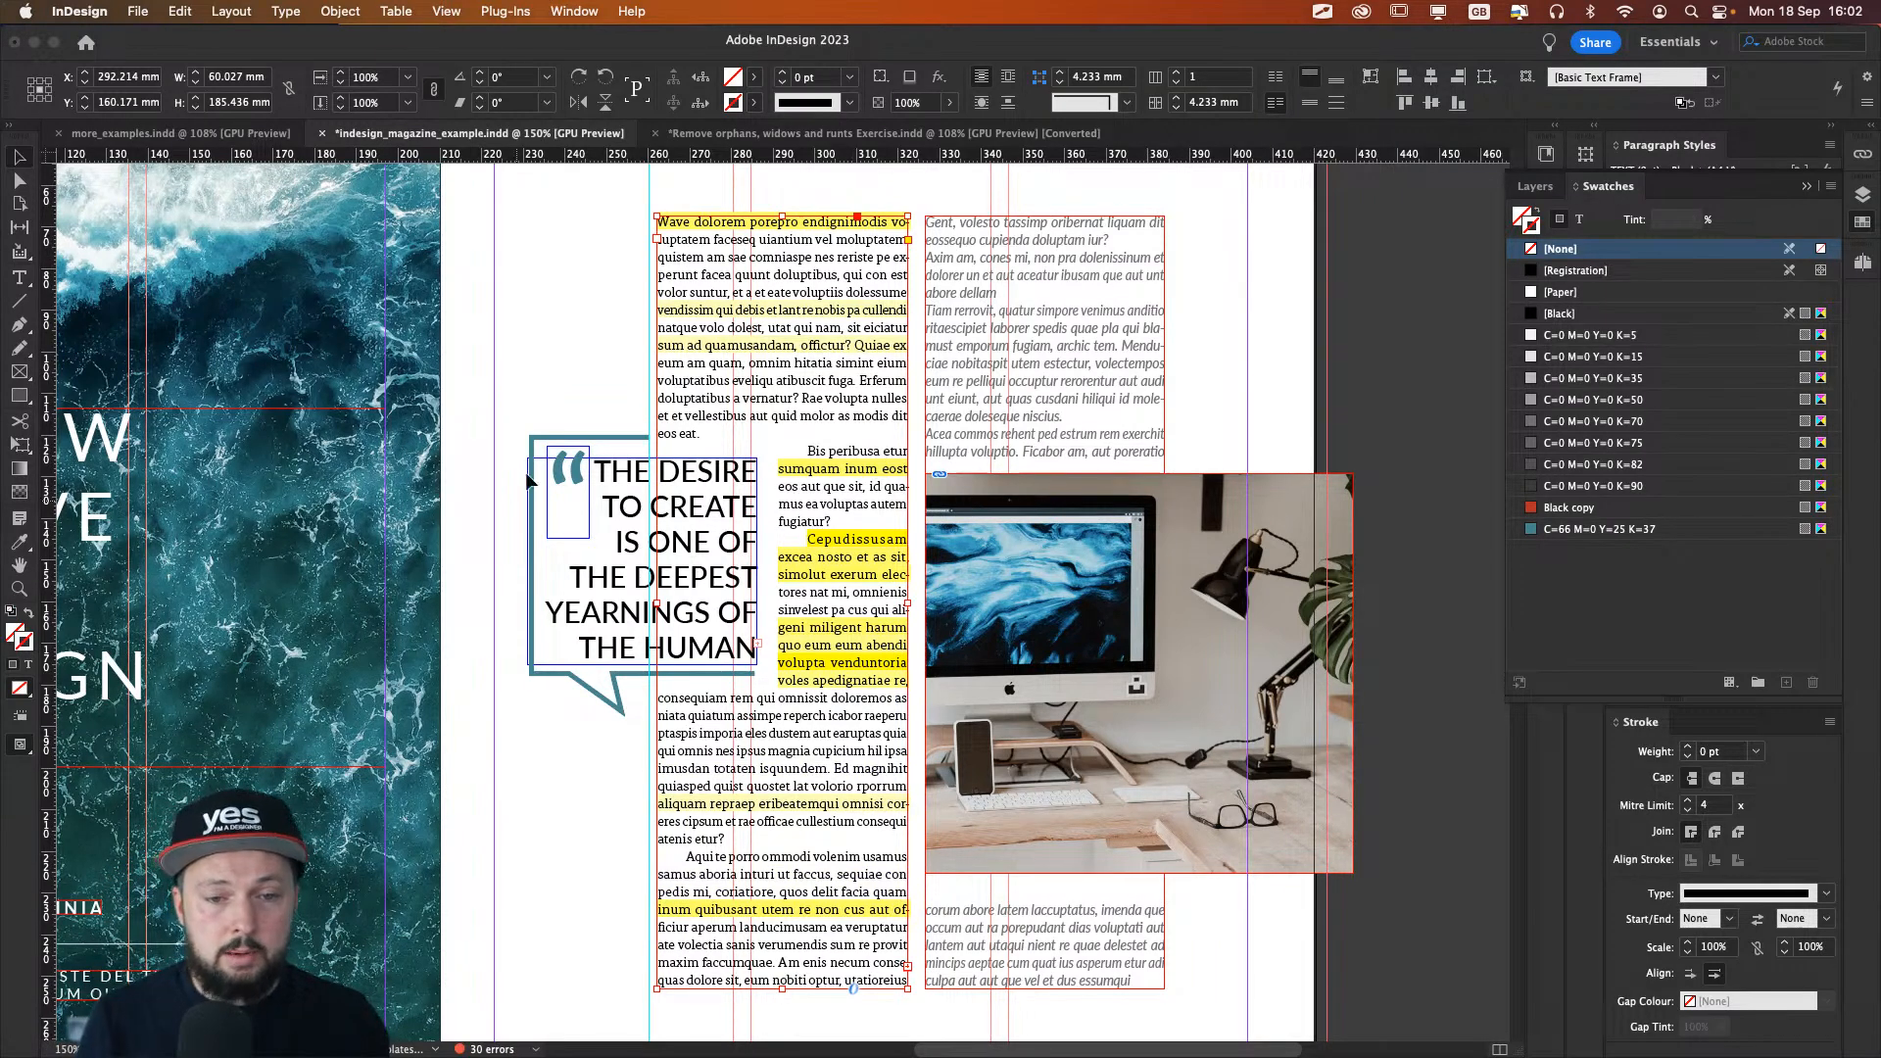
click(397, 353)
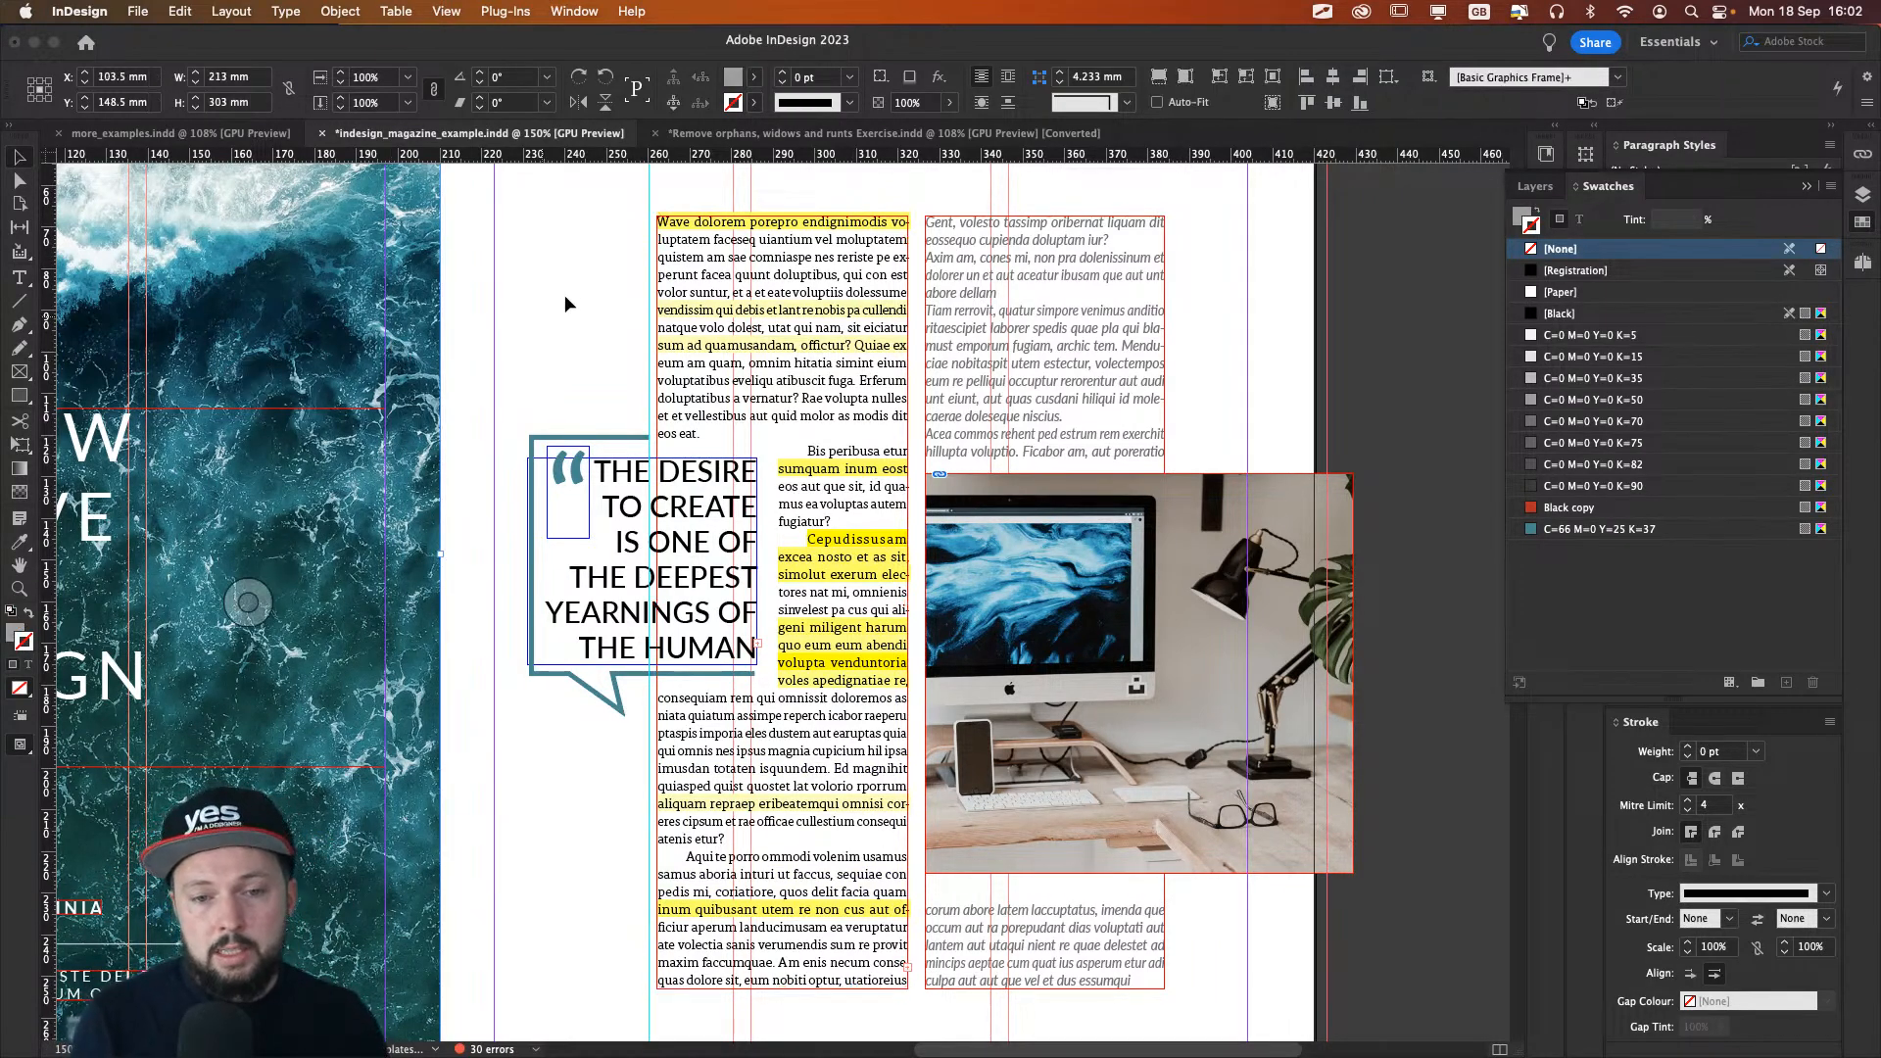
drag(960, 209, 1020, 252)
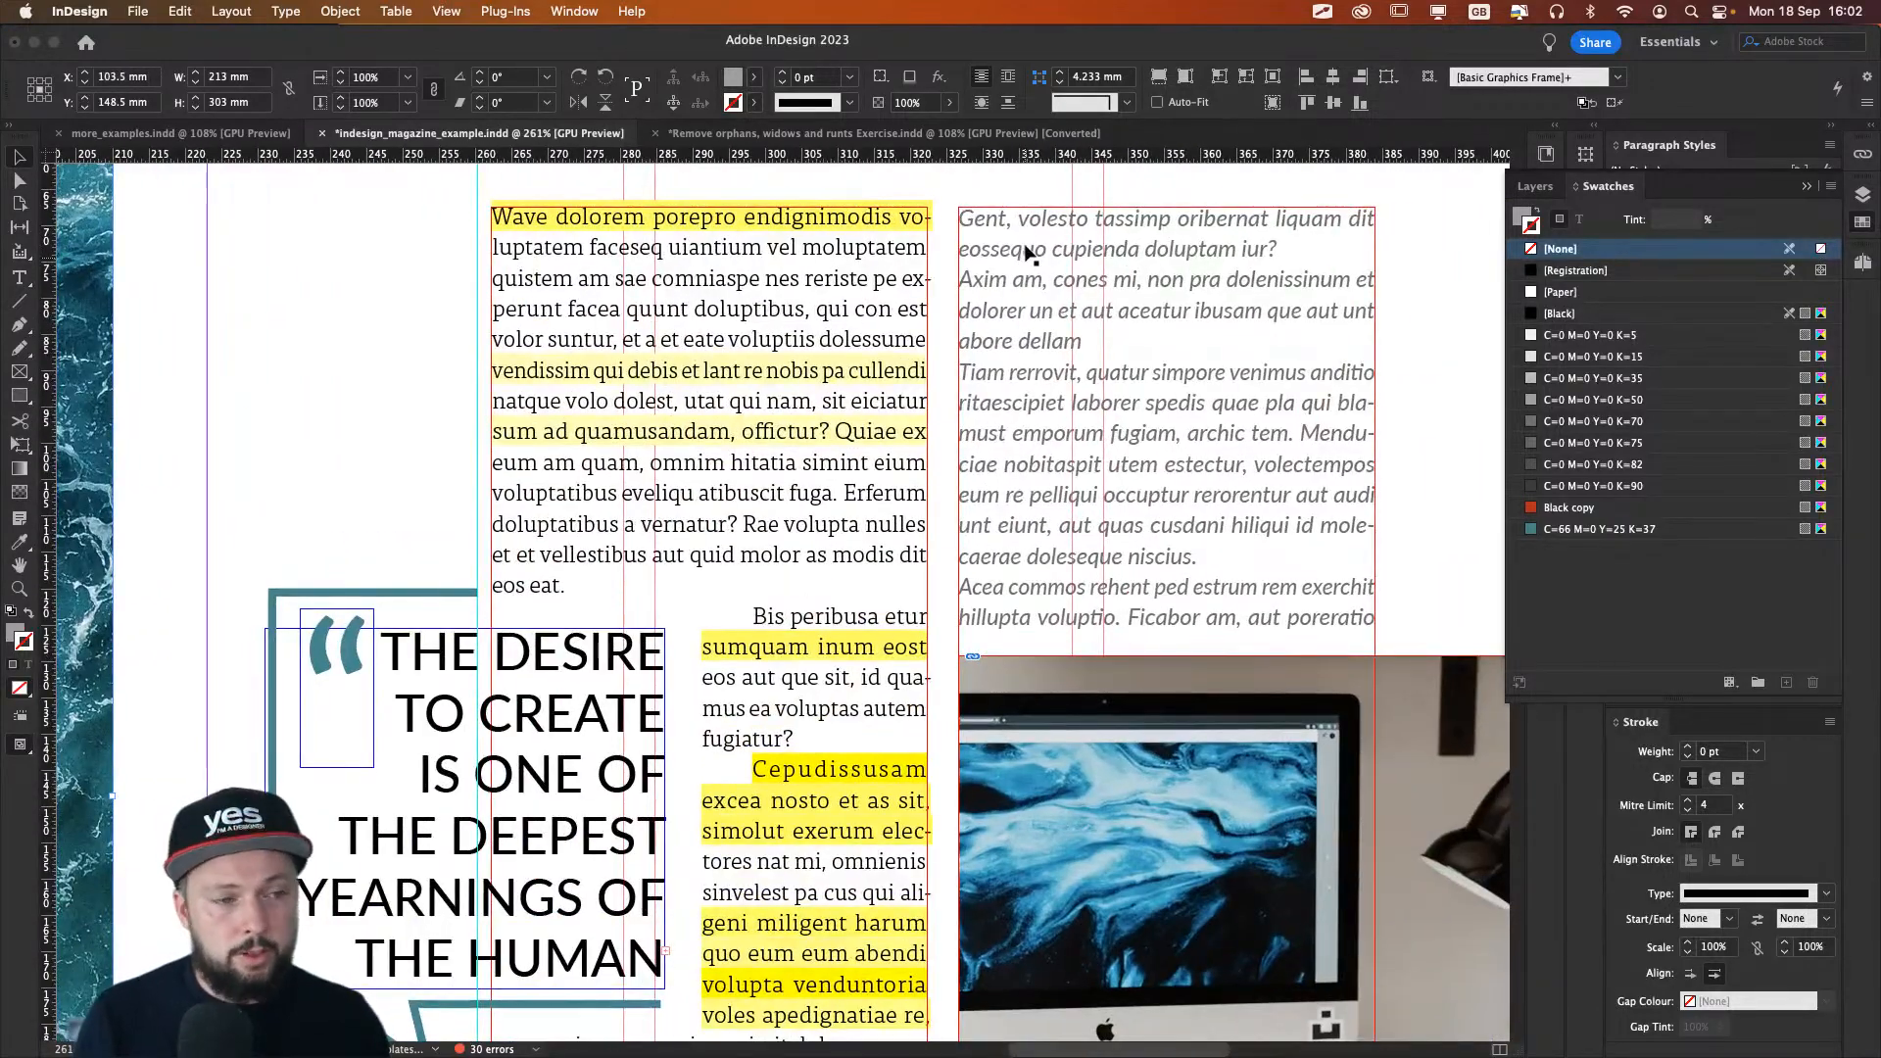
click(336, 269)
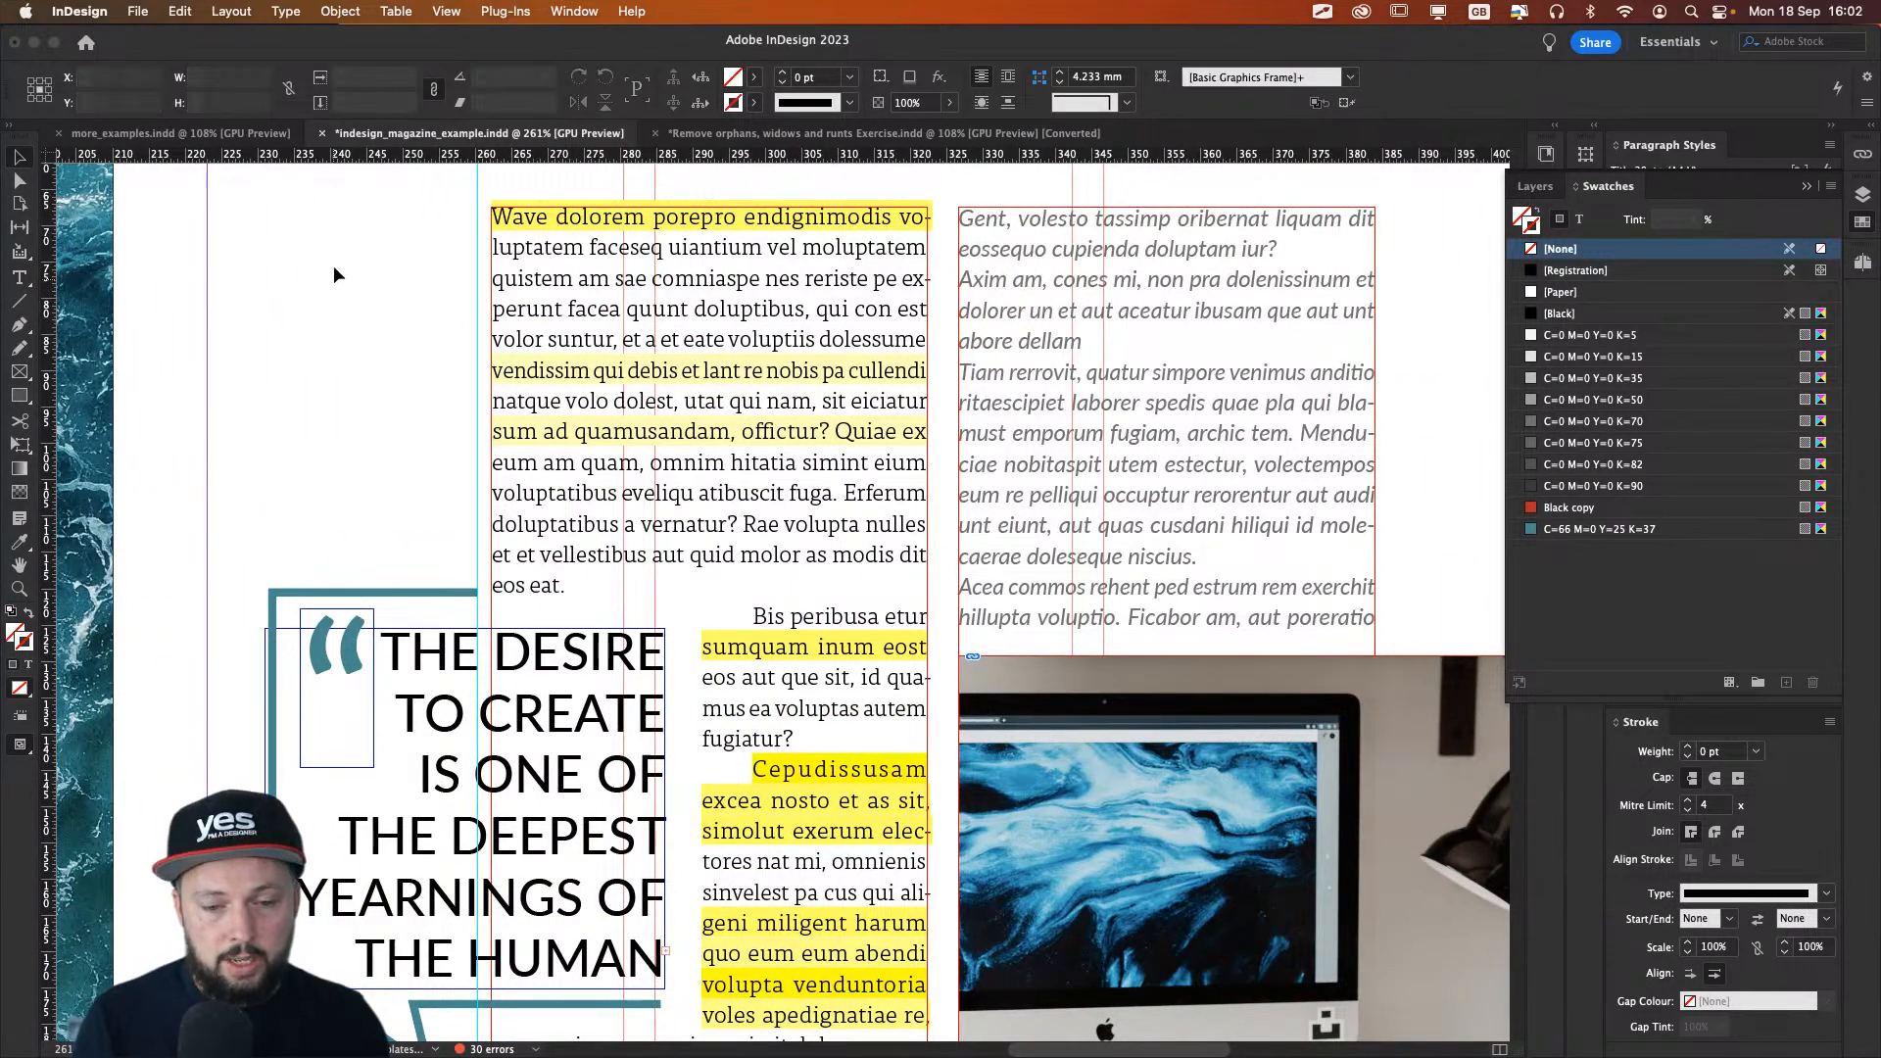
key(super+minus)
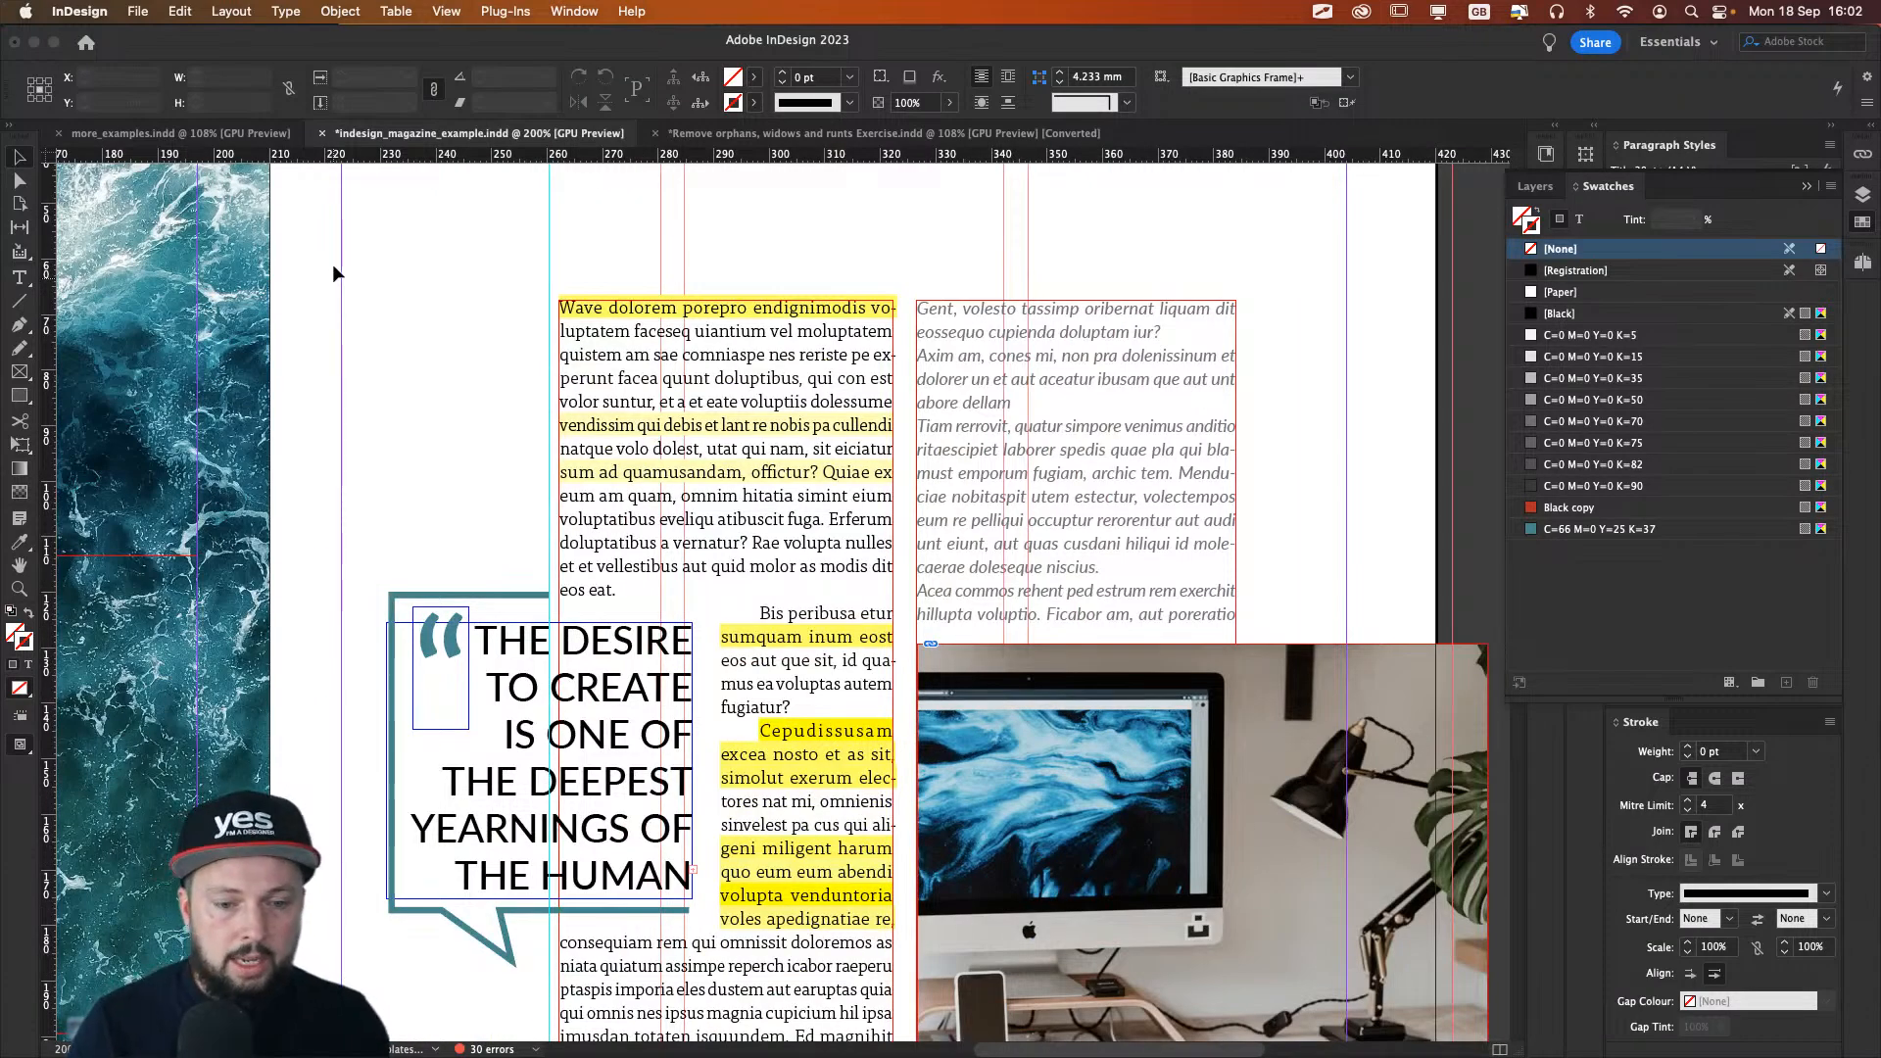
Step: Select the "Wave dolorem" body text frame and open the Justification settings for its text
click(679, 443)
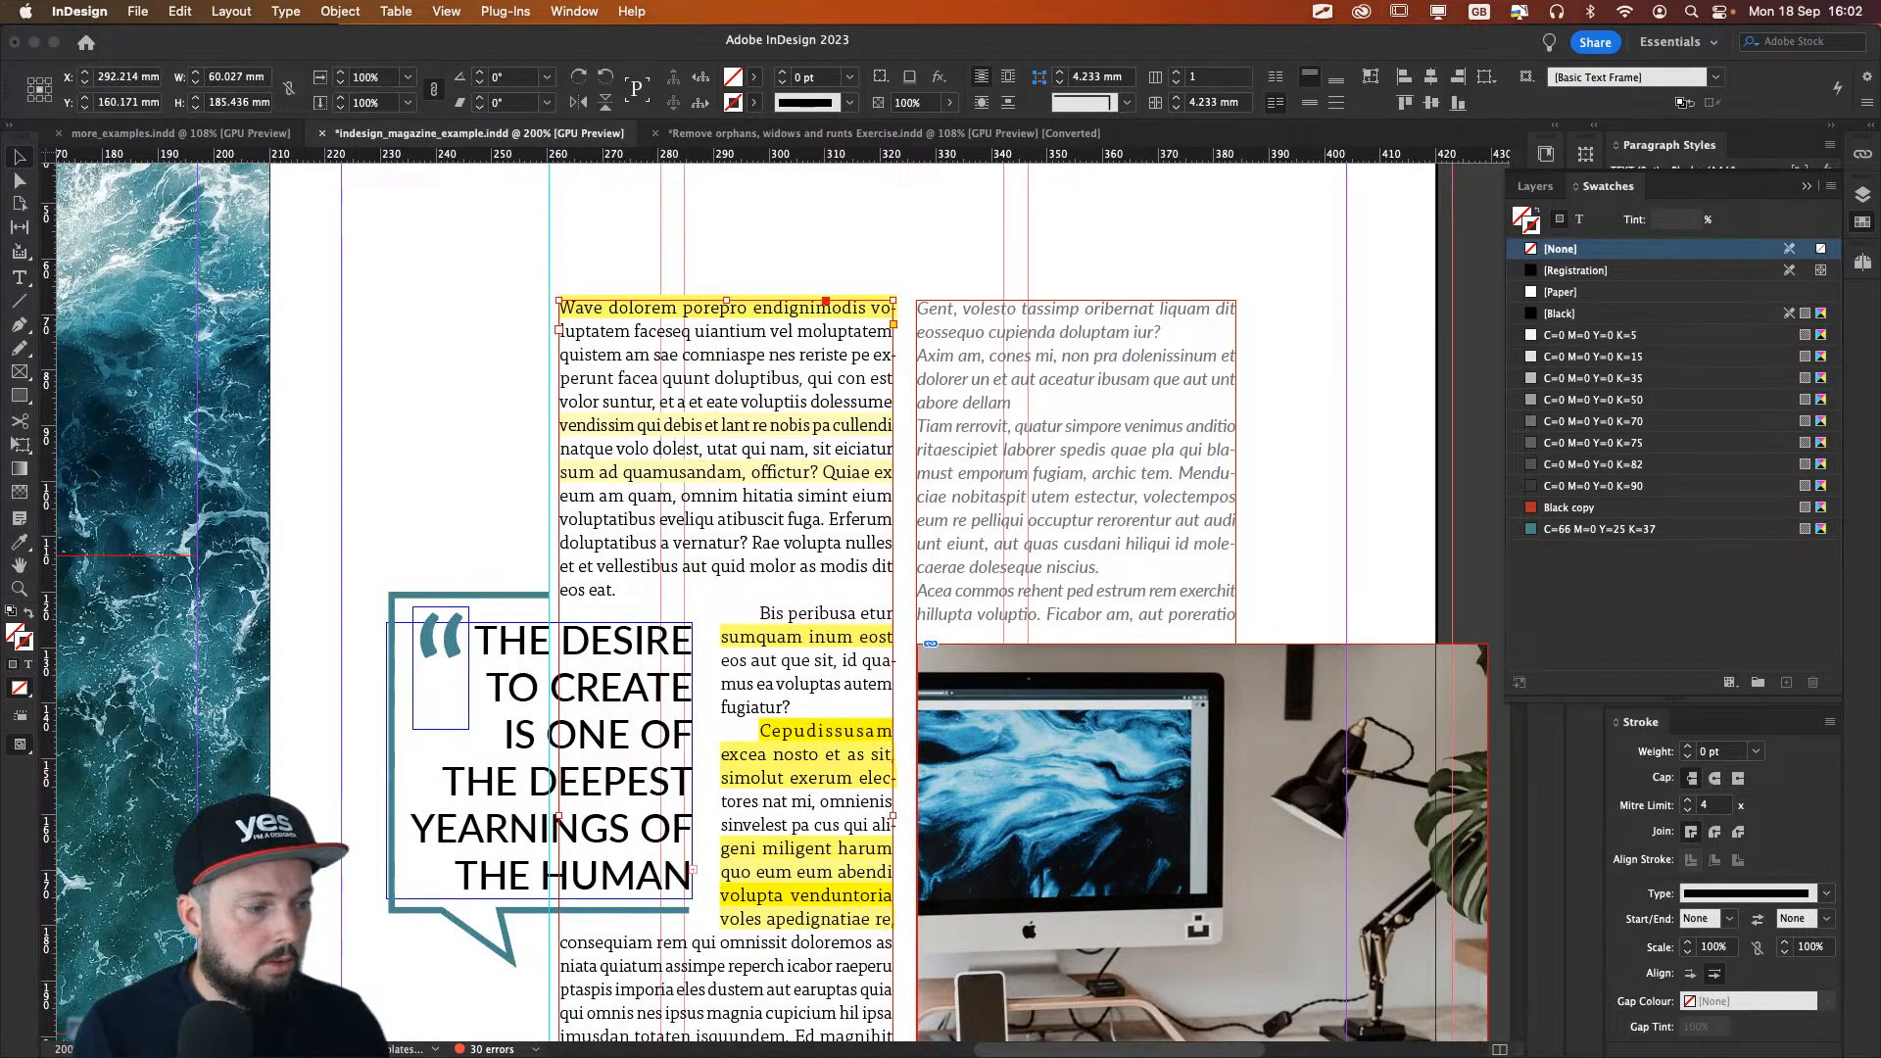
key(super+Tab)
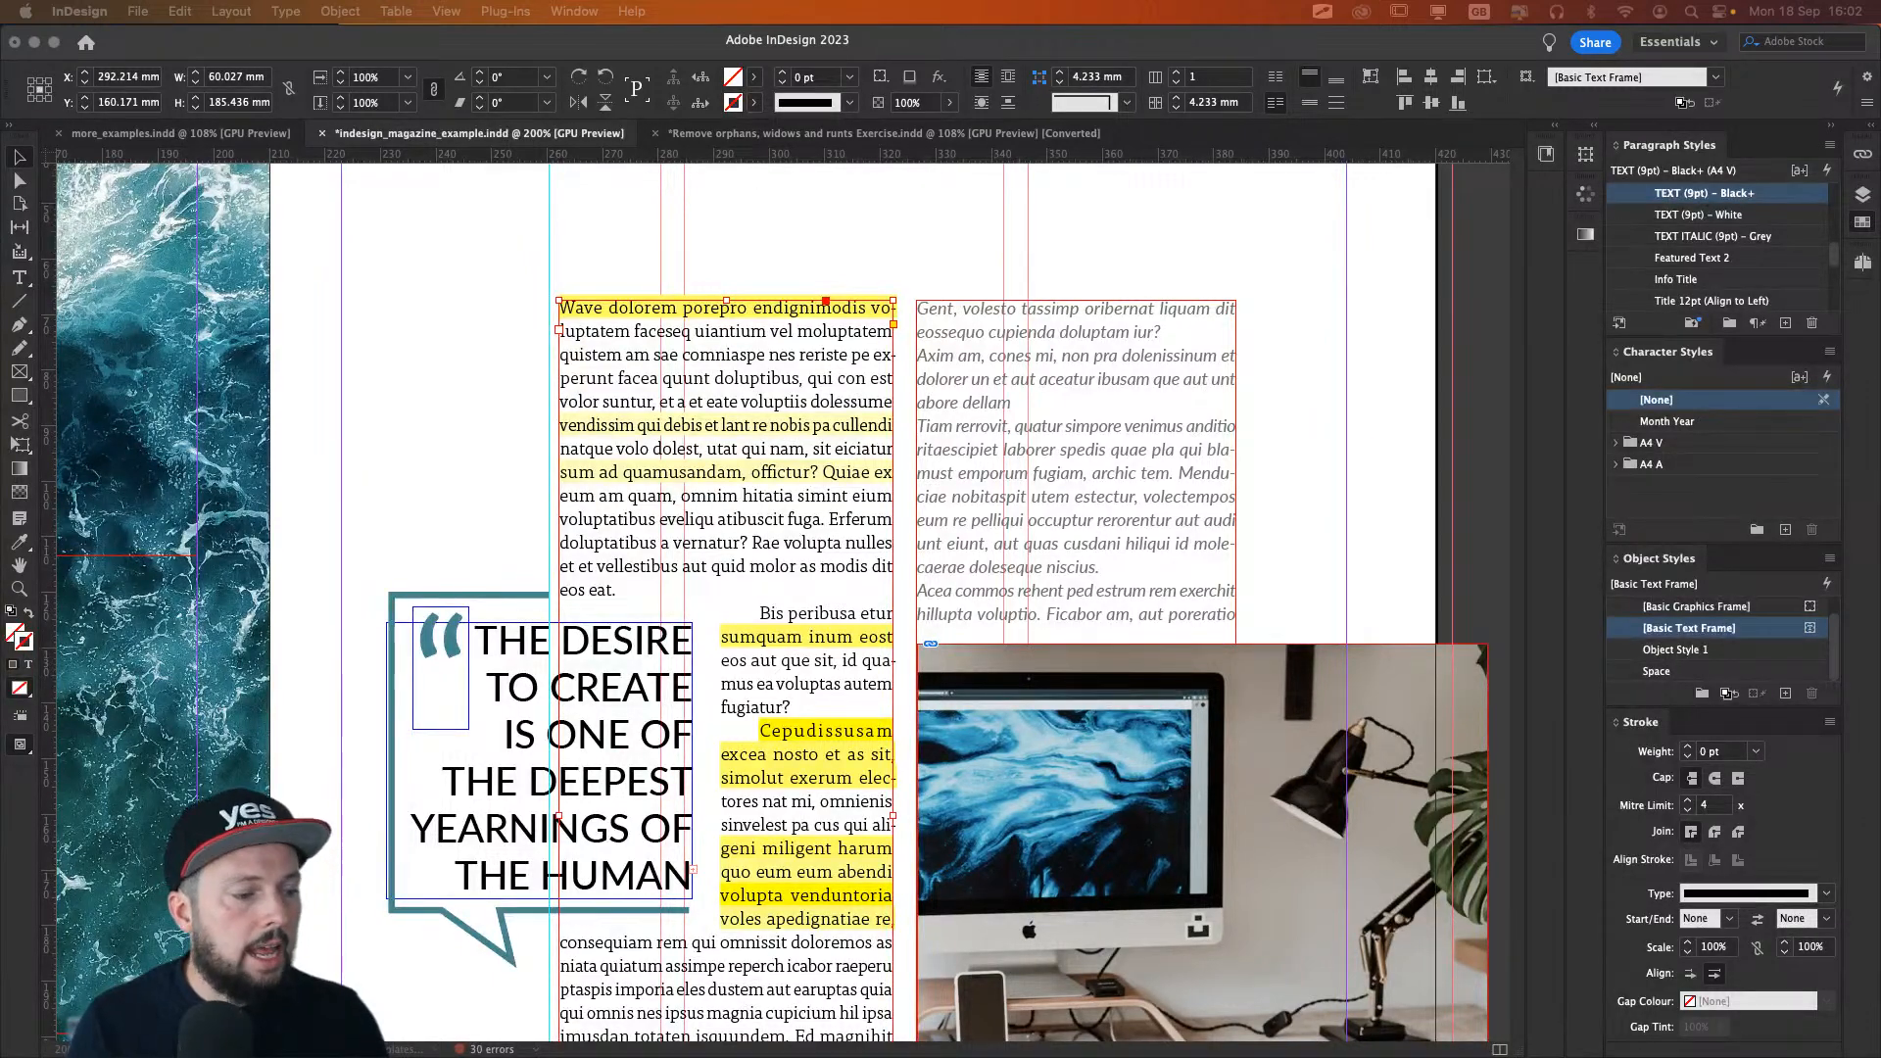
click(795, 489)
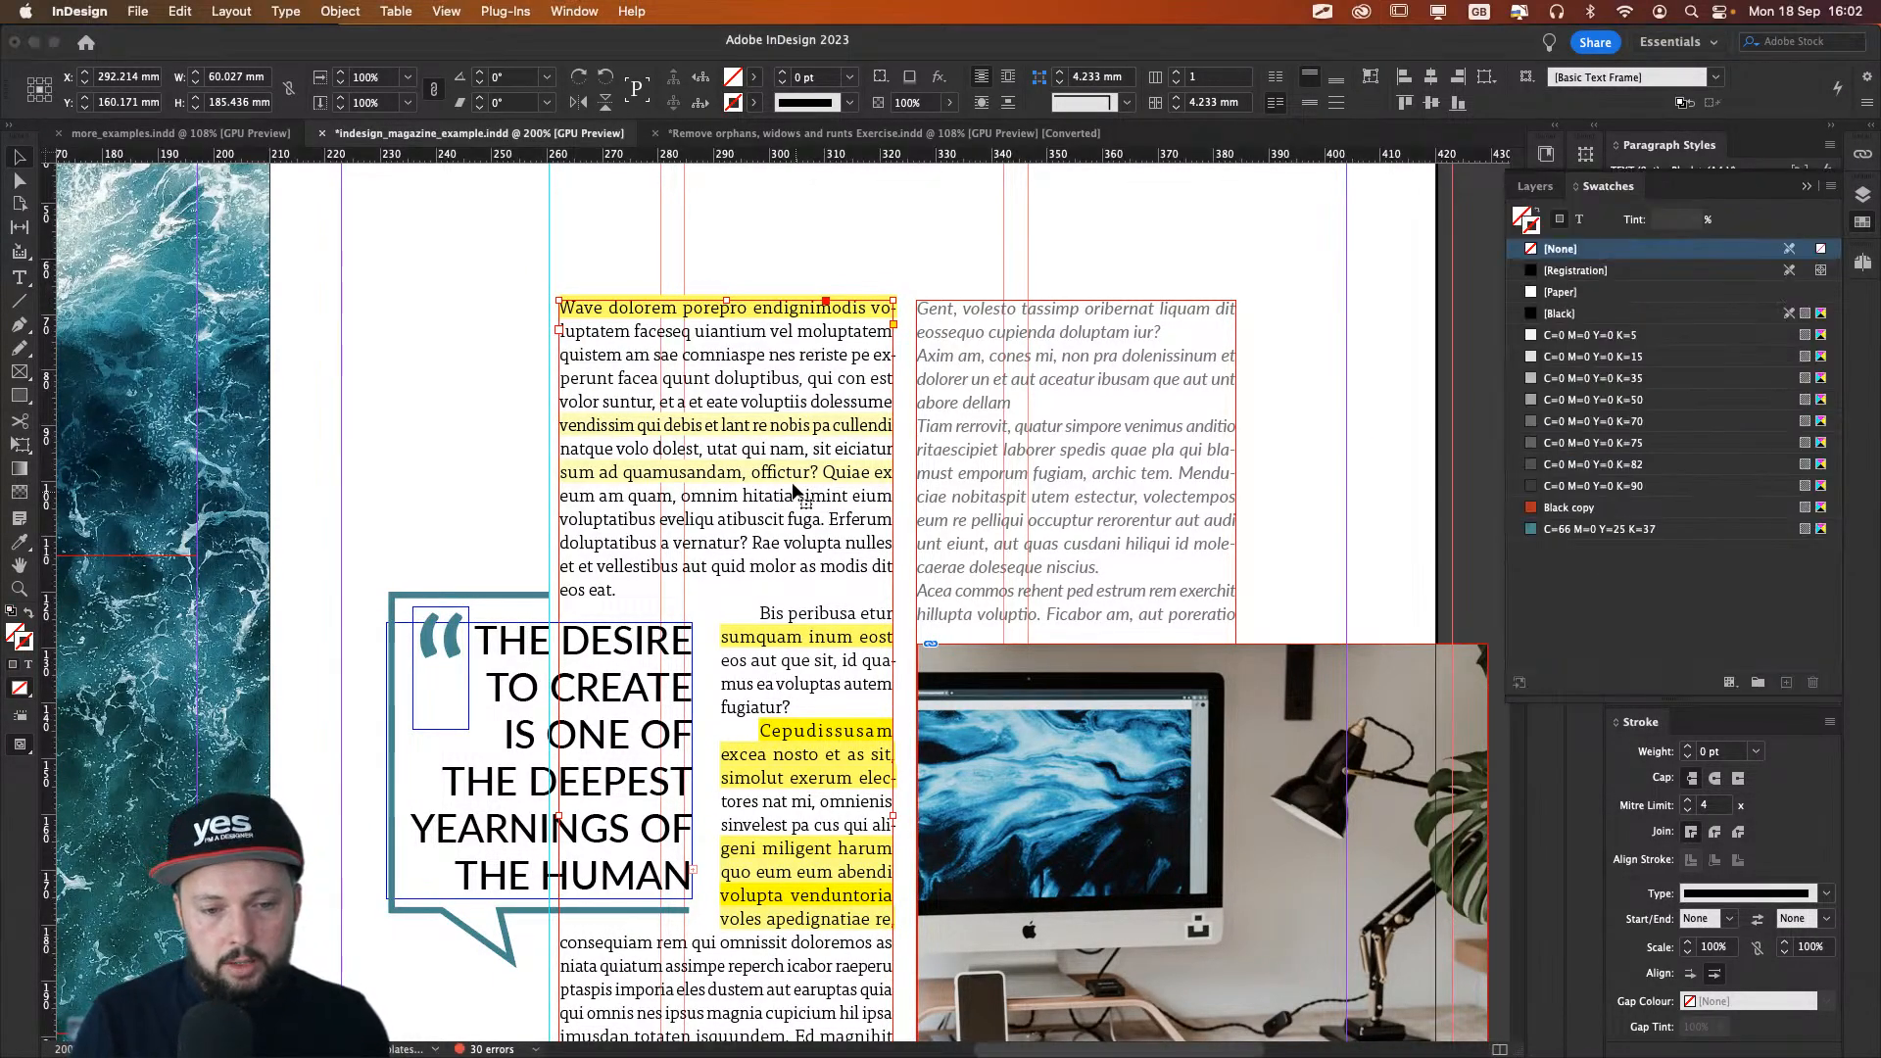
scroll(795, 489, down, 1)
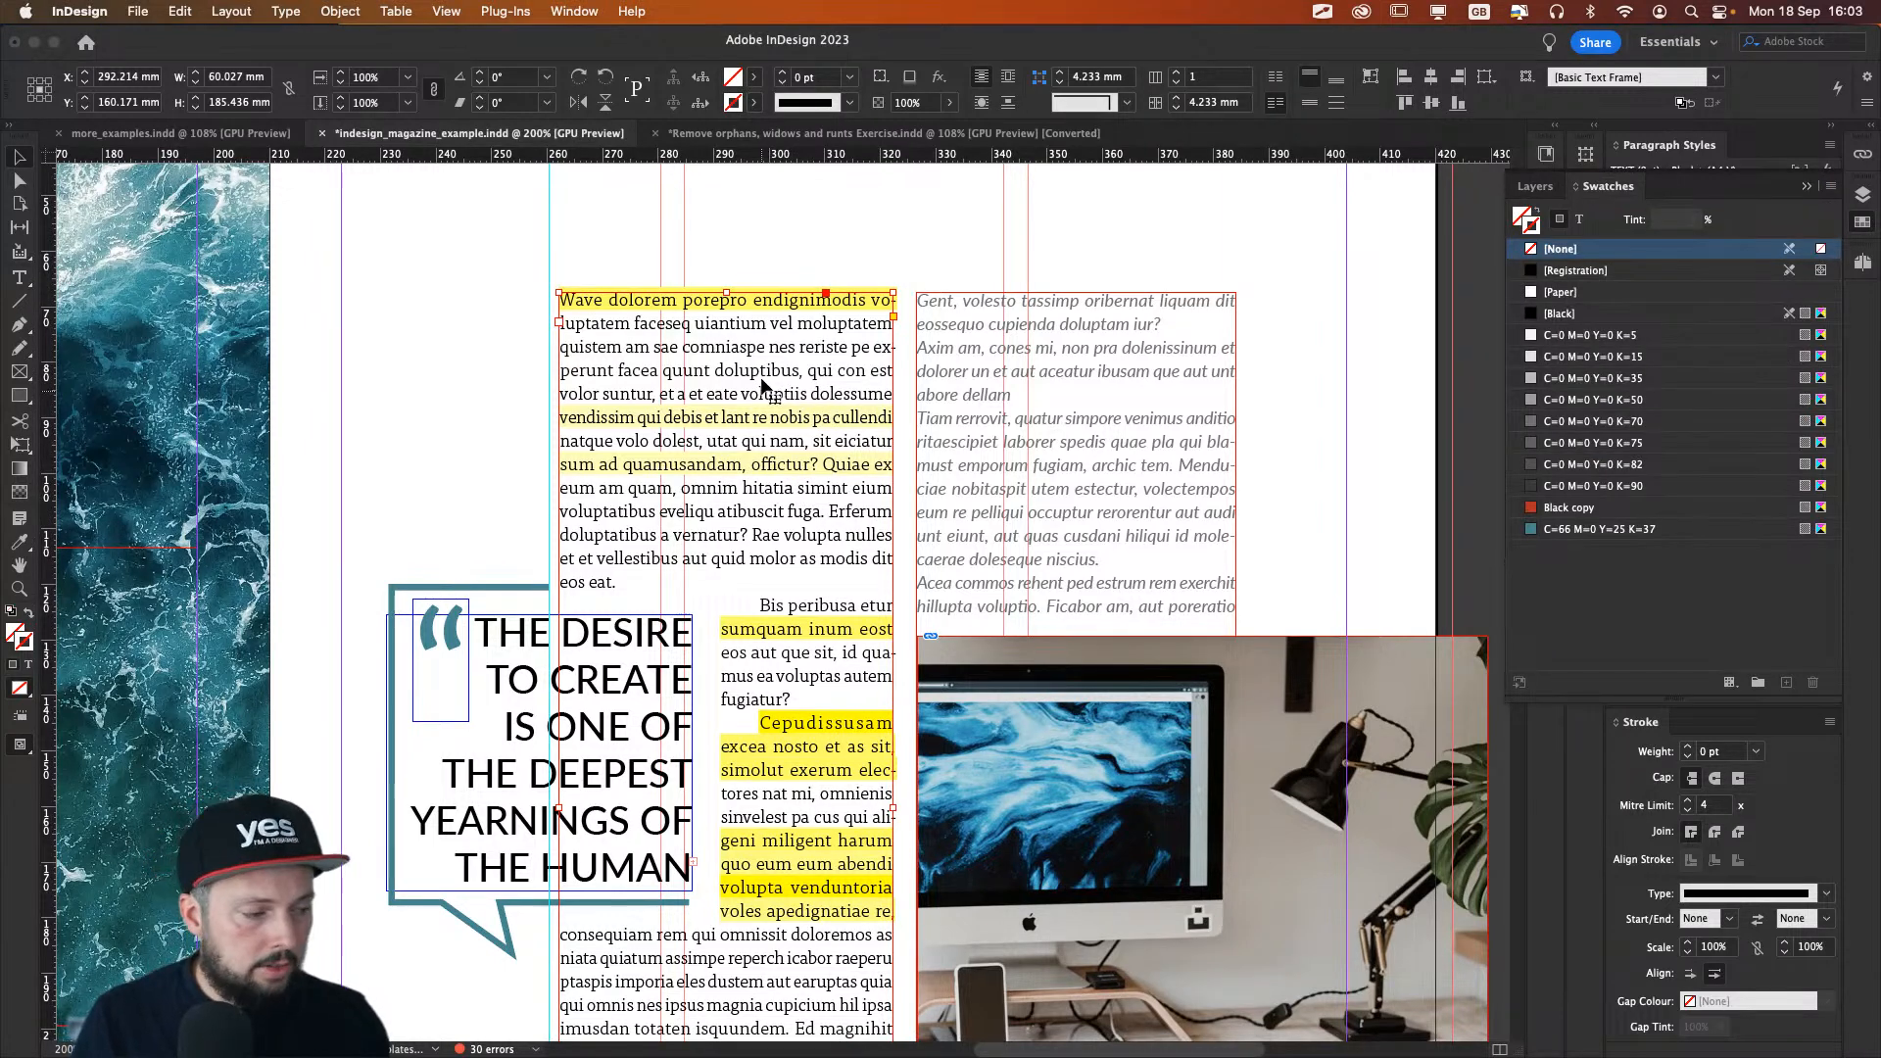
click(1868, 102)
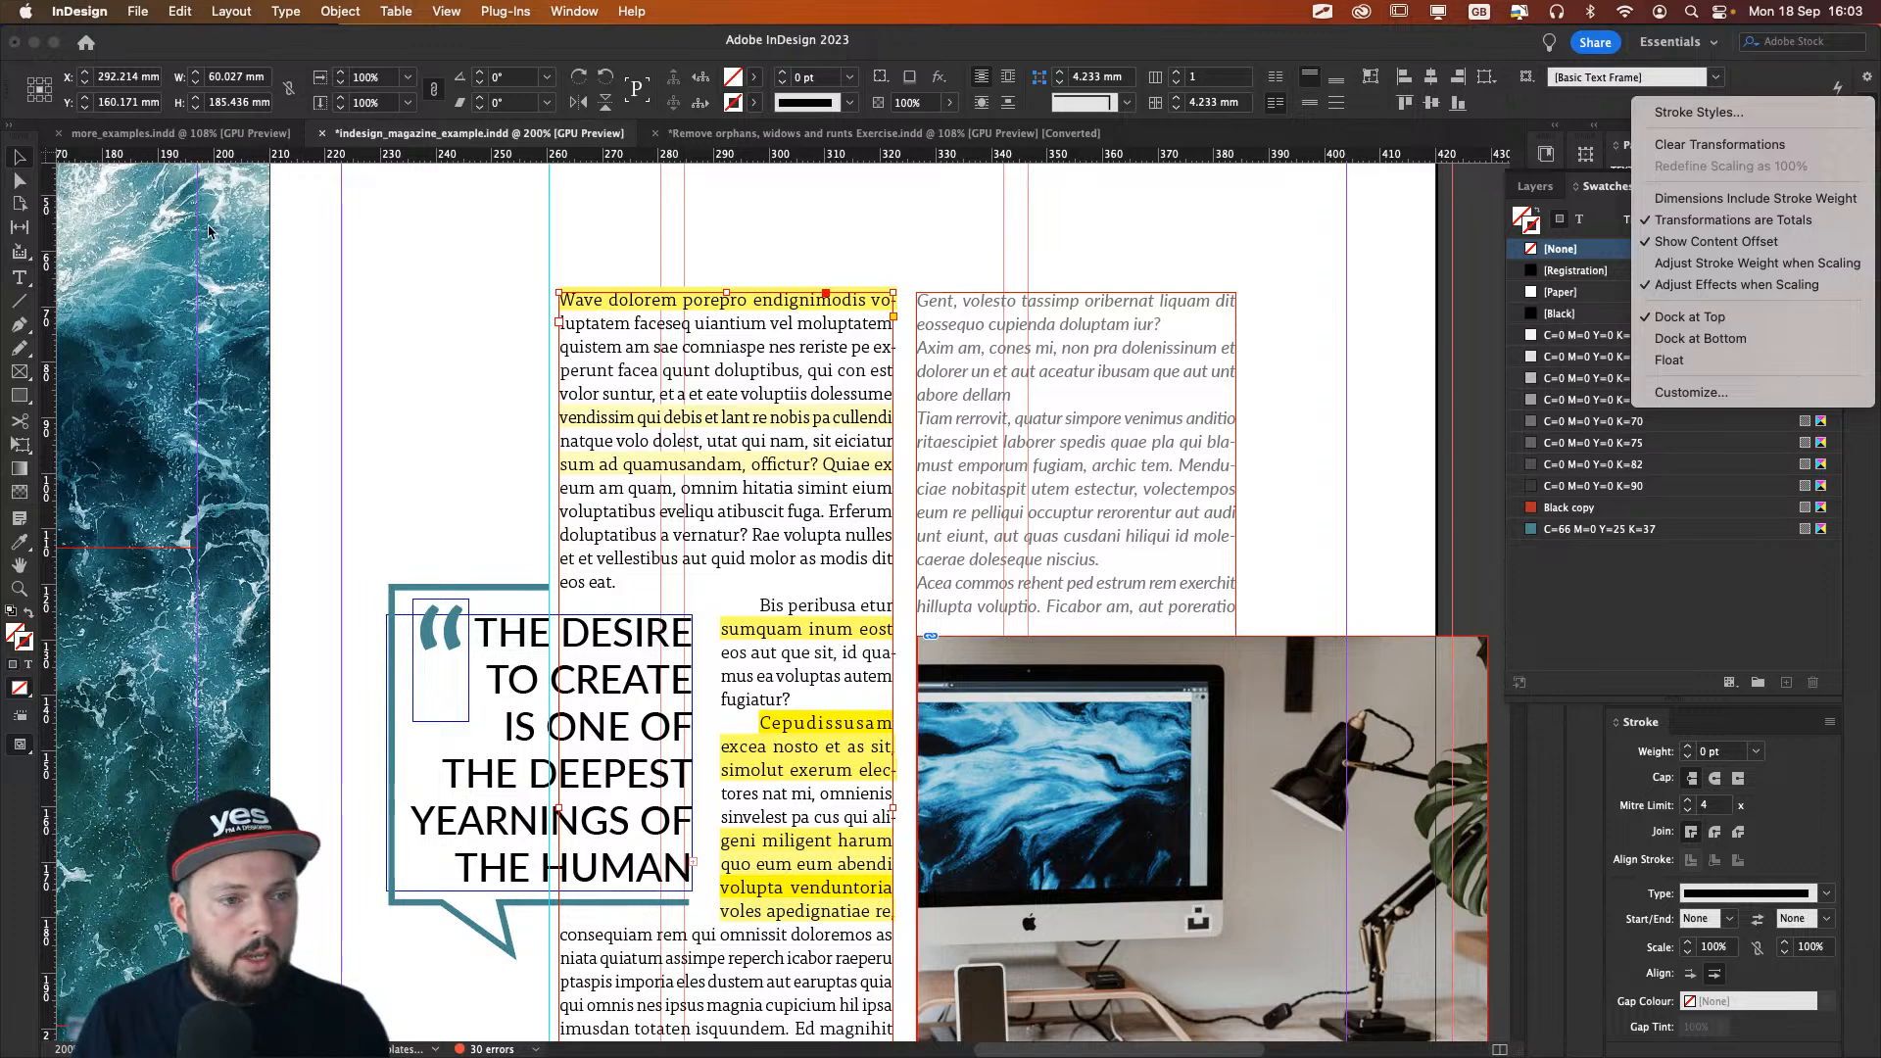
click(578, 45)
key(t)
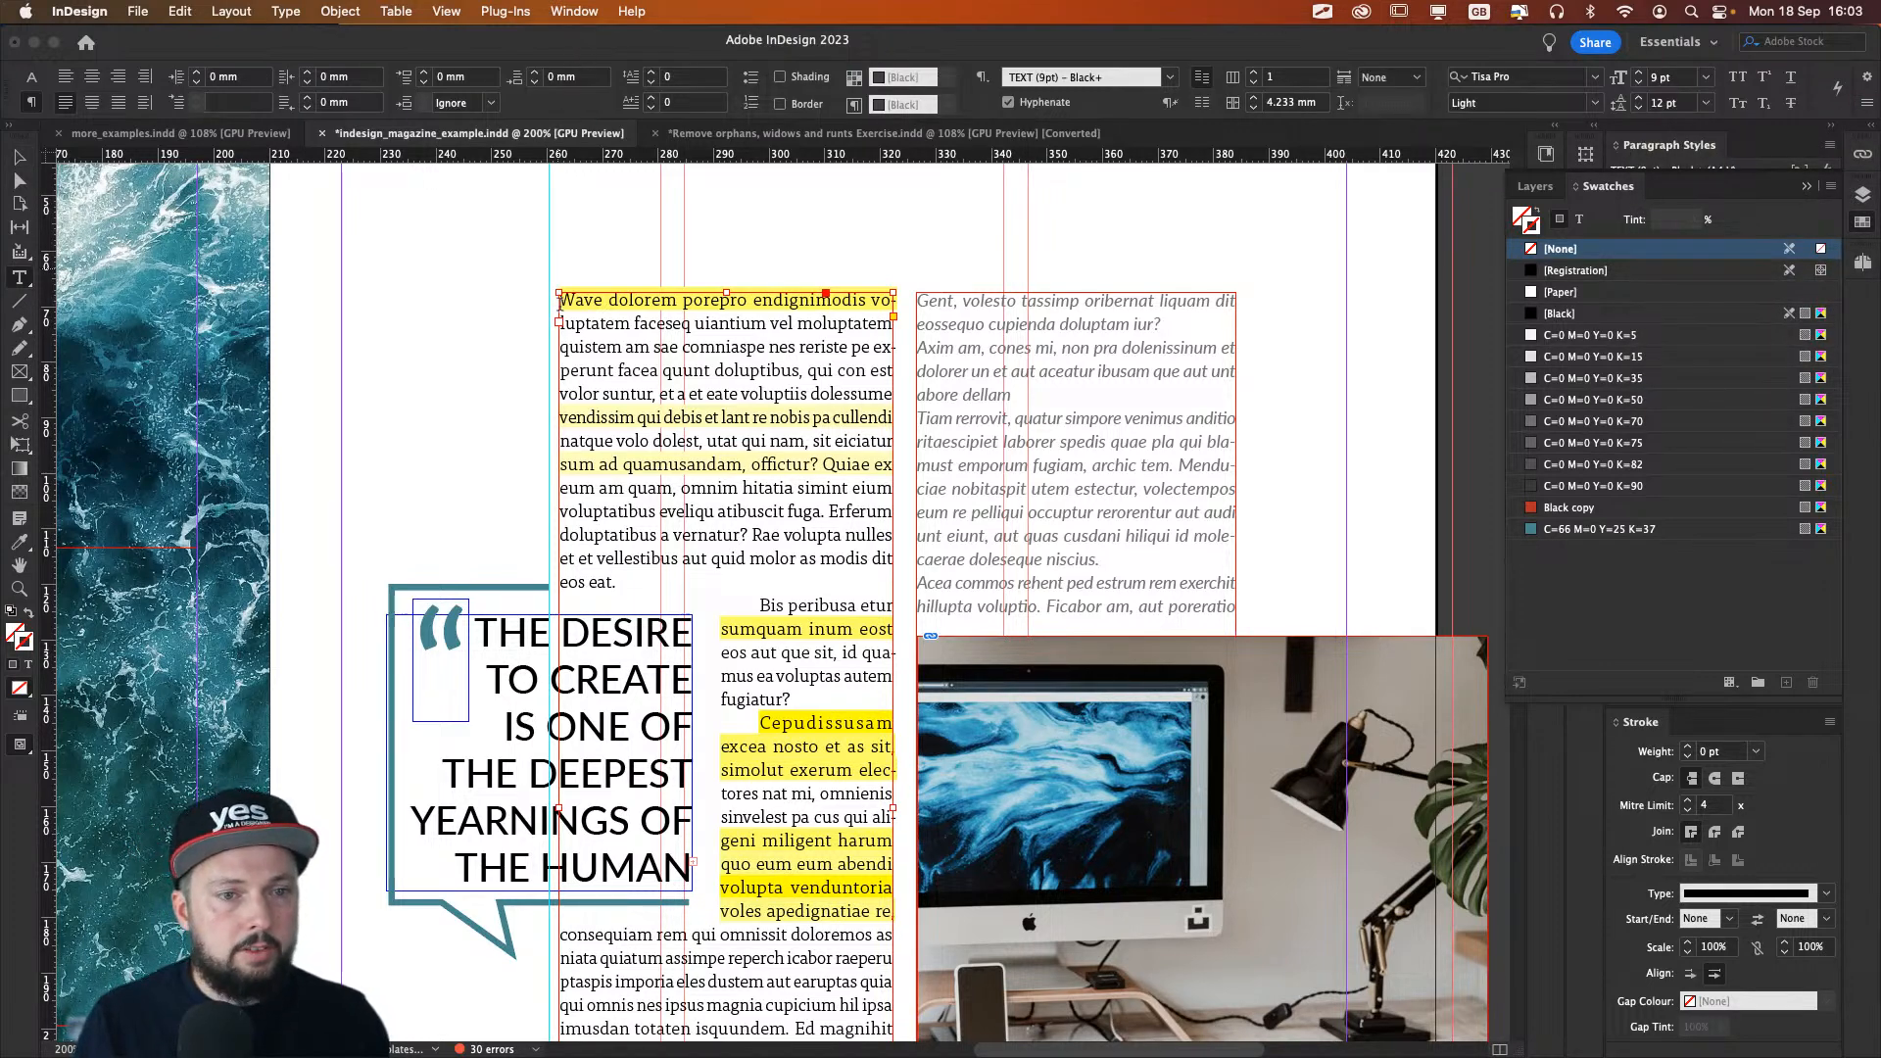
click(282, 12)
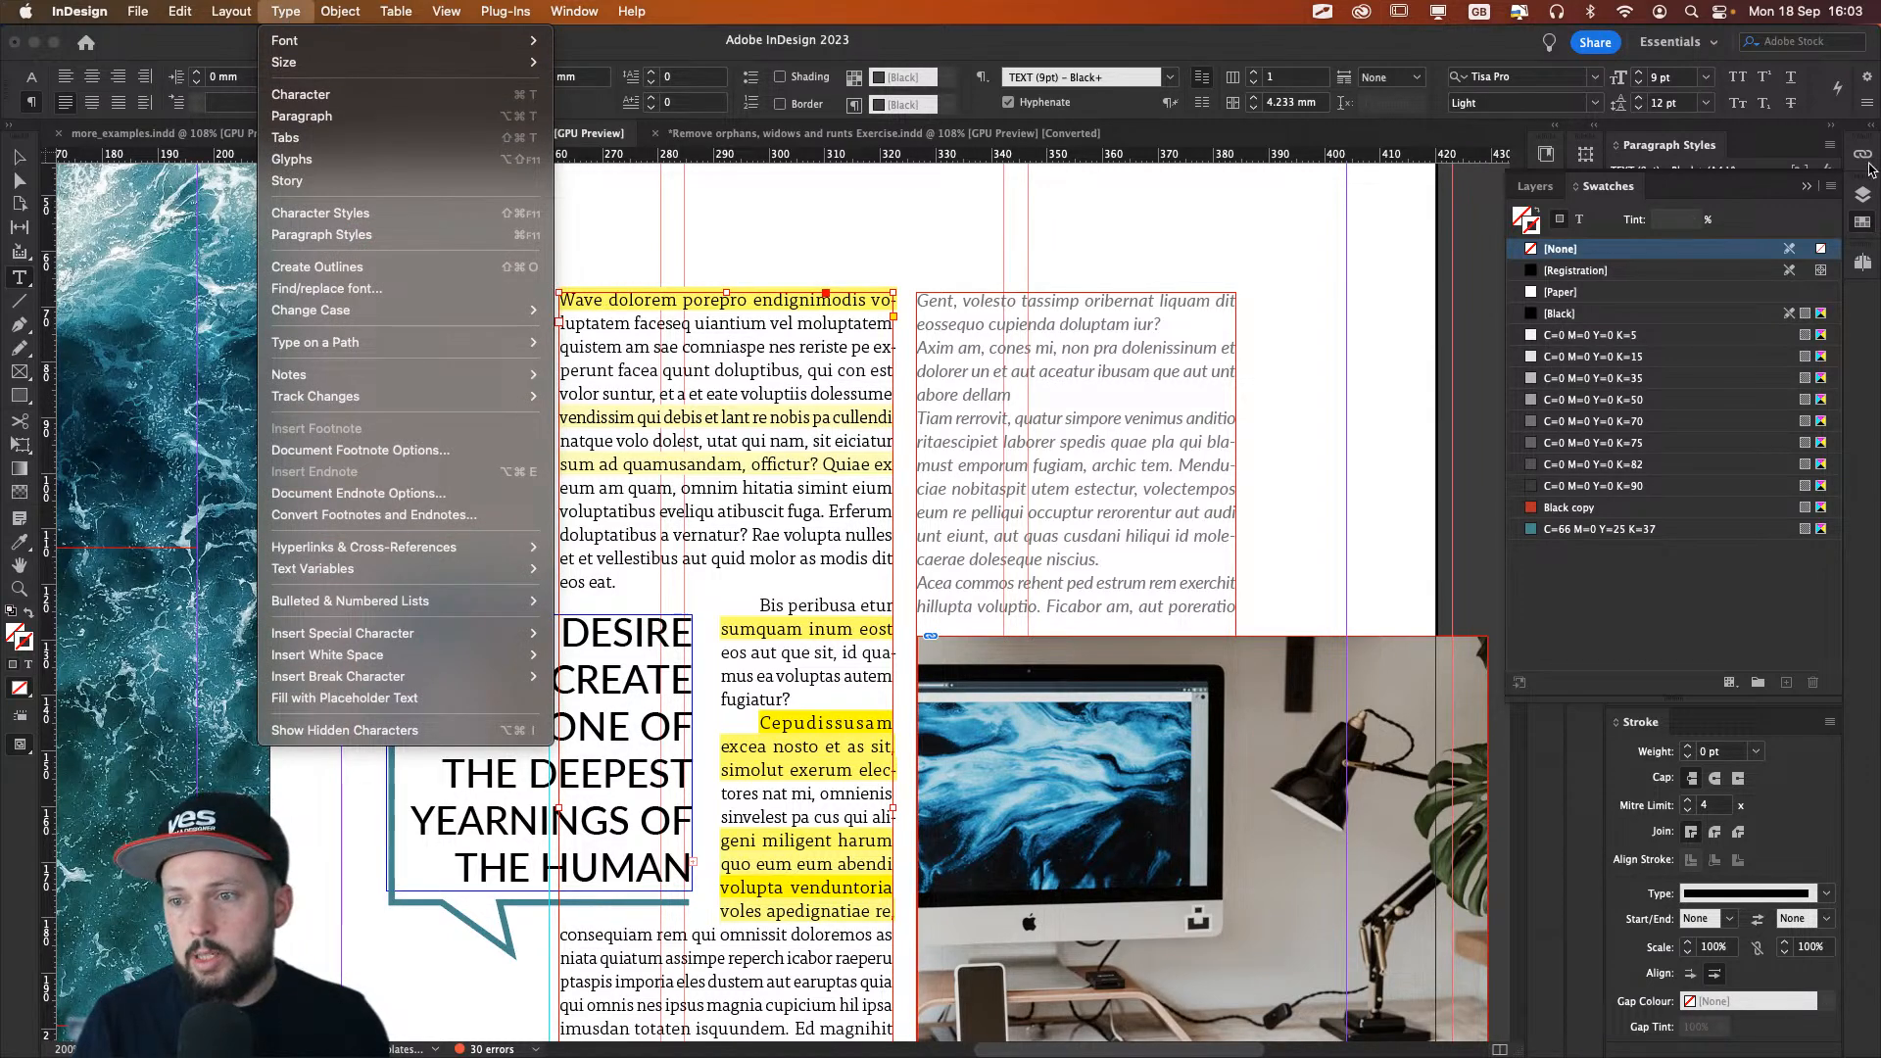
click(1865, 103)
mouse_move(1864, 108)
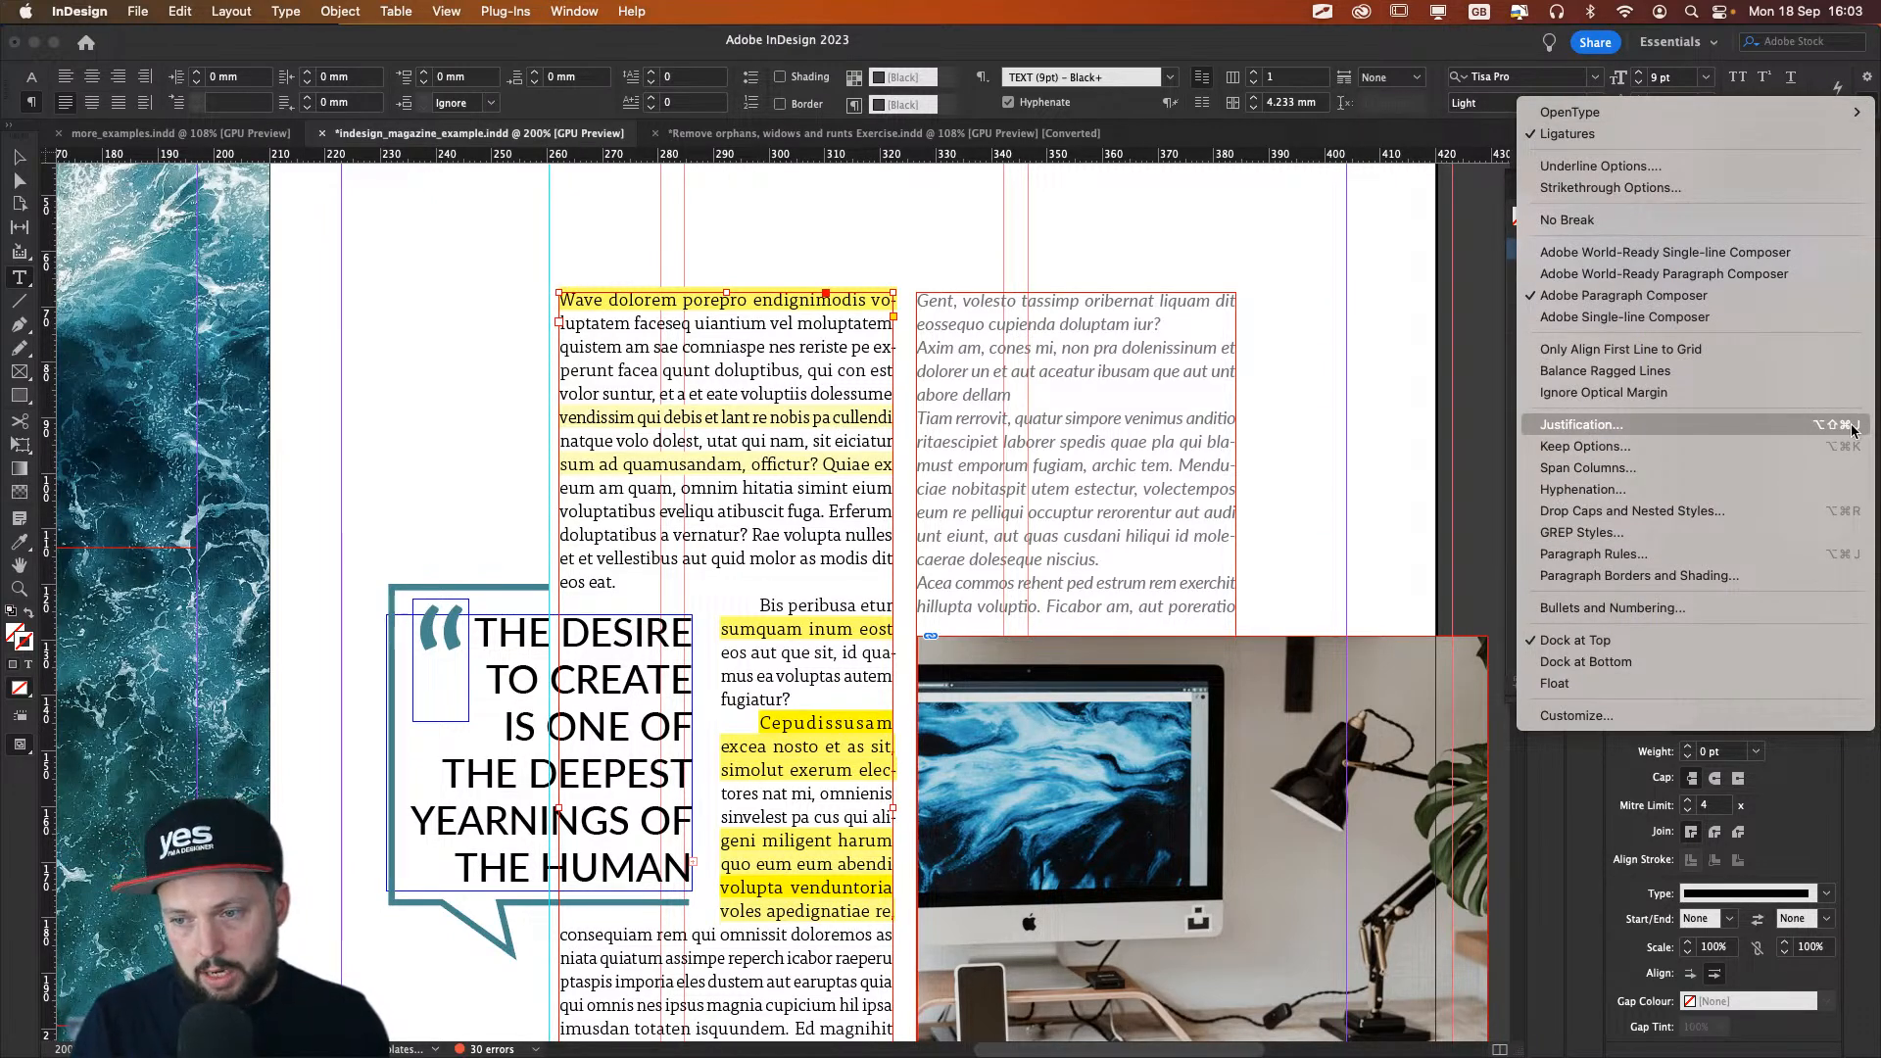
click(1704, 426)
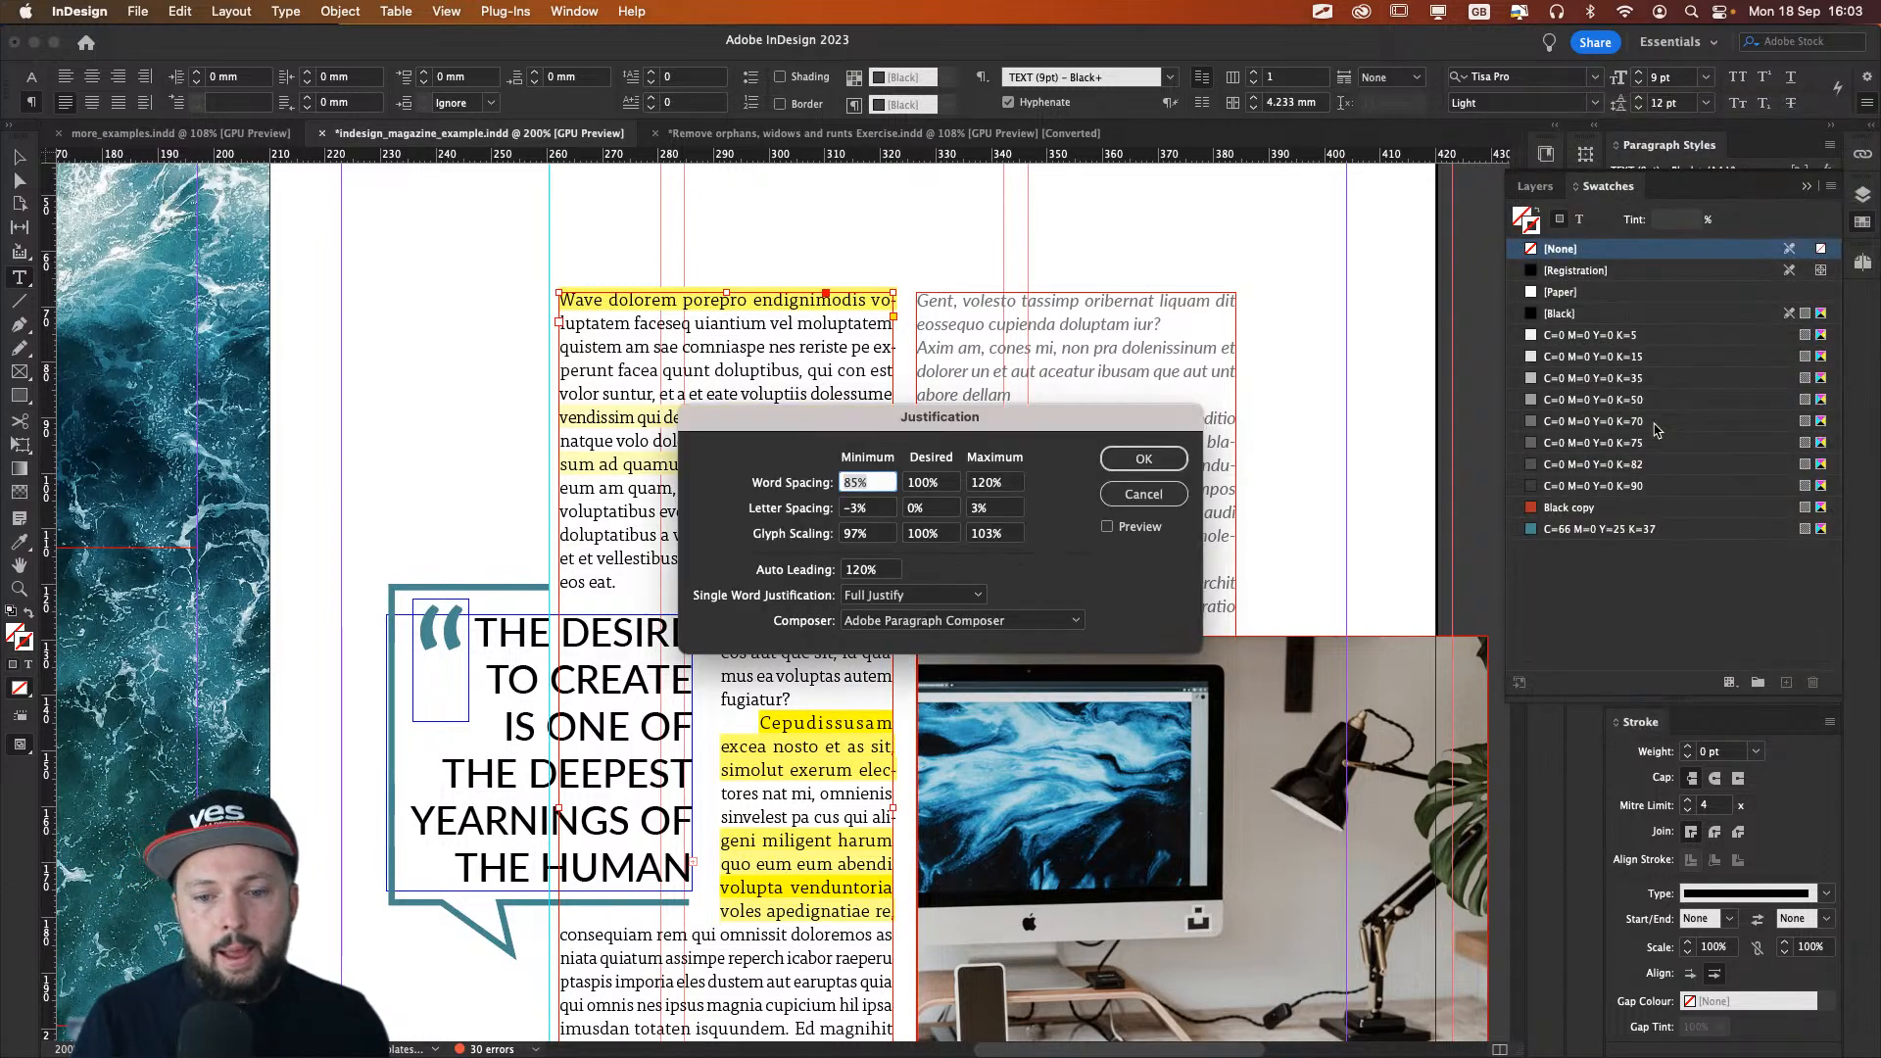
Step: Set the body text's word spacing to 75% minimum, 85% desired and 110% maximum, with Preview turned on
drag(982, 424, 920, 311)
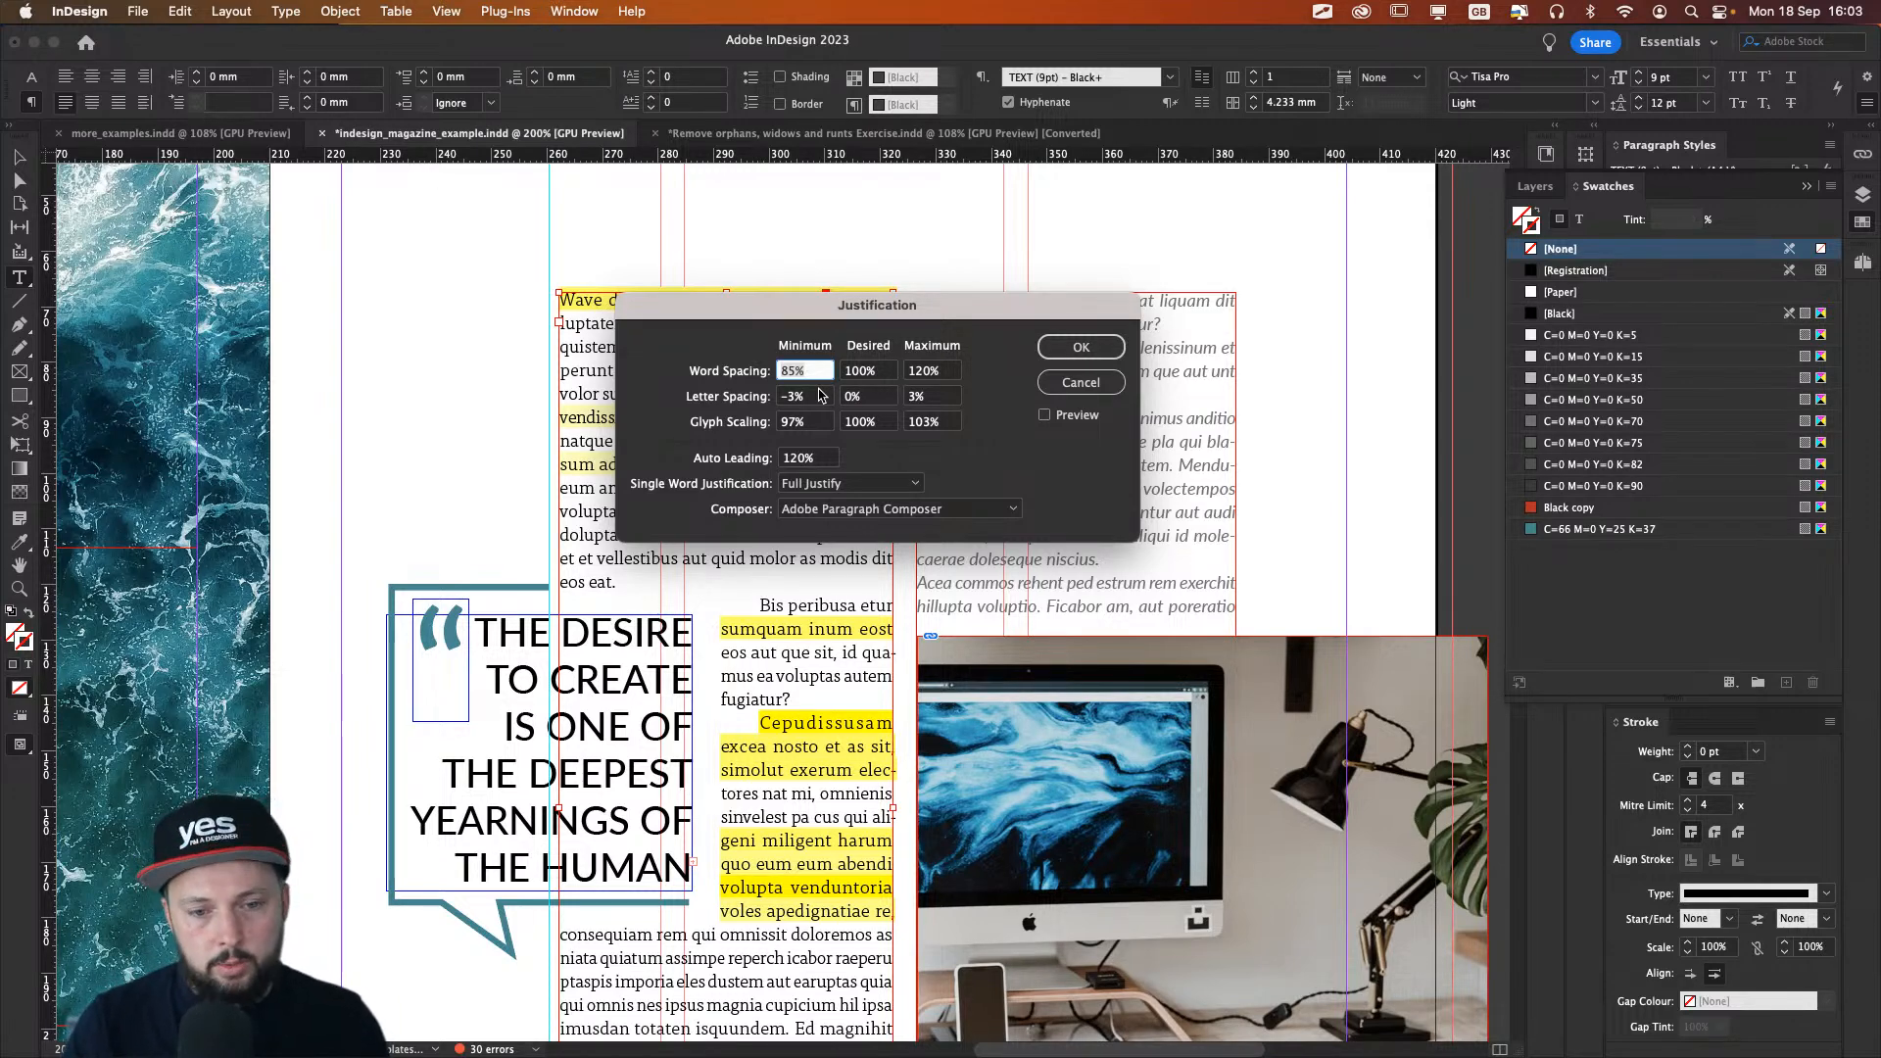
text(75)
key(Tab)
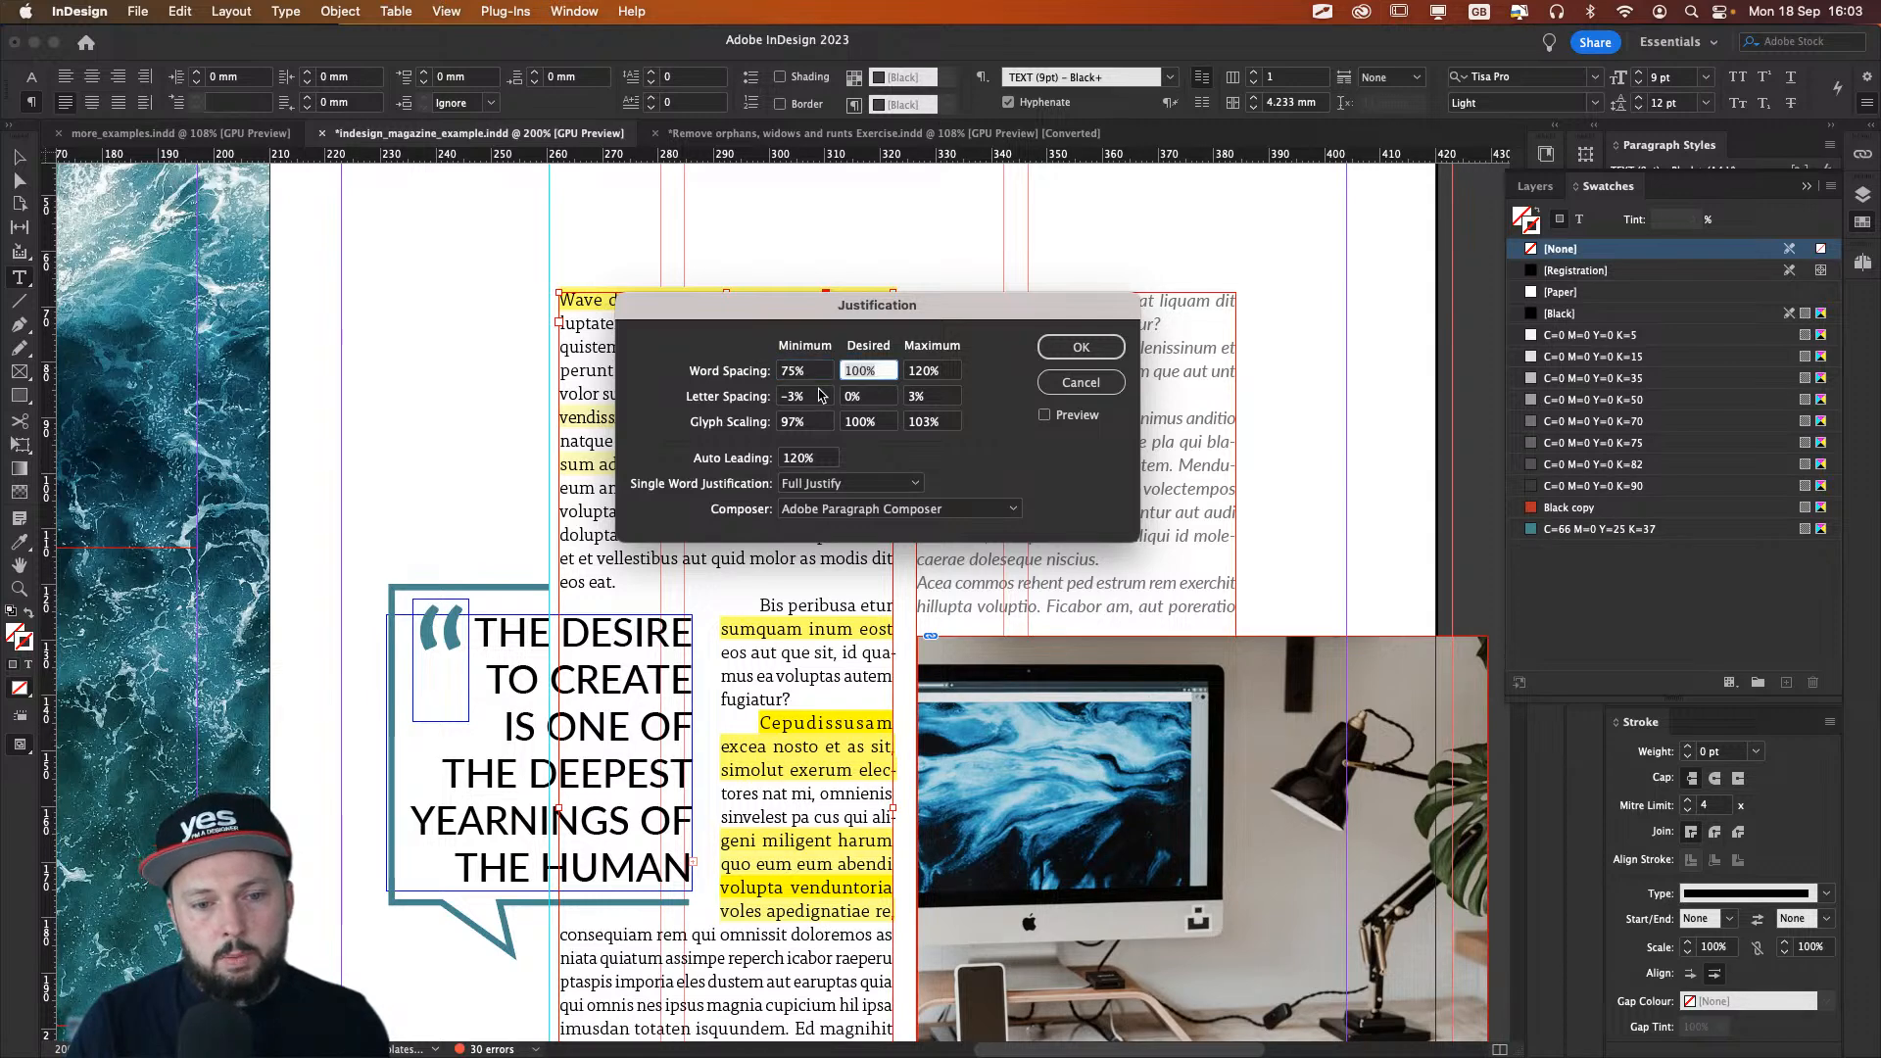
click(1045, 415)
drag(1018, 316, 1328, 332)
click(1205, 390)
double_click(1207, 392)
text(85)
key(Tab)
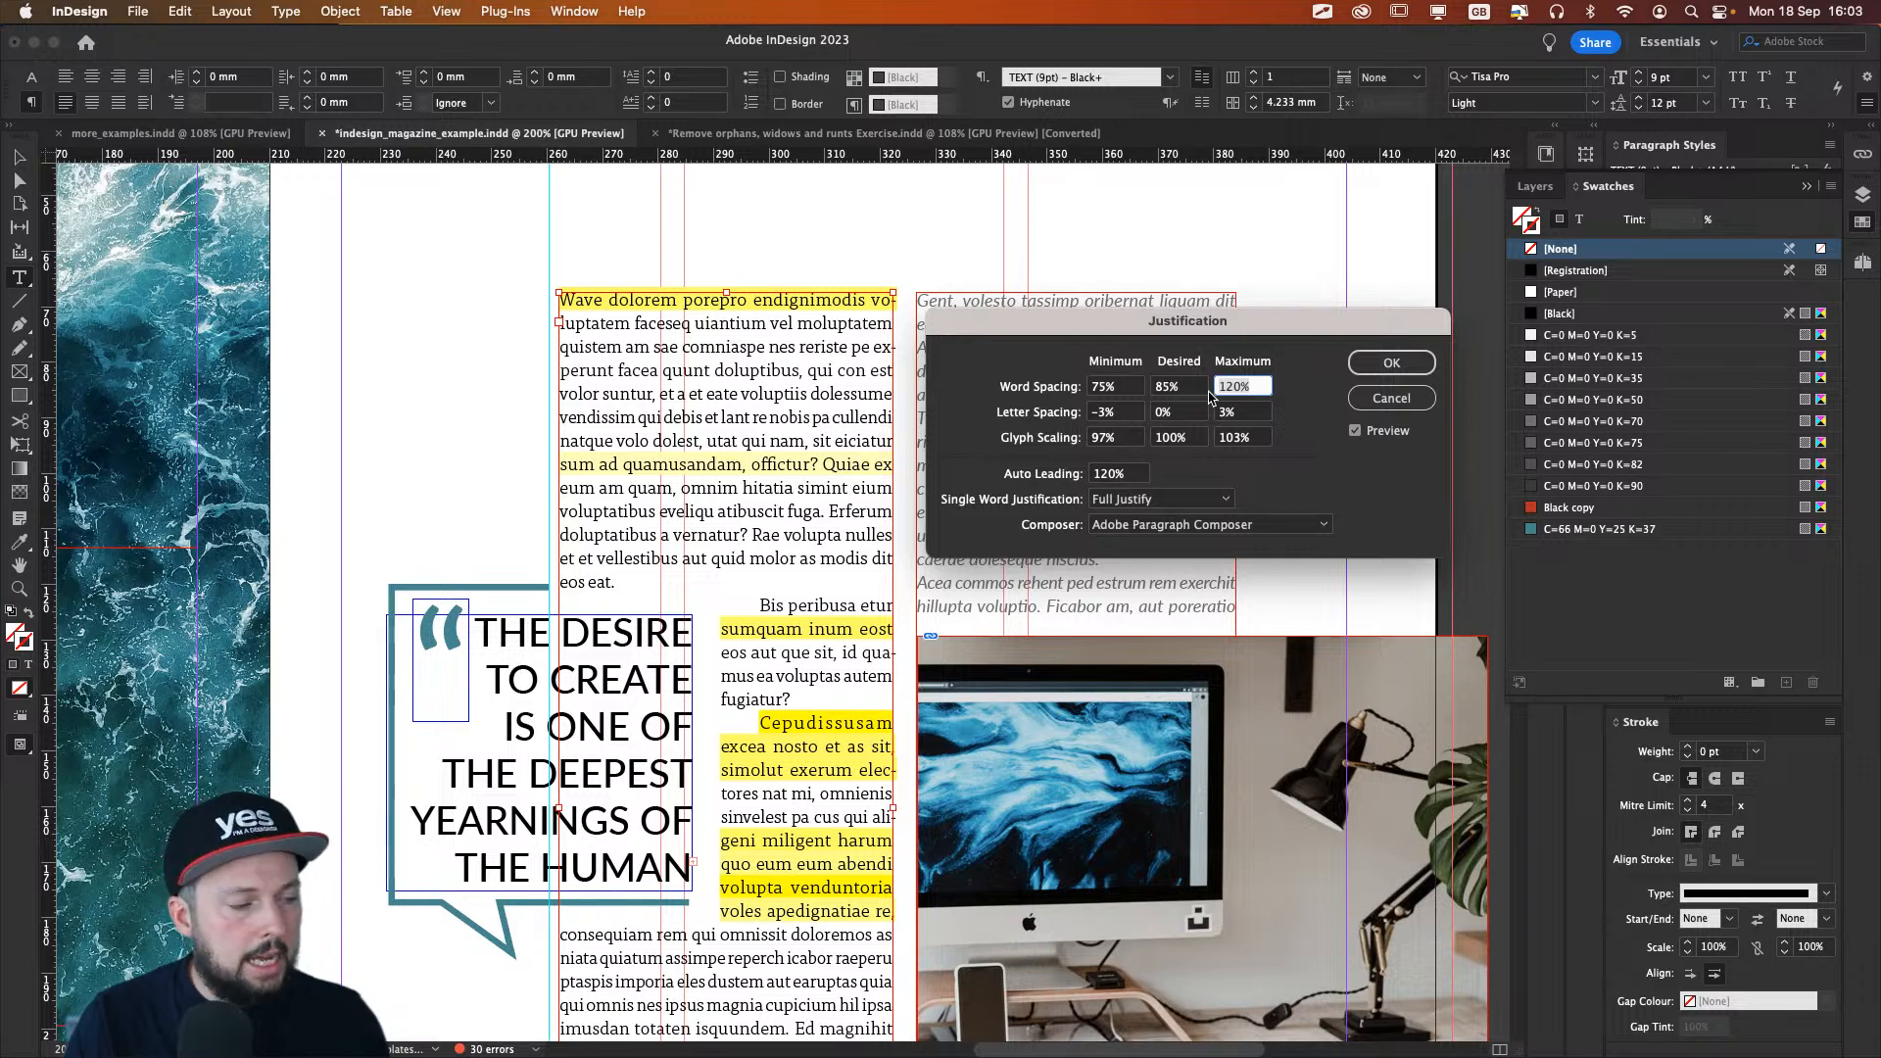
text(110)
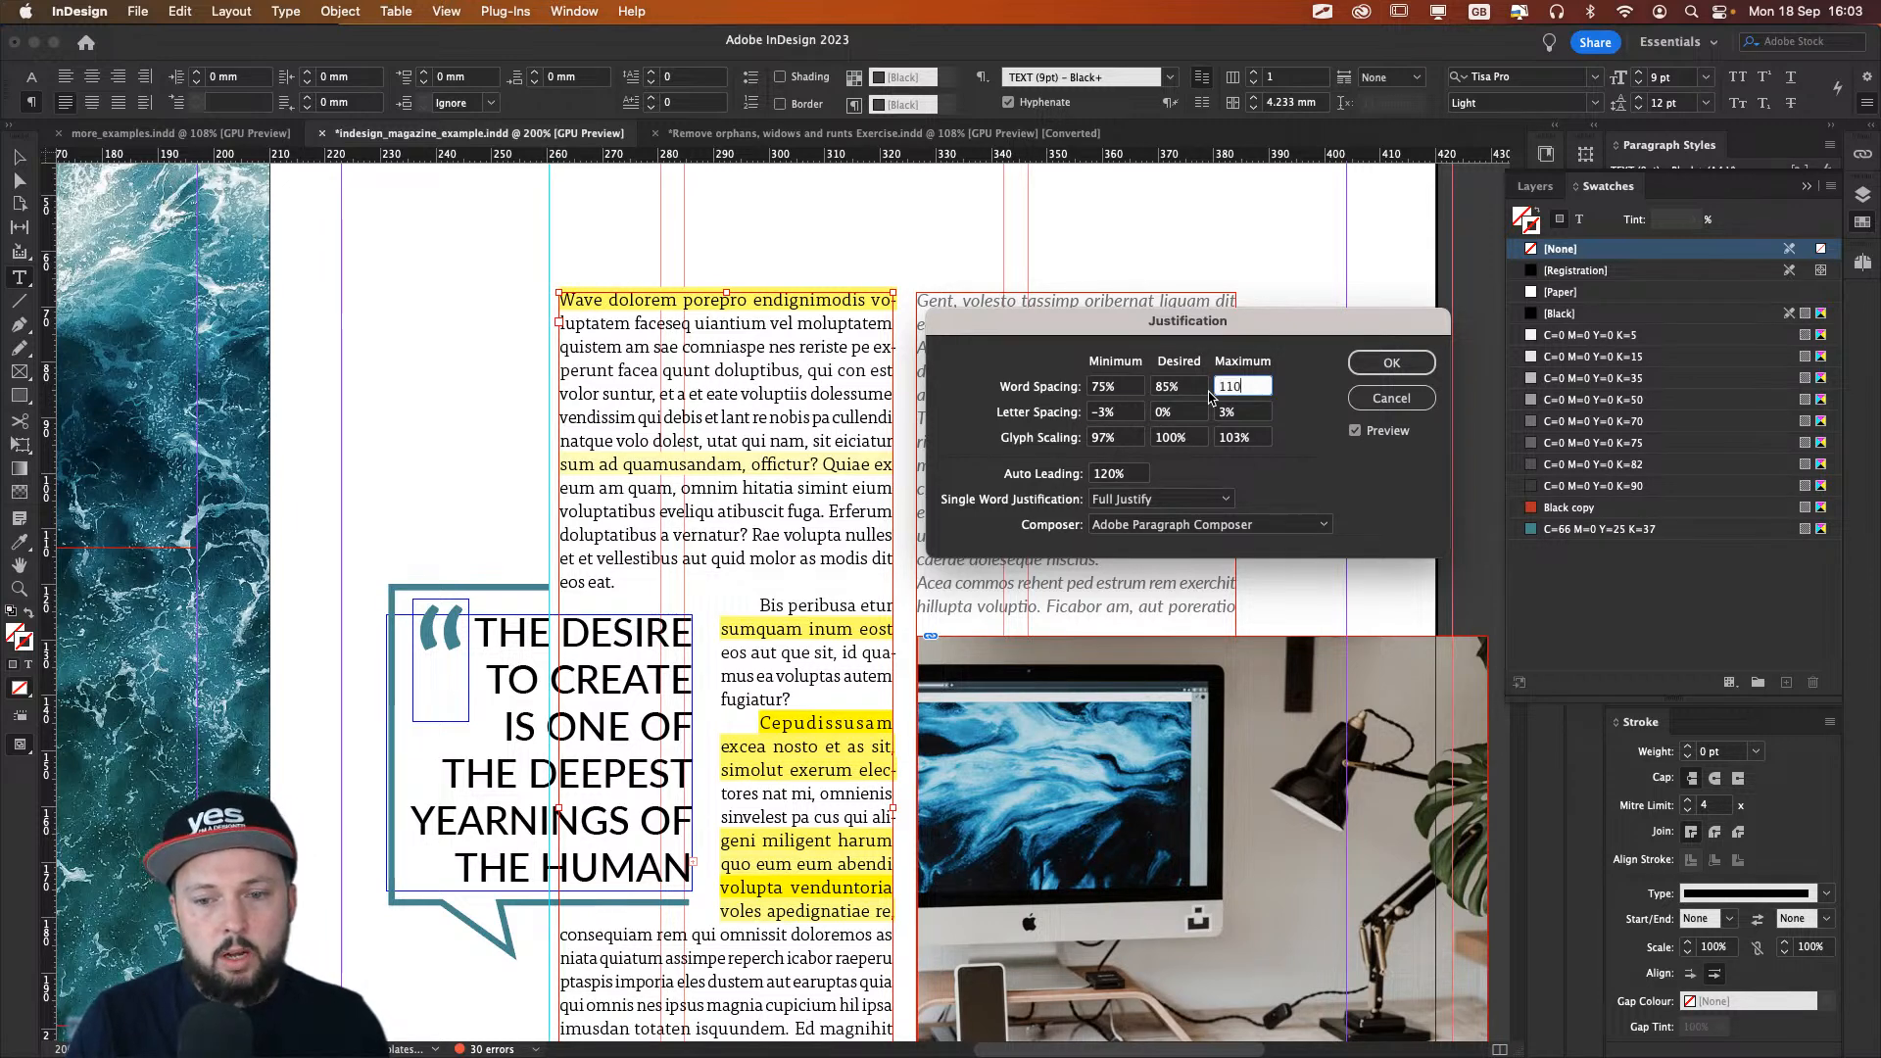
key(Tab)
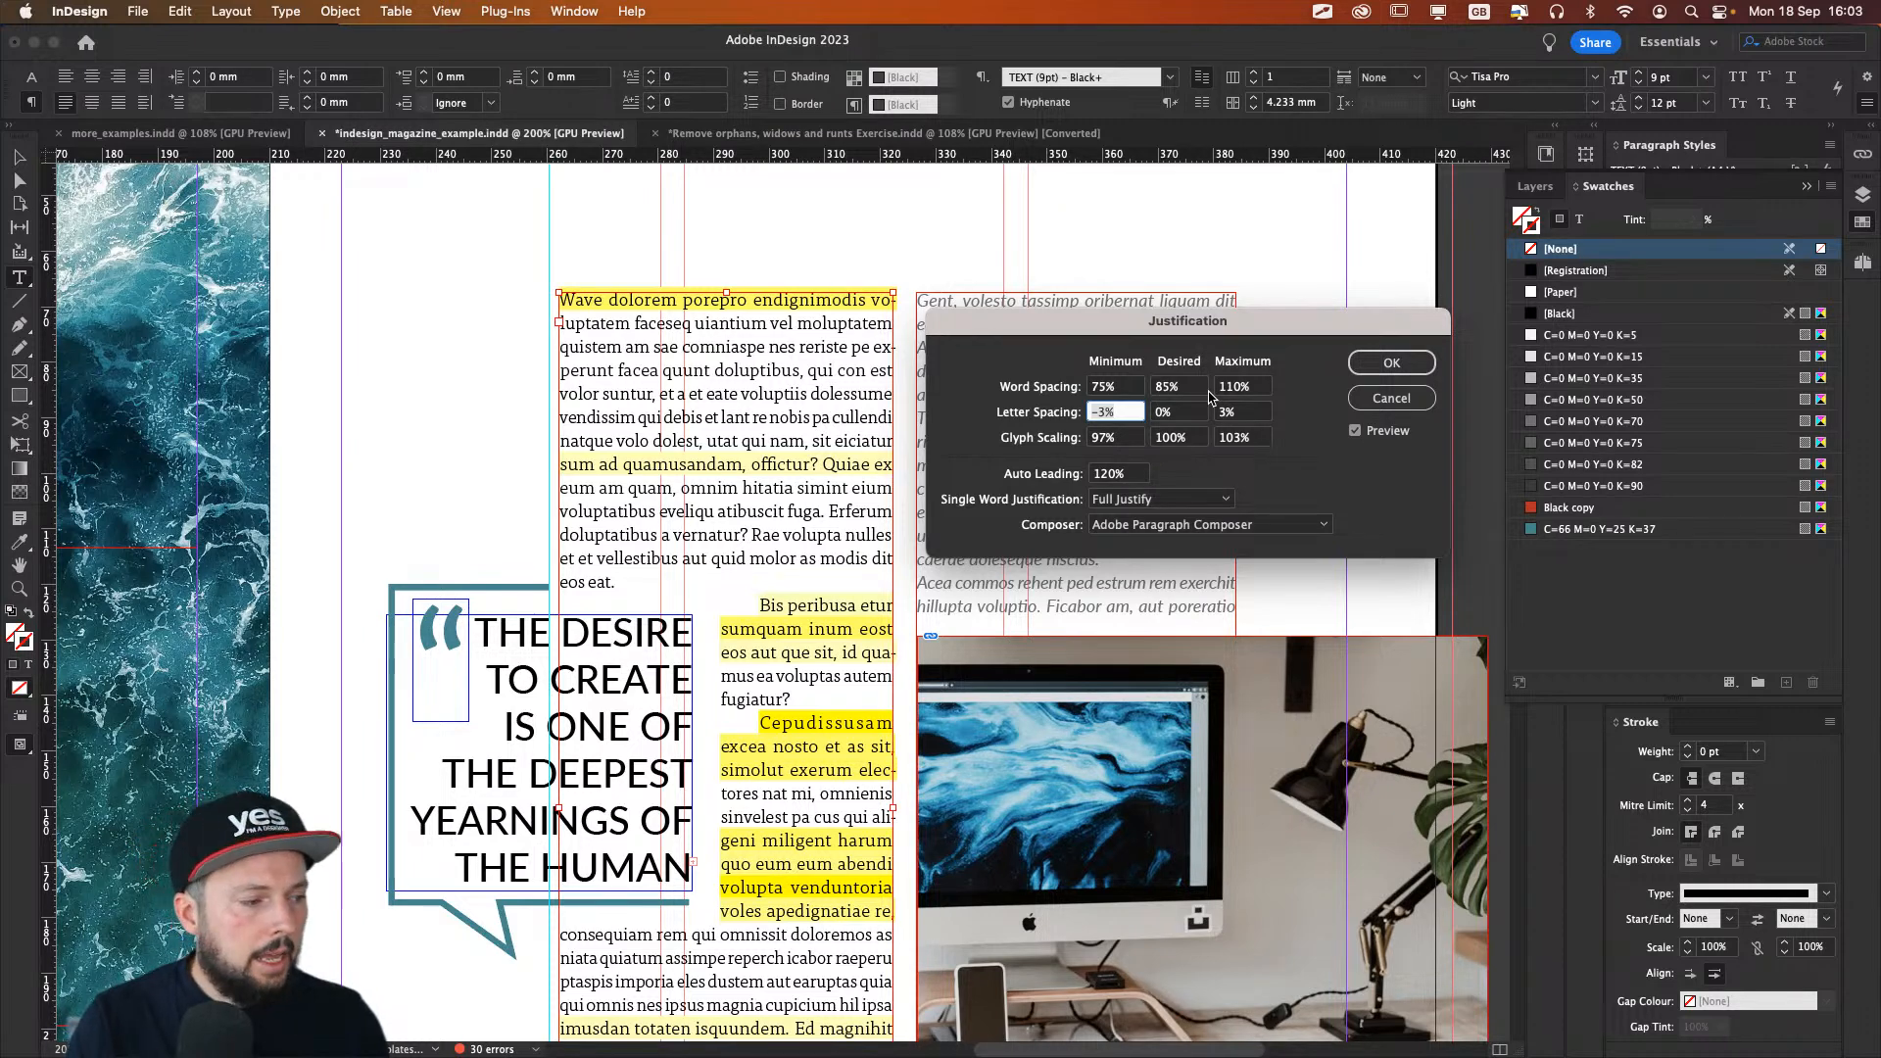
Step: Set the minimum letter spacing of the body text to -2%
text(-2)
key(Tab)
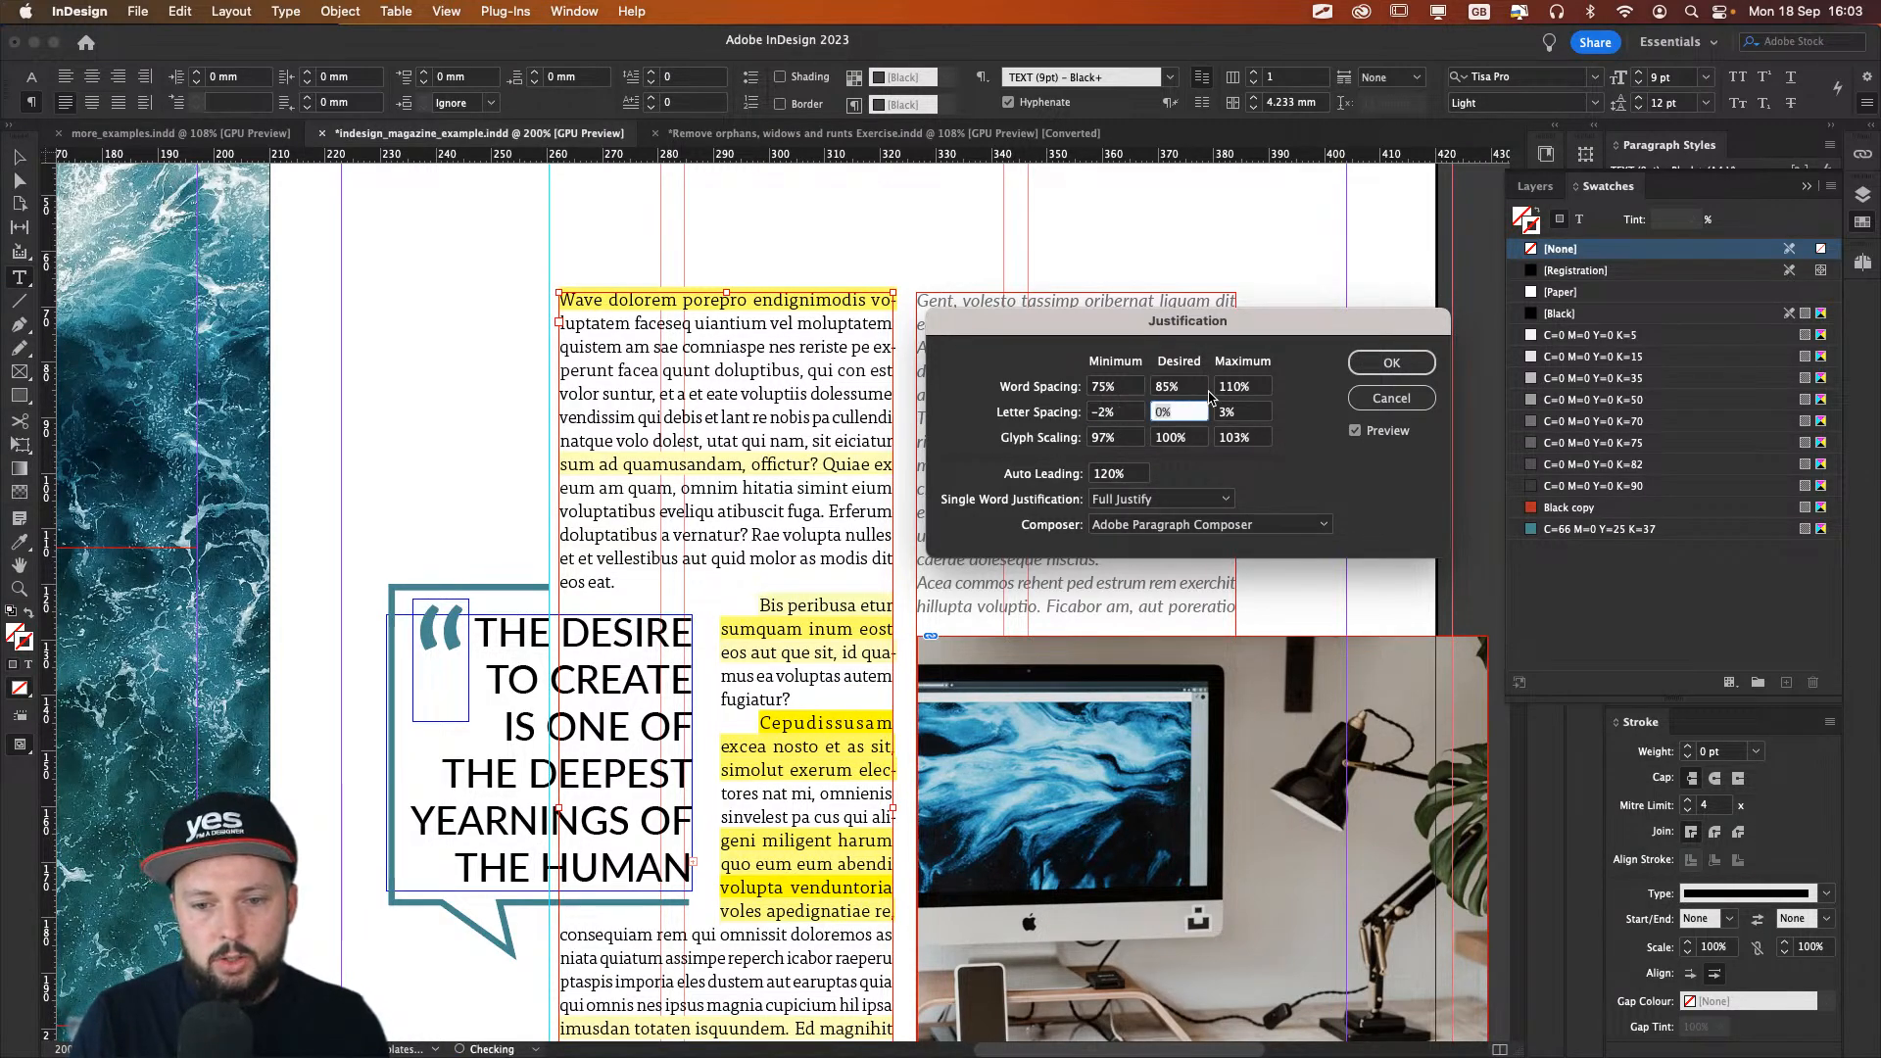
Step: Set the justification's maximum letter spacing to 4% and glyph scaling to 98% minimum and 102% maximum for the body text
key(Tab)
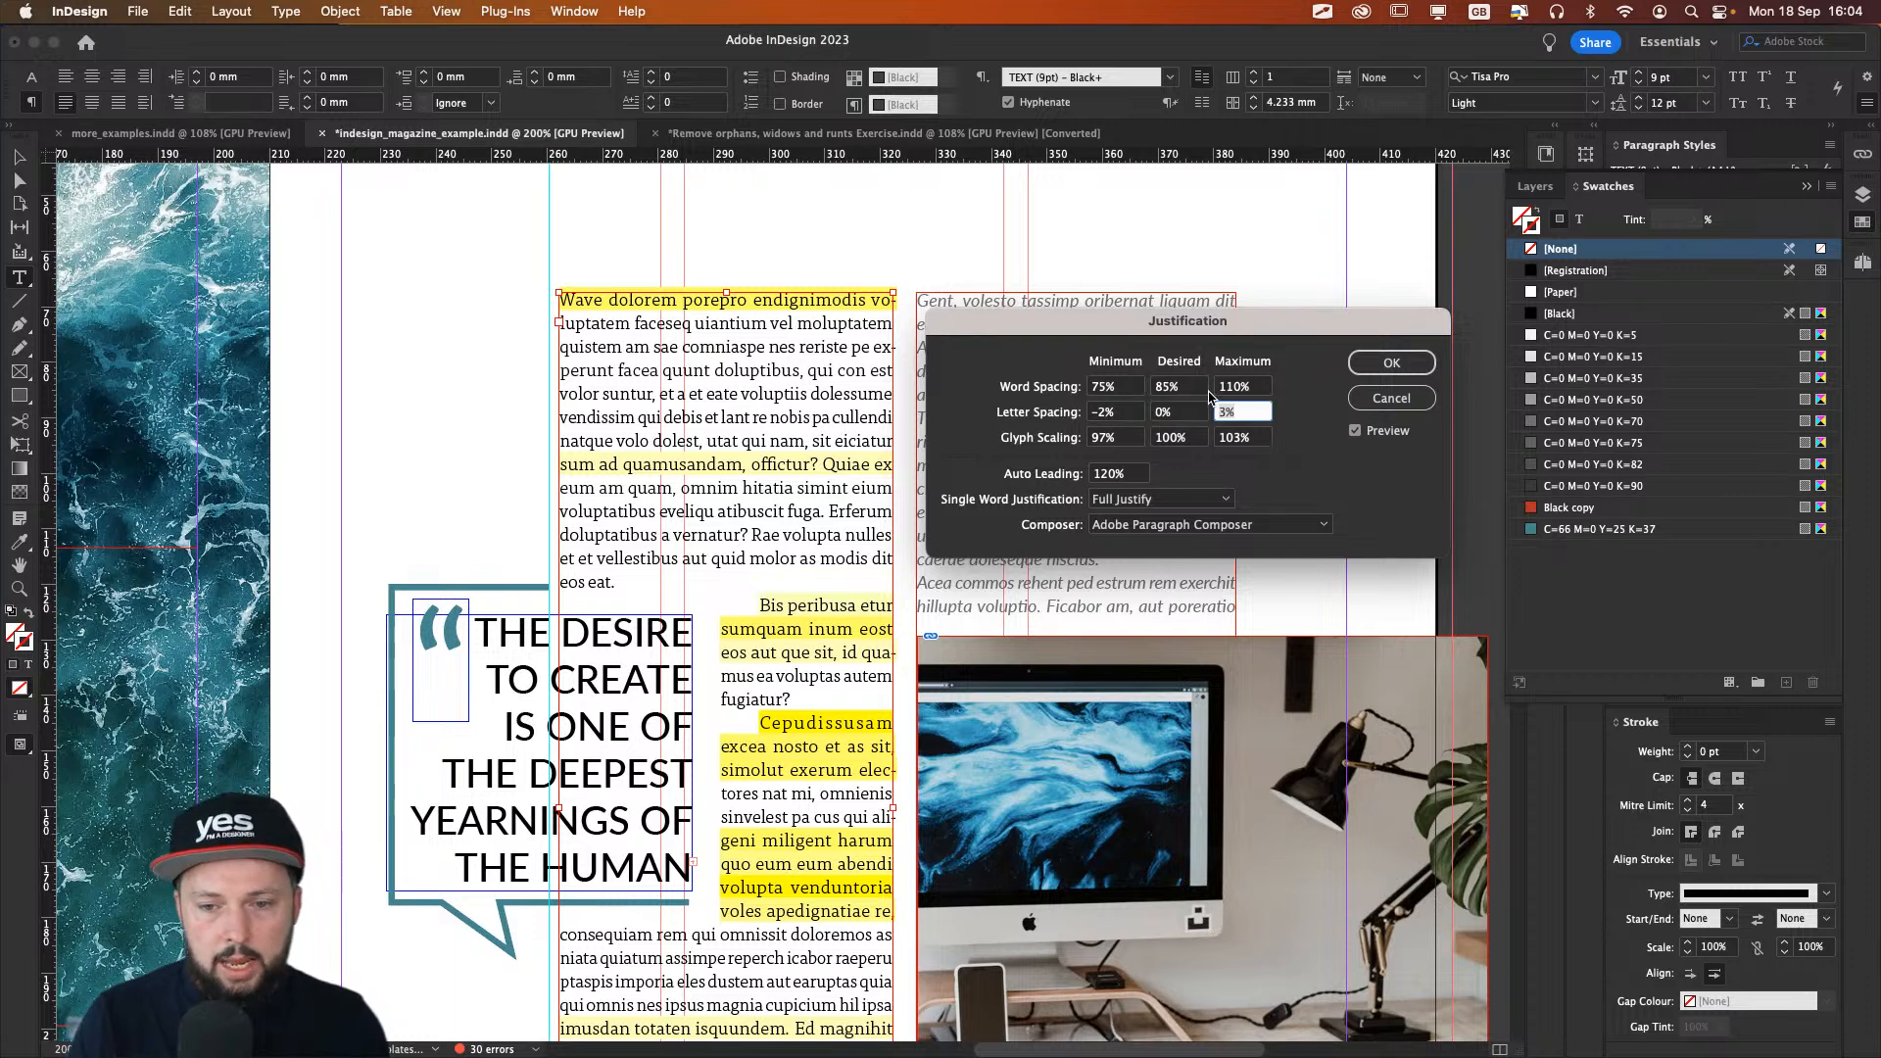
text(4)
key(Tab)
text(9)
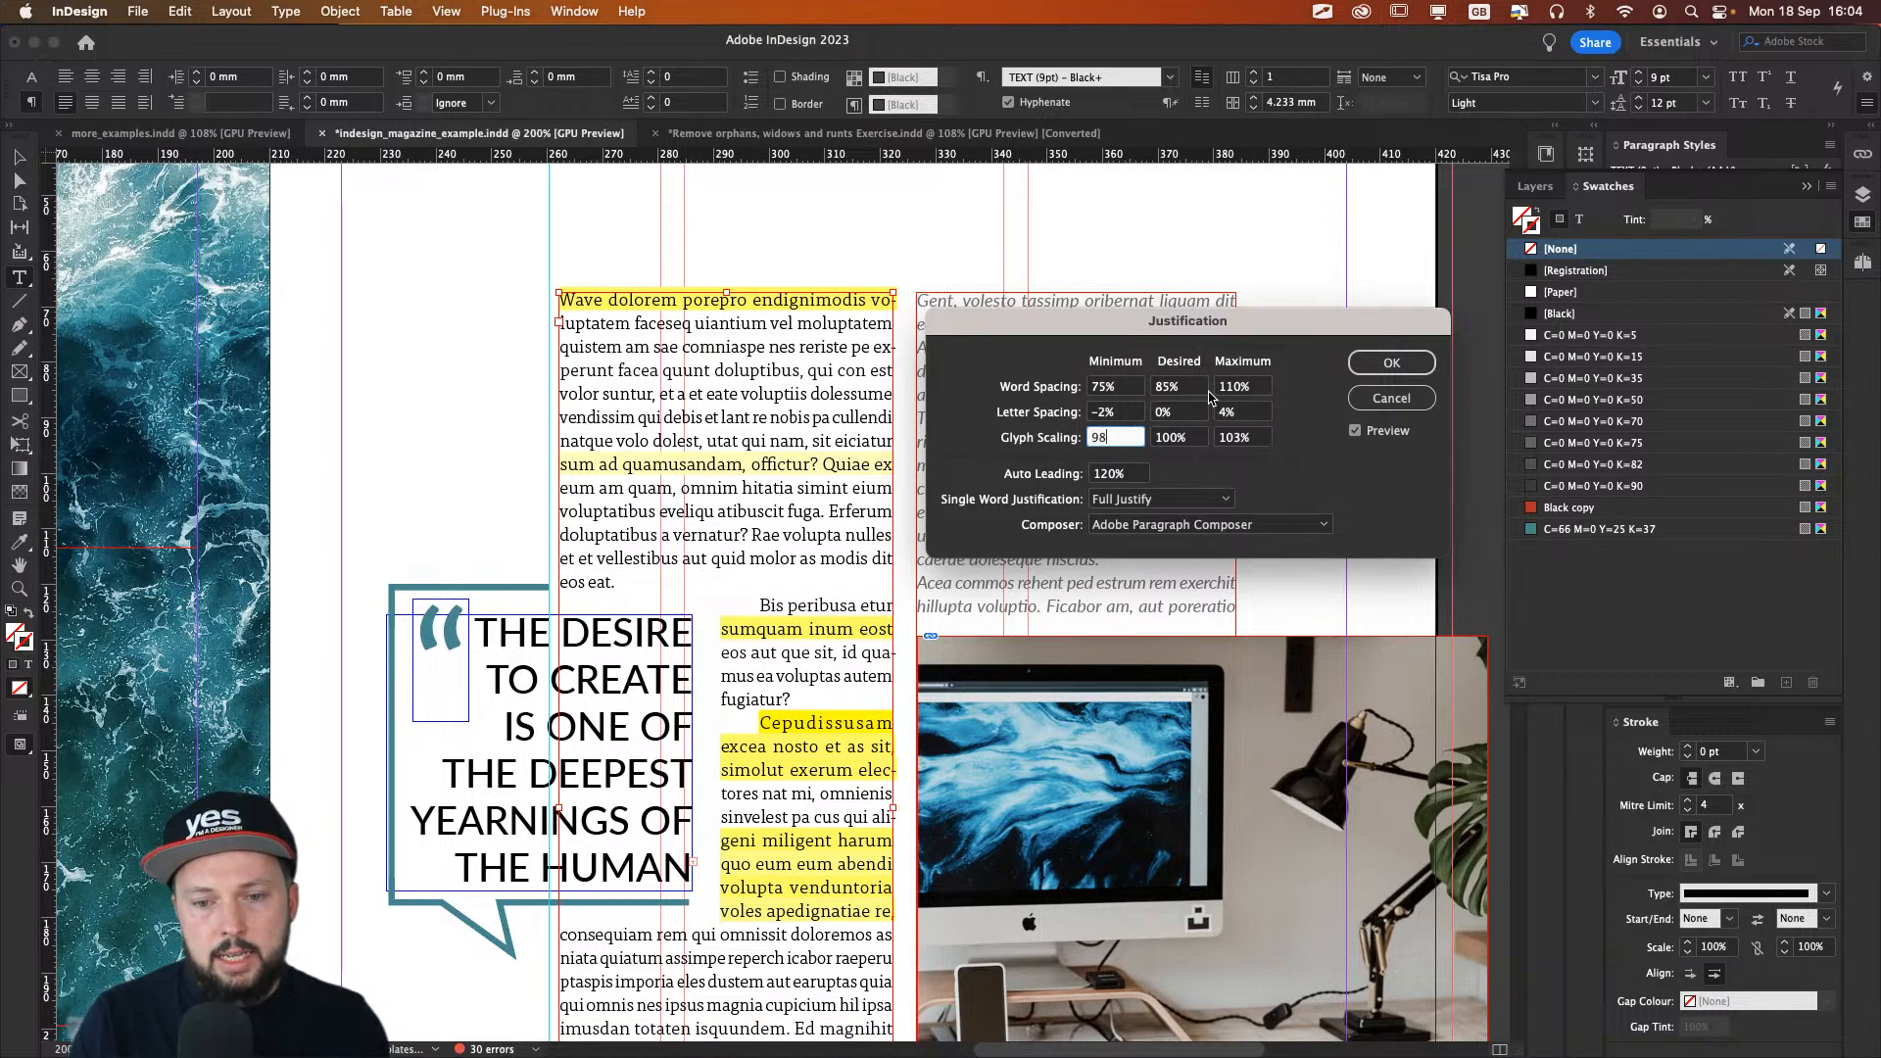
key(Tab)
key(Tab)
text(102)
key(Tab)
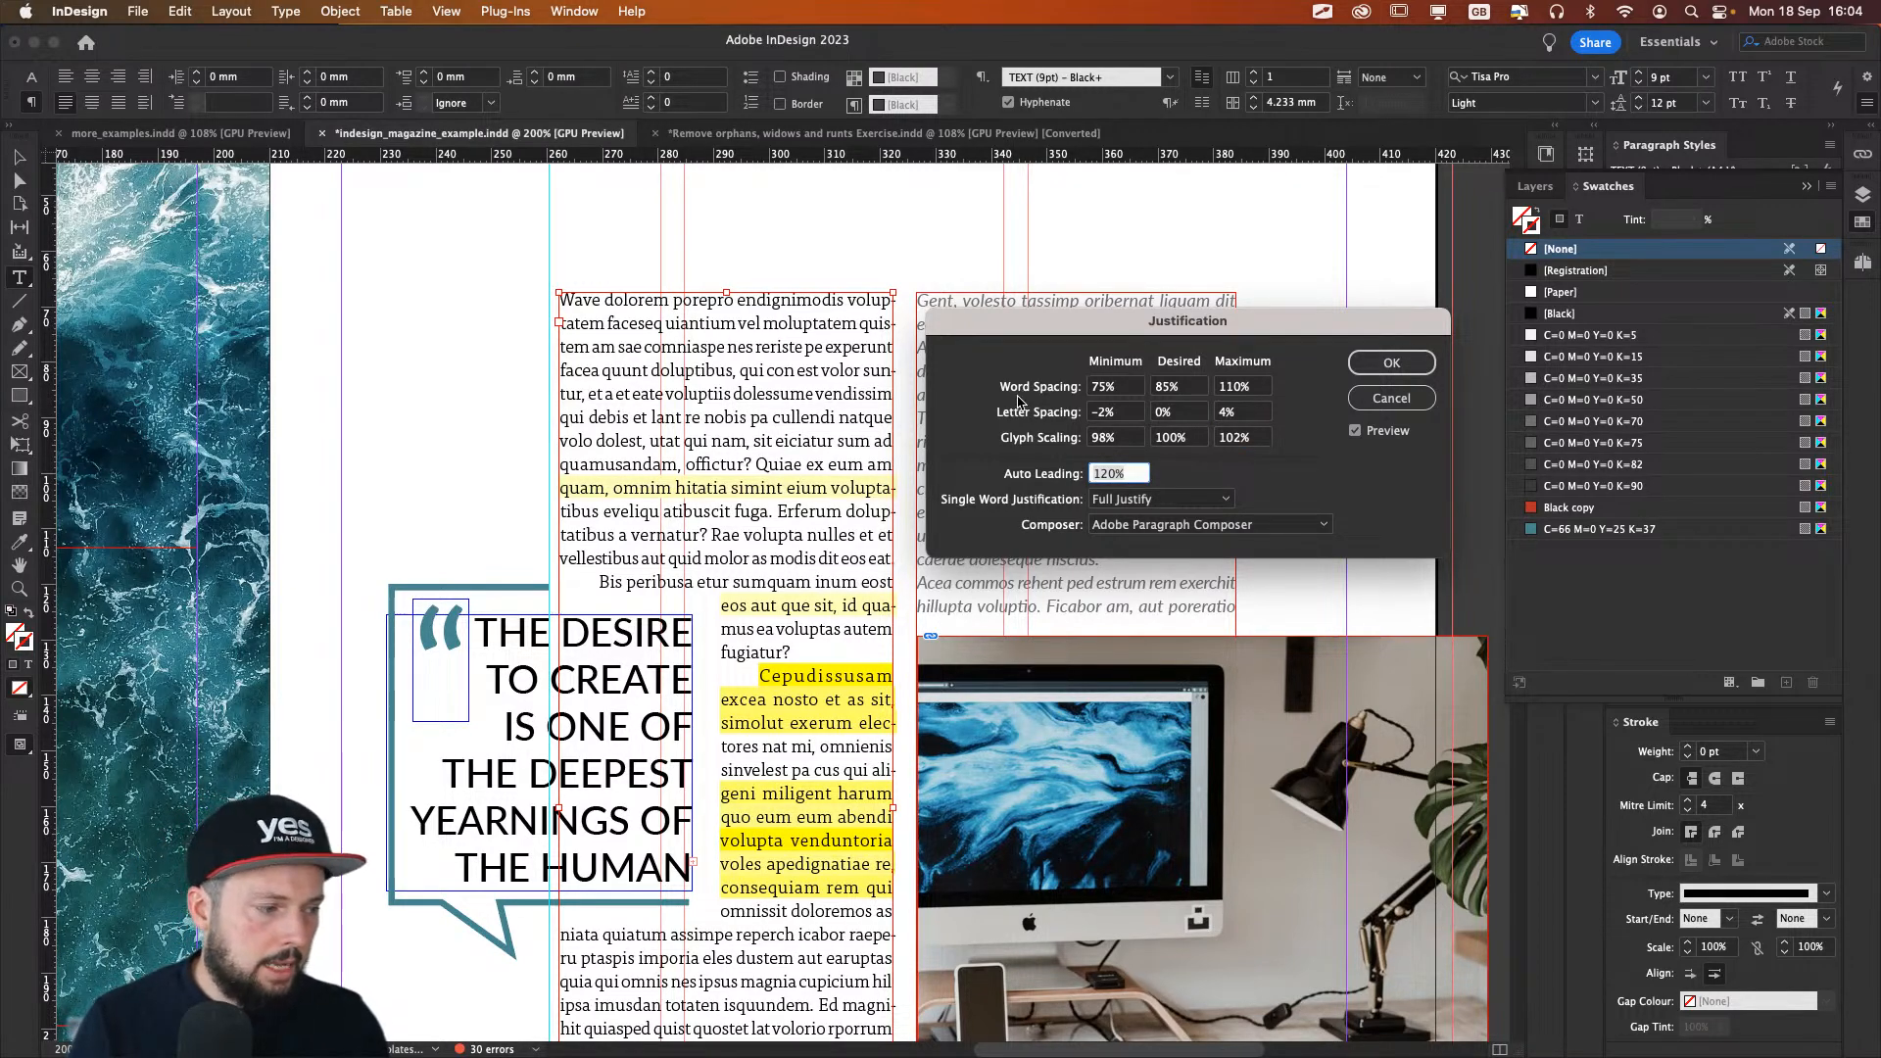
click(1396, 366)
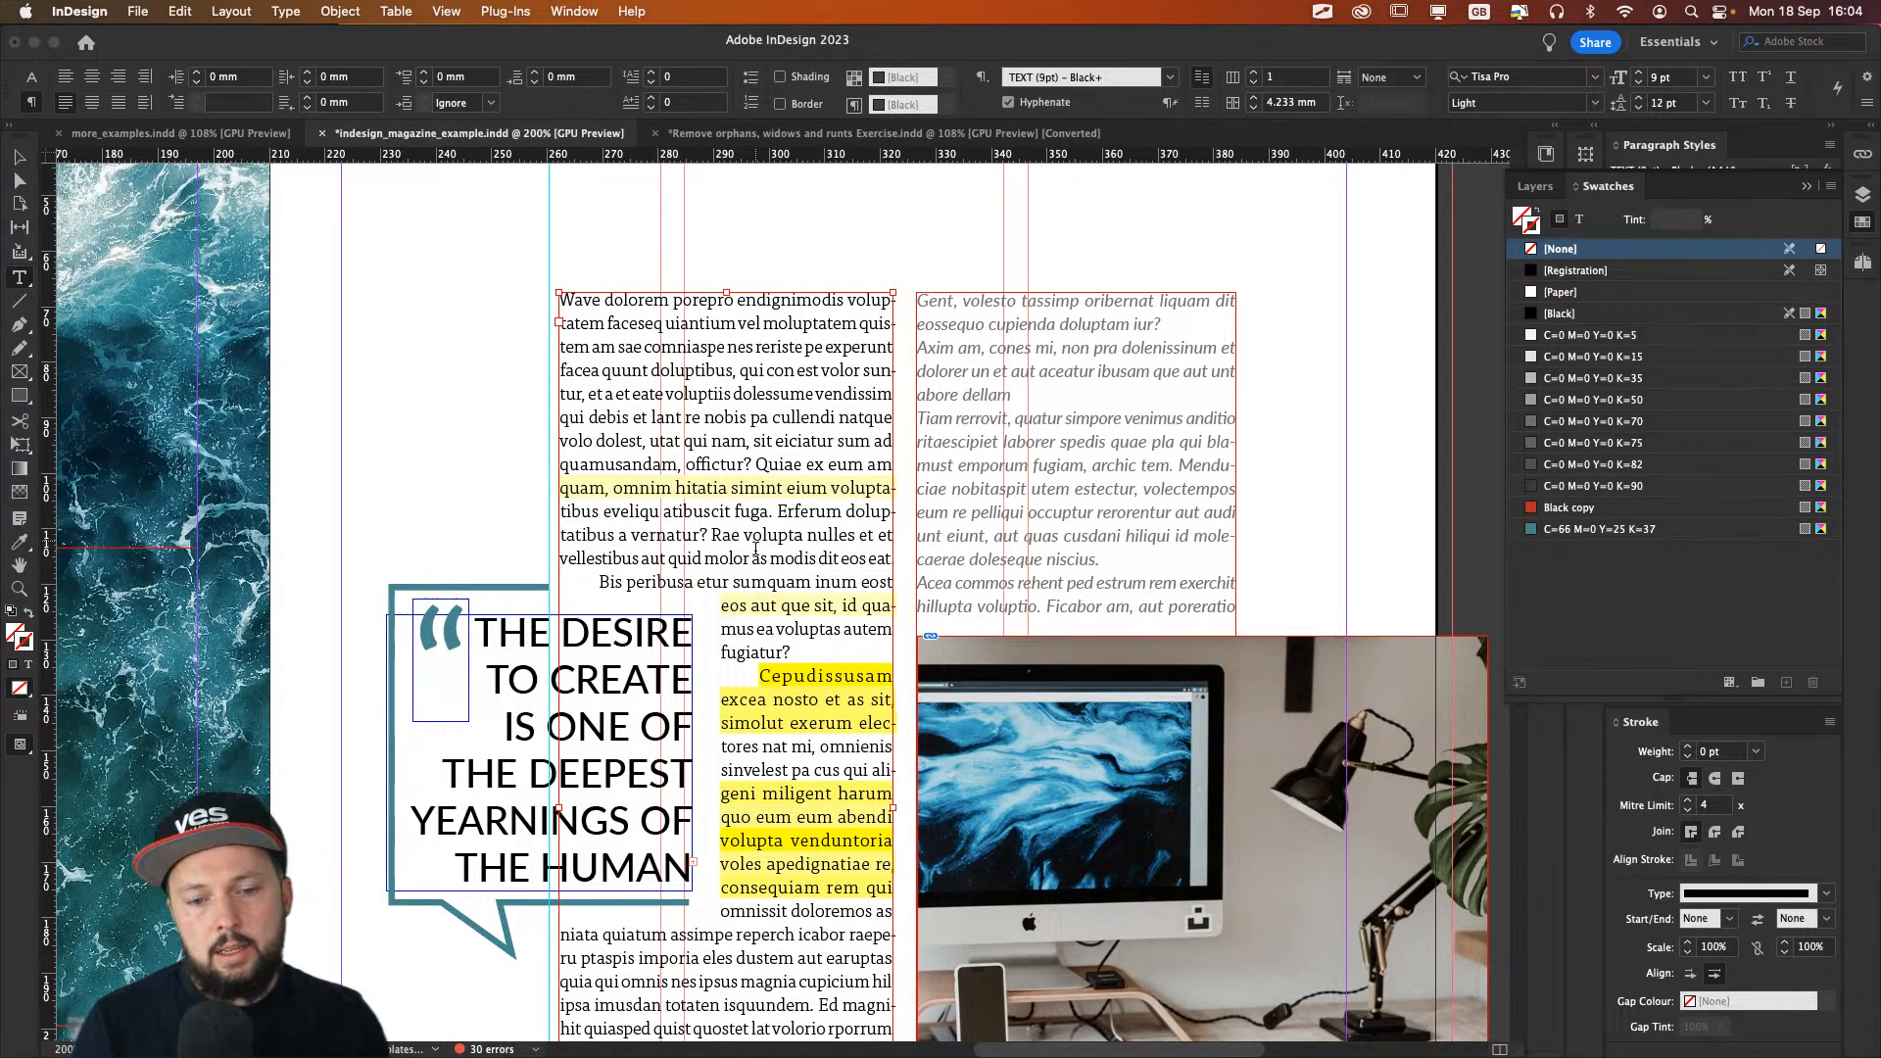
Step: In the body text's hyphenation settings, require 3 letters after the first and 3 before the last, with a limit of 2 hyphens
click(1866, 102)
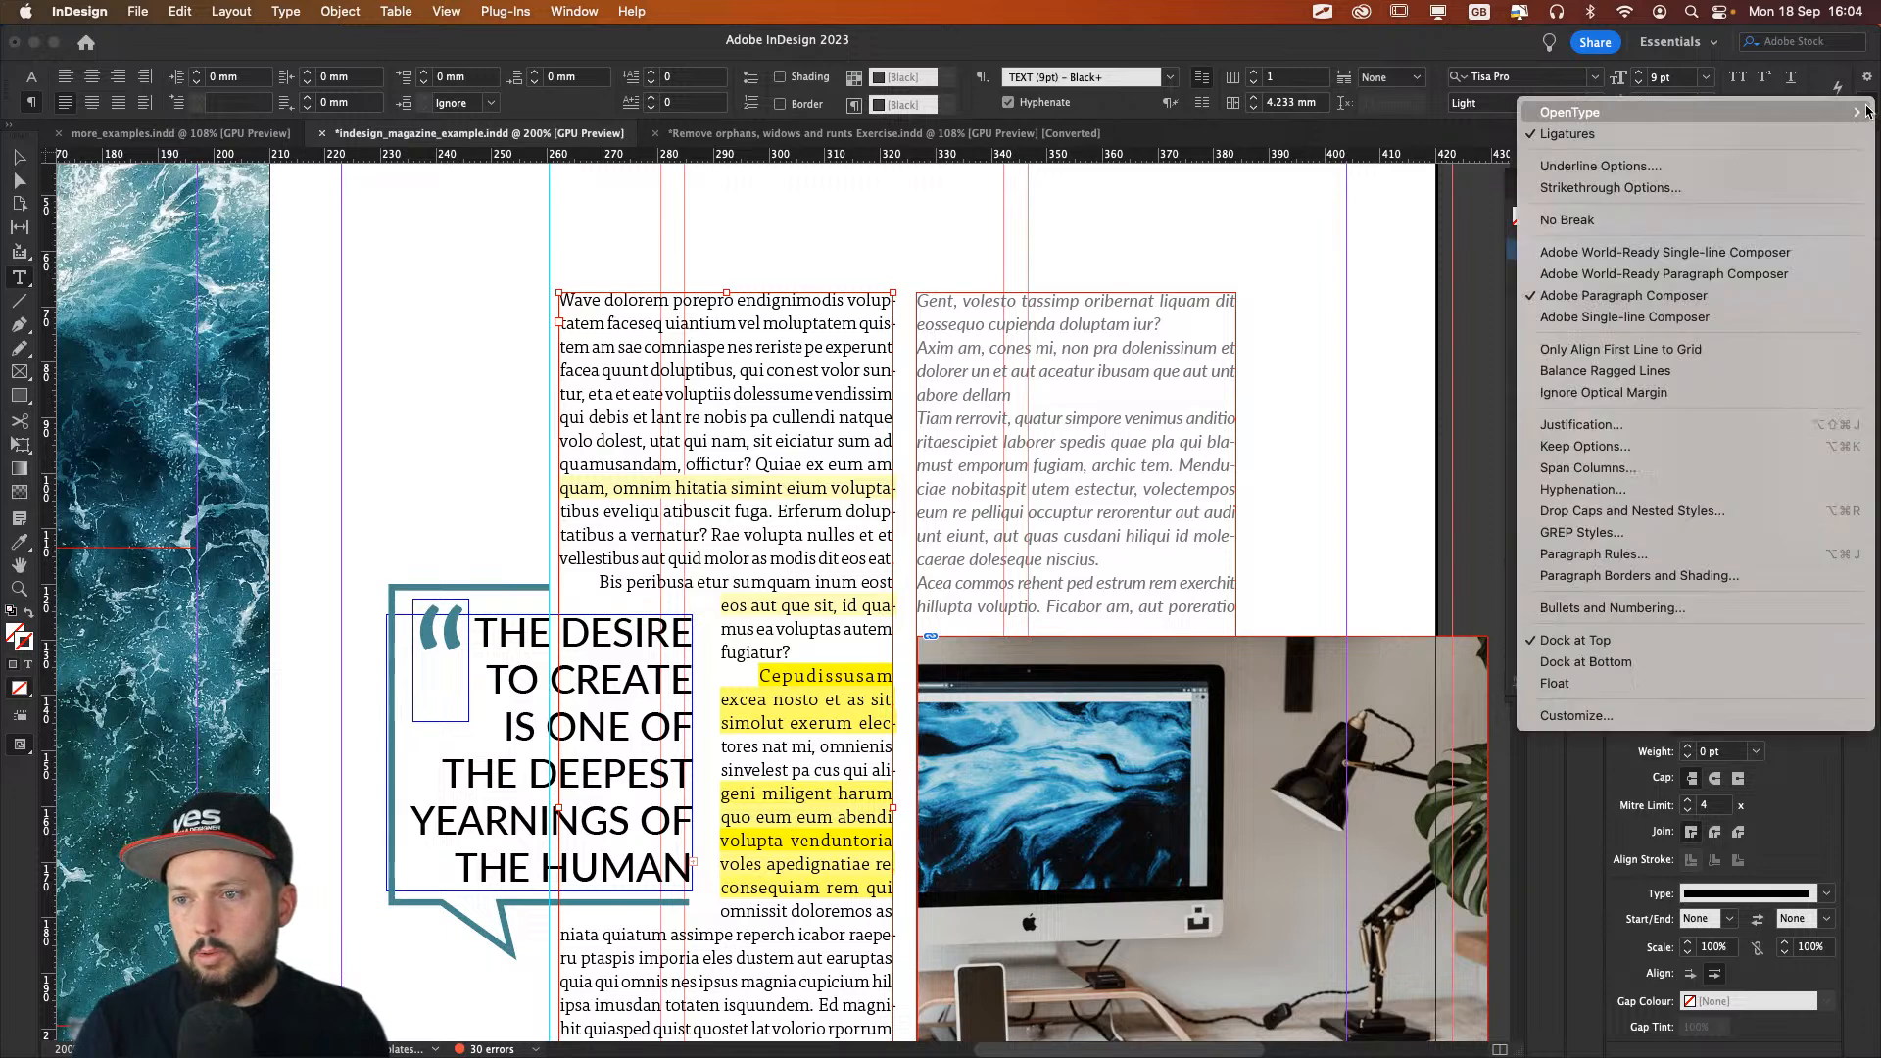
click(1581, 490)
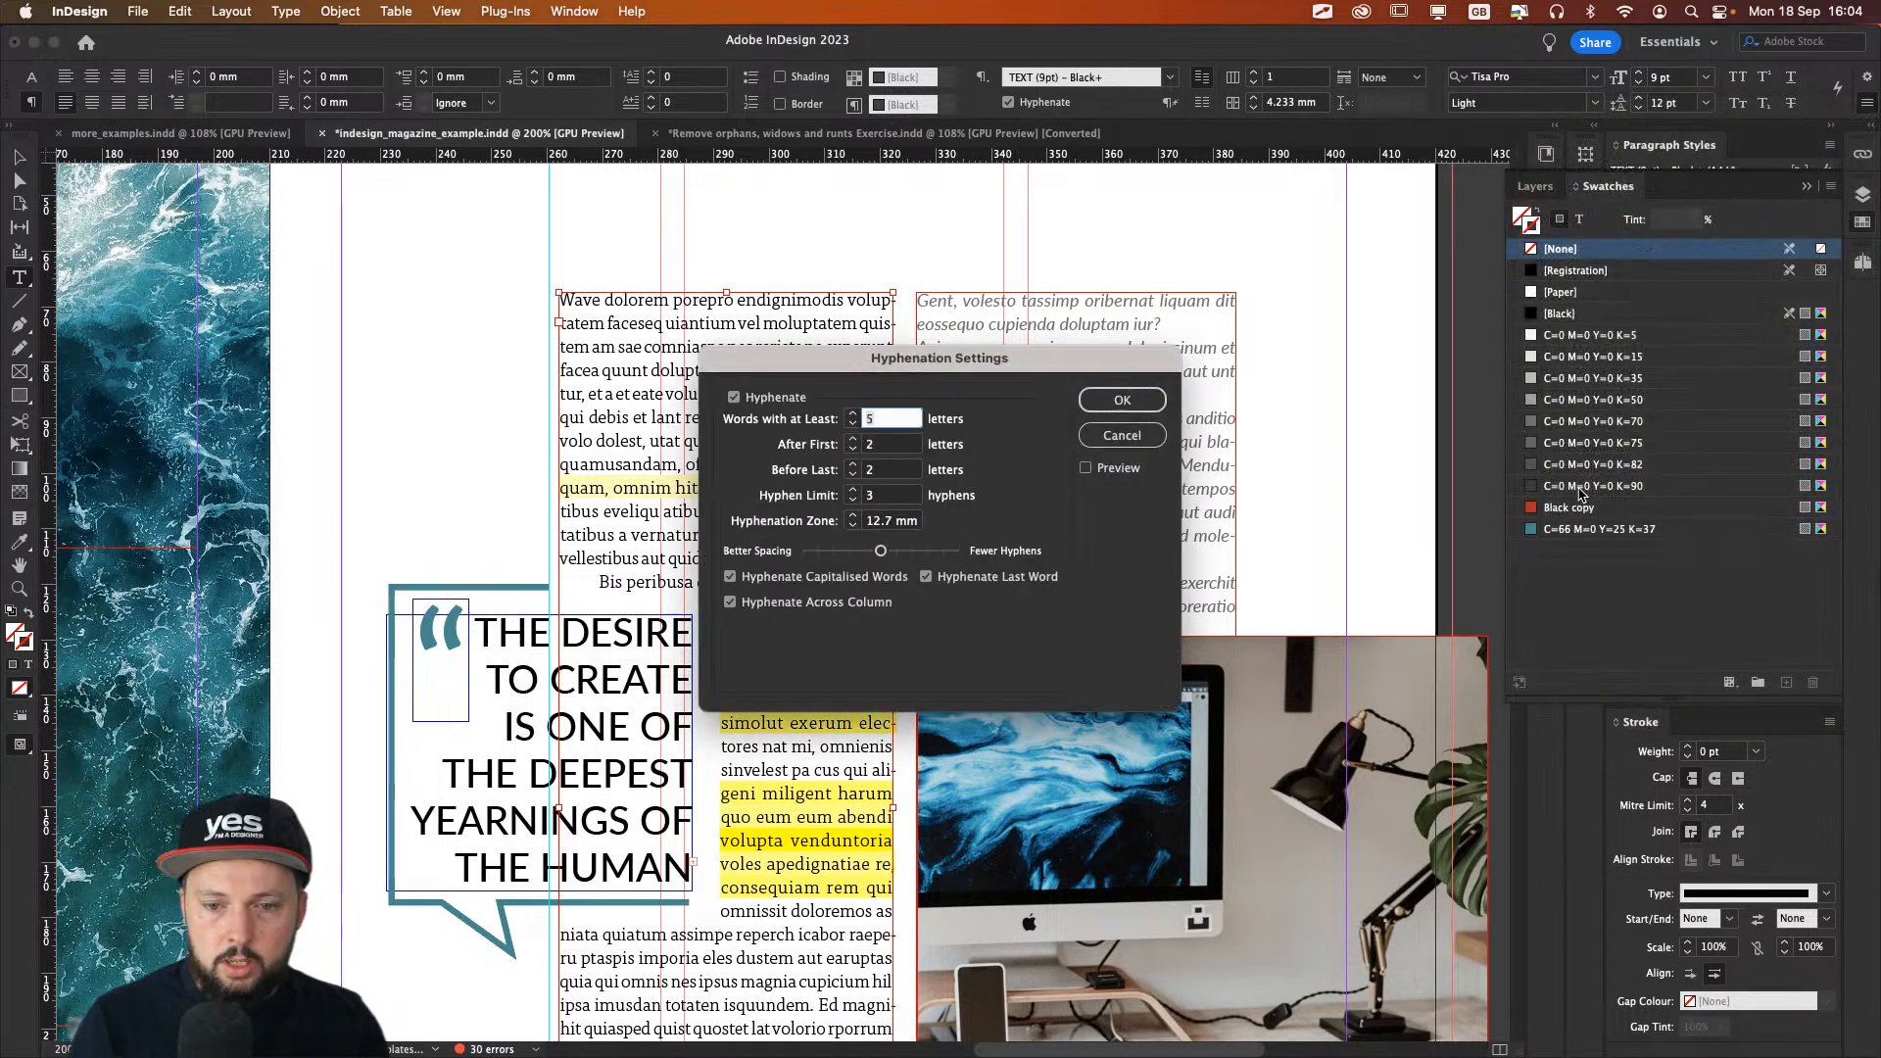
click(889, 446)
drag(898, 360, 1012, 361)
text(4)
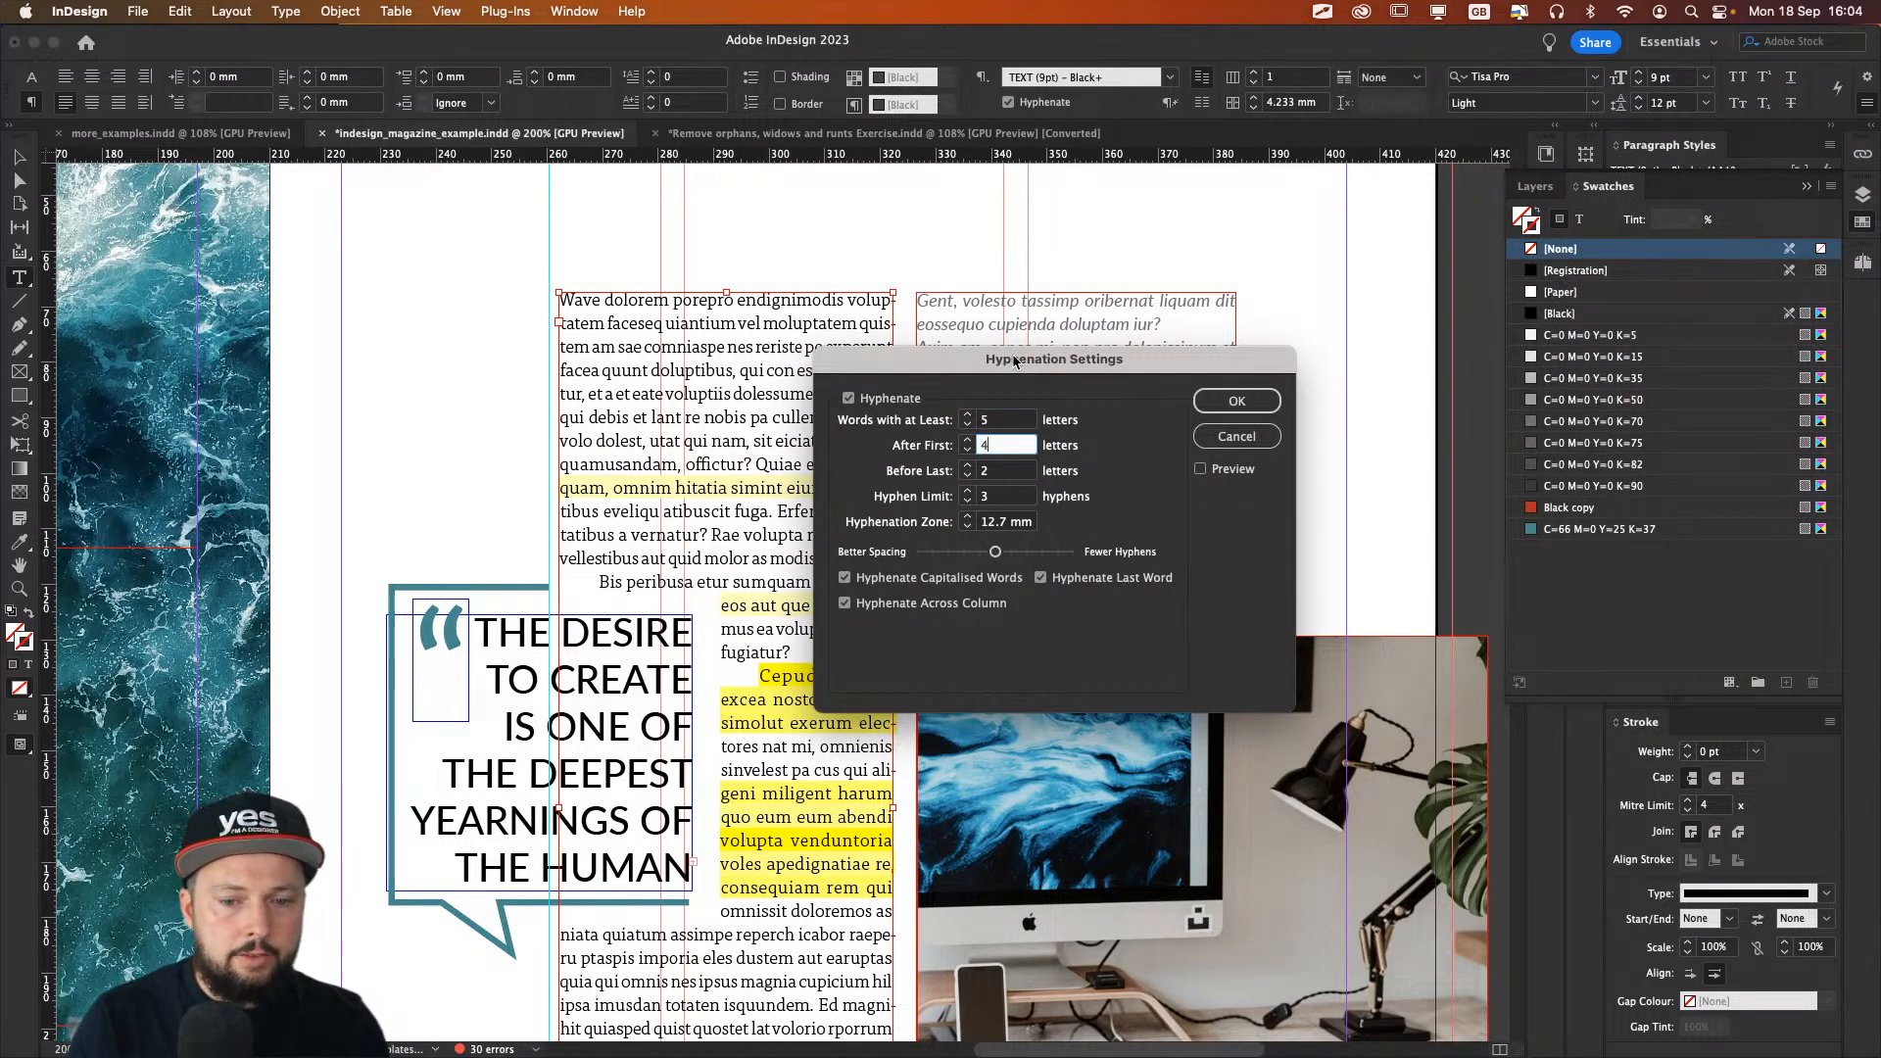
key(Tab)
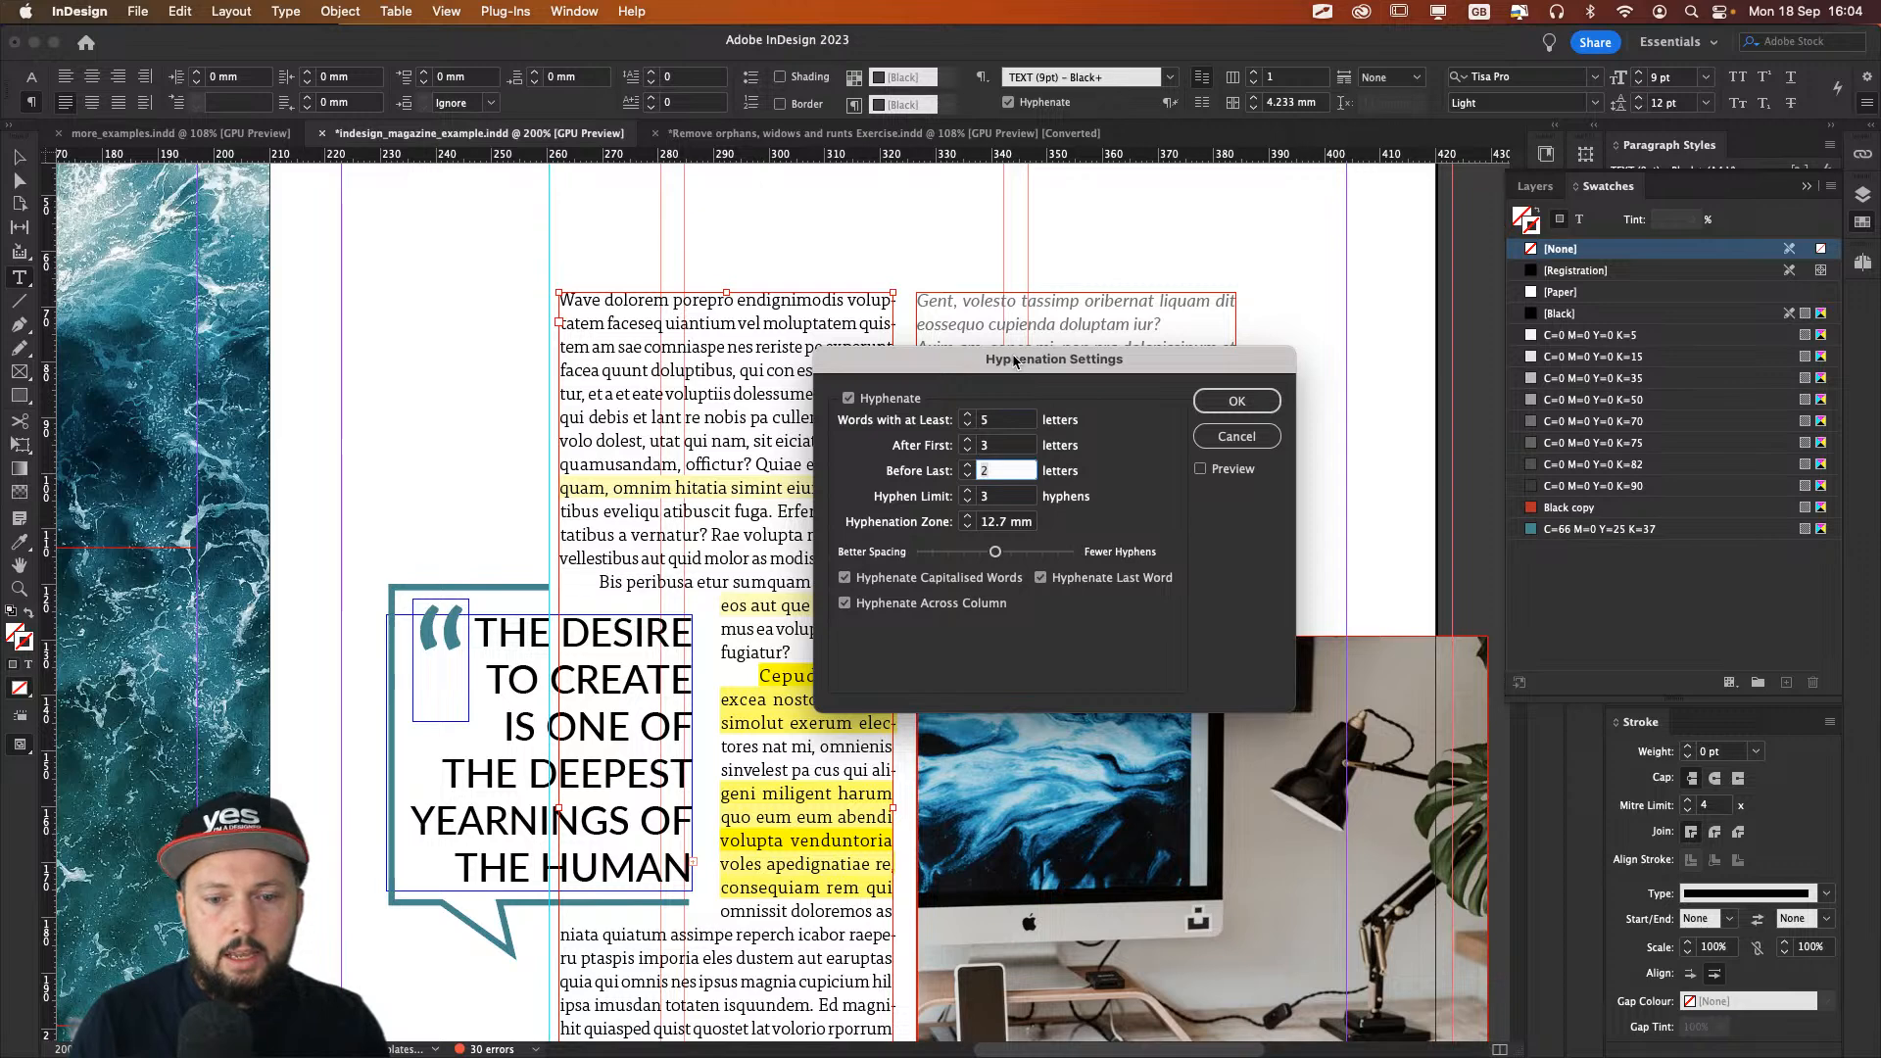
key(Tab)
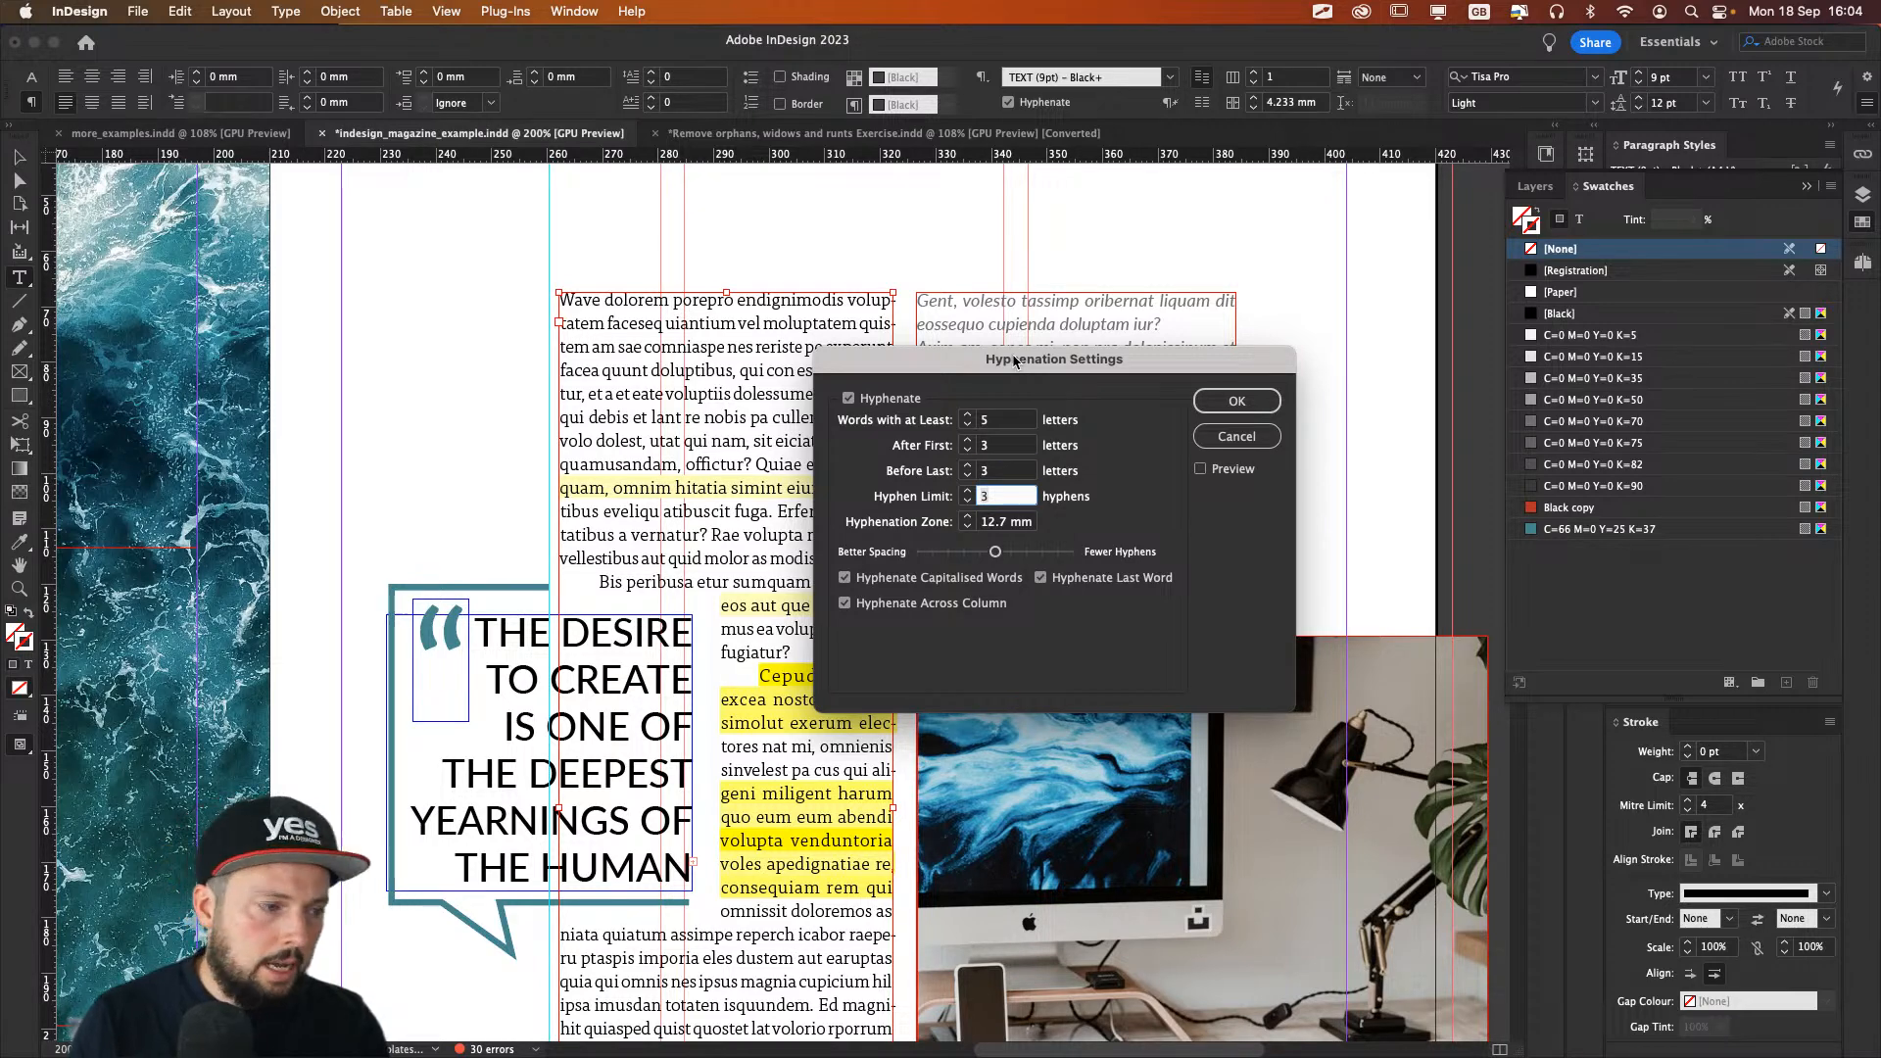
key(Tab)
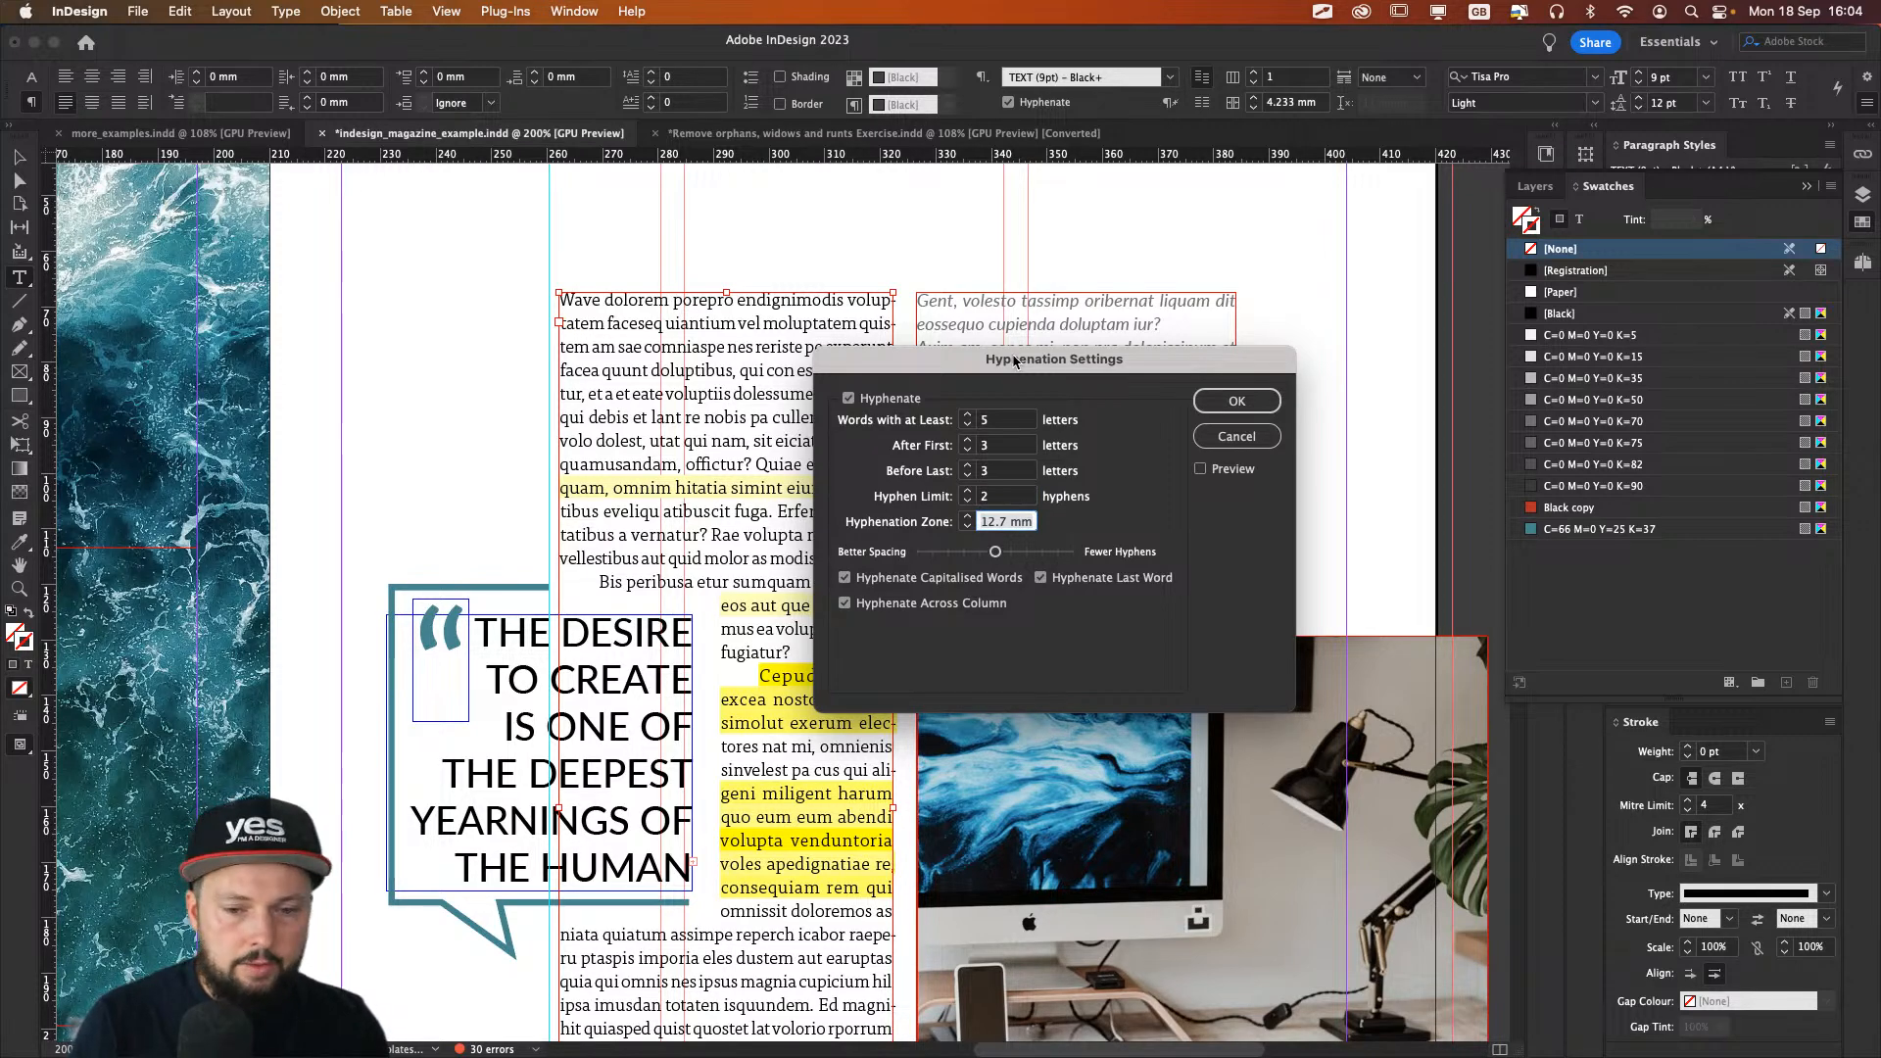
Step: Set the hyphenation zone to 10 mm, favour better spacing over fewer hyphens, and disable hyphenation of last words and across columns
text(12 mm)
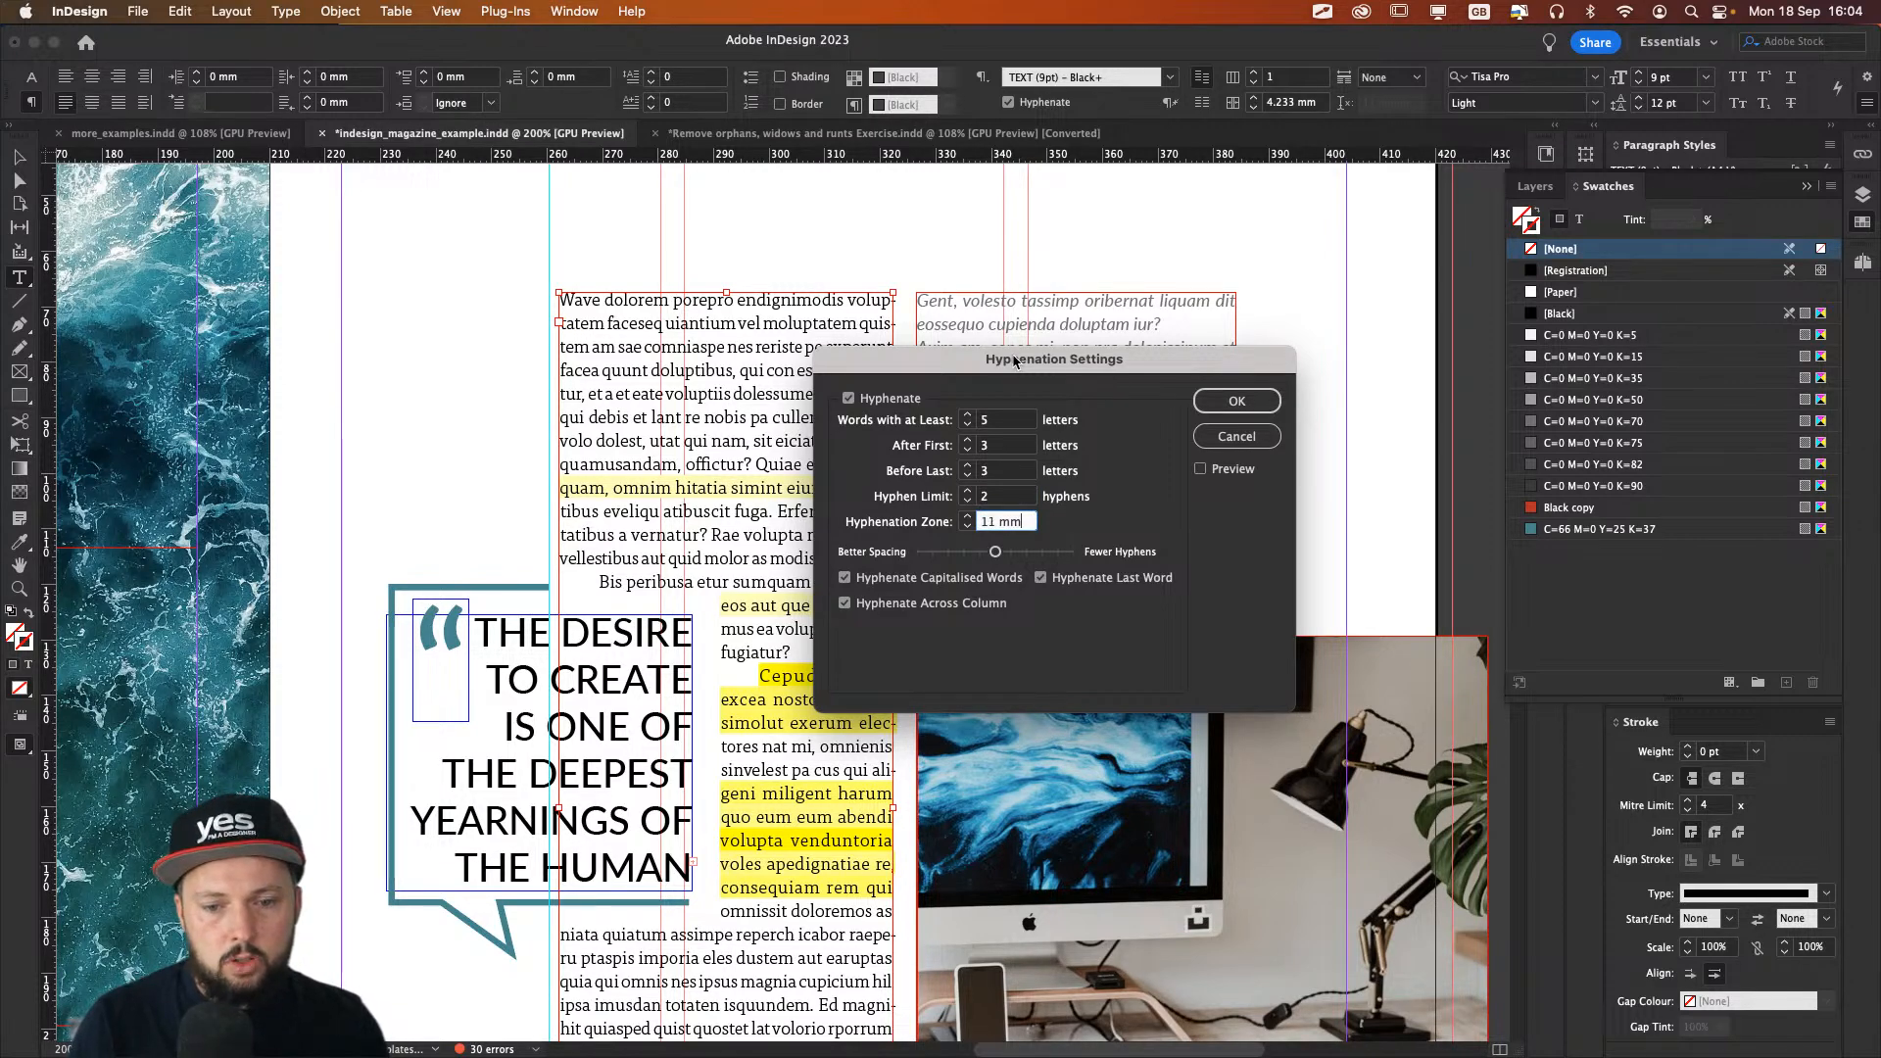
click(933, 554)
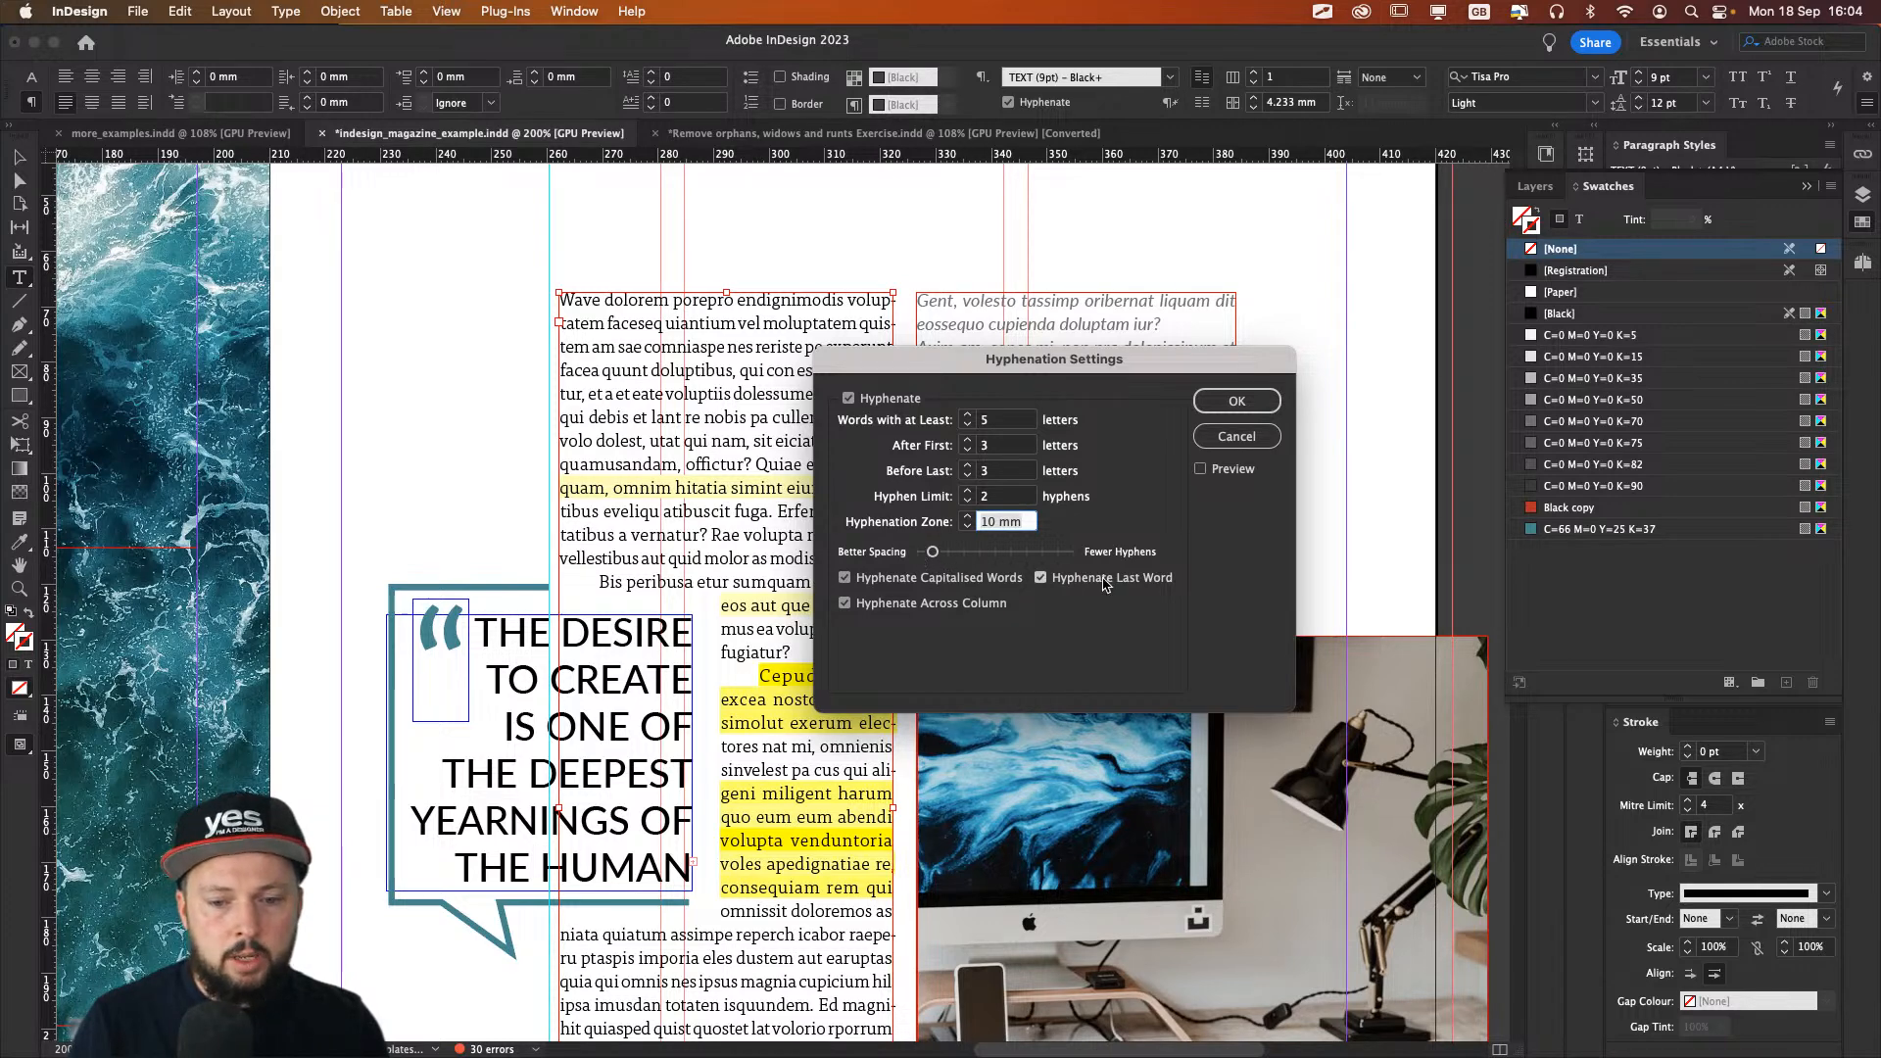
click(1039, 579)
click(844, 603)
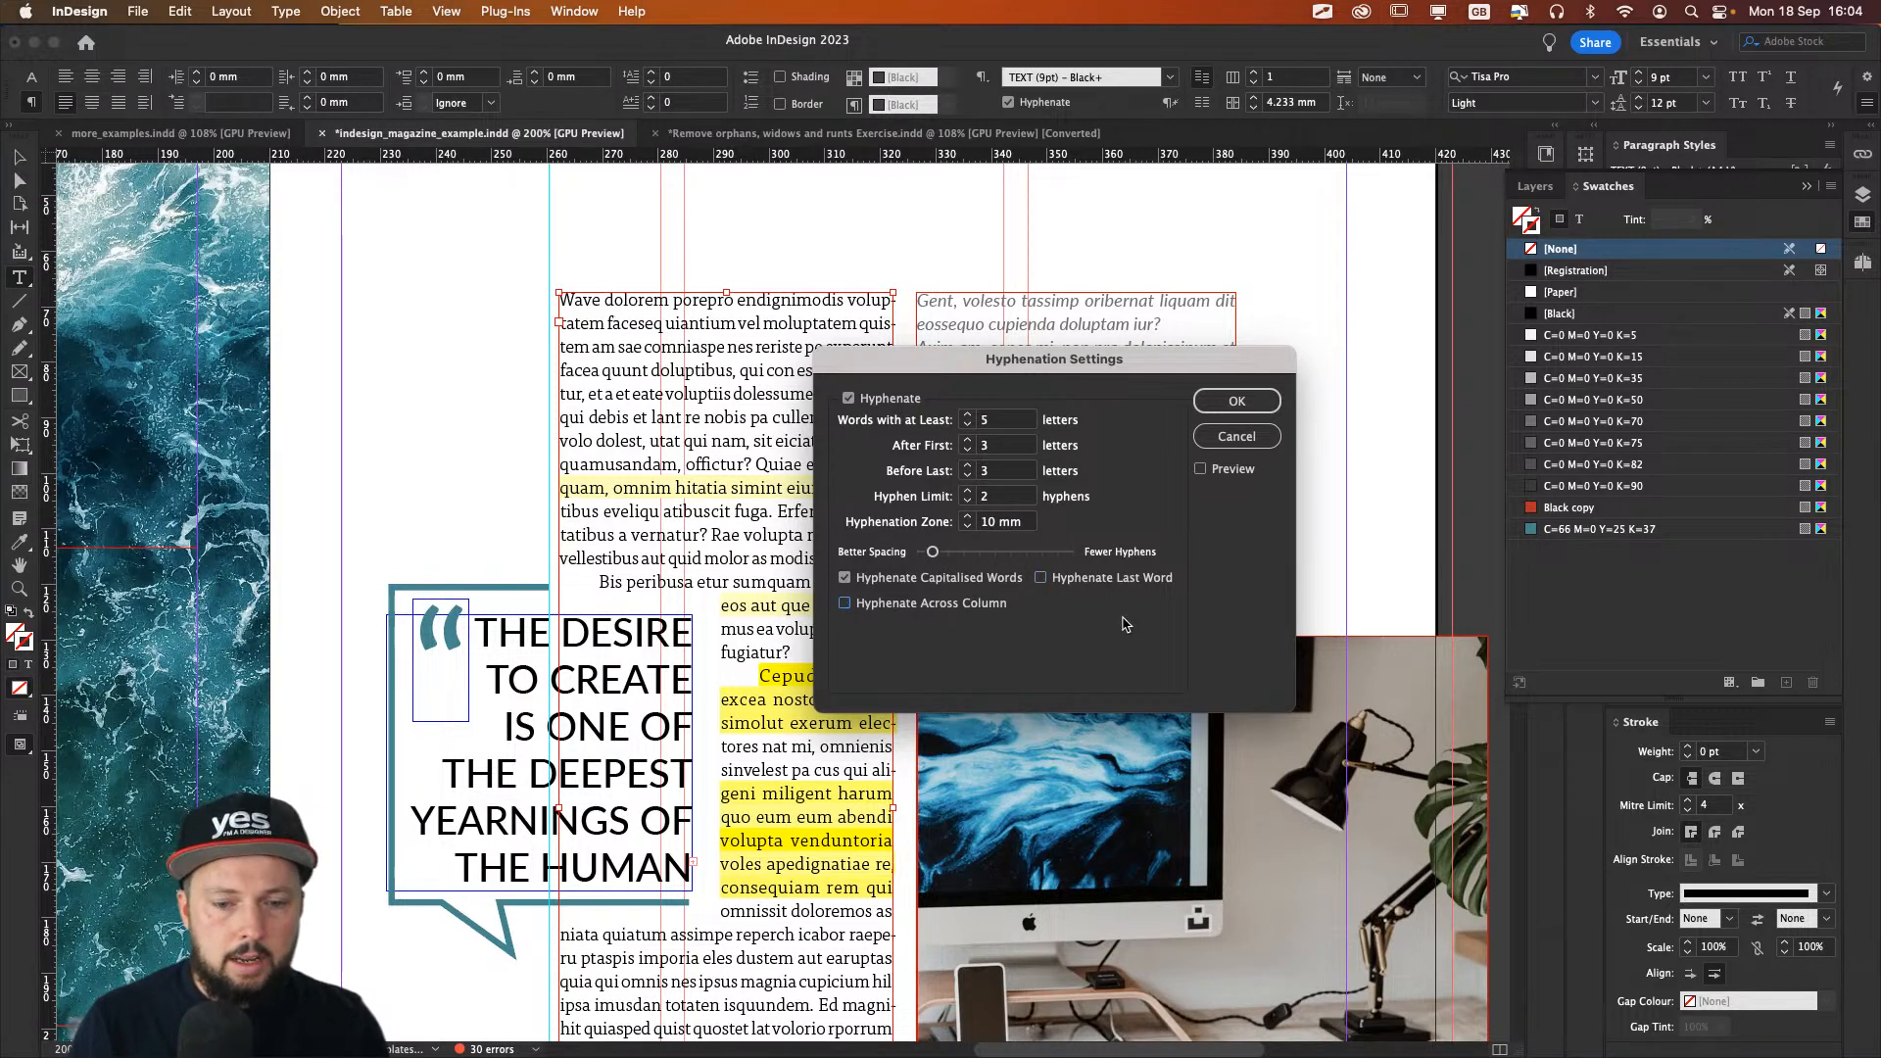
click(1269, 399)
key(Escape)
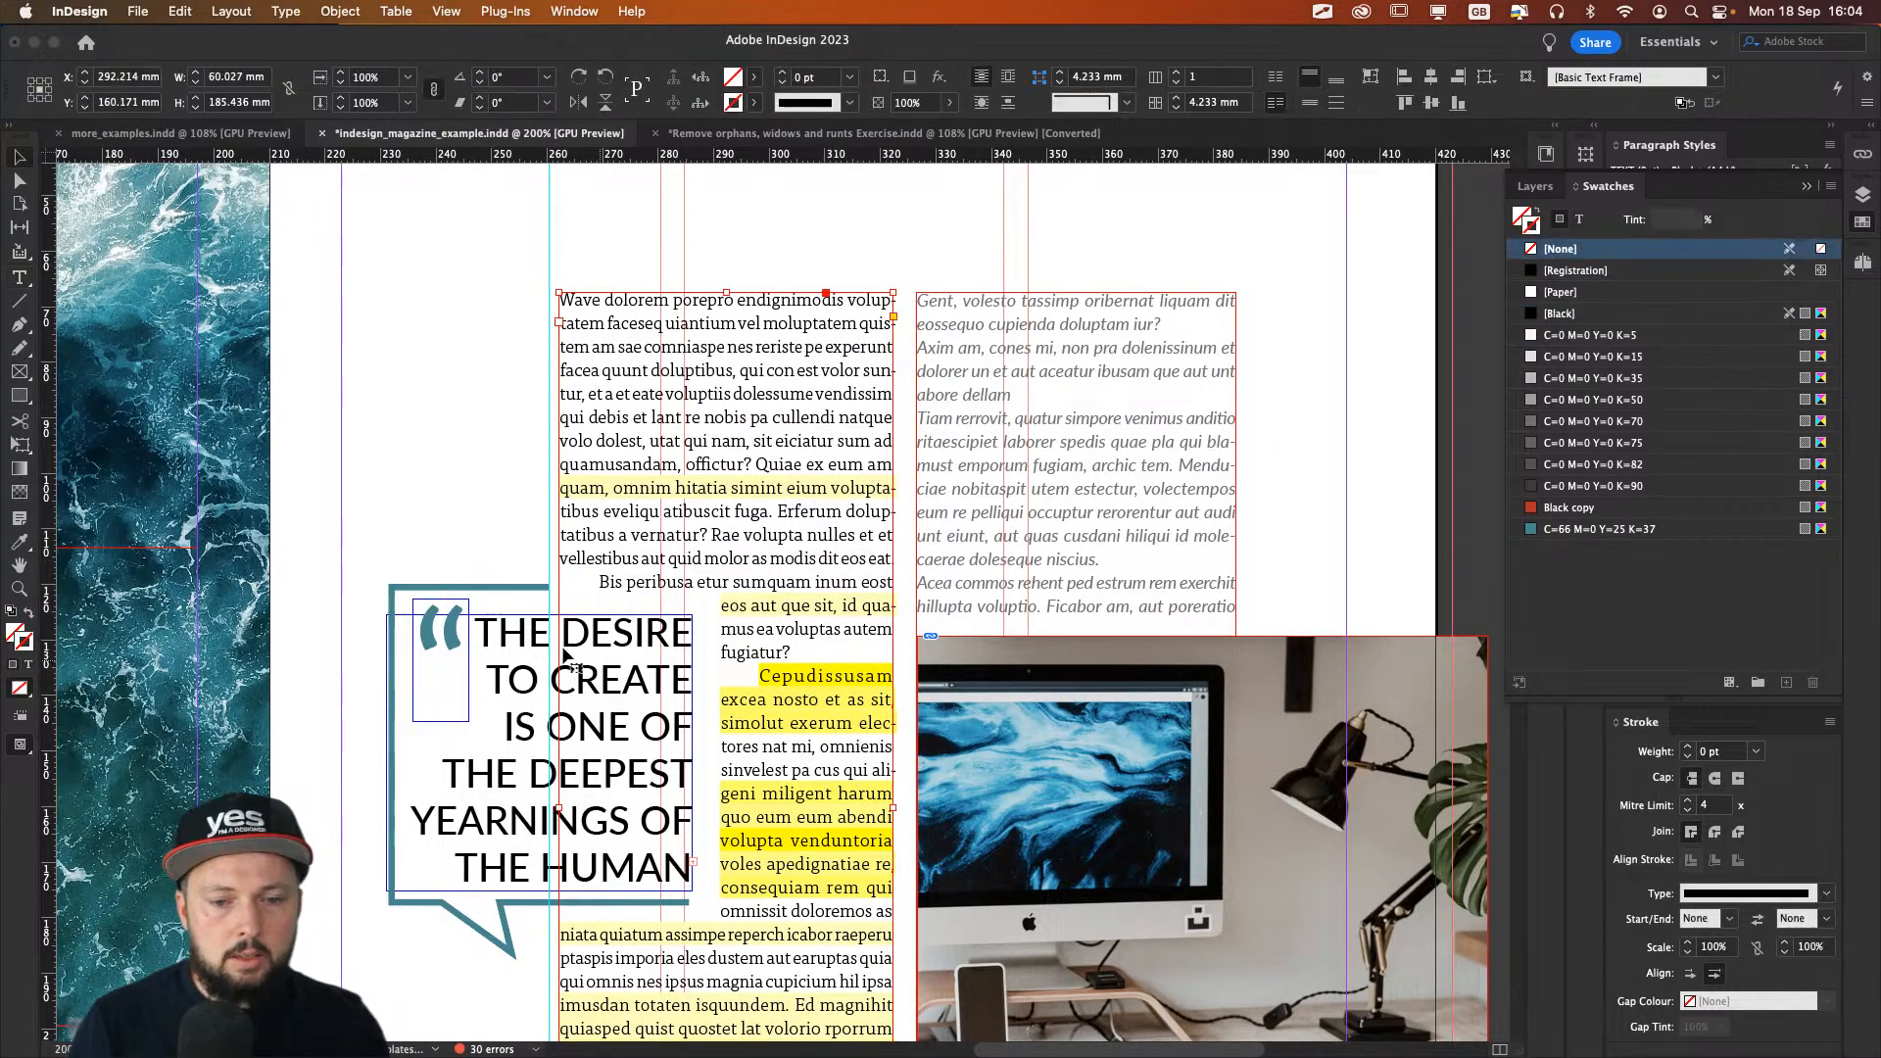
Step: Set all text in the body story beside the pull quote to 8 pt
drag(541, 676, 563, 317)
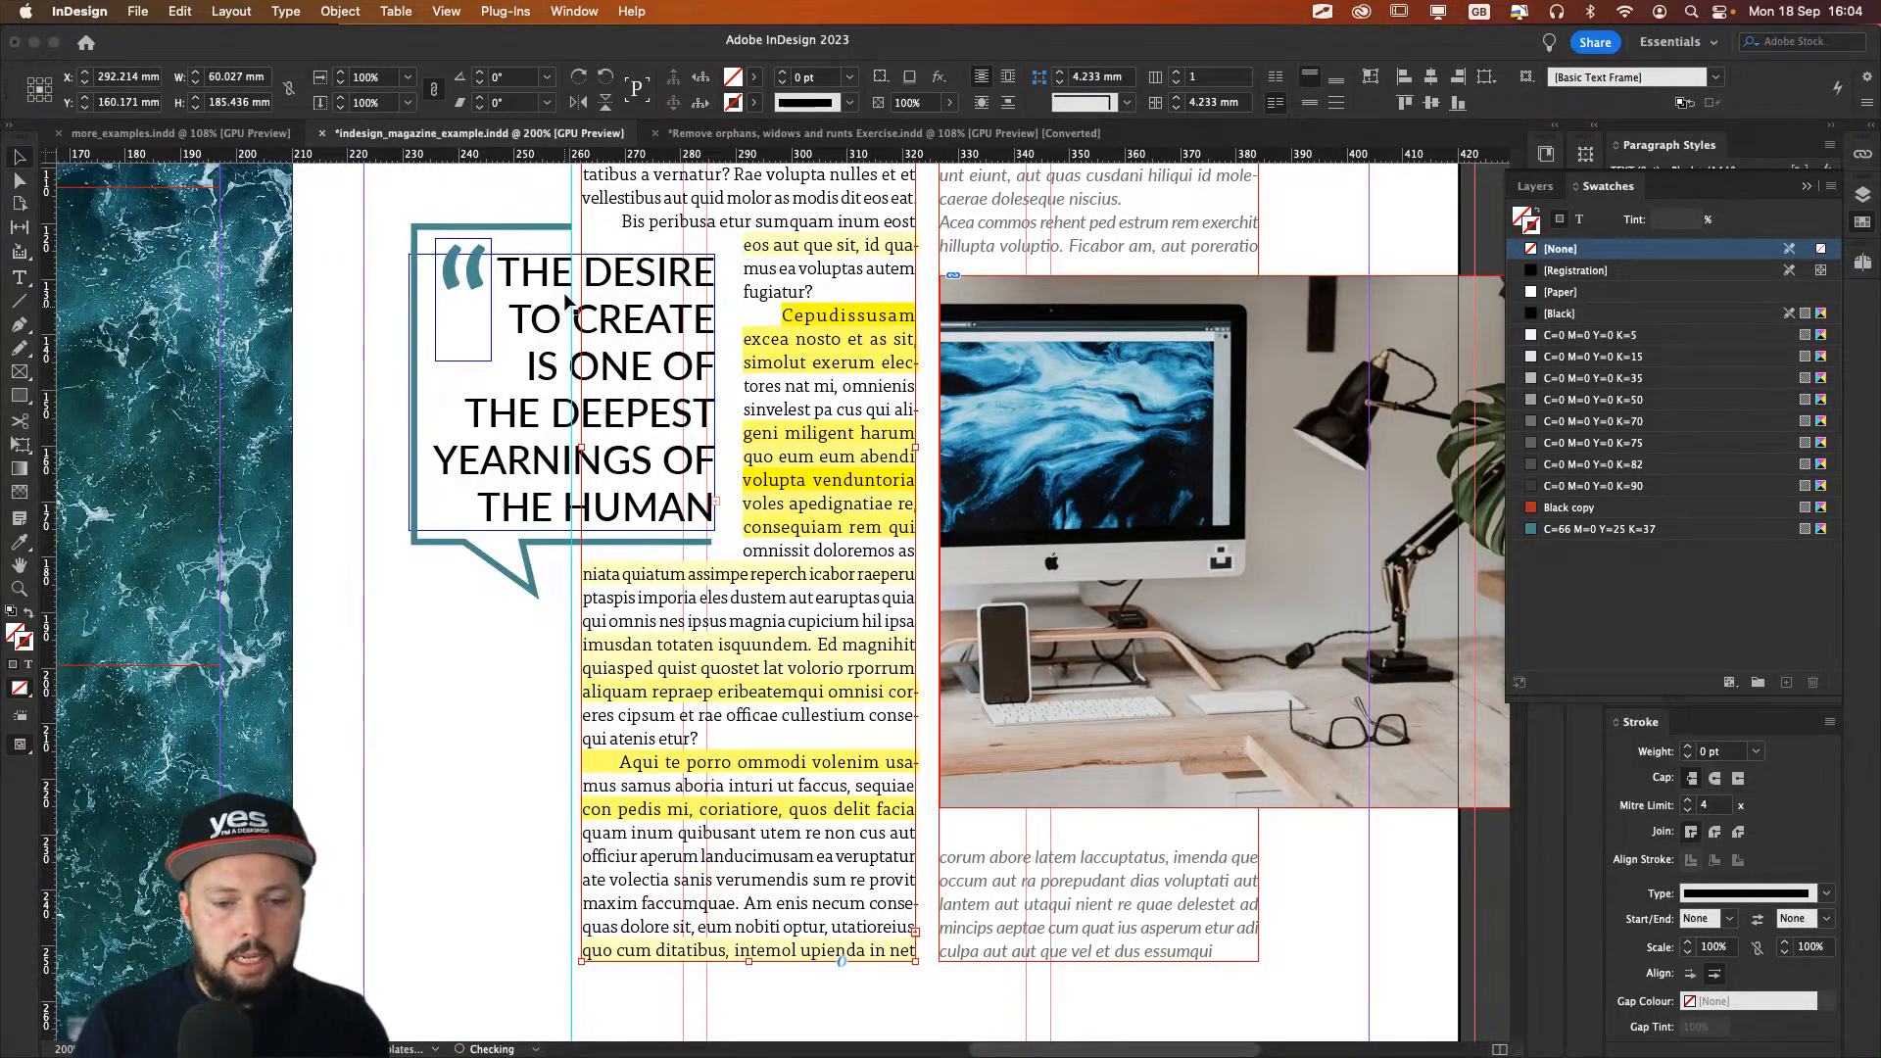
click(471, 713)
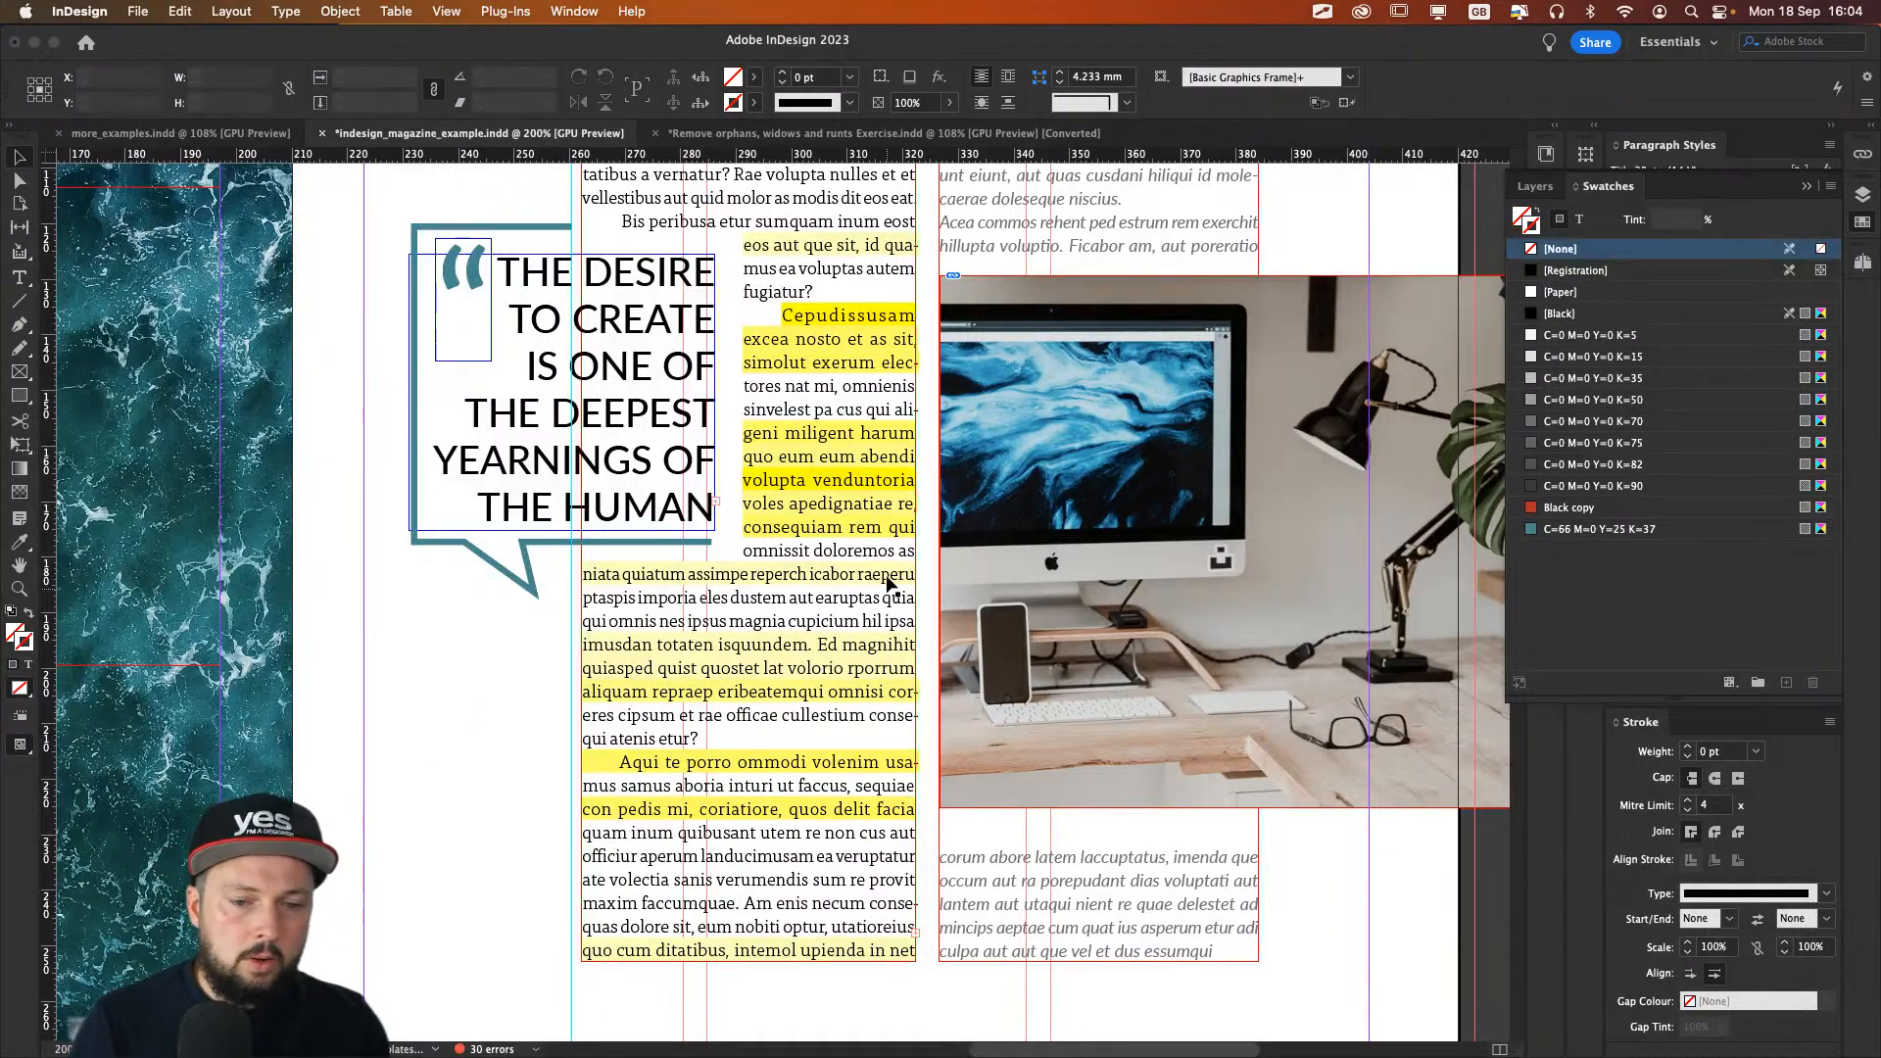
scroll(842, 388, up, 5)
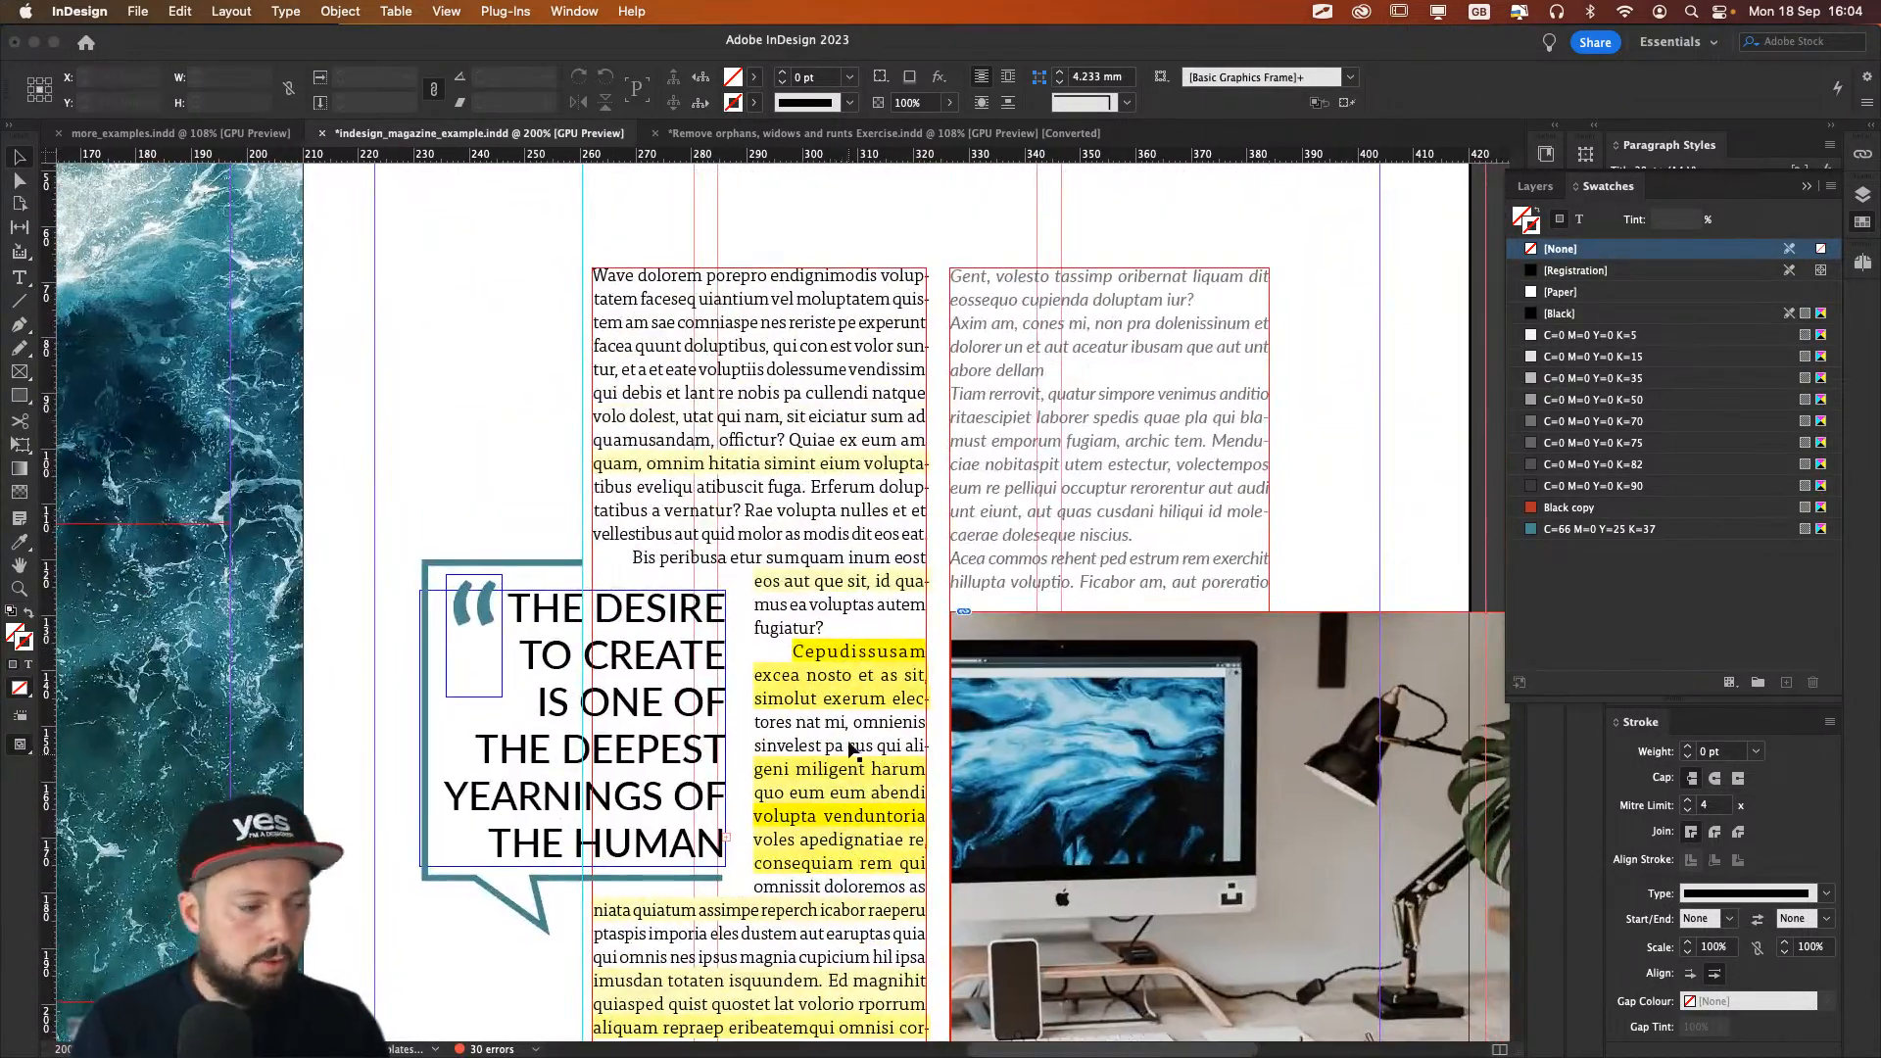
double_click(795, 392)
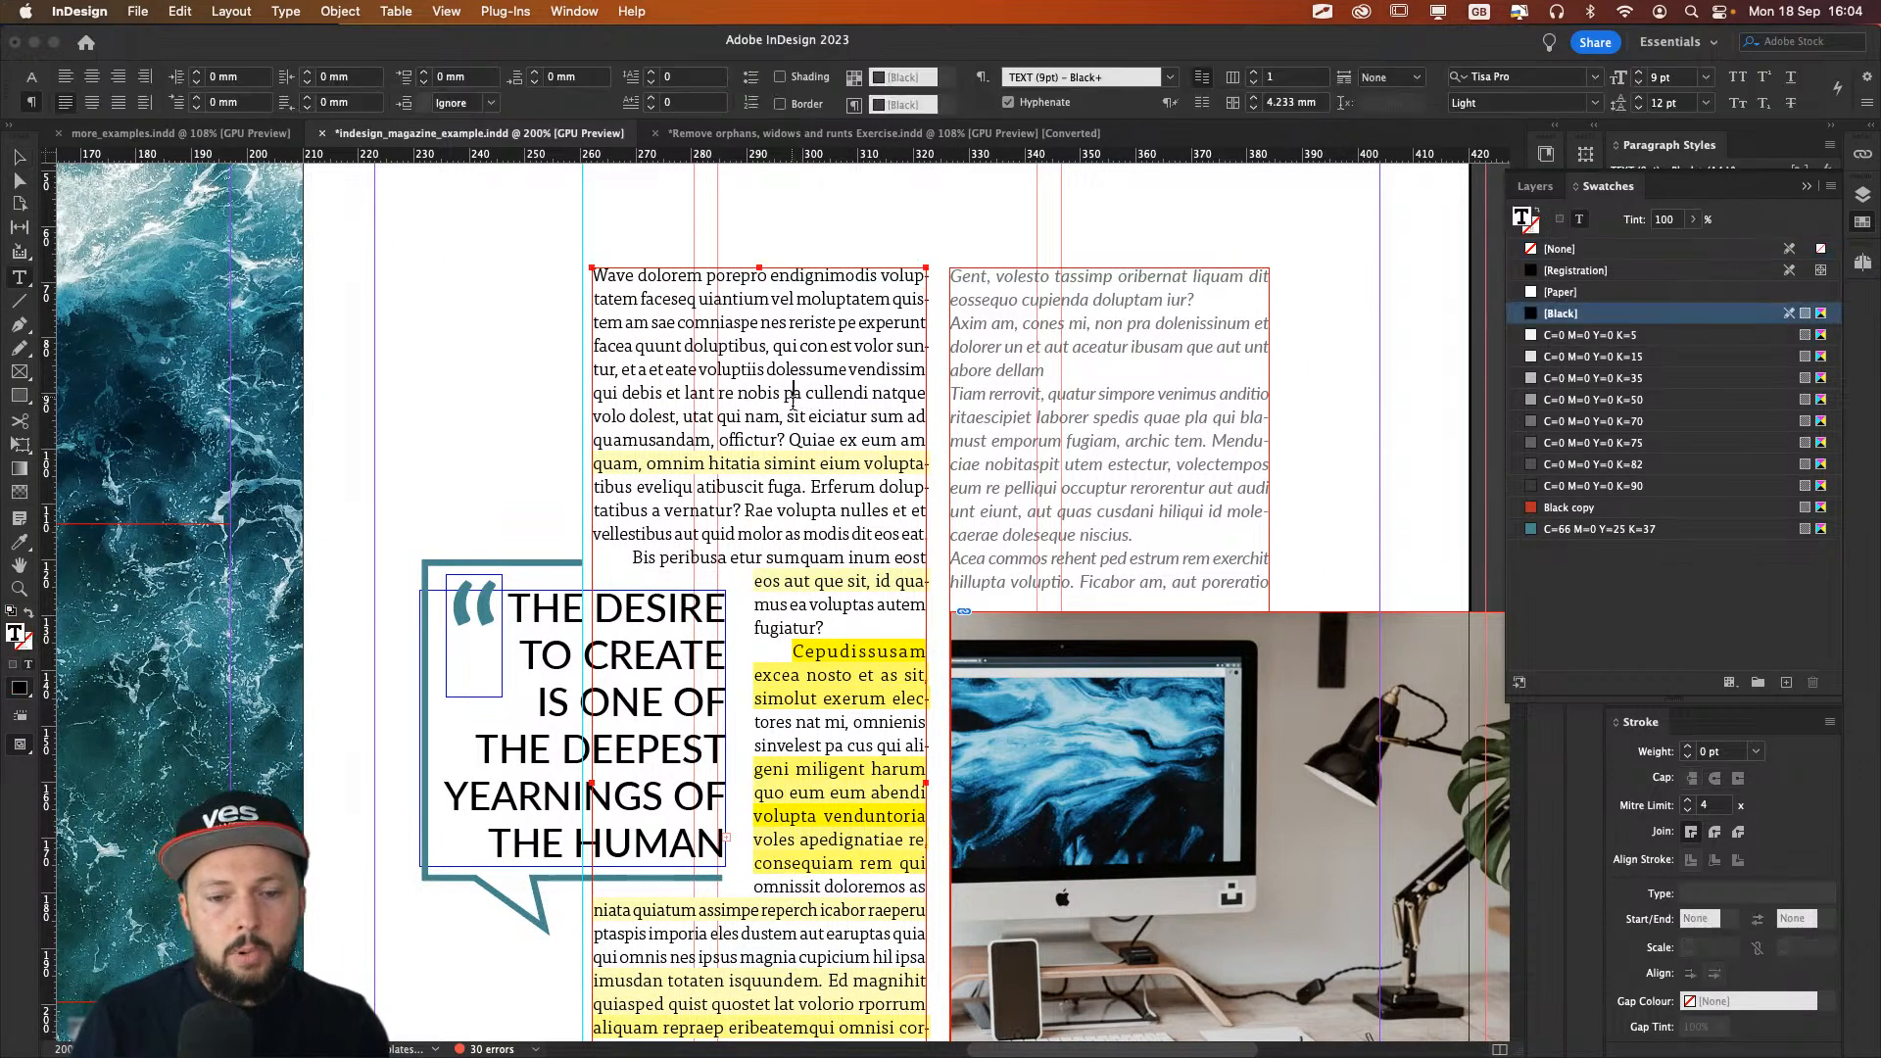
key(super+a)
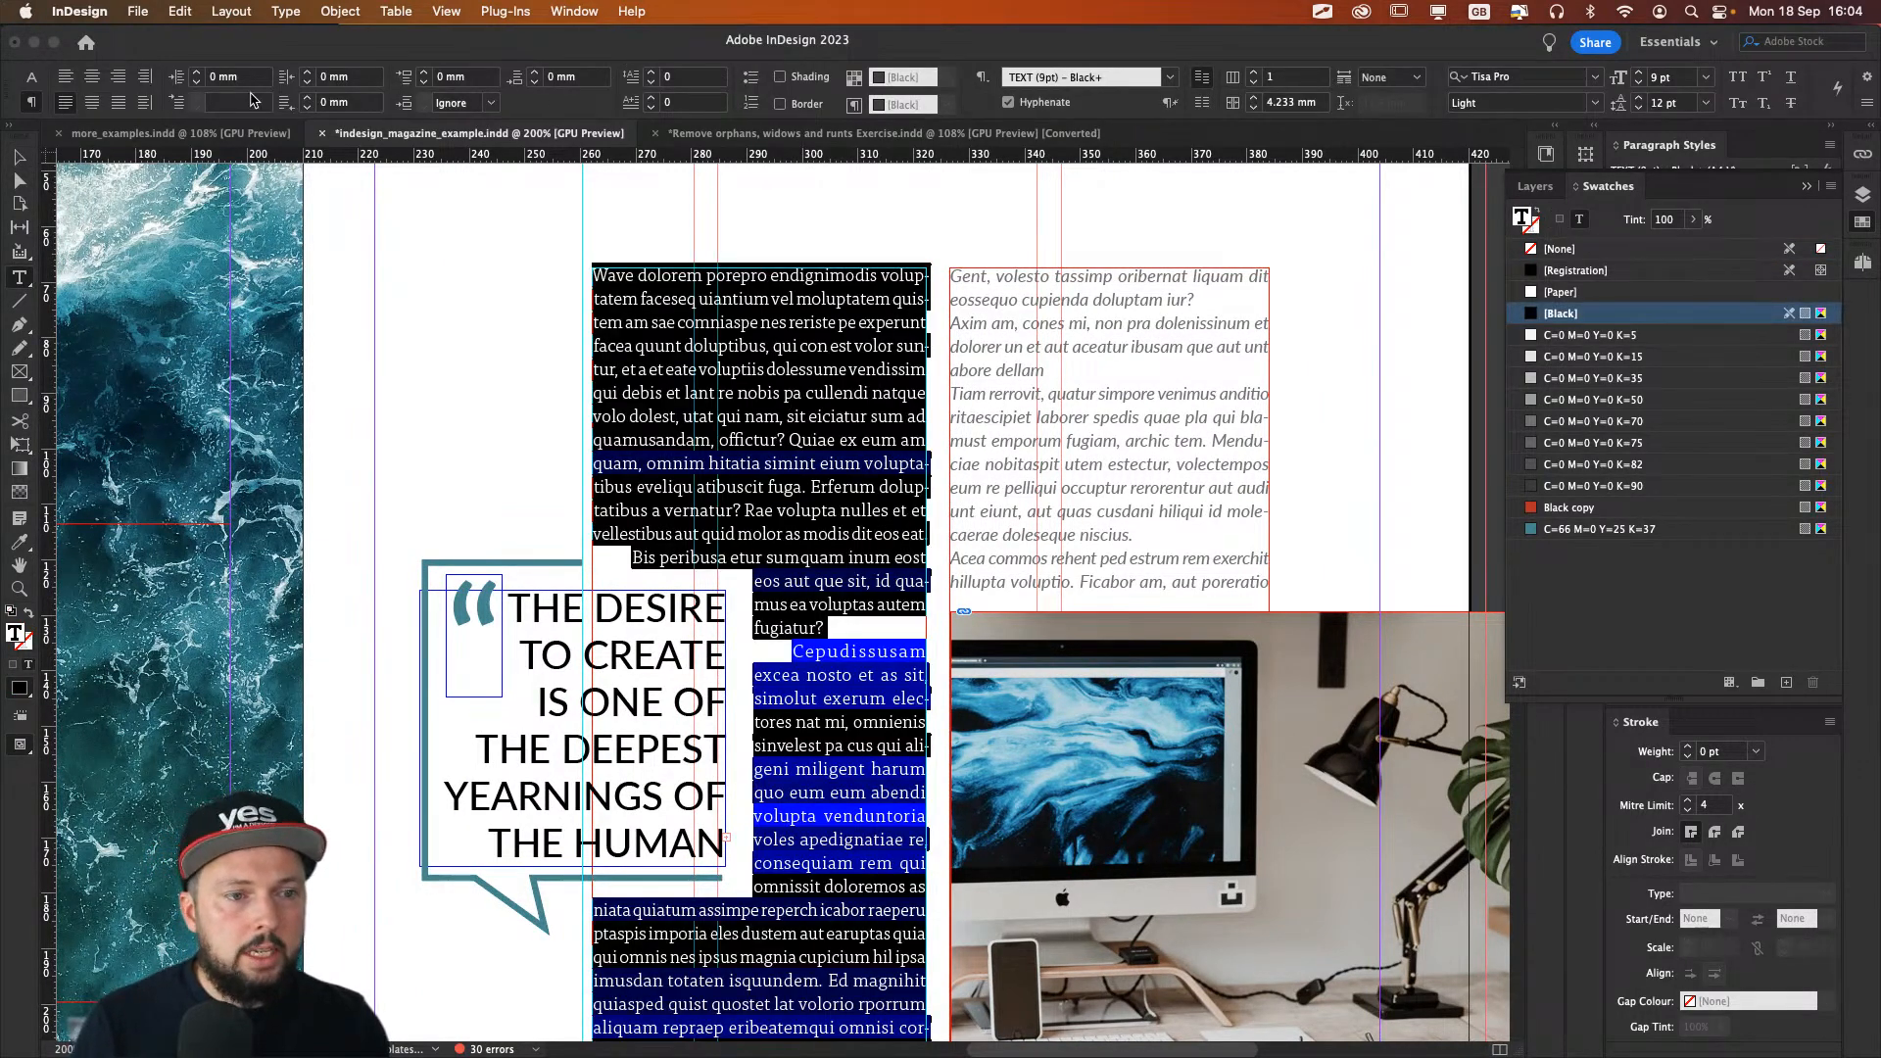
click(31, 76)
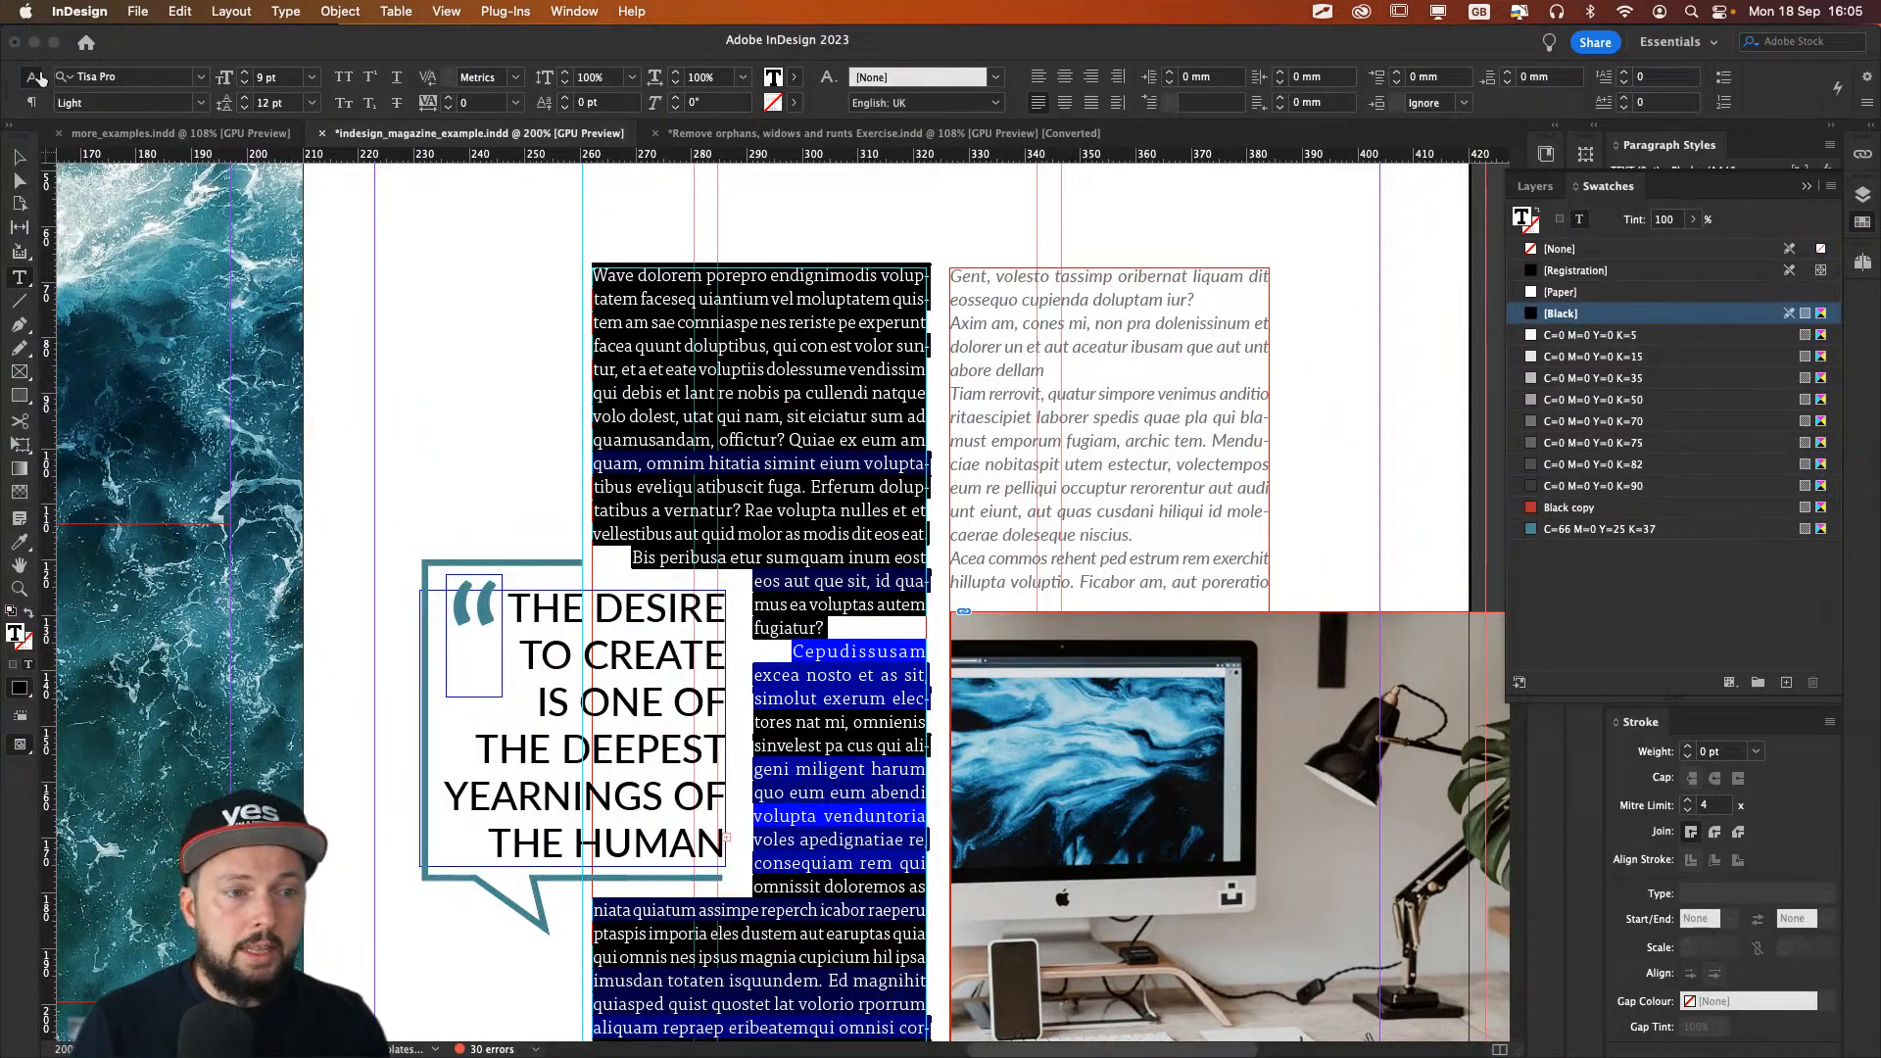
click(245, 85)
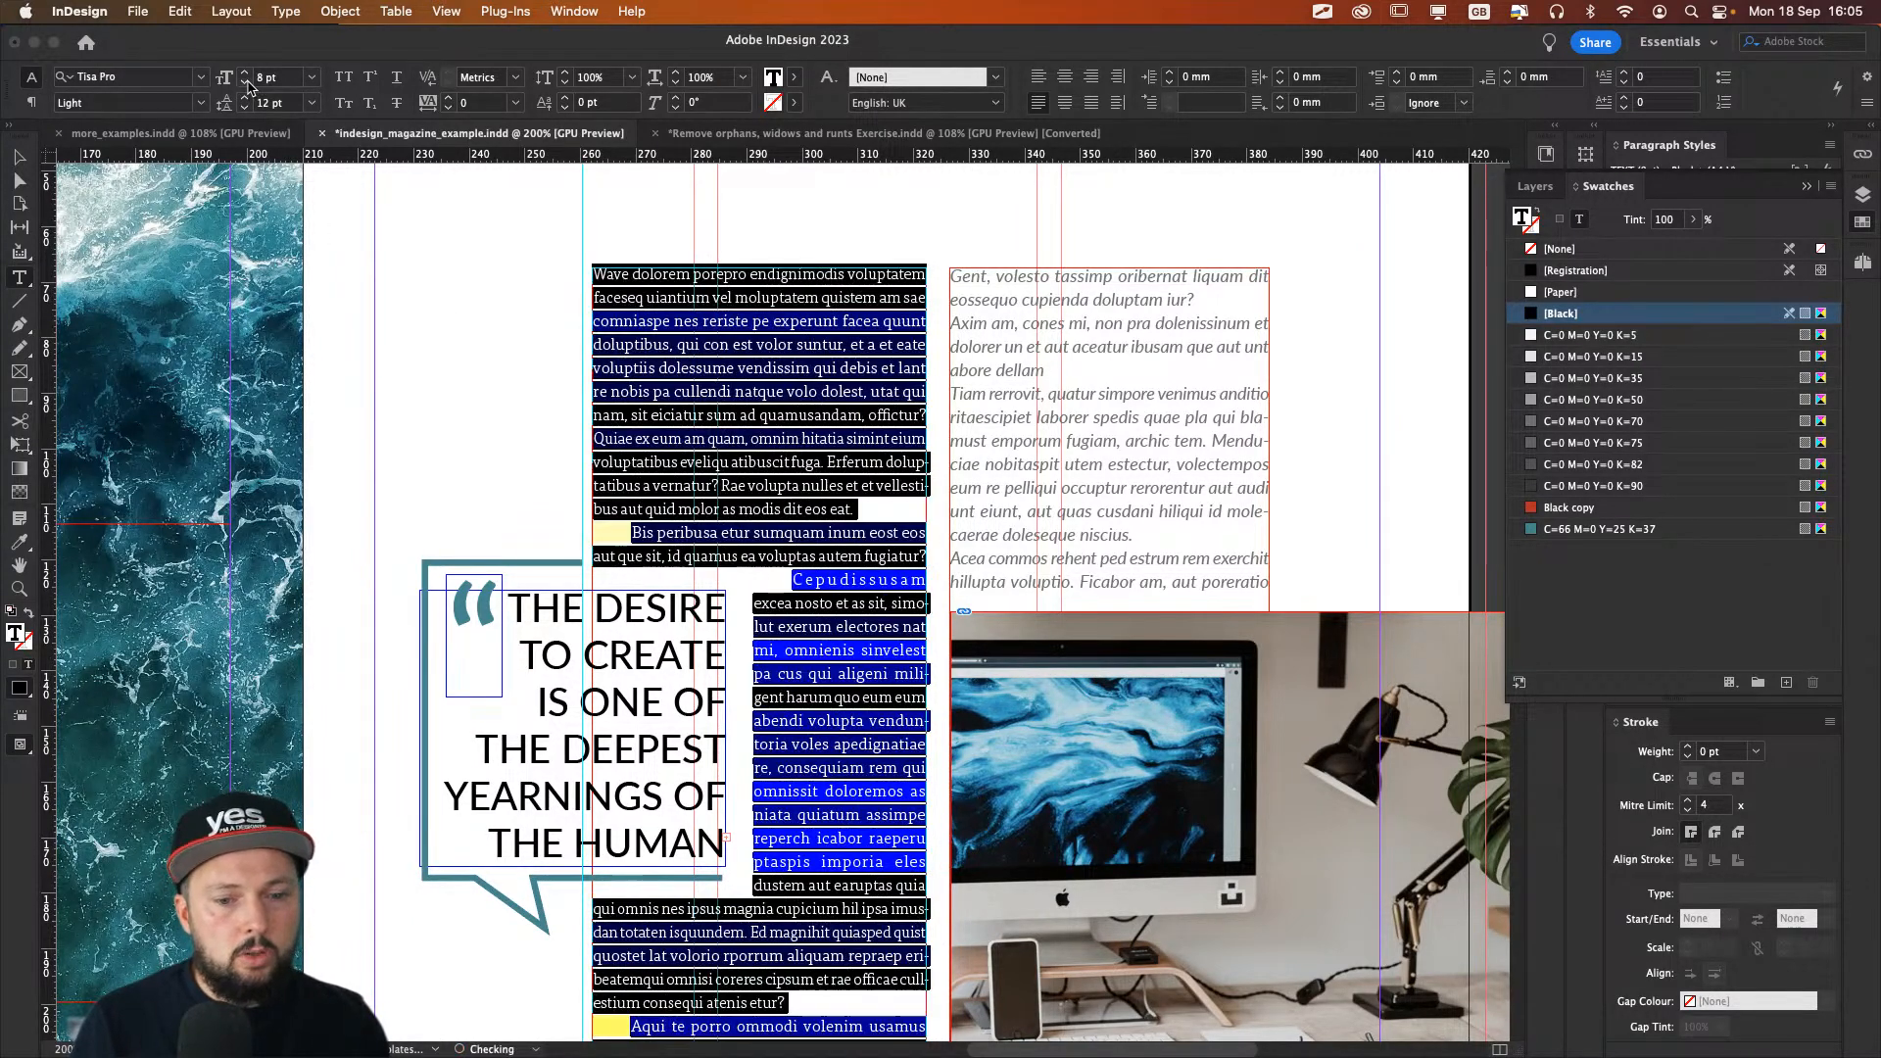
click(714, 419)
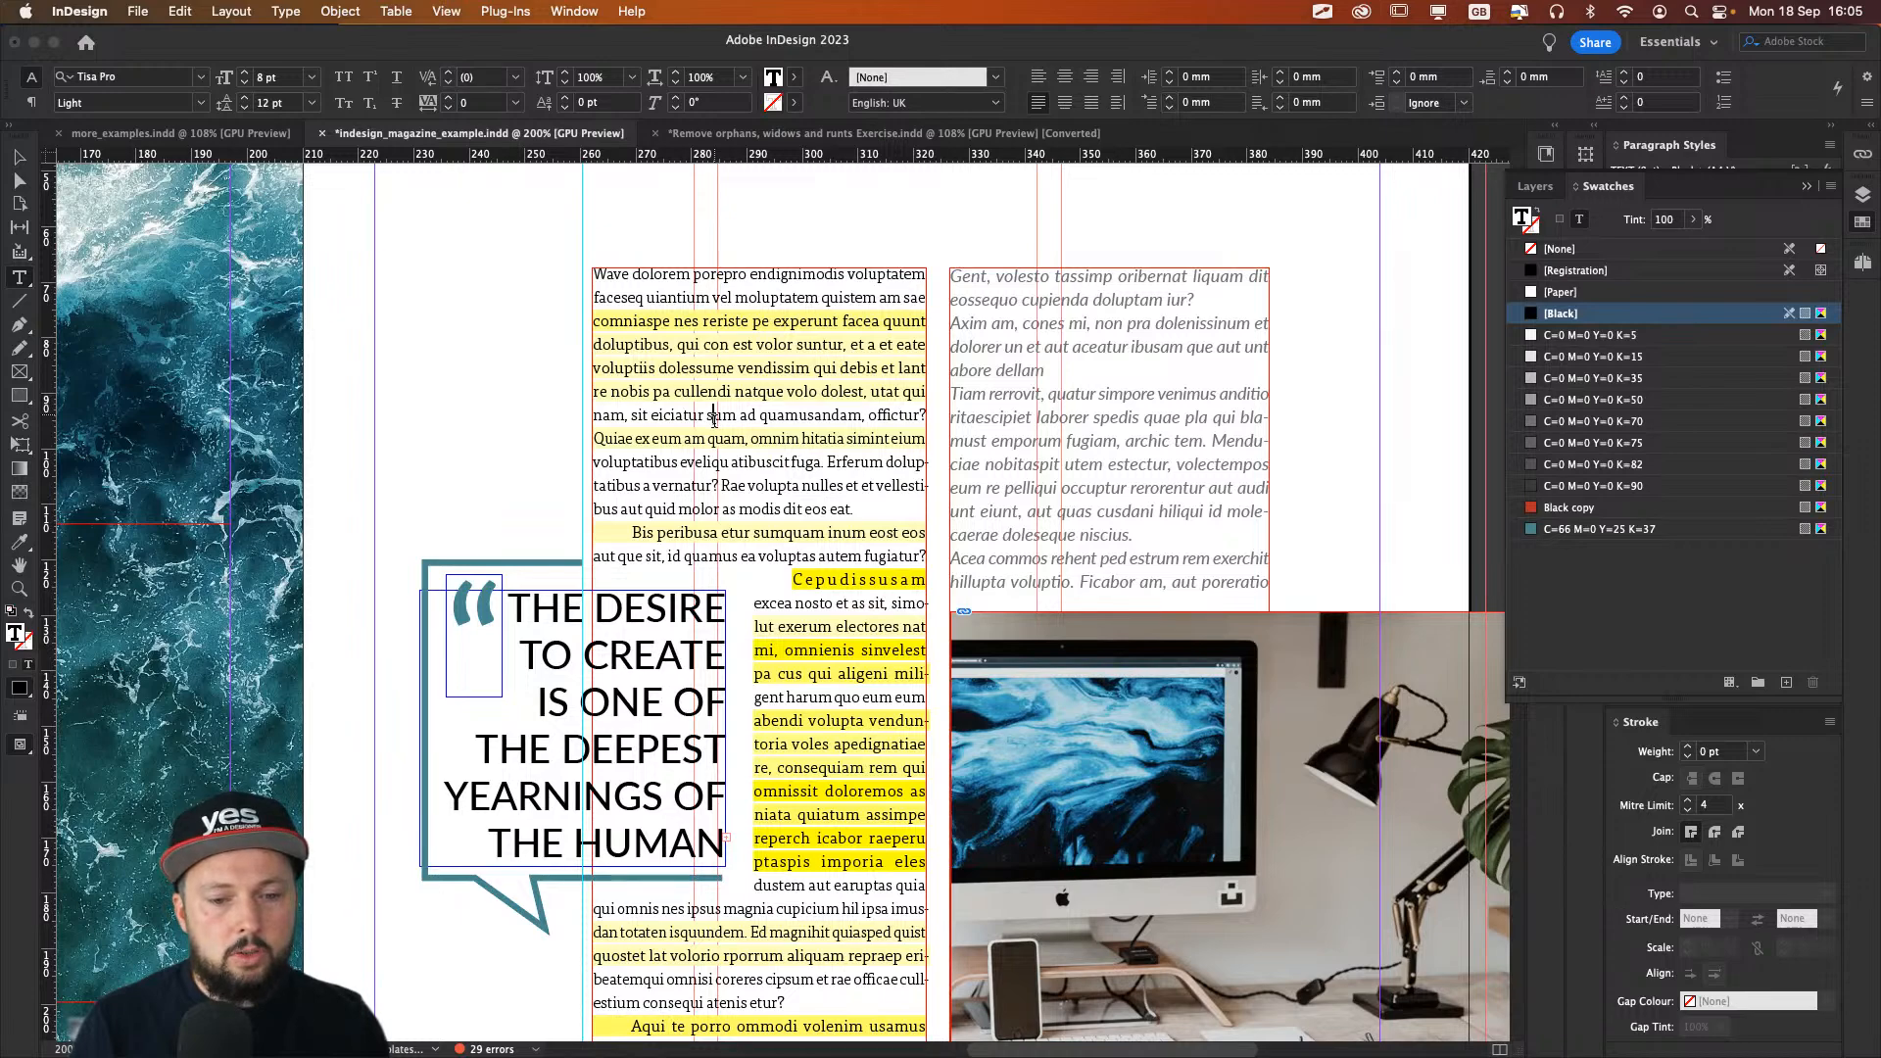
key(Escape)
Step: Group the pull quote's speech bubble, quotation mark and text frame
scroll(470, 419, down, 3)
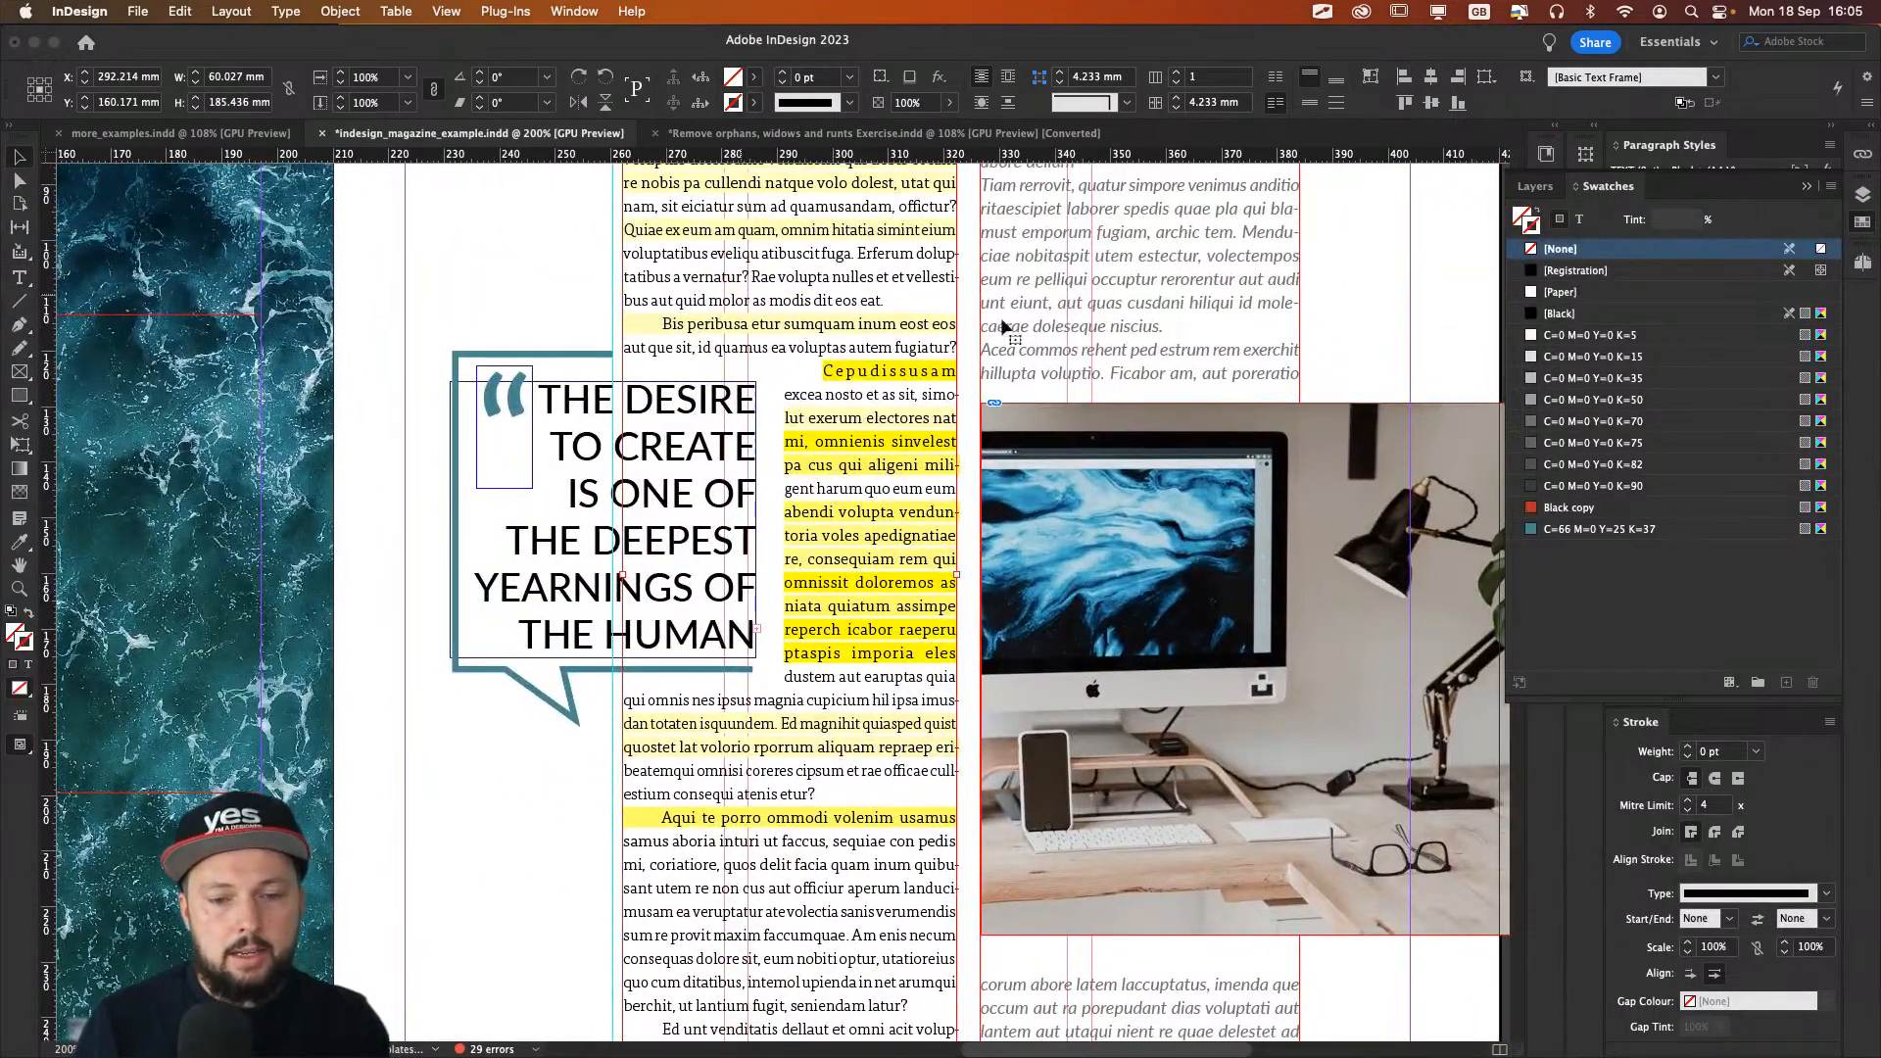
click(610, 403)
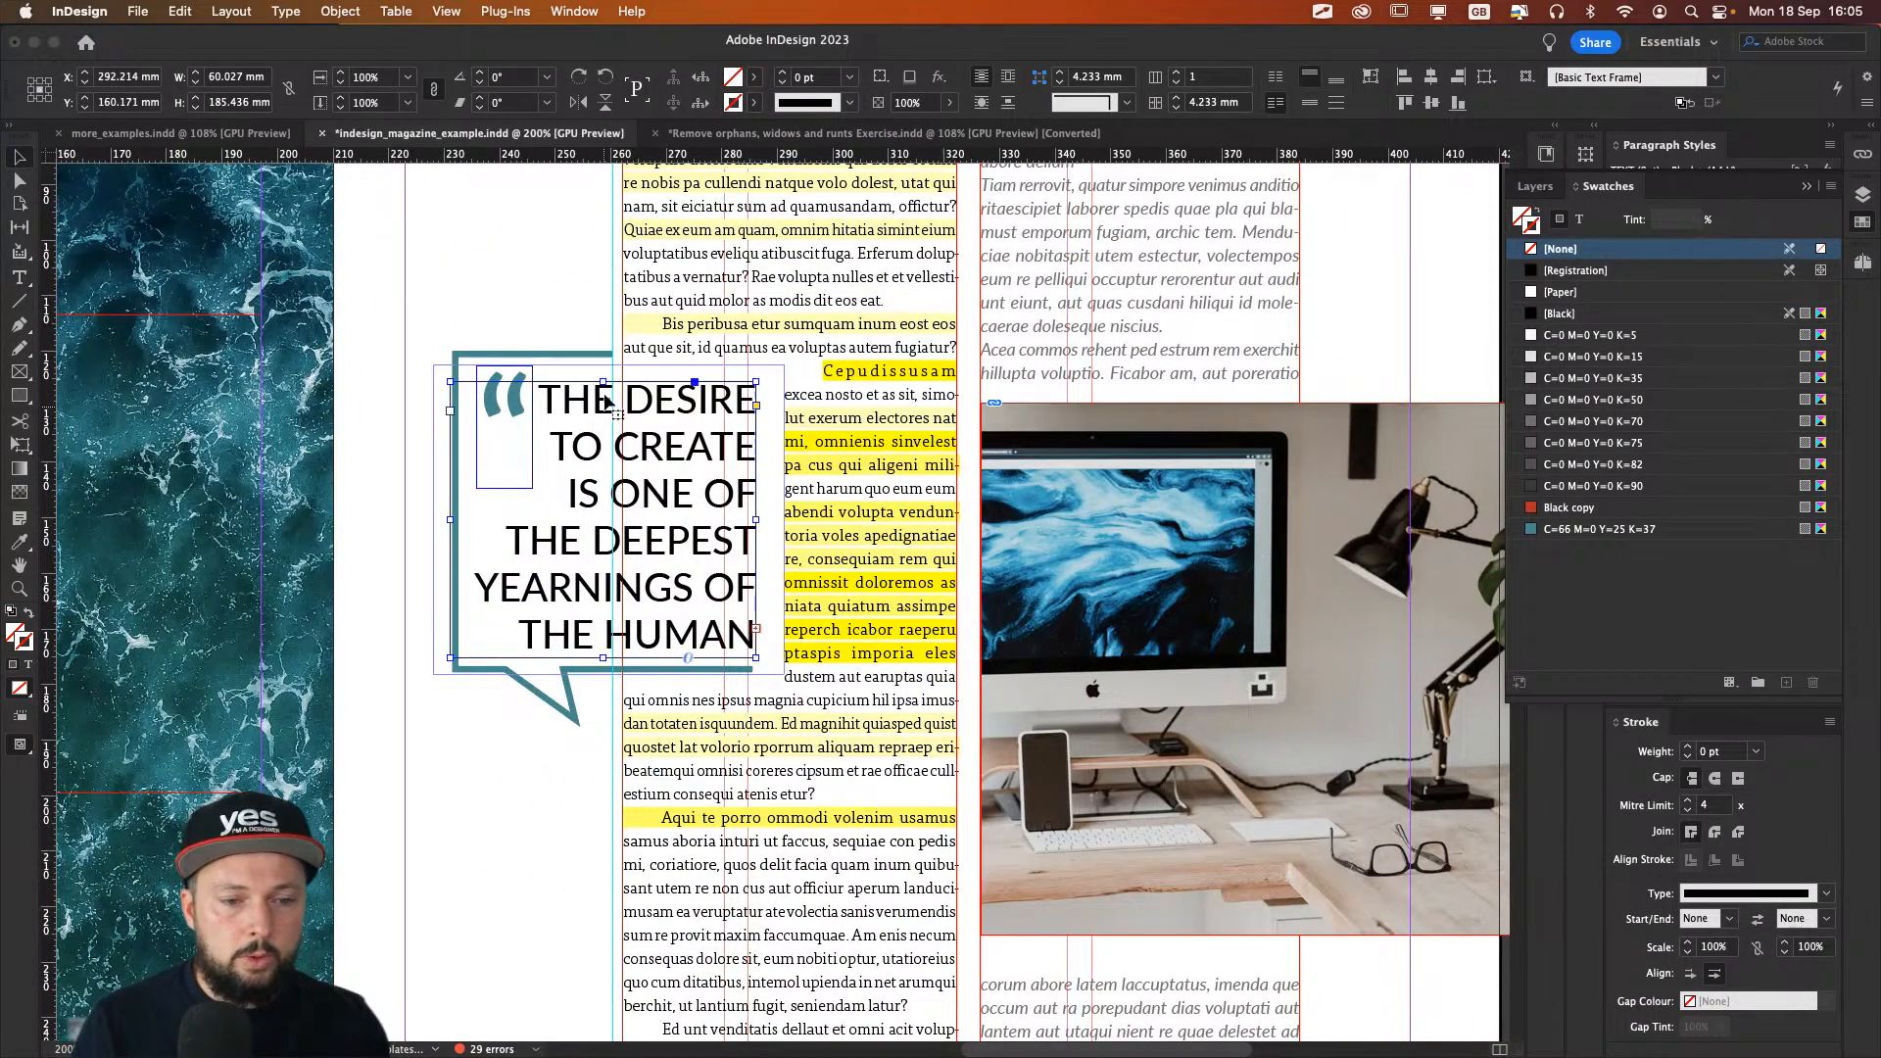
click(537, 354)
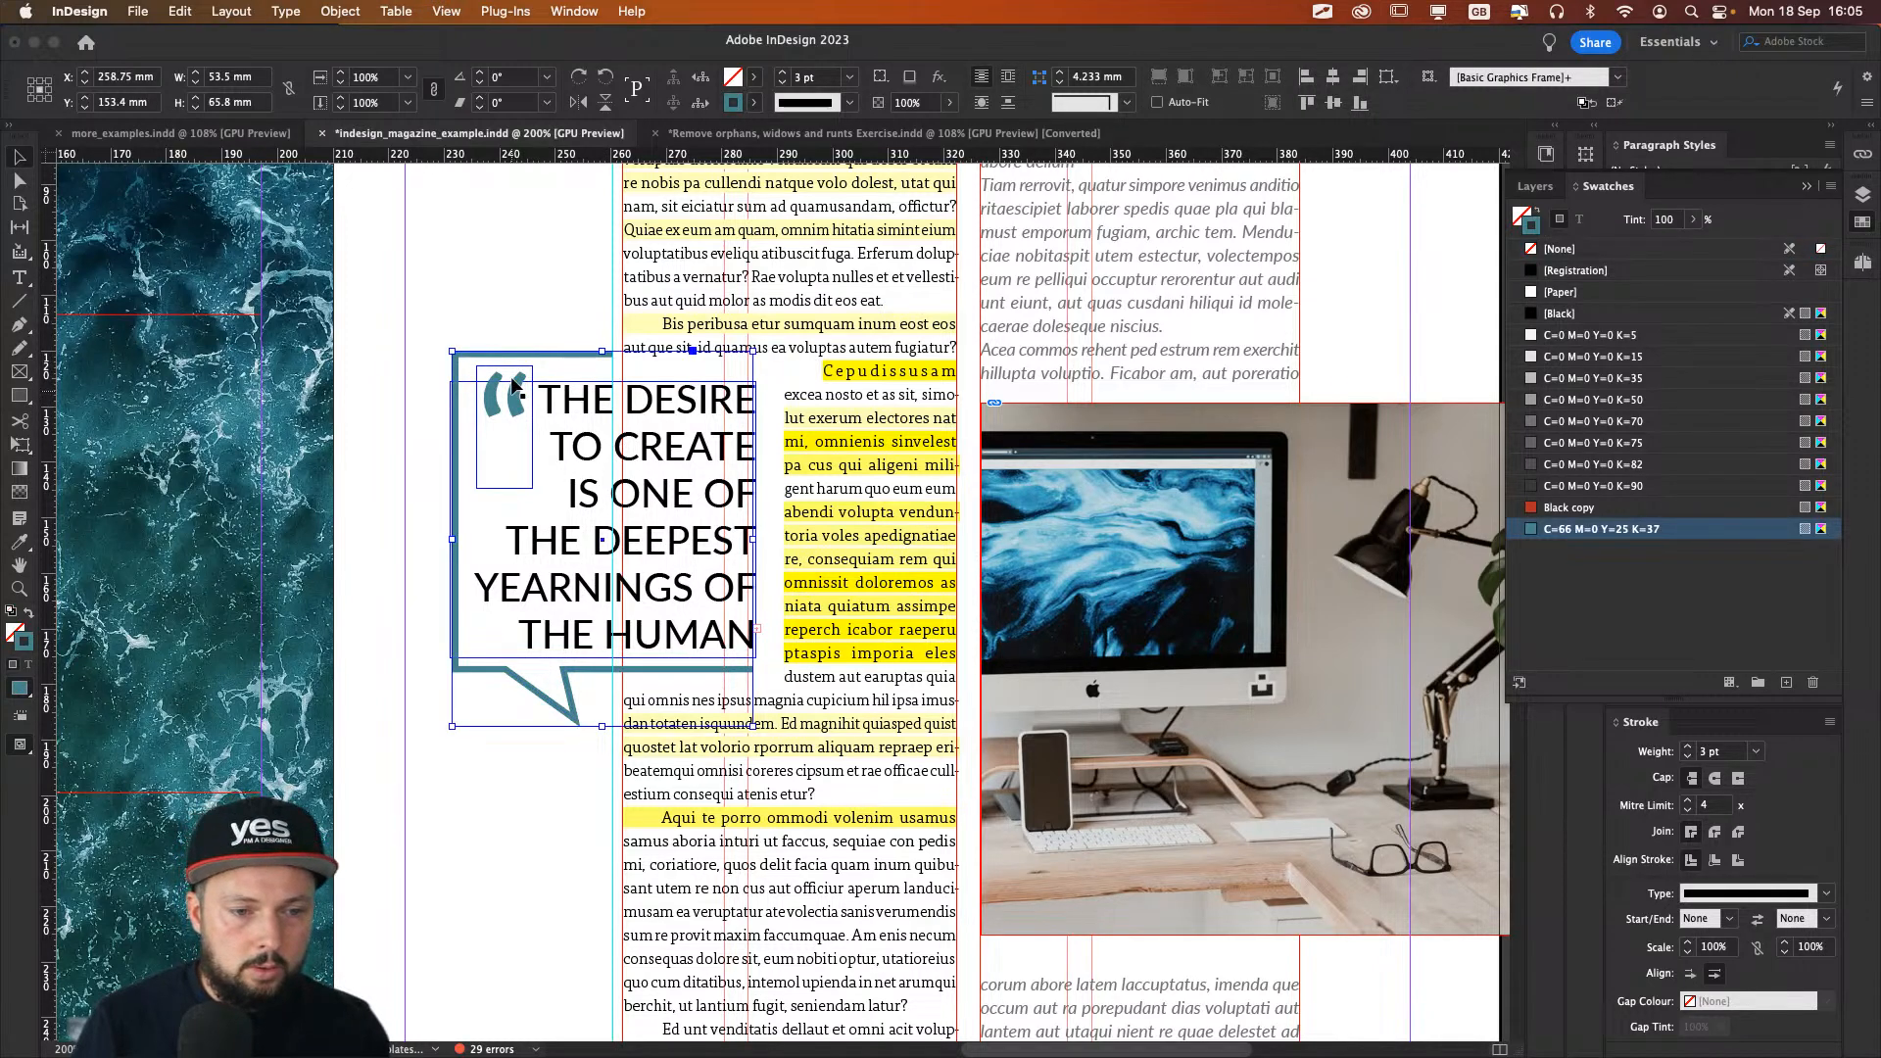
shift+click(513, 386)
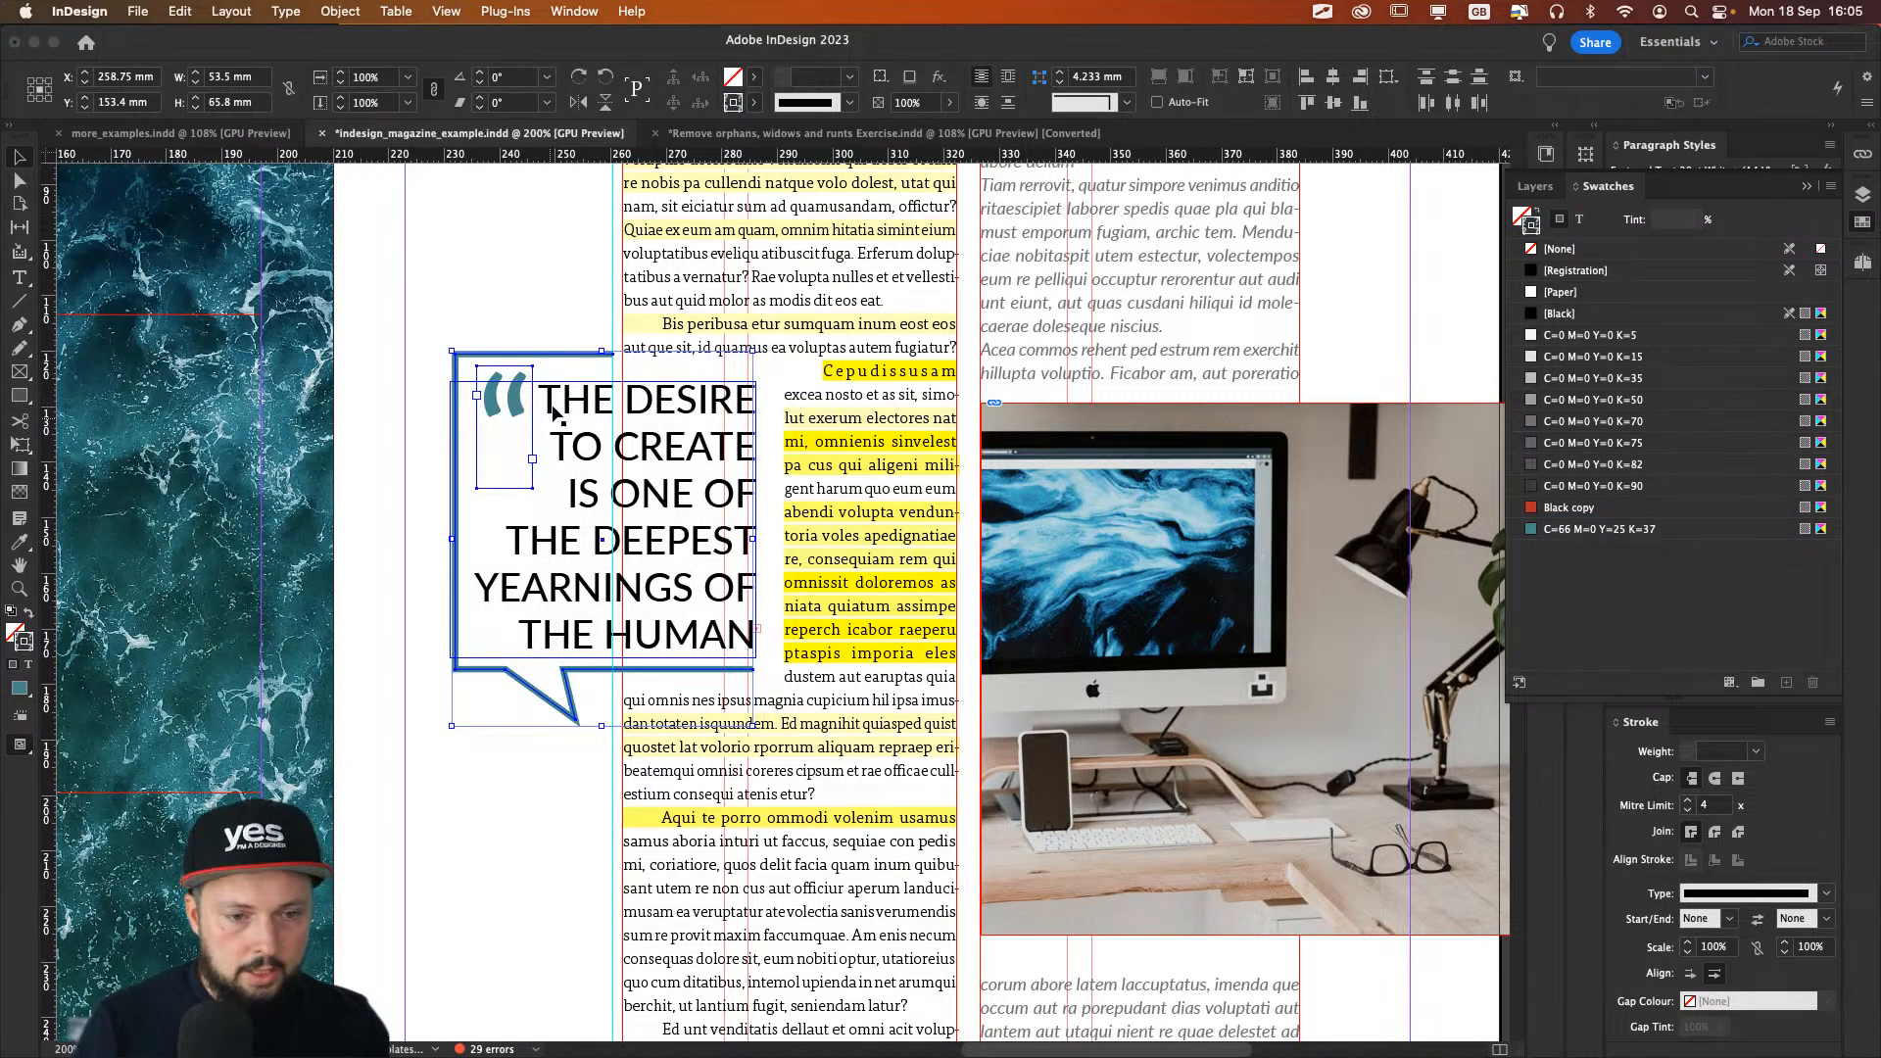
key(super+g)
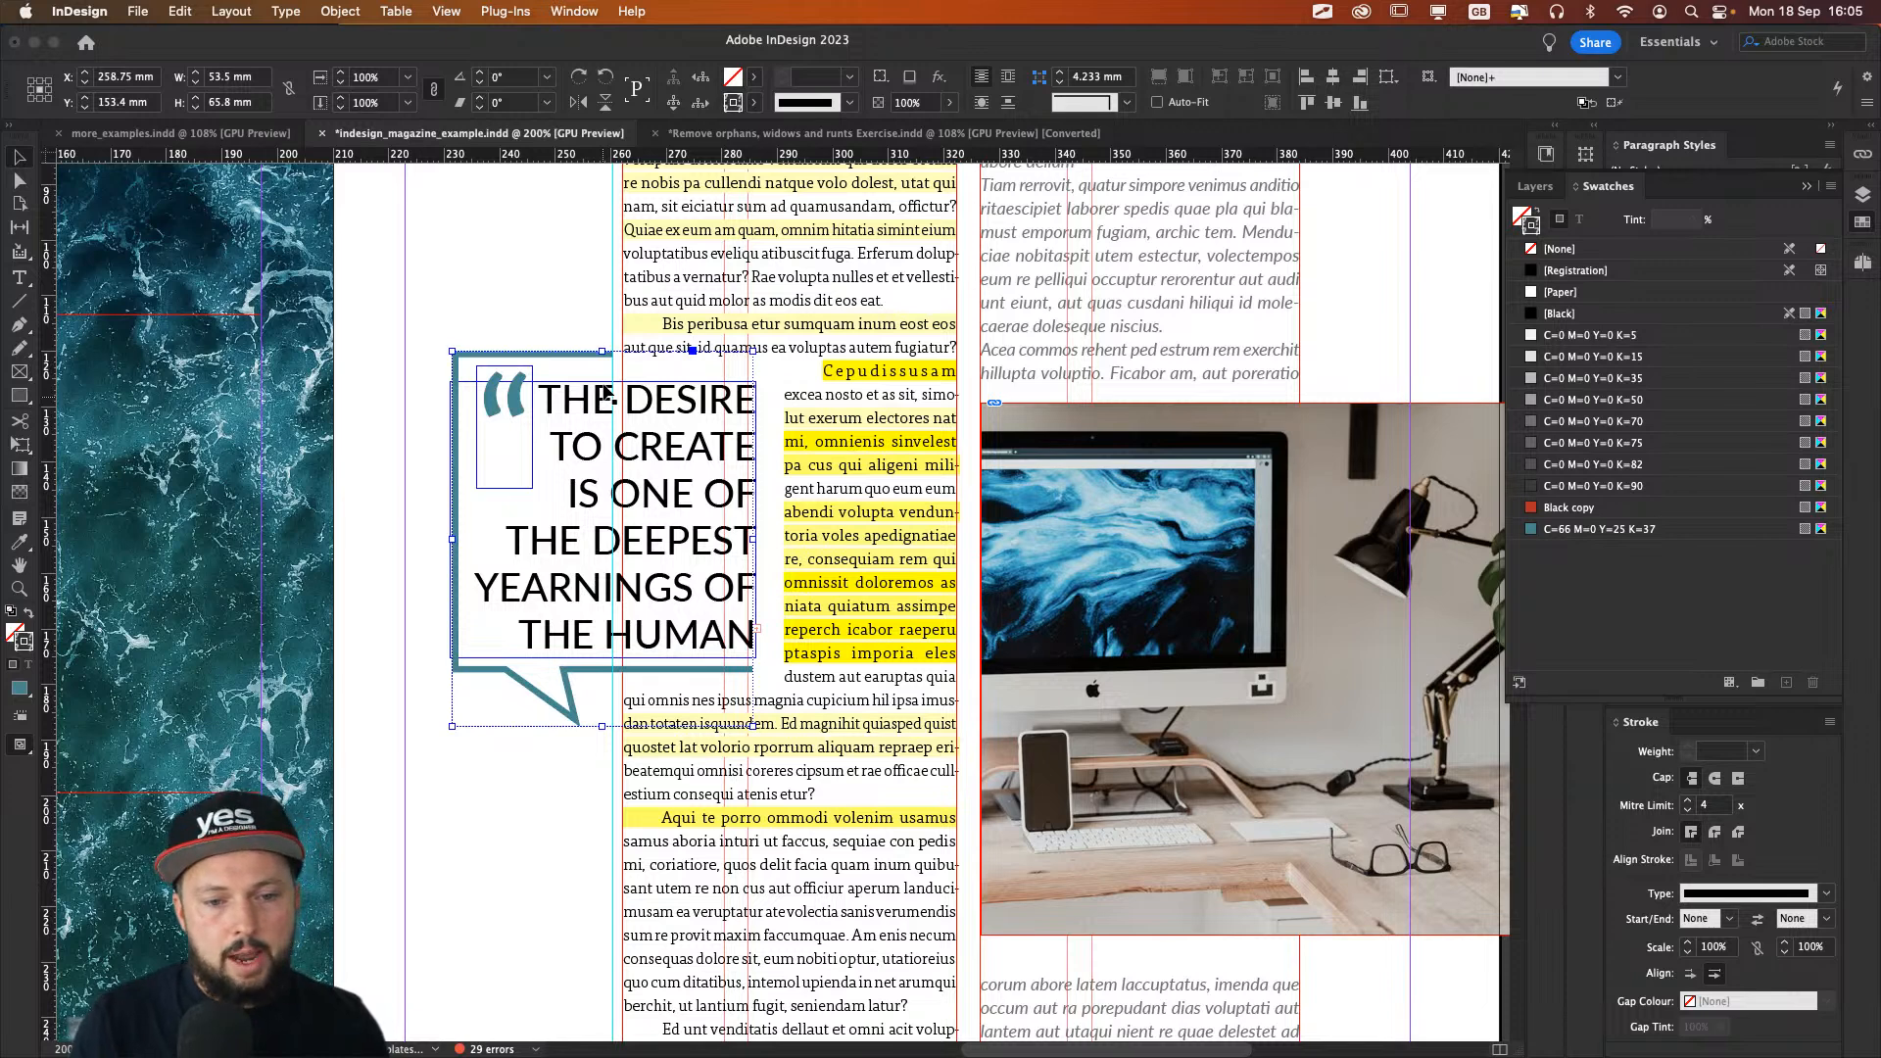
key(shift+Left)
key(super+z)
key(super+z)
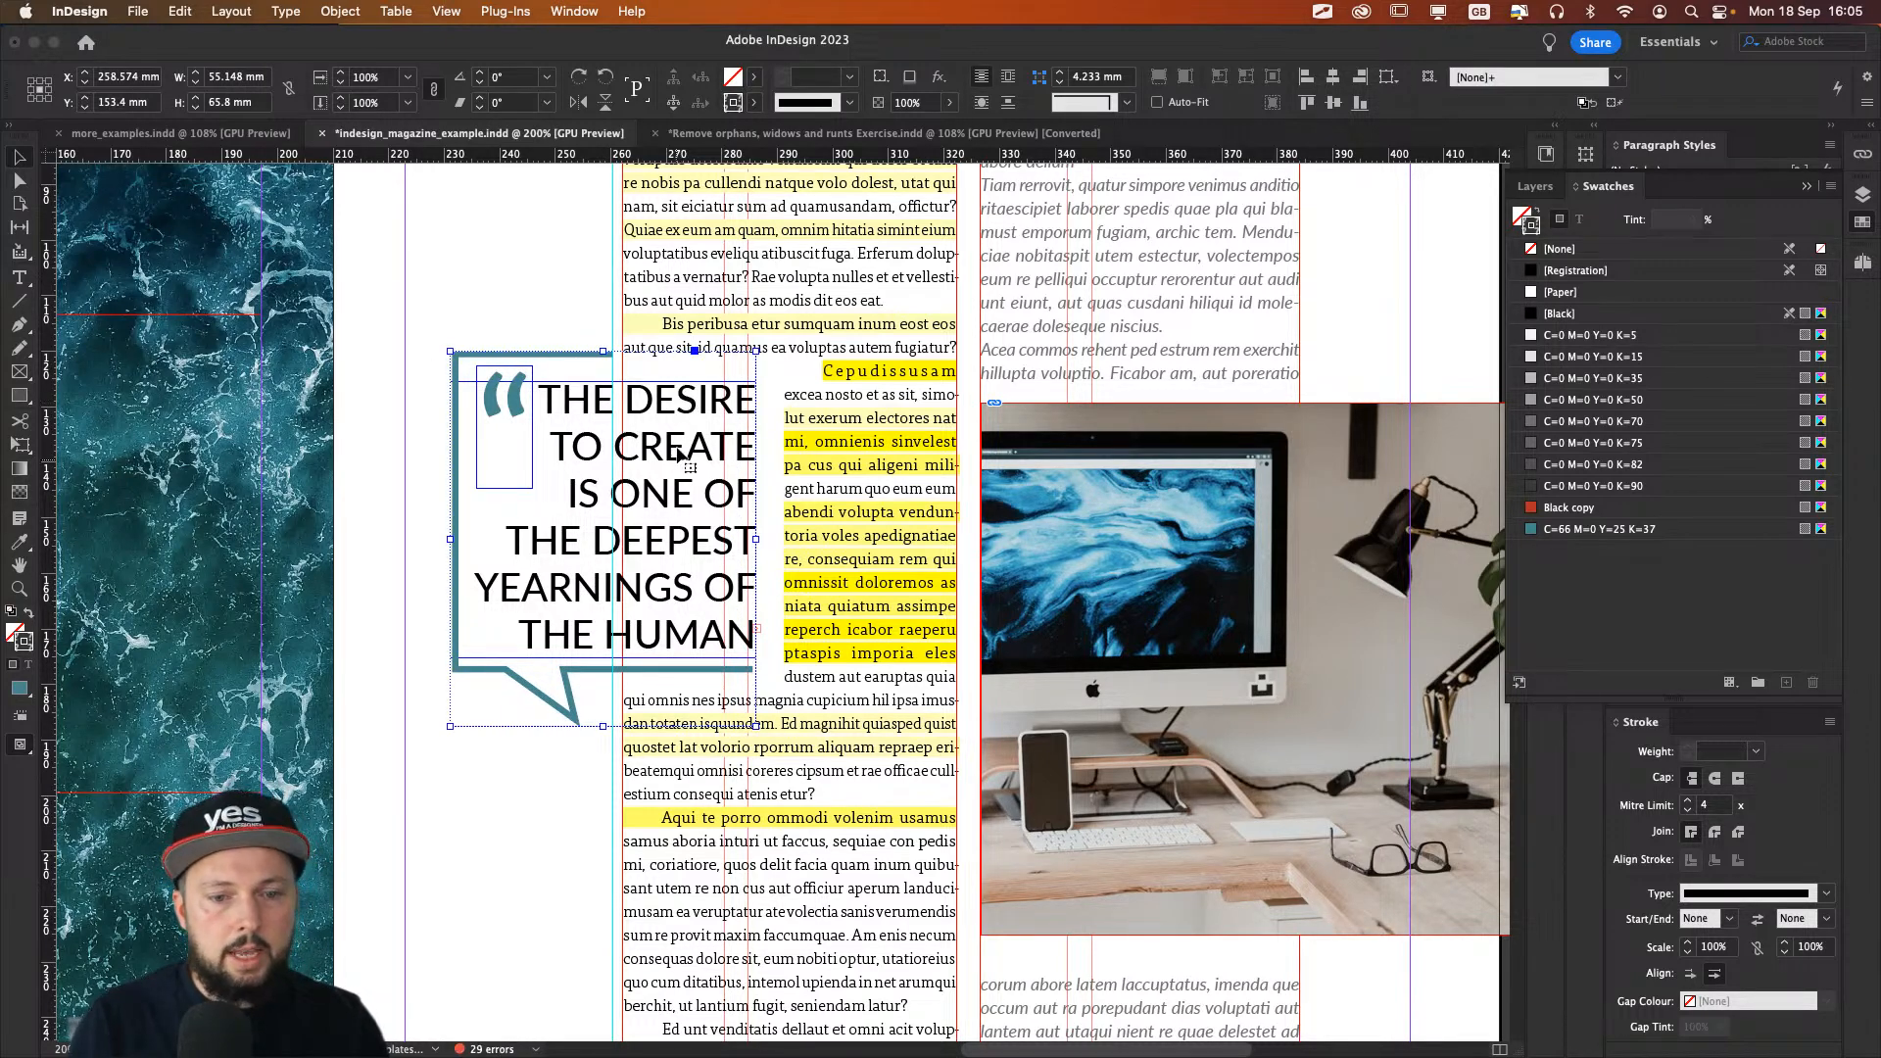
Step: Nudge the pull-quote group left to X 250.574 mm, leaving more width for the wrapped body text
key(Left)
key(Left)
key(Left)
key(Left)
key(Left)
key(Left)
key(Left)
key(Left)
key(Left)
key(Left)
key(Left)
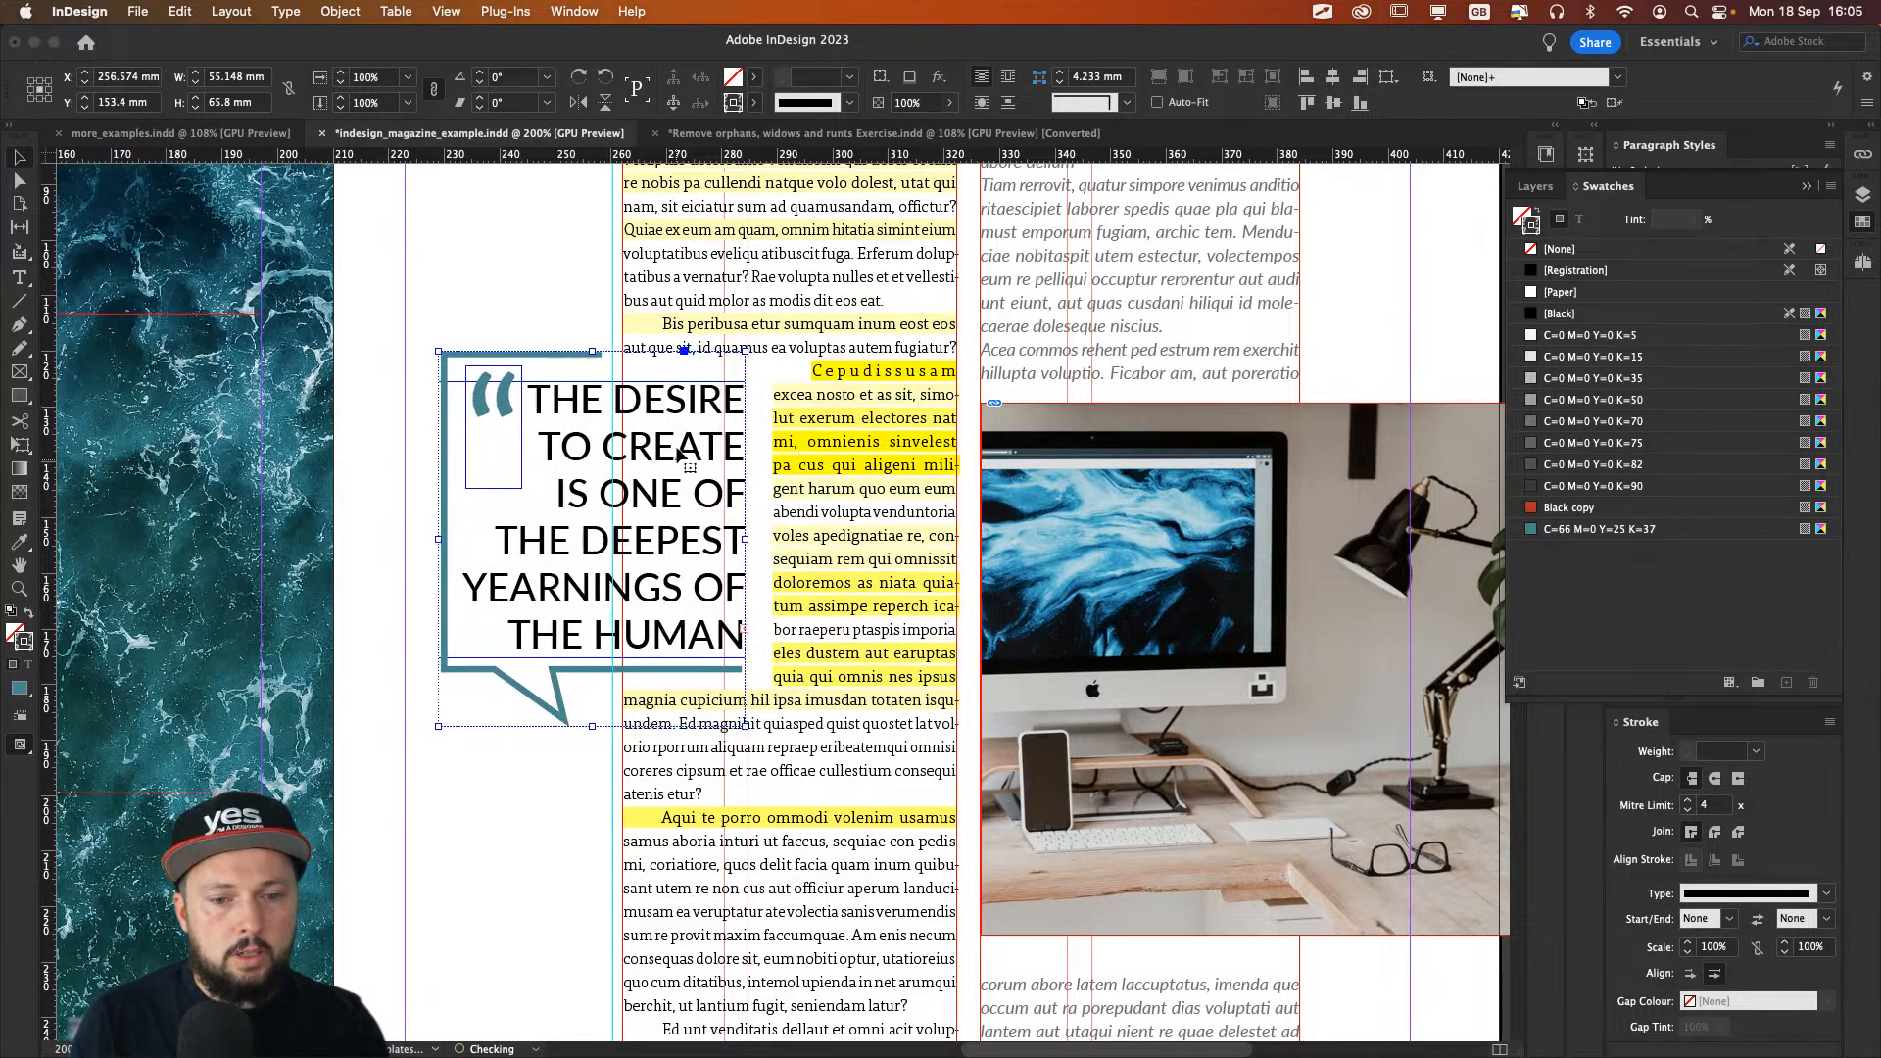
key(Left)
key(Left)
key(Left)
key(Left)
key(Left)
key(Left)
key(Left)
key(Left)
key(Left)
key(Left)
key(Left)
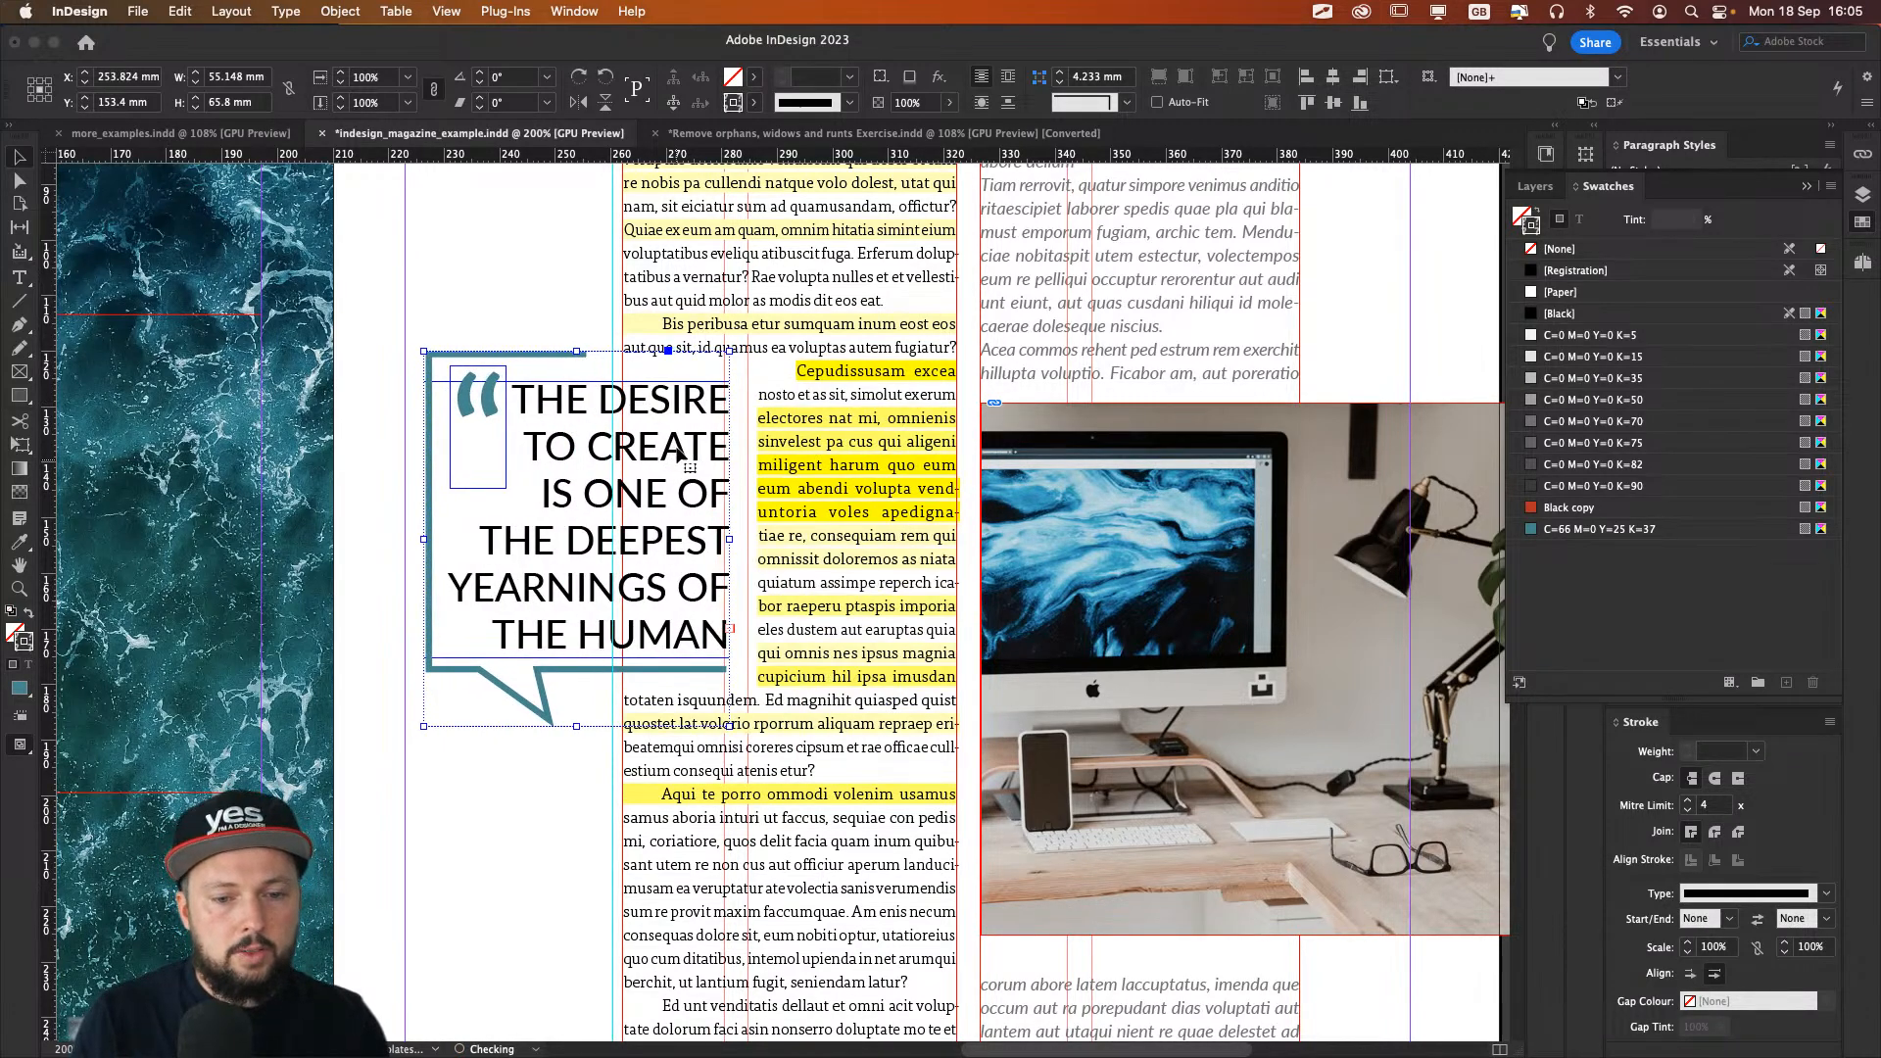
key(Left)
key(Left)
key(Left)
key(Left)
key(Left)
key(Left)
key(Left)
key(Left)
key(Left)
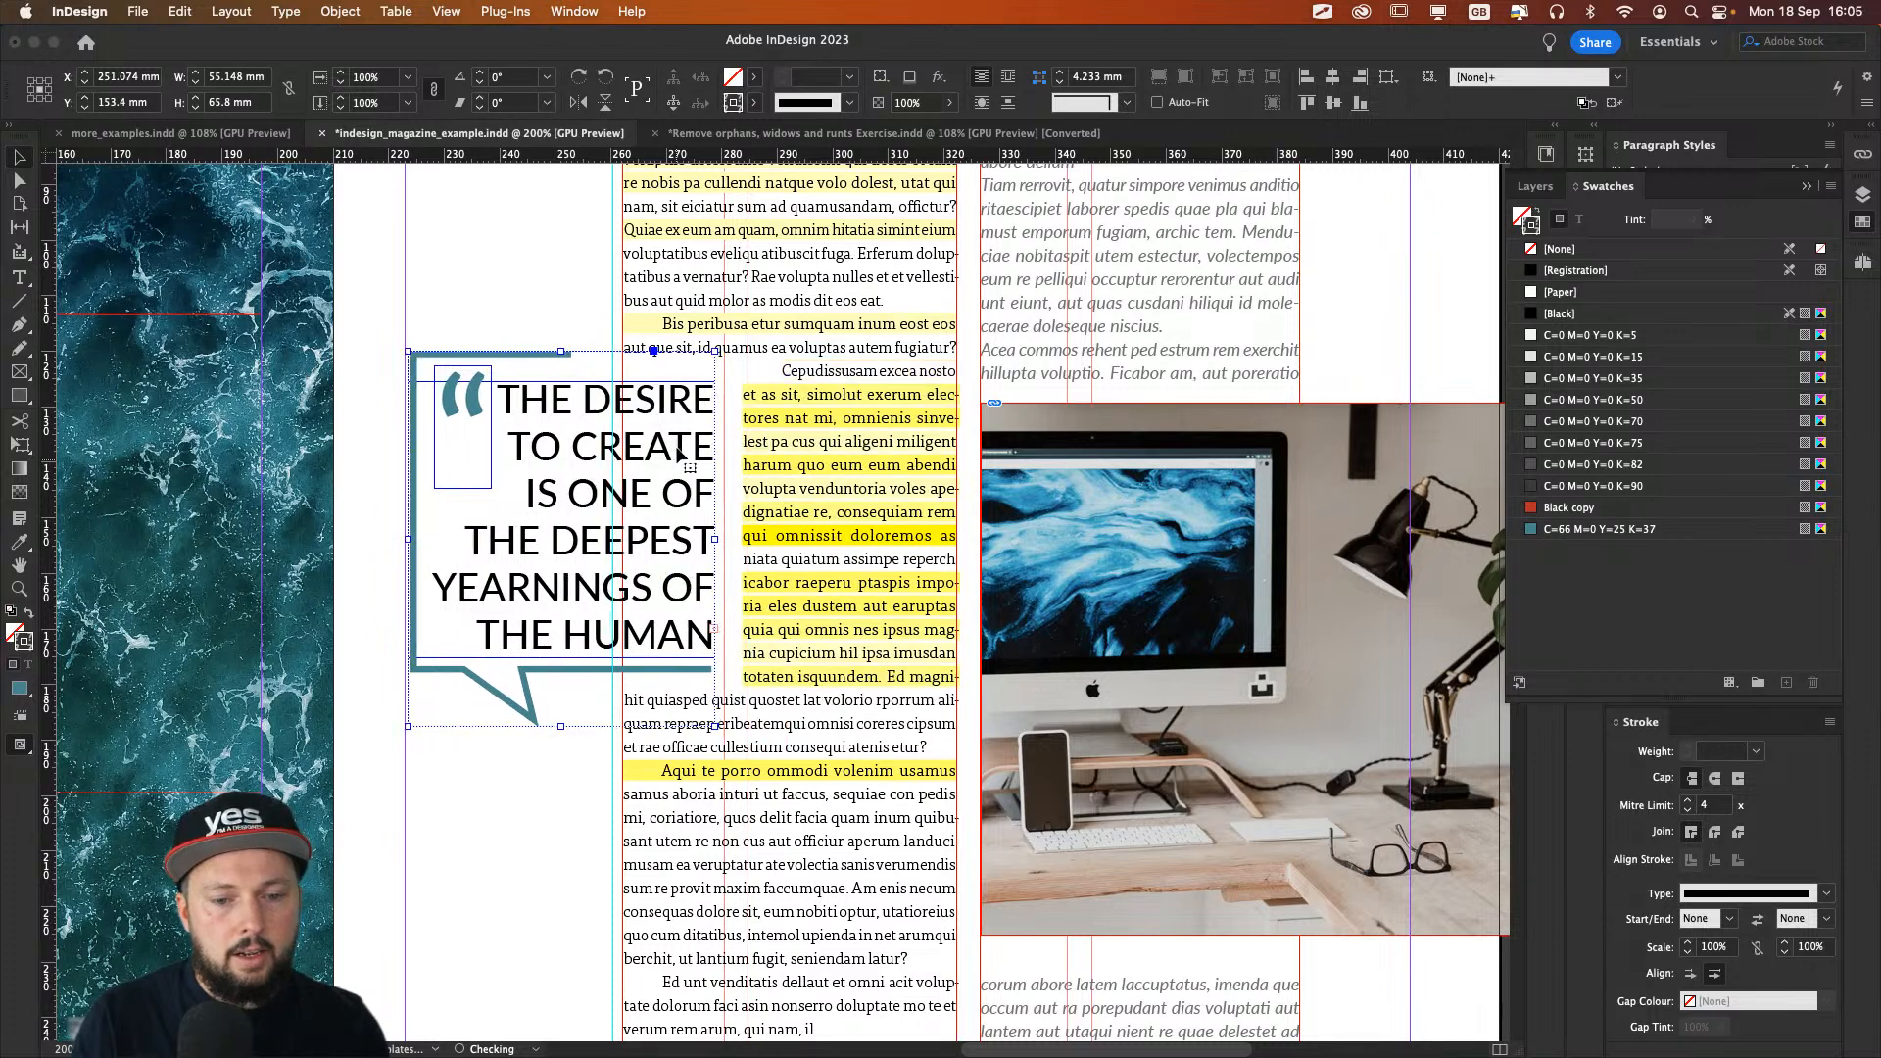
key(Left)
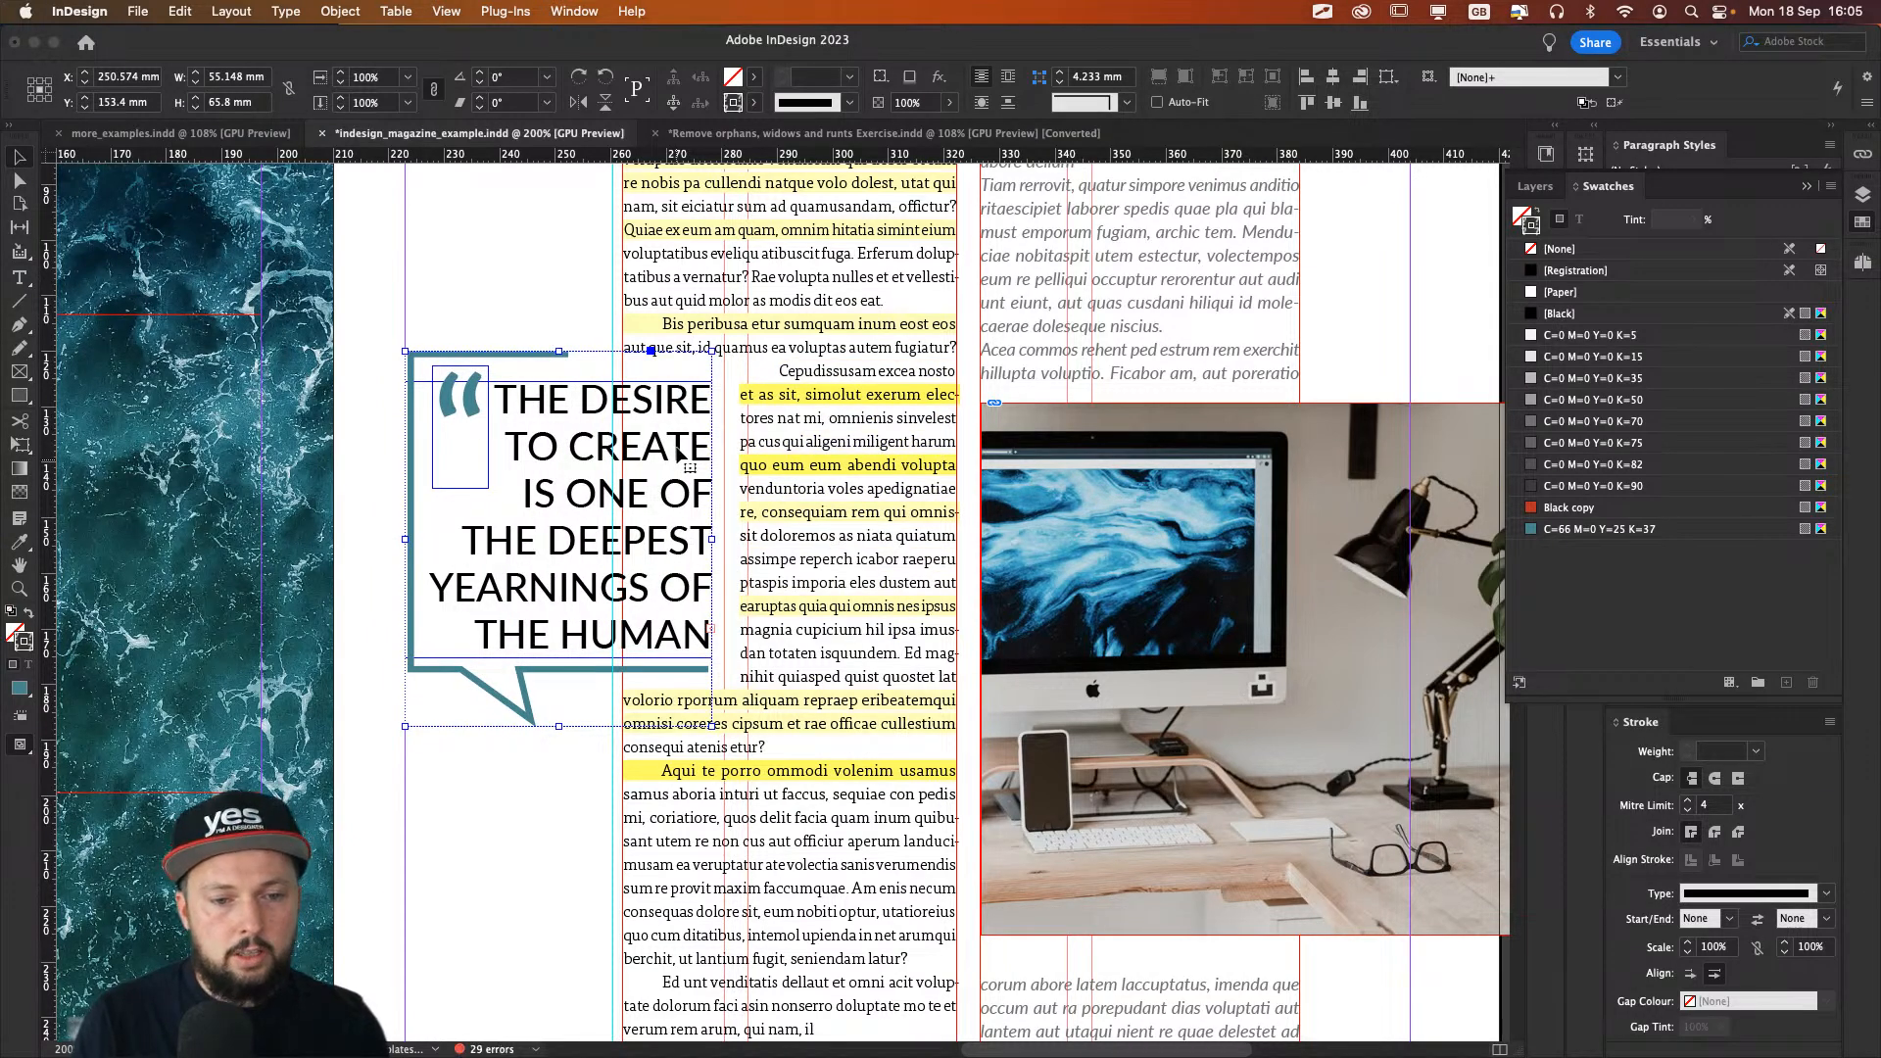
Step: Examine the text spacing in preview mode, first with the spread fitted to the window and again at 200% magnification
click(513, 247)
key(w)
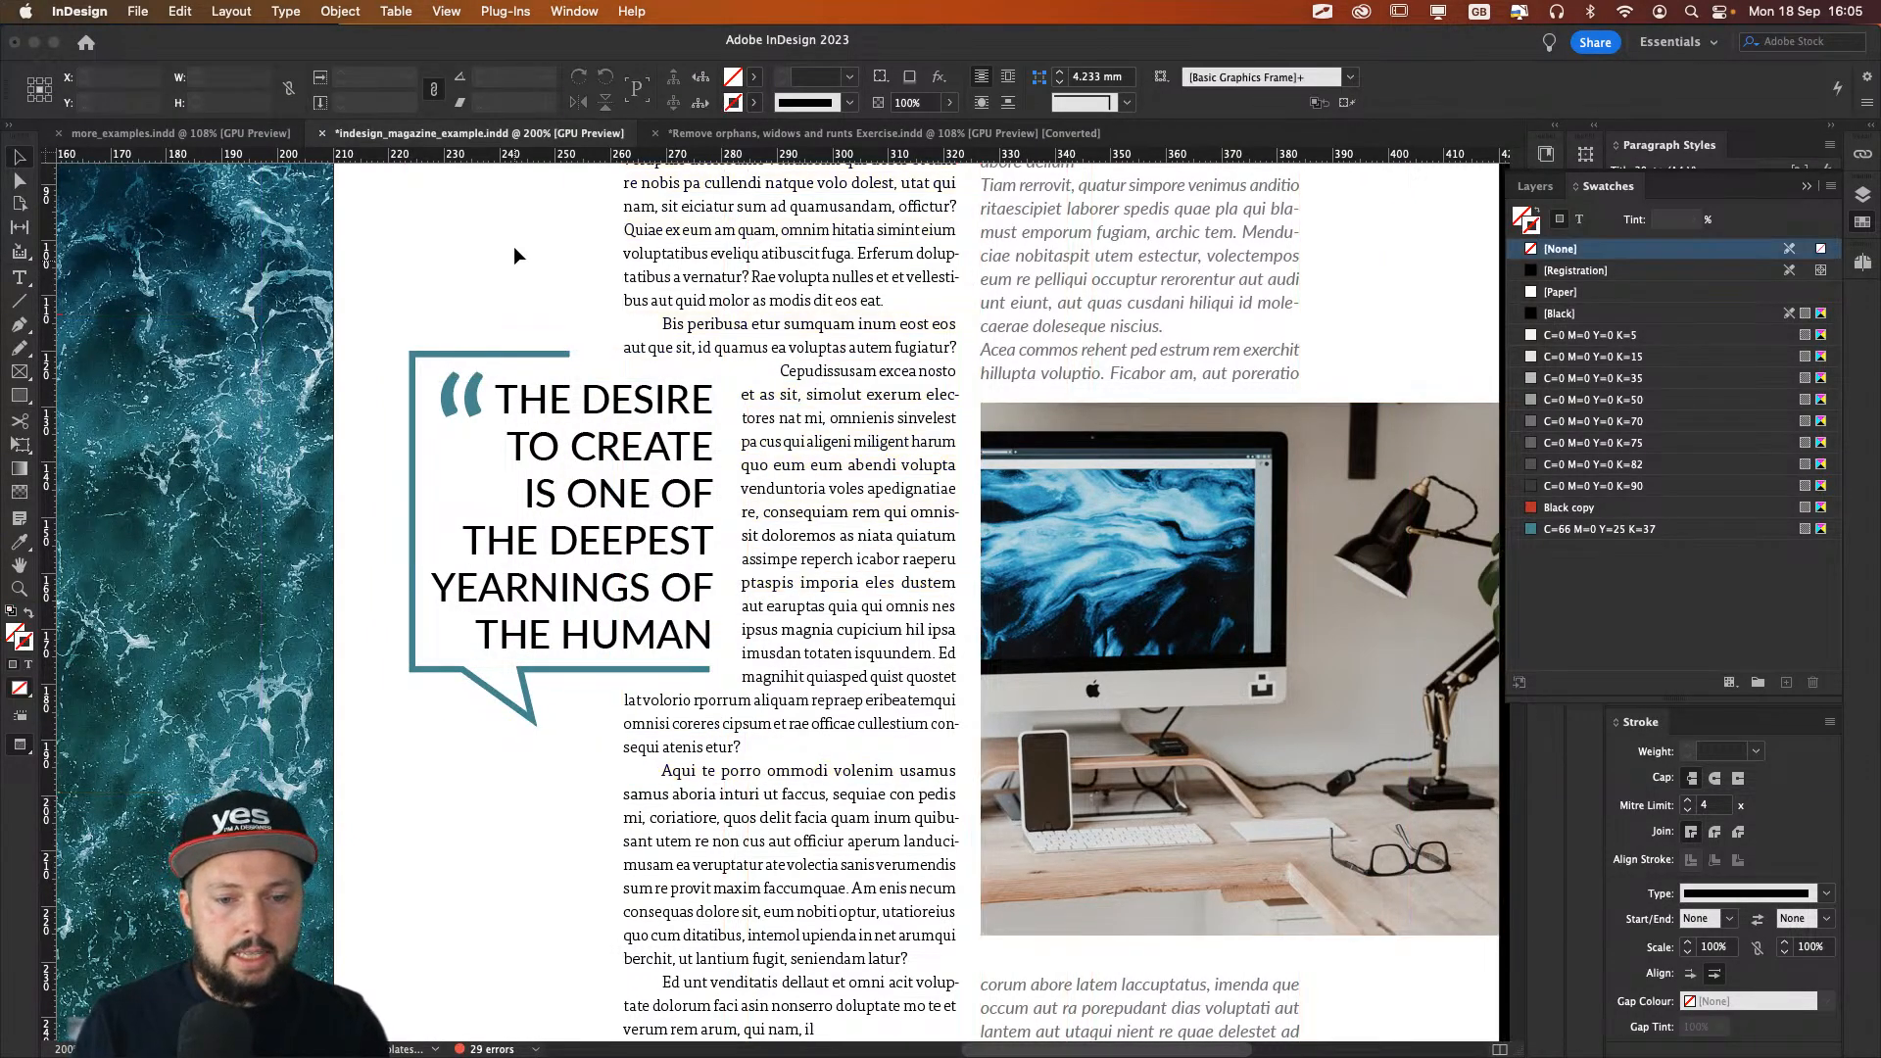
key(super+0)
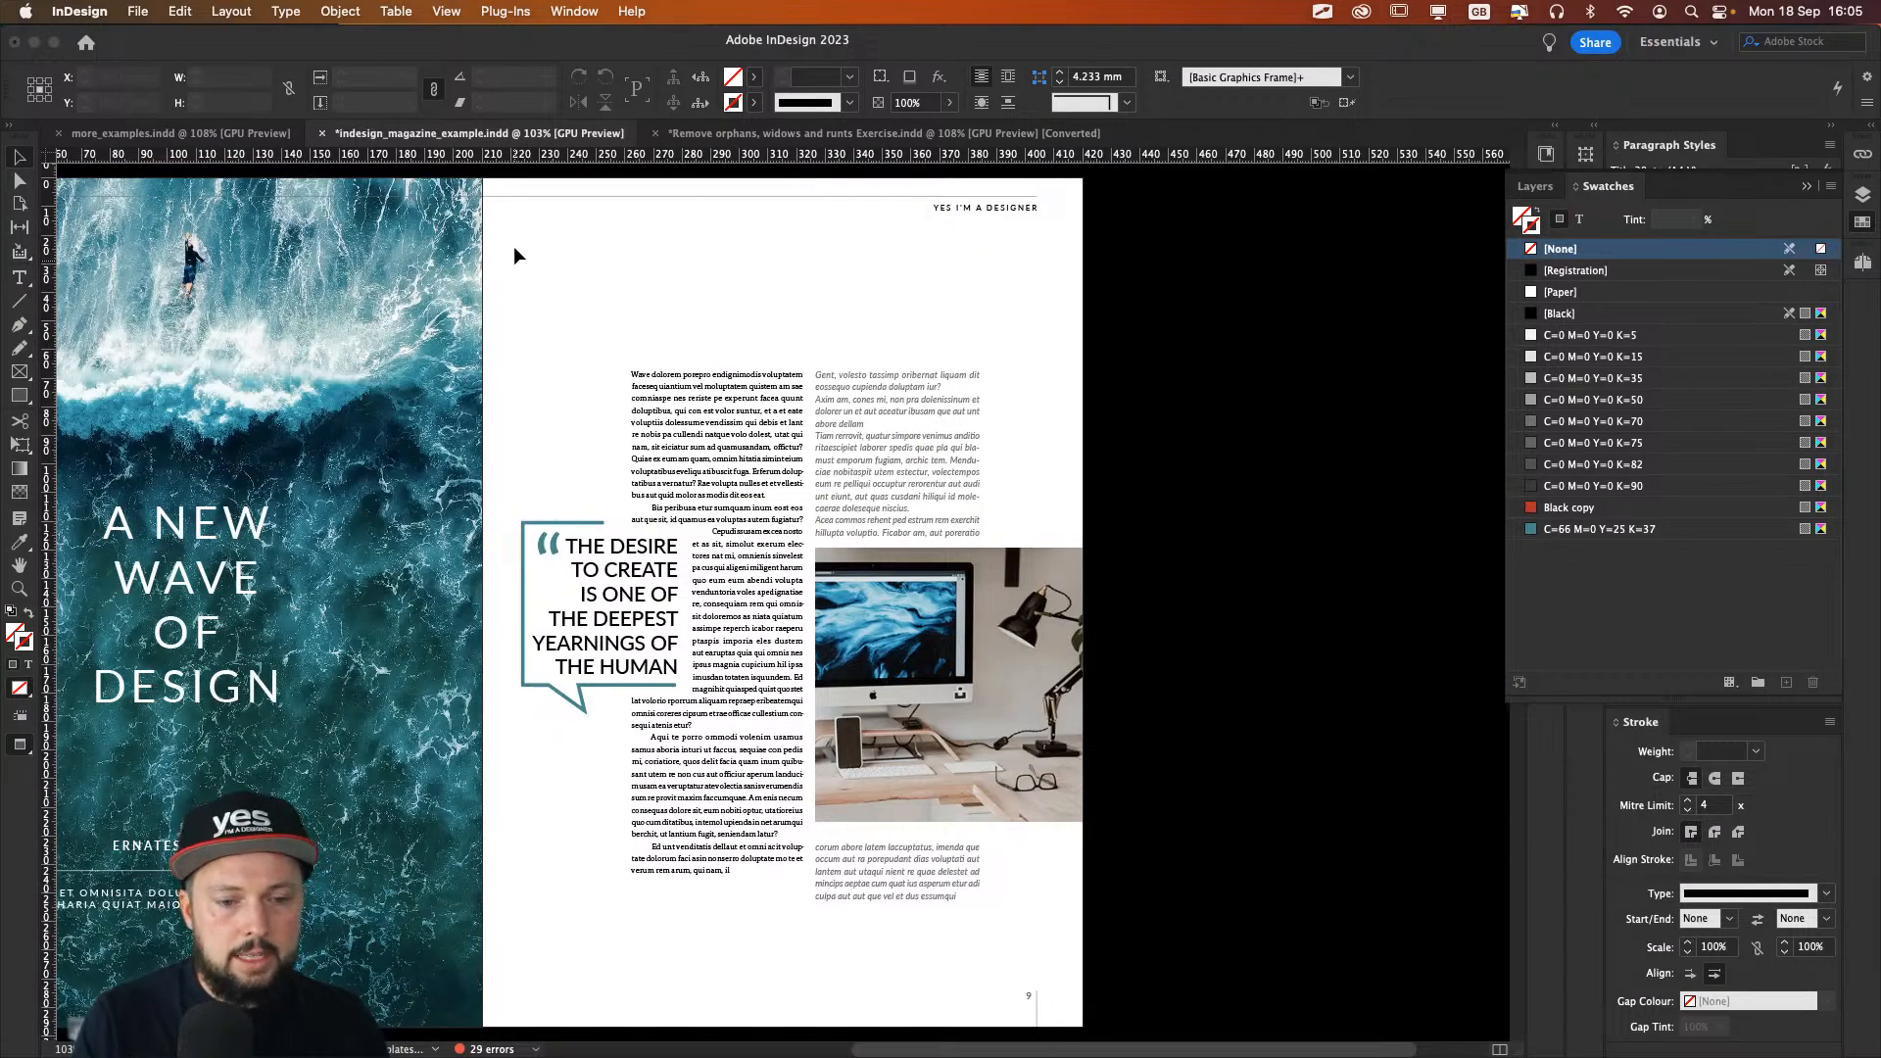
key(super+2)
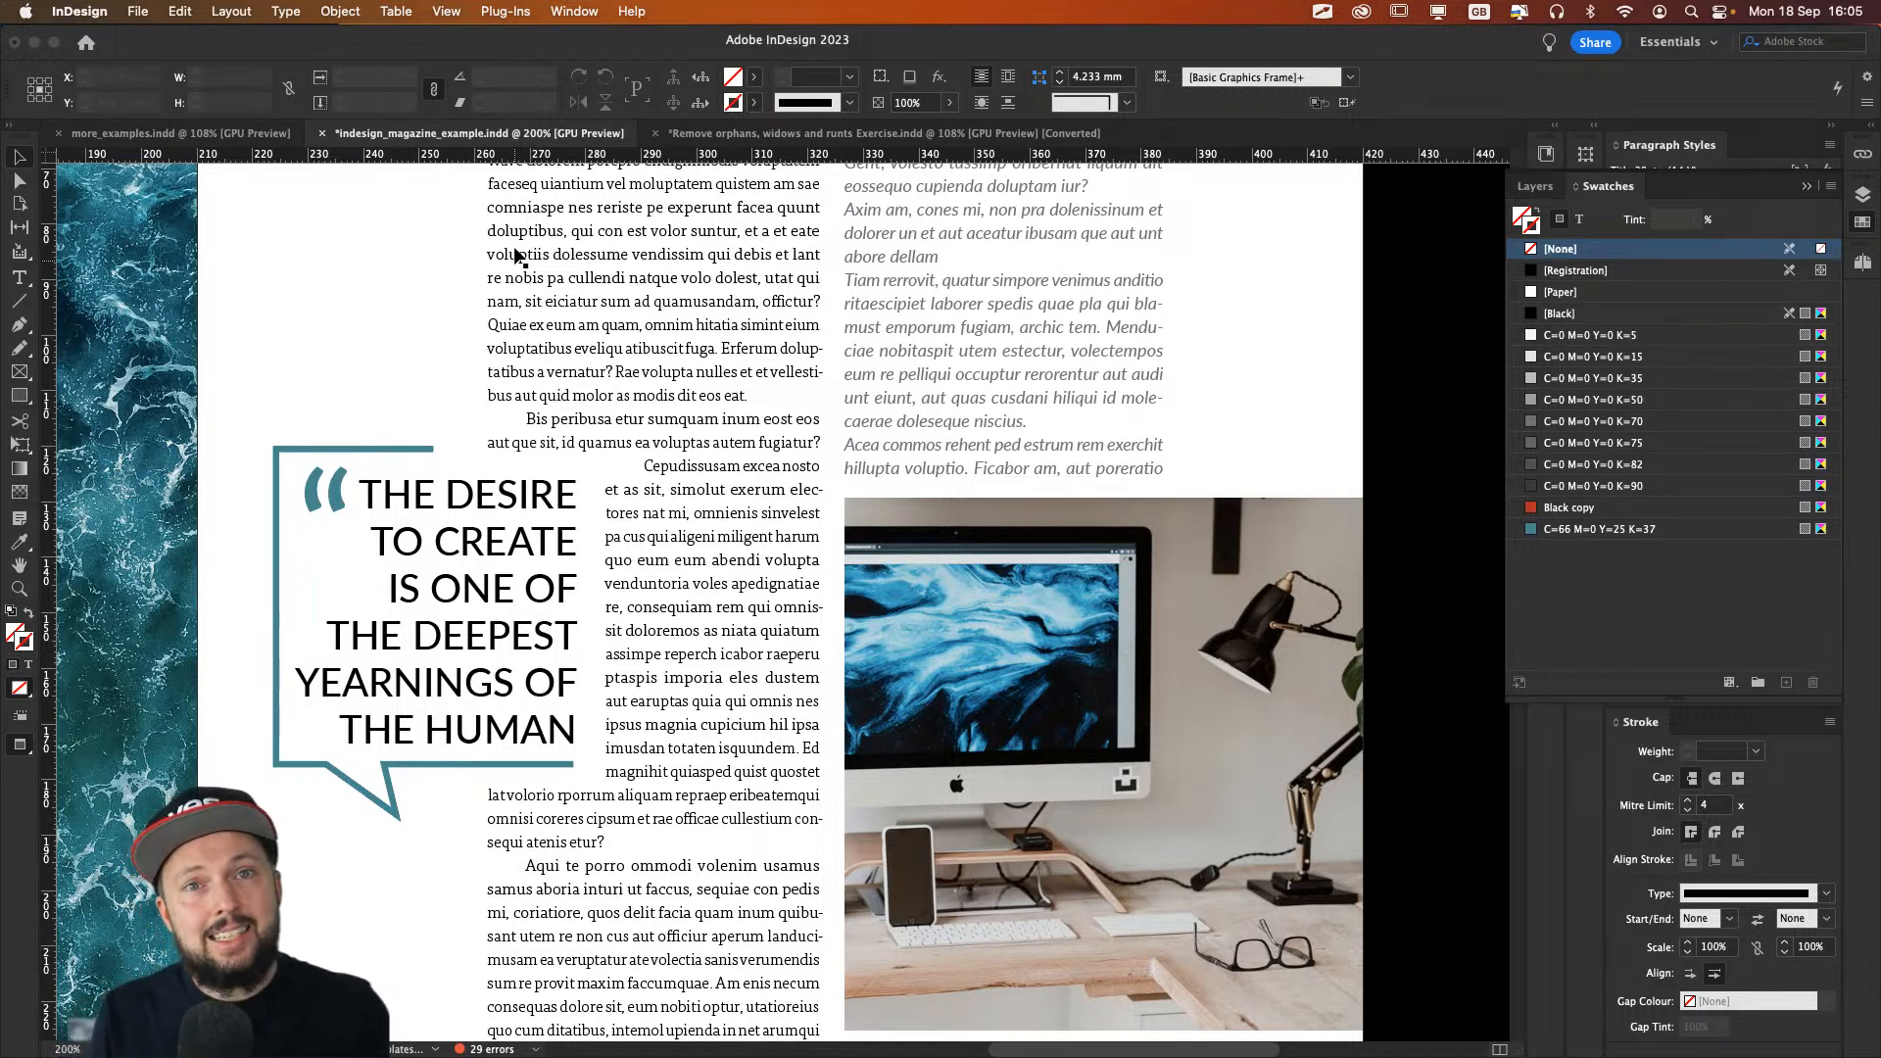
Step: Compare the character counts of a full-width line and a wrapped line in the body column, using the Info readout
scroll(706, 343, left, 2)
scroll(706, 343, up, 2)
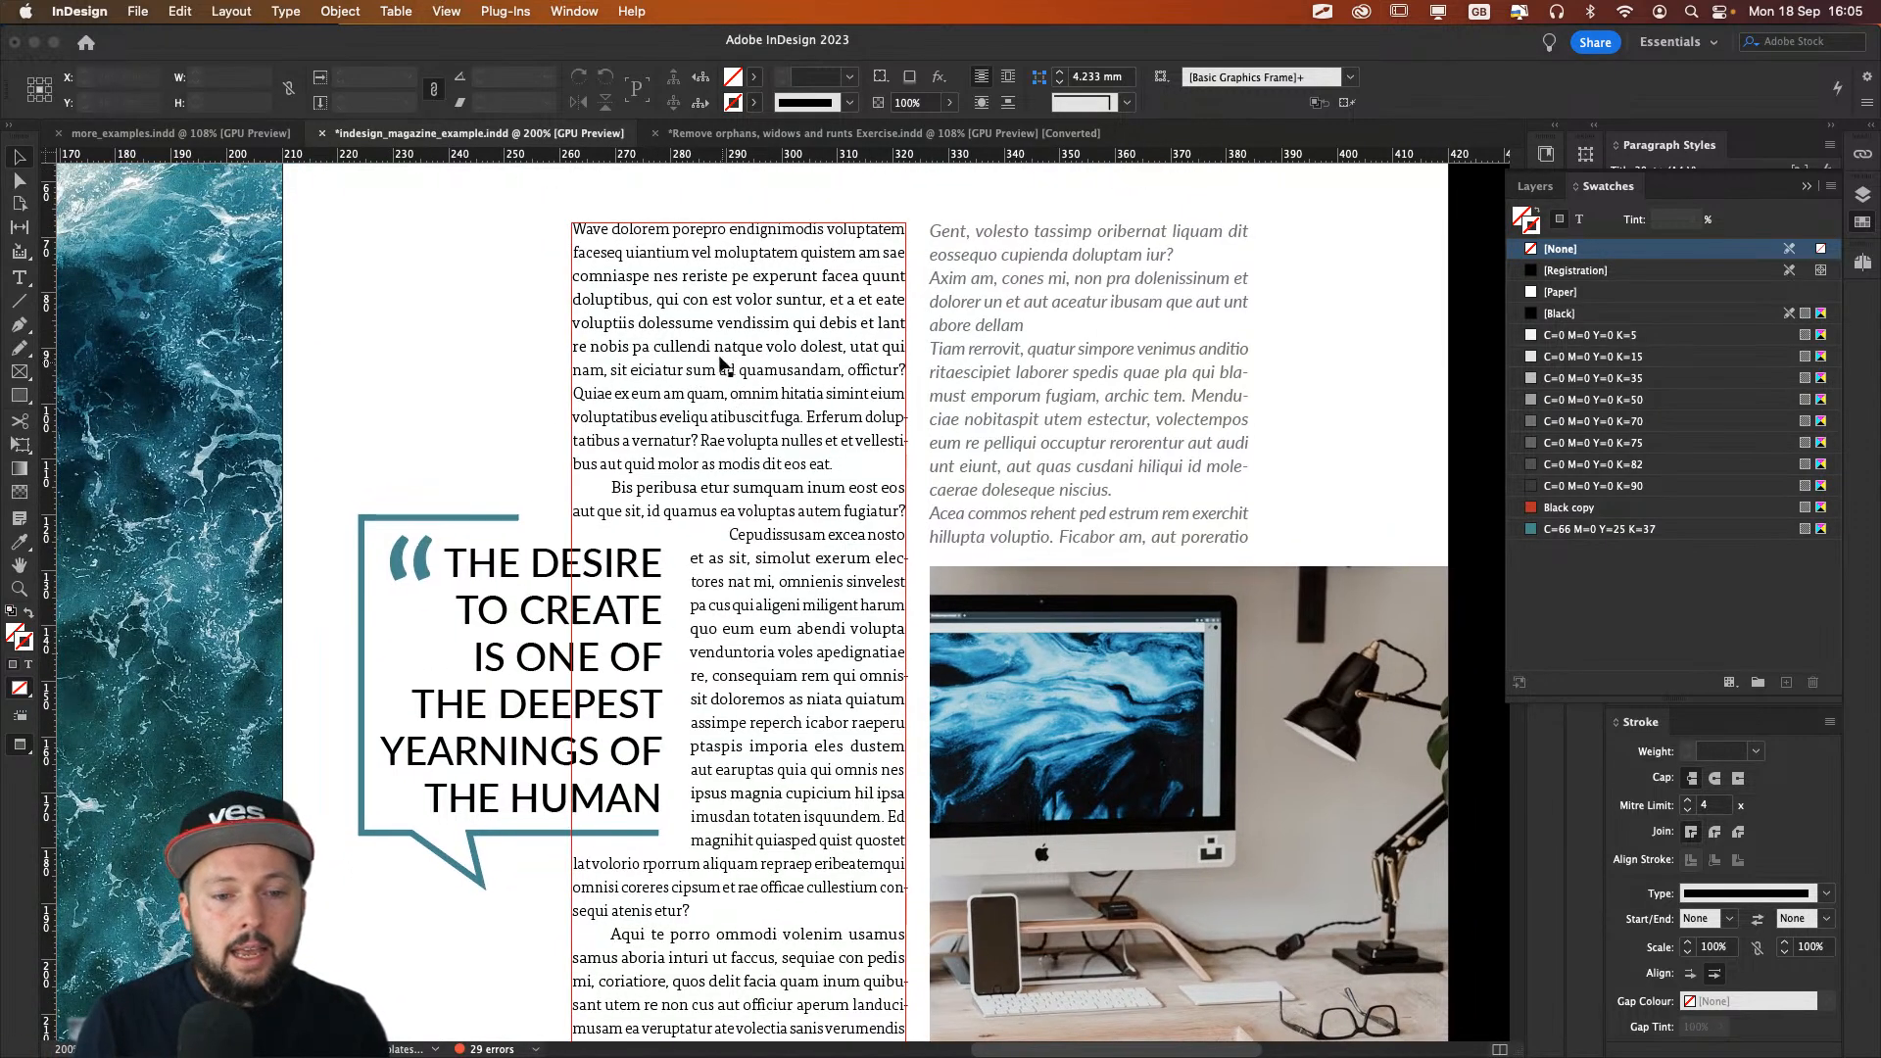
key(t)
triple_click(711, 378)
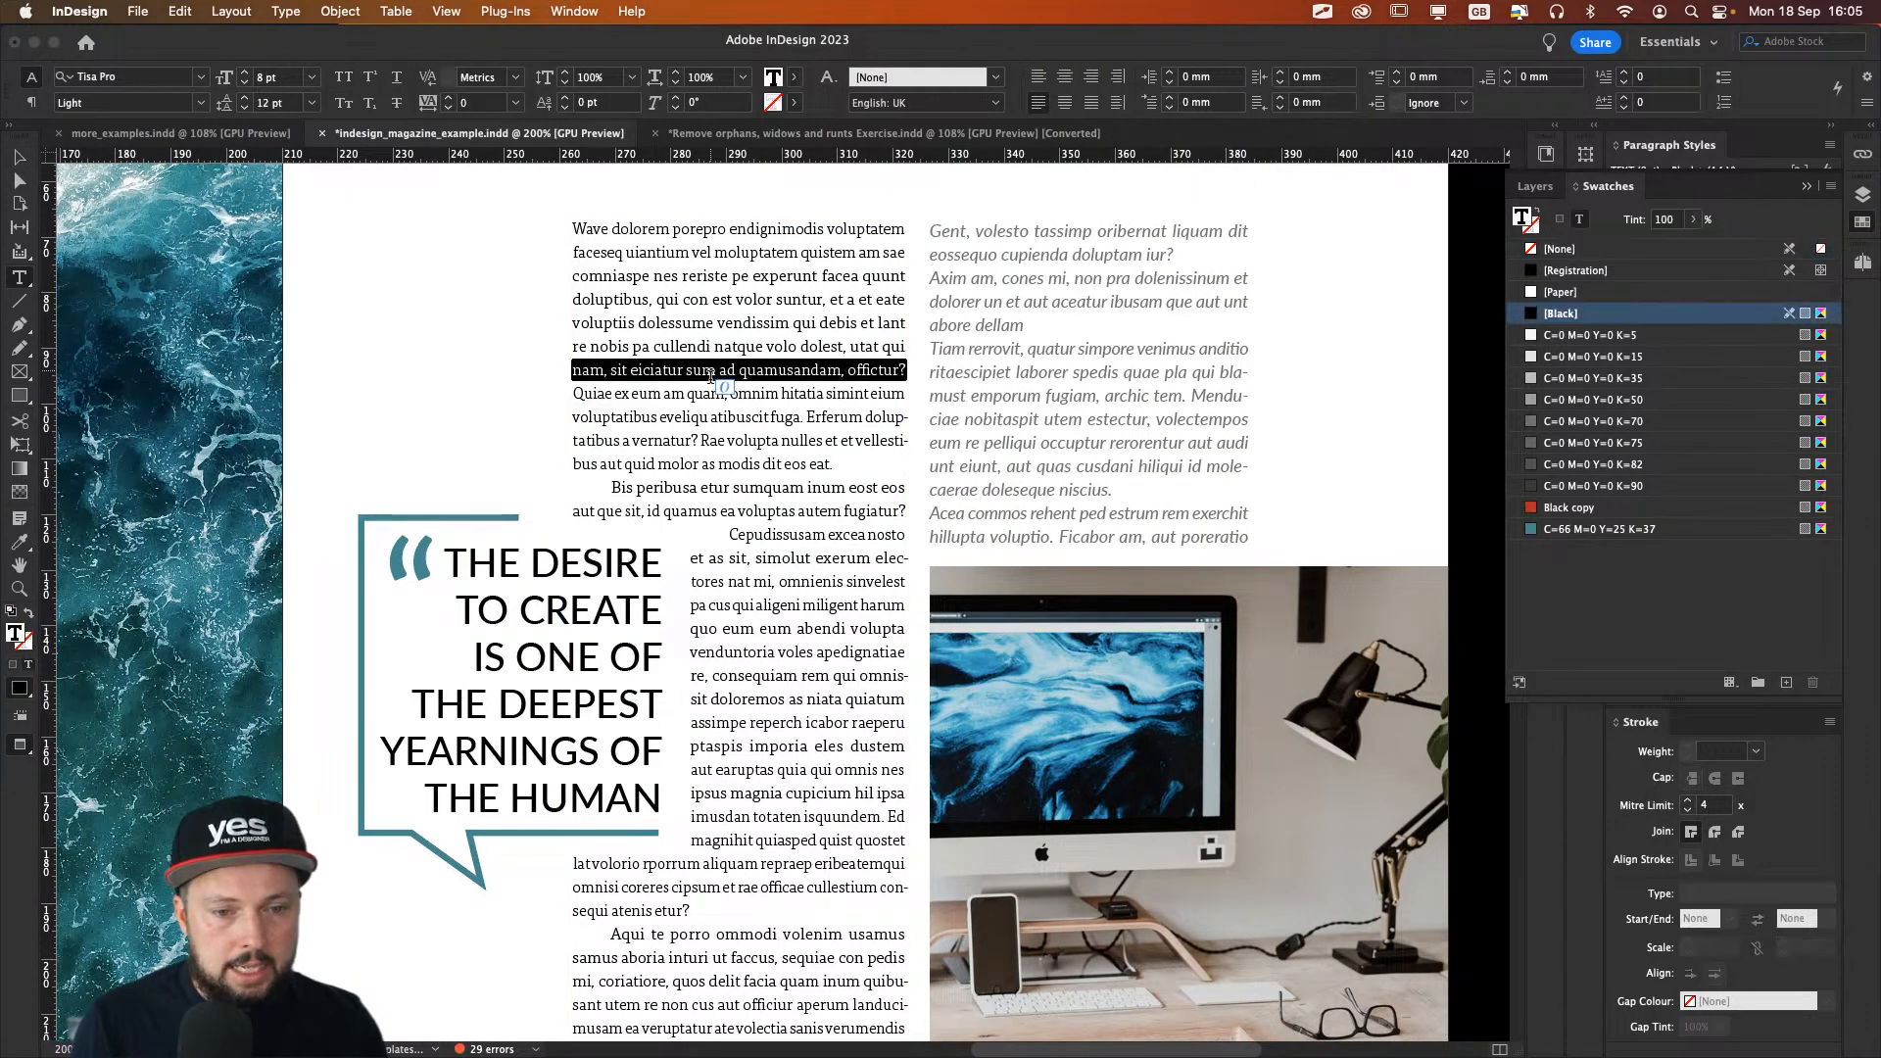
click(575, 10)
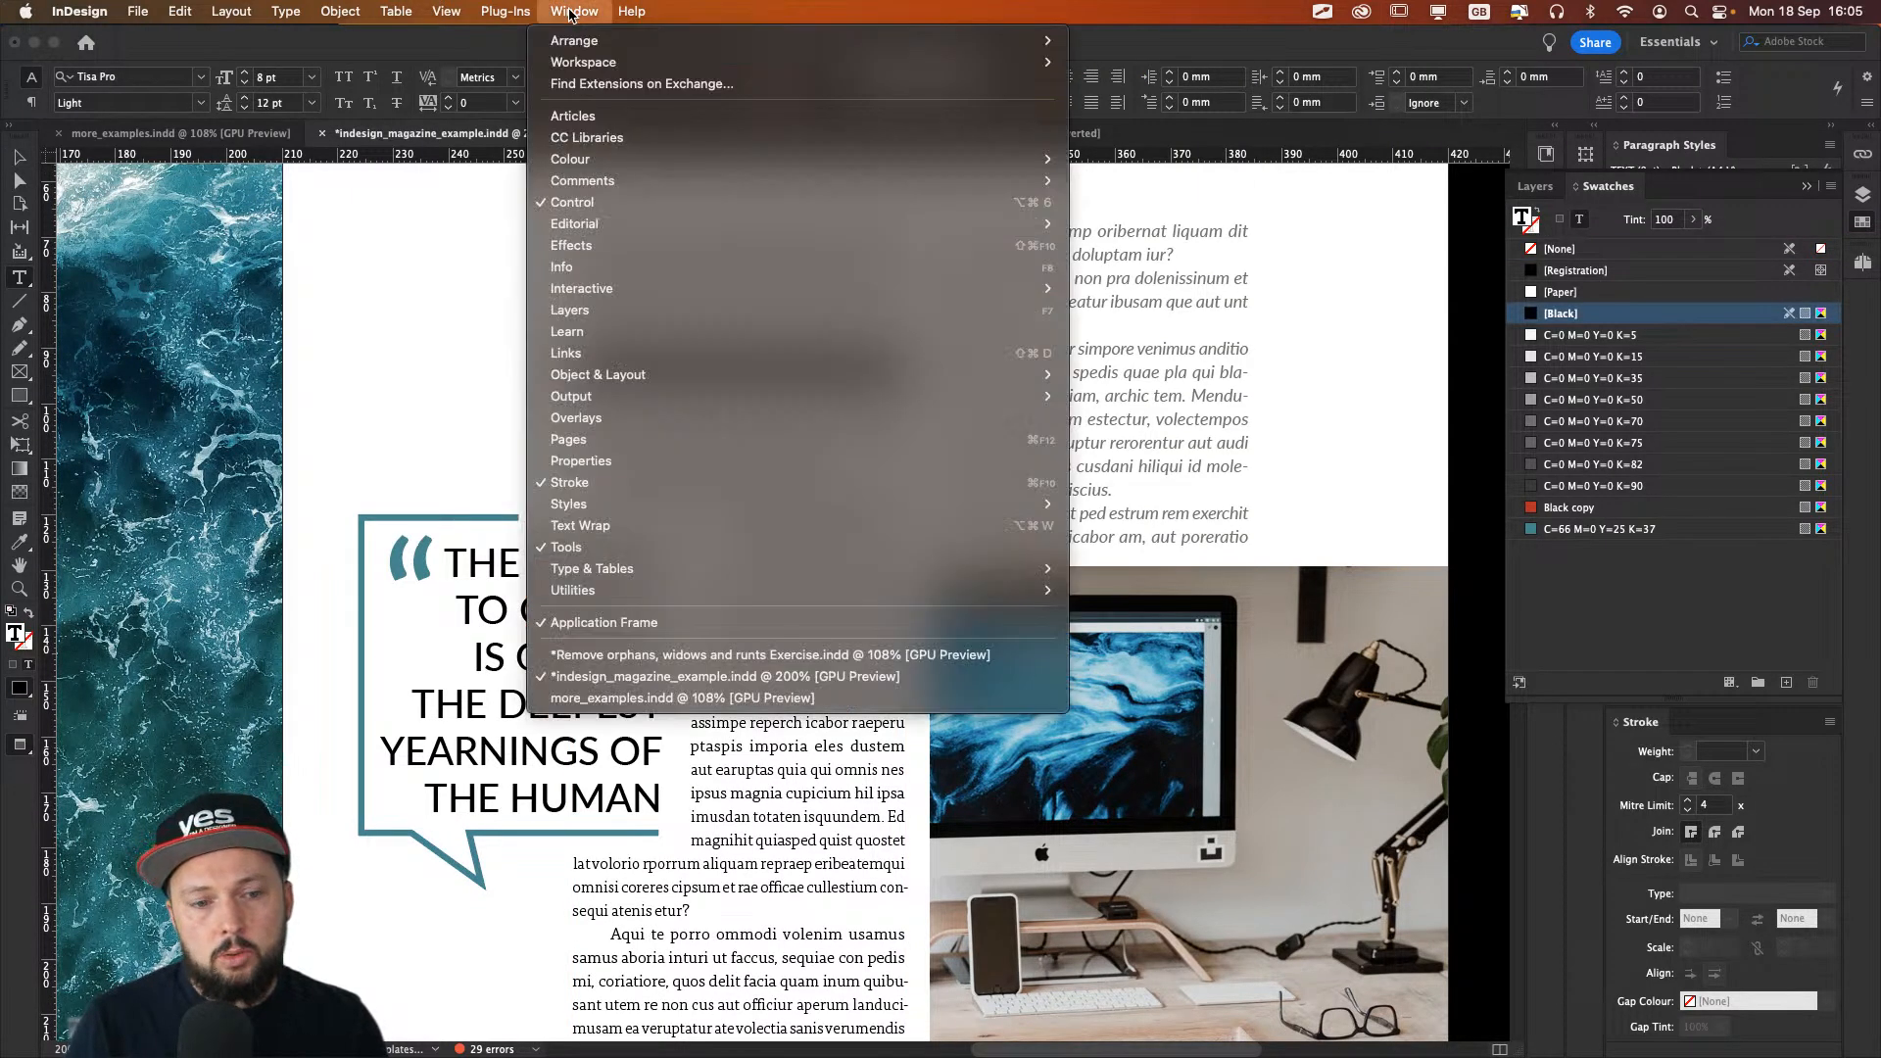
click(567, 268)
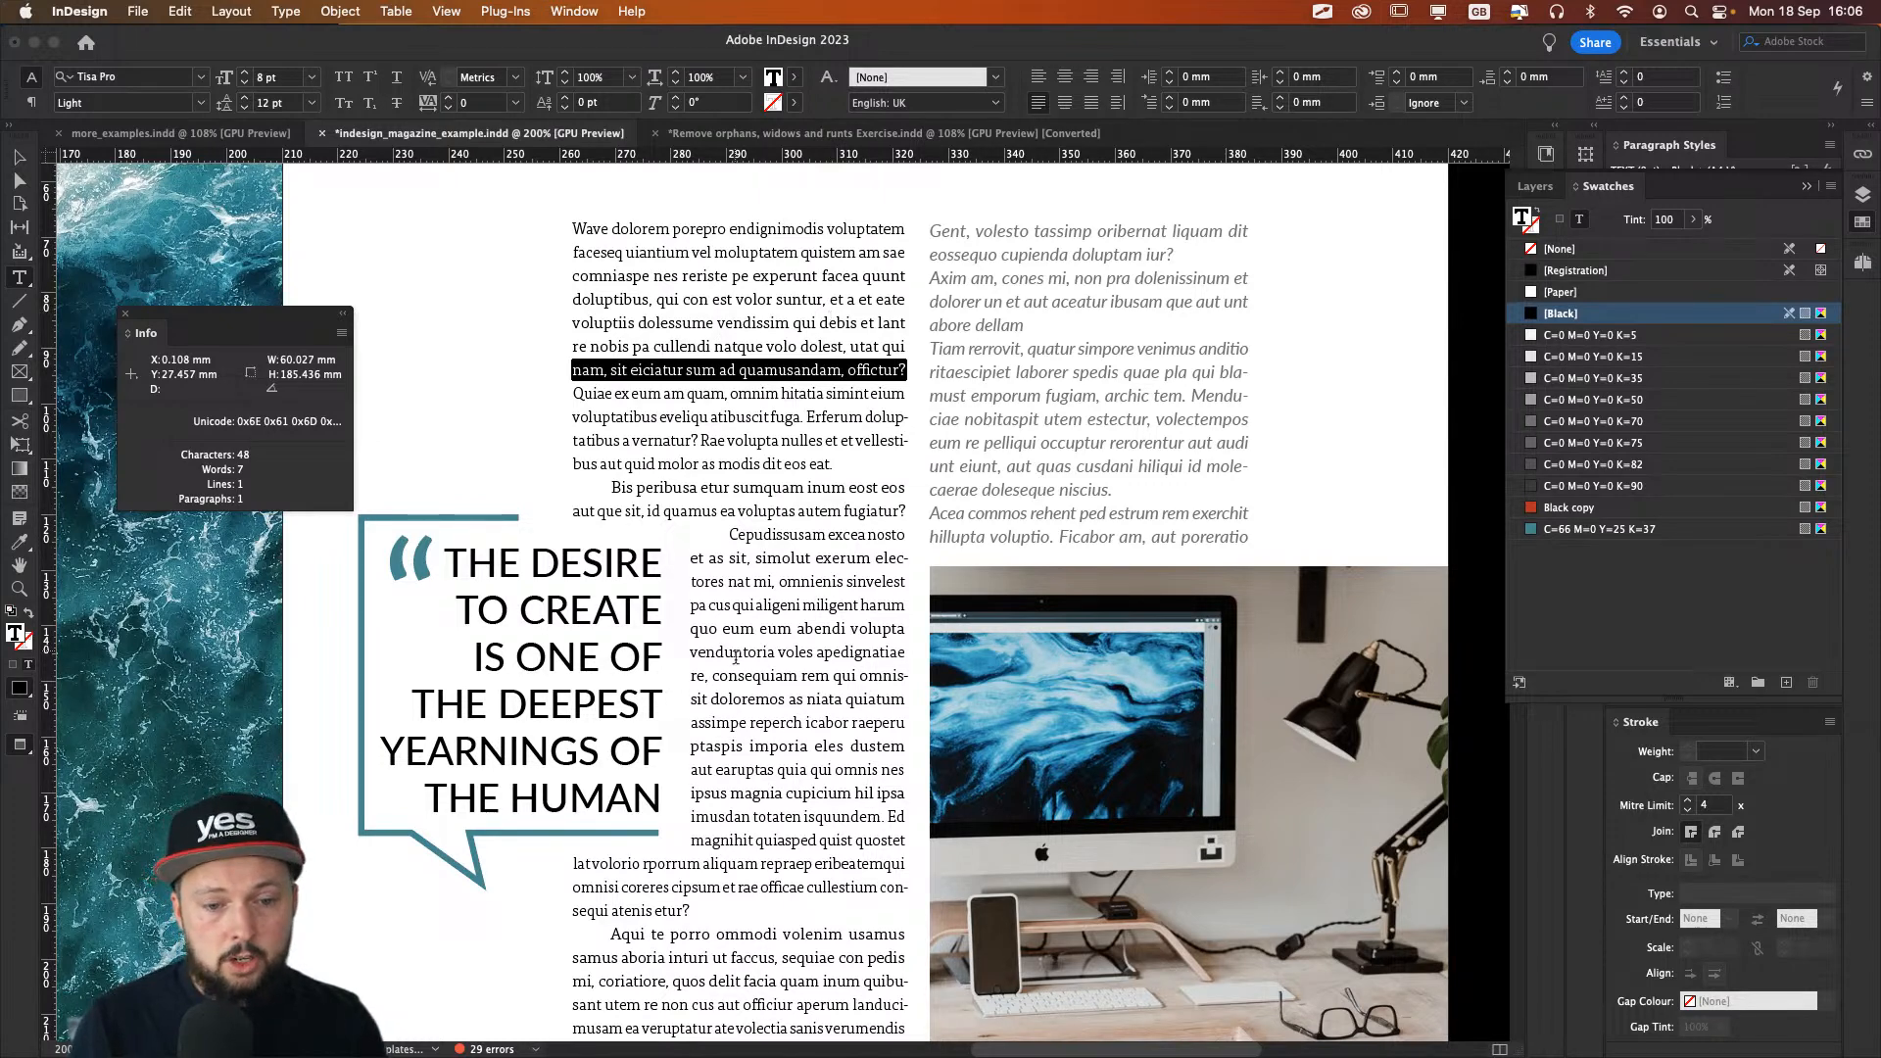
triple_click(747, 609)
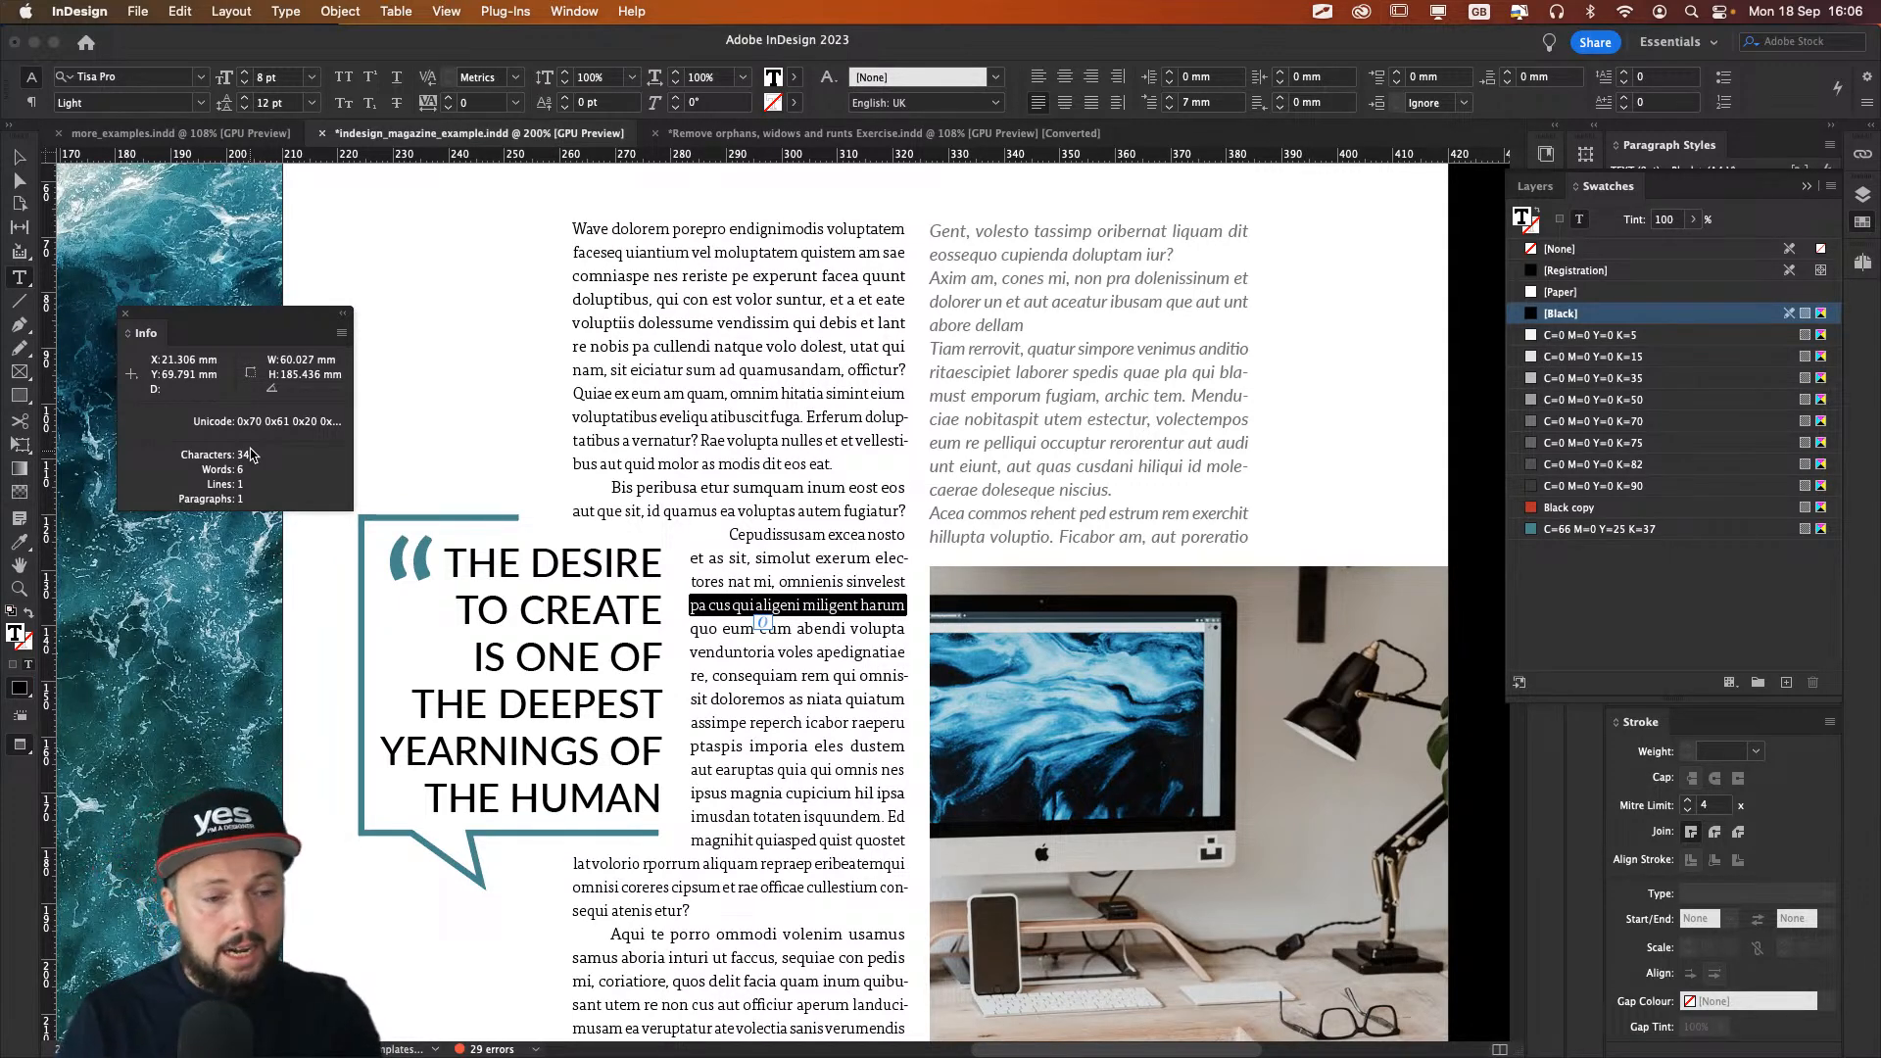
click(126, 313)
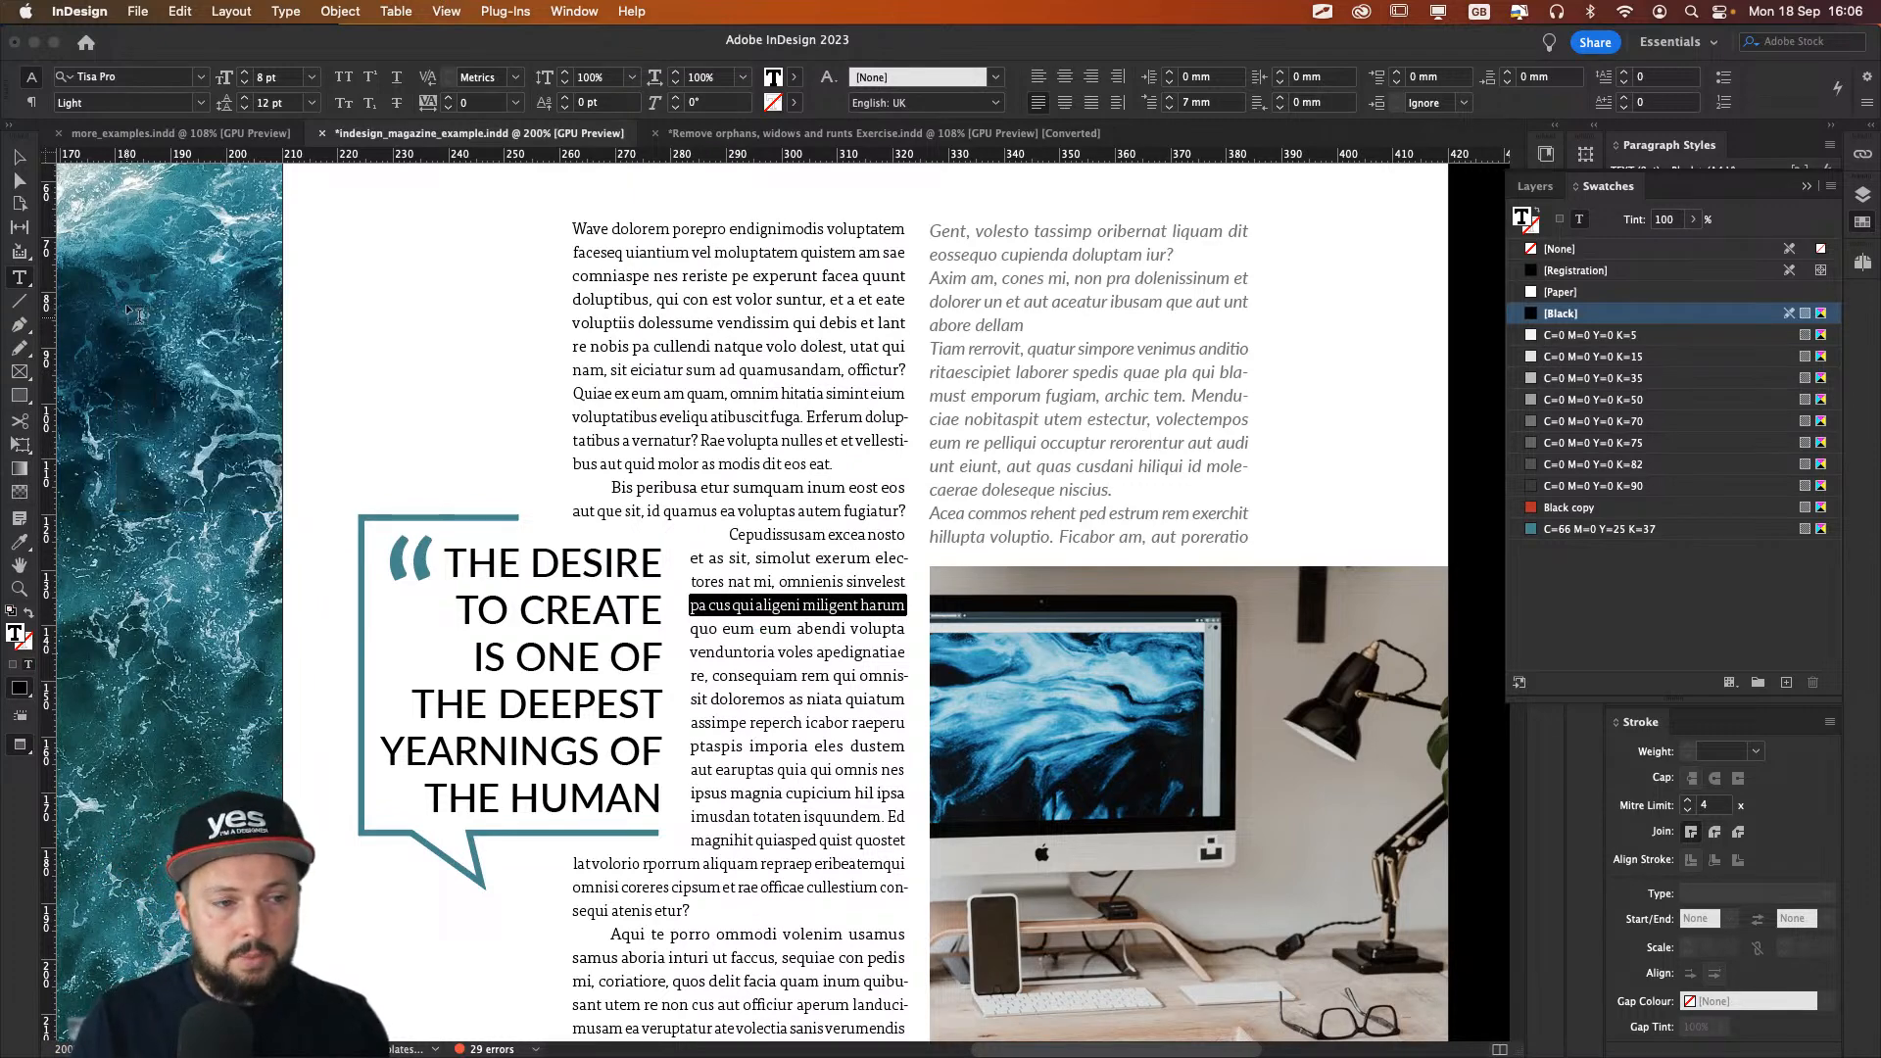
Step: Compare the body column with its spacing-violation highlights shown and with the clean preview at 150% magnification
click(19, 156)
click(411, 282)
key(w)
key(super+minus)
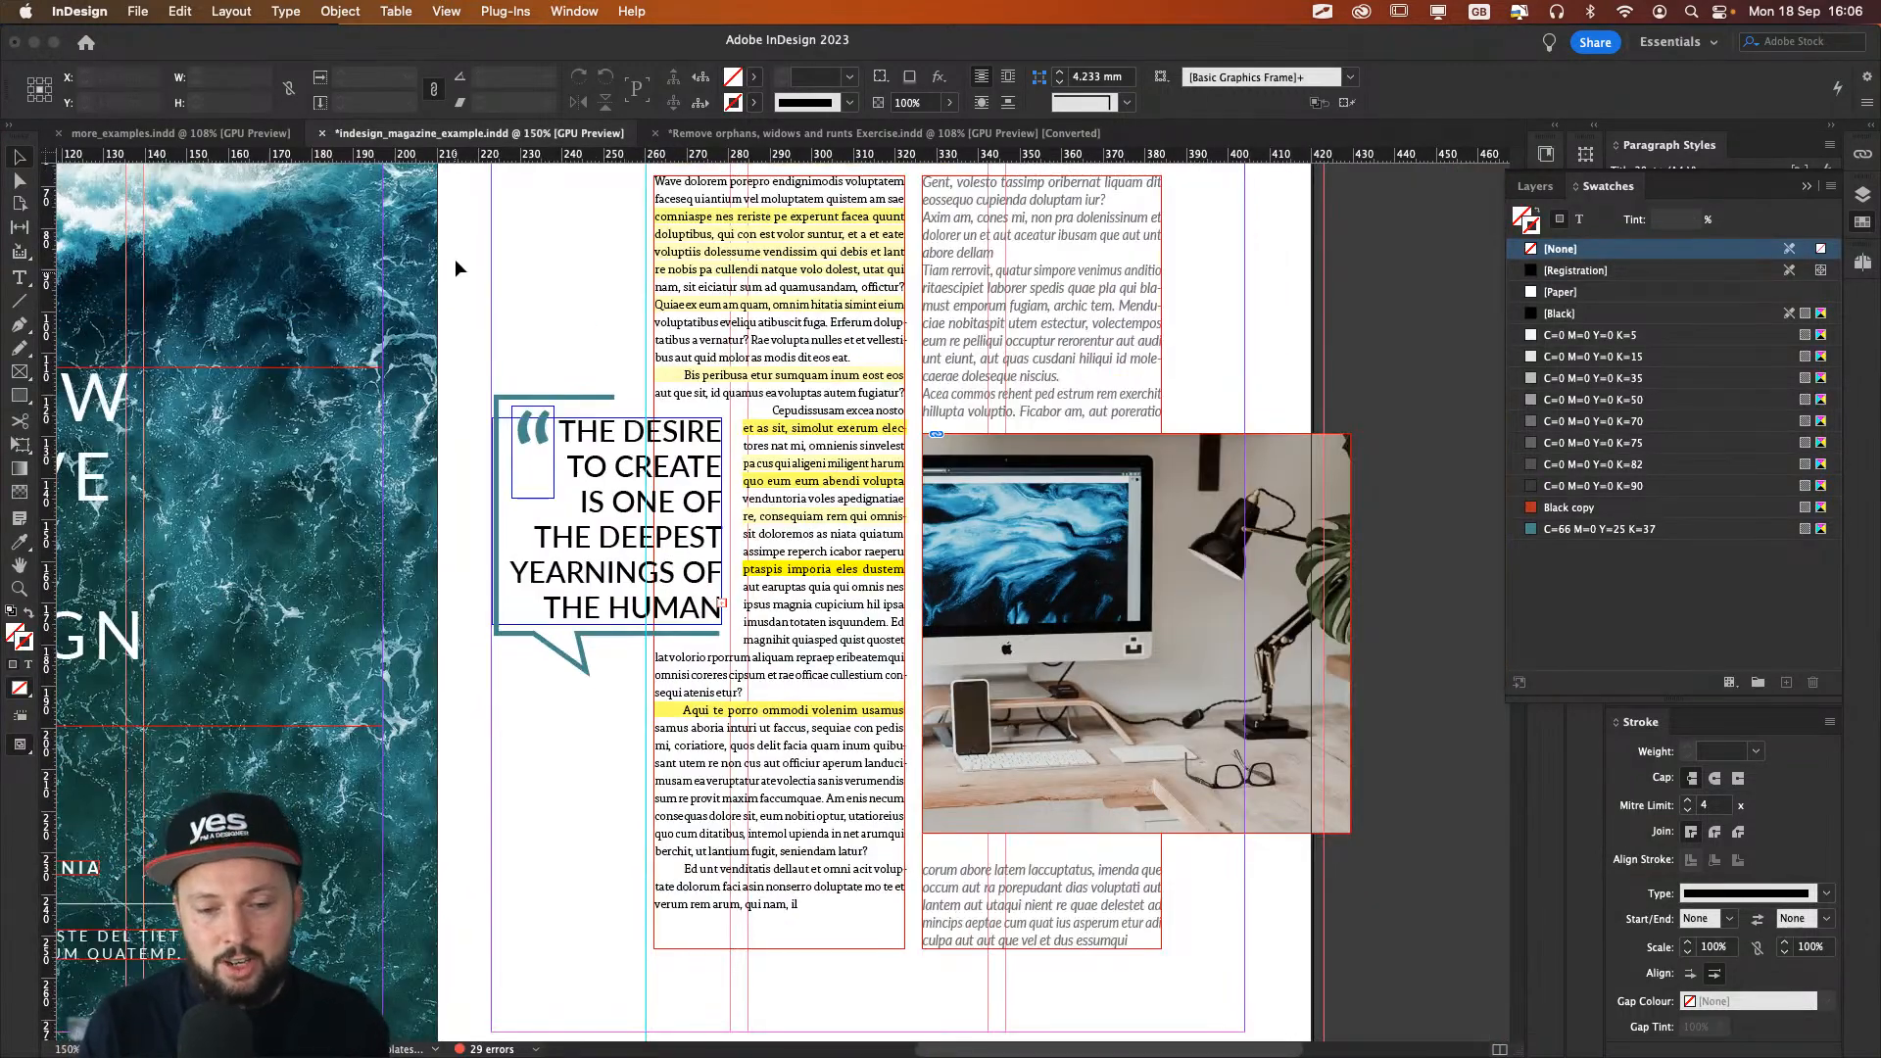
drag(723, 392, 626, 480)
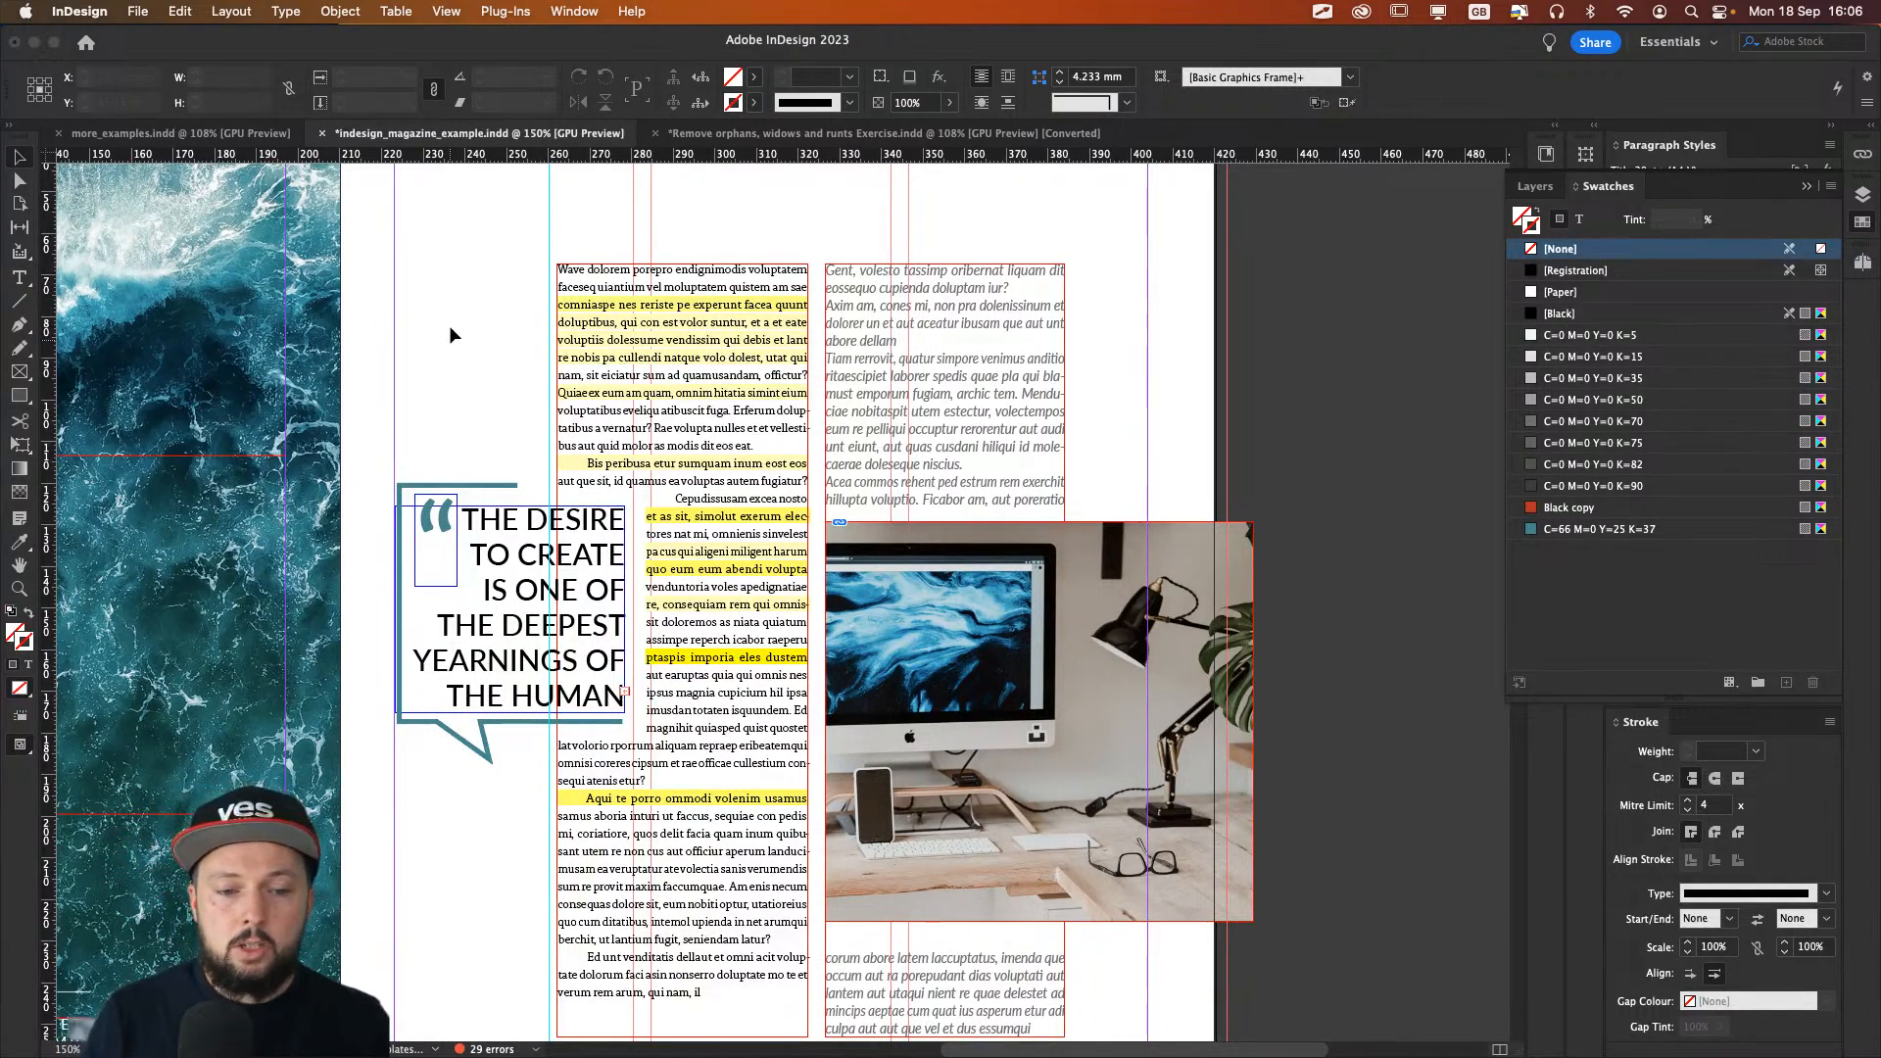
key(w)
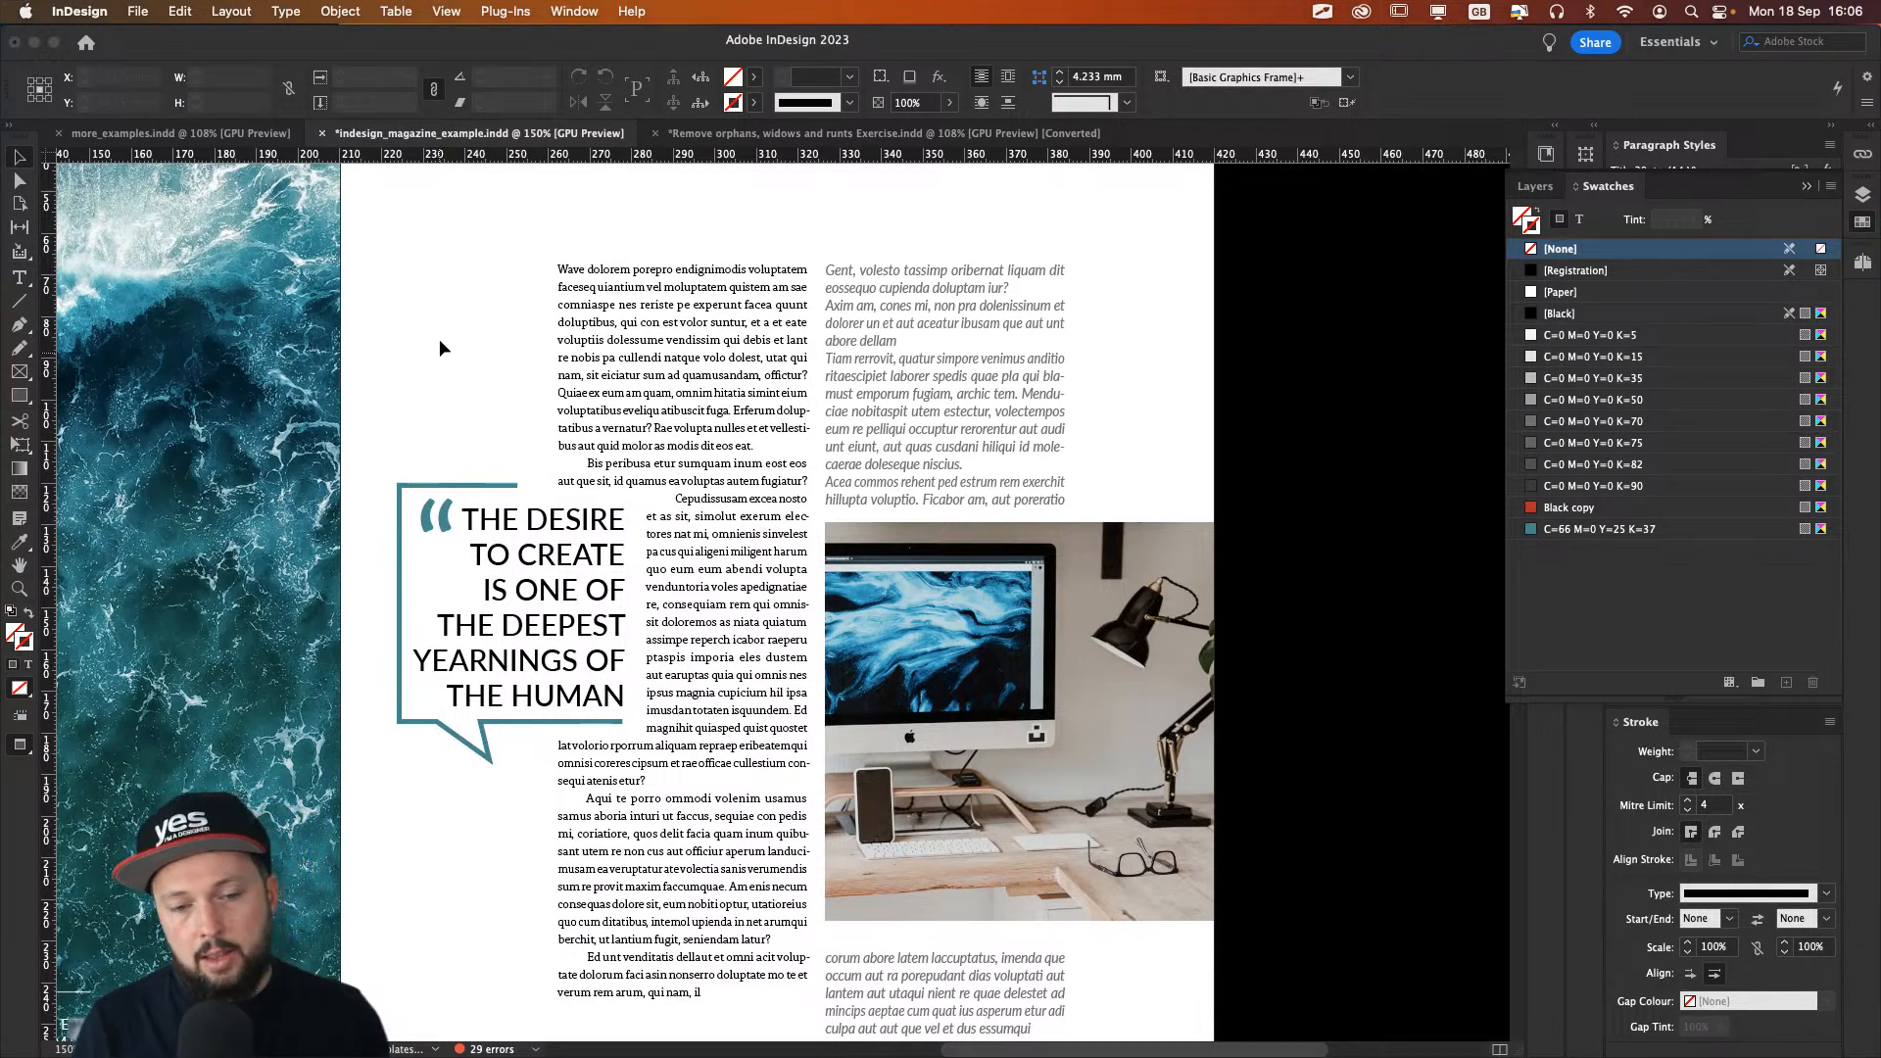
Step: Try widening the body text frame toward the outer side to 65.227 mm, toggling the change to compare line spacing
click(588, 372)
key(w)
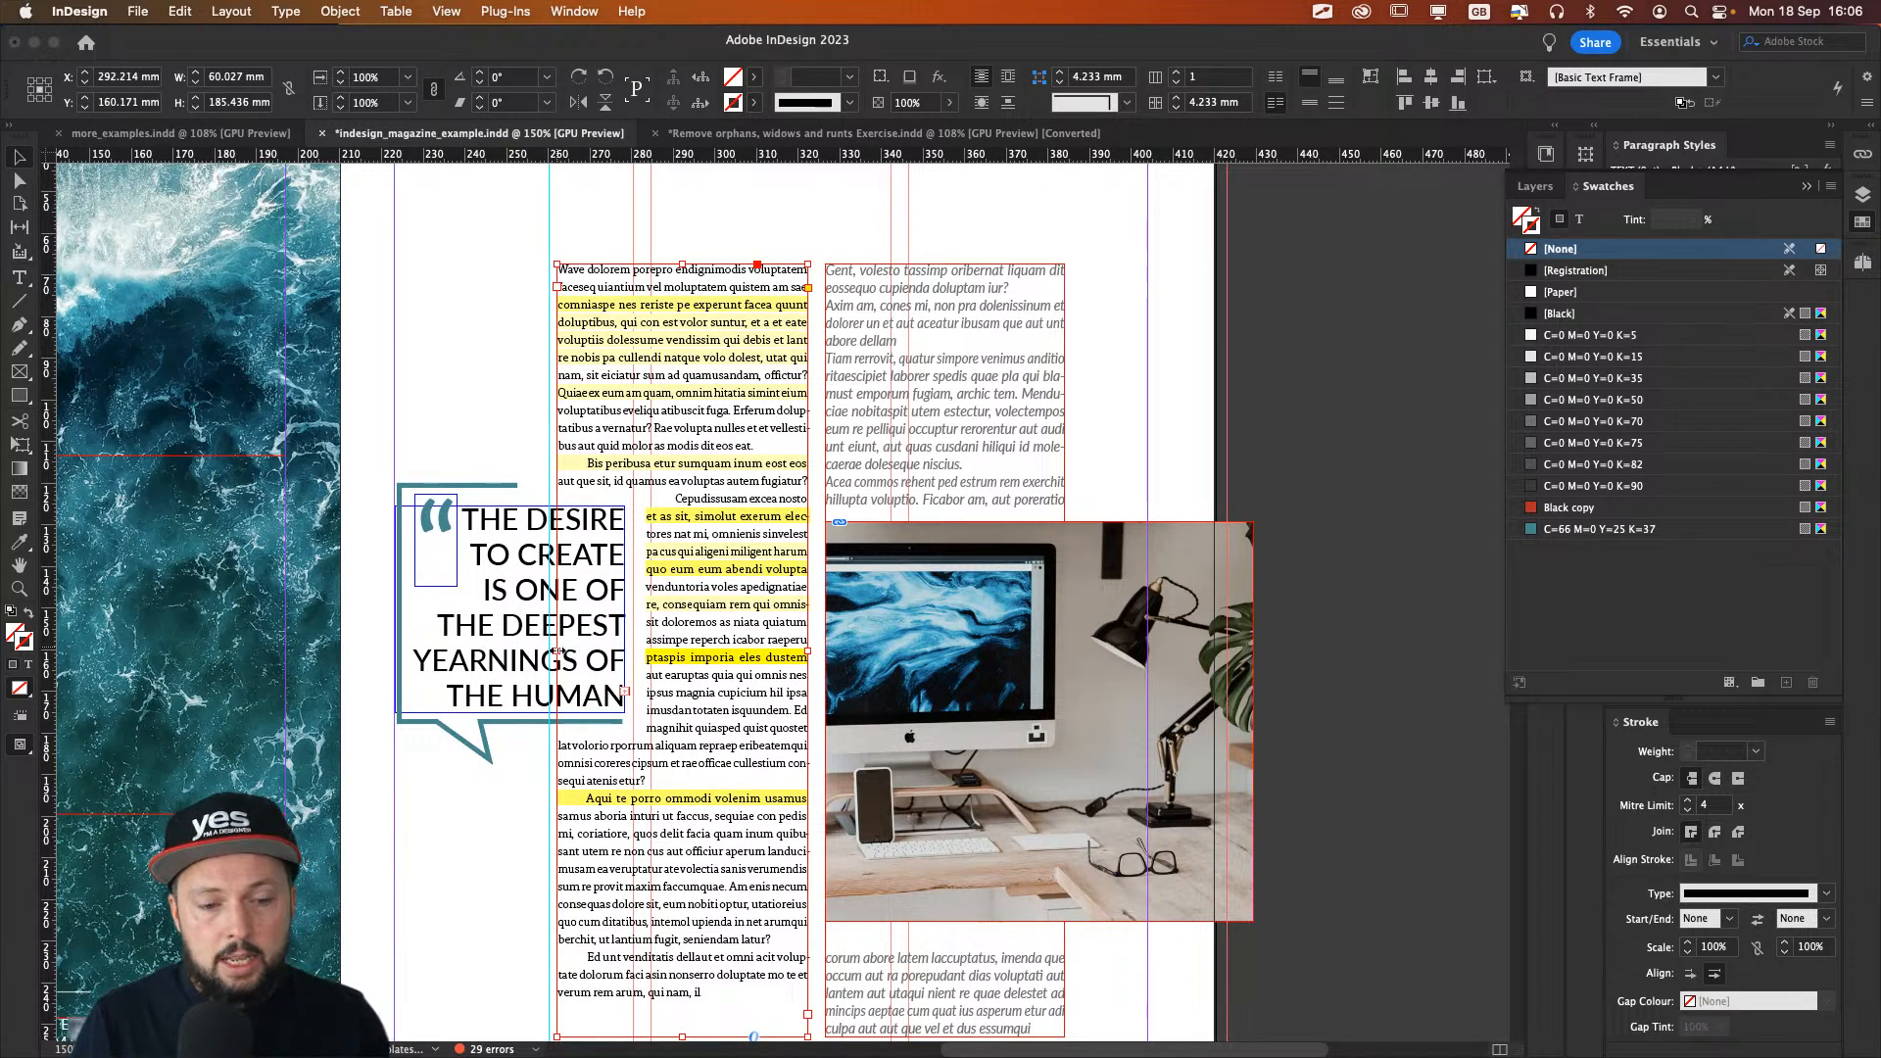
drag(556, 652, 536, 651)
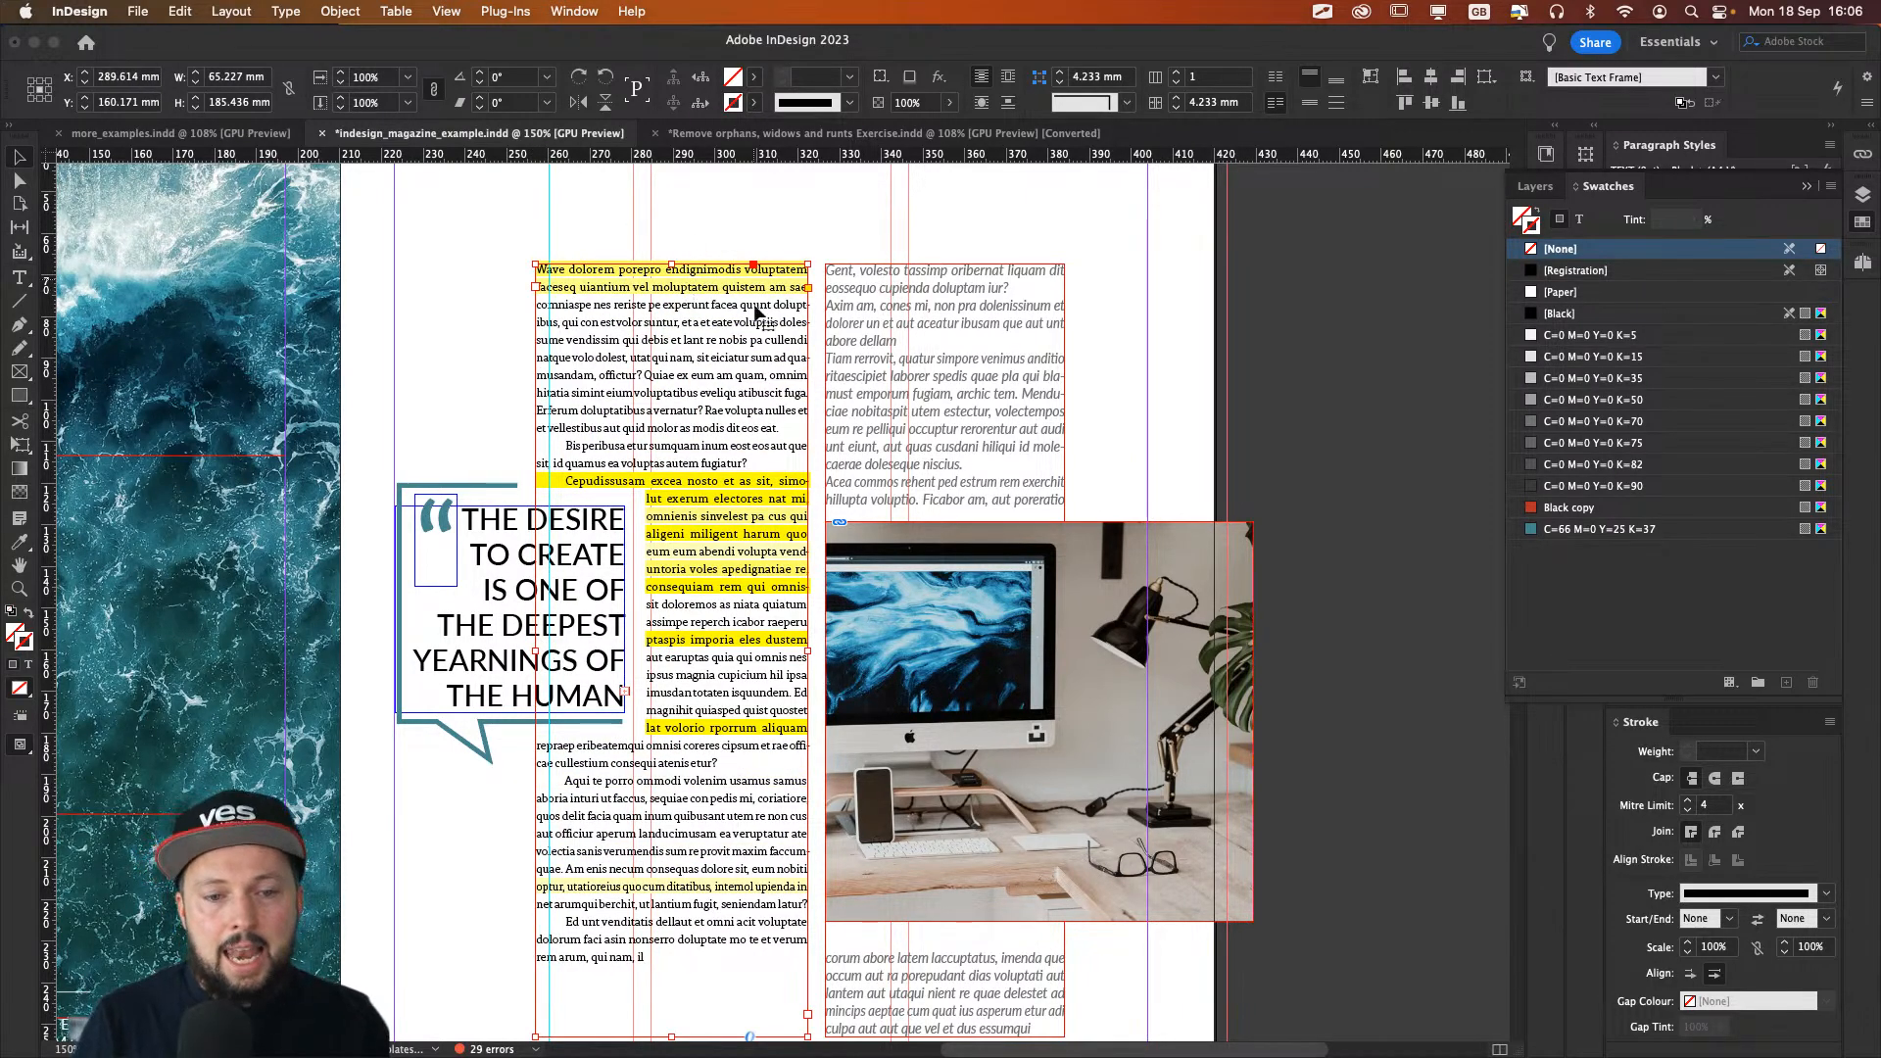
key(super+z)
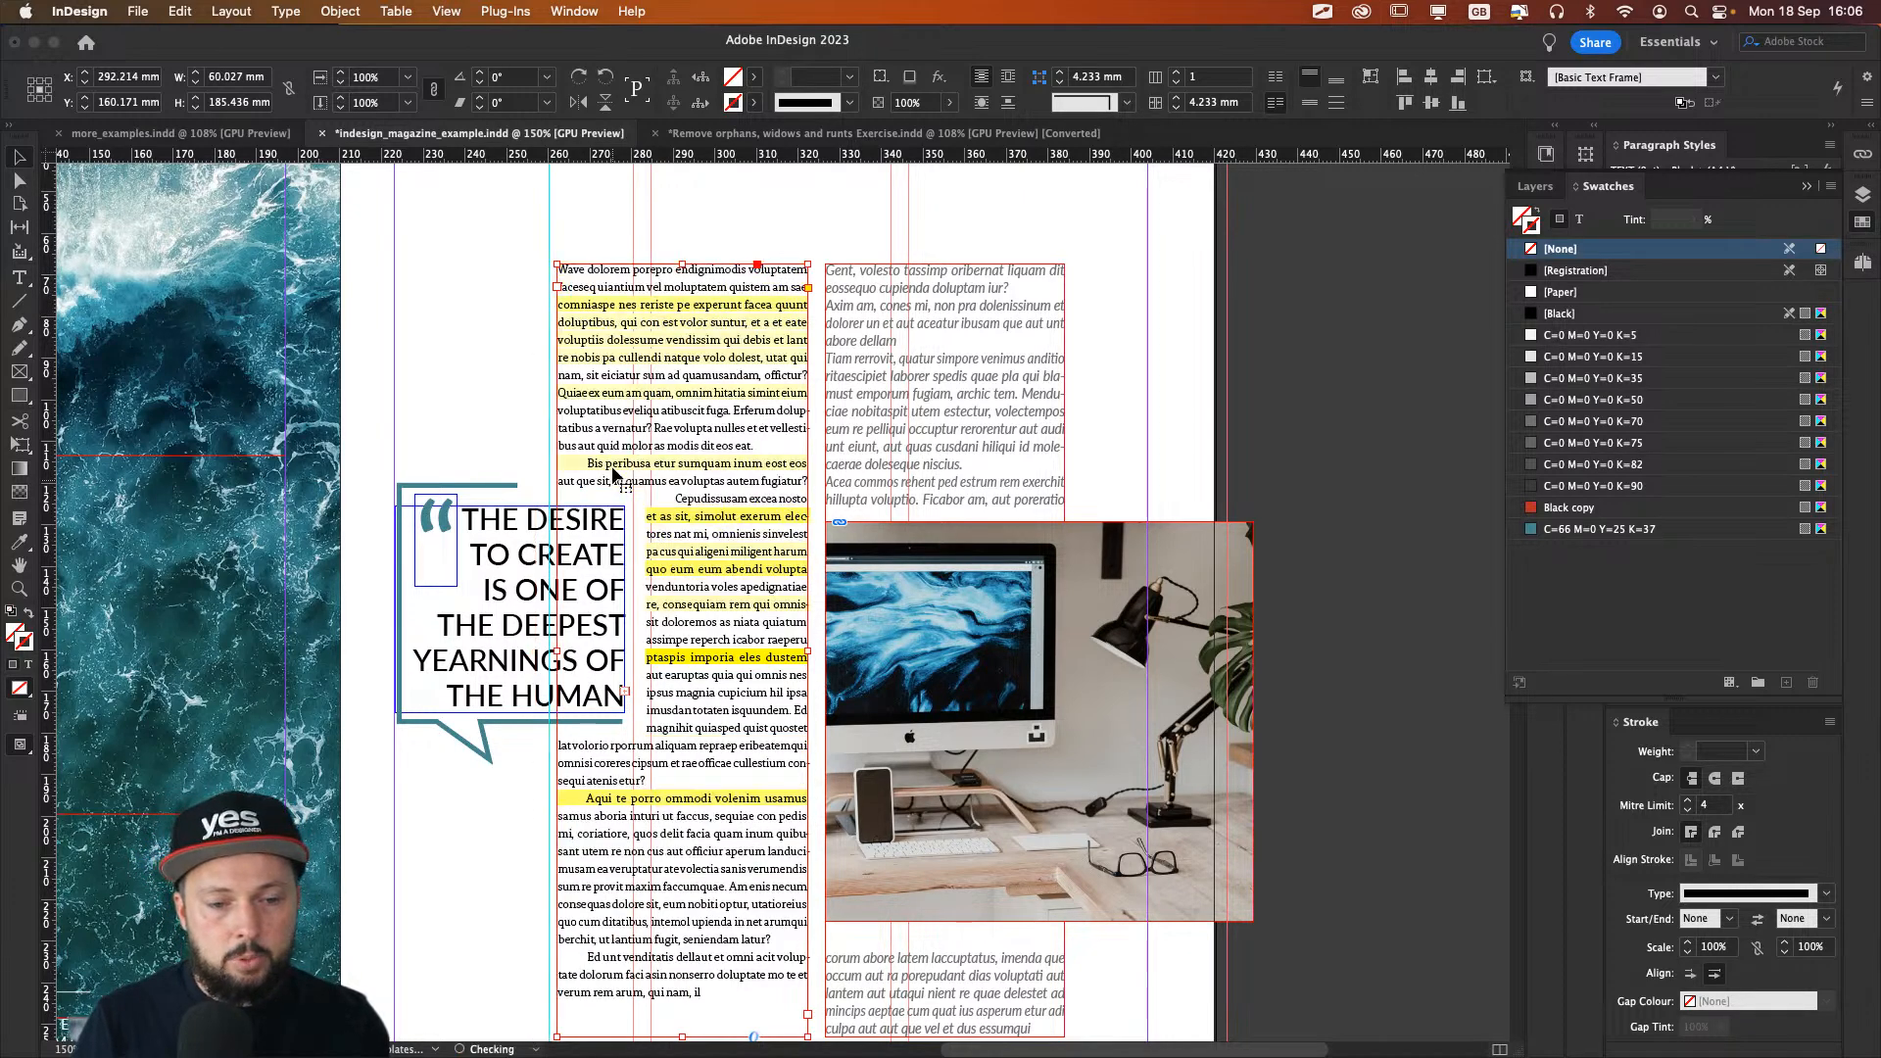
key(super+shift+z)
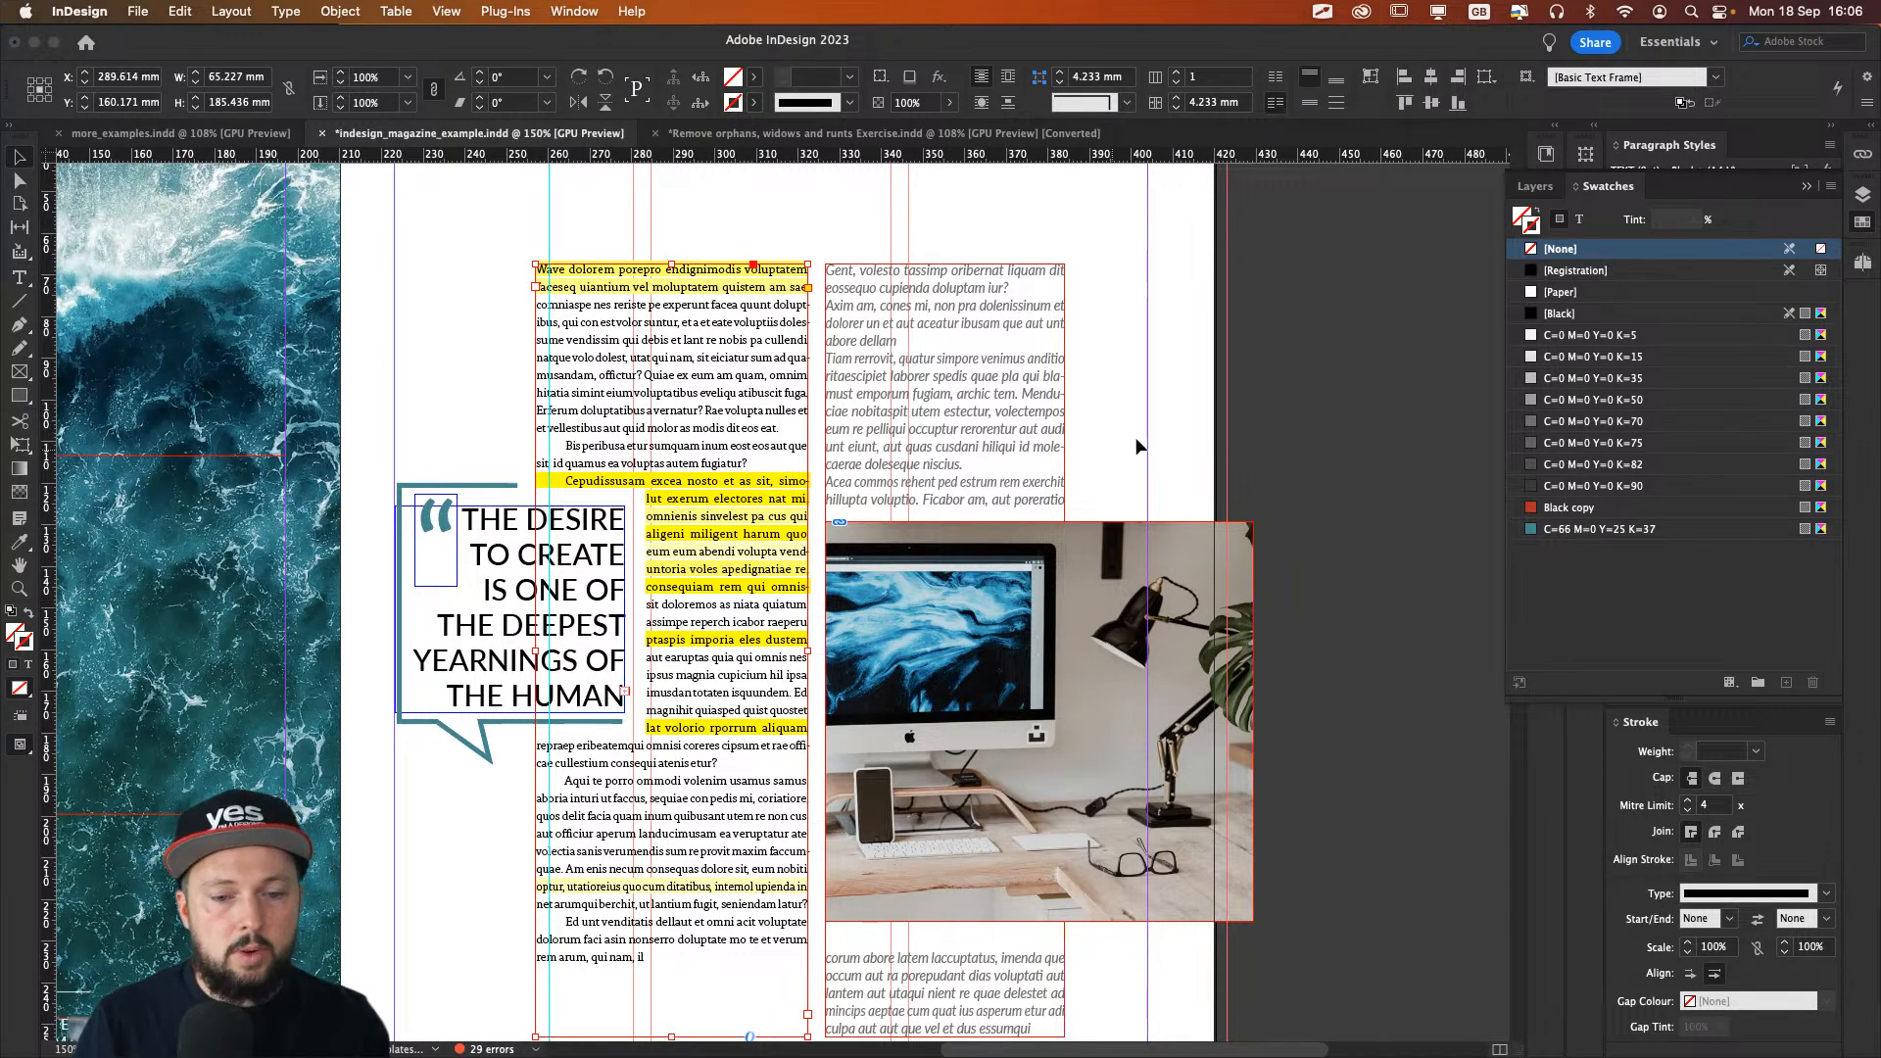
Step: Try shifting the grey italic text column to X 365.977 mm, and undo both this move and the body frame's widening
drag(1008, 428, 1054, 435)
mouse_move(866, 560)
mouse_down()
mouse_move(892, 561)
mouse_move(871, 561)
mouse_up()
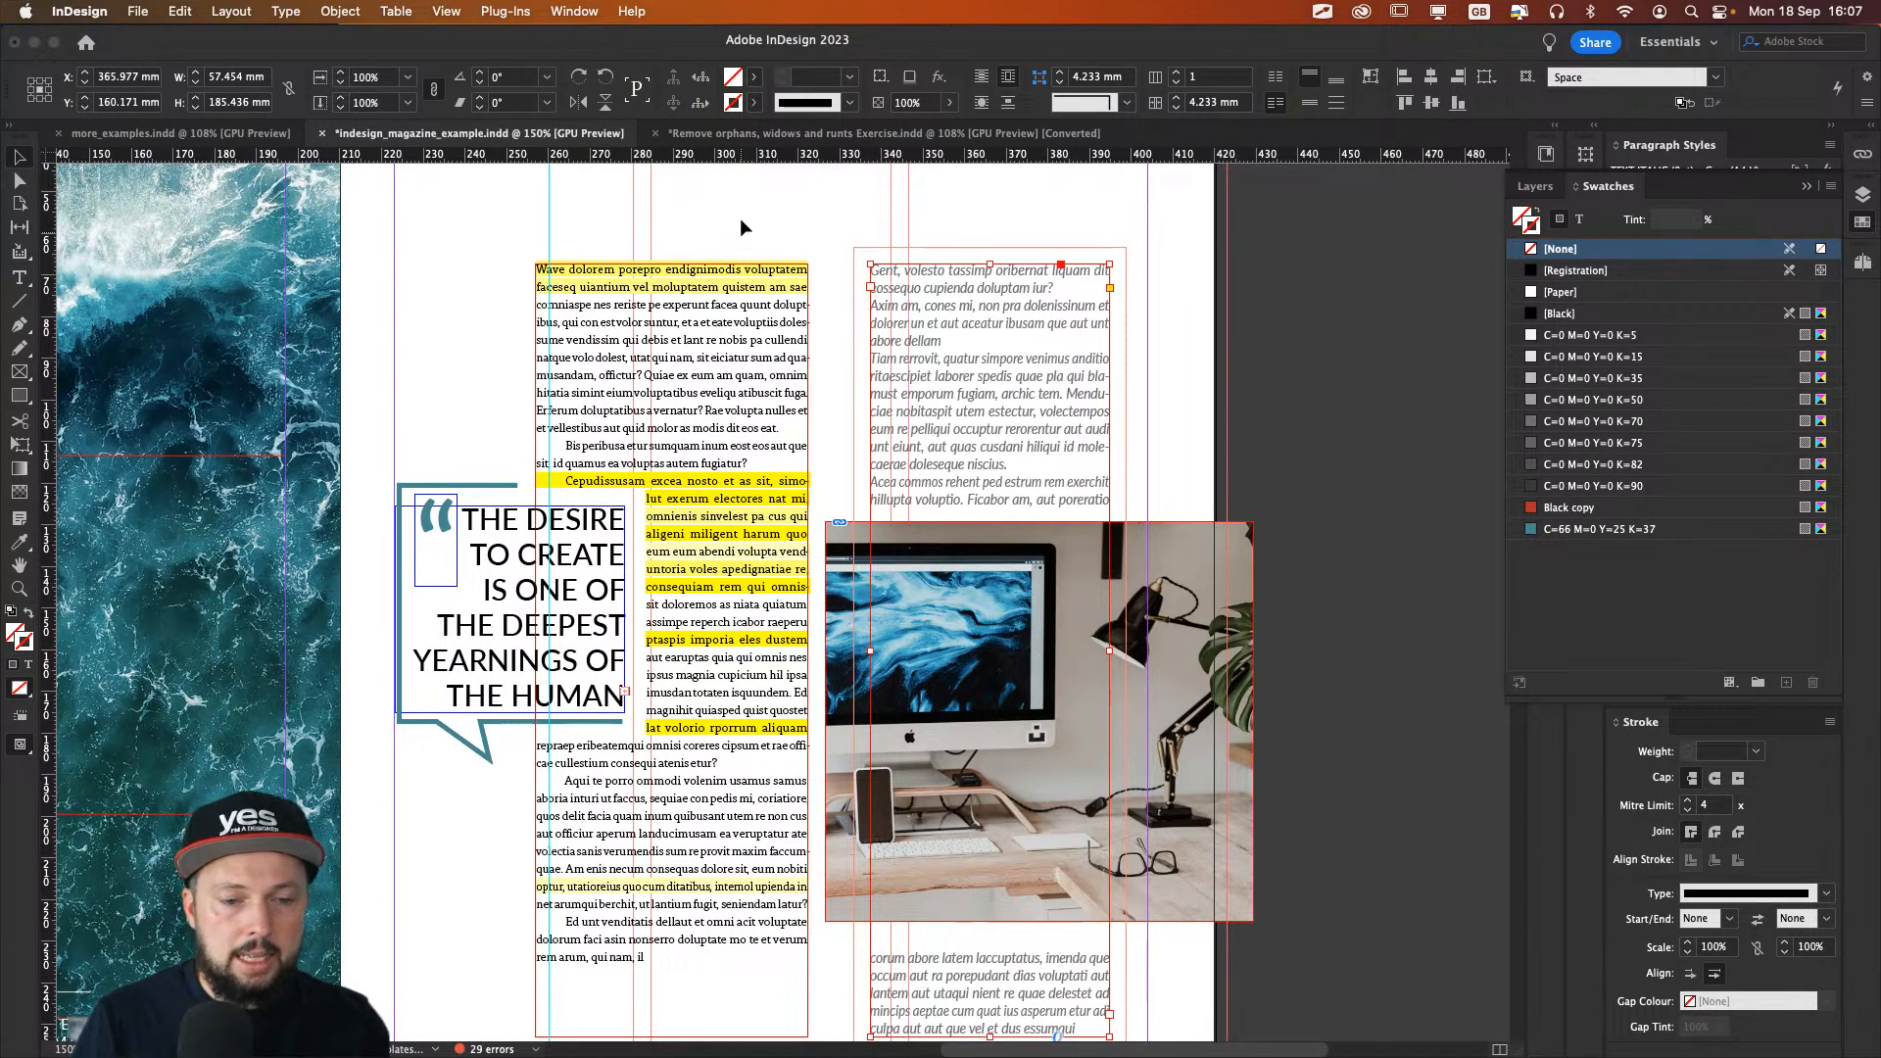
key(super+z)
key(super+z)
click(403, 190)
key(super+alt+0)
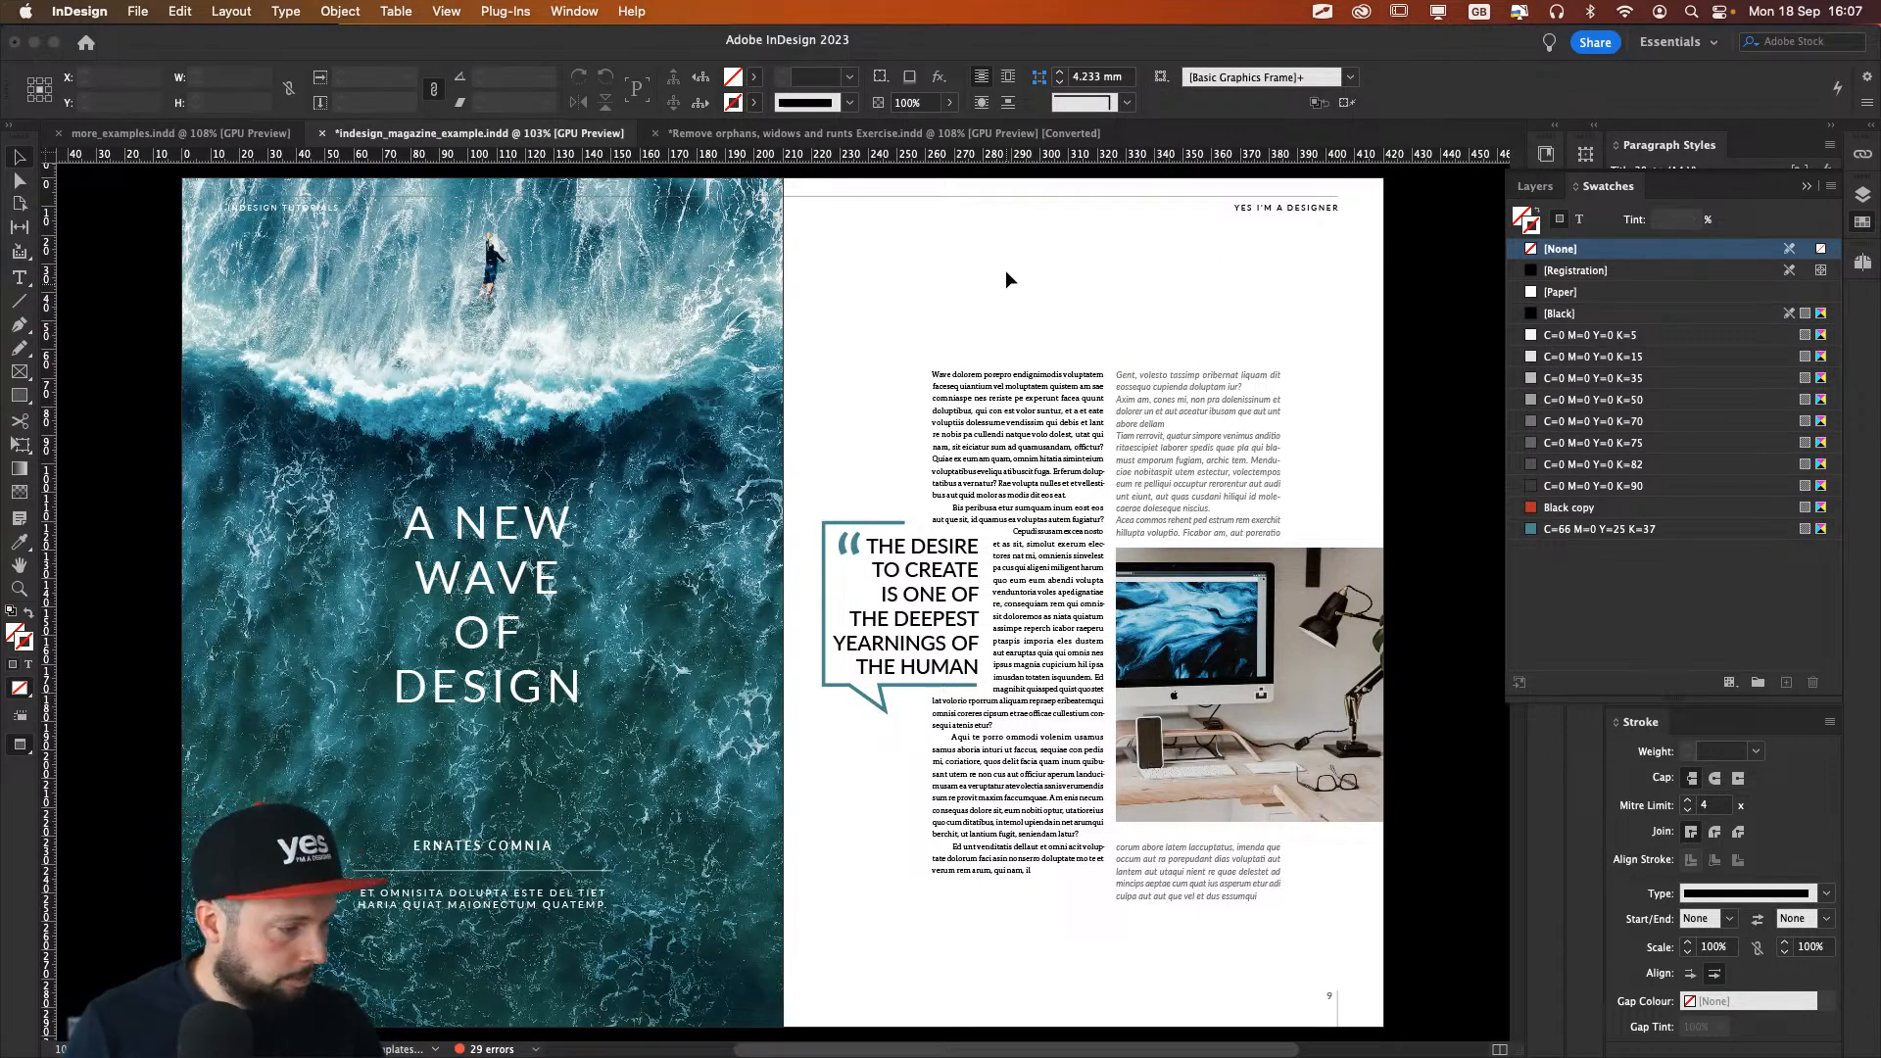
Step: Browse the following magazine spreads up to the kitten spread ending on page 17 and examine its three-column text layout
key(super+Tab)
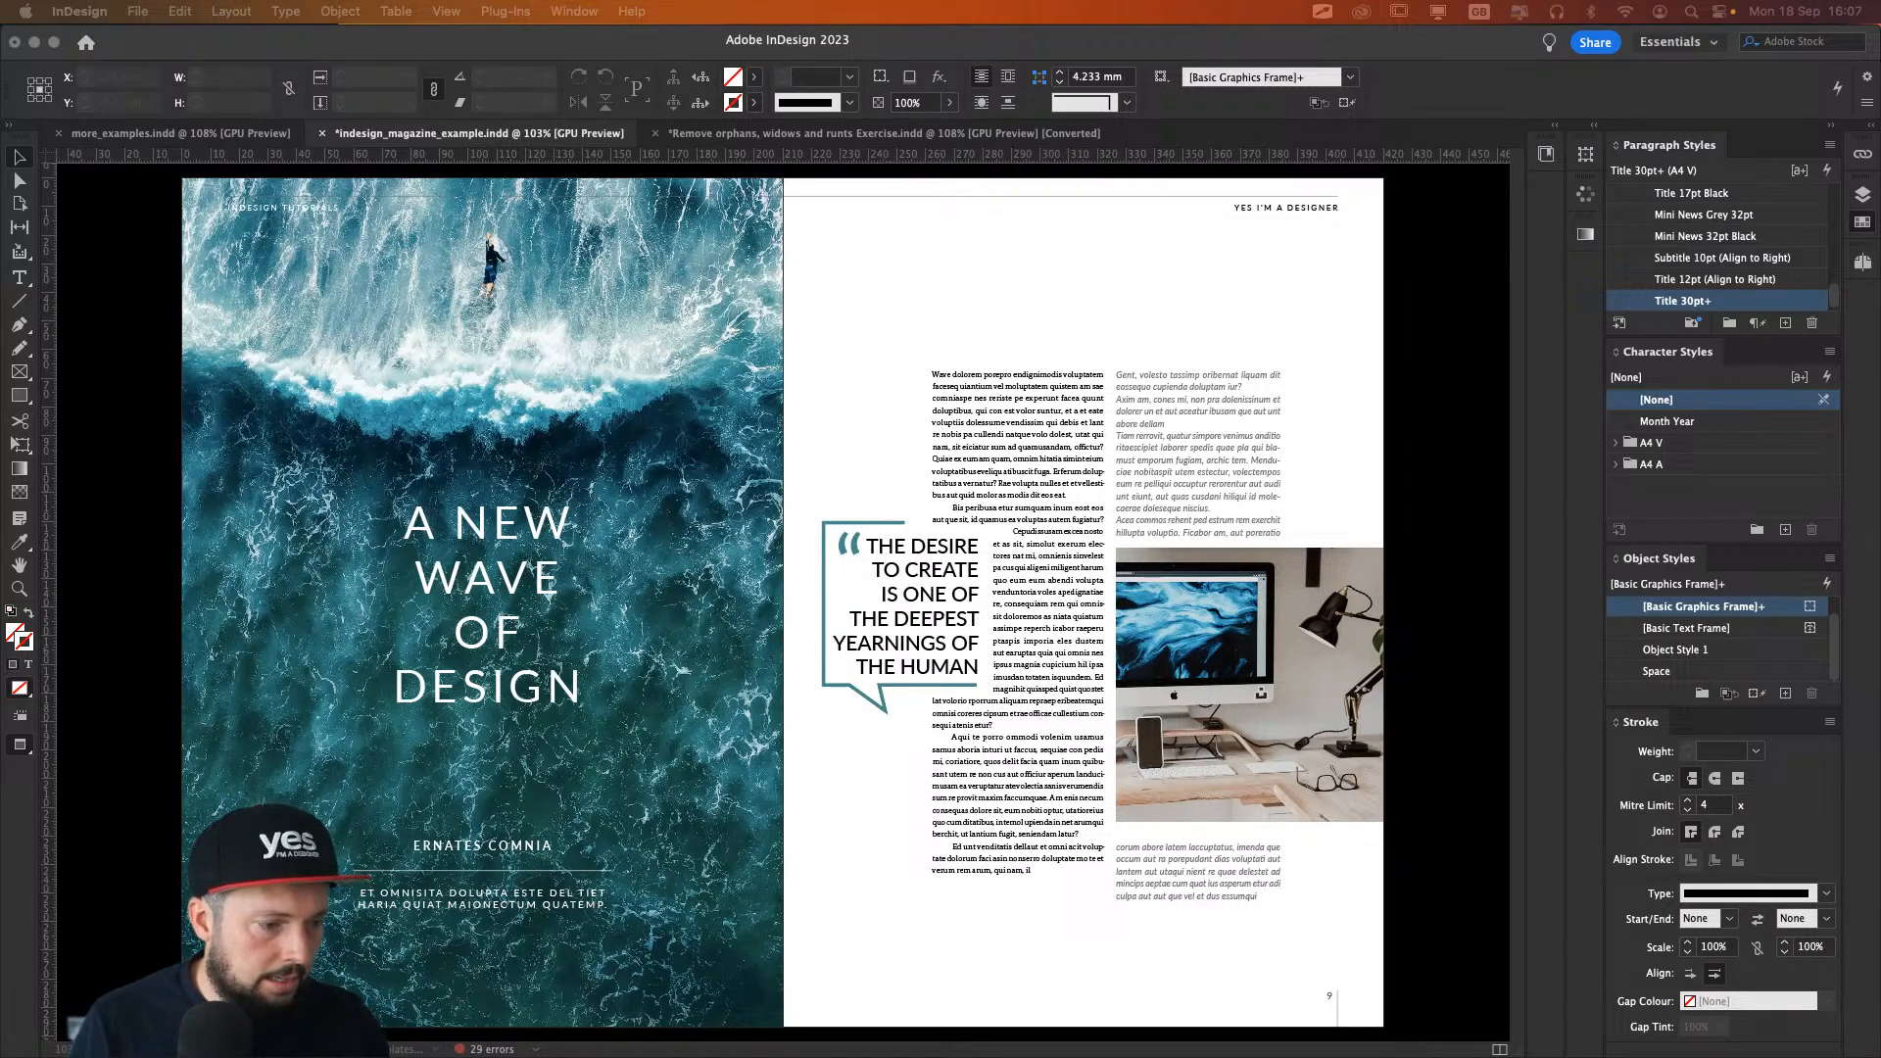
key(F5)
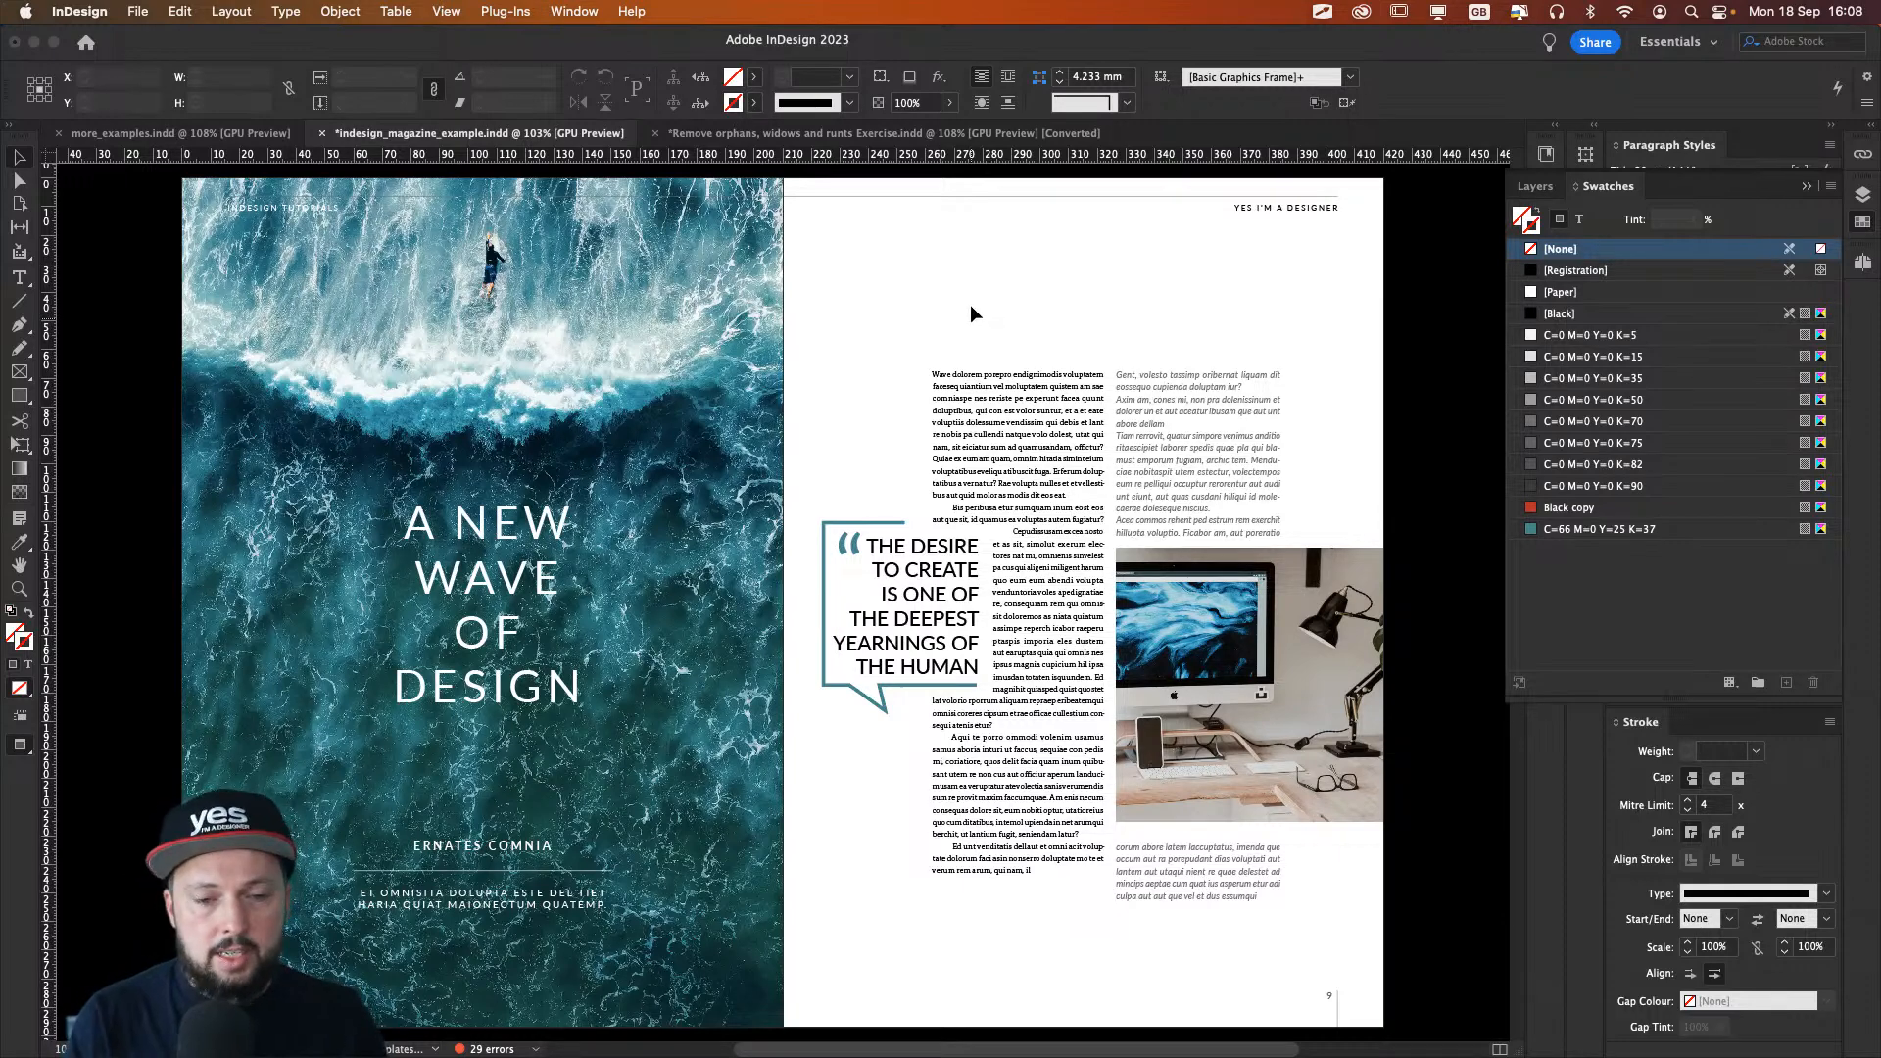
key(Page_Down)
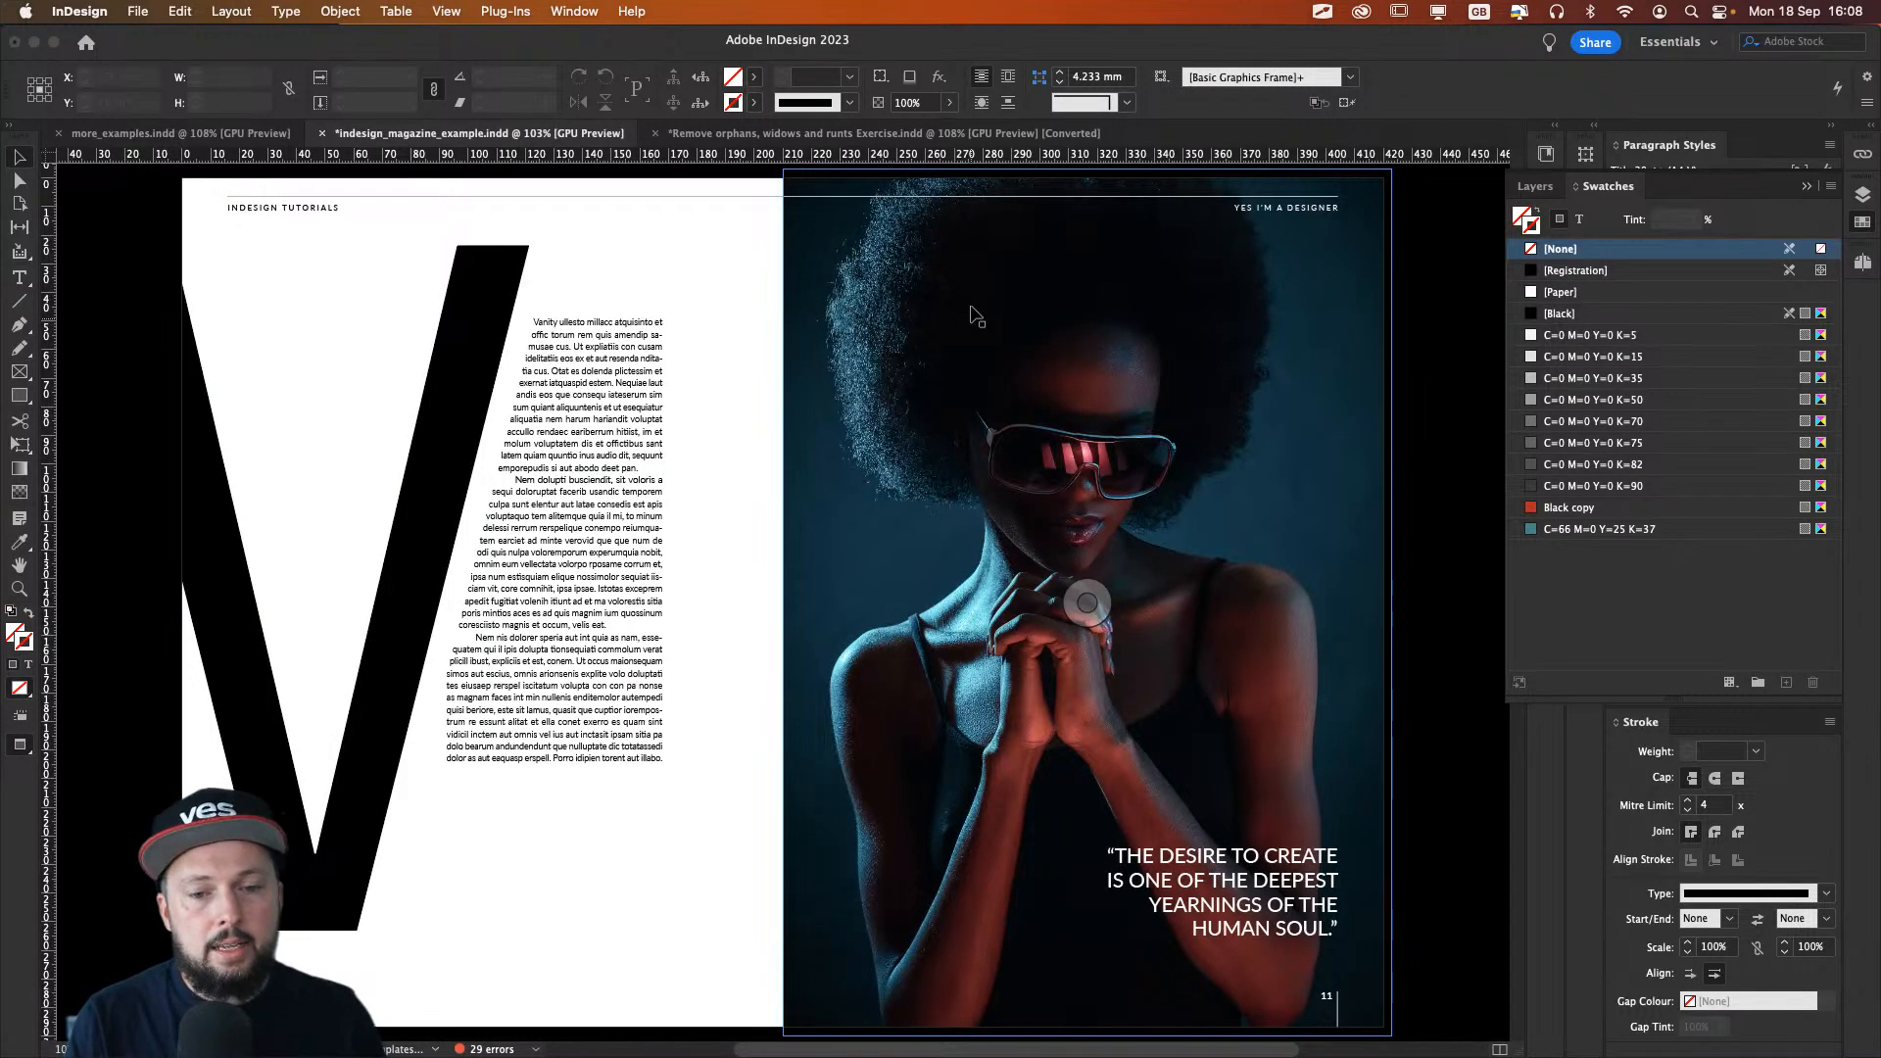
key(Page_Down)
key(Page_Down)
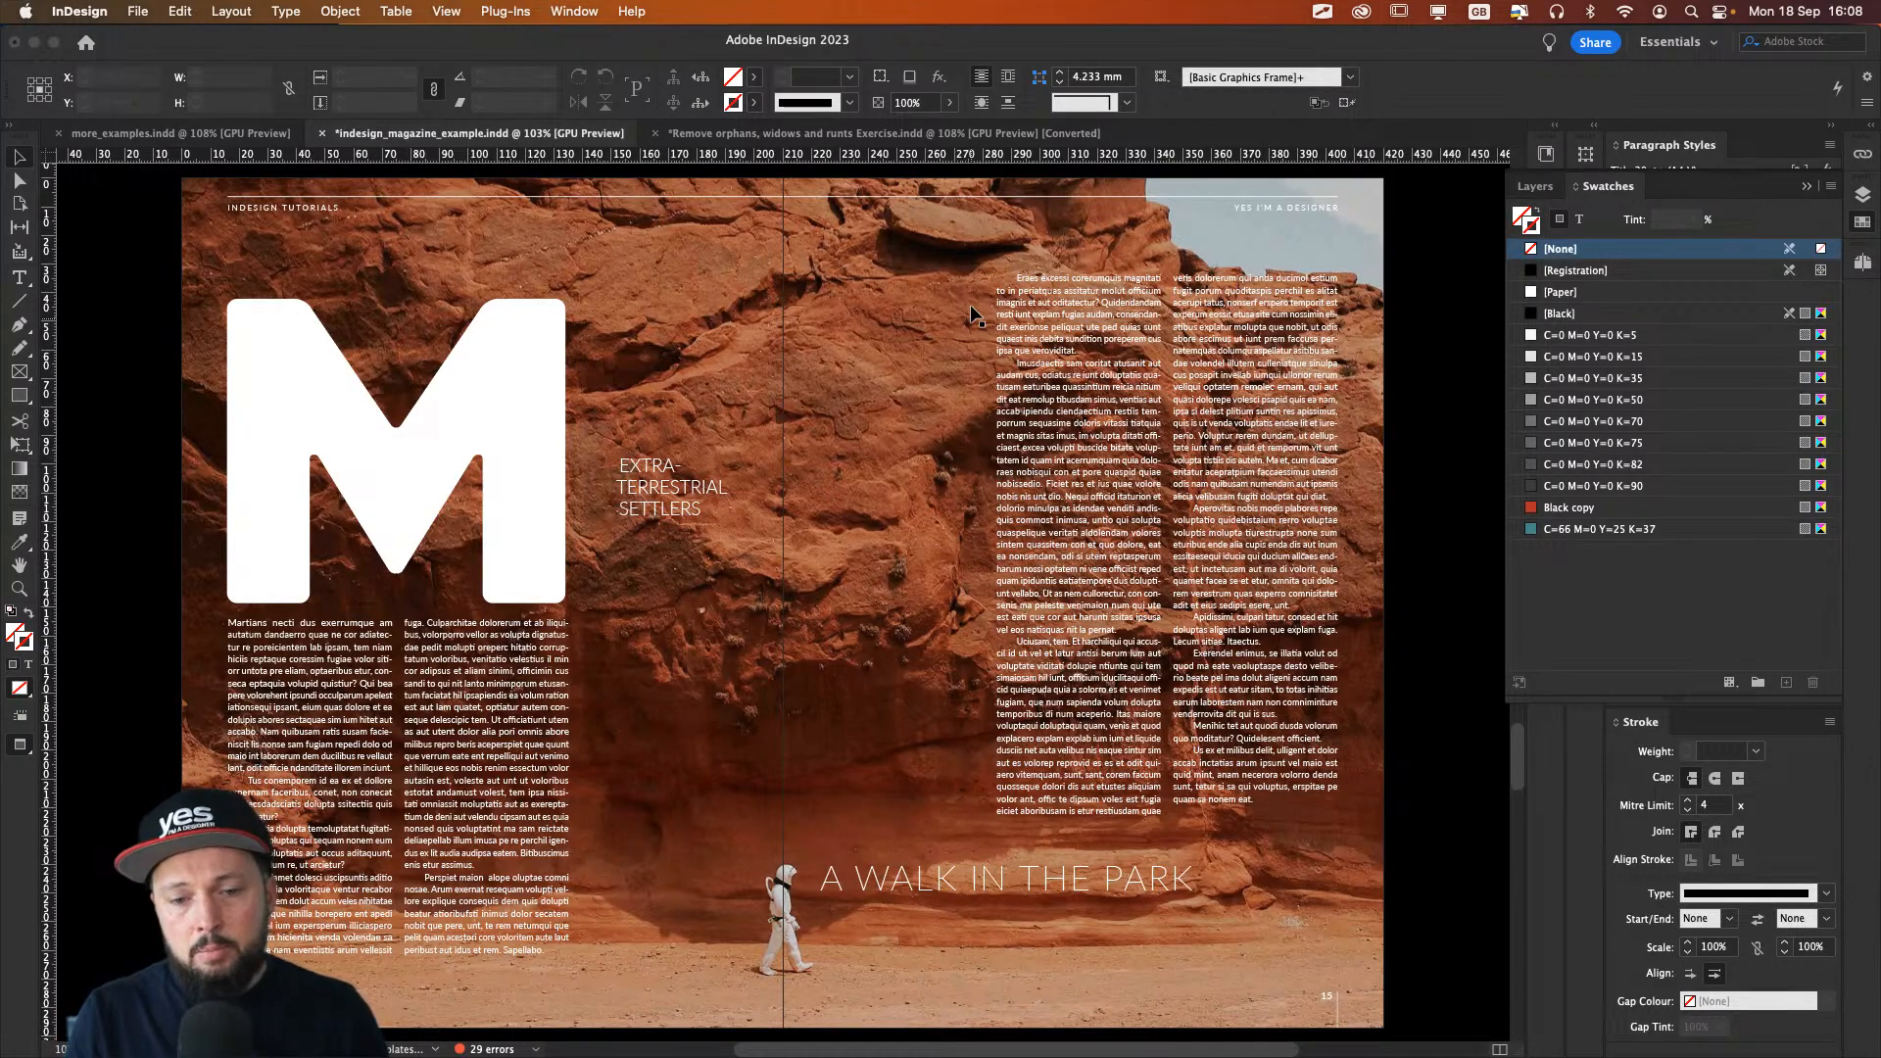
key(alt+Page_Down)
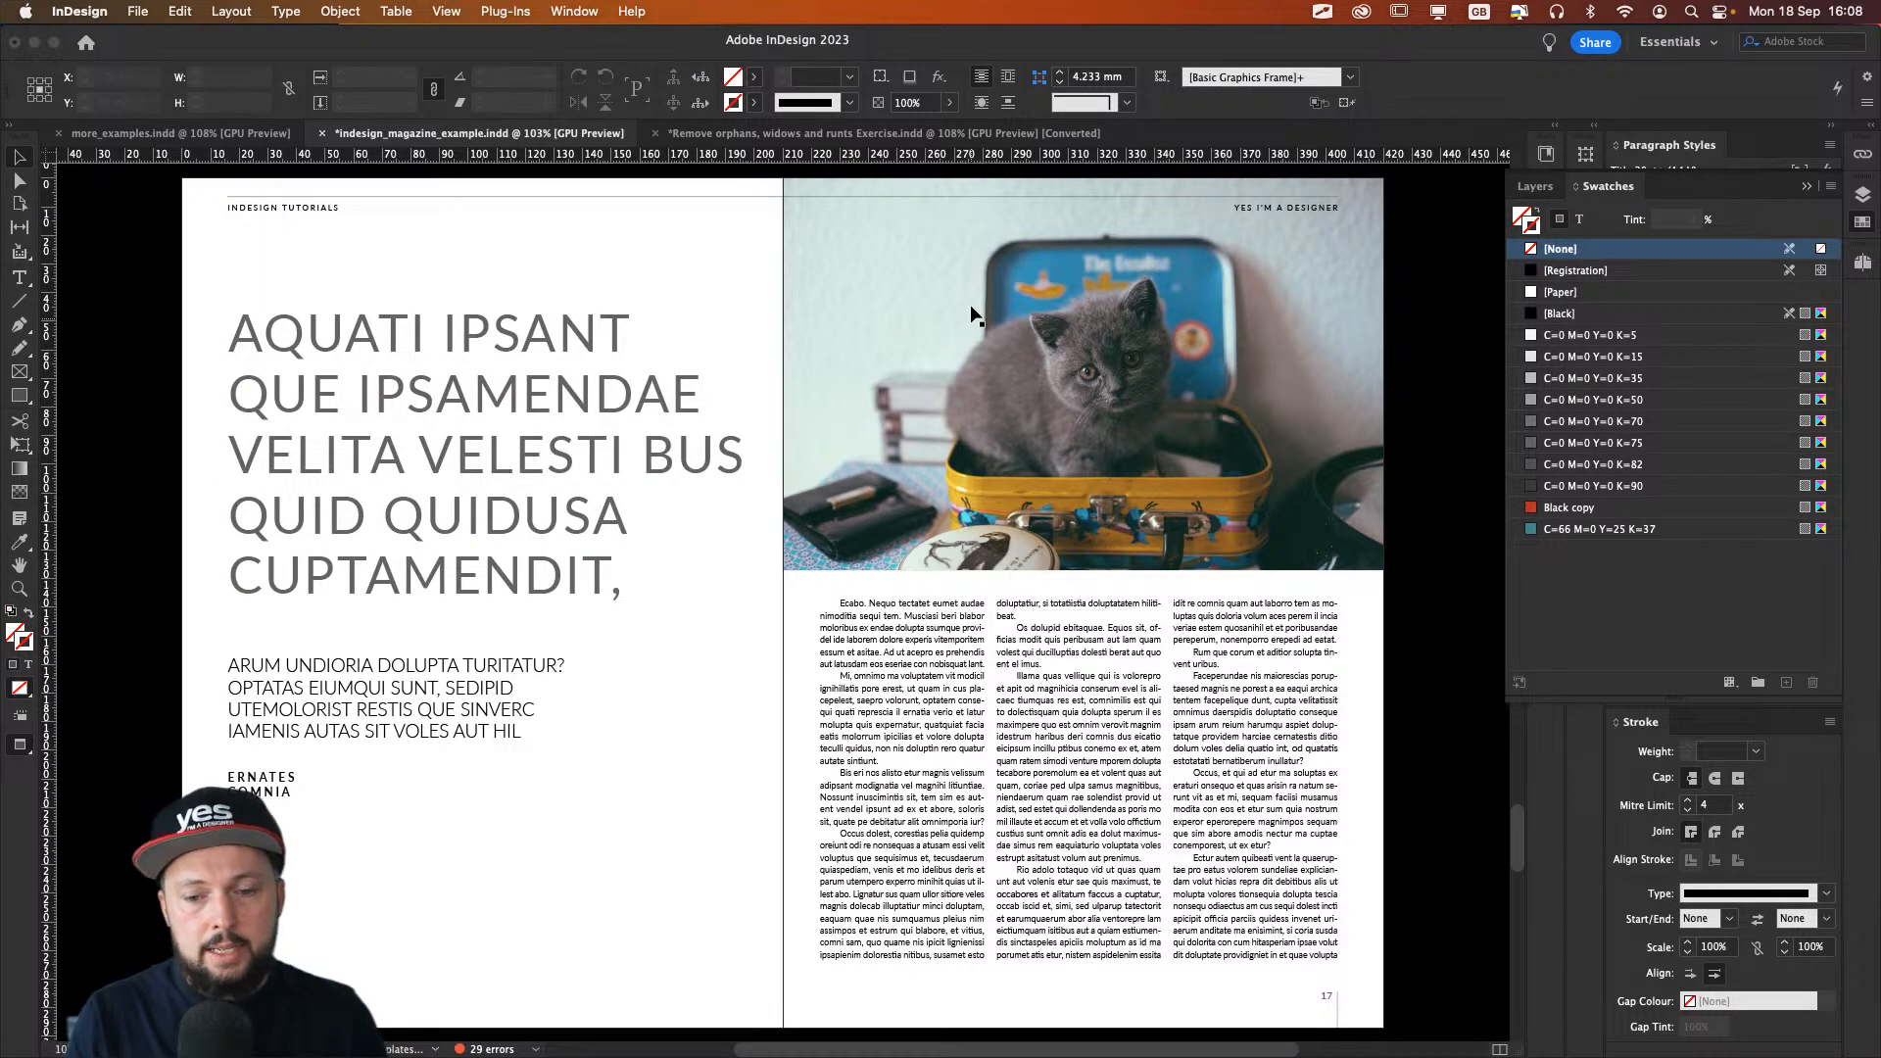
click(1080, 777)
click(1404, 697)
key(w)
key(w)
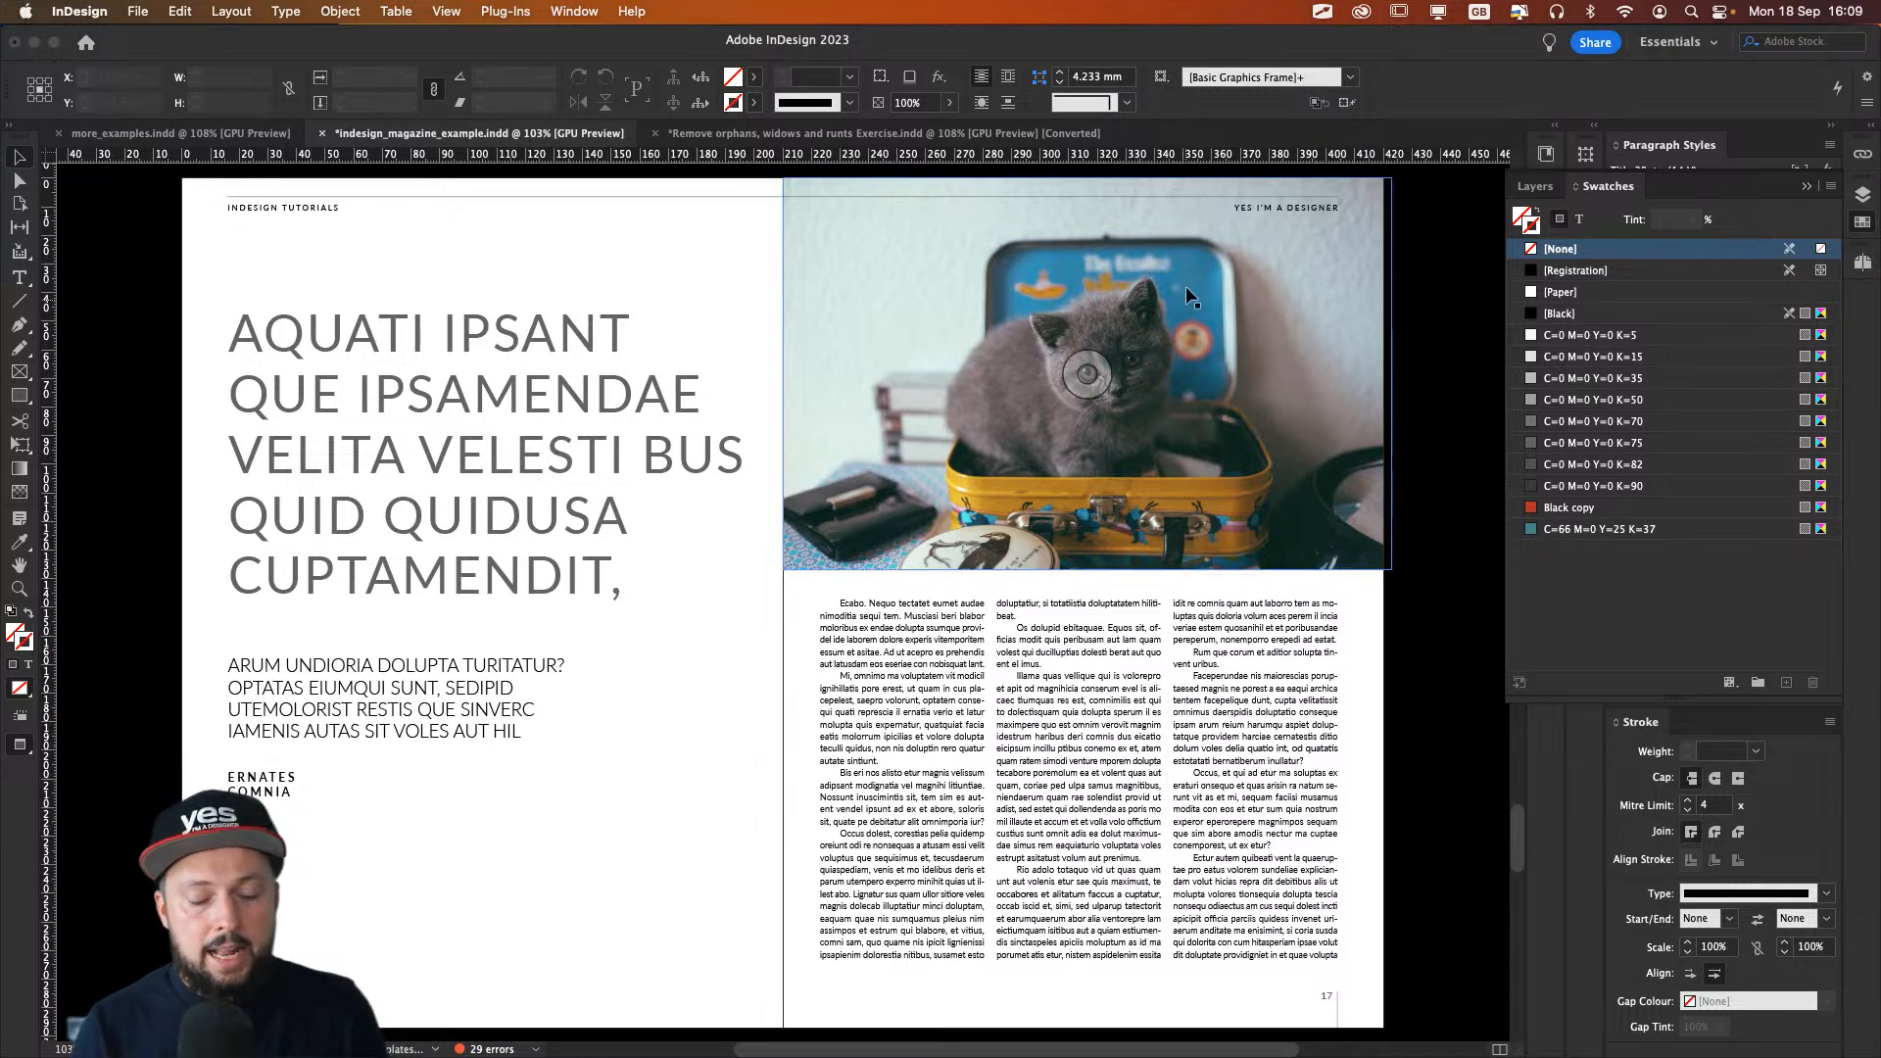
key(alt+Tab)
mouse_move(859, 215)
mouse_down()
mouse_move(892, 248)
mouse_move(864, 427)
mouse_up()
mouse_move(1254, 224)
mouse_down()
mouse_move(1293, 227)
mouse_move(1314, 259)
mouse_move(1315, 430)
mouse_up()
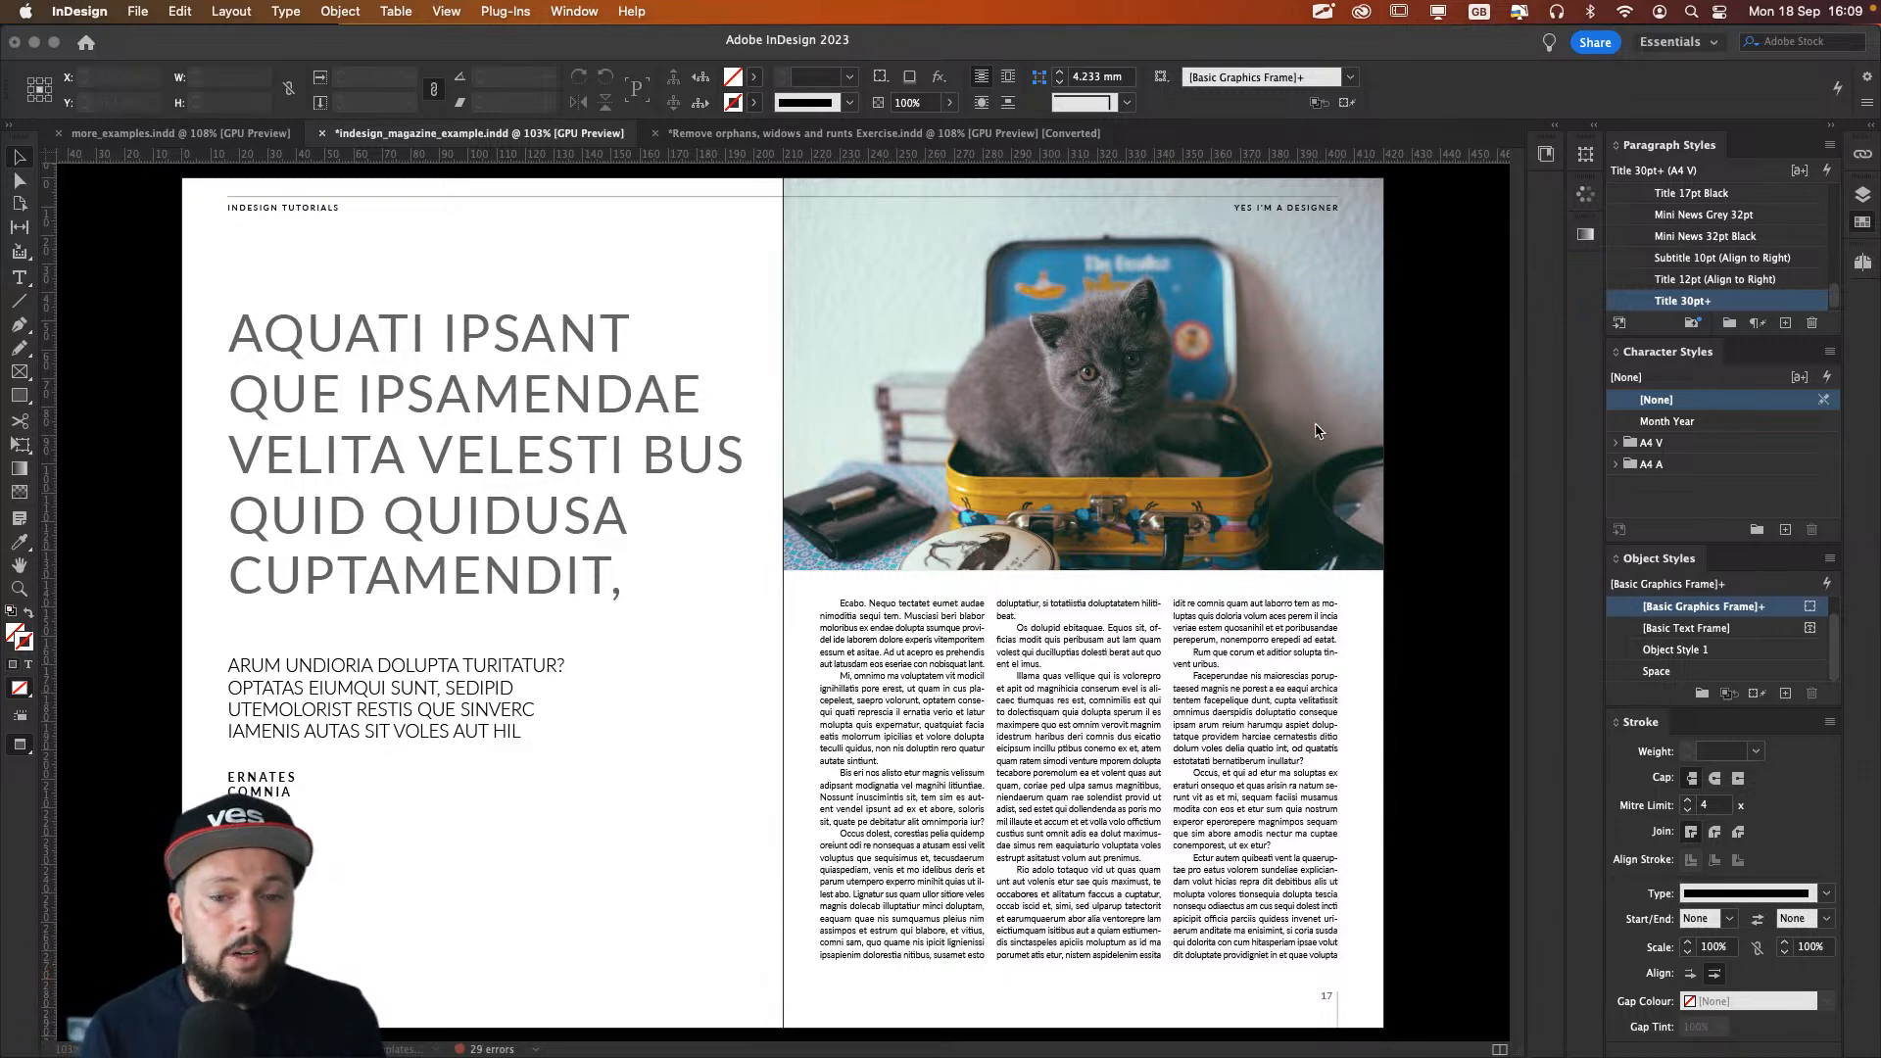
mouse_move(792, 243)
mouse_down()
mouse_move(861, 213)
mouse_move(845, 333)
mouse_move(970, 287)
mouse_up()
mouse_move(805, 370)
mouse_down()
mouse_move(852, 392)
mouse_move(839, 432)
mouse_up()
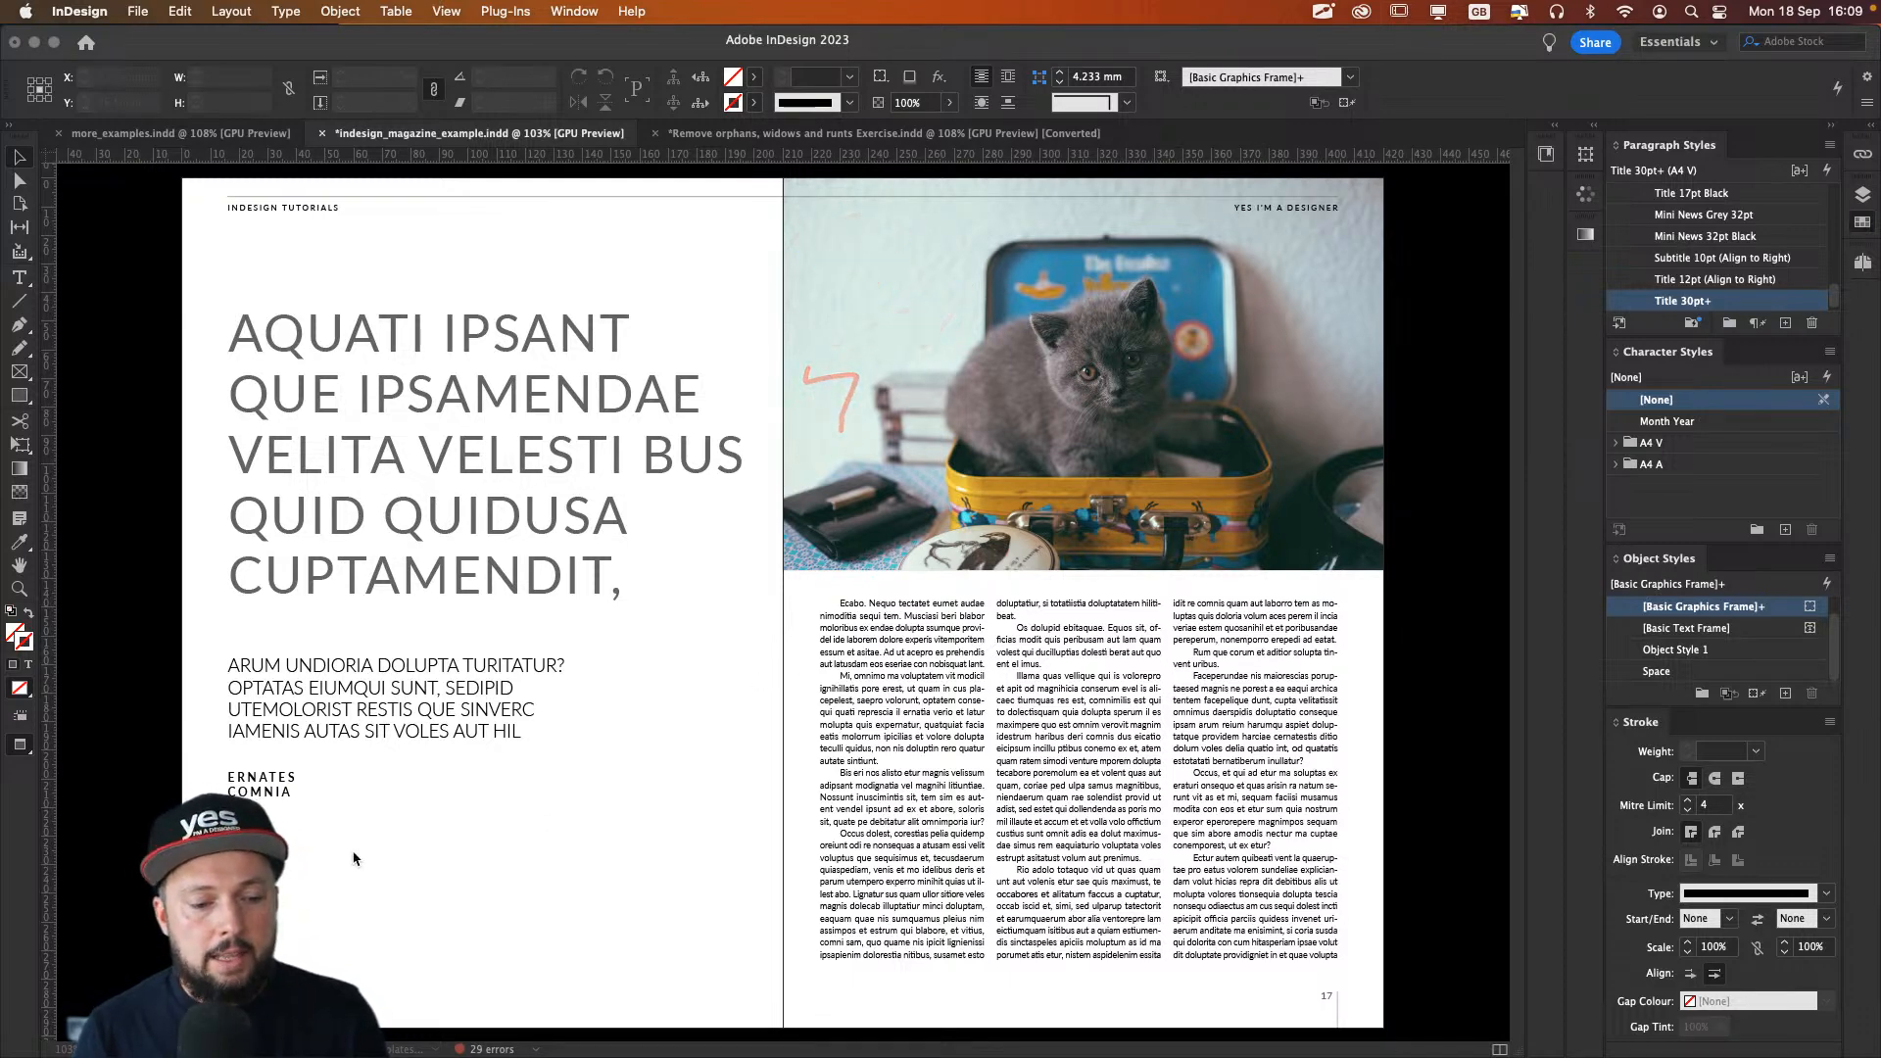
mouse_move(279, 906)
mouse_down()
mouse_move(445, 856)
mouse_move(649, 845)
mouse_move(716, 627)
mouse_move(692, 564)
mouse_up()
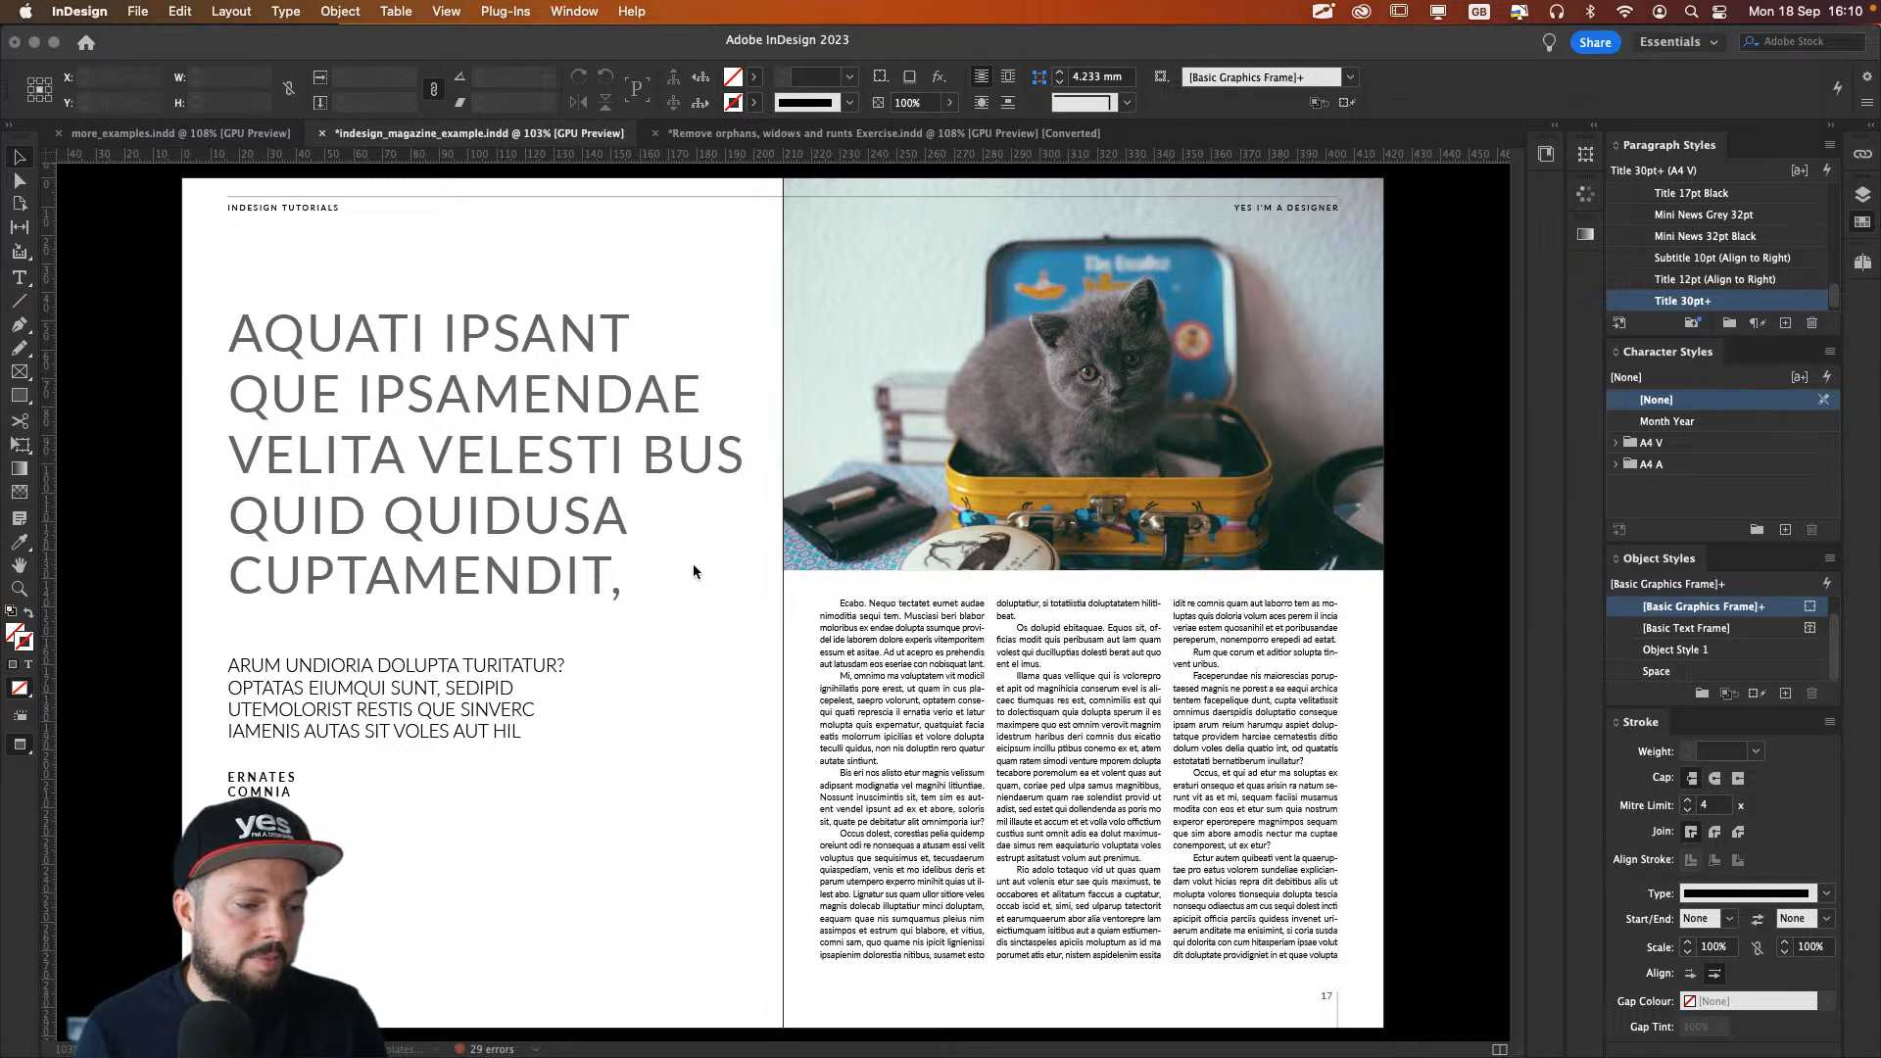
click(691, 562)
key(F5)
click(644, 692)
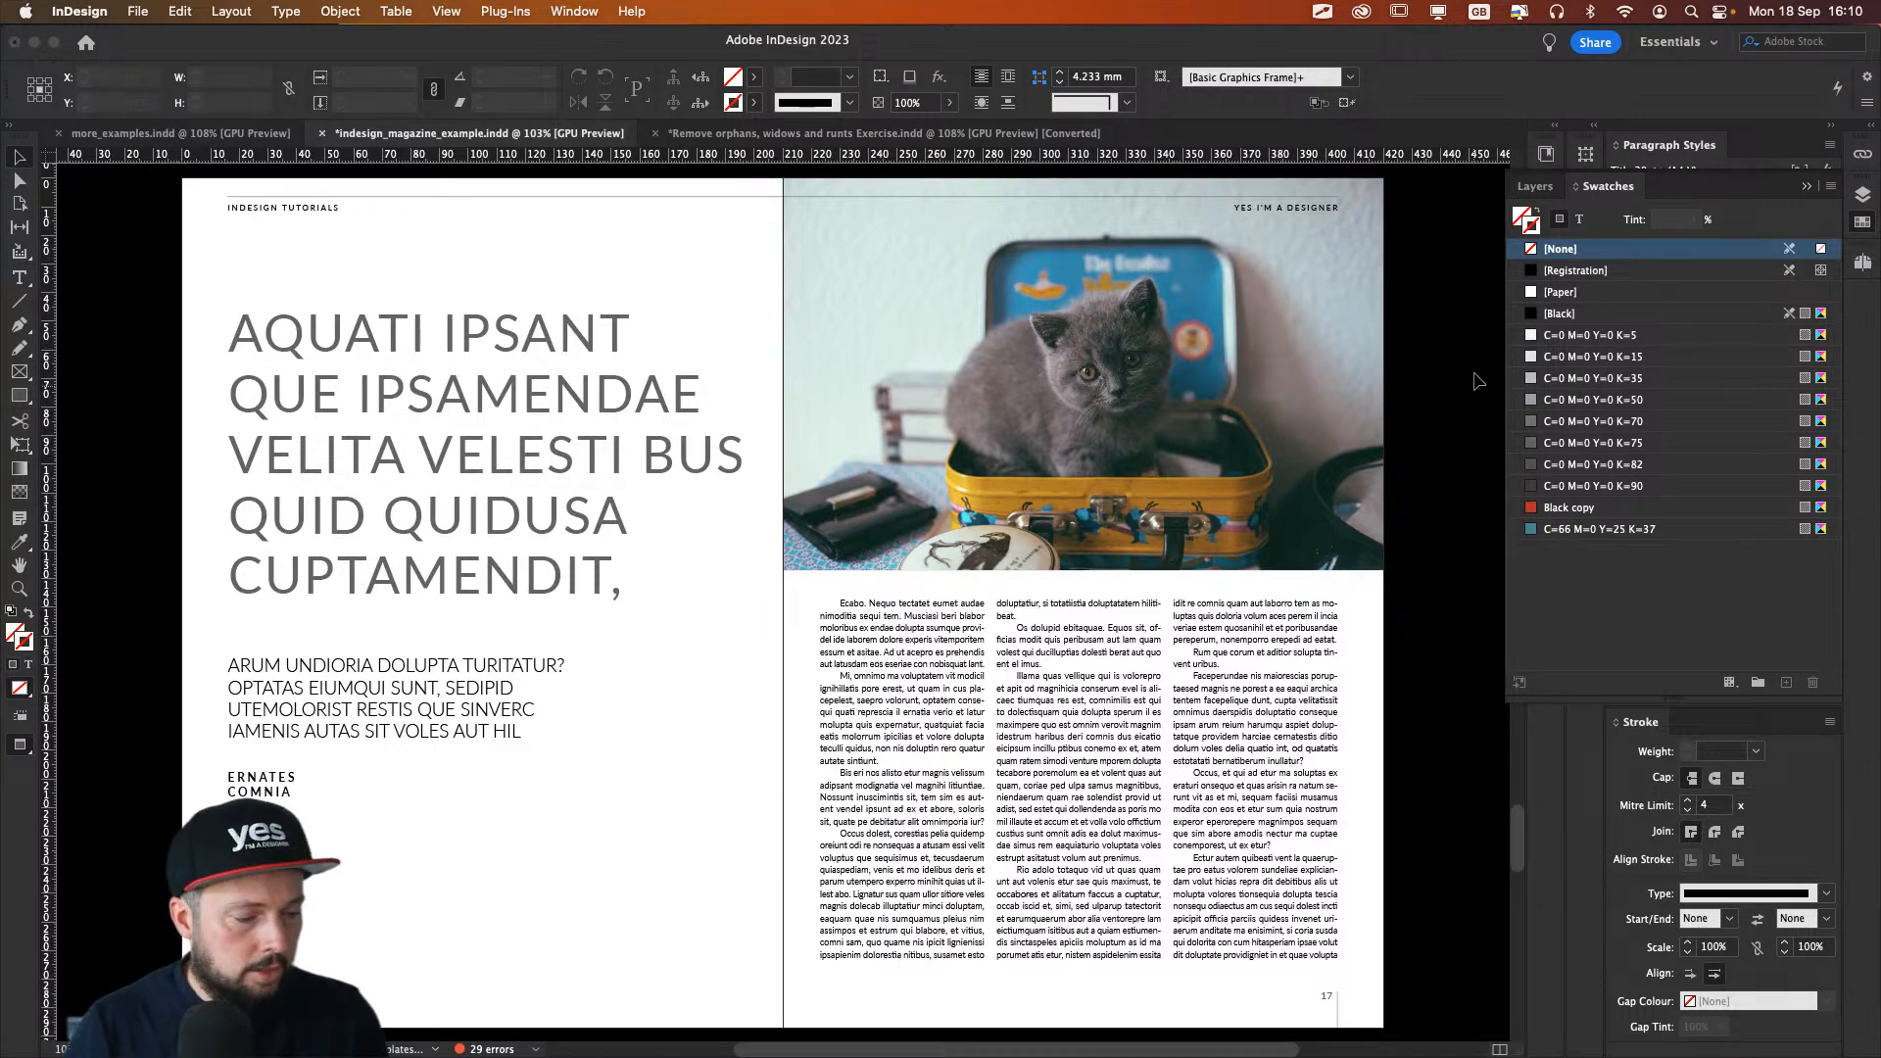
Step: View the next magazine spread and switch to the more_examples.indd document
key(alt+Page_Down)
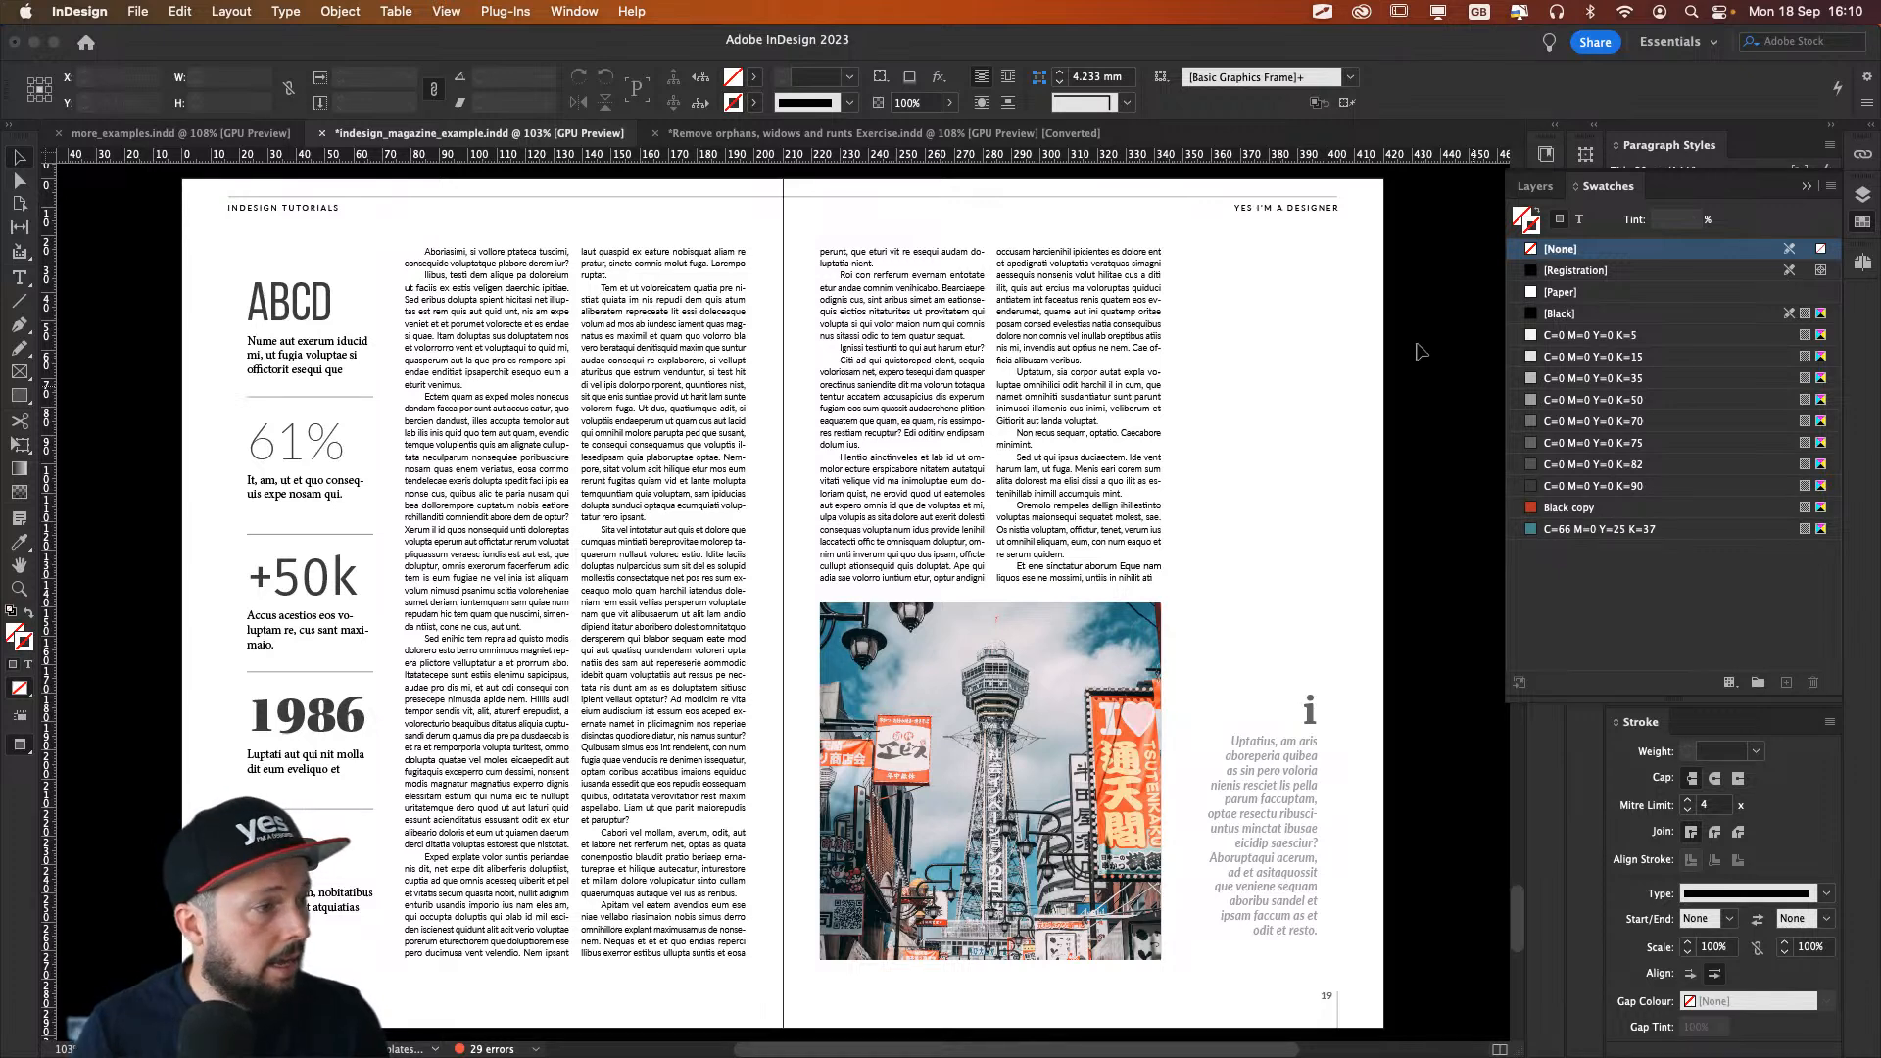
key(super+Tab)
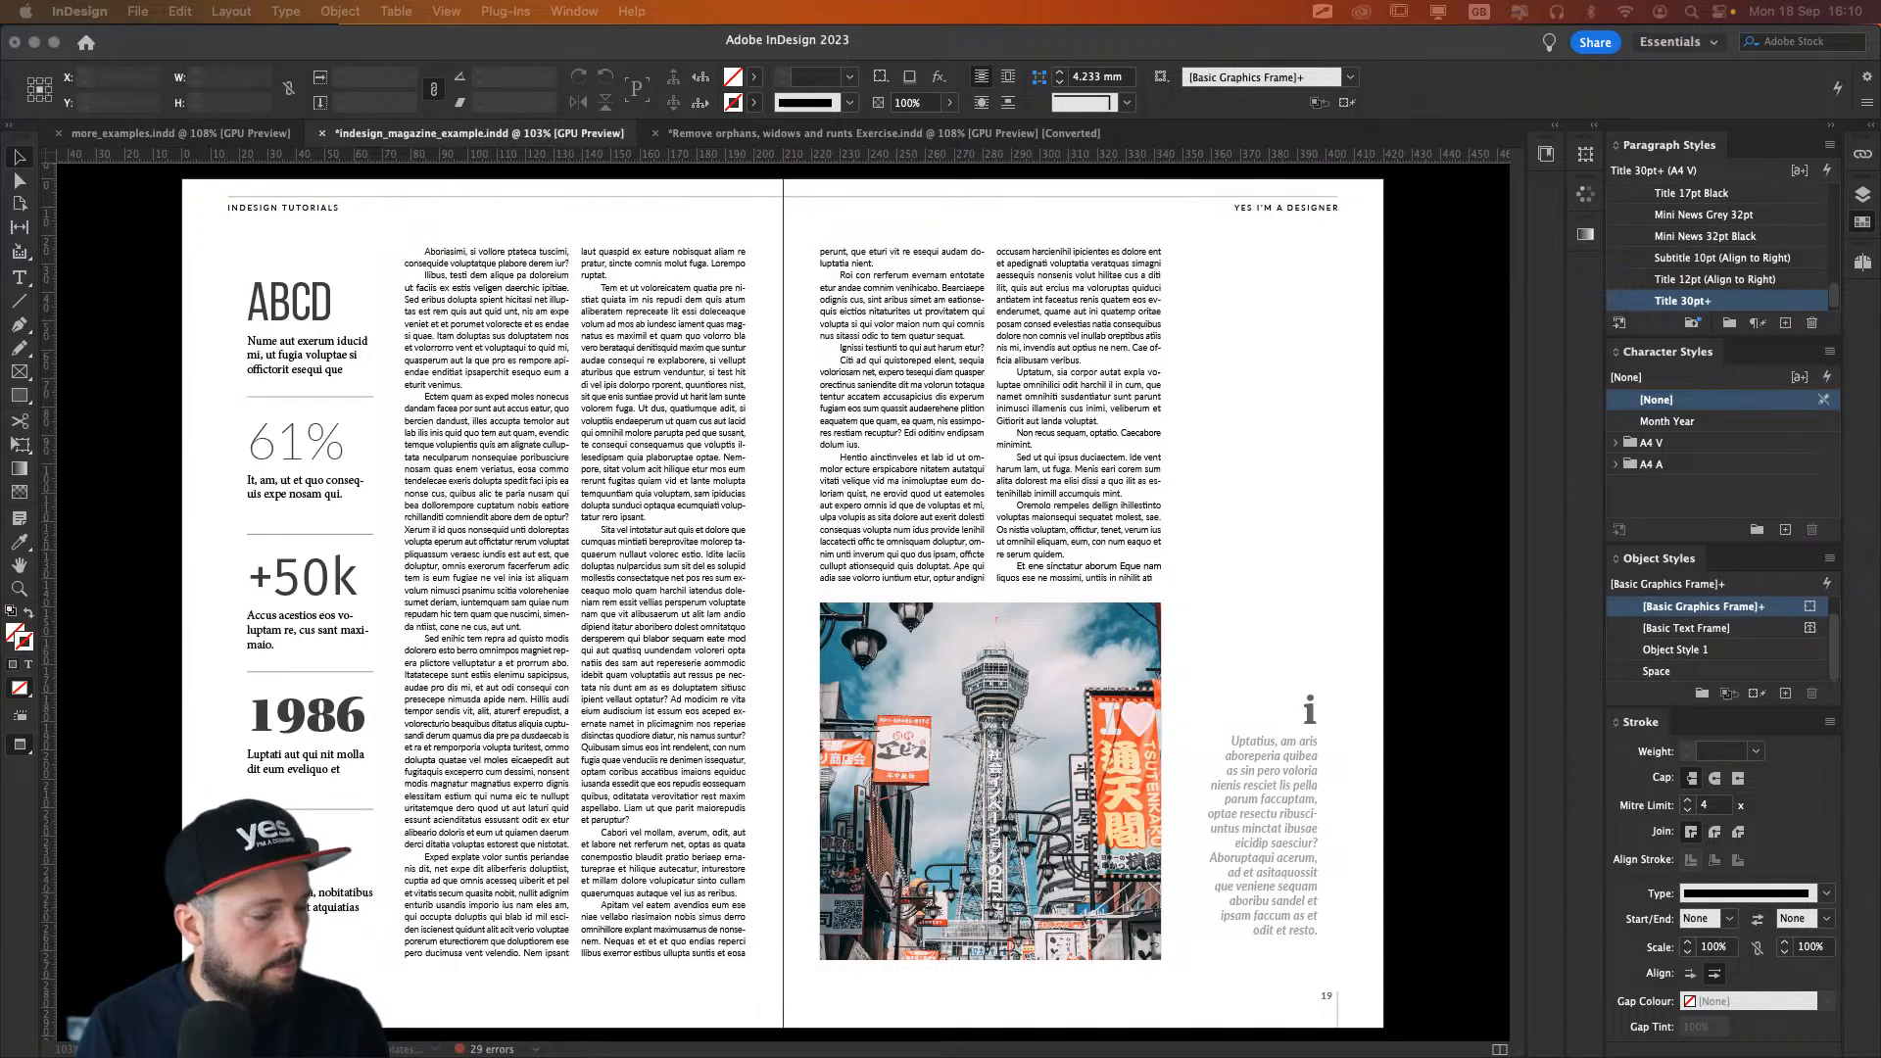
click(126, 139)
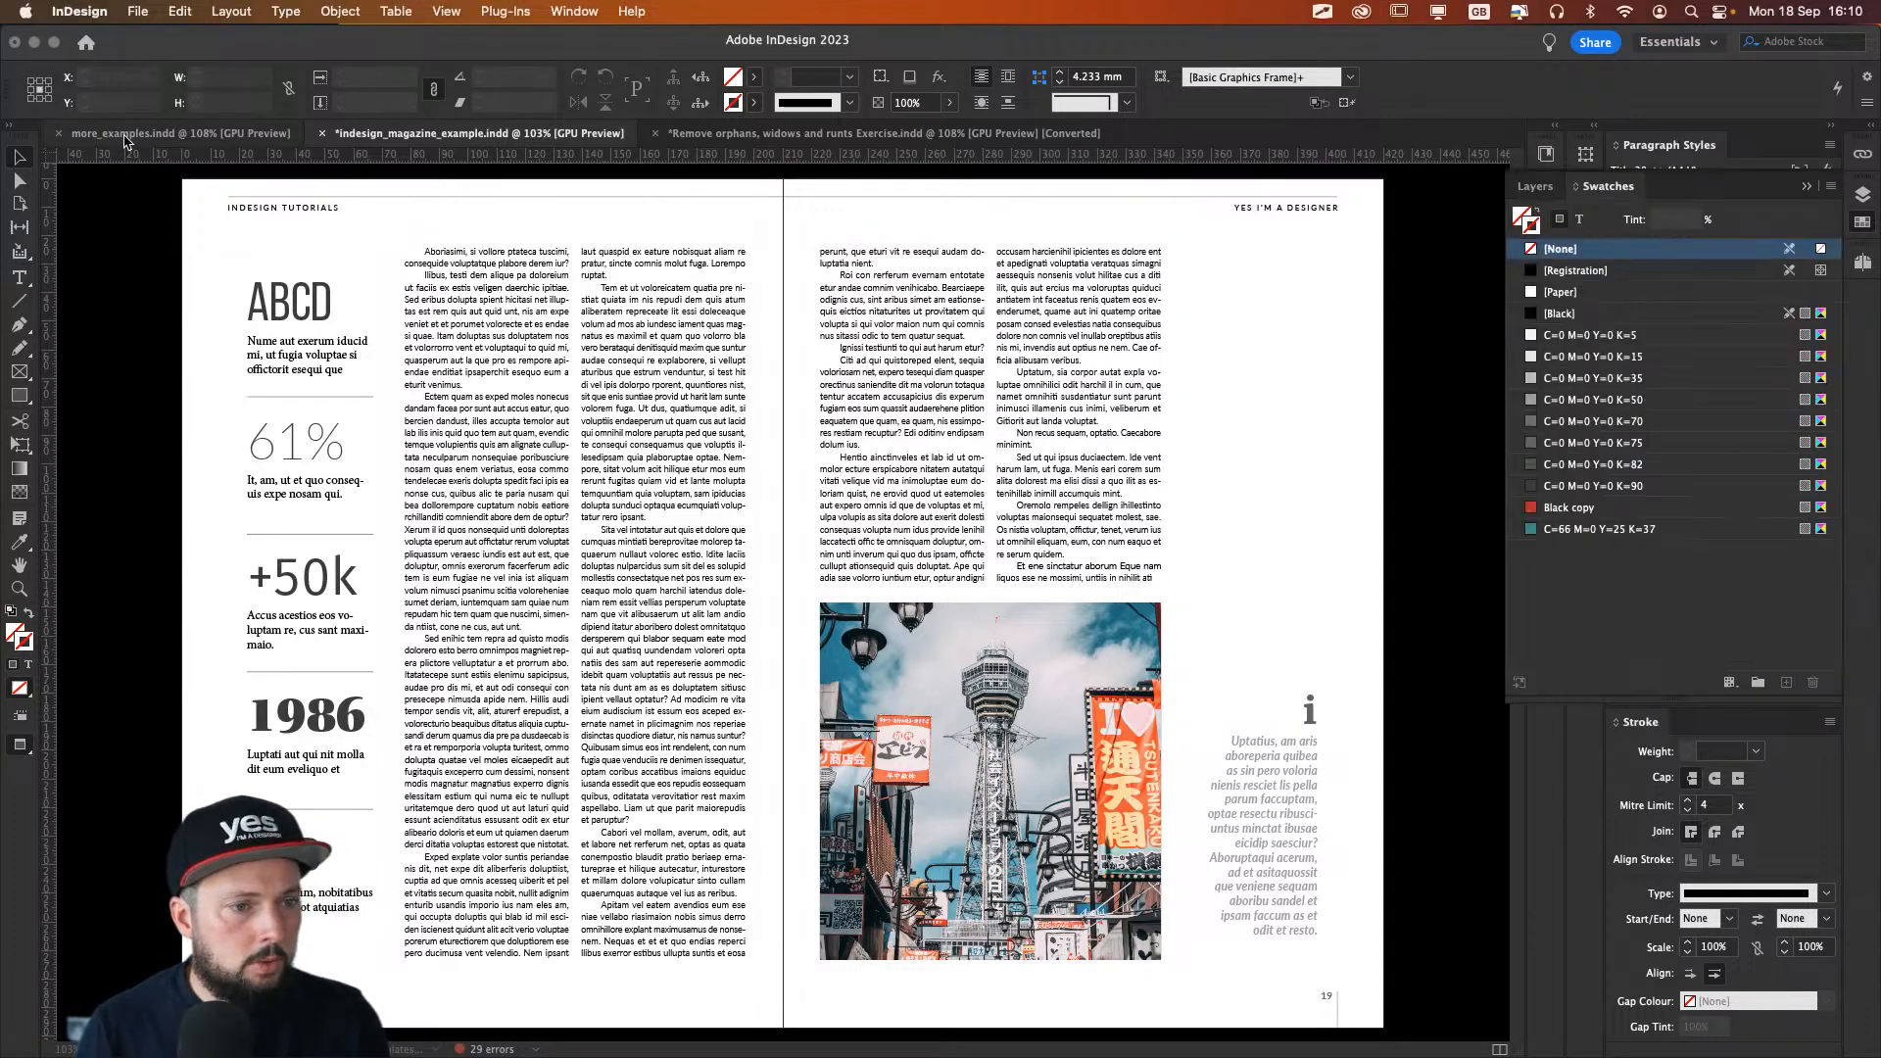
click(148, 133)
click(1418, 497)
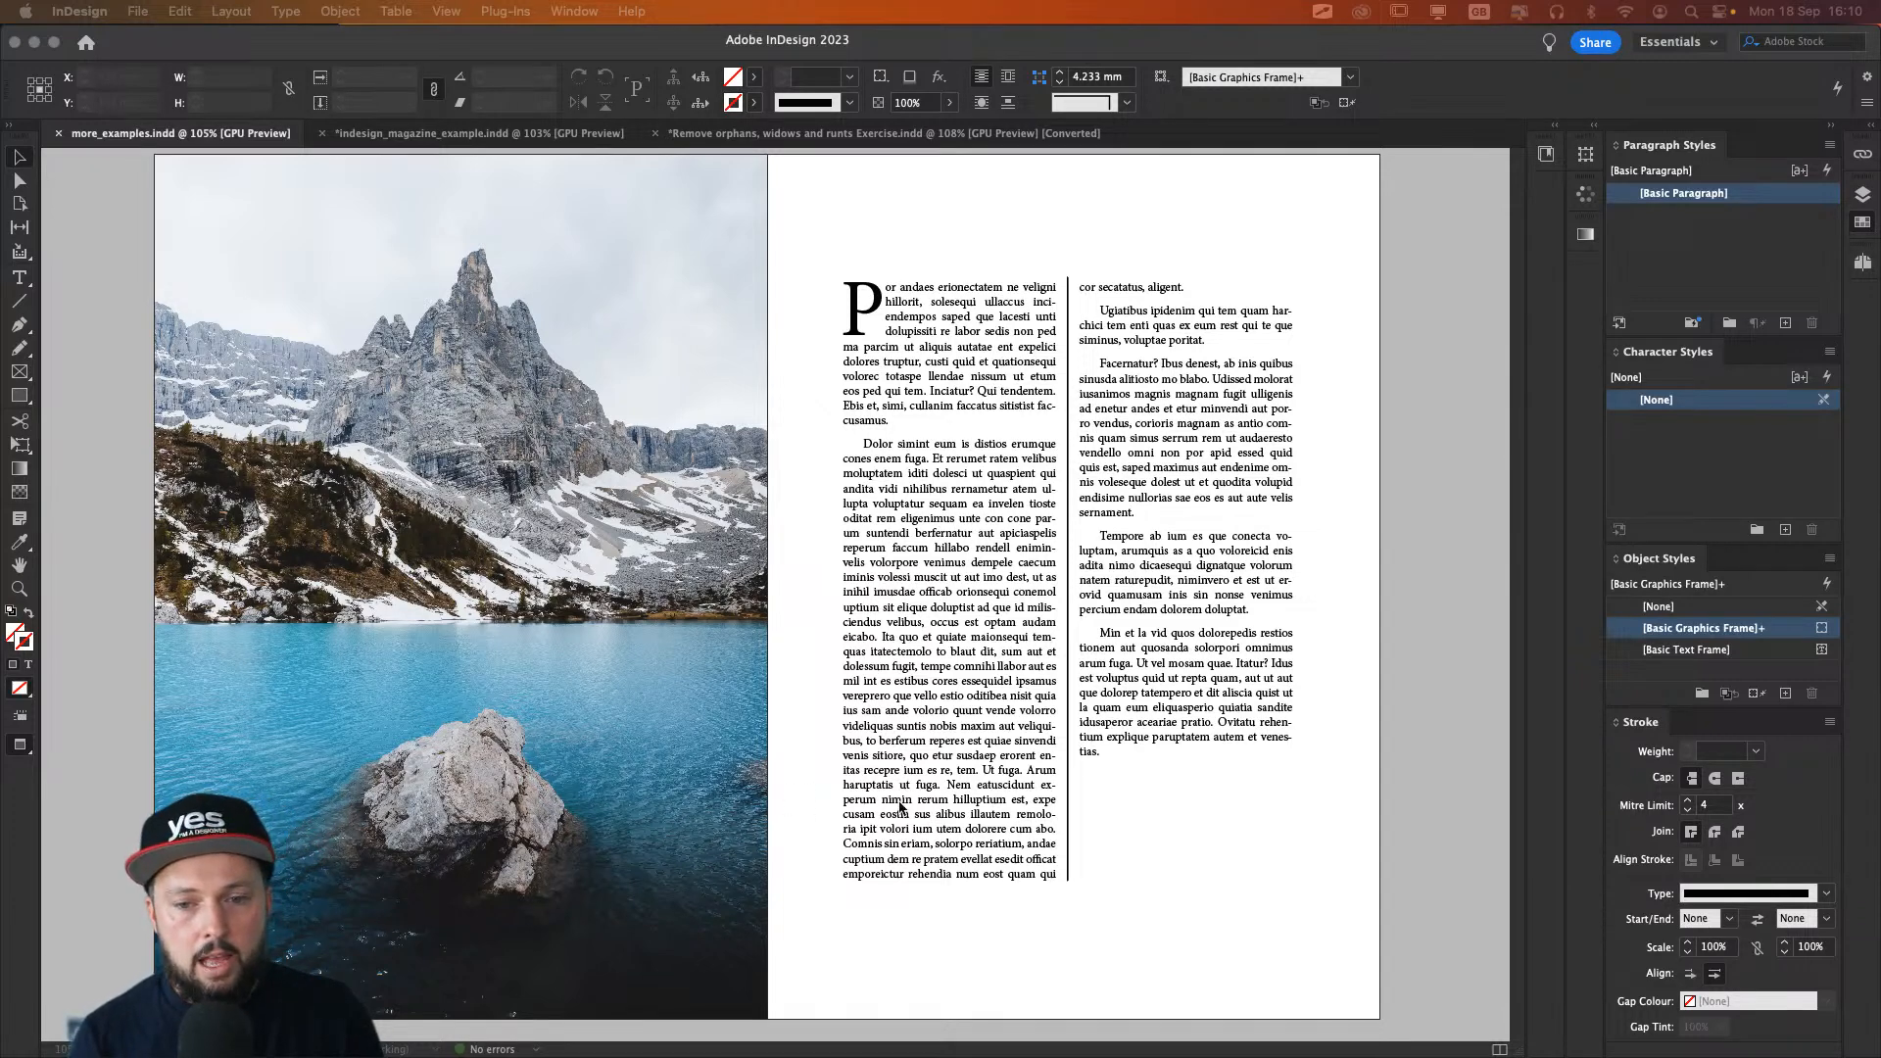
Step: Examine the justified two-column text with the drop cap beside the mountain lake photo at 125% magnification
key(F5)
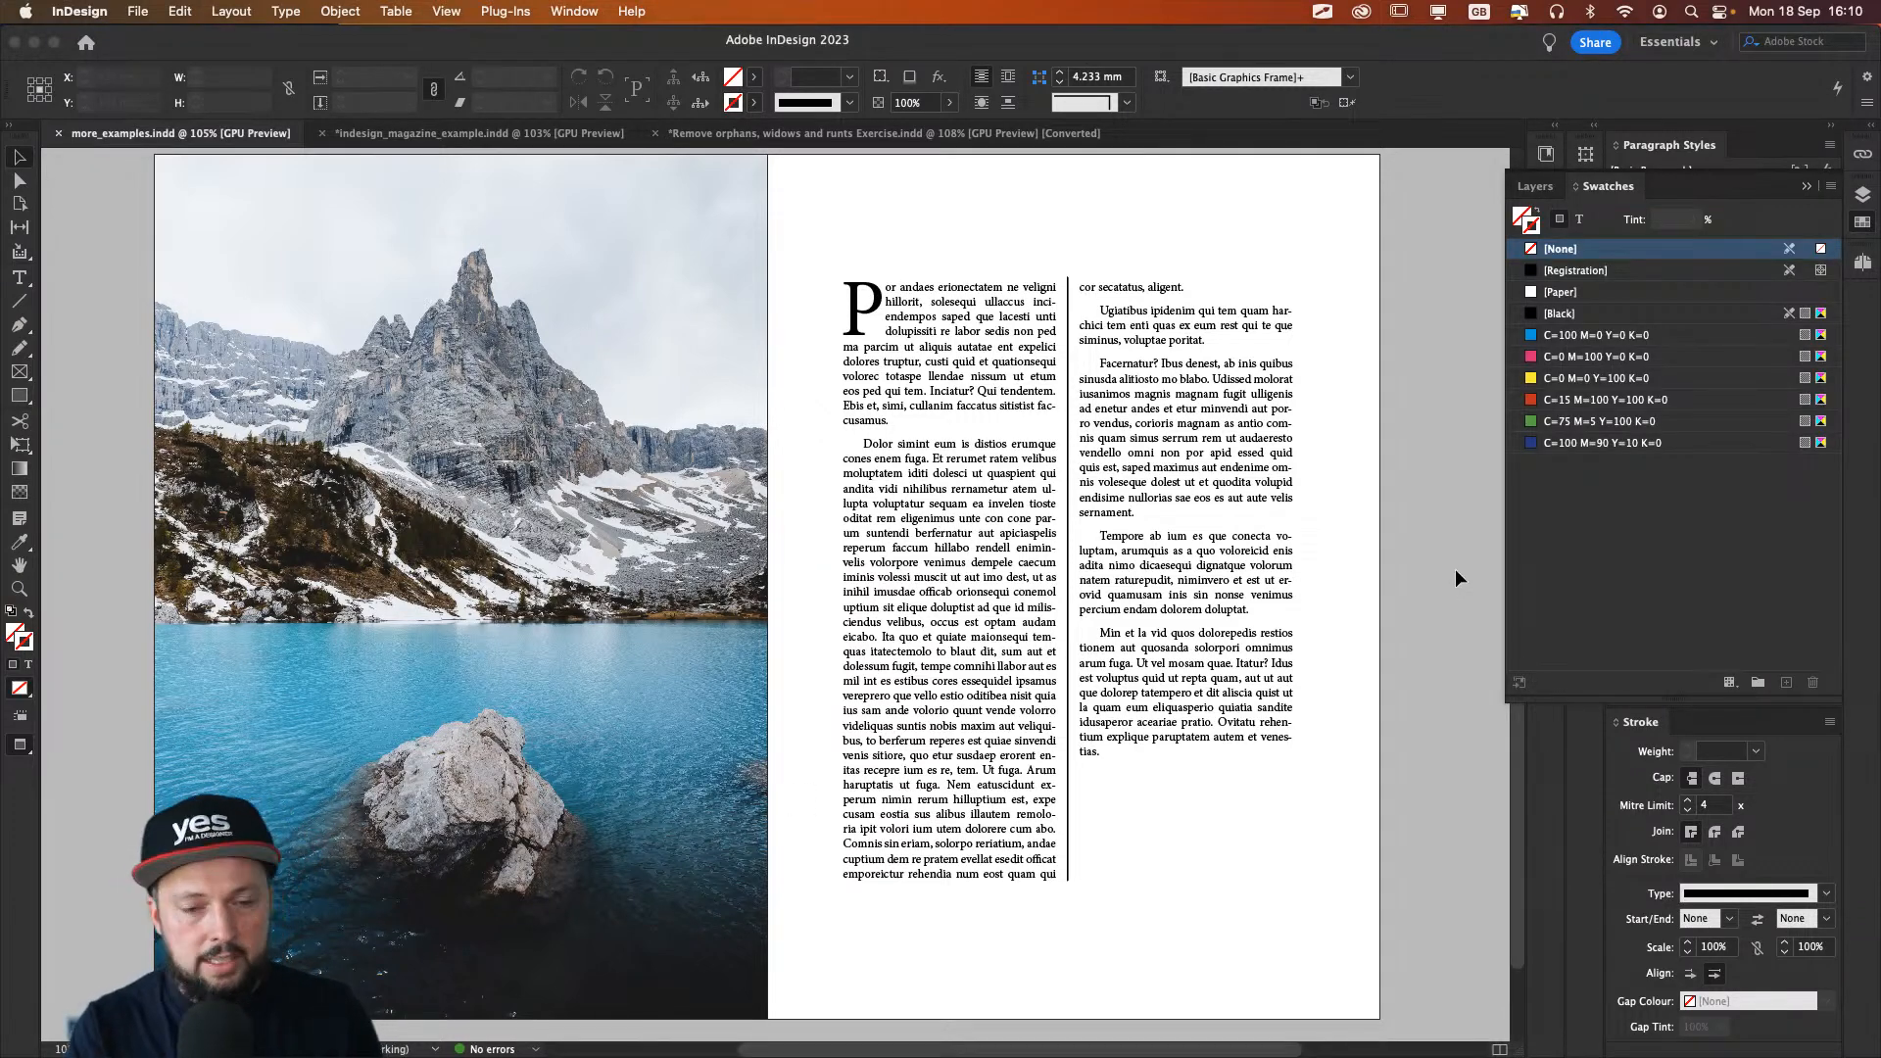
key(super+equal)
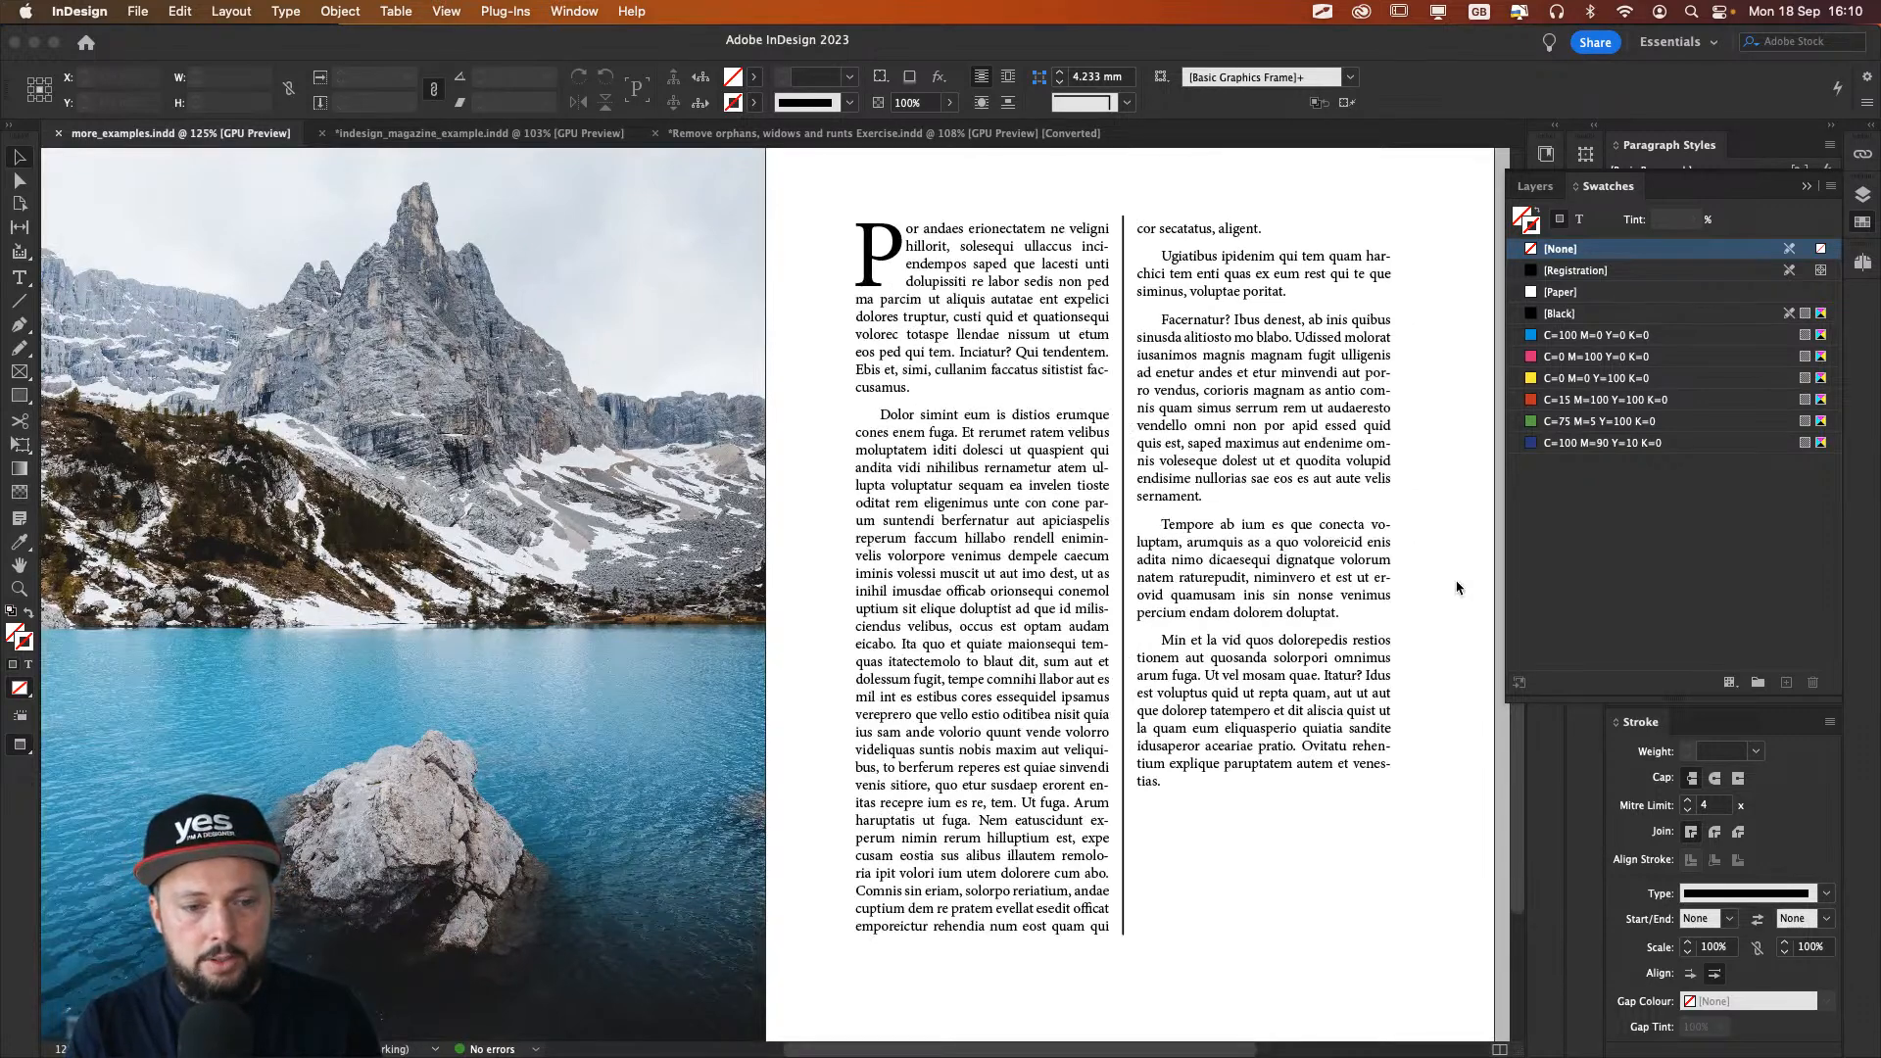
key(super+alt+0)
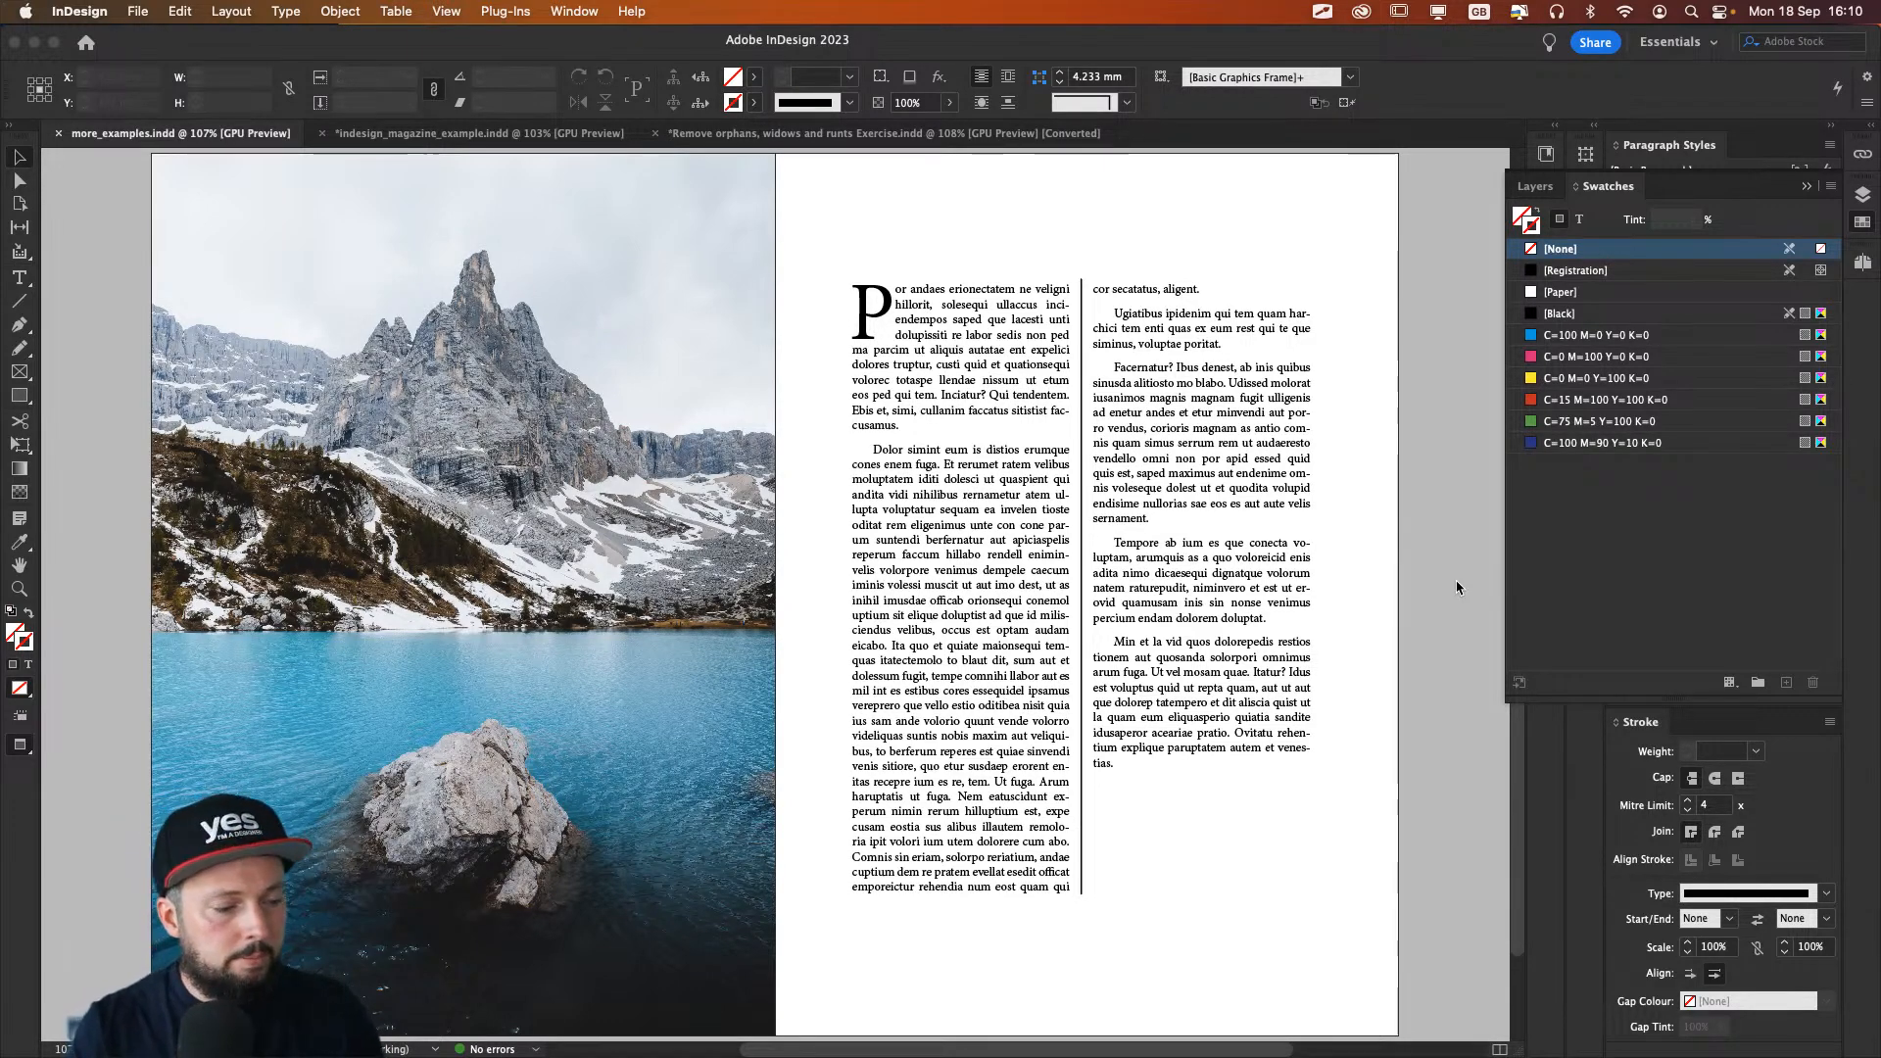
key(super+equal)
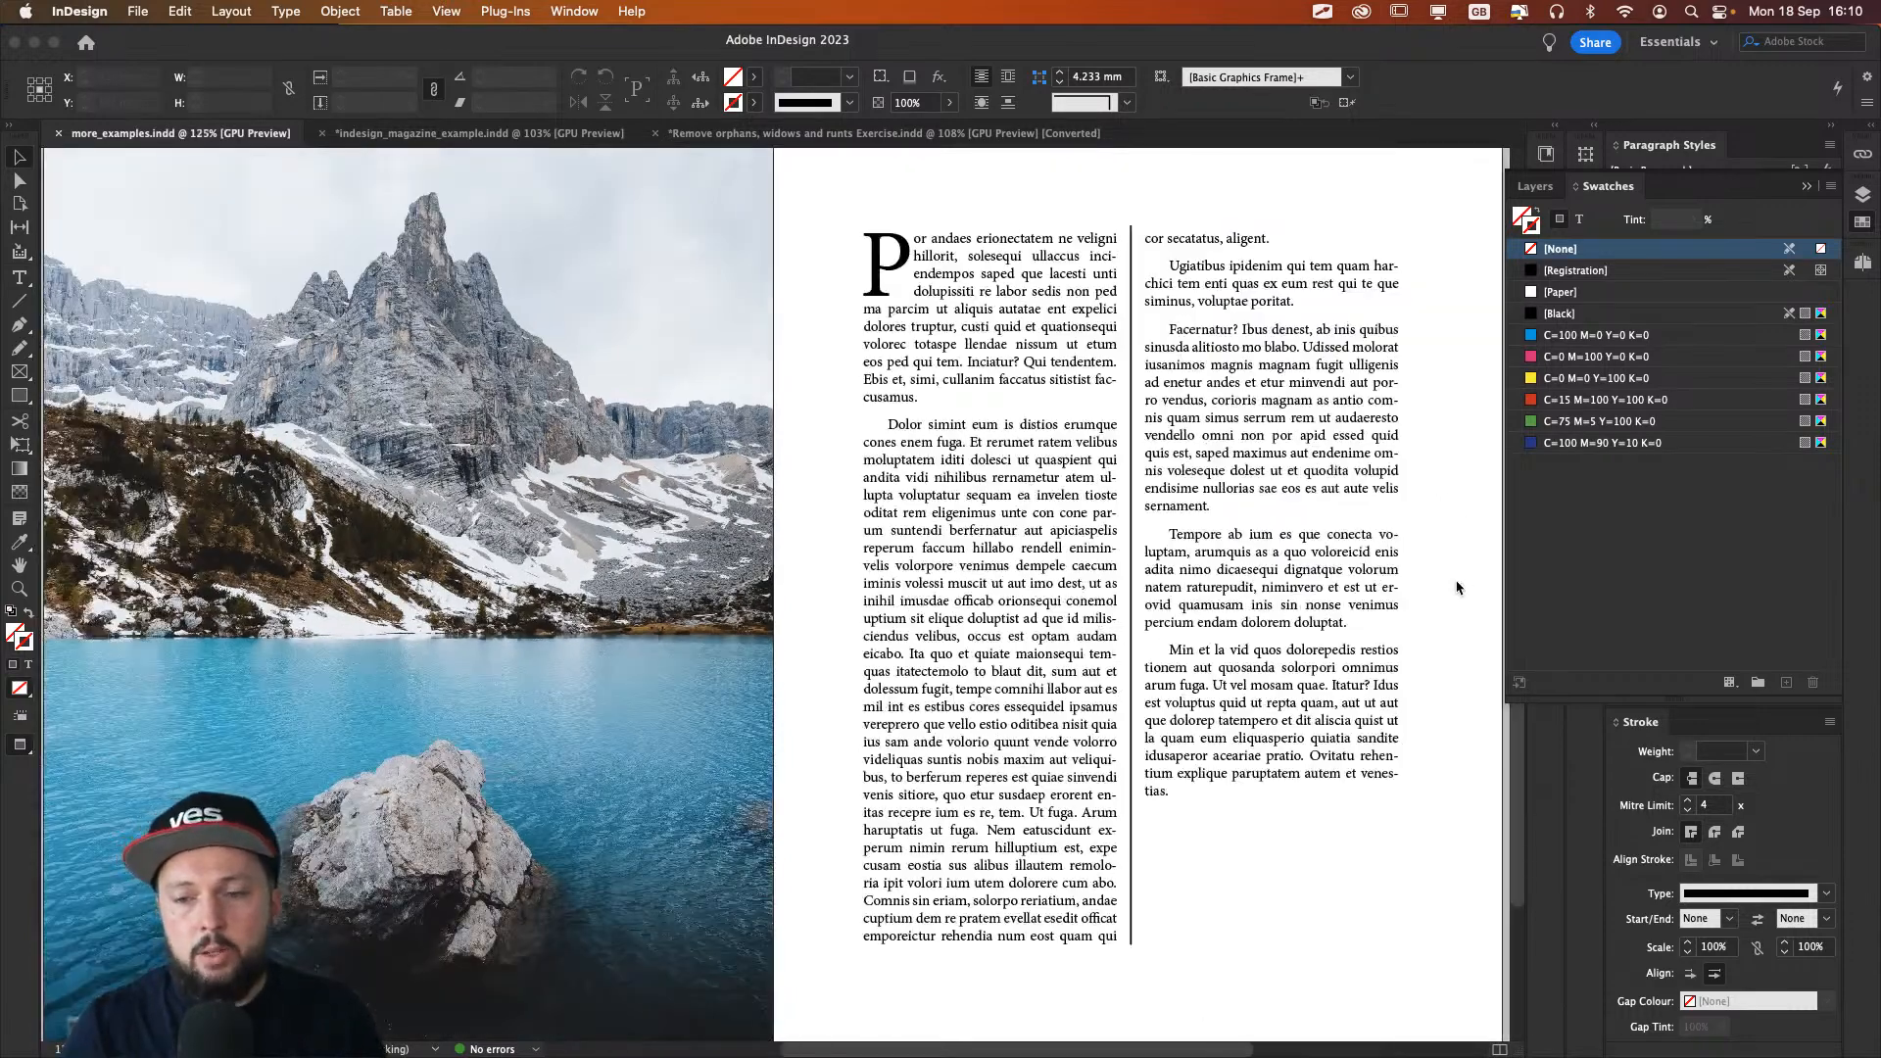
drag(1330, 547, 1089, 529)
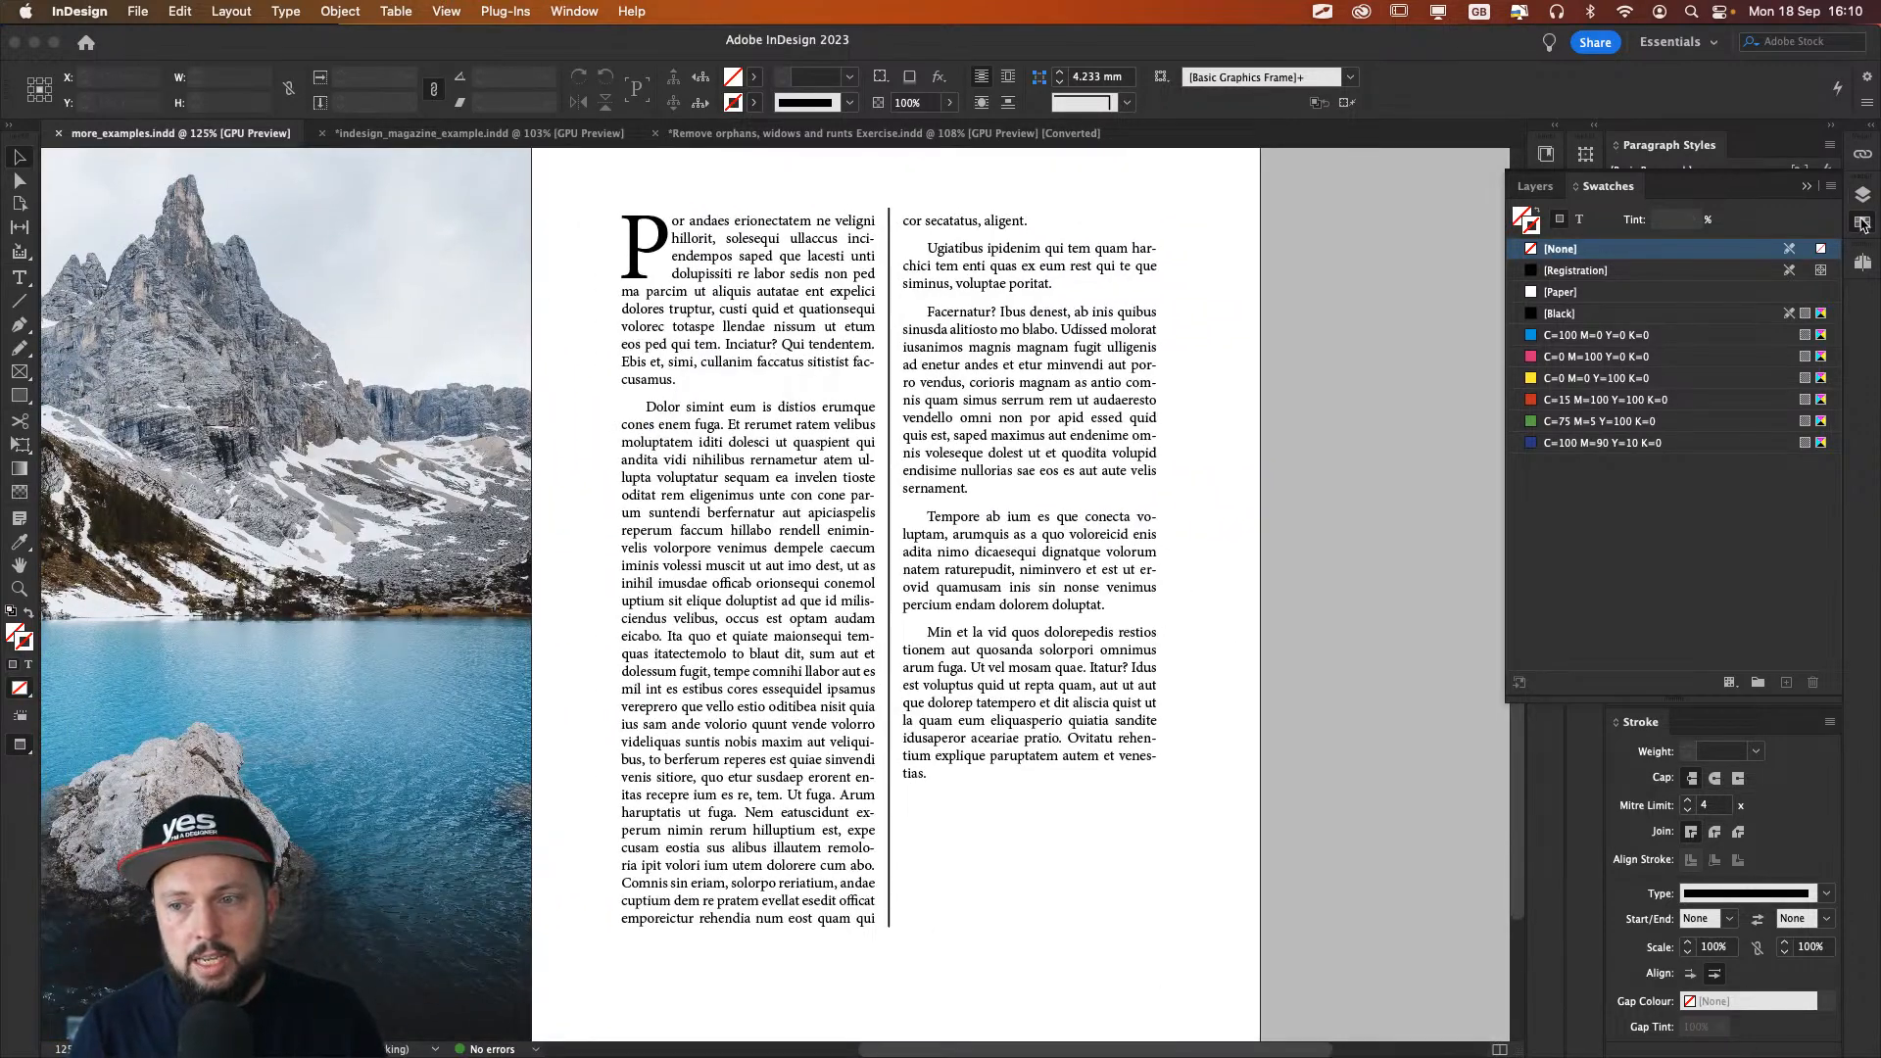
drag(1122, 402, 1229, 447)
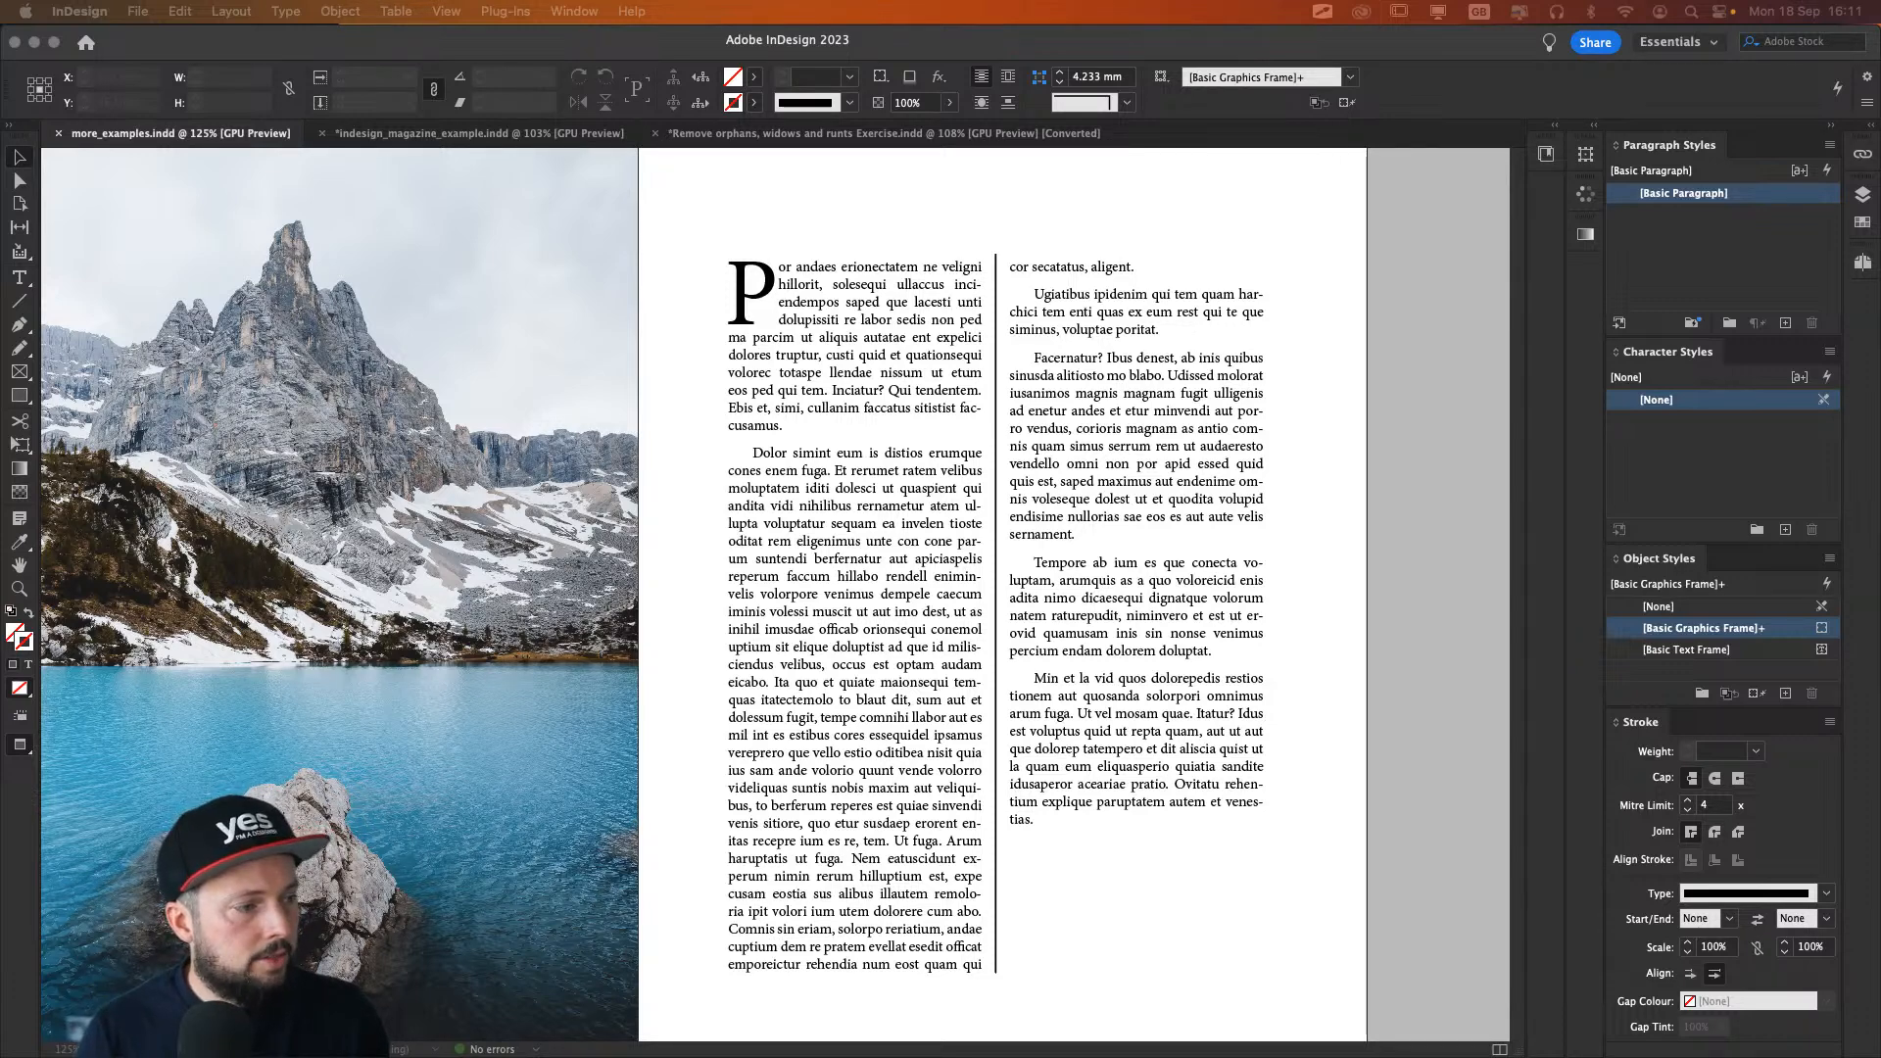
Step: Bring up the Creative Studio Tour video in Chrome beside the mountain lake spread, with the InDesign panels hidden
drag(0, 169, 778, 97)
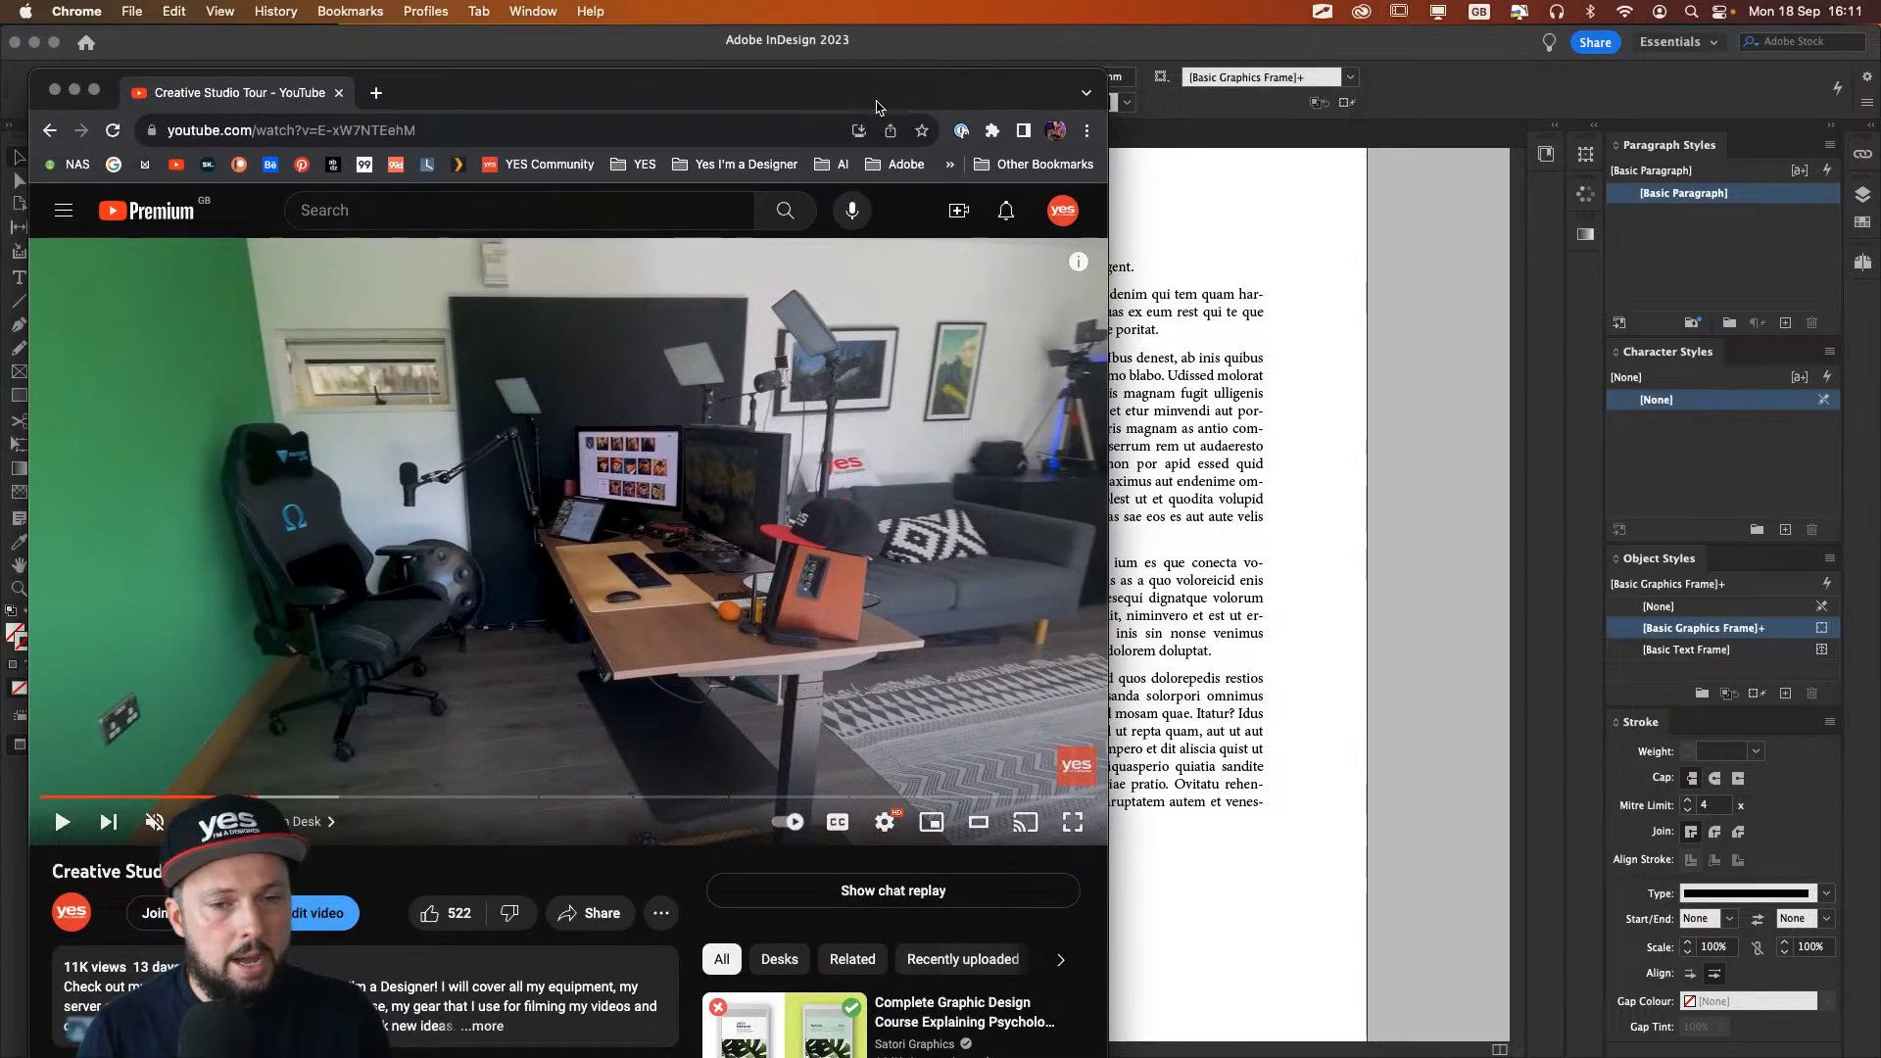
click(1107, 86)
click(1190, 224)
drag(1133, 240, 1474, 200)
key(Tab)
key(super+Tab)
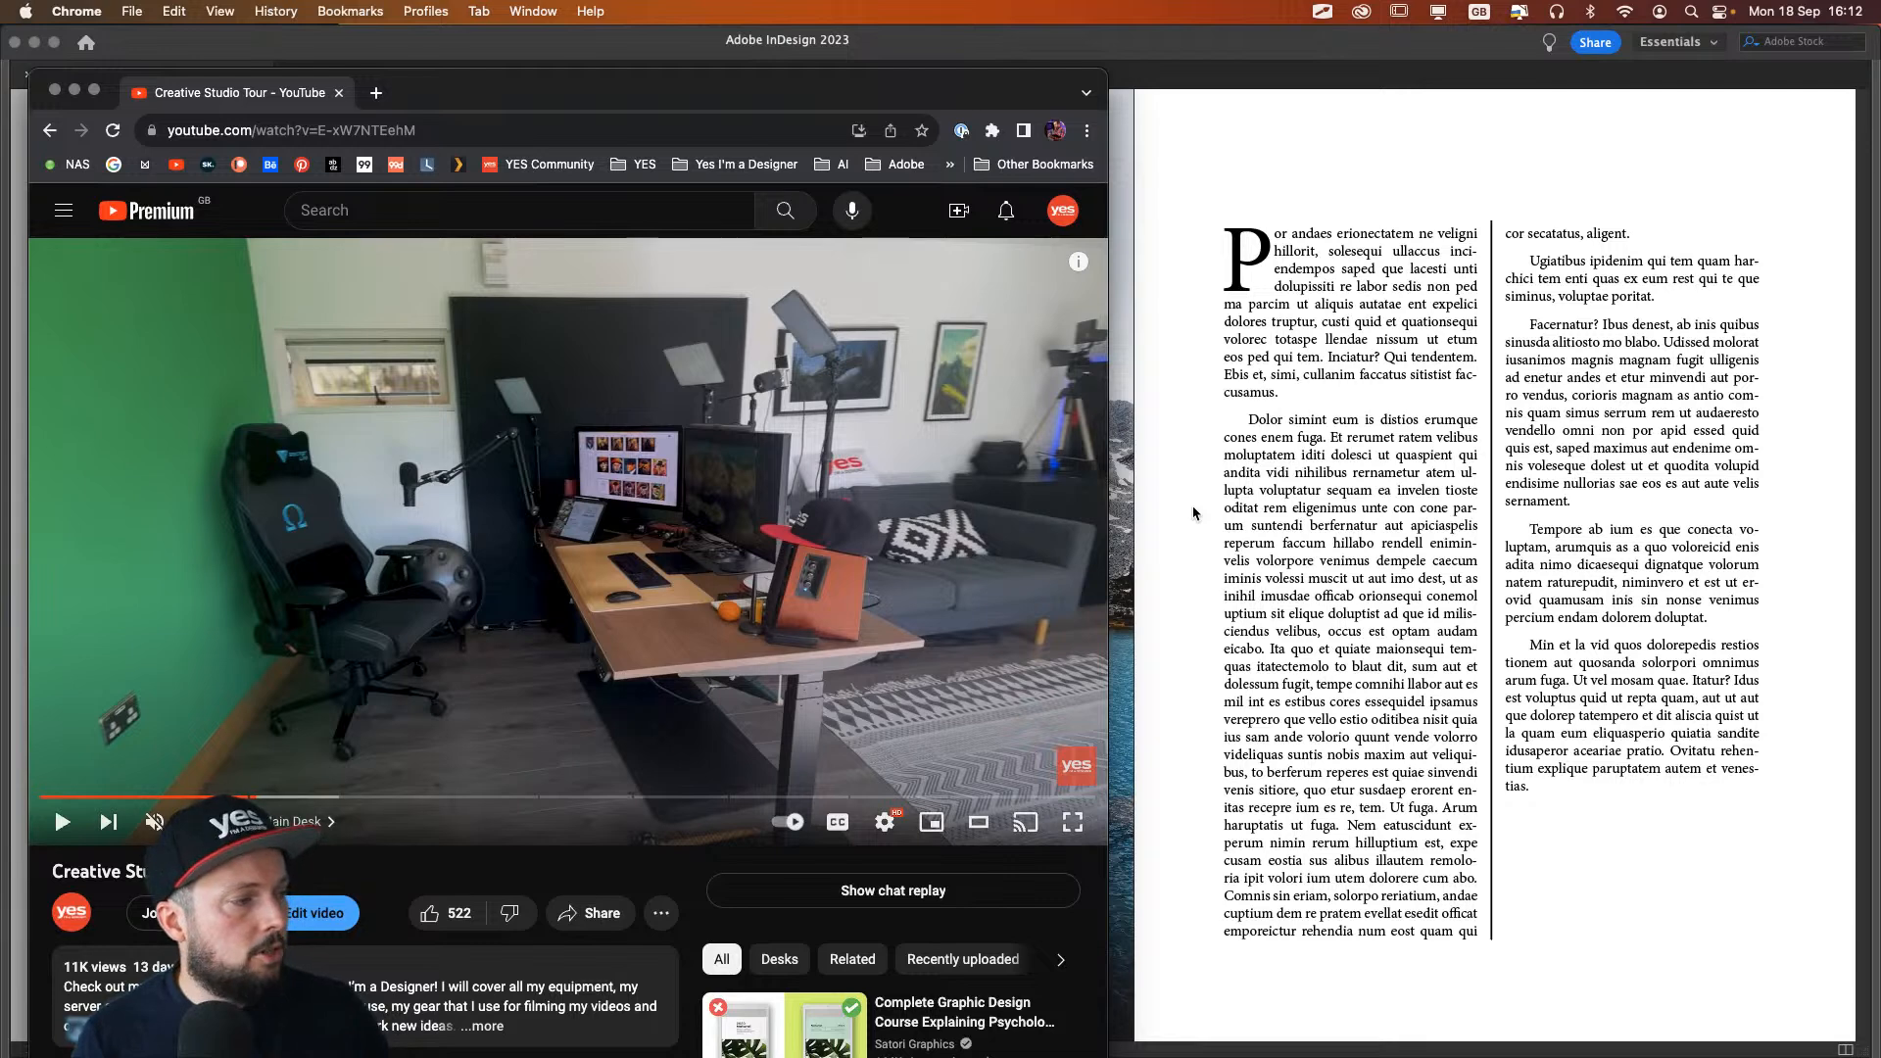
Step: Play short passages of the Creative Studio Tour video, pausing on the desk, the two monitors and the BenQ controllers
click(60, 823)
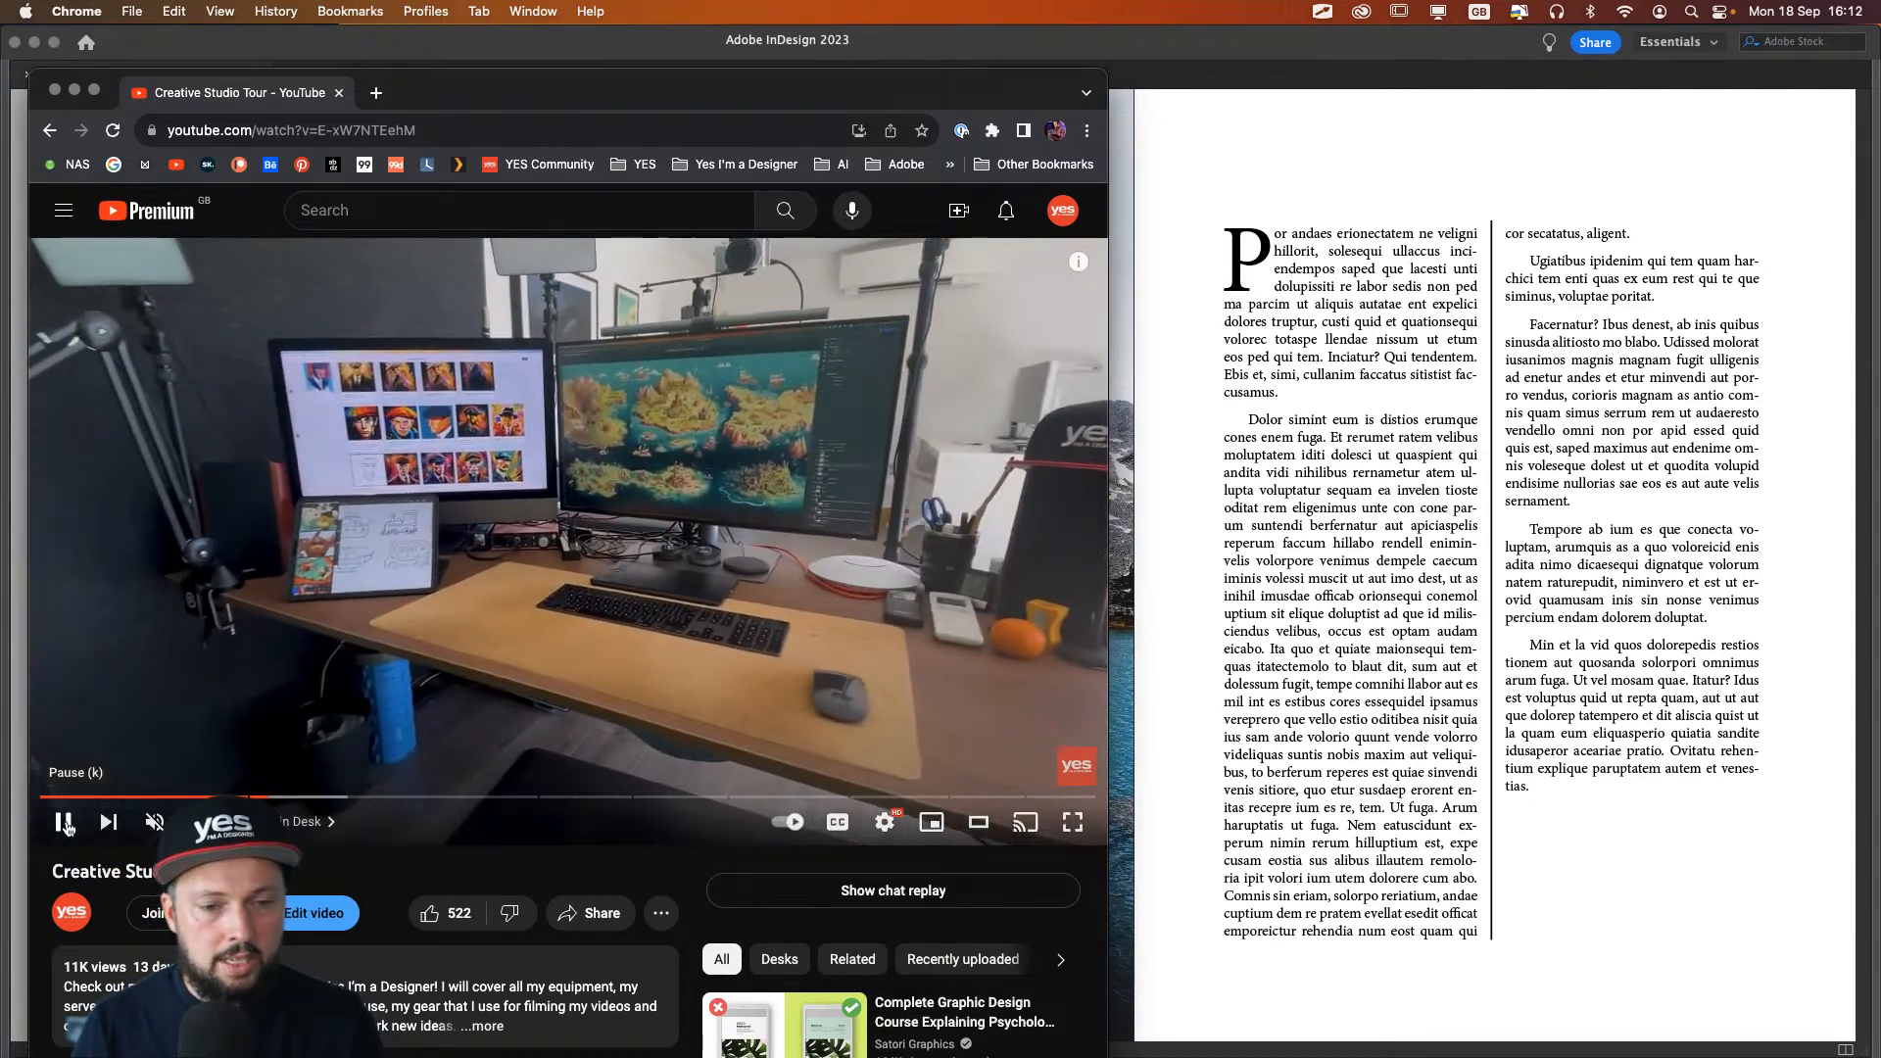
click(65, 823)
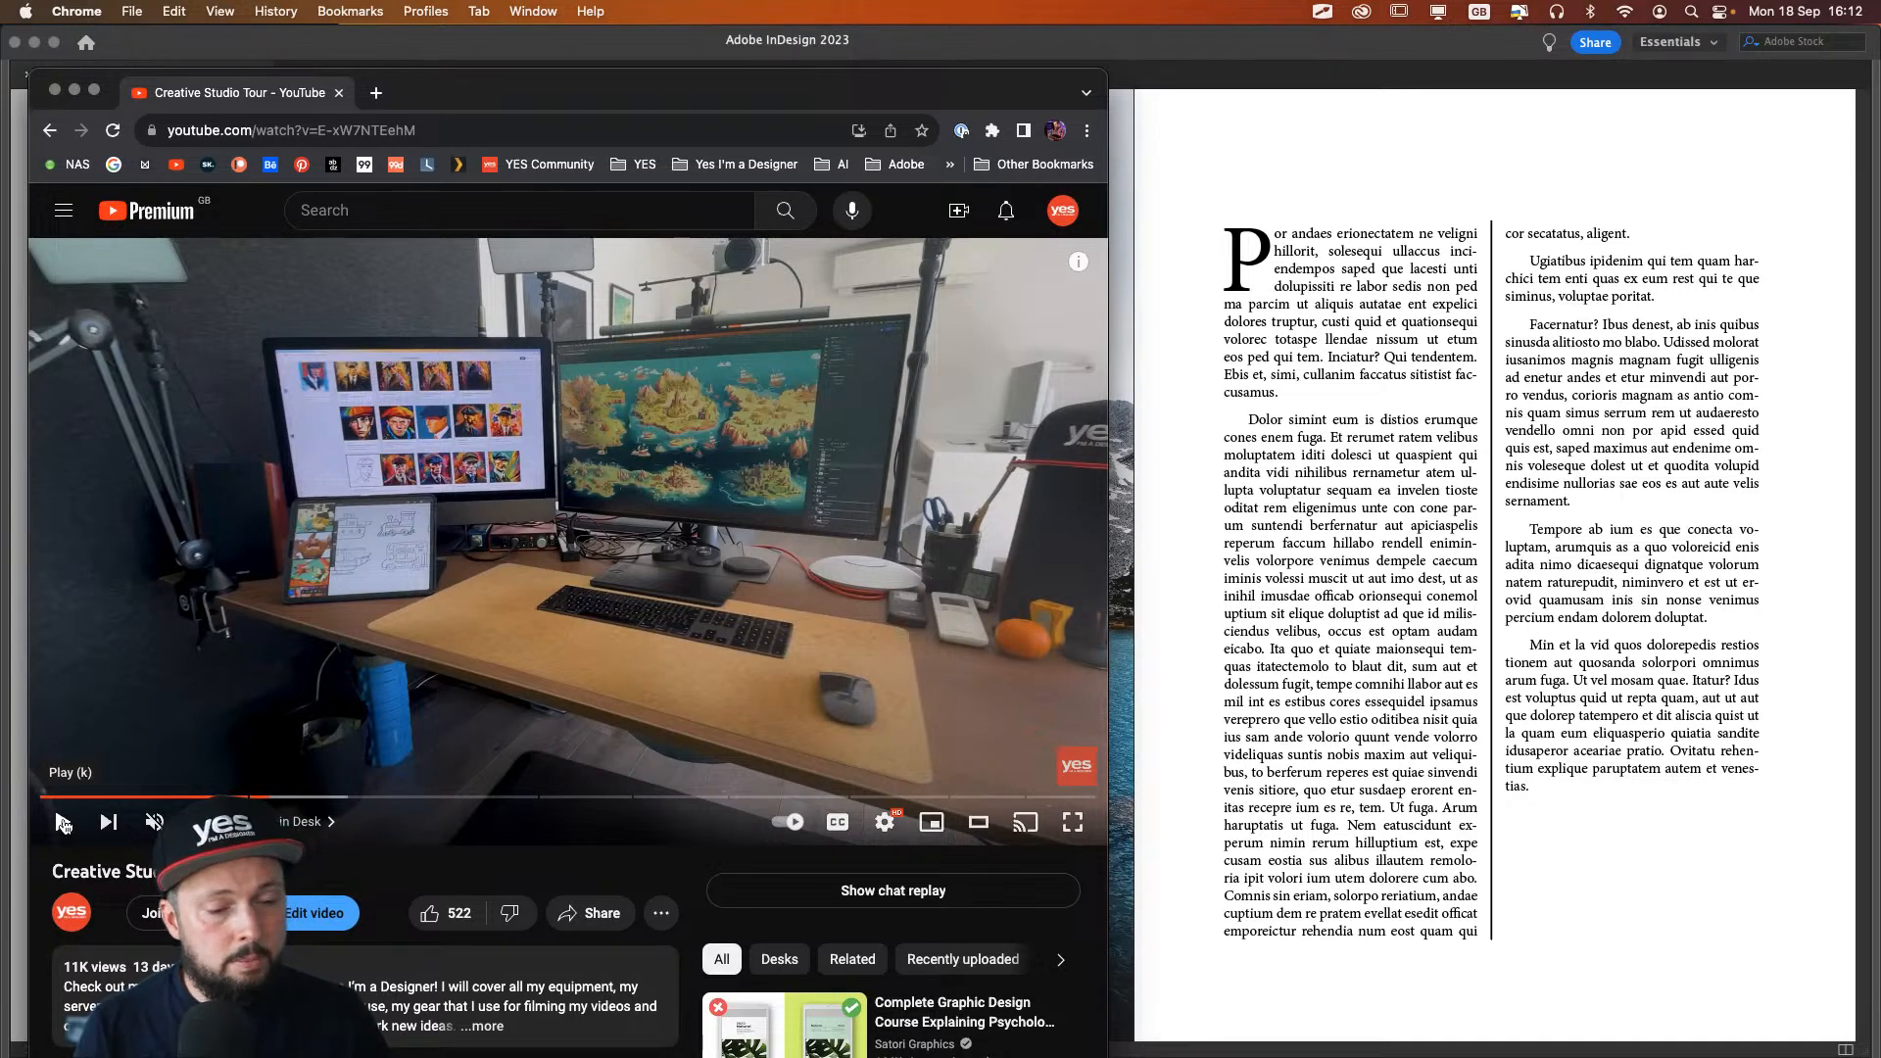
click(62, 824)
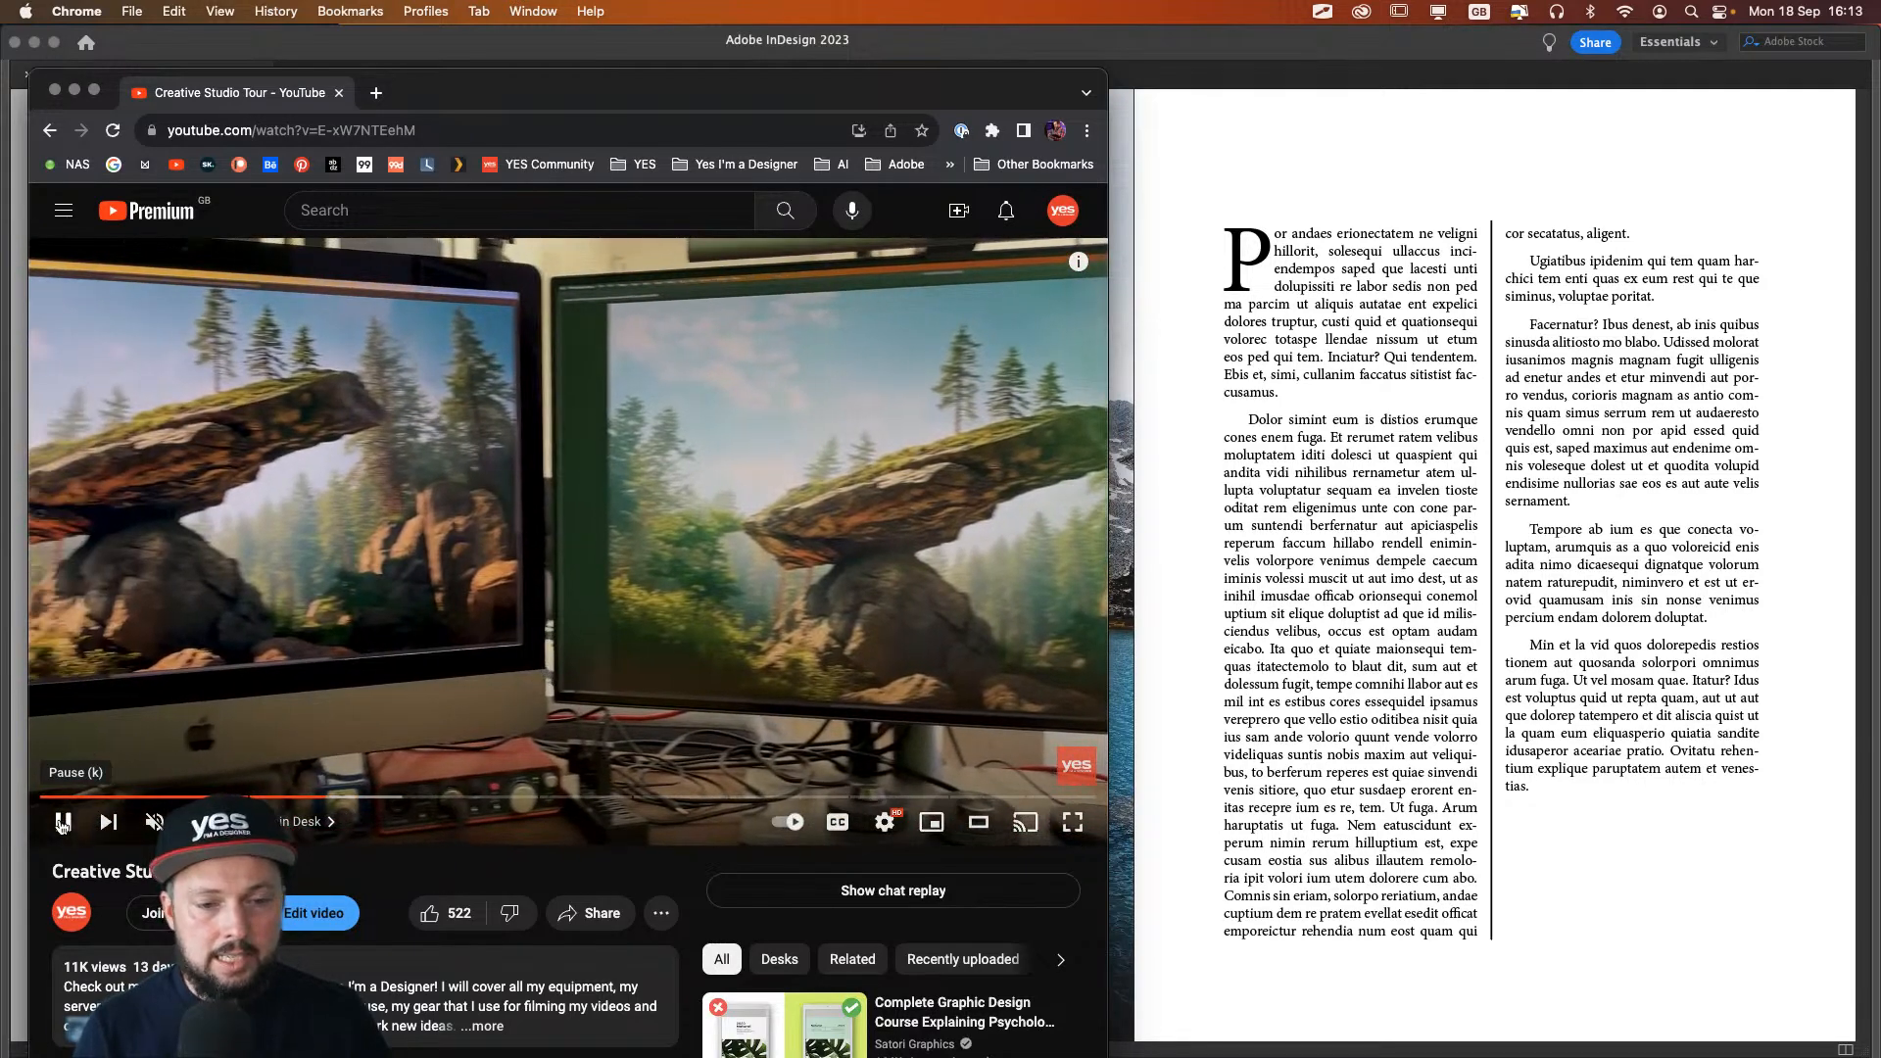
click(61, 822)
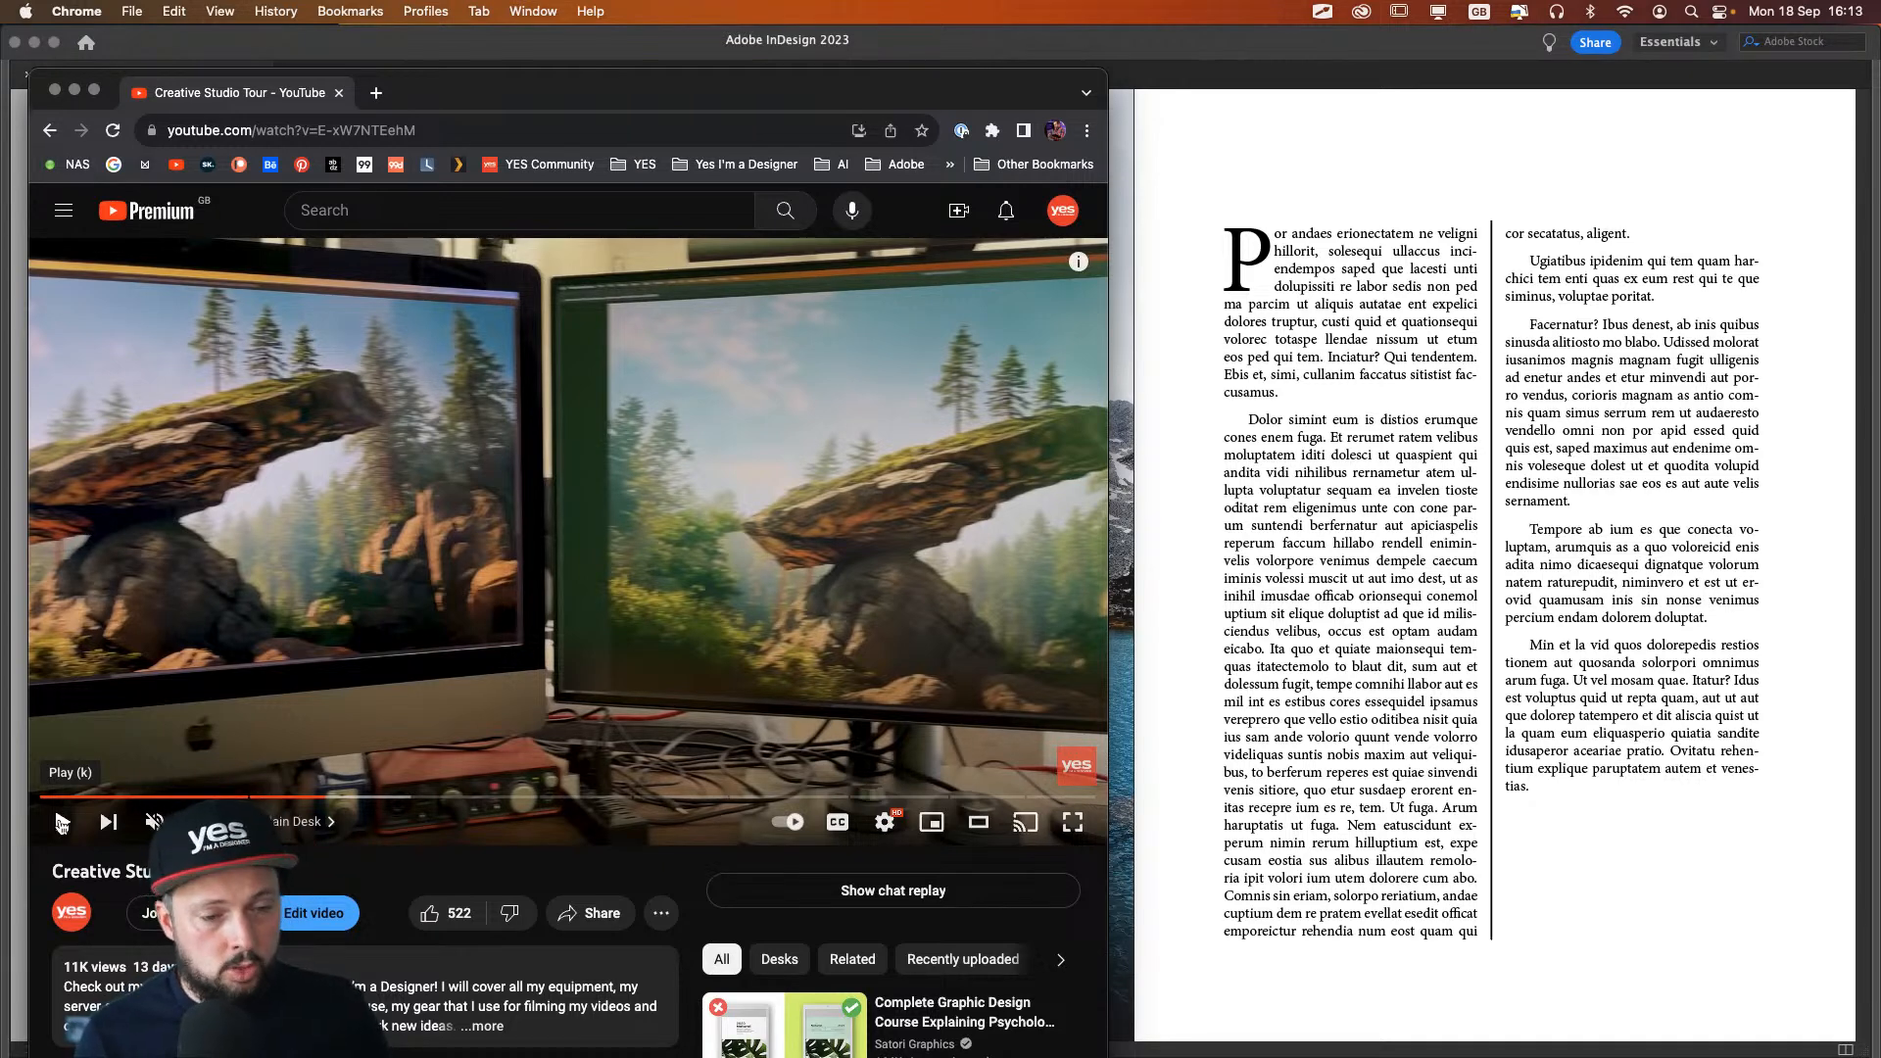
click(61, 823)
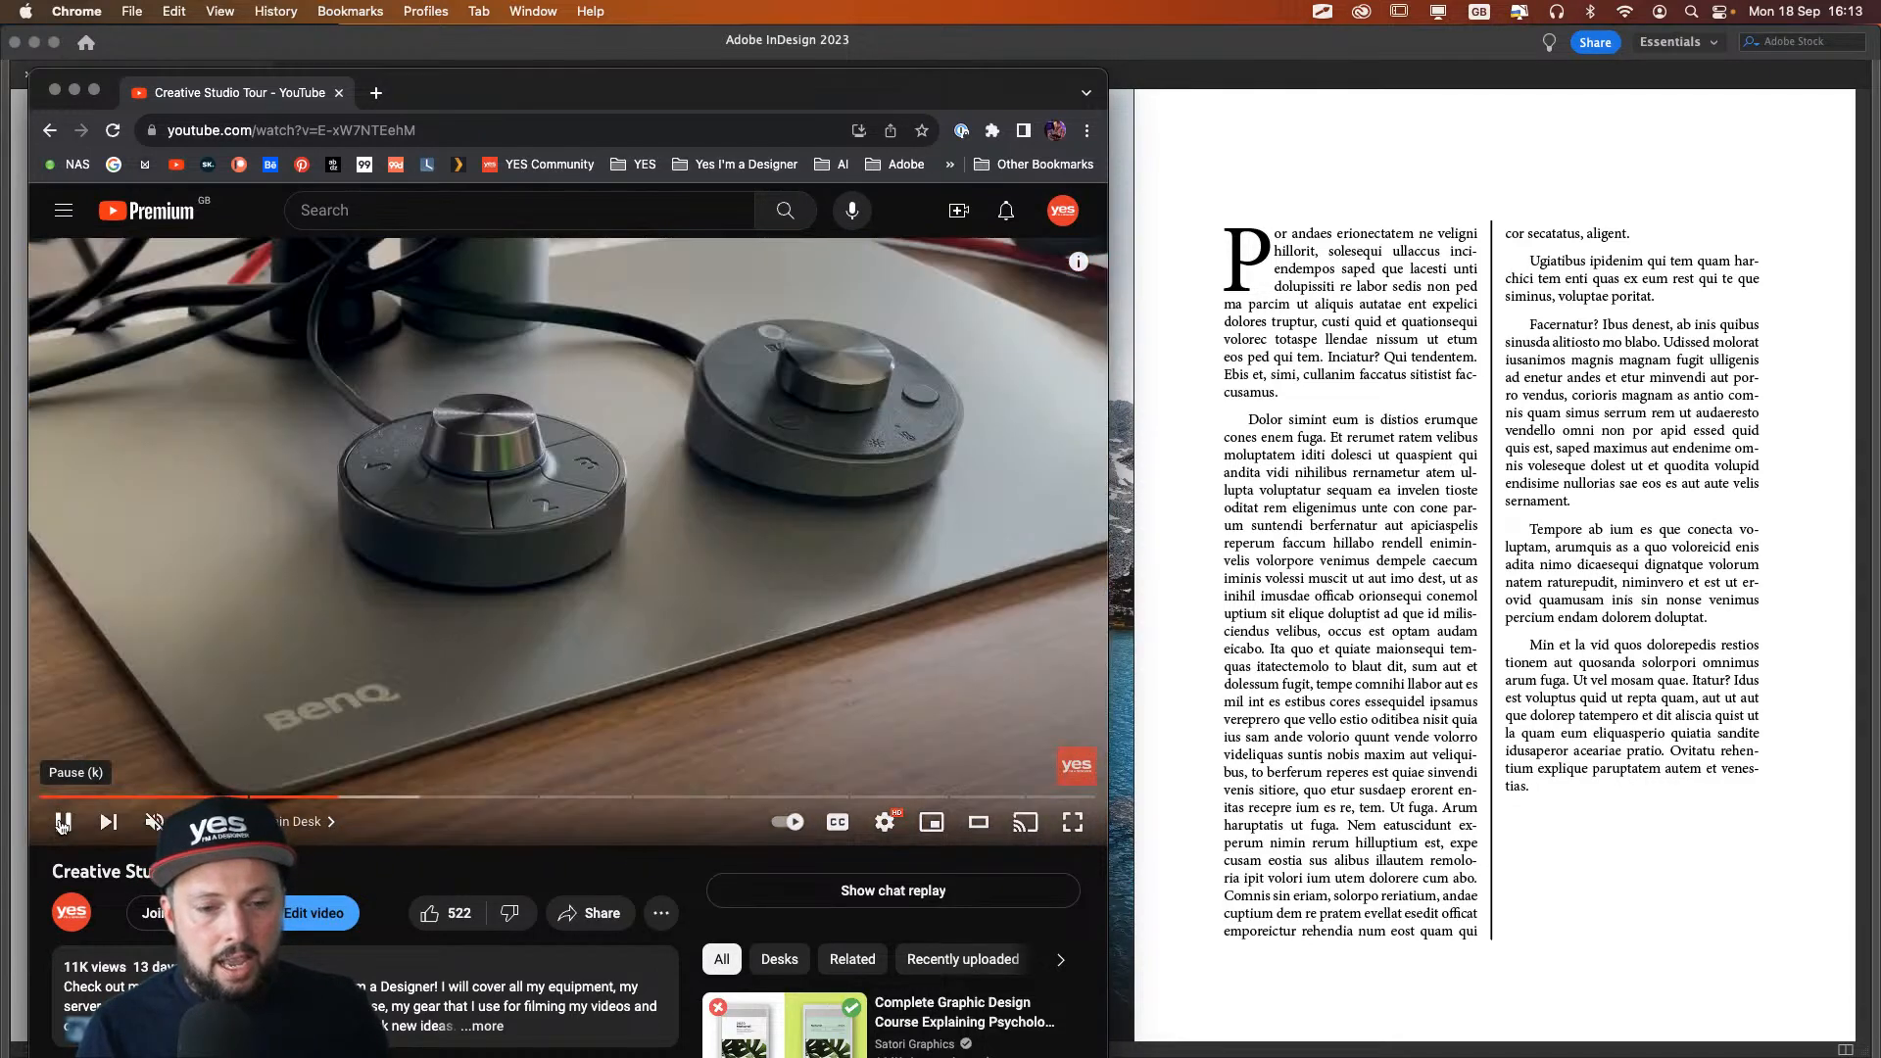
click(62, 823)
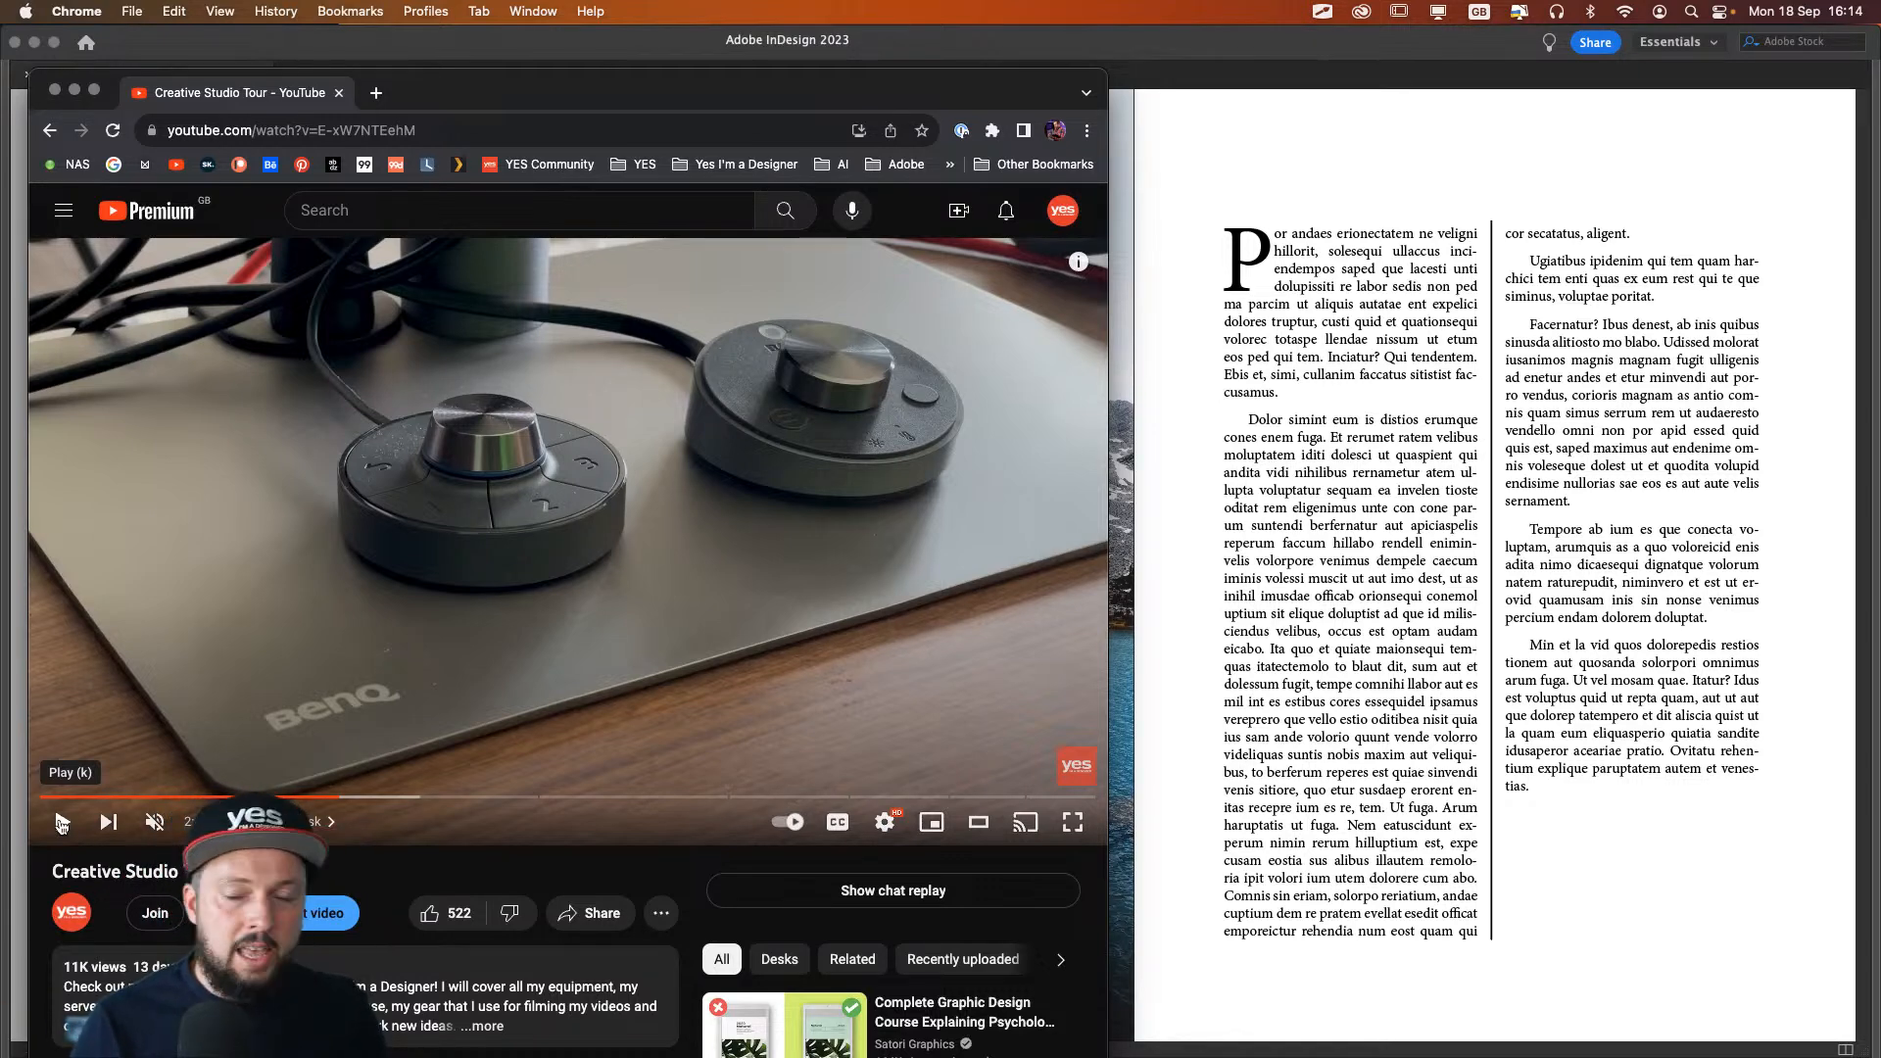
Step: Return to InDesign, select the two-column text frame beside the lake photo and show the panels again
click(1140, 167)
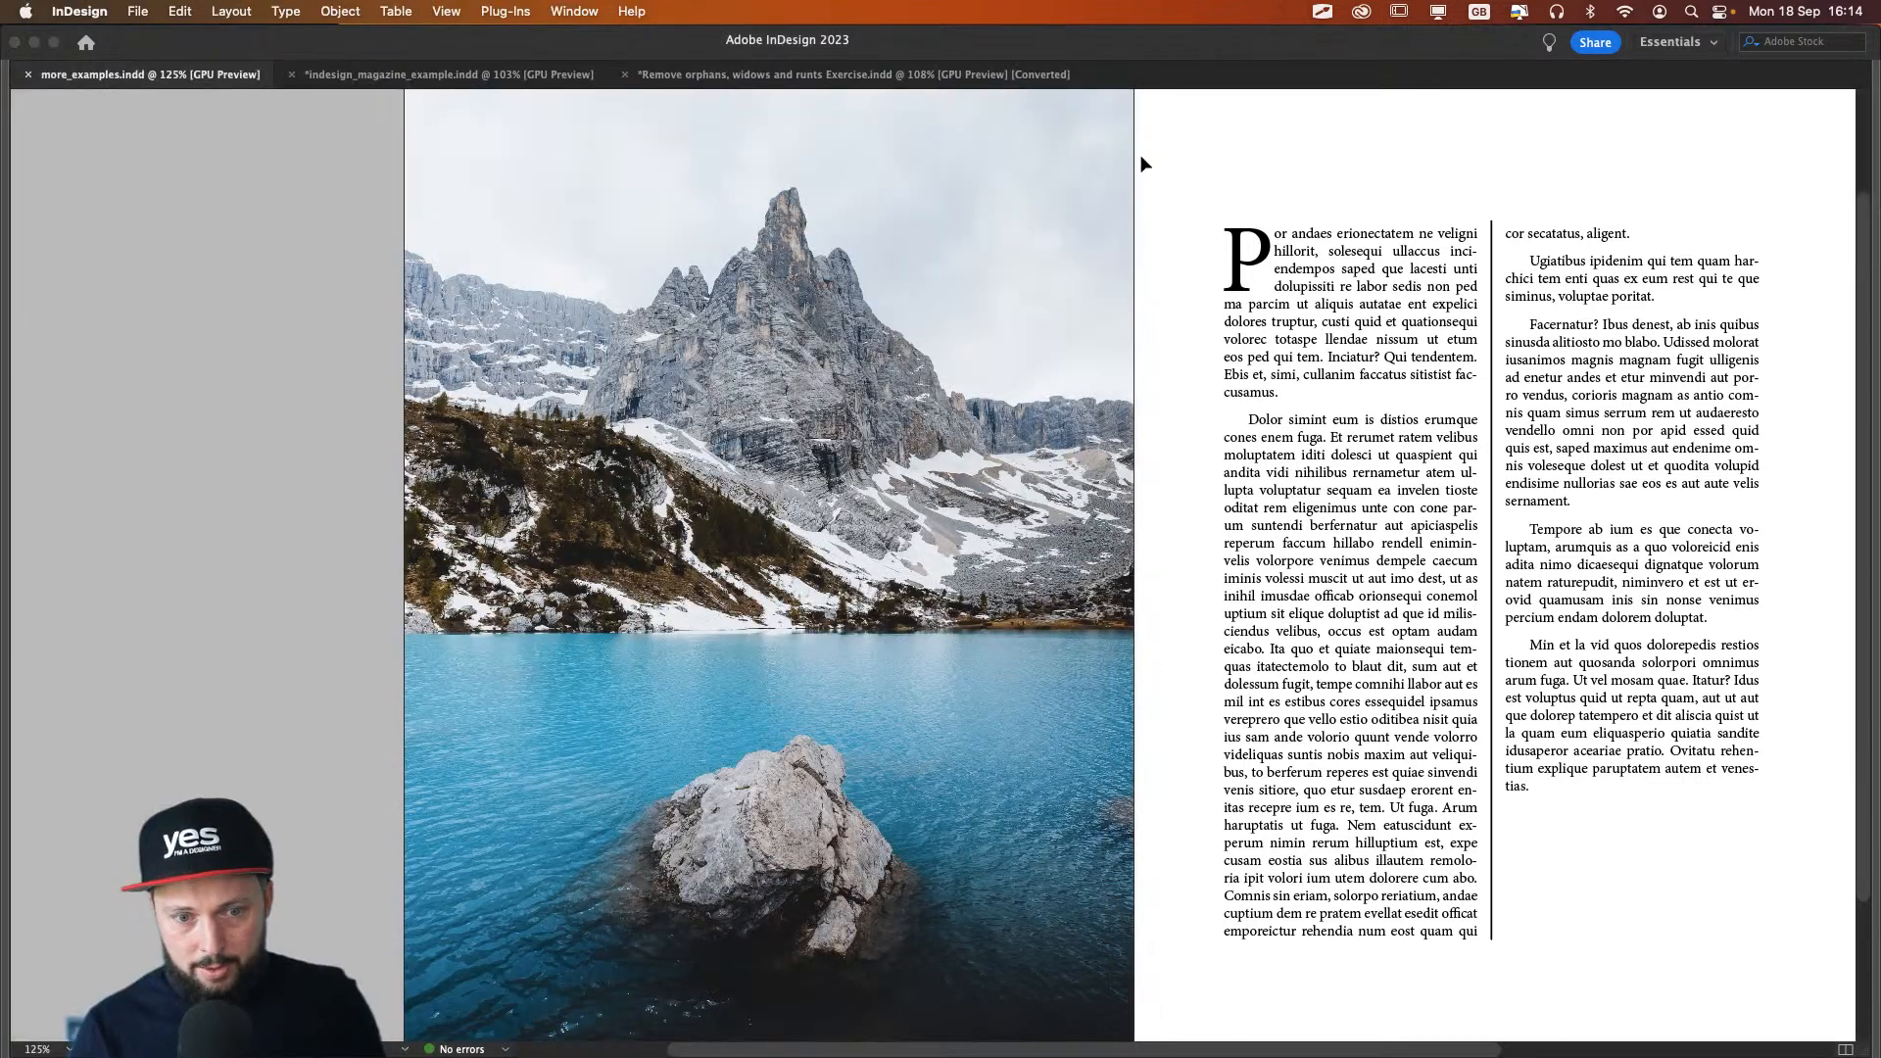
drag(1252, 196, 1003, 172)
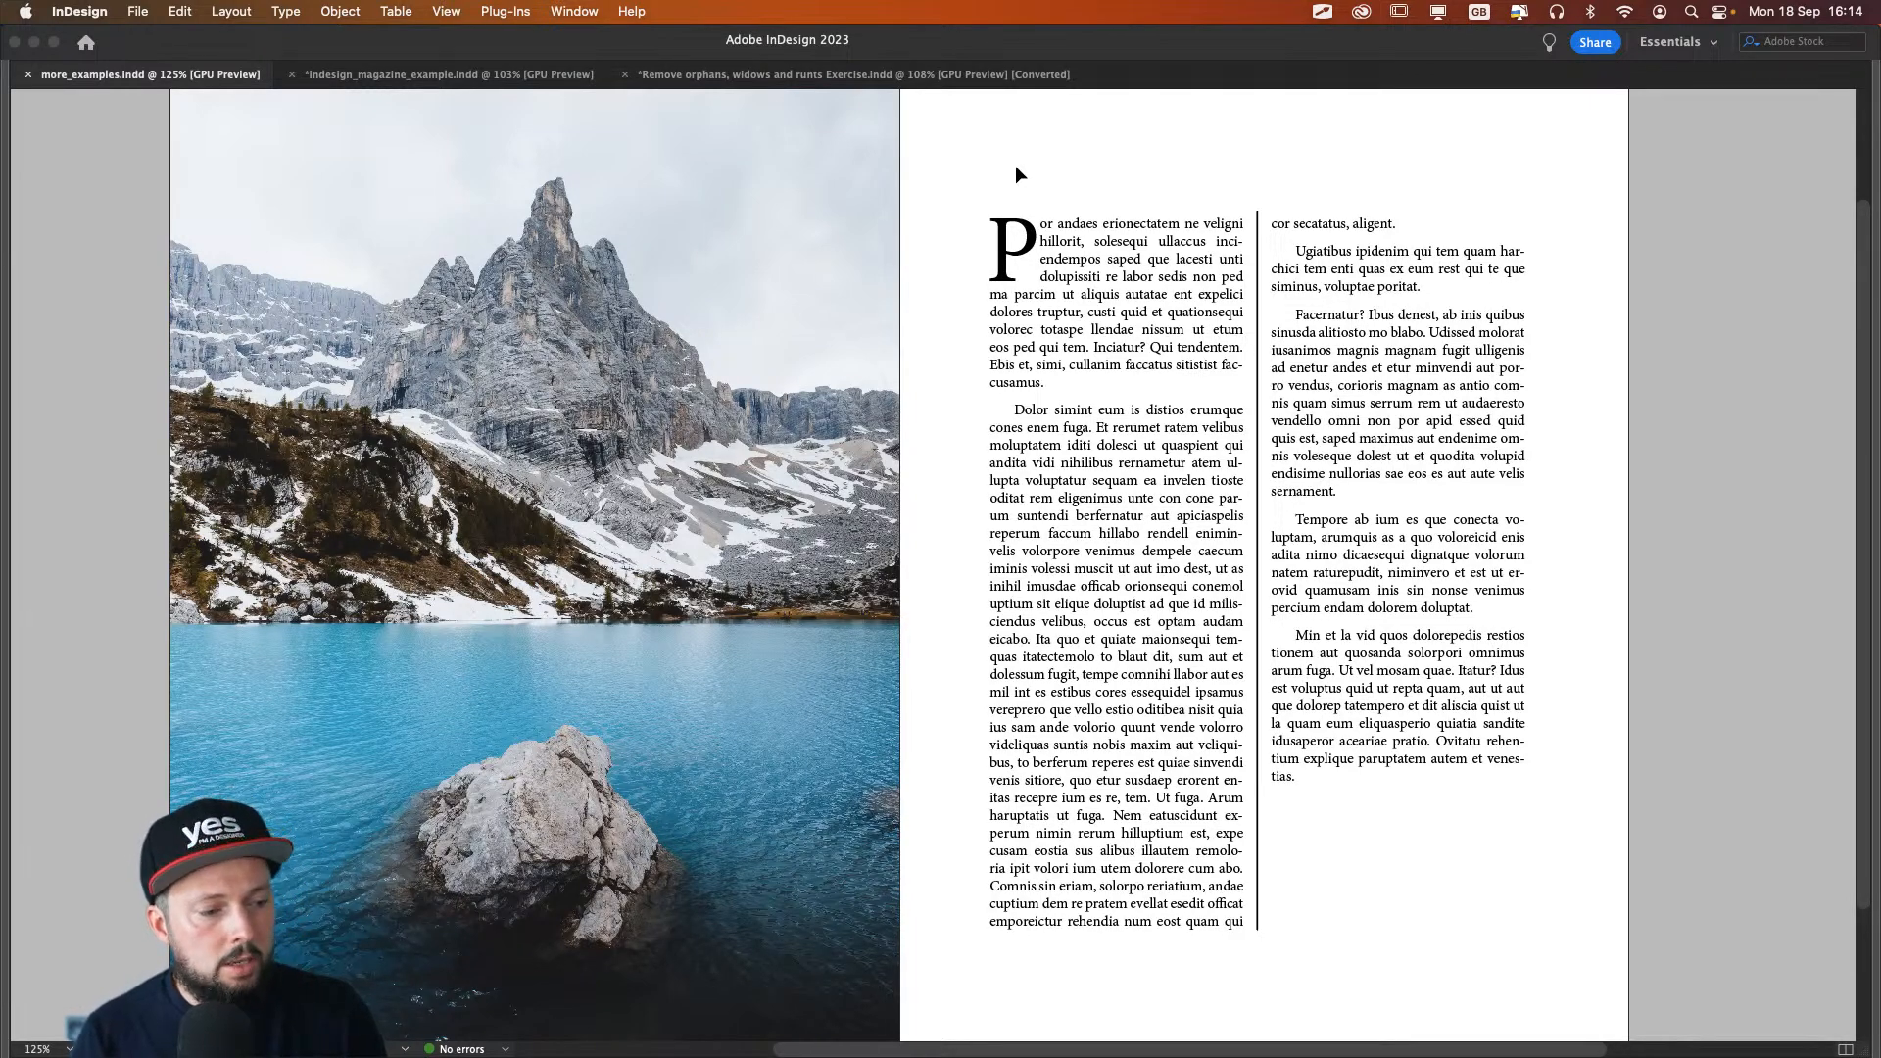
drag(1487, 430, 1356, 432)
click(1189, 391)
key(Tab)
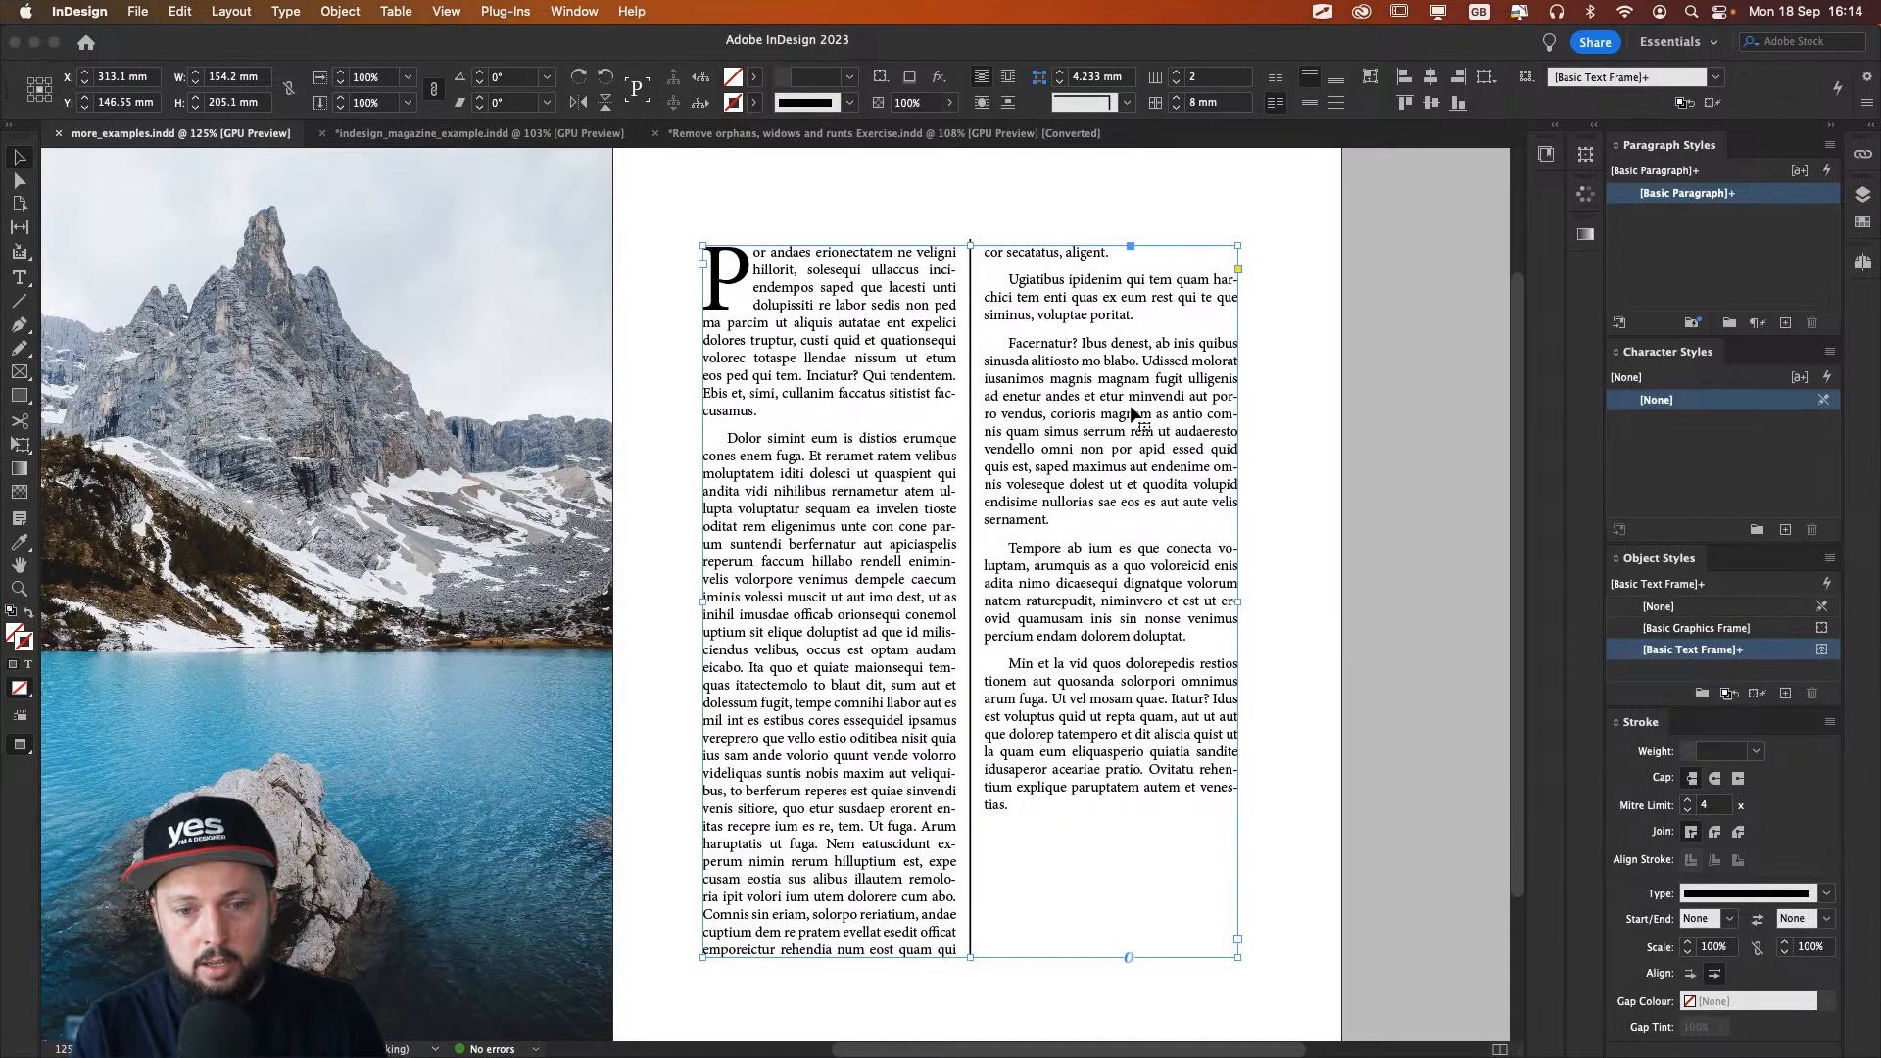
Step: Compare the two-column text frame with and without its column rule in Text Frame Options, leaving Insert Column Rules on
key(super+b)
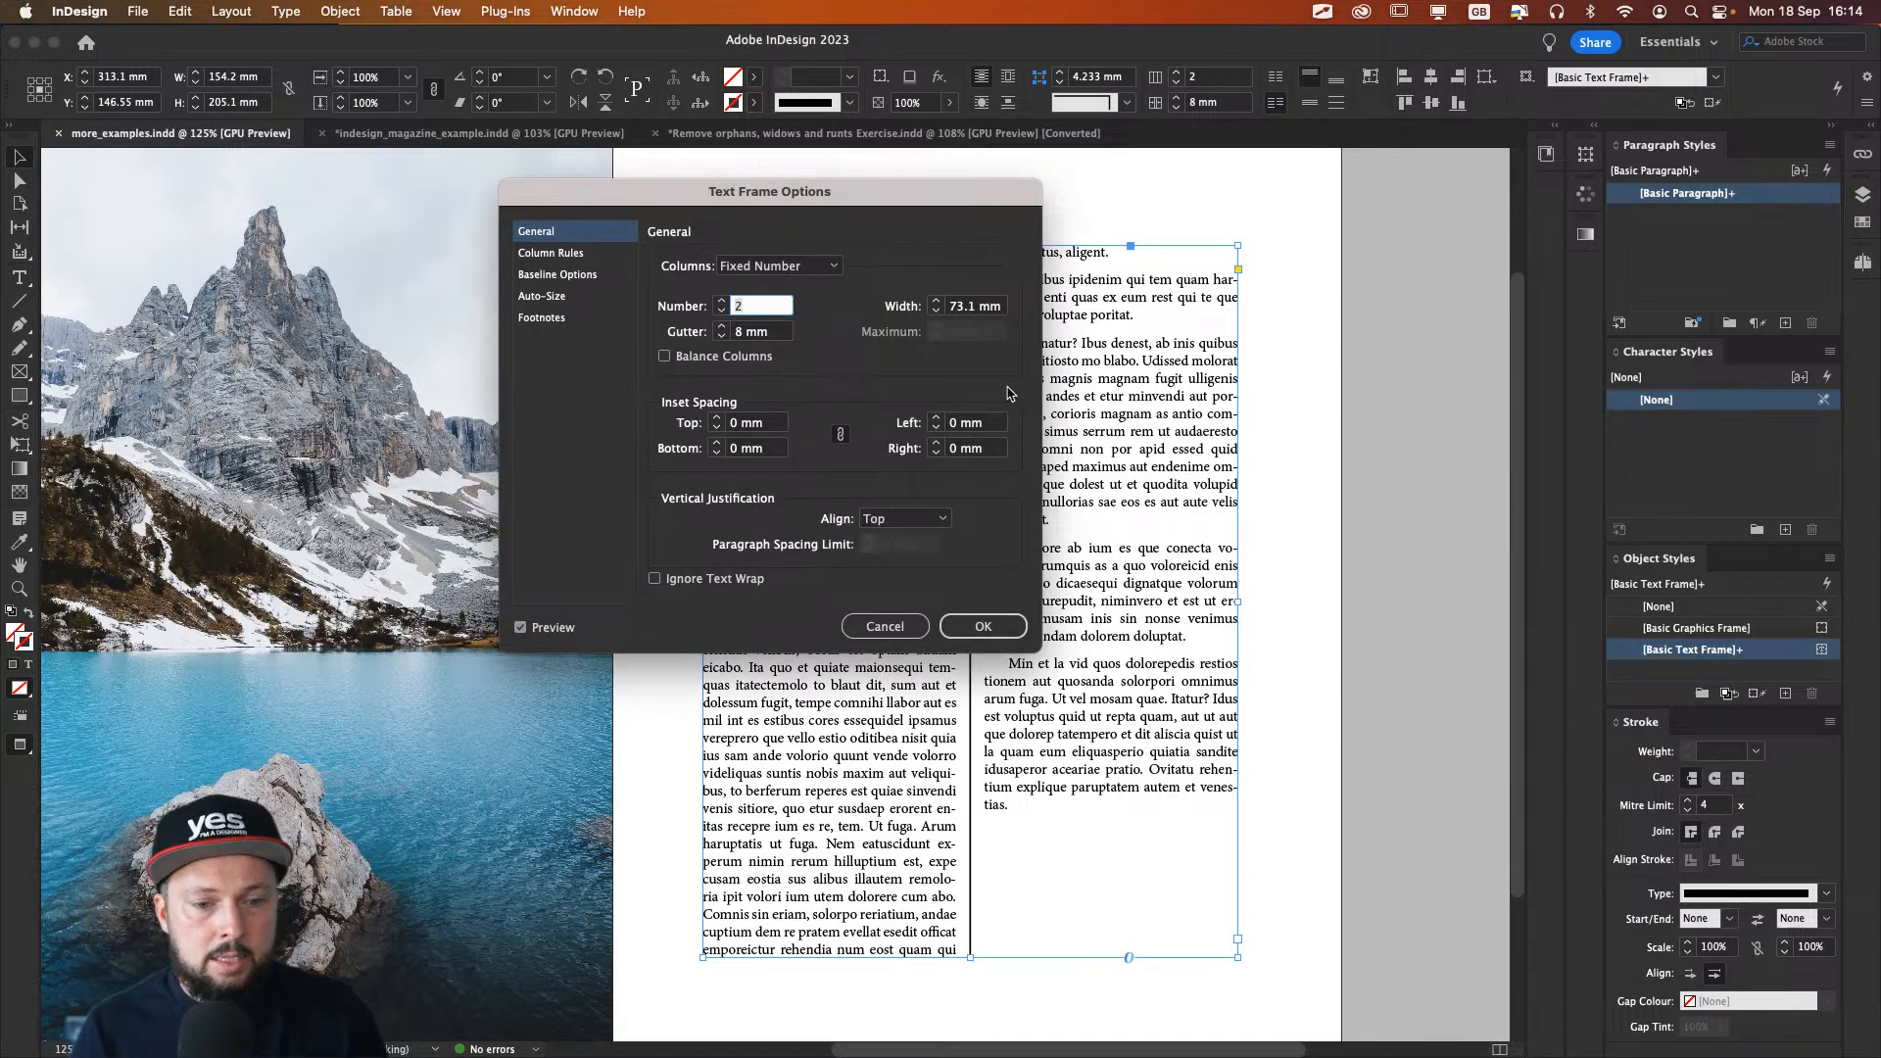
click(554, 255)
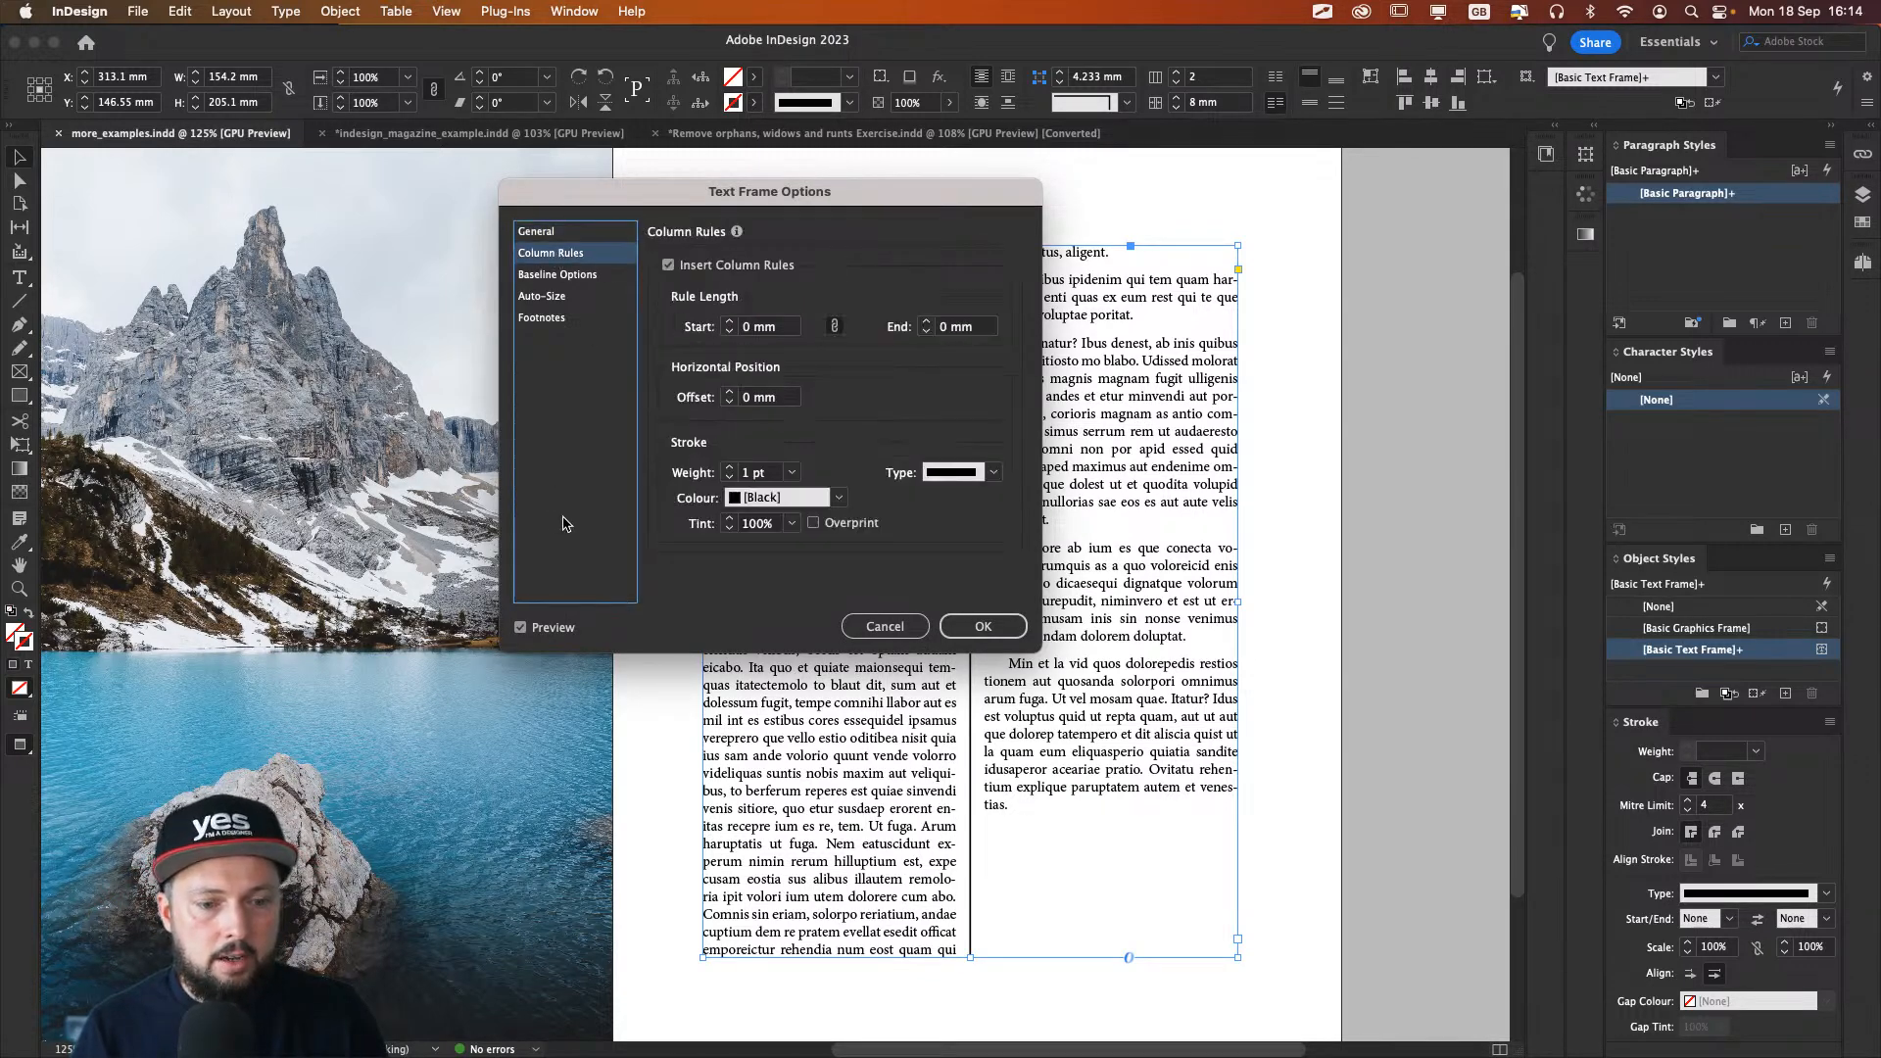
drag(697, 188, 326, 260)
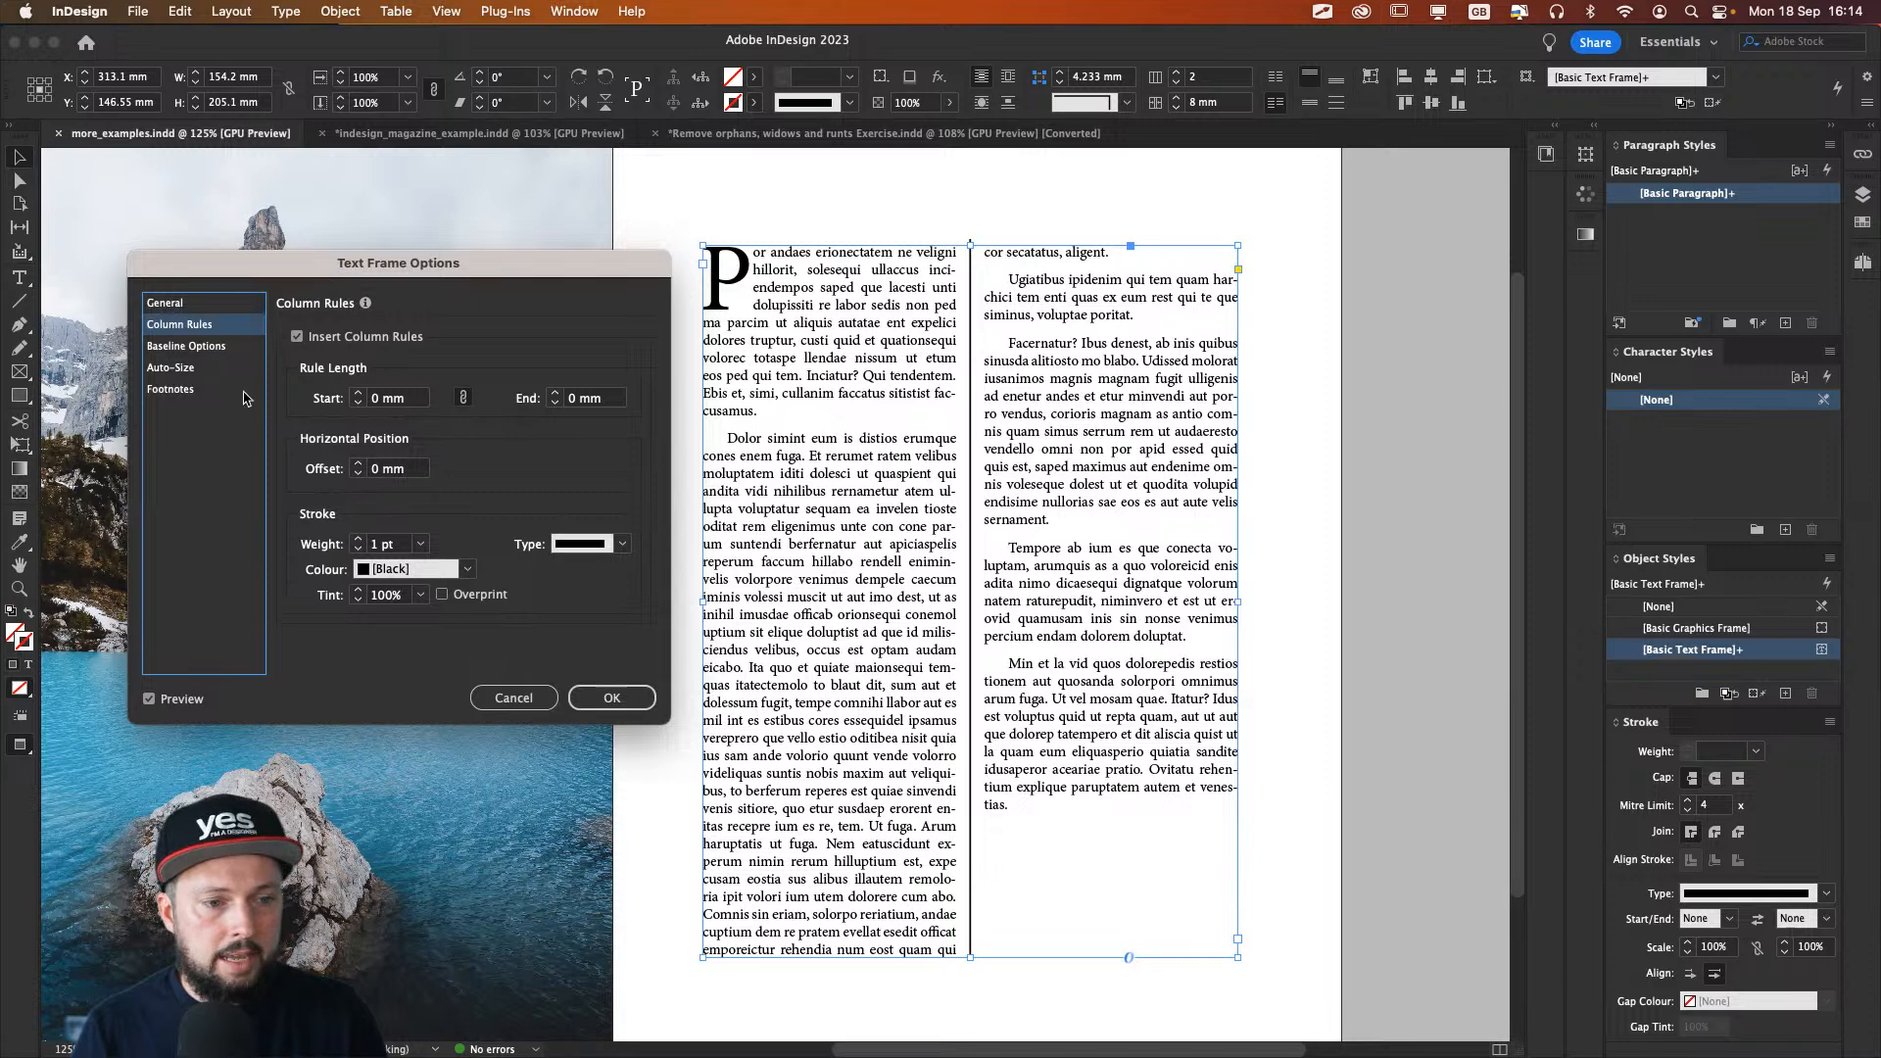
click(297, 337)
click(298, 338)
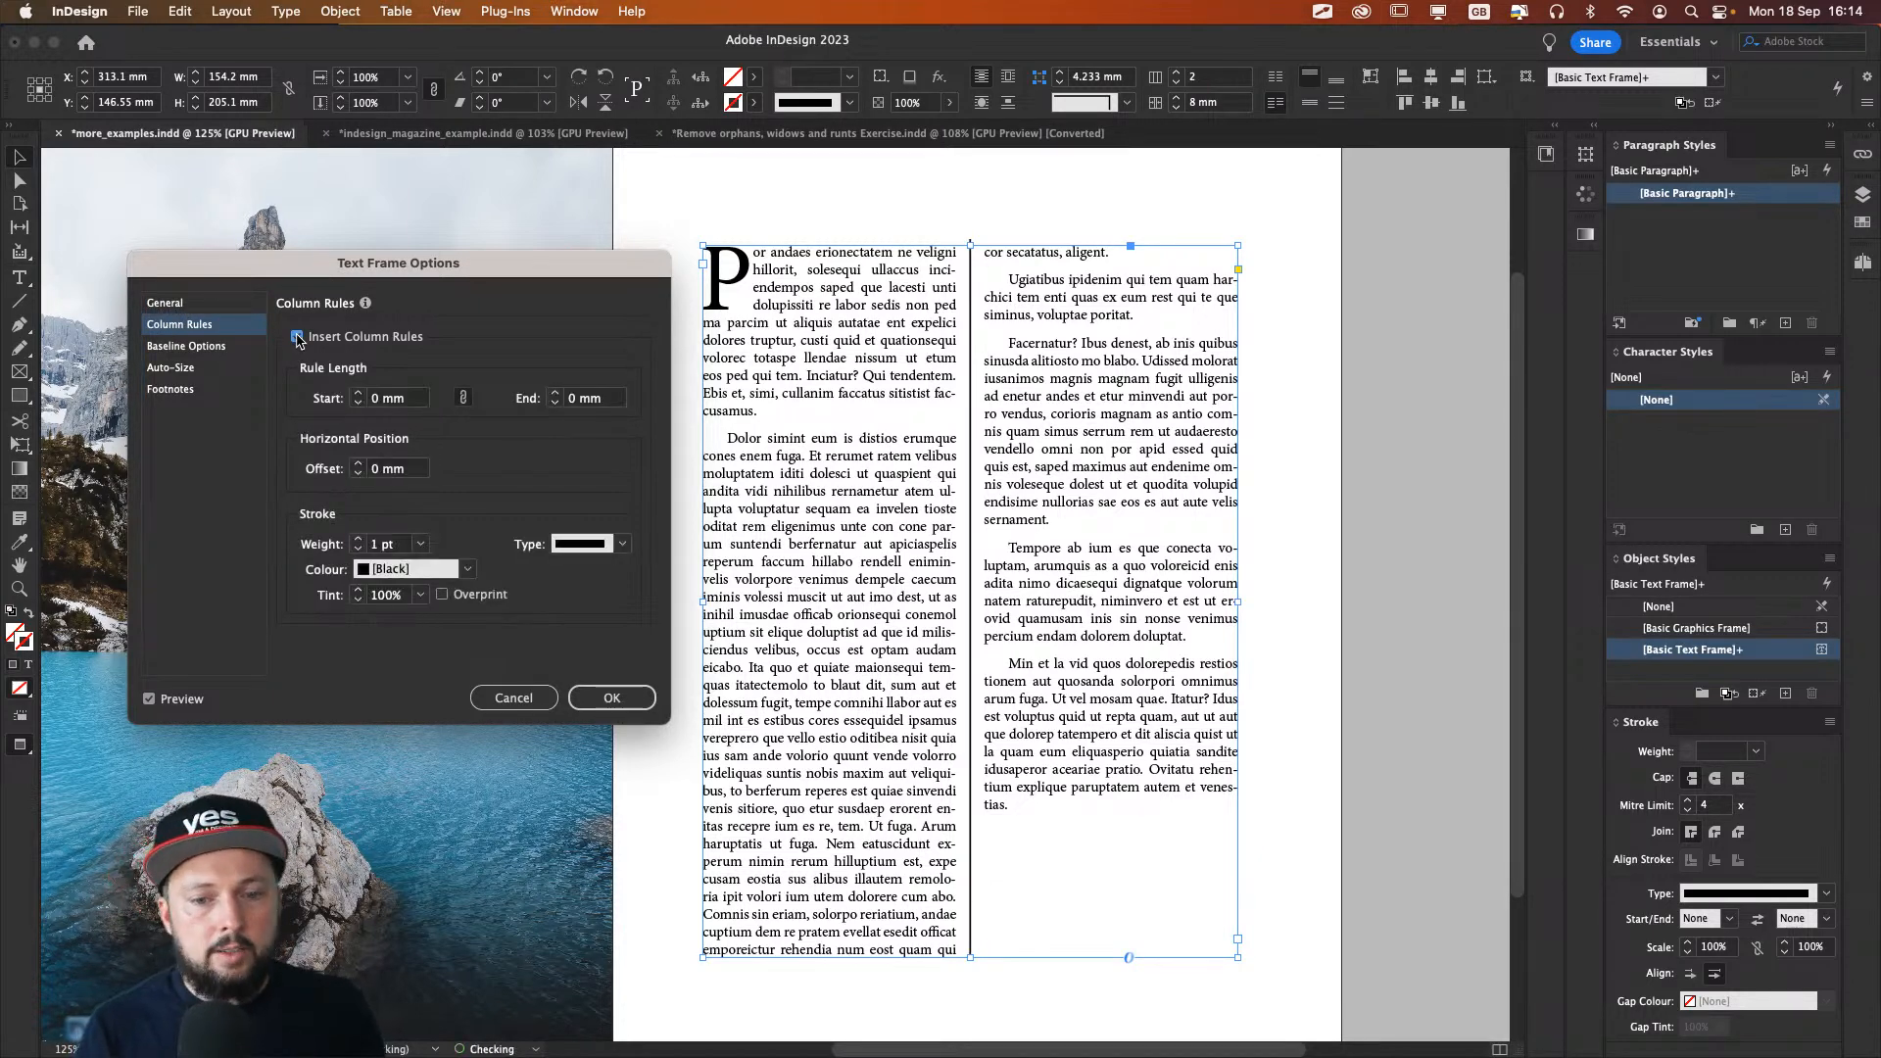
click(298, 338)
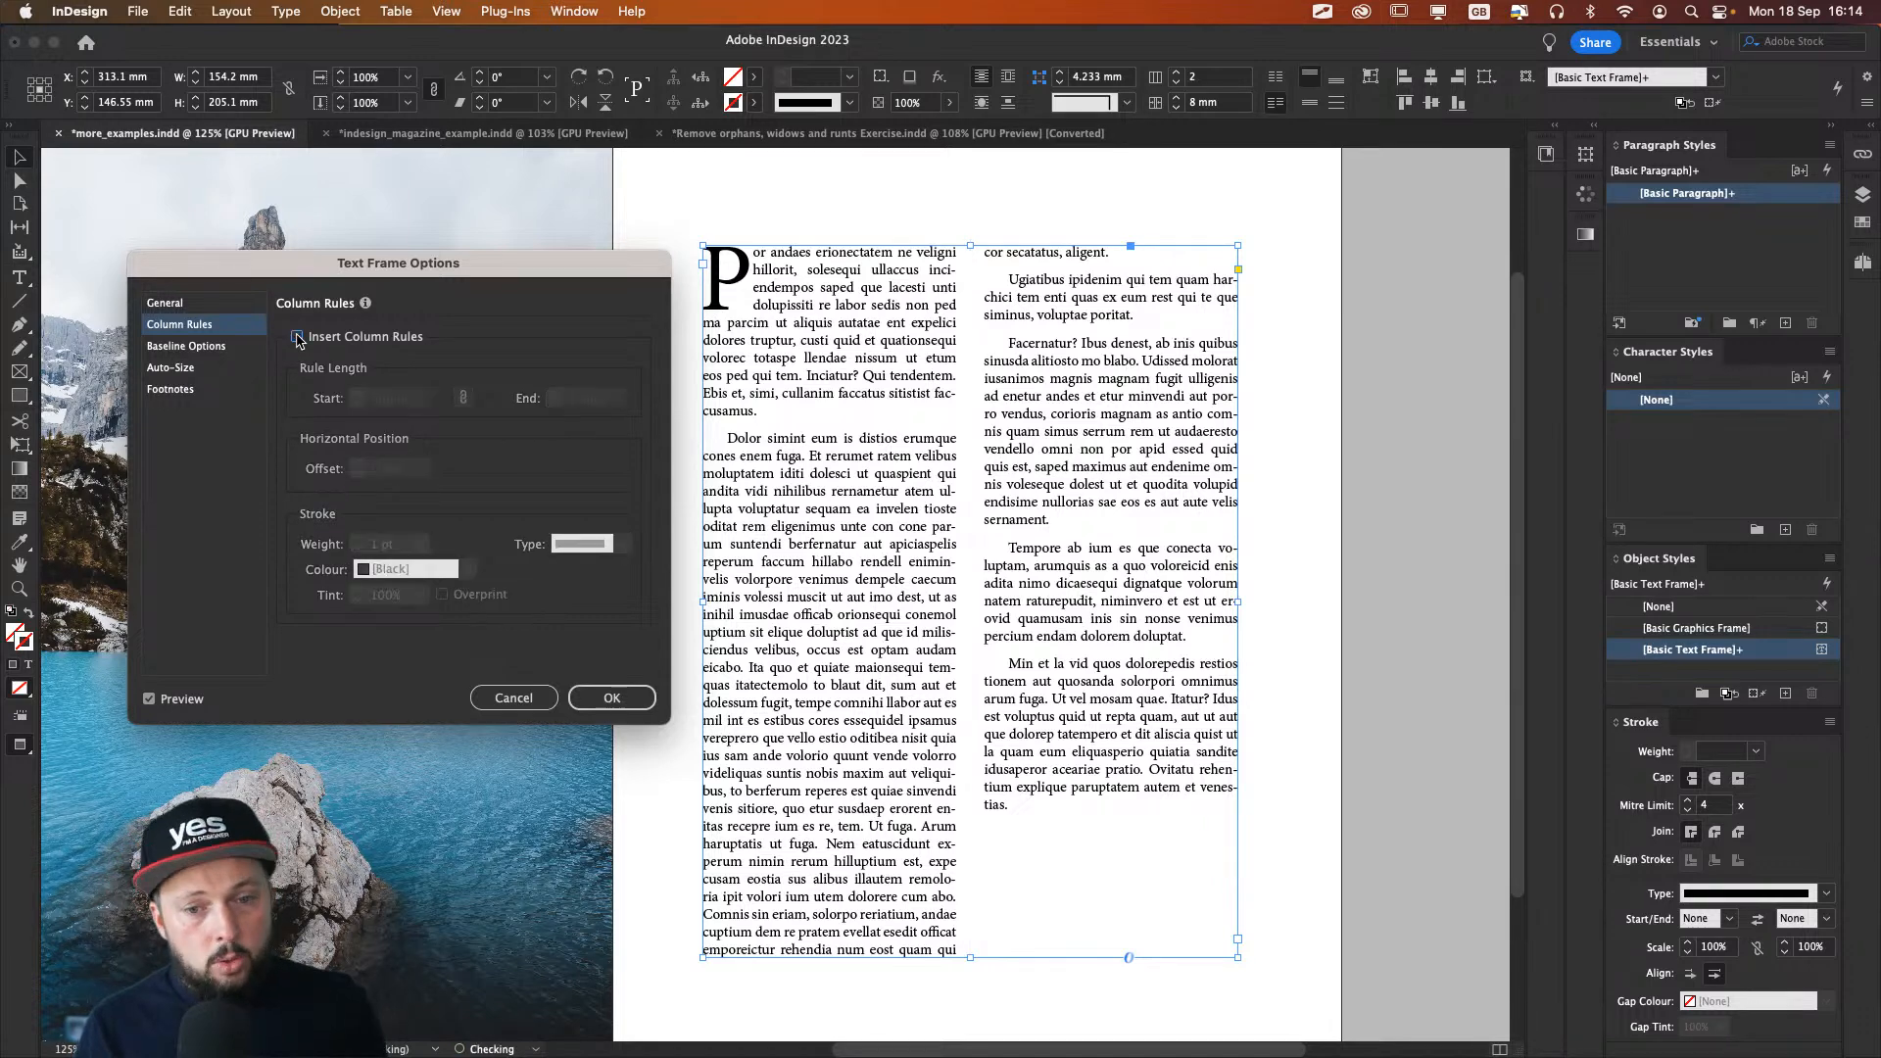
click(298, 338)
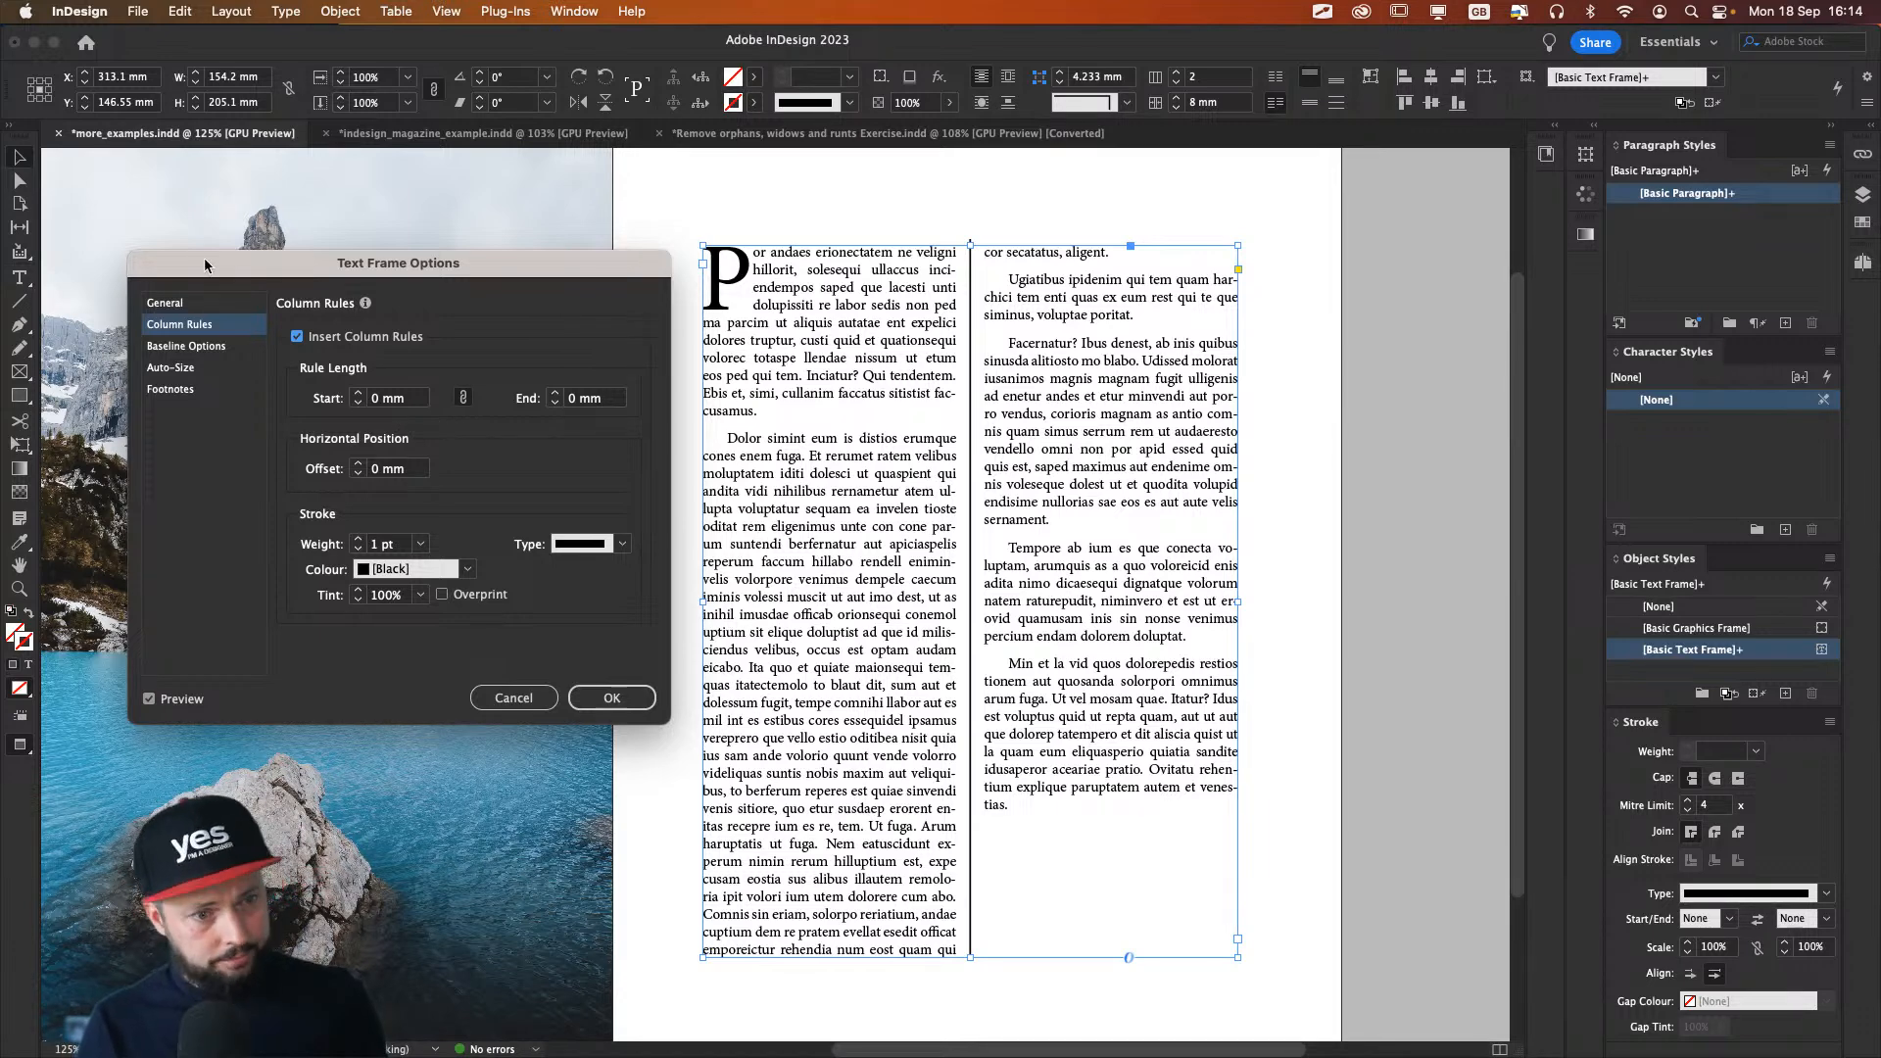
Step: Set the gutter between the two text columns to 12 mm
click(163, 304)
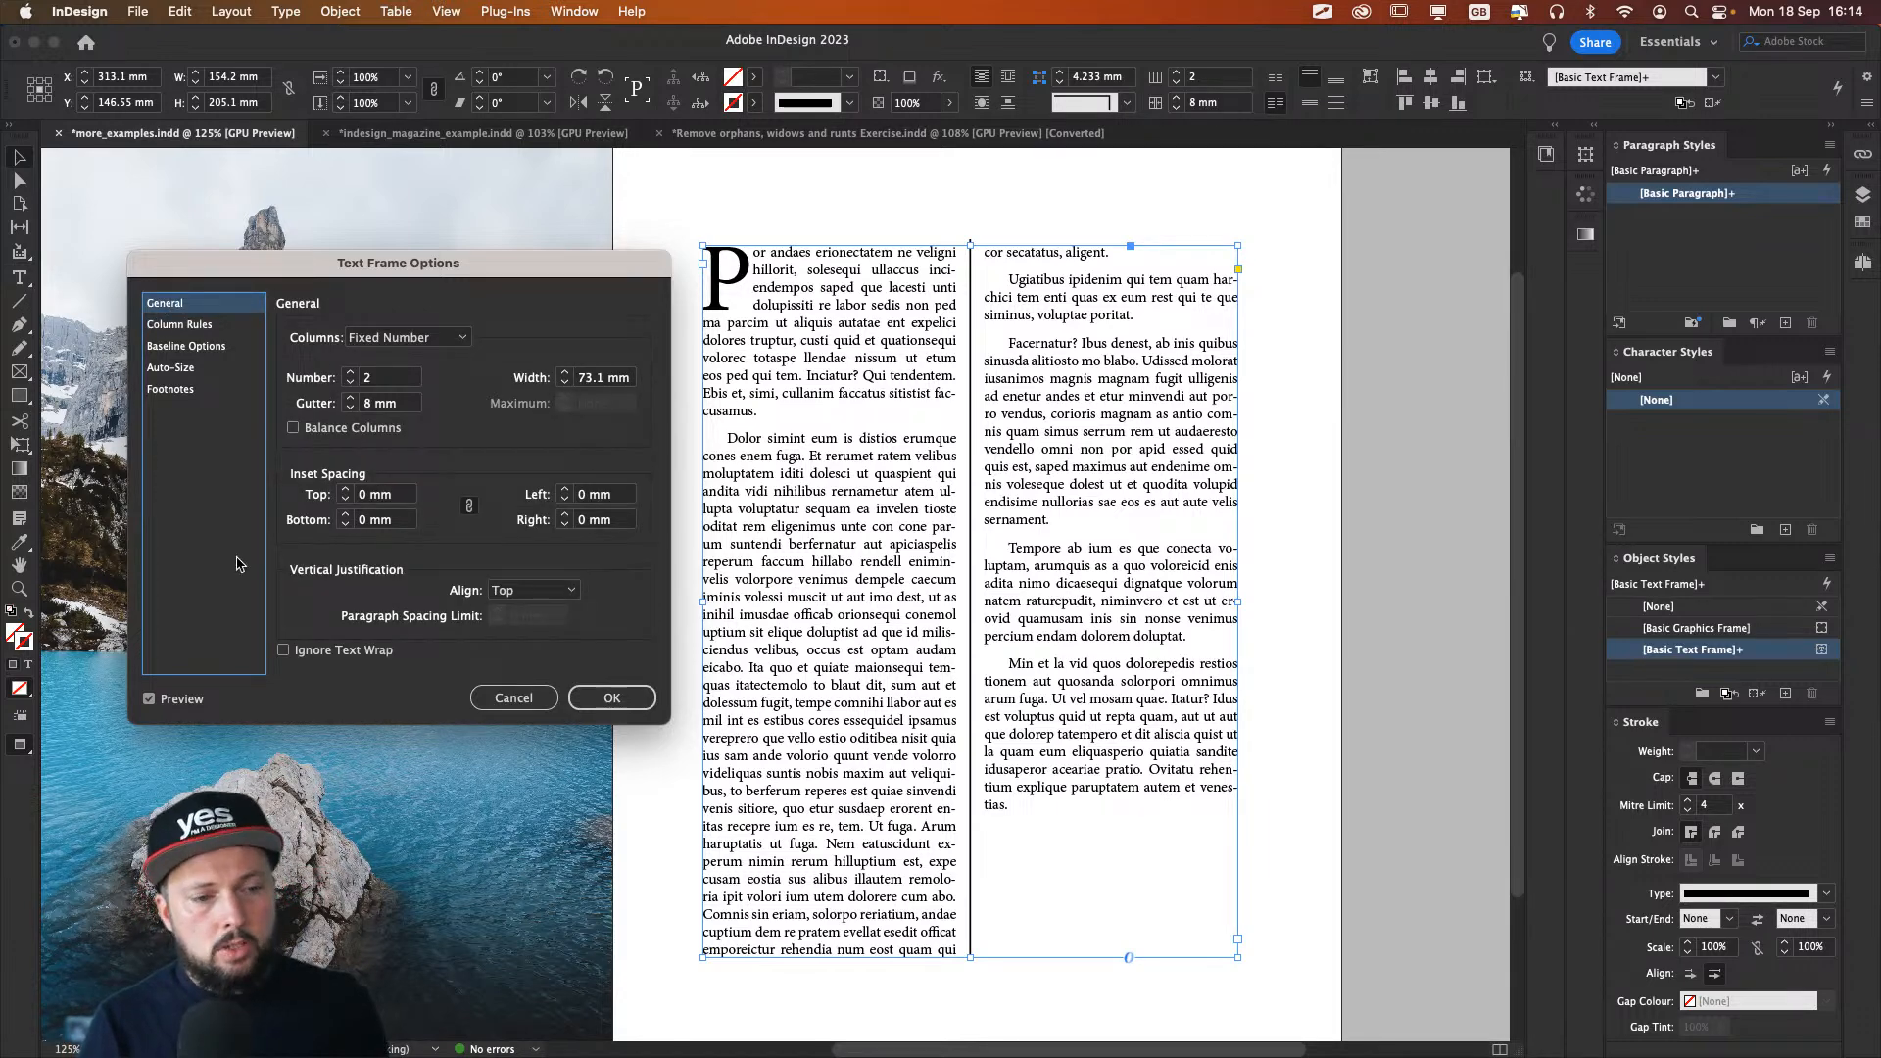
click(349, 397)
click(348, 396)
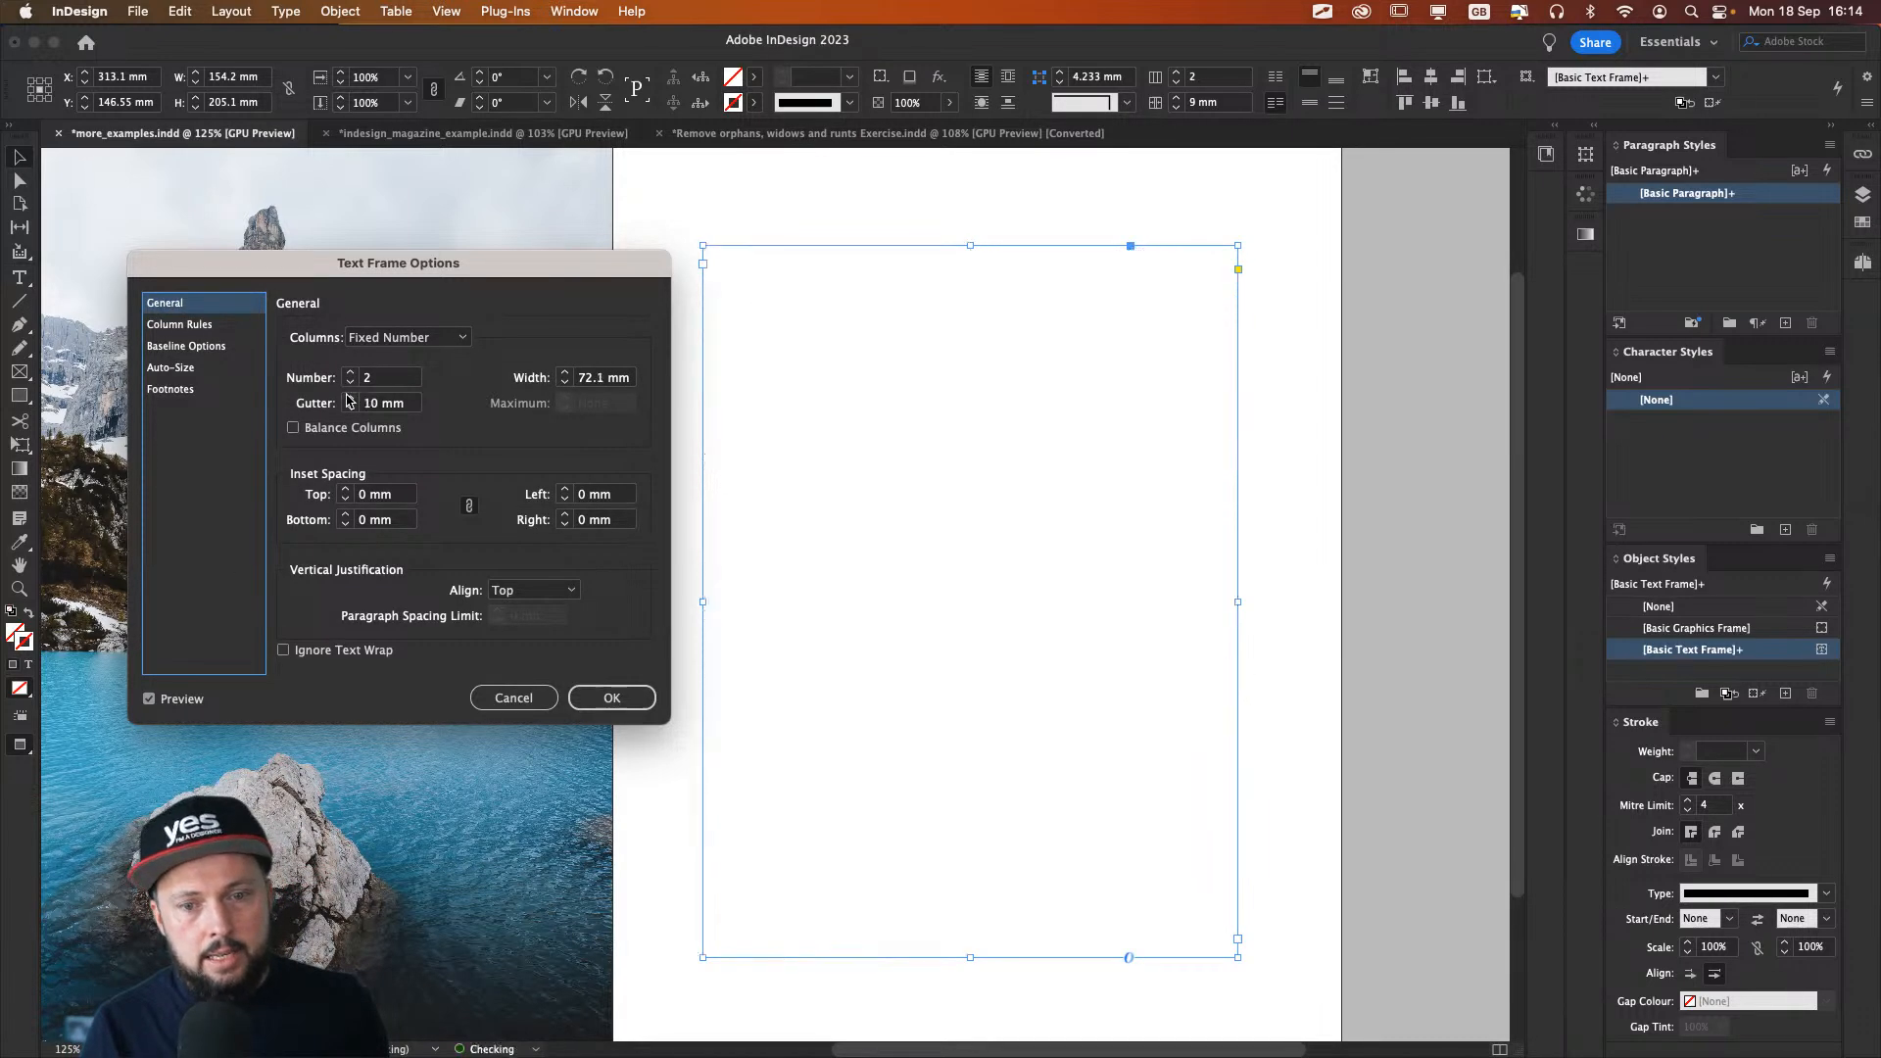
click(349, 397)
click(349, 397)
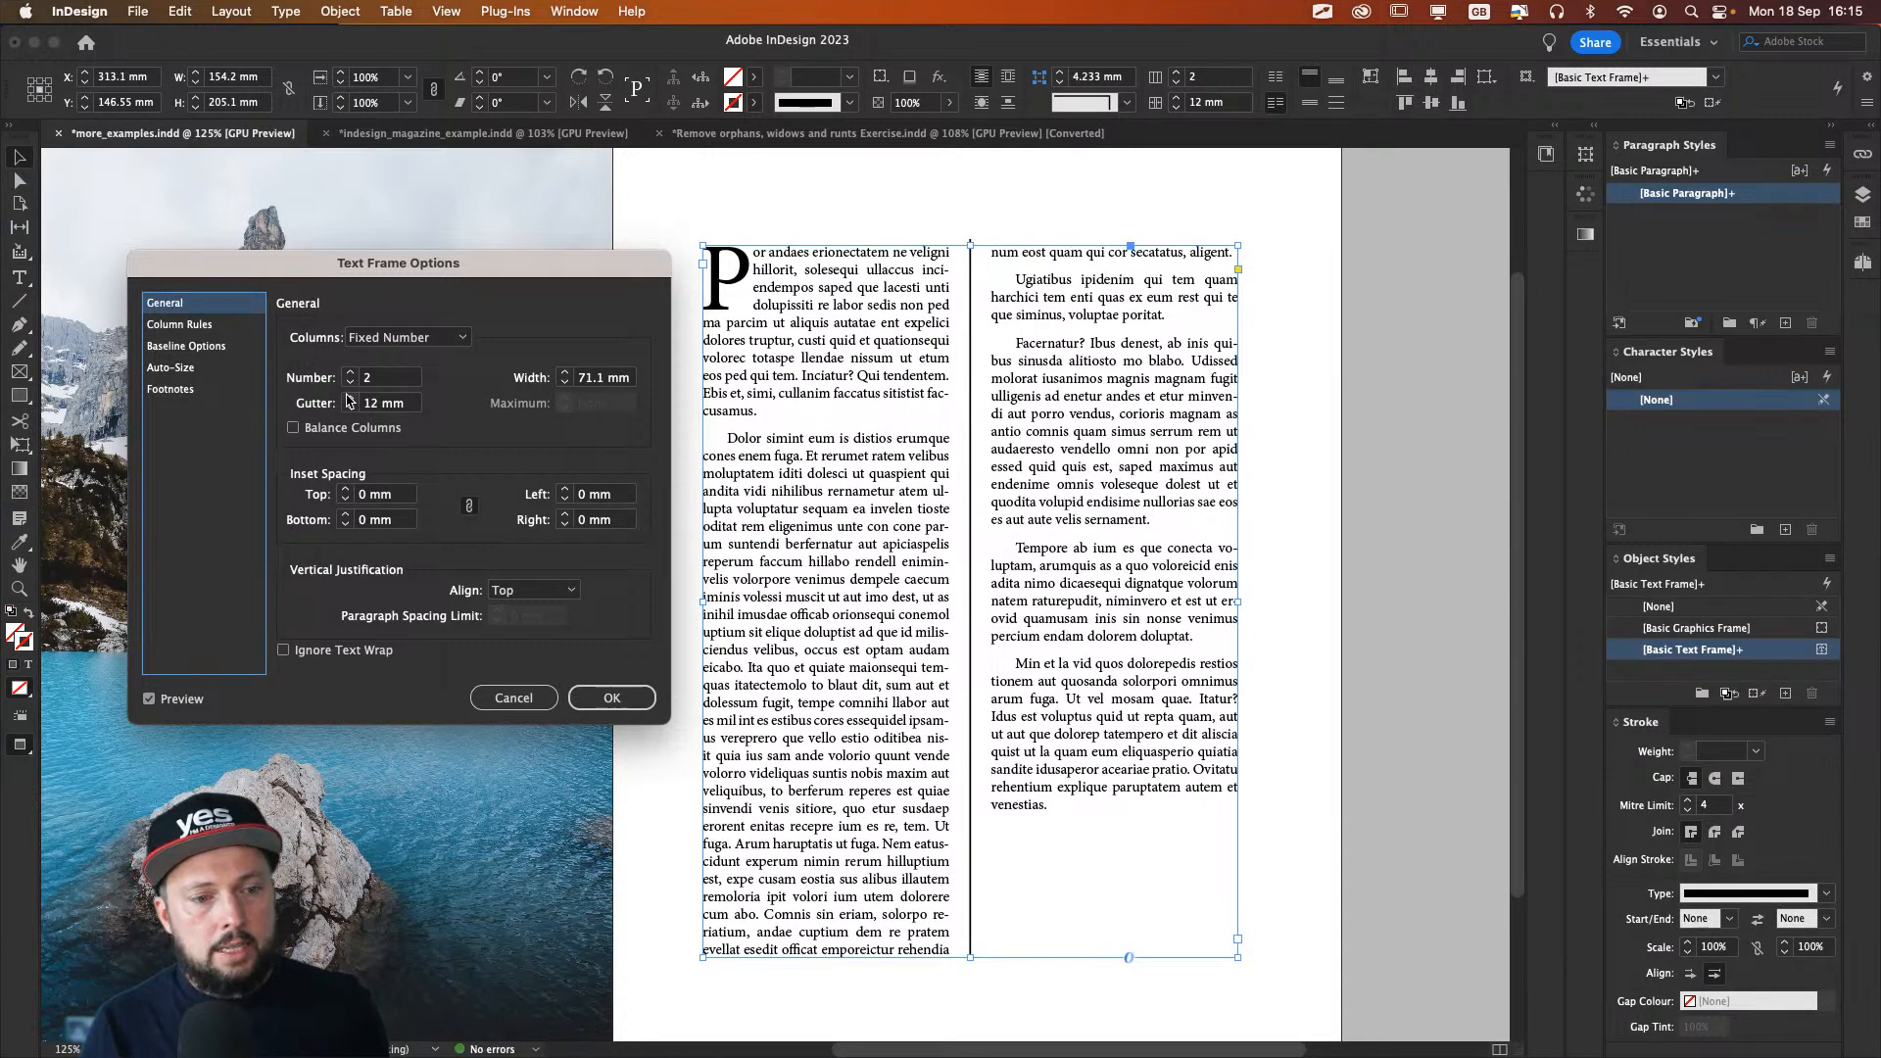
click(611, 698)
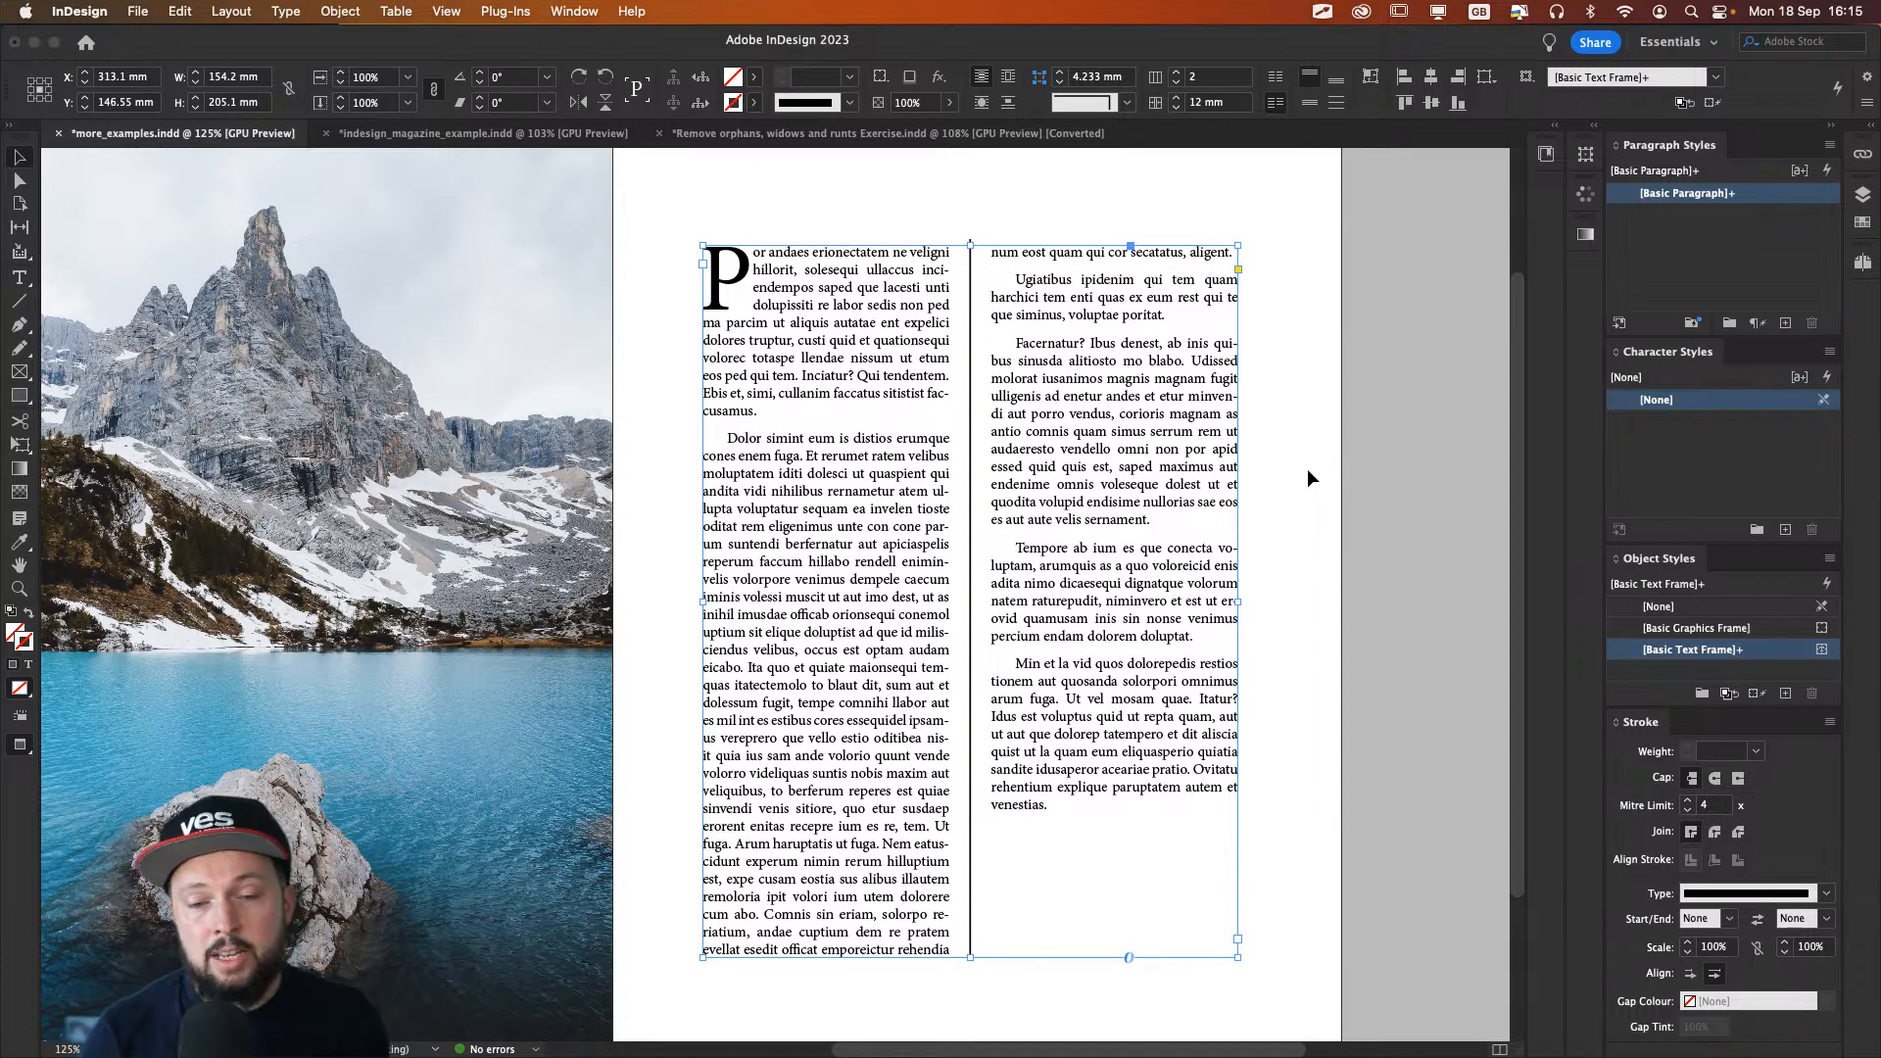
Step: Highlight the single line starting the second column and check the orphan, widow and runt definitions in the exercise document
click(1340, 414)
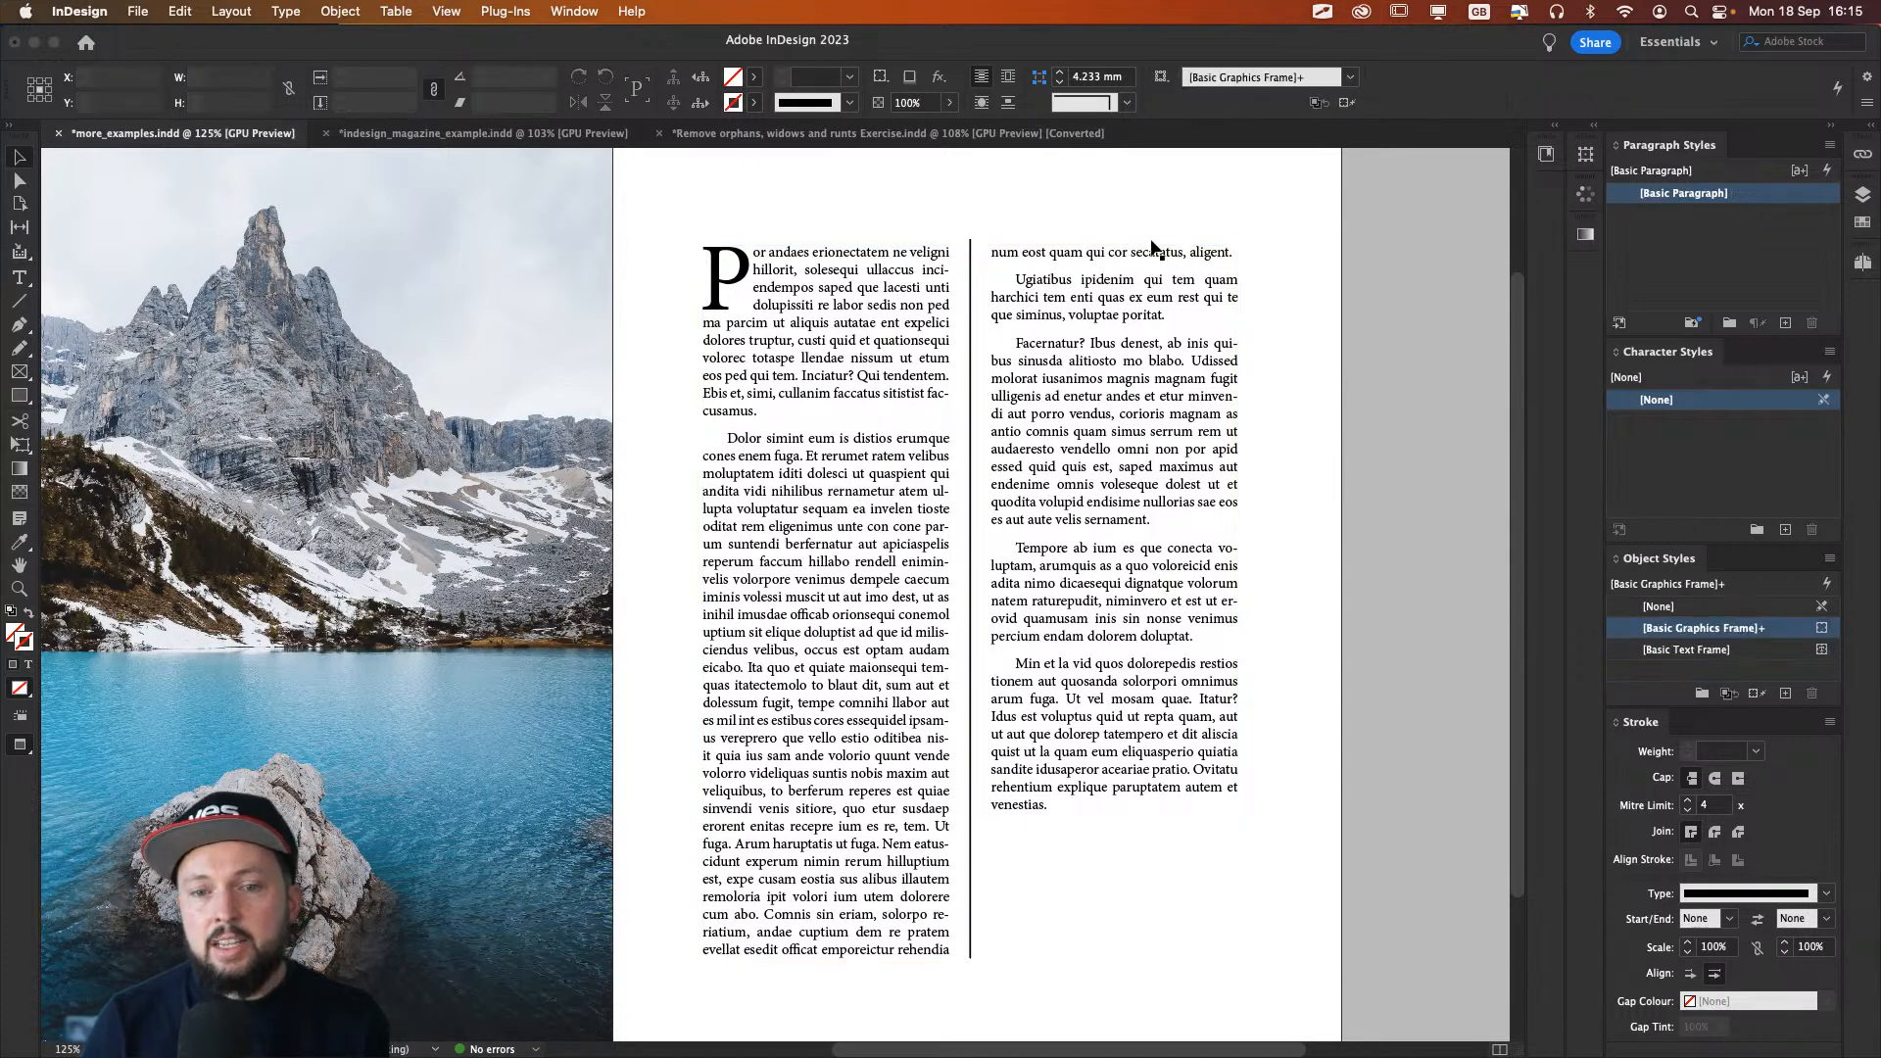
double_click(1127, 251)
drag(1236, 261, 984, 257)
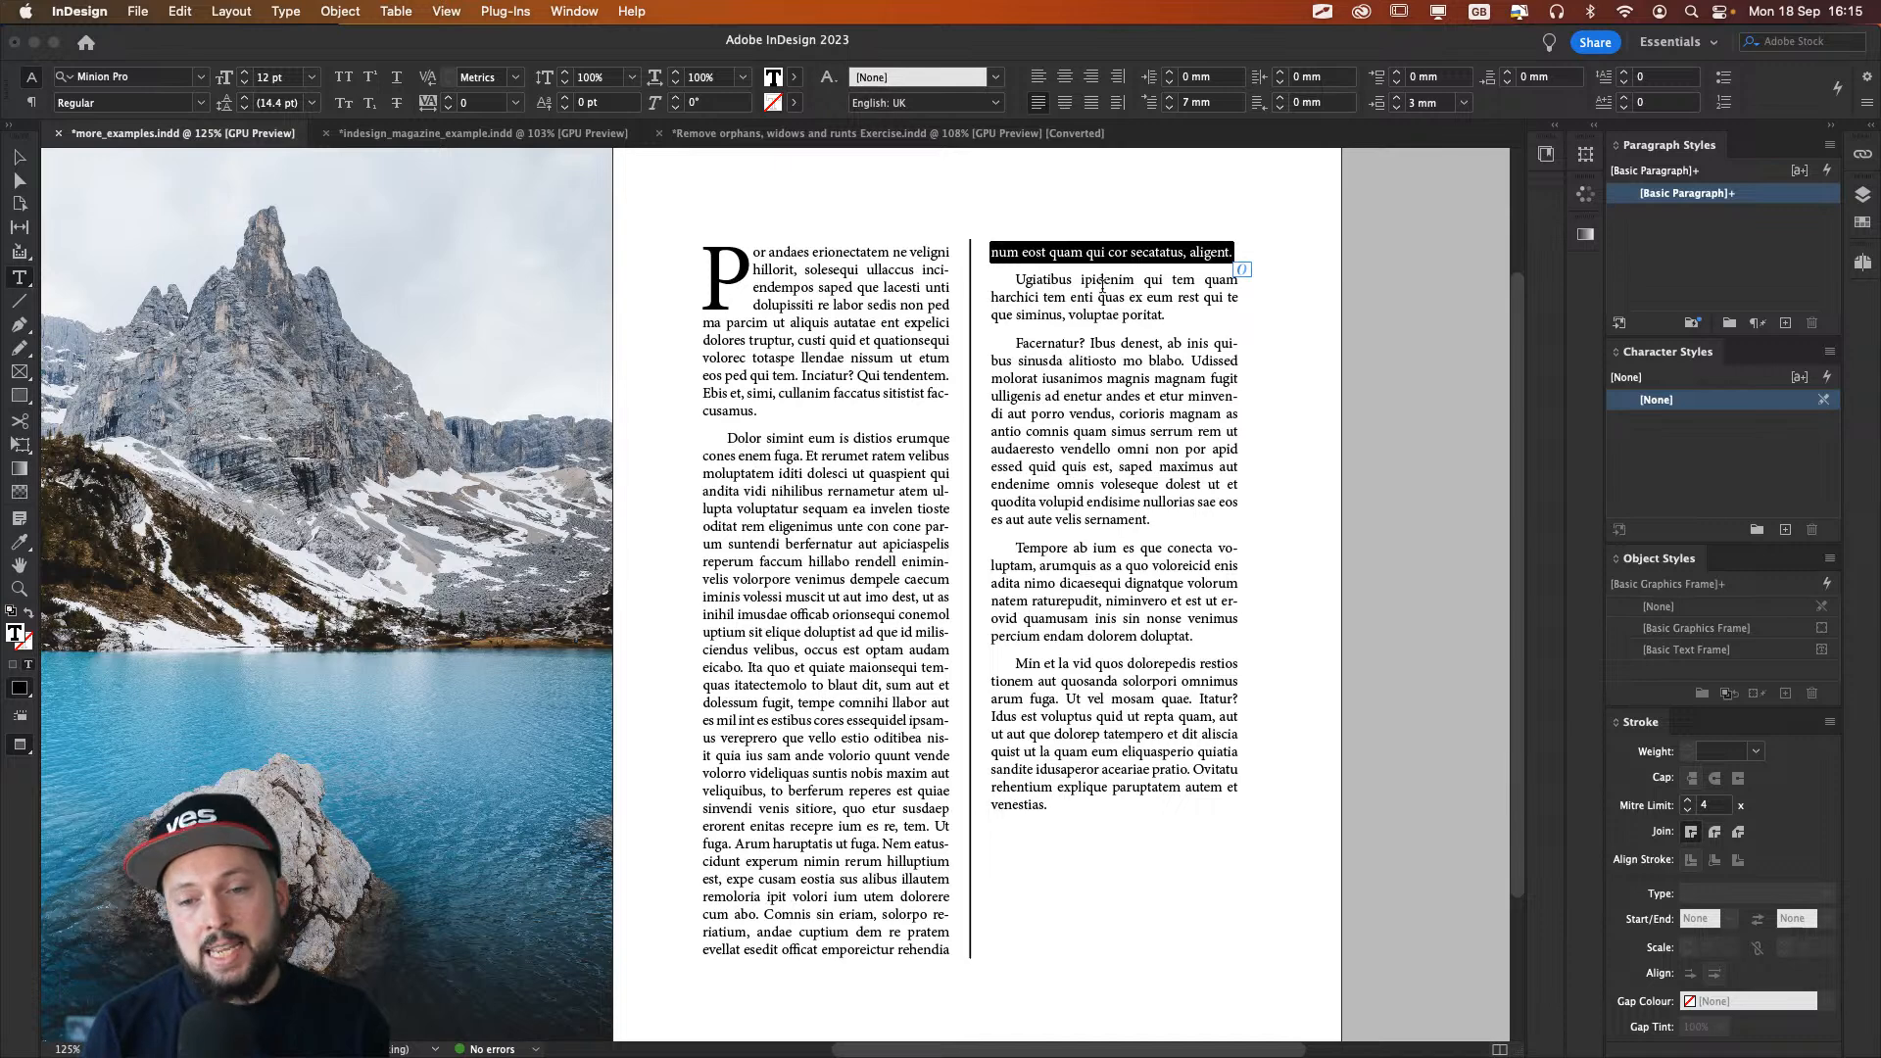
key(Escape)
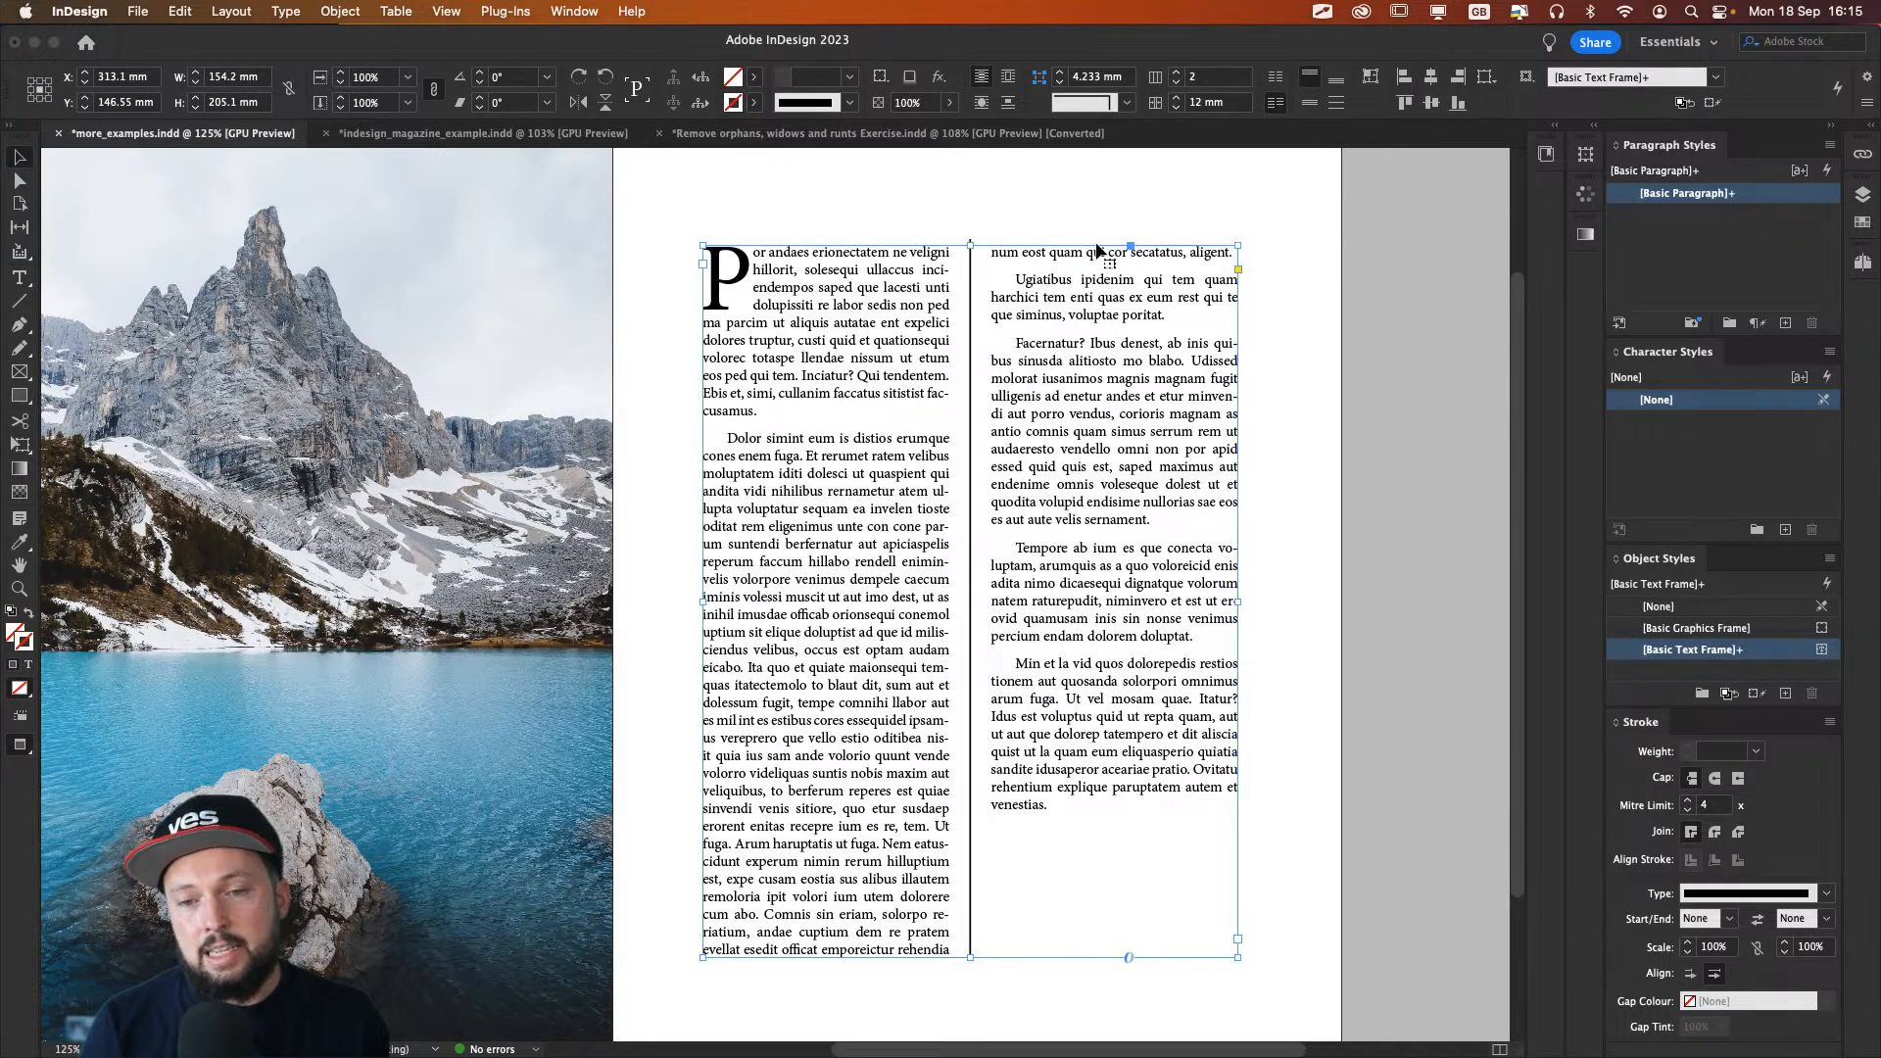
click(705, 133)
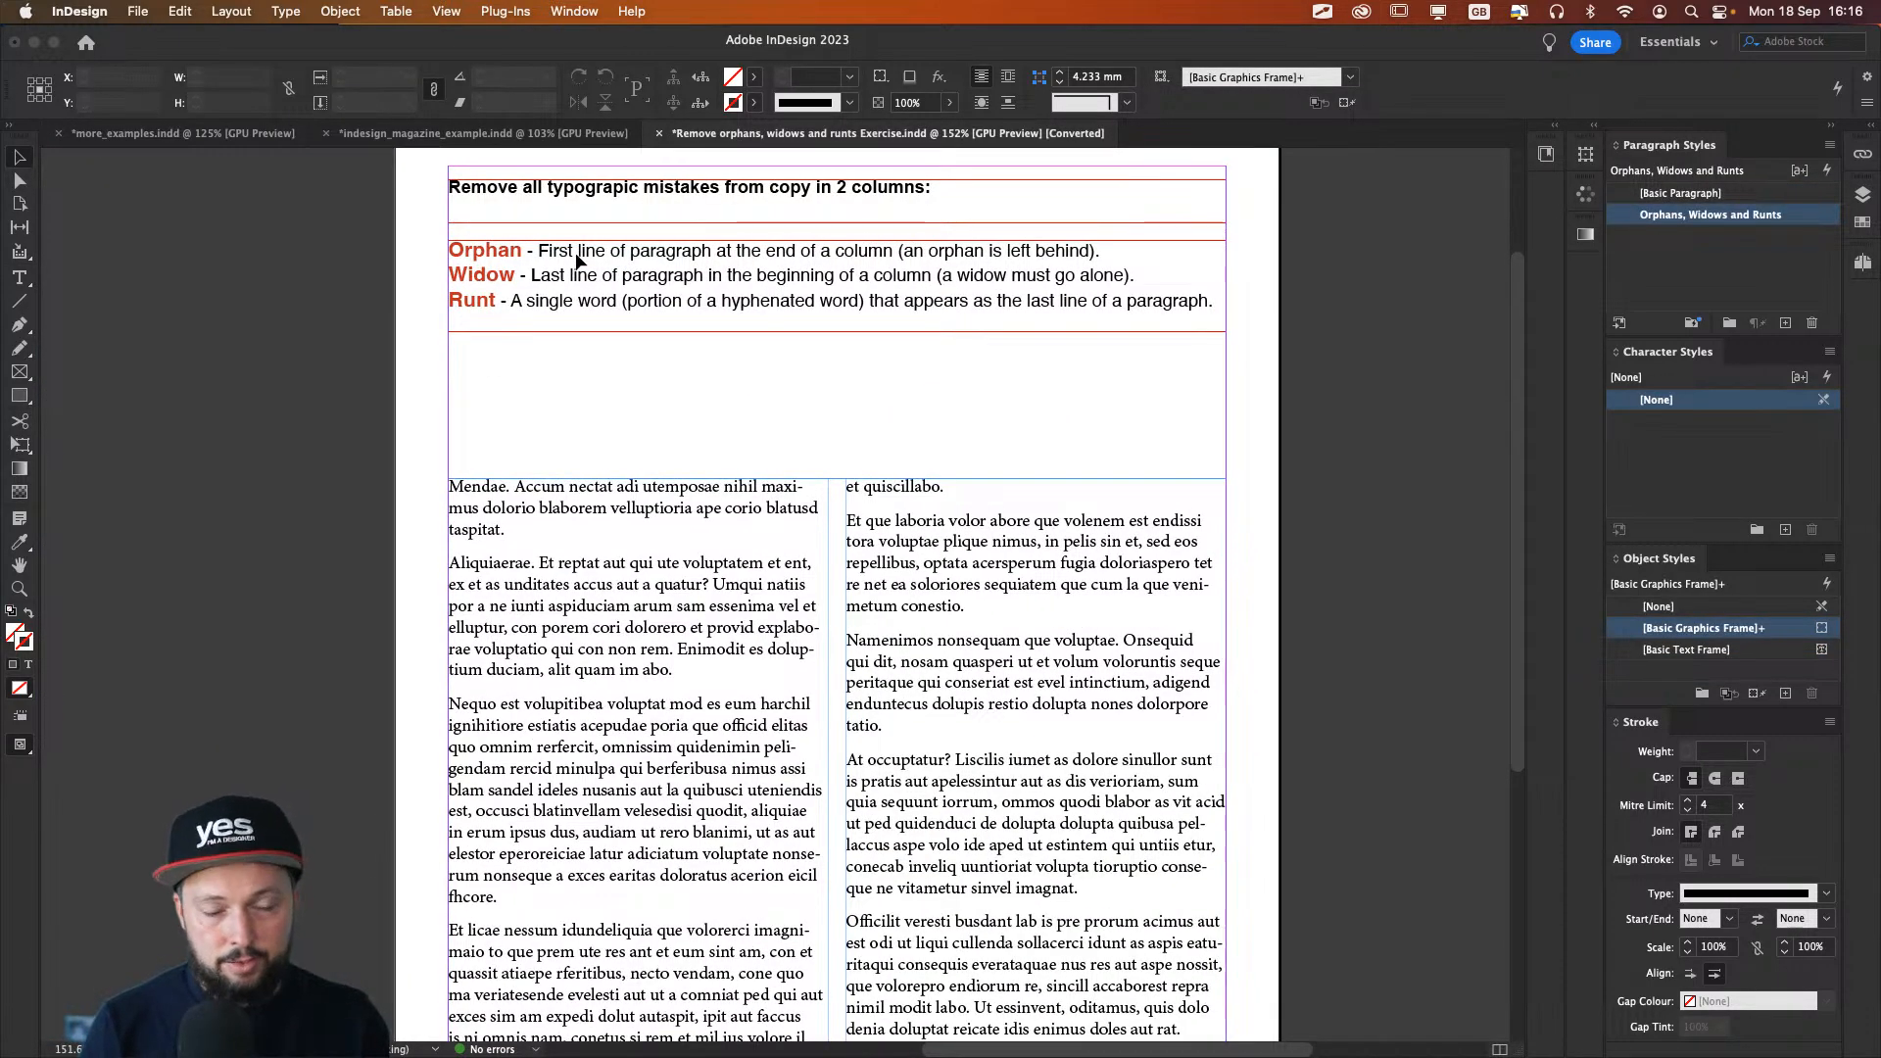
click(193, 137)
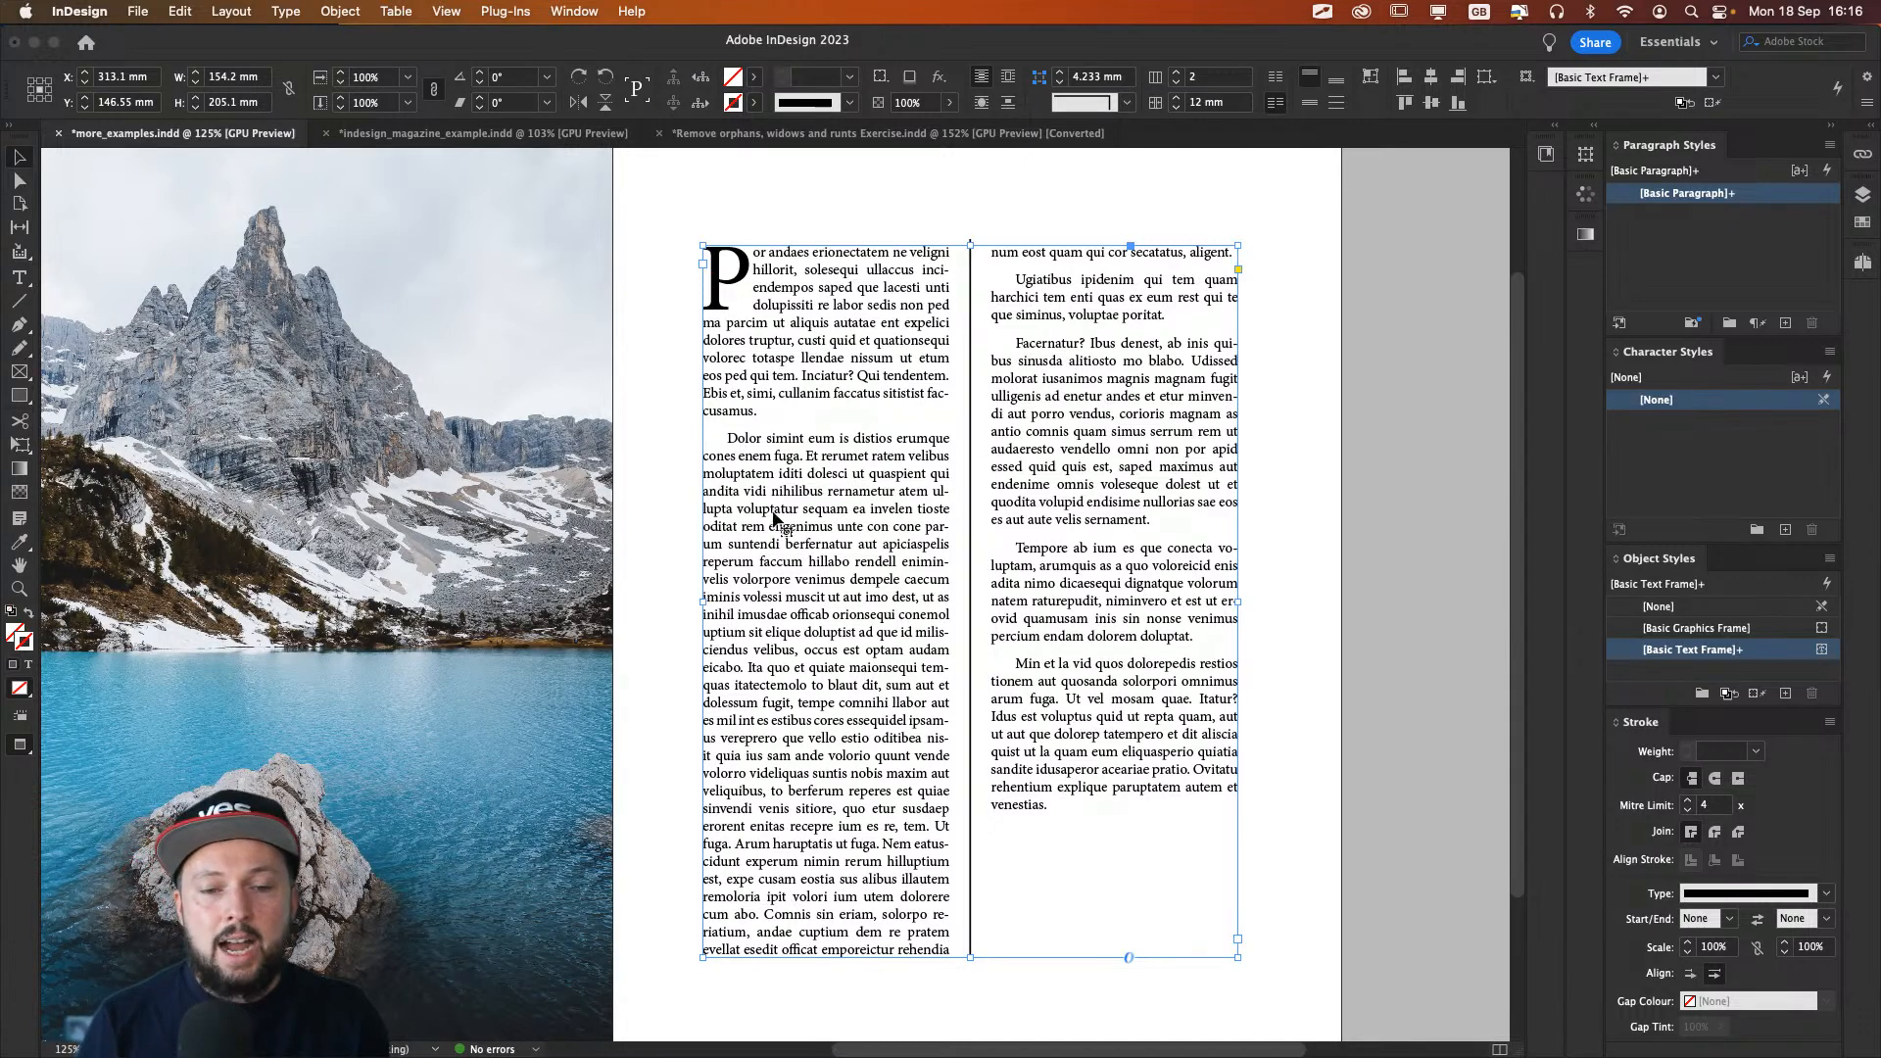
Step: Try a paragraph break before "Ut fuga" and a frame height of 181 mm to demonstrate an orphan, and undo both
double_click(783, 730)
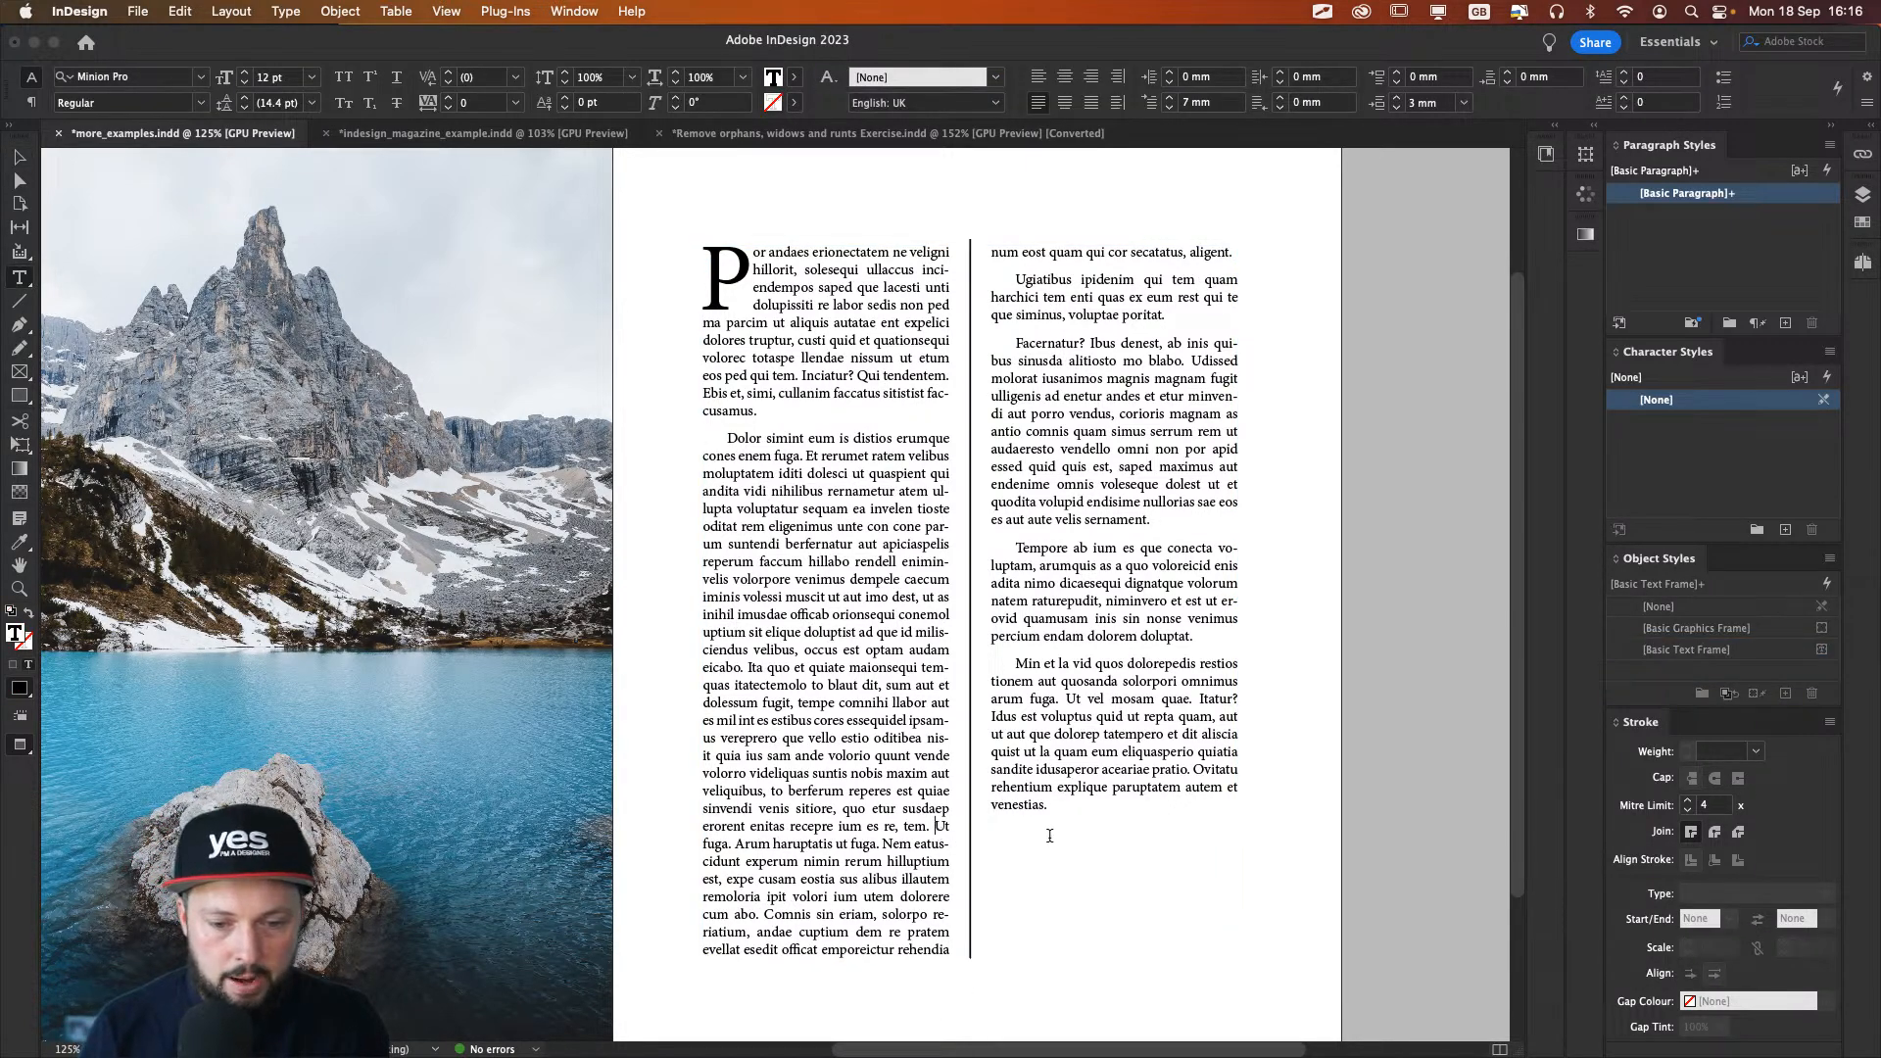
key(Return)
key(Escape)
drag(970, 956, 970, 874)
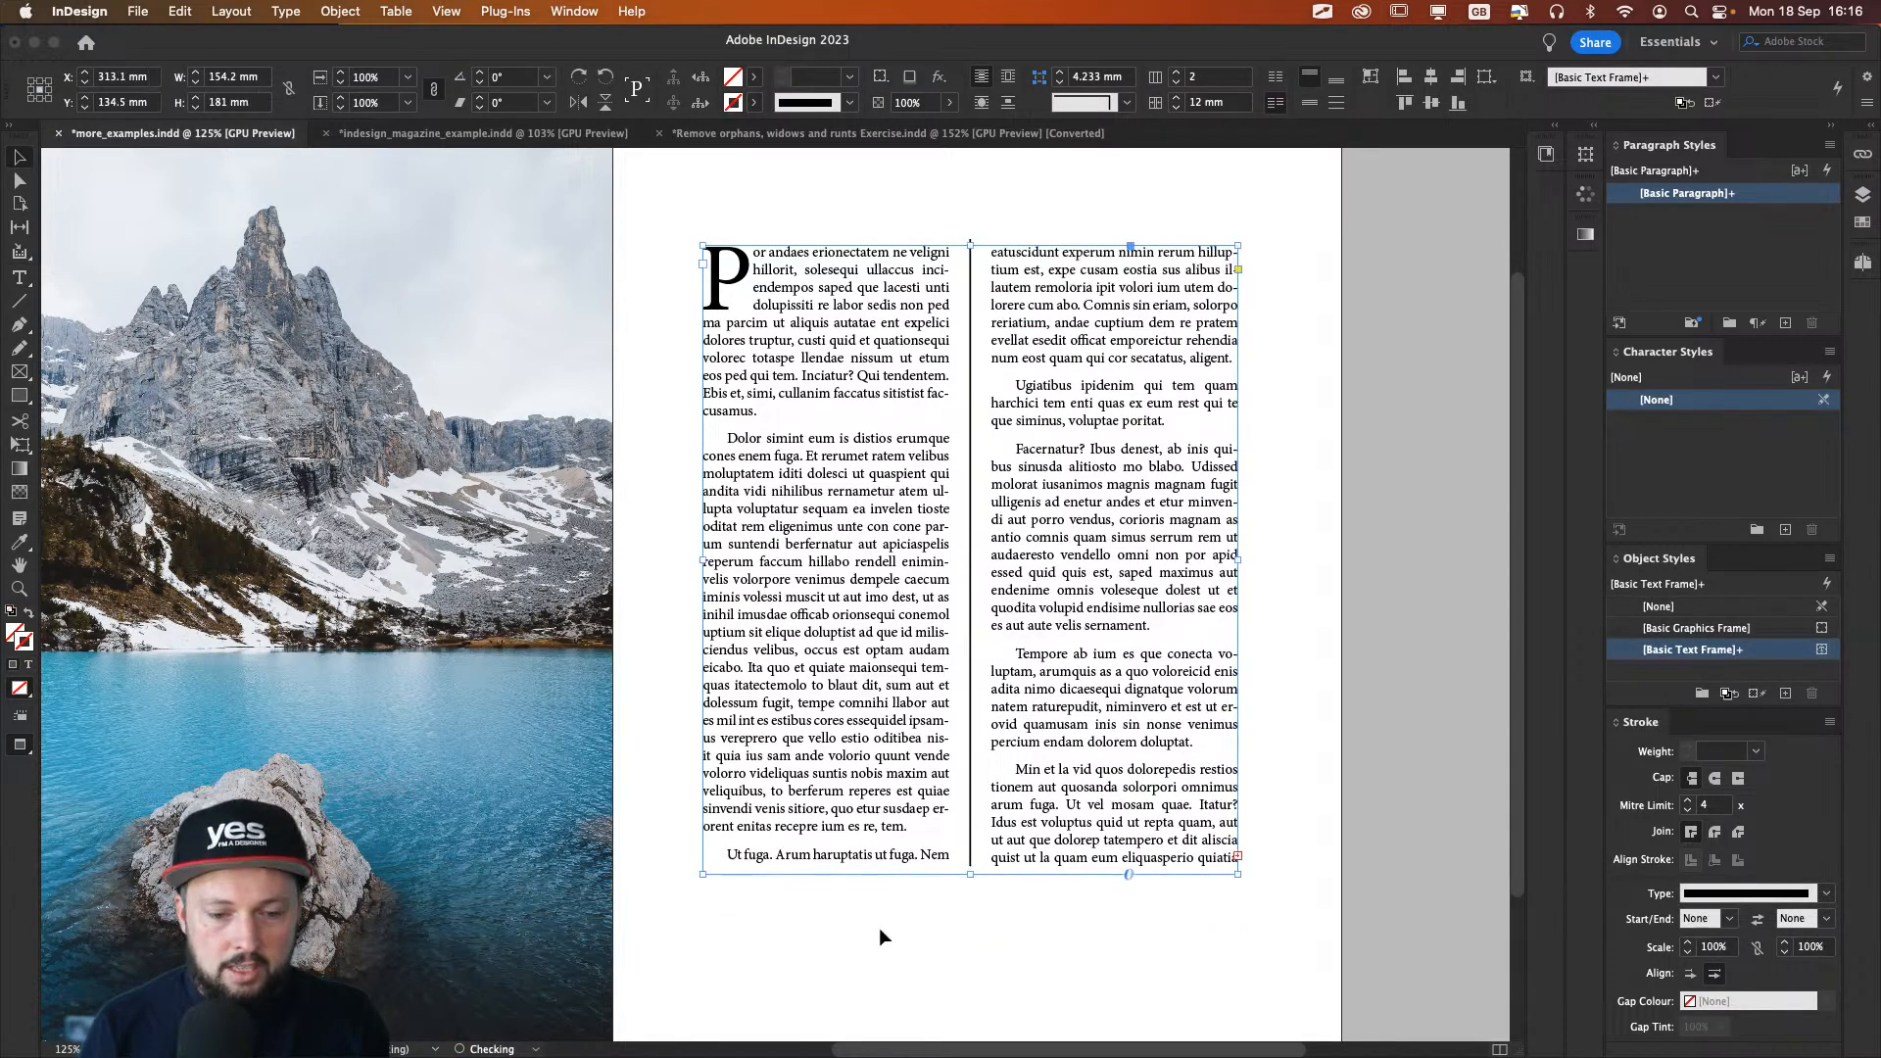
click(882, 938)
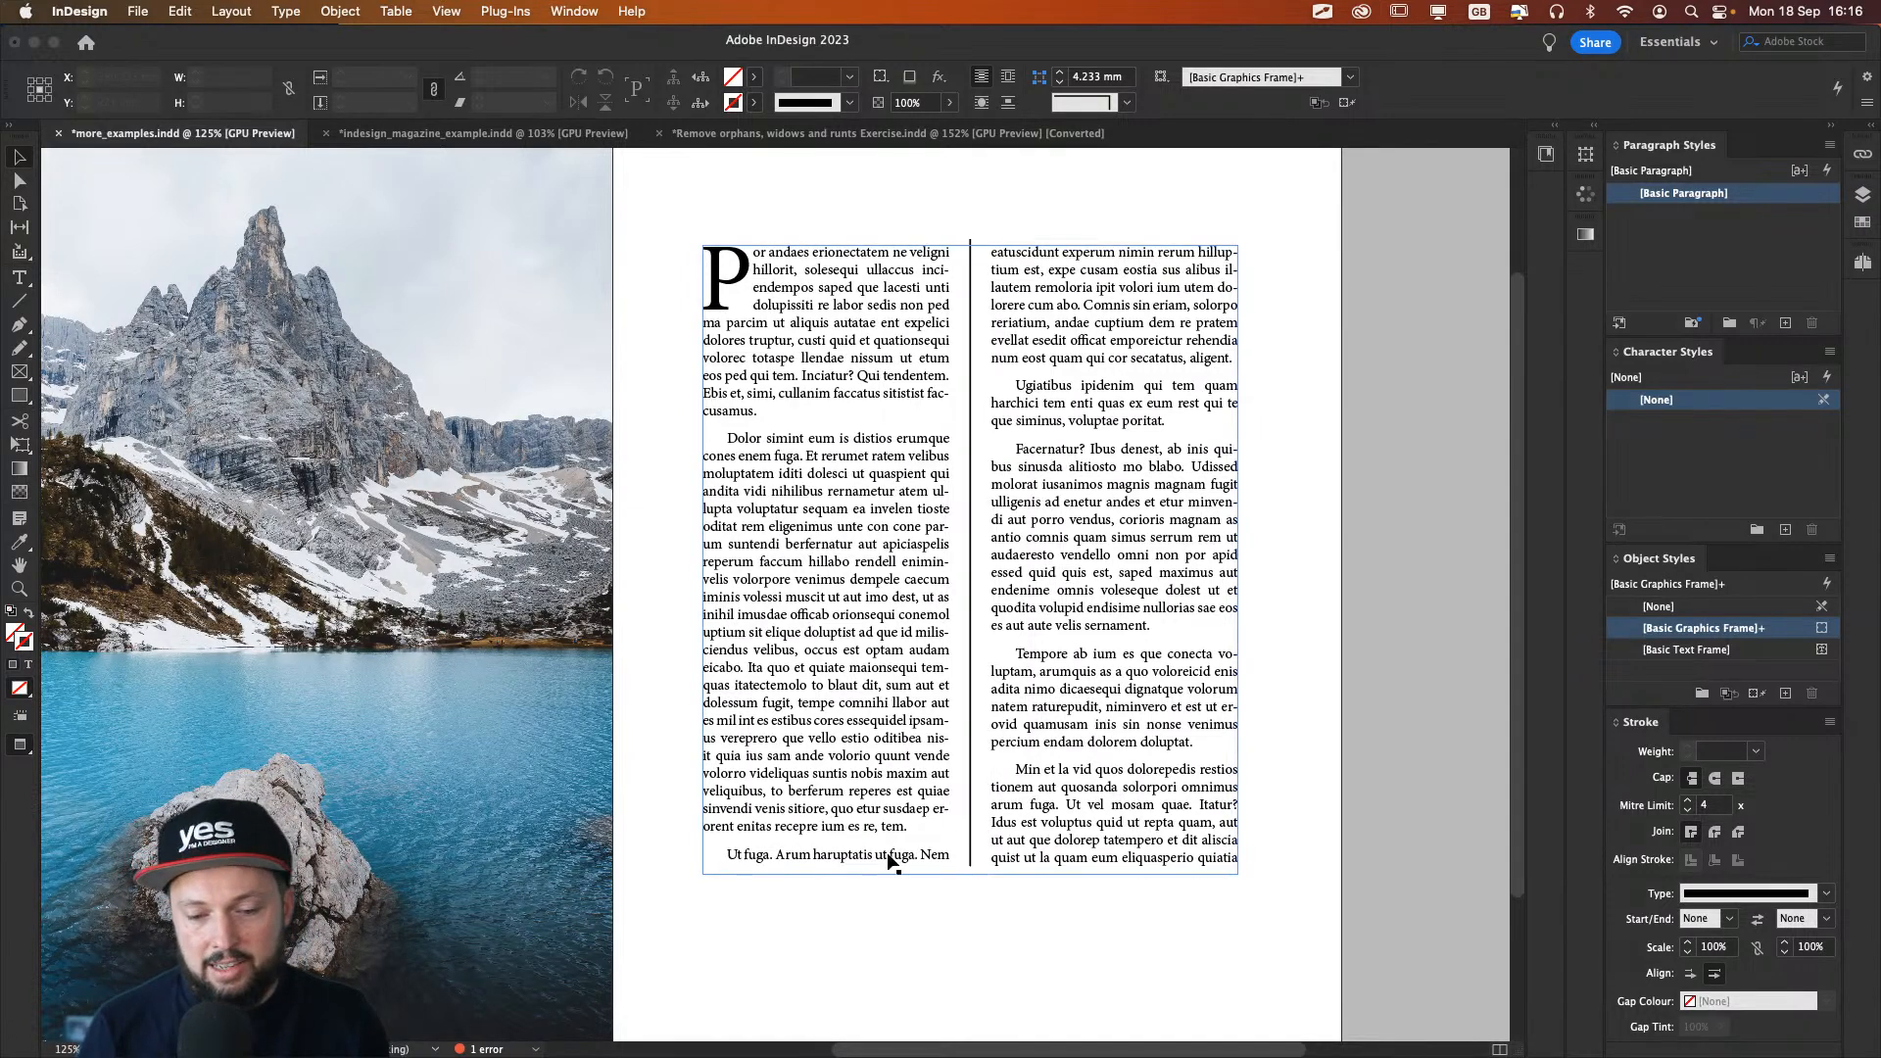
double_click(970, 872)
click(1354, 566)
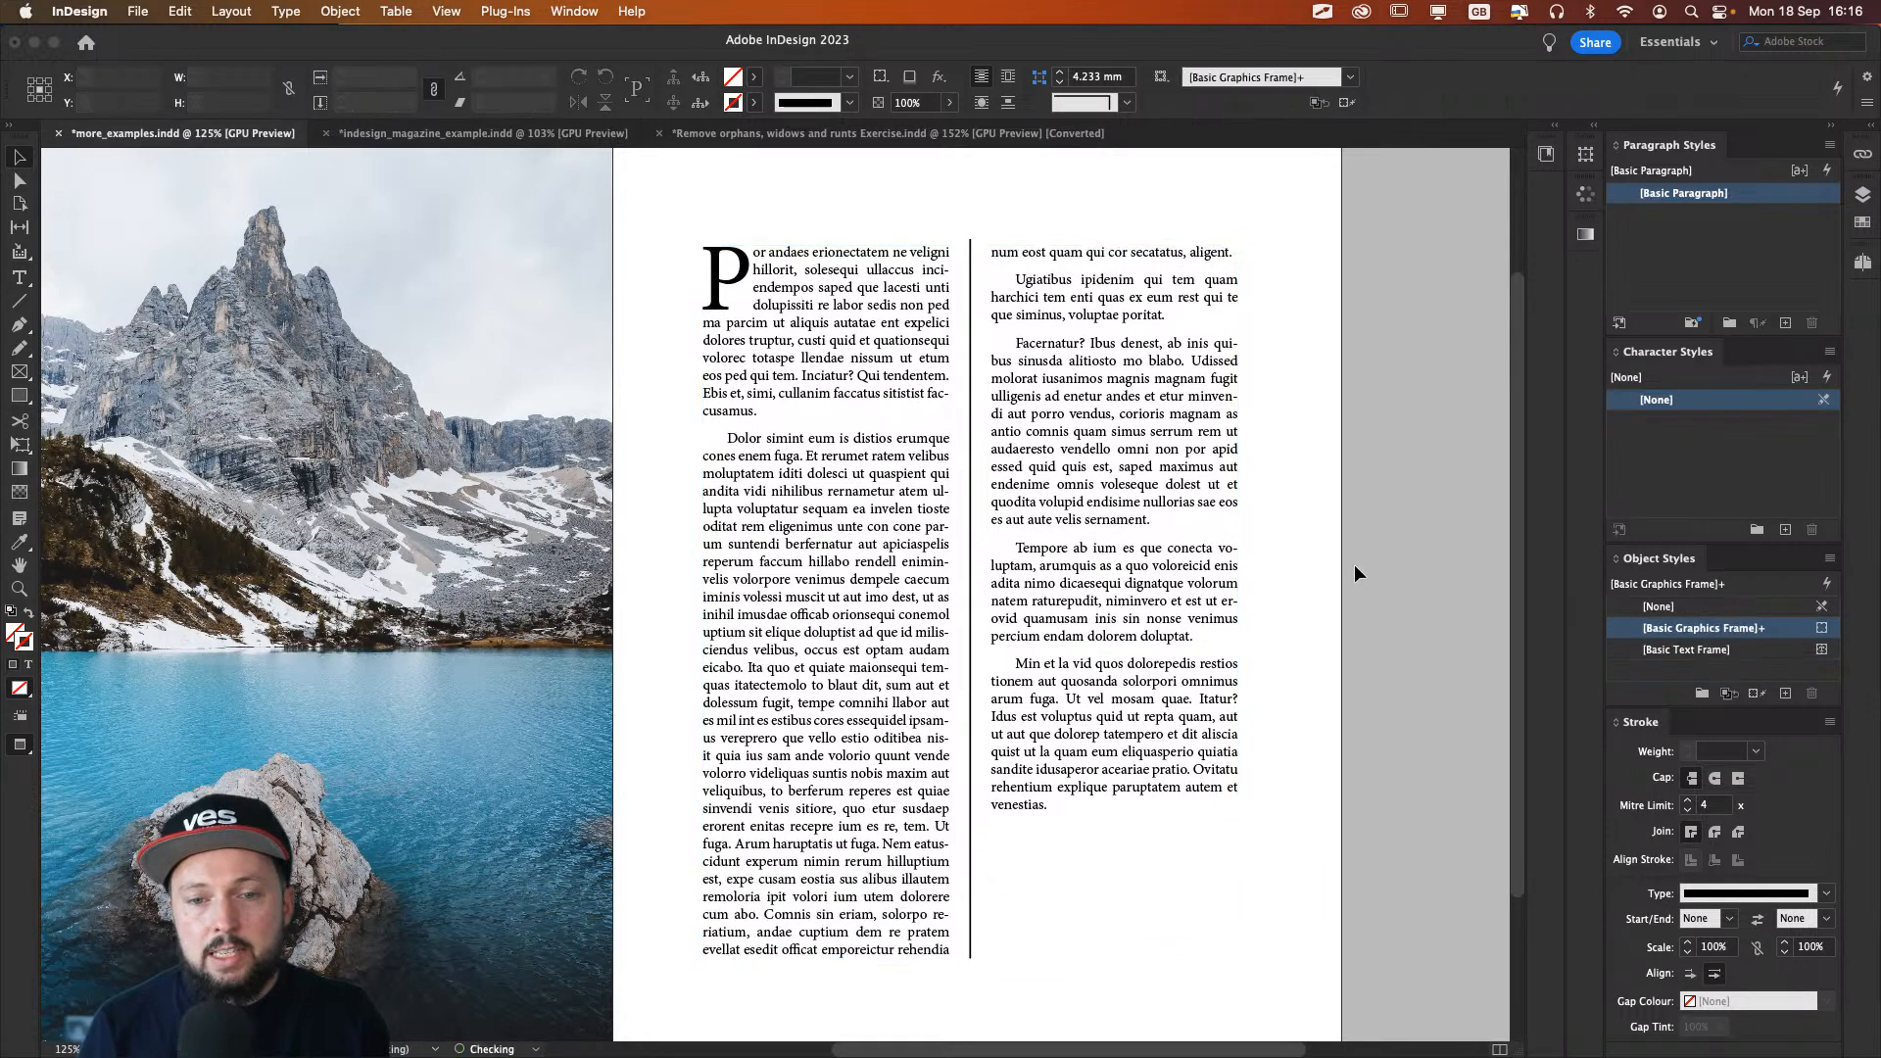
Step: Turn on Keep Lines Together for the two-column text frame, keeping 2 lines at the start and end of each paragraph
click(1136, 478)
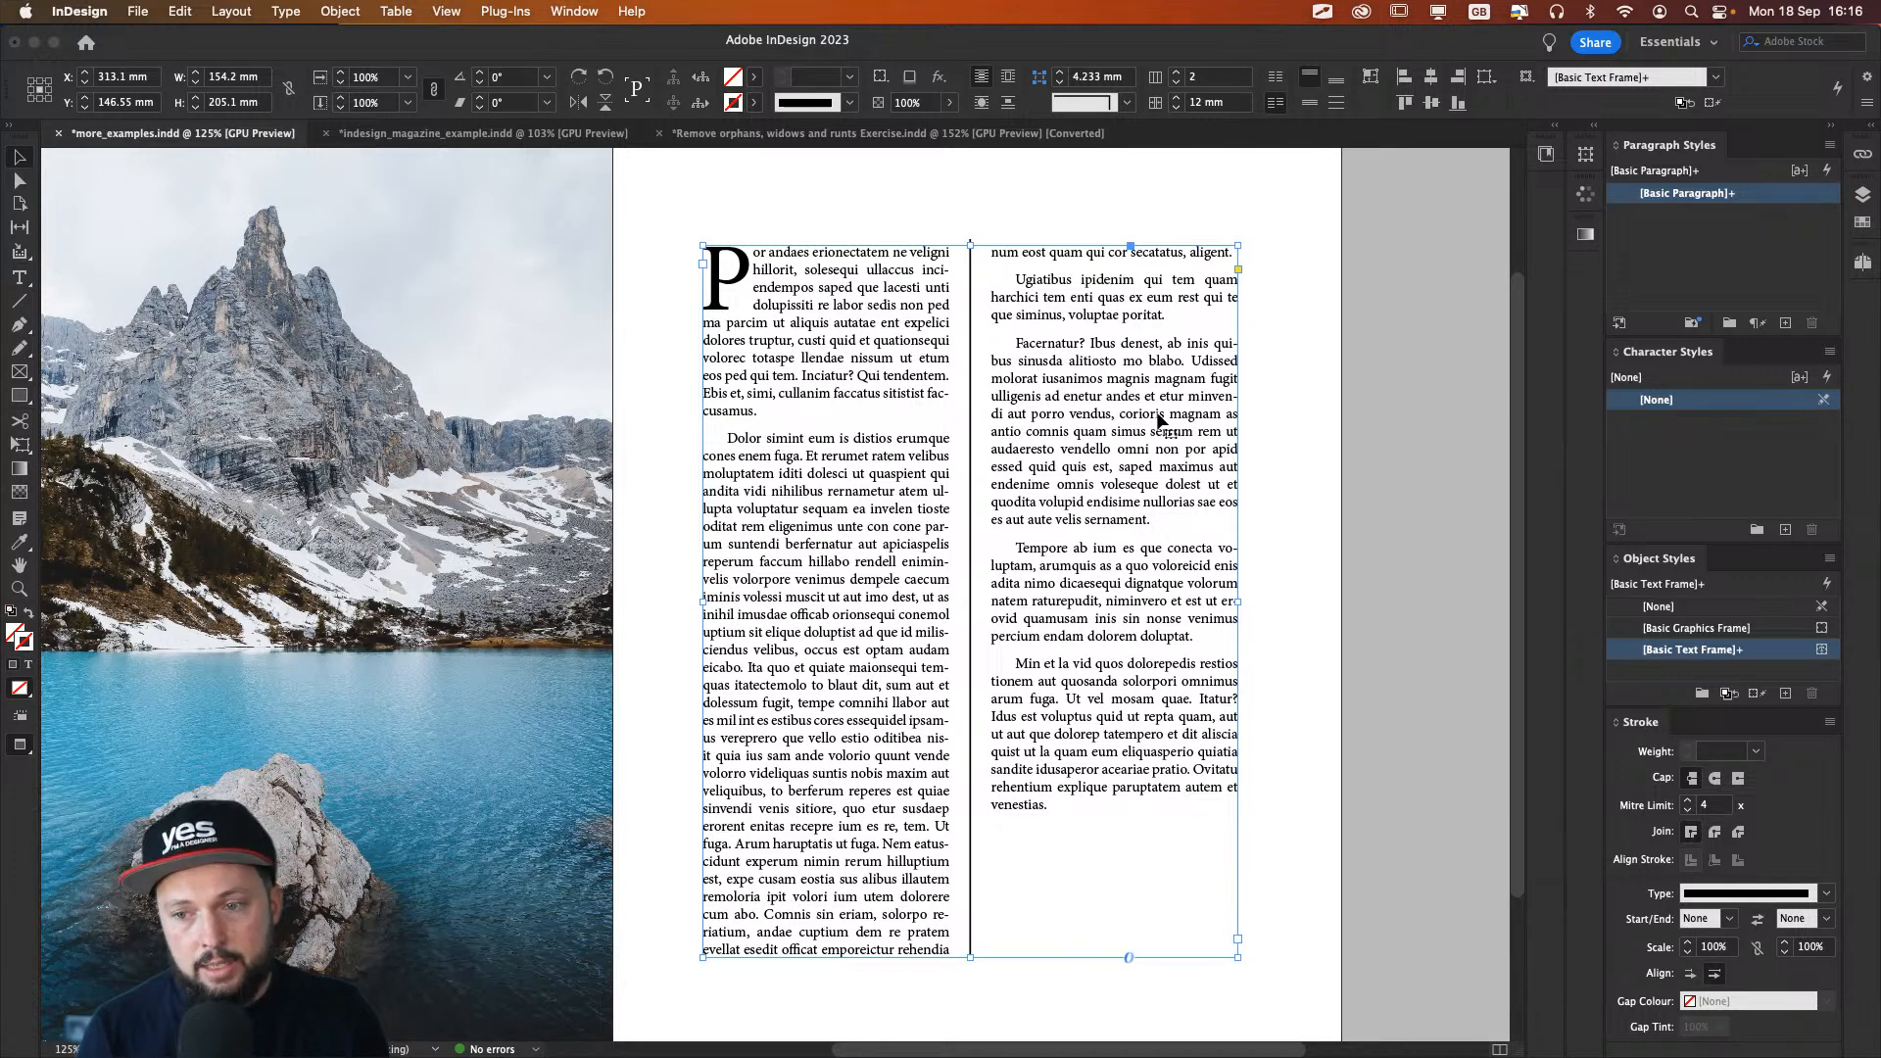
key(t)
click(1869, 102)
mouse_move(1874, 110)
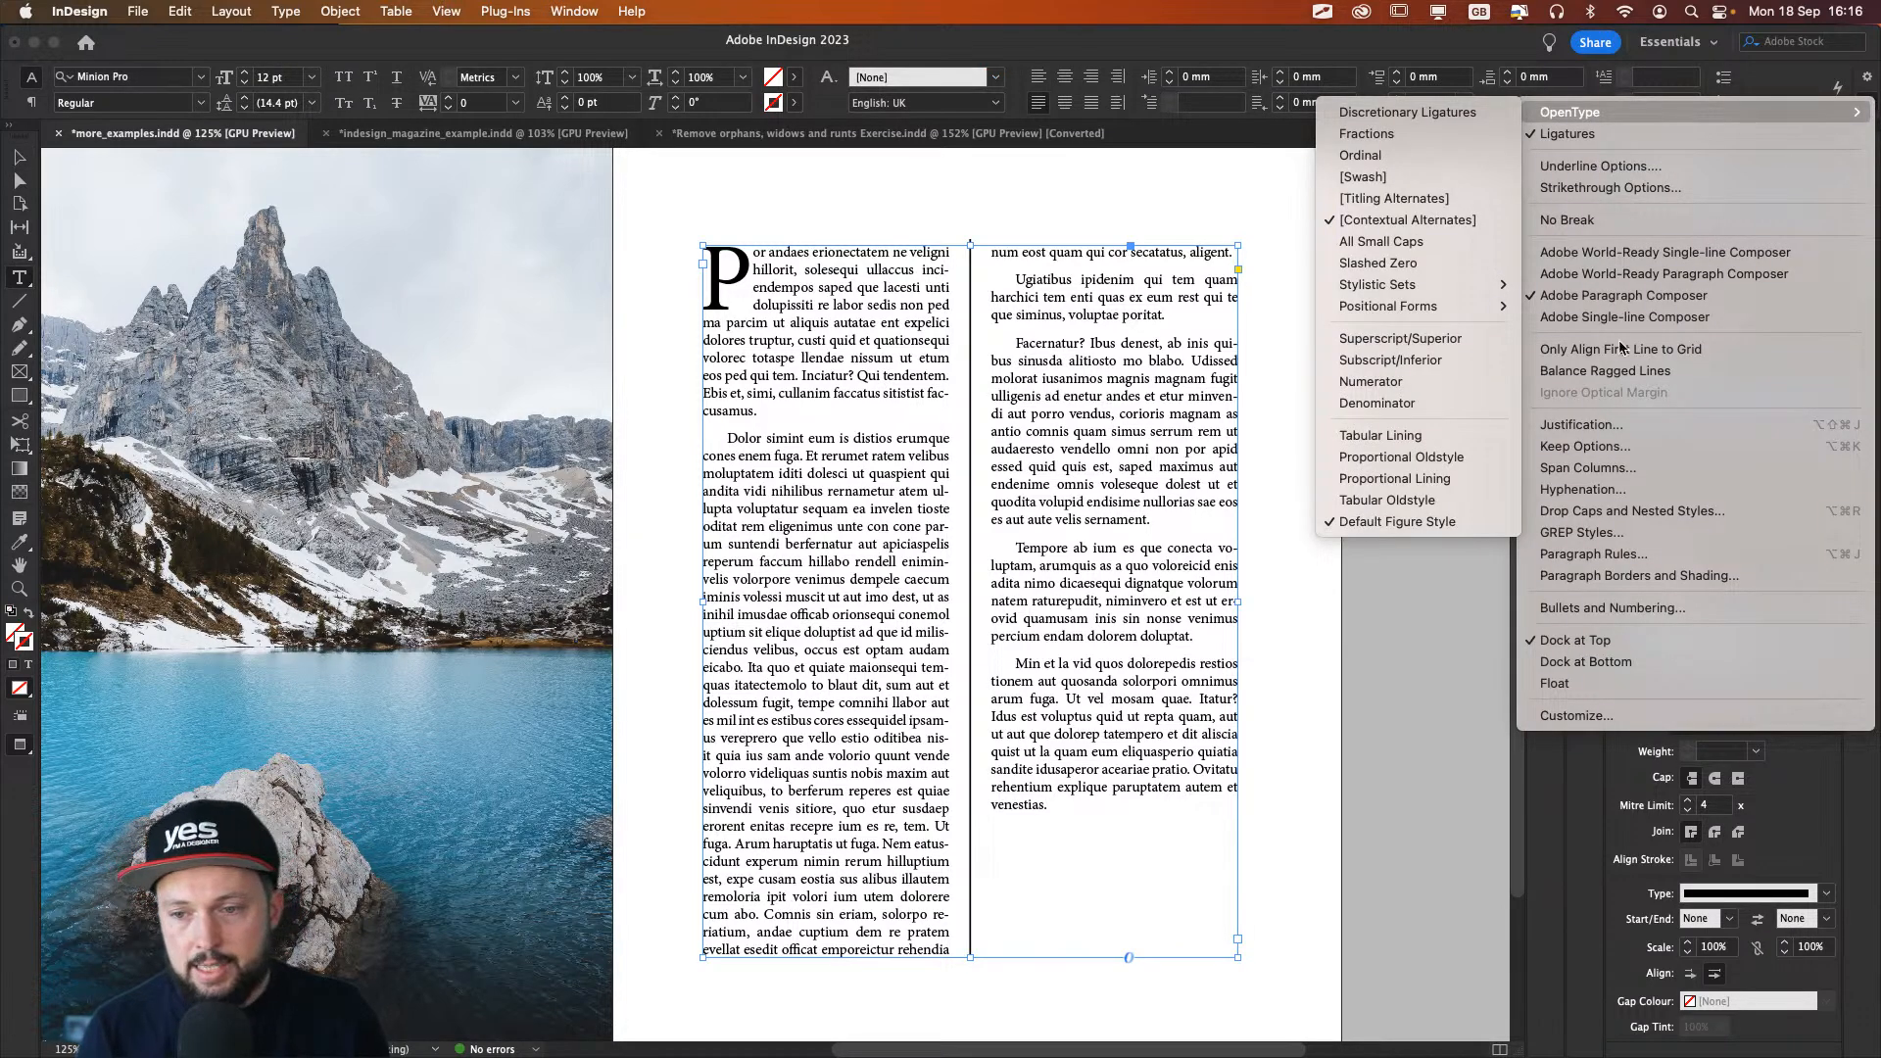
click(1619, 446)
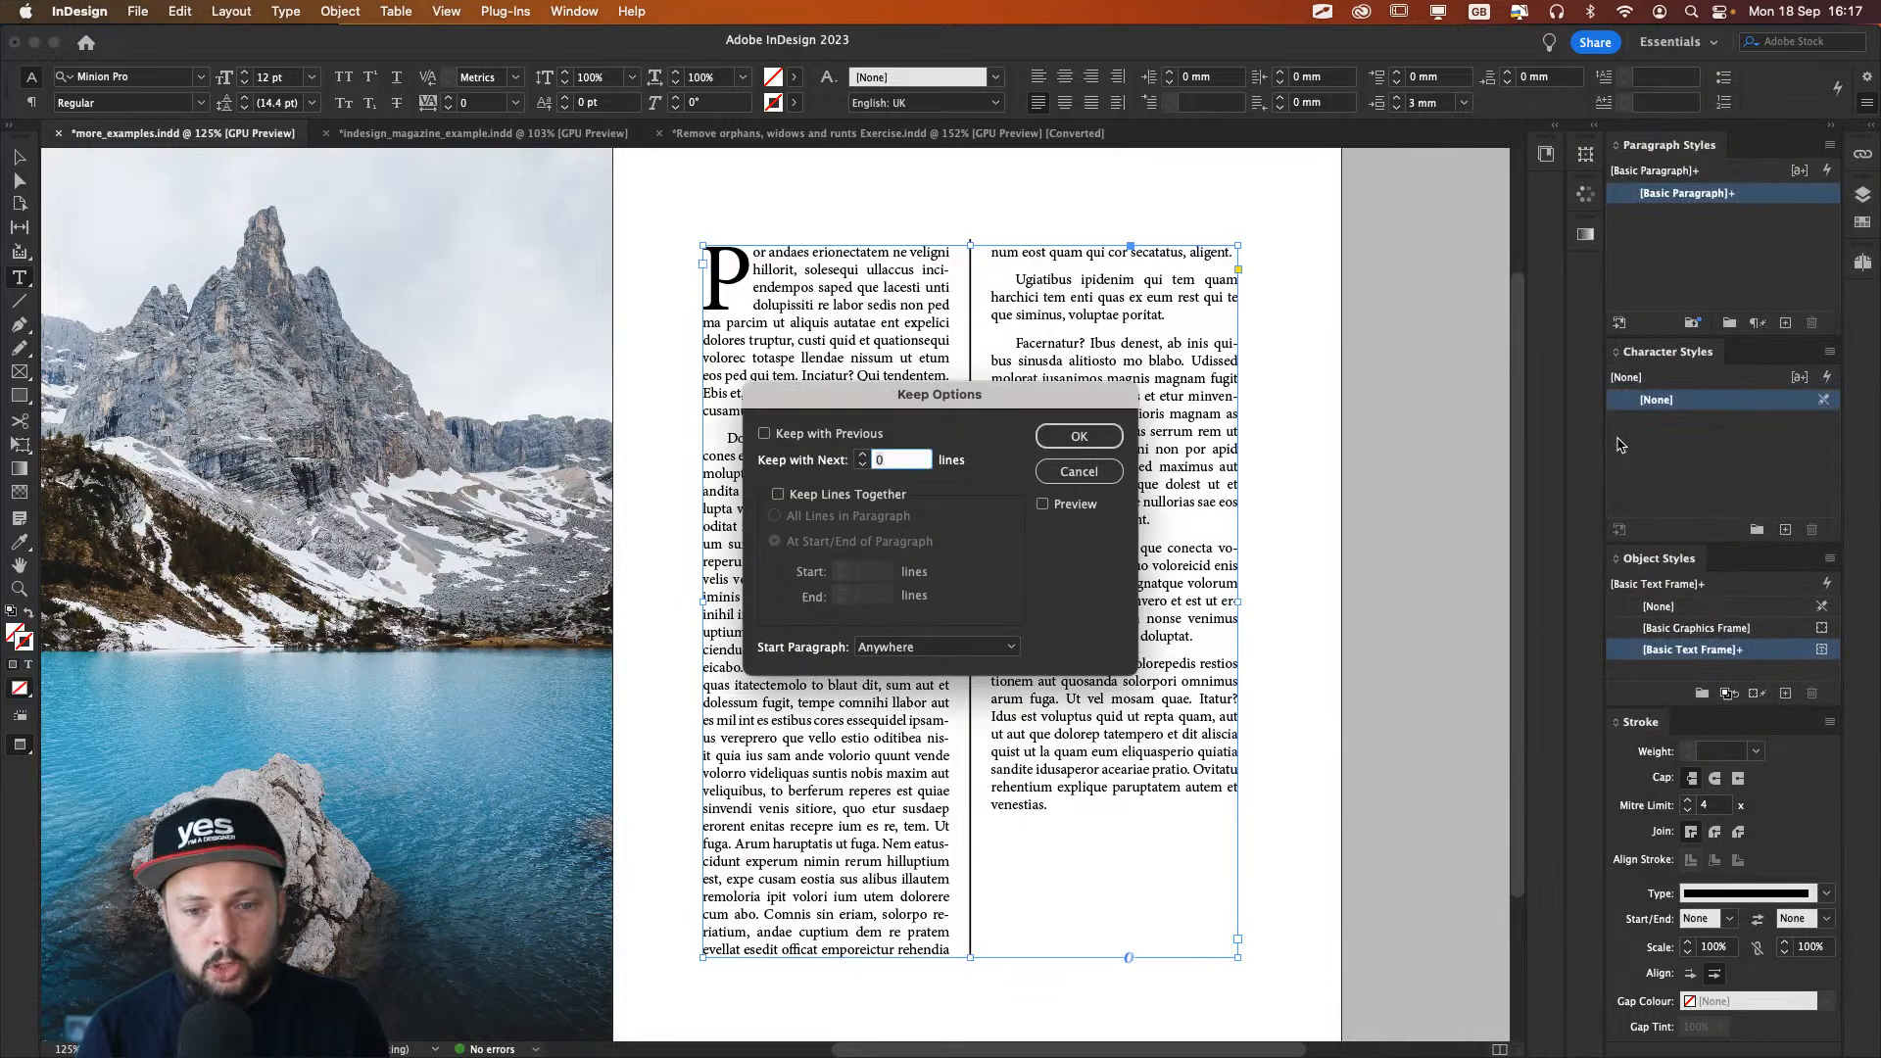
click(780, 495)
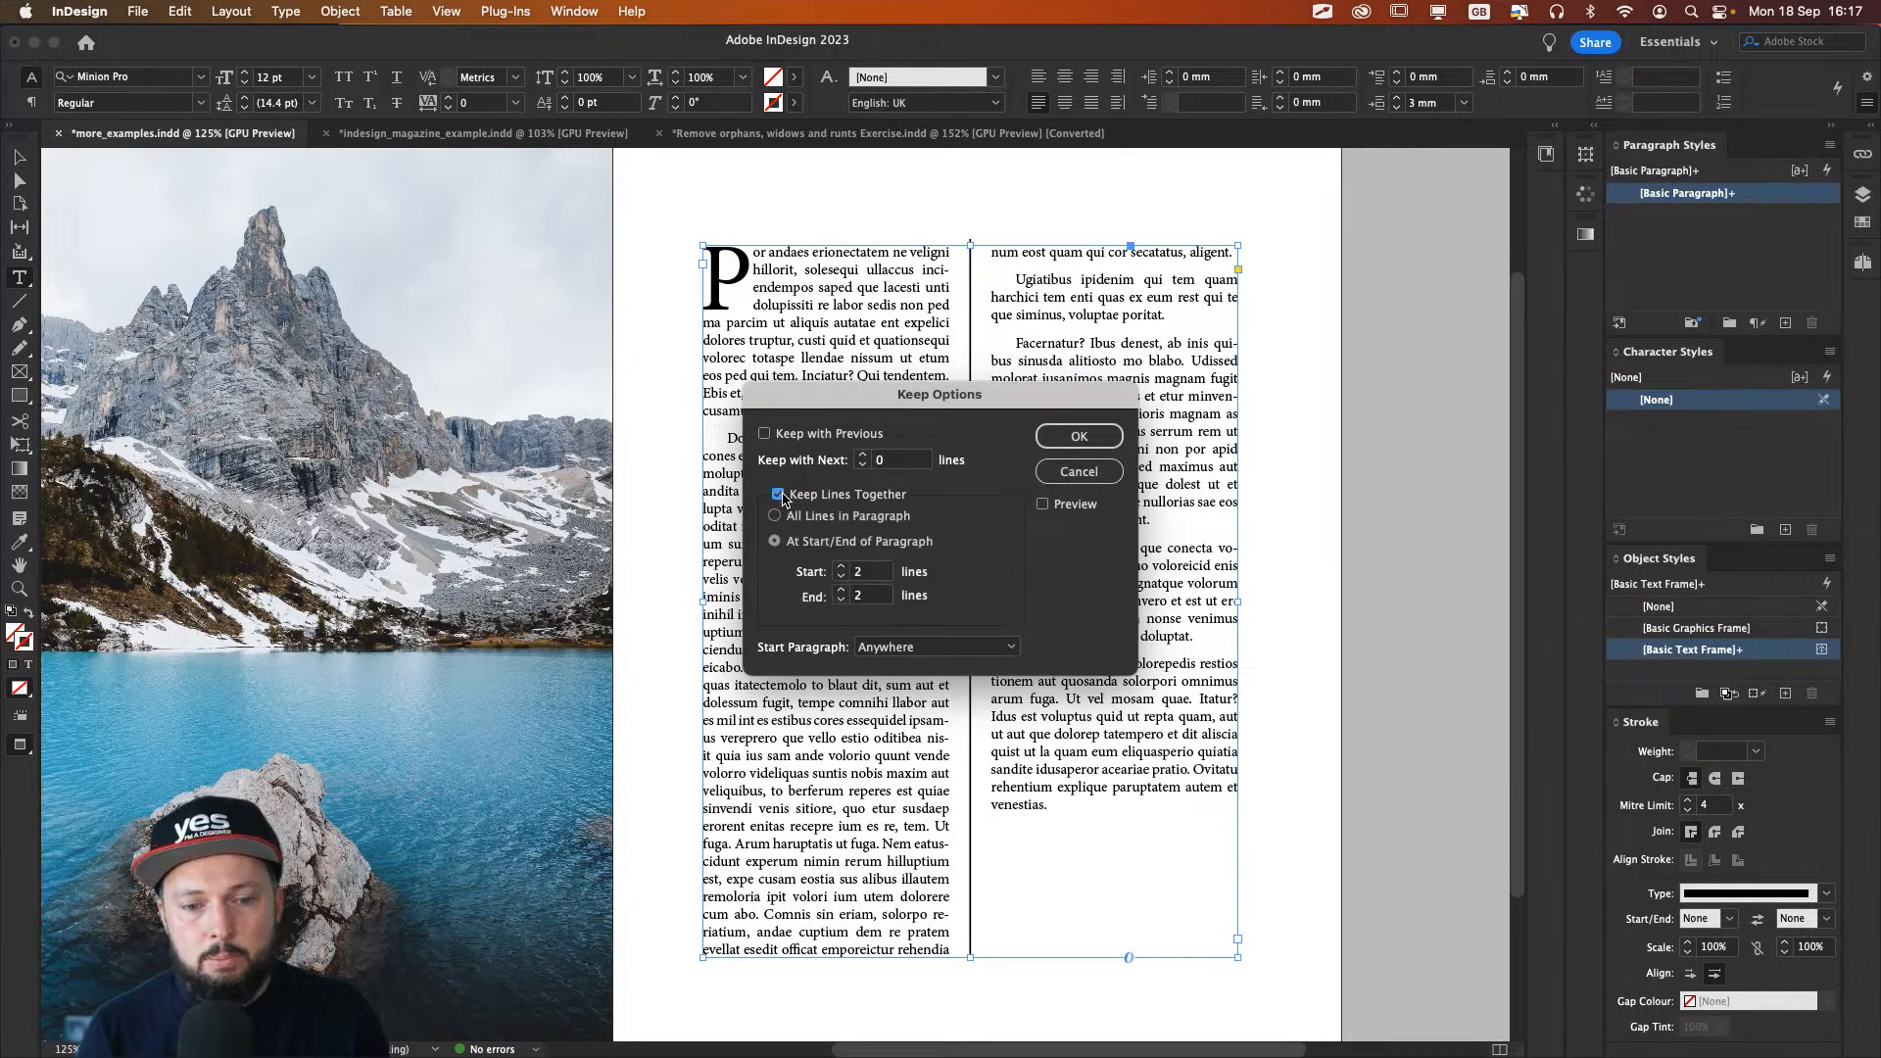
click(1042, 504)
drag(965, 396, 1505, 400)
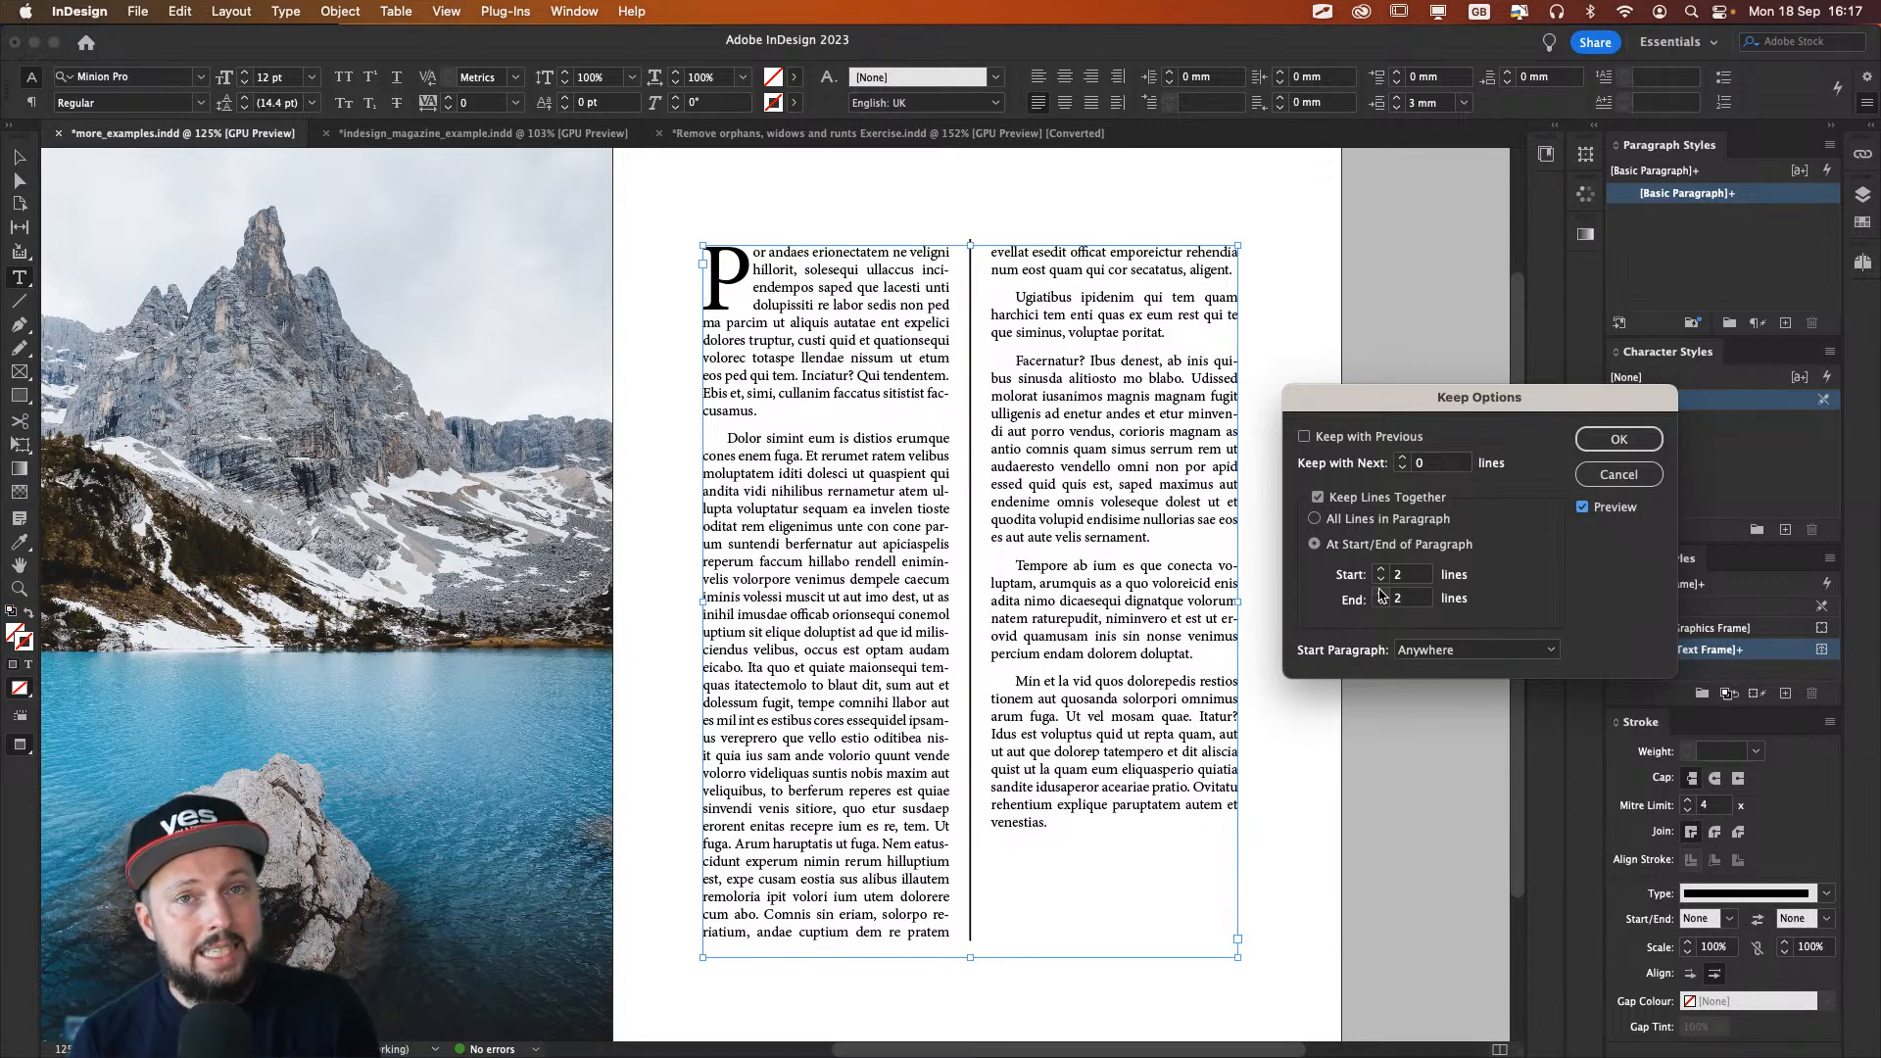
click(1619, 439)
Step: Review the text frame's Keep Options again without changing them, and deselect the frame
click(1864, 104)
mouse_move(1864, 109)
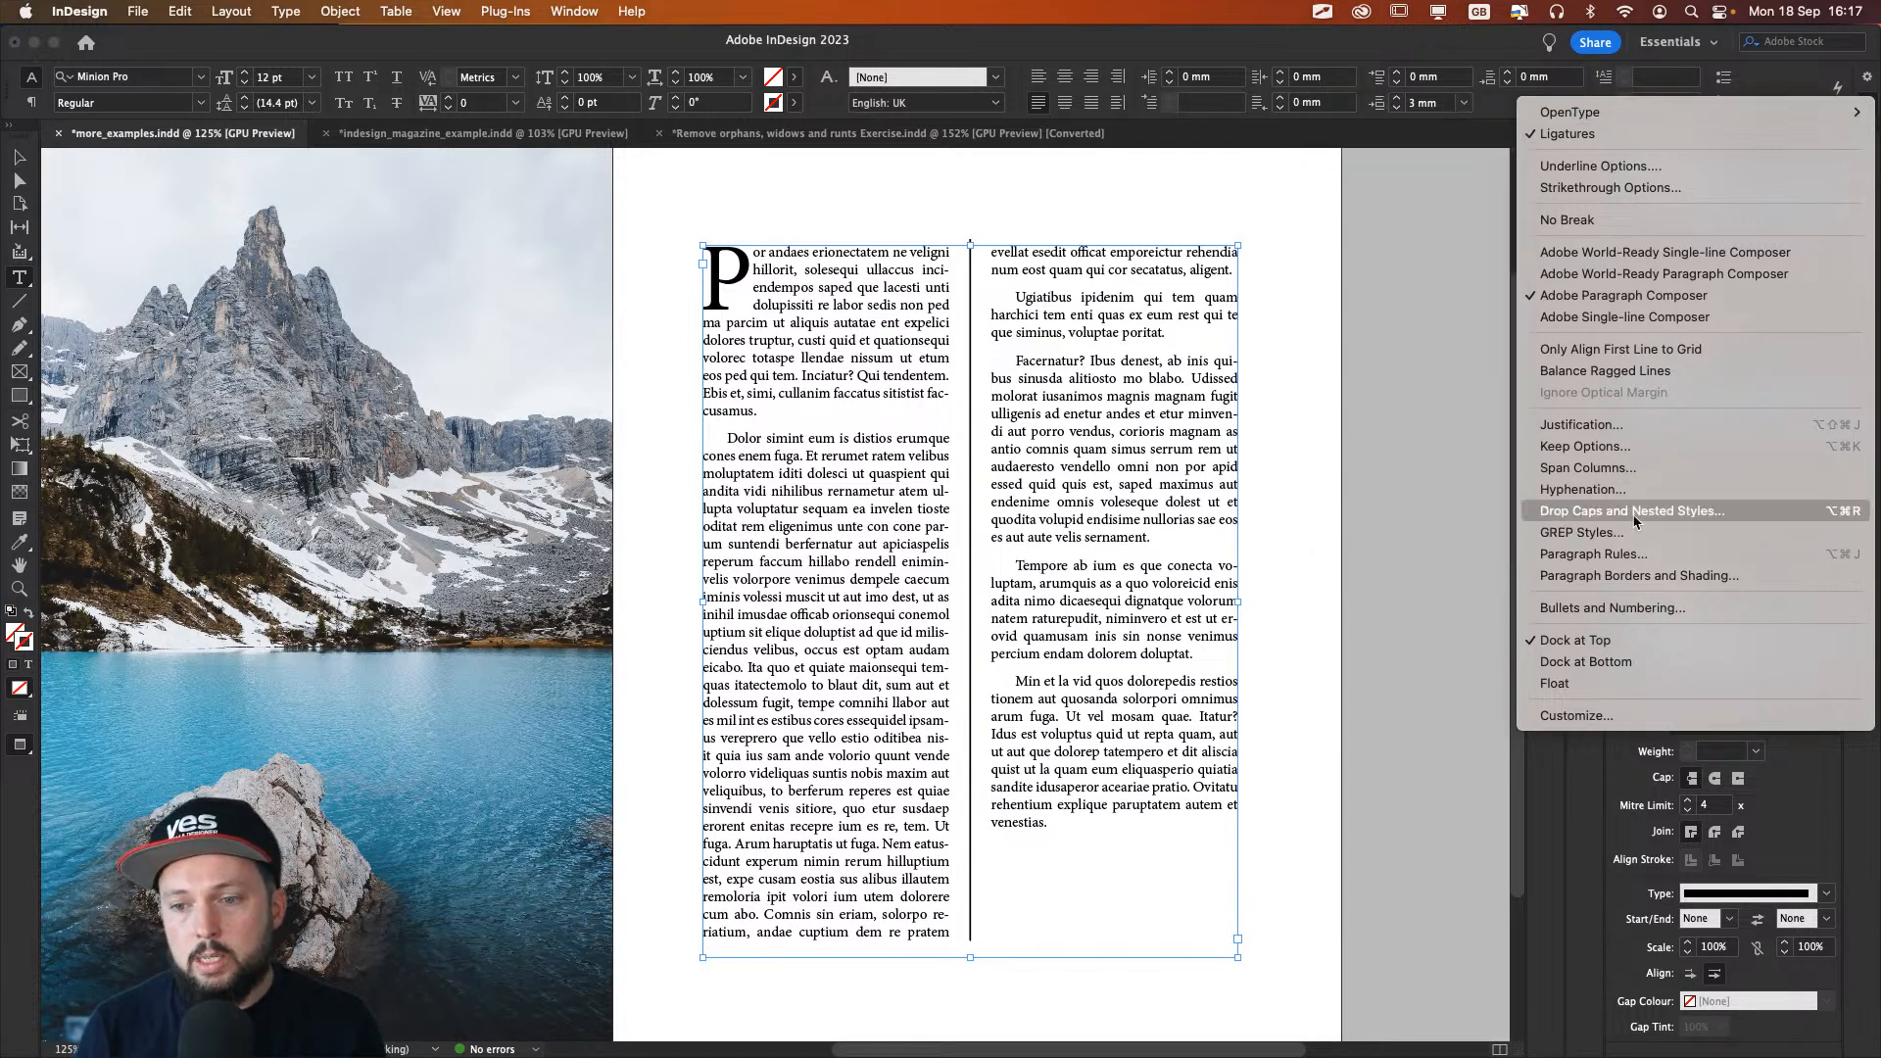
click(1633, 447)
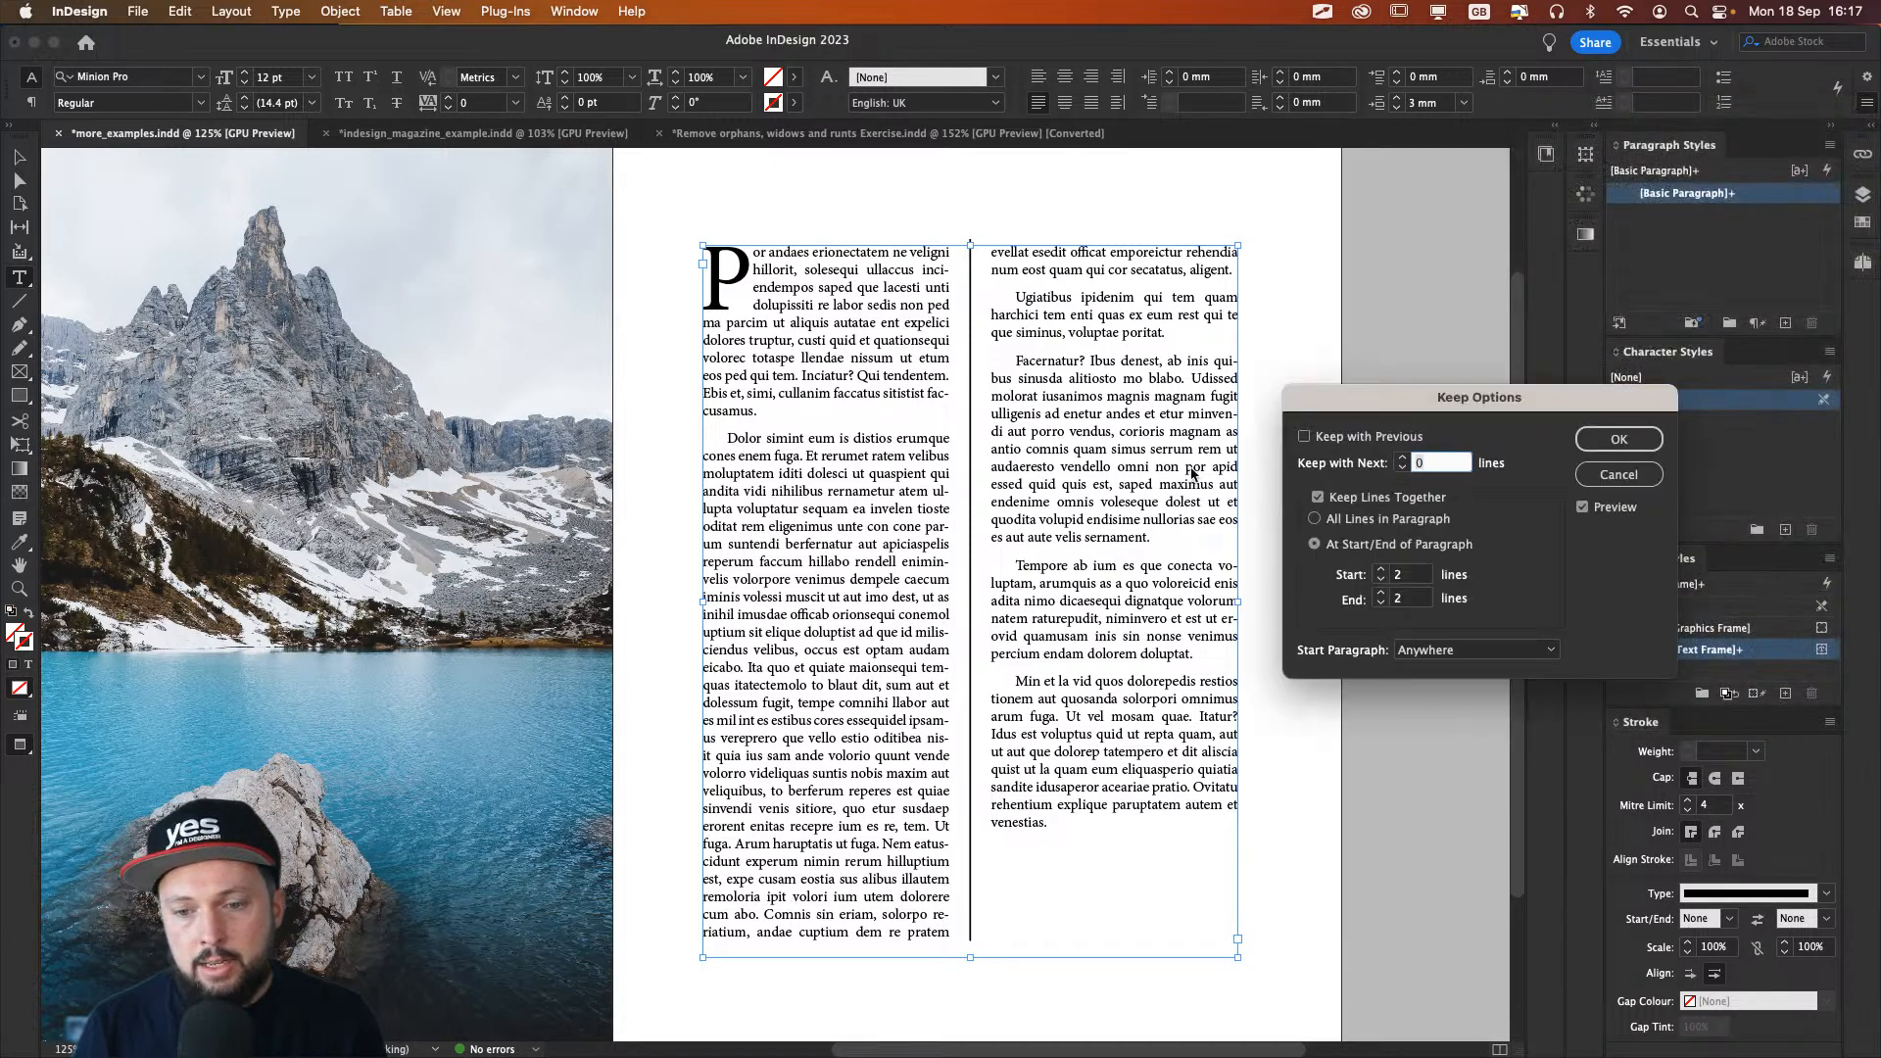
click(1619, 439)
click(1031, 385)
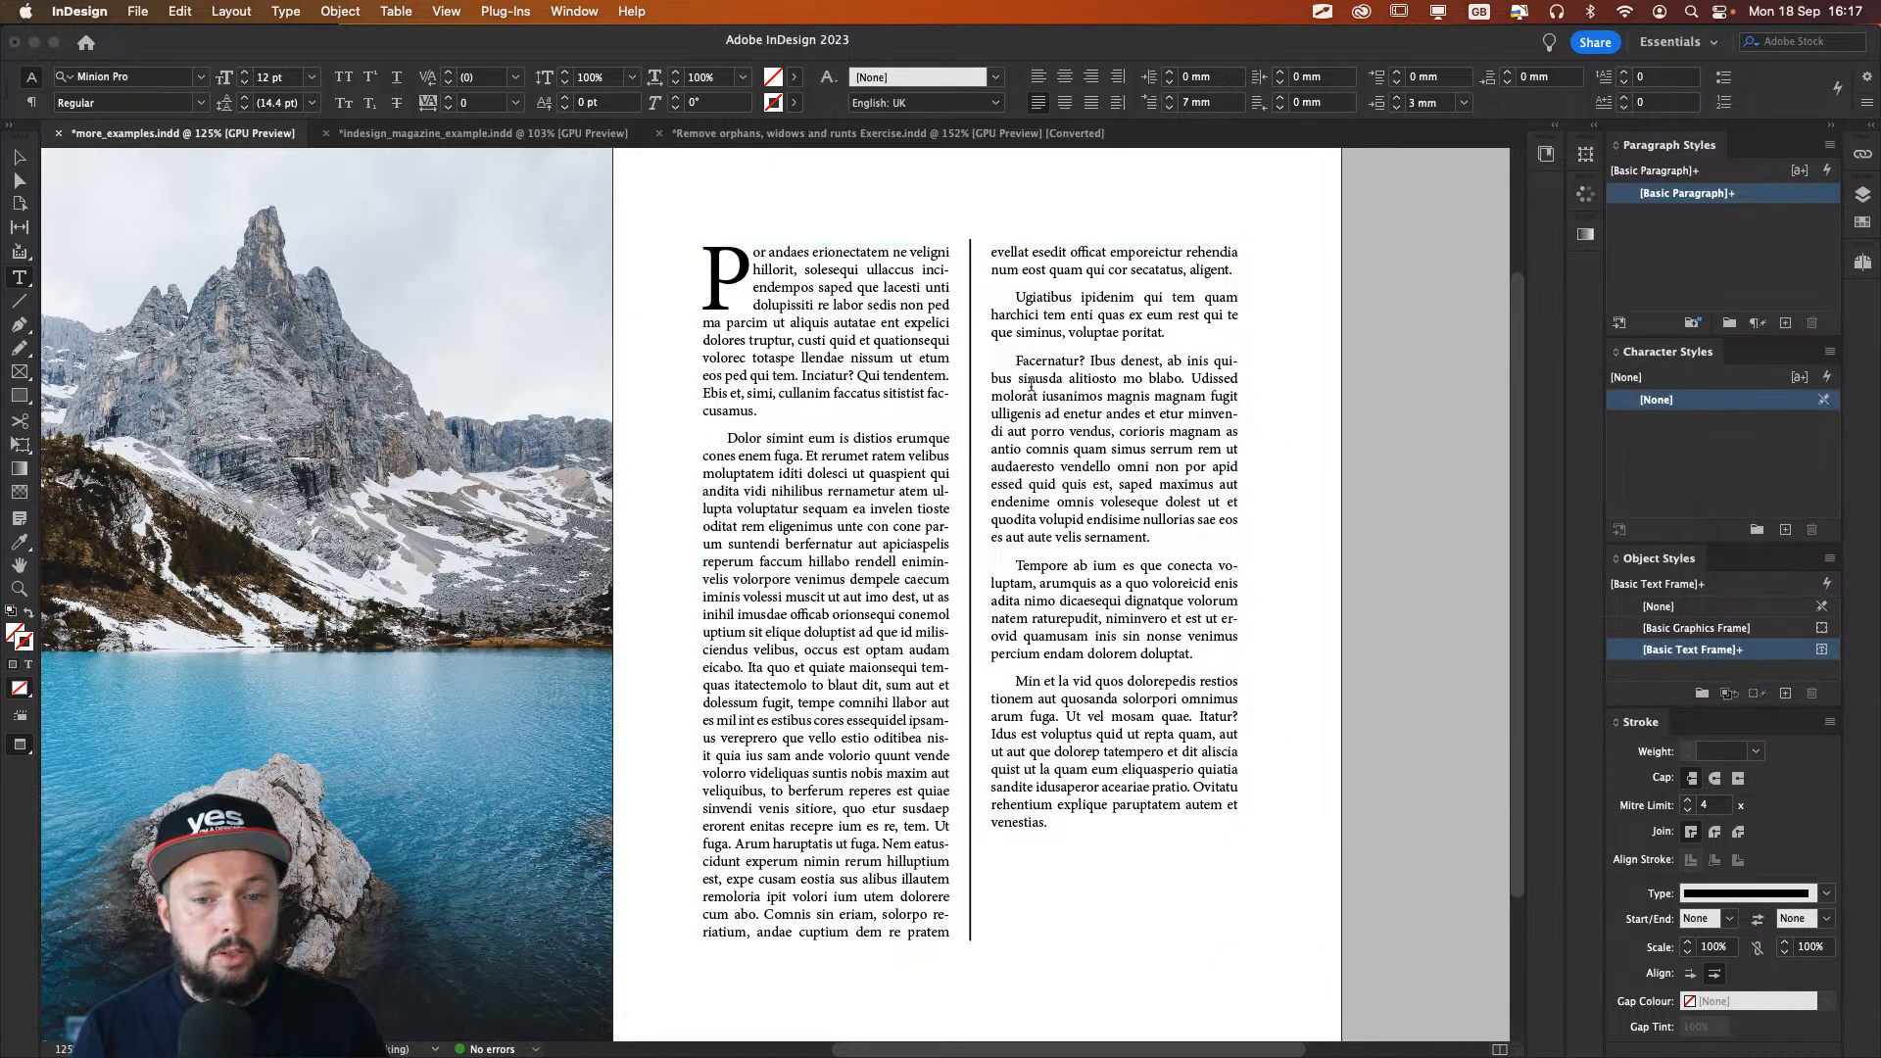
key(Escape)
click(1421, 366)
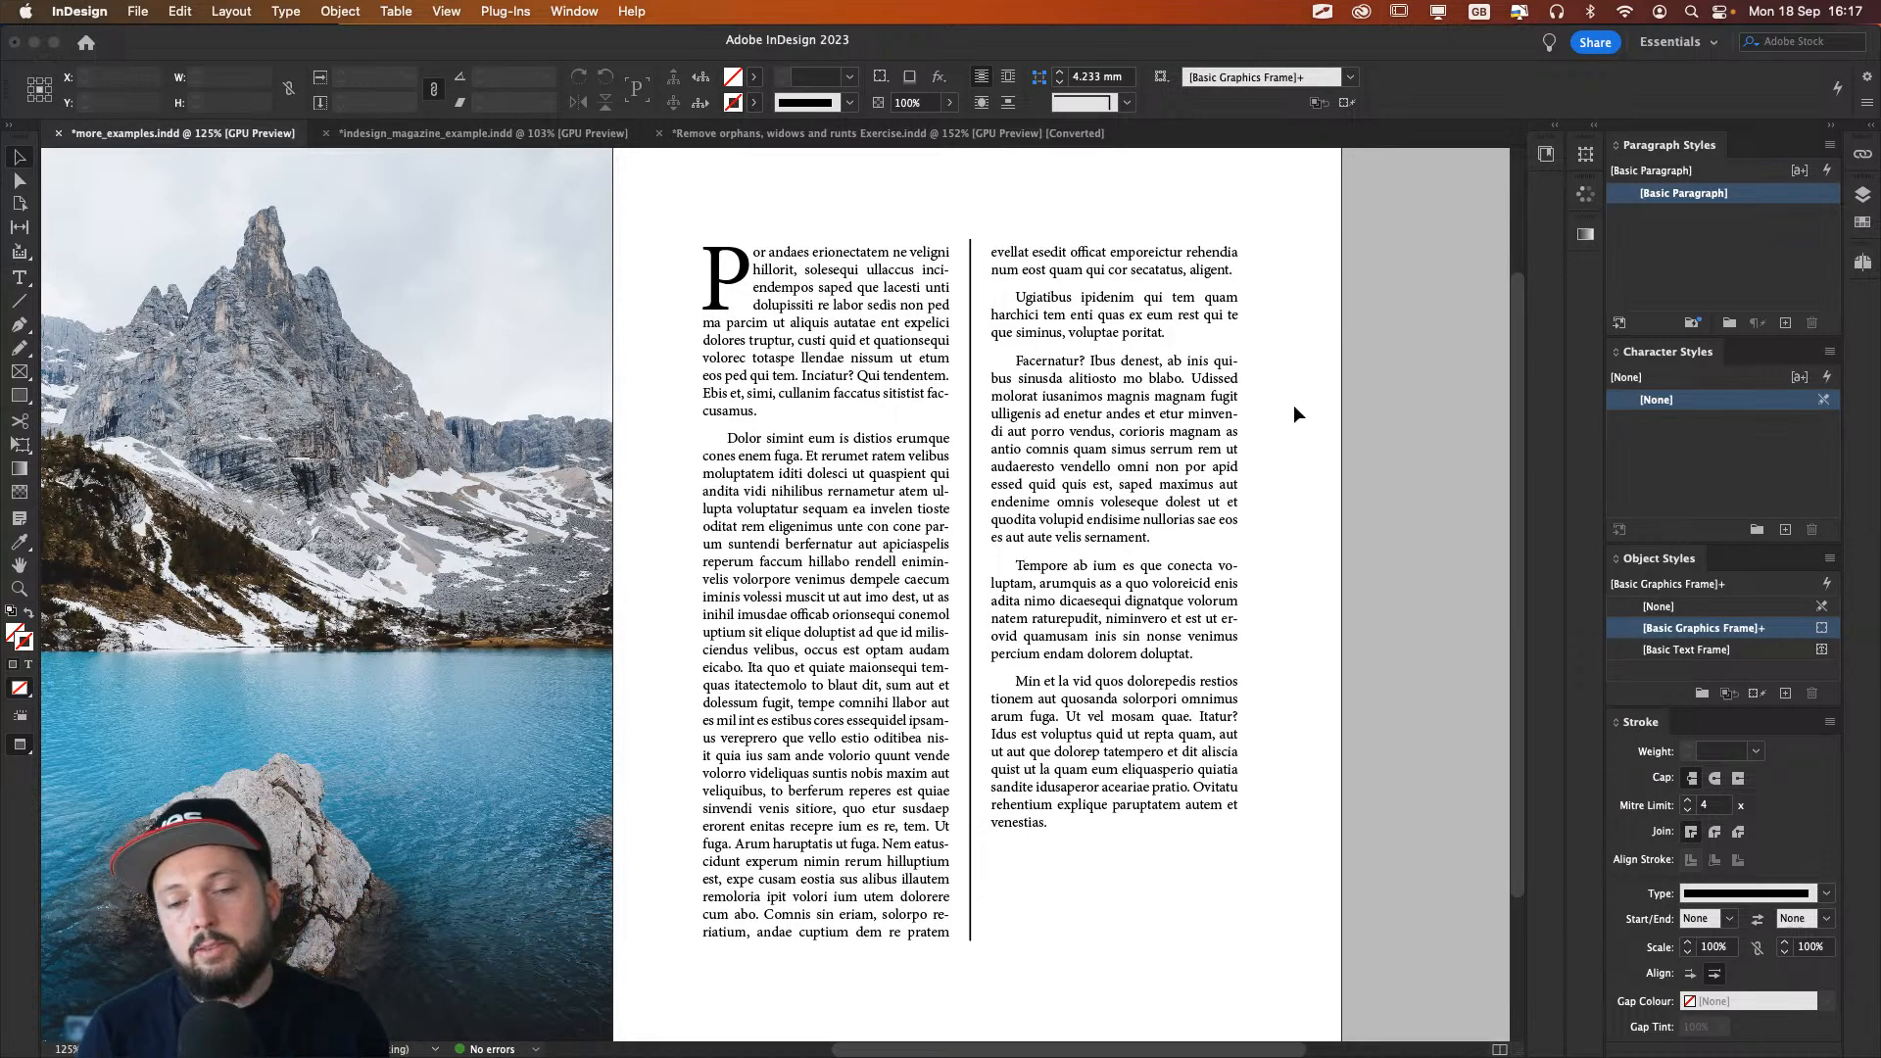
Step: Show the frame edges and margin guides, and move the two-column text frame to X 315 mm, Y 148.5 mm
key(w)
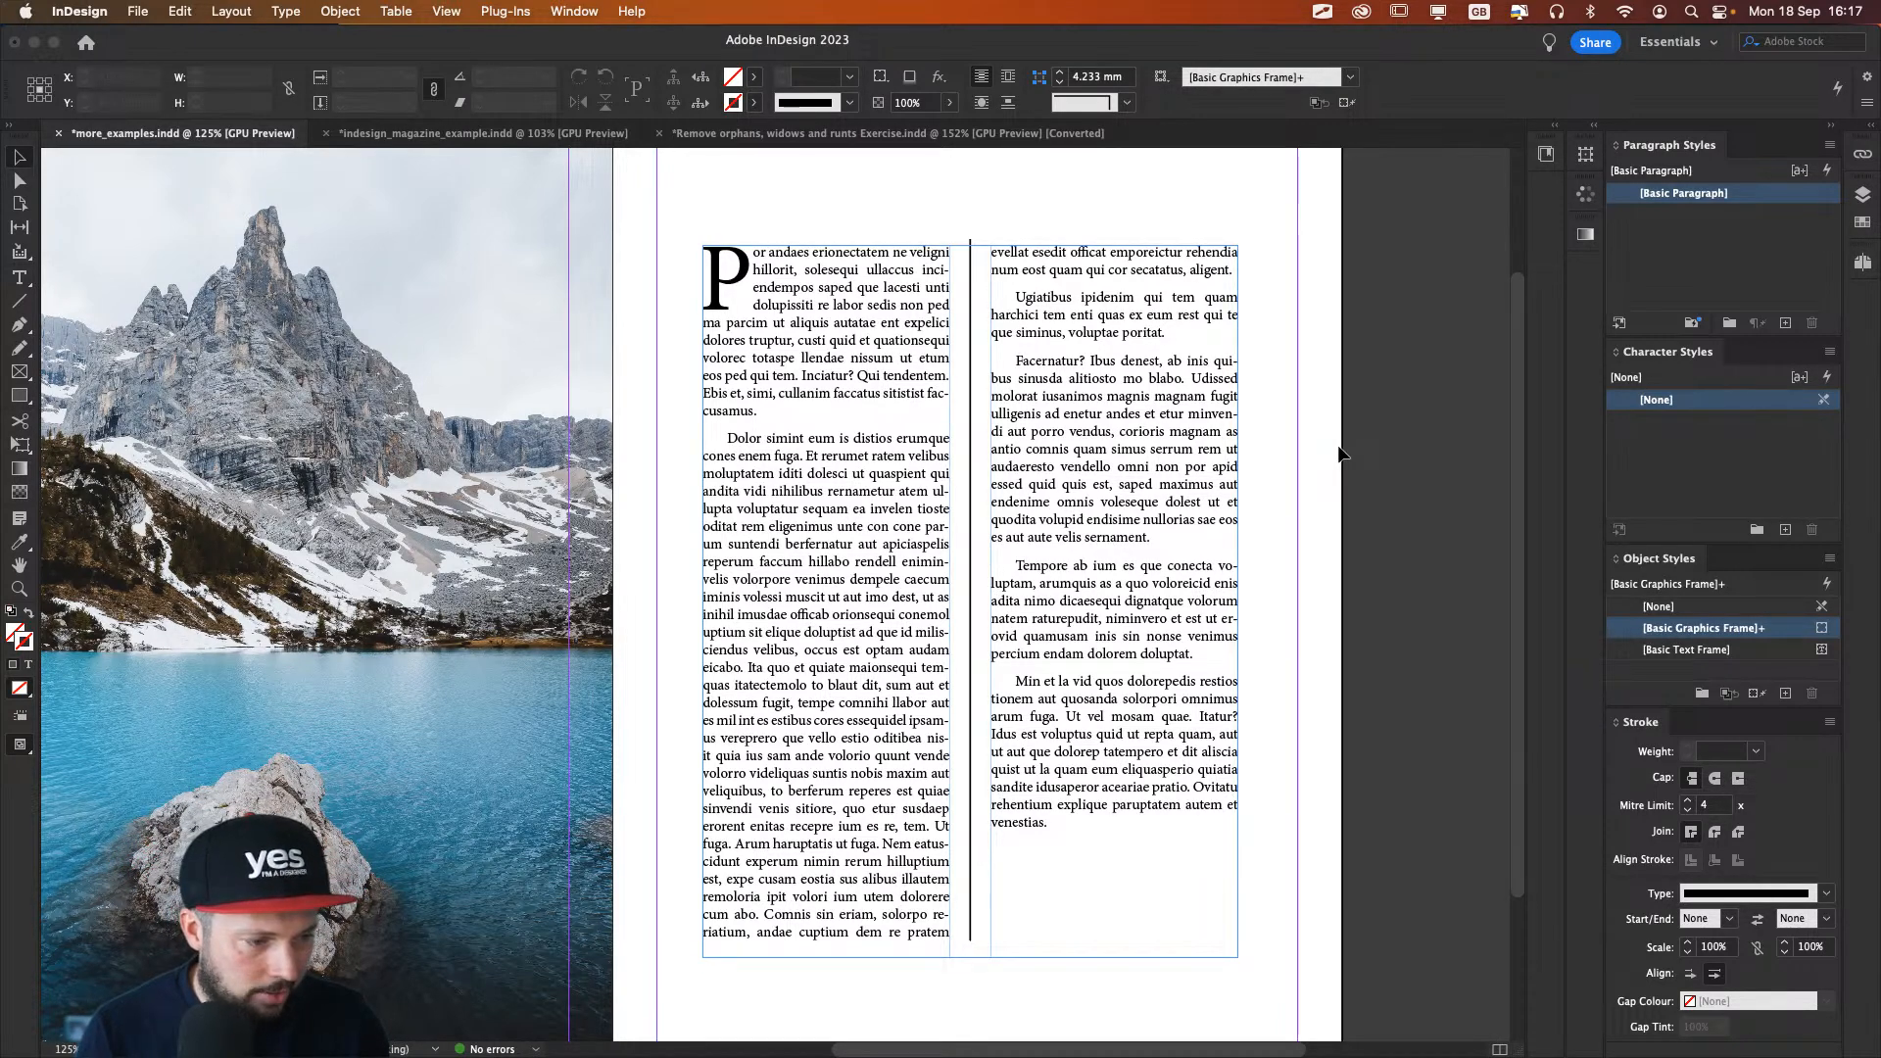
drag(1088, 456, 1094, 463)
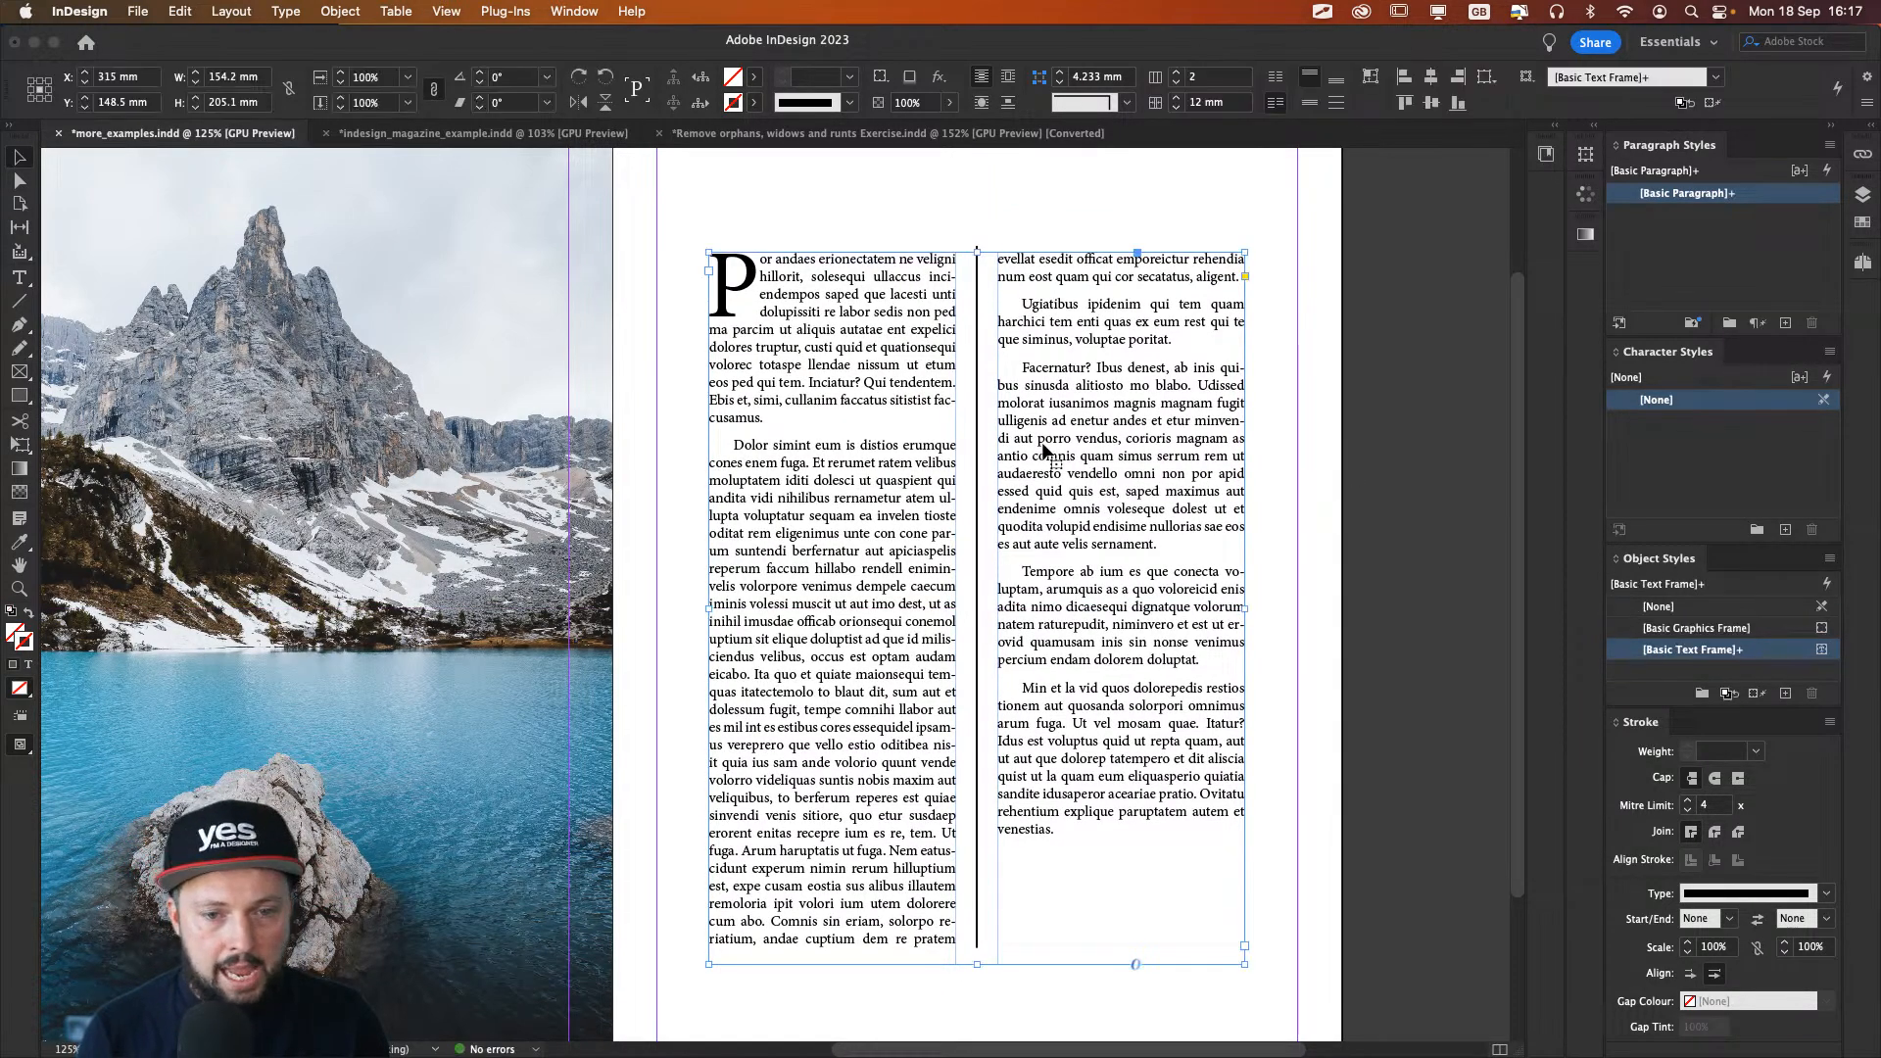
scroll(975, 363, up, 5)
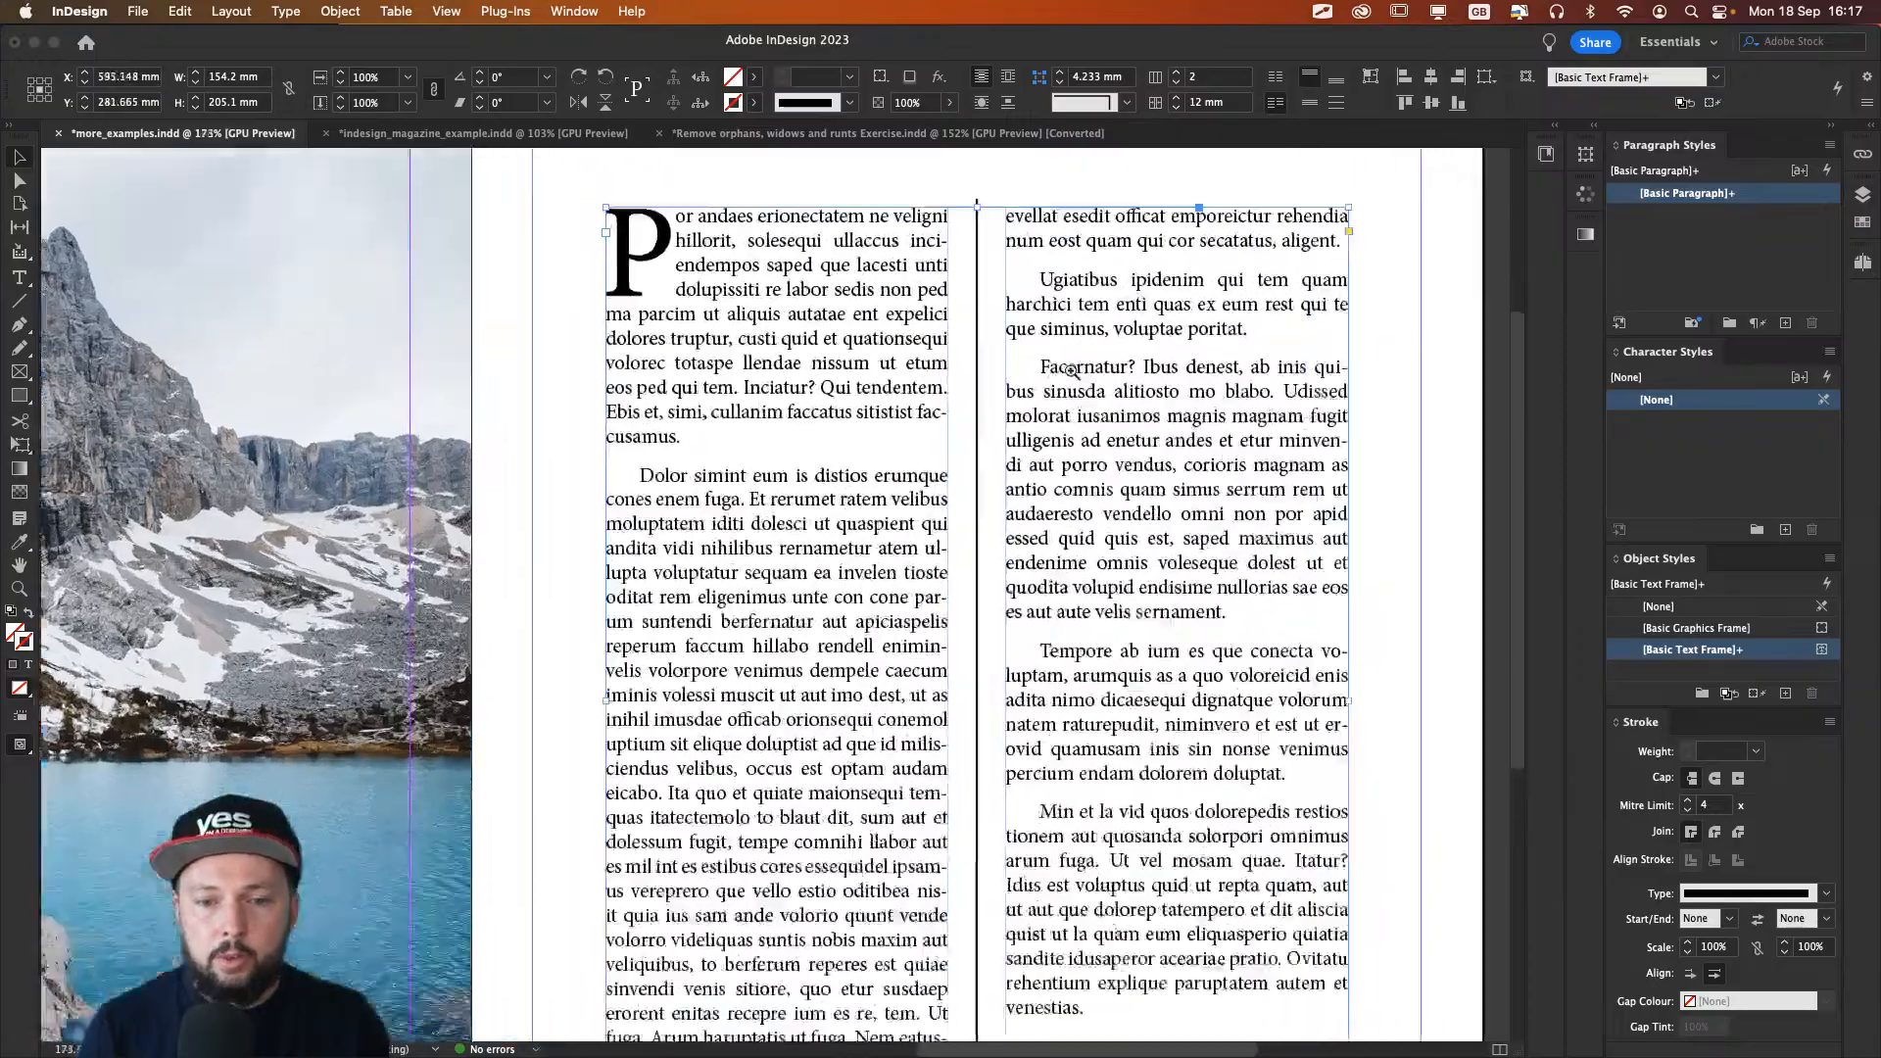
scroll(1148, 370, up, 2)
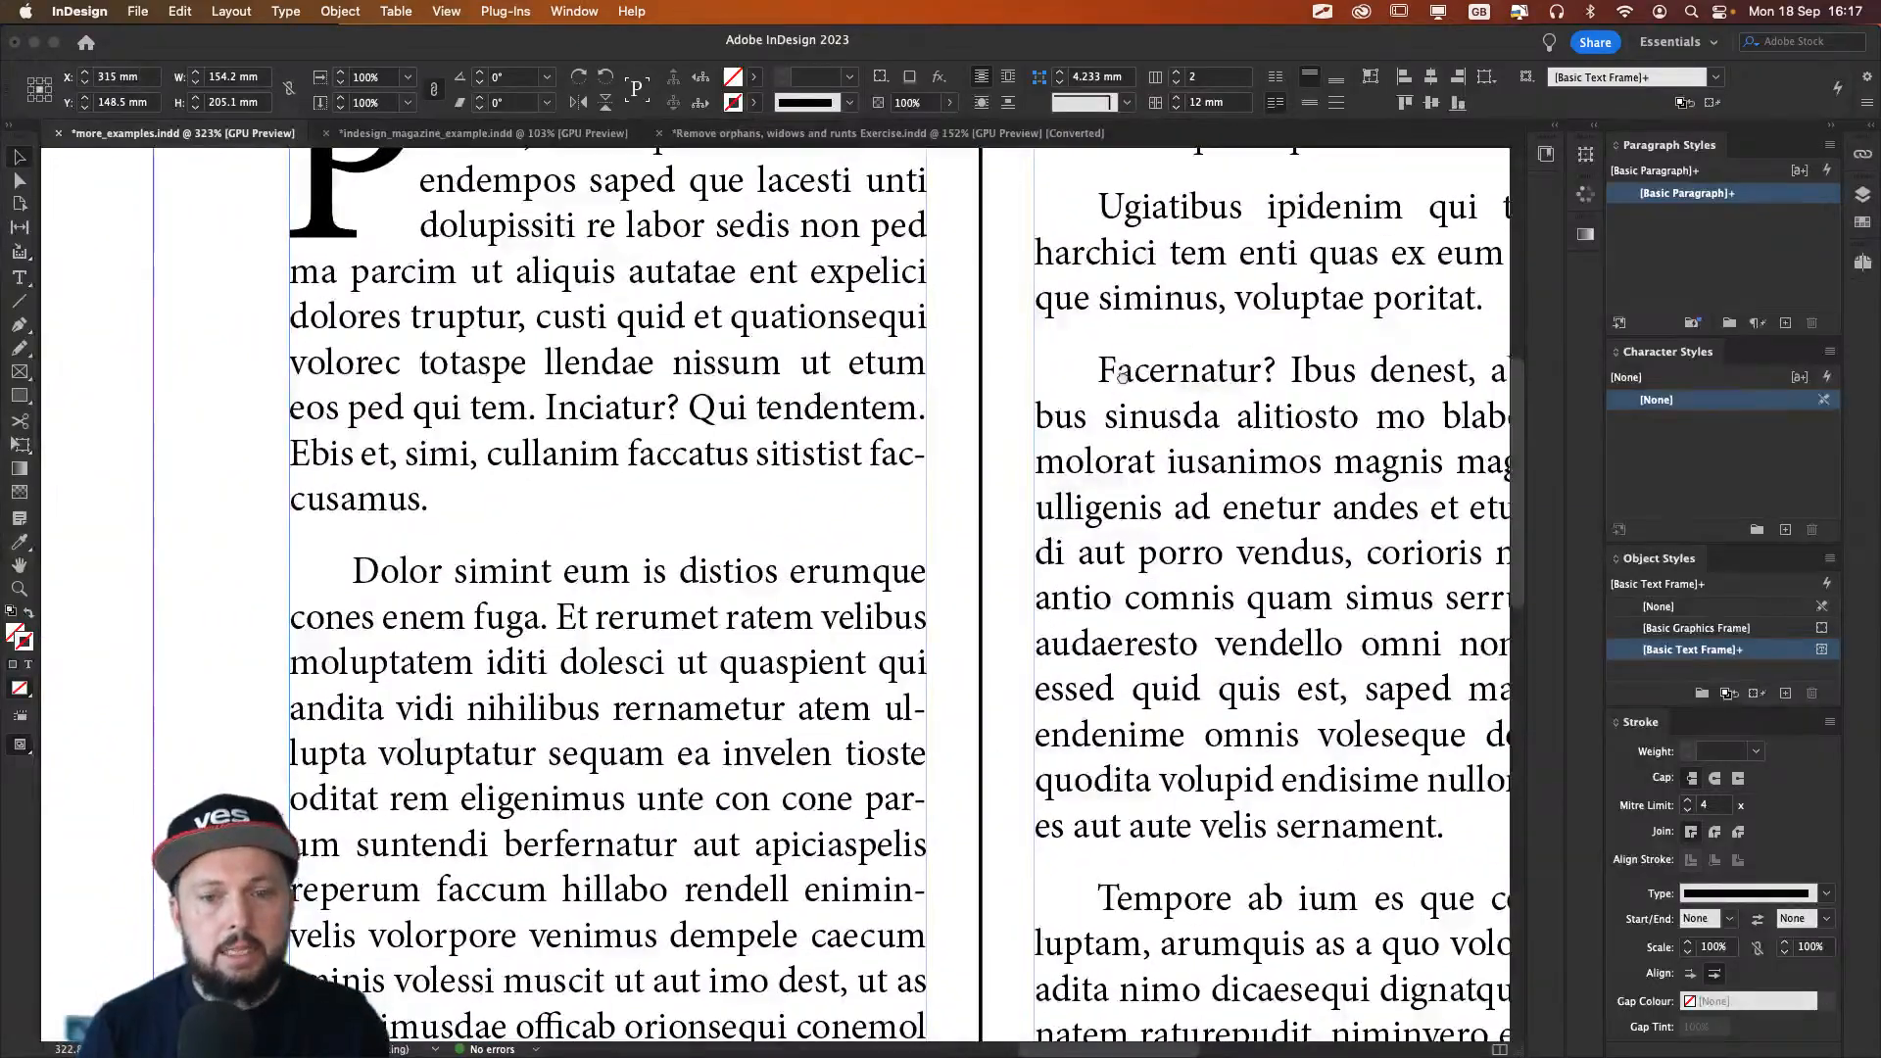
scroll(924, 634, up, 2)
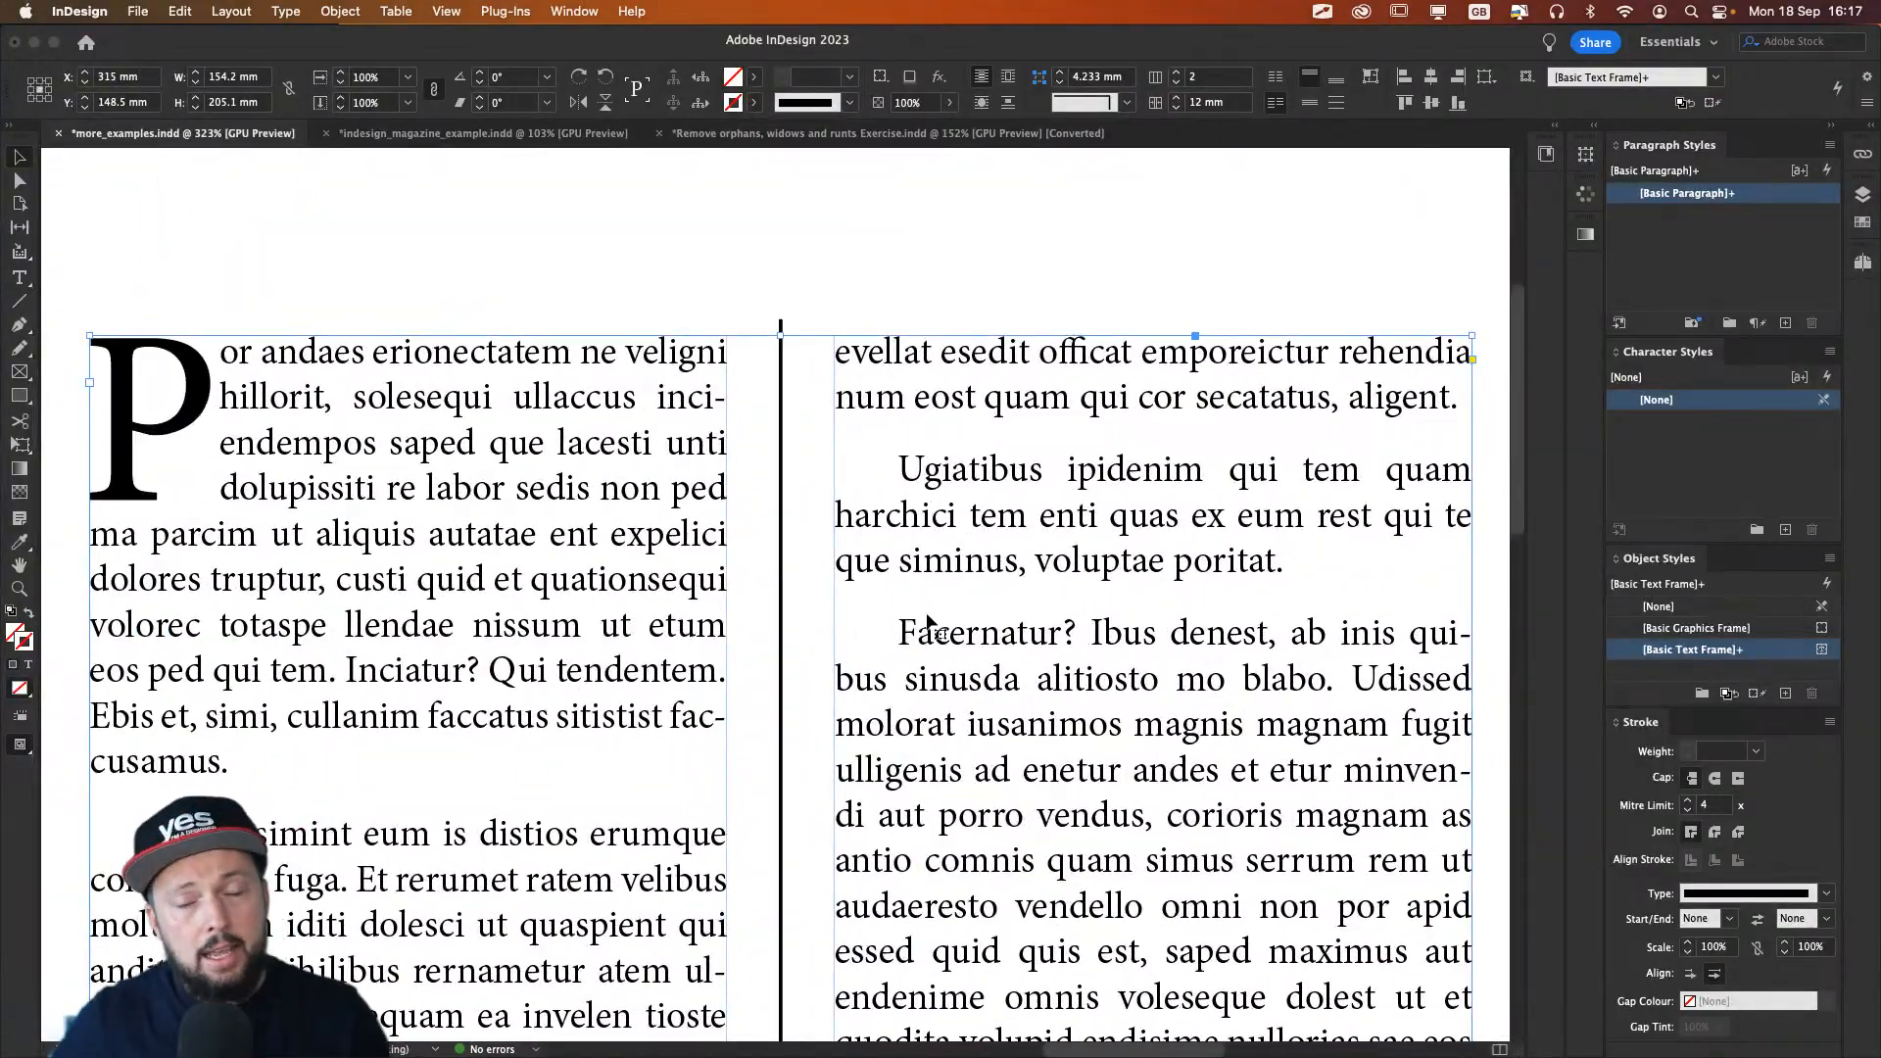
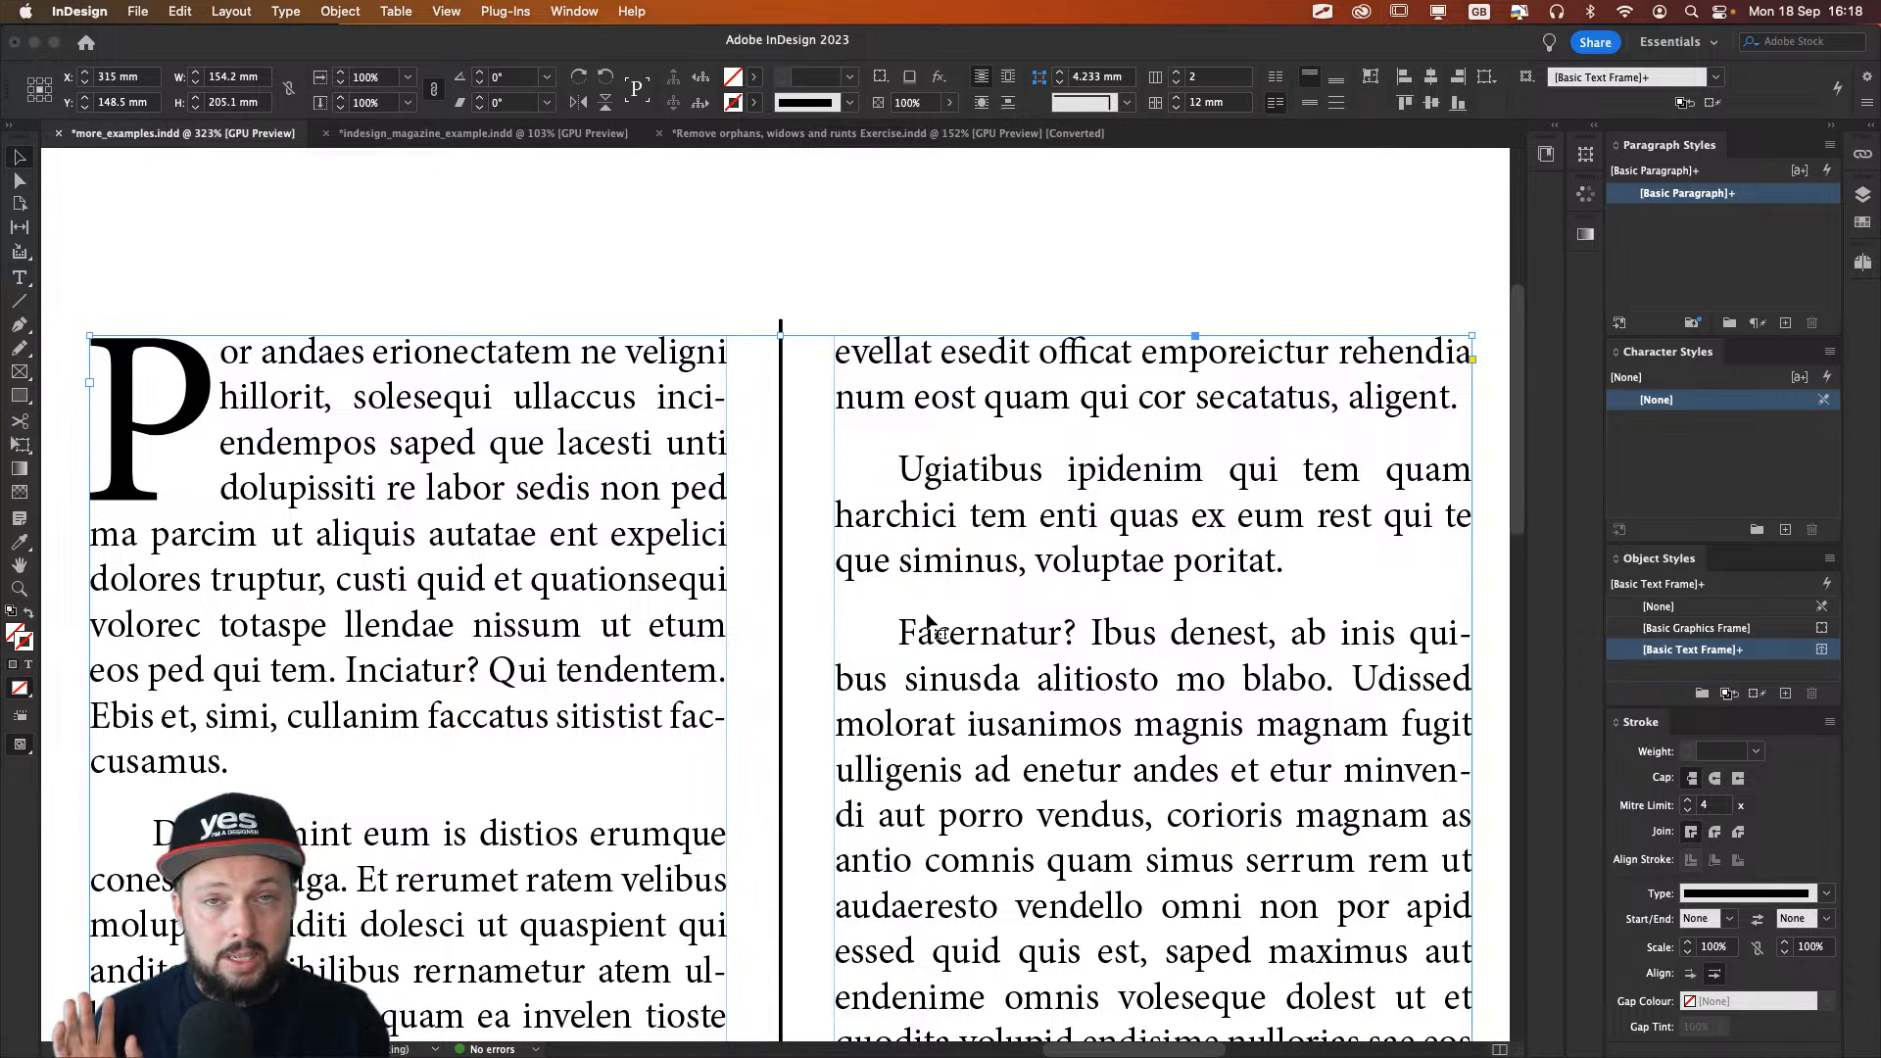
key(super+0)
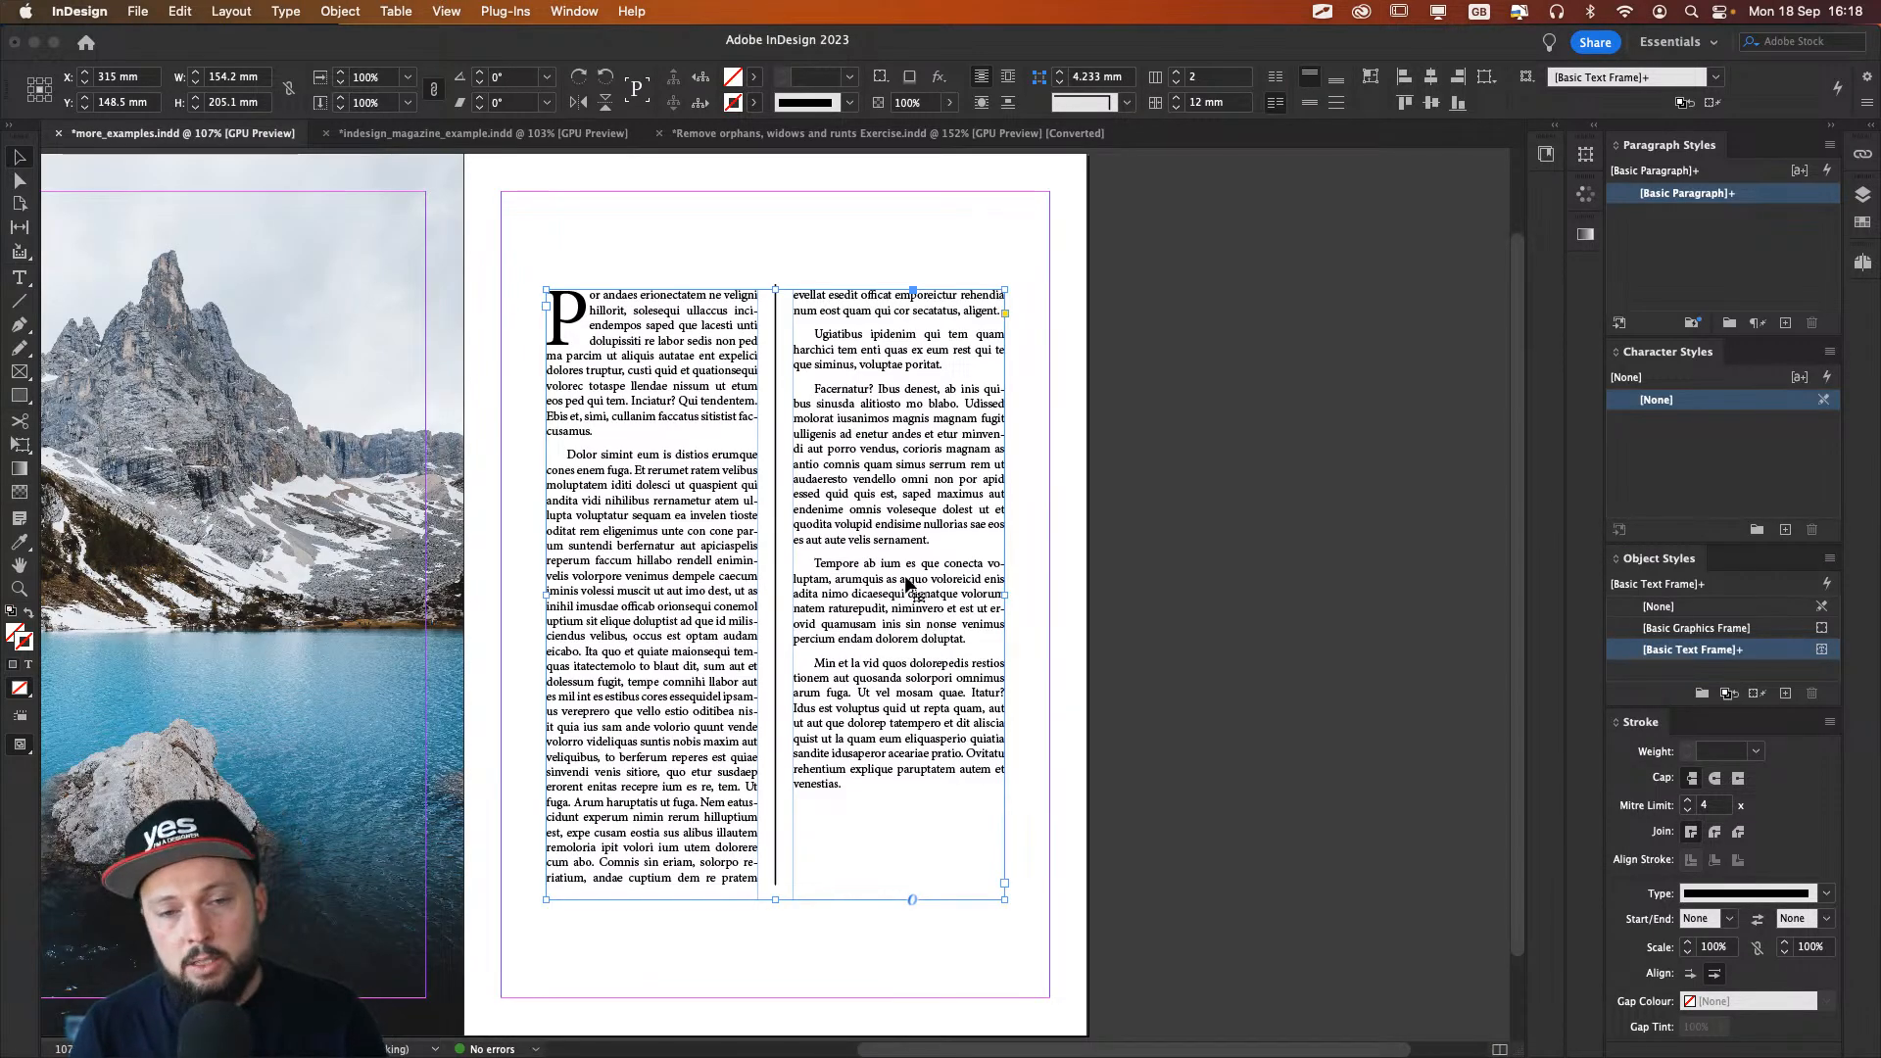
Step: Enter the two-column text for editing and show the paragraph formatting controls
double_click(844, 357)
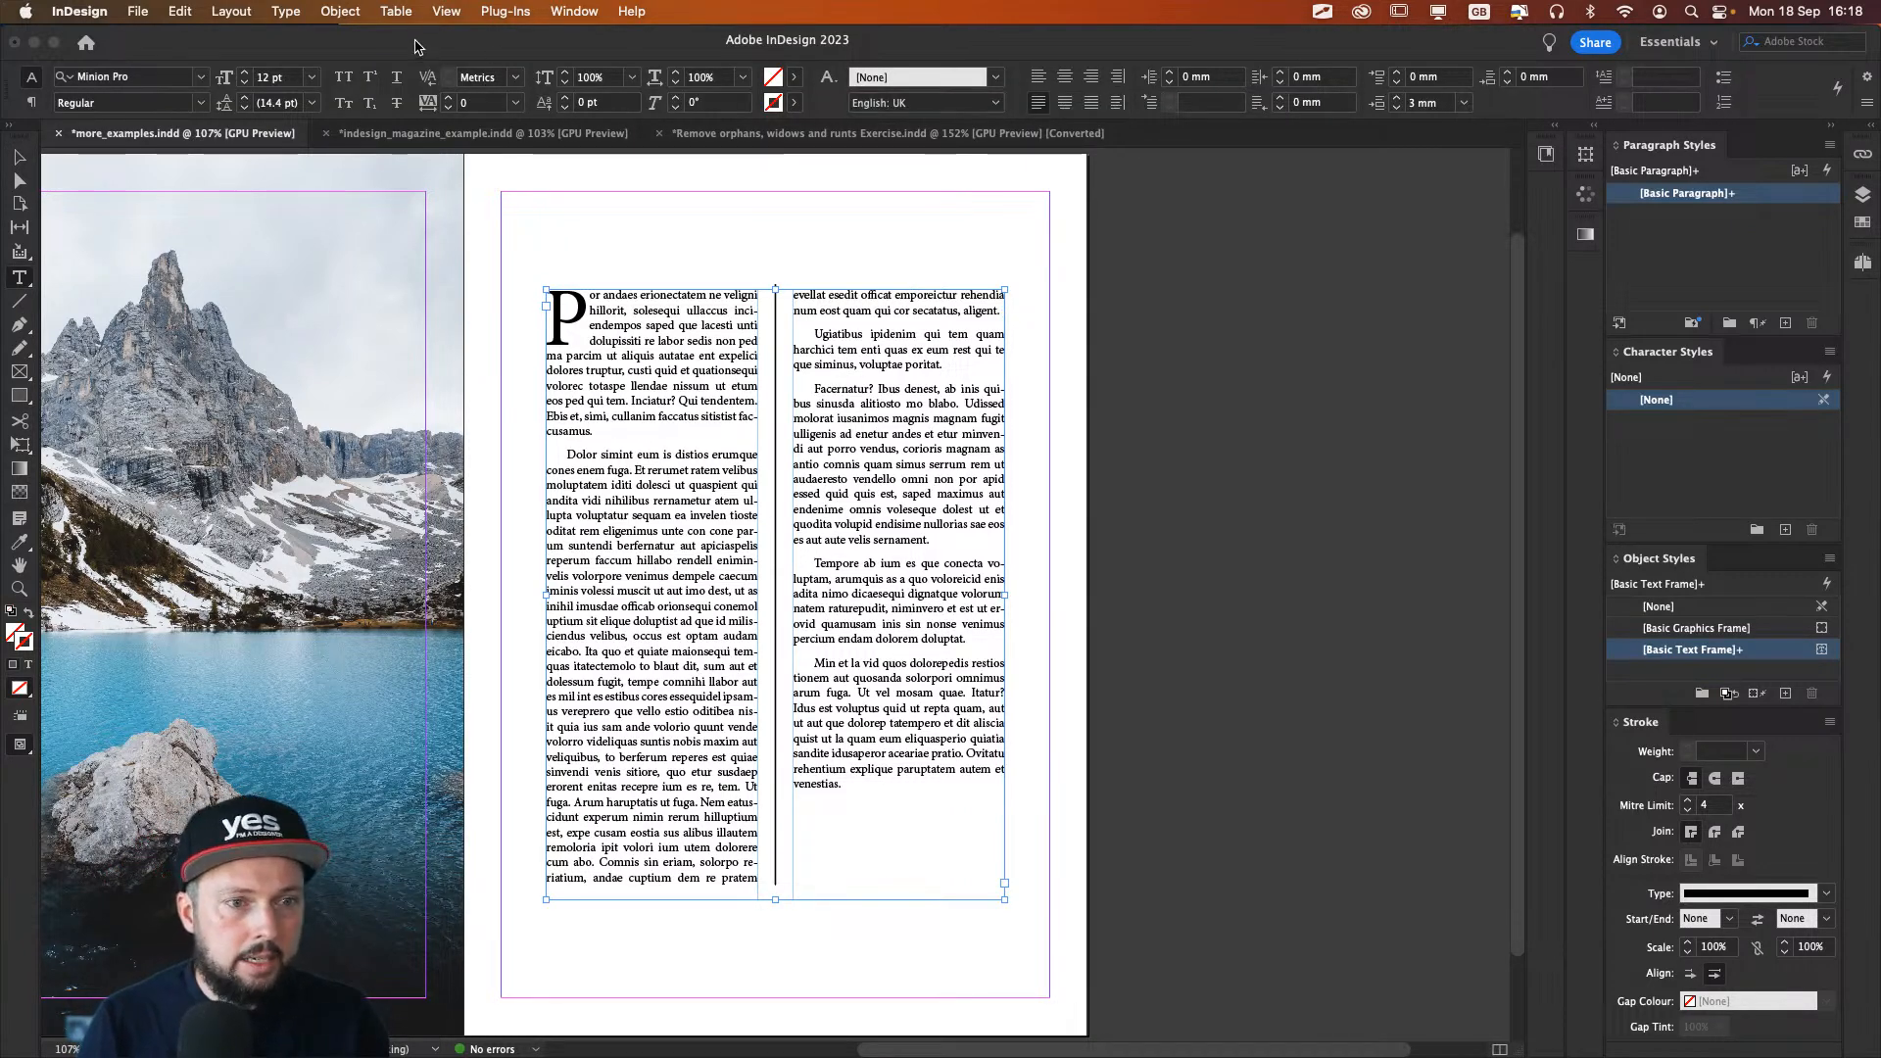
click(287, 12)
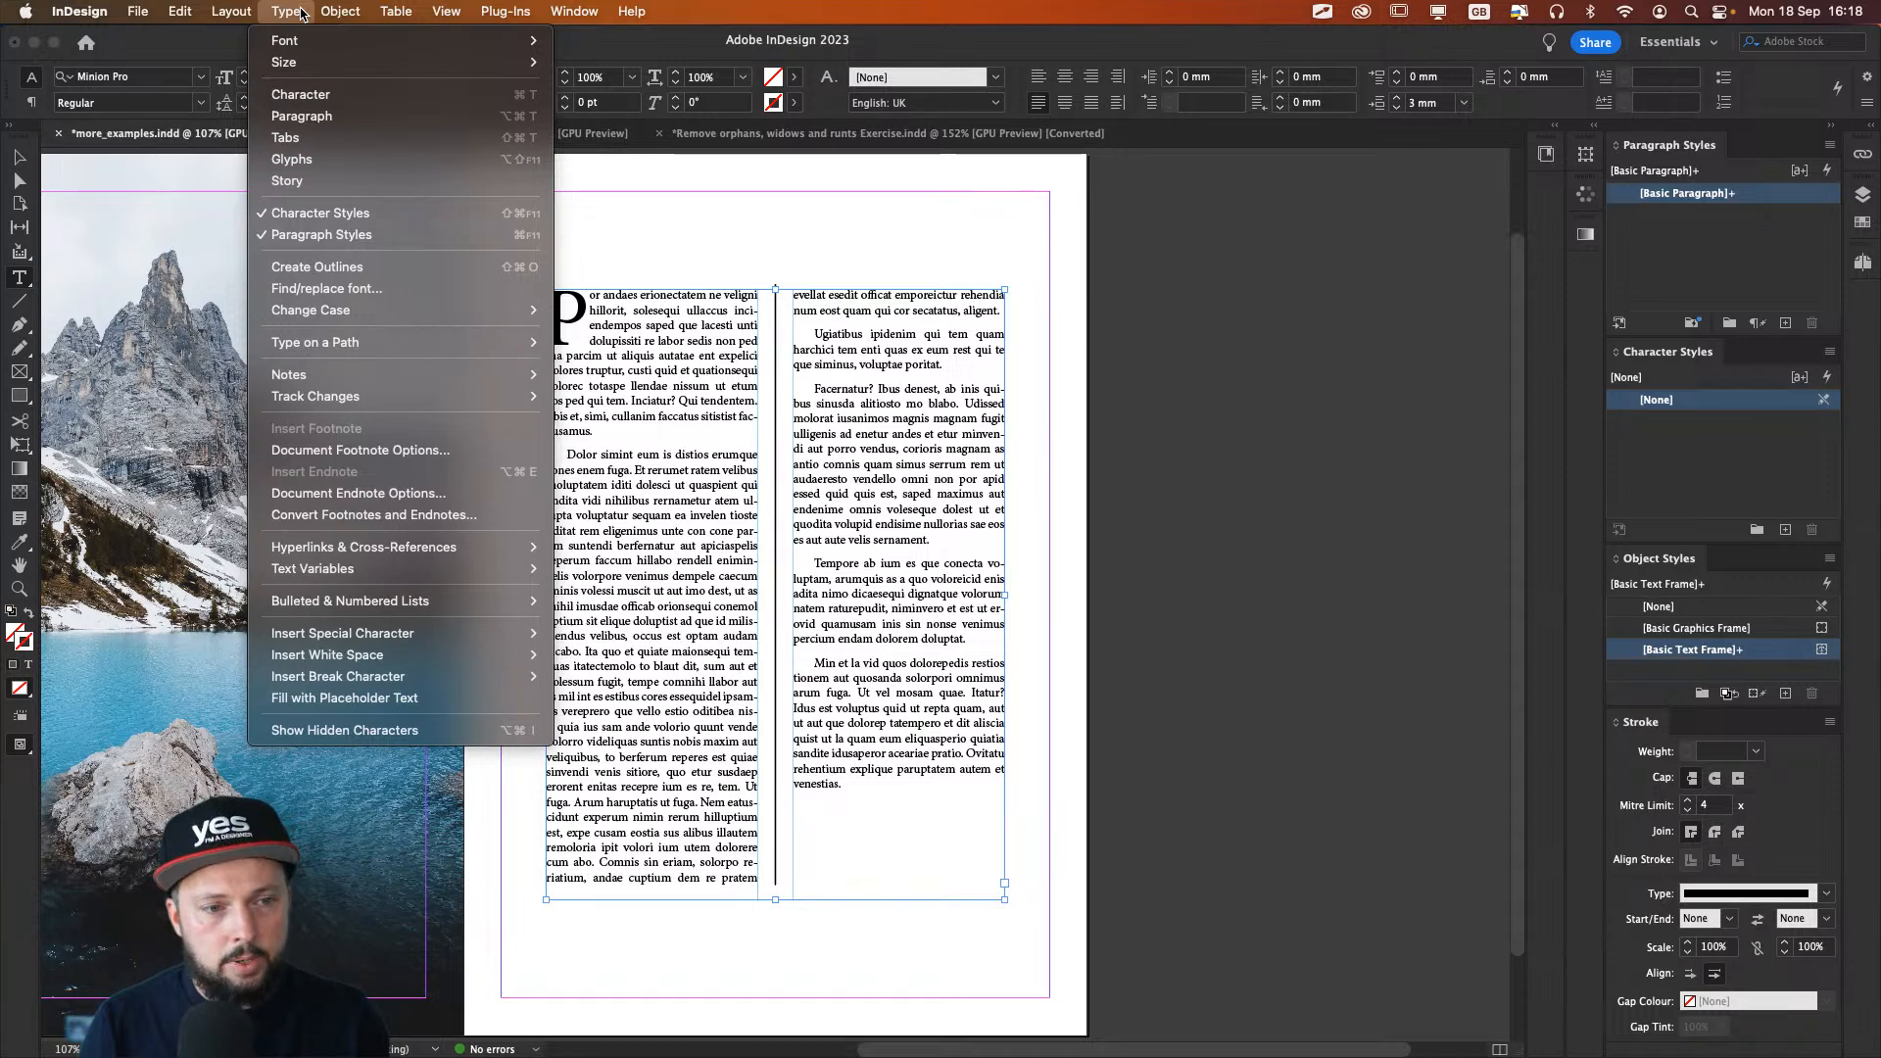
click(301, 12)
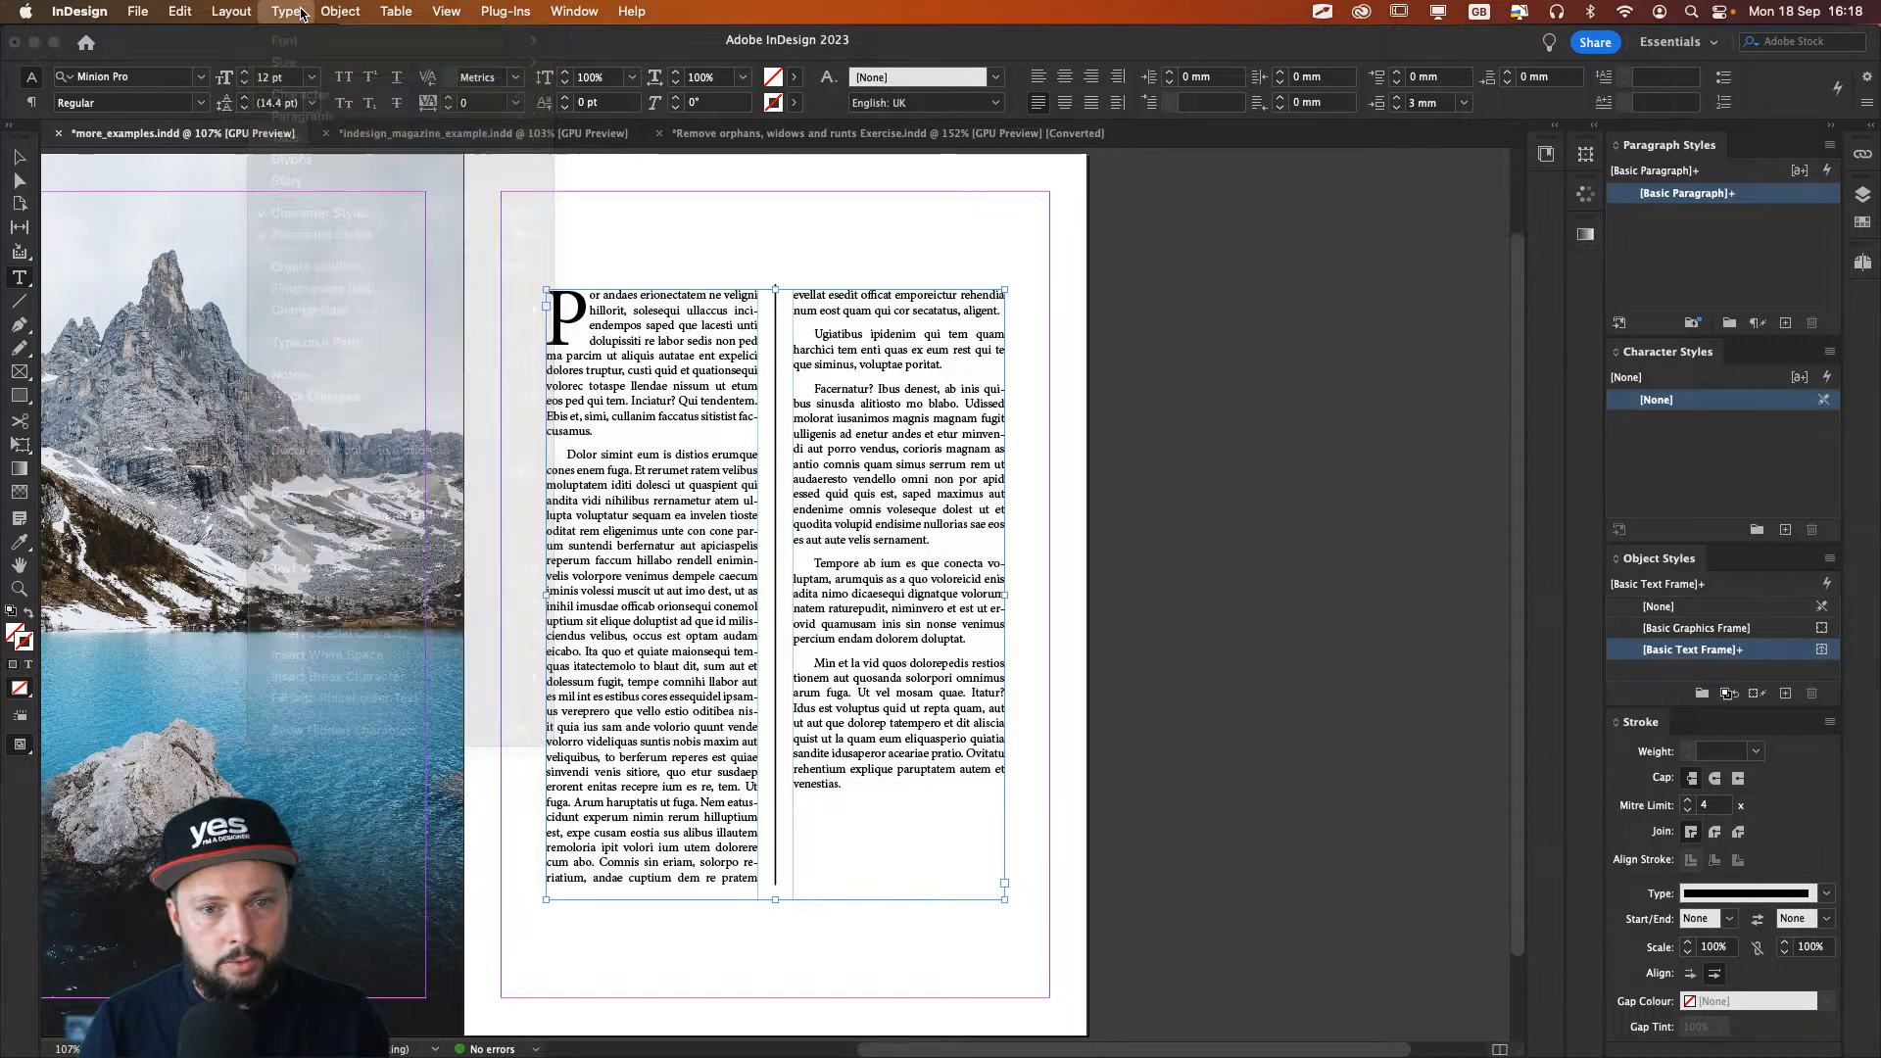
click(29, 102)
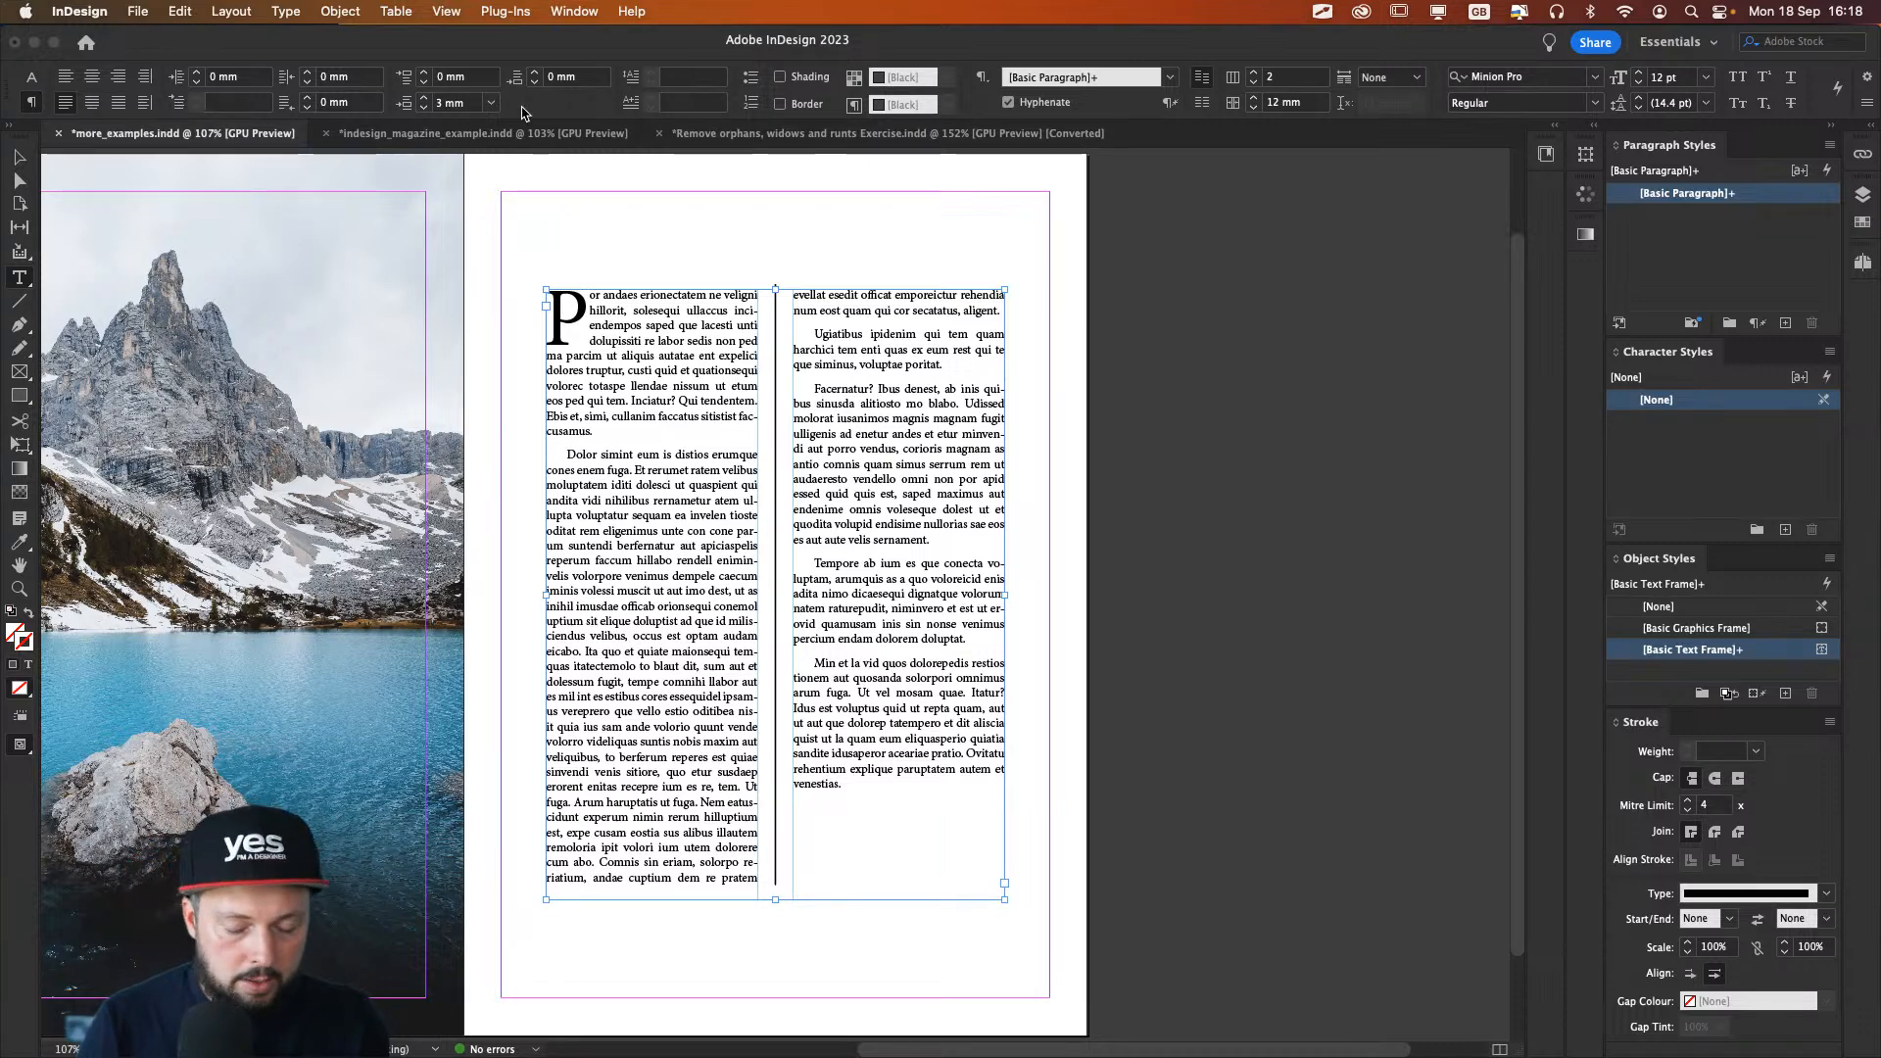
Step: Examine the first baseline offset choices and the custom baseline grid settings in Text Frame Options, and cancel
key(super+b)
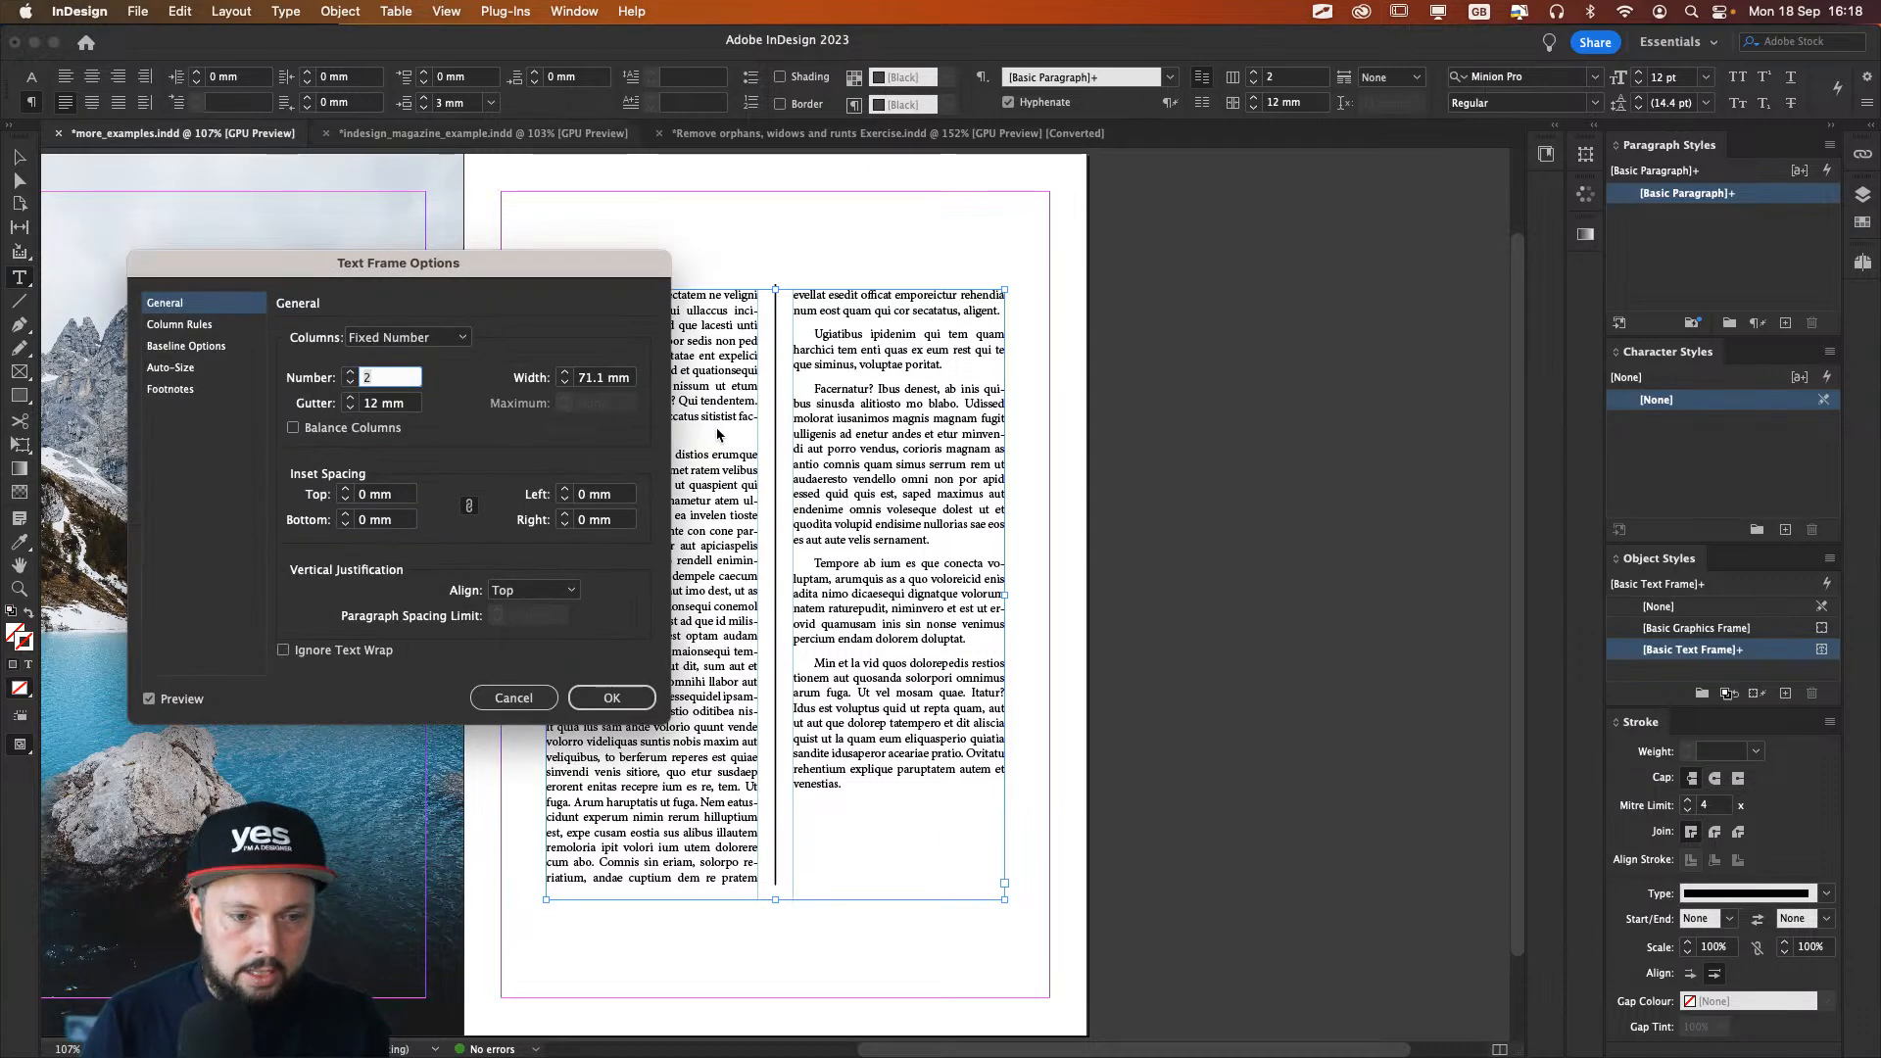
click(177, 349)
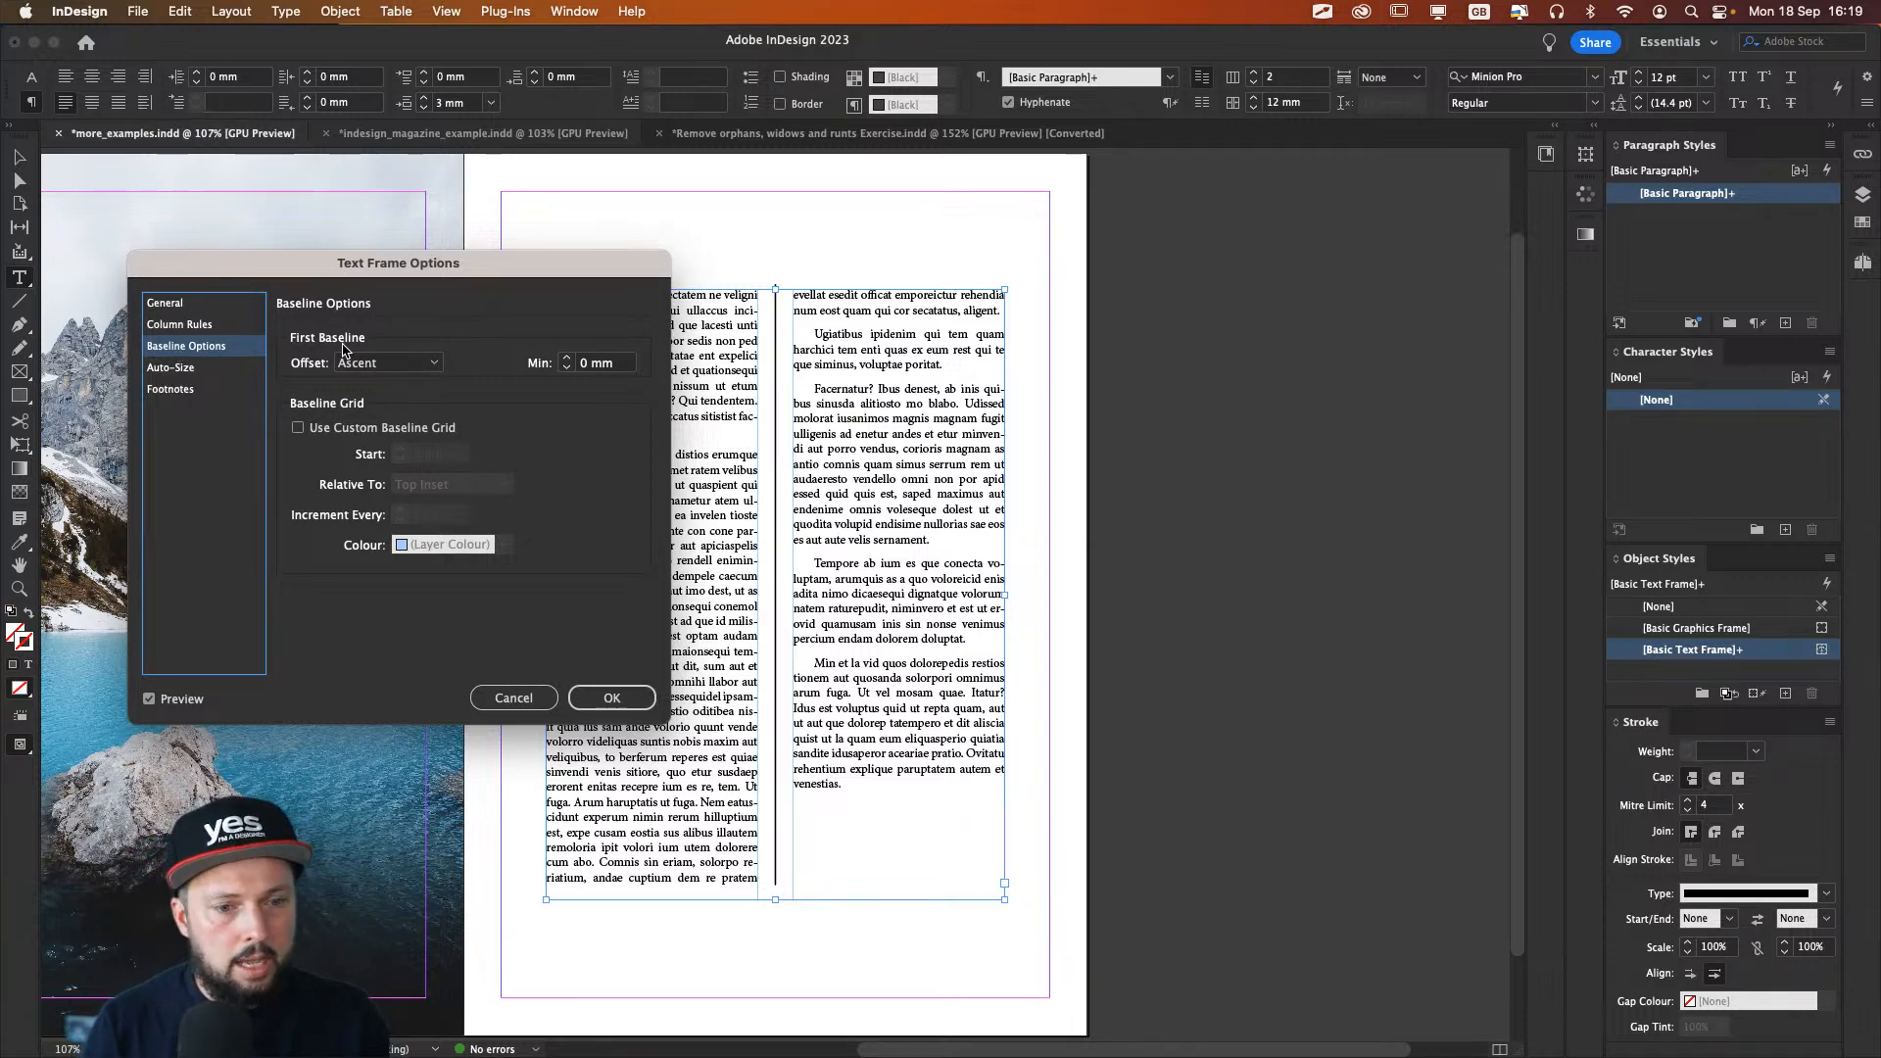
click(377, 364)
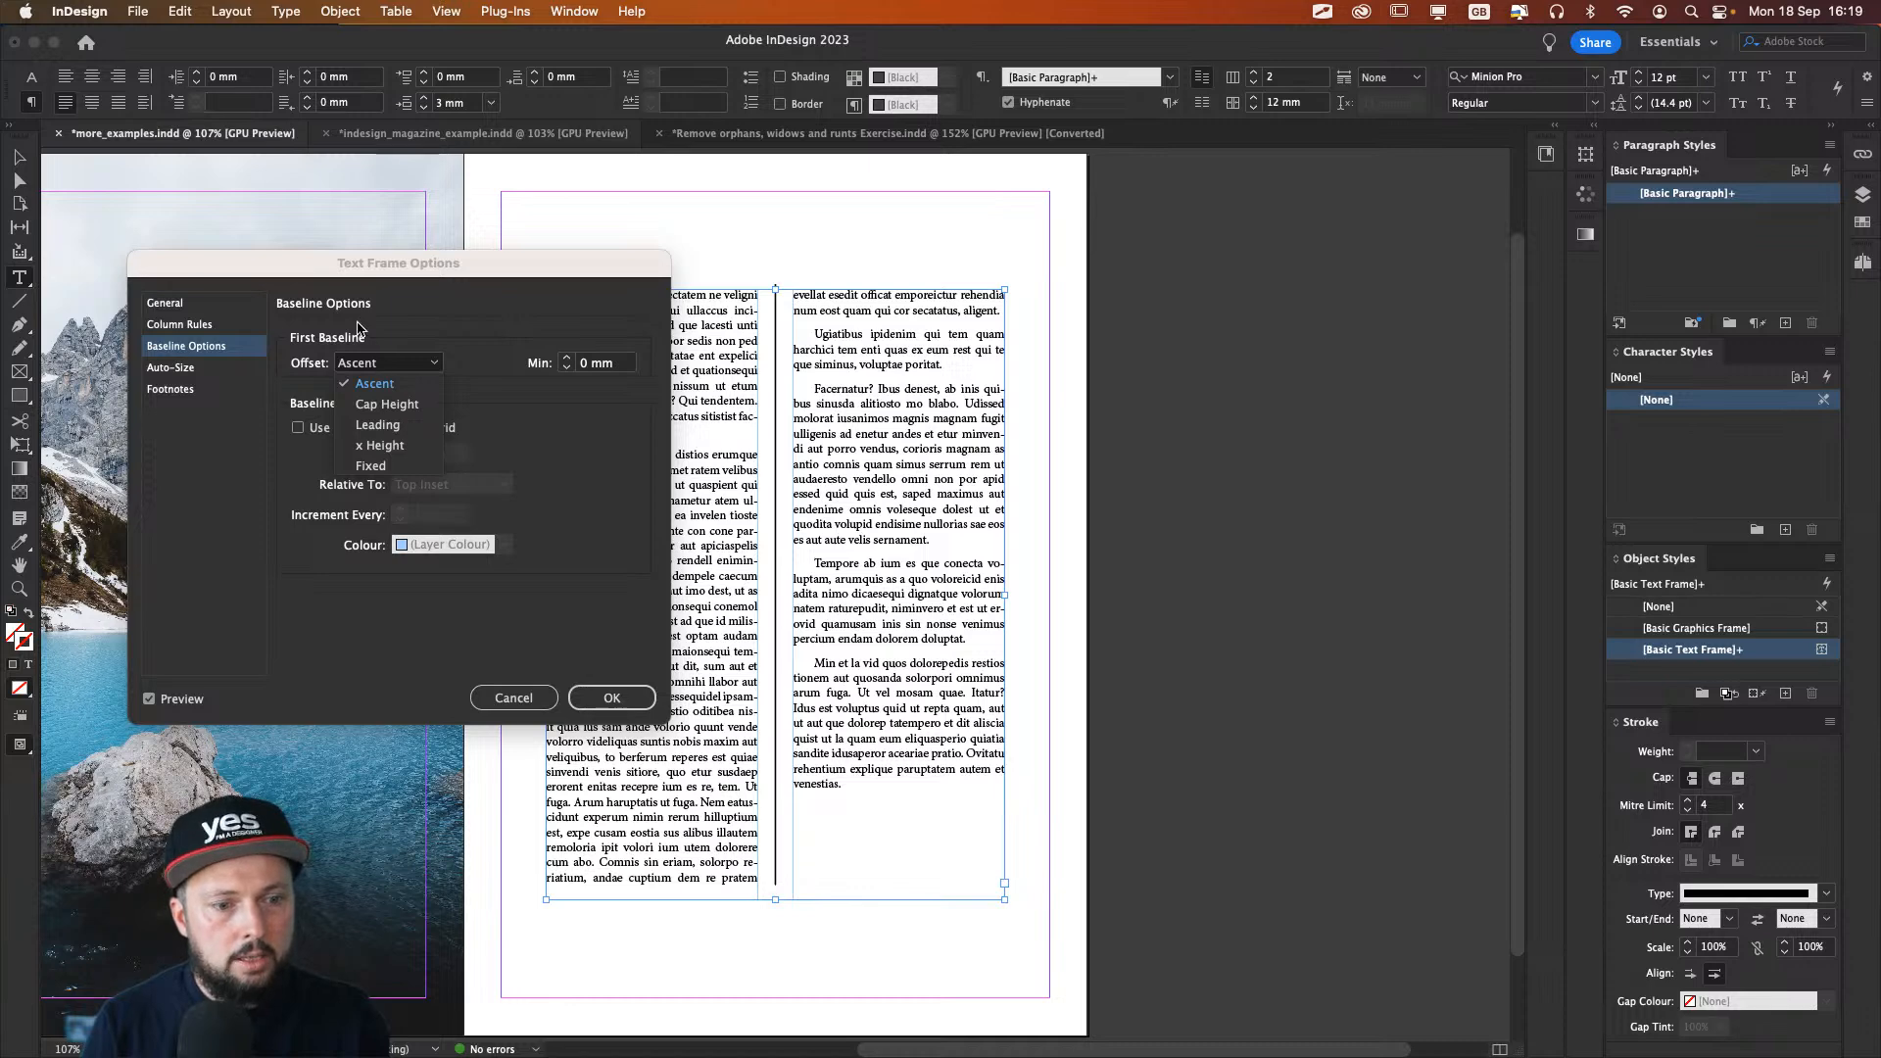
click(358, 329)
click(312, 431)
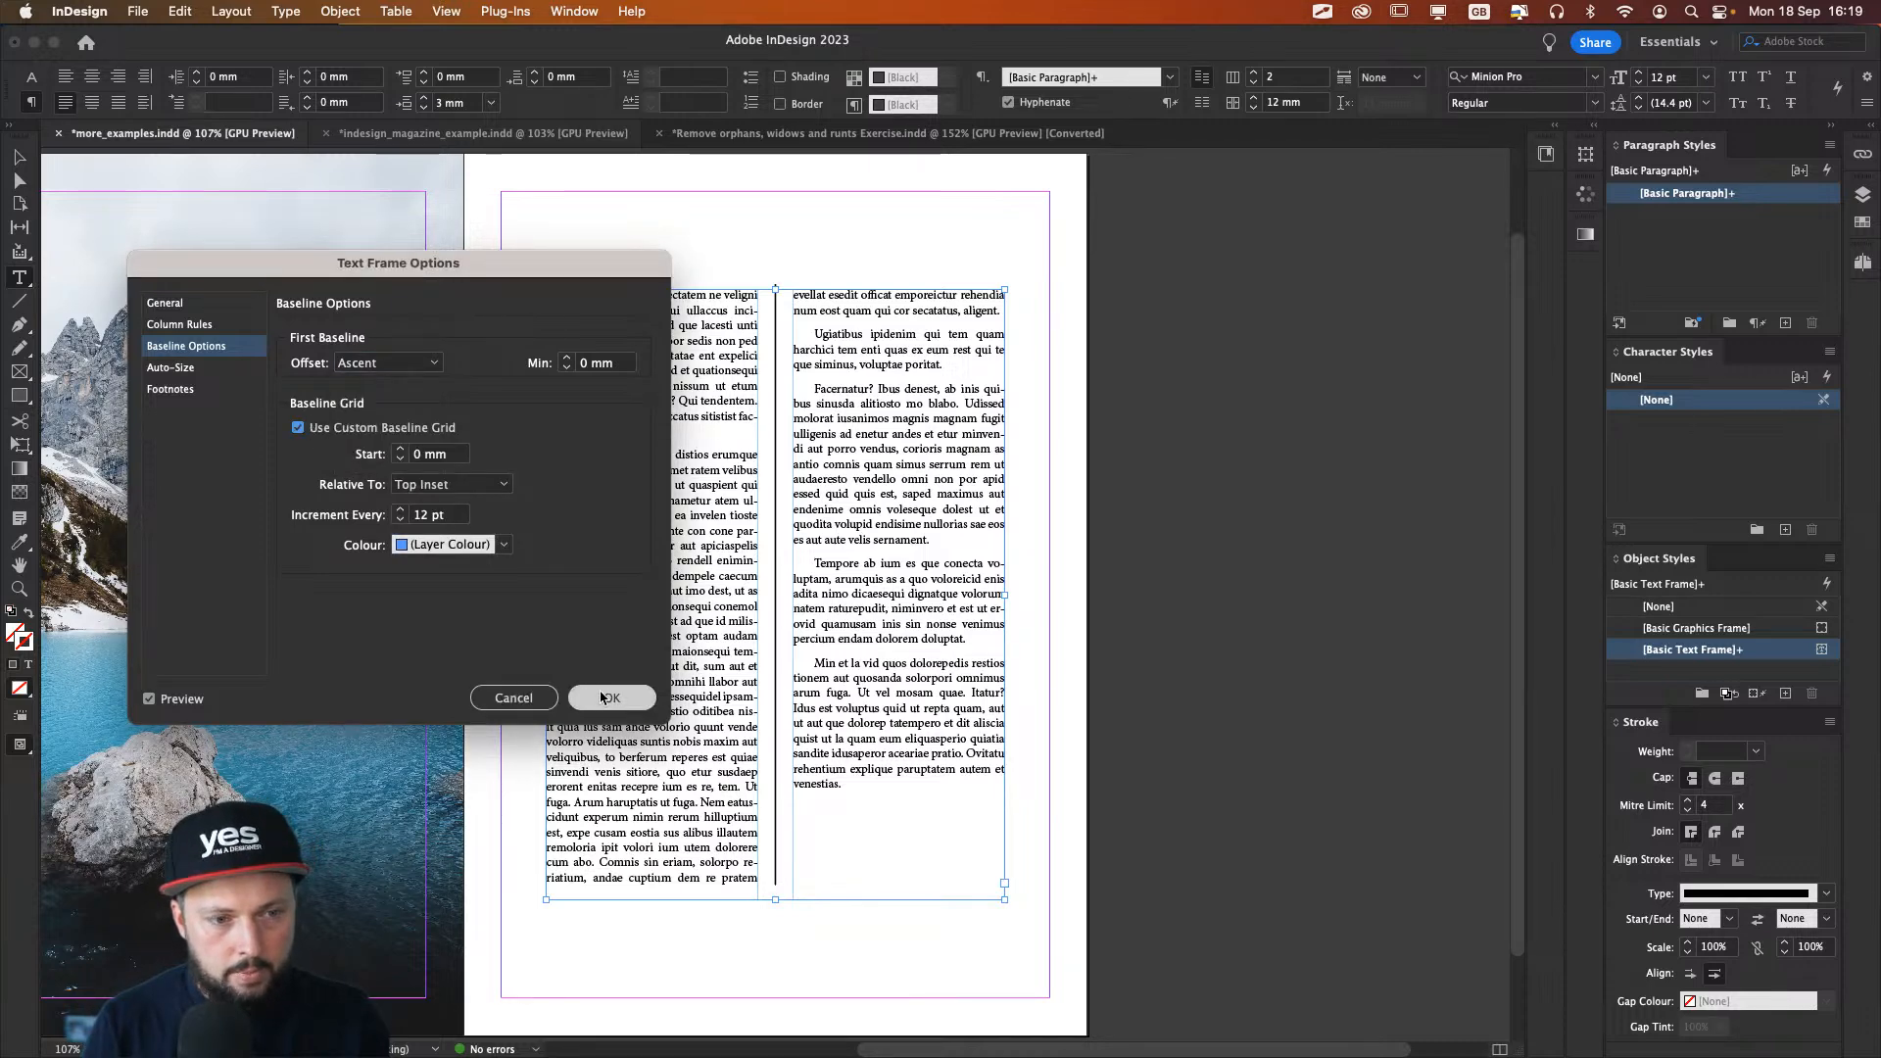
click(541, 693)
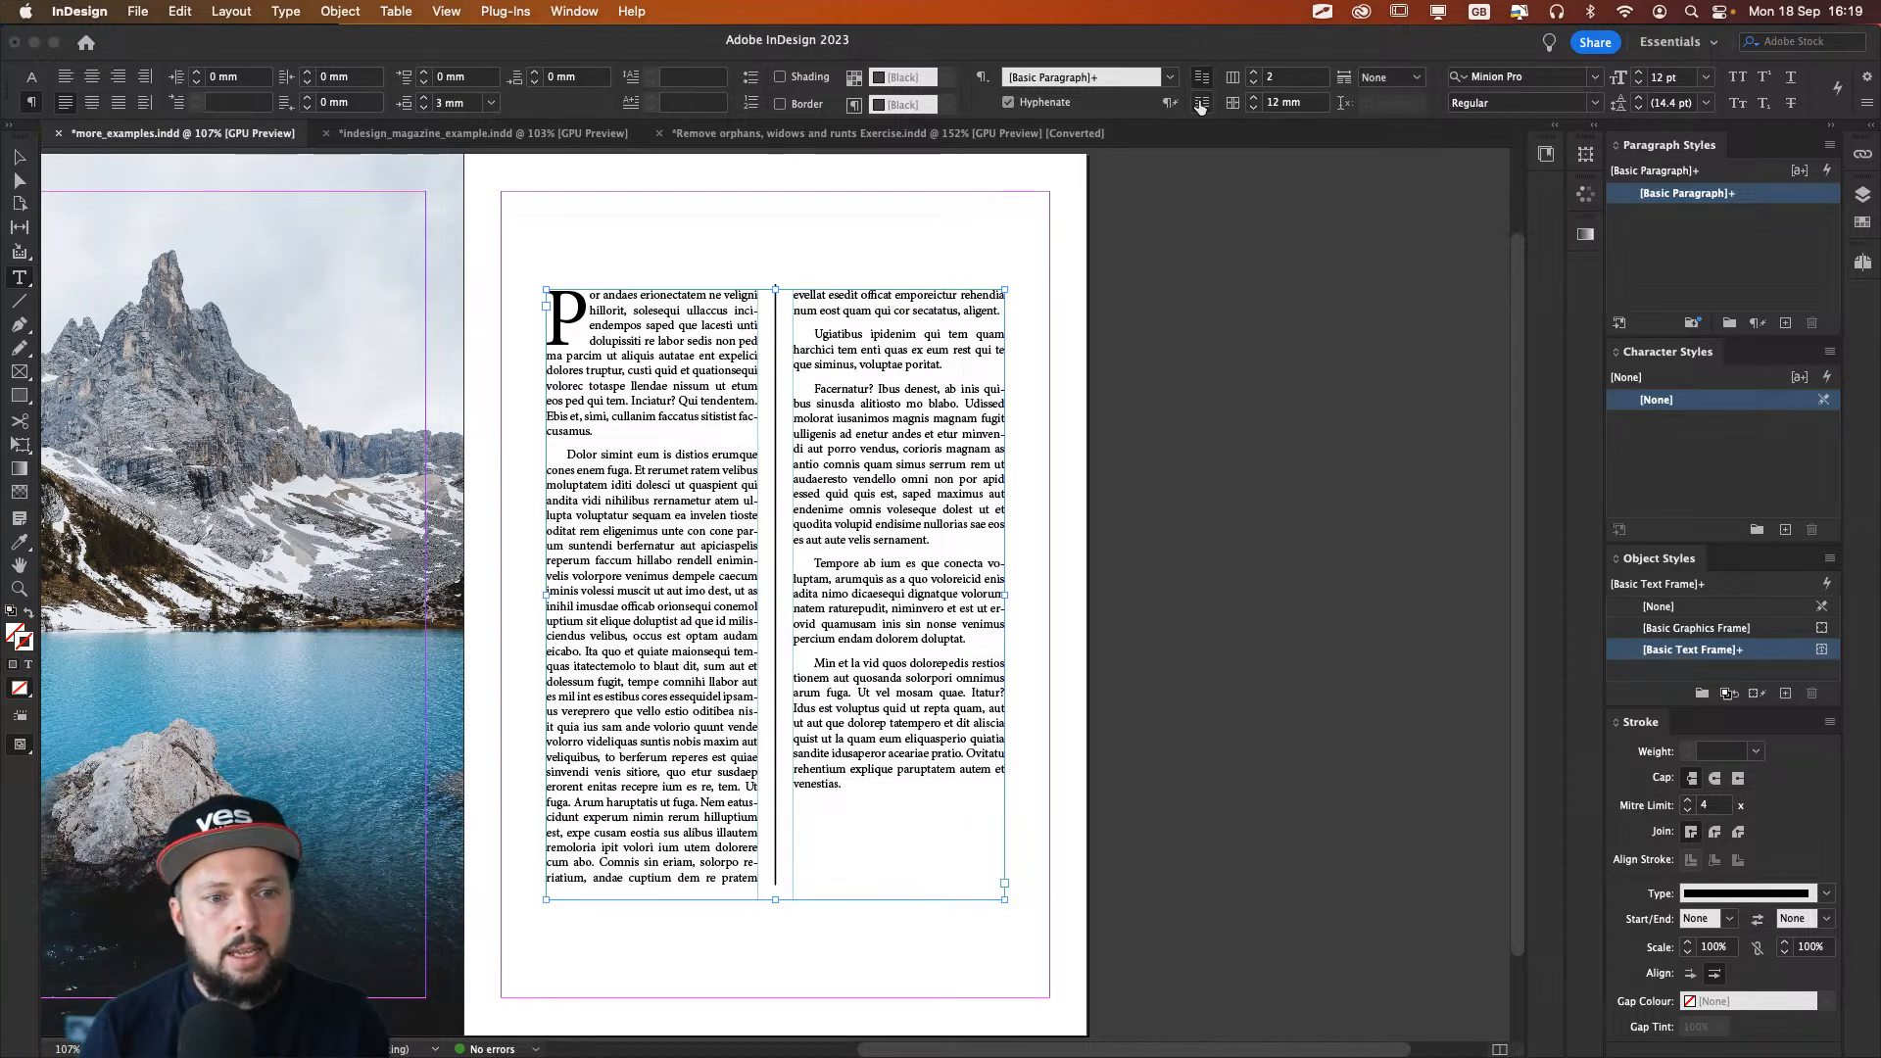
Step: Align the body text to the baseline grid and set the document's baseline grid increment to 10 pt
click(1201, 103)
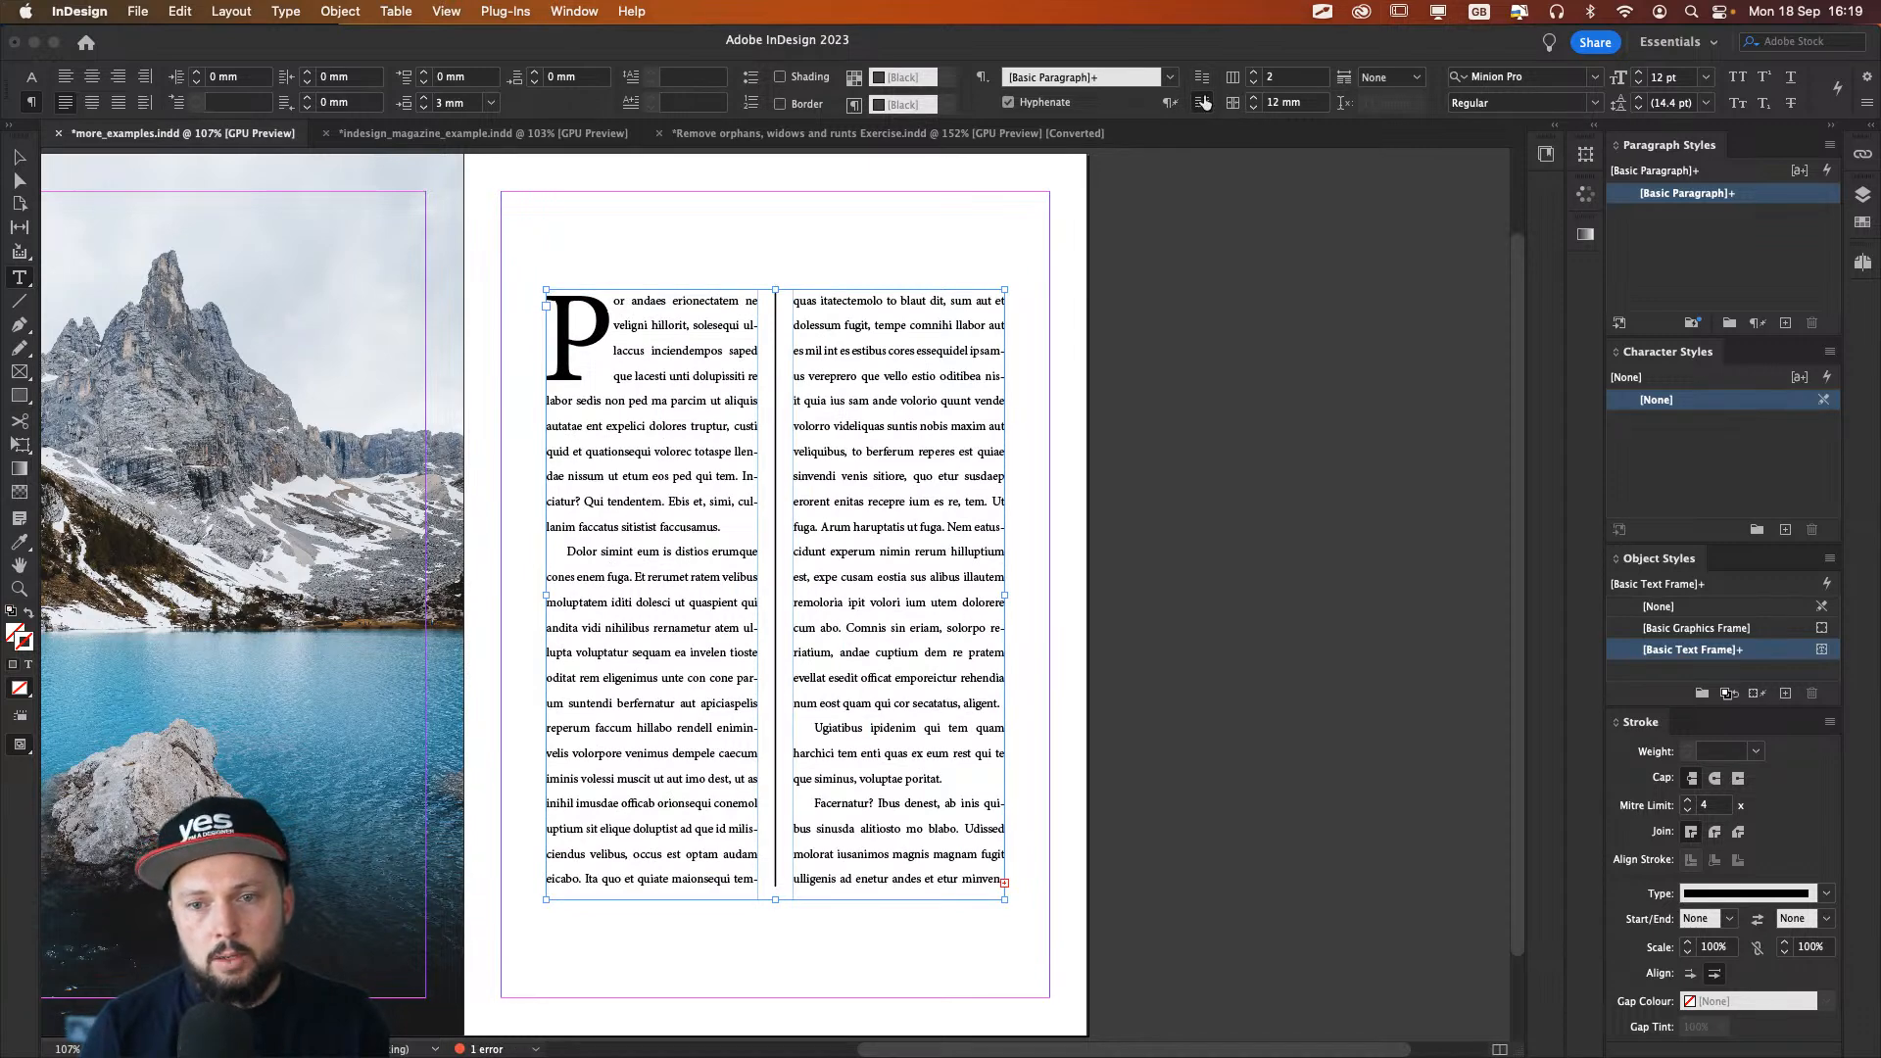
key(super+k)
key(Escape)
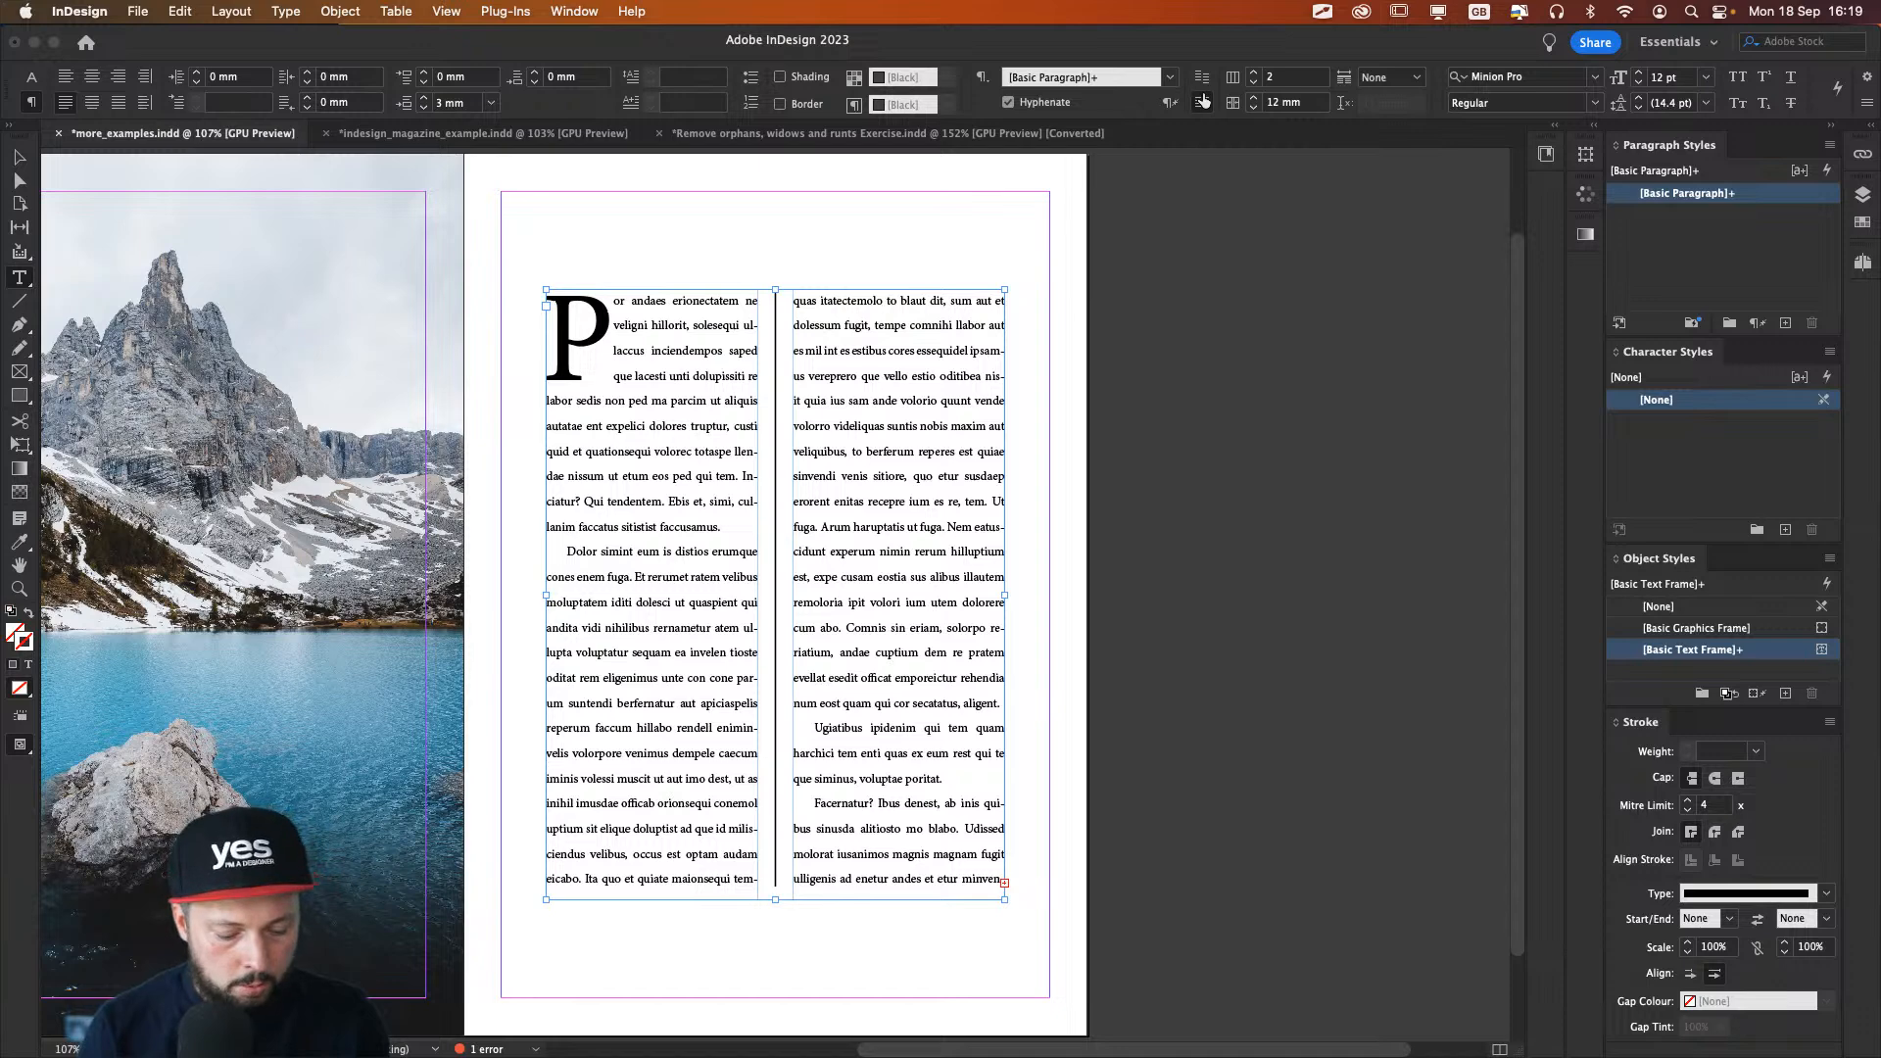
key(super+k)
drag(748, 199, 1198, 197)
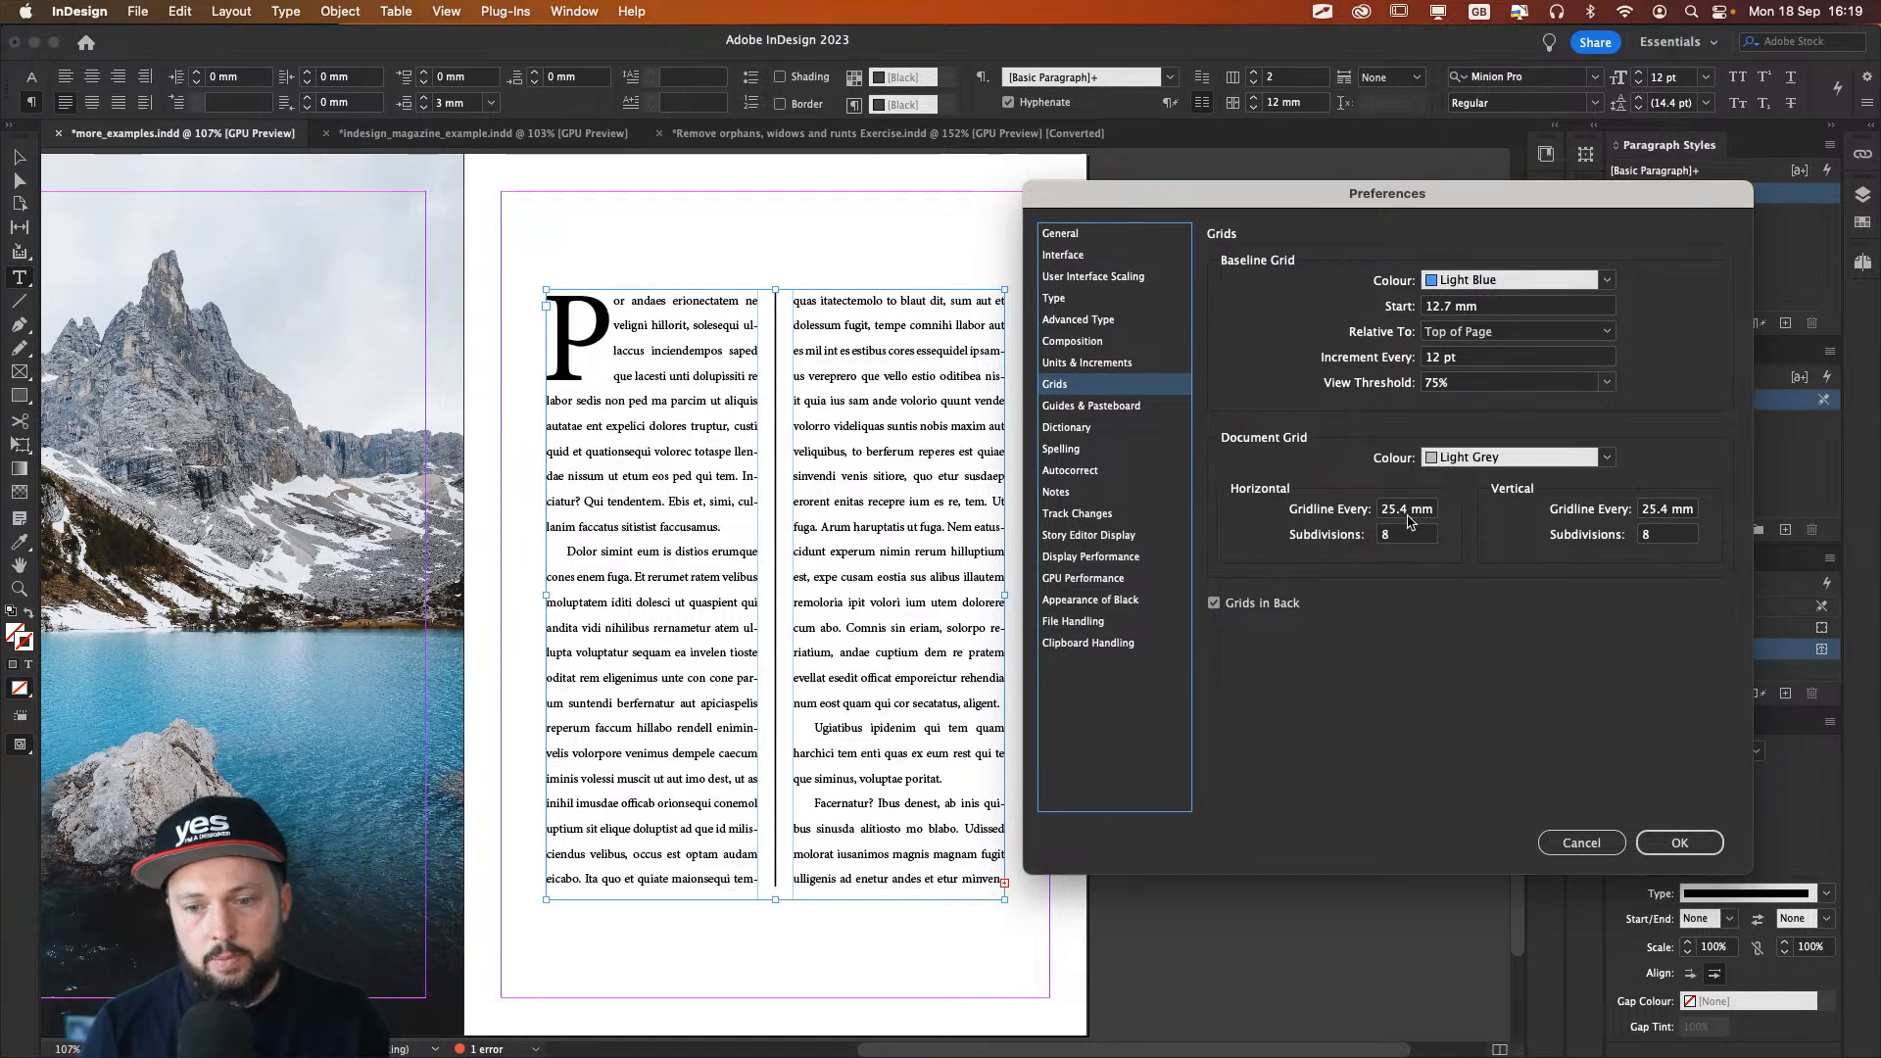
click(1499, 367)
key(Down)
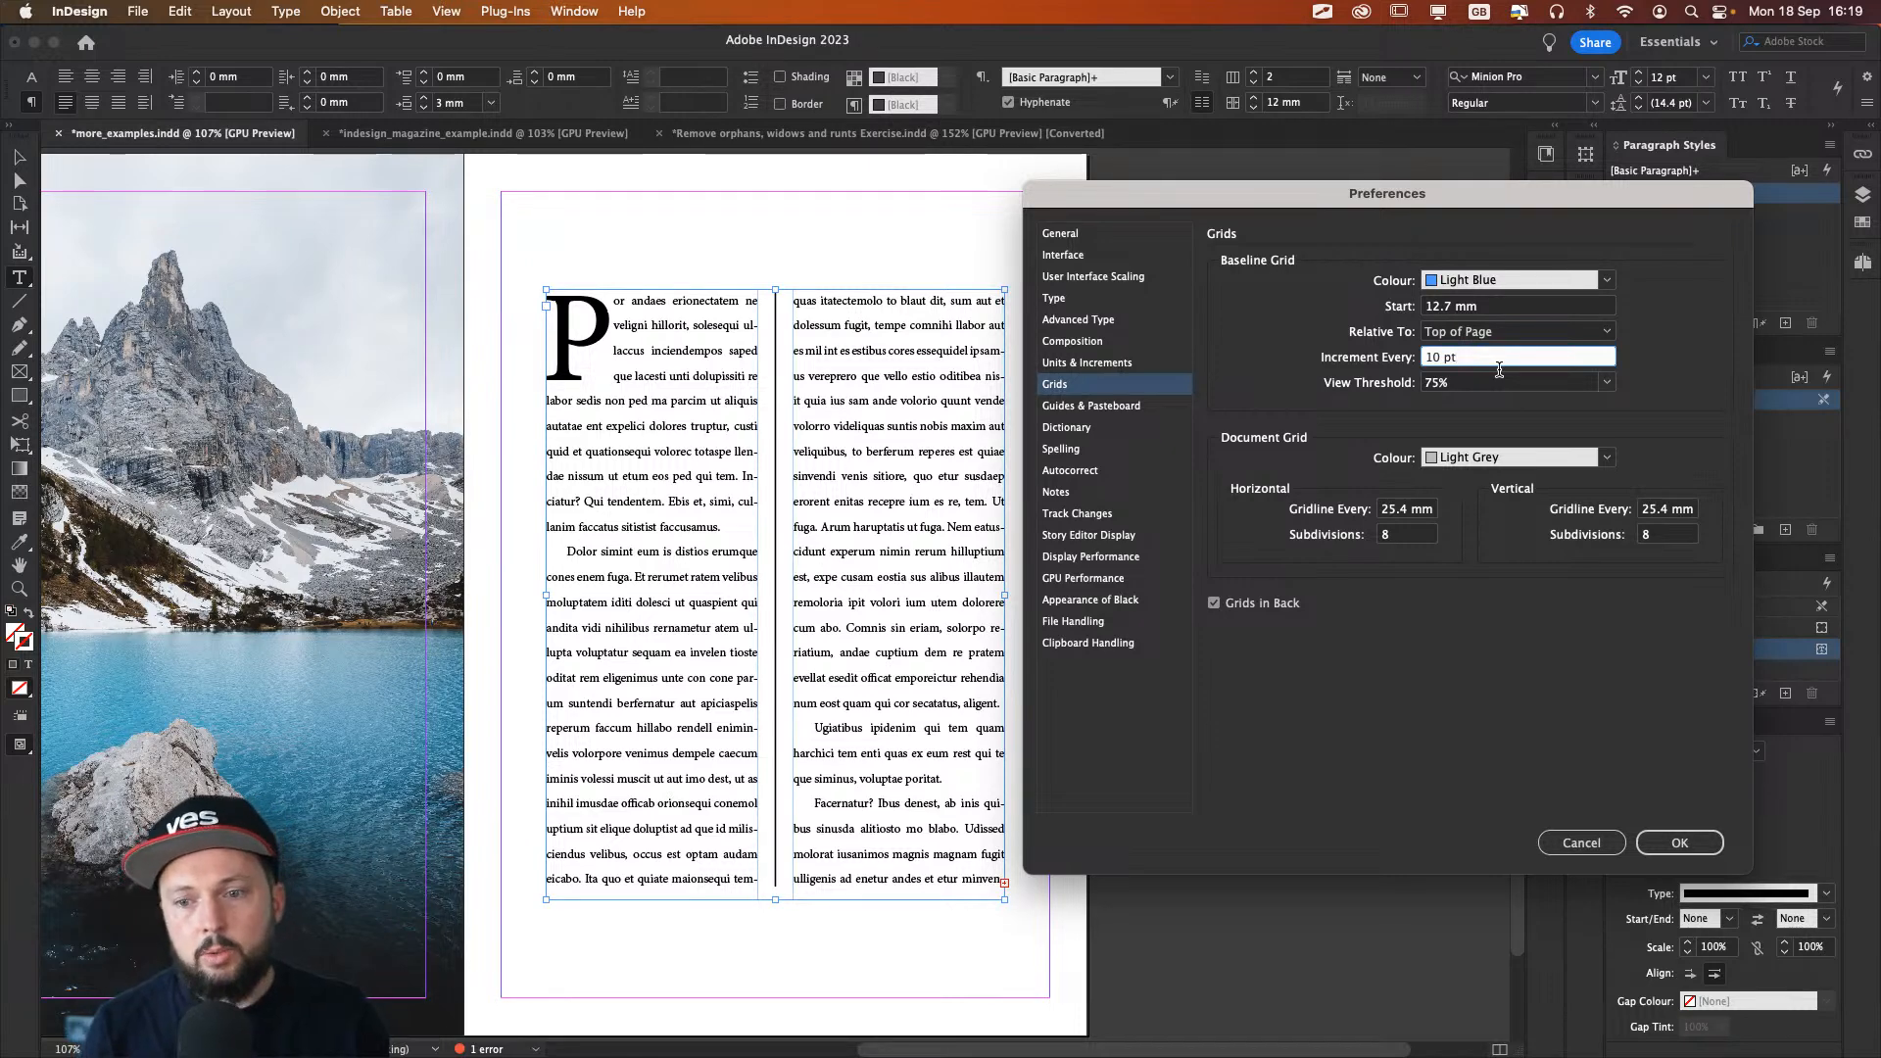
click(1675, 841)
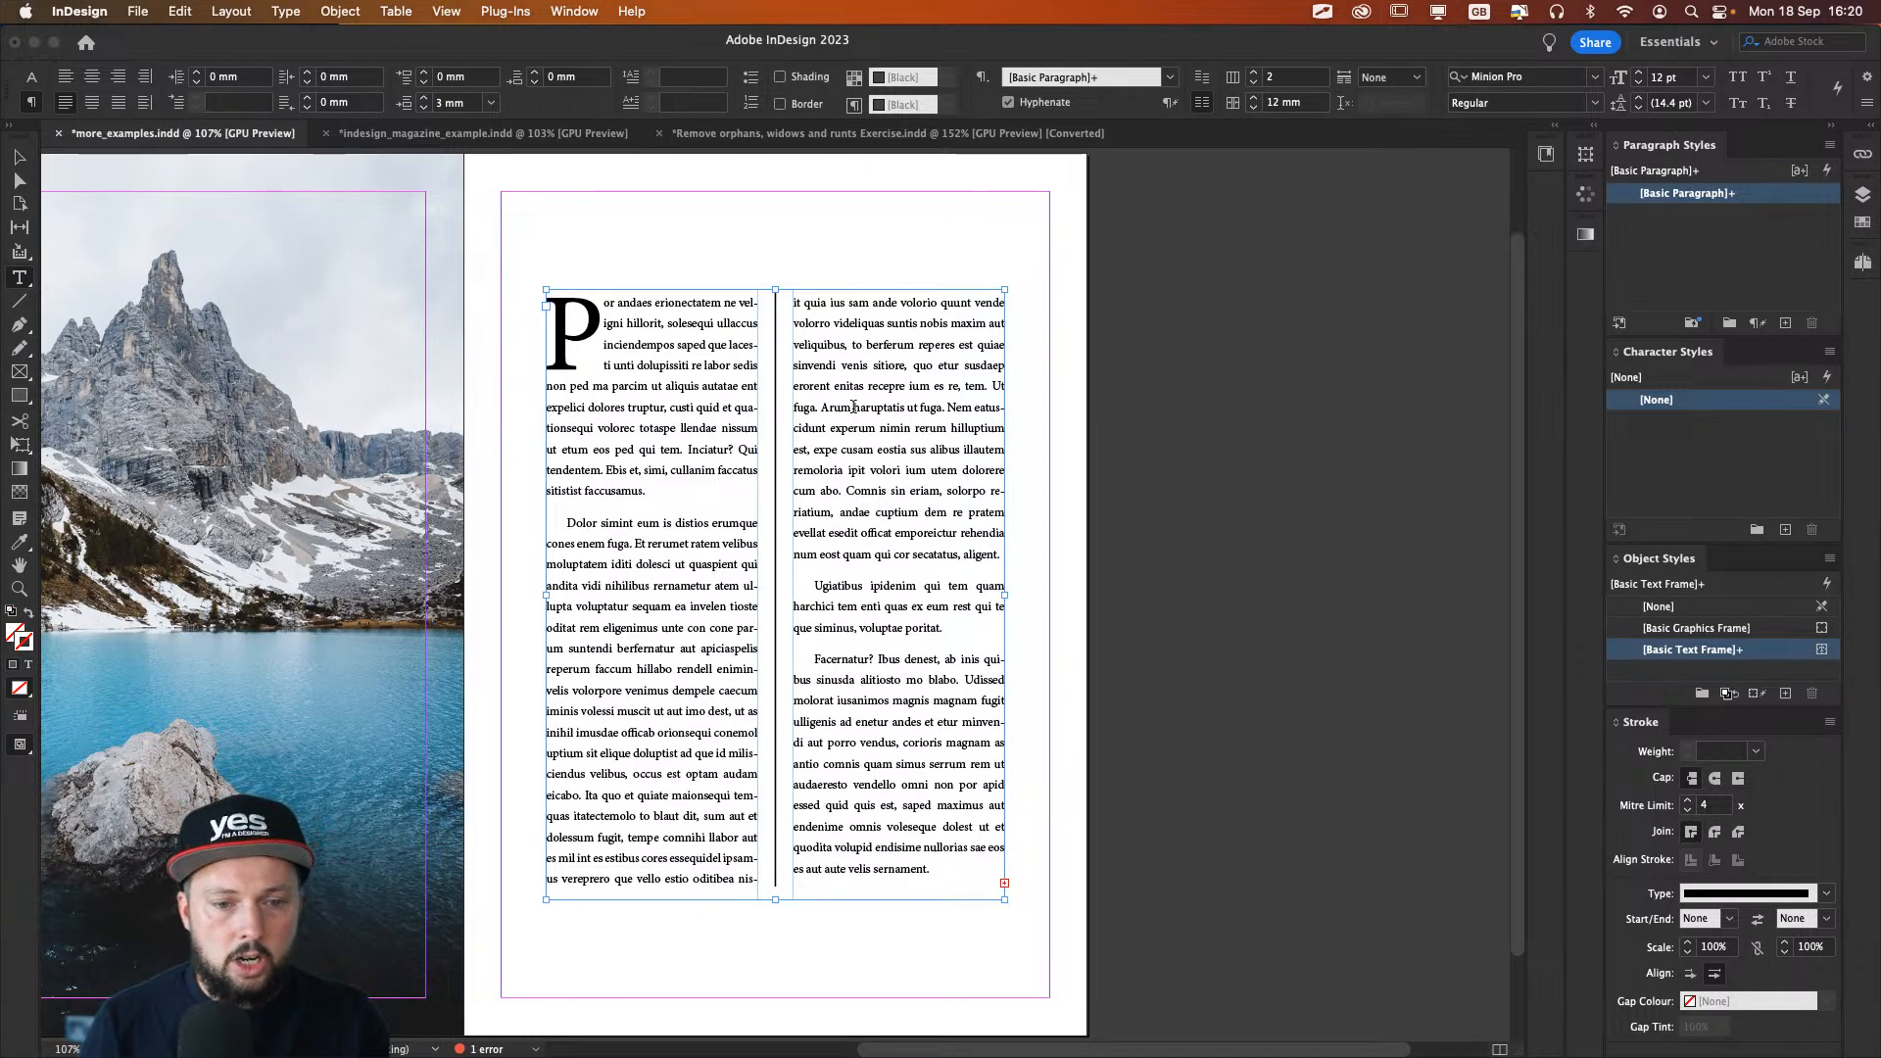
Step: Show the baseline grid to check how the text lines sit on it, and select the two-column text frame
click(437, 18)
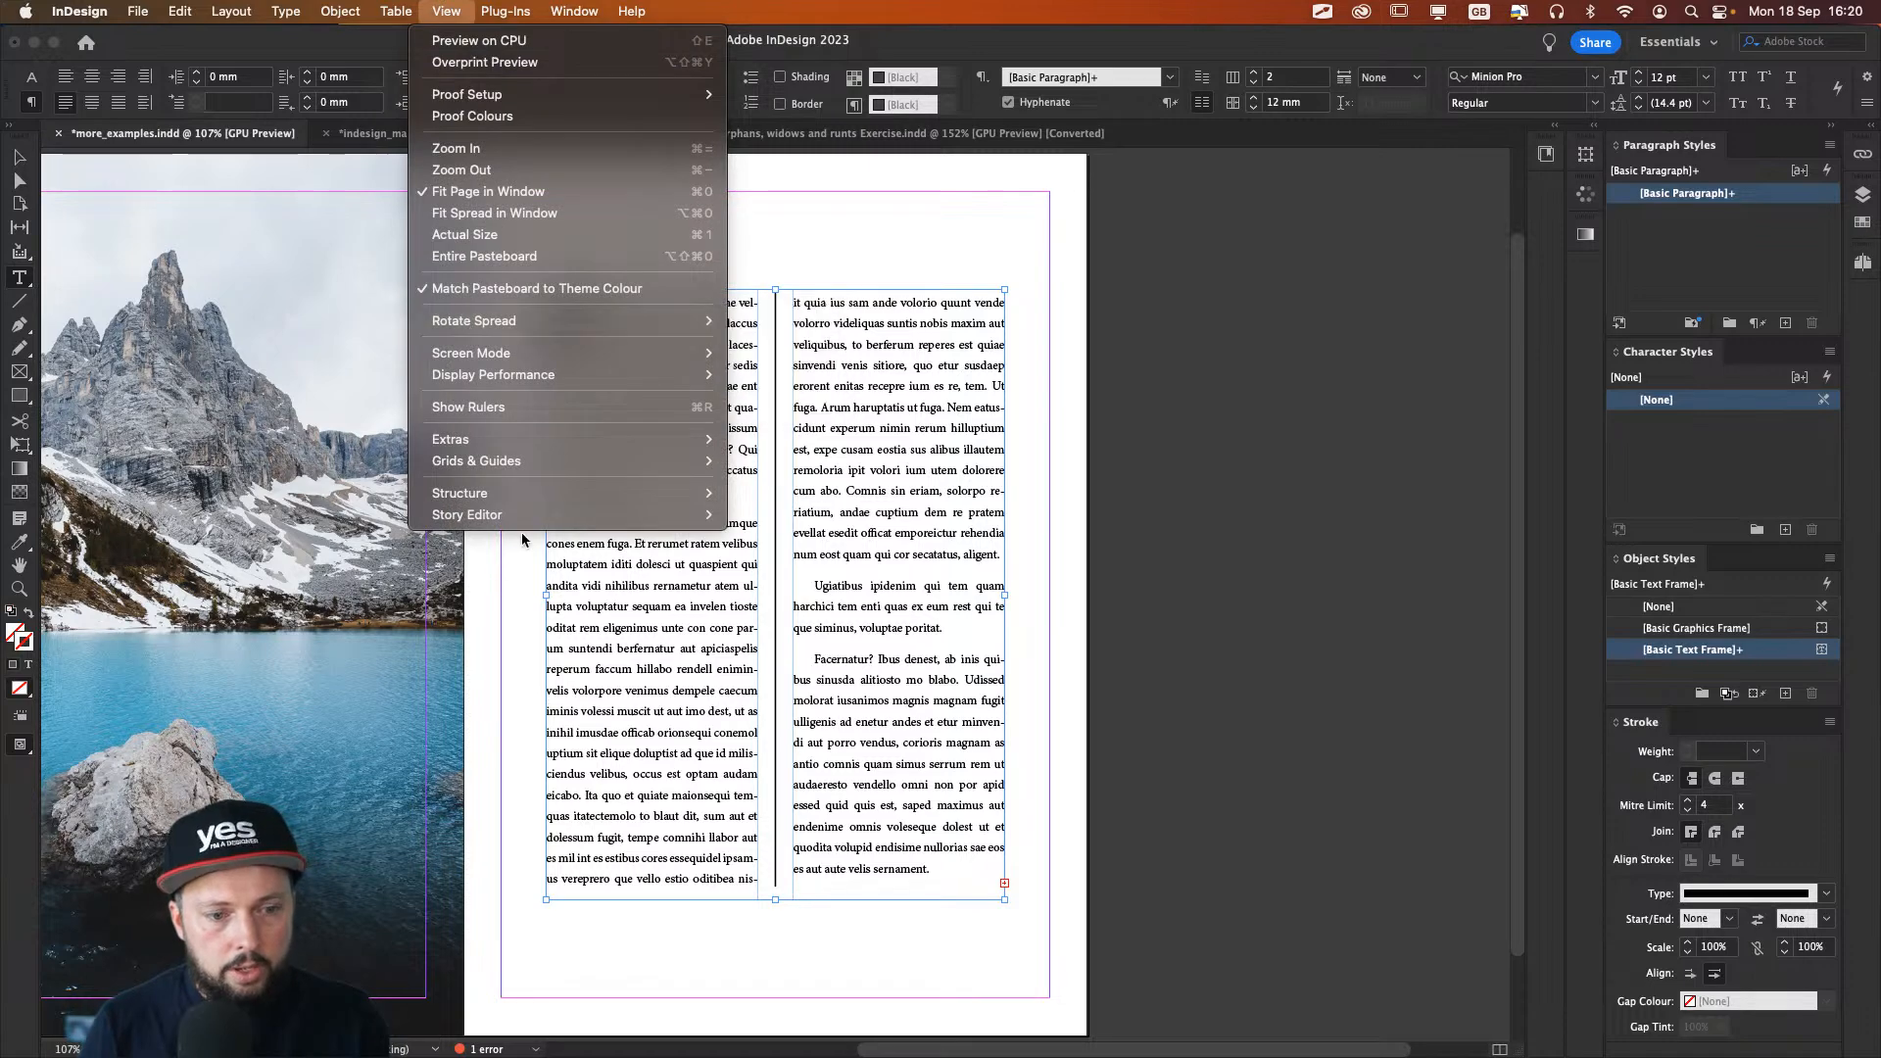
mouse_move(549, 446)
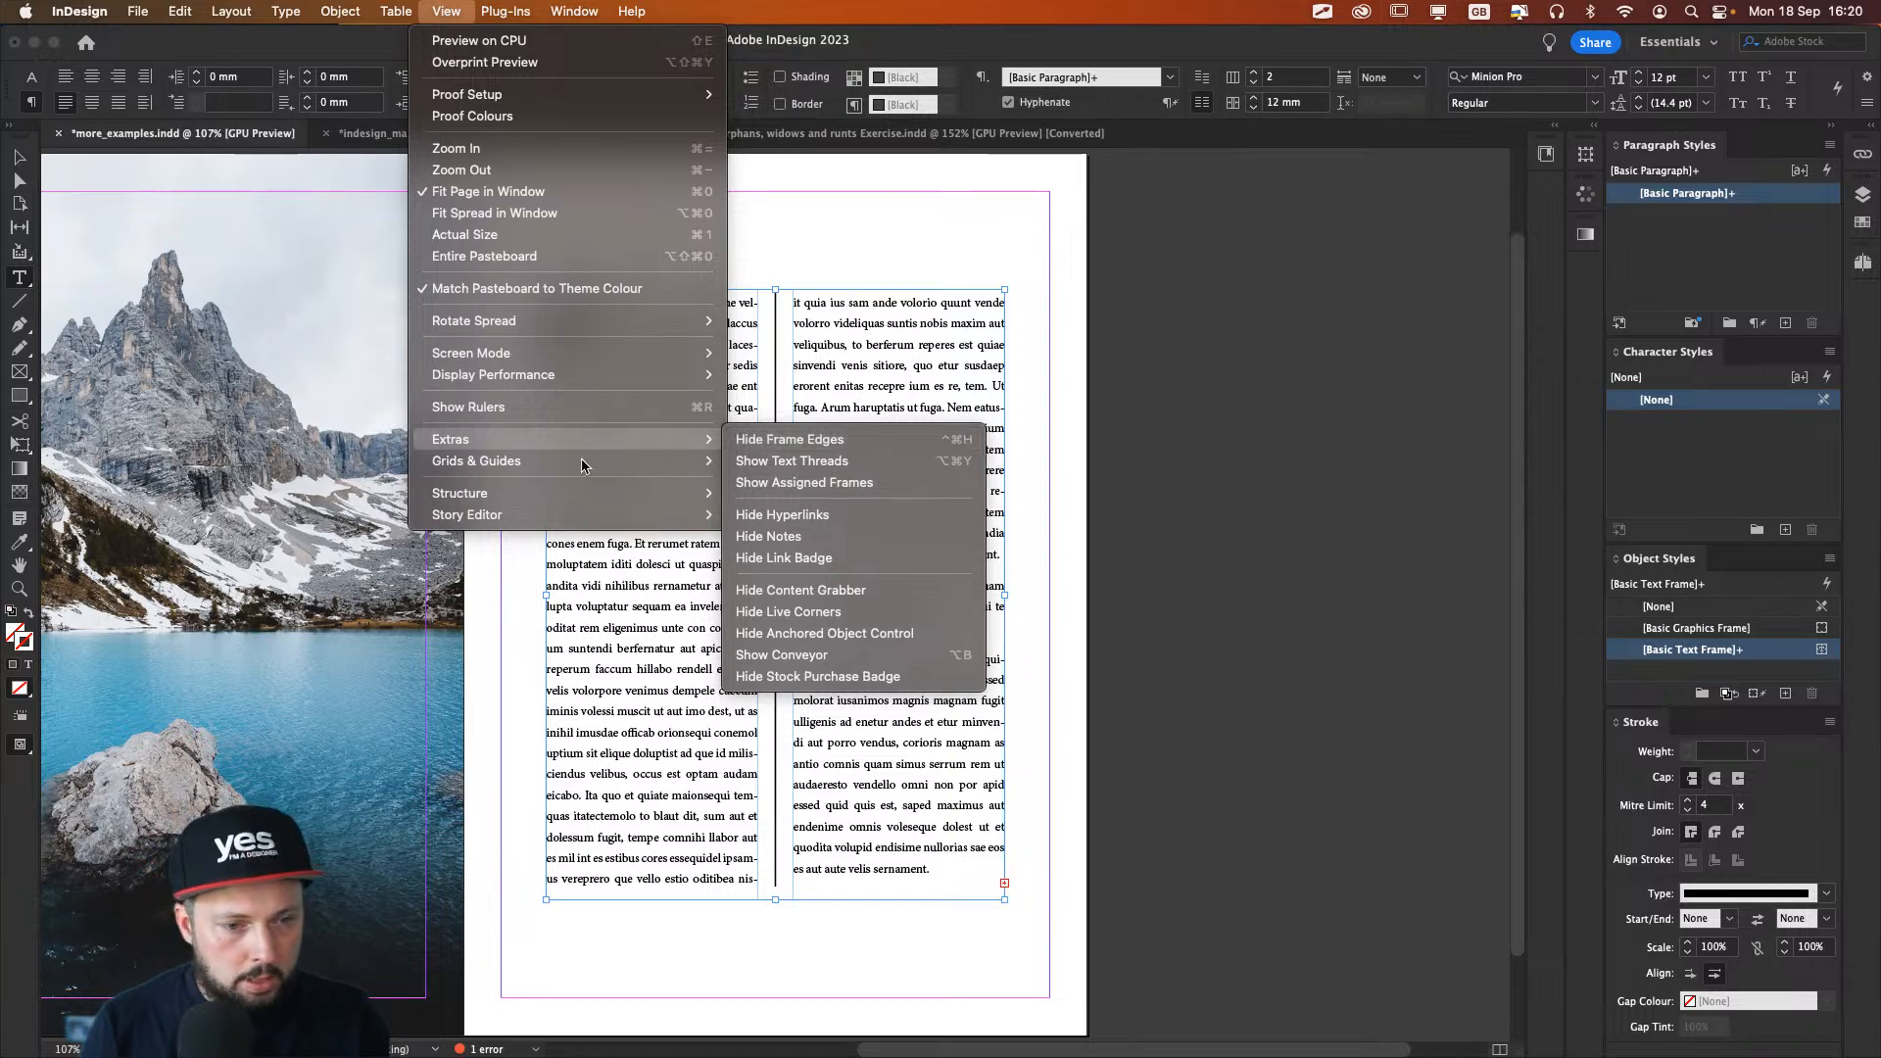
click(799, 600)
click(21, 160)
click(638, 232)
super+click(682, 342)
drag(682, 343, 857, 351)
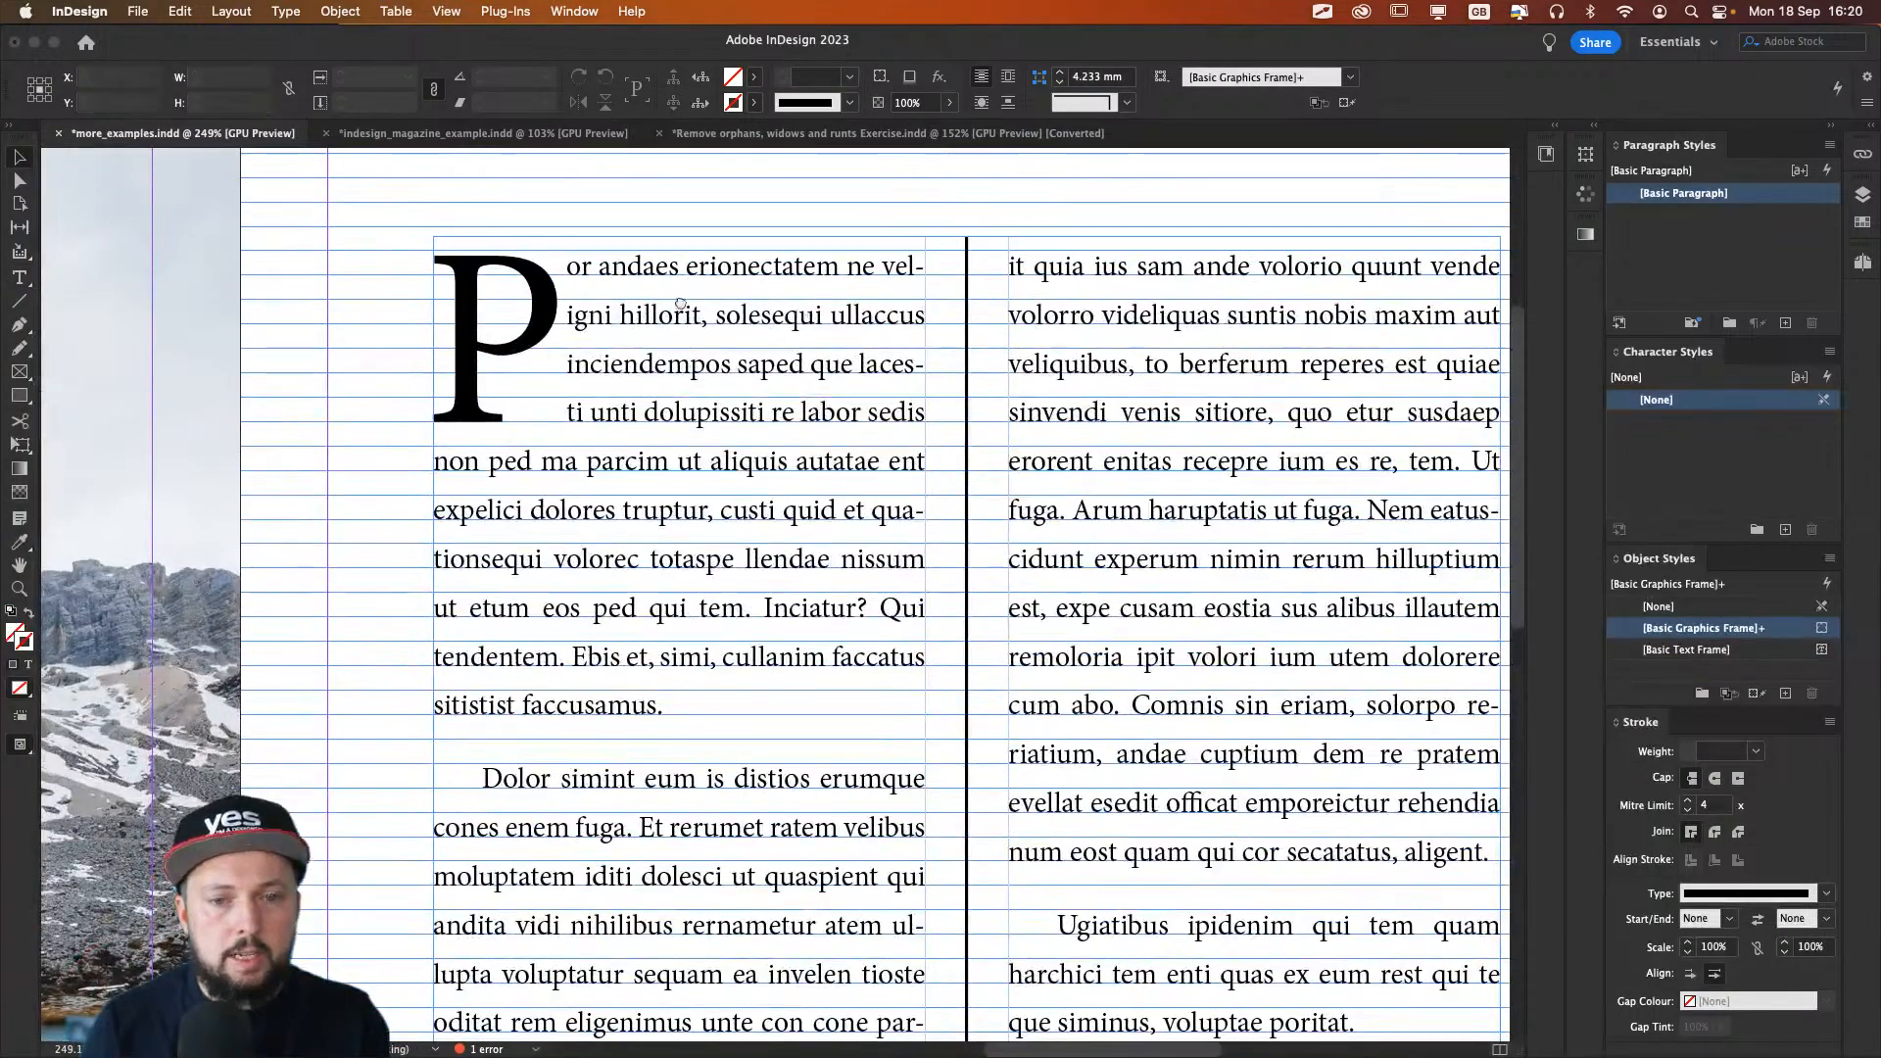
drag(684, 293, 539, 511)
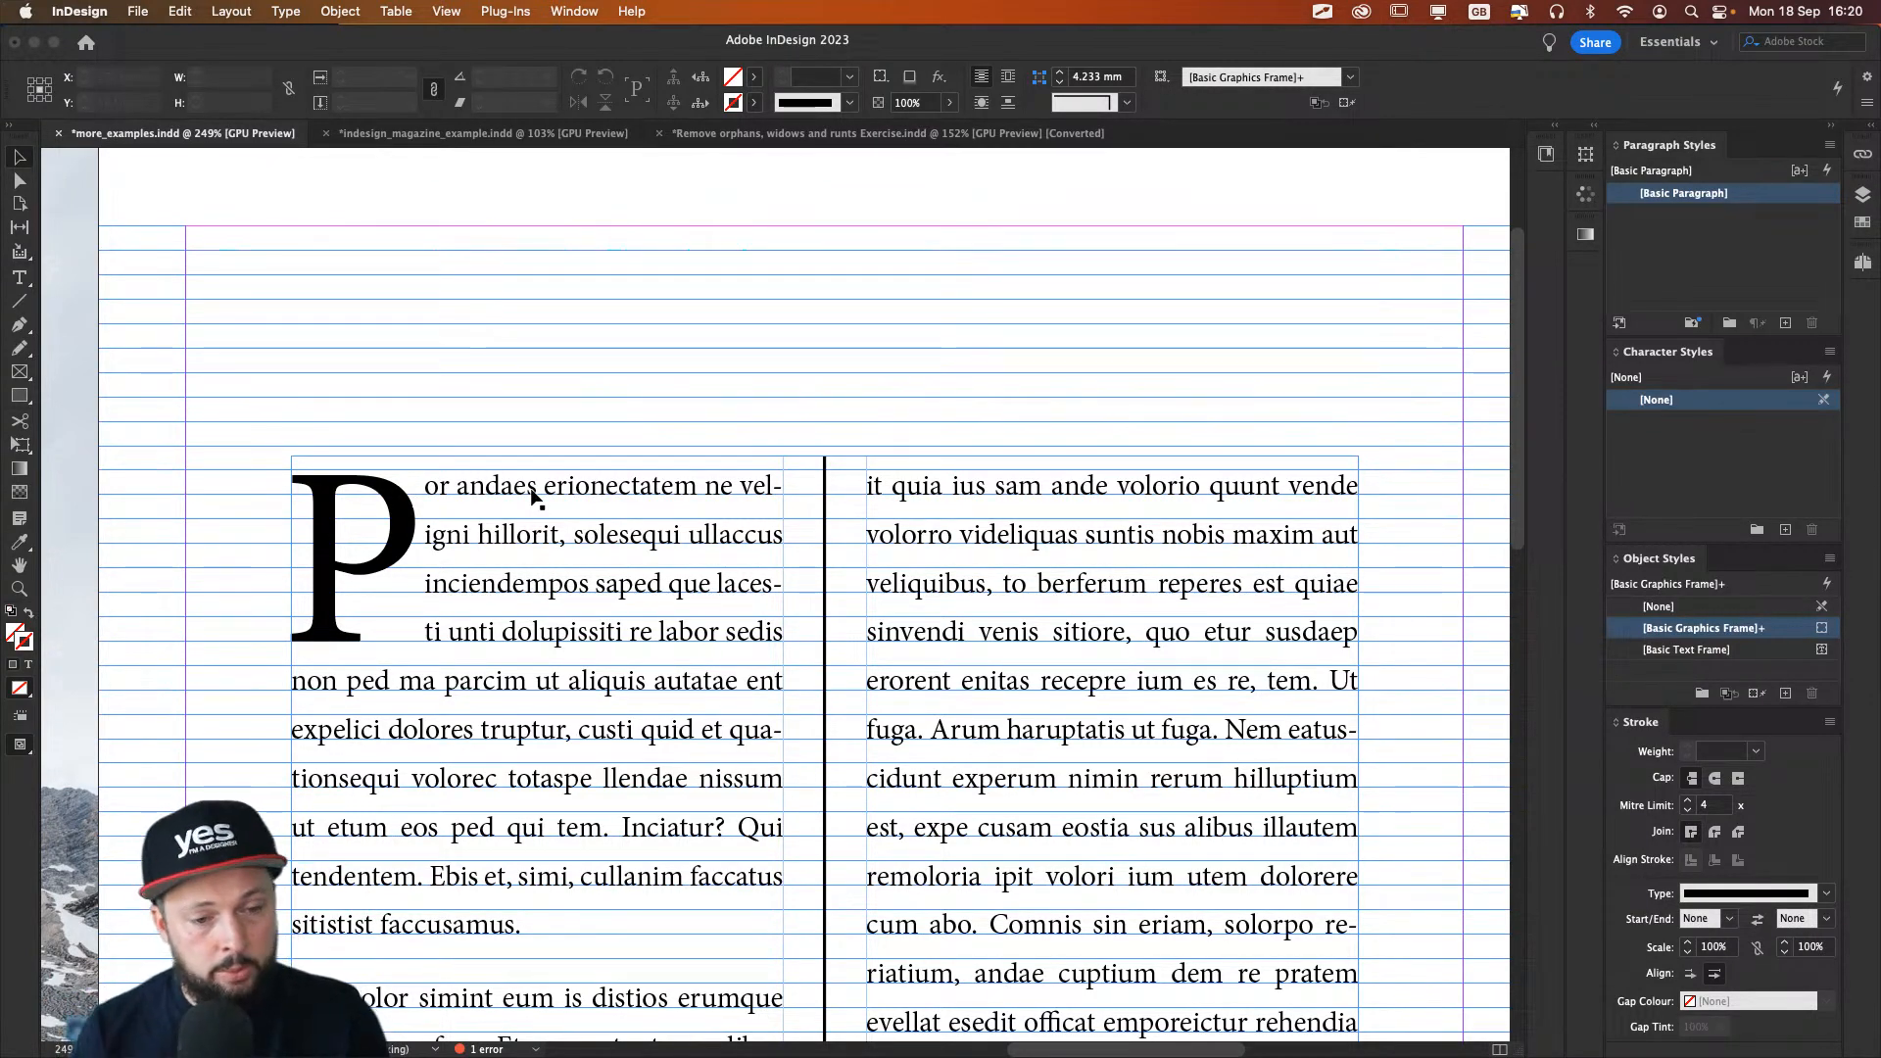
click(538, 495)
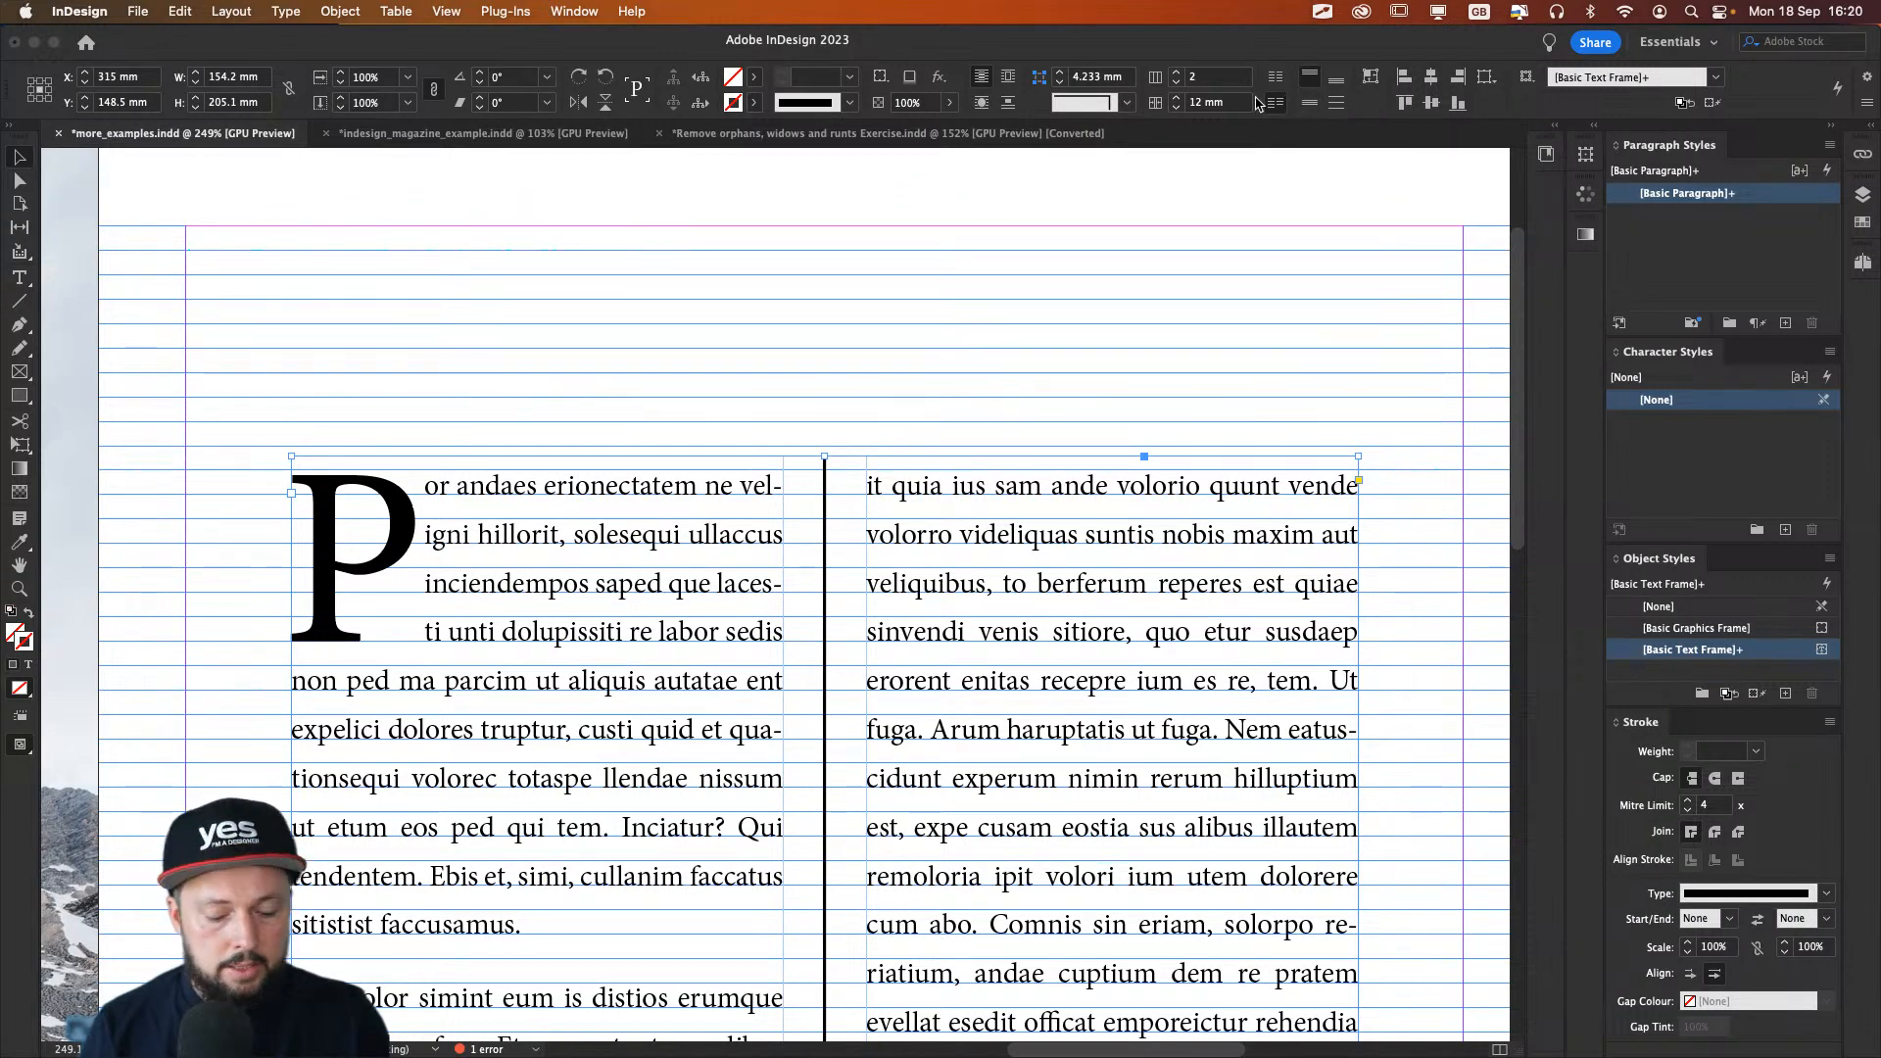
Step: Move the two-column text frame up the page to a Y position of about 129 mm
key(t)
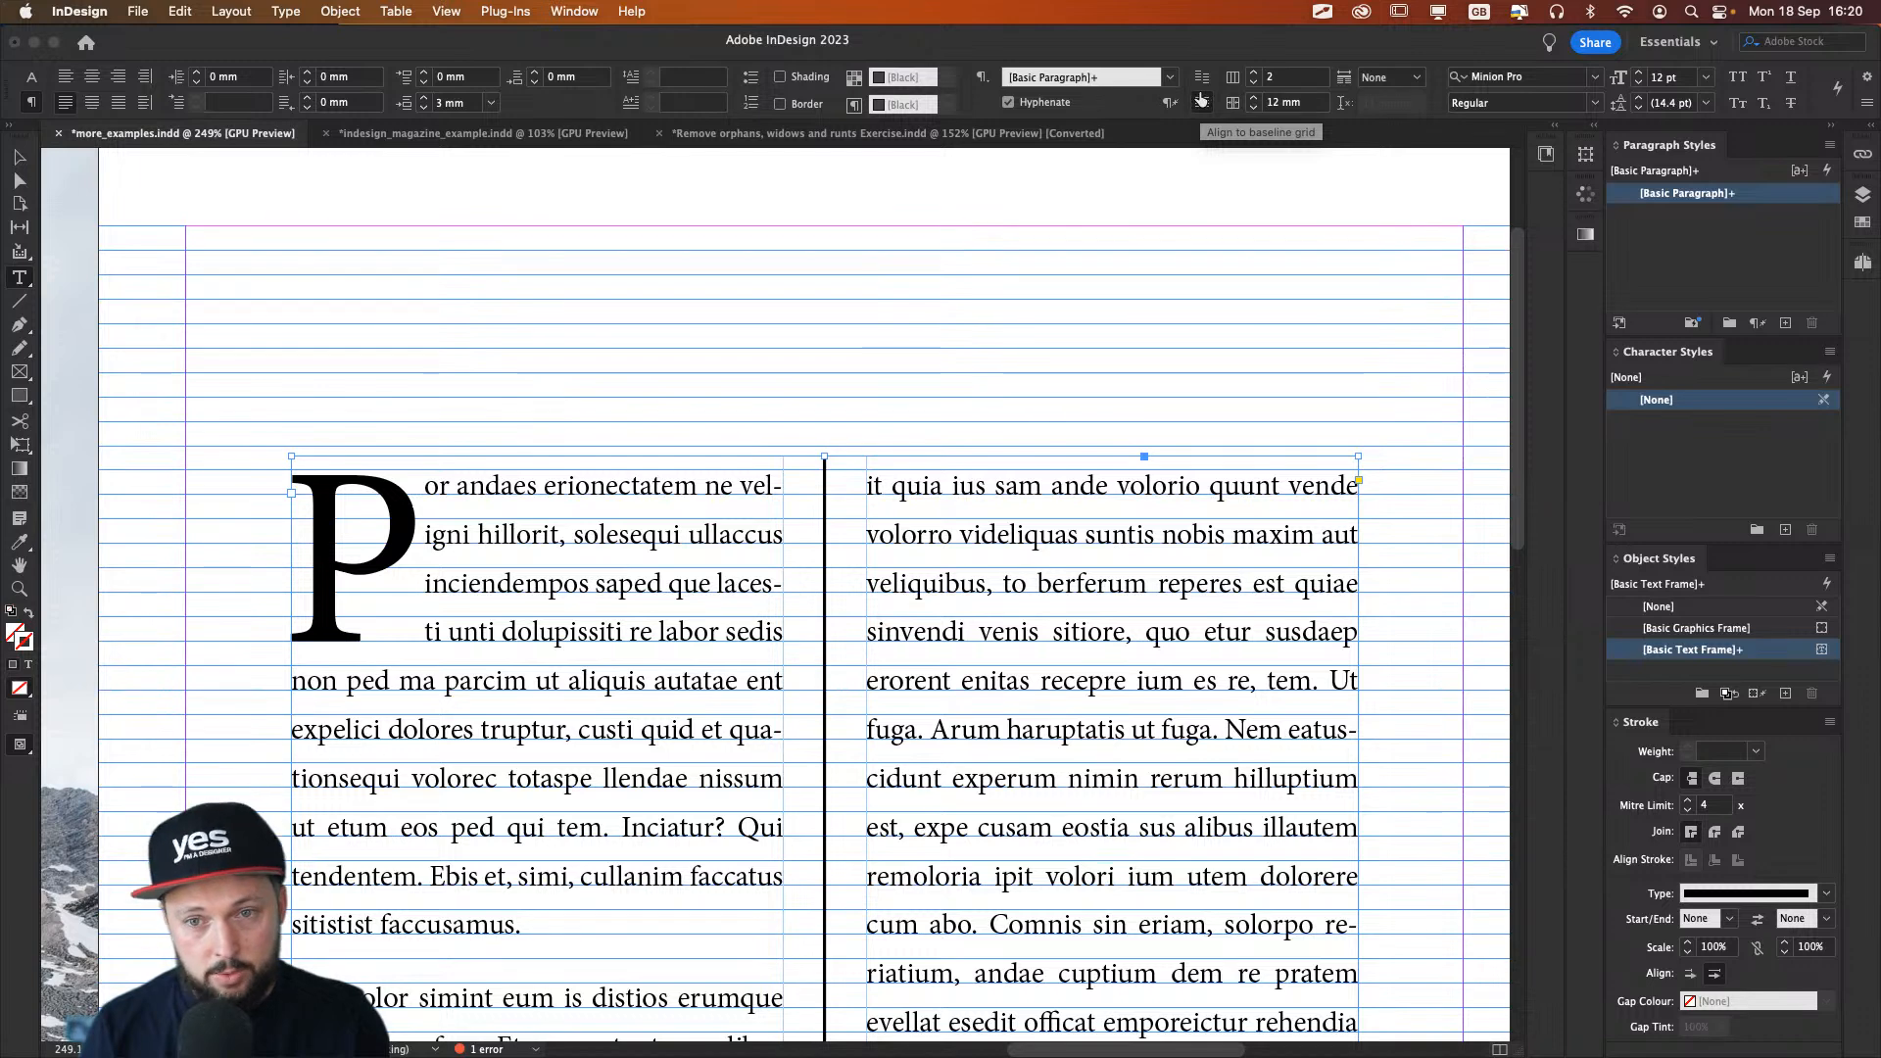
click(16, 156)
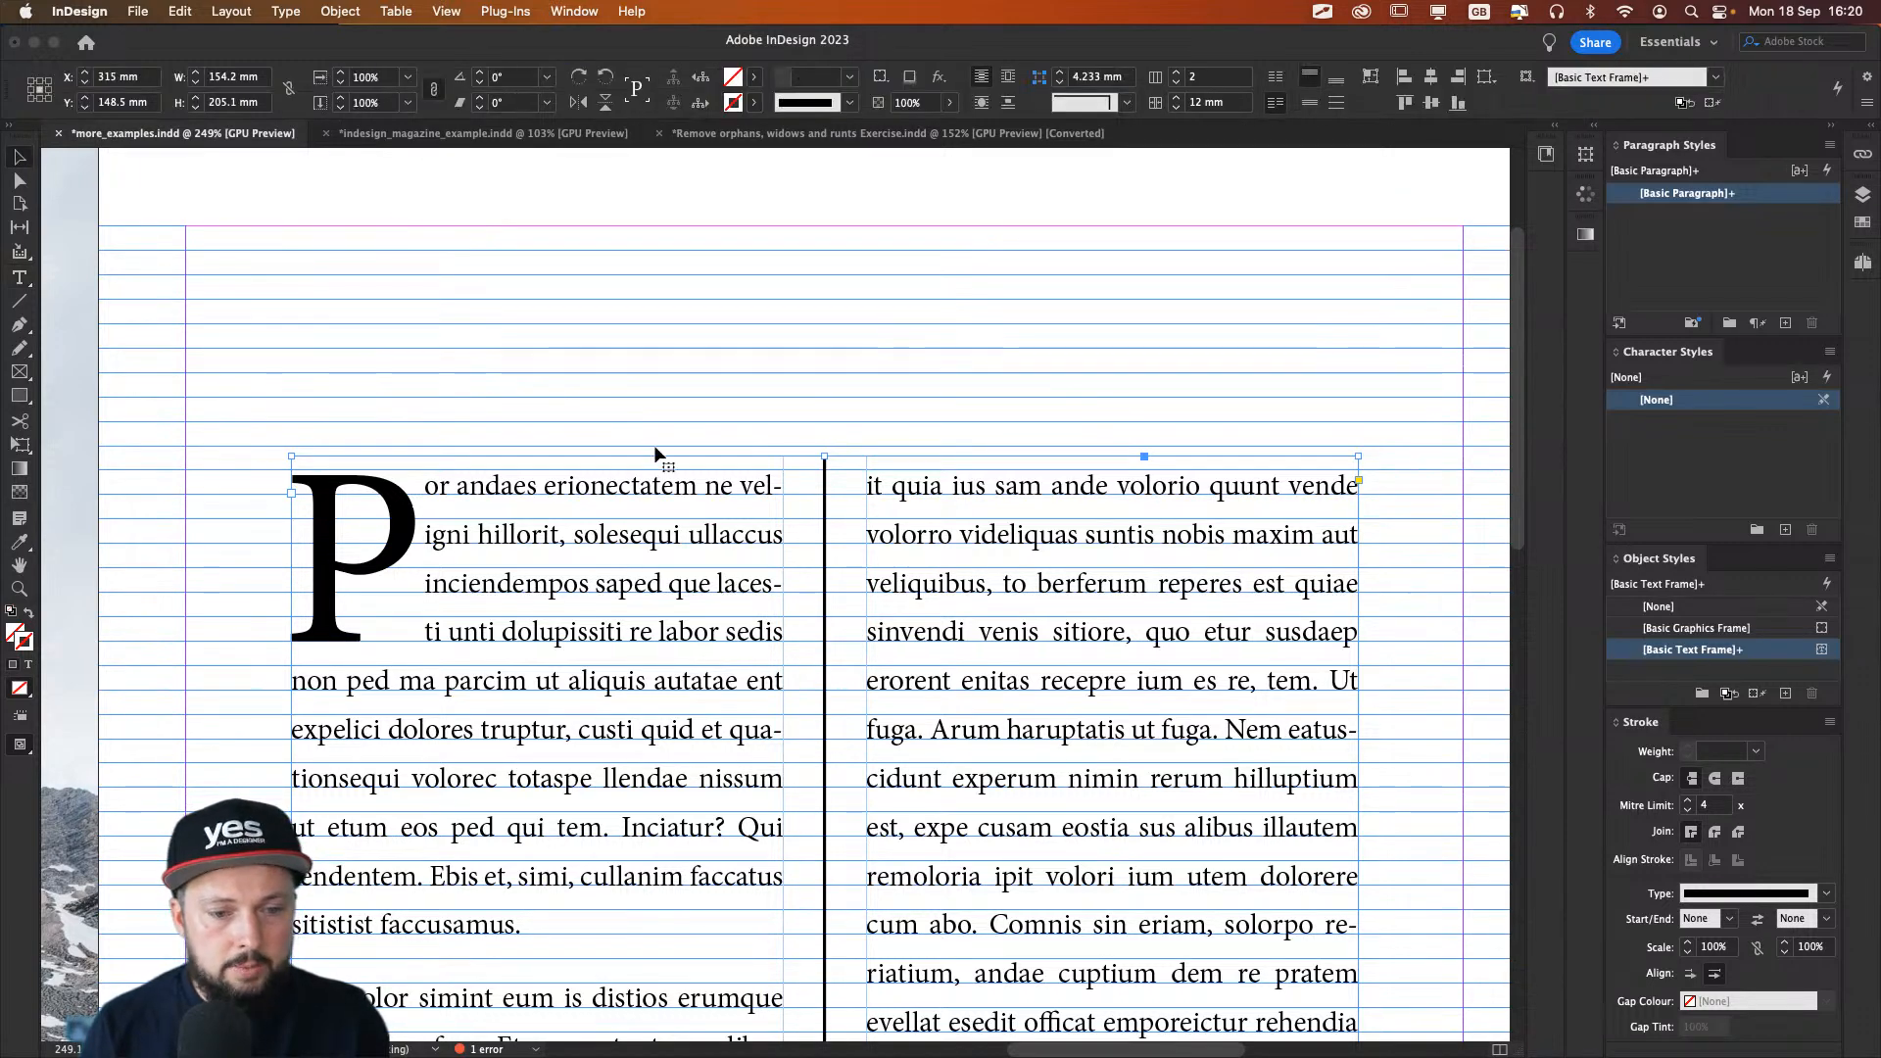
drag(651, 472, 649, 334)
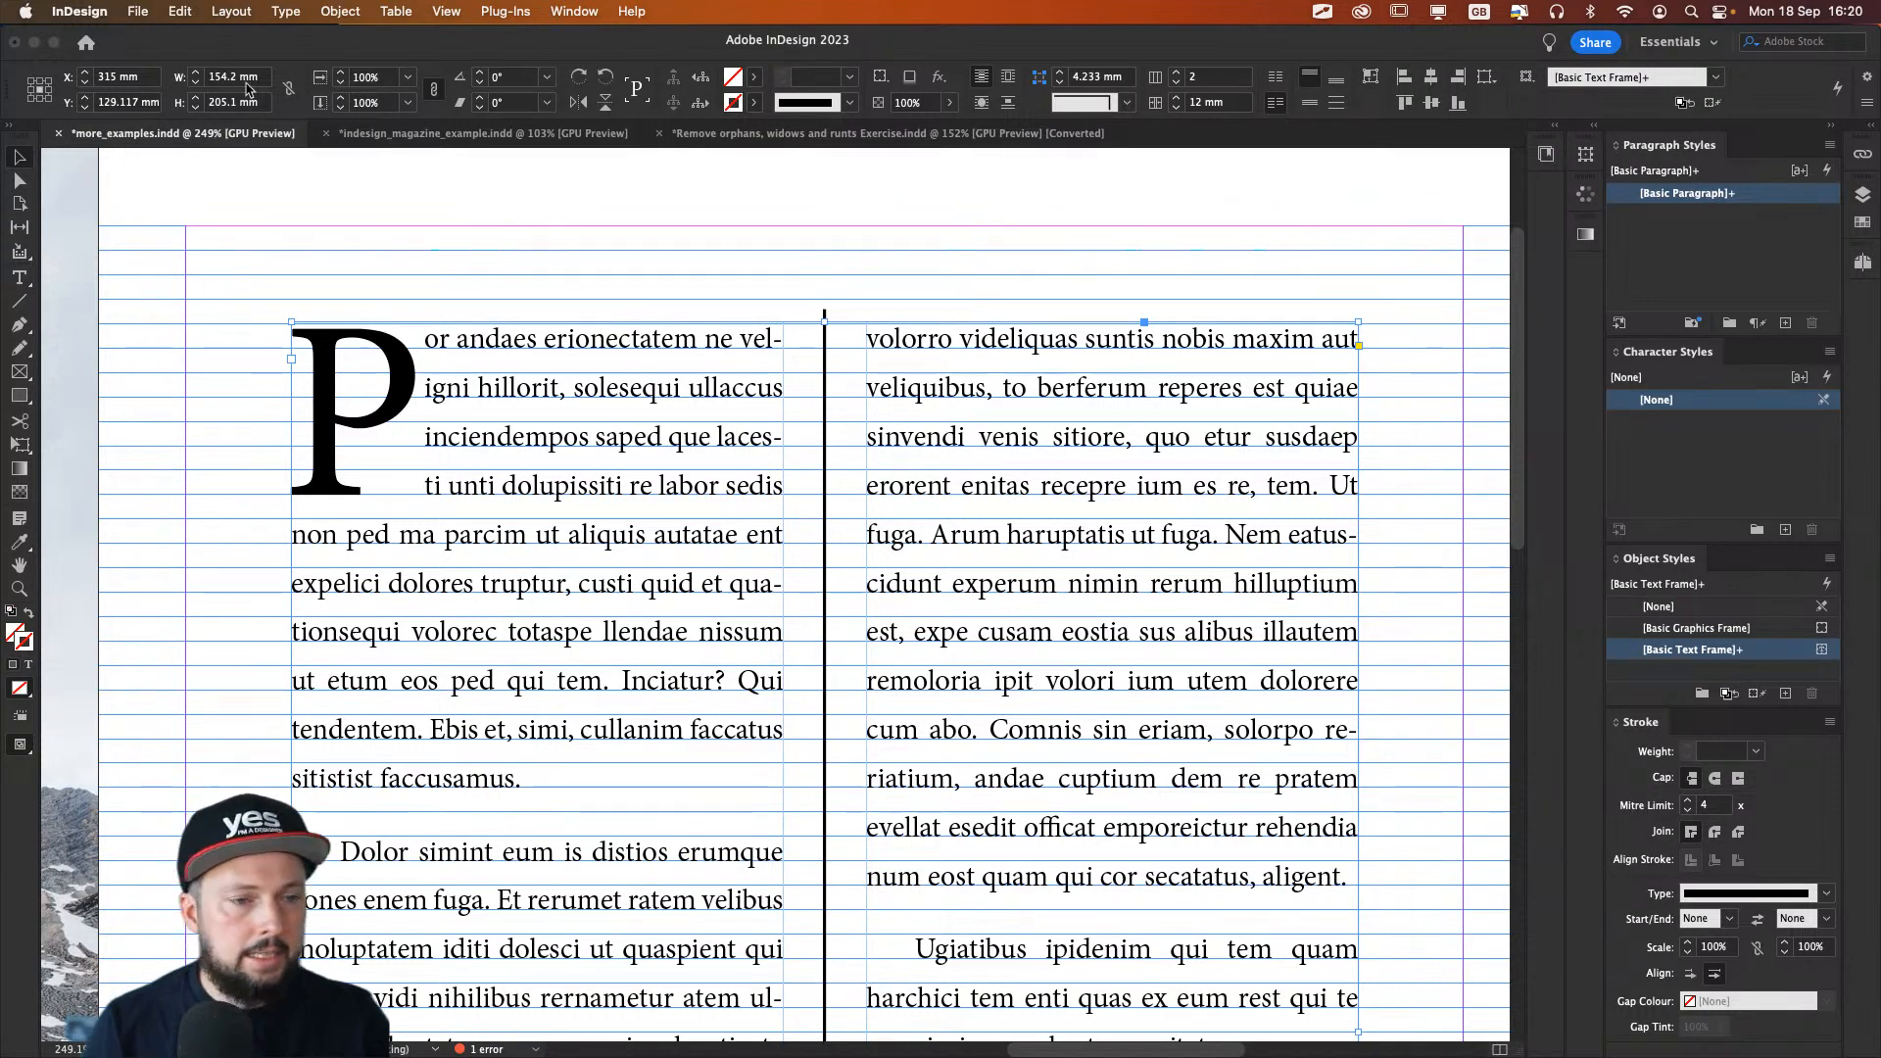
Step: Set the document's baseline grid increment to 8 pt
key(t)
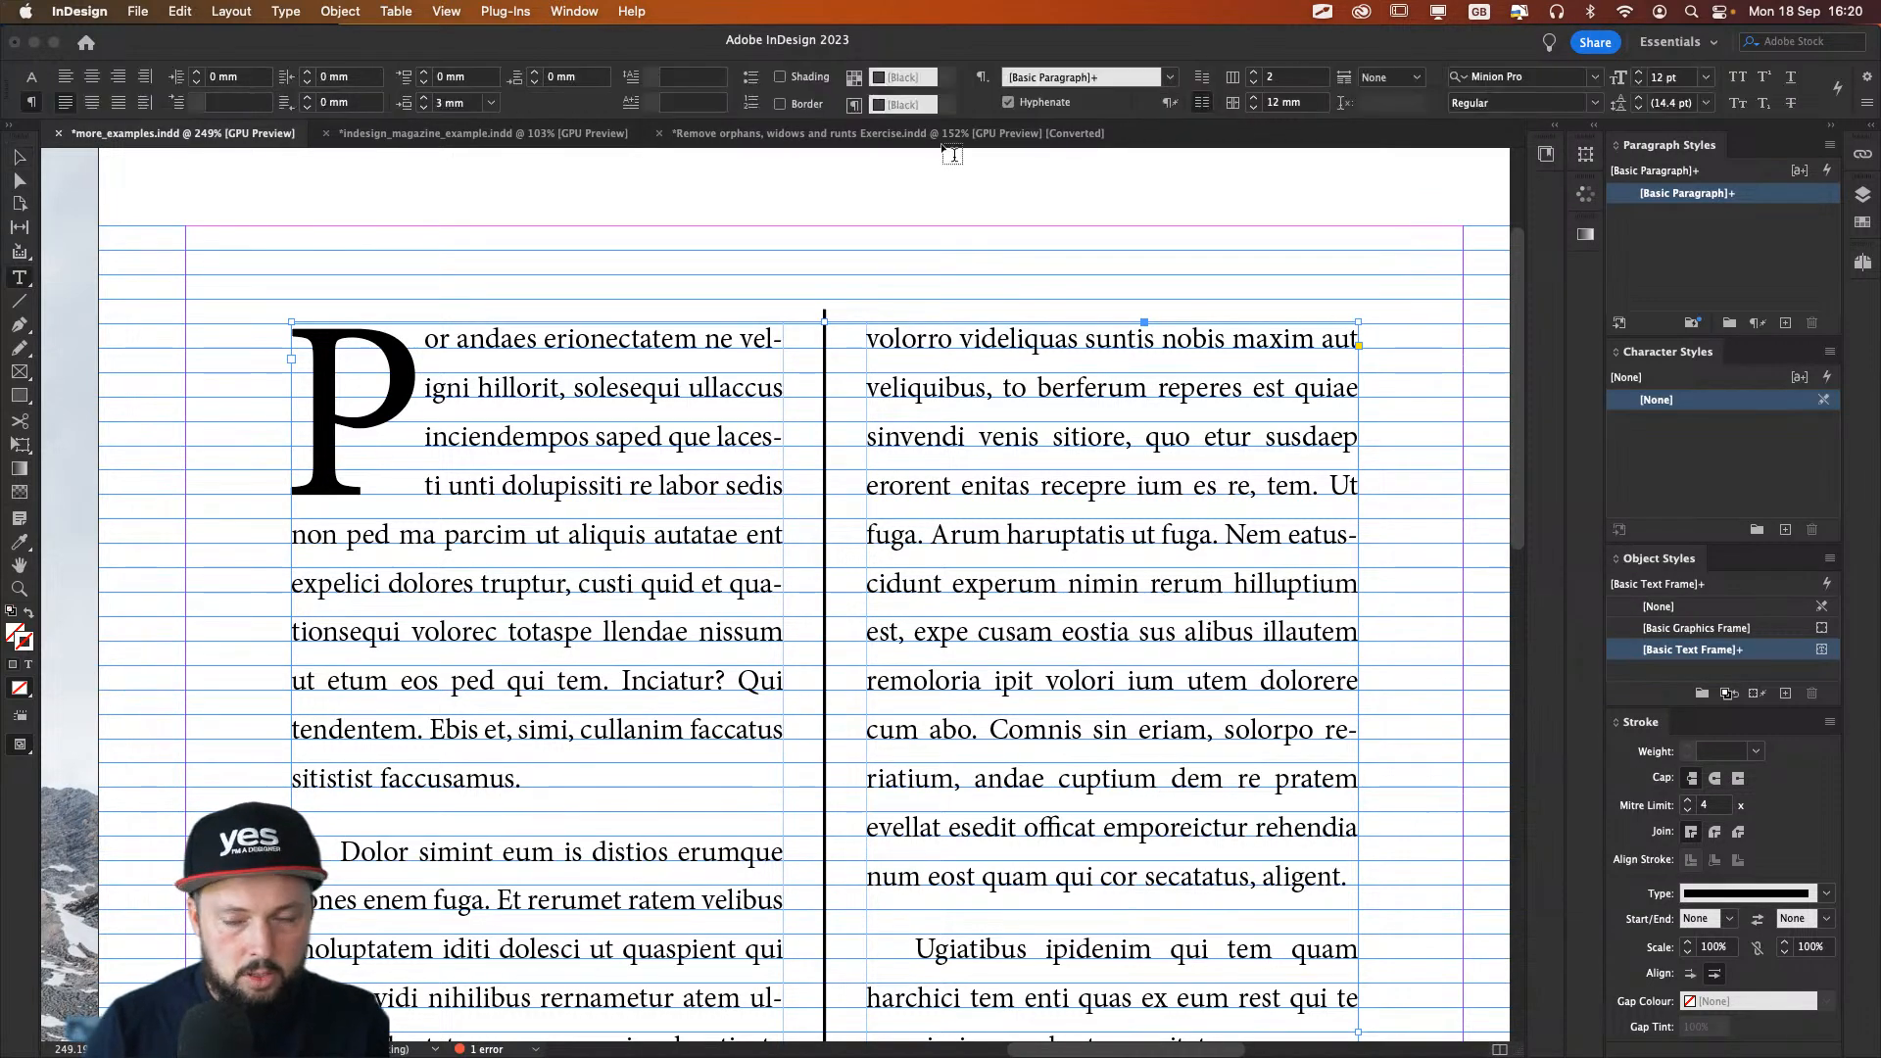
alt+click(1203, 105)
click(1509, 361)
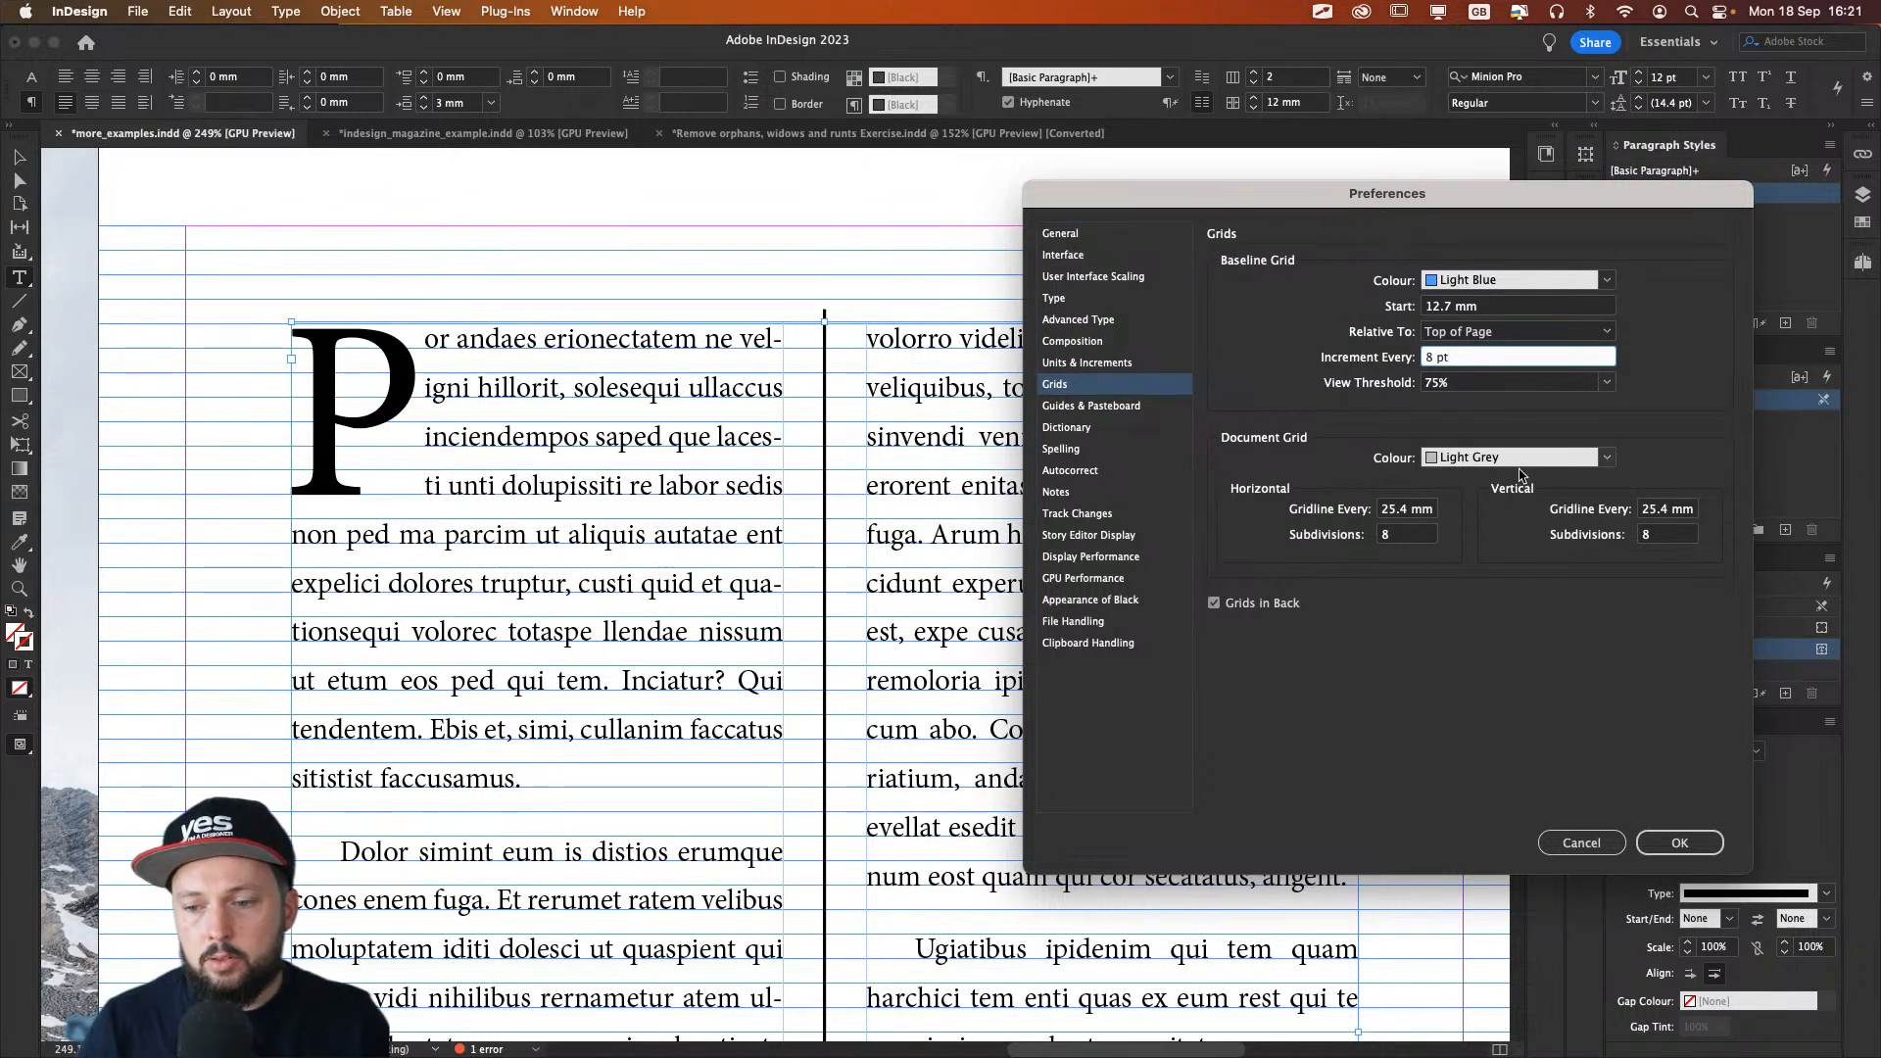
click(1679, 843)
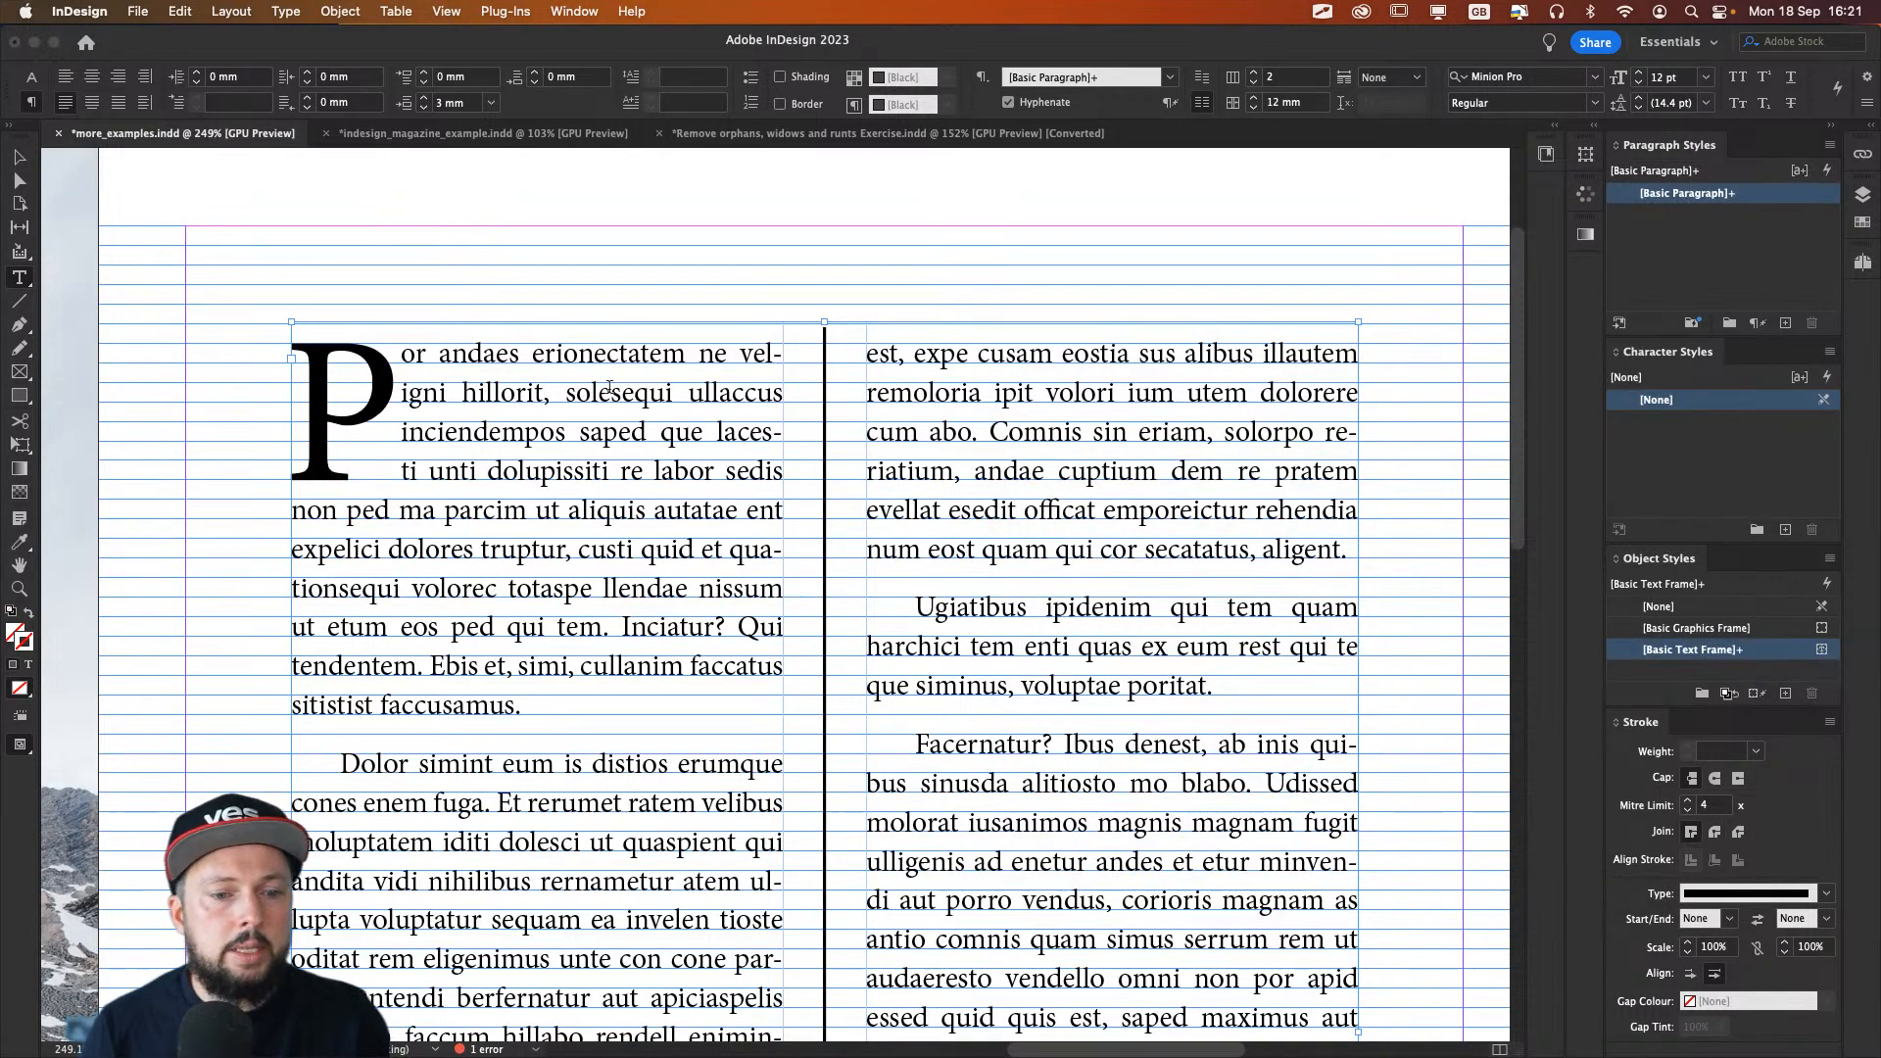
Step: Reposition the two-column text frame at a Y position of about 147 mm and preview the page without the grid
click(20, 156)
mouse_move(726, 390)
mouse_down()
mouse_move(720, 431)
mouse_move(722, 374)
mouse_up()
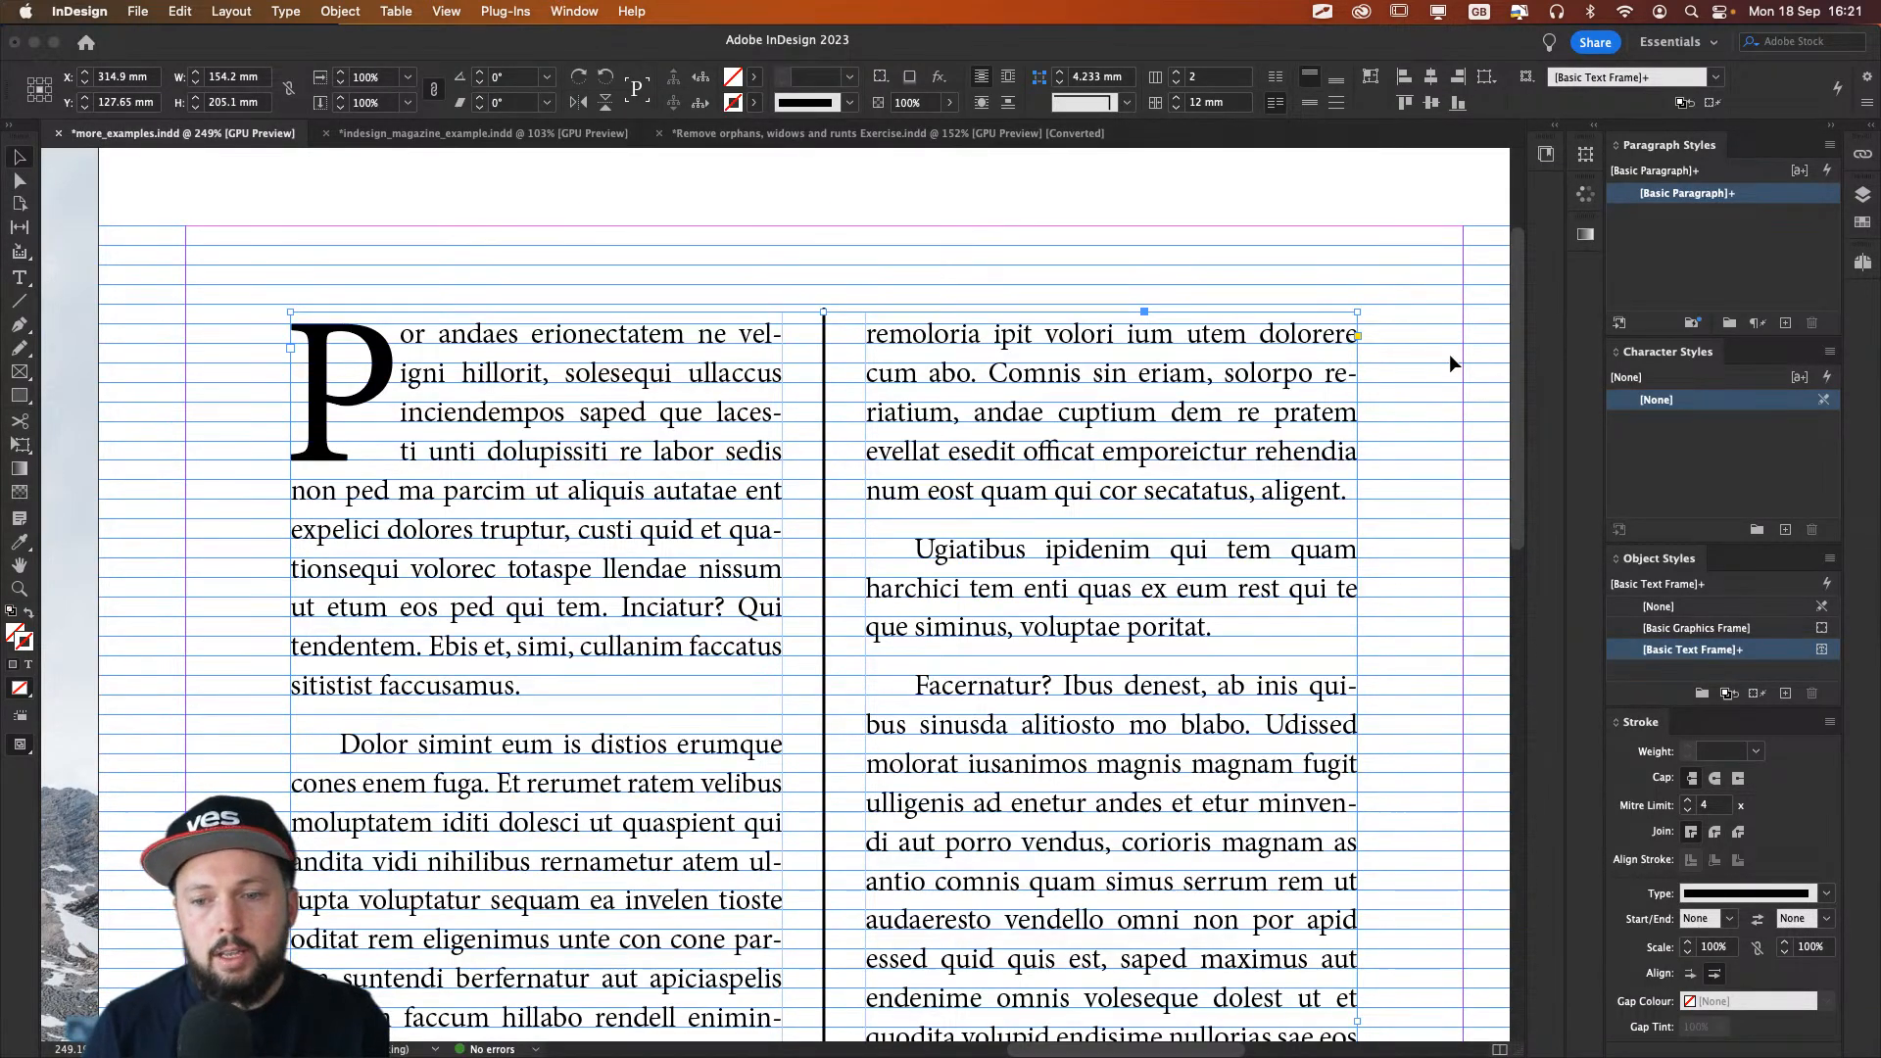
click(1450, 356)
key(super+0)
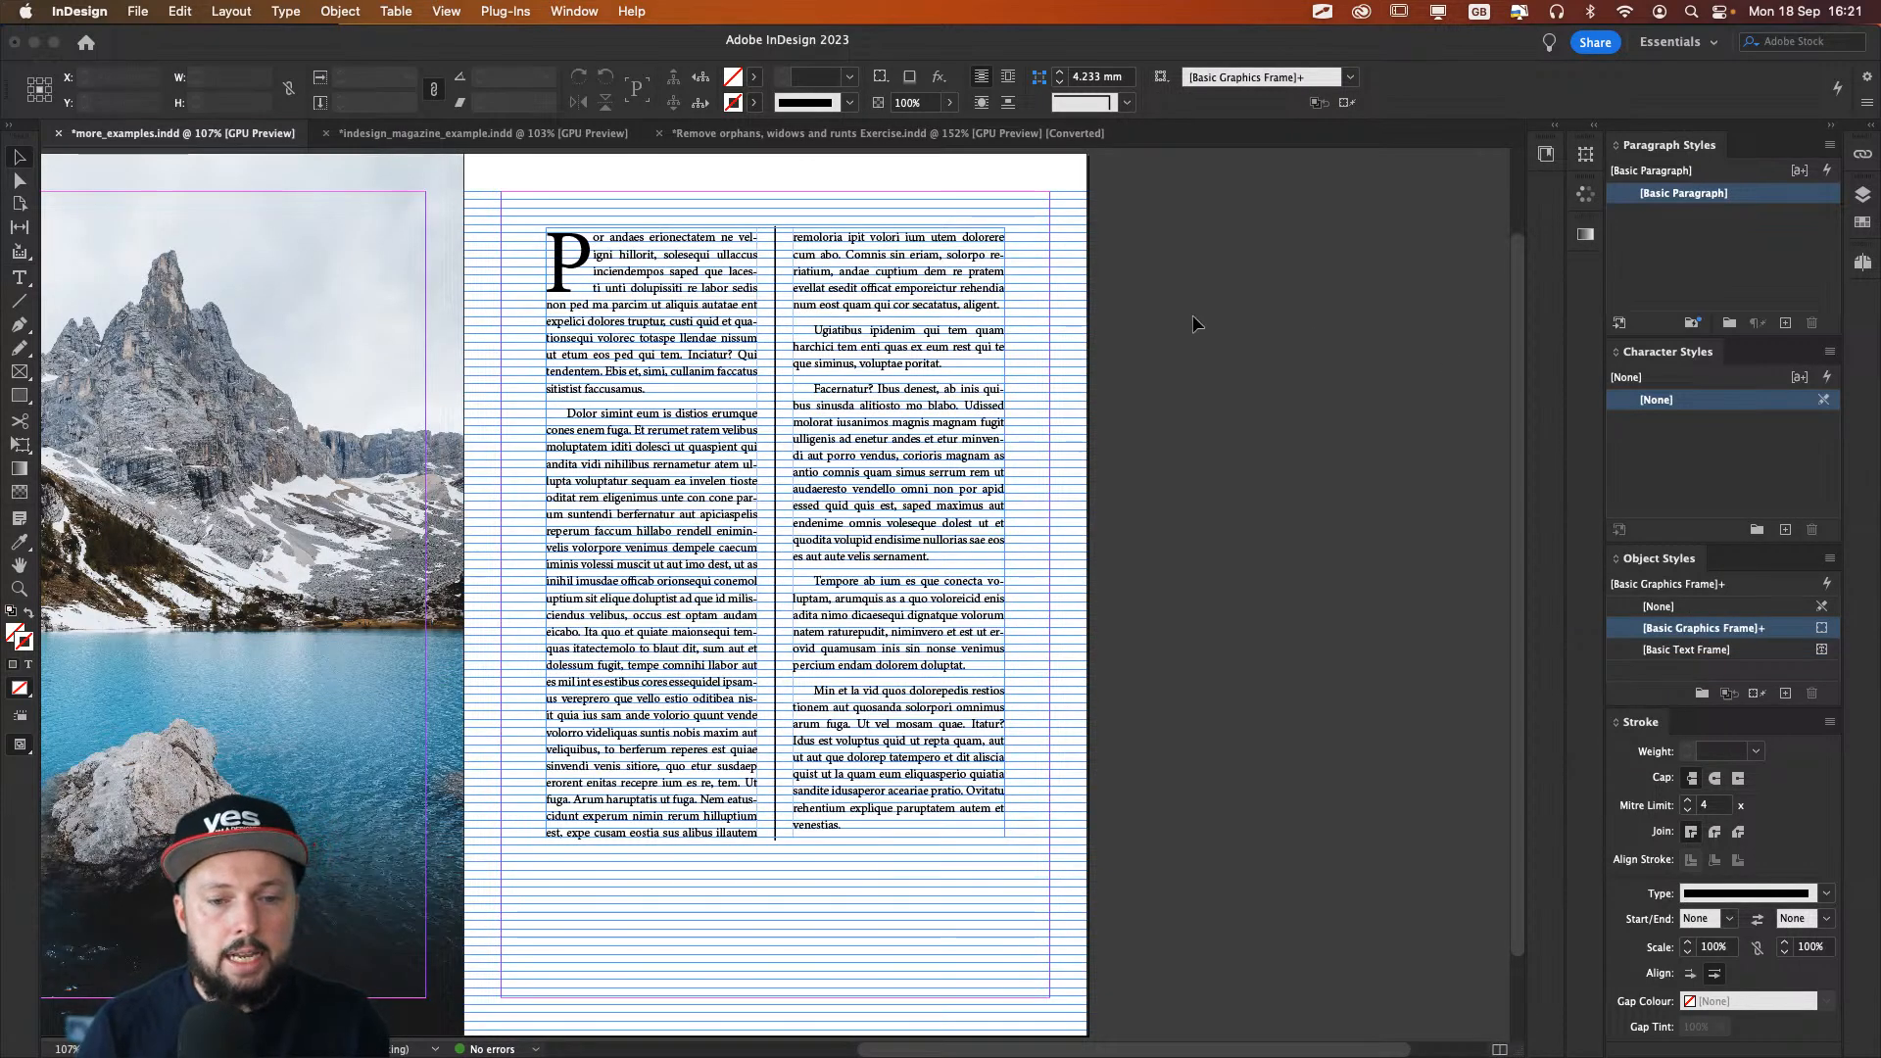
key(w)
drag(931, 355, 909, 404)
click(1129, 380)
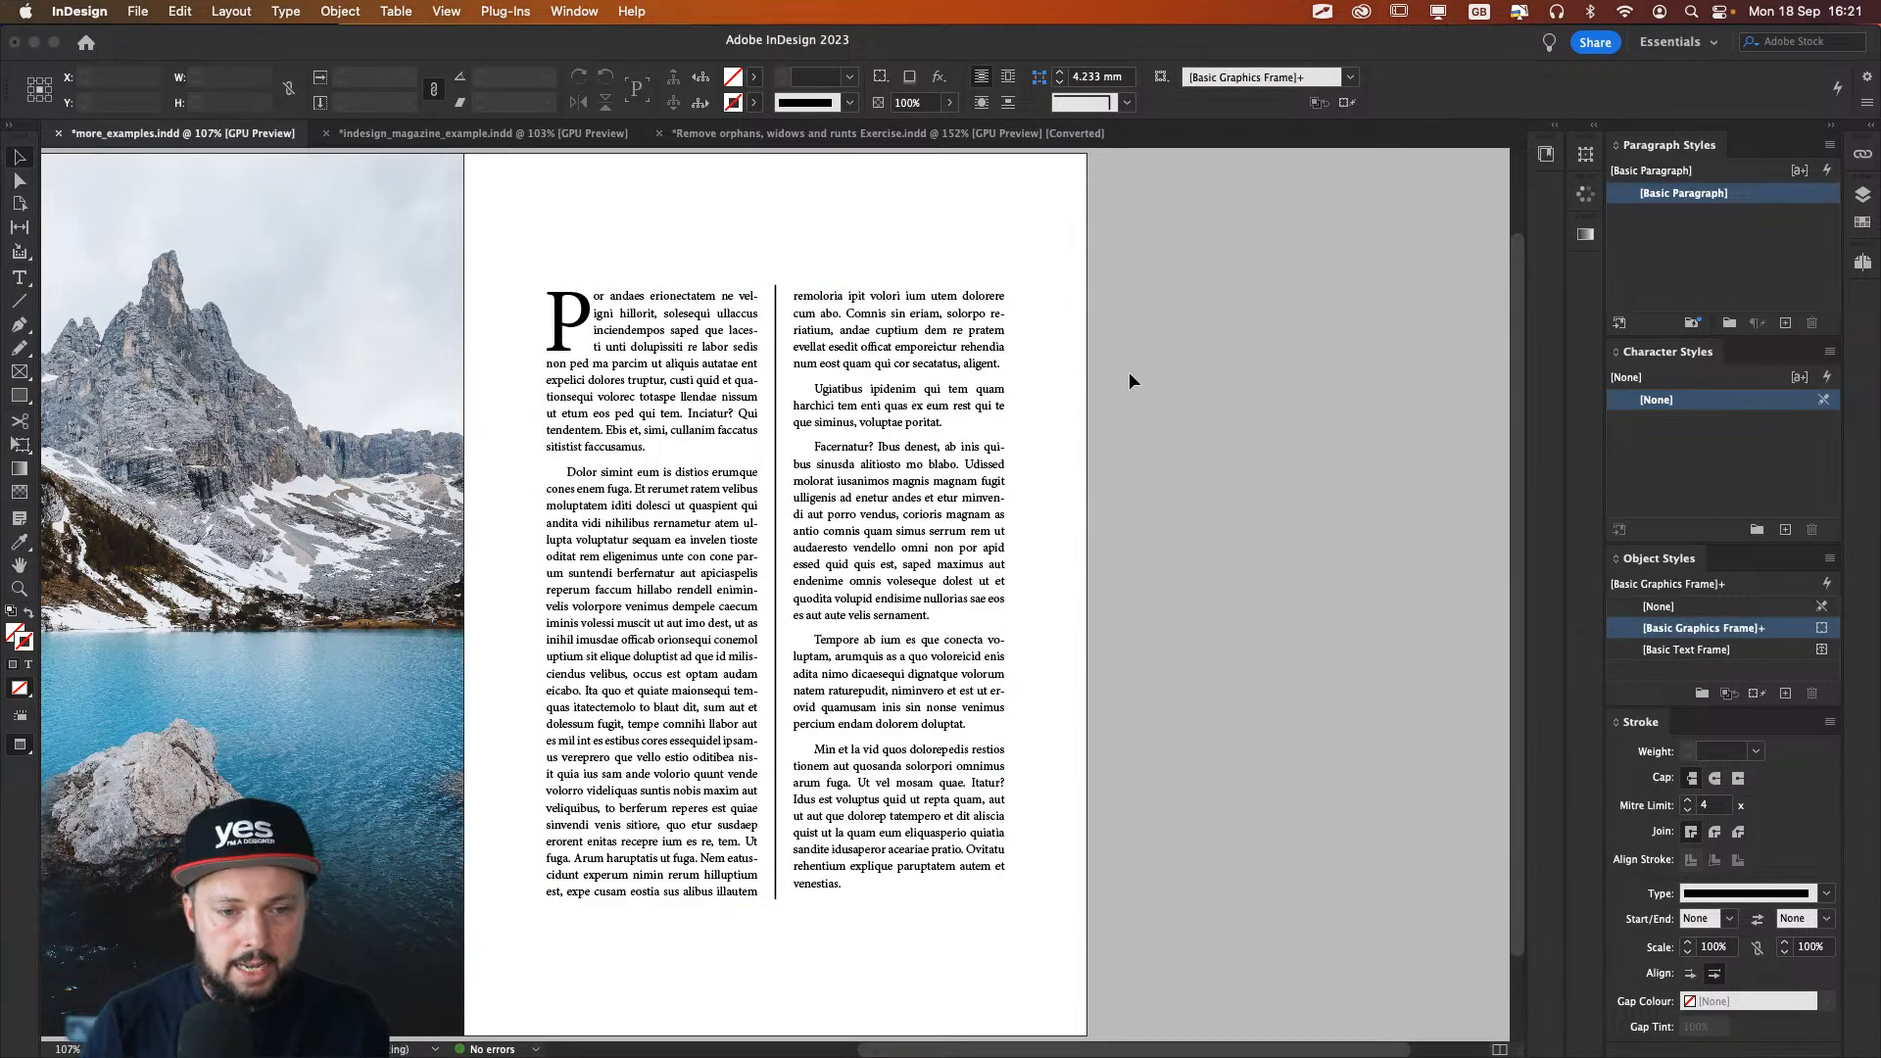
Step: Examine how the lines of both columns sit on the baseline grid, highlighting "Ugiatibus" in the second column for comparison
key(super+equal)
key(super+equal)
key(super+equal)
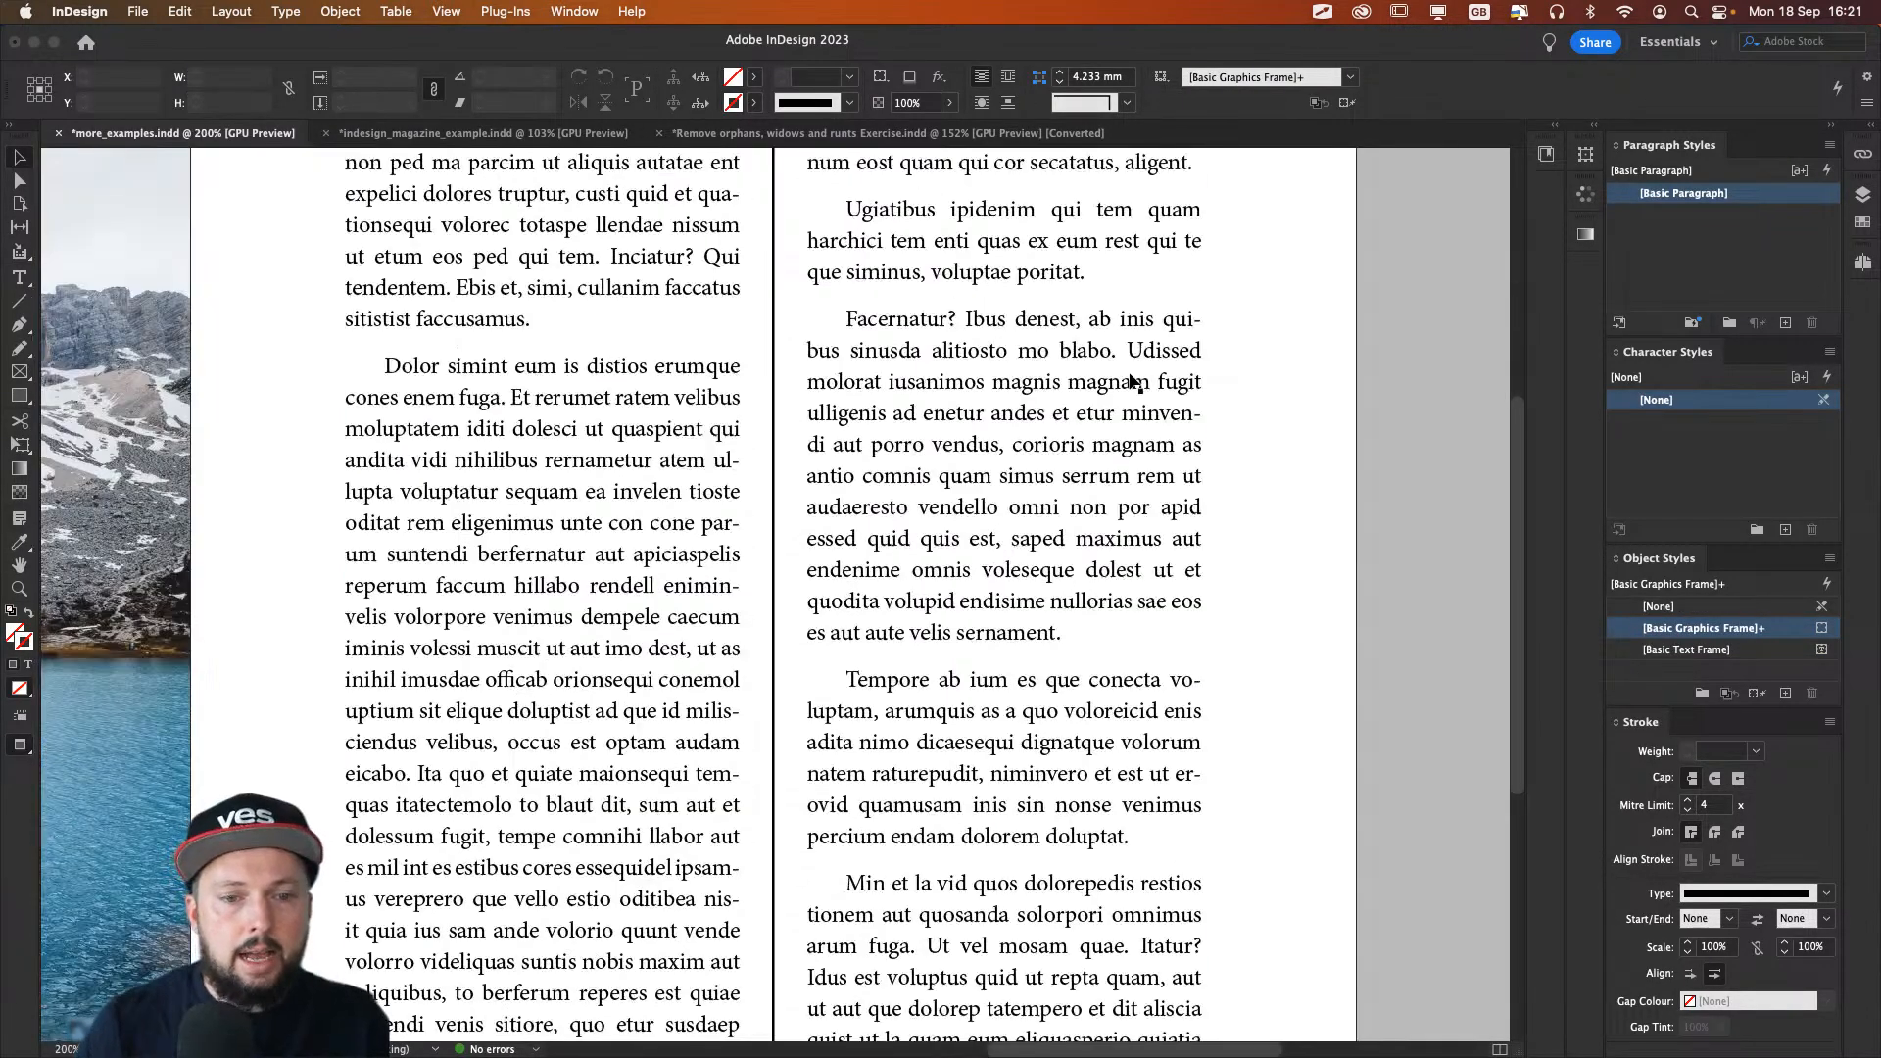
scroll(948, 421, up, 3)
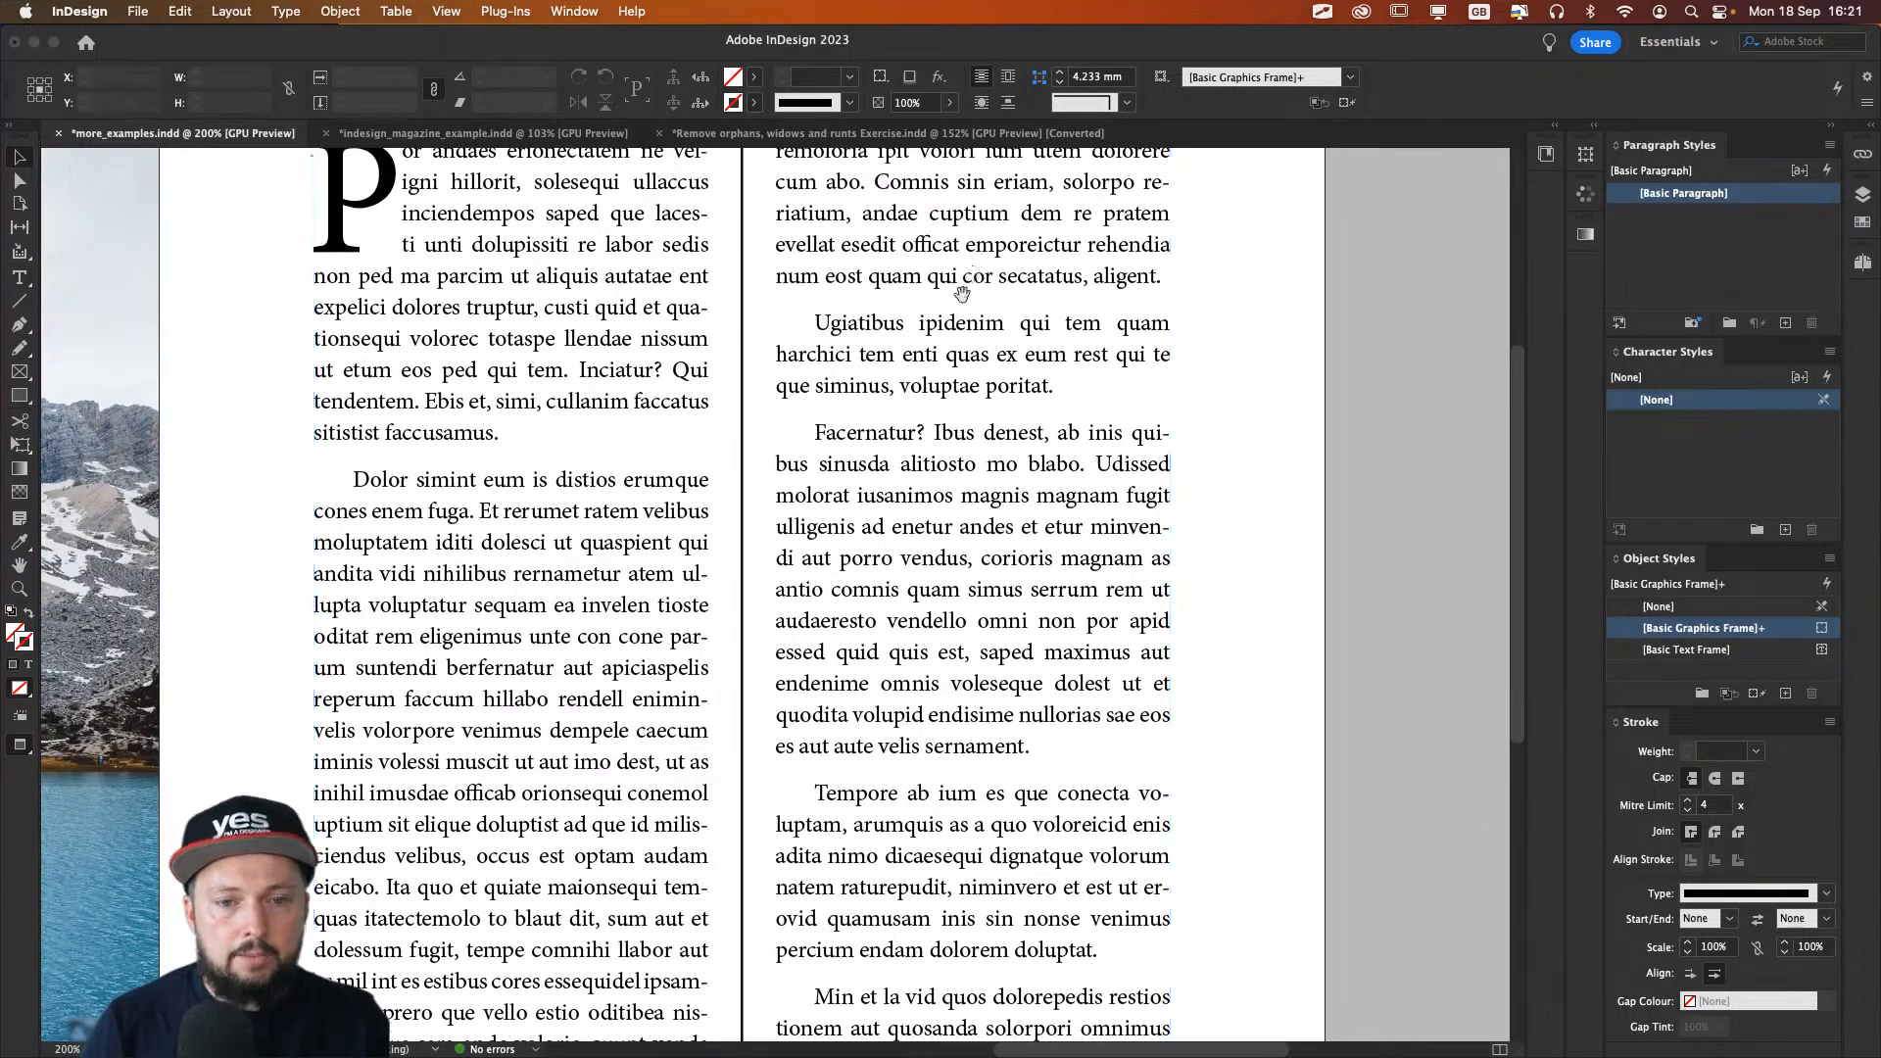
scroll(946, 536, up, 5)
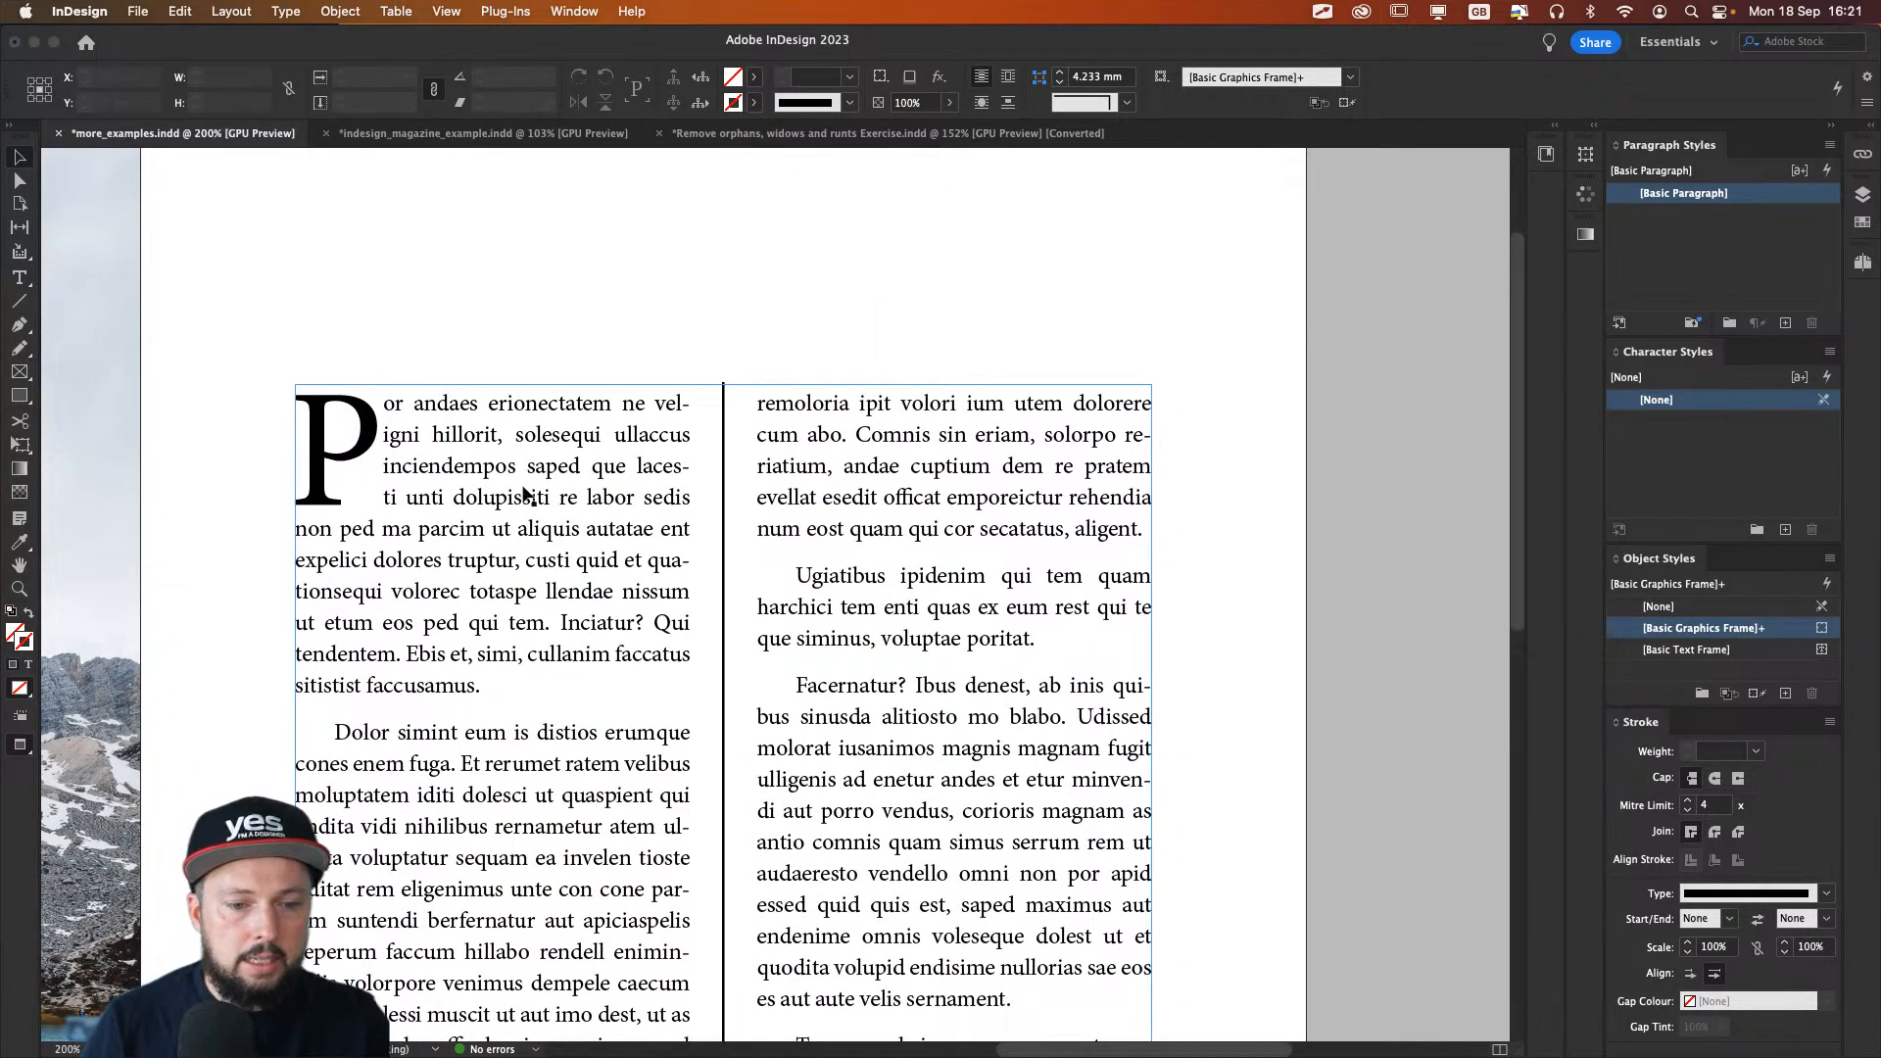
key(super+semicolon)
click(821, 573)
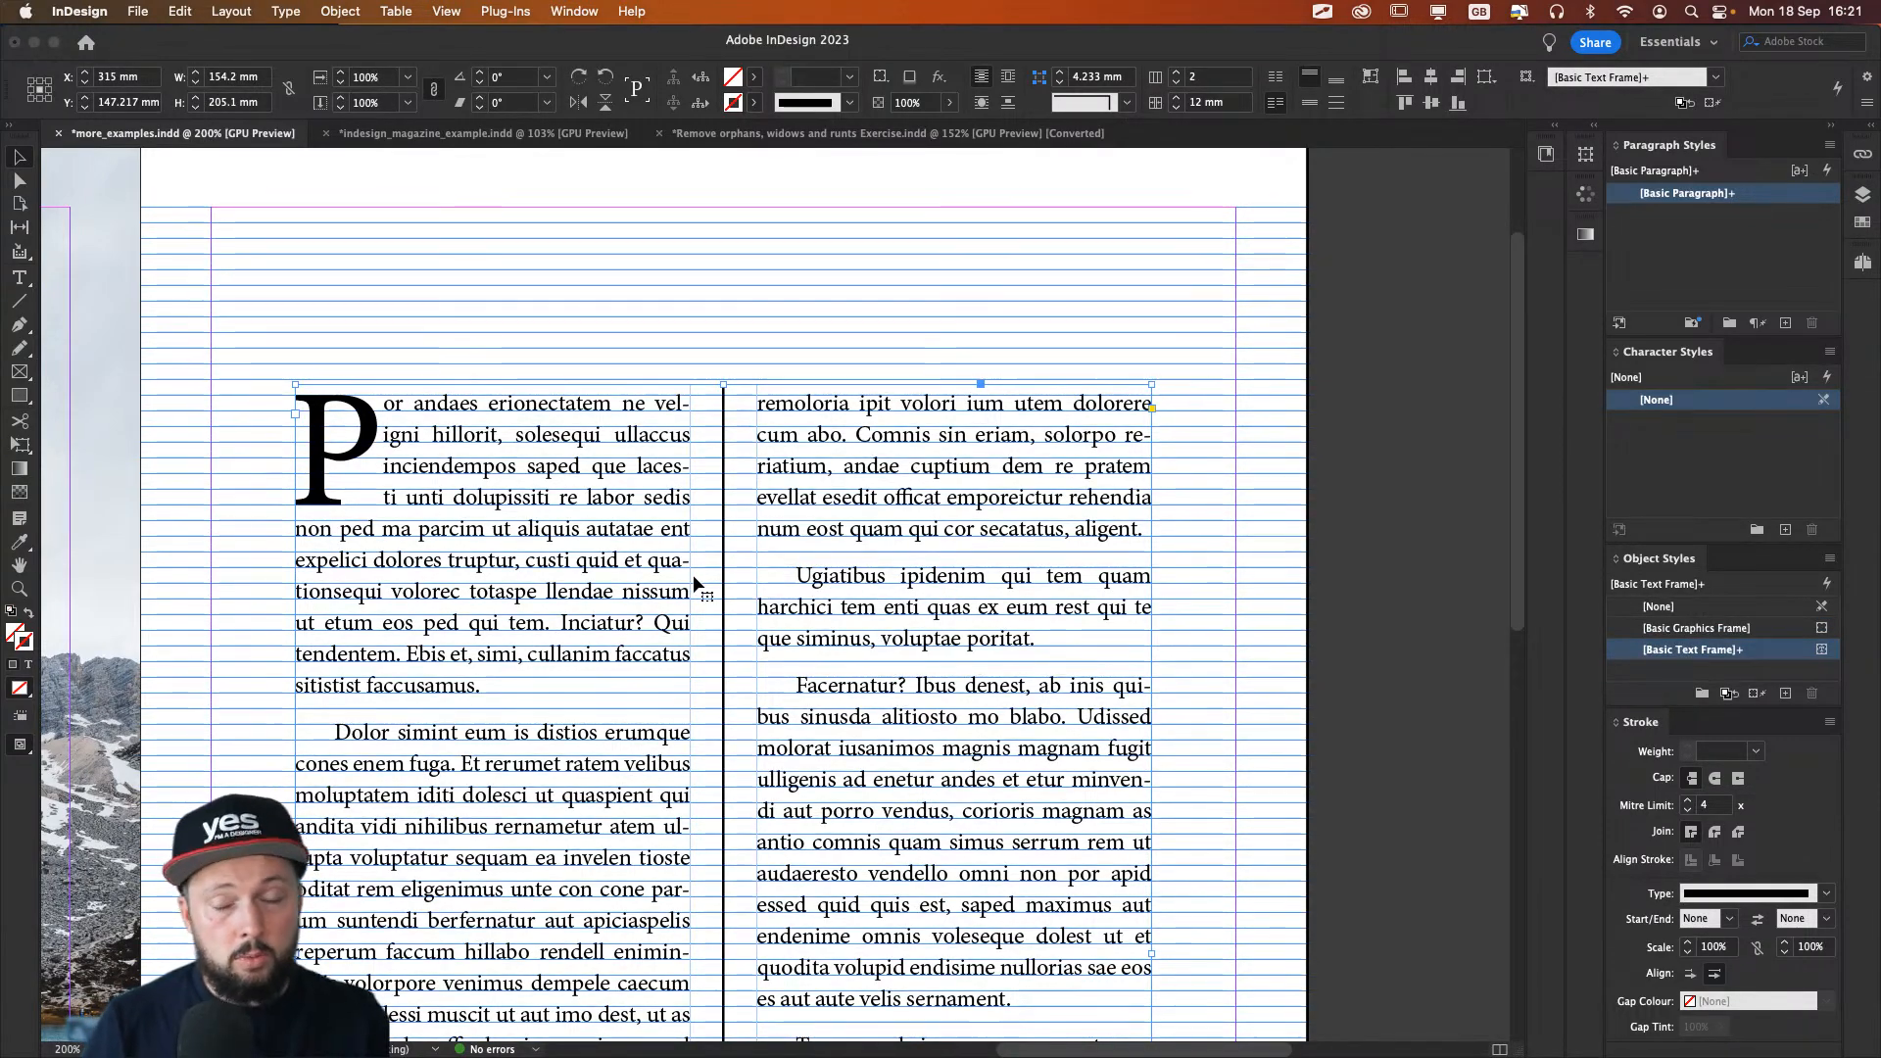
scroll(692, 574, up, 5)
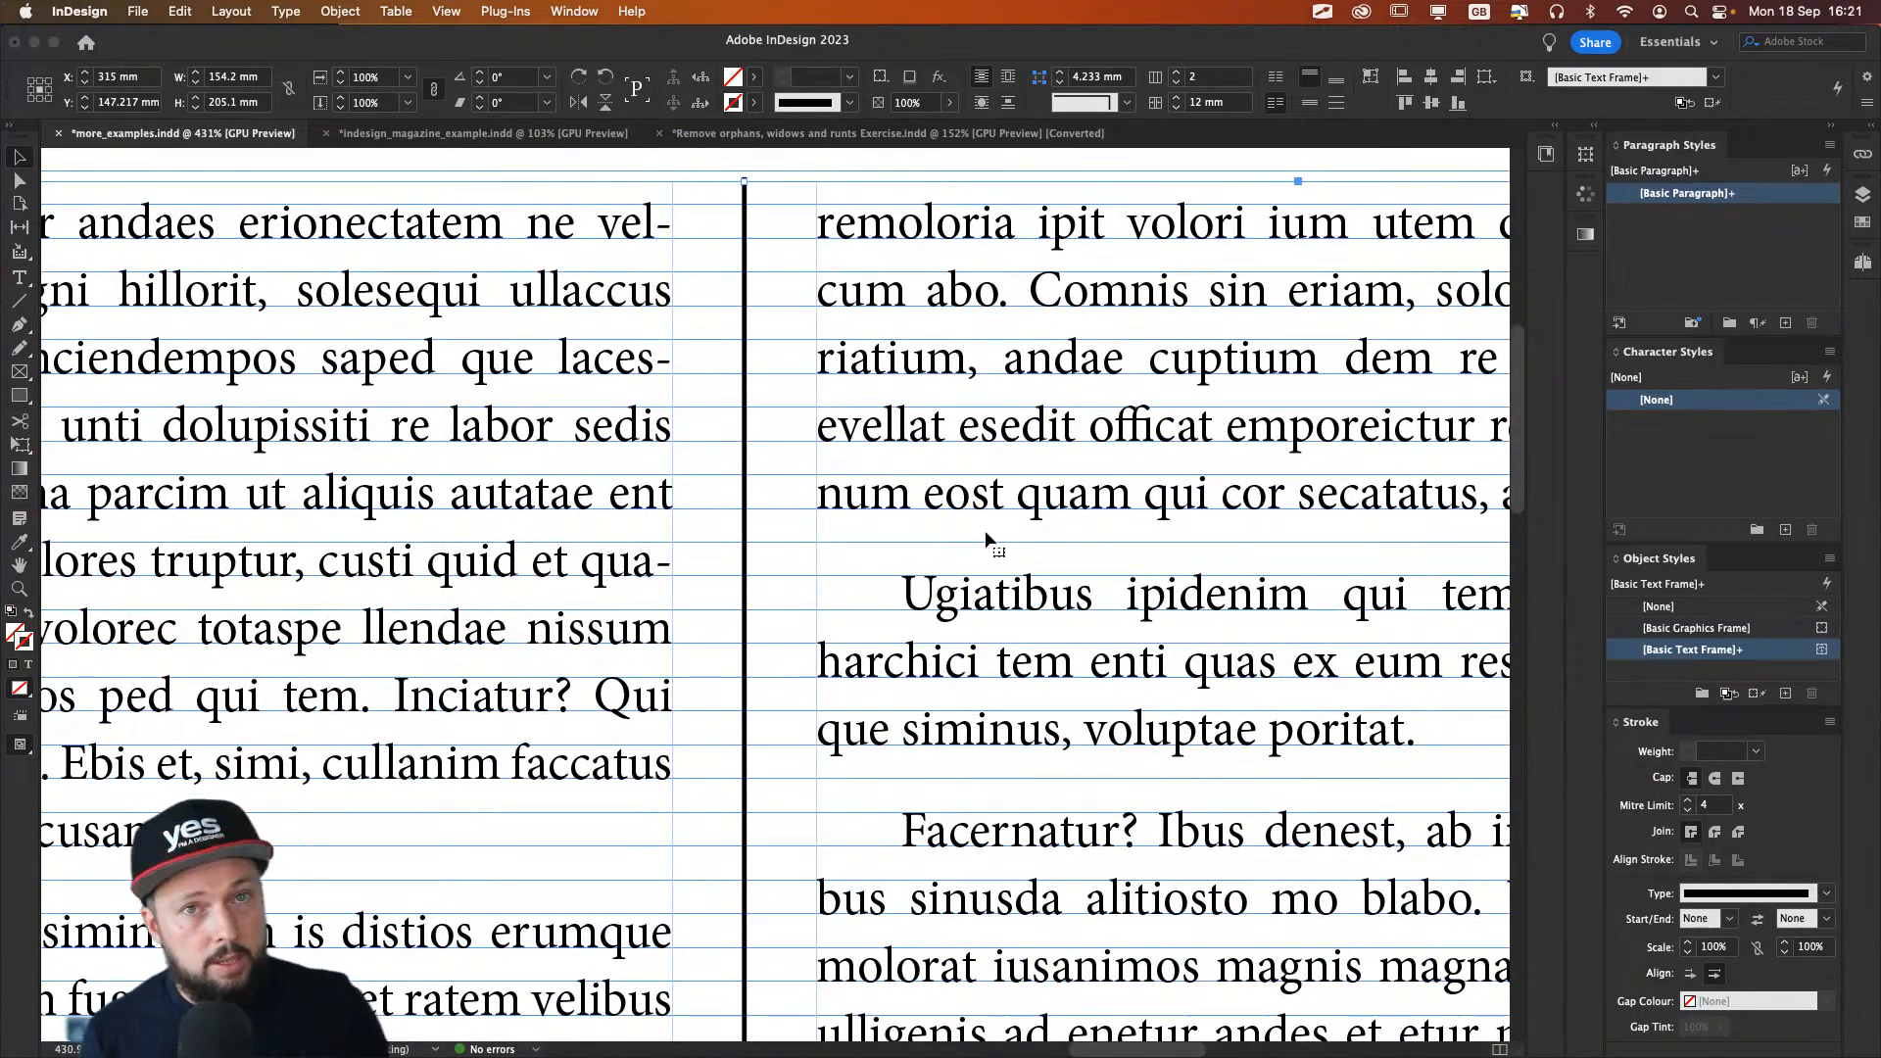
double_click(960, 592)
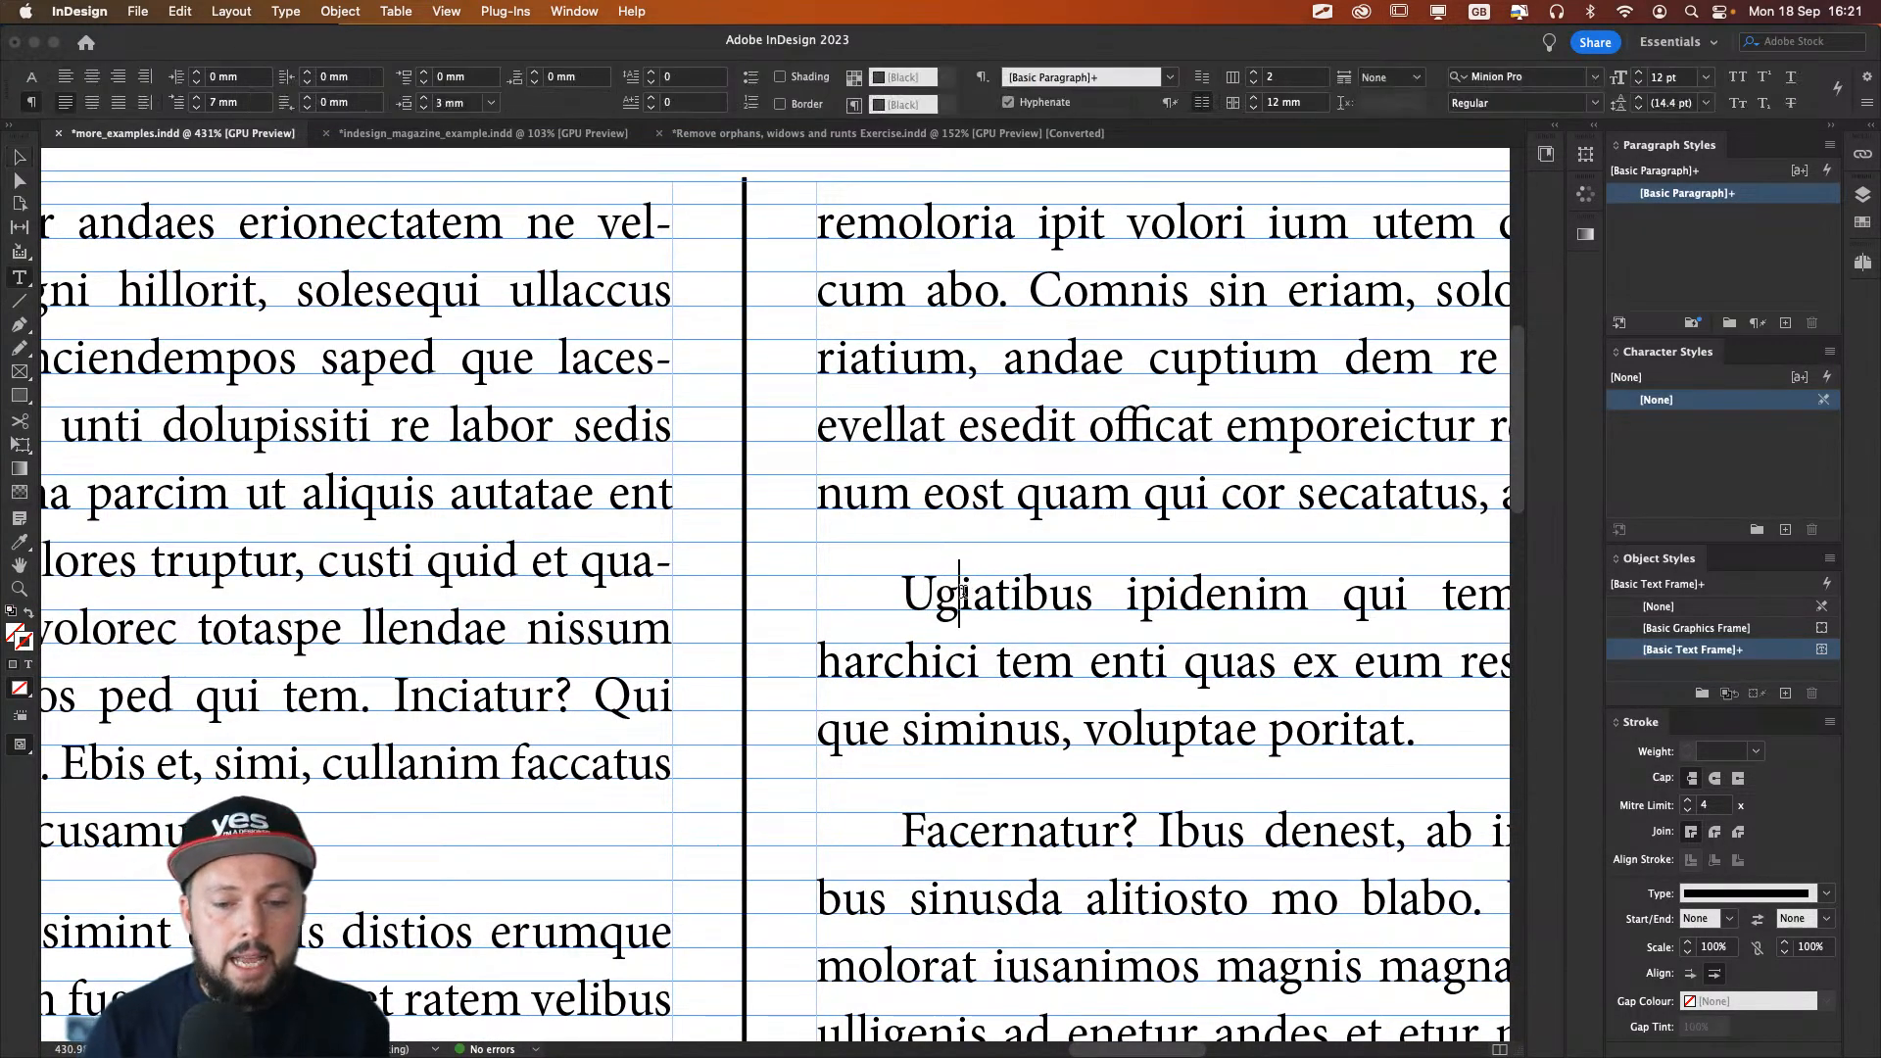
drag(1077, 602, 875, 601)
click(877, 592)
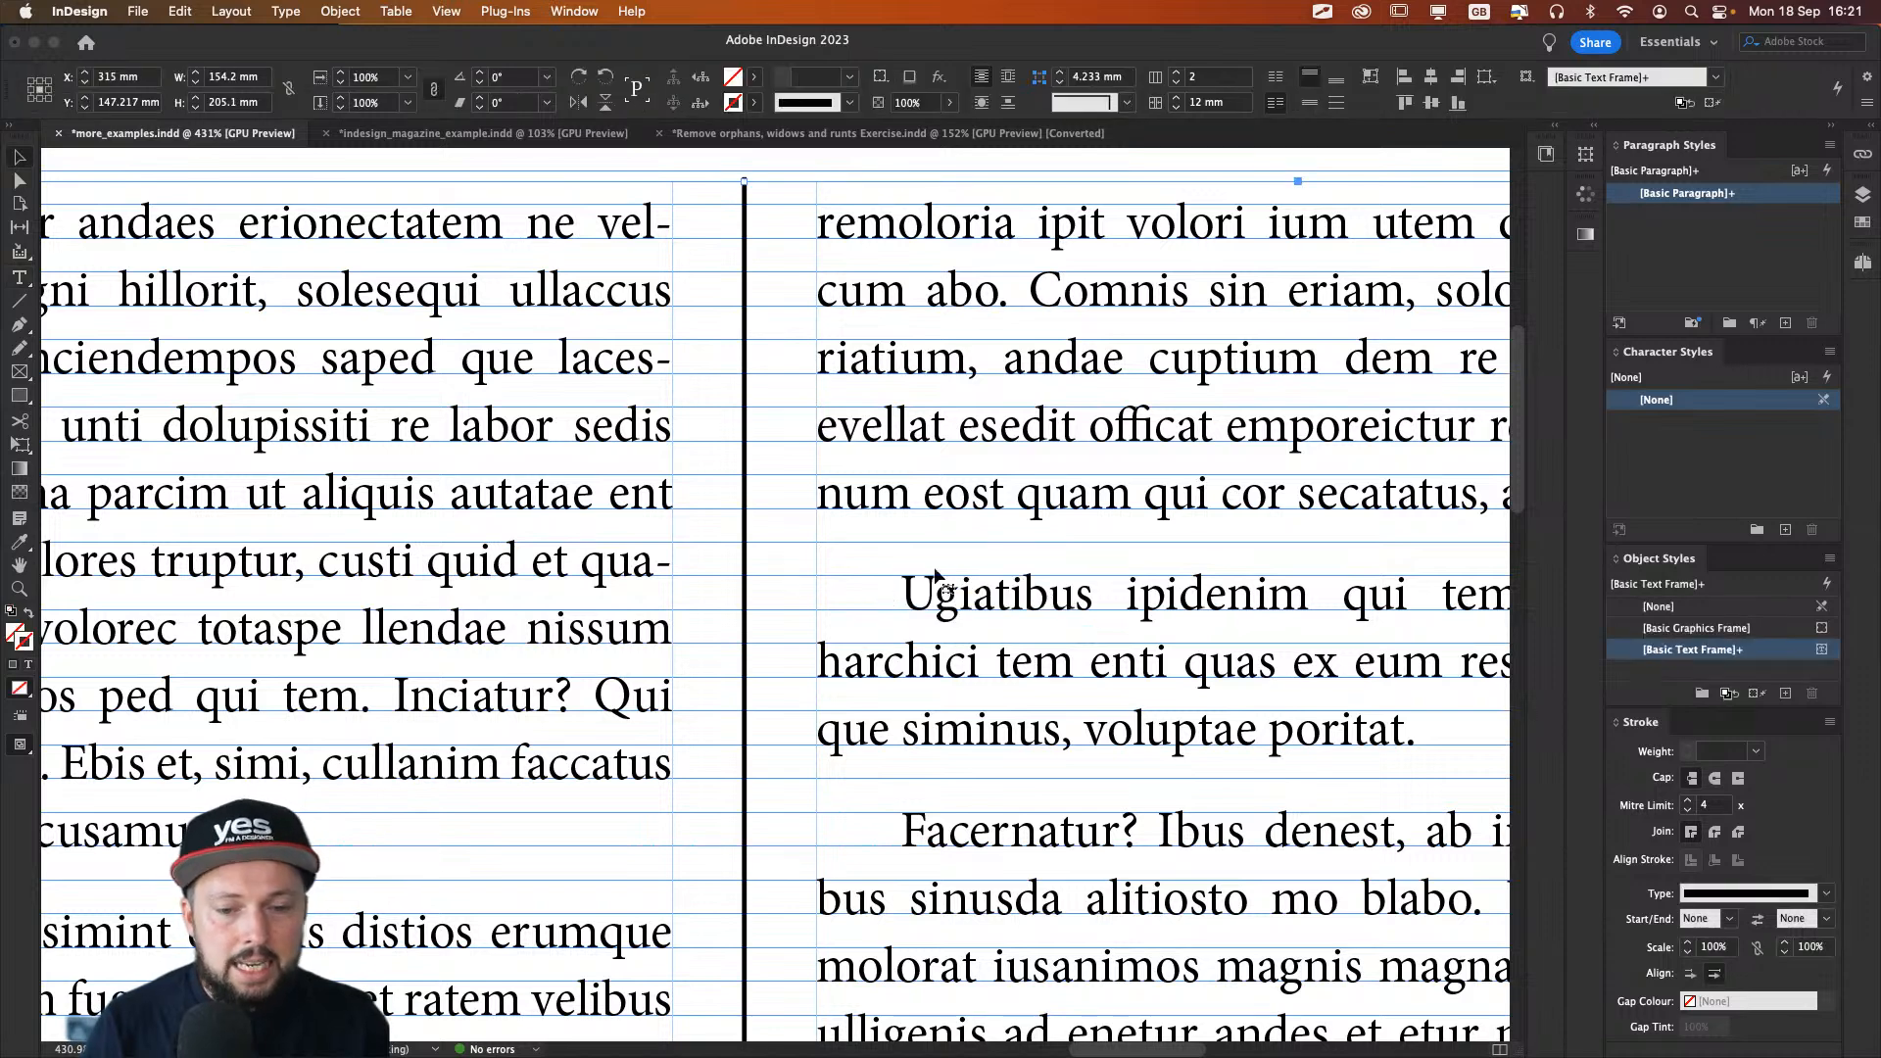
click(995, 597)
drag(1094, 601, 896, 601)
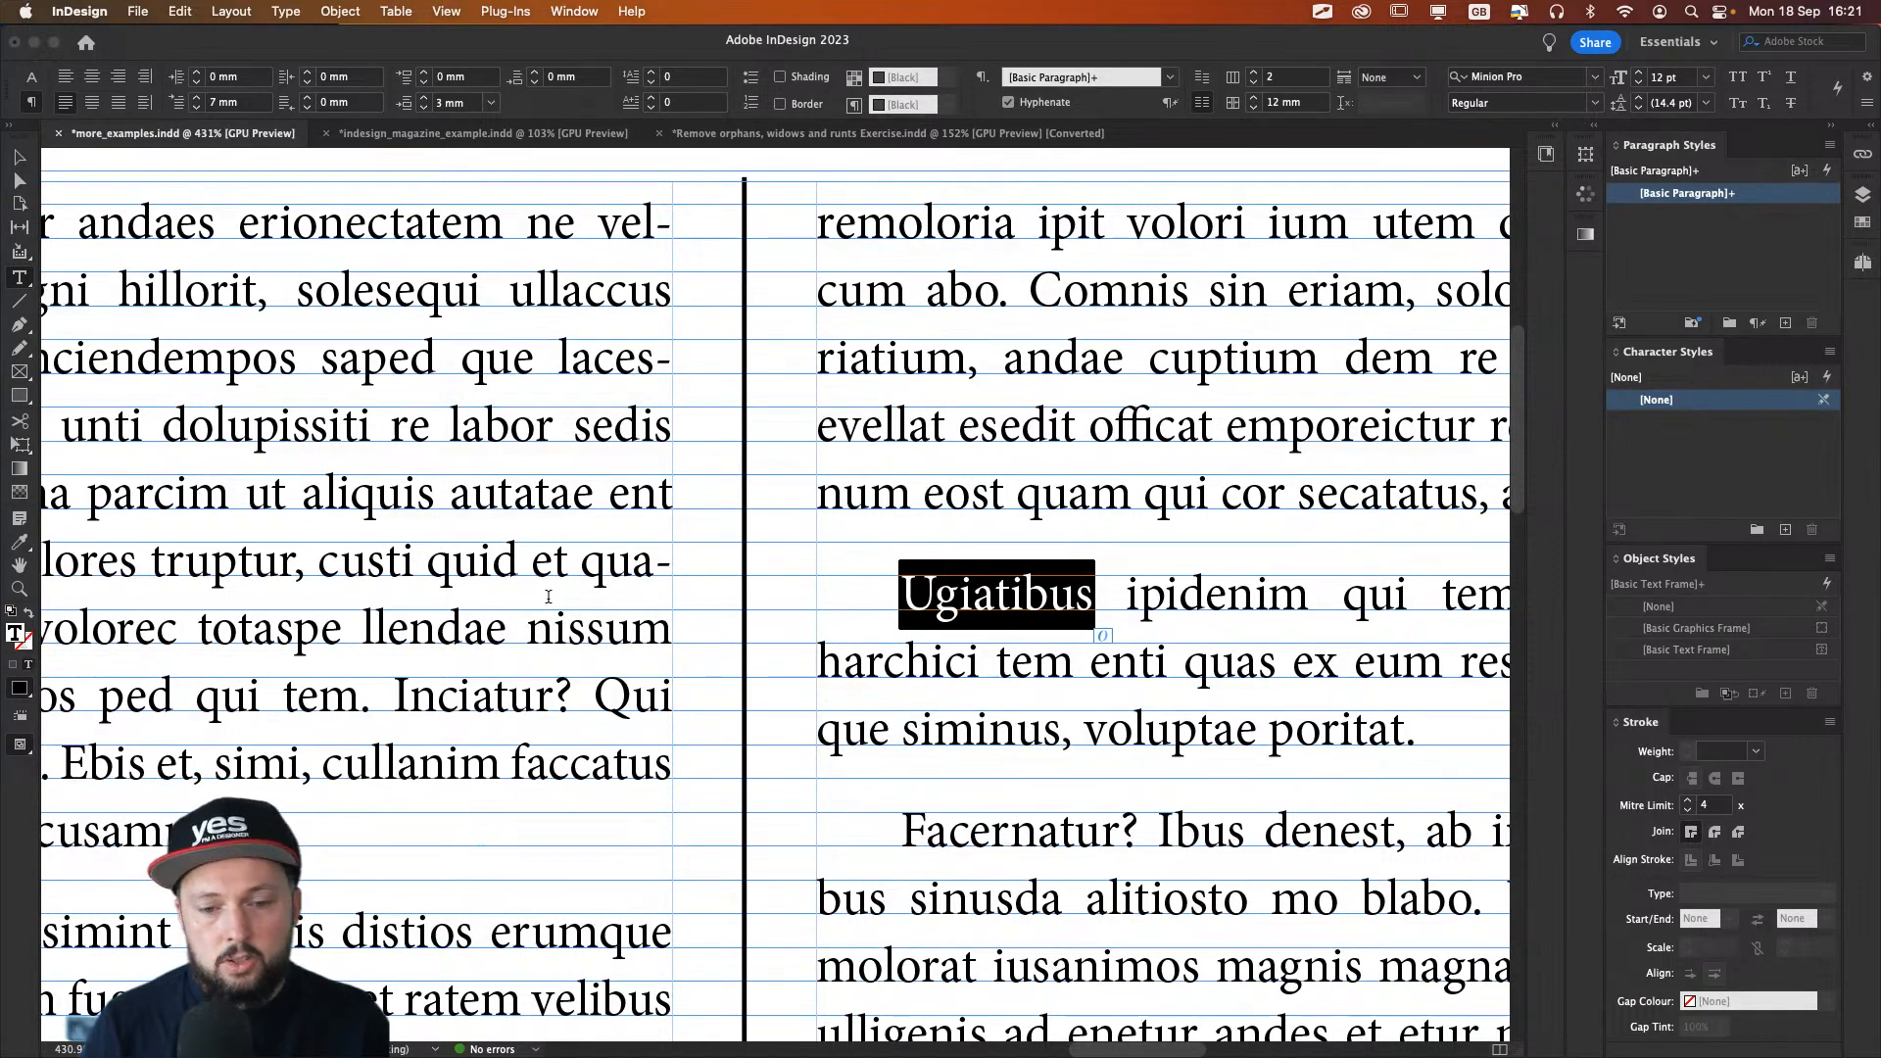
key(Escape)
key(super+0)
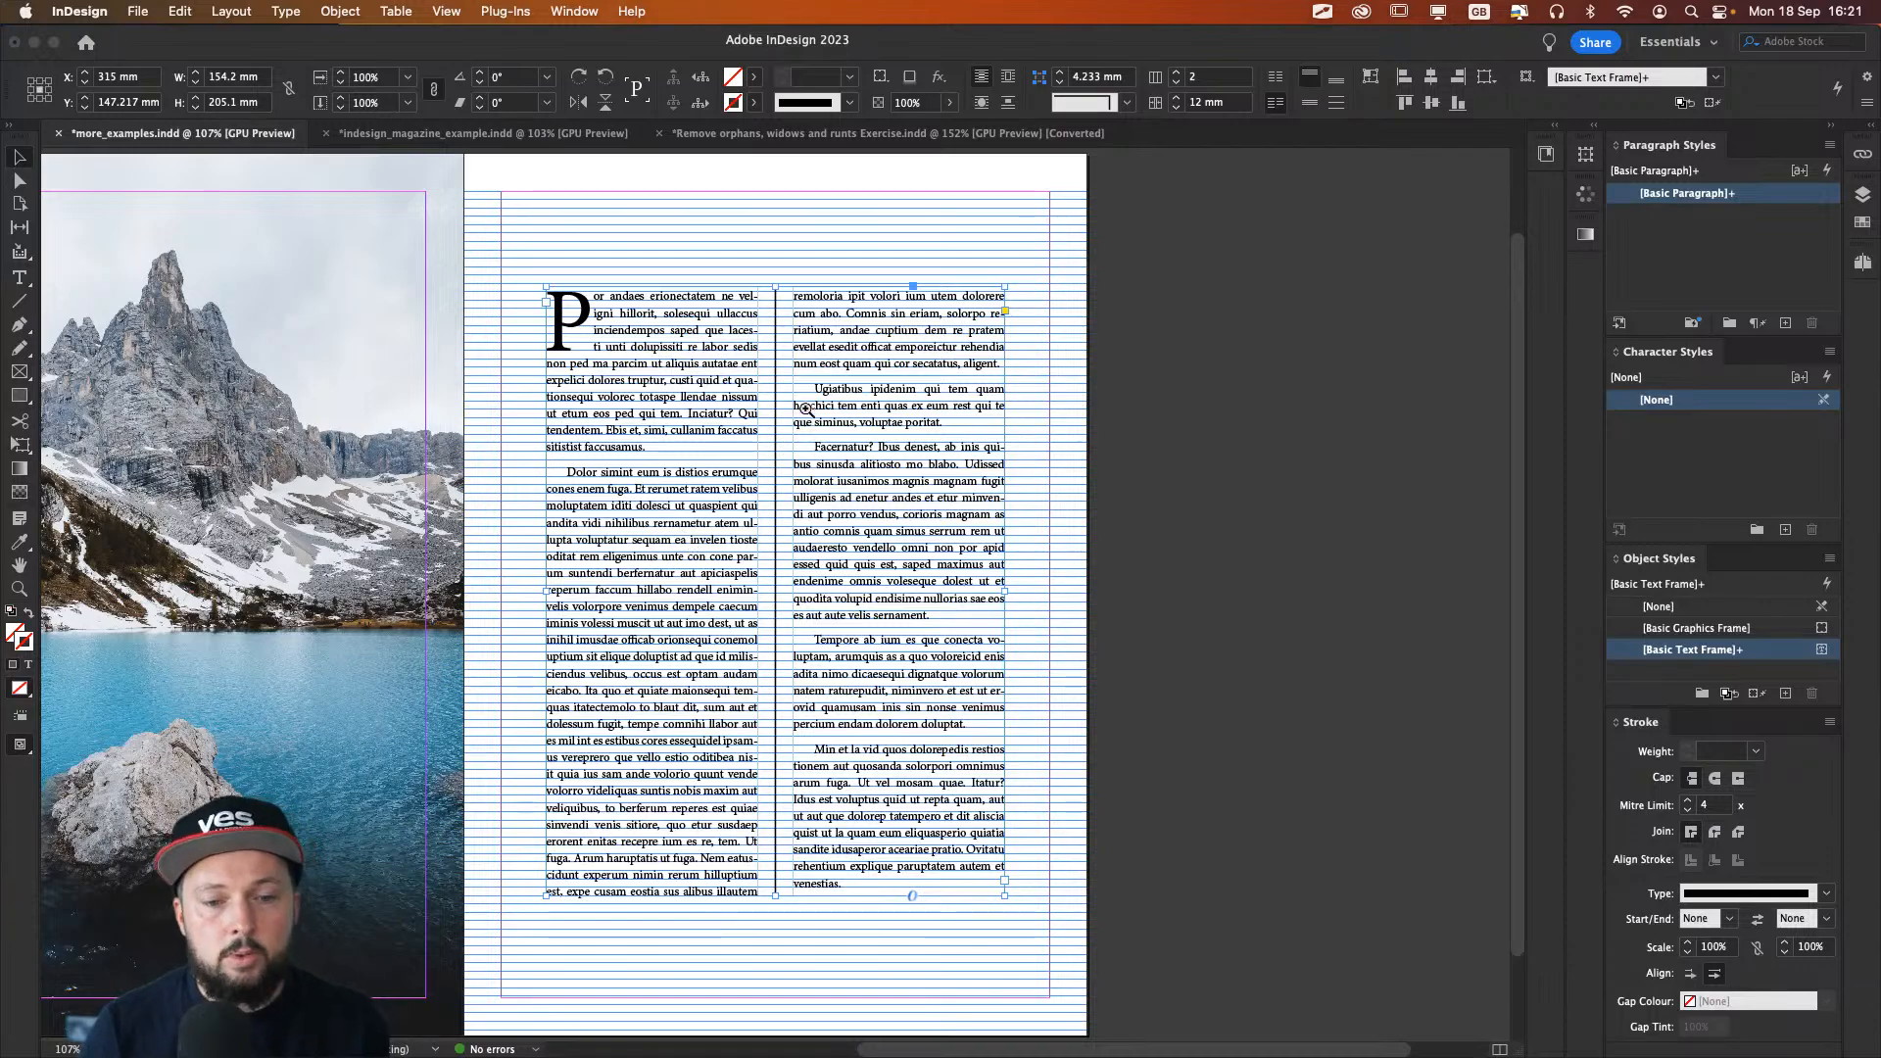
Step: Undo the text frame moves and the 8 pt increment, restoring the 10 pt baseline grid and the frame's Y position of 148.5 mm
scroll(809, 412, up, 4)
key(shift+Up)
key(shift+Up)
key(shift+Up)
key(shift+Up)
key(shift+Up)
key(shift+Up)
key(shift+Up)
key(shift+Up)
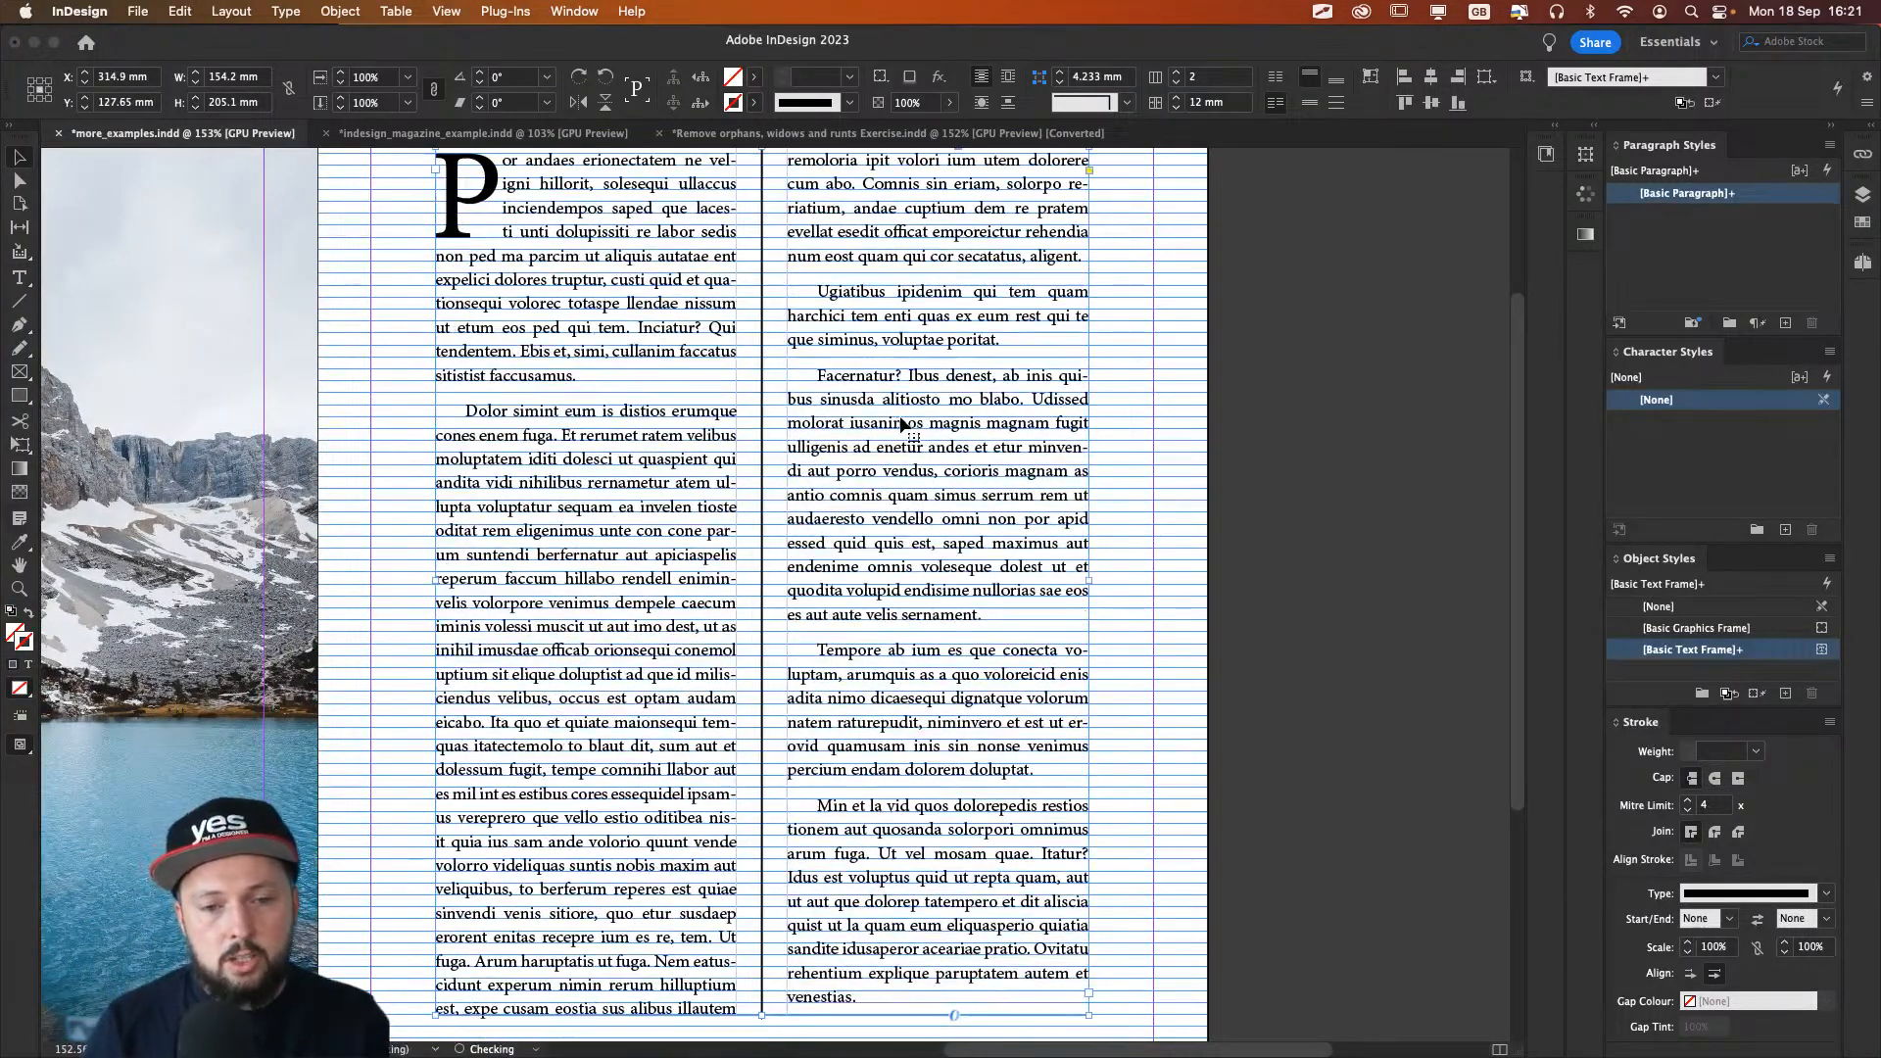
key(shift+Down)
key(shift+Down)
key(shift+Down)
key(shift+Down)
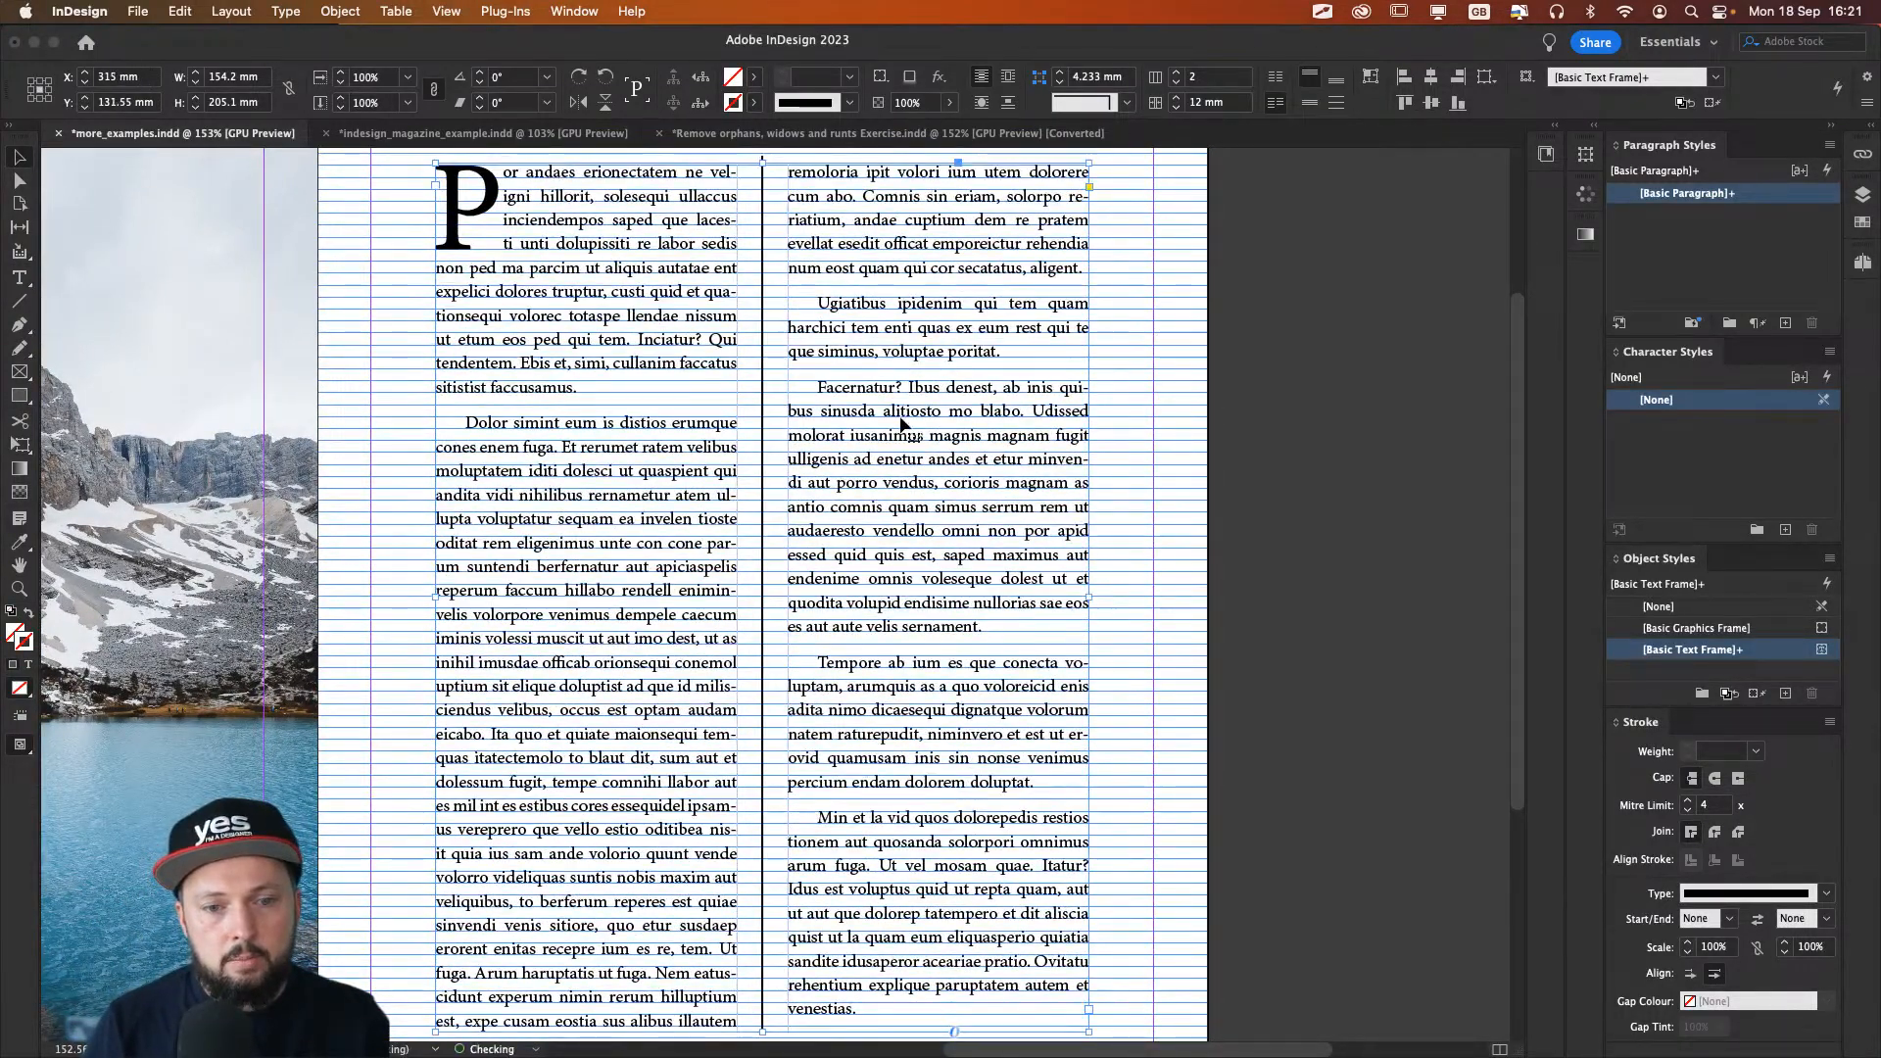
key(shift+Up)
key(shift+Up)
key(shift+Up)
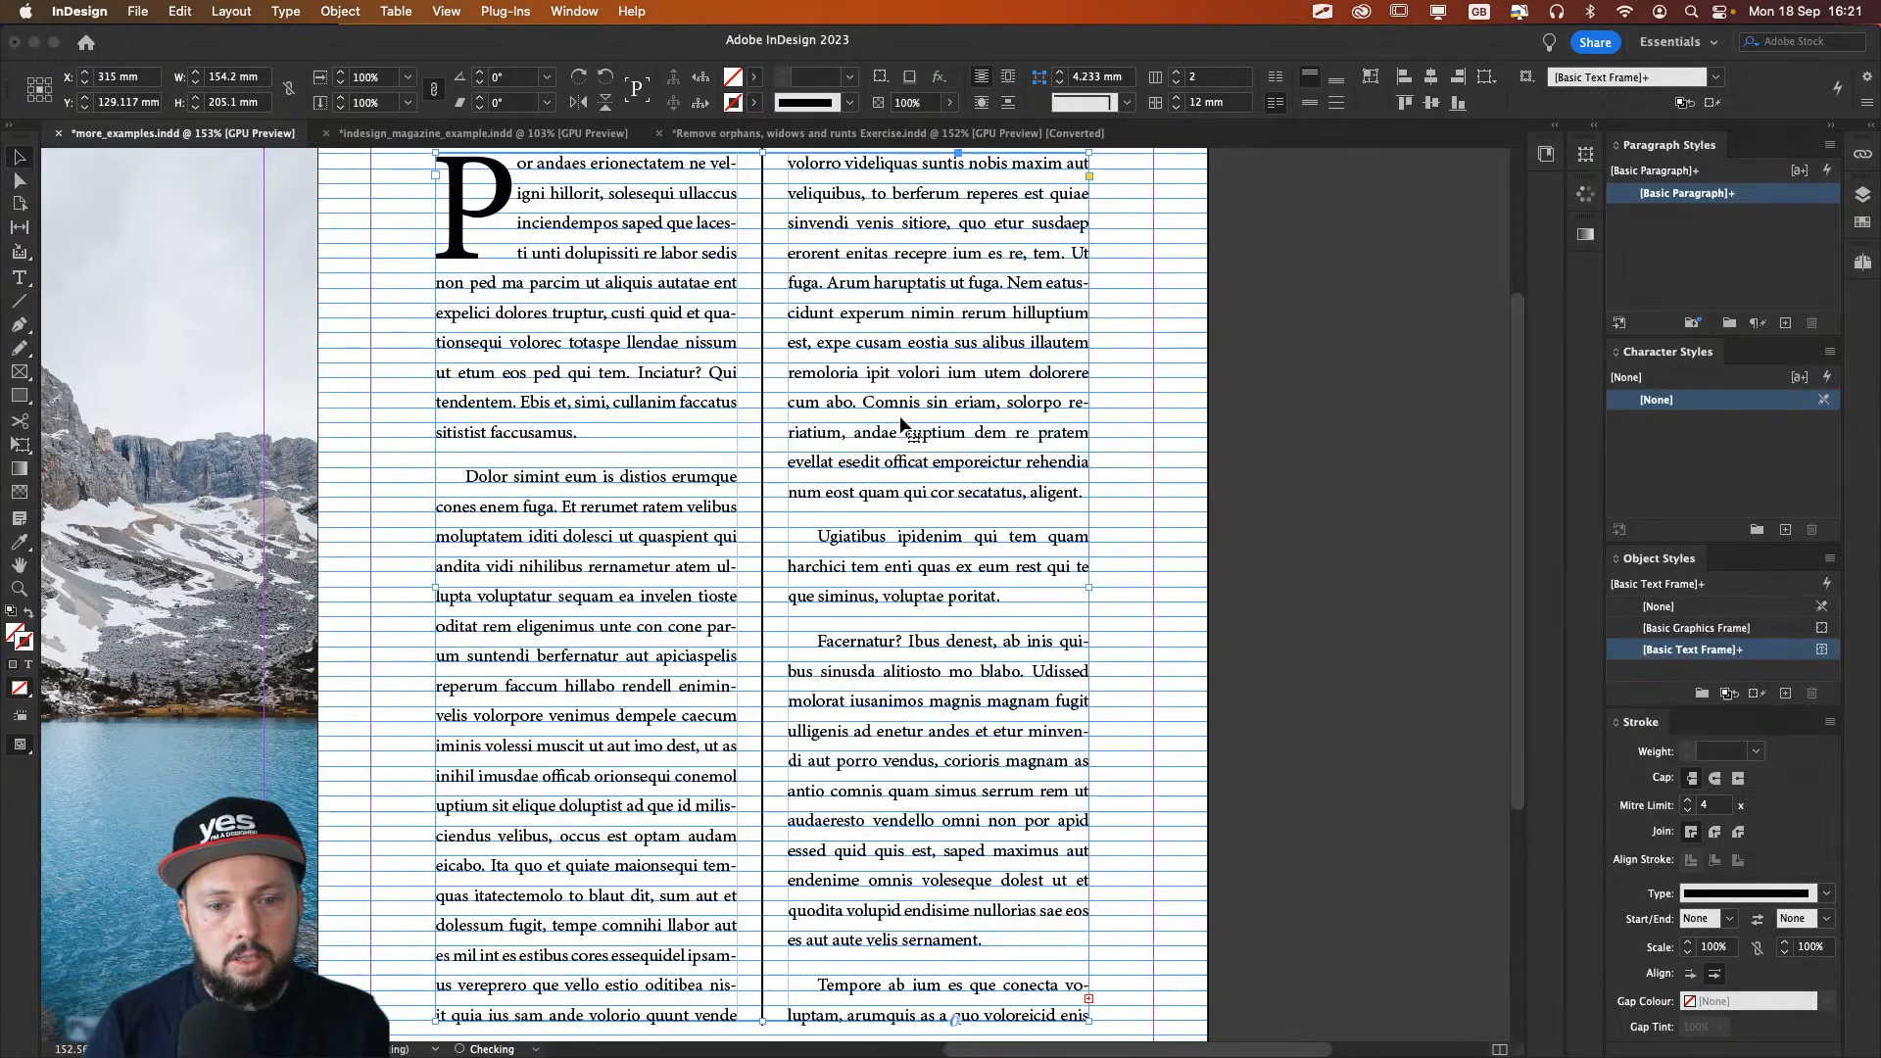
key(shift+Down)
key(shift+Down)
key(shift+Down)
key(shift+Down)
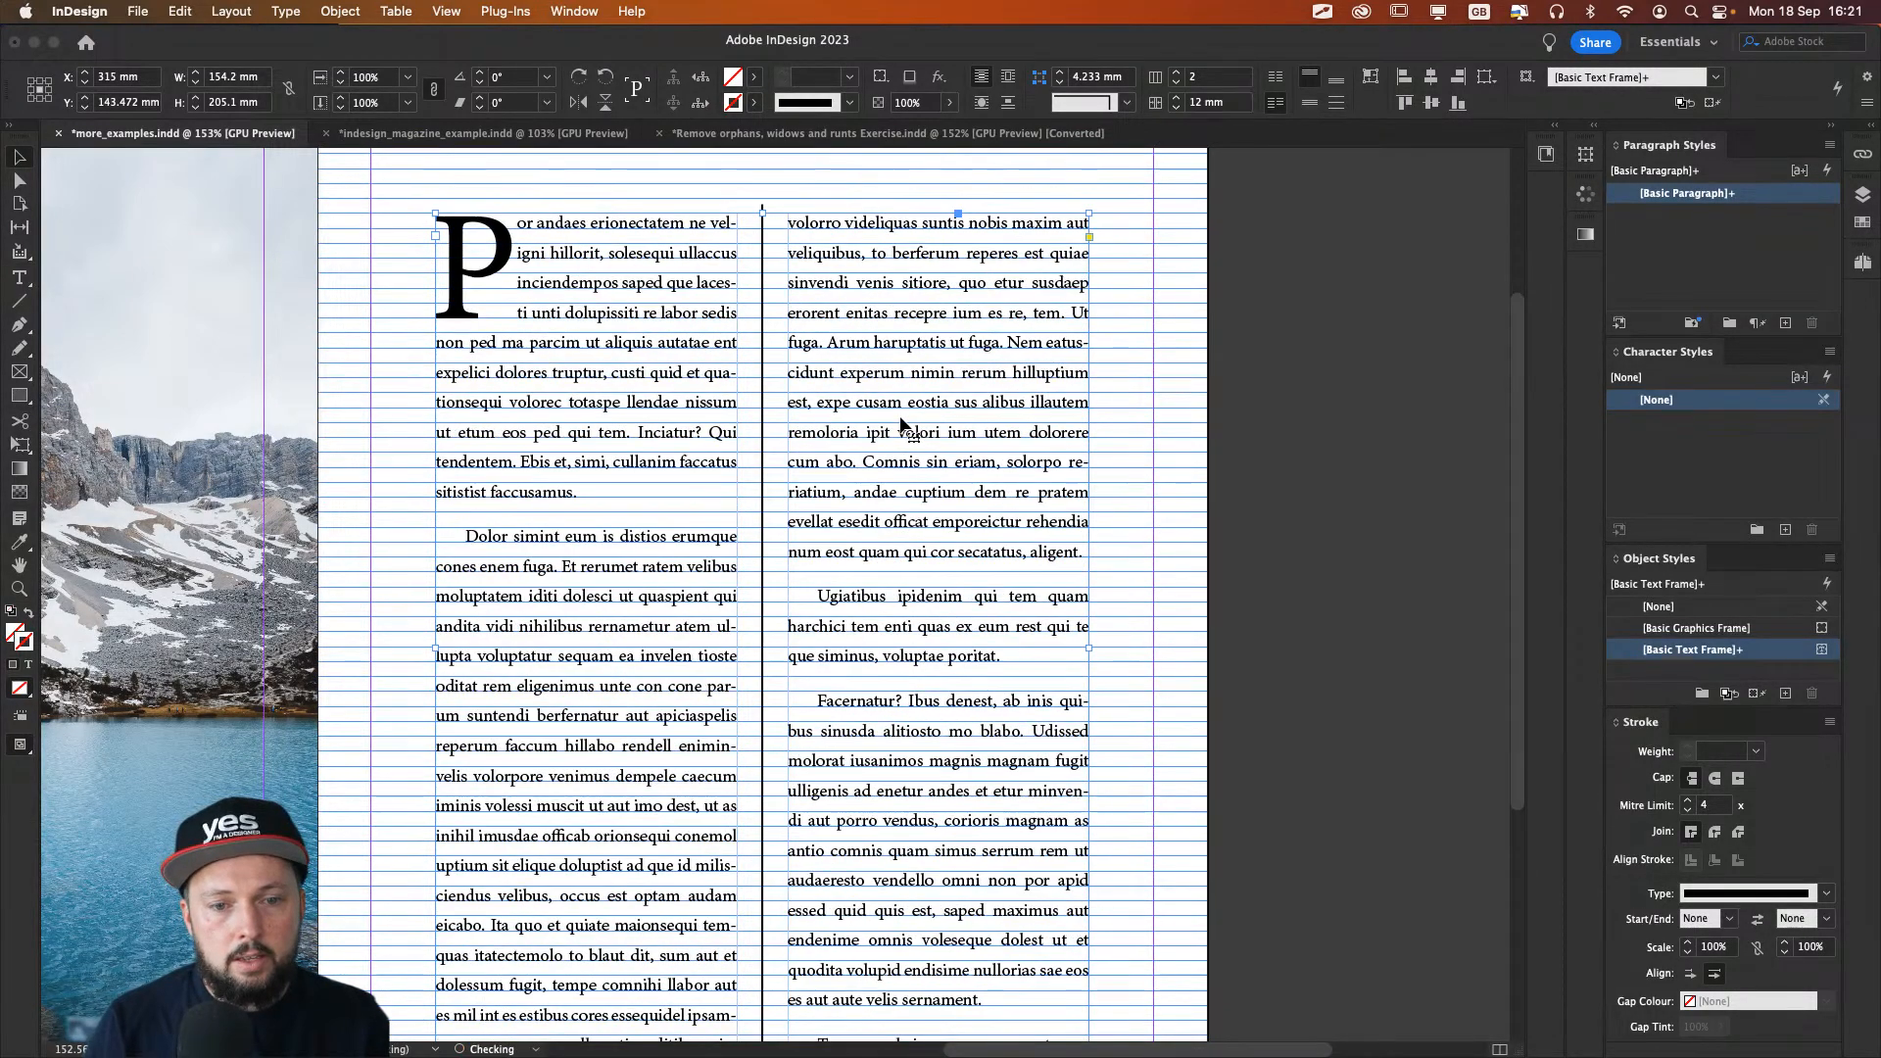
key(shift+Down)
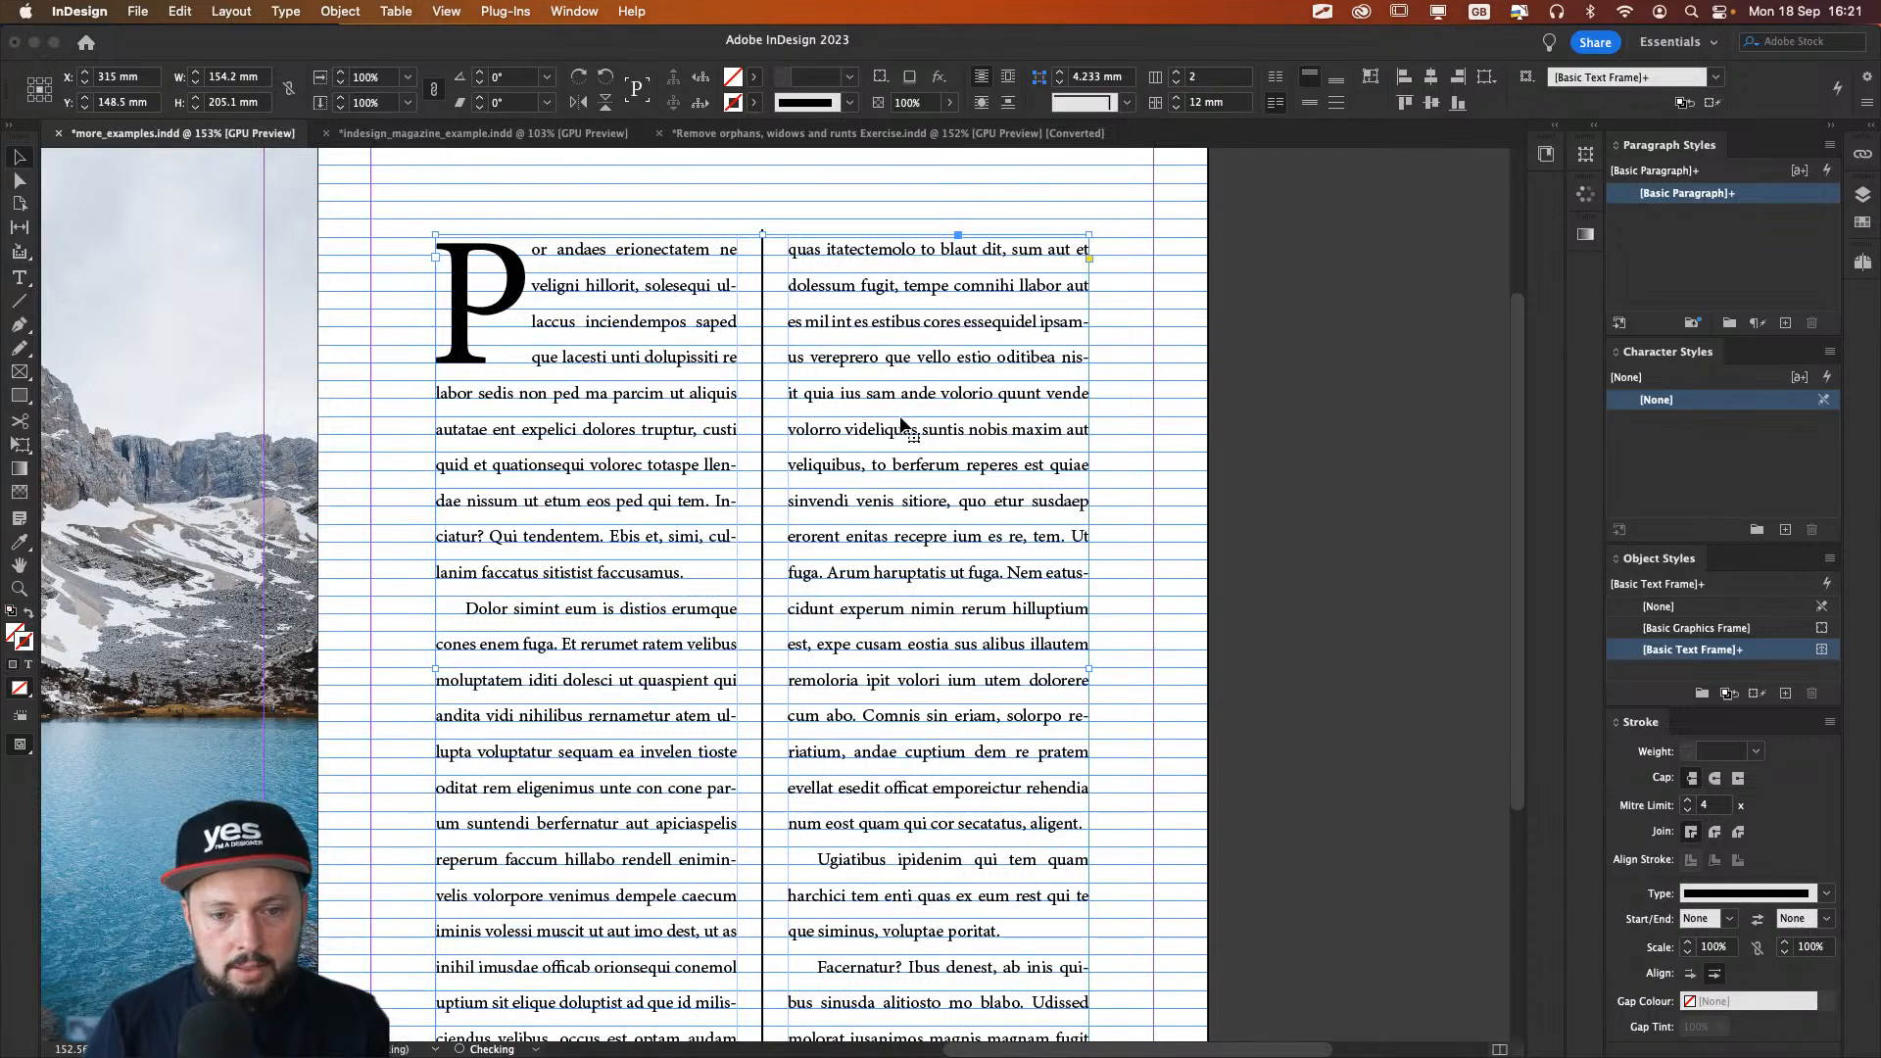
key(super+z)
click(1203, 429)
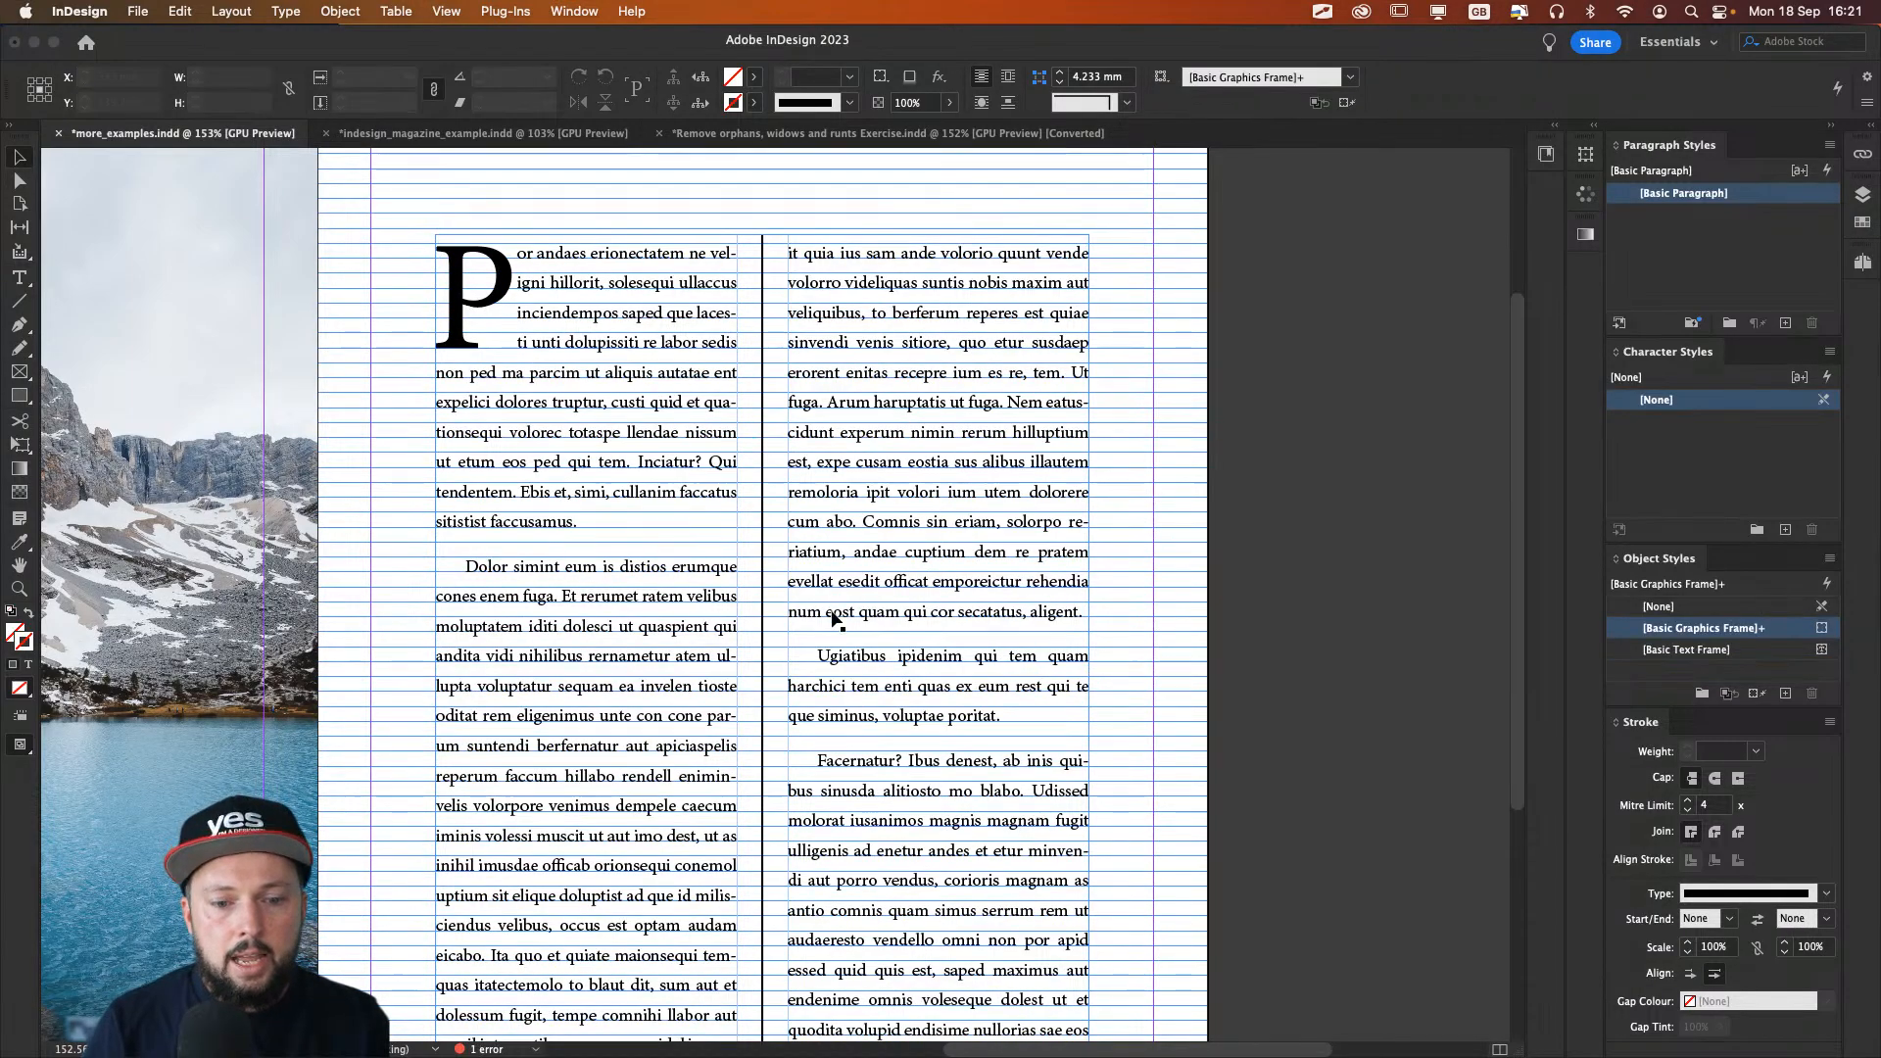
Step: Examine the paragraph spacing in the second column against the baseline grid, and check the page in preview without the grid
scroll(796, 658, up, 5)
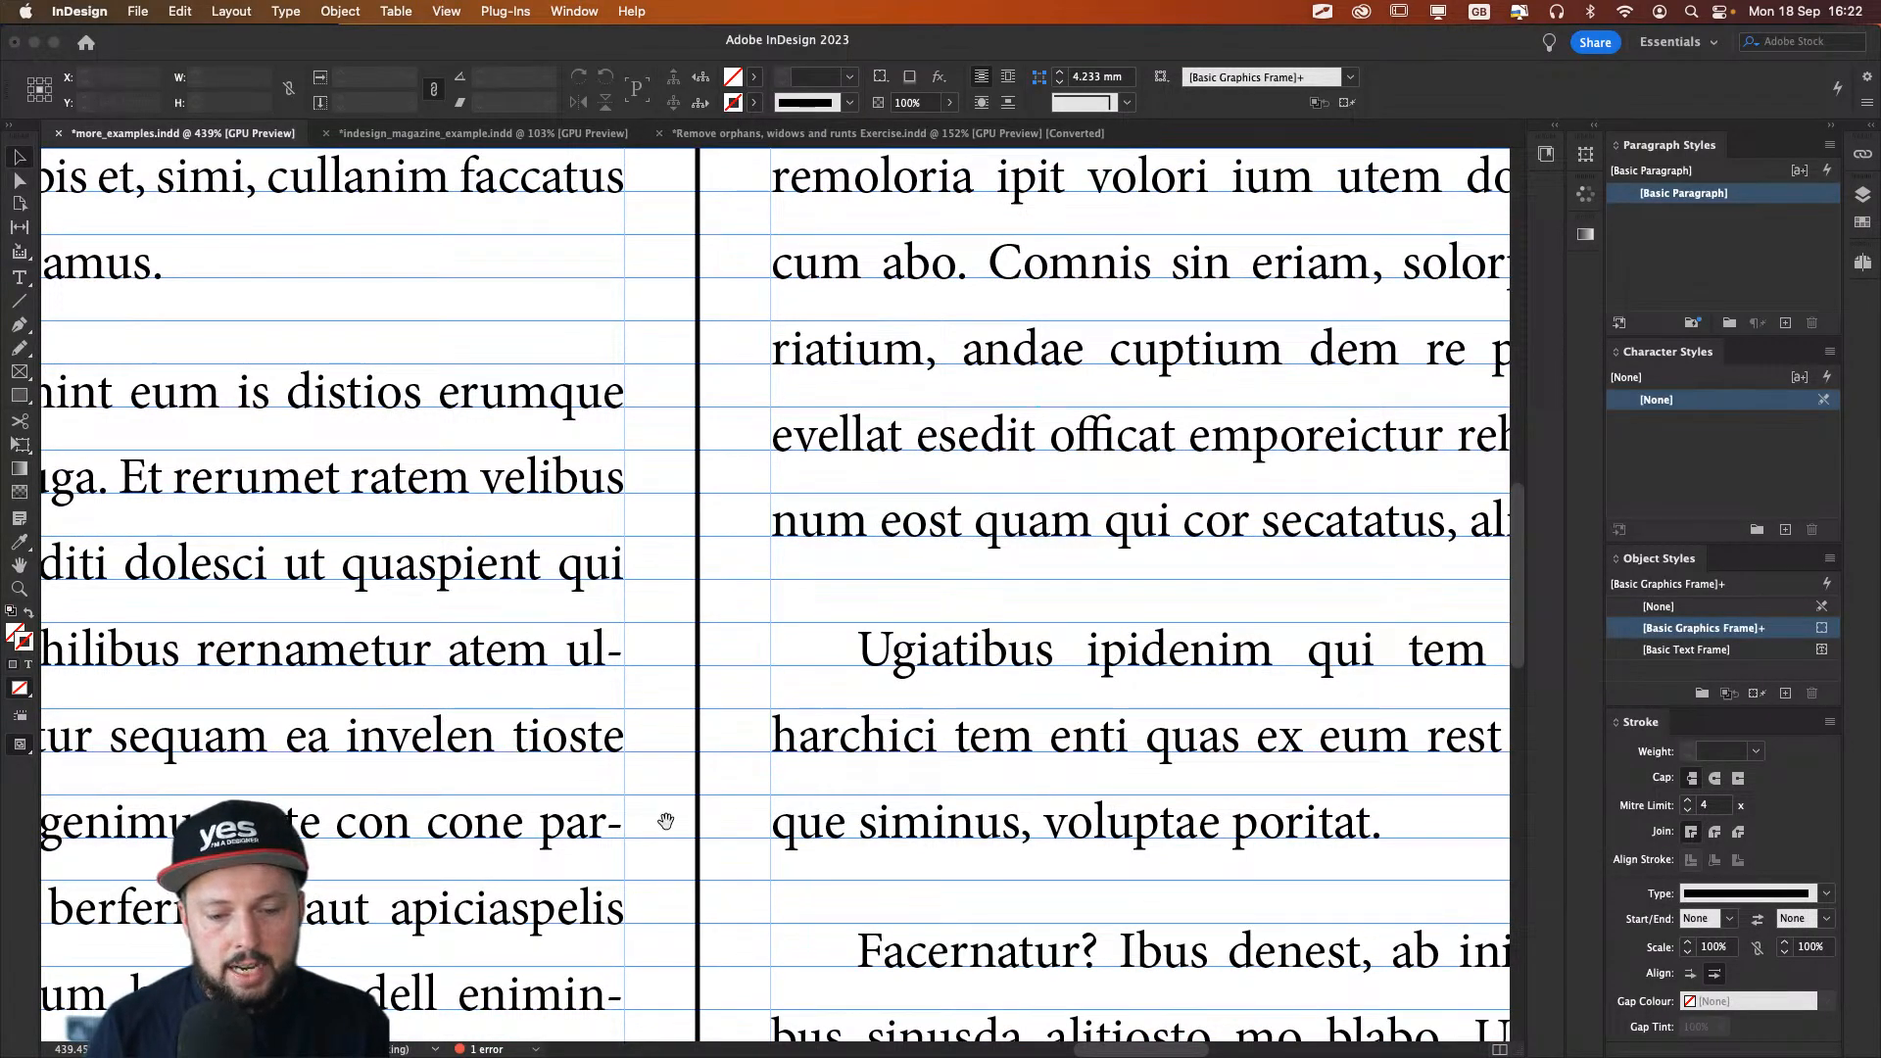
scroll(680, 872, down, 6)
drag(1014, 368, 783, 519)
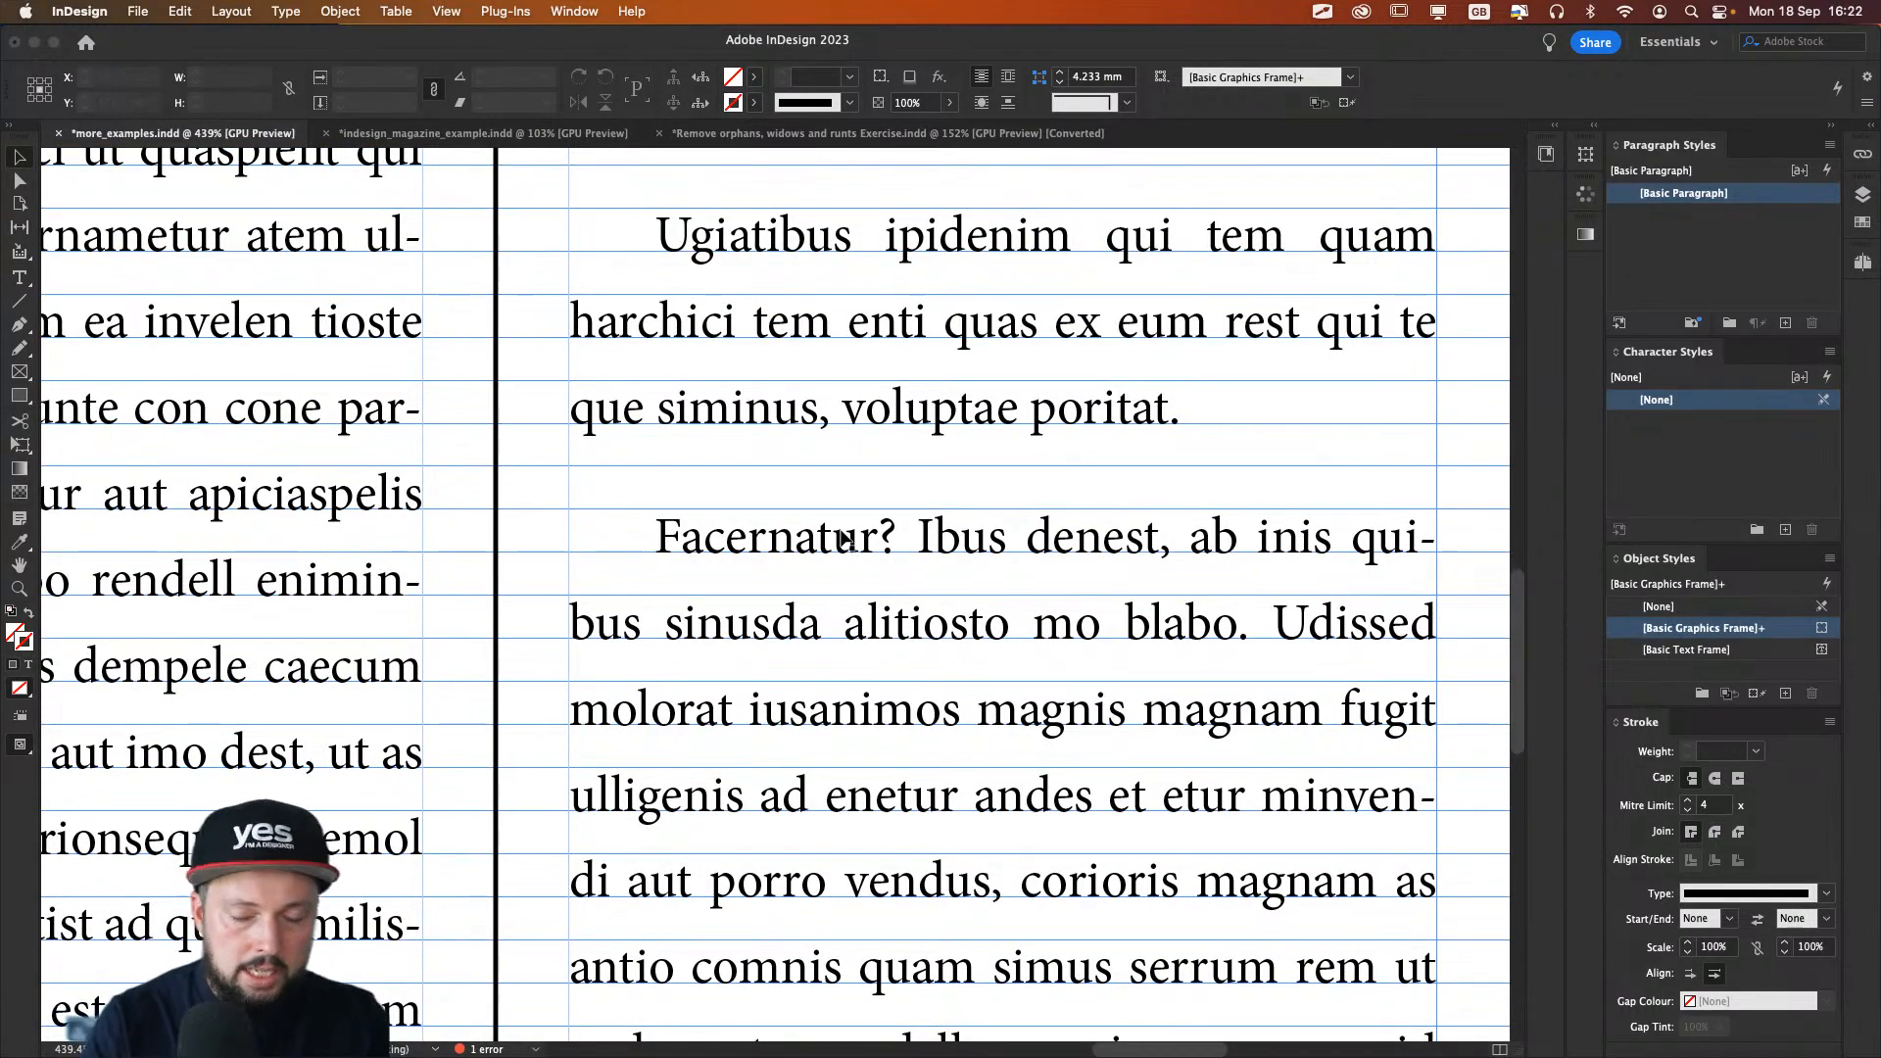
key(super+0)
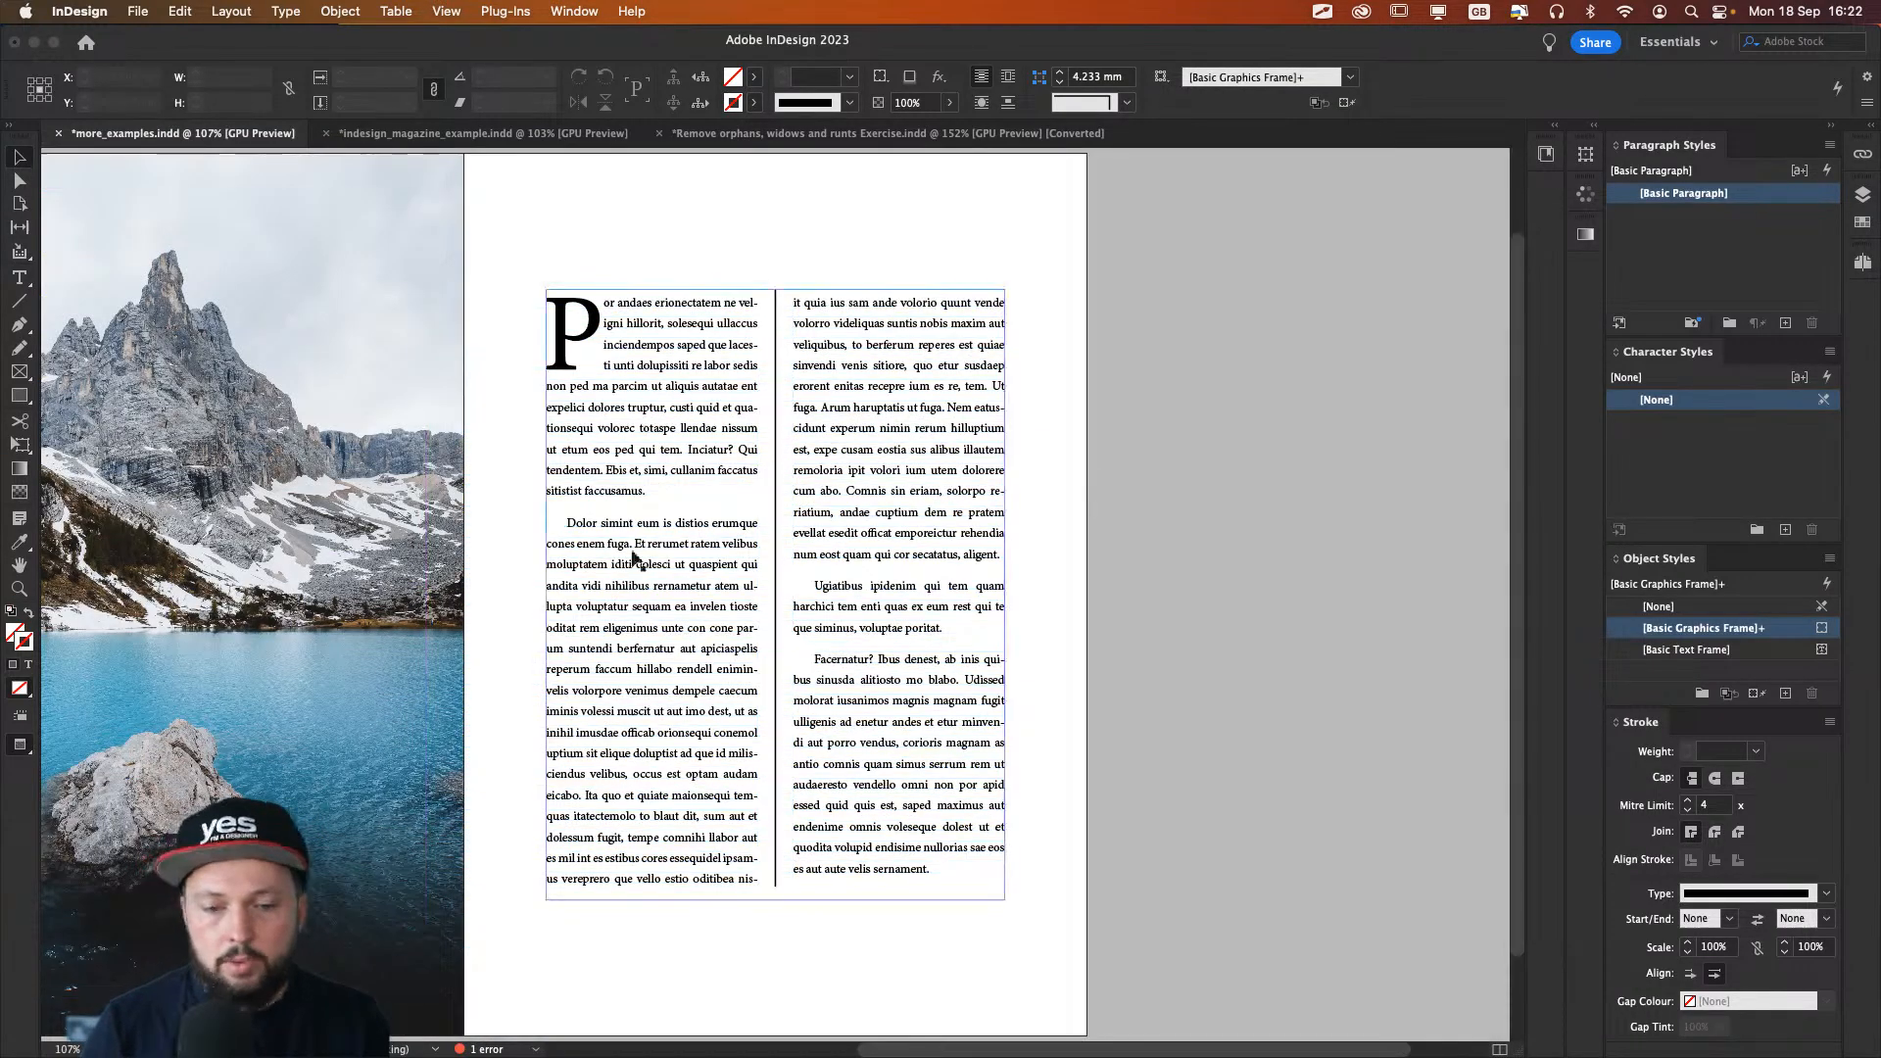
scroll(676, 583, up, 3)
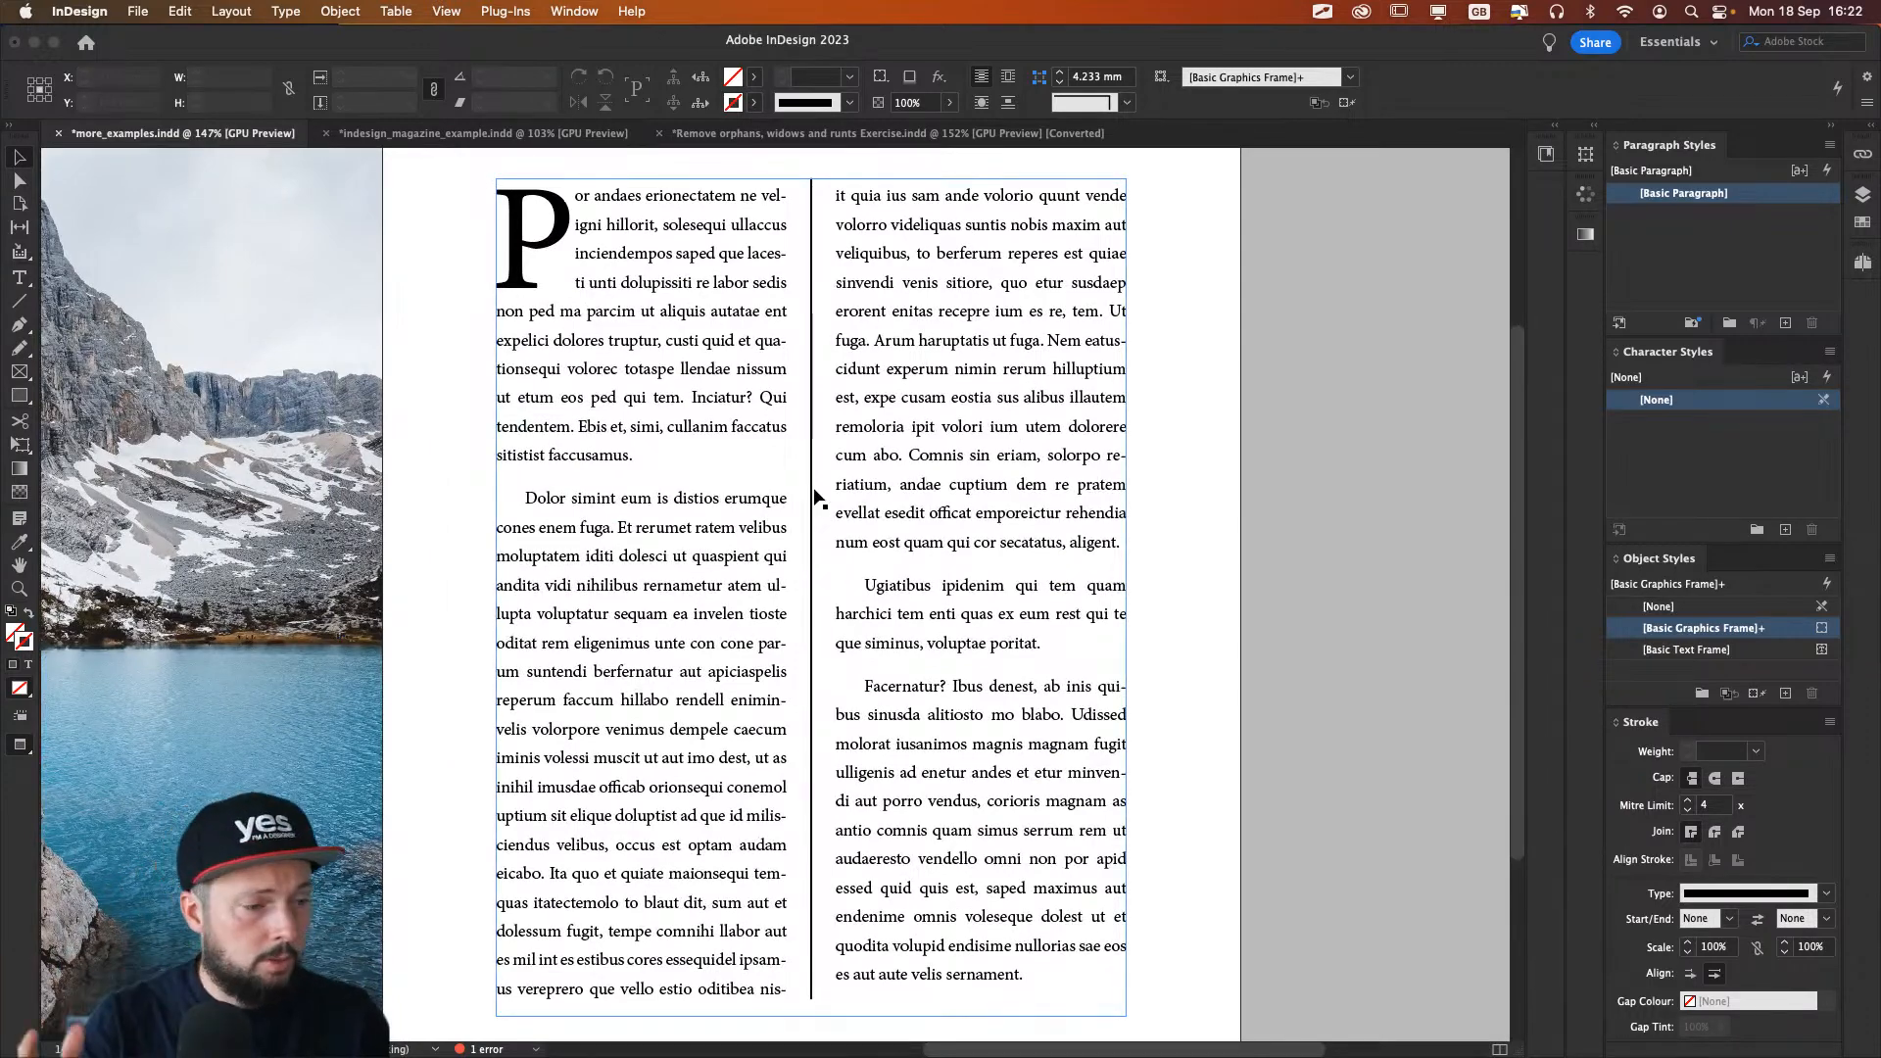
scroll(819, 500, down, 3)
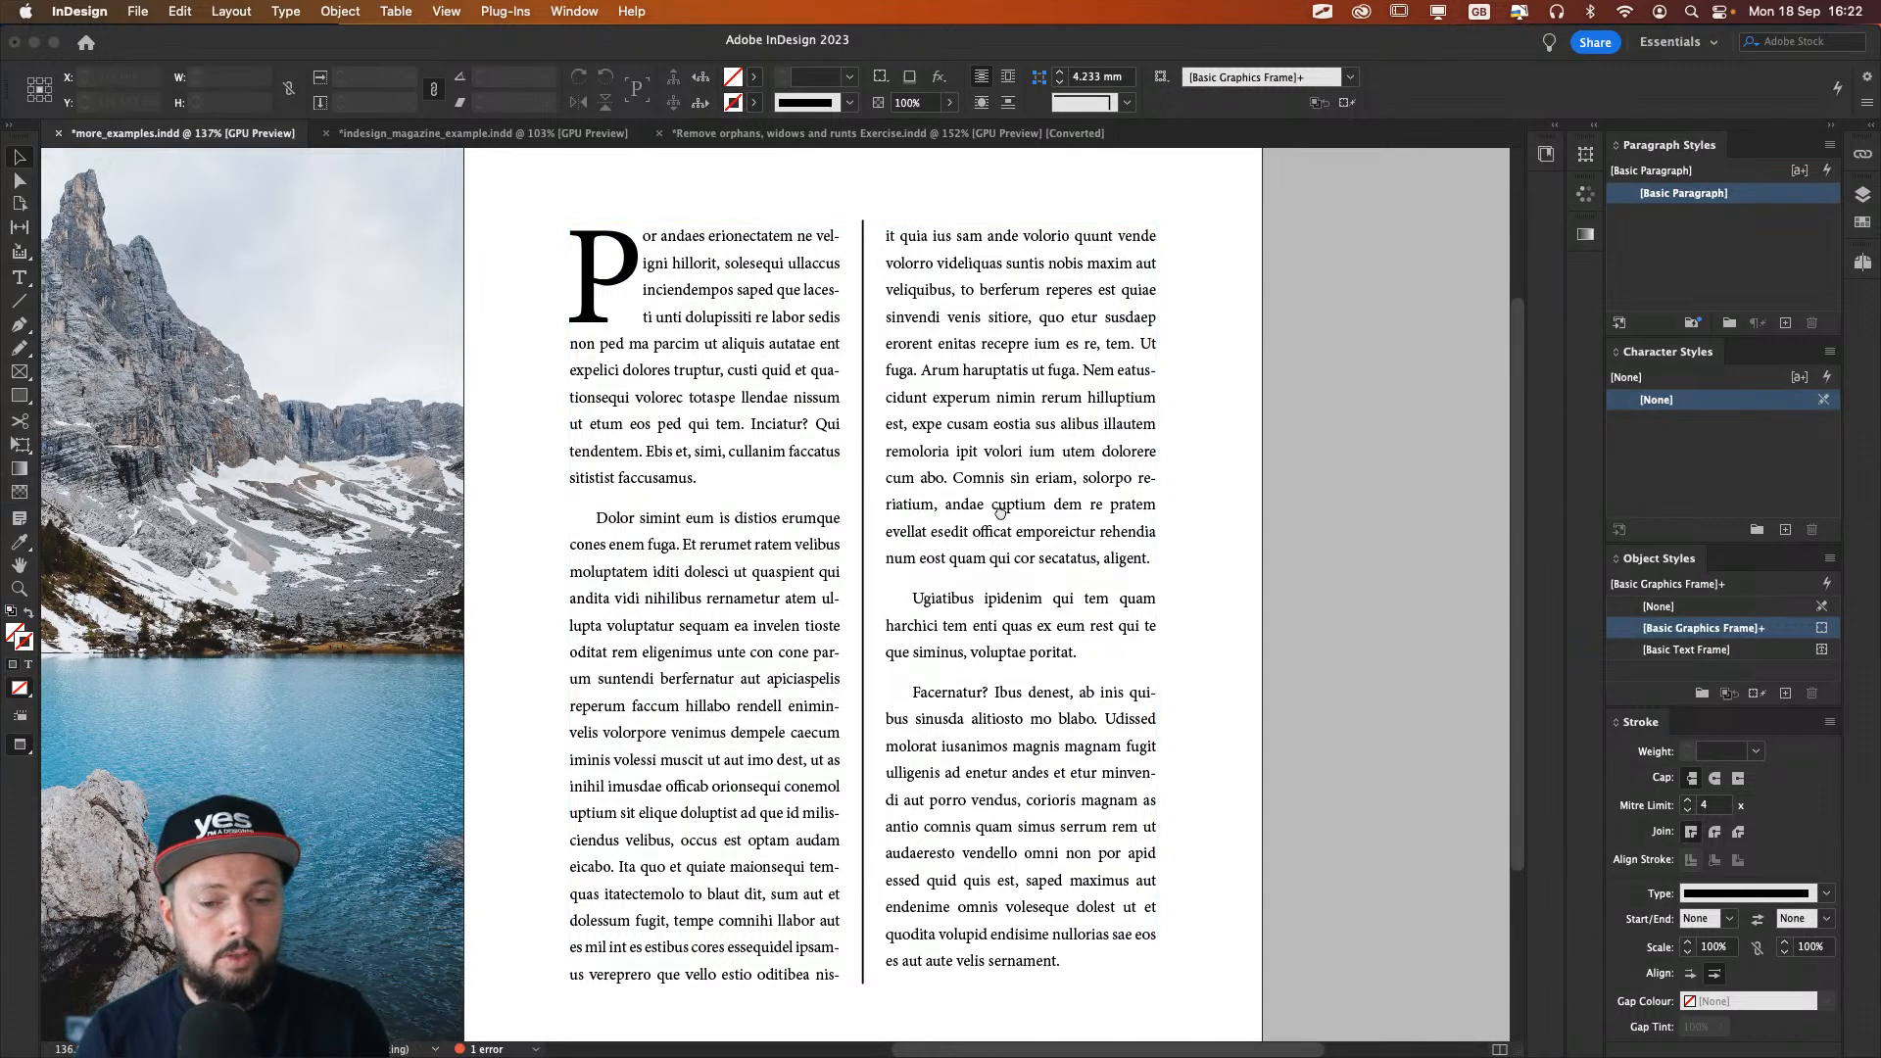
drag(999, 510, 1028, 515)
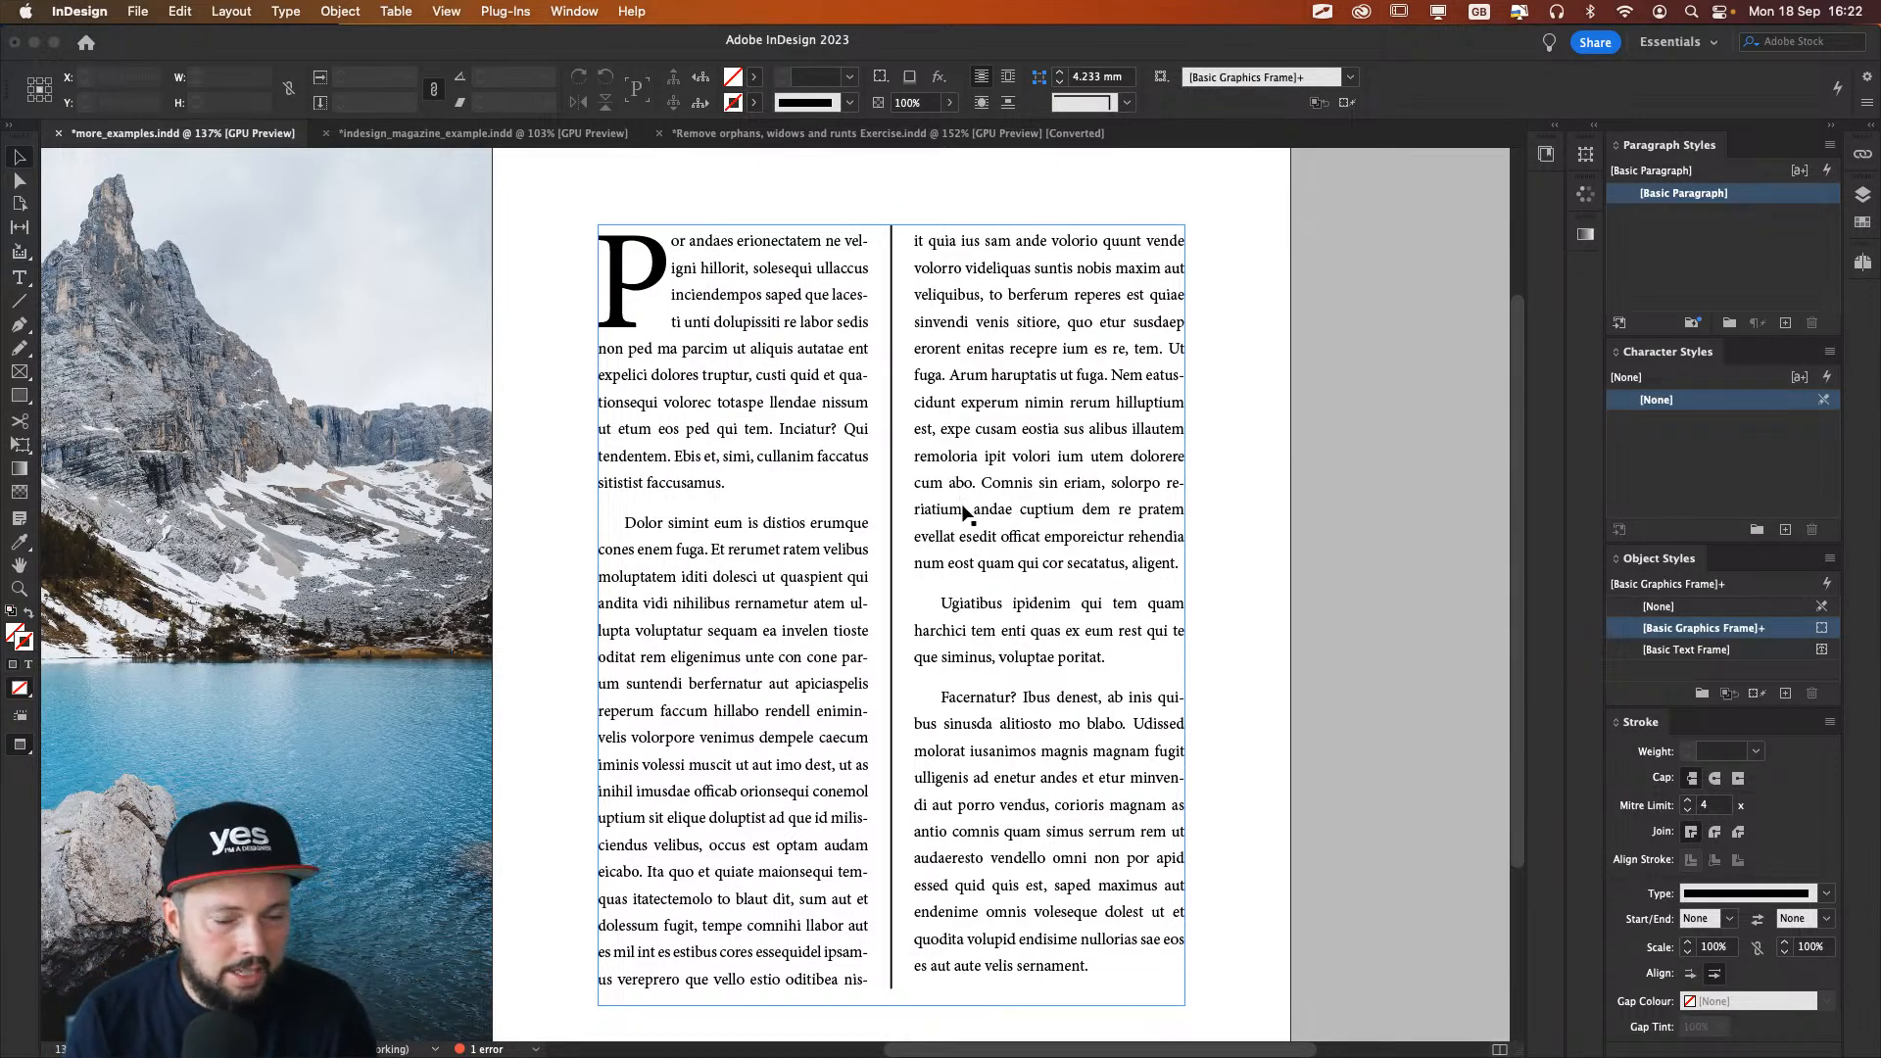
Step: Enlarge the two-column text frame to about 166 mm wide and 245 mm tall to fit the overset text
click(1055, 765)
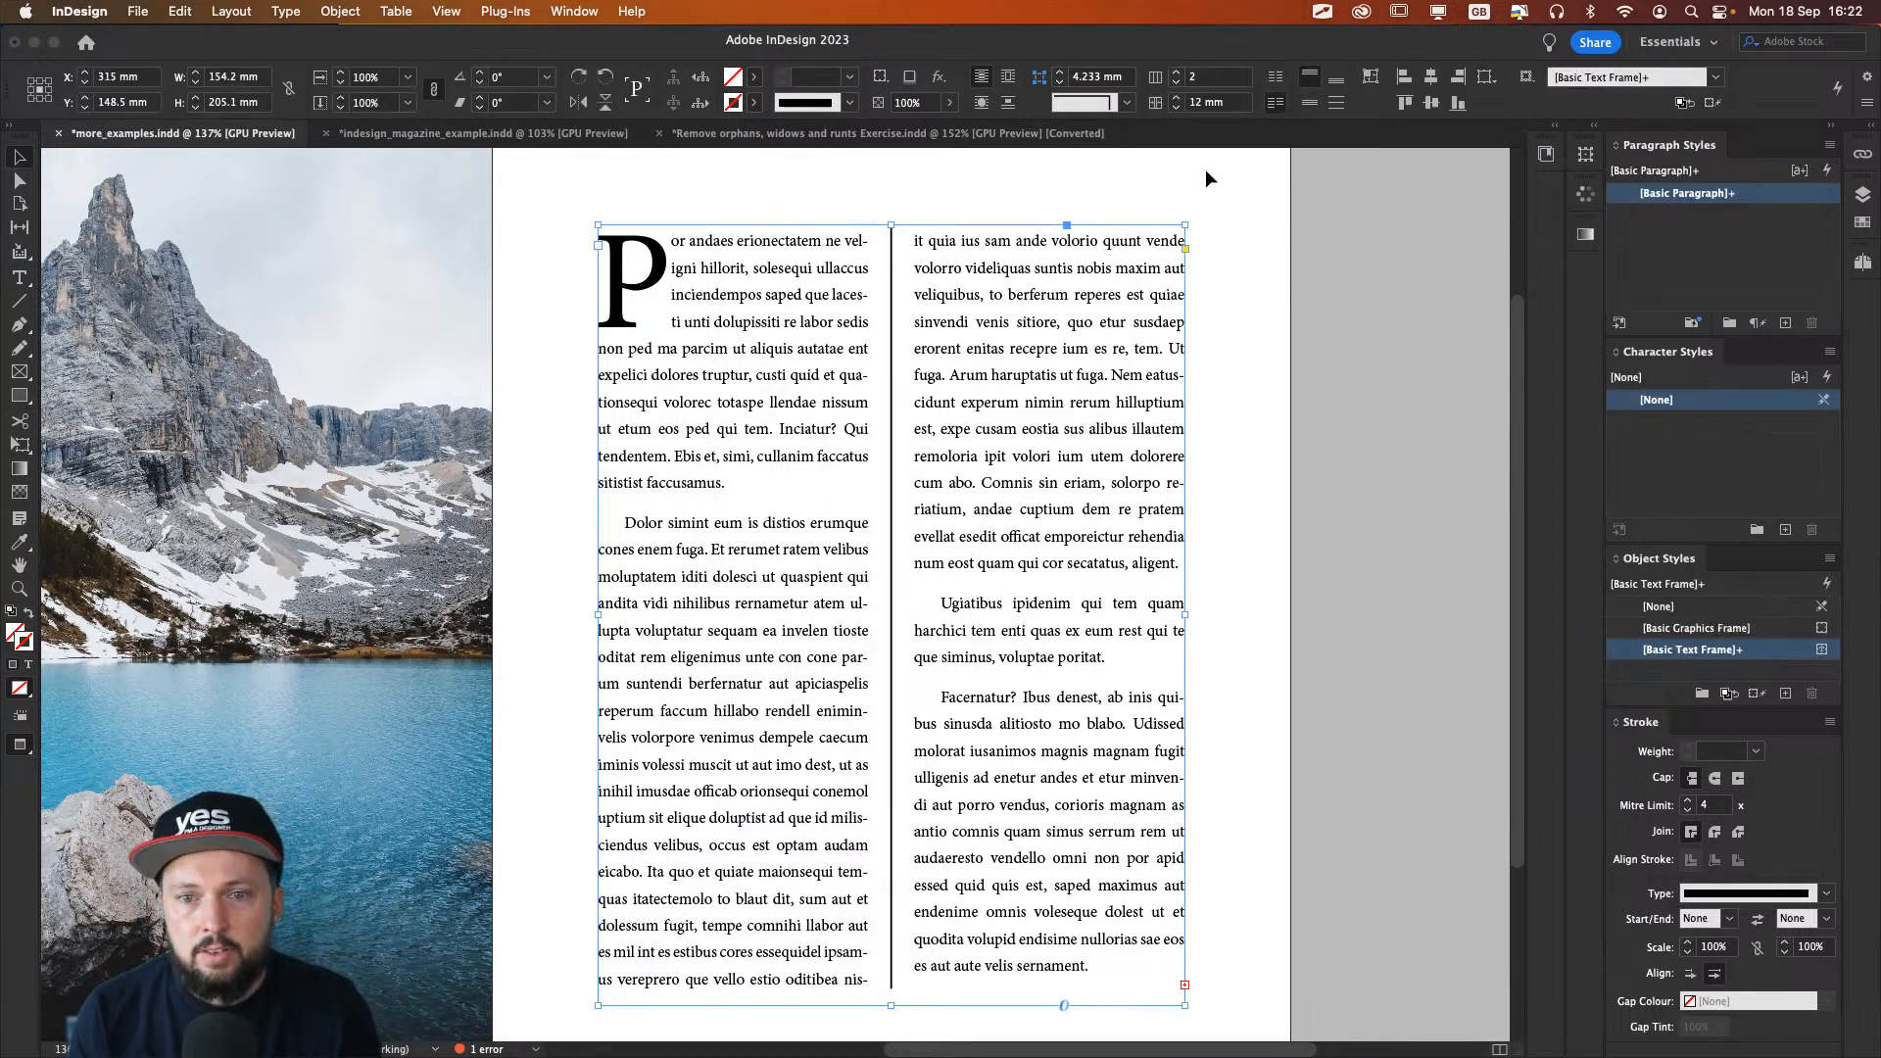
click(1276, 79)
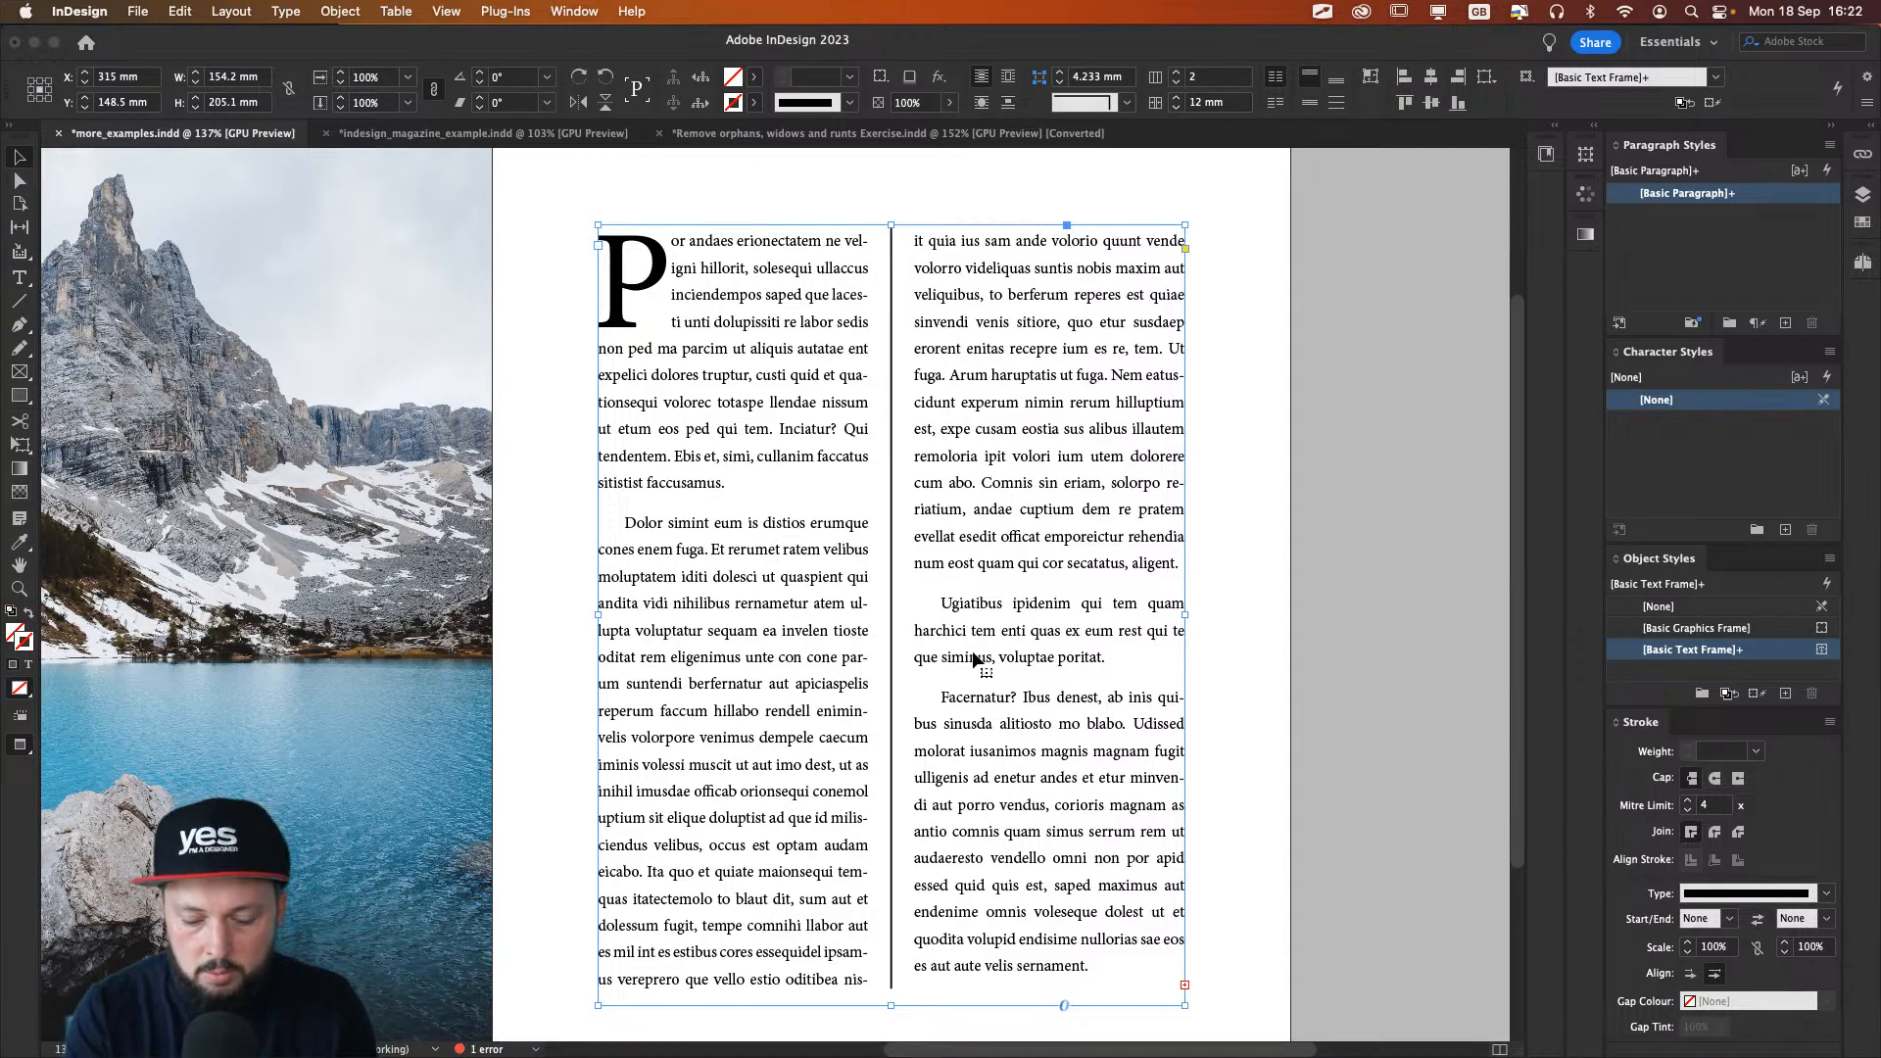
key(super+minus)
scroll(1005, 692, down, 3)
scroll(1005, 692, left, 2)
drag(871, 757, 871, 879)
scroll(871, 880, up, 3)
drag(916, 627, 925, 597)
drag(1134, 620, 1178, 627)
click(1321, 609)
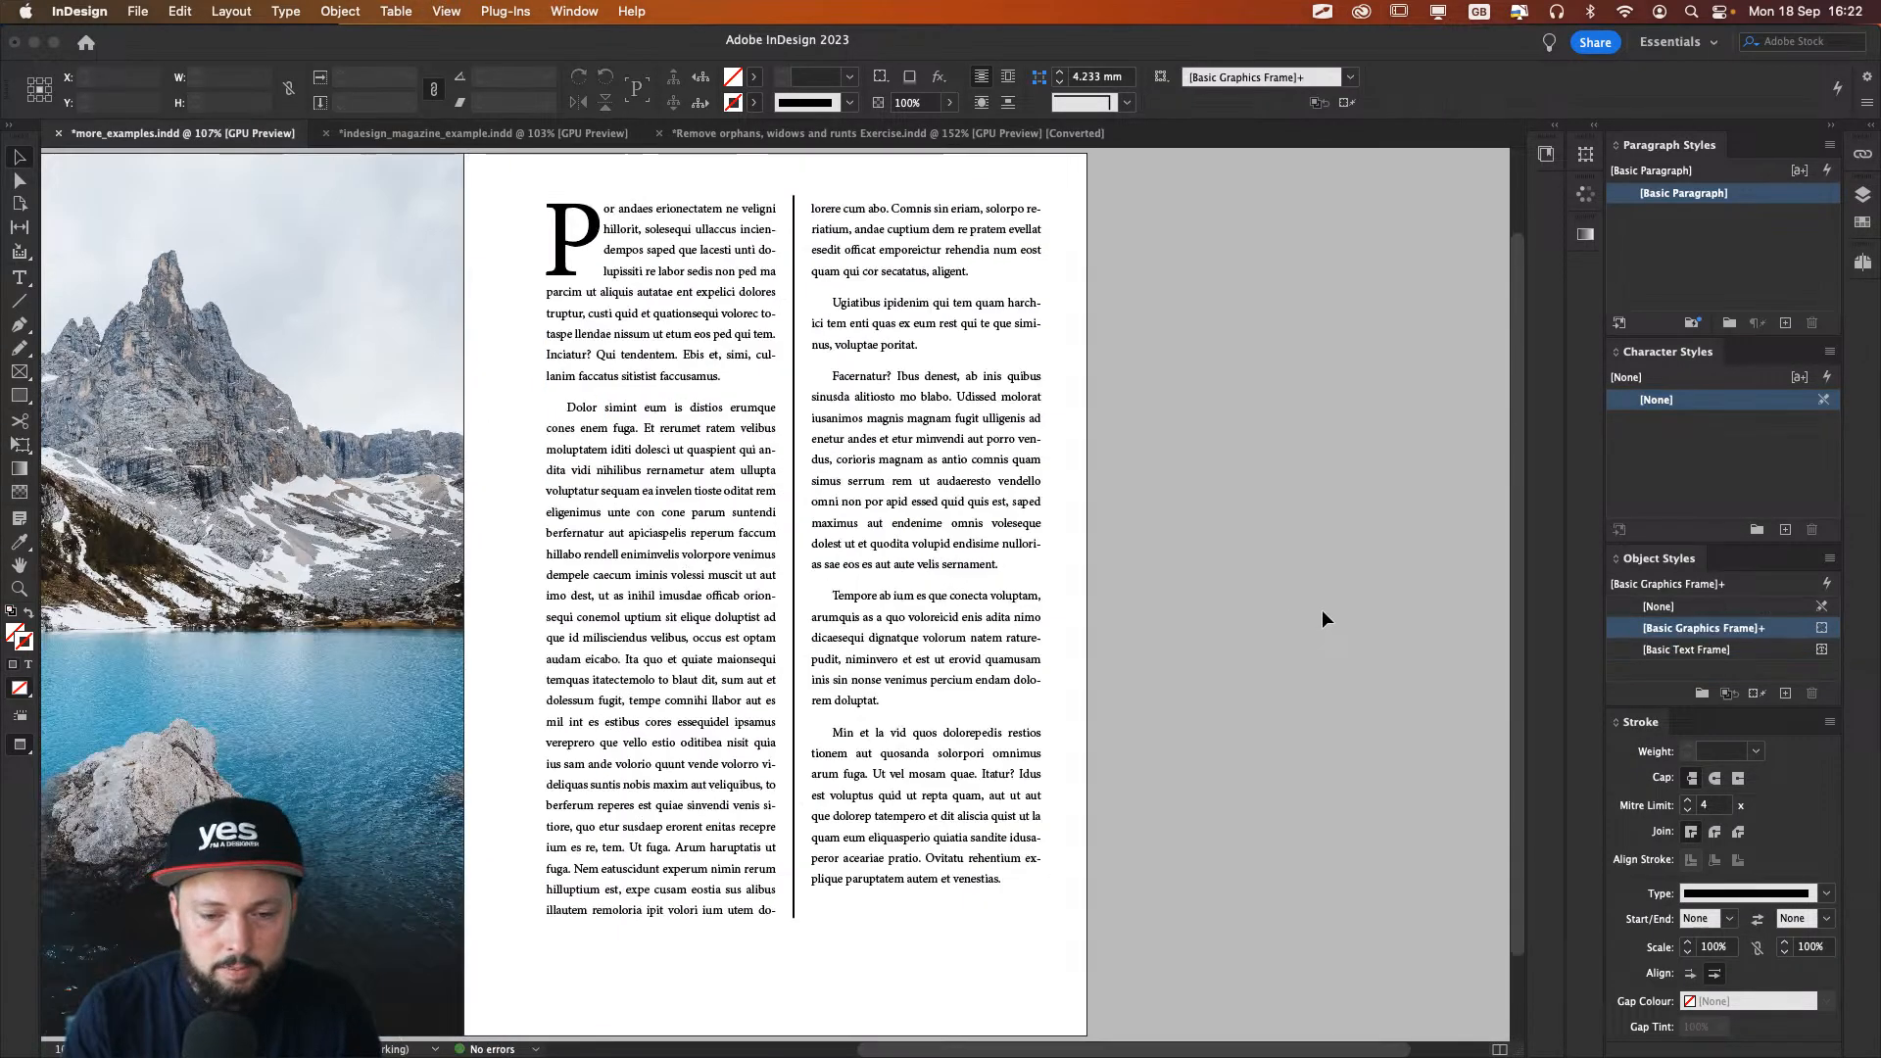
Step: Extend the two-column text frame downward to about 260 mm tall, and check the page with the preview toggled
scroll(901, 639, down, 2)
drag(913, 635, 922, 628)
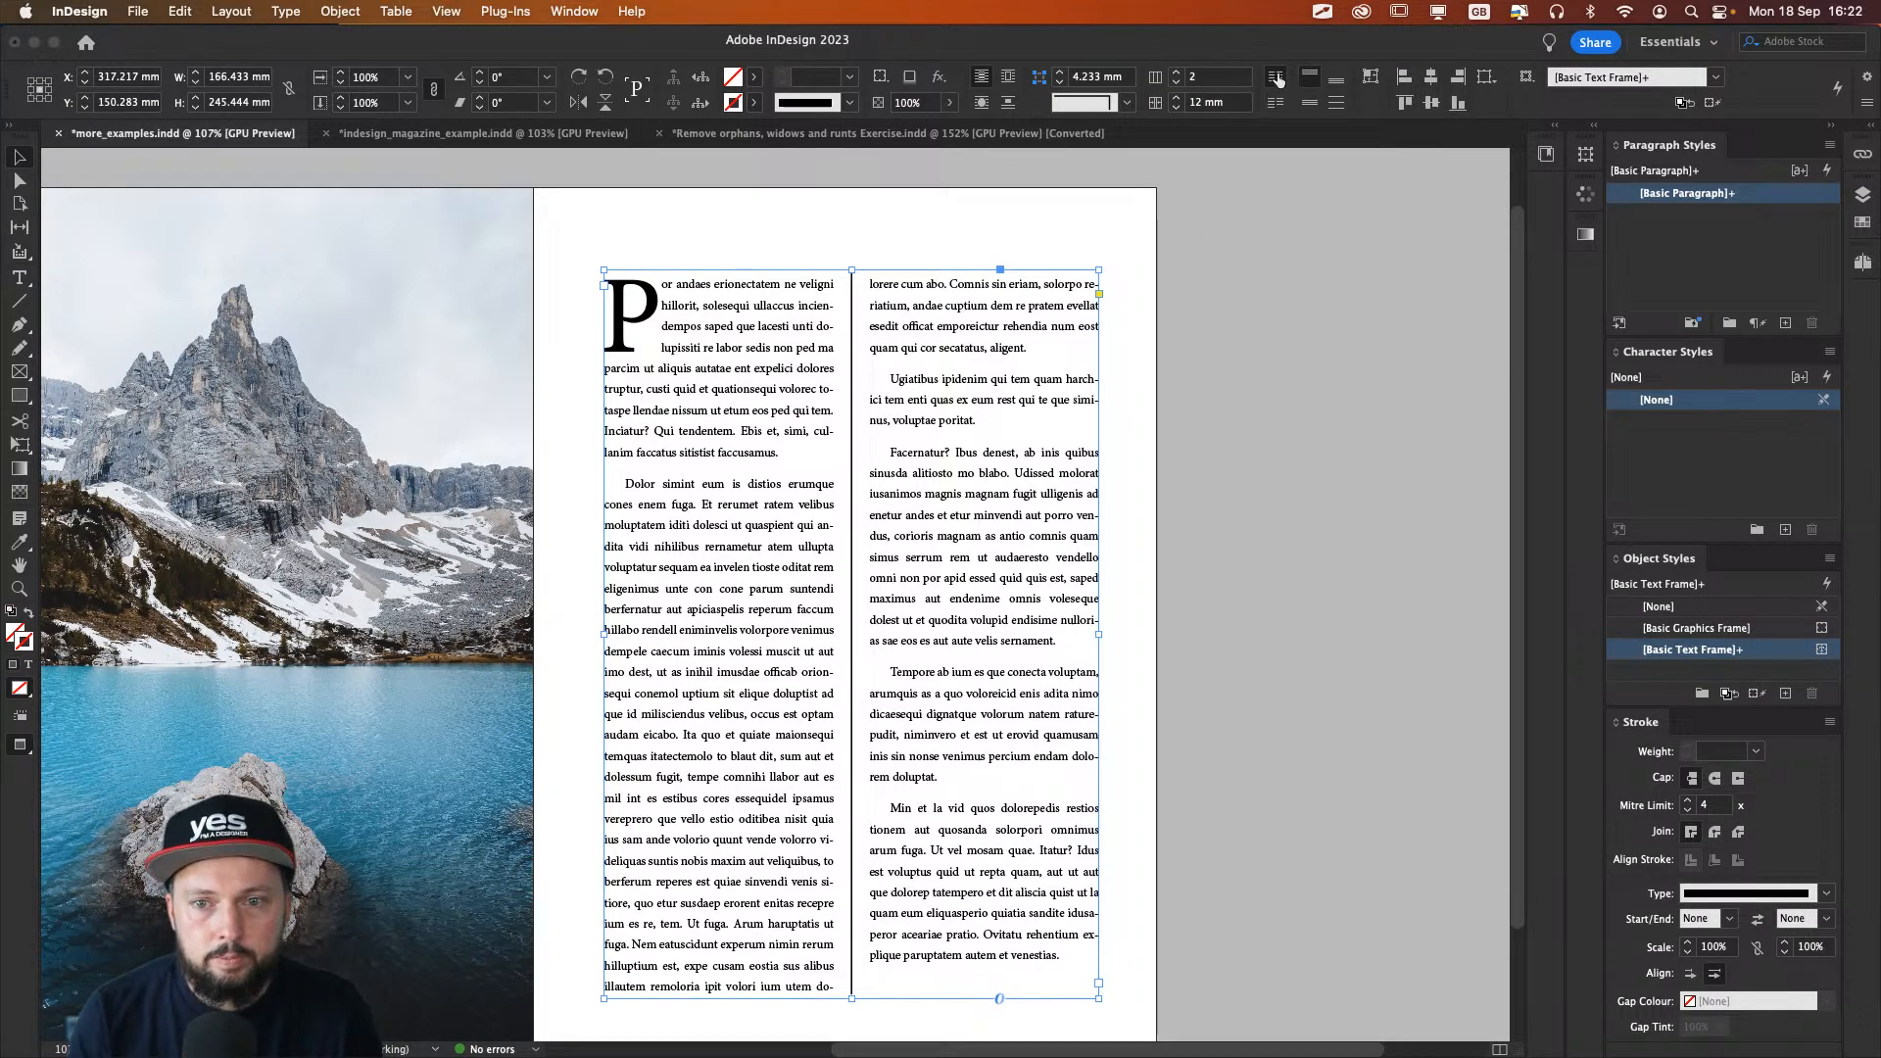
drag(852, 1003, 852, 1031)
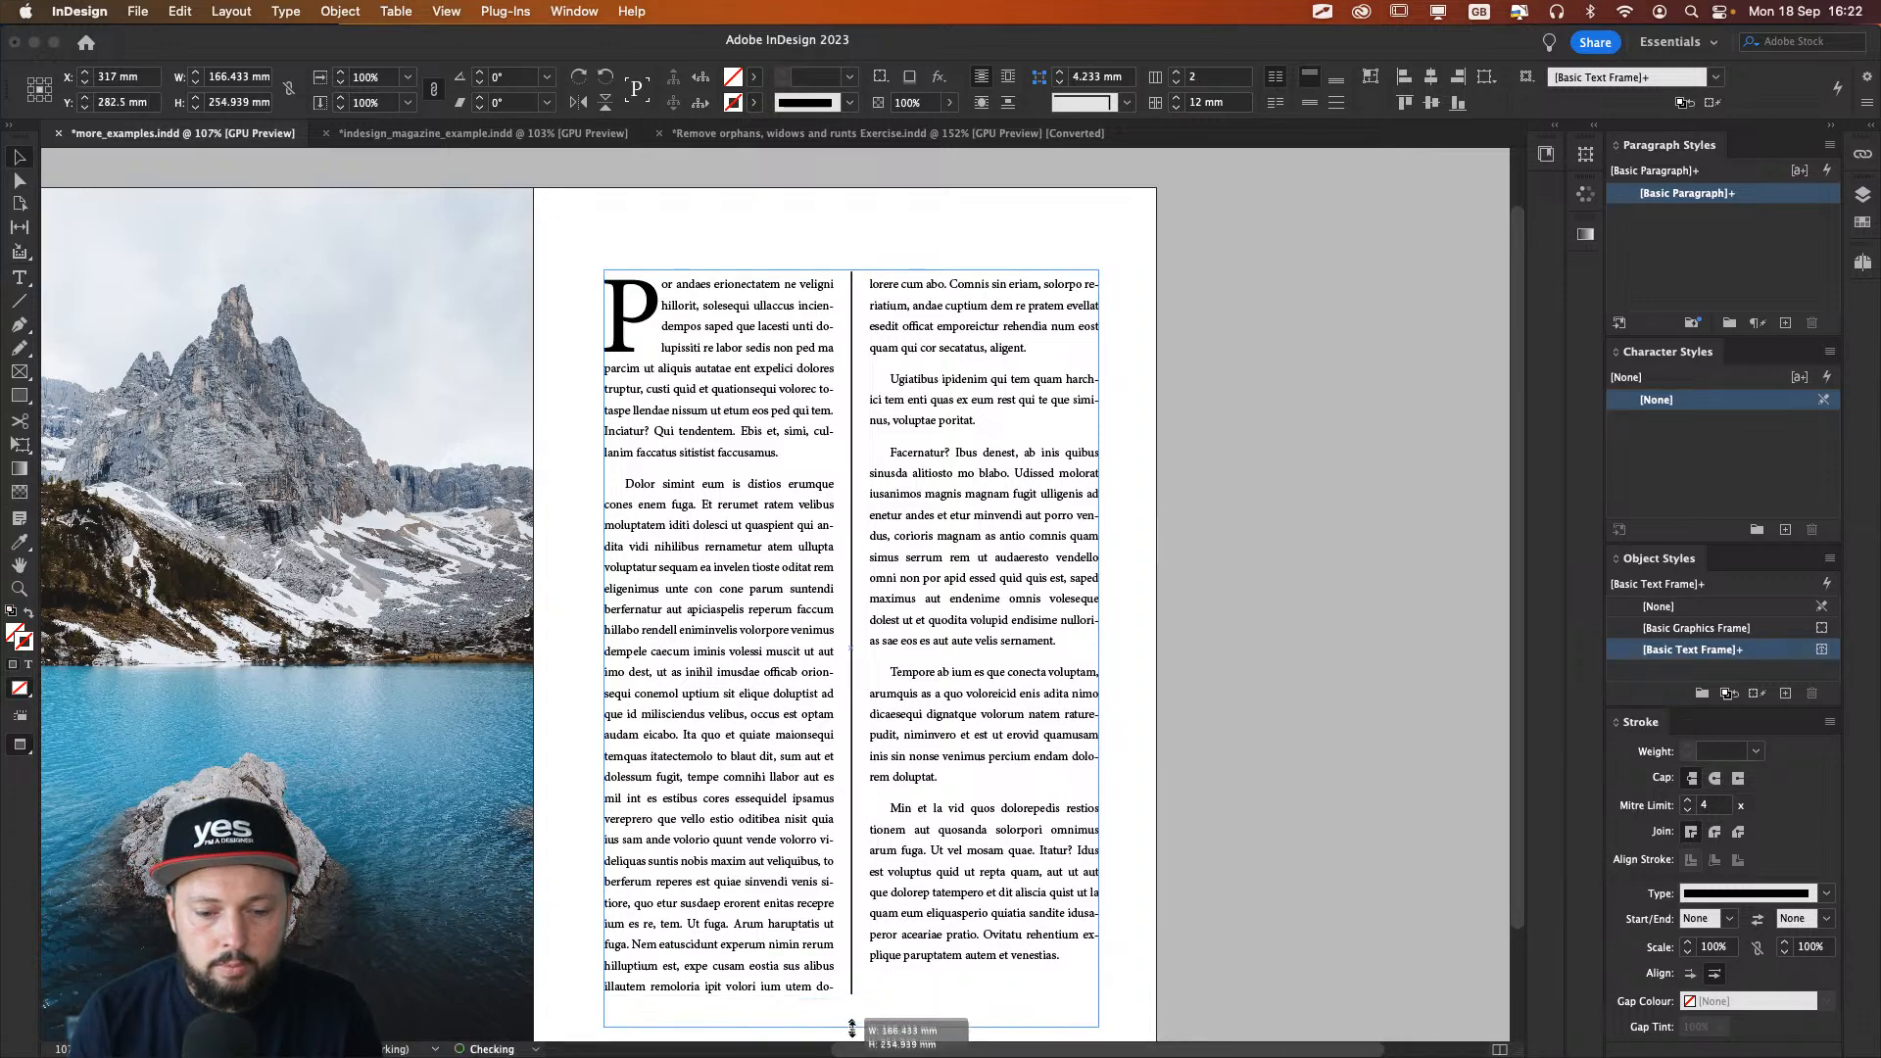
scroll(940, 894, down, 2)
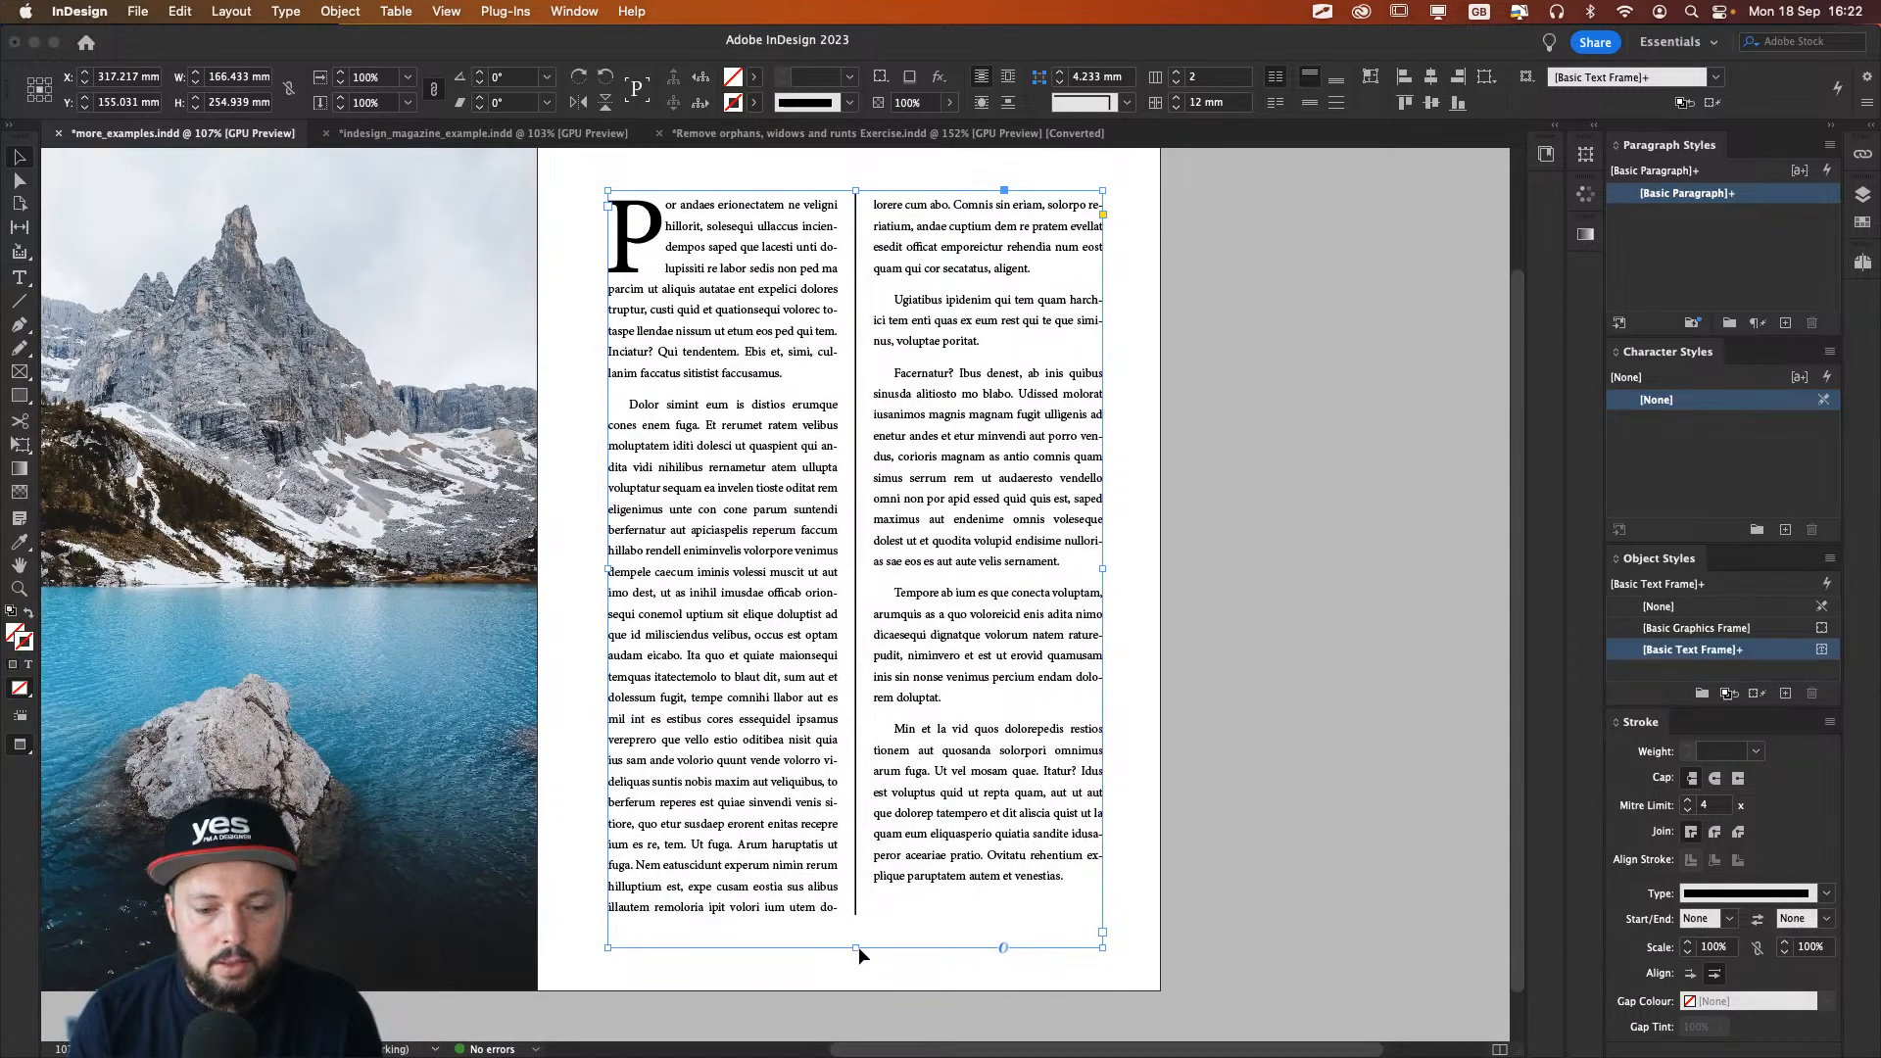
drag(855, 947, 853, 966)
click(1271, 647)
key(w)
click(1034, 555)
key(w)
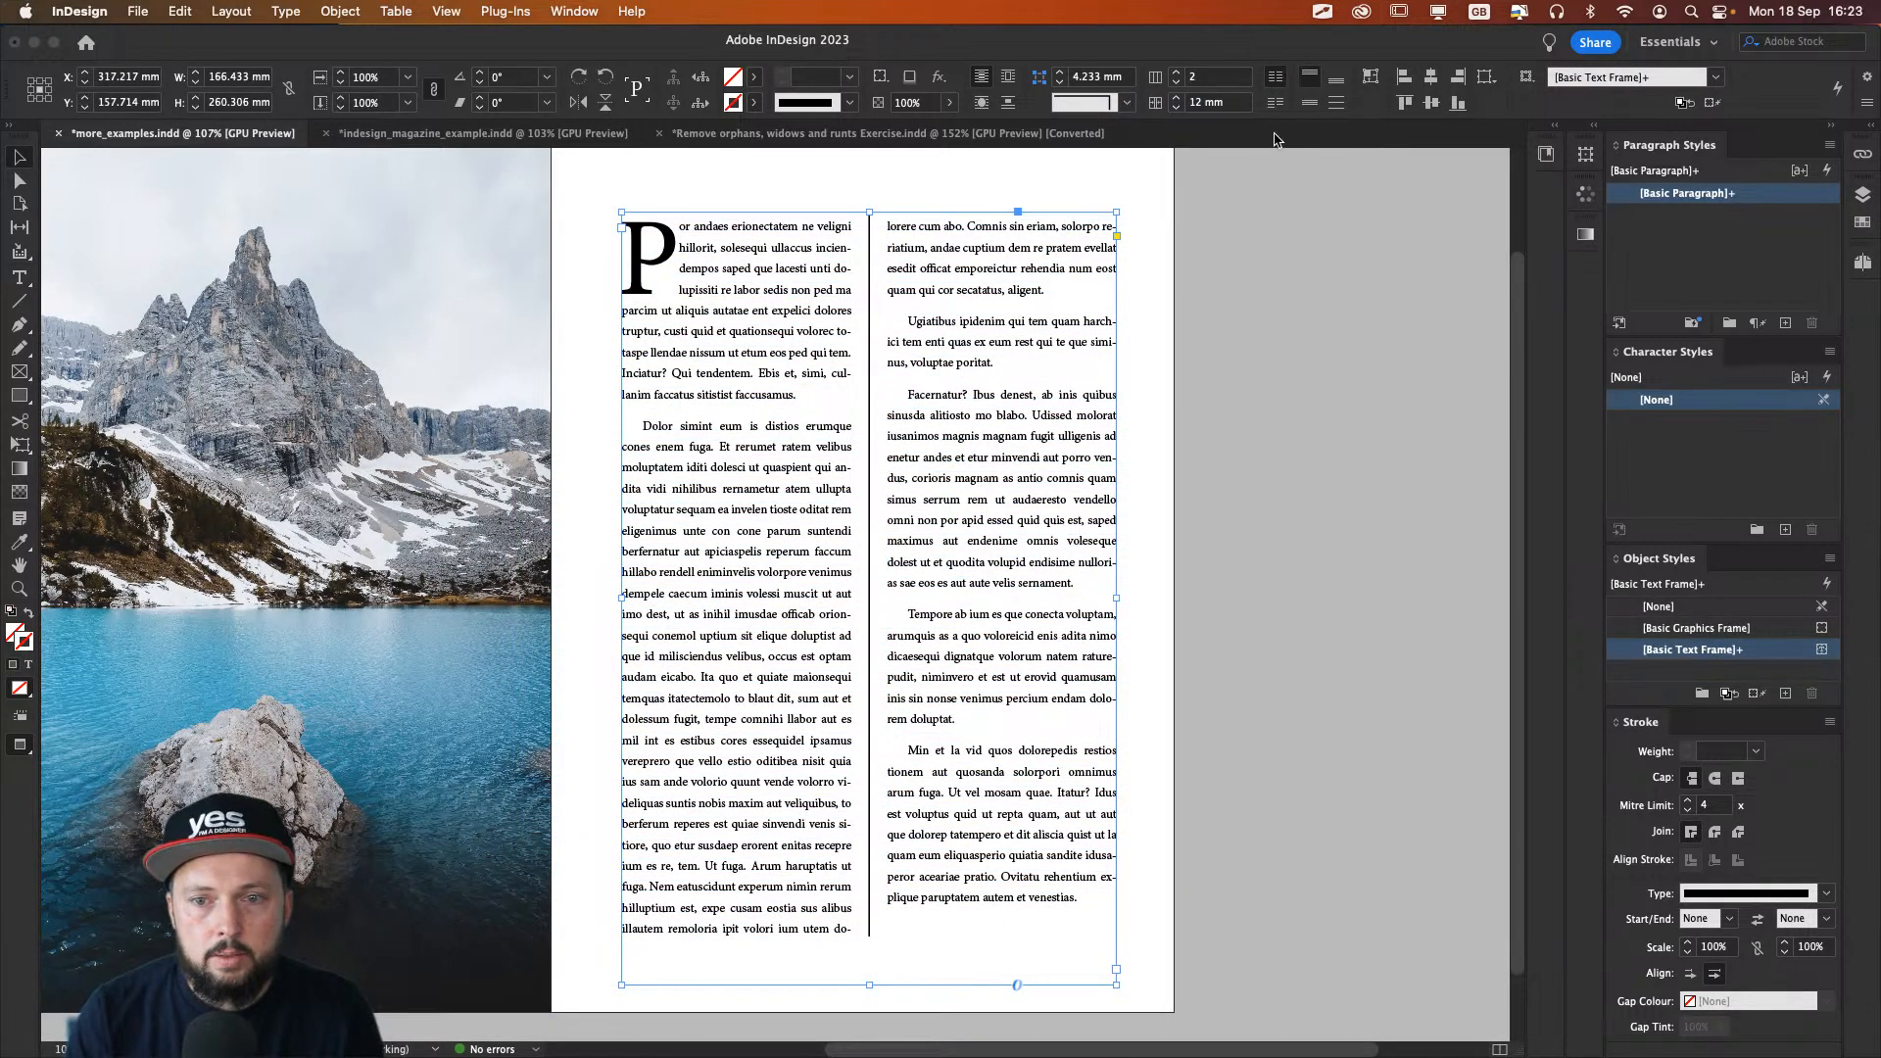
Step: Turn Balance Columns off and back on in the Text Frame Options to compare the column lengths, keeping two columns
key(super+b)
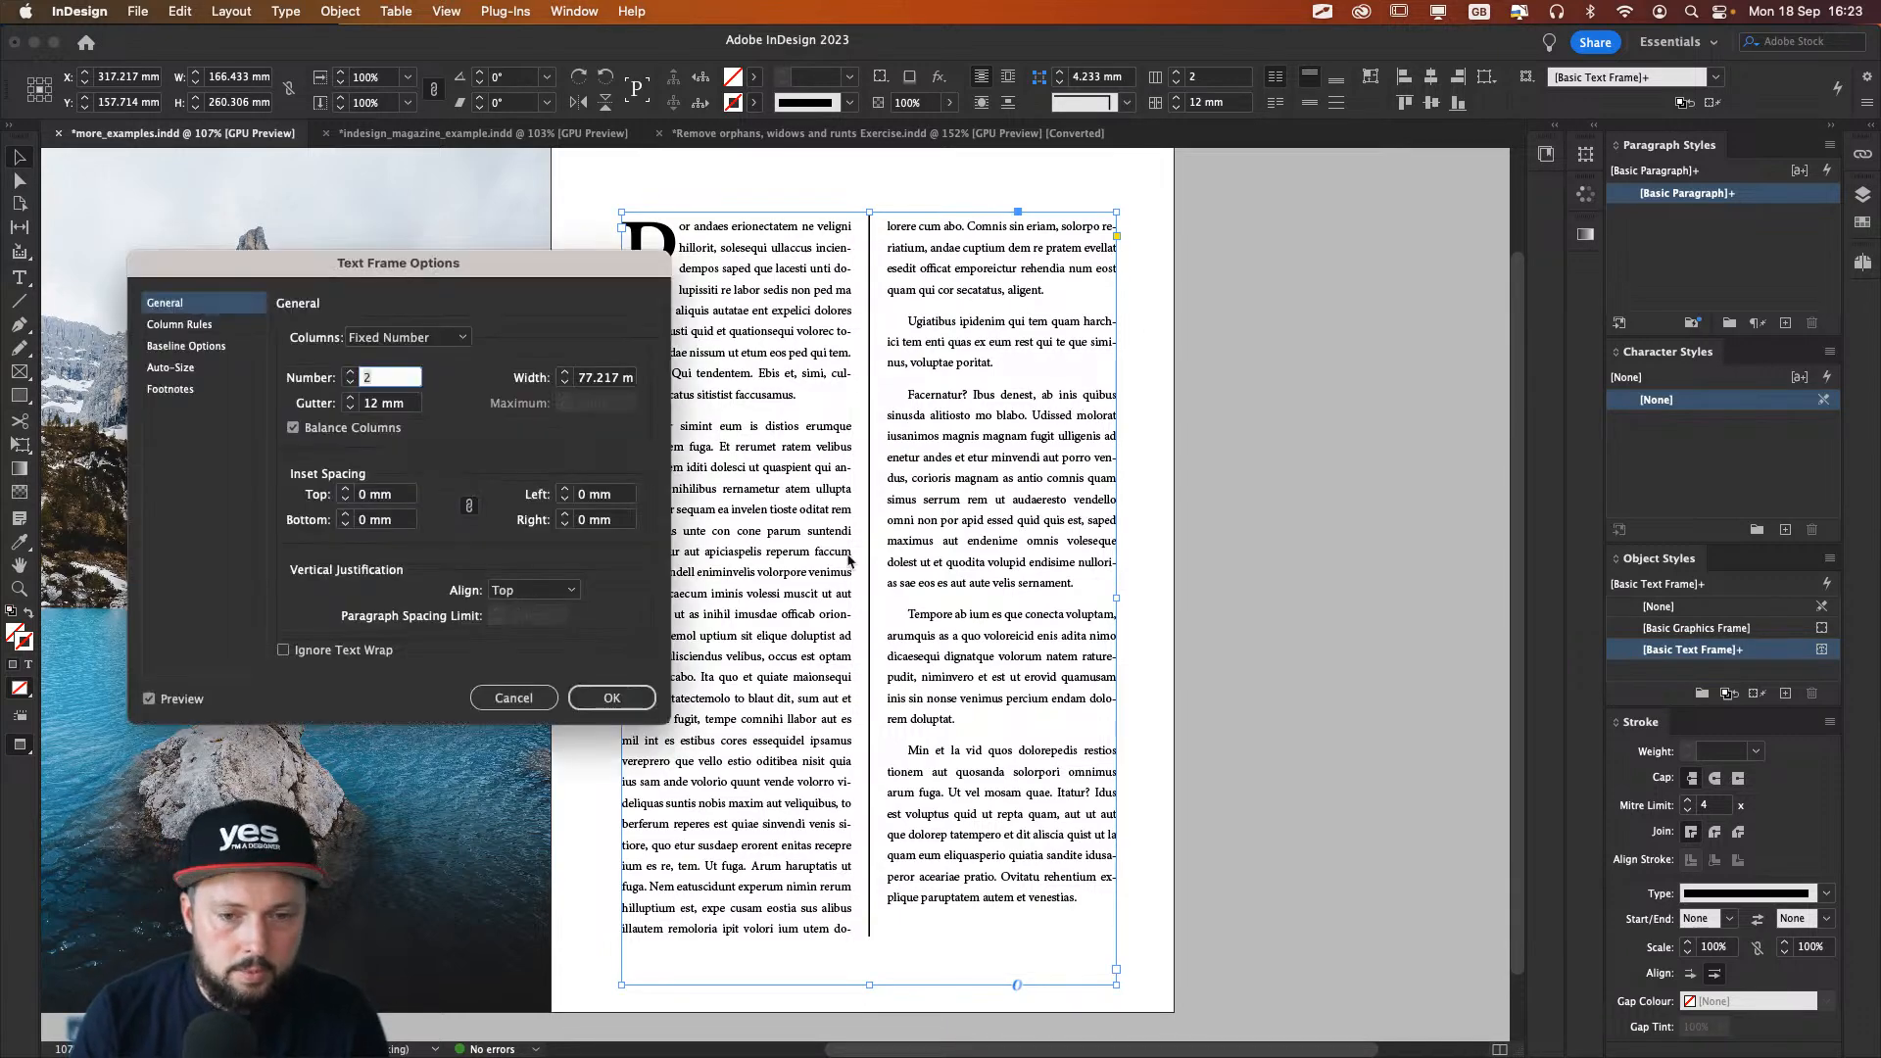
click(370, 428)
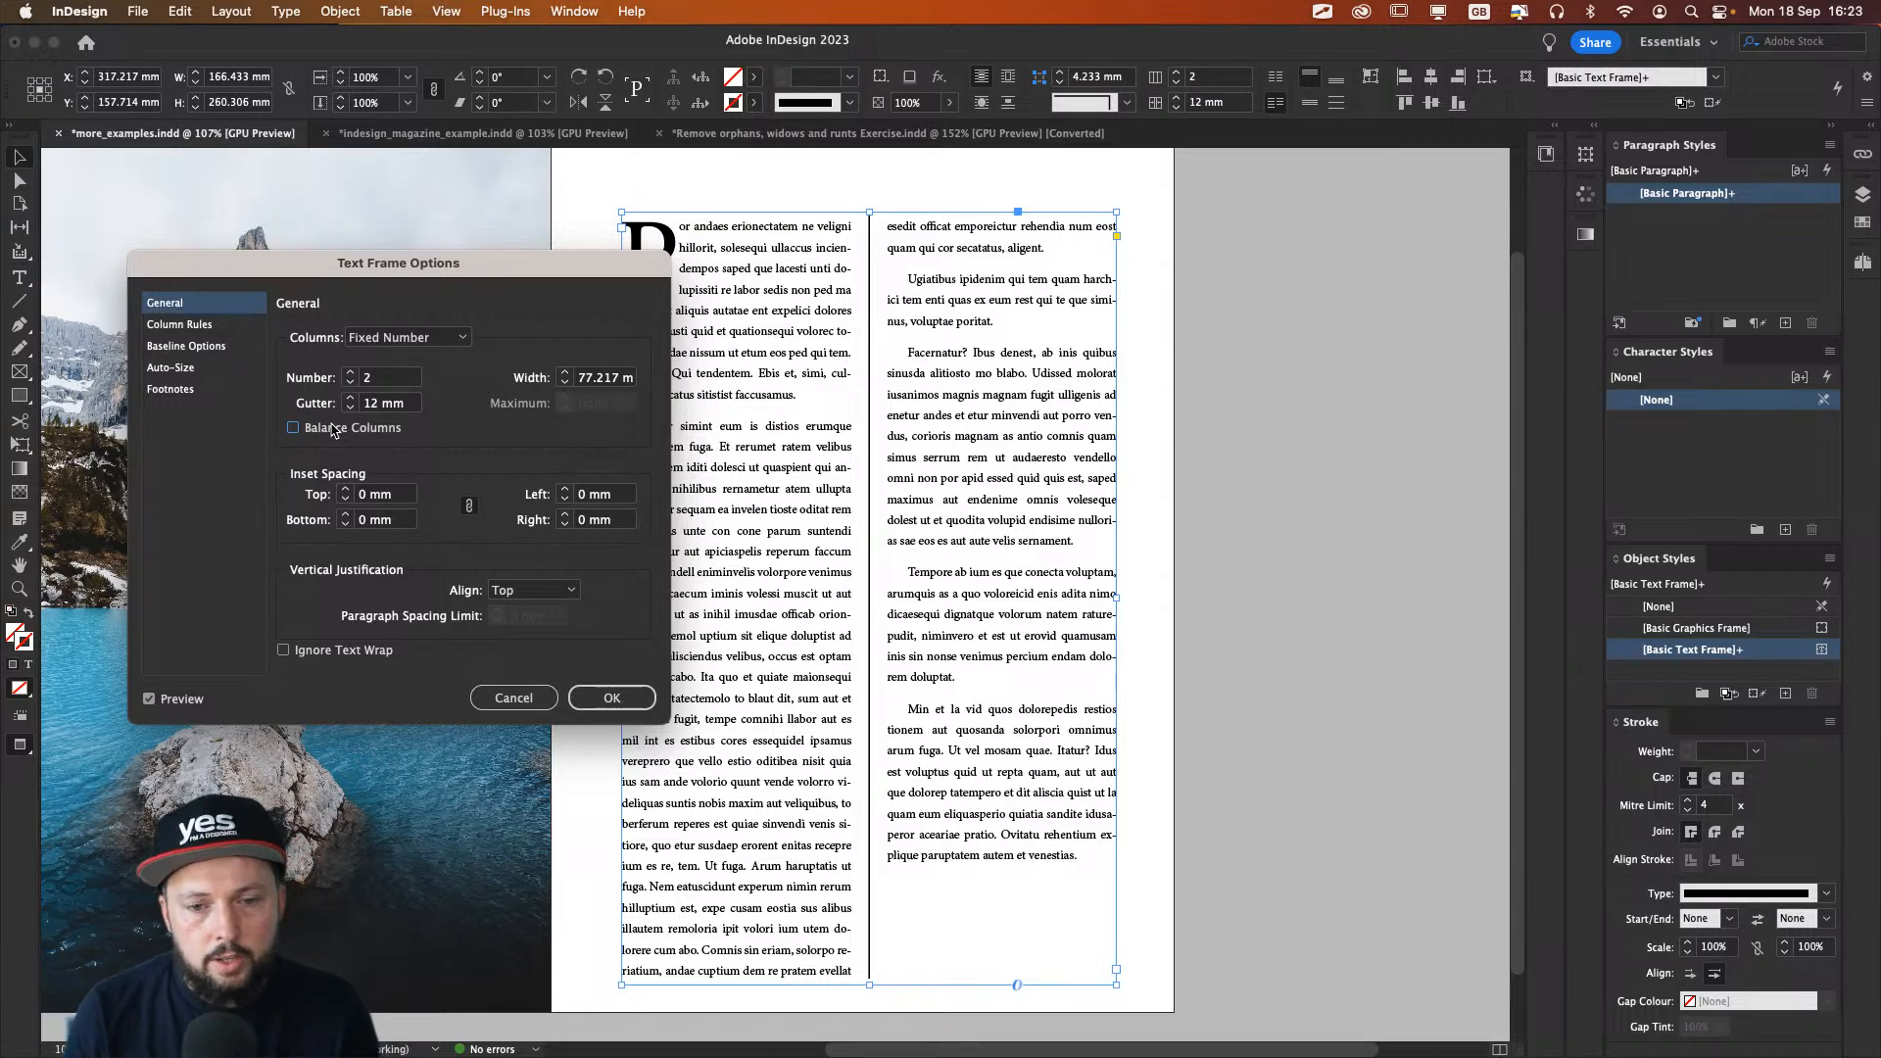
click(333, 429)
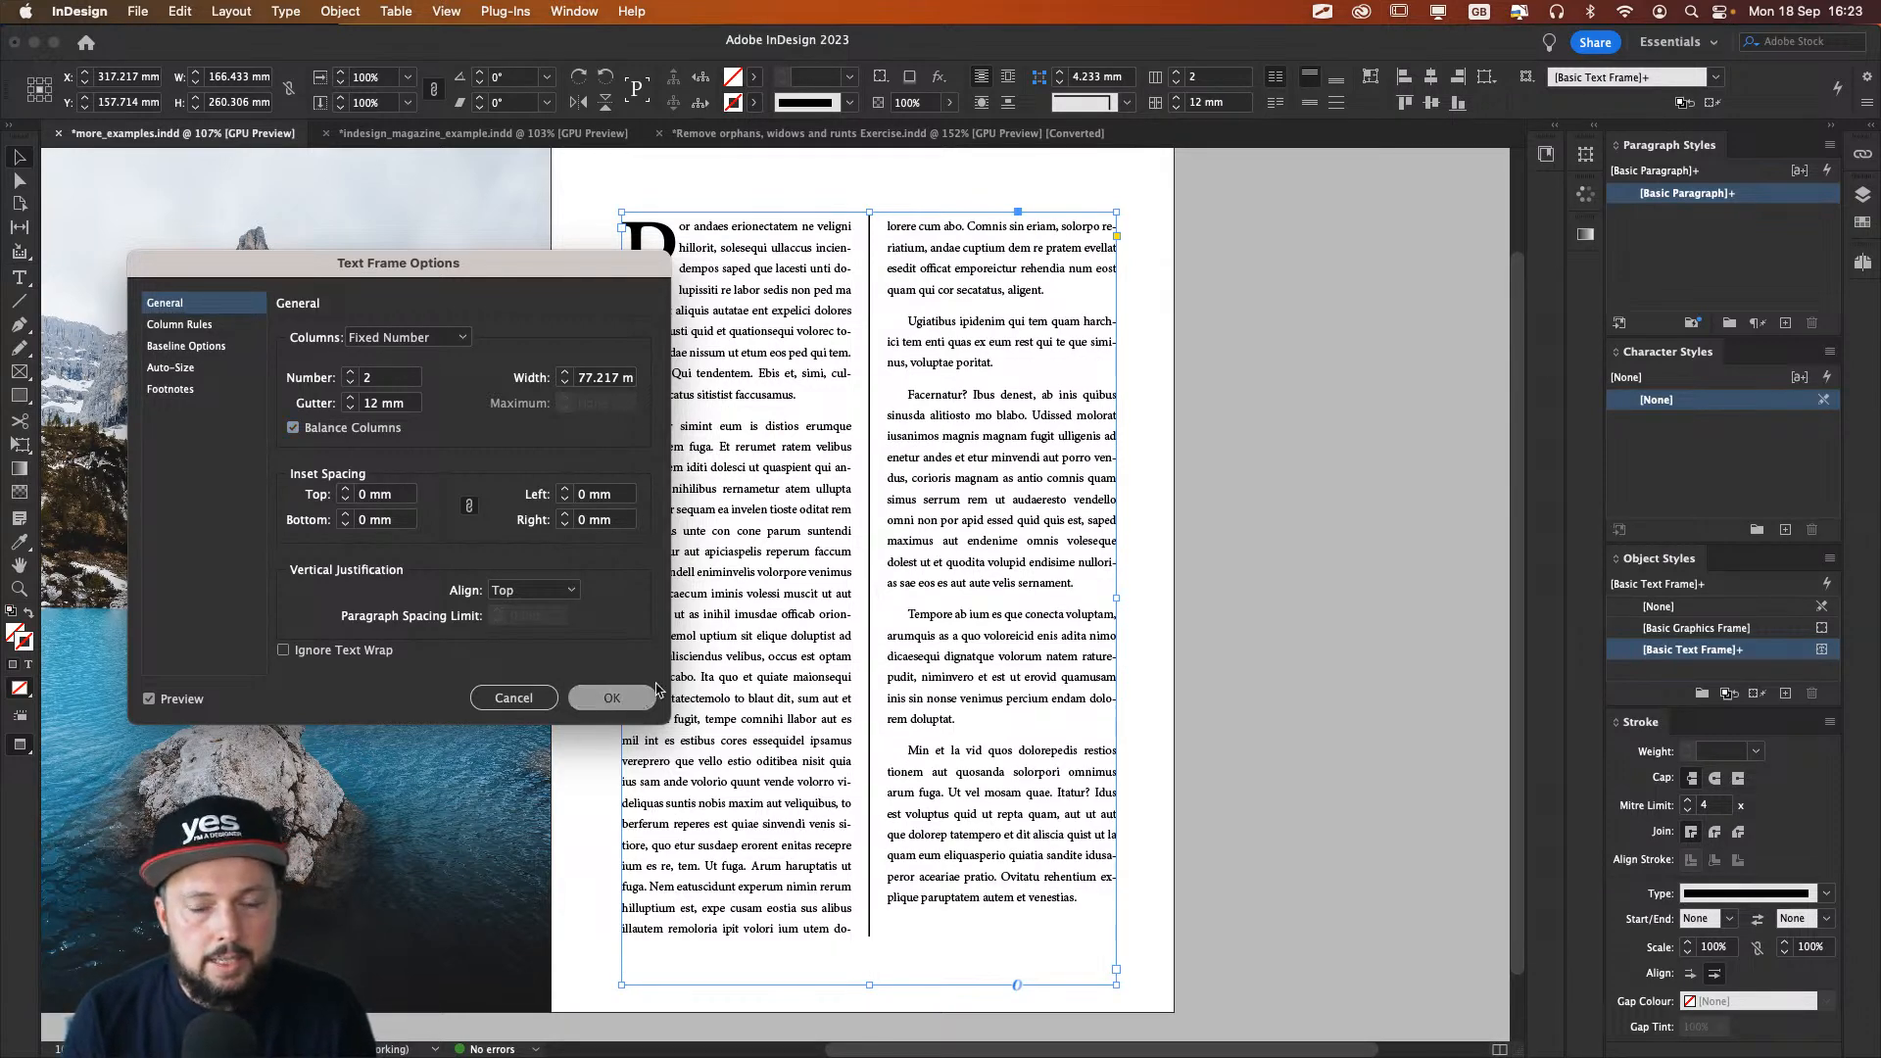
click(611, 698)
Step: Toggle unbalanced and balanced columns directly on the text frame, comparing both layouts and leaving the columns balanced
click(1275, 103)
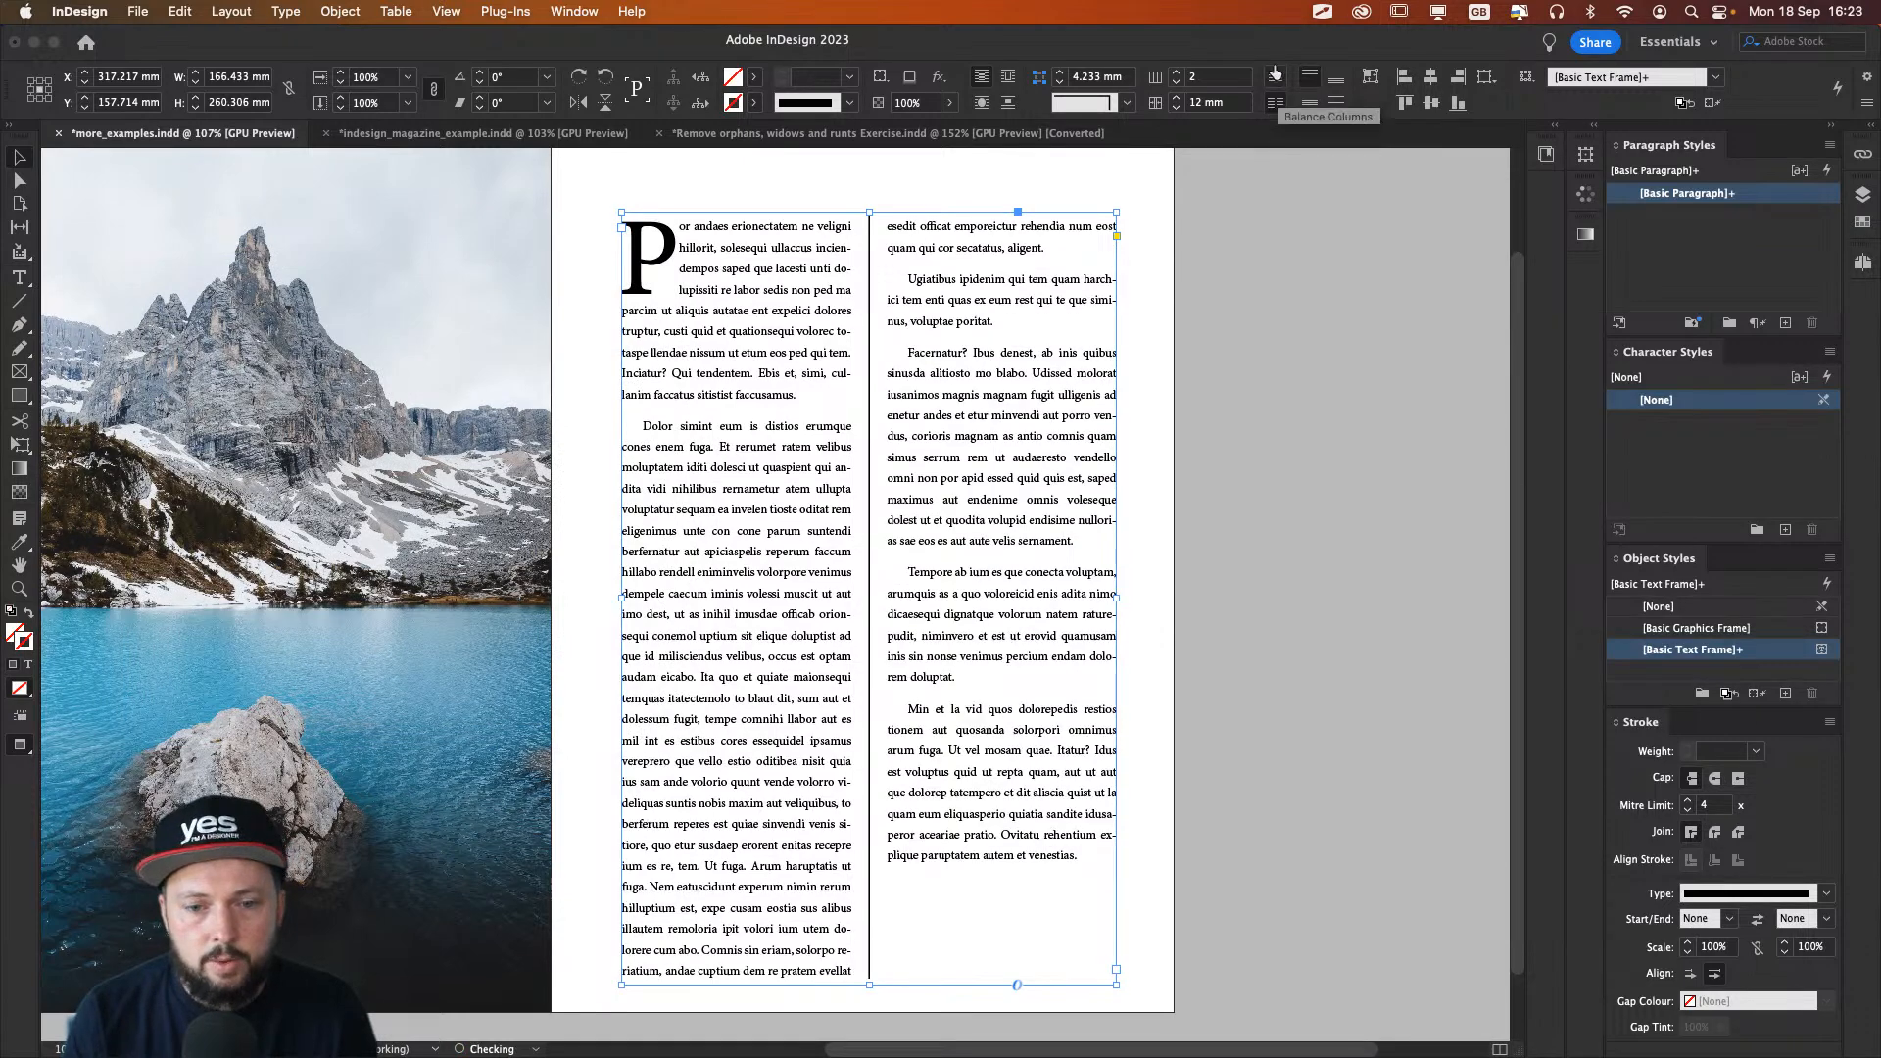
click(1274, 74)
click(1272, 103)
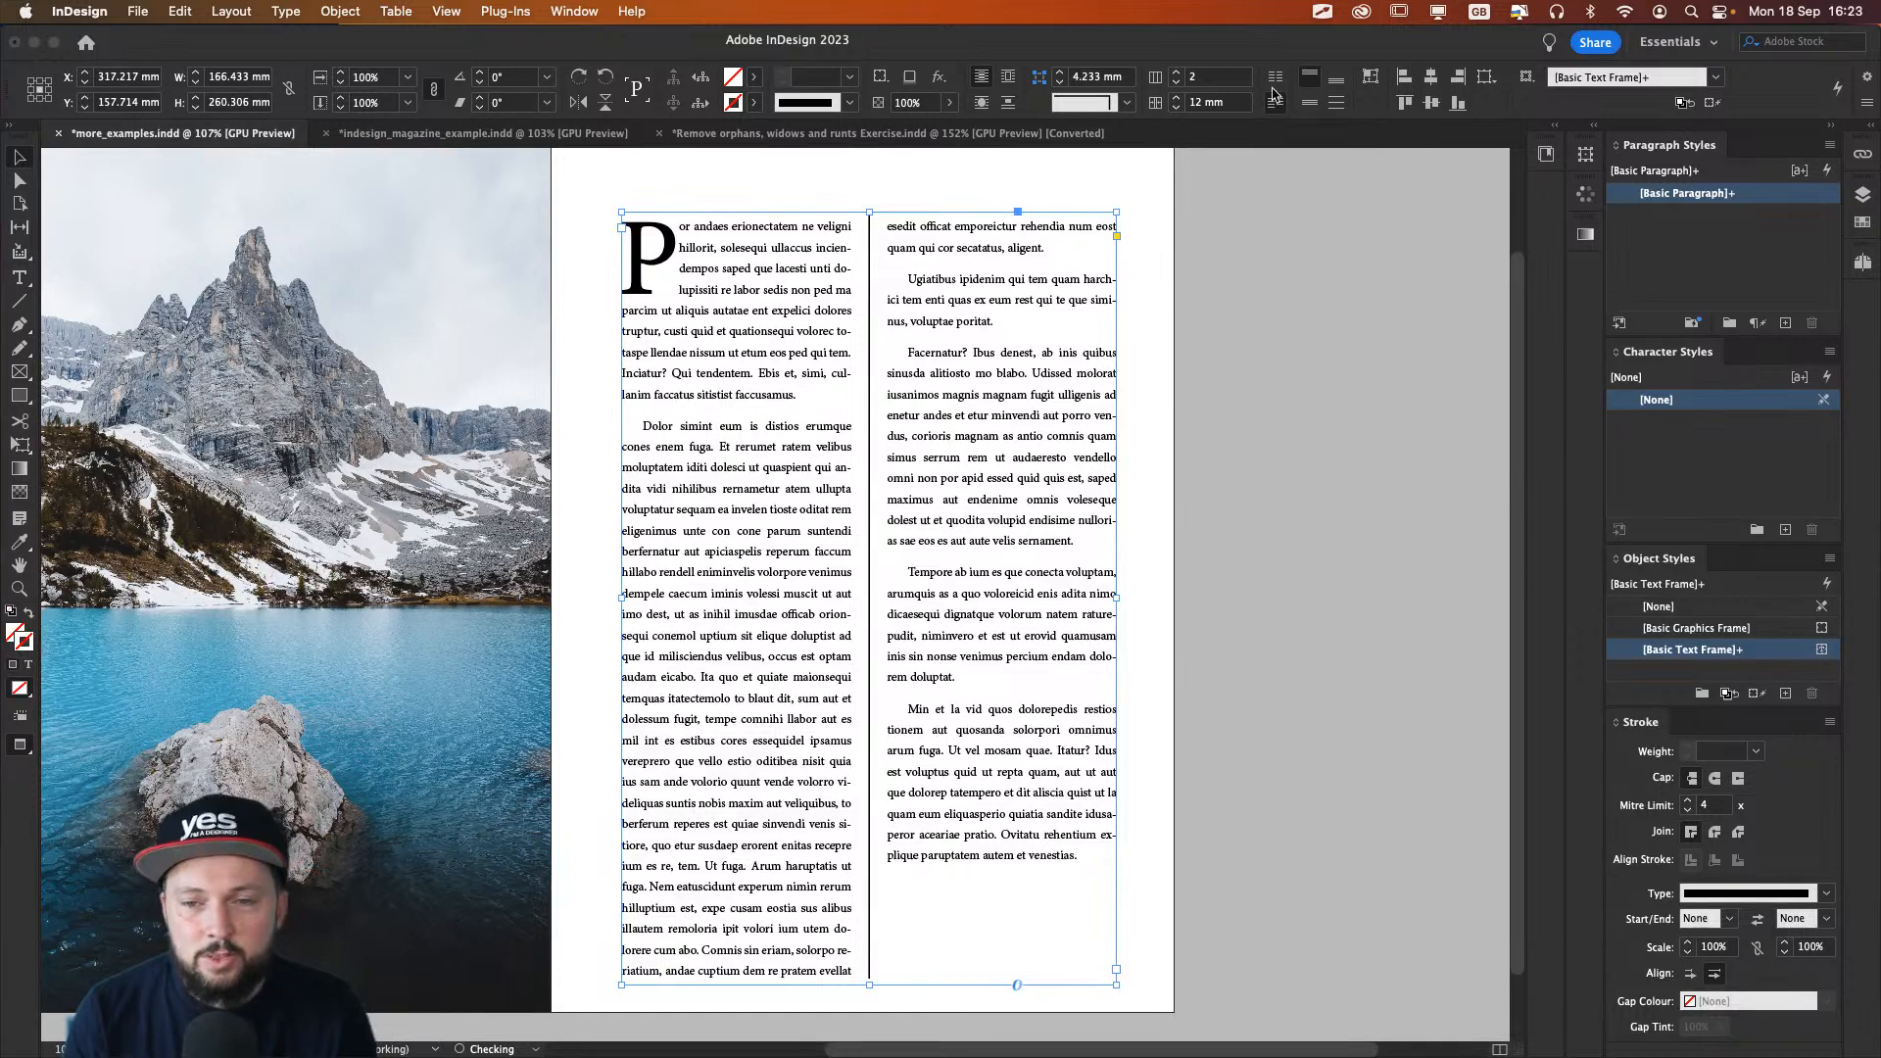
click(1275, 78)
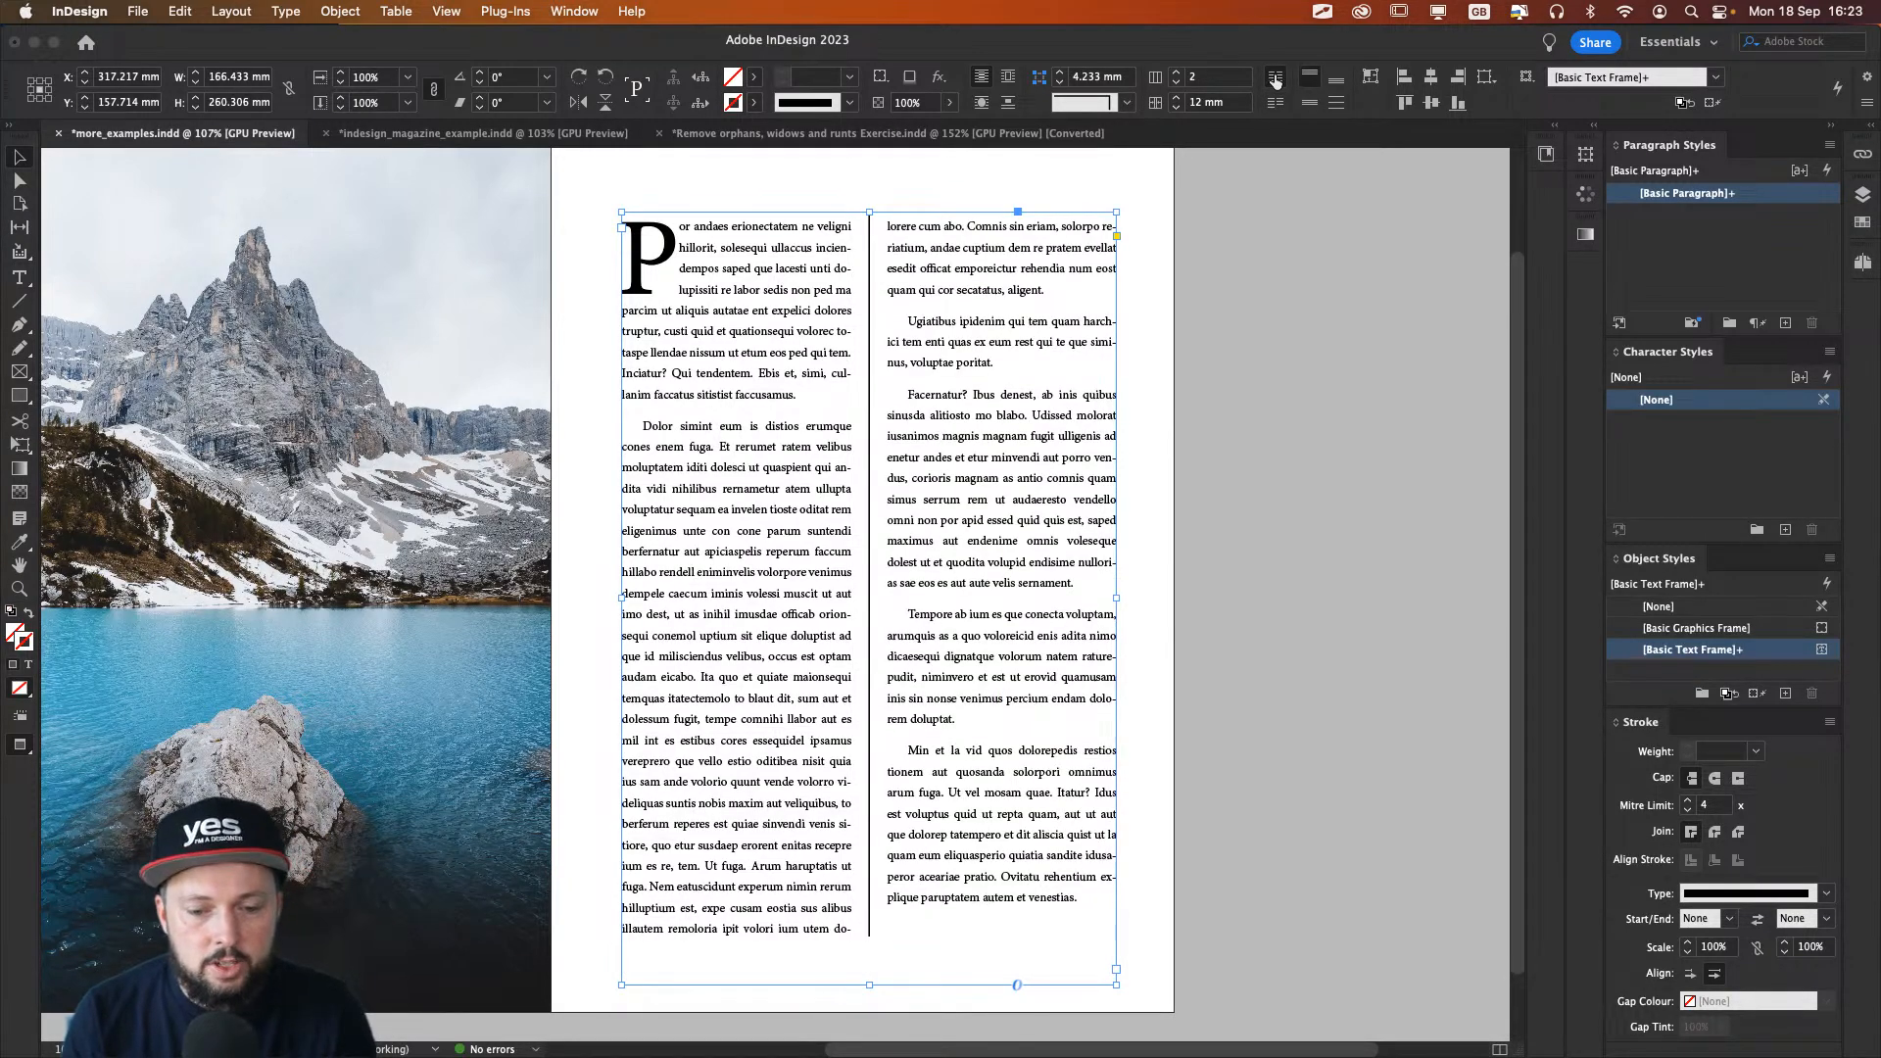
click(1290, 499)
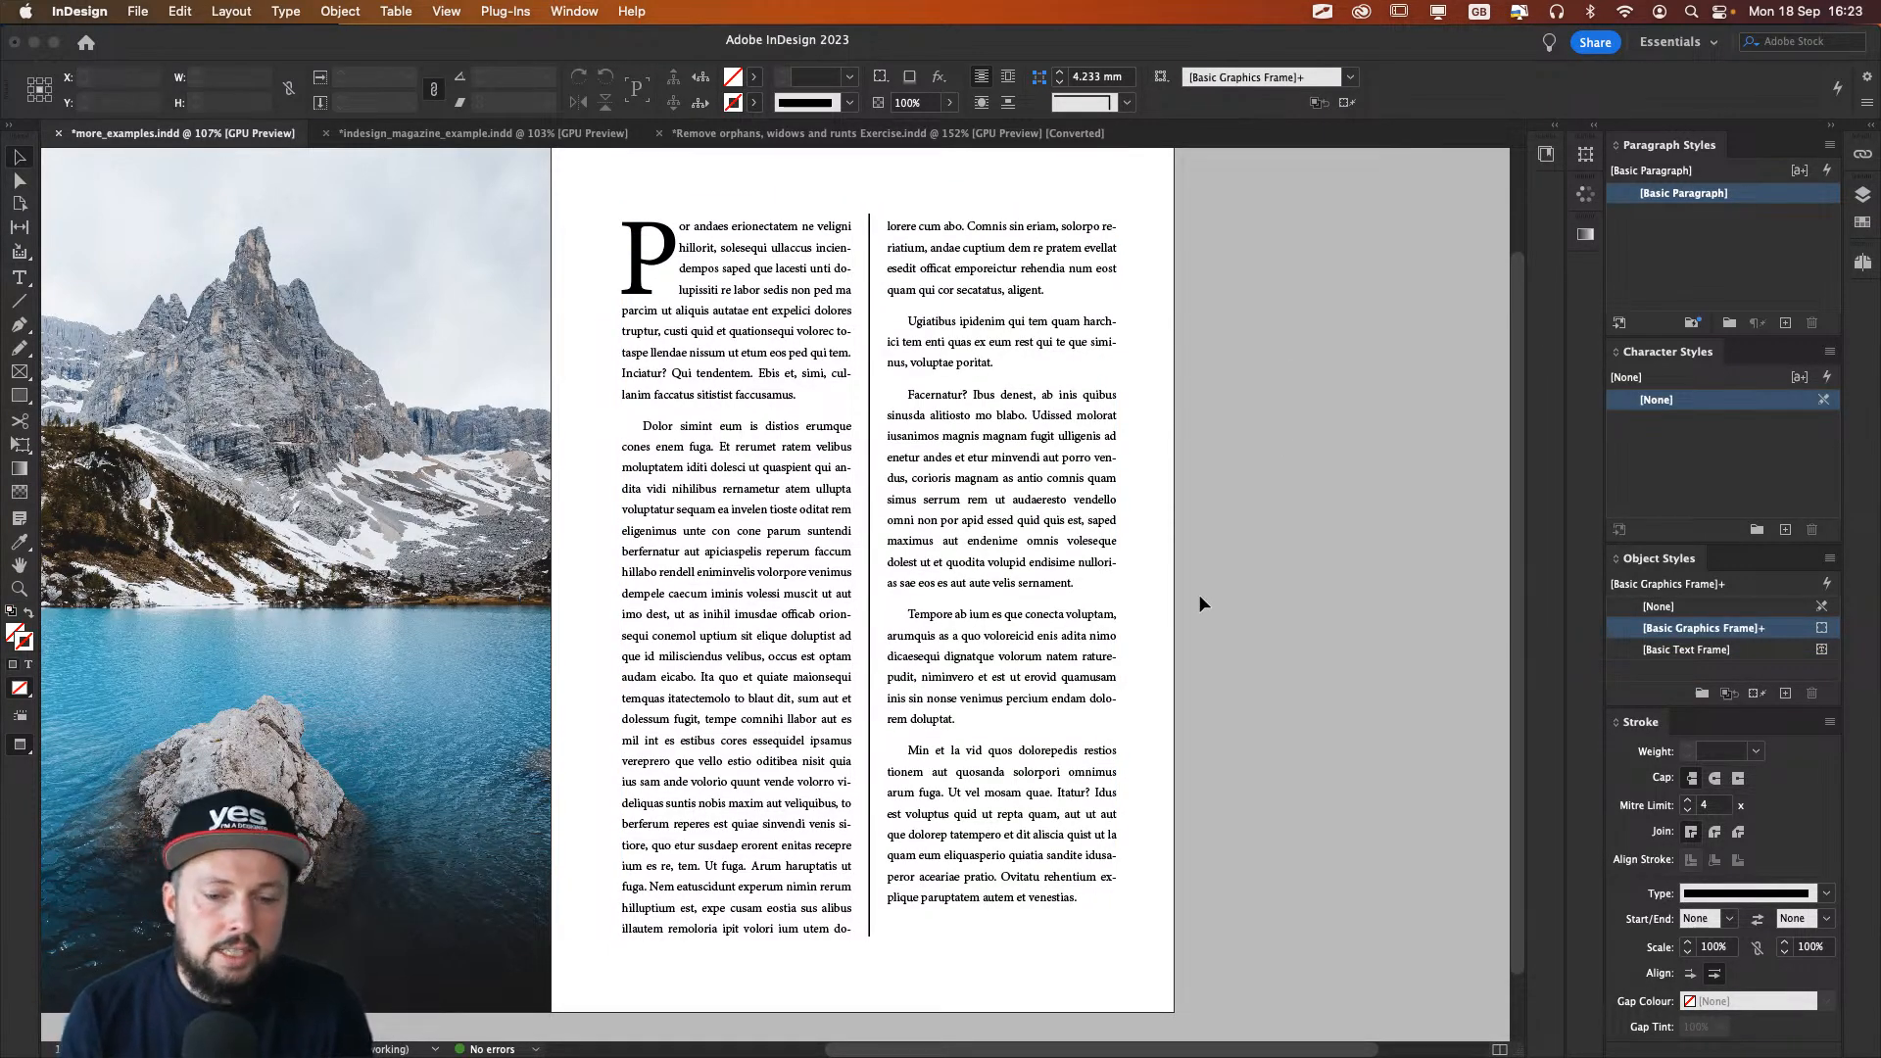
scroll(1150, 578, up, 2)
key(super+z)
key(super+shift+z)
click(1274, 554)
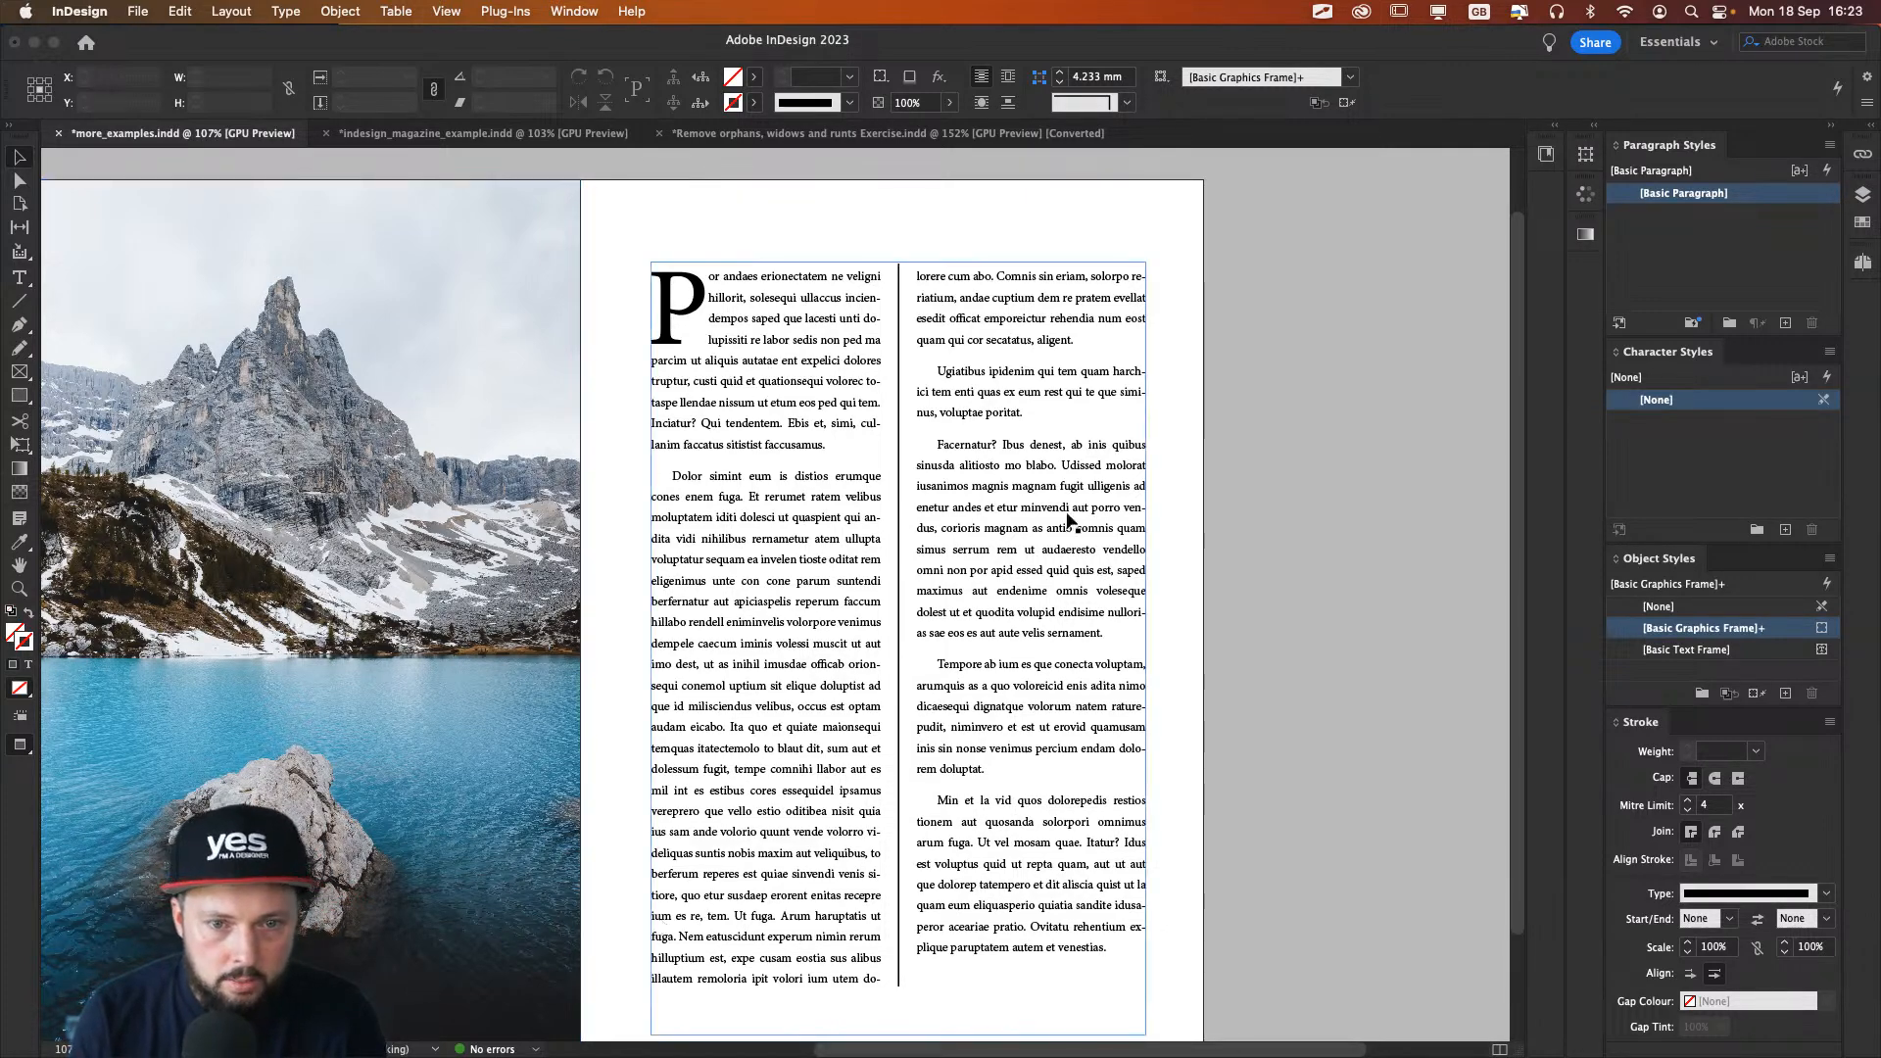
Step: Shorten the text frame's column rule by setting both its start and end lengths to 2 mm
click(966, 298)
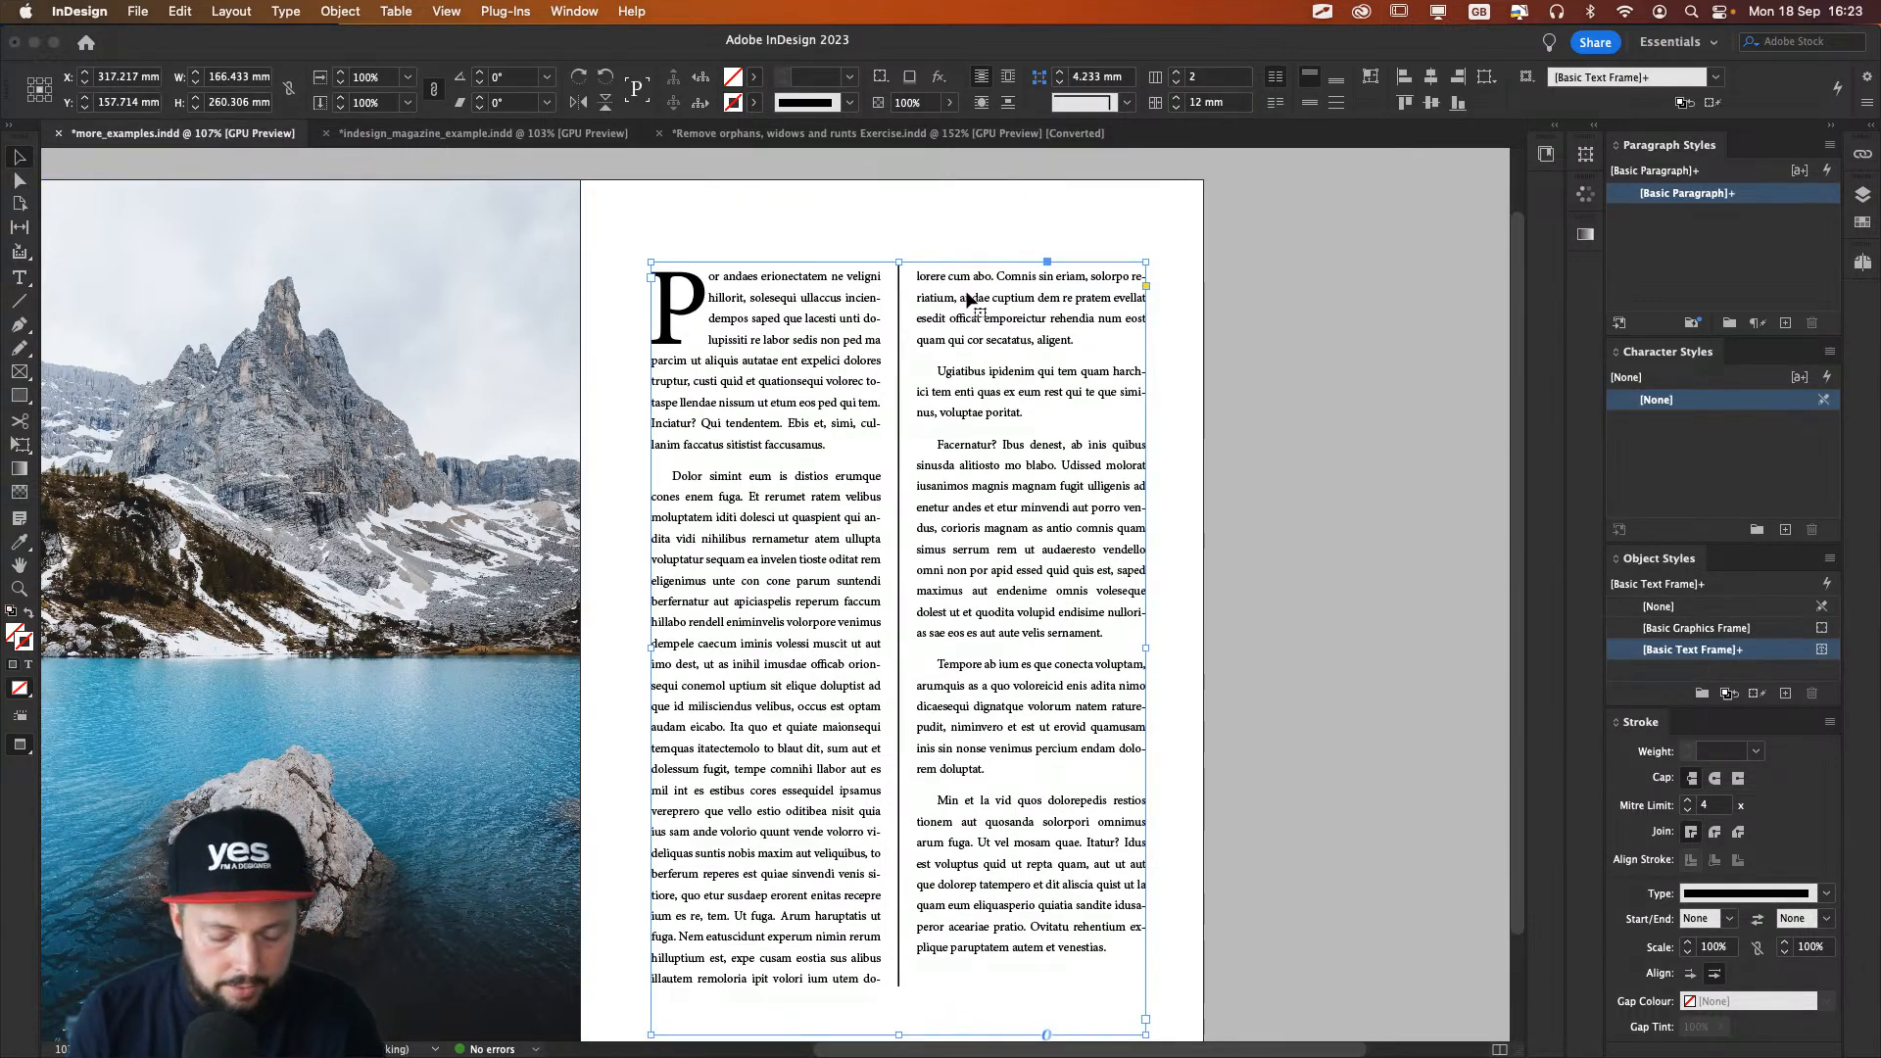
key(super+b)
click(164, 326)
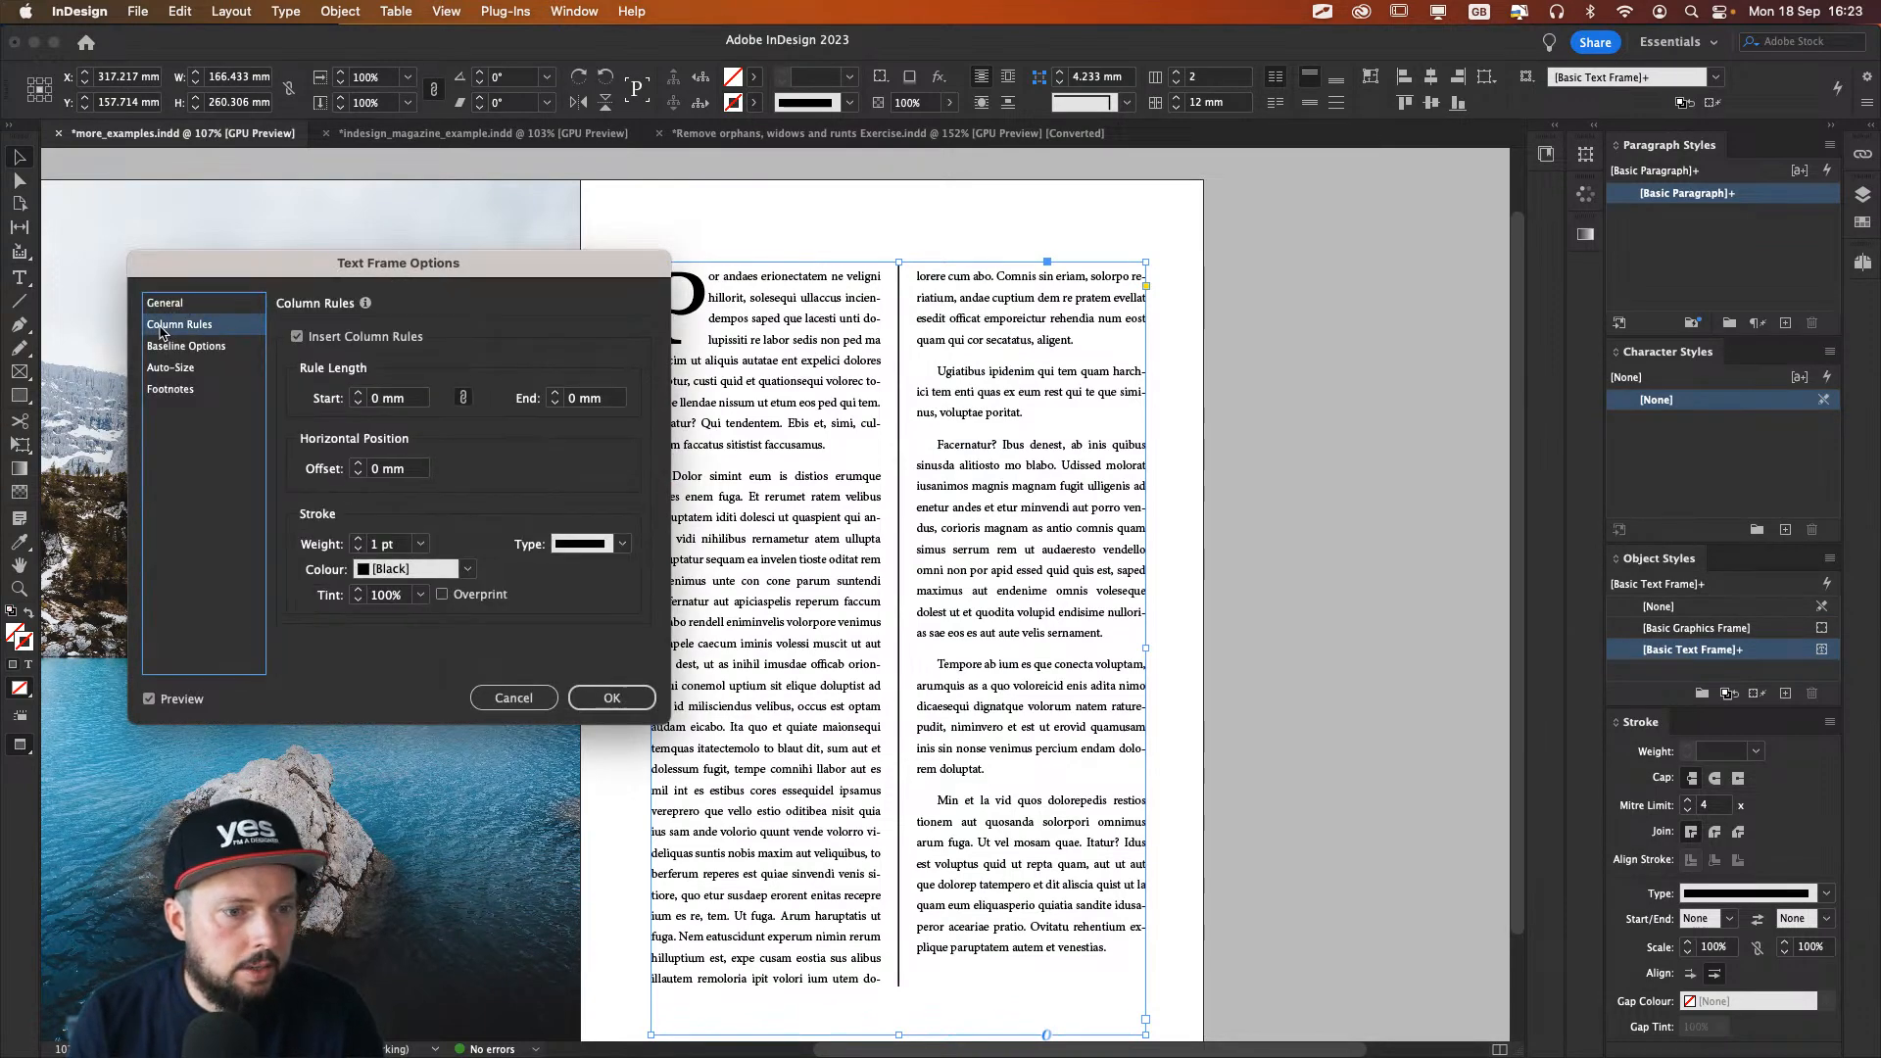
click(356, 404)
click(357, 404)
click(357, 404)
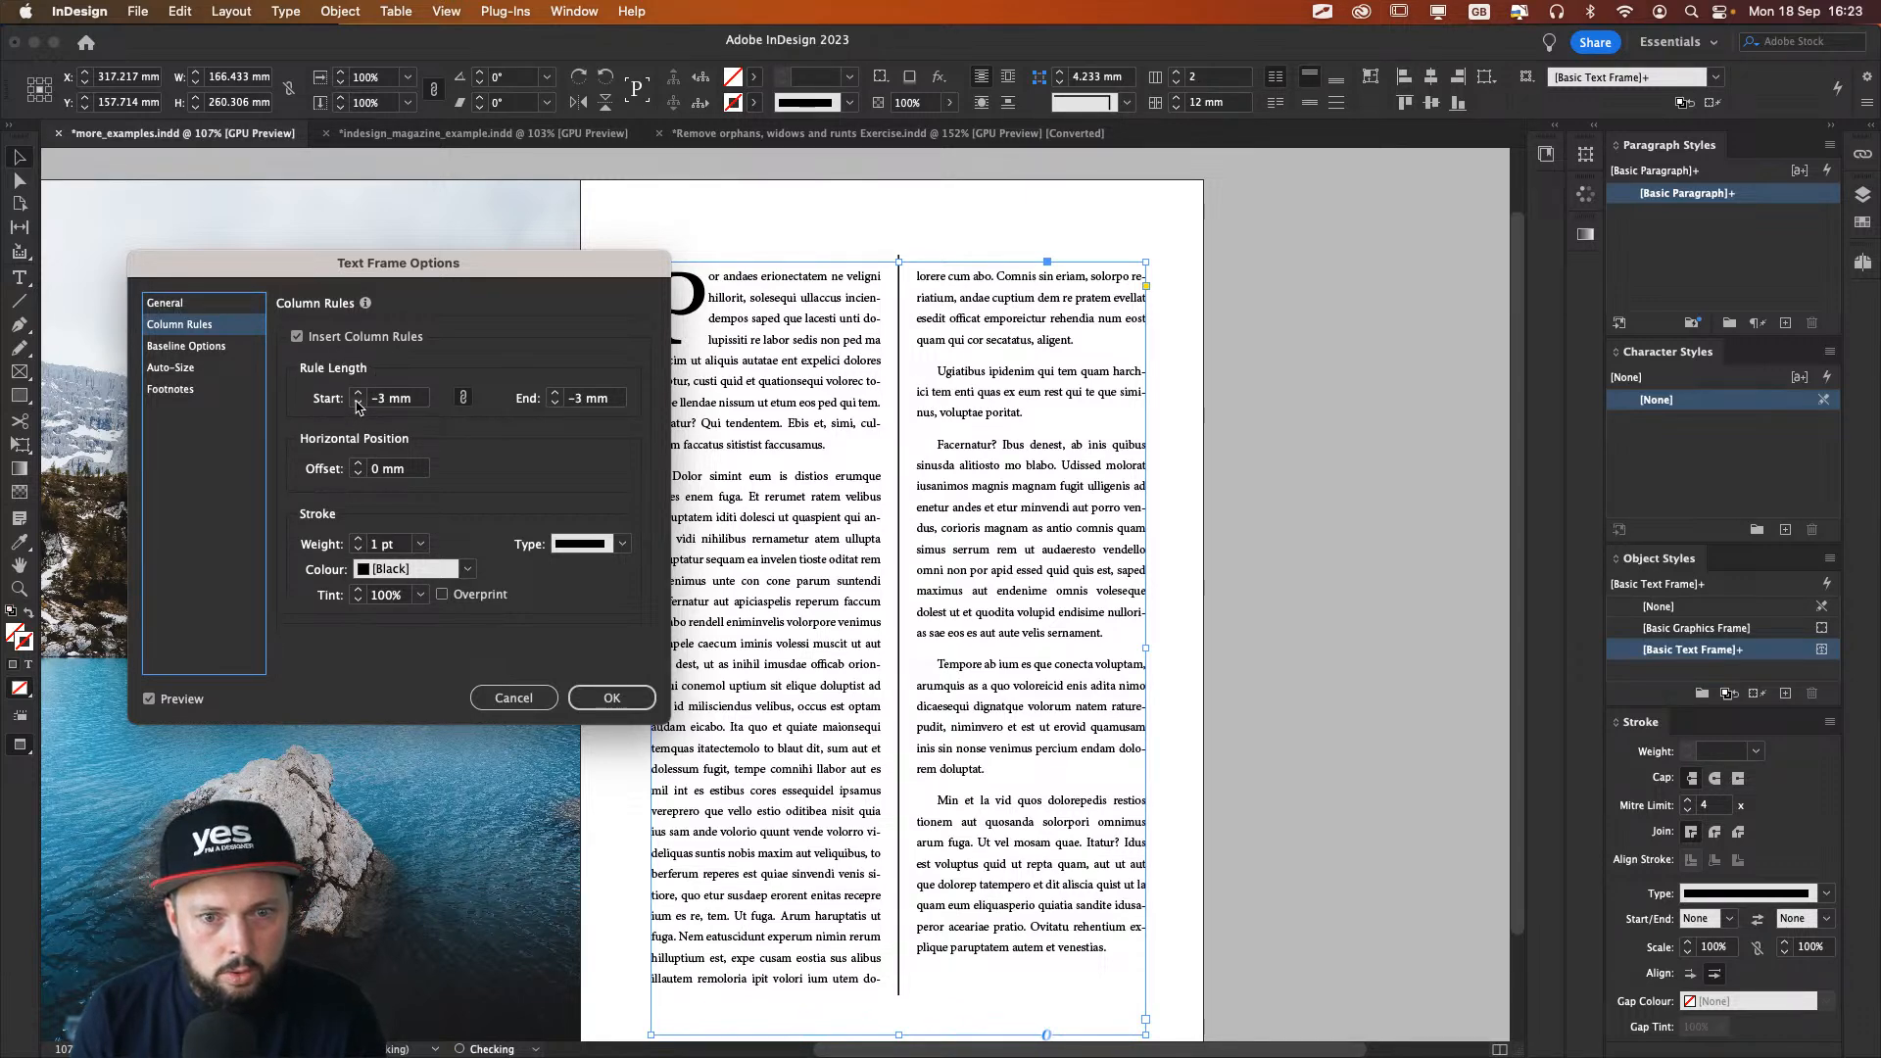
click(357, 392)
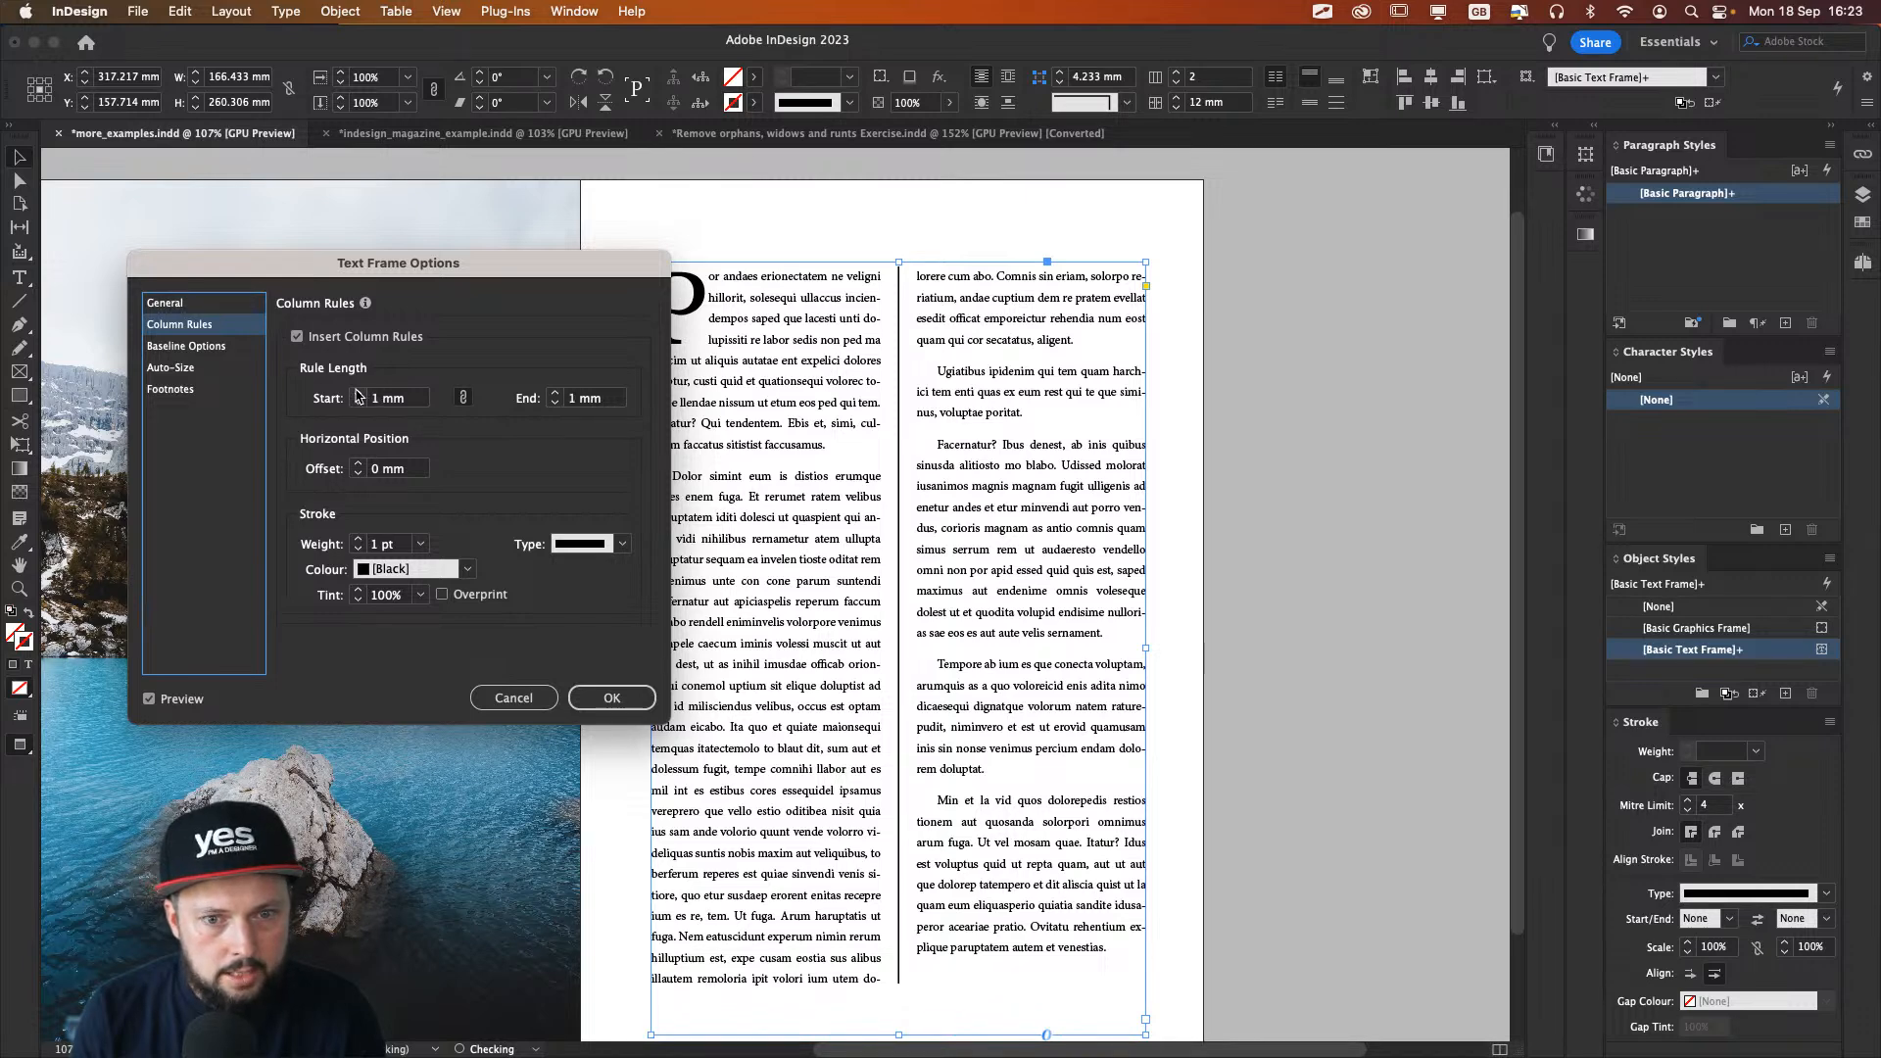
click(357, 393)
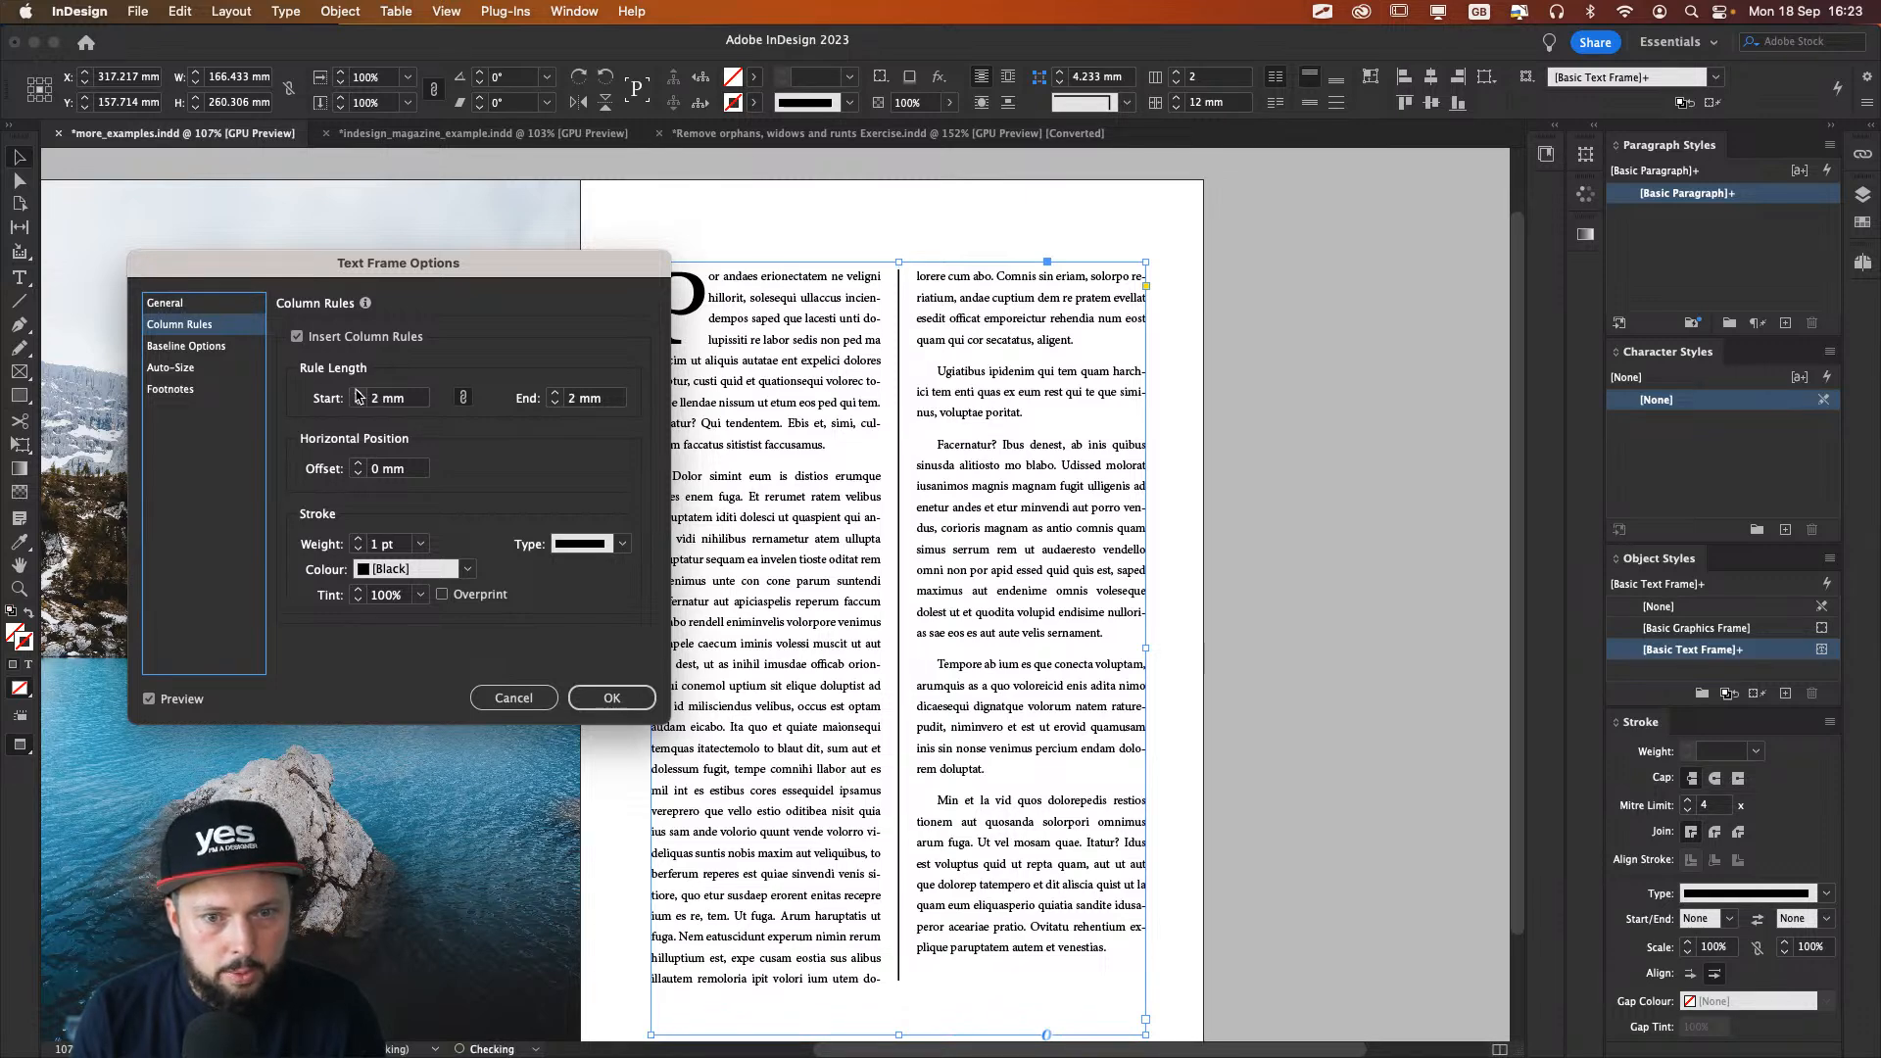
drag(649, 330, 1567, 235)
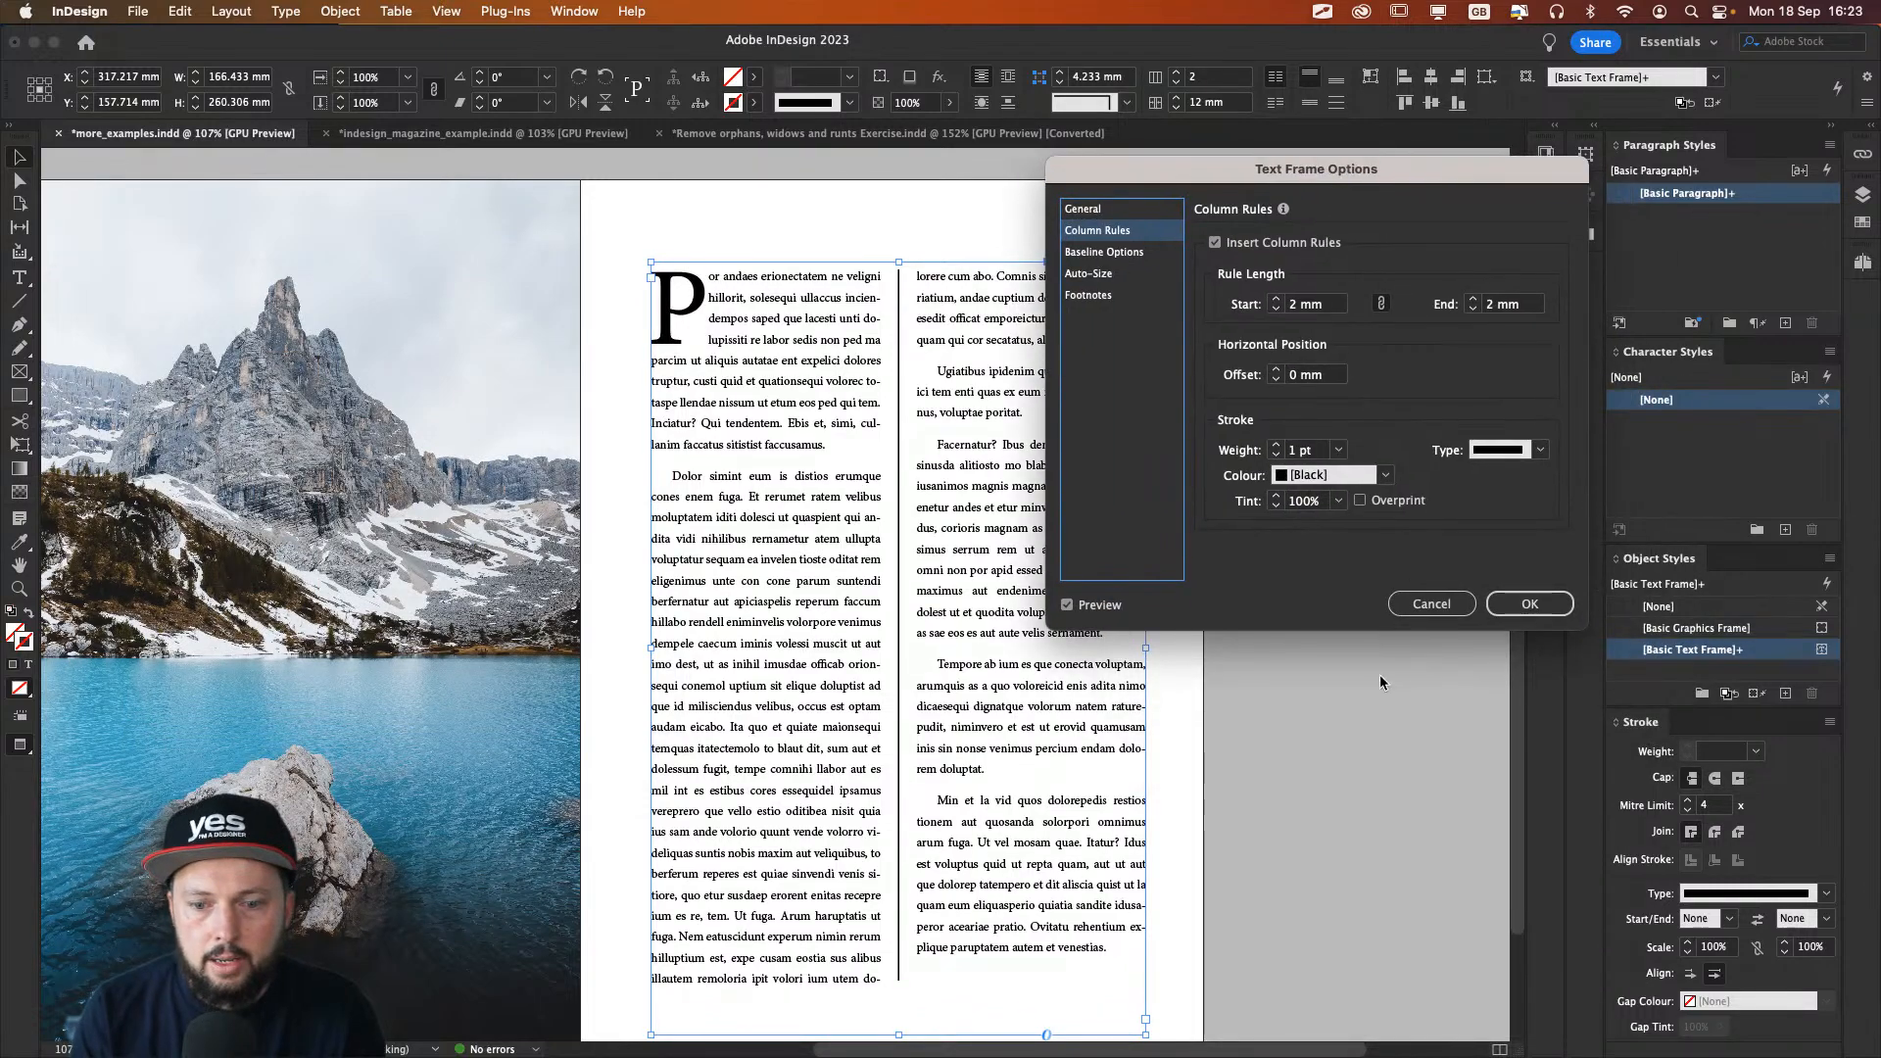
click(1562, 613)
Step: Examine both ends of the column rule against the first and last text lines, showing the rulers and baseline grid
scroll(1254, 358, up, 6)
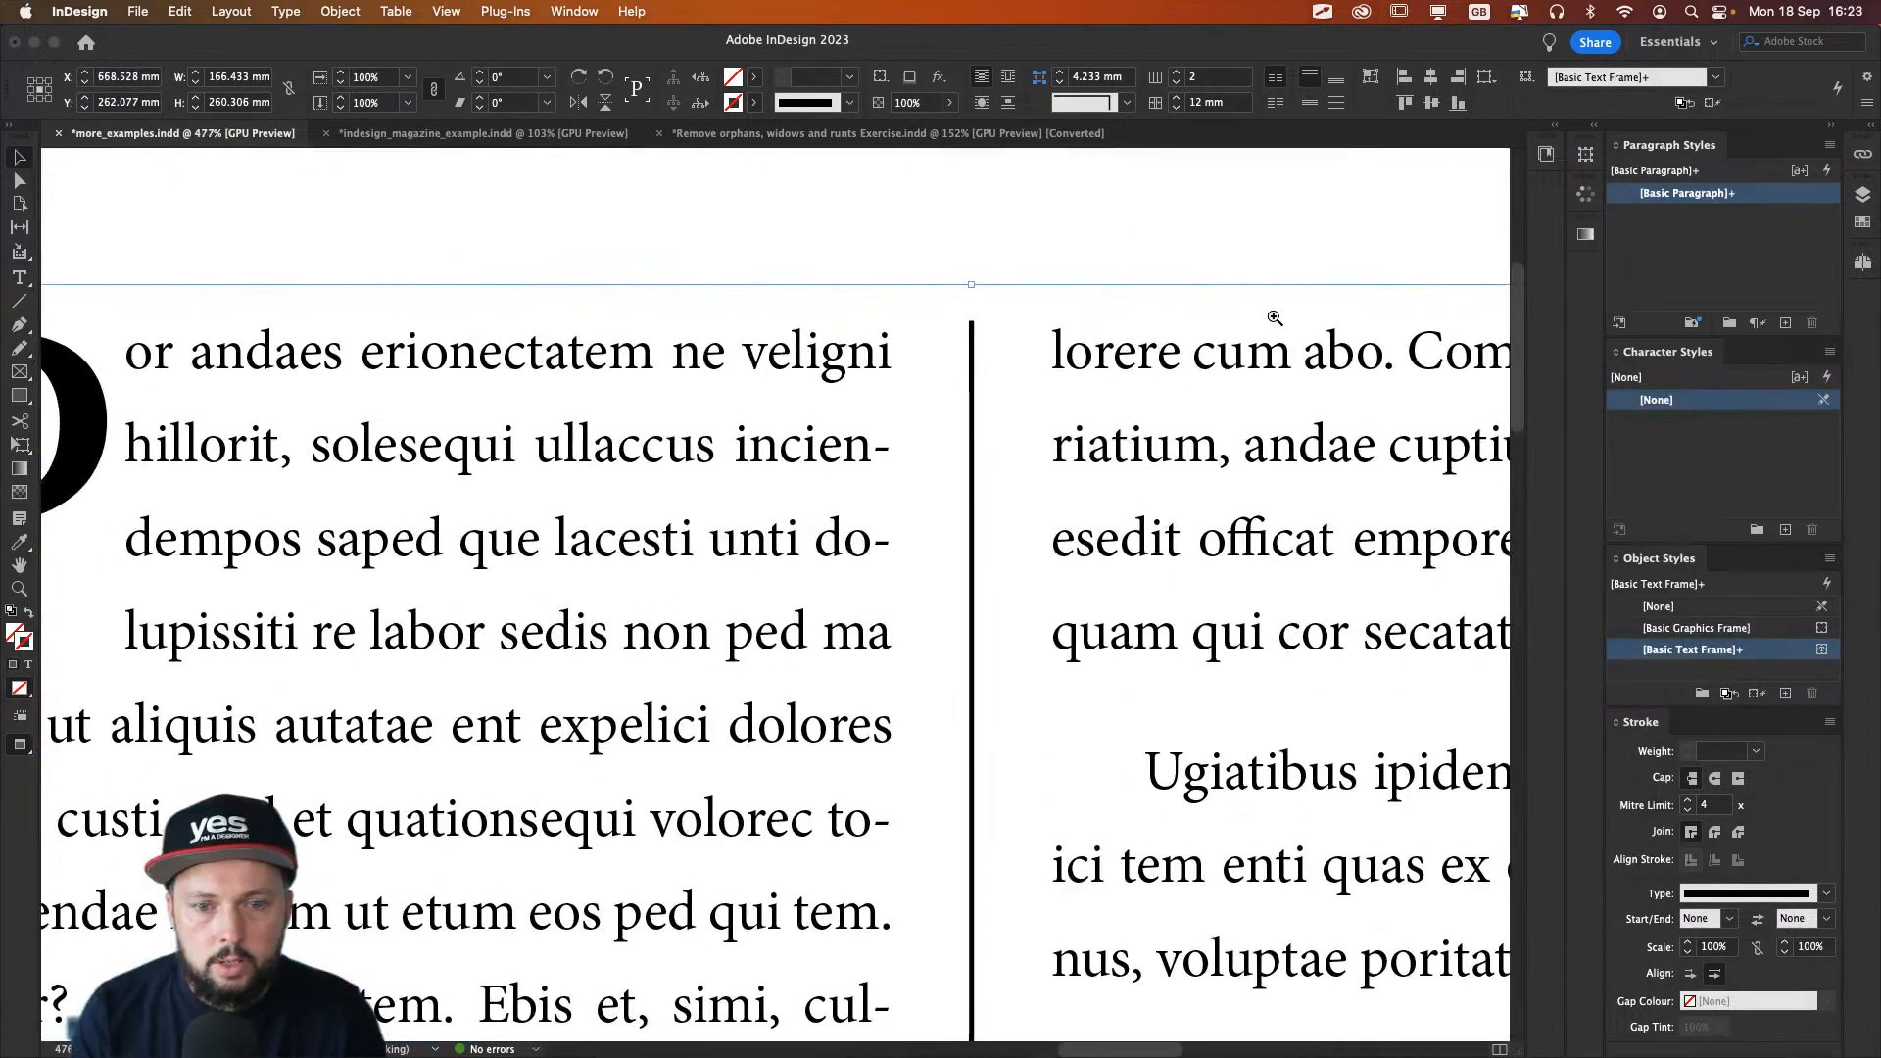
click(1154, 228)
key(super+0)
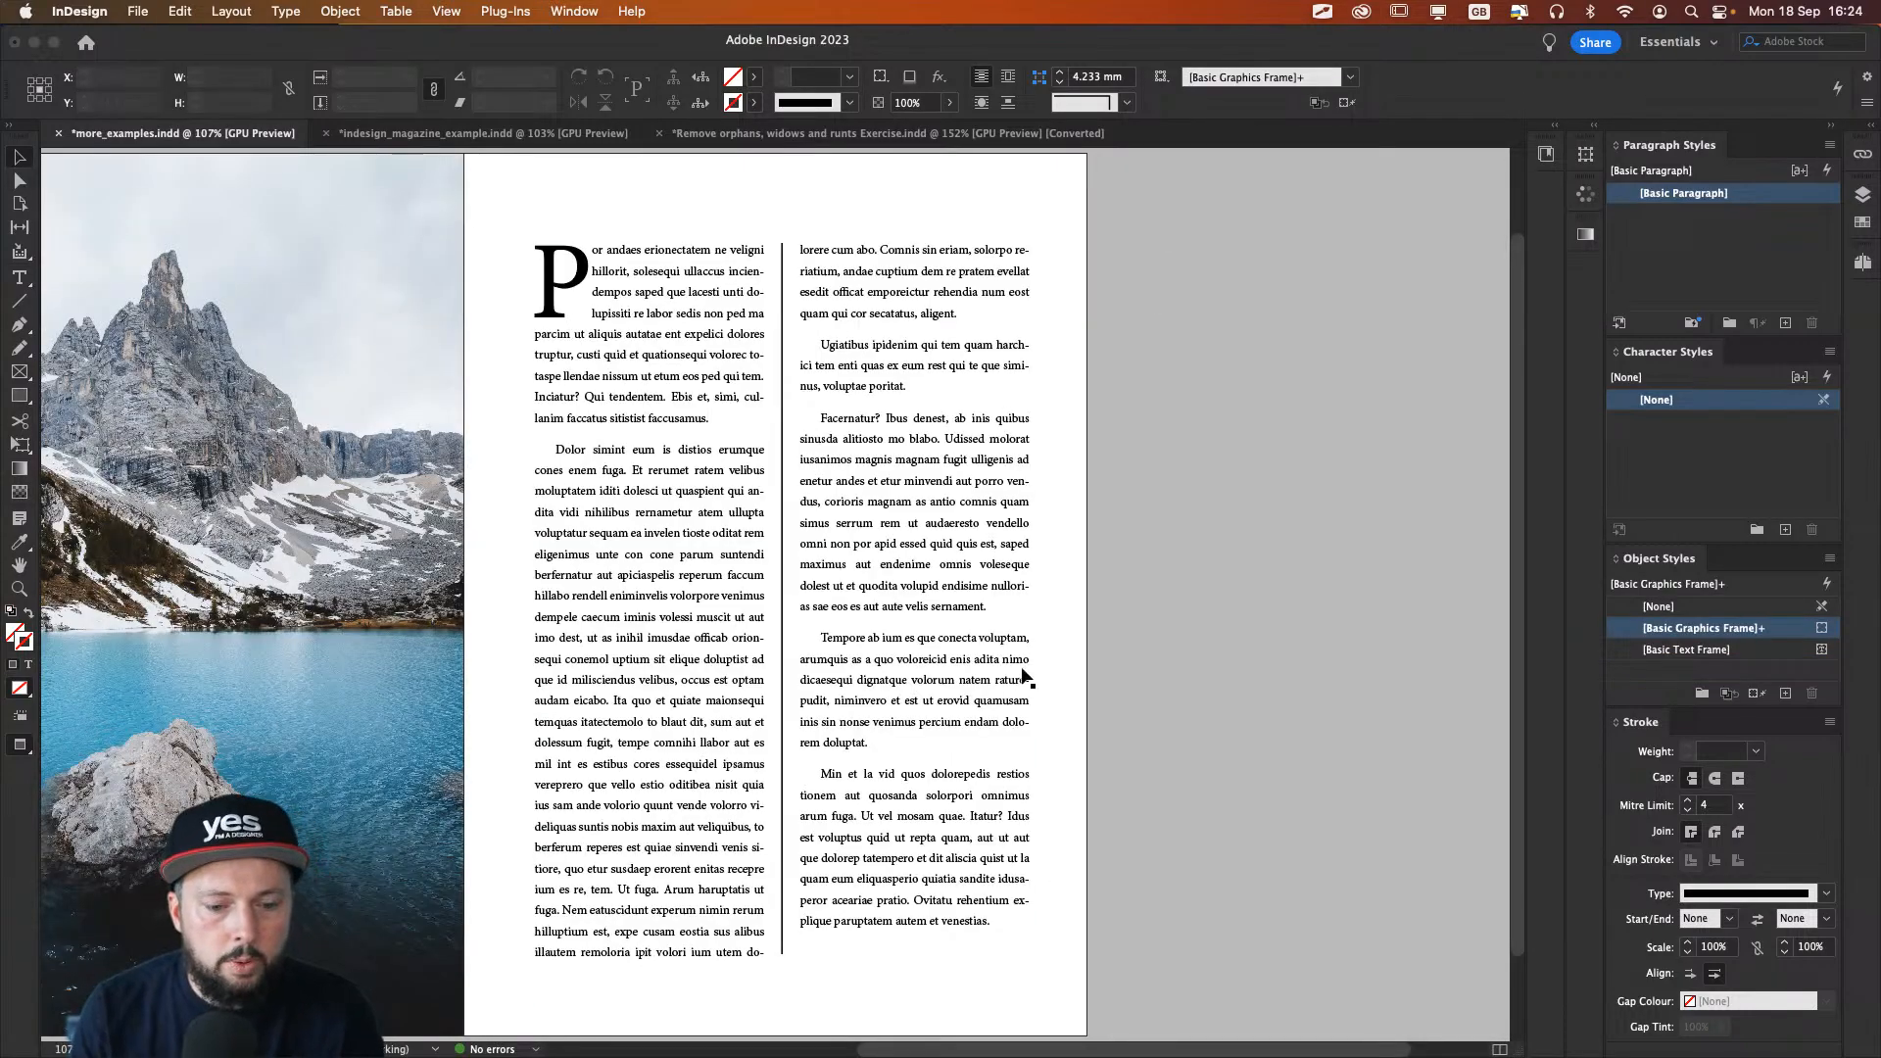
drag(729, 949, 1025, 936)
click(1009, 819)
drag(843, 831, 926, 610)
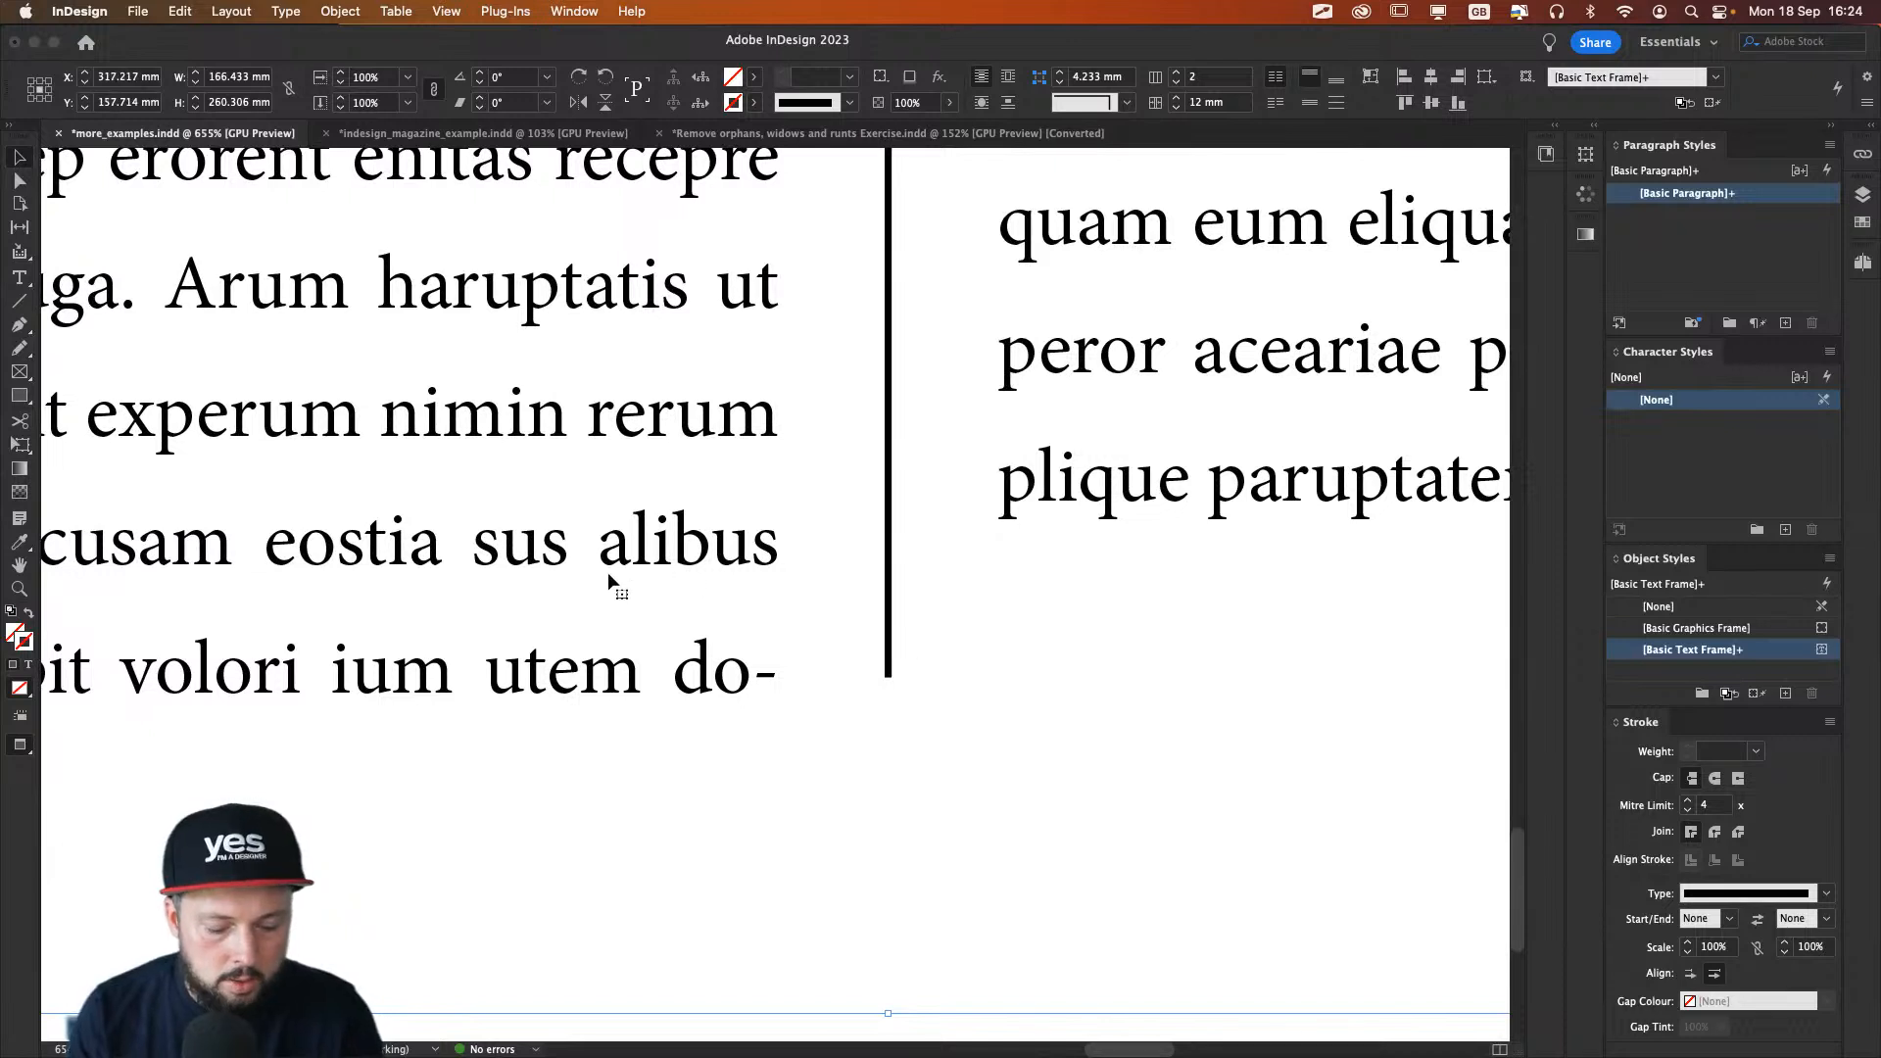
key(super+r)
drag(449, 157, 798, 708)
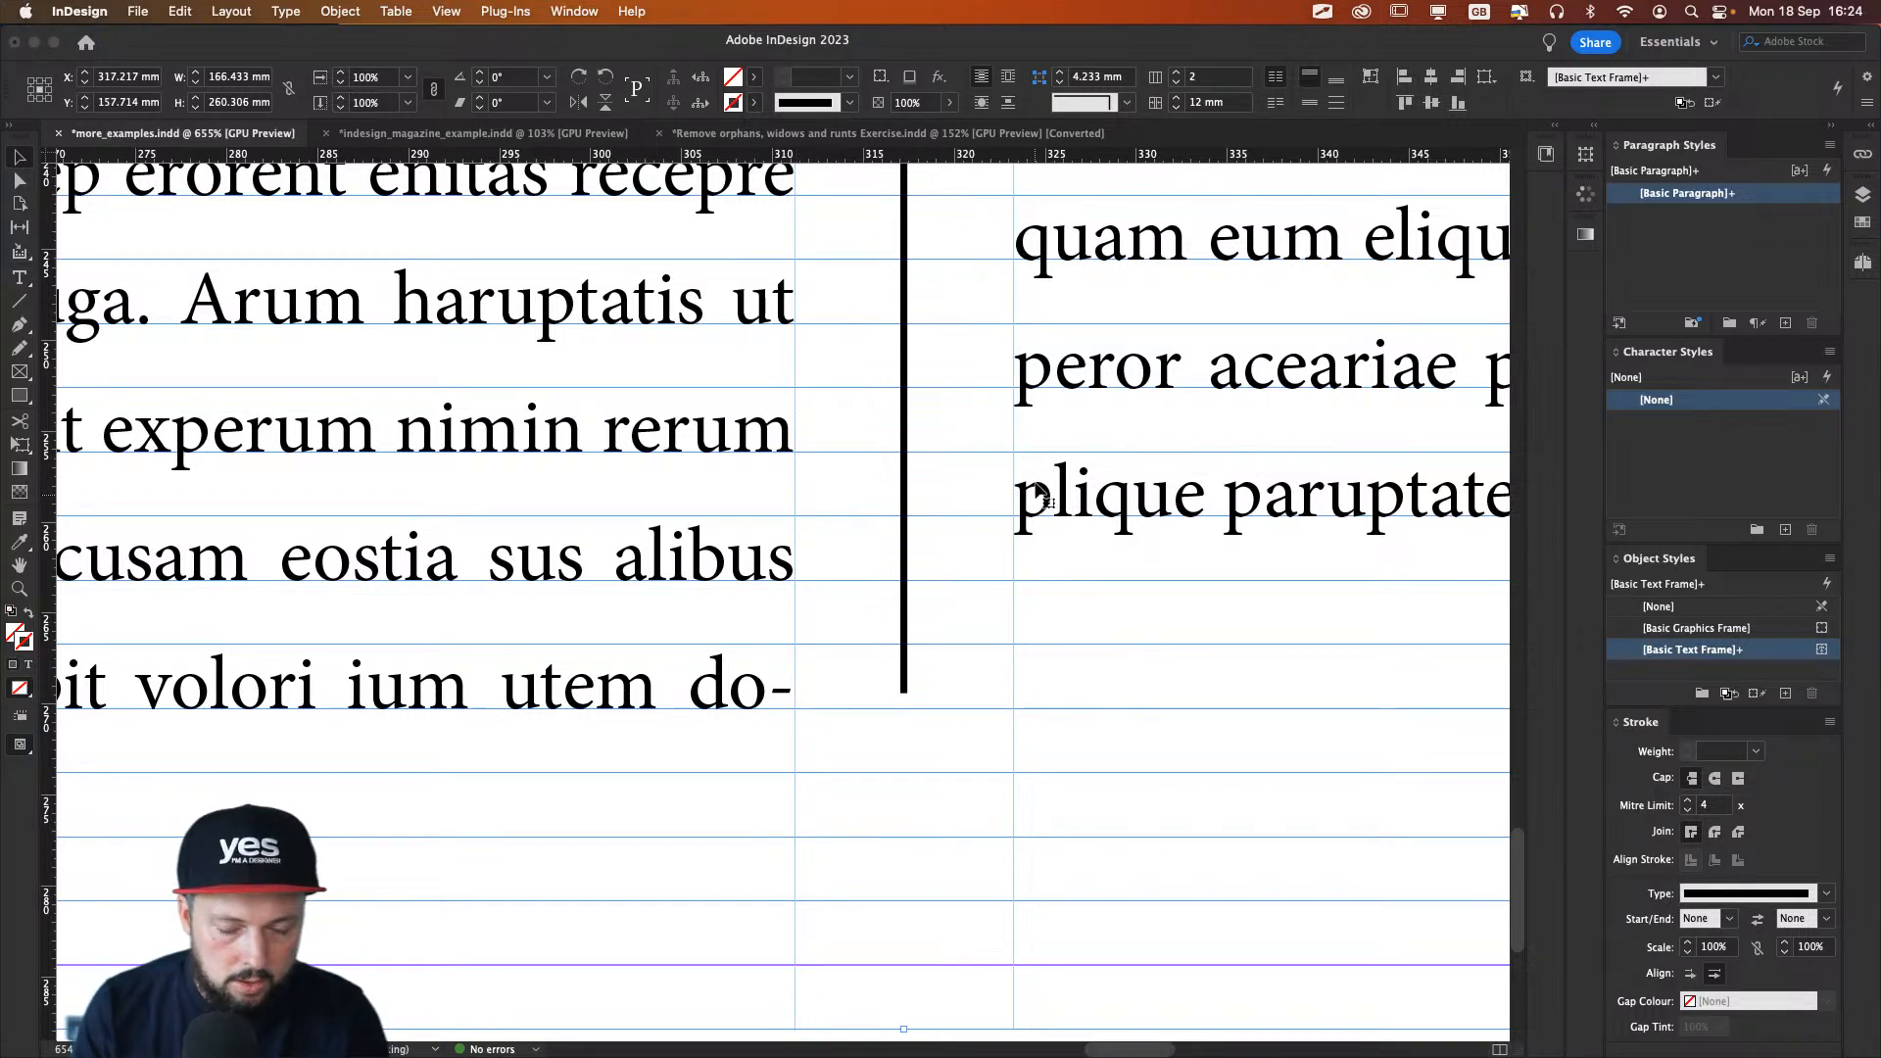
Step: Unlink the column rule's start and end lengths, keeping the start at 2 mm and setting the end to 1.2 mm
key(super+b)
click(1097, 232)
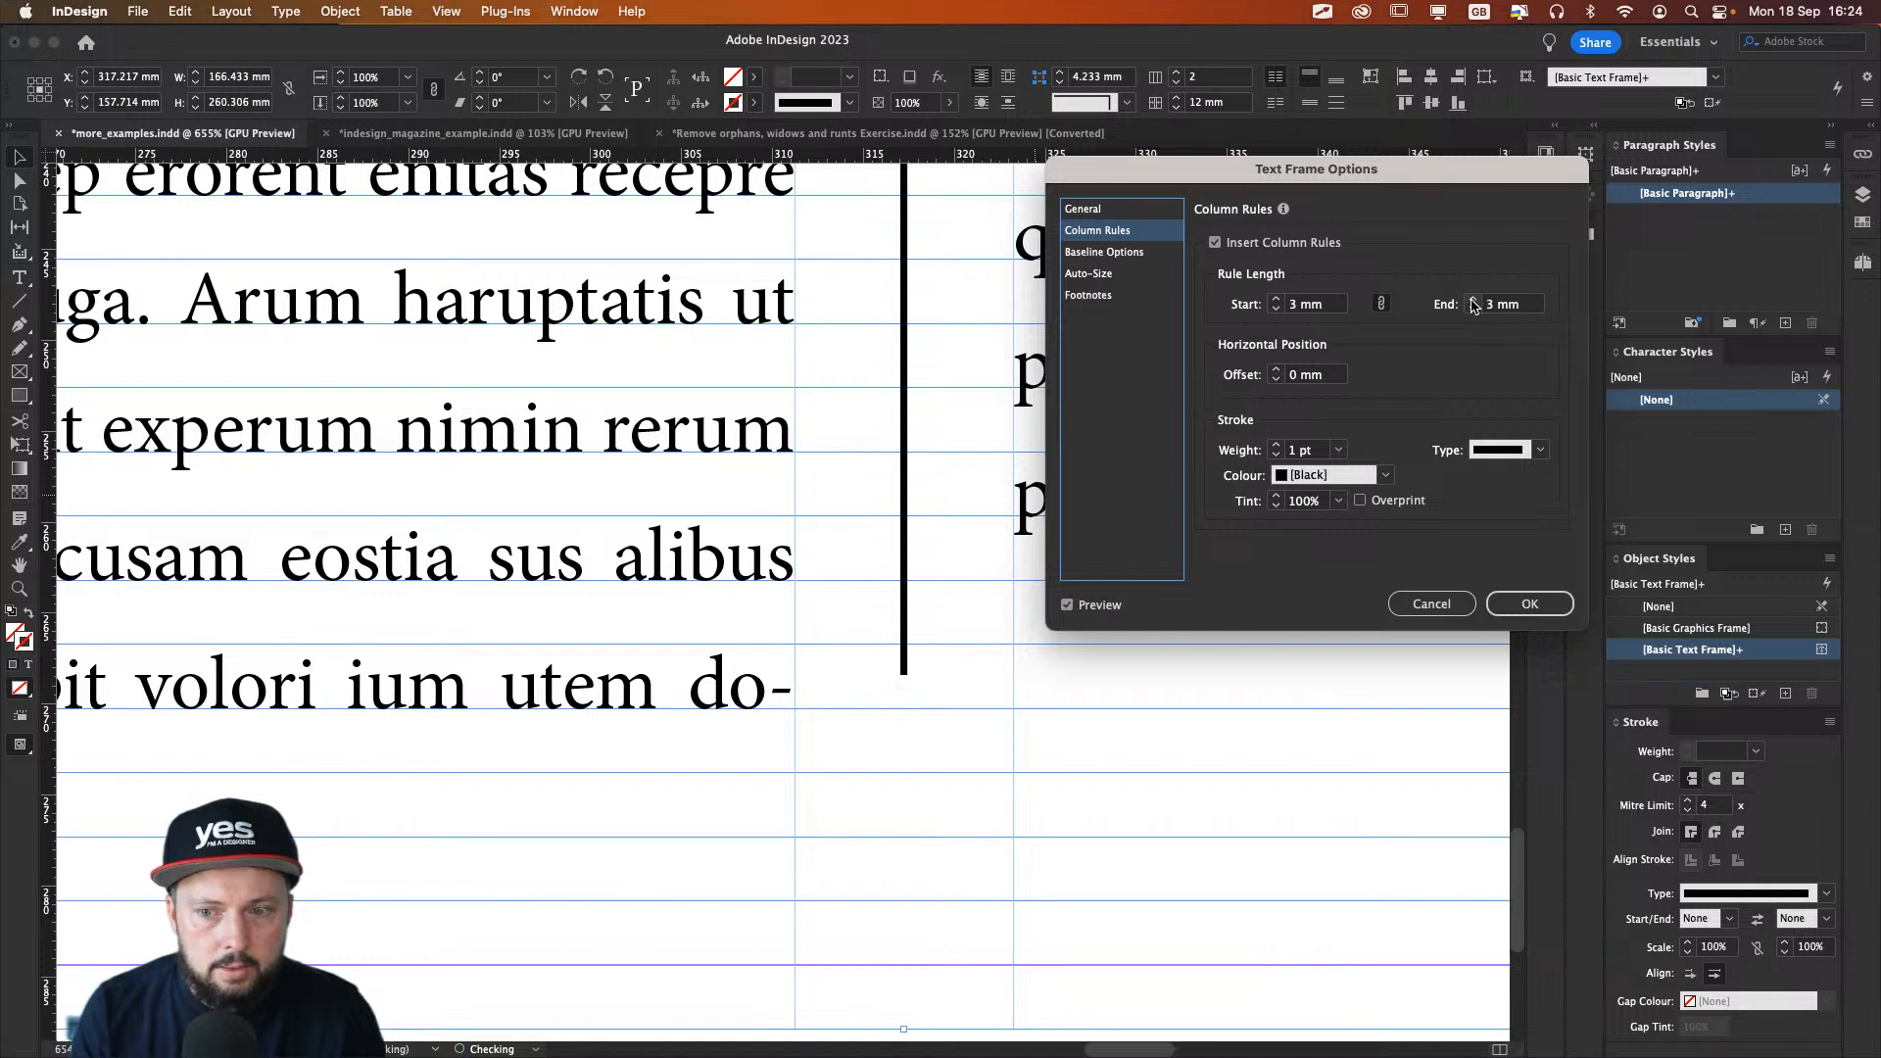
click(1382, 305)
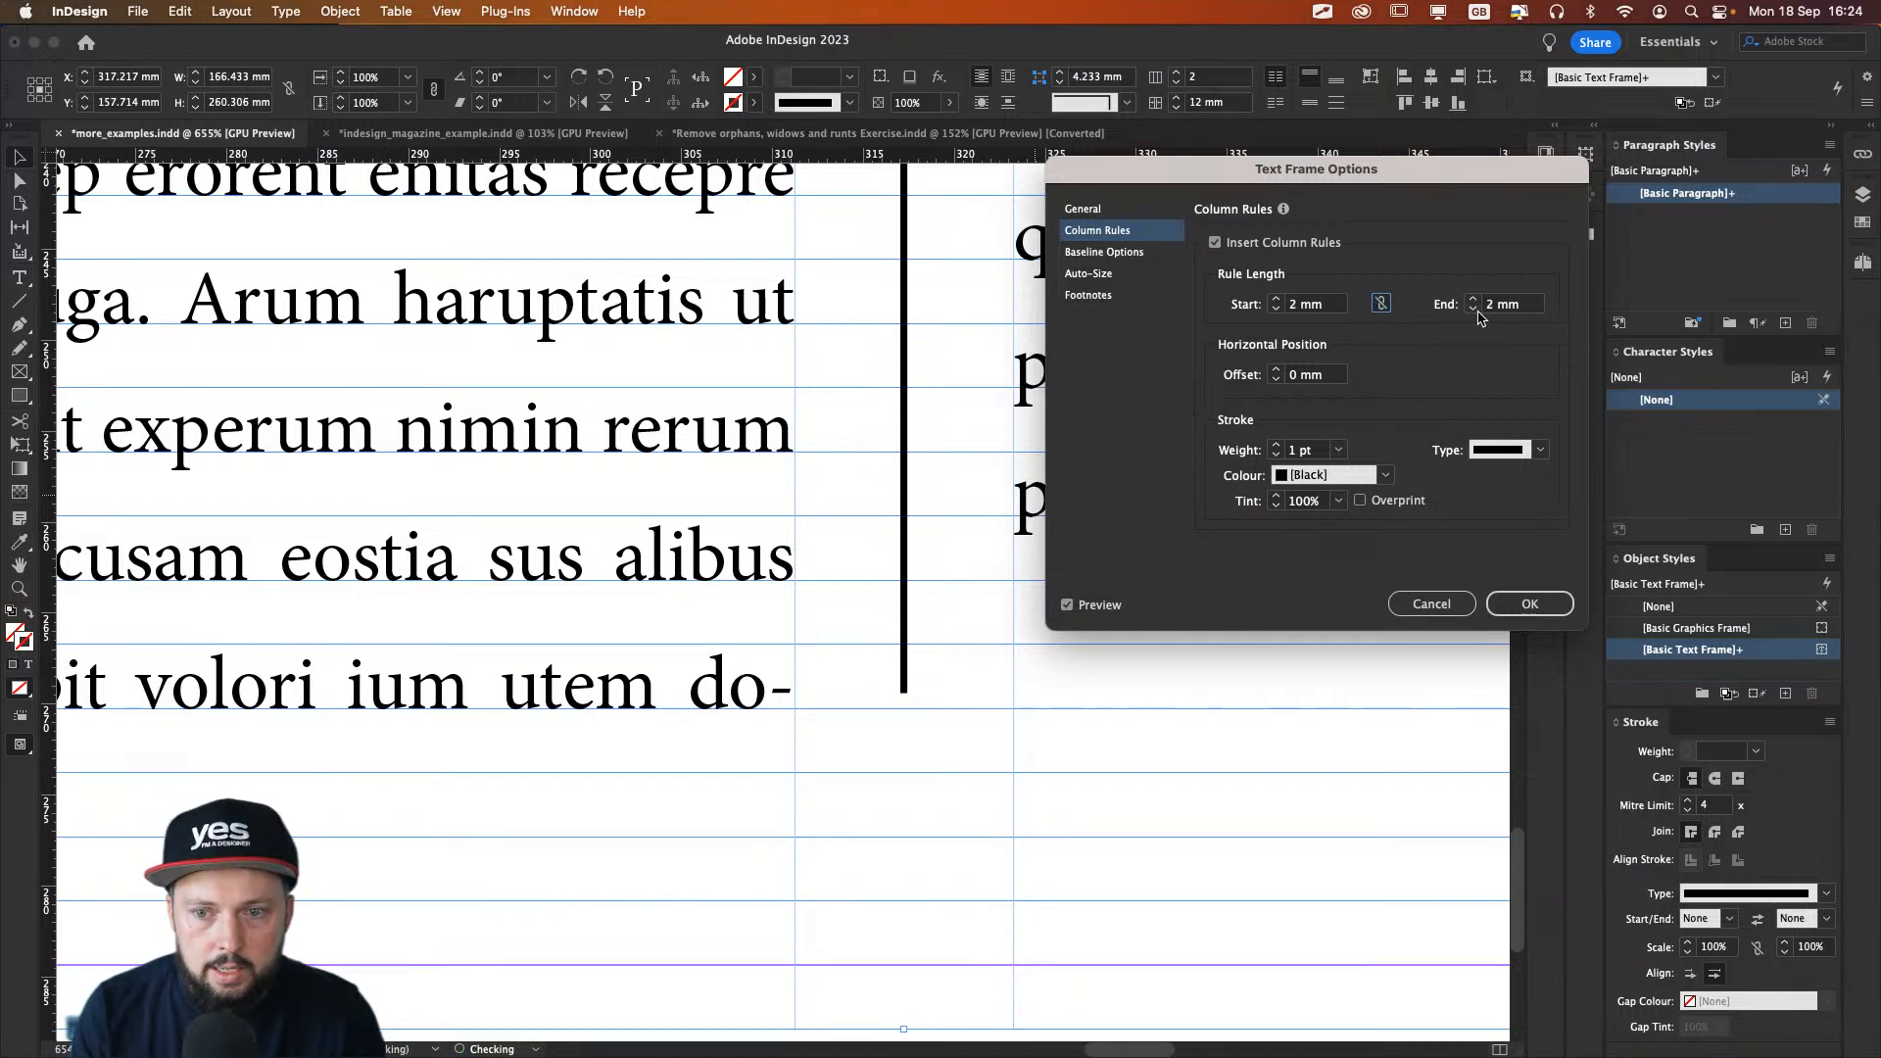
click(1472, 299)
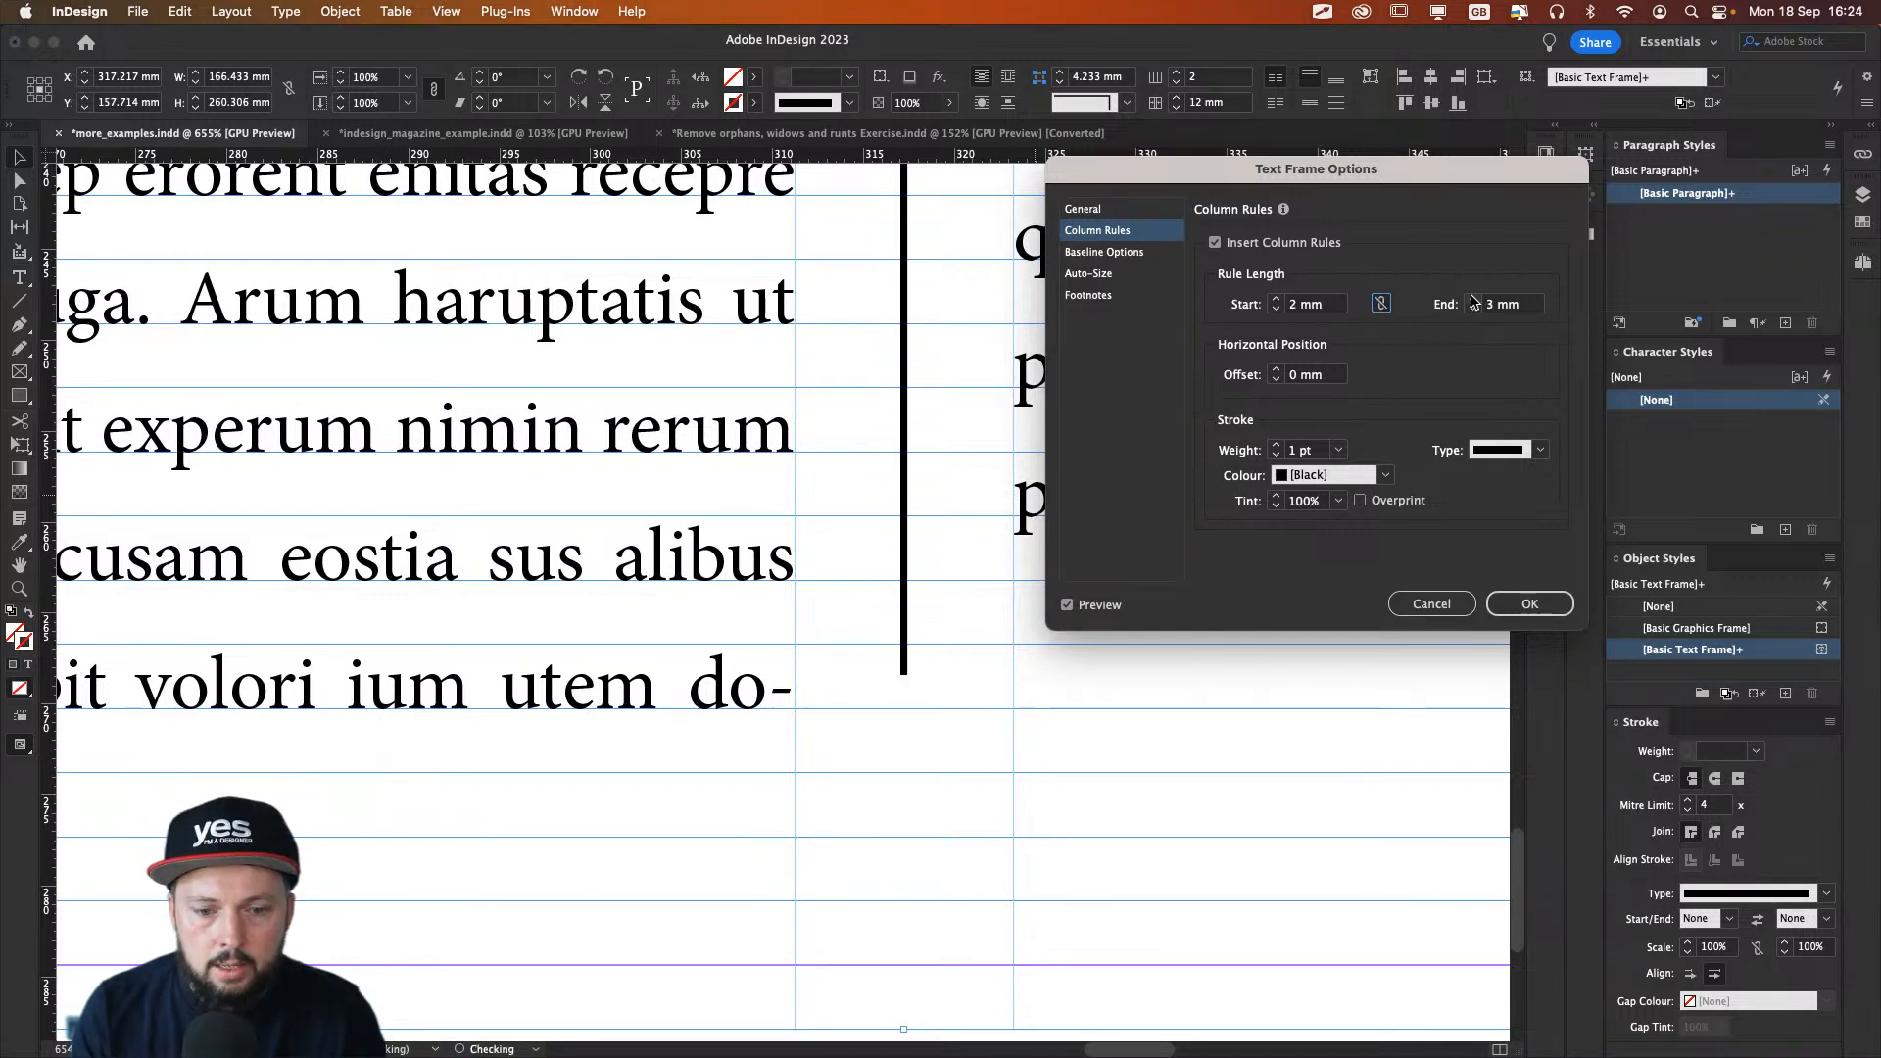
click(1473, 309)
click(1473, 310)
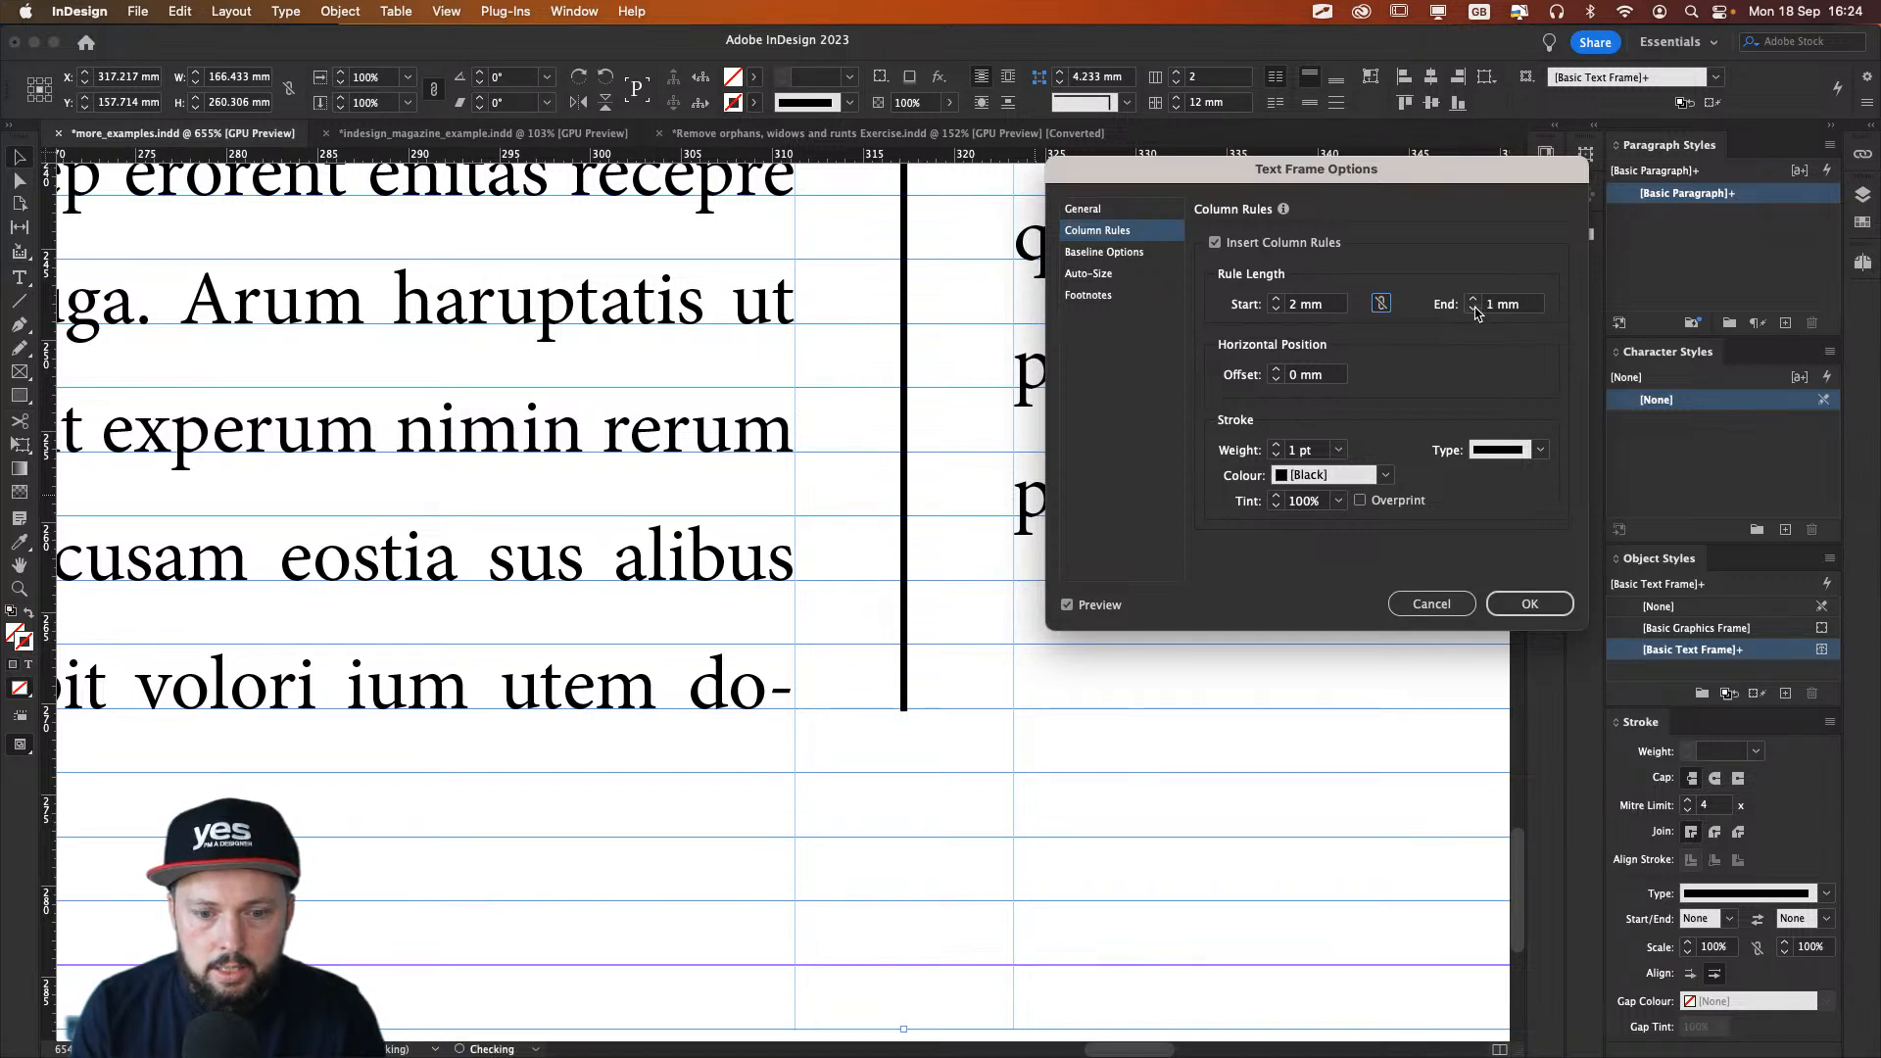
click(1494, 305)
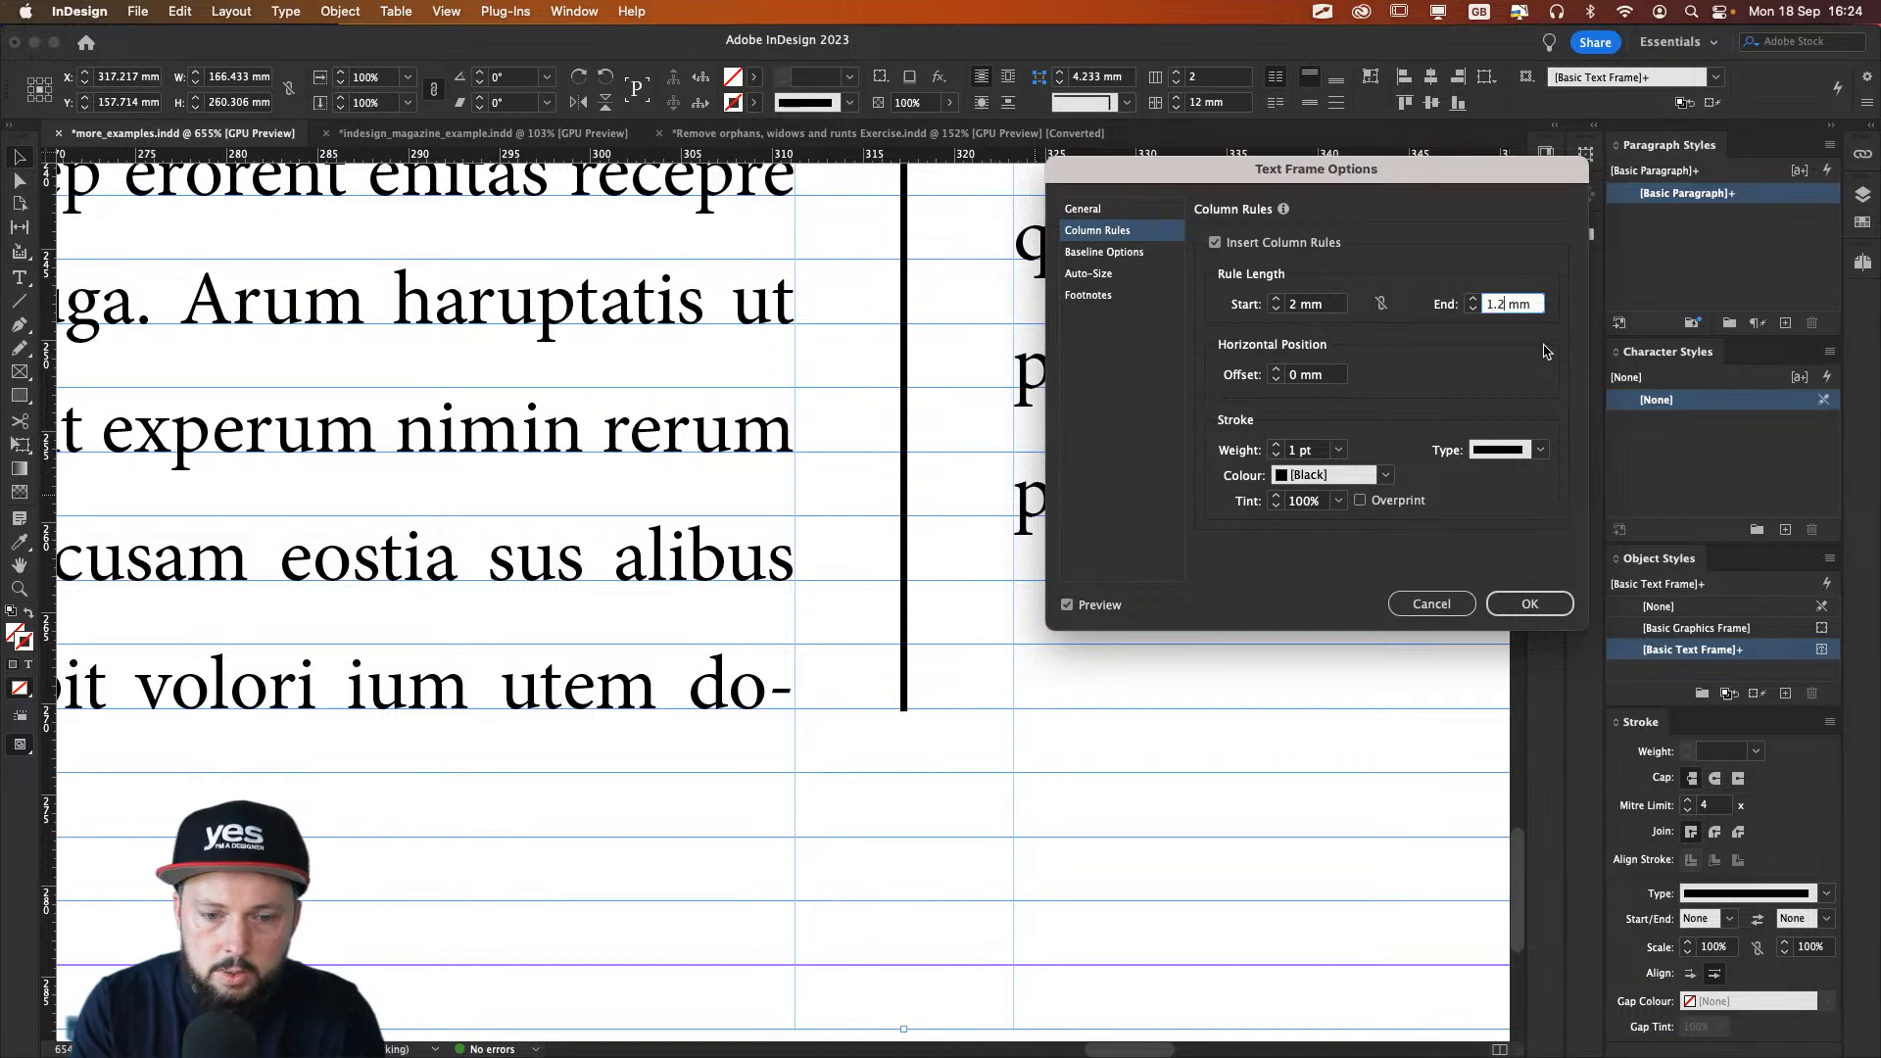
key(Tab)
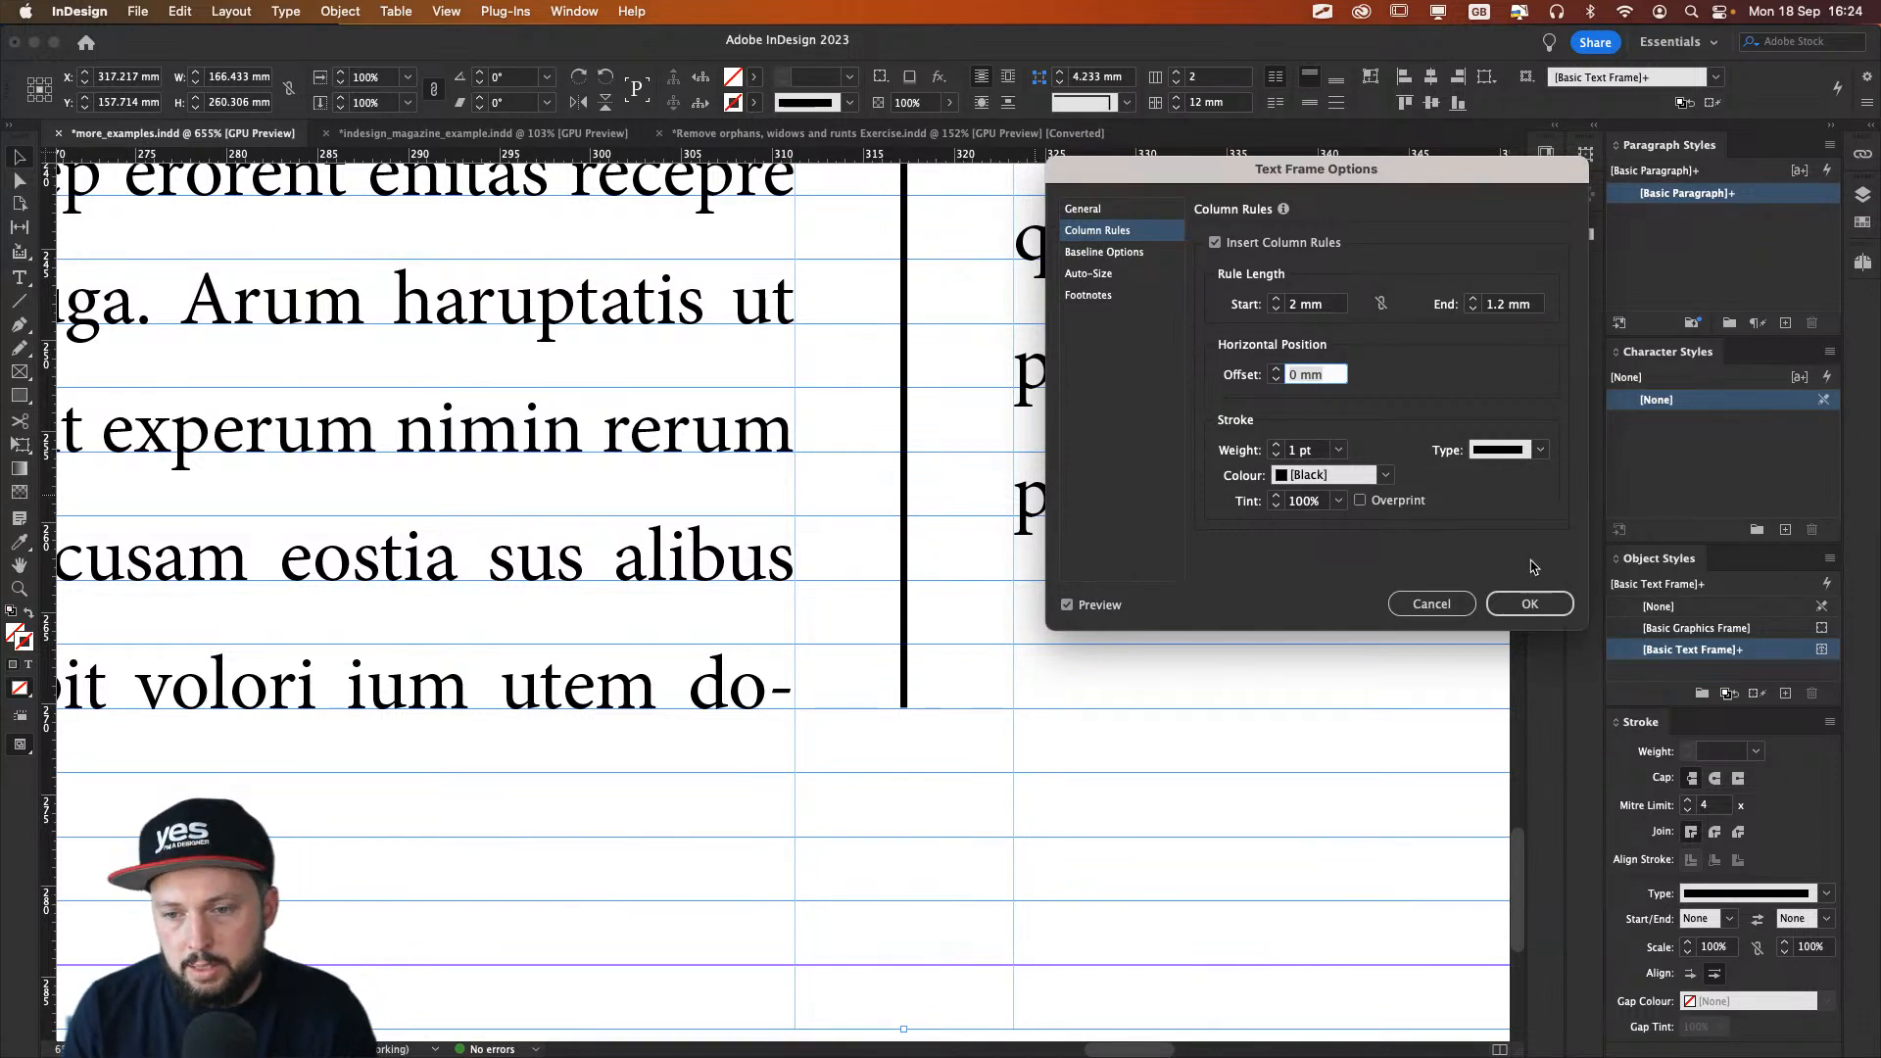
click(1530, 604)
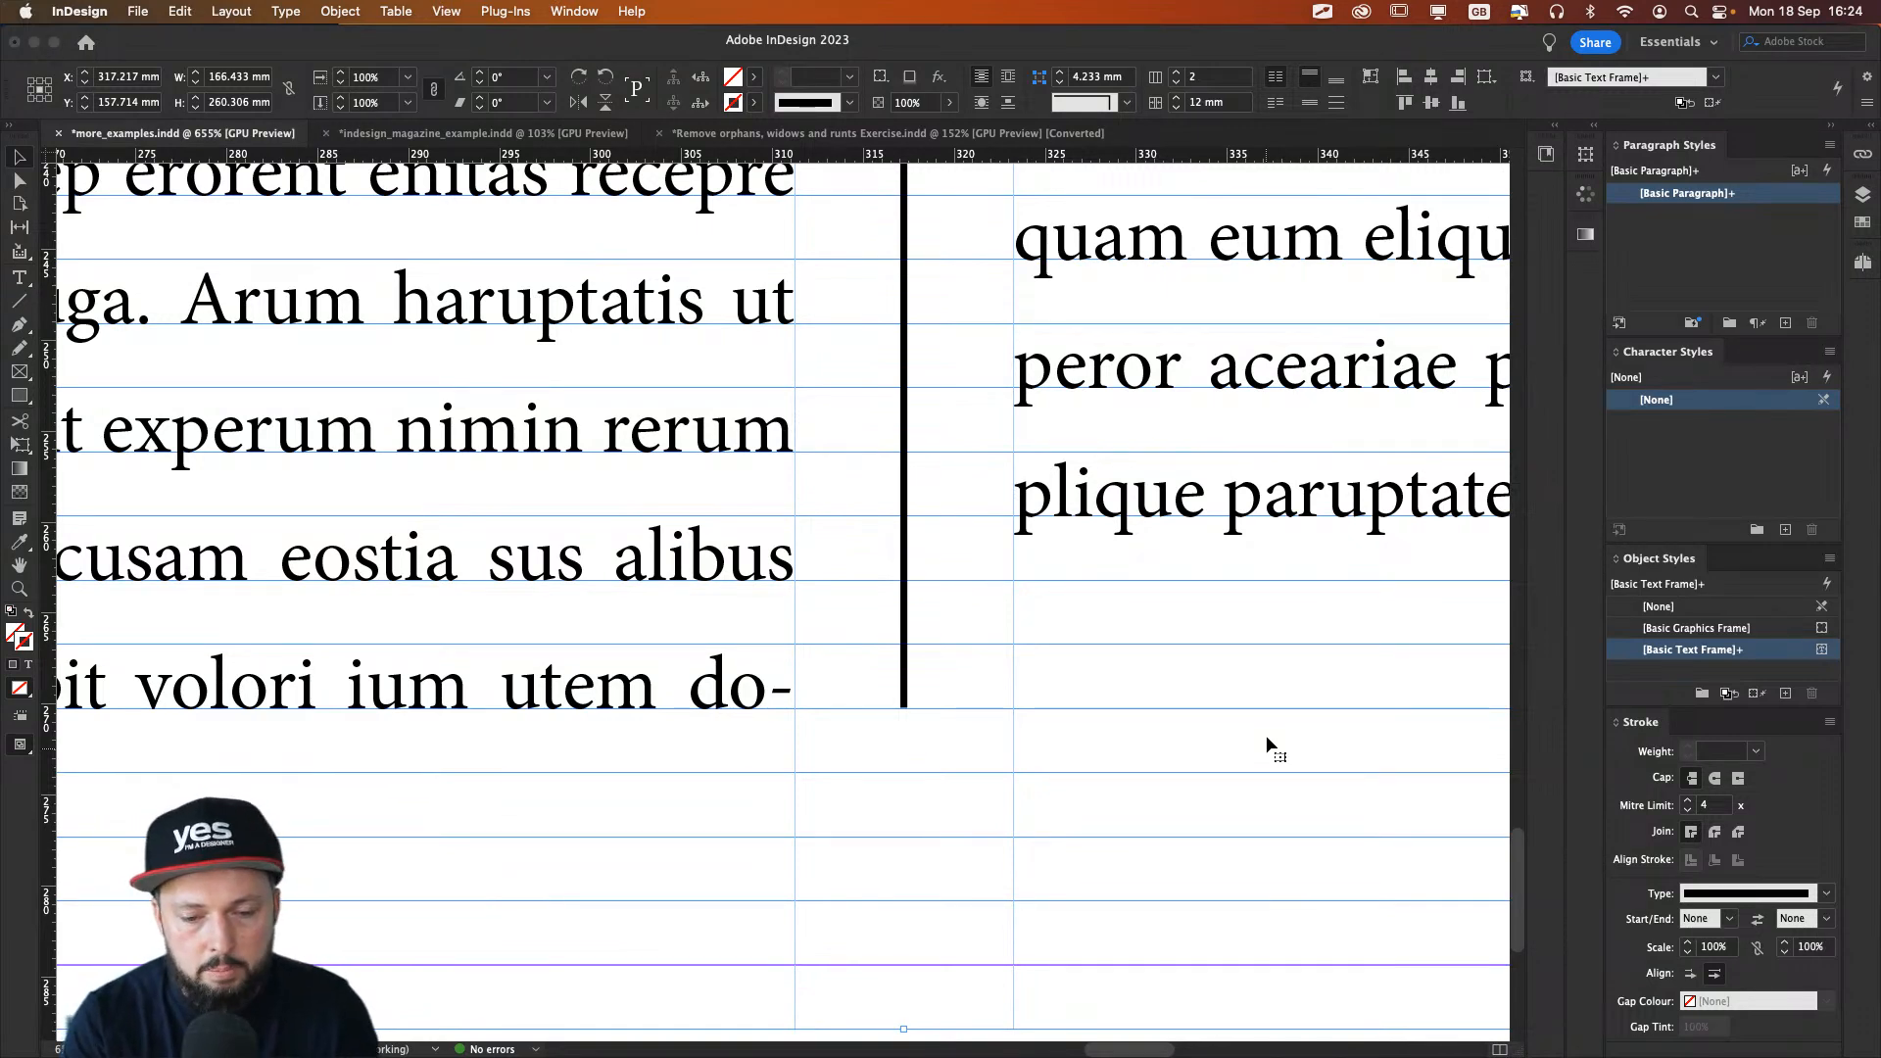
key(super+0)
click(1269, 748)
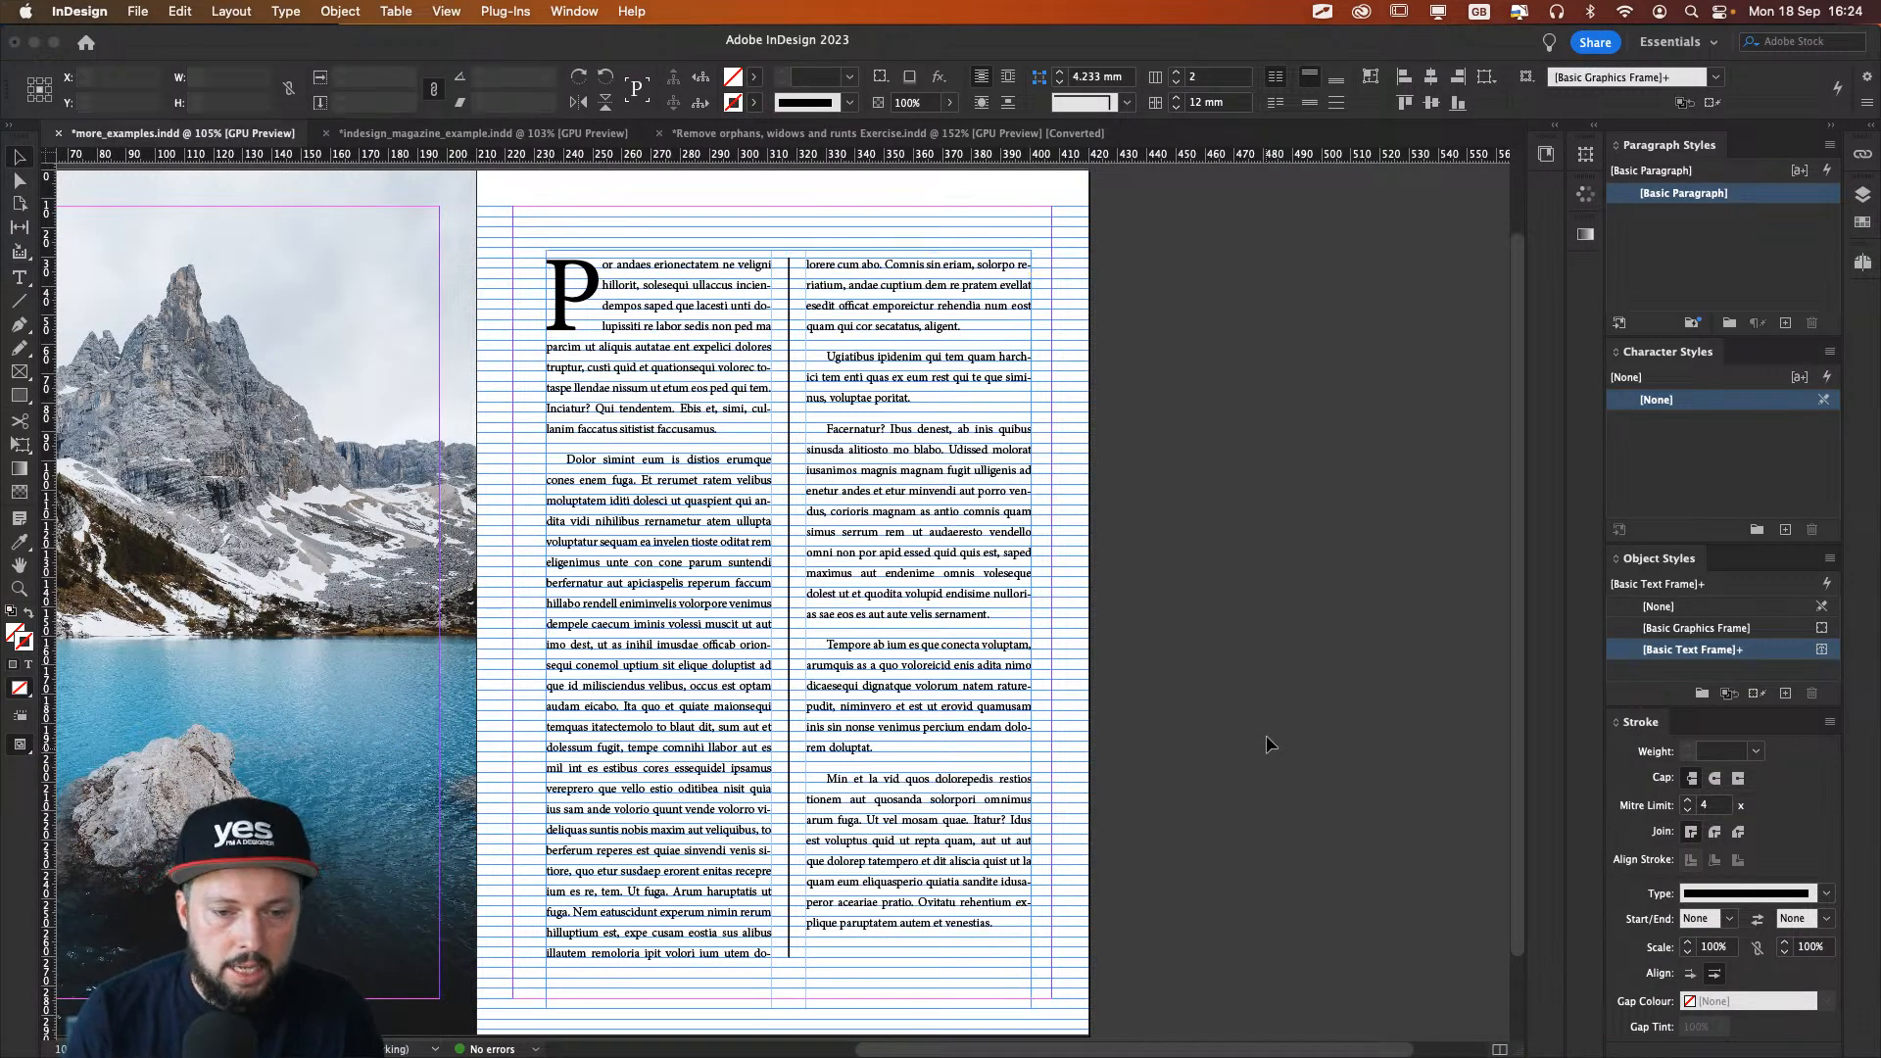
scroll(1029, 725, left, 3)
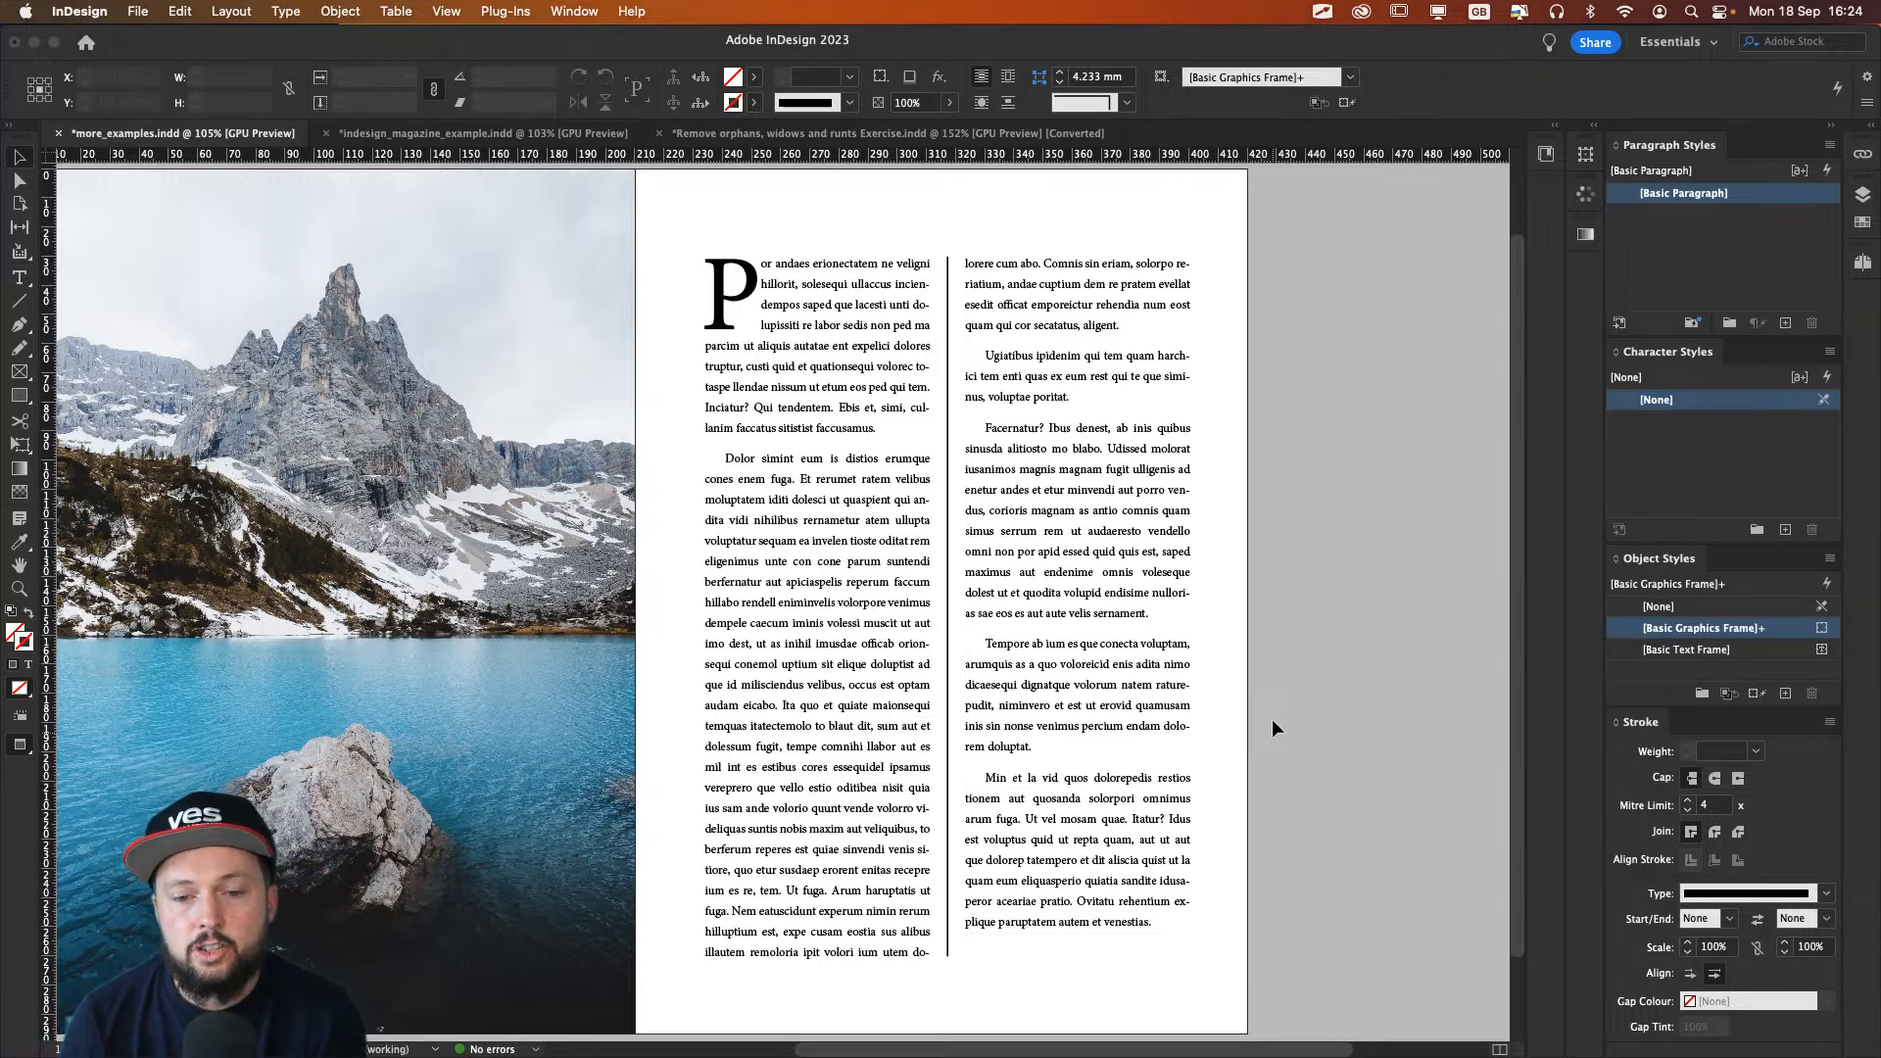
Step: Set the font size of all the body text in the two-column frame to 10 pt
click(1141, 471)
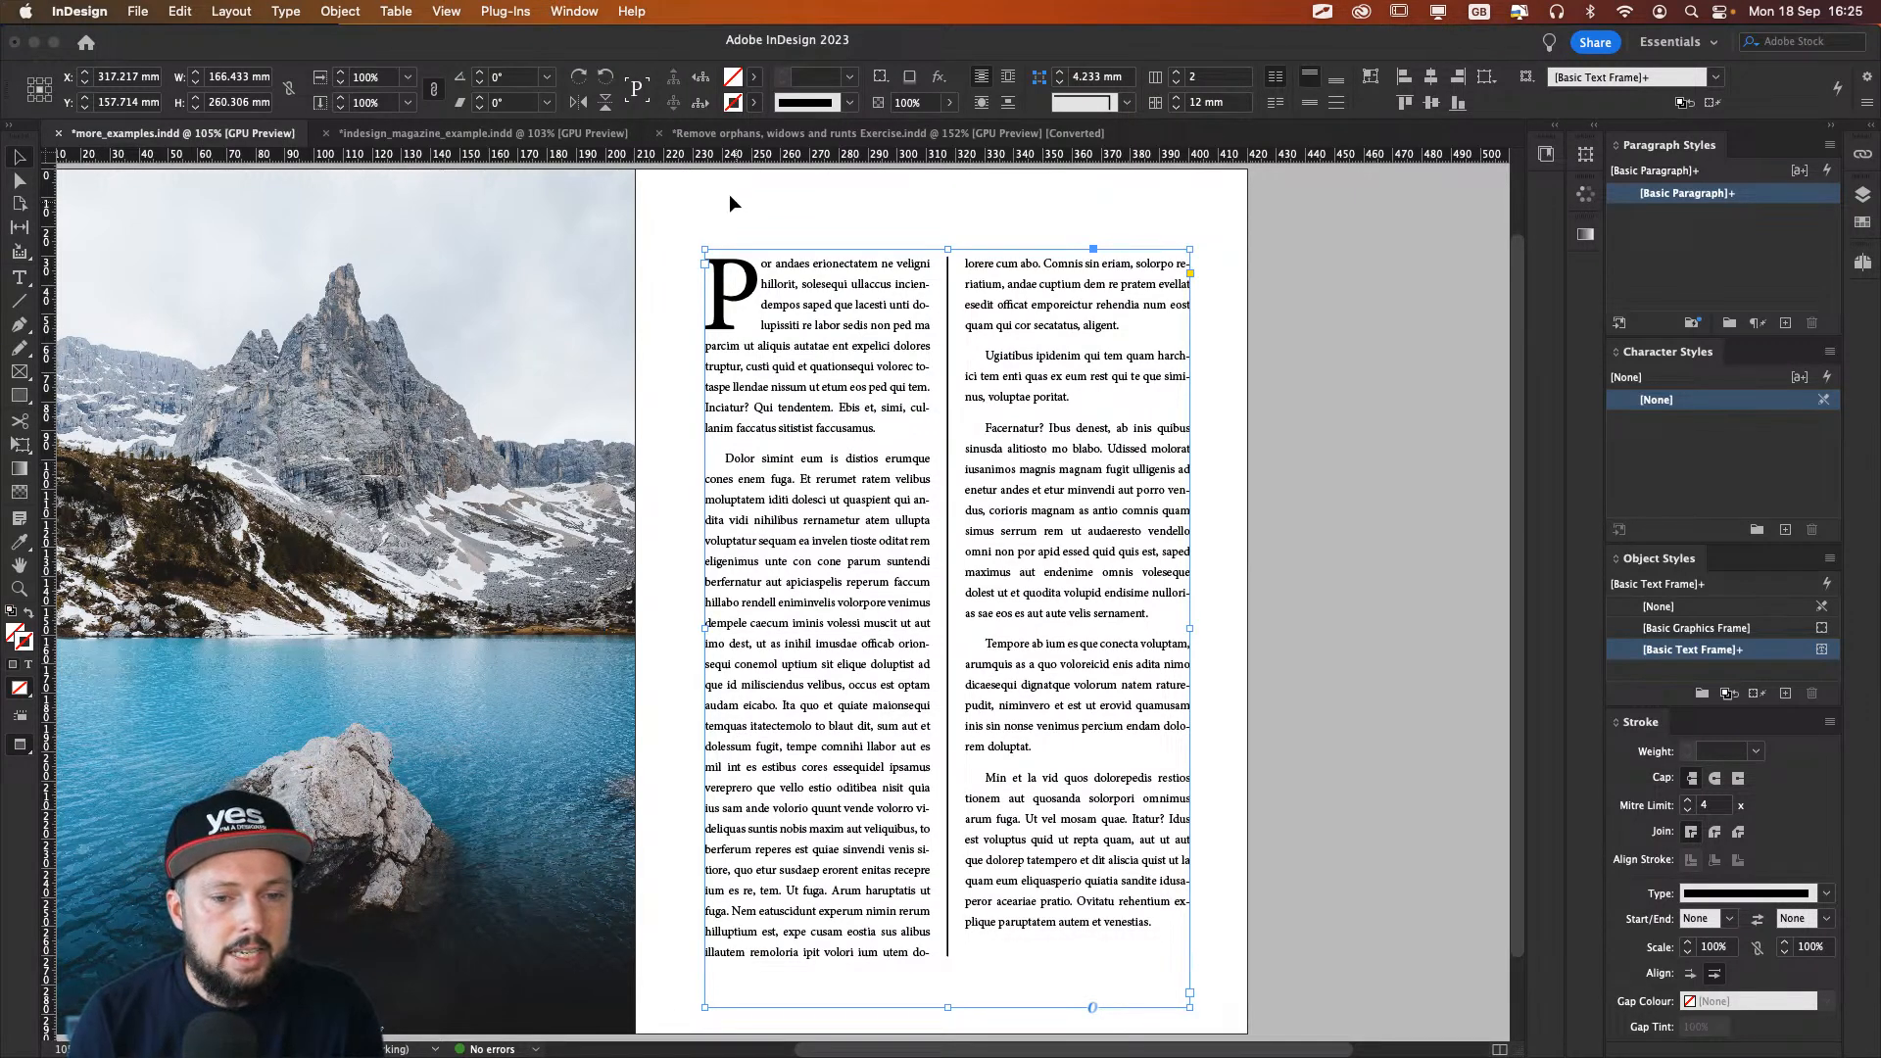
double_click(873, 550)
key(super+a)
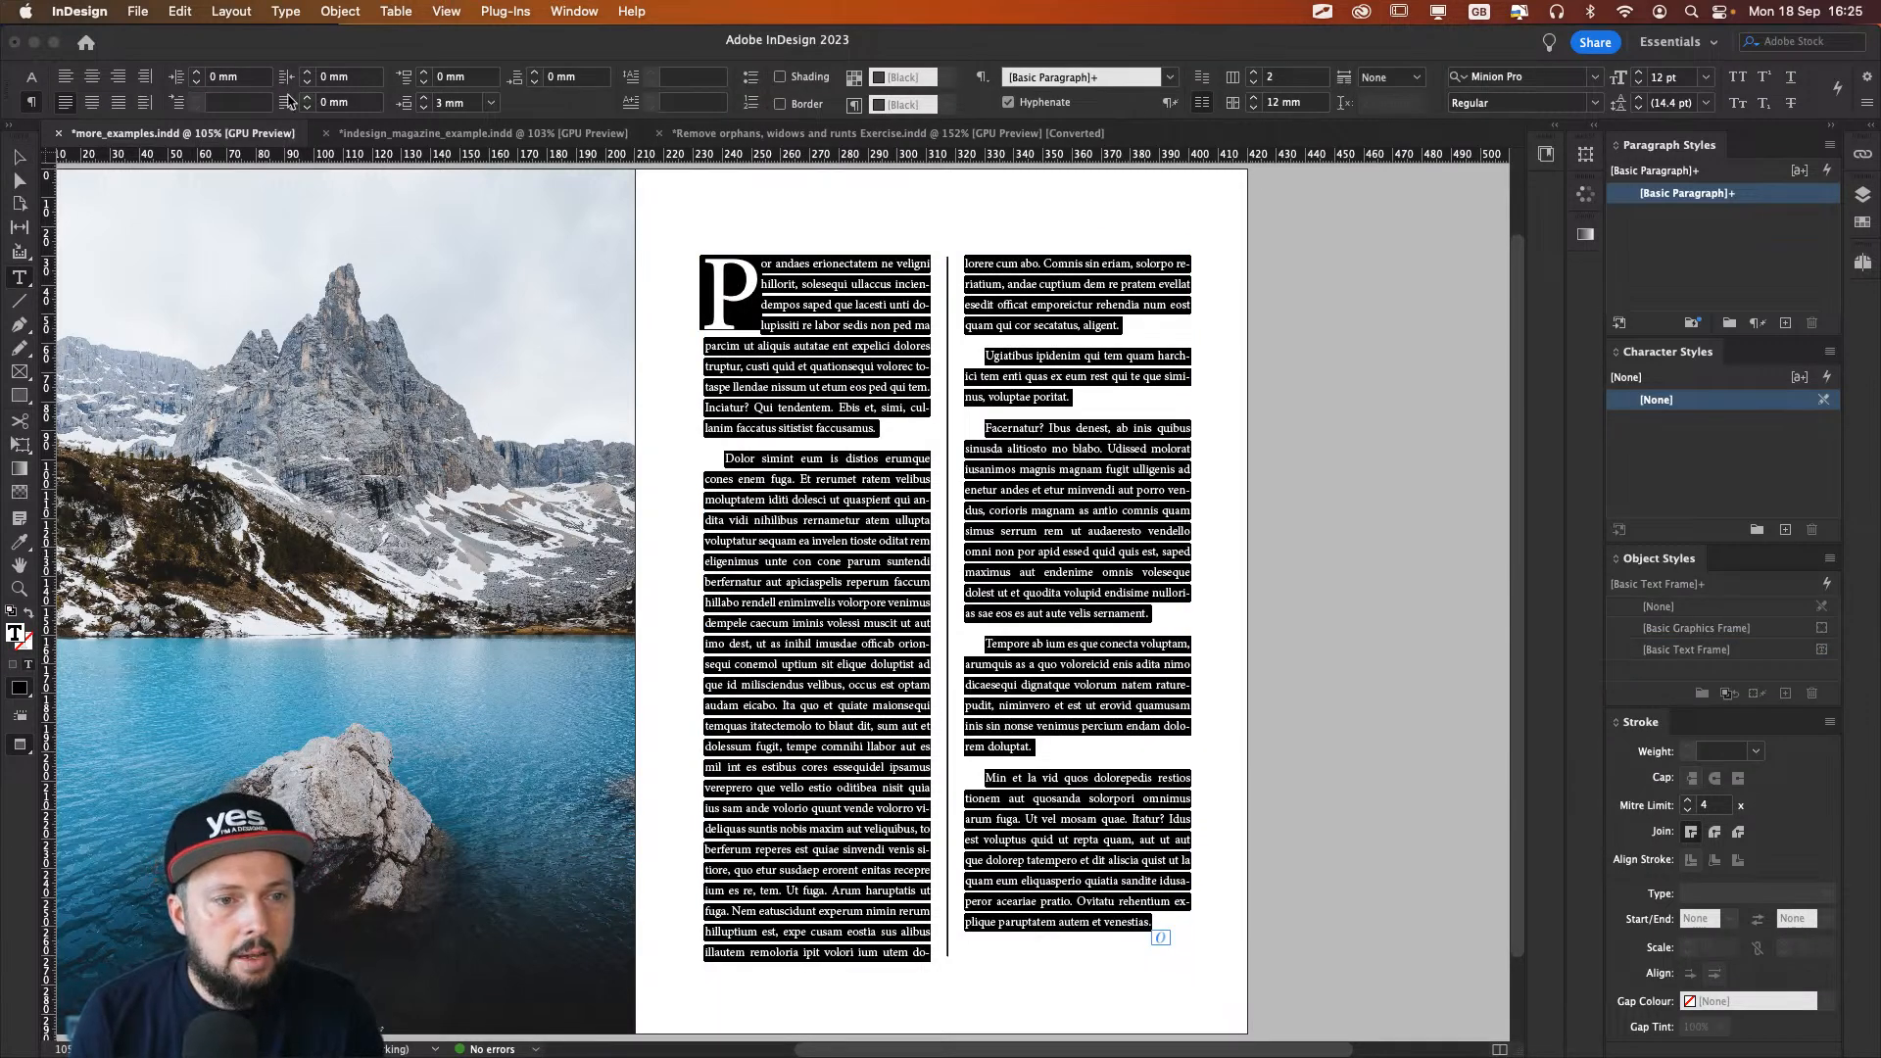
click(31, 76)
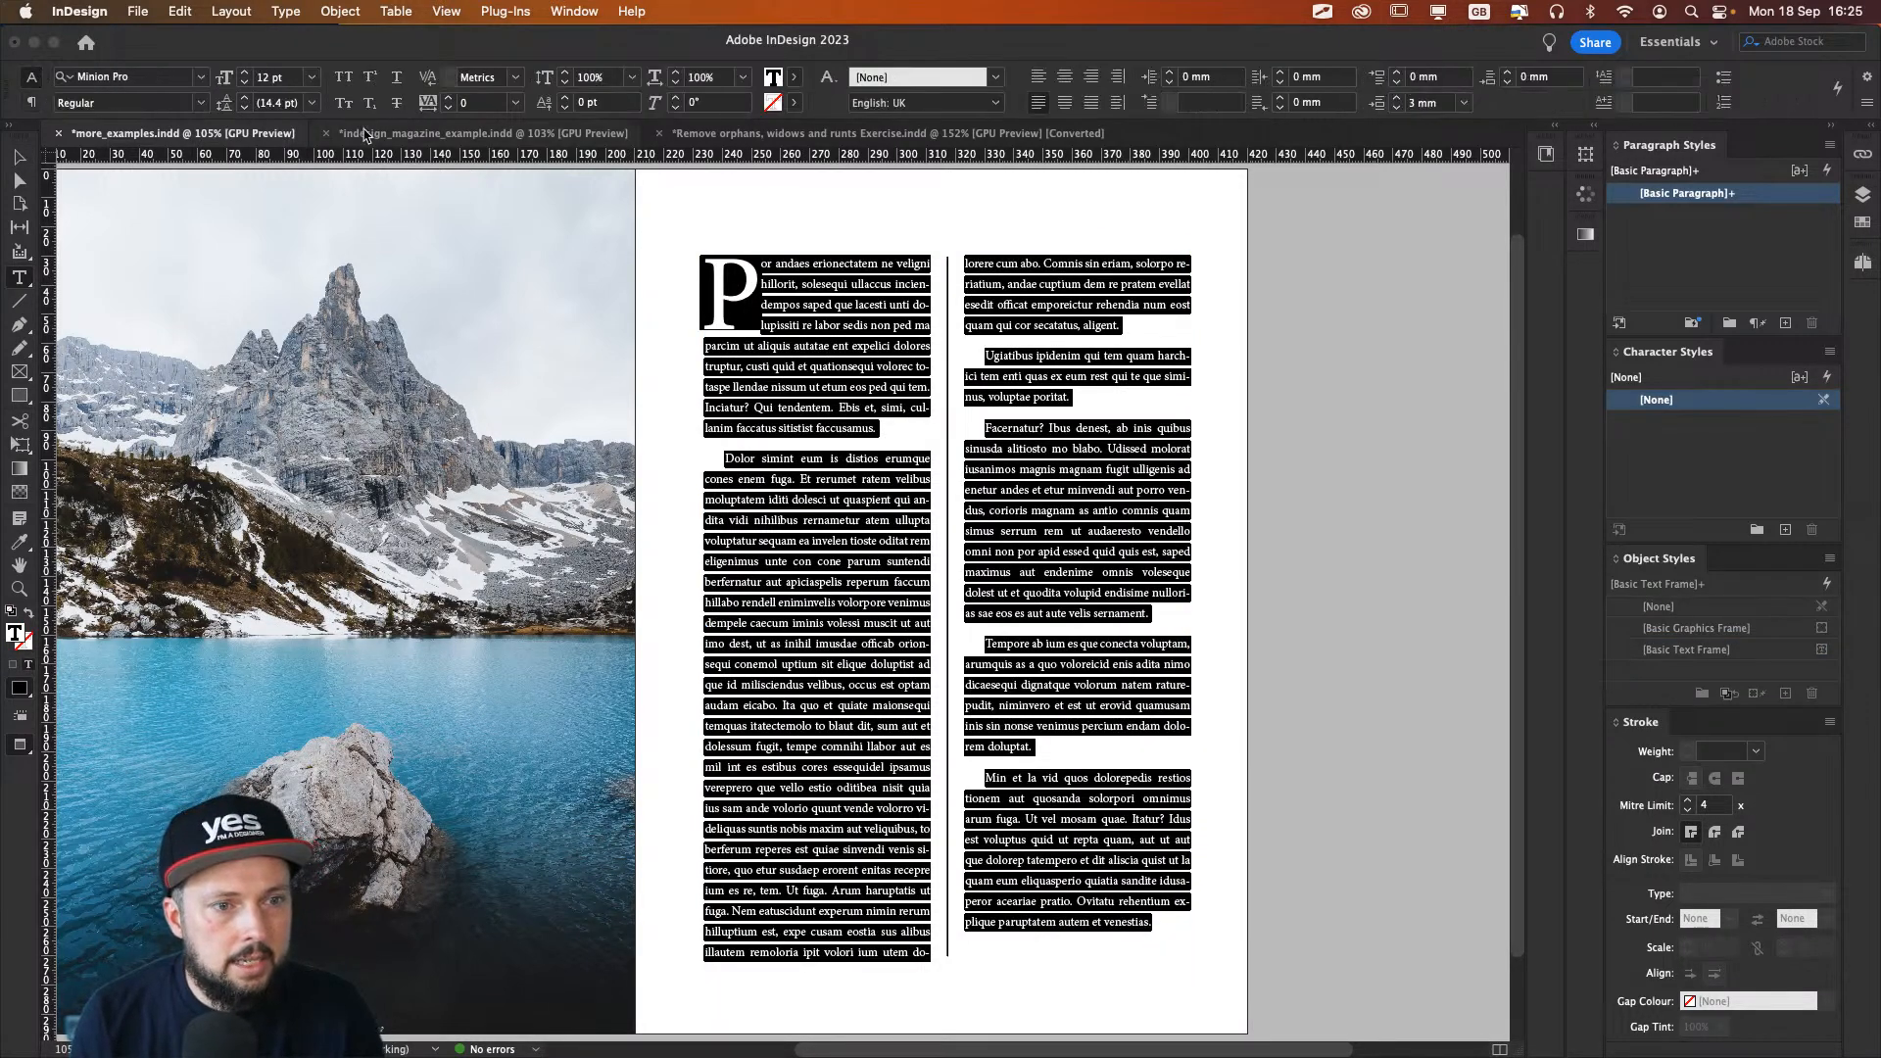
click(244, 83)
click(244, 84)
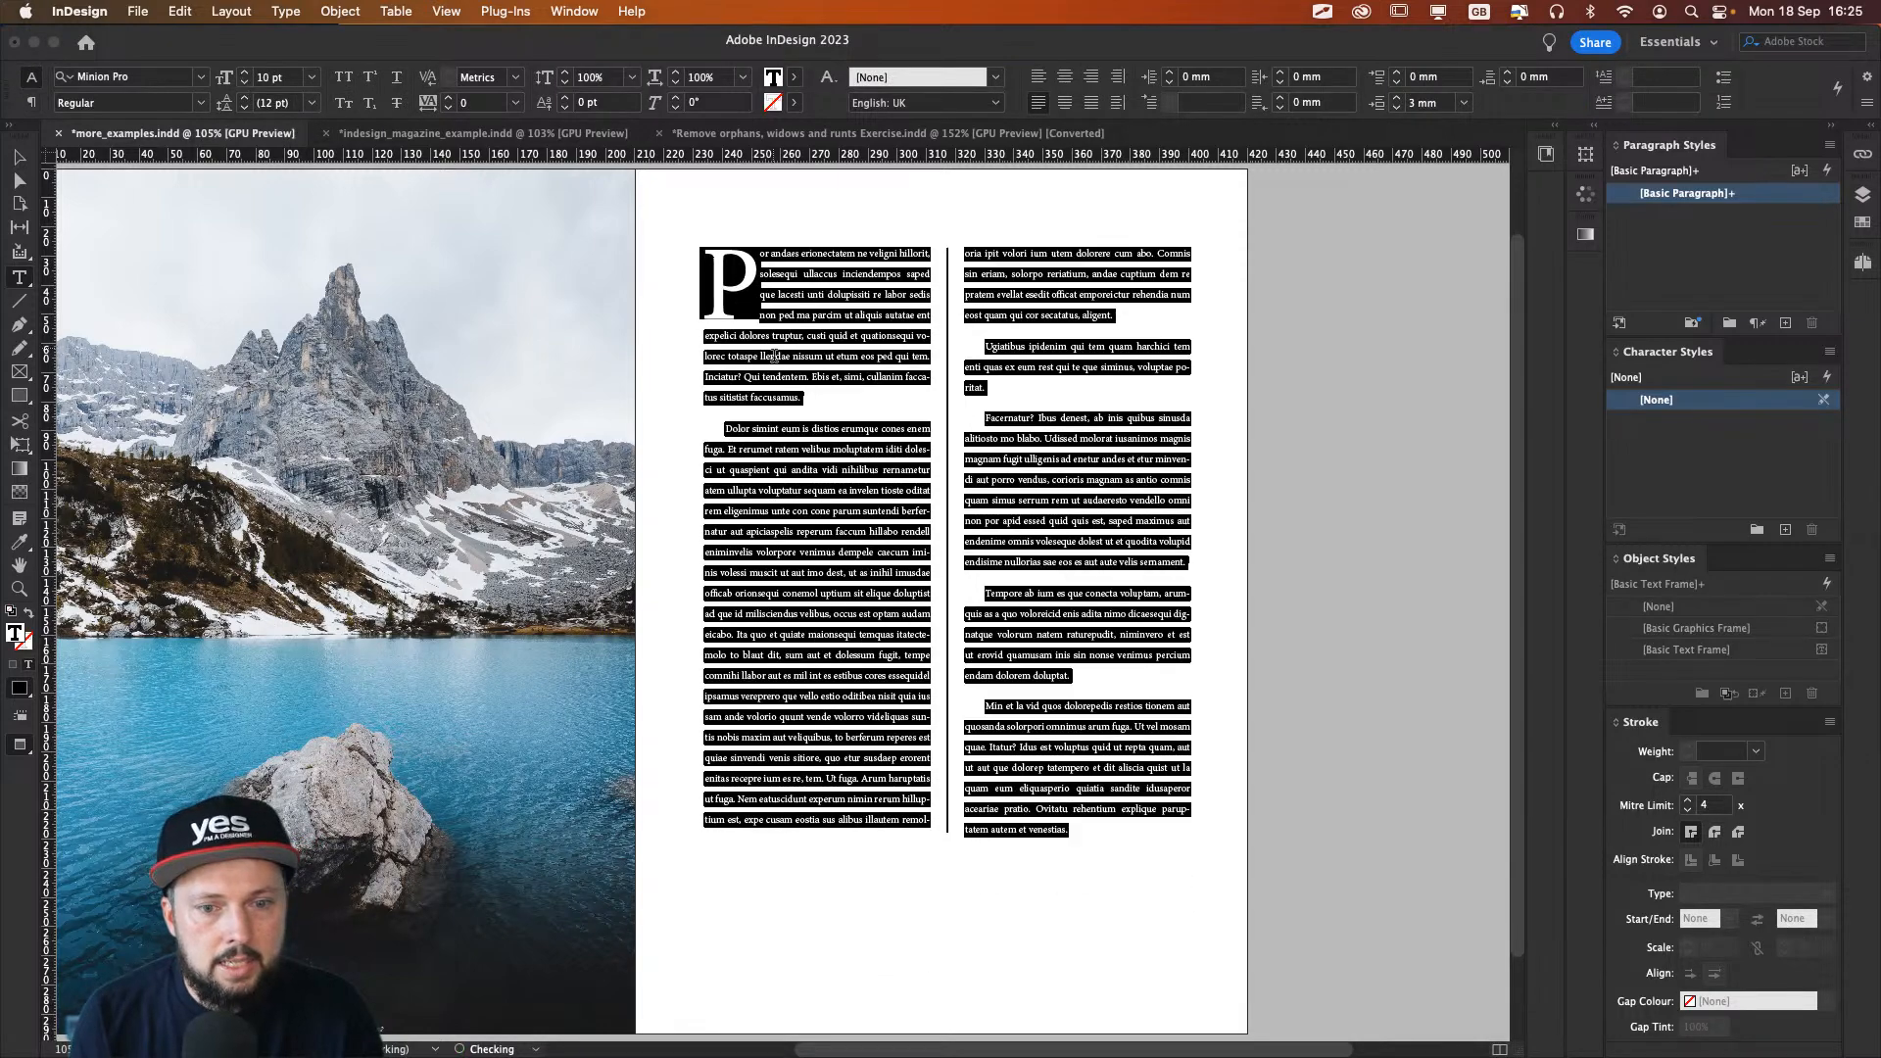
Step: Increase the font size of all the body text in the two-column frame to 11 pt
click(845, 362)
key(Escape)
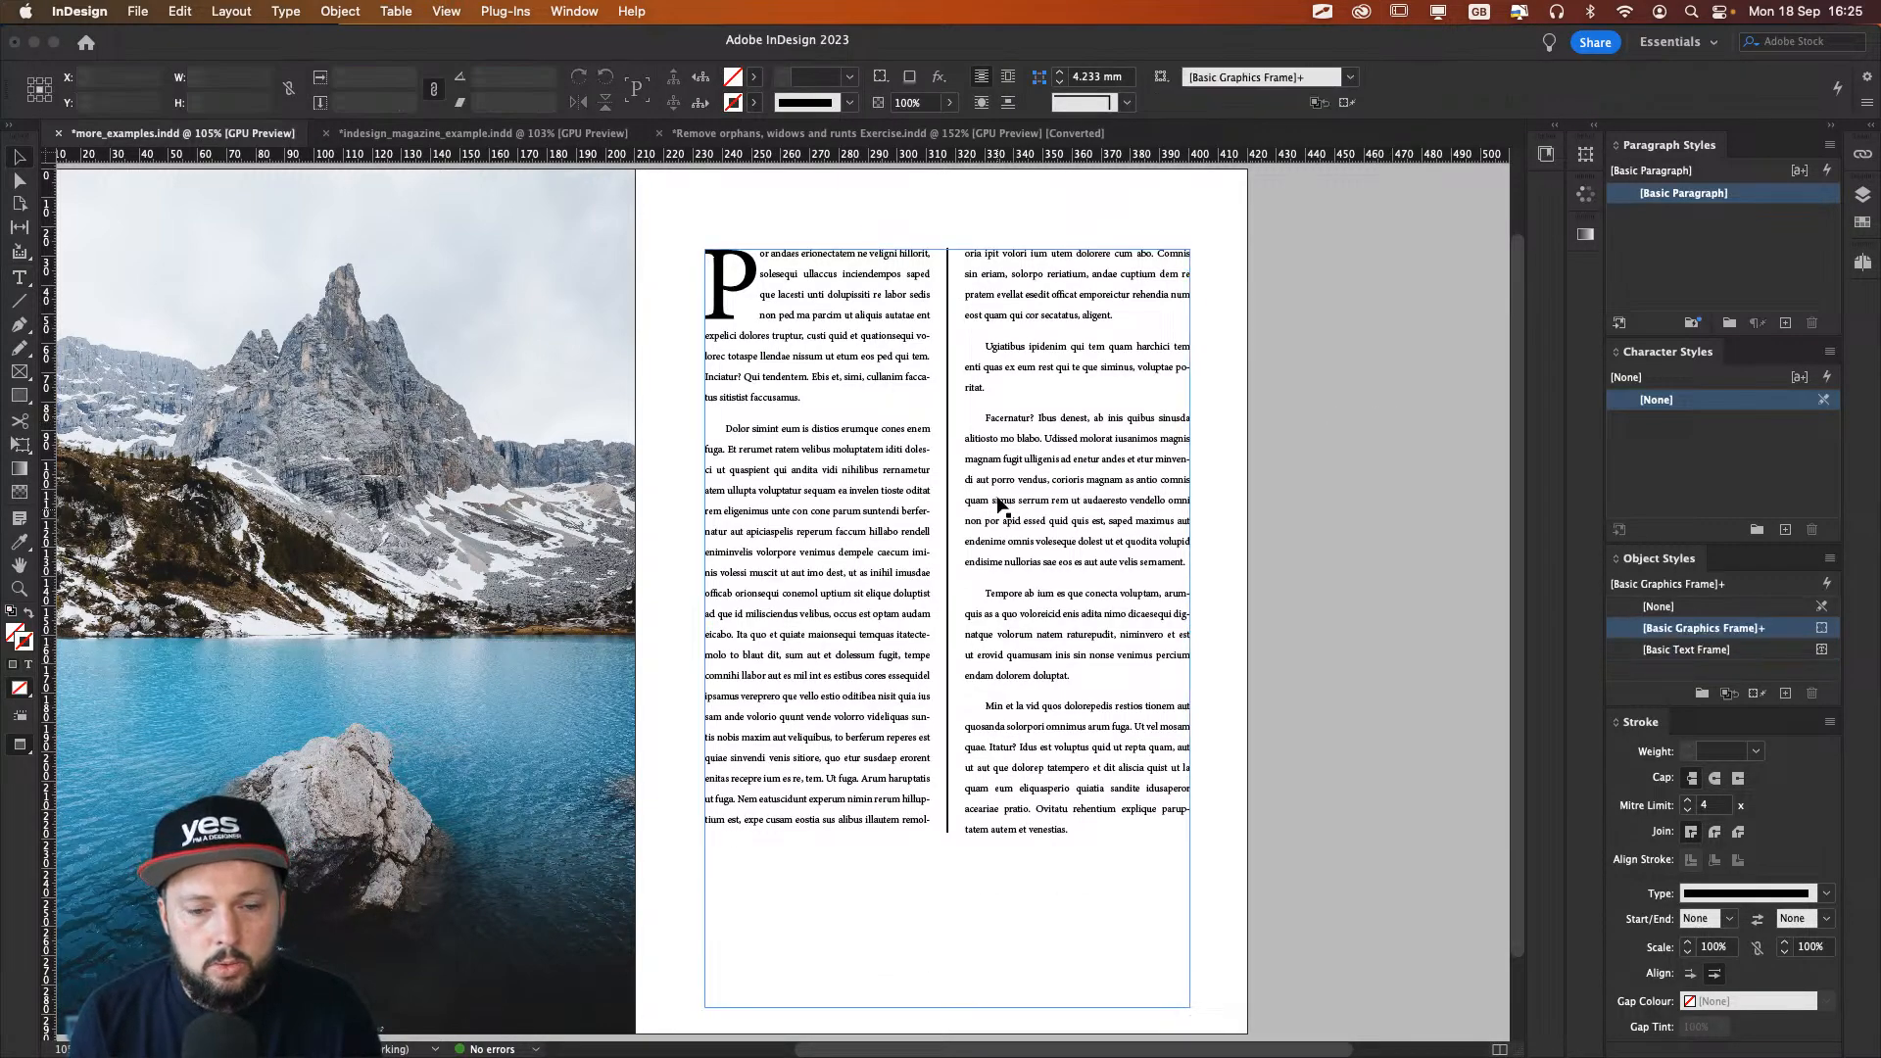
scroll(1046, 494, up, 3)
drag(1047, 495, 1060, 562)
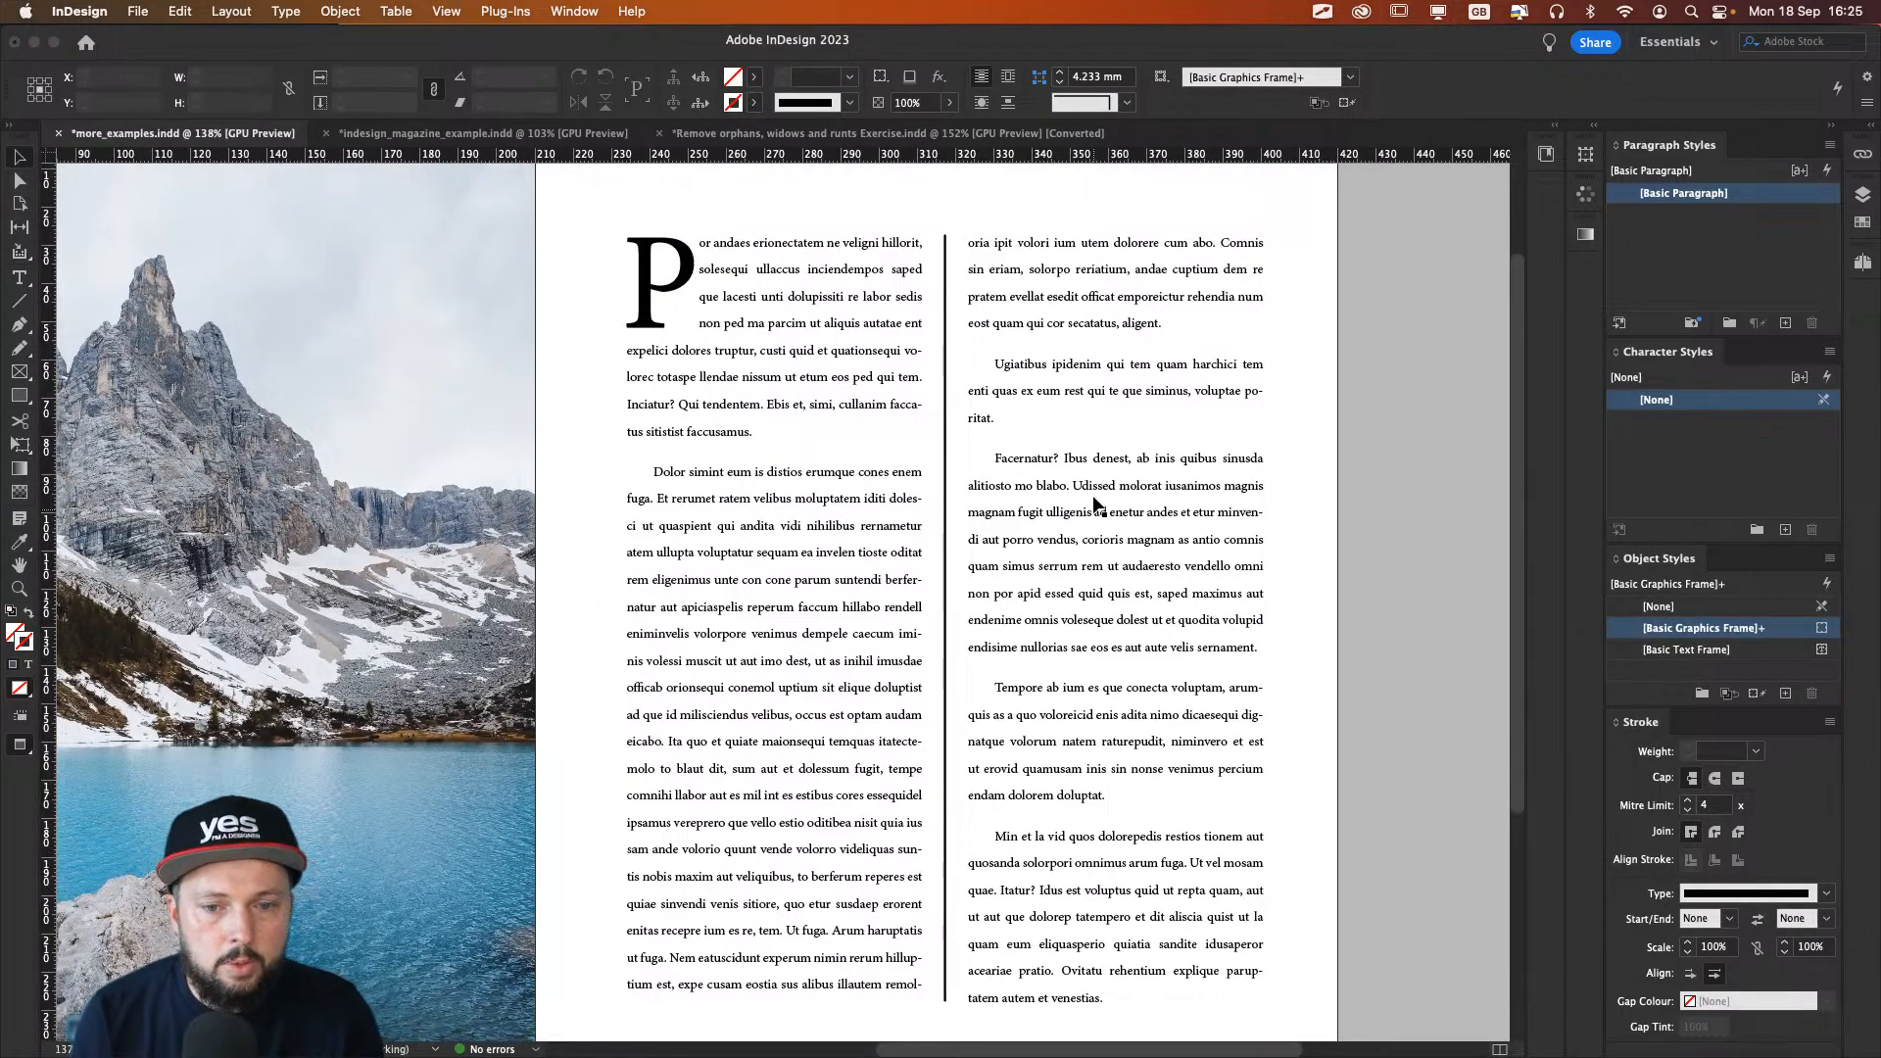
double_click(1039, 491)
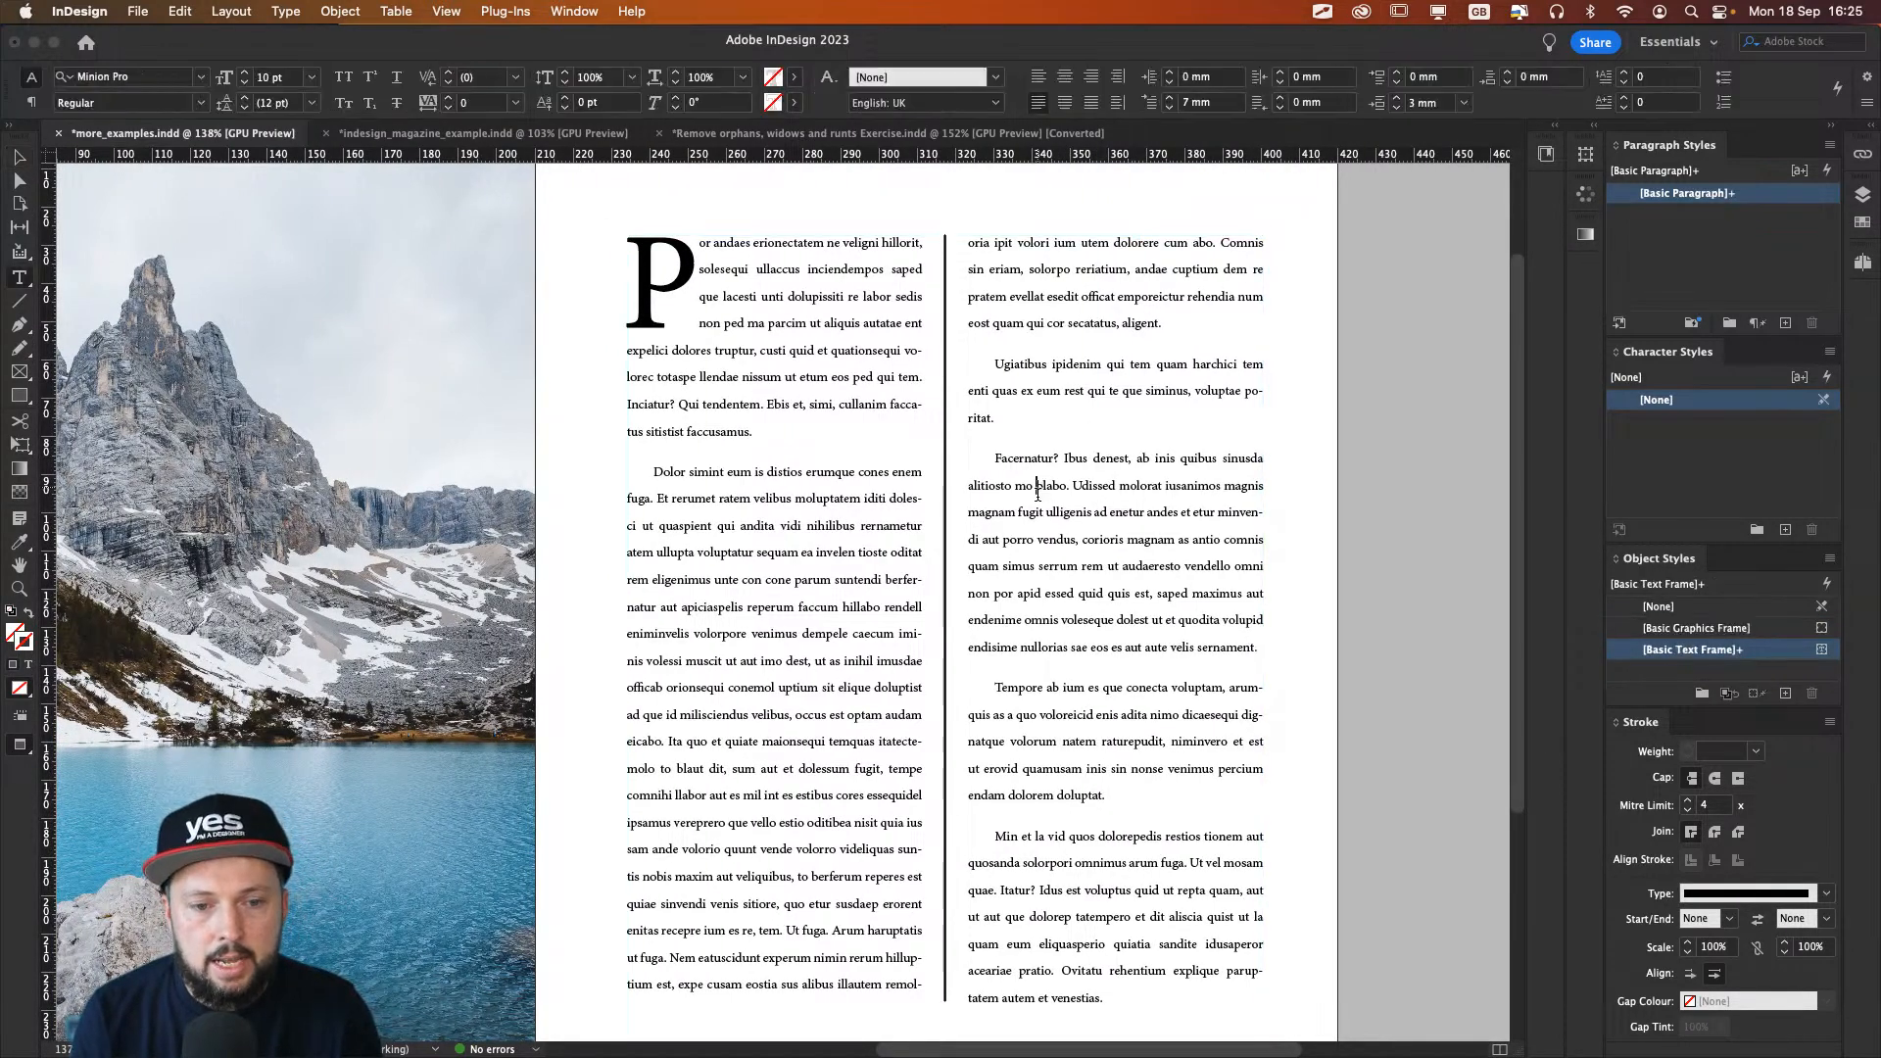
triple_click(1038, 492)
click(1059, 561)
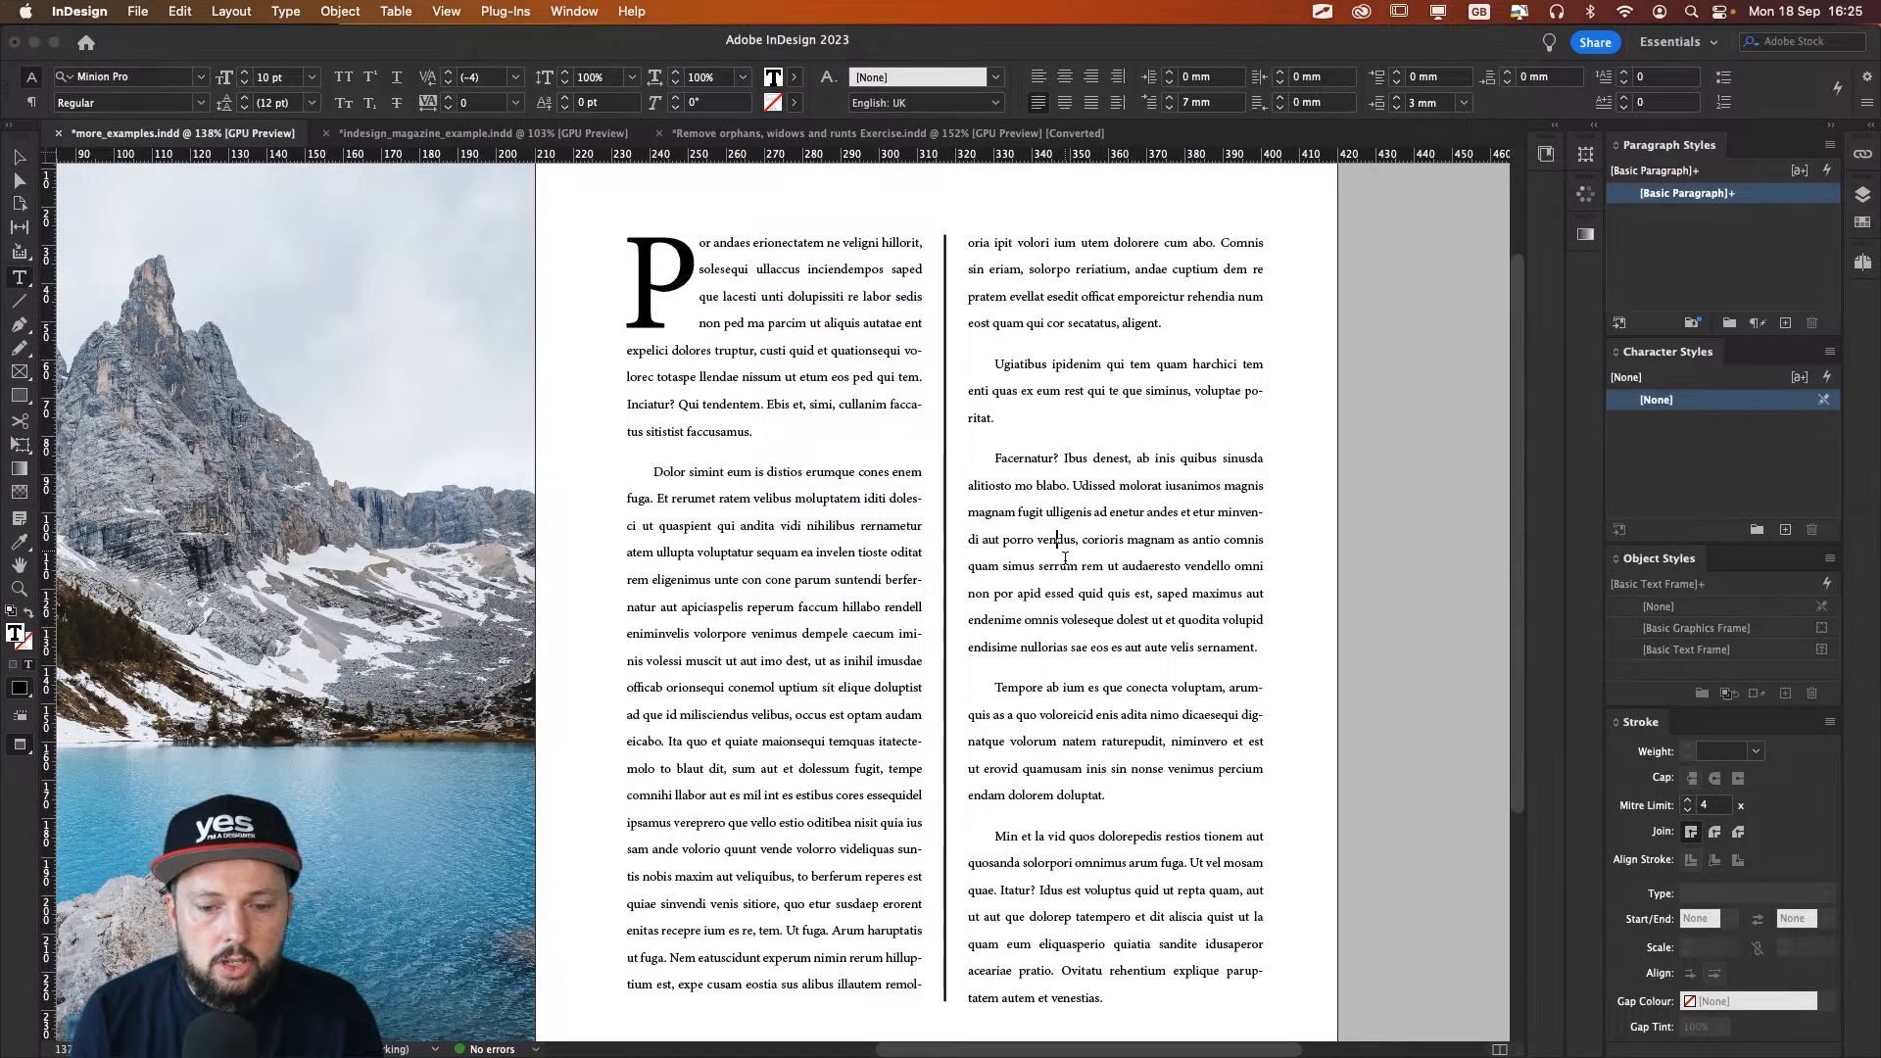
key(super+a)
key(super+shift+period)
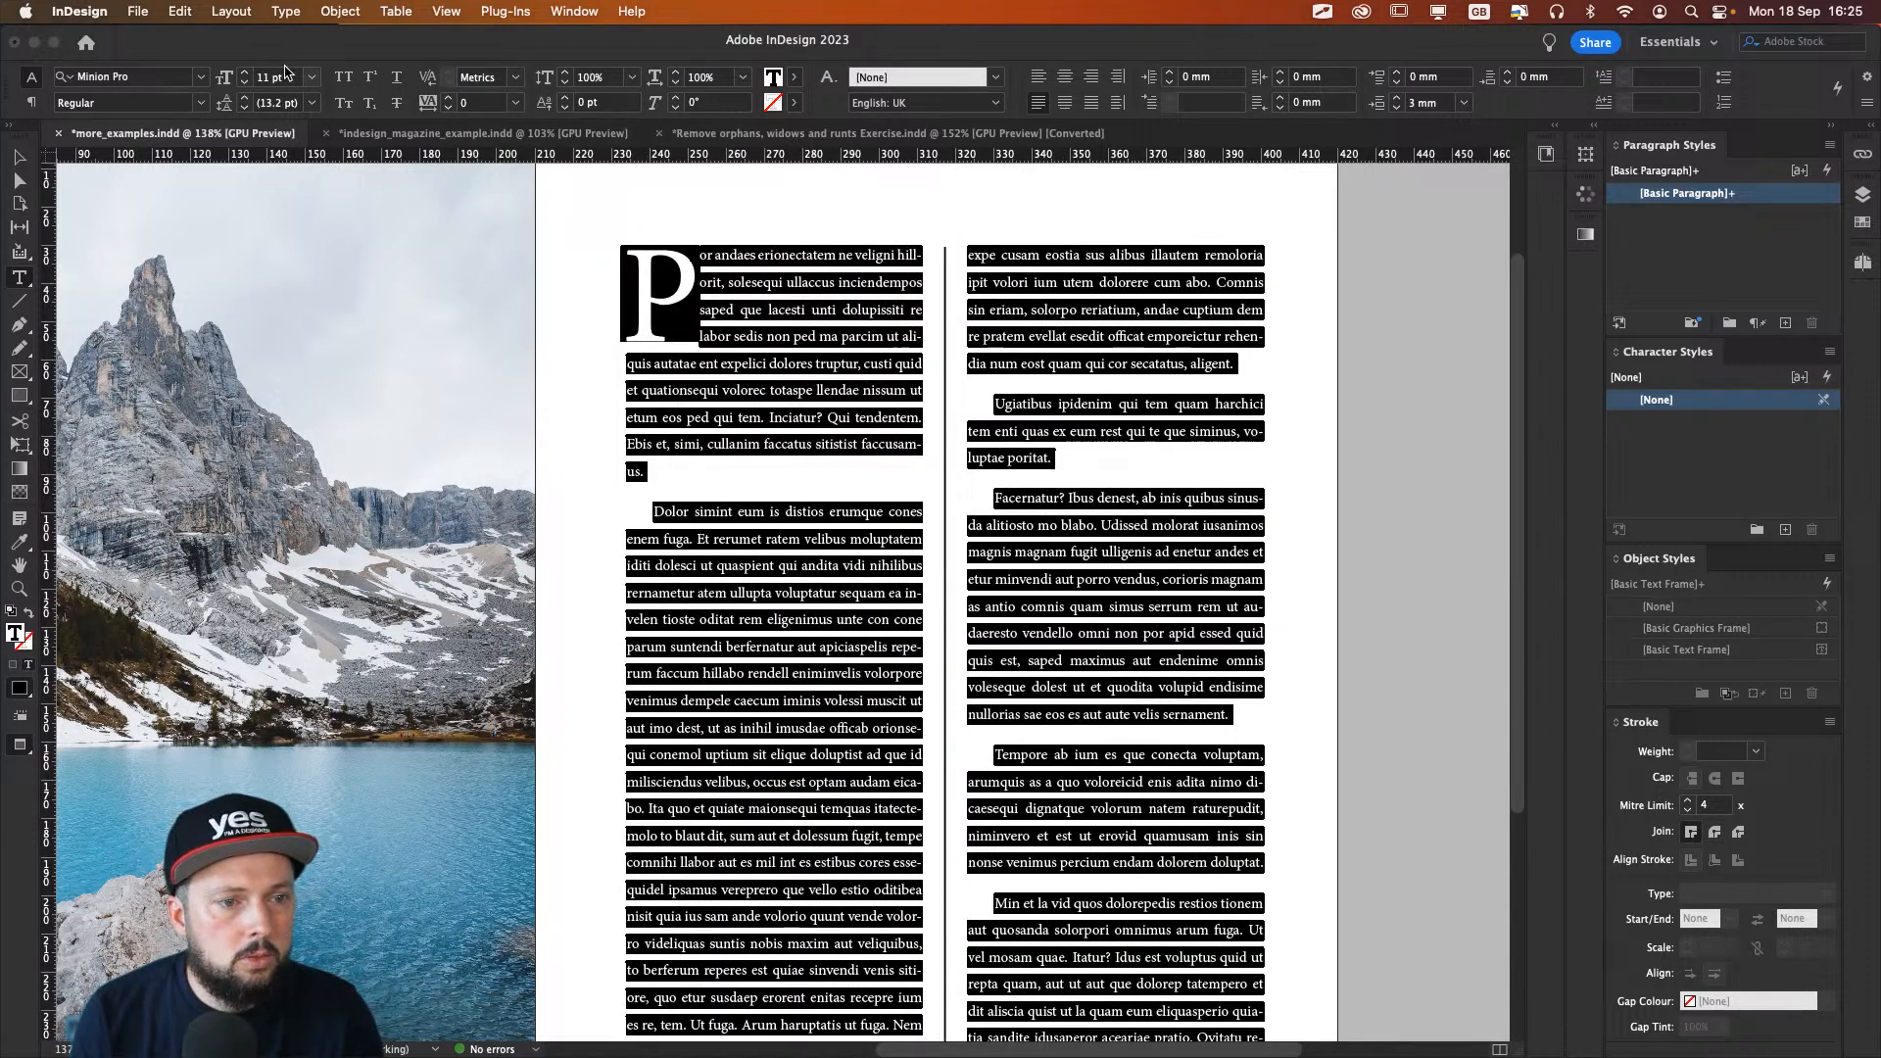
Step: Set the font size of all the body text in the two-column frame to 10.5 pt
click(786, 429)
key(super+a)
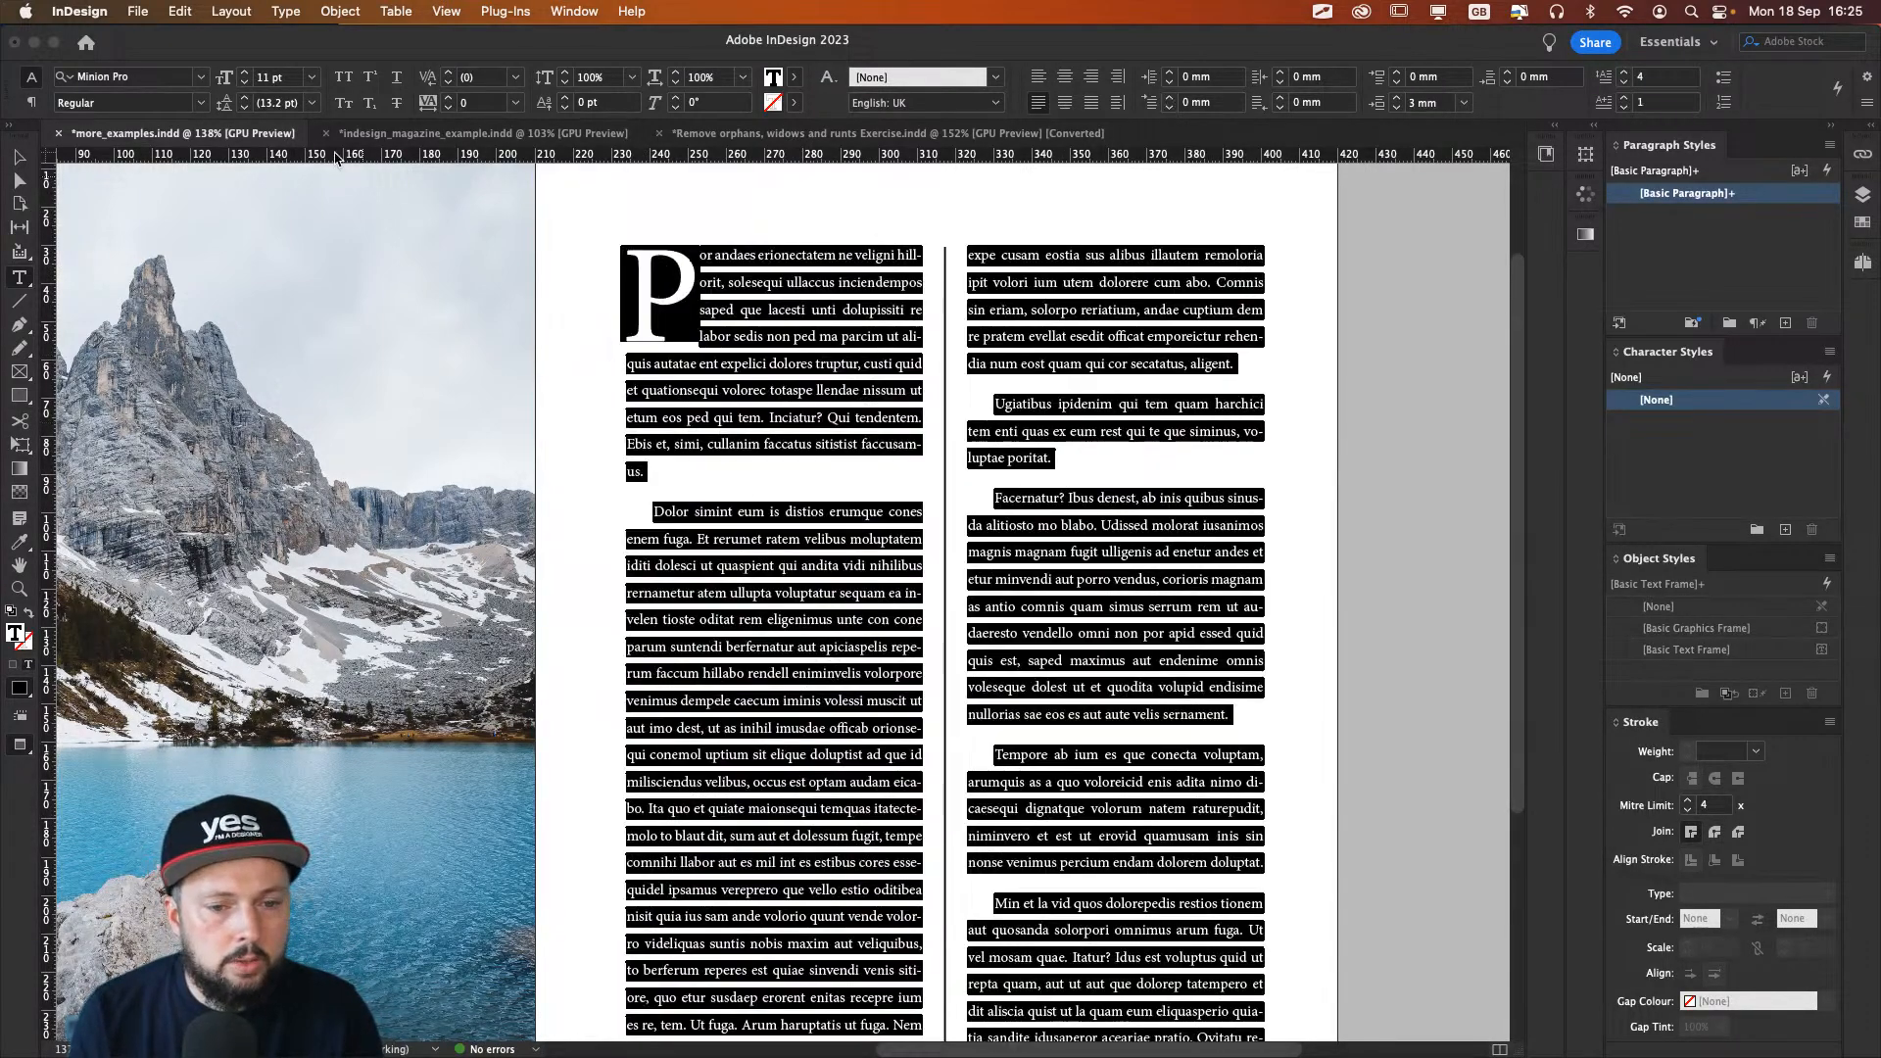
click(276, 78)
text(10.5)
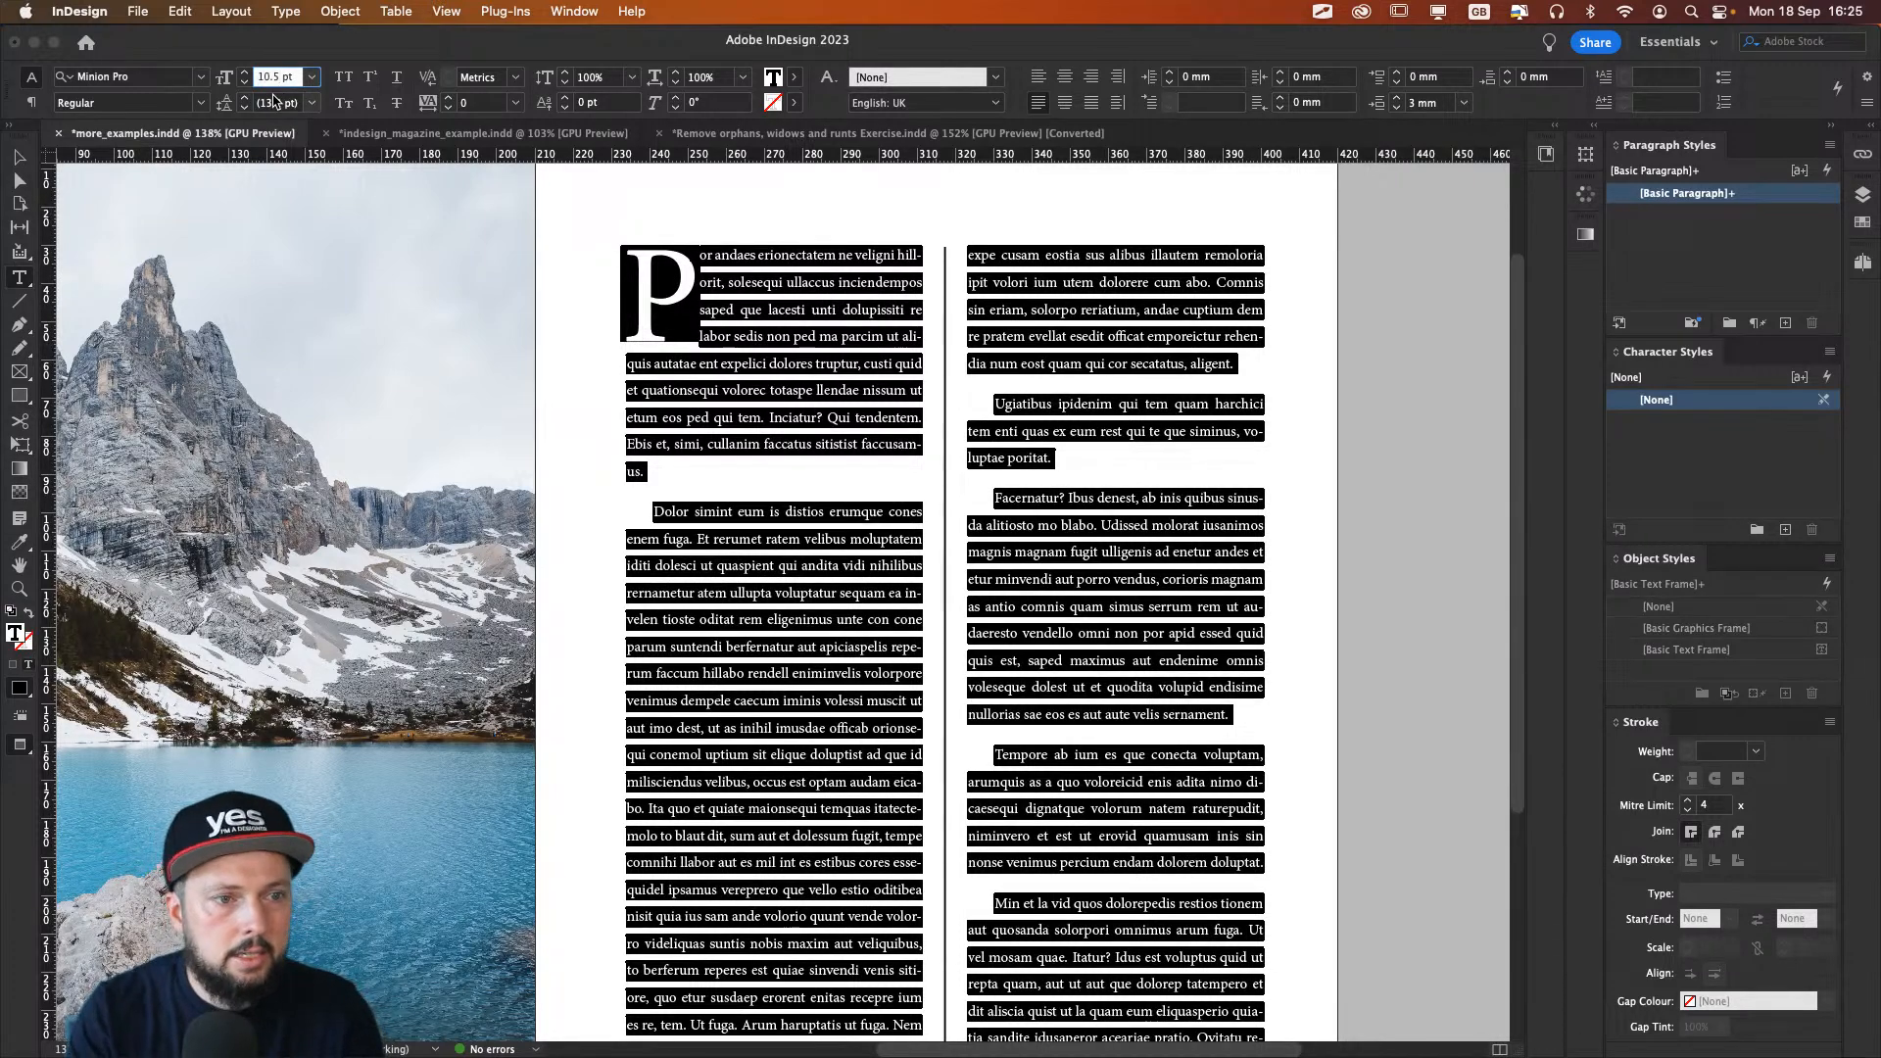
key(Escape)
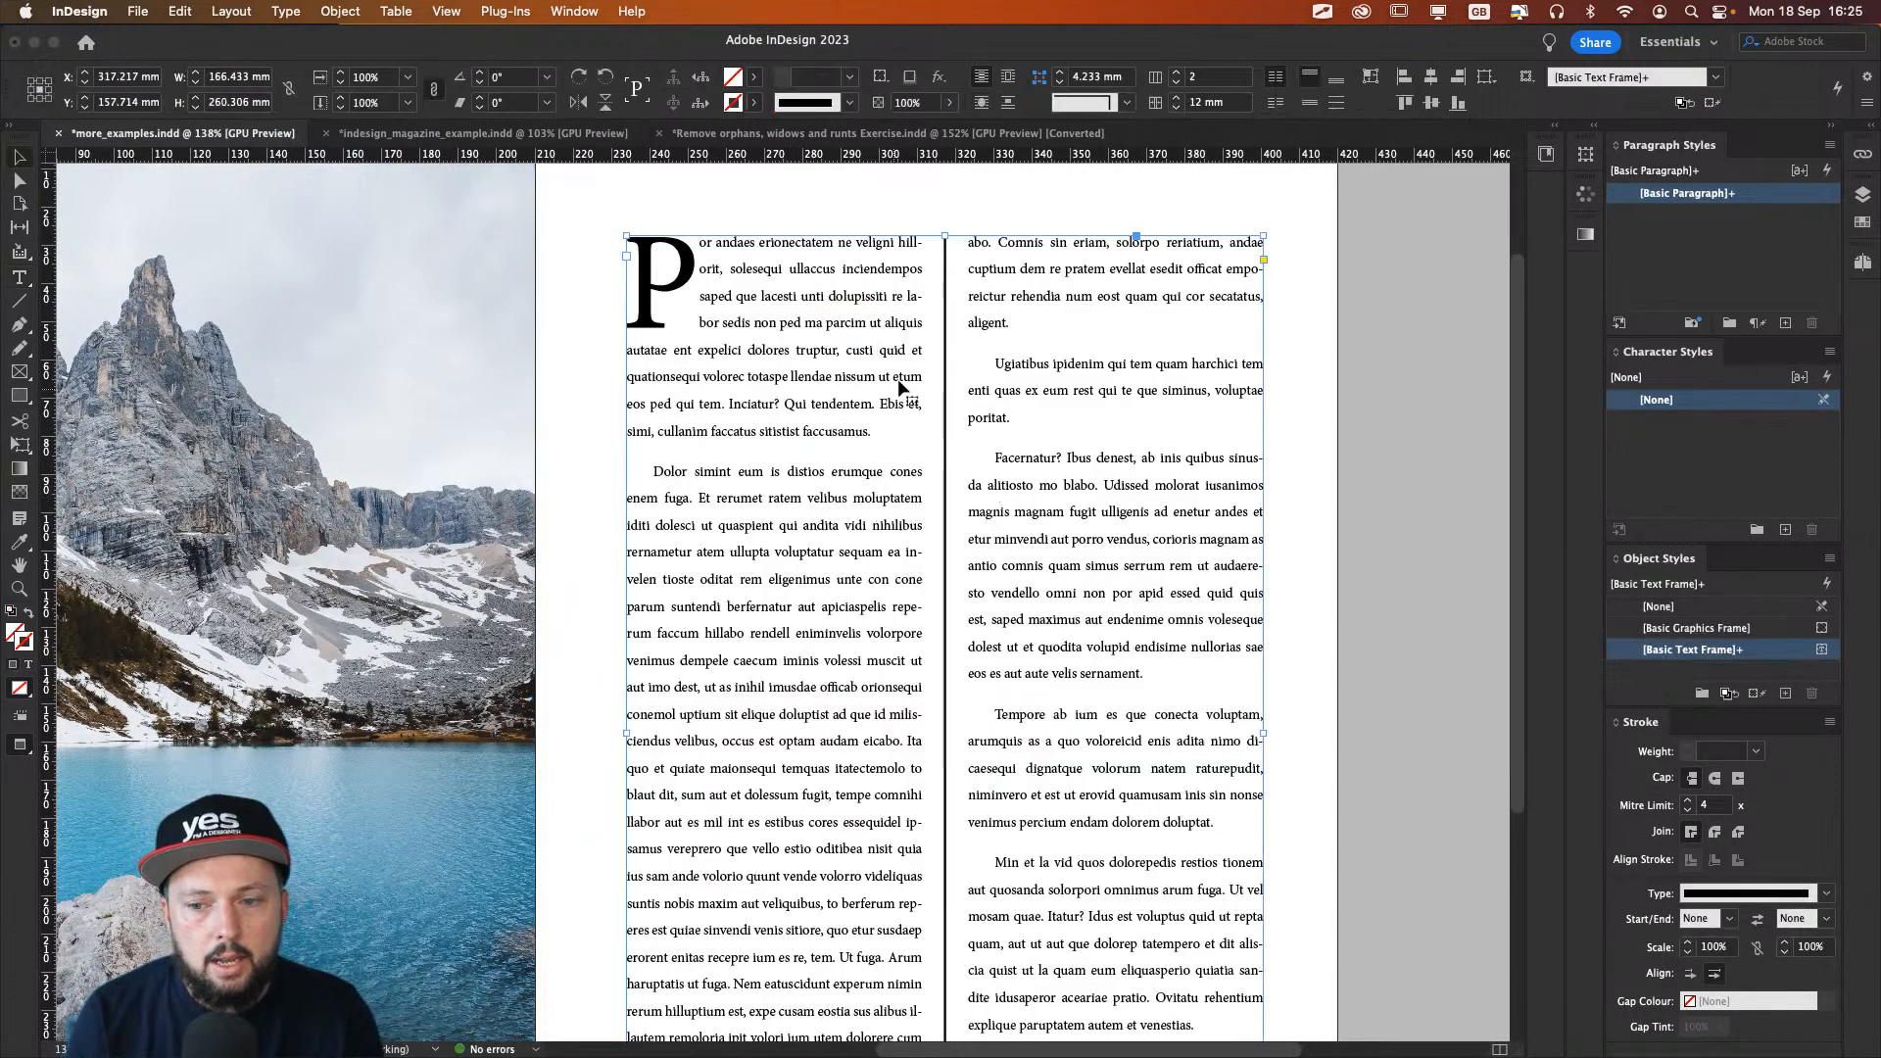
Step: Enable Optical Margin Alignment for the two-column text frame's story and review the resulting column edges
click(572, 11)
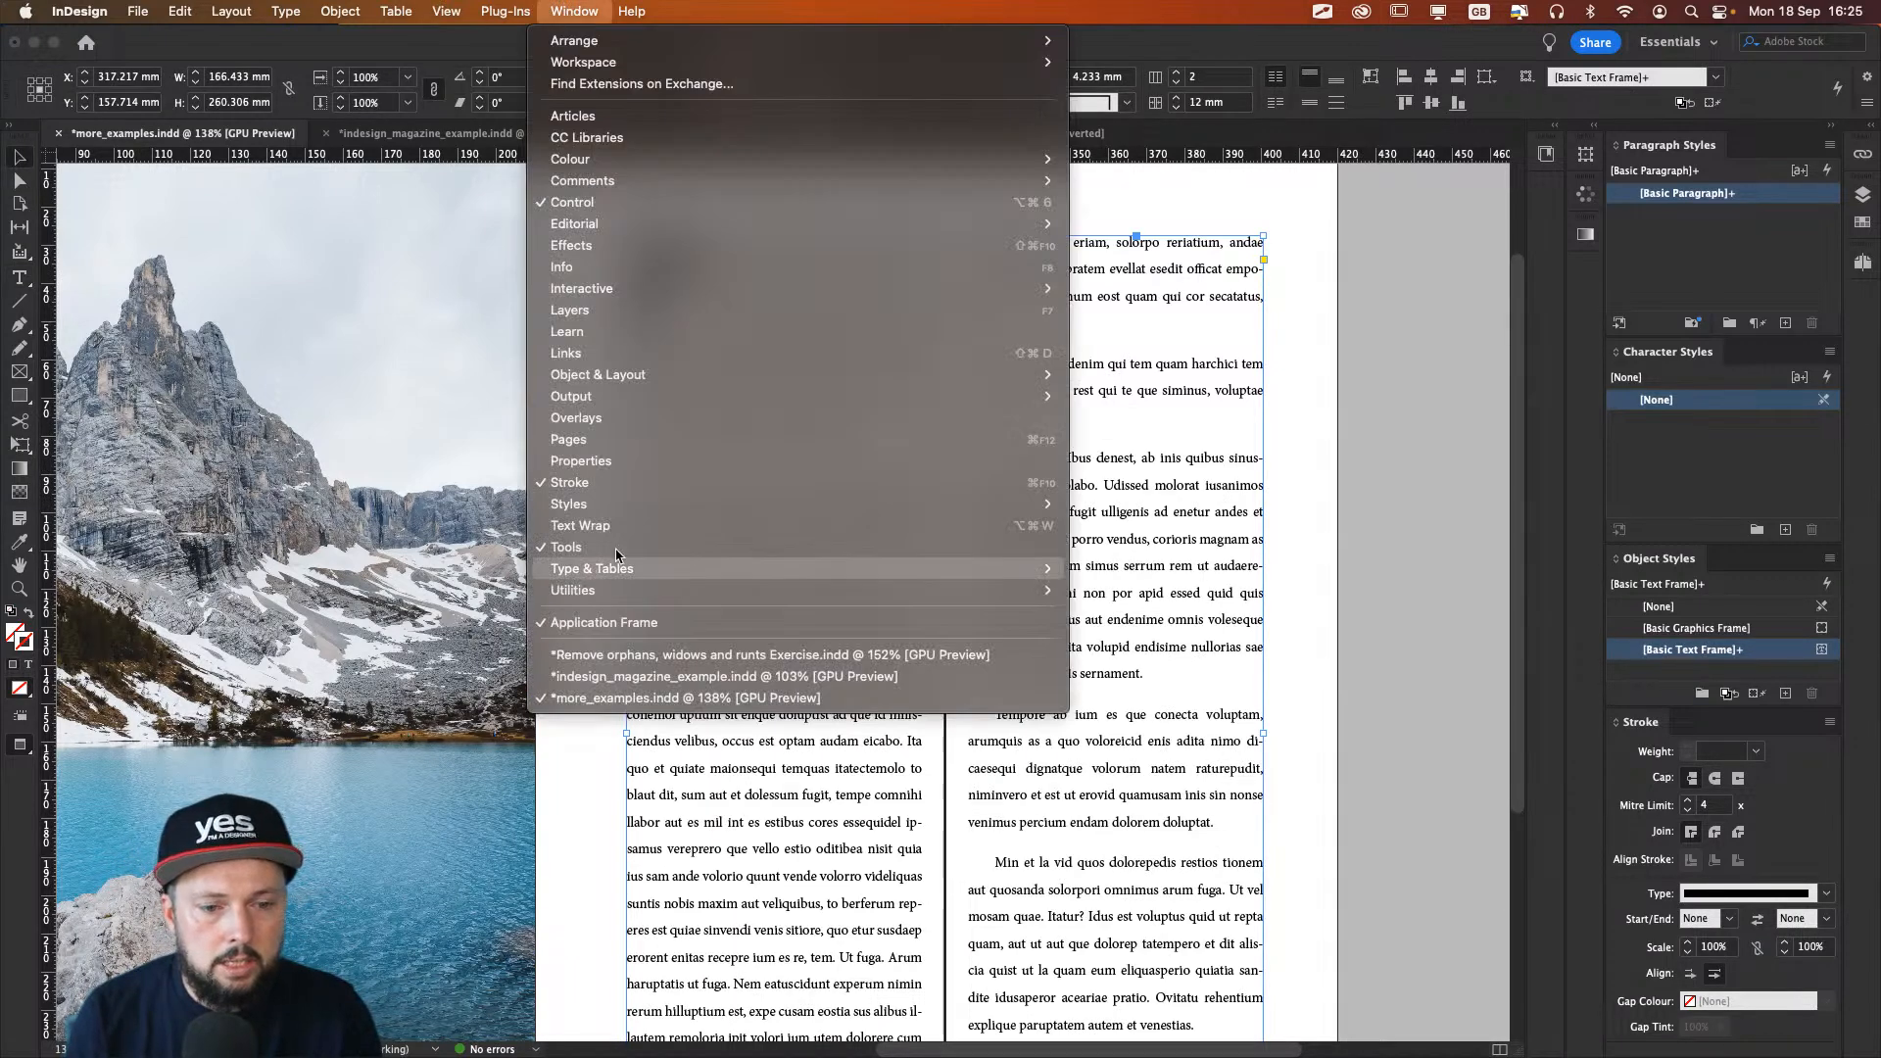
mouse_move(608, 570)
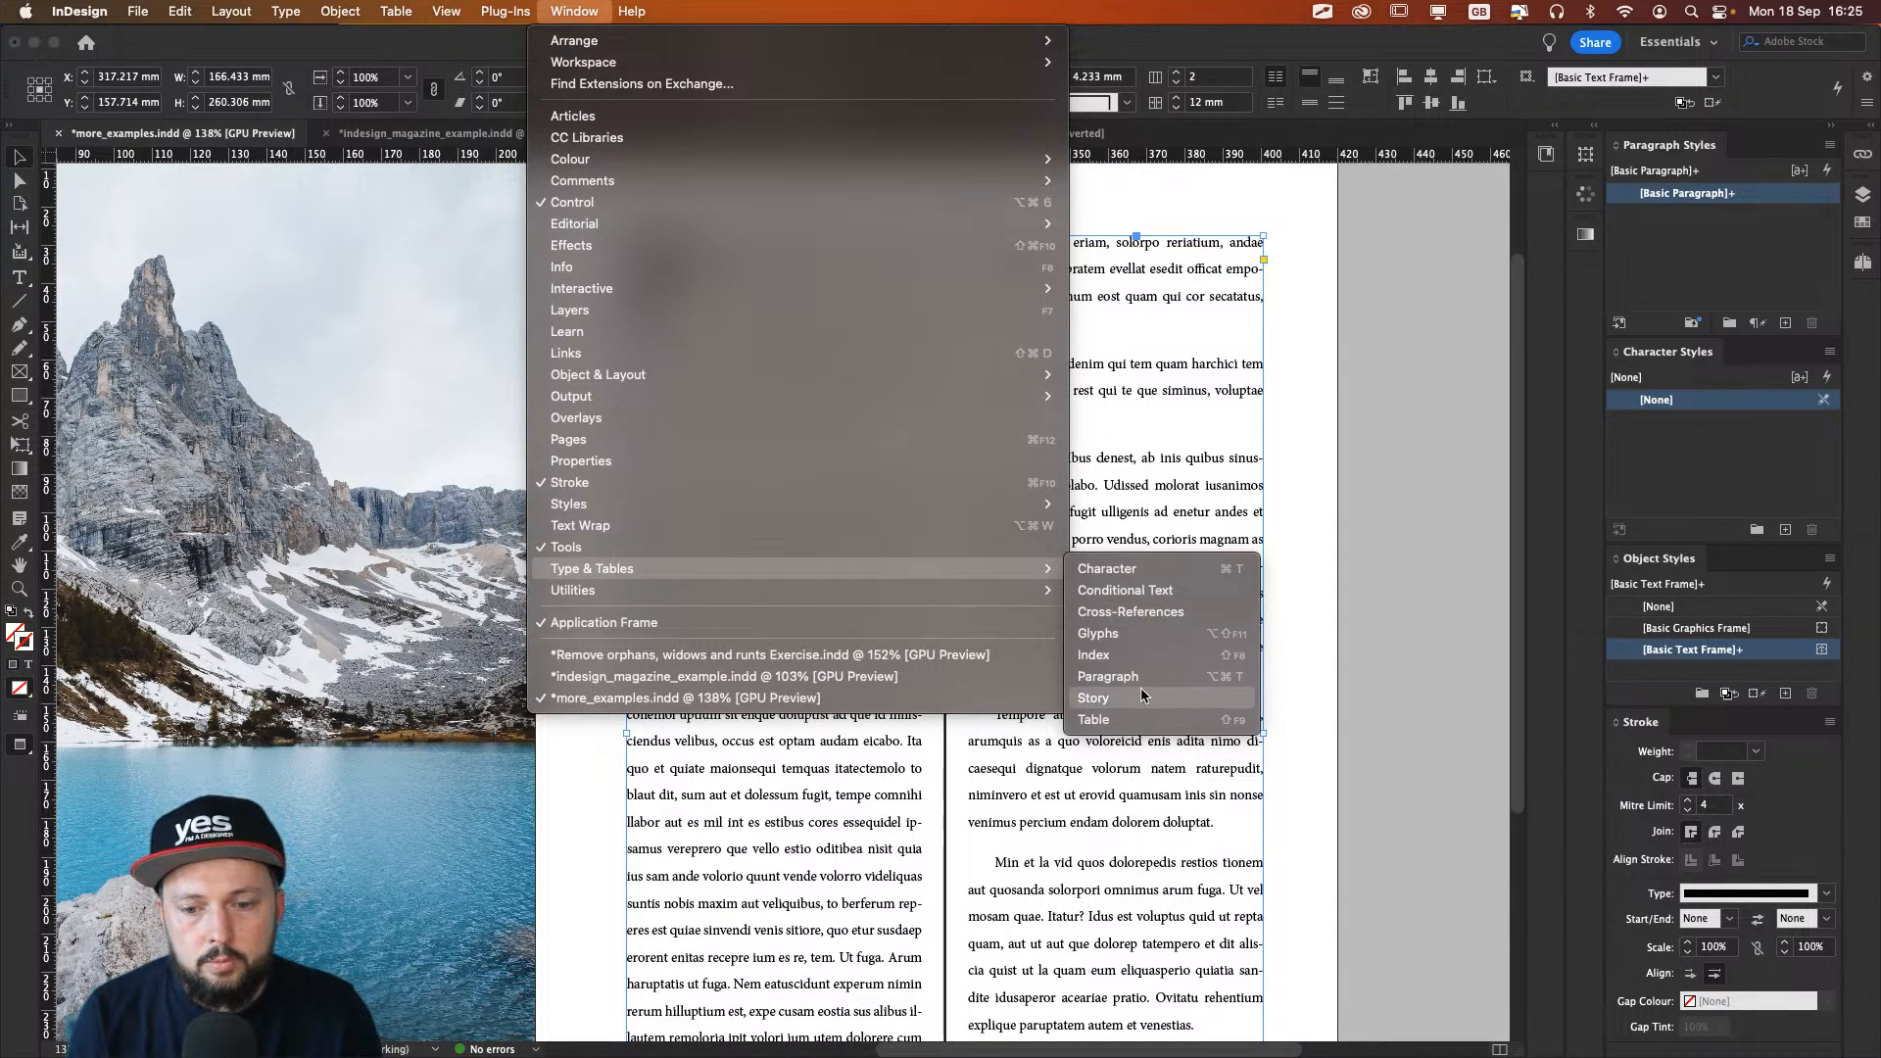
click(1093, 698)
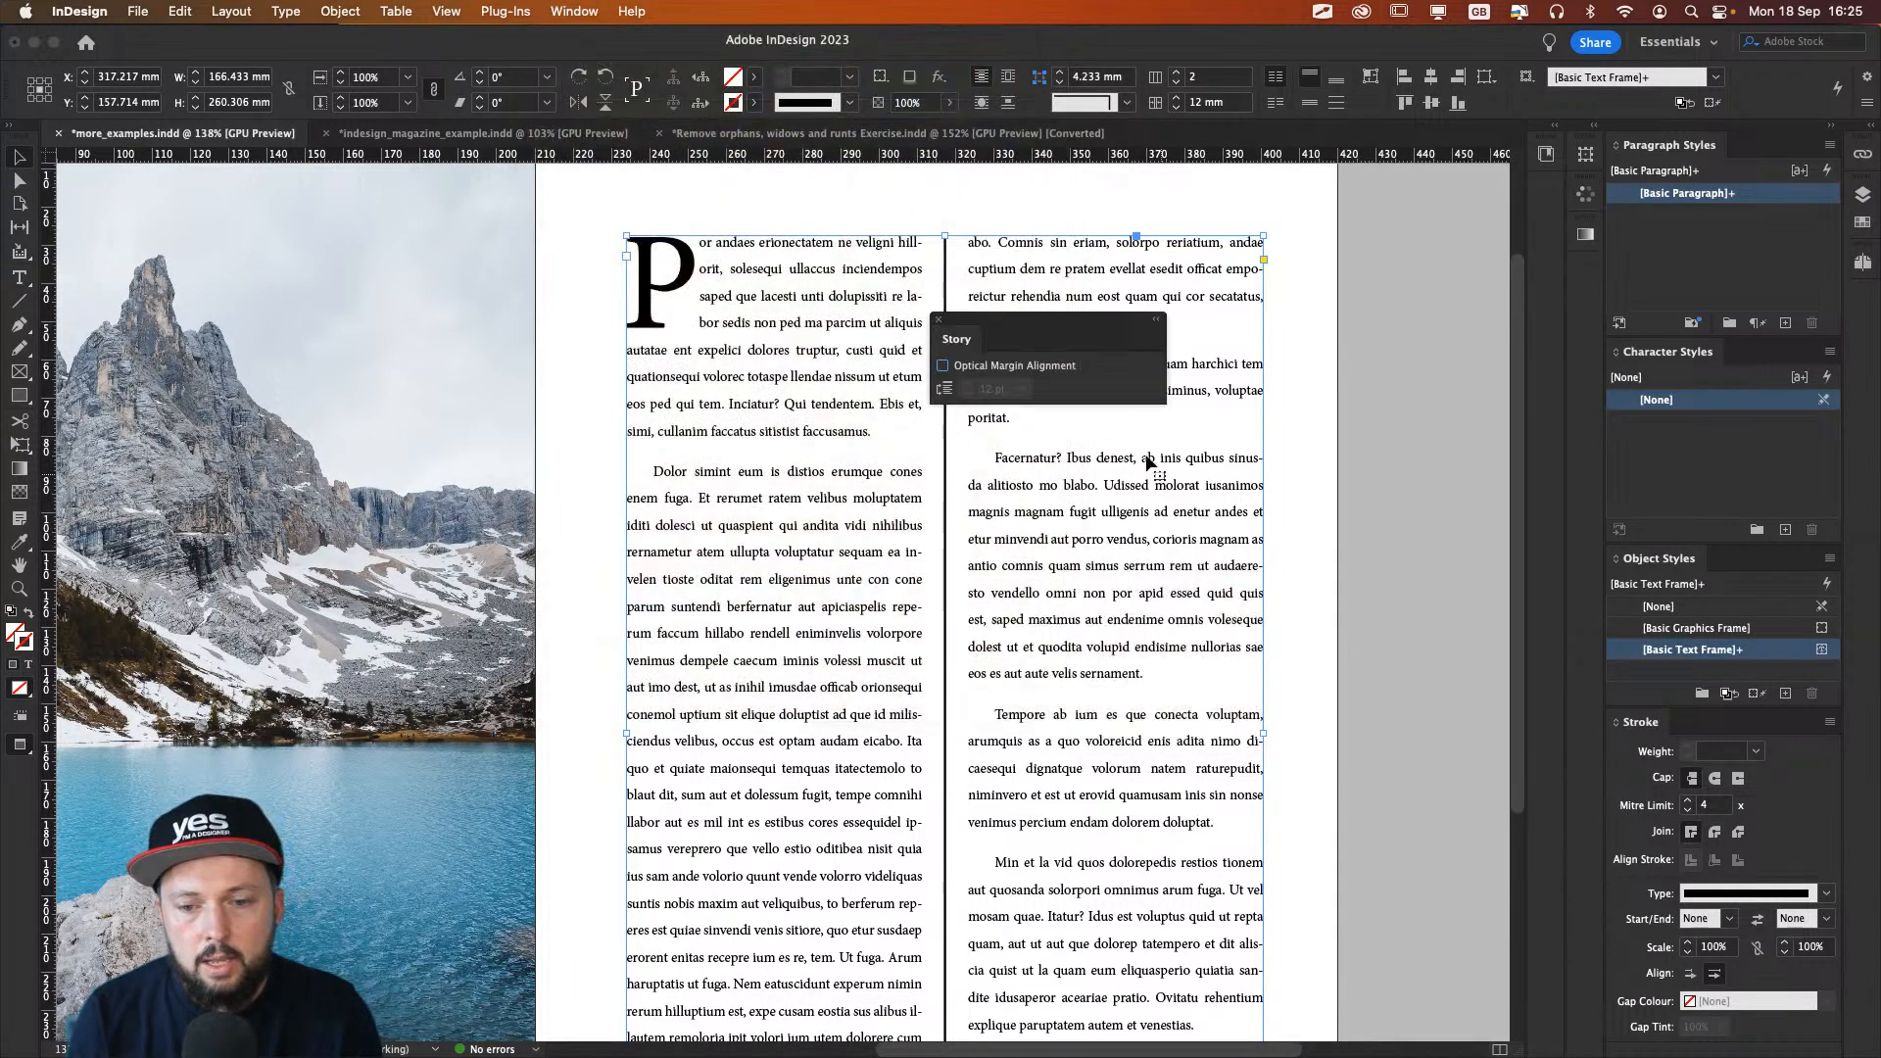
click(938, 316)
click(1326, 414)
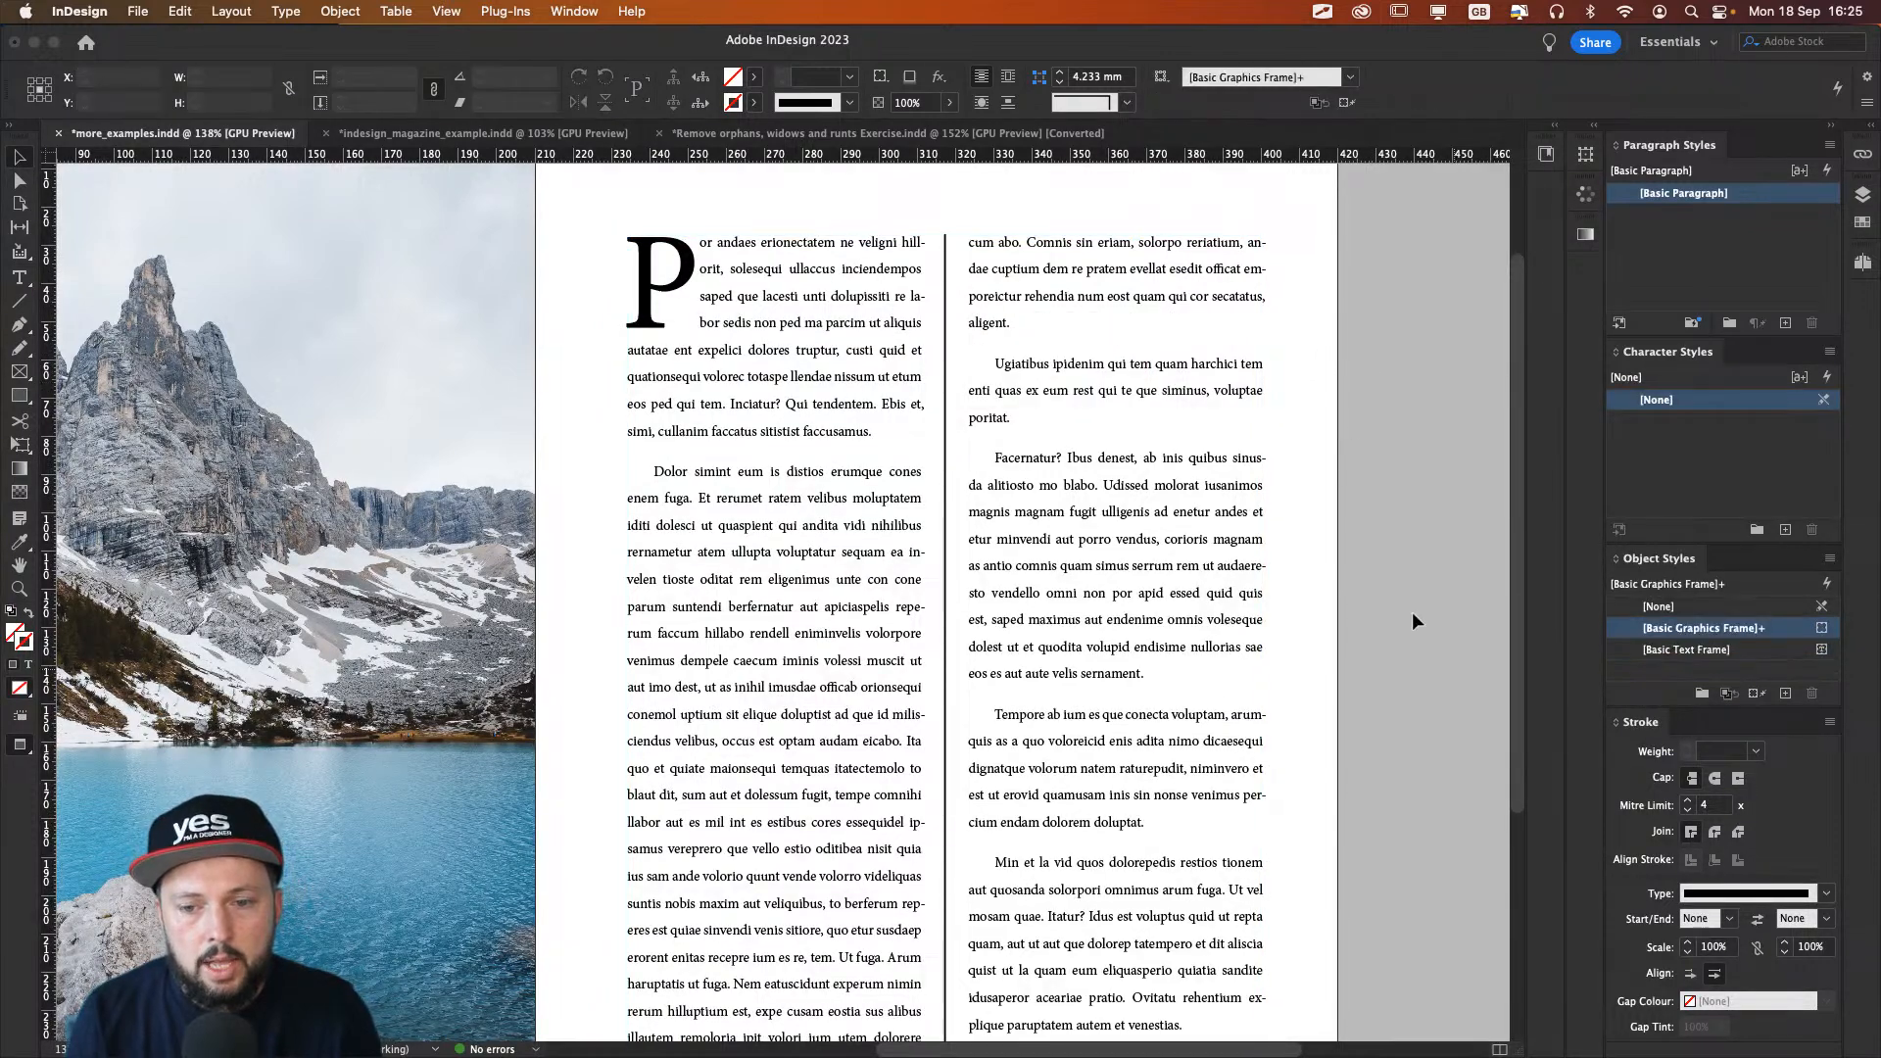
scroll(1377, 551, down, 5)
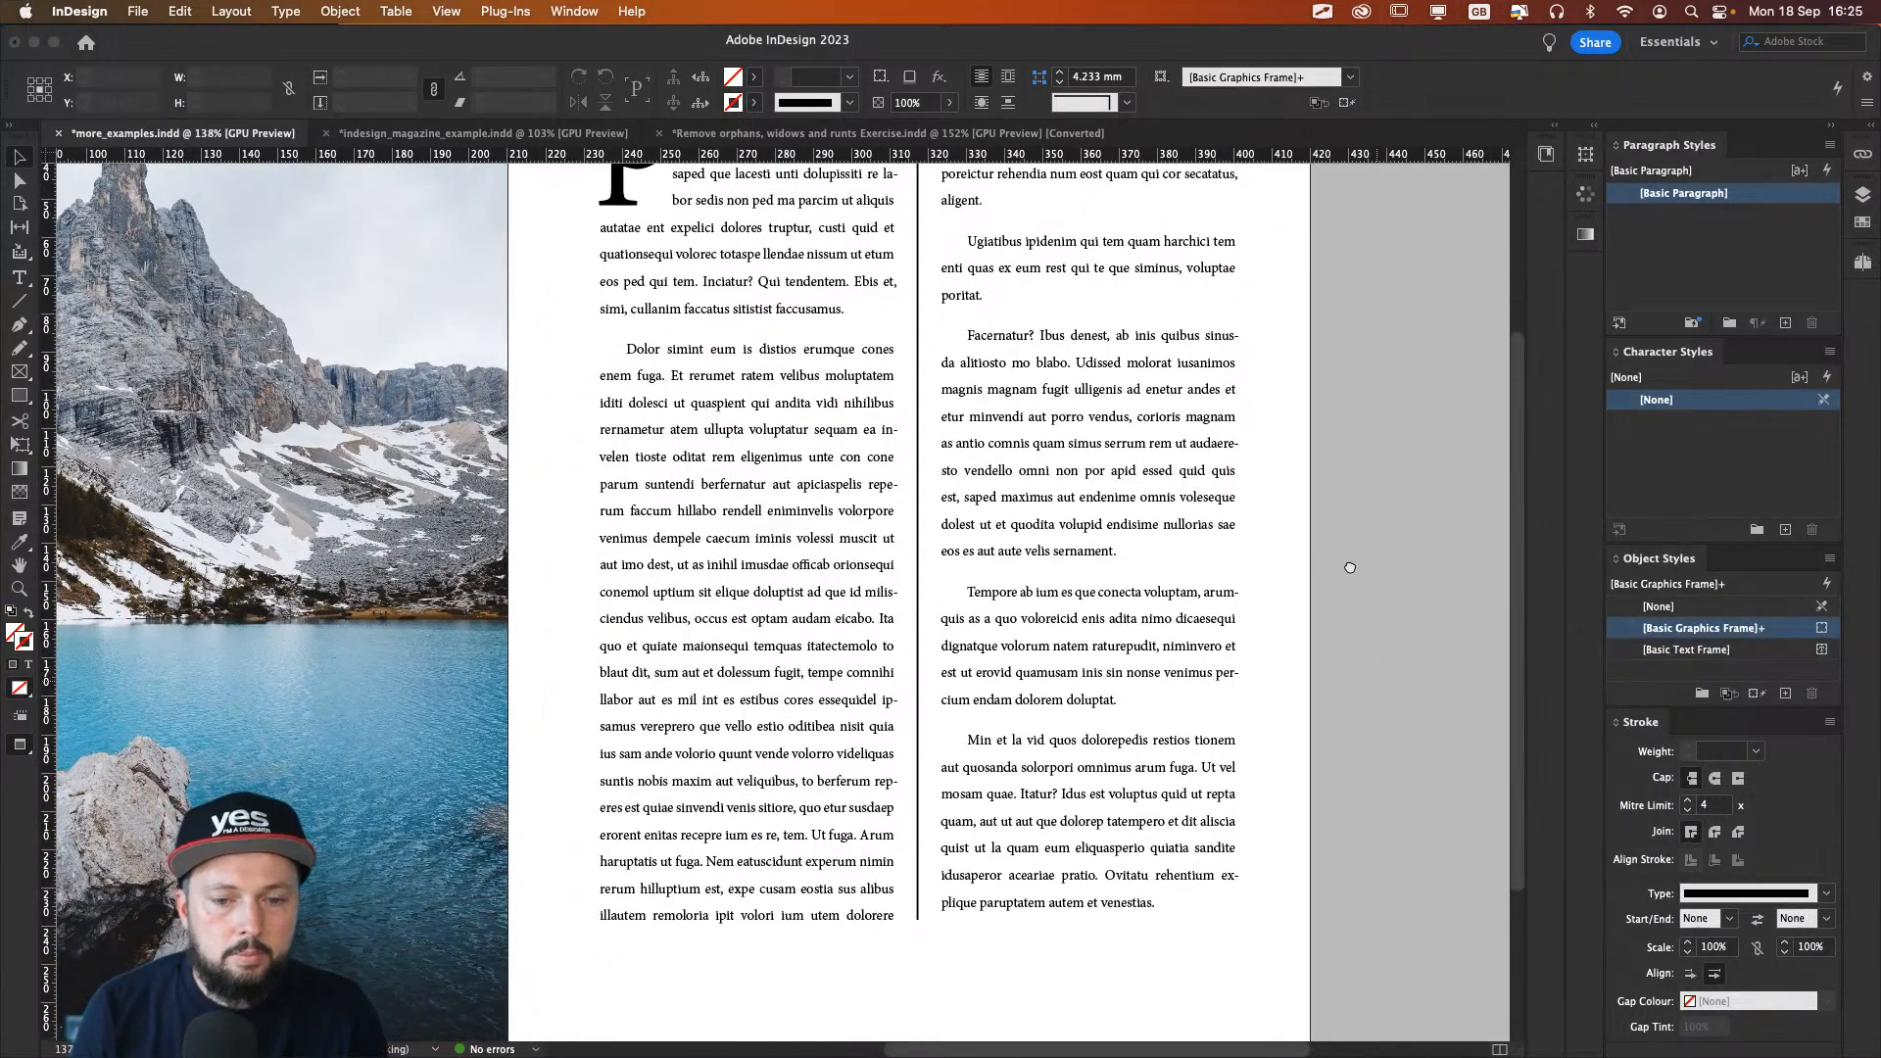
scroll(1058, 470, up, 3)
scroll(1058, 471, left, 2)
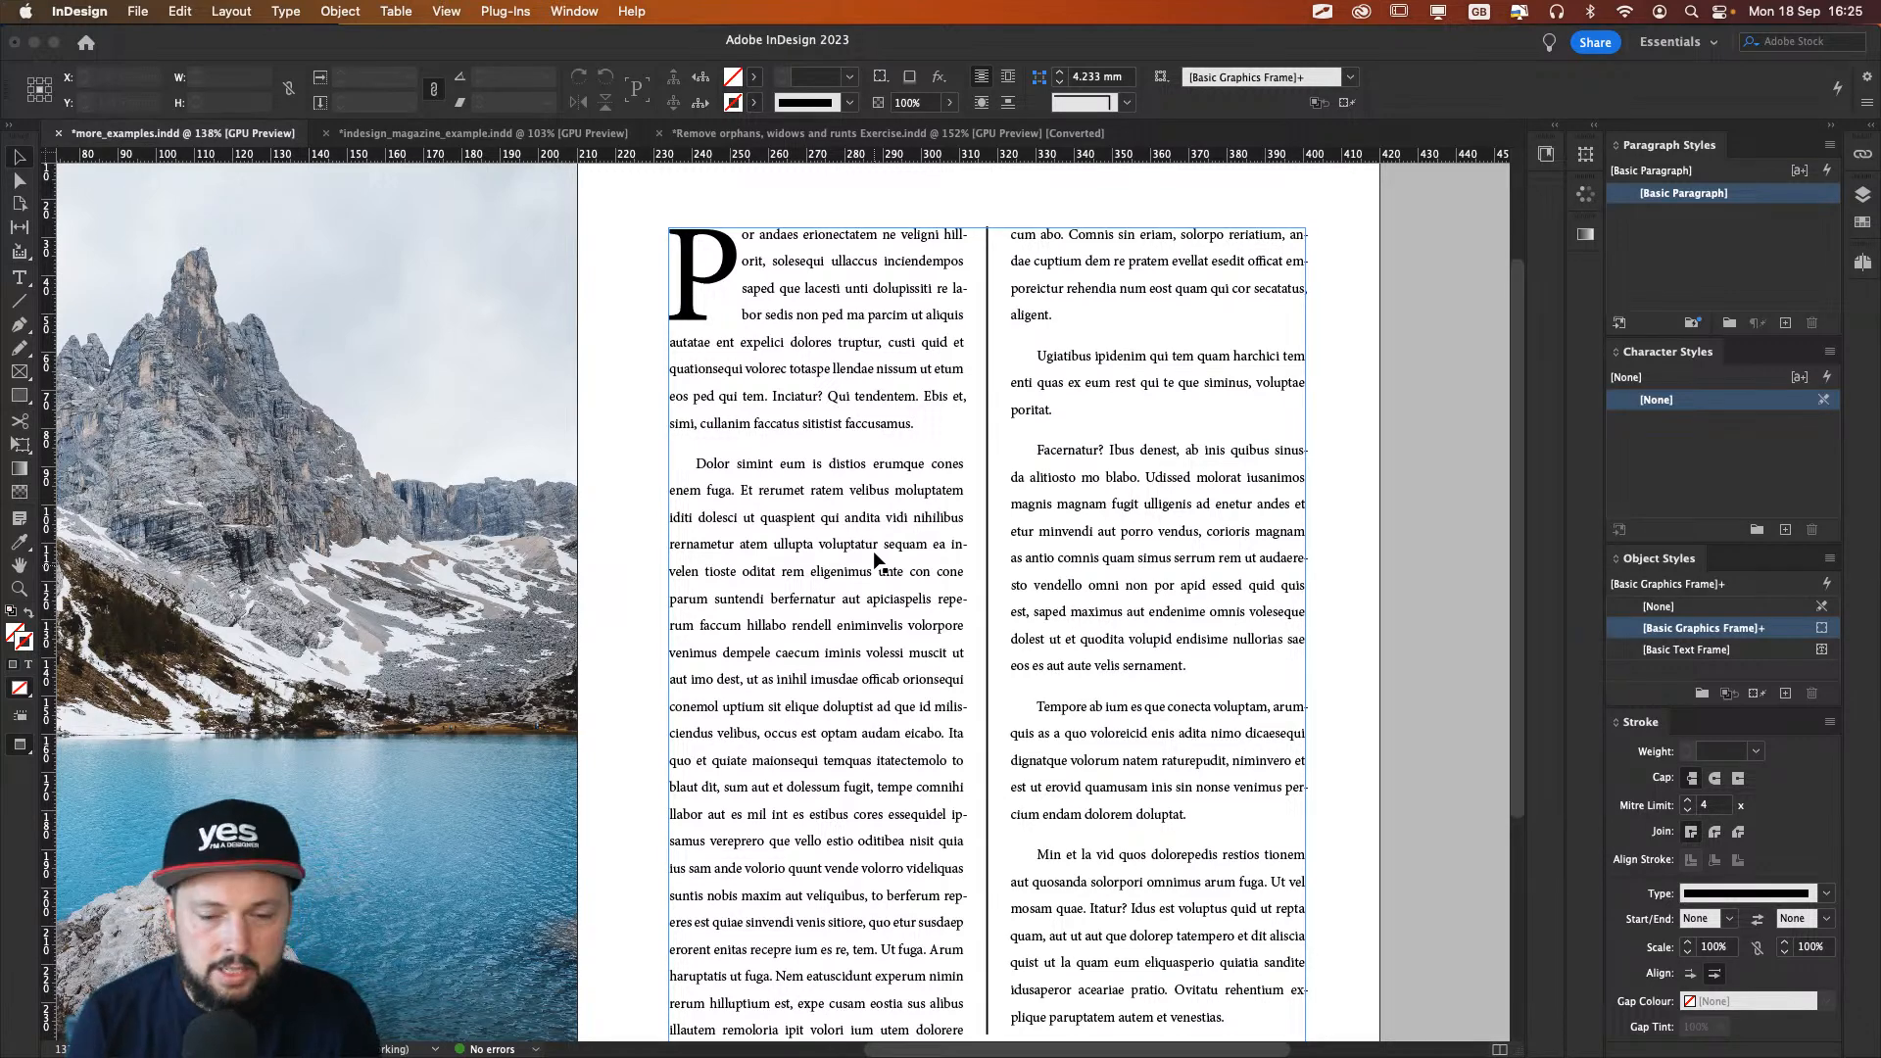
Step: Lighten the two-column frame's black column rule by setting its tint to 40%
click(991, 502)
key(super+minus)
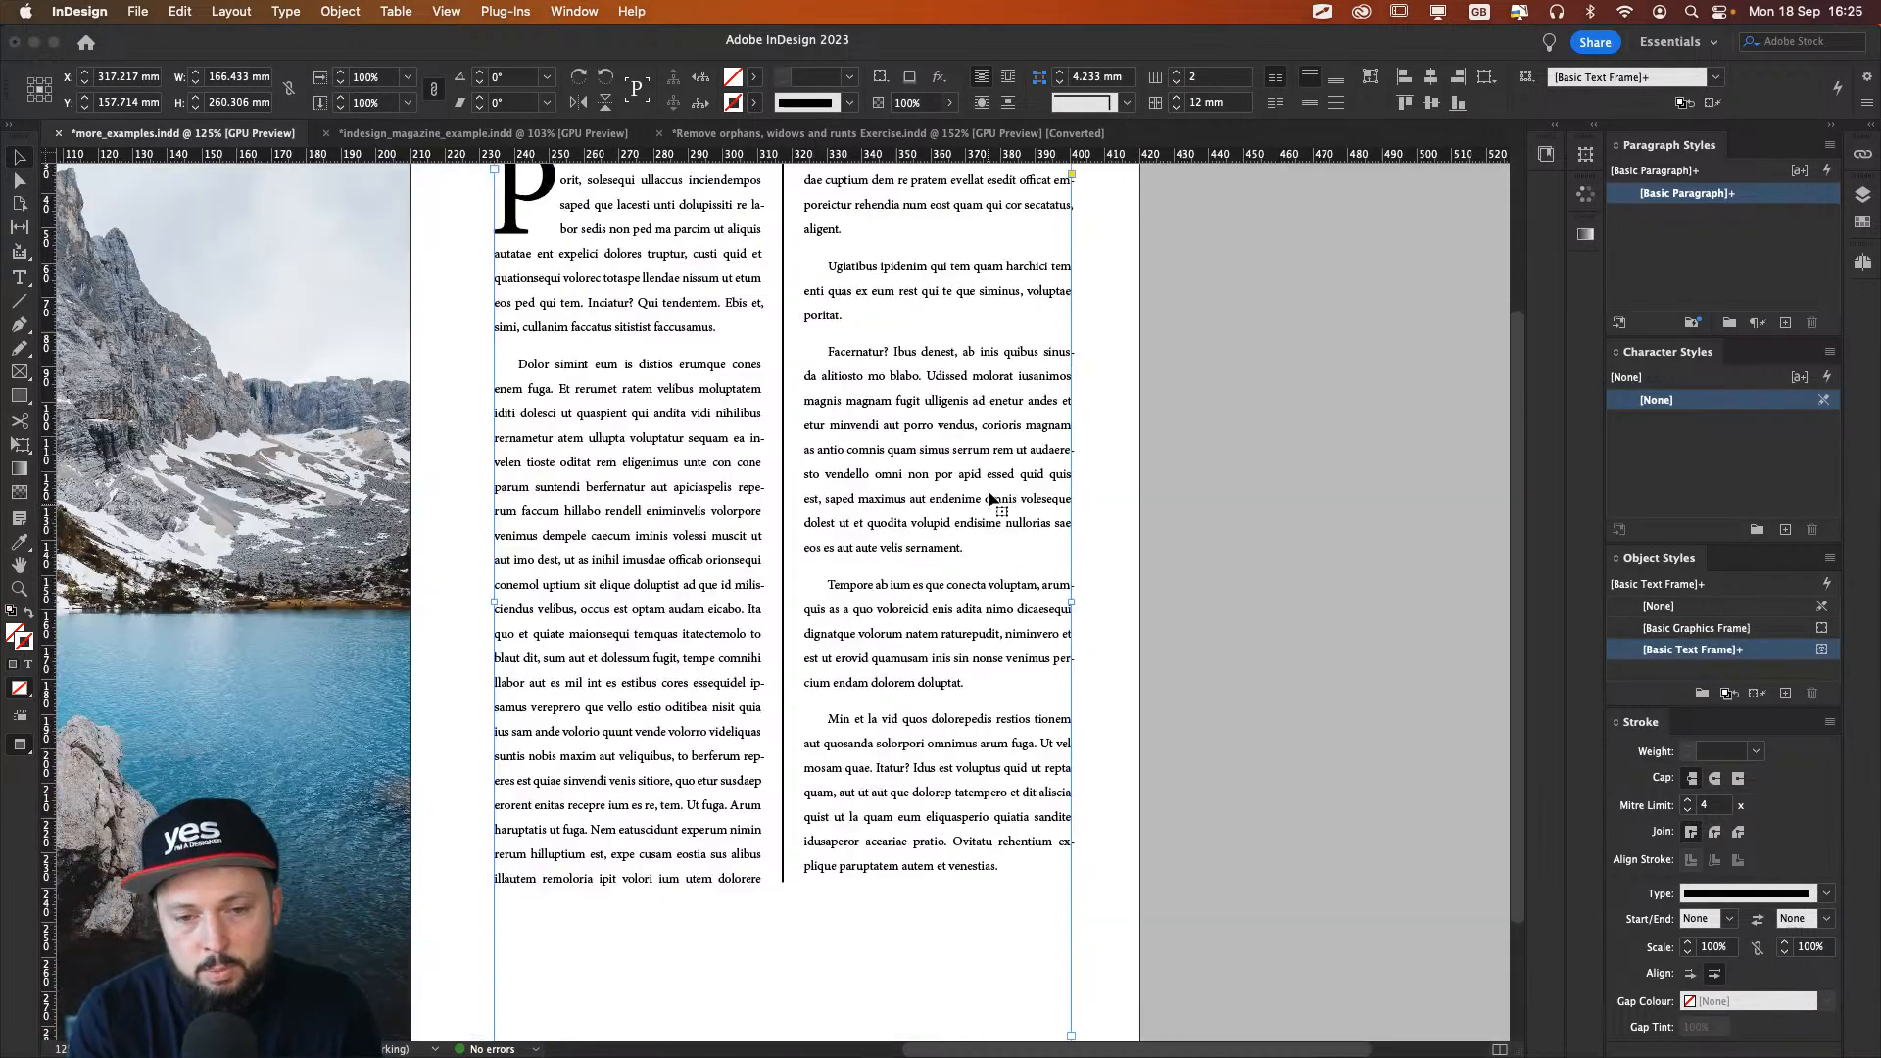
drag(897, 456, 1160, 588)
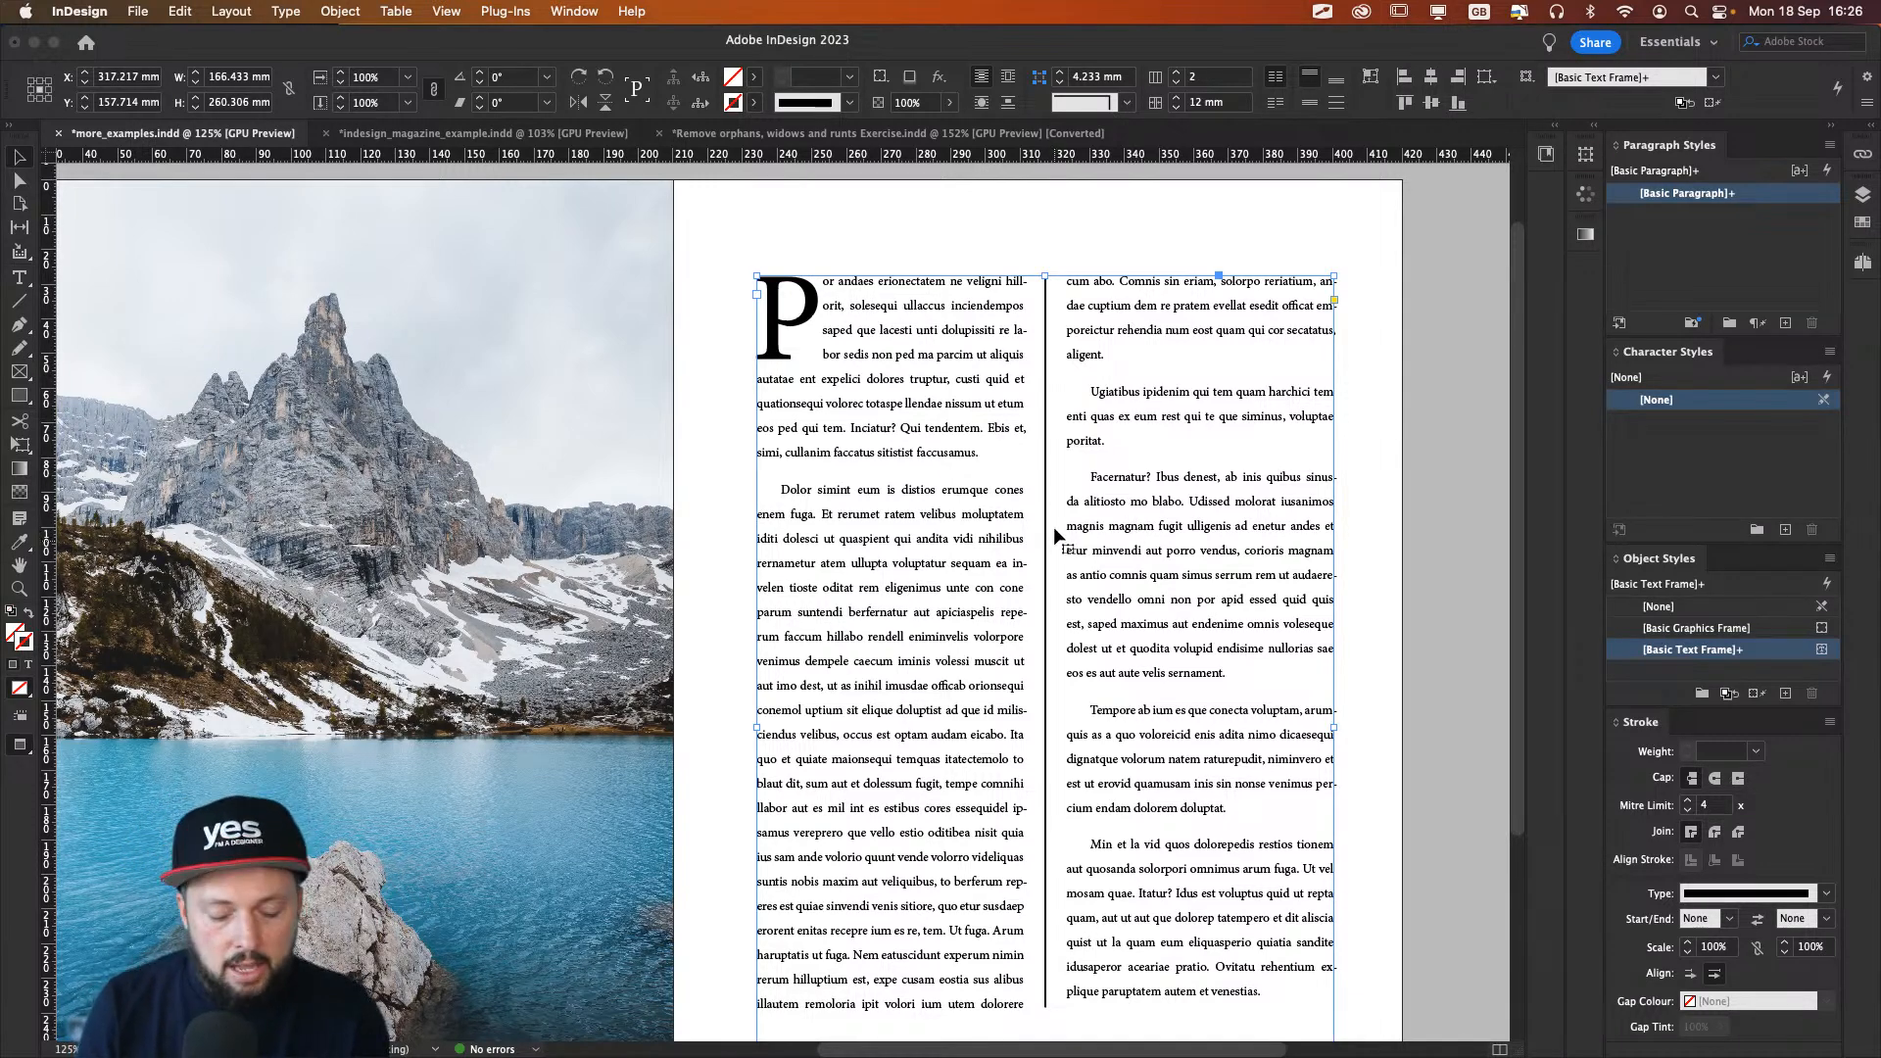
key(super+b)
click(1114, 233)
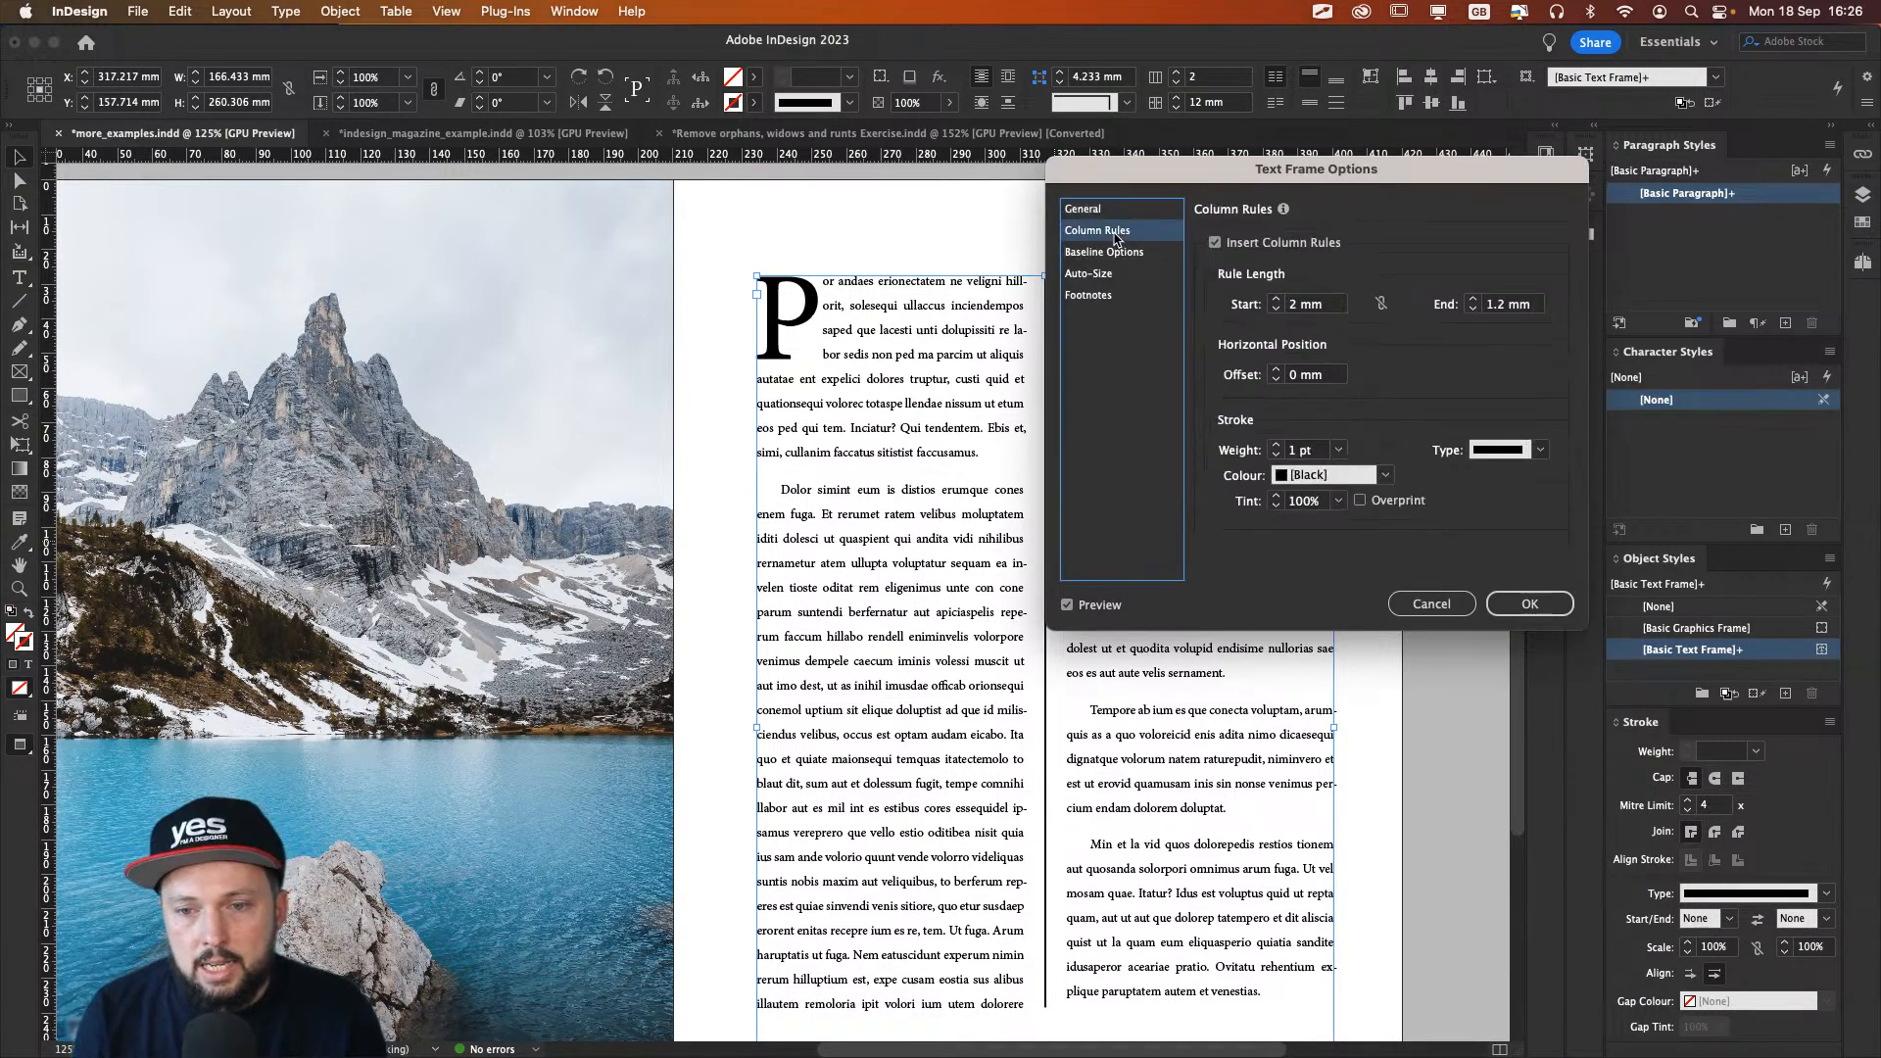
click(1338, 500)
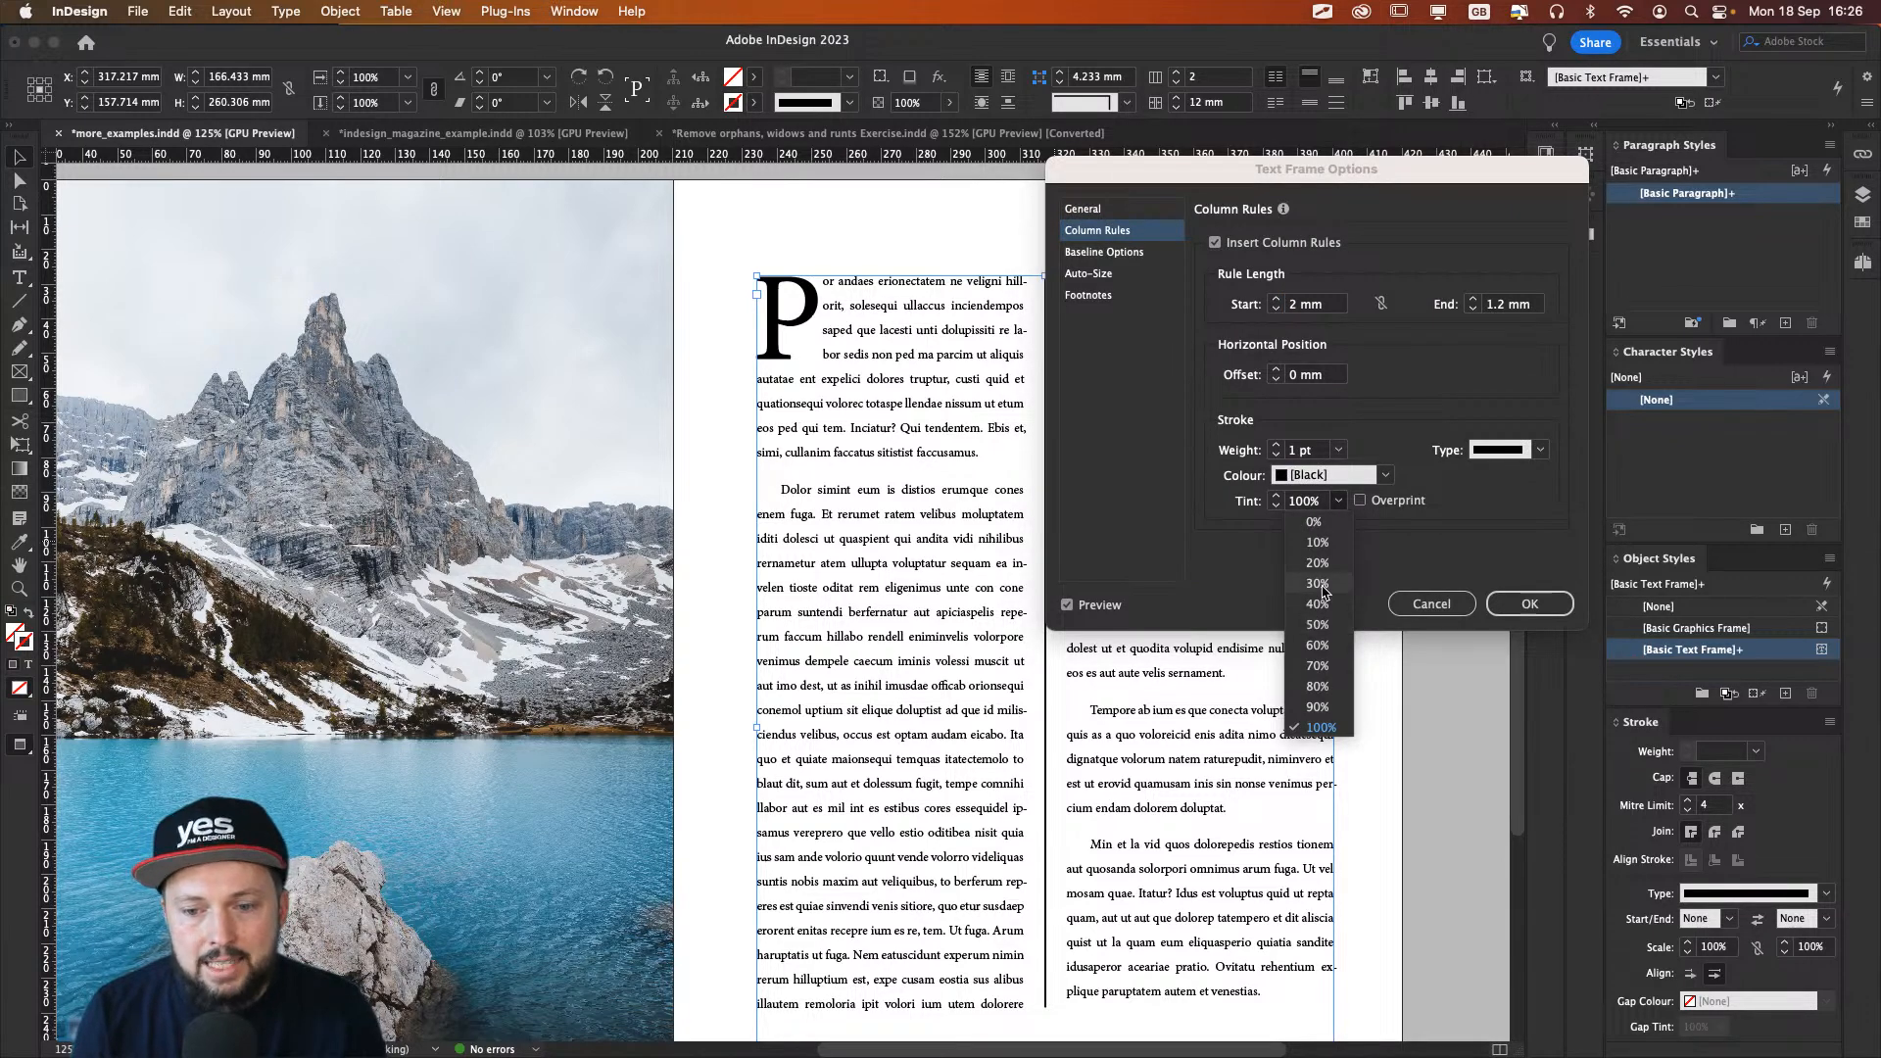
click(1318, 583)
click(1339, 500)
click(1316, 625)
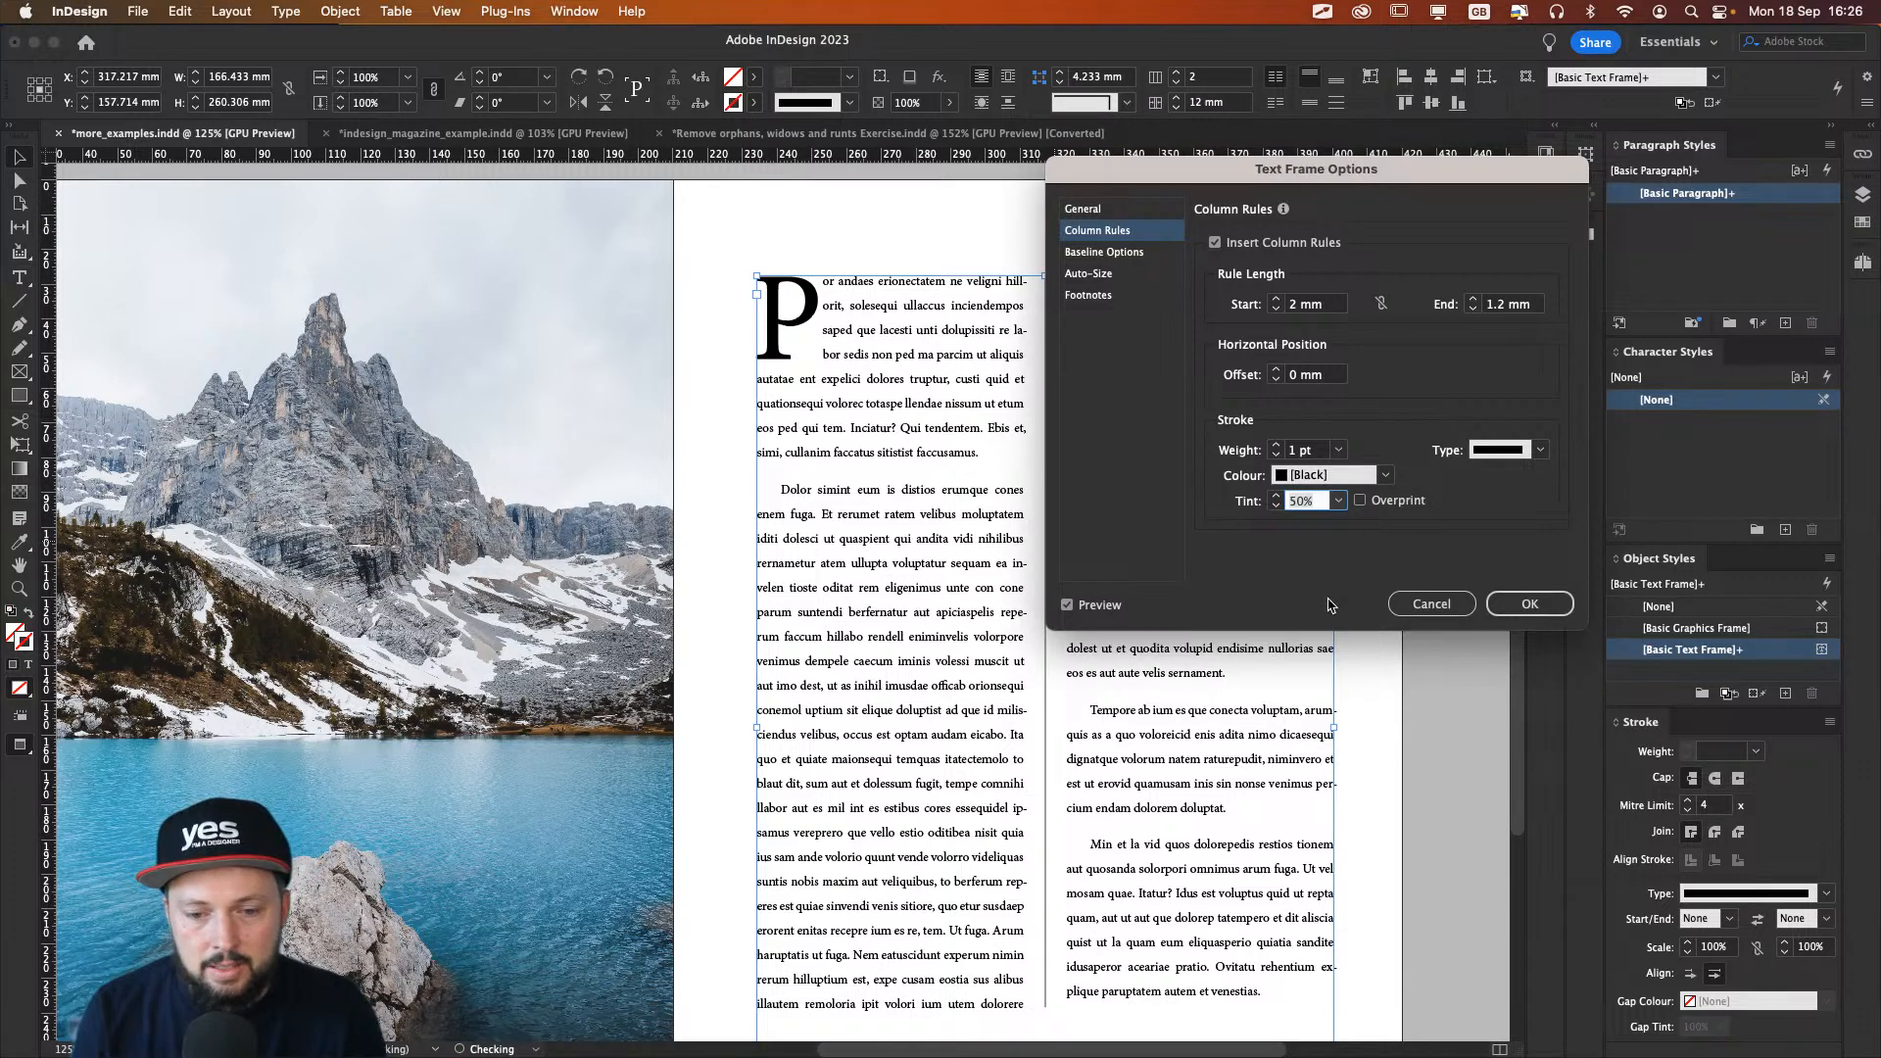
click(1338, 501)
click(1318, 603)
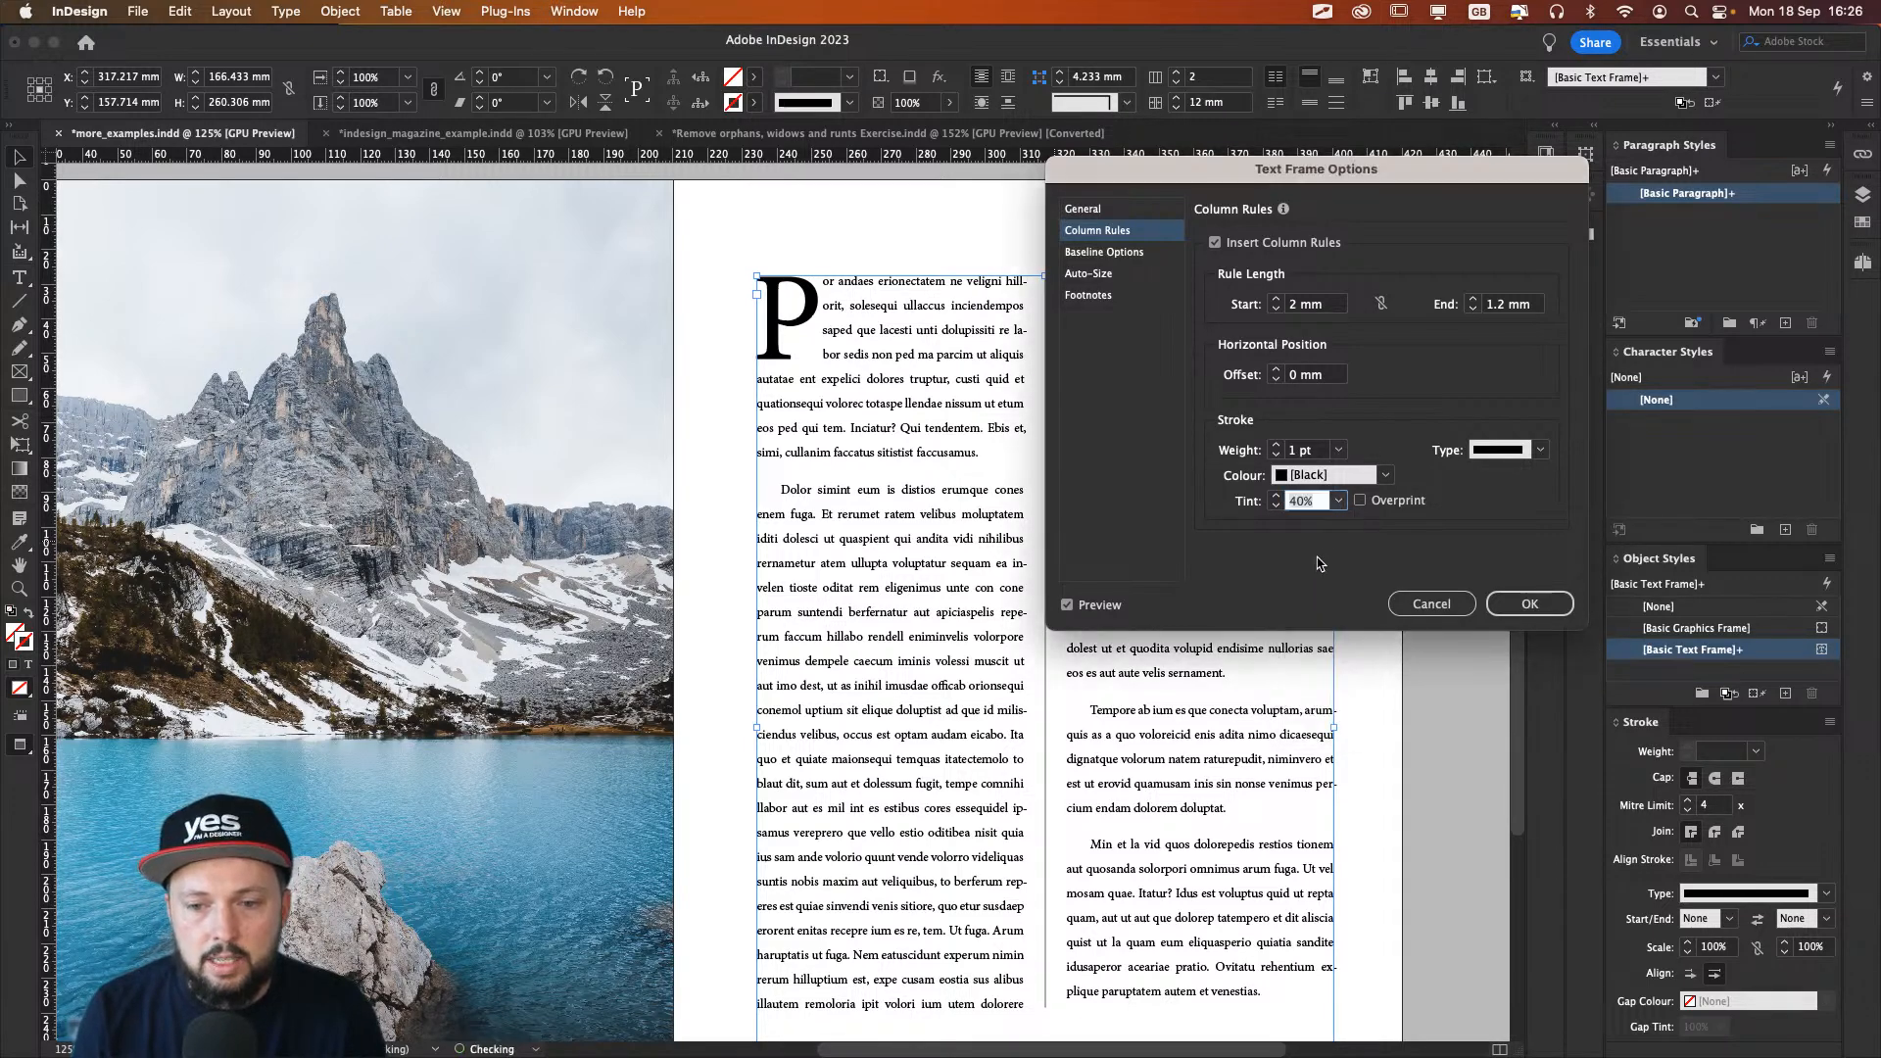
click(1529, 604)
click(1462, 654)
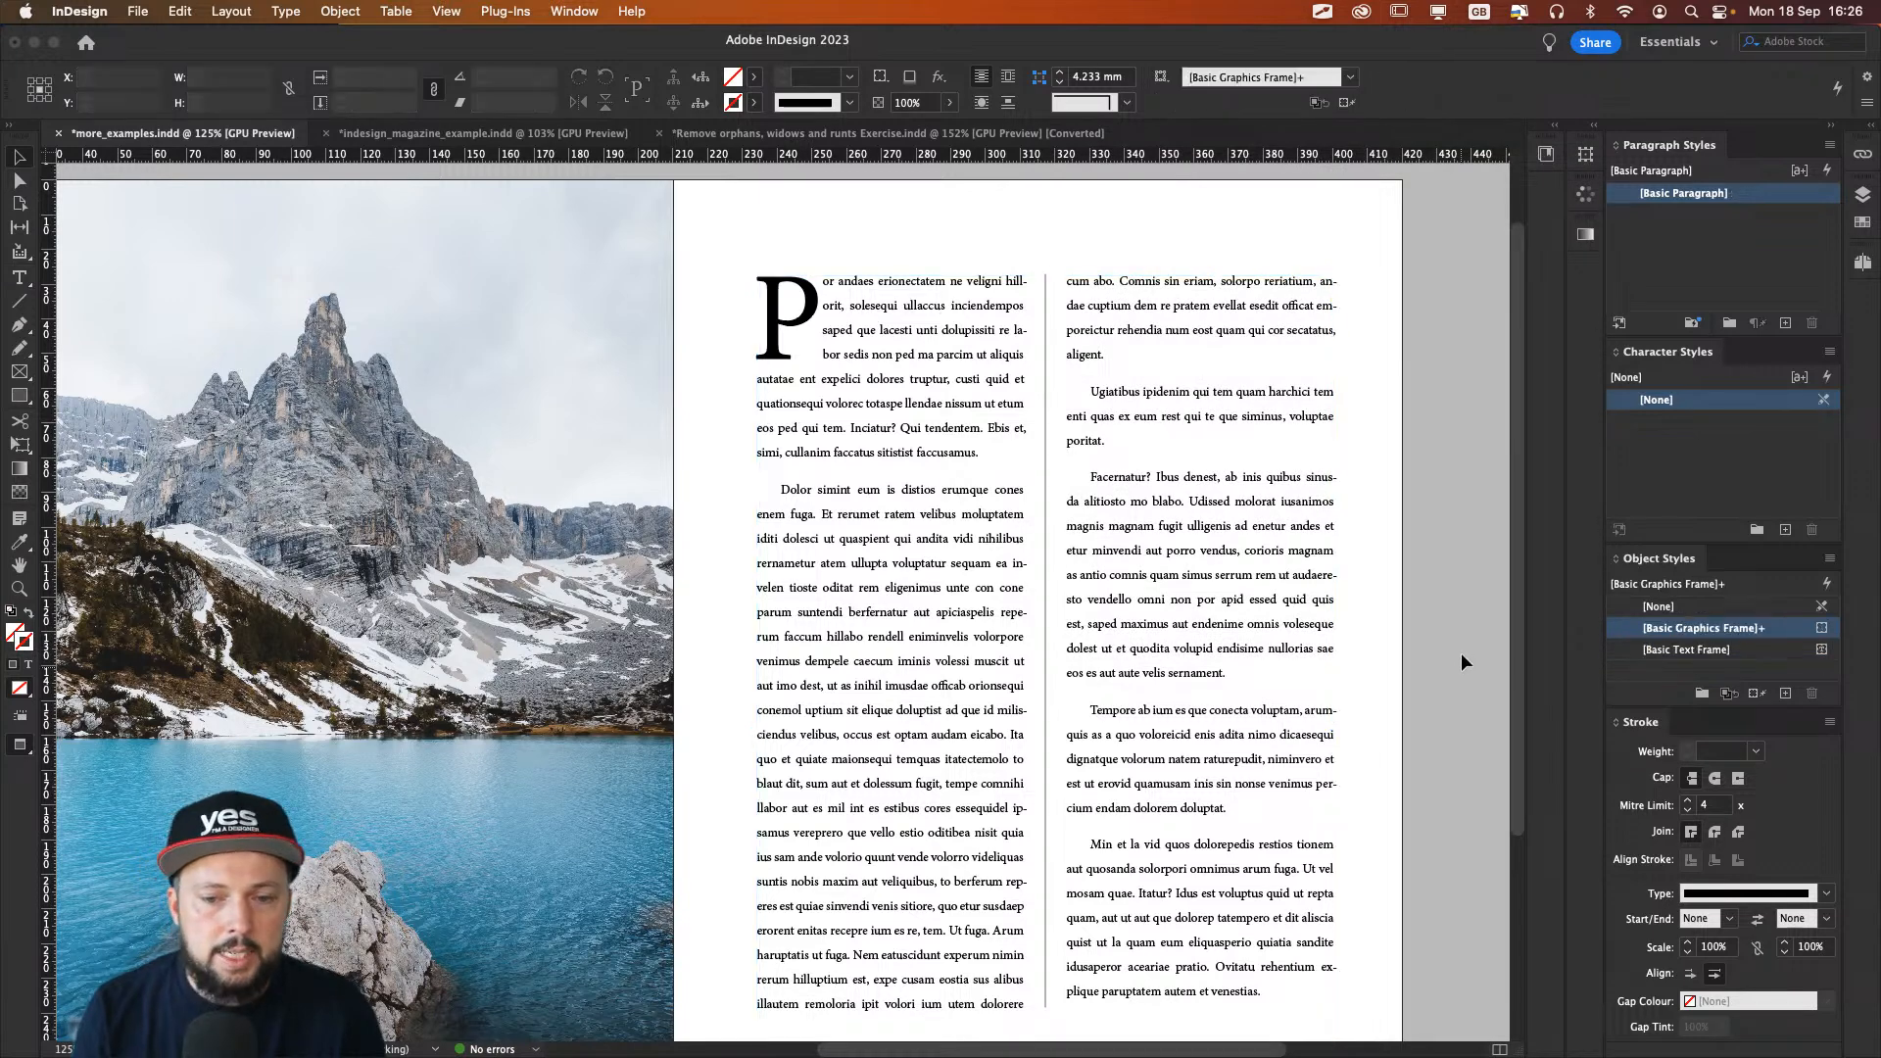
Step: Reduce the space after paragraphs throughout the two-column text frame to 2 mm
scroll(1460, 652, right, 3)
scroll(1300, 661, right, 1)
scroll(1300, 661, down, 1)
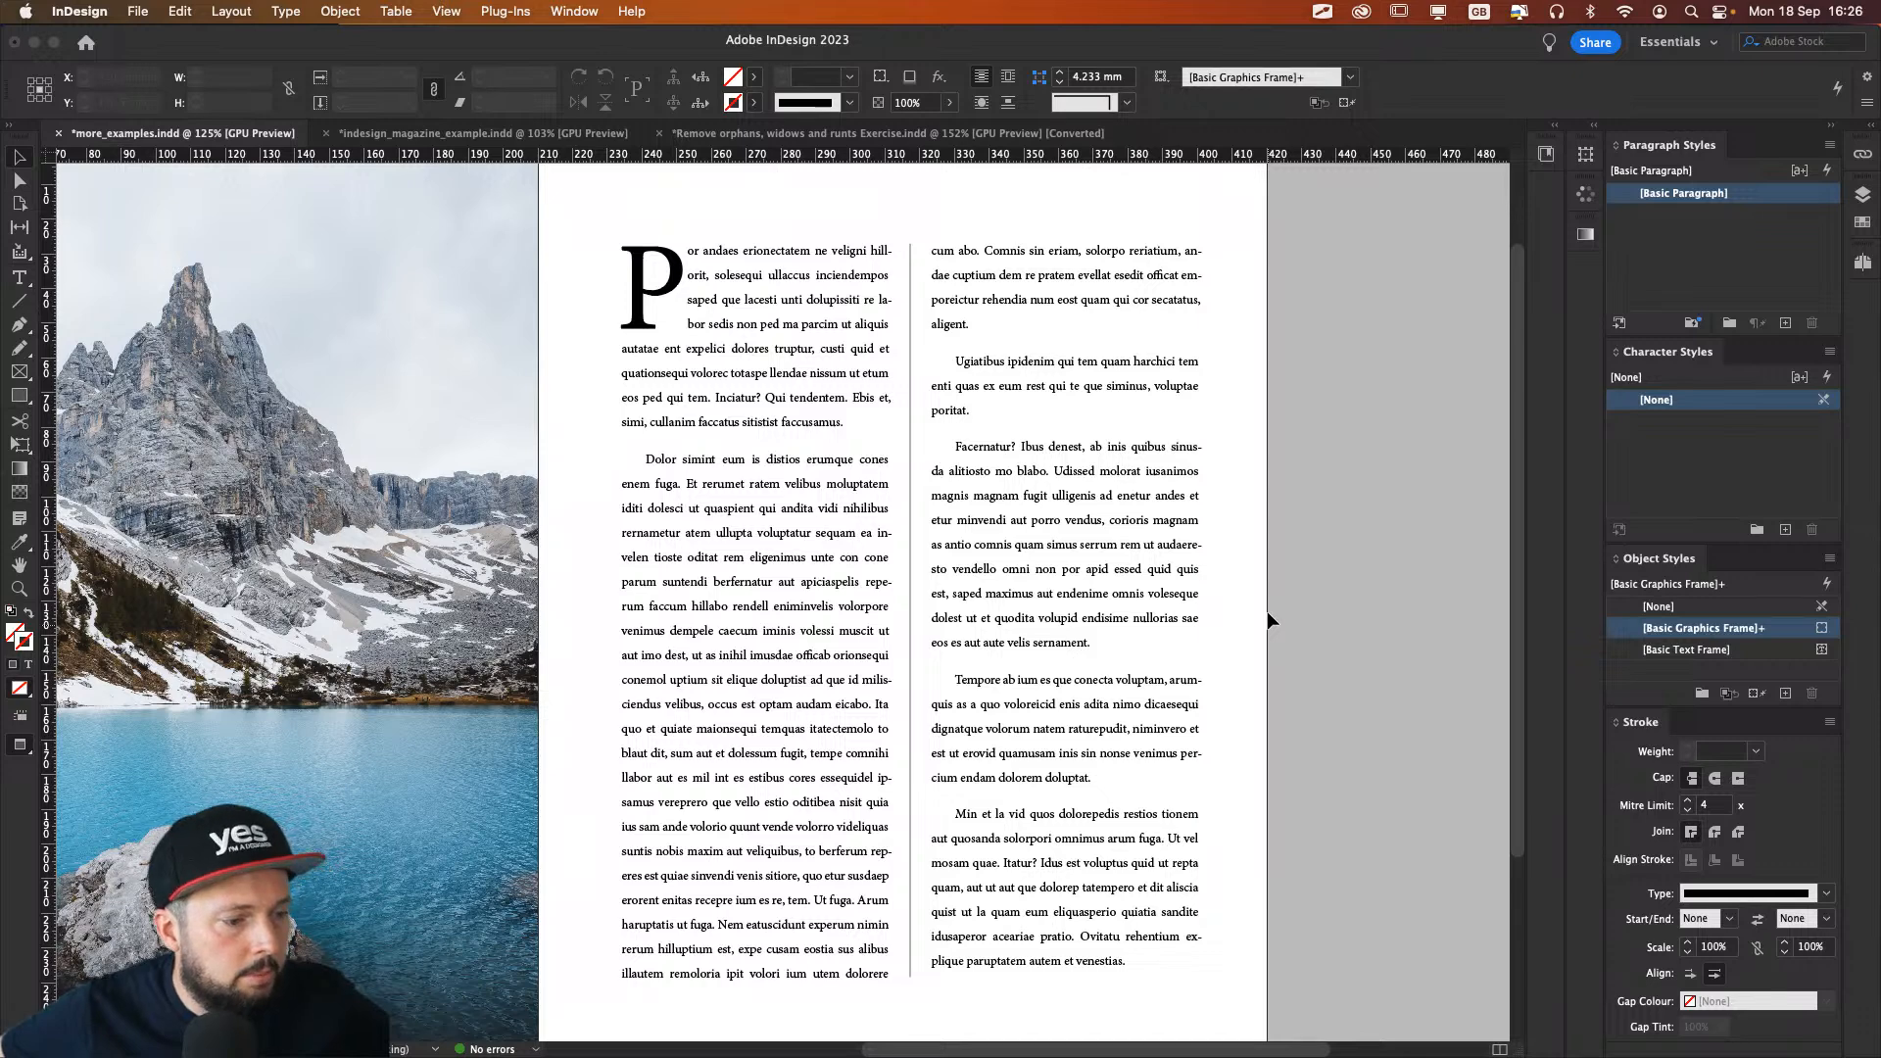
click(1146, 490)
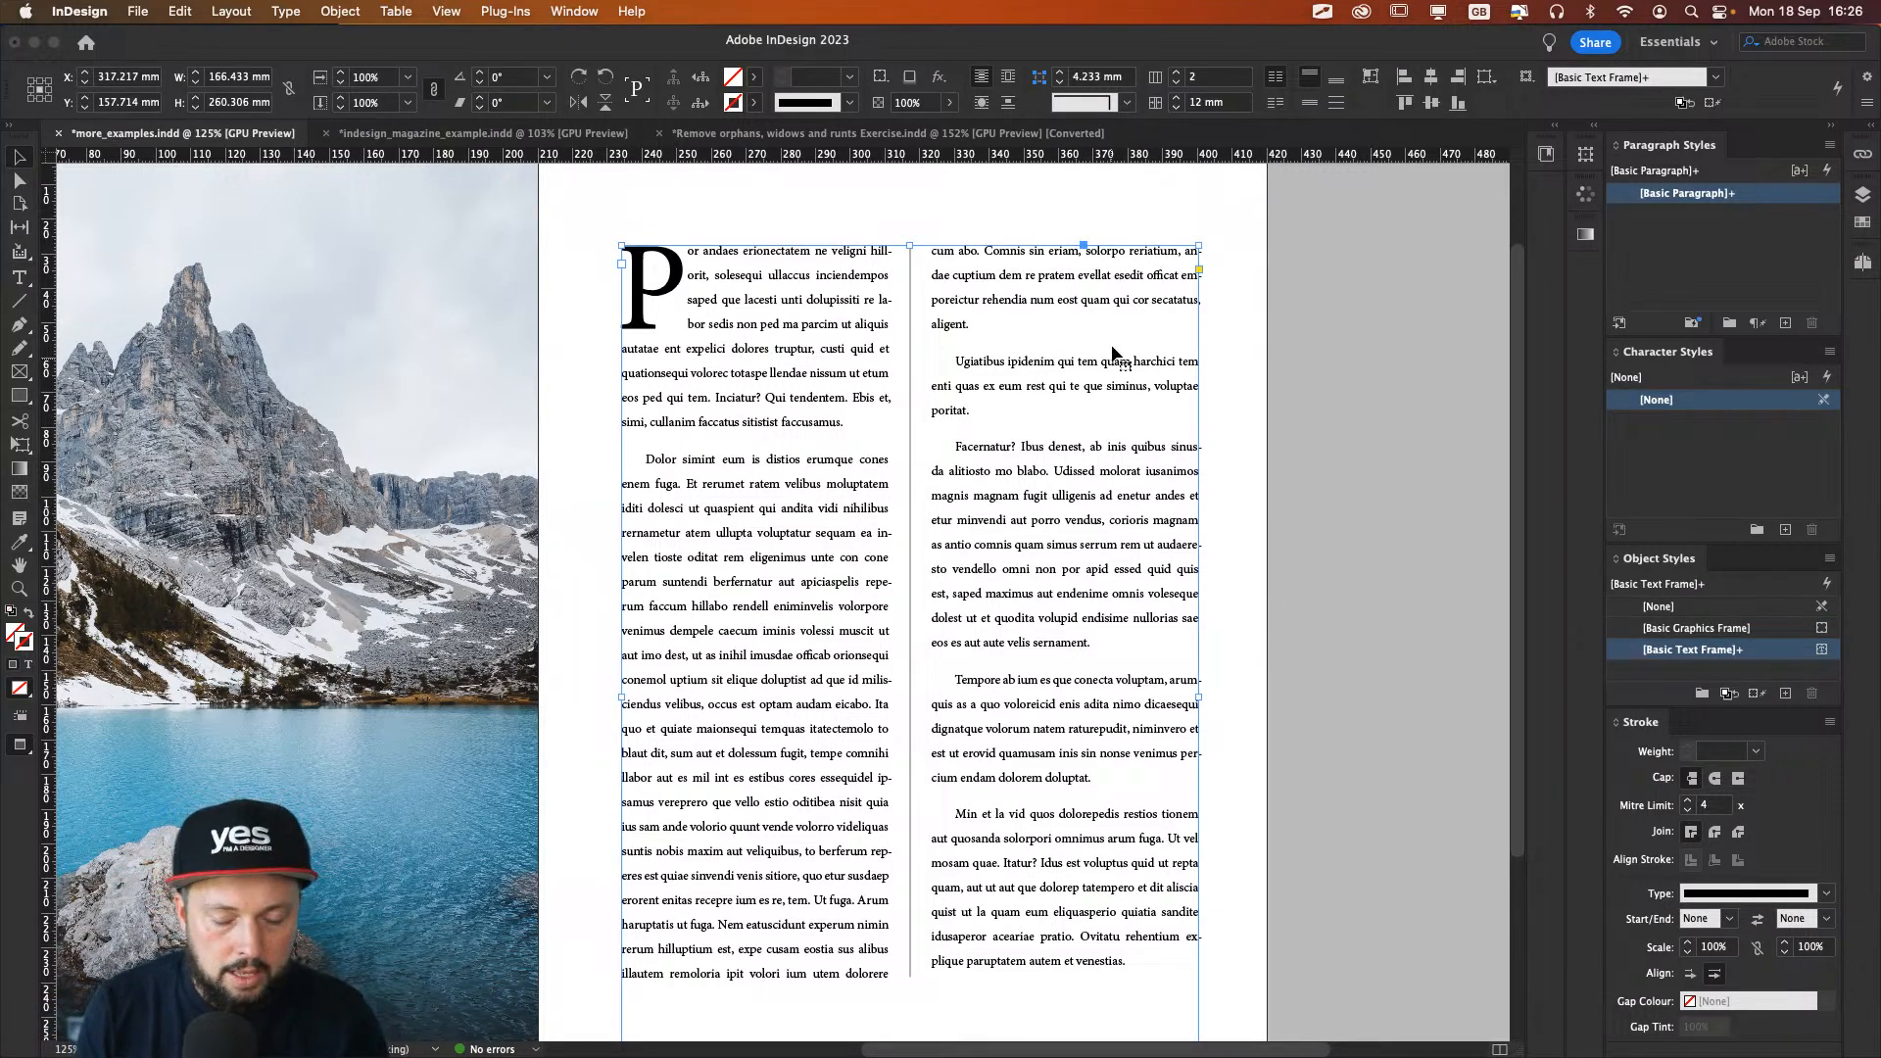
key(t)
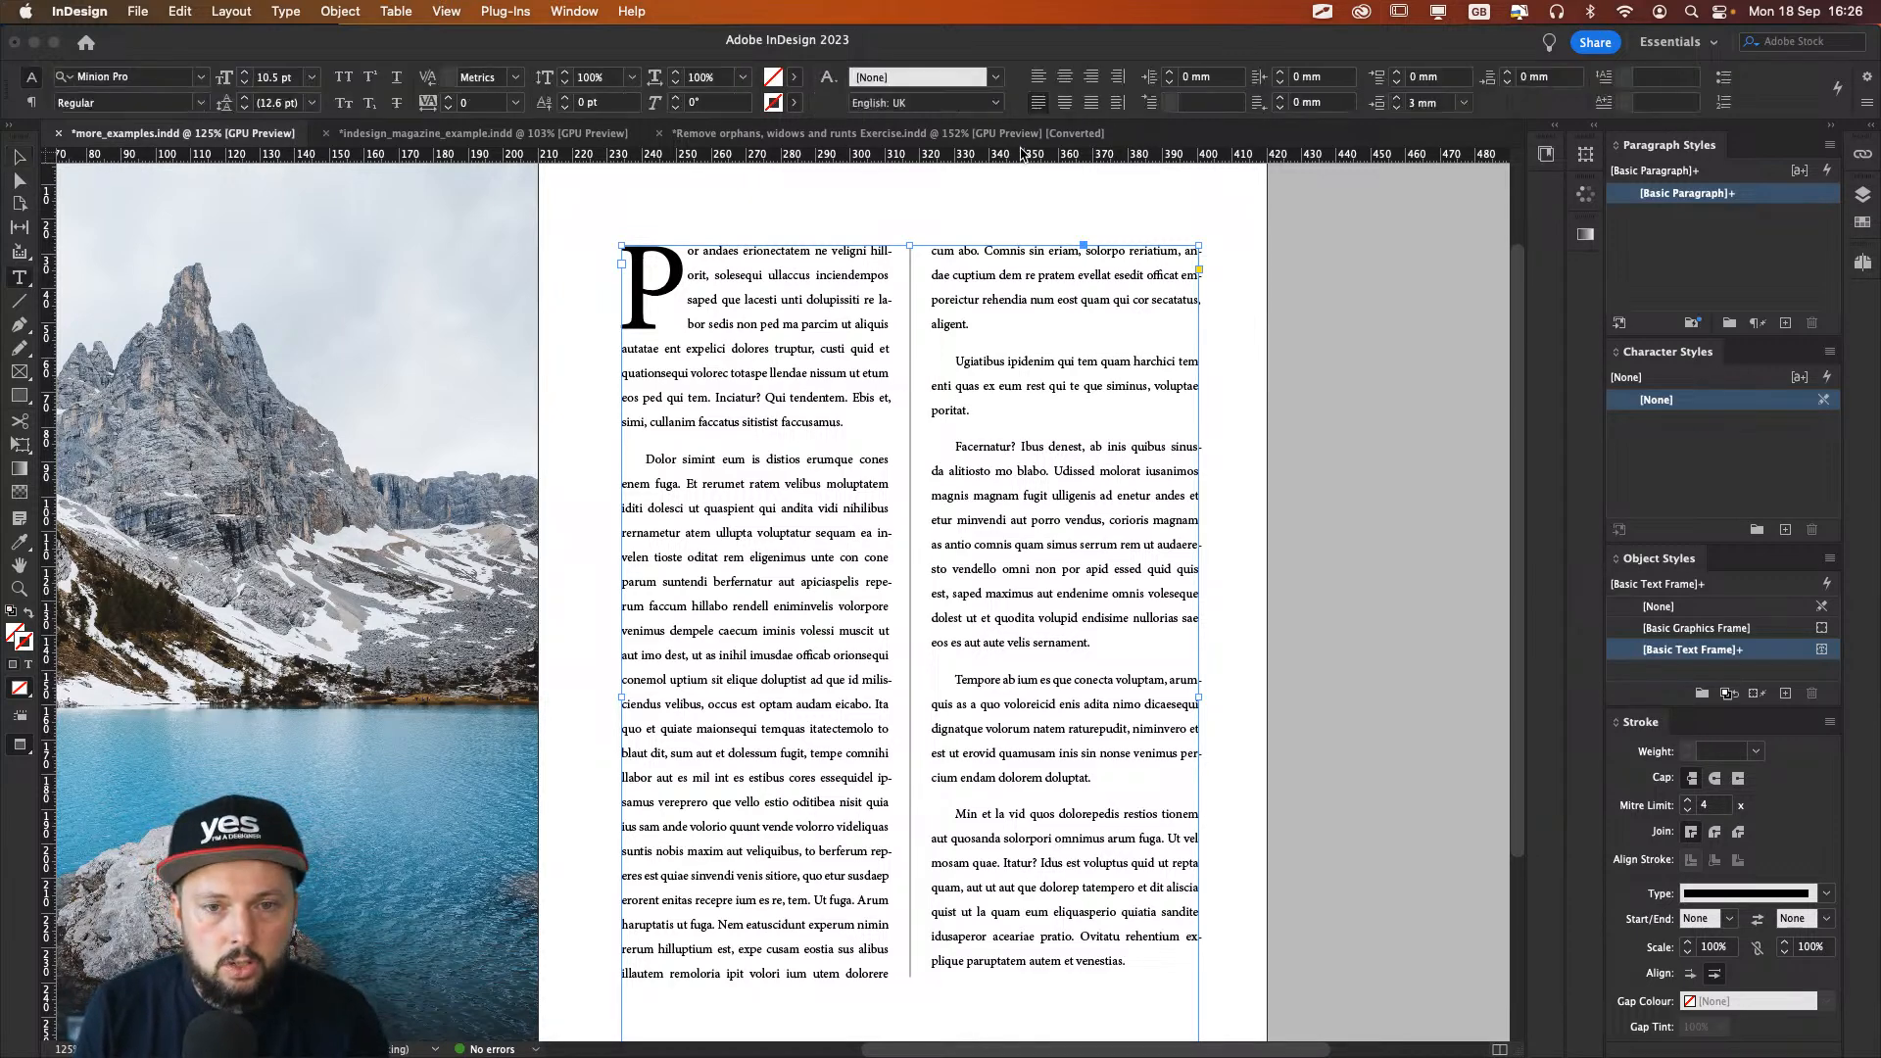
click(1397, 108)
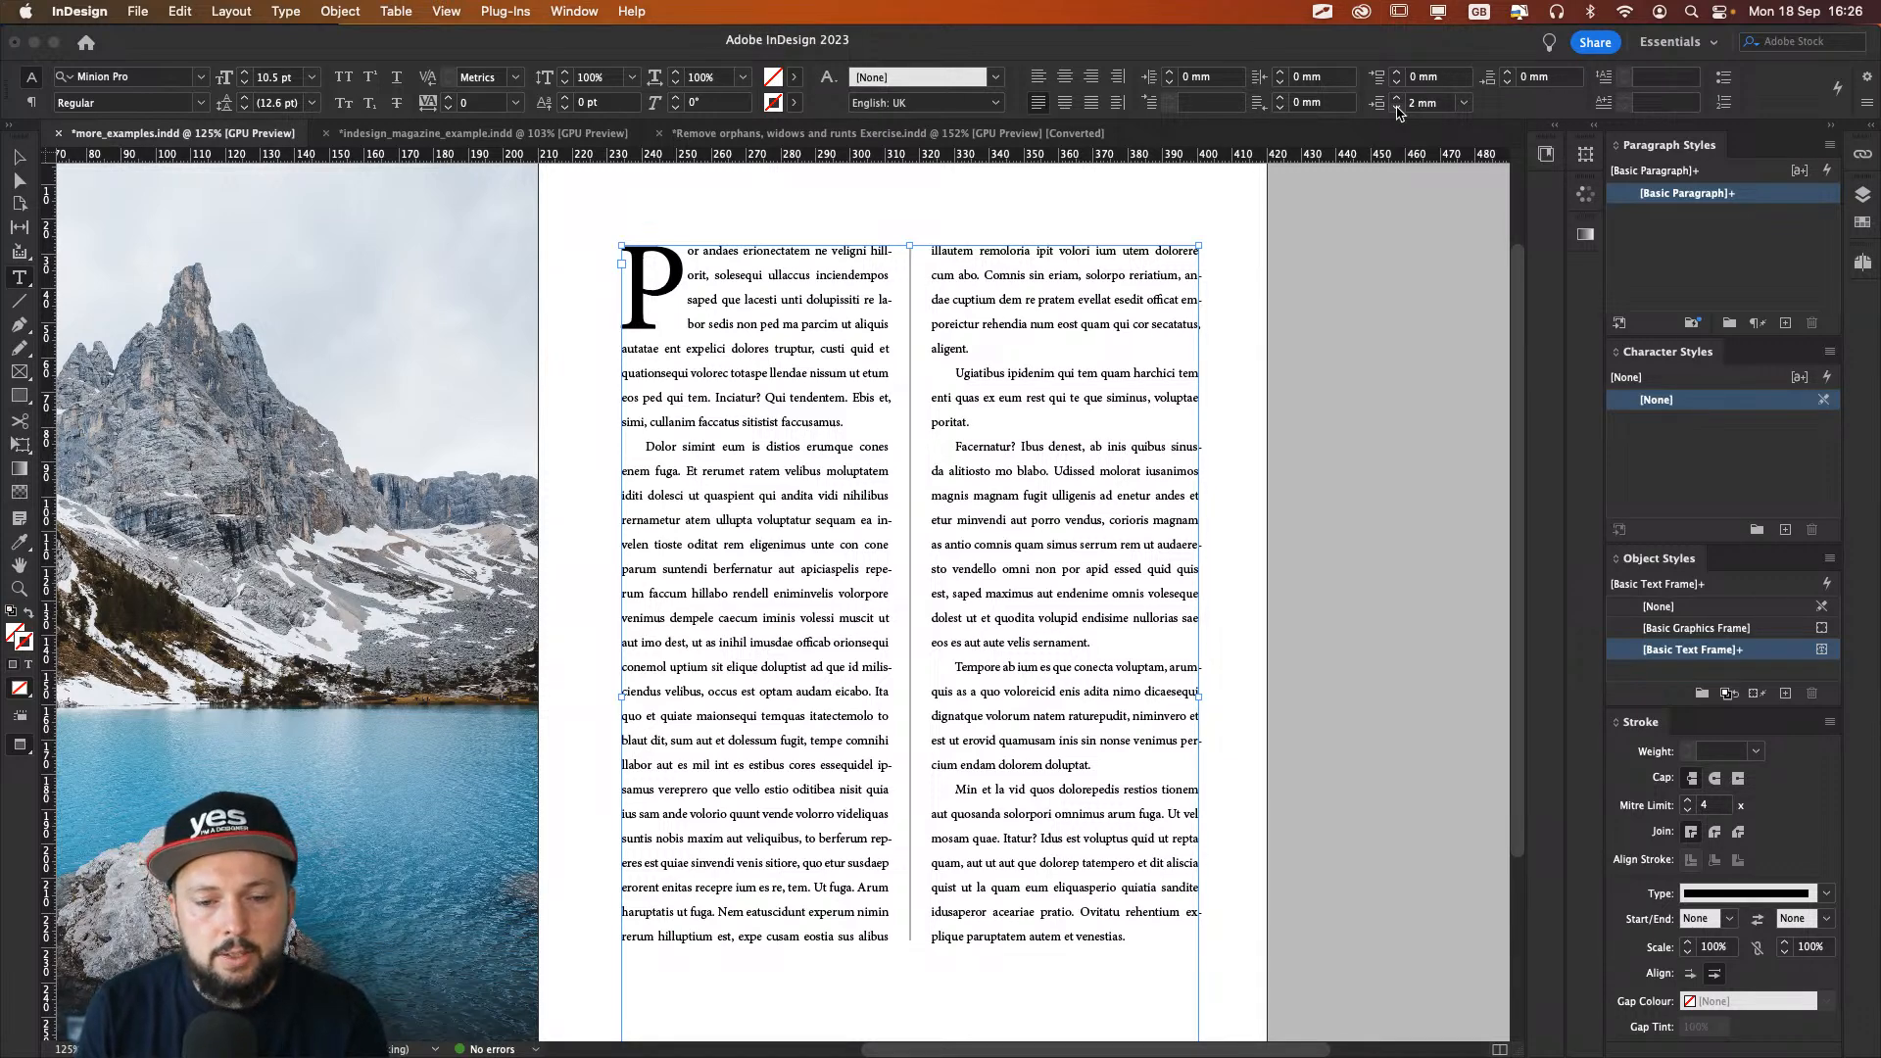
click(1397, 108)
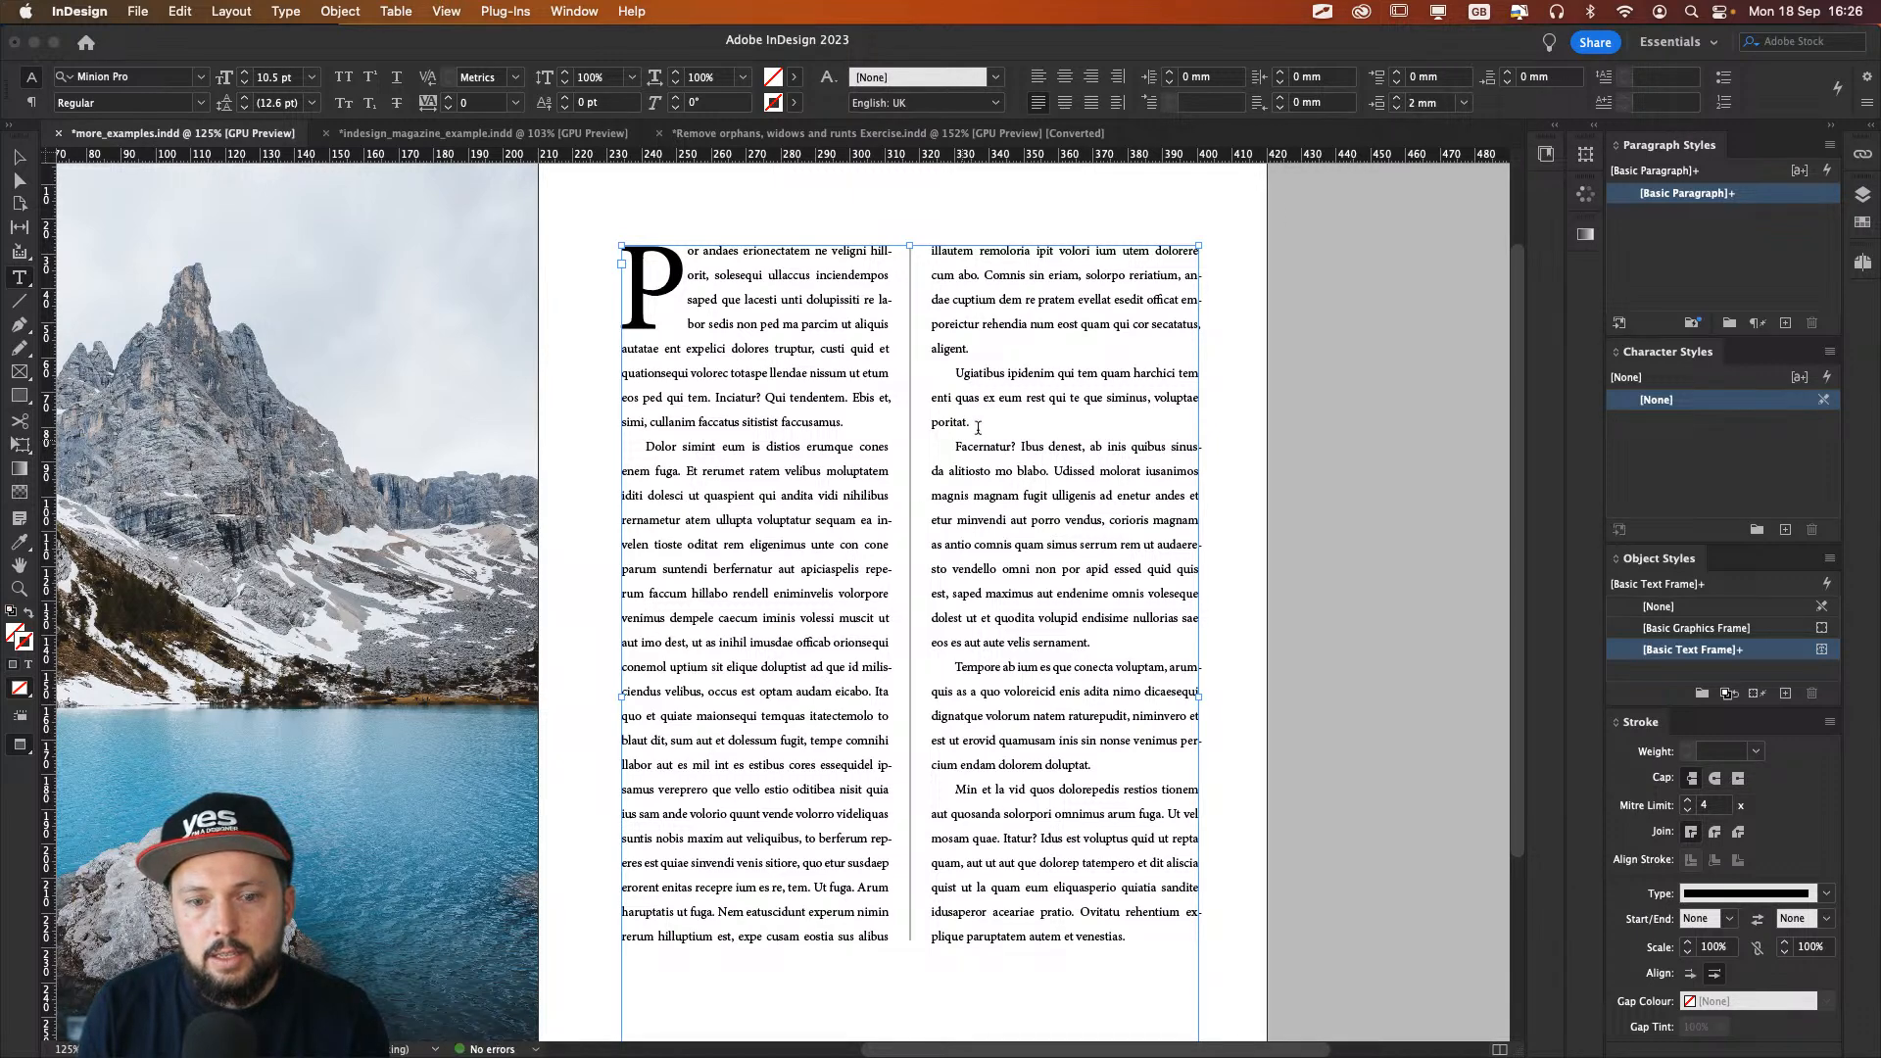
key(Escape)
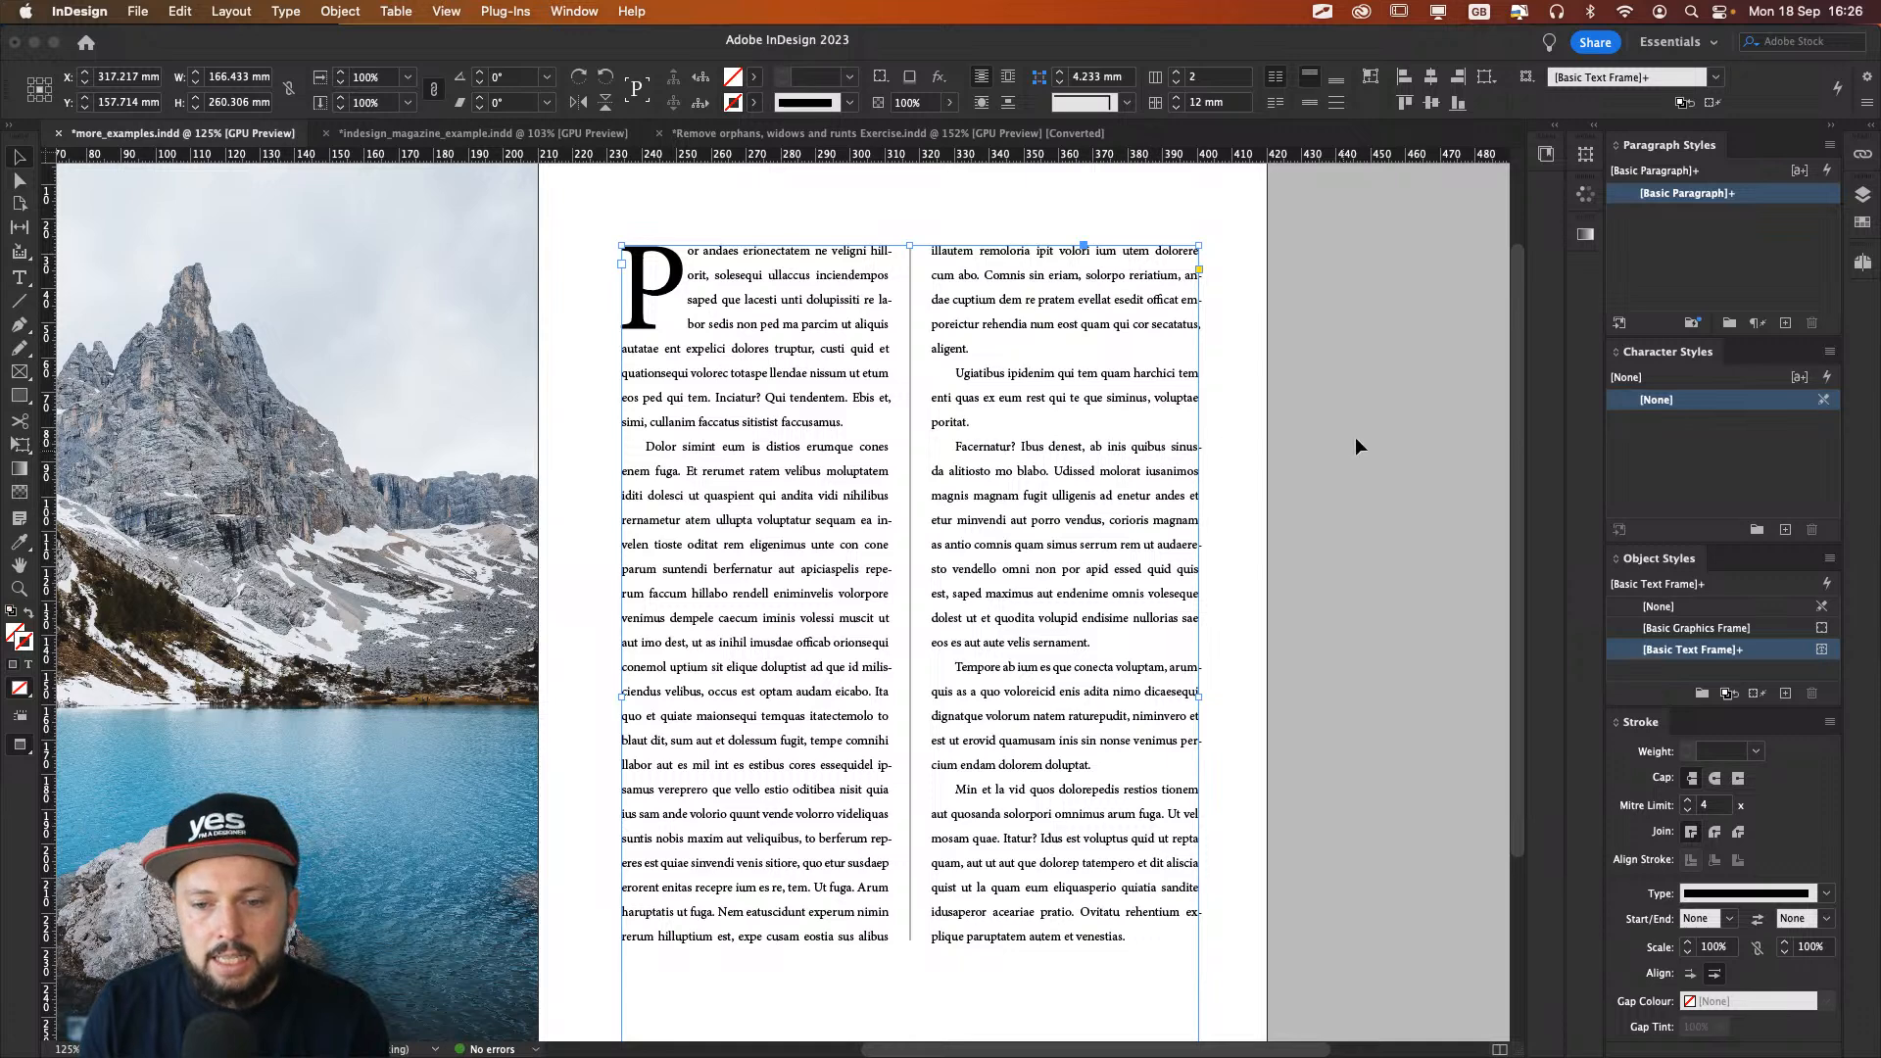
click(1341, 429)
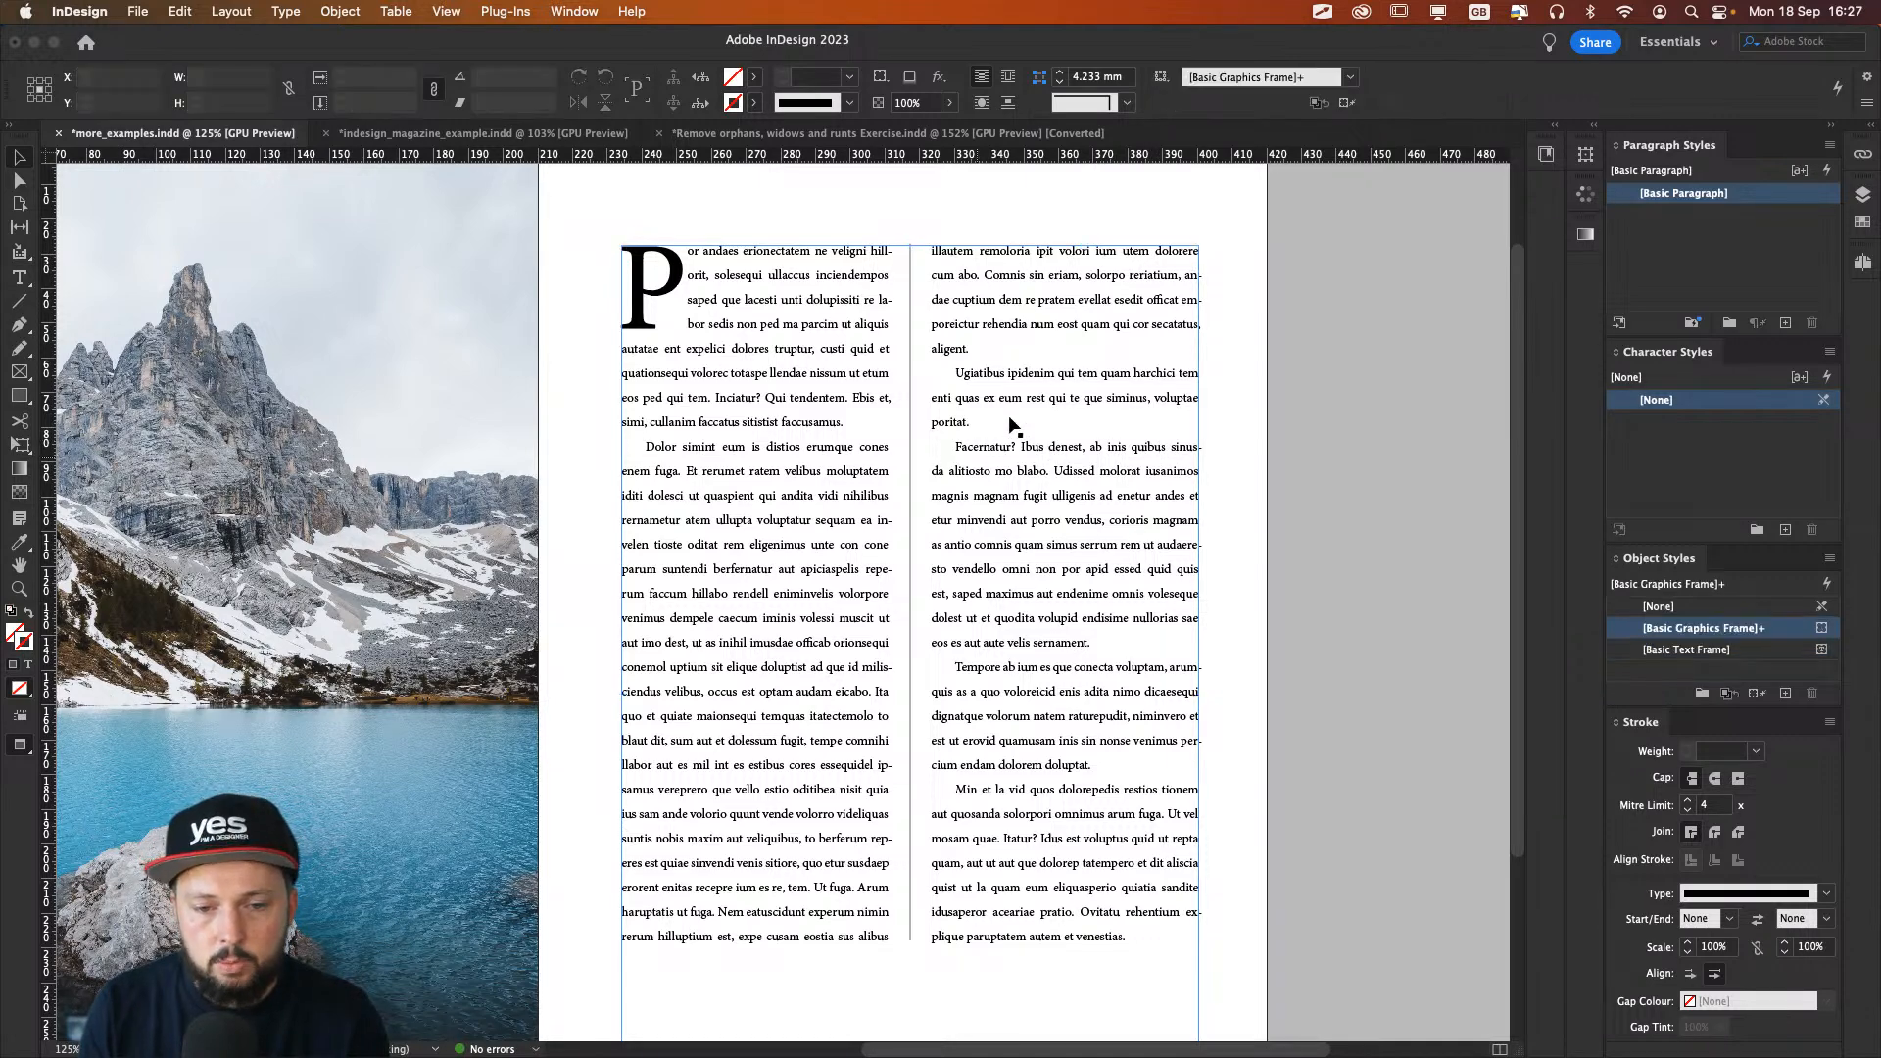
Step: Try removing baseline grid alignment from all the text in the two-column frame, and undo that change
click(1019, 503)
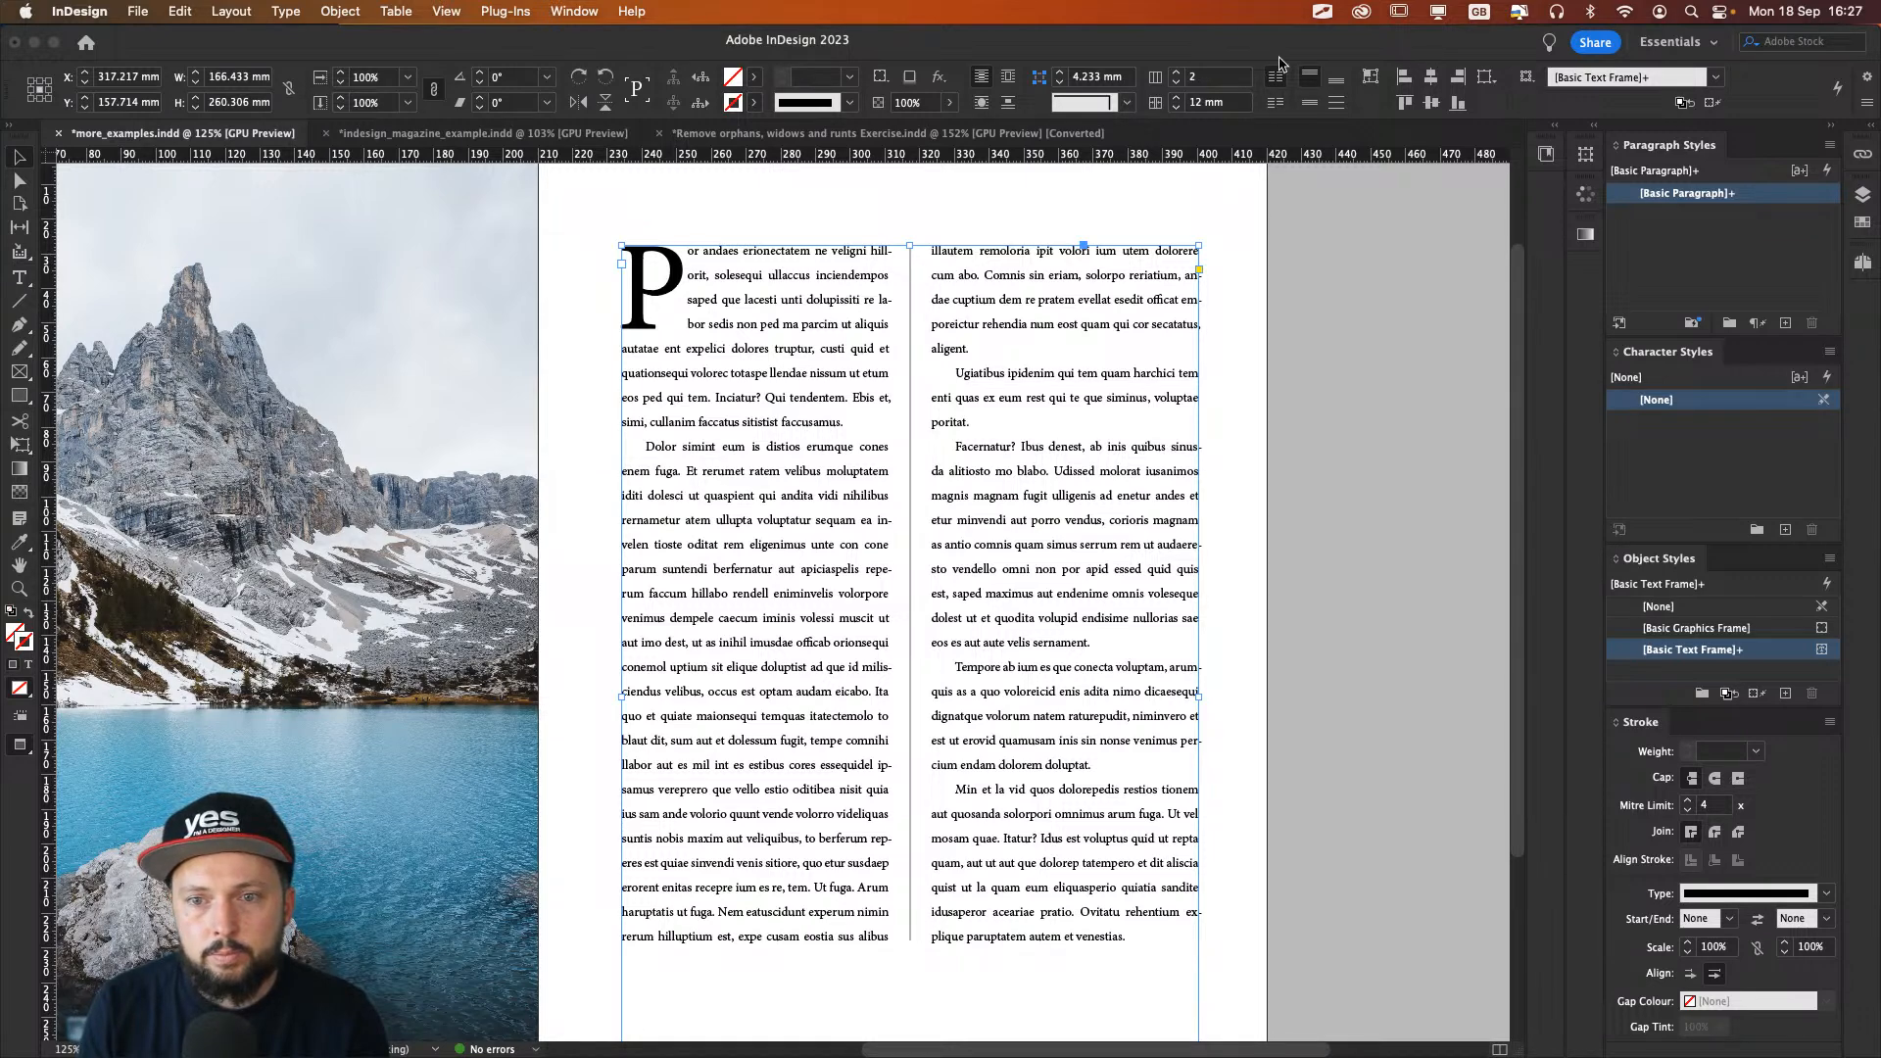
key(t)
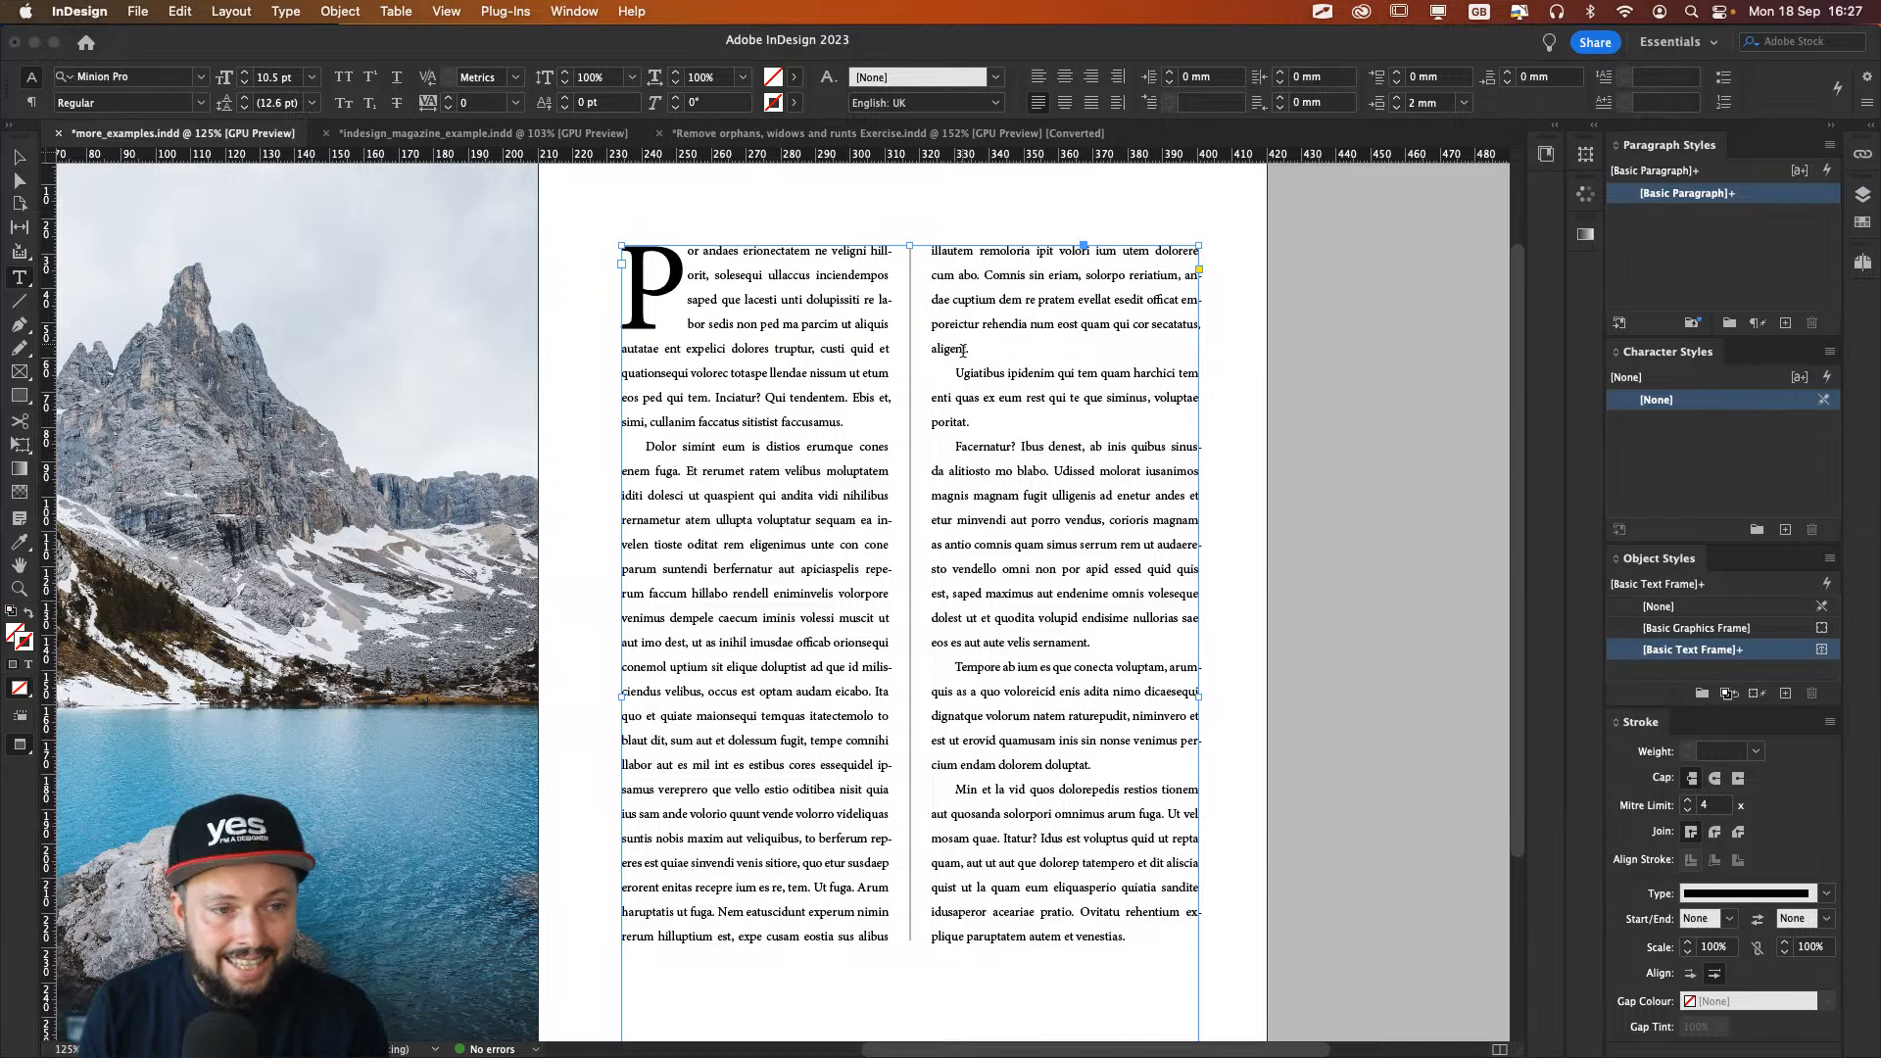
click(29, 102)
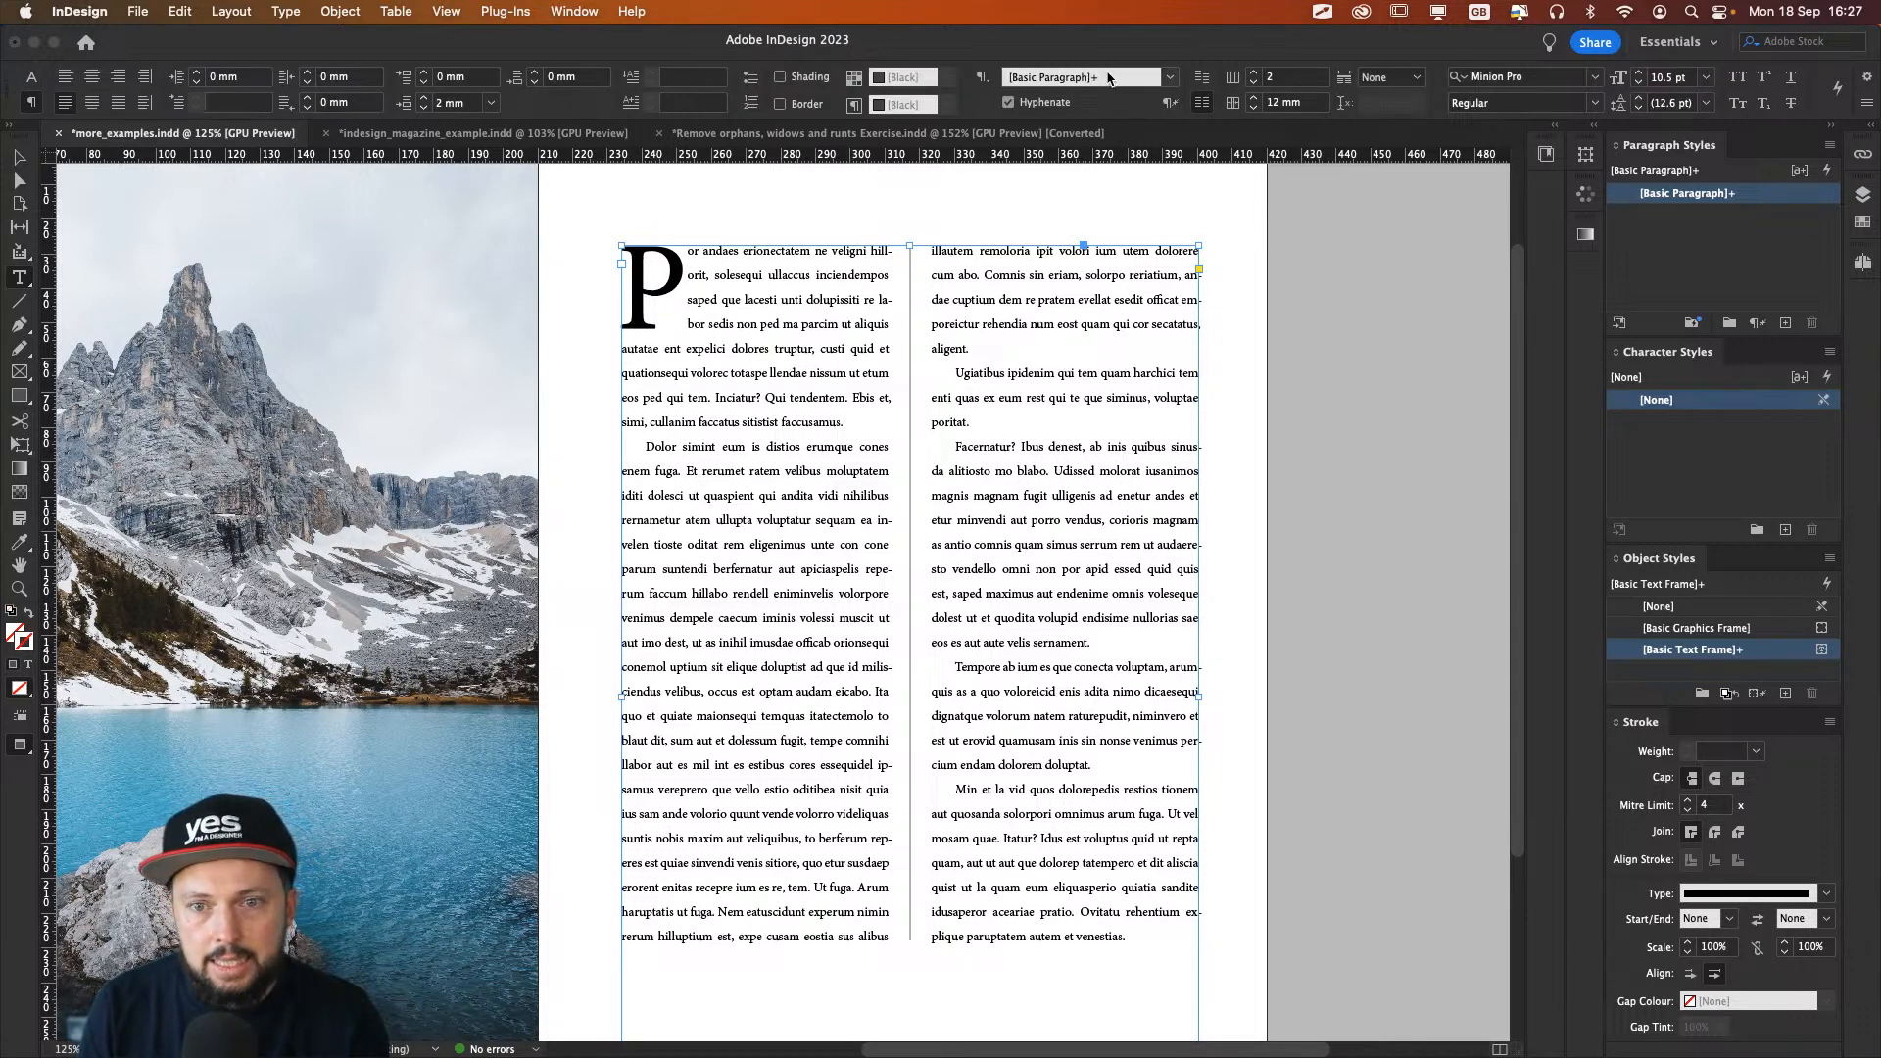
click(1202, 77)
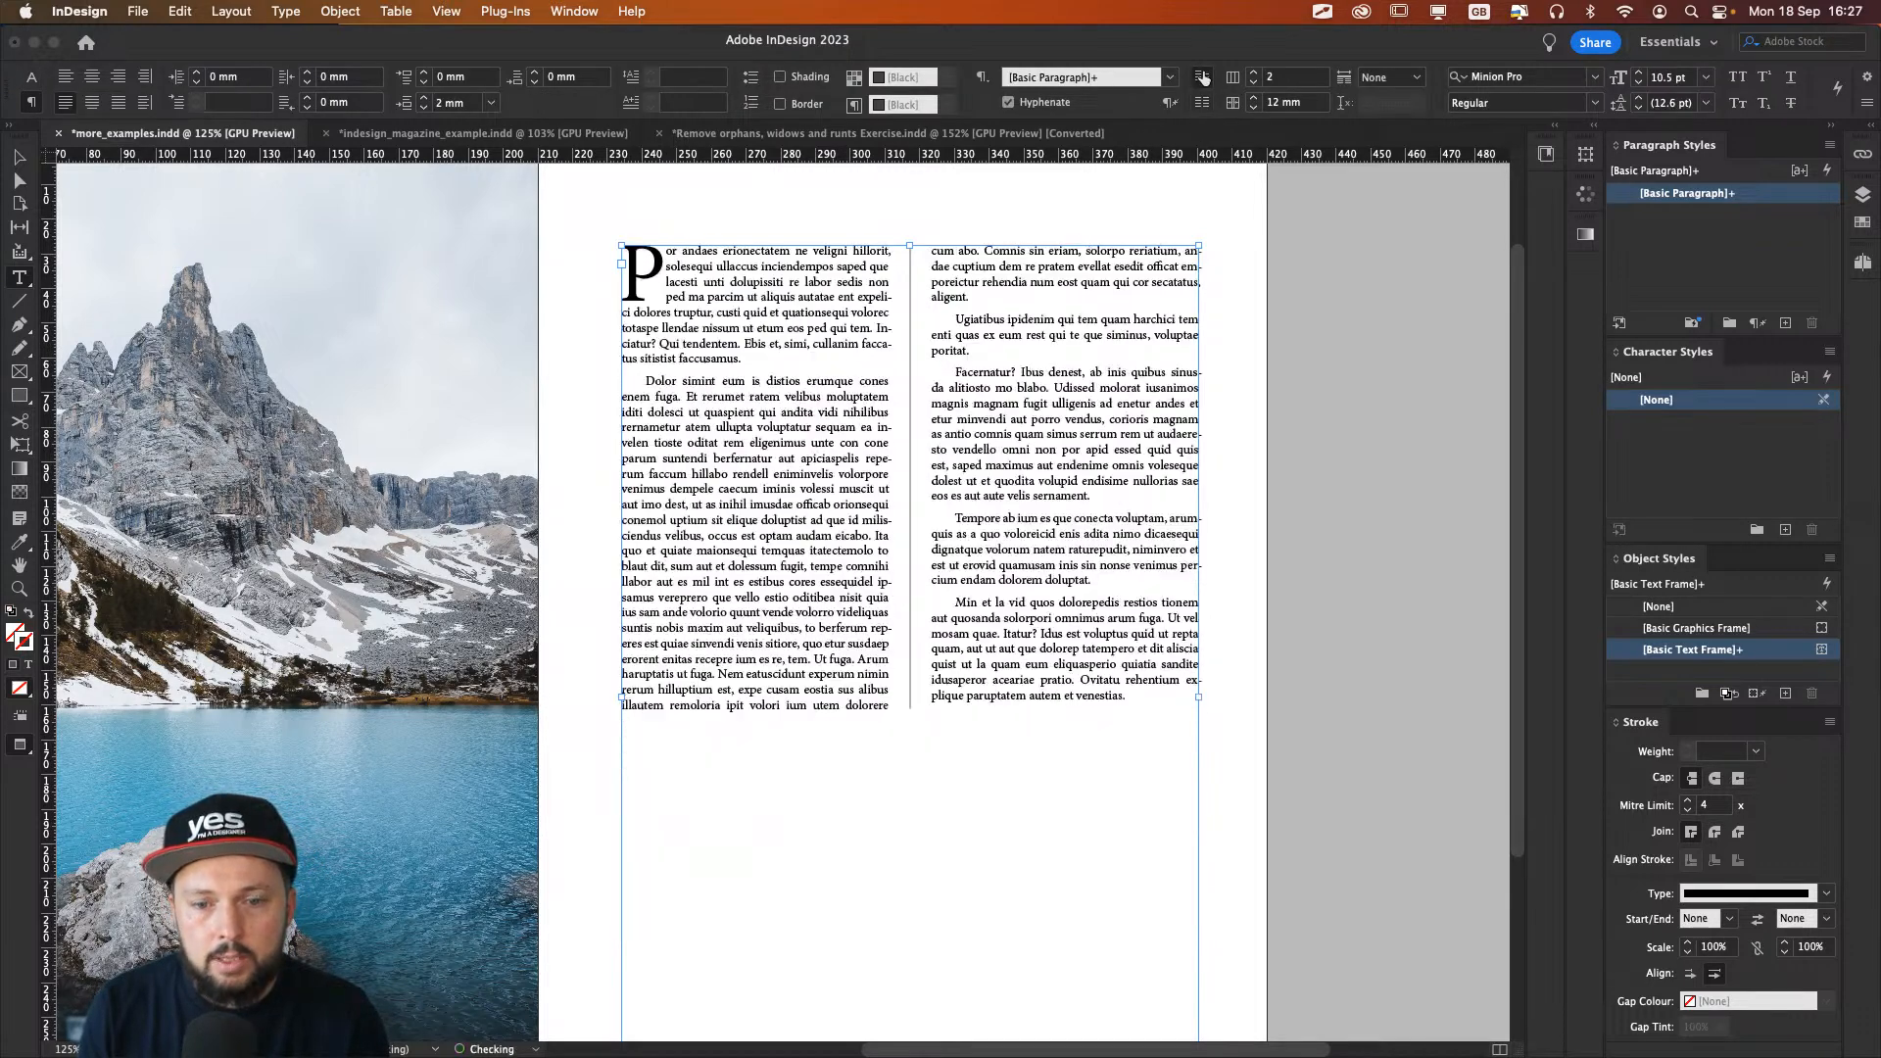
key(super+z)
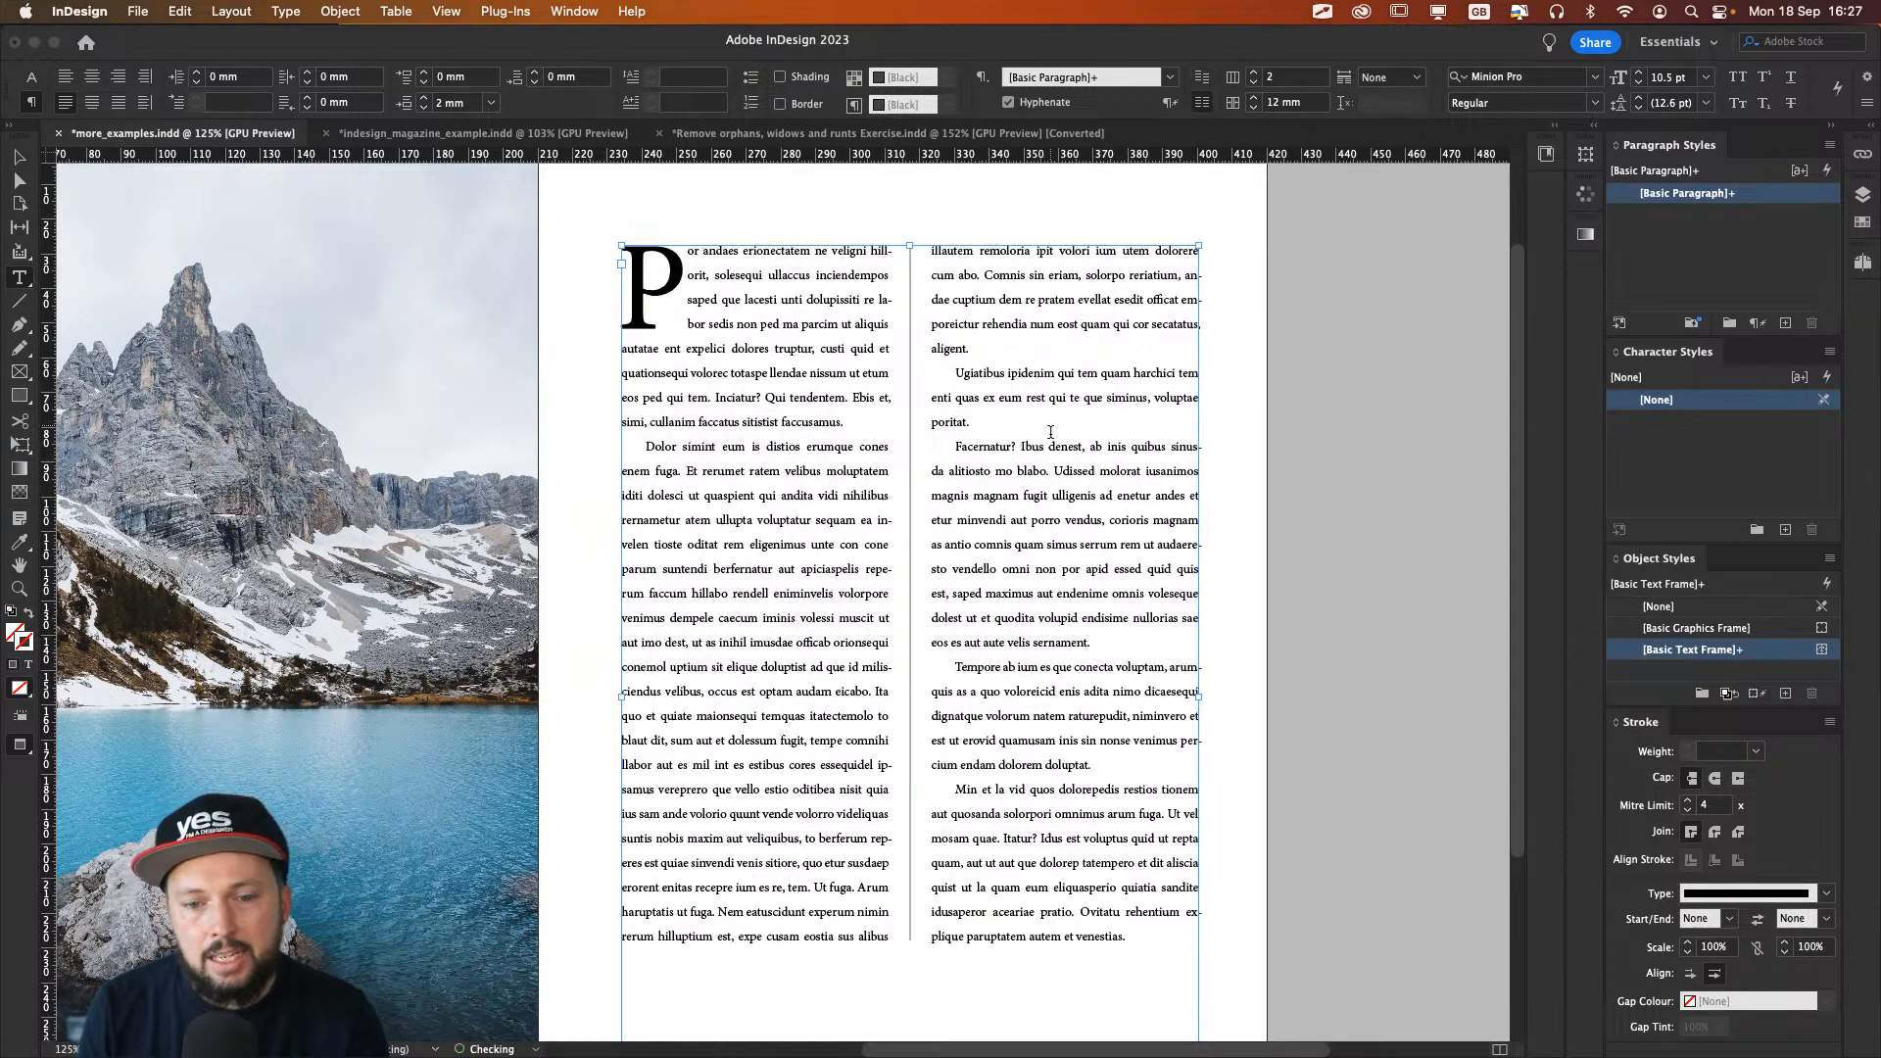
key(Escape)
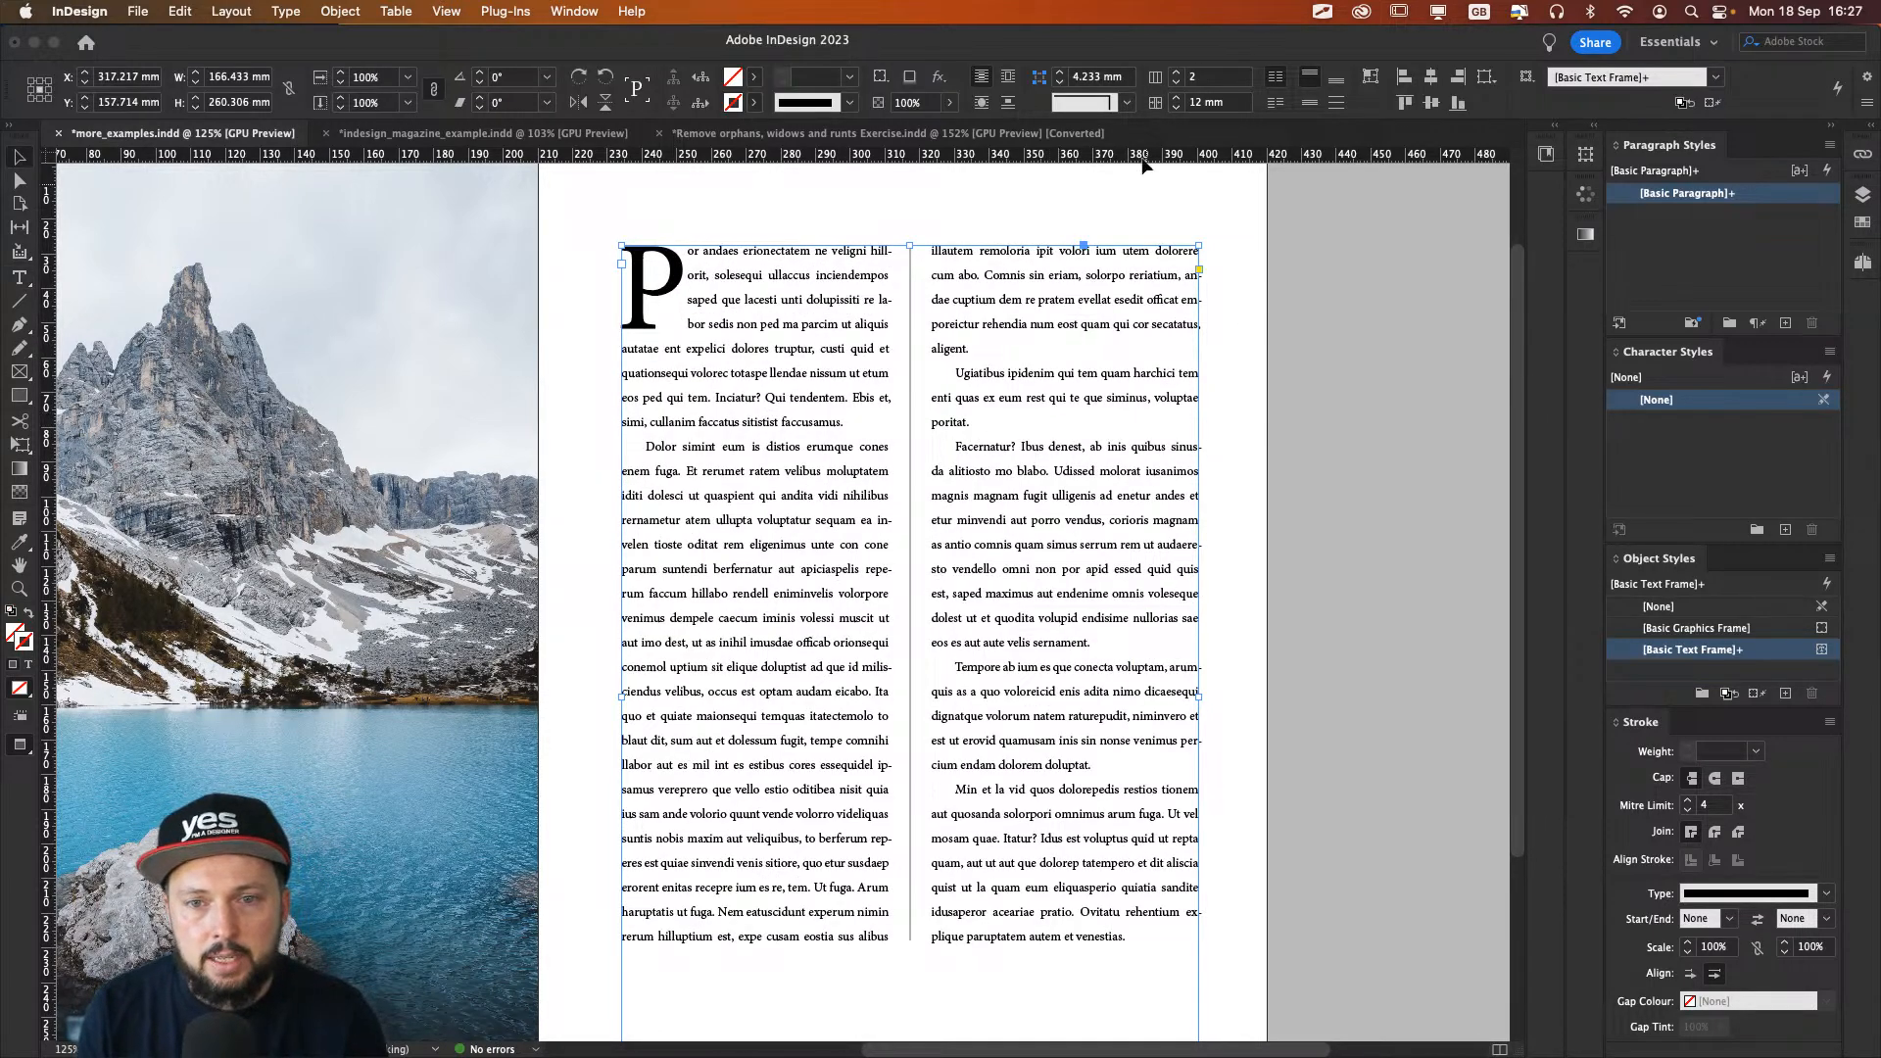
click(1316, 365)
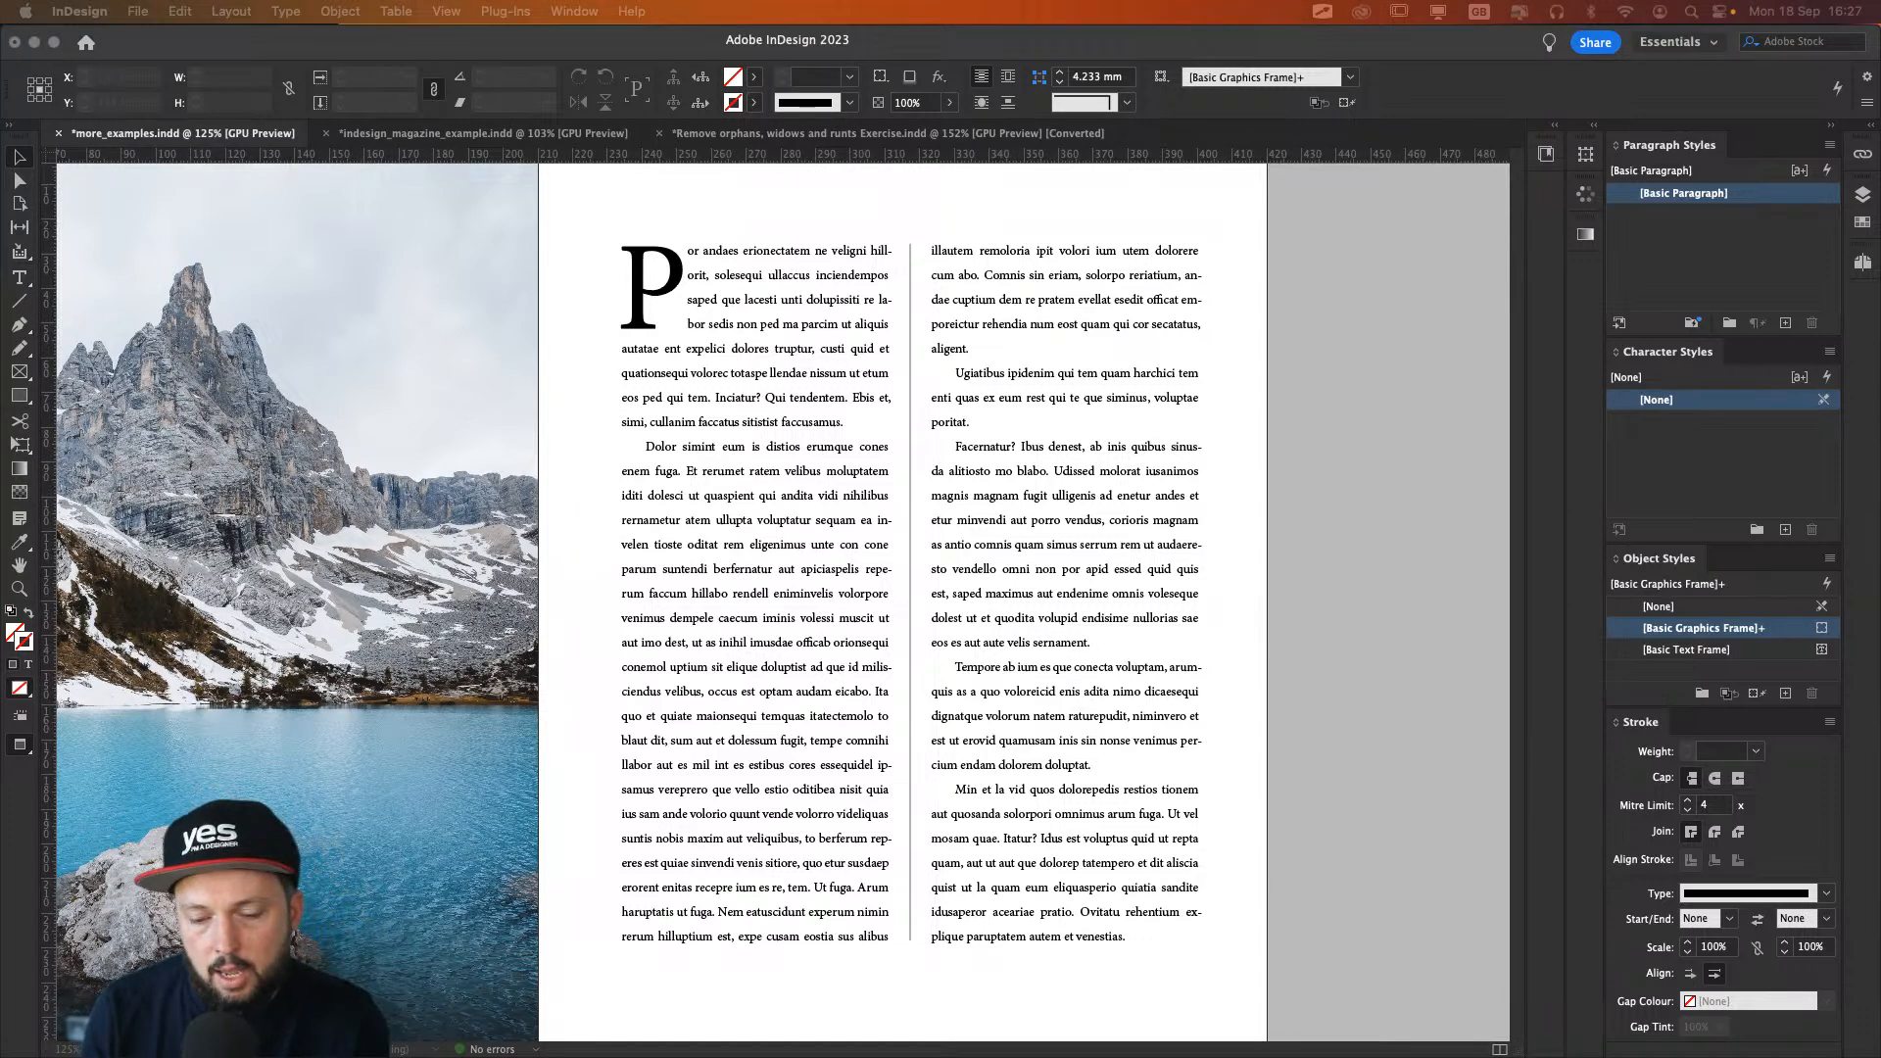
Step: Examine the finished two-column body text on the whole spread and at close range
click(1479, 701)
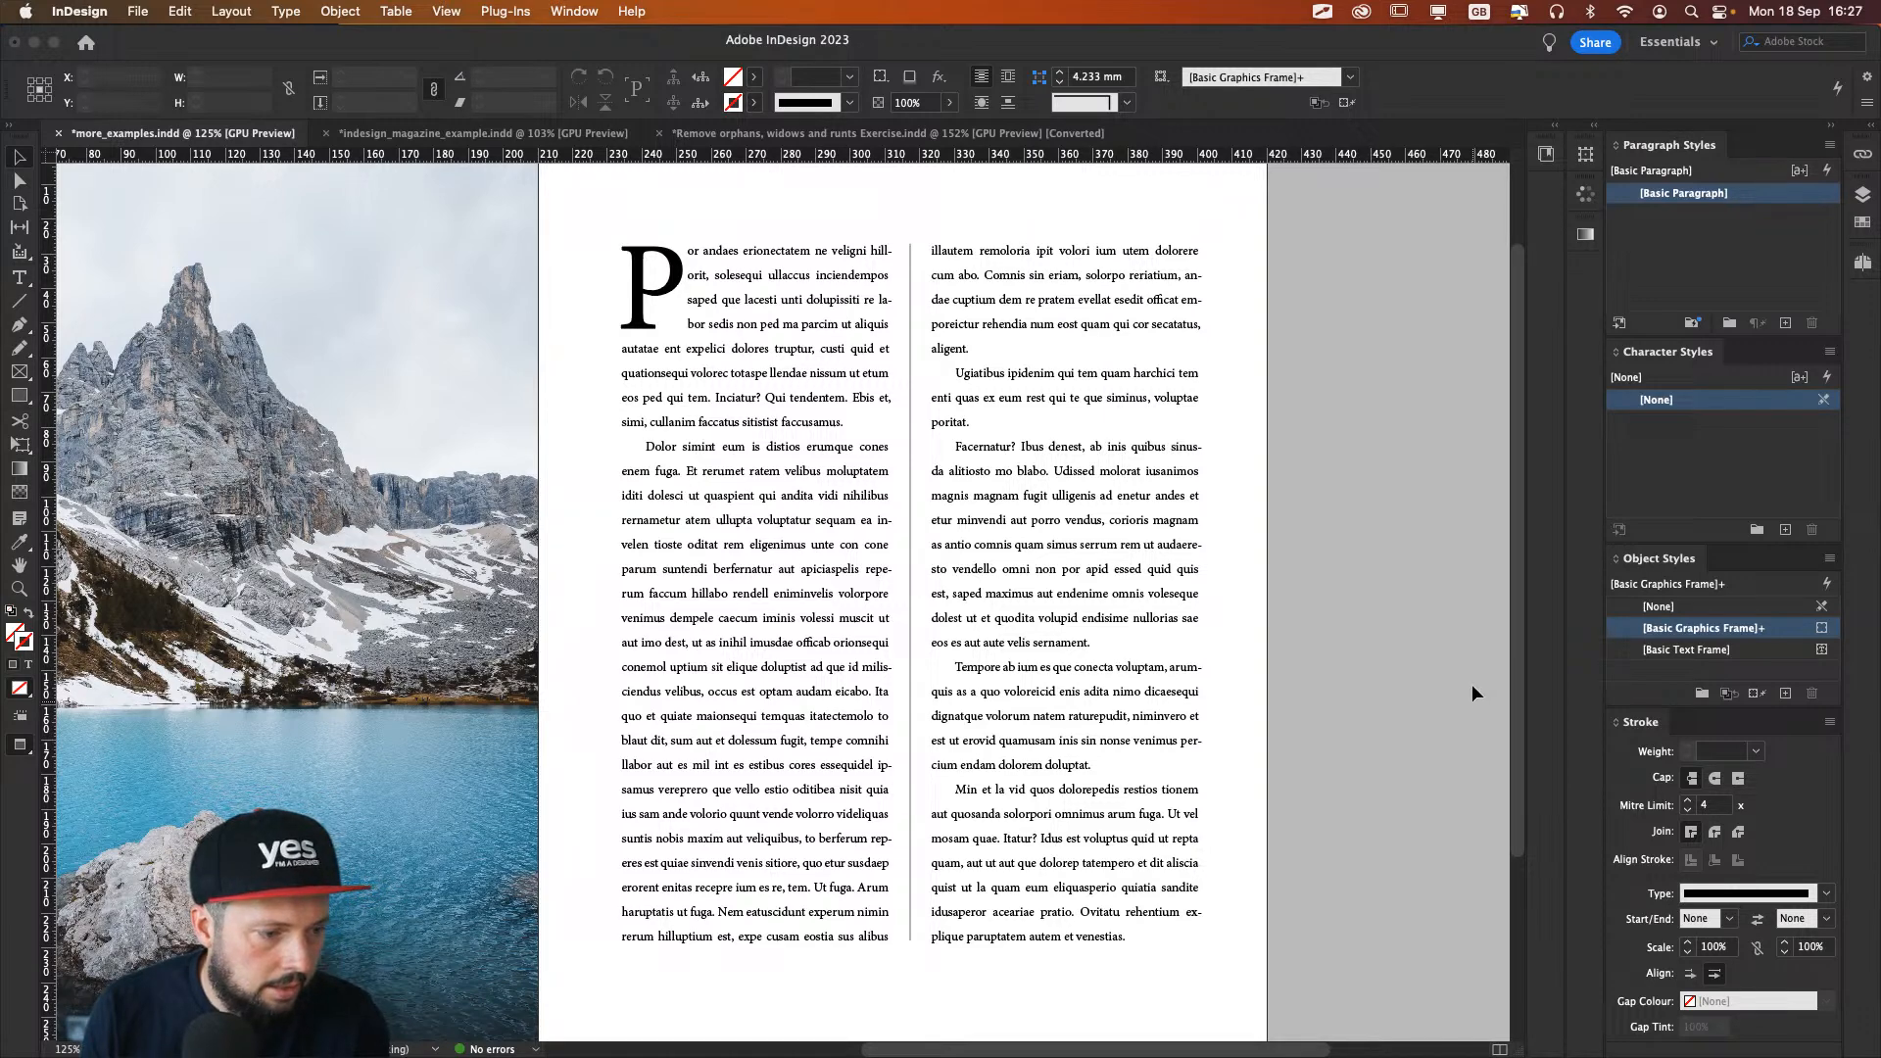
scroll(1408, 638, down, 2)
drag(962, 639, 1183, 635)
key(super+r)
drag(1107, 519, 1205, 517)
scroll(1209, 527, down, 1)
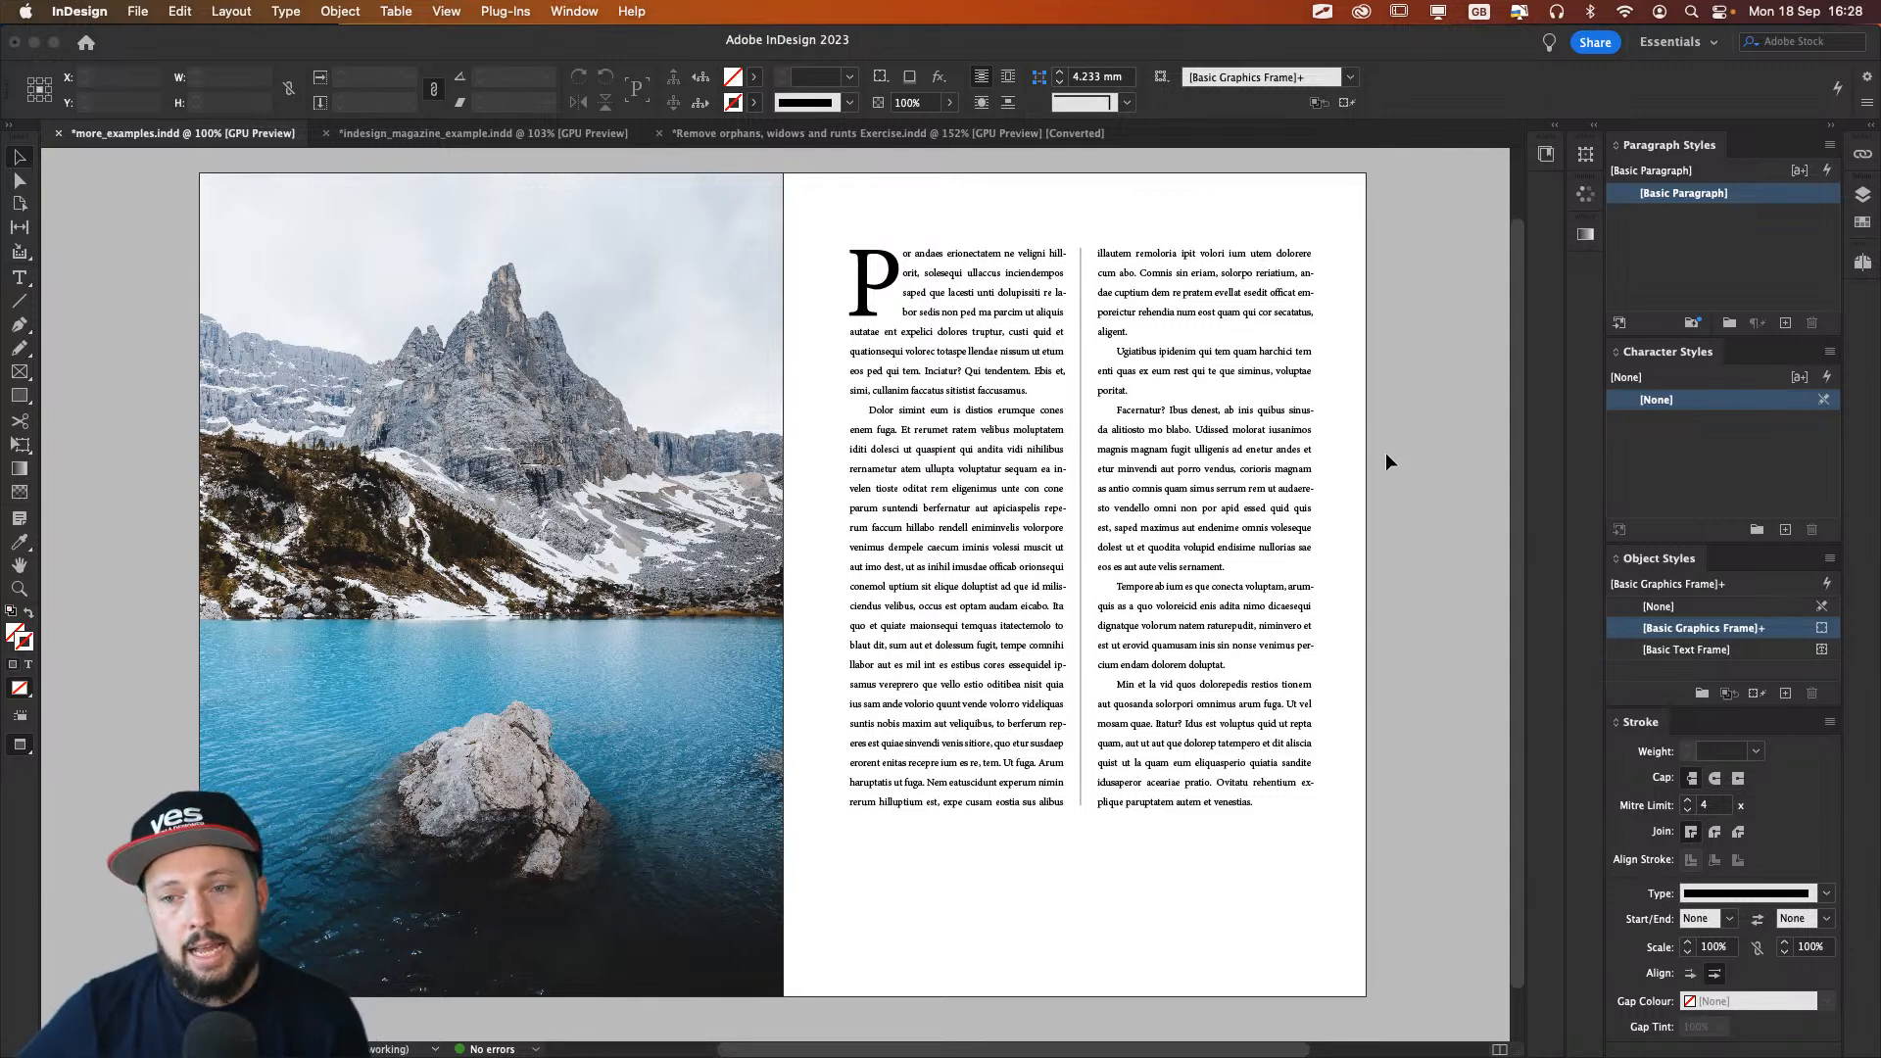
double_click(1161, 468)
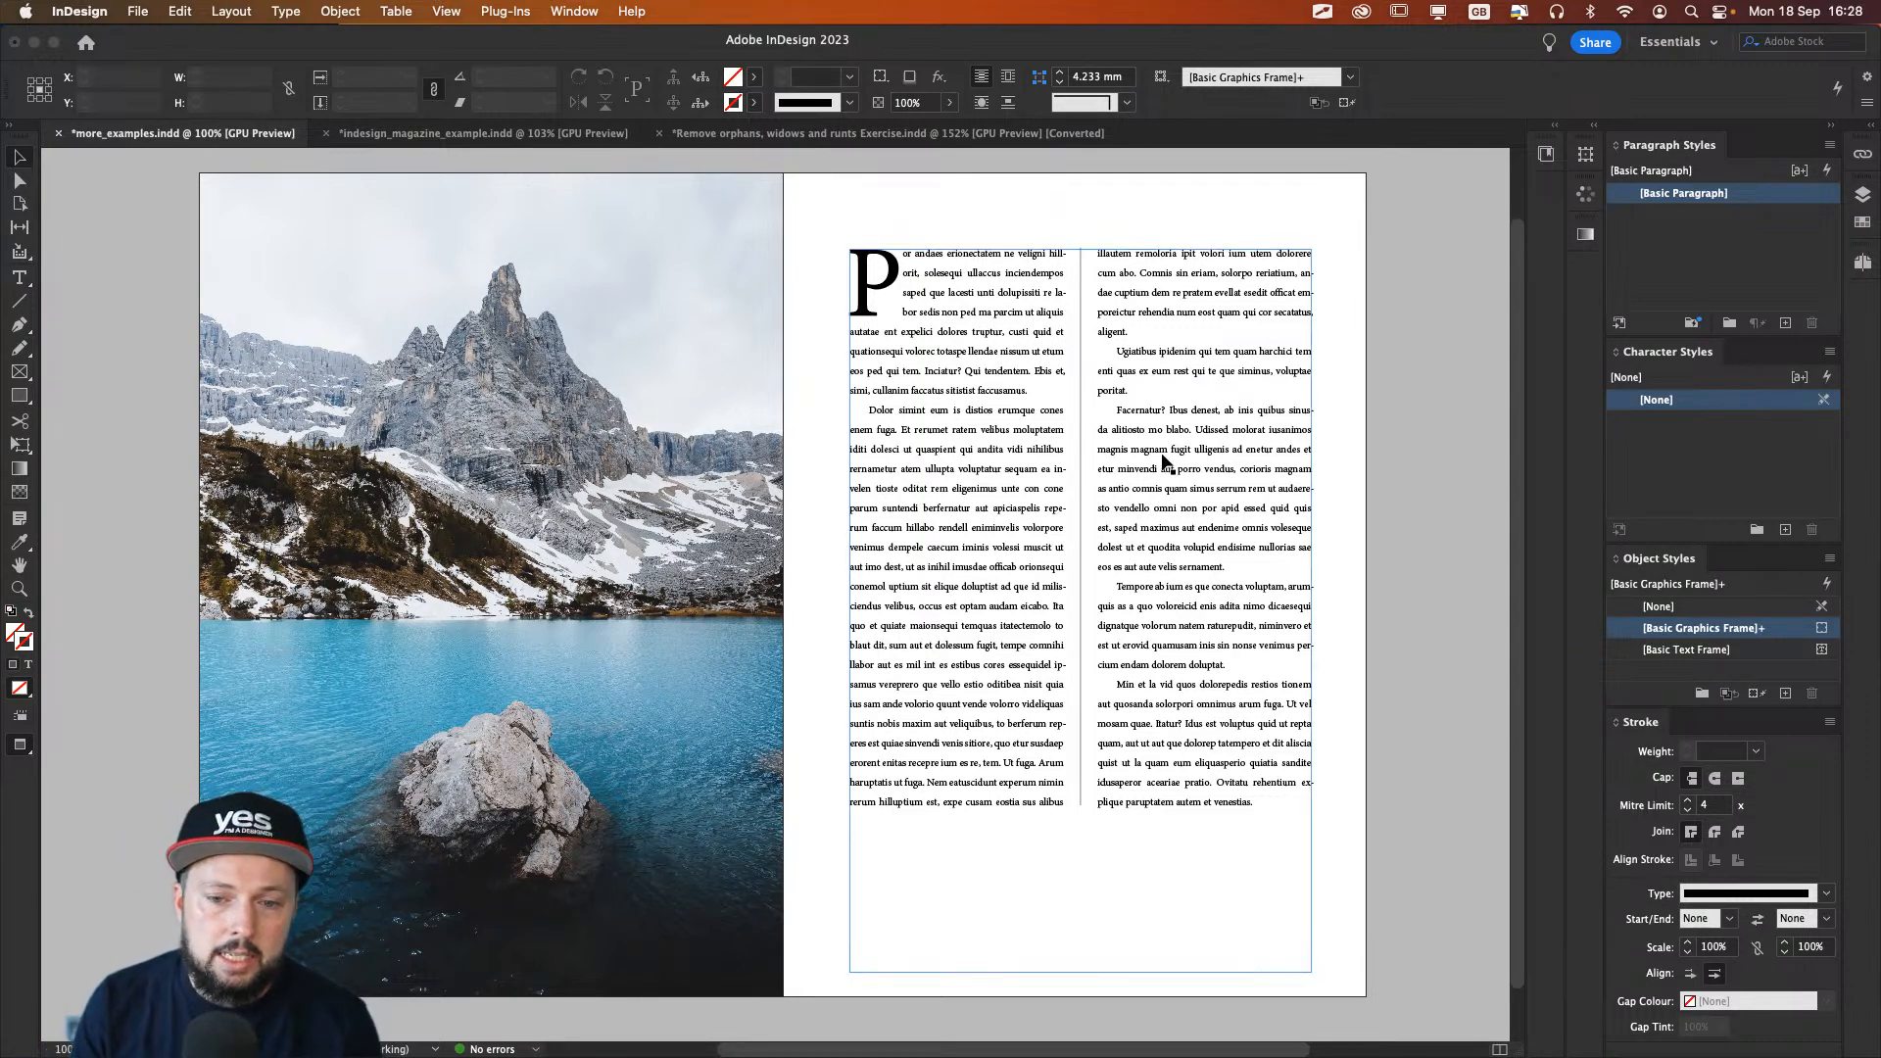
double_click(896, 456)
click(1016, 461)
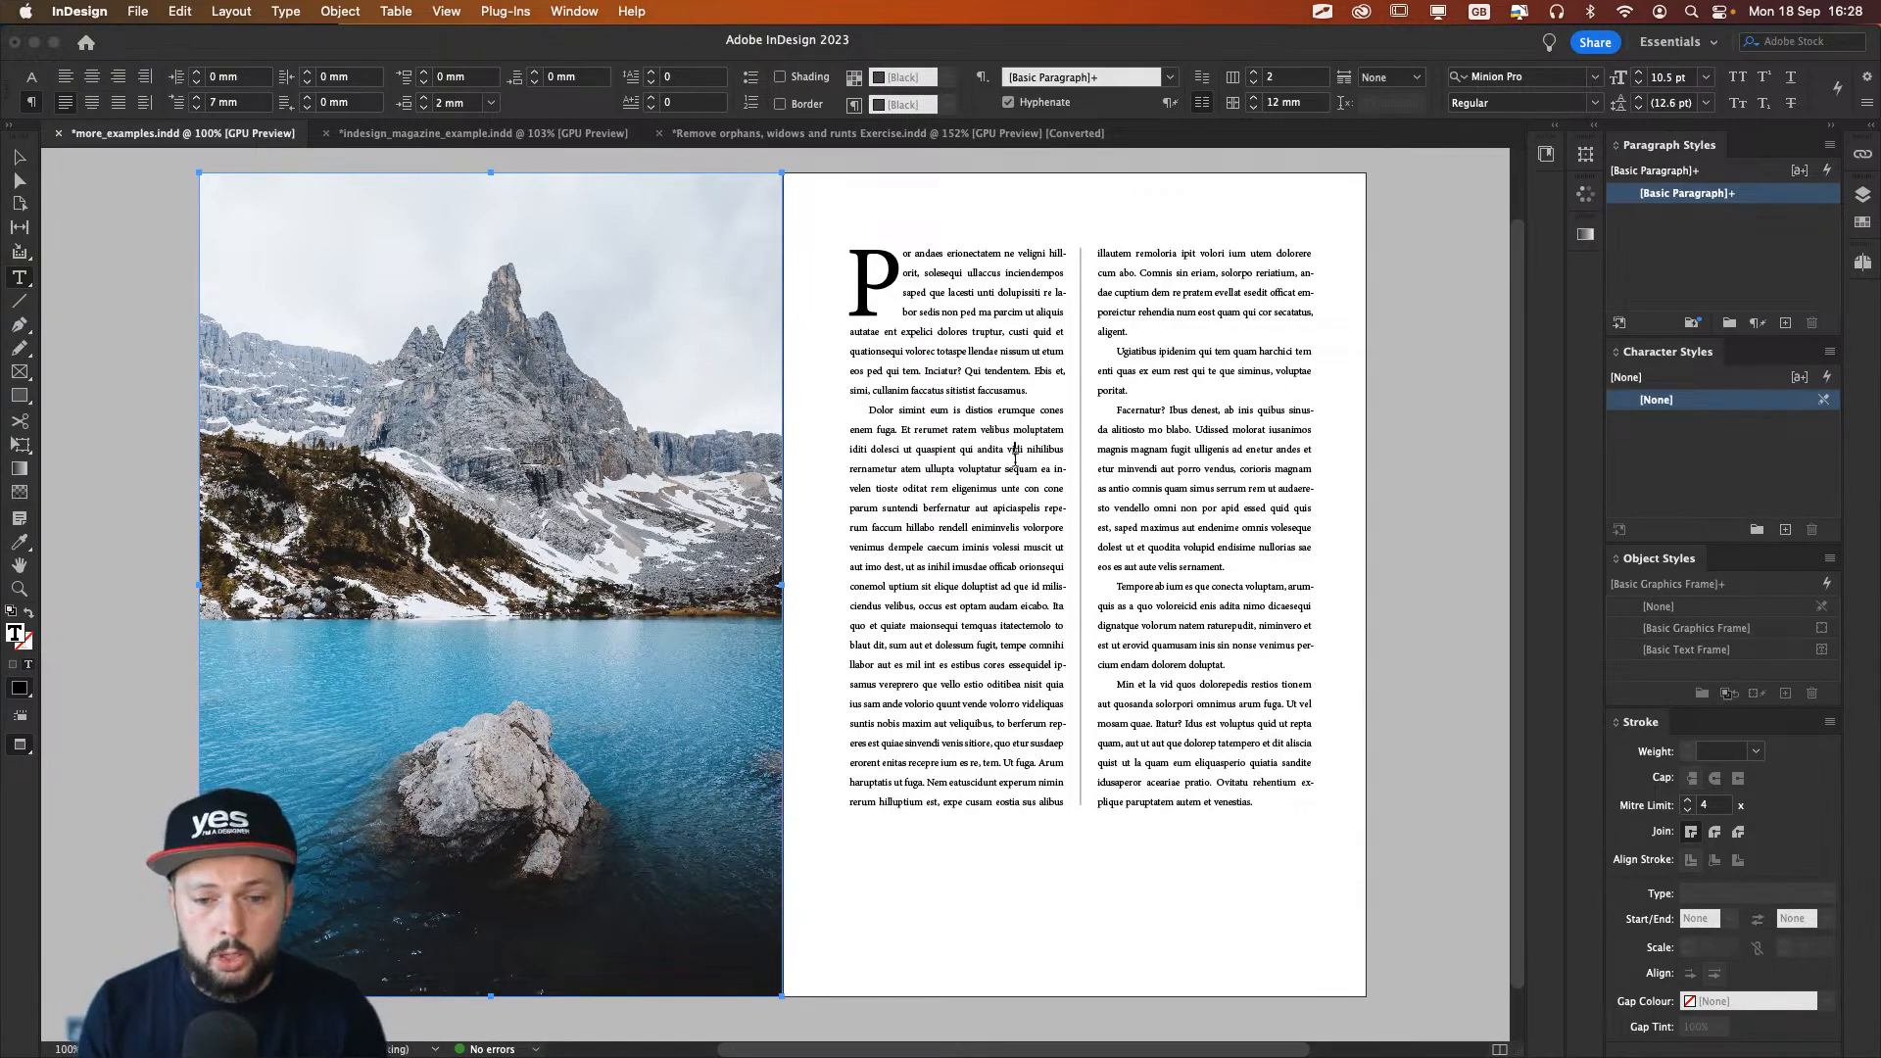
key(Escape)
scroll(1113, 480, up, 3)
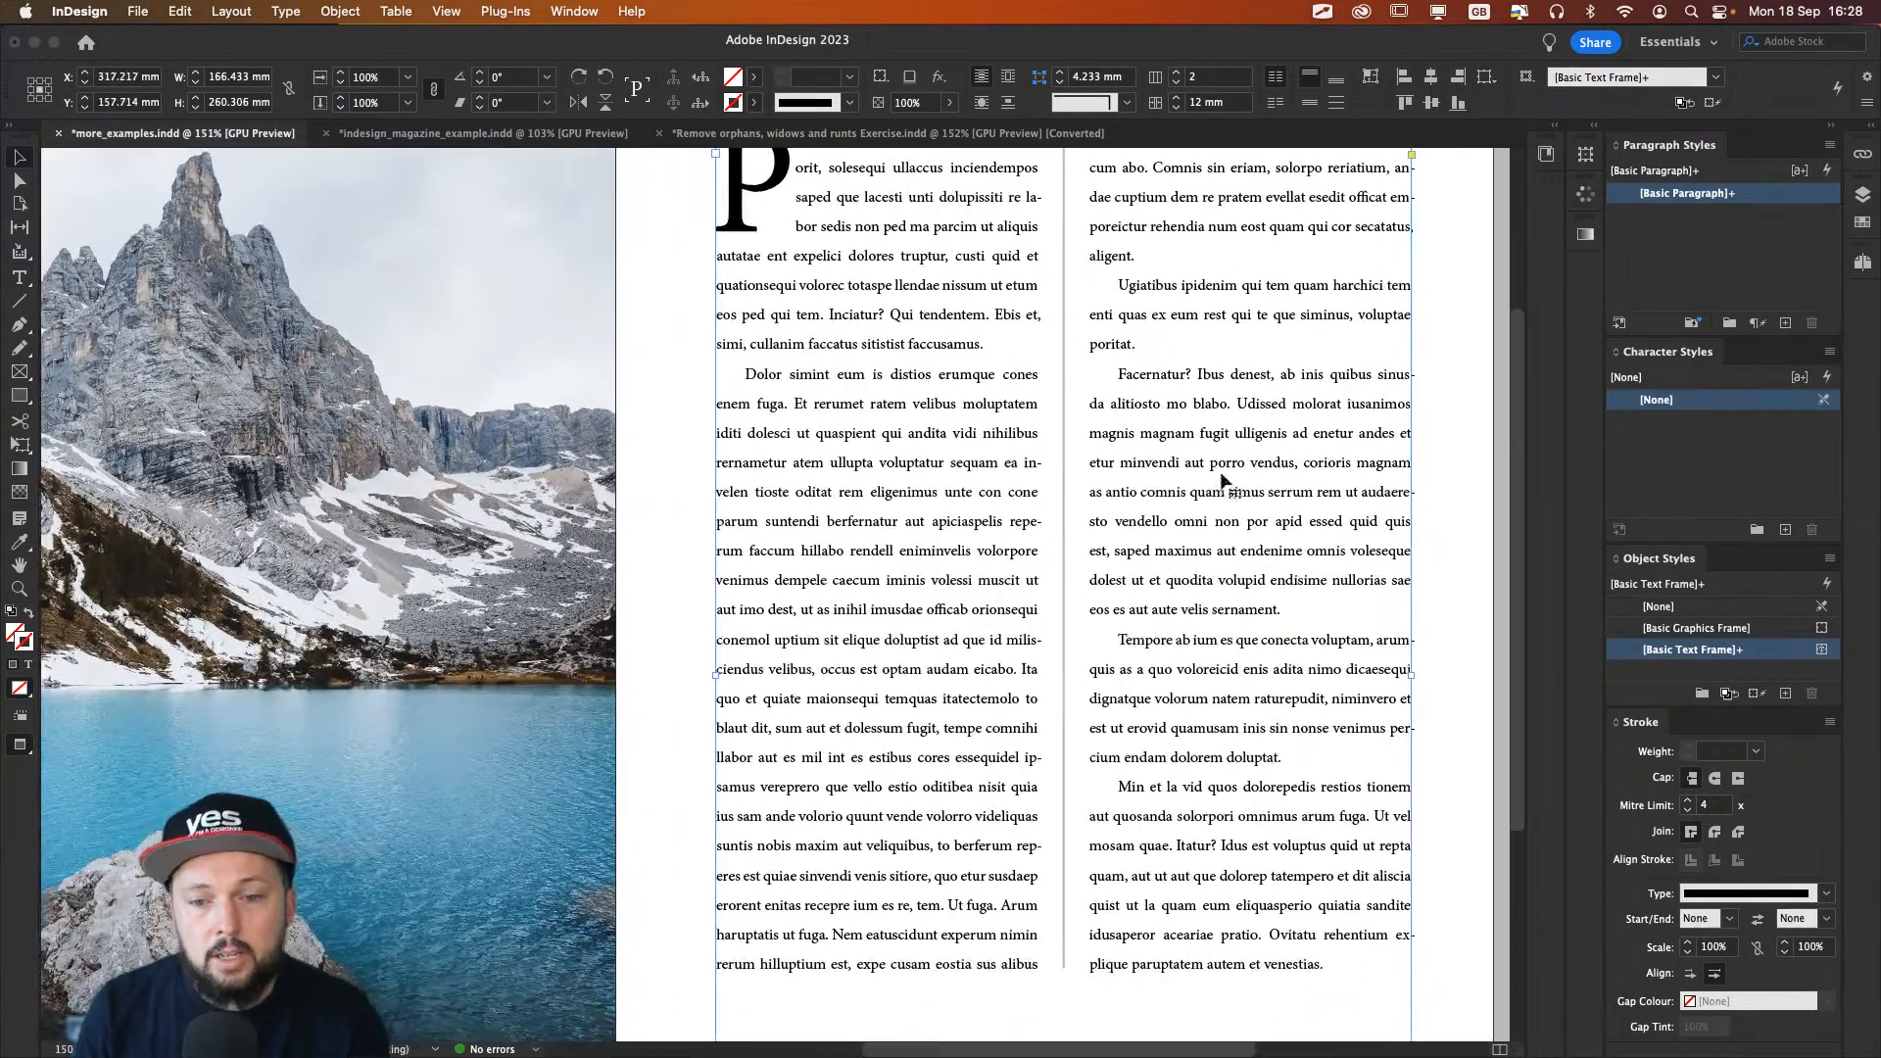
scroll(1222, 480, right, 4)
scroll(1222, 480, up, 2)
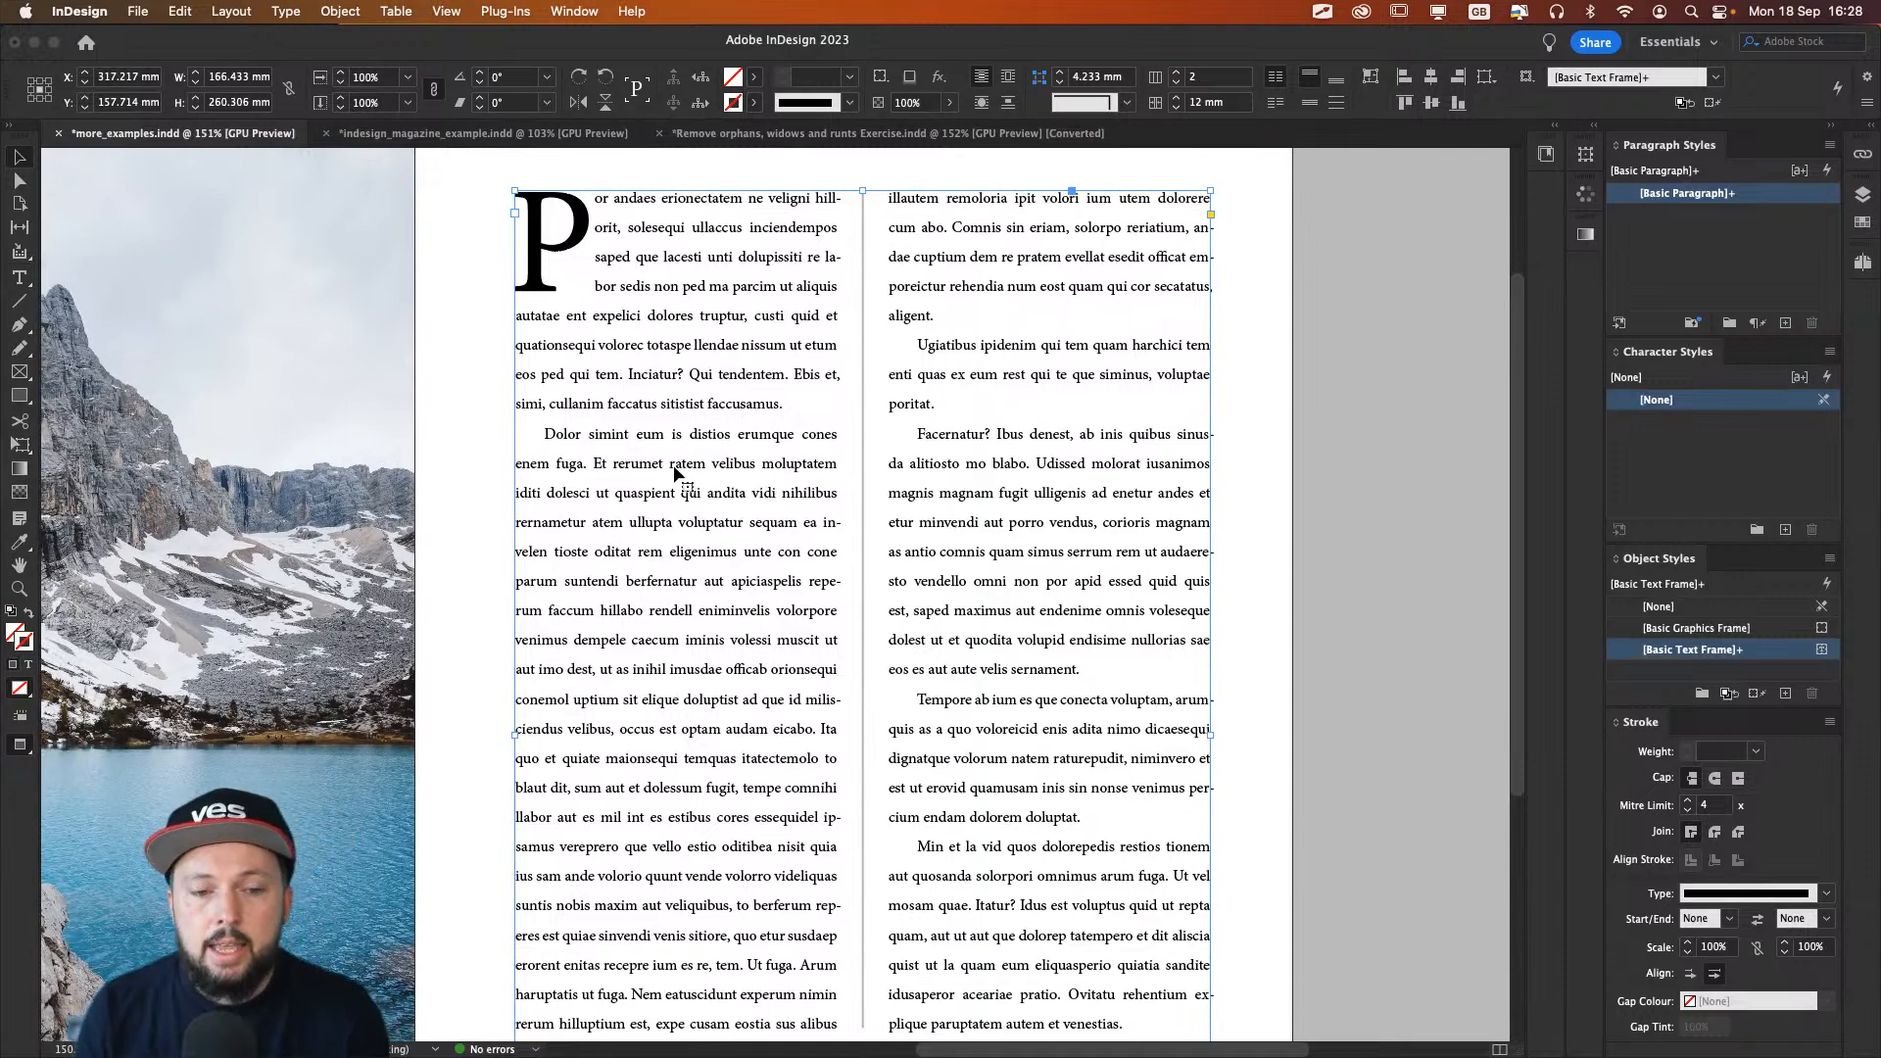
Step: Create a paragraph style named Body copy template from the second paragraph, apply it there, and add it to the Cabin in the Woods library
double_click(675, 490)
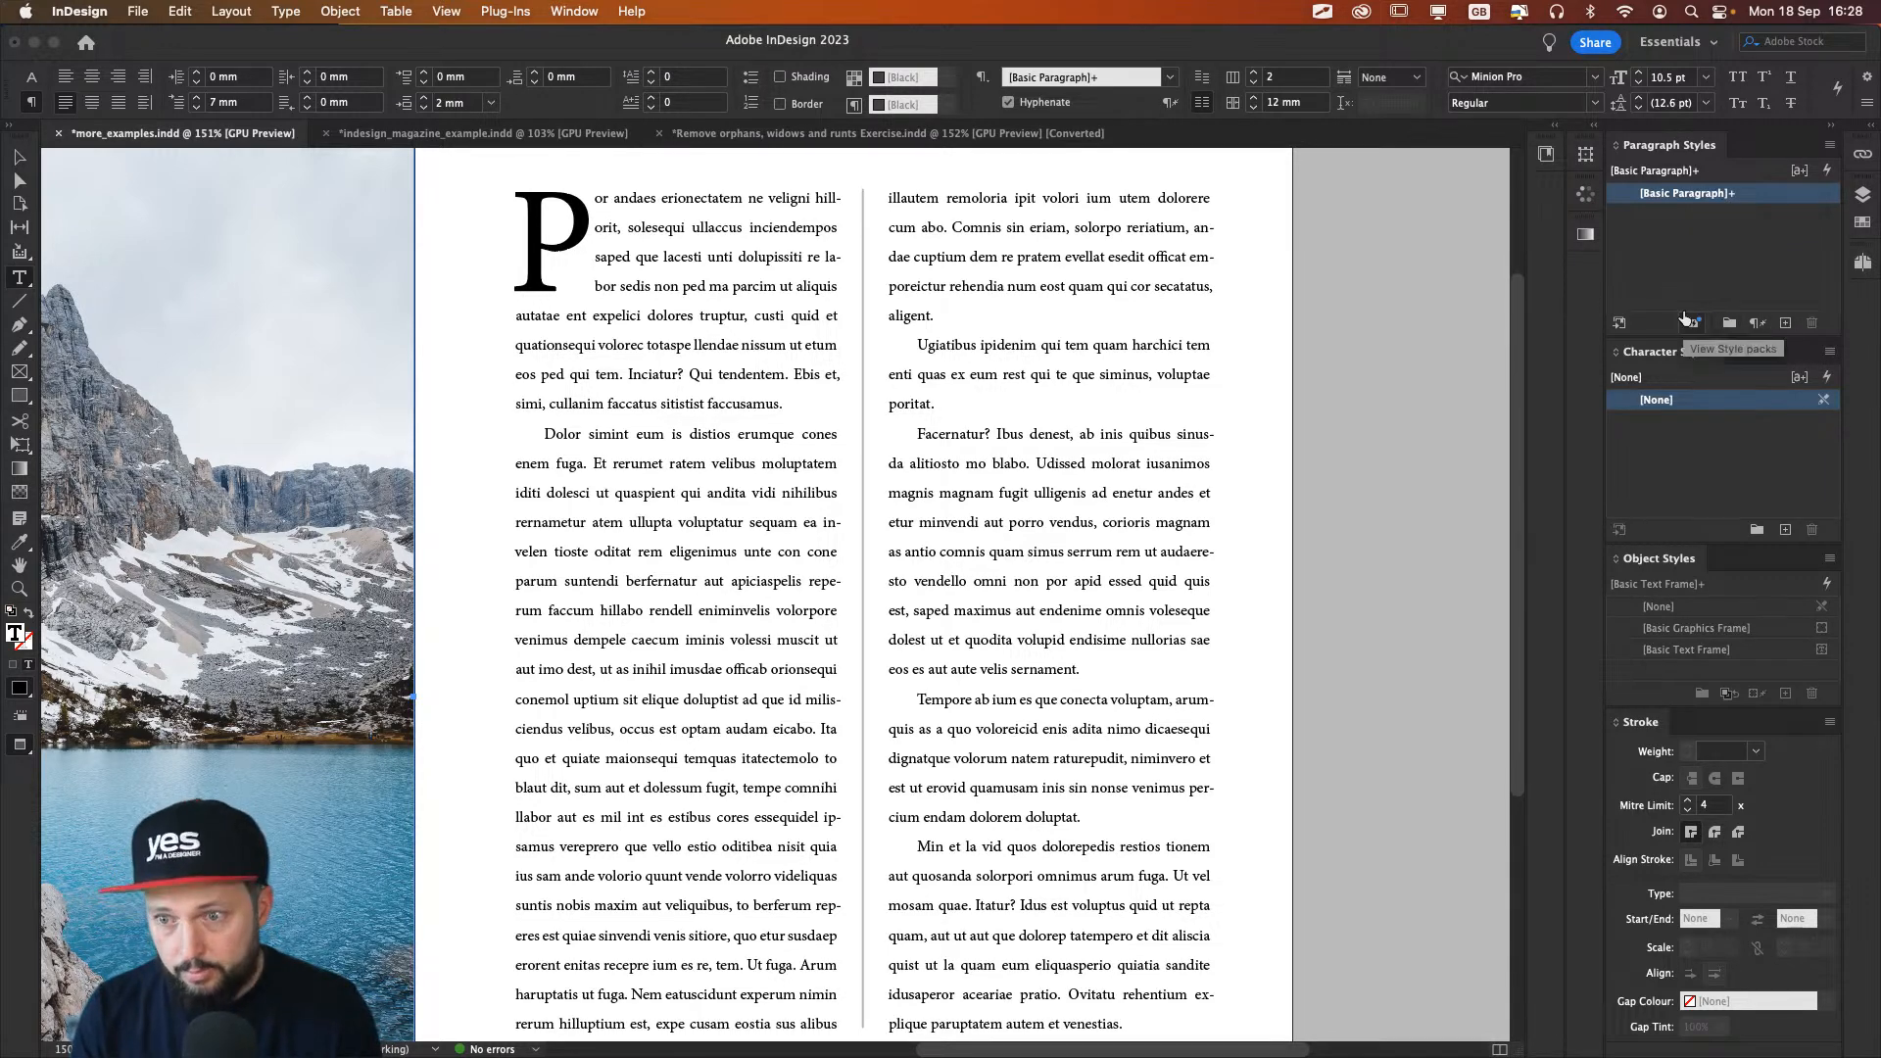
alt+click(1788, 322)
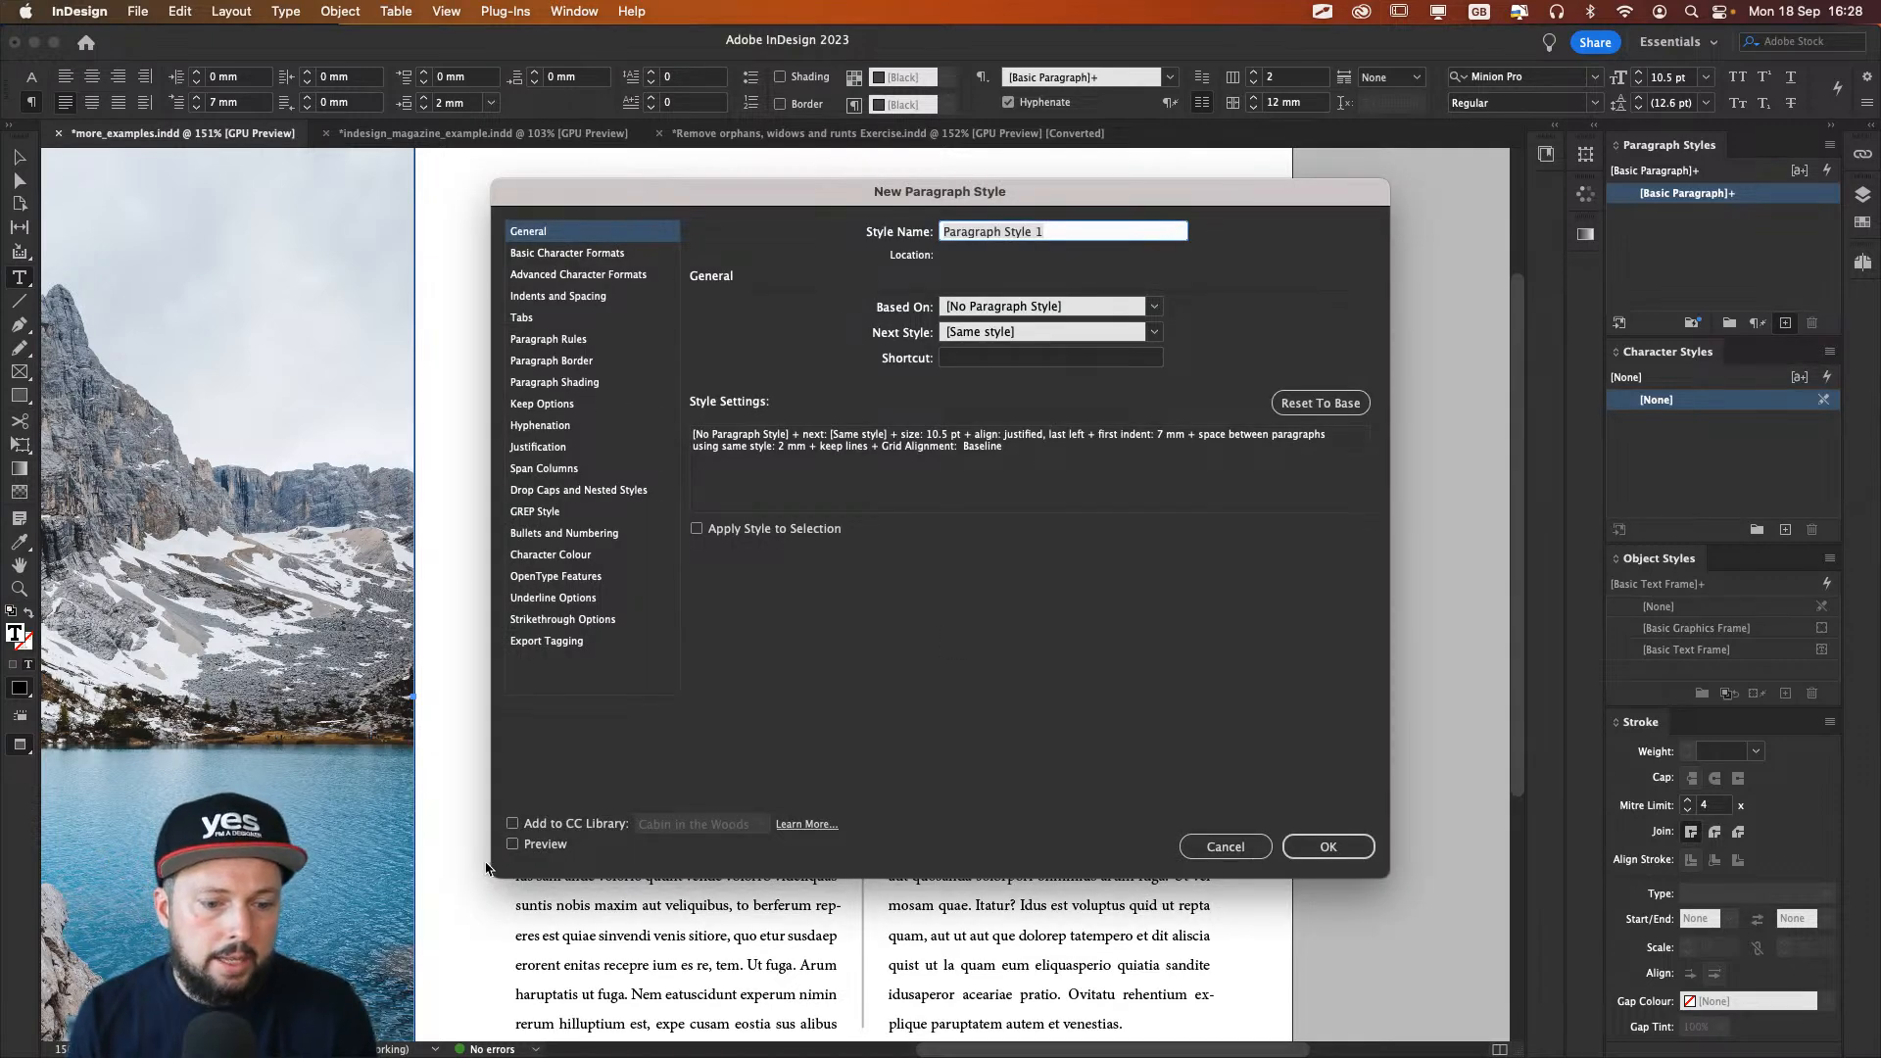
click(565, 826)
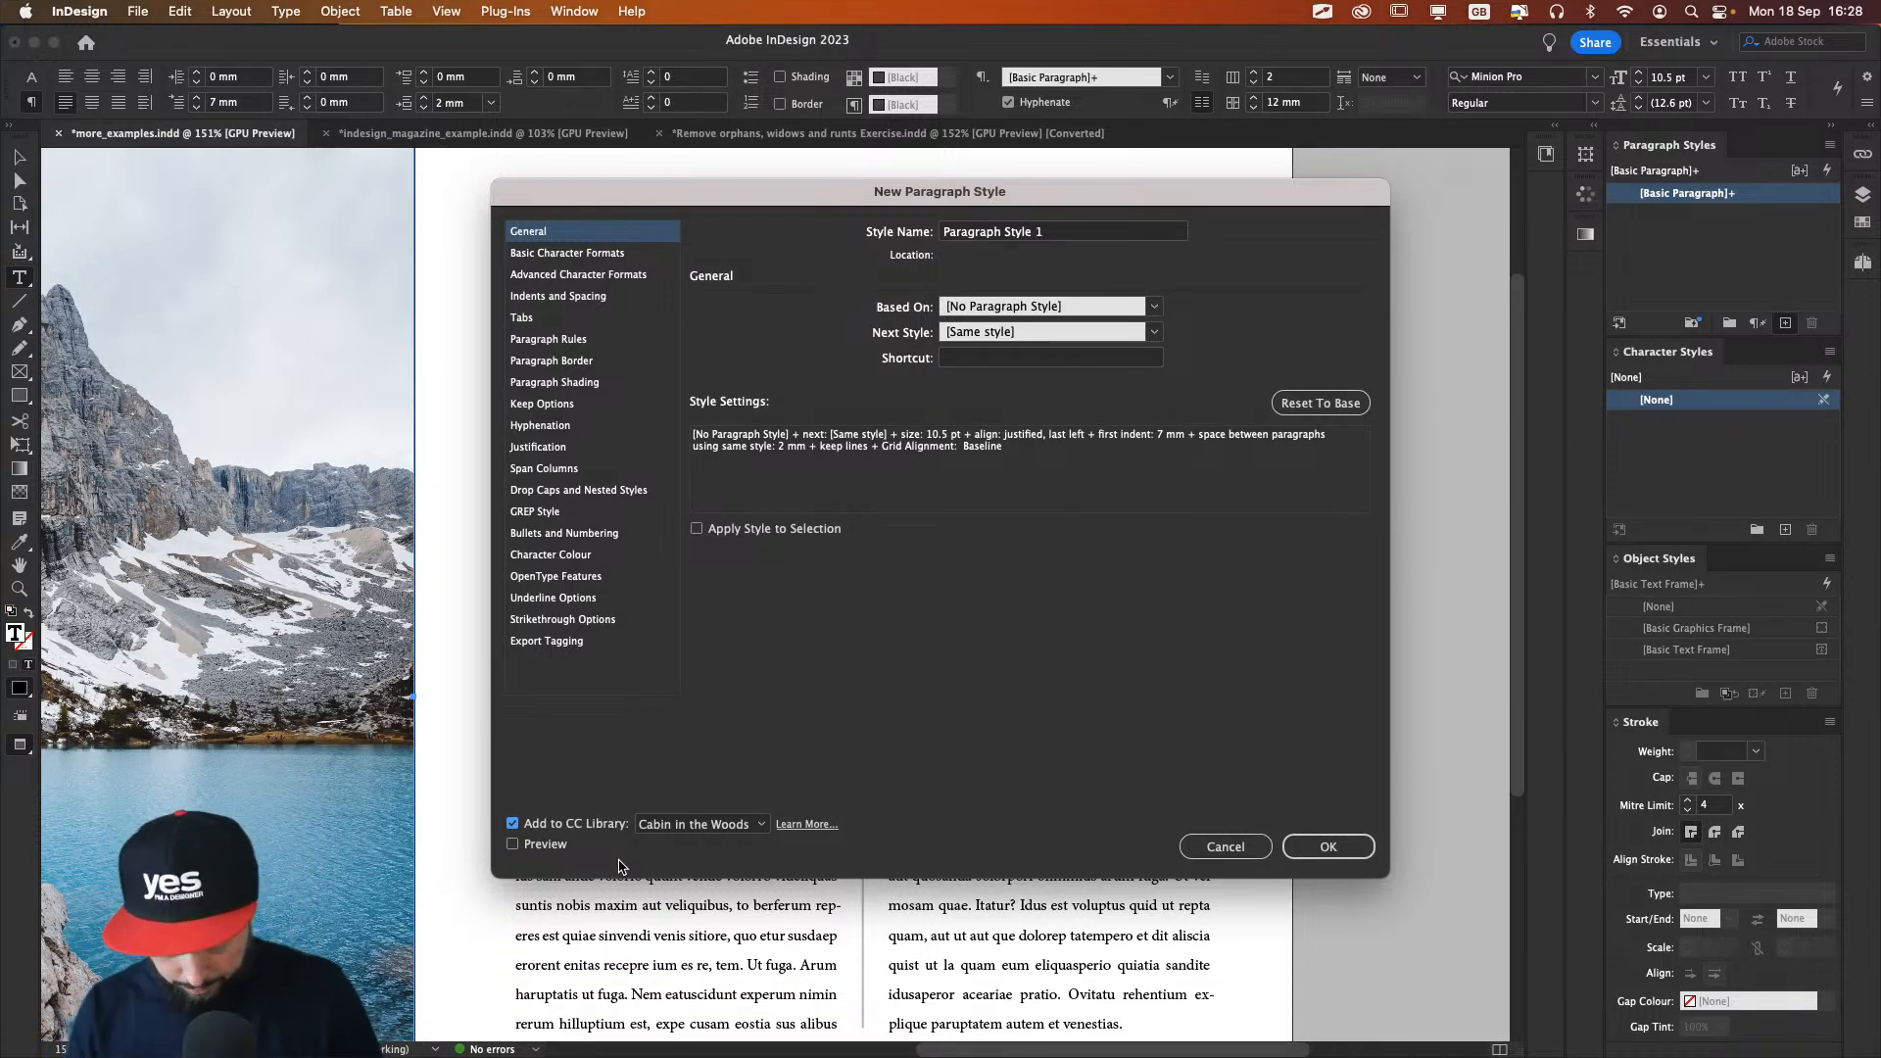
triple_click(1066, 242)
text(Body copy )
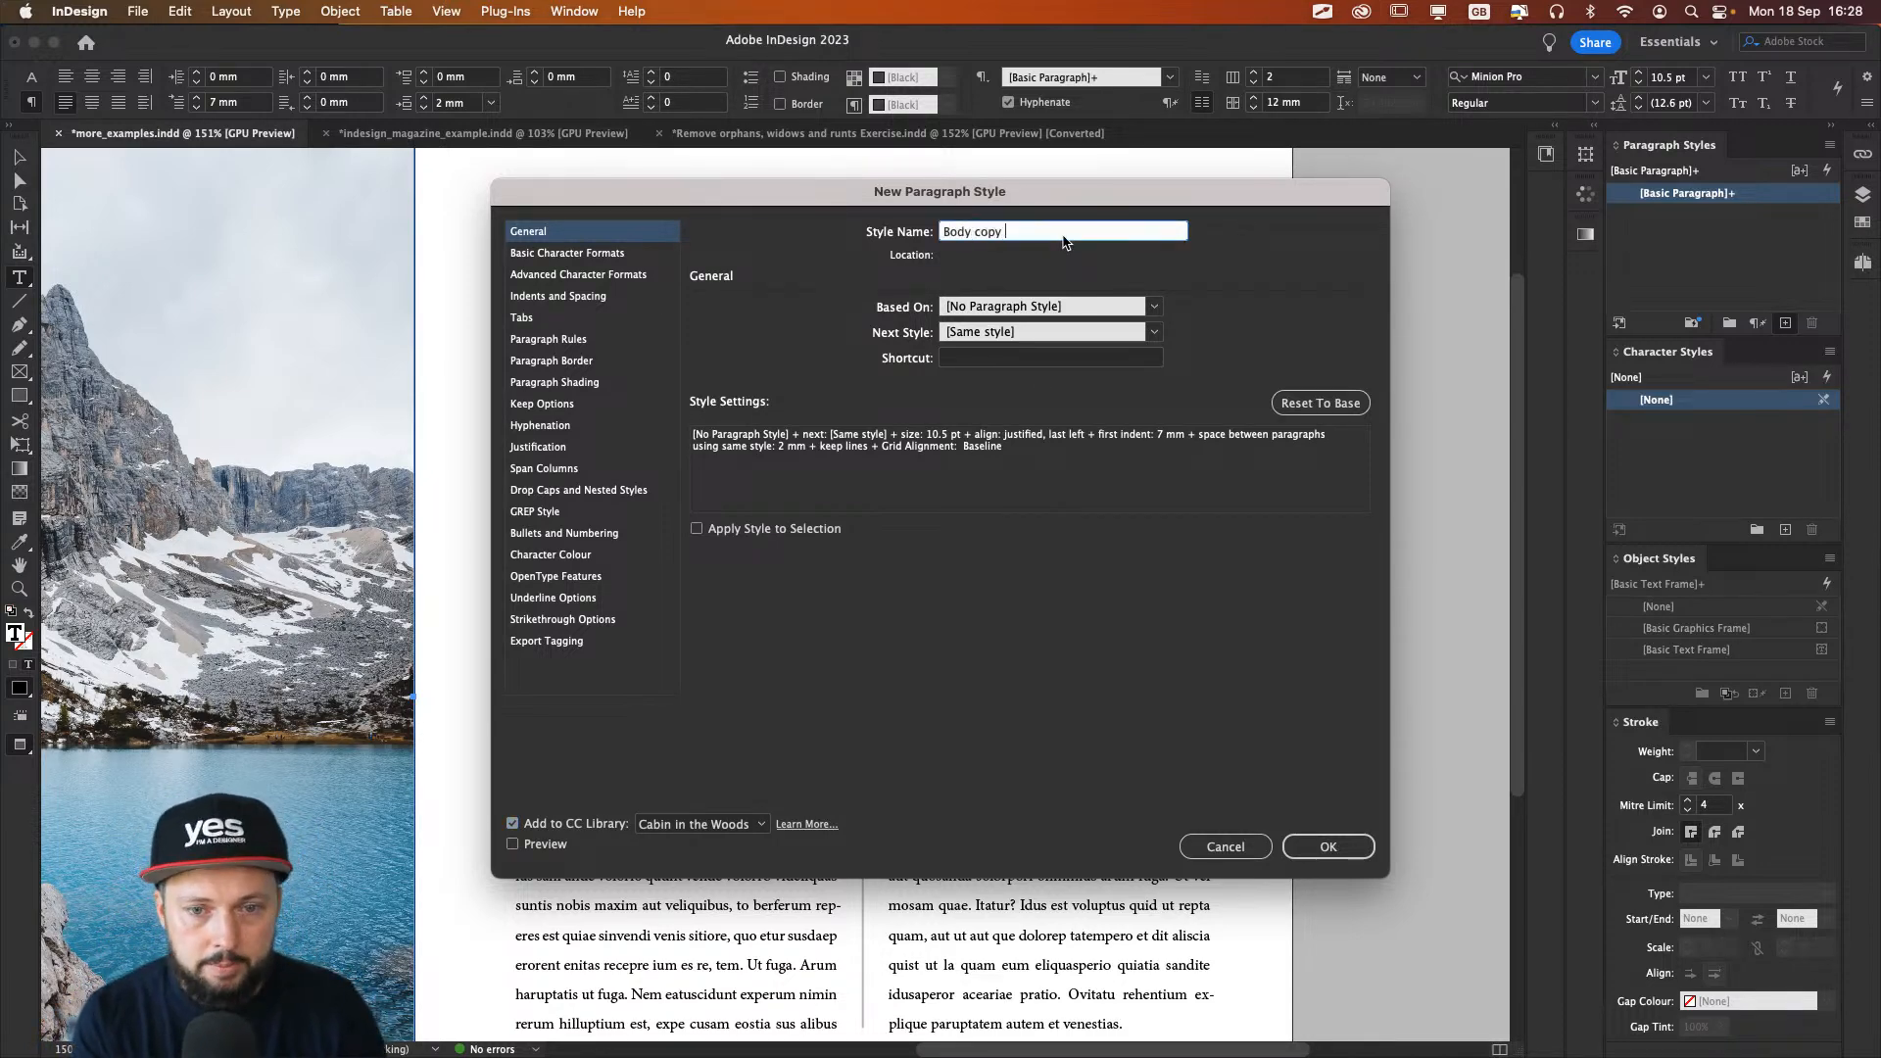
text(template)
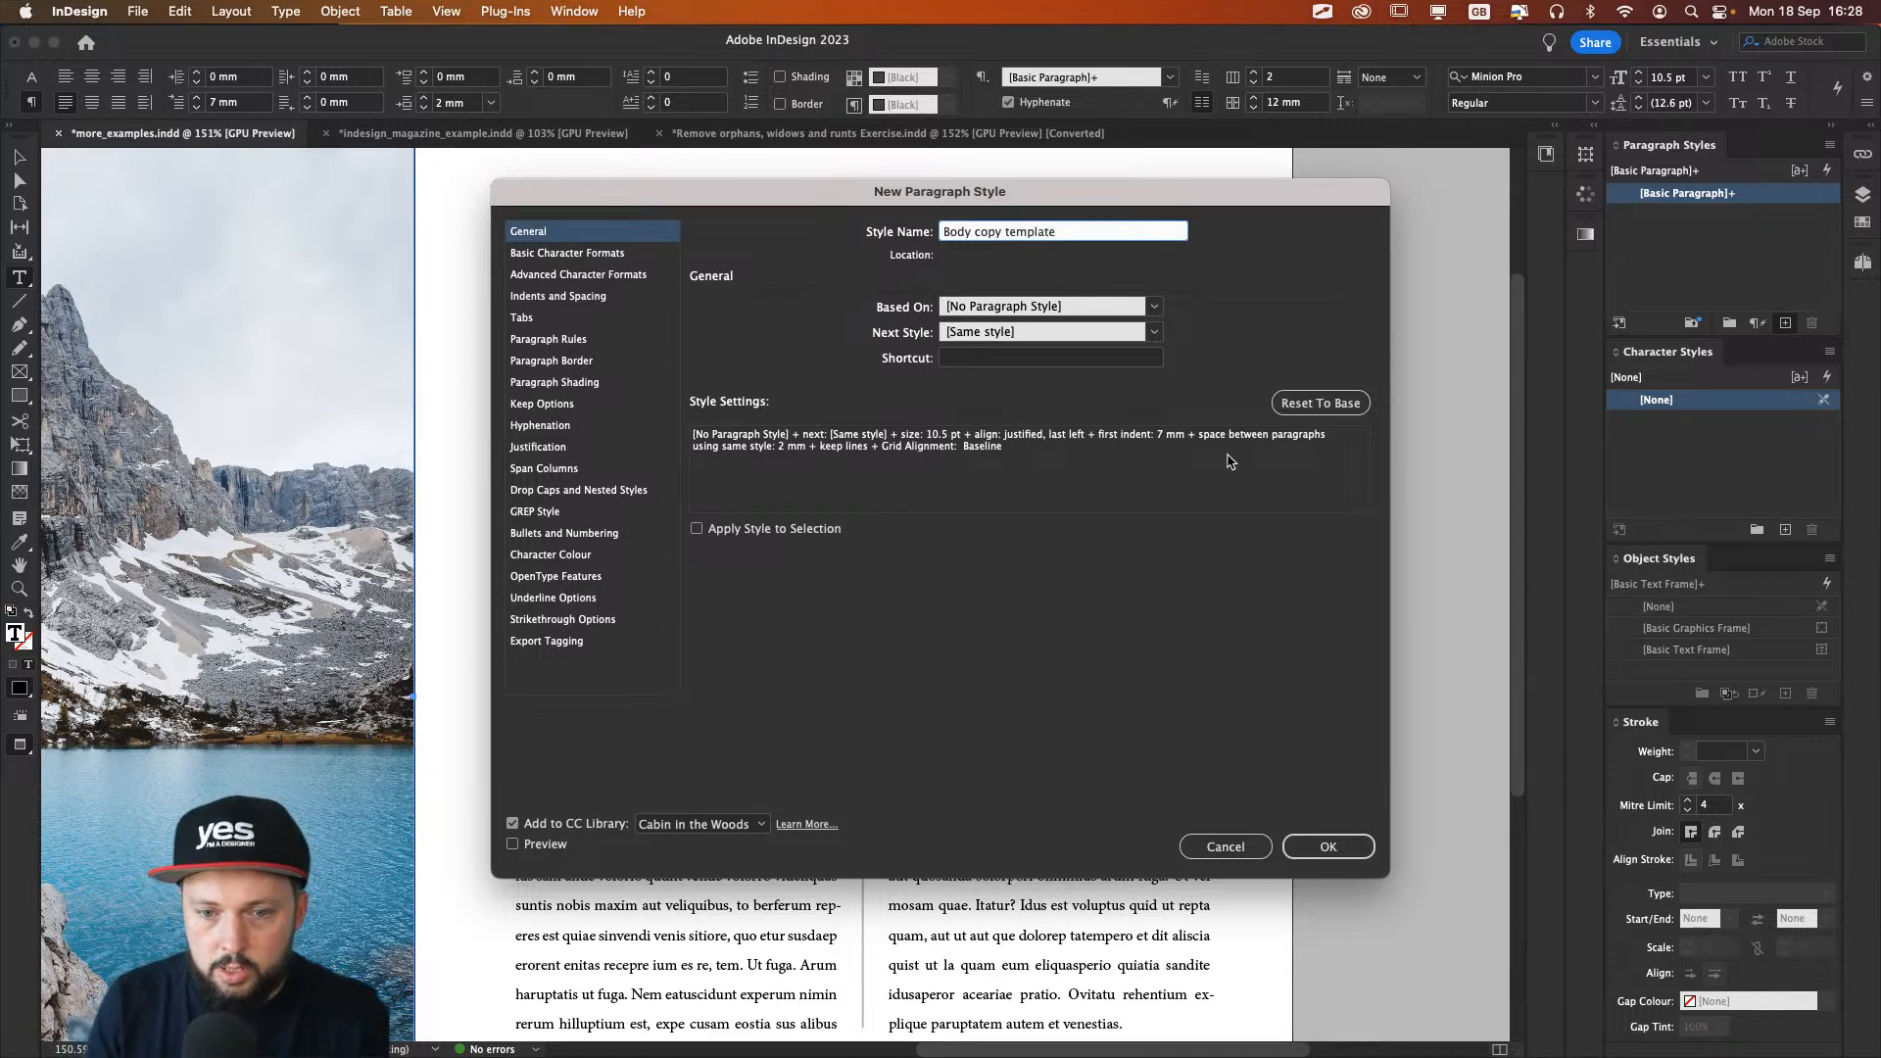
click(772, 530)
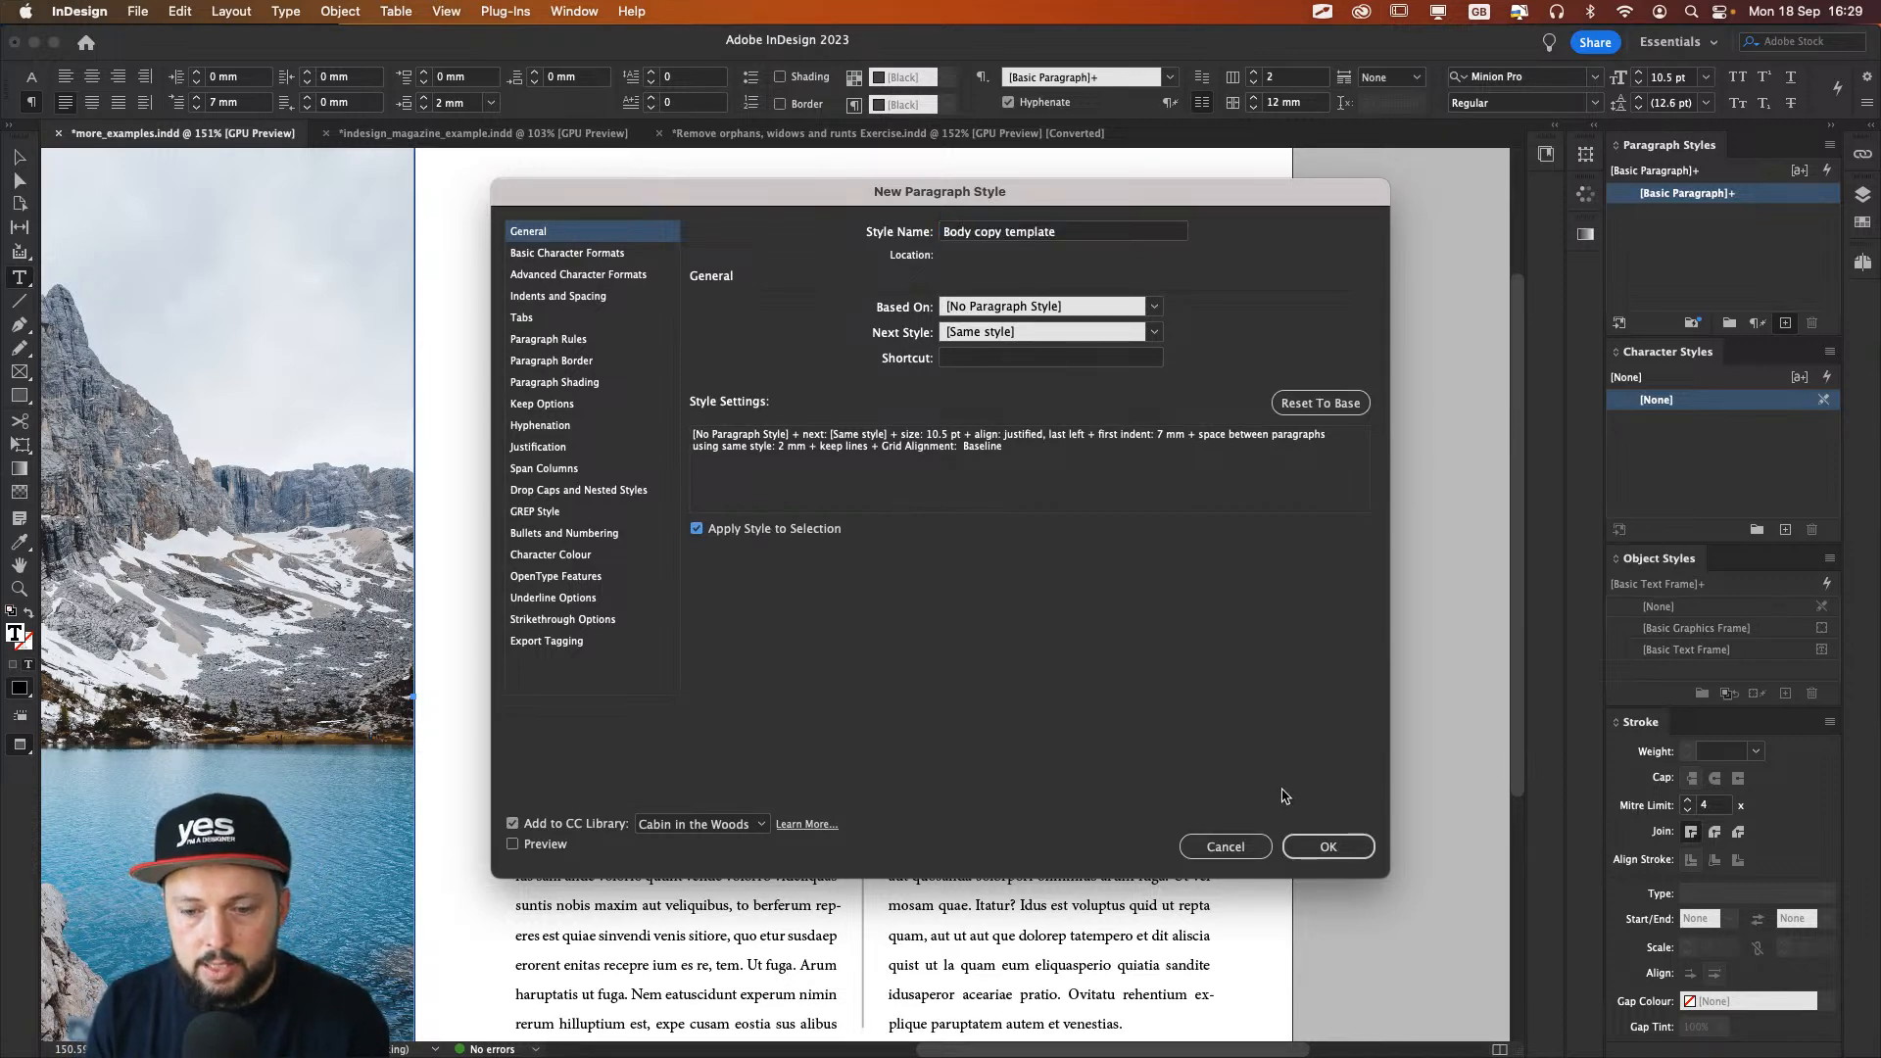
click(1328, 847)
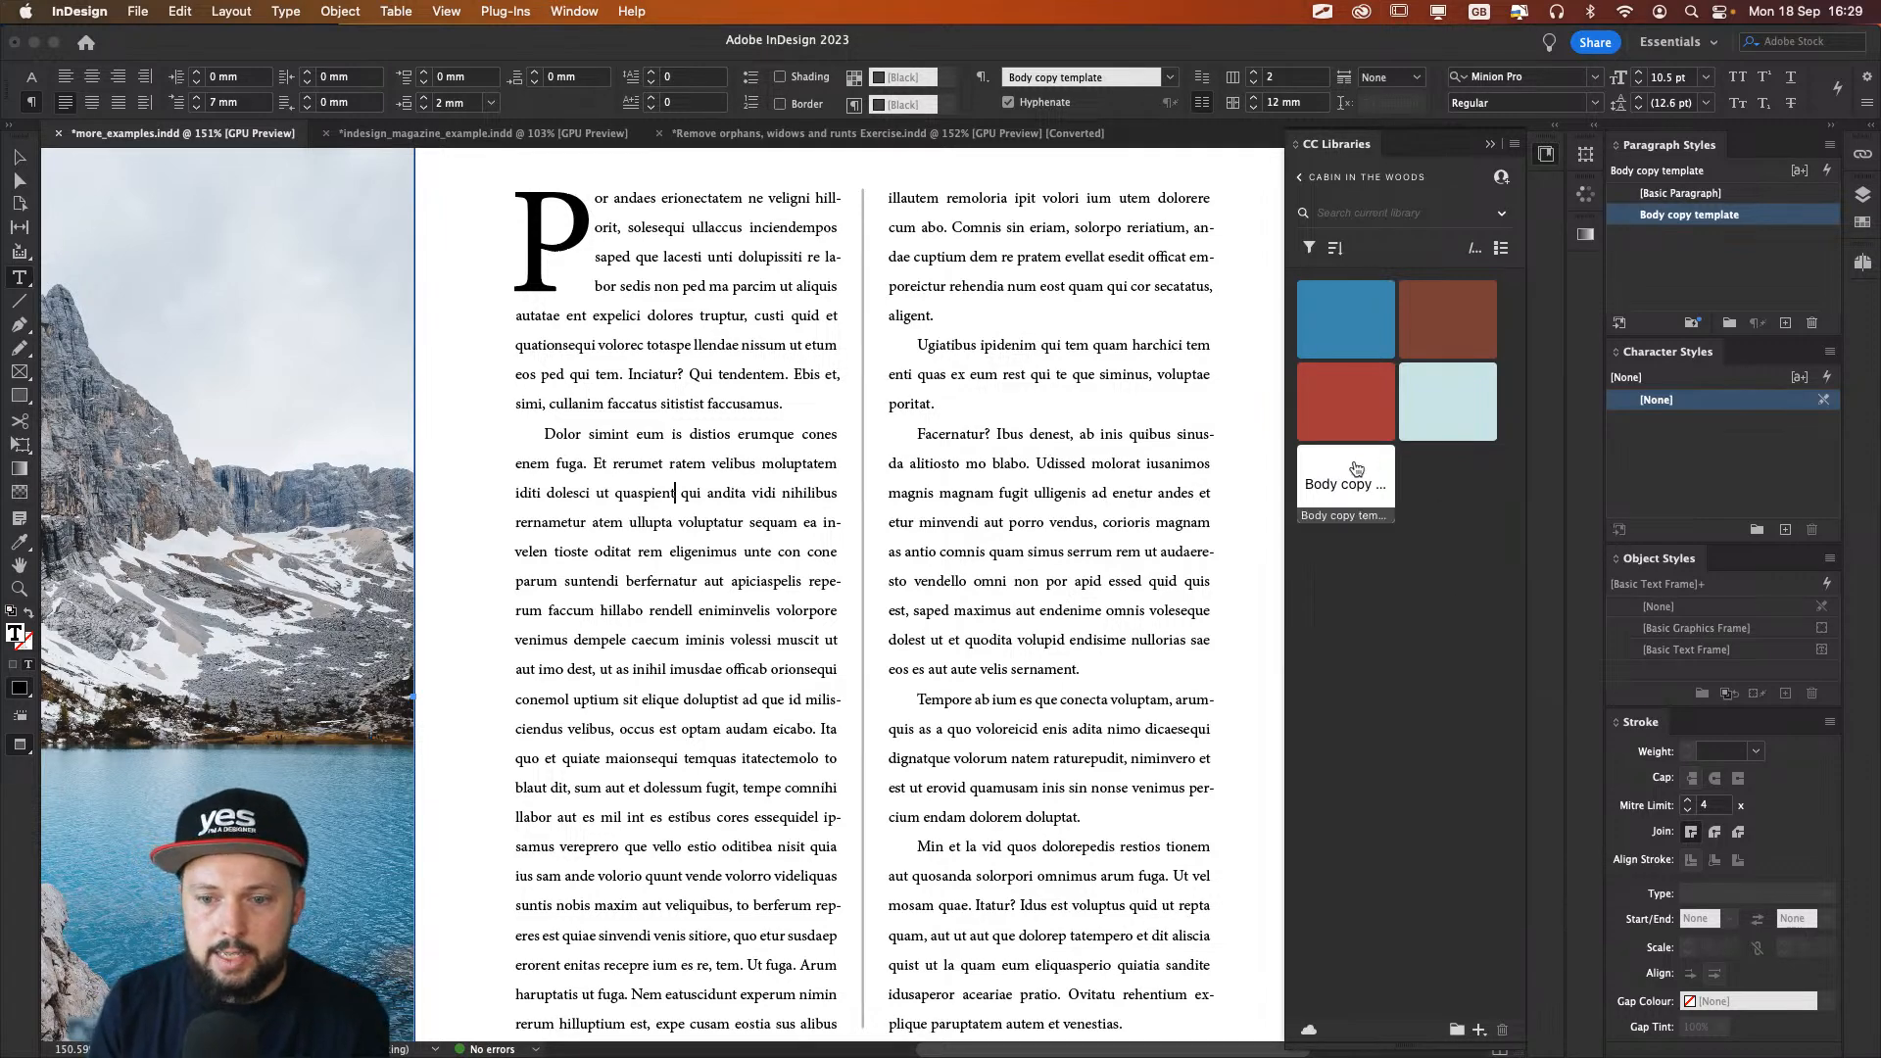
key(Escape)
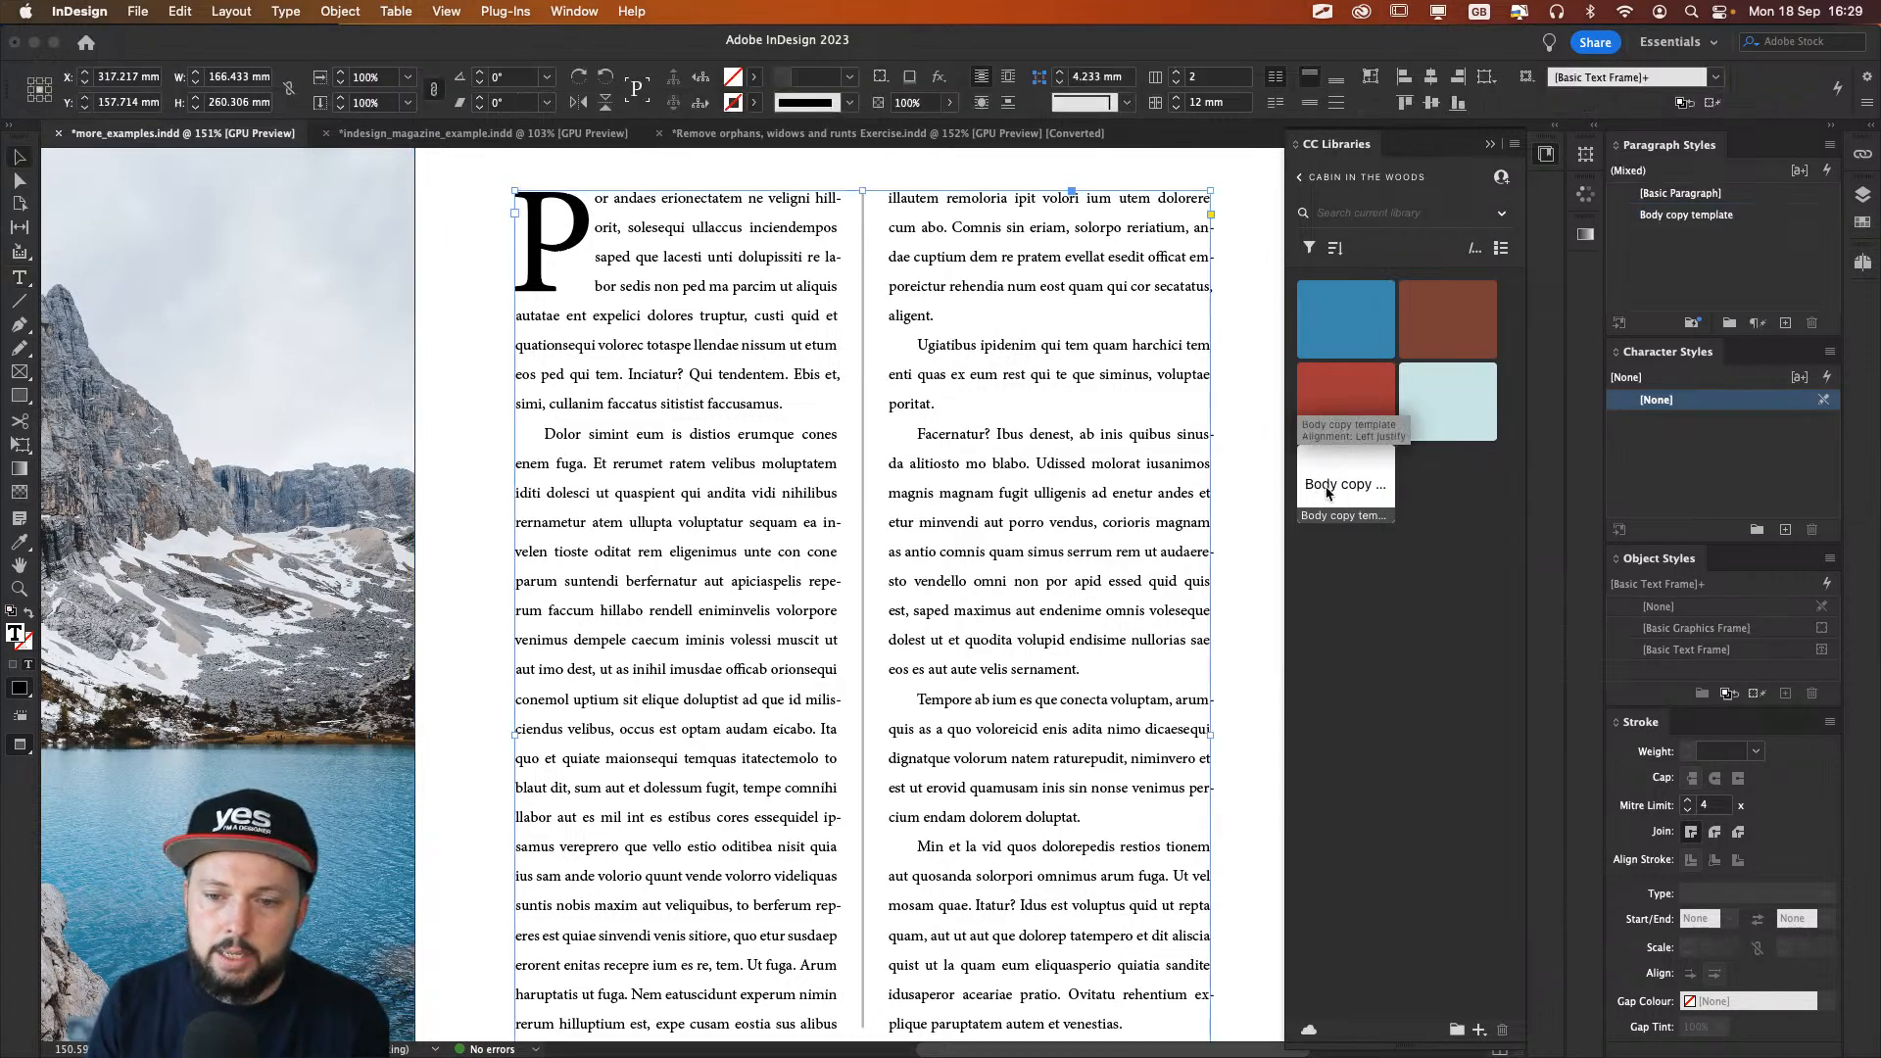
Step: In the Remove orphans, widows and runts Exercise document, apply the library's Body copy template style to the second paragraph, starting "Aliquiaerae"
click(728, 137)
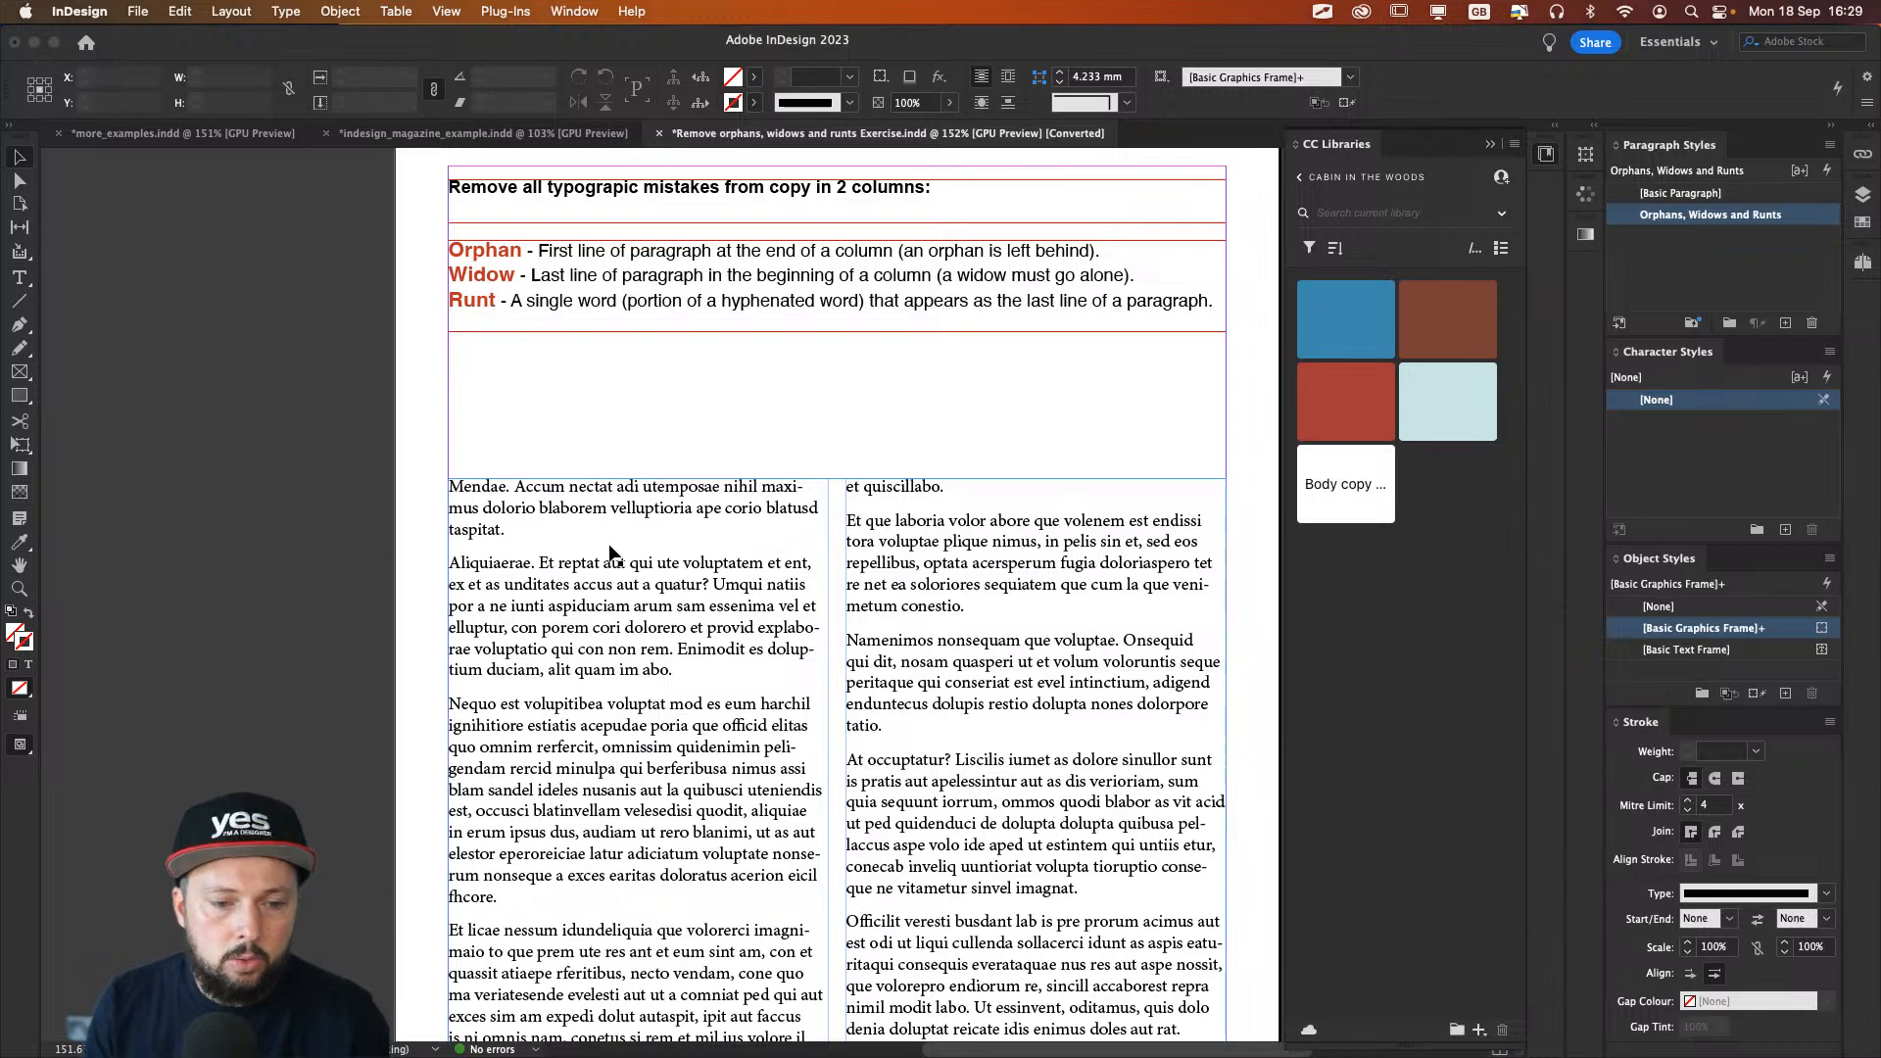
double_click(580, 584)
click(1343, 490)
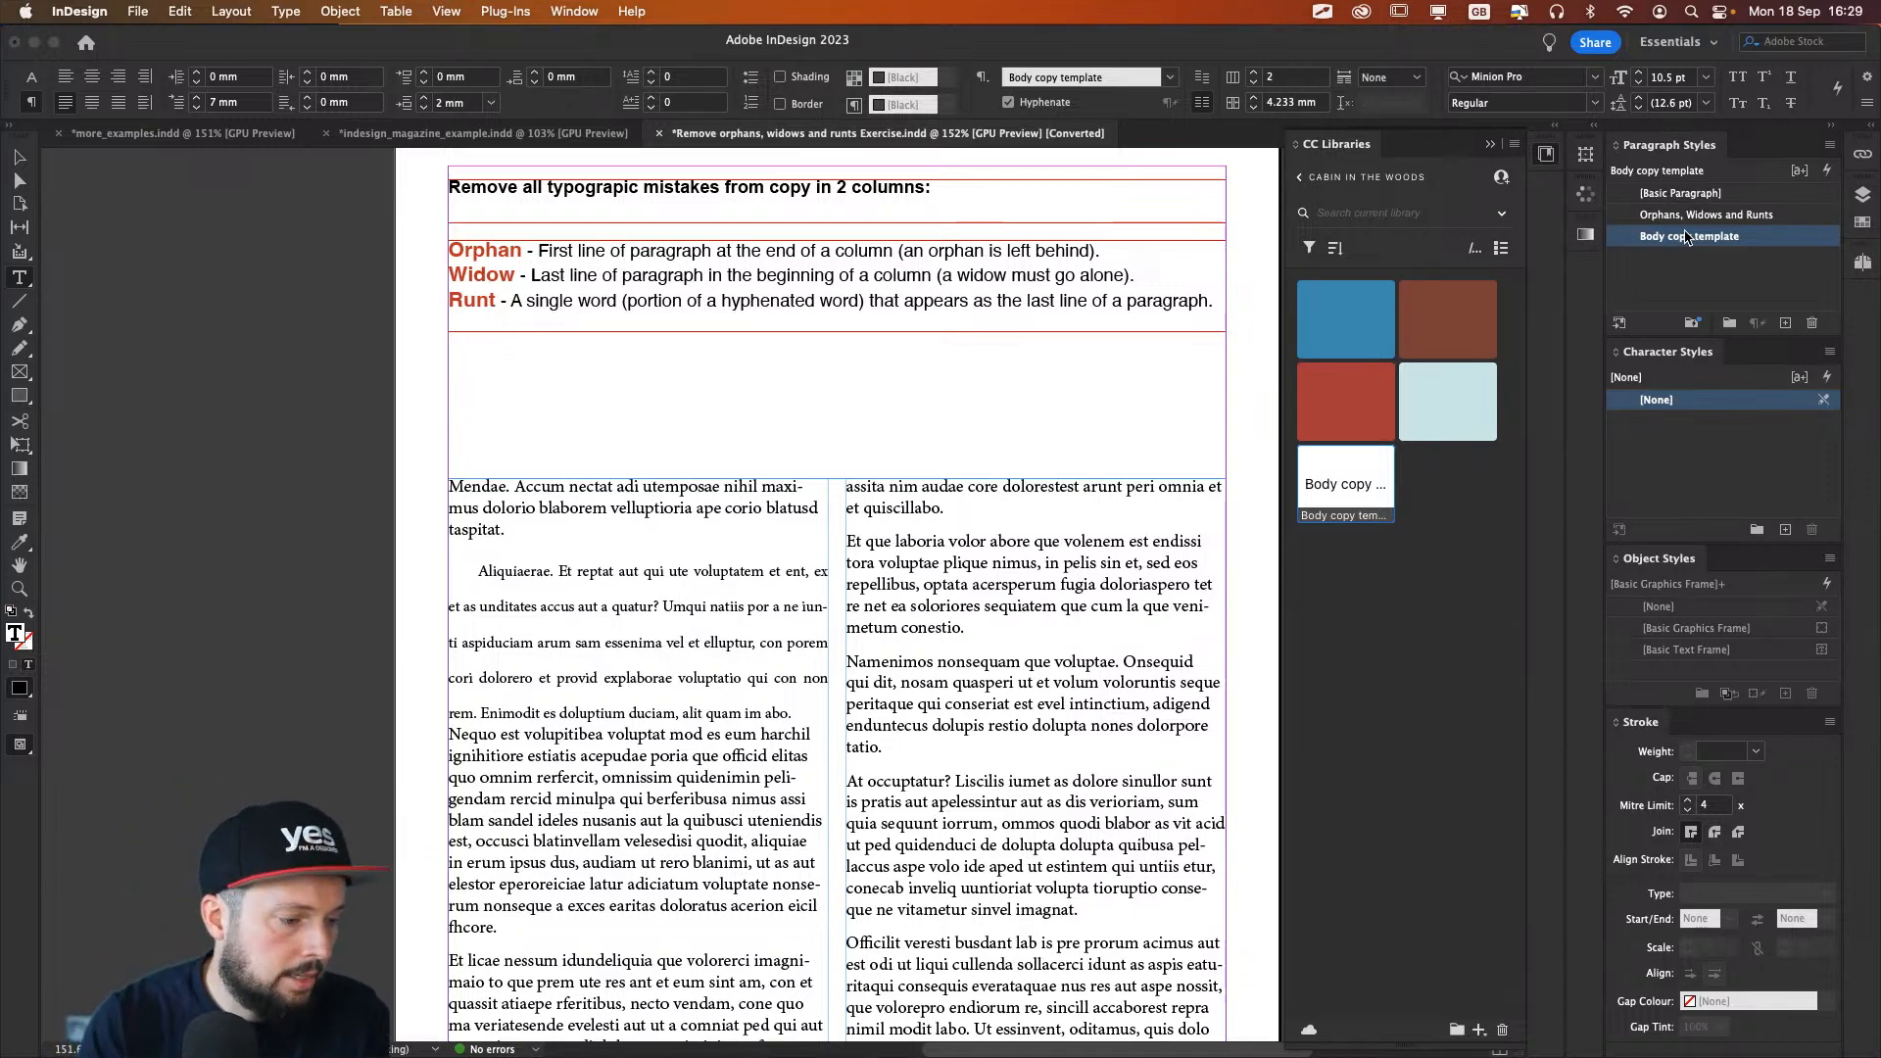
key(Escape)
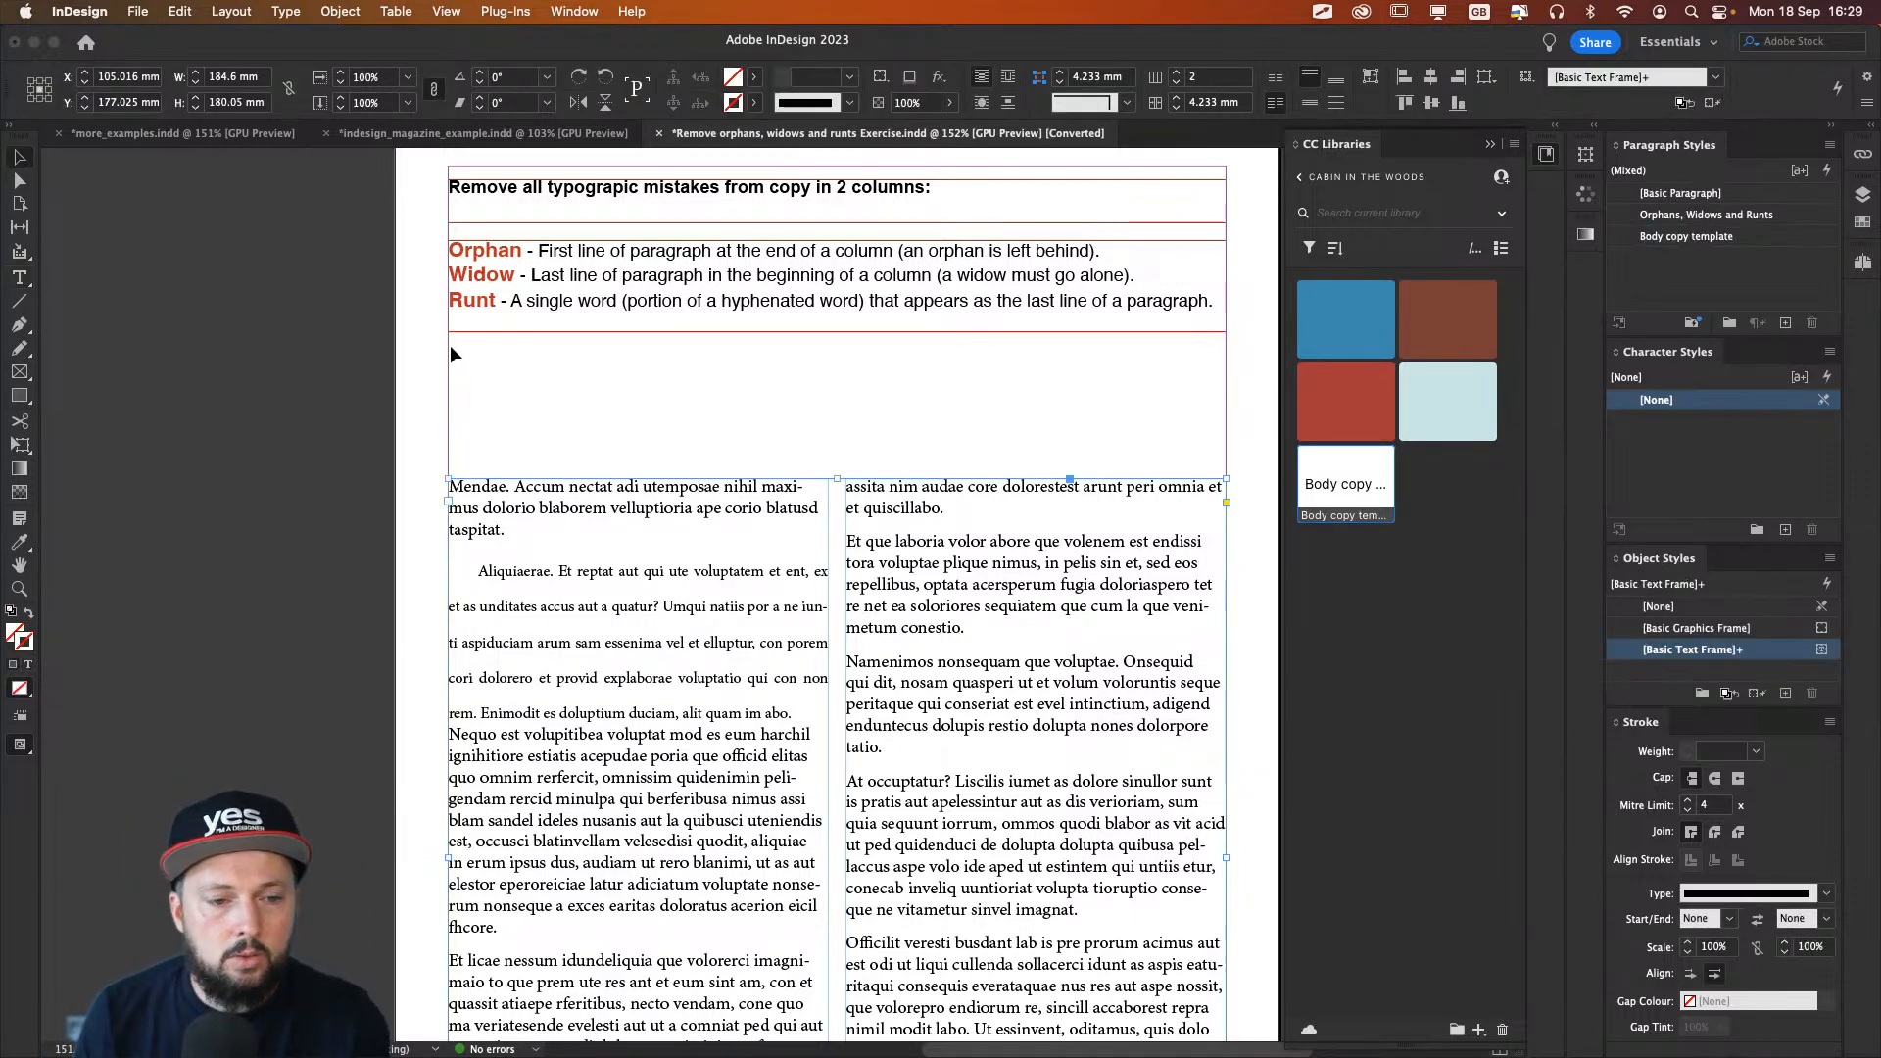
click(458, 353)
Step: Return to more_examples.indd and shrink the two-column text frame's height to fit its text
click(428, 132)
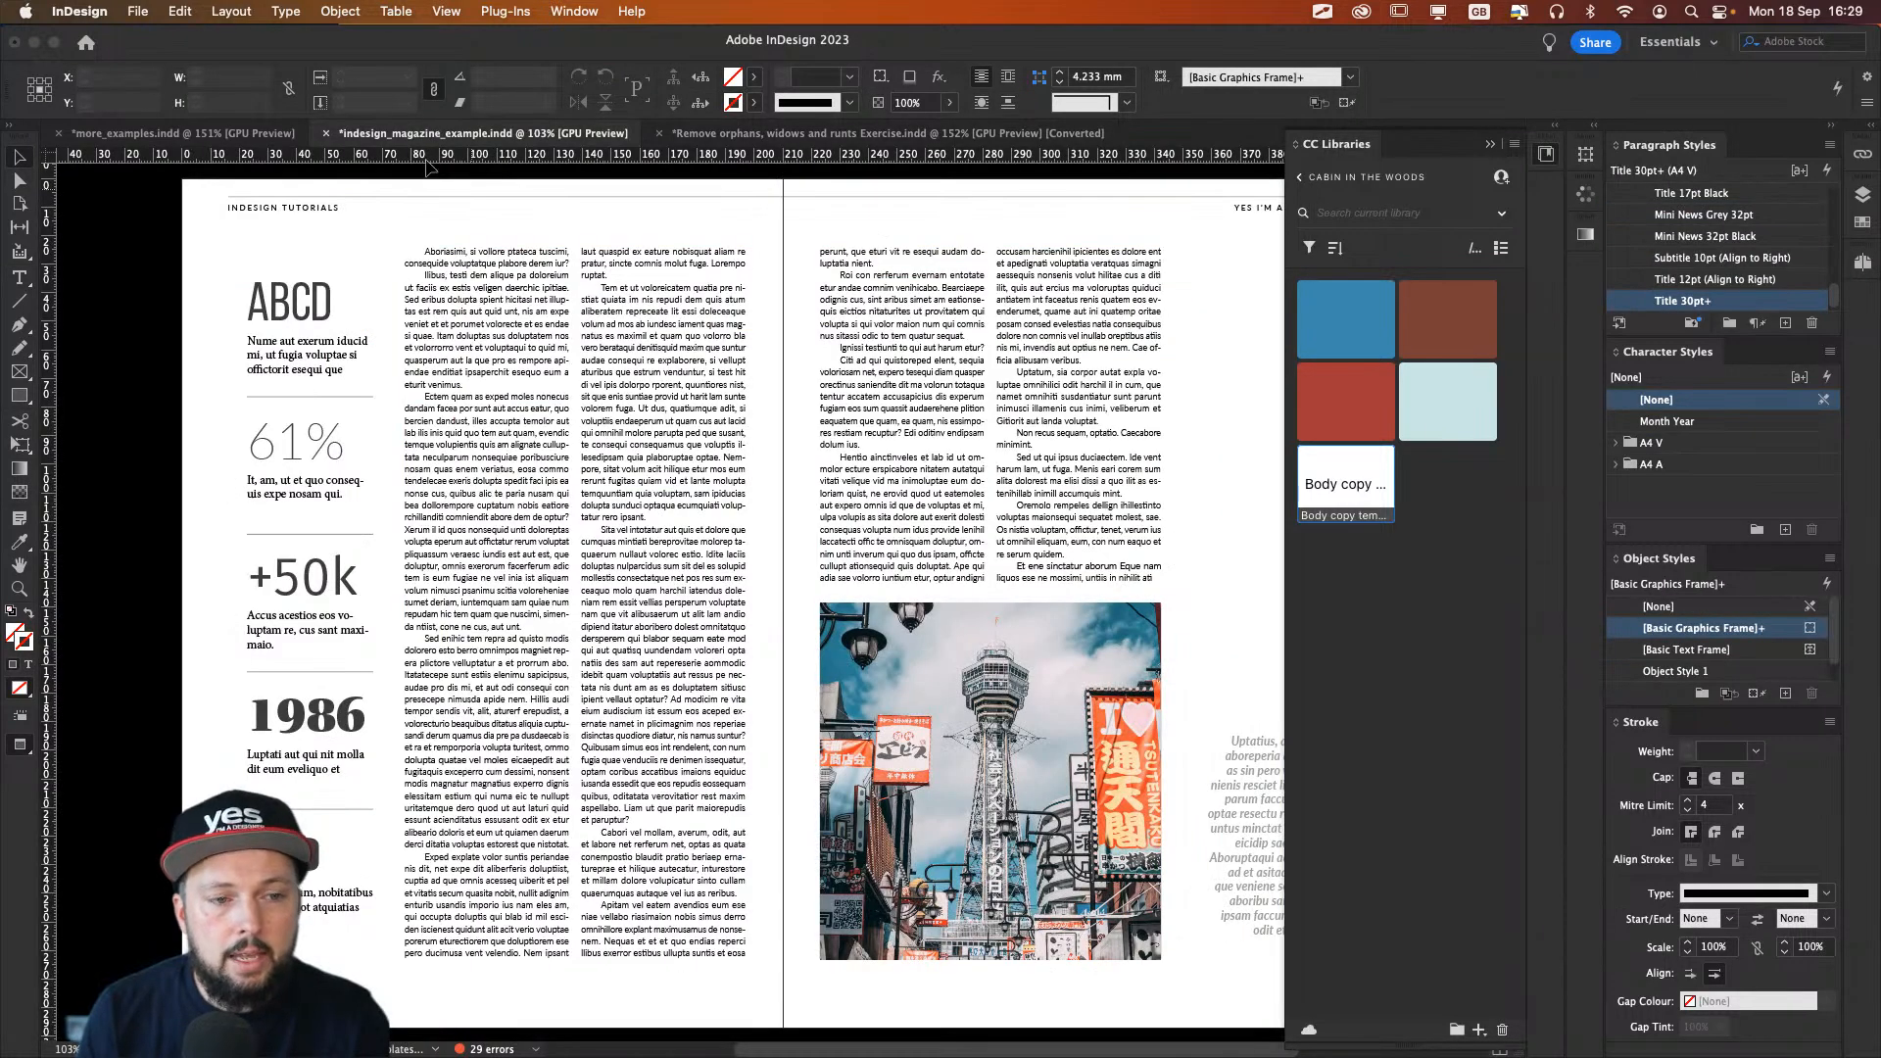
click(207, 134)
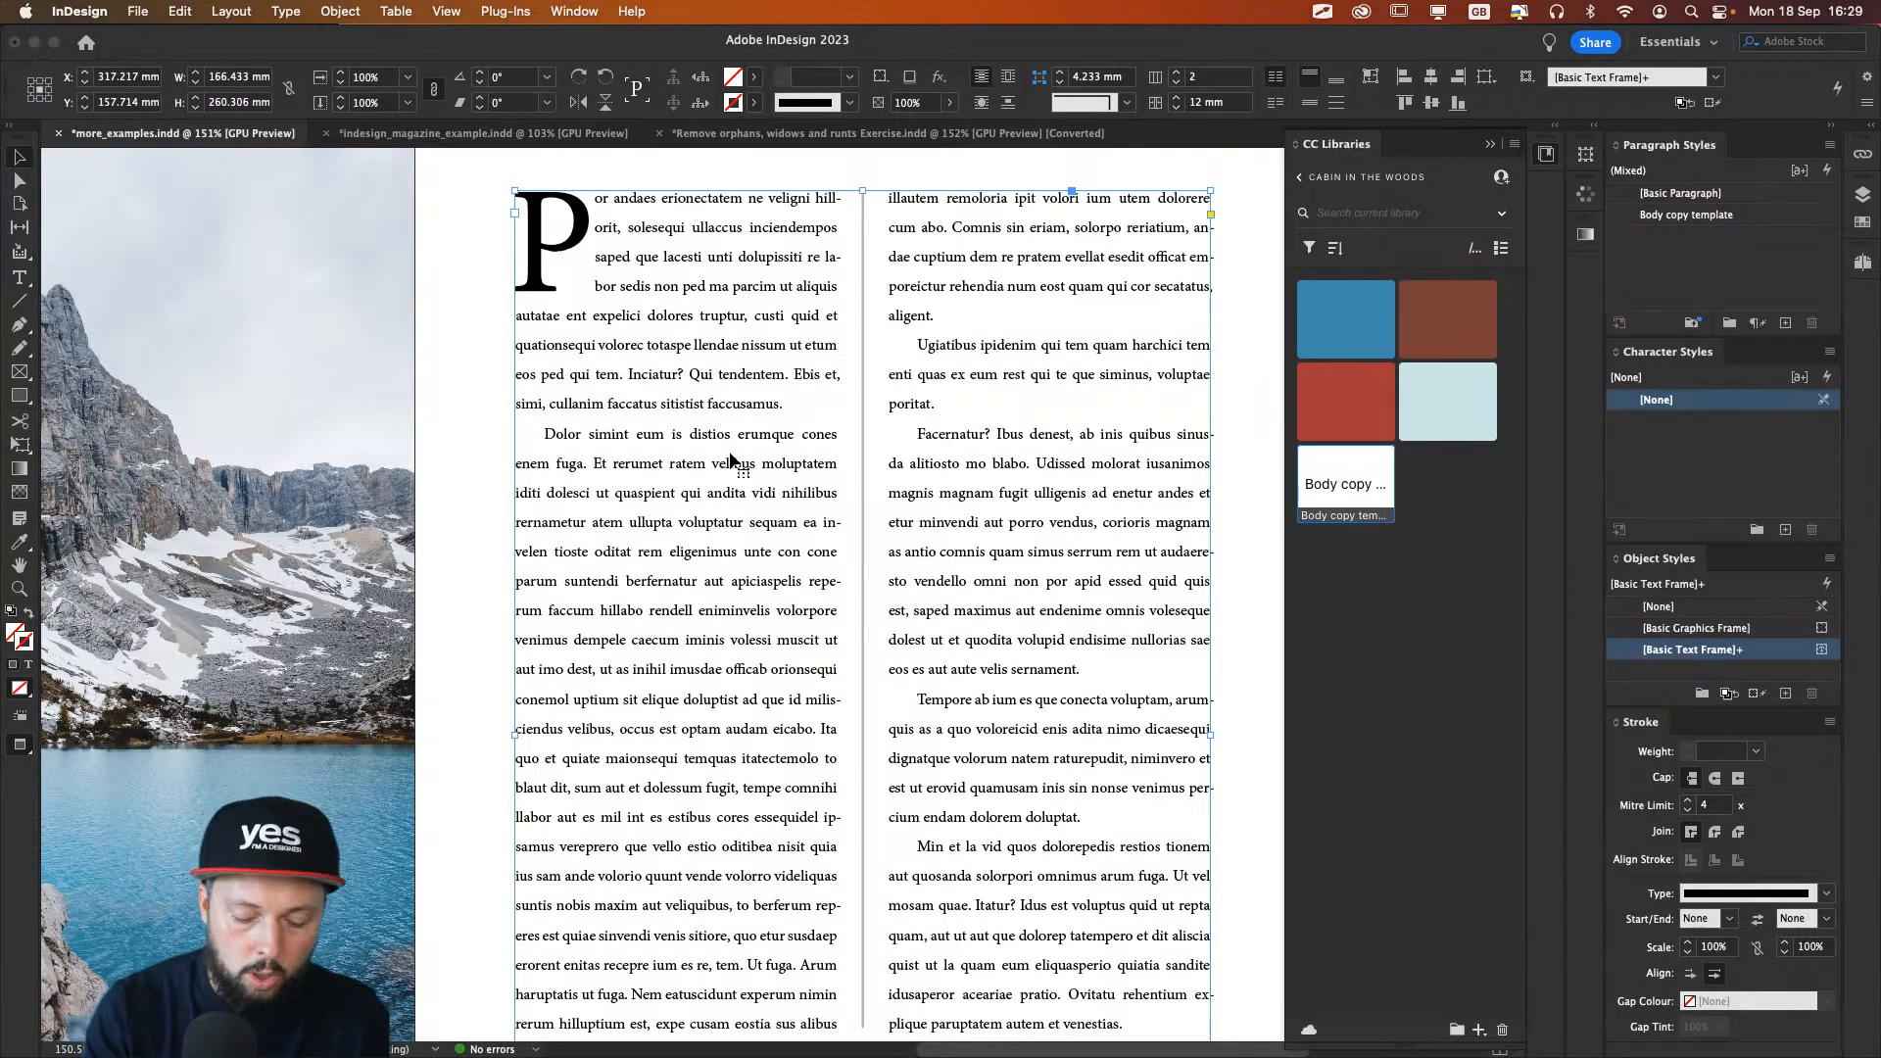
key(super+0)
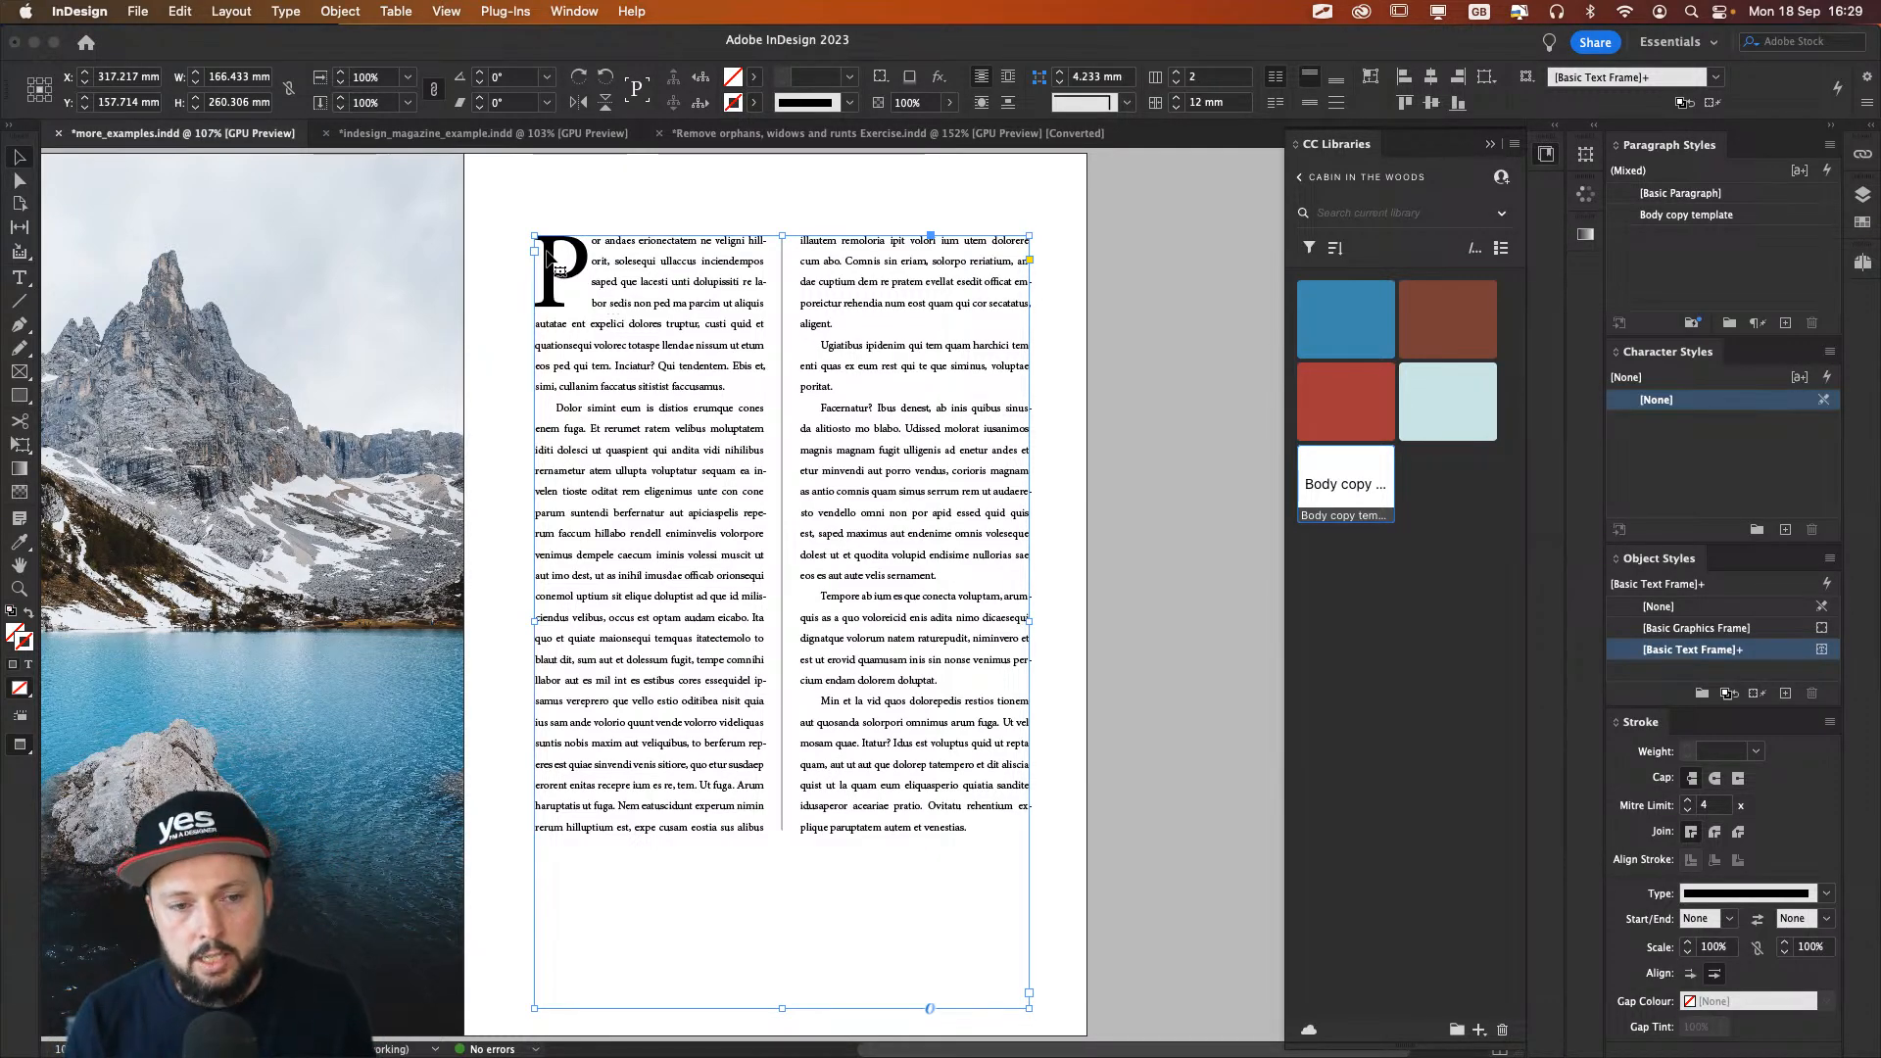
double_click(585, 272)
drag(585, 272, 549, 275)
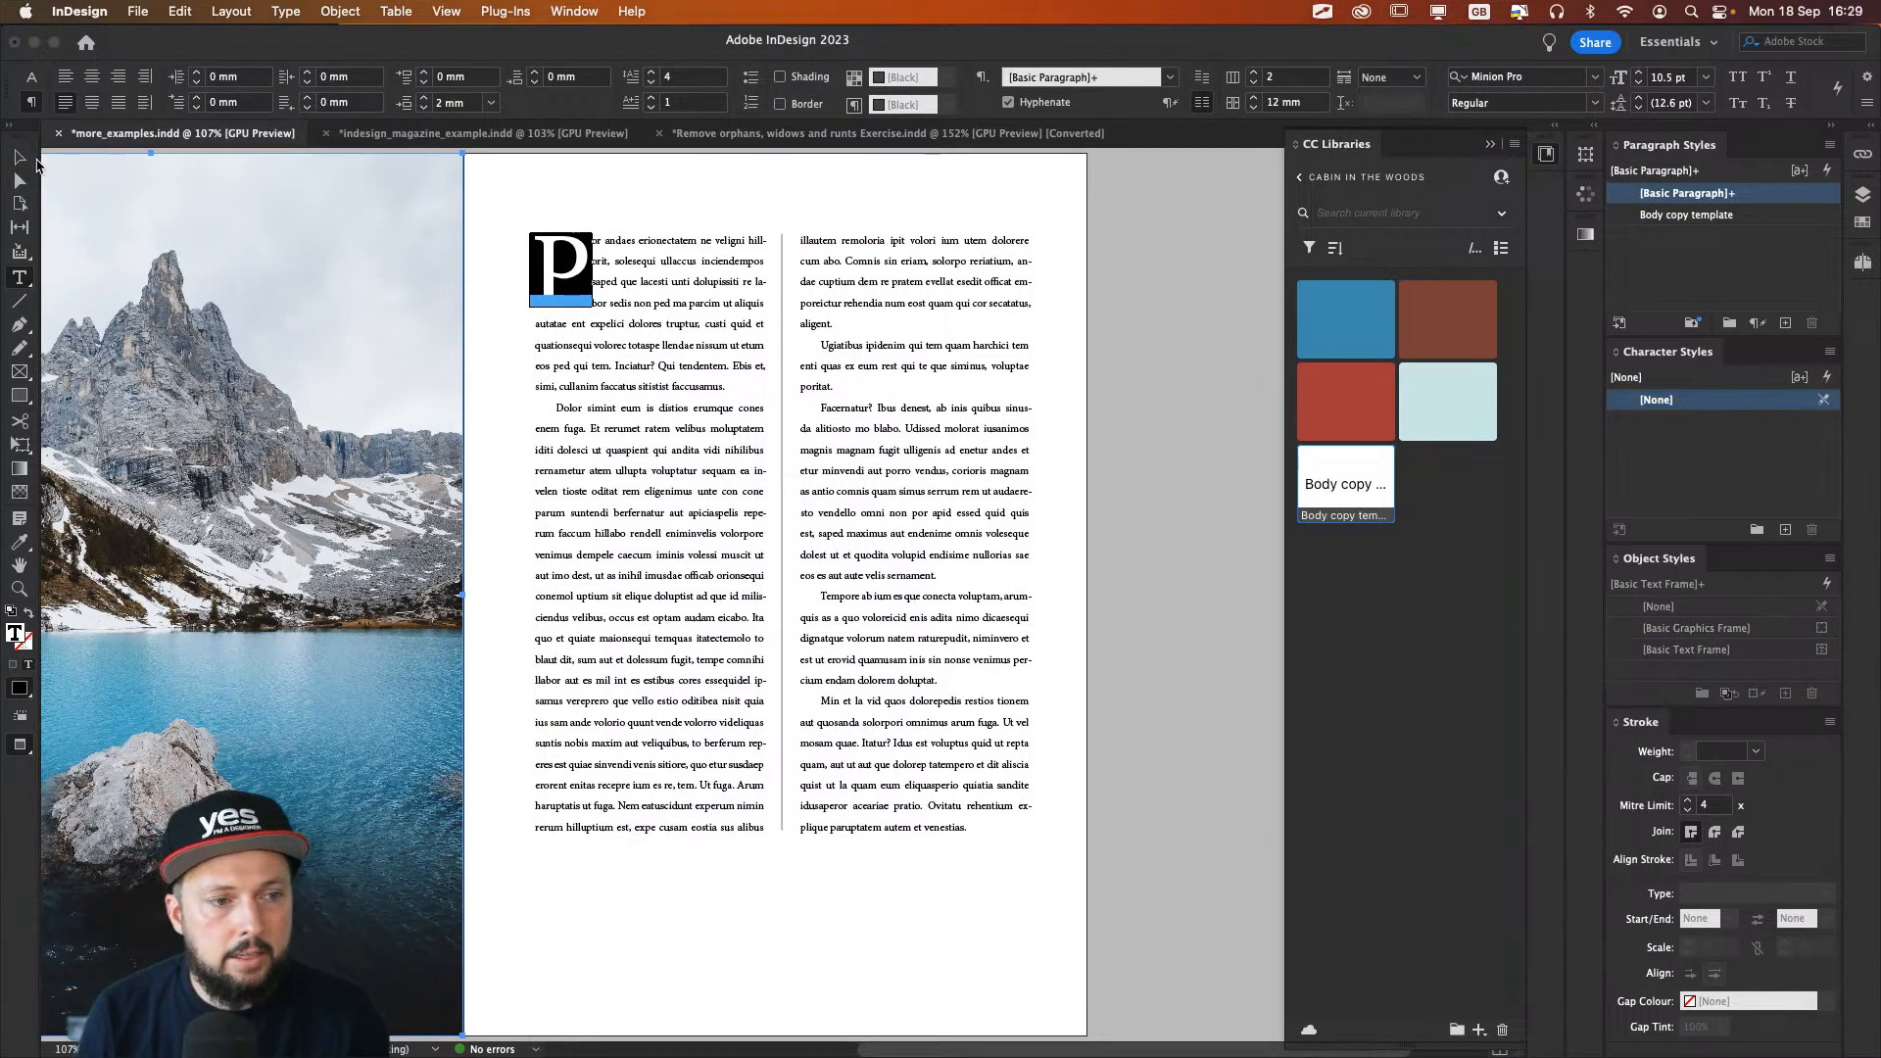
key(Escape)
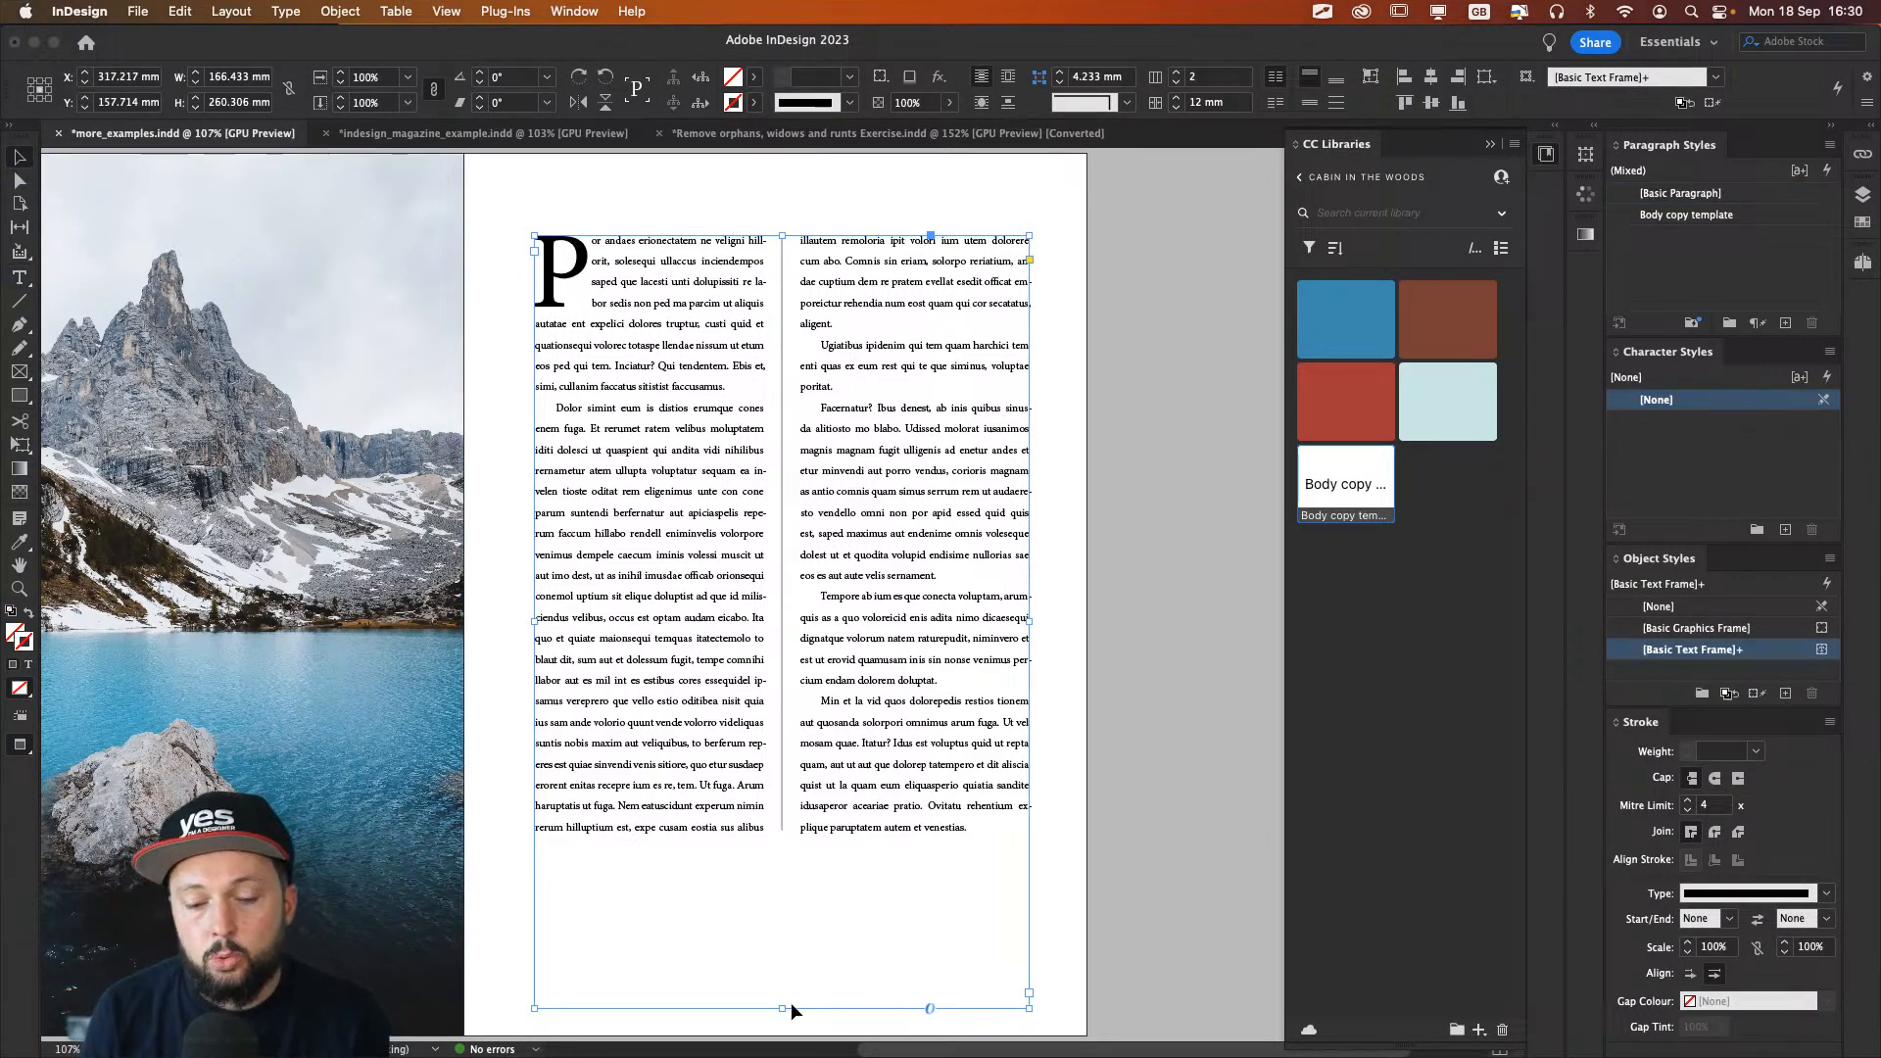
double_click(781, 1008)
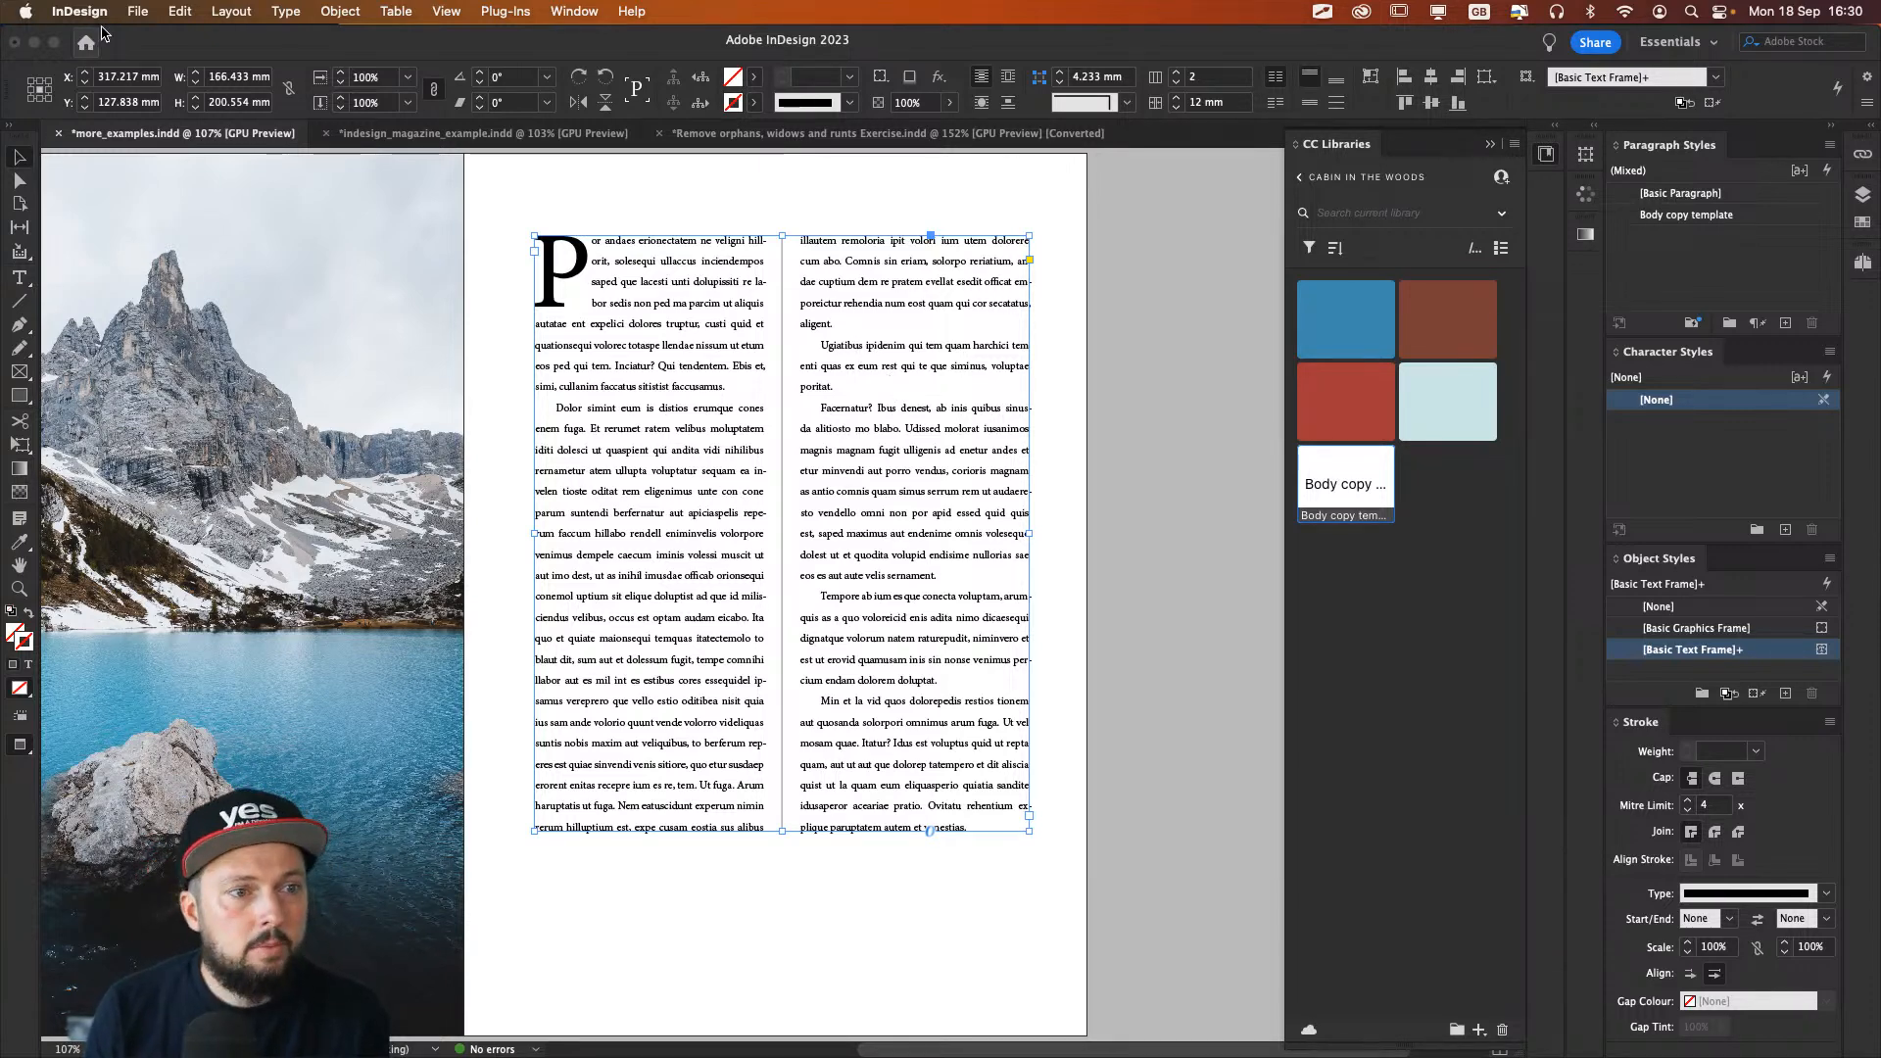
Step: Export the two-column text frame as an InDesign Snippet named body_copy_frame in the magazine folder
click(138, 11)
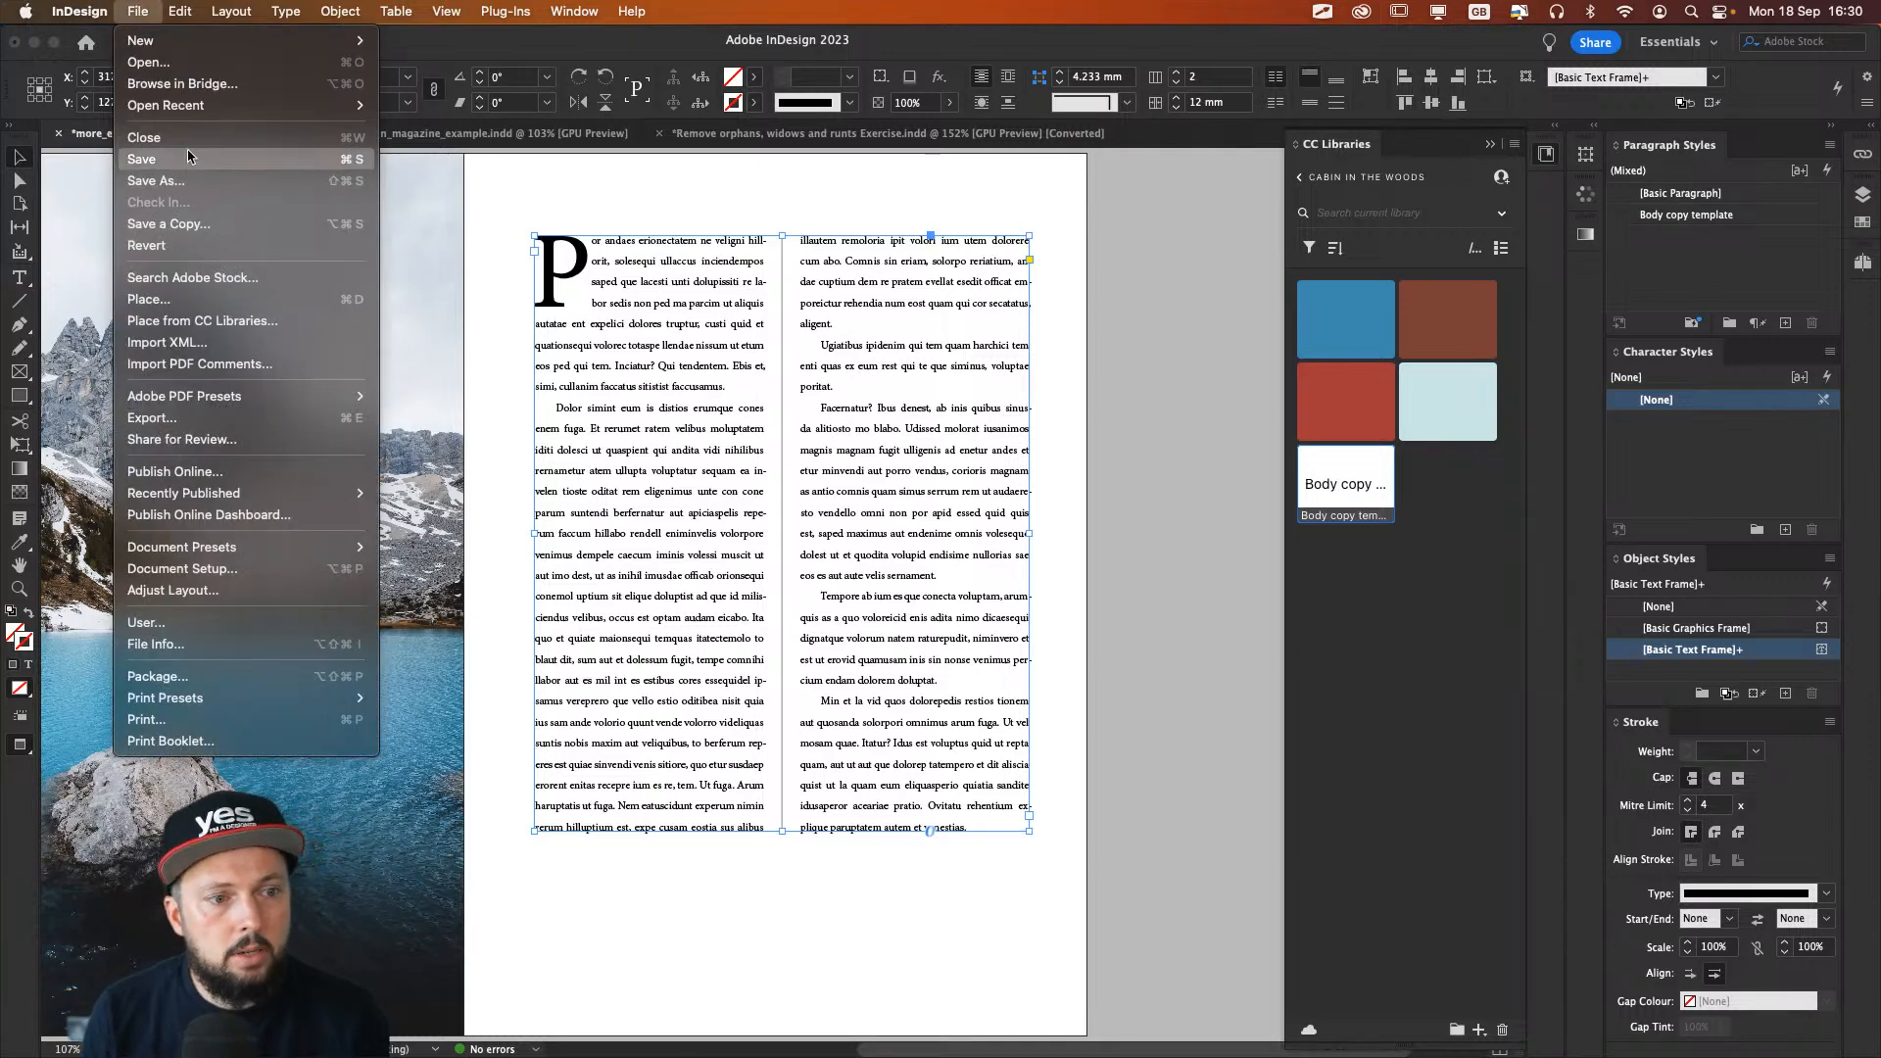
click(244, 423)
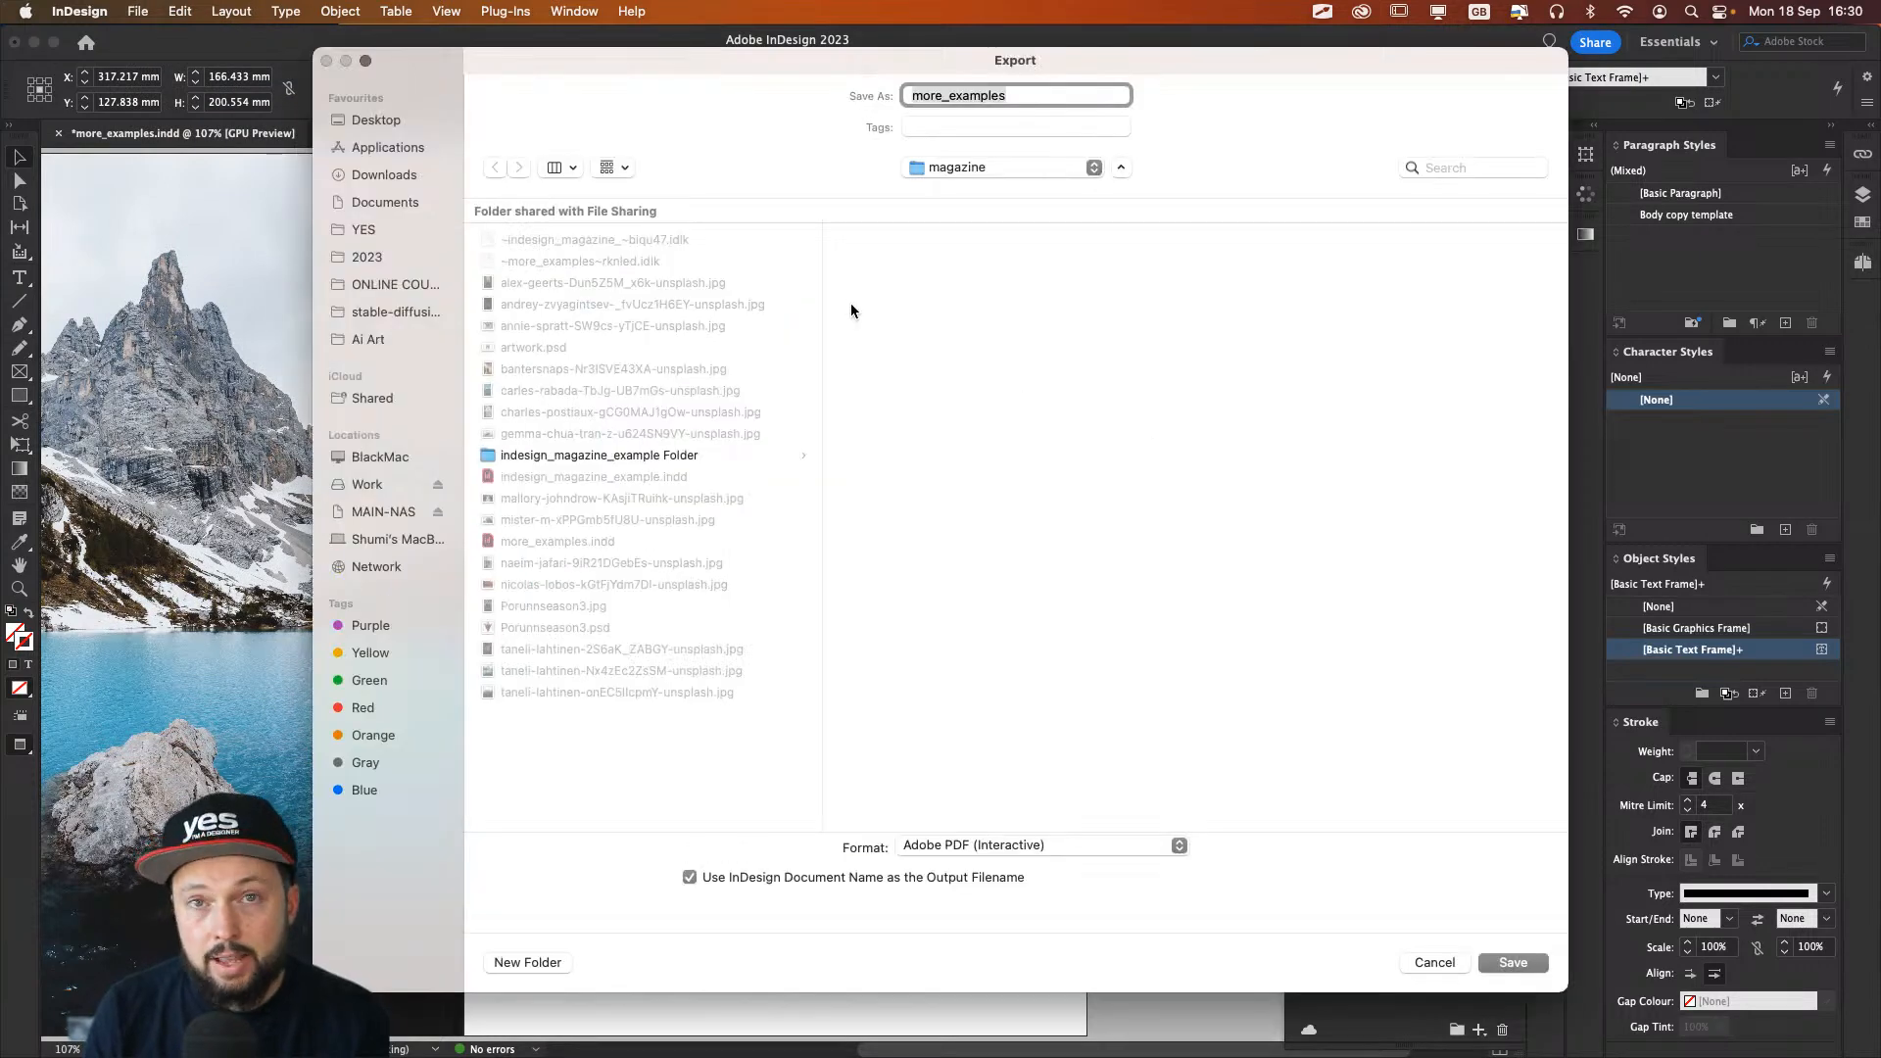
click(1001, 845)
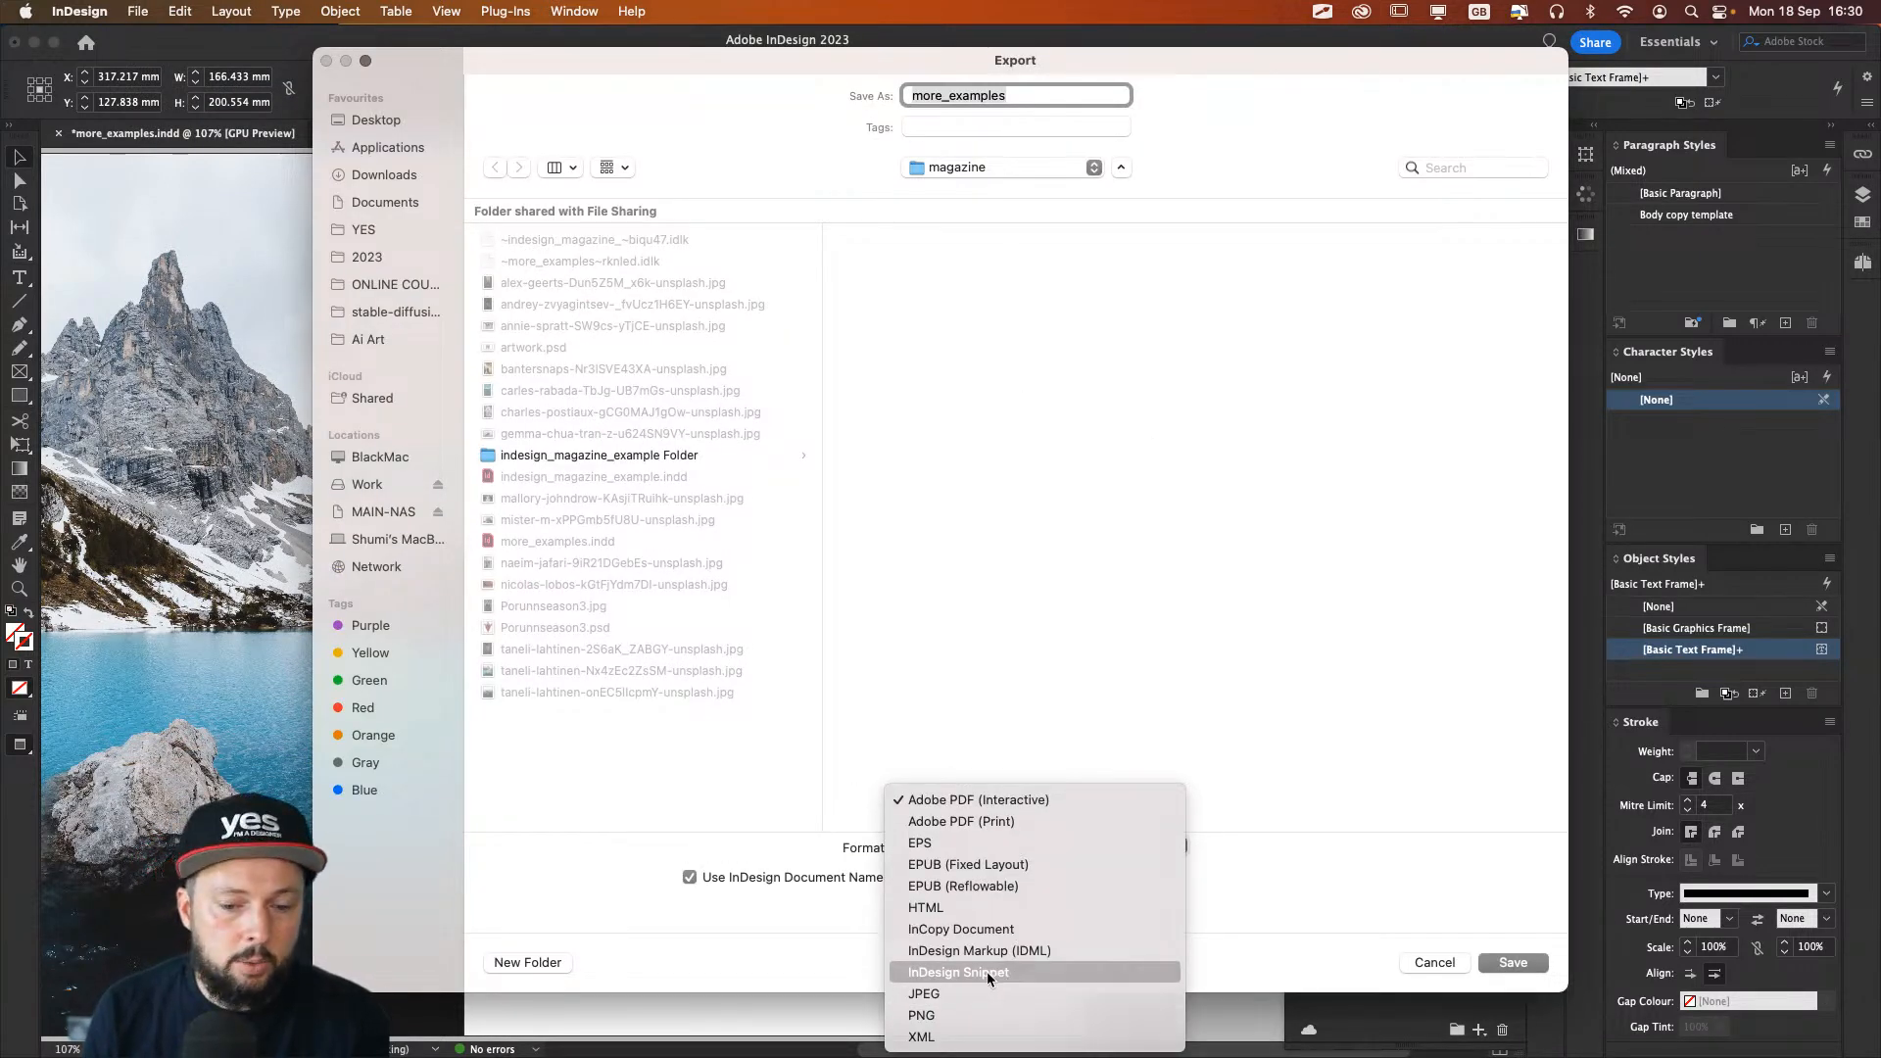
click(985, 972)
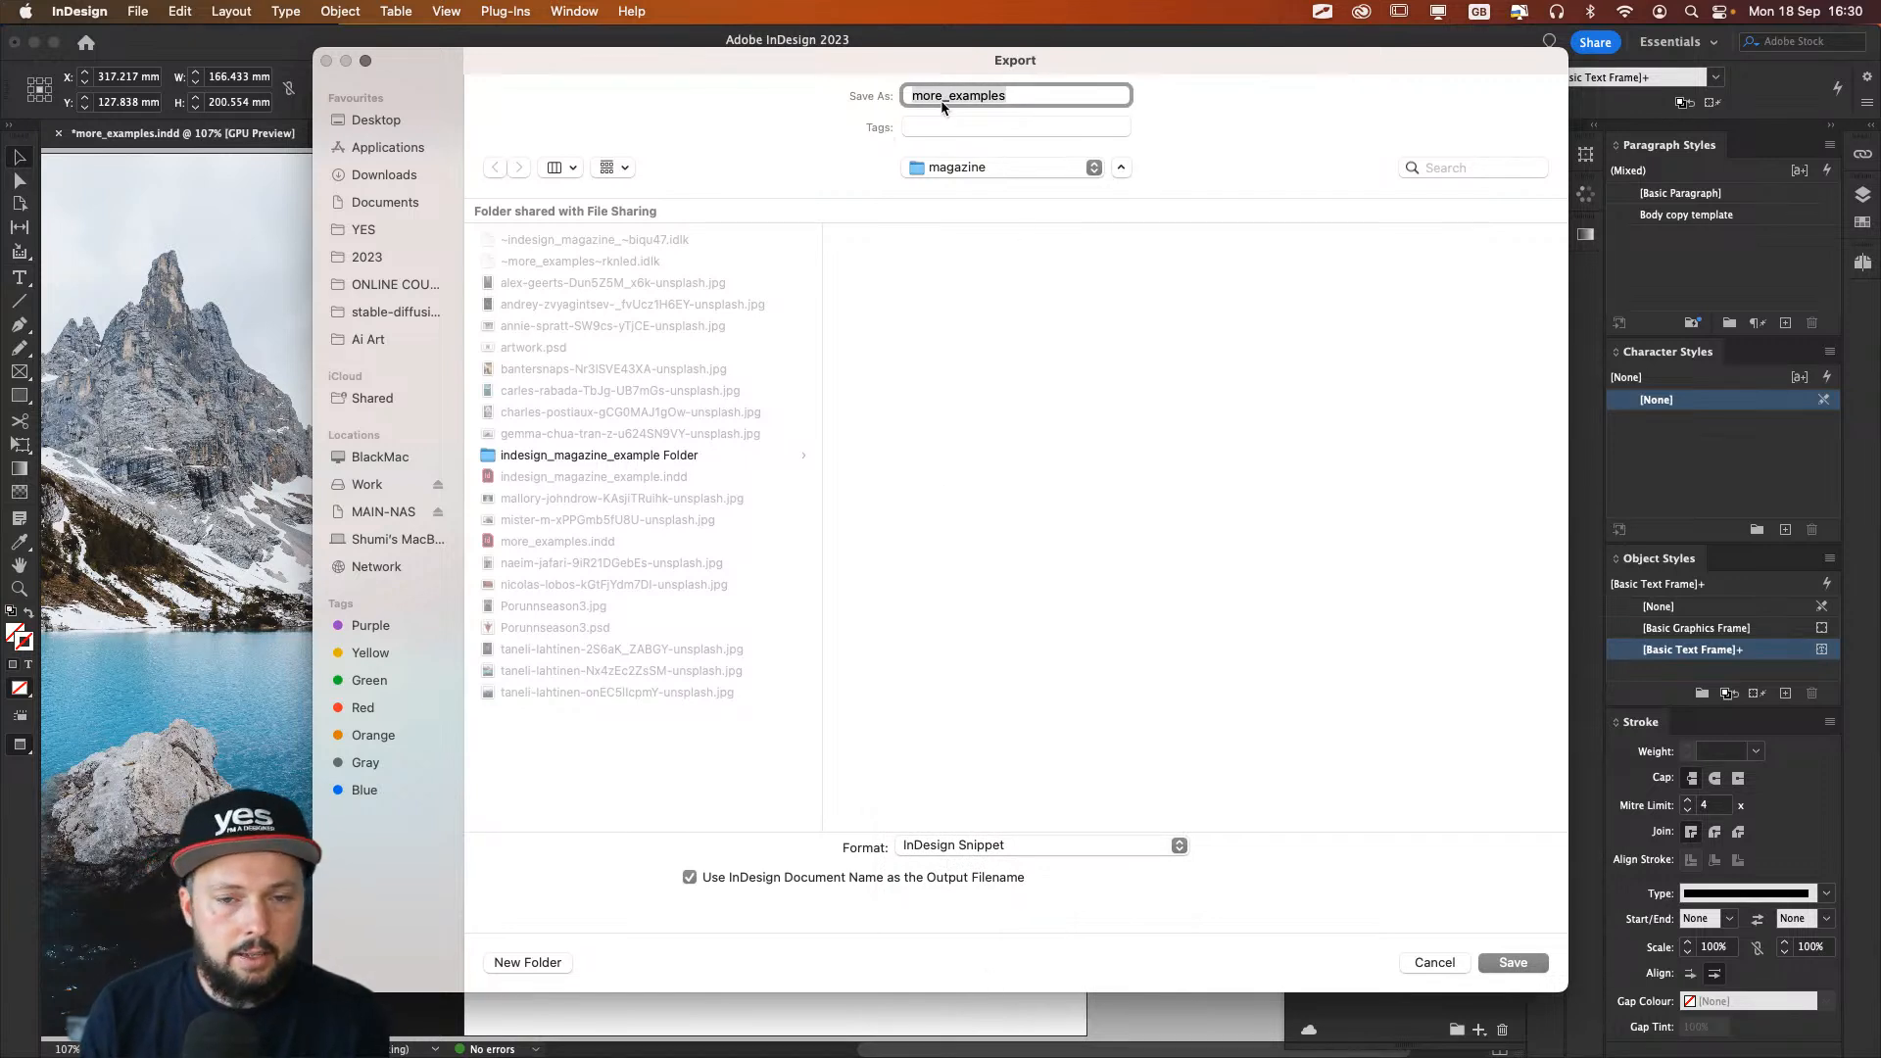
text(body_cip)
key(BackSpace)
key(BackSpace)
text(opy_frame)
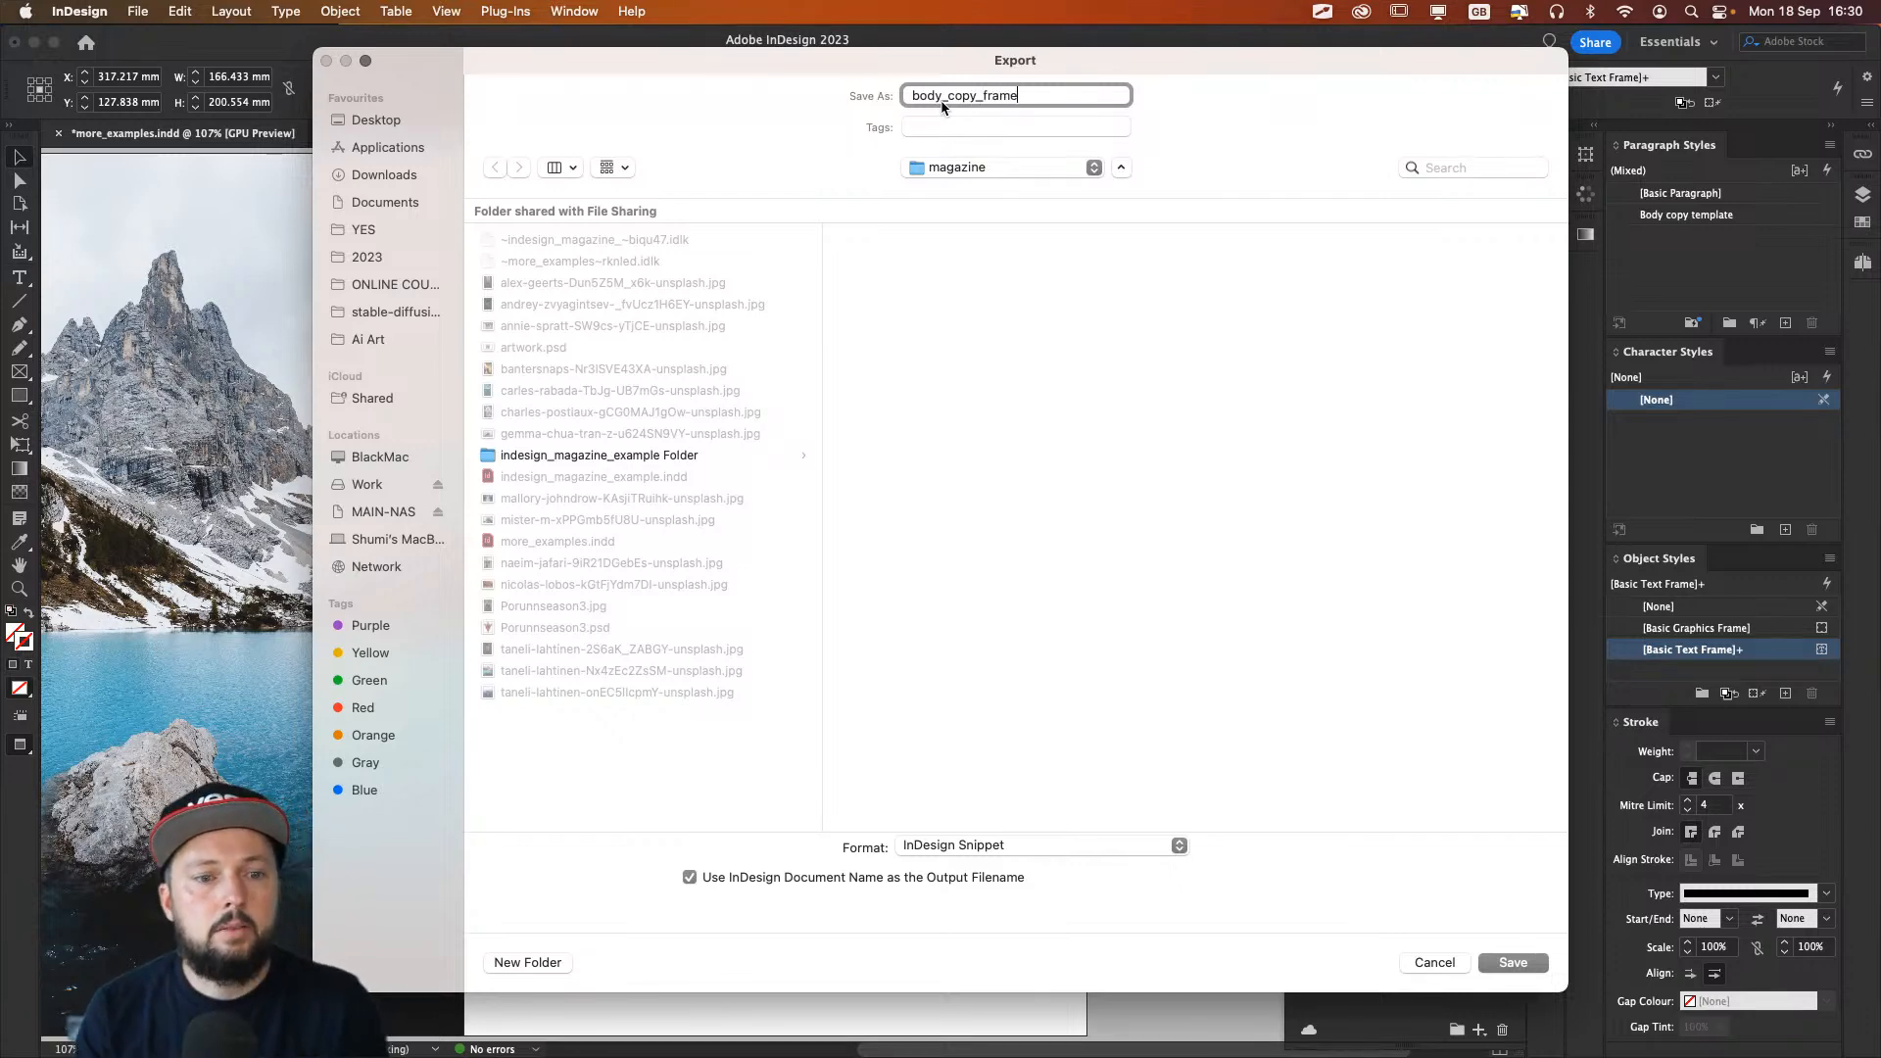
key(Return)
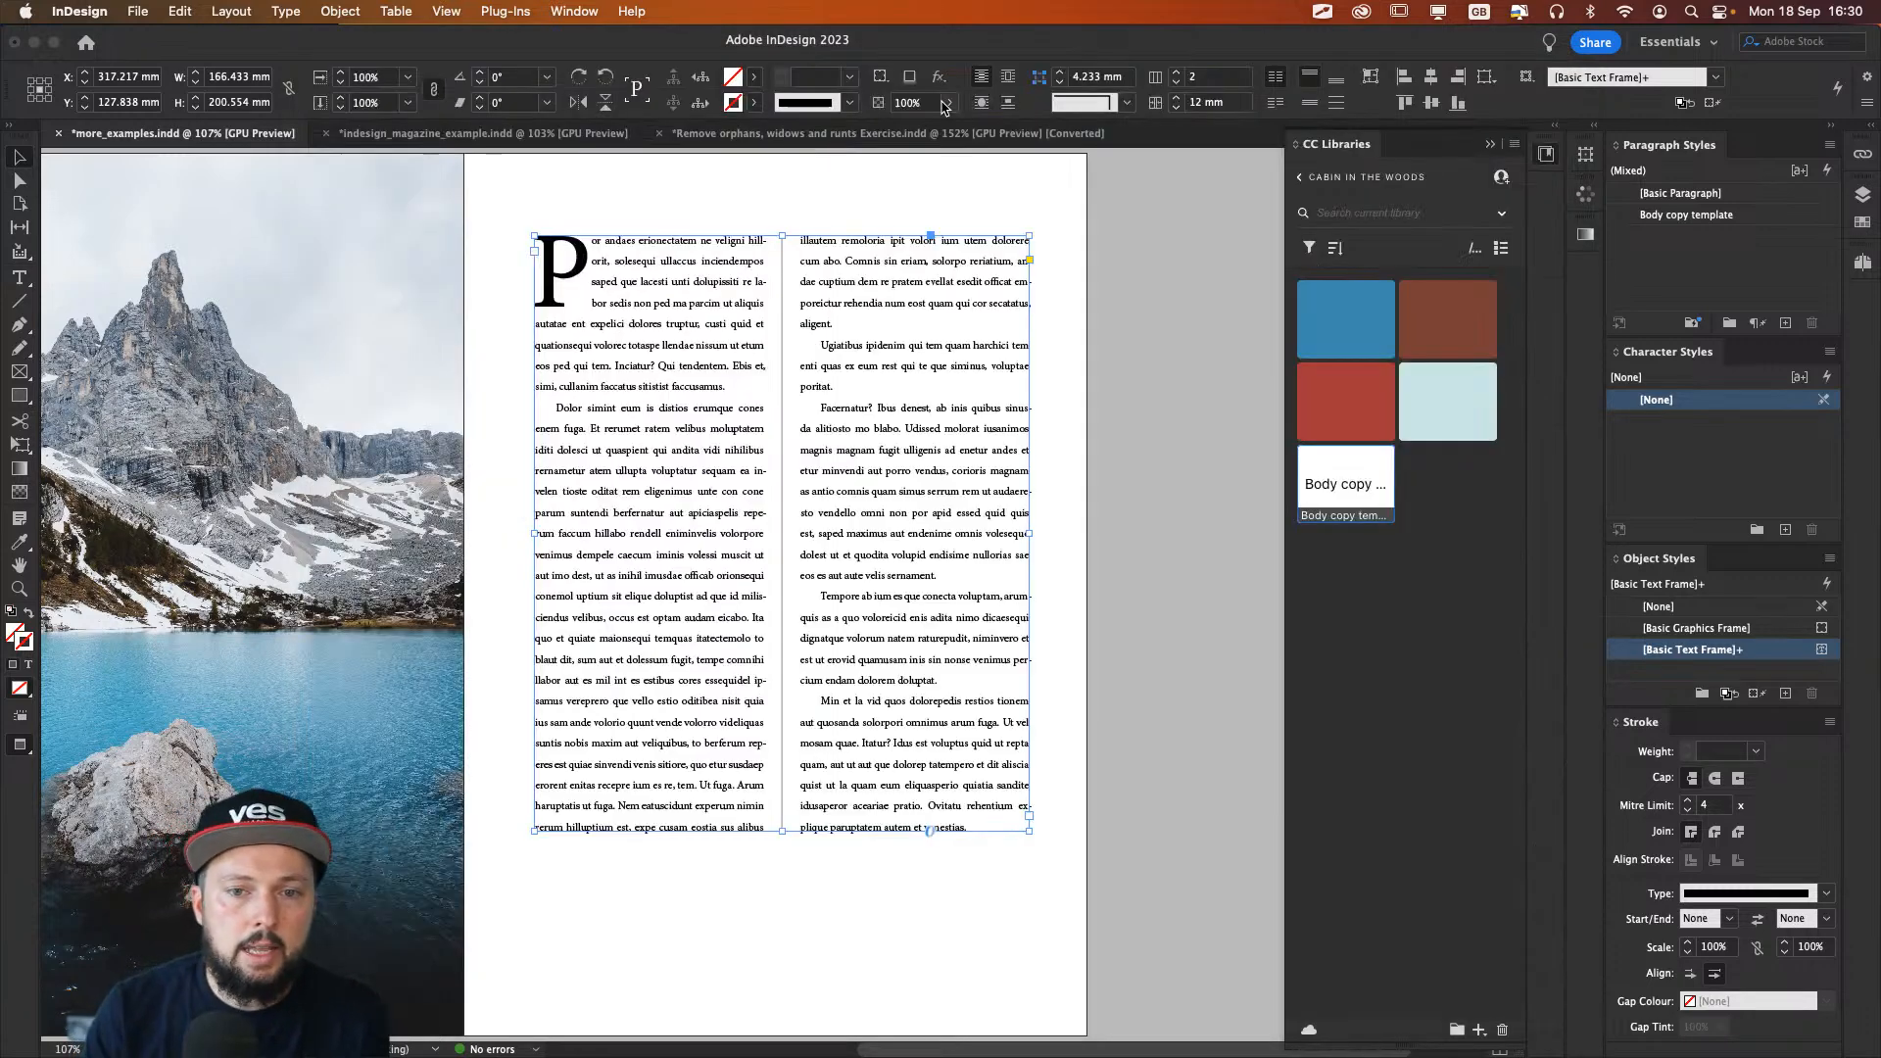
Step: Switch to indesign_magazine_example.indd, go to the single page after the Japanese tower spread, and delete its contents
click(453, 135)
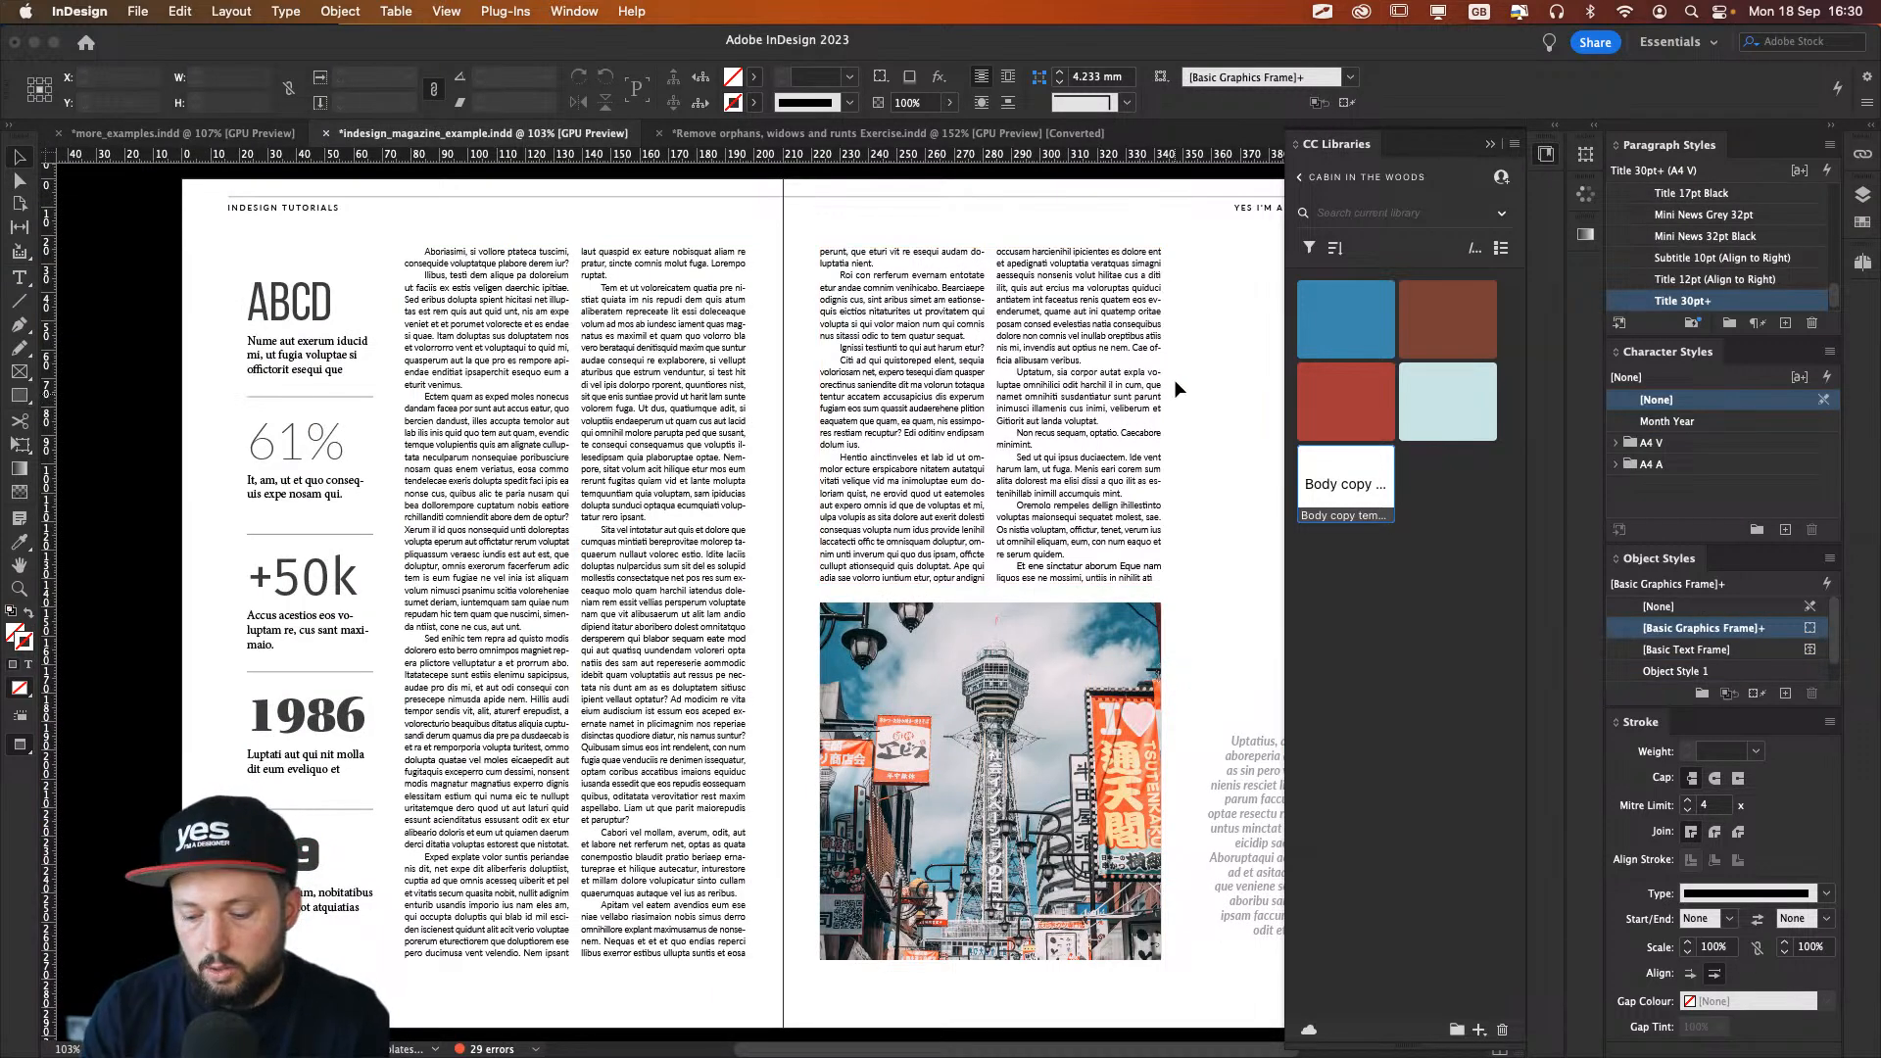
key(alt+Page_Down)
drag(917, 312, 649, 873)
key(Delete)
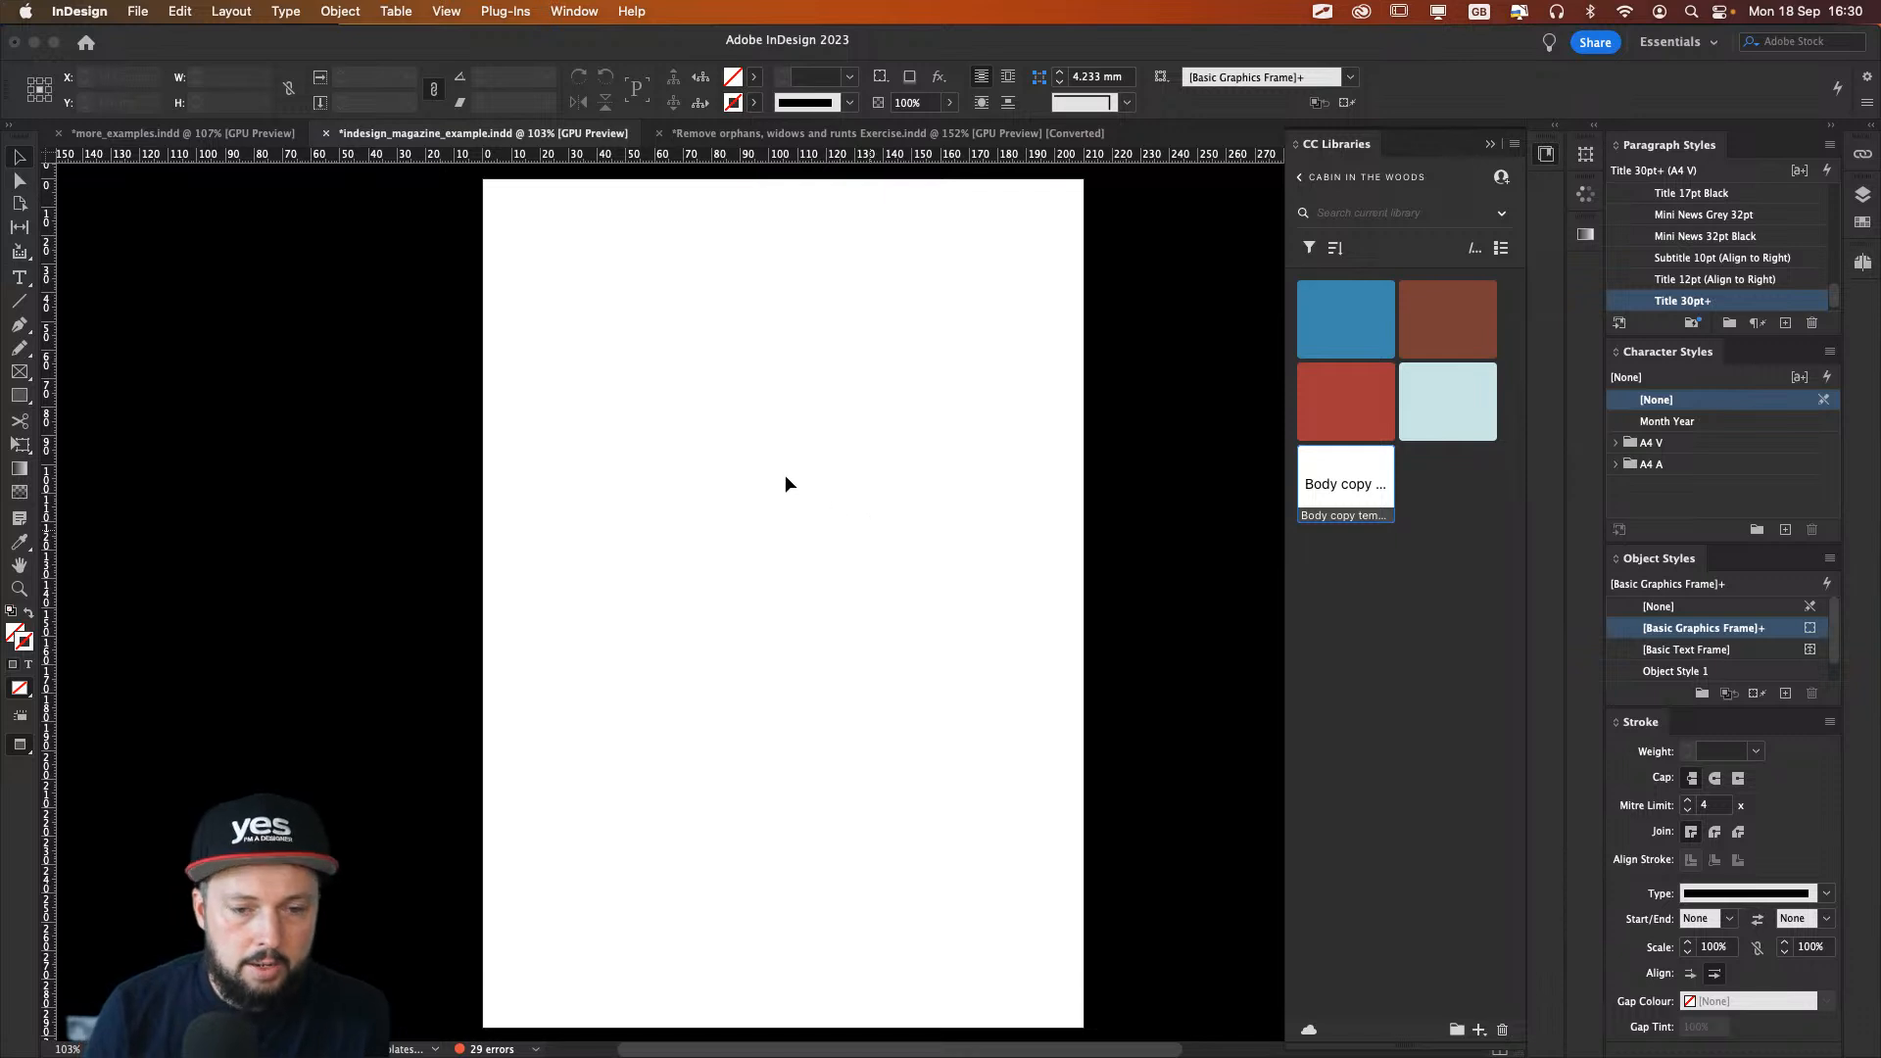
Step: Place the body_copy_frame.idms snippet from the magazine folder onto the blank page, centred between the side margins
key(super+d)
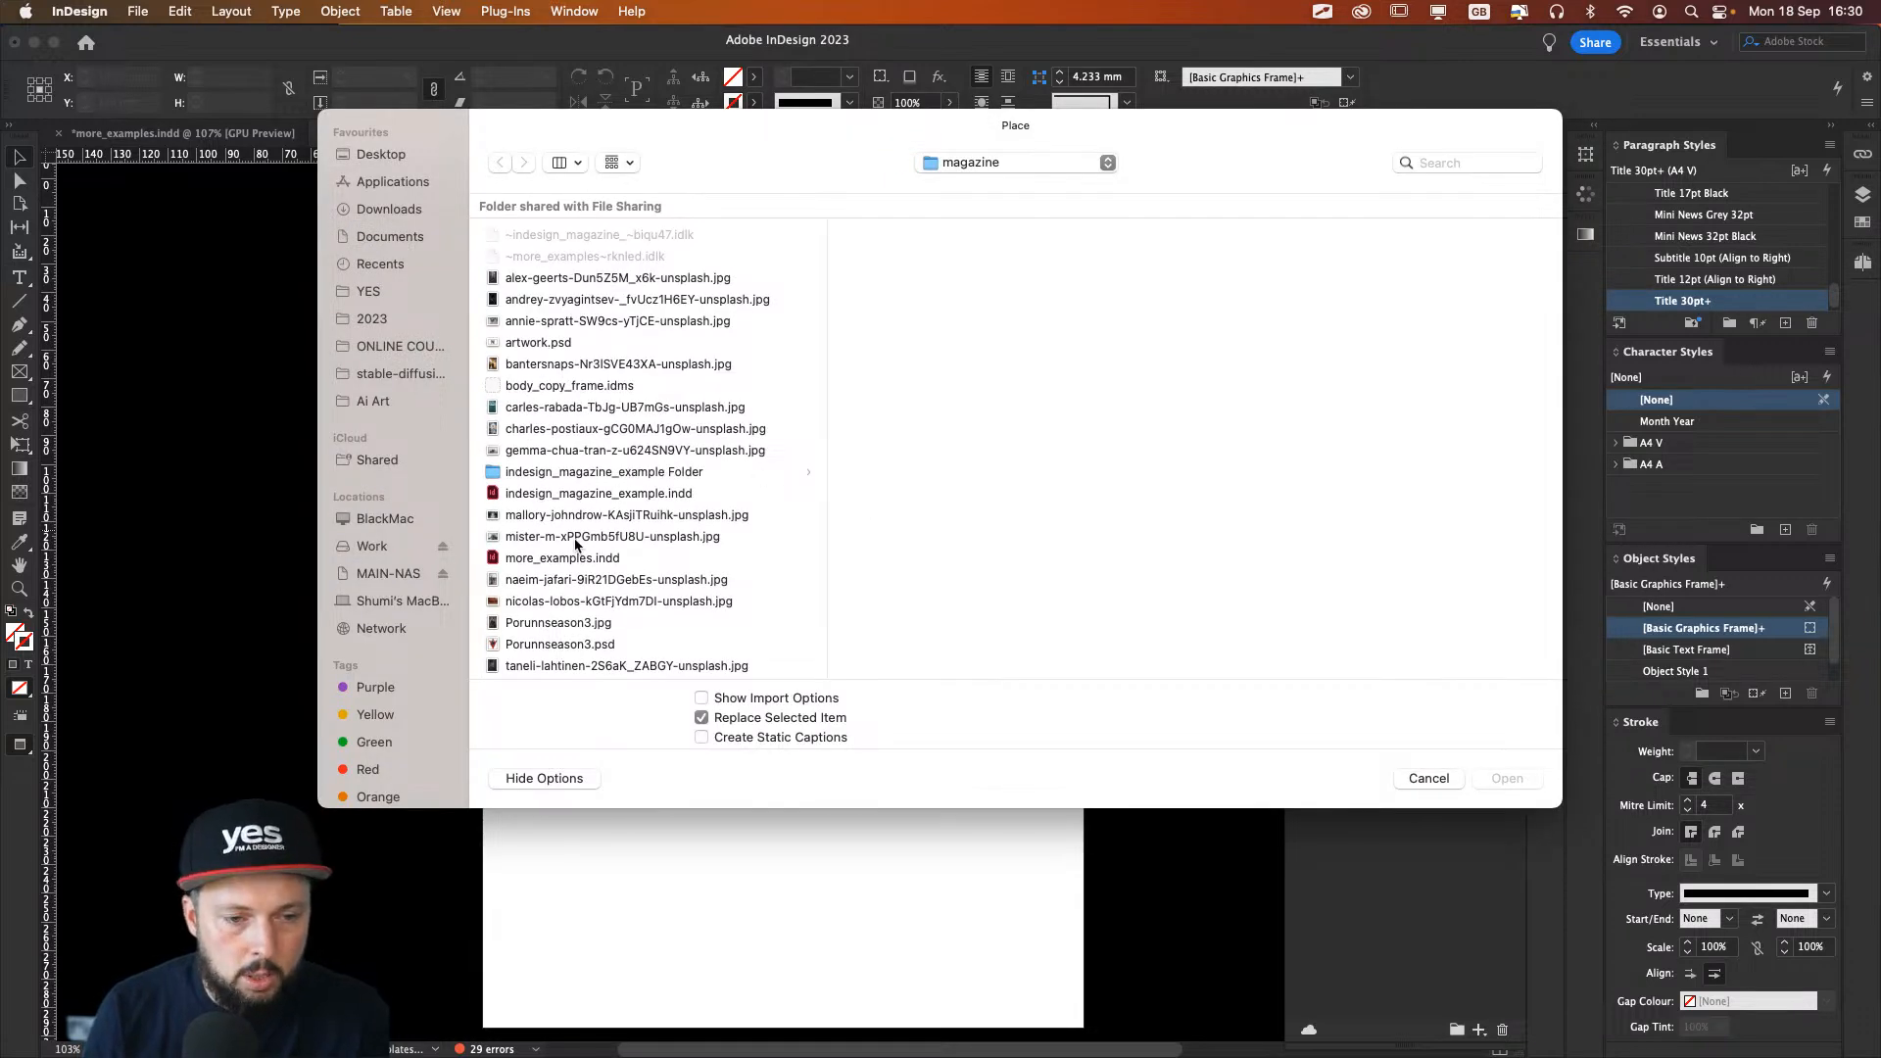
click(614, 474)
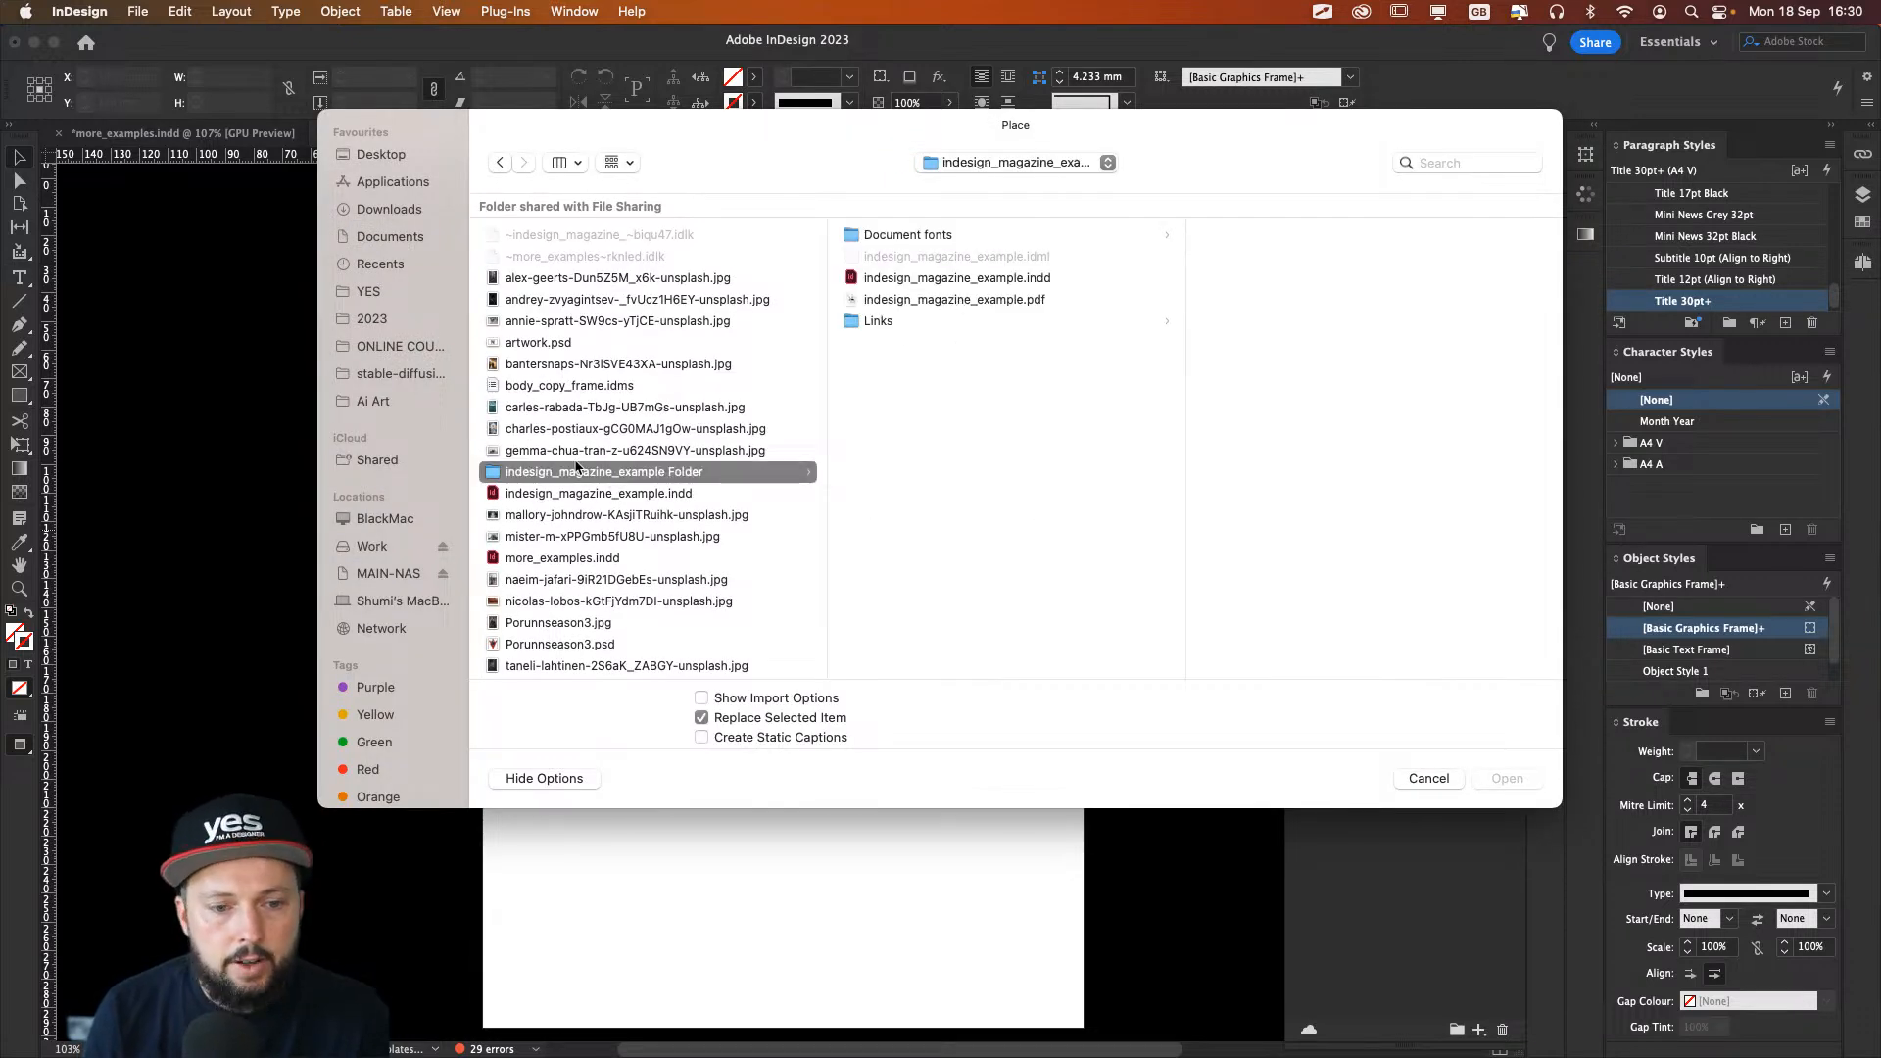
scroll(589, 504, down, 2)
scroll(589, 505, up, 2)
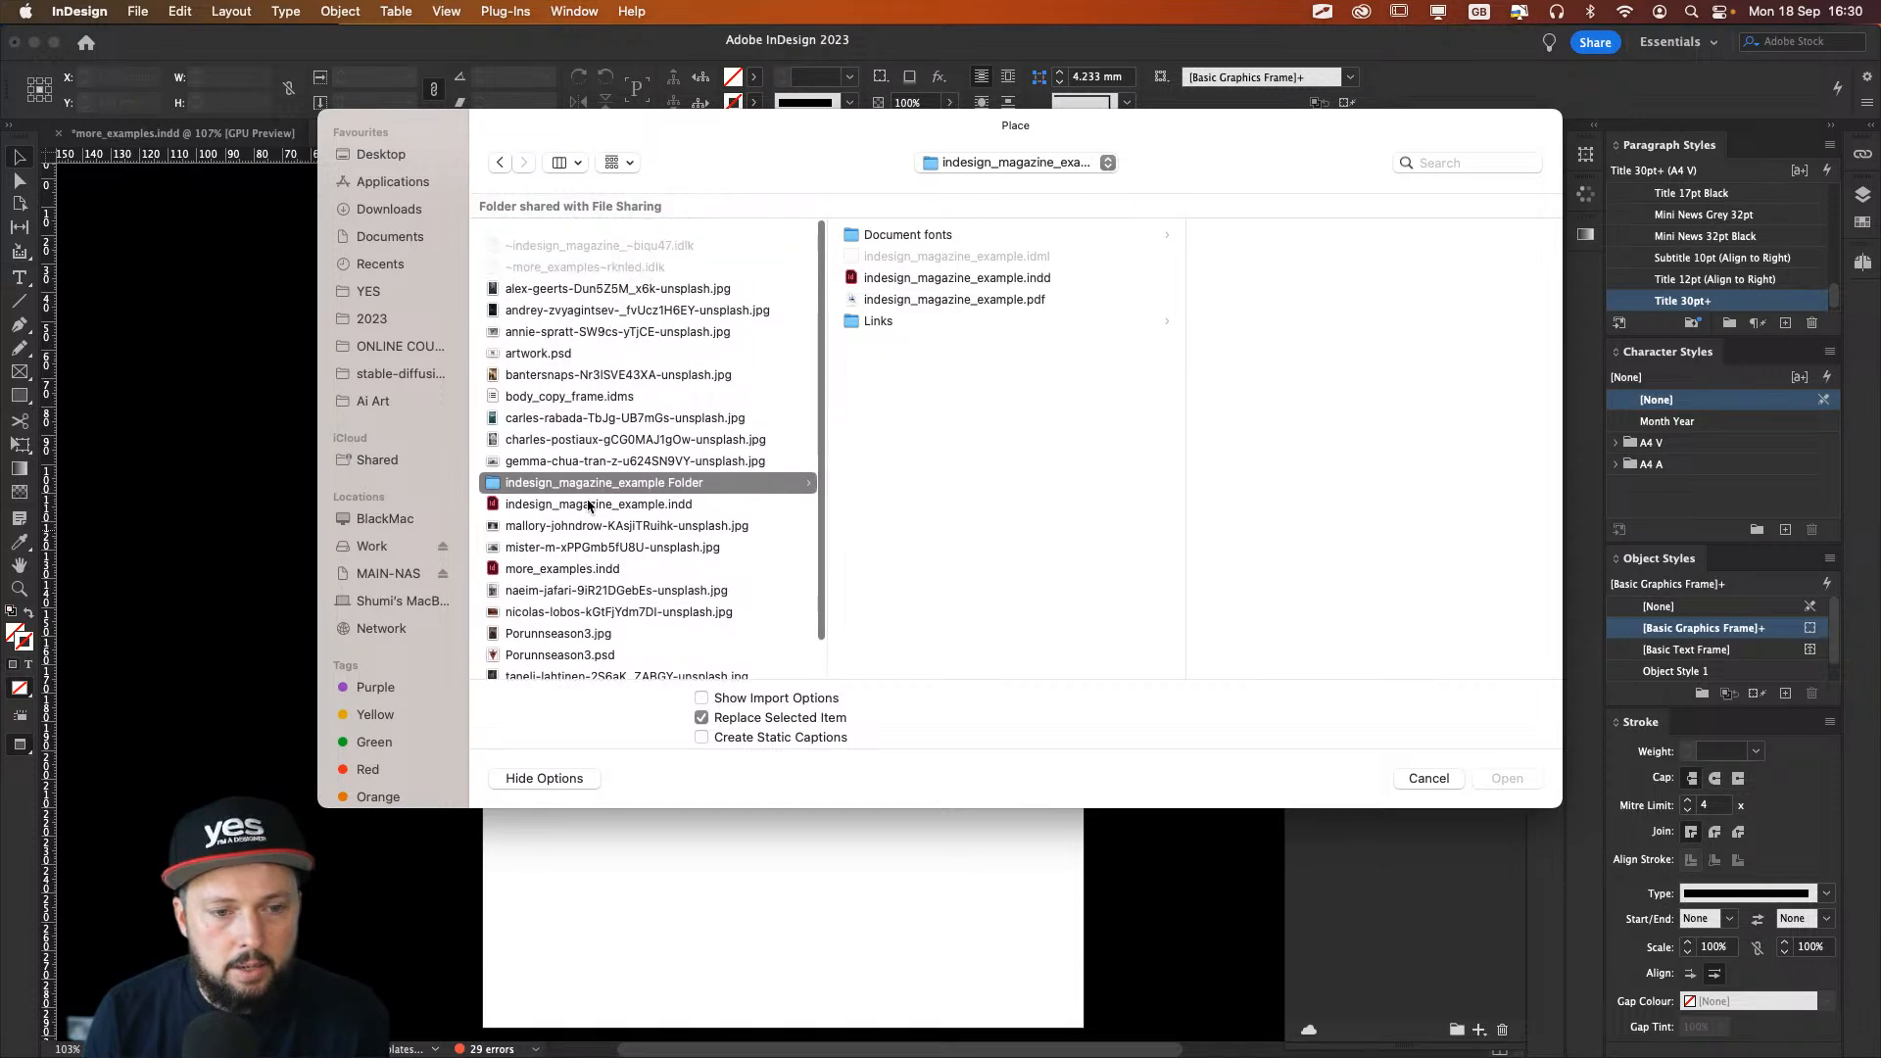
click(553, 386)
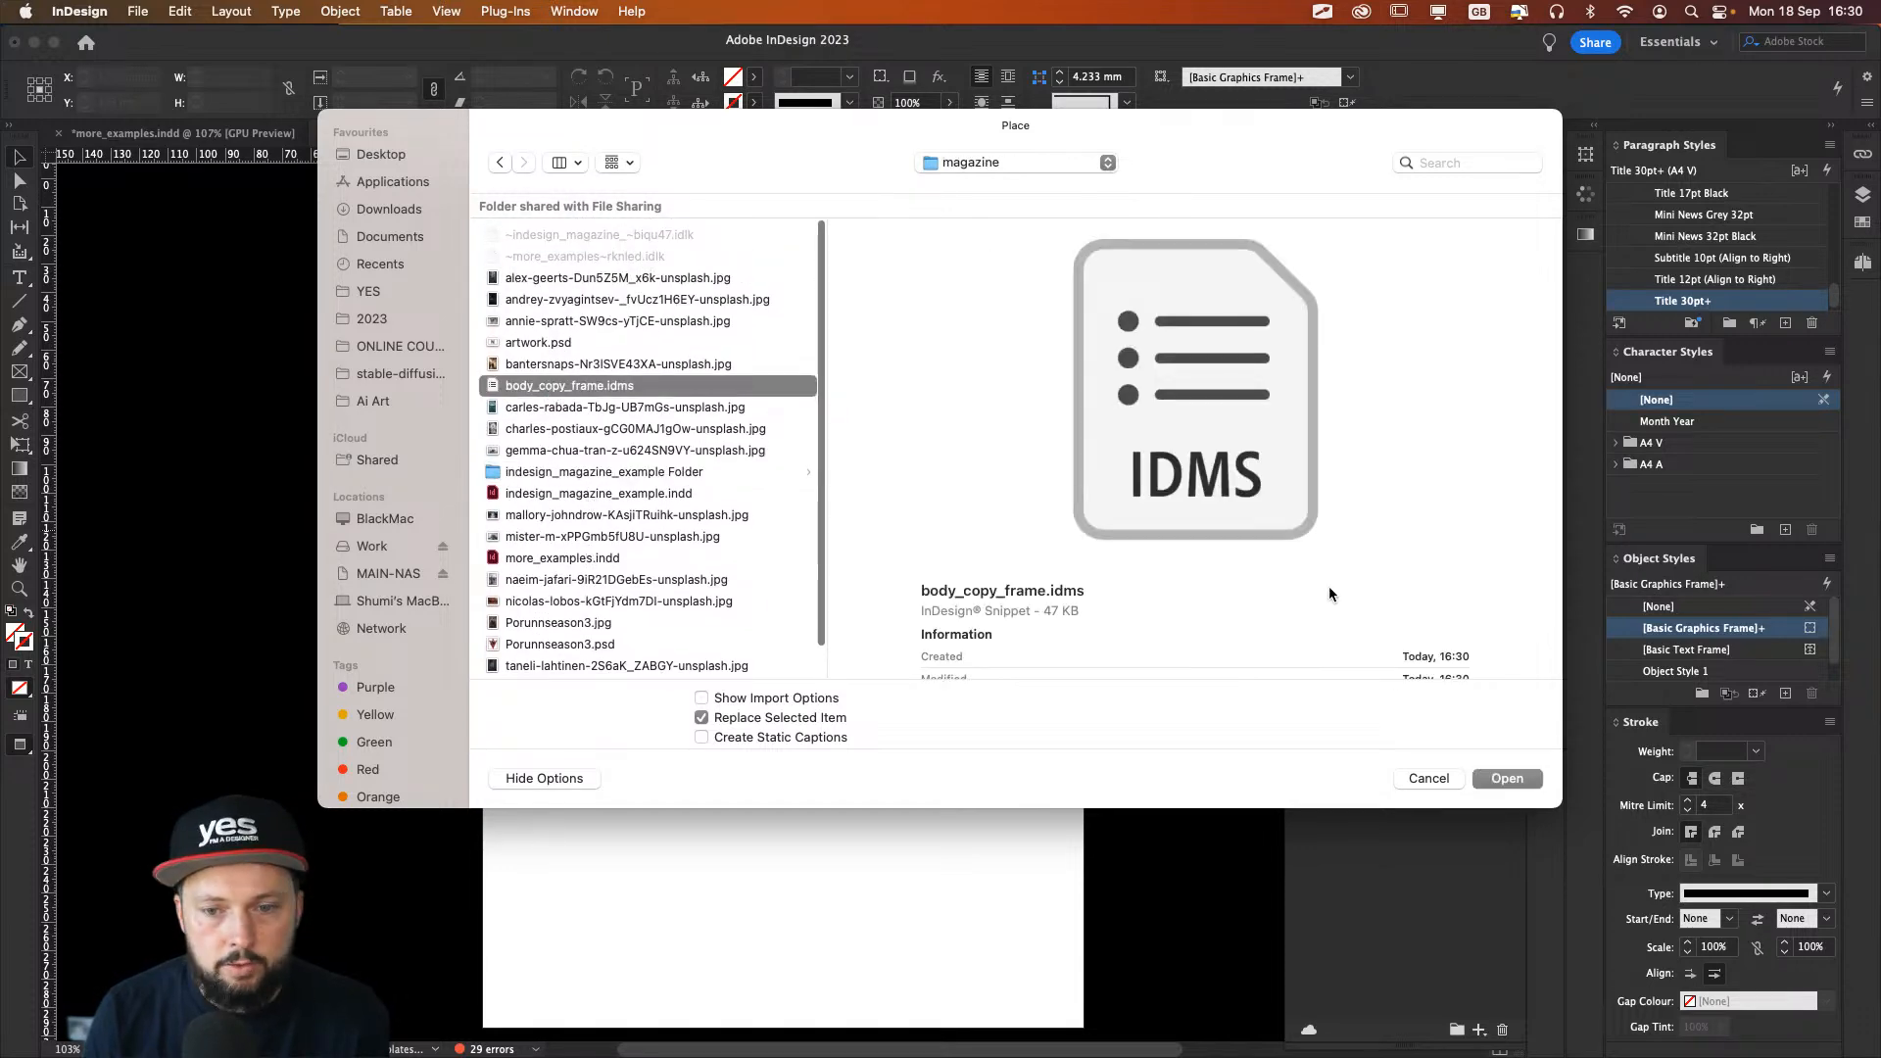
click(1506, 778)
click(585, 309)
drag(722, 388, 685, 382)
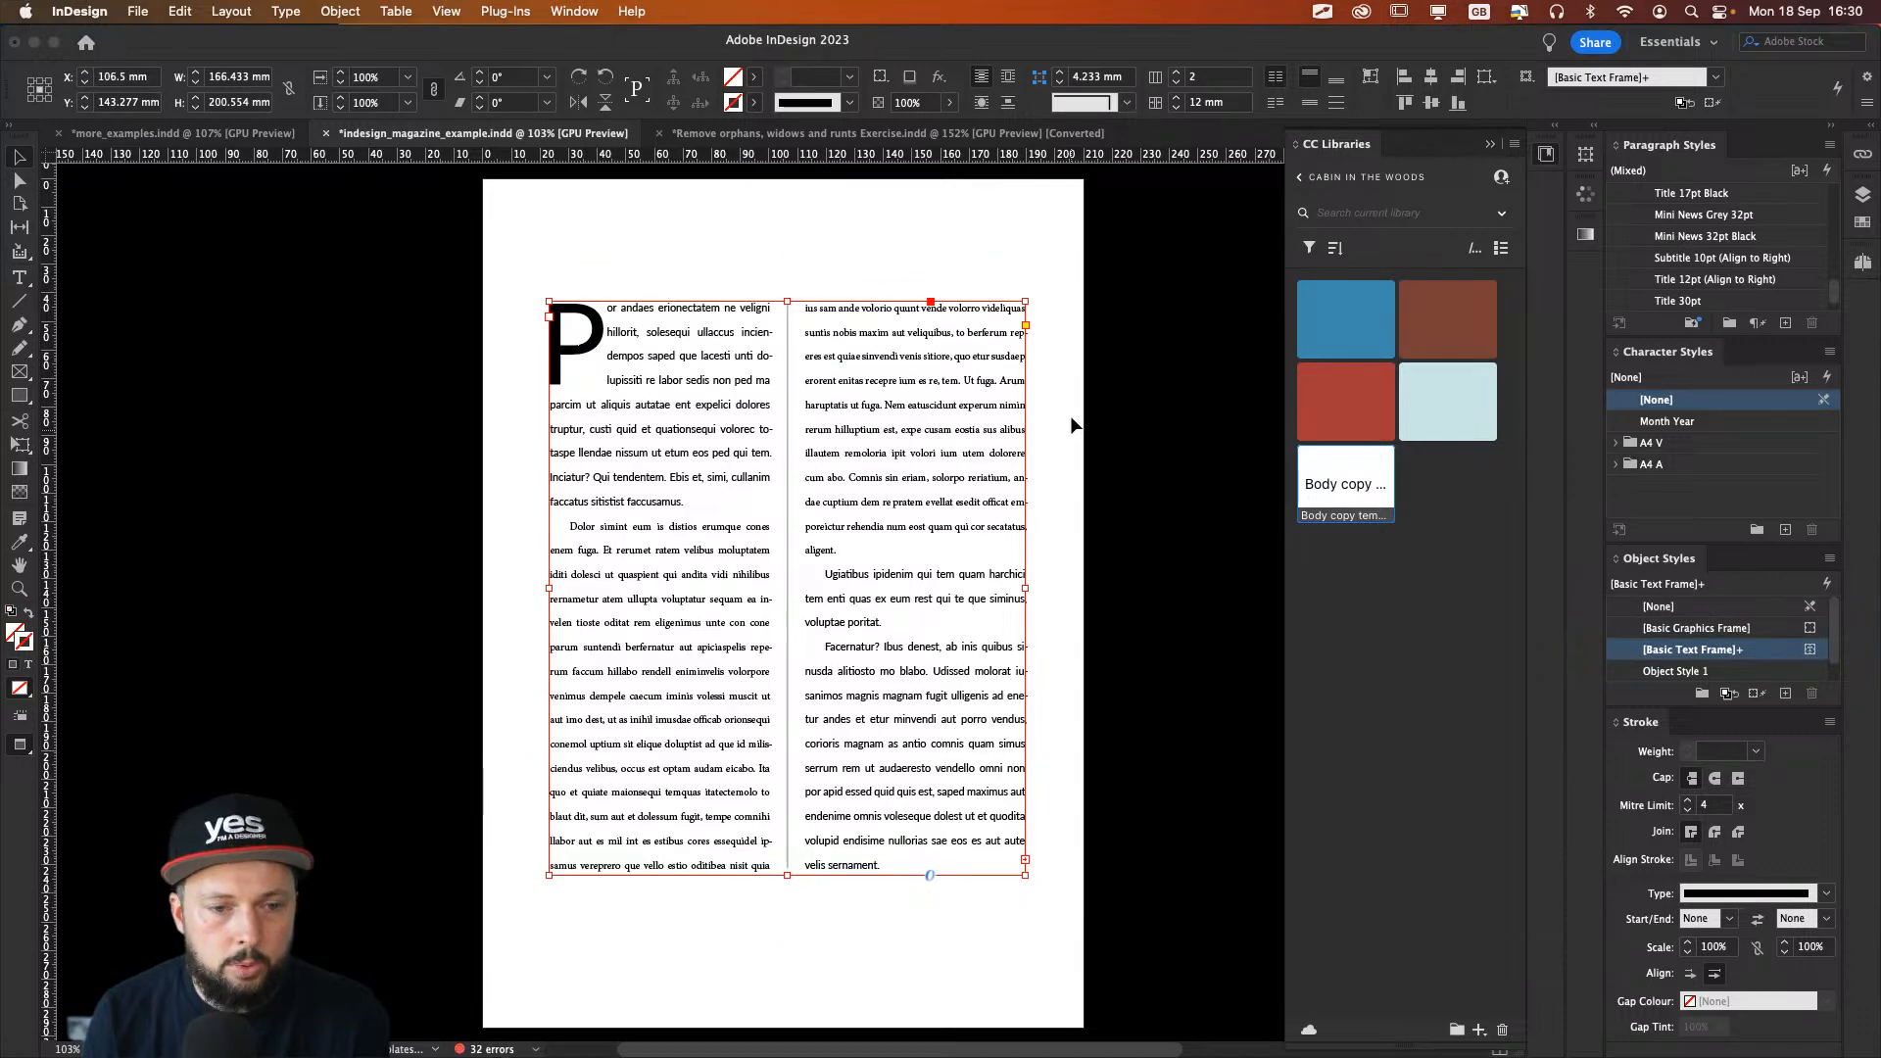
click(1070, 416)
Step: Examine the placed snippet's drop cap "P" and the fonts and two-column layout of its text
double_click(600, 331)
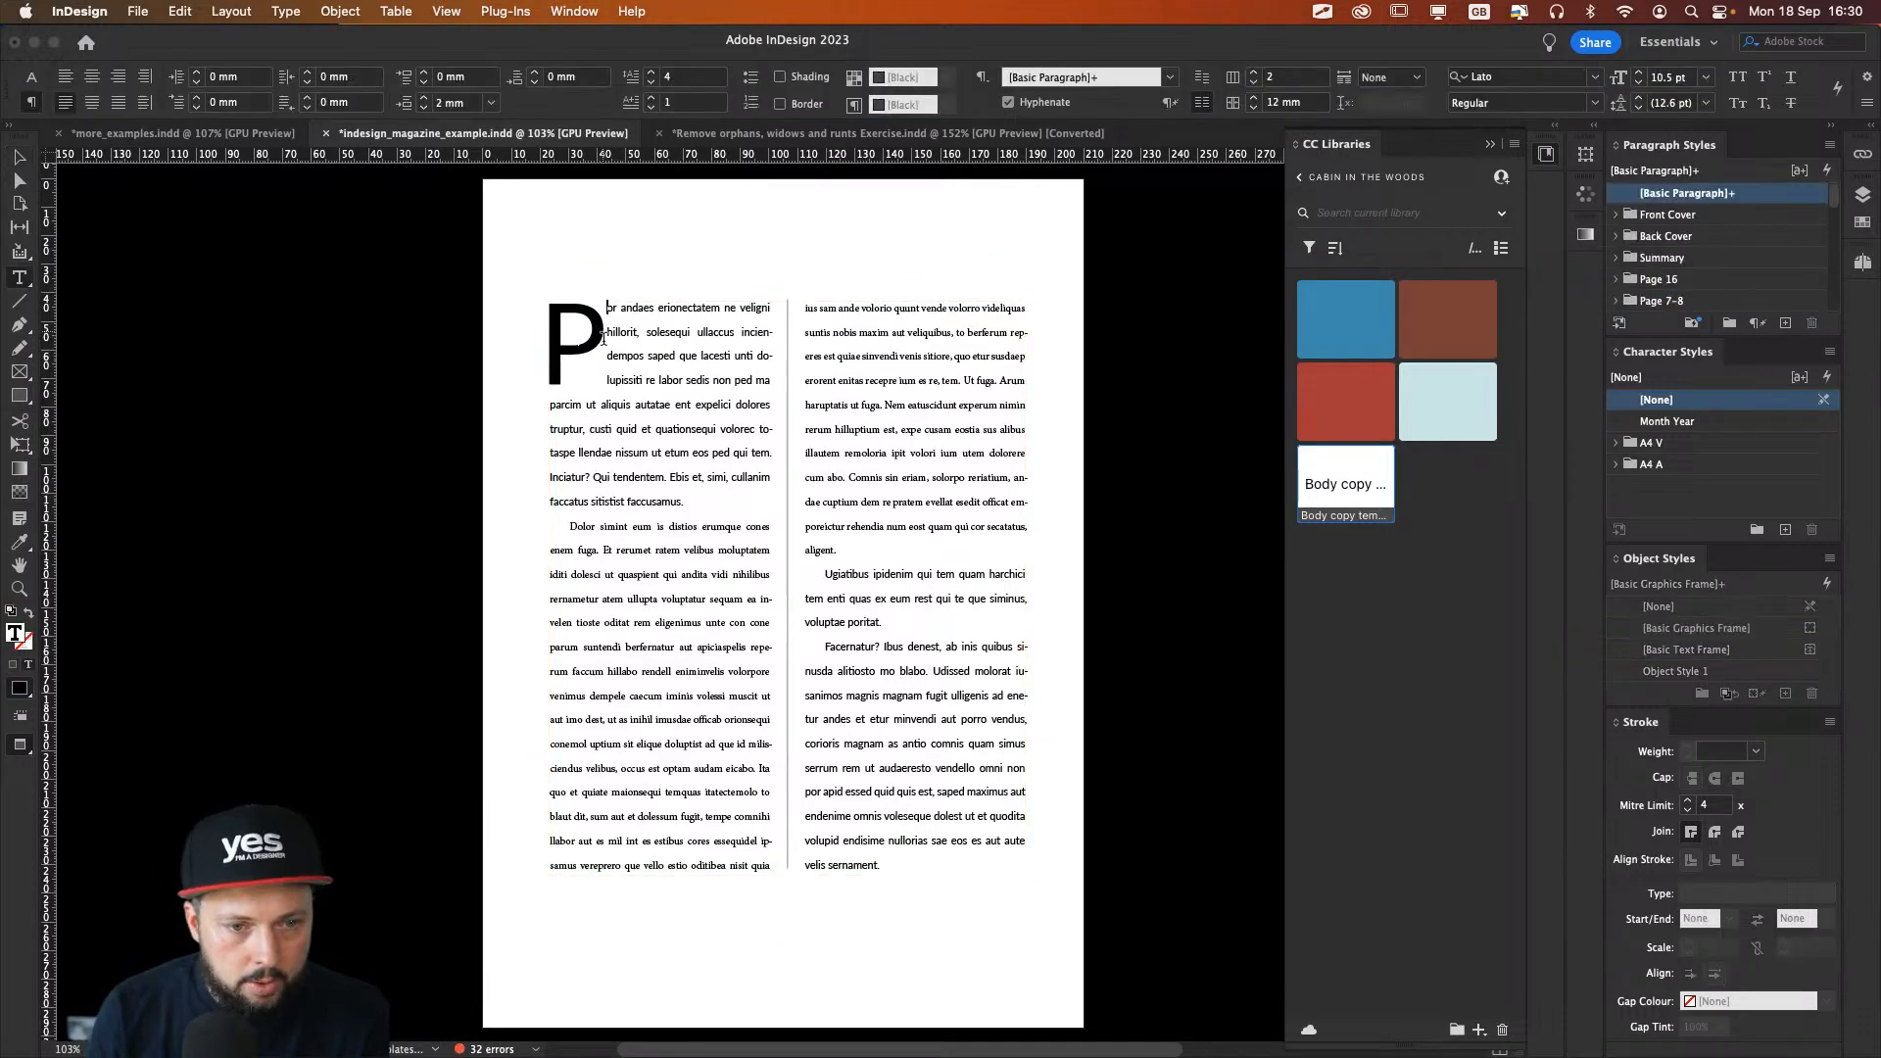
drag(604, 330, 501, 320)
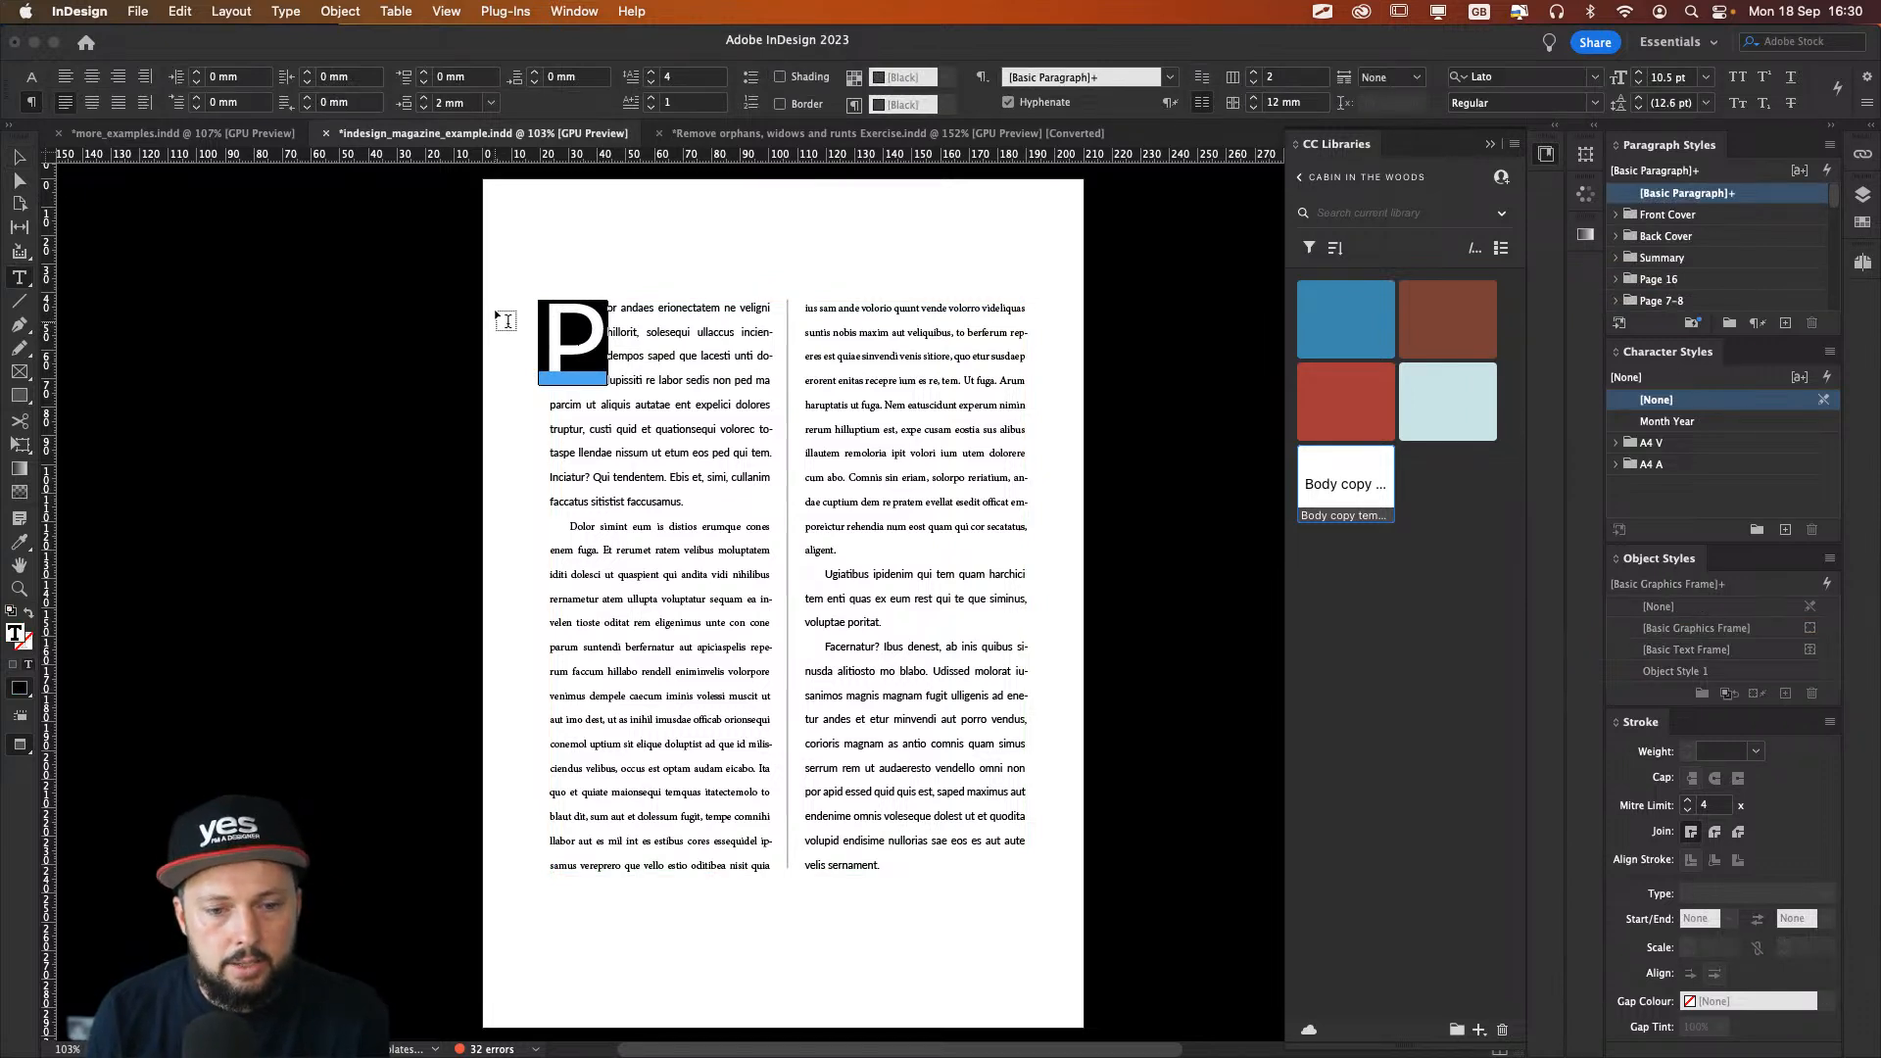
key(Escape)
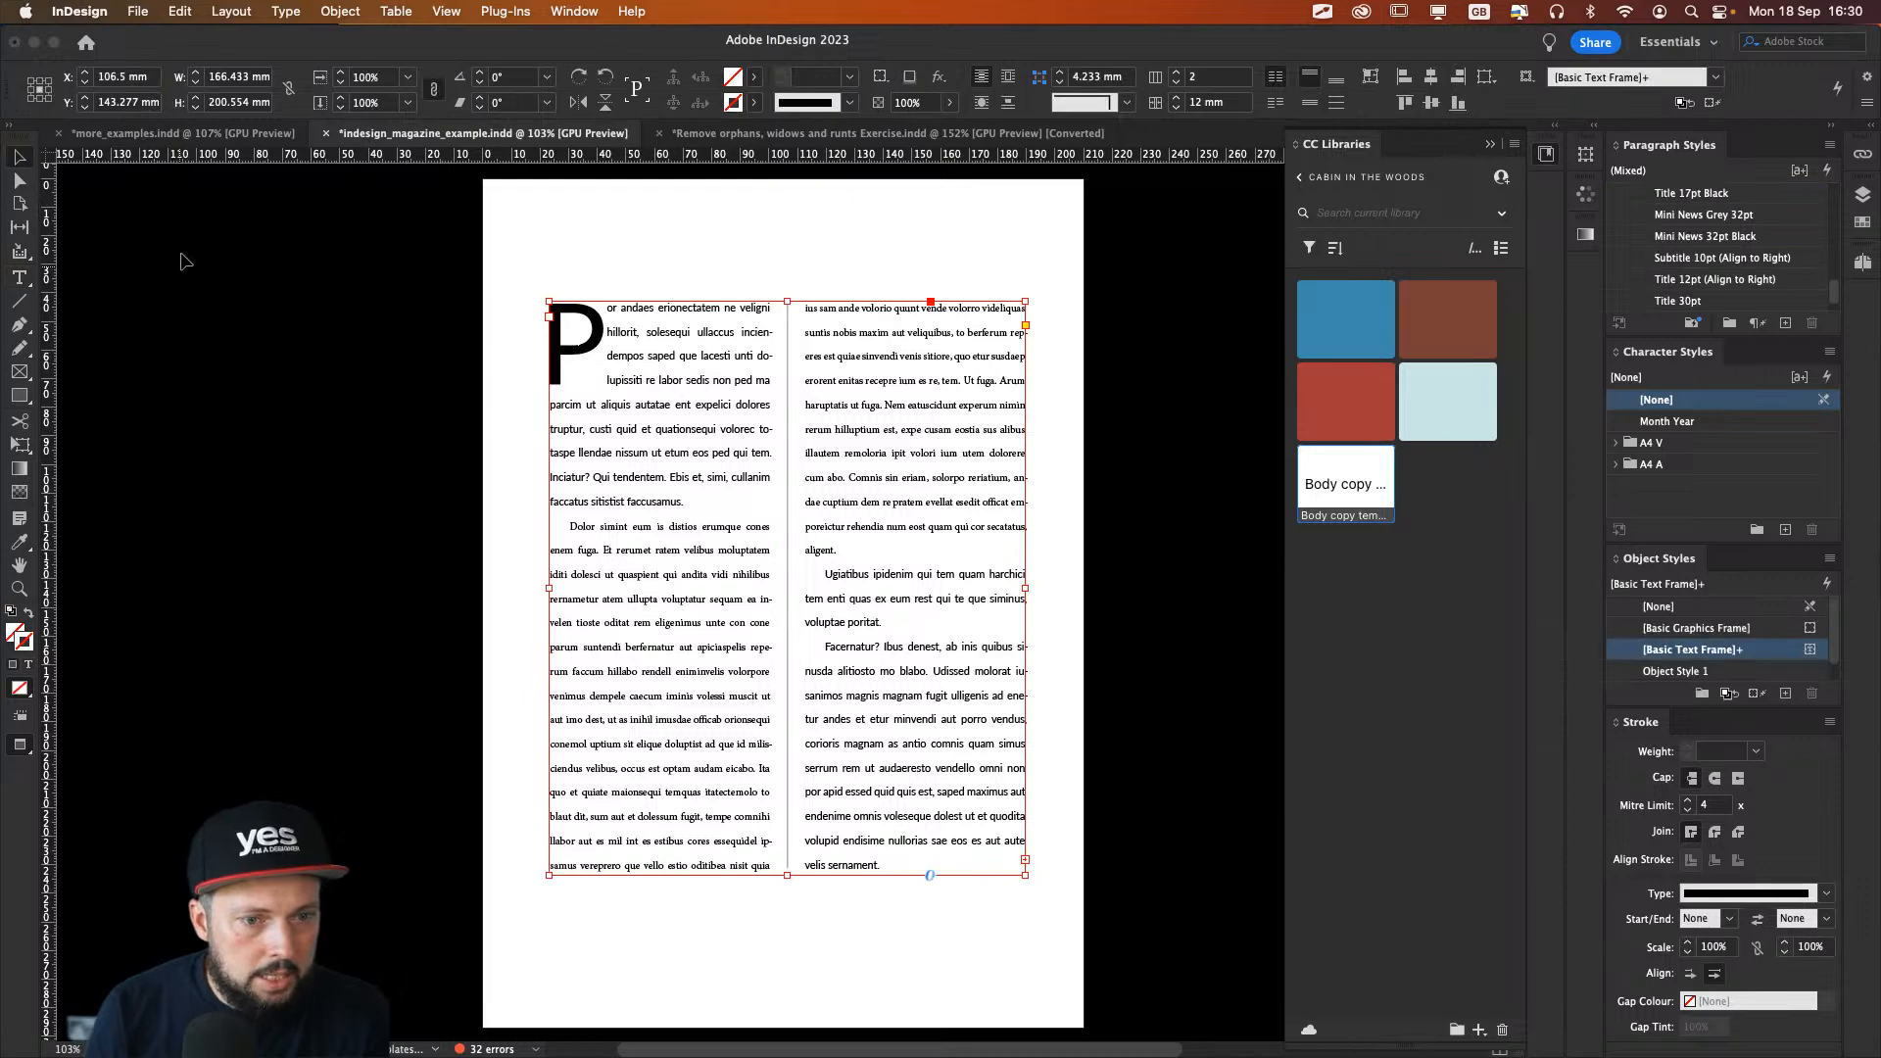
key(w)
click(408, 329)
key(w)
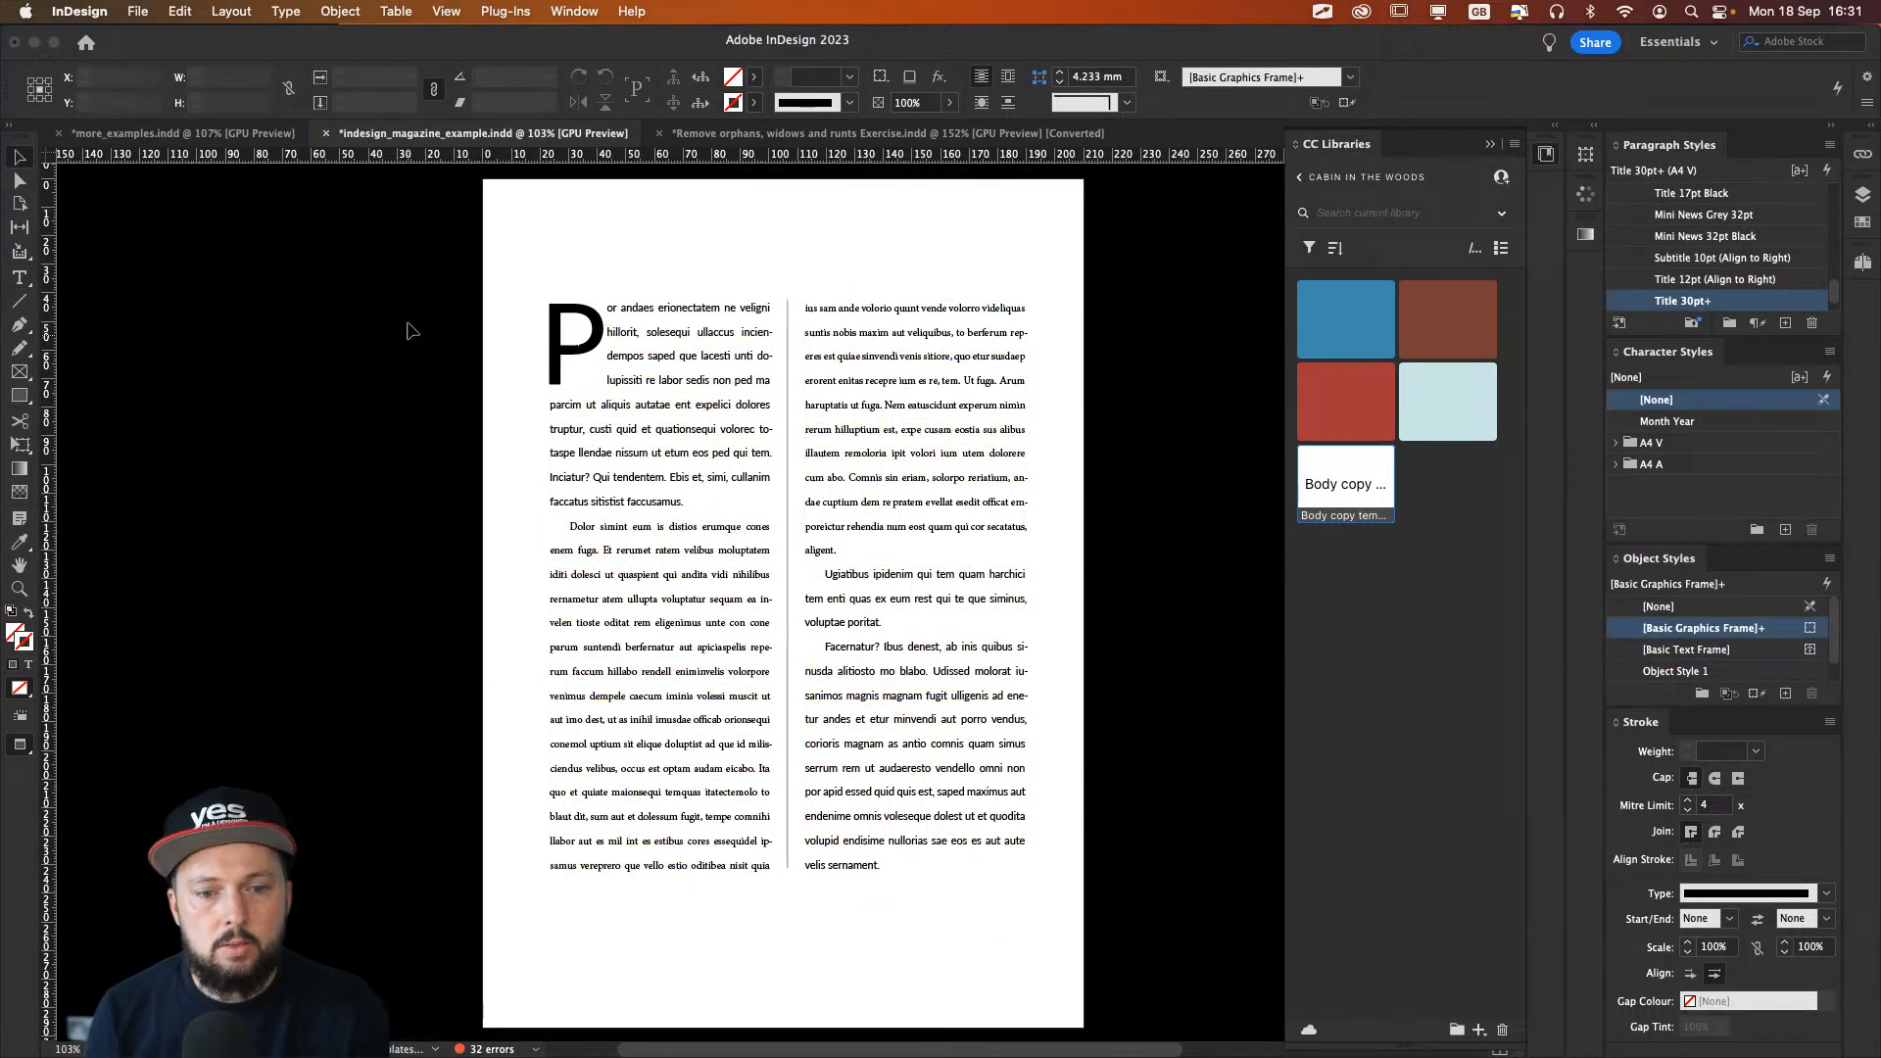
double_click(608, 312)
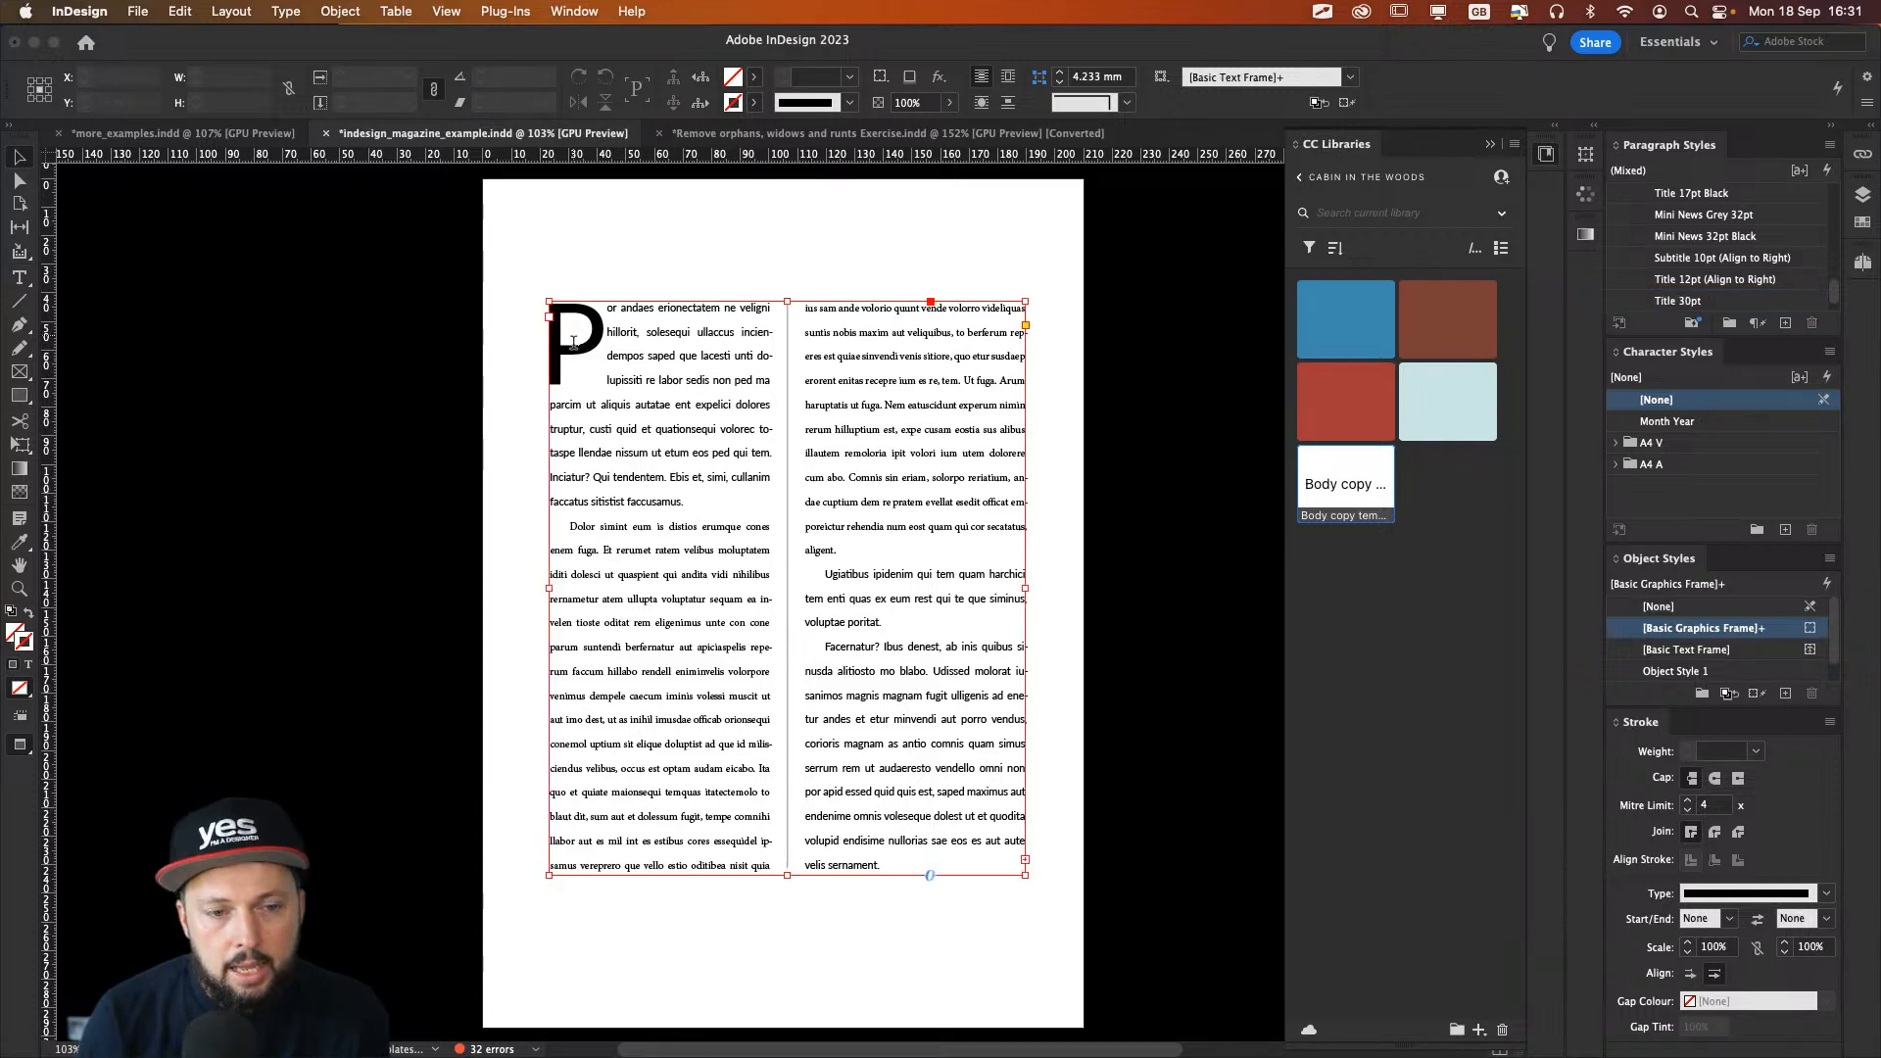
drag(608, 339, 555, 337)
click(583, 338)
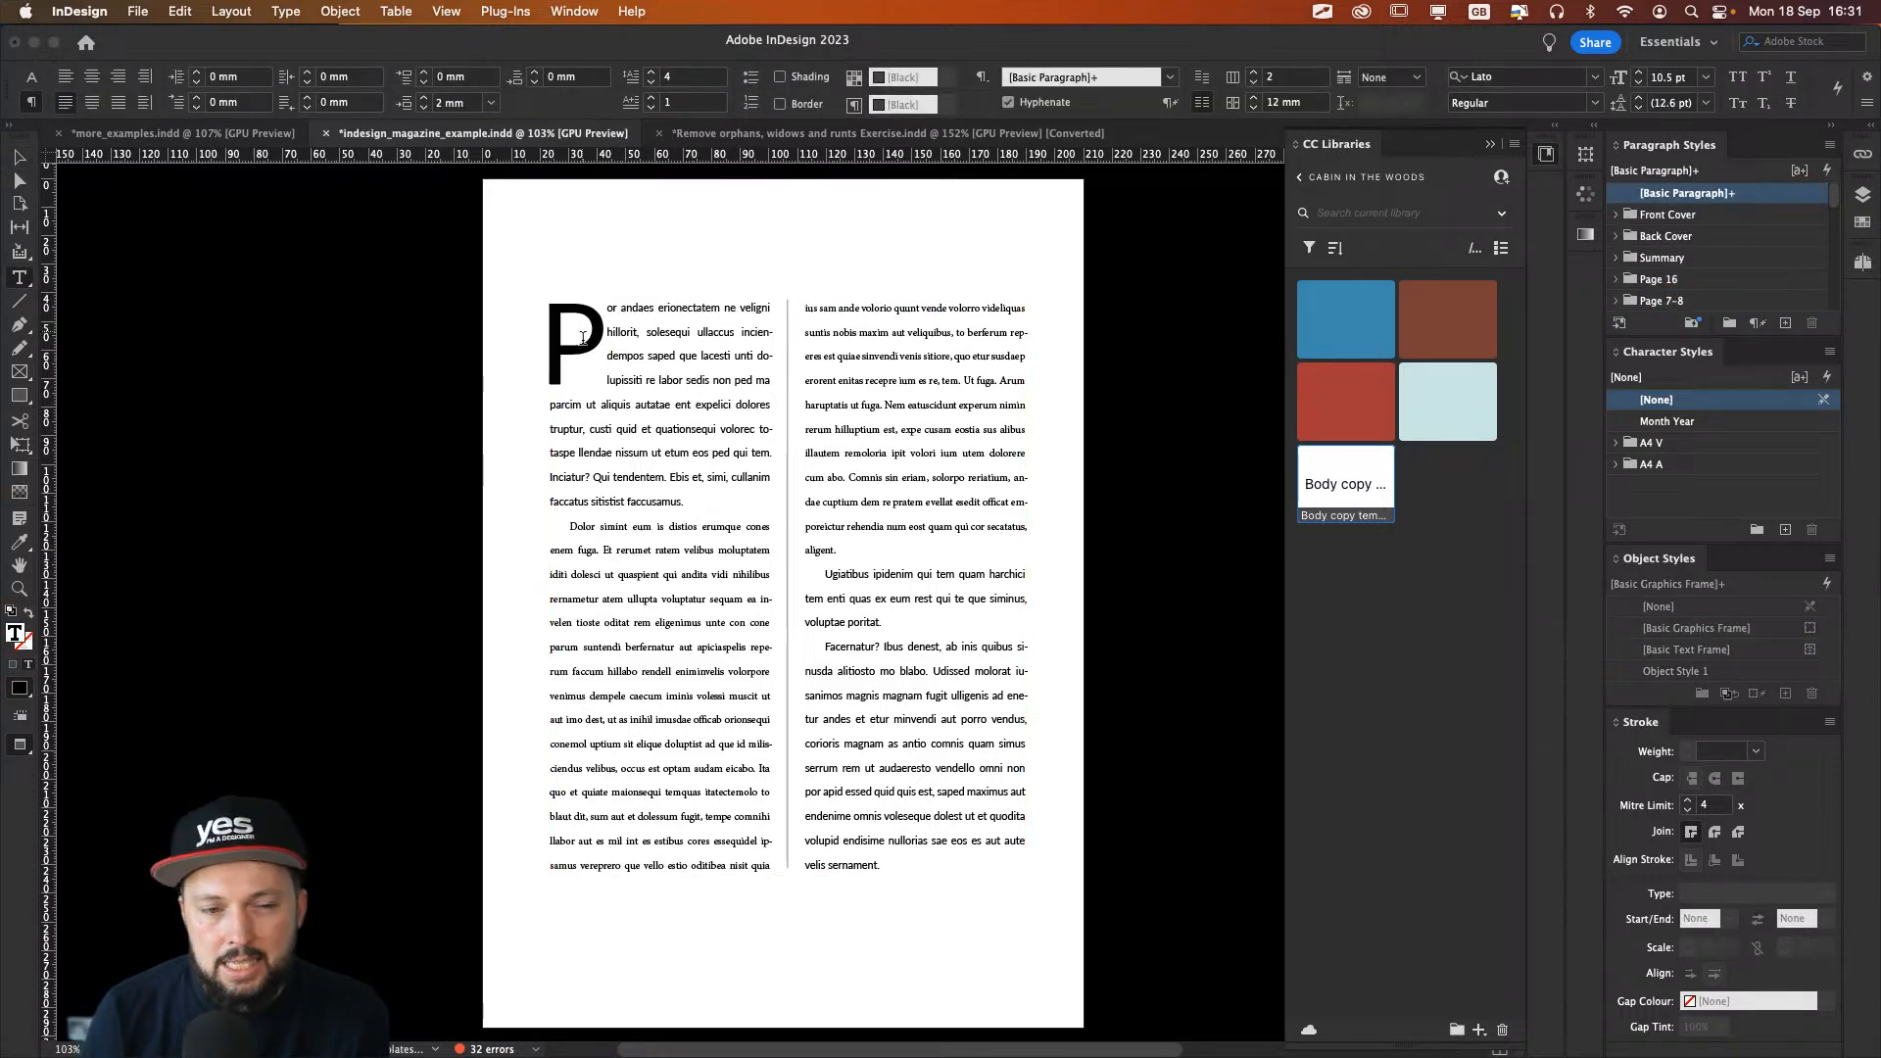
key(Escape)
click(290, 277)
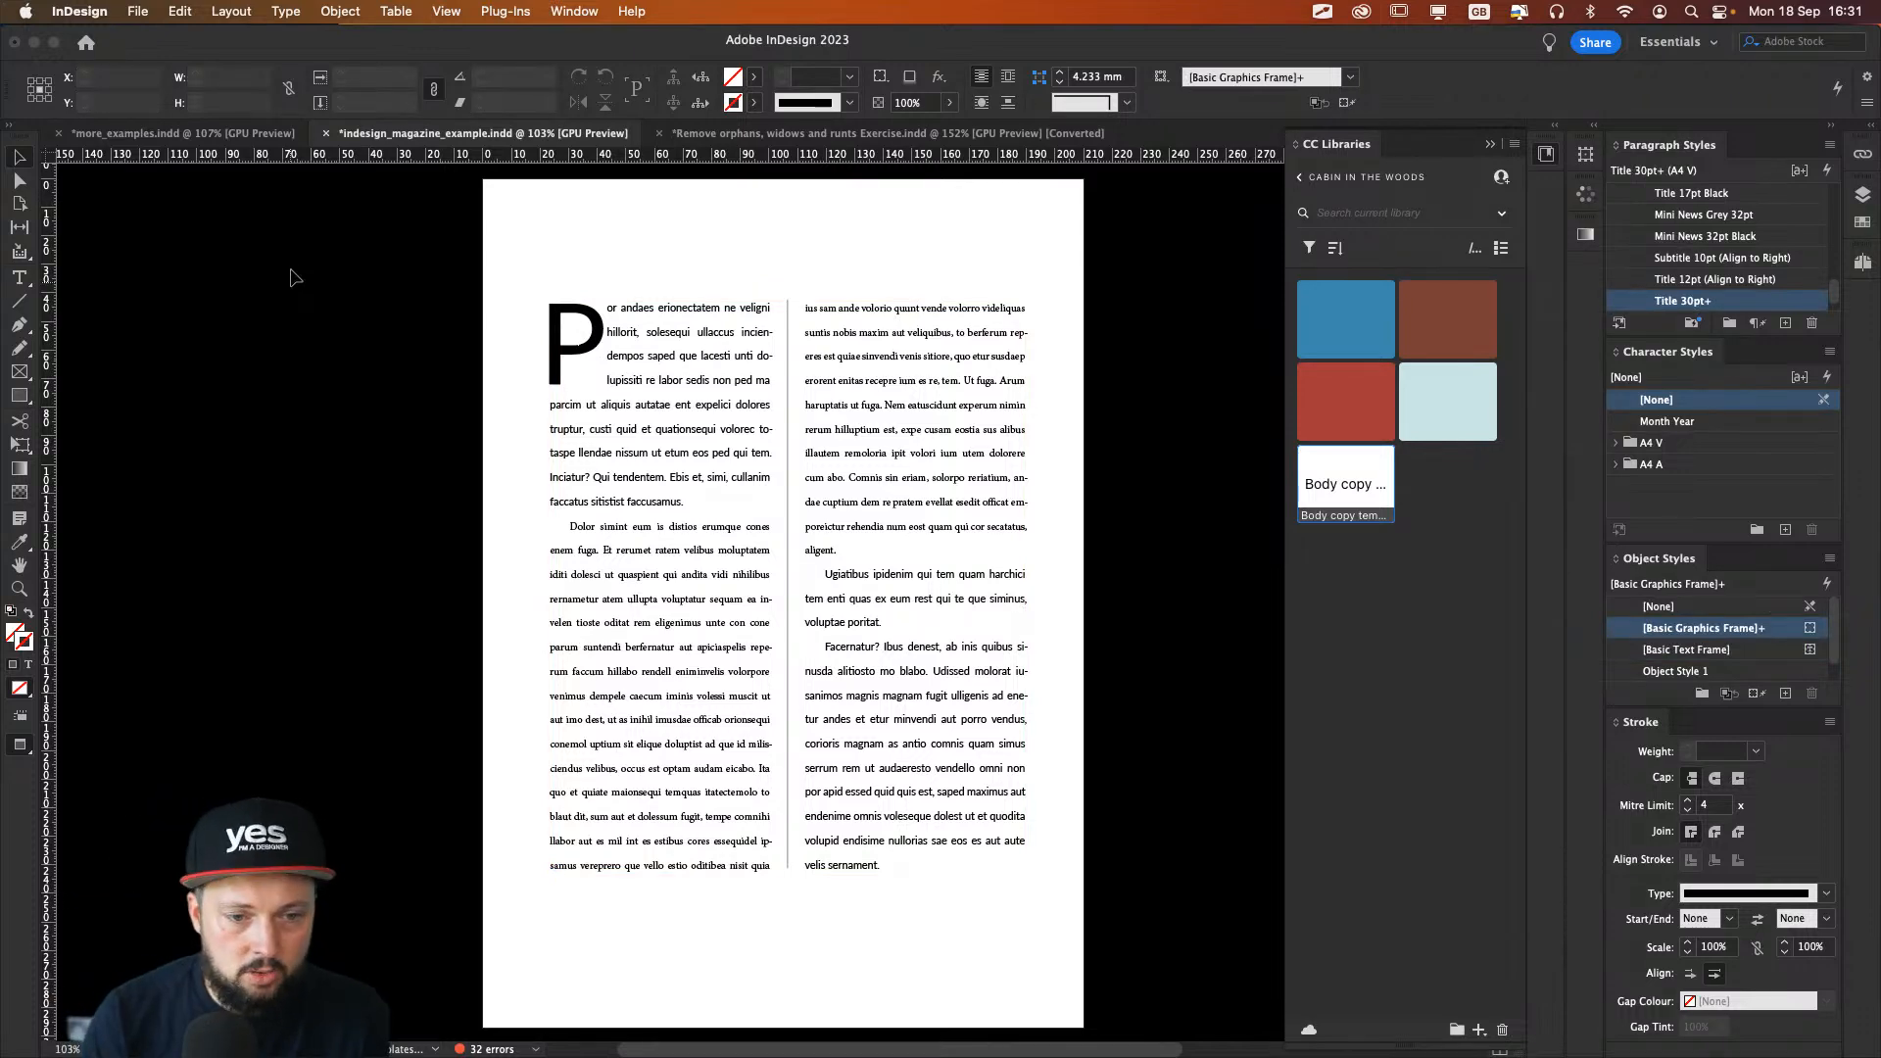
scroll(662, 378, up, 3)
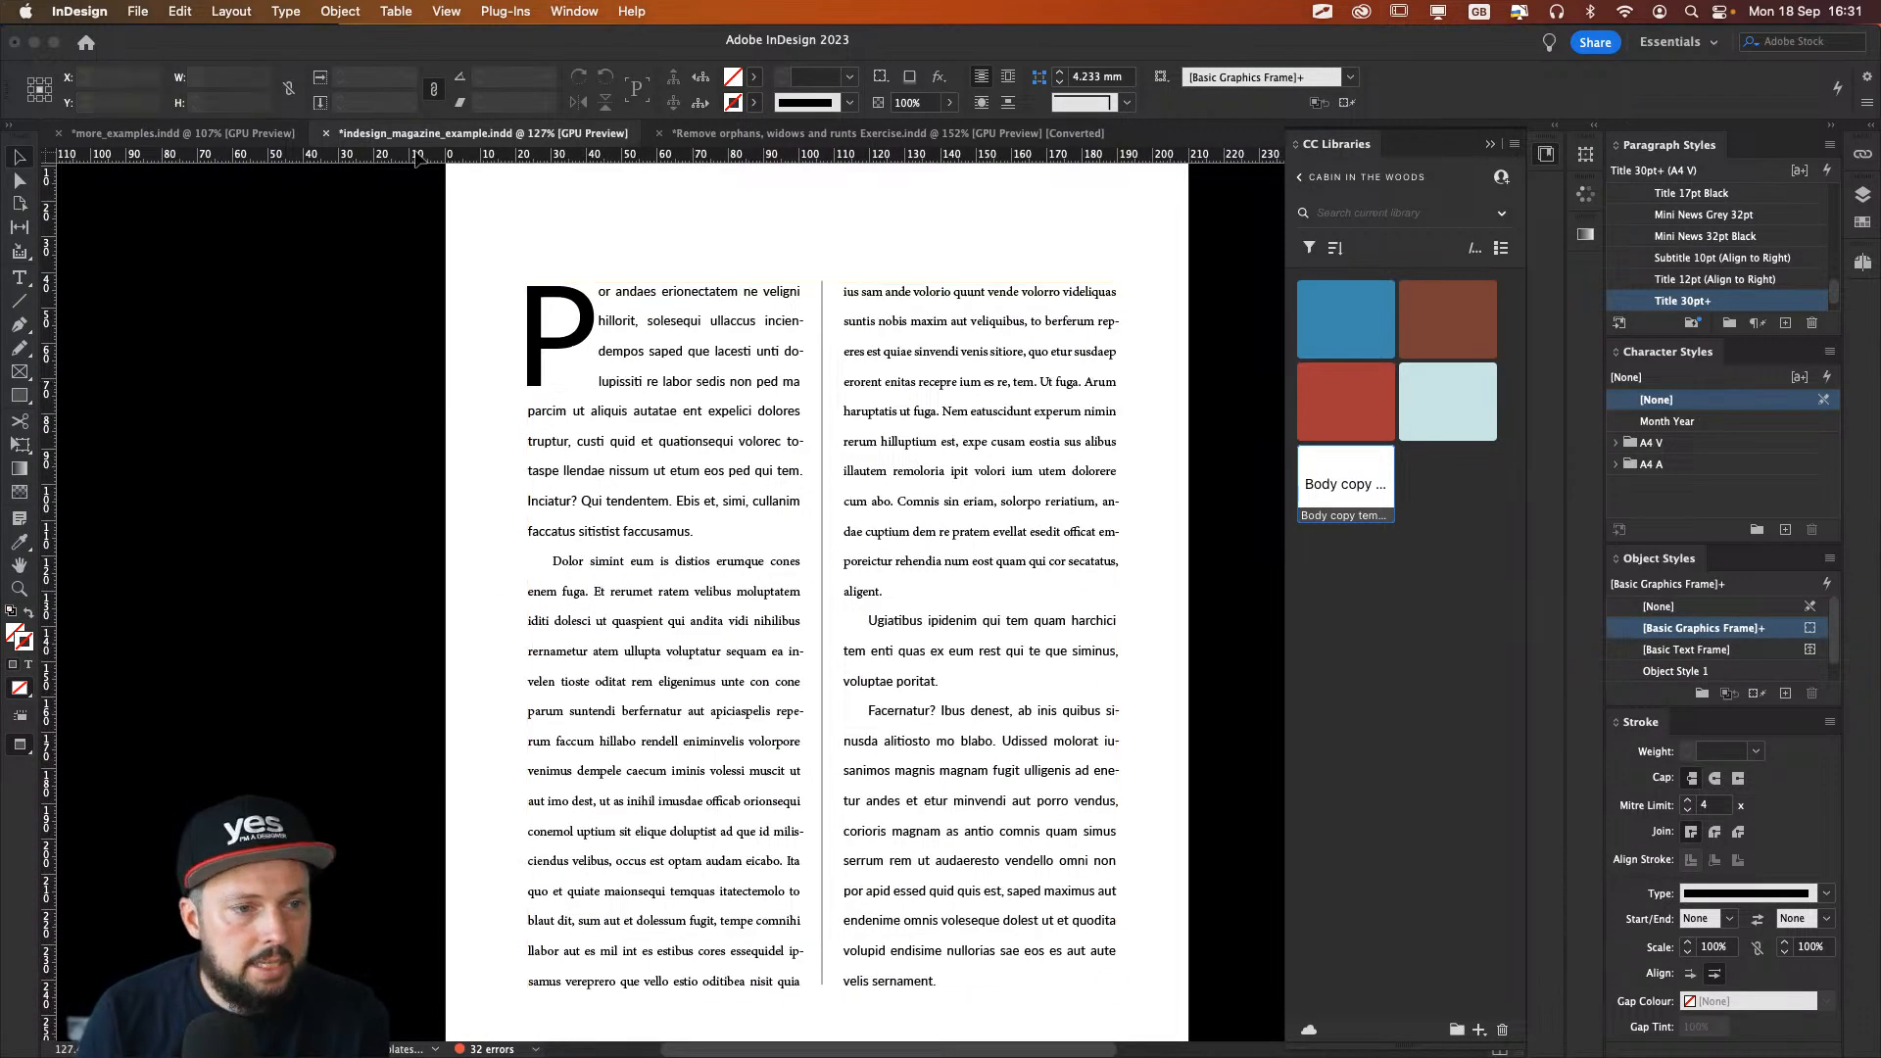
Step: Switch back to more_examples.indd and inspect the short last lines of paragraphs in the second column, such as "aligent."
click(186, 134)
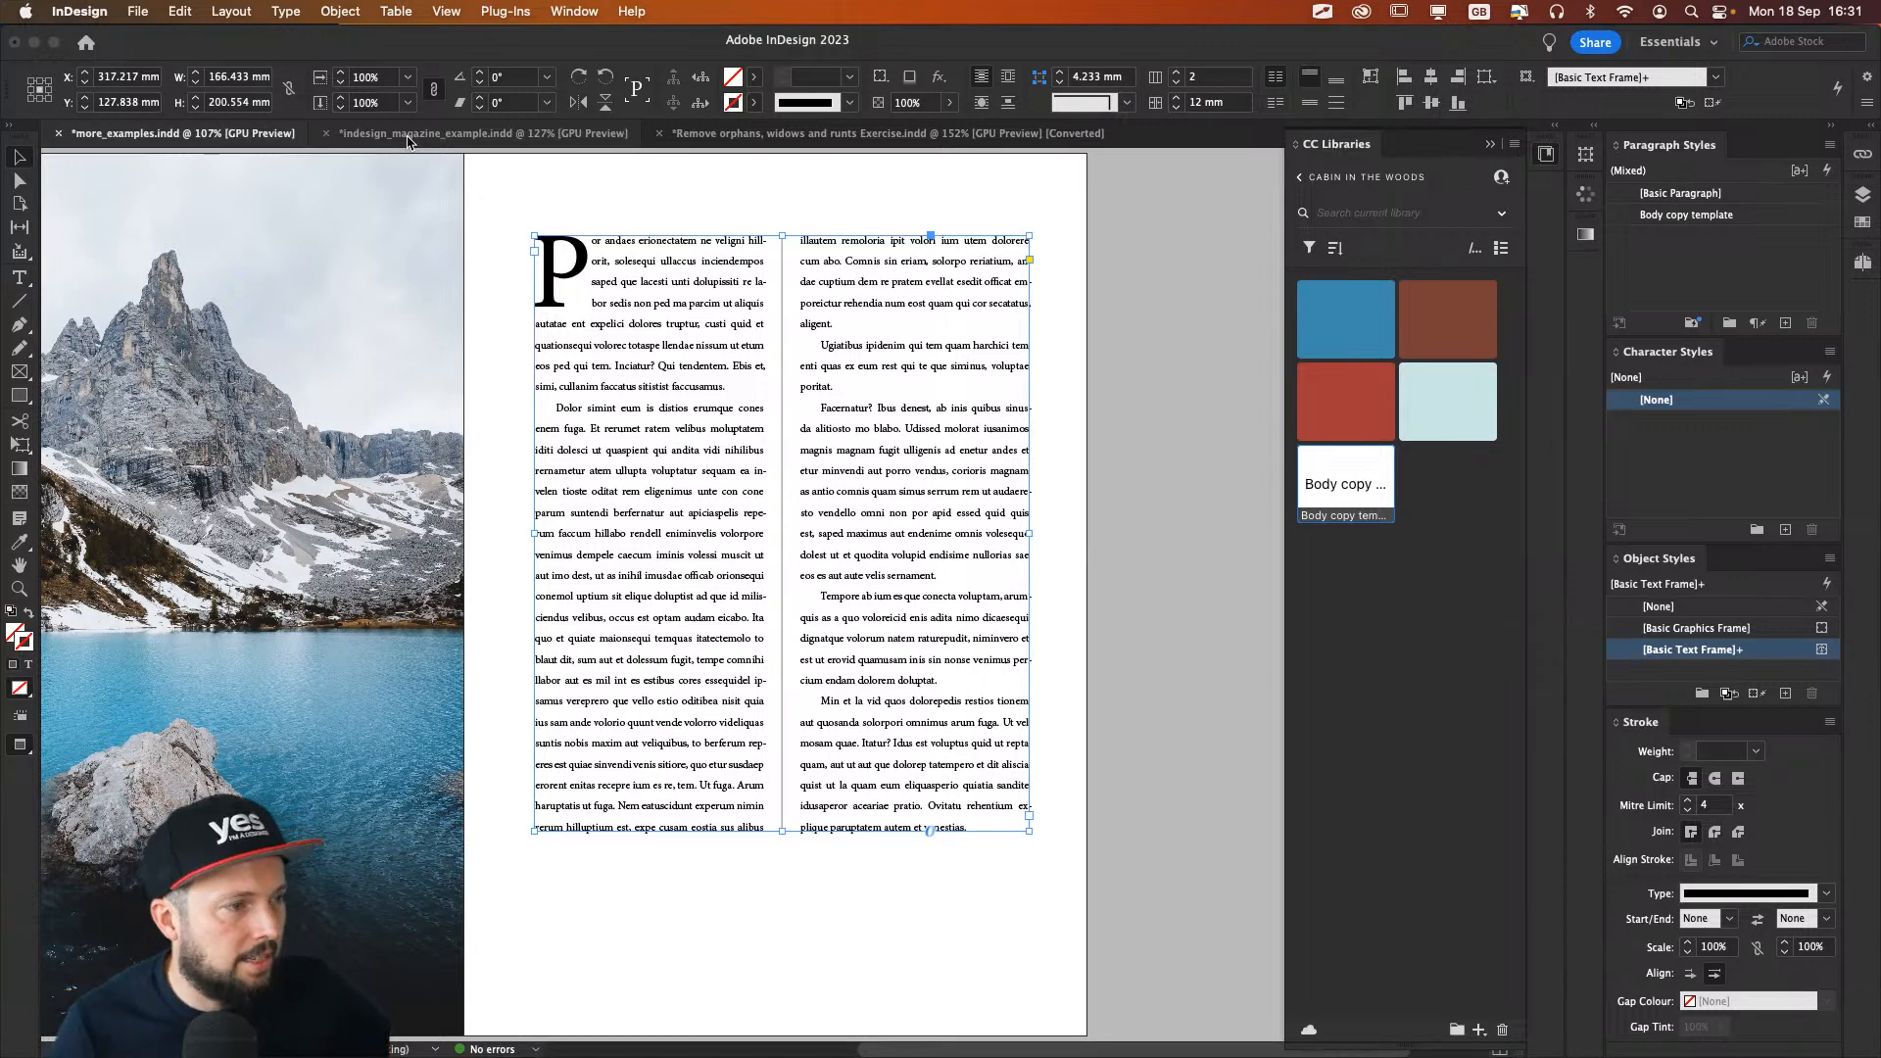
key(super+Tab)
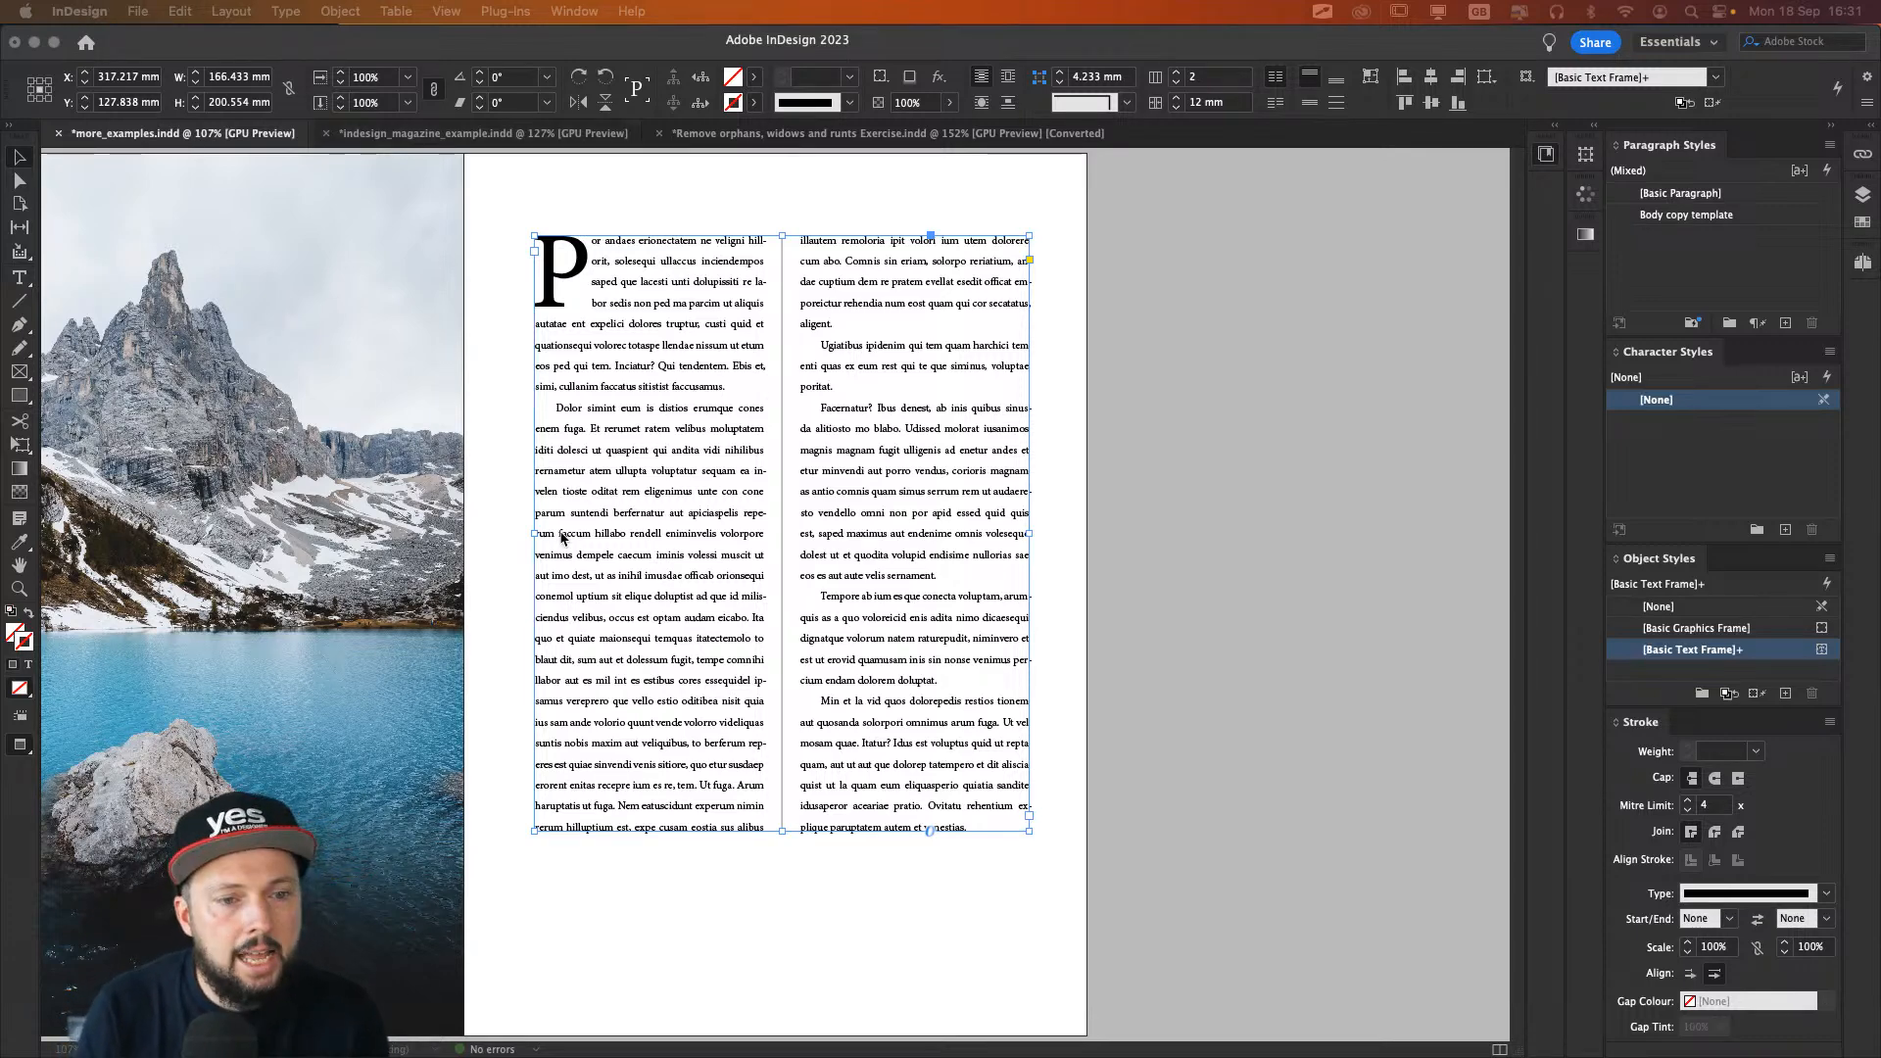
click(266, 366)
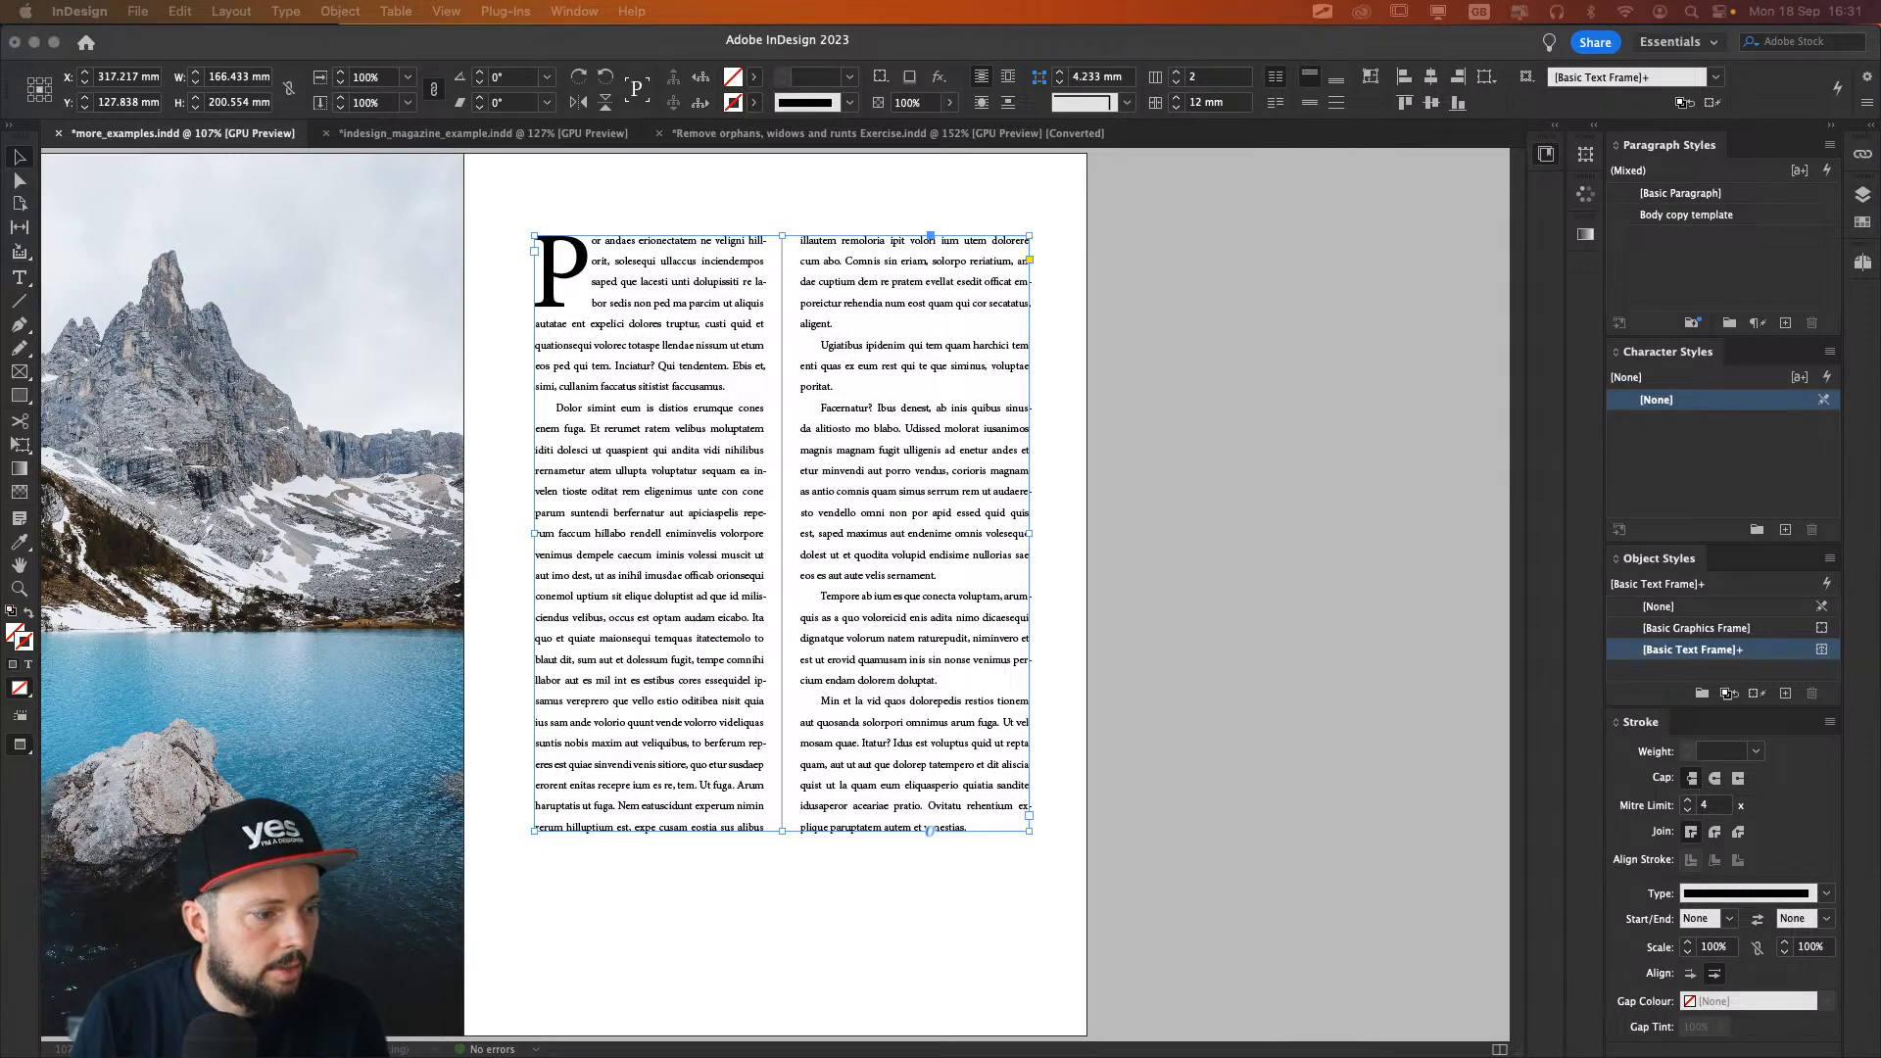
click(1162, 387)
drag(797, 321, 518, 405)
double_click(580, 387)
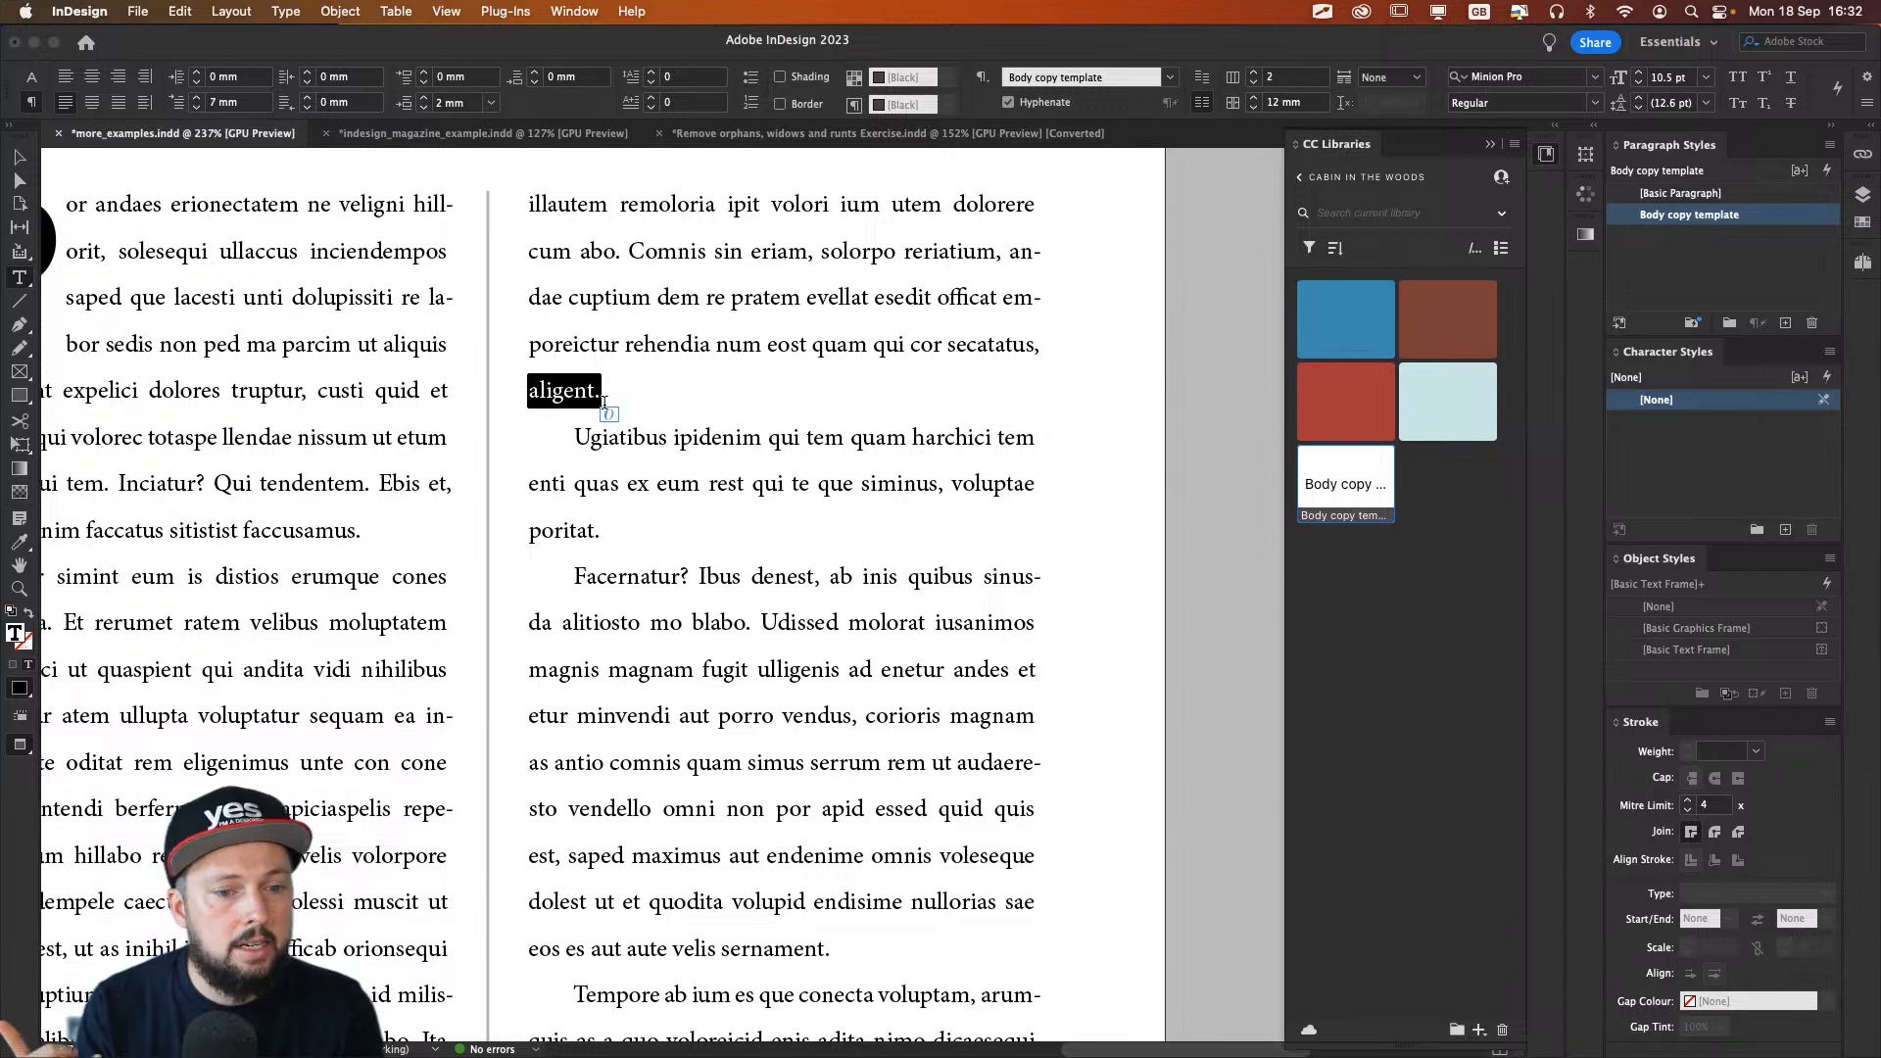
key(Escape)
scroll(832, 420, left, 3)
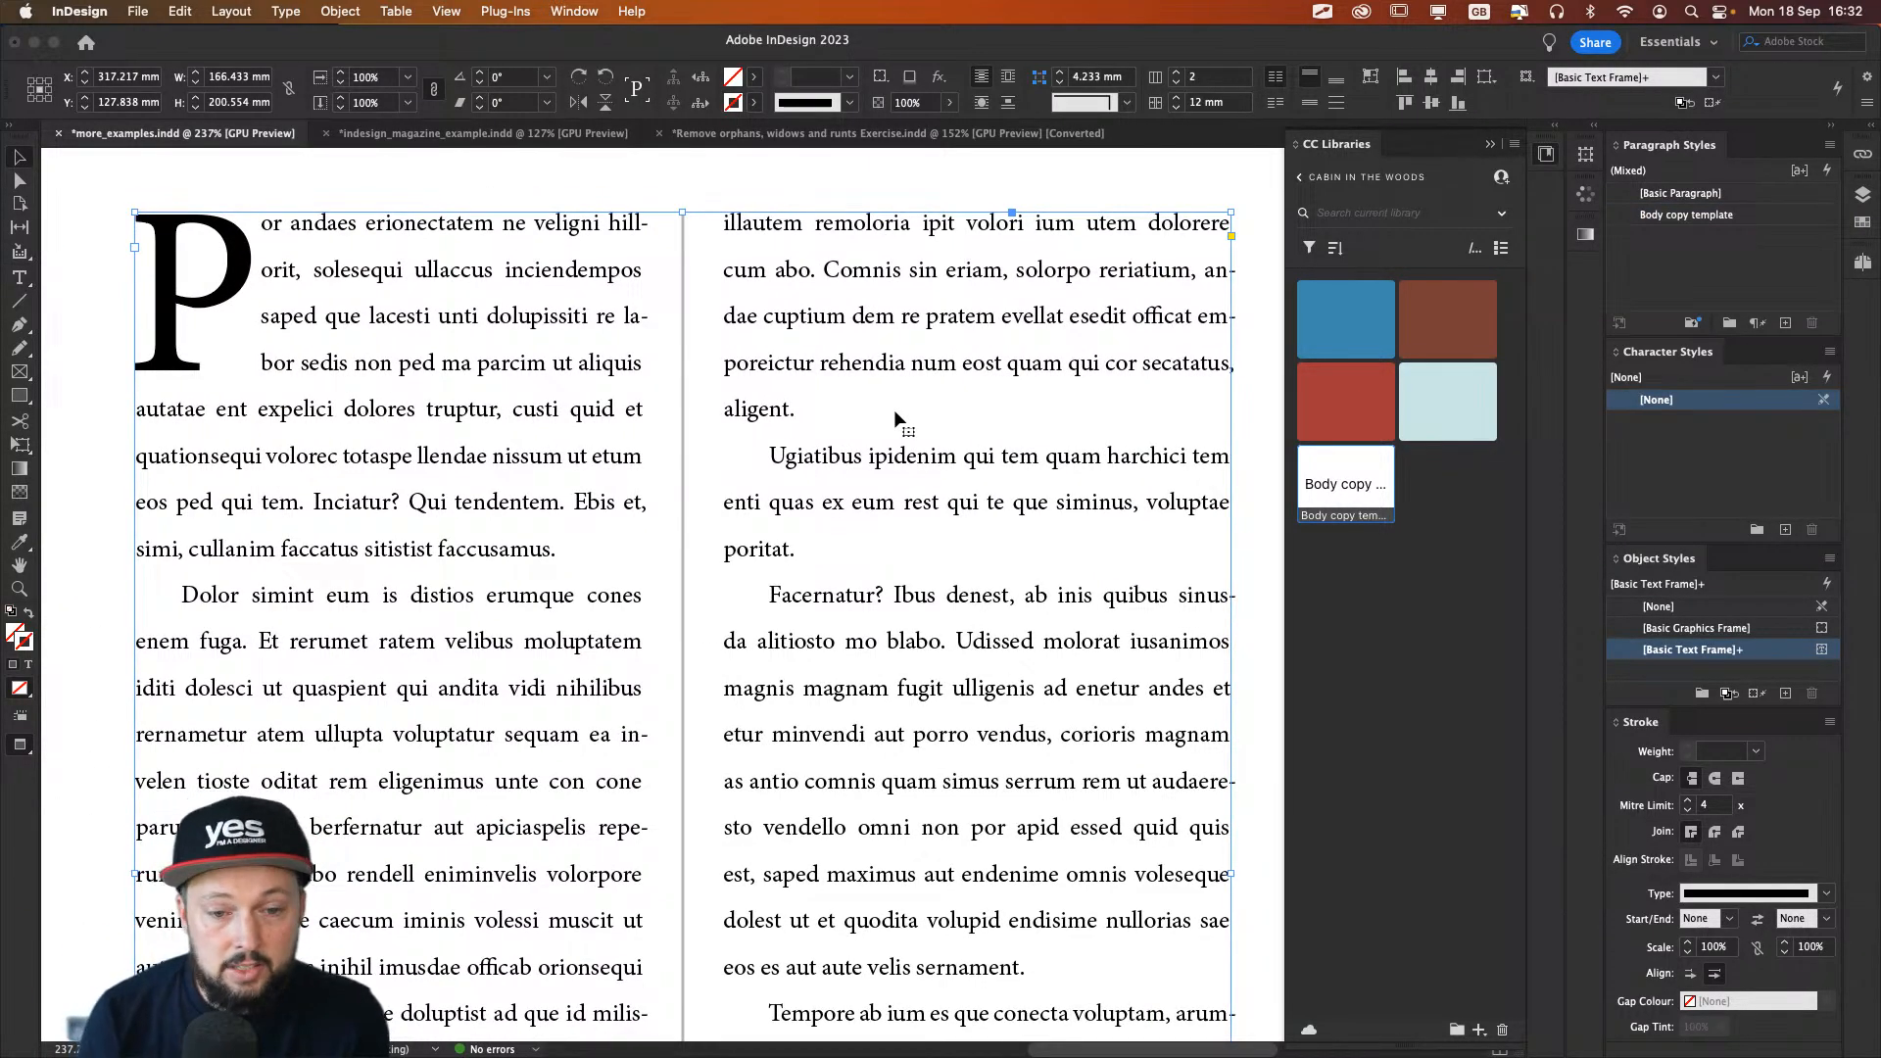
key(super+minus)
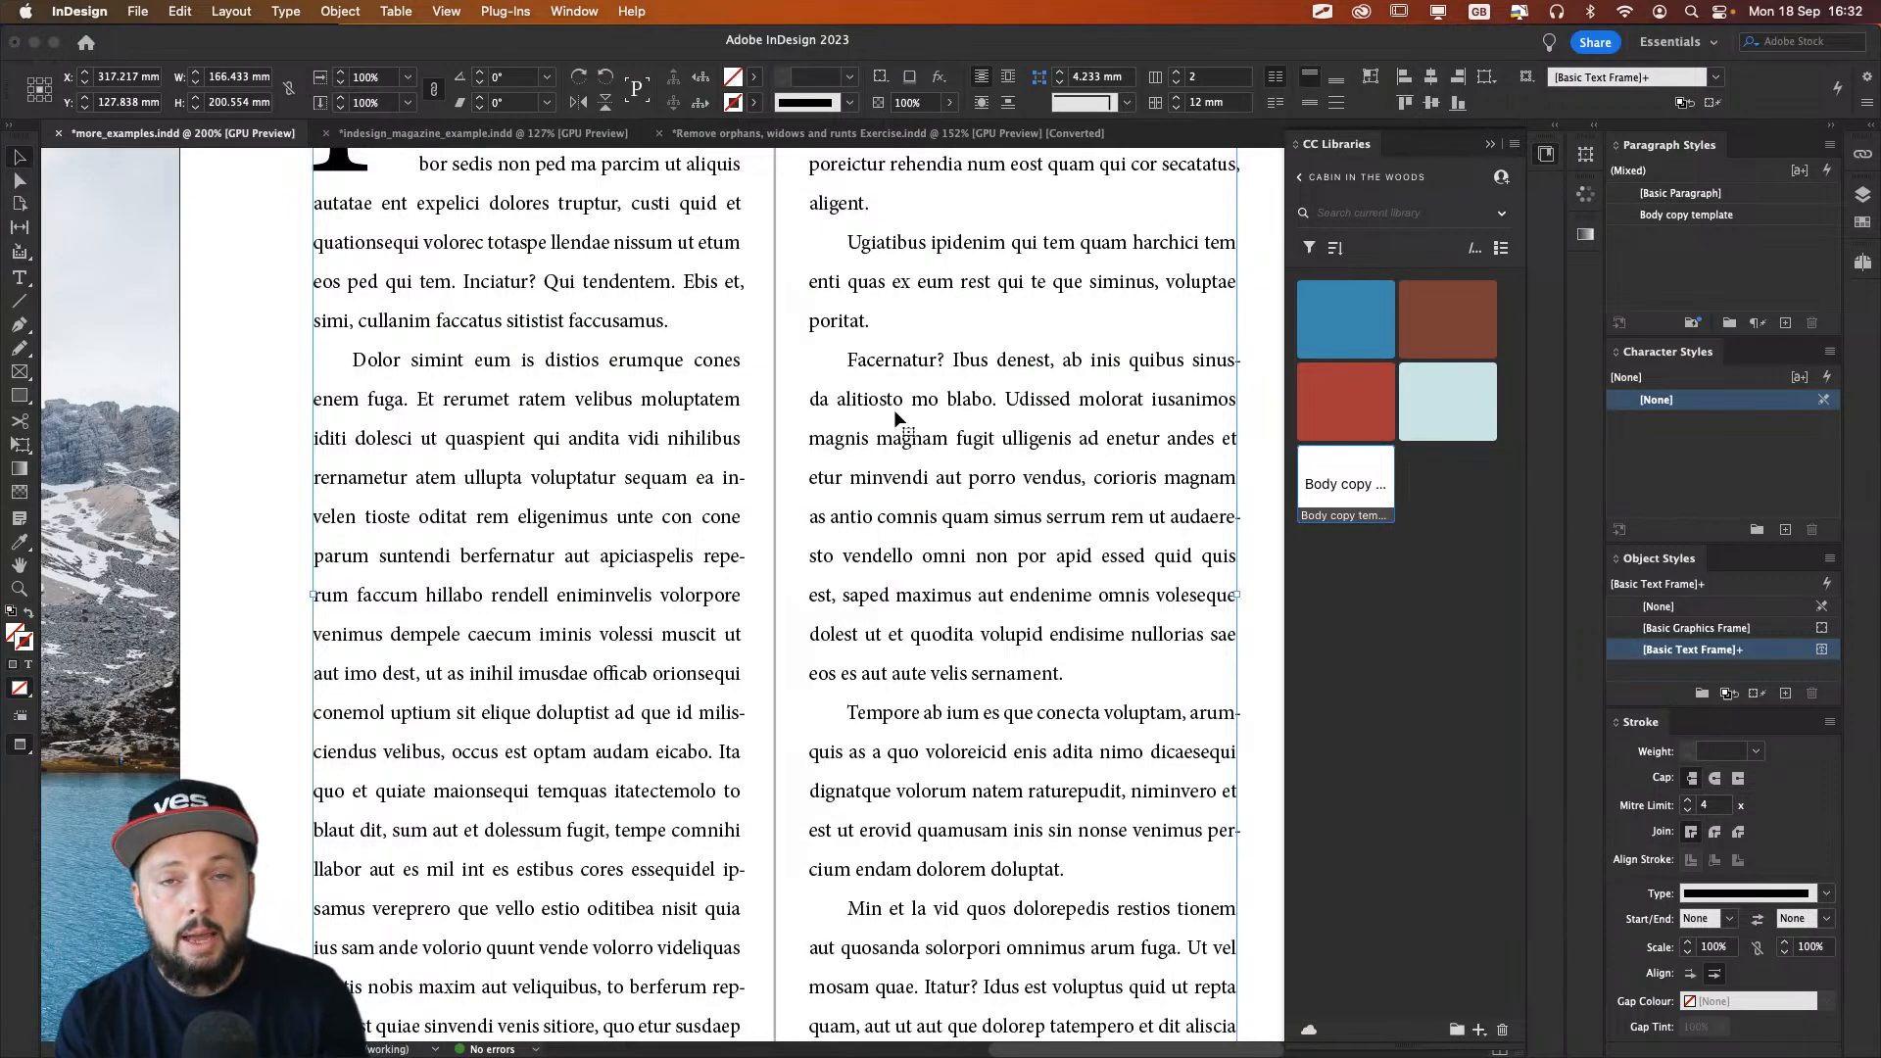
drag(1138, 324, 939, 541)
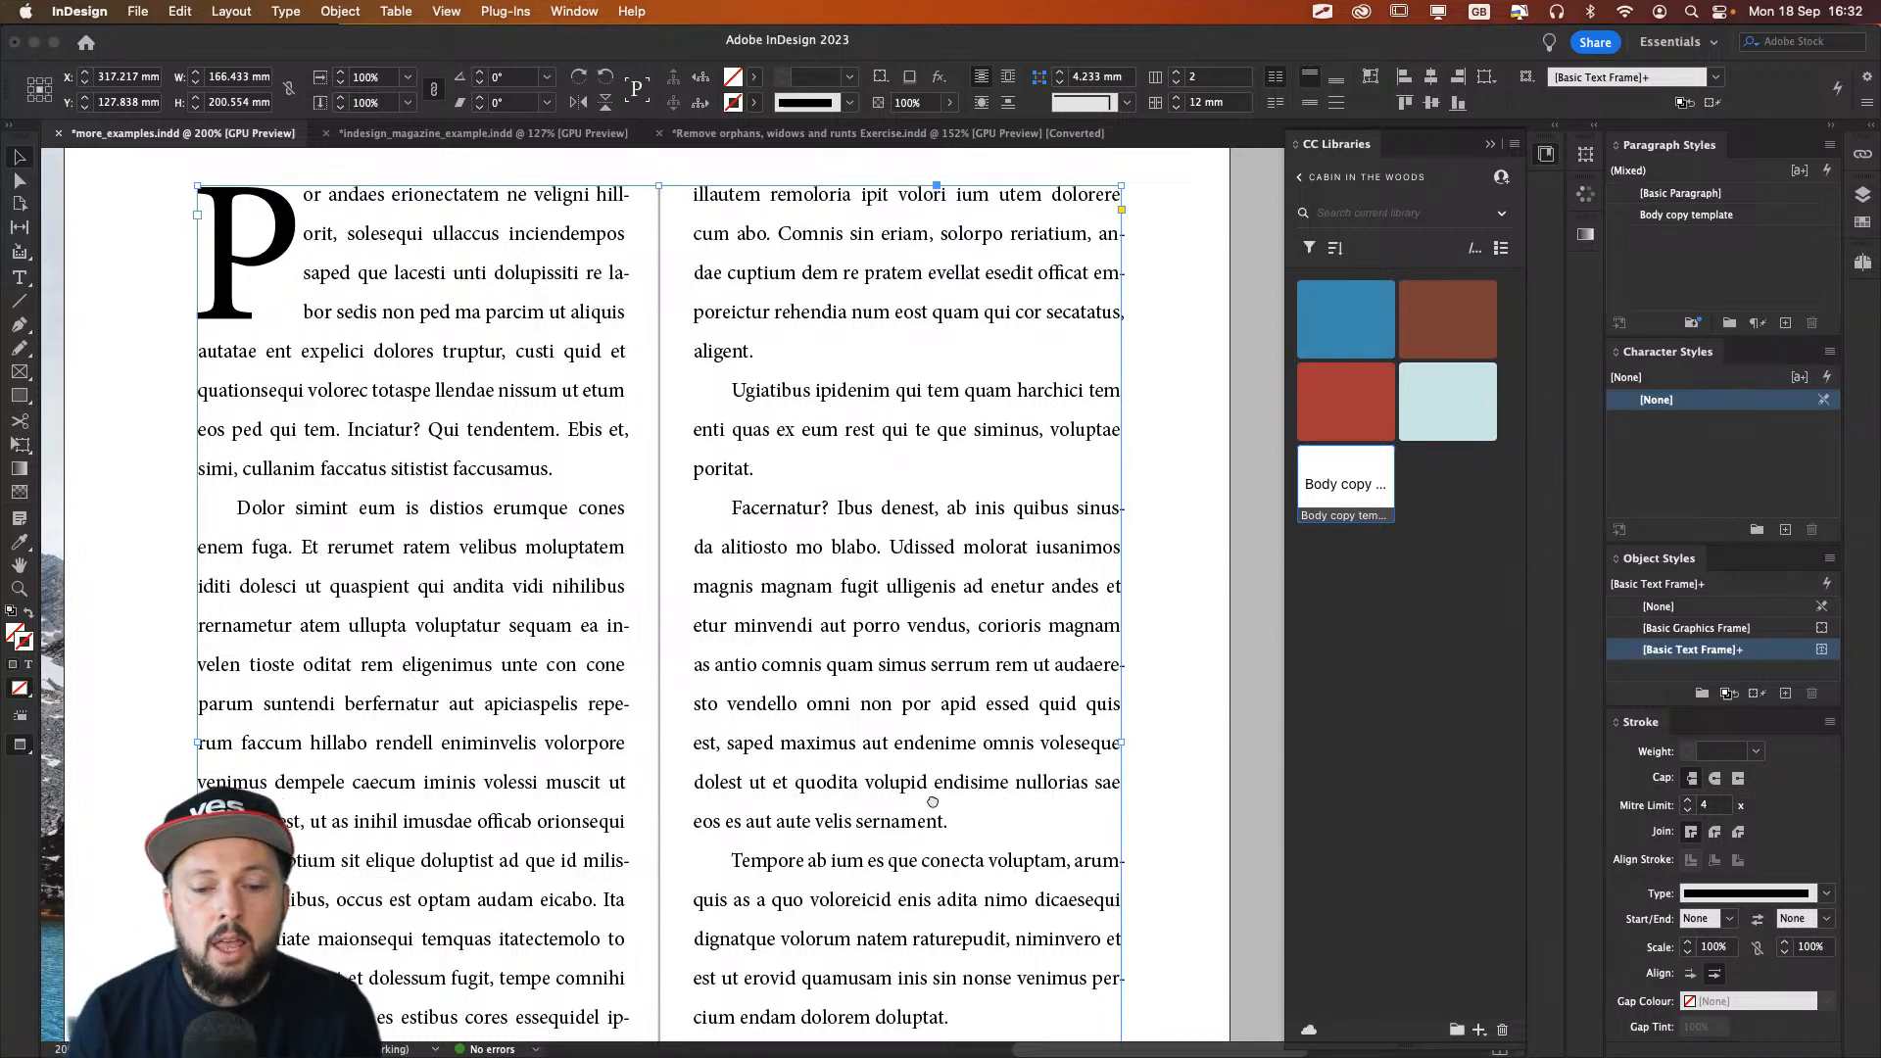
drag(937, 788, 885, 649)
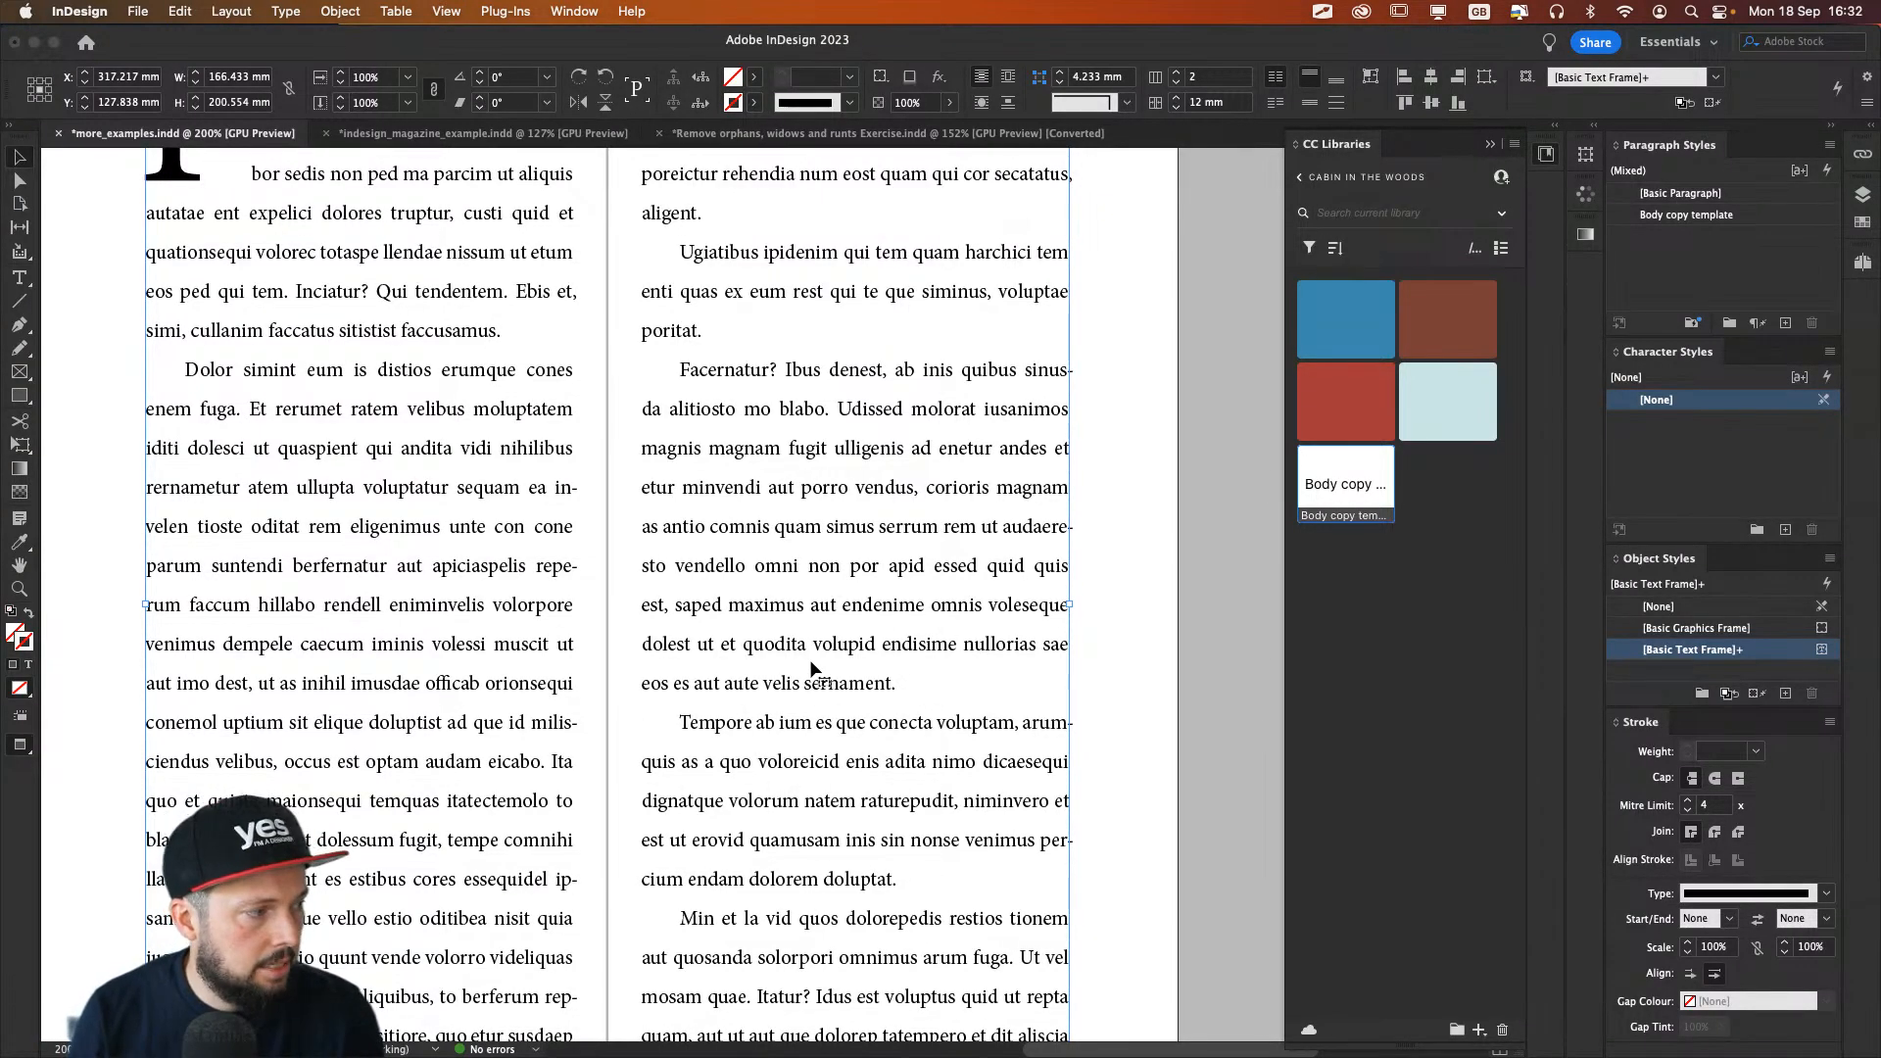
scroll(826, 684, up, 3)
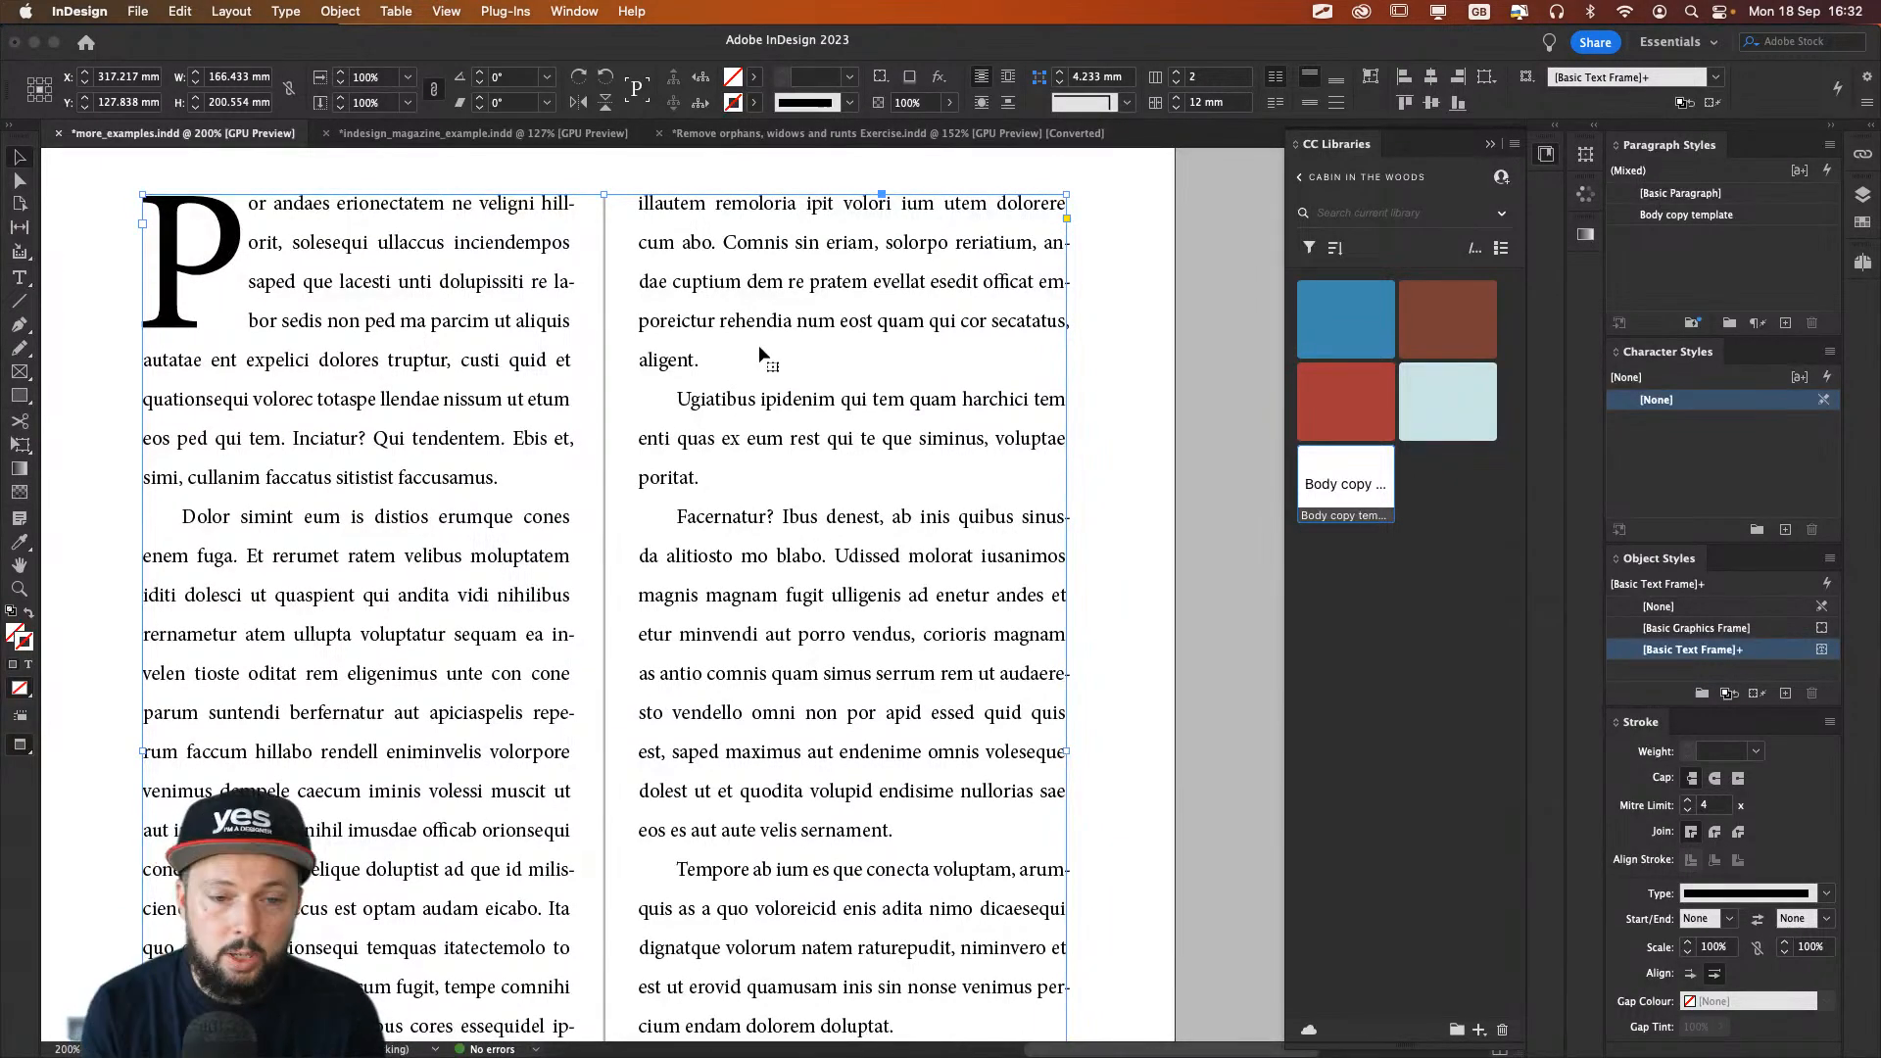
Step: With nothing selected, create a character style named No Break that has only the No Break option enabled
click(1127, 337)
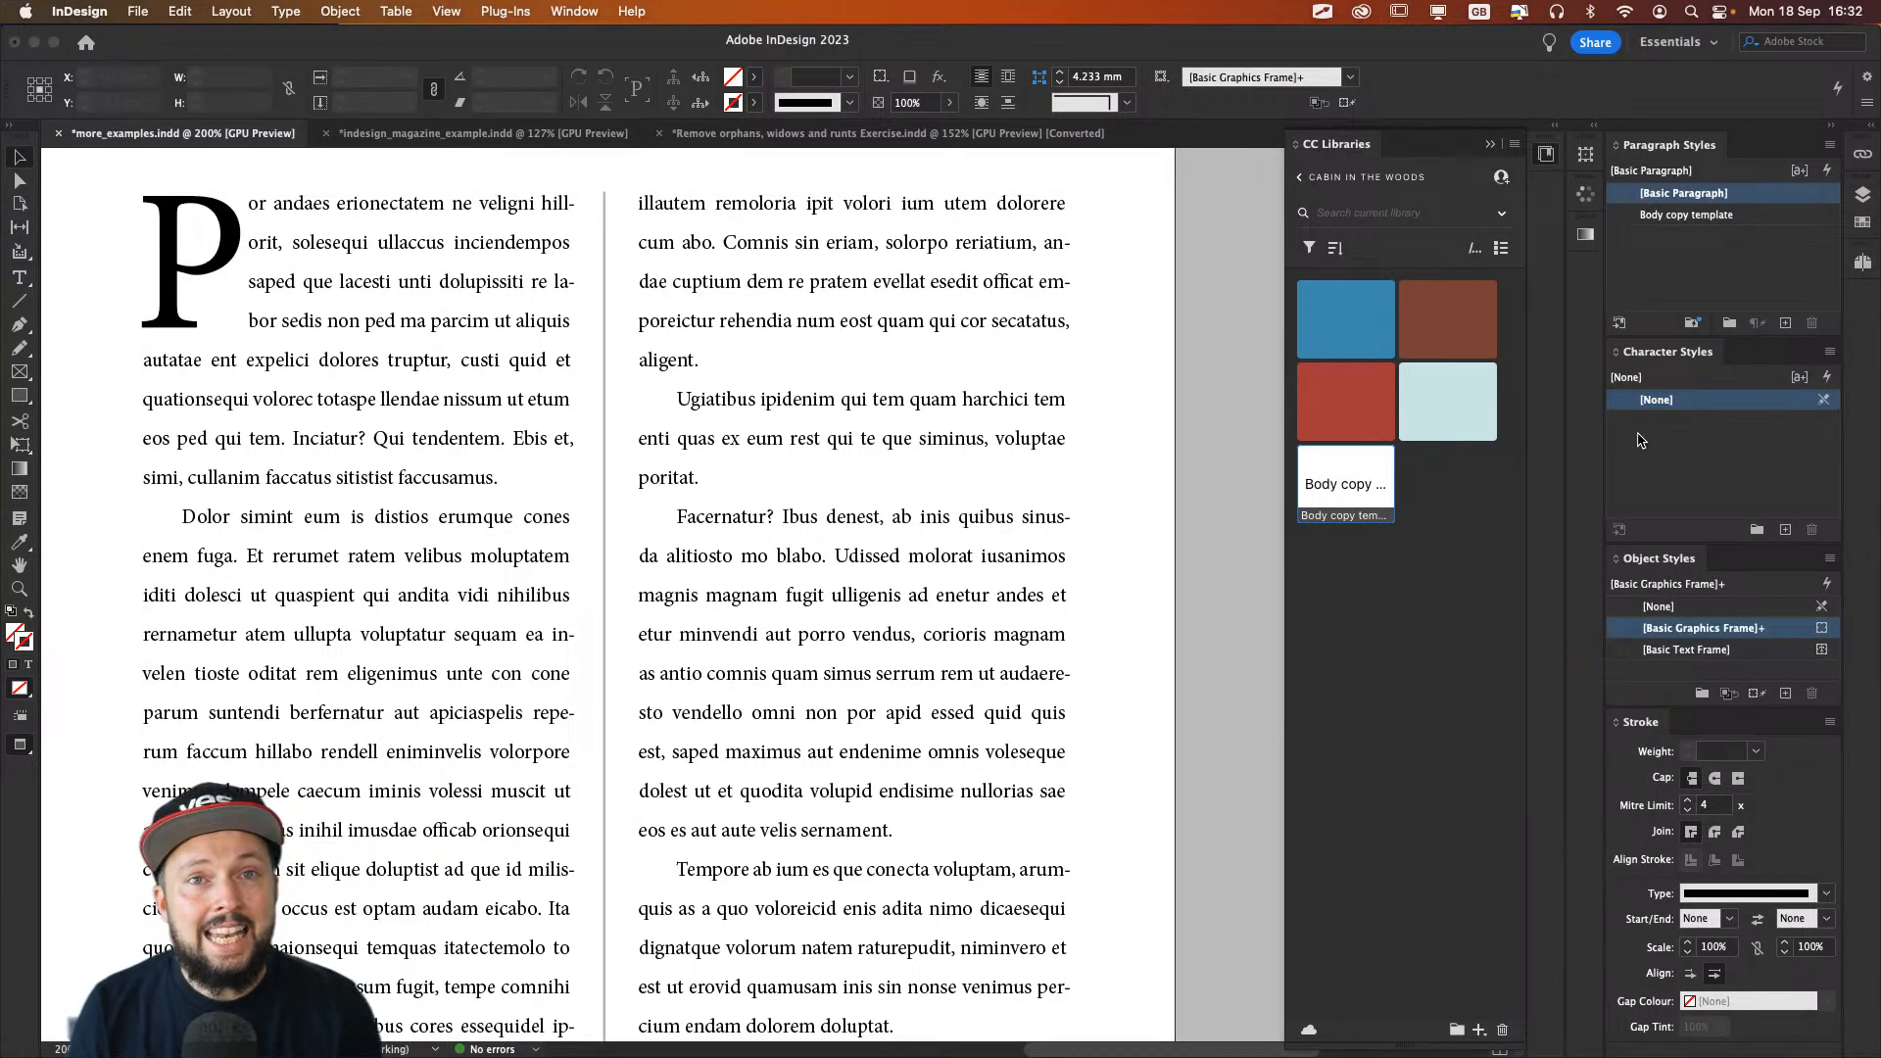
click(1725, 458)
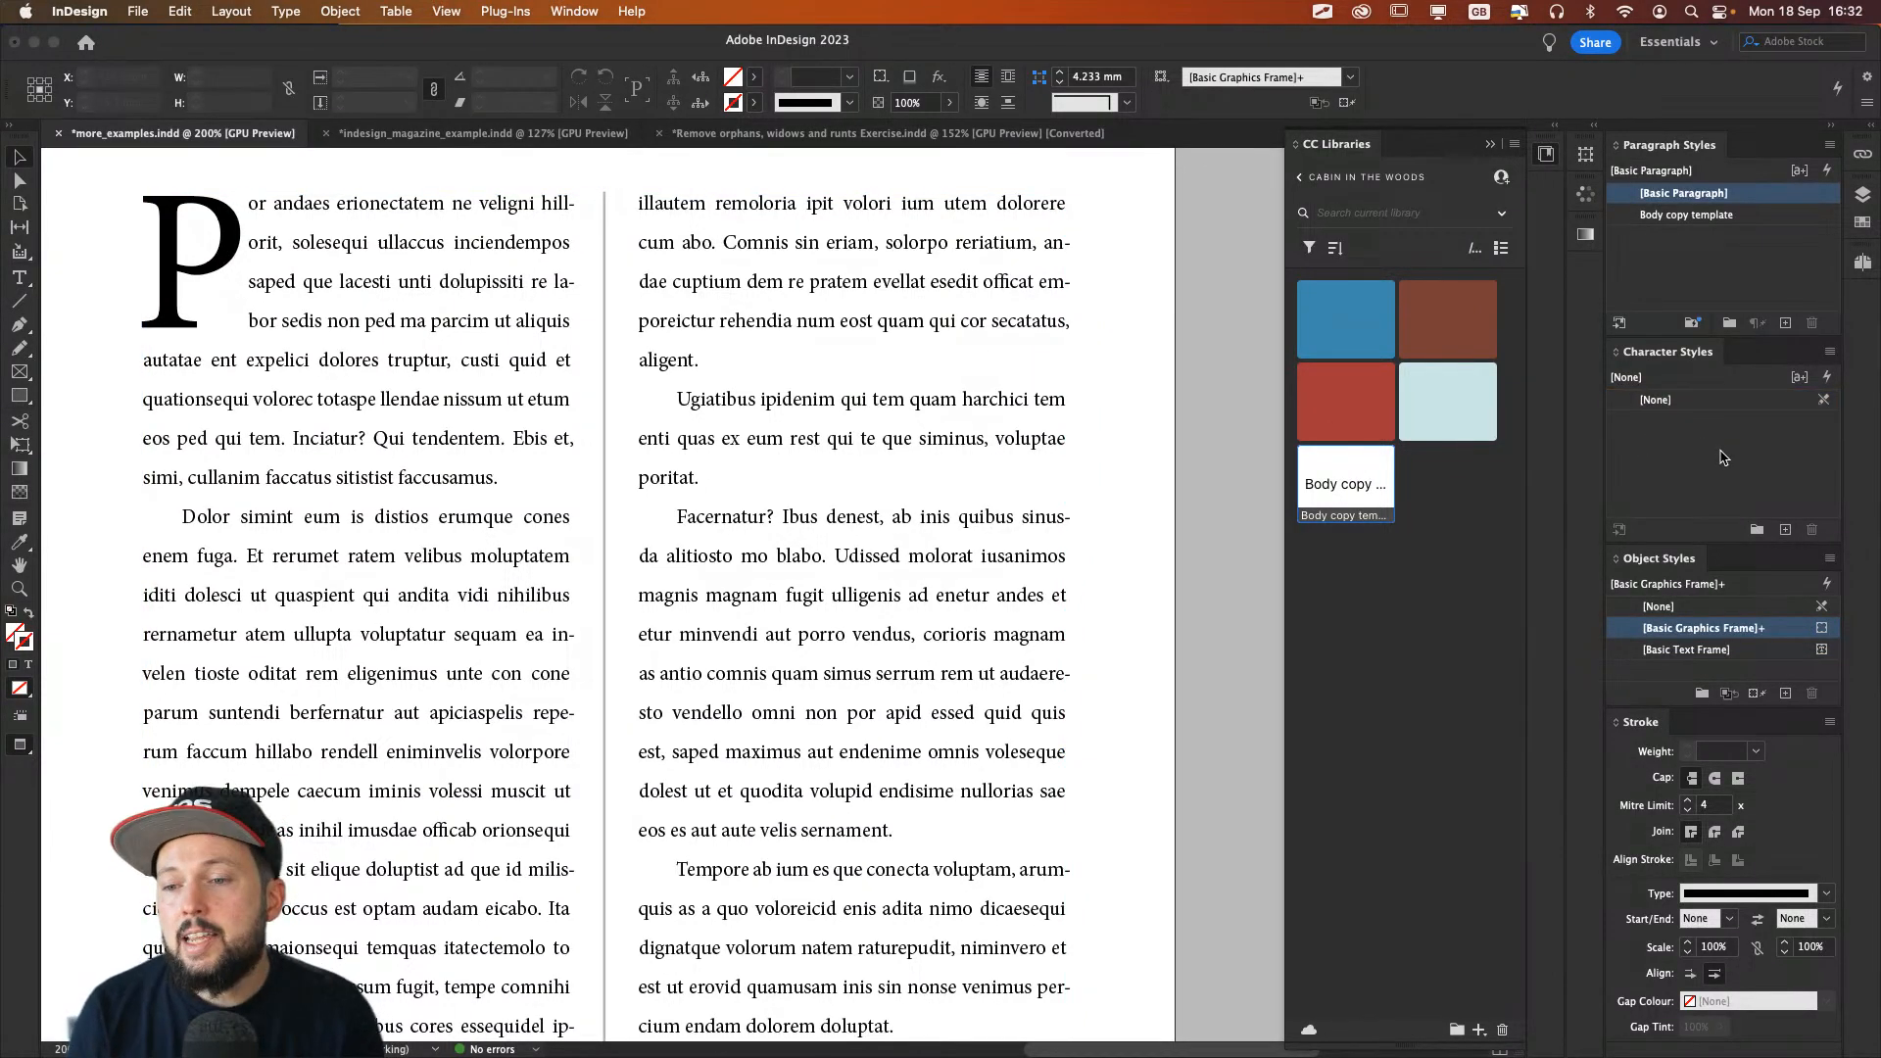
click(1788, 530)
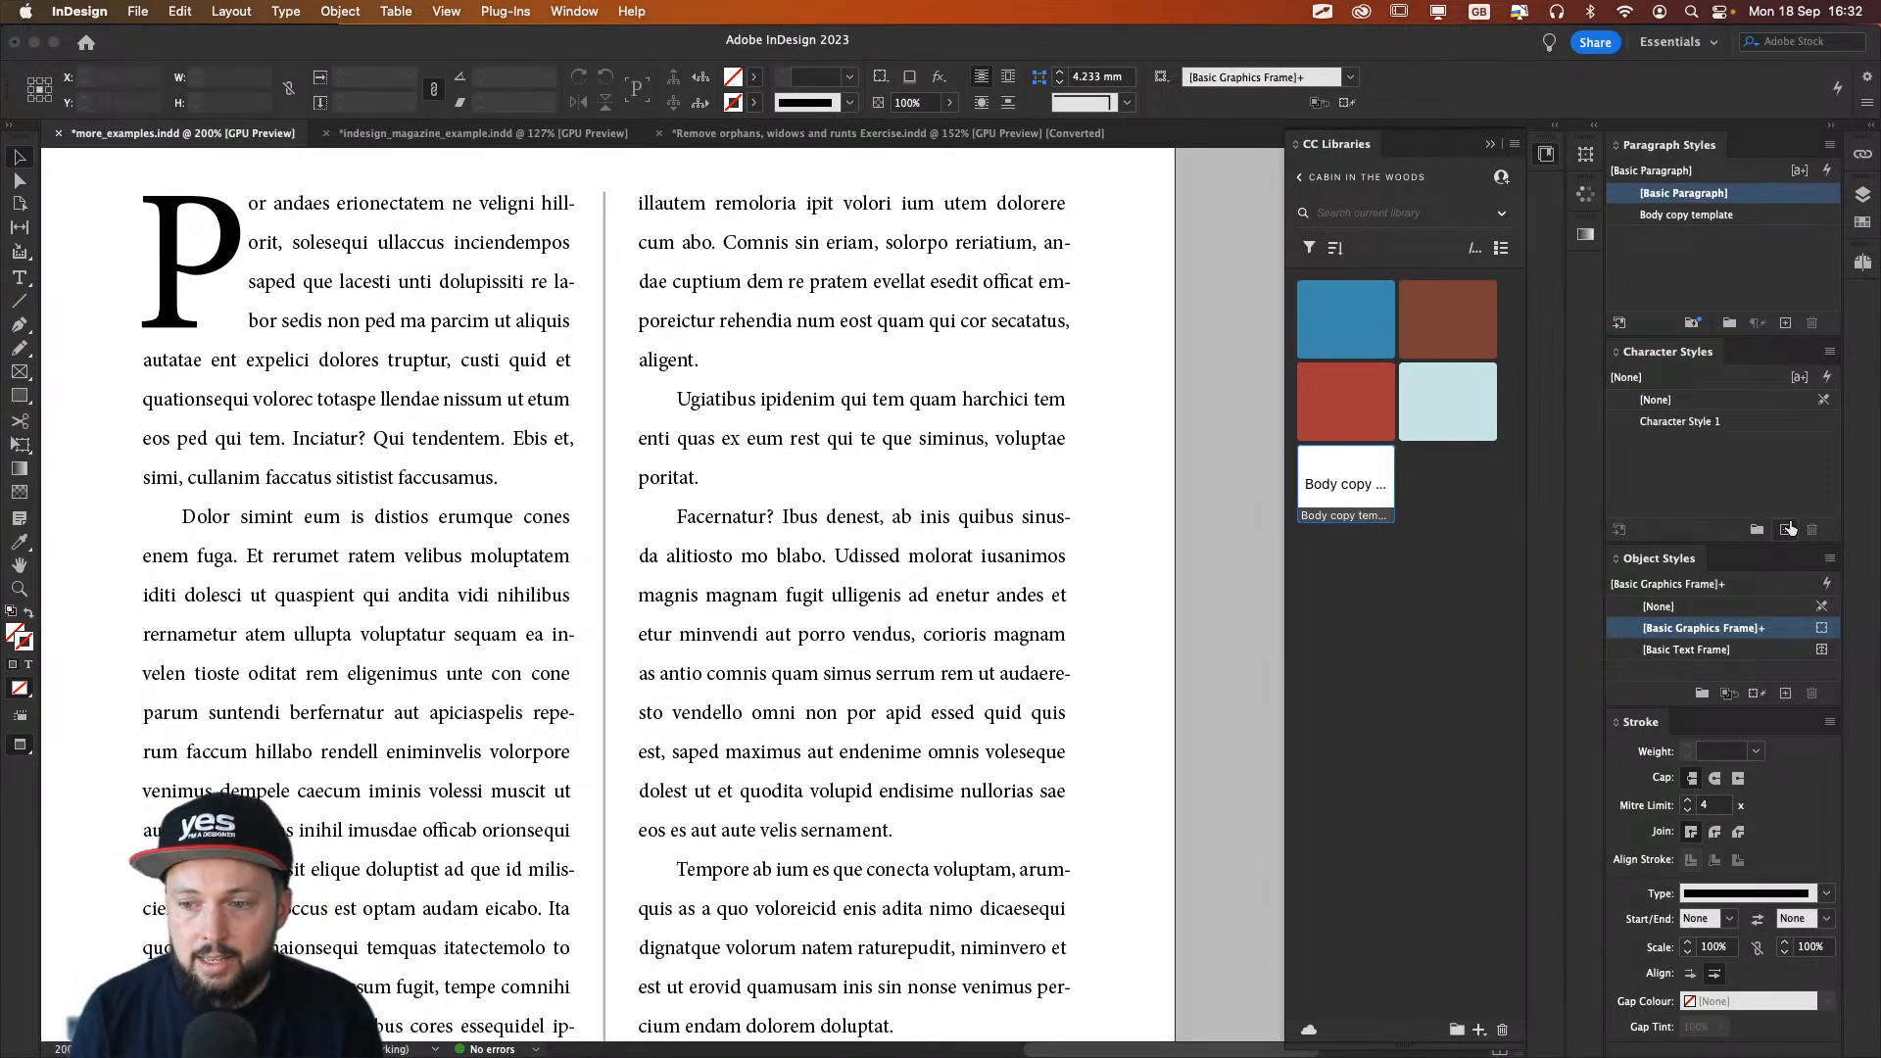
double_click(1755, 424)
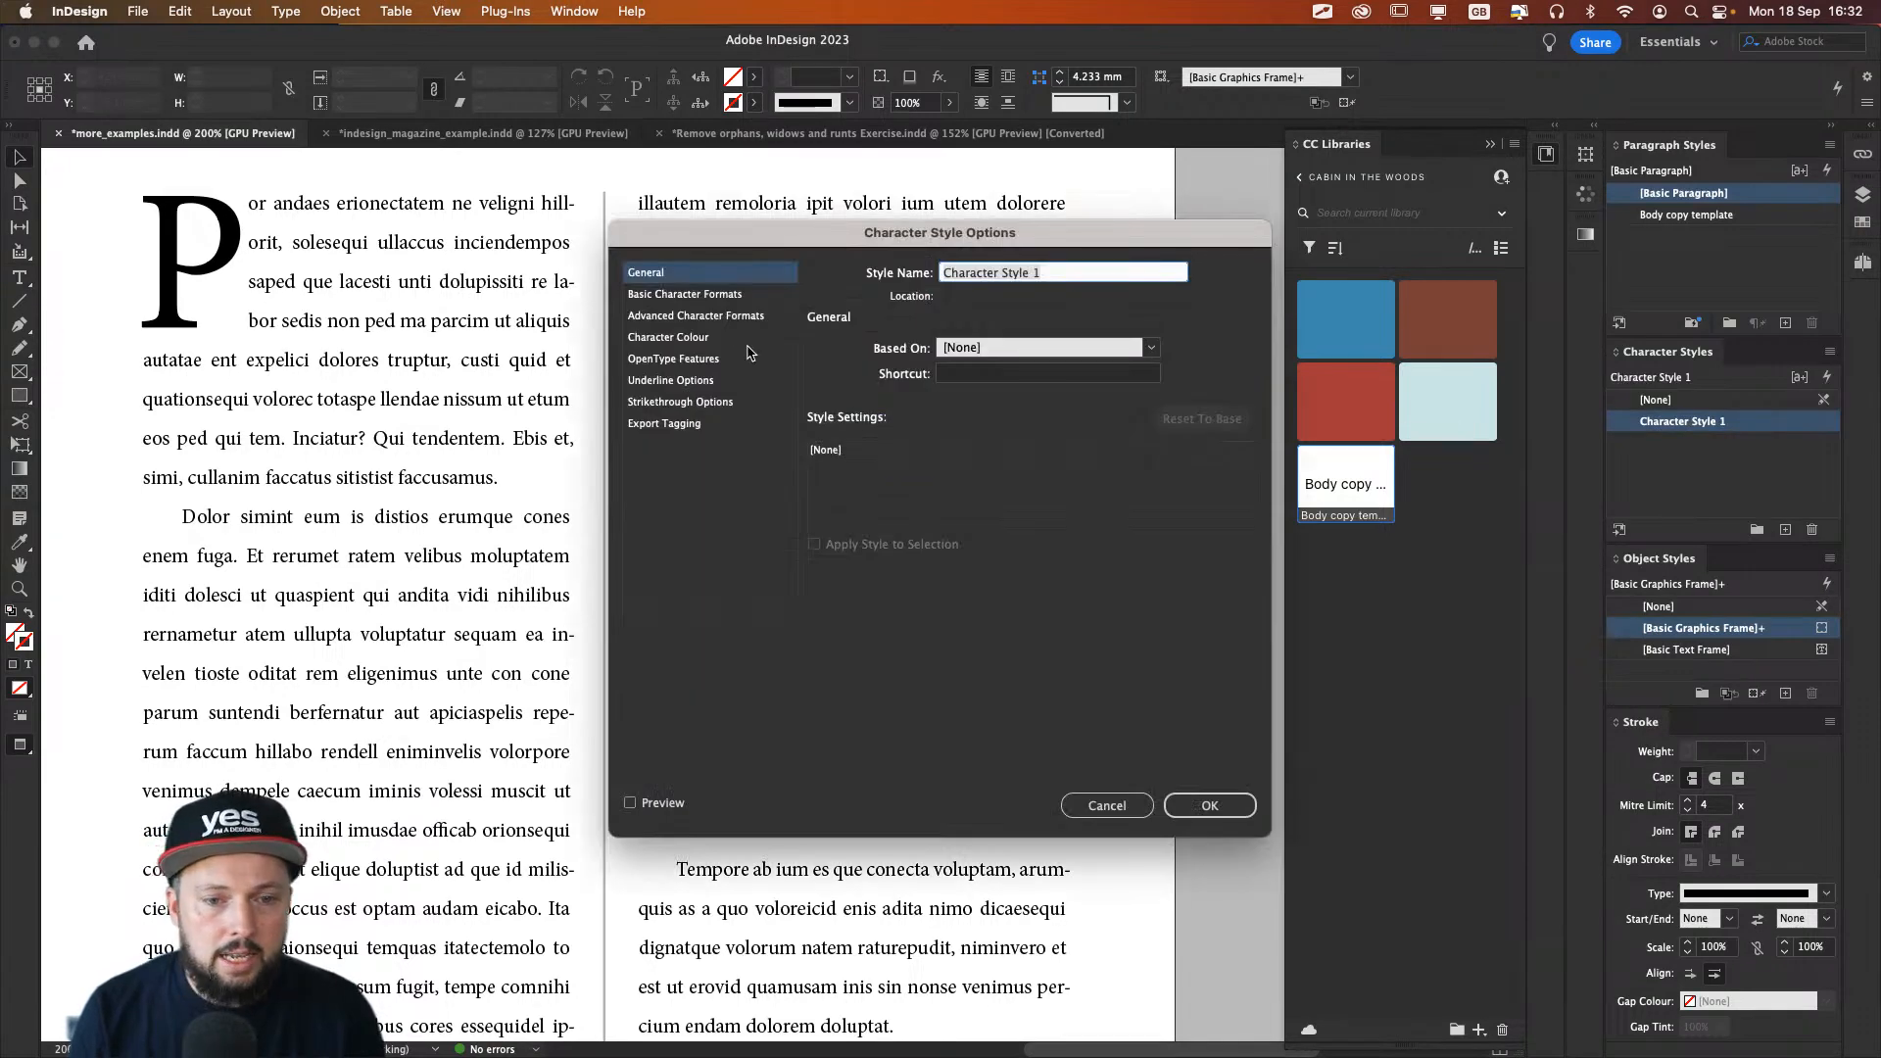
click(698, 296)
click(1081, 496)
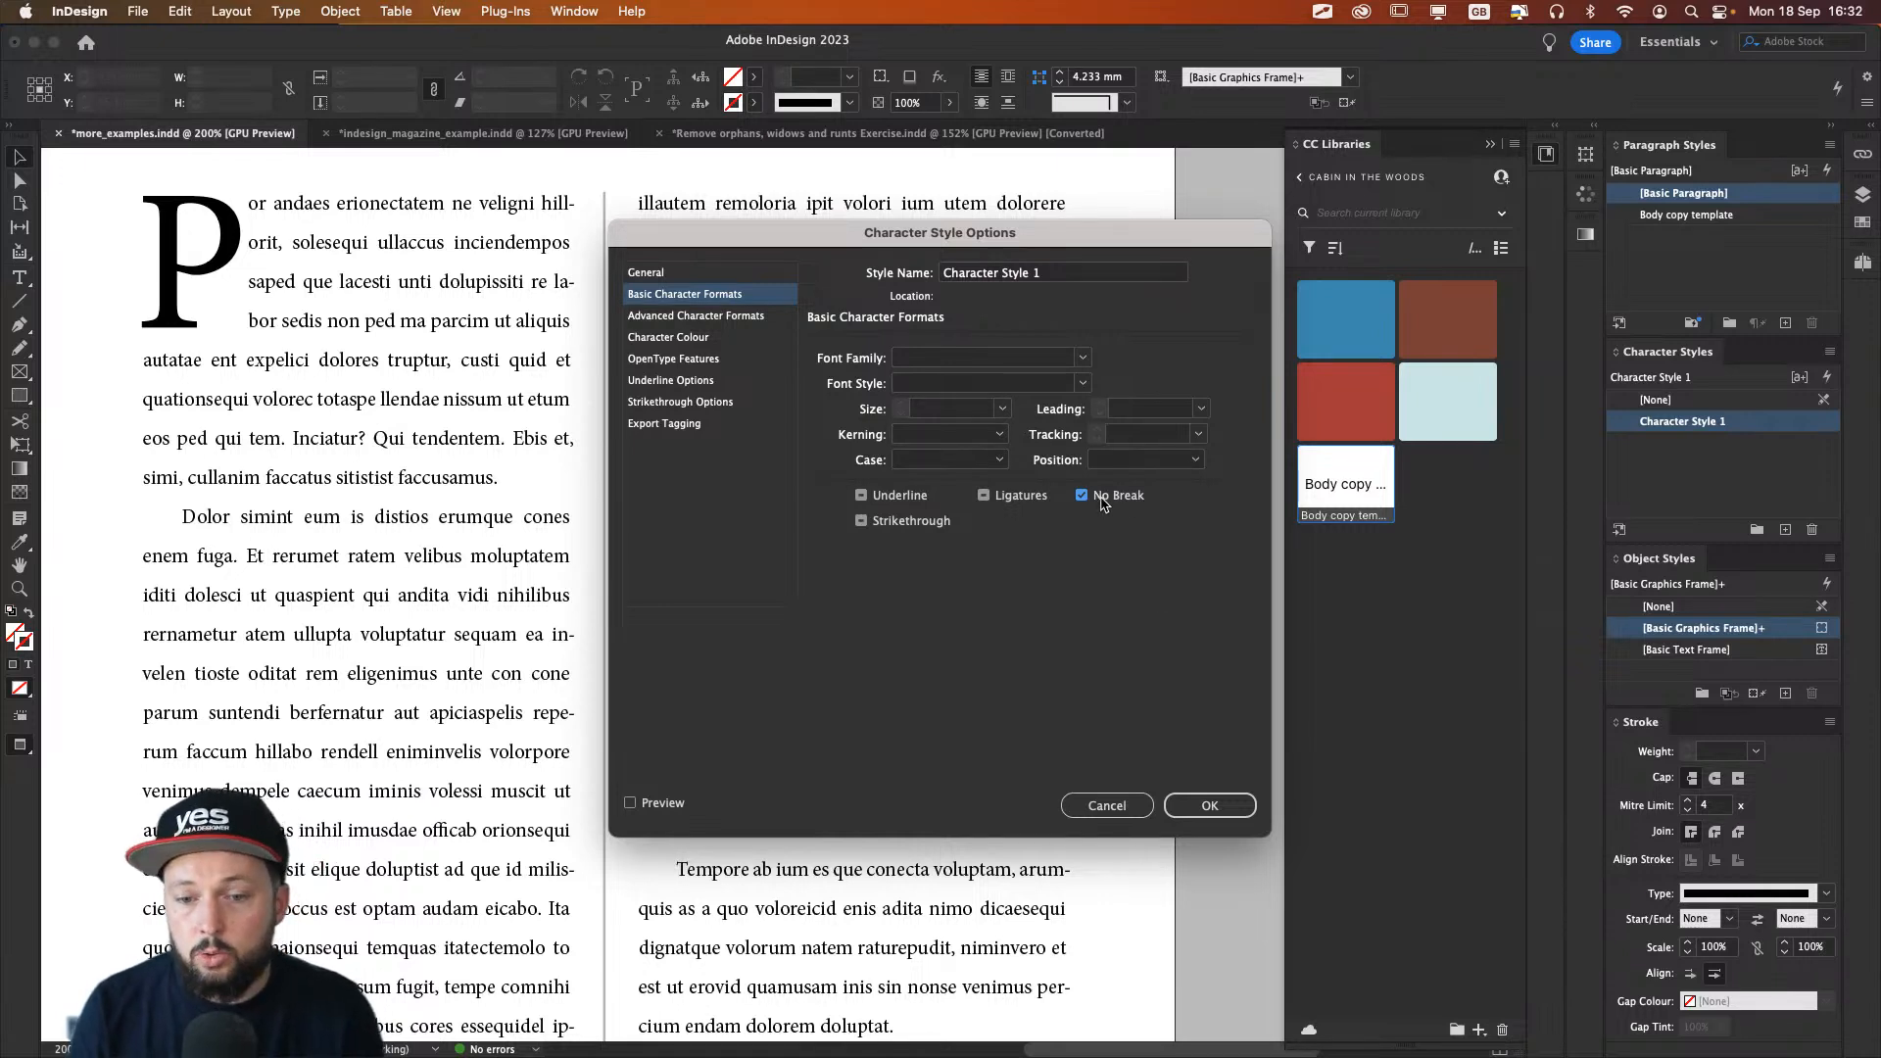
click(1006, 279)
triple_click(1007, 278)
text(No)
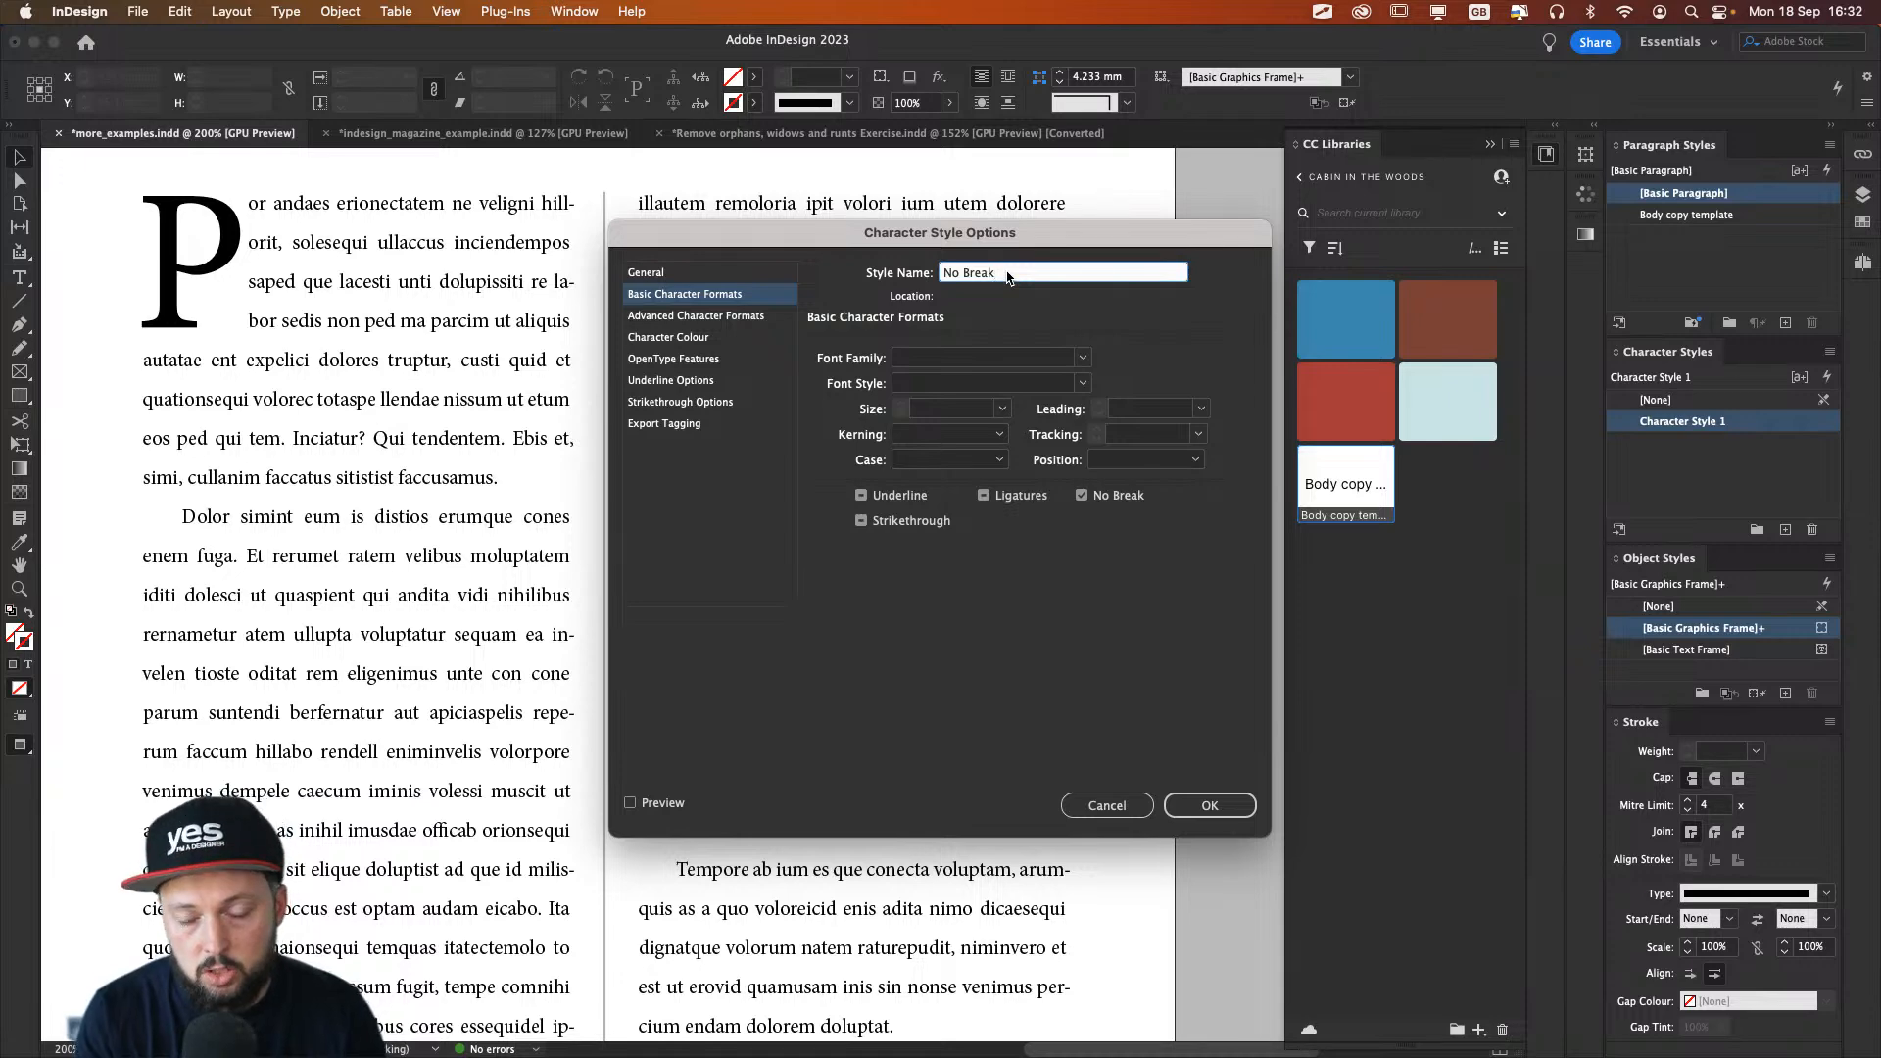
text( Break)
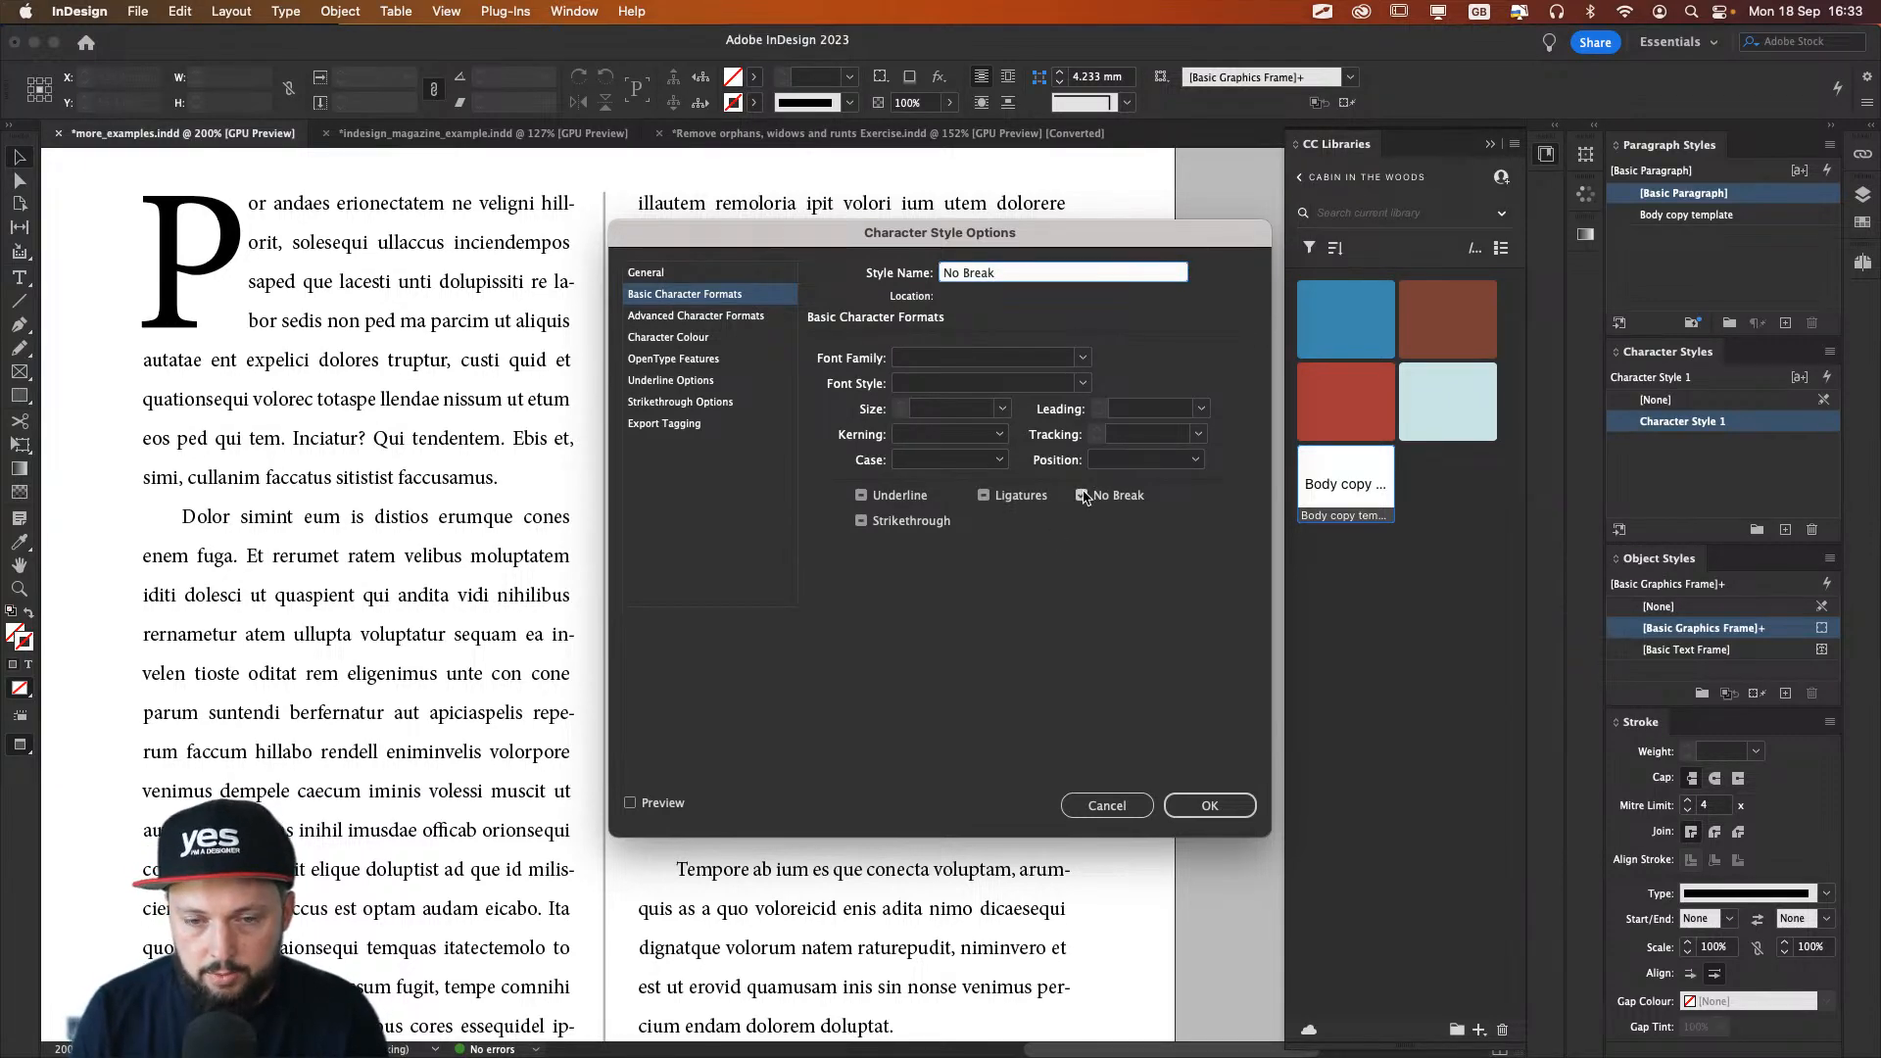
click(1209, 804)
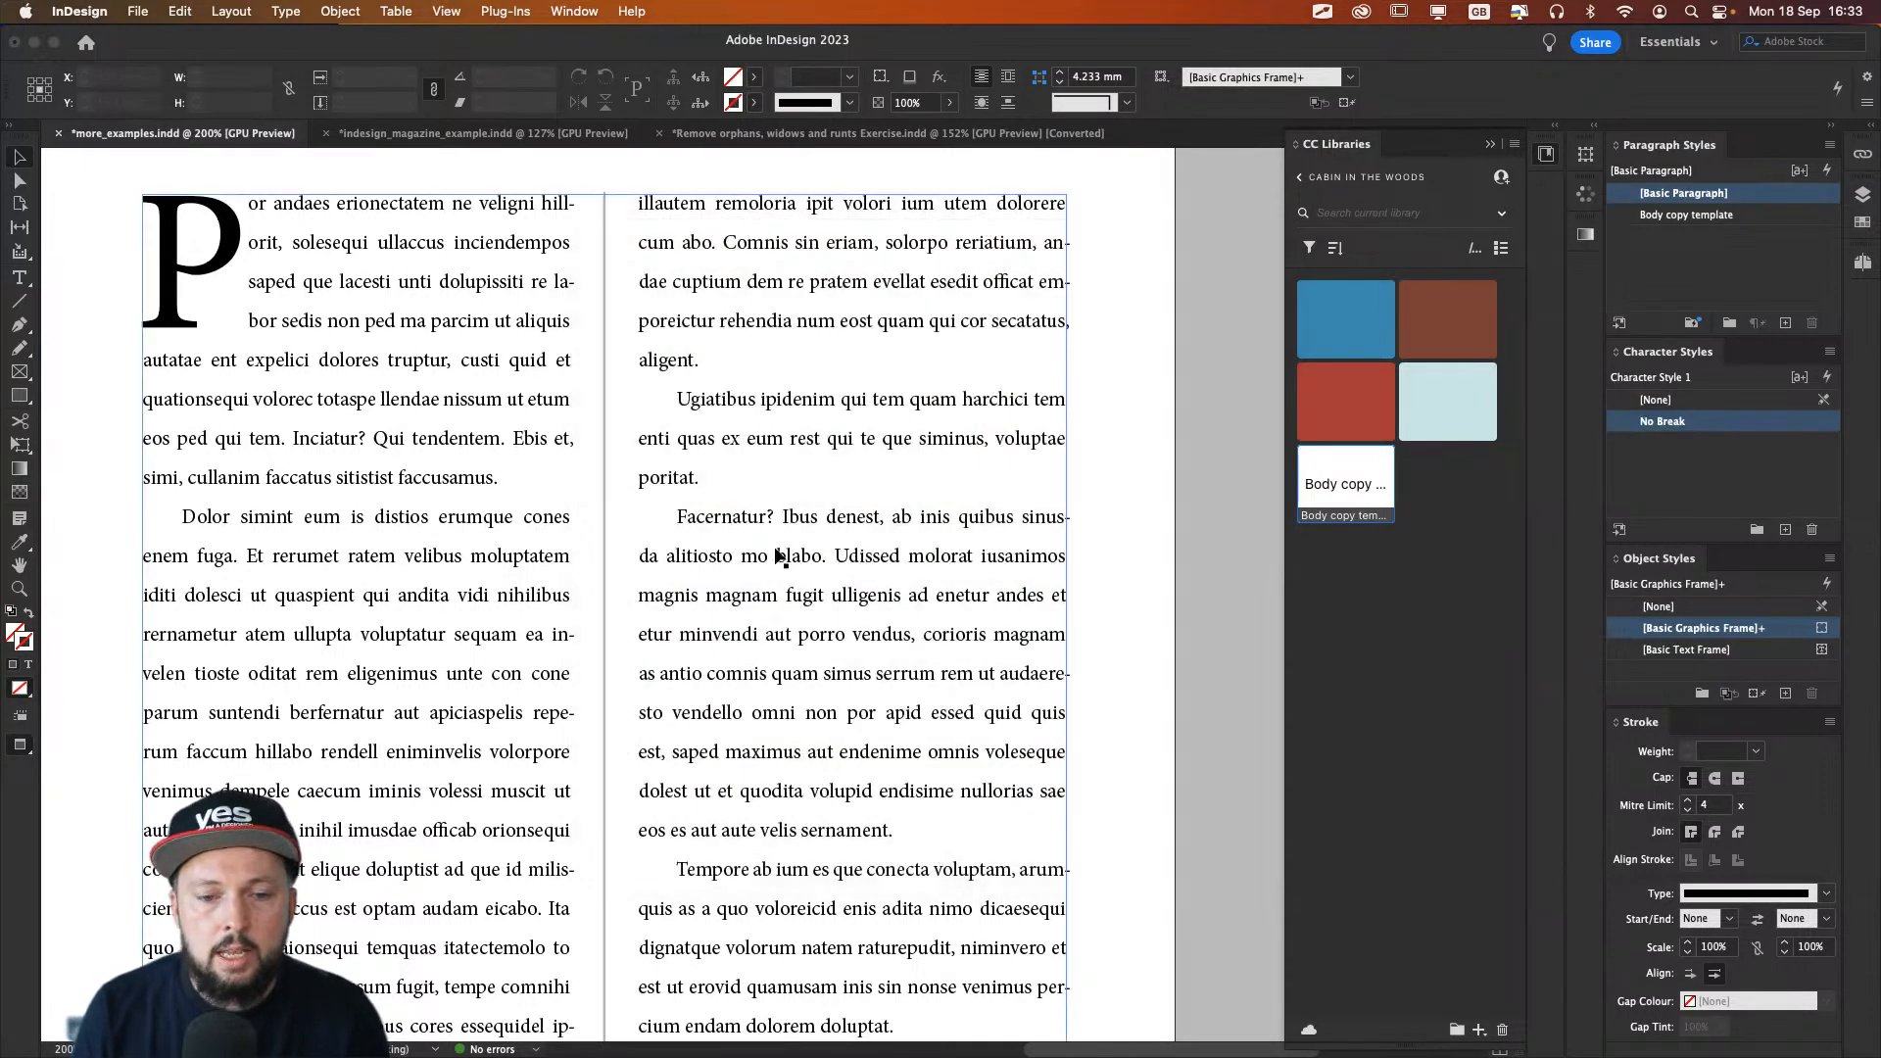
Step: Try the No Break character style on the whole two-column text frame, then undo it and deselect the frame
click(797, 502)
click(1656, 422)
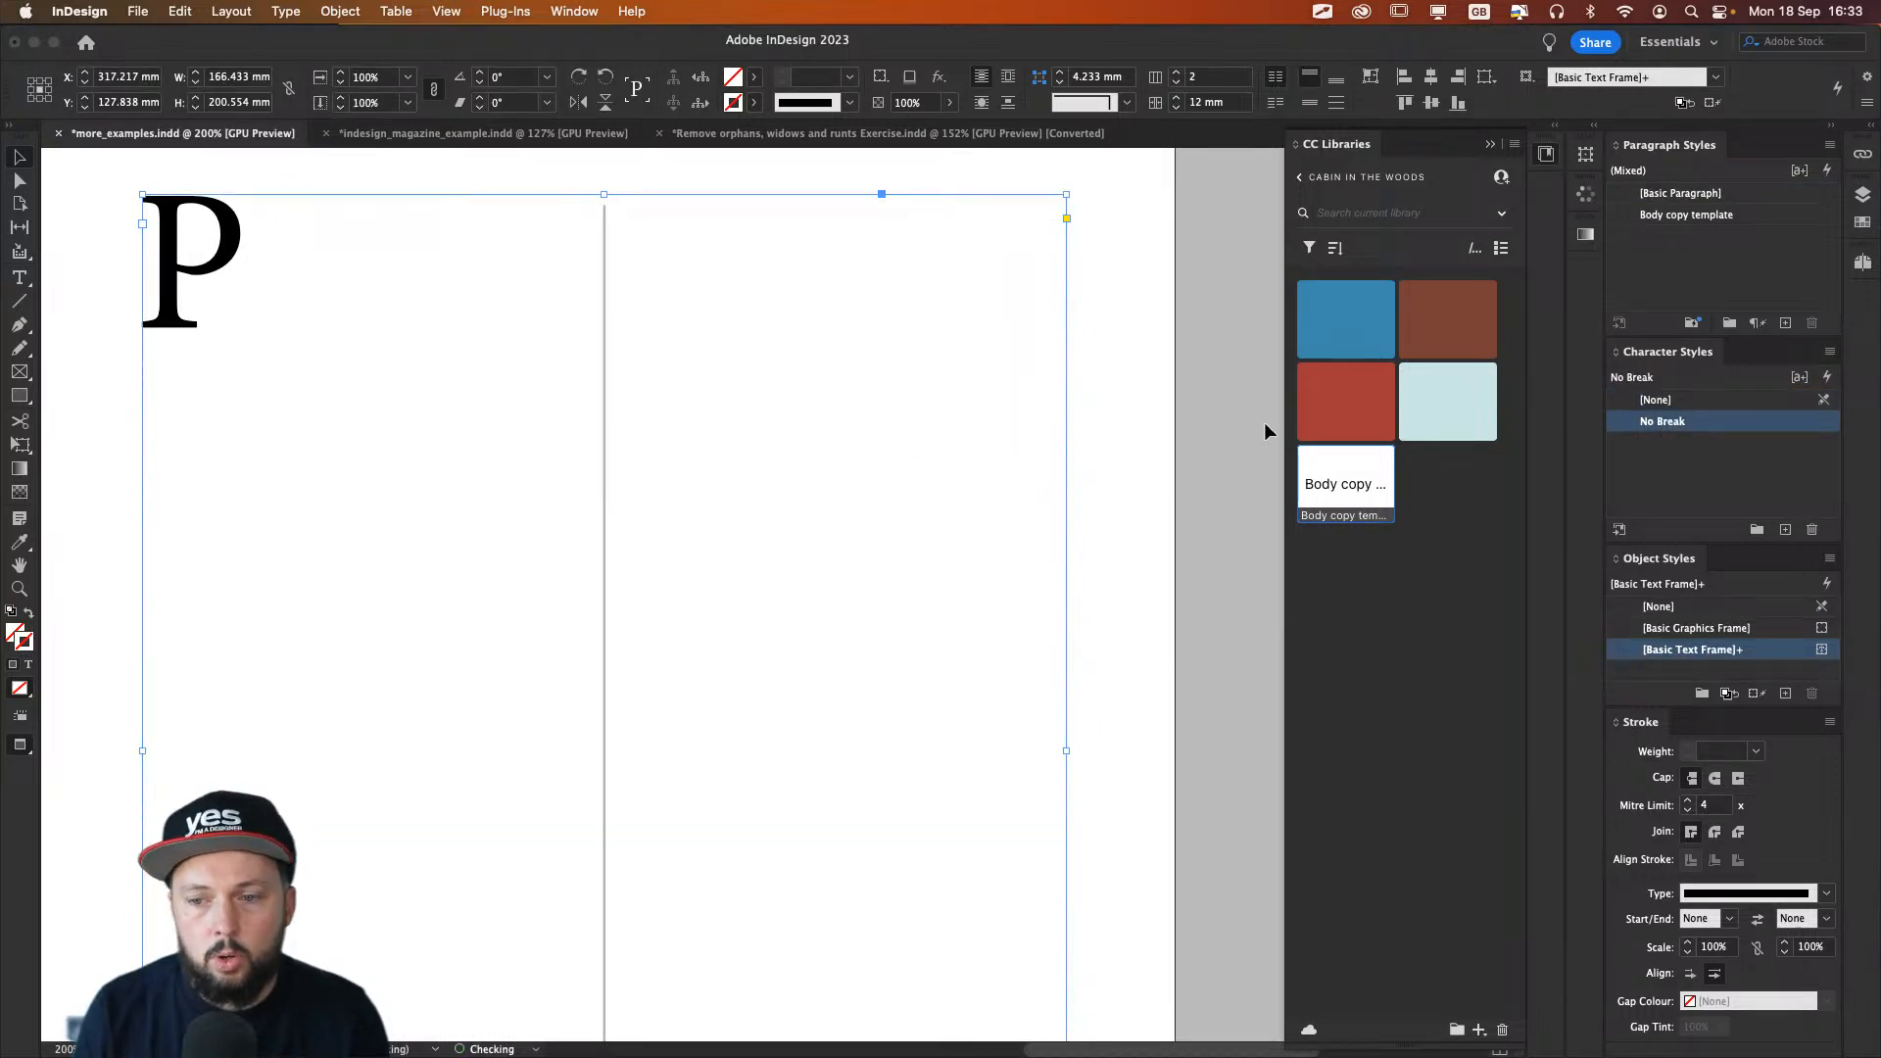
key(super+z)
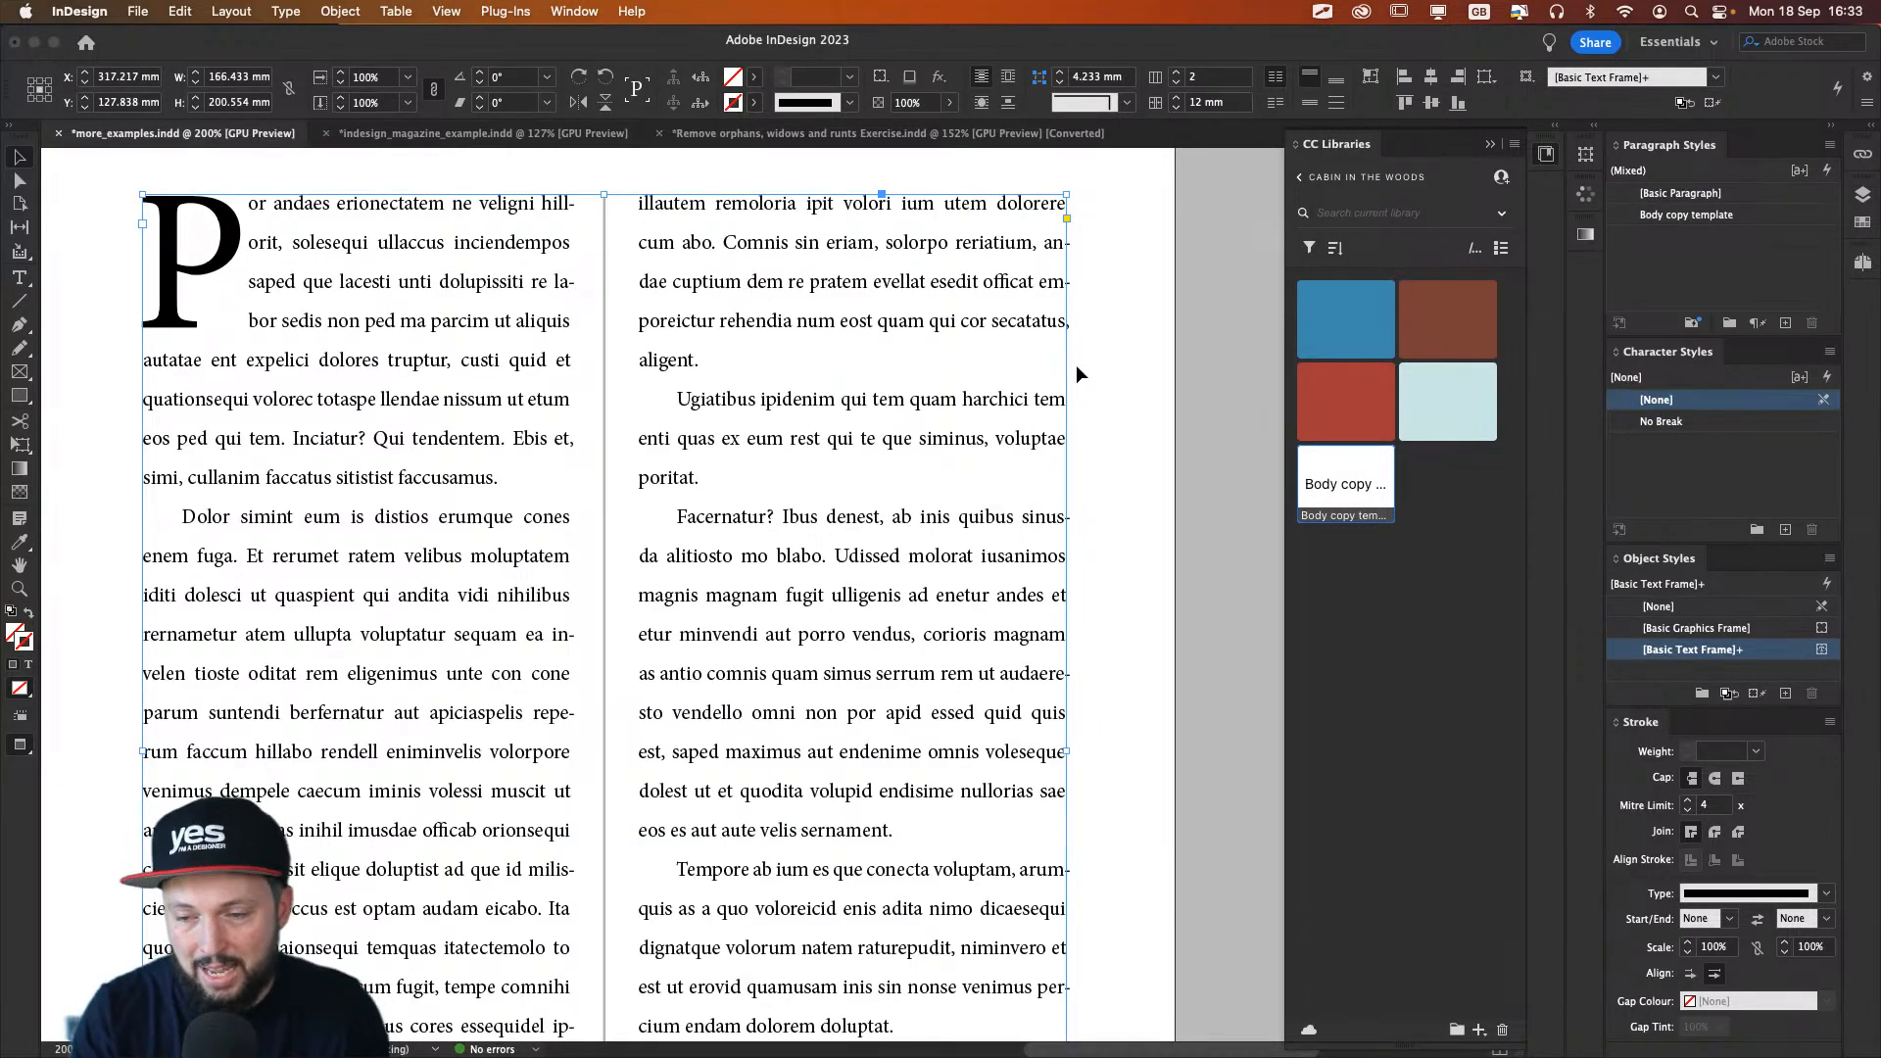
click(1095, 374)
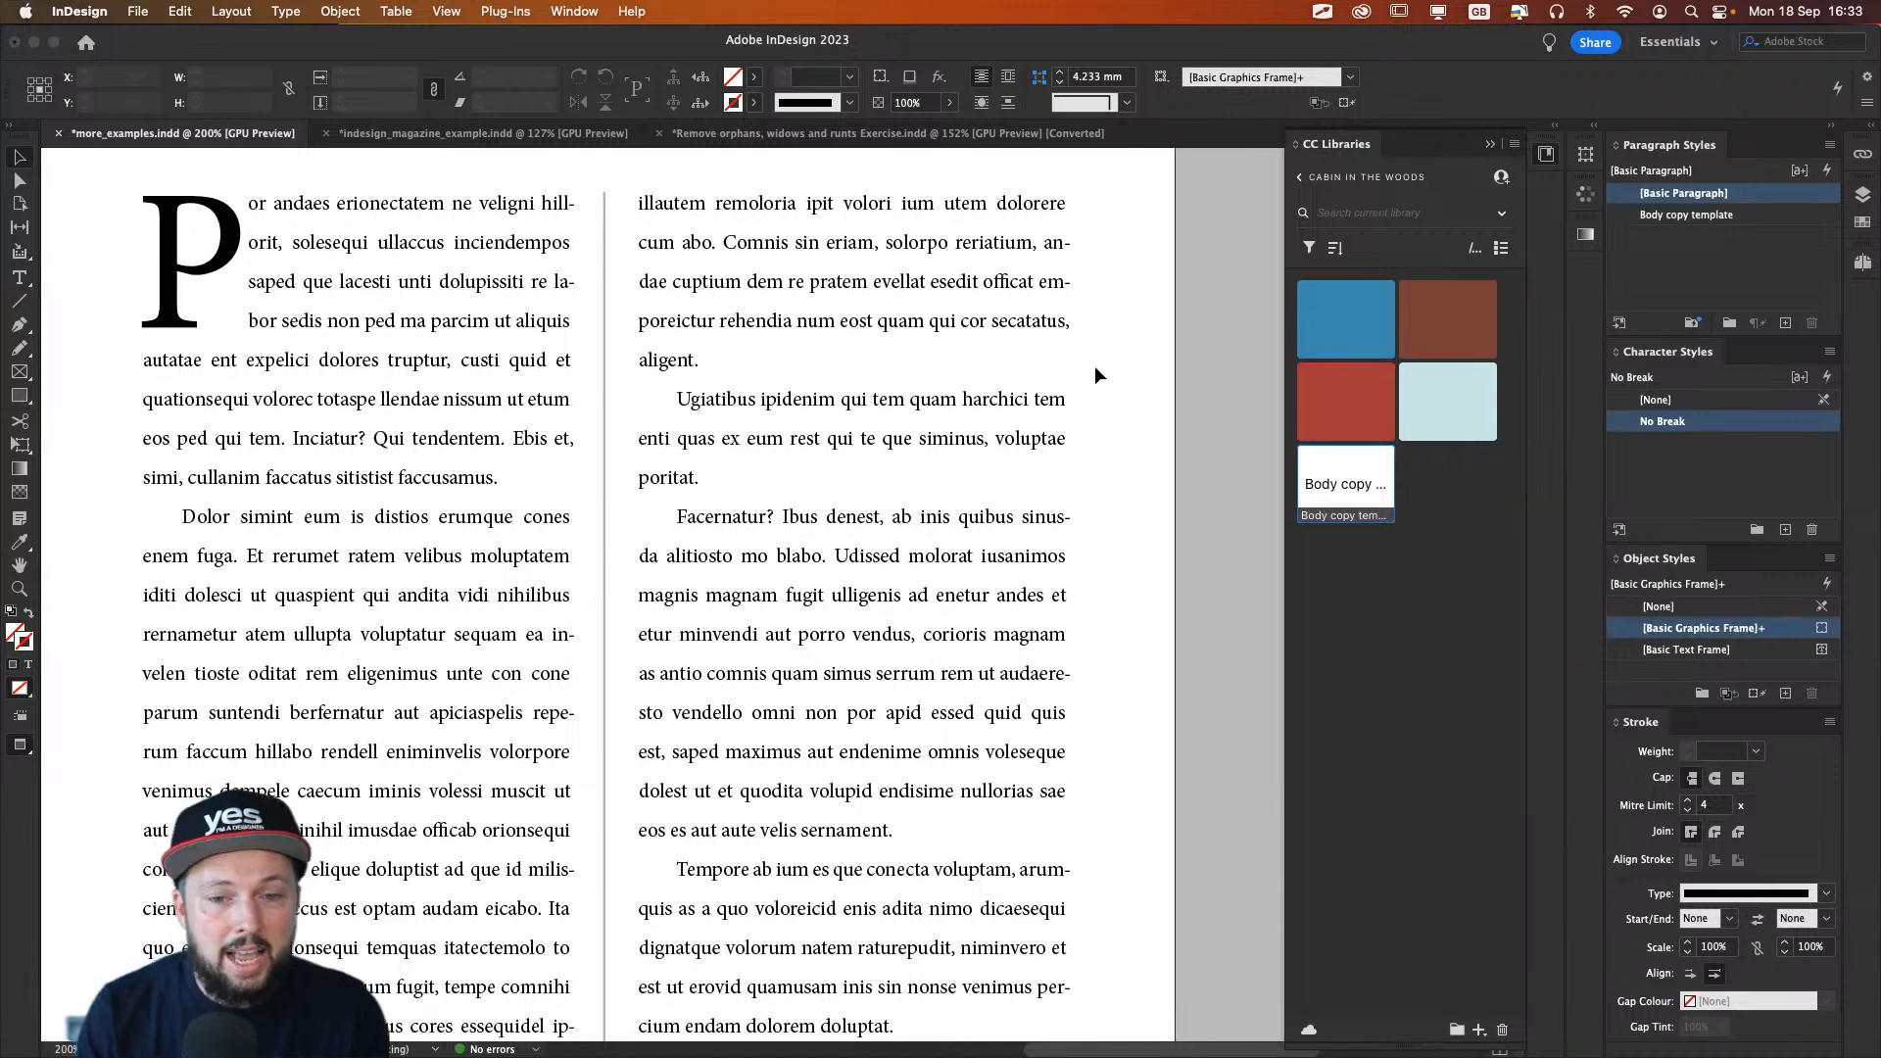
Step: Apply the Body copy template paragraph style to the first two paragraphs of the second column, then deselect the text frame
click(1019, 370)
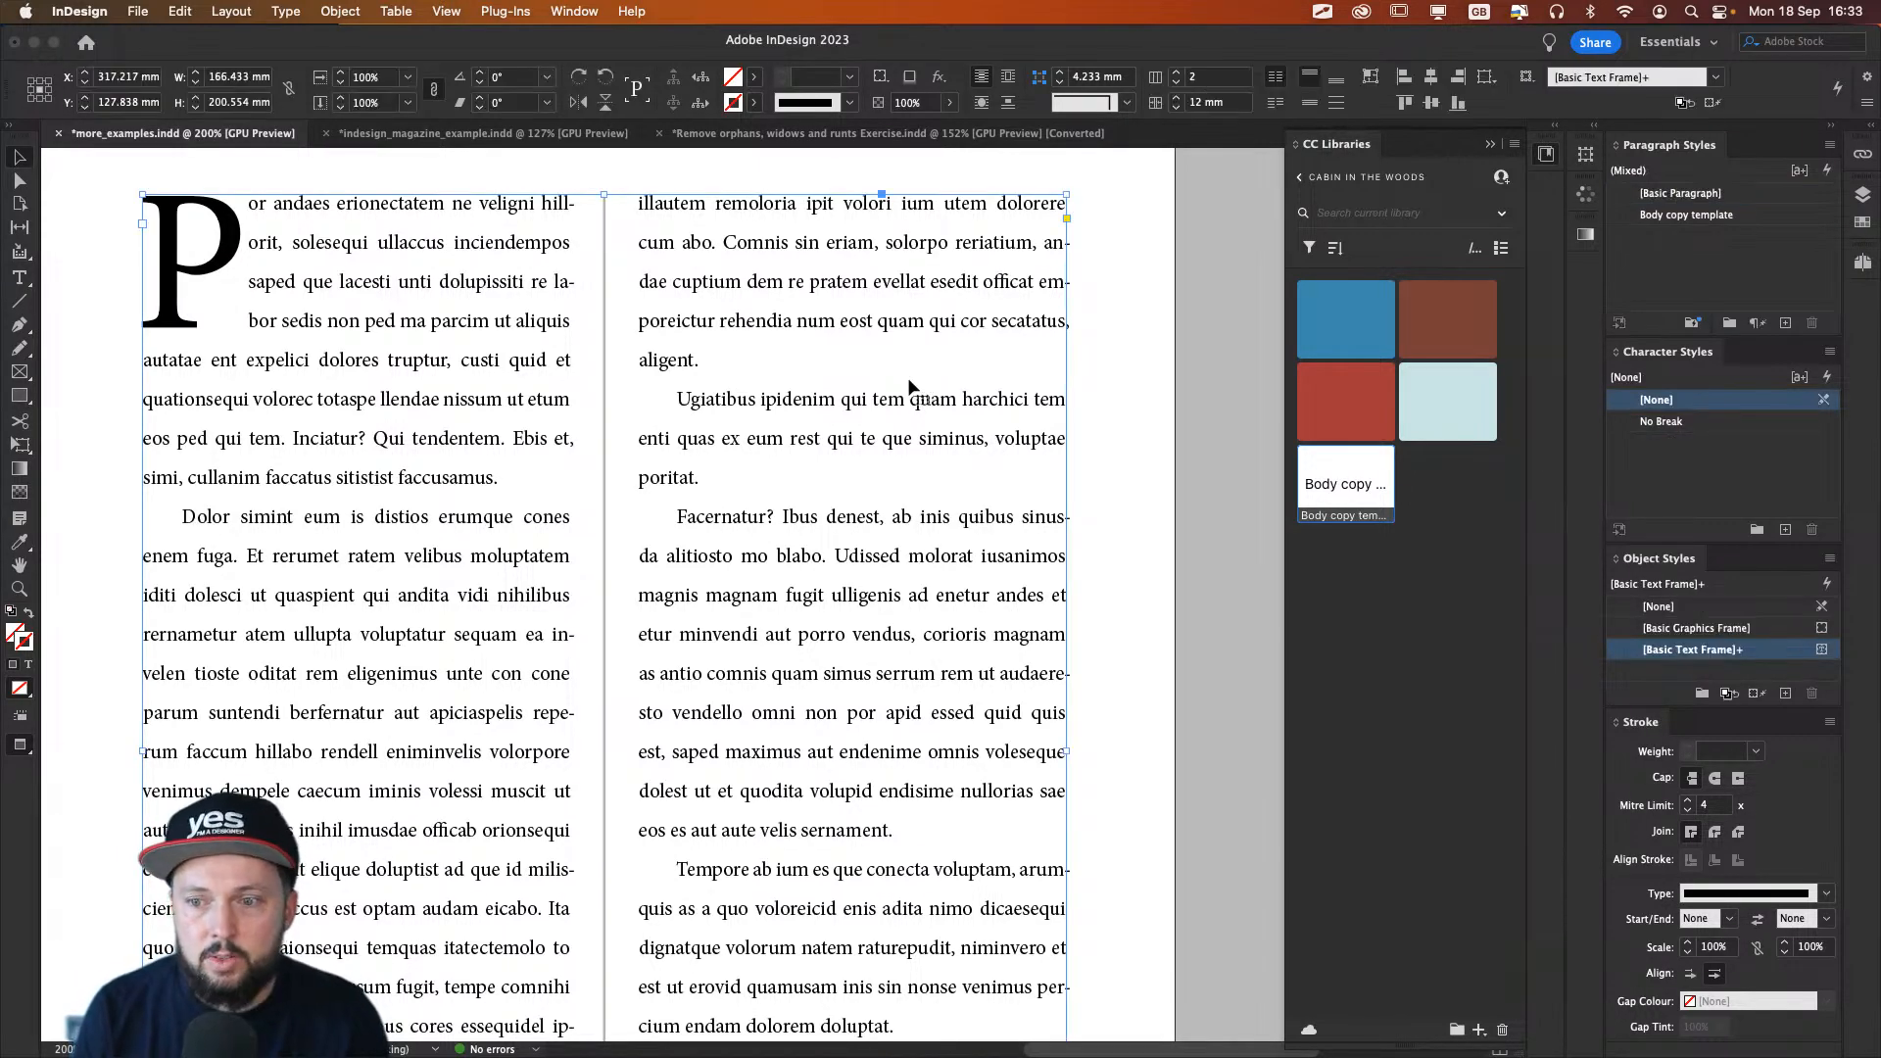
double_click(861, 396)
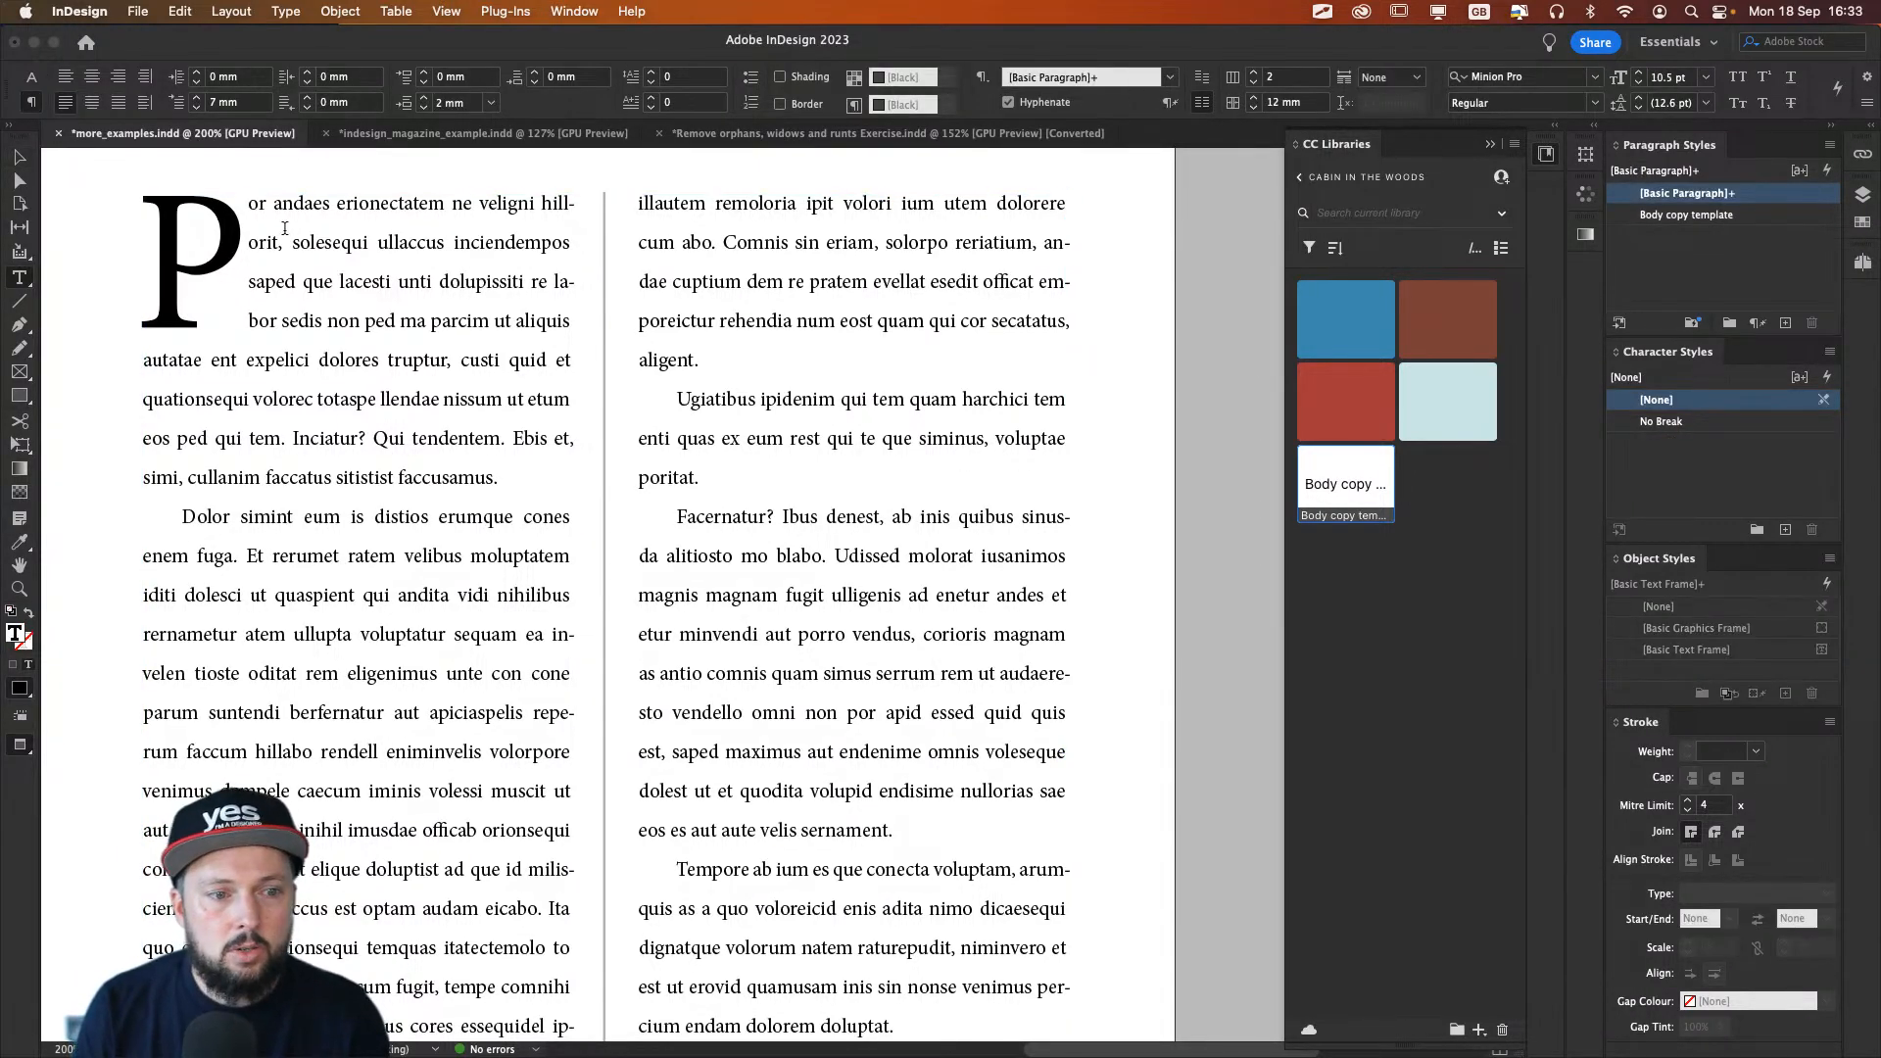
key(super+a)
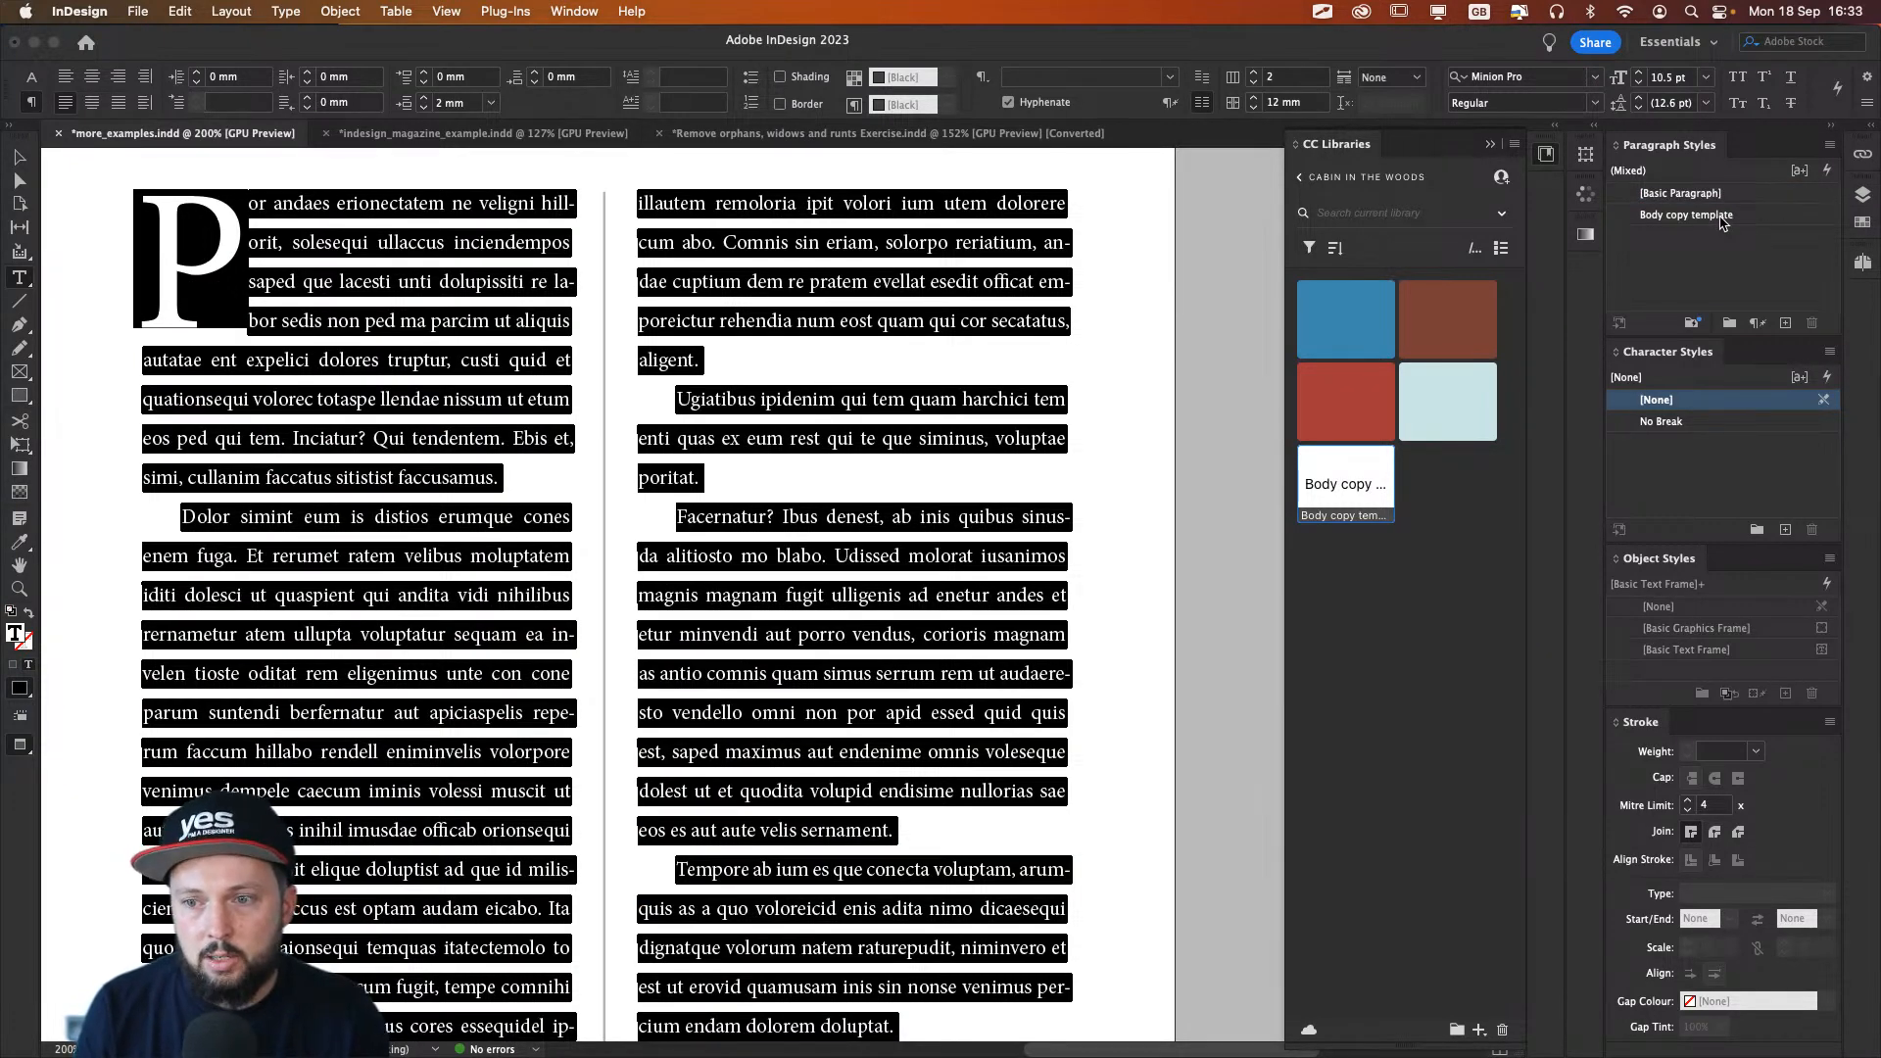
click(671, 238)
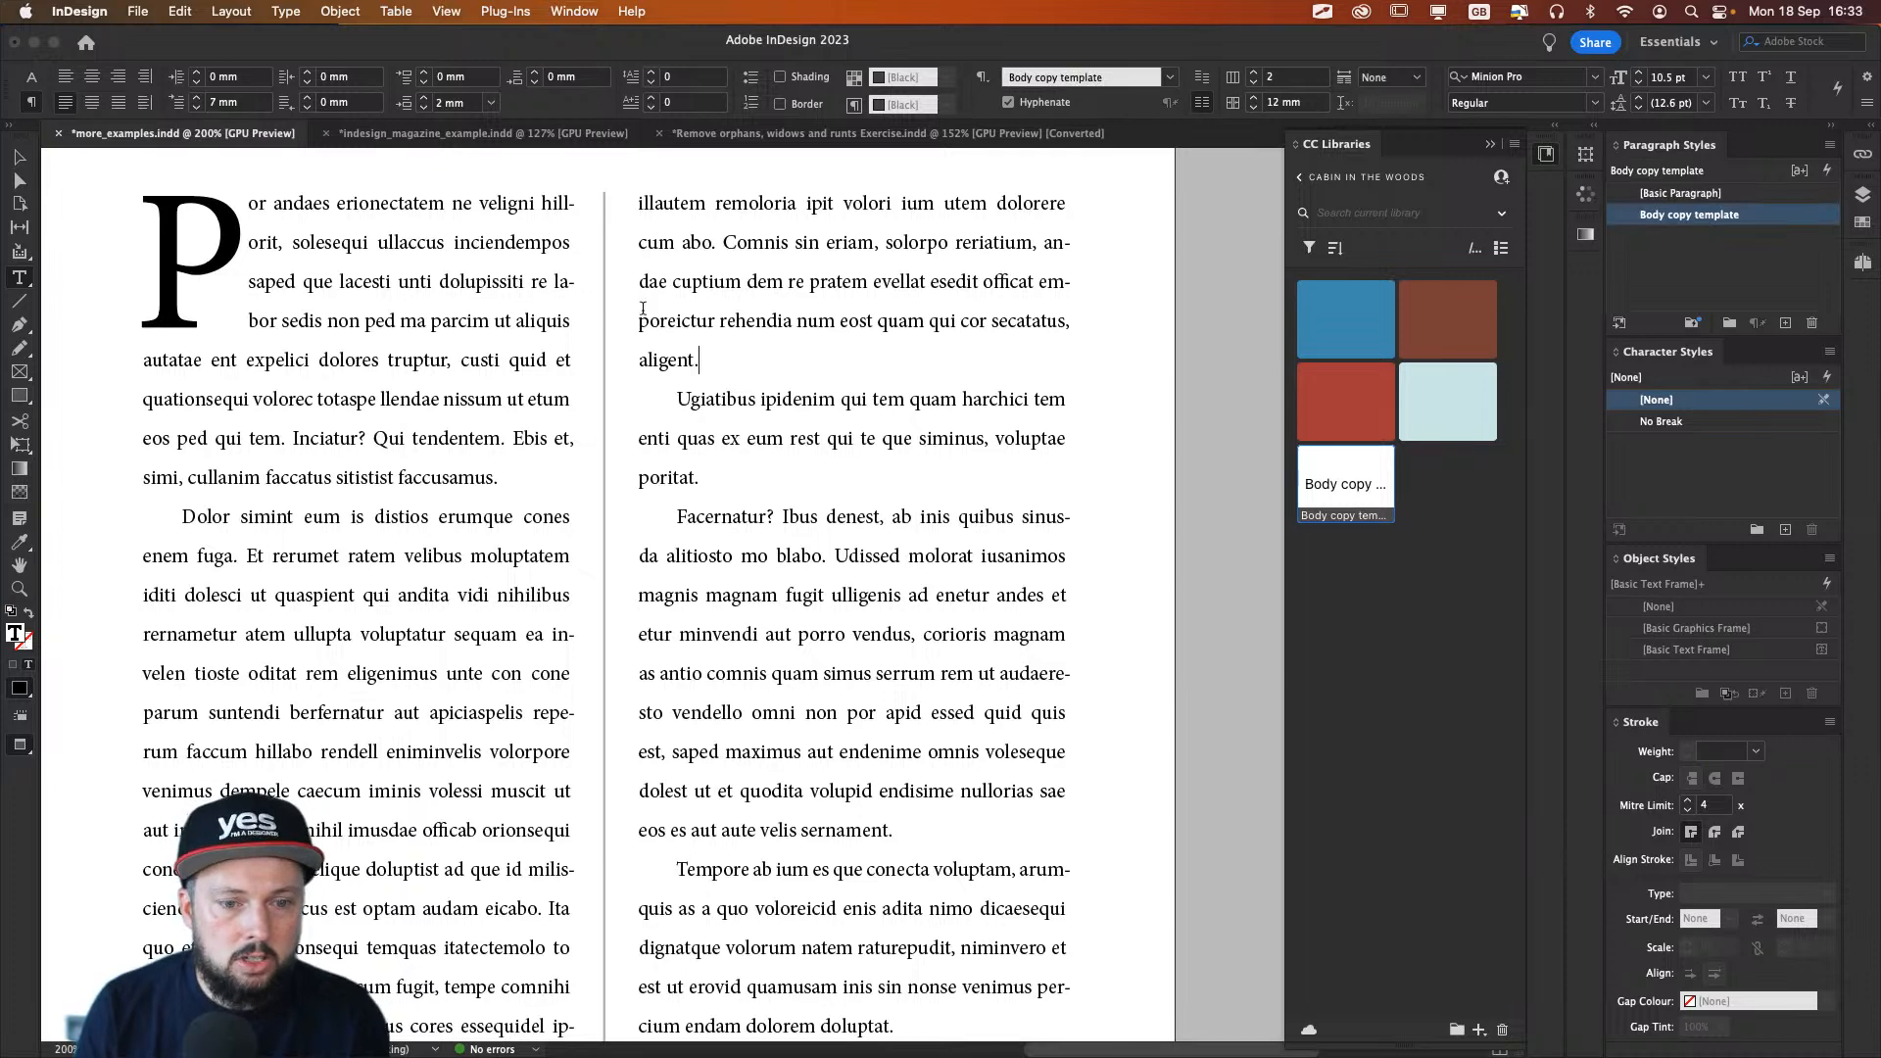
drag(723, 477, 635, 206)
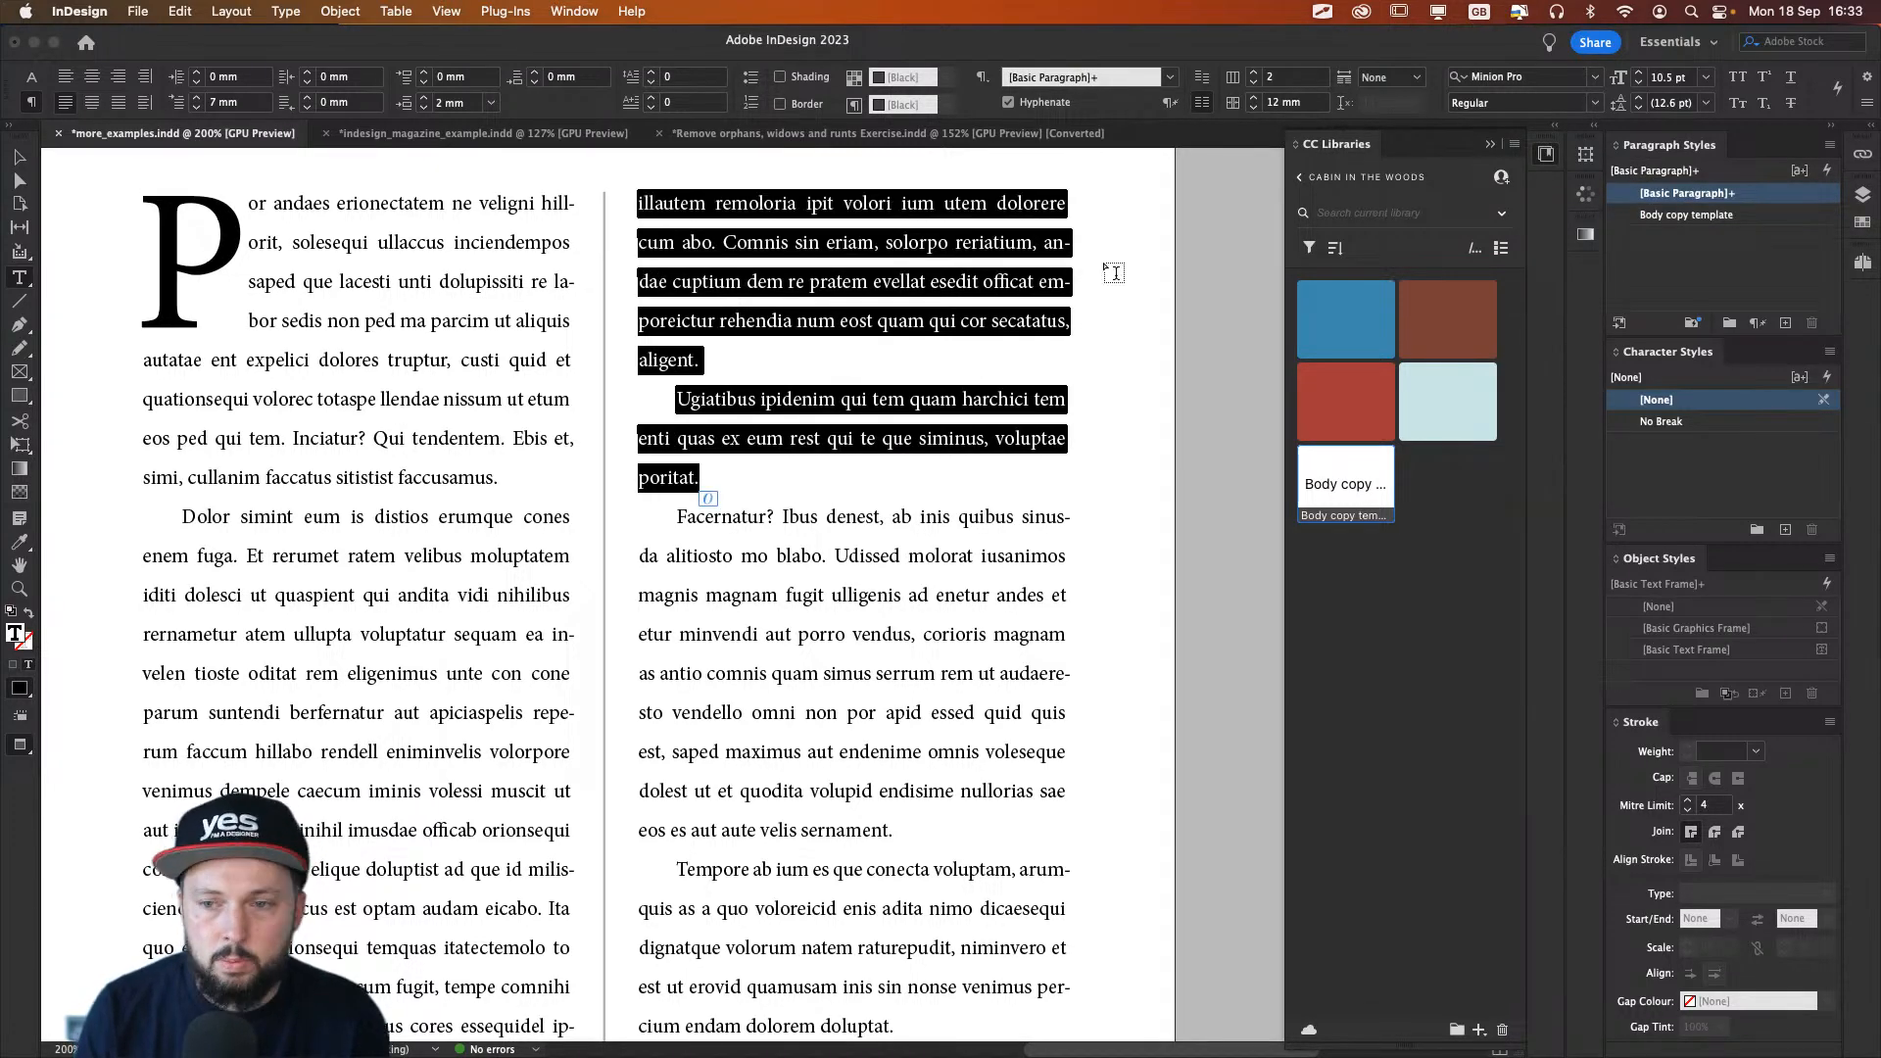
click(1750, 216)
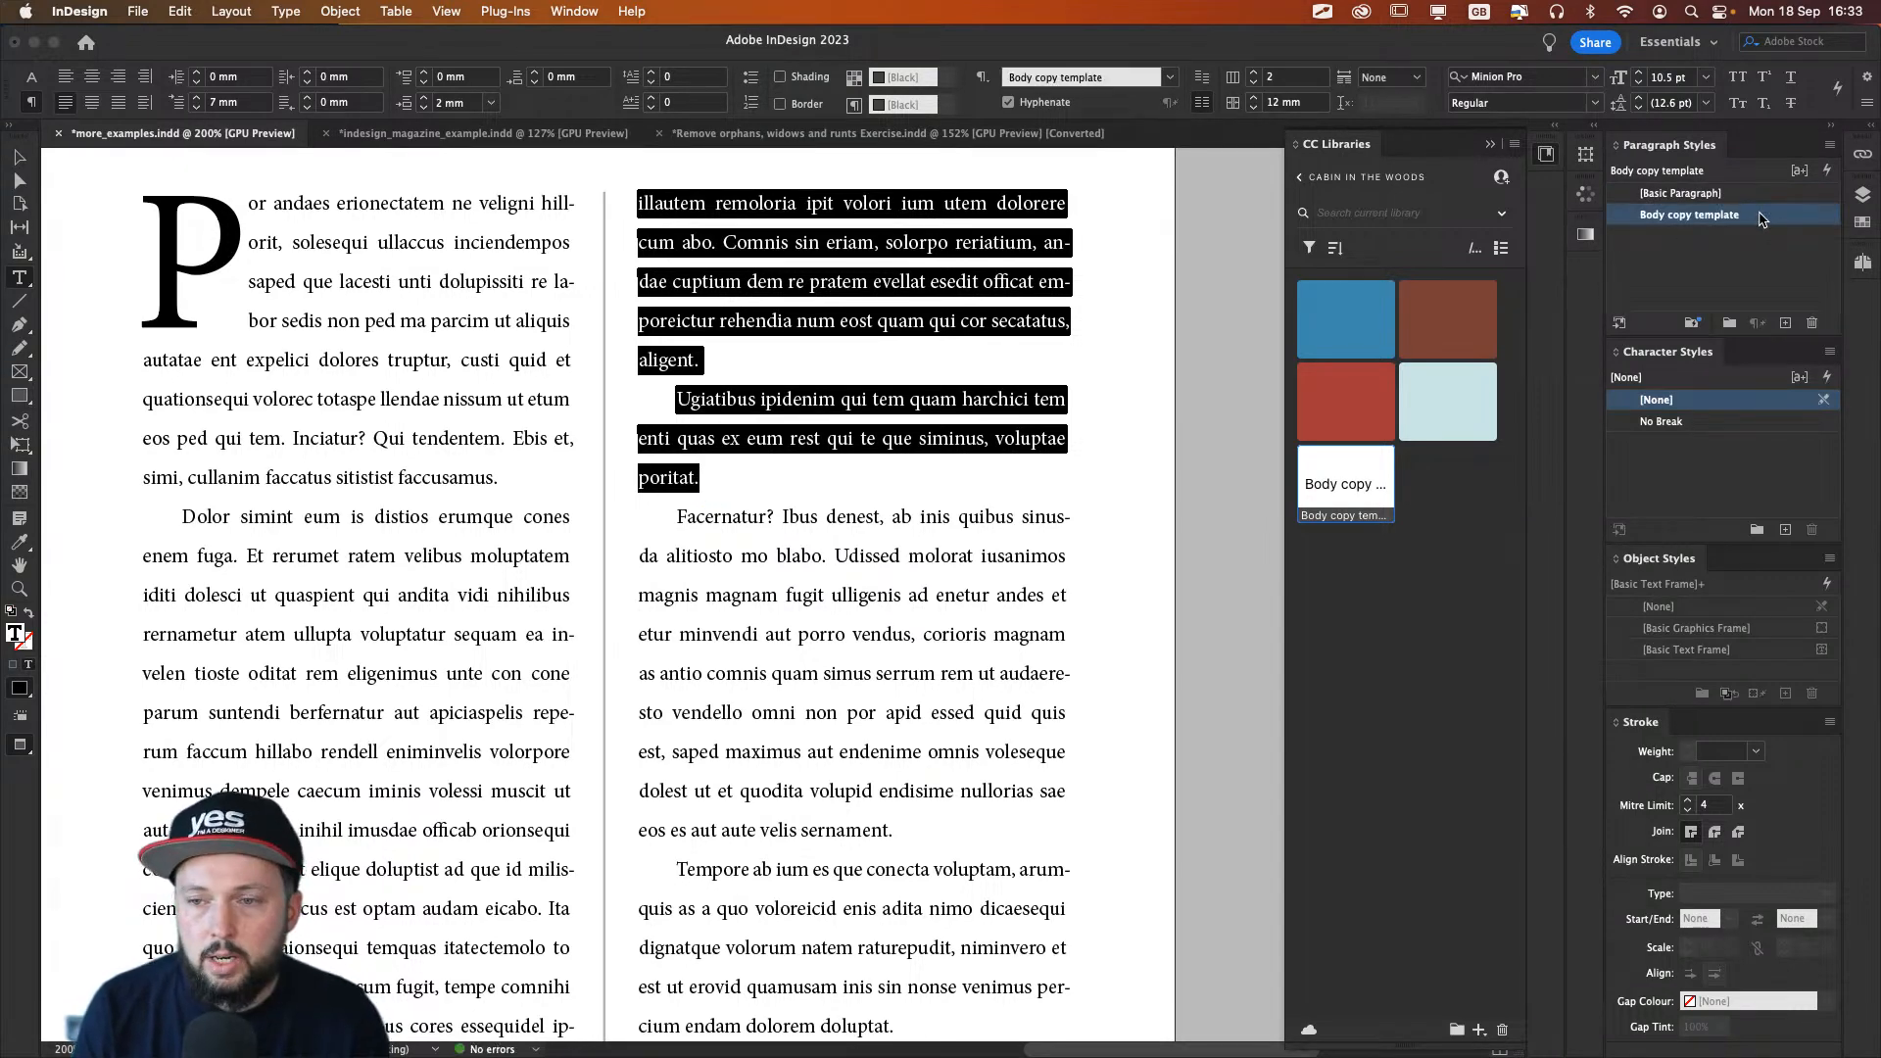
key(Escape)
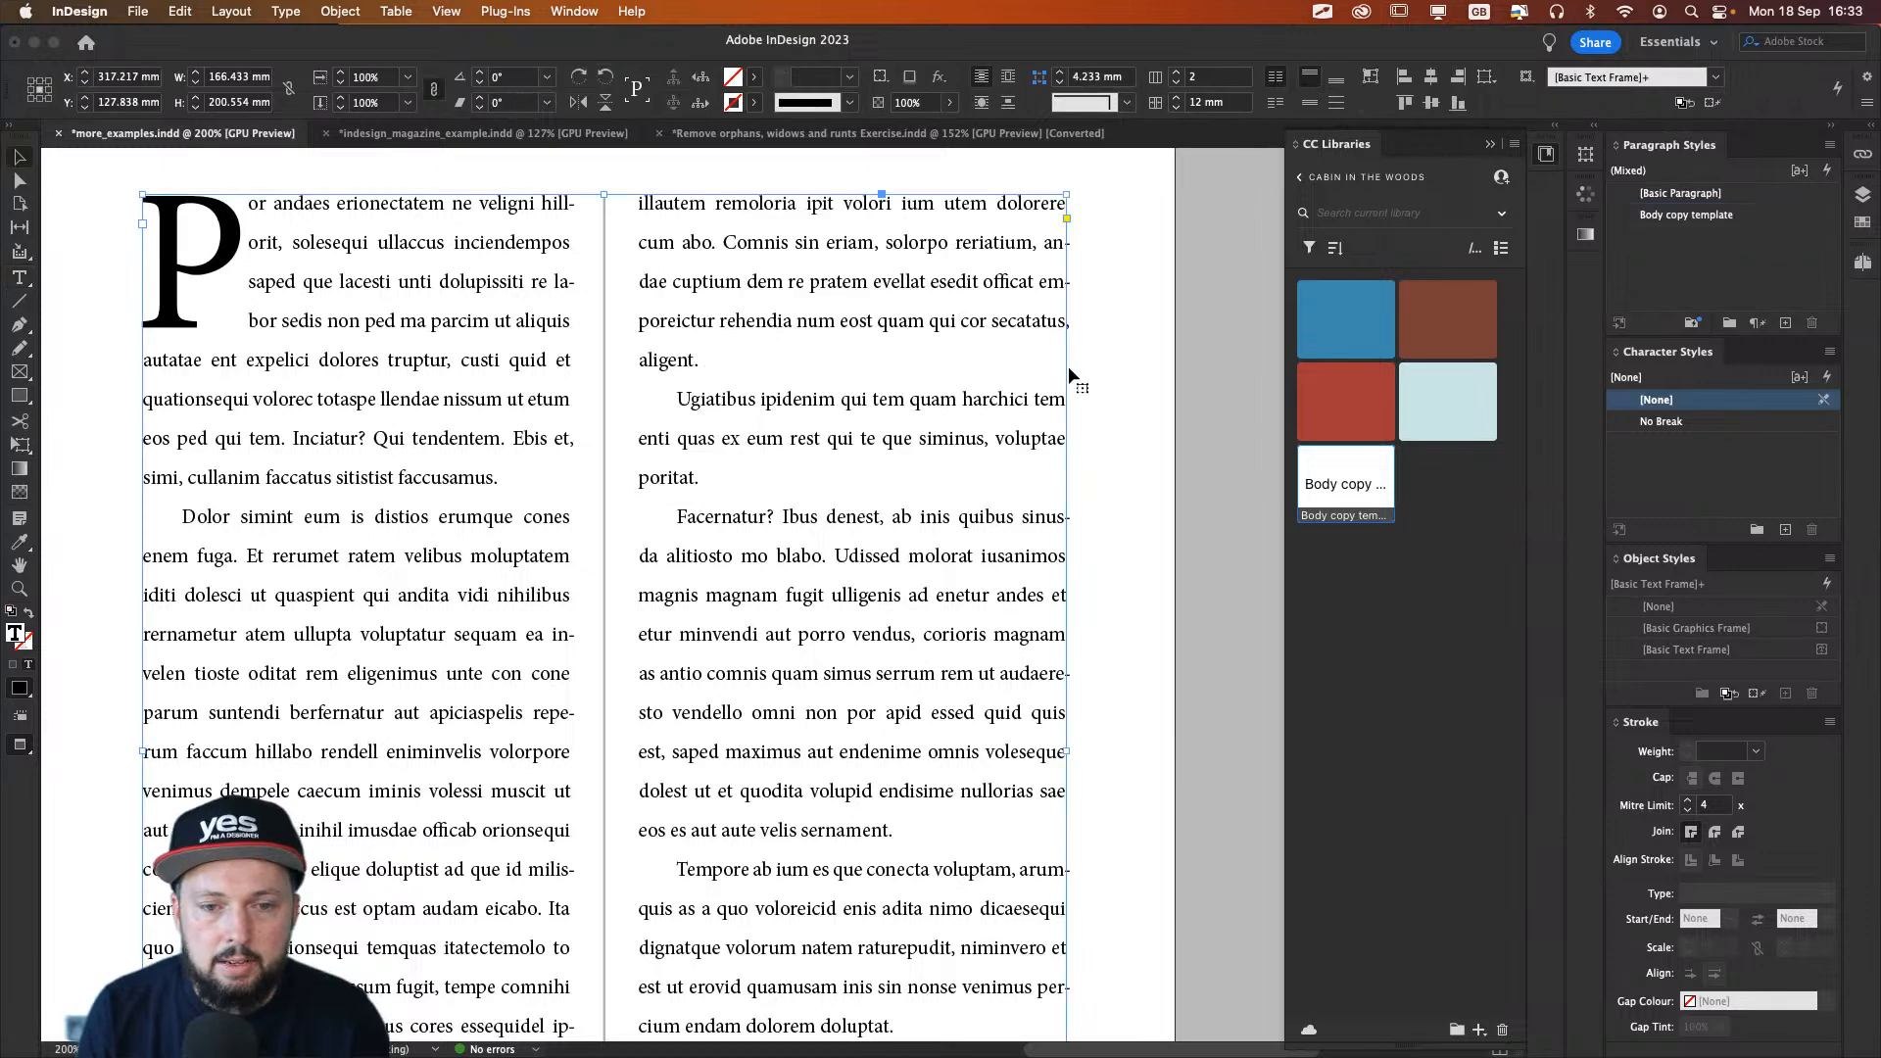
click(1161, 361)
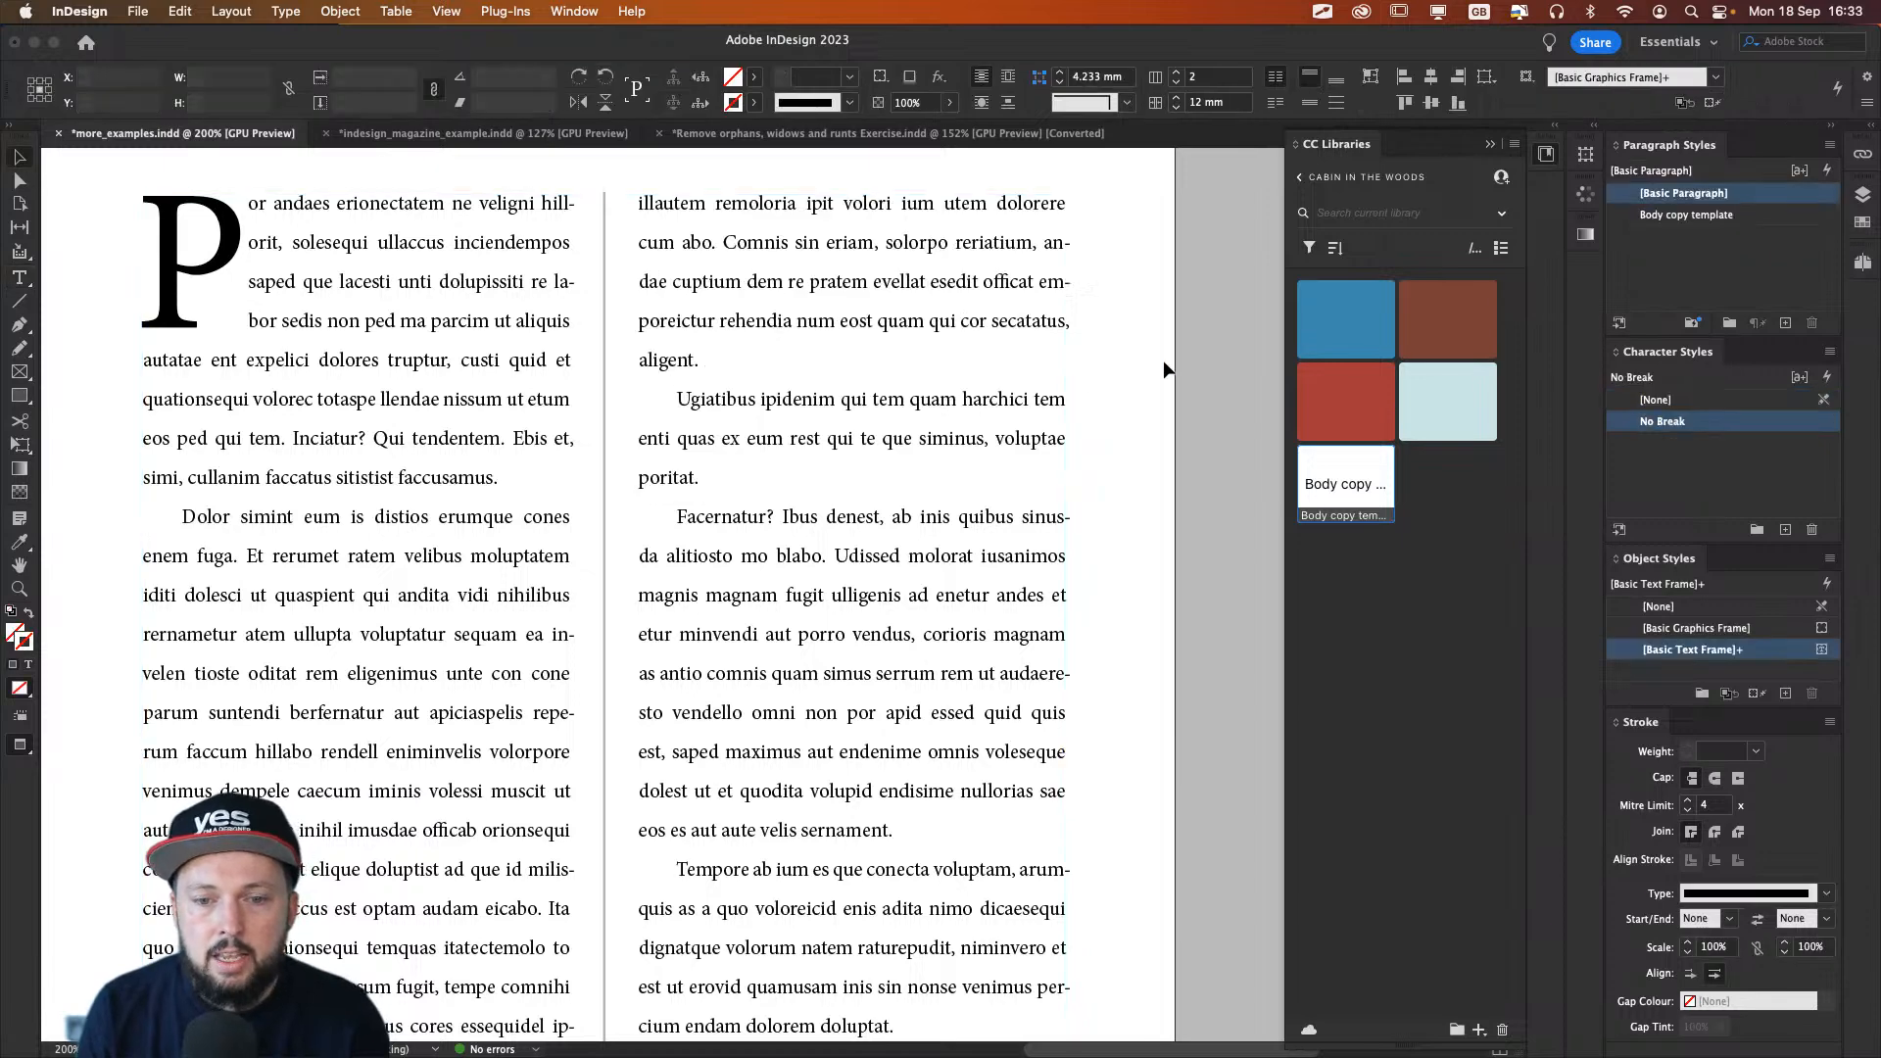
Step: Add a GREP style to the Body copy template paragraph style that applies No Break to .{15}$, with preview on
right_click(1771, 217)
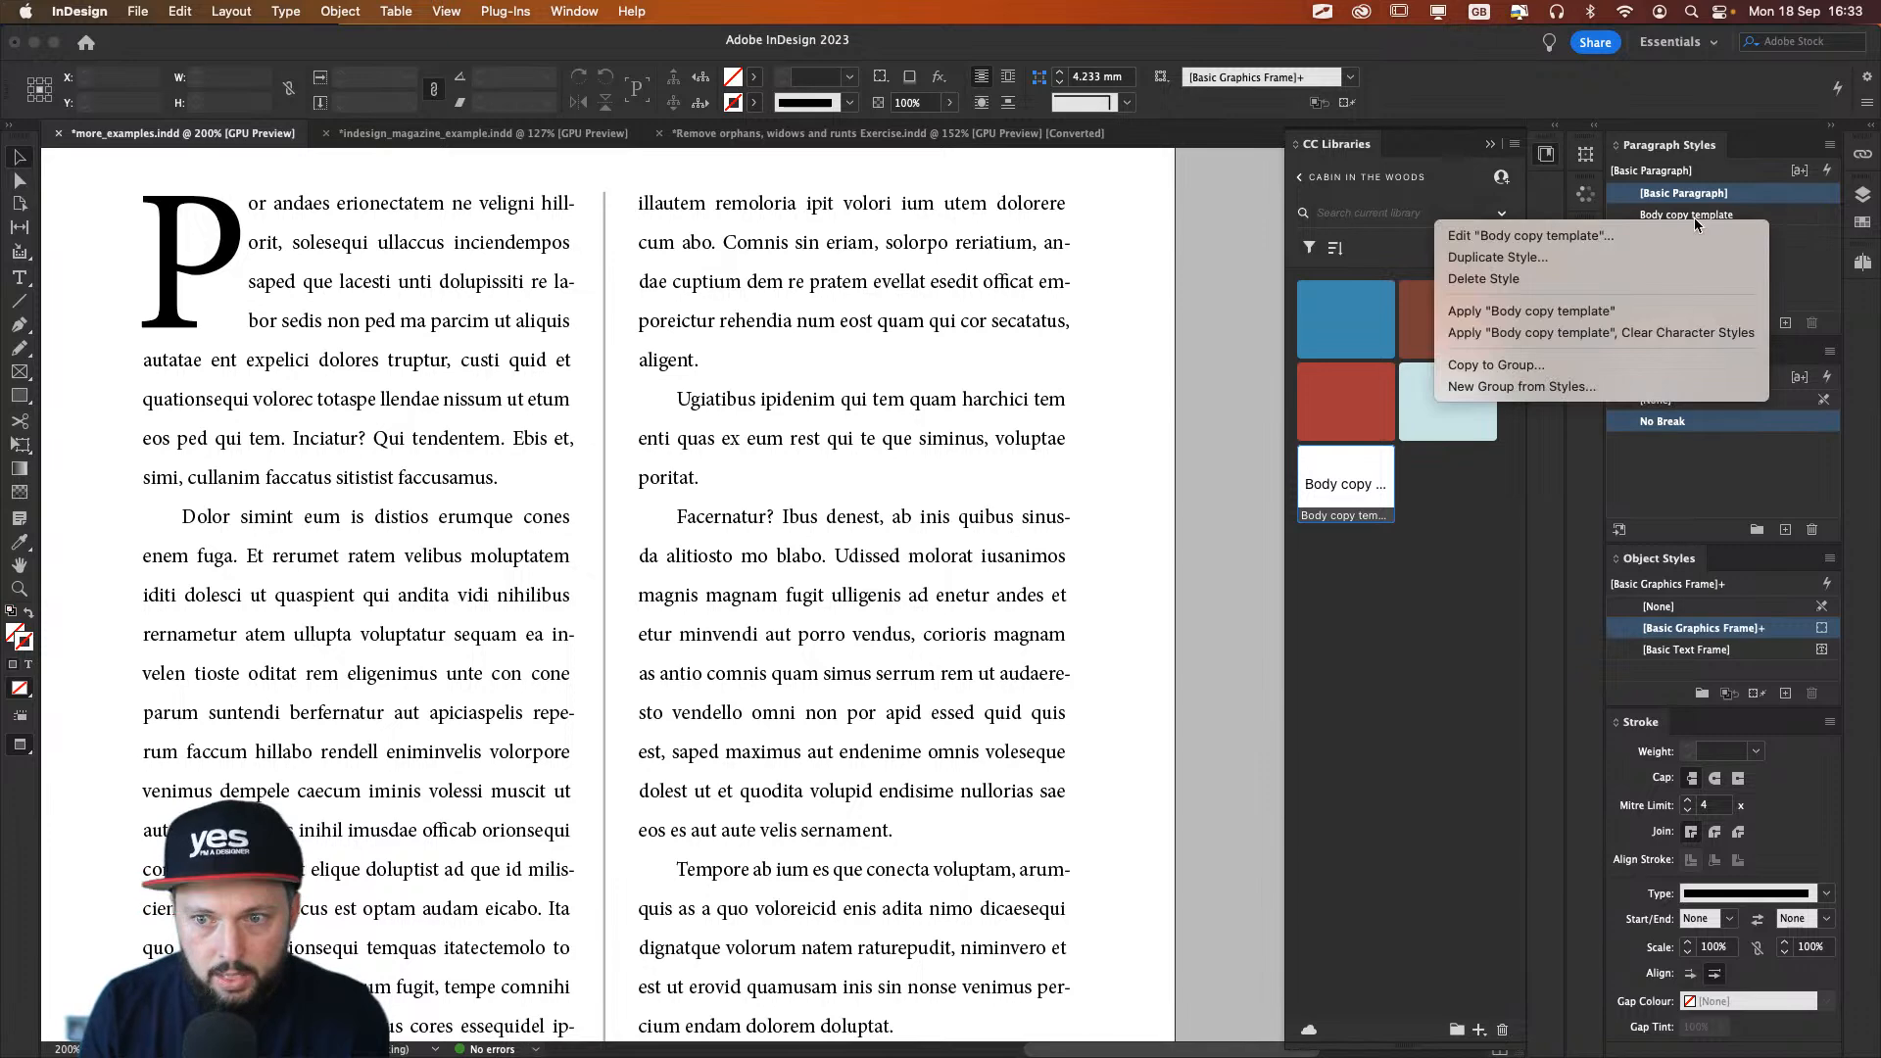
click(1596, 237)
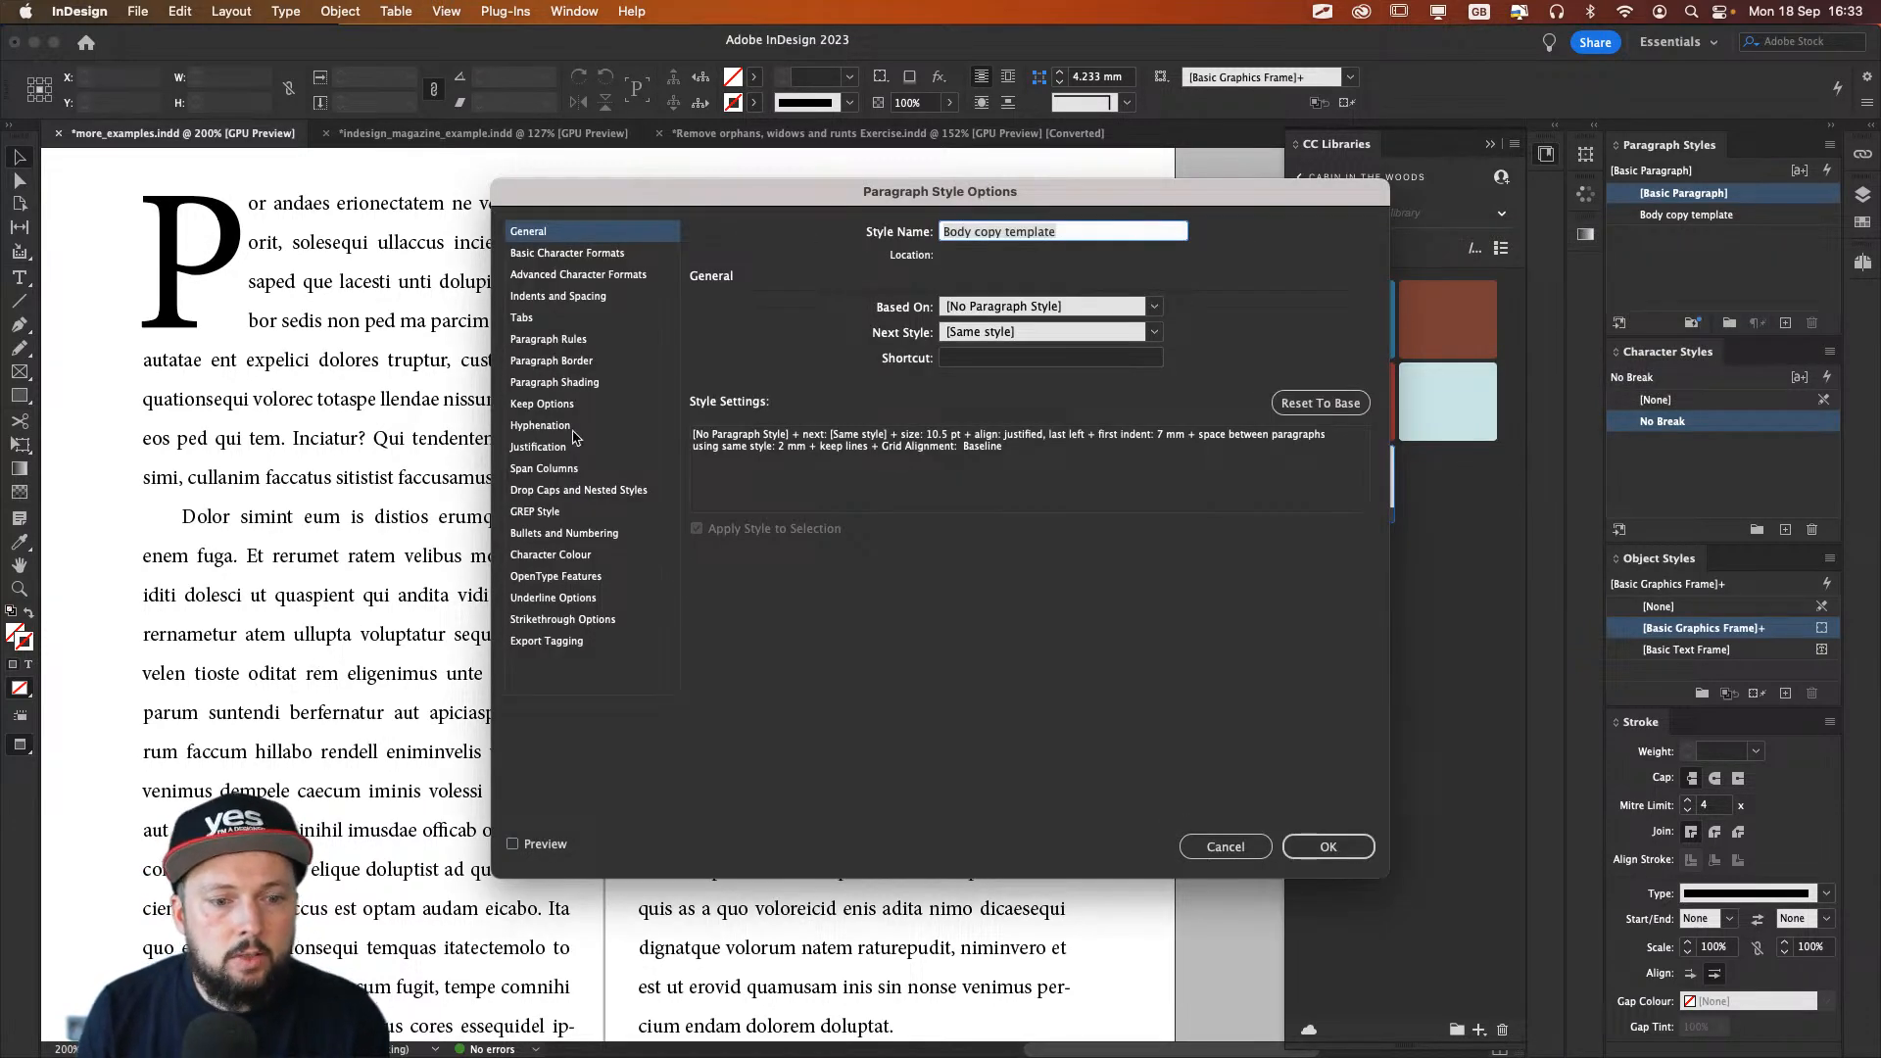
click(538, 515)
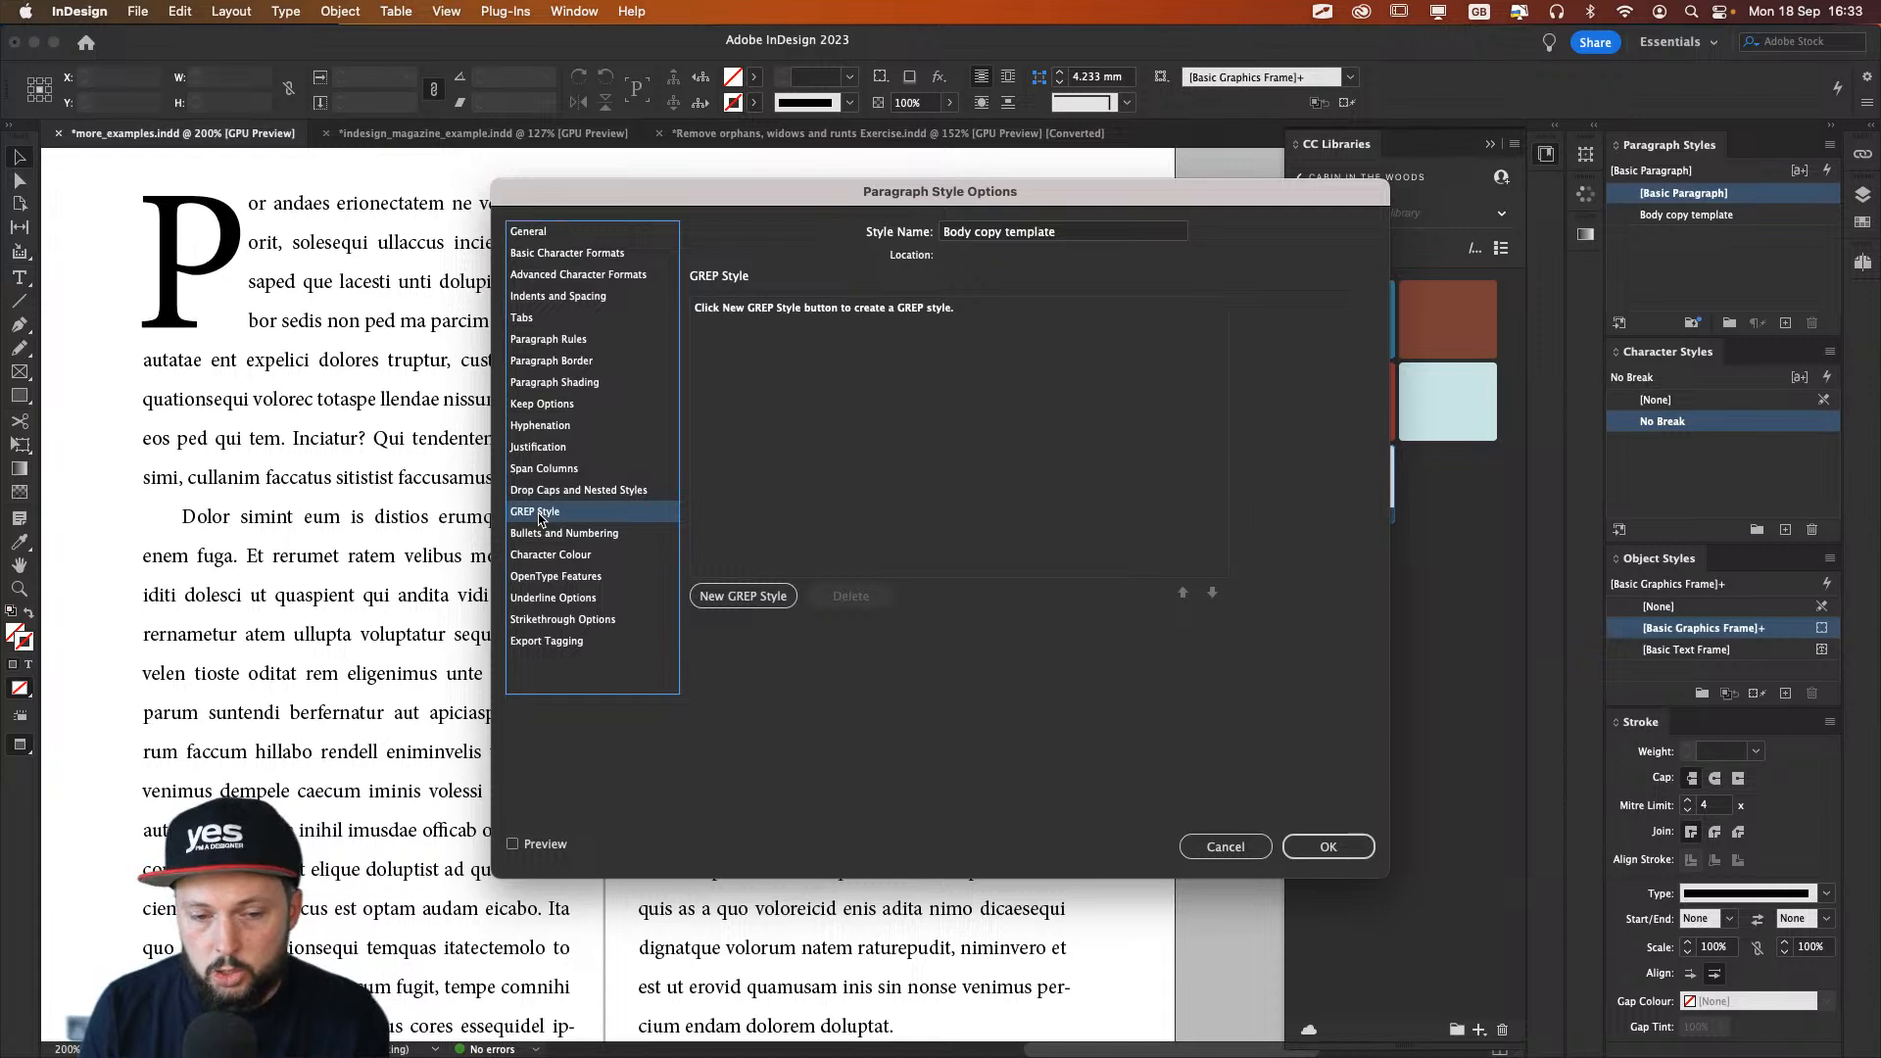
click(544, 844)
click(783, 598)
drag(853, 196, 1526, 211)
click(1527, 330)
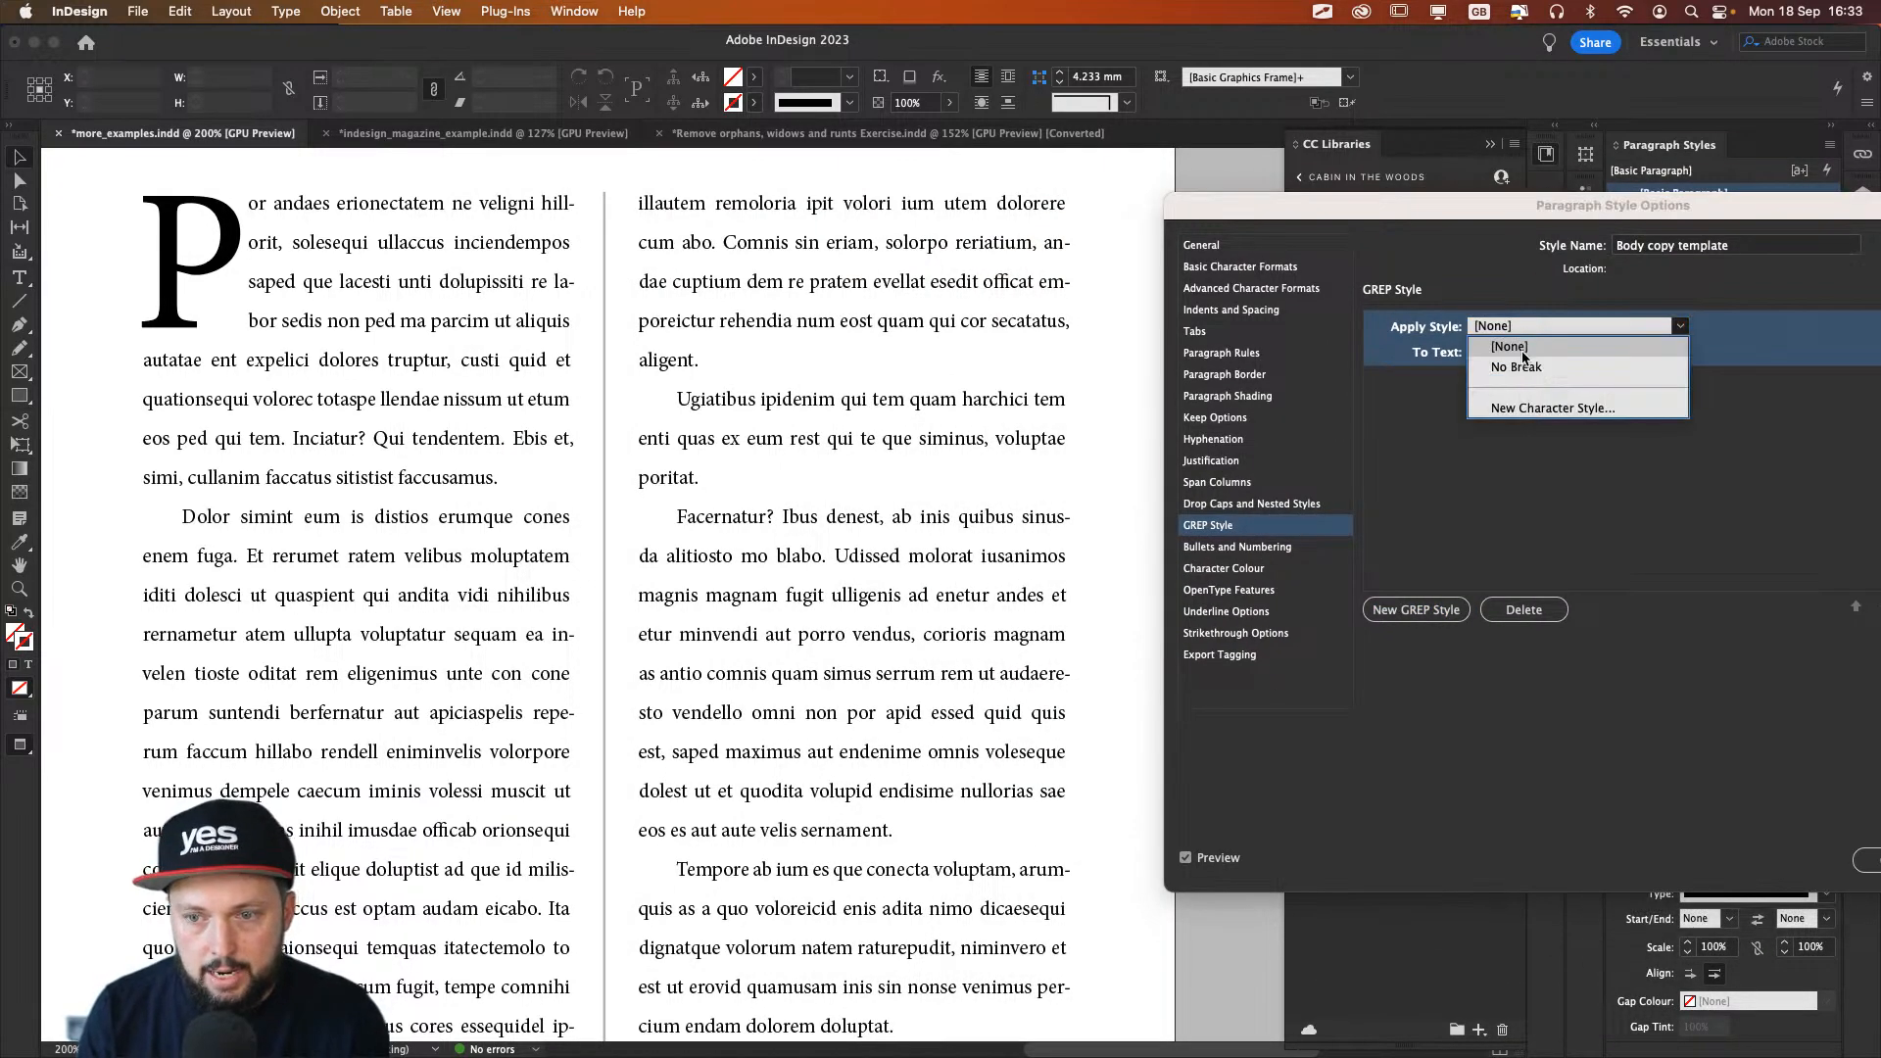
click(1518, 368)
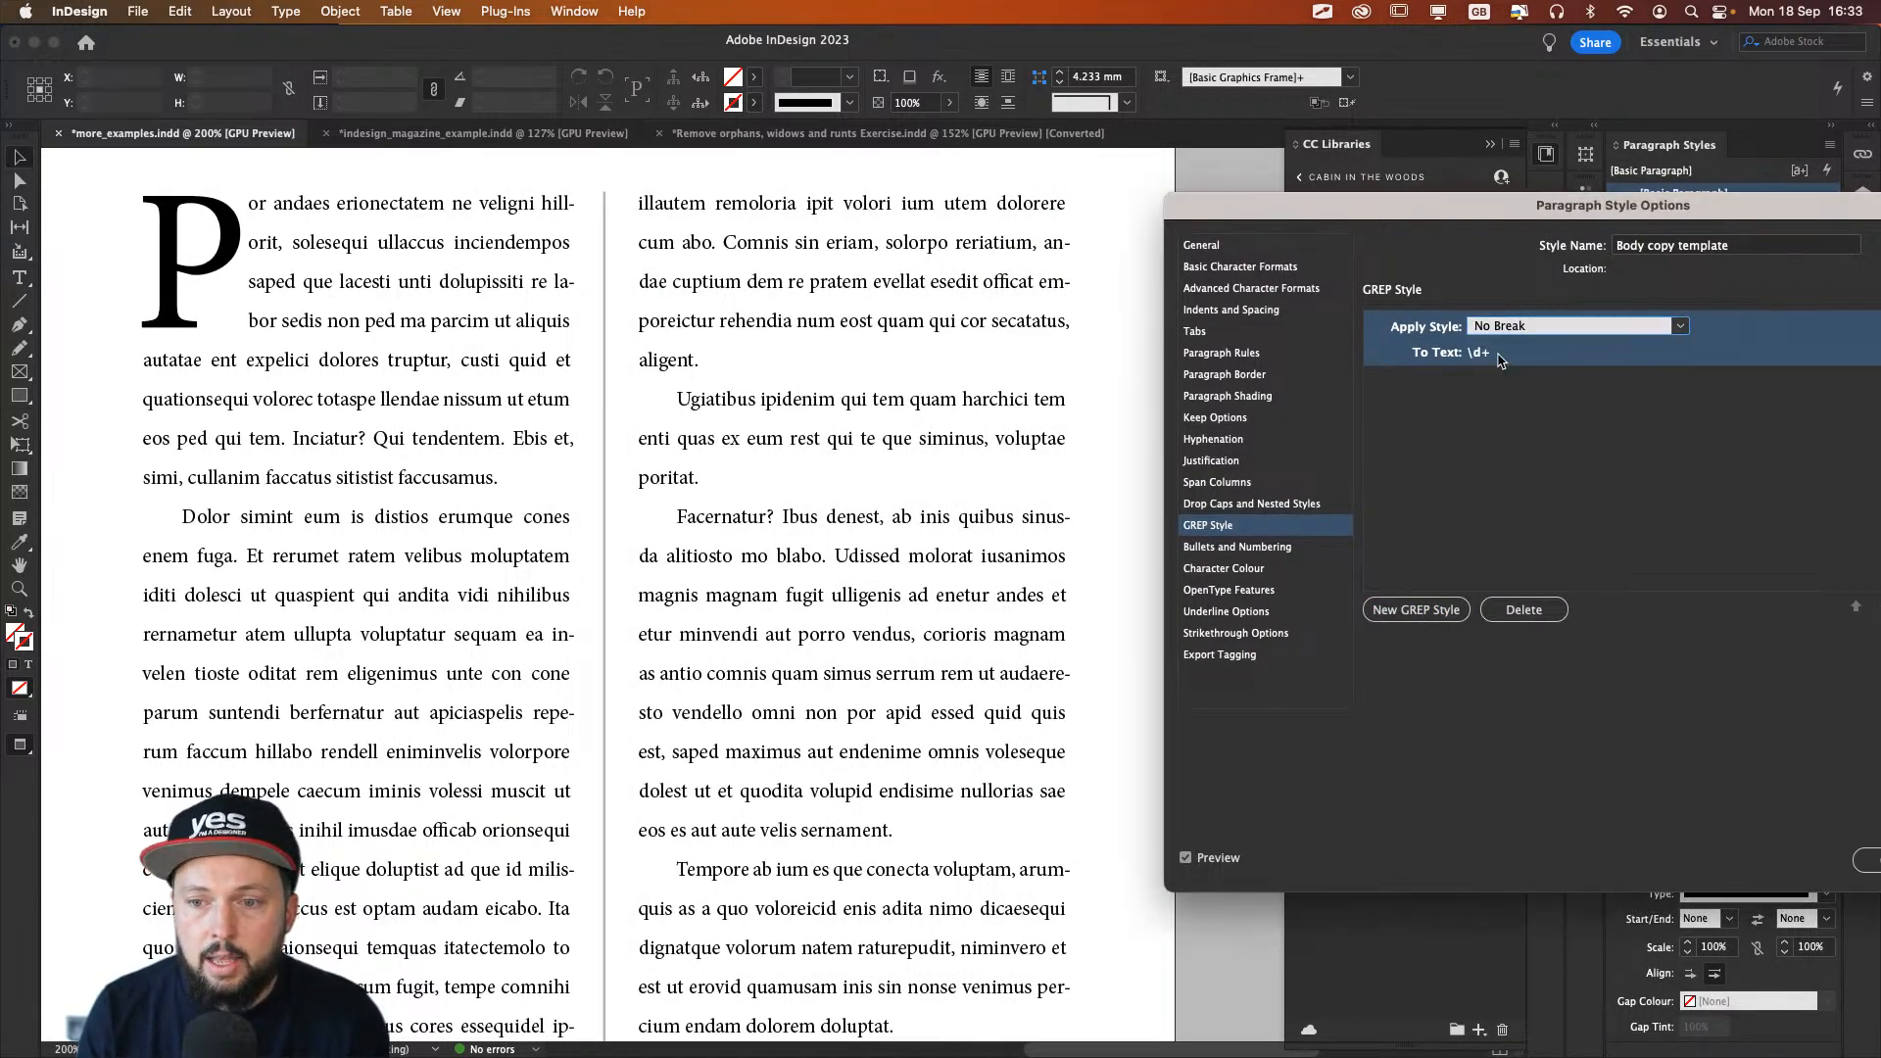
click(1495, 354)
key(super+v)
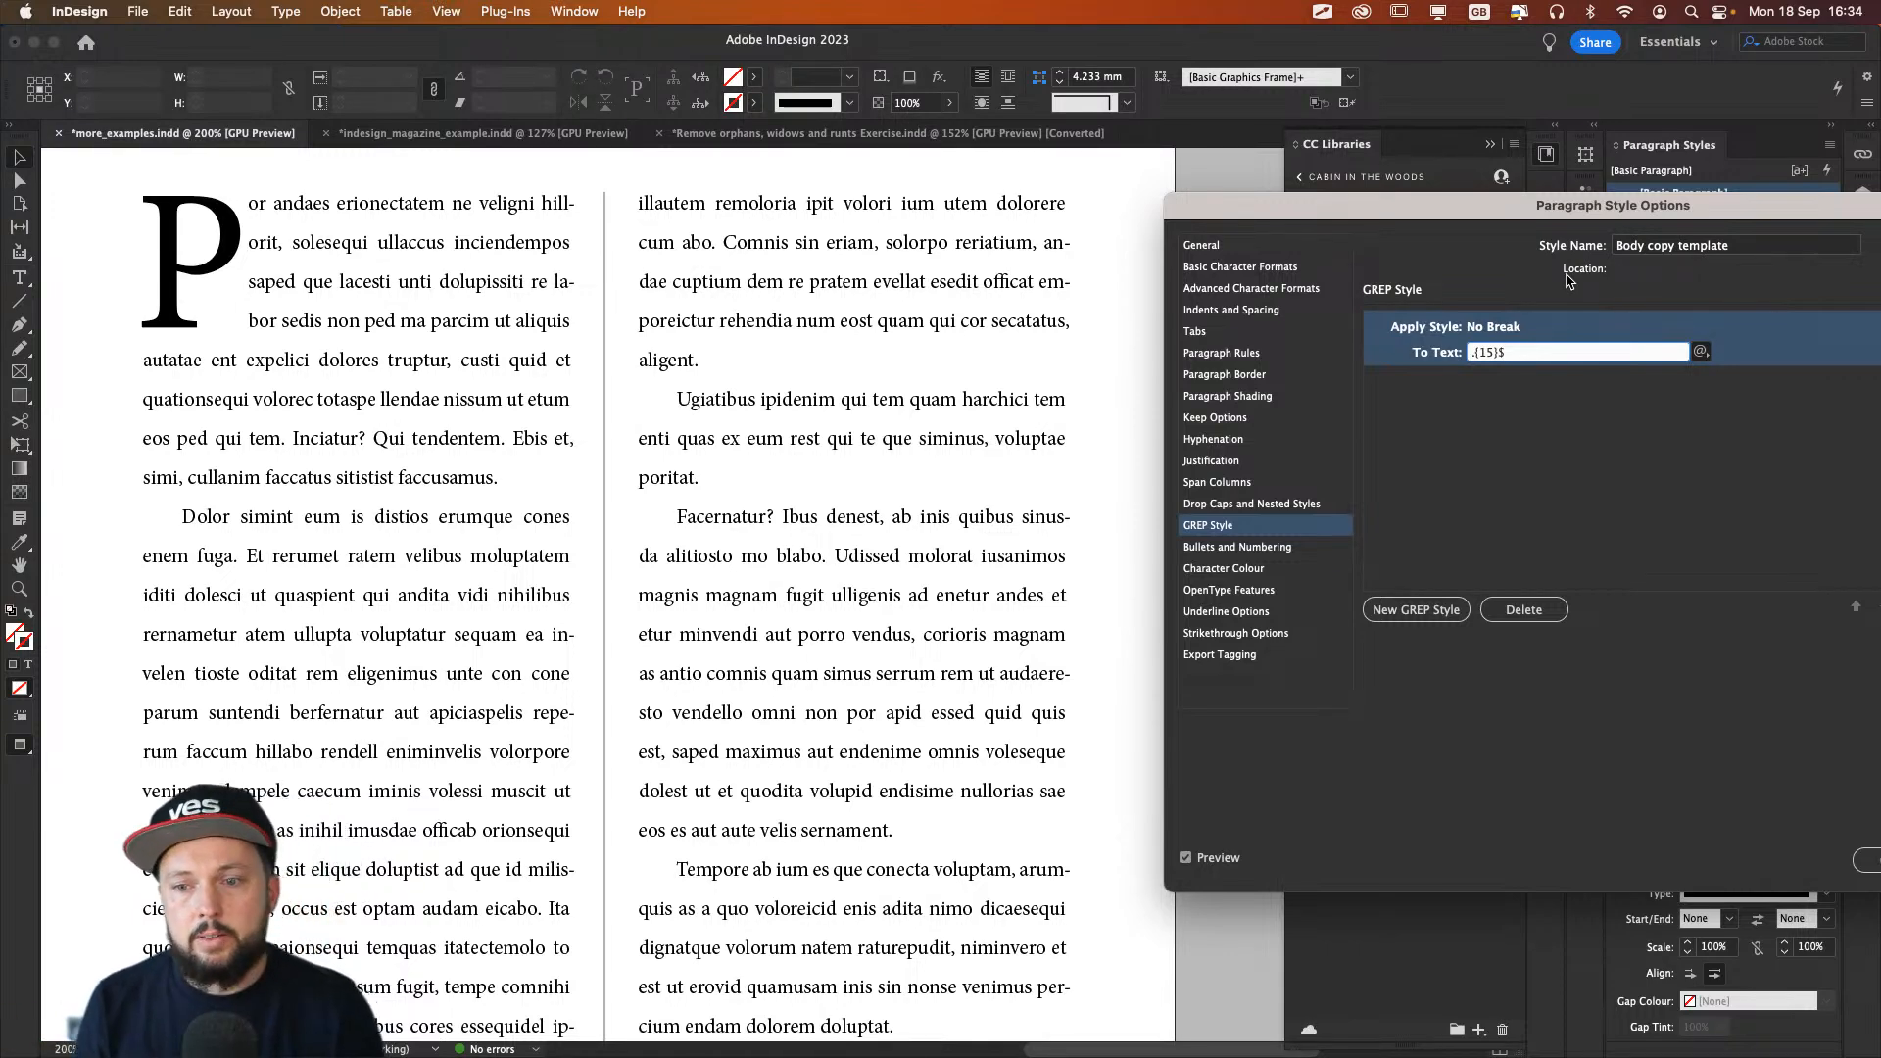
drag(1589, 211, 1465, 196)
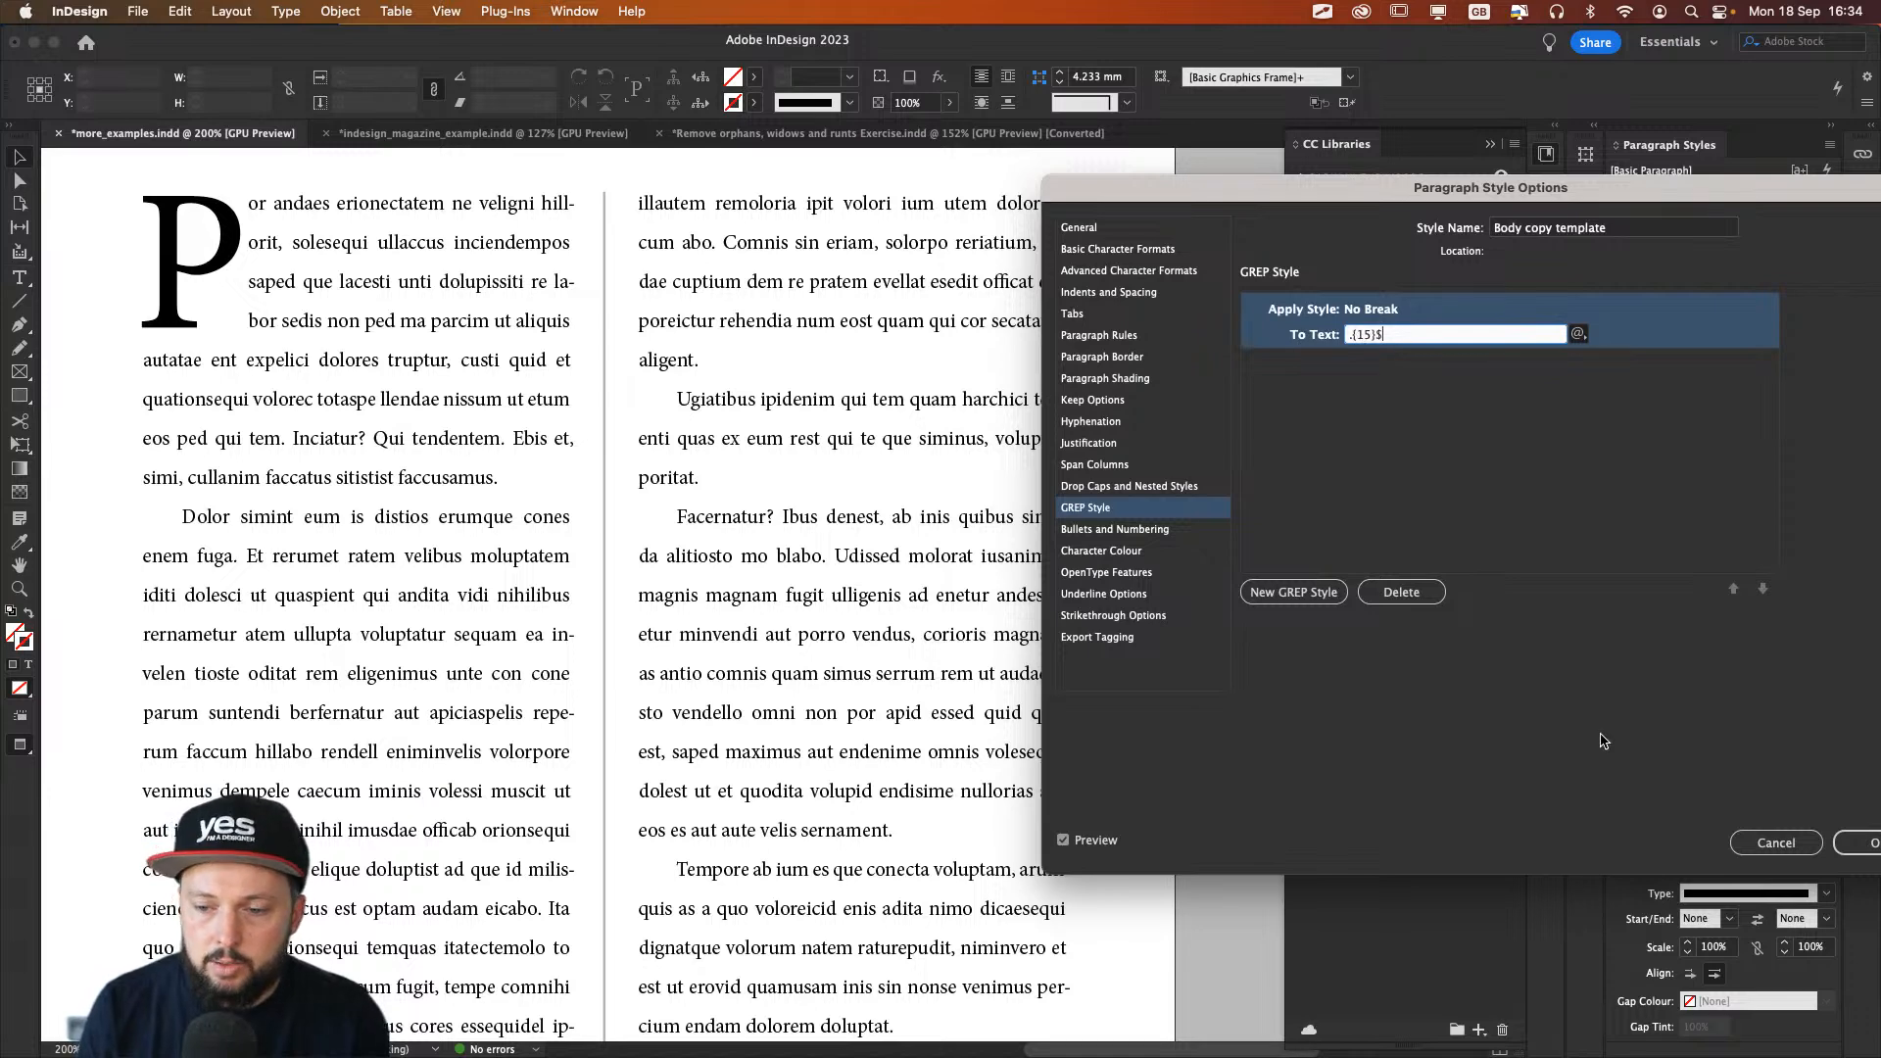
click(1568, 678)
Step: Compare the paragraphs' last lines with the GREP style preview off and on, keeping the two-column text in view
drag(1377, 194, 1507, 176)
click(1194, 825)
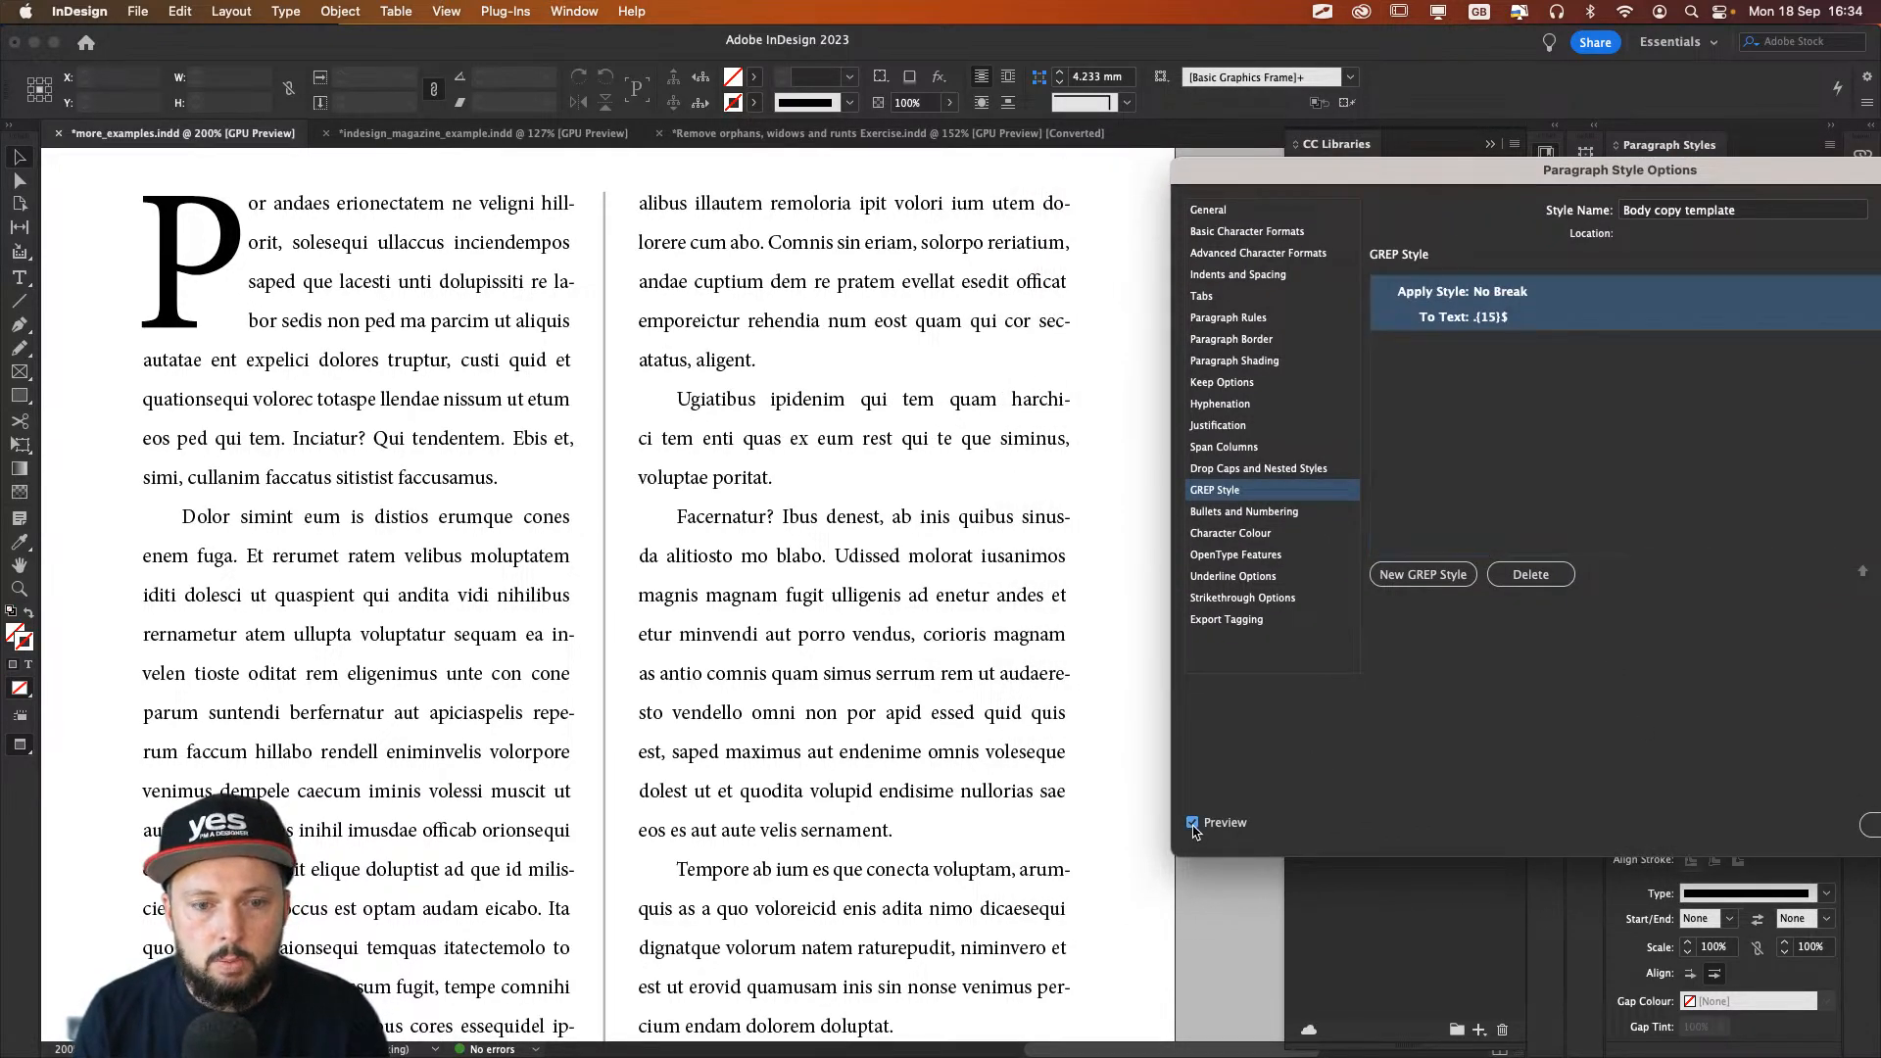
click(1194, 826)
click(1193, 824)
click(1193, 825)
drag(1470, 173, 1085, 184)
click(808, 831)
click(808, 831)
mouse_move(969, 183)
mouse_down()
mouse_move(1589, 245)
mouse_move(1253, 191)
mouse_move(944, 179)
mouse_up()
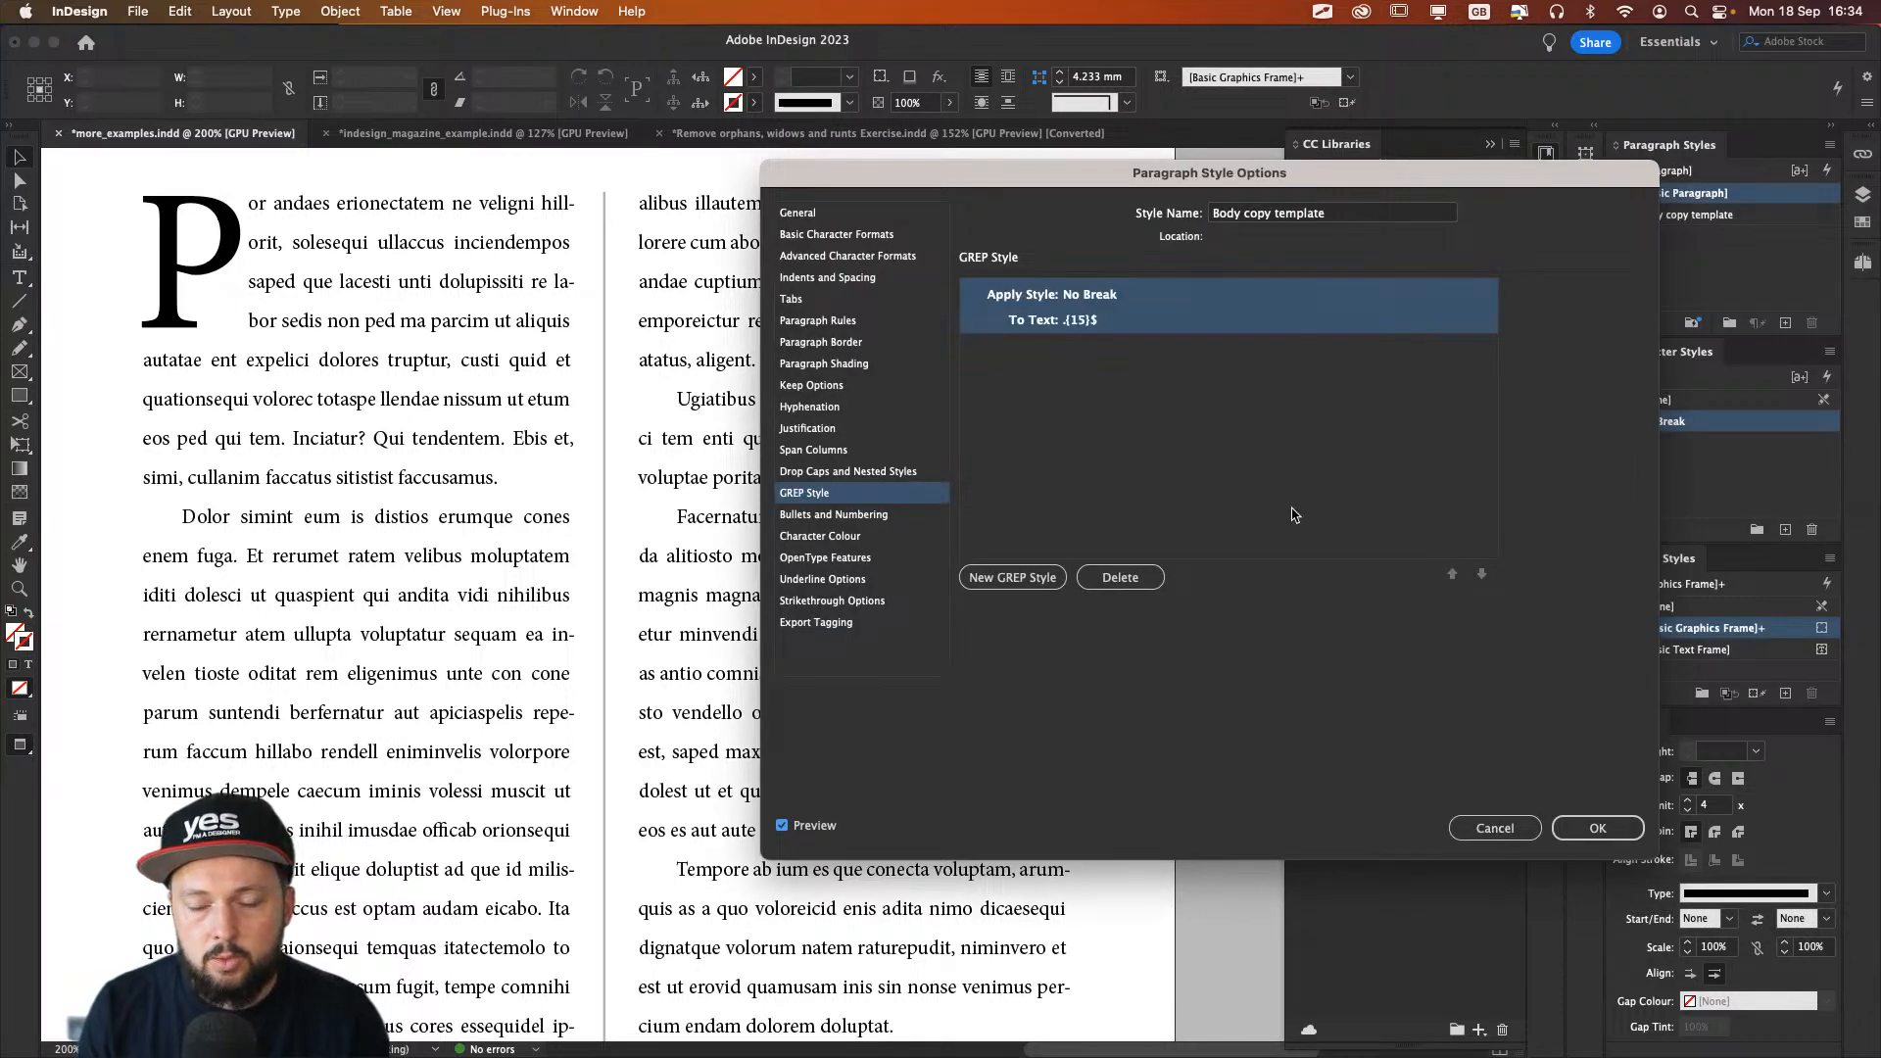
Step: Try the GREP expression .{20}$ for the No Break style and preview it on the body text
drag(1144, 174, 1543, 278)
click(1492, 440)
click(1489, 428)
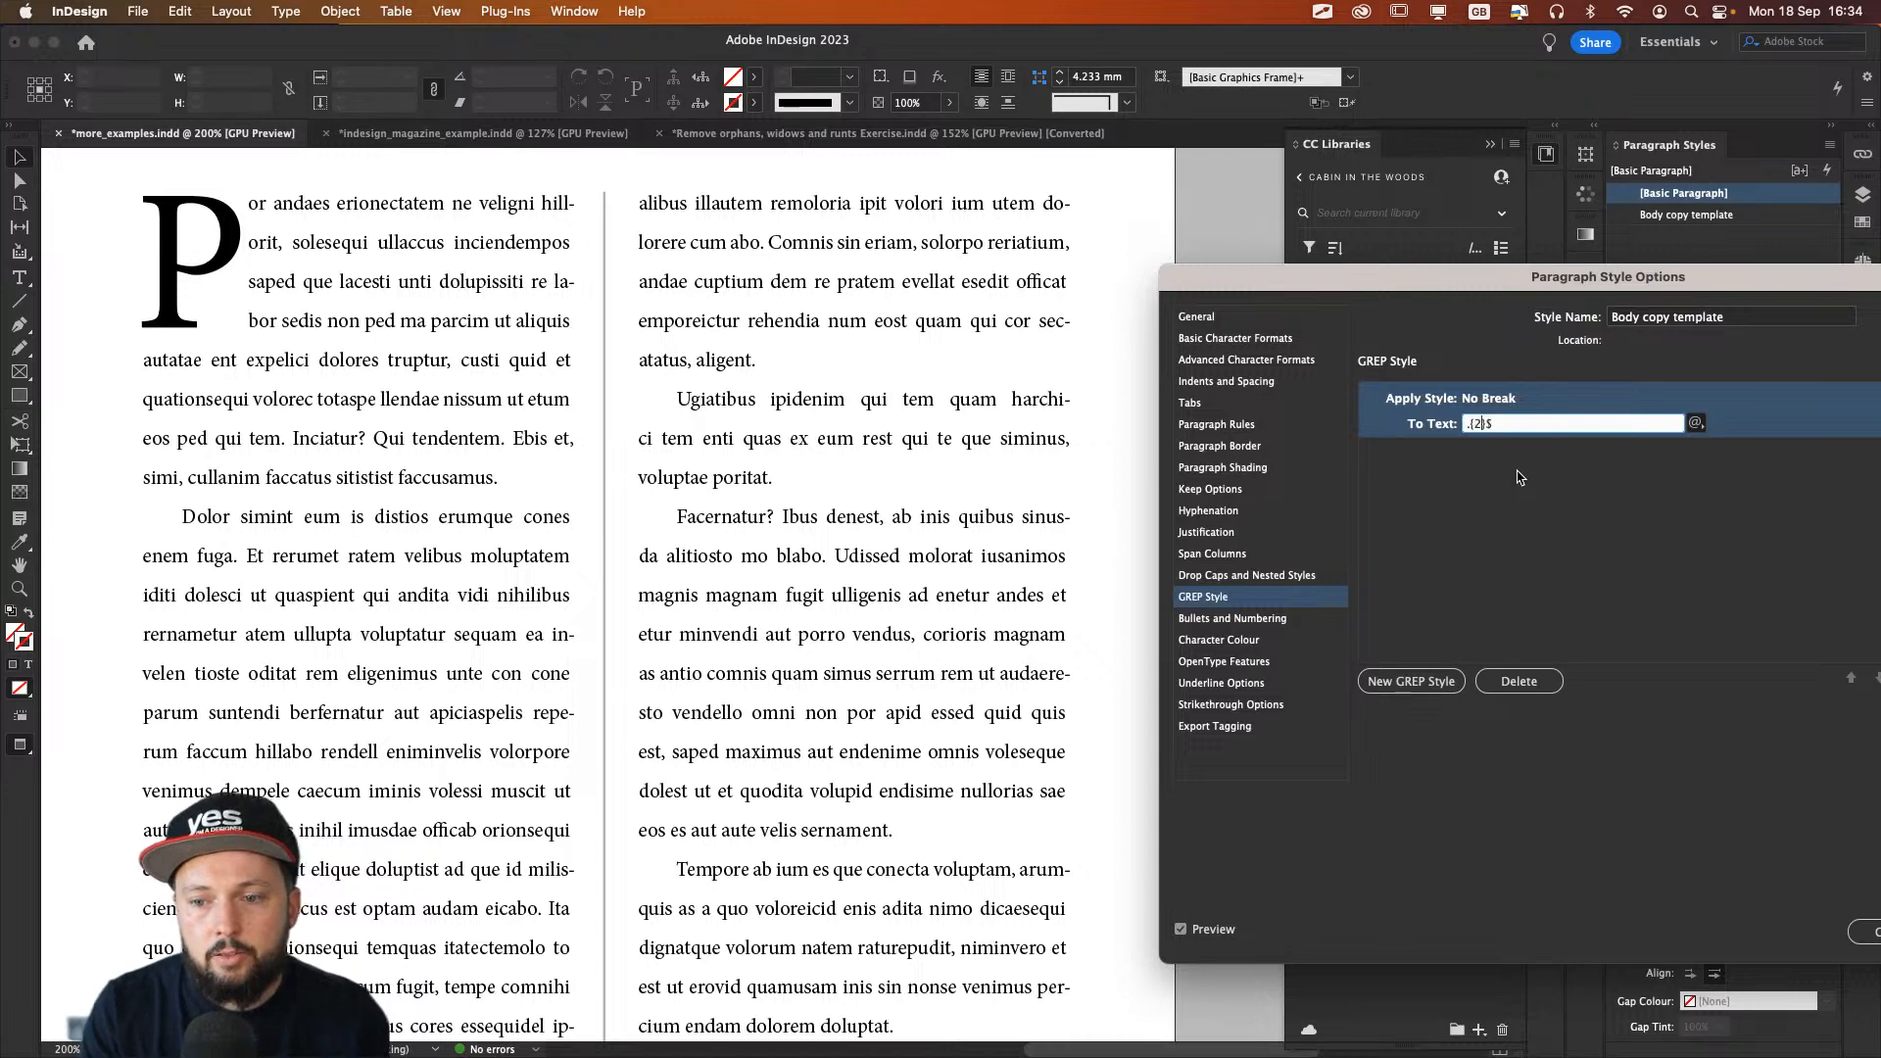
text(20)
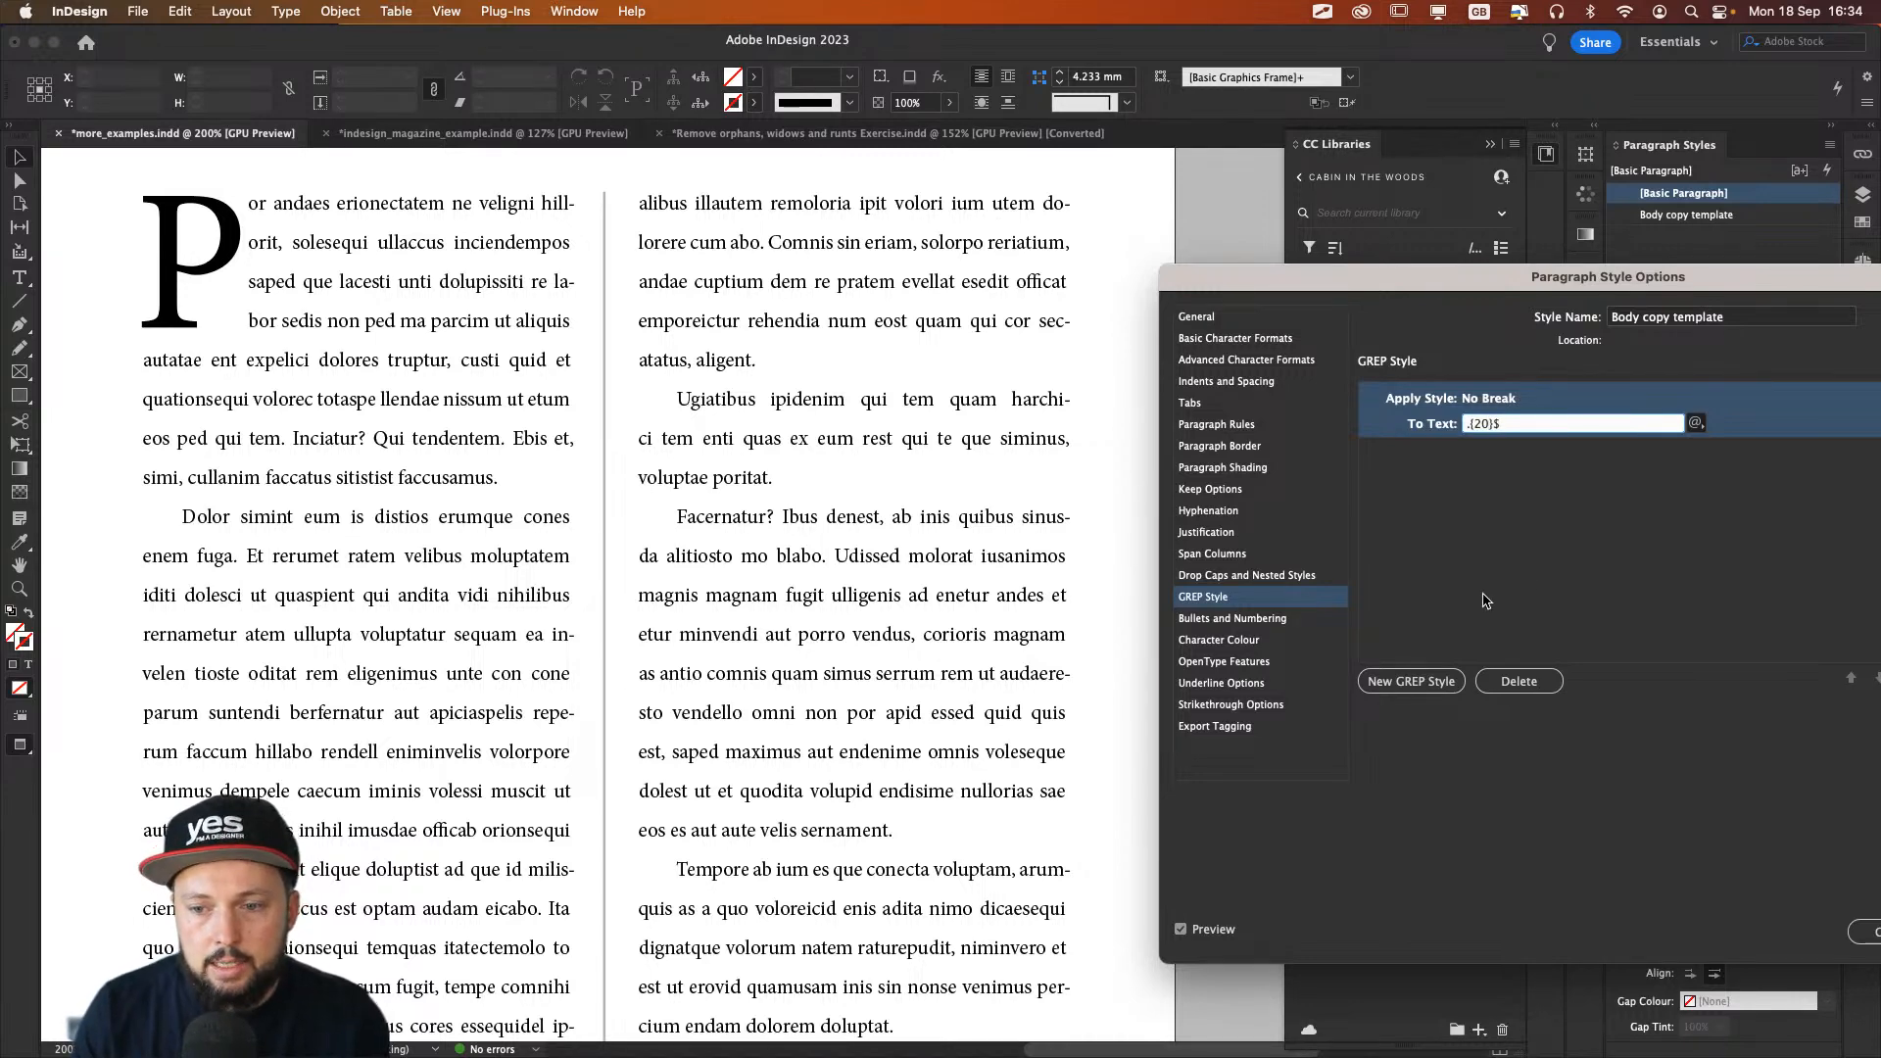
click(1484, 599)
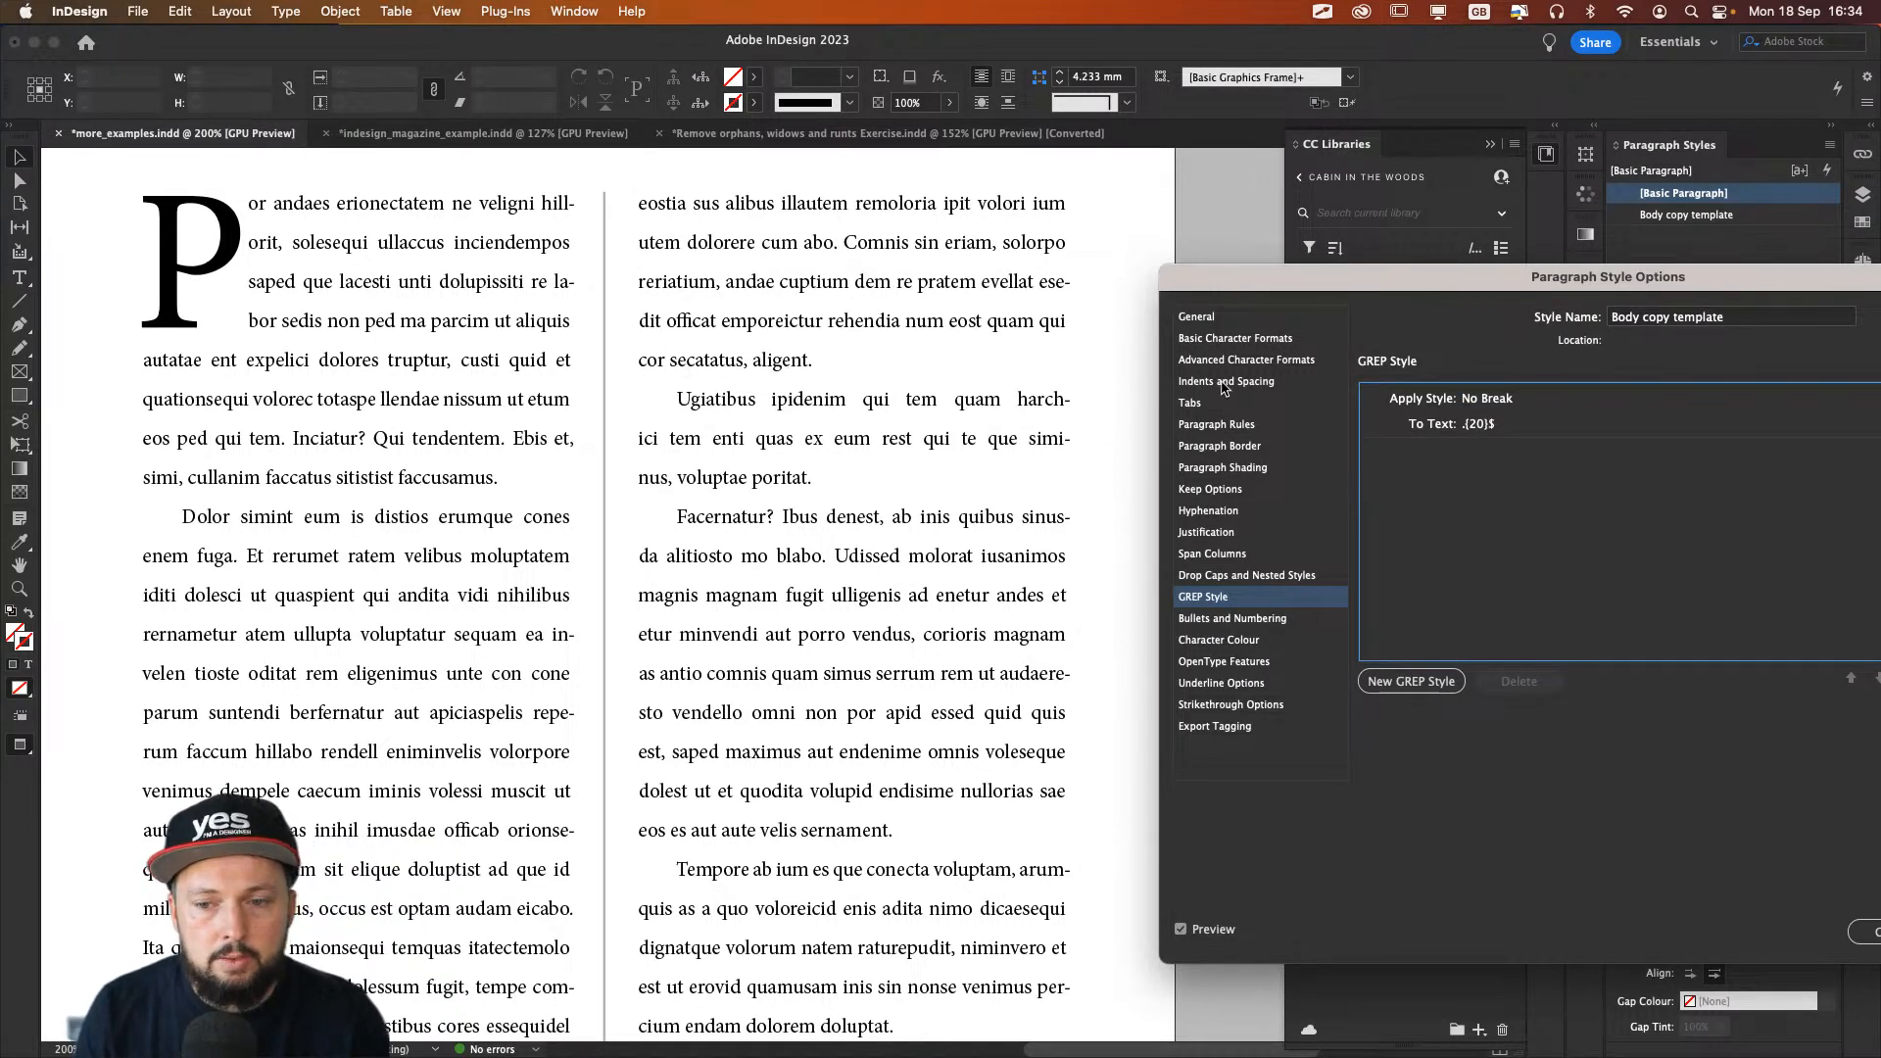
Step: Return the GREP expression to .{15}$, save the Body copy template style, and show the whole page
click(1489, 425)
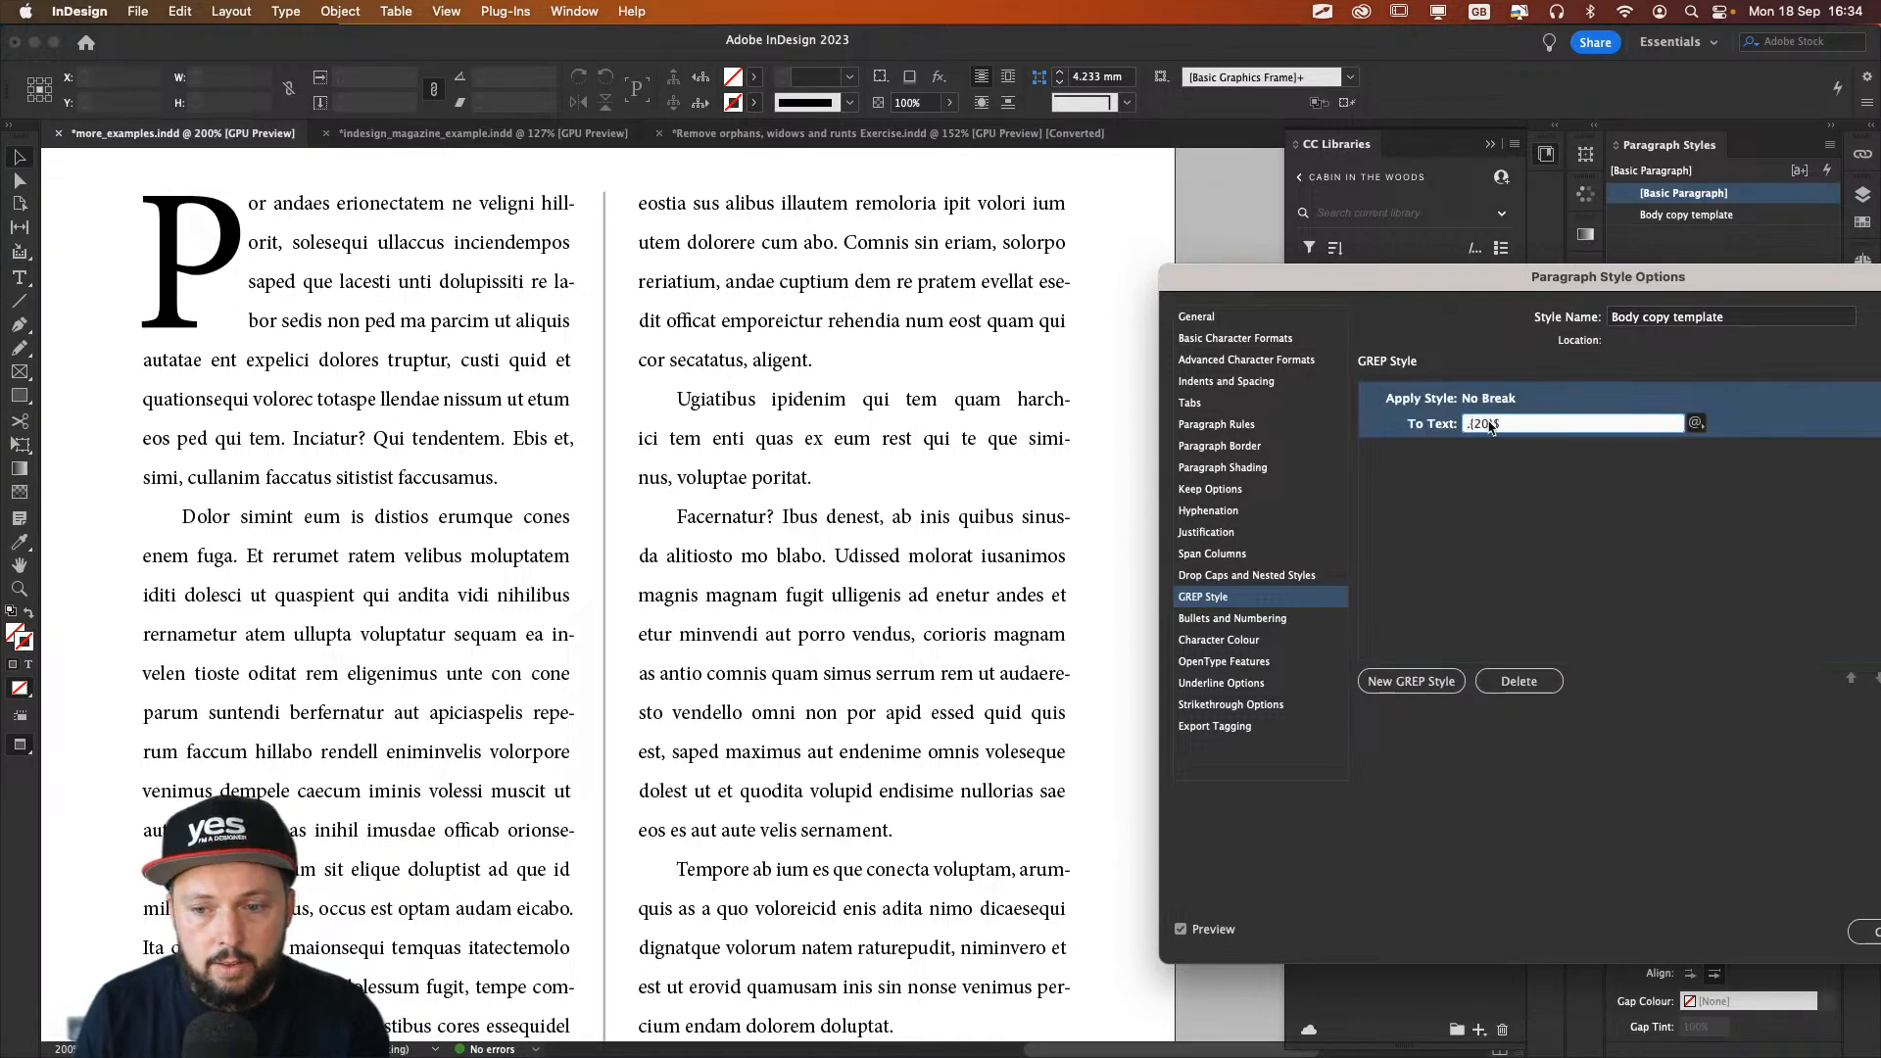
key(BackSpace)
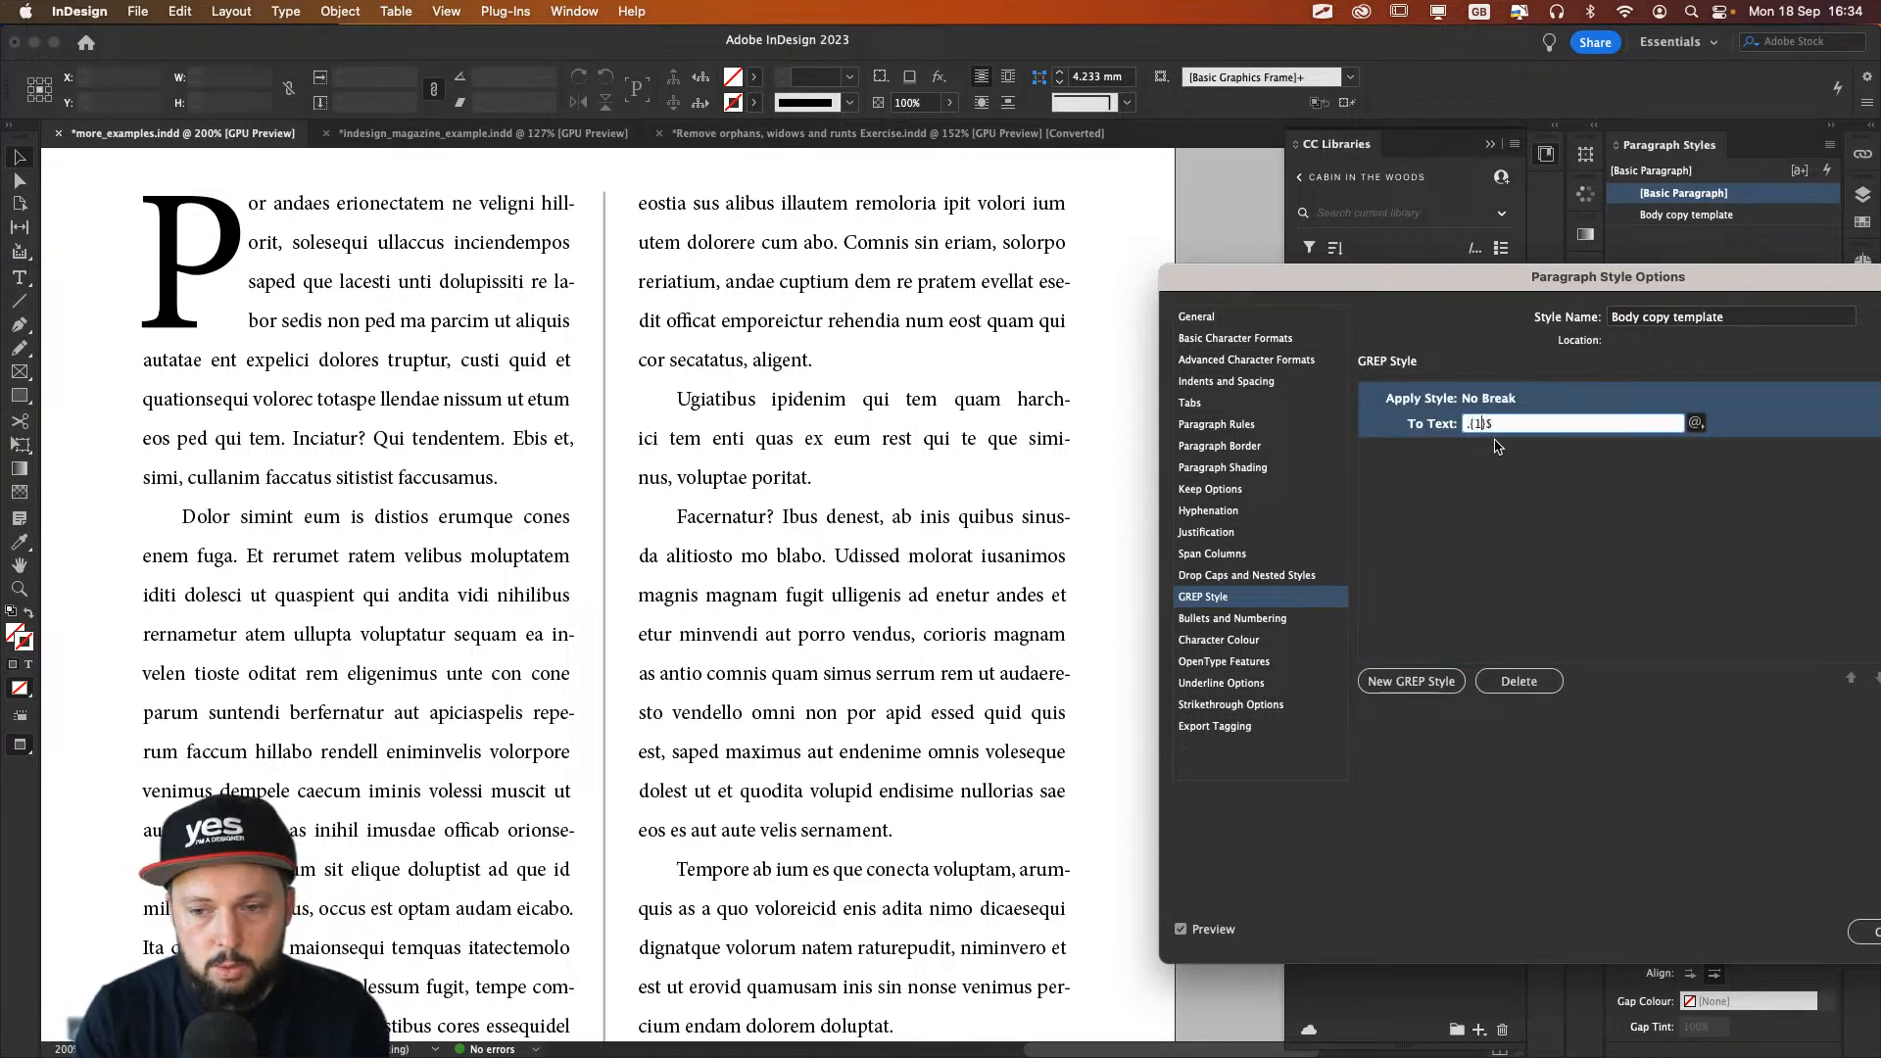
click(1506, 542)
drag(1543, 279, 992, 178)
click(1446, 833)
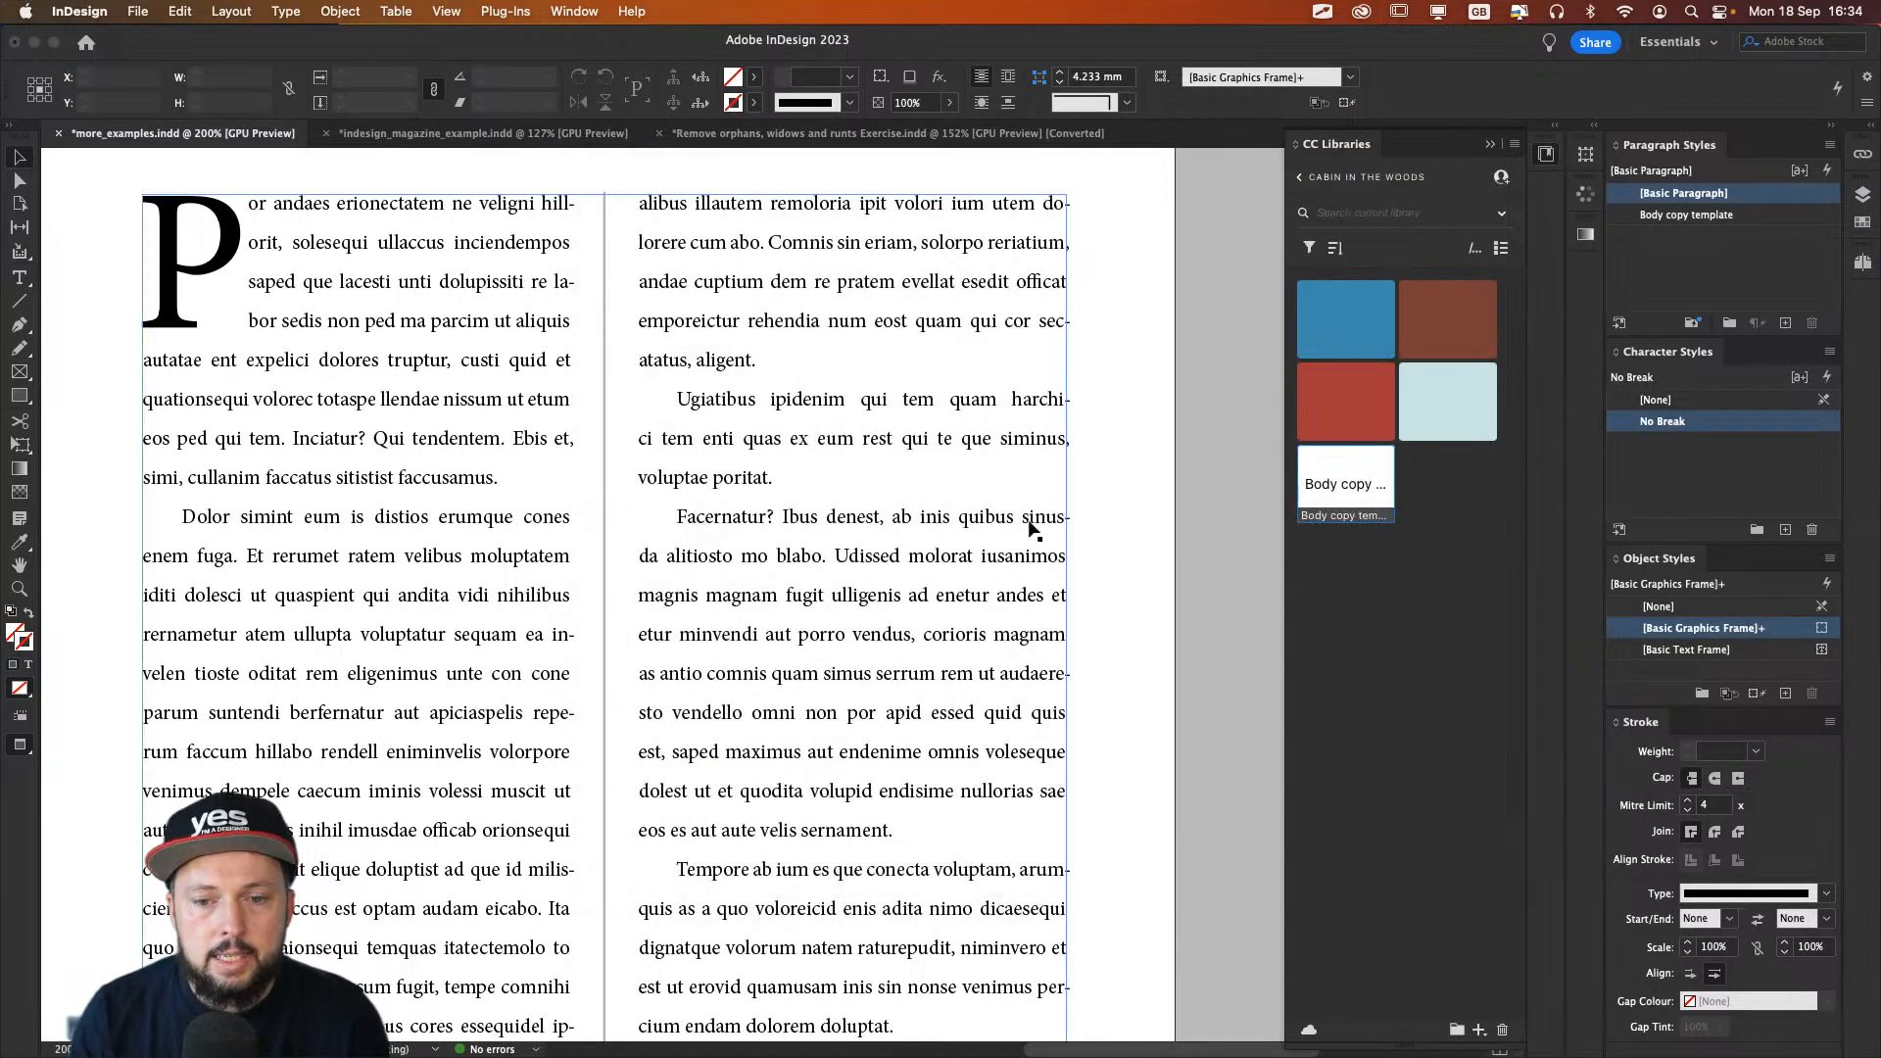
key(super+0)
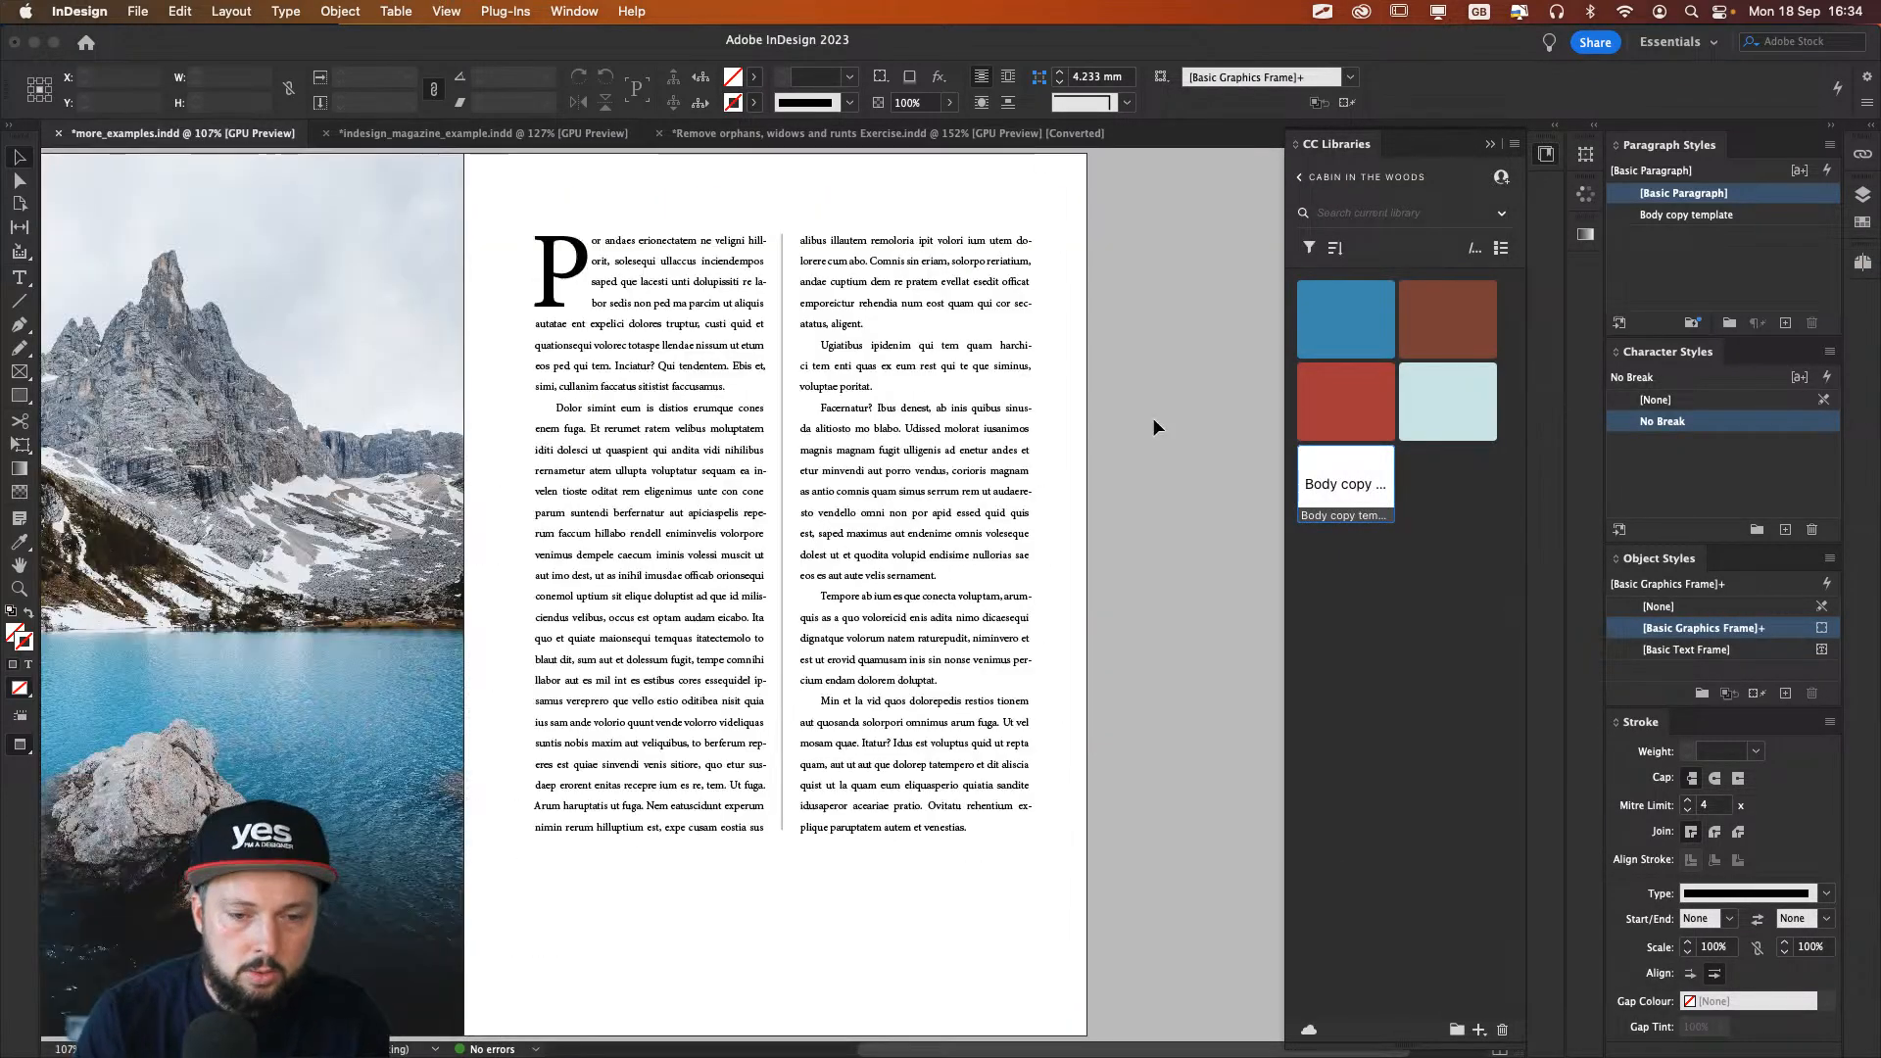